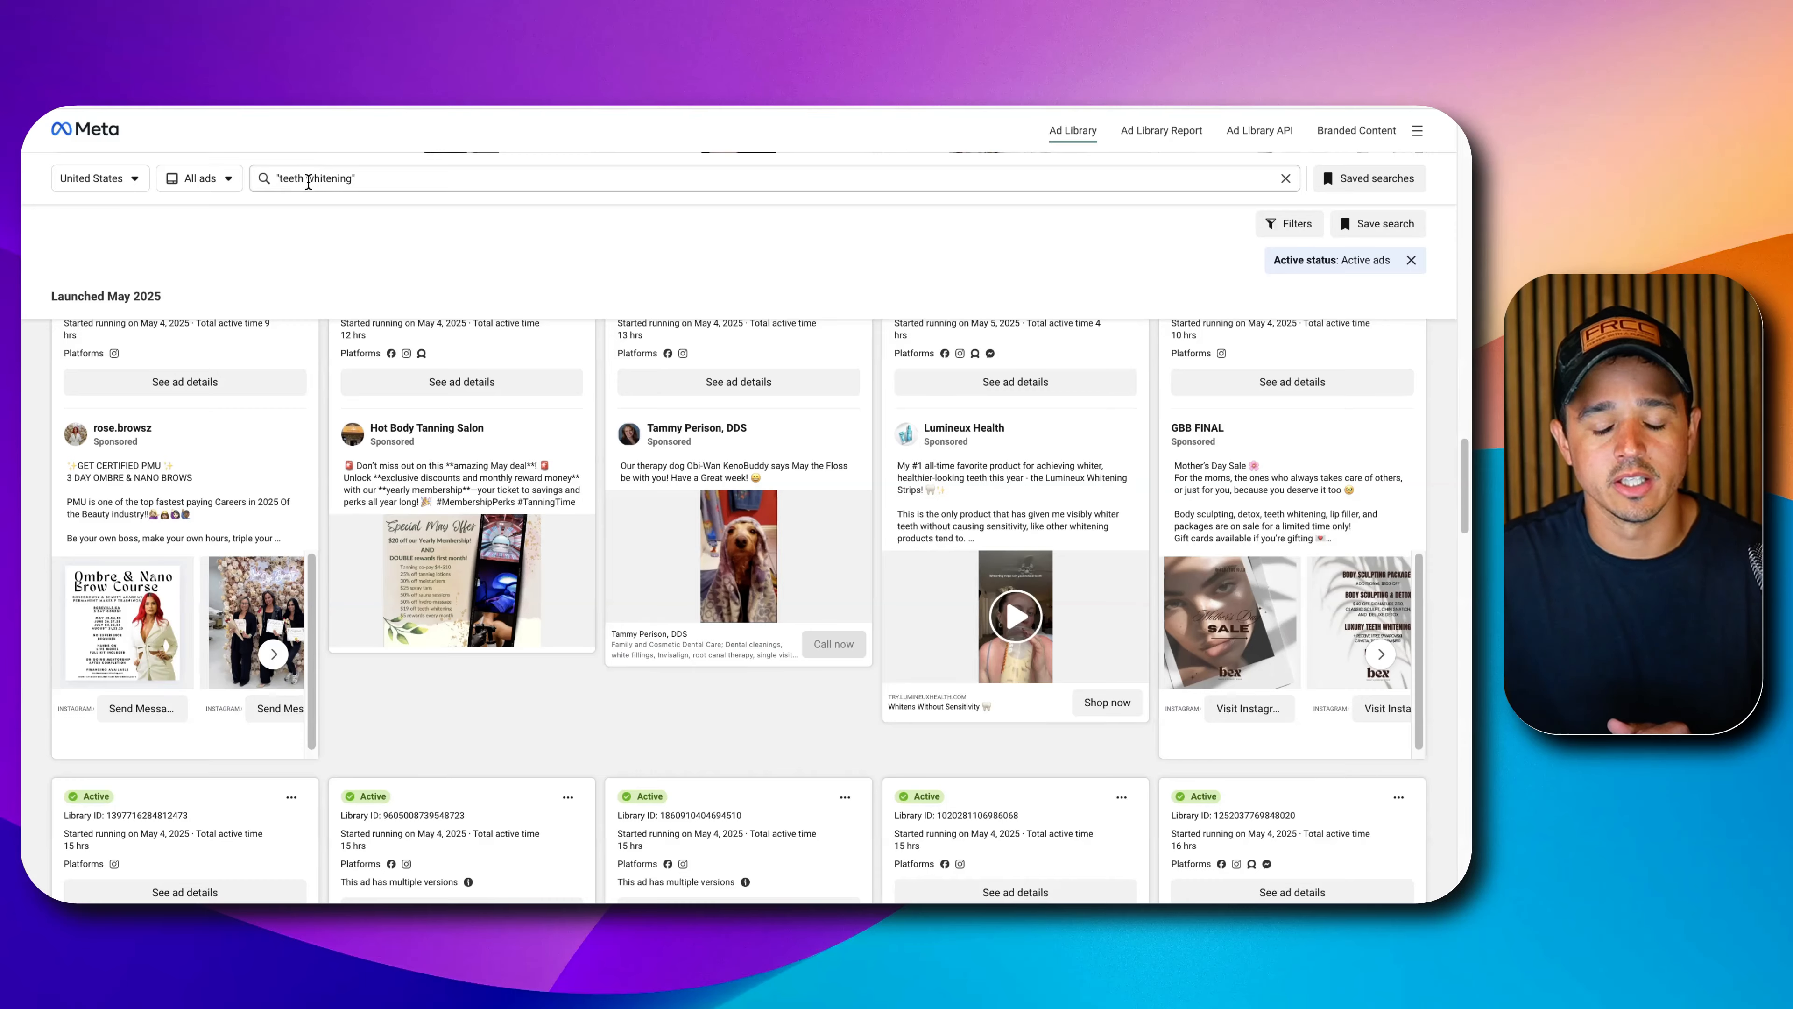
Scroll down to later rows of the May 2025 teeth whitening ad results.
scroll(779, 542, "down", 15)
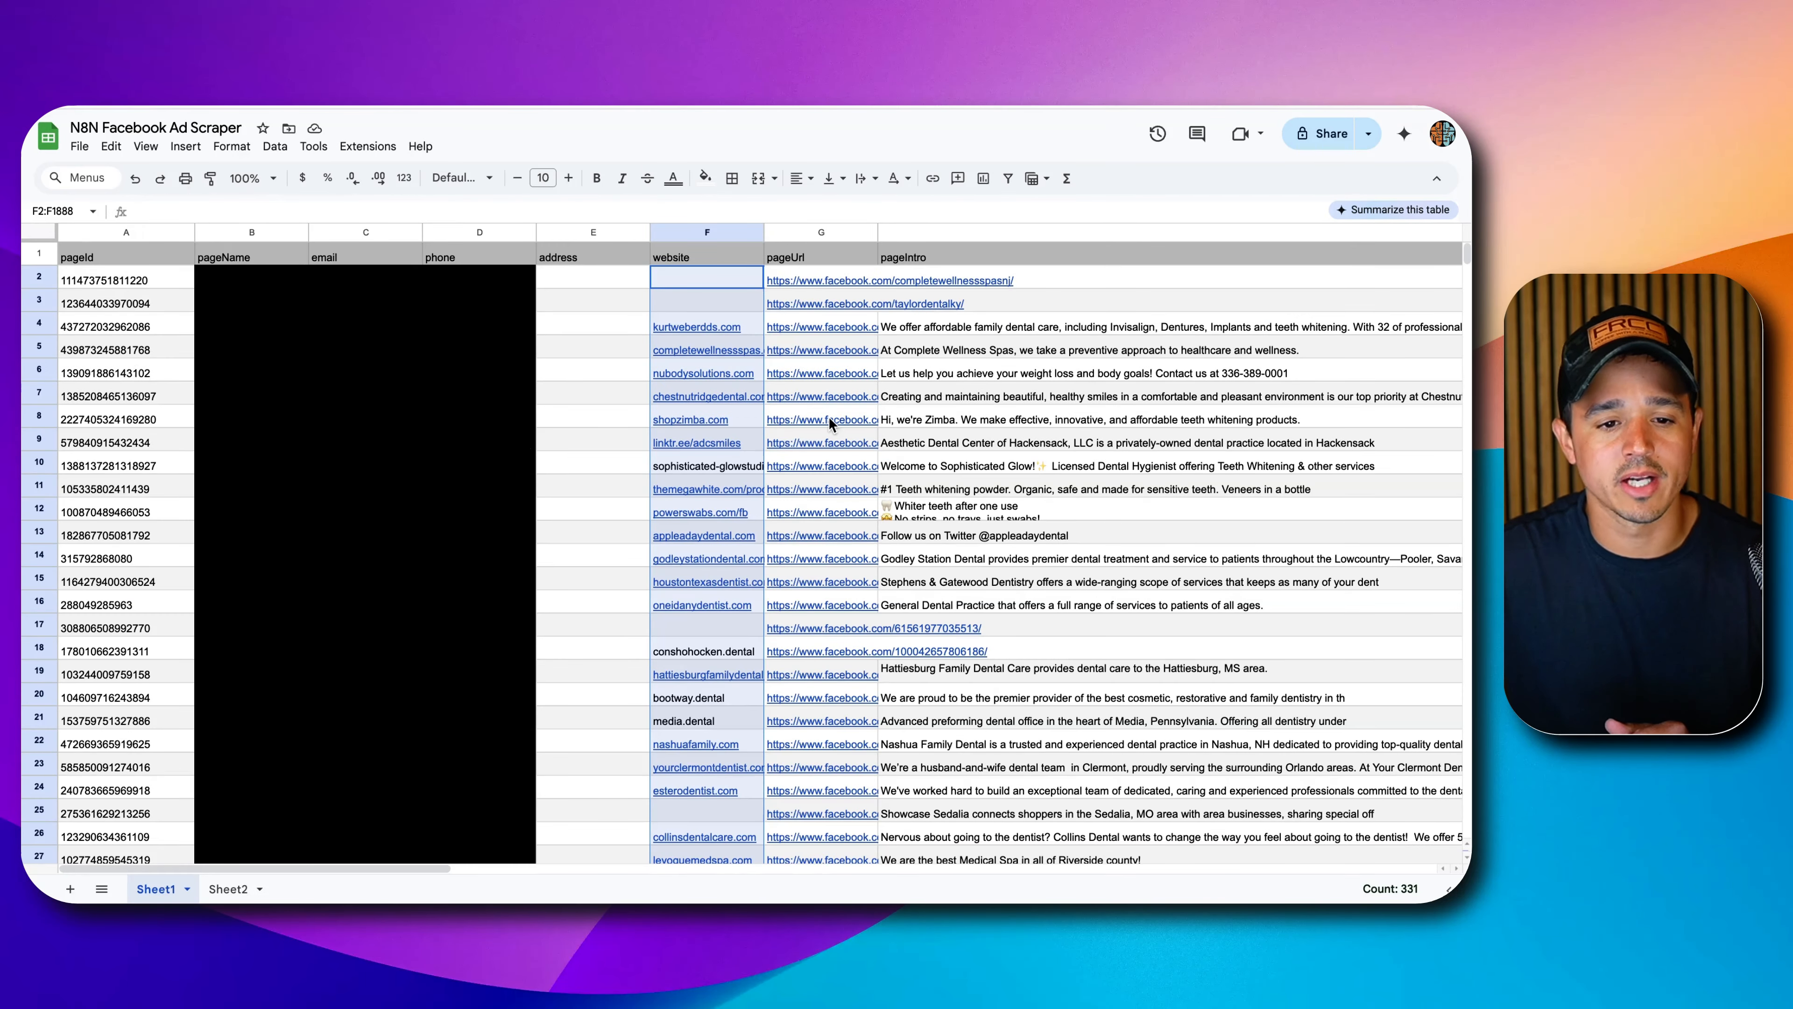
Read the page intro in cell H4, then switch to the Instantly leads tab.
left_click(1017, 330)
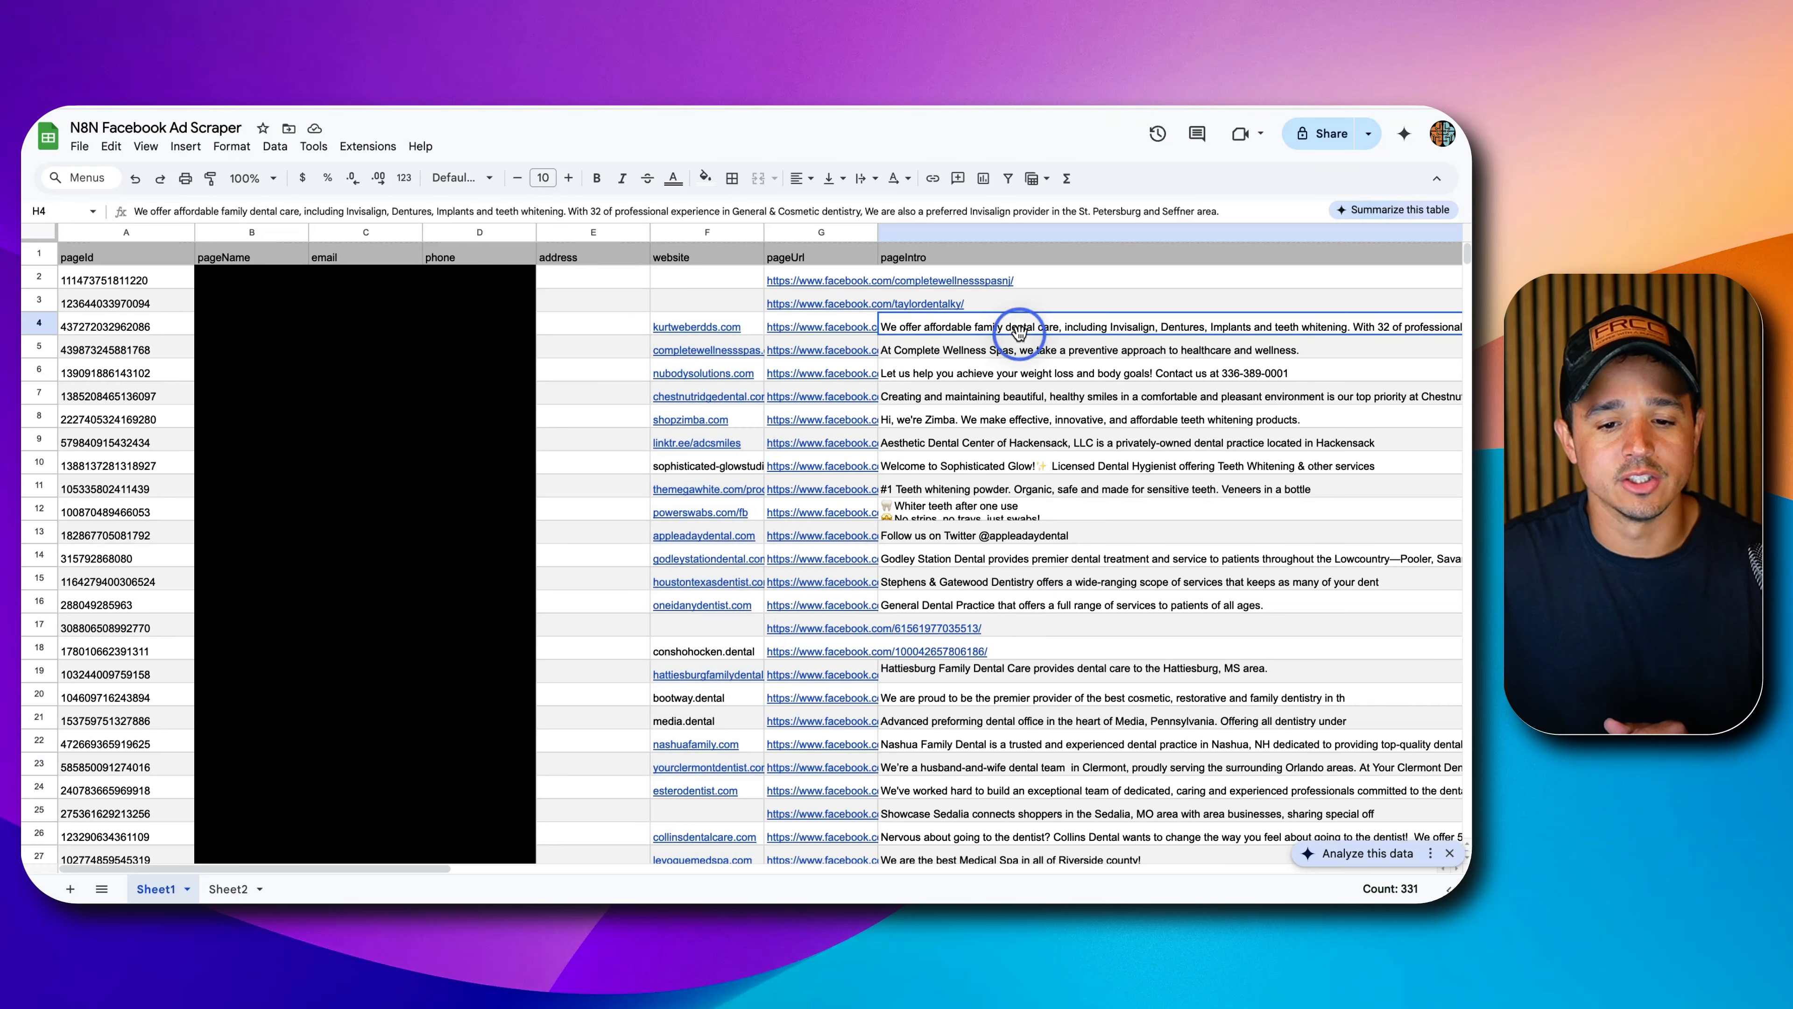
mouse_move(840, 281)
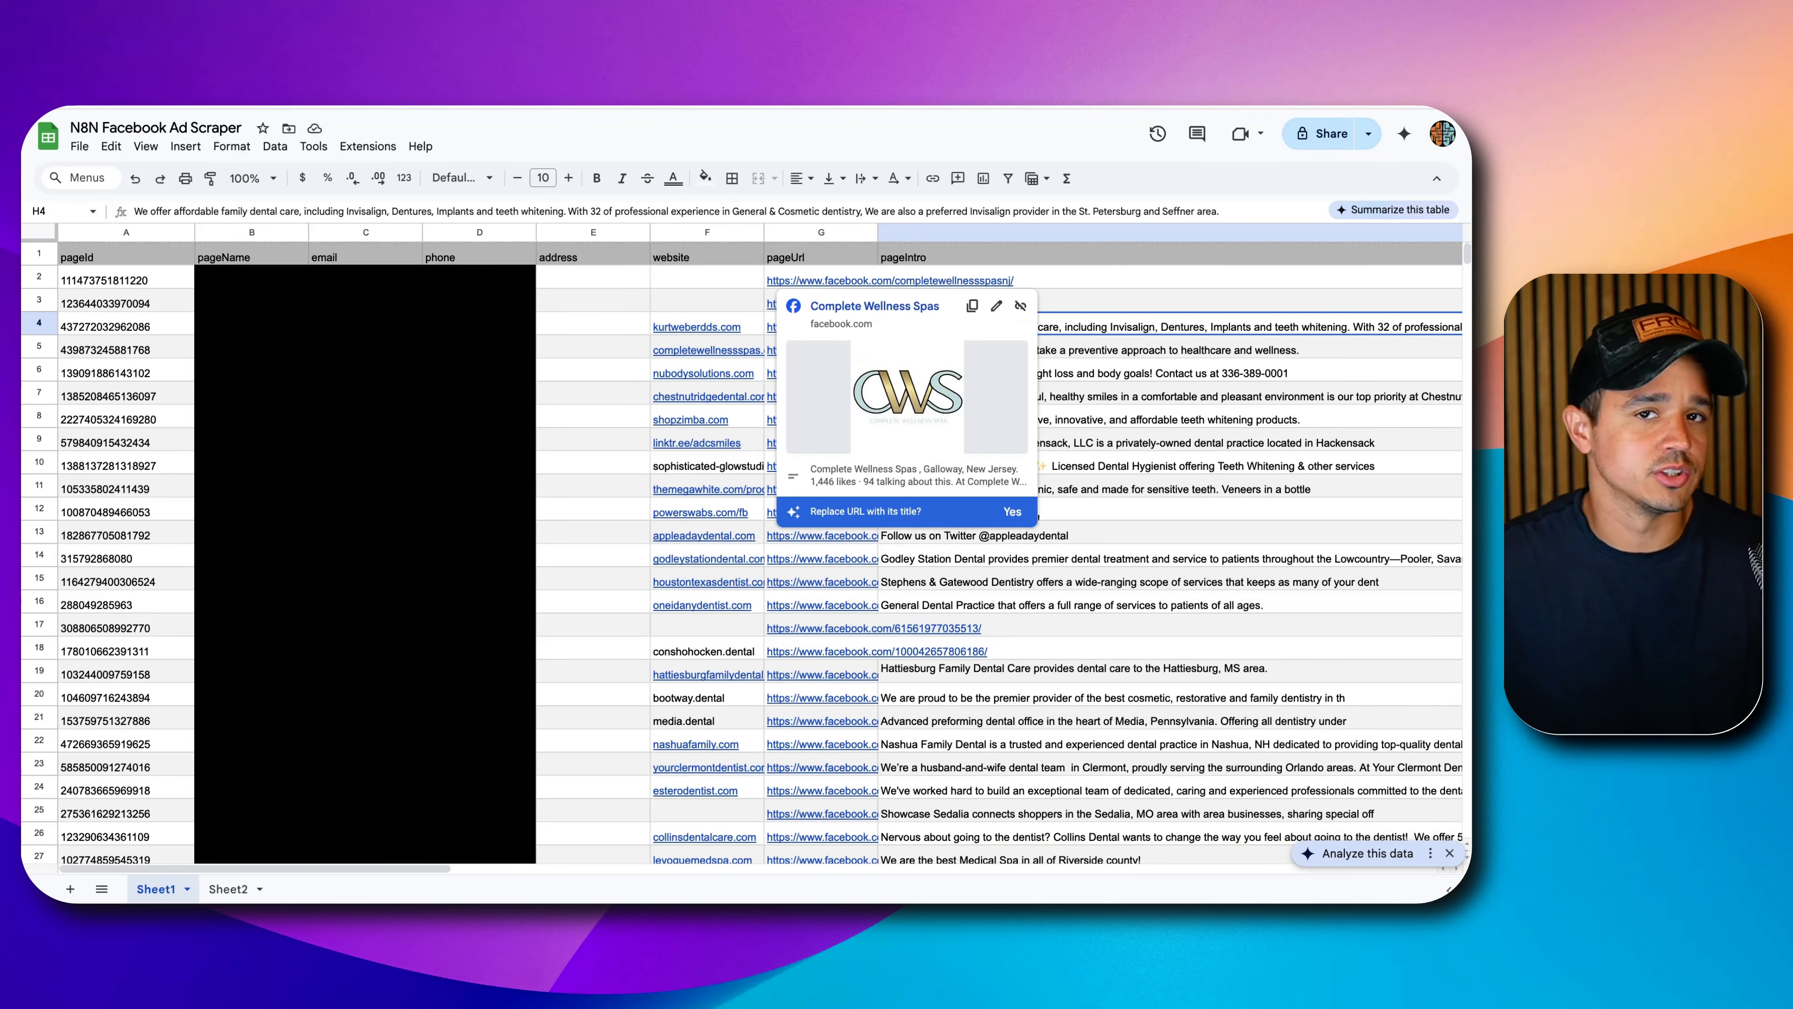
left_click(621, 62)
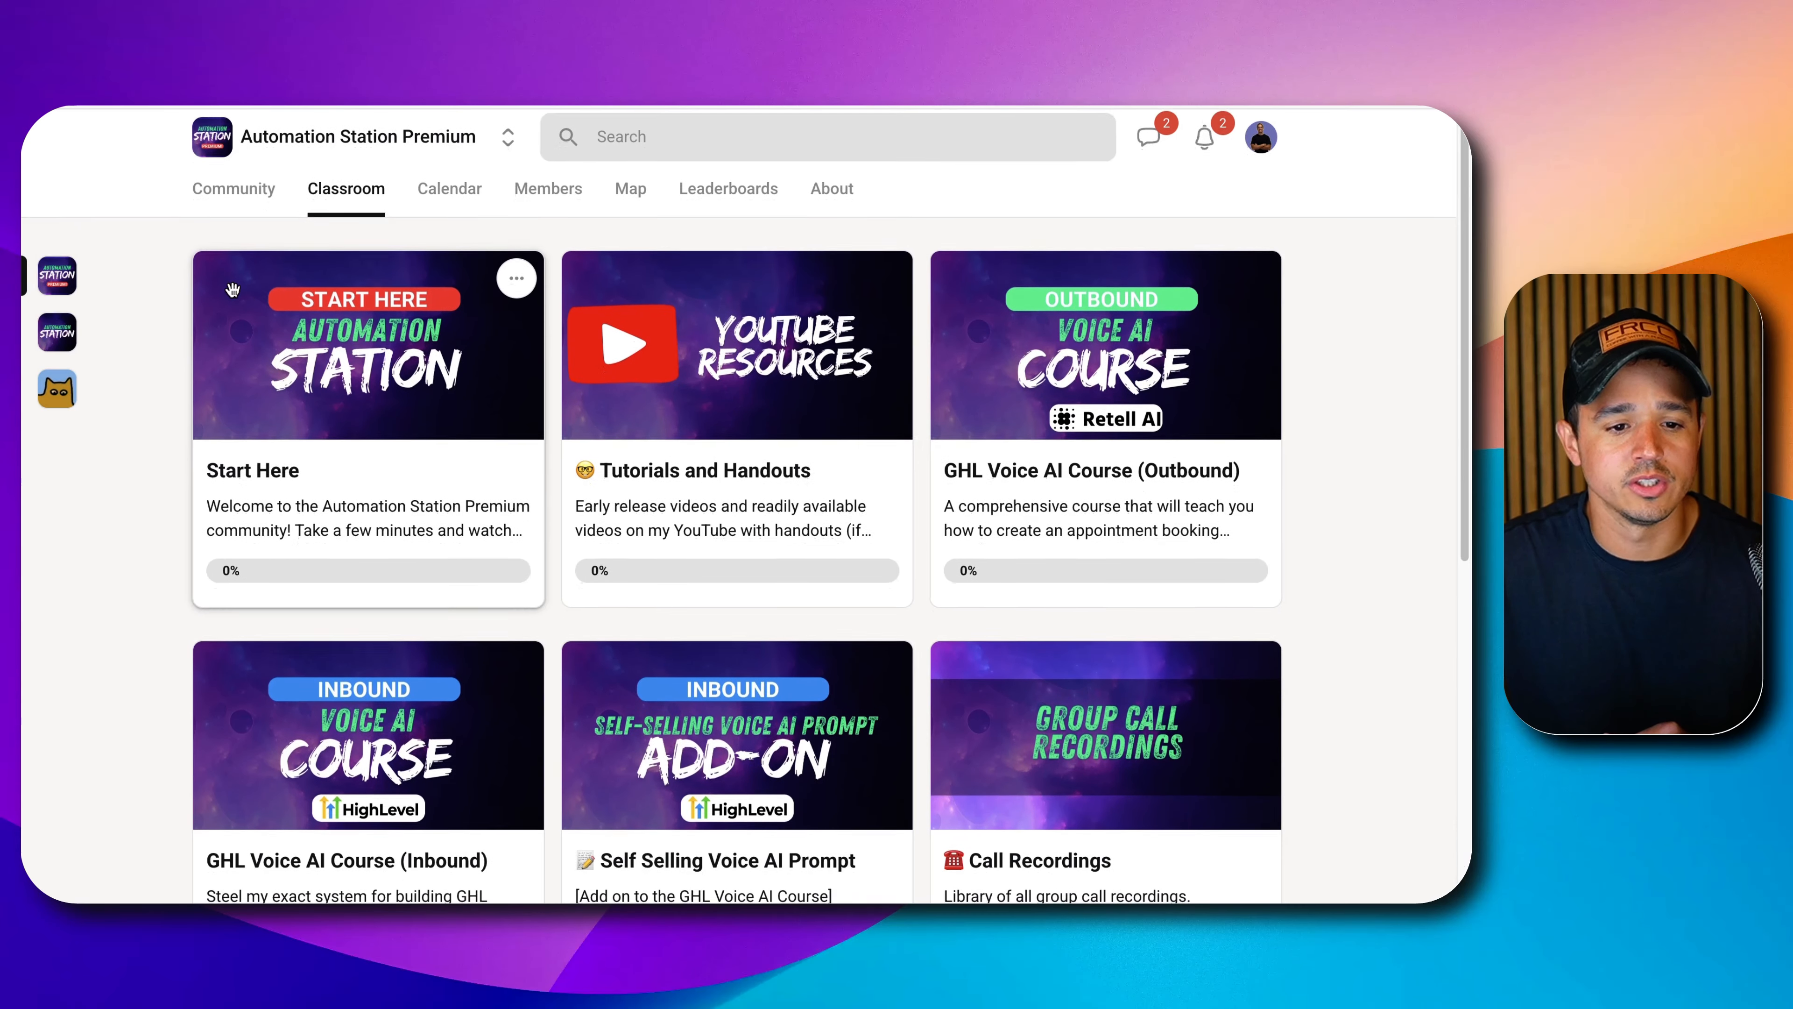
scroll(452, 382, "down", 5)
scroll(453, 382, "up", 7)
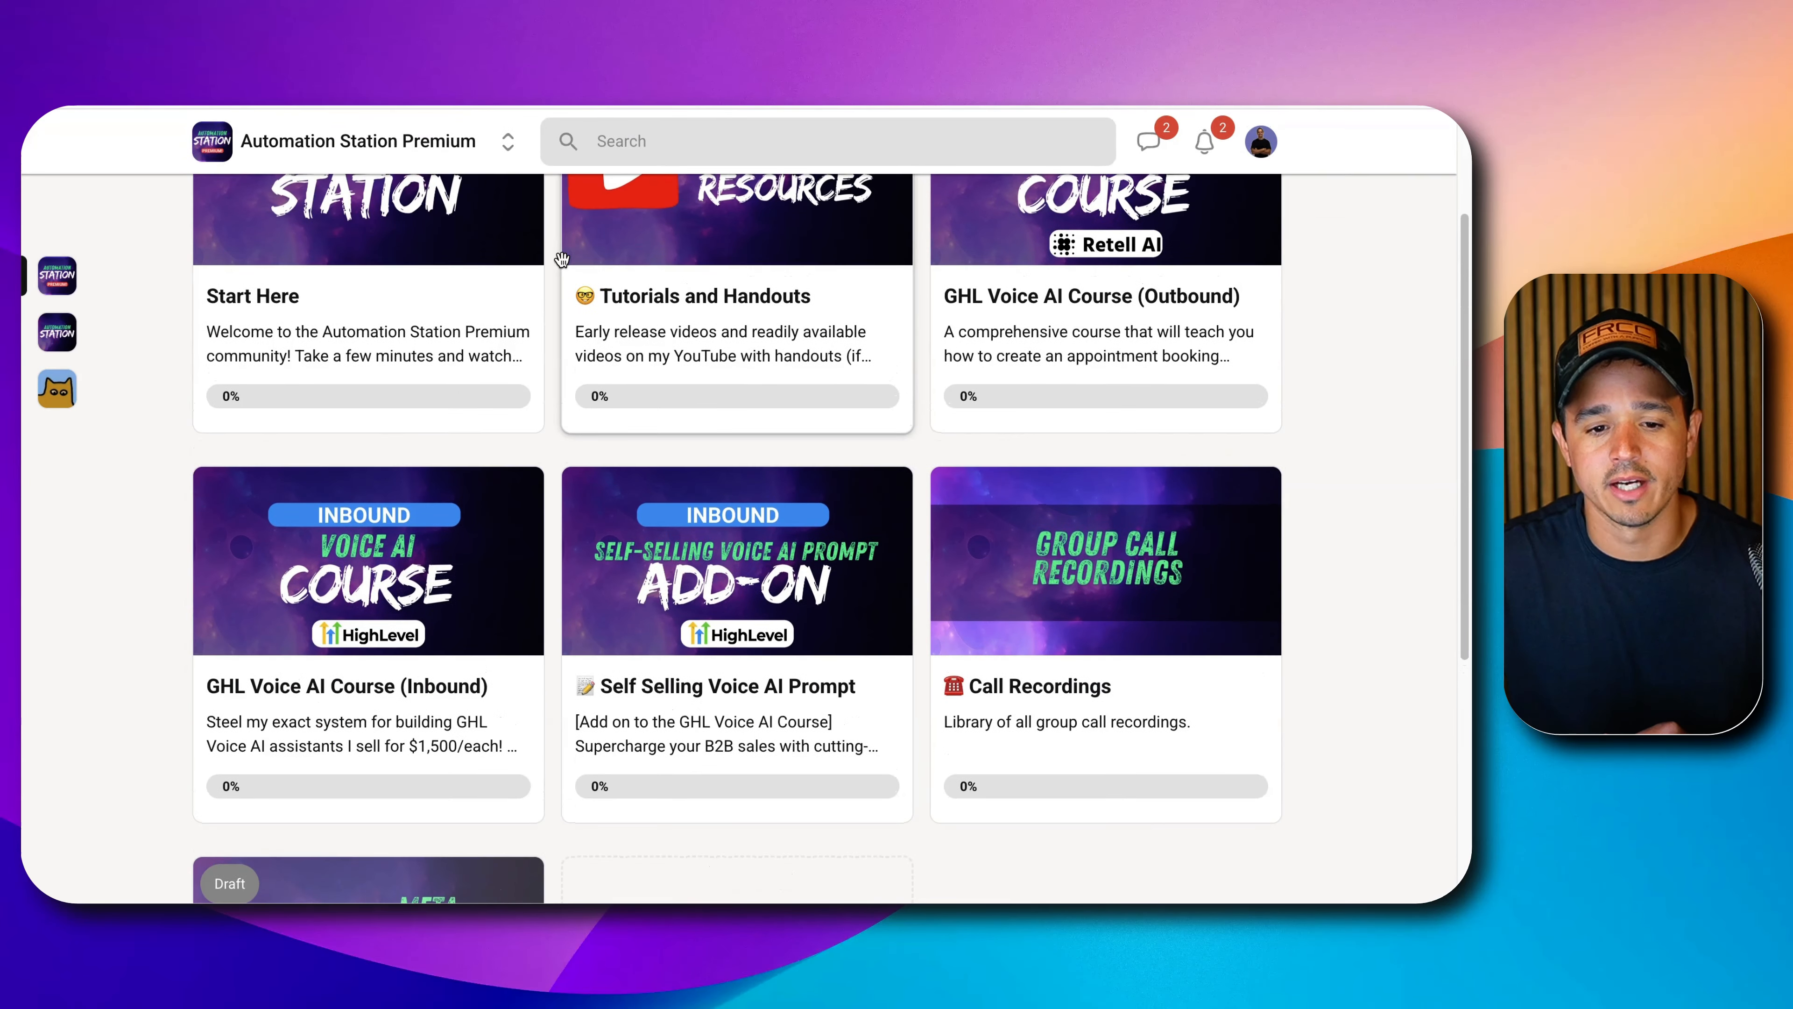
scroll(571, 526, "down", 5)
scroll(570, 526, "down", 4)
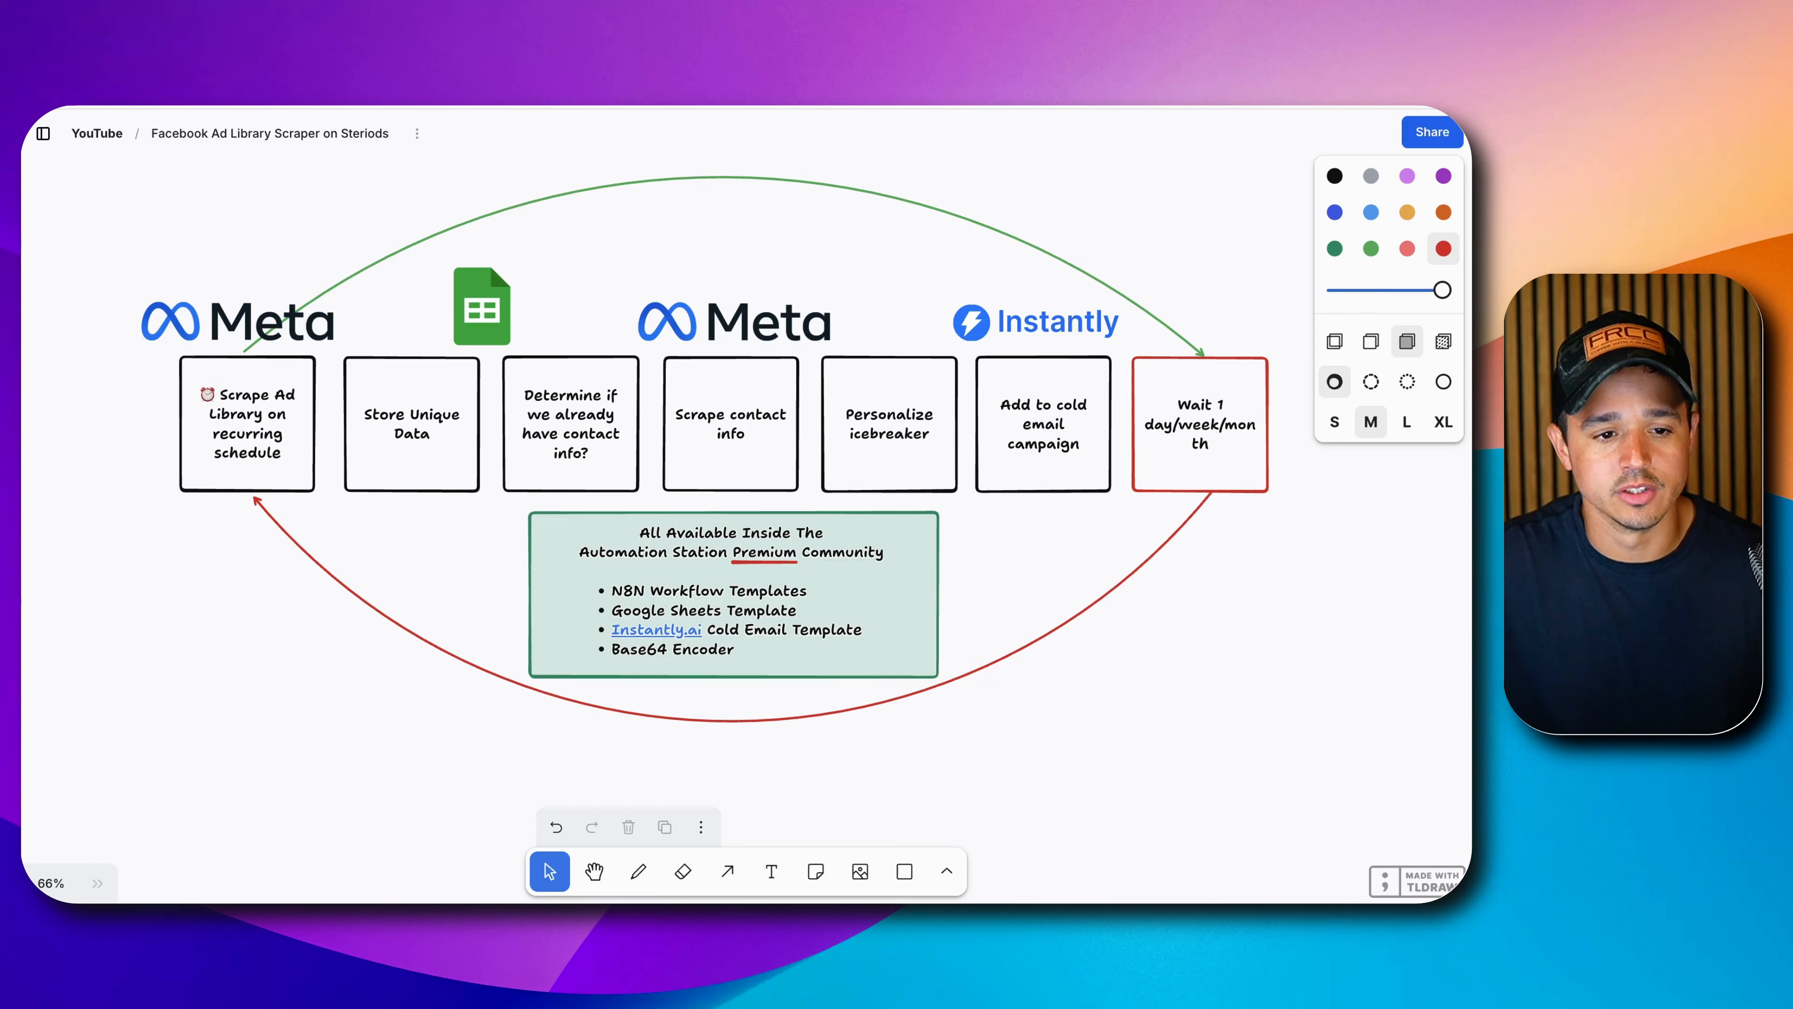
left_click_drag(1399, 624, 252, 582)
scroll(826, 574, "up", 3)
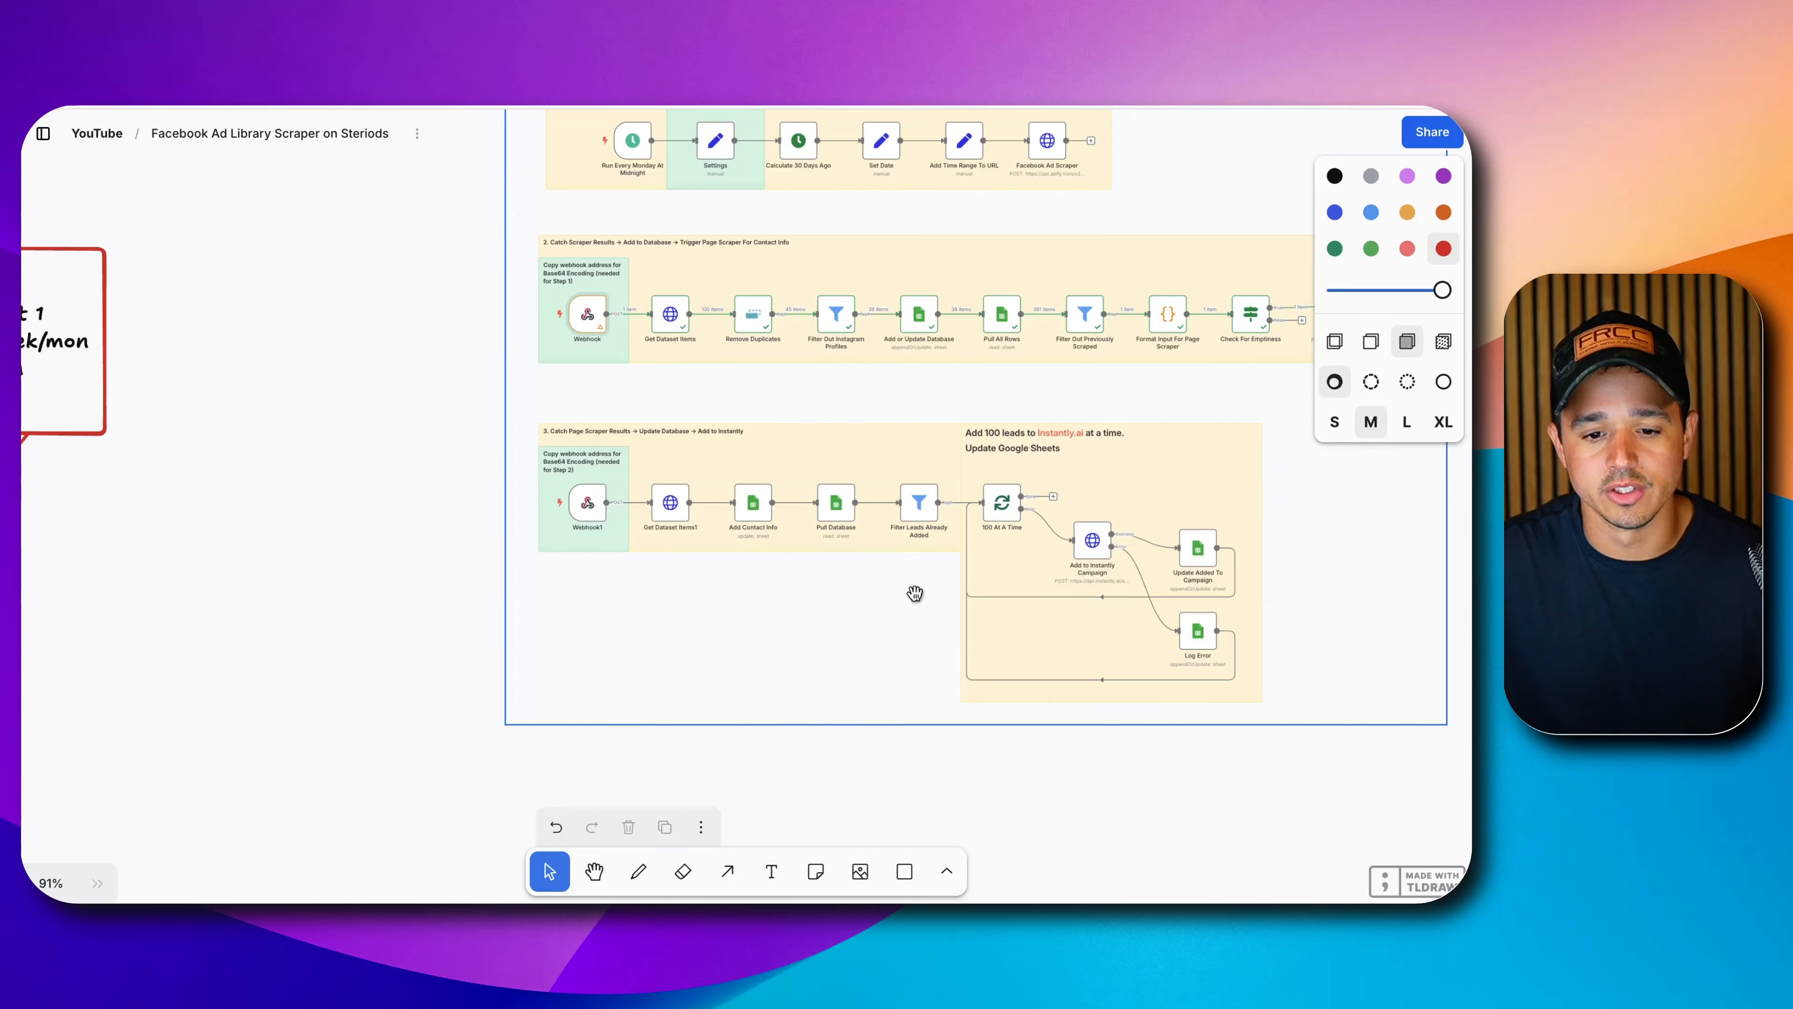
left_click_drag(824, 650, 701, 762)
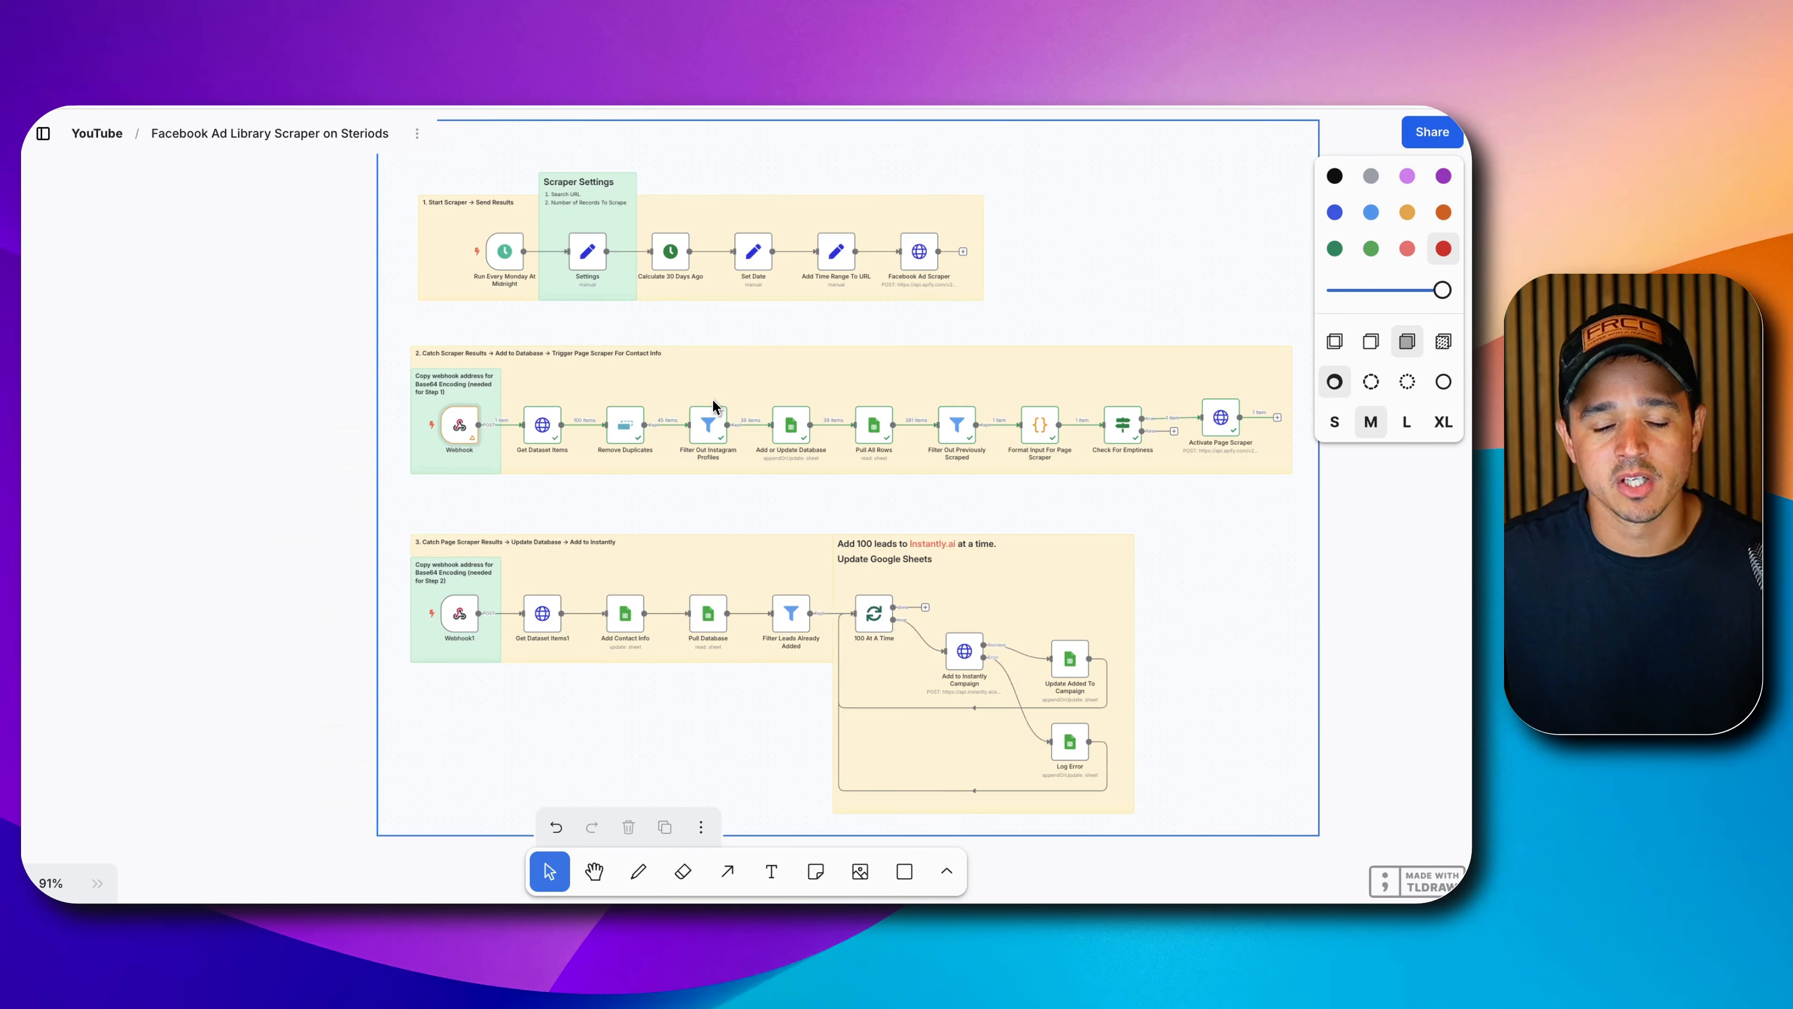
left_click_drag(274, 381, 1359, 543)
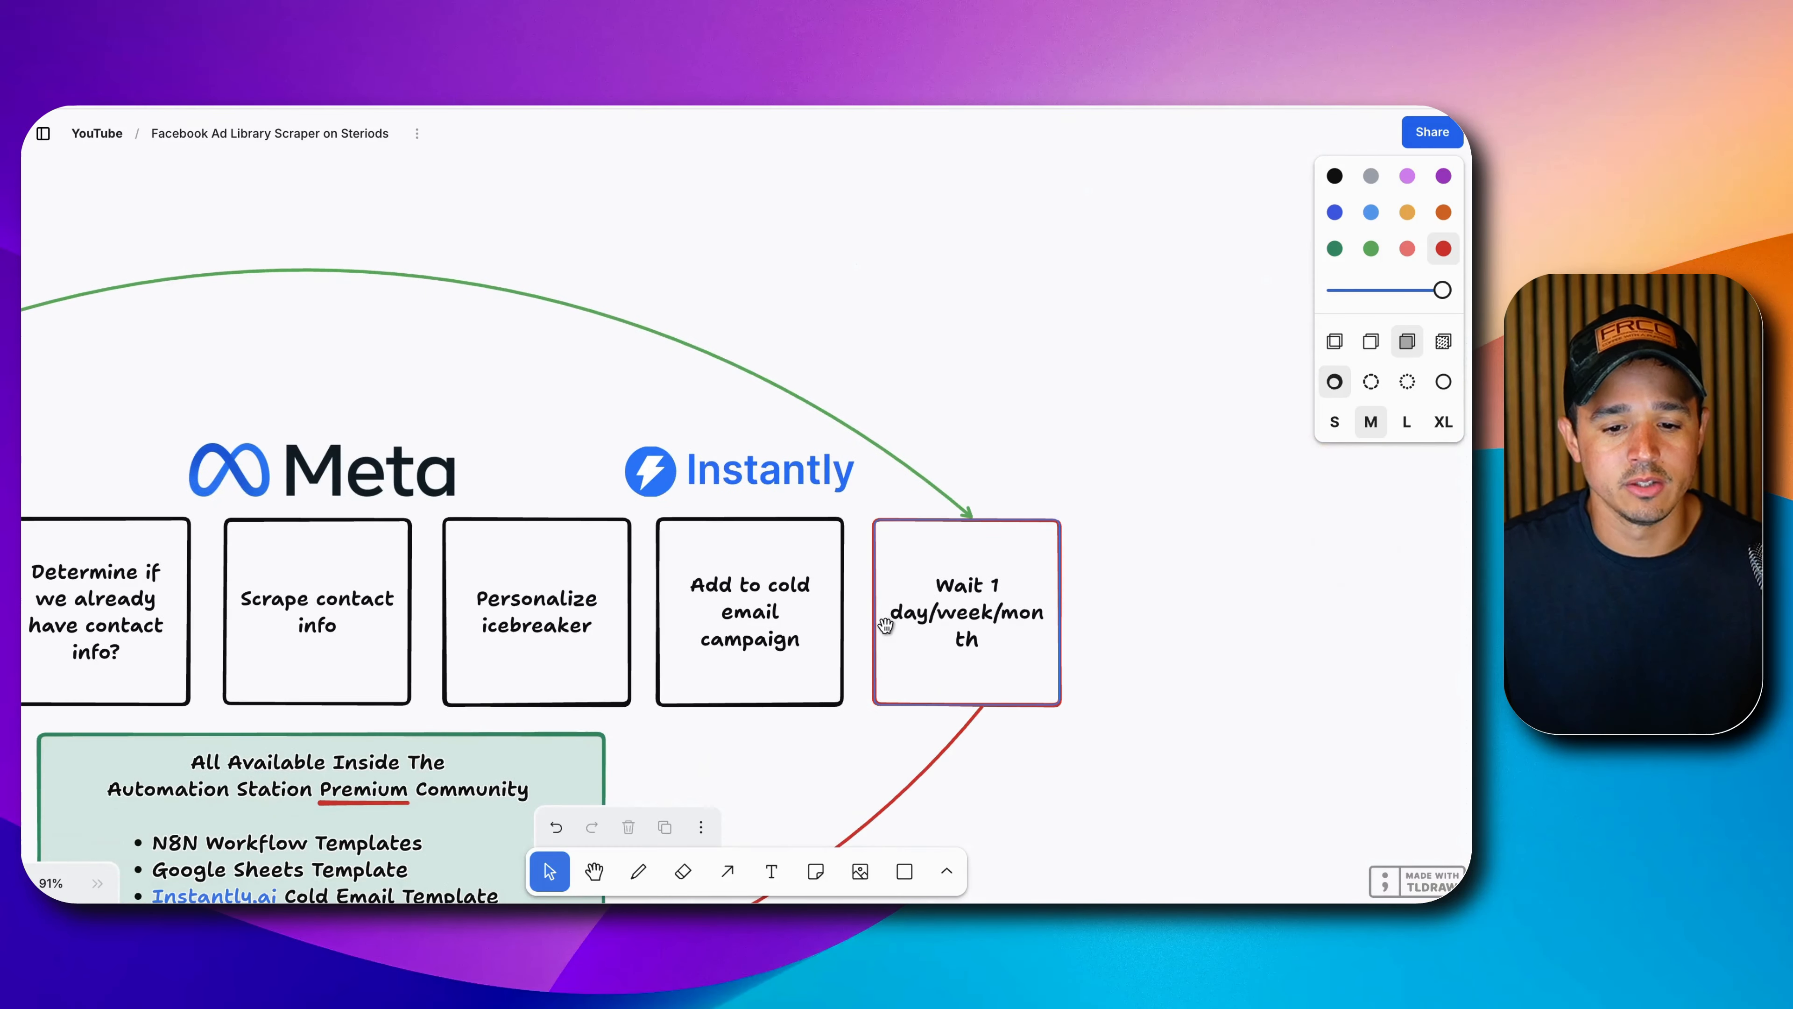
left_click_drag(885, 624, 1261, 441)
left_click_drag(905, 451, 1062, 491)
scroll(1264, 681, "down", 5)
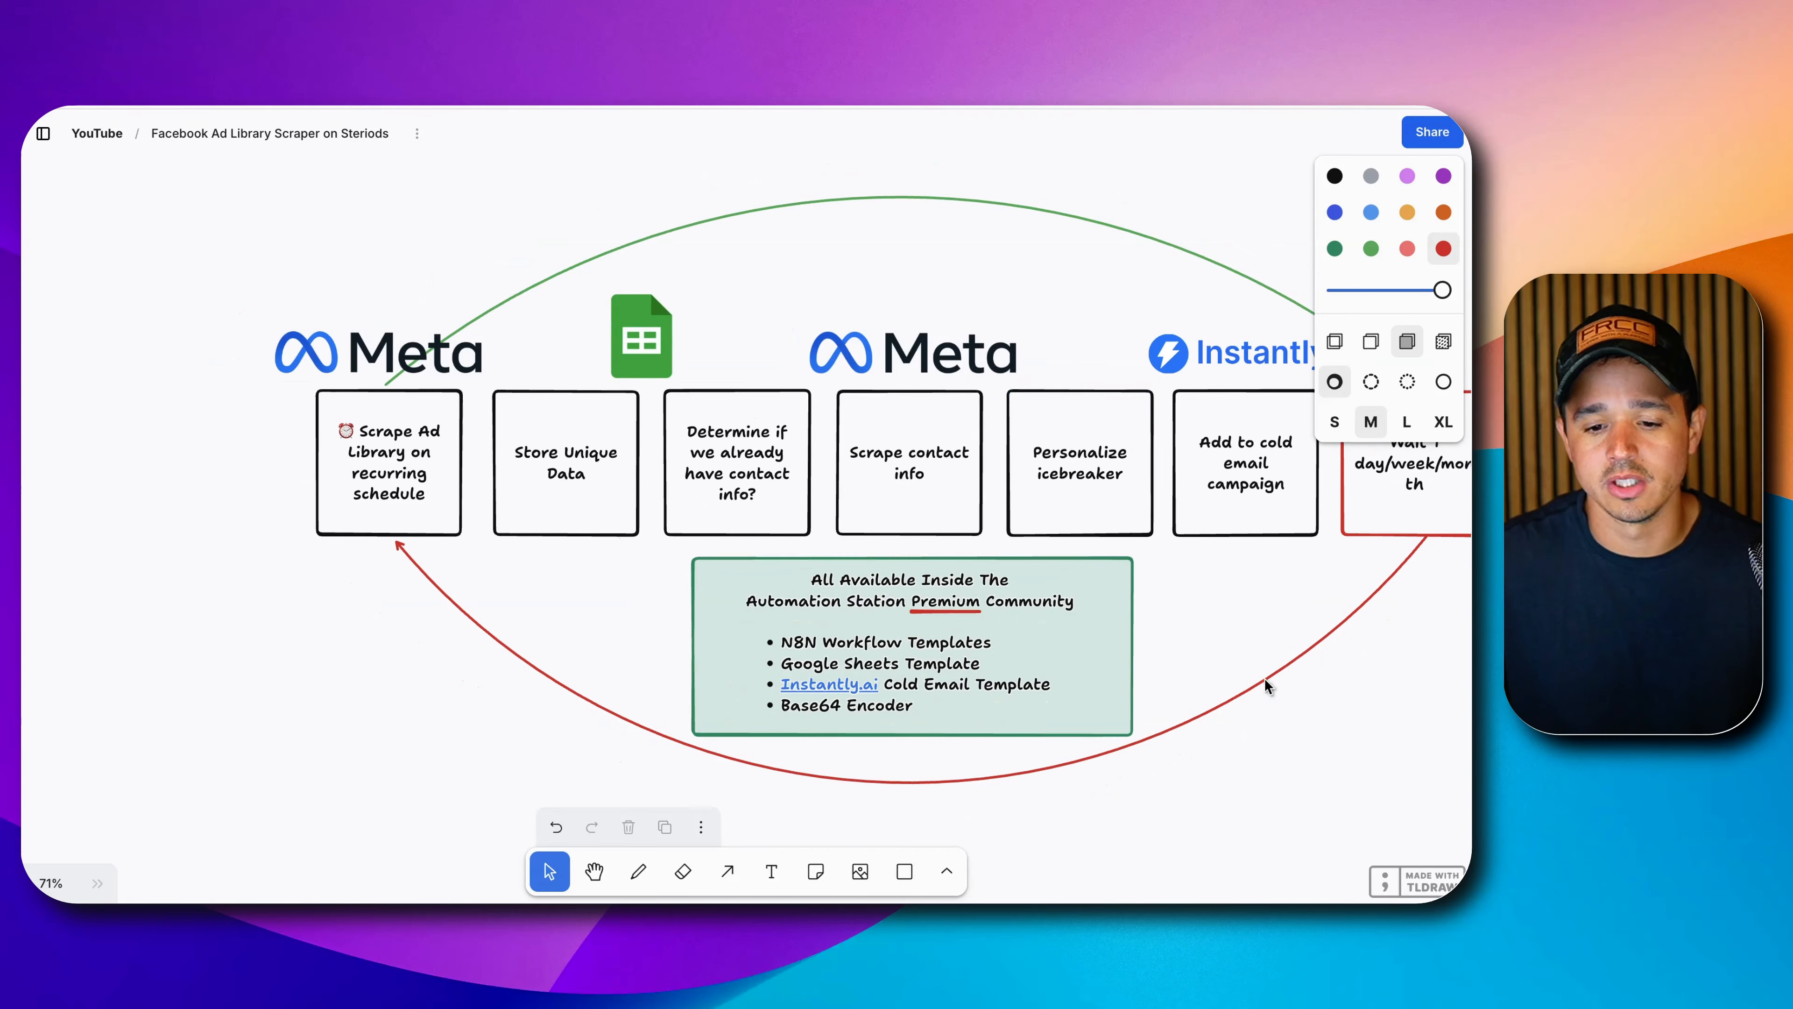
left_click_drag(1118, 682, 1113, 682)
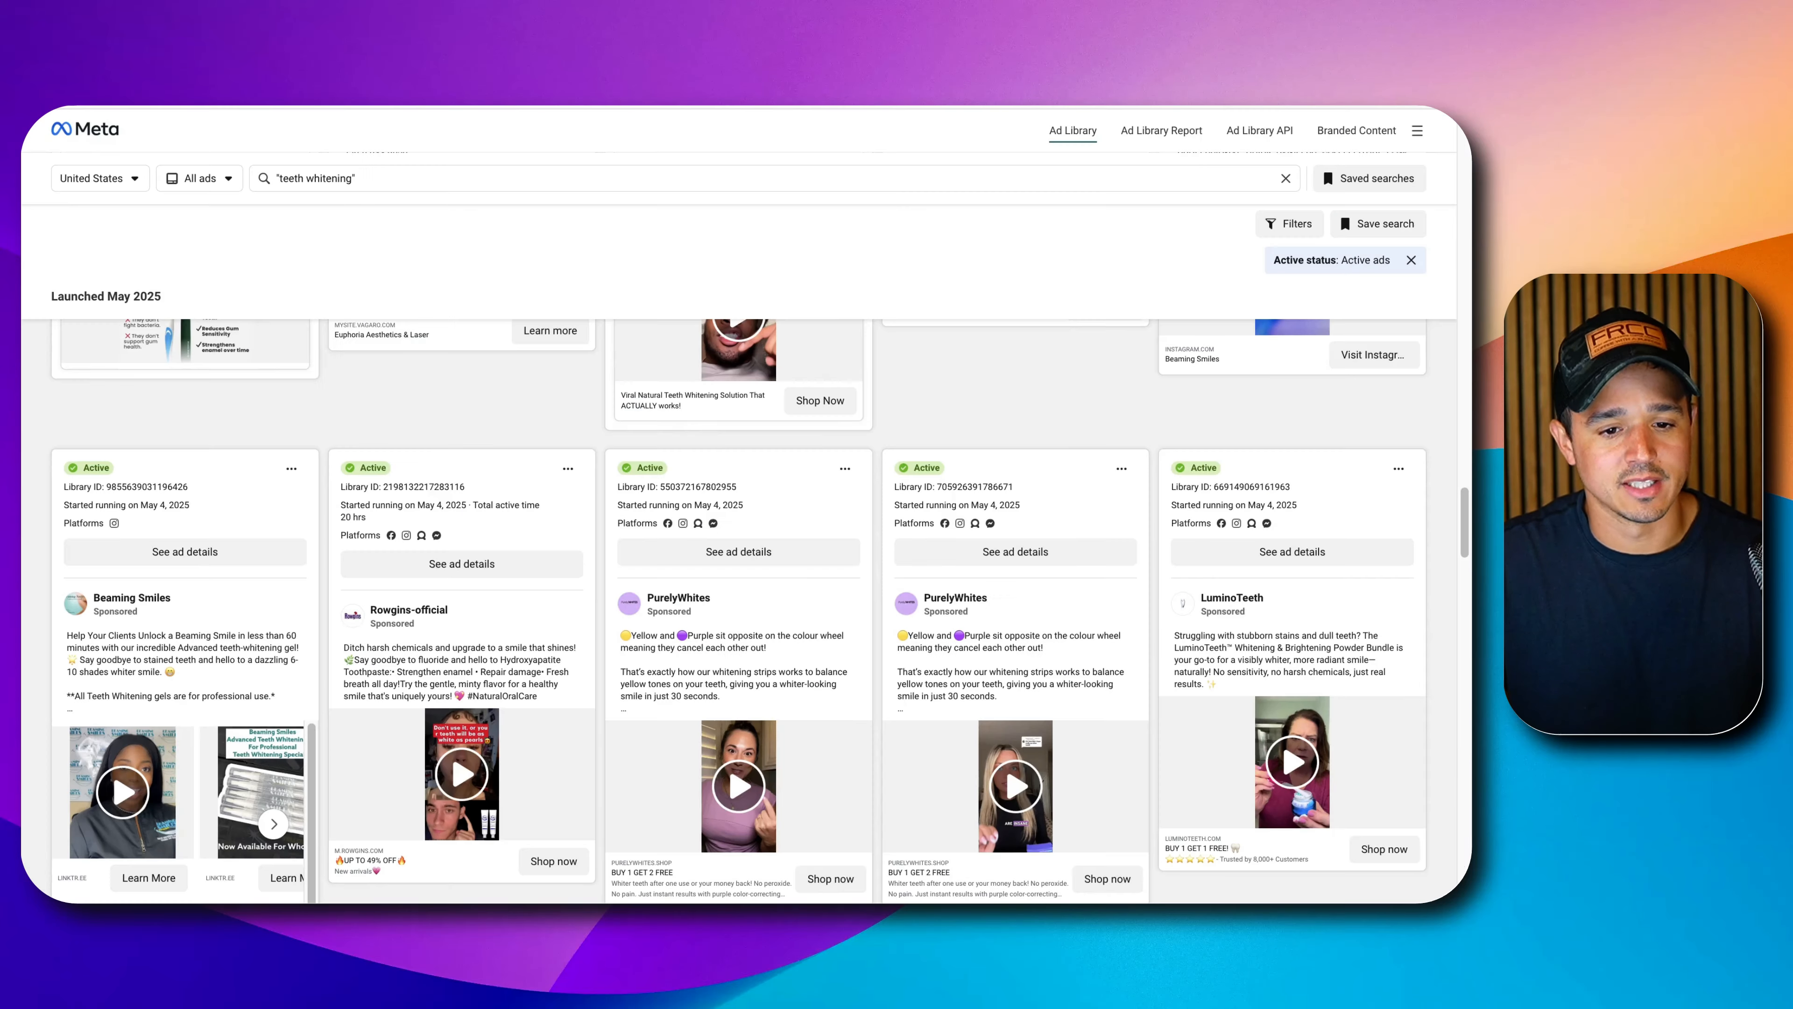
scroll(717, 450, "up", 5)
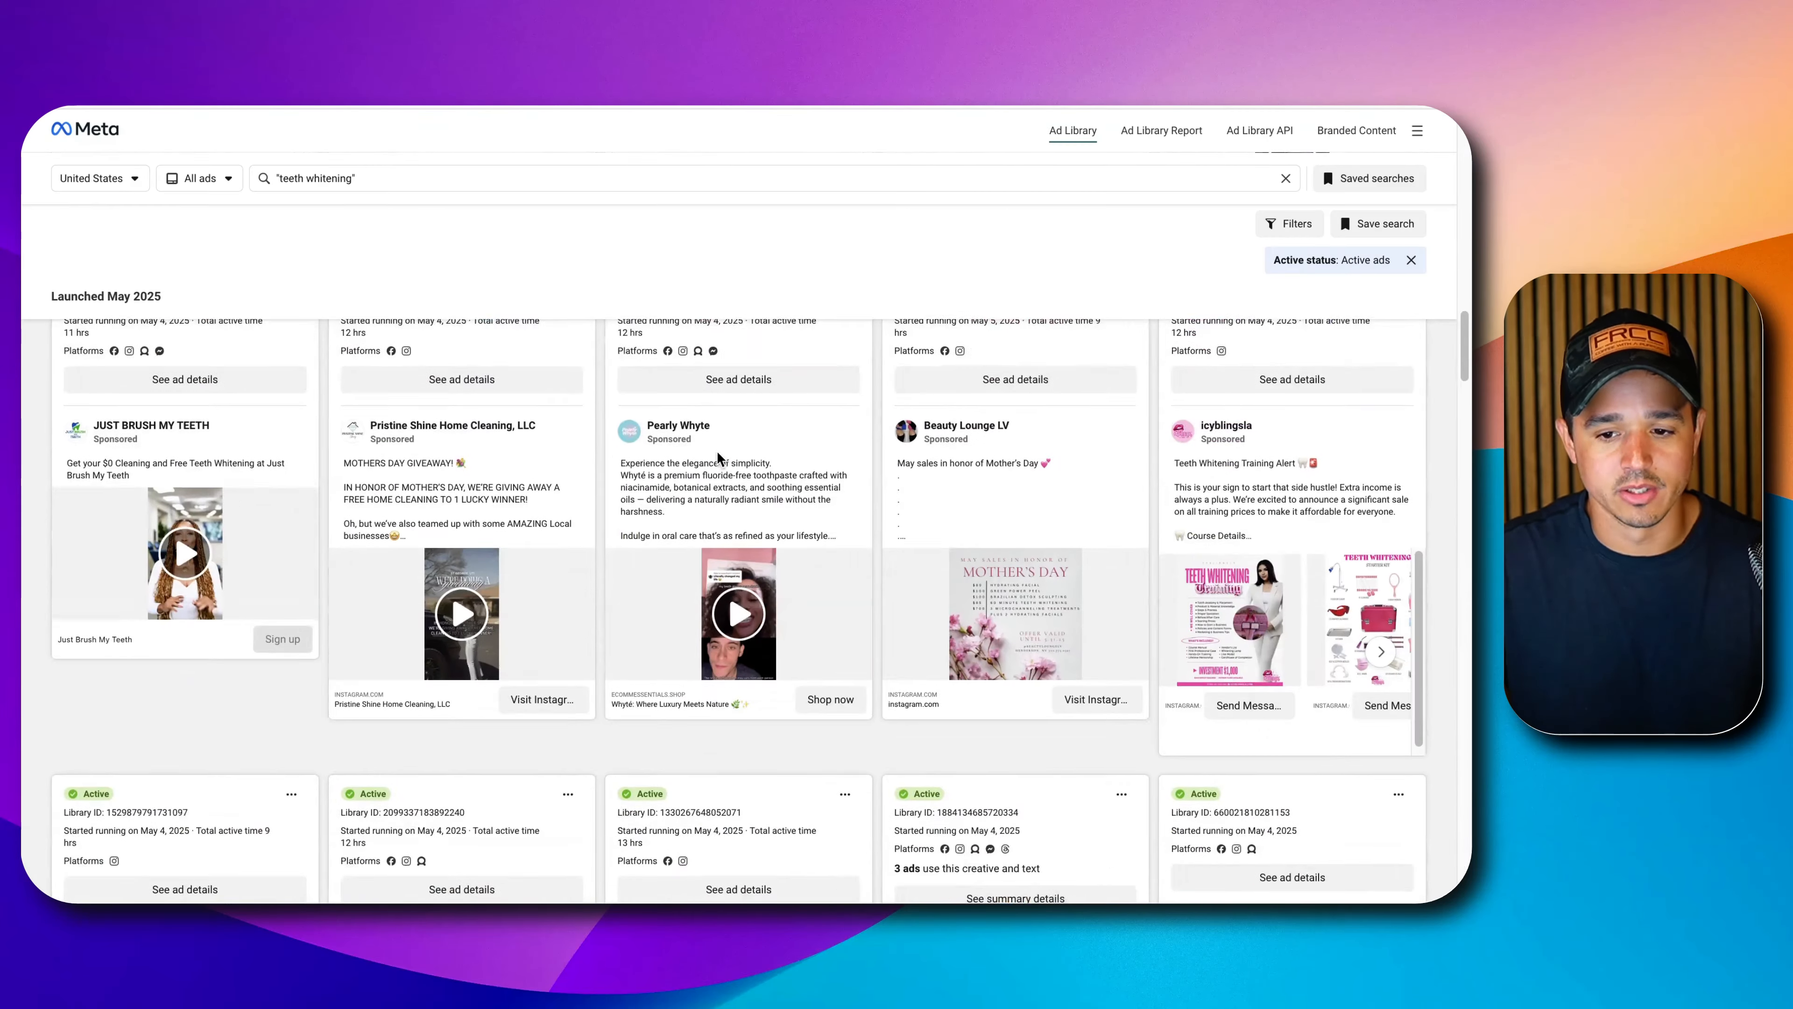
Scroll the Ad Library results back to the first row of May 2025 teeth whitening ads.
scroll(717, 450, "up", 10)
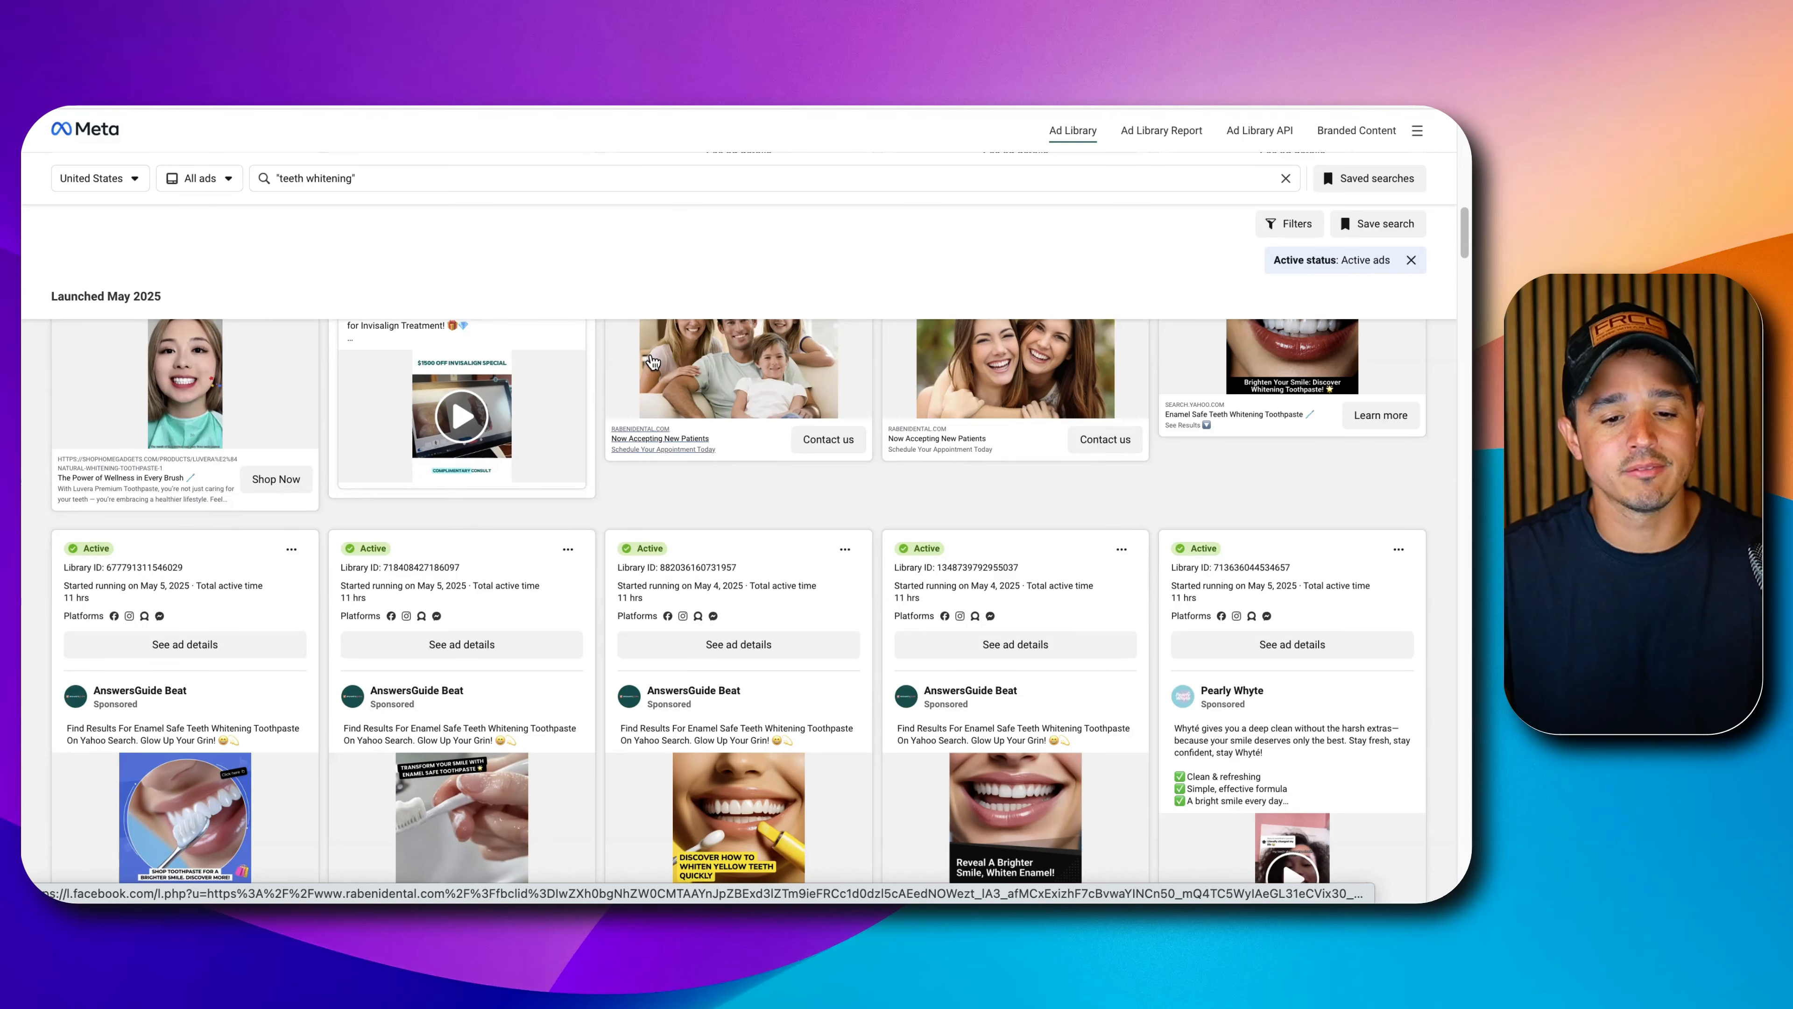
scroll(719, 455, "up", 5)
scroll(770, 468, "up", 5)
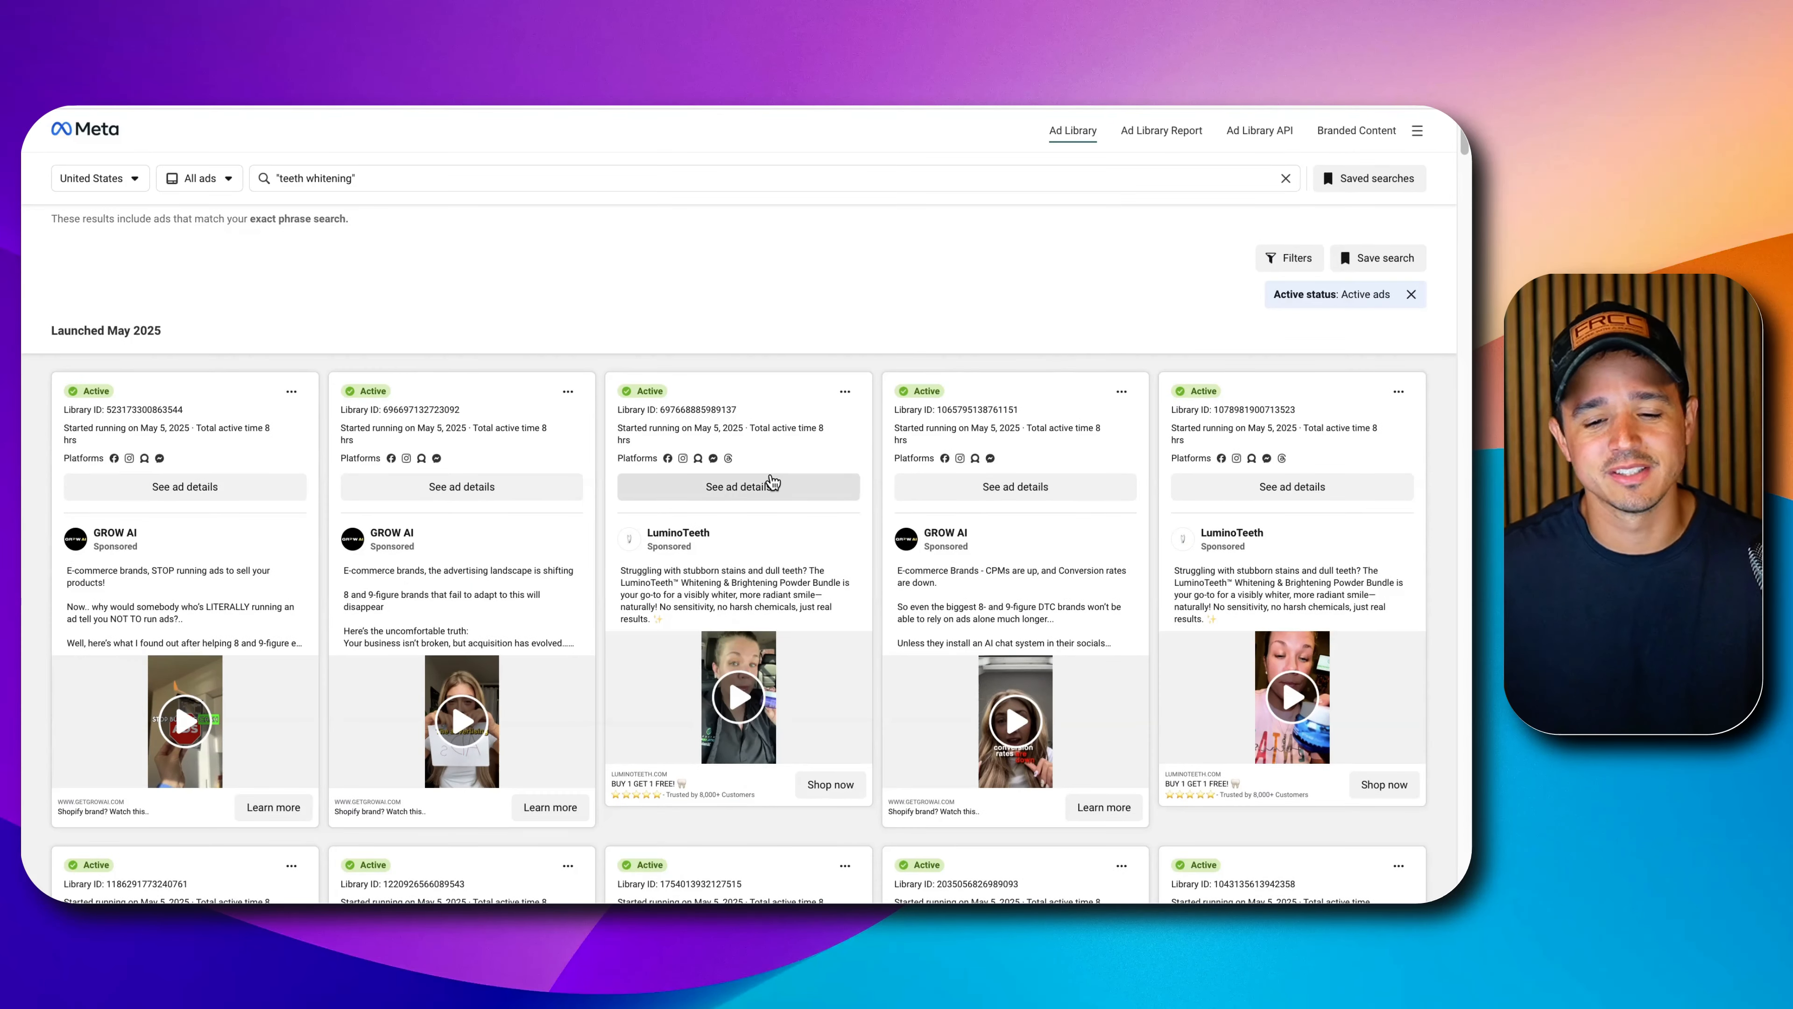
scroll(774, 482, "down", 1)
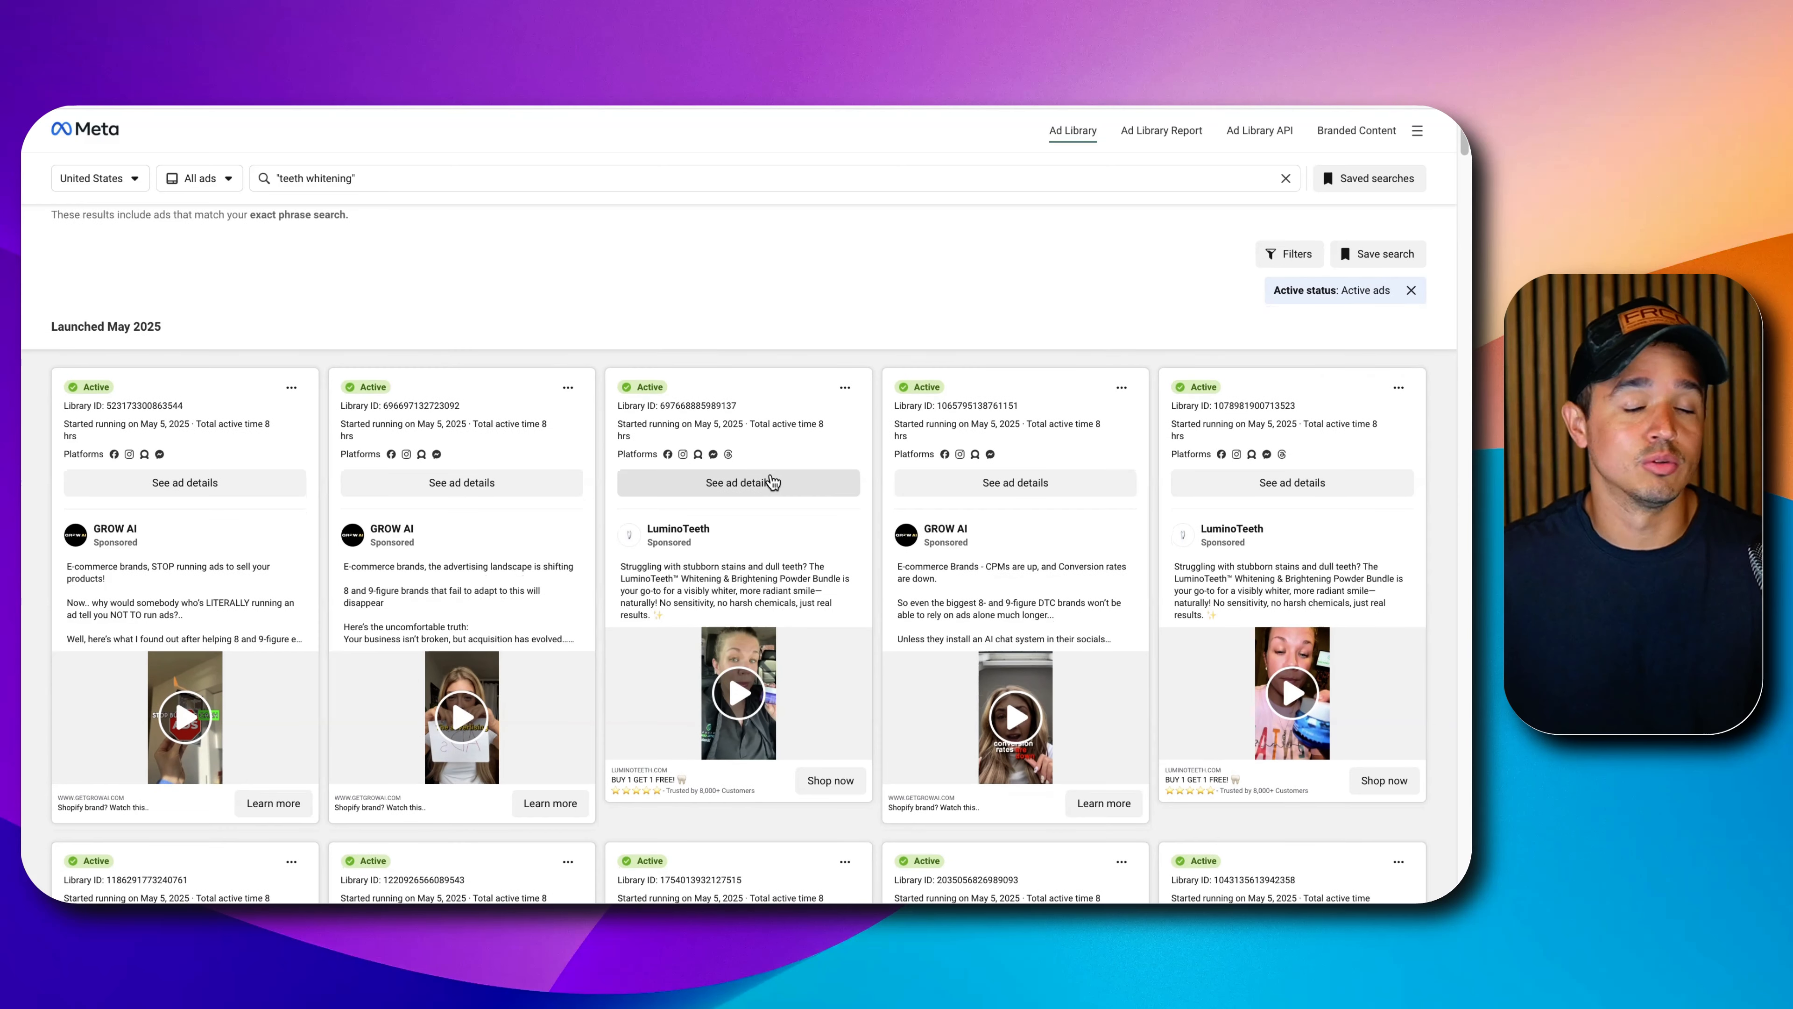
scroll(629, 520, "down", 2)
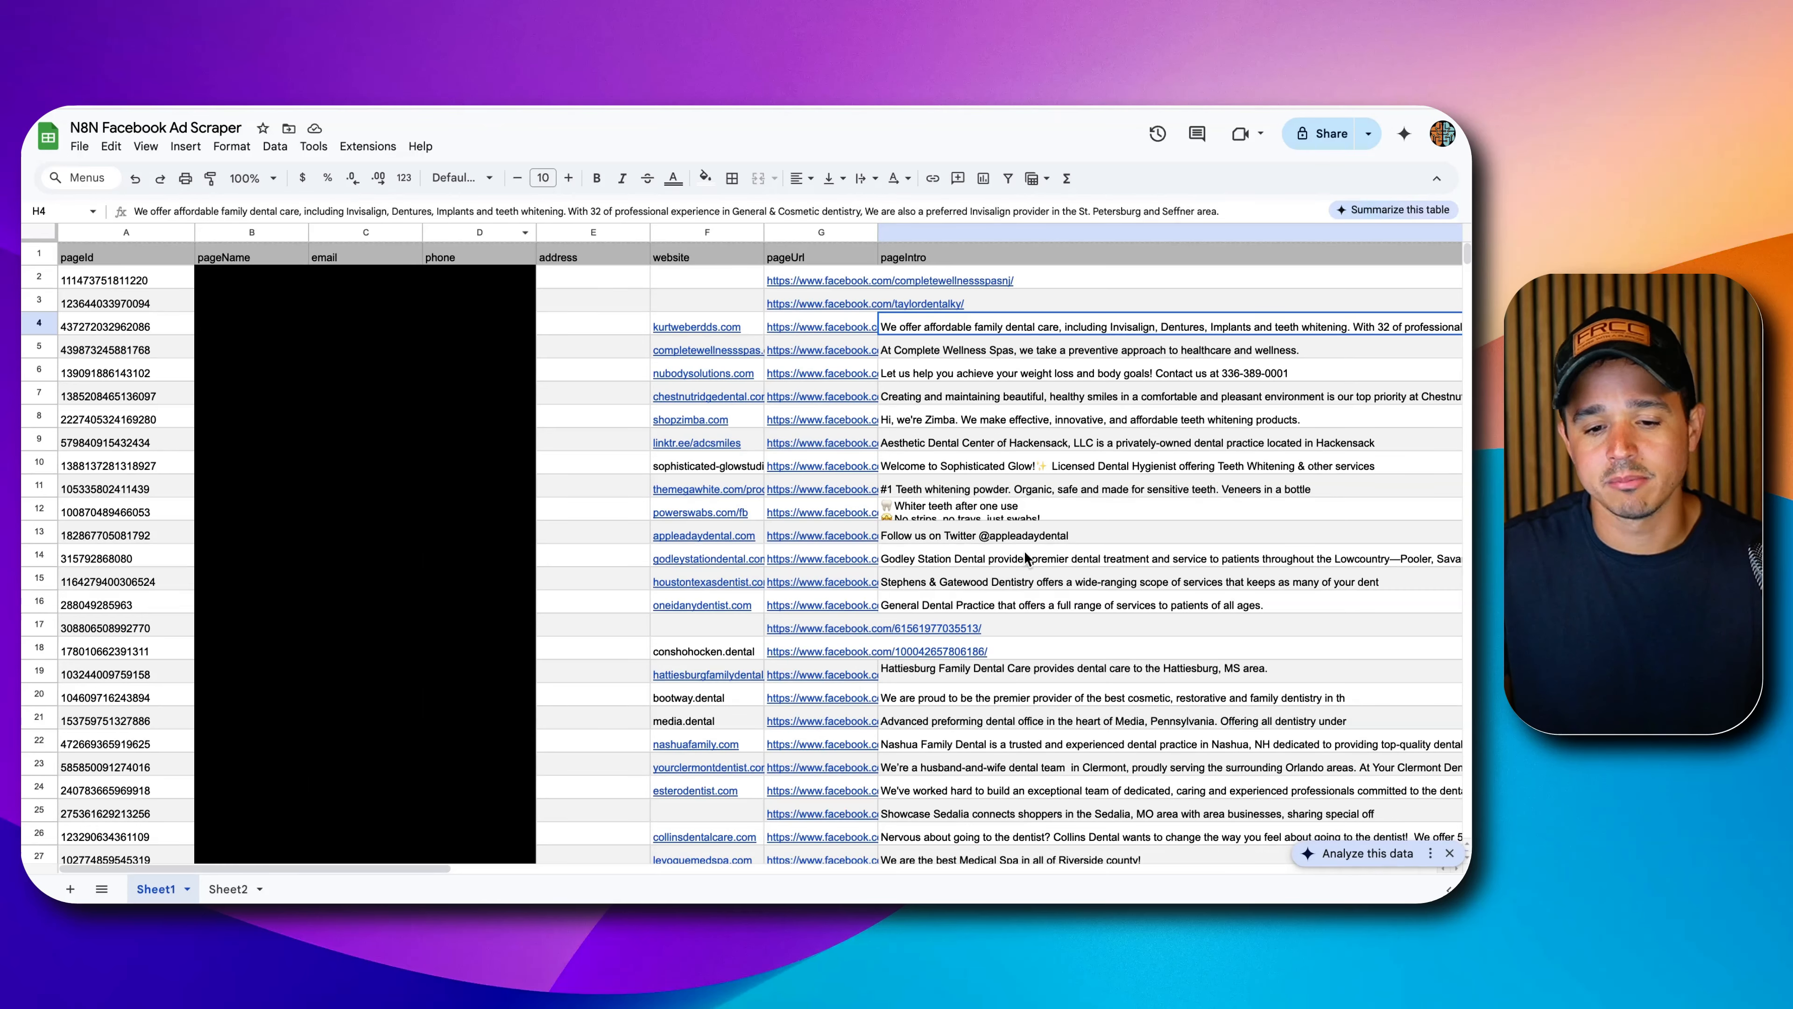
scroll(1027, 558, "down", 20)
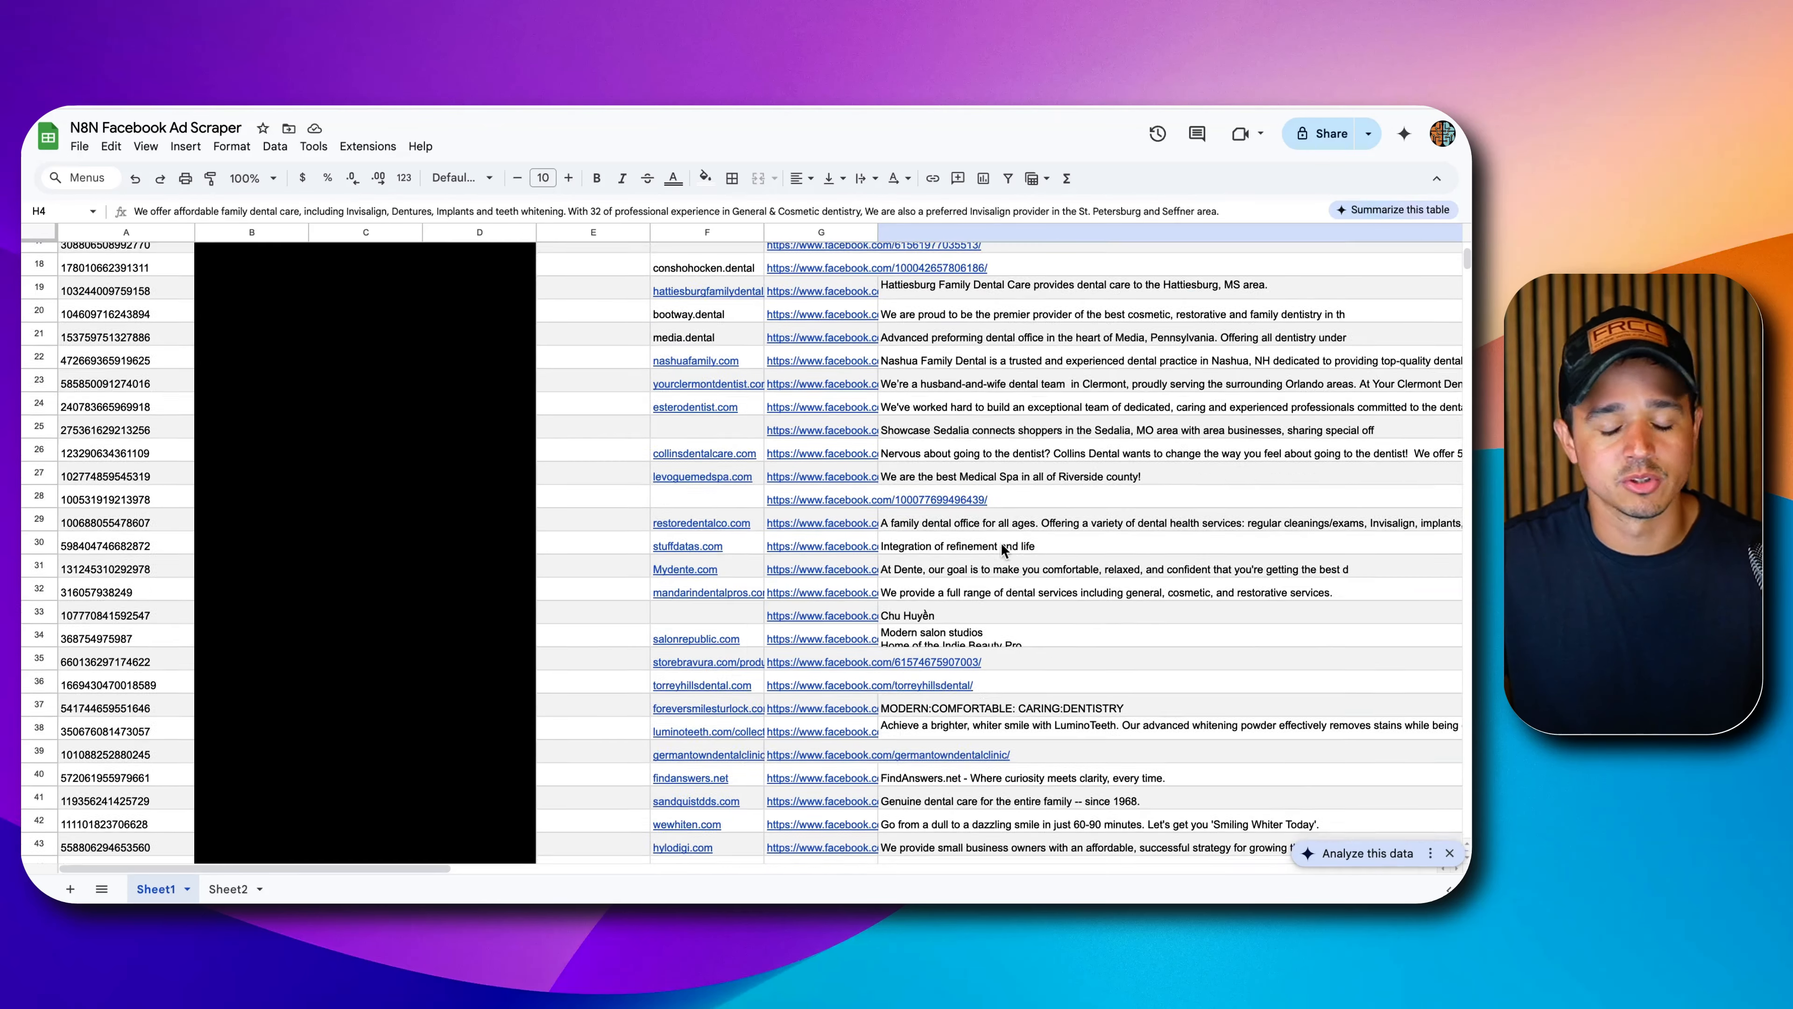
scroll(982, 553, "up", 20)
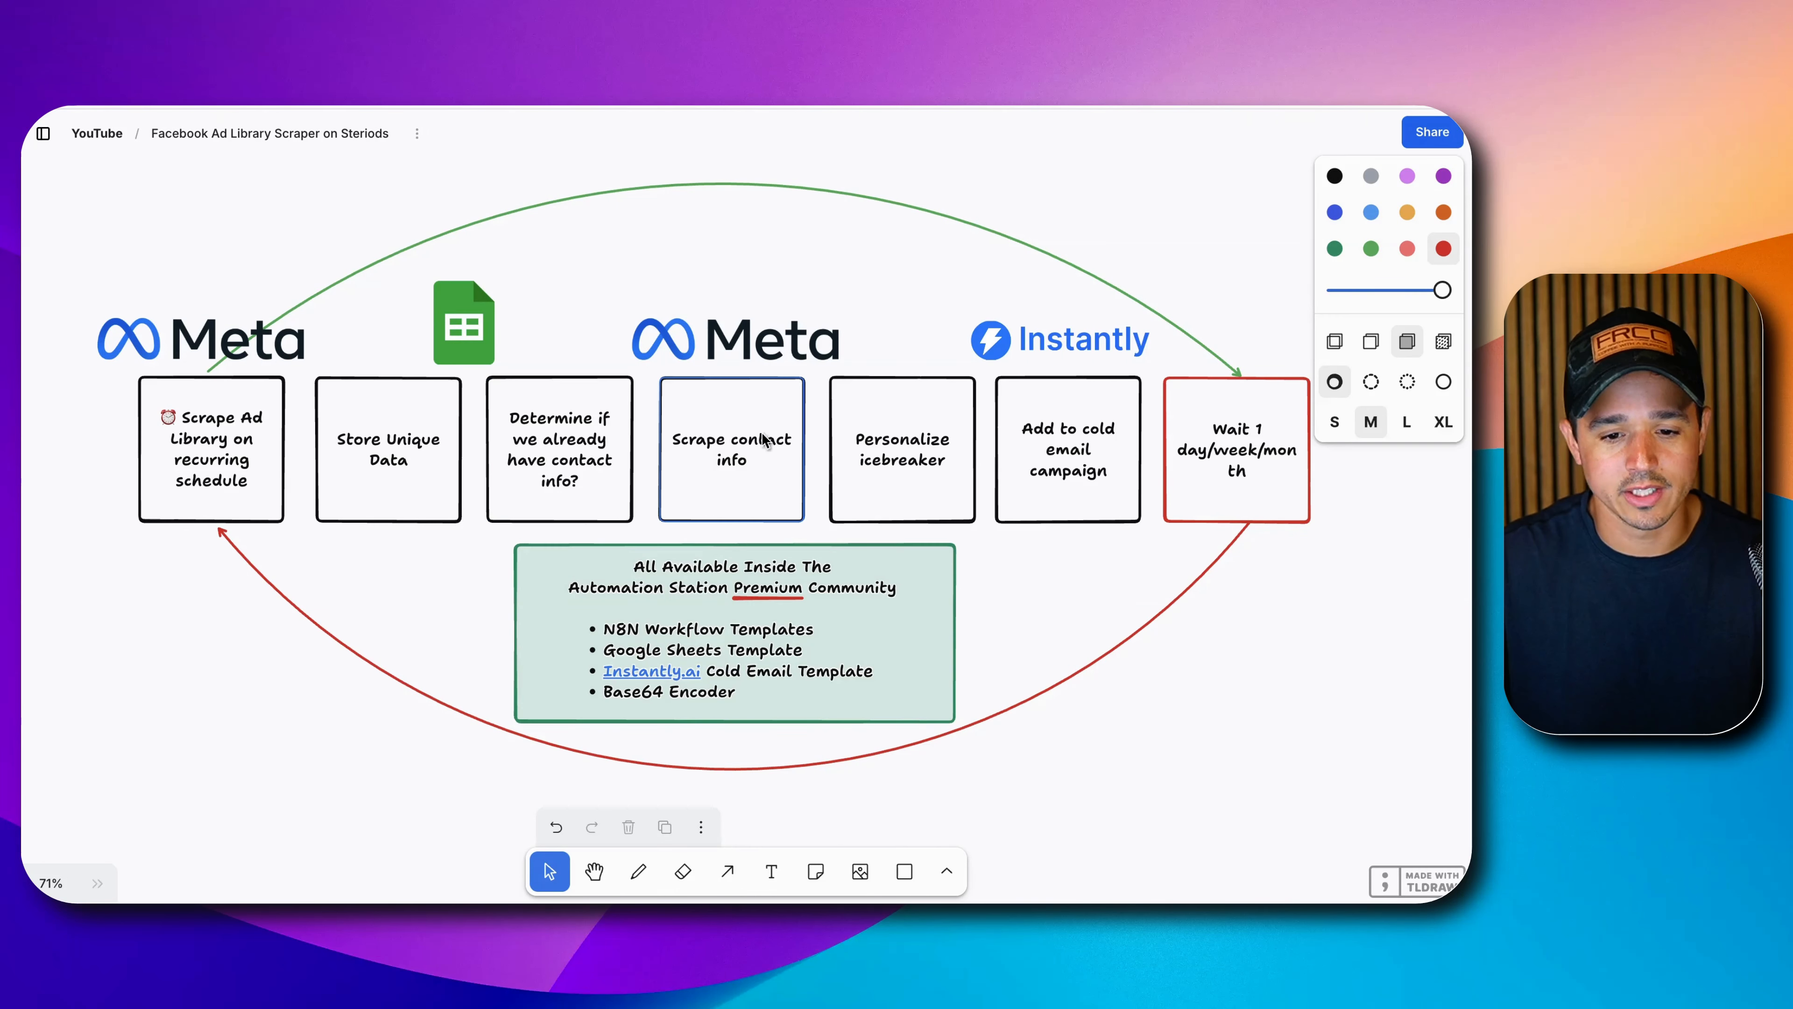
Cross out the 'Personalize icebreaker' box with a red freehand X.
left_click(858, 438)
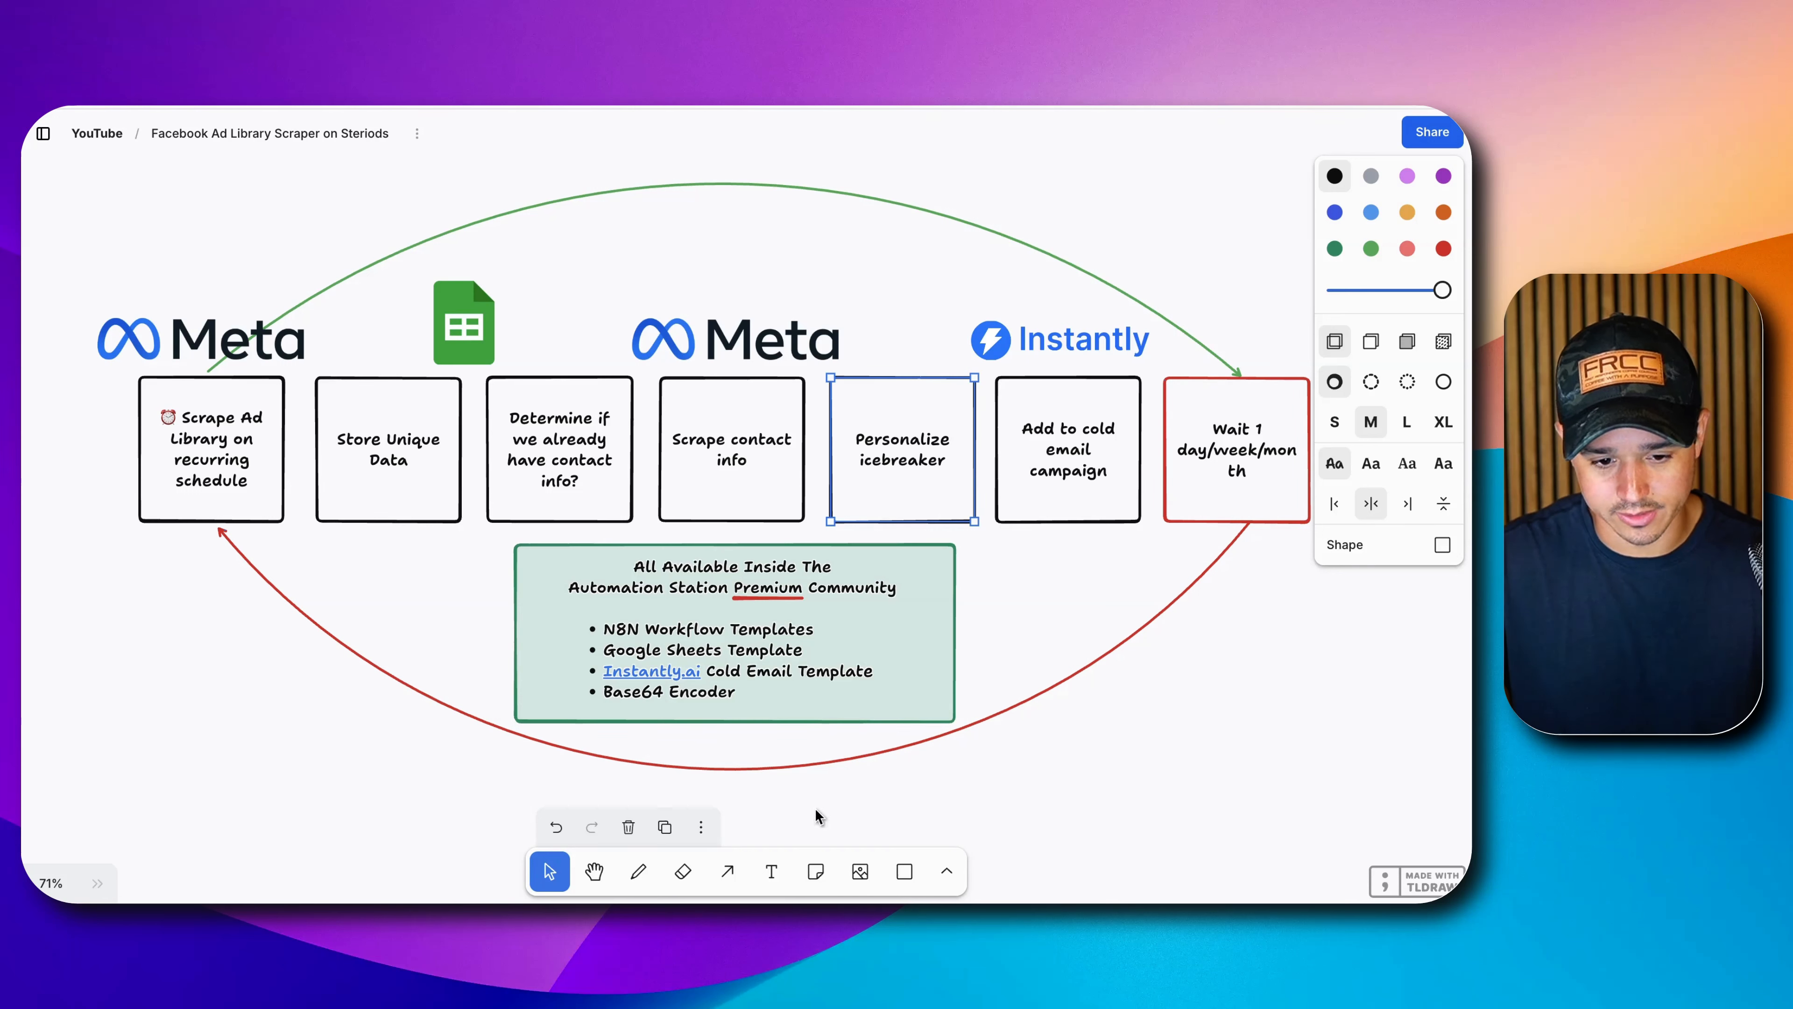
left_click(639, 871)
left_click_drag(833, 374, 956, 512)
mouse_move(962, 374)
left_mouse_down()
mouse_move(913, 489)
mouse_move(865, 525)
left_mouse_up()
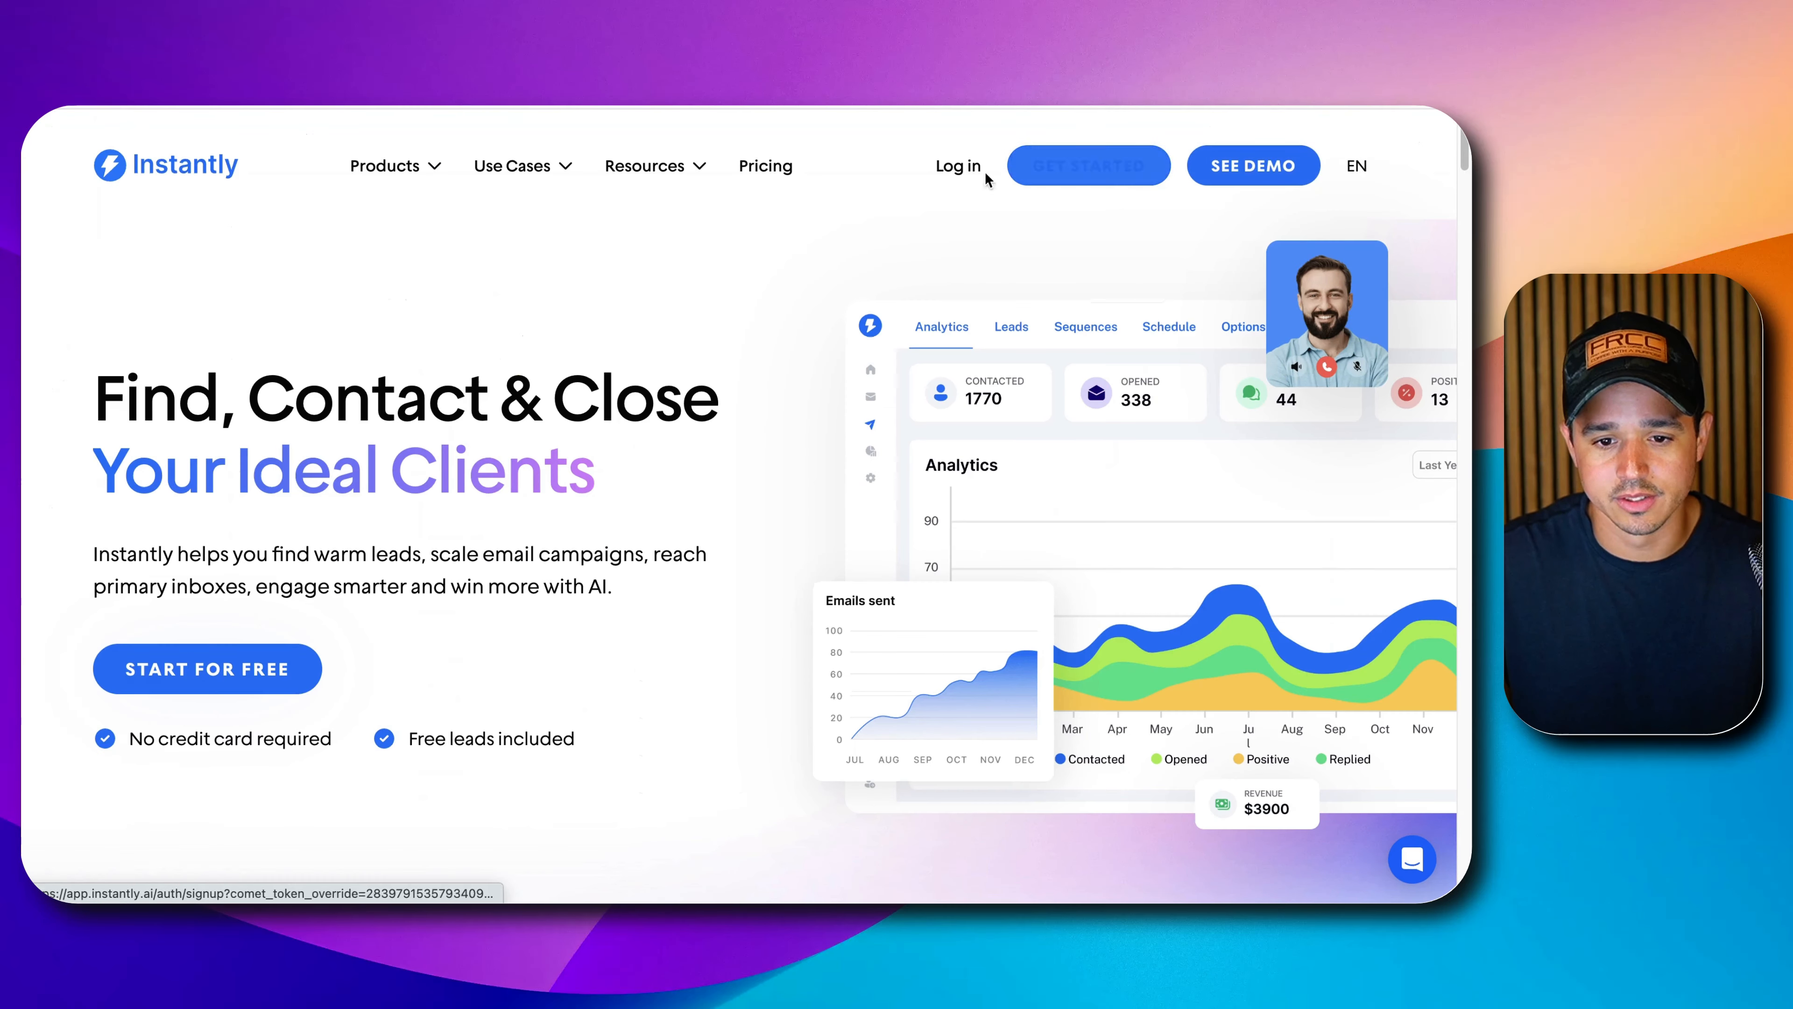
Log in from the instantly.ai homepage to reach the Campaigns page.
left_click(958, 167)
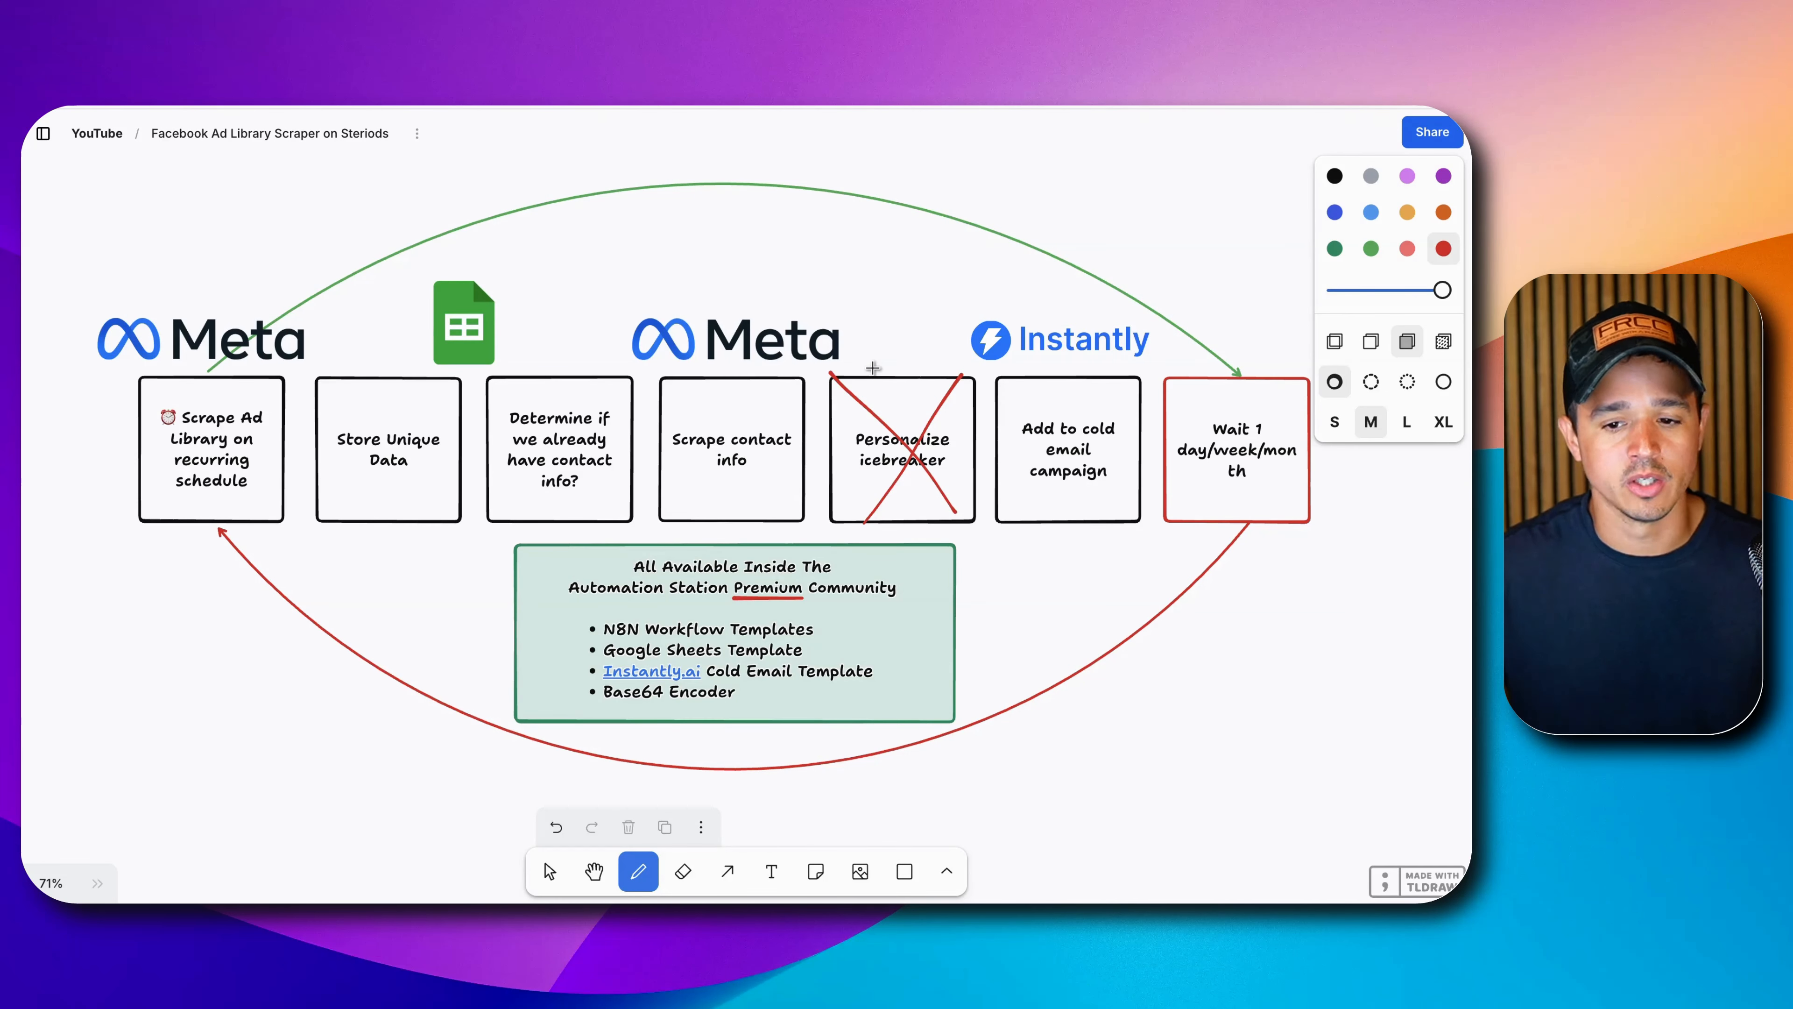
Pan and zoom the board to 113% so the n8n workflow screenshot fills the view.
left_click(1273, 604)
key("space")
mouse_move(1312, 603)
left_mouse_down()
mouse_move(1009, 629)
mouse_move(556, 574)
left_mouse_up()
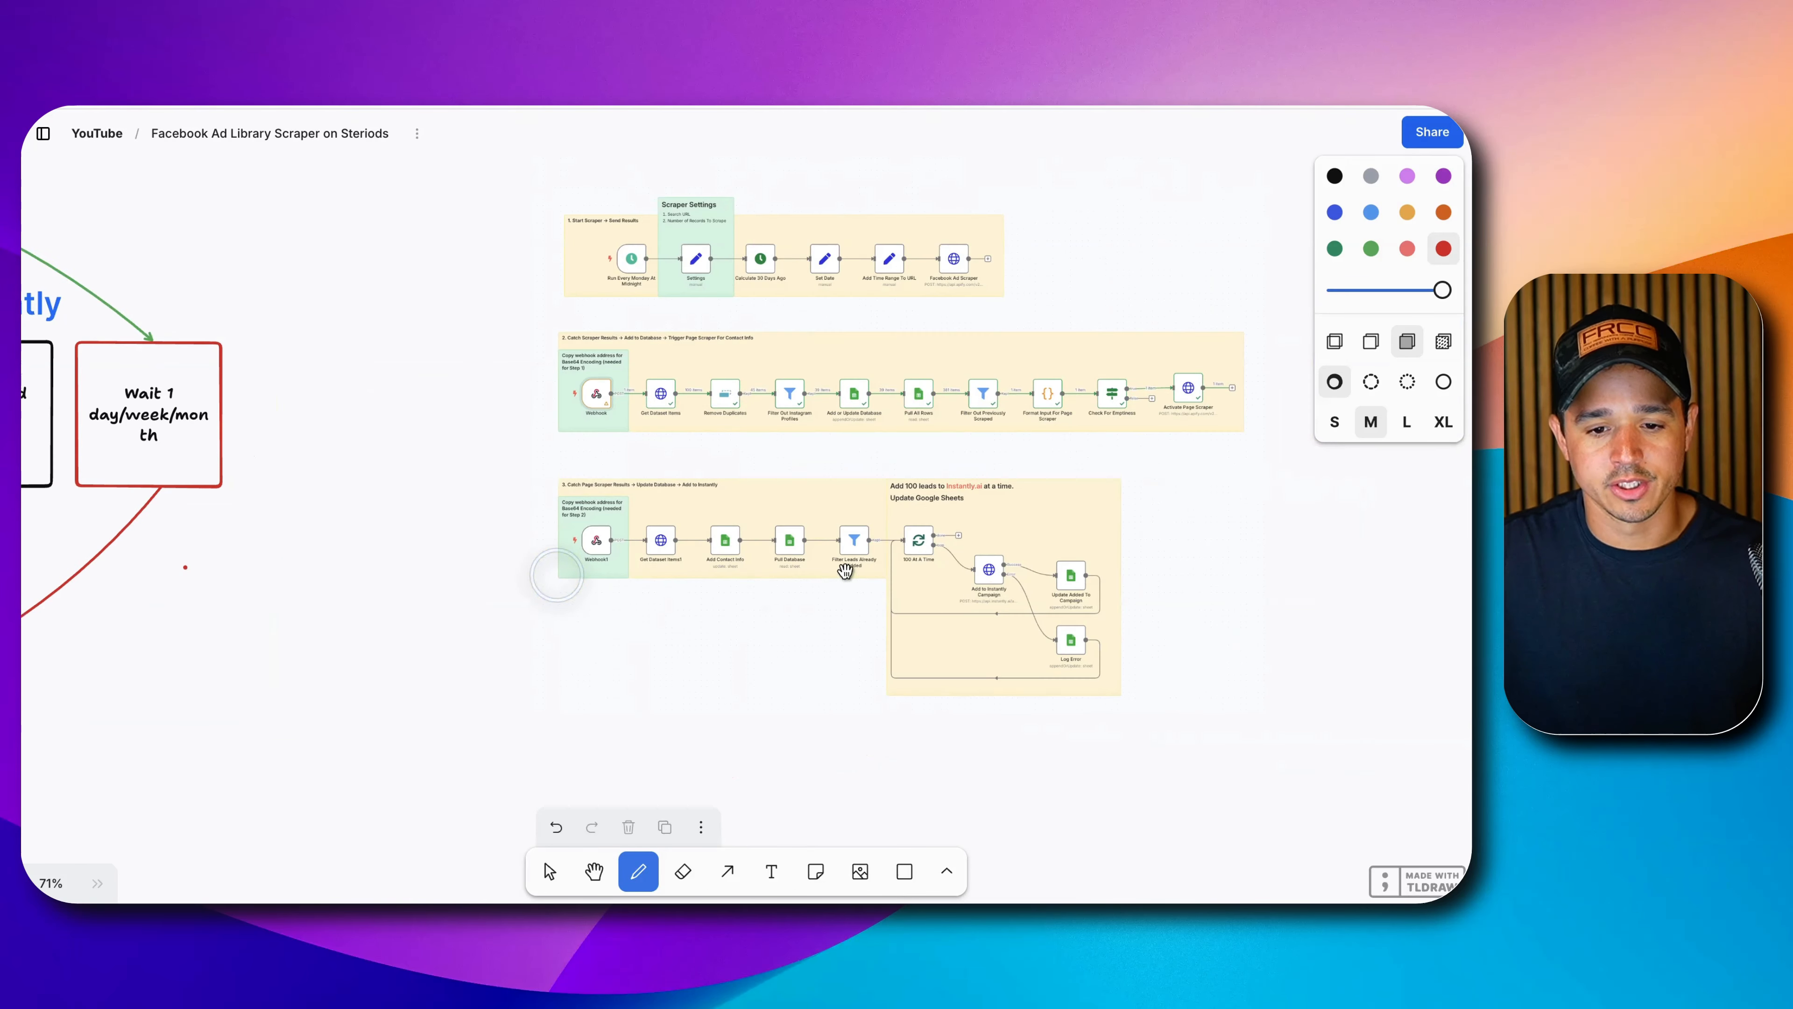
scroll(741, 468, "up", 4)
key("space")
left_click_drag(1137, 204, 1057, 317)
scroll(1057, 316, "up", 2)
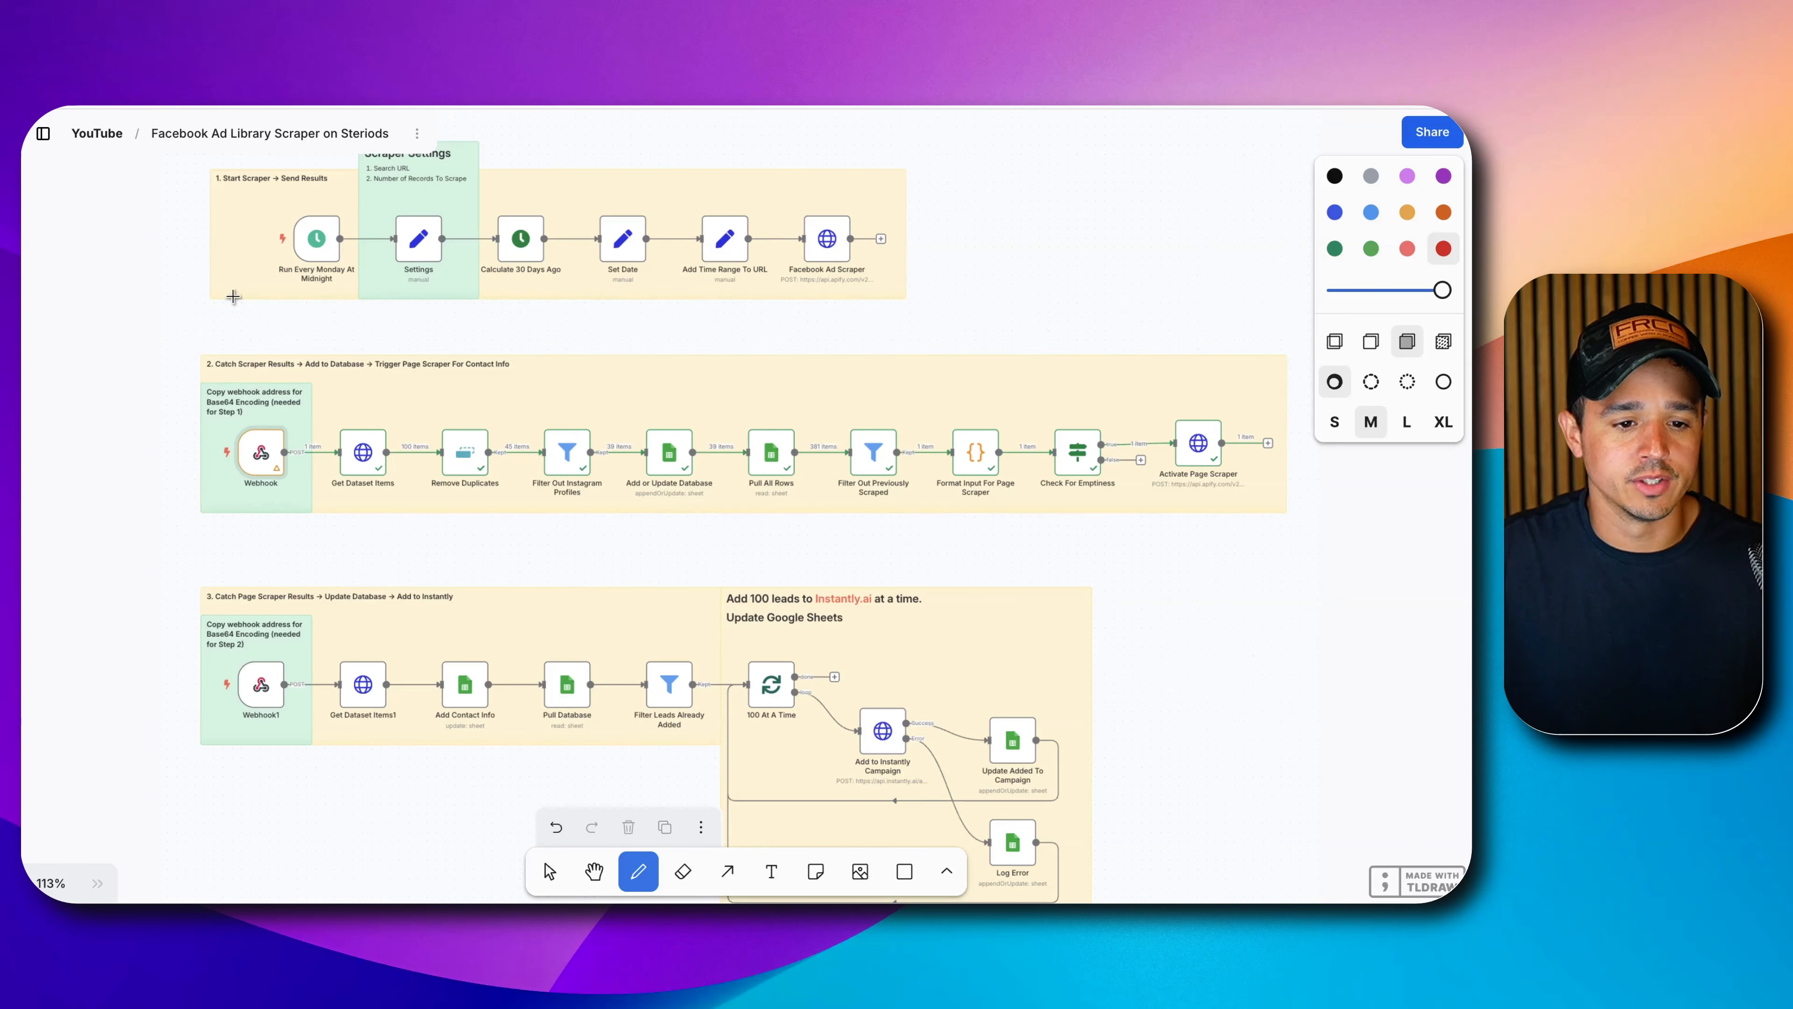
scroll(903, 490, "down", 2)
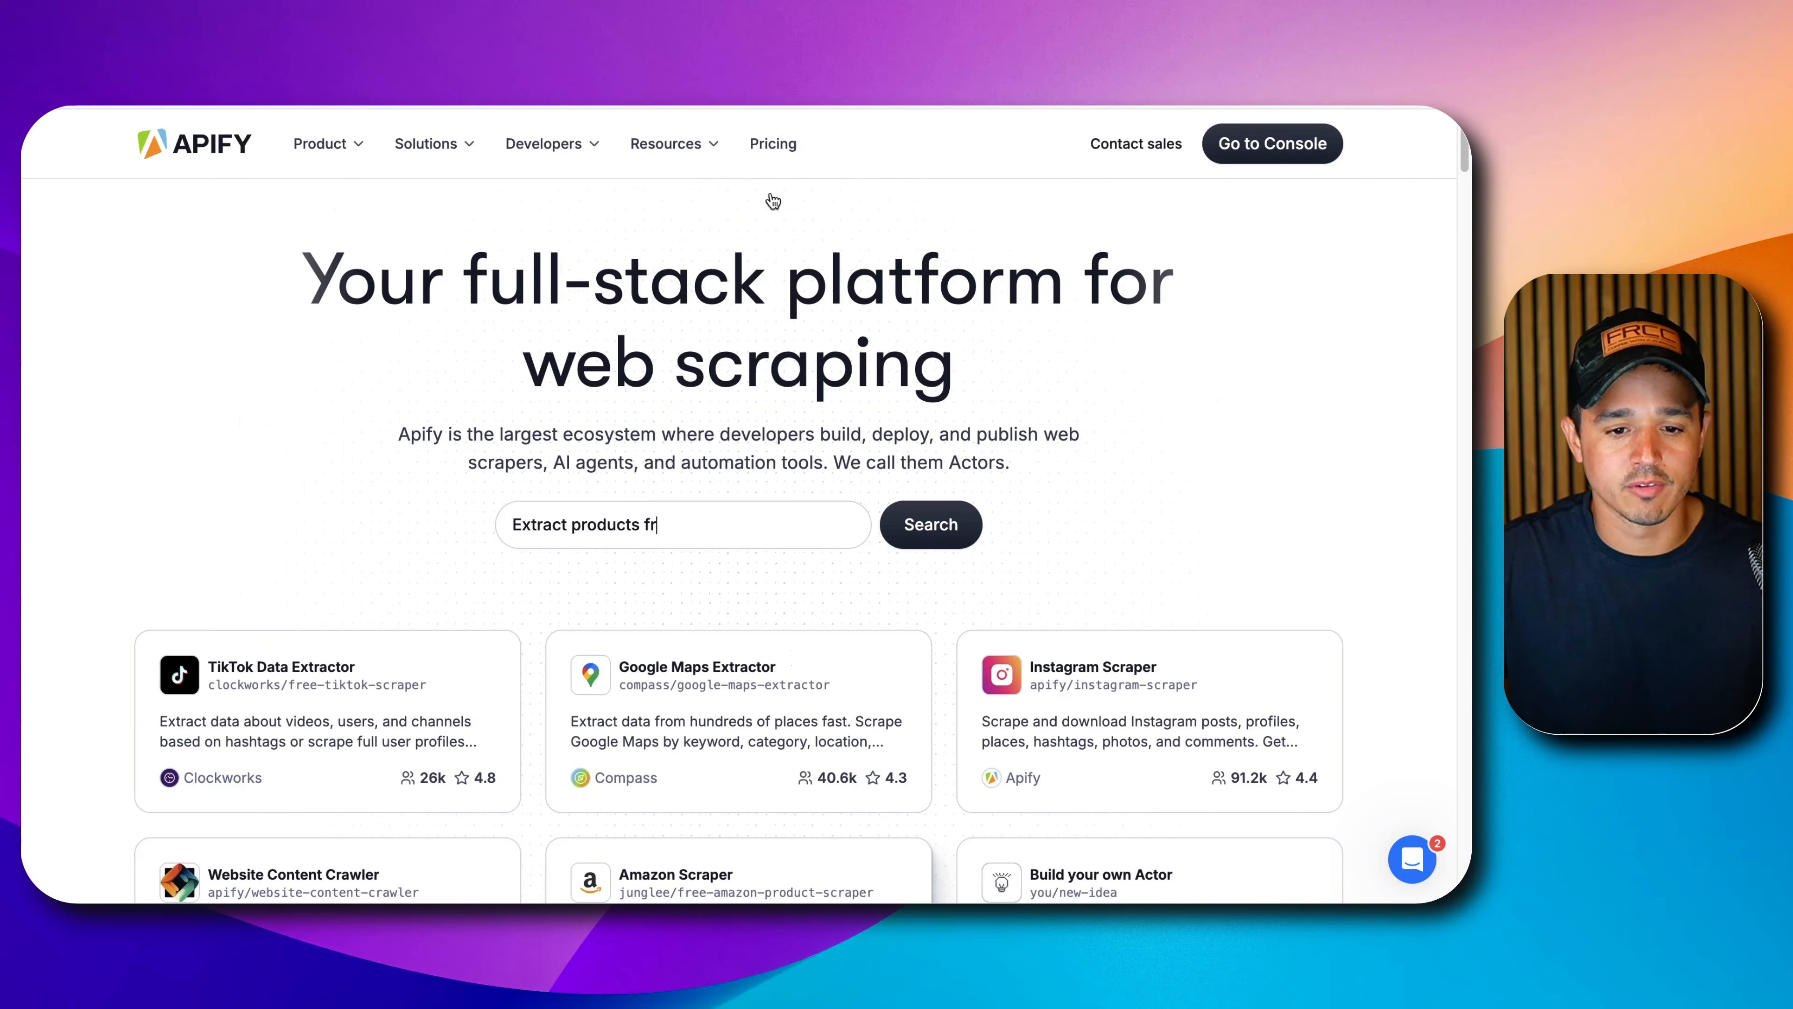
scroll(753, 481, "down", 15)
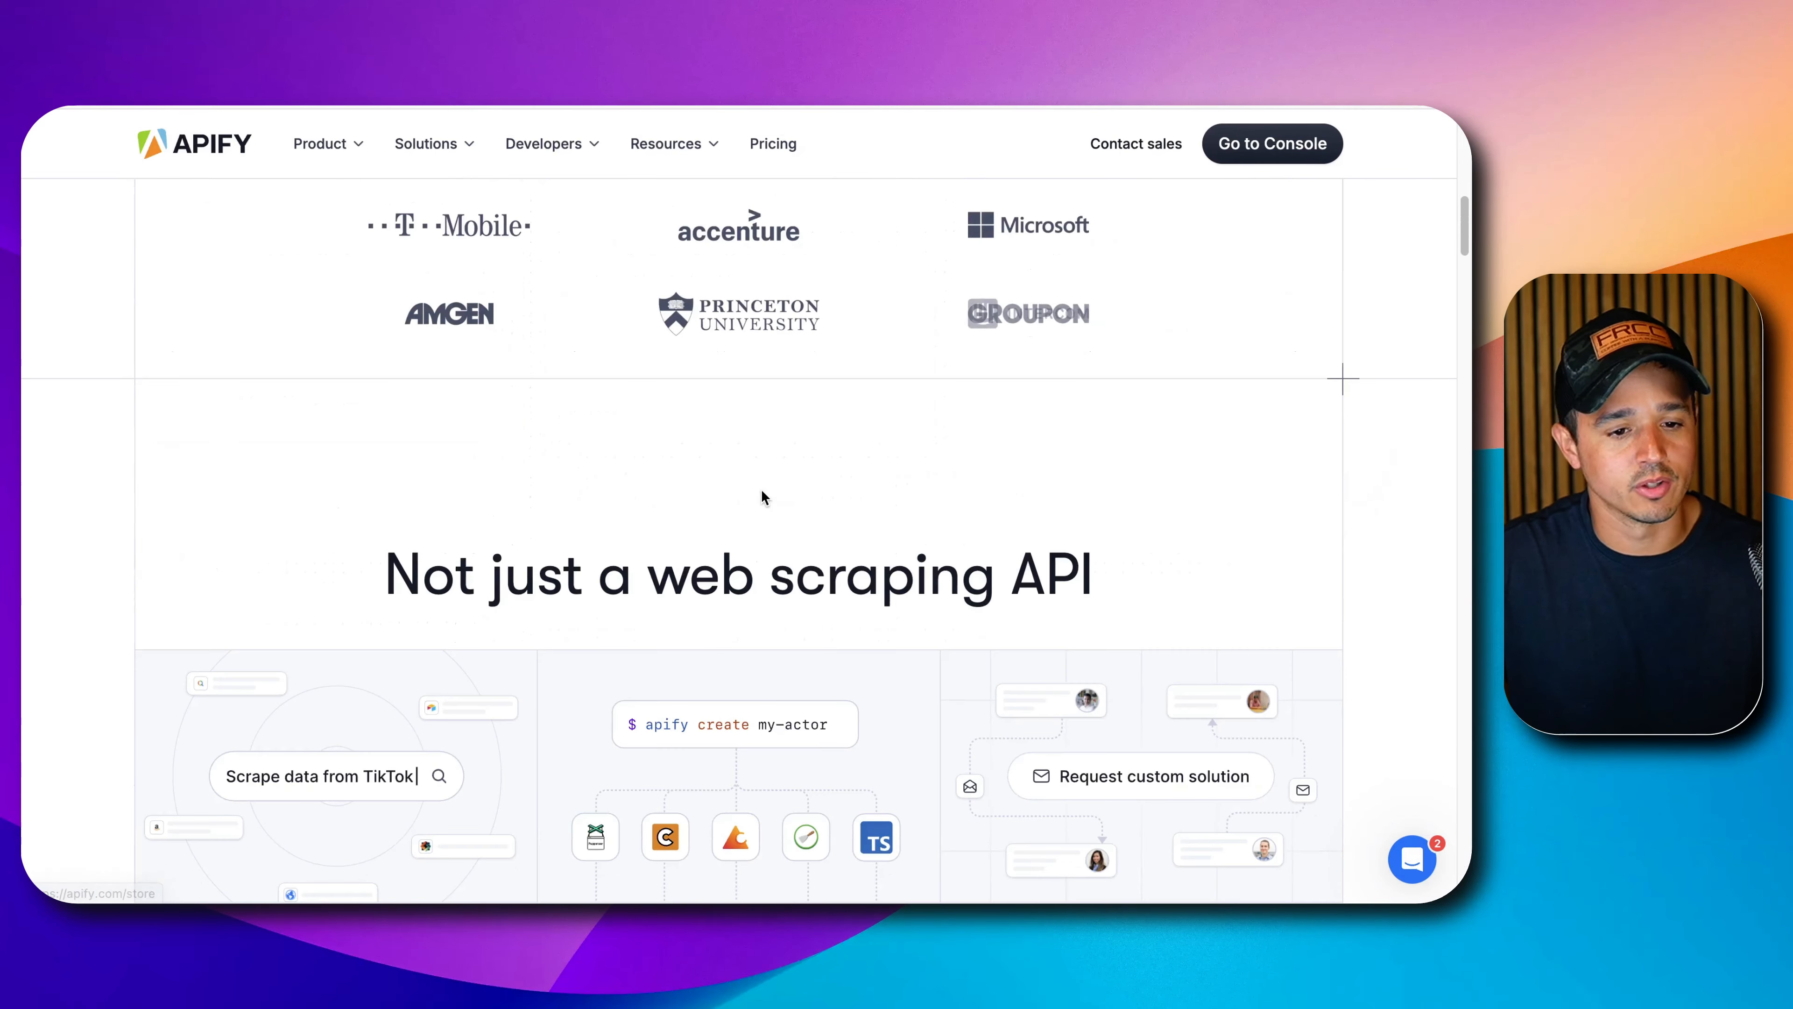
scroll(762, 489, "down", 10)
scroll(760, 495, "up", 15)
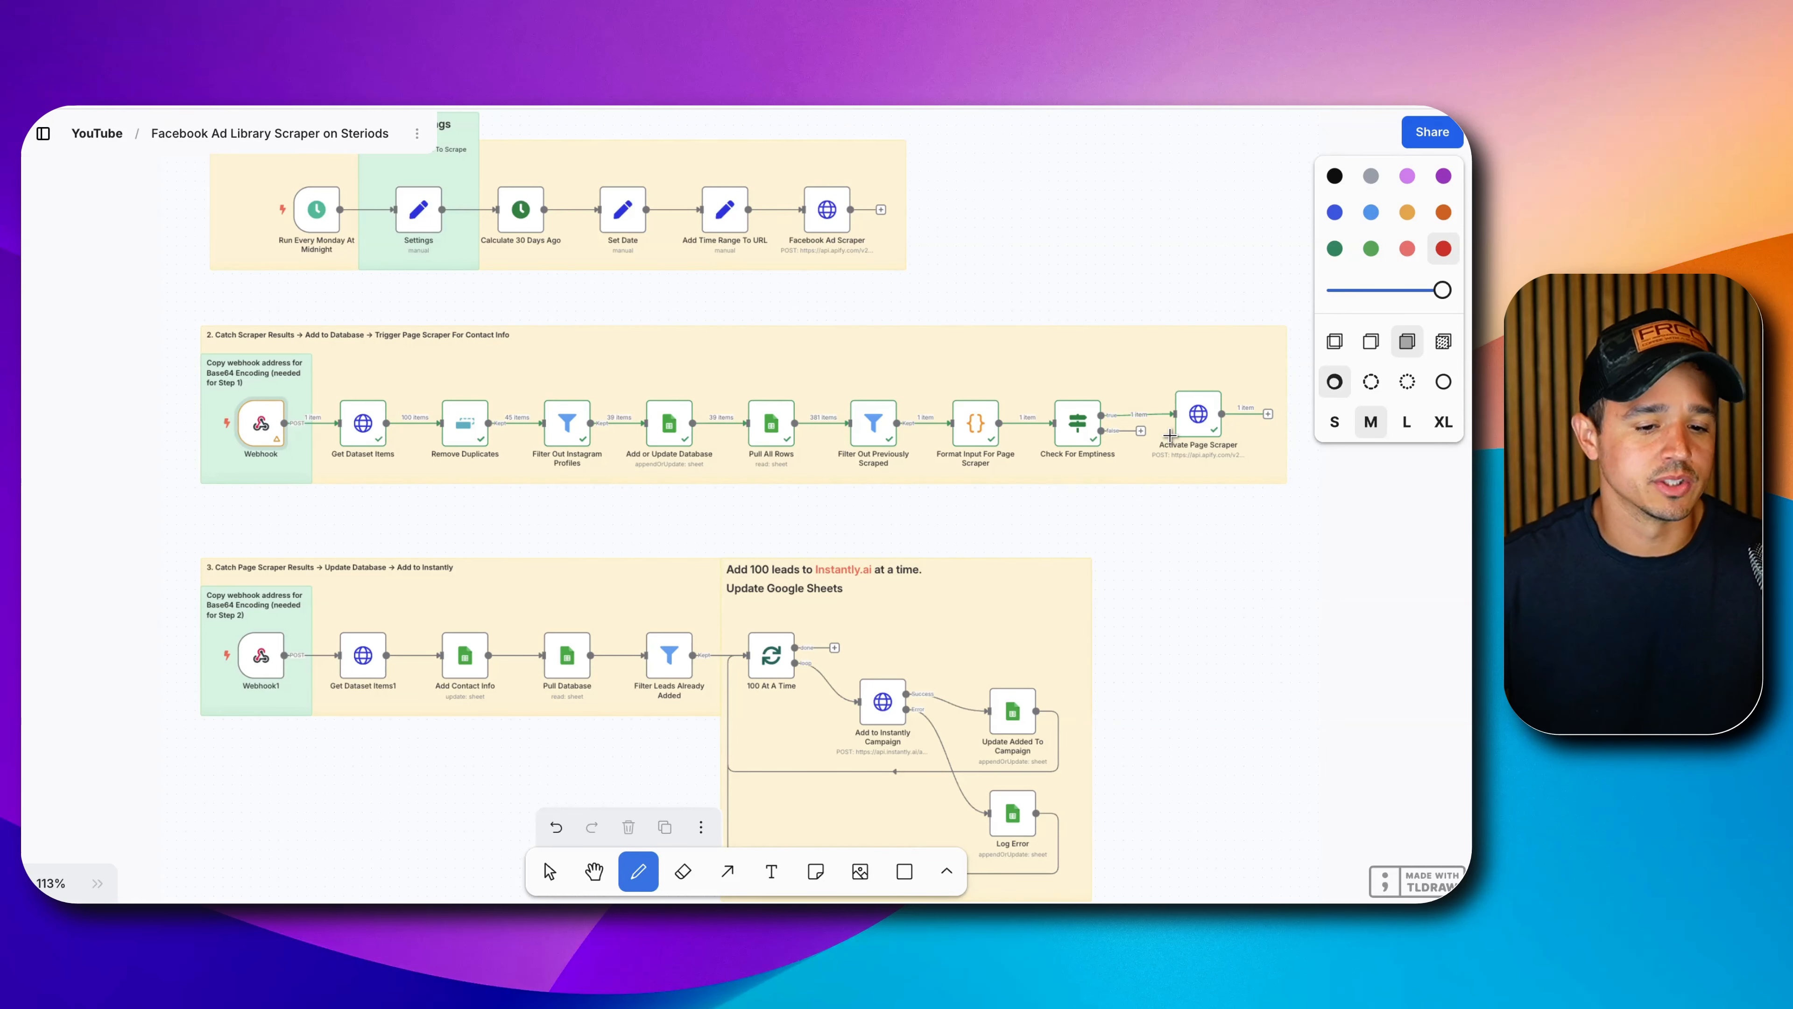
scroll(641, 572, "down", 5)
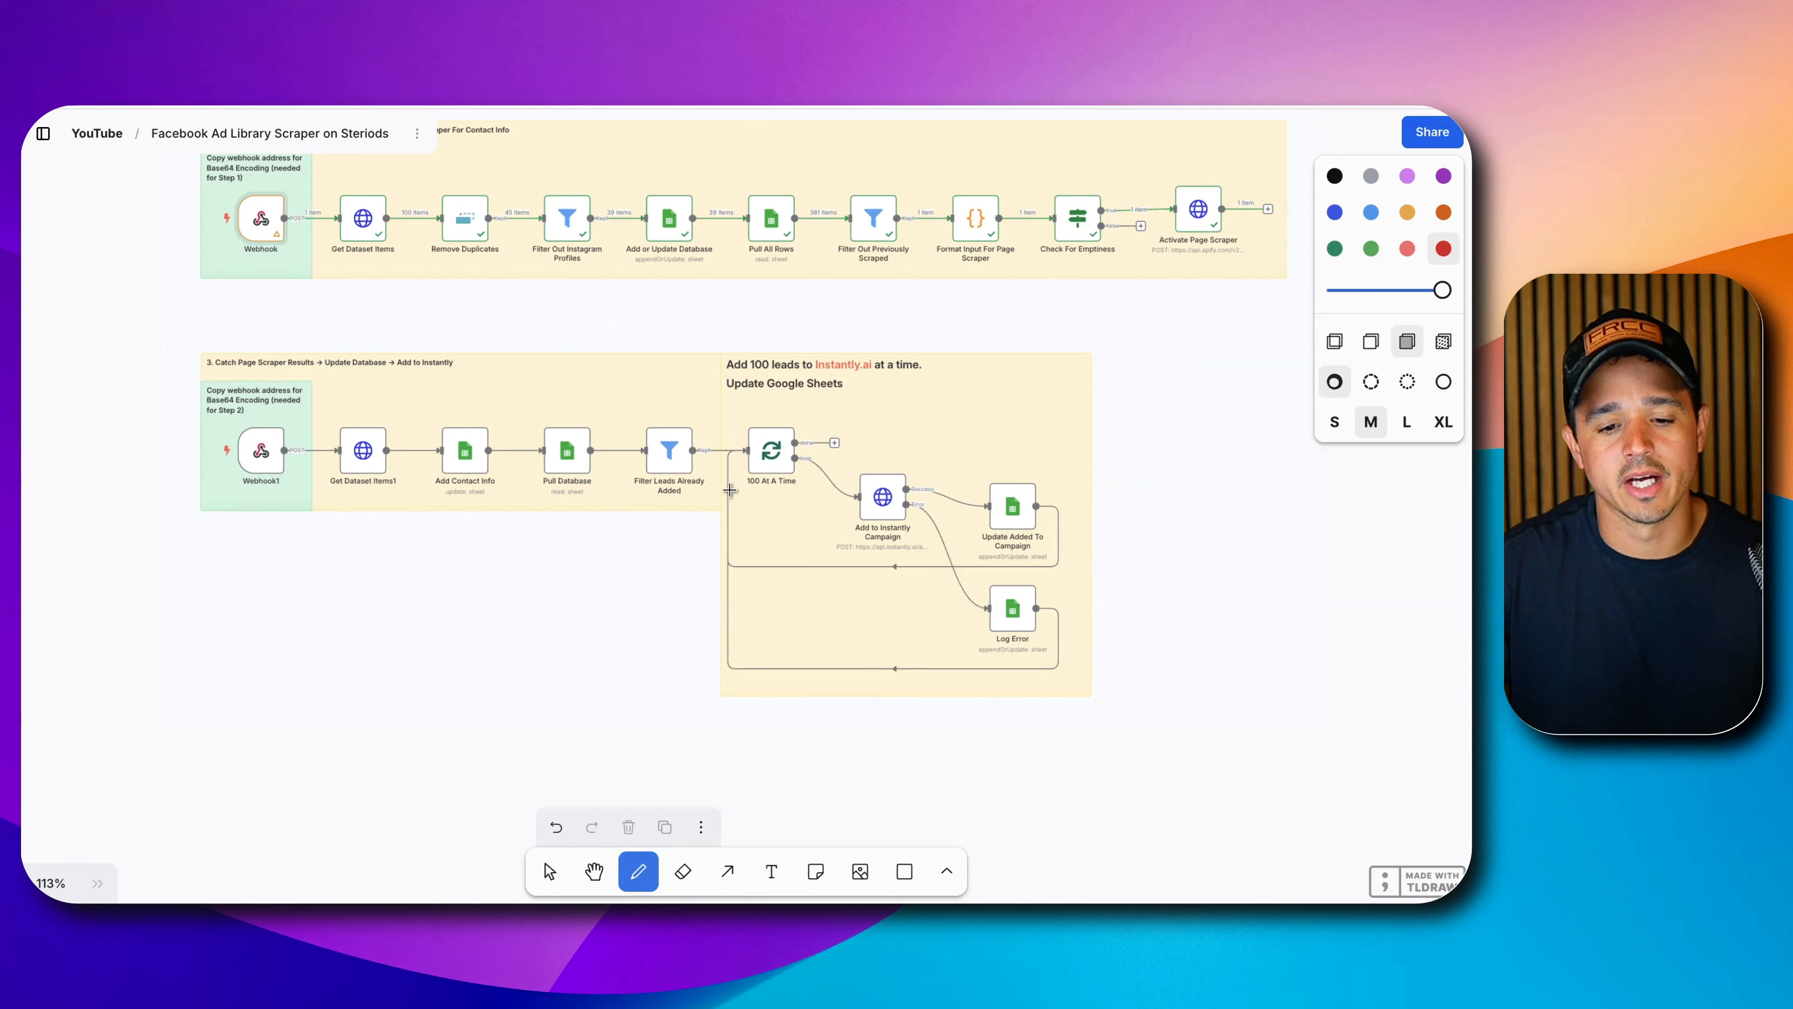
scroll(894, 511, "up", 7)
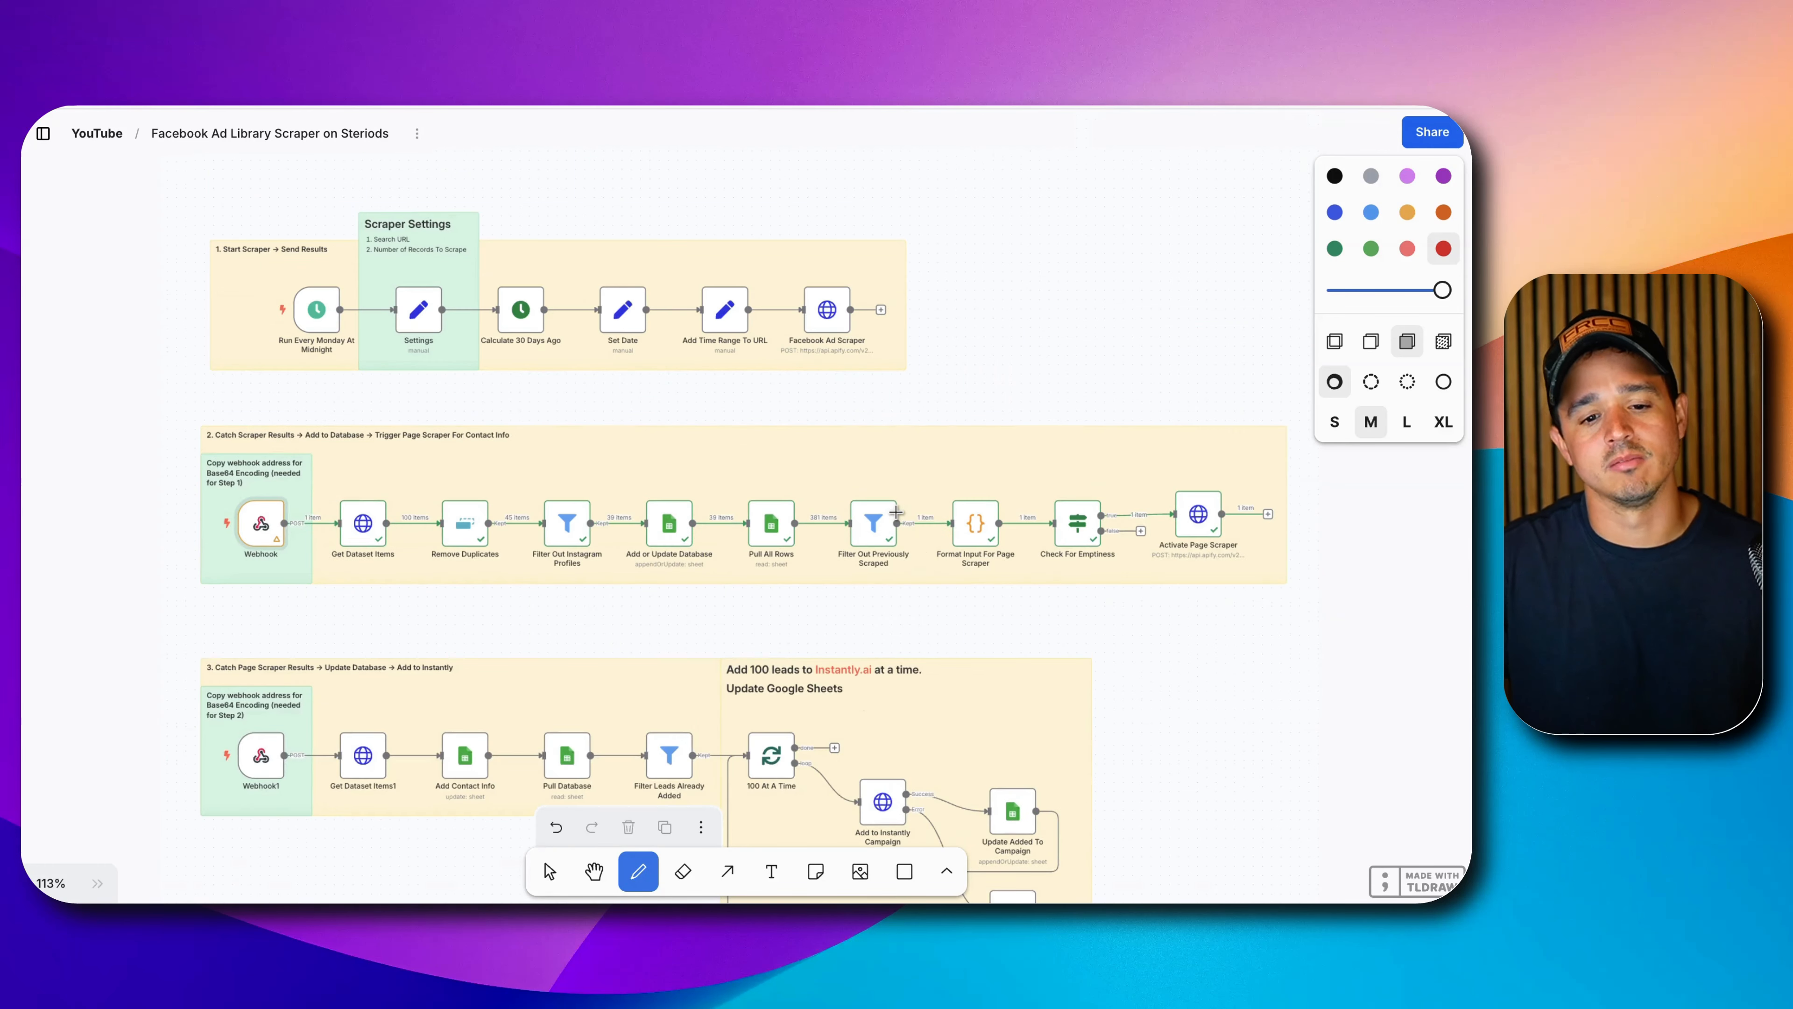
scroll(895, 511, "down", 1)
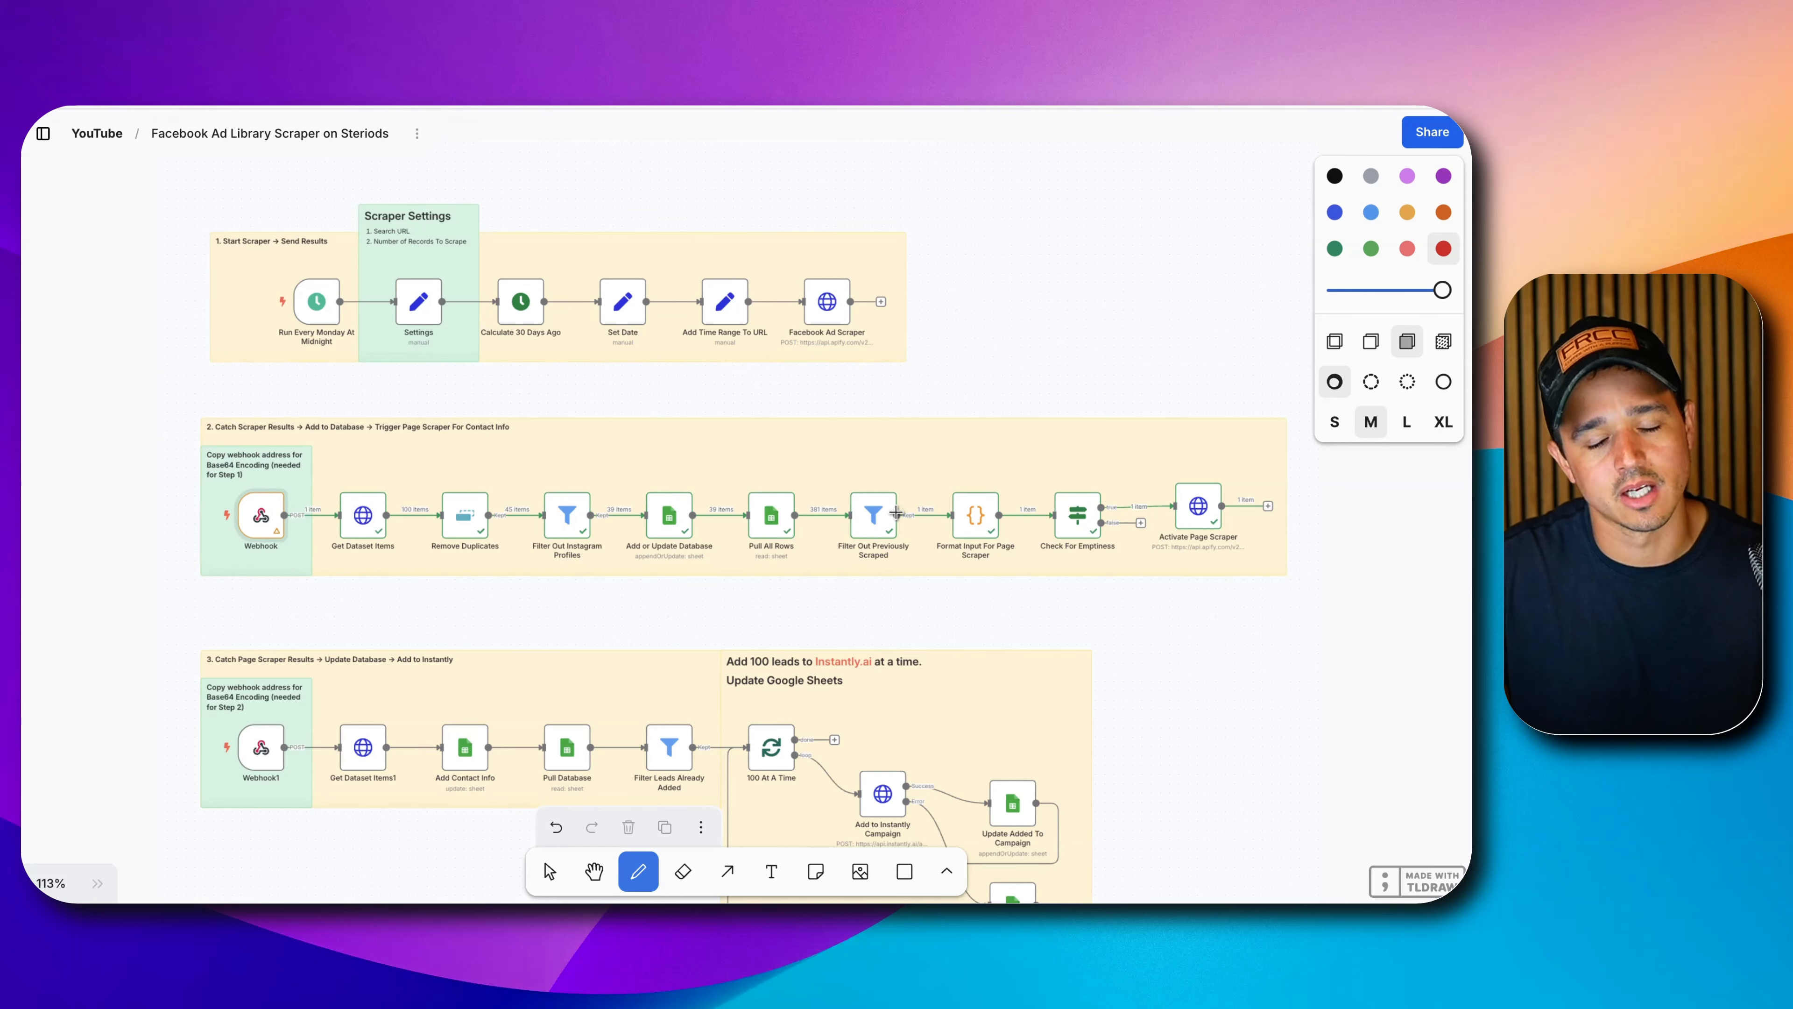
scroll(895, 511, "down", 2)
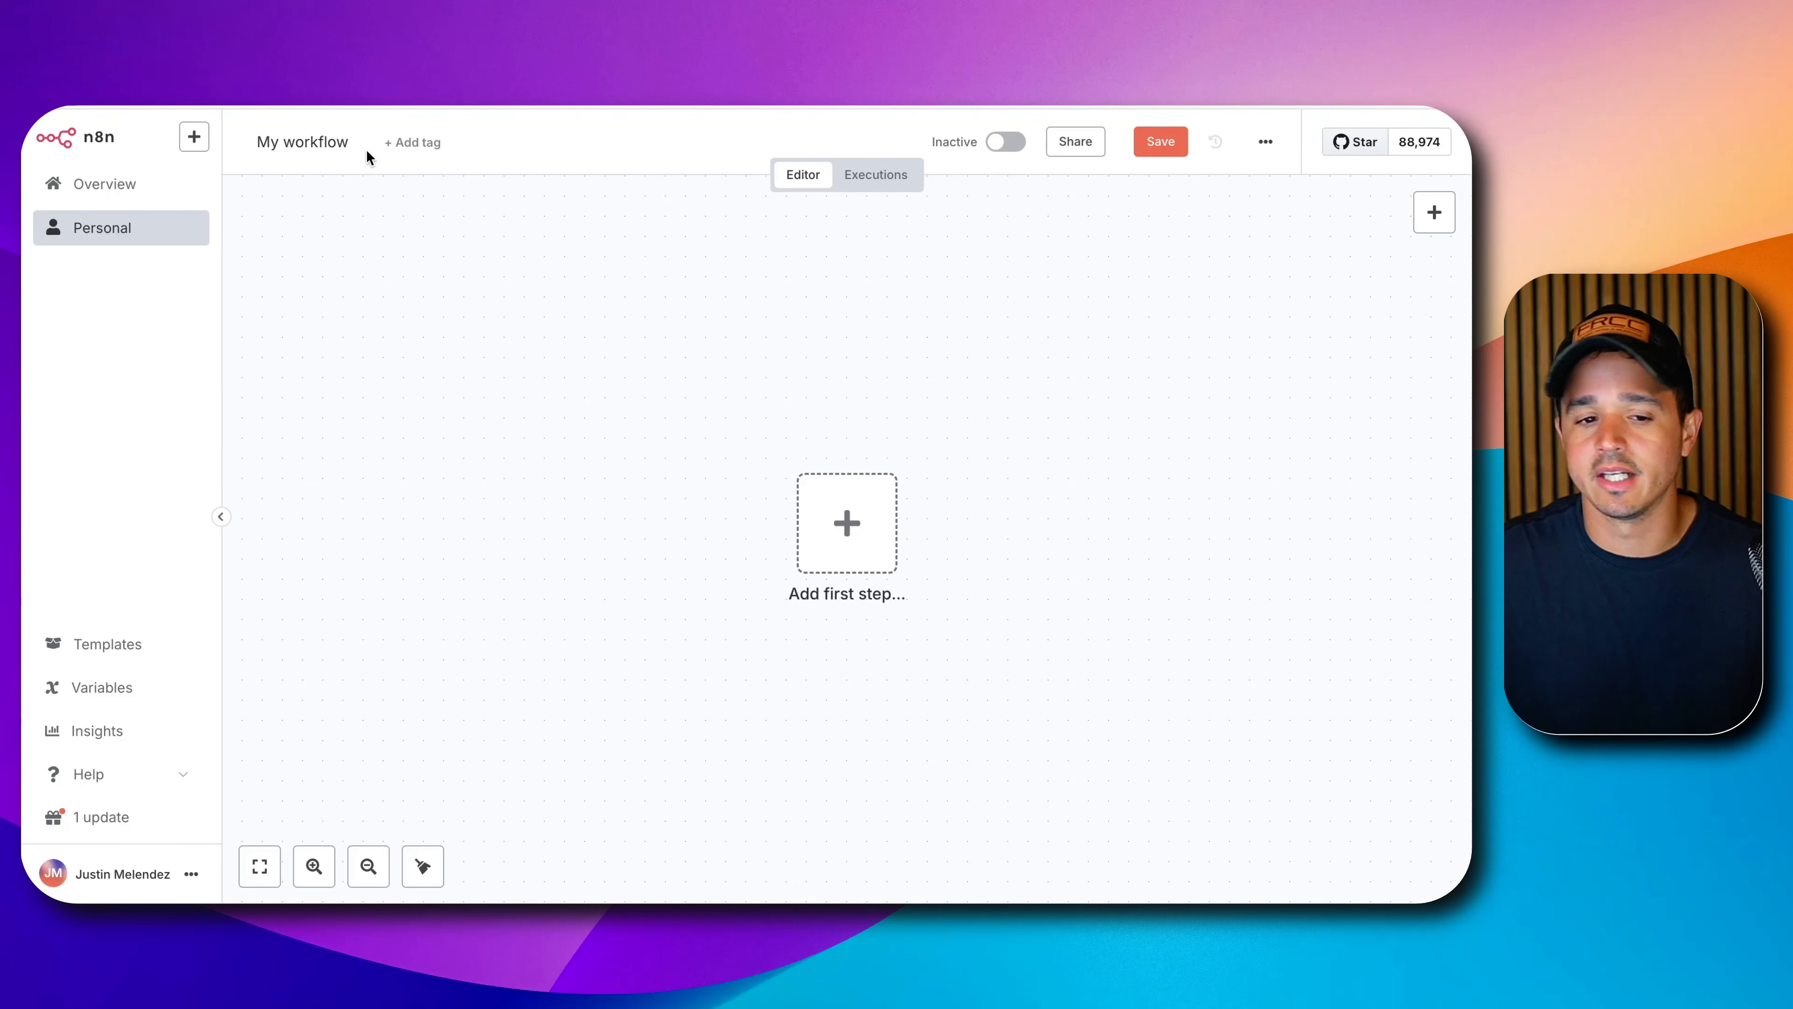
Rename the workflow to 'YouTube Meta Ad Library Scraper -> Instantly.ai' and save it.
left_click(308, 144)
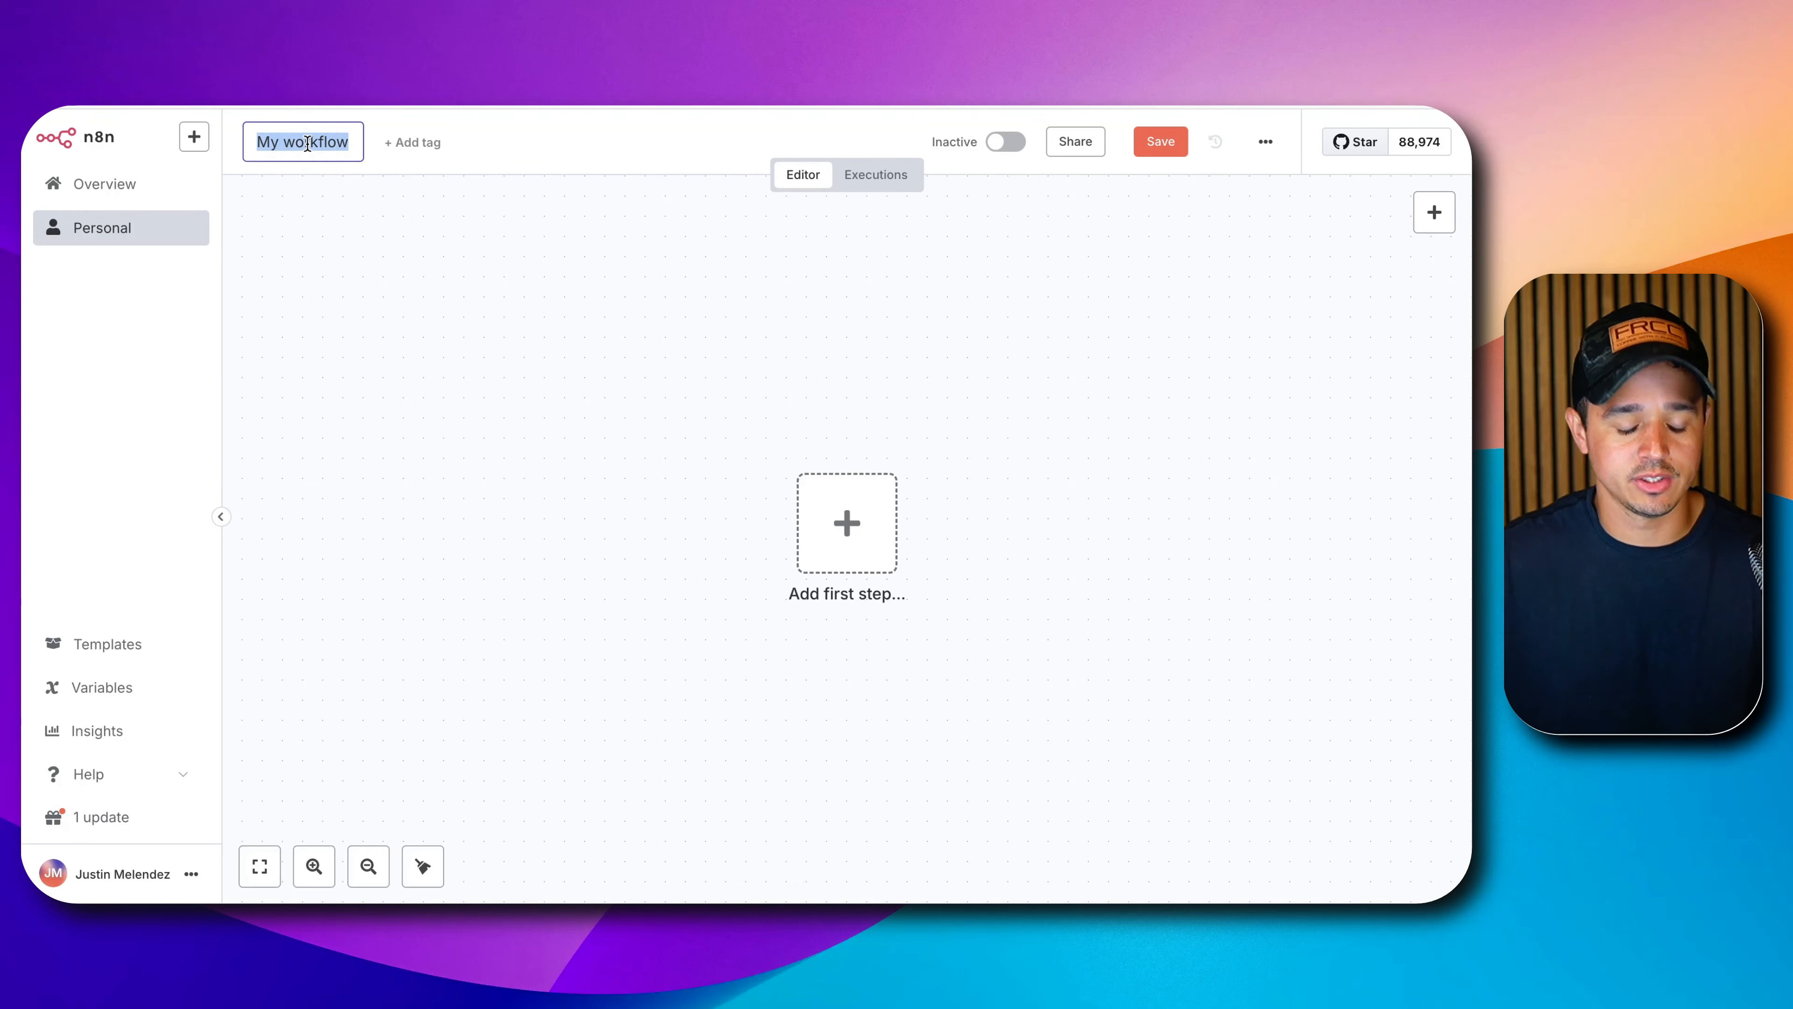
type("YouTube A")
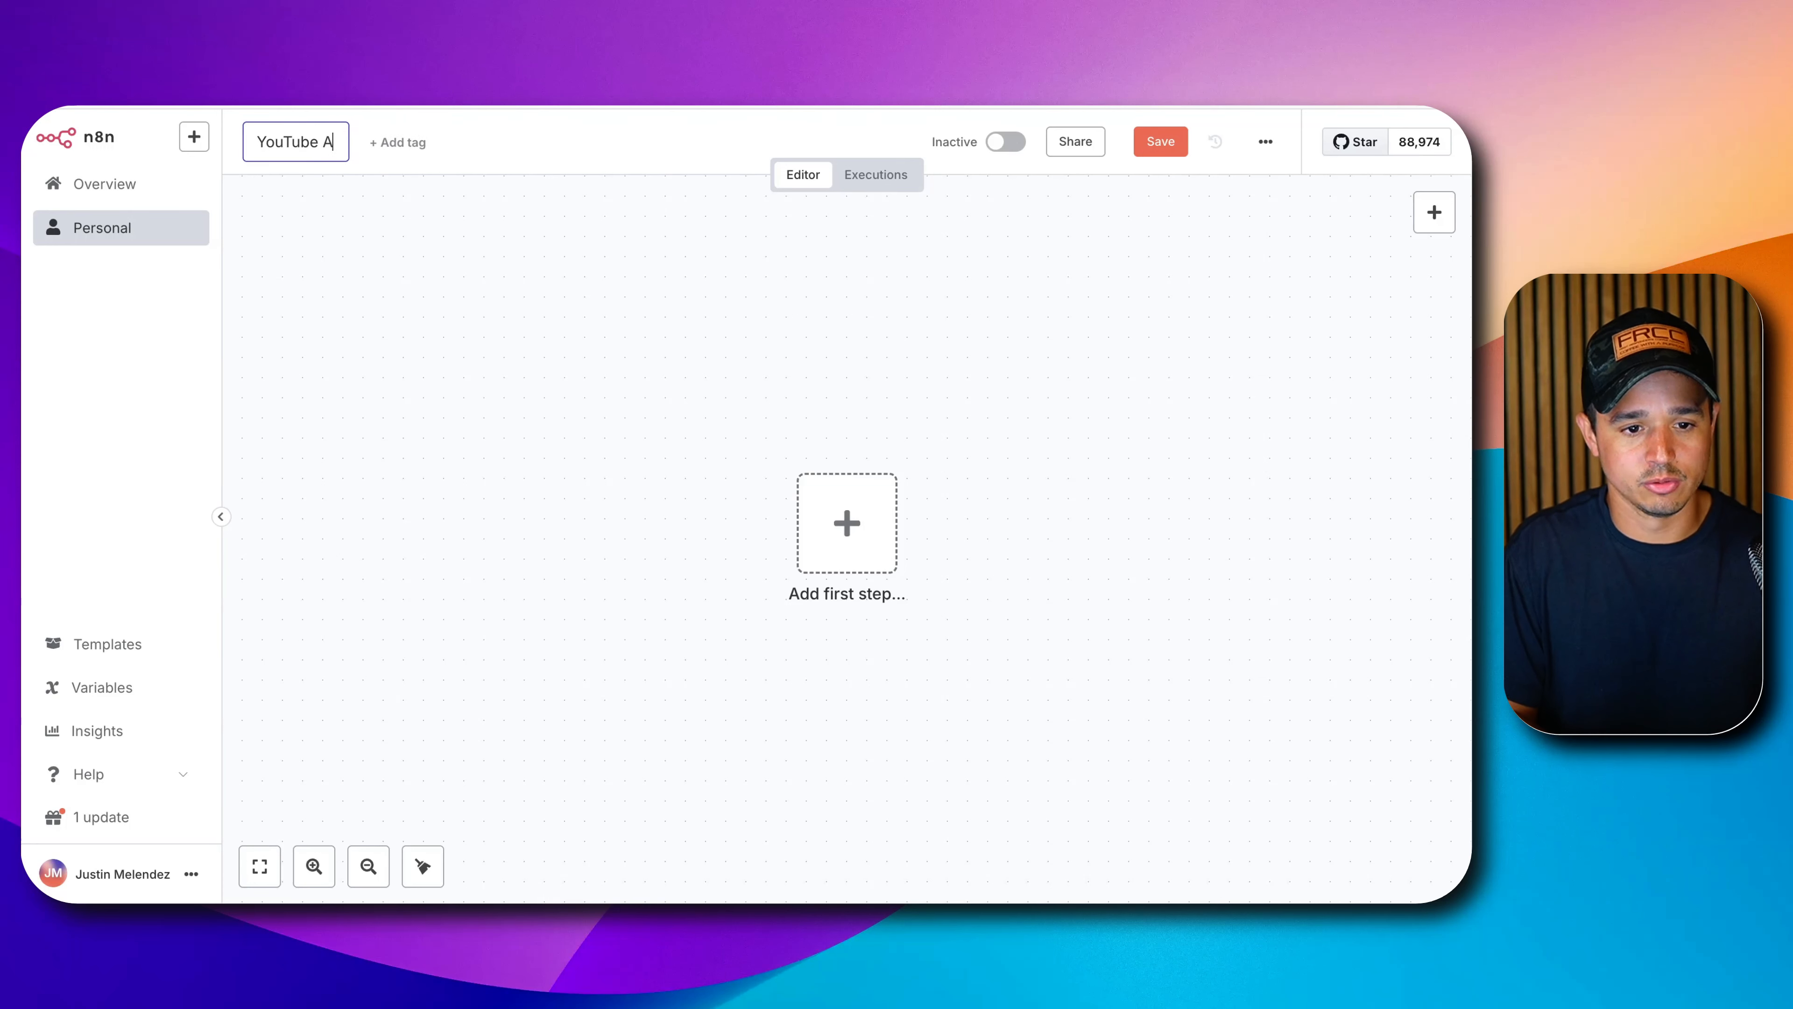
type("d Scri")
key("BackSpace")
key("BackSpace")
key("BackSpace")
key("BackSpace")
key("BackSpace")
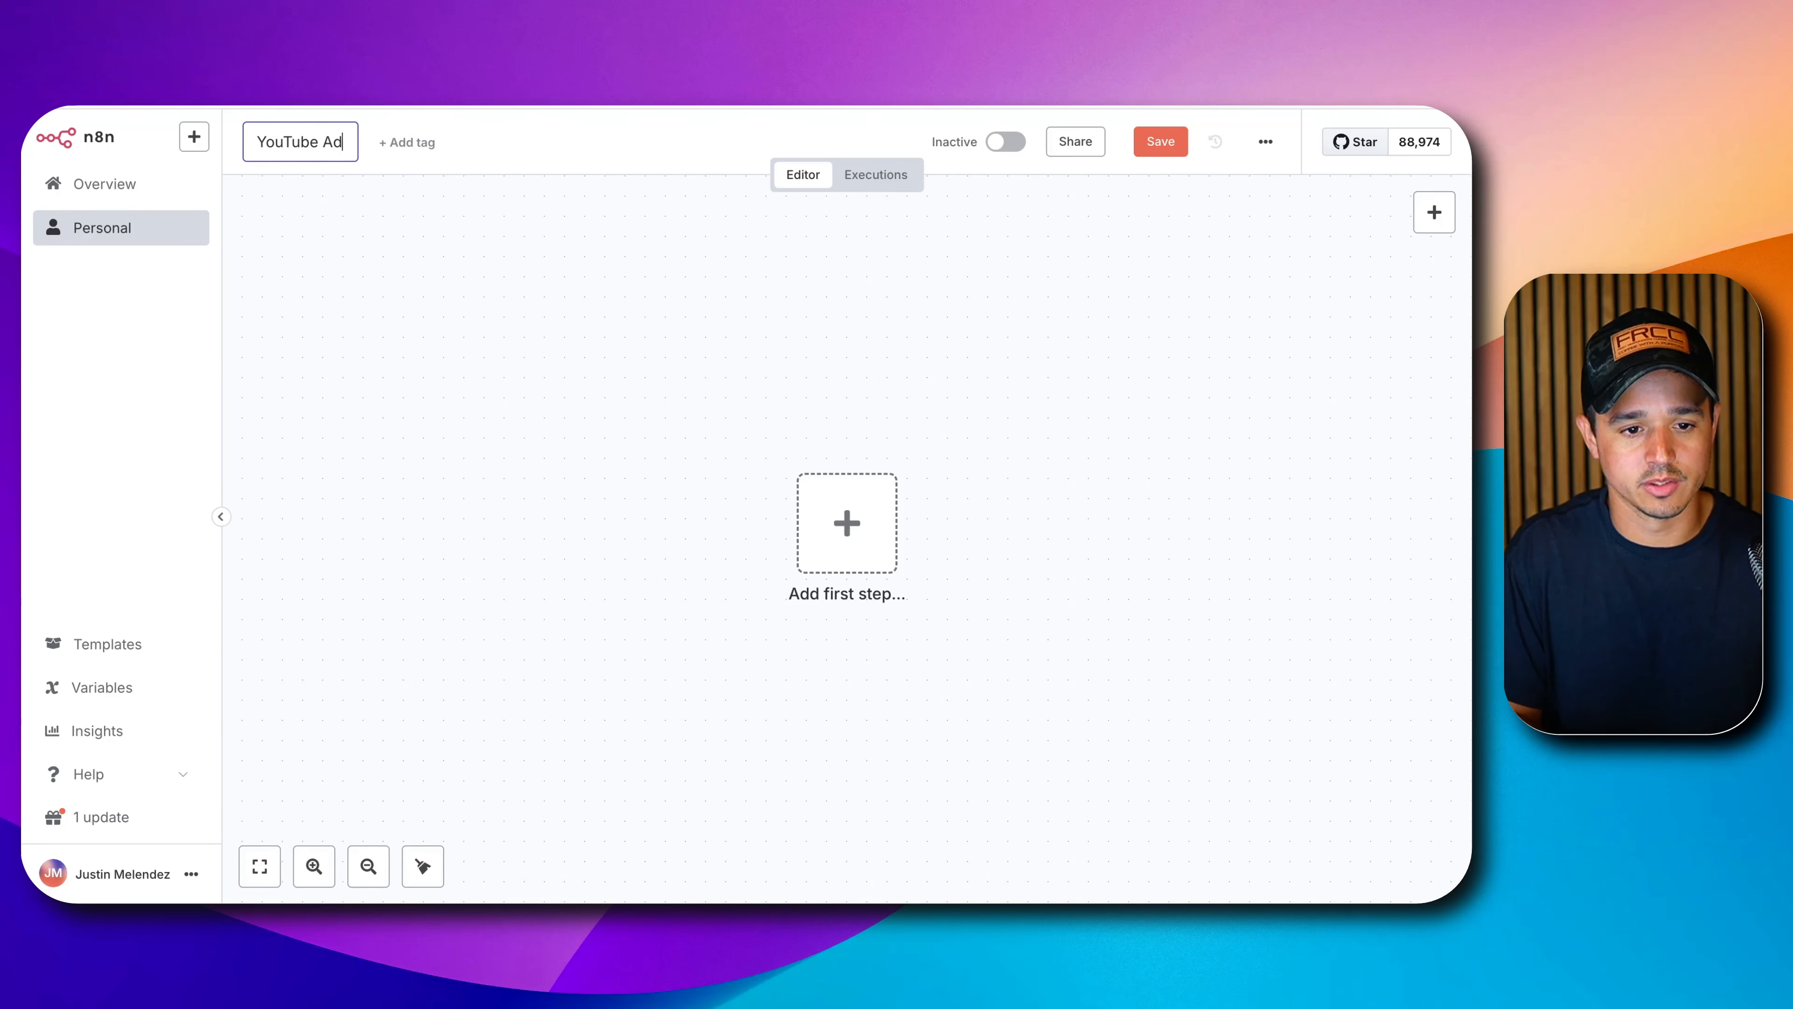
key("BackSpace")
key("BackSpace")
type("Meta Ad Lib")
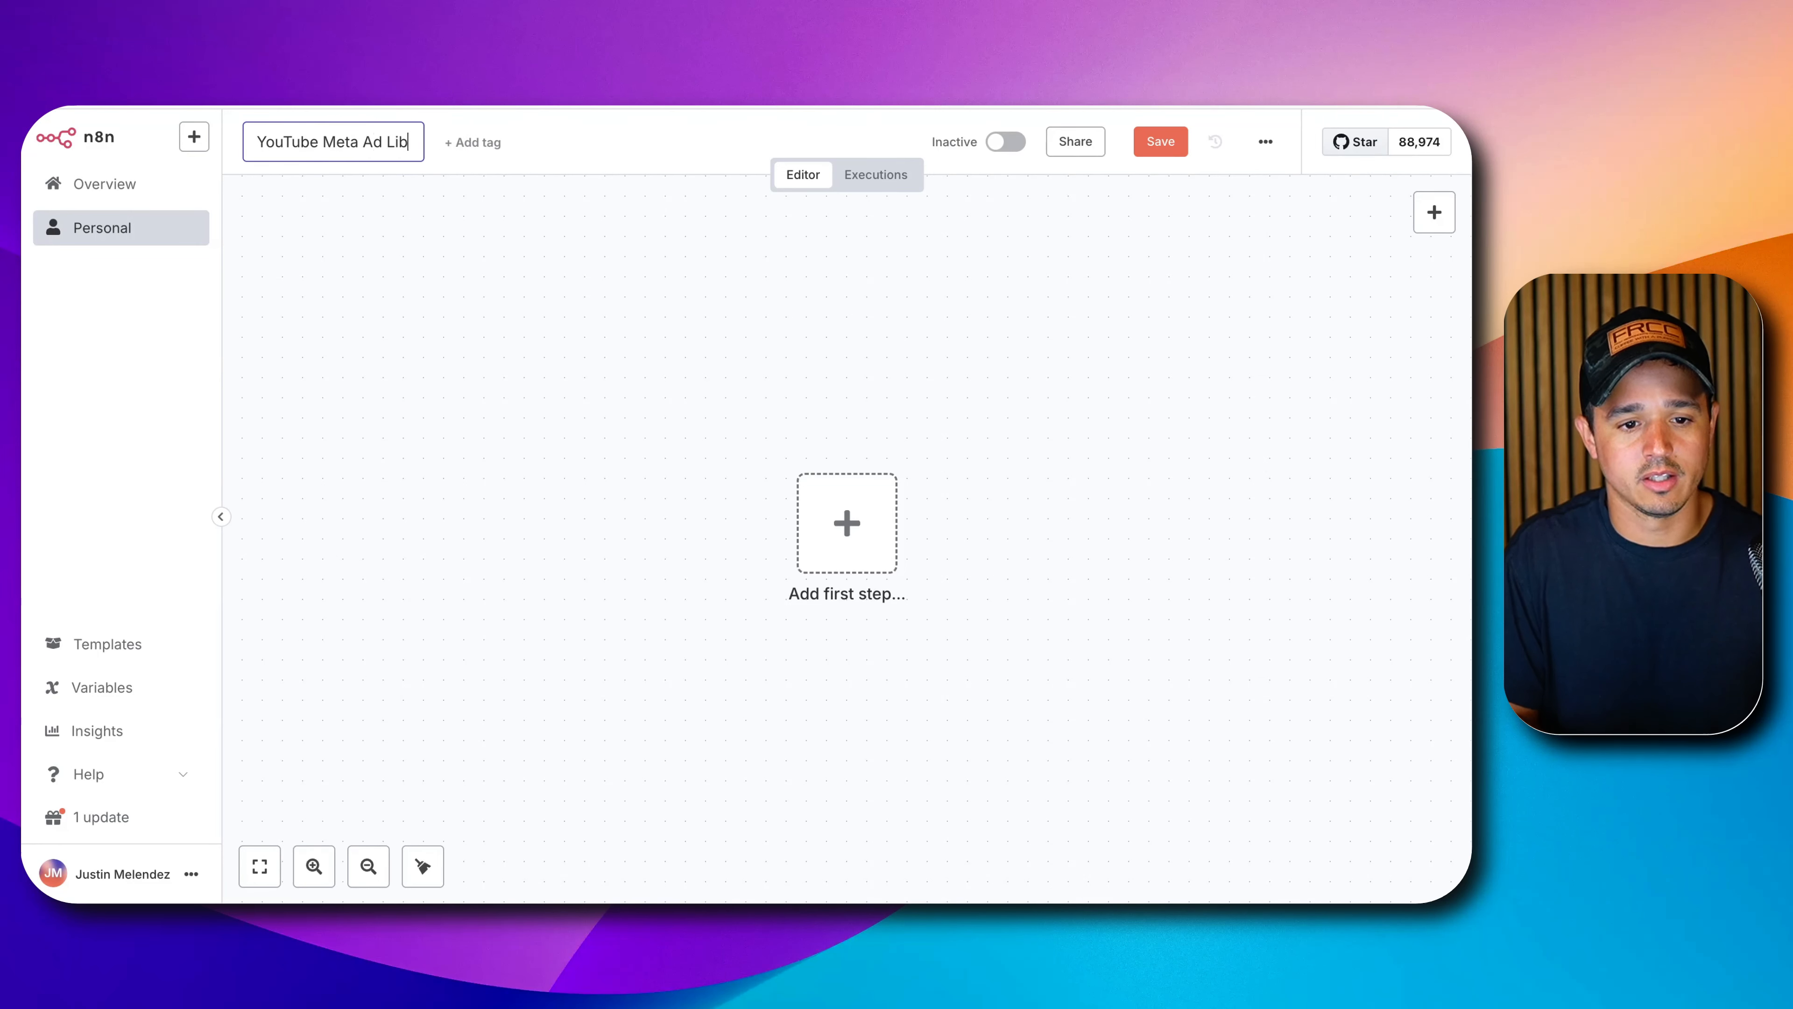
type("rary Sc")
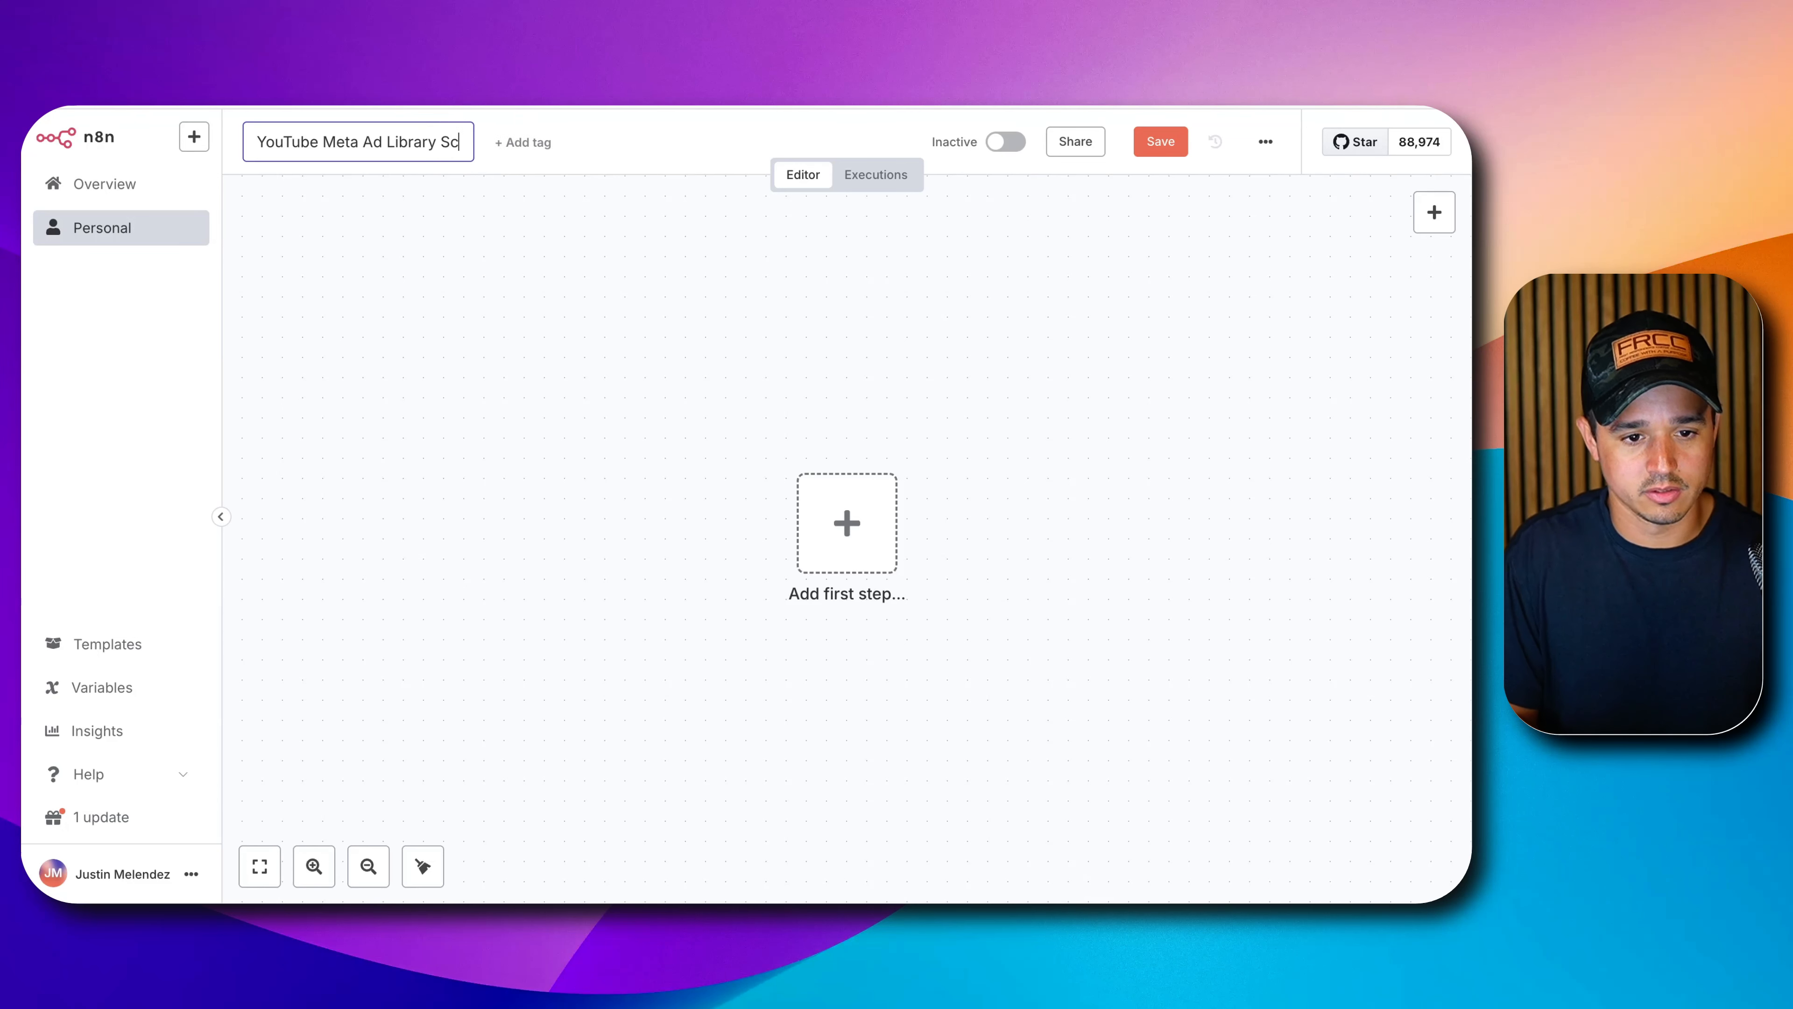
type("raper -> S")
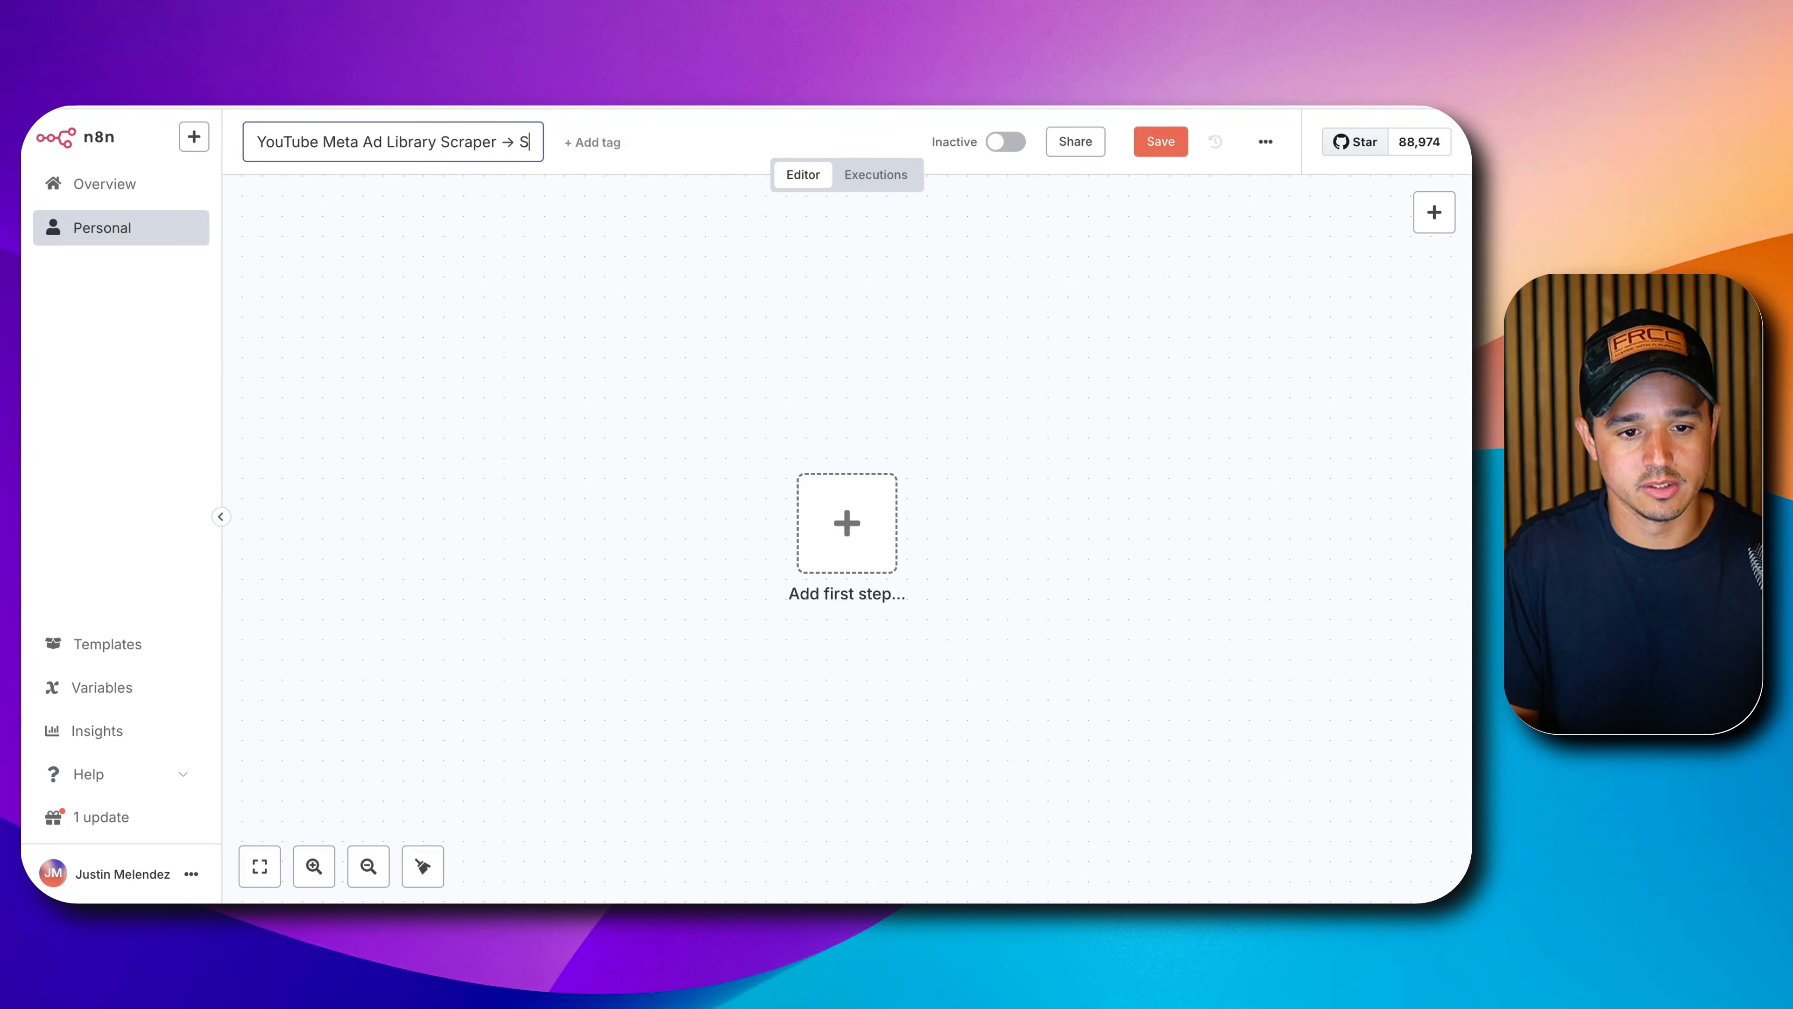
key("BackSpace")
type("Instantly")
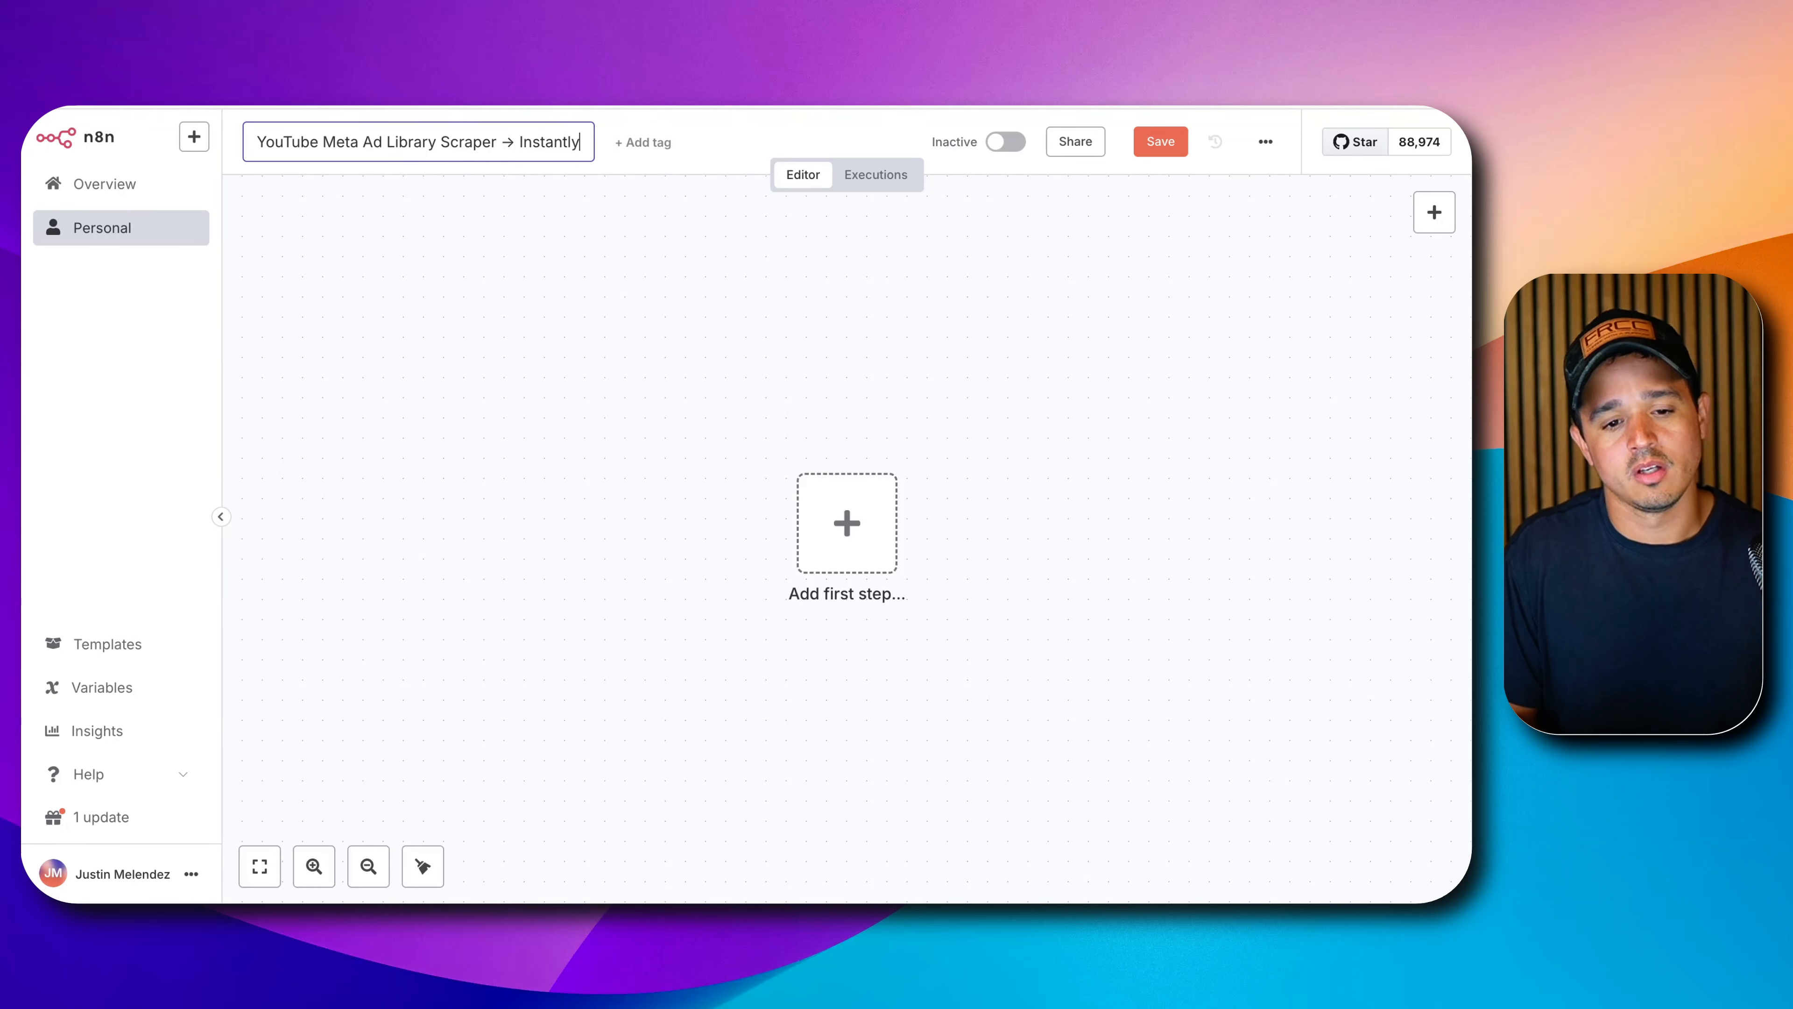
type(".ai")
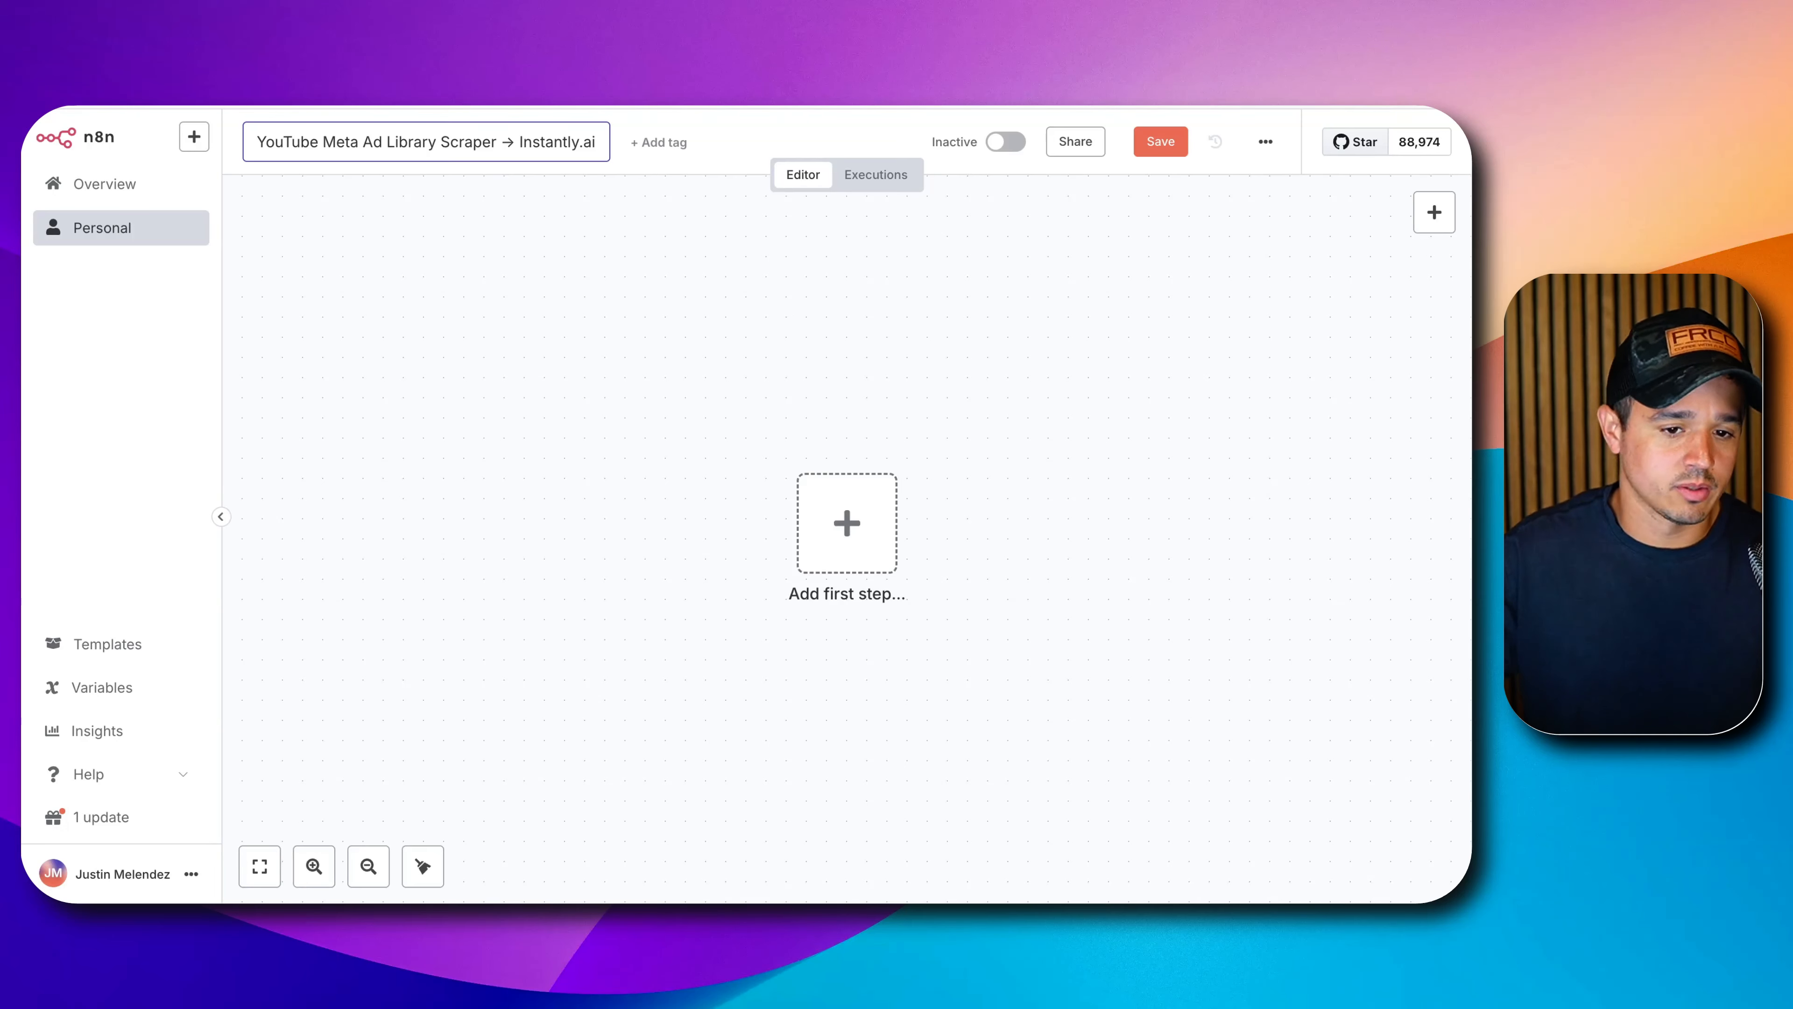
left_click(788, 332)
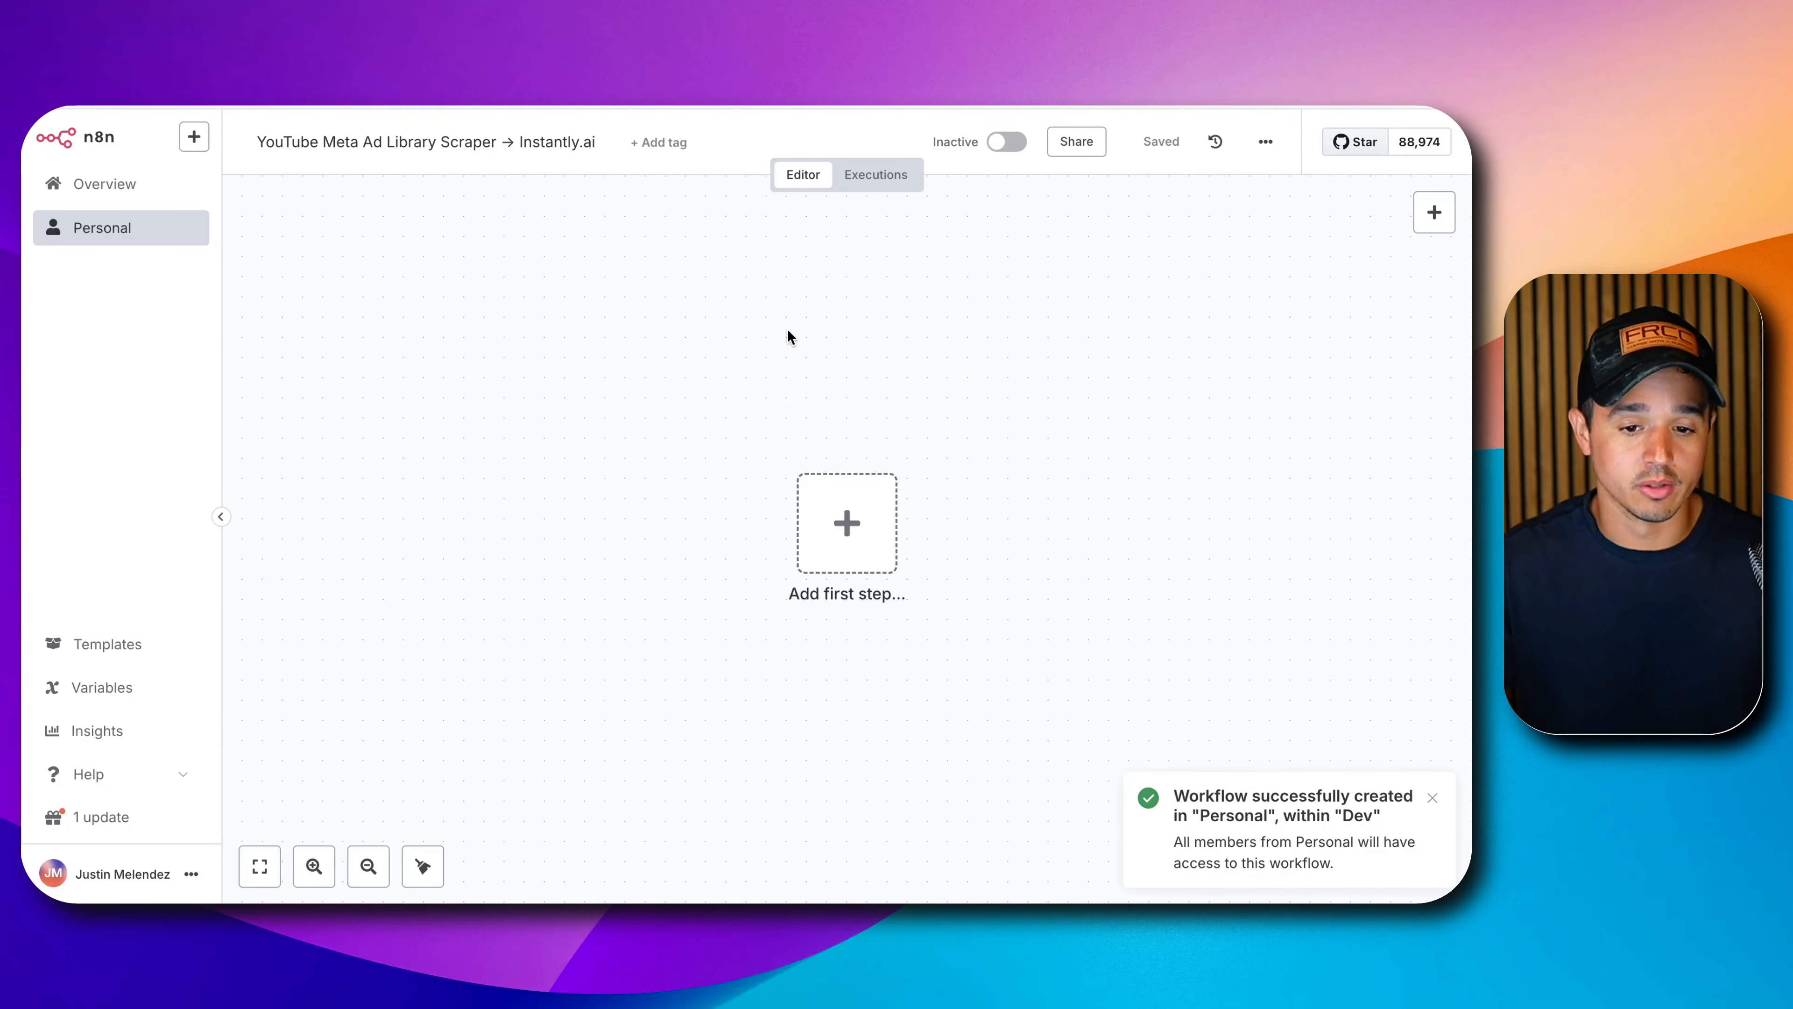
Shift the board and loop the Start Scraper → Send Results section in red.
left_click_drag(1018, 431, 662, 286)
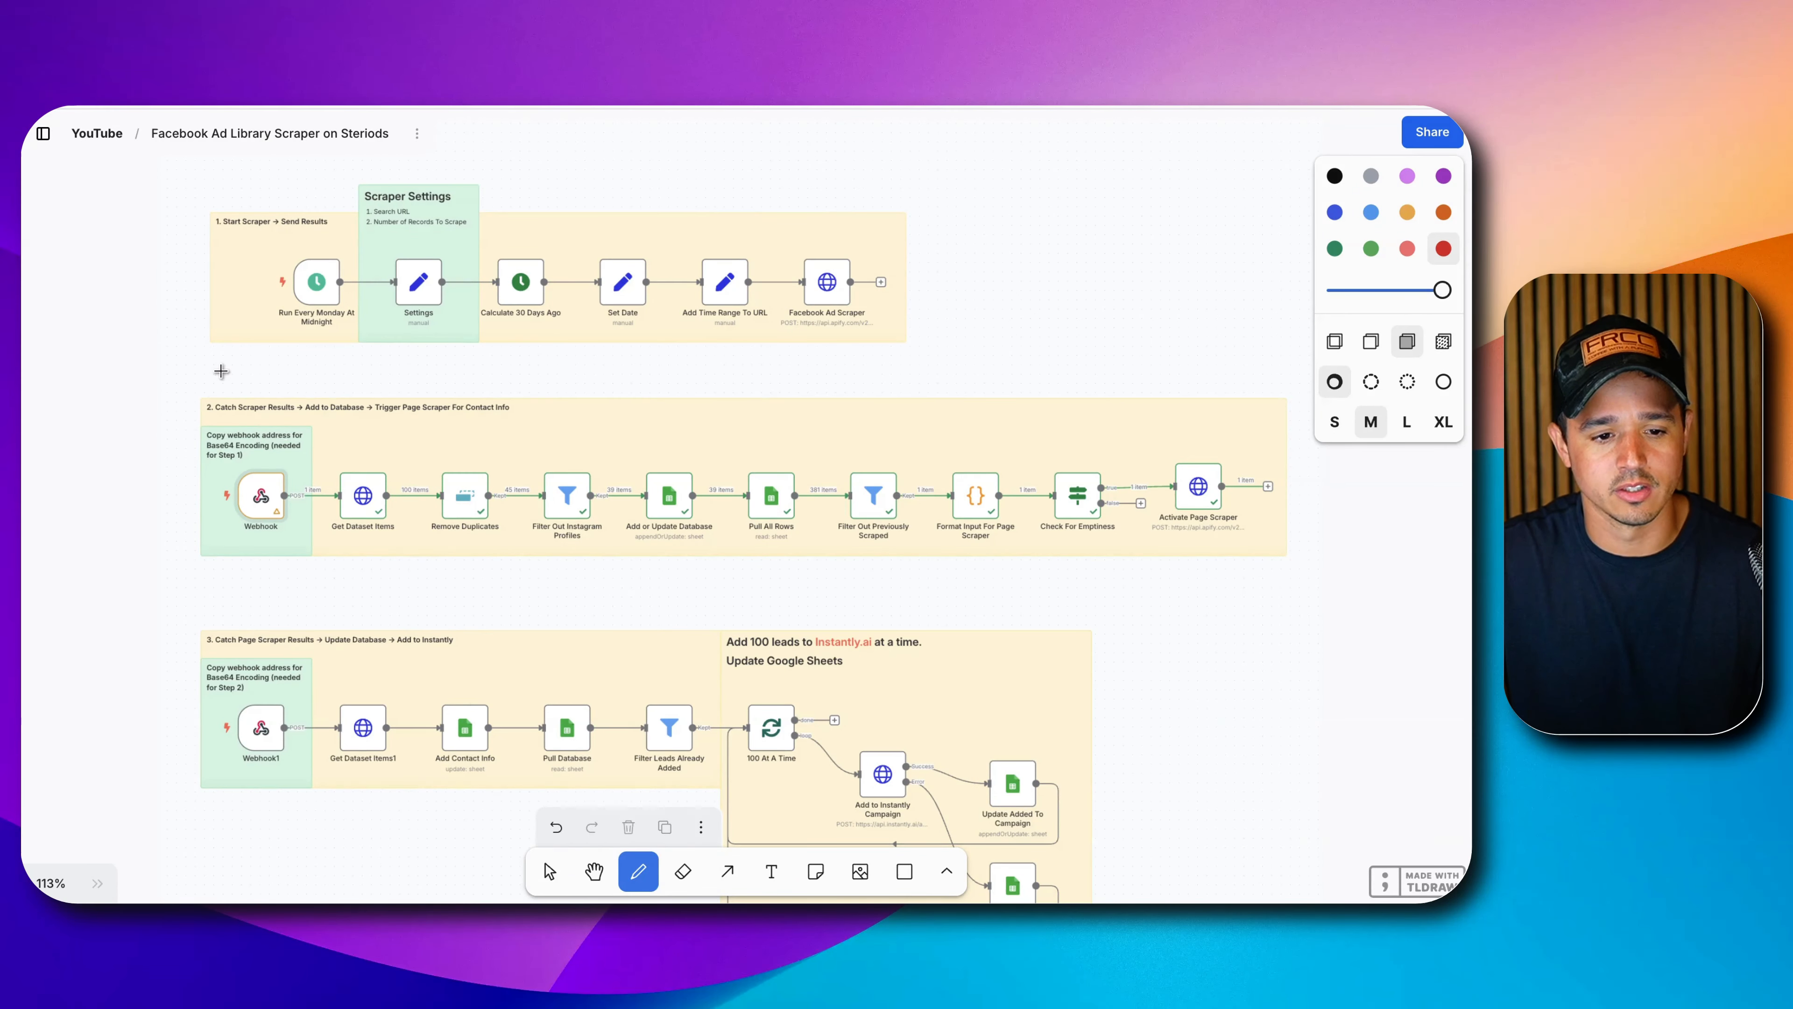
mouse_move(221, 370)
left_mouse_down()
mouse_move(888, 380)
mouse_move(653, 148)
mouse_move(312, 188)
mouse_move(247, 378)
left_mouse_up()
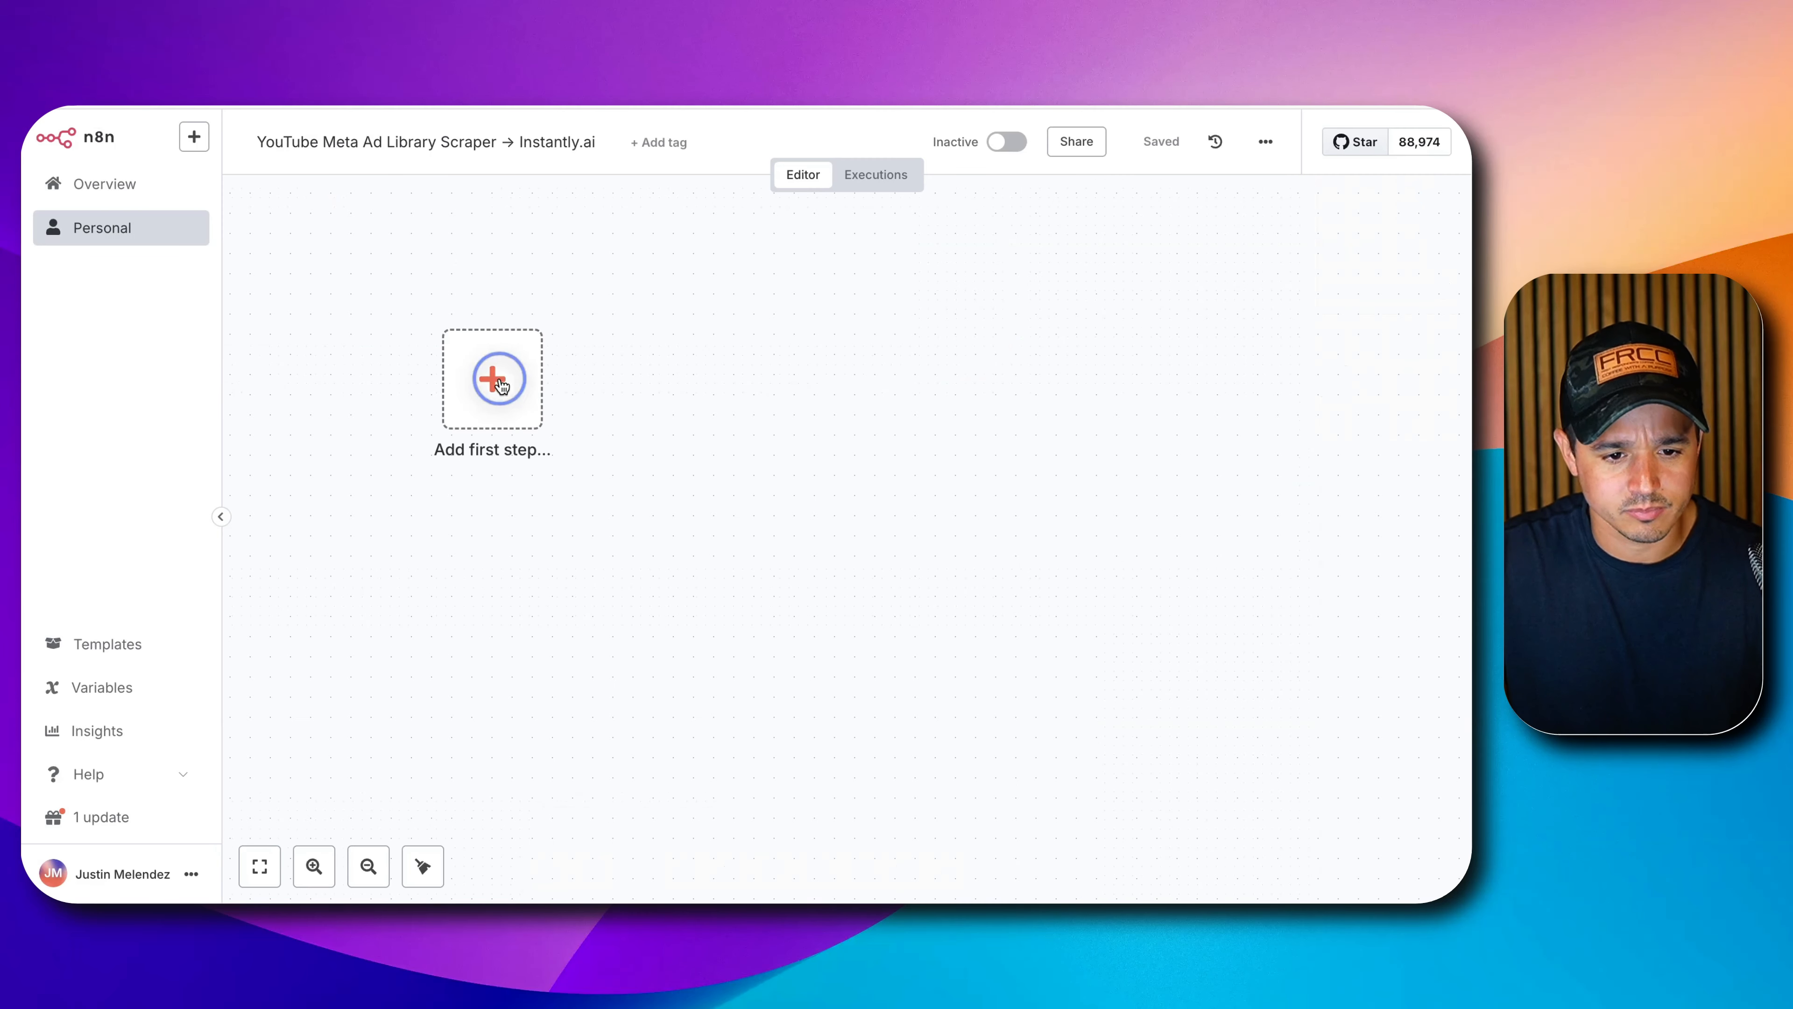
Start the workflow with a manual 'Test workflow' trigger and search 'set' for the next node.
left_click(492, 380)
left_click(1148, 364)
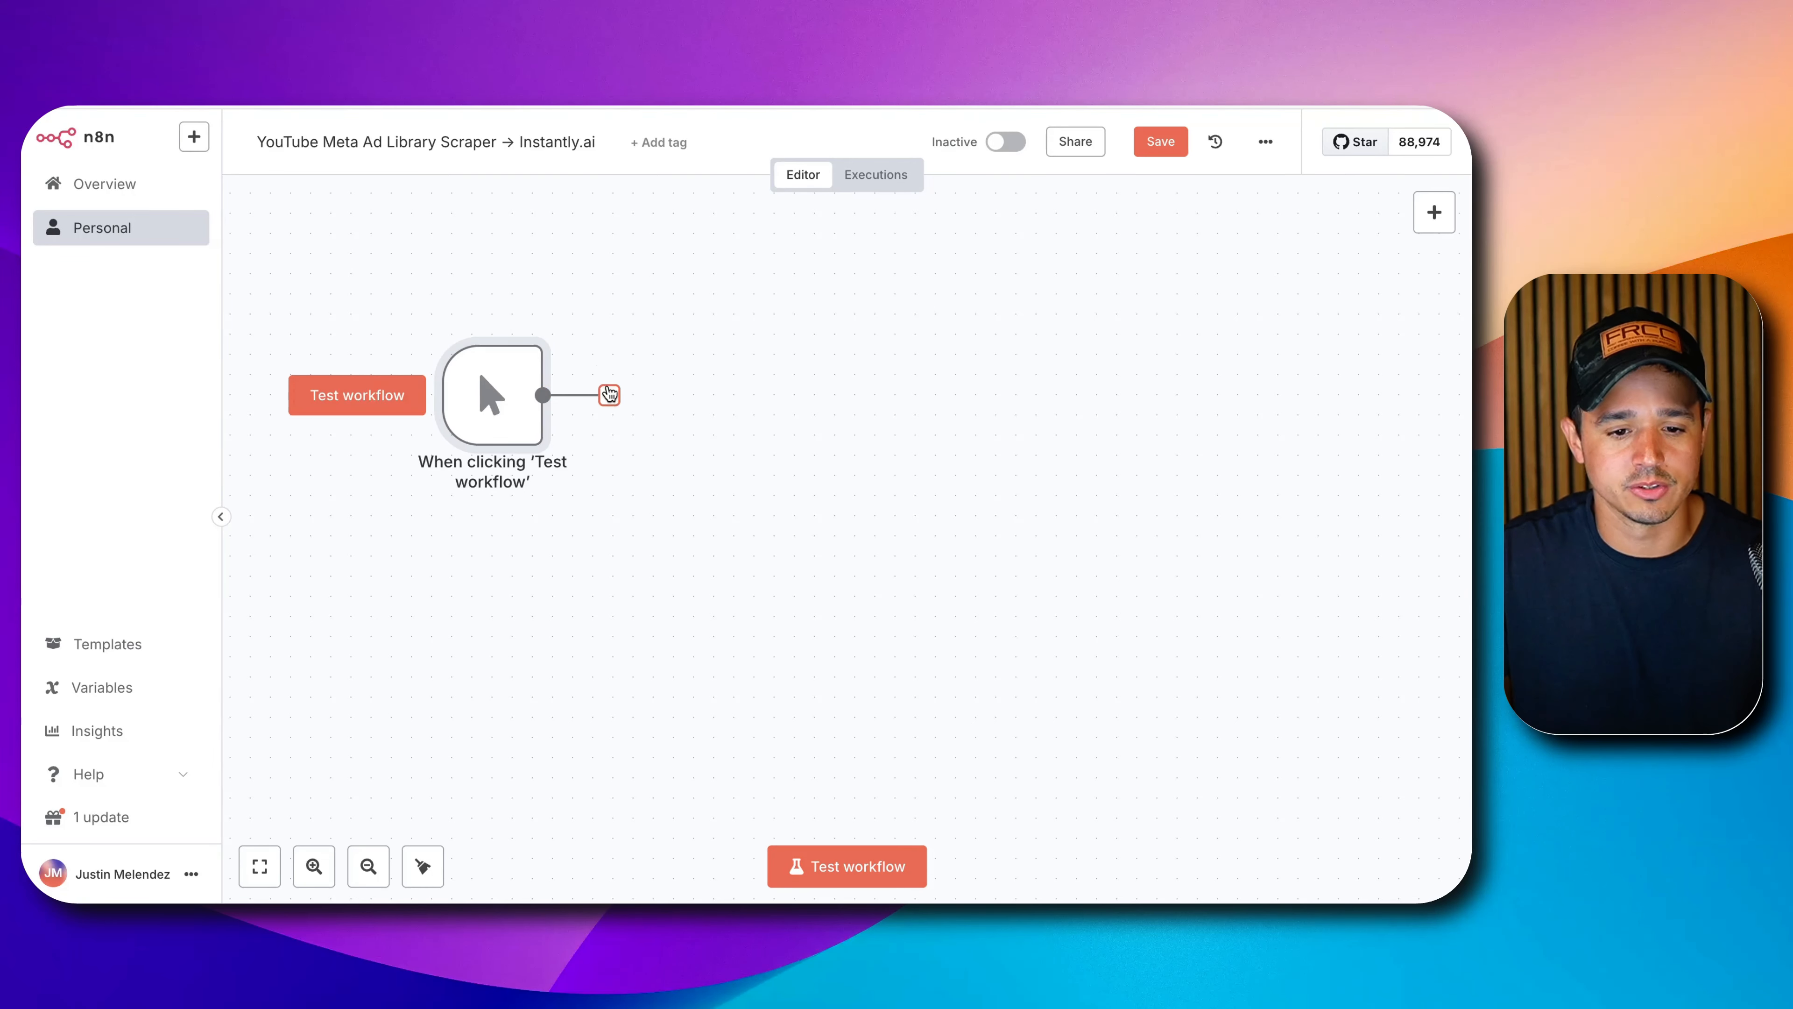
left_click(608, 395)
type("set")
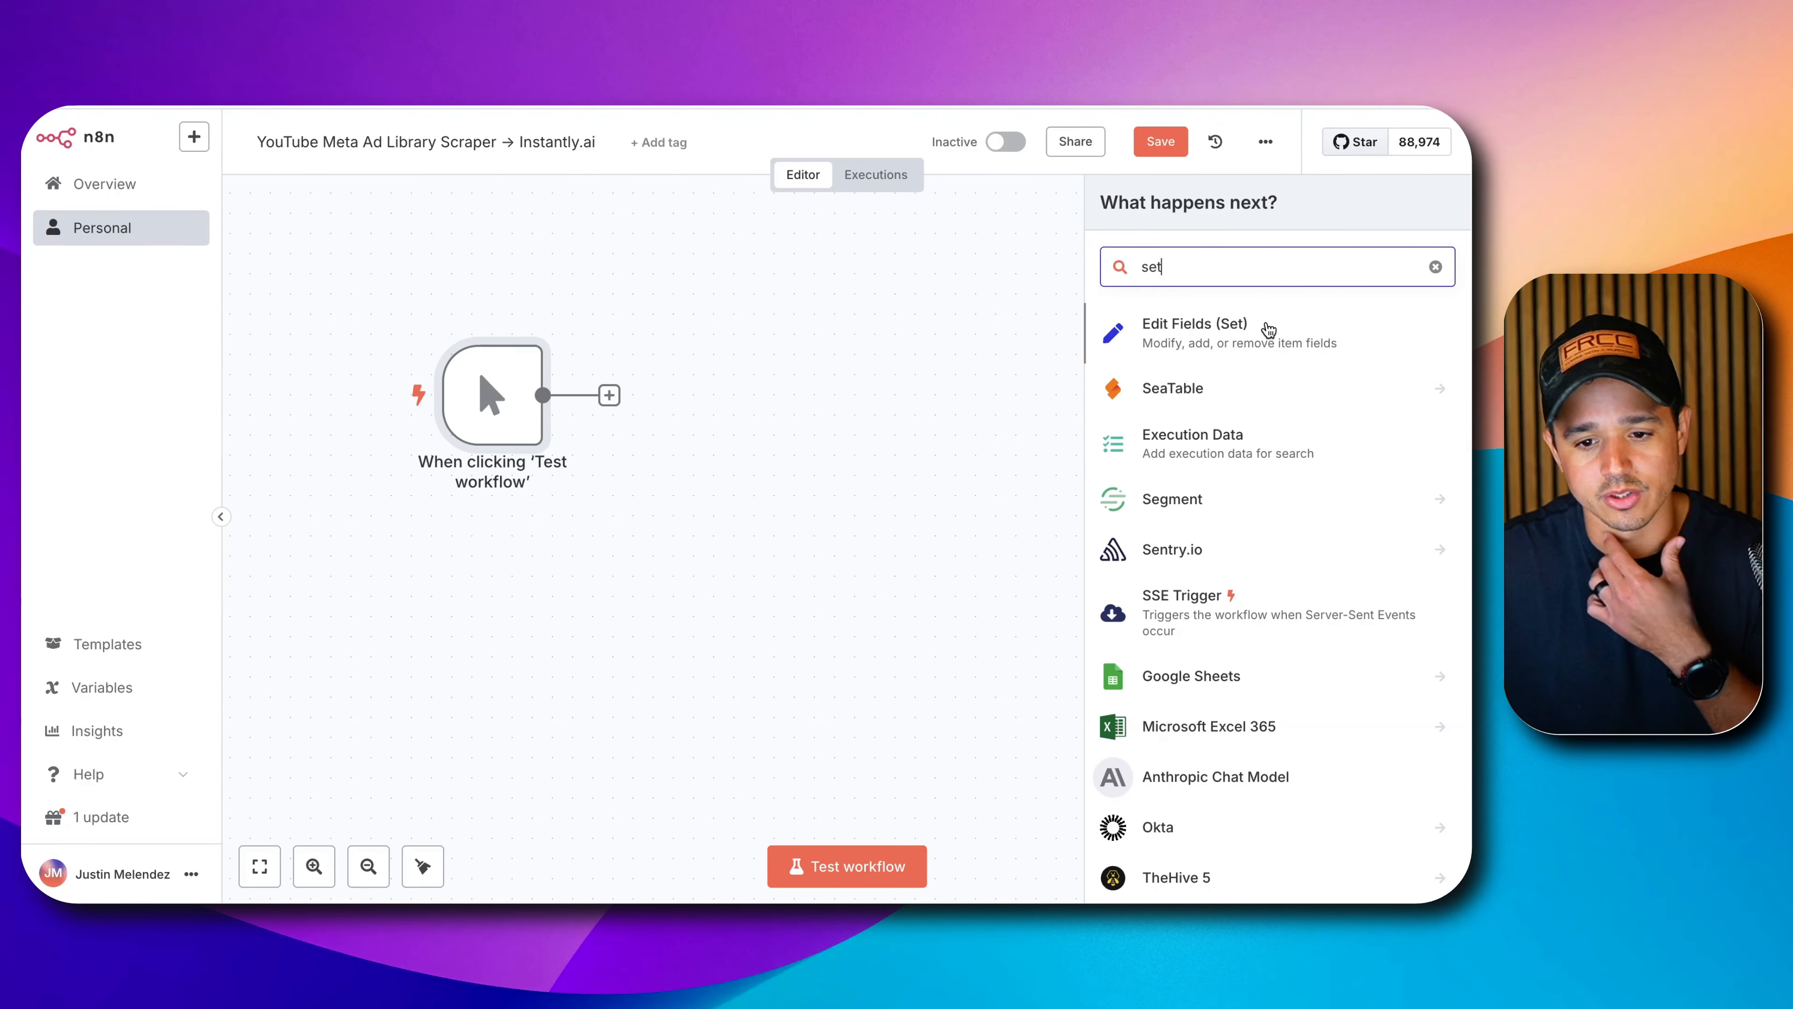
Add an Edit Fields (Set) node after the trigger and rename it Settings.
left_click(1265, 328)
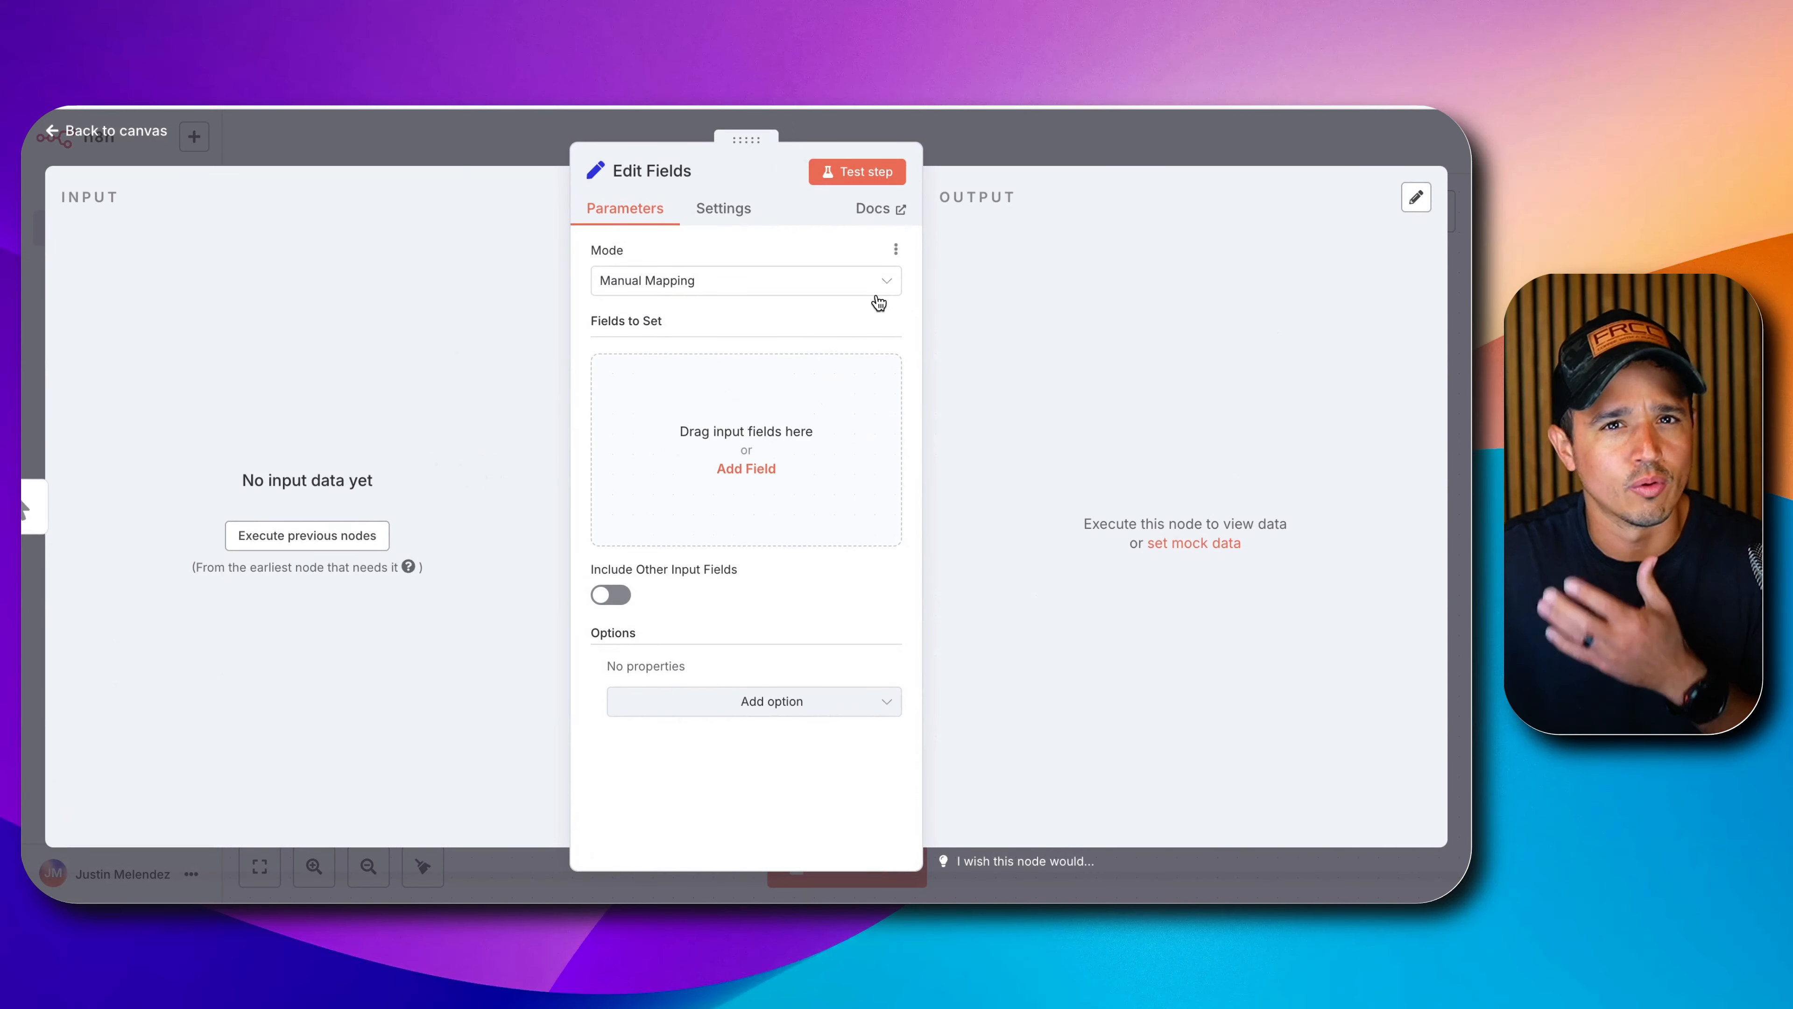
left_click(649, 178)
triple_click(824, 173)
type("Sett")
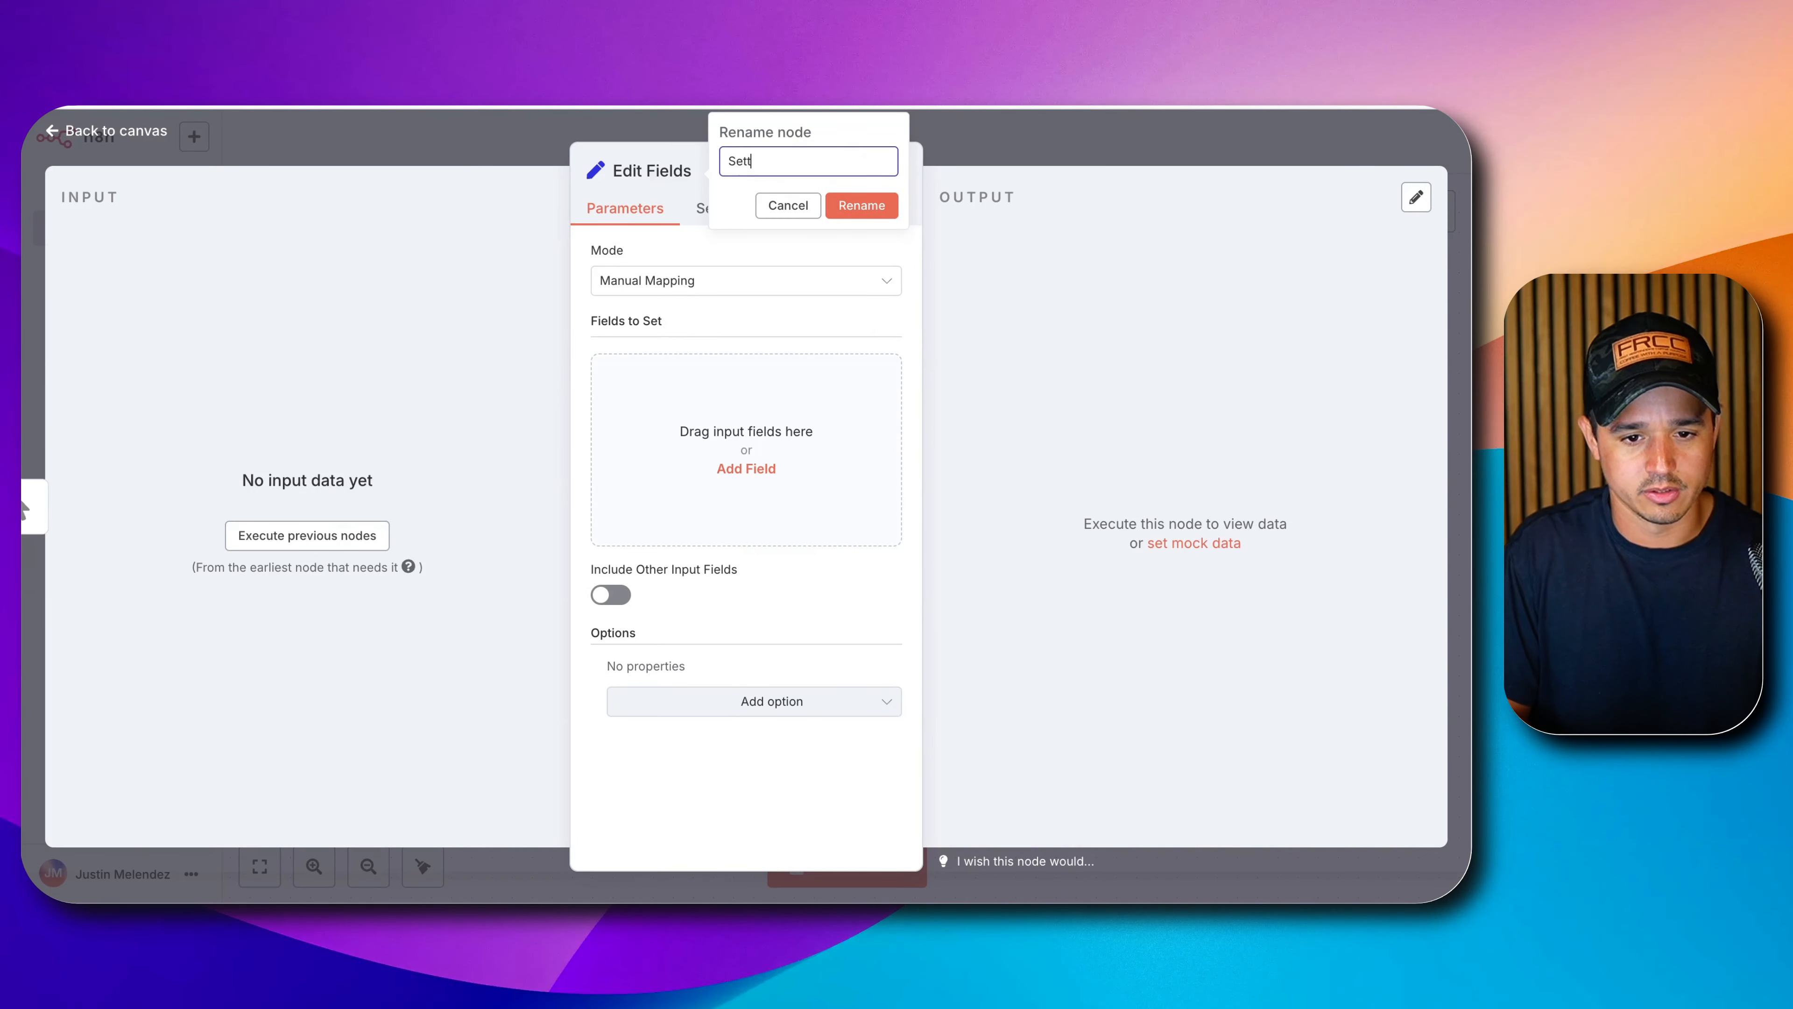
type("ings")
left_click(844, 207)
Define a searchUrl string field and a records field of type Number.
left_click(746, 468)
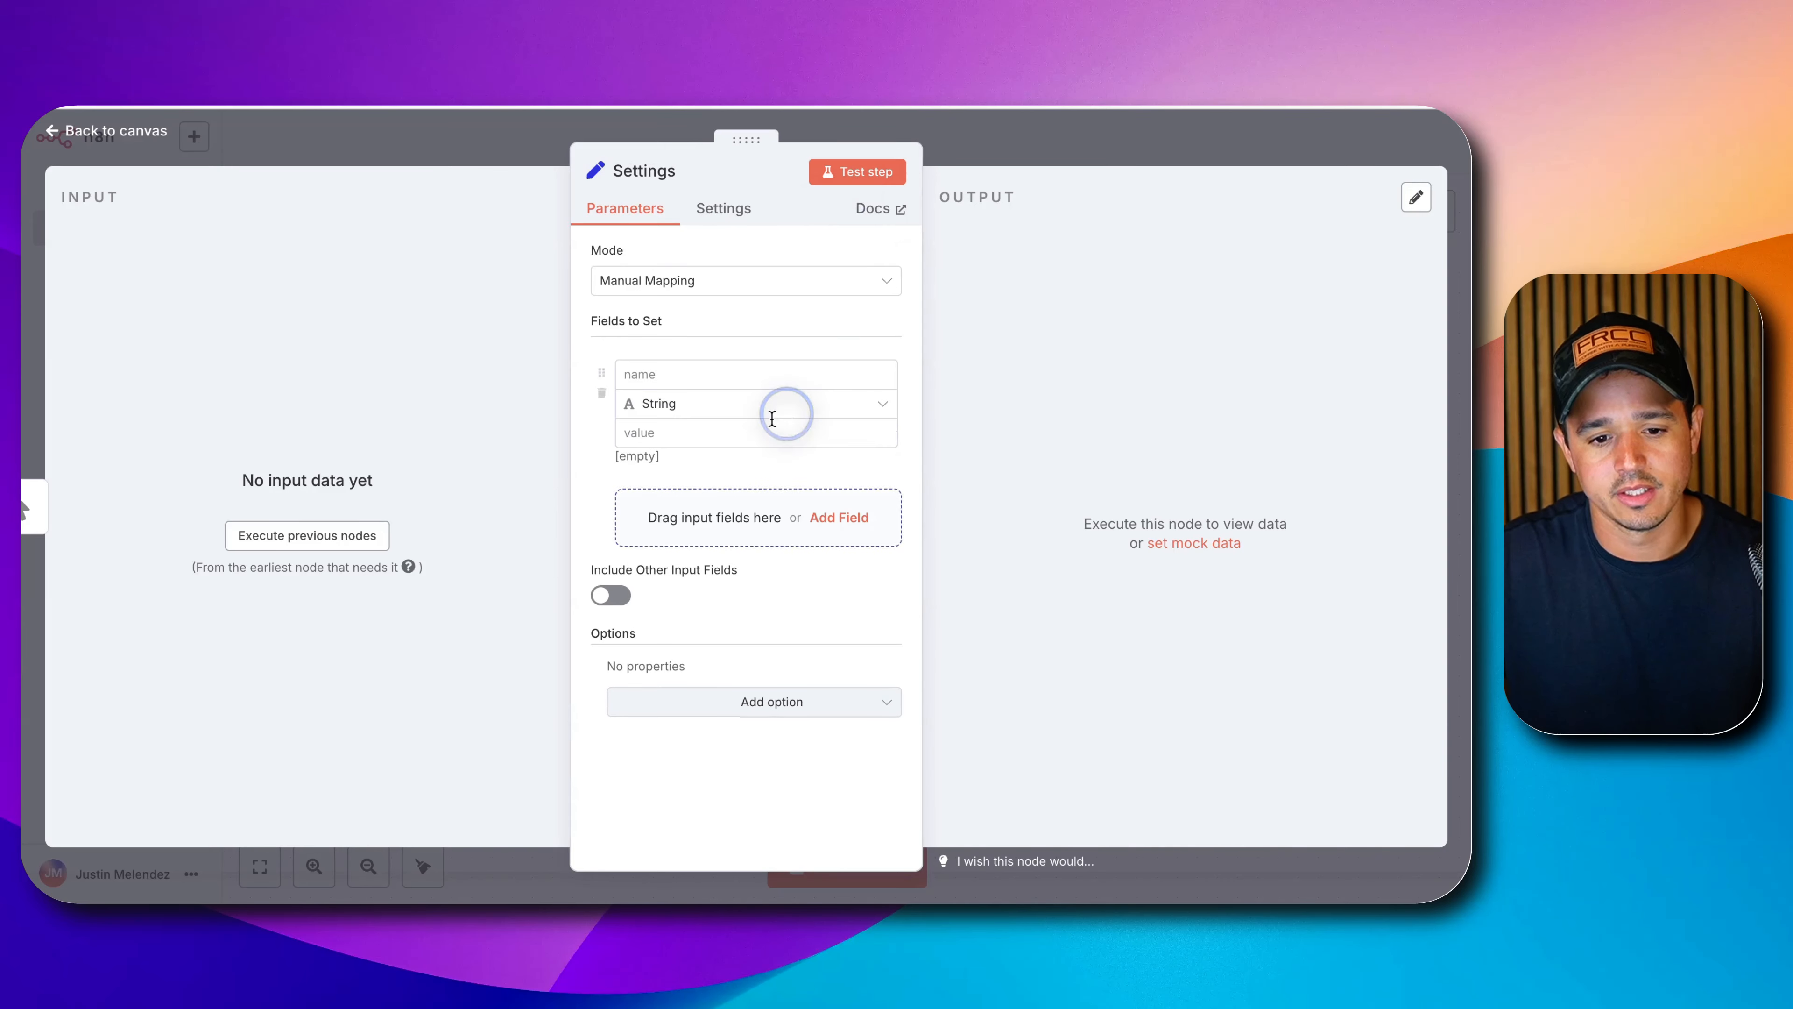
left_click(632, 374)
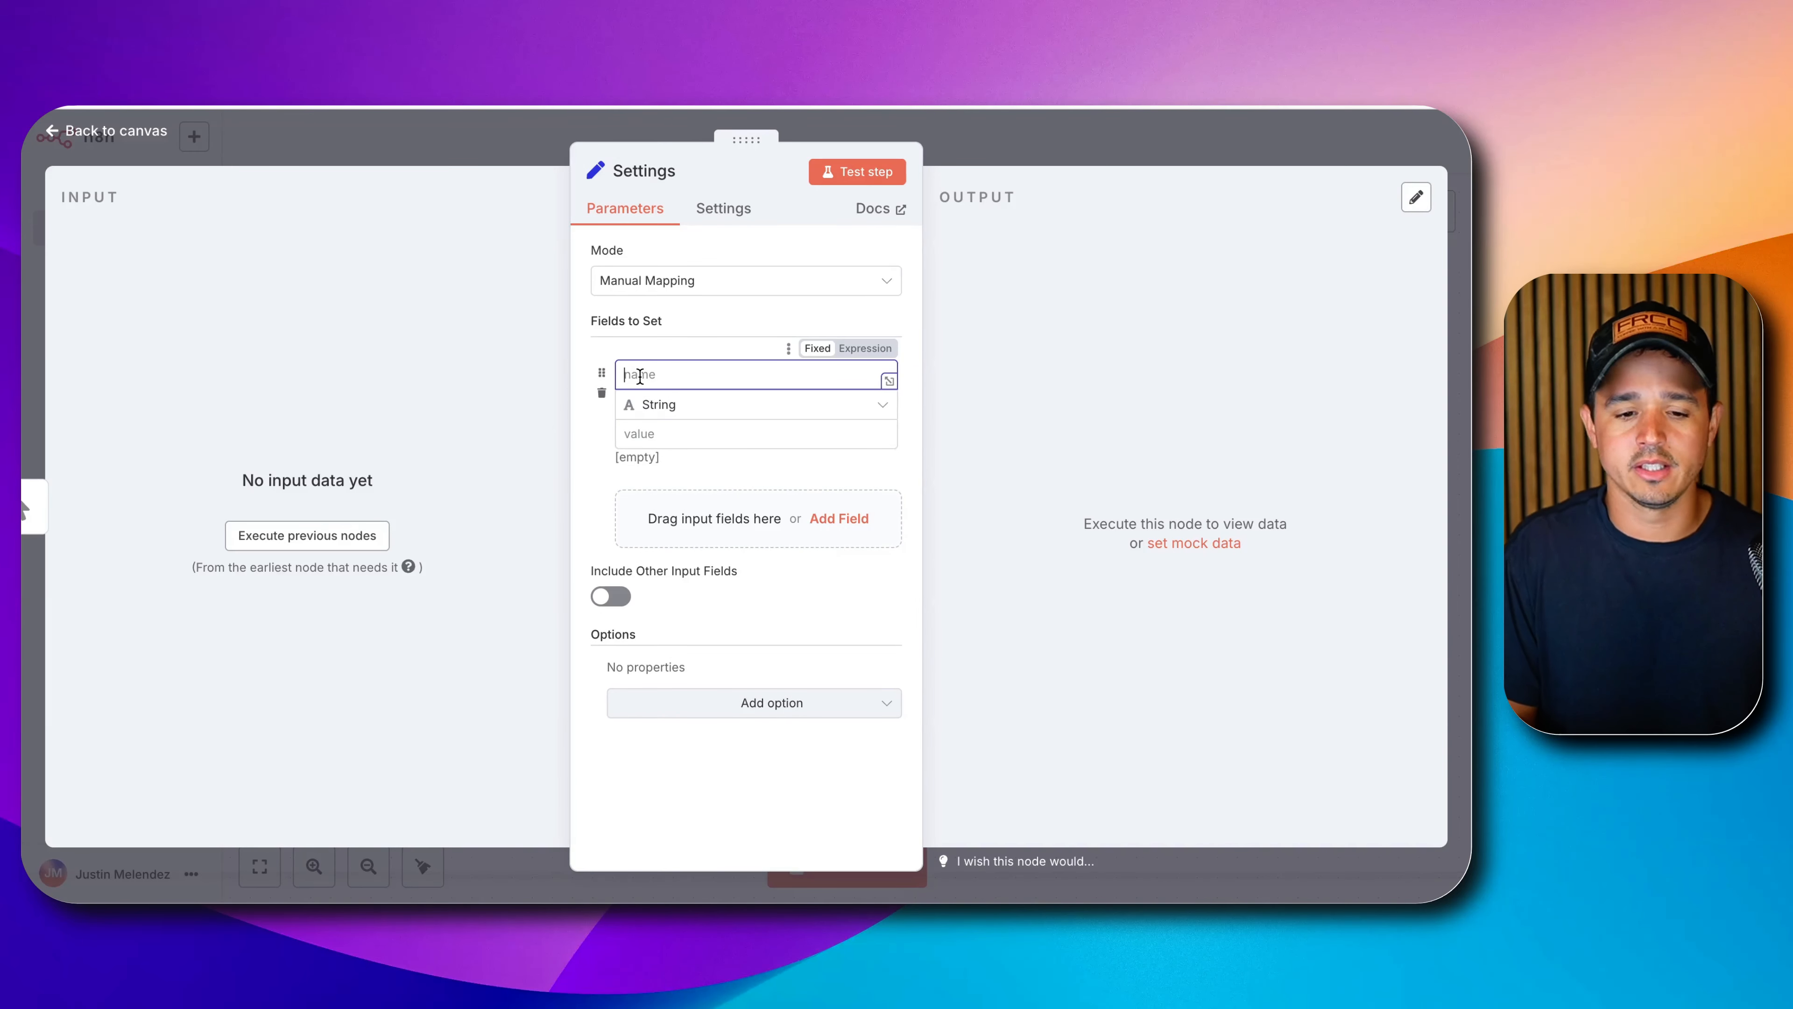
type("searchUrl")
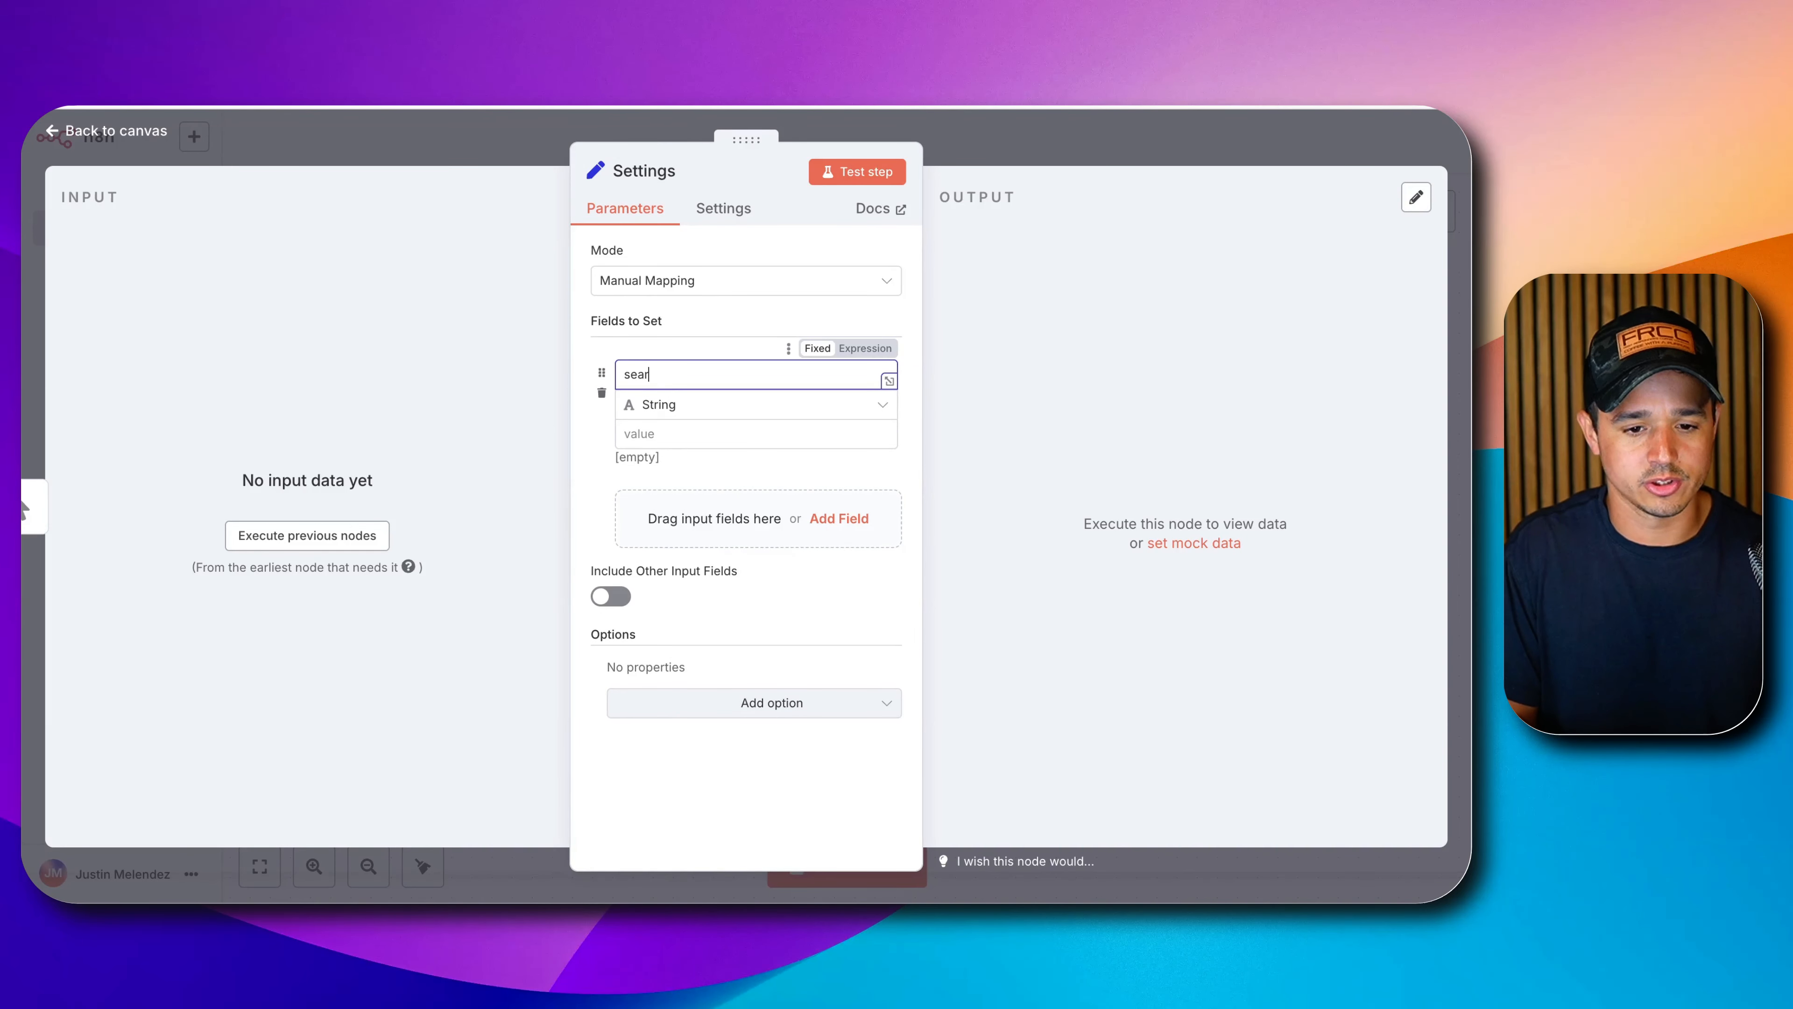
left_click(640, 514)
left_click(664, 506)
type("r")
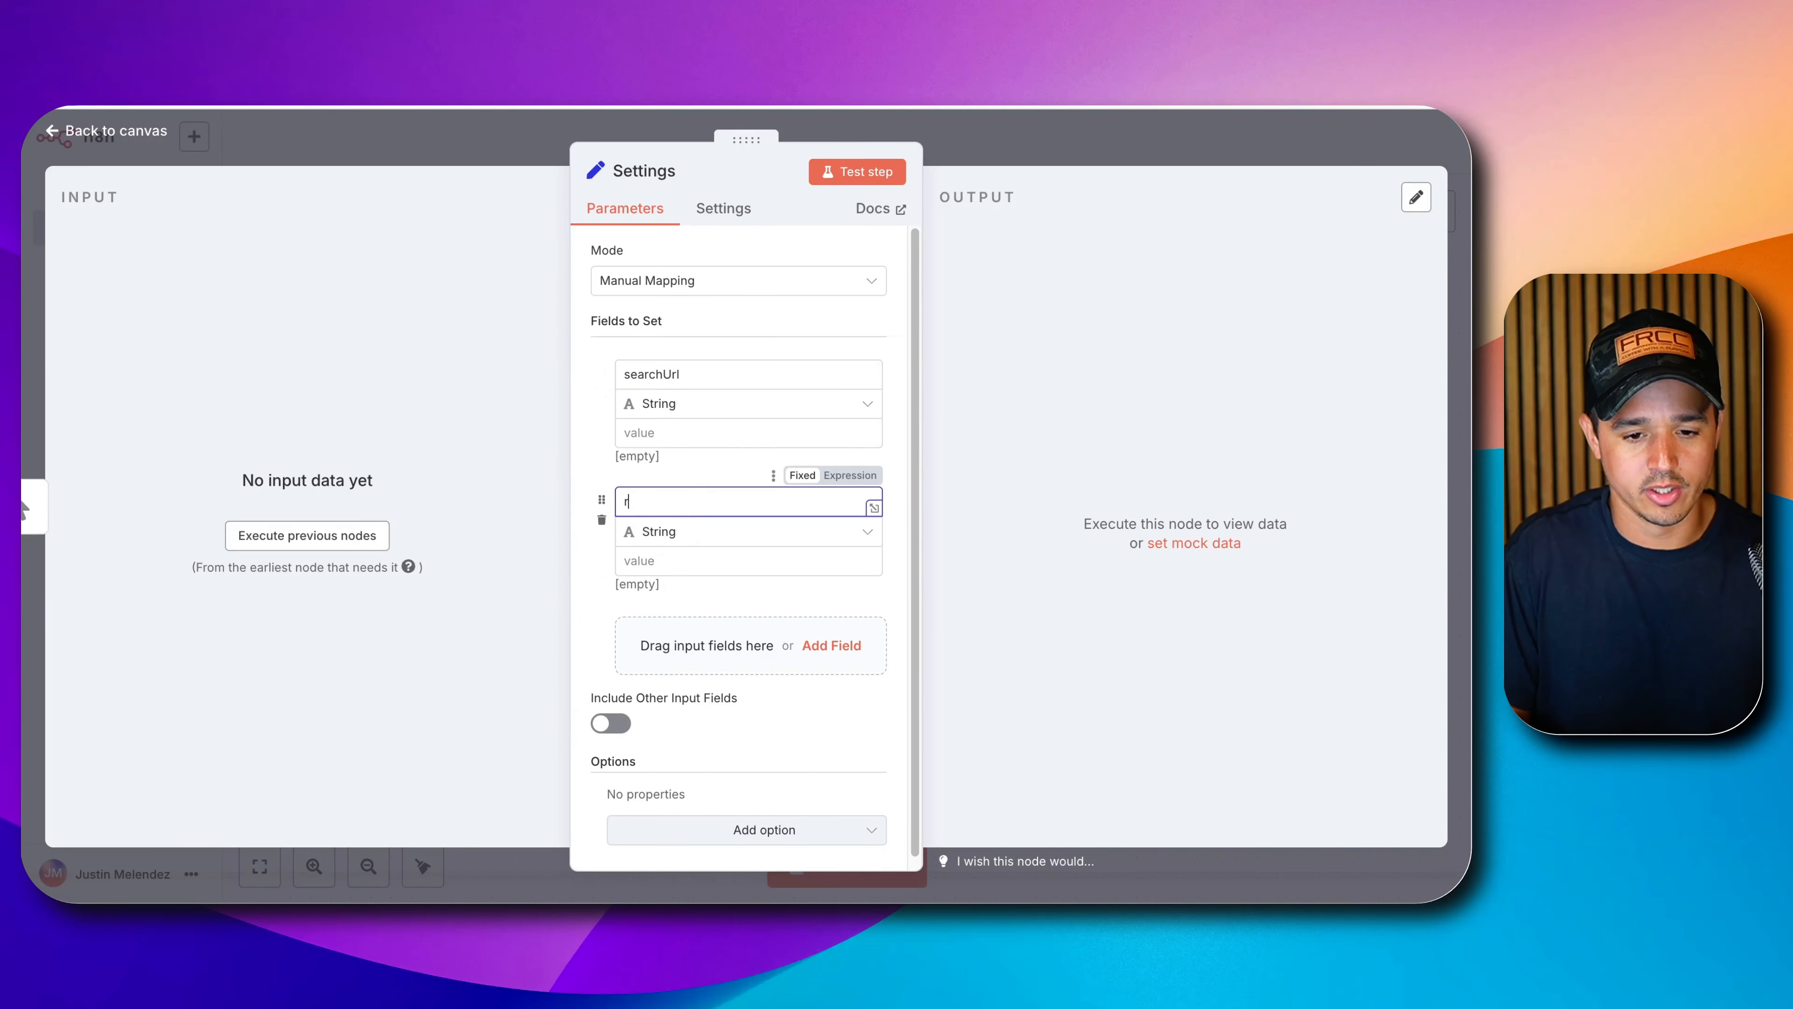
type("ecords")
left_click(704, 532)
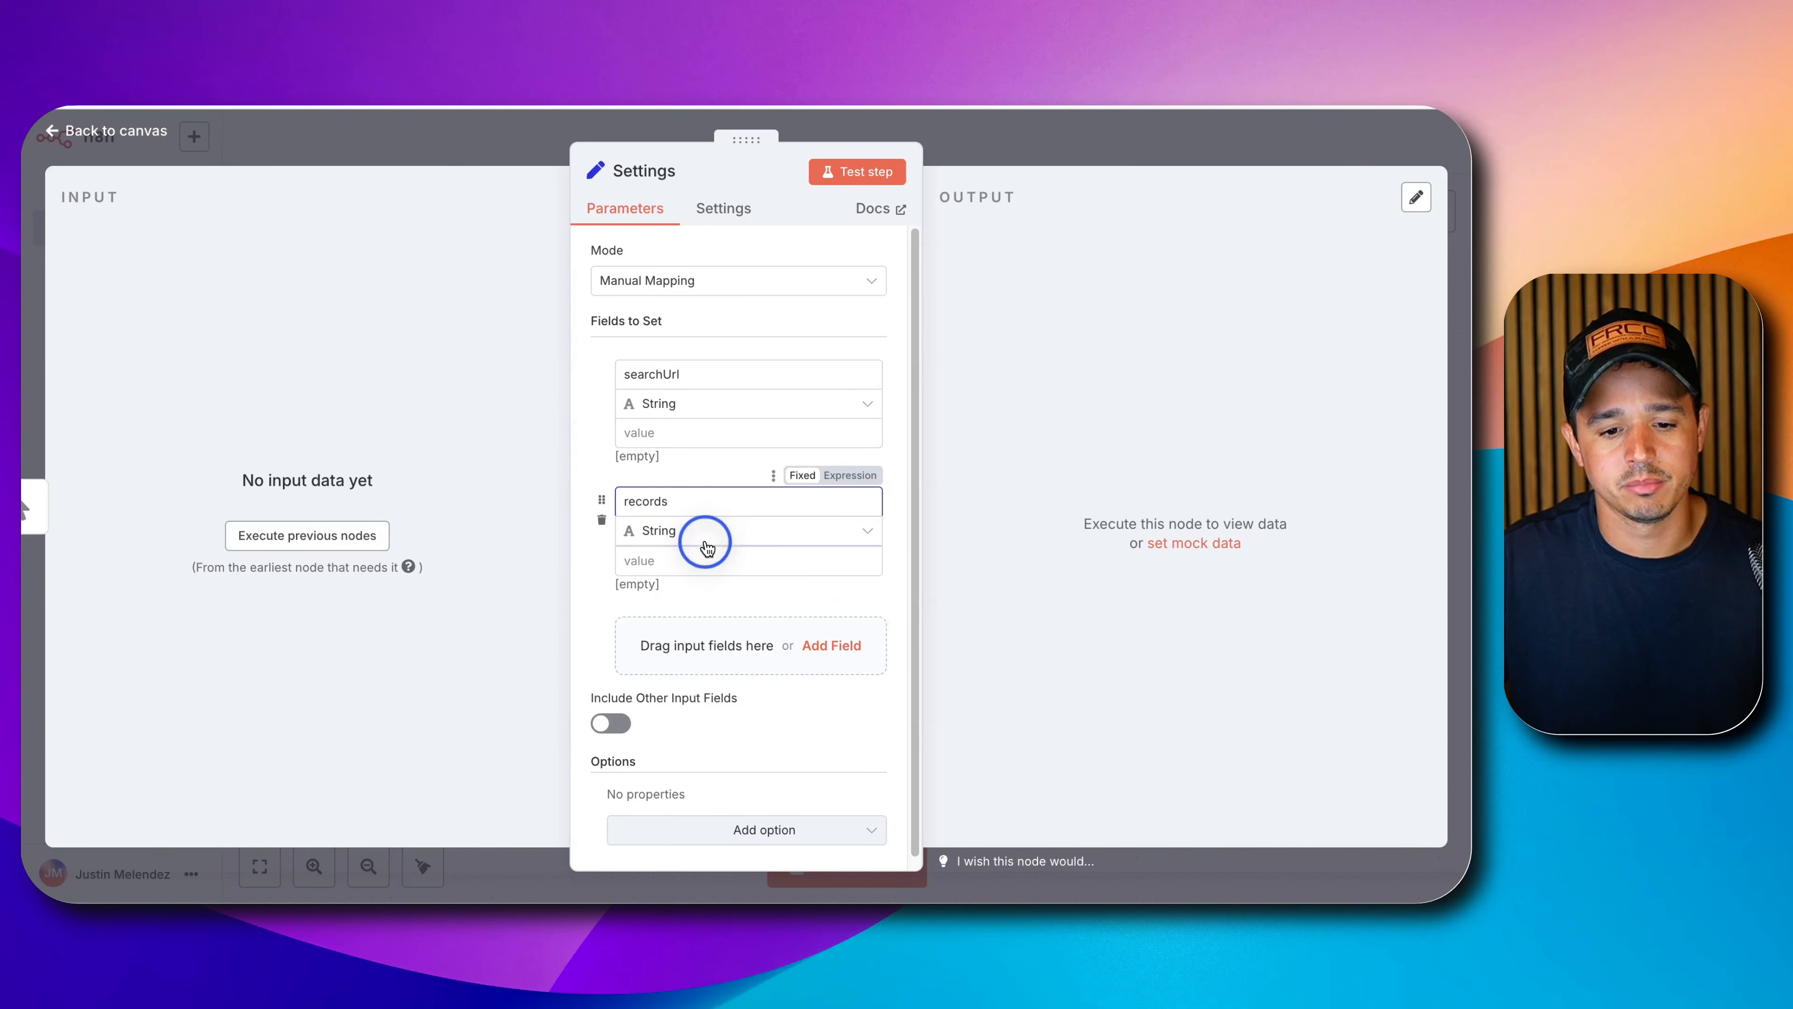
left_click(706, 611)
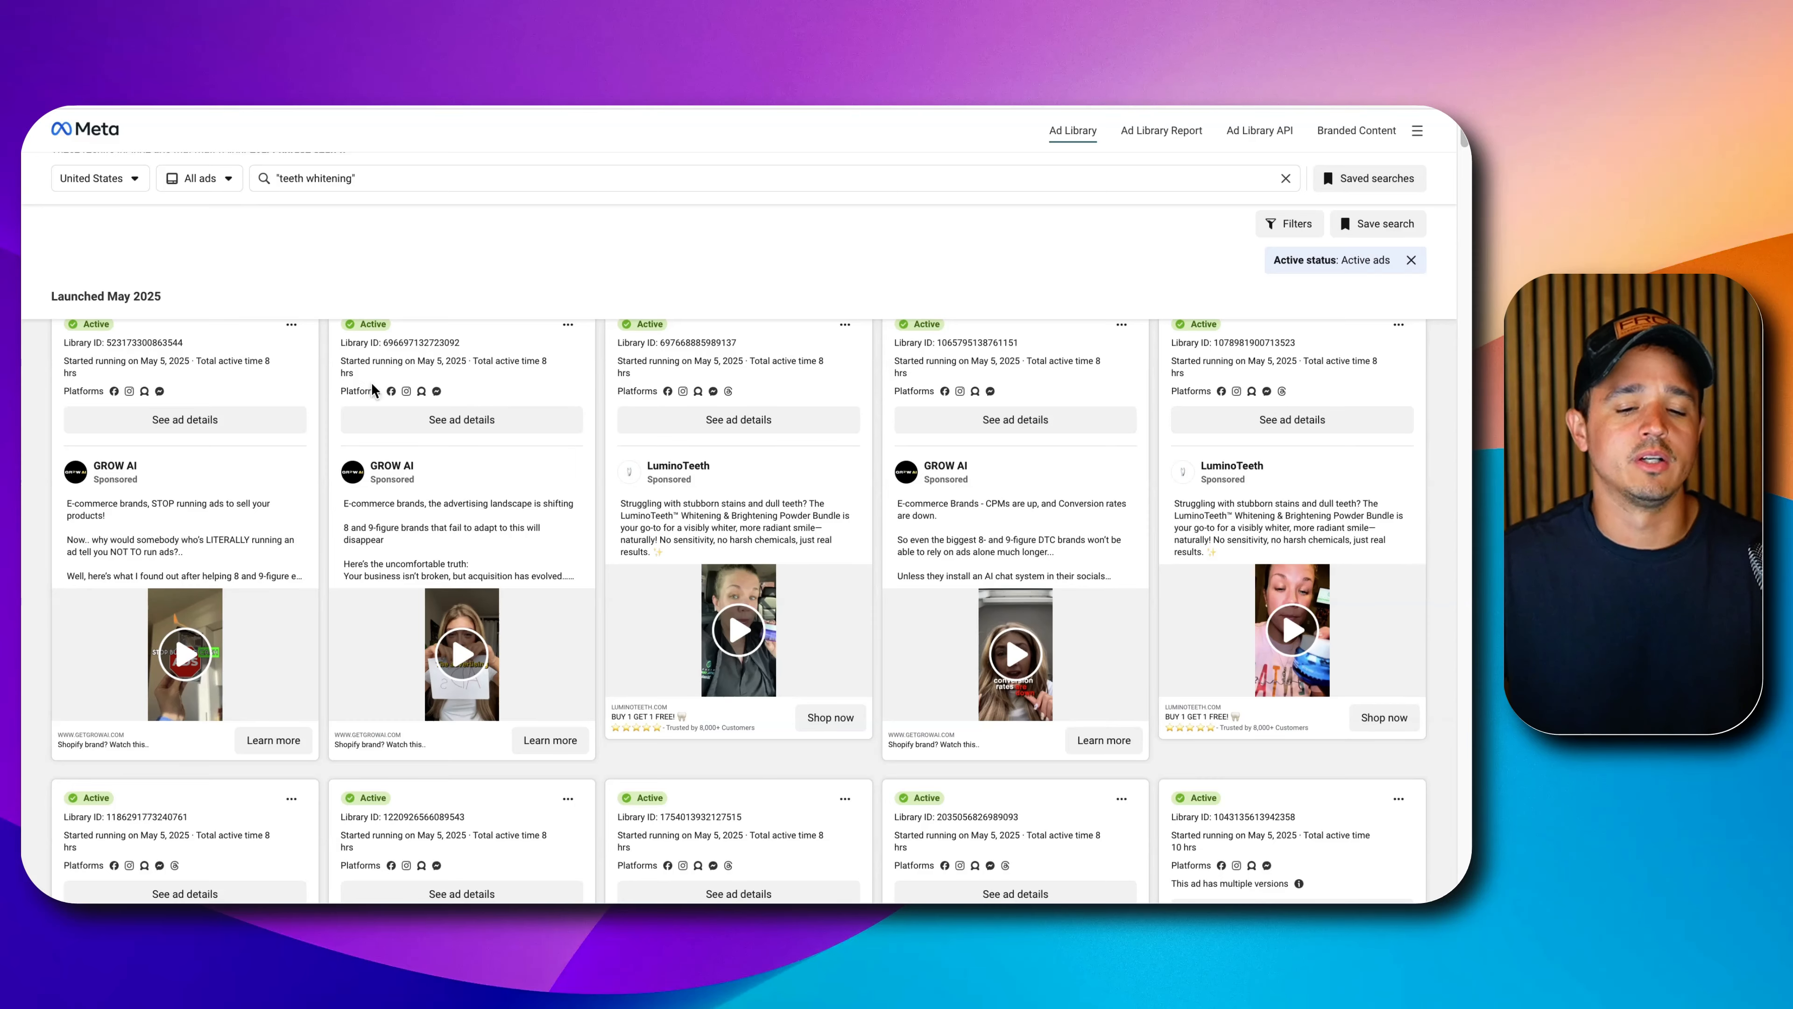
Review the 'teeth whitening' active US ad results and their search phrase in Meta Ad Library.
scroll(373, 384, "up", 2)
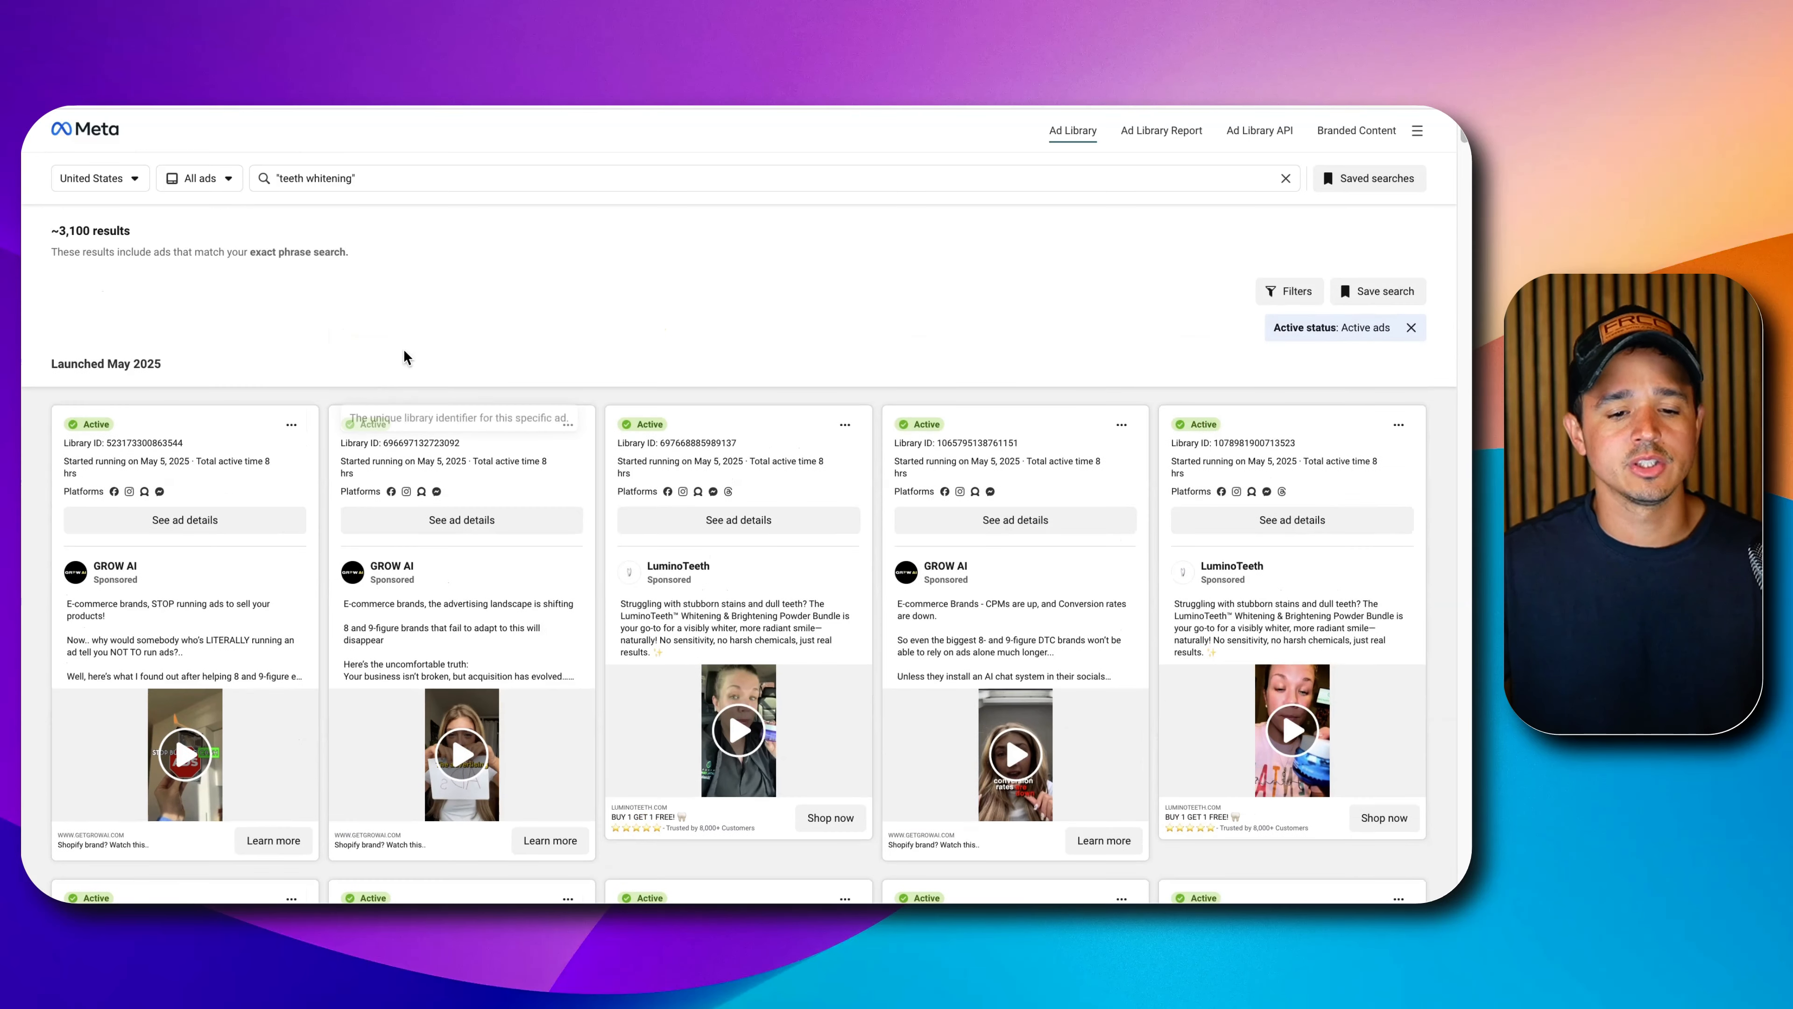
scroll(310, 287, "down", 10)
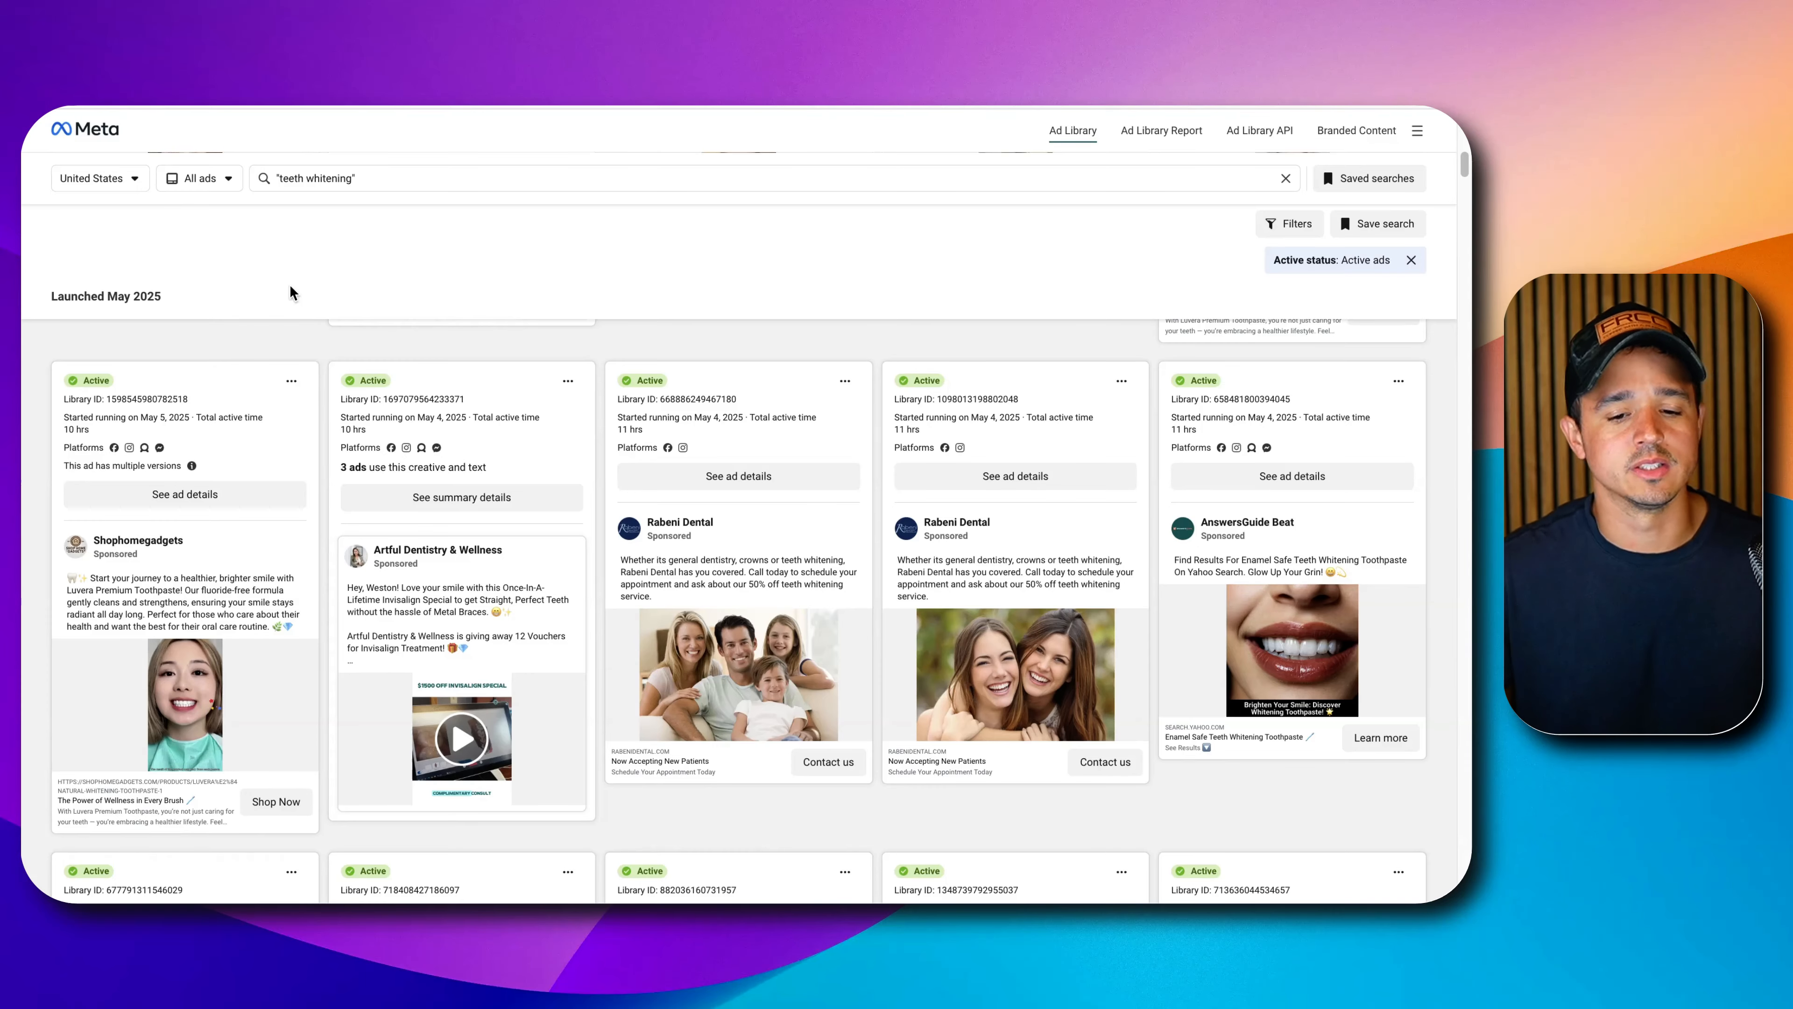
scroll(290, 285, "down", 15)
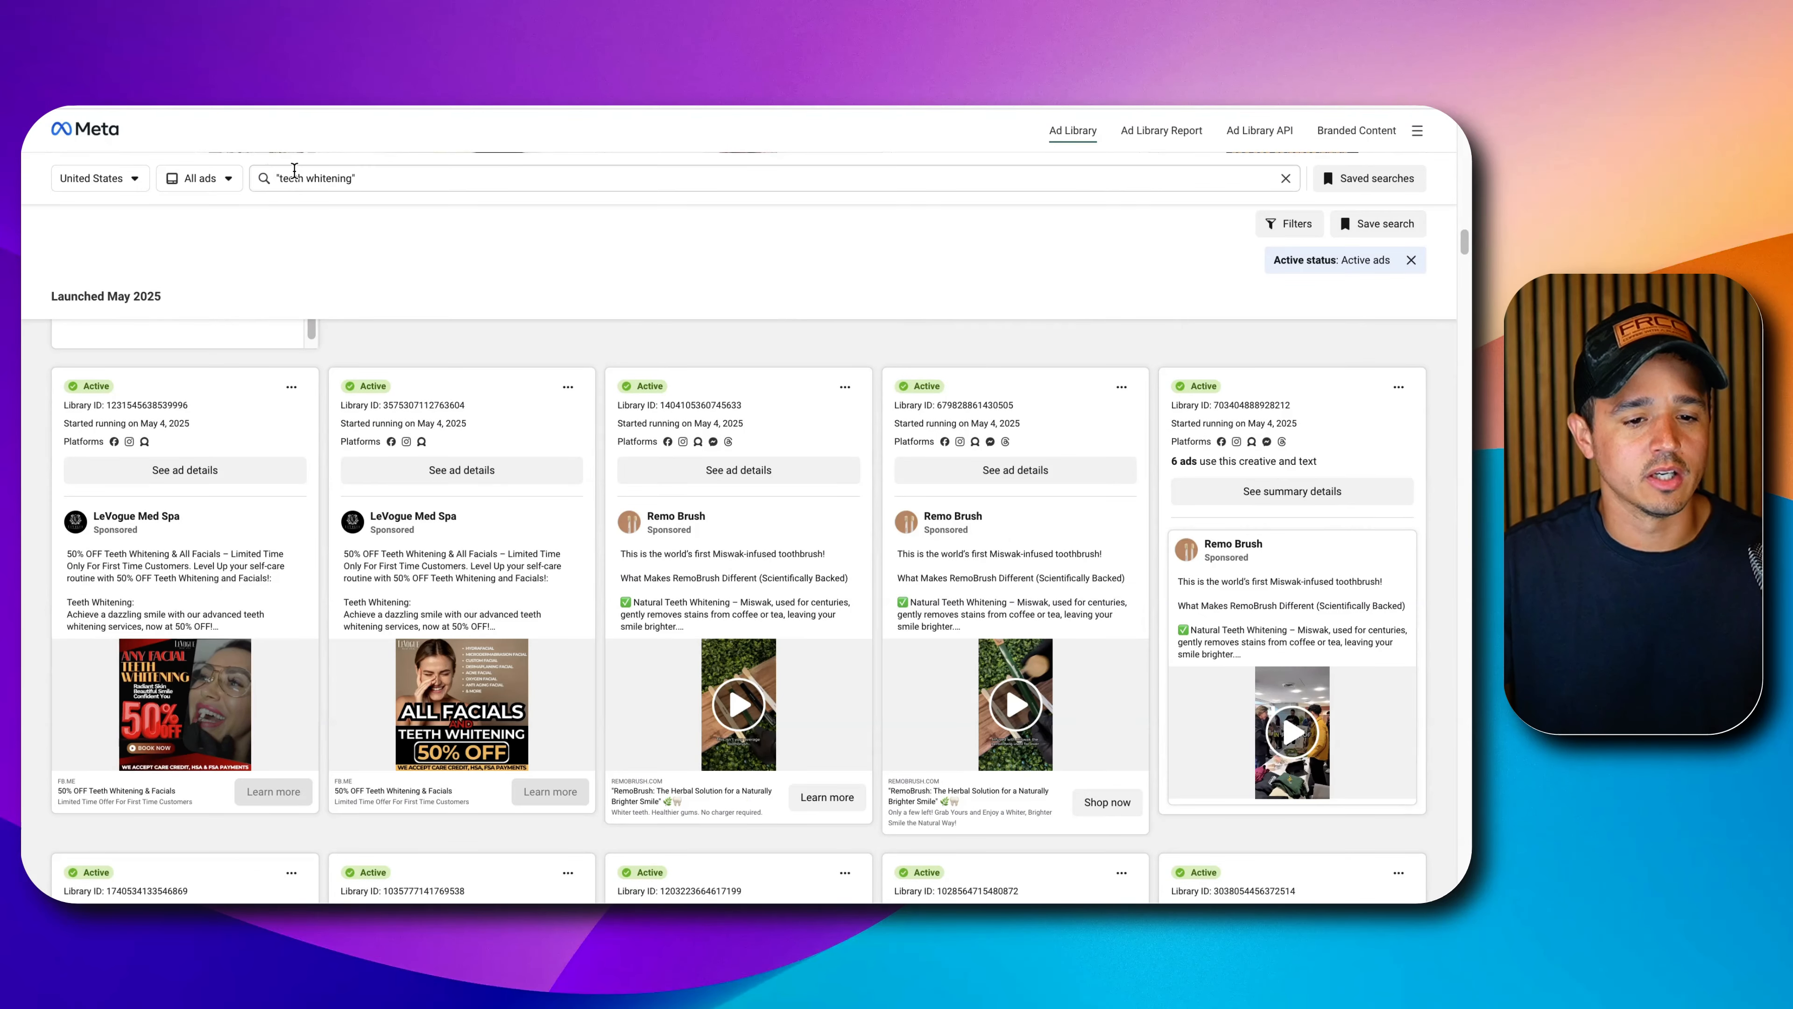
triple_click(294, 175)
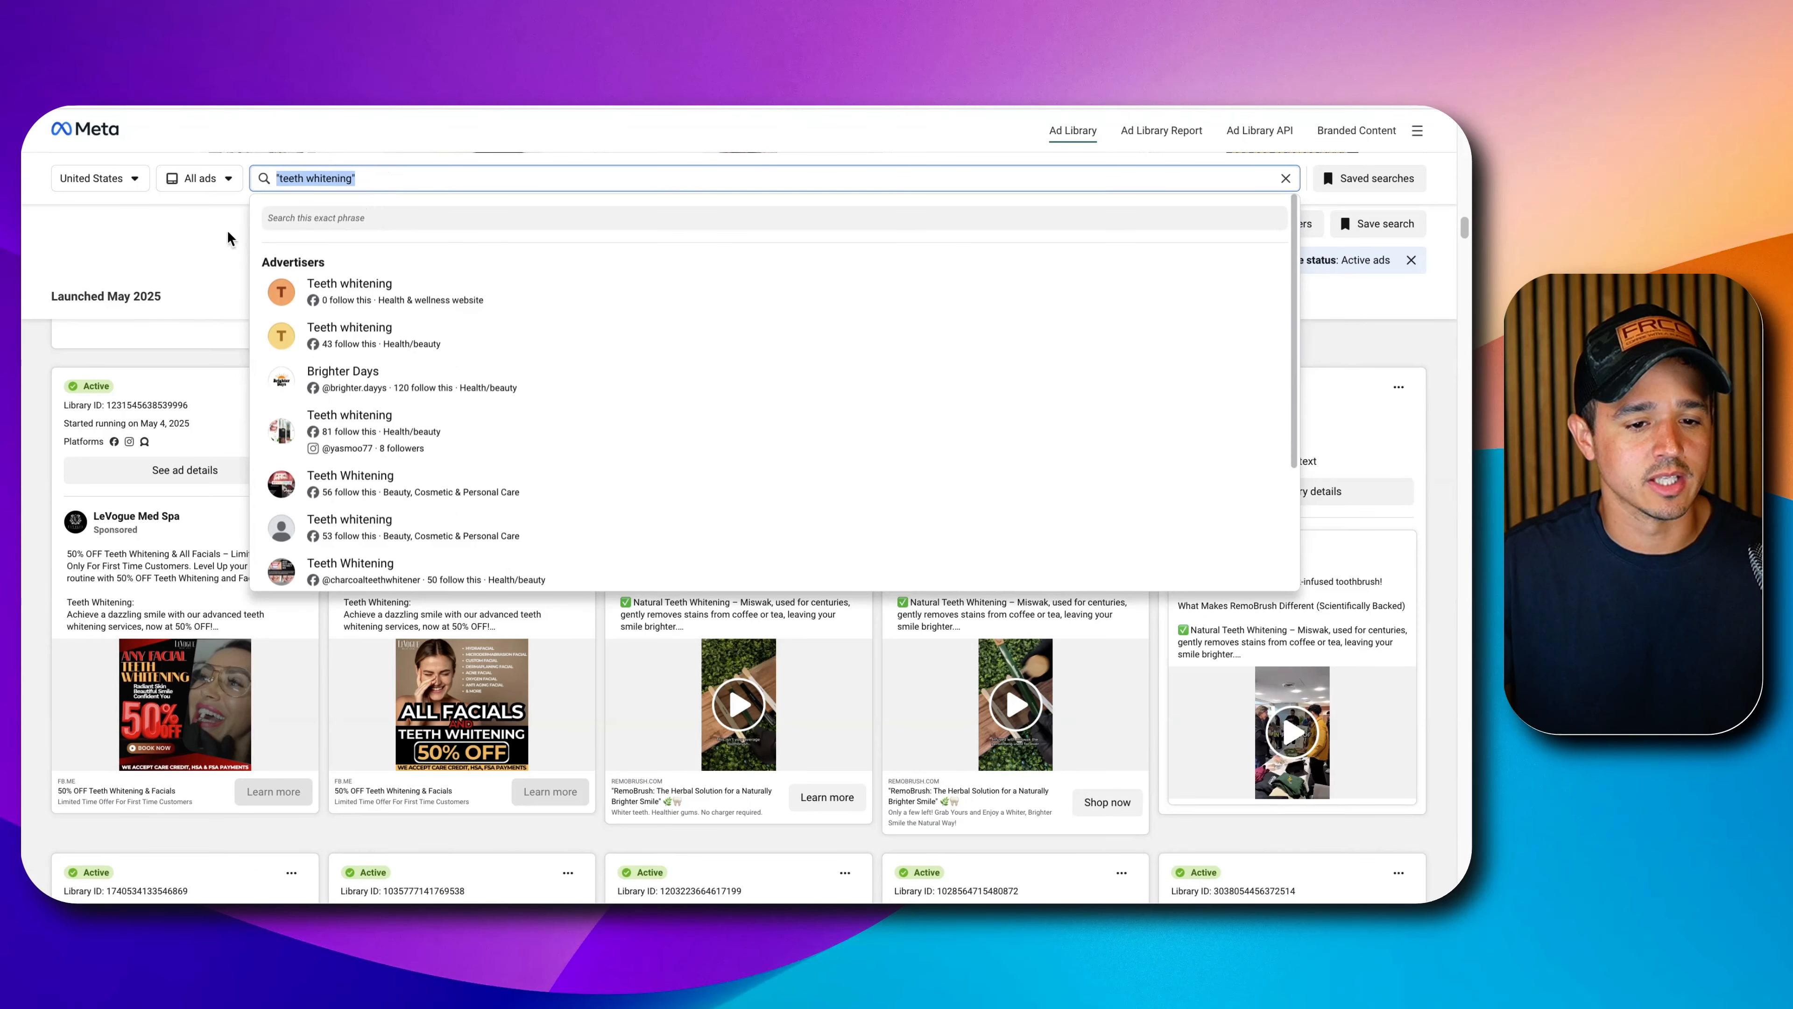
left_click(113, 247)
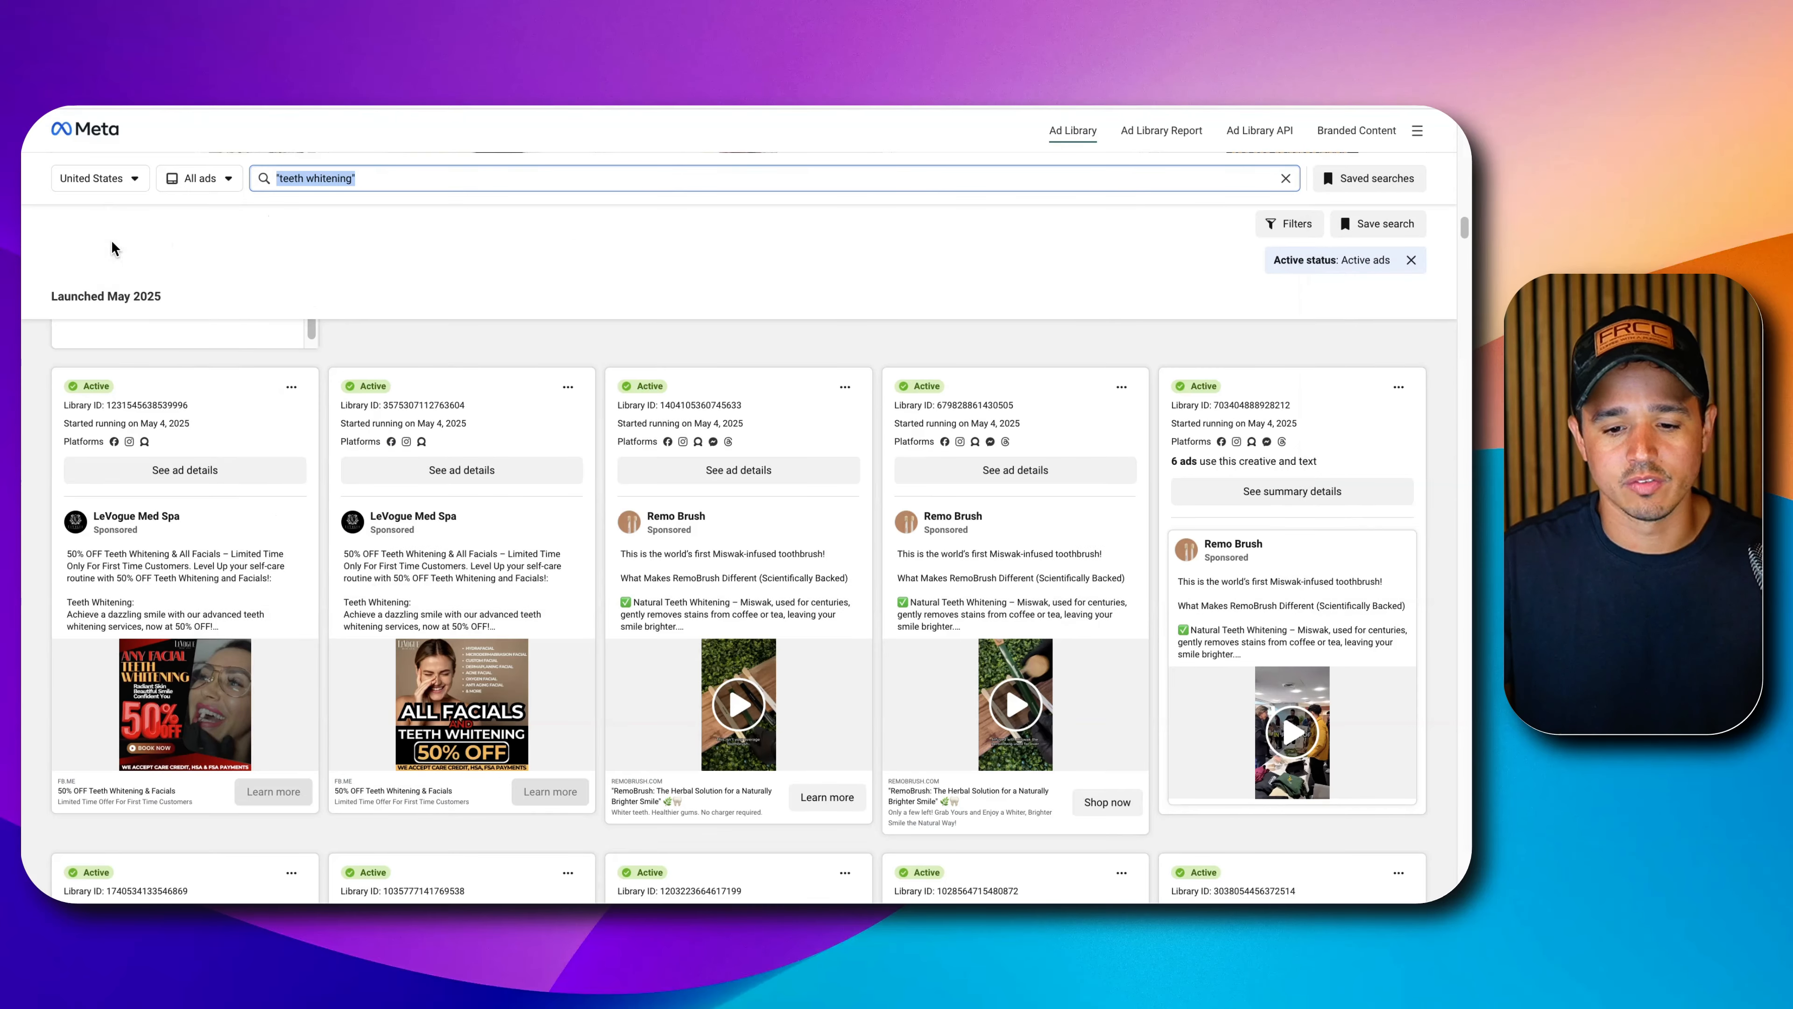
scroll(807, 495, "down", 15)
scroll(814, 504, "down", 20)
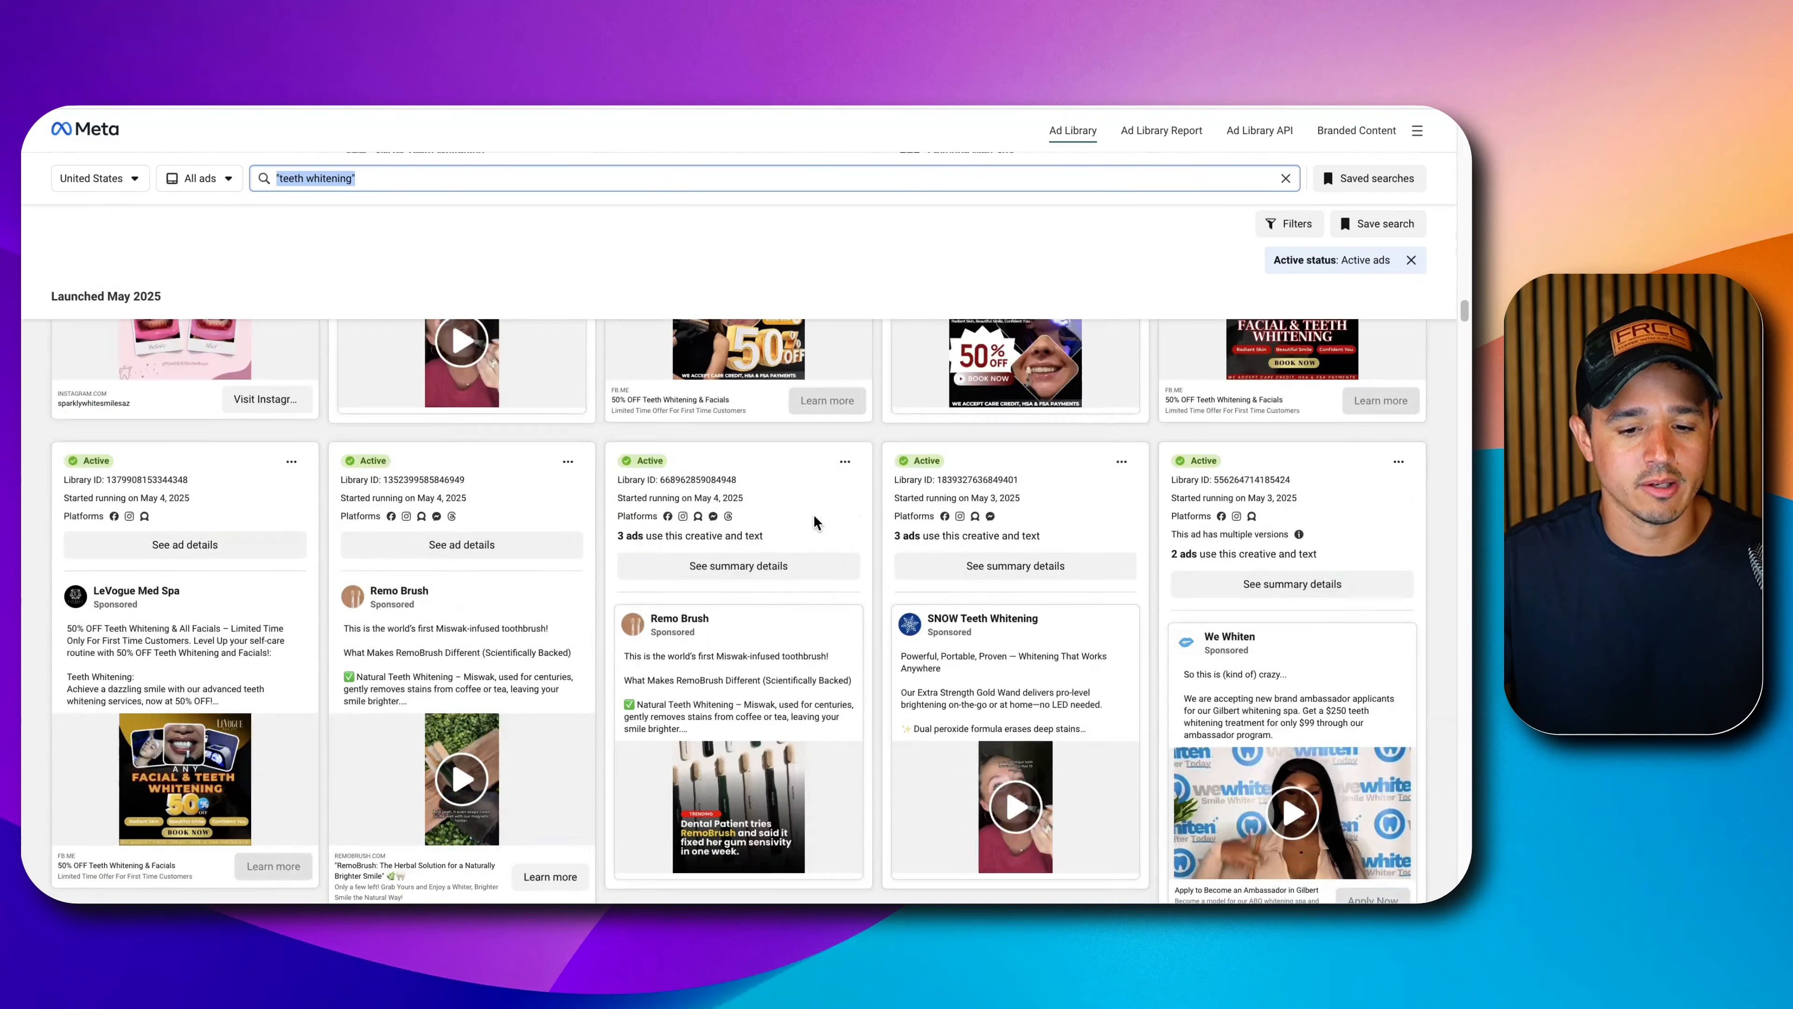
scroll(811, 519, "up", 15)
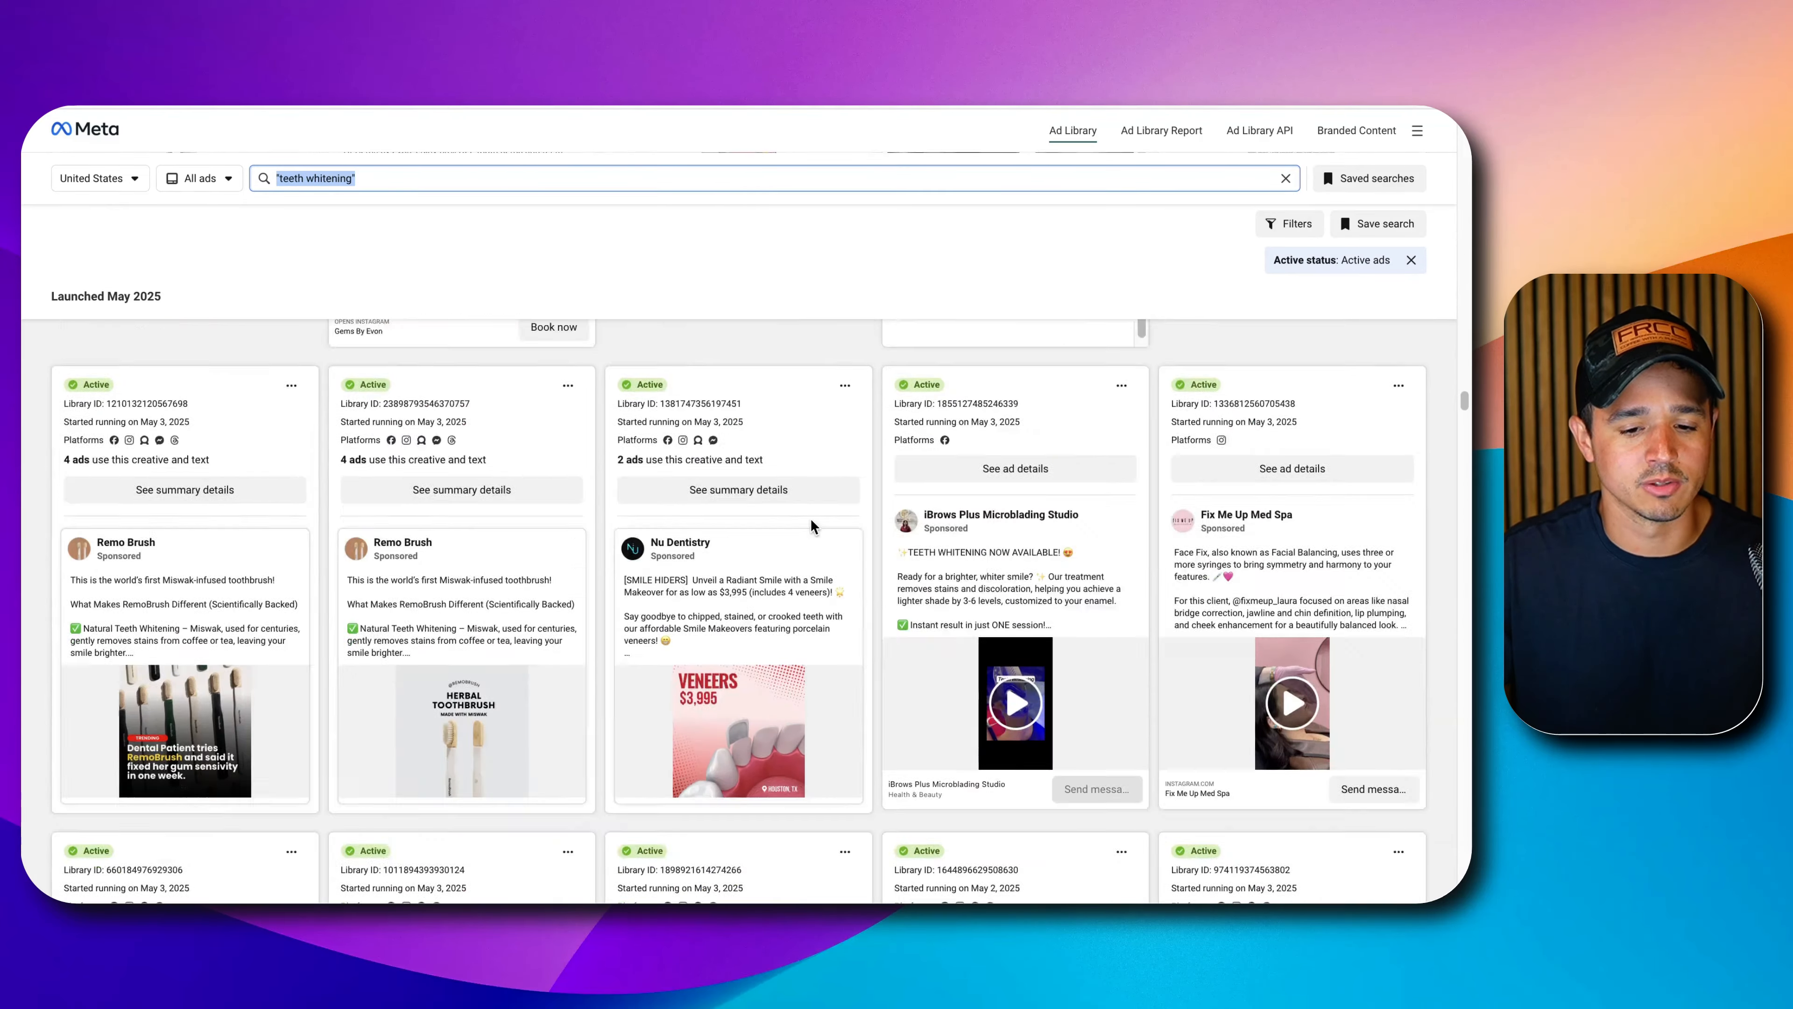
scroll(492, 379, "up", 10)
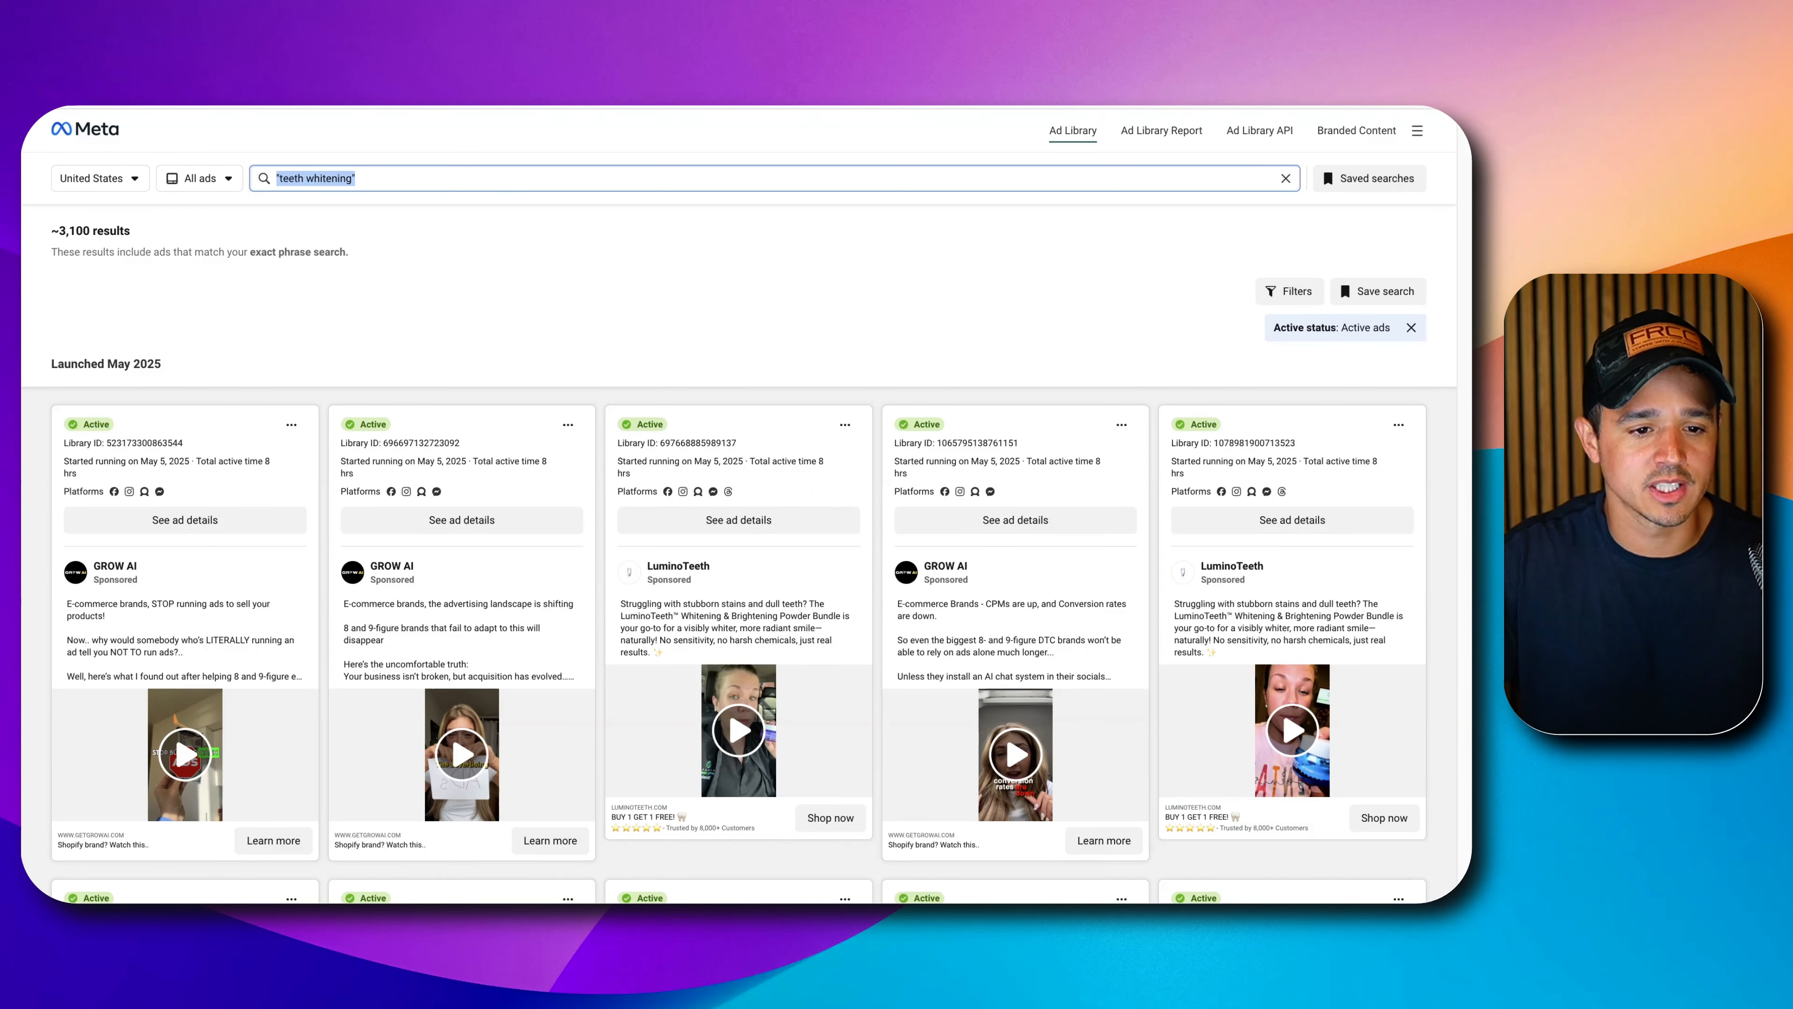
Copy the Ad Library results URL into the Settings node's searchUrl and select the records value.
left_click(374, 85)
right_click(374, 85)
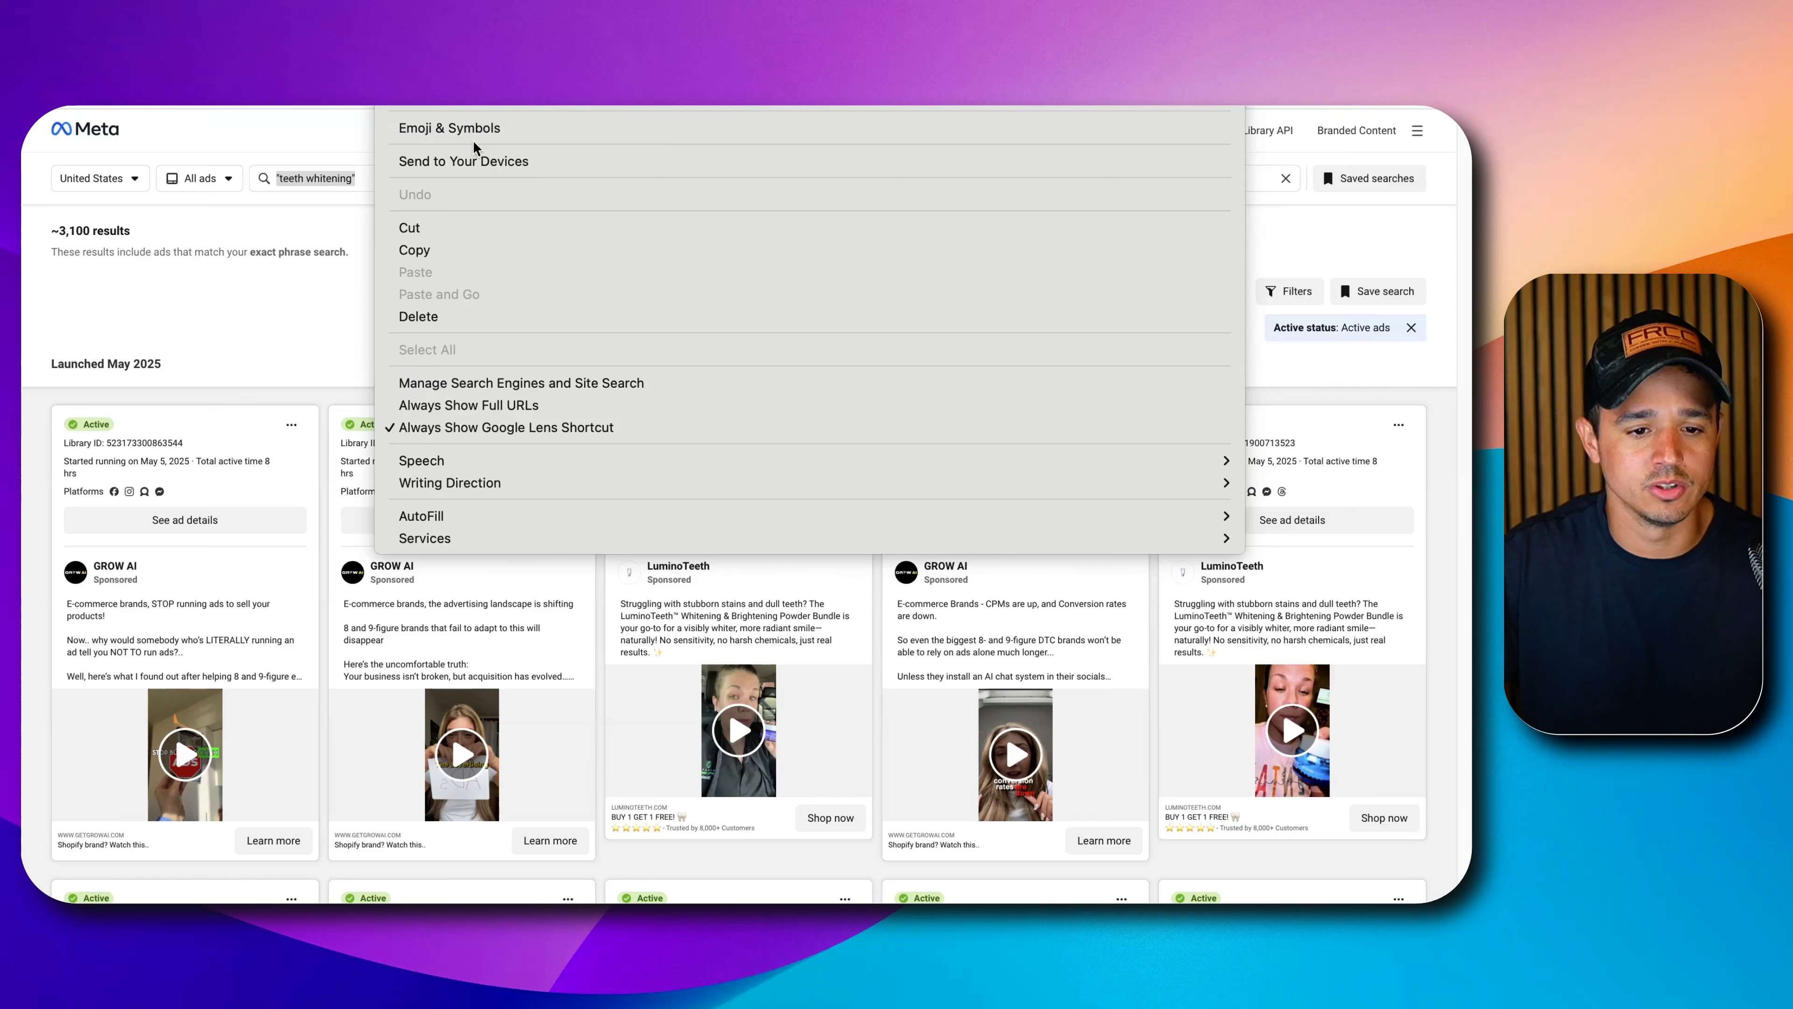
left_click(480, 251)
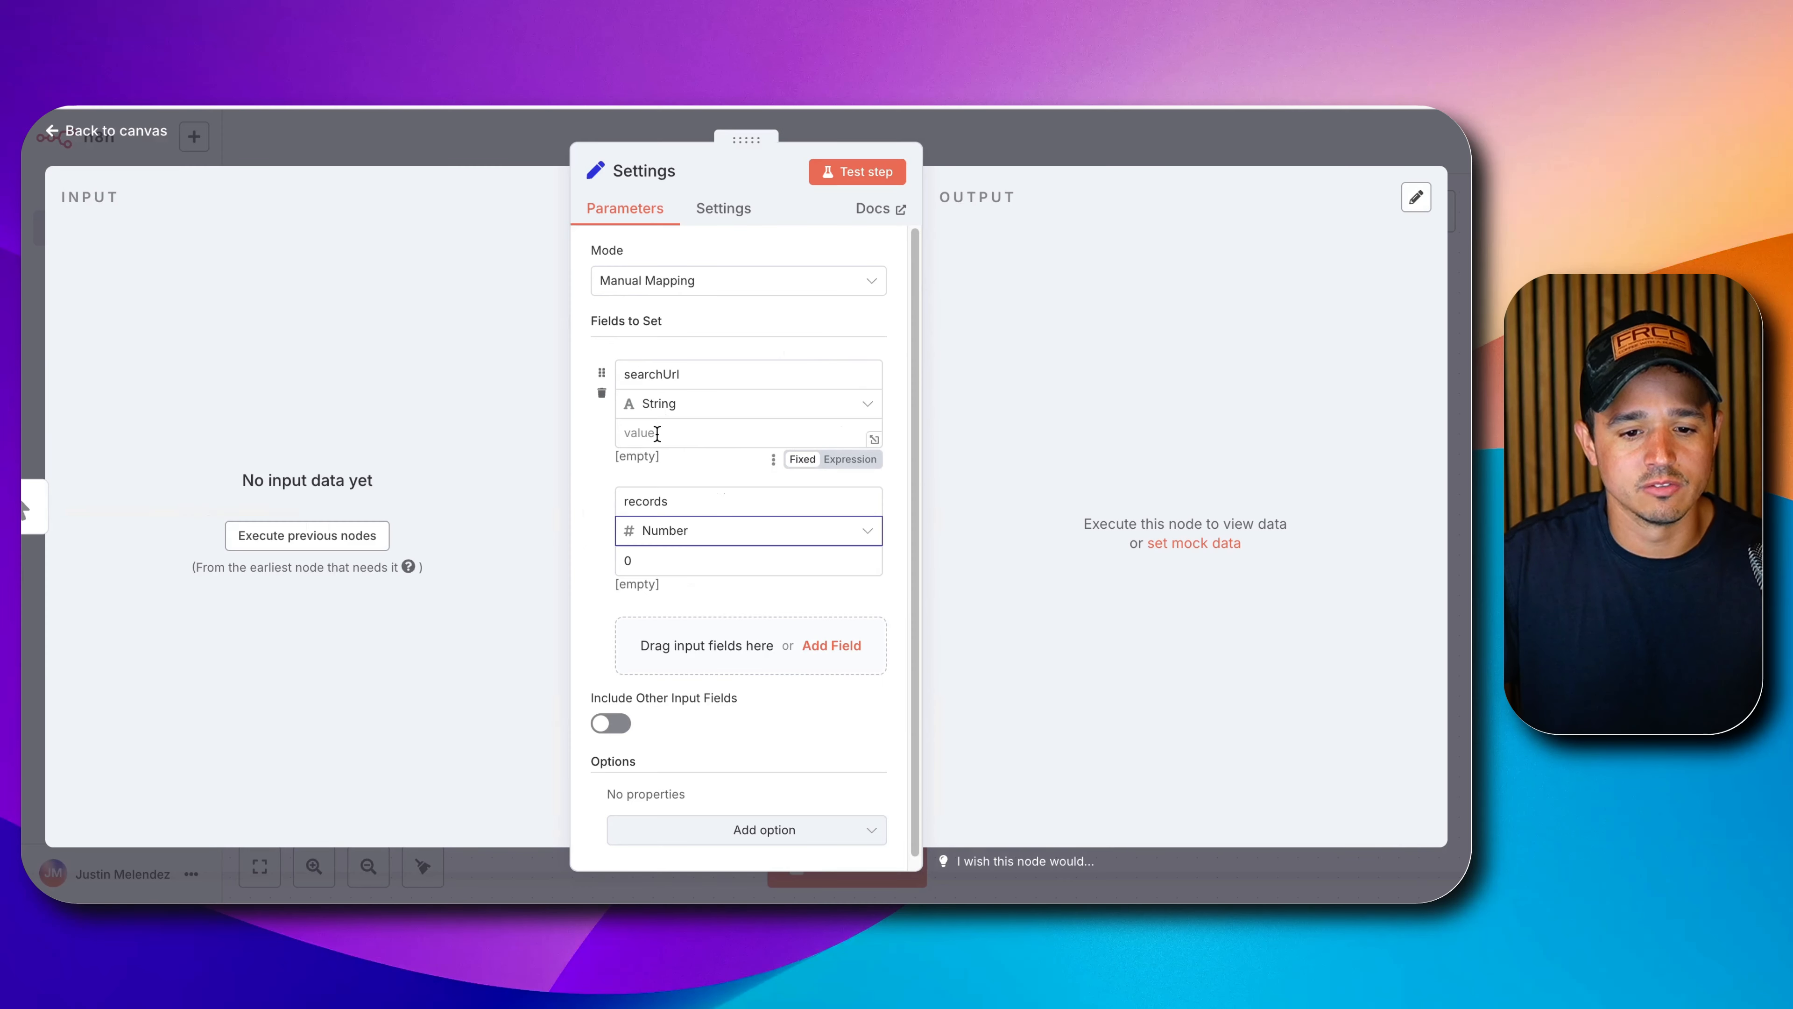
right_click(658, 432)
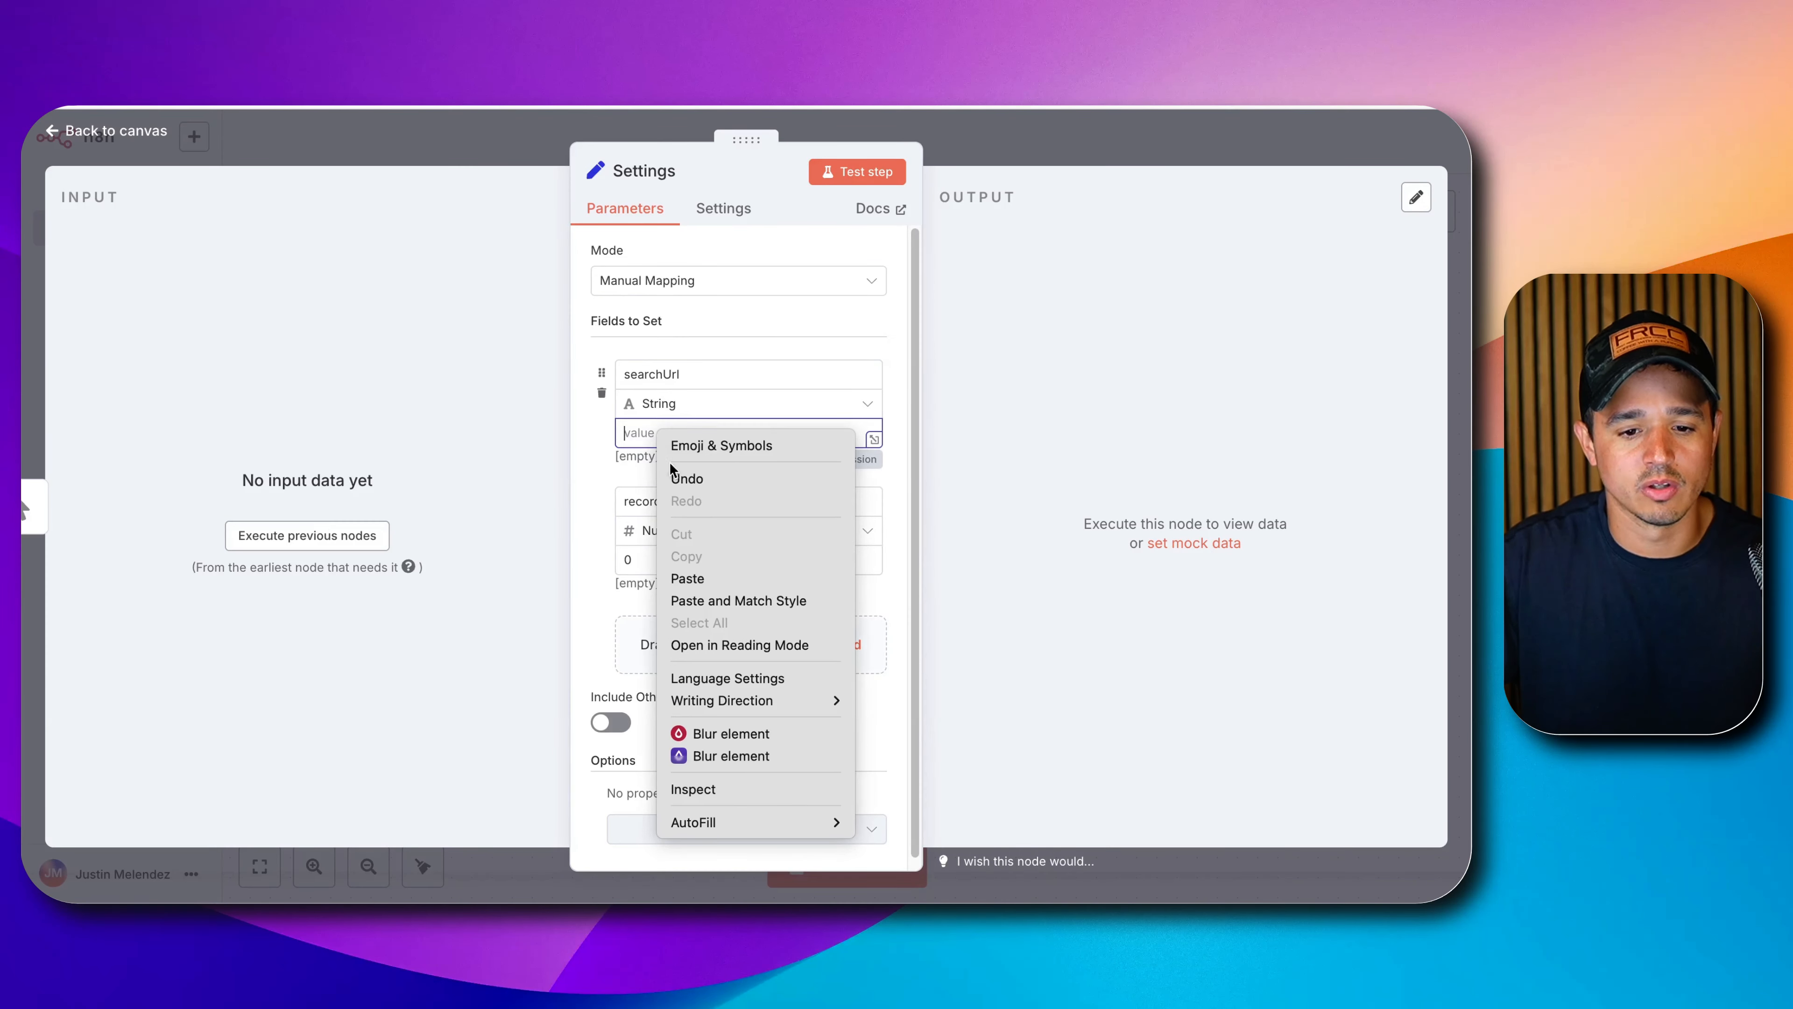
left_click(687, 578)
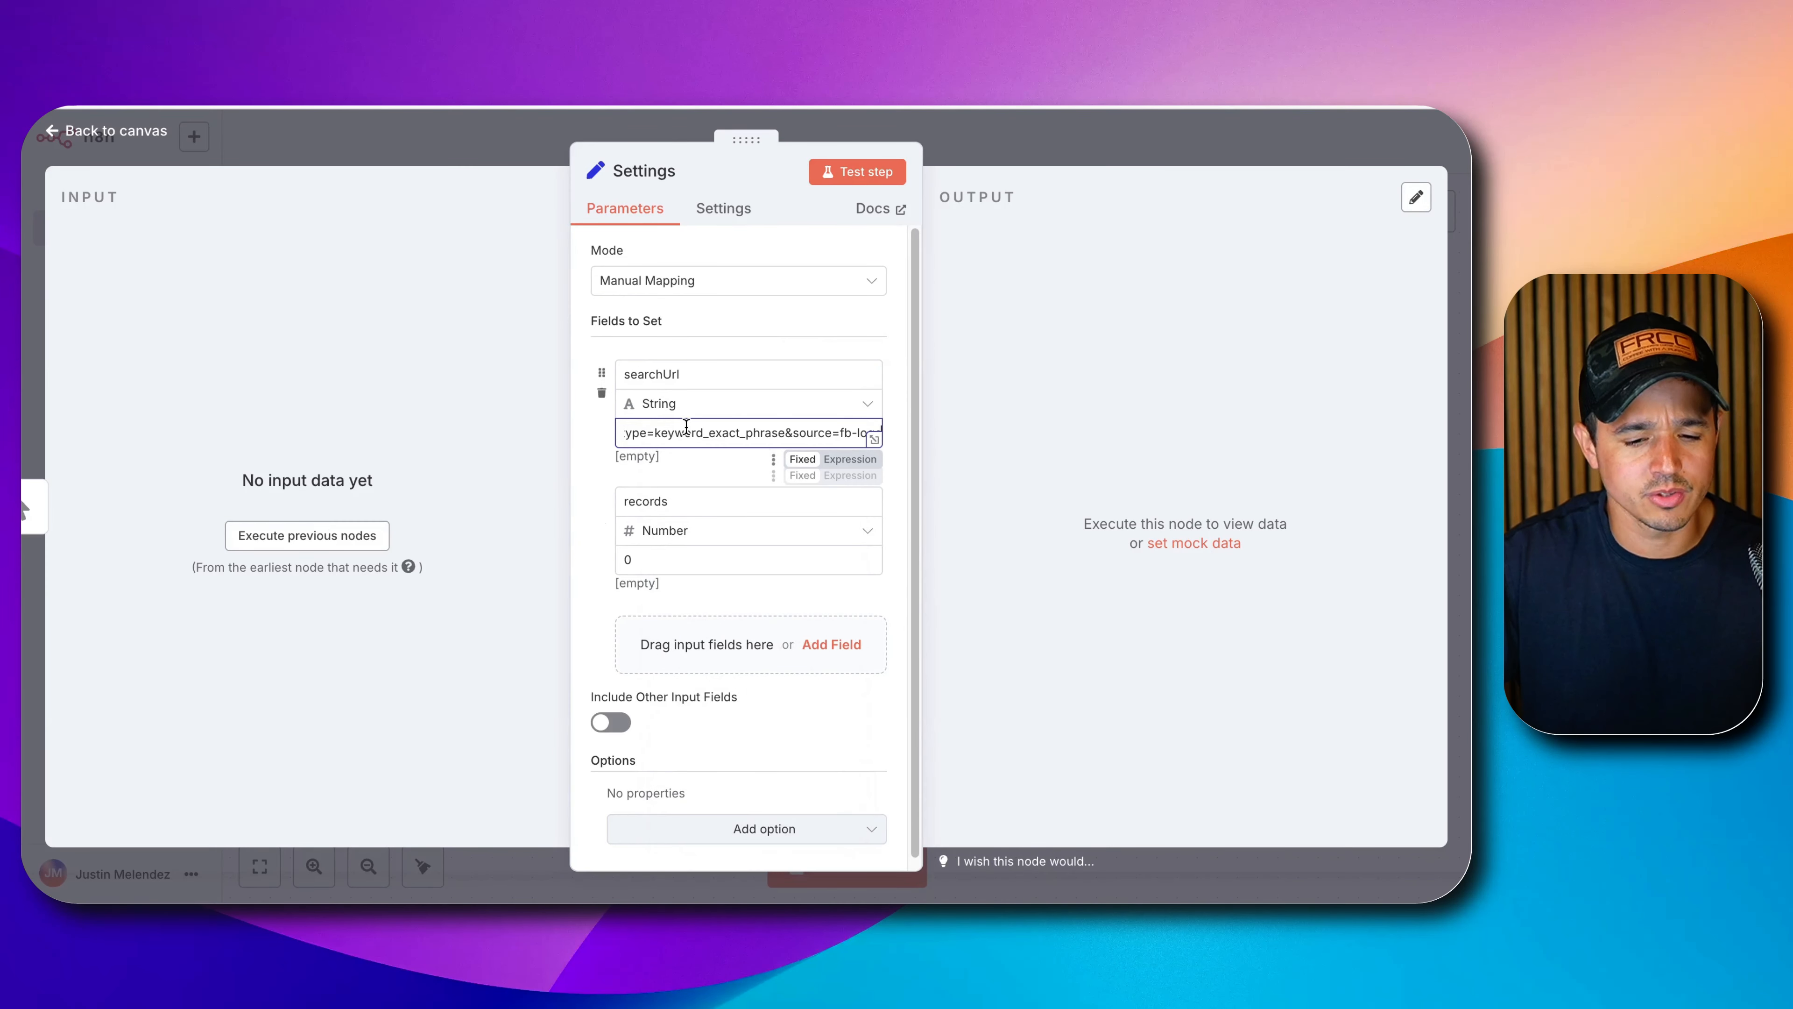
left_click(669, 560)
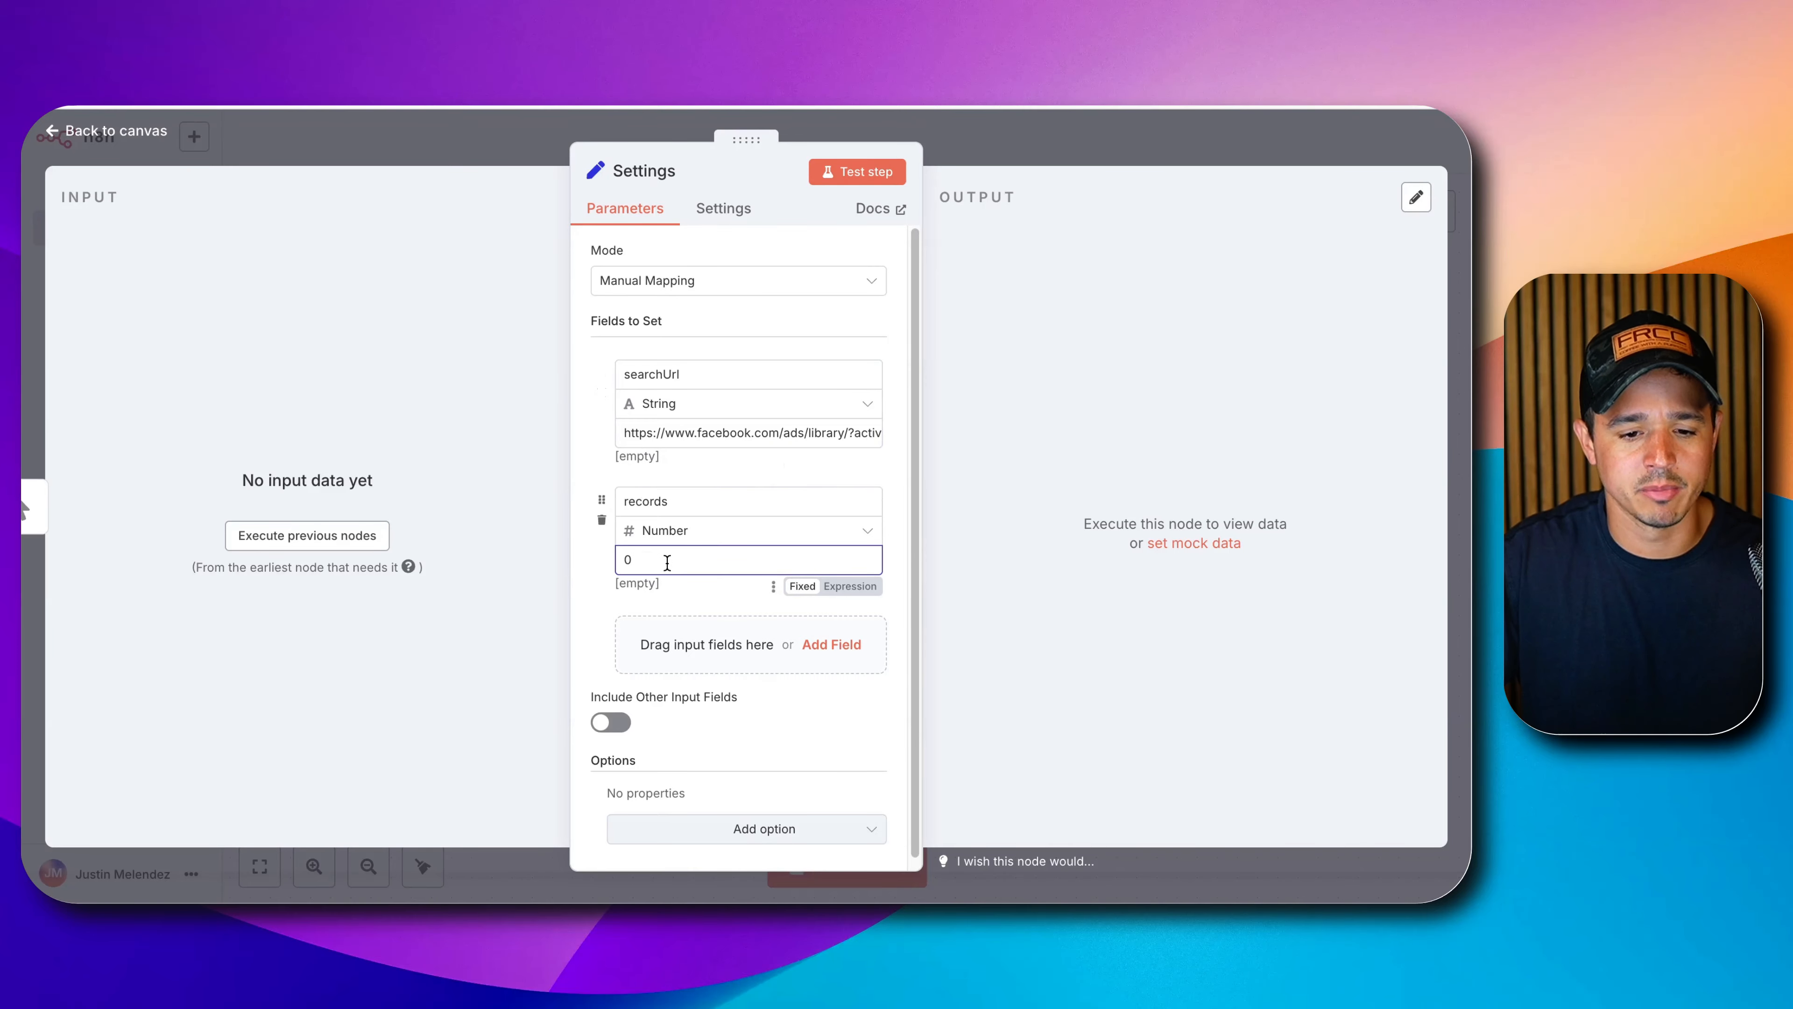
left_click_drag(668, 562, 523, 555)
left_click(465, 106)
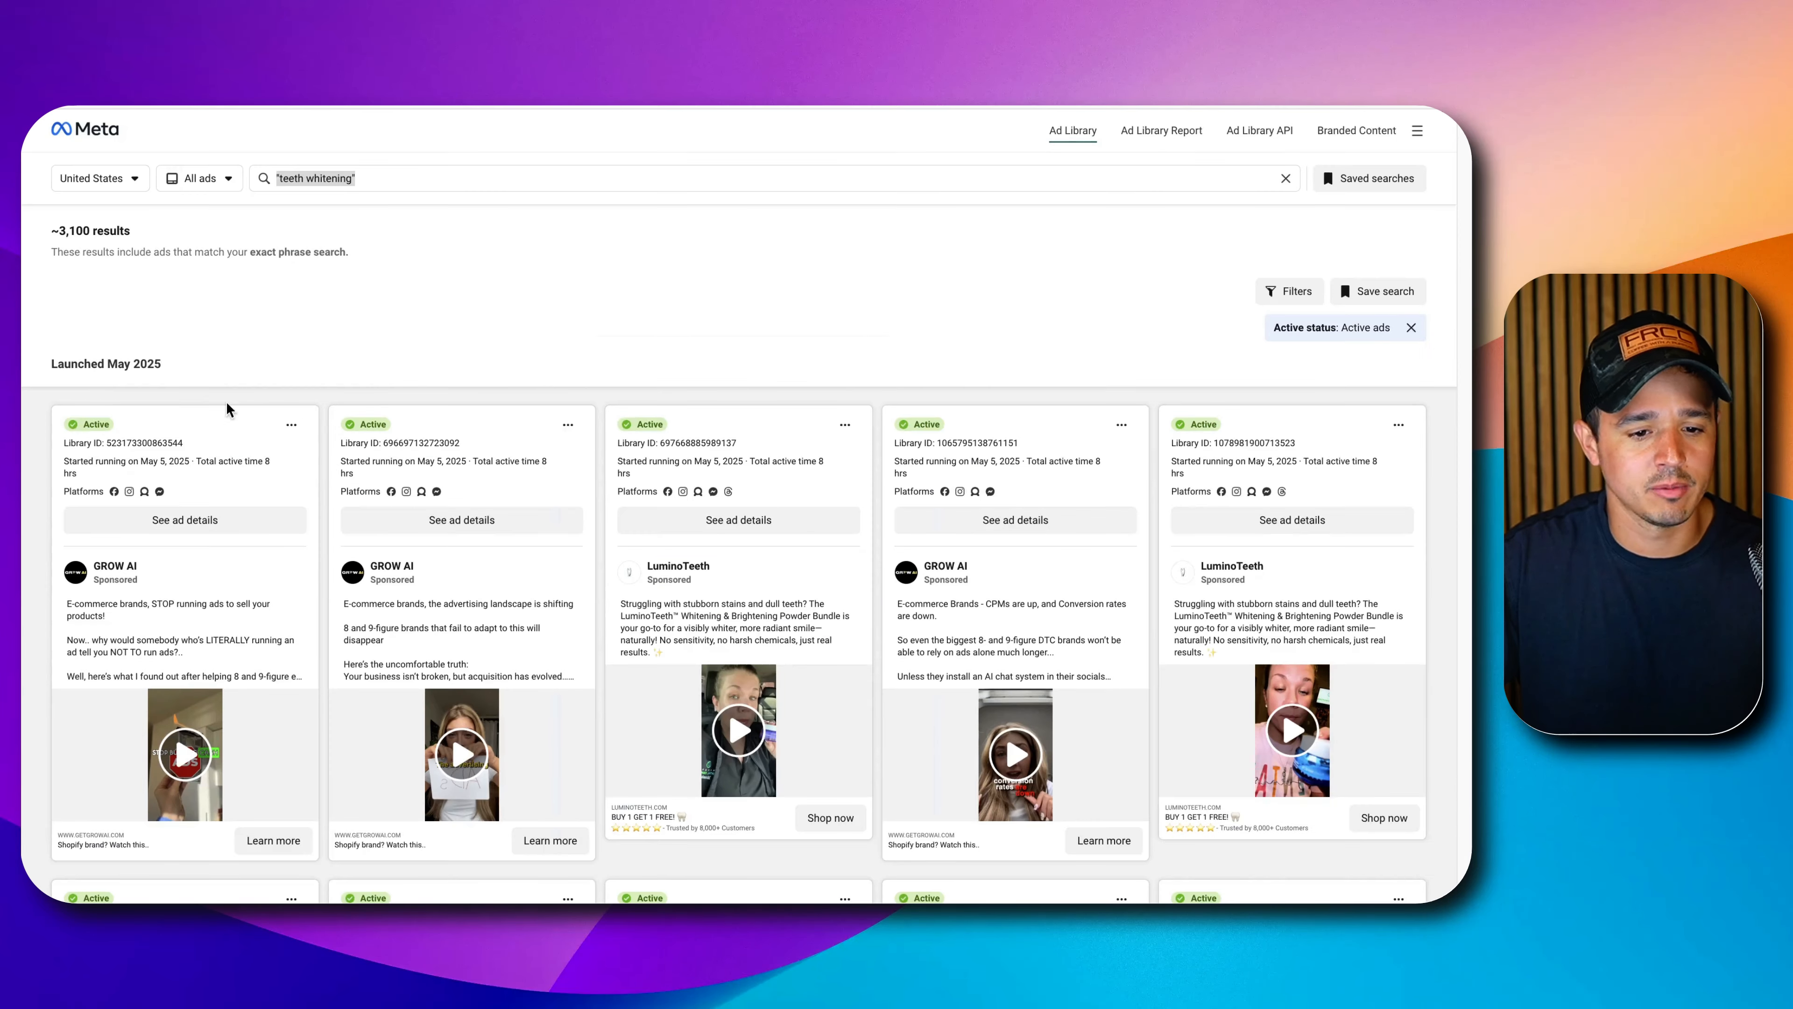
Browse down through the teeth whitening ads and their advertisers in Meta Ad Library.
scroll(292, 417, "down", 2)
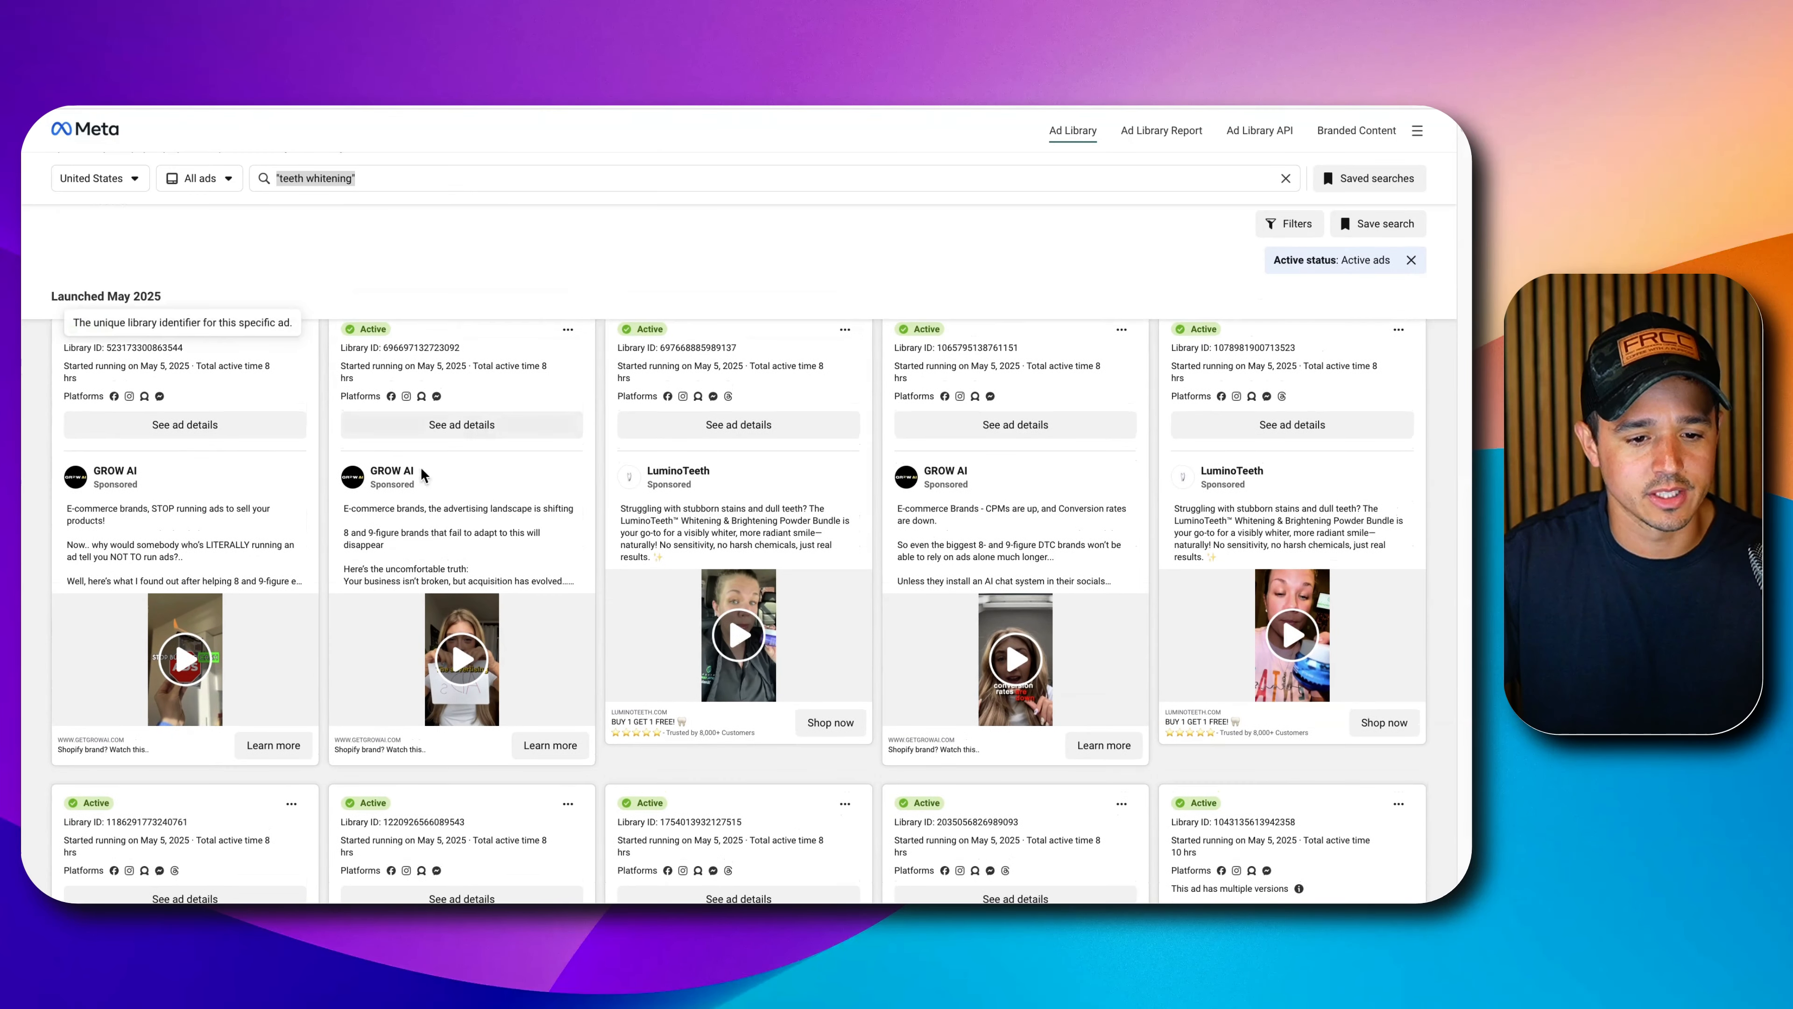
scroll(891, 555, "down", 2)
scroll(845, 537, "up", 4)
scroll(349, 506, "down", 1)
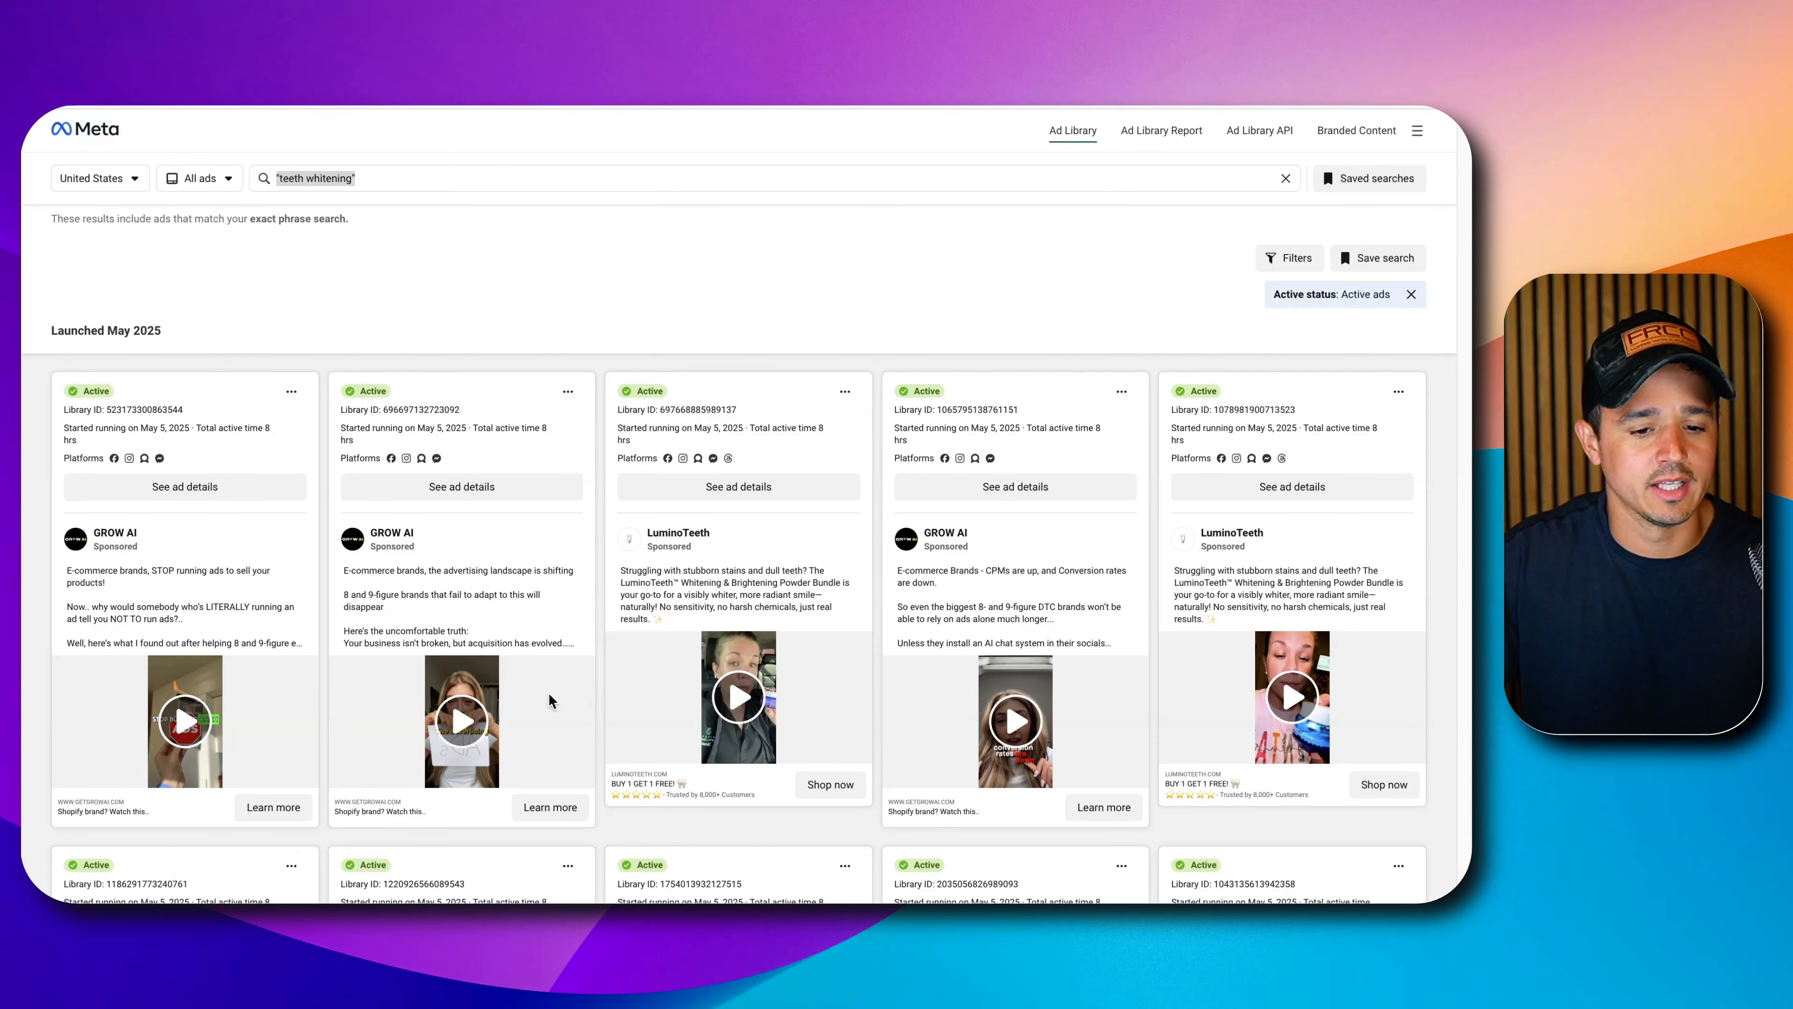
mouse_move(121, 529)
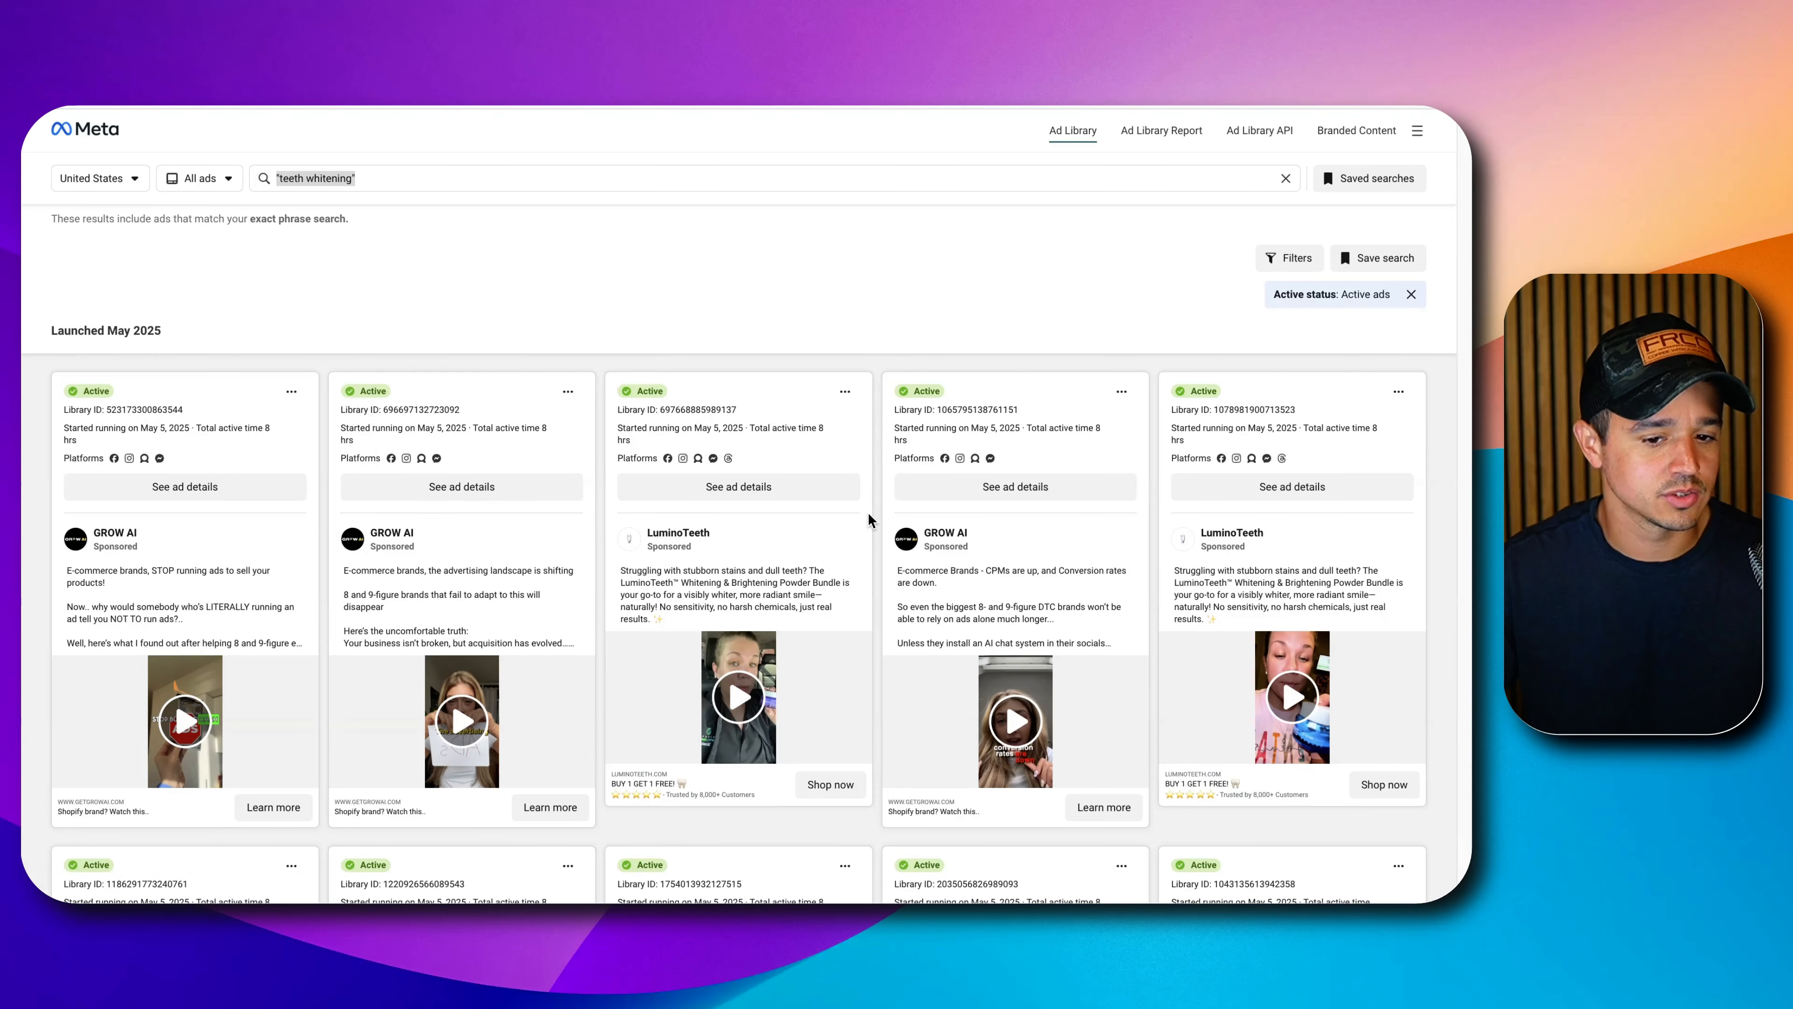
scroll(869, 514, "down", 2)
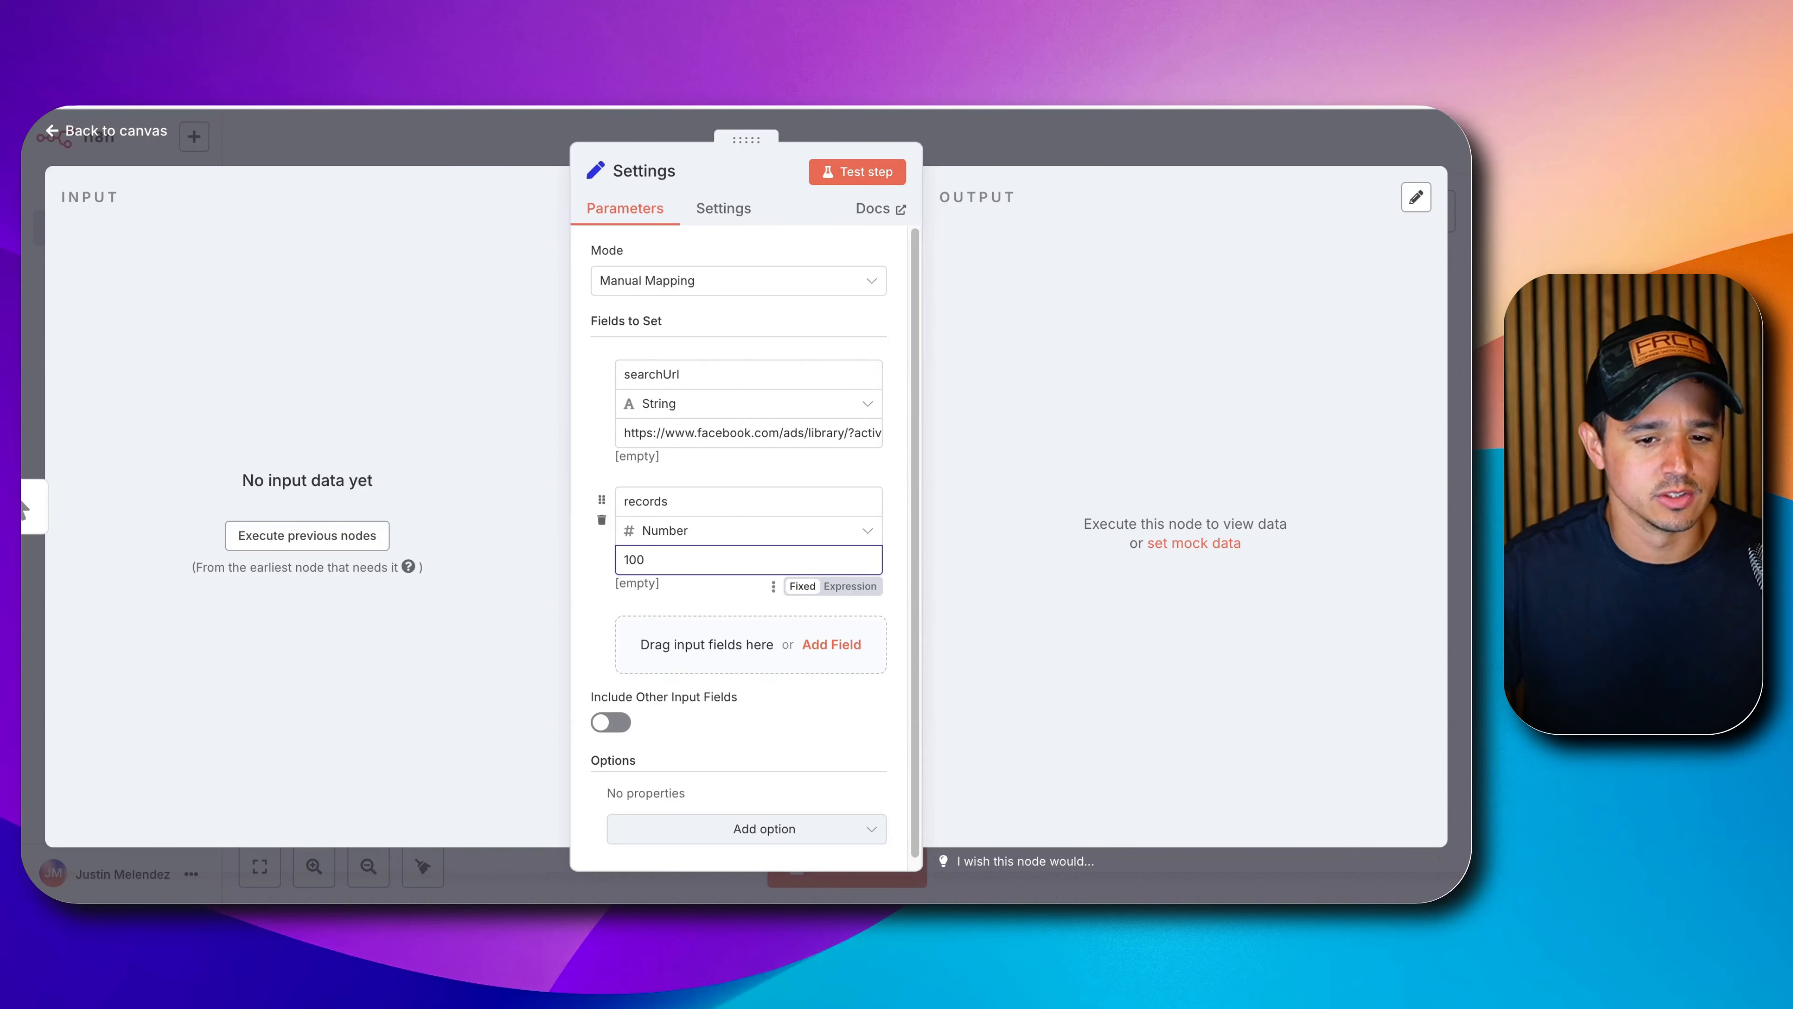
Leave the Settings node for the canvas and start adding a node after Settings.
left_click(962, 142)
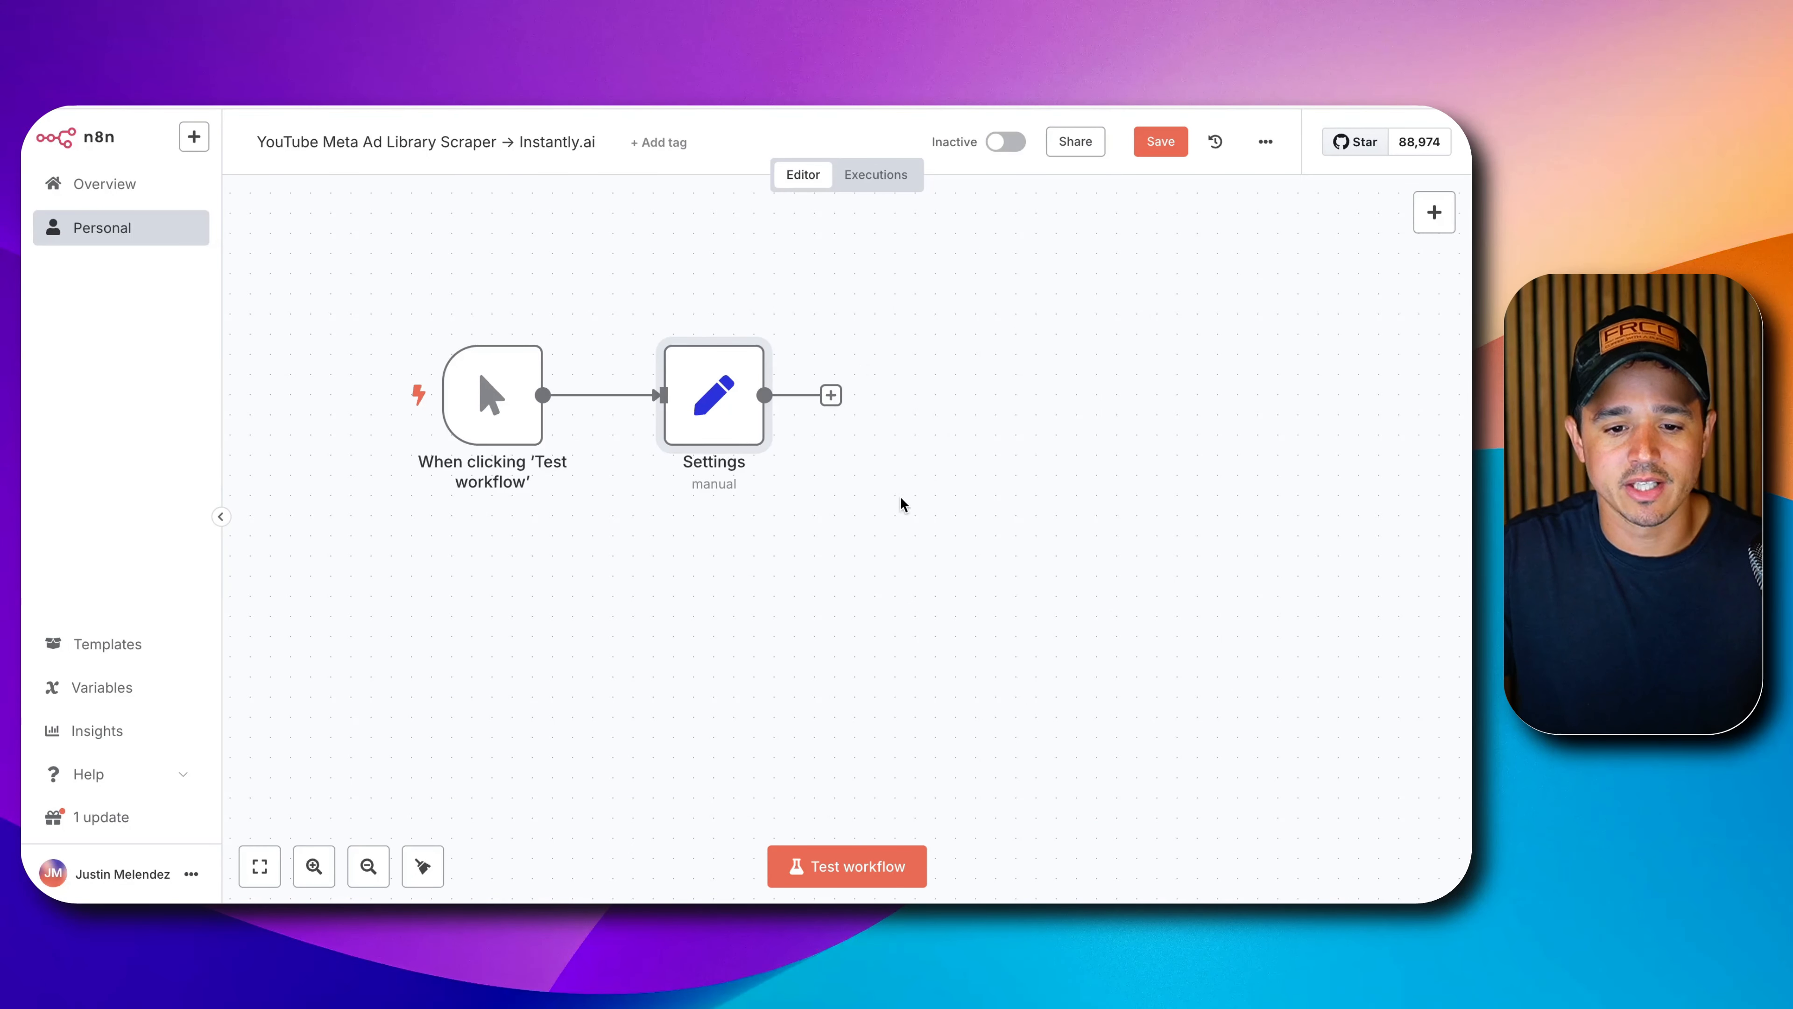
left_click(831, 395)
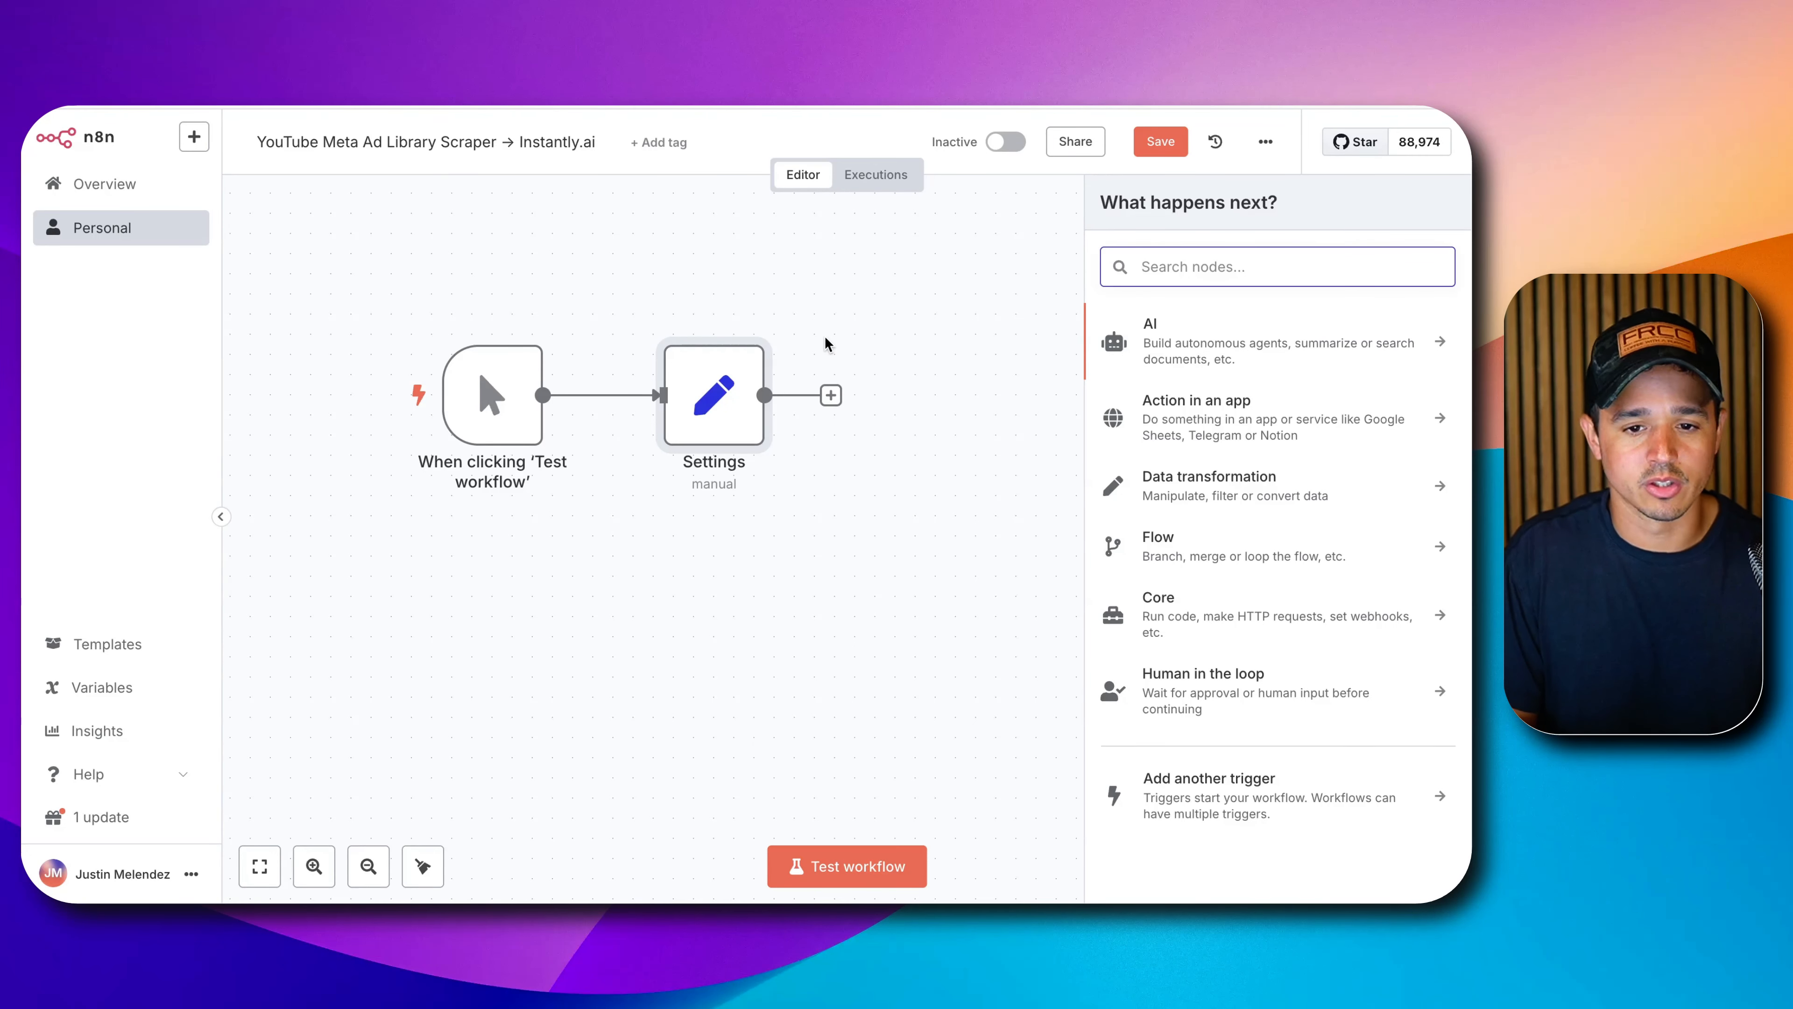
Add a Date & Time 'Subtract From A Date' node named 'Calculate 30 Days Ago'.
type("date")
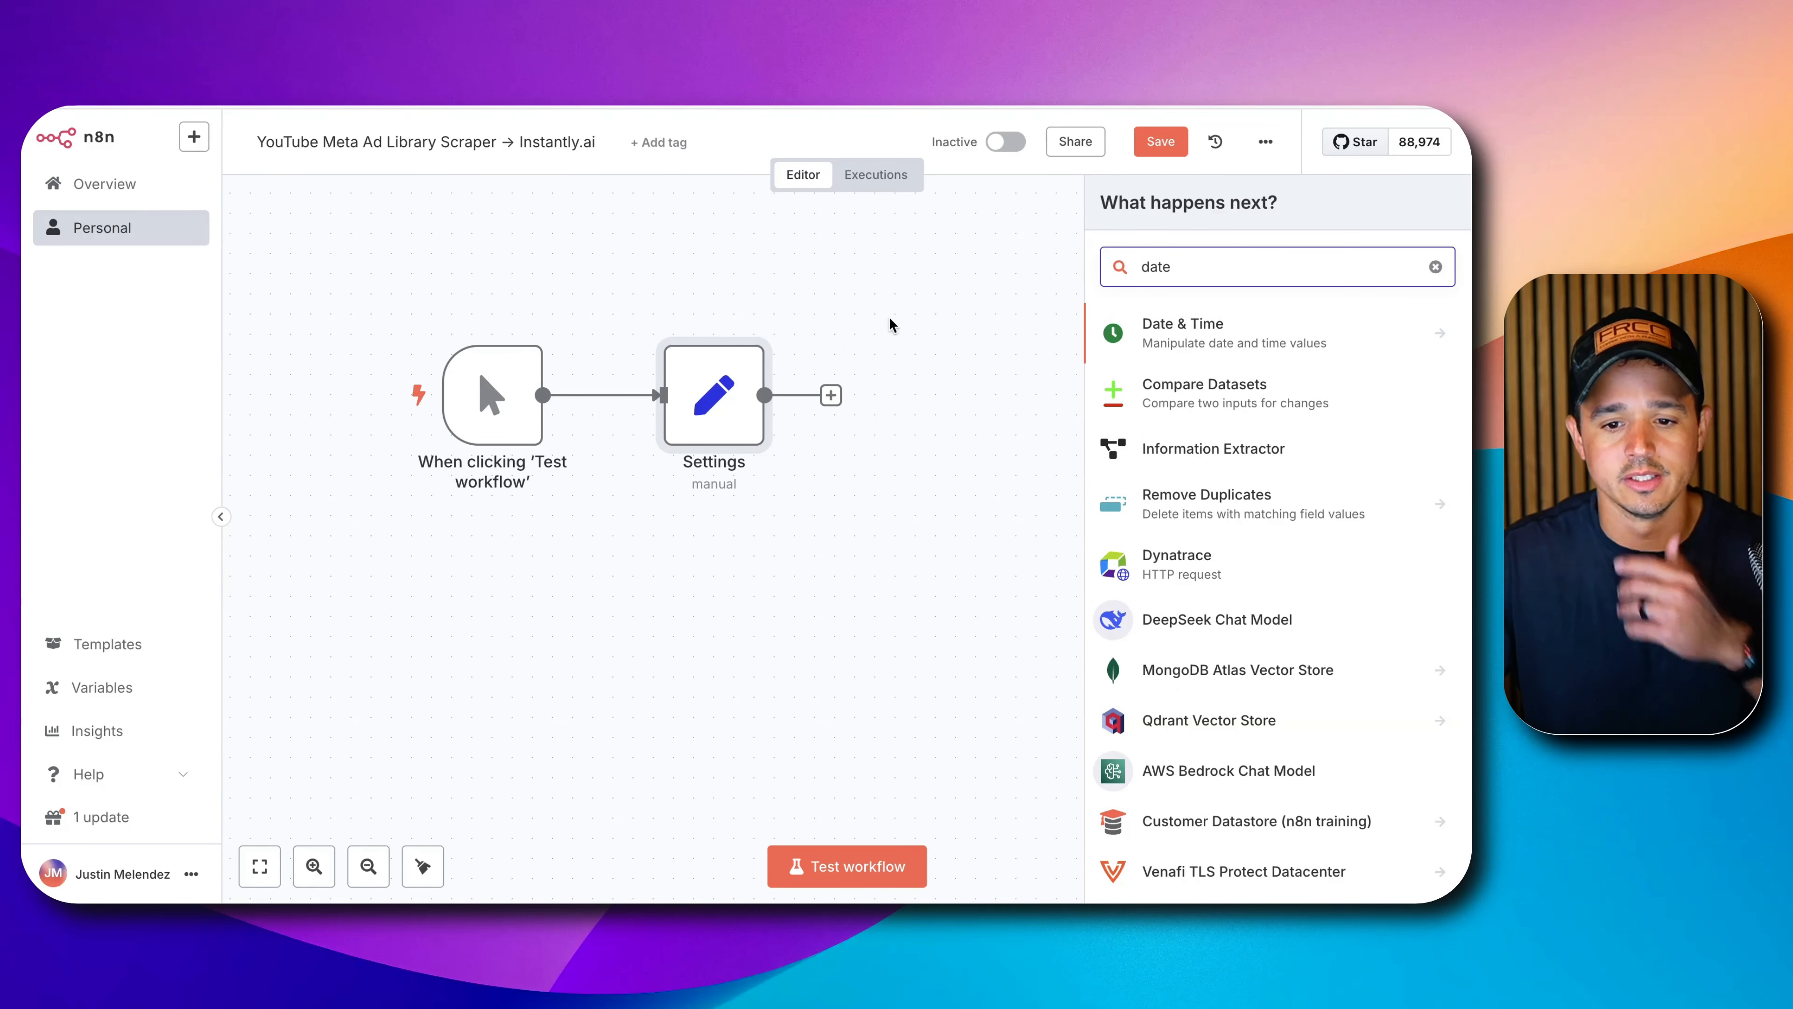
left_click(1205, 326)
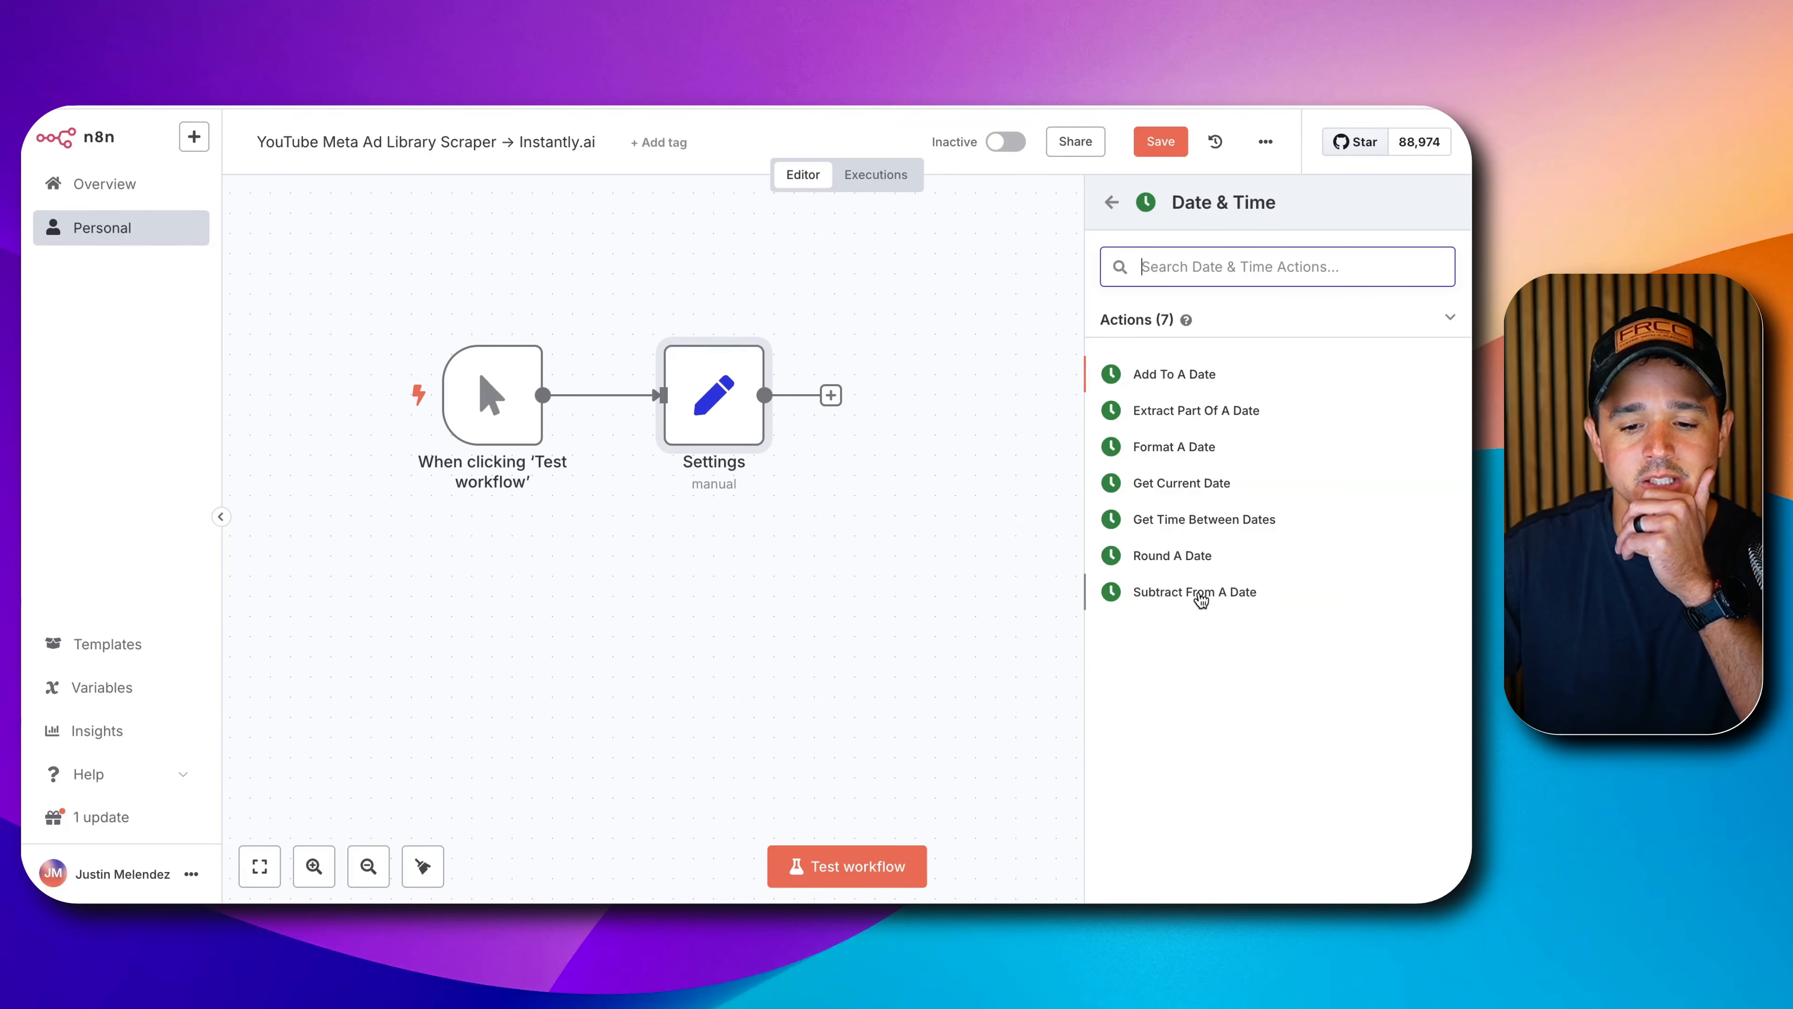
left_click(1200, 596)
left_click(694, 177)
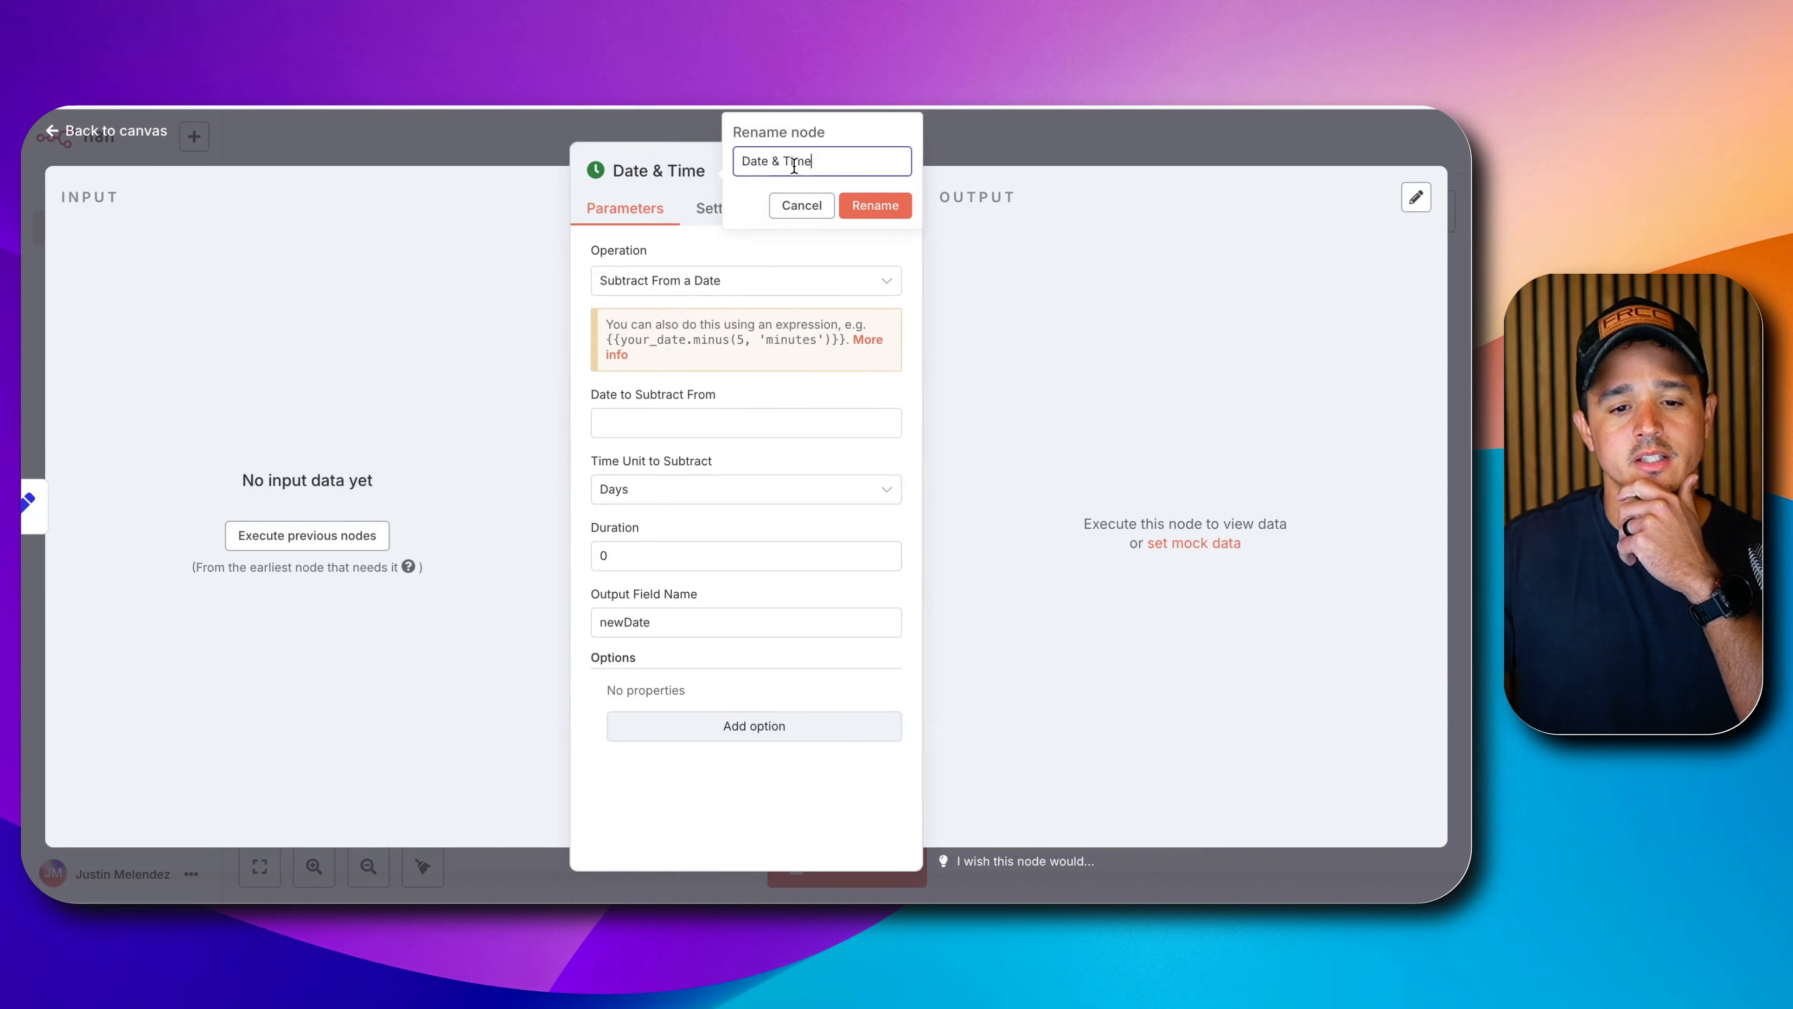
left_click_drag(812, 161, 655, 147)
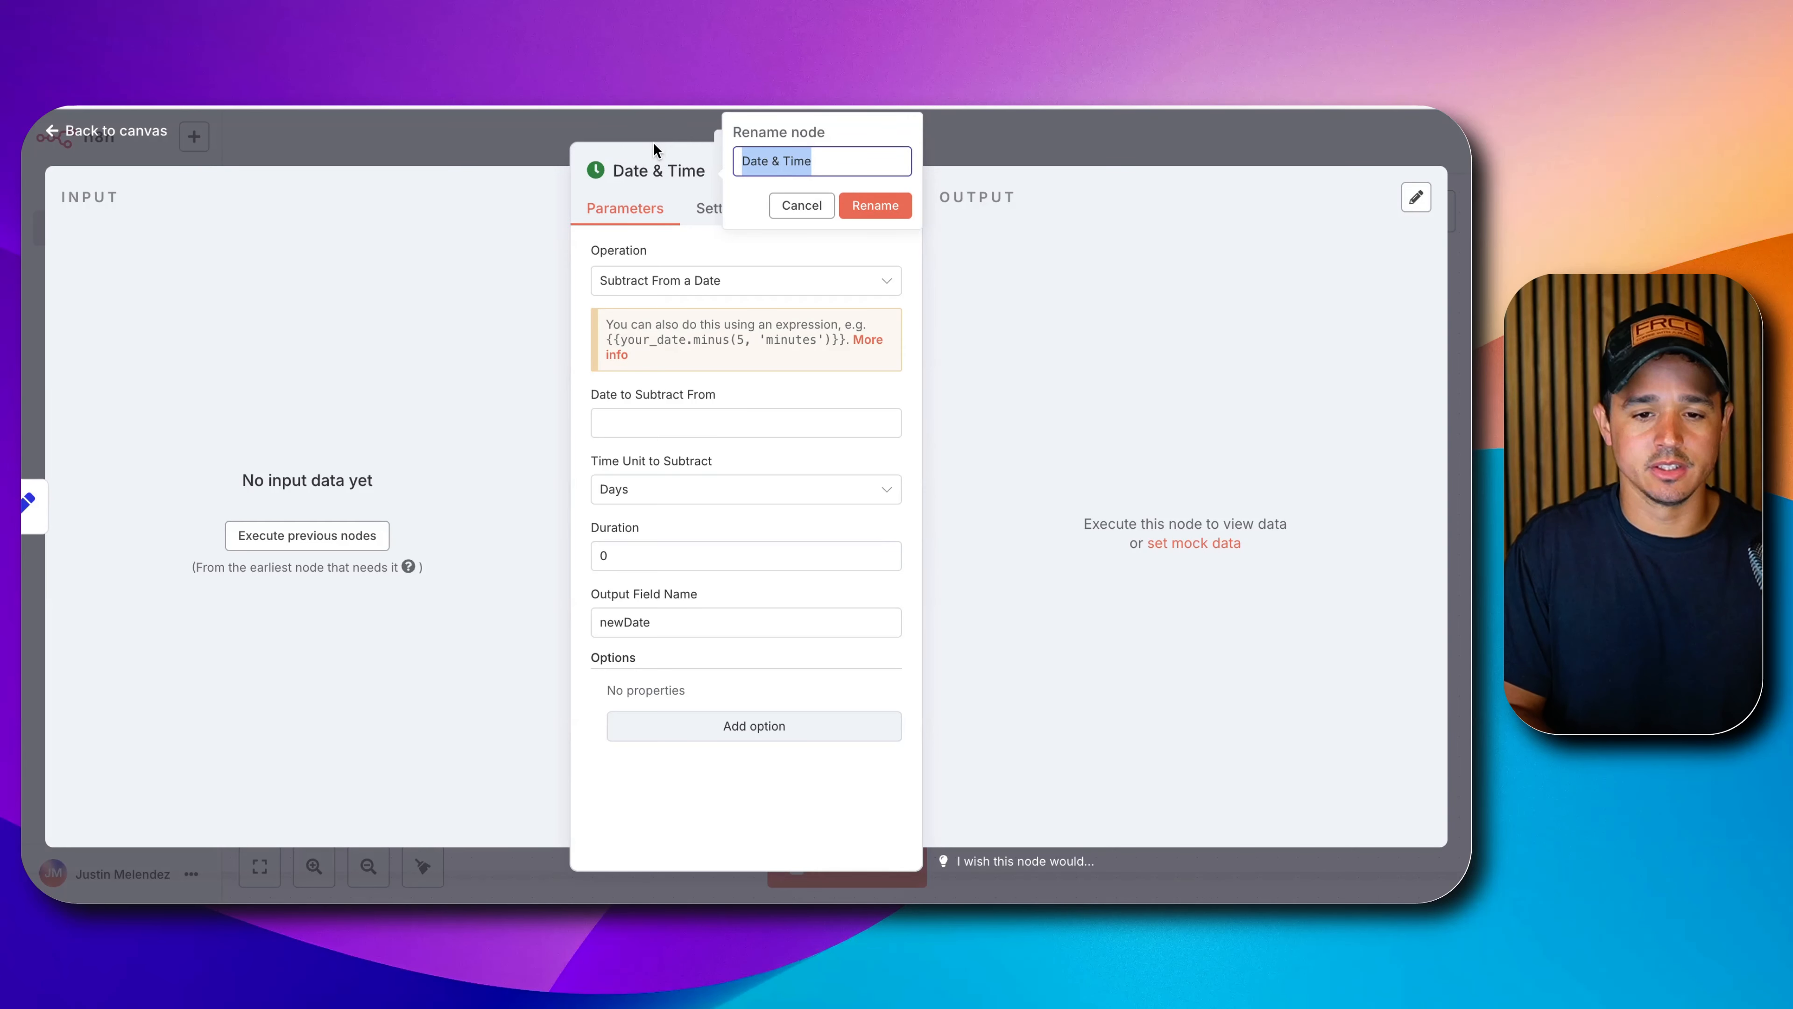
type("Calcu")
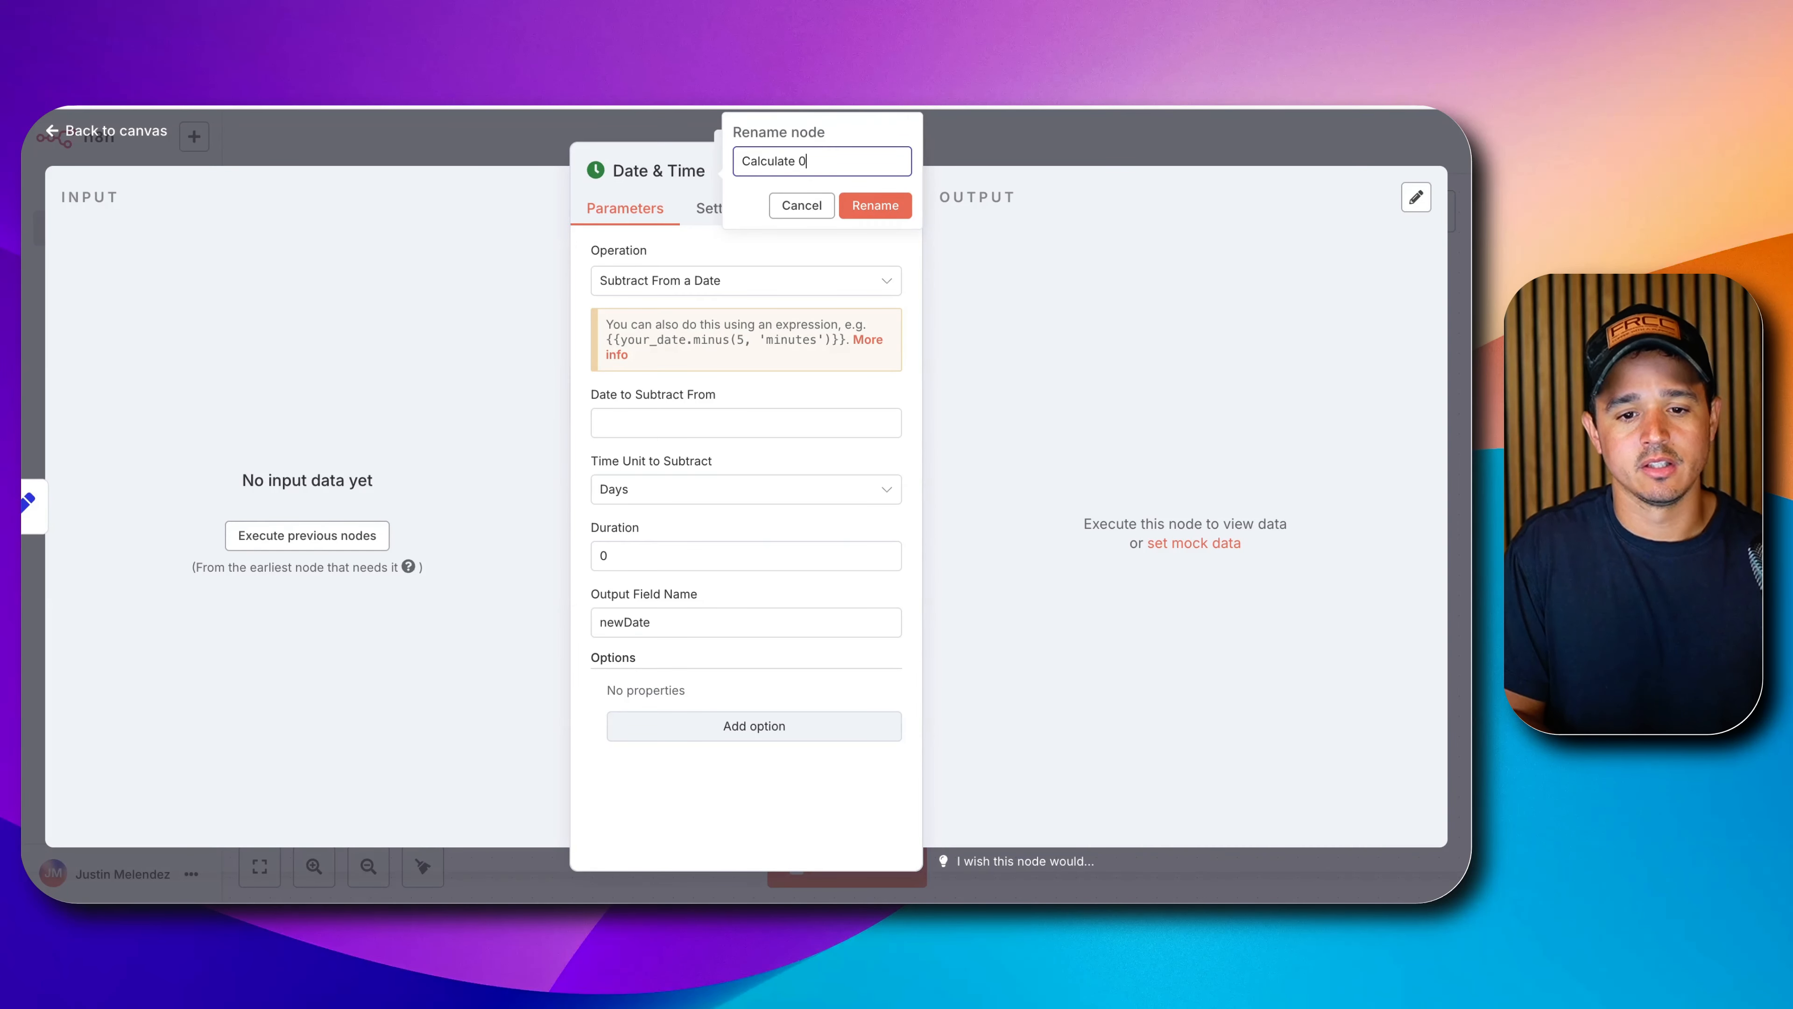
type("late 30 Days a")
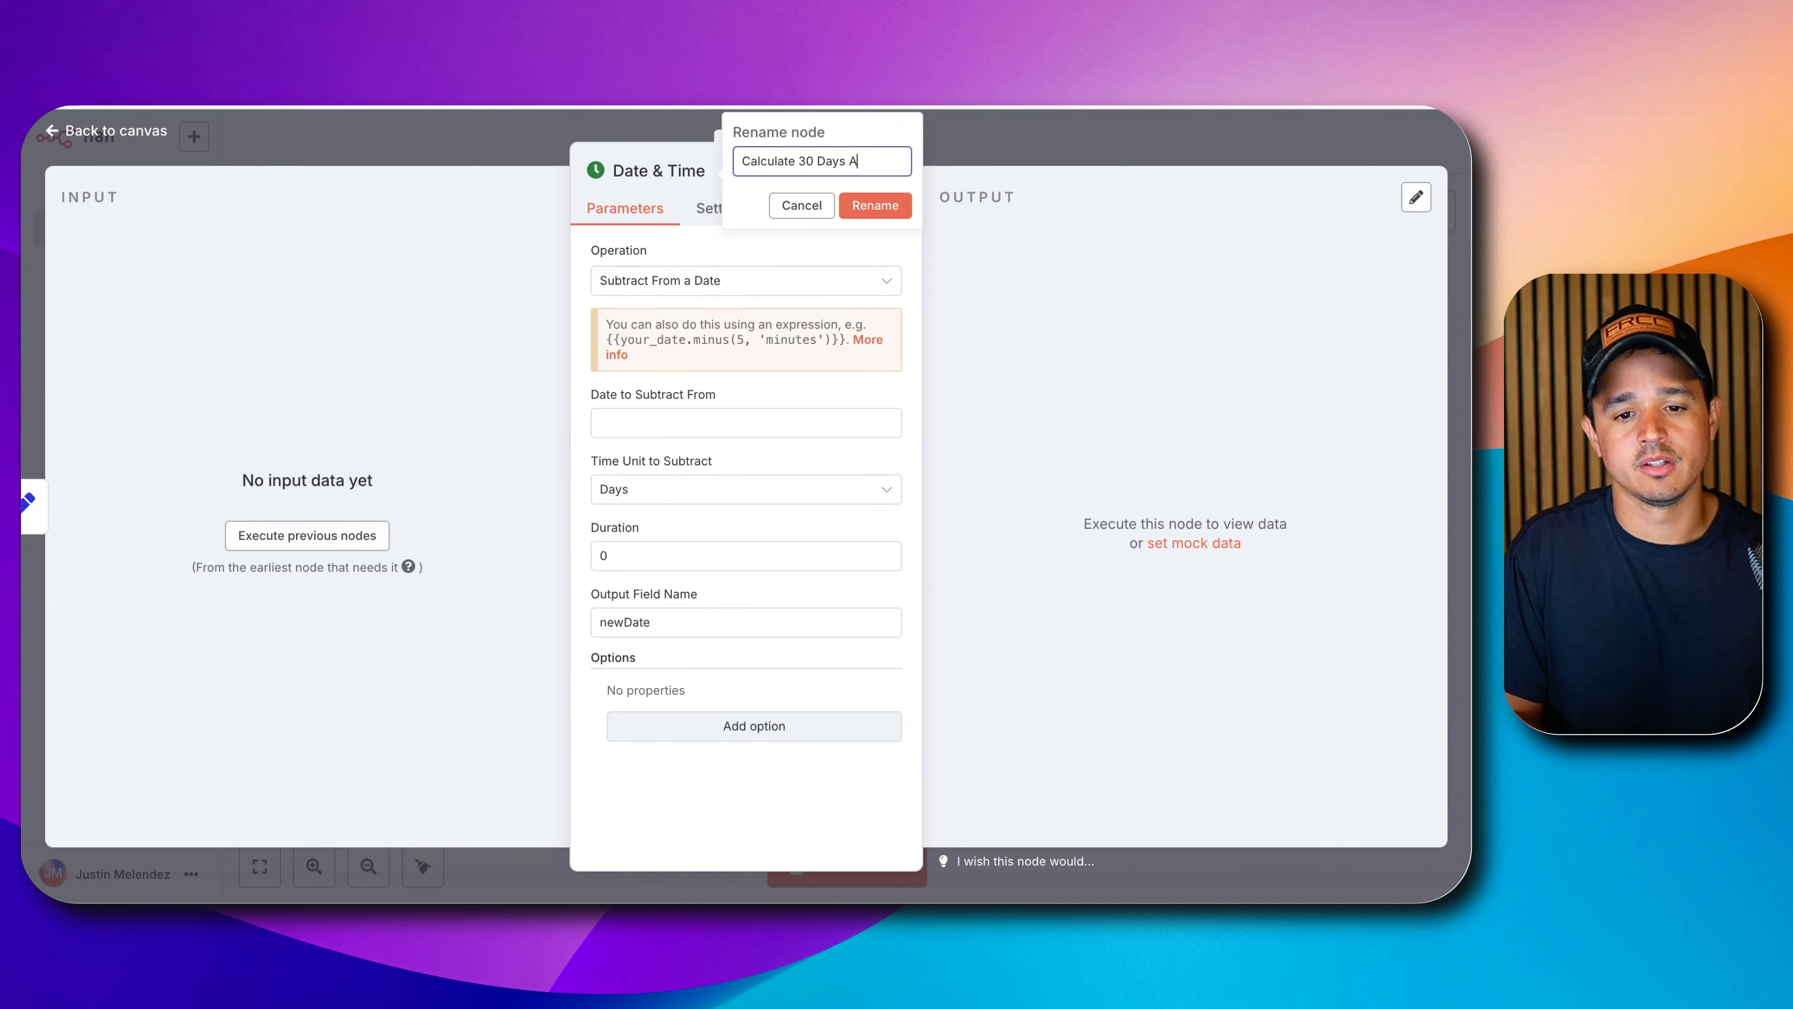
type("go")
left_click(668, 422)
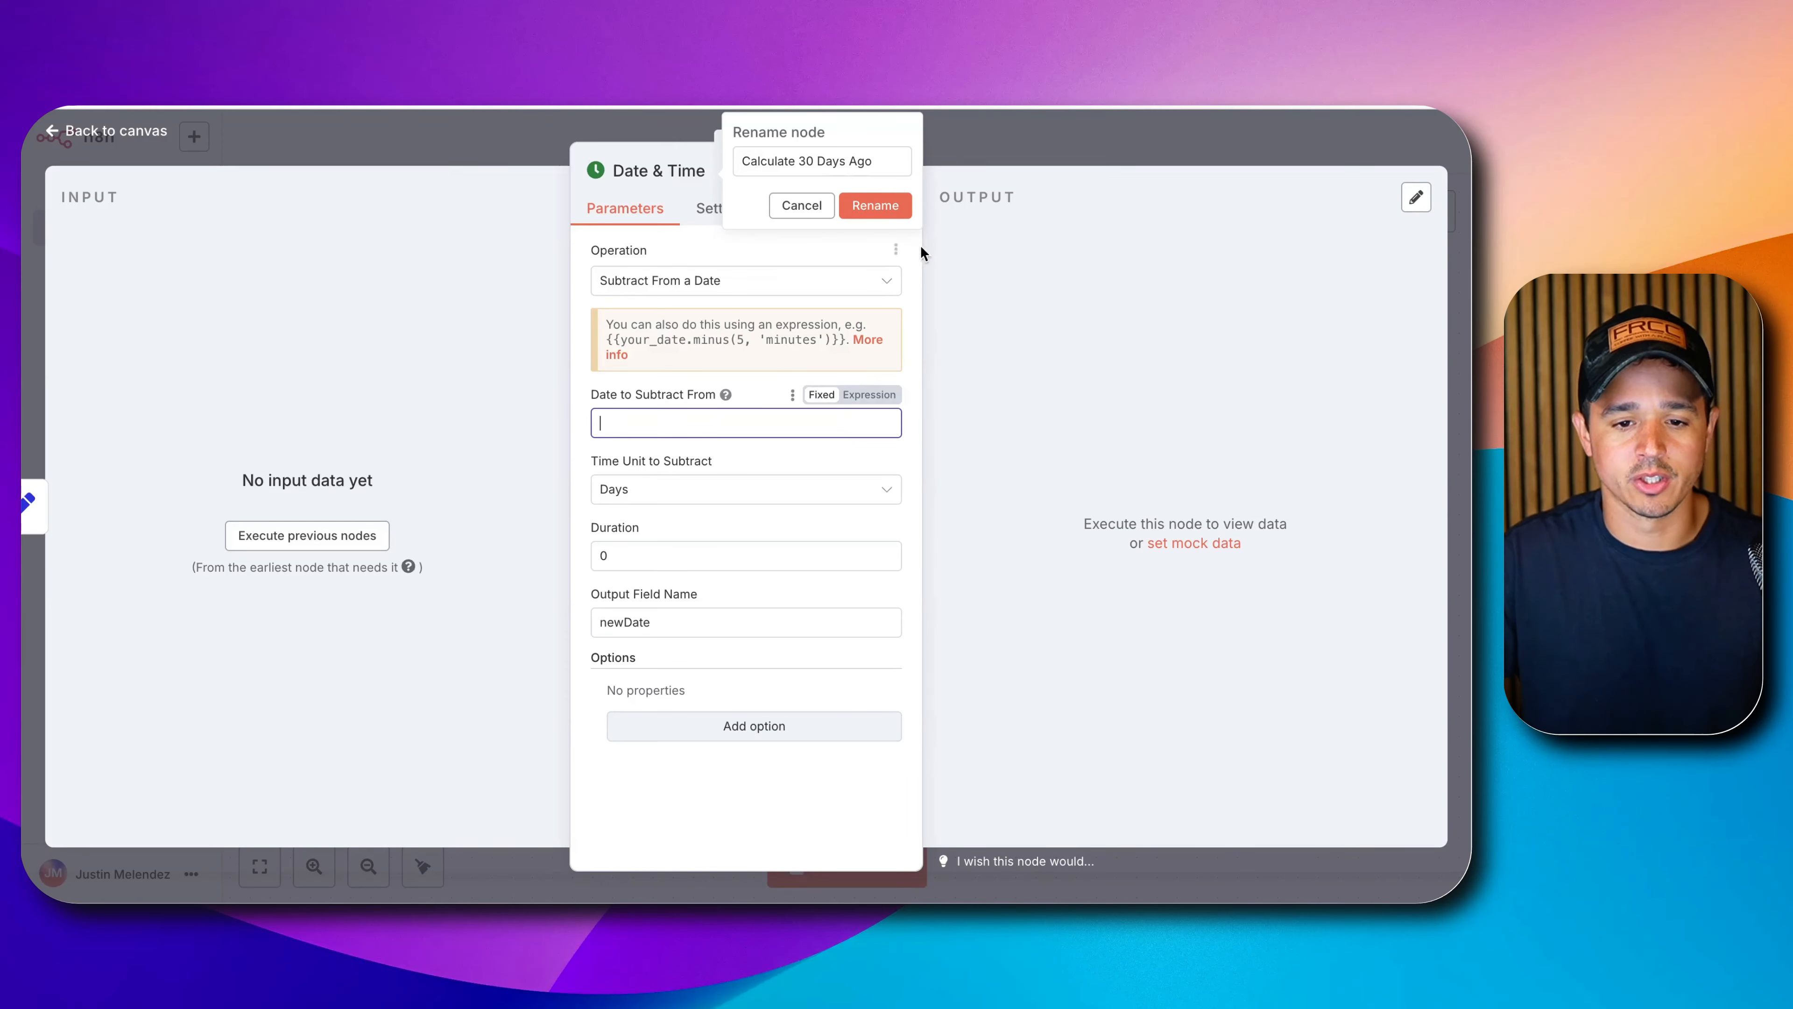
left_click(879, 205)
Subtract 30 days from {{ $now }} into newDate, testing it to get 2025-04-05.
left_click(857, 418)
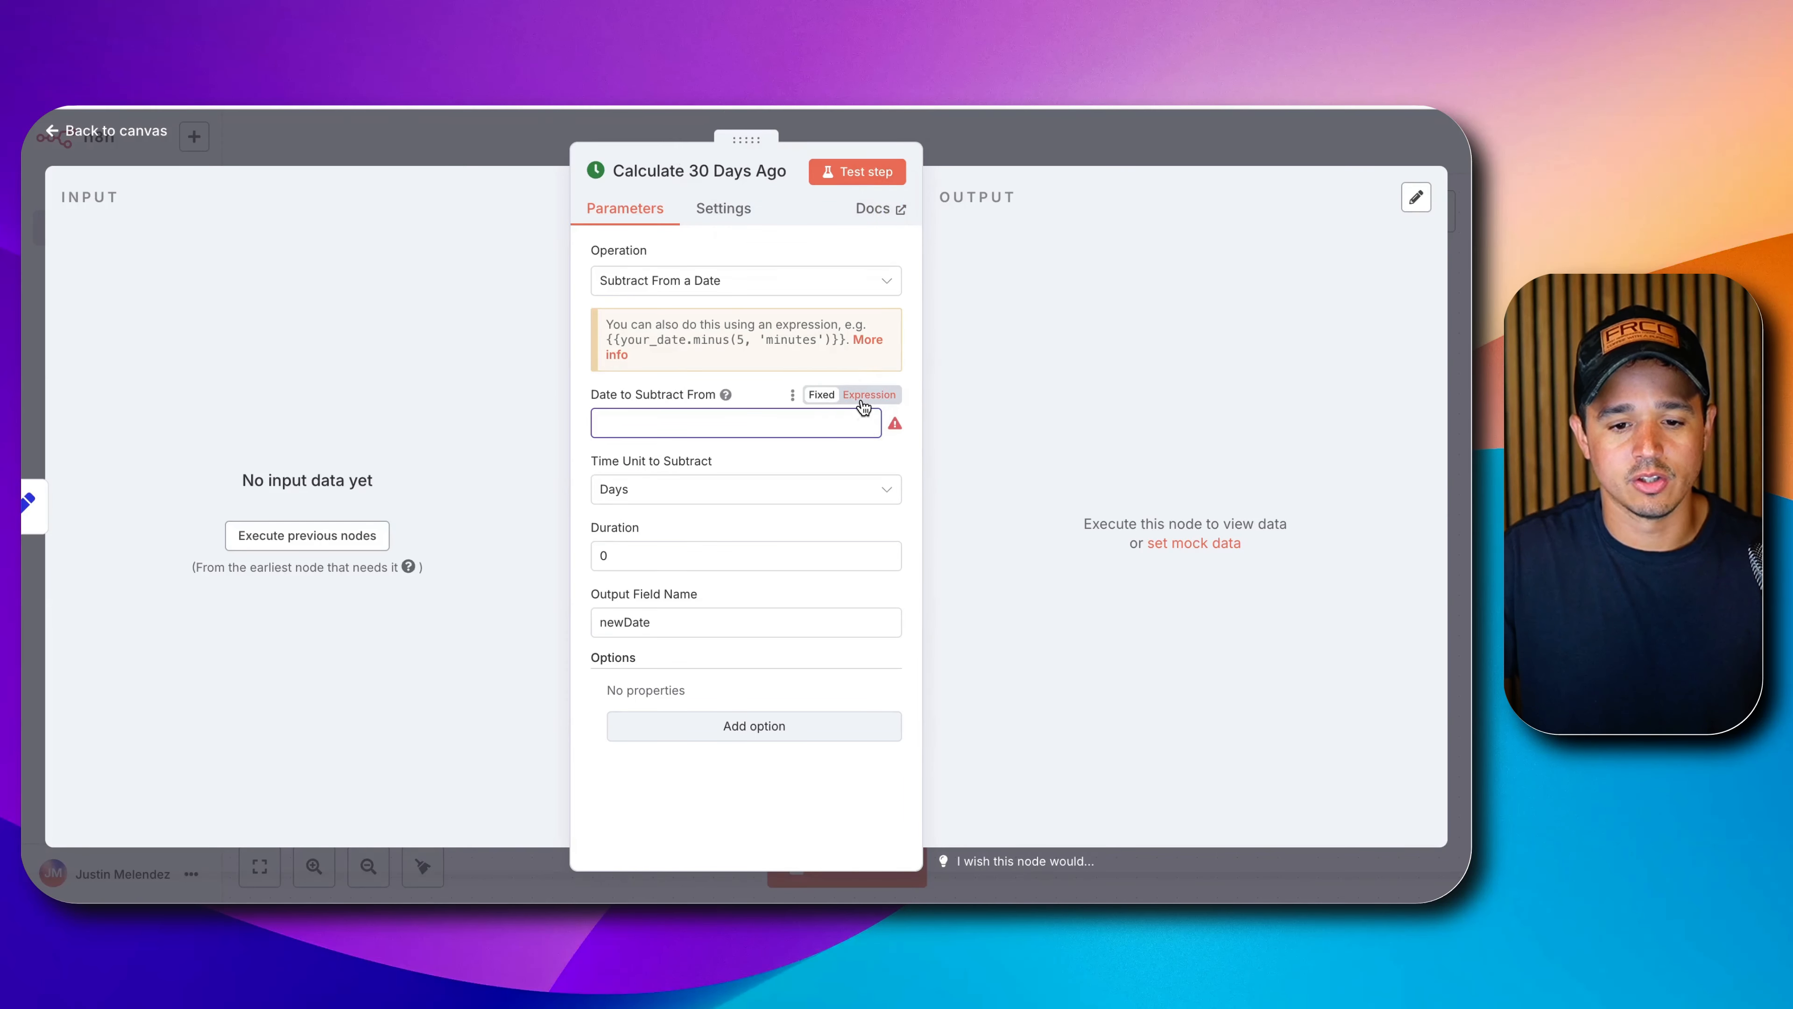
left_click(869, 394)
type("{{ ")
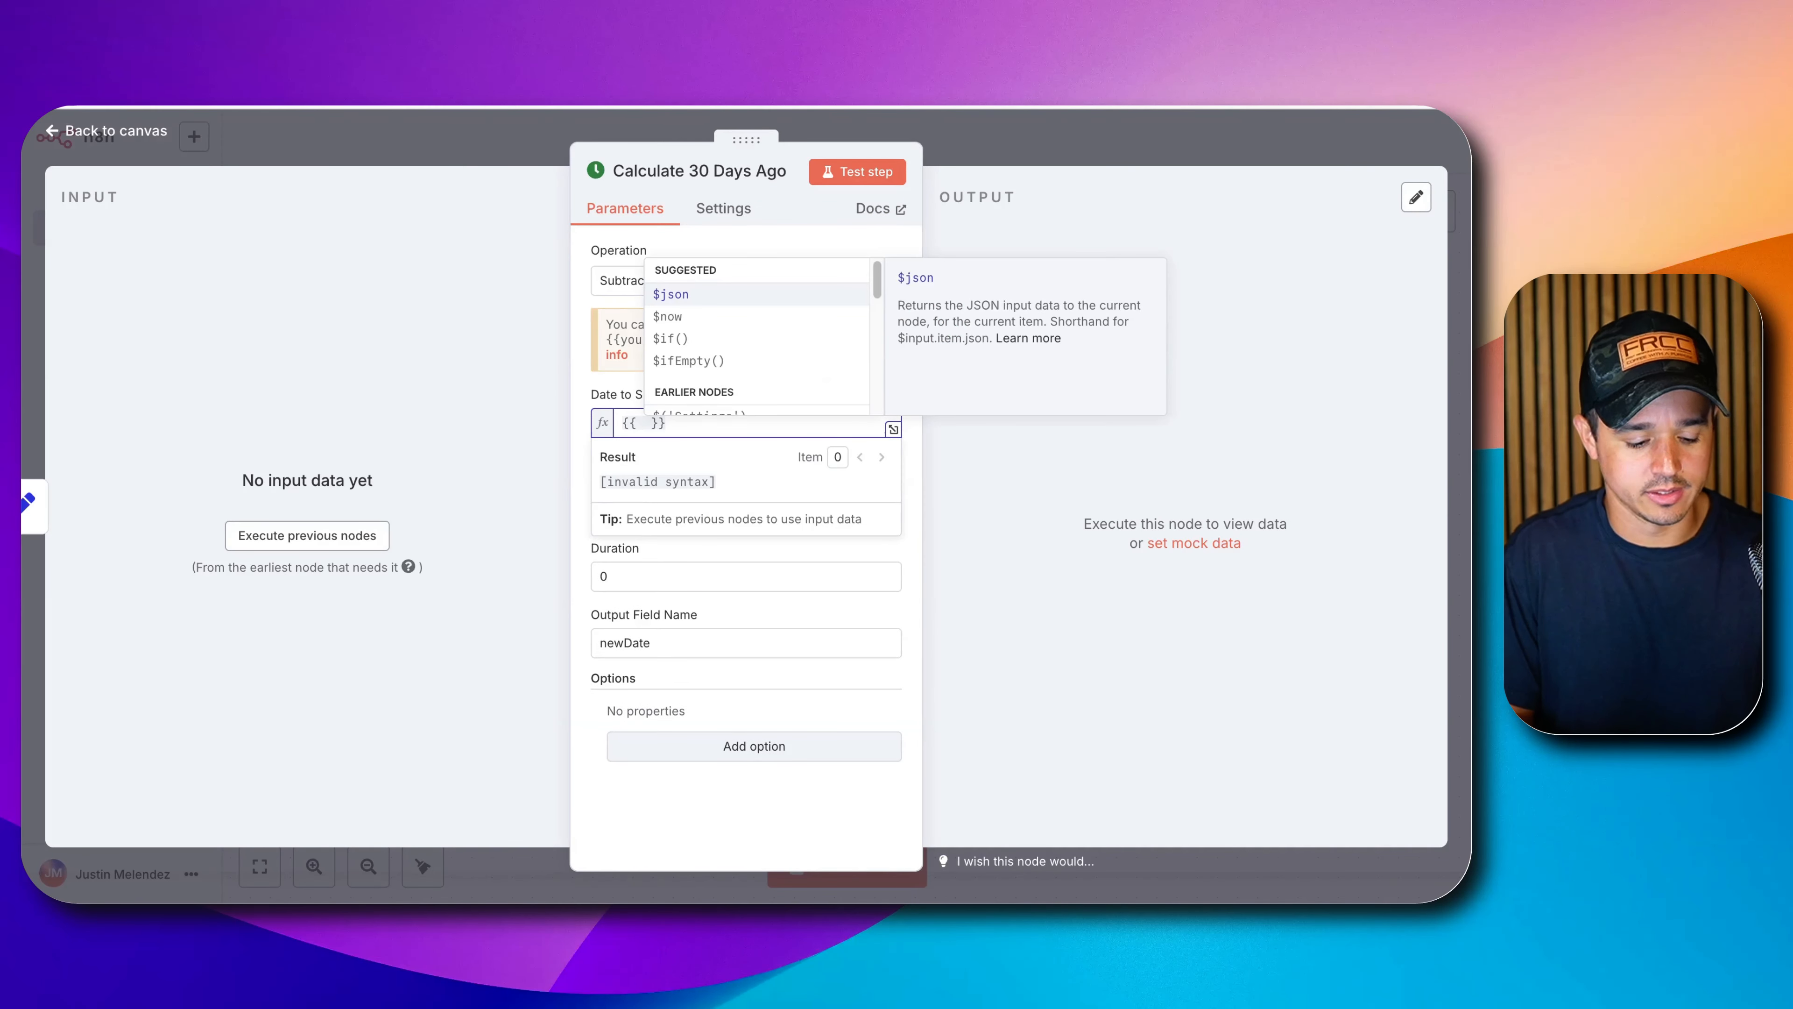
type("$now")
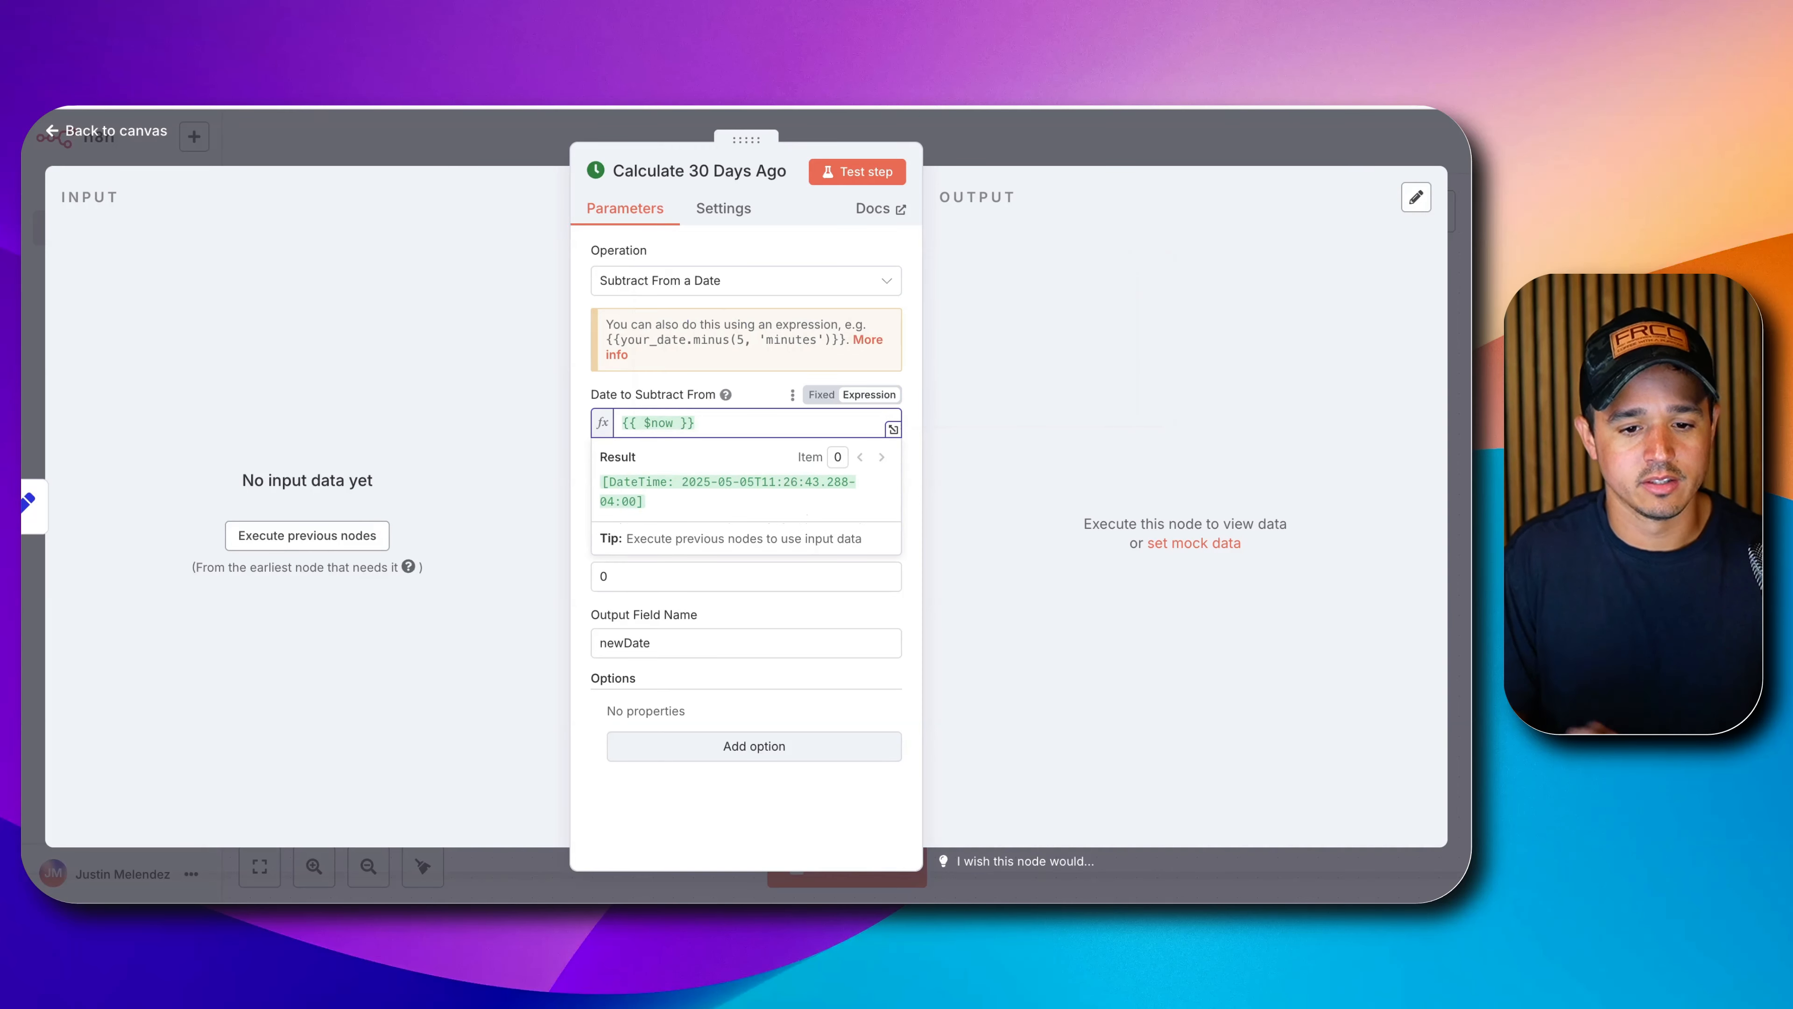
left_click(738, 391)
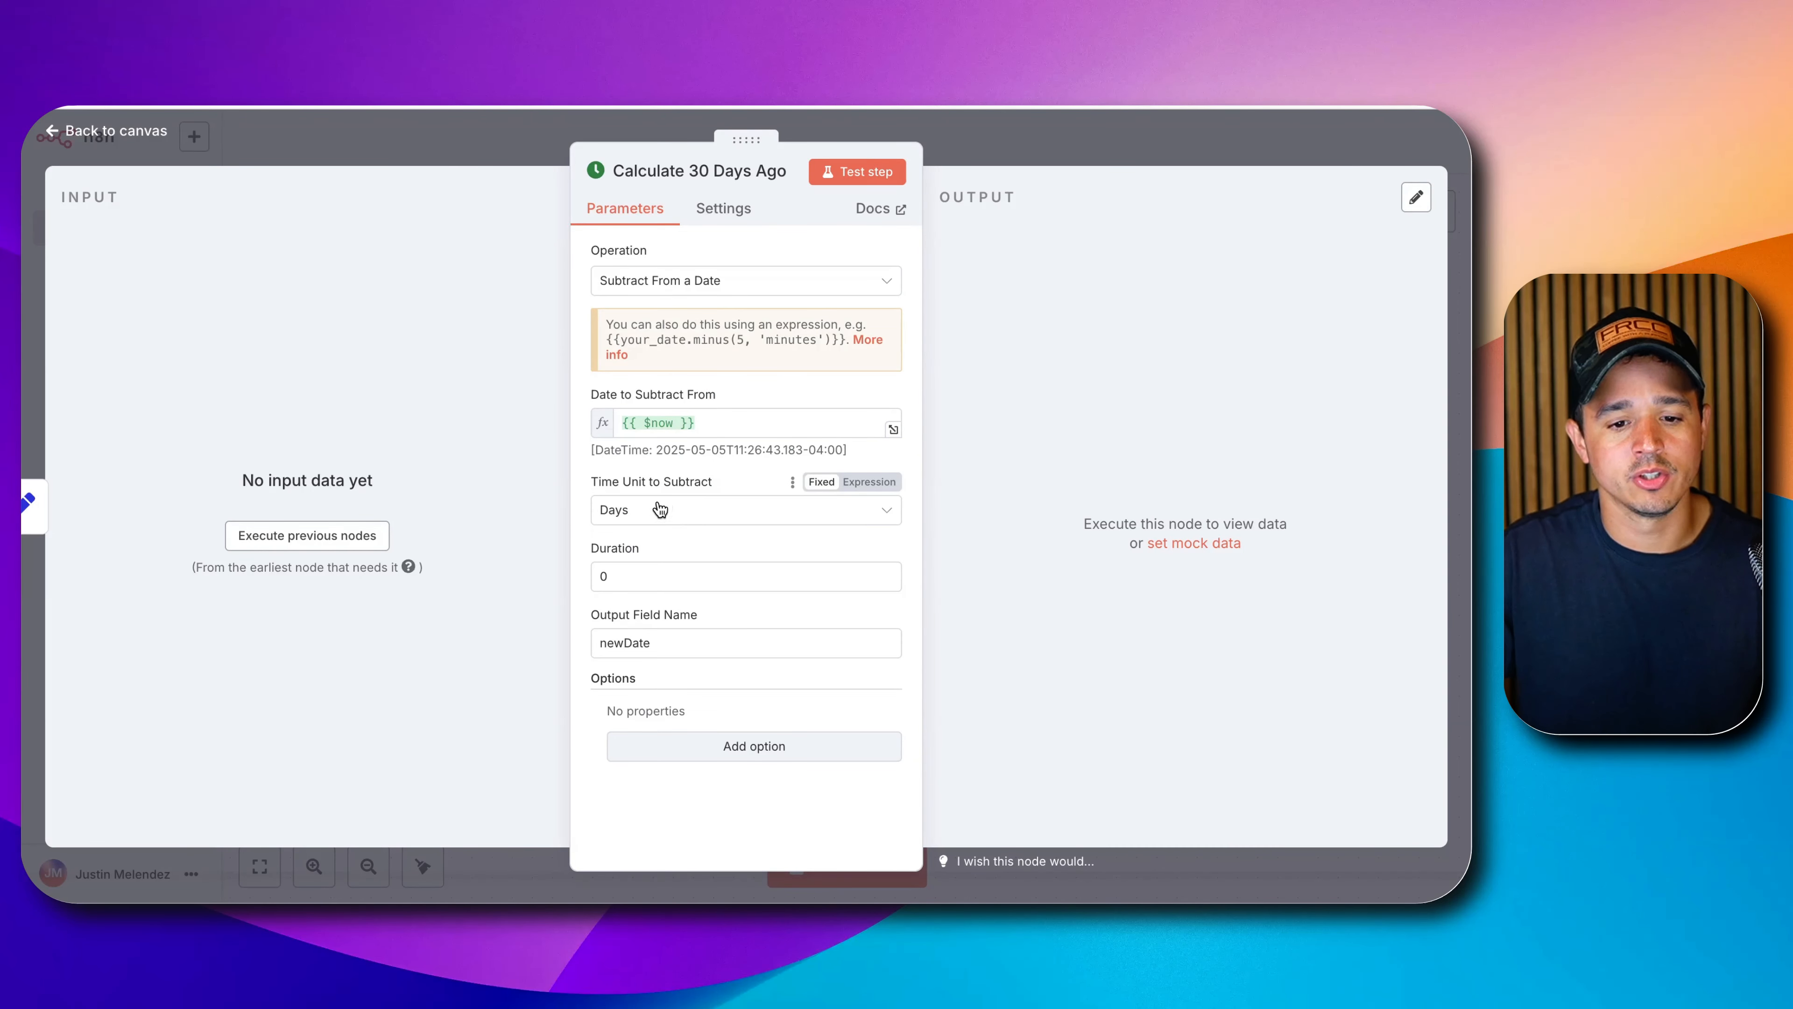
left_click(617, 574)
key("BackSpace")
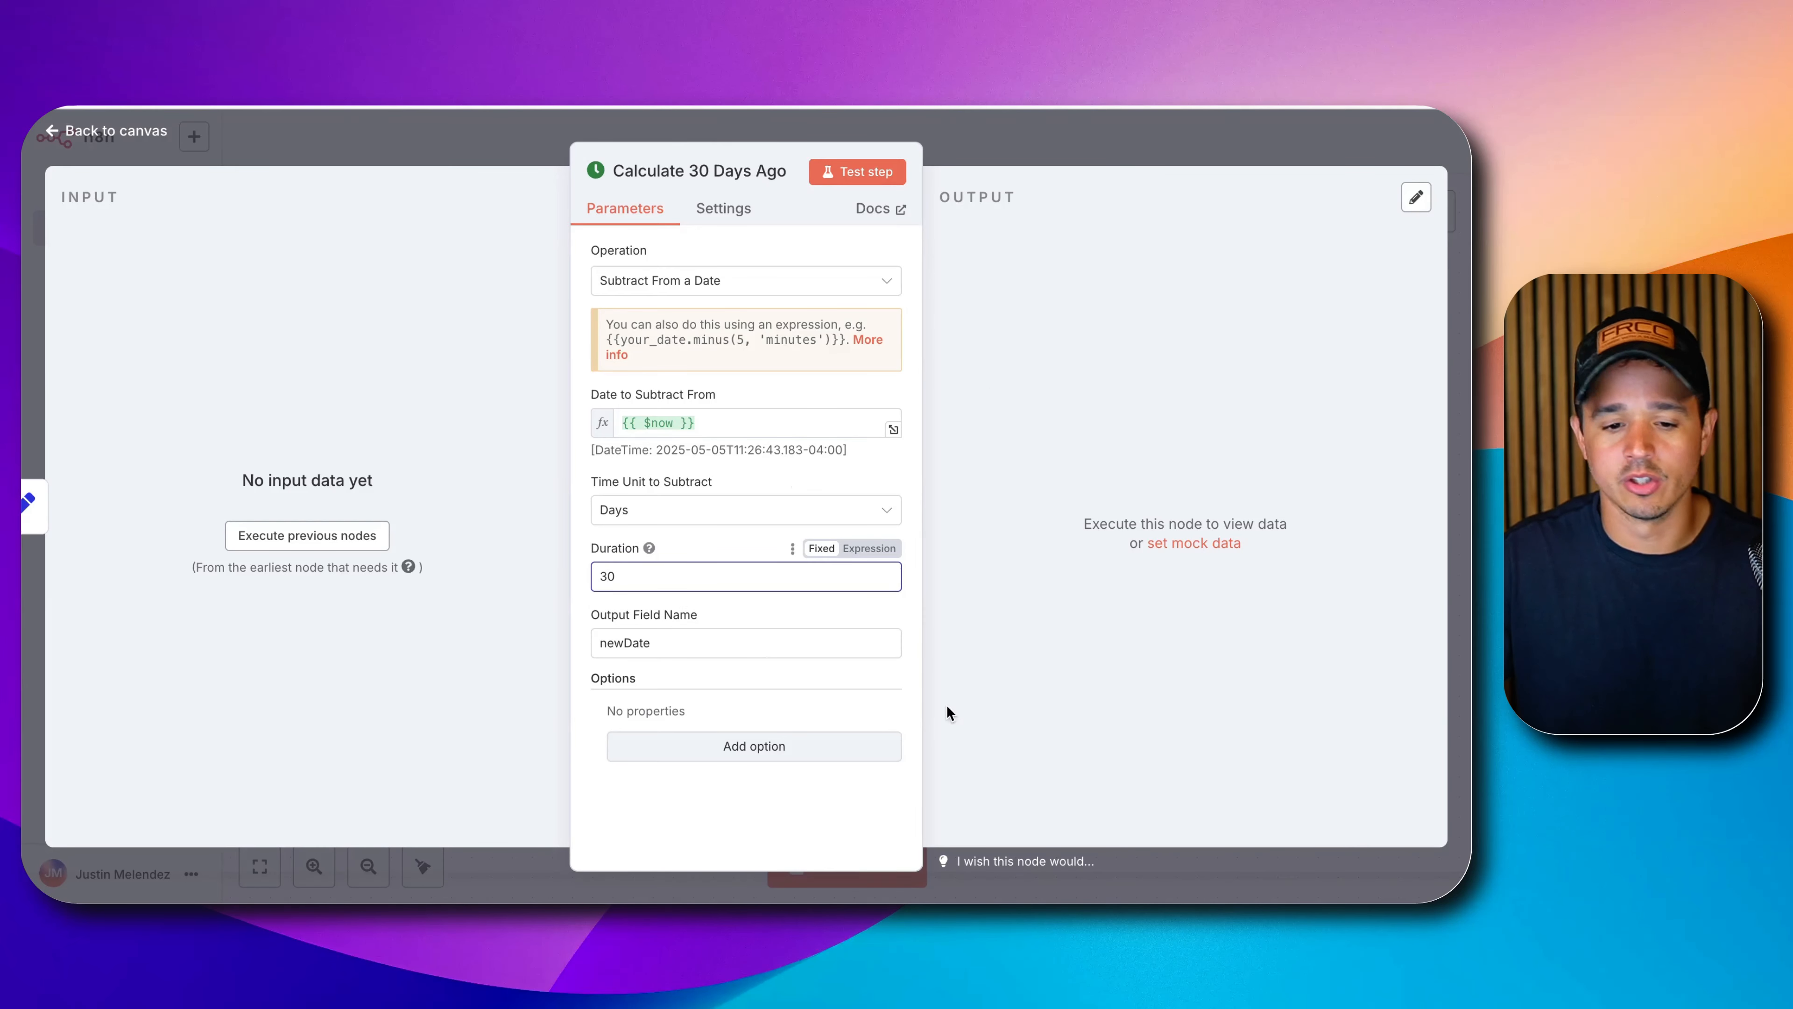
left_click(623, 640)
double_click(629, 640)
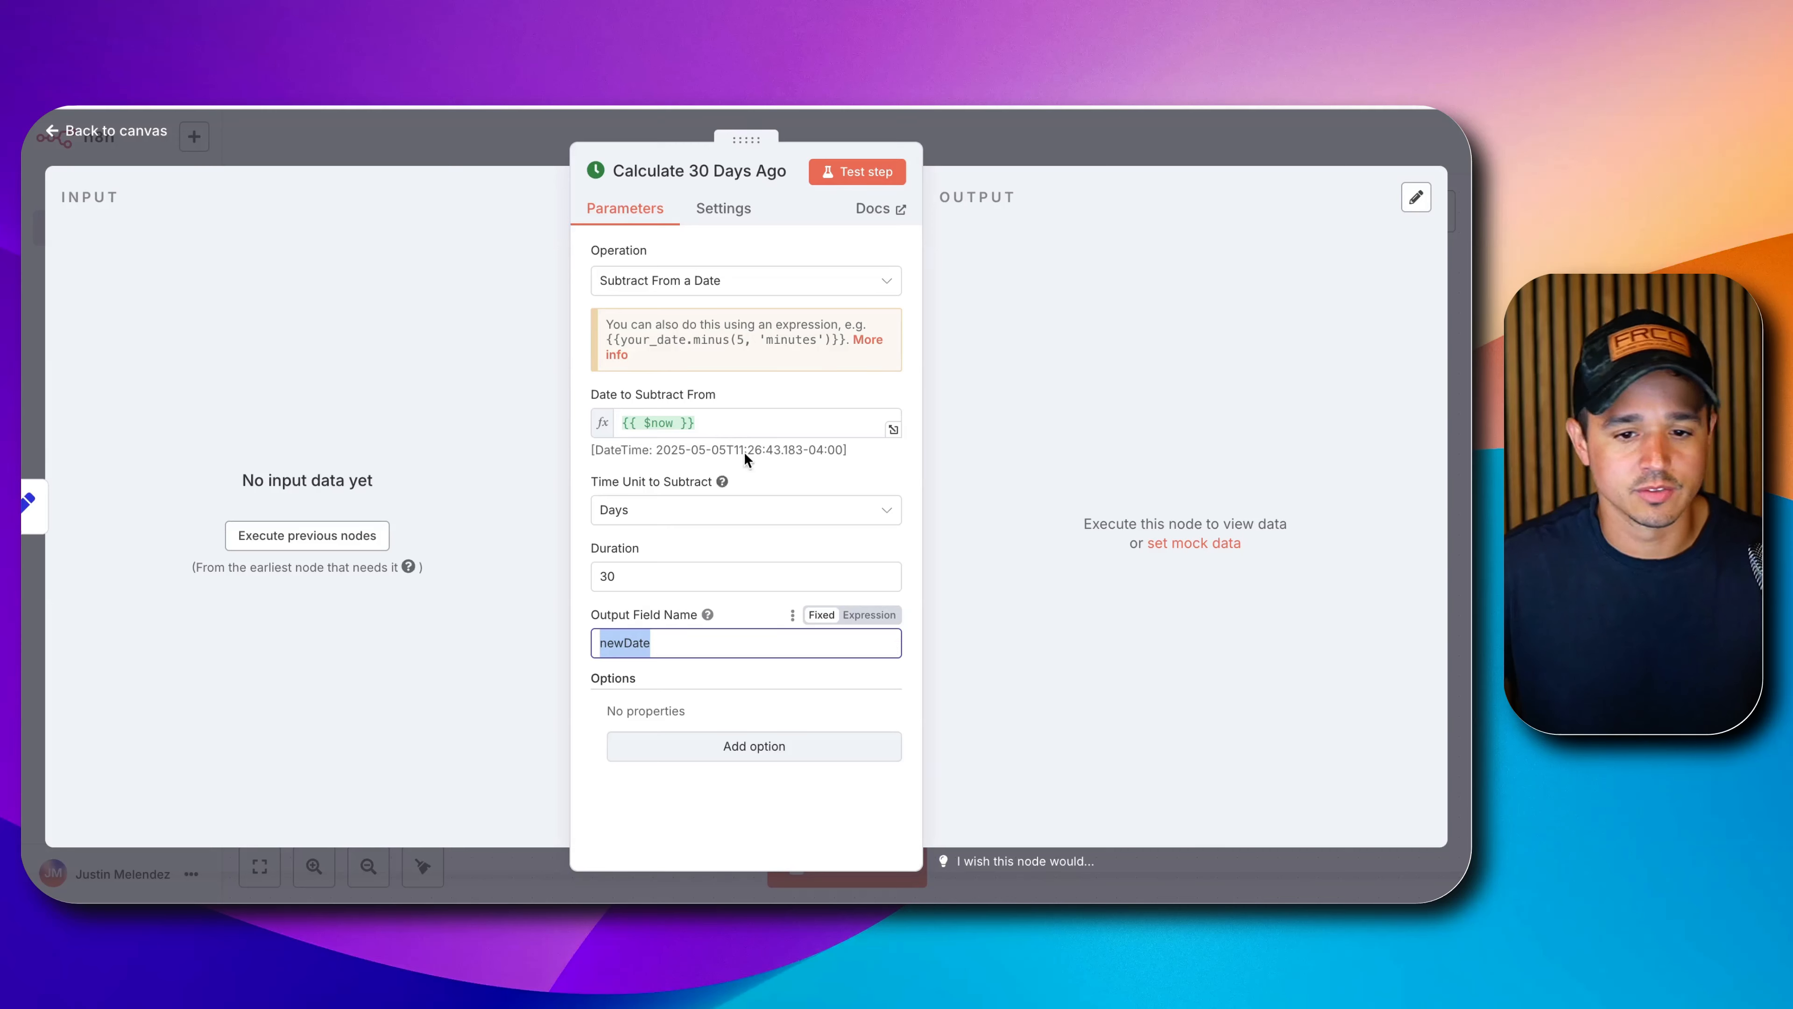
left_click(880, 173)
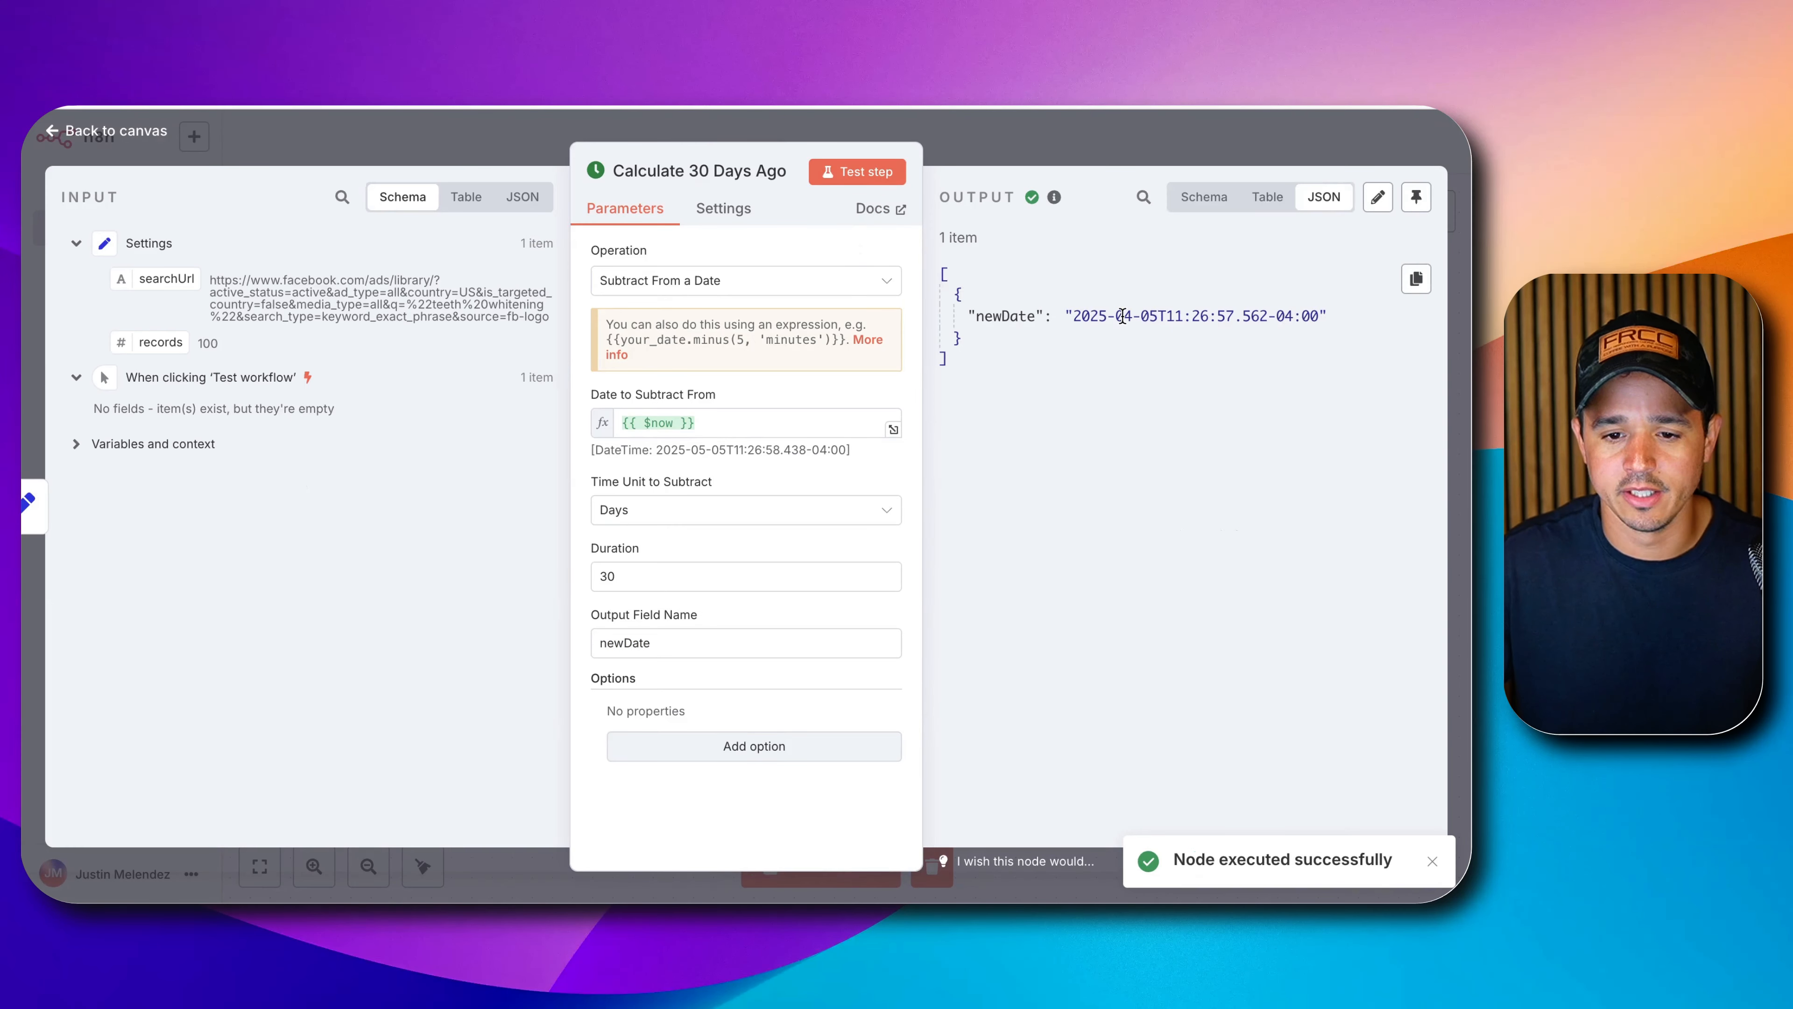
left_click_drag(1074, 315, 1152, 316)
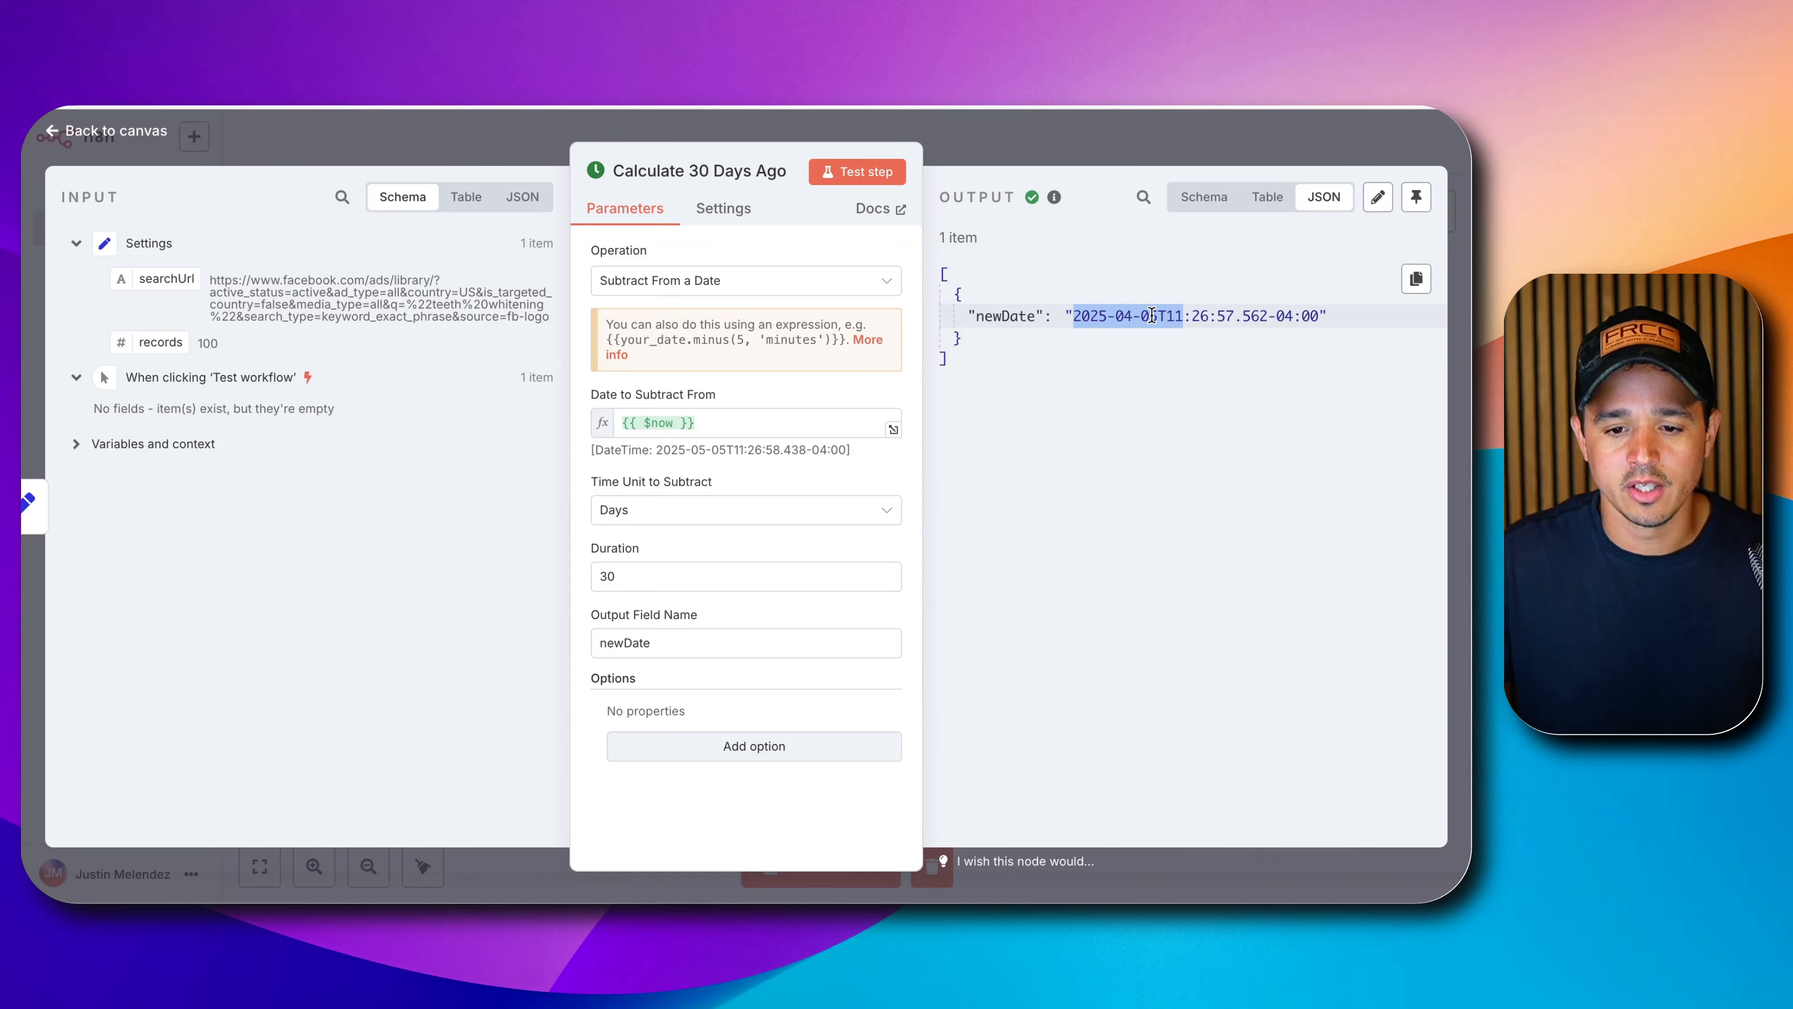
left_click(1073, 162)
left_click_drag(849, 600, 832, 598)
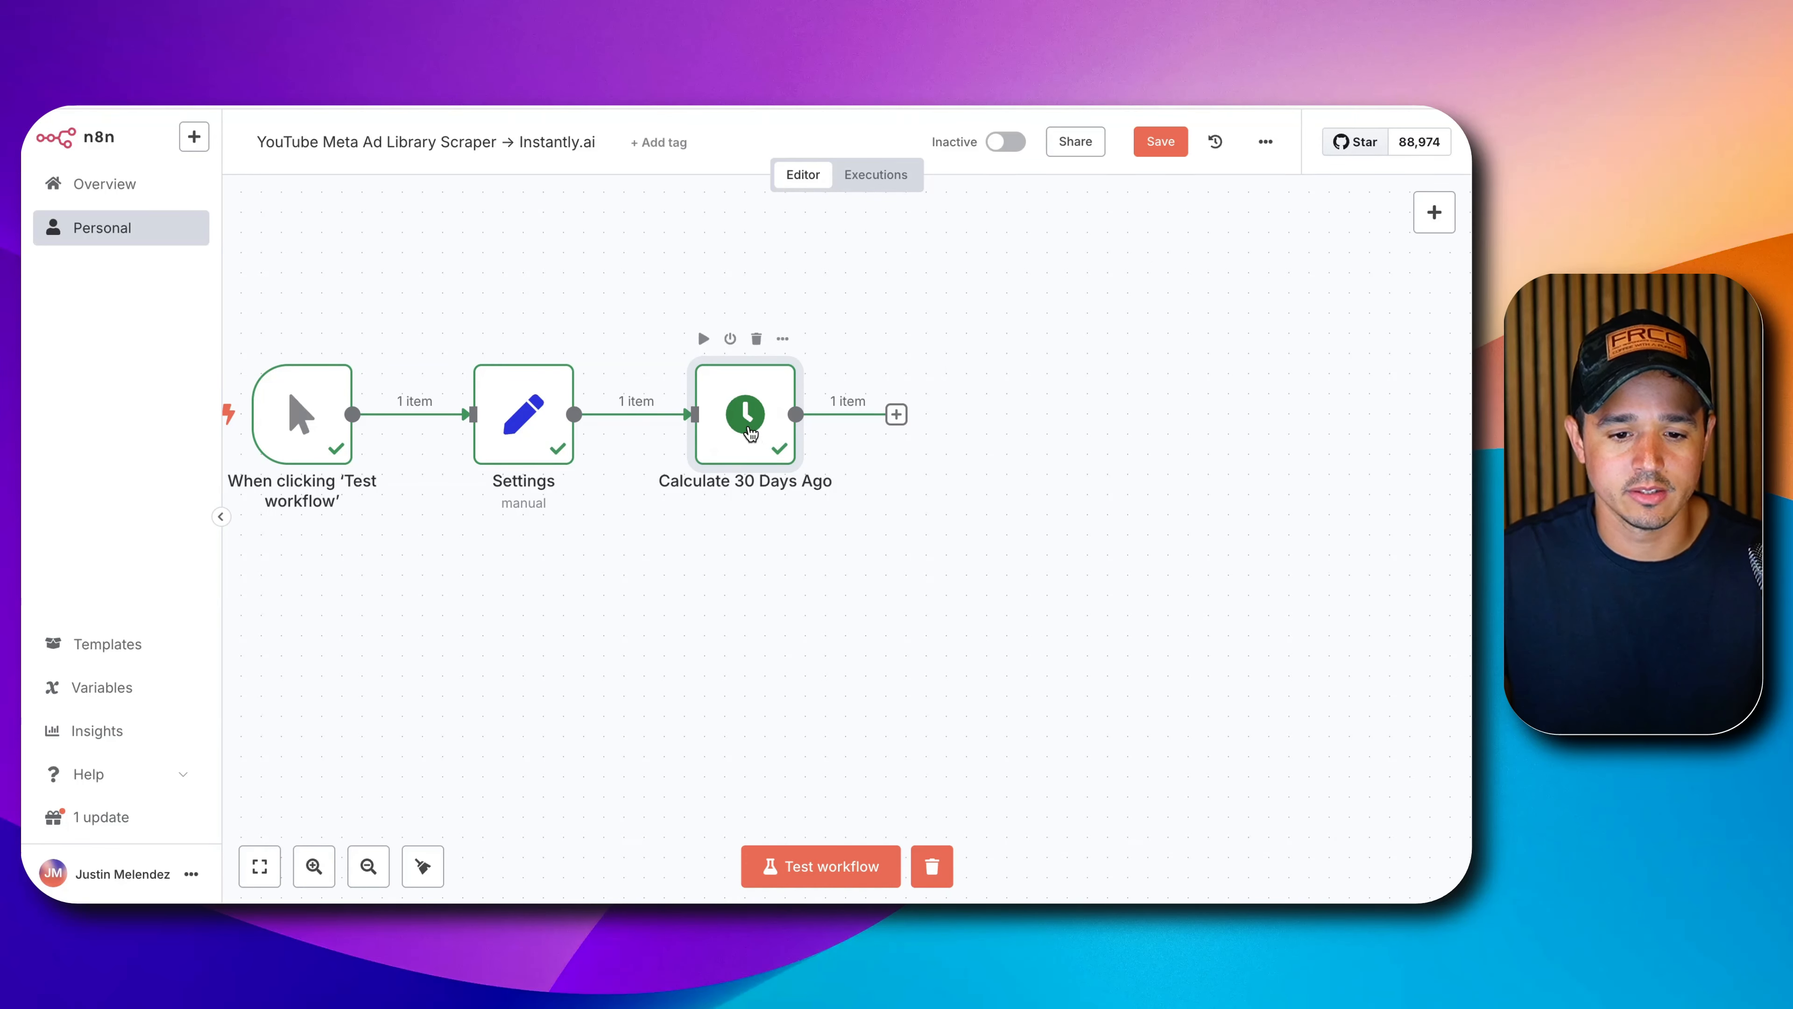
Add an Edit Fields (Set) node after Calculate 30 Days Ago named 'Set Start Date'.
double_click(748, 424)
key("Escape")
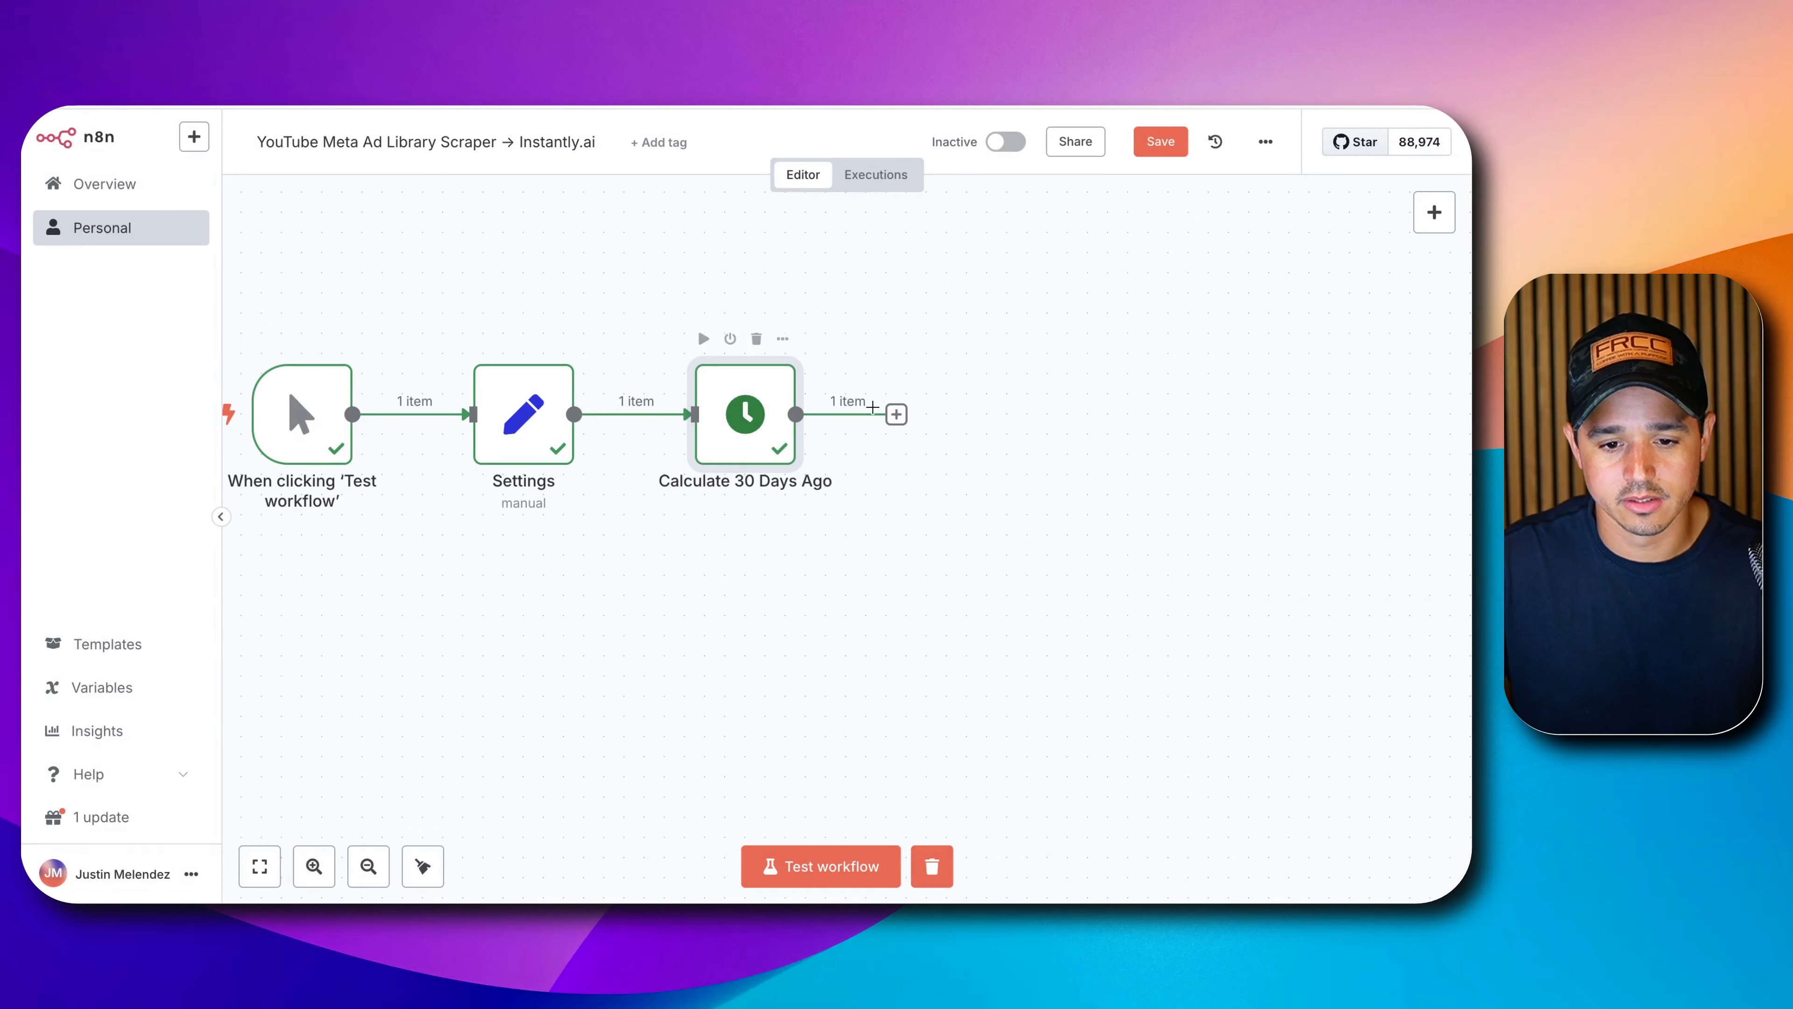
left_click(896, 415)
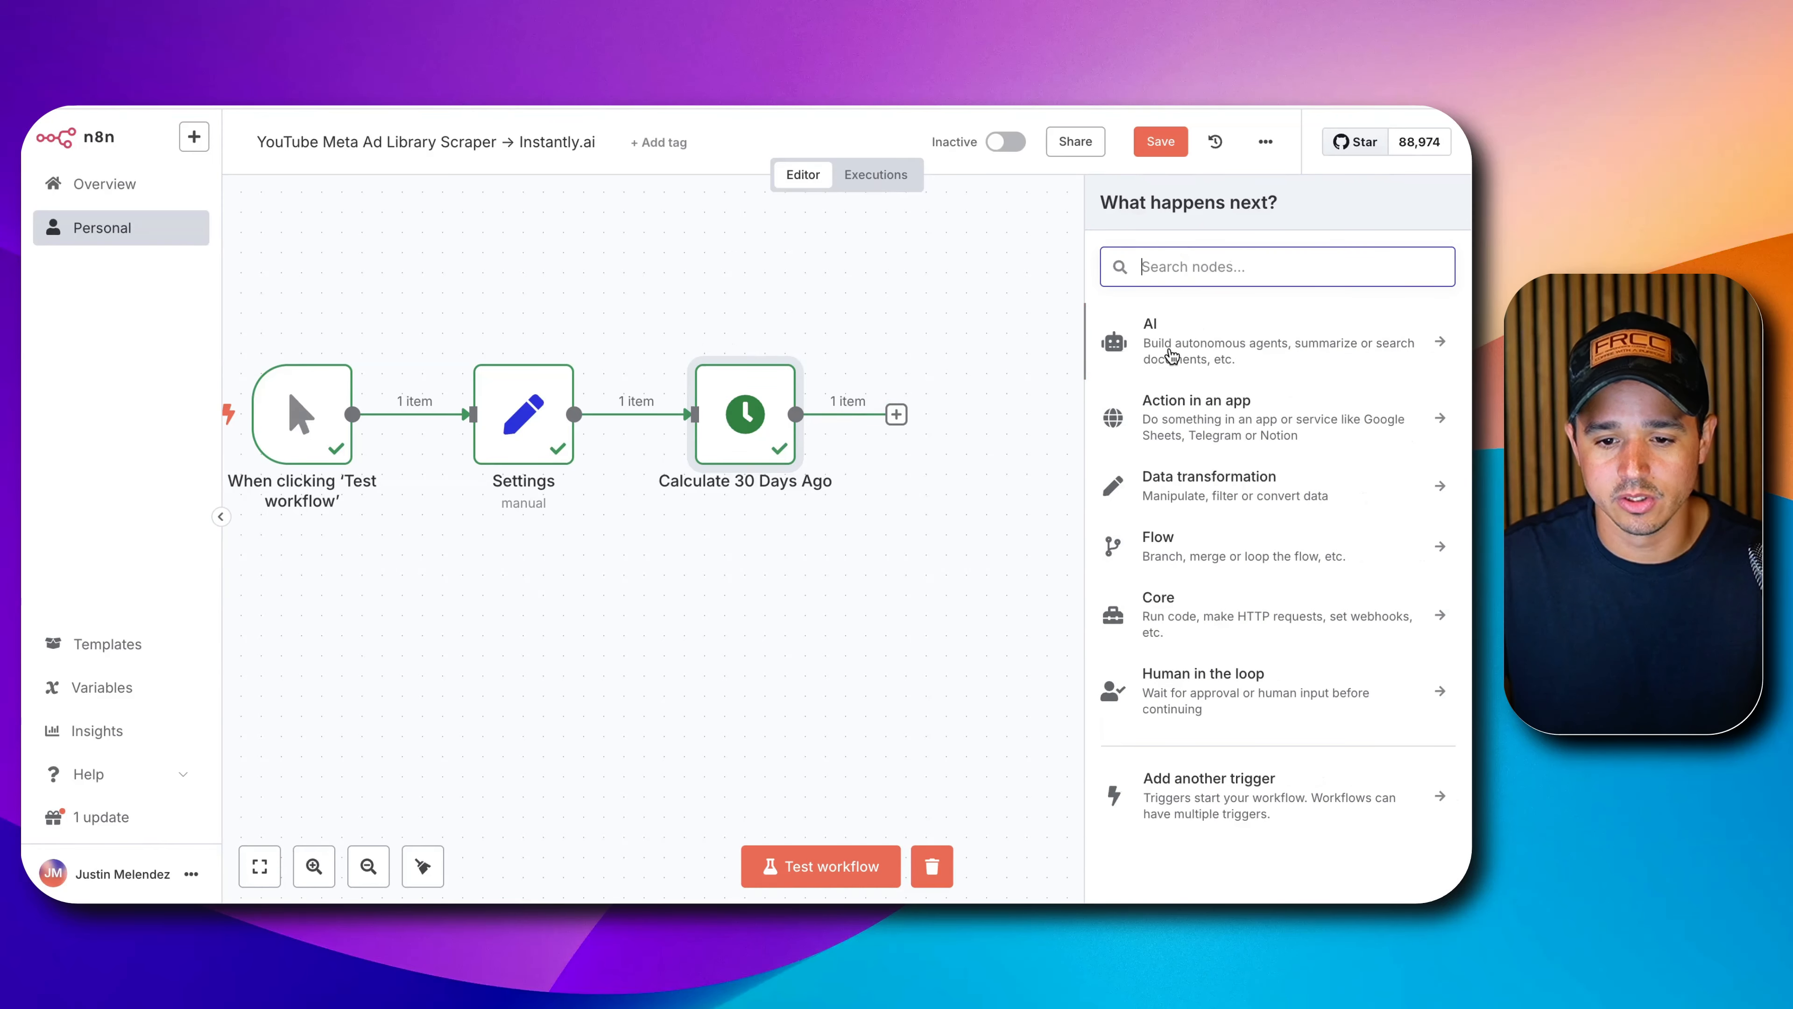
type("set")
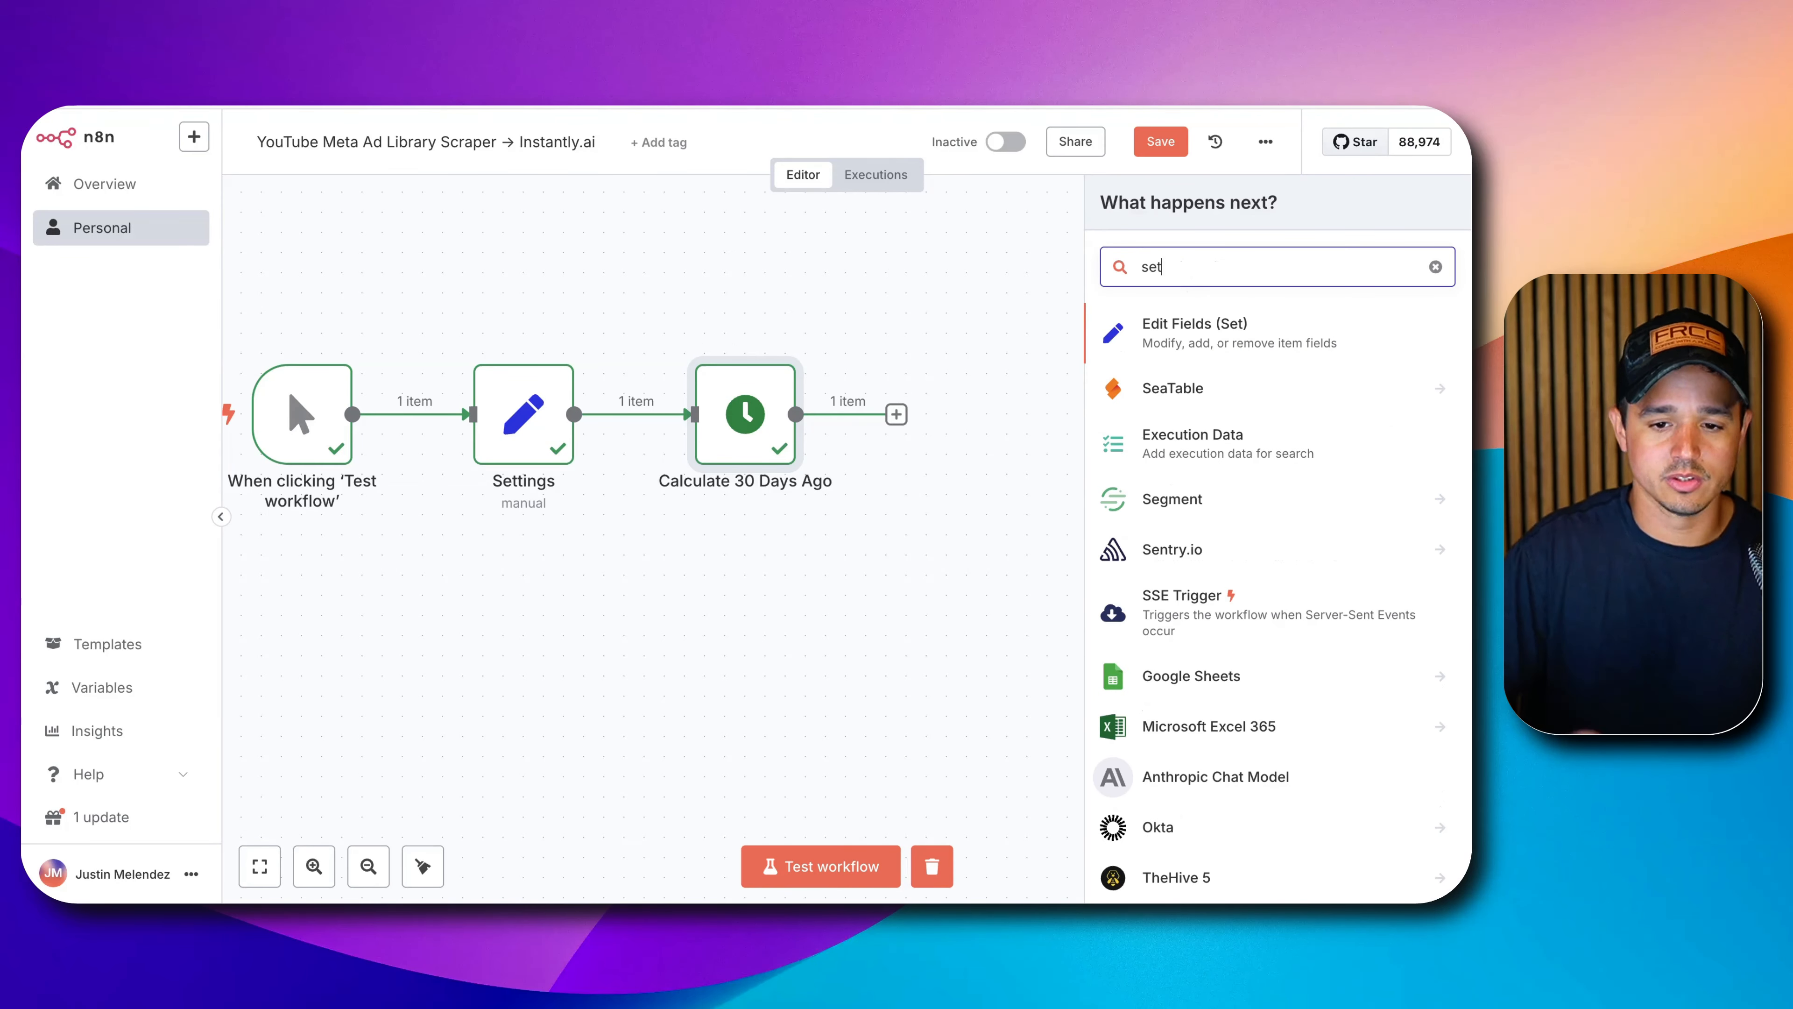
left_click(1206, 340)
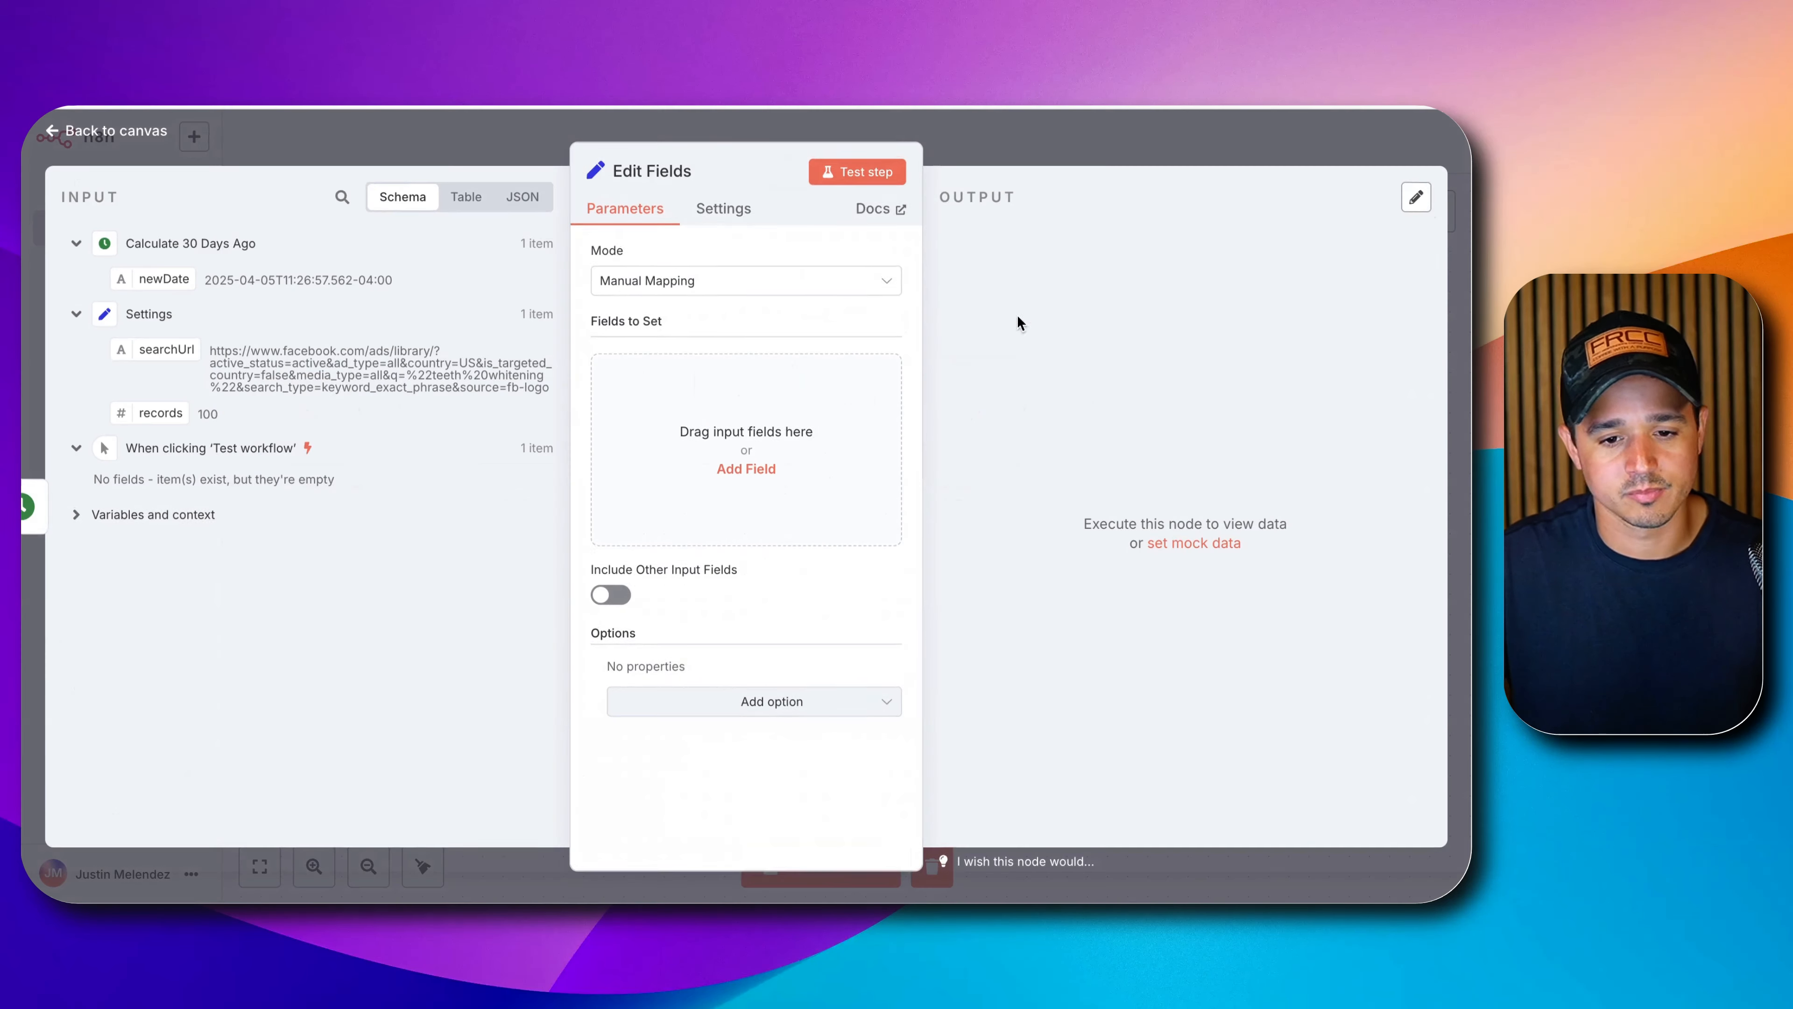
left_click(652, 169)
triple_click(778, 166)
type("Set")
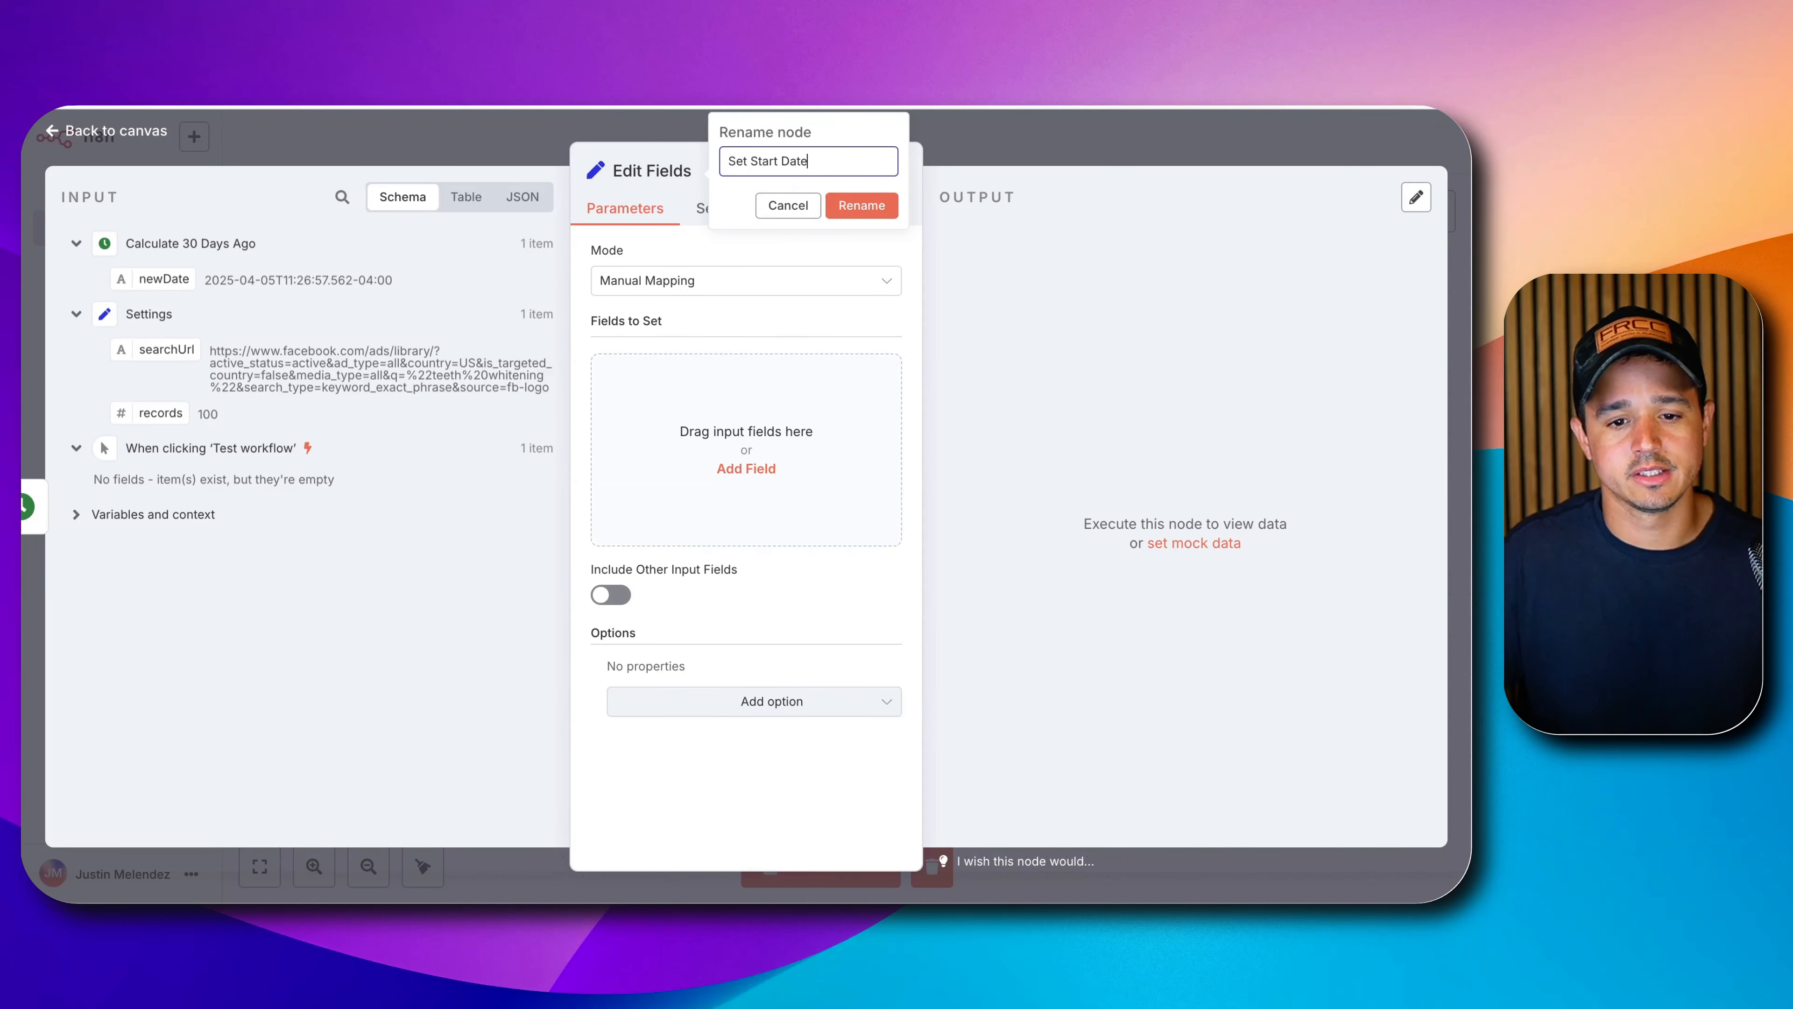
type(" Start Date")
key("Return")
Add a startDate field whose value is mapped from the incoming newDate.
left_click(681, 401)
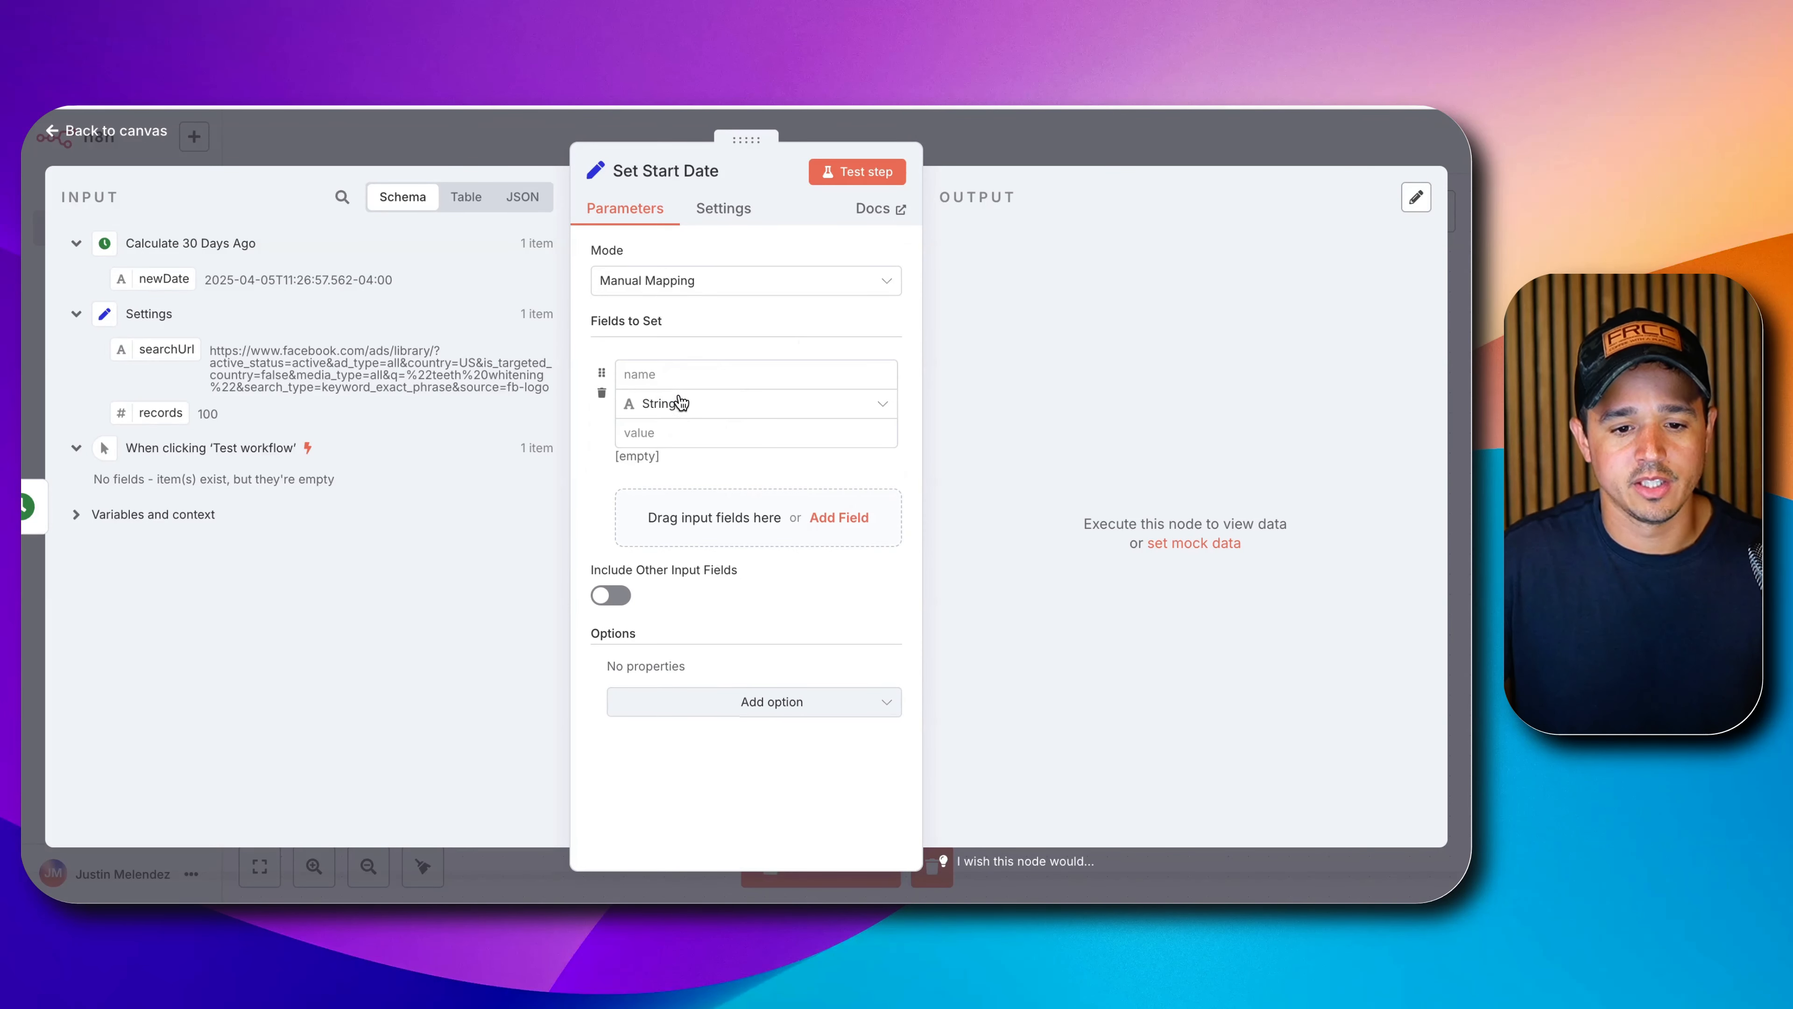
left_click(680, 373)
type("startD")
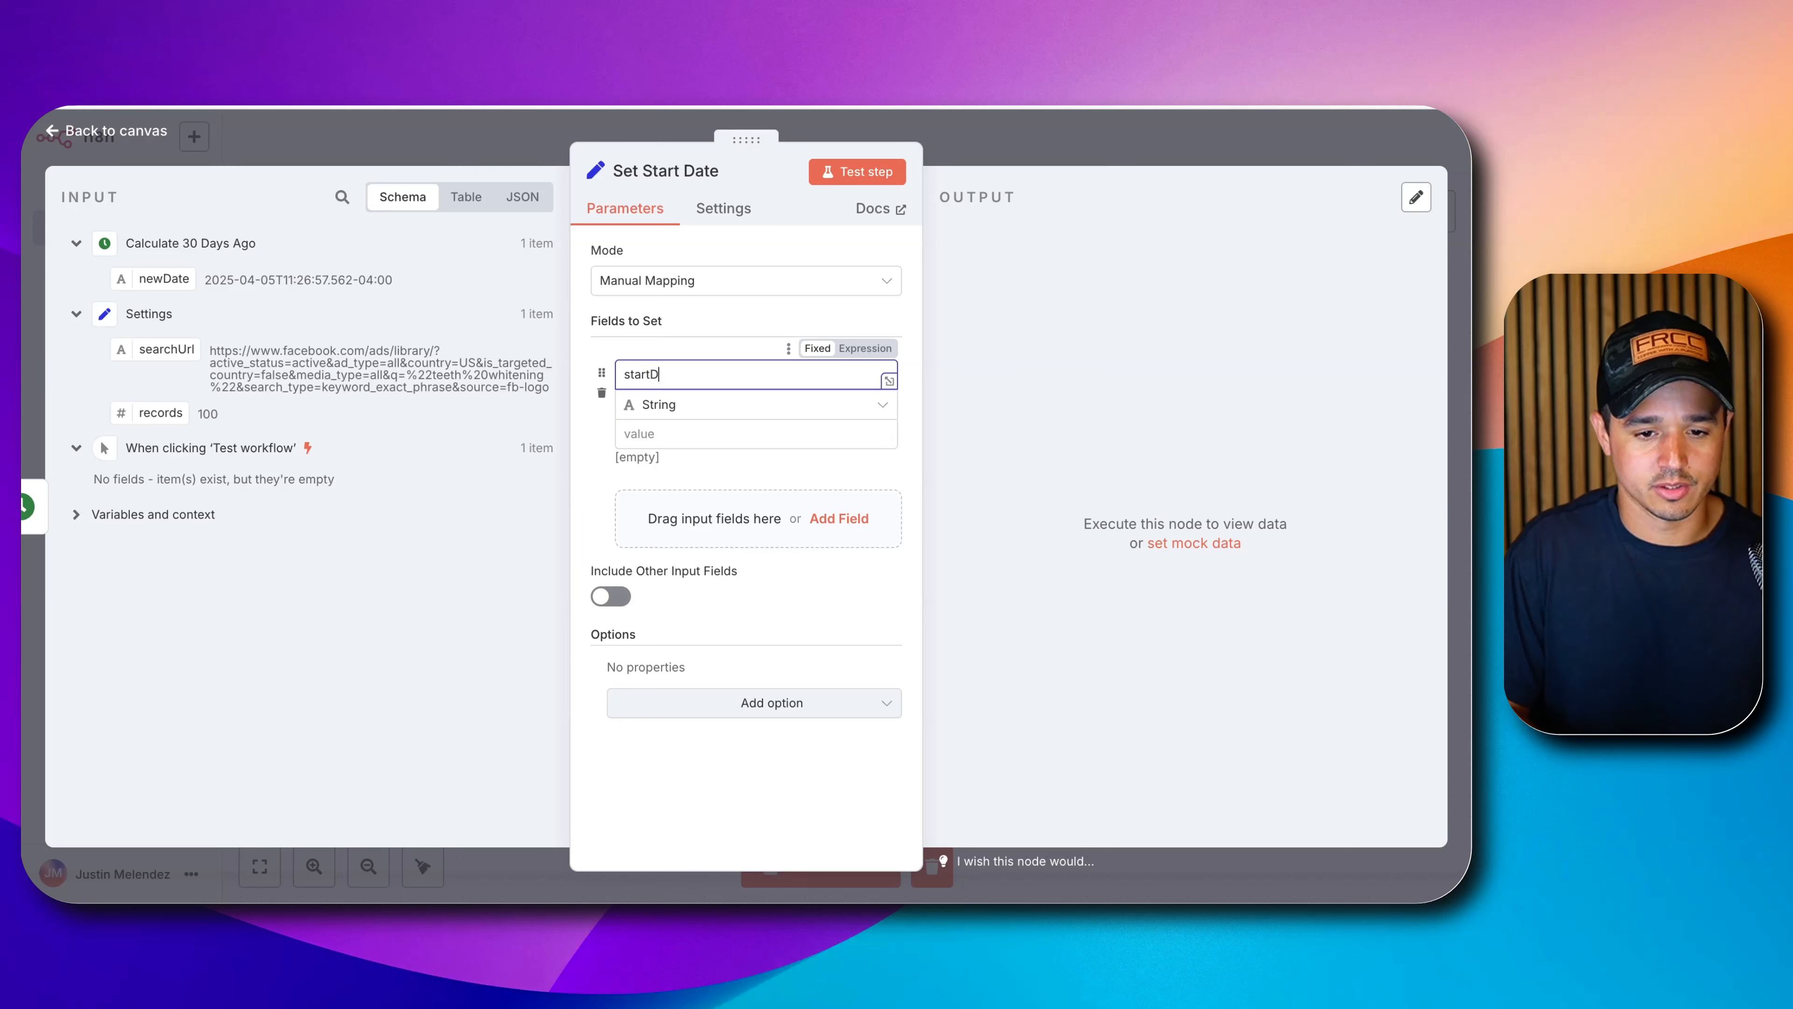
type("ate")
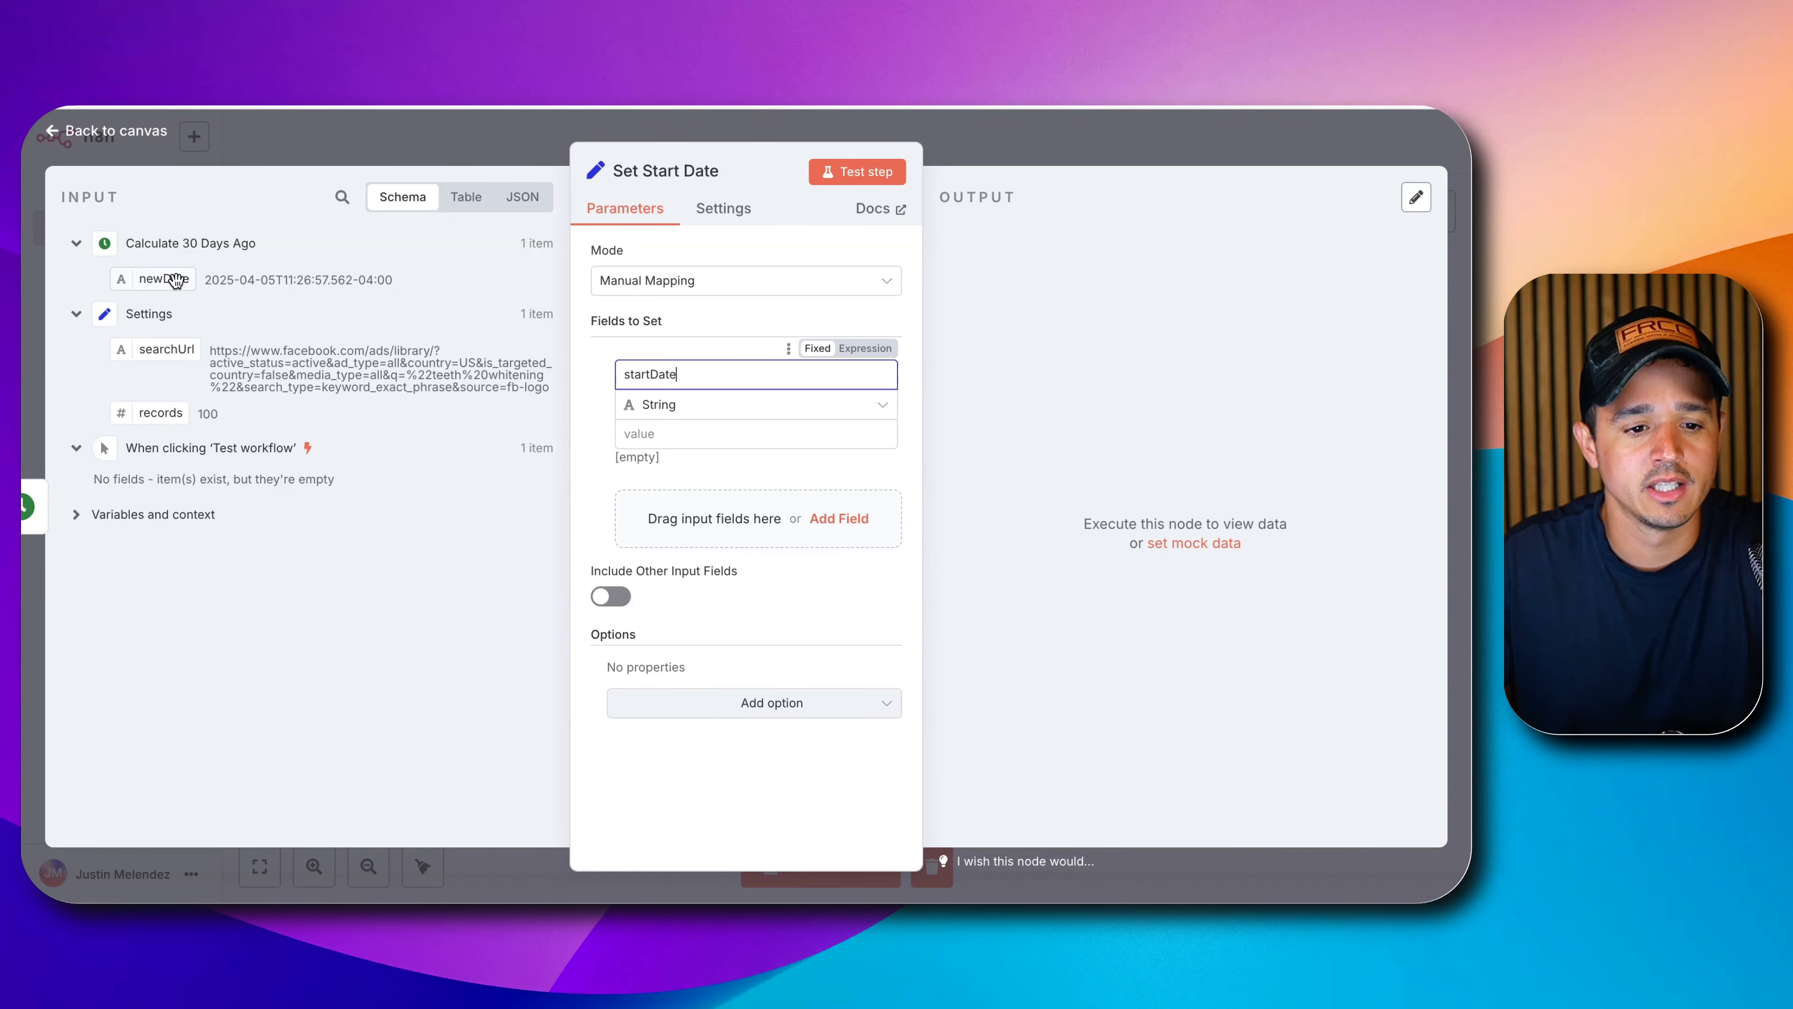
left_click_drag(175, 280, 636, 433)
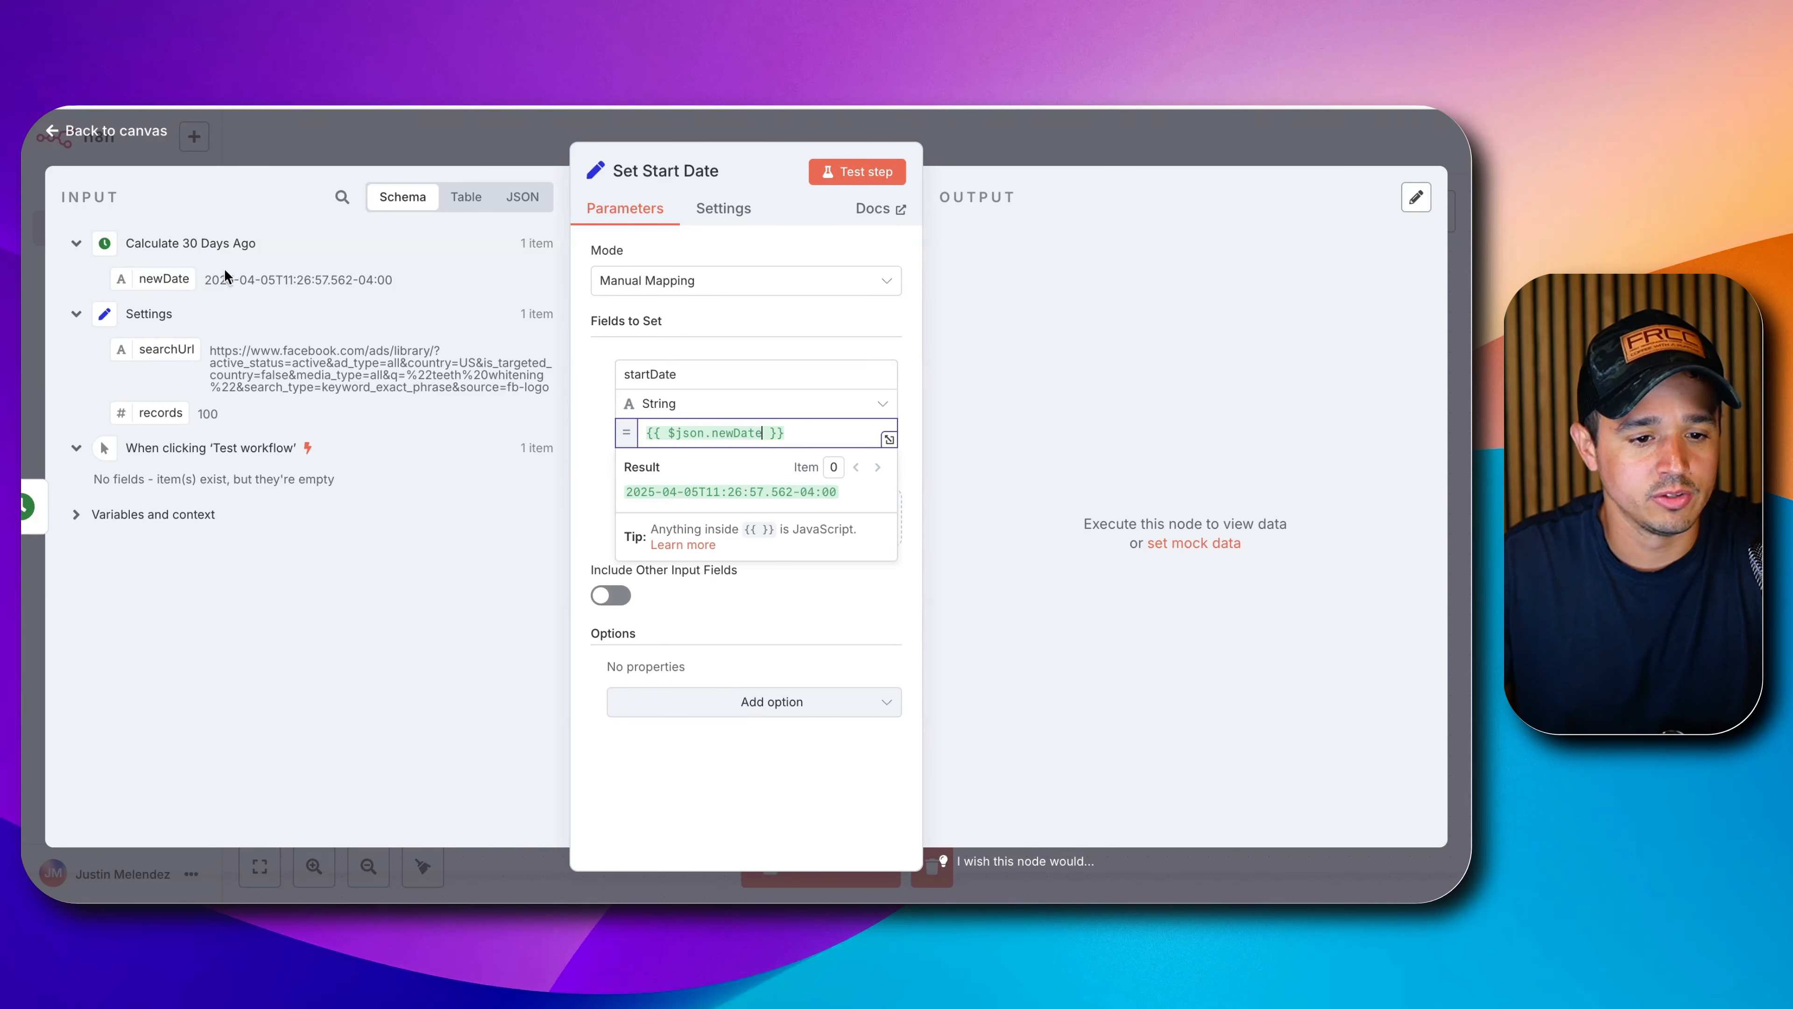
Change startDate to $json.newDate.toDateTime().format('yyyy-MM-dd'), then test it to confirm 2025-04-05.
triple_click(648, 492)
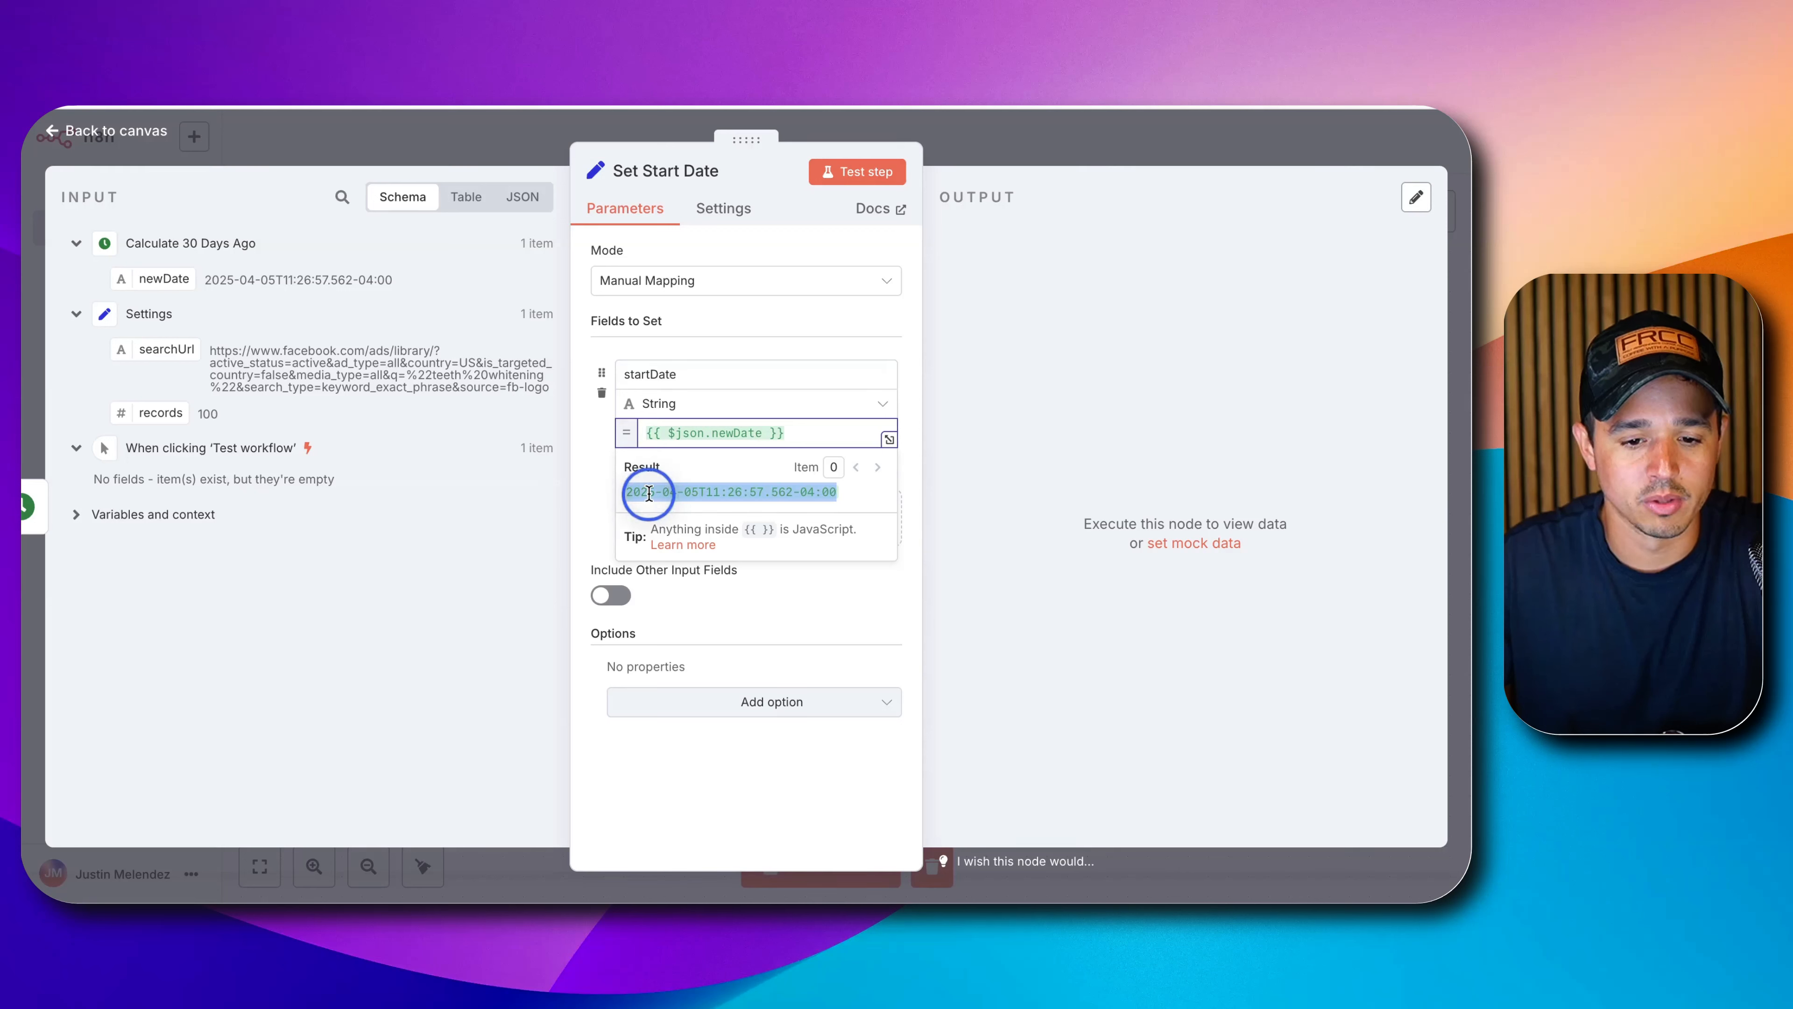
left_click(763, 433)
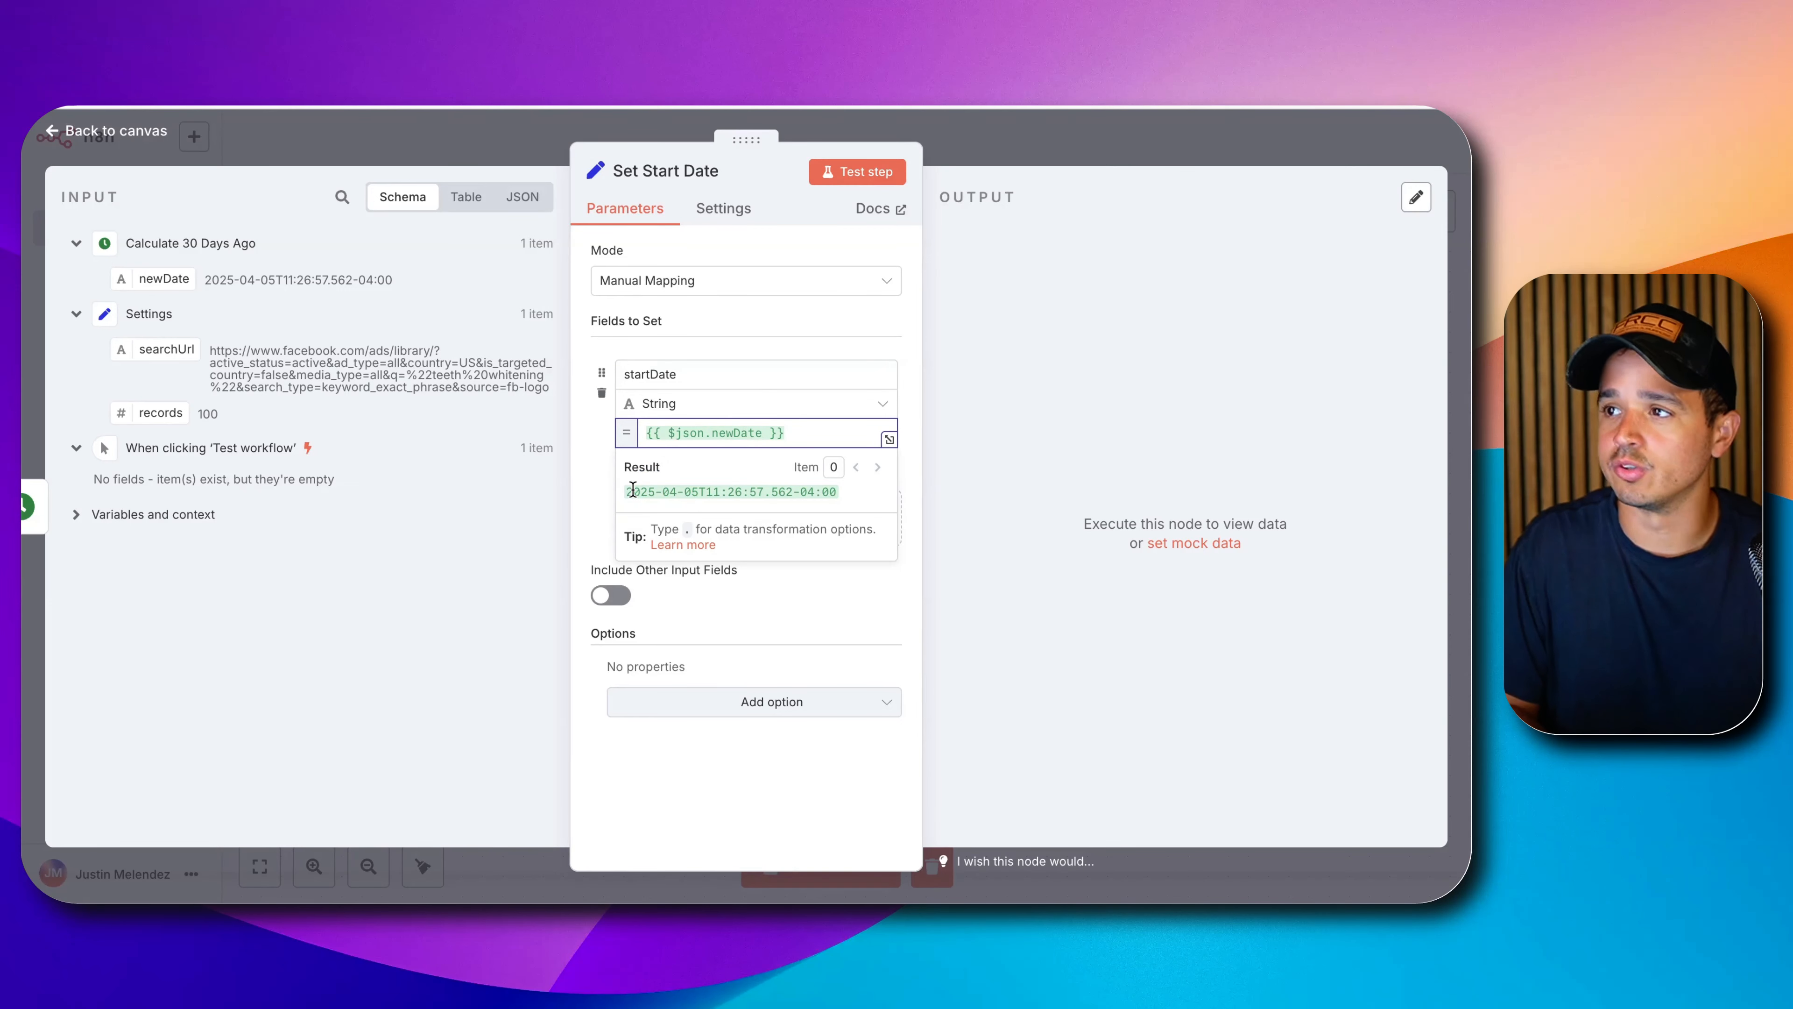
type(".to")
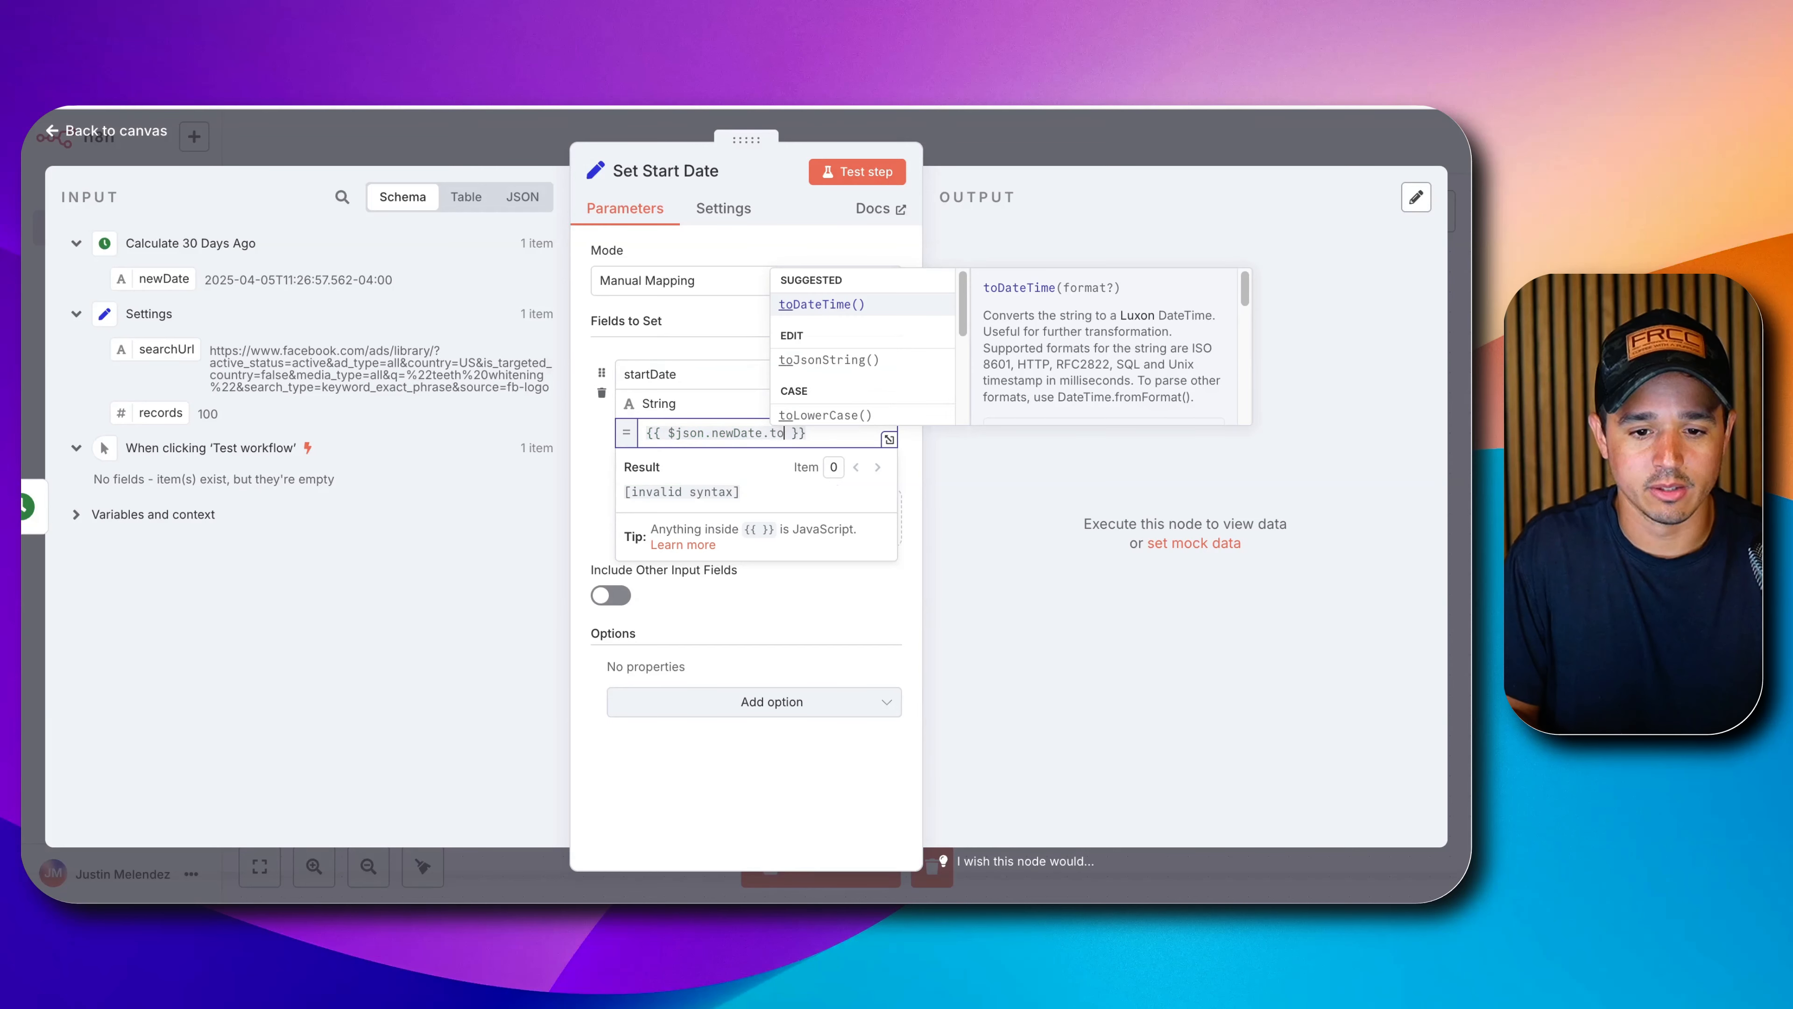
key("Return")
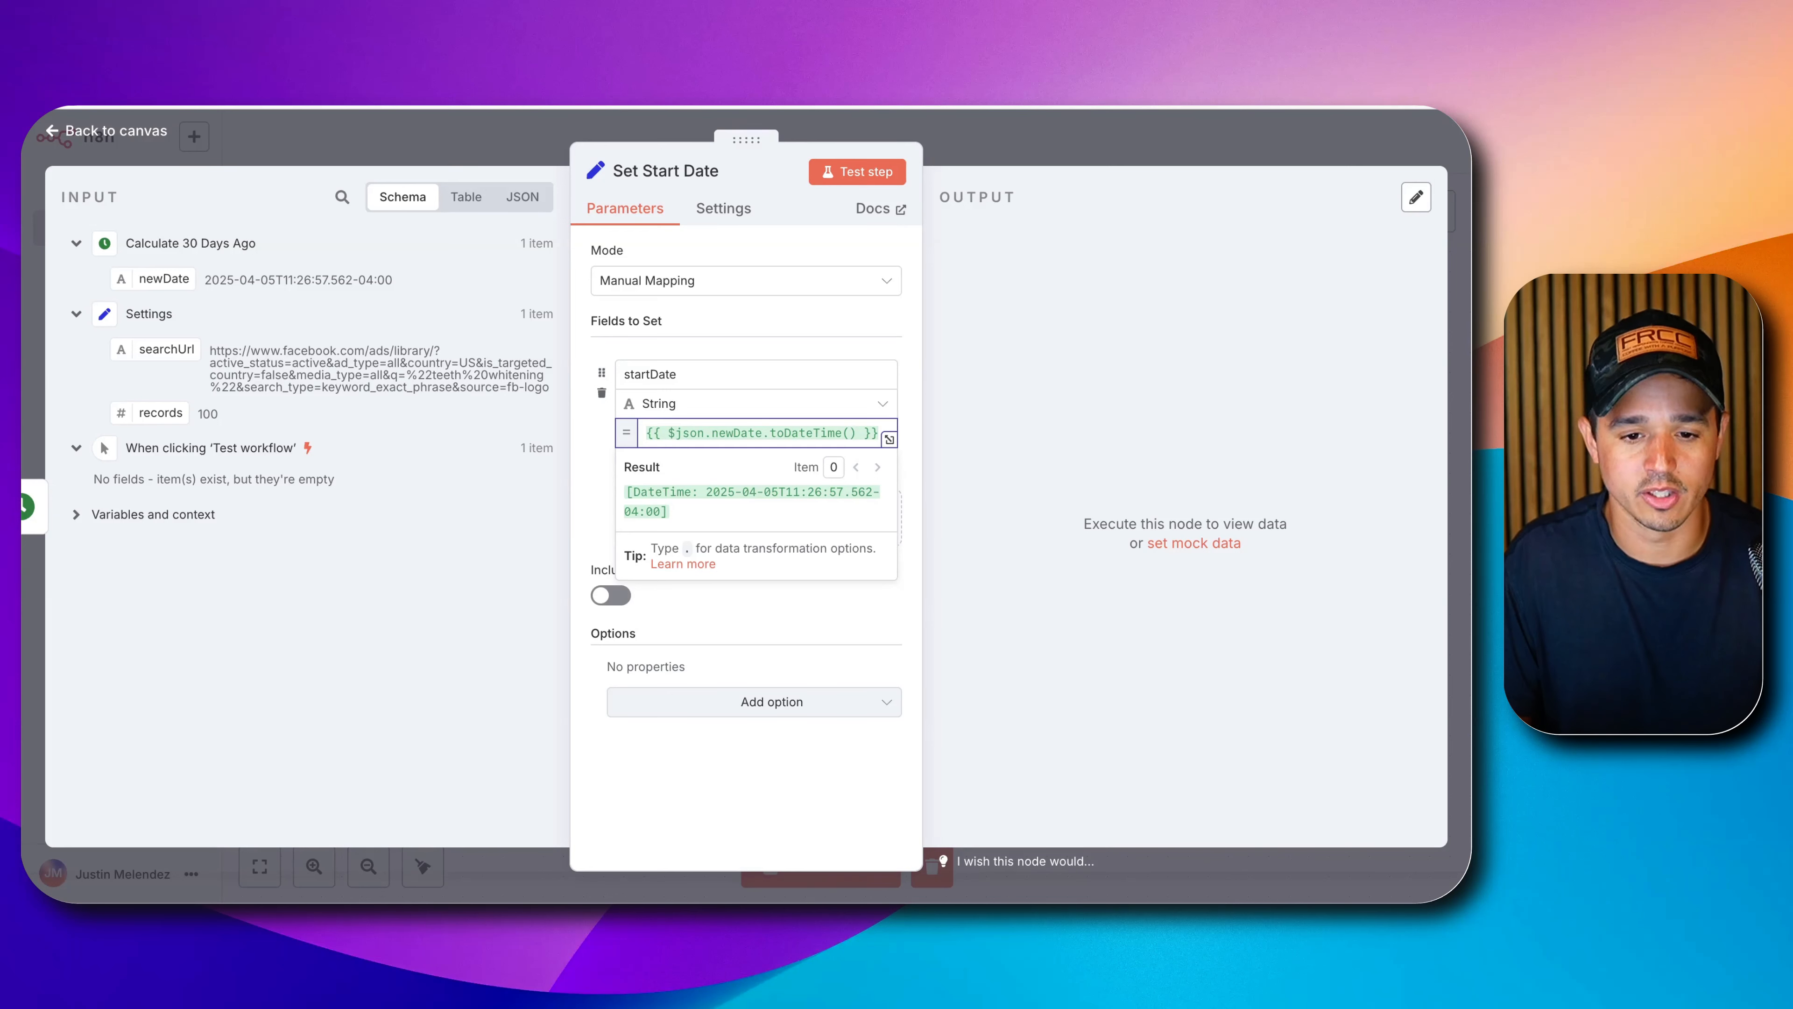
type(".")
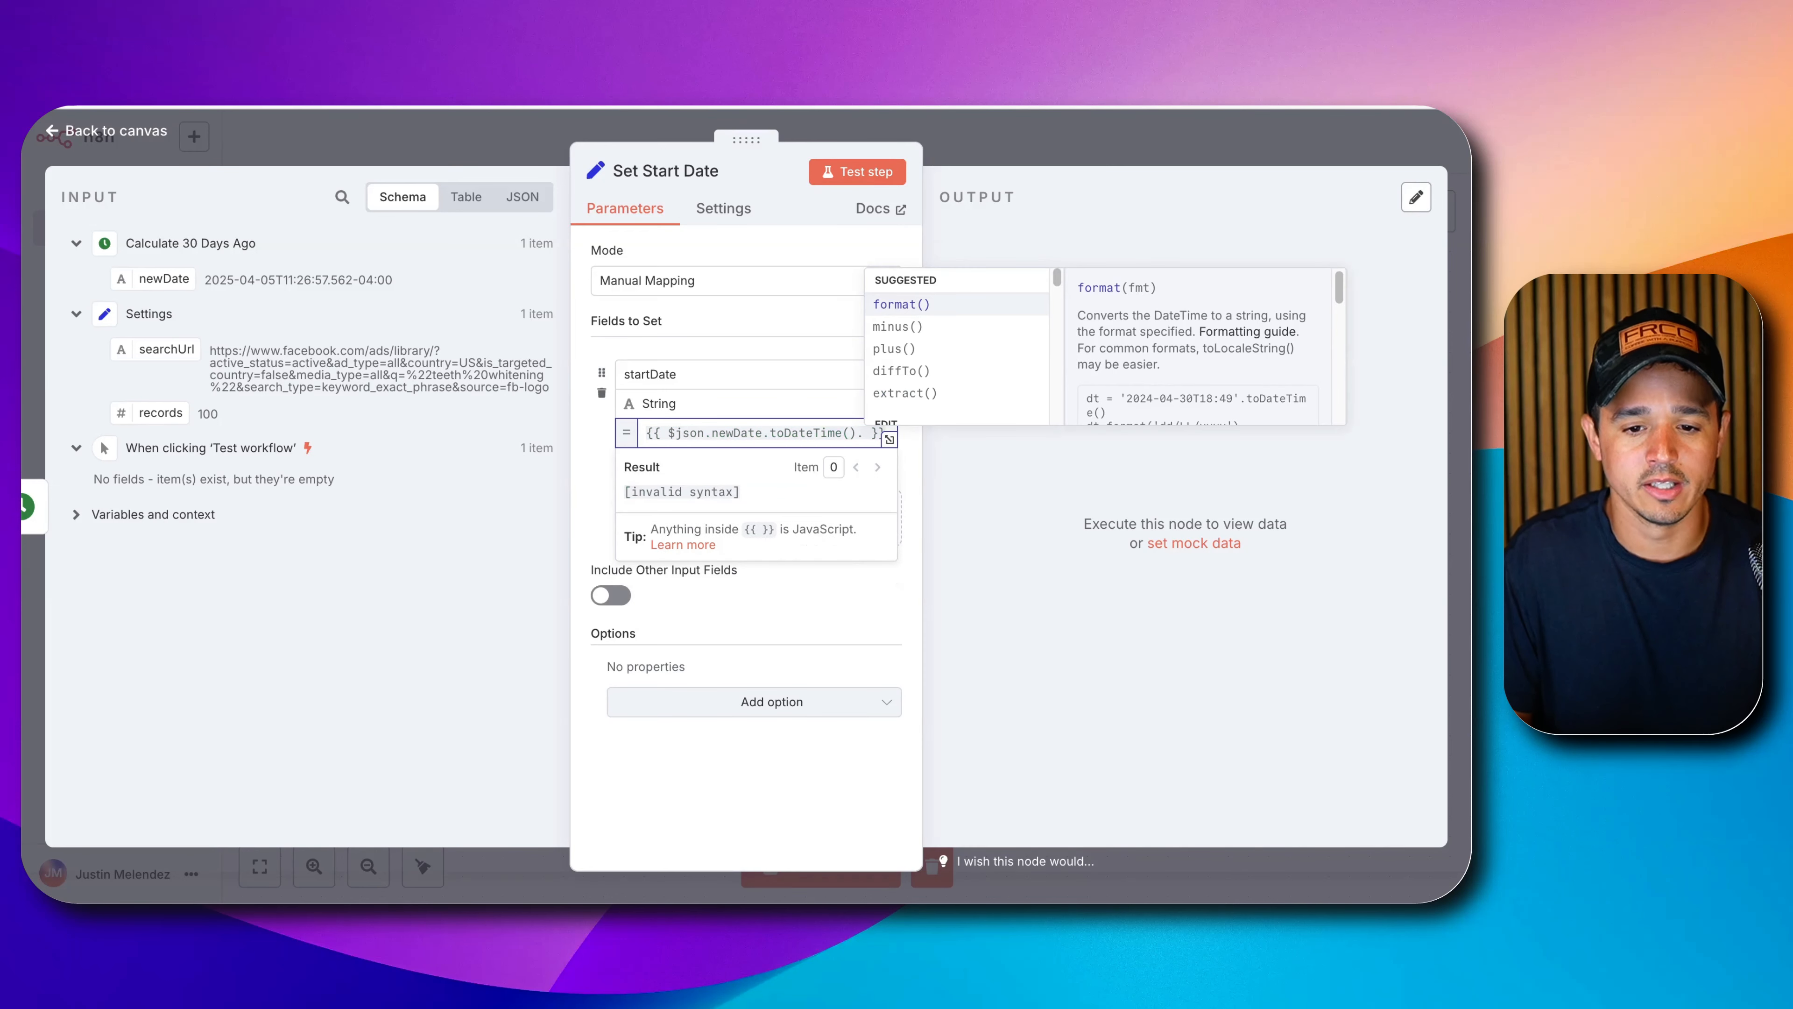
key("Return")
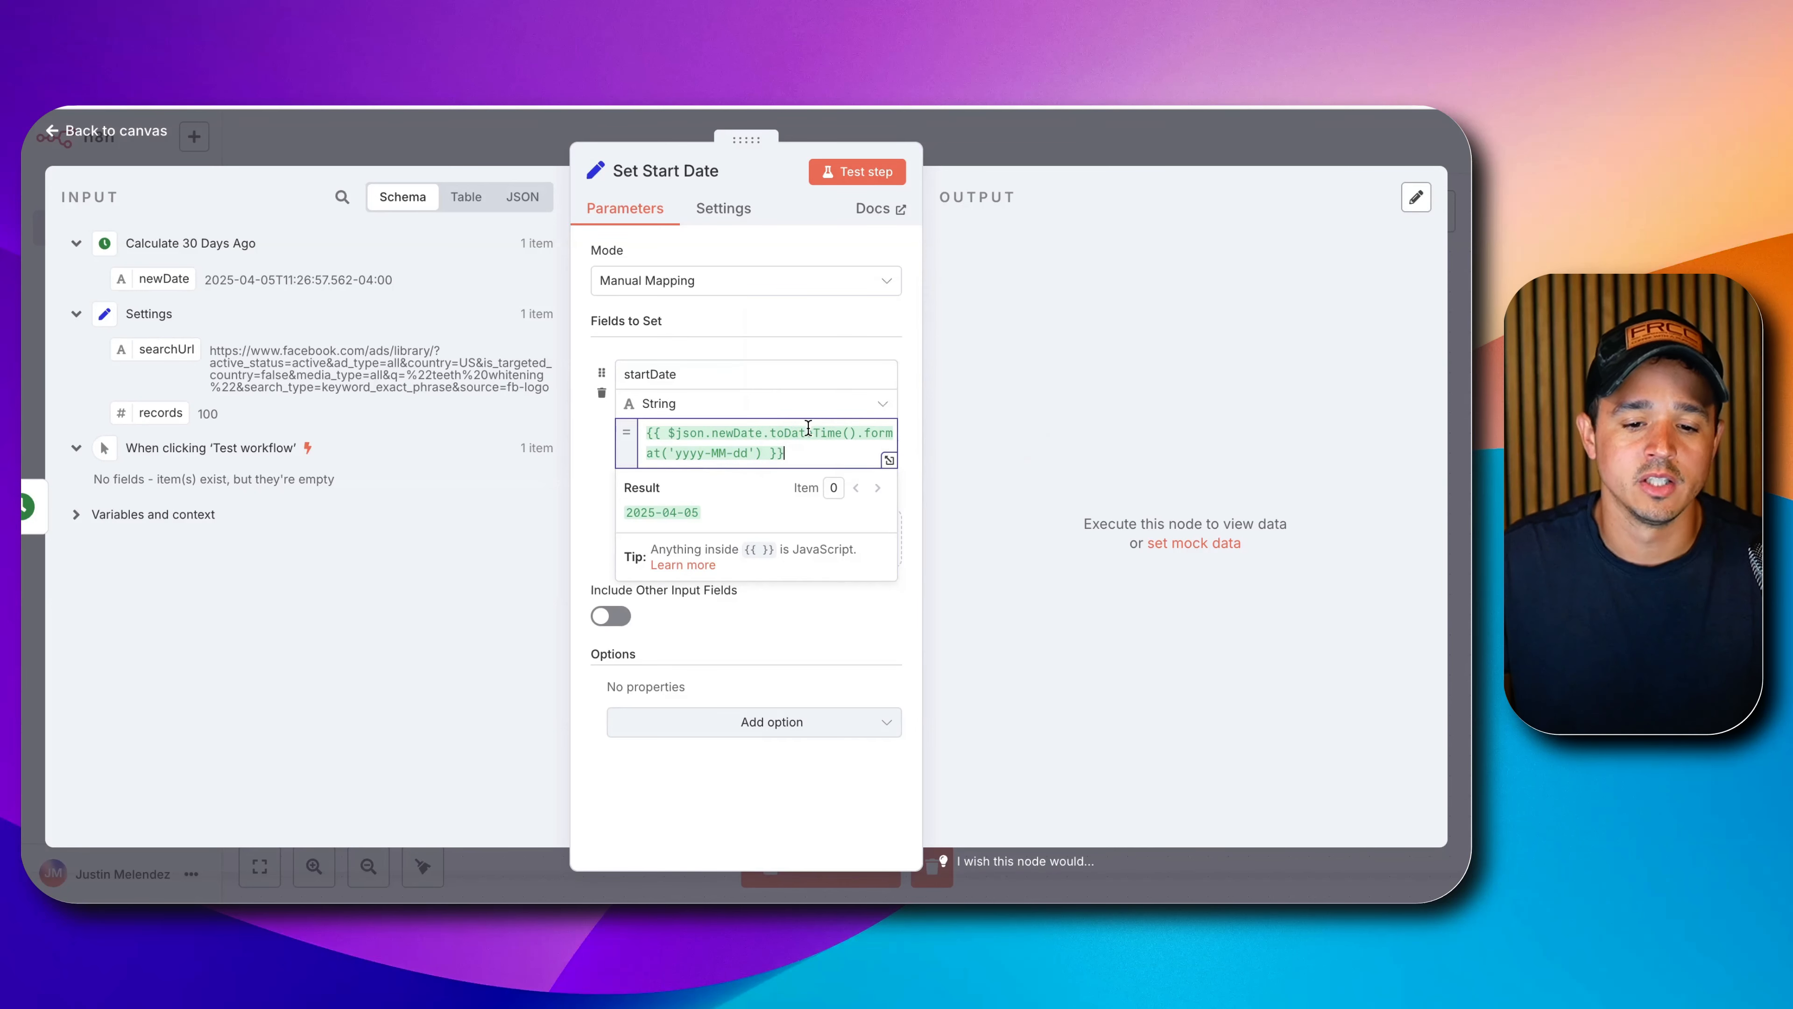
left_click(876, 172)
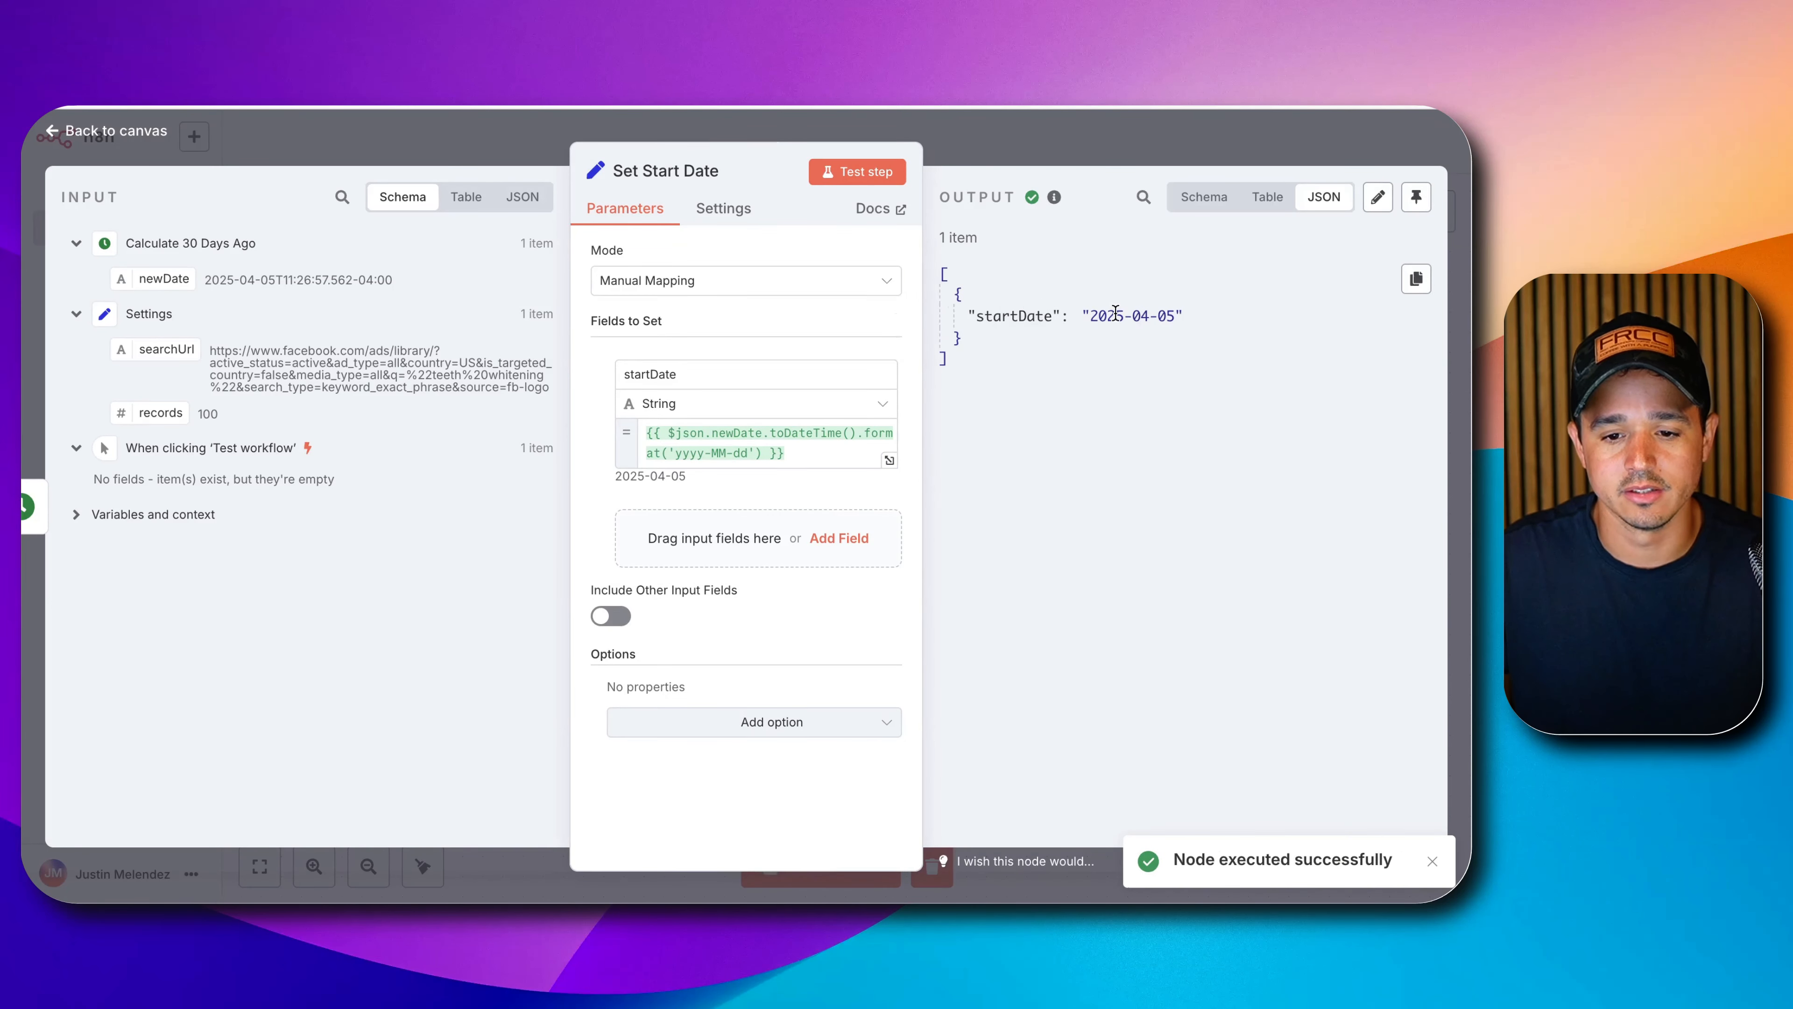
double_click(1160, 318)
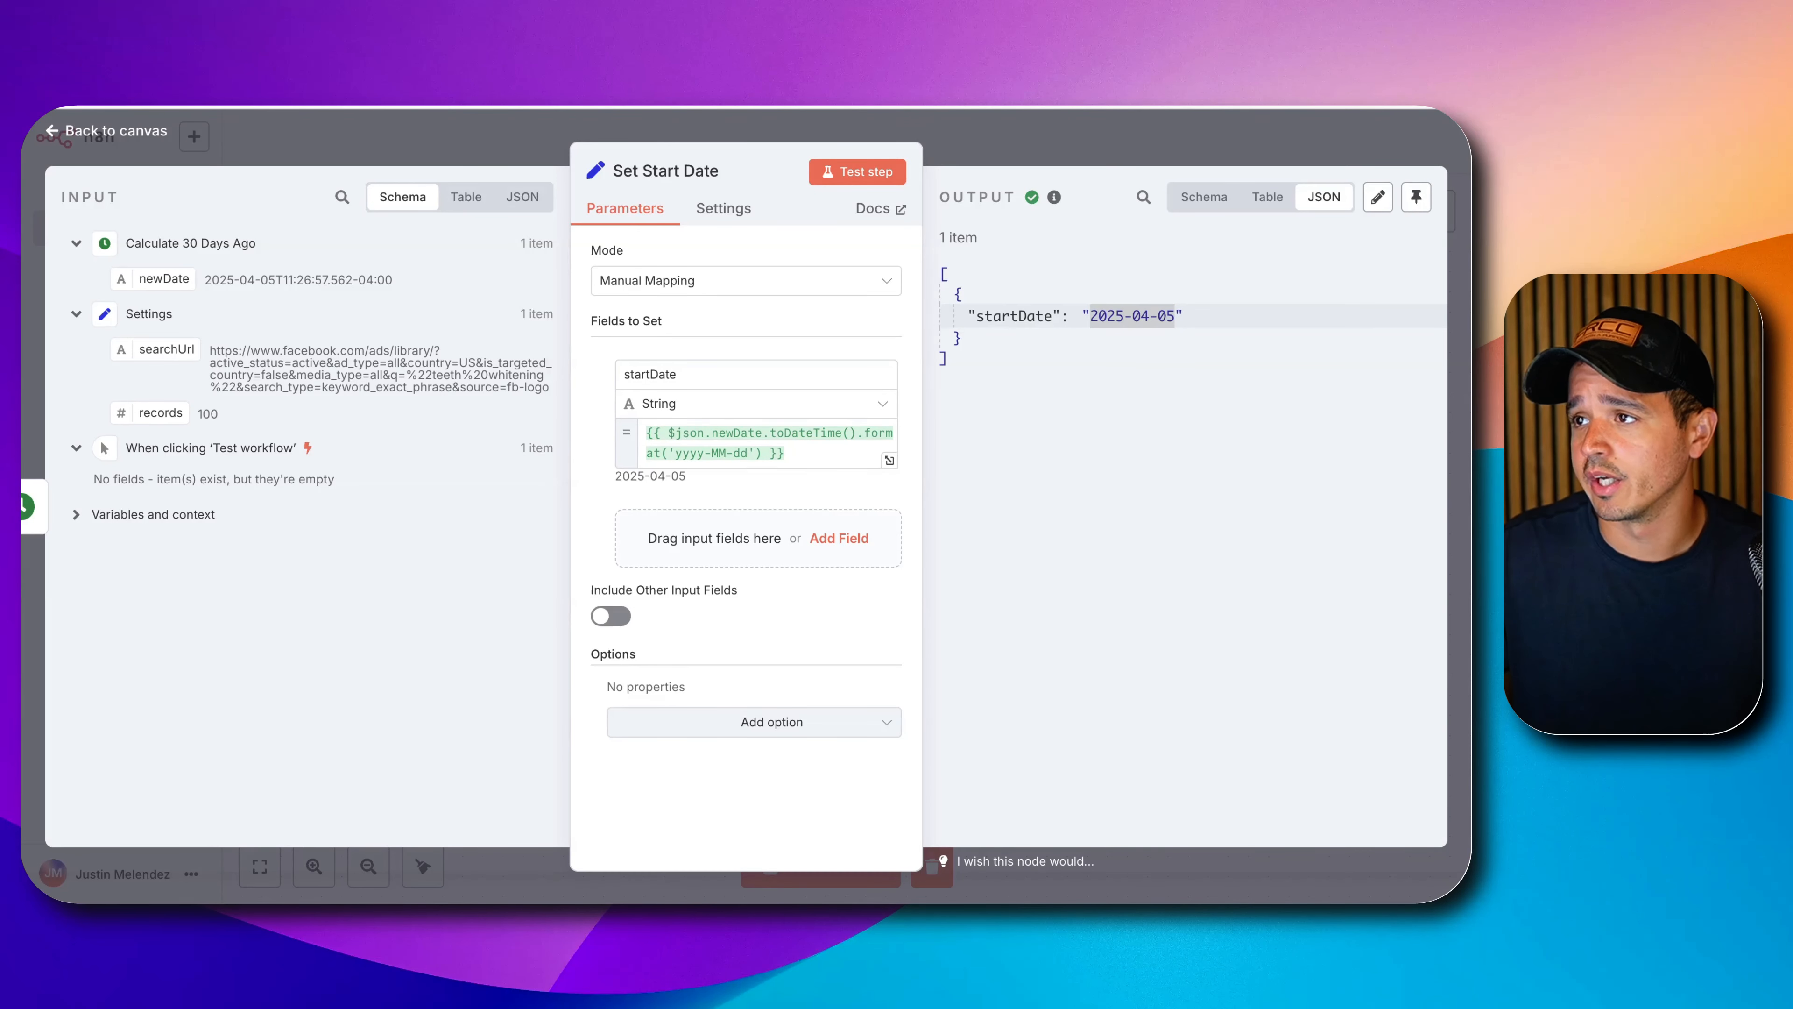
left_click(1143, 161)
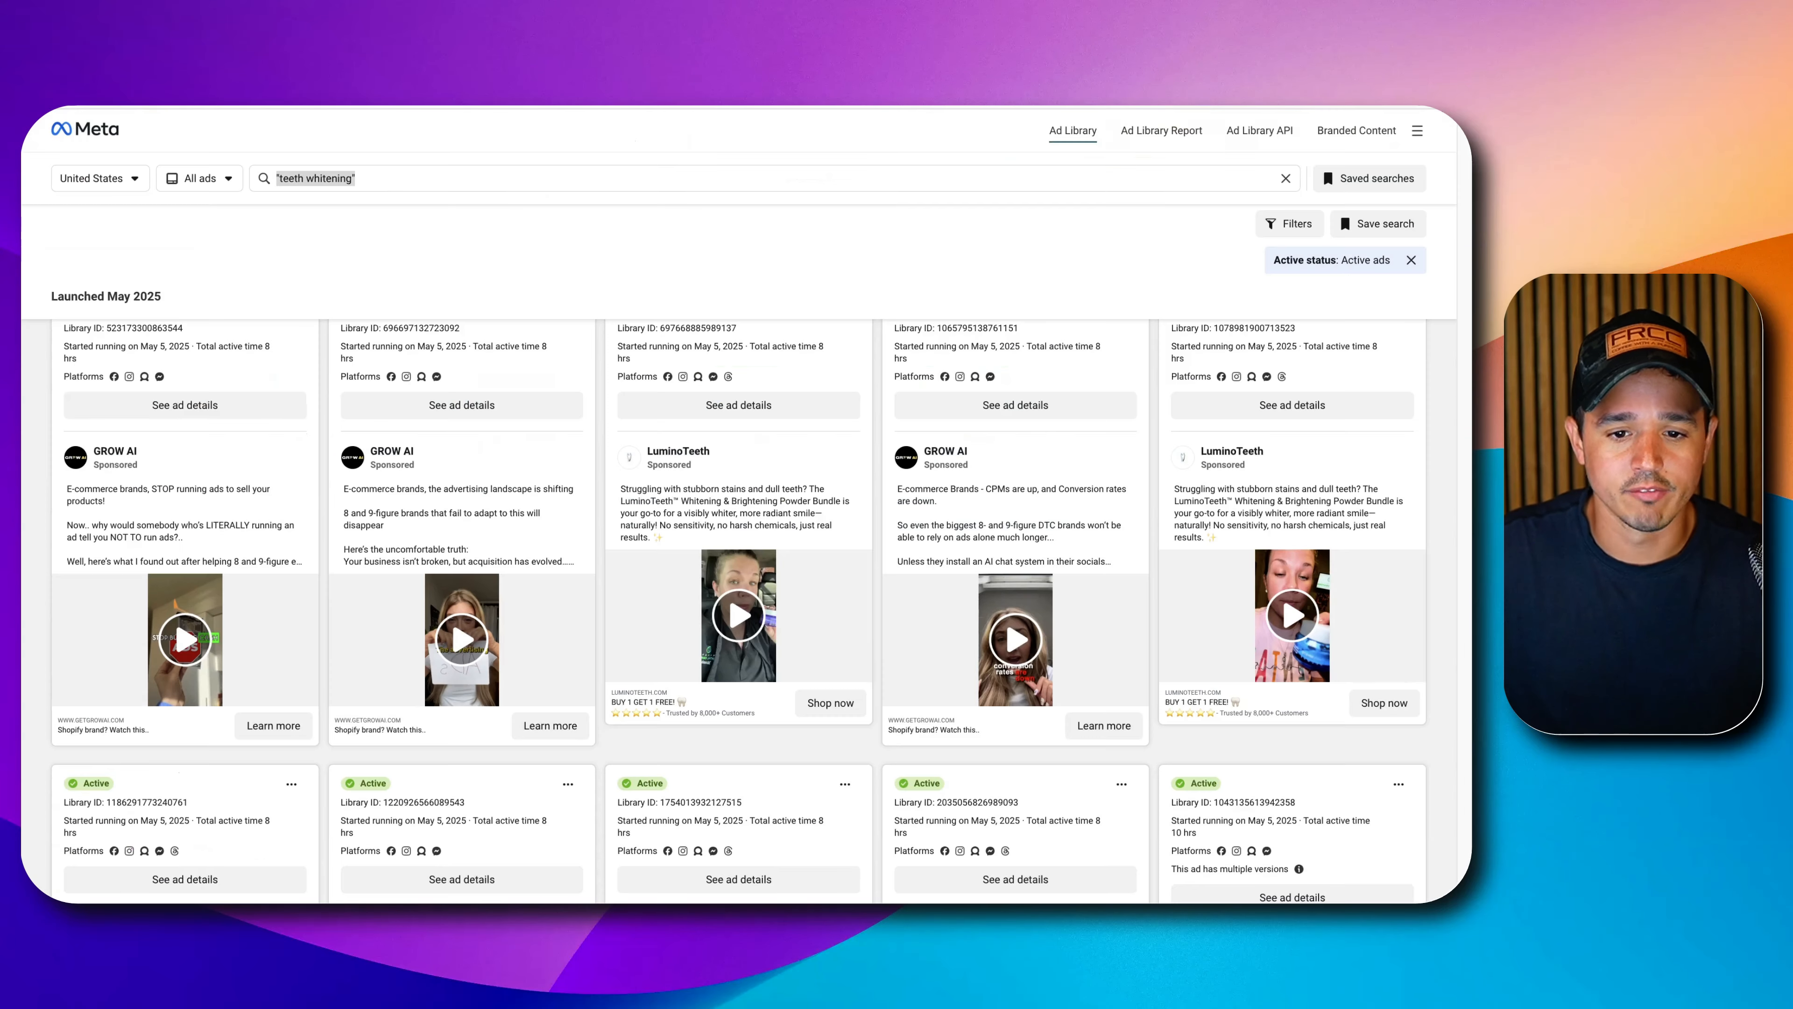
Filter the Ad Library results to impressions on or after 4/05/2025 and apply both filters.
left_click(1299, 225)
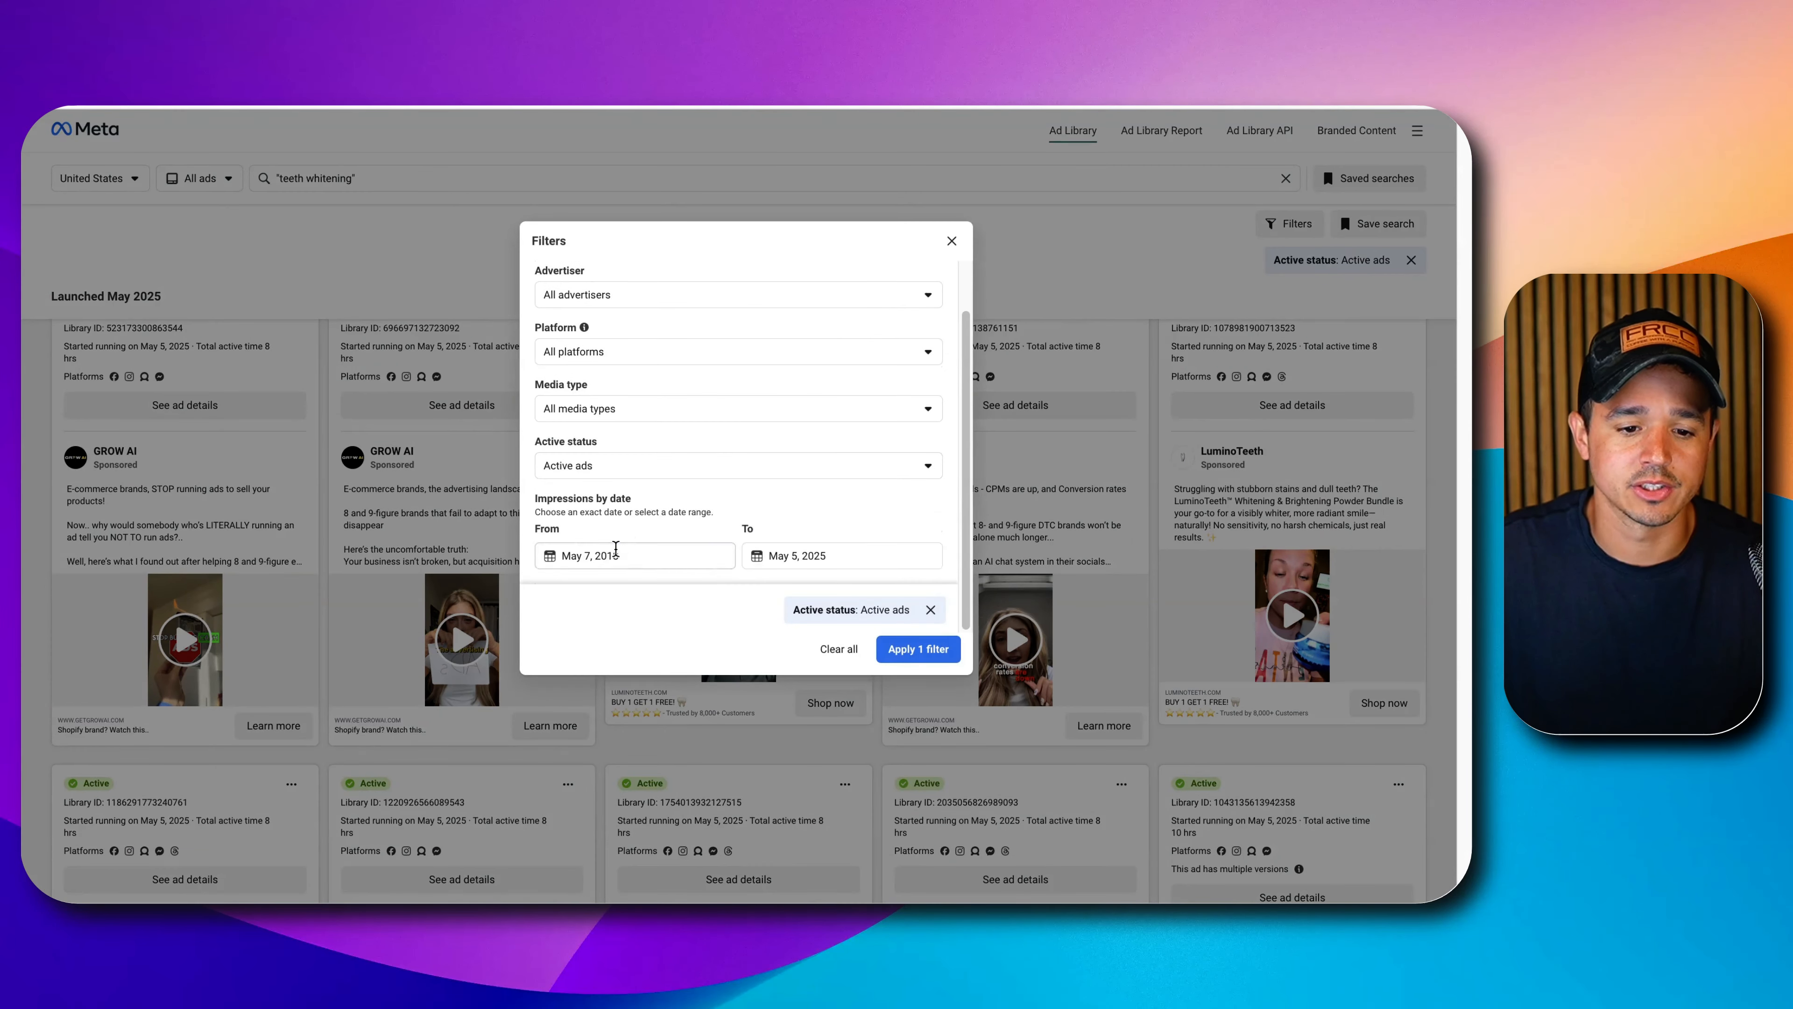
left_click(616, 549)
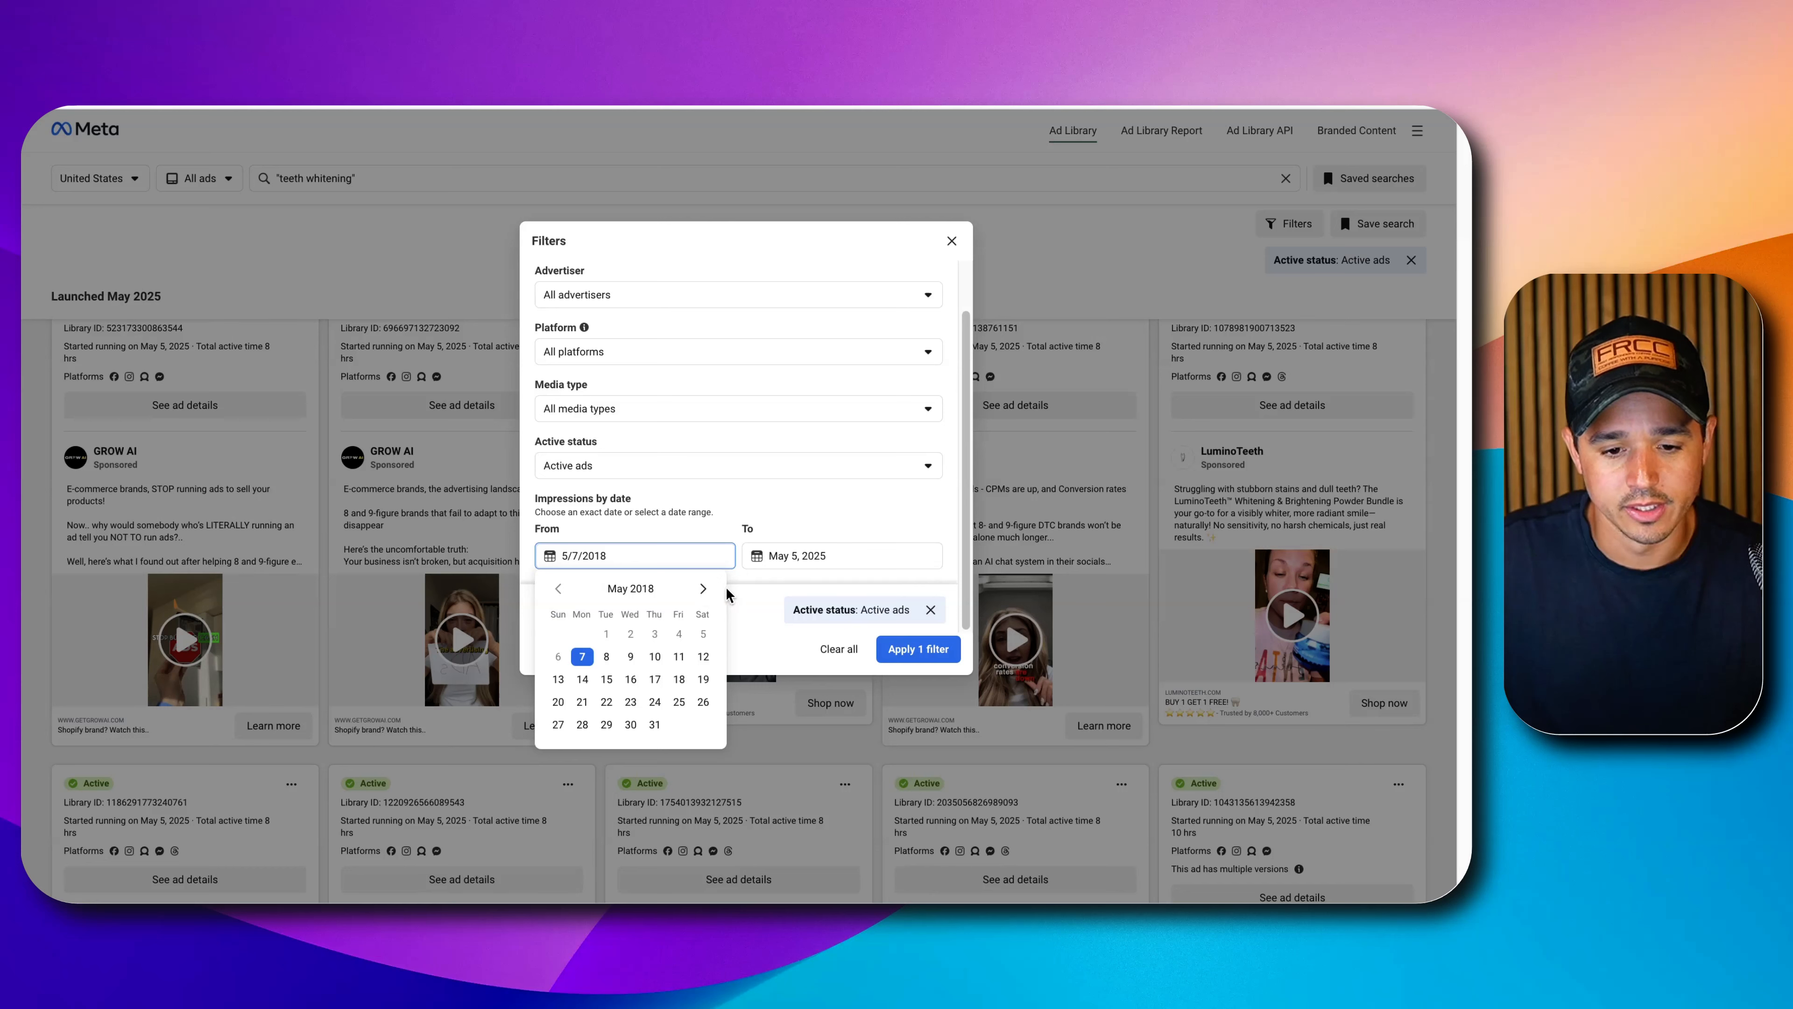
left_click(704, 588)
key("super+a")
type("4")
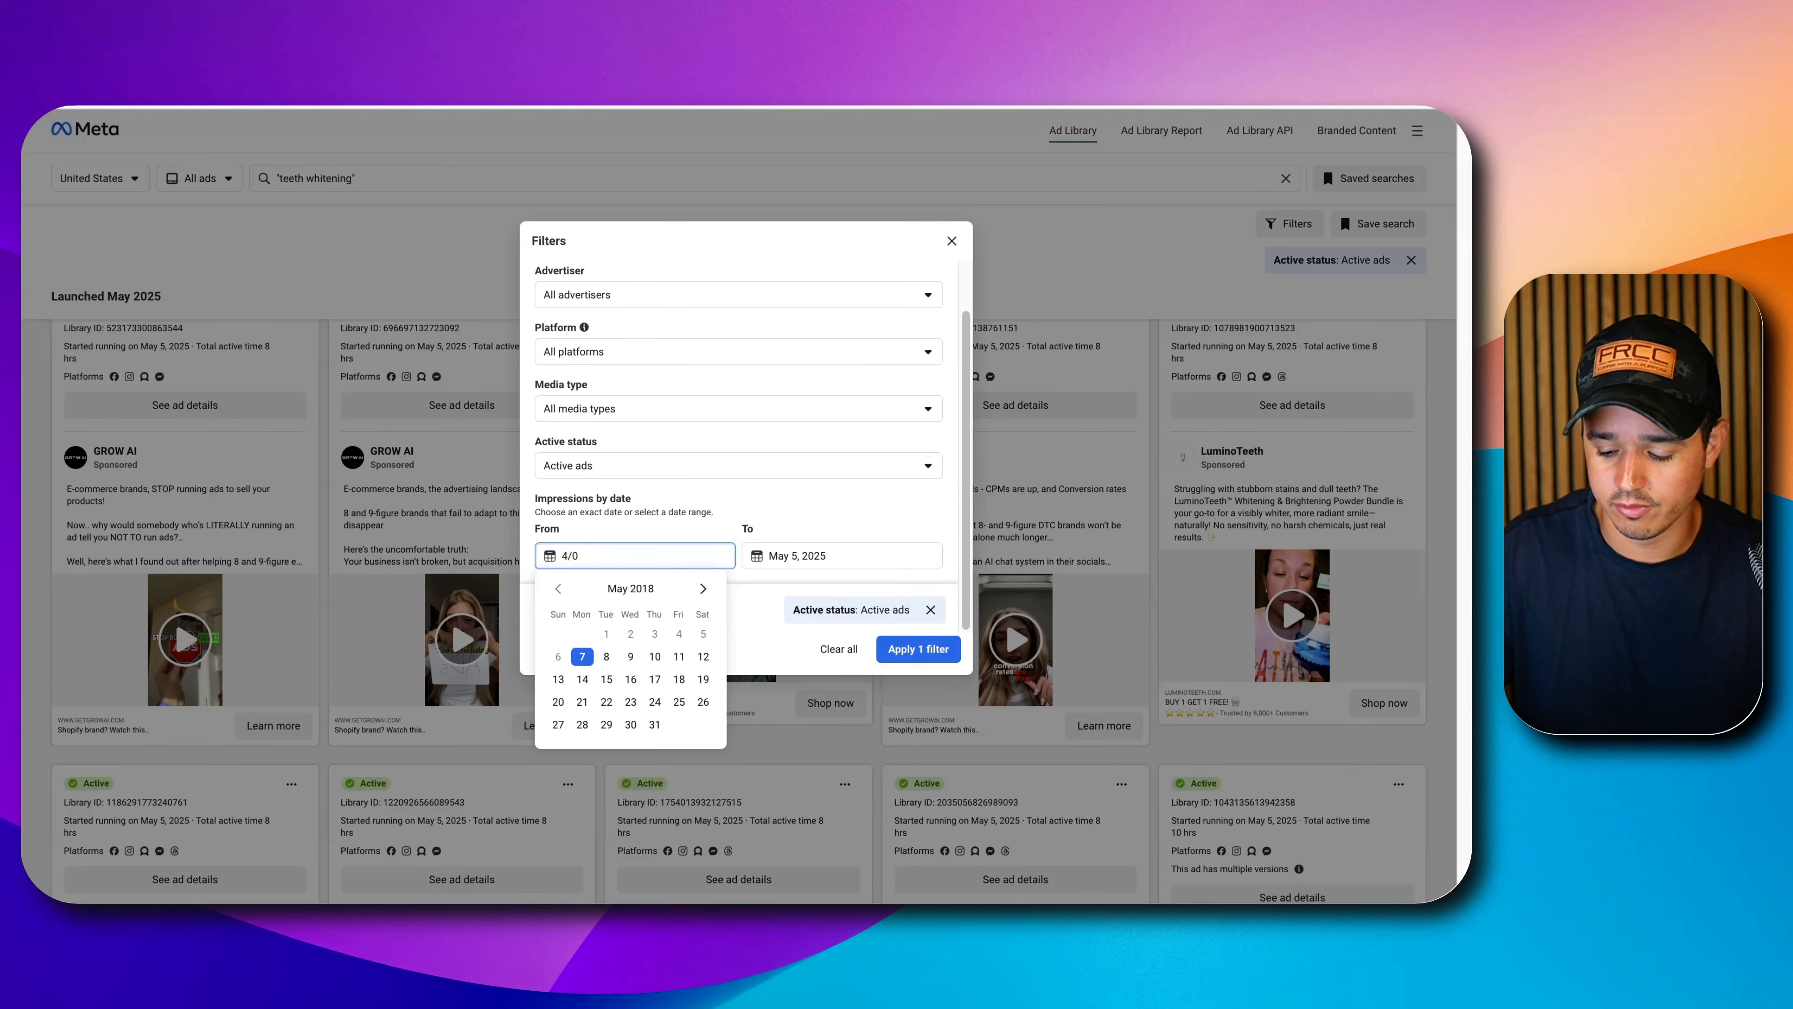
type("/05/20")
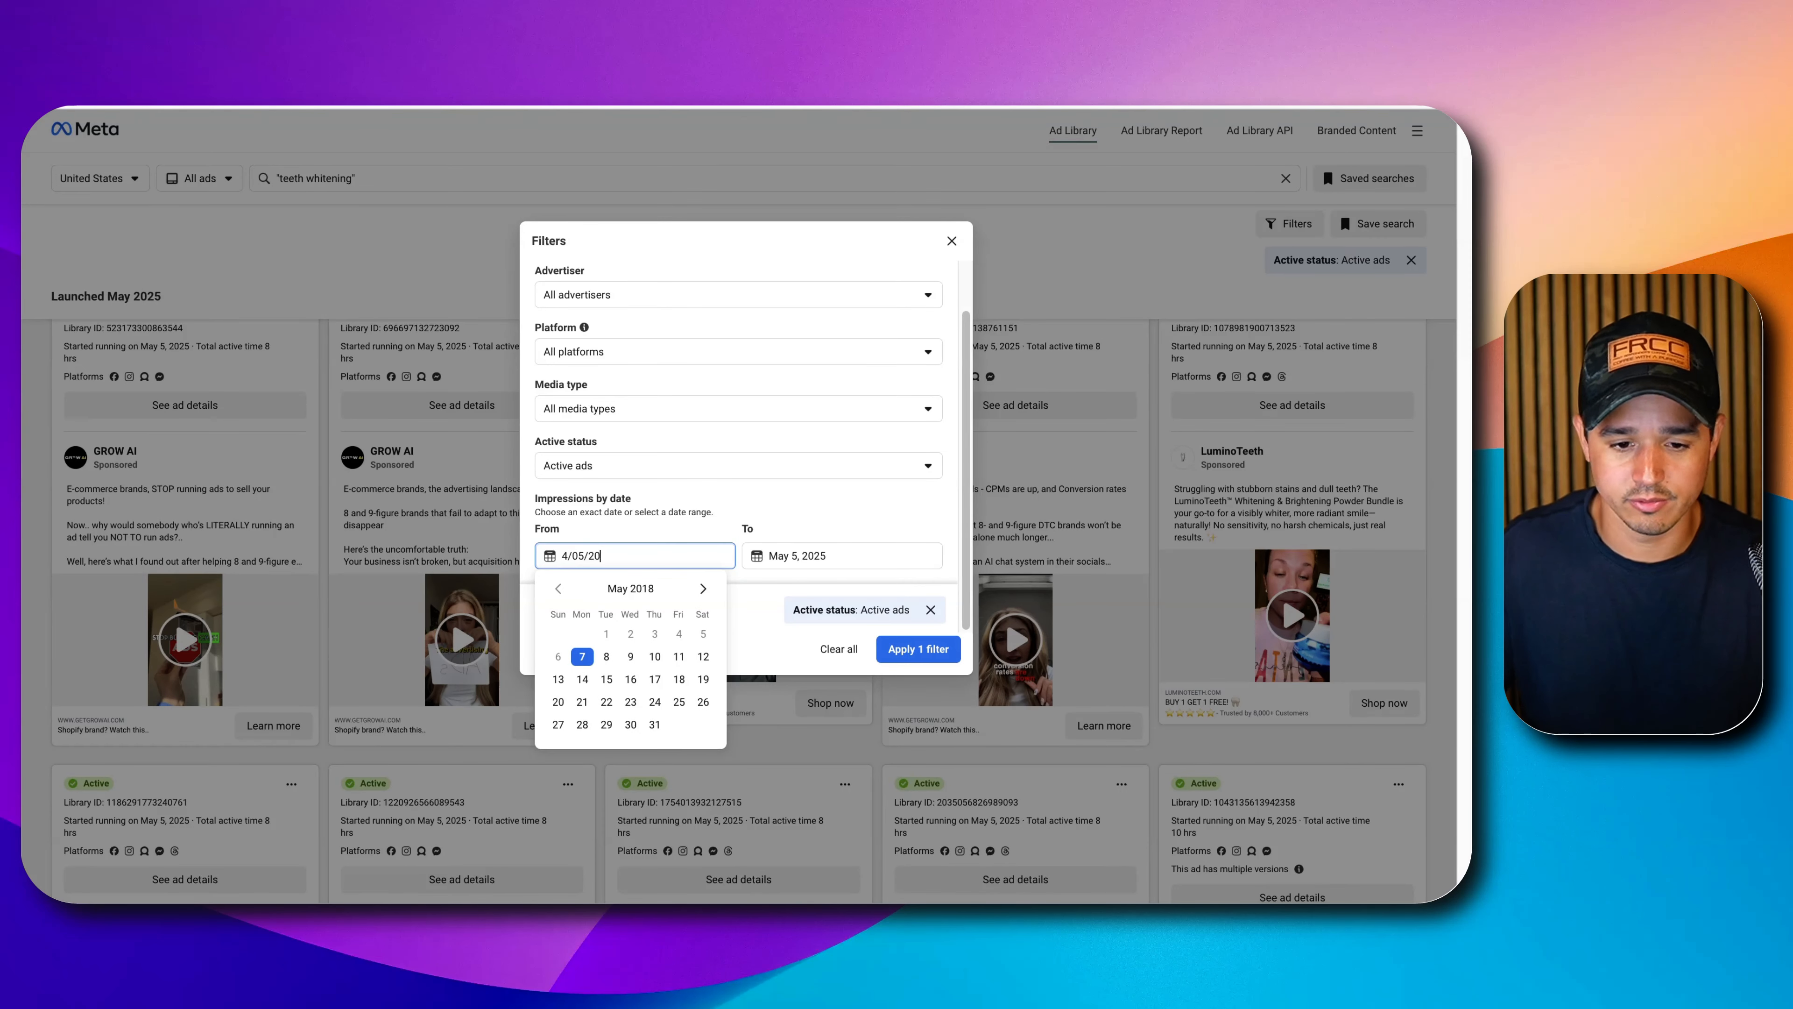
type("25")
left_click(705, 631)
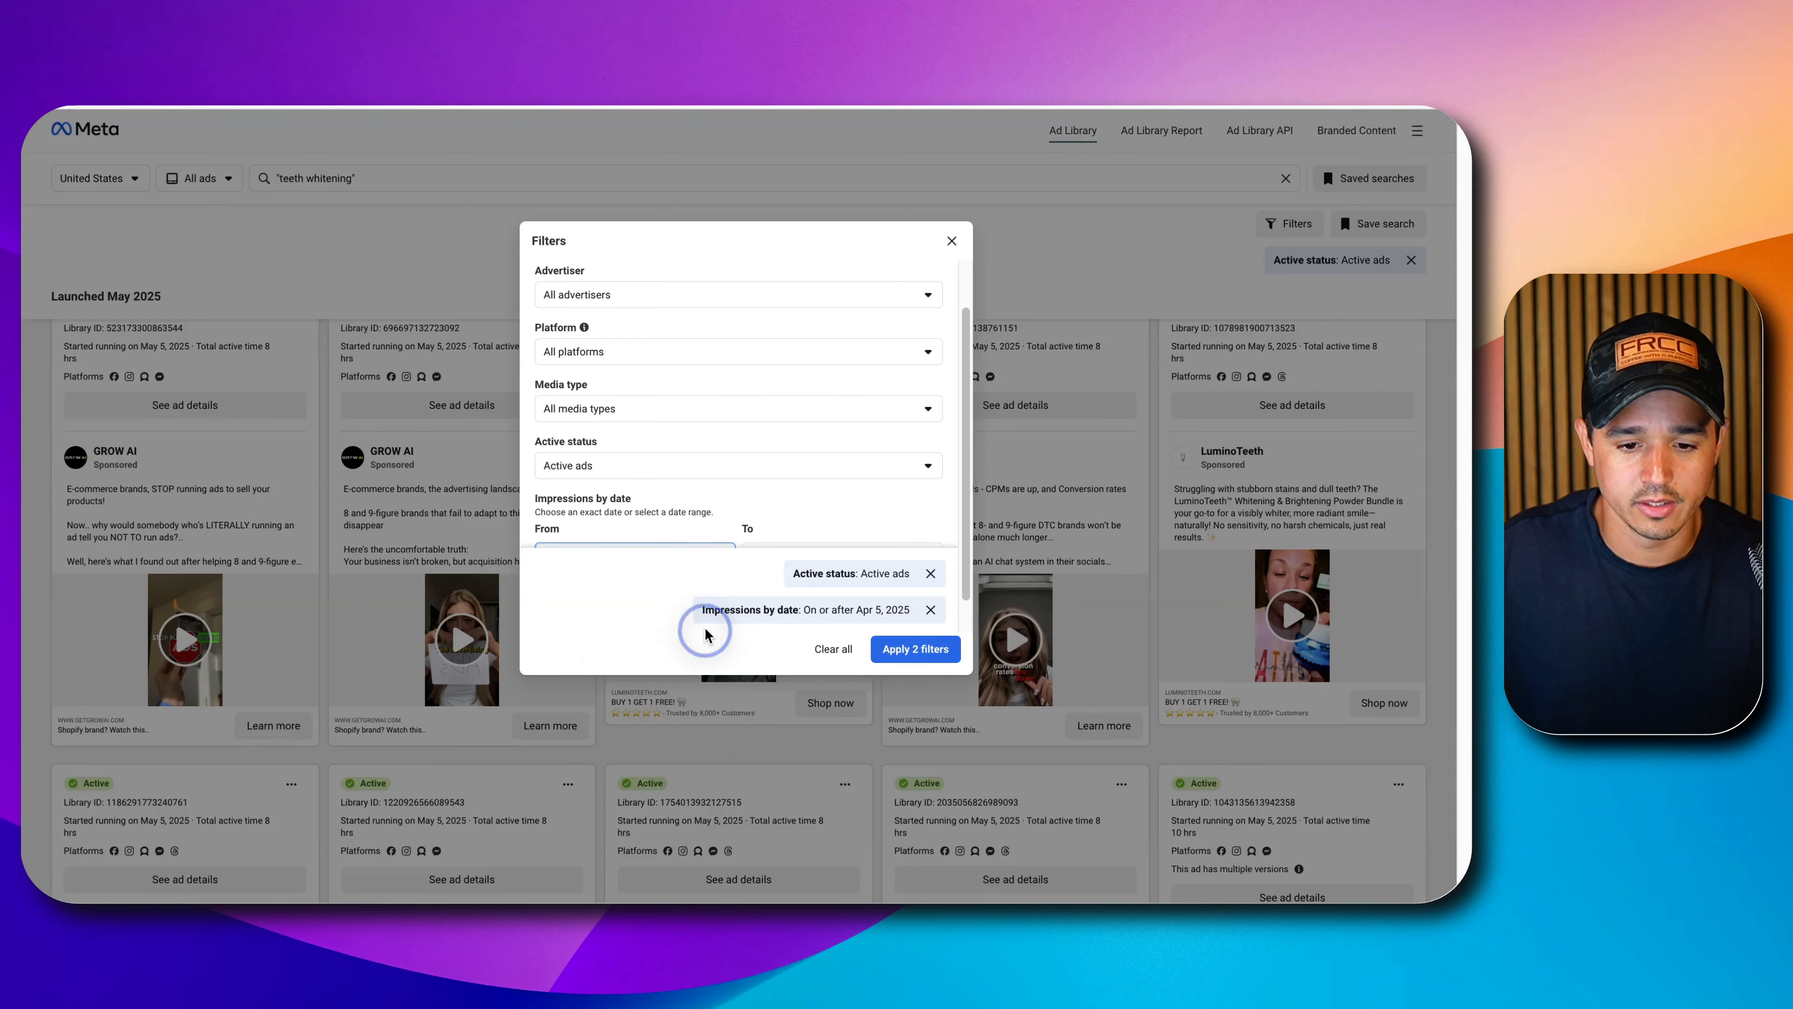
scroll(904, 541, "down", 1)
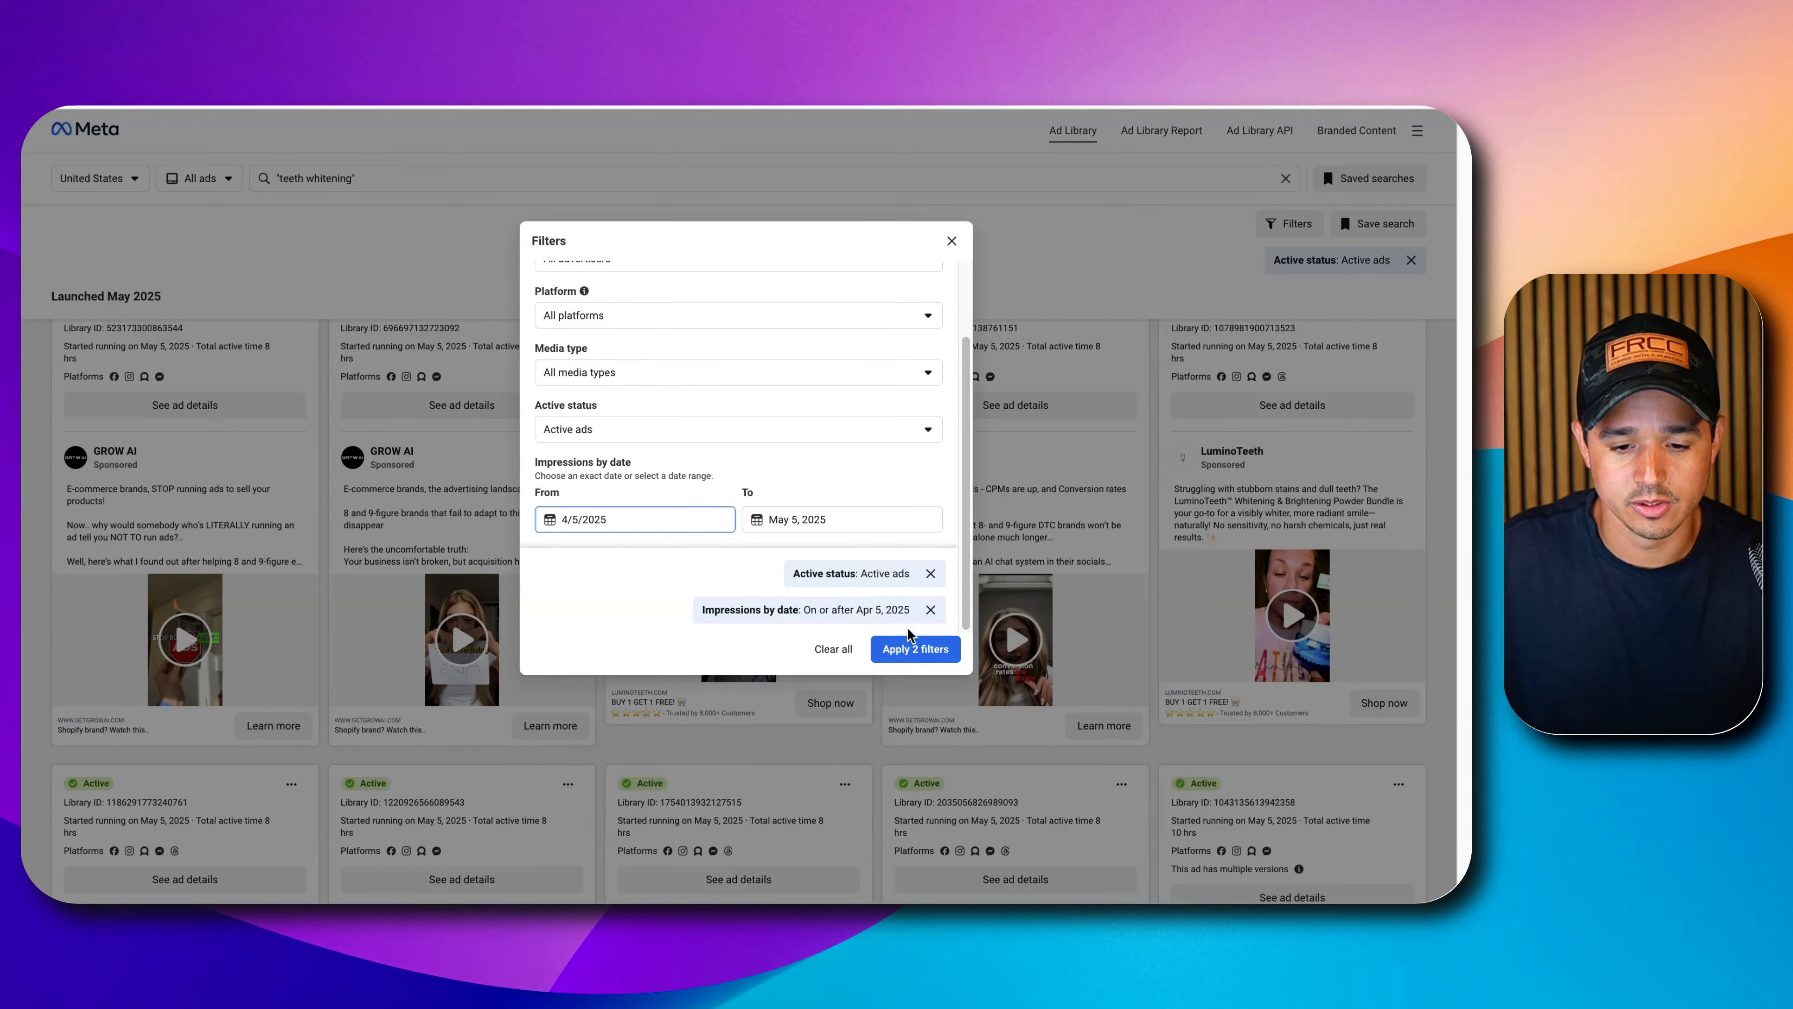
left_click(911, 649)
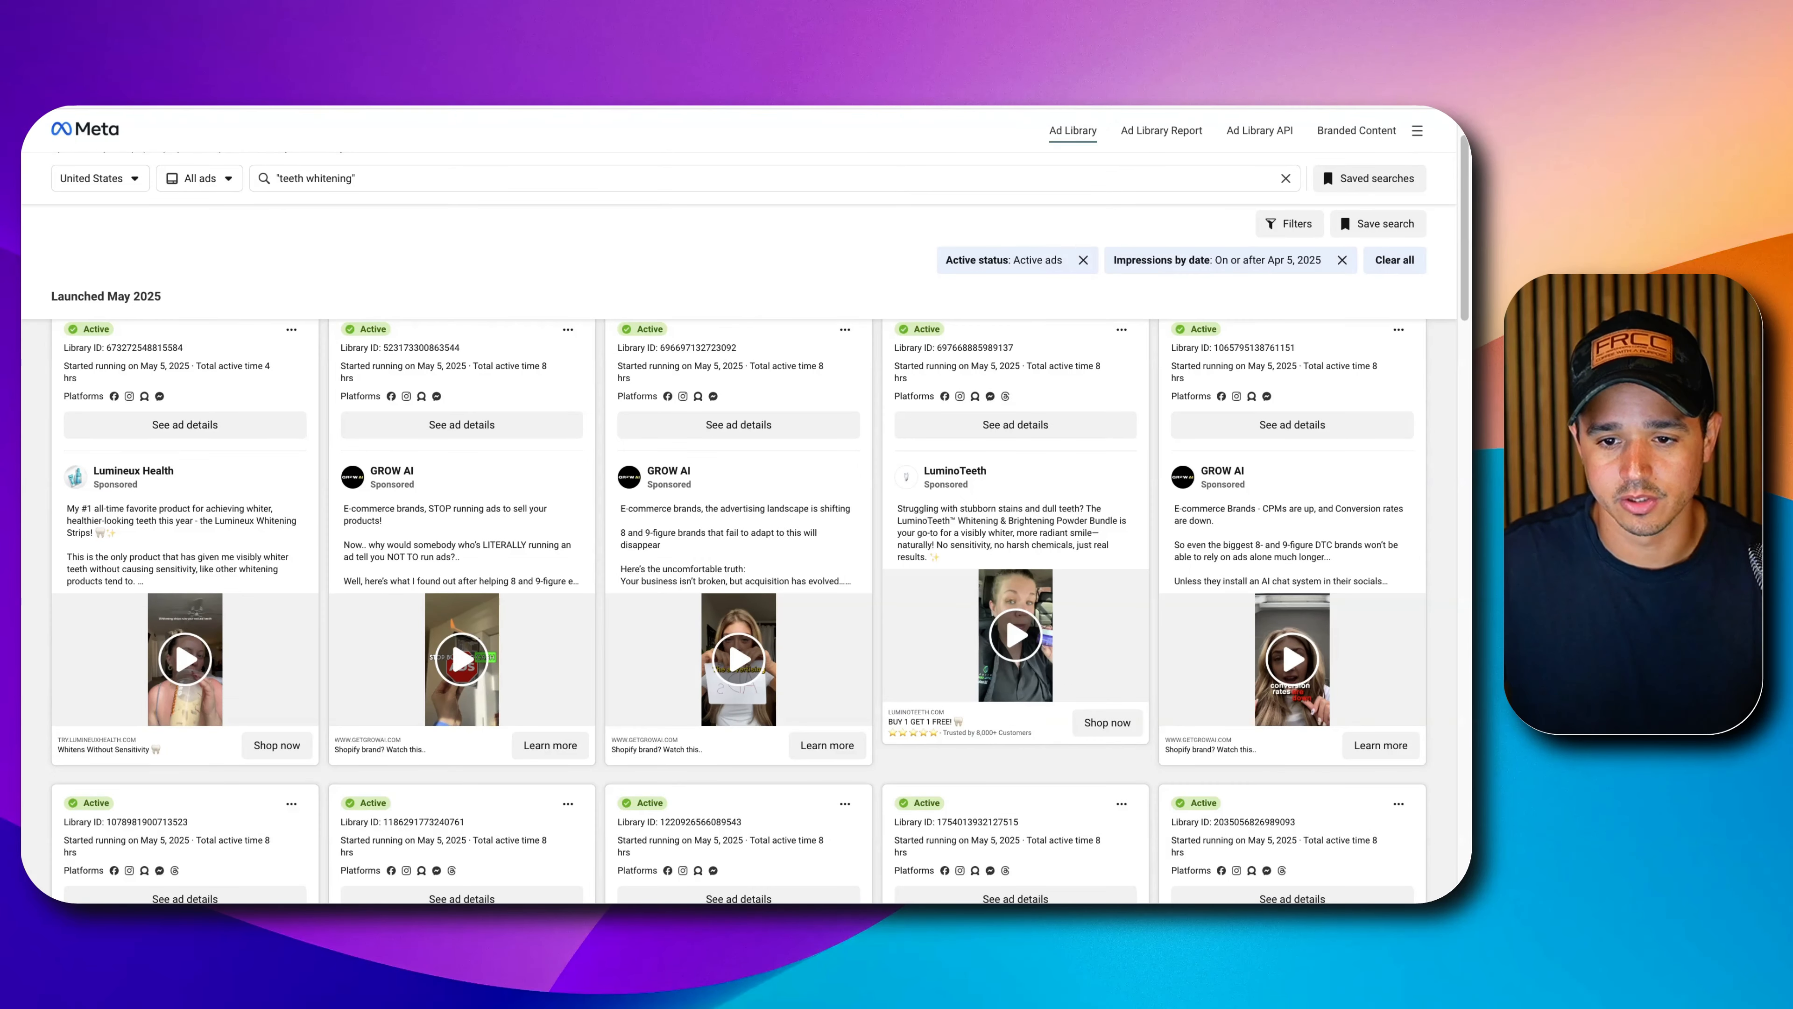
key("super+t")
Paste the filtered Ad Library URL into a new docs.new document and zoom in.
type("docs.new")
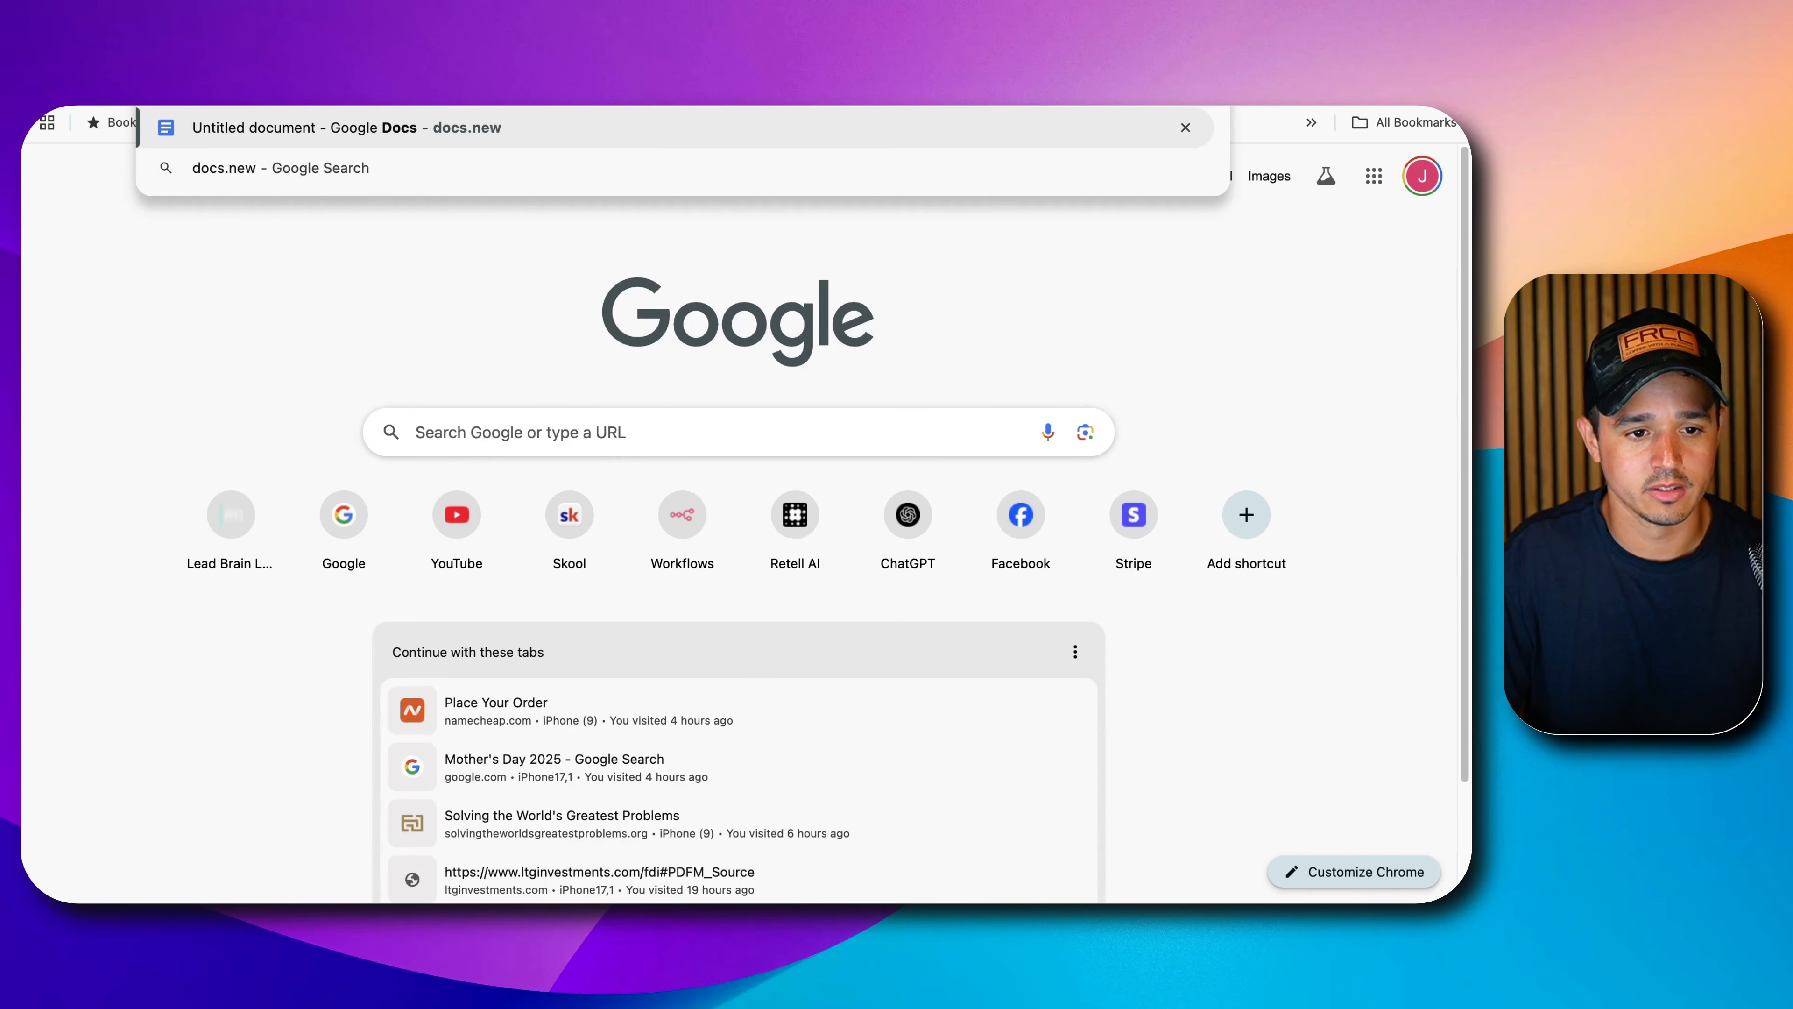
key("Return")
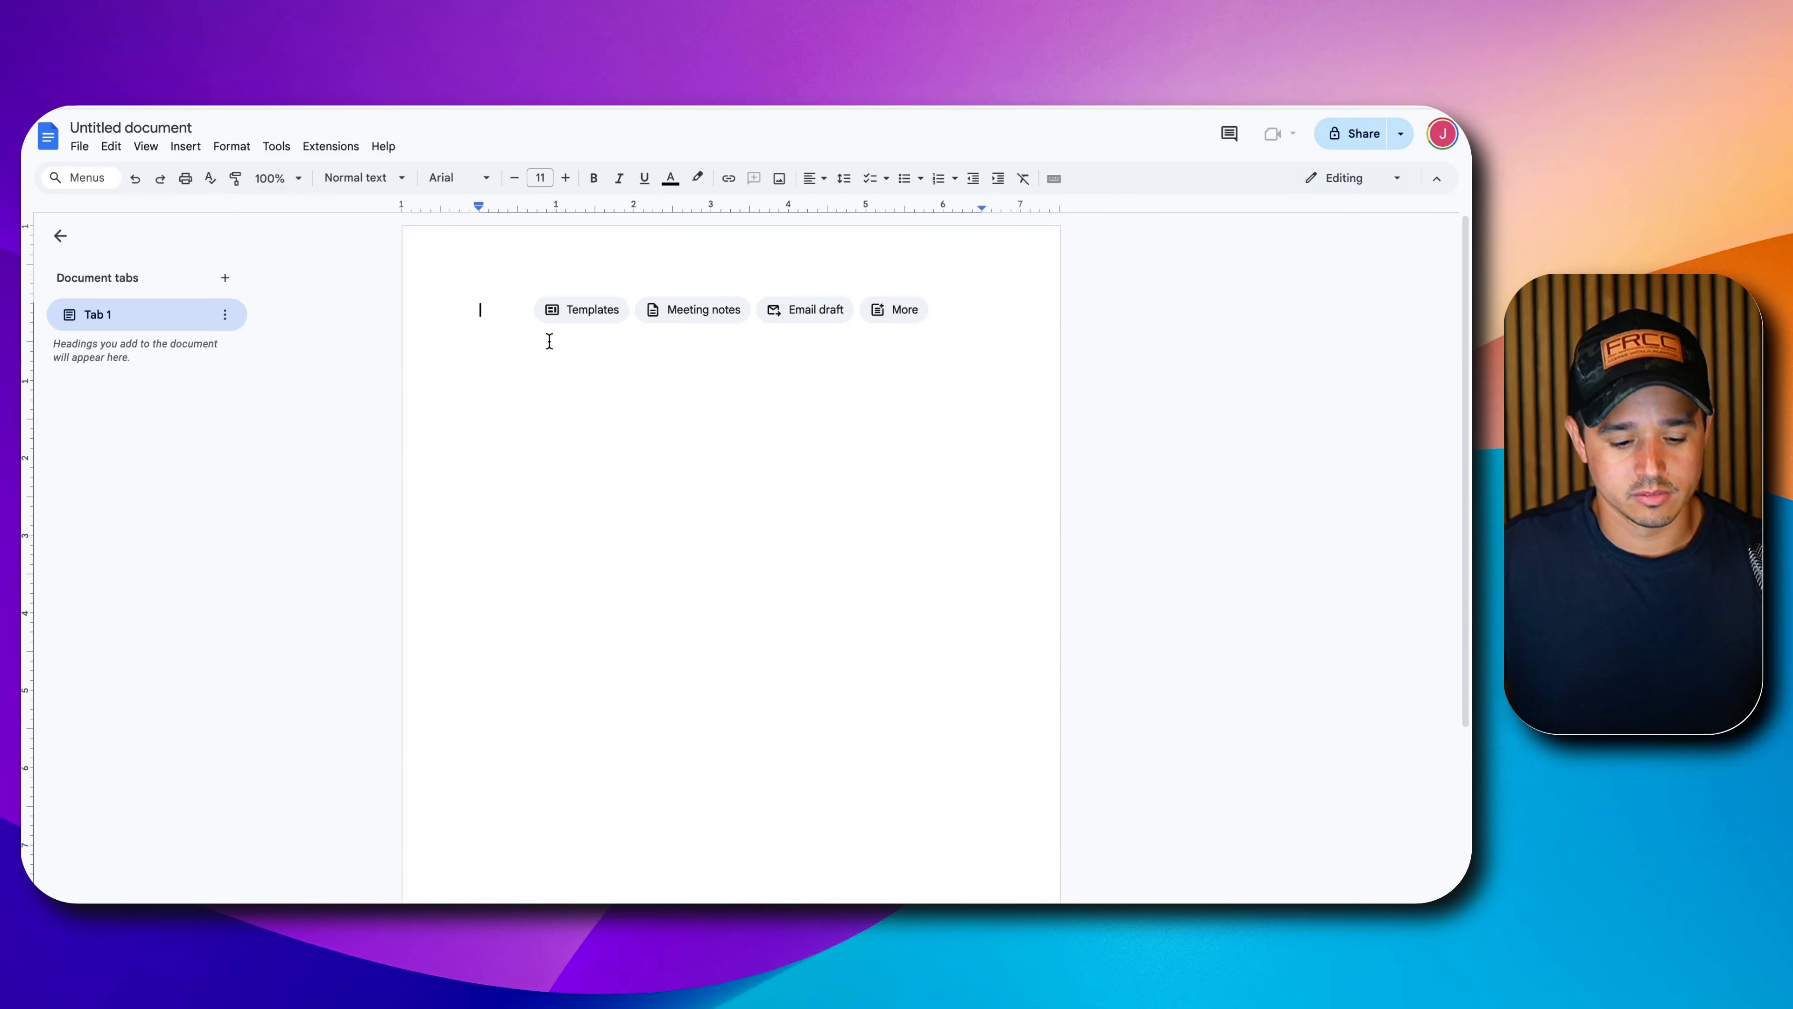
type("https://www.facebook.com/ads/library/?active_status=active&ad_type=all&country=US&is_targeted_country=false&media_type=all&q=%22teeth%20whitening%22&search_type=keyword_exact_phrase&source=fb-logo&start_date[min]=2025-04-05&start_date[max]")
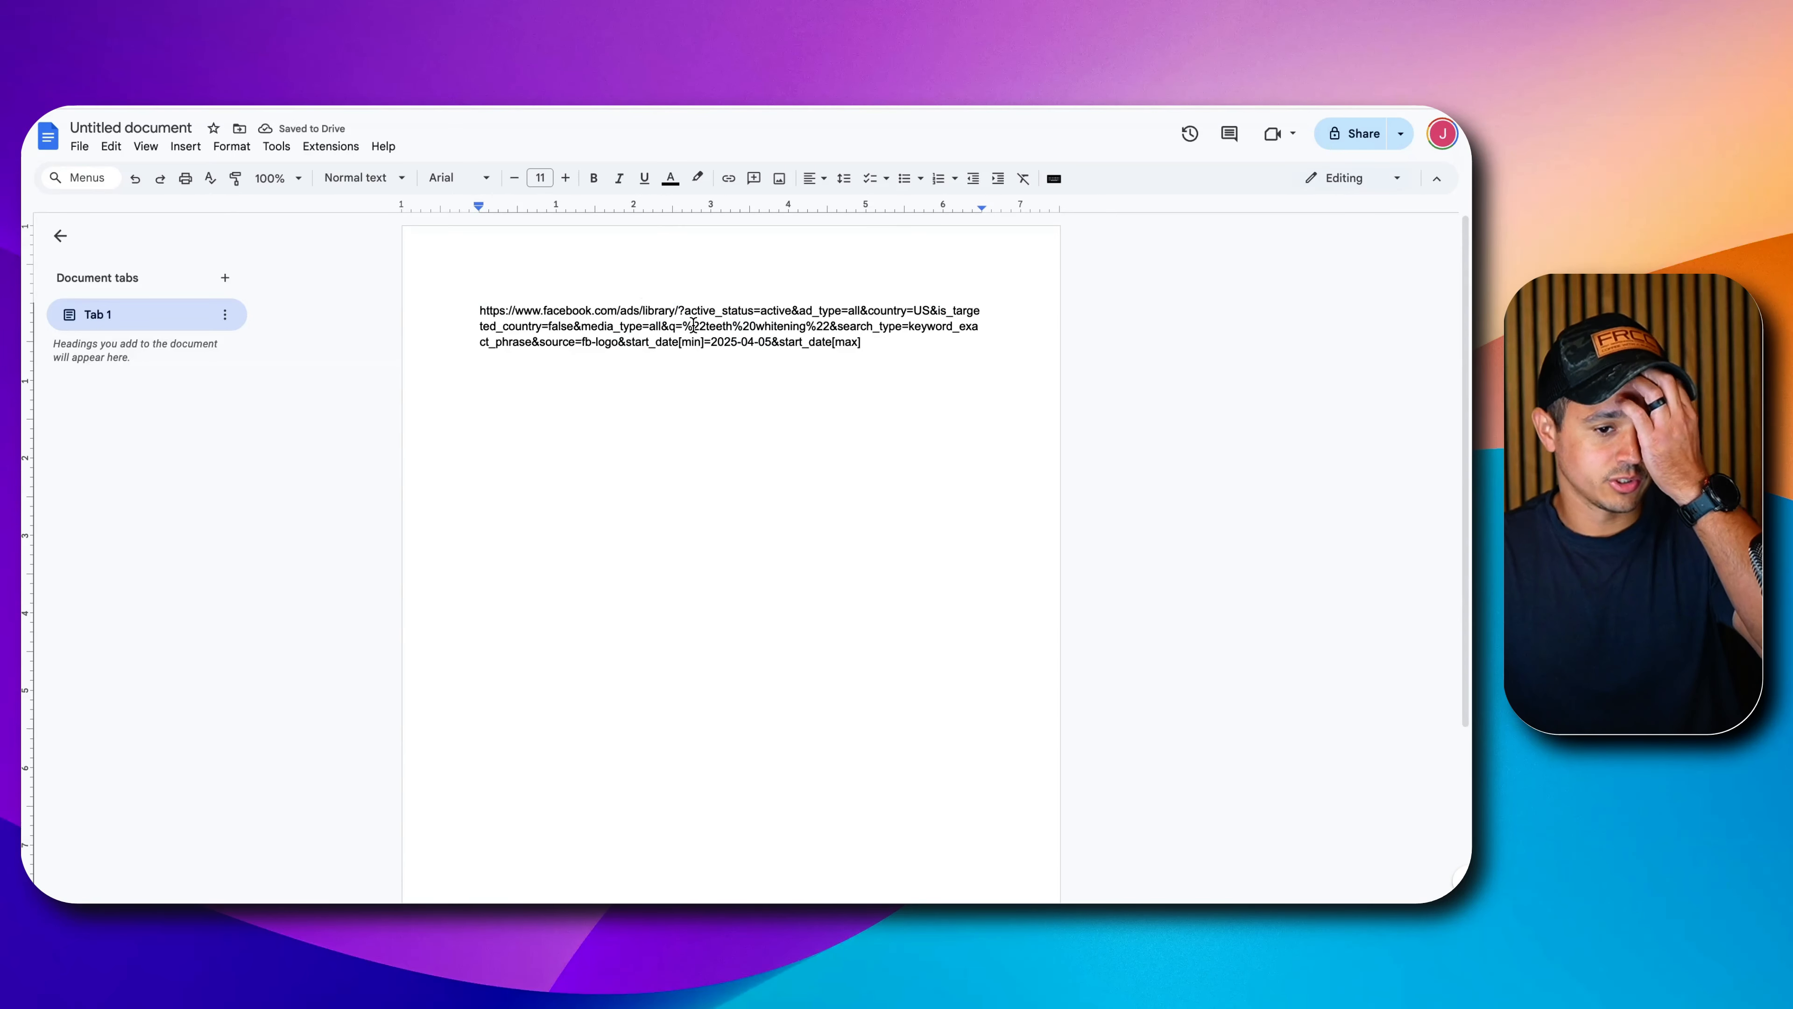
key("super+plus")
key("super+plus")
key("super+plus")
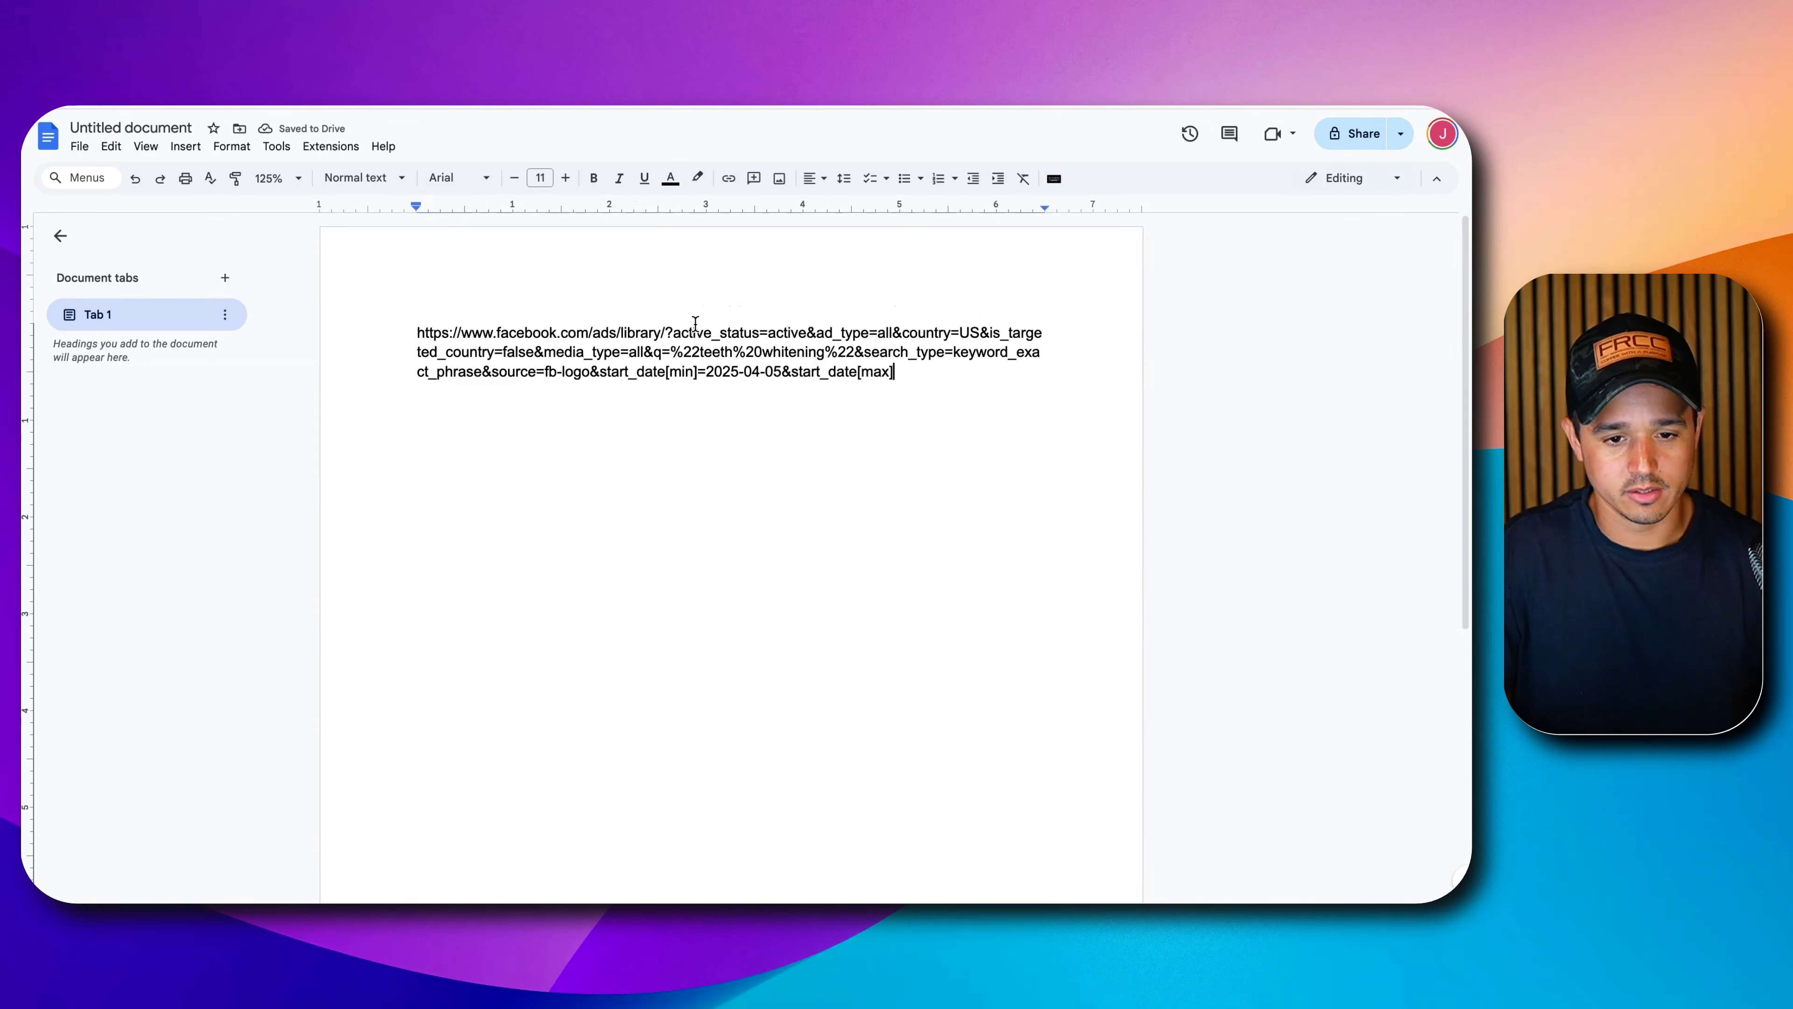
scroll(896, 522, "right", 2)
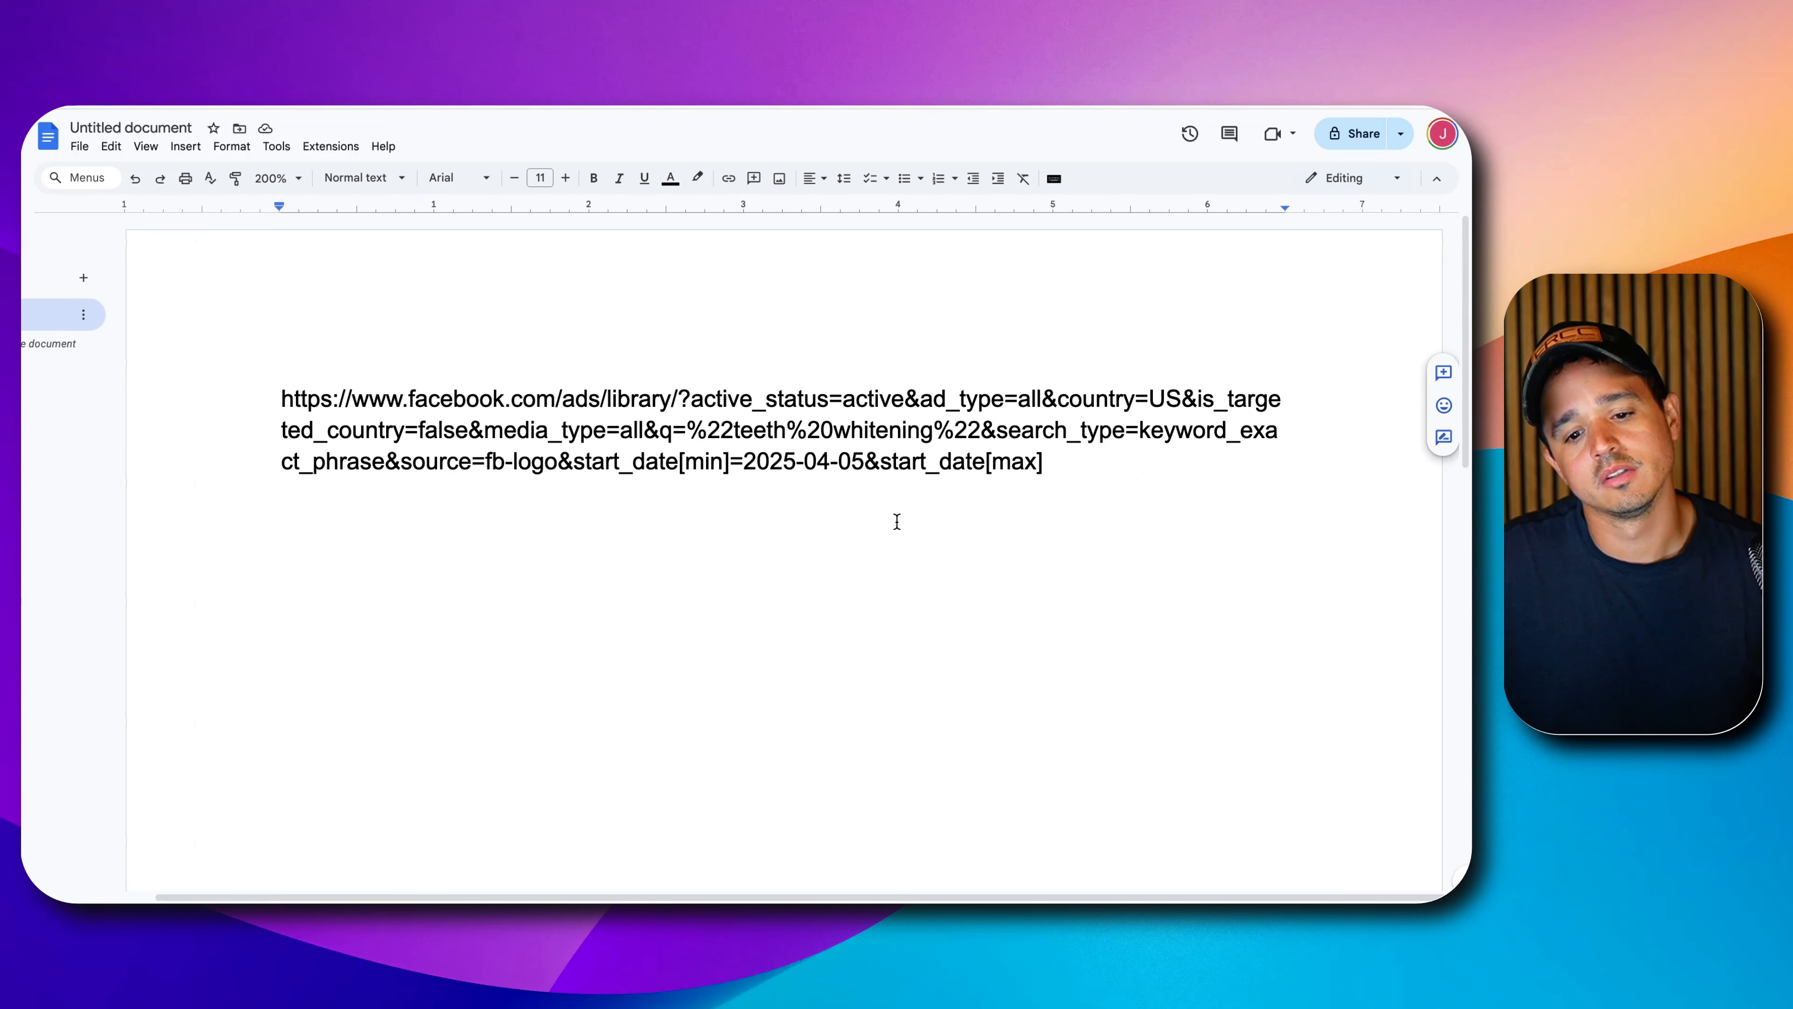
Highlight the URL's start_date[min]=2025-04-05&start_date[max] parameters in yellow.
left_click_drag(575, 464, 1053, 463)
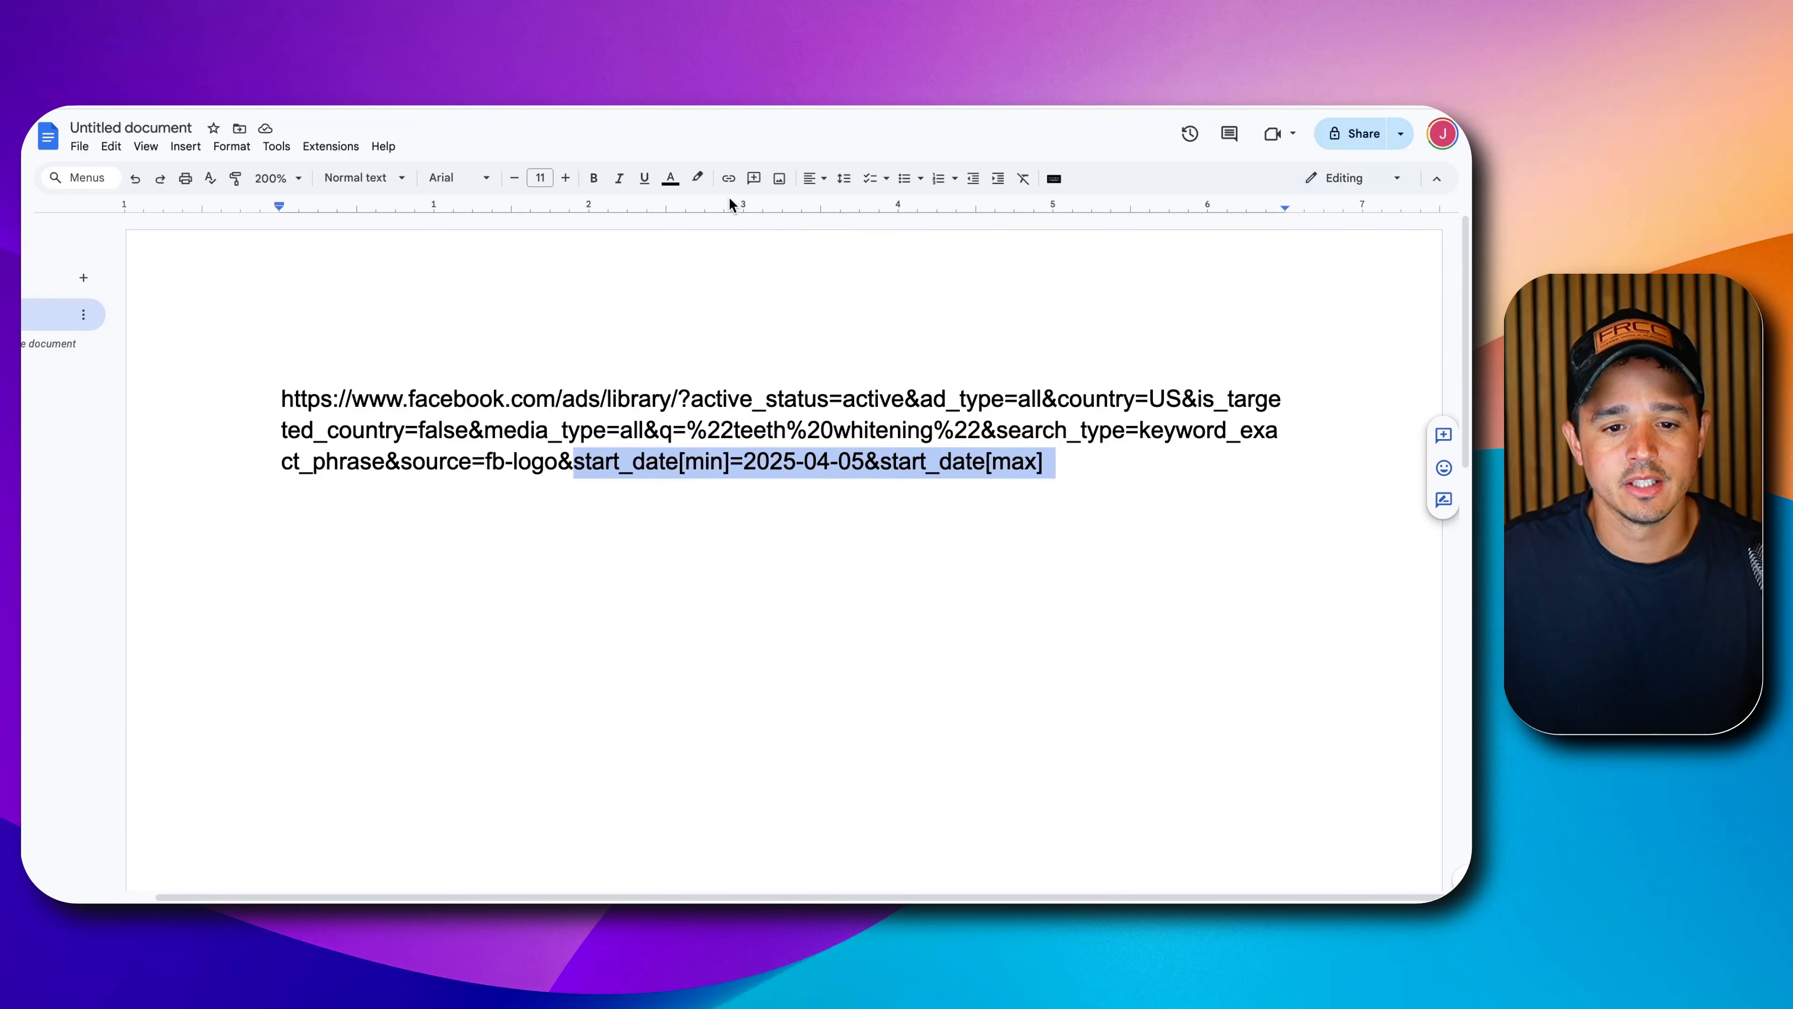
left_click(698, 178)
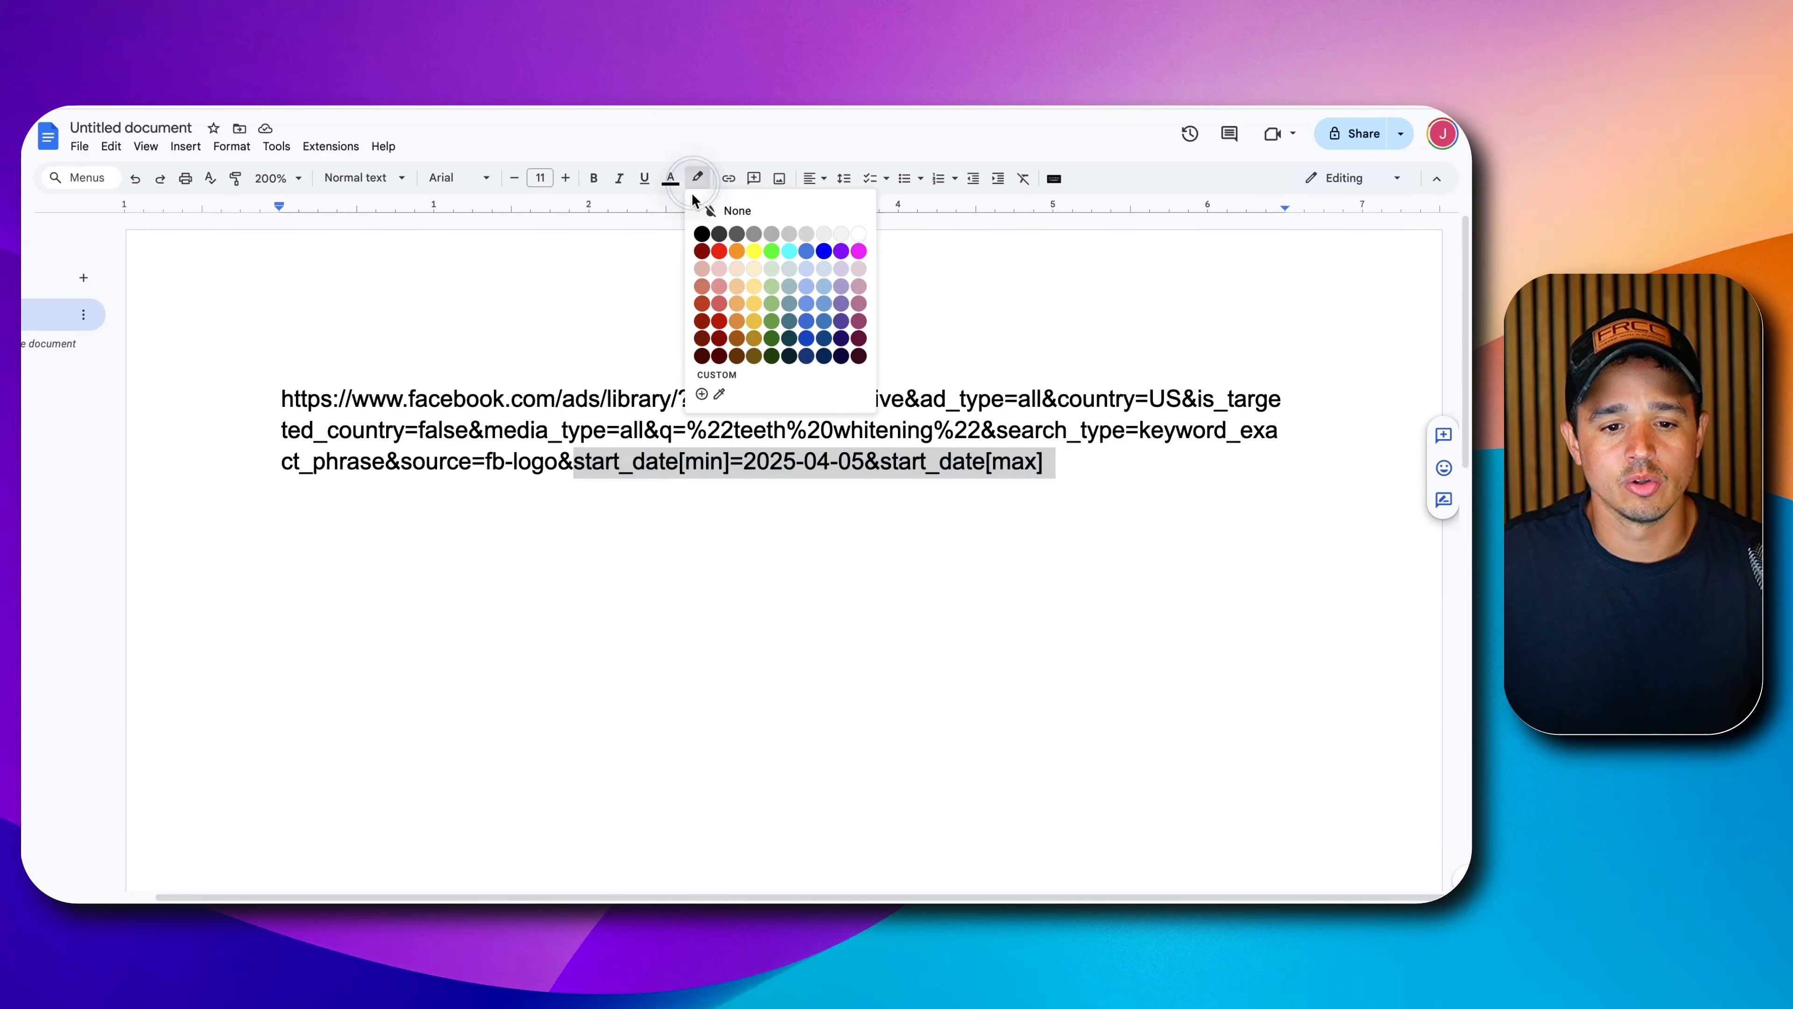
left_click(753, 252)
left_click(750, 535)
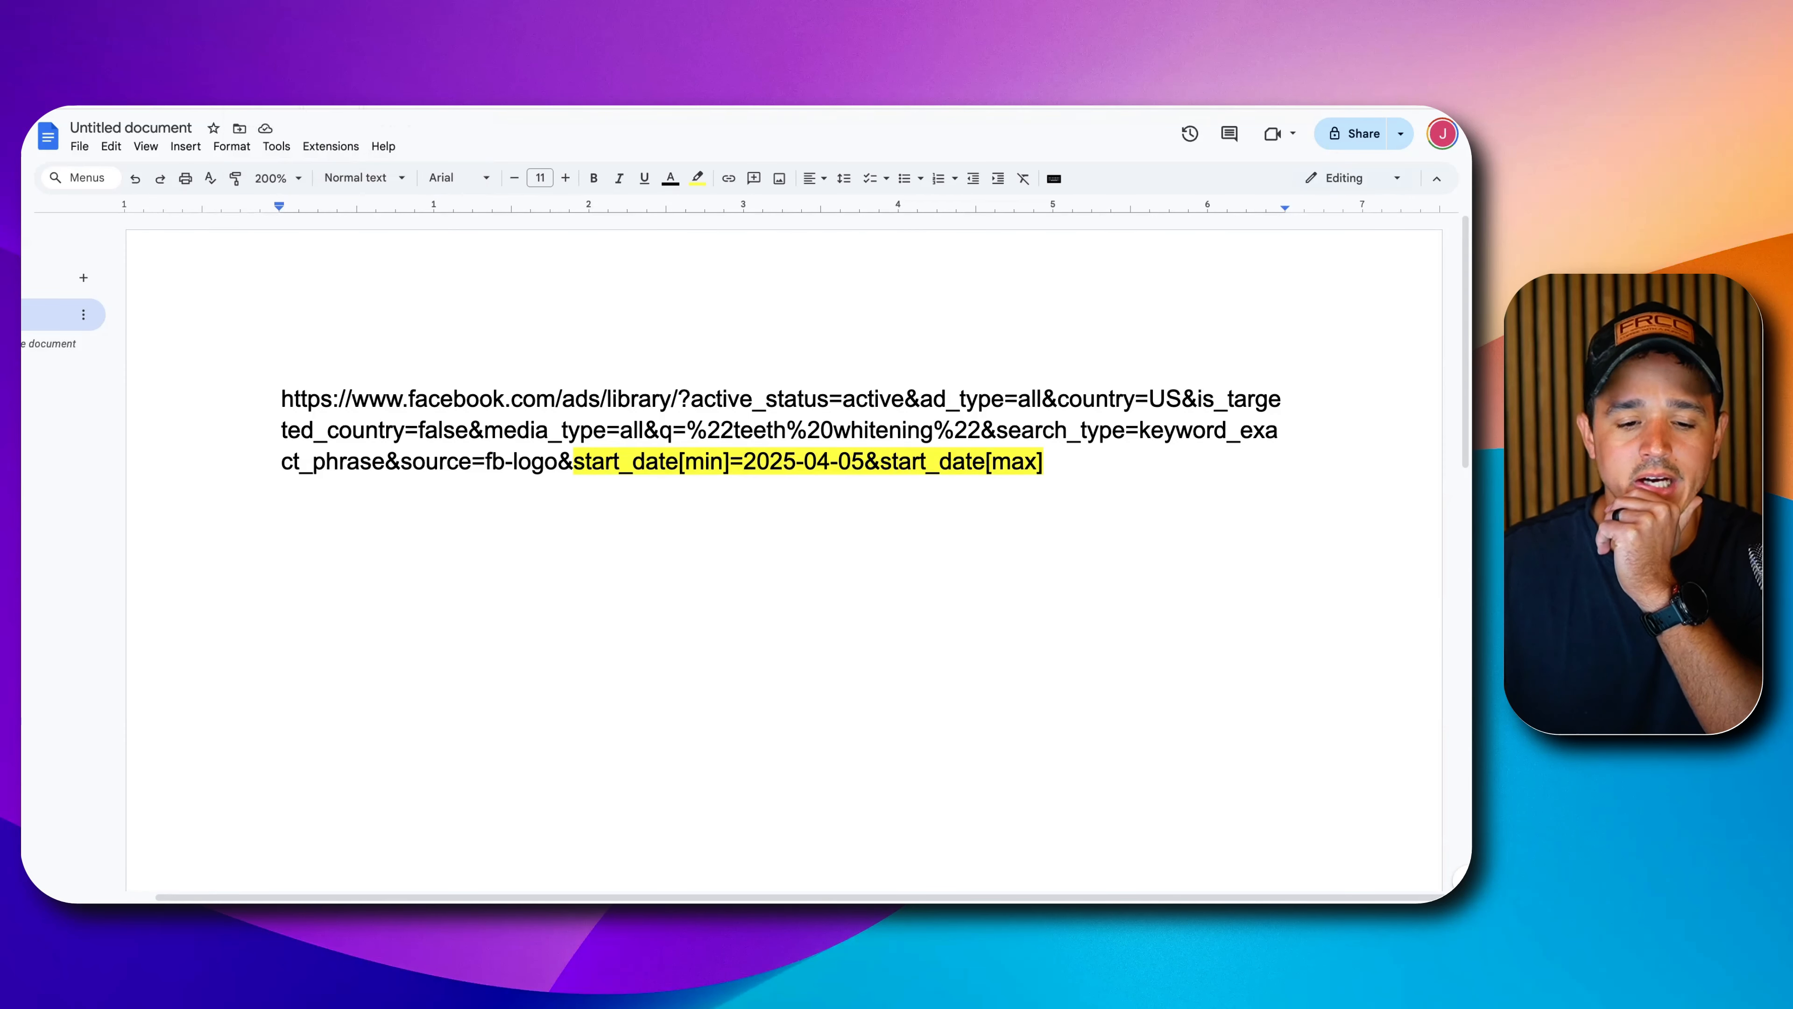
left_click(575, 469)
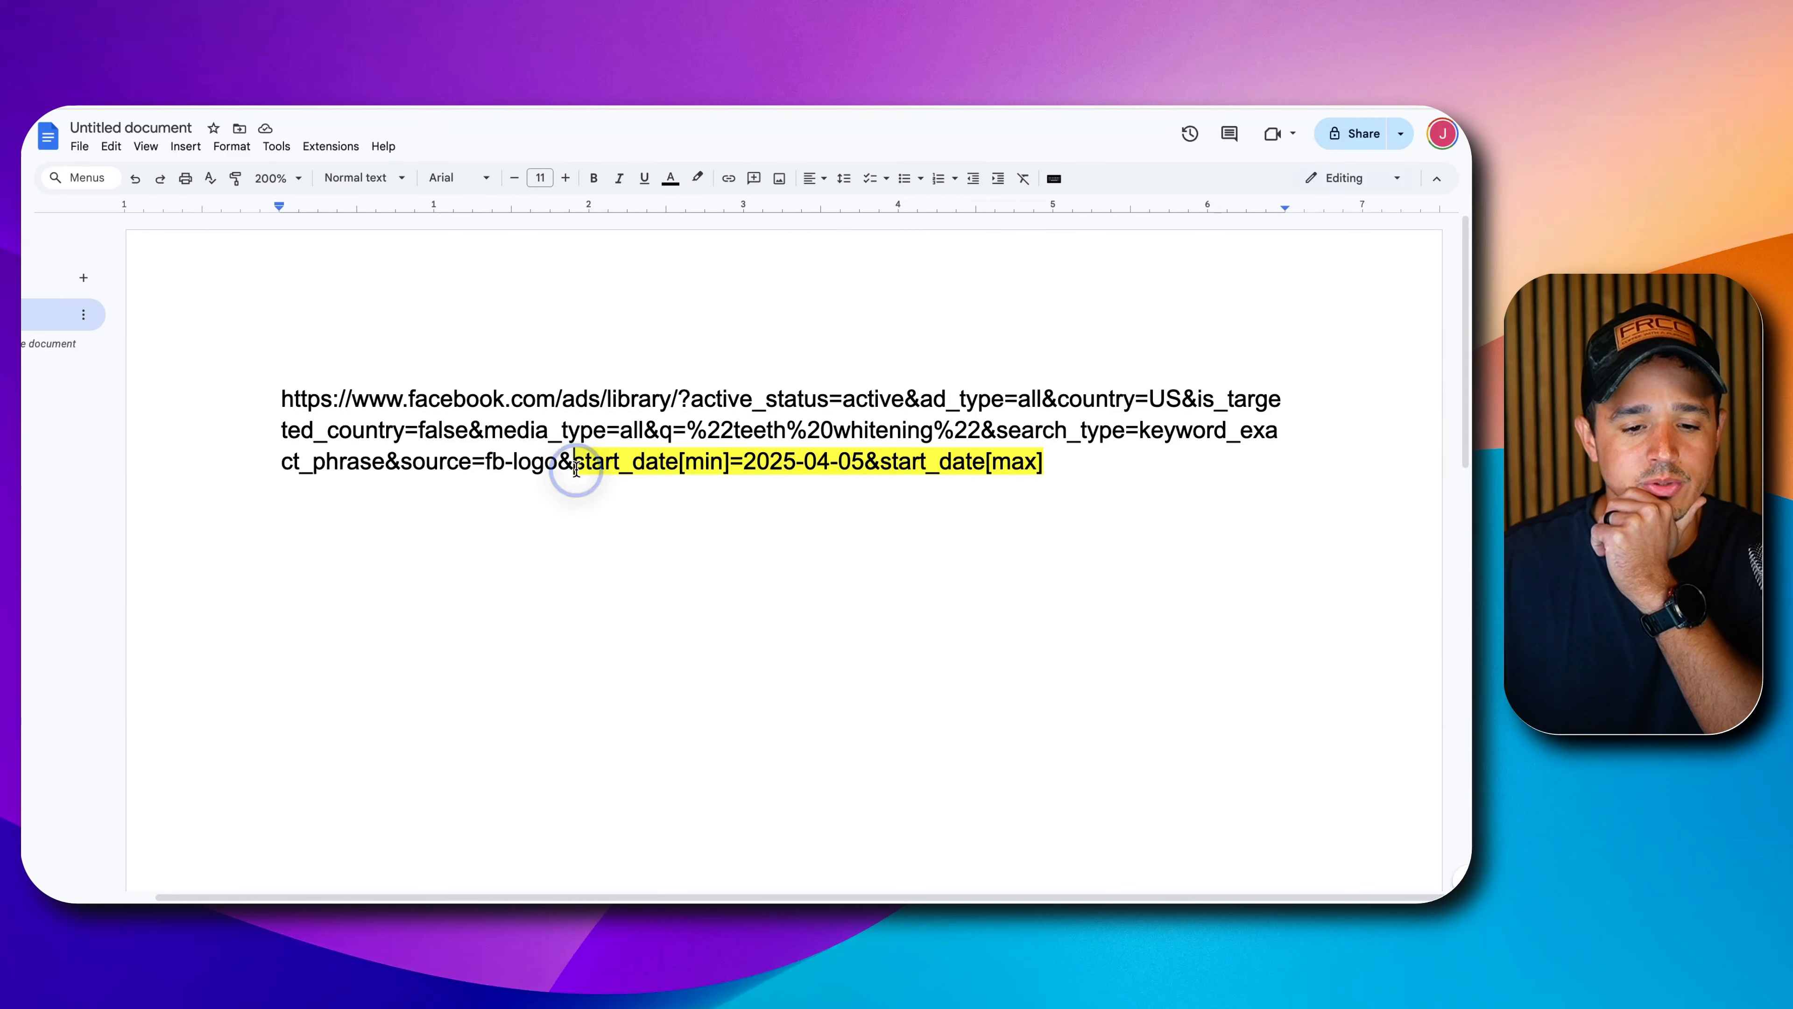
double_click(569, 462)
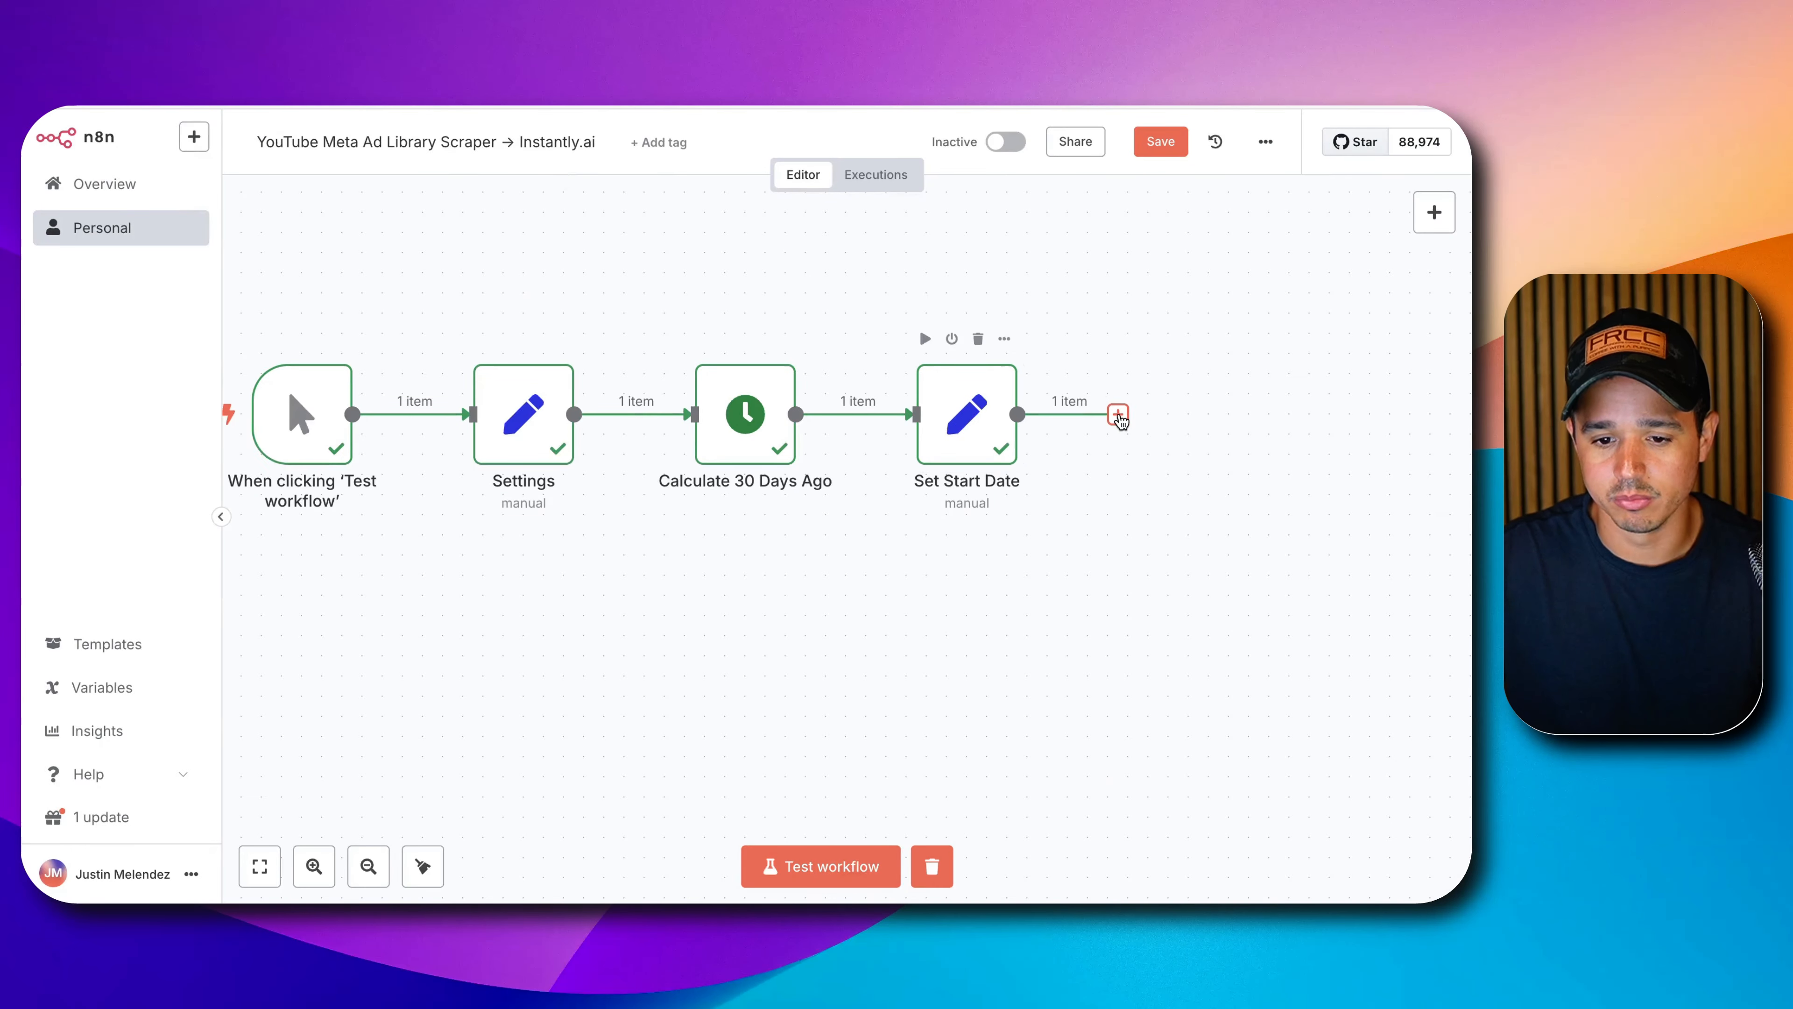
left_click(1116, 413)
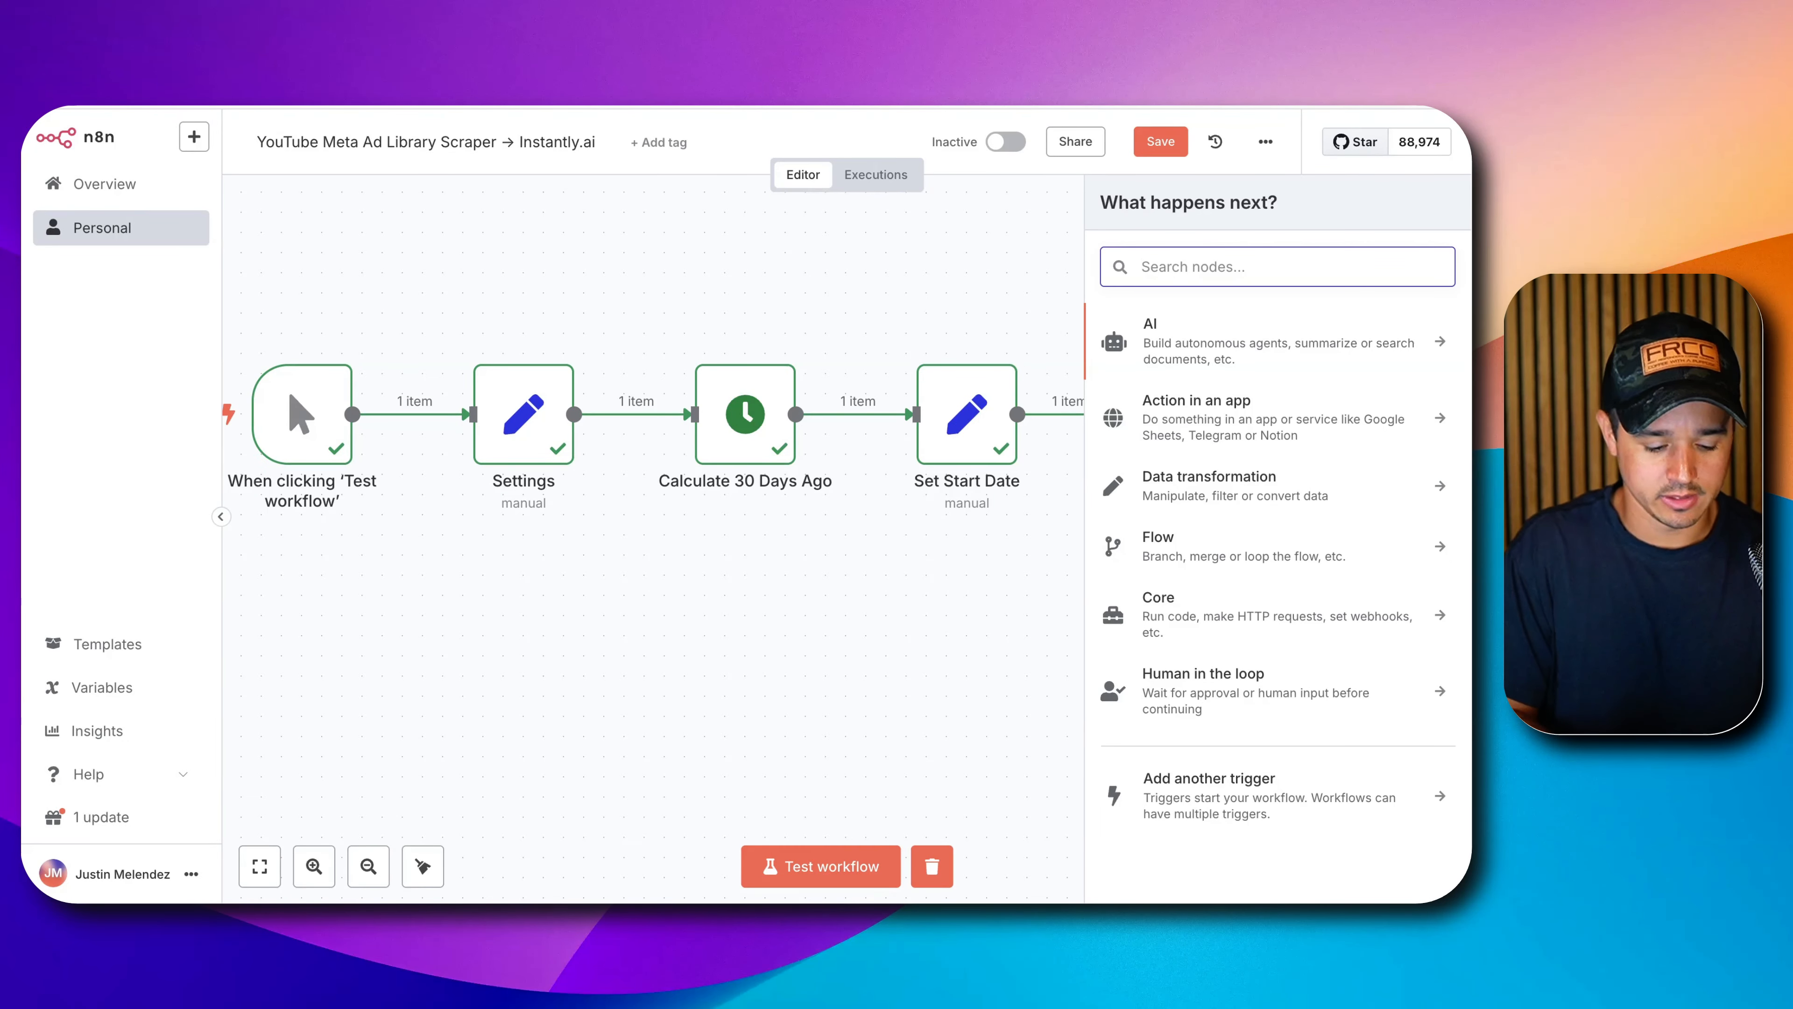
Add an Edit Fields (Set) node named 'Add Time Range to URL' with a blank field.
type("set")
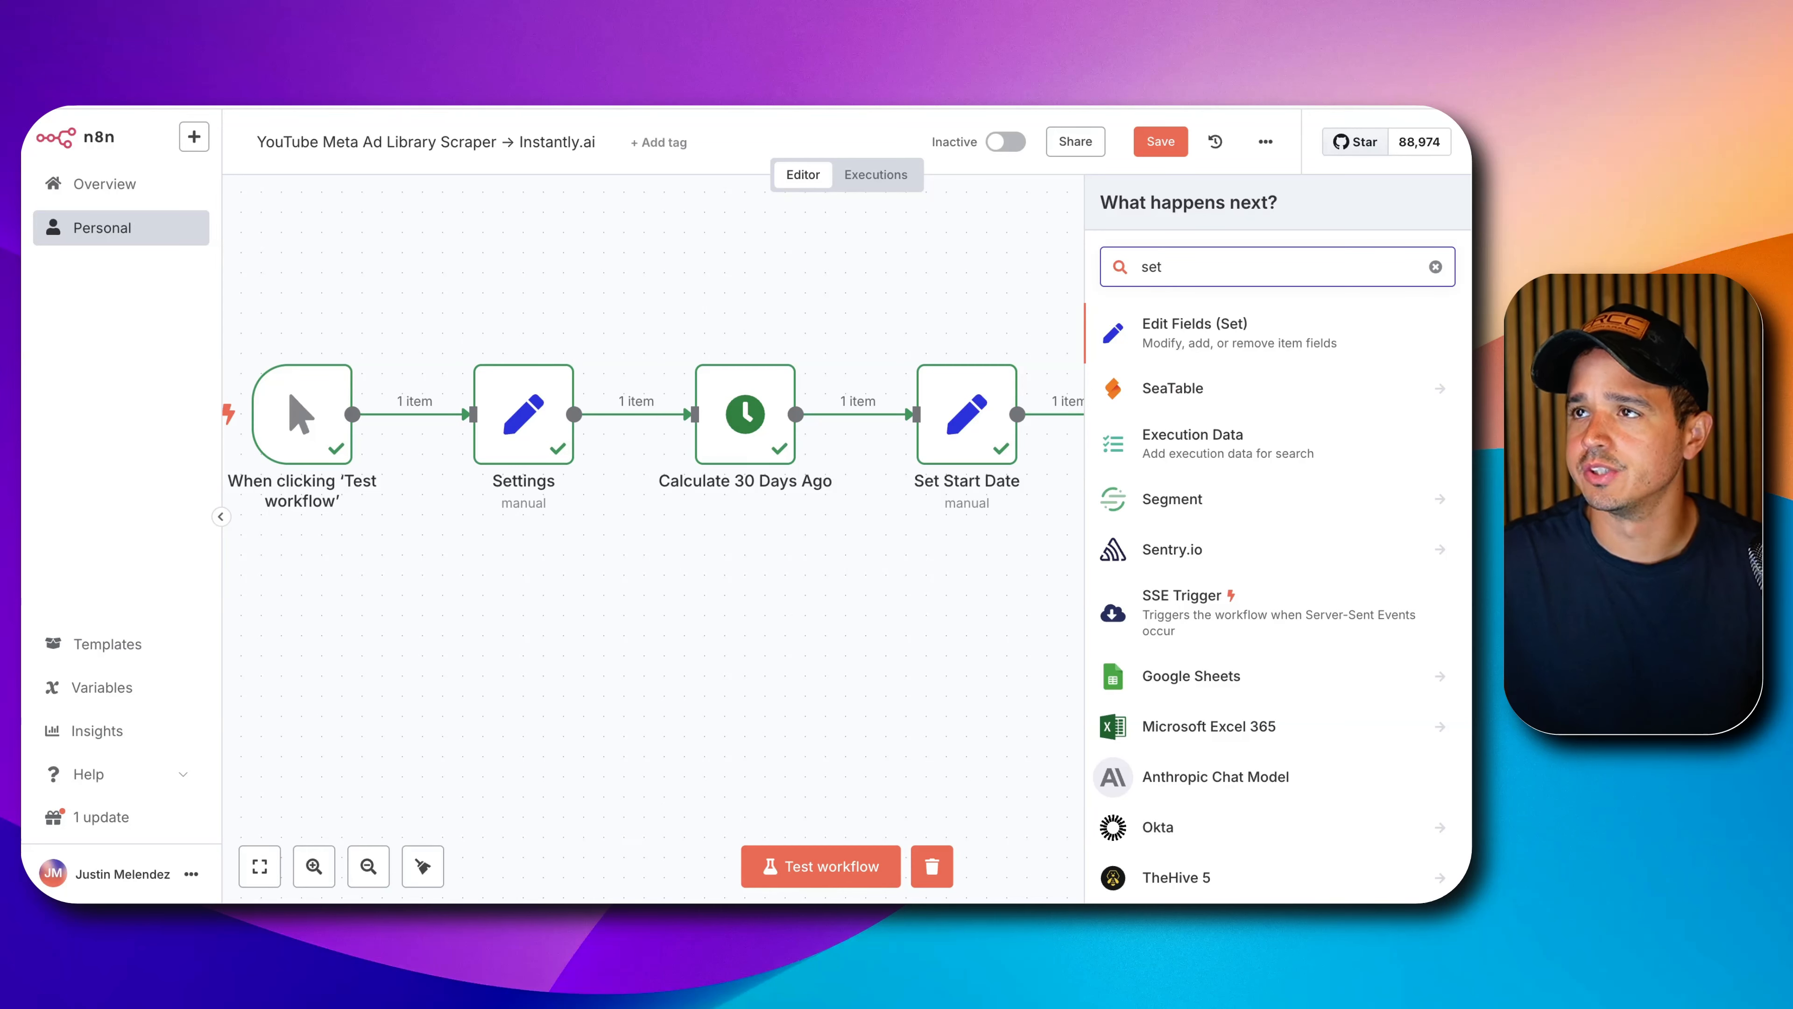
left_click(1239, 333)
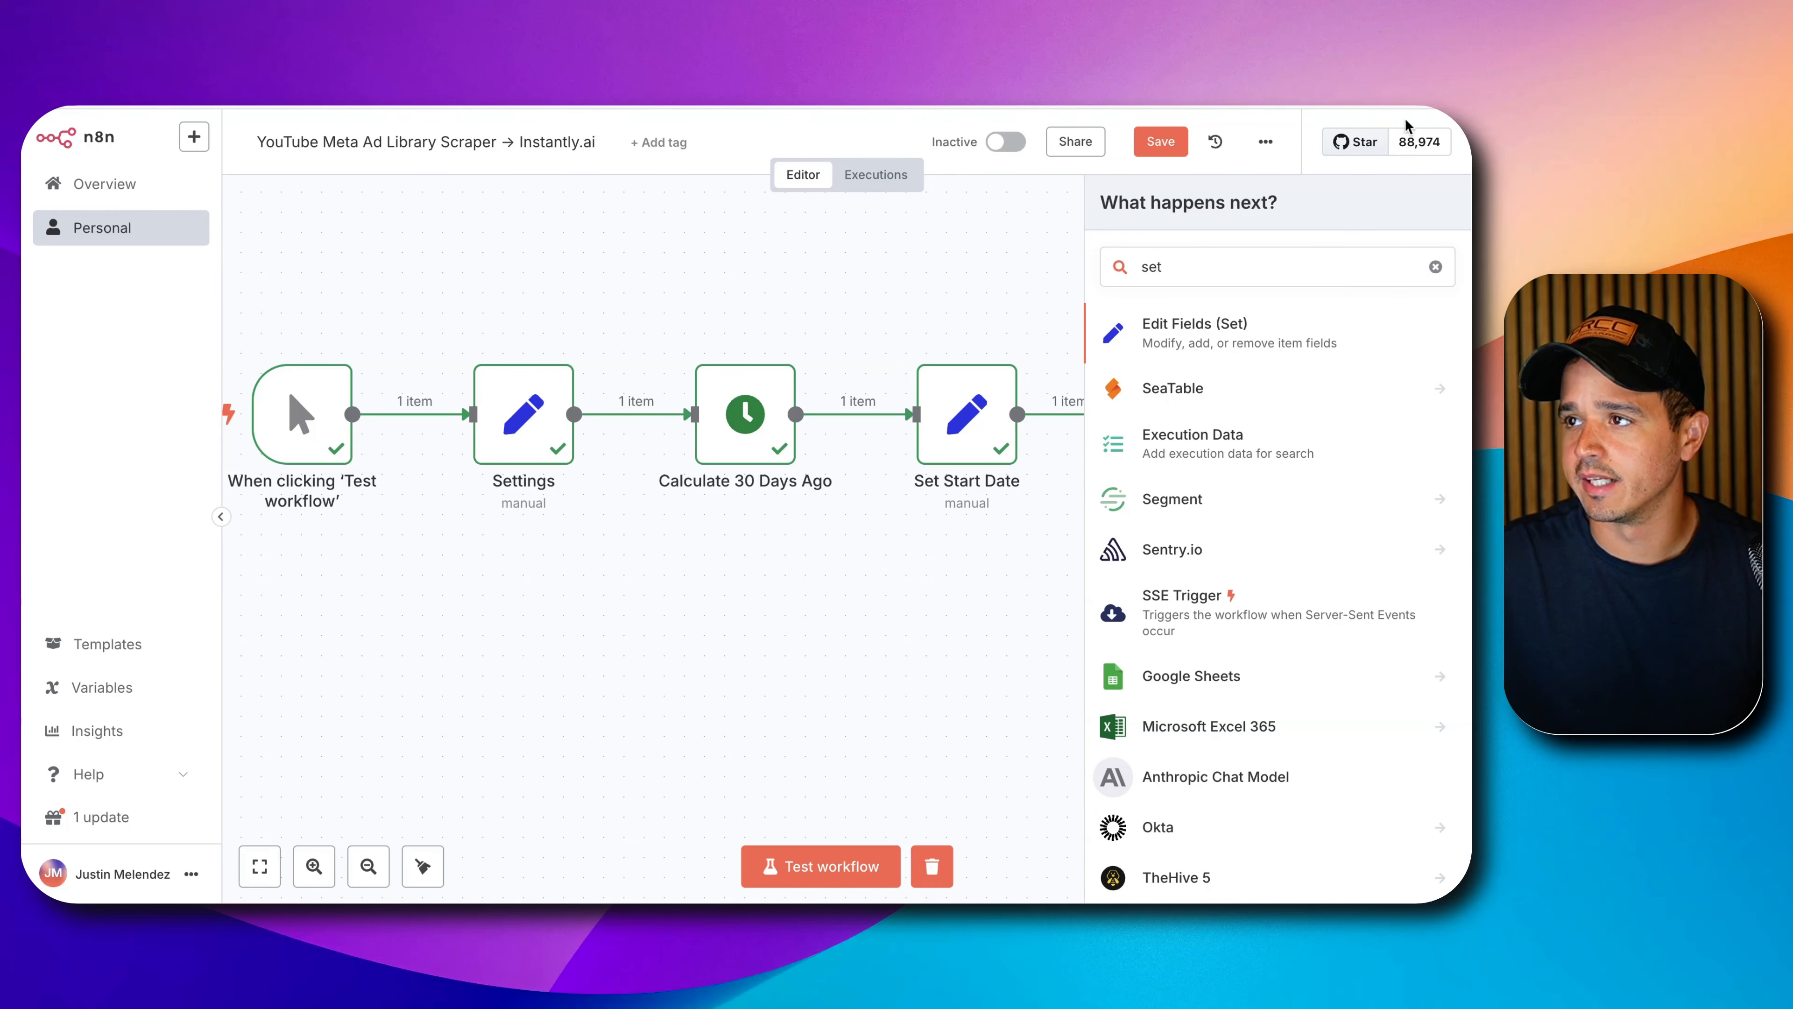
left_click(1218, 337)
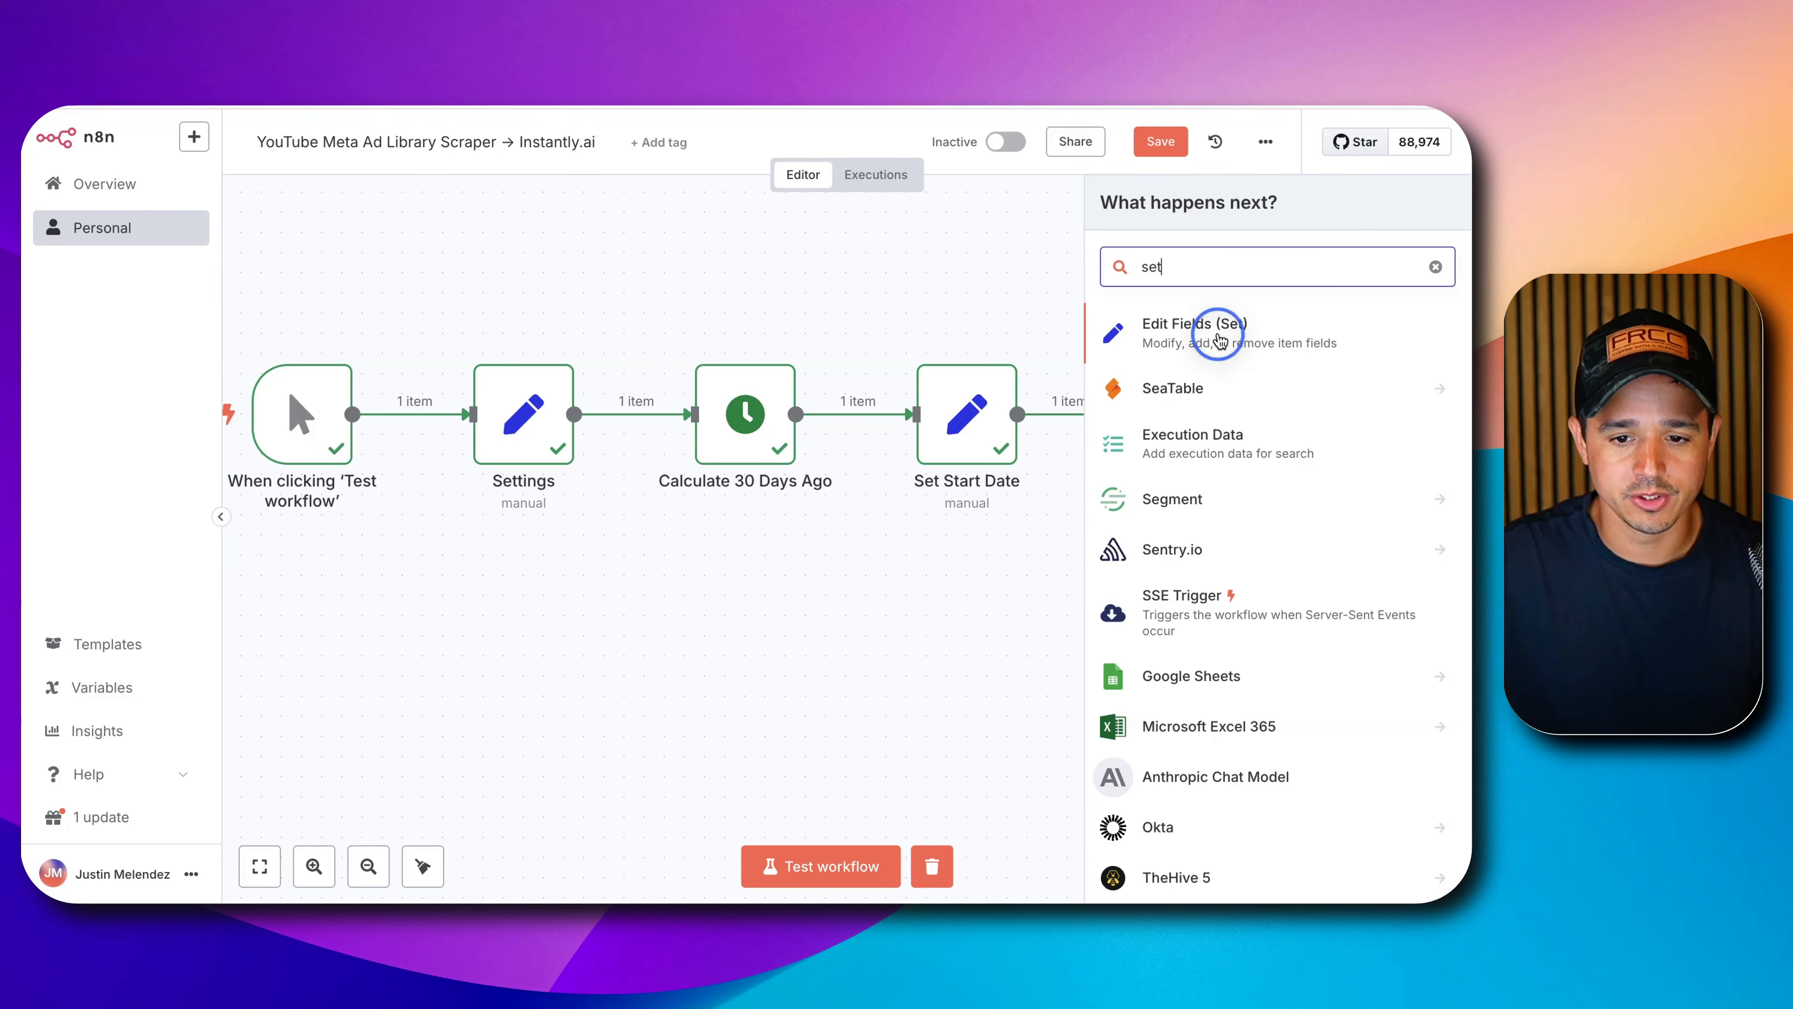
left_click(1207, 340)
left_click(656, 175)
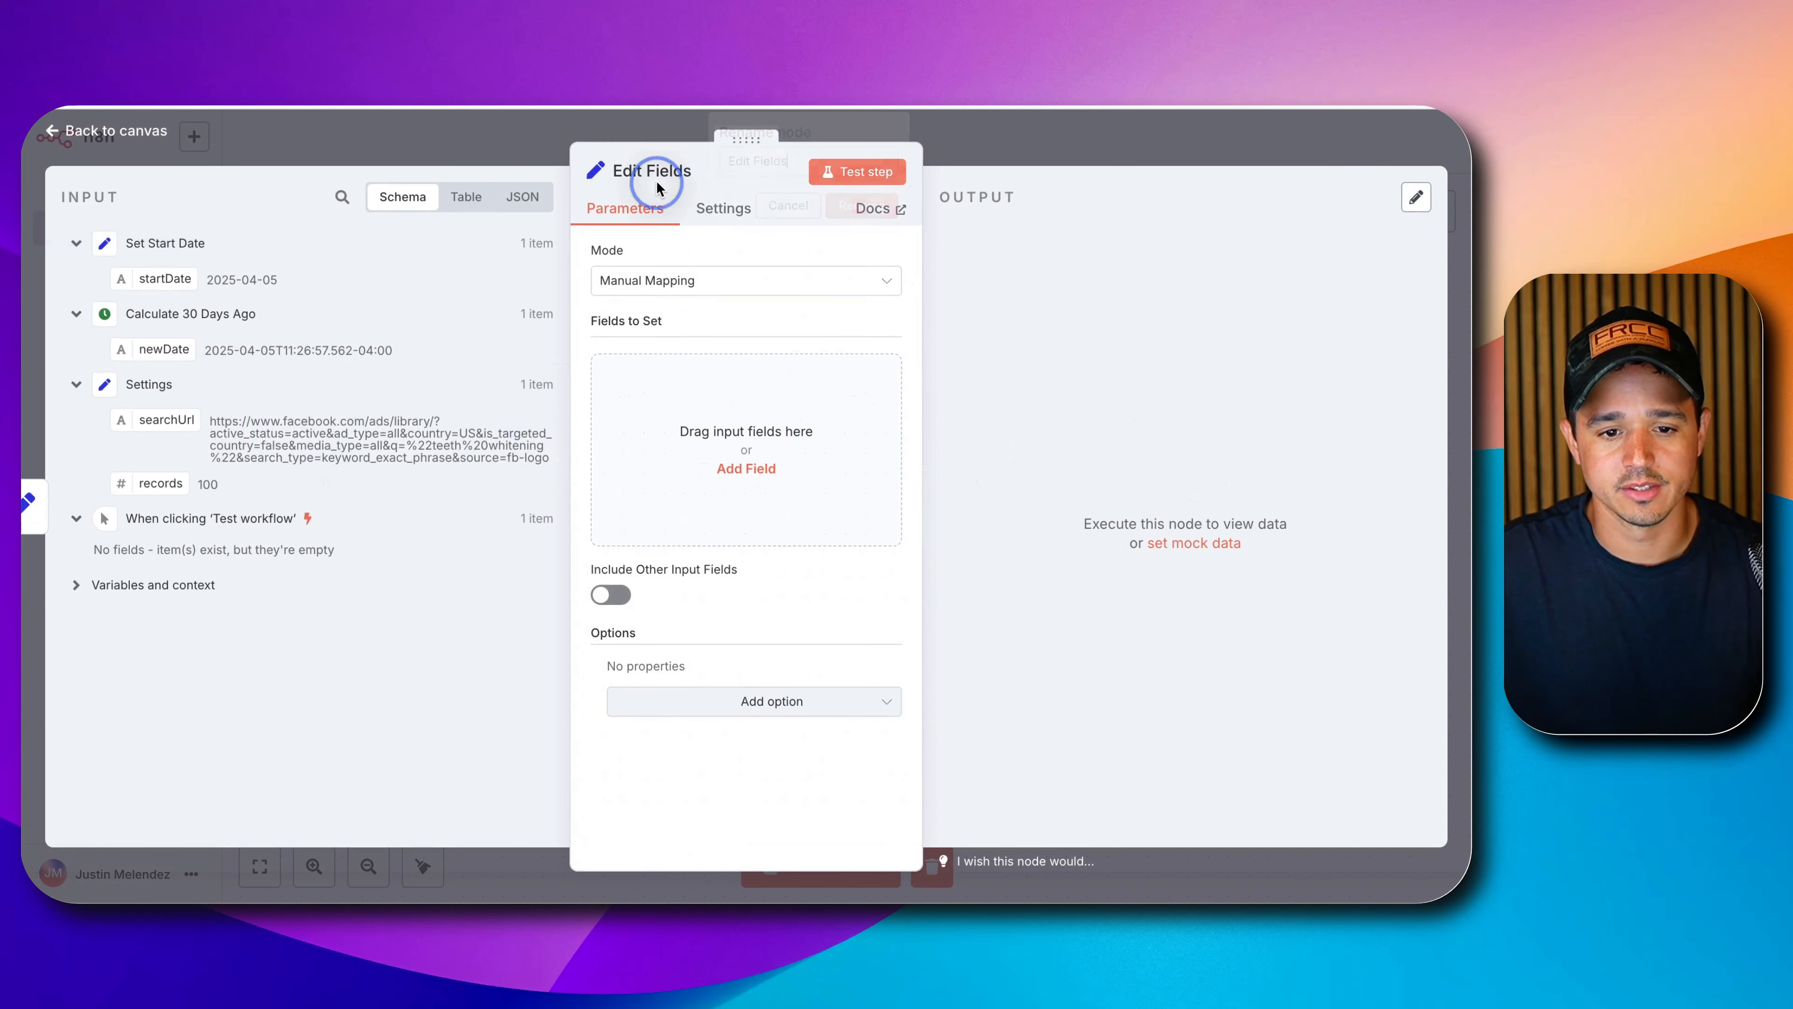
triple_click(777, 159)
type("Se")
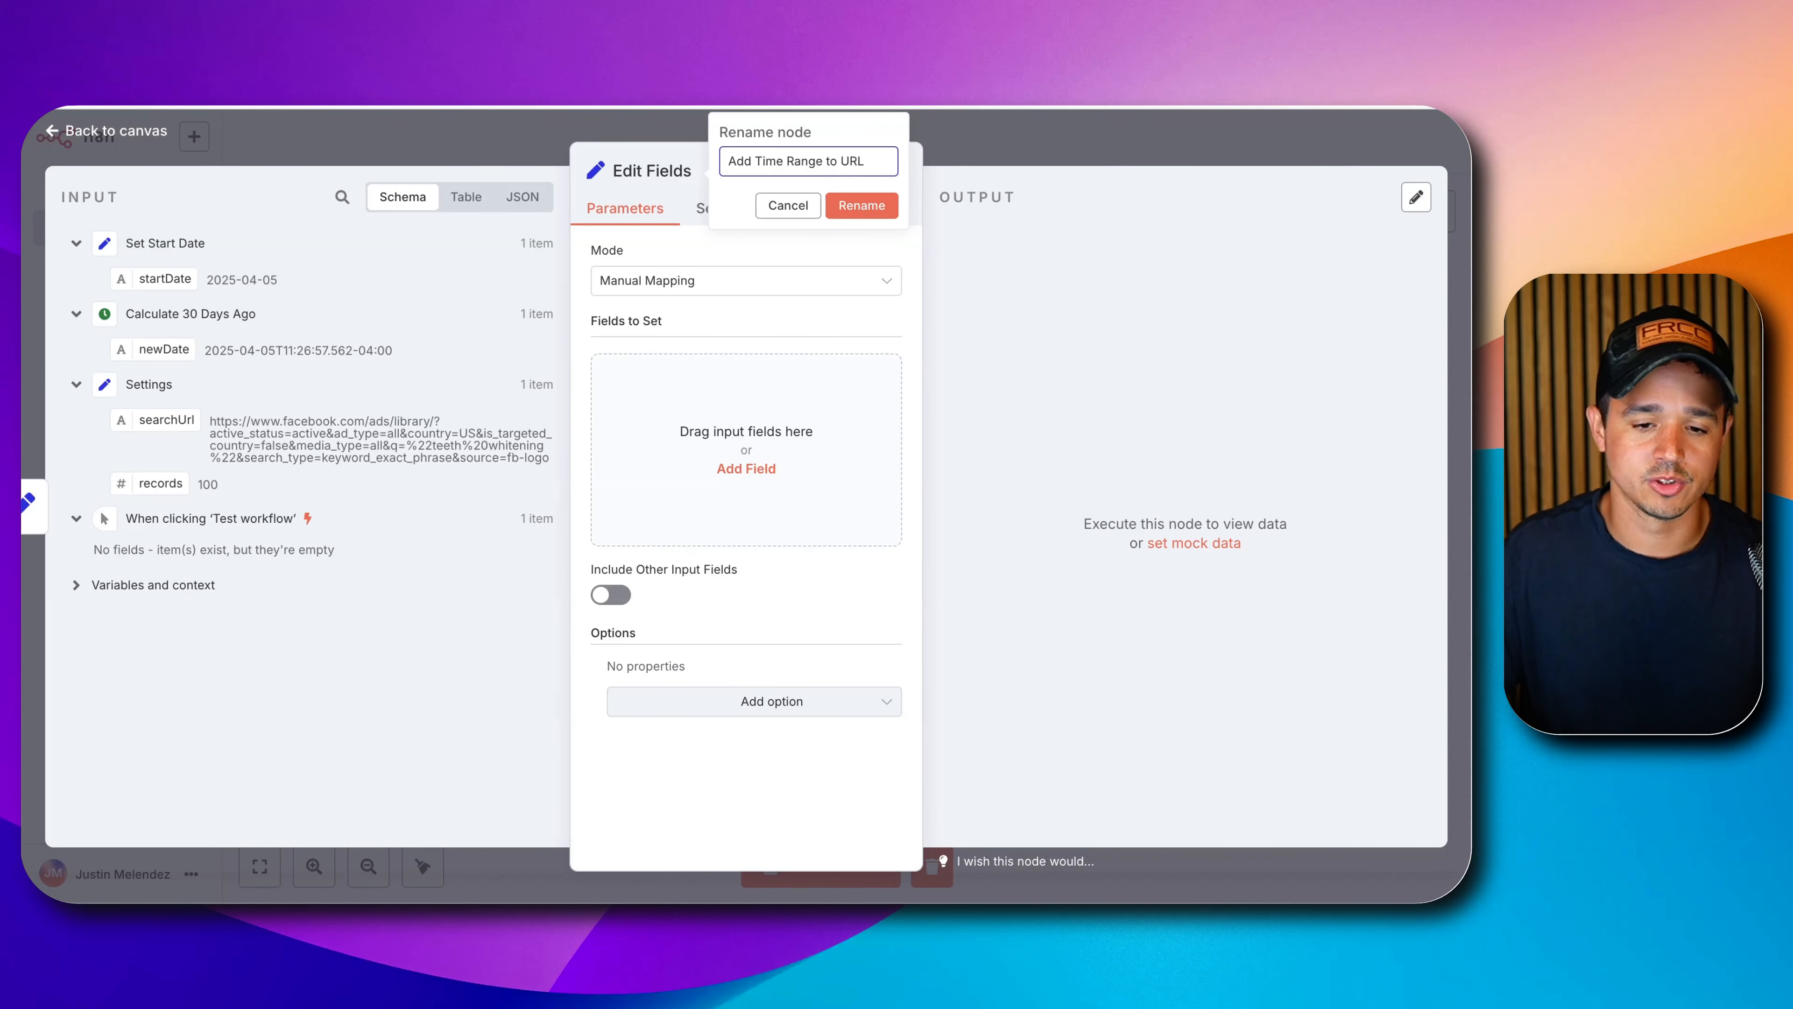
key("Return")
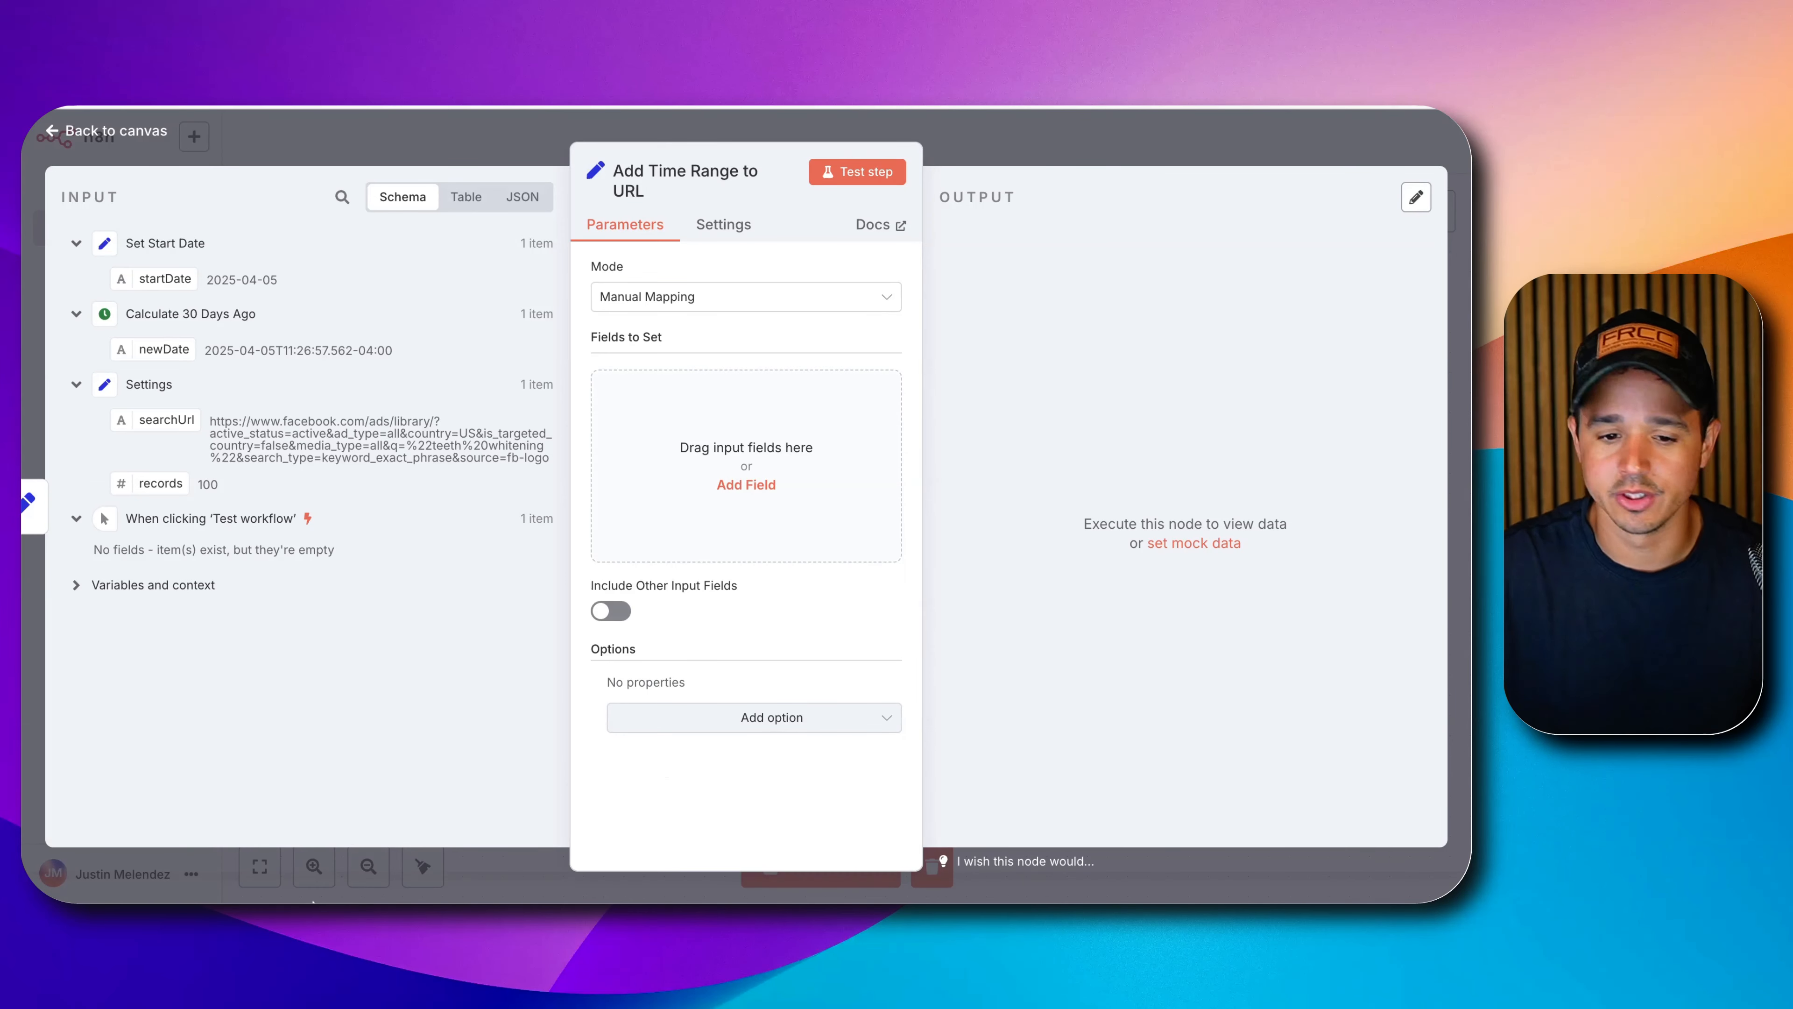
left_click(734, 486)
Create a startUrl expression field starting with the Settings node's searchUrl.
left_click(682, 393)
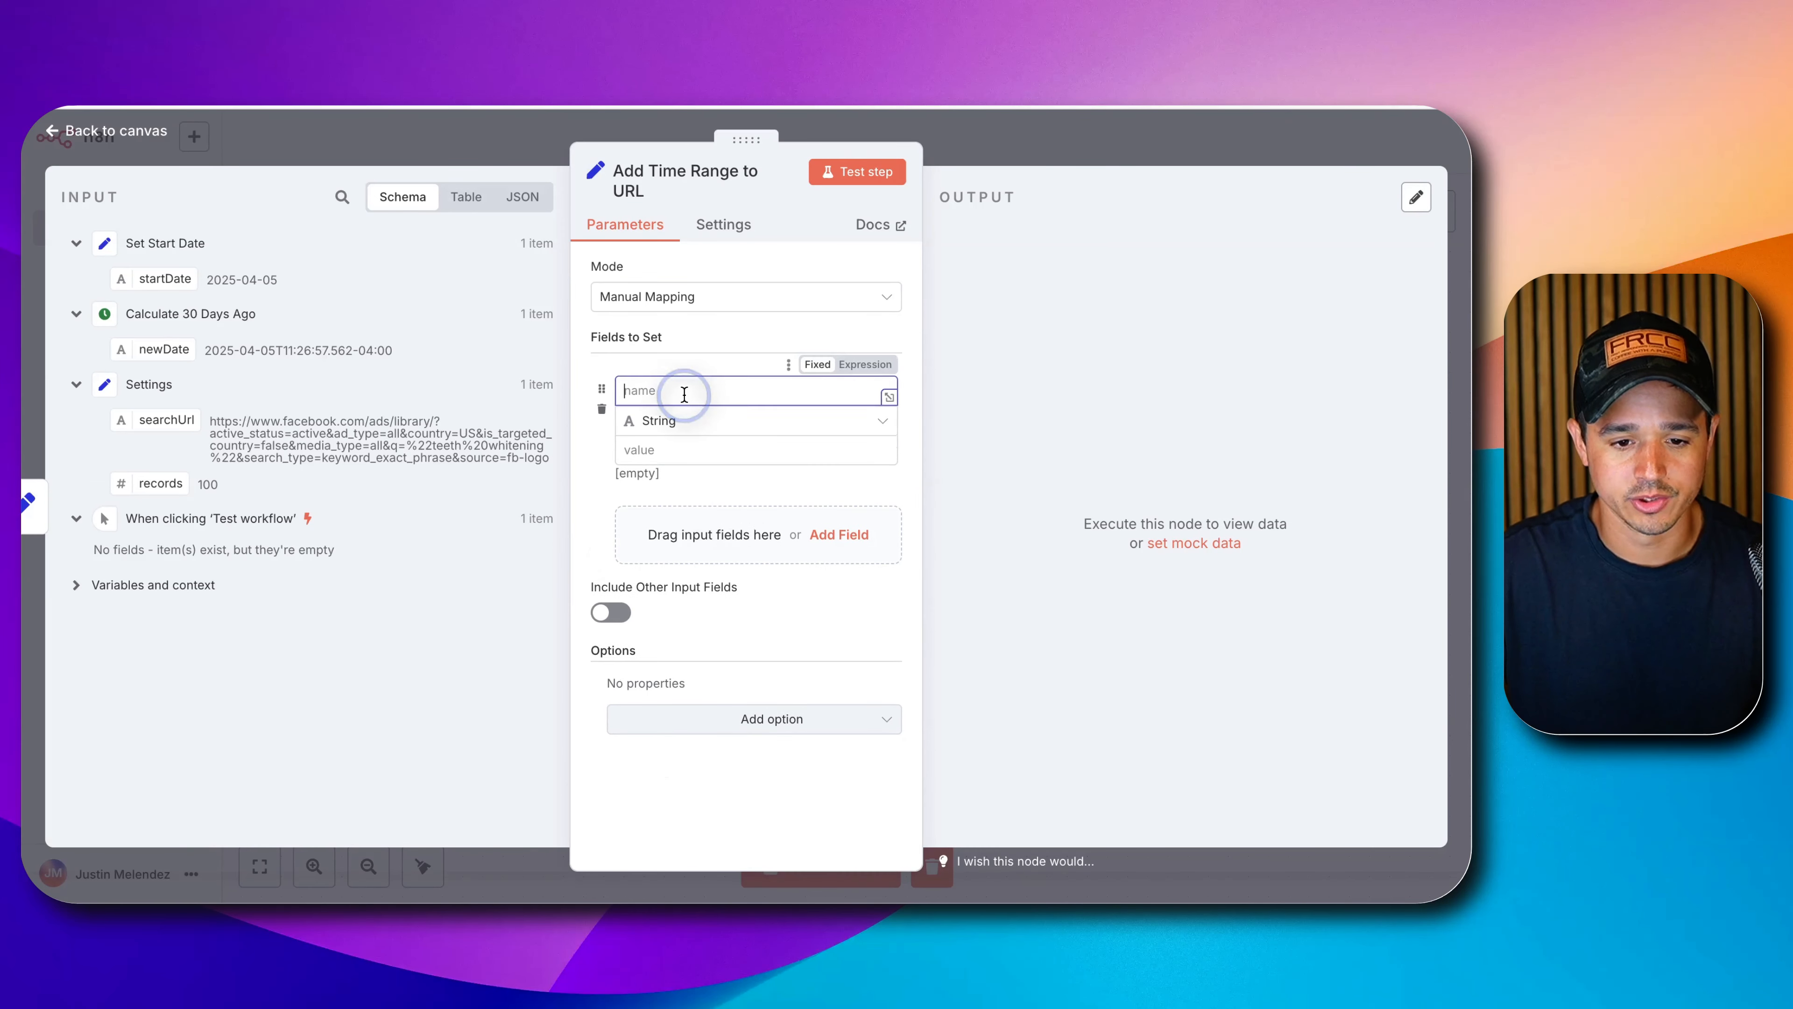
type("startU")
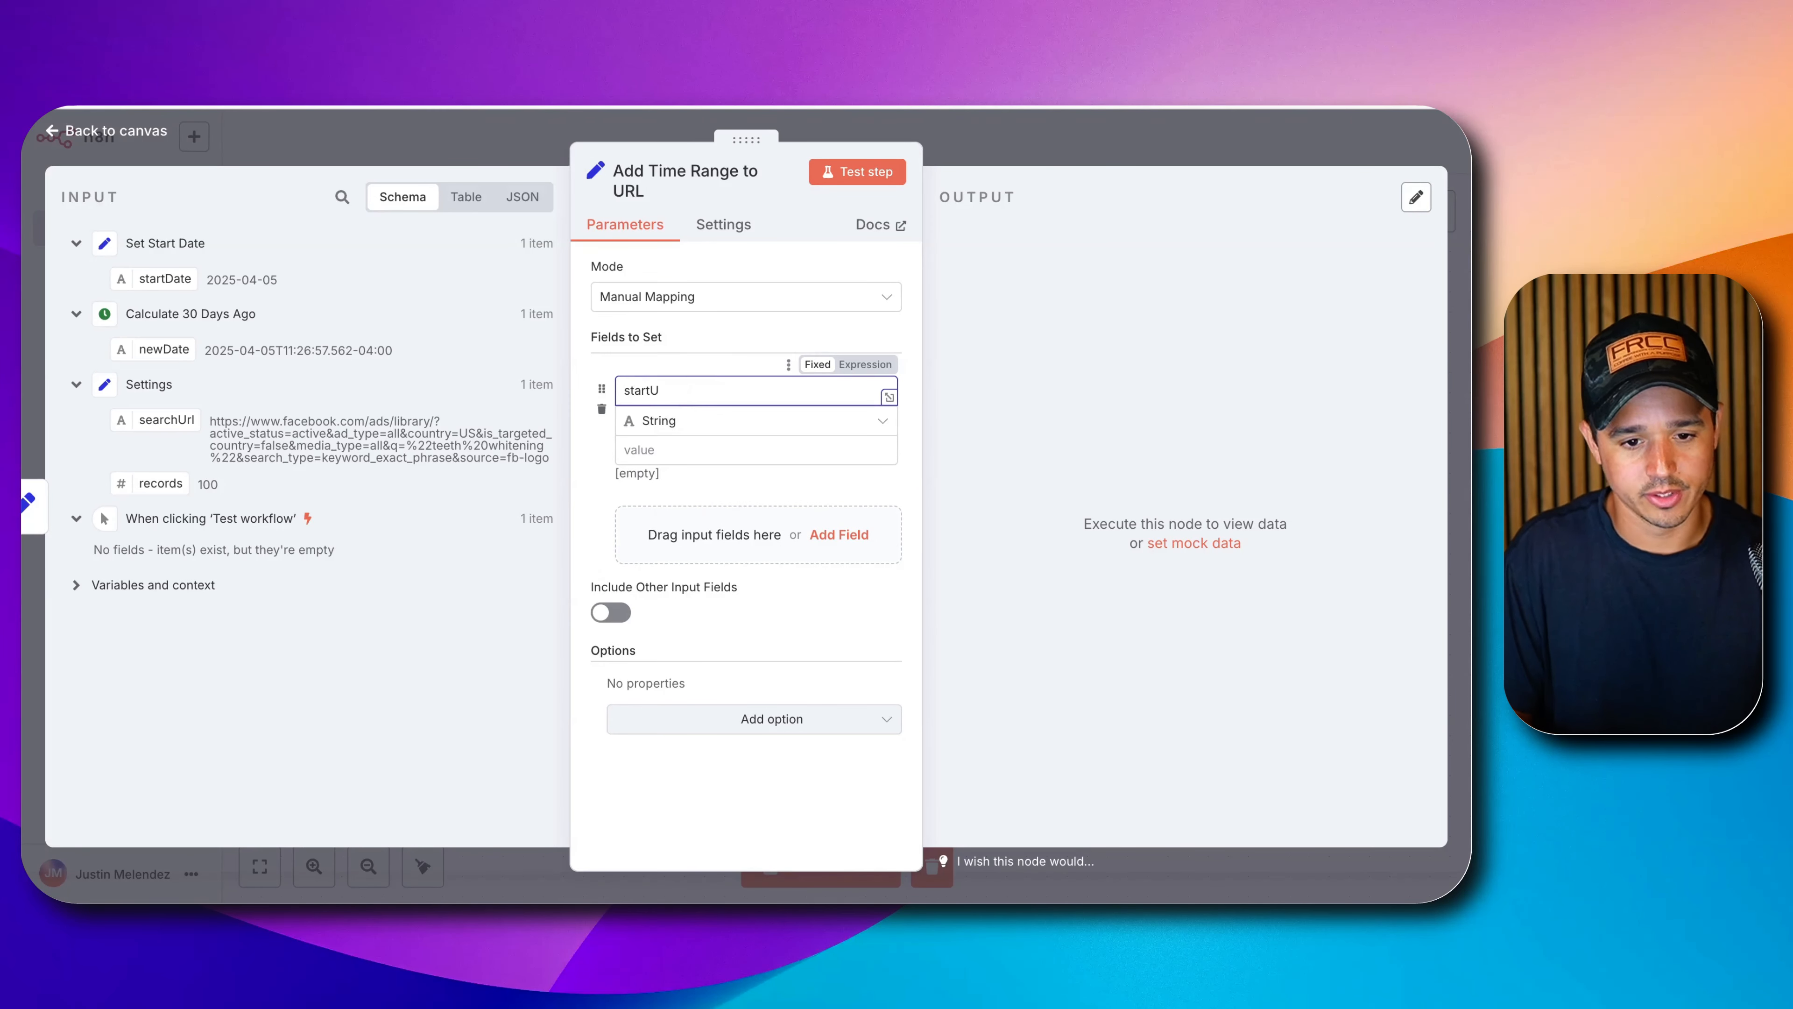
type("rl")
left_click(657, 452)
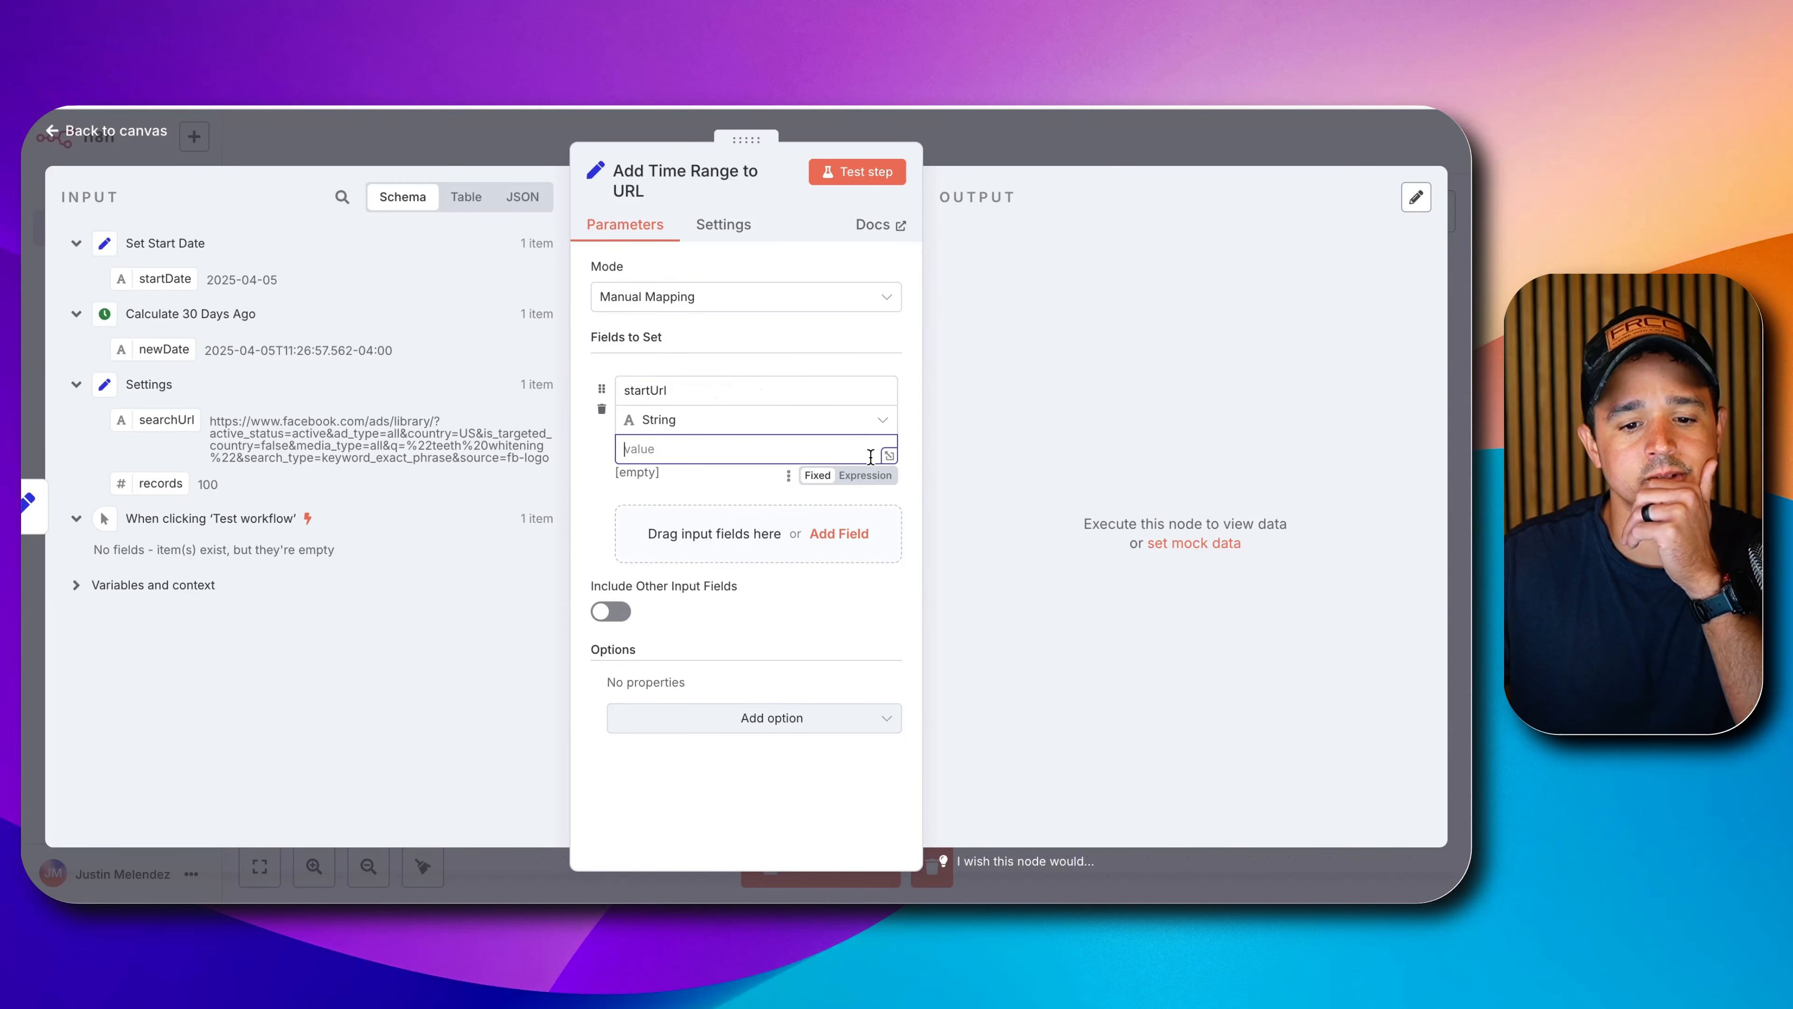
left_click(870, 478)
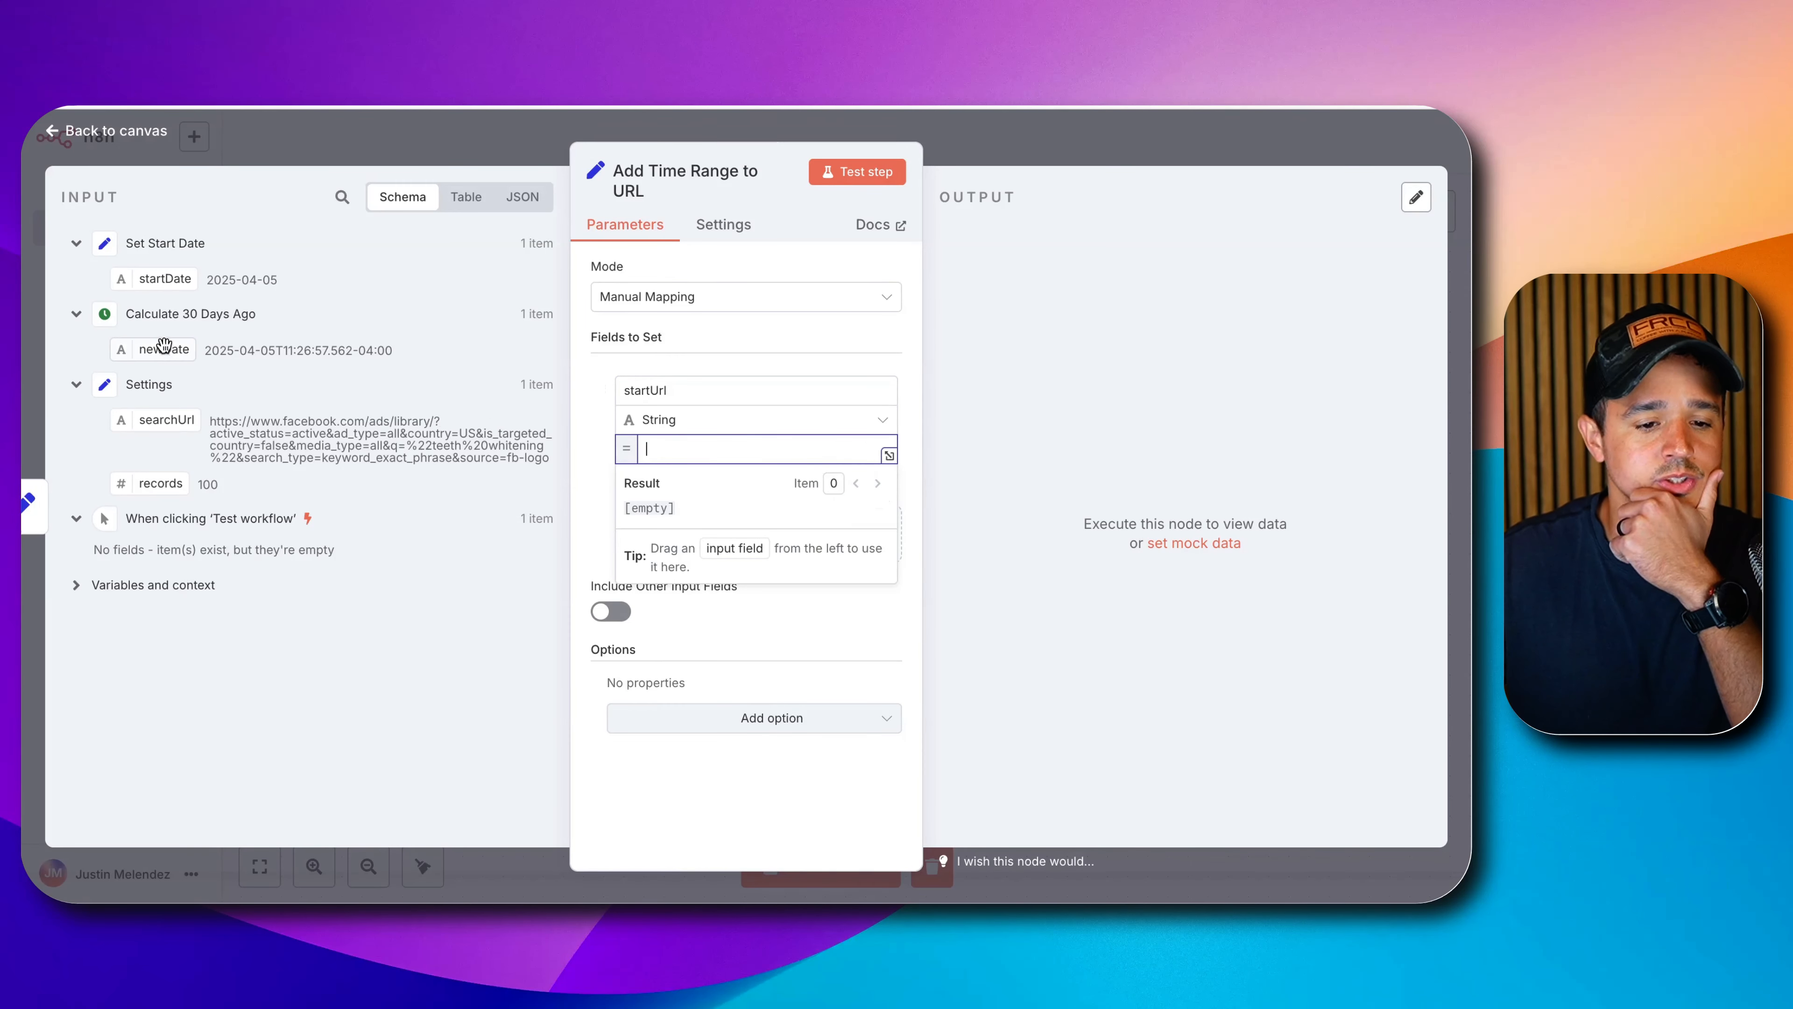
left_click_drag(149, 415, 649, 459)
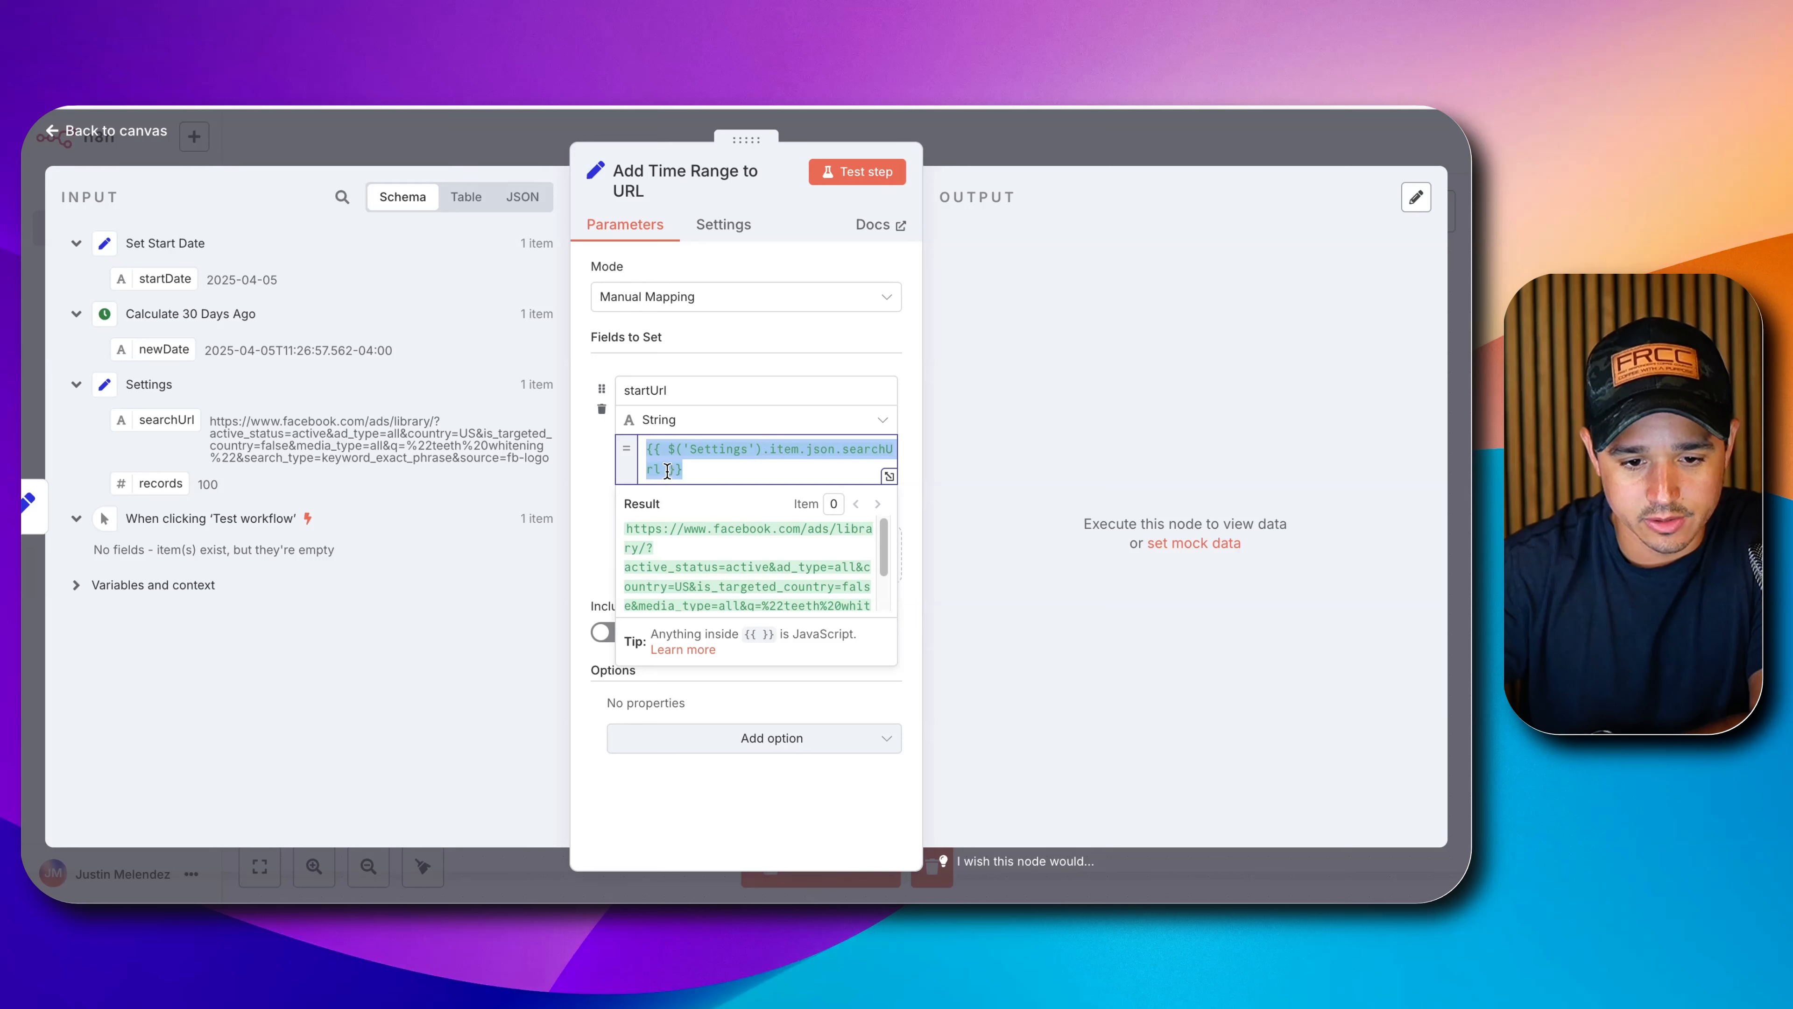
Append '&start_date[min]=' from the doc plus startDate to the startUrl expression.
left_click(667, 471)
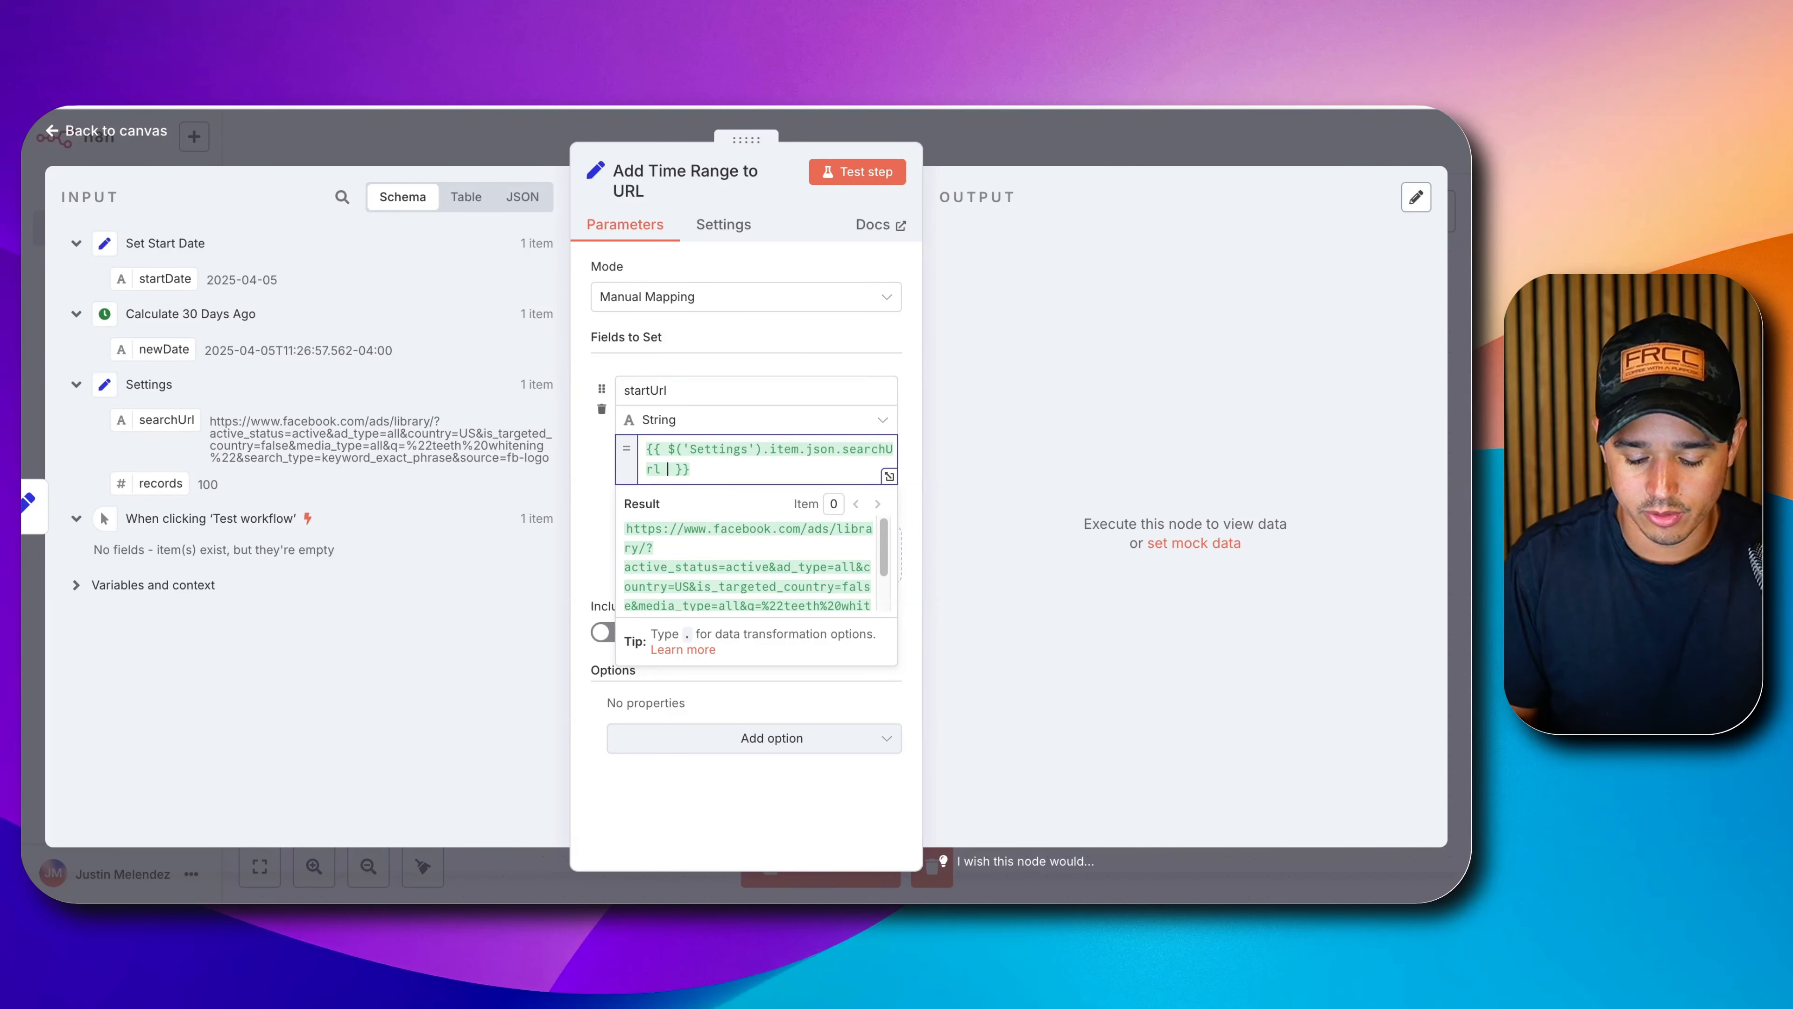
type("+")
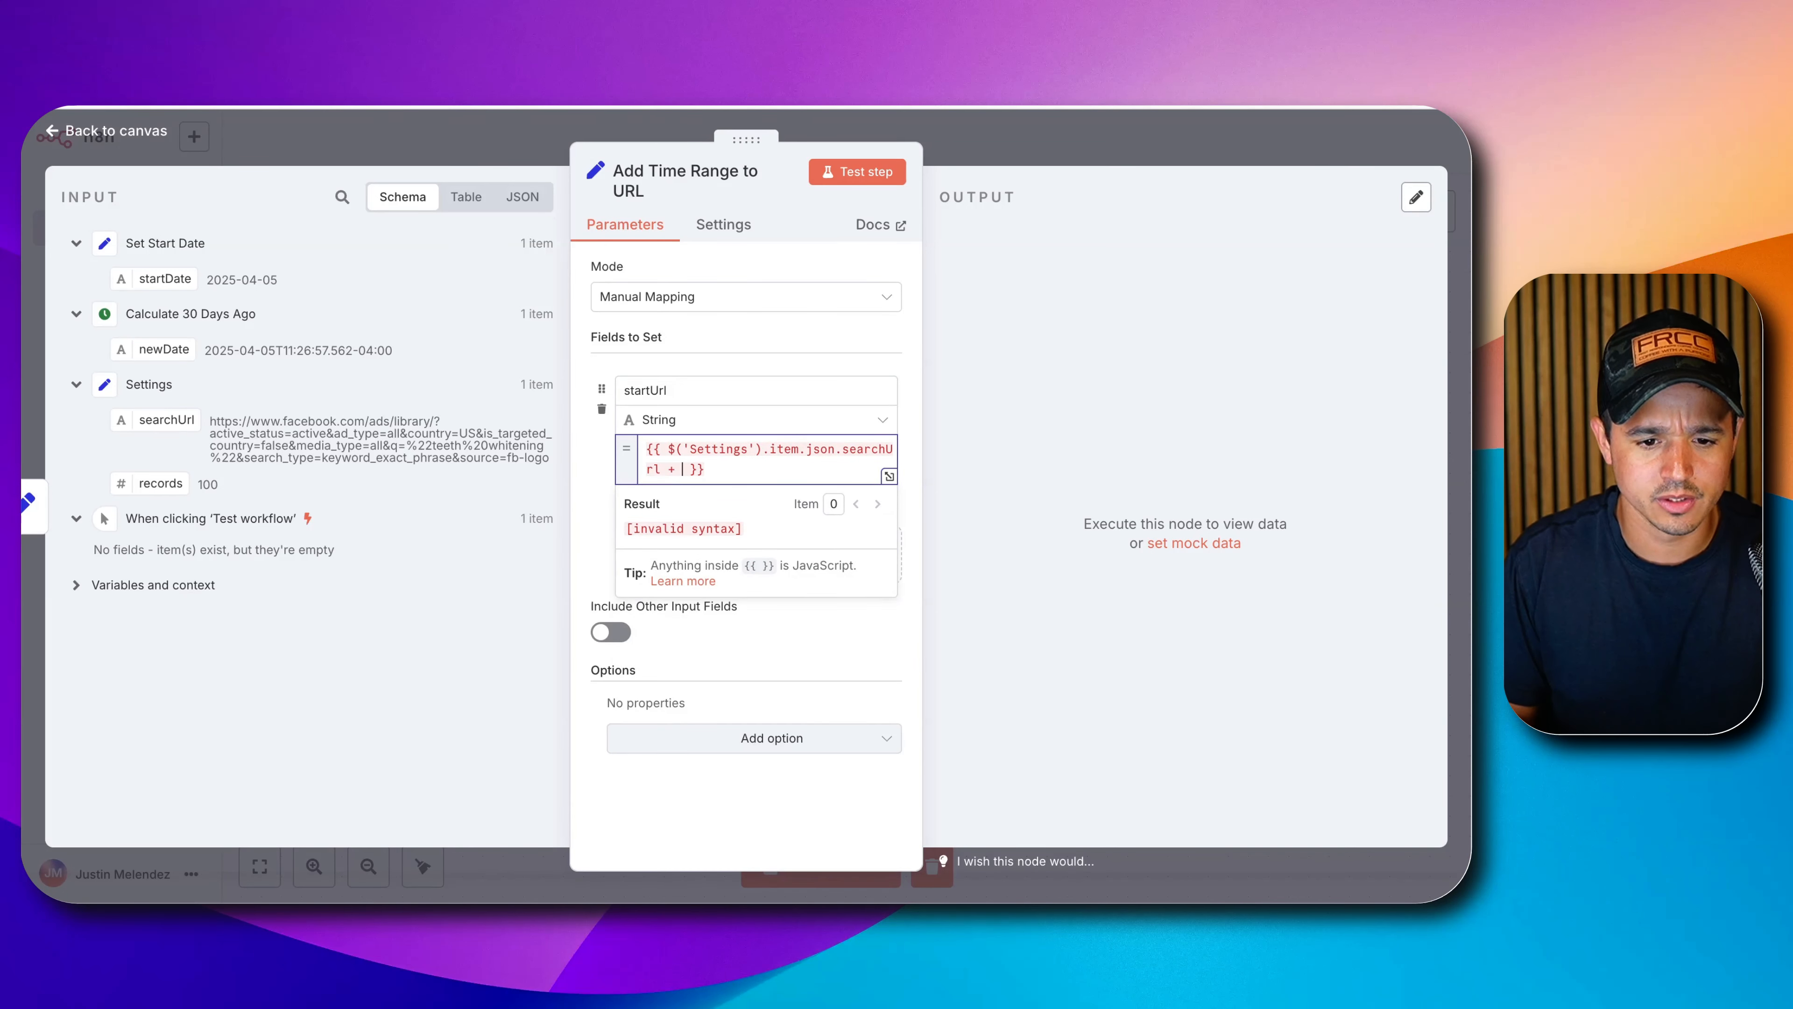
key("Left")
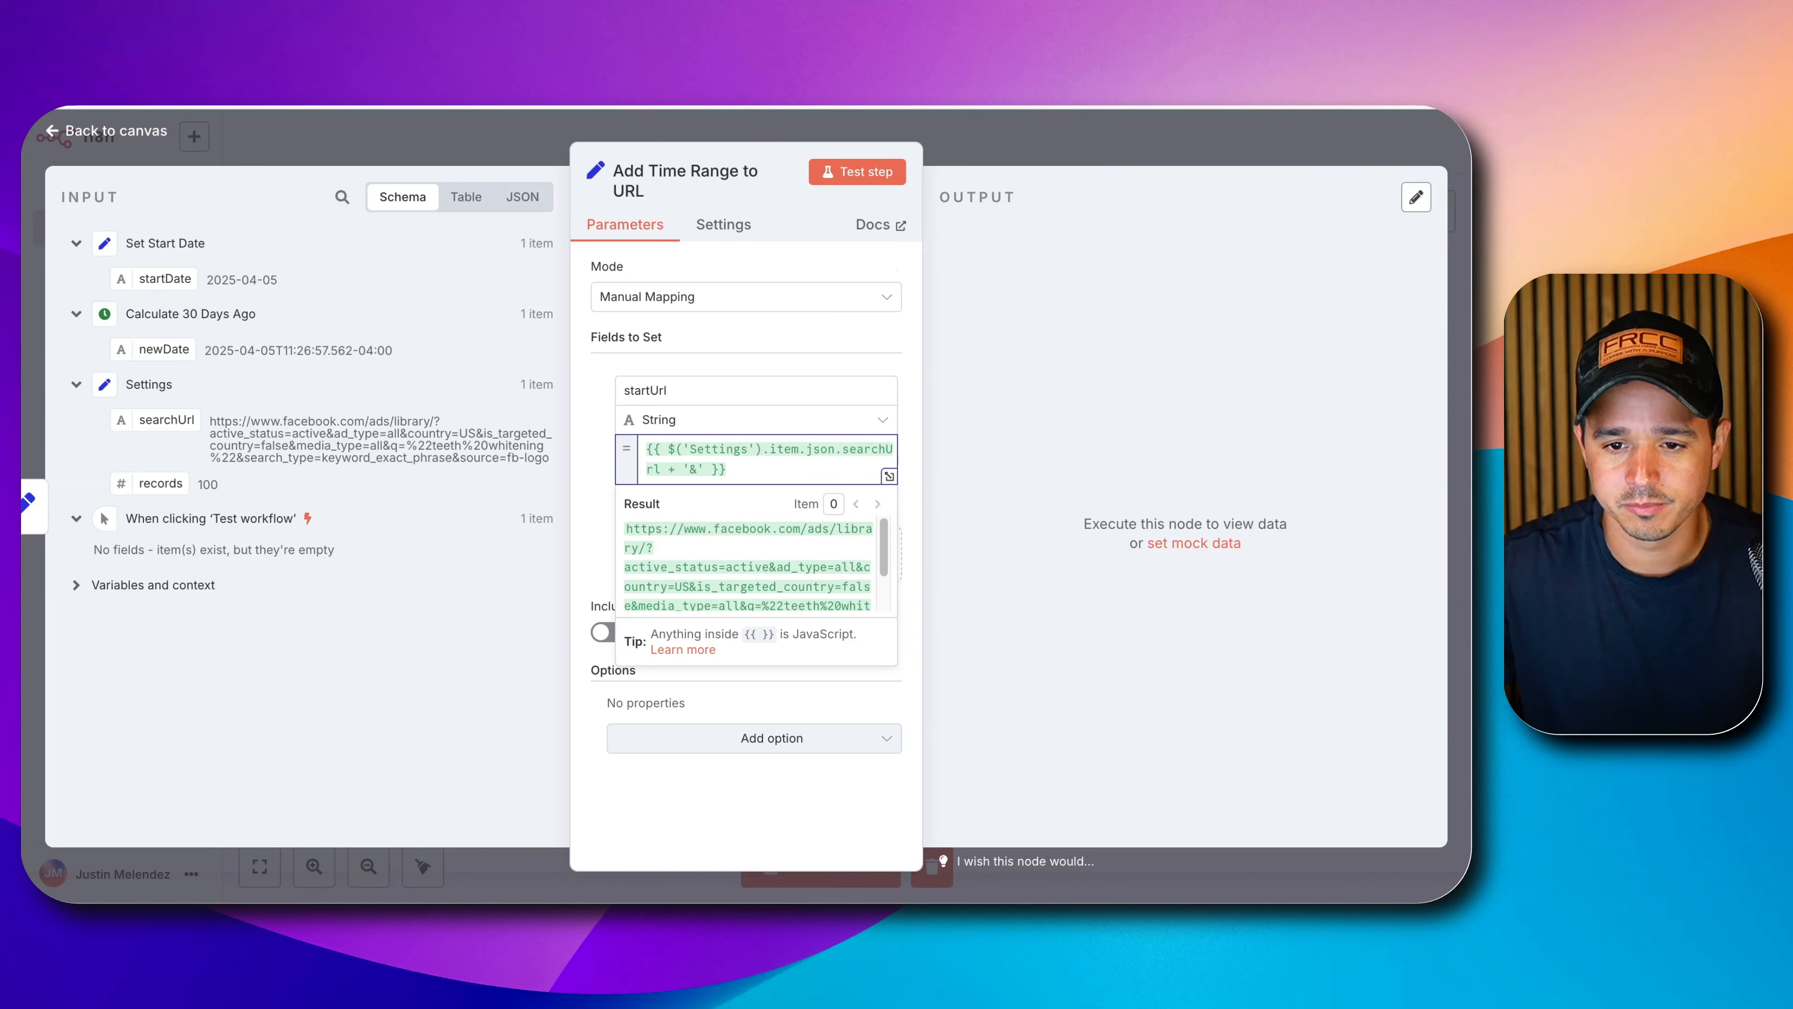
left_click(1264, 88)
left_click(605, 460)
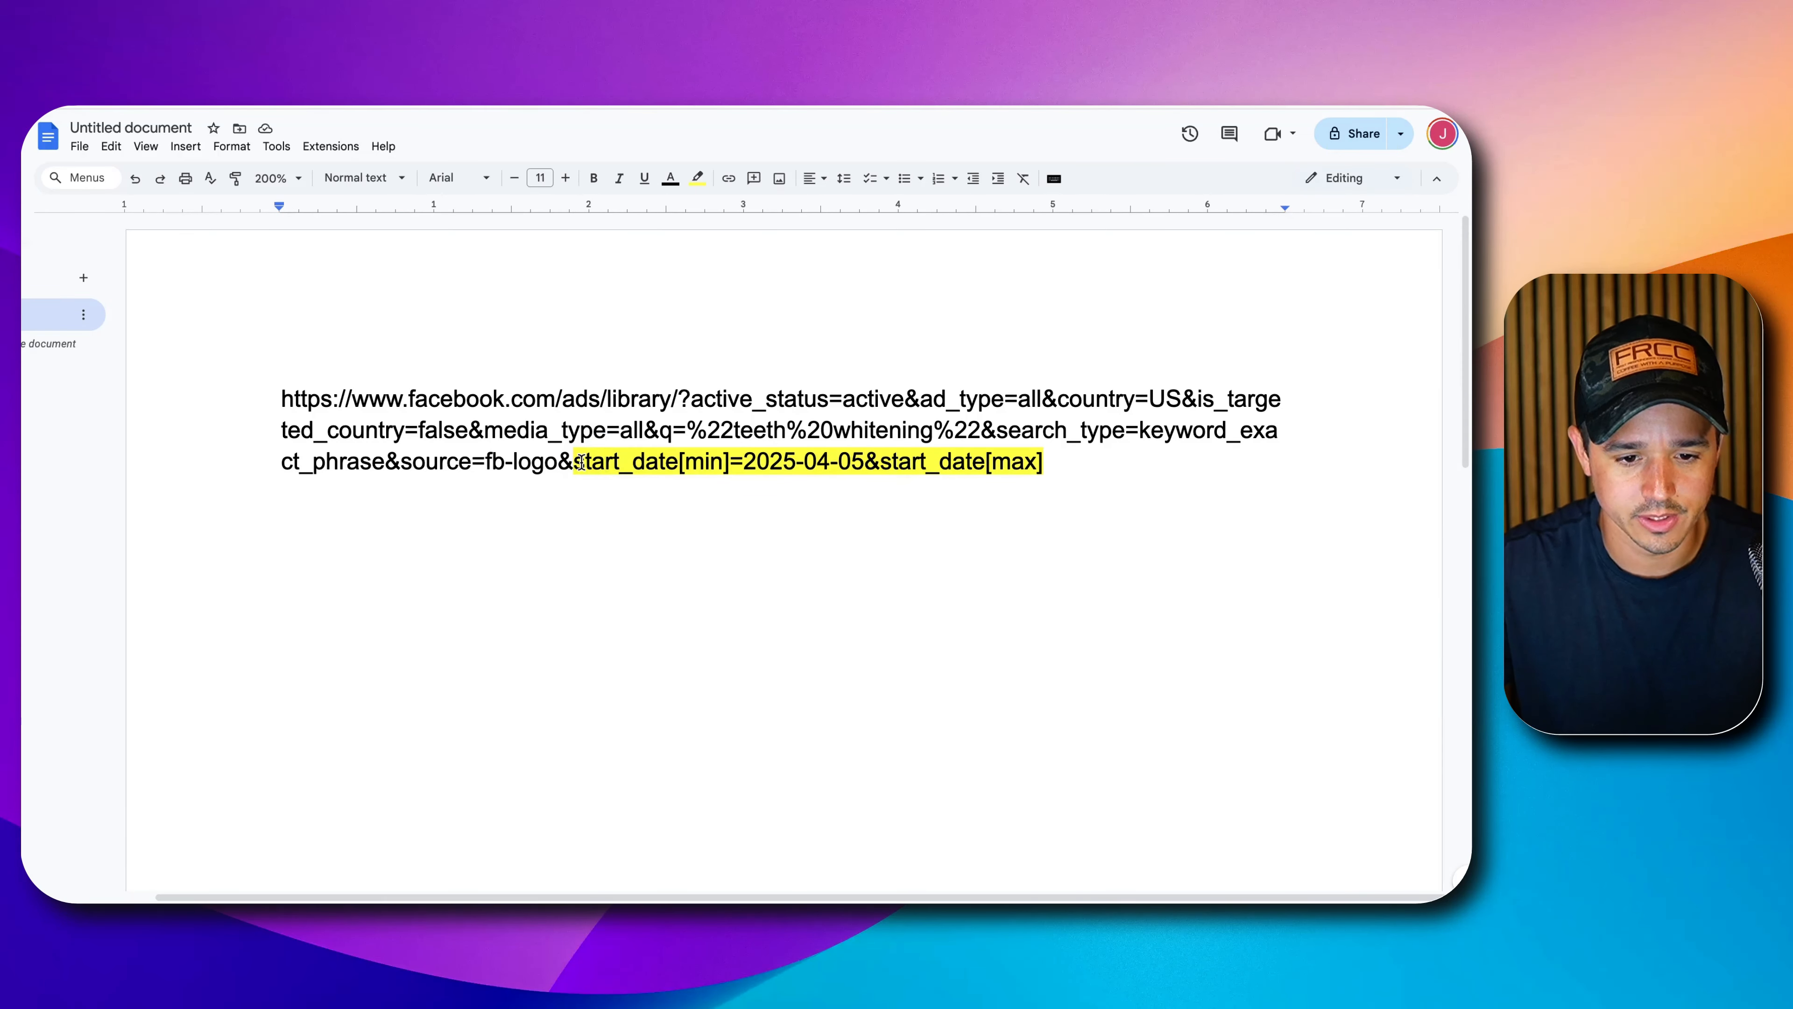
left_click_drag(578, 464, 739, 473)
key("super+c")
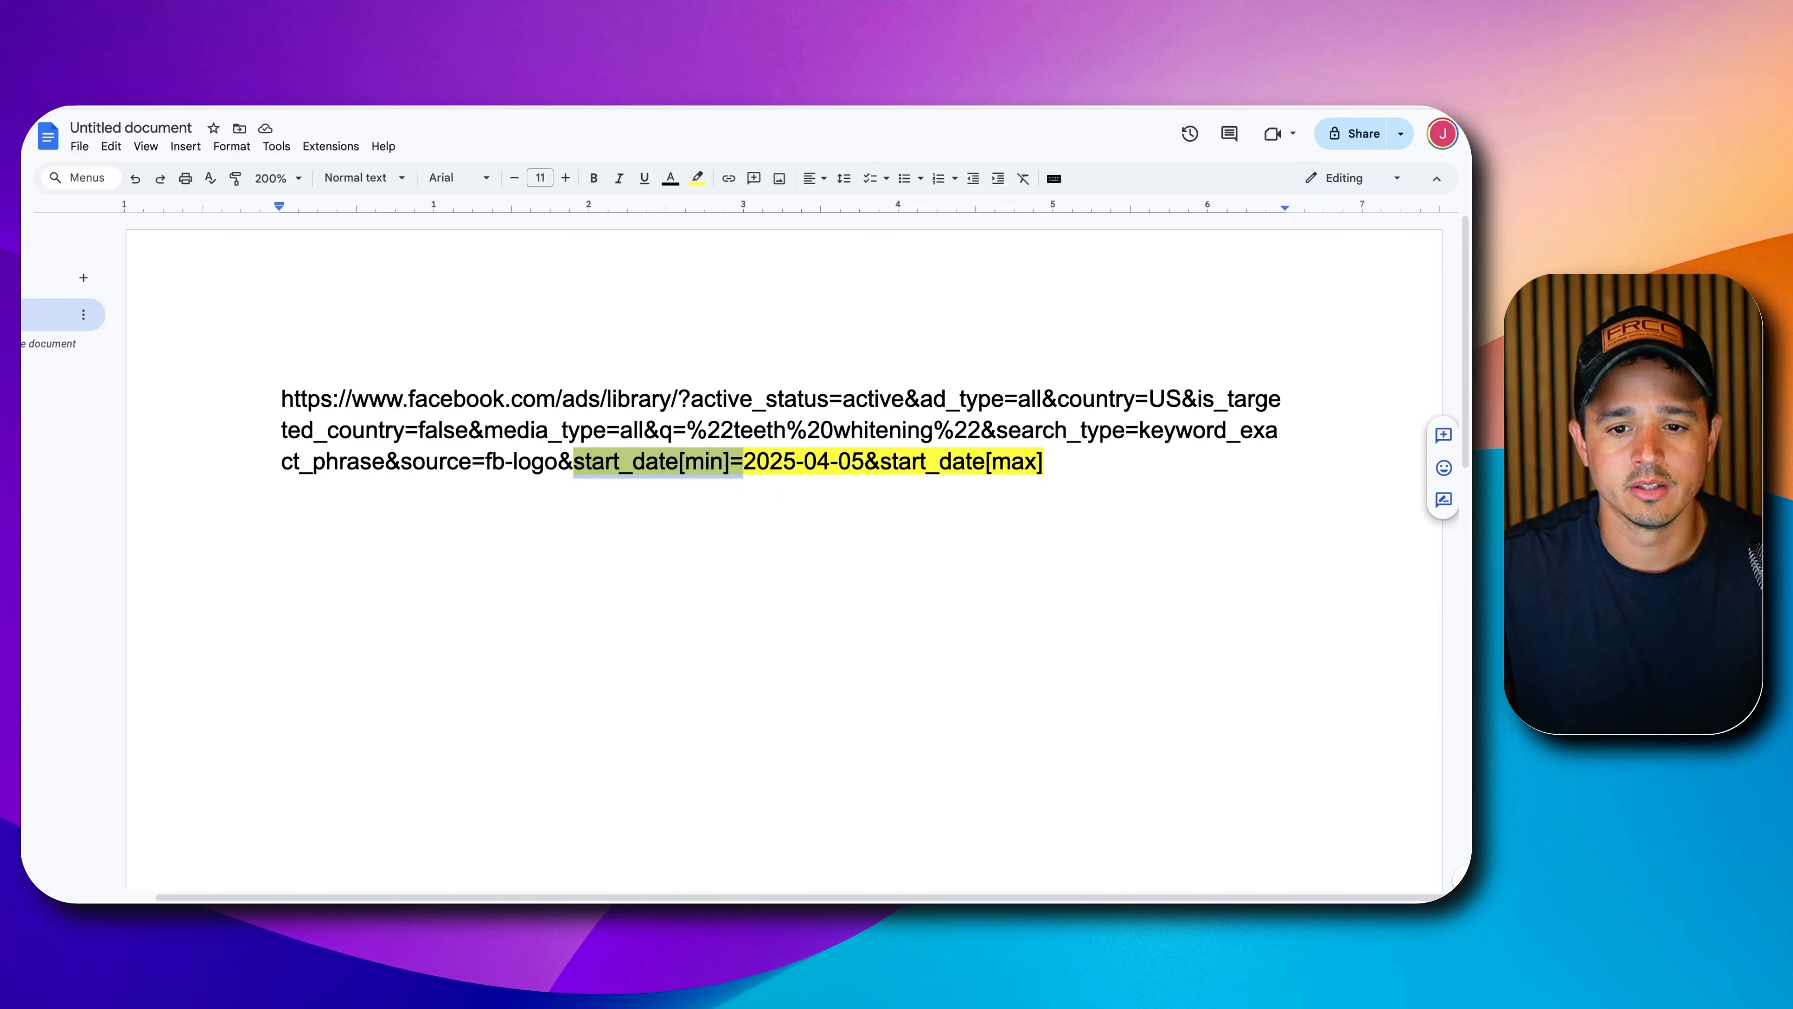
left_click(274, 70)
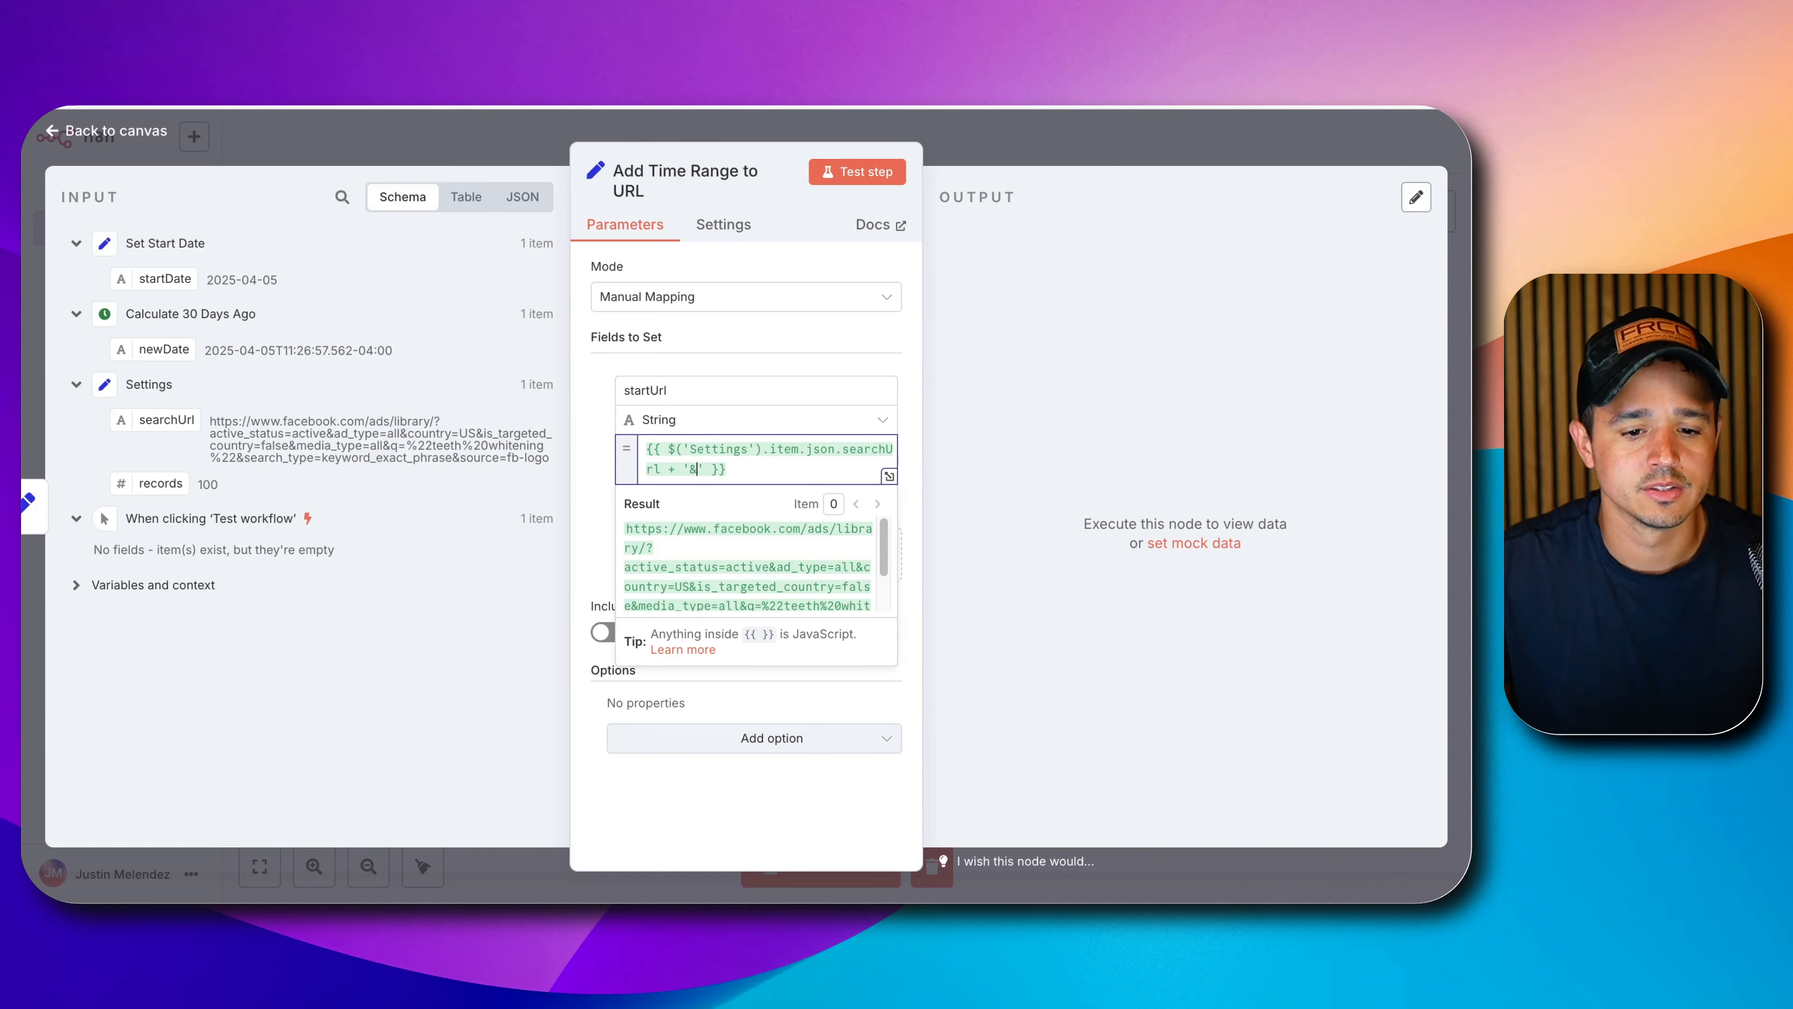
key("super+v")
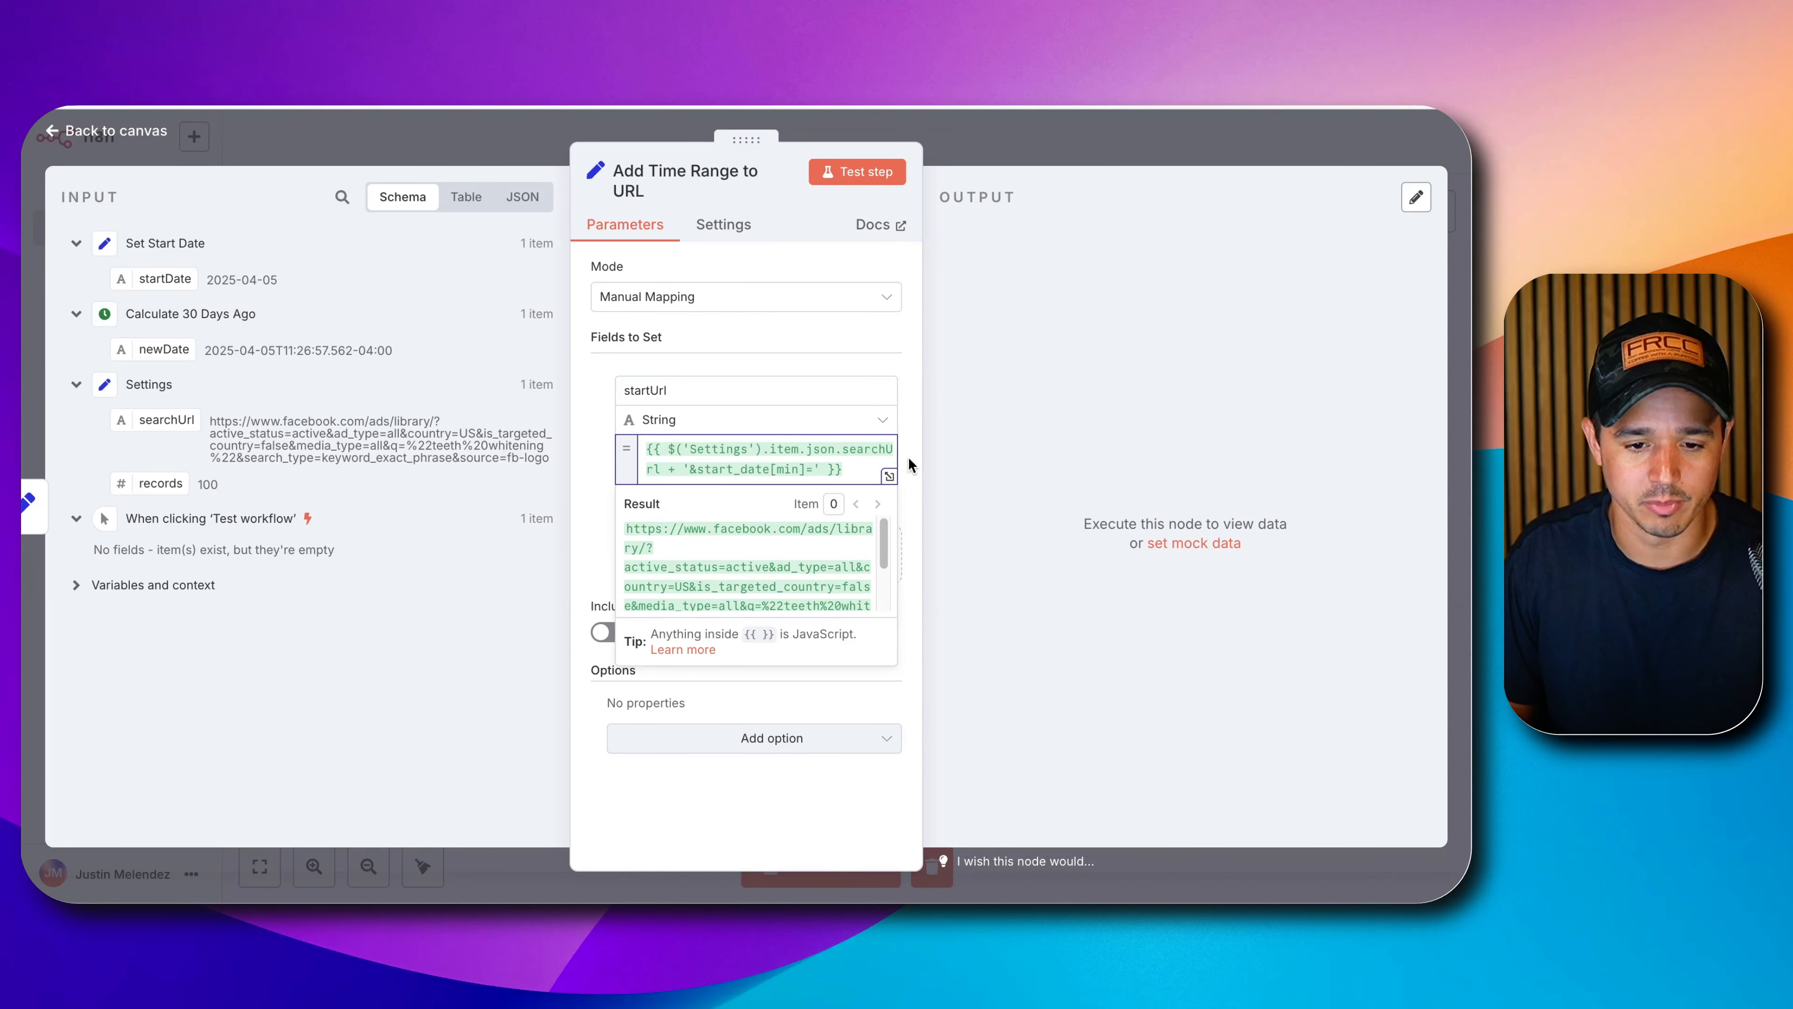
key("Right")
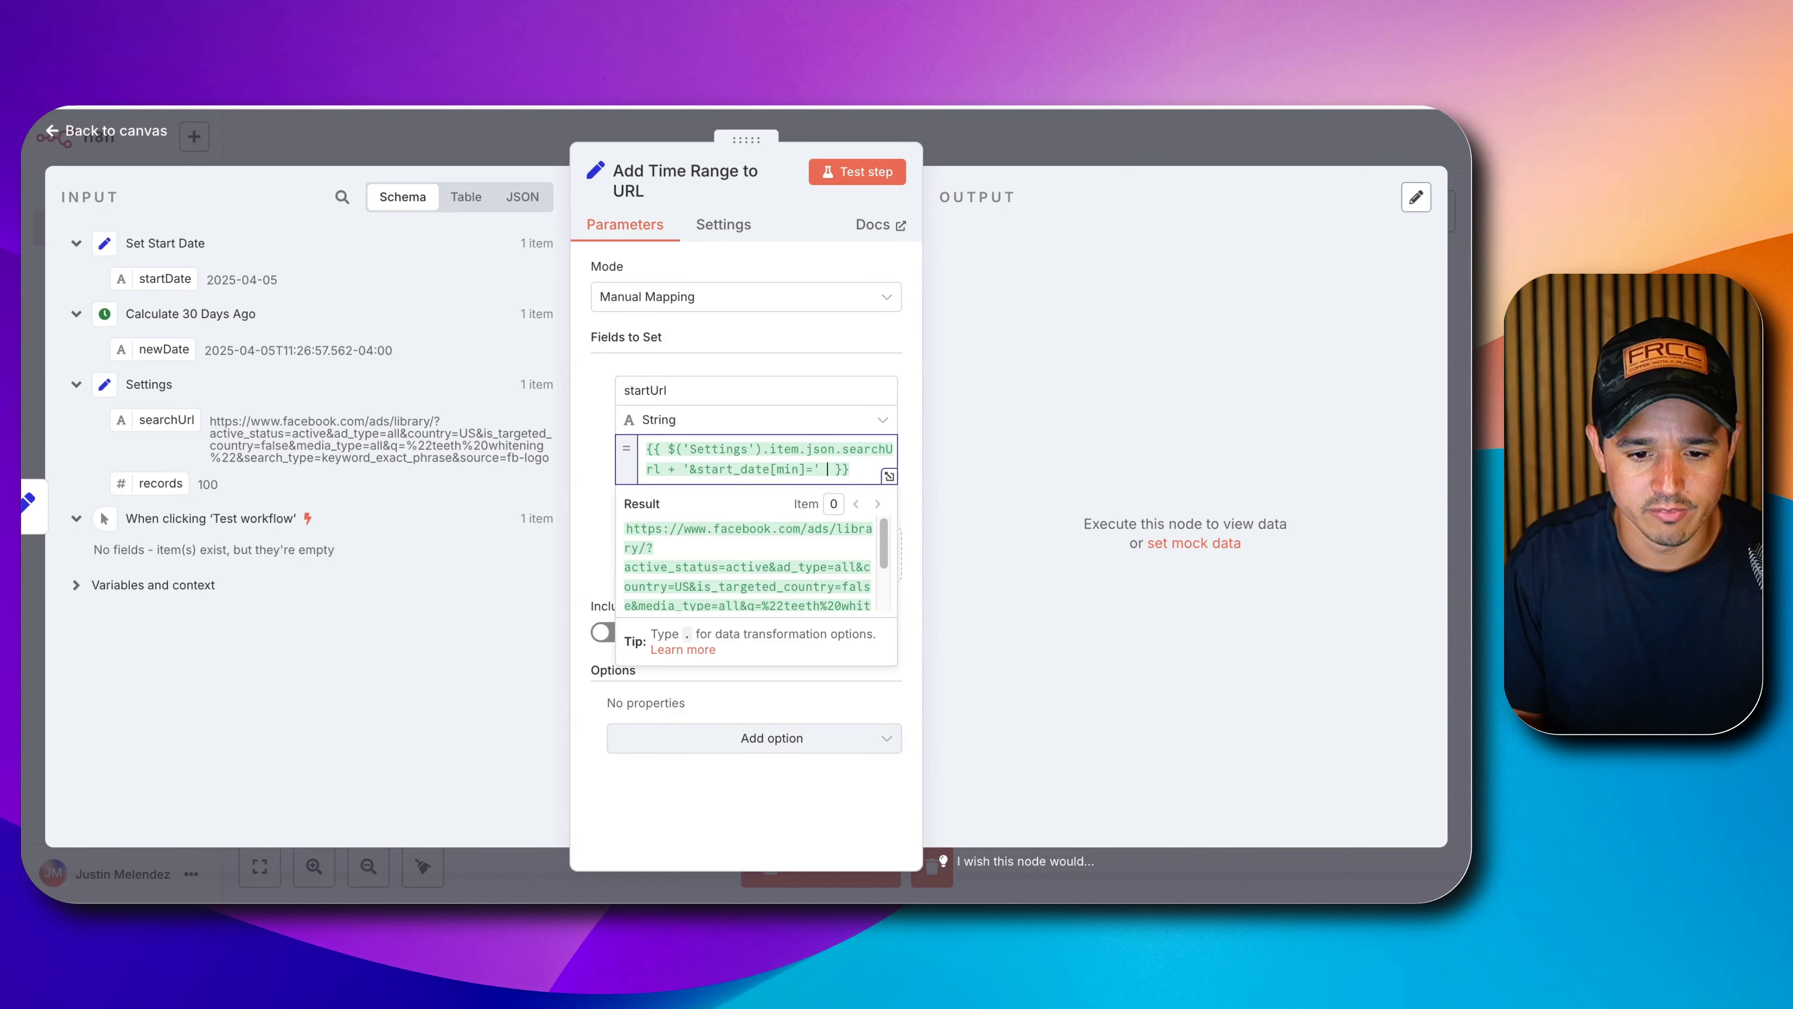
type("+")
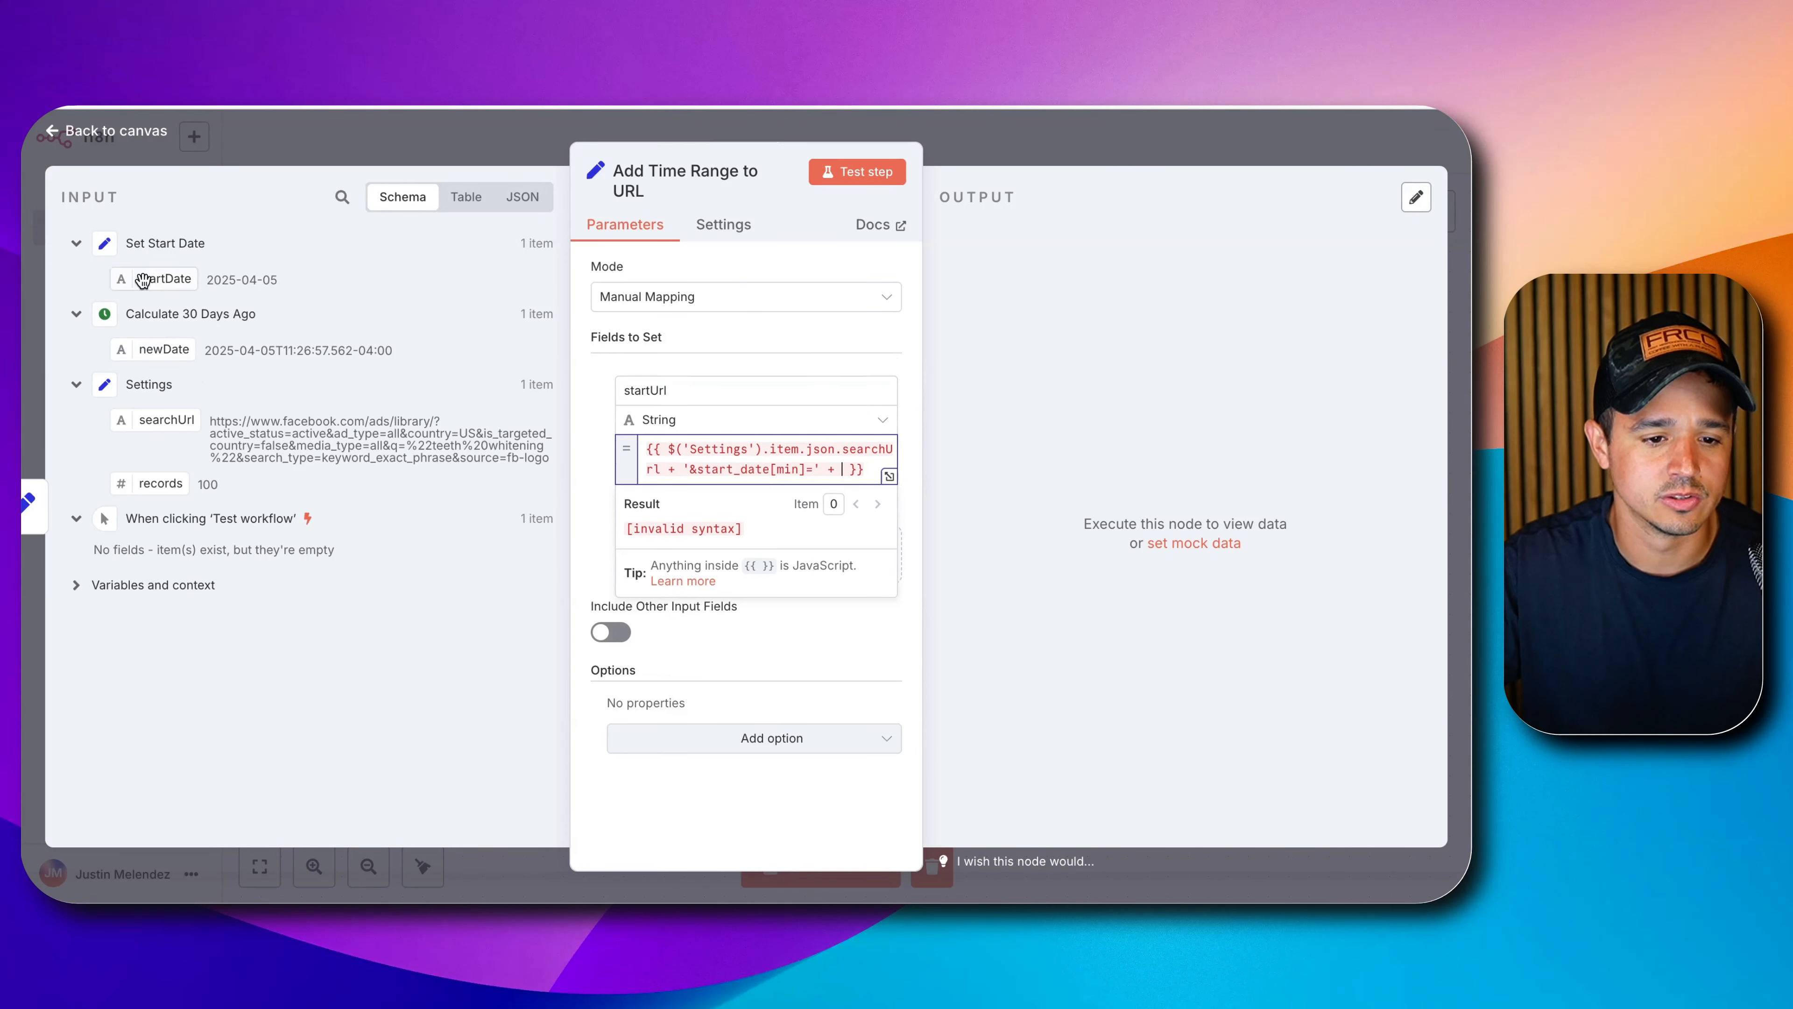
left_click_drag(143, 281, 842, 470)
left_click(888, 499)
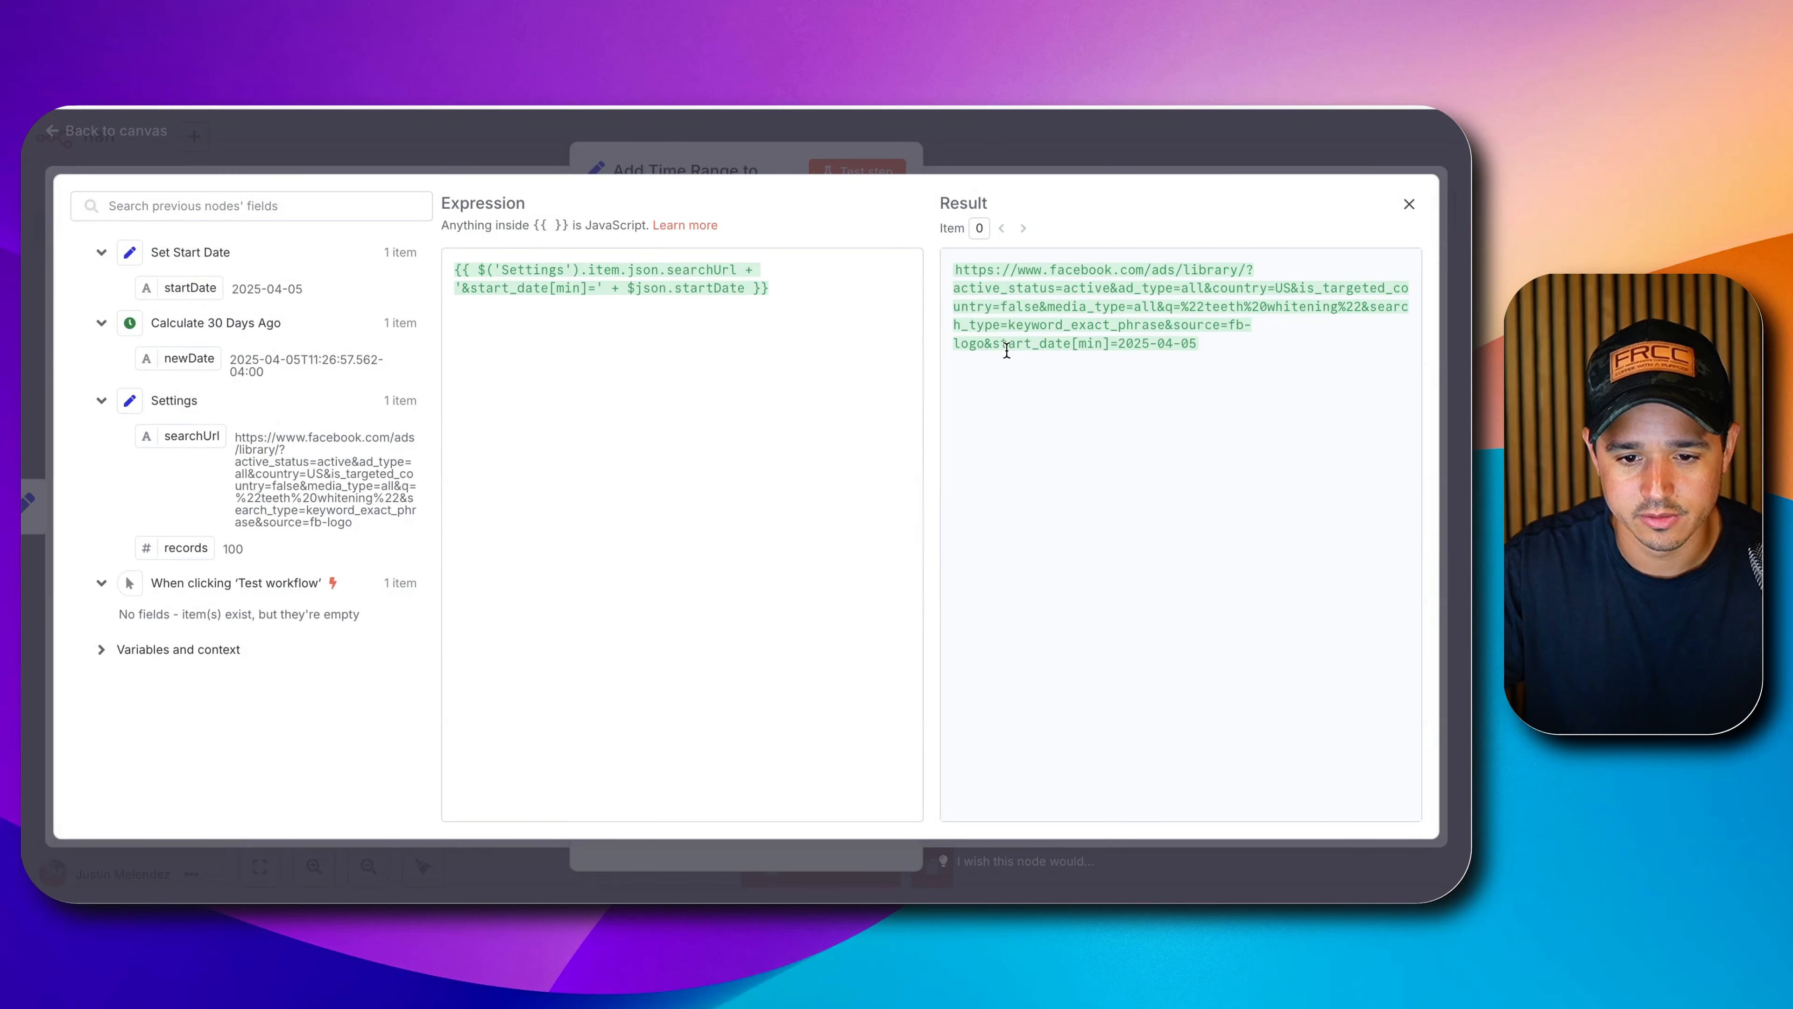
Point out the added start_date[min] and copy the &start_date[max] text from the notes.
left_click_drag(996, 346, 1133, 354)
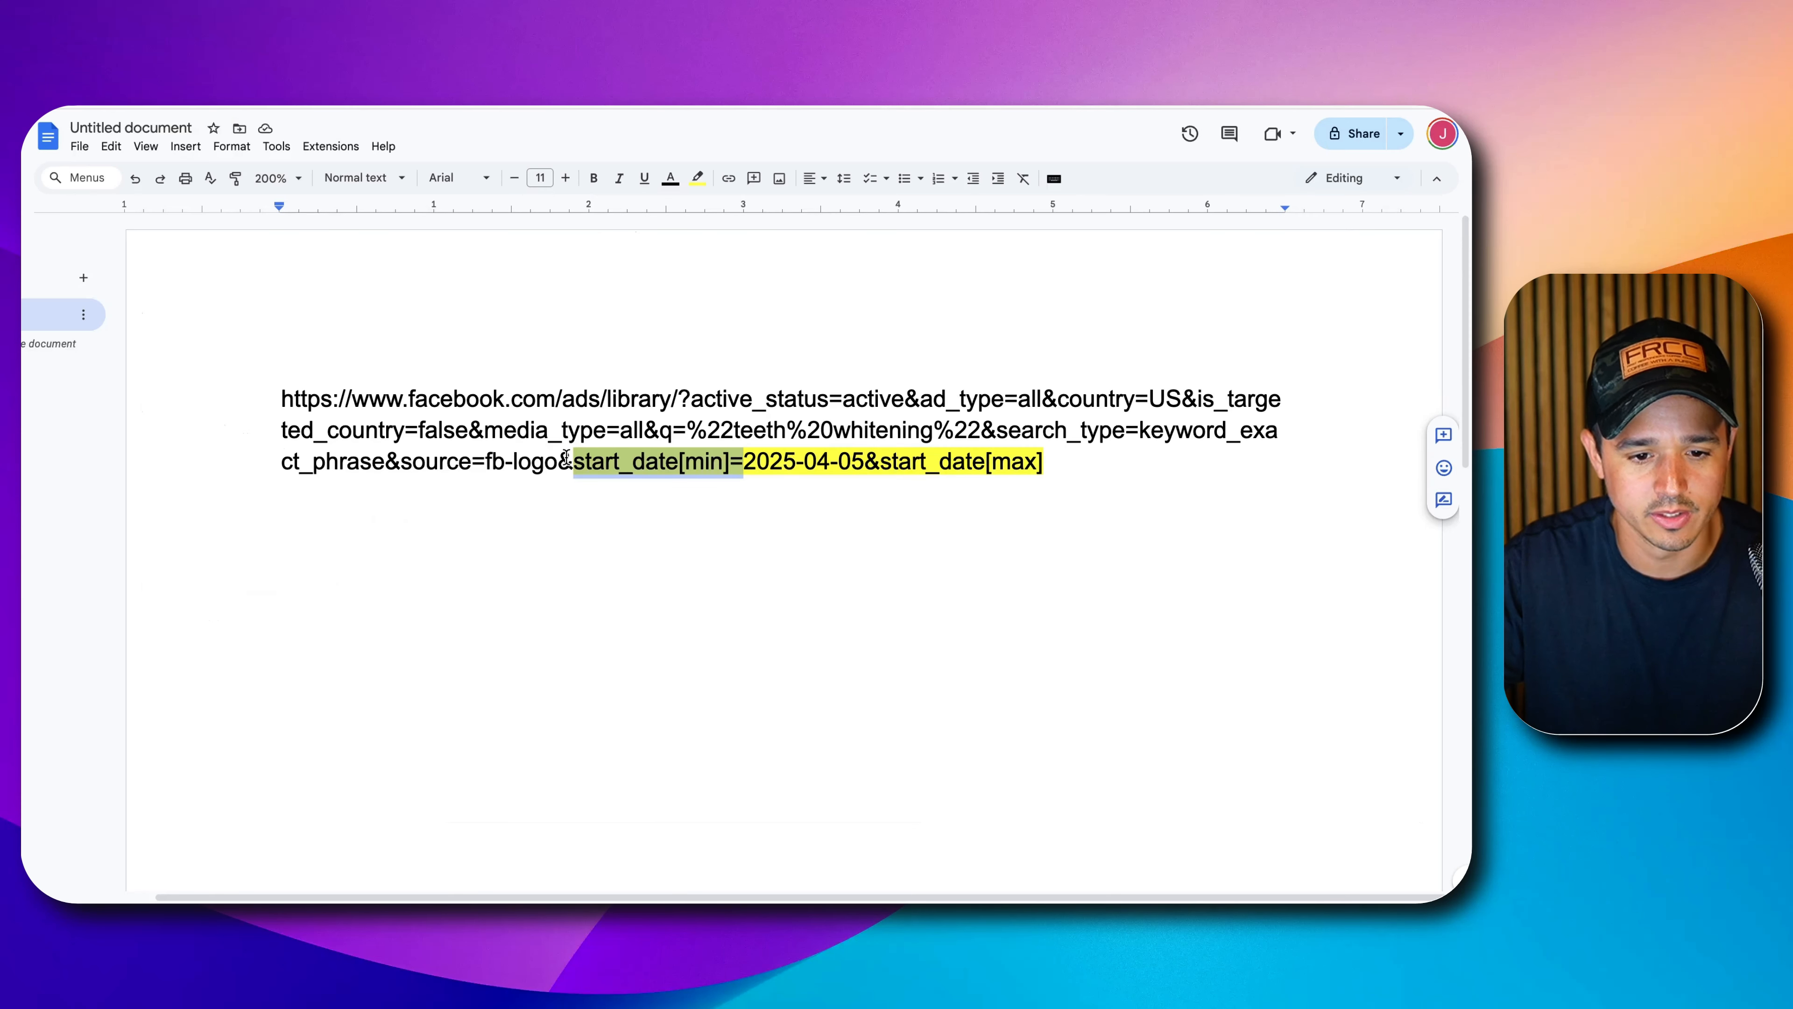
left_click_drag(561, 460, 865, 460)
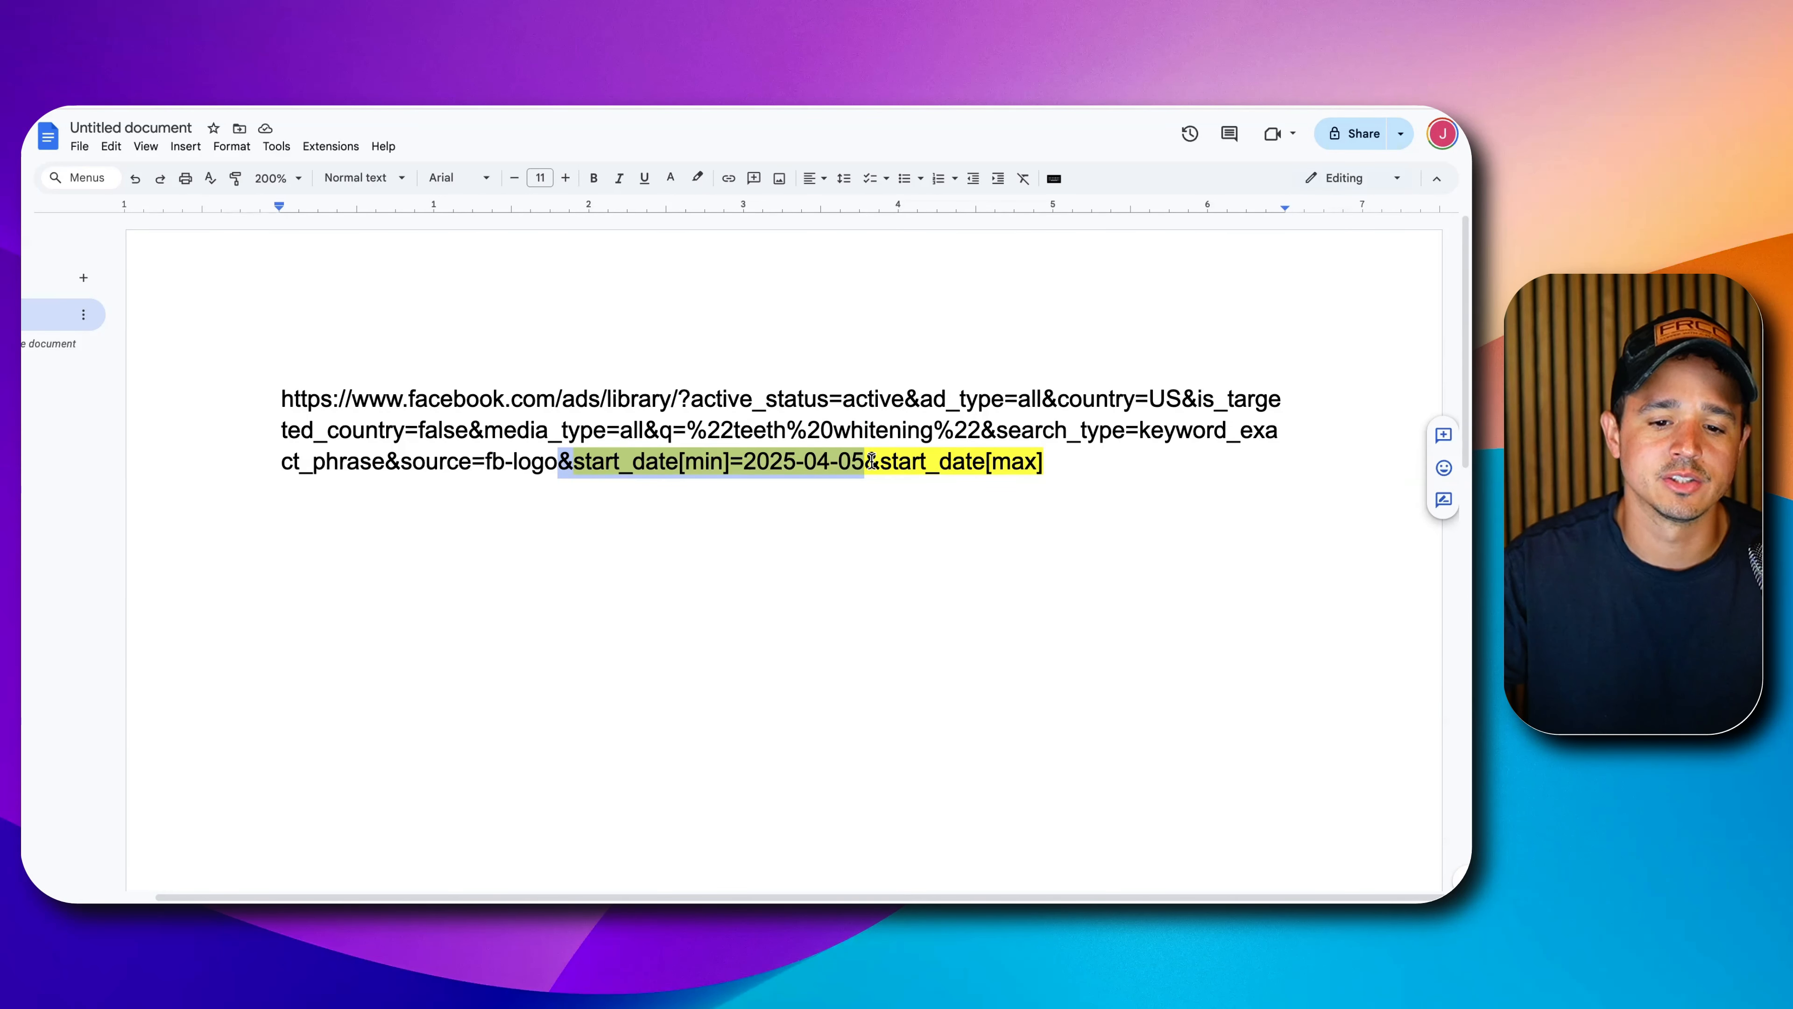
left_click_drag(870, 462, 1030, 461)
right_click(1030, 461)
left_click(1054, 504)
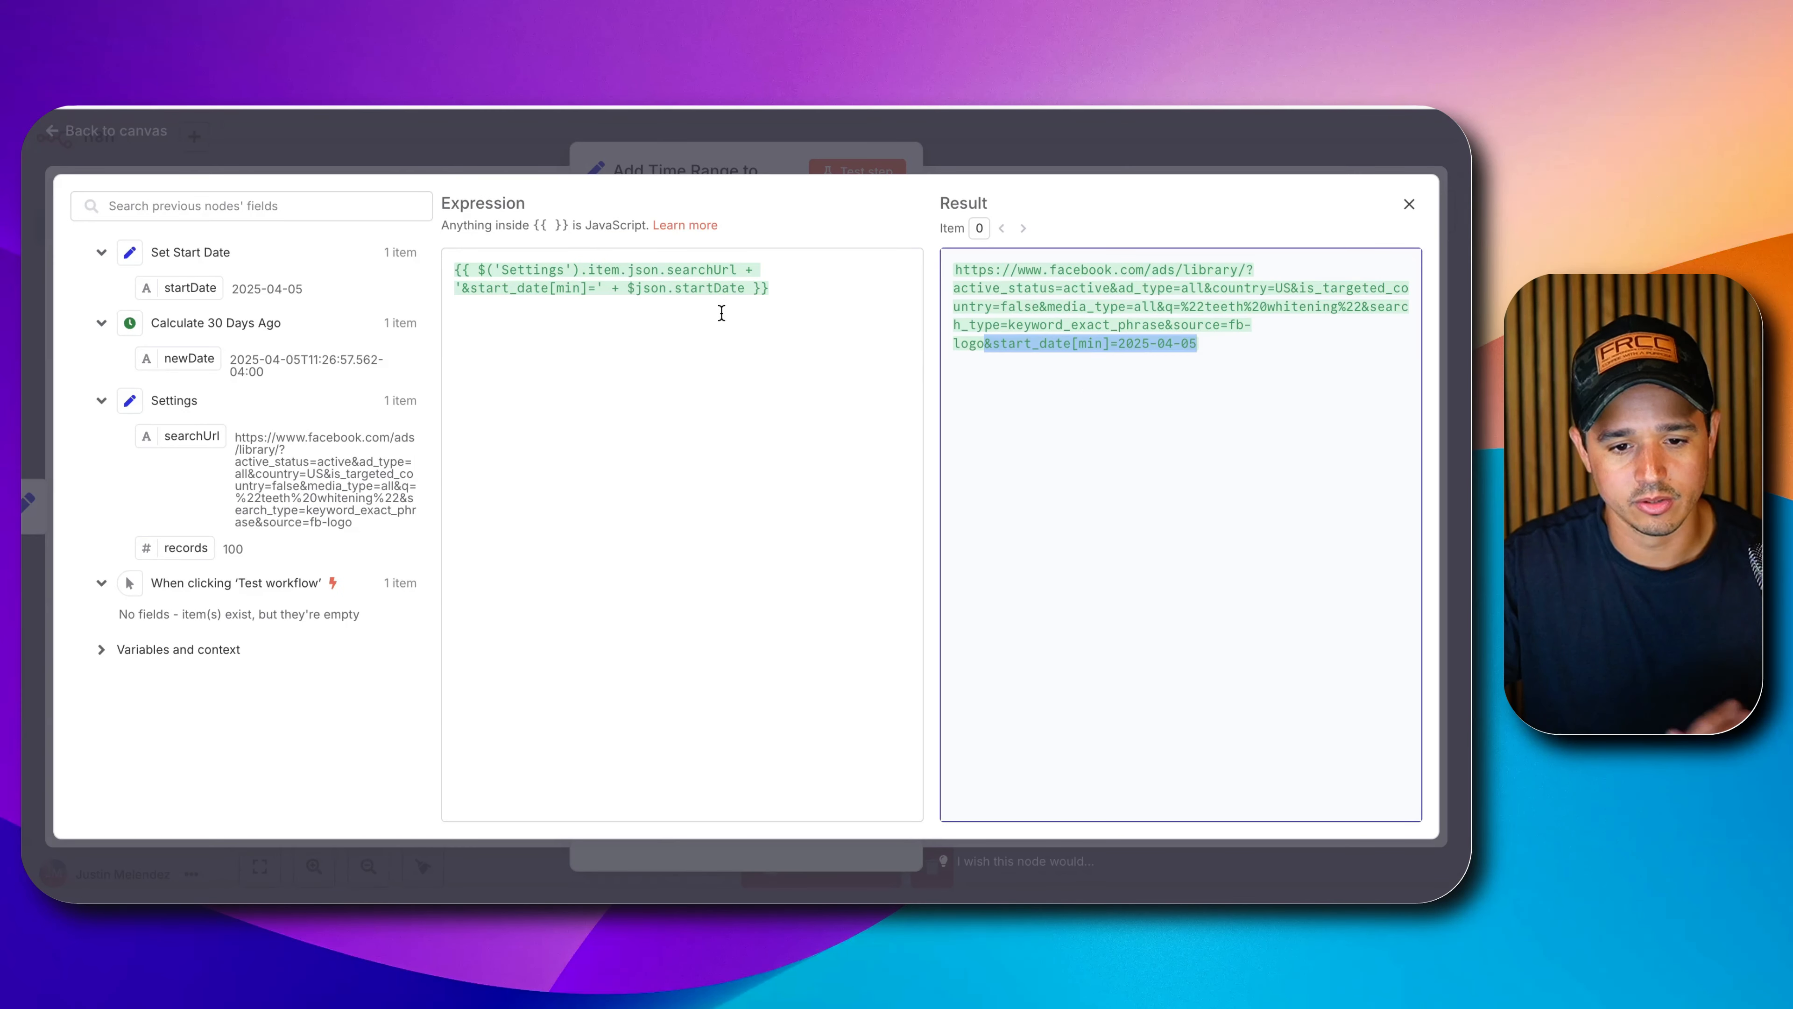
Append + '&start_date[max]' to the startUrl expression and check the resulting URL.
left_click(753, 286)
type("+ ")
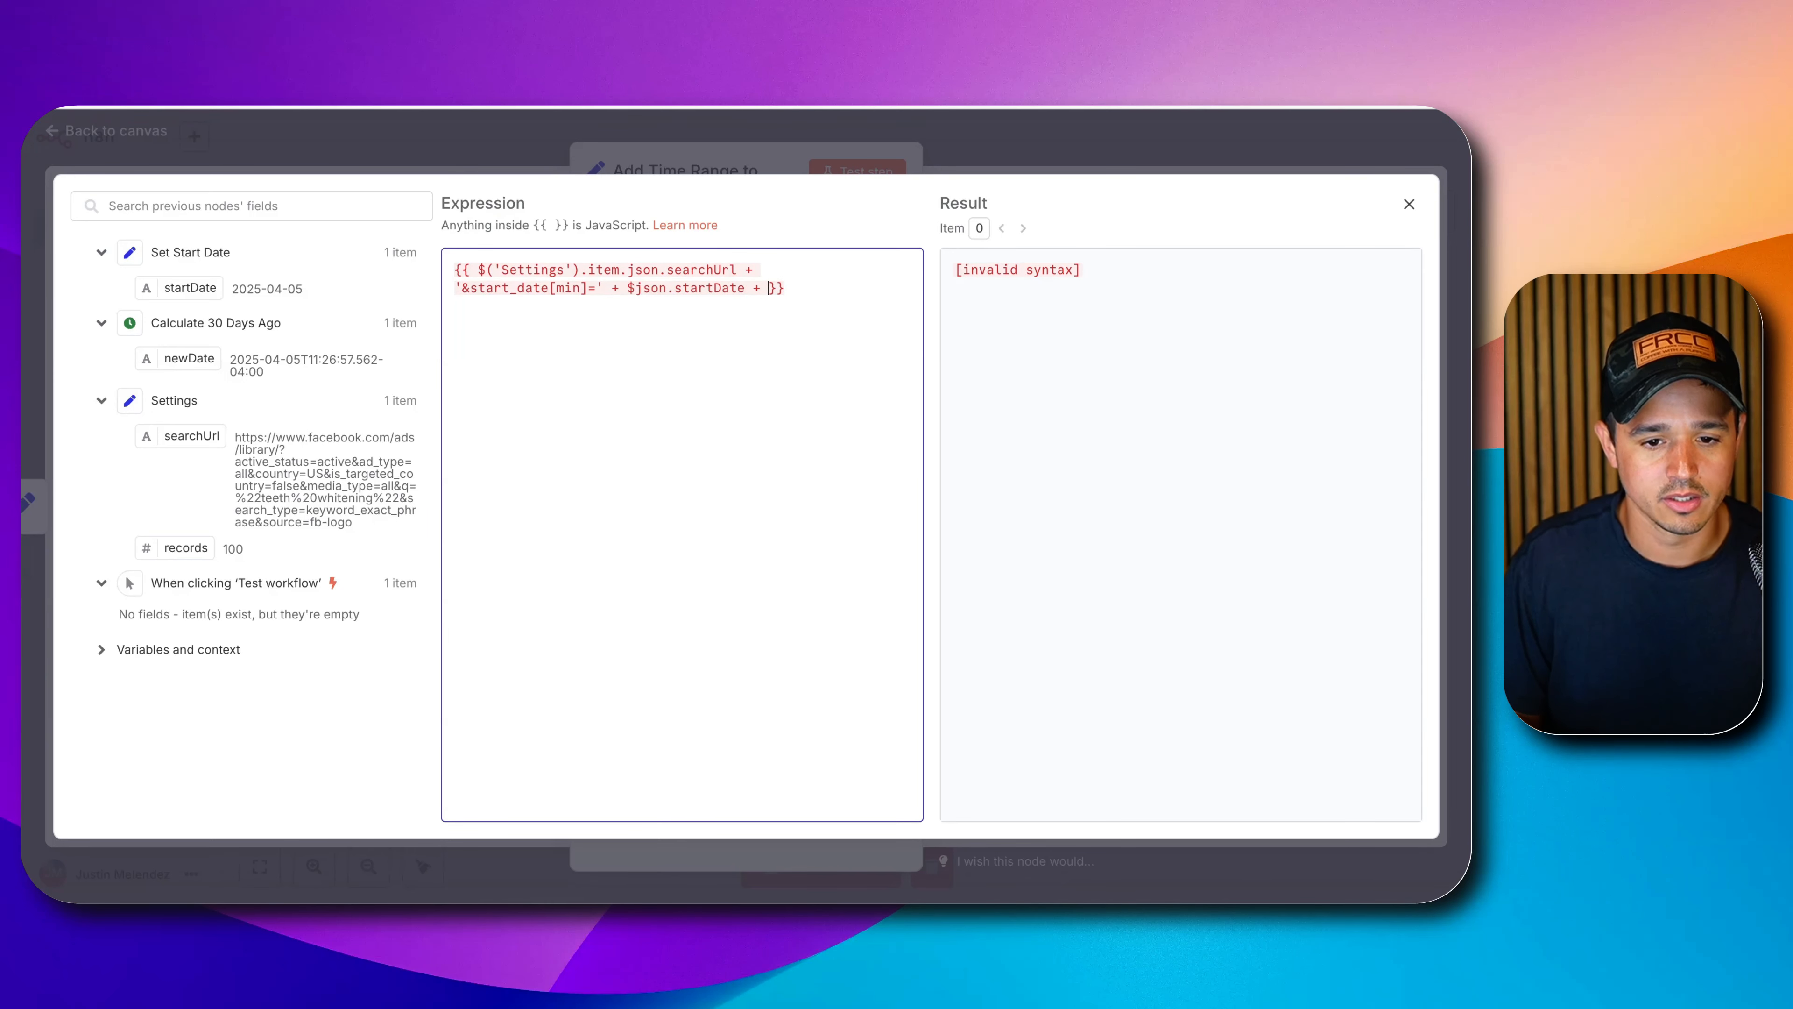
type("''")
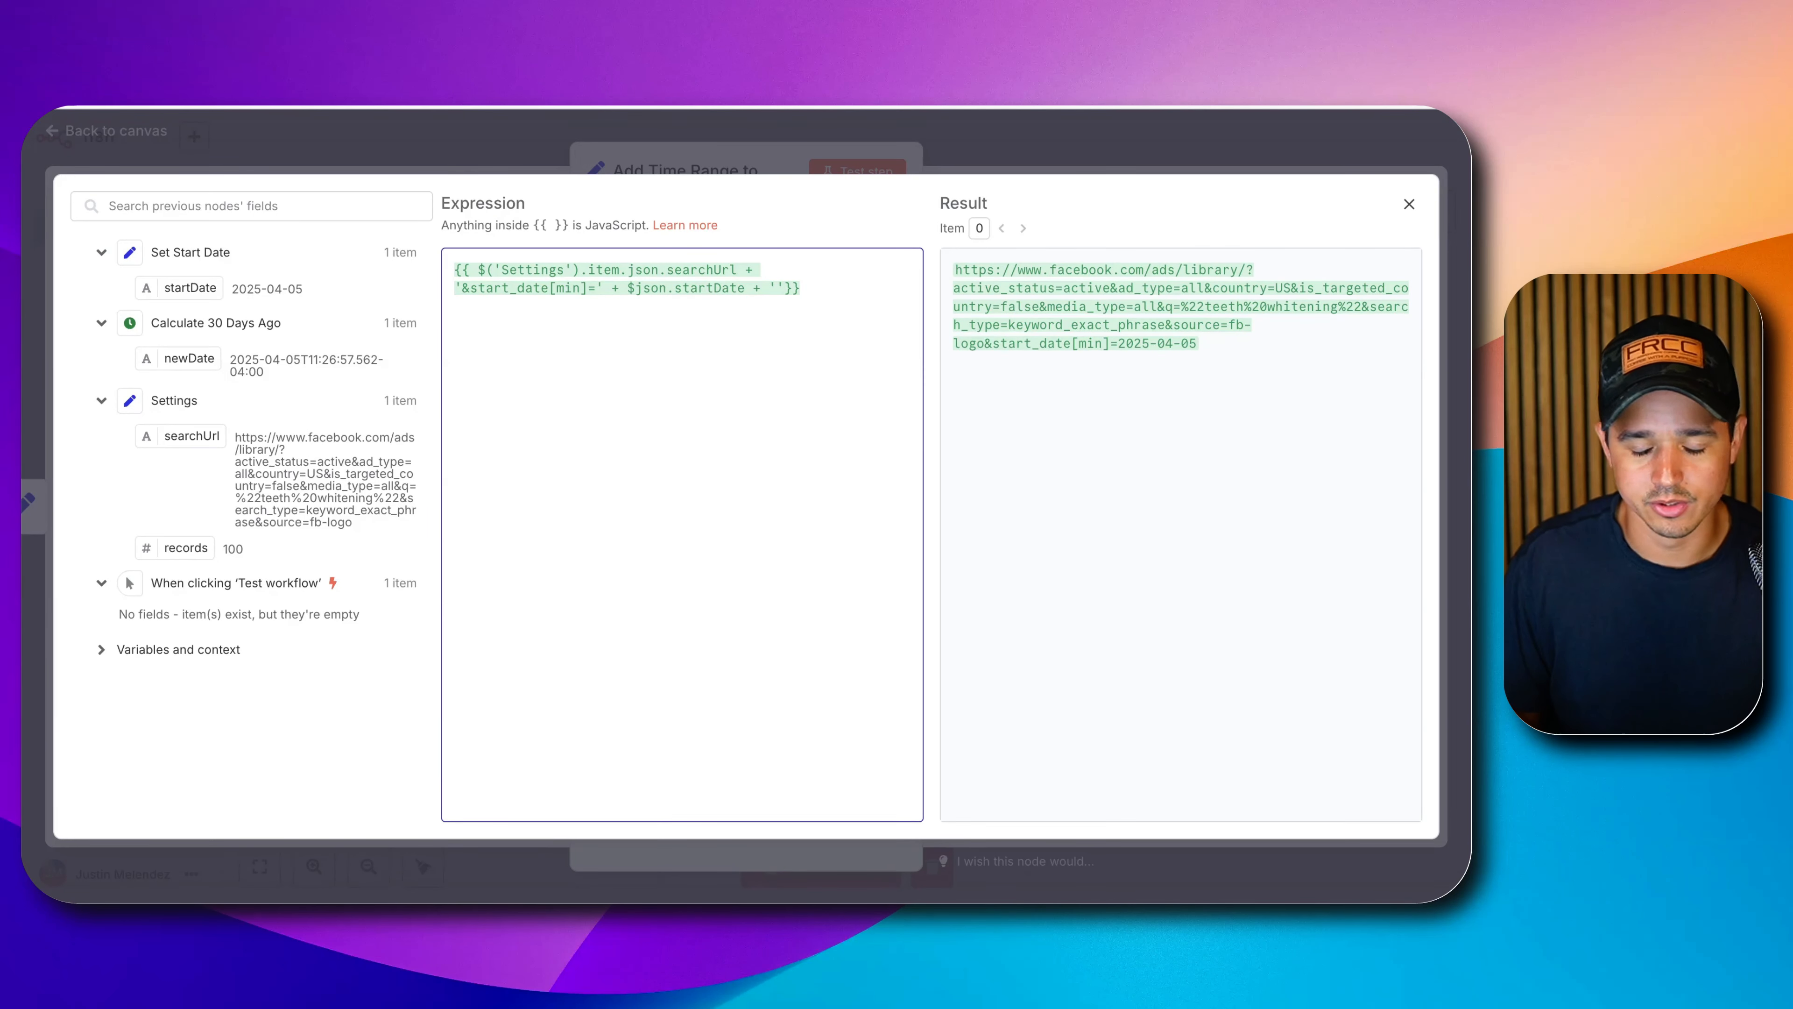
key("super+v")
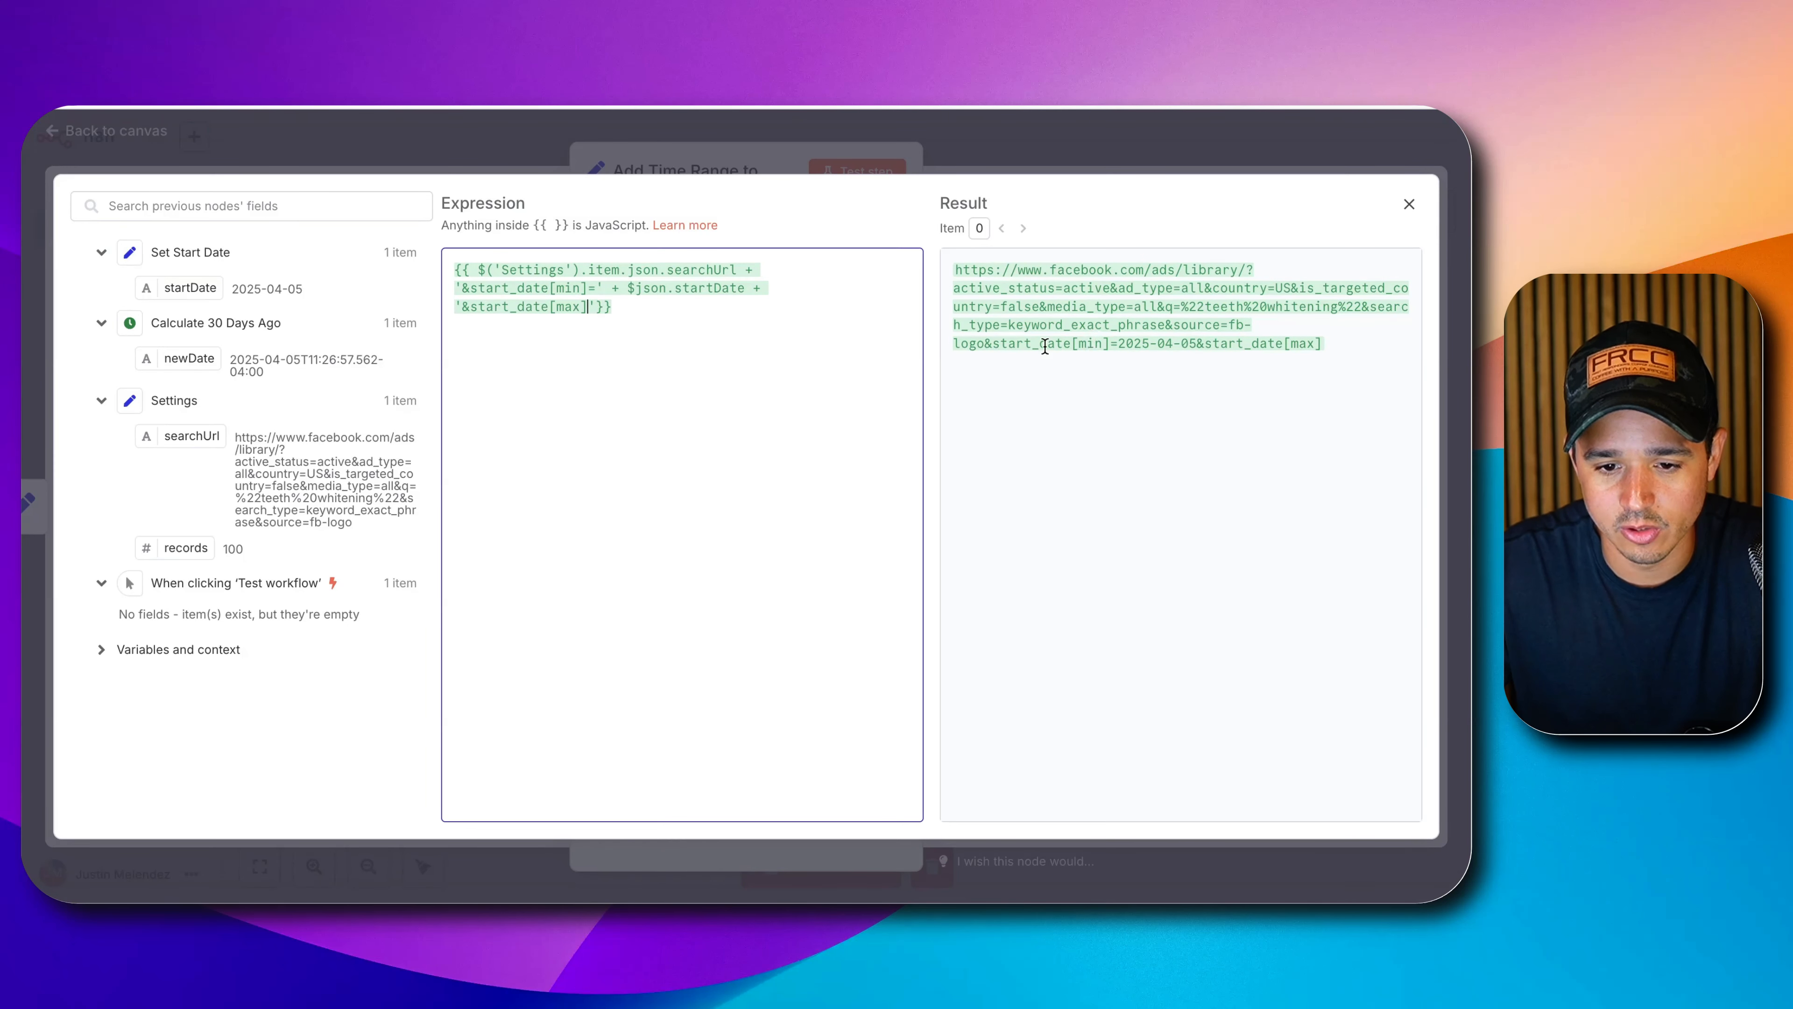
left_click_drag(988, 345, 1286, 351)
left_click(977, 353)
left_click_drag(985, 346, 1321, 344)
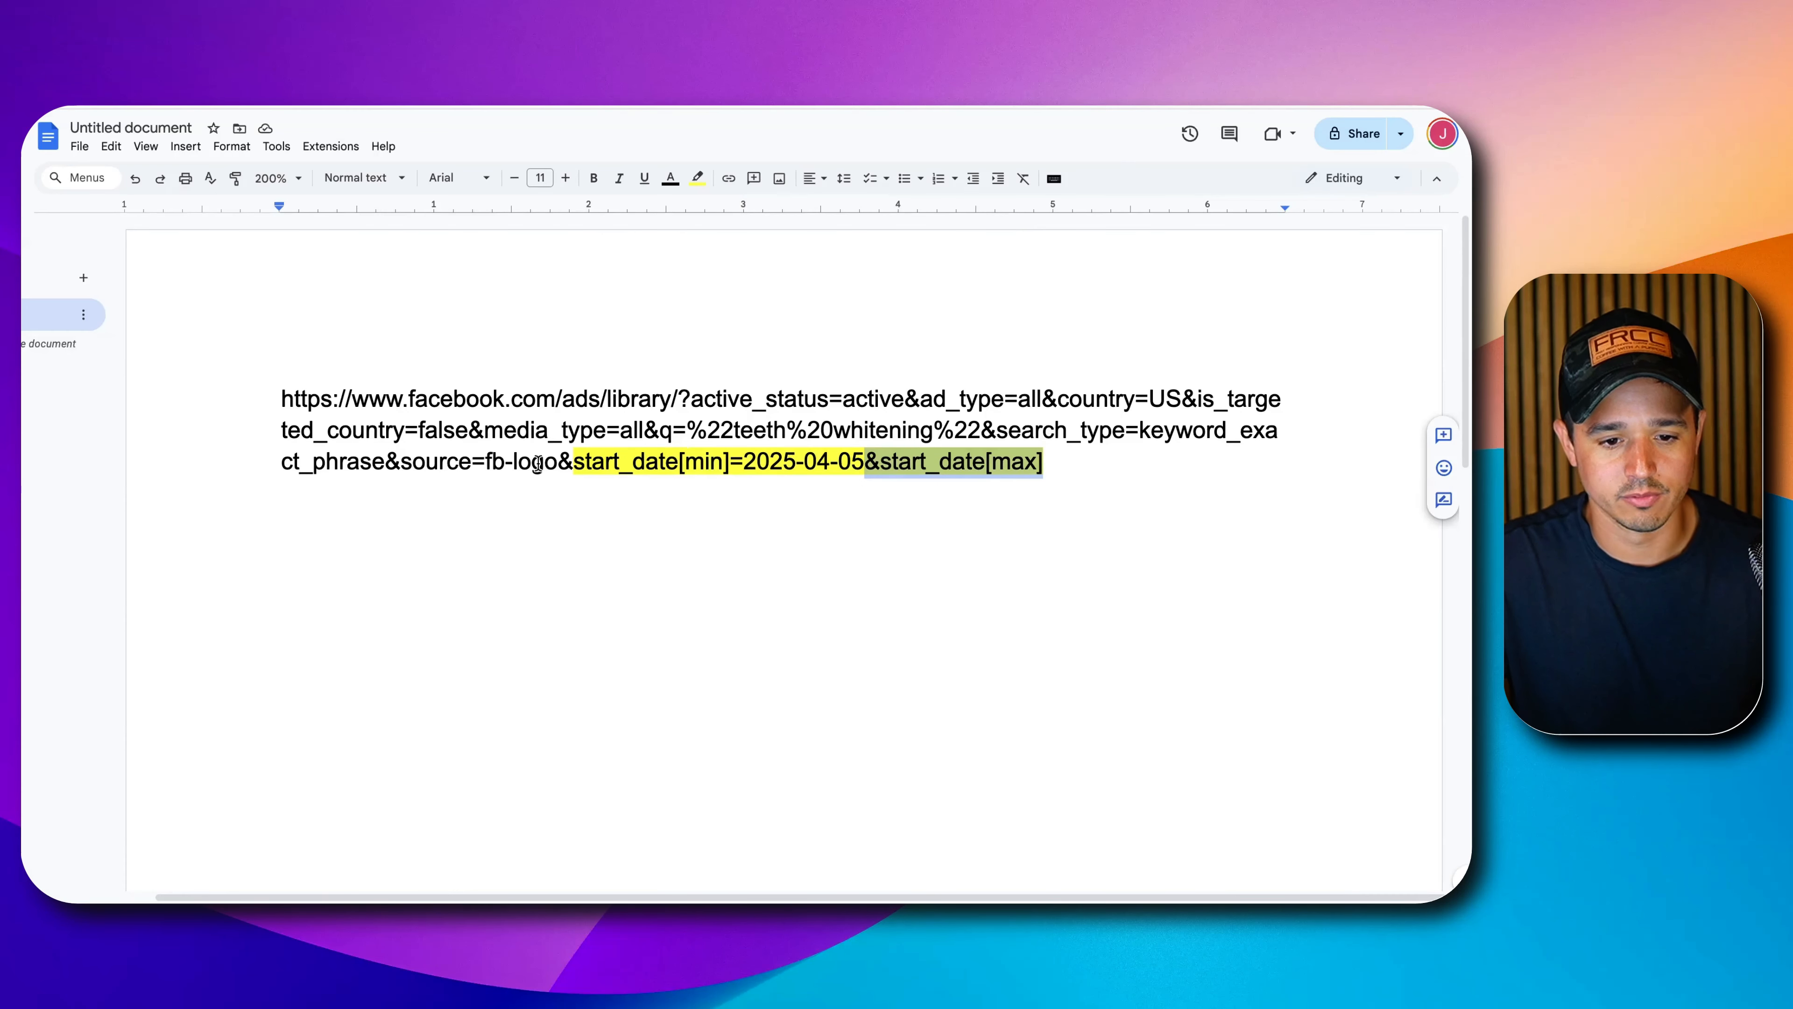
Move the start_date parameters onto their own line below the URL and duplicate that line.
left_click(563, 462)
key("Return")
key("Return")
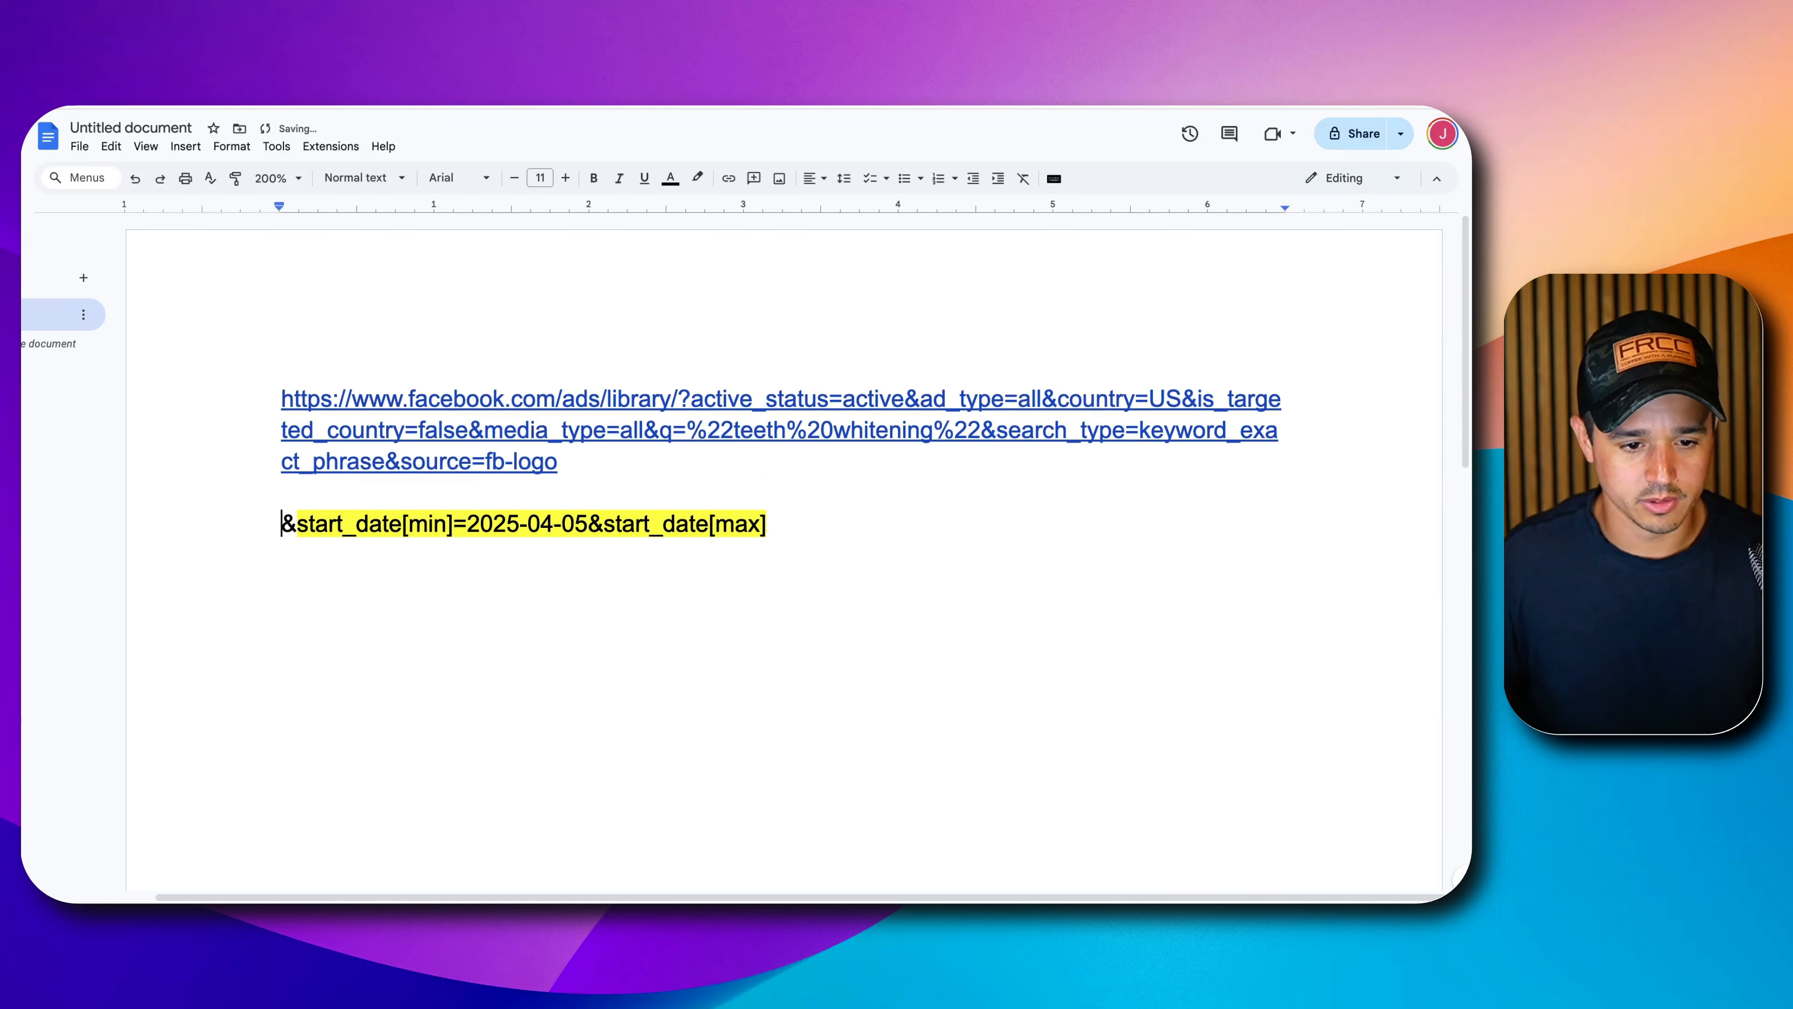
key("Return")
key("super+v")
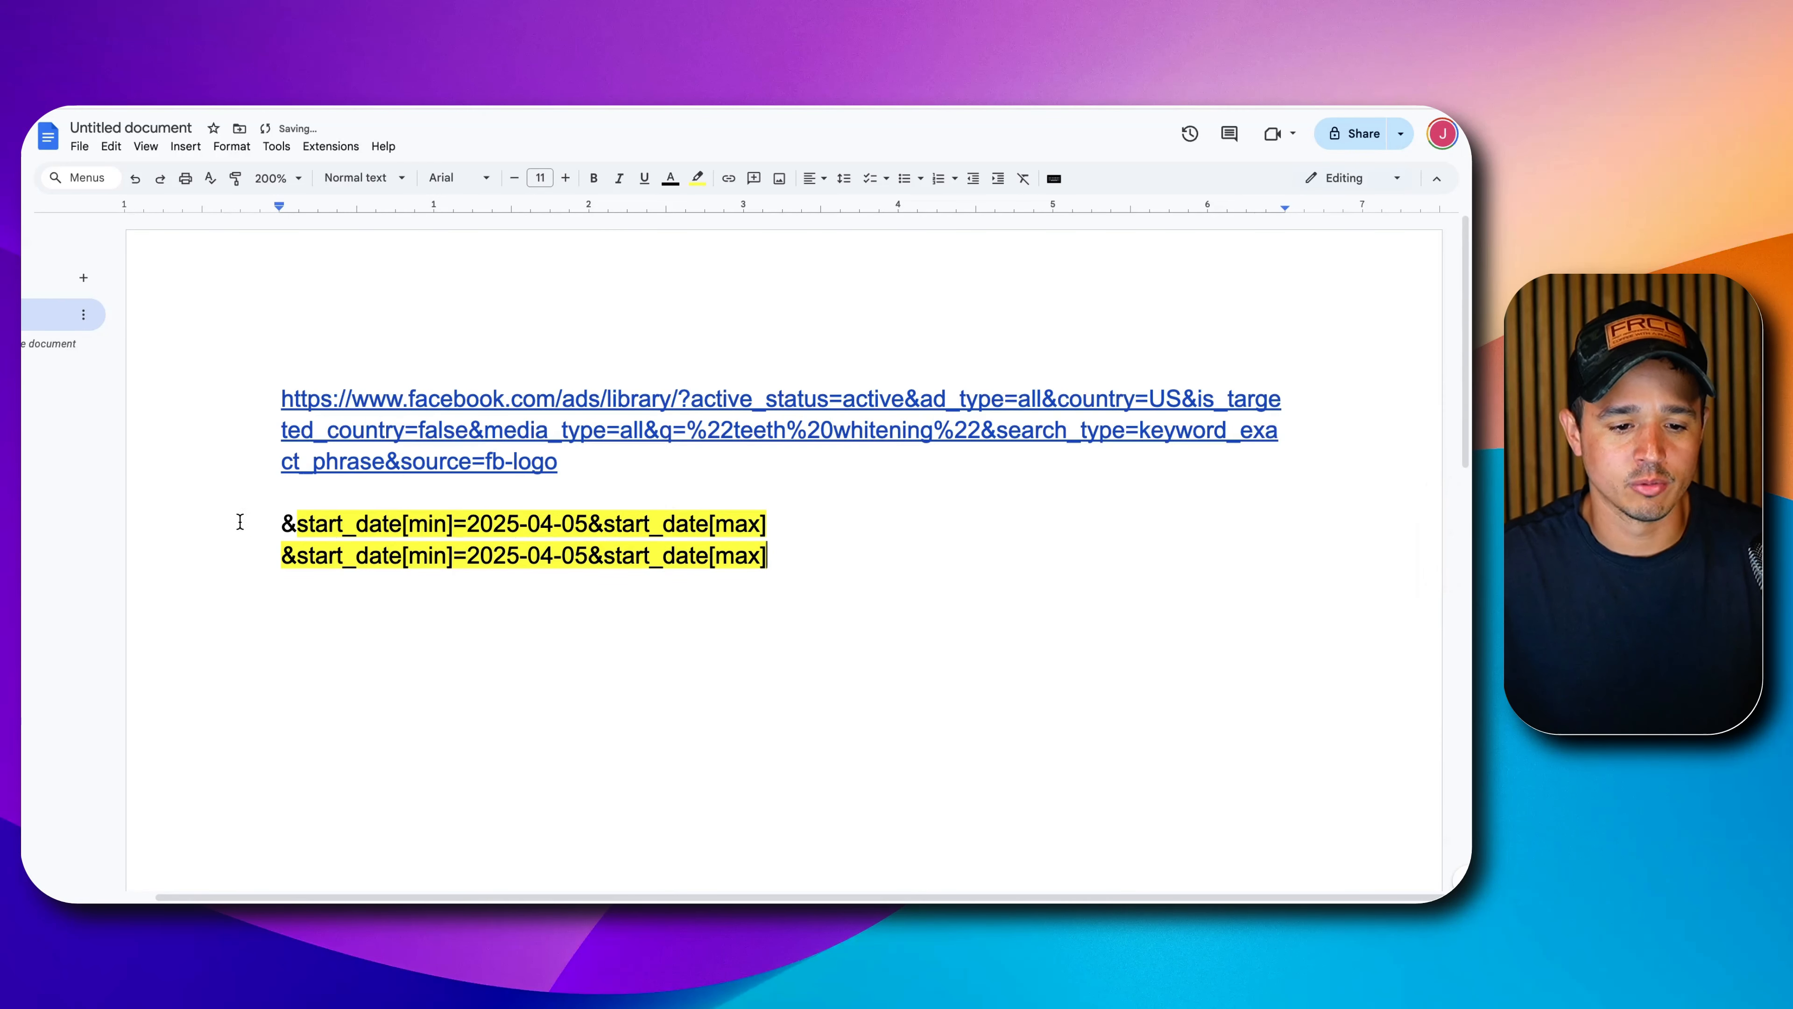
Highlight the first start_date line in orange.
triple_click(288, 523)
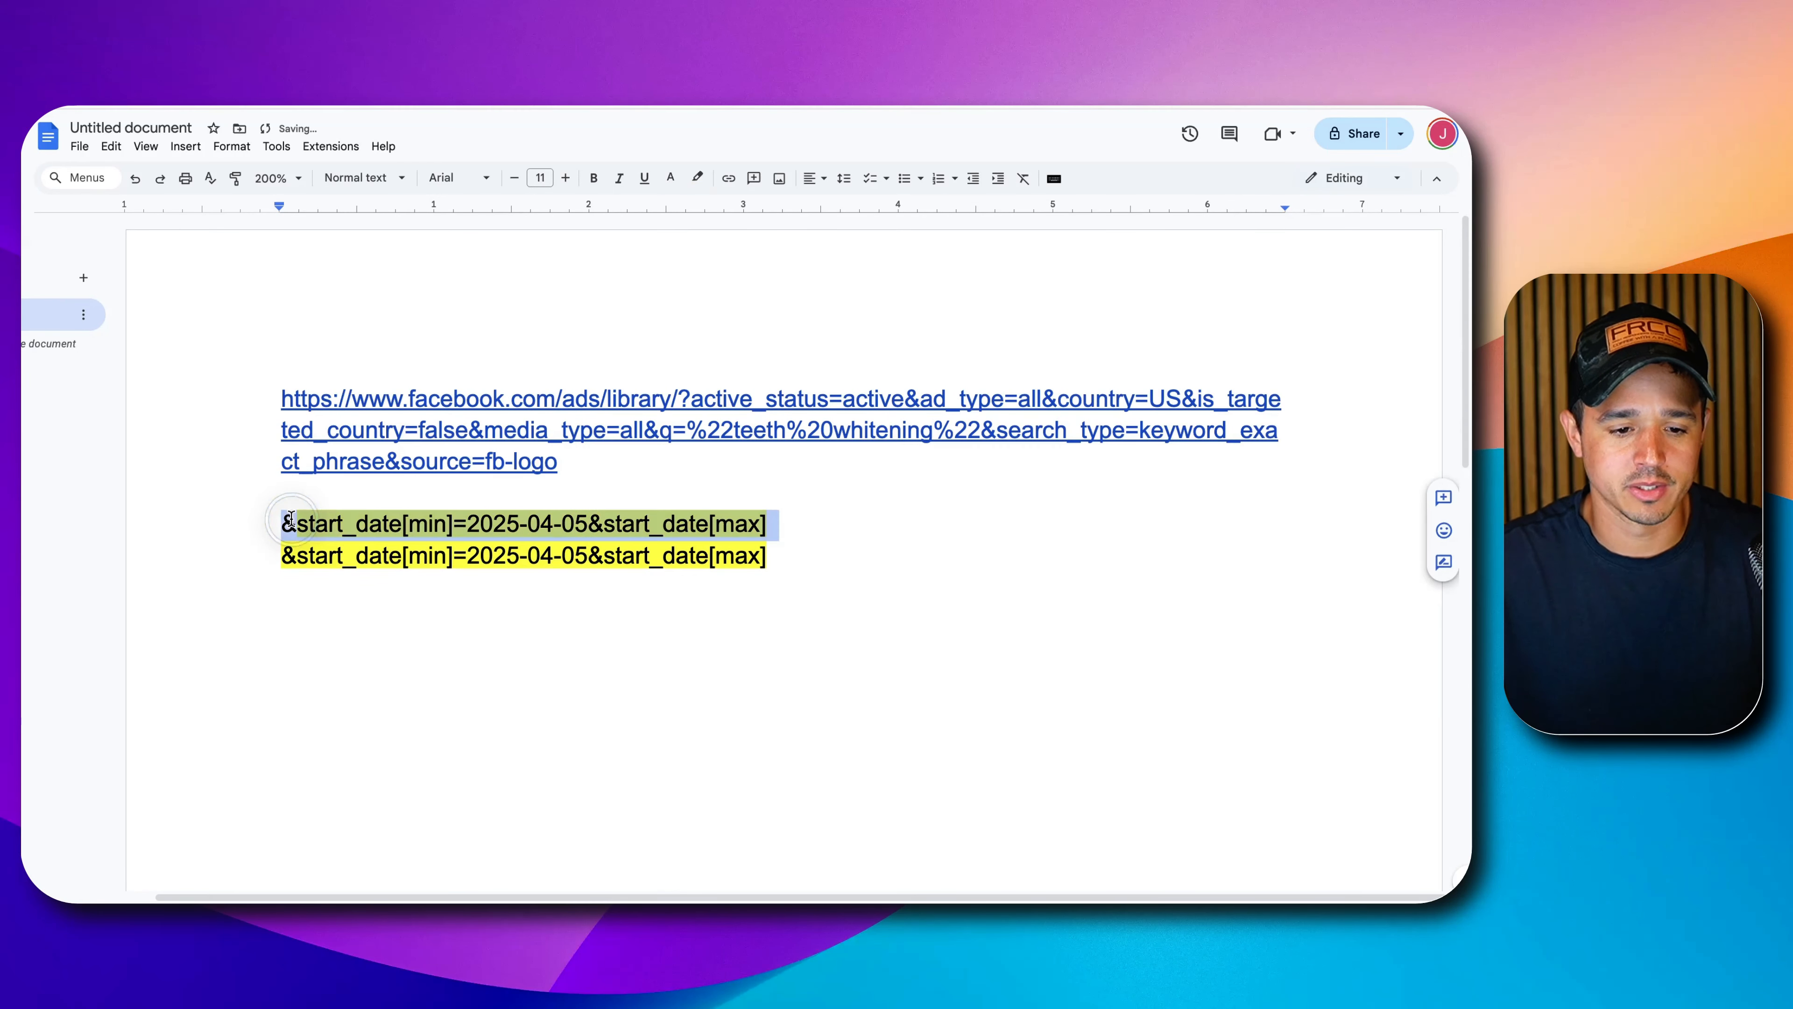
left_click(698, 178)
left_click(743, 248)
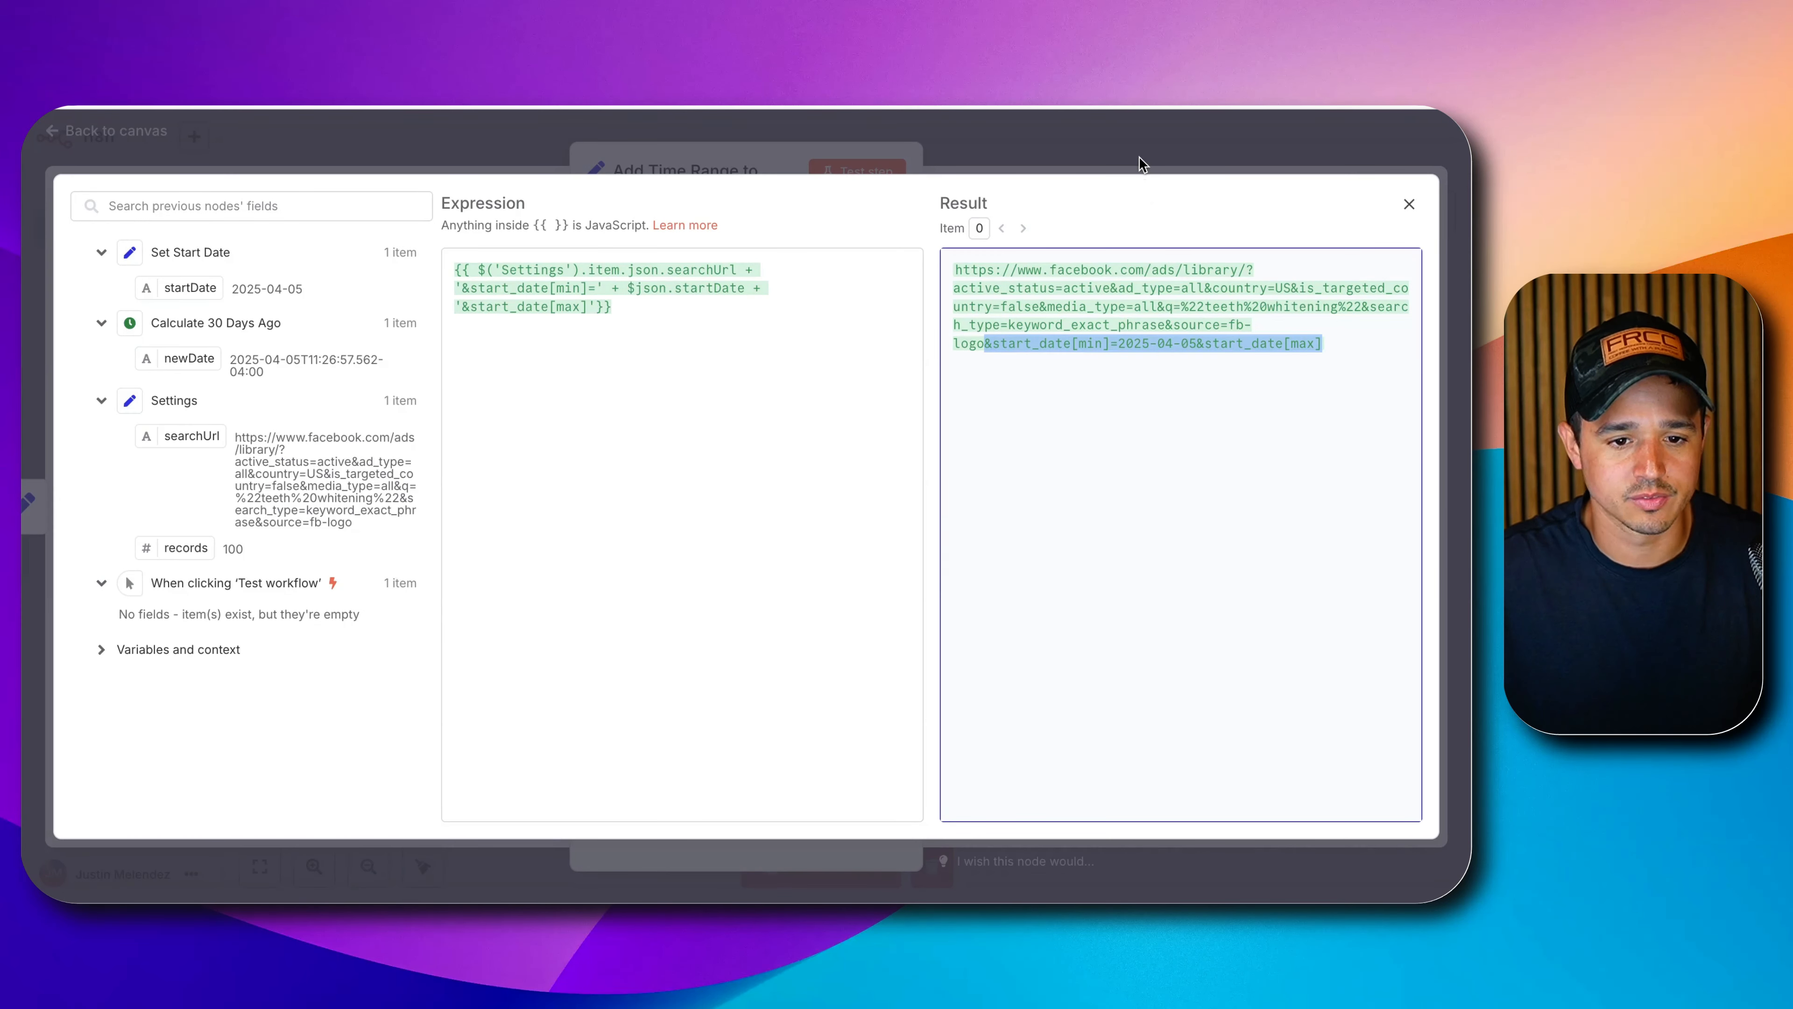
Return to the canvas and test-run the Add Time Range to URL node.
key("Escape")
key("Escape")
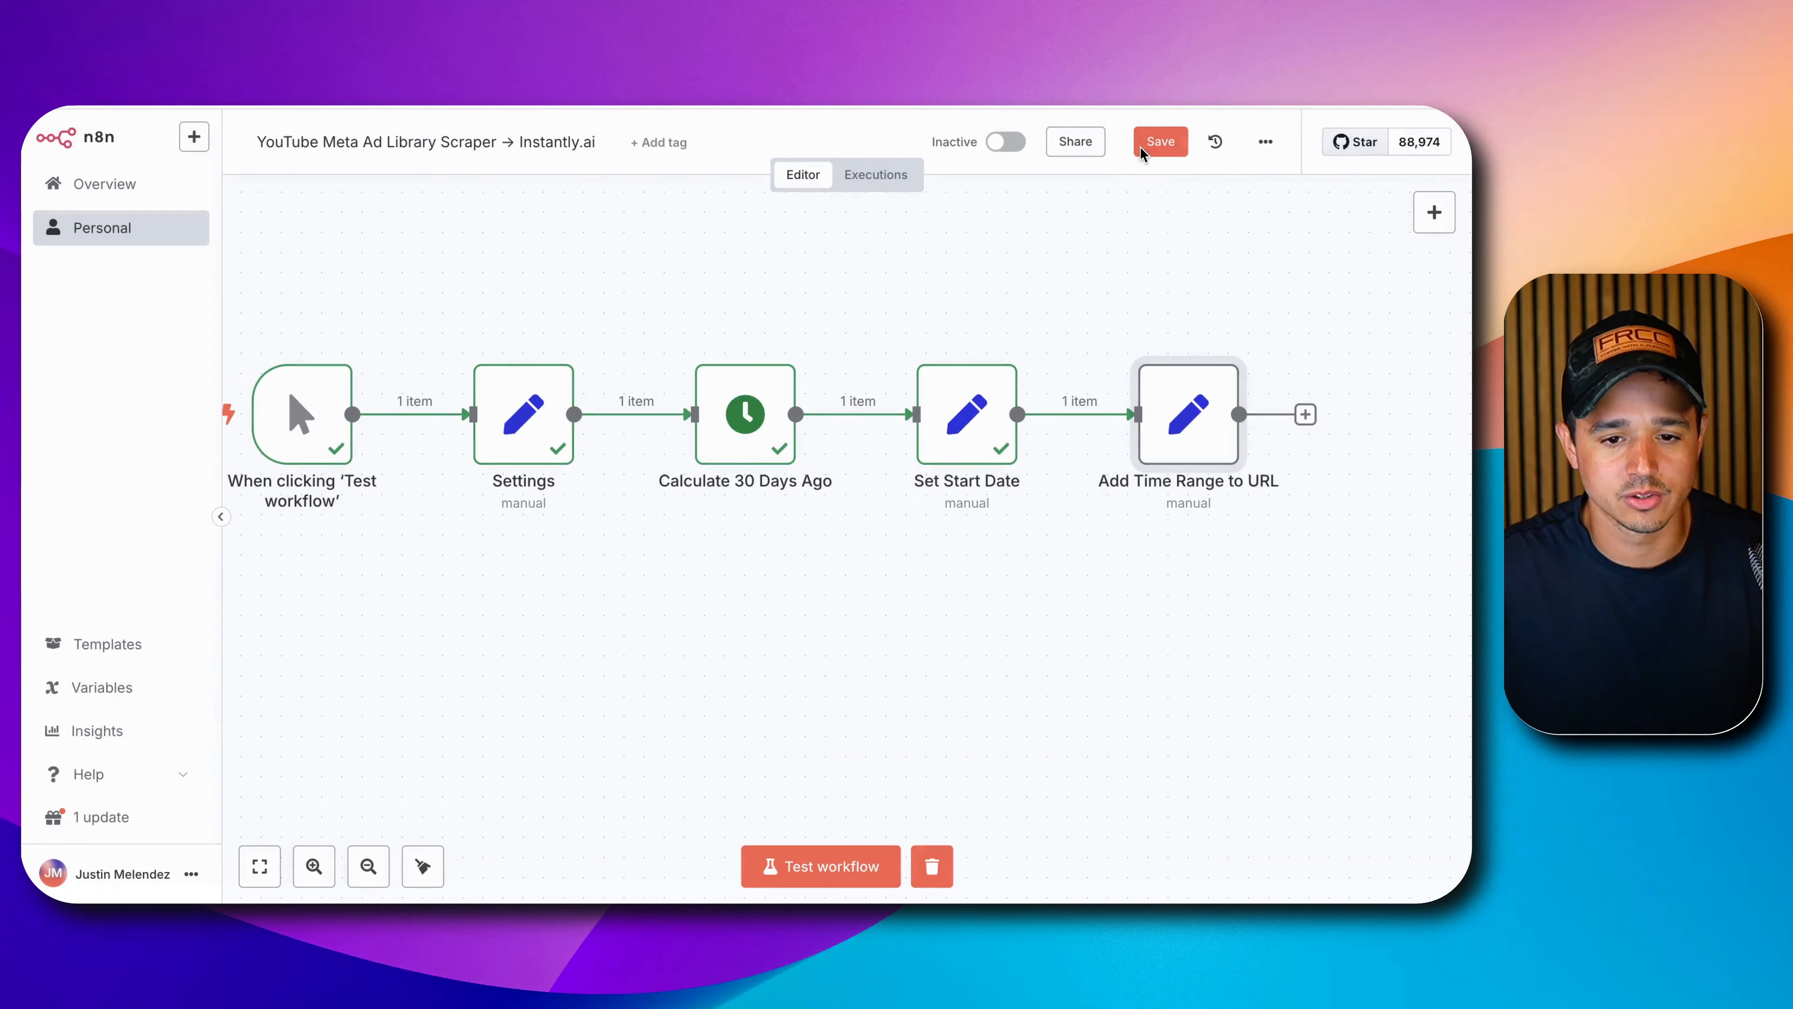
left_click(1145, 340)
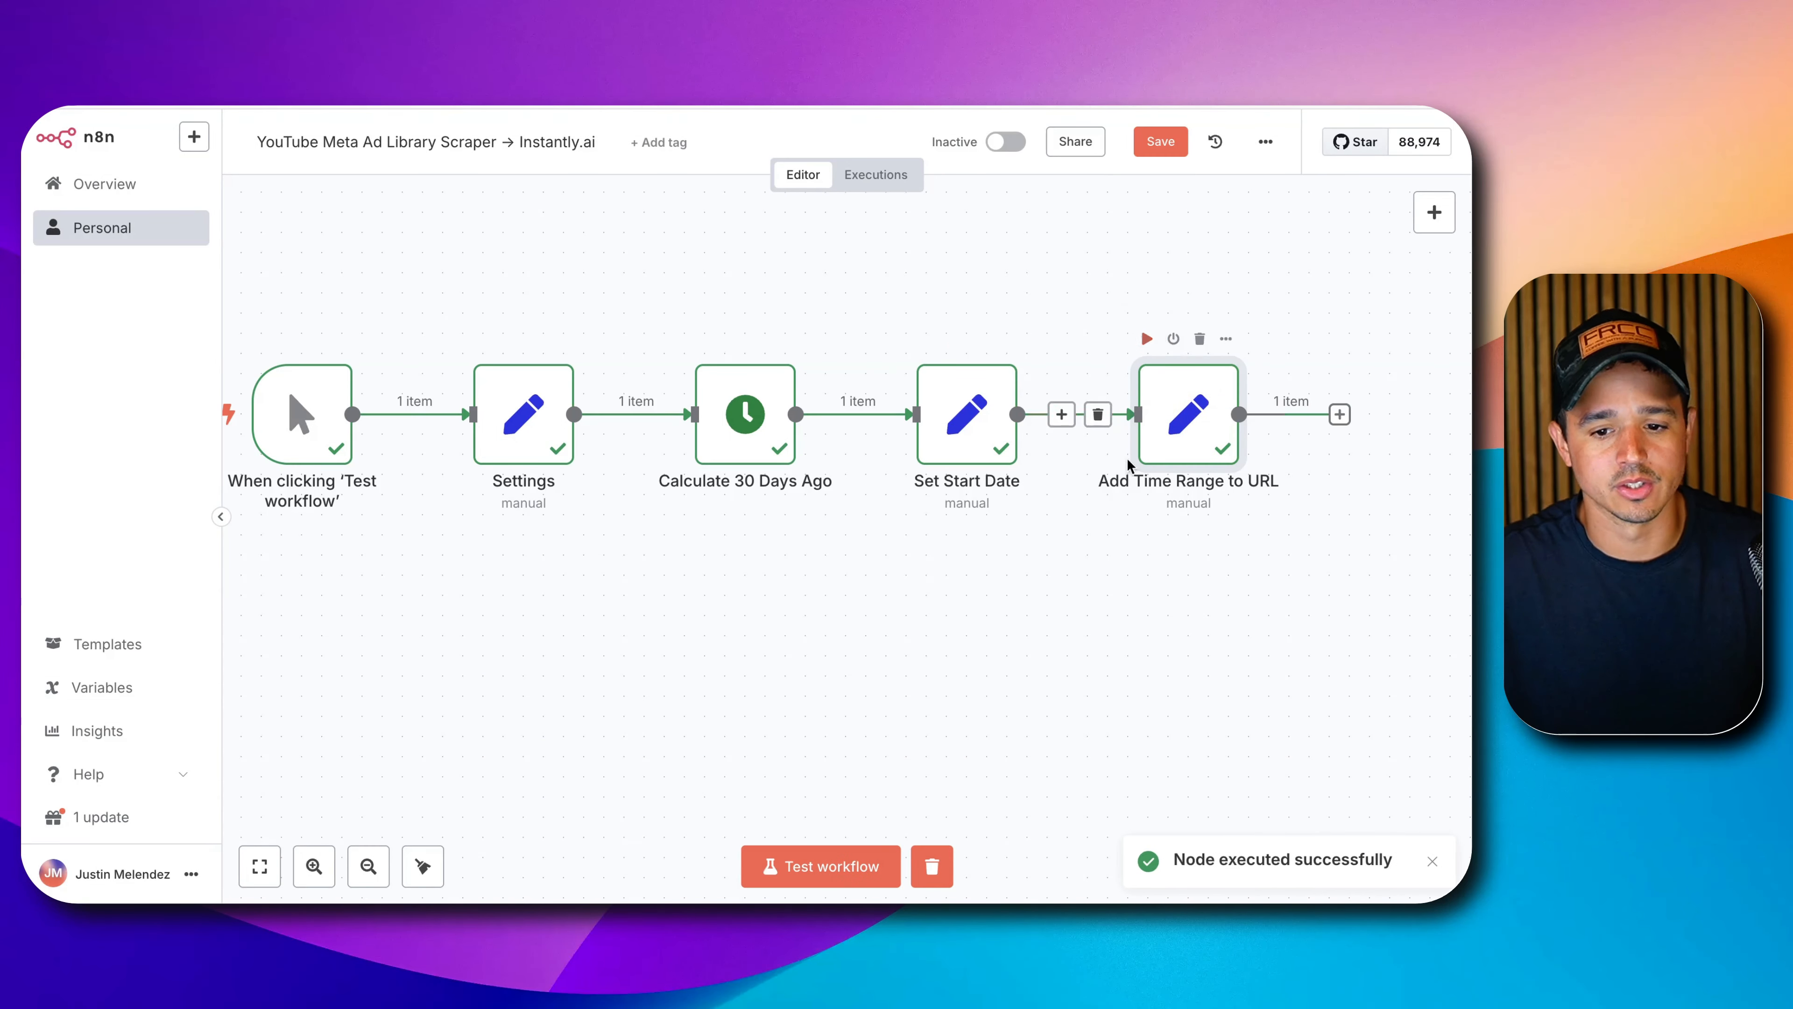
left_click(1123, 592)
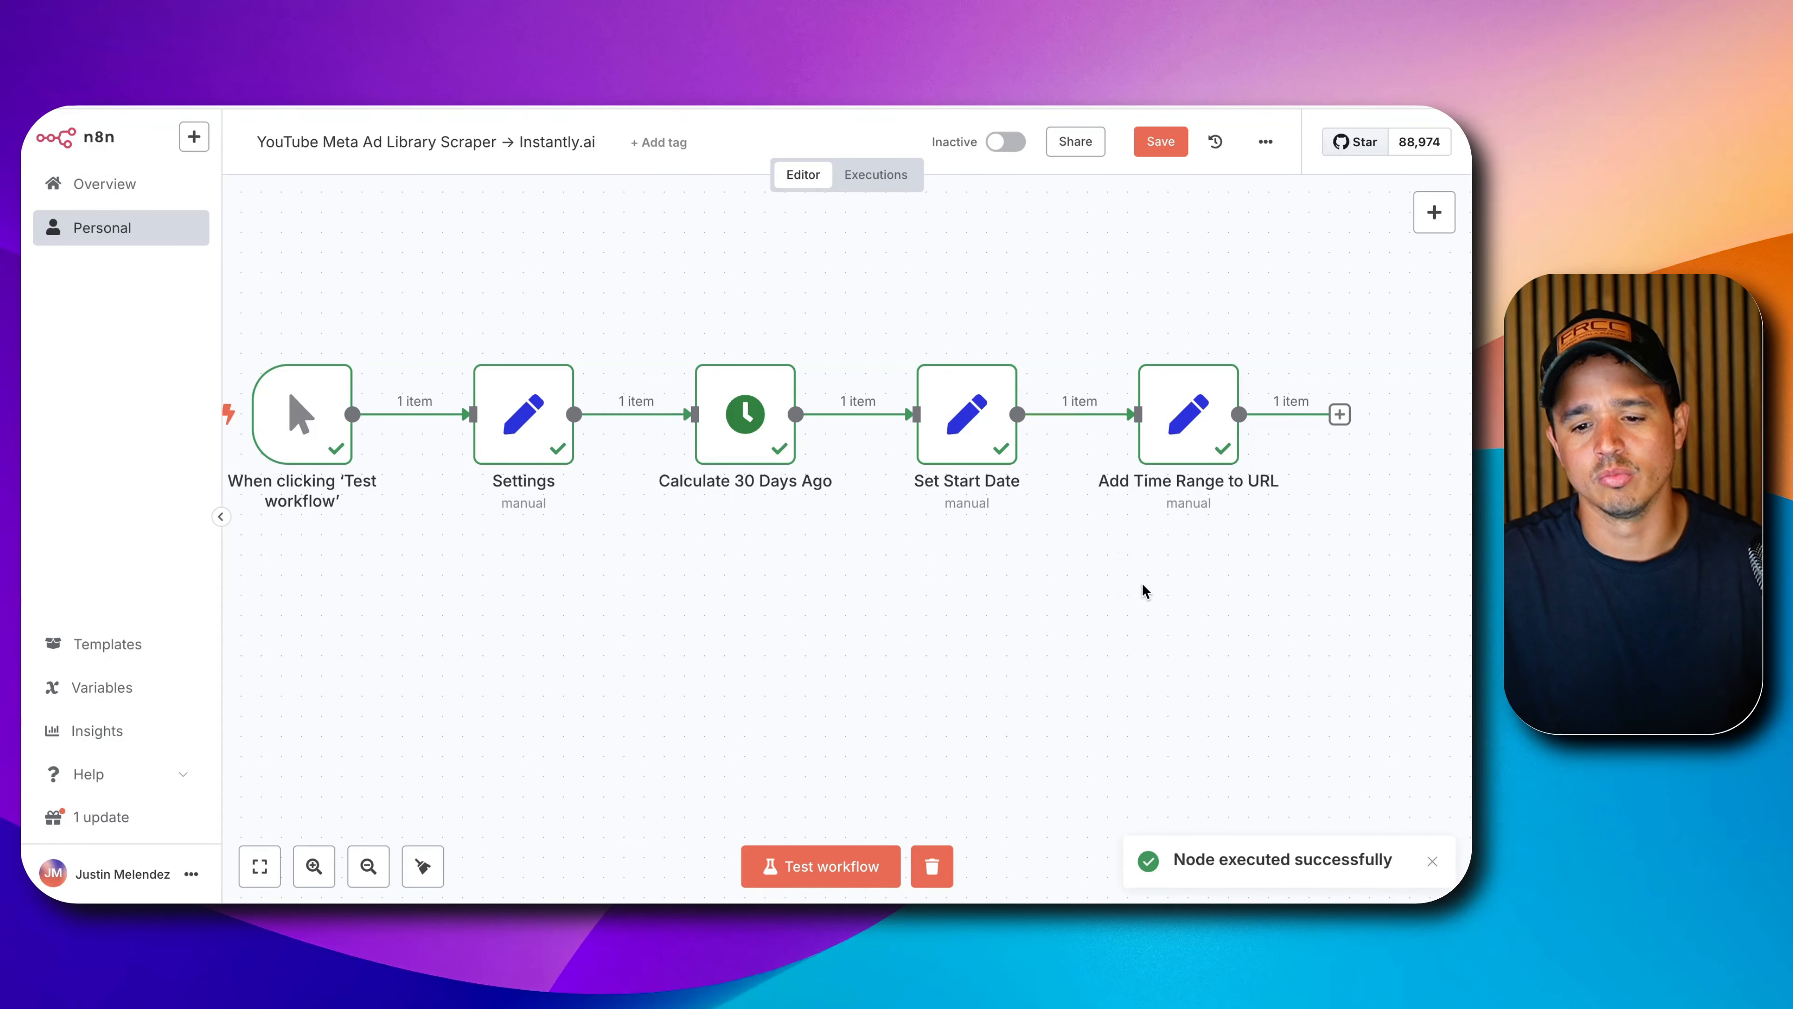
left_click_drag(1144, 593, 917, 569)
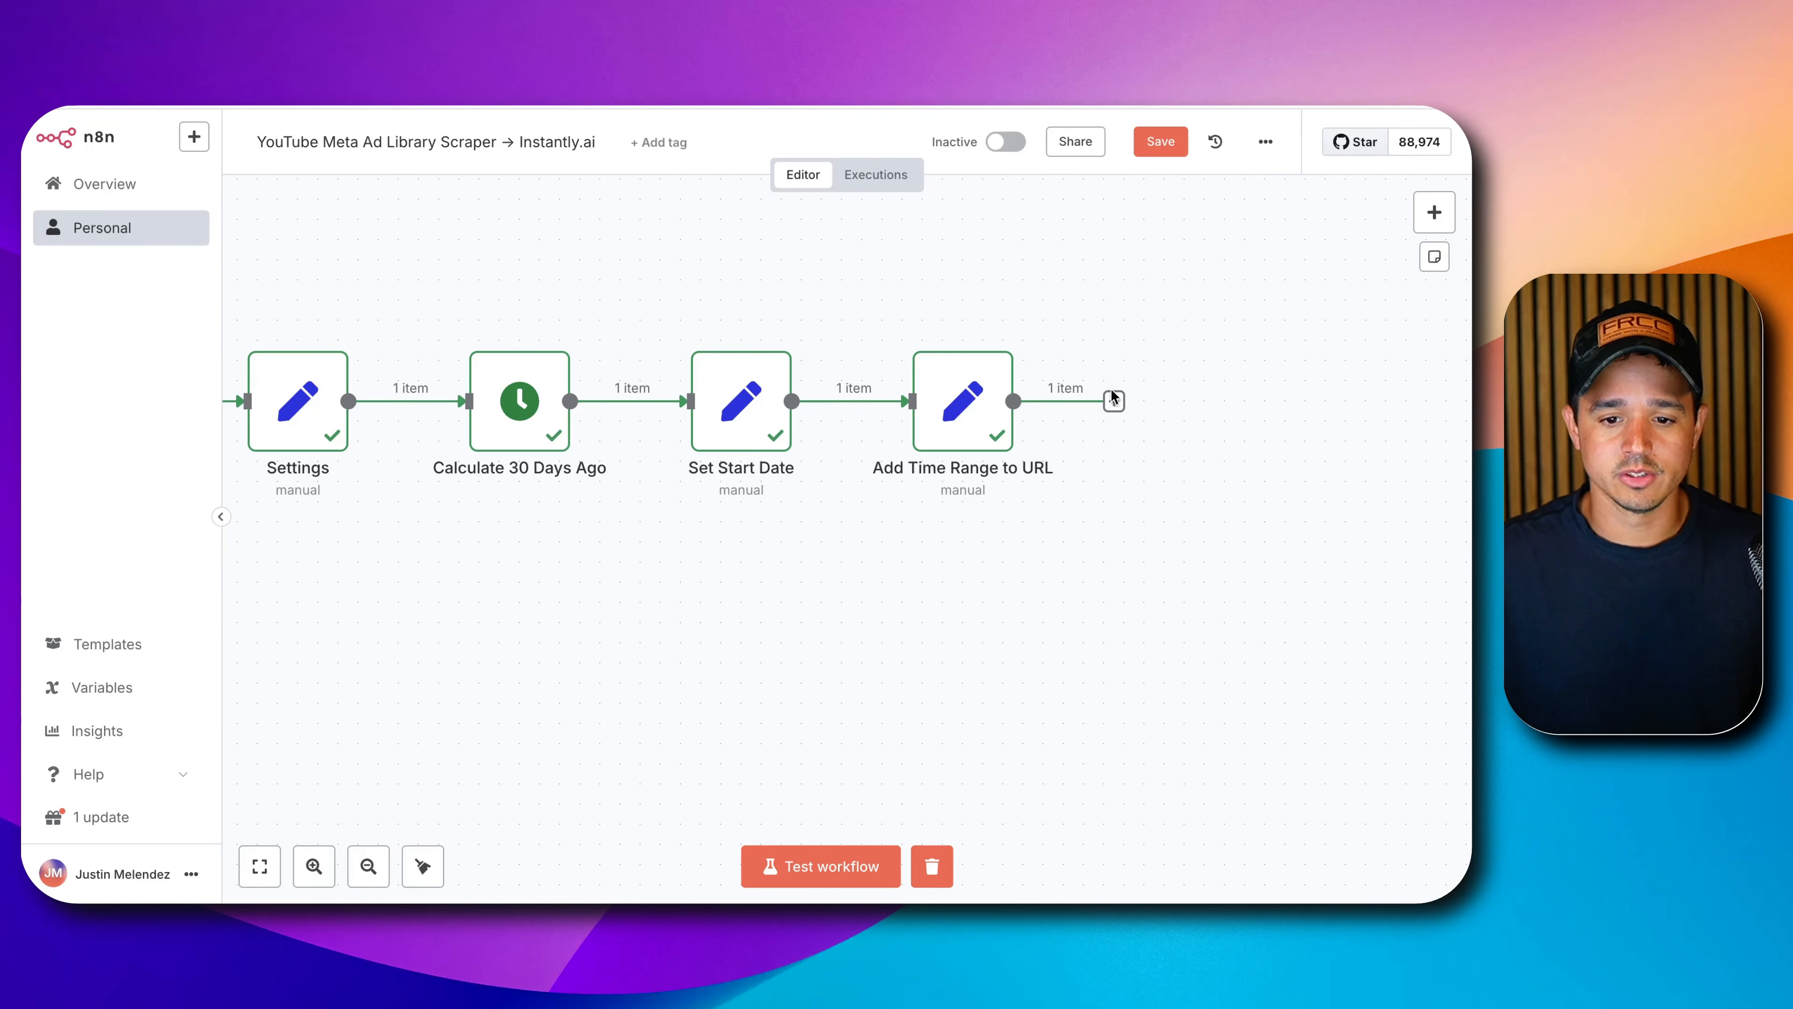
Add an HTTP Request node after Add Time Range to URL named 'Trigger Ad Library Scraper'.
left_click(1113, 399)
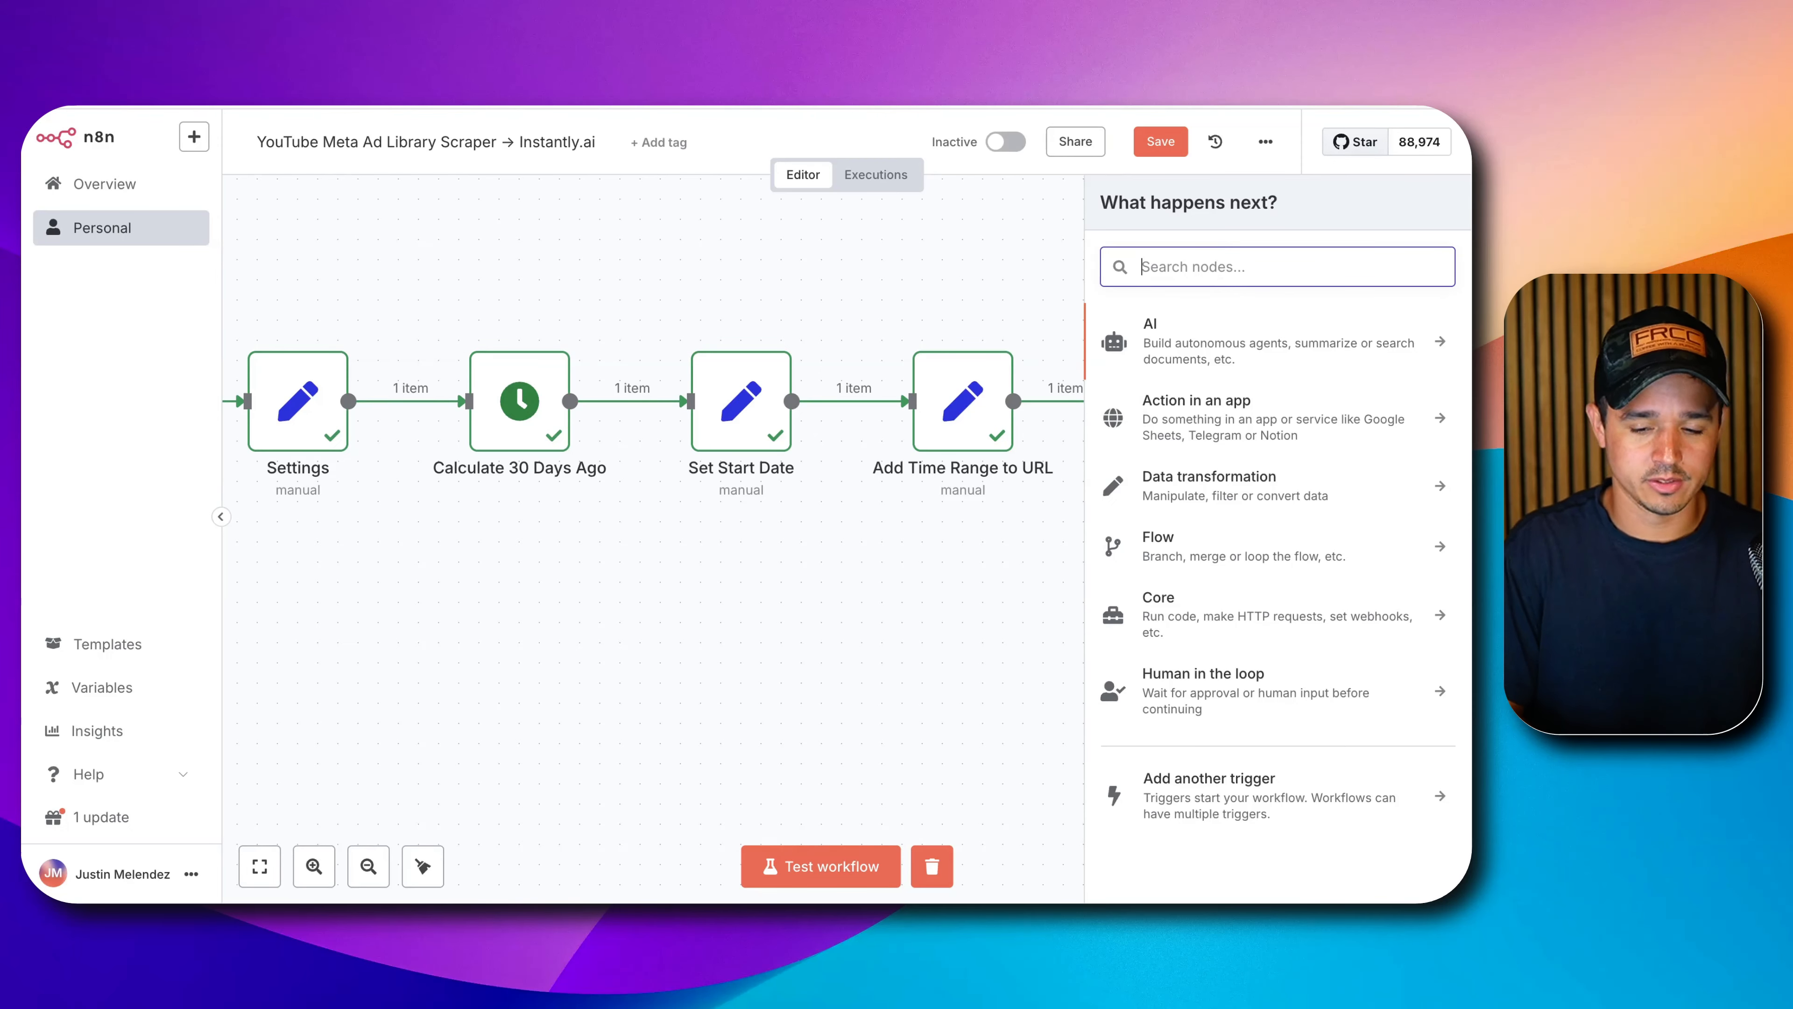
type("http")
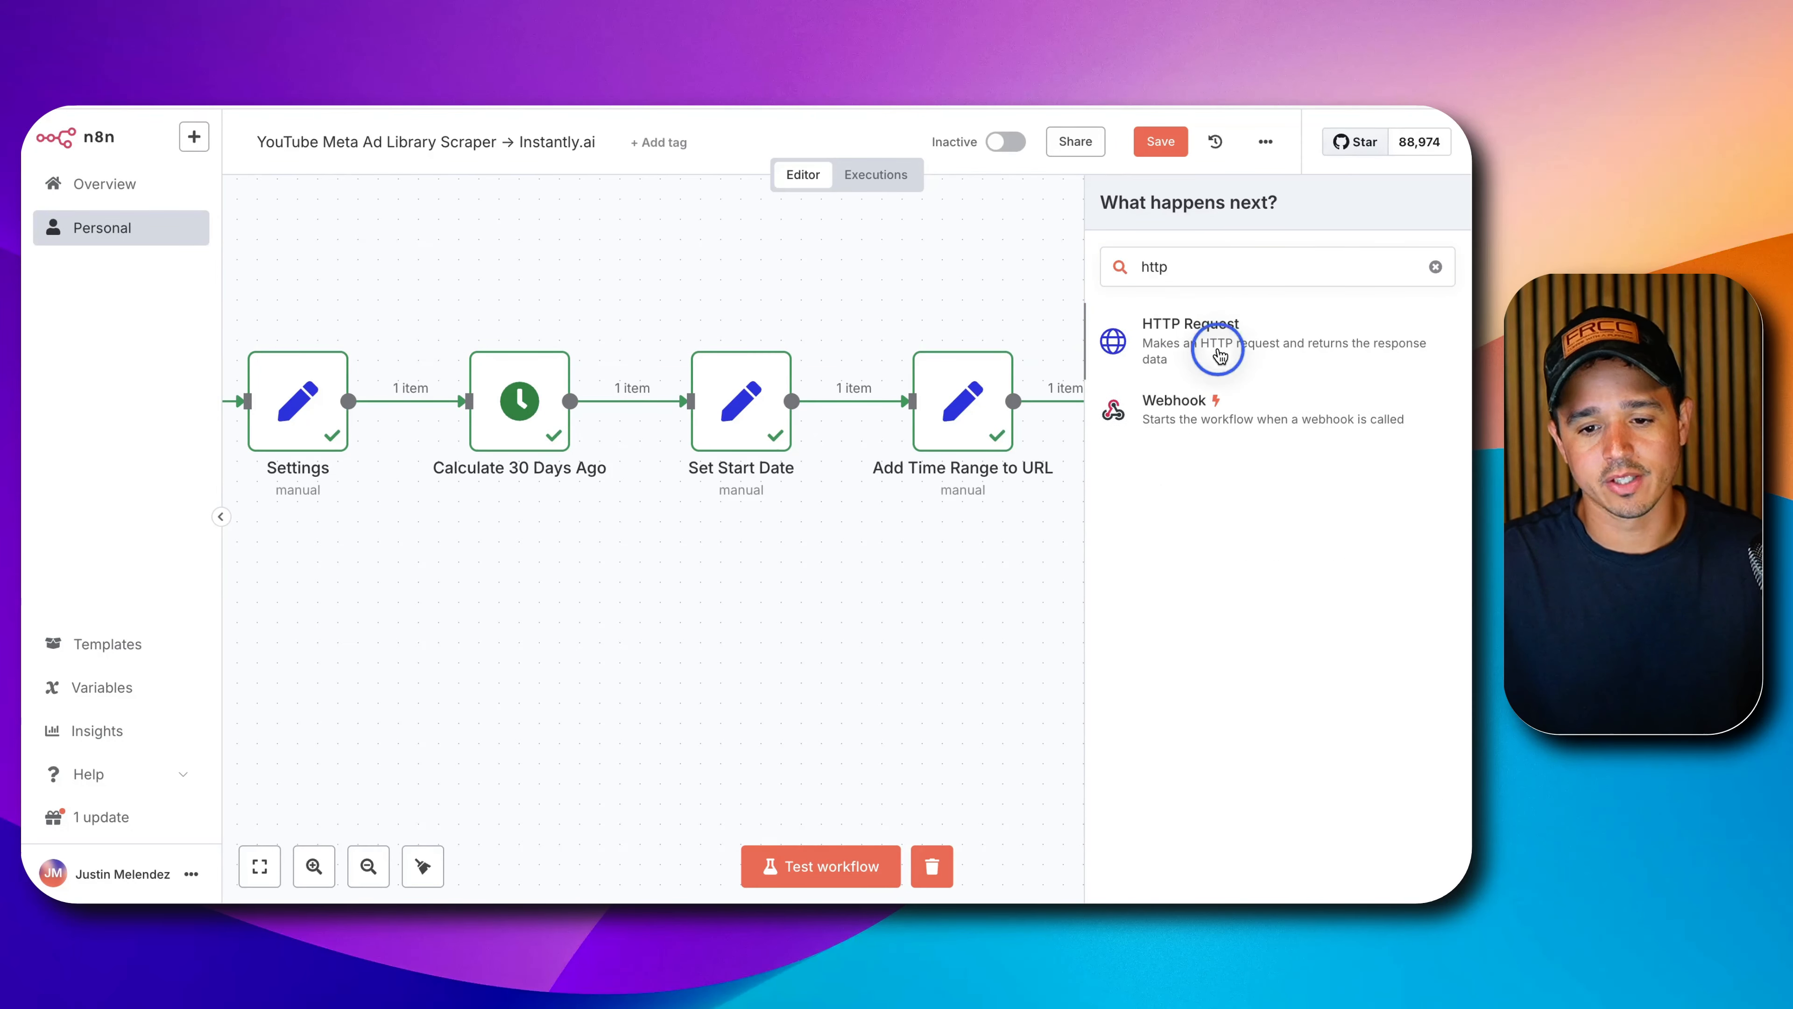
left_click(1214, 346)
left_click(727, 171)
key("super+a")
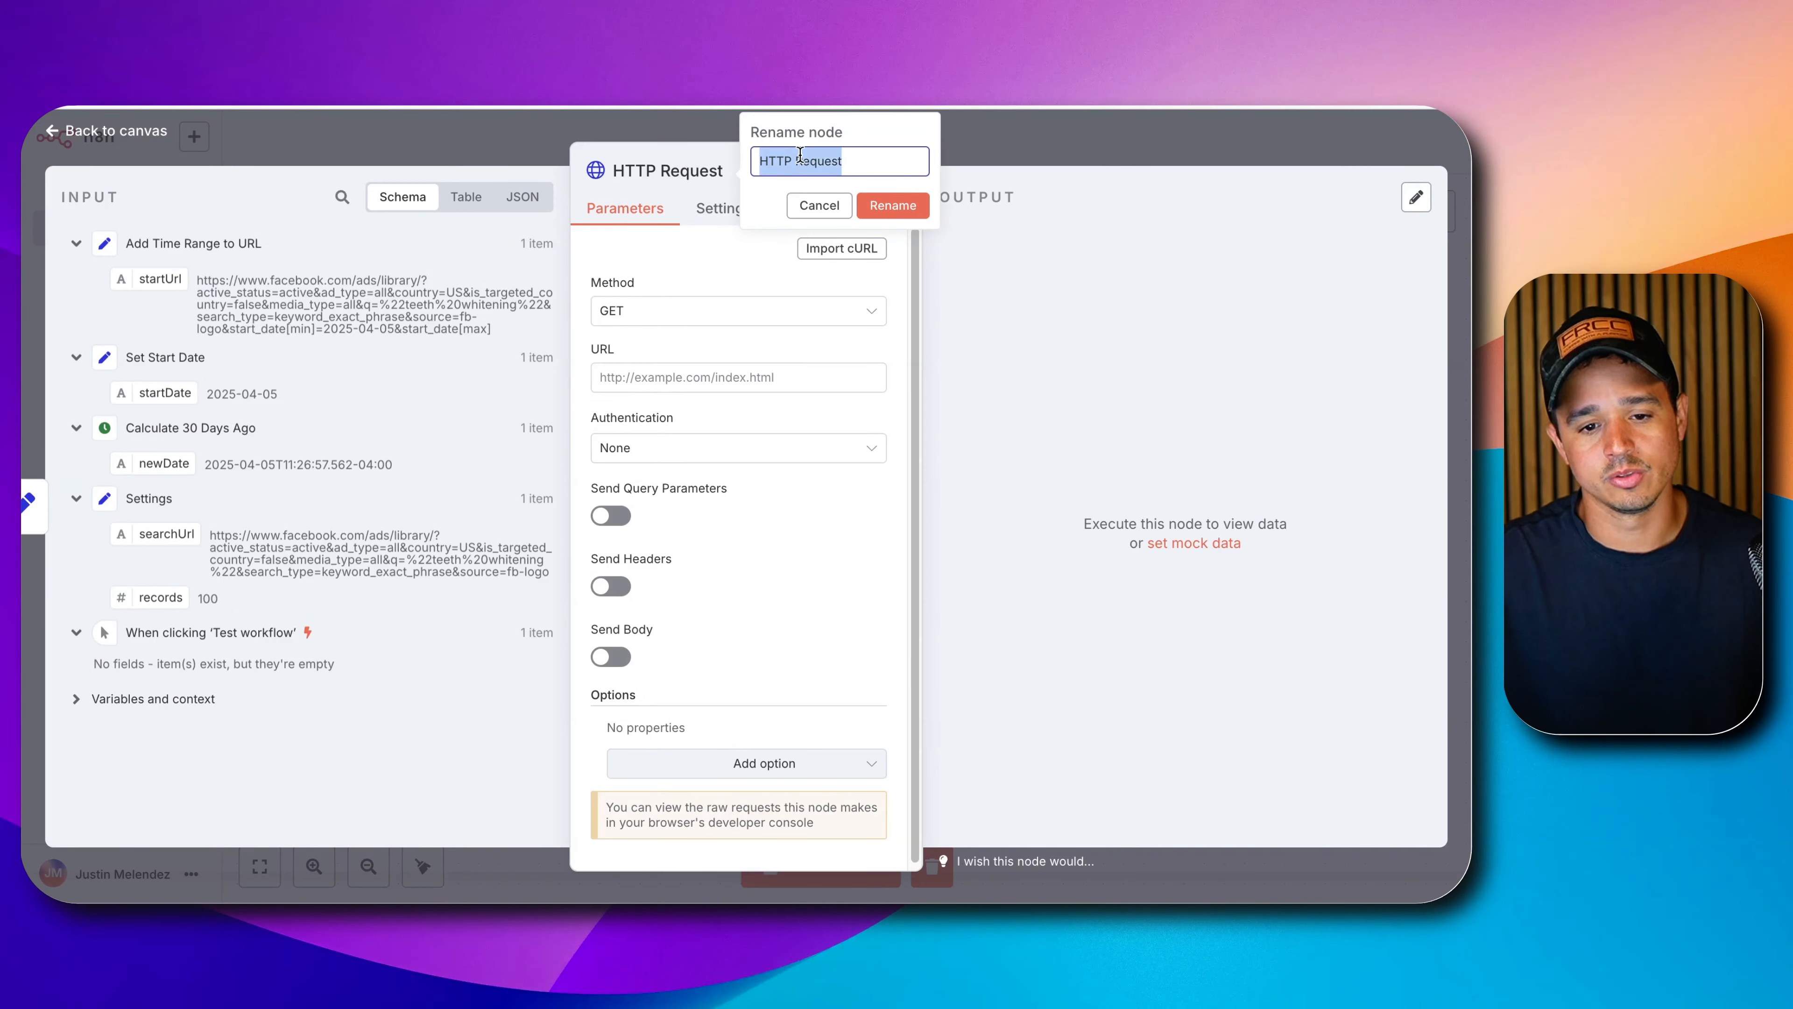
type("Trigger")
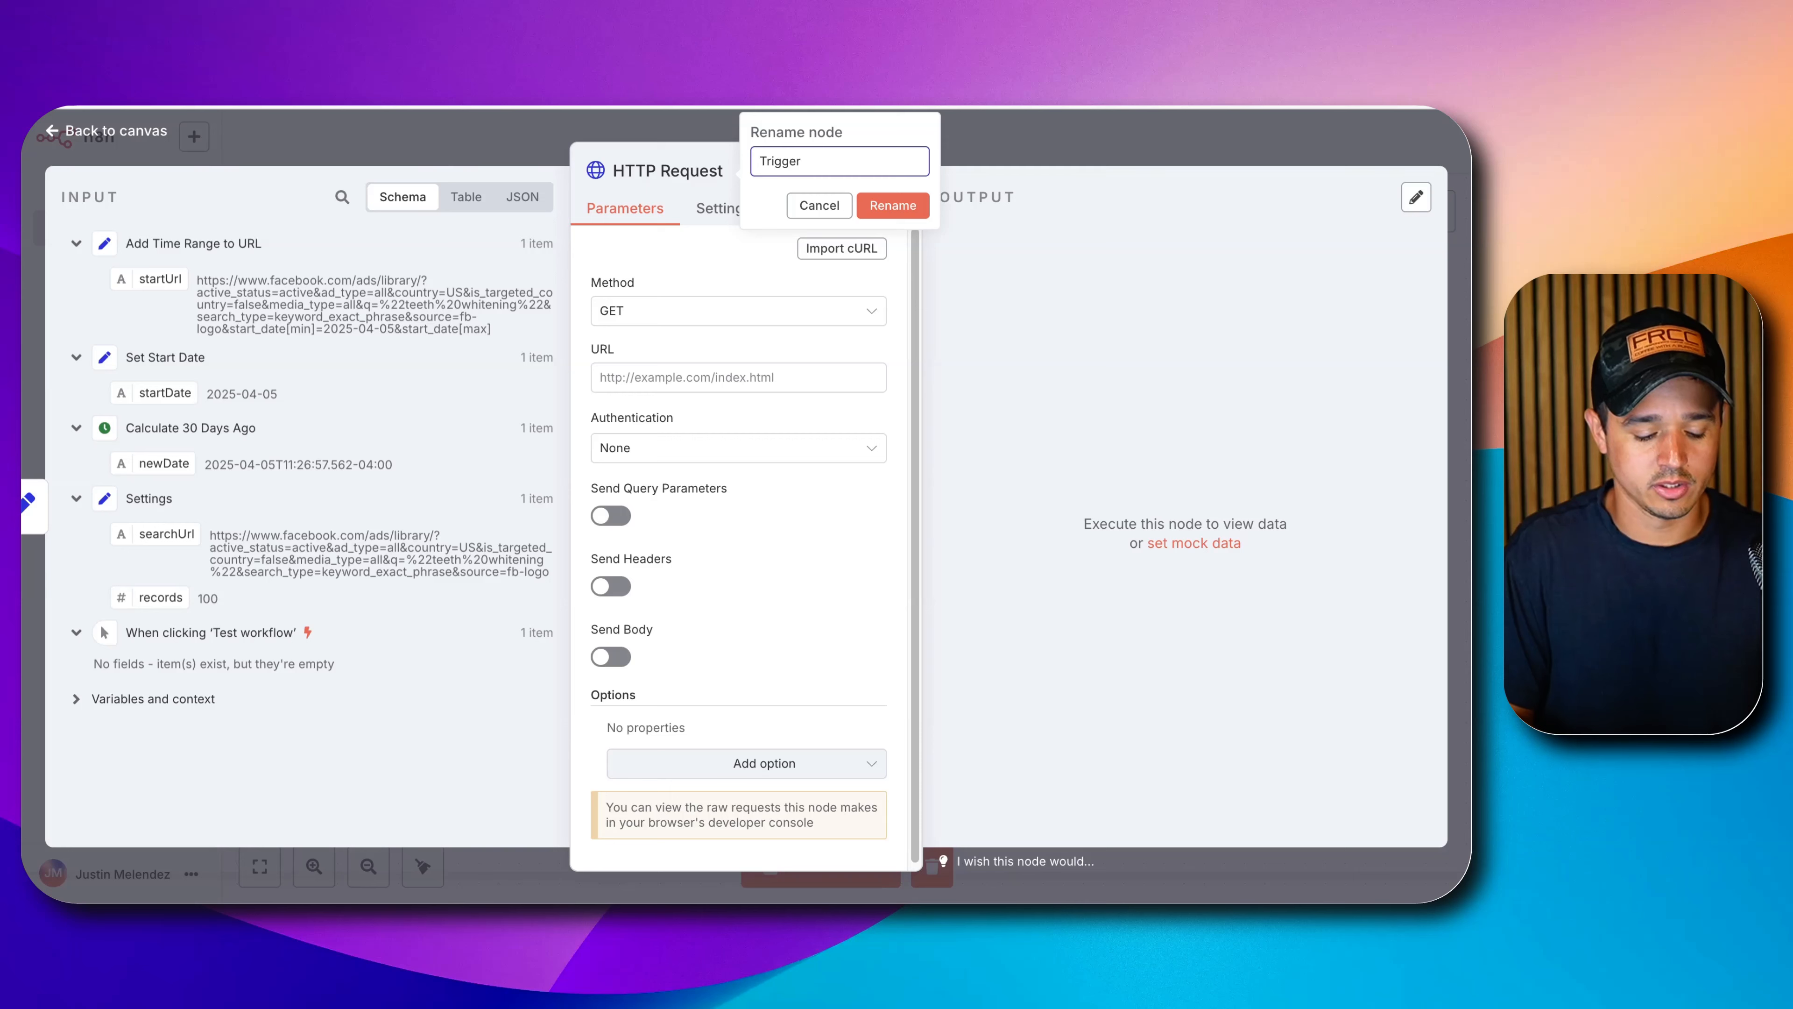
type(" Ad Libra")
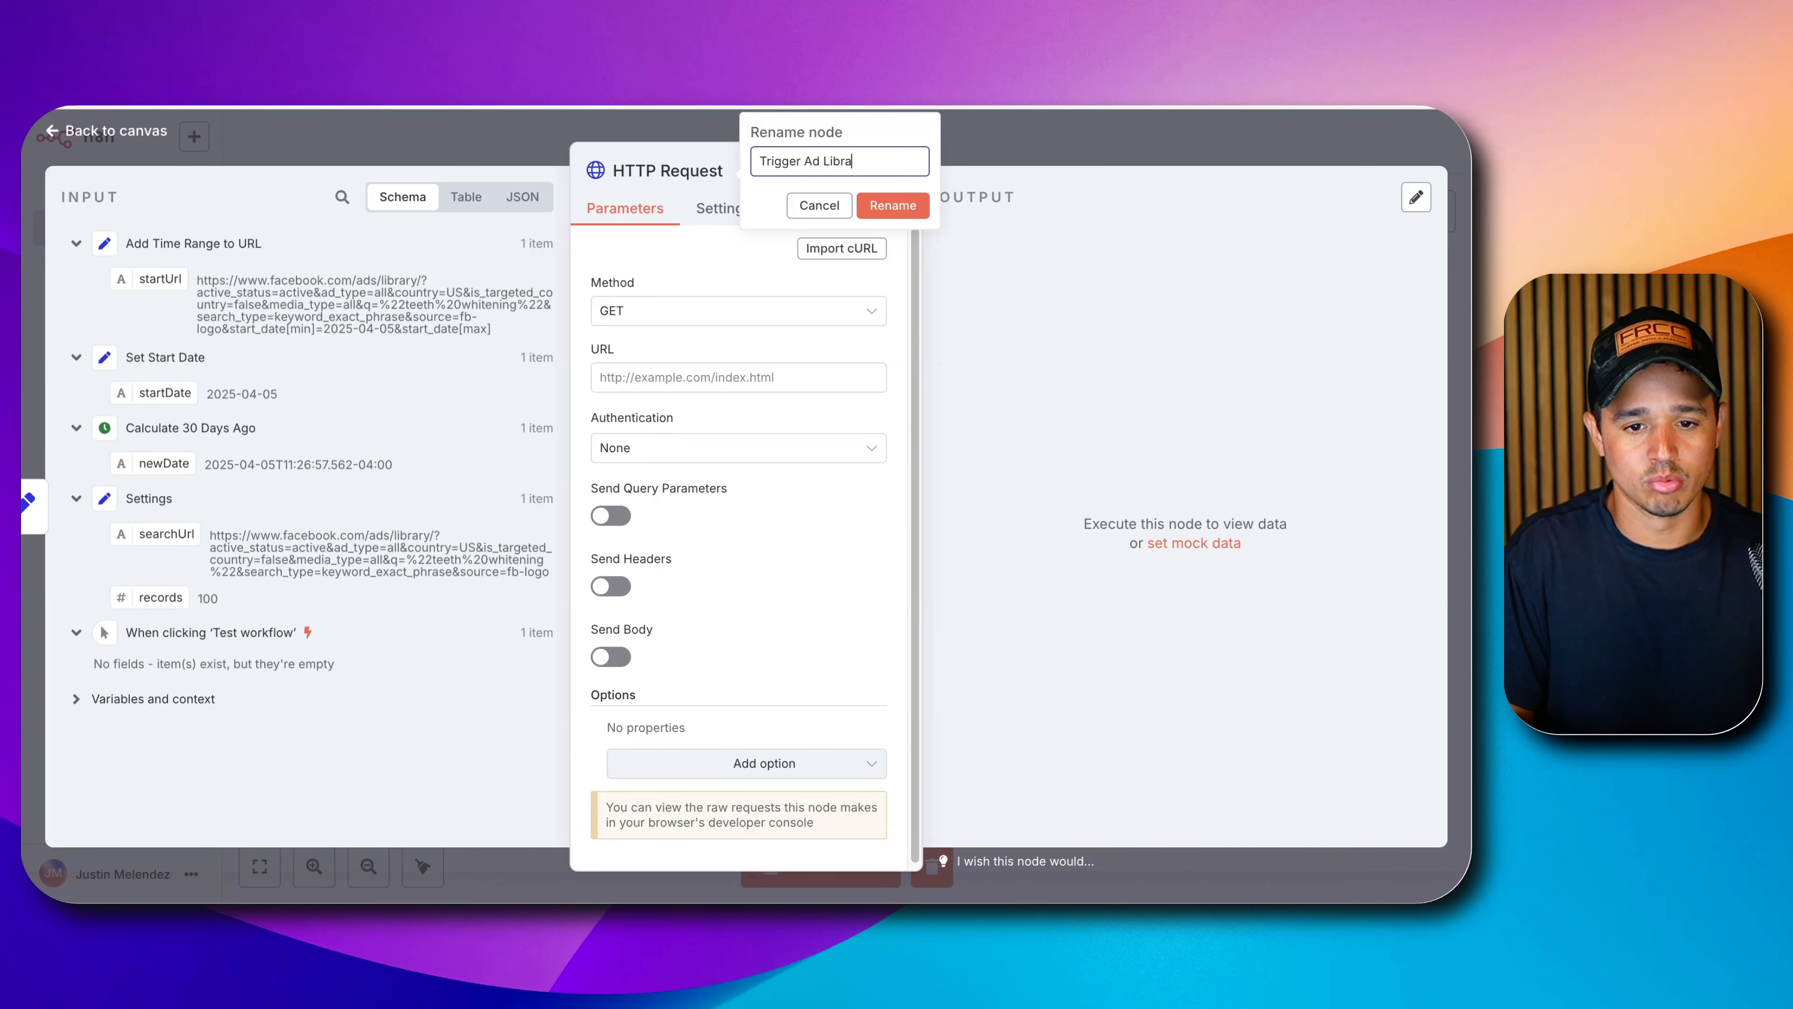
type("ry Scraper")
key("Return")
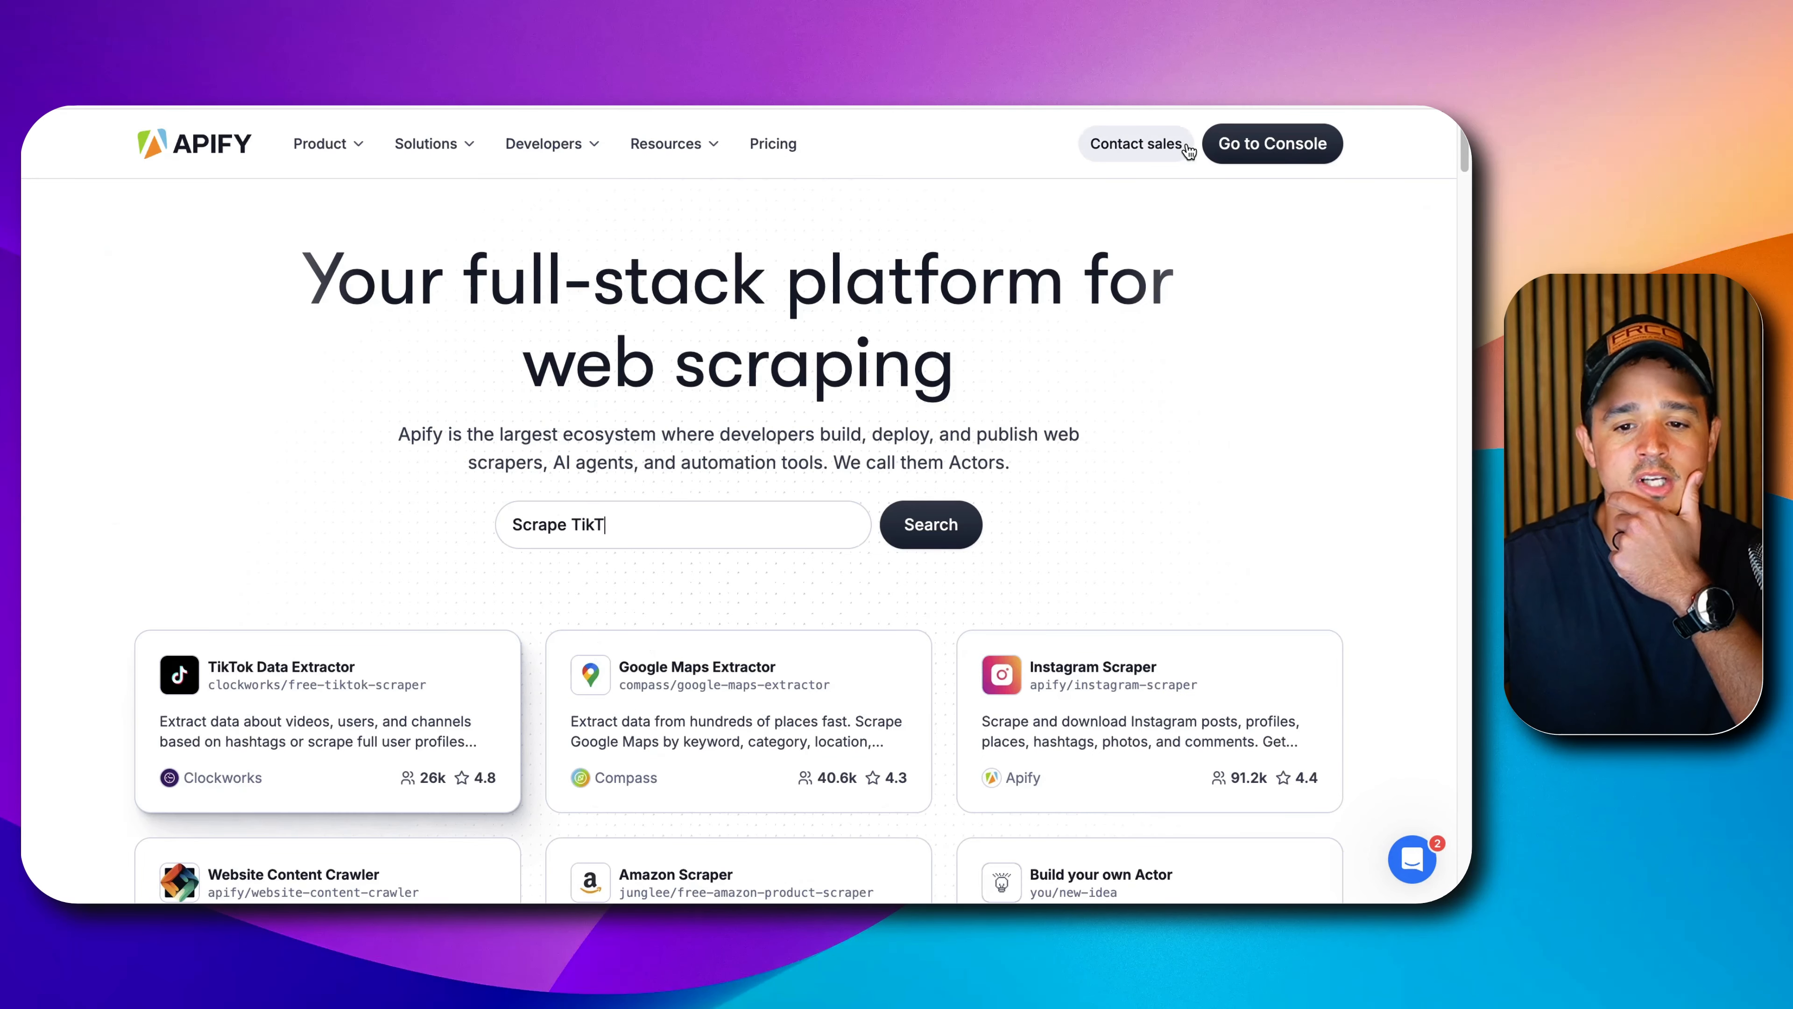
Go to the Apify Console actors list, briefly viewing the Facebook Pages Scraper.
left_click(1266, 148)
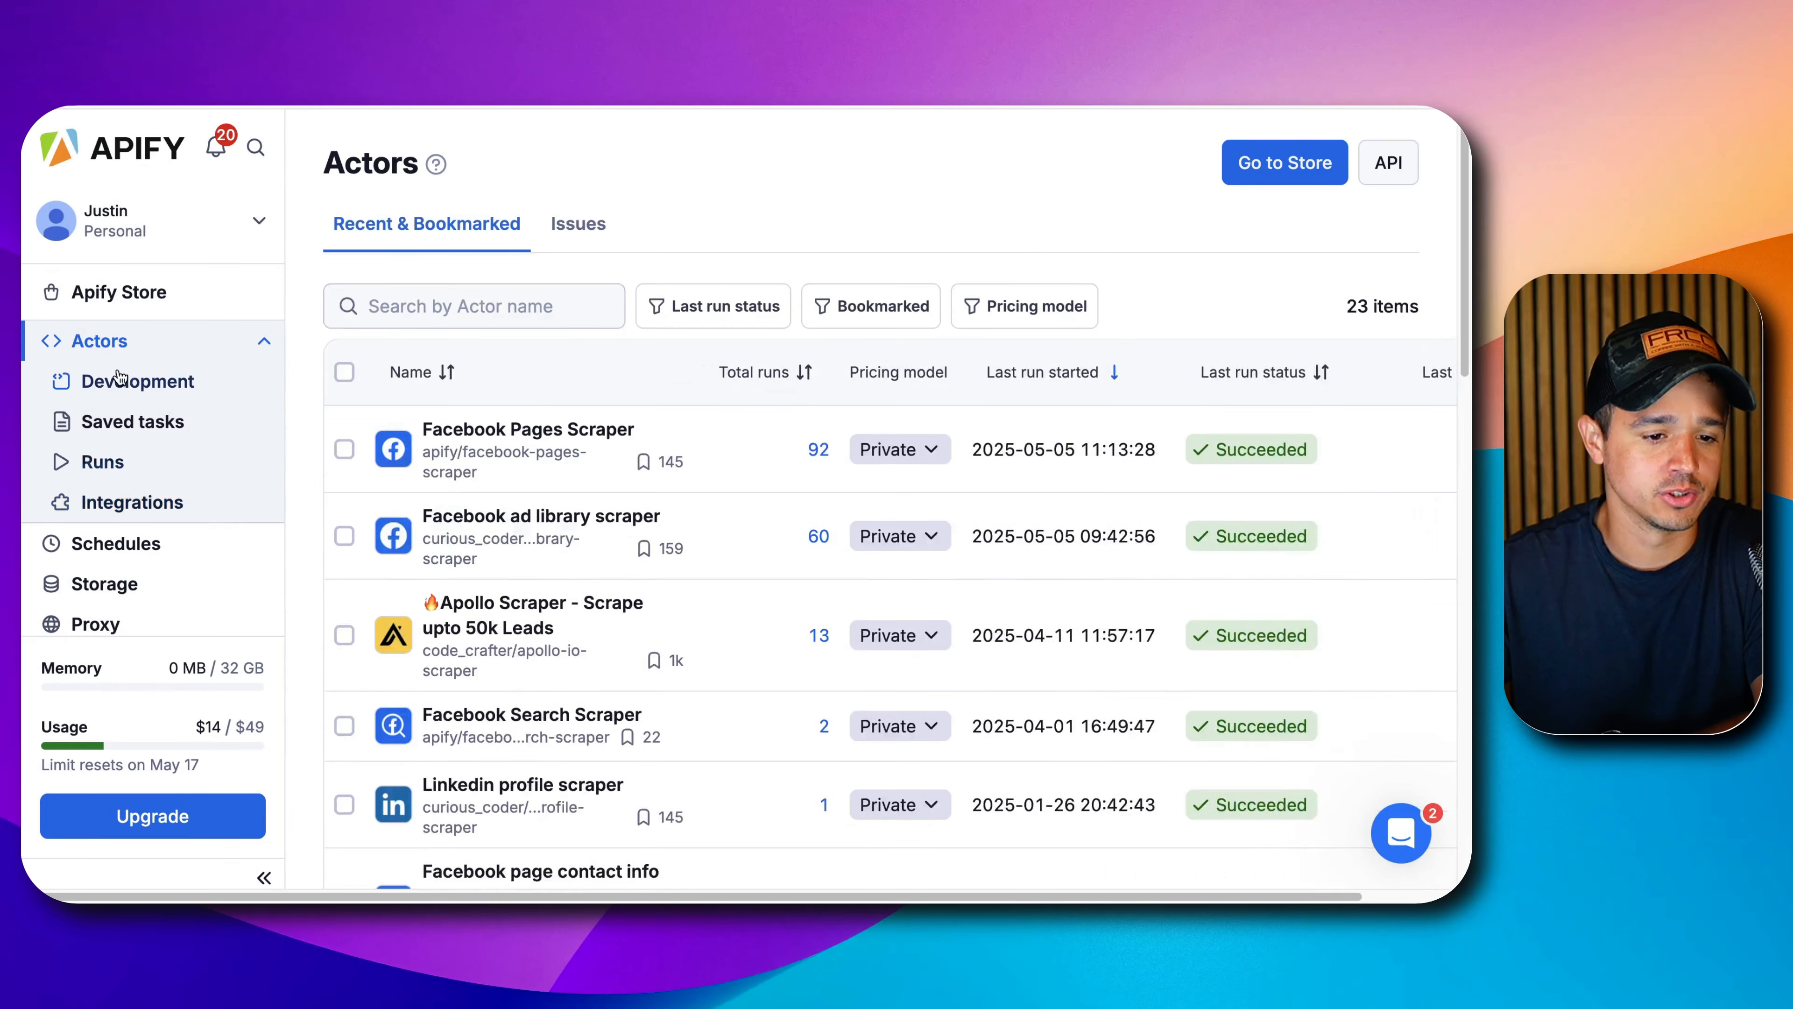
left_click(514, 447)
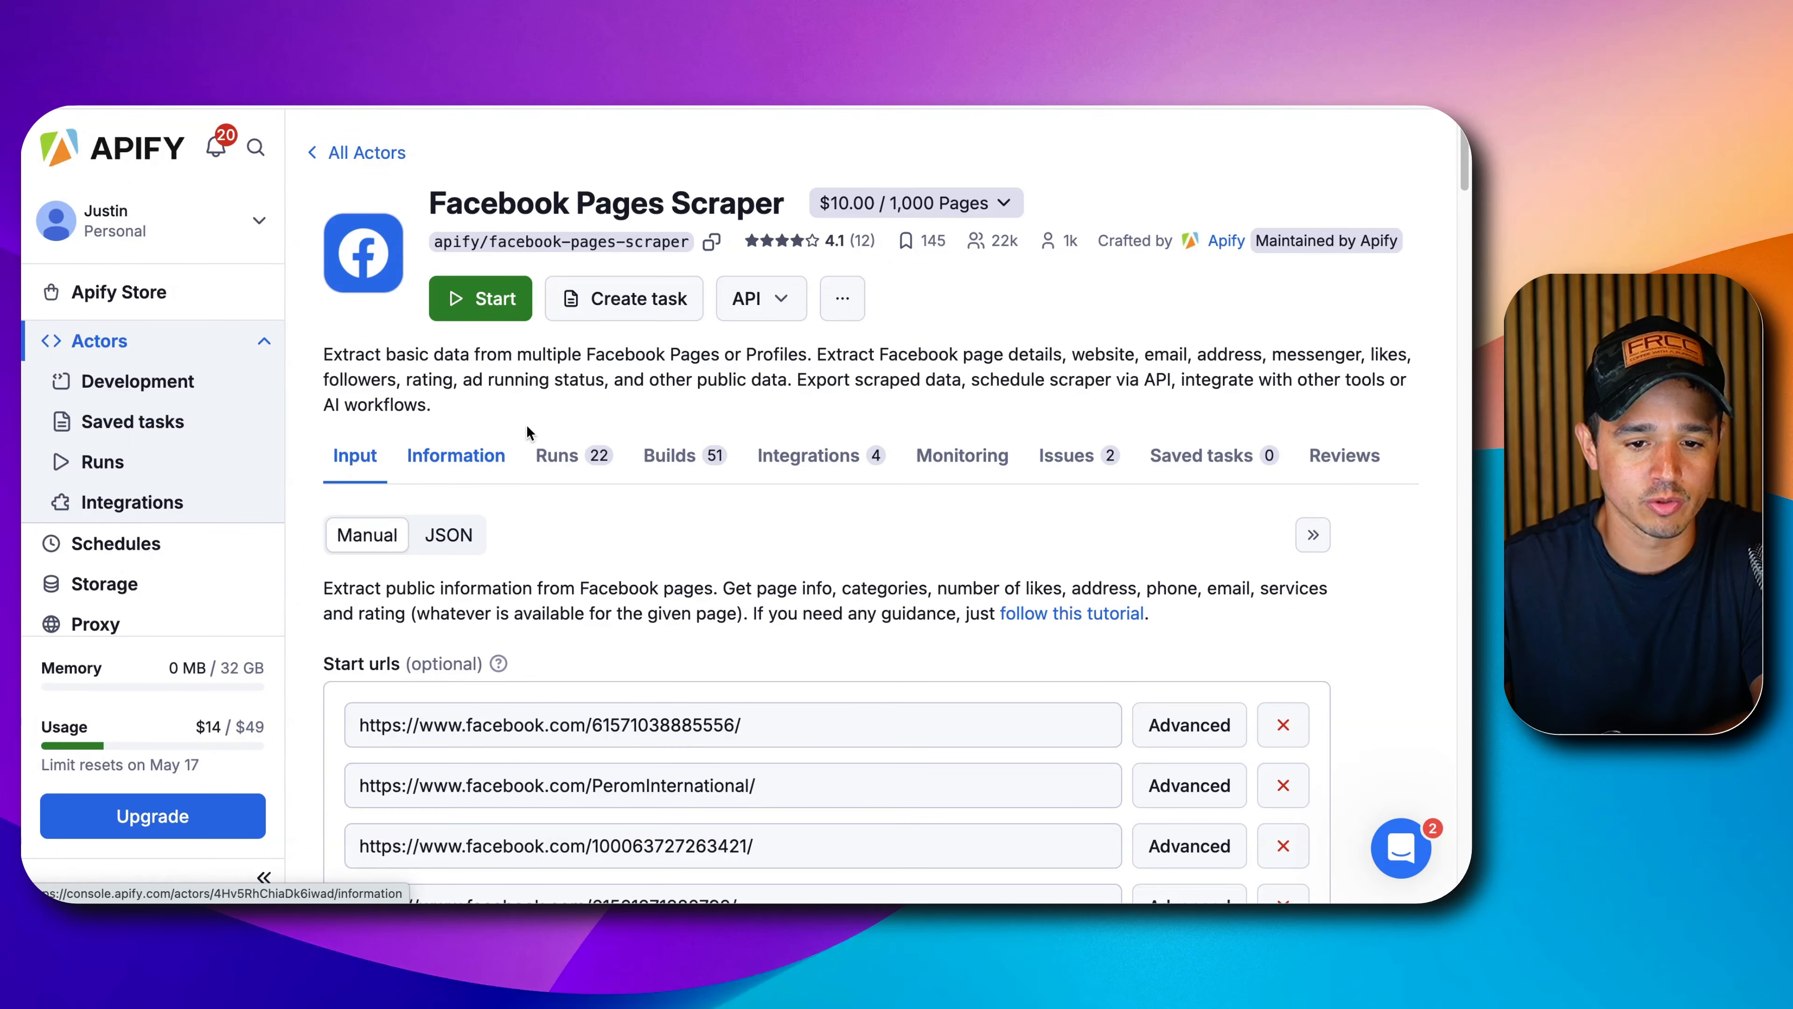
scroll(670, 593, "down", 3)
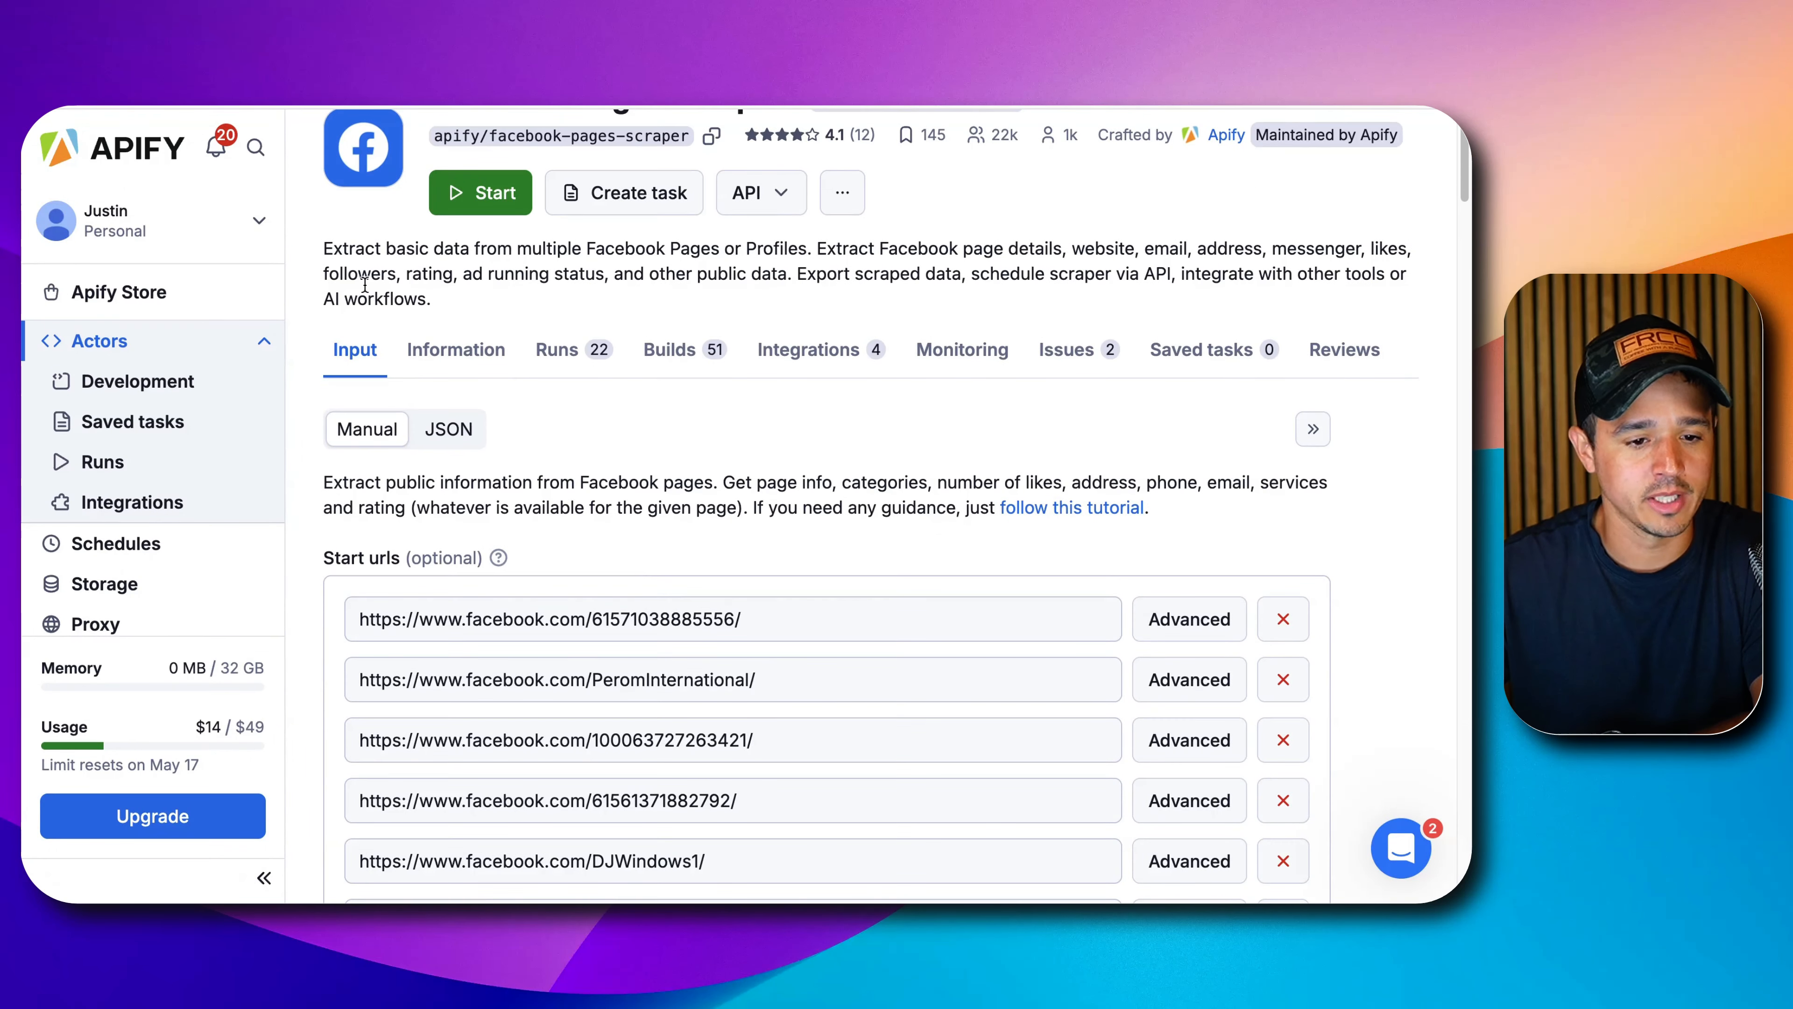
left_click(109, 342)
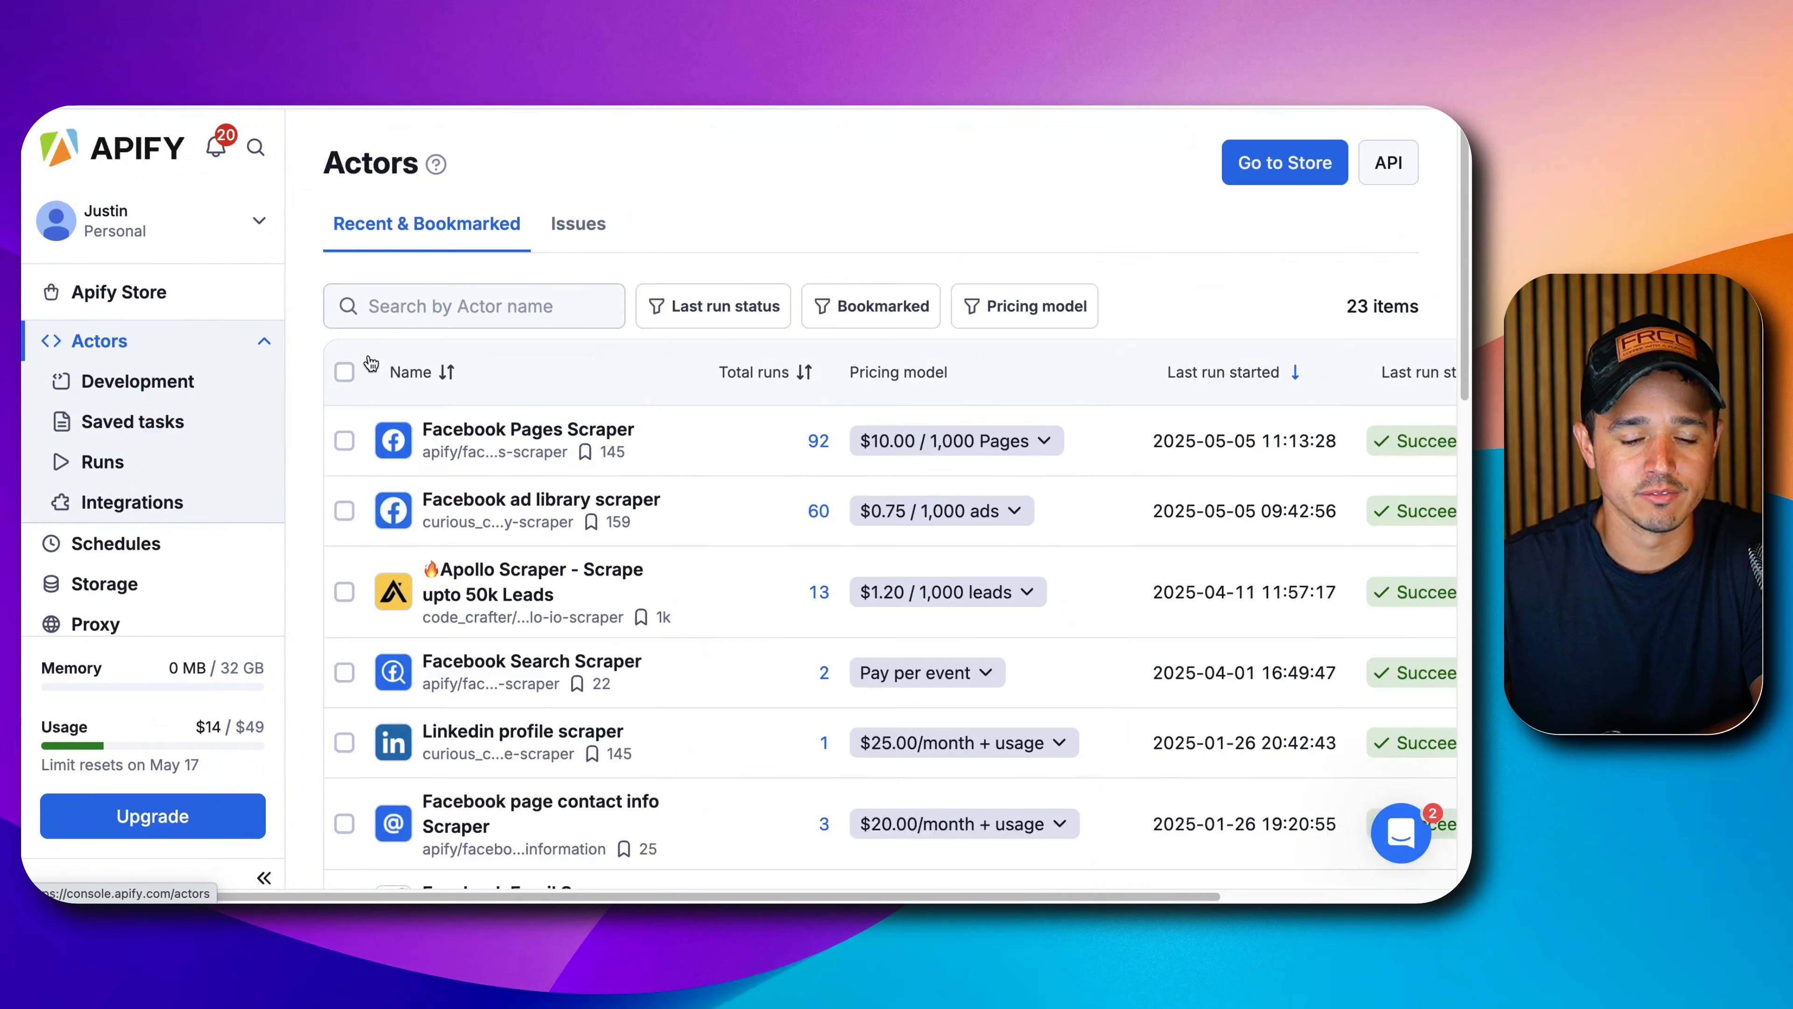
Open the Facebook ad library scraper actor, review its input URL, and show its API options.
left_click(535, 518)
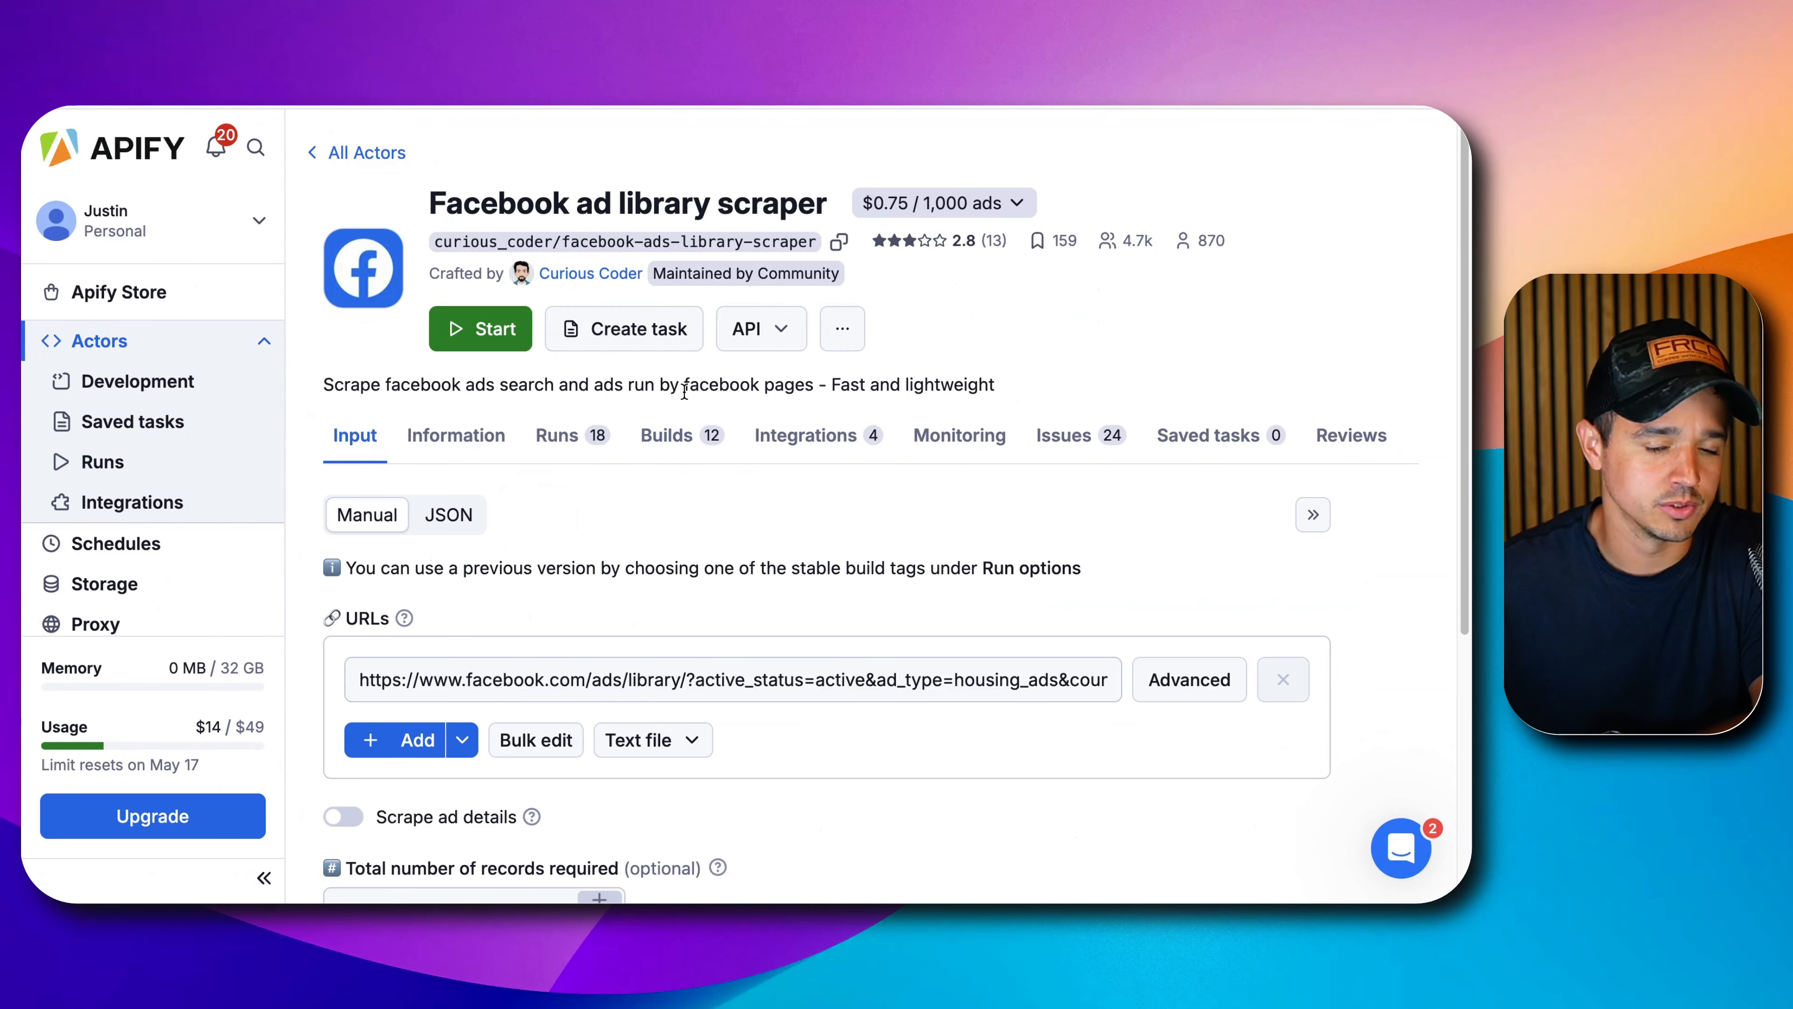
triple_click(475, 274)
scroll(628, 565, "down", 2)
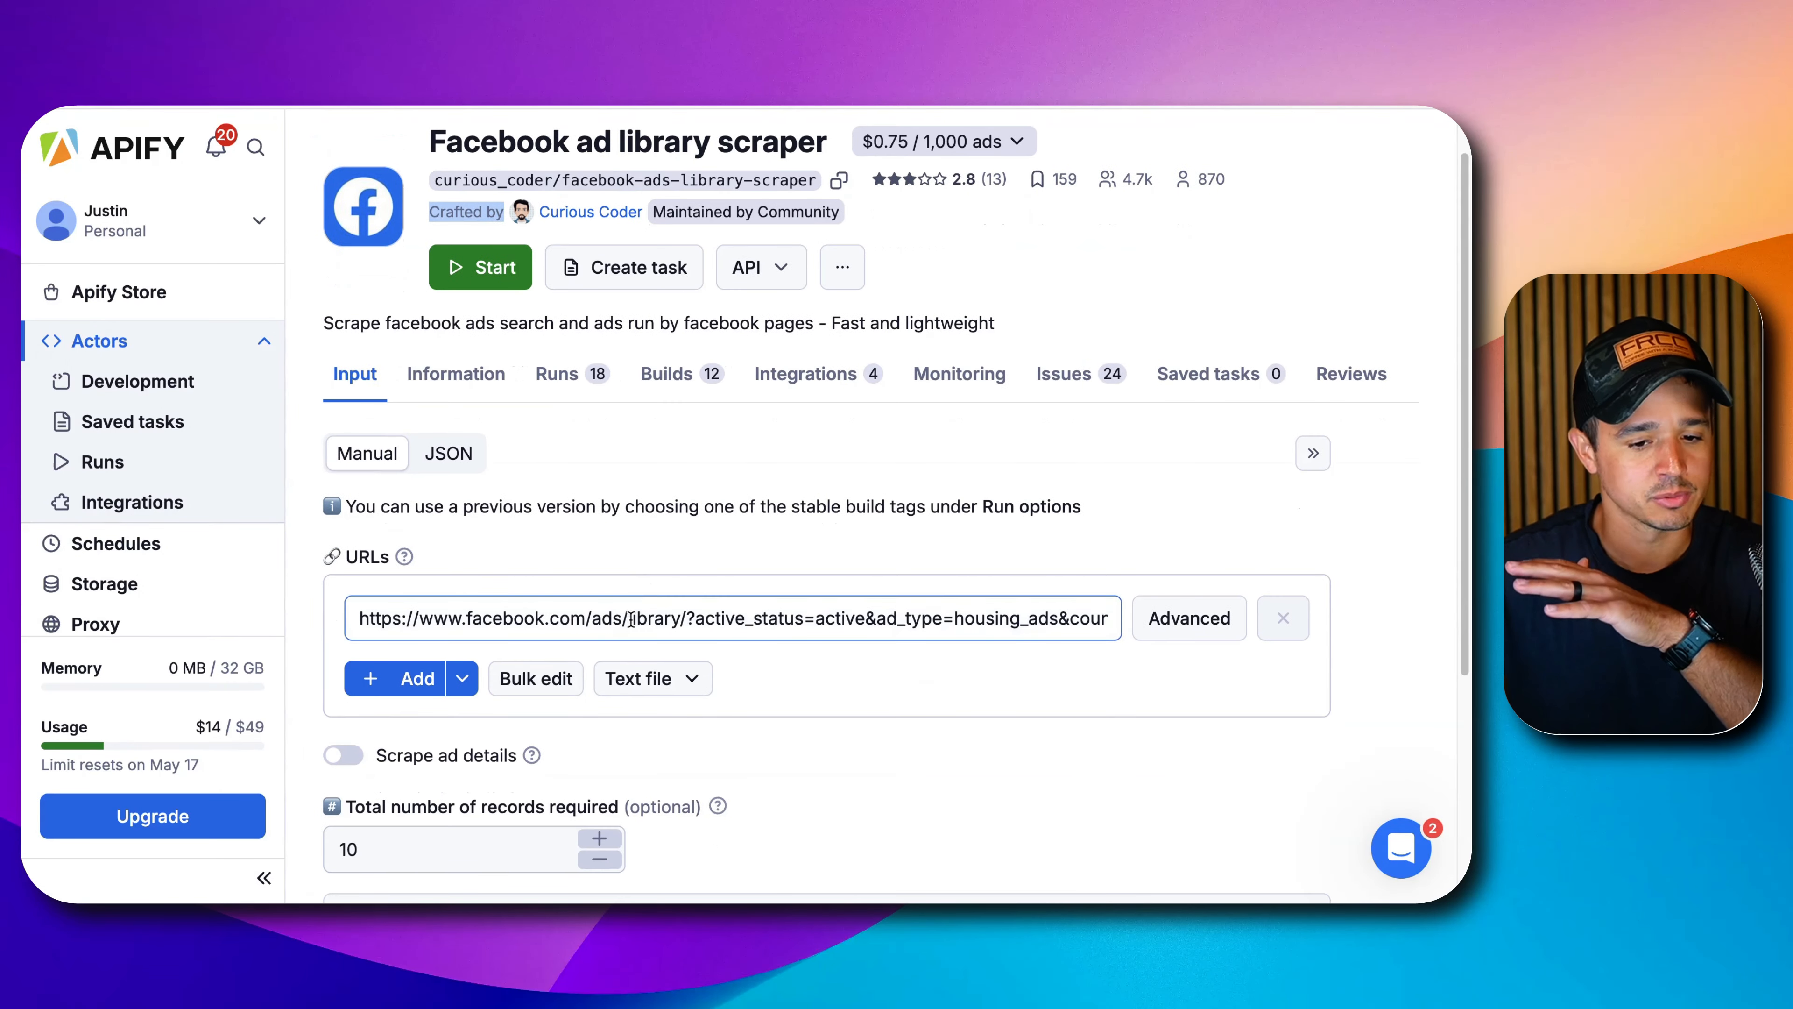
double_click(628, 619)
triple_click(629, 618)
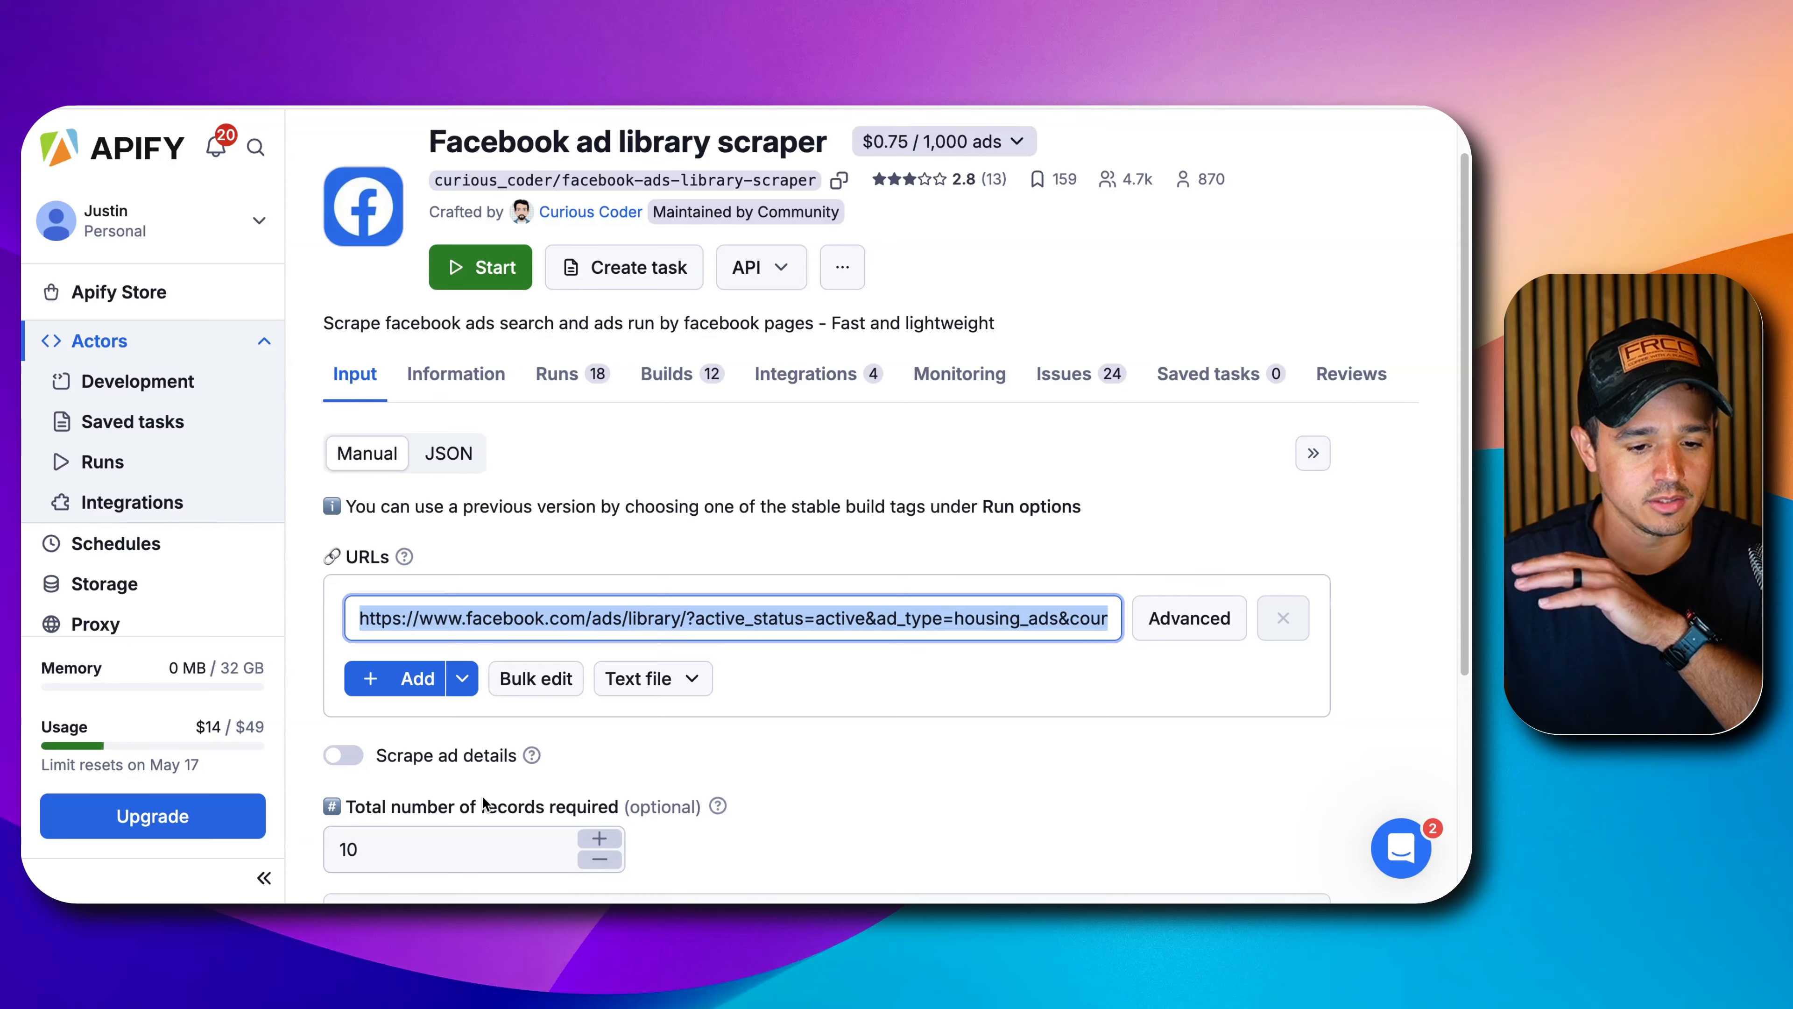
scroll(461, 360, "down", 1)
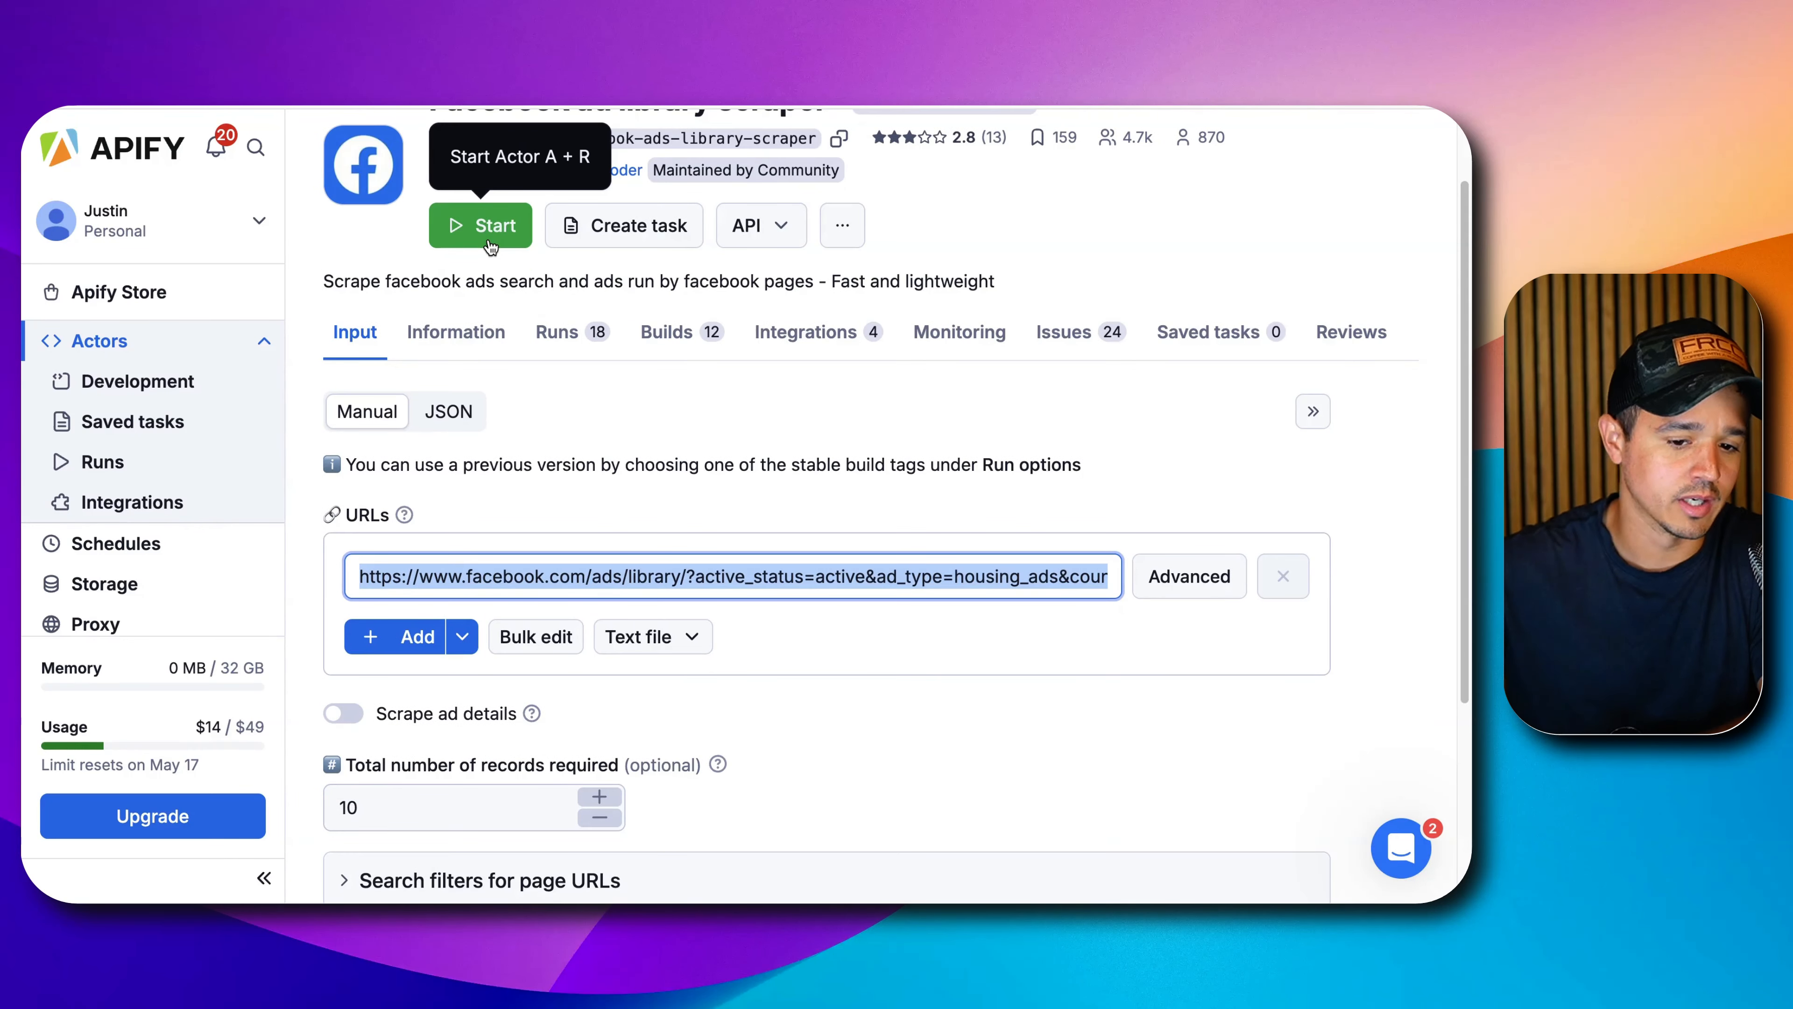
scroll(578, 399, "up", 2)
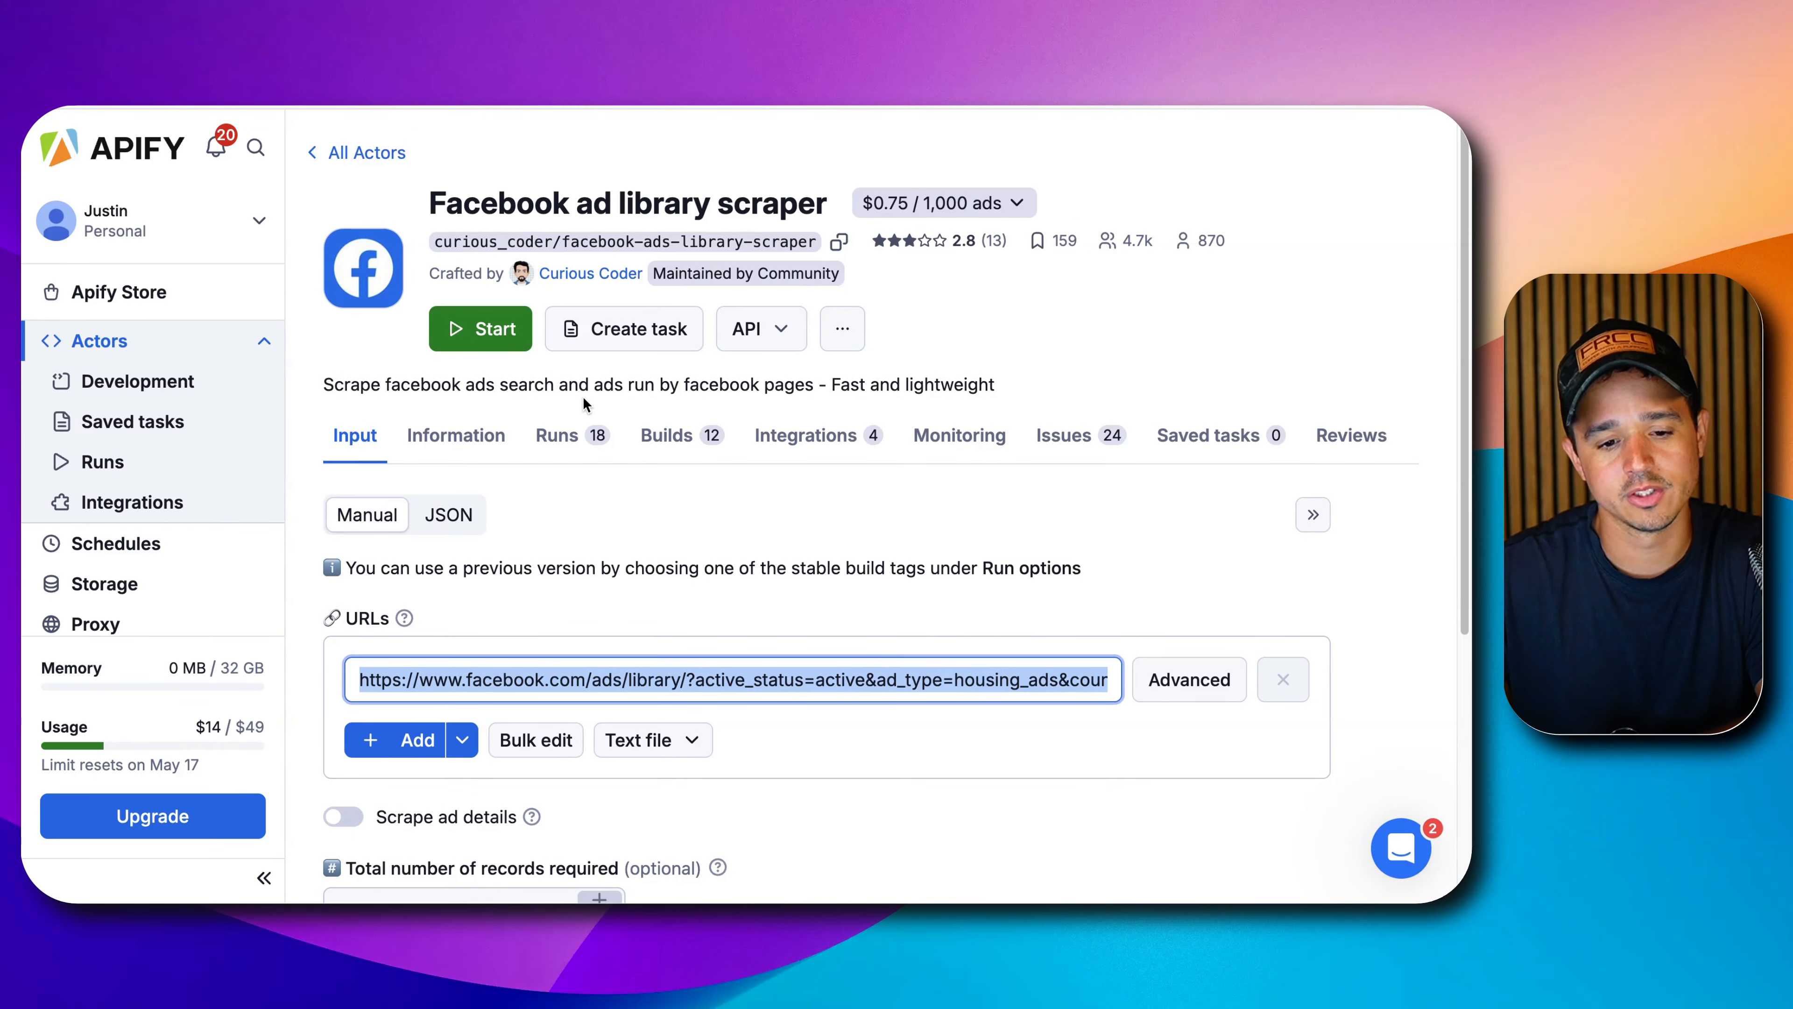
left_click(797, 340)
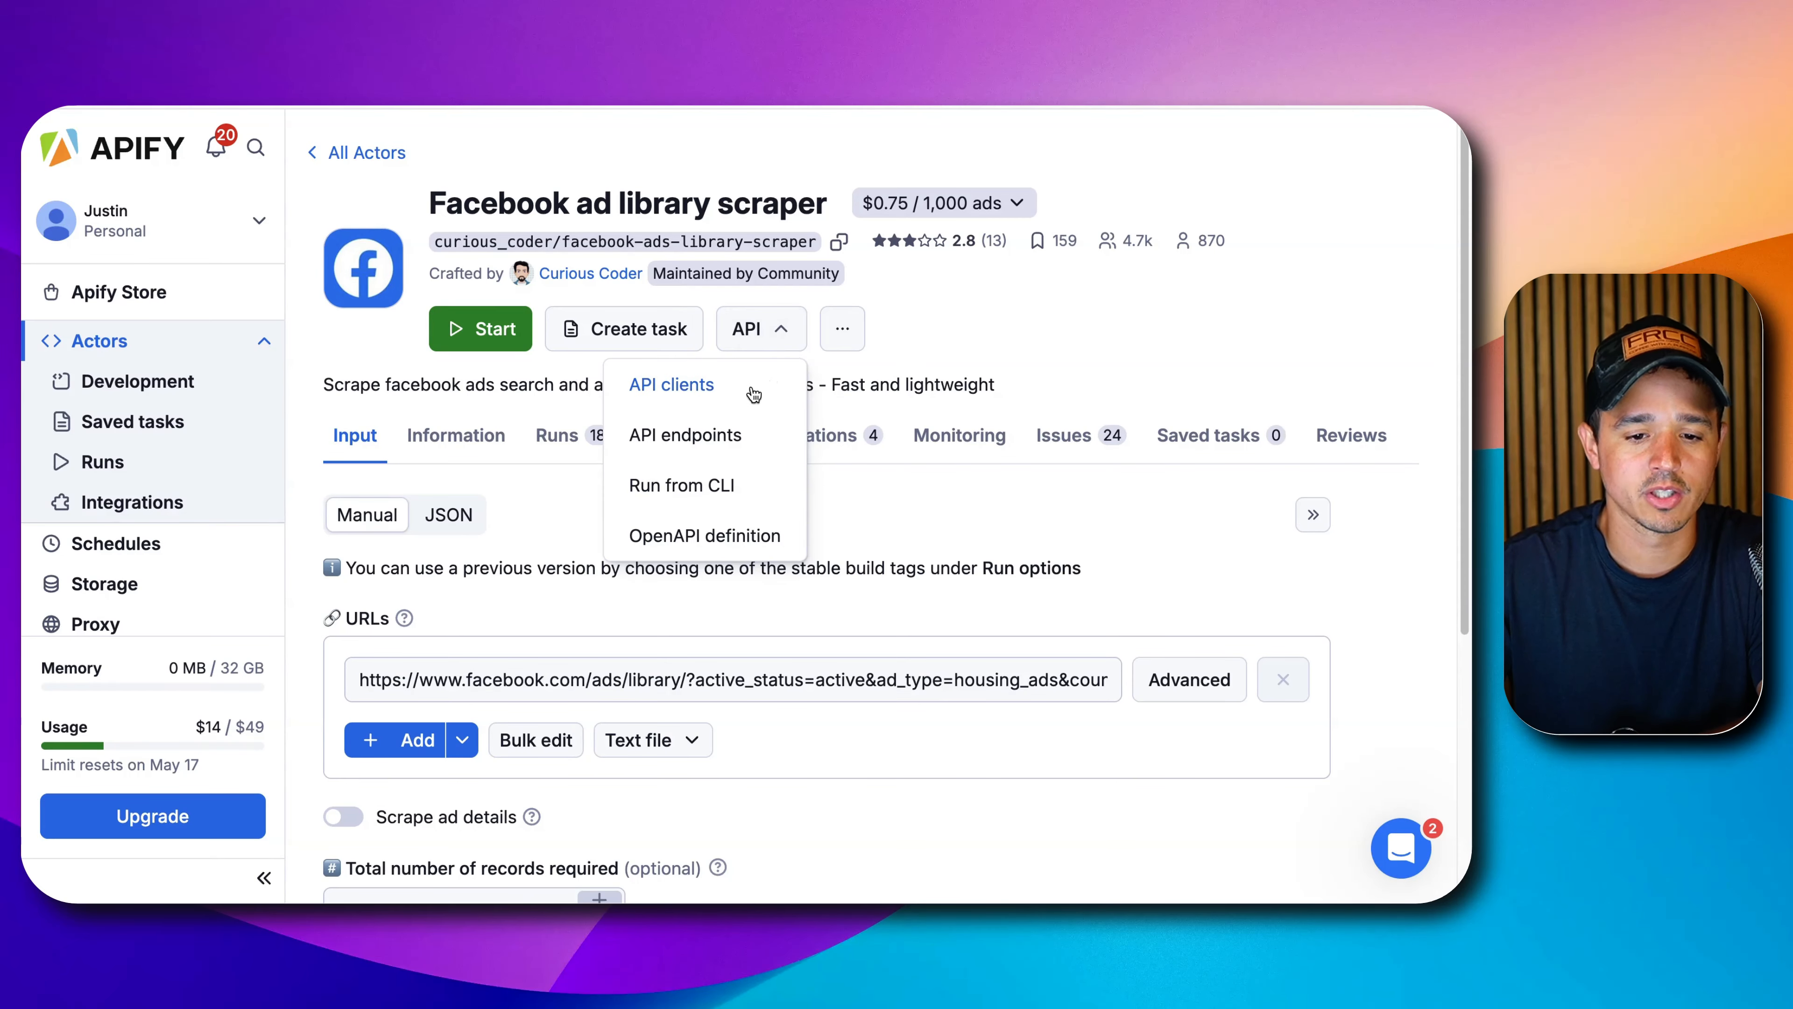
Show the actor's API endpoints and highlight the synchronous dataset items endpoint.
left_click(733, 440)
scroll(704, 580, "down", 2)
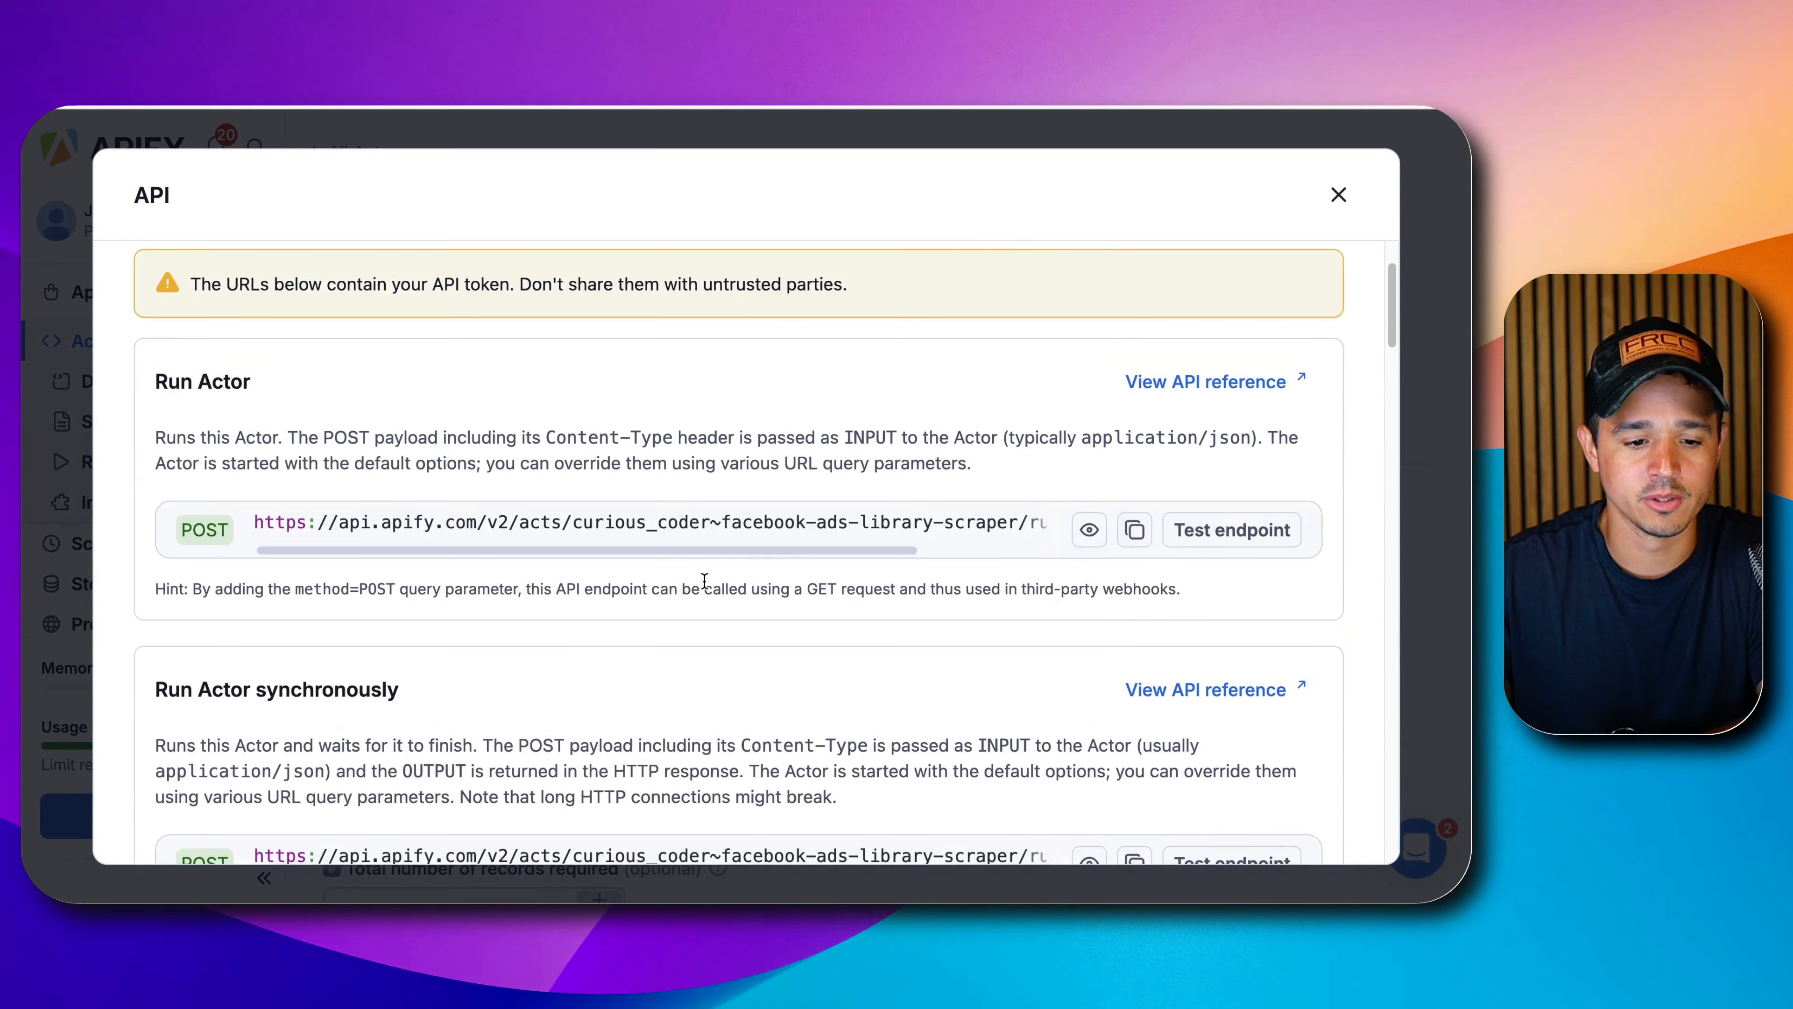
scroll(705, 580, "down", 3)
scroll(705, 580, "down", 1)
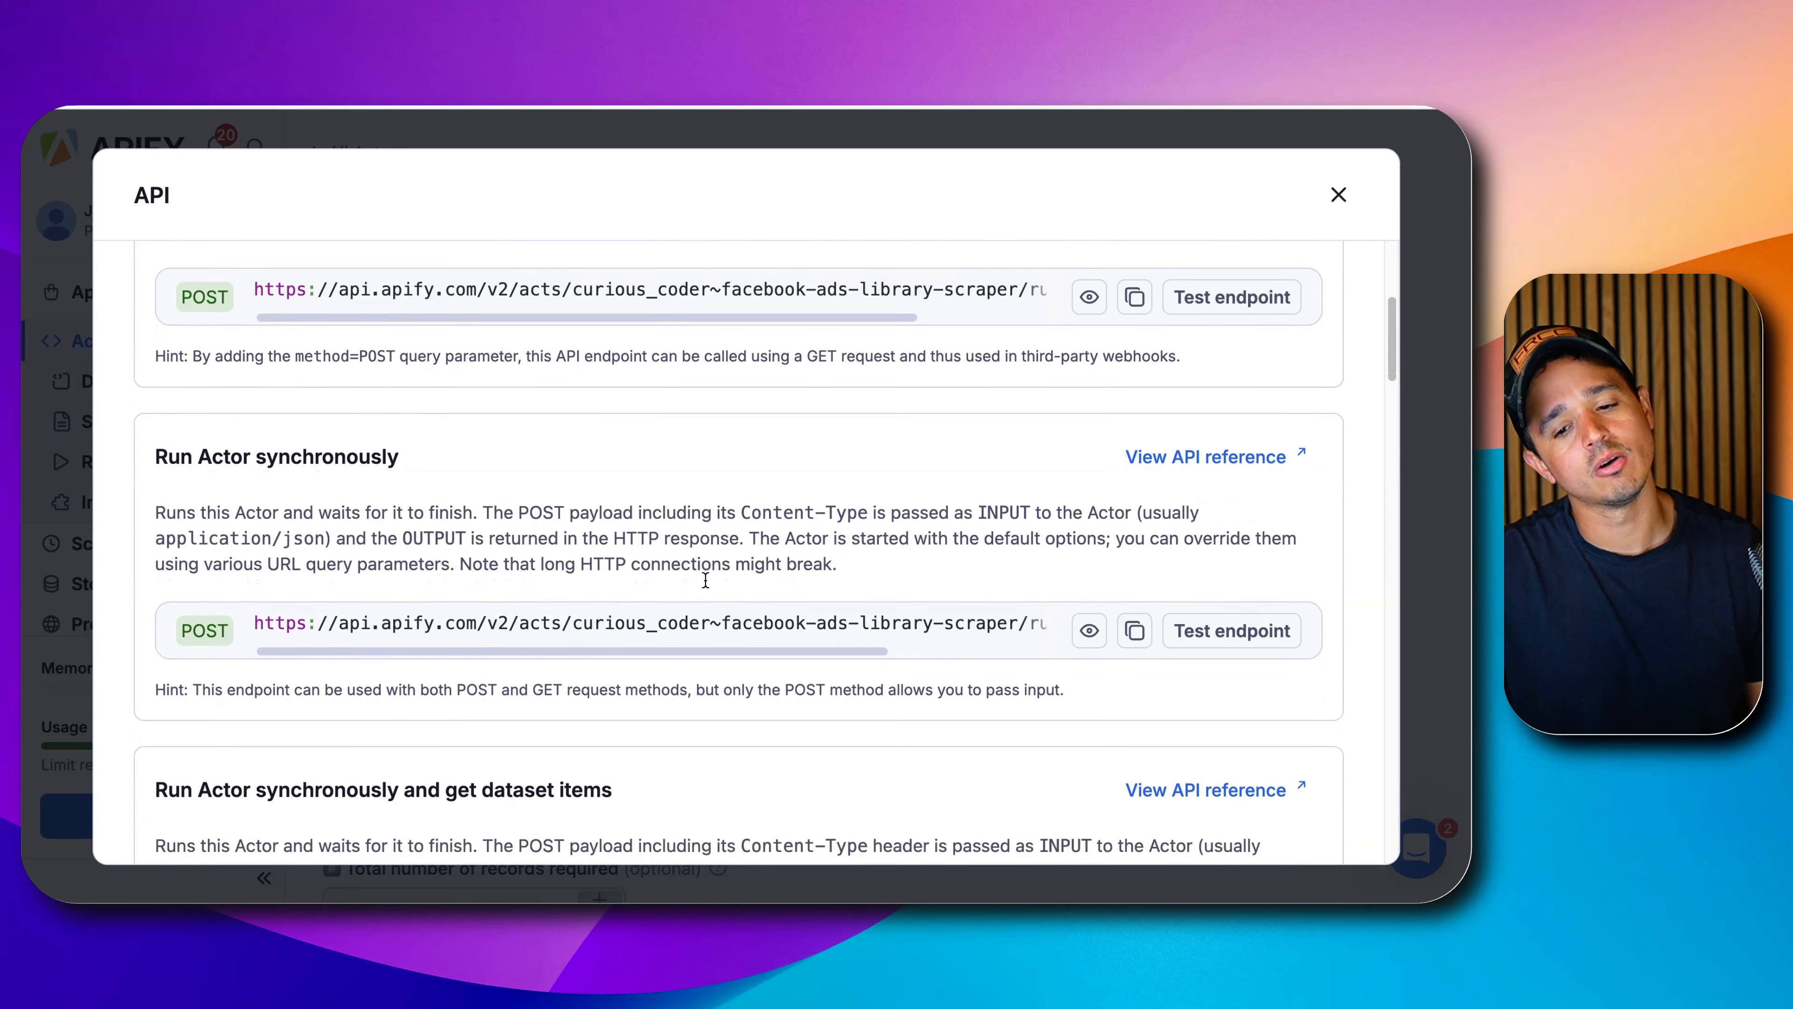
scroll(706, 569, "down", 8)
scroll(709, 558, "up", 7)
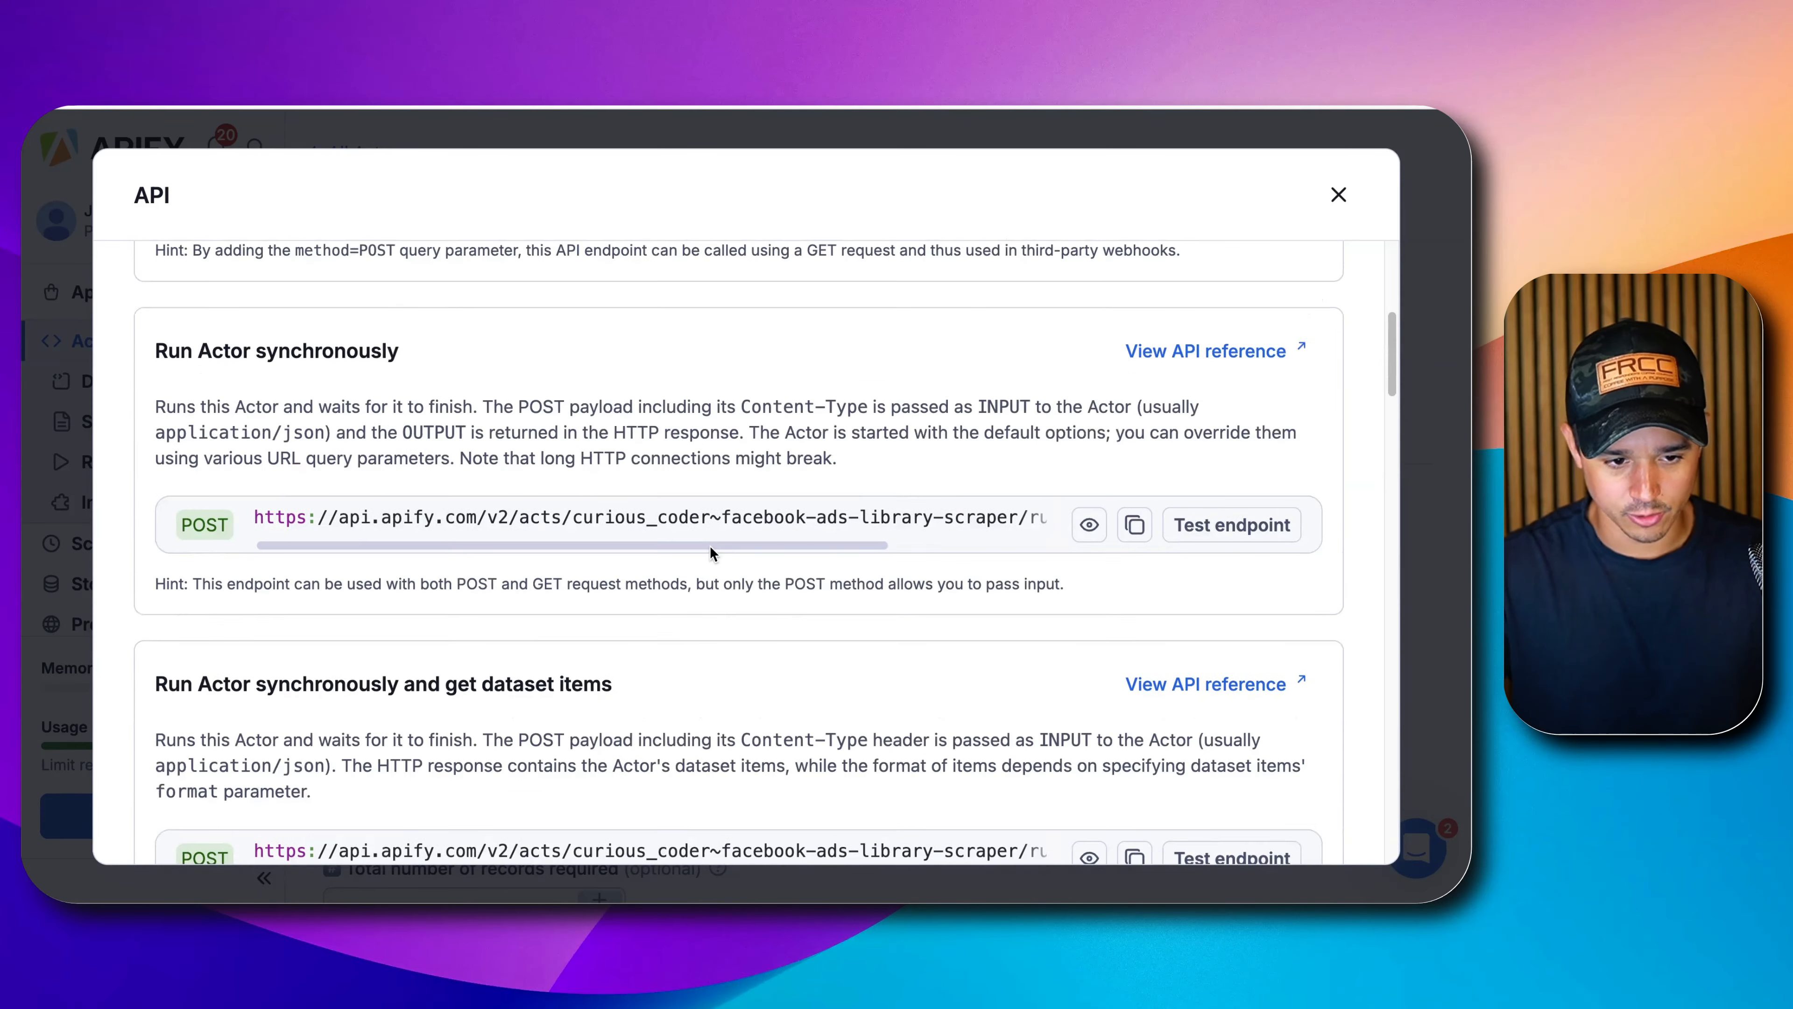
scroll(702, 546, "up", 4)
scroll(396, 537, "down", 3)
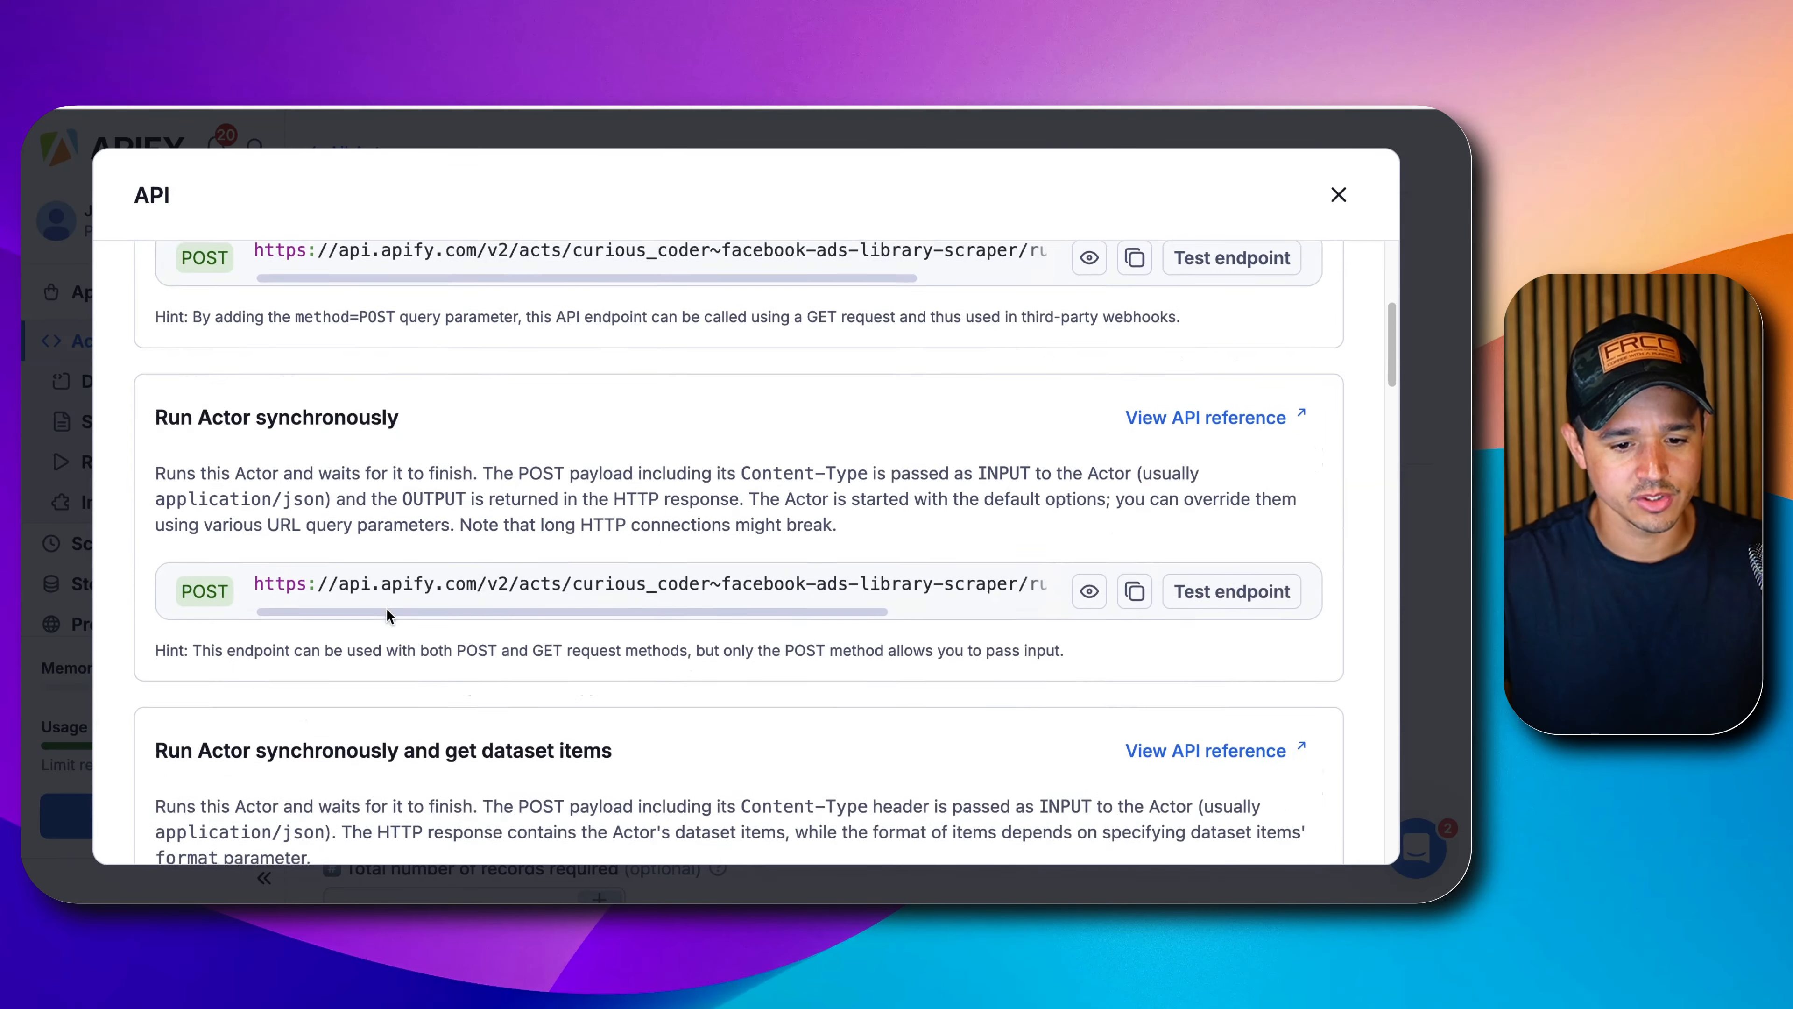
scroll(387, 608, "down", 2)
triple_click(223, 600)
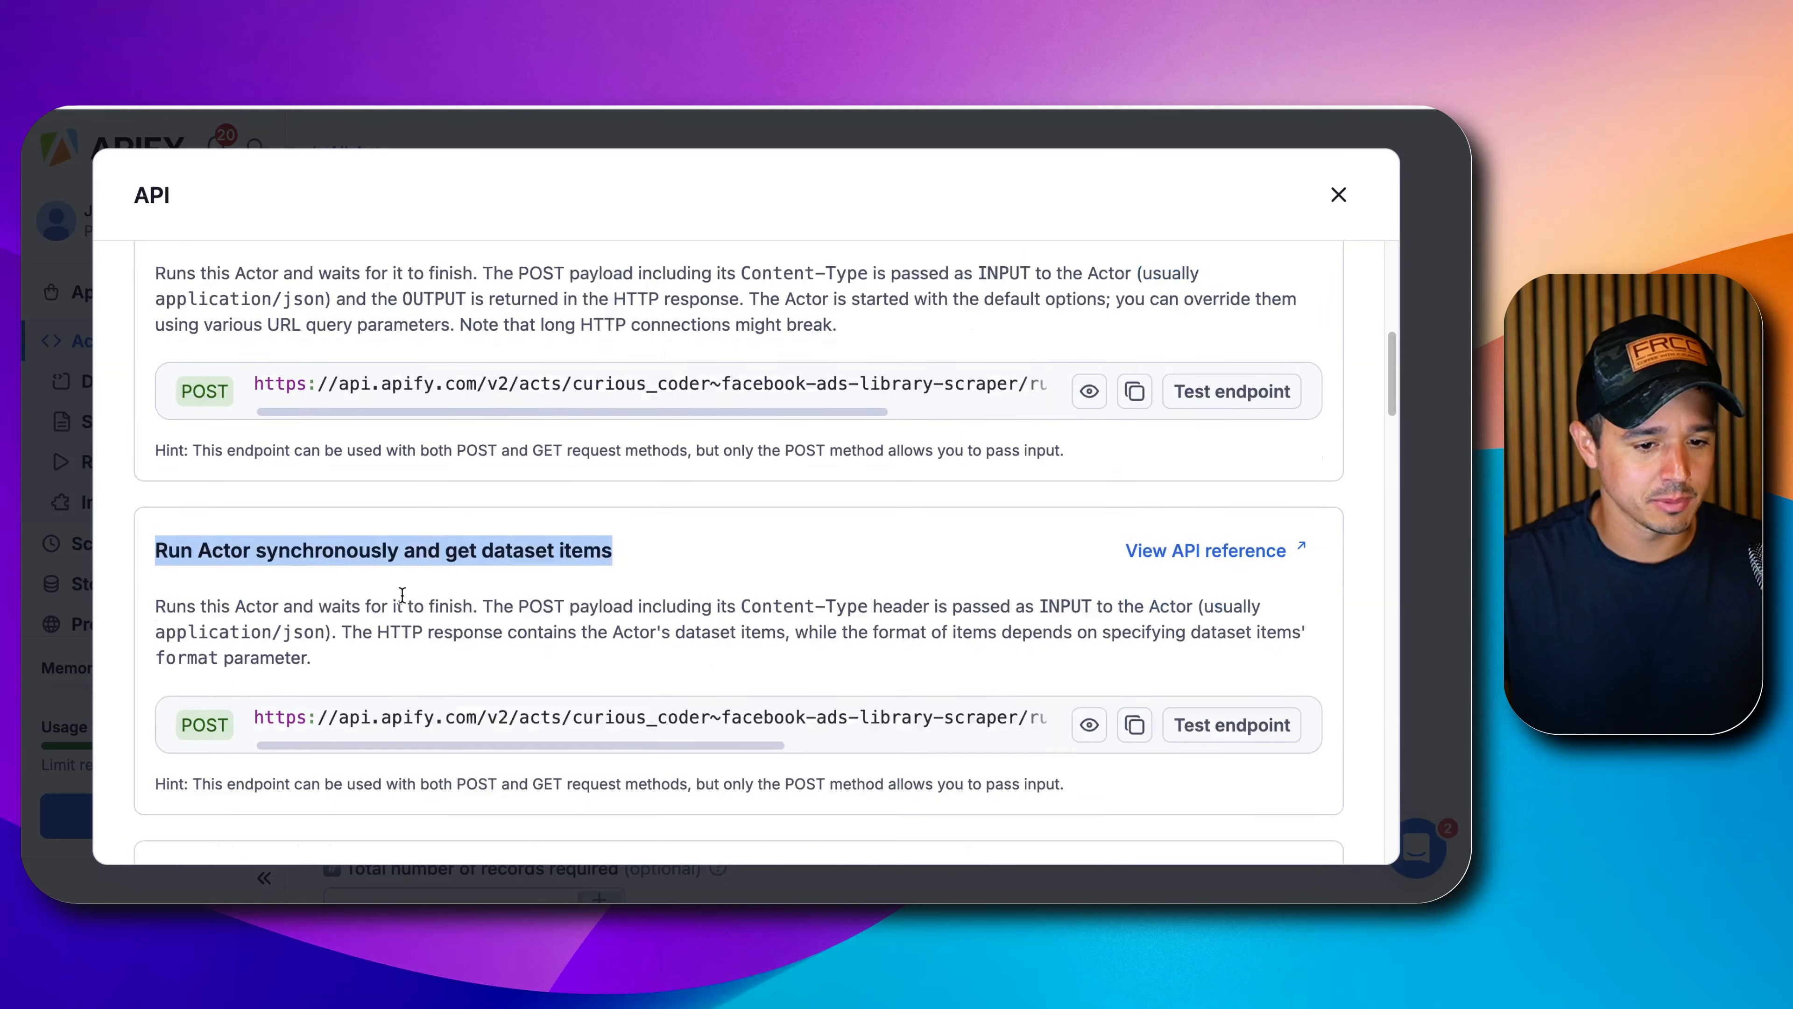
scroll(409, 587, "down", 3)
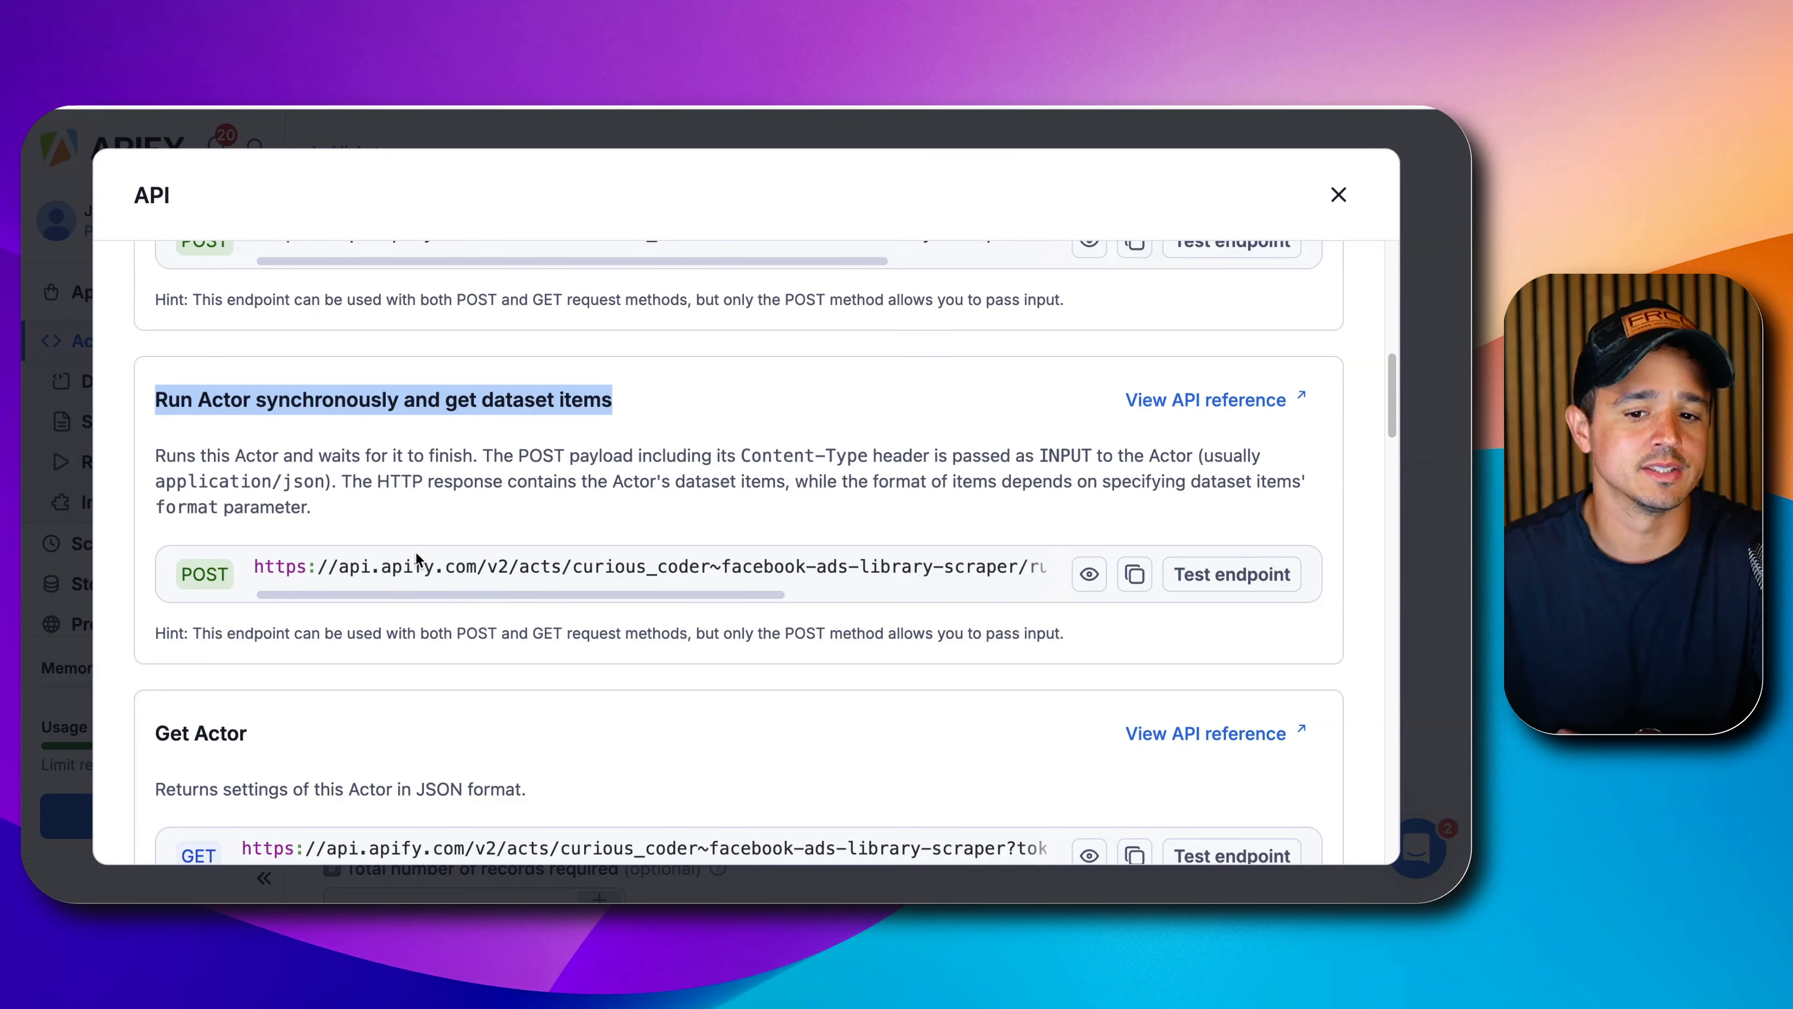
Highlight the Run Actor endpoint heading and its description.
scroll(416, 551, "up", 5)
scroll(415, 548, "up", 3)
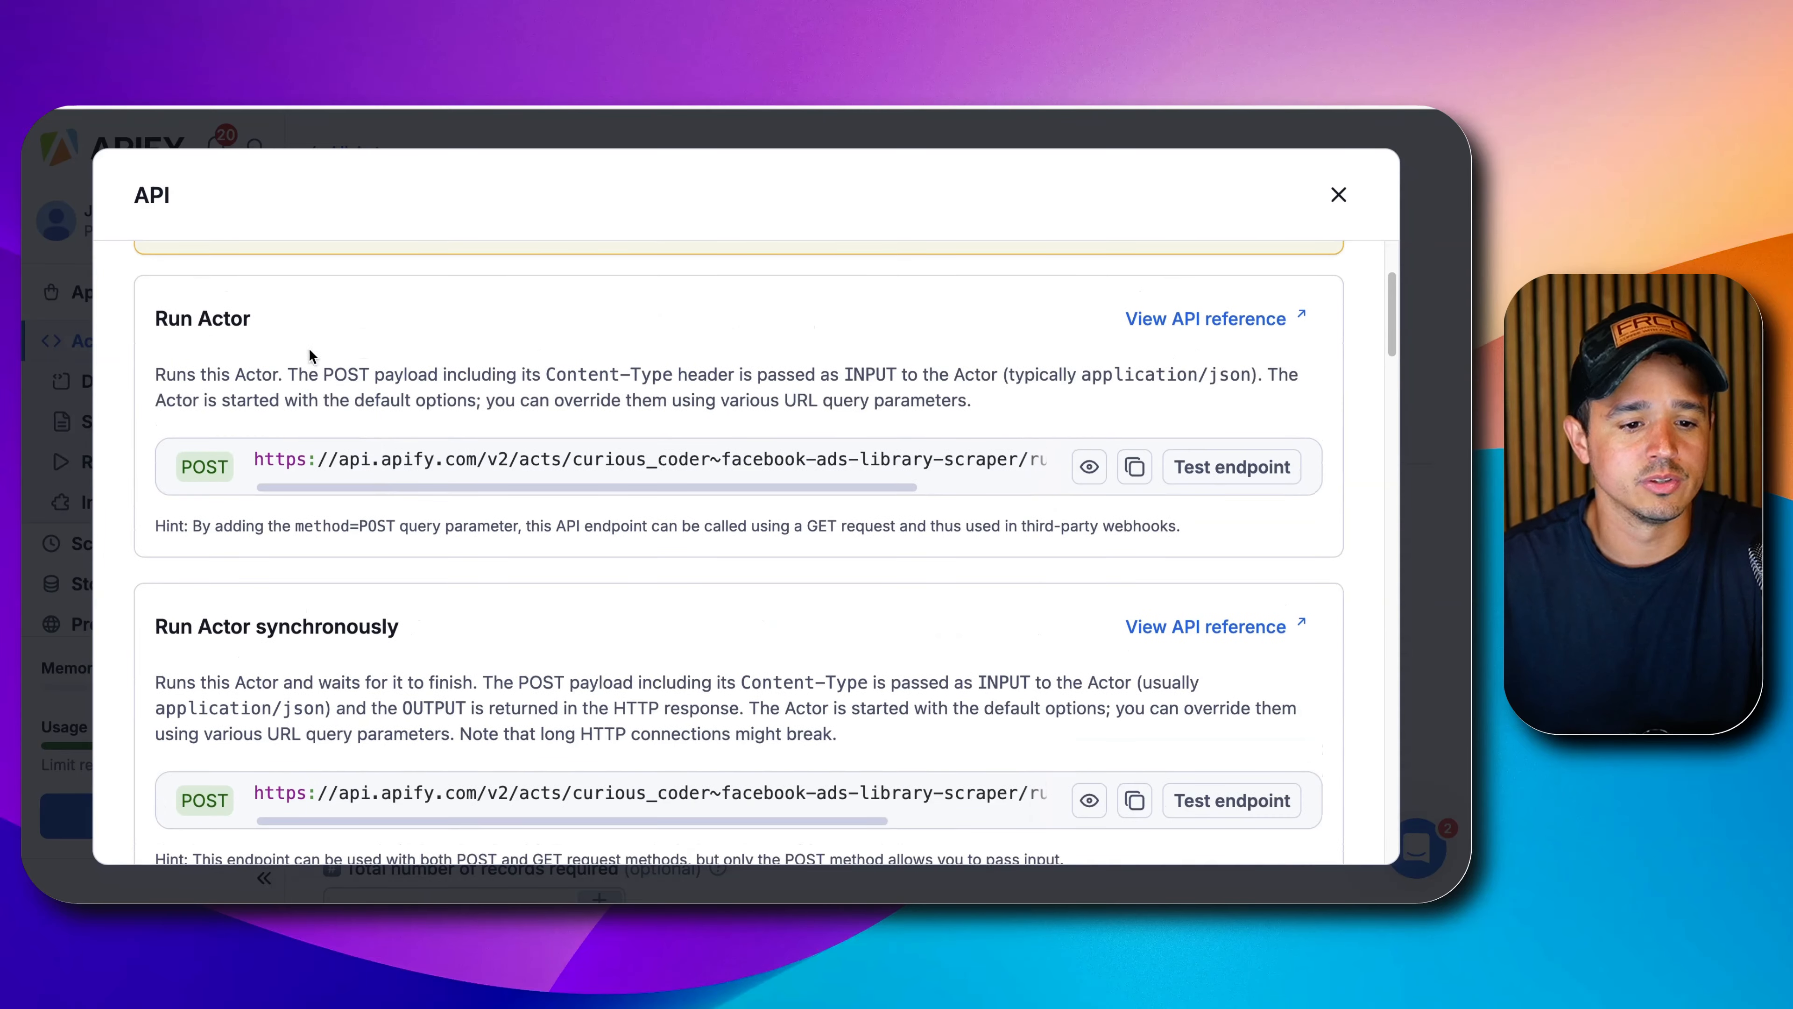
triple_click(192, 320)
left_click_drag(192, 320, 520, 389)
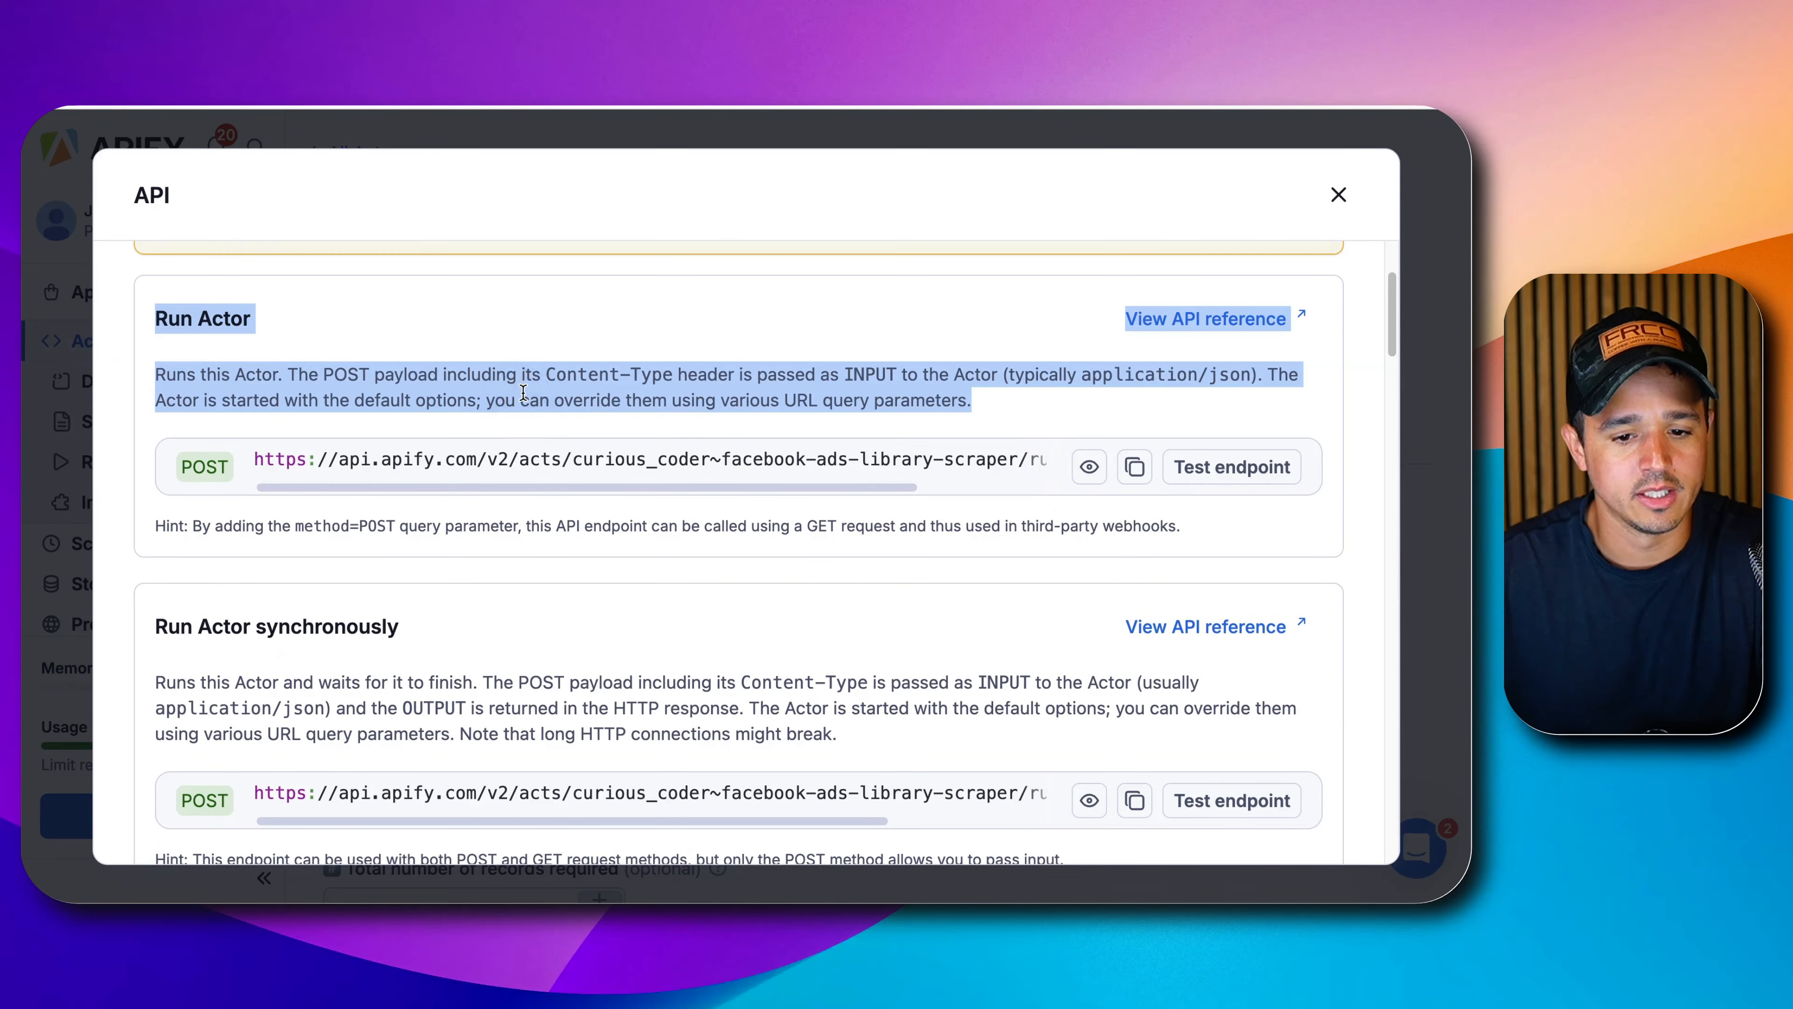
Open the Run Actor API reference and highlight the webhooks parameter description.
left_click(1158, 318)
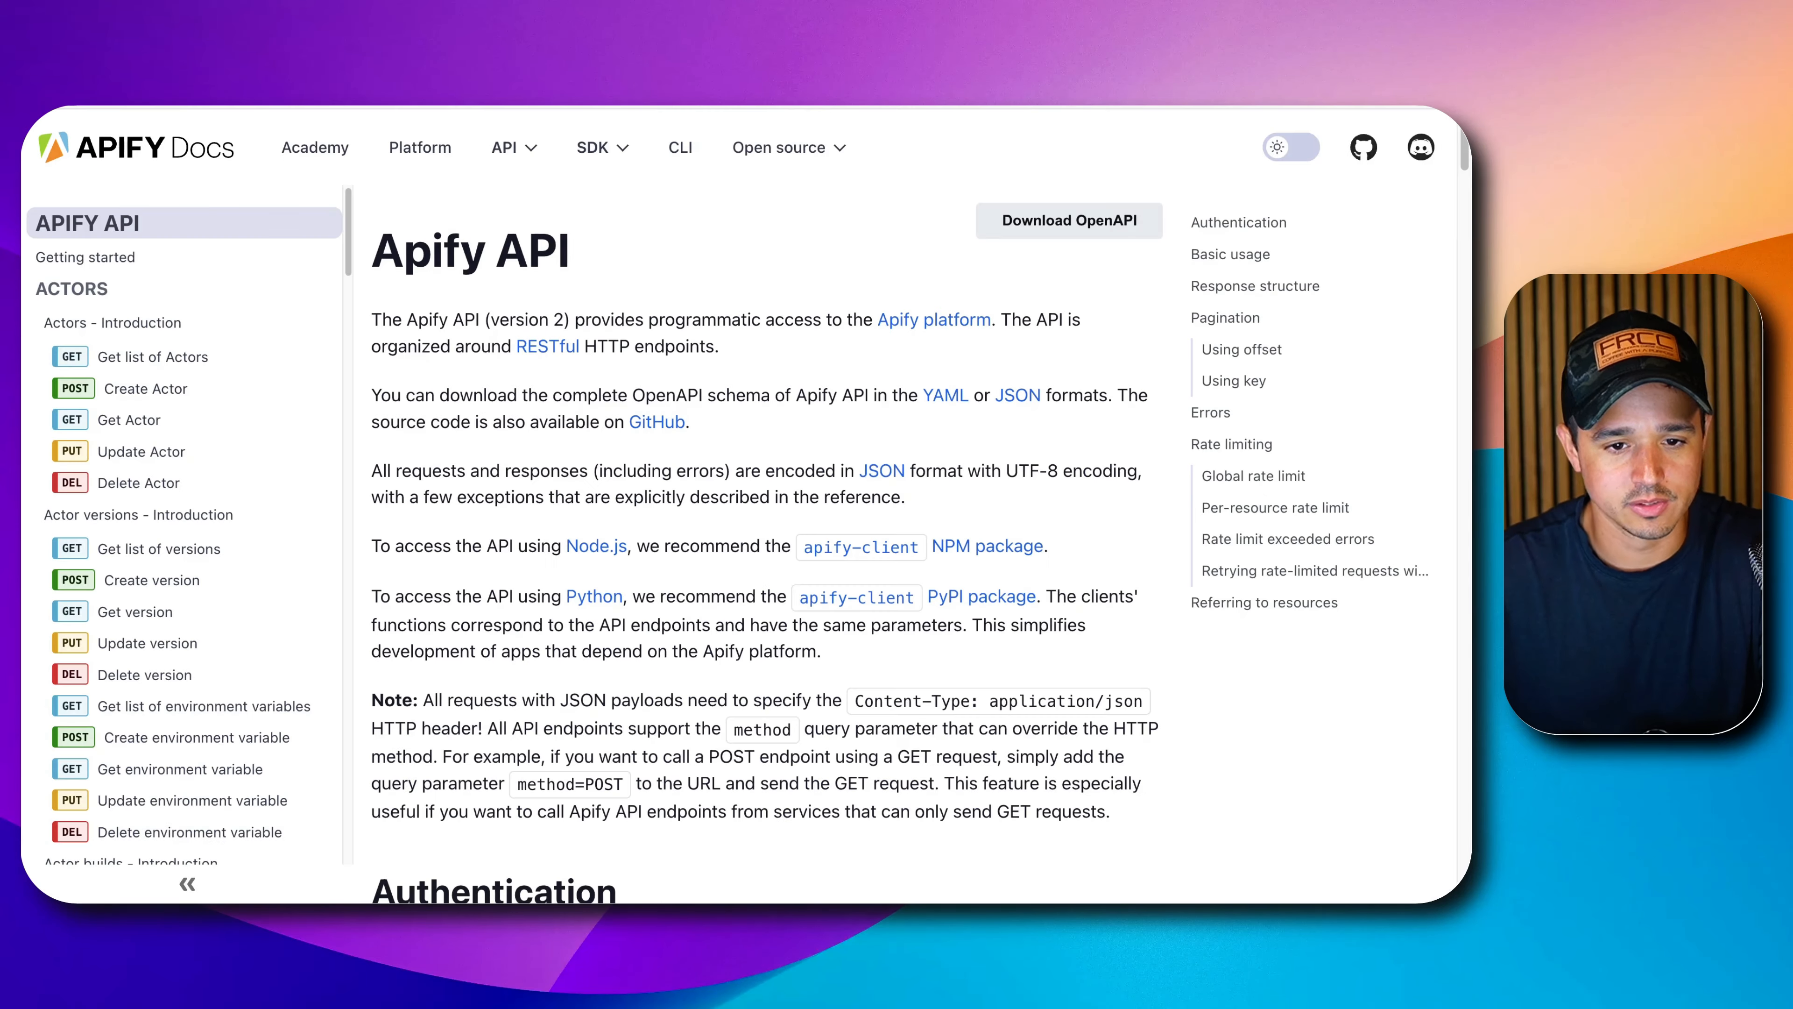
scroll(681, 466, "down", 4)
scroll(672, 492, "down", 10)
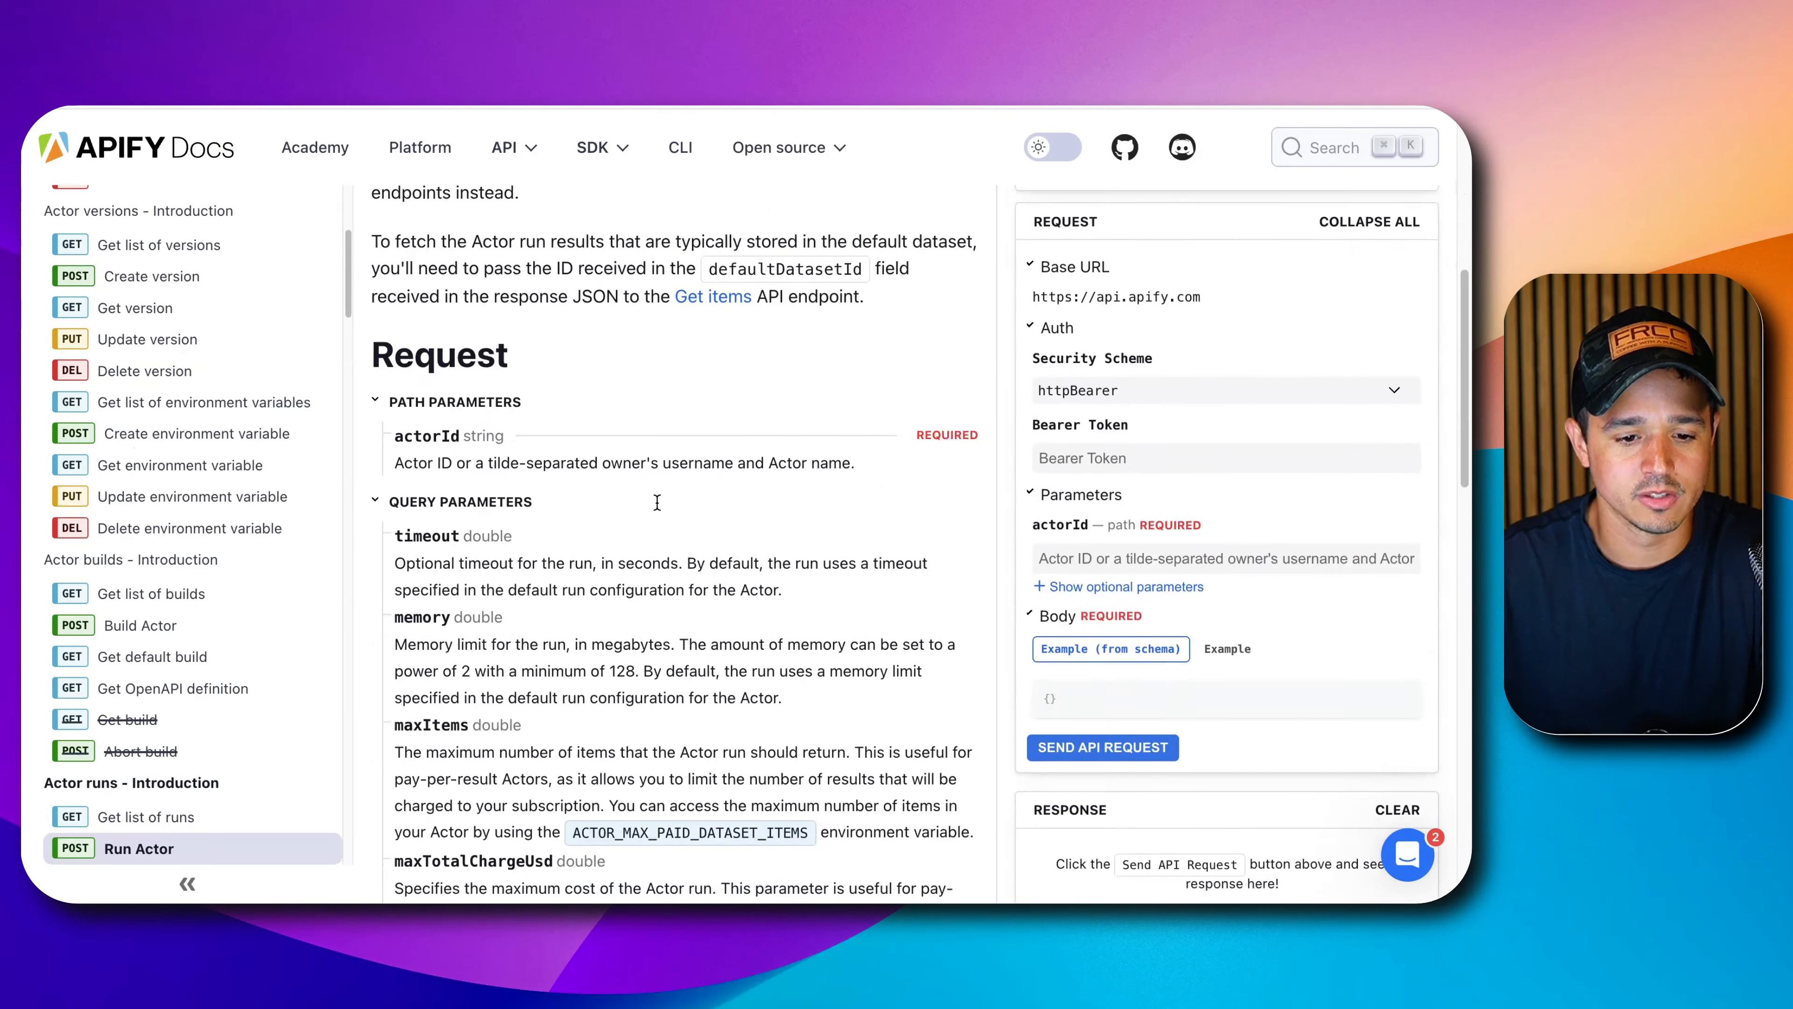
scroll(654, 513, "down", 5)
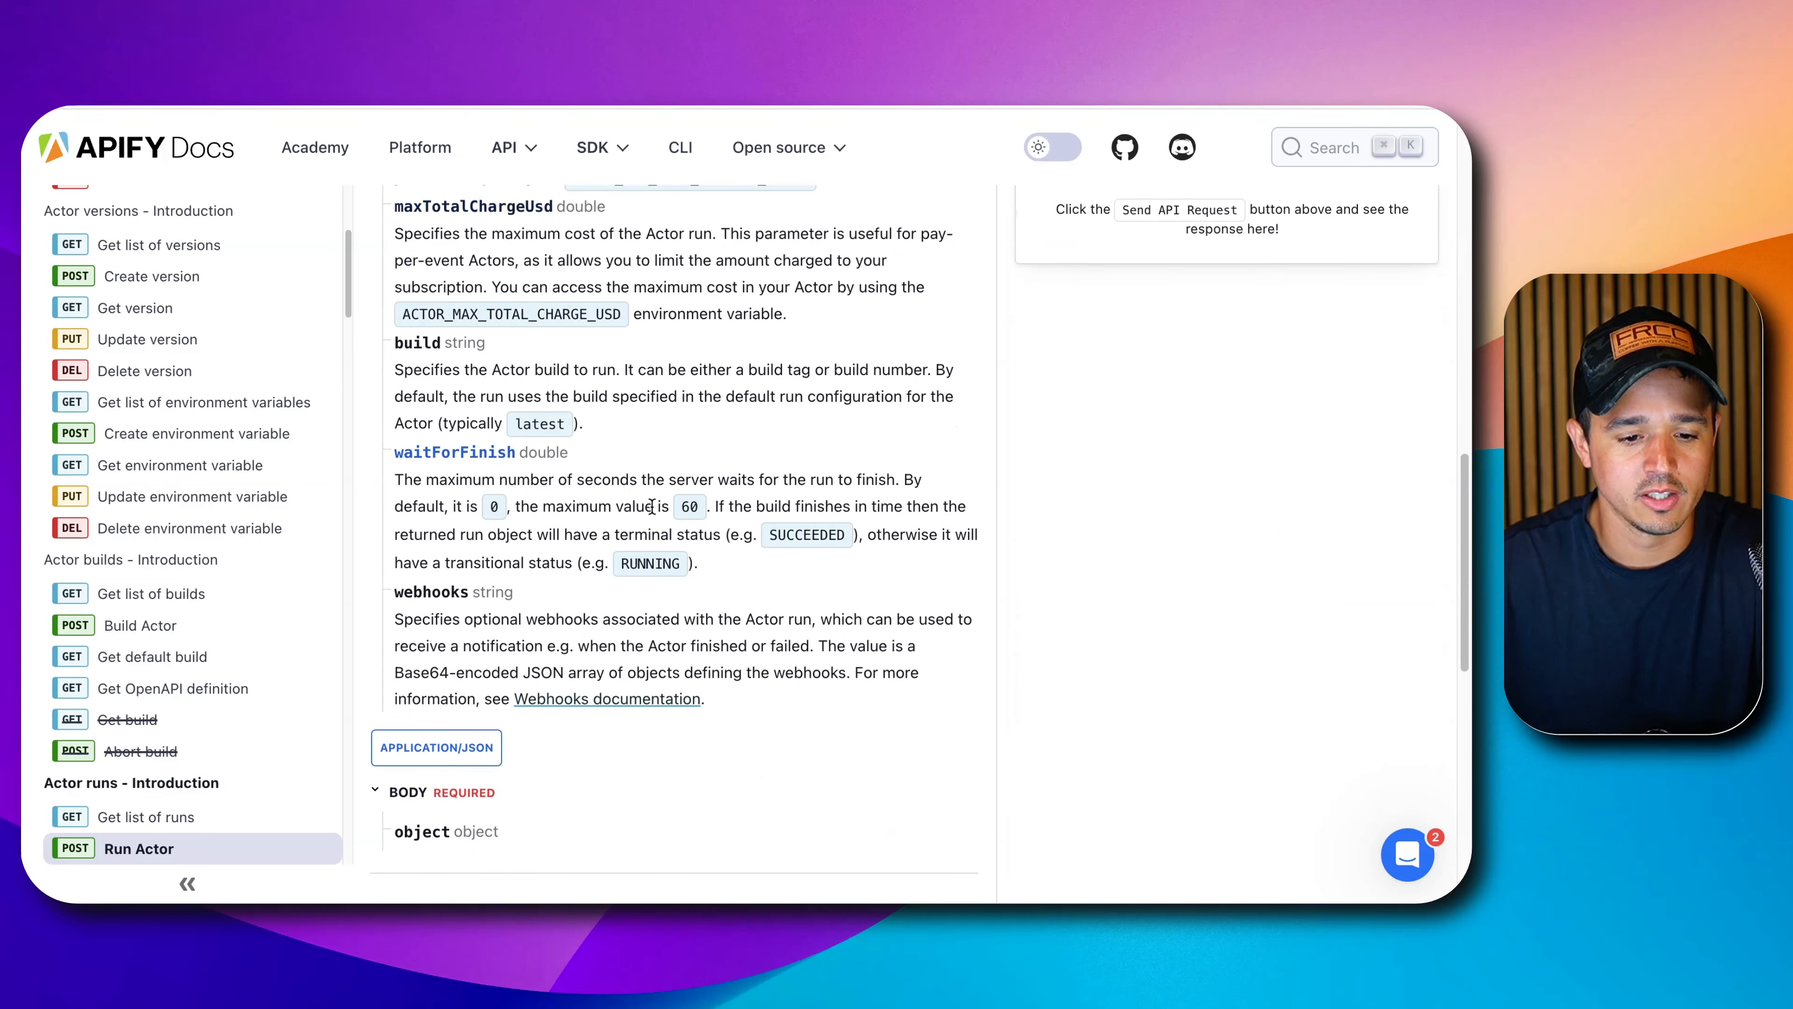
triple_click(396, 592)
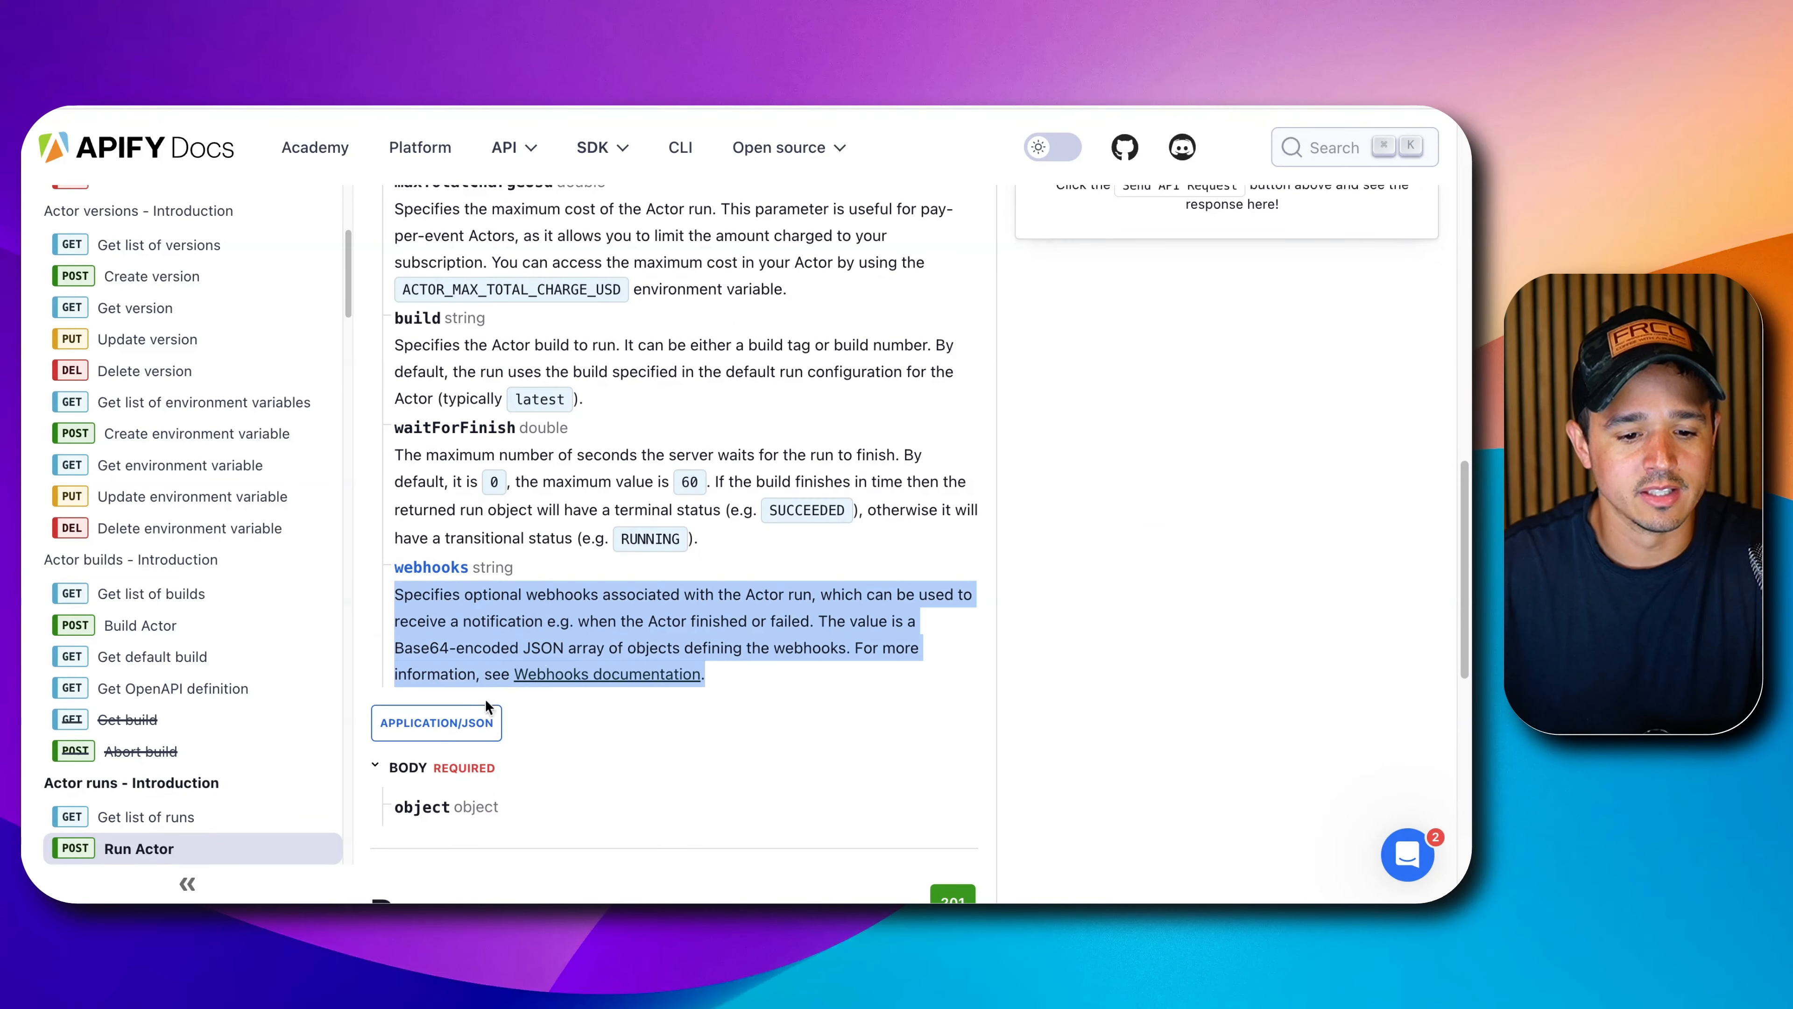
Glance at the webhooks documentation, then return to Run Actor and reselect the webhooks description.
left_click(562, 674)
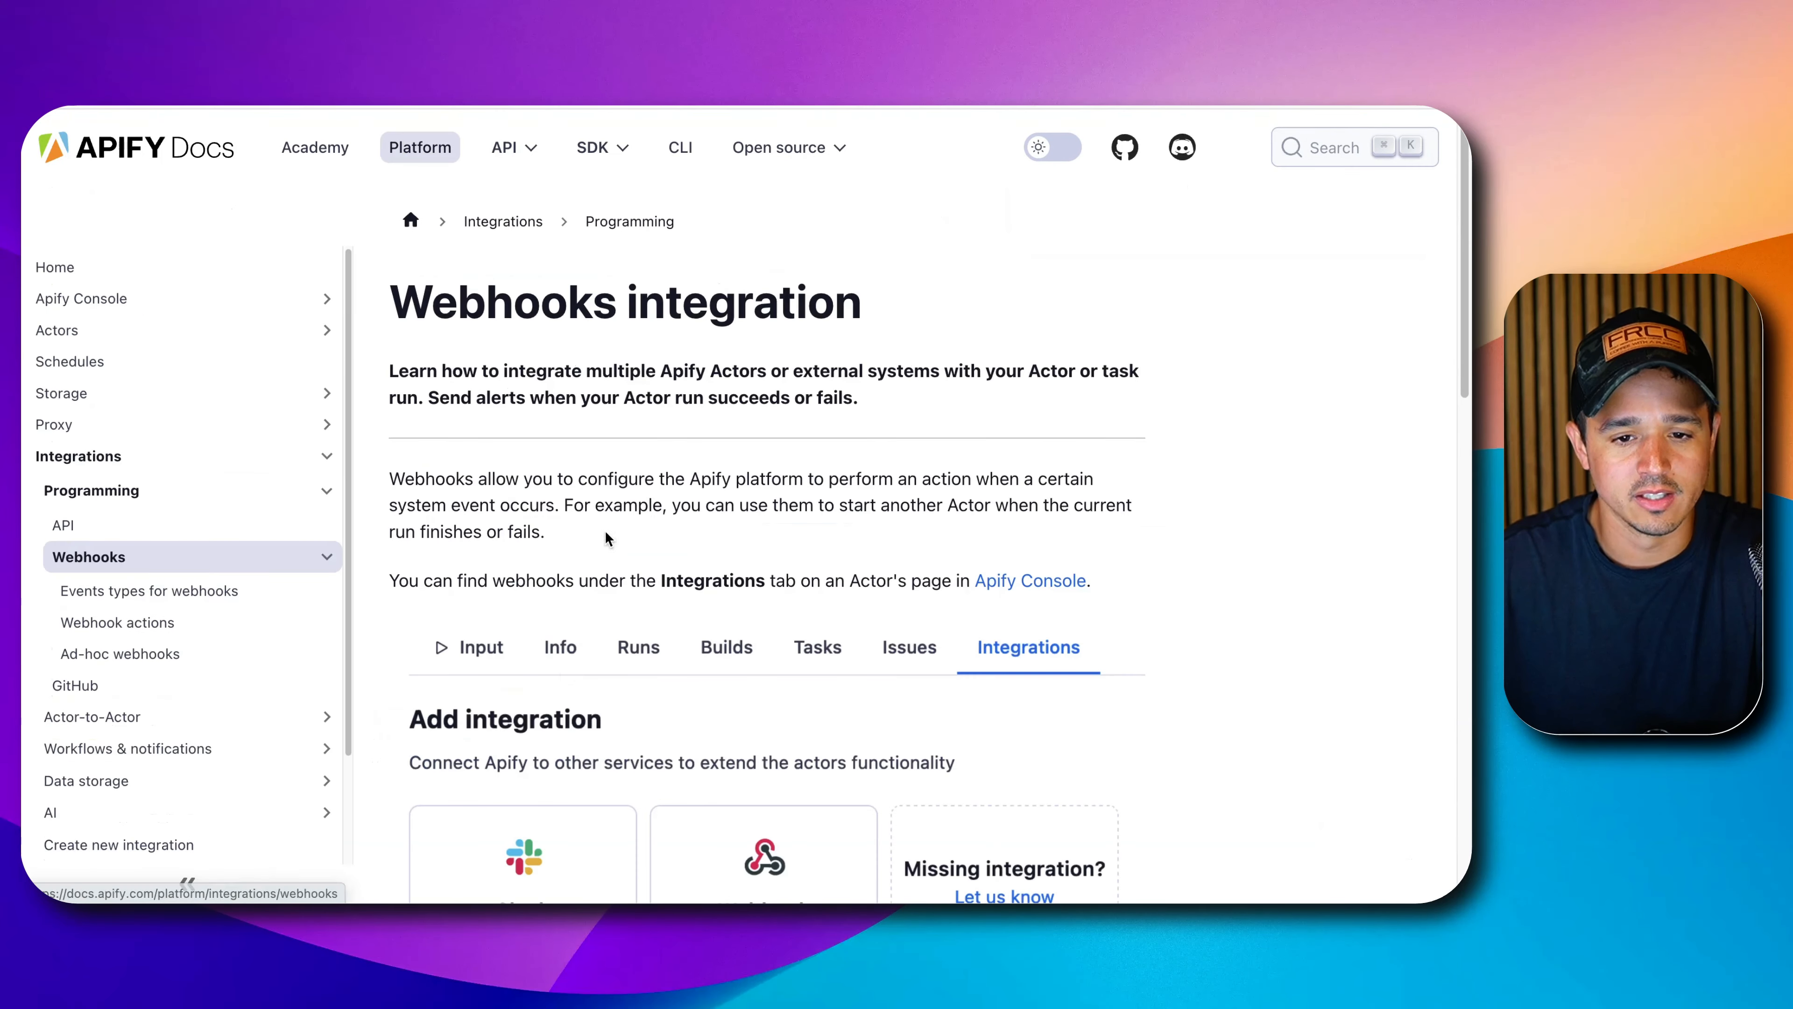
scroll(600, 551, "down", 20)
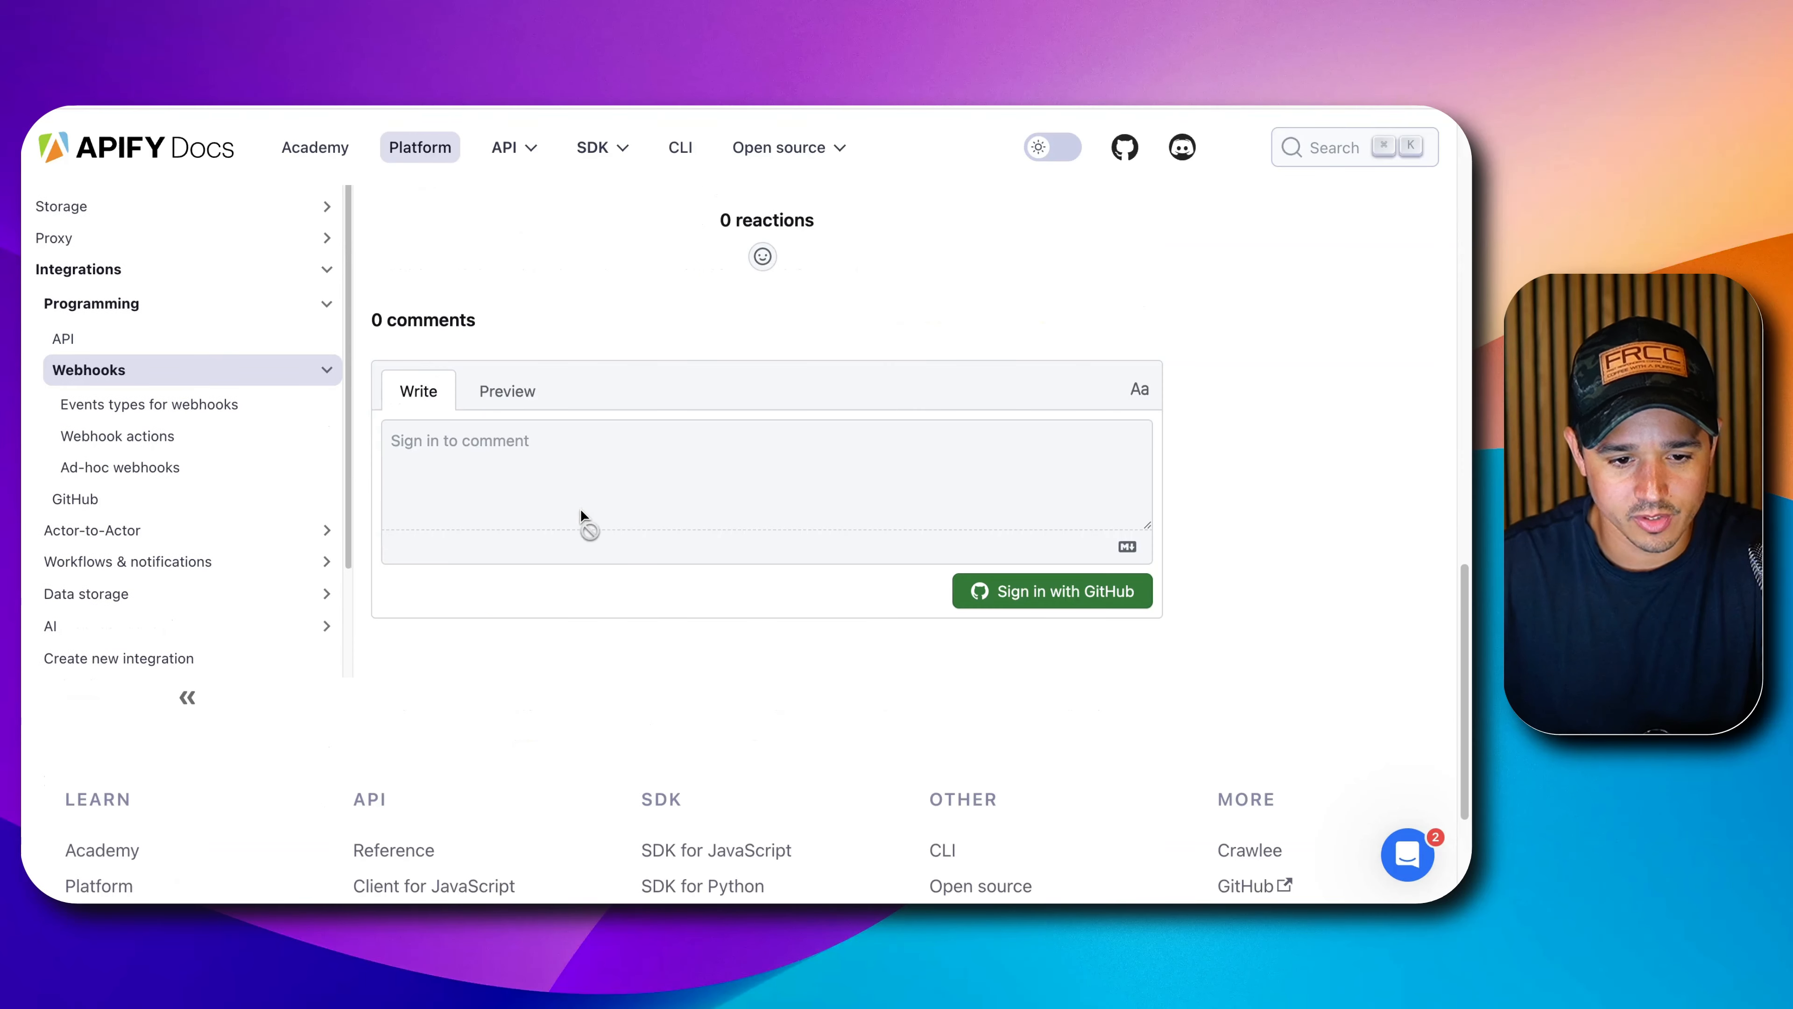
scroll(582, 516, "up", 15)
left_click(57, 92)
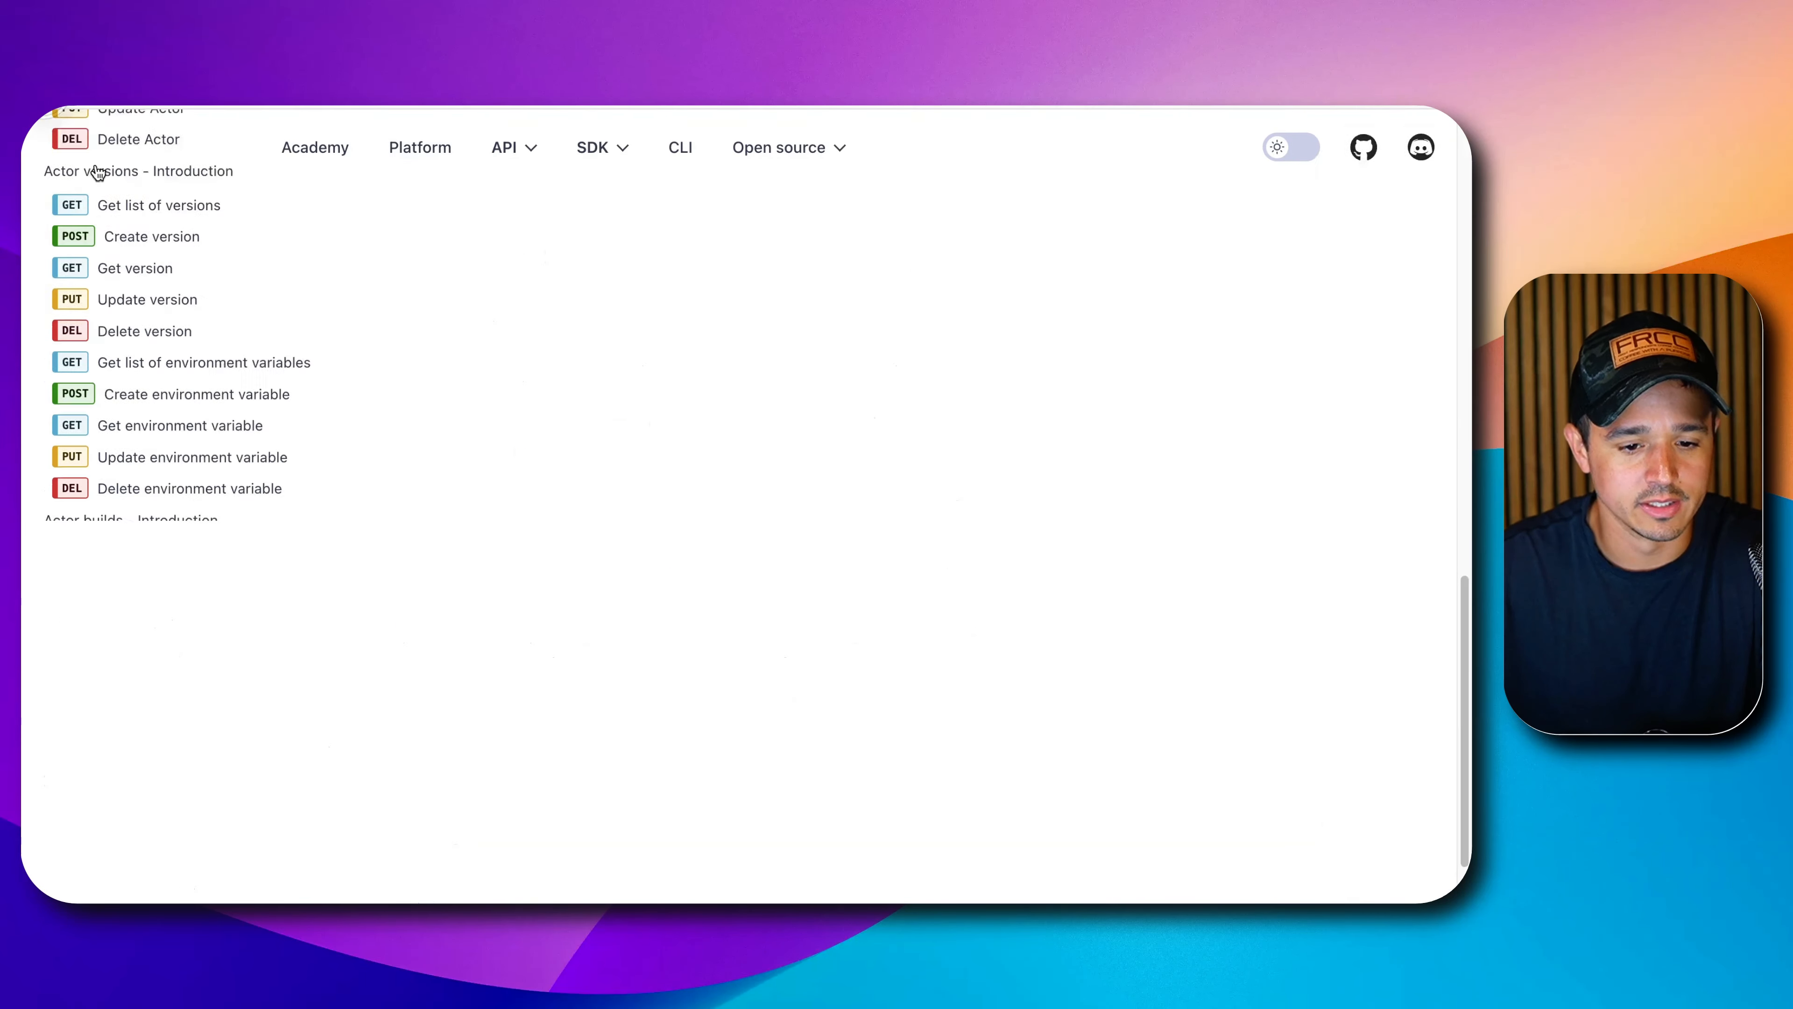
left_click(481, 727)
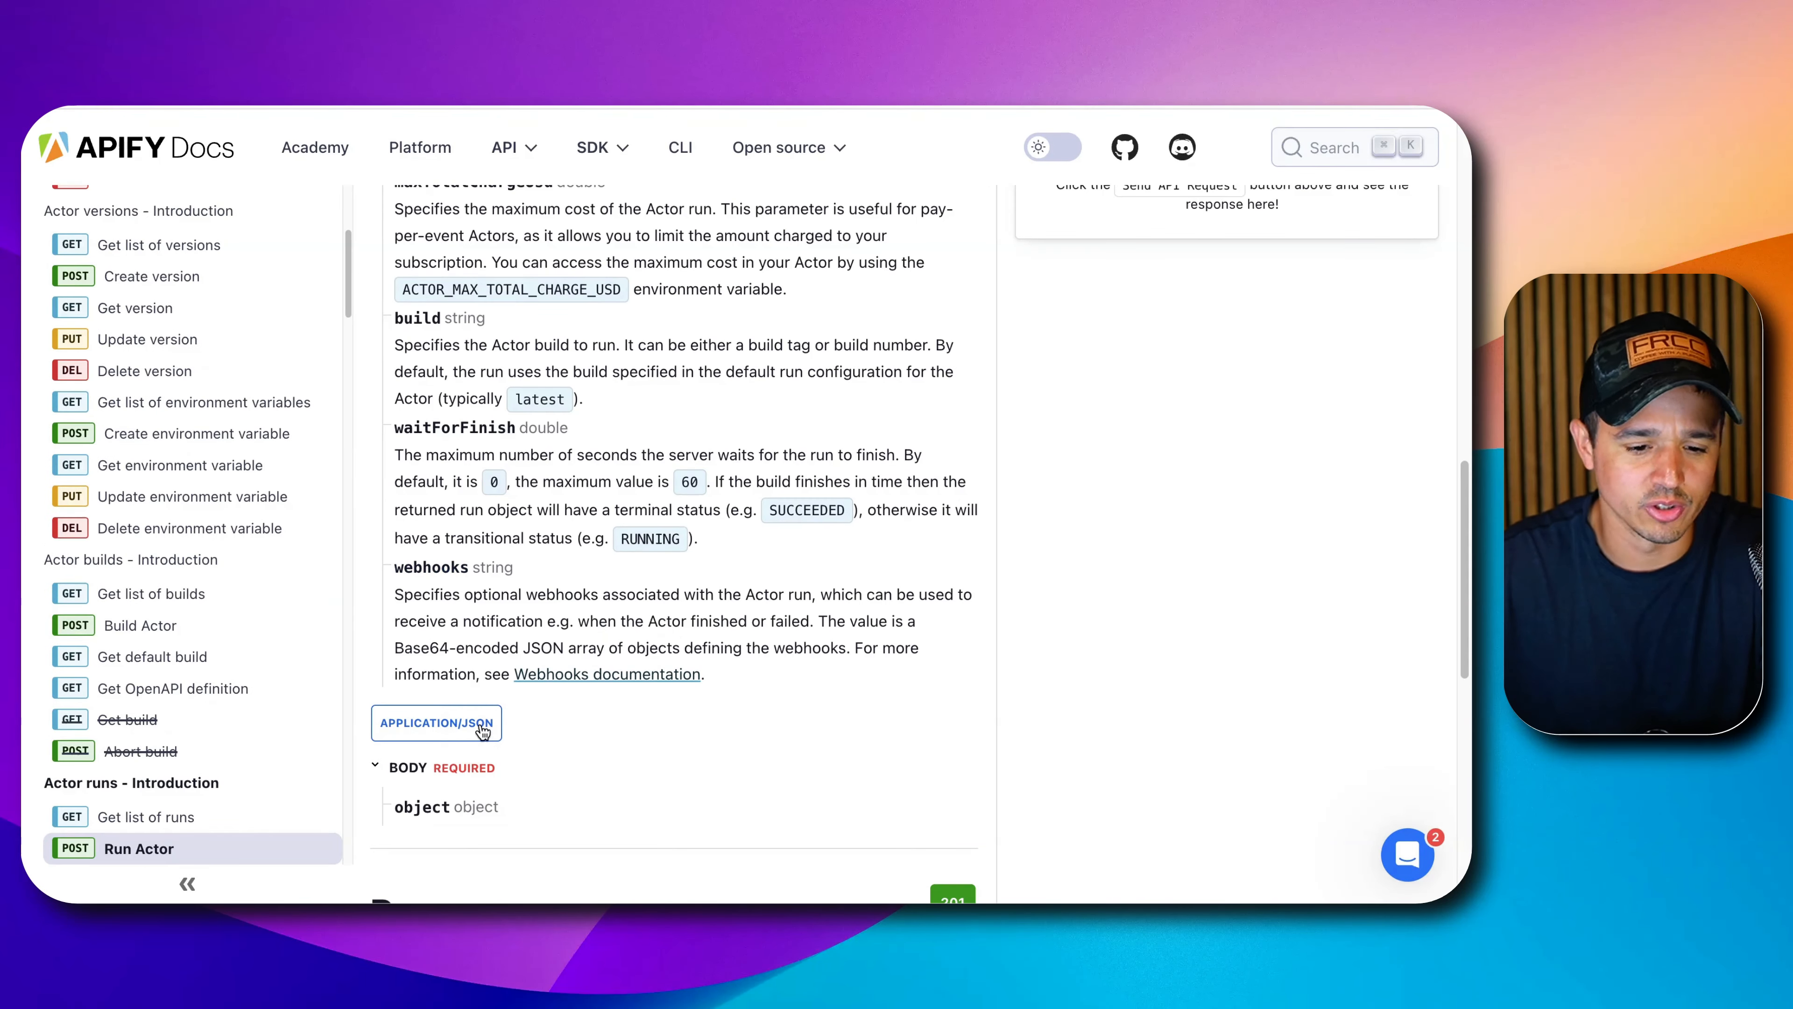
scroll(466, 707, "up", 3)
scroll(464, 735, "down", 3)
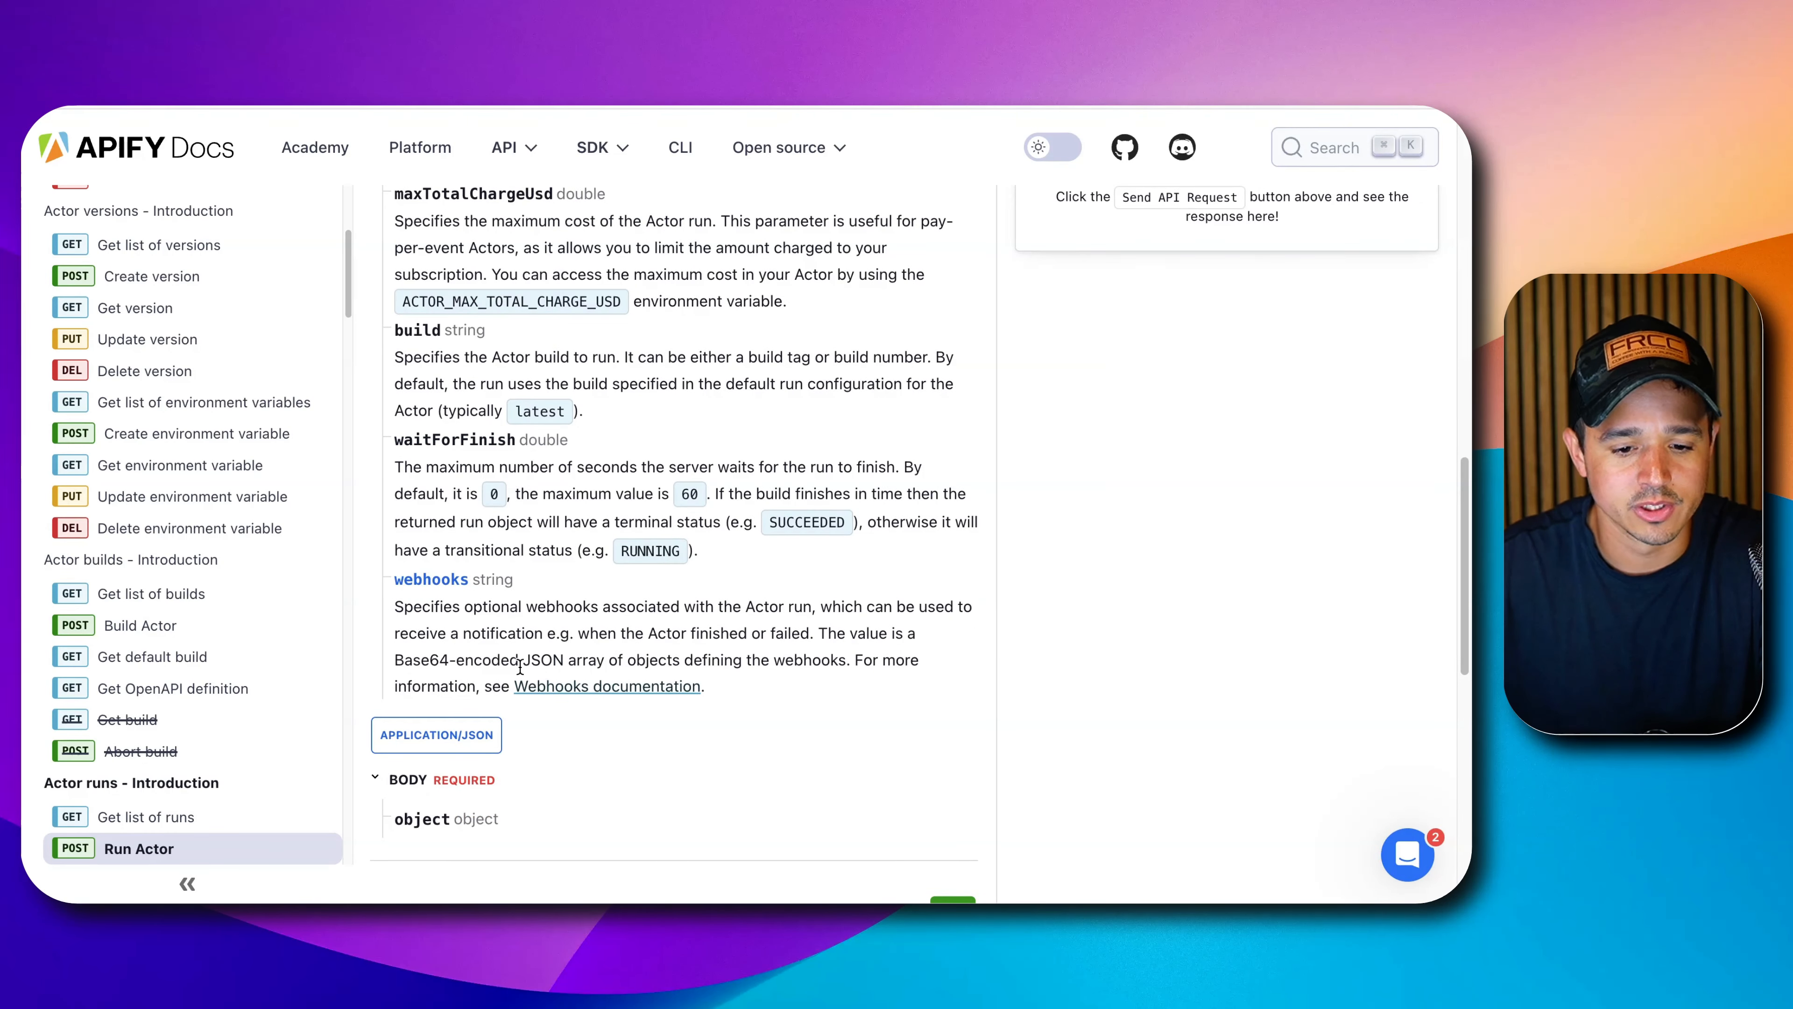
triple_click(595, 654)
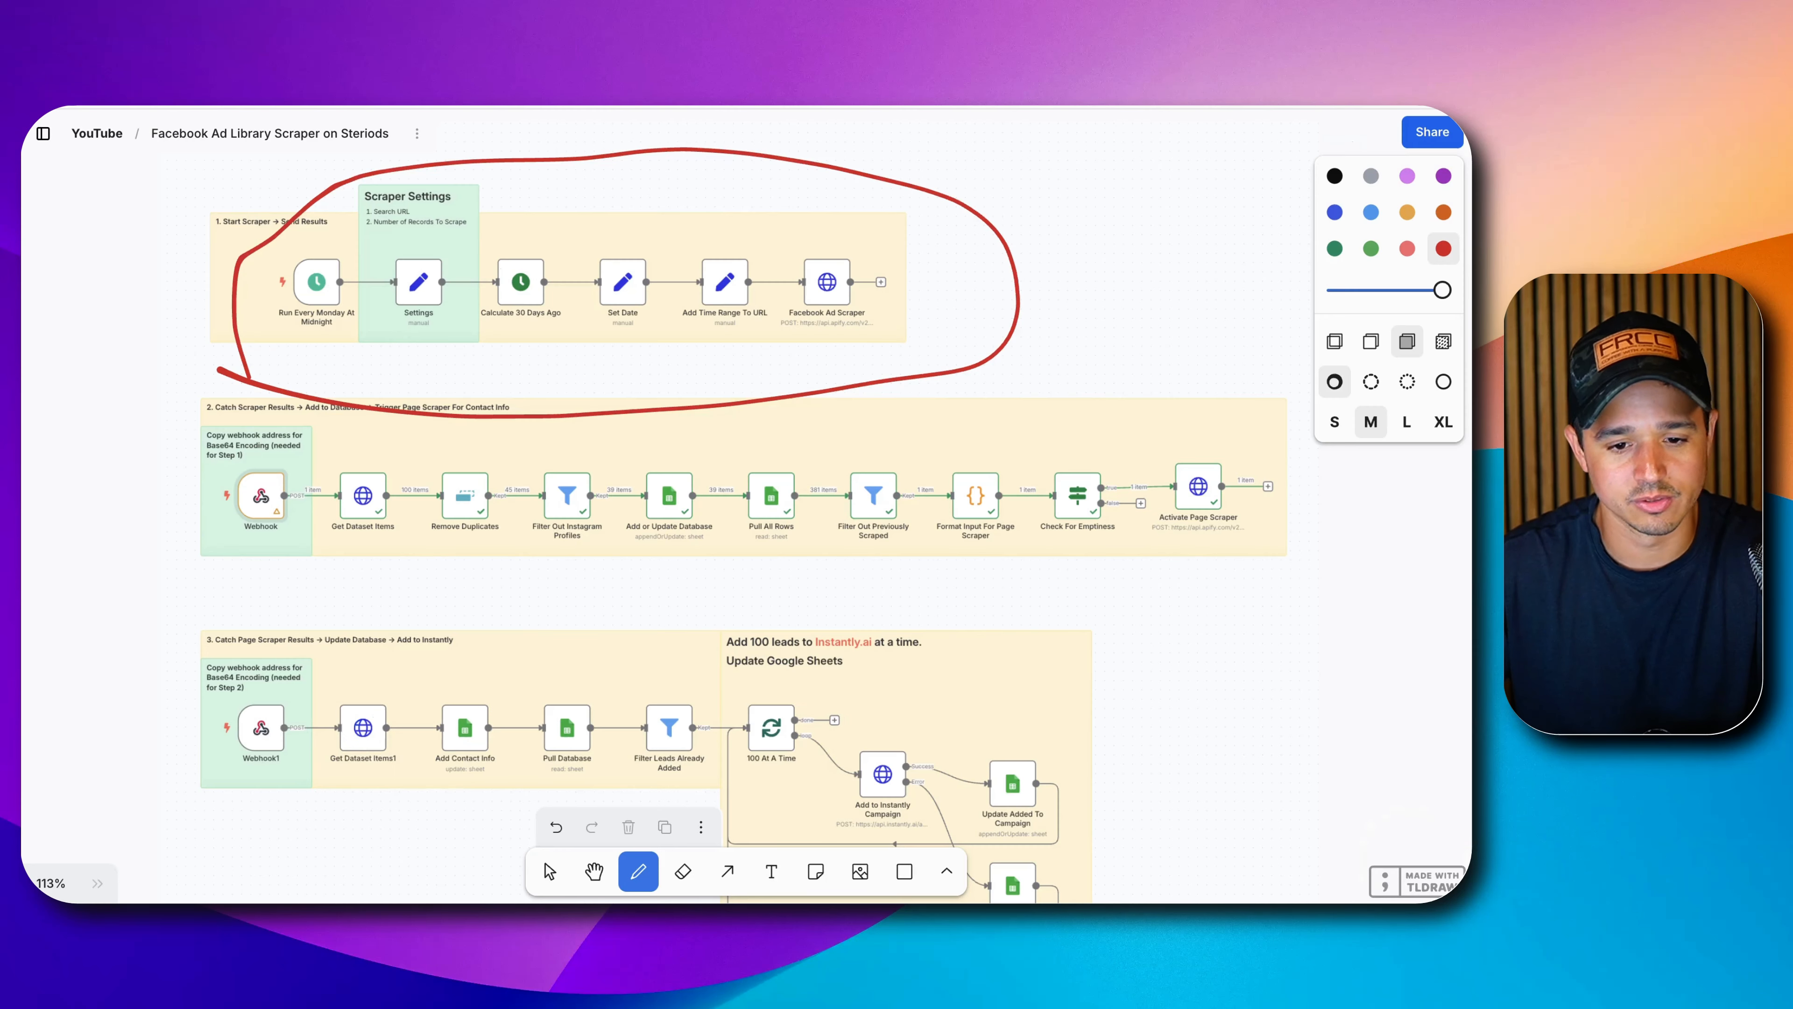
Underline the Webhook node in red and draw a red stroke from Facebook Ad Scraper to it.
left_click_drag(232, 557, 307, 544)
mouse_move(804, 291)
left_mouse_down()
mouse_move(802, 311)
mouse_move(537, 413)
mouse_move(277, 460)
mouse_move(341, 471)
left_mouse_up()
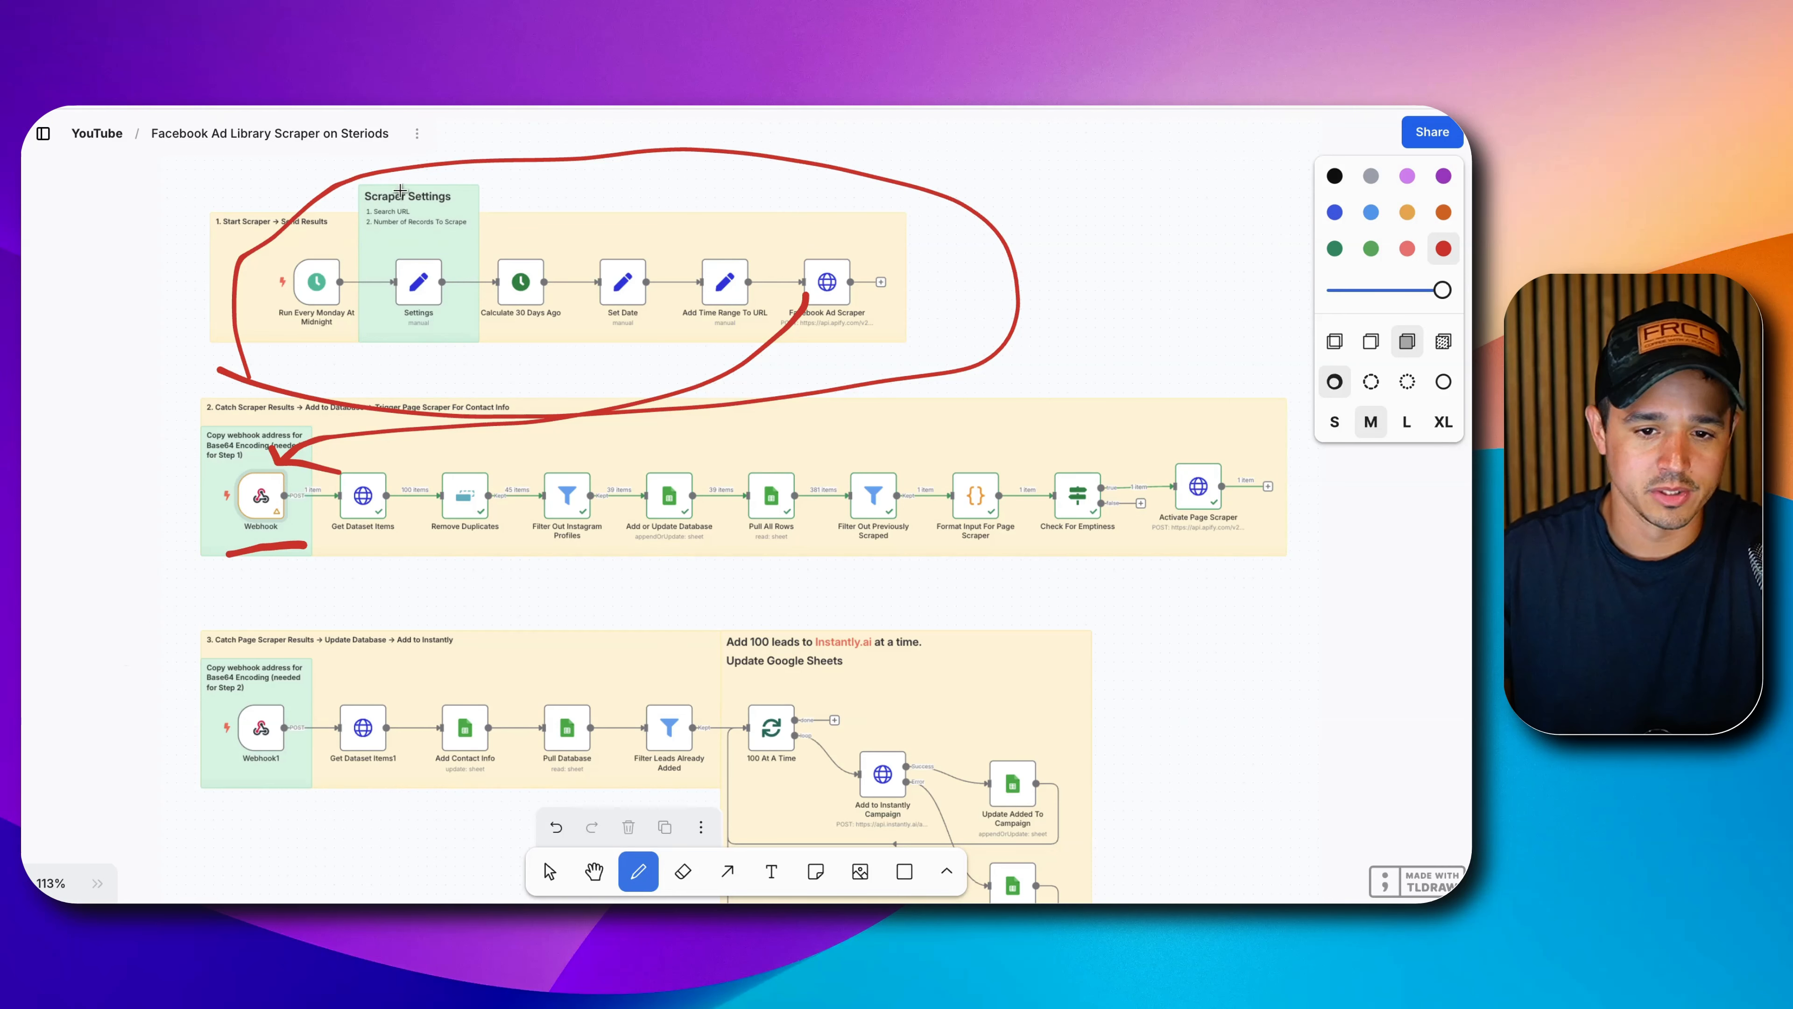
left_click(706, 107)
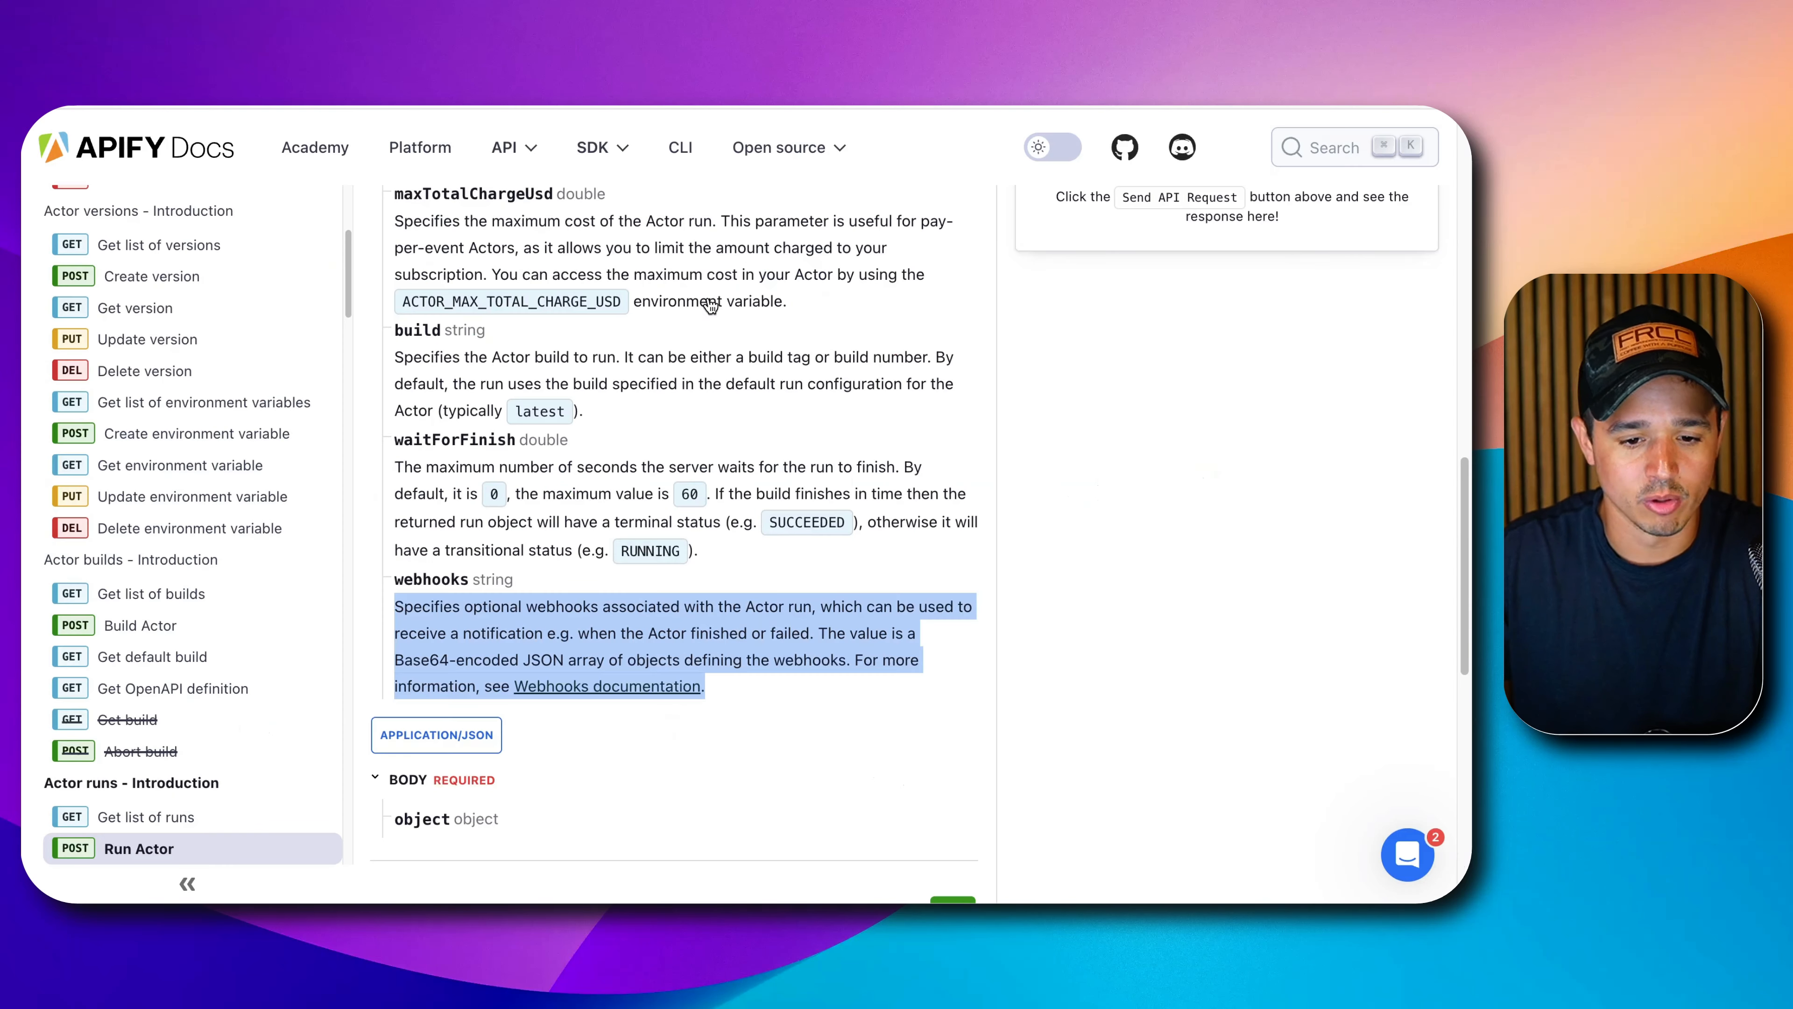
double_click(478, 660)
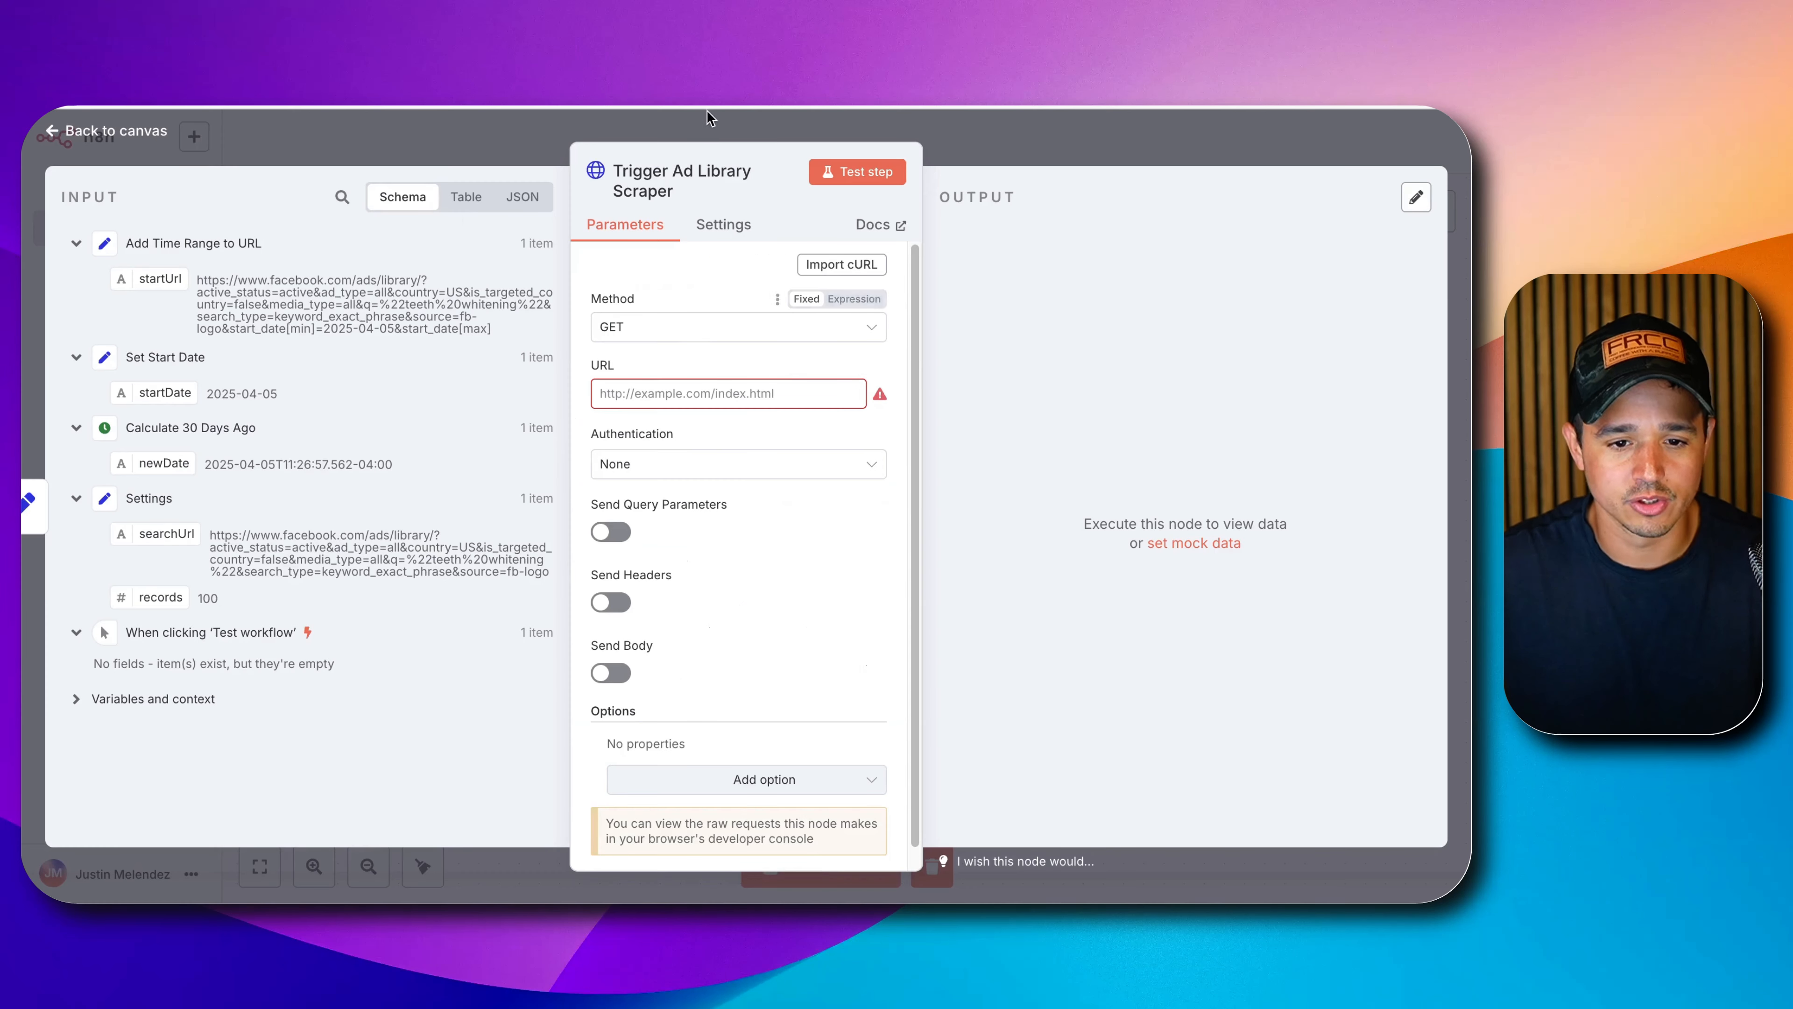
Add a trial Webhook node, copy its test URL, then delete it.
left_click(1032, 115)
right_click(803, 602)
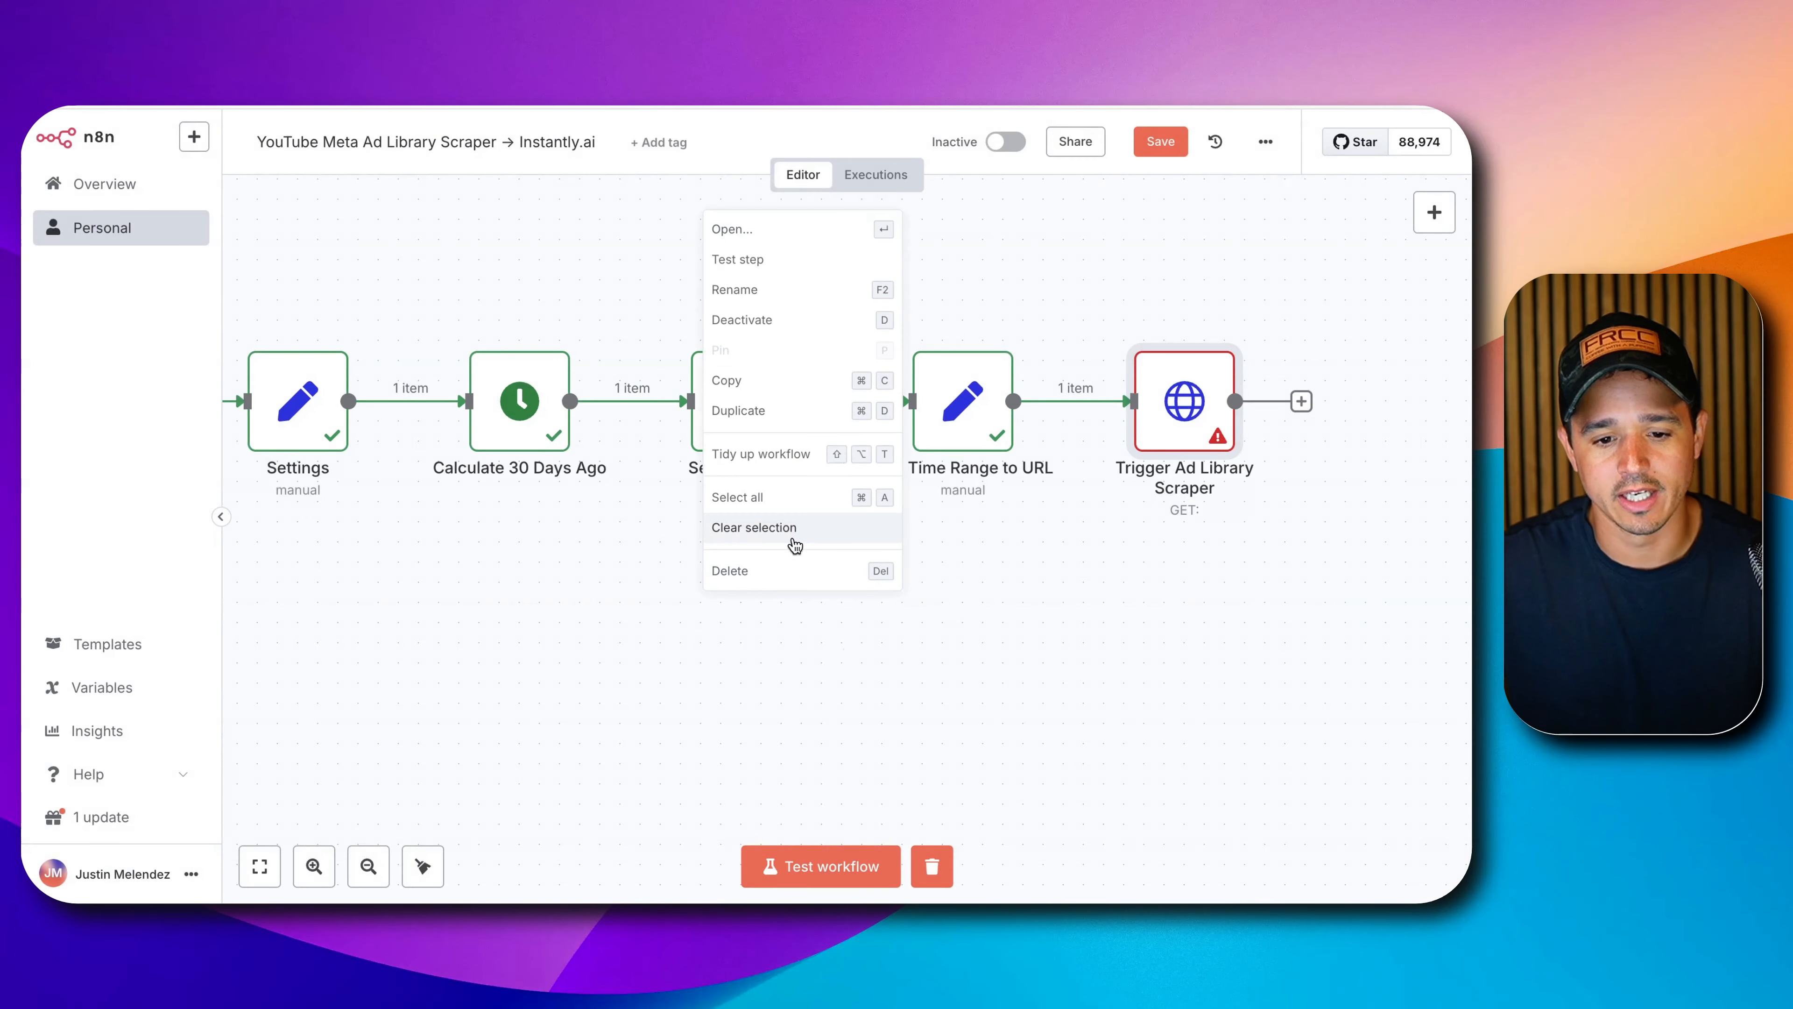
left_click(763, 664)
left_click(1433, 213)
type("web")
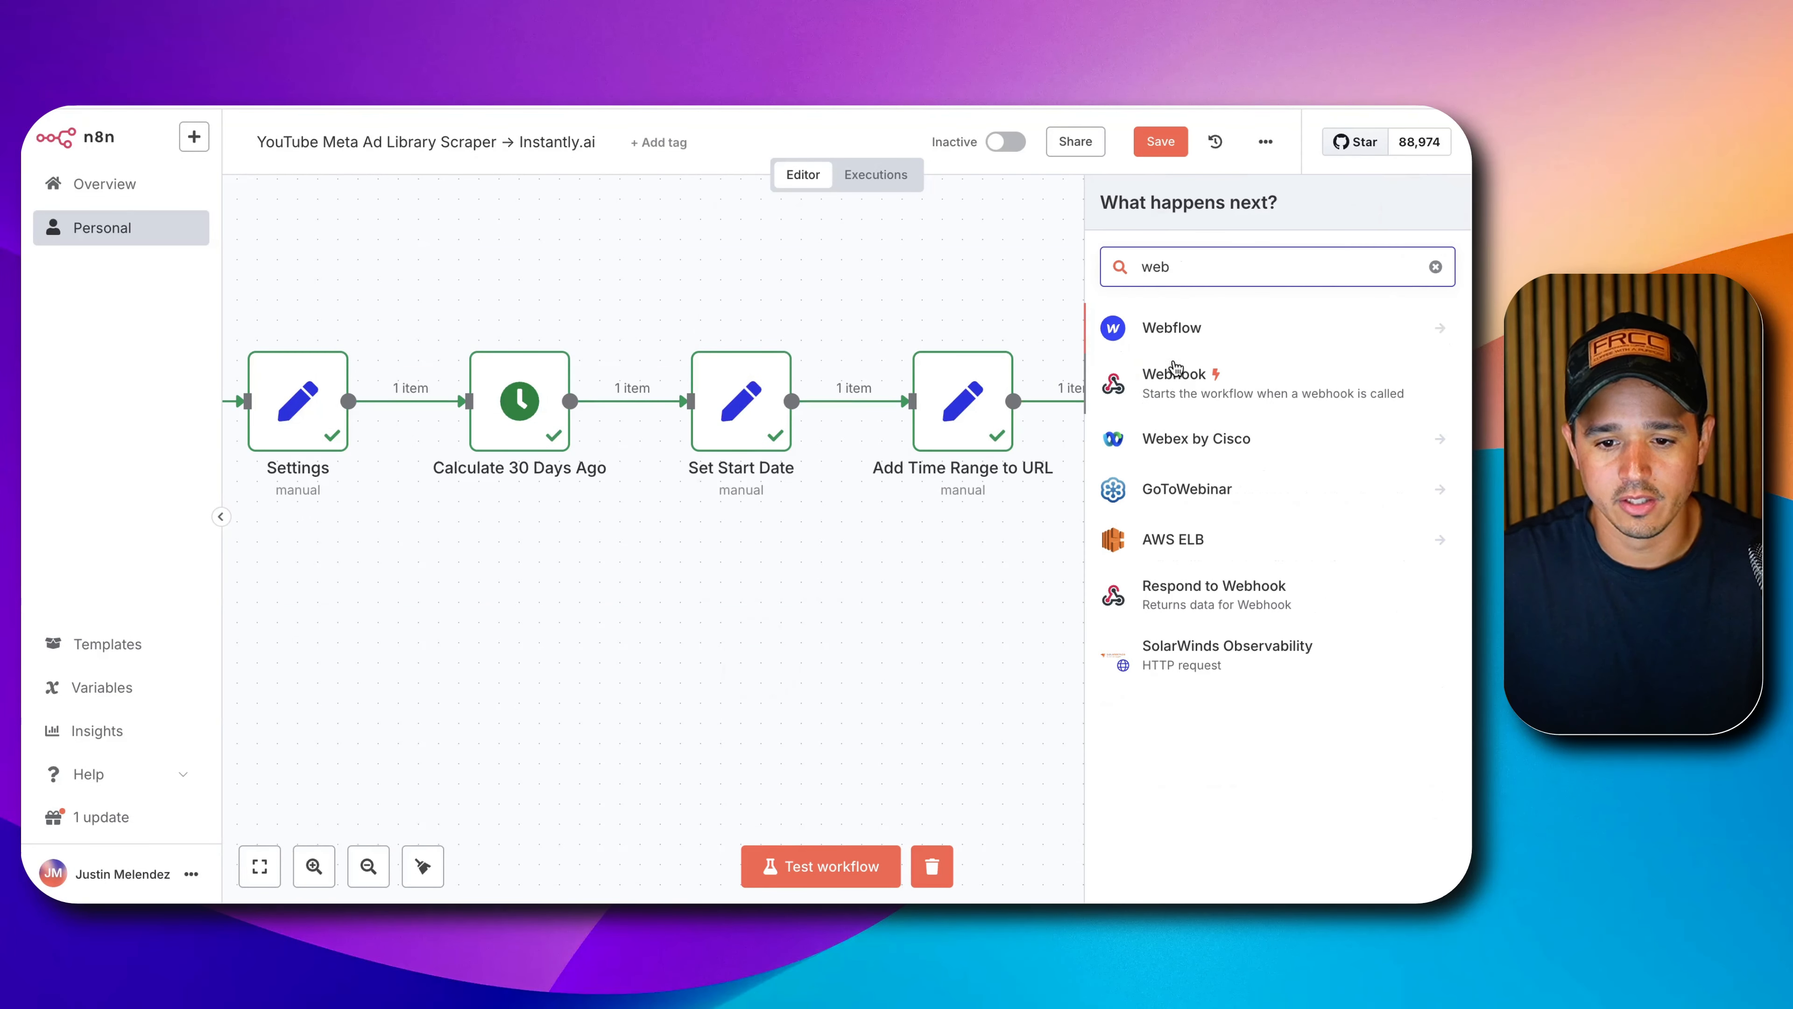
left_click(1179, 375)
double_click(546, 335)
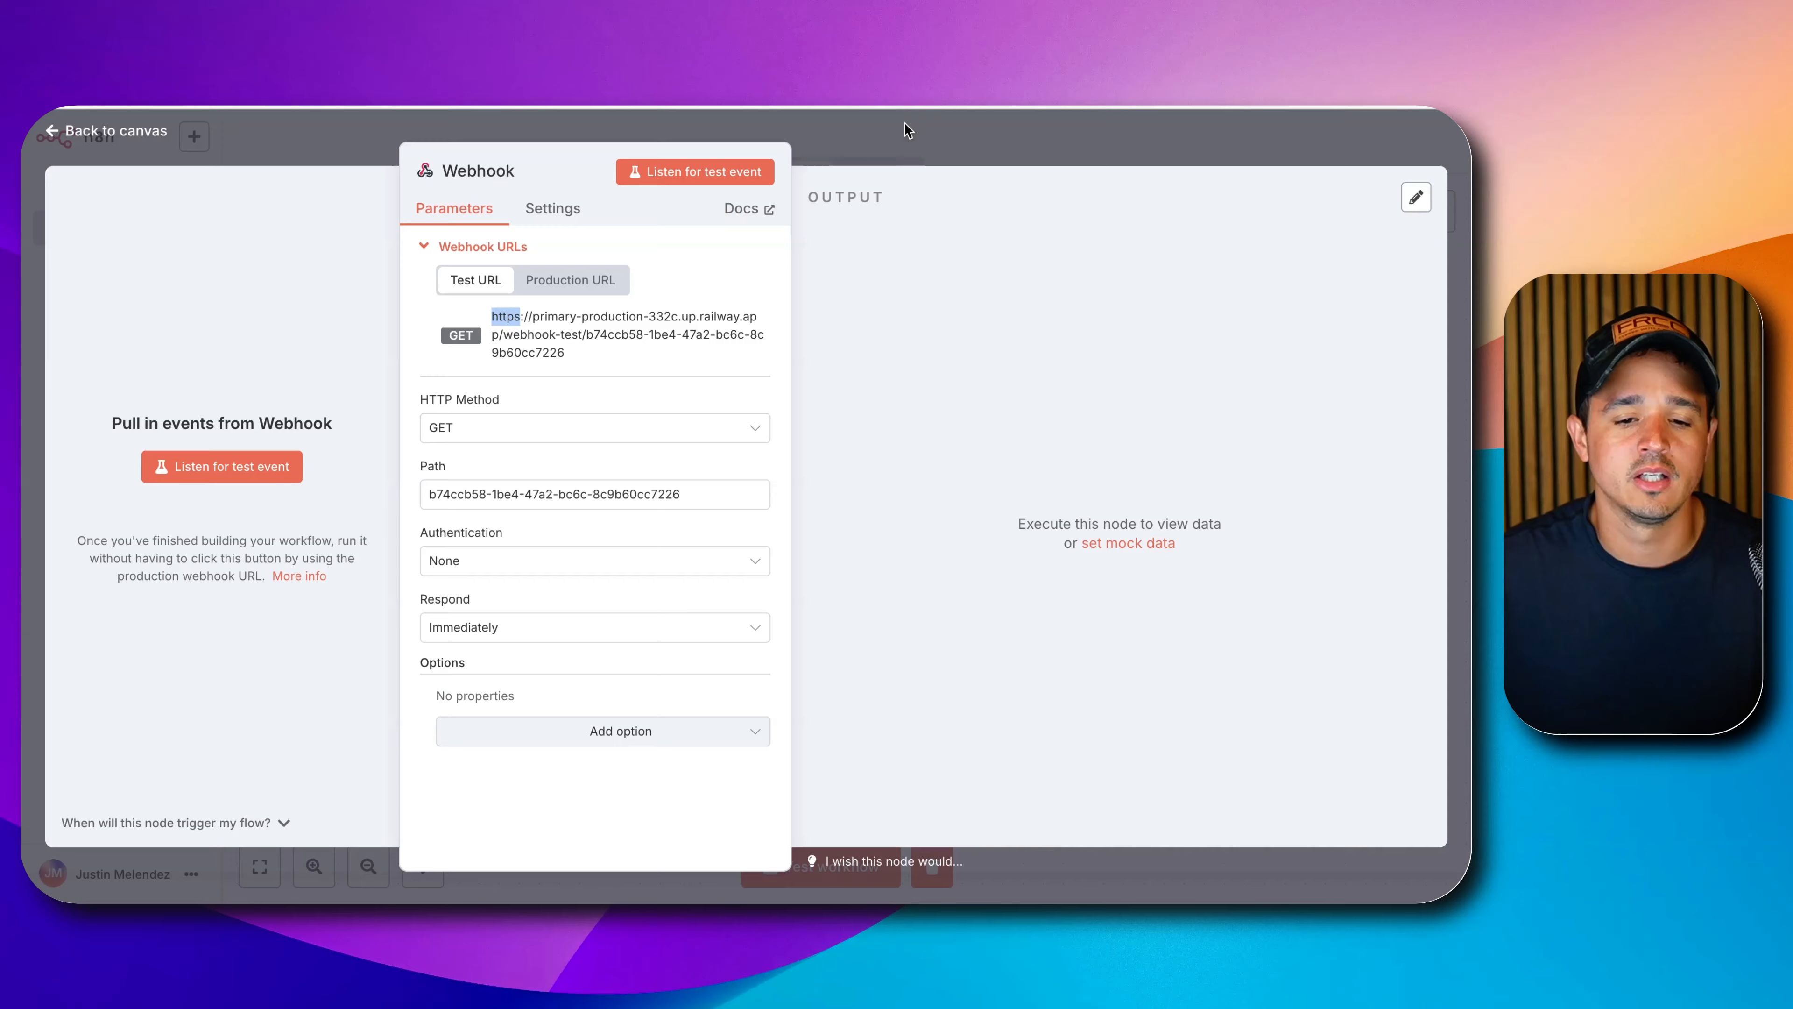
left_click(918, 130)
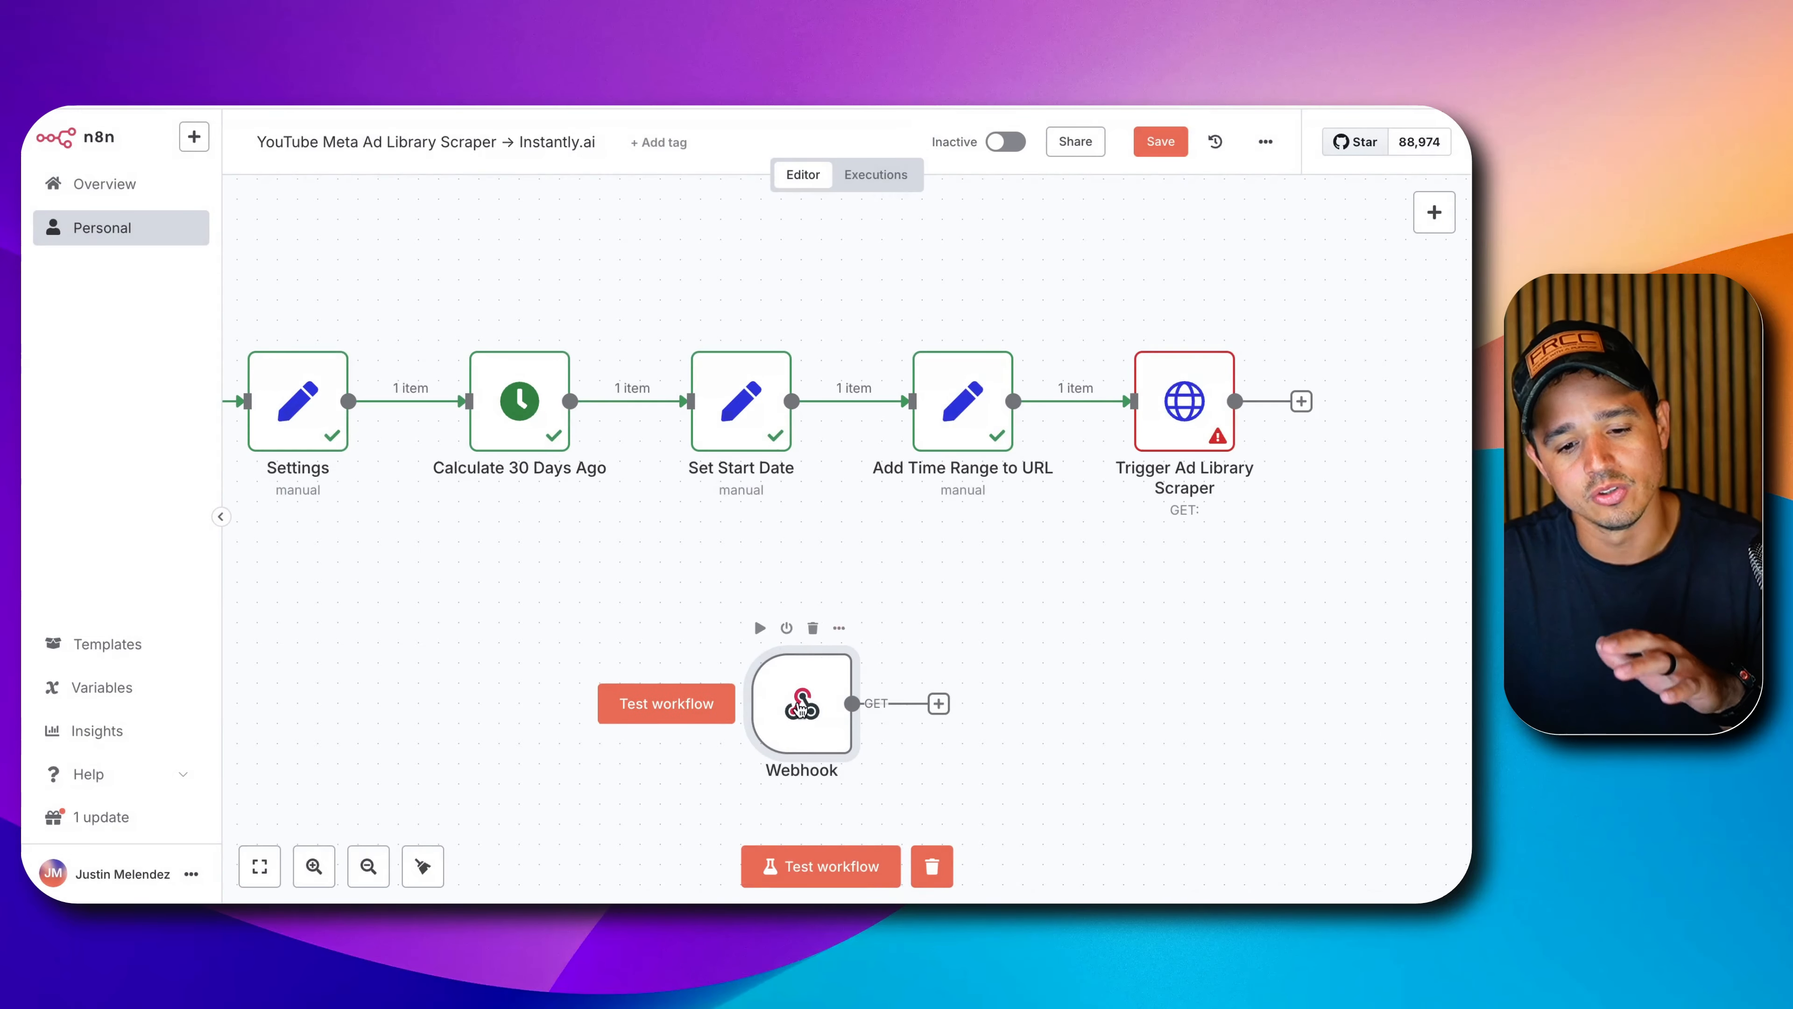
left_click(813, 627)
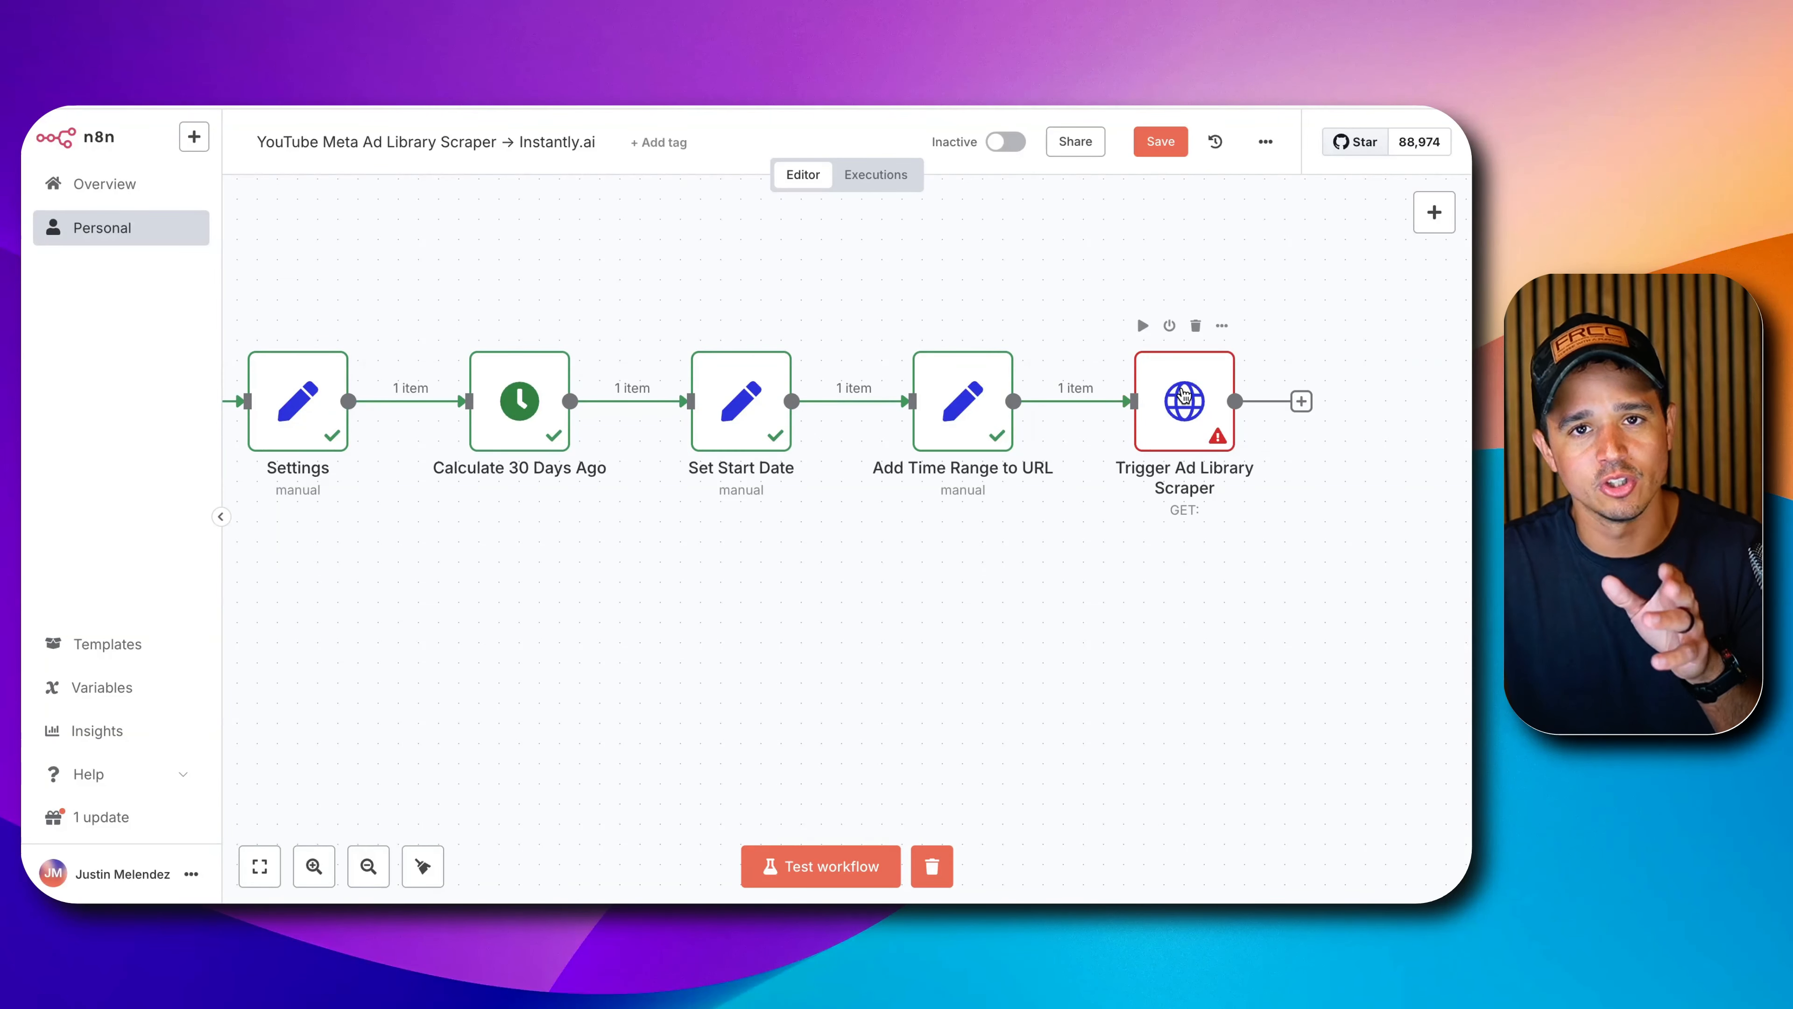
Open the Trigger Ad Library Scraper node and copy the Run Actor endpoint URL from Apify.
double_click(1184, 395)
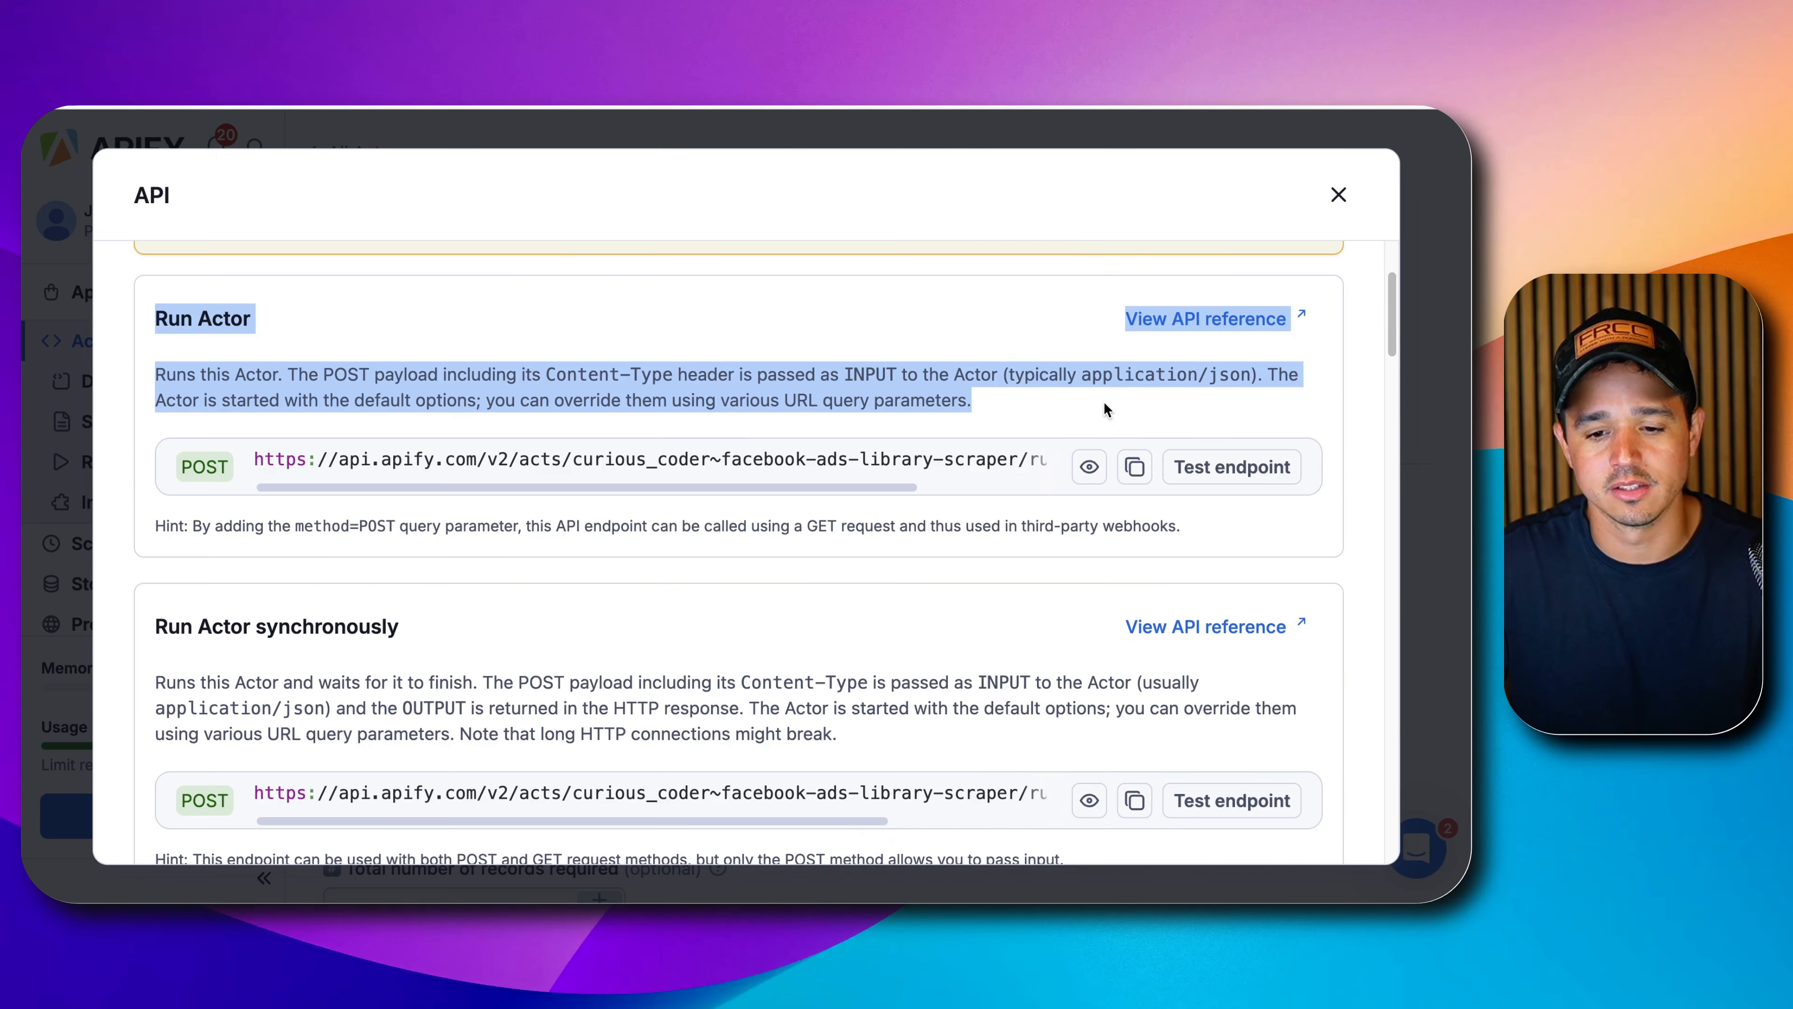
left_click(1032, 387)
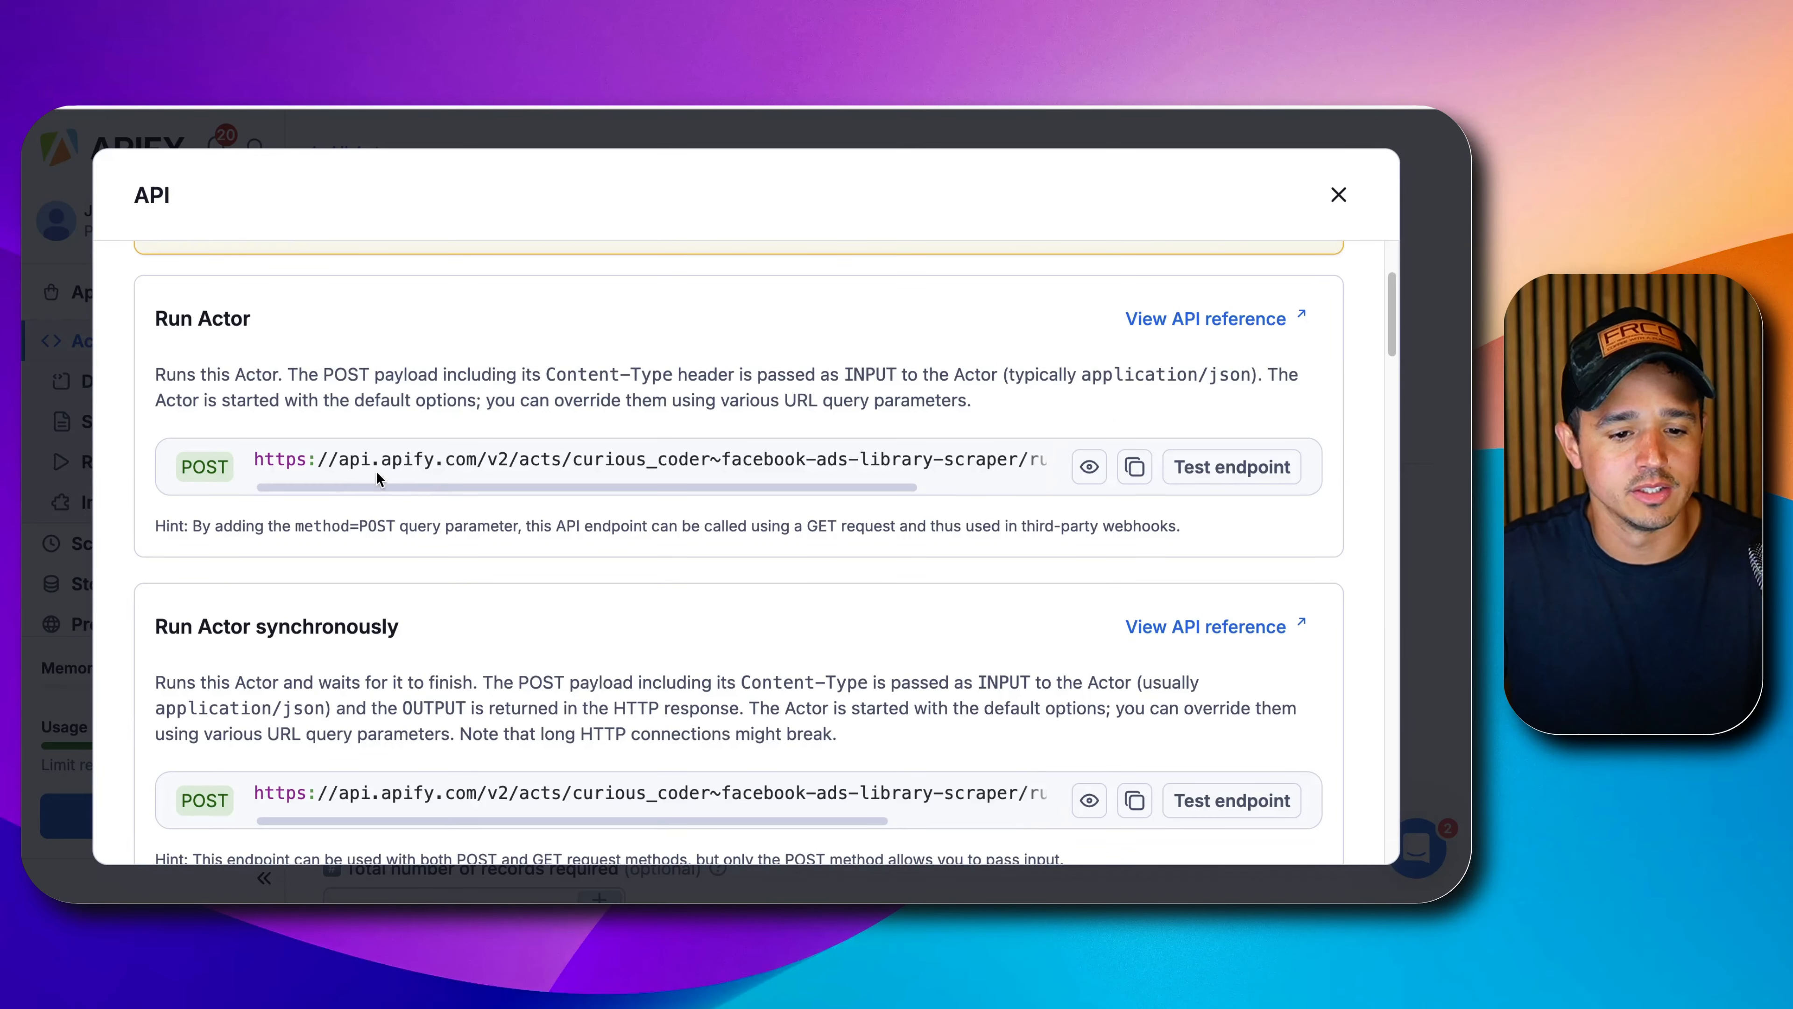
mouse_move(378, 485)
left_mouse_down()
mouse_move(592, 501)
mouse_move(411, 488)
left_mouse_up()
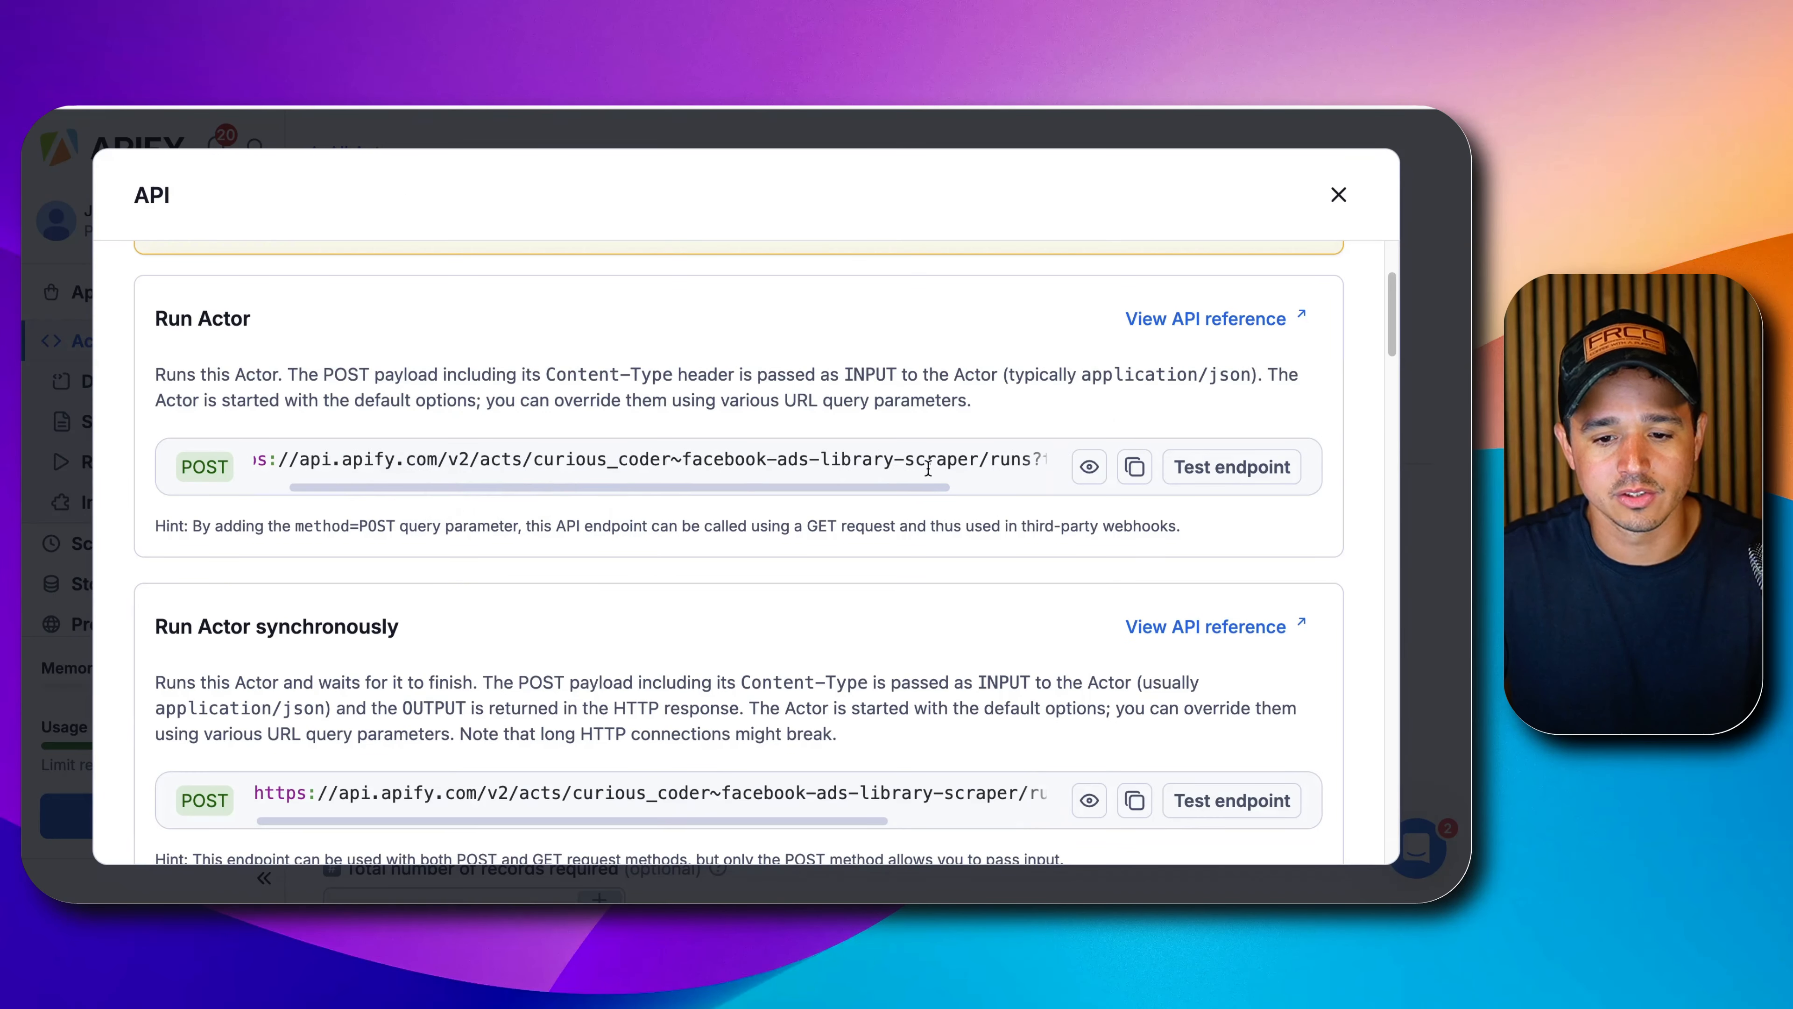
left_click(1130, 475)
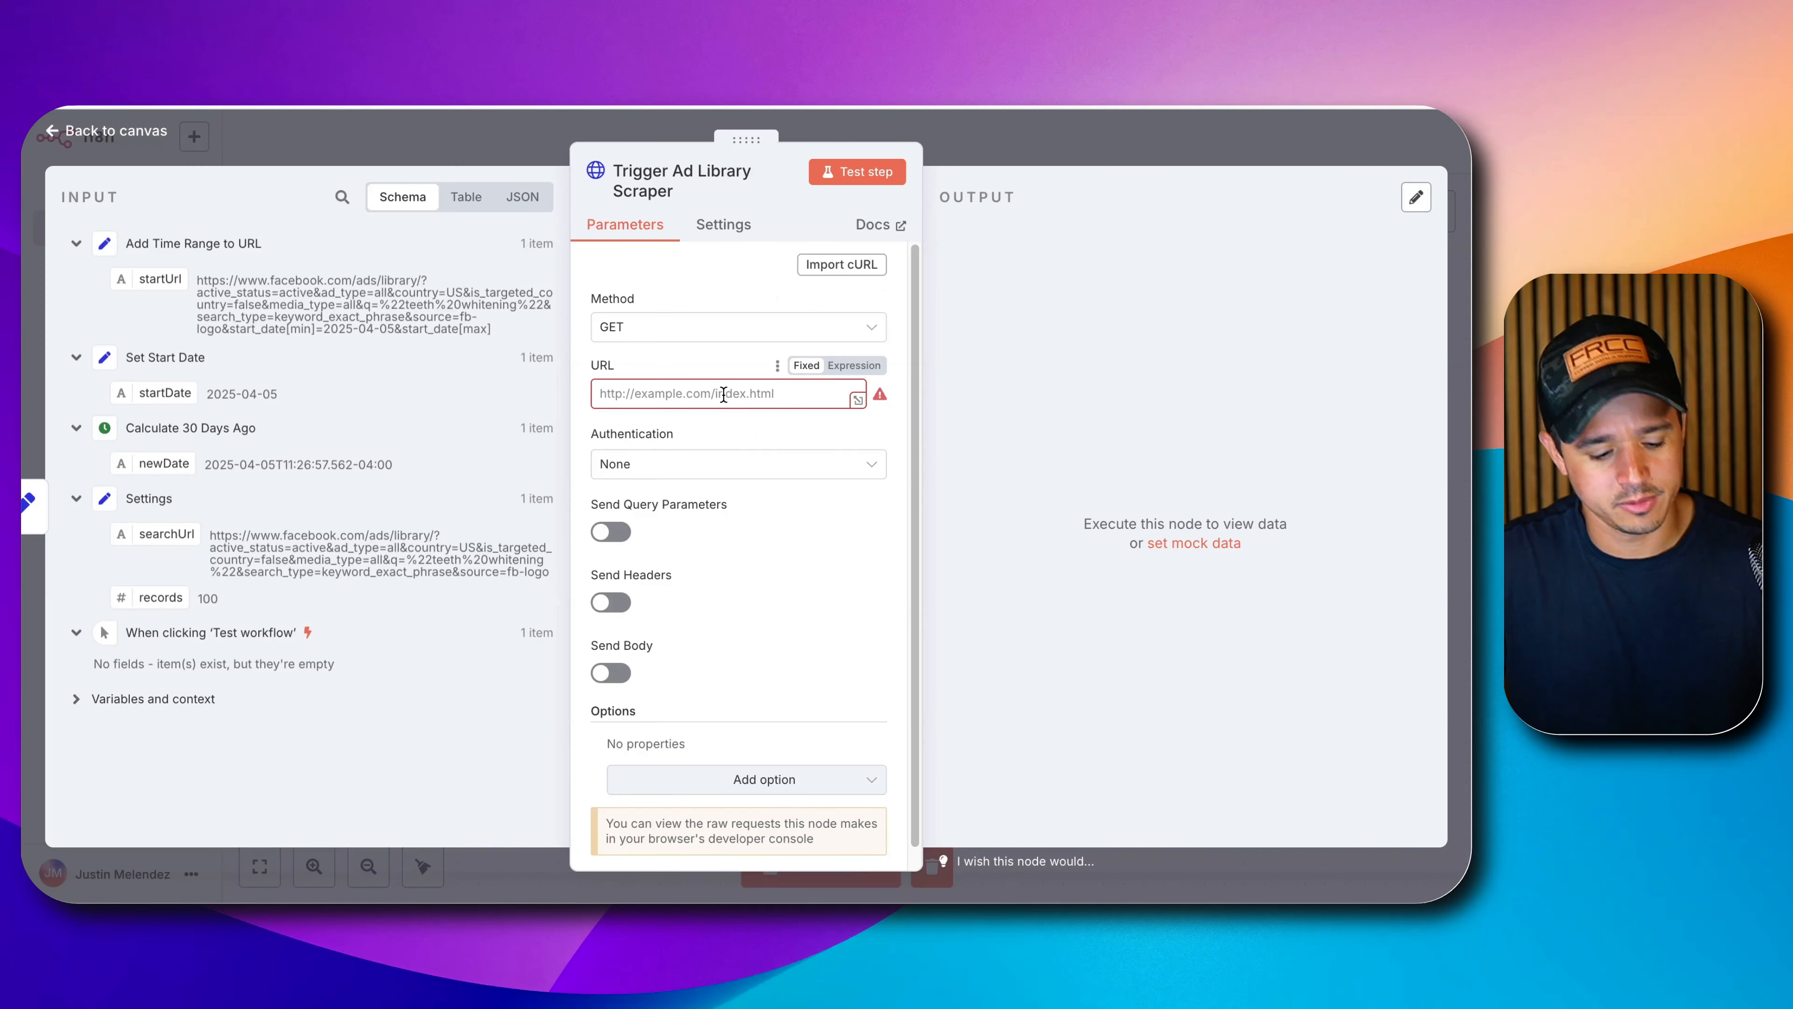
Set the request method to POST and paste the Run Actor URL into the URL field.
left_click(639, 327)
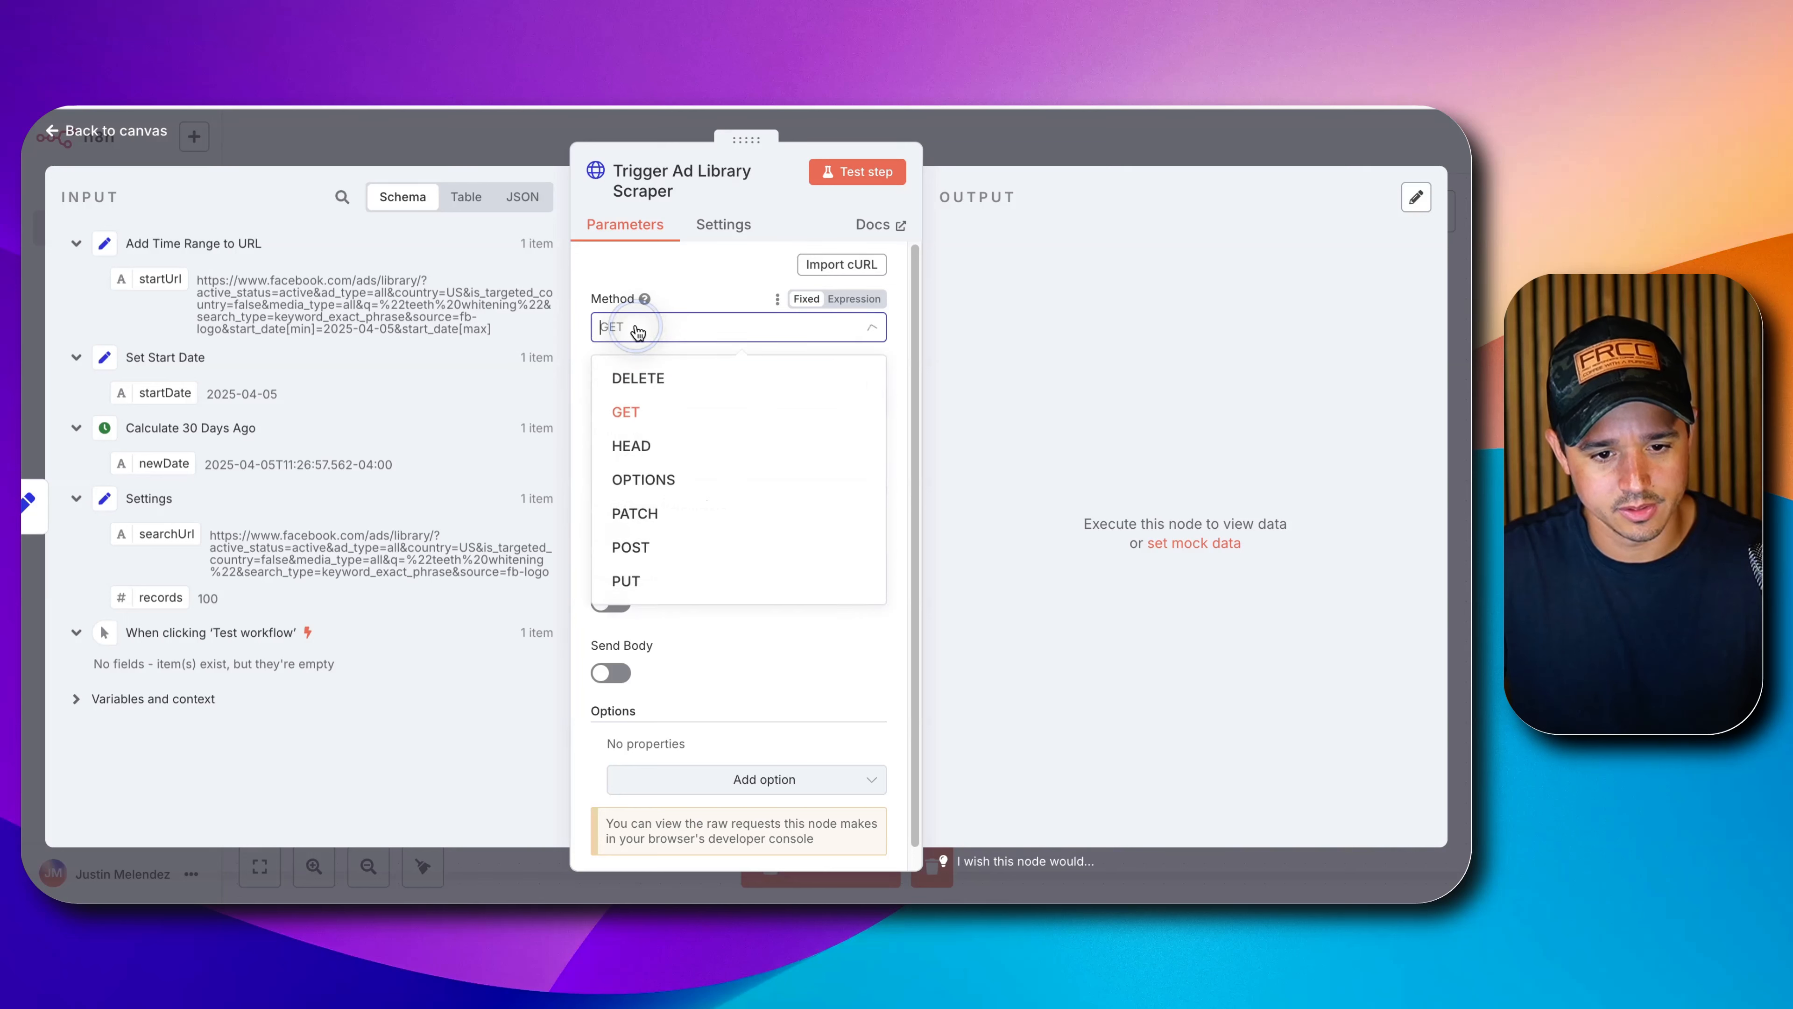
left_click(630, 531)
left_click(683, 326)
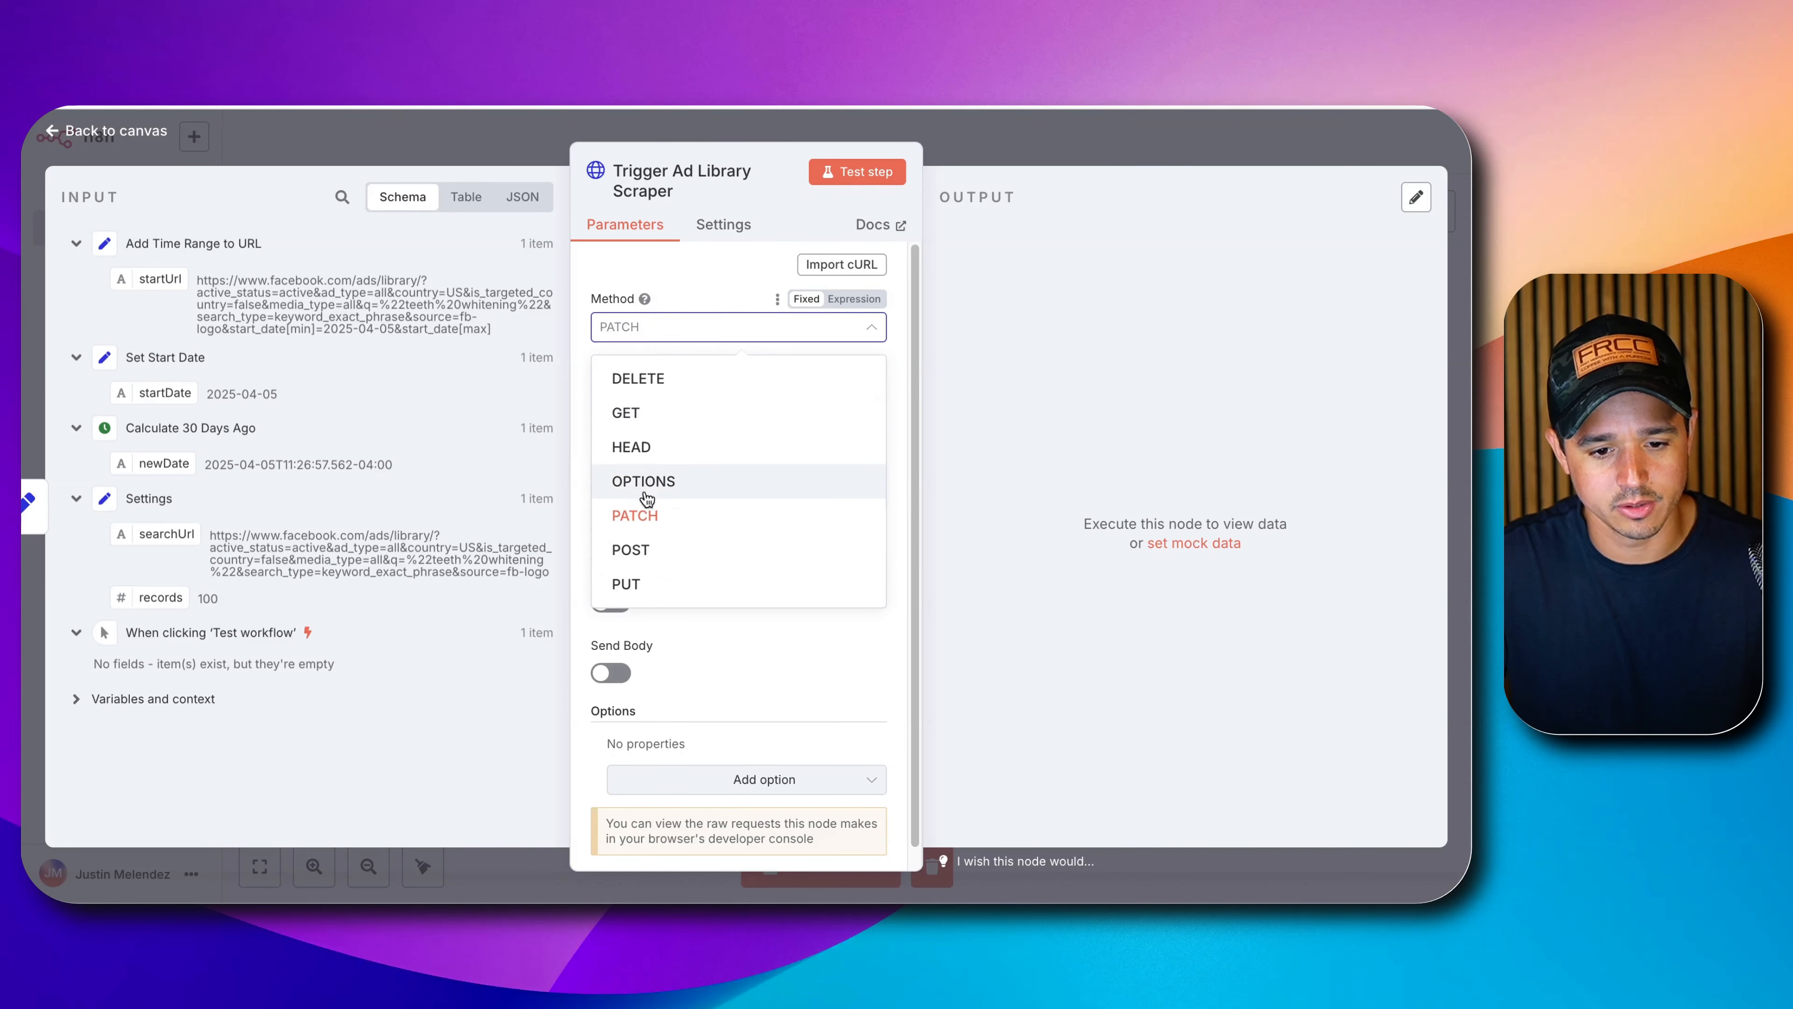
left_click(638, 549)
left_click(675, 388)
key("super+v")
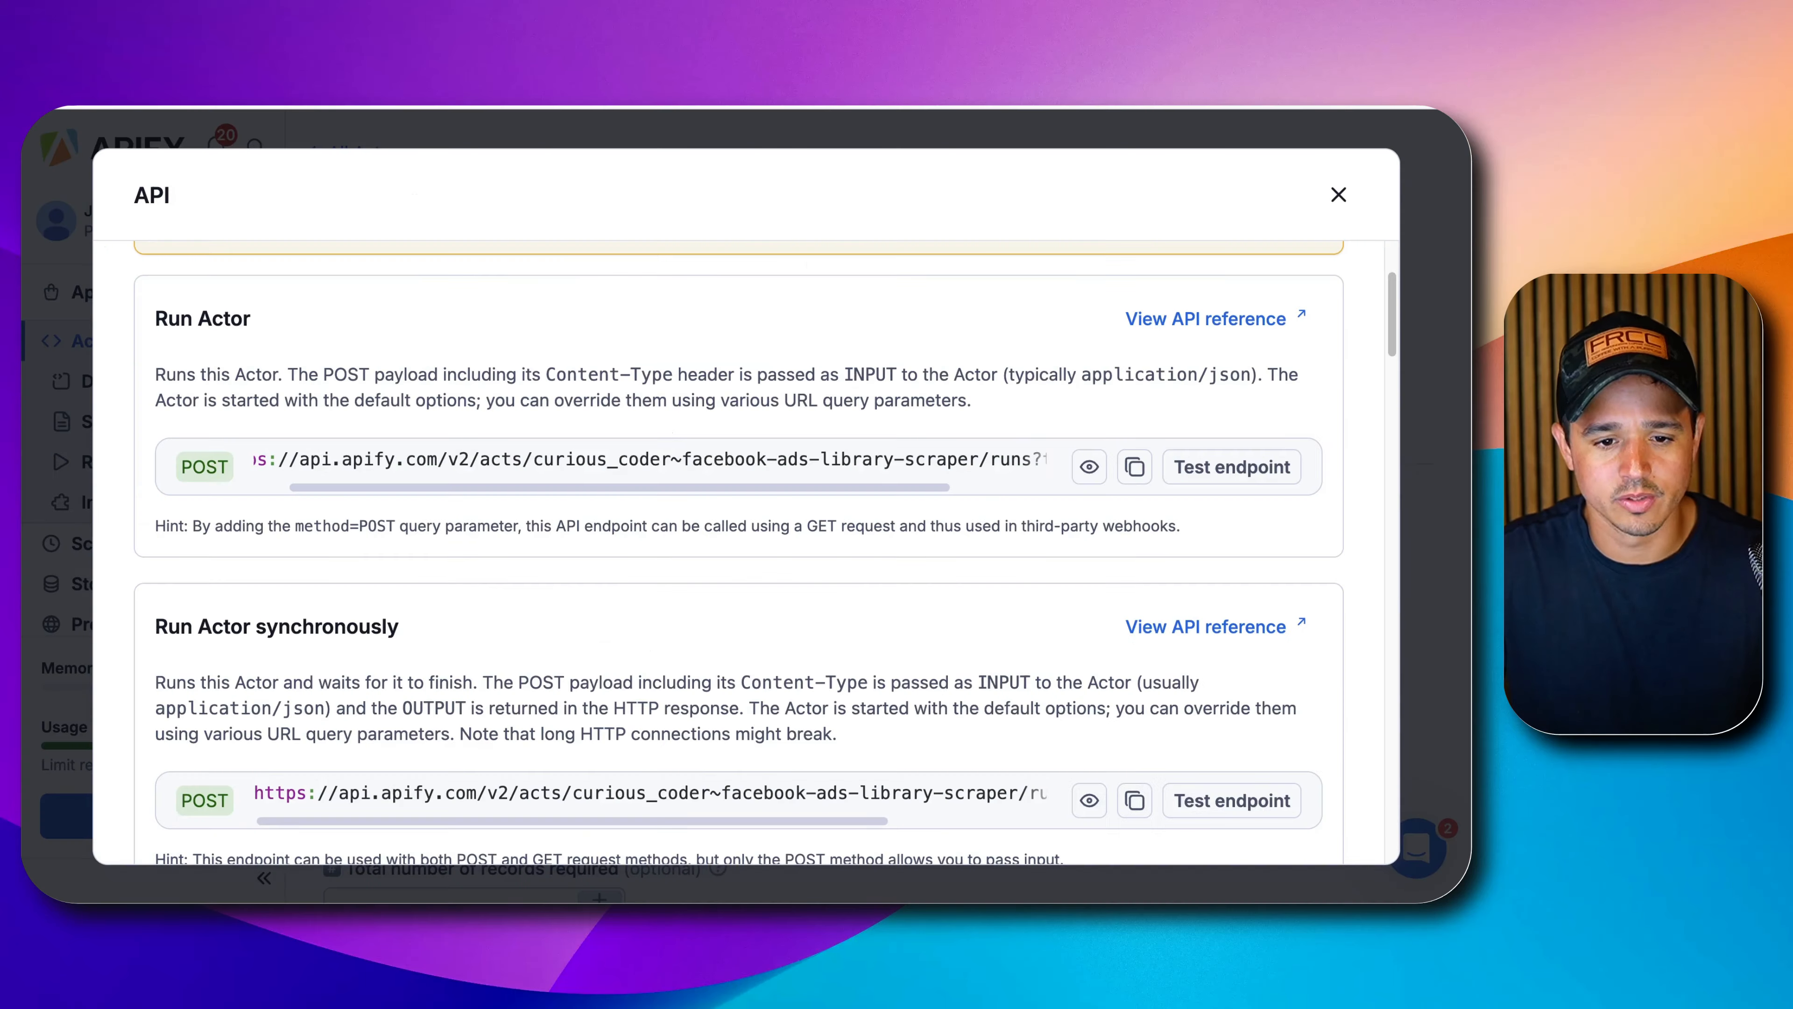
Check the pasted Run Actor URL and open it in the larger URL editor.
double_click(204, 467)
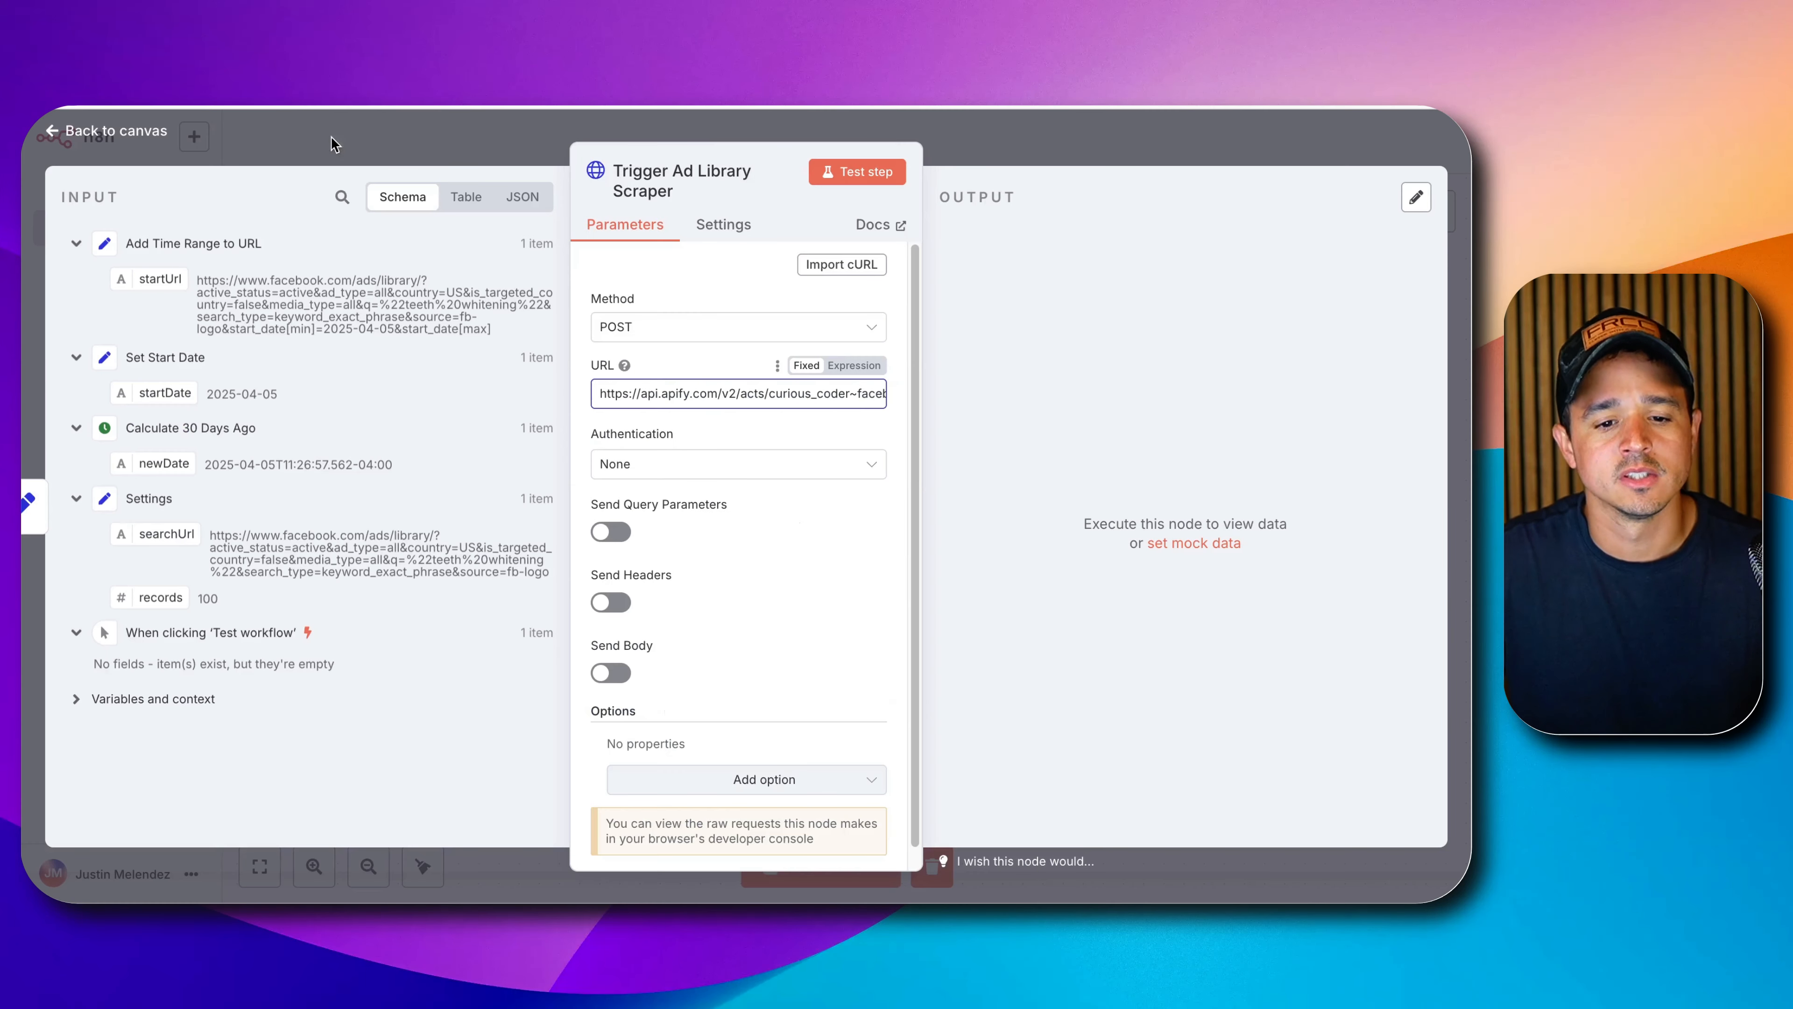
left_click_drag(734, 396, 948, 416)
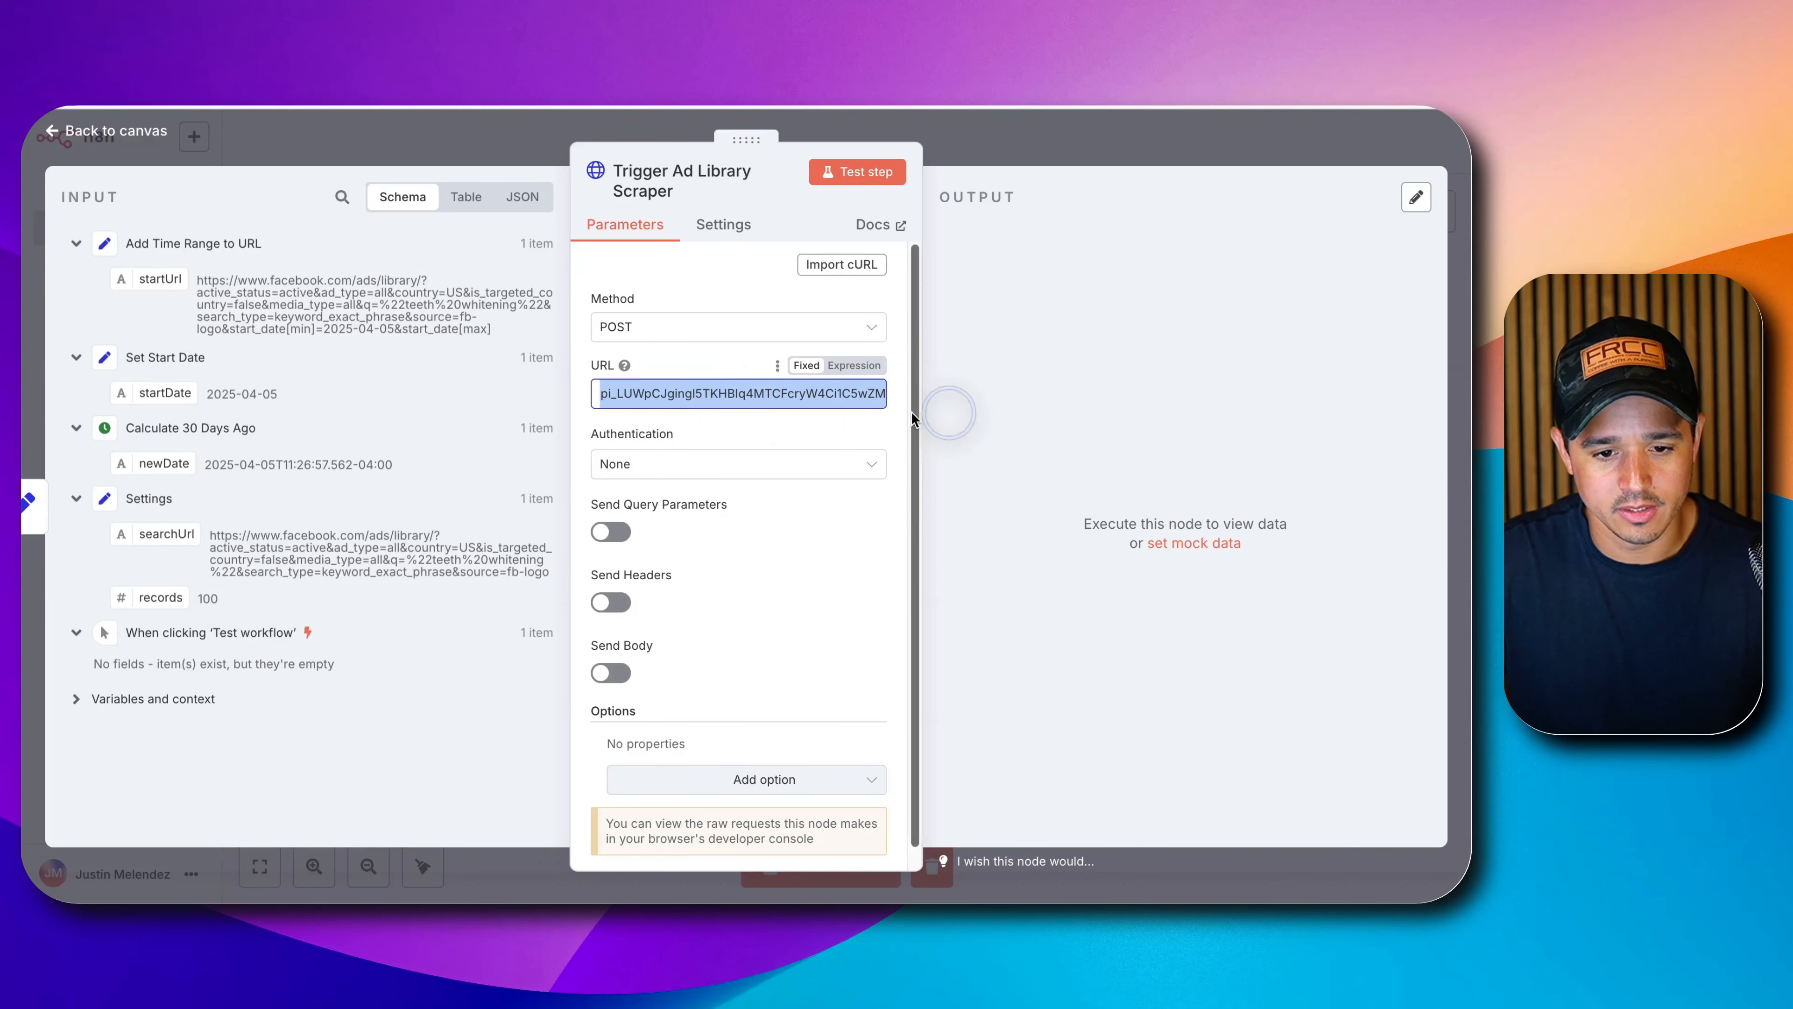
left_click(729, 395)
left_click_drag(728, 395, 588, 407)
left_click(732, 411)
left_click_drag(811, 399, 812, 402)
left_click(778, 395)
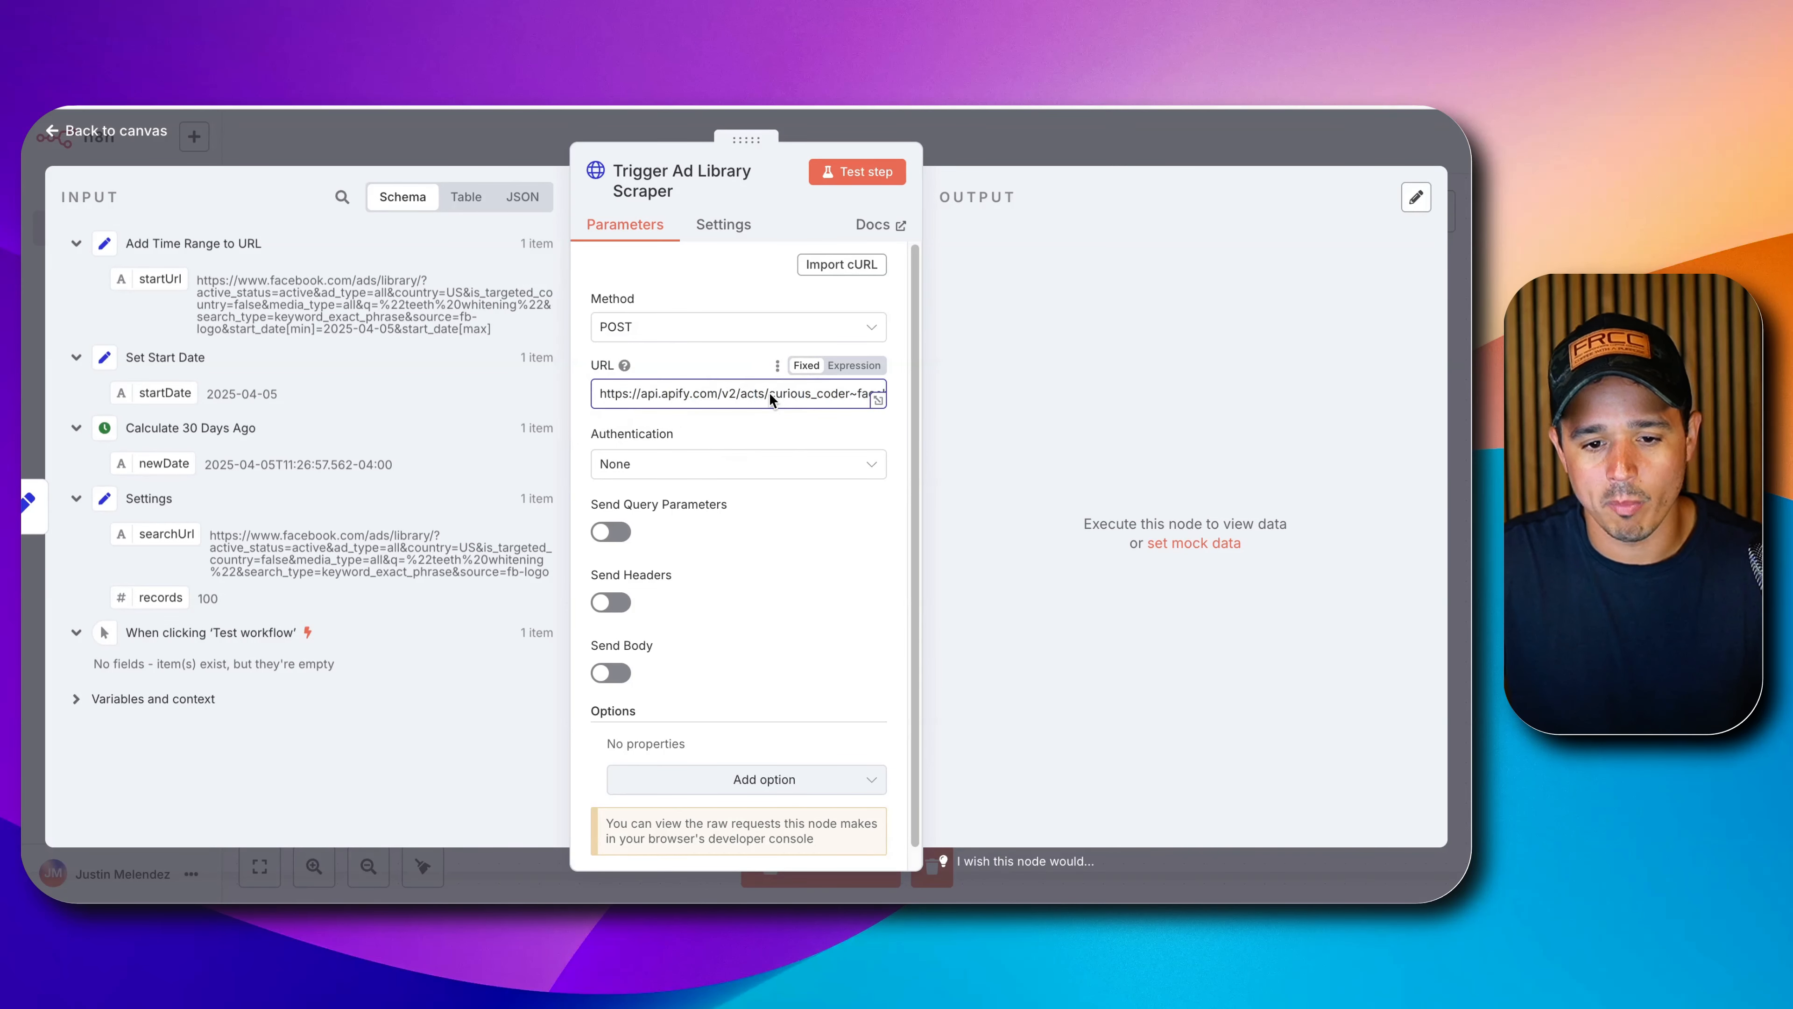
left_click(877, 400)
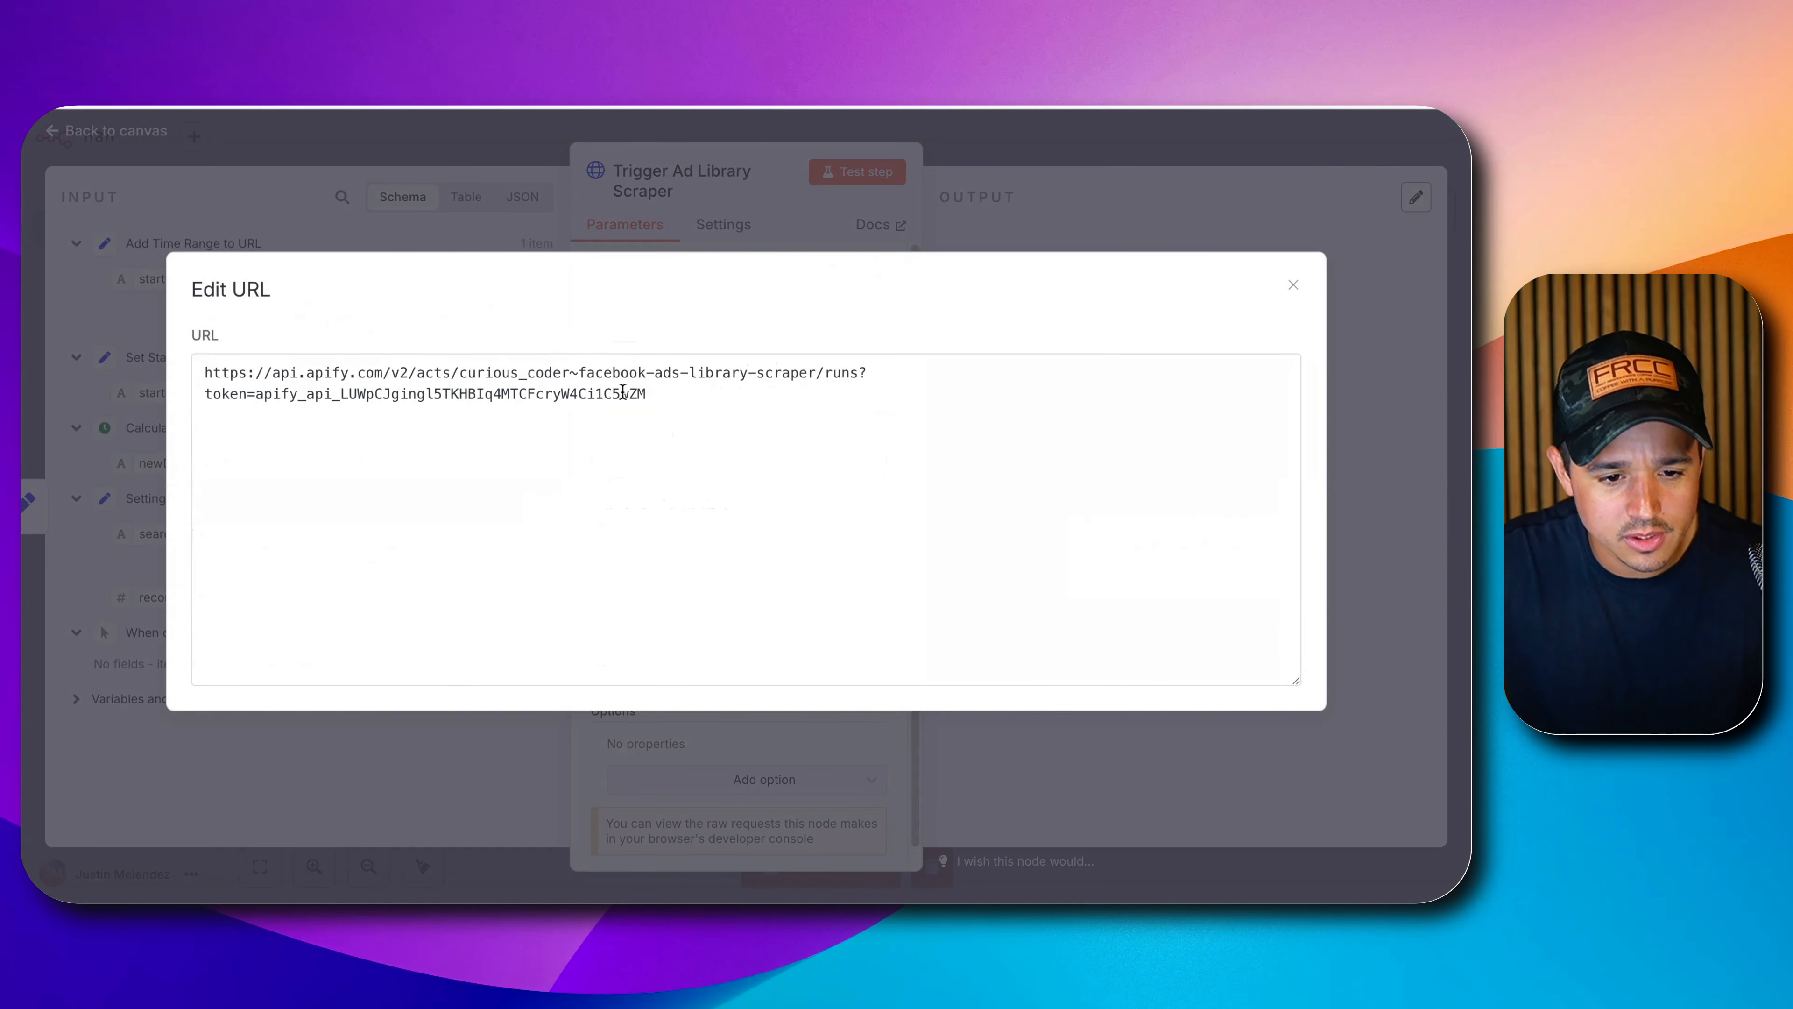
triple_click(320, 394)
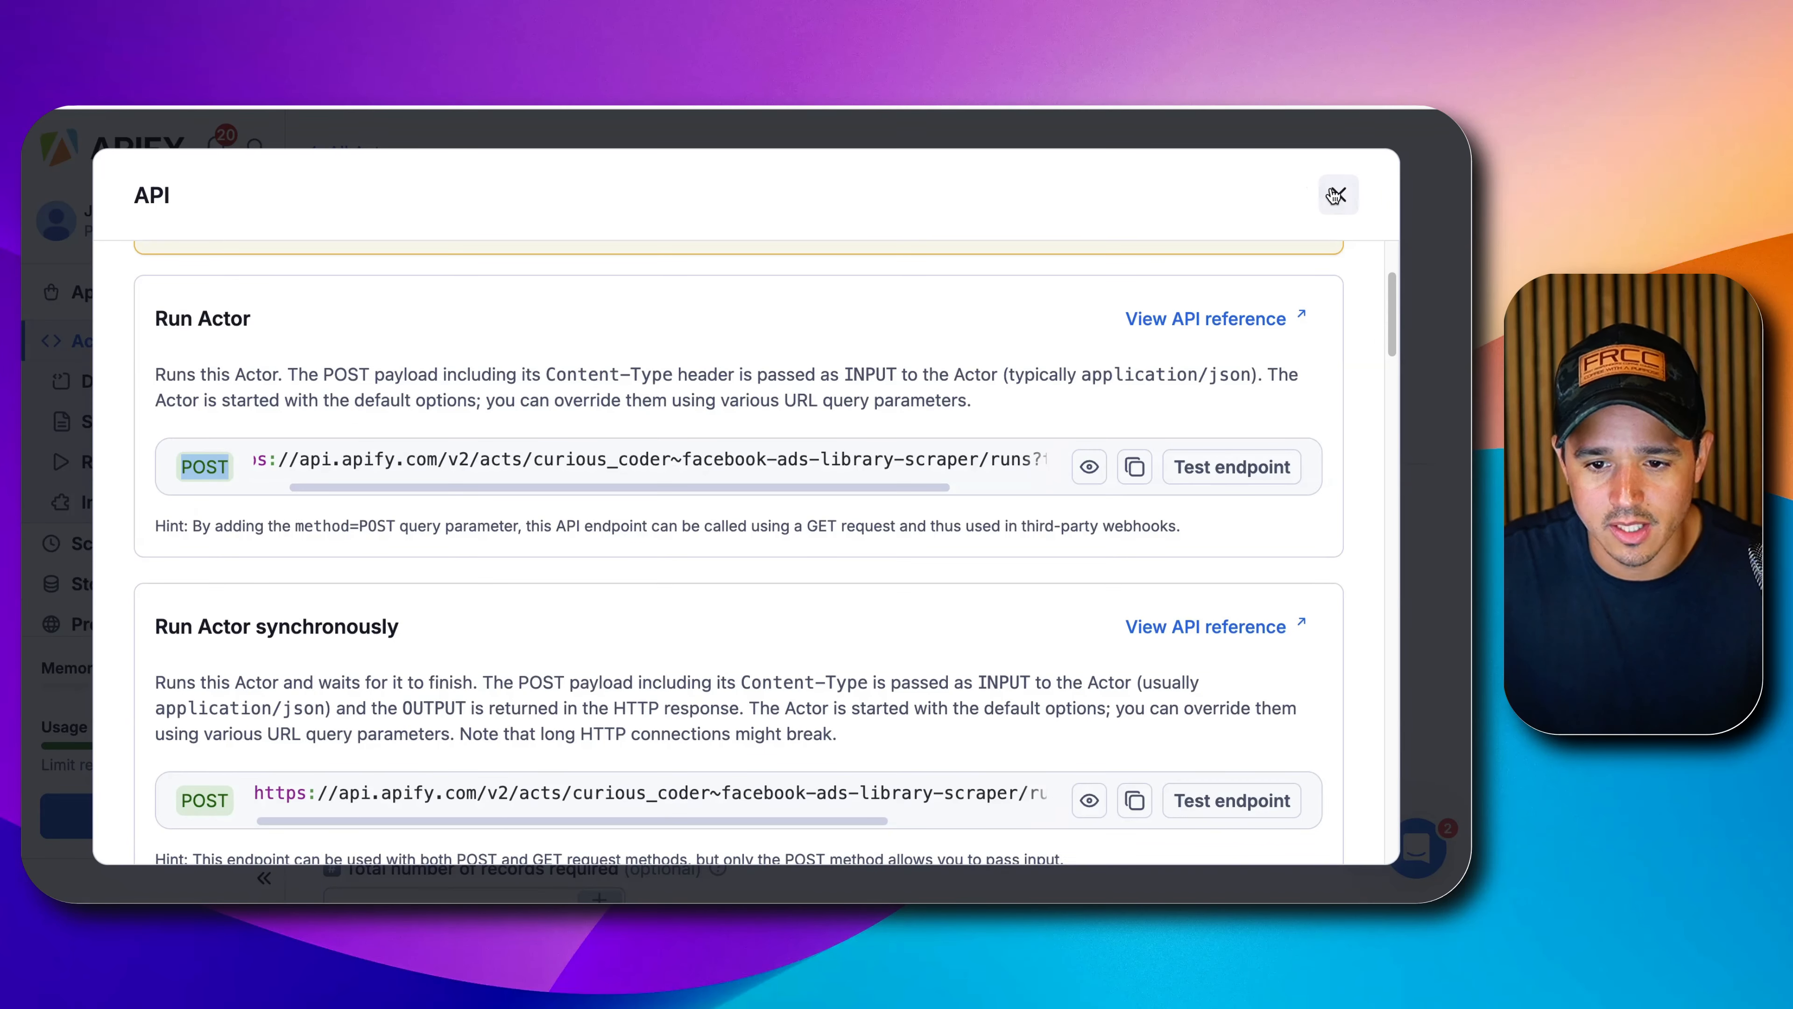
Close the API endpoints dialog and open the Apify account settings.
left_click(1337, 196)
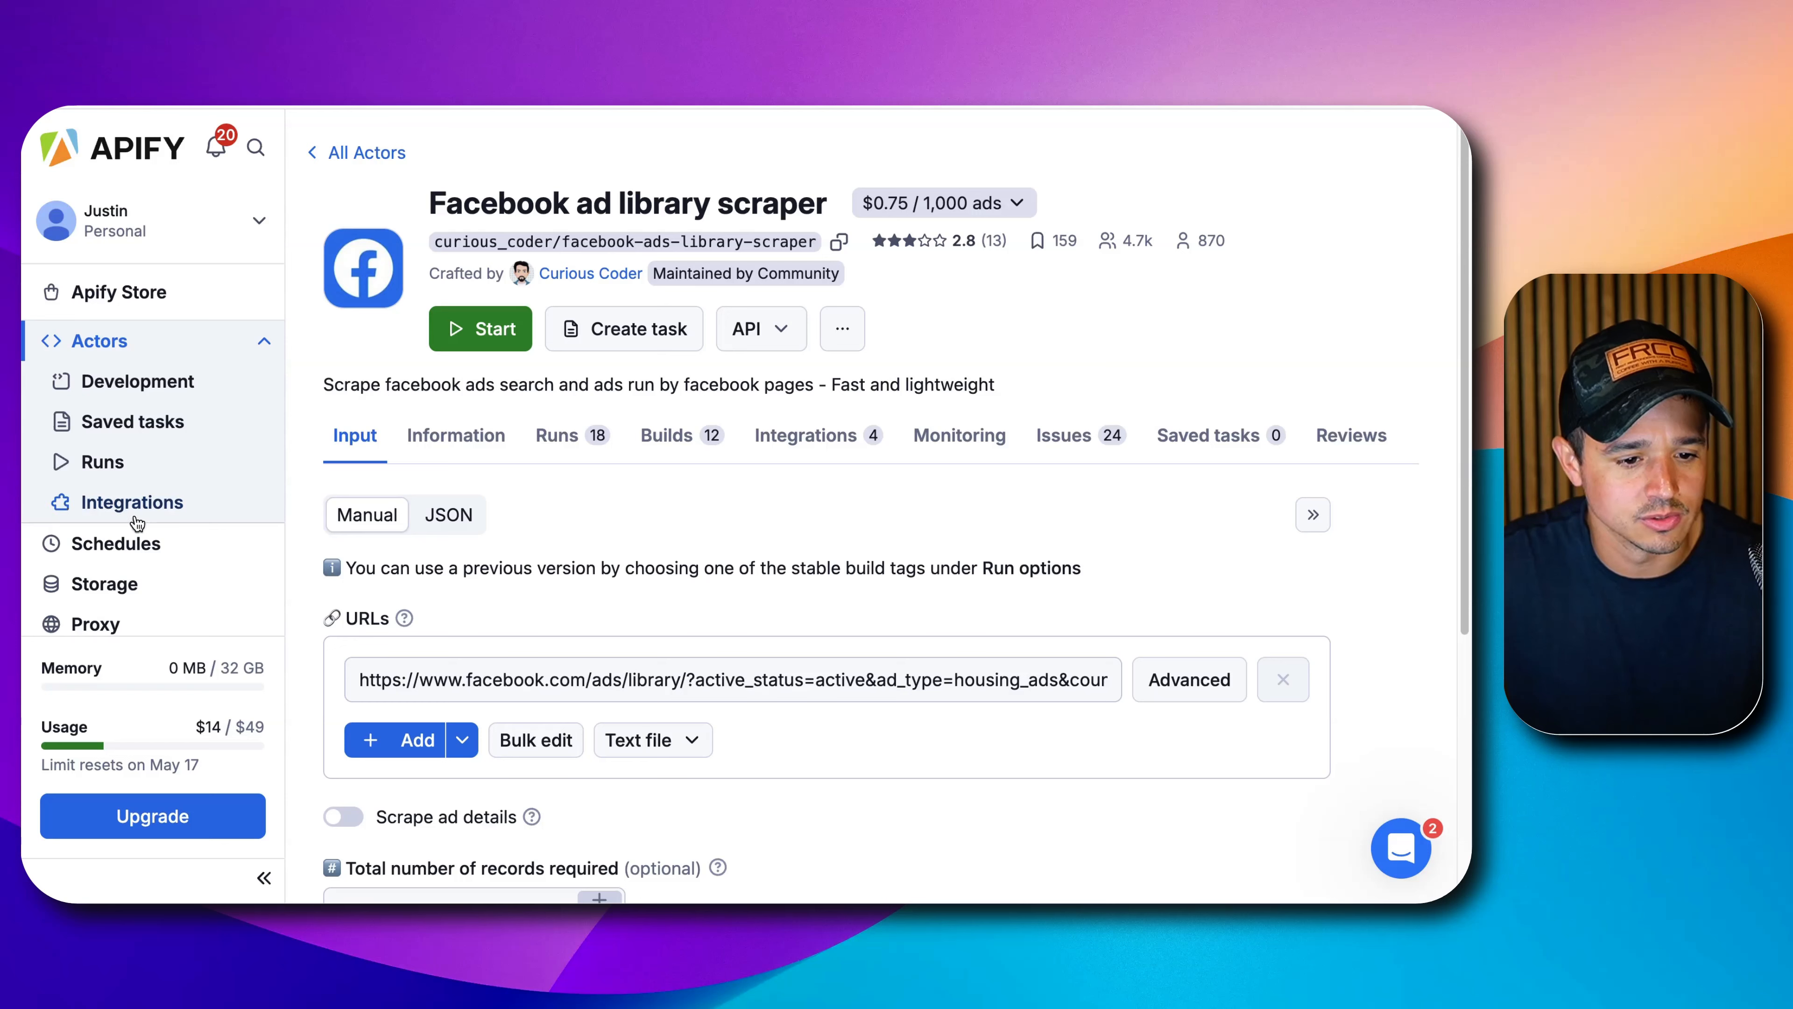
scroll(138, 519, "down", 3)
scroll(152, 494, "down", 3)
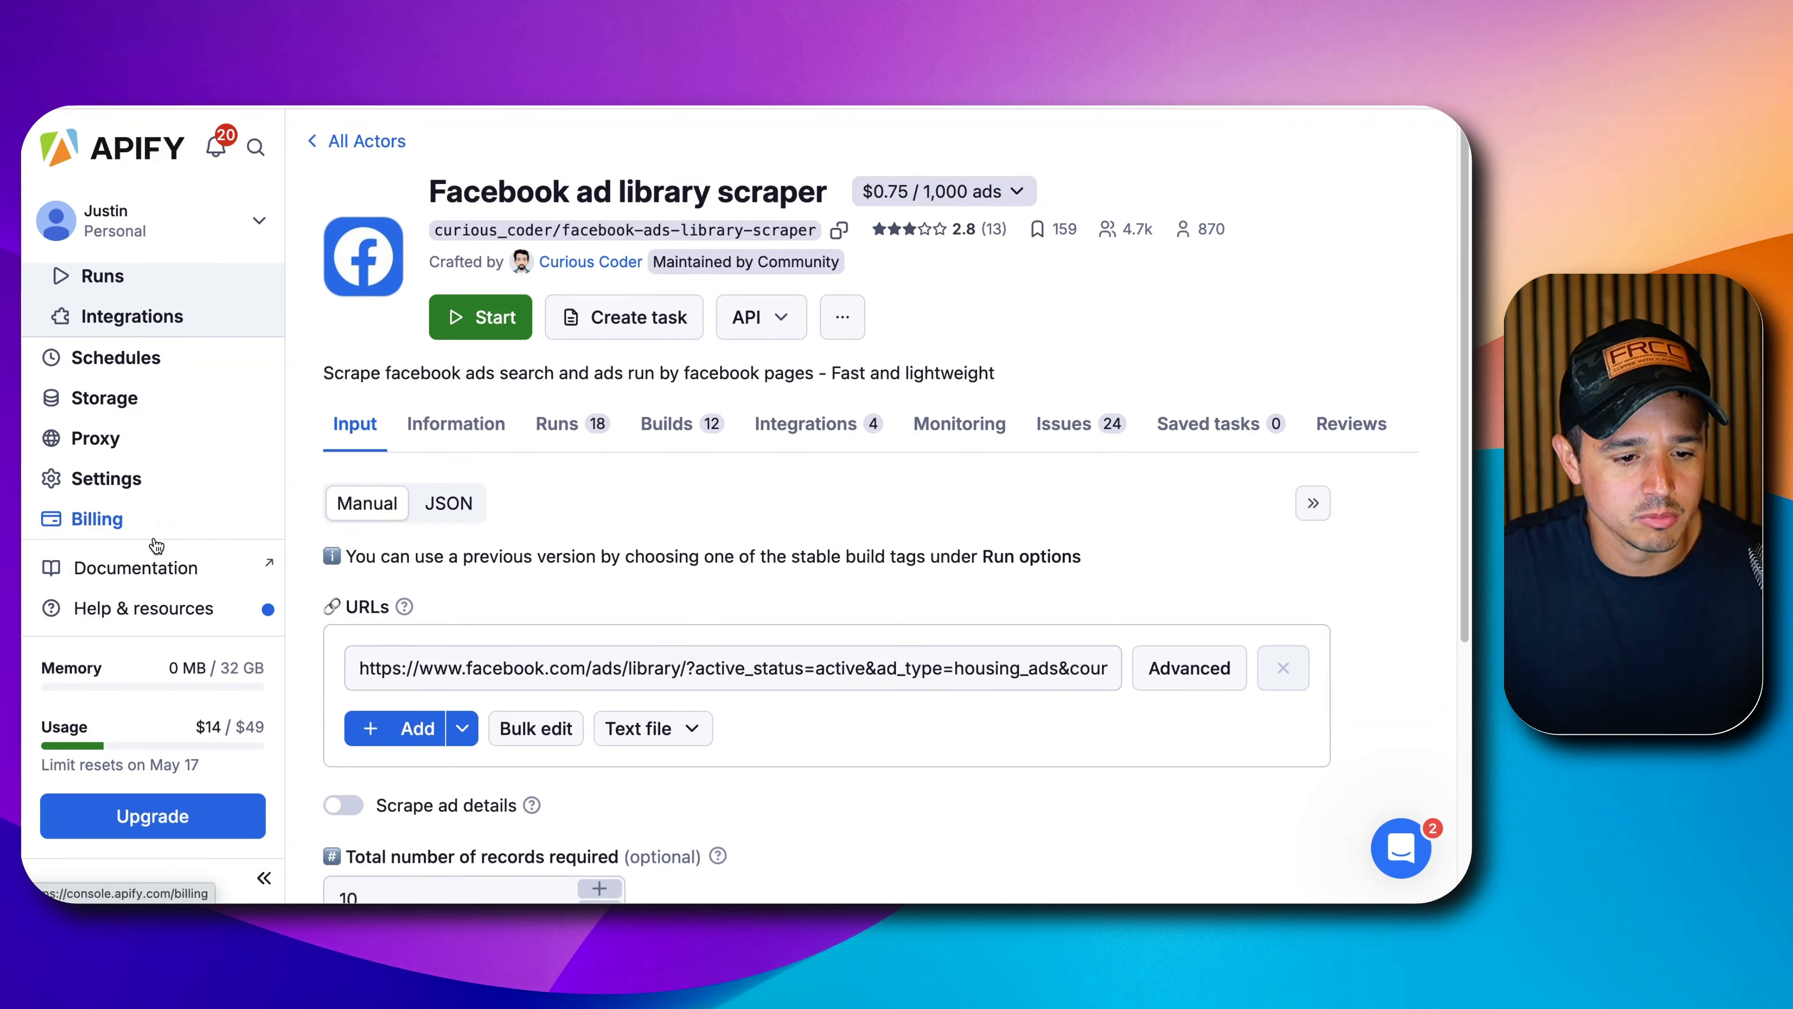
scroll(156, 485, "down", 1)
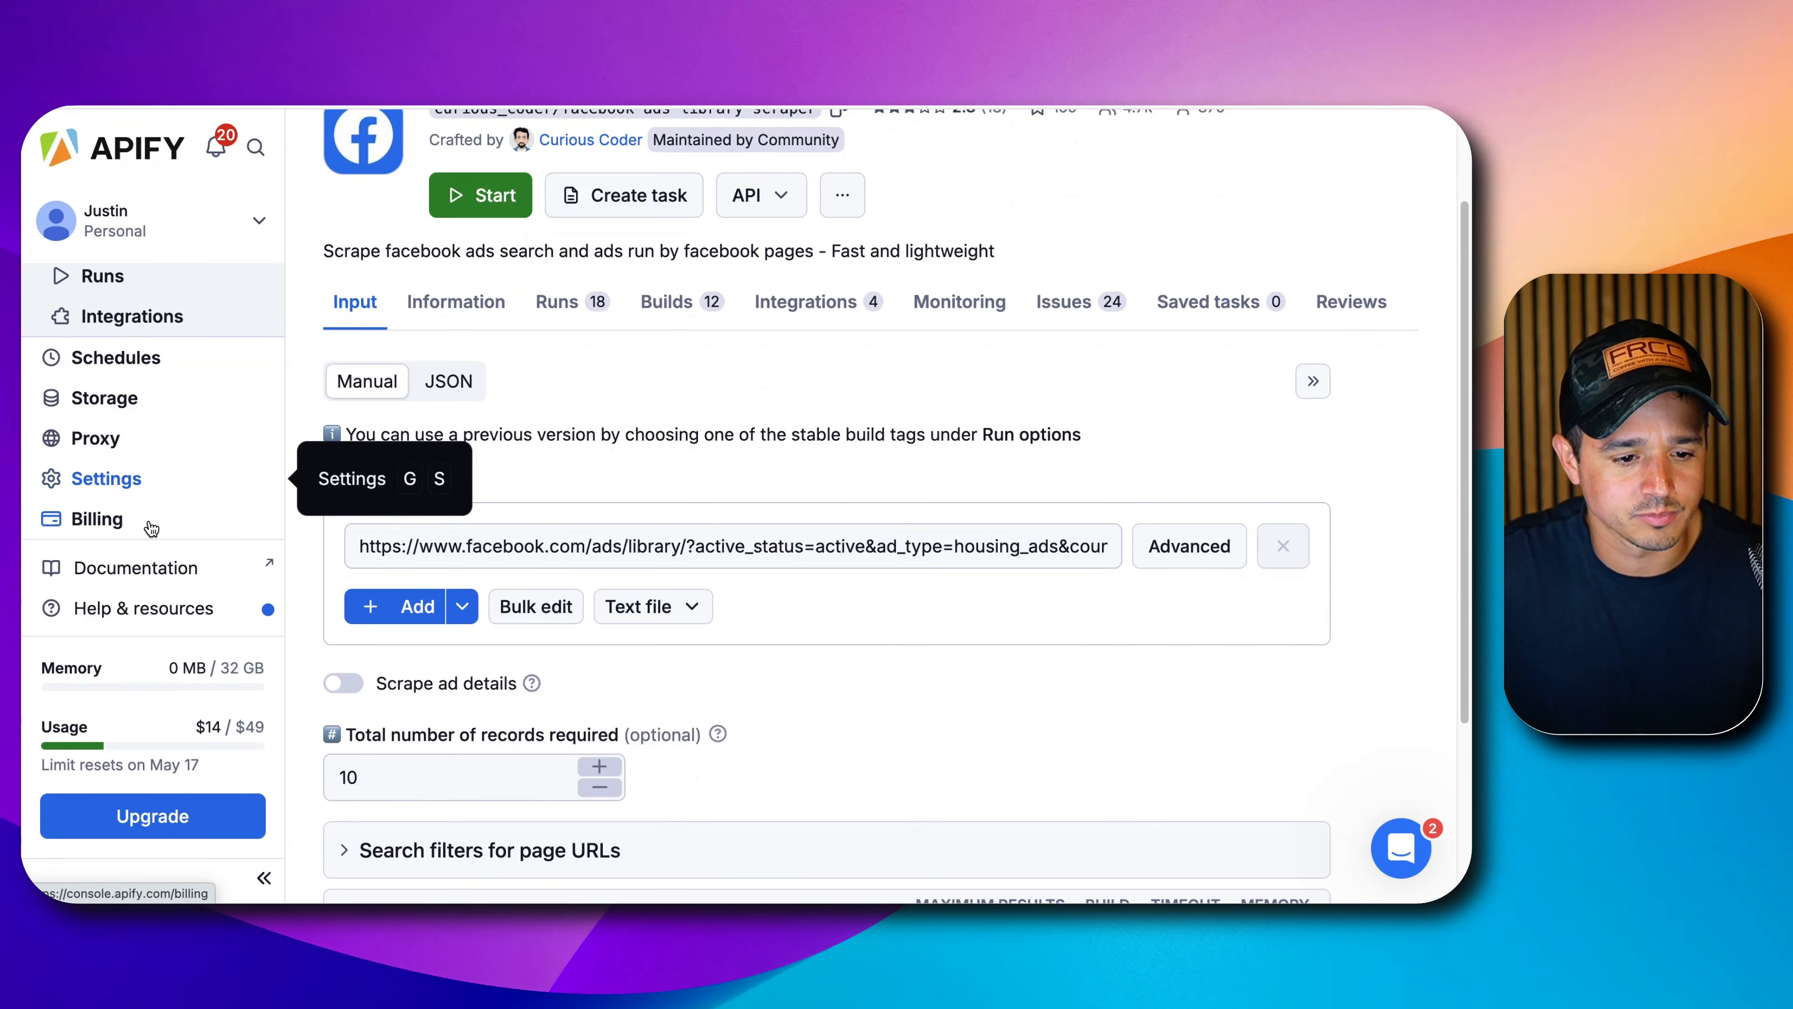
left_click(103, 481)
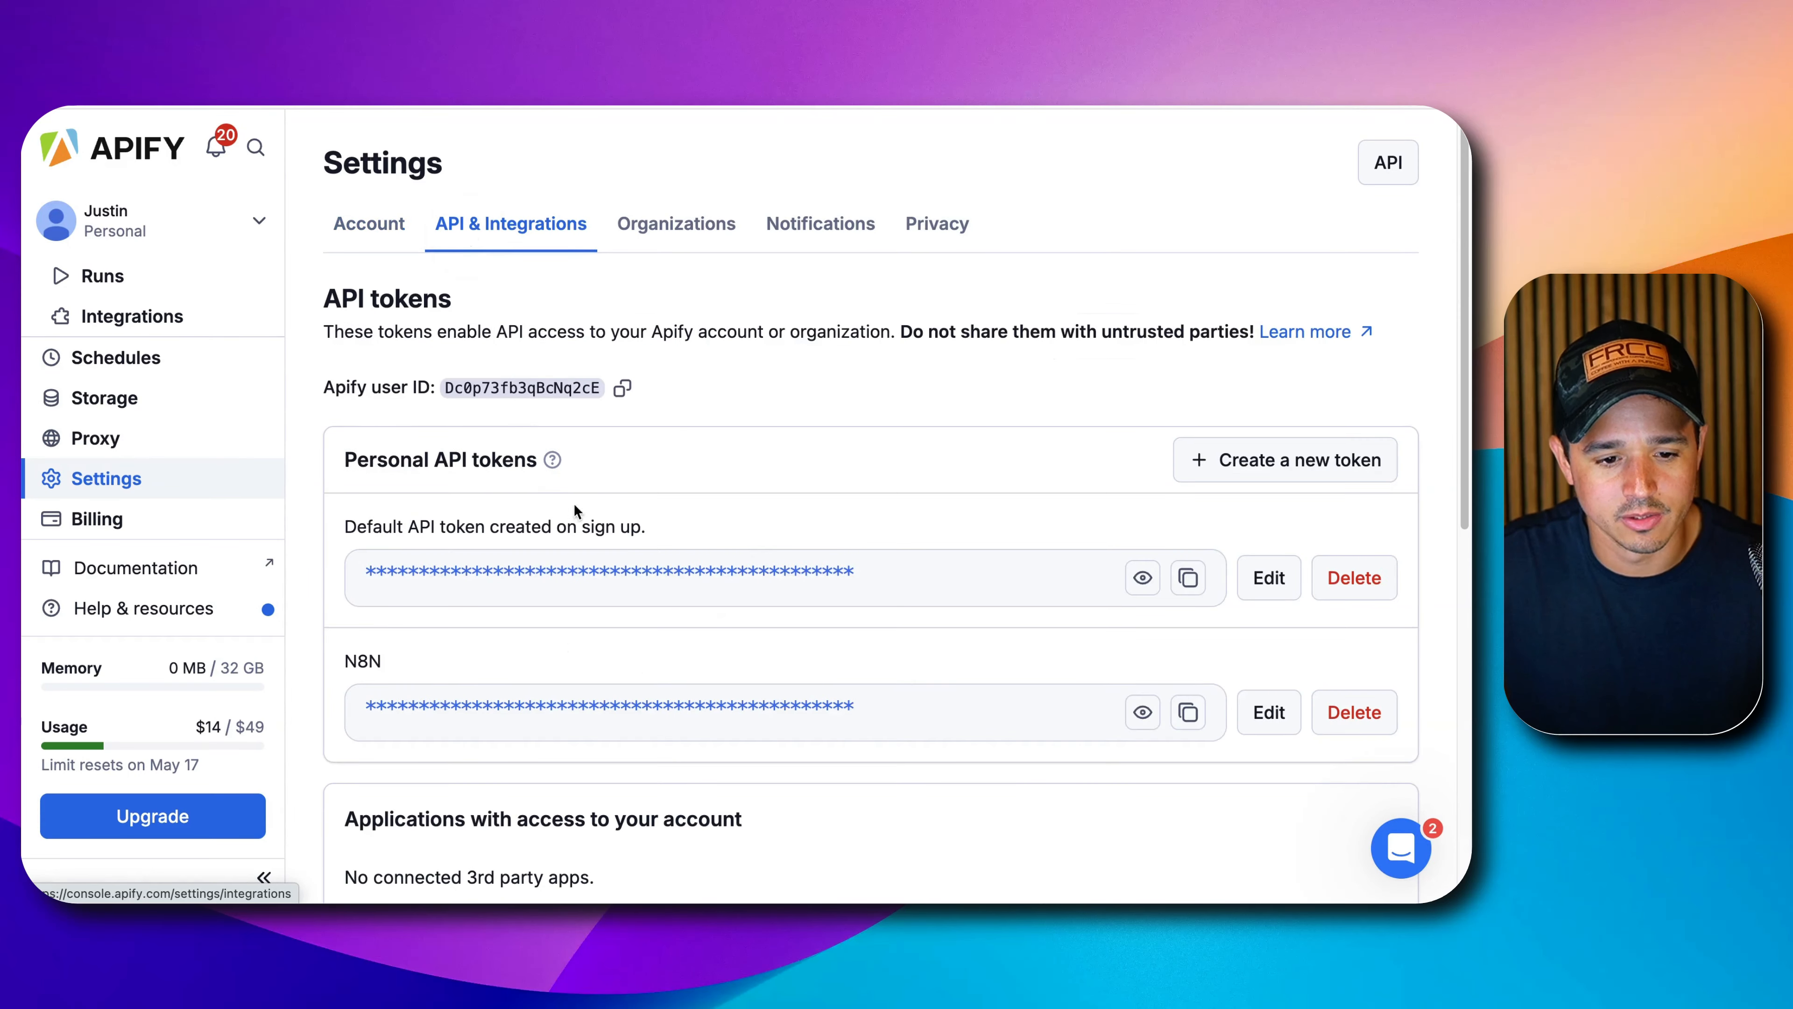
Reveal and re-hide the N8N and default API tokens to compare them.
scroll(1176, 708, "down", 1)
left_click(1144, 694)
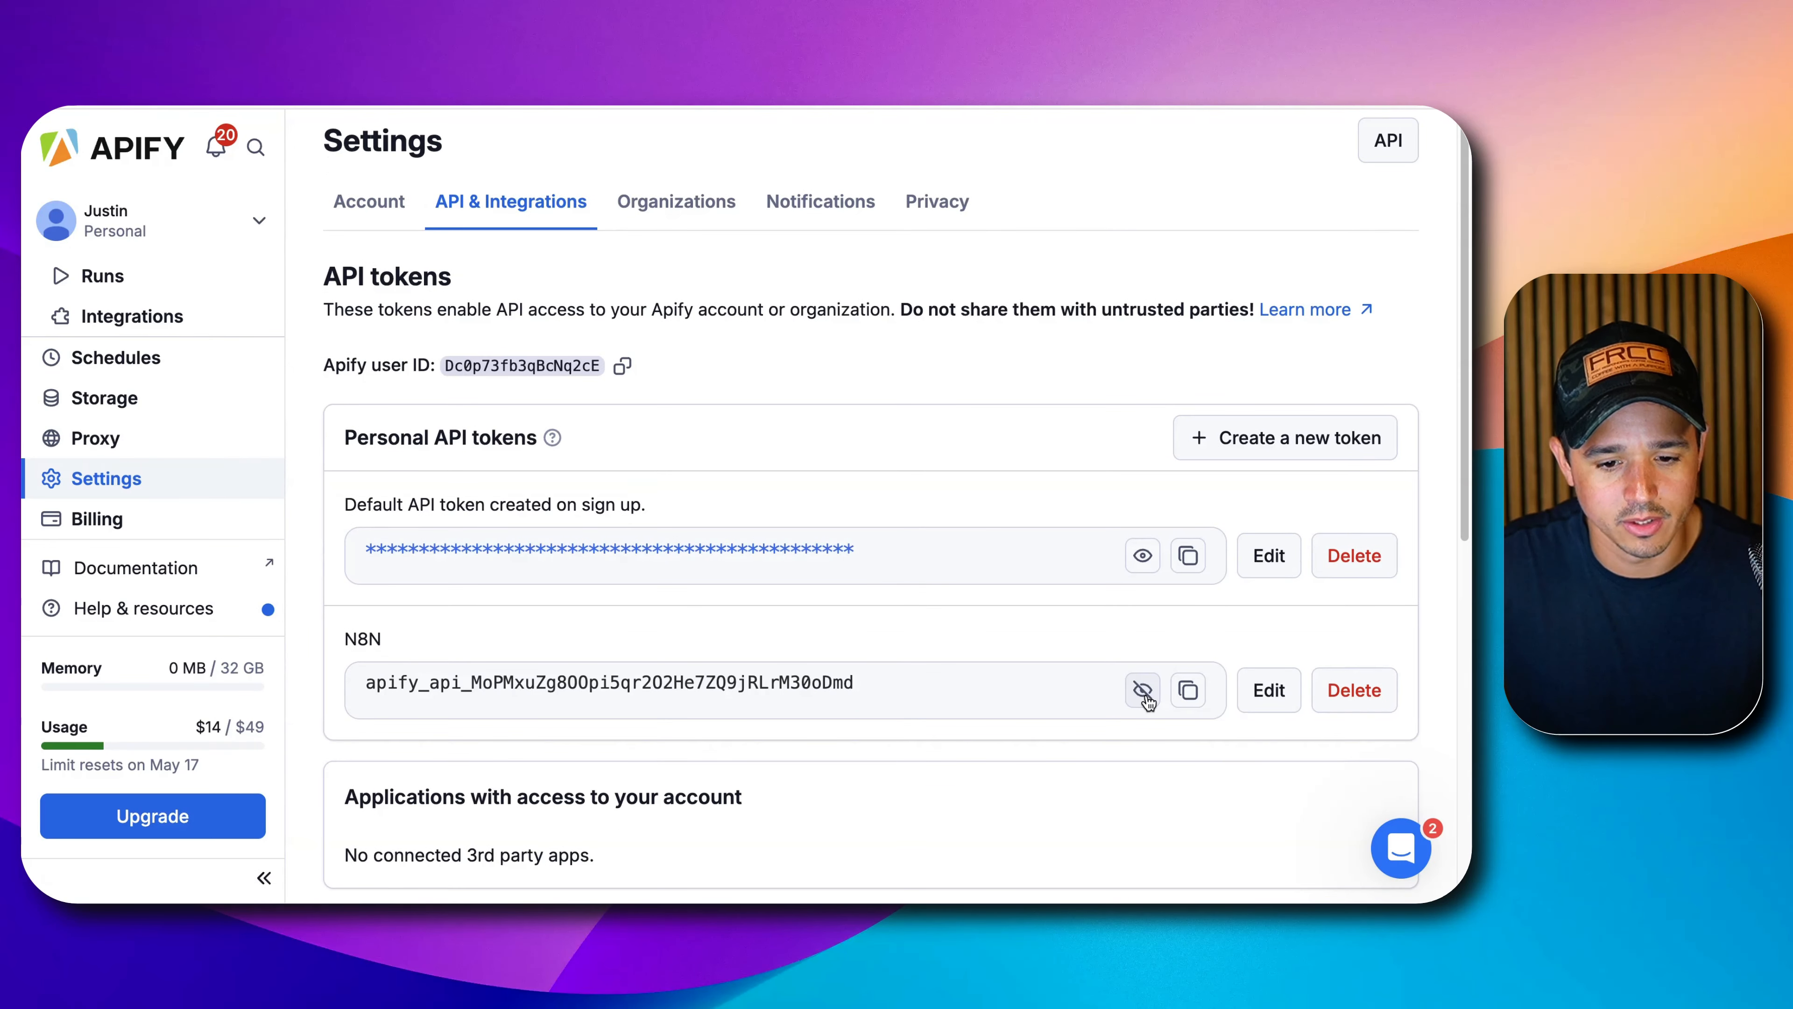
left_click(1143, 692)
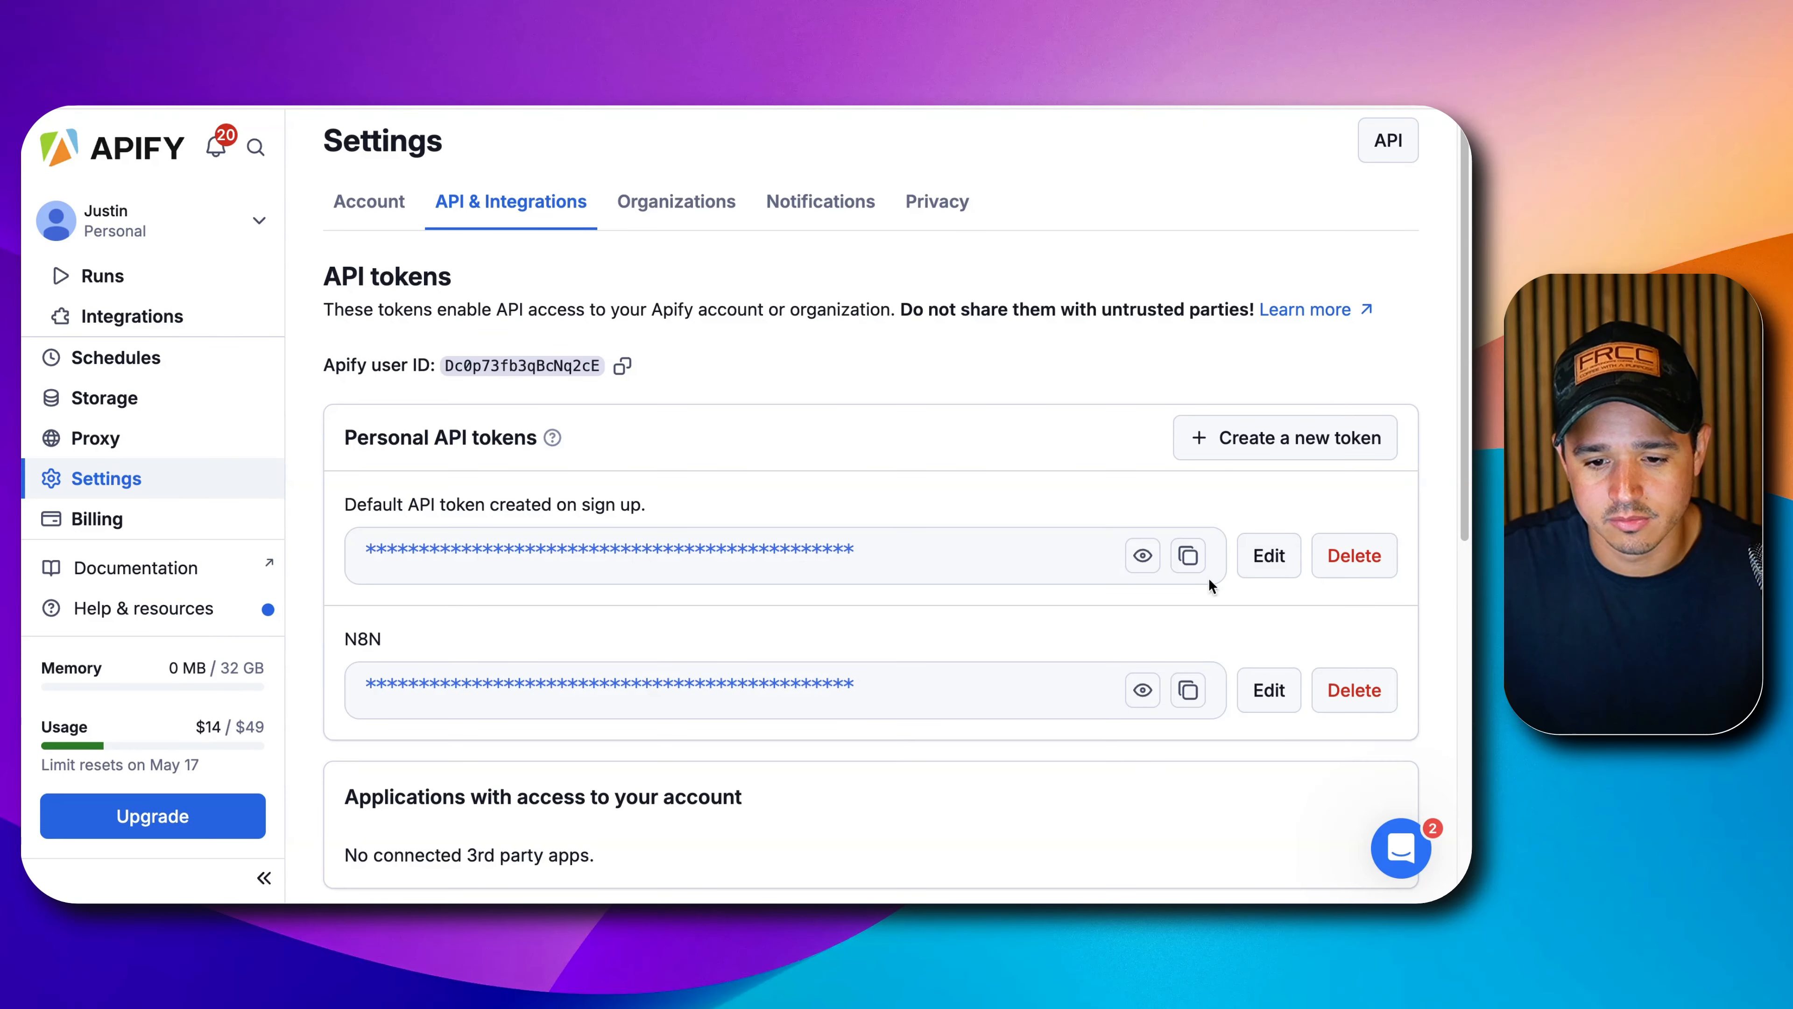
left_click(1148, 567)
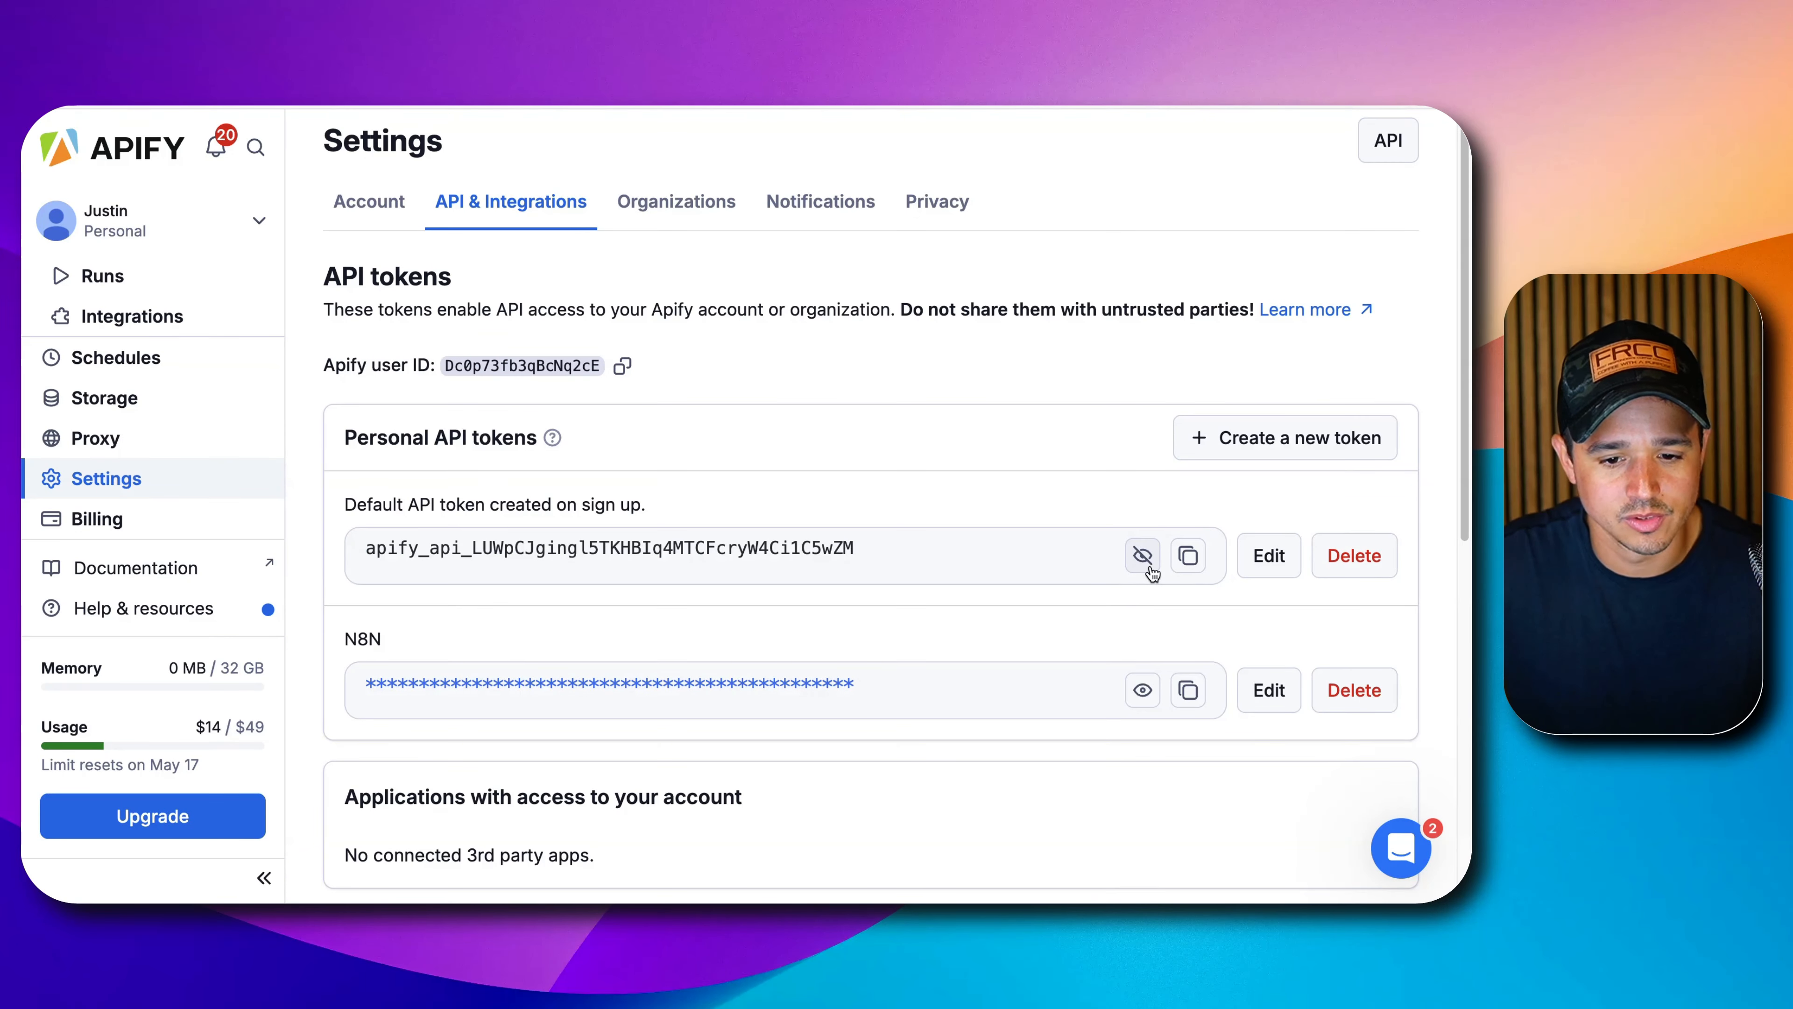
left_click(1149, 568)
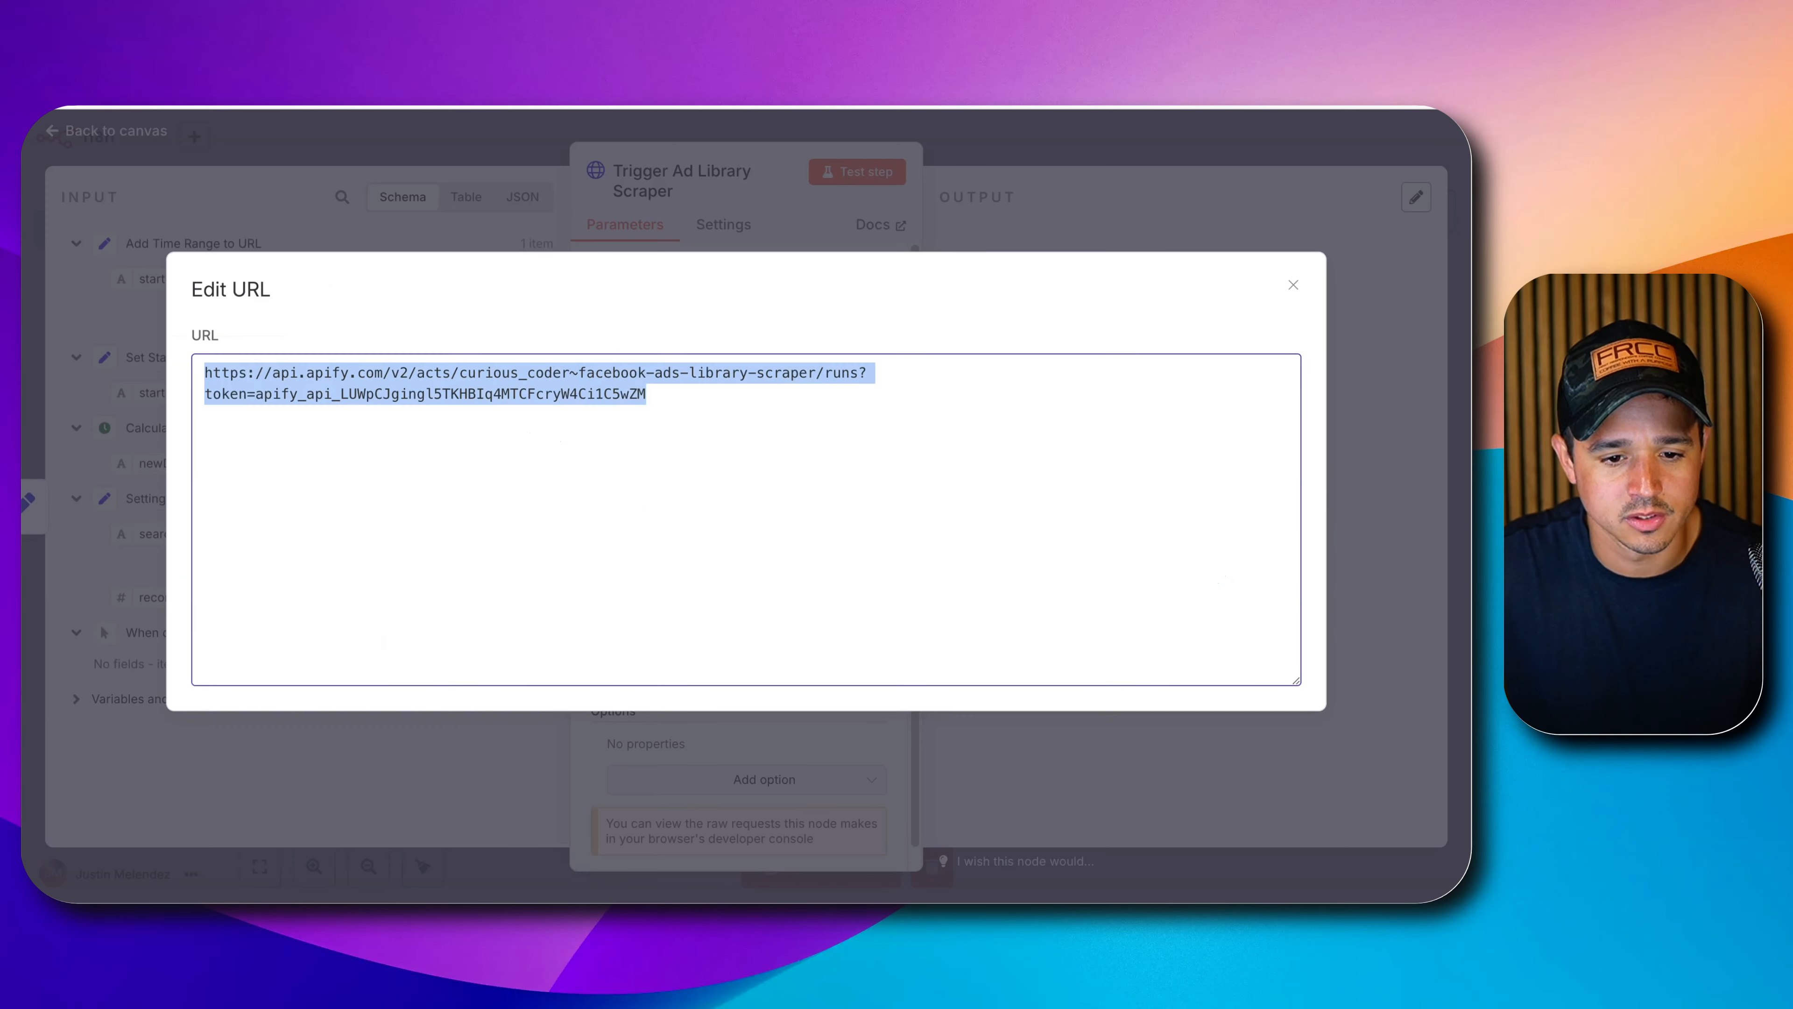
Reselect the full request URL and close the URL editor.
left_click(426, 425)
triple_click(243, 387)
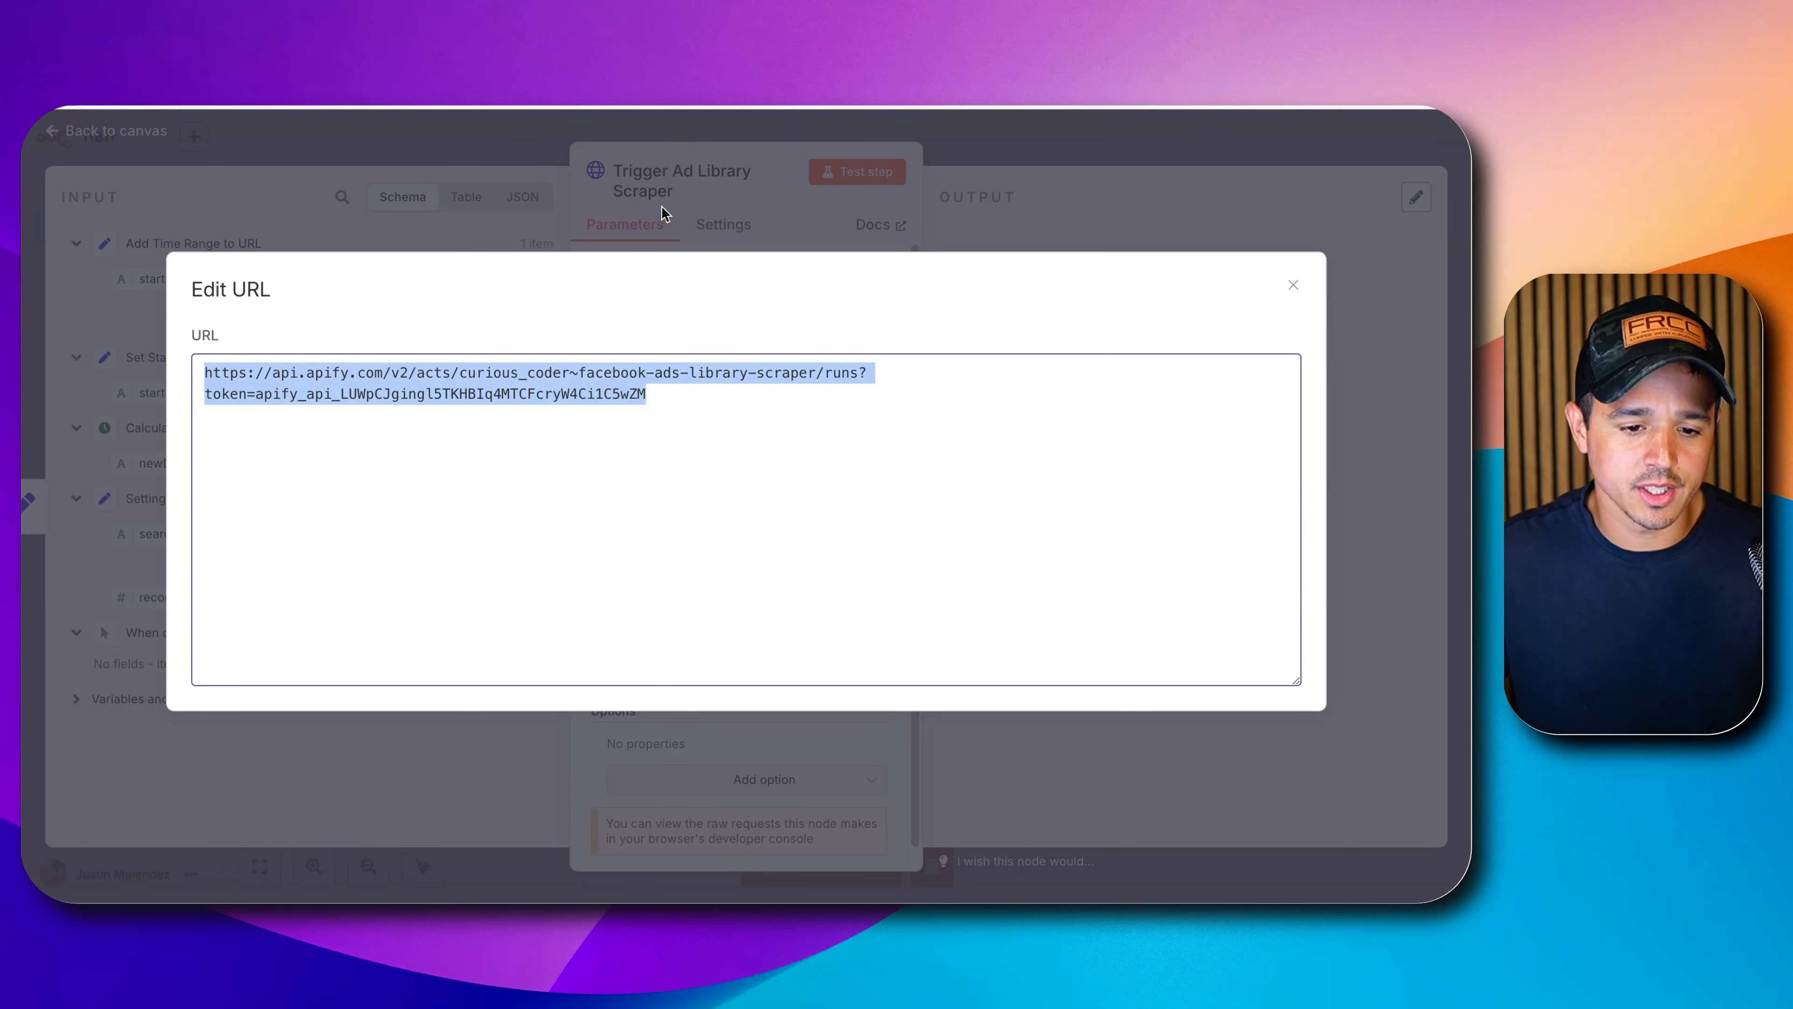
left_click(721, 202)
Authenticate through Generic Credential Type with Header Auth, using the Apify credential.
left_click(640, 464)
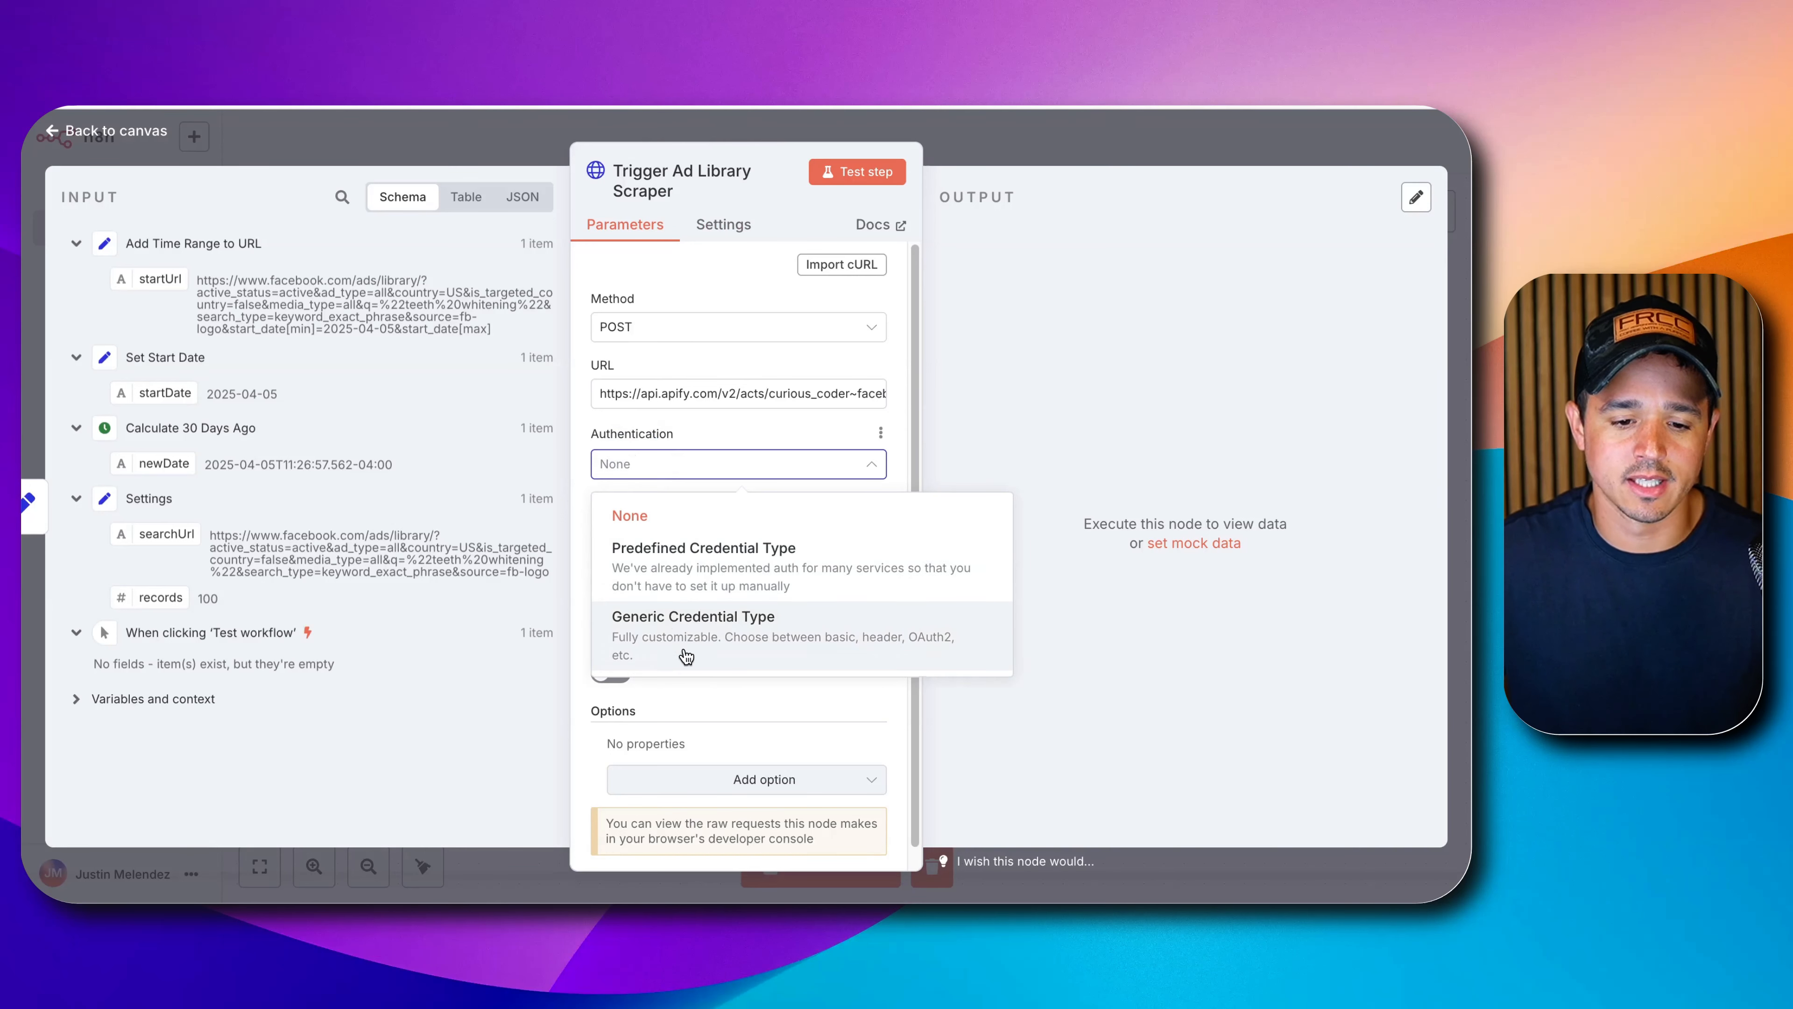
left_click(682, 654)
left_click(681, 542)
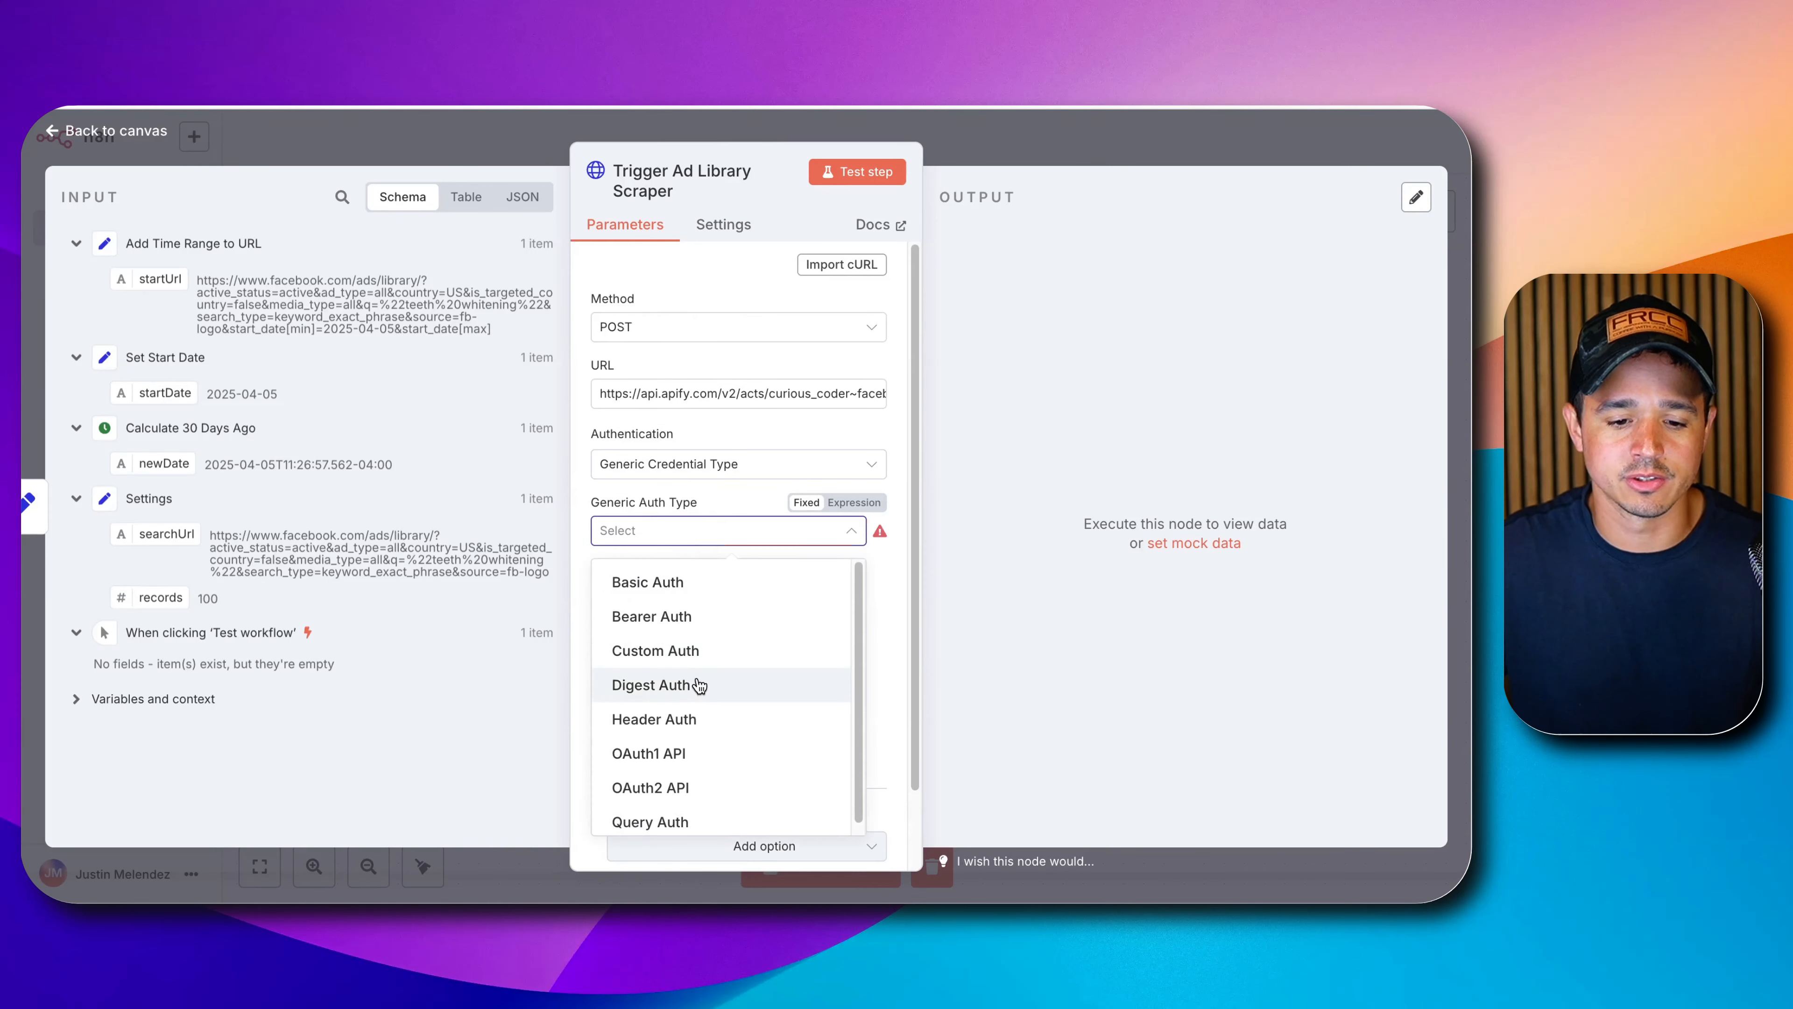
left_click(688, 720)
left_click(706, 573)
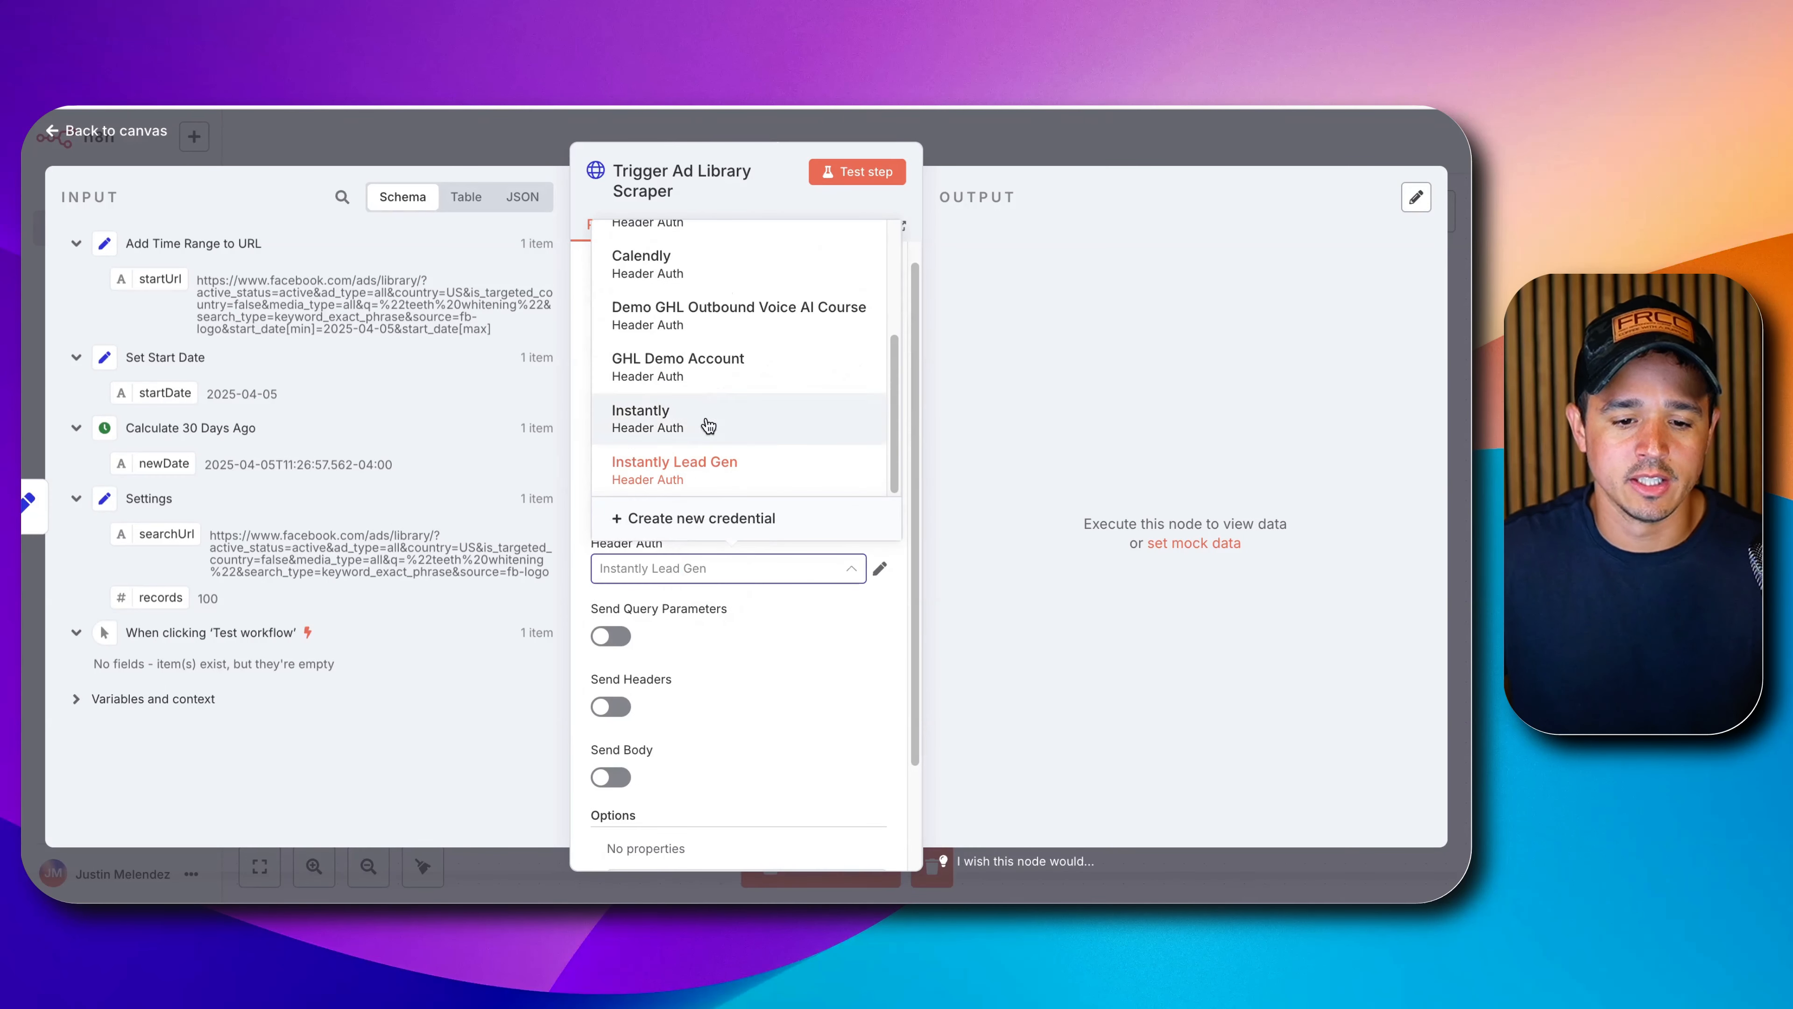
scroll(713, 353, "up", 5)
scroll(705, 269, "up", 1)
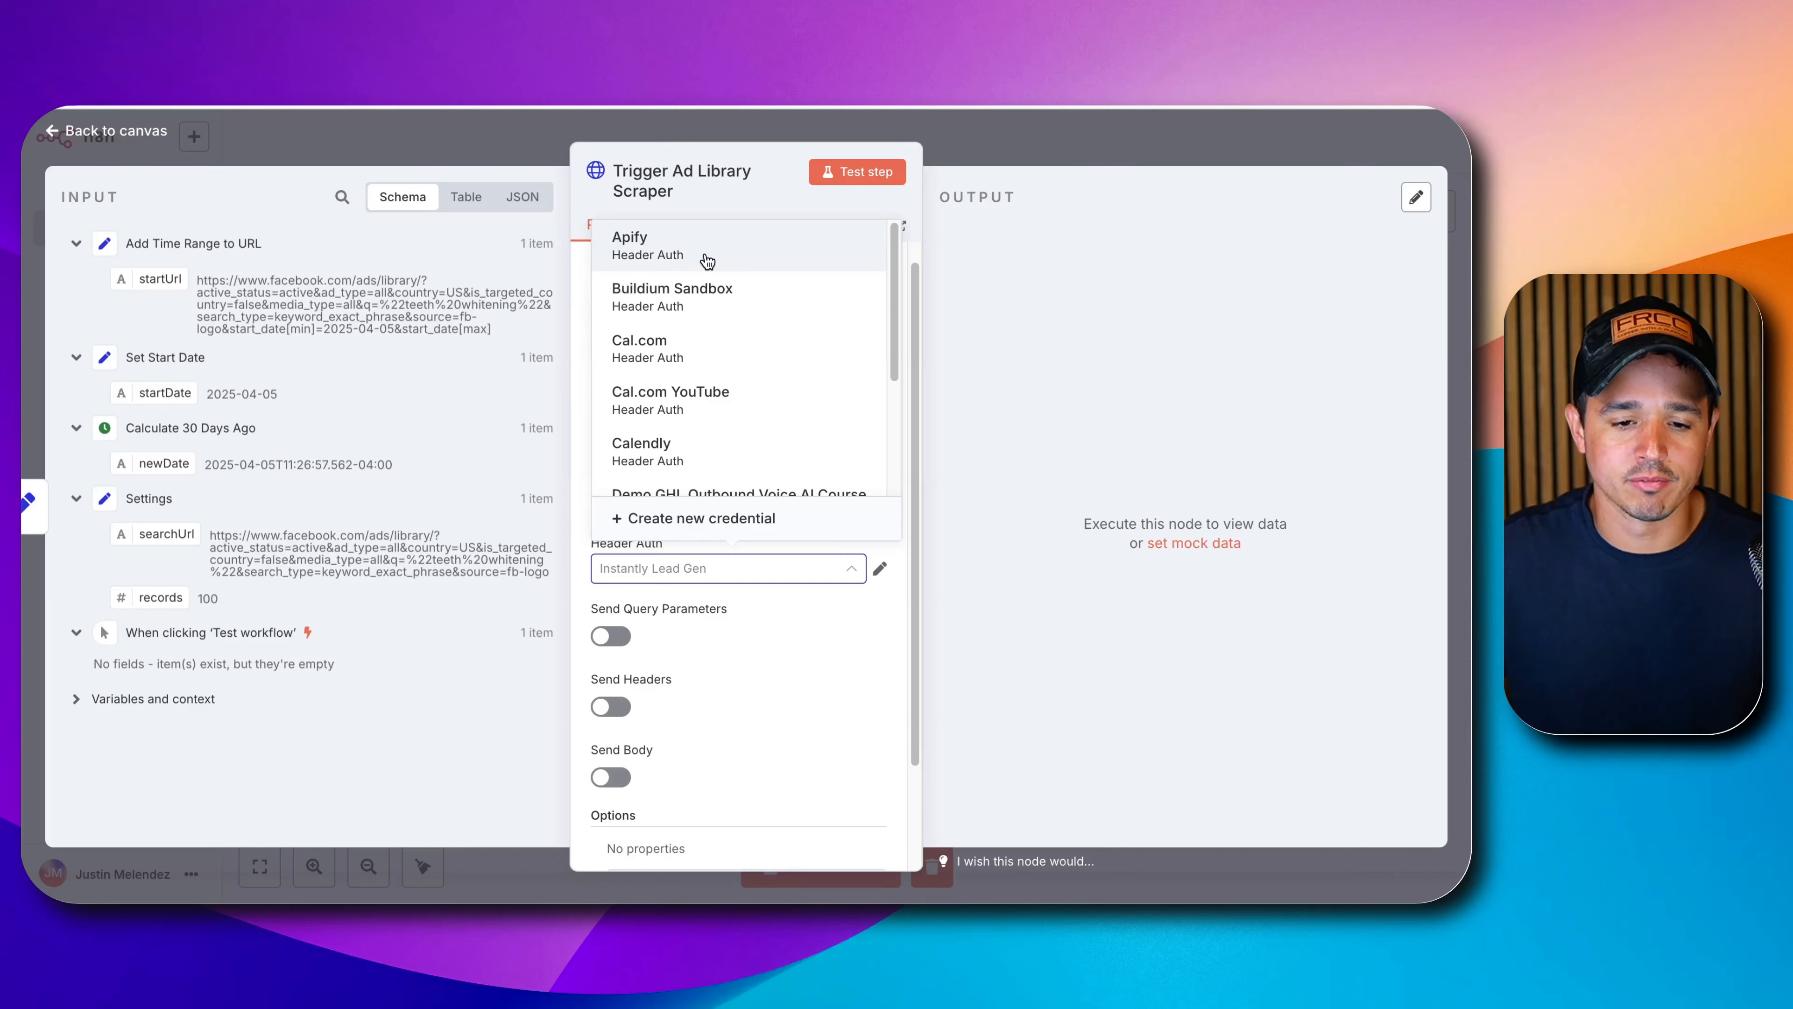
left_click(705, 263)
left_click(880, 567)
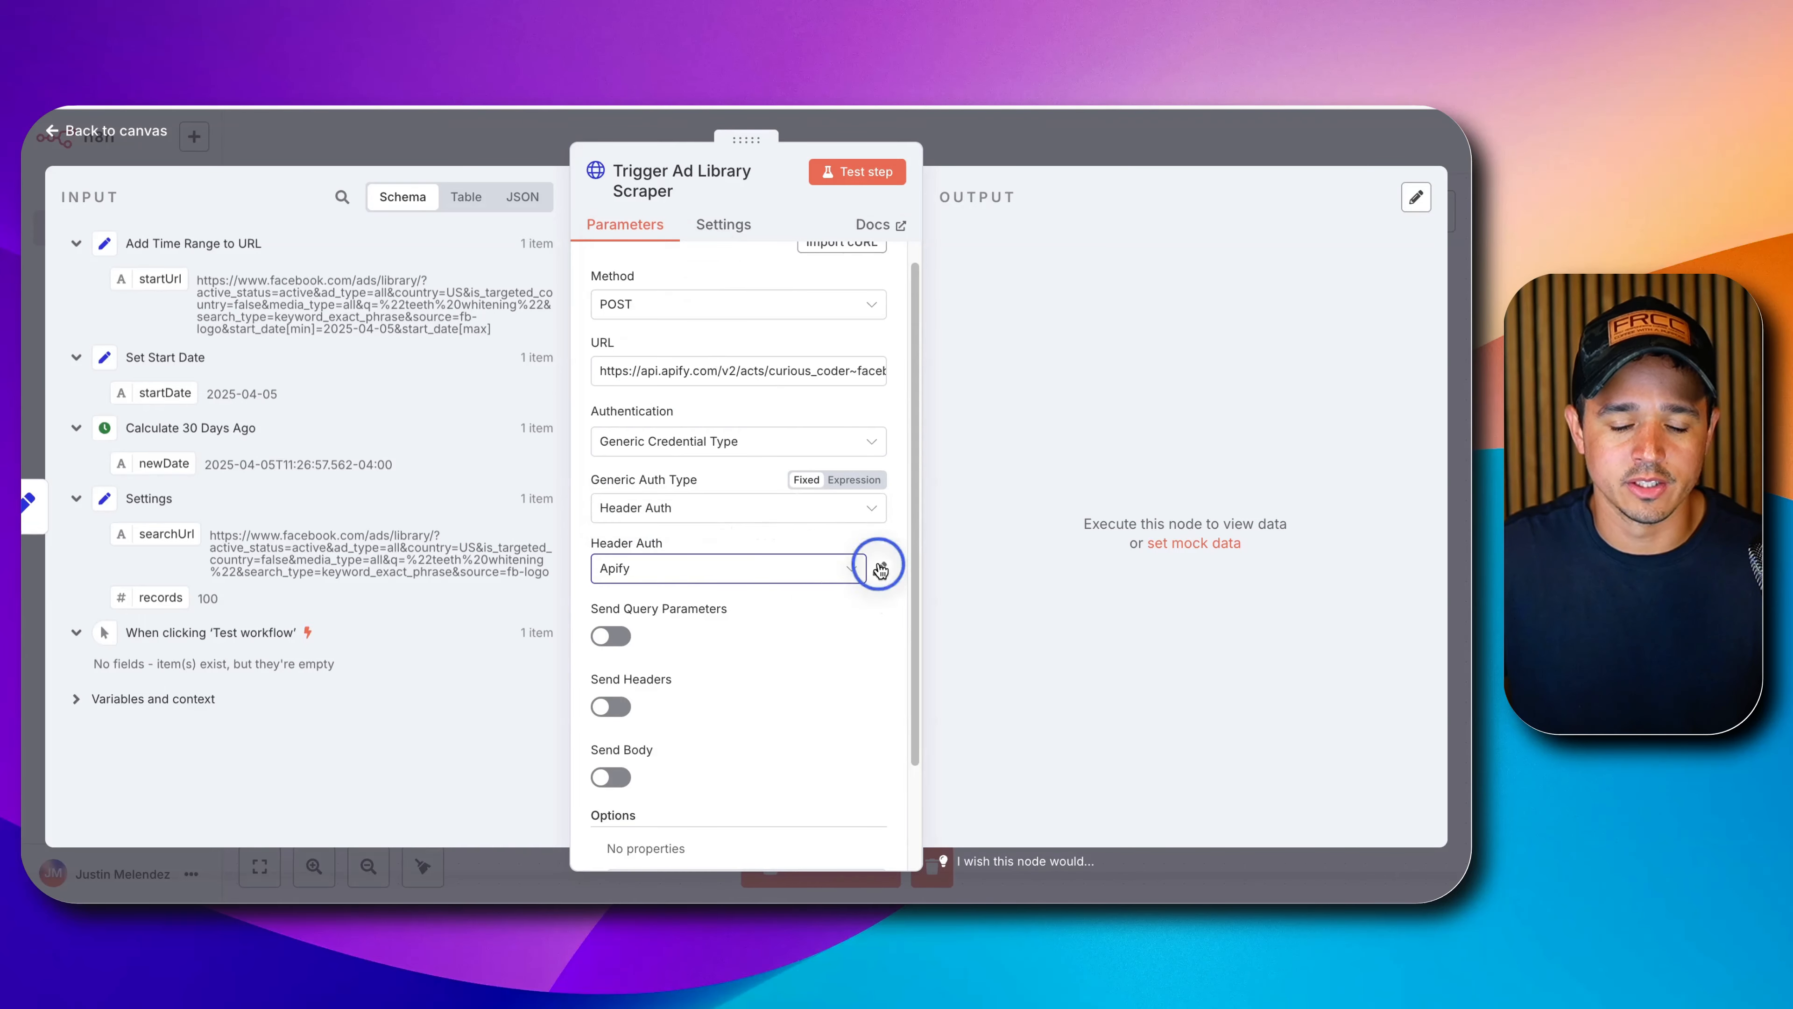
Select the Authorization header name, then mark the 'Authorization: Bearer' line in the Run Actor cURL example.
double_click(540, 383)
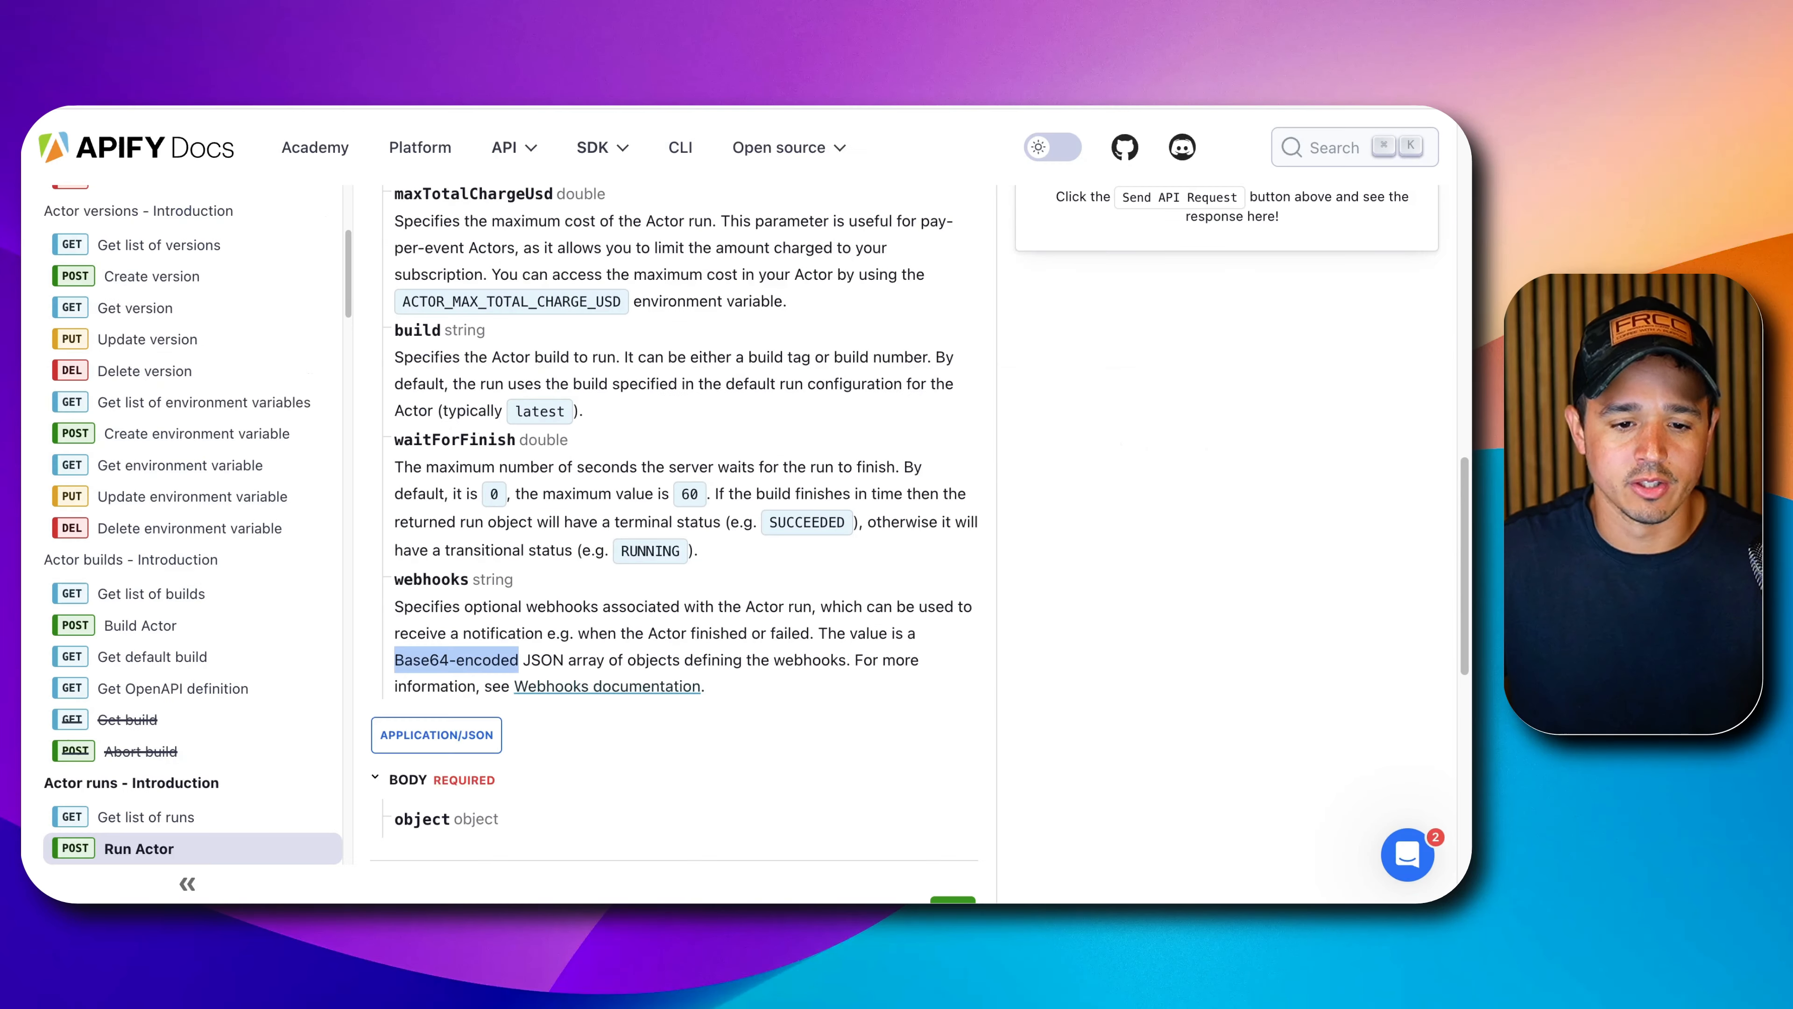
scroll(606, 417, "up", 10)
scroll(605, 417, "up", 6)
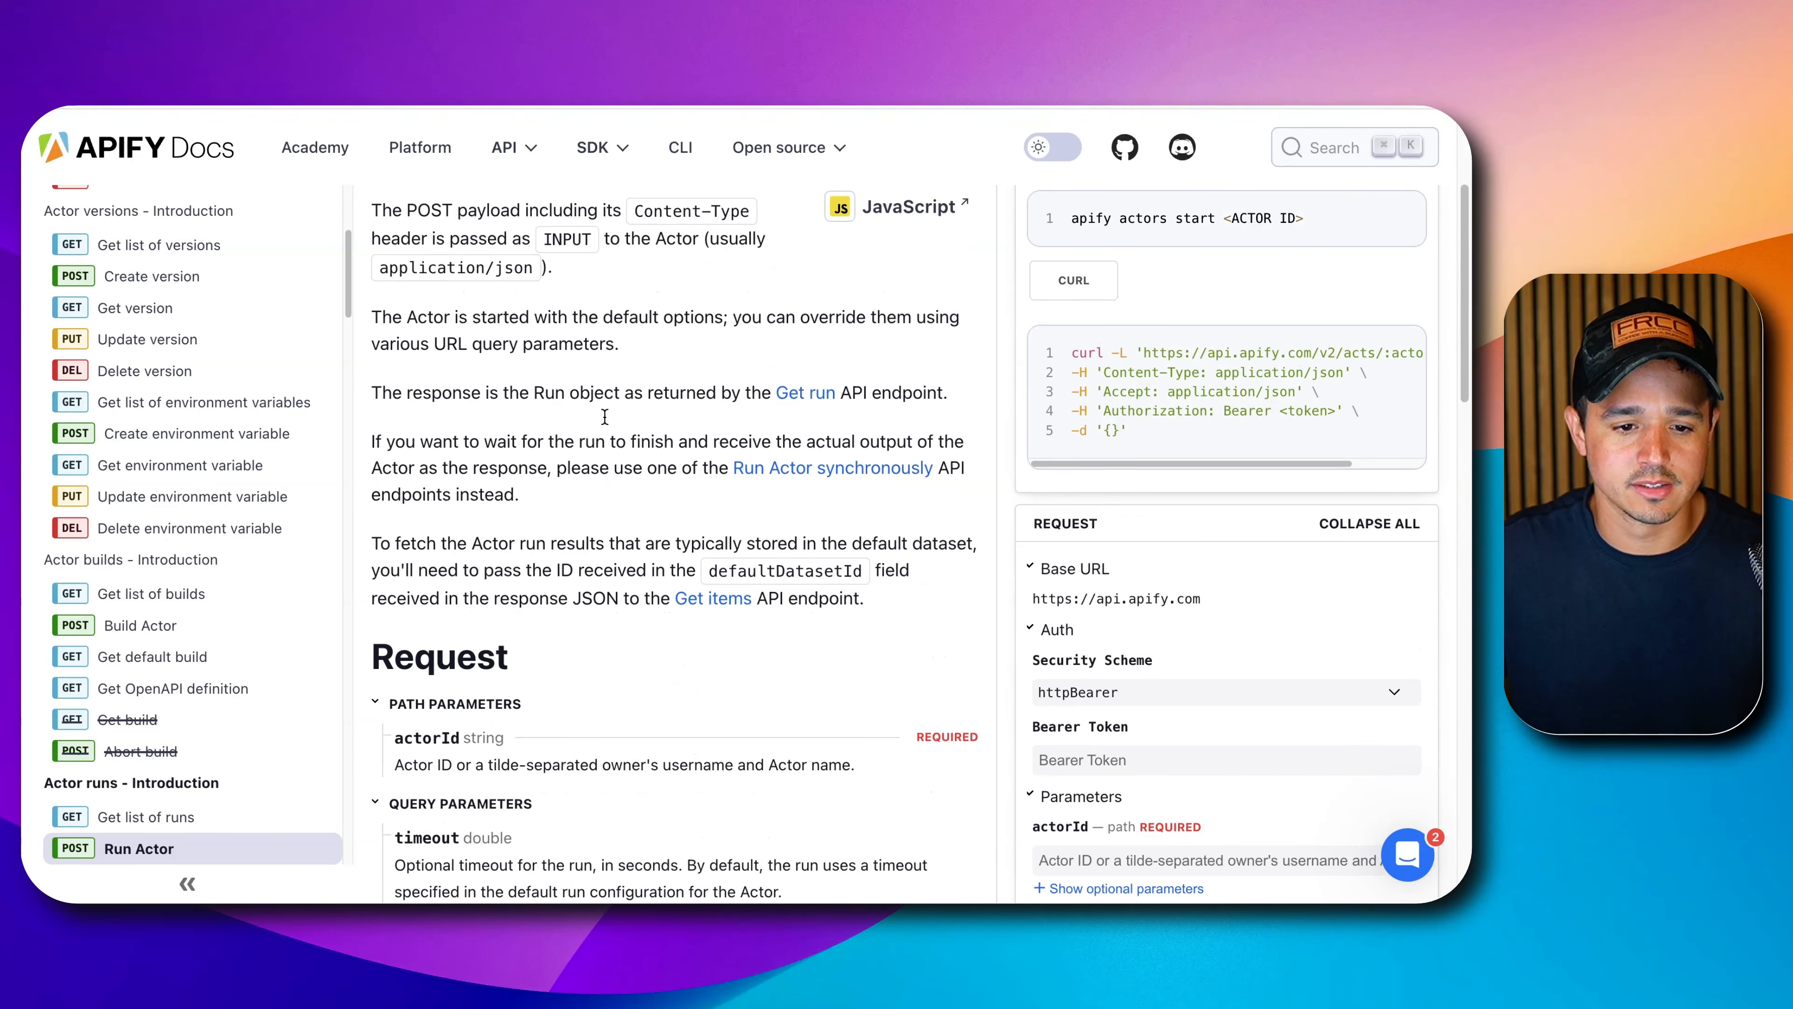
scroll(599, 422, "down", 7)
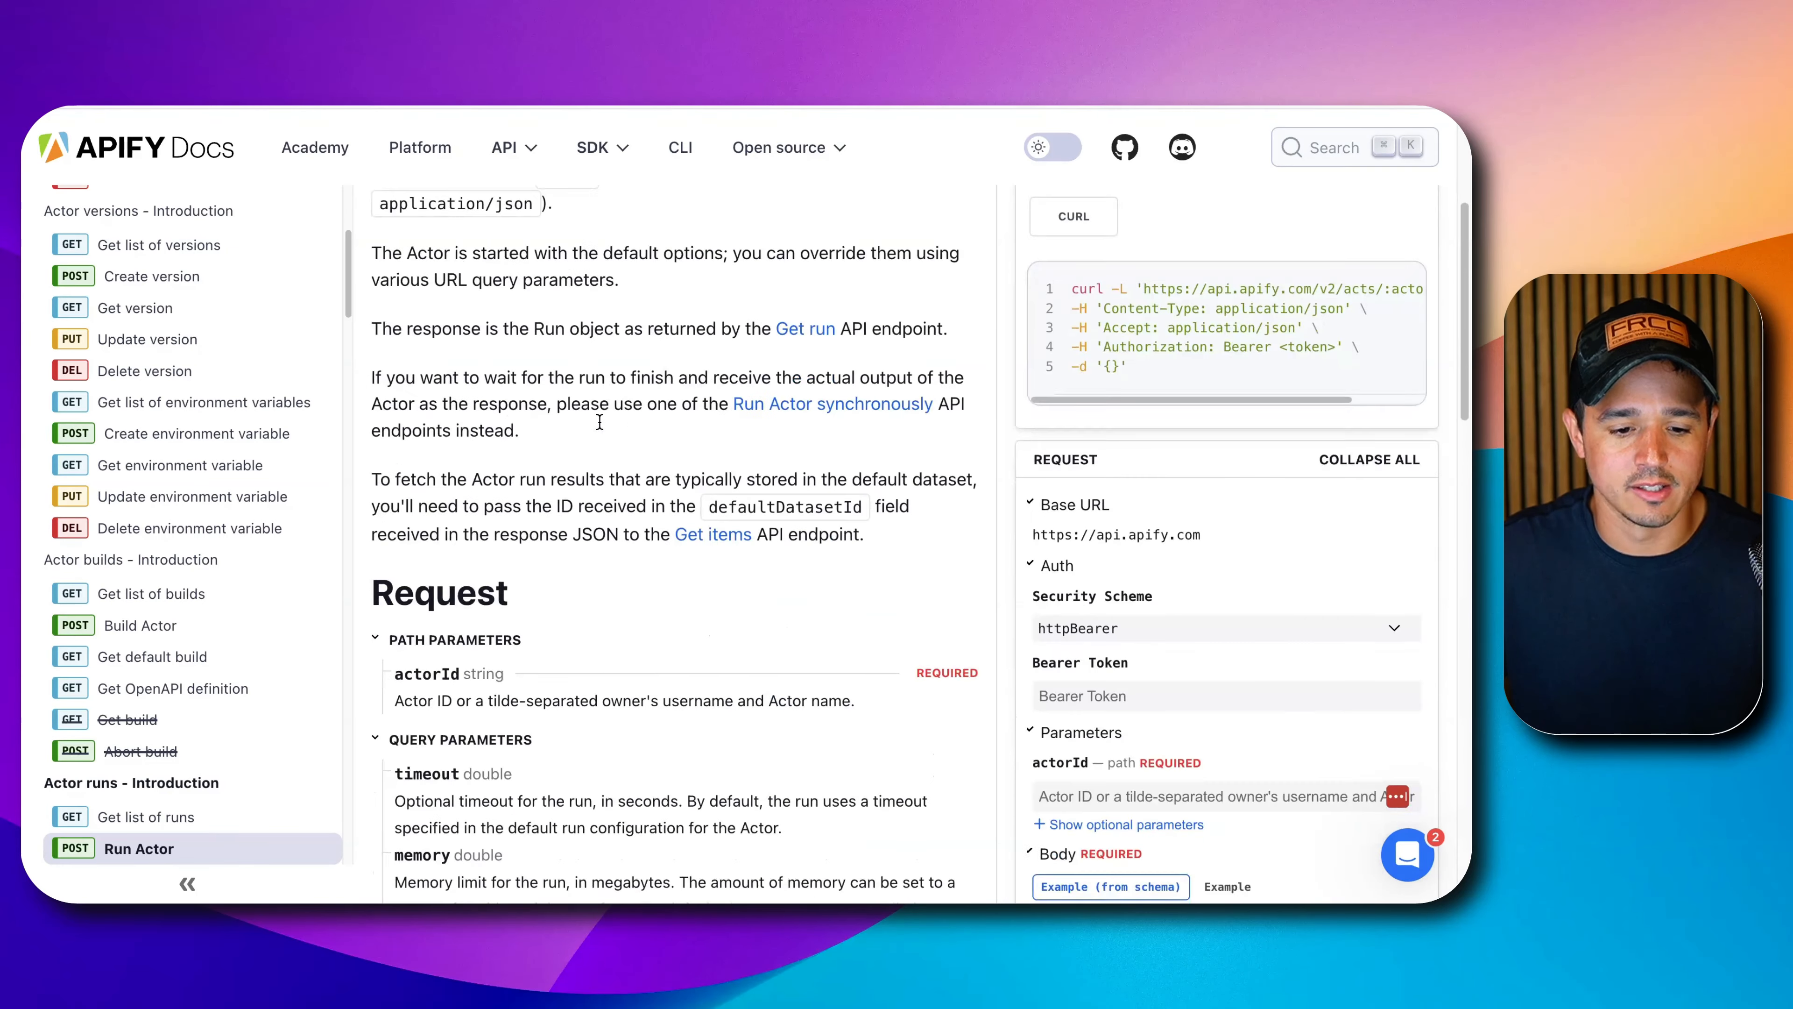
scroll(596, 434, "up", 3)
scroll(595, 434, "up", 2)
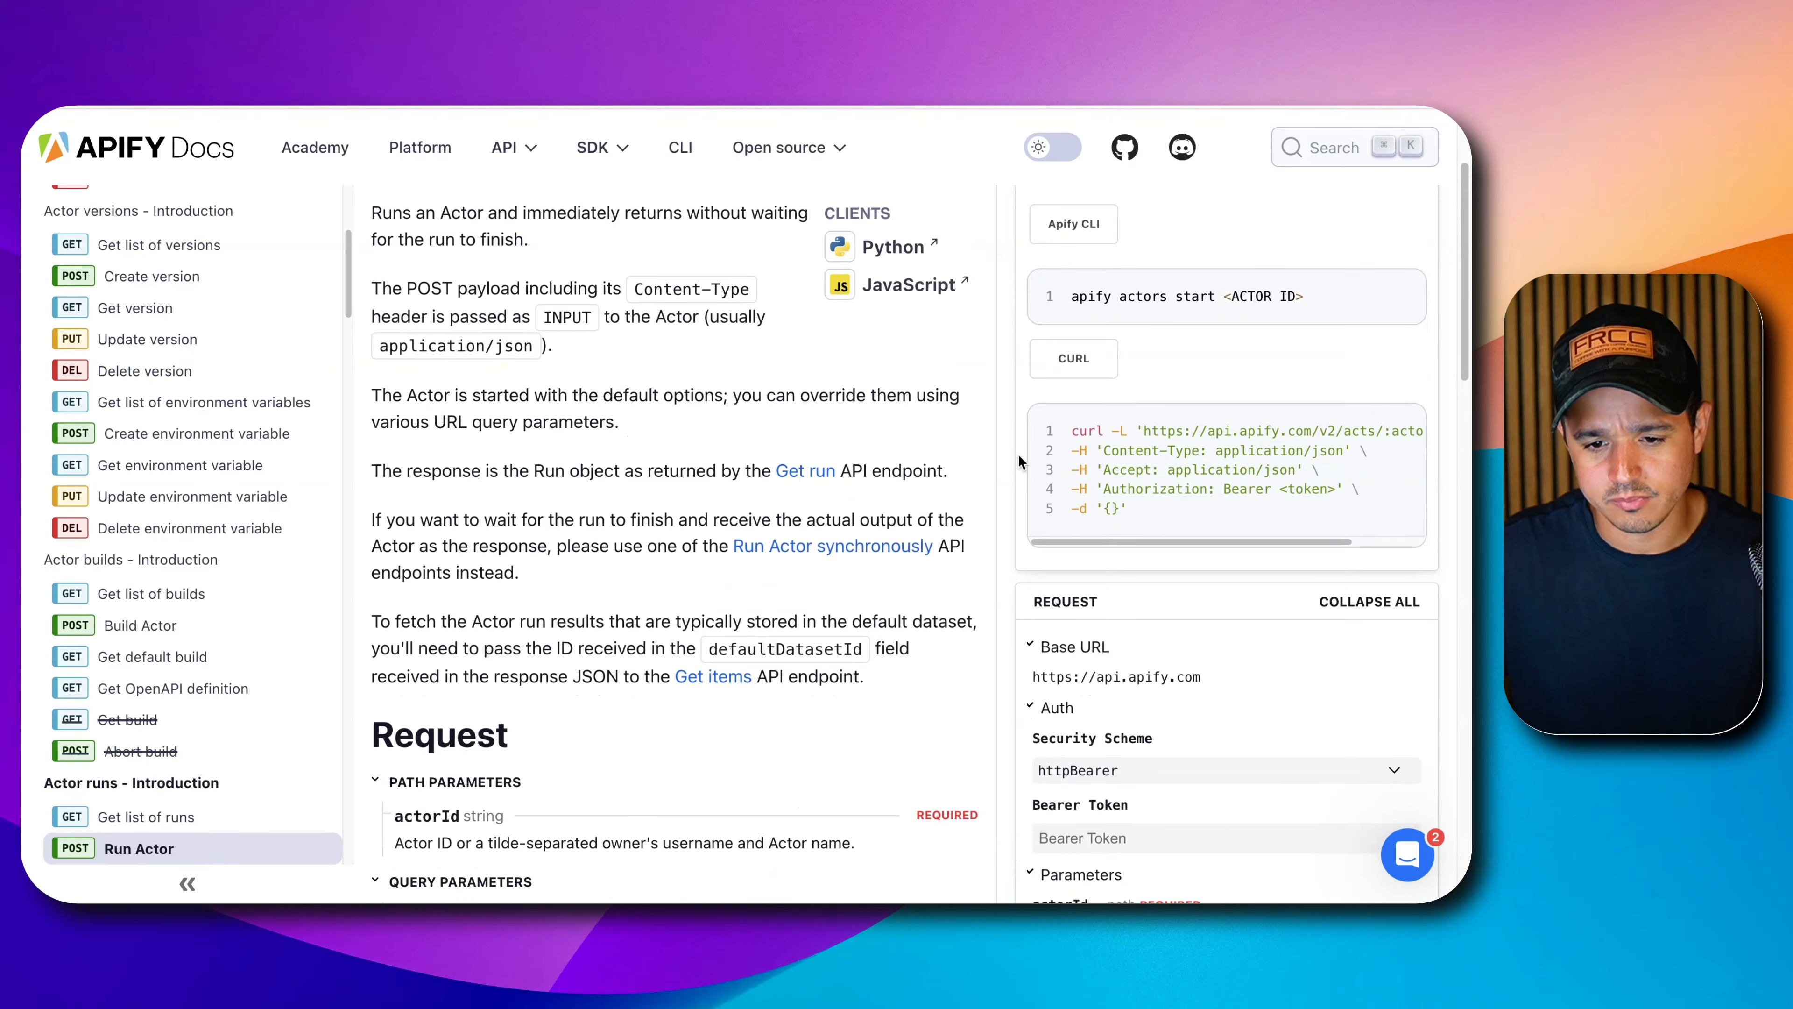
triple_click(1131, 488)
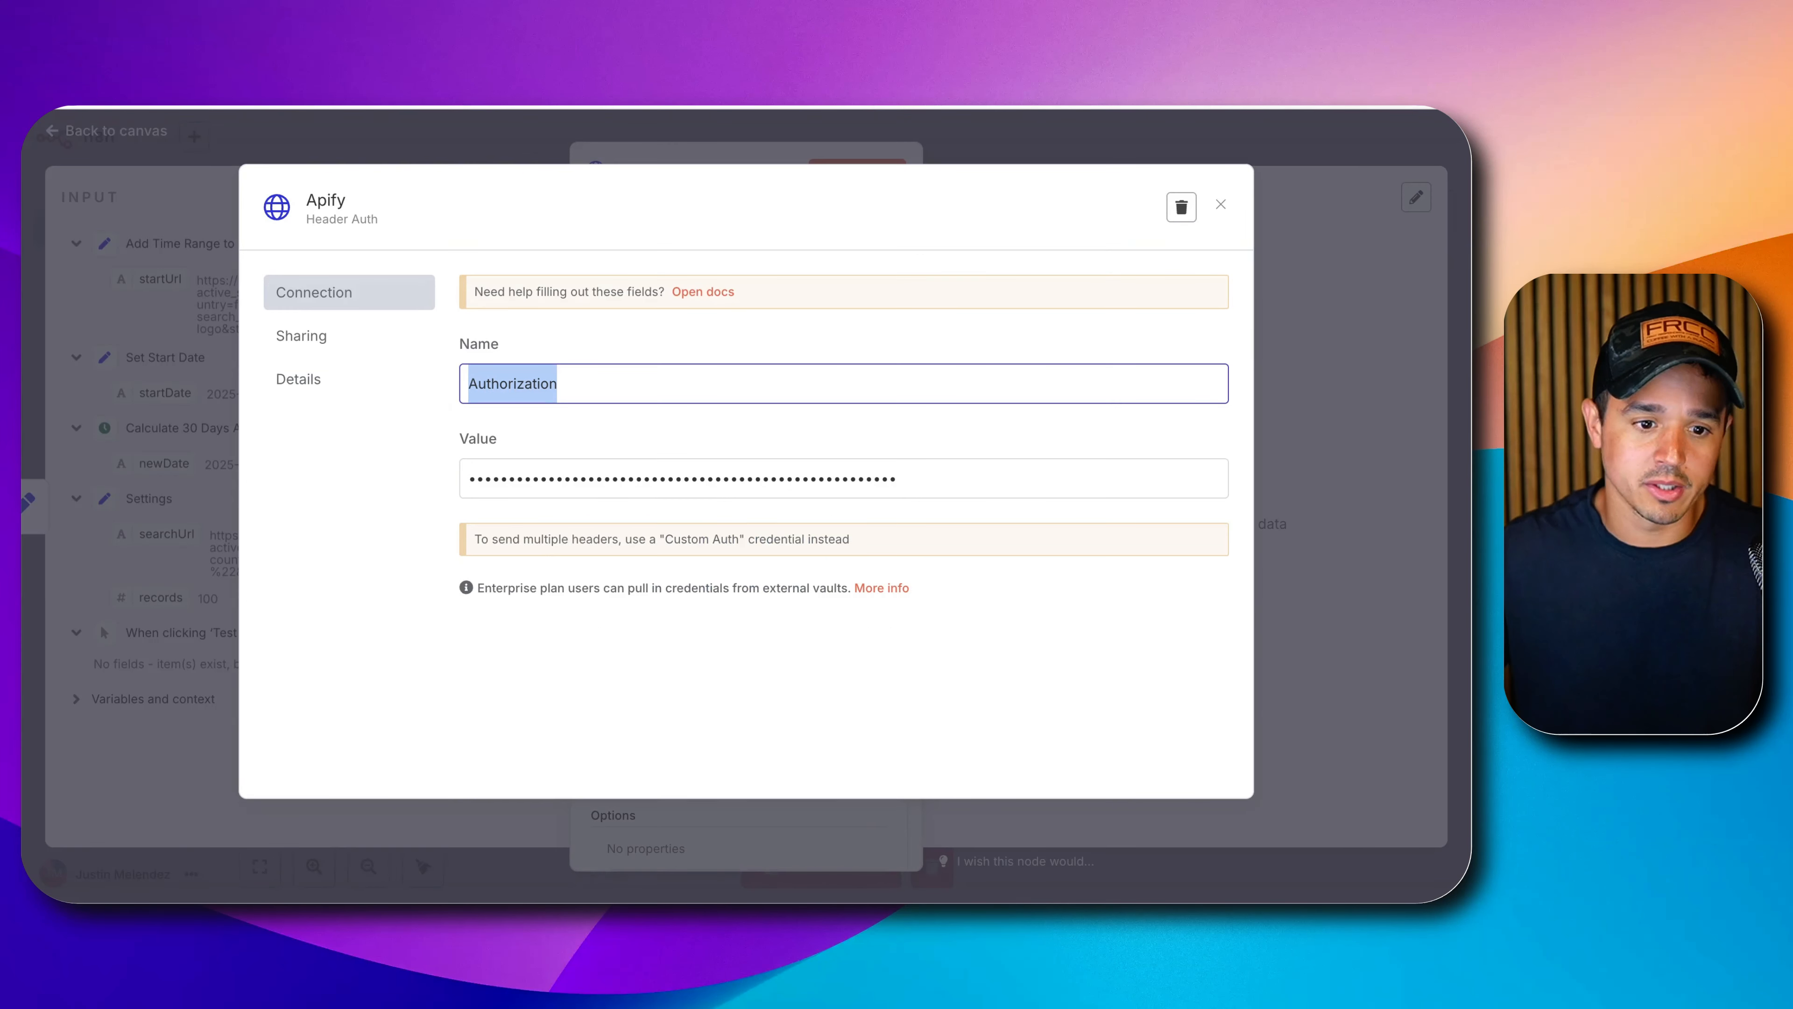
Close the Apify credential dialog and return to the Apify Docs tab.
left_click(1221, 207)
scroll(901, 443, "down", 3)
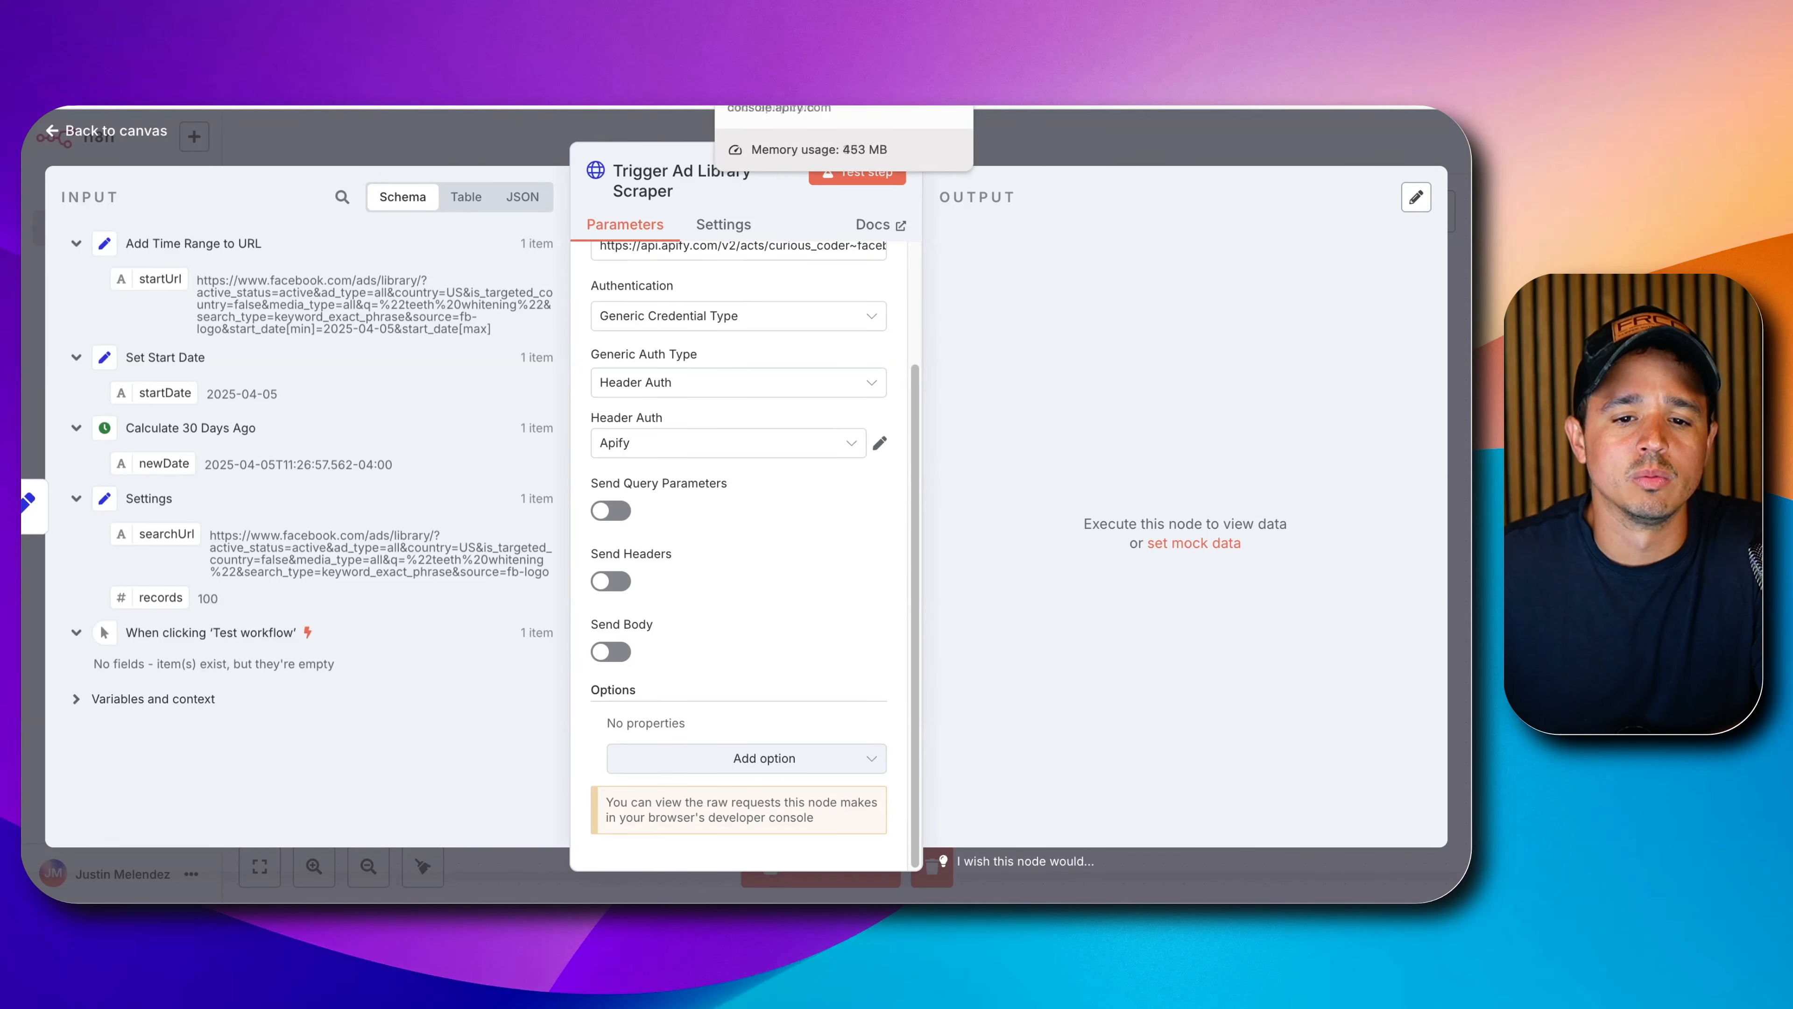
left_click(814, 36)
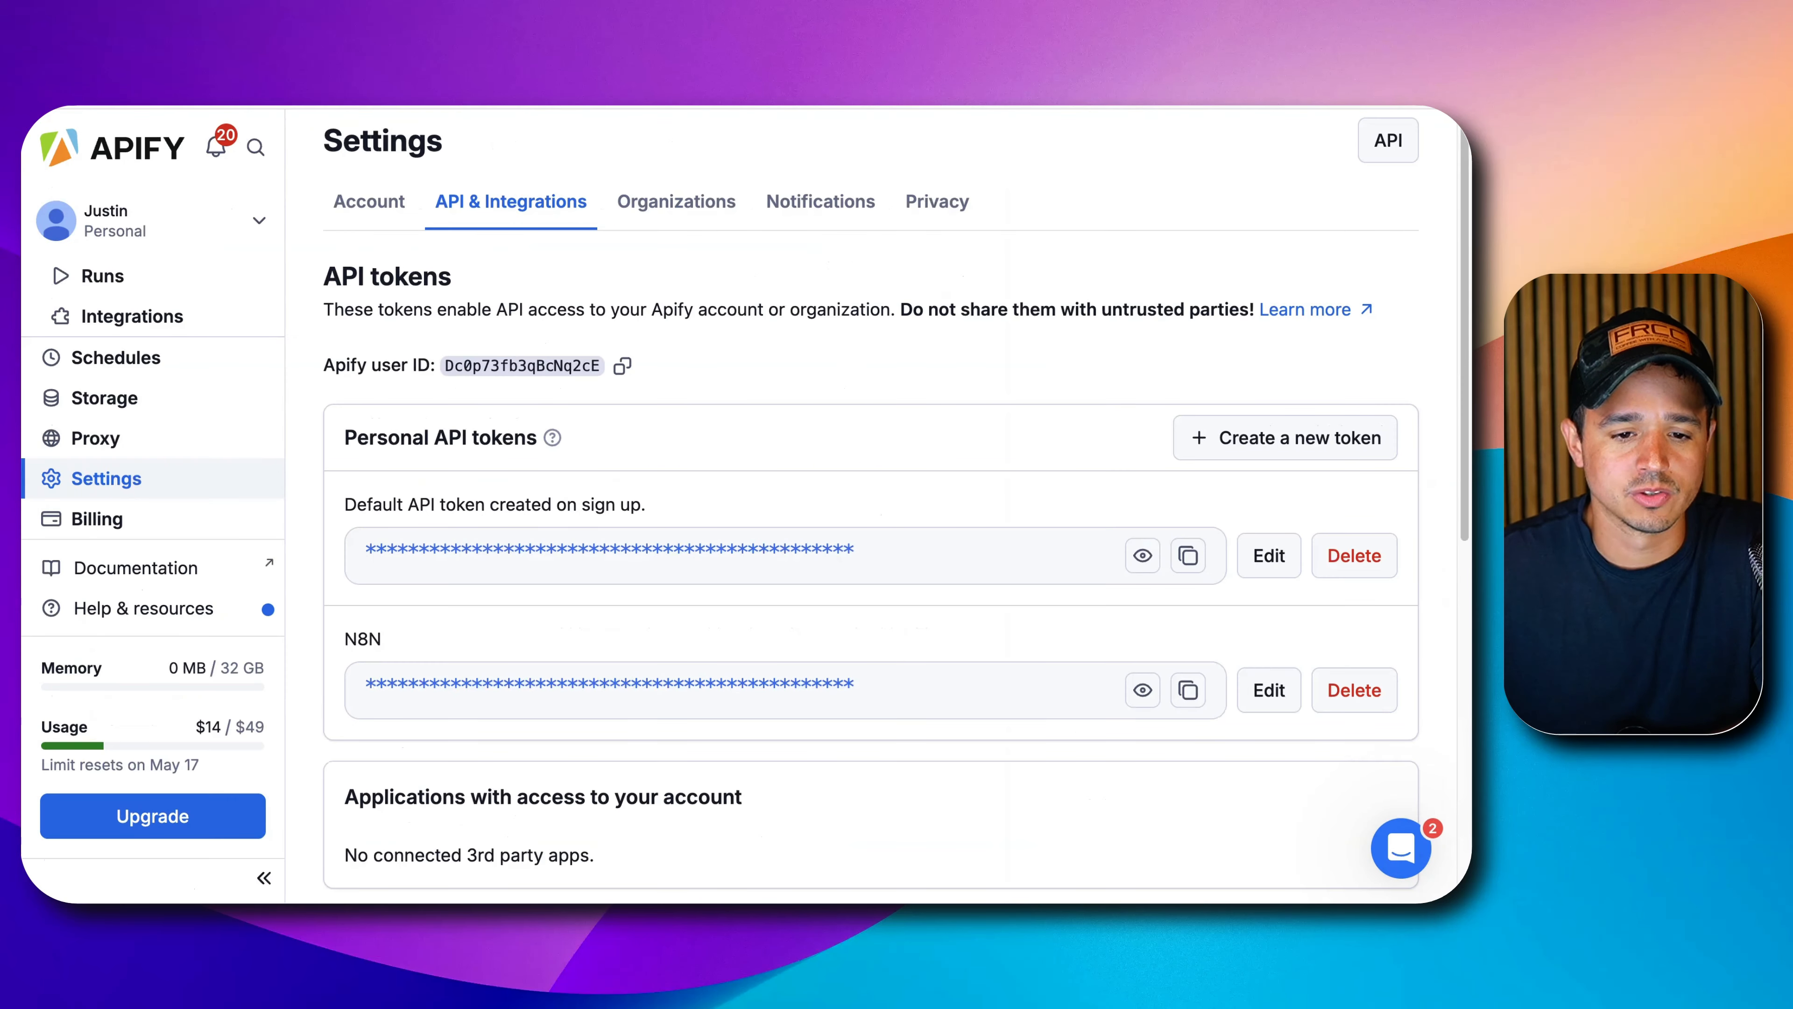
Copy the input JSON from the latest Facebook ad library scraper run in Apify Console.
scroll(715, 429, "up", 1)
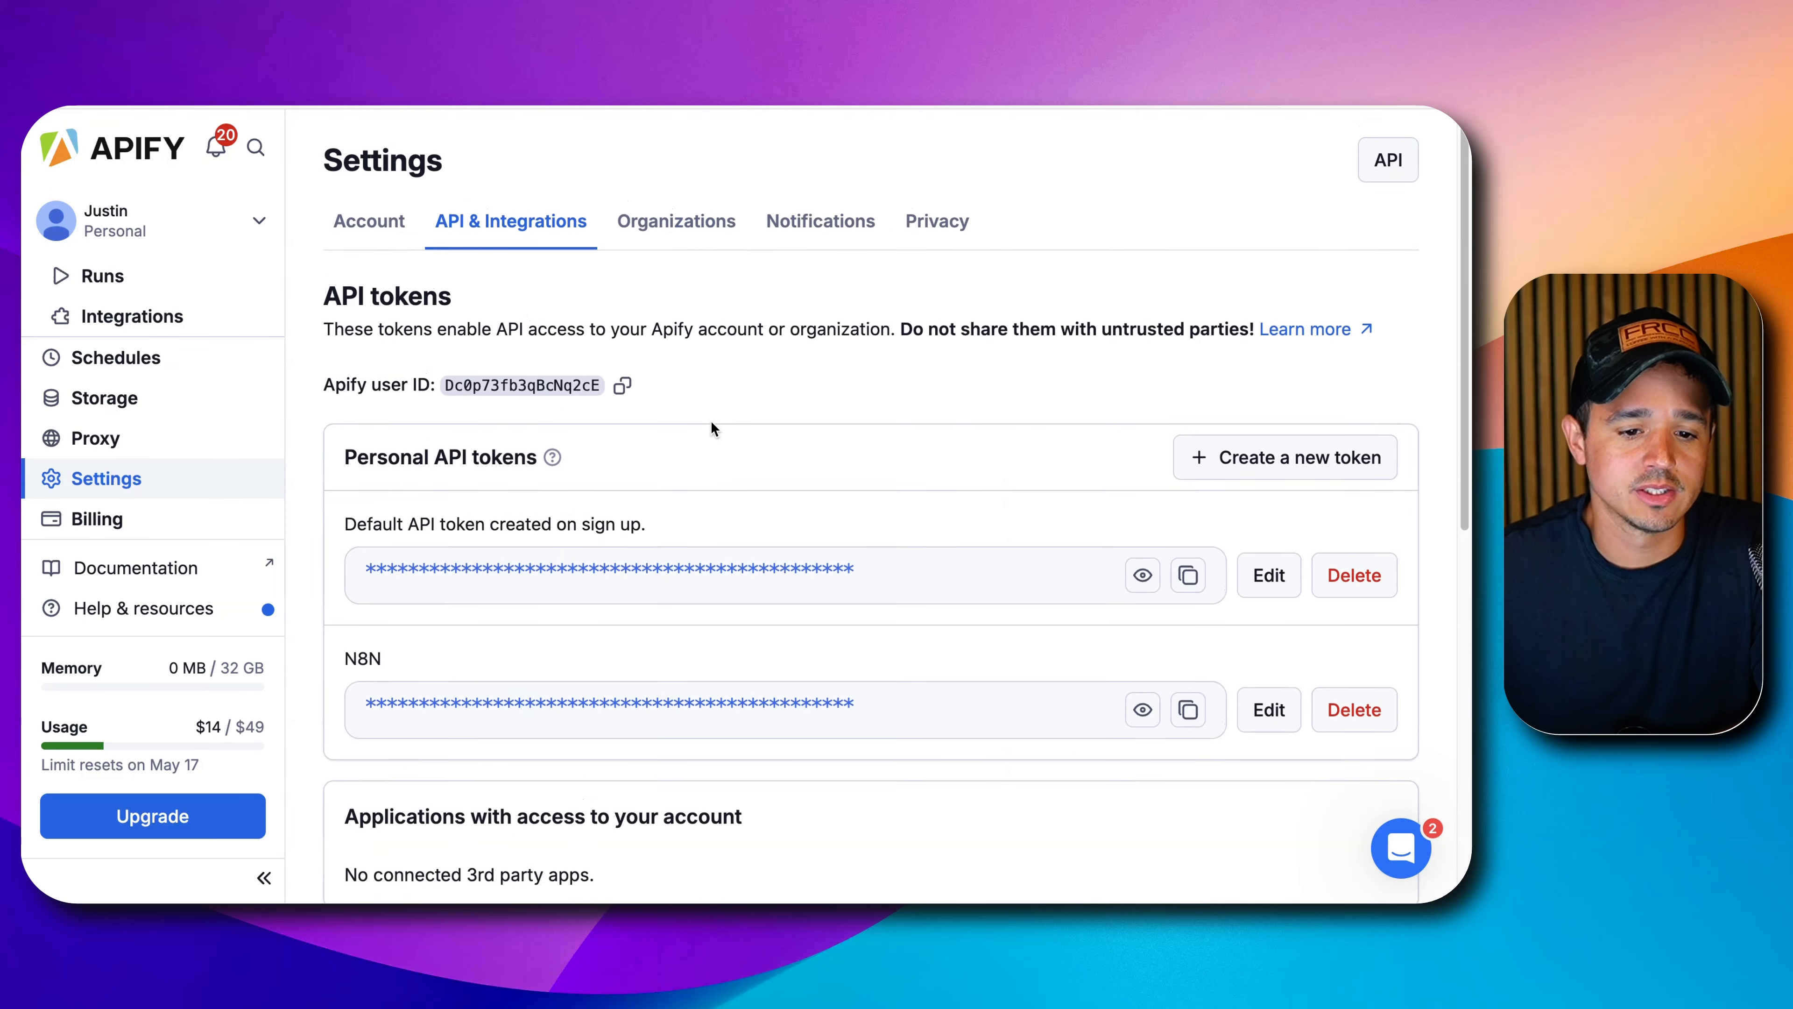
scroll(800, 388, "down", 5)
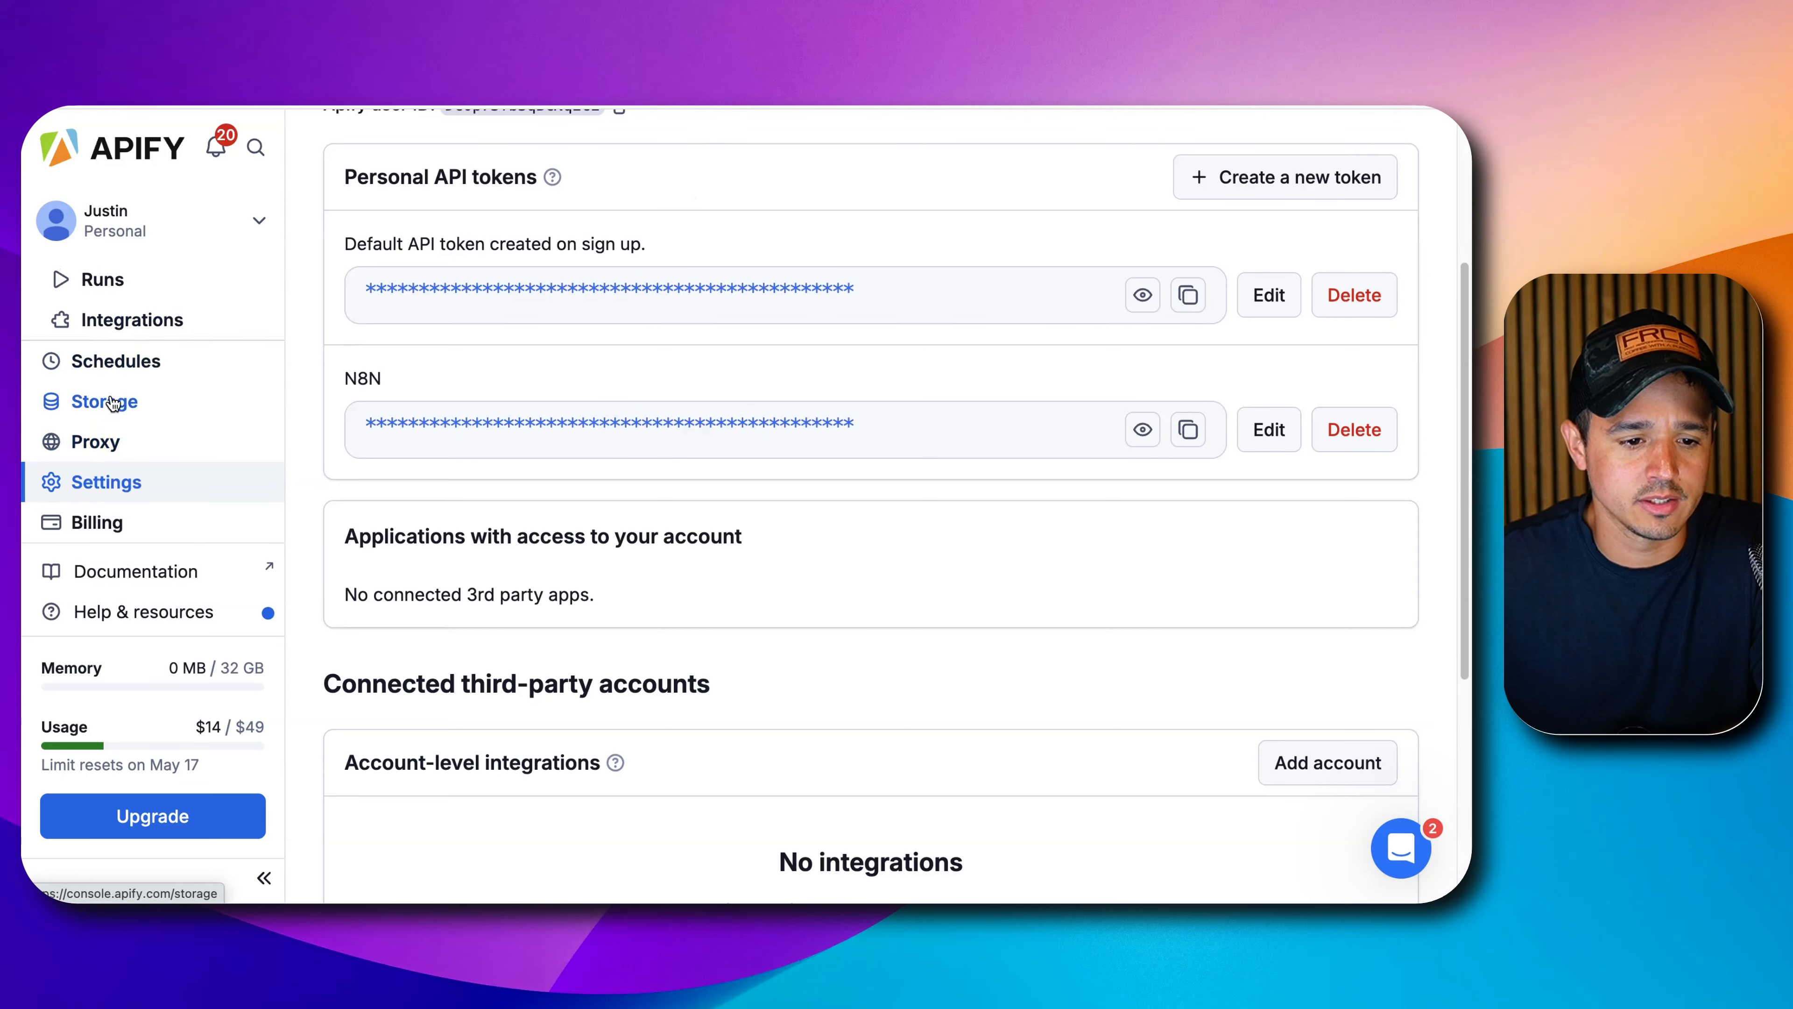
scroll(113, 417, "up", 3)
left_click(131, 345)
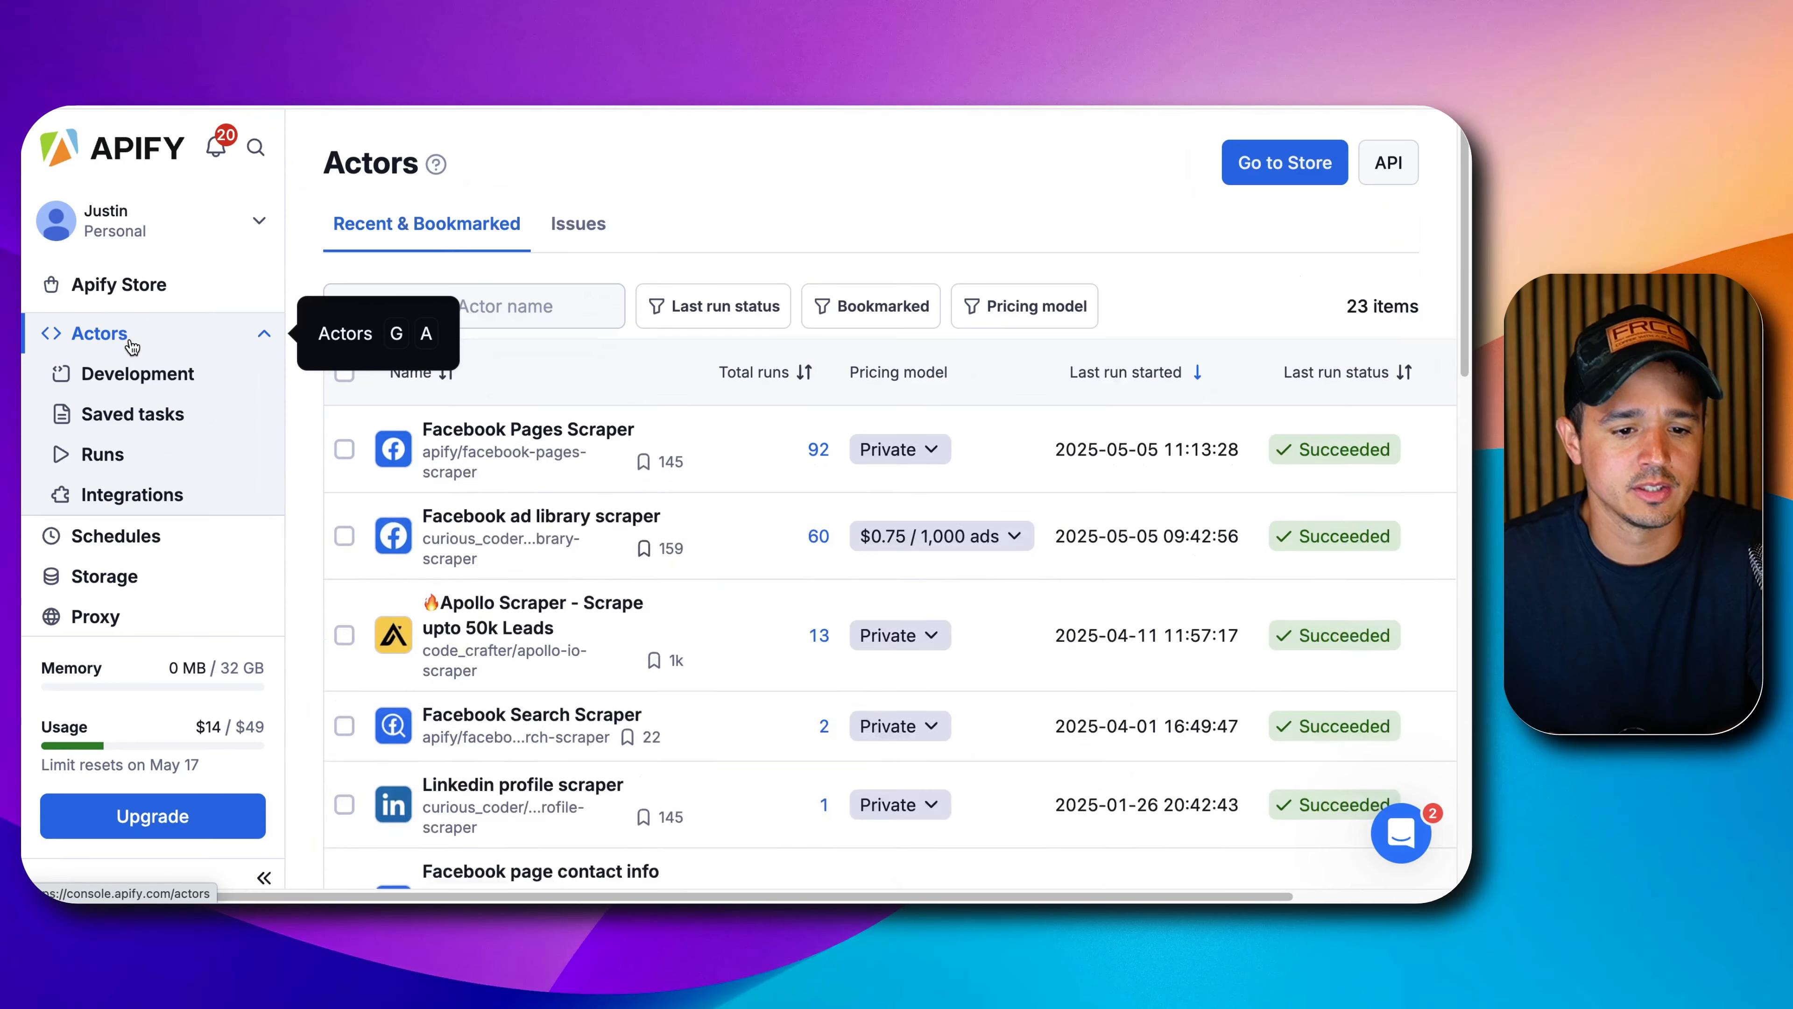
left_click(585, 509)
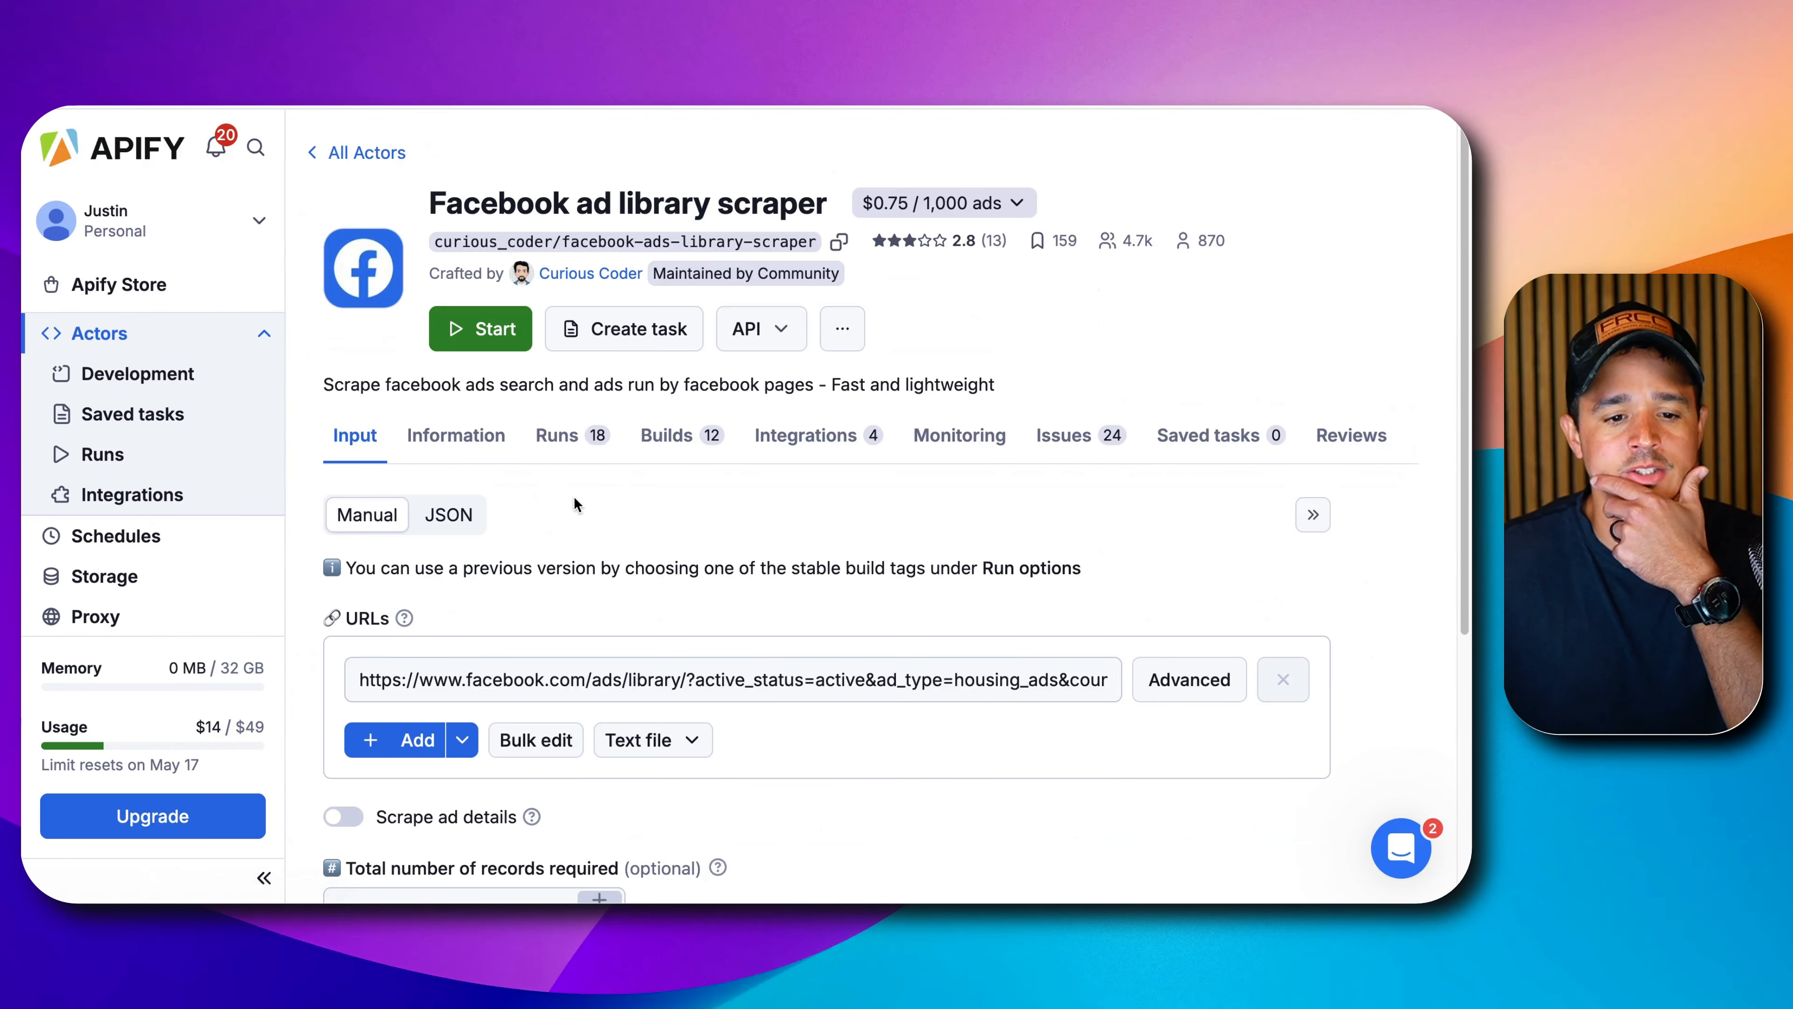
left_click(551, 449)
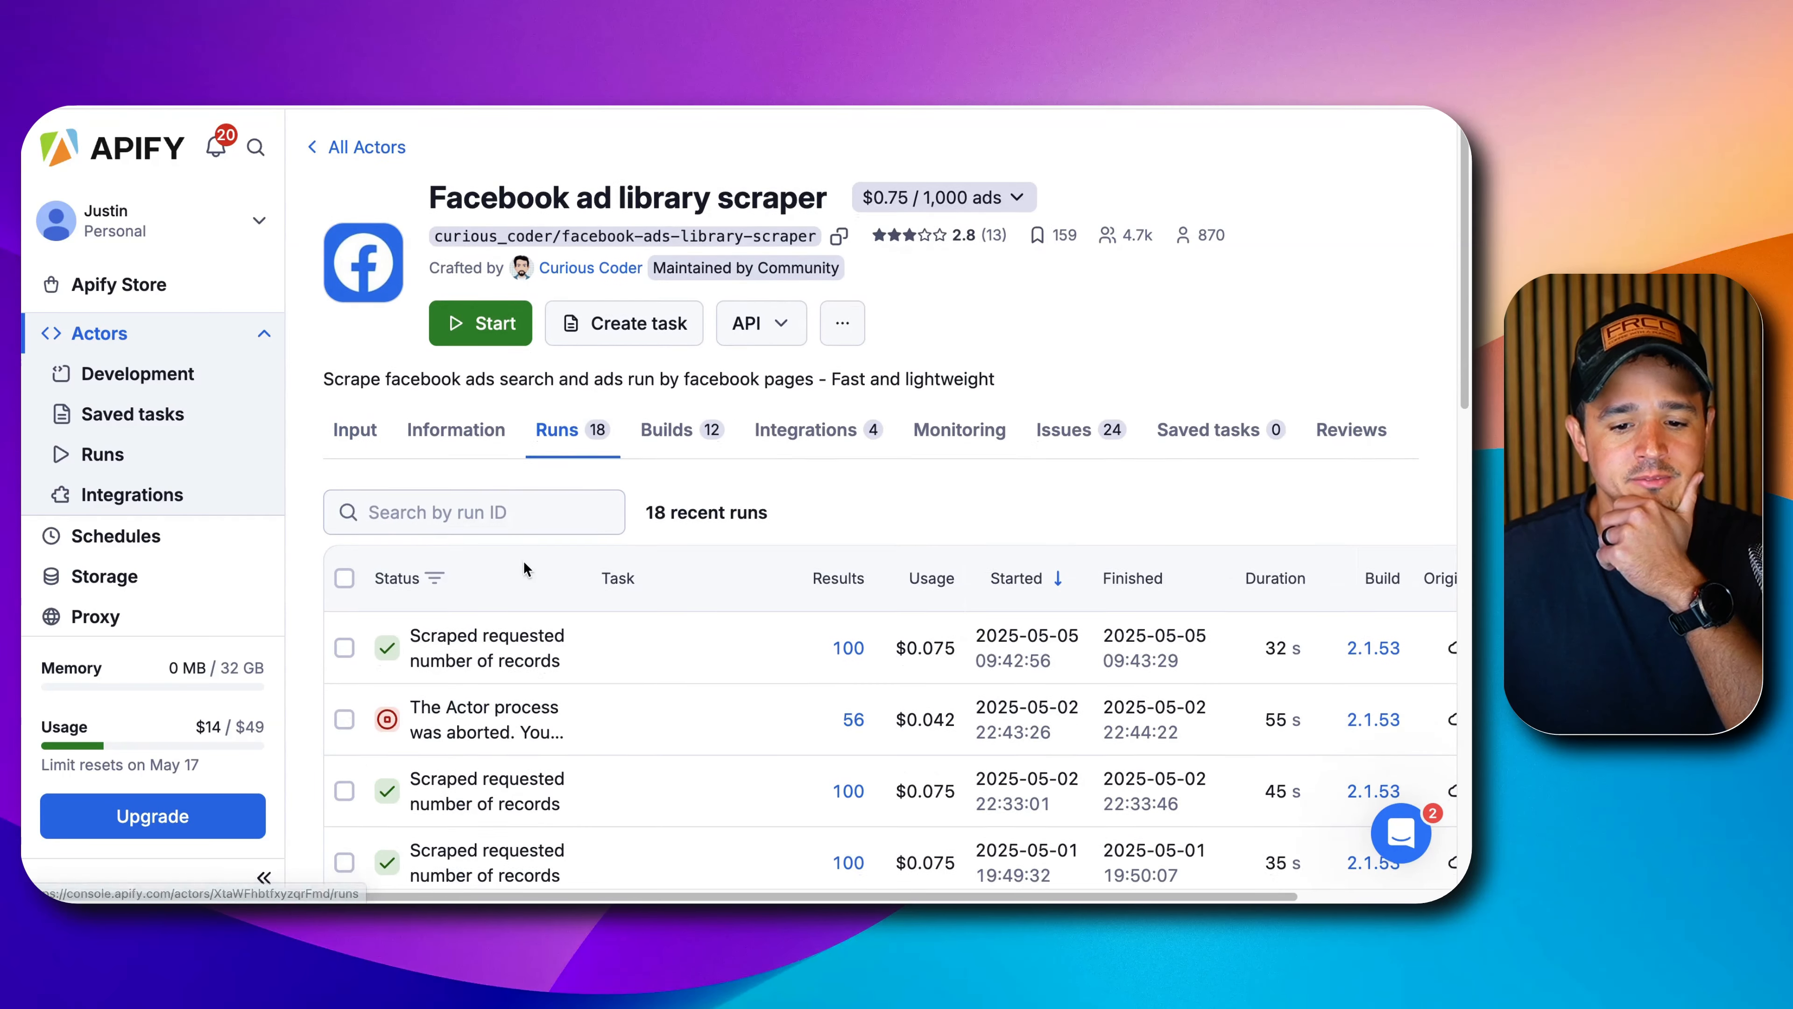
scroll(522, 561, "down", 2)
left_click(466, 552)
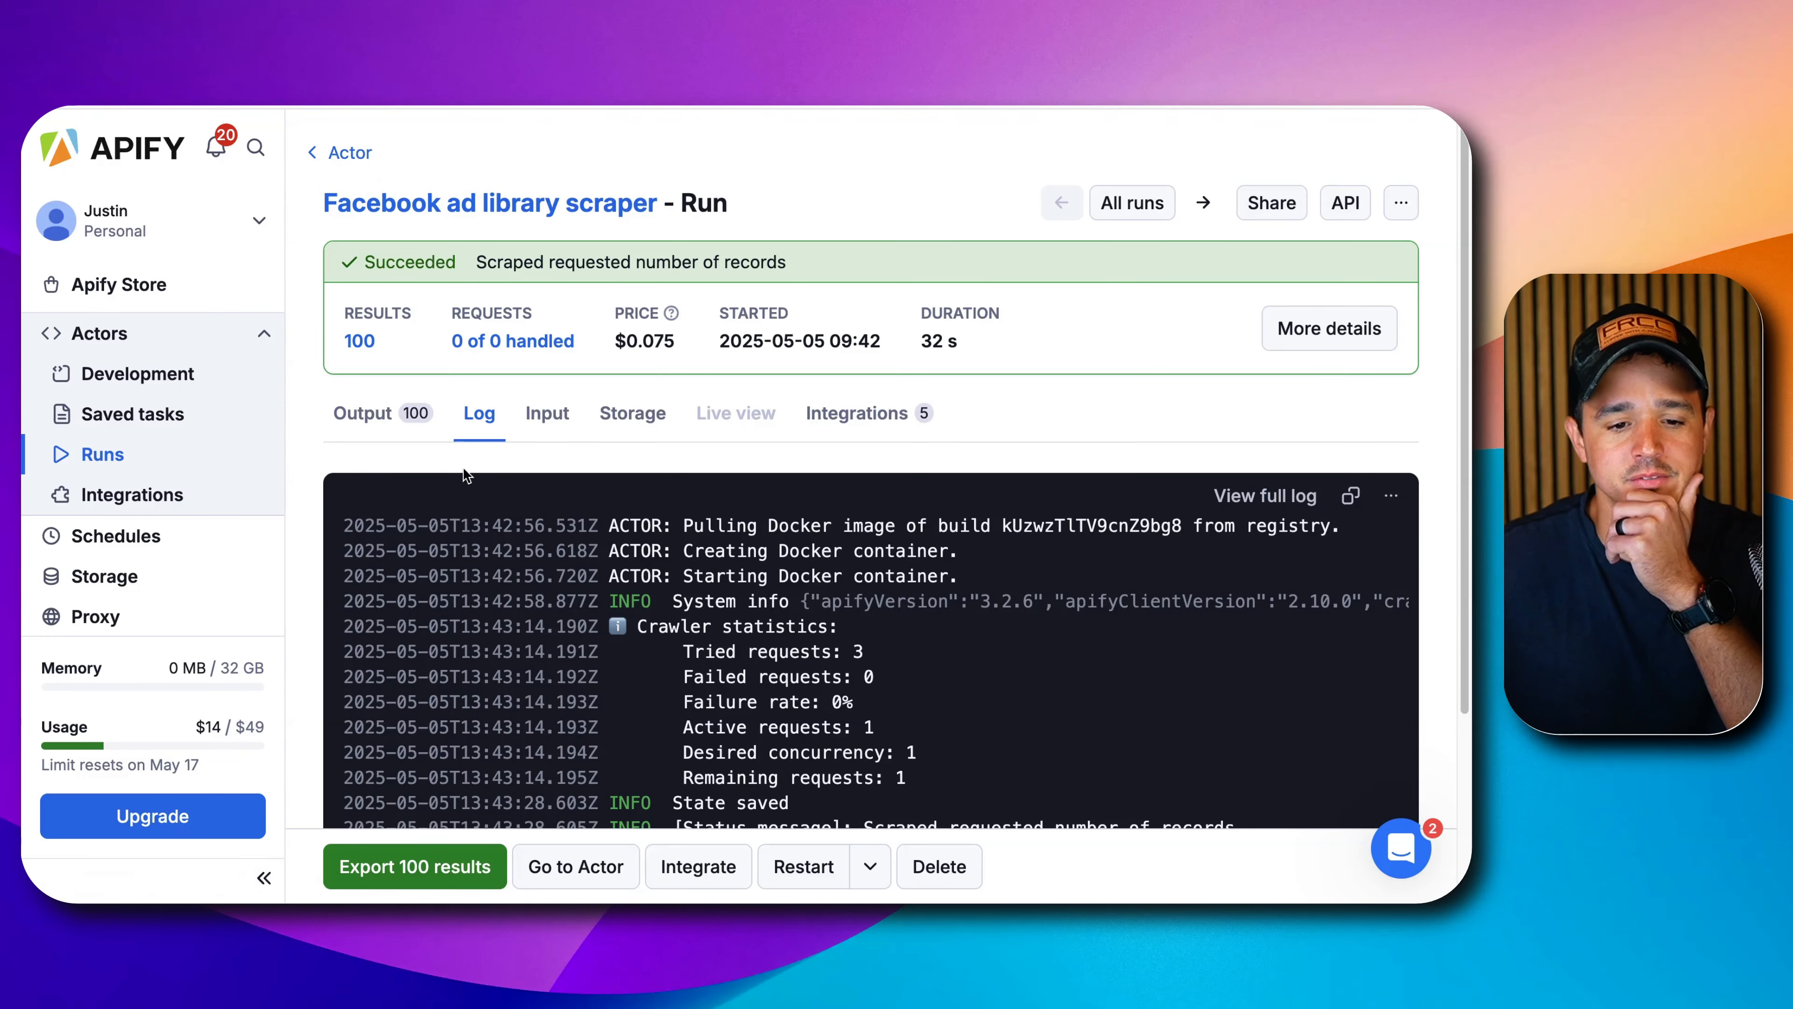
left_click(547, 413)
scroll(564, 623, "down", 2)
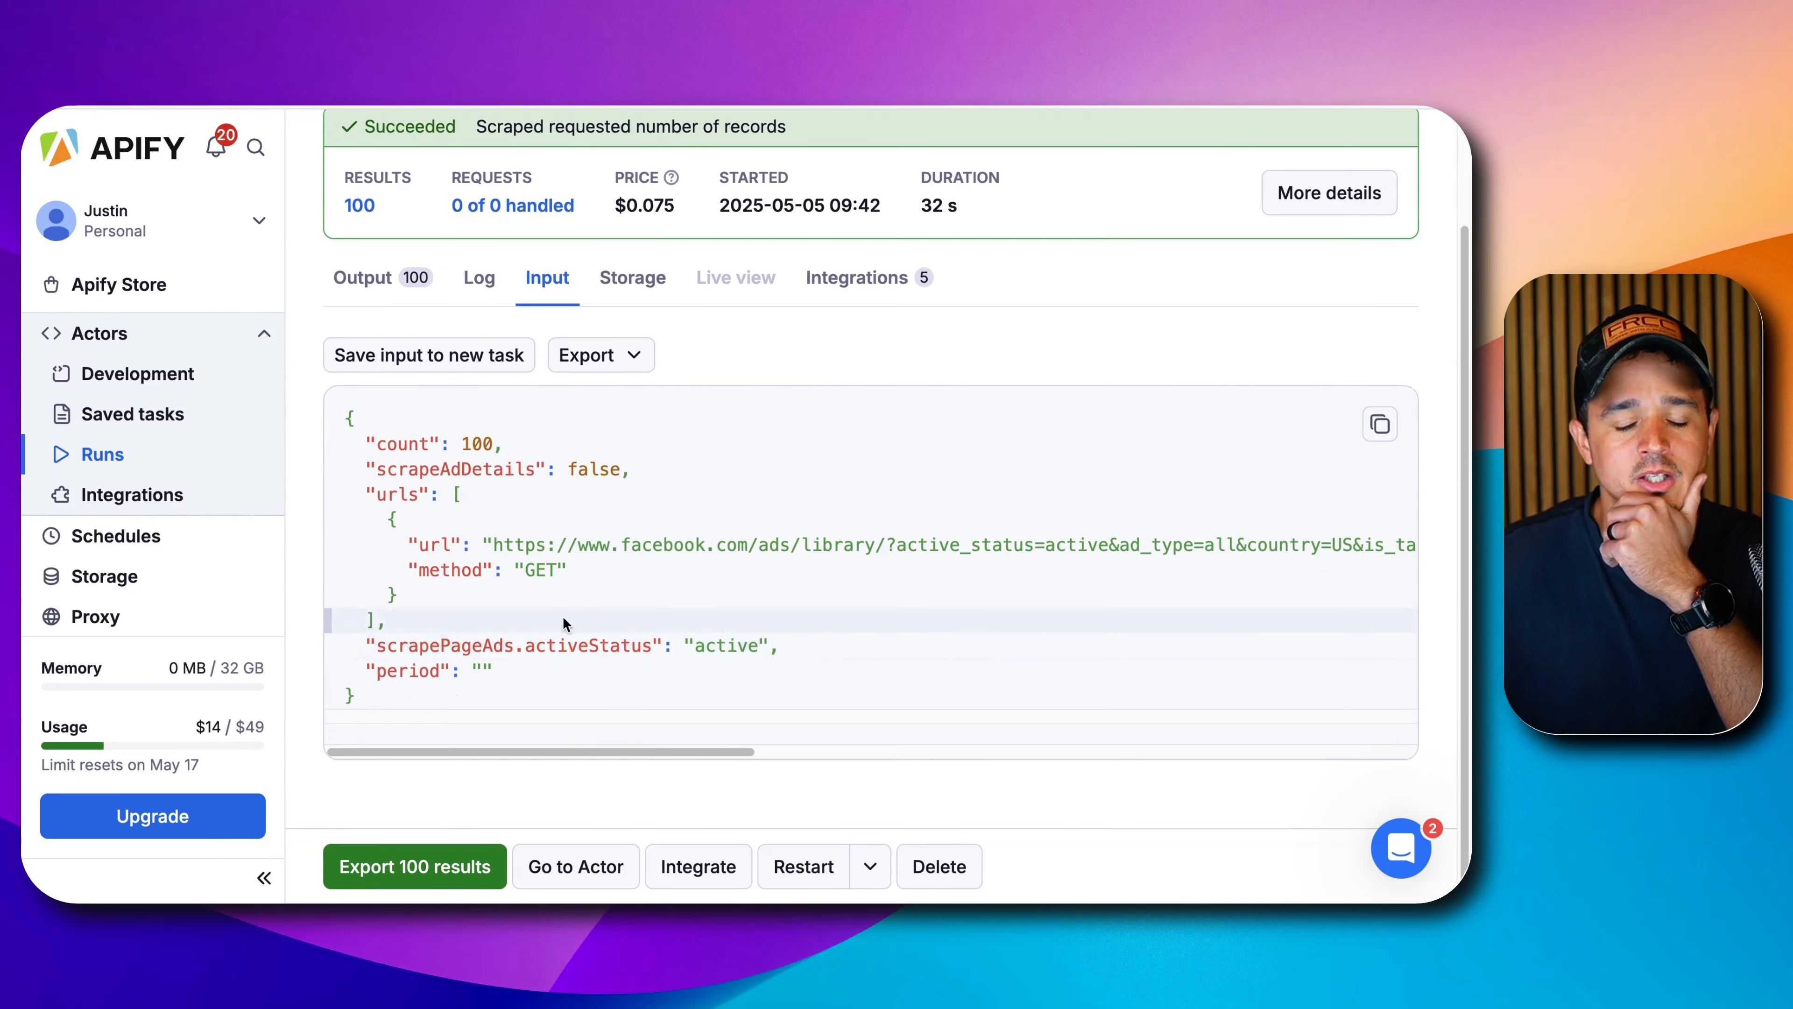
scroll(563, 623, "down", 1)
left_click_drag(346, 404, 409, 680)
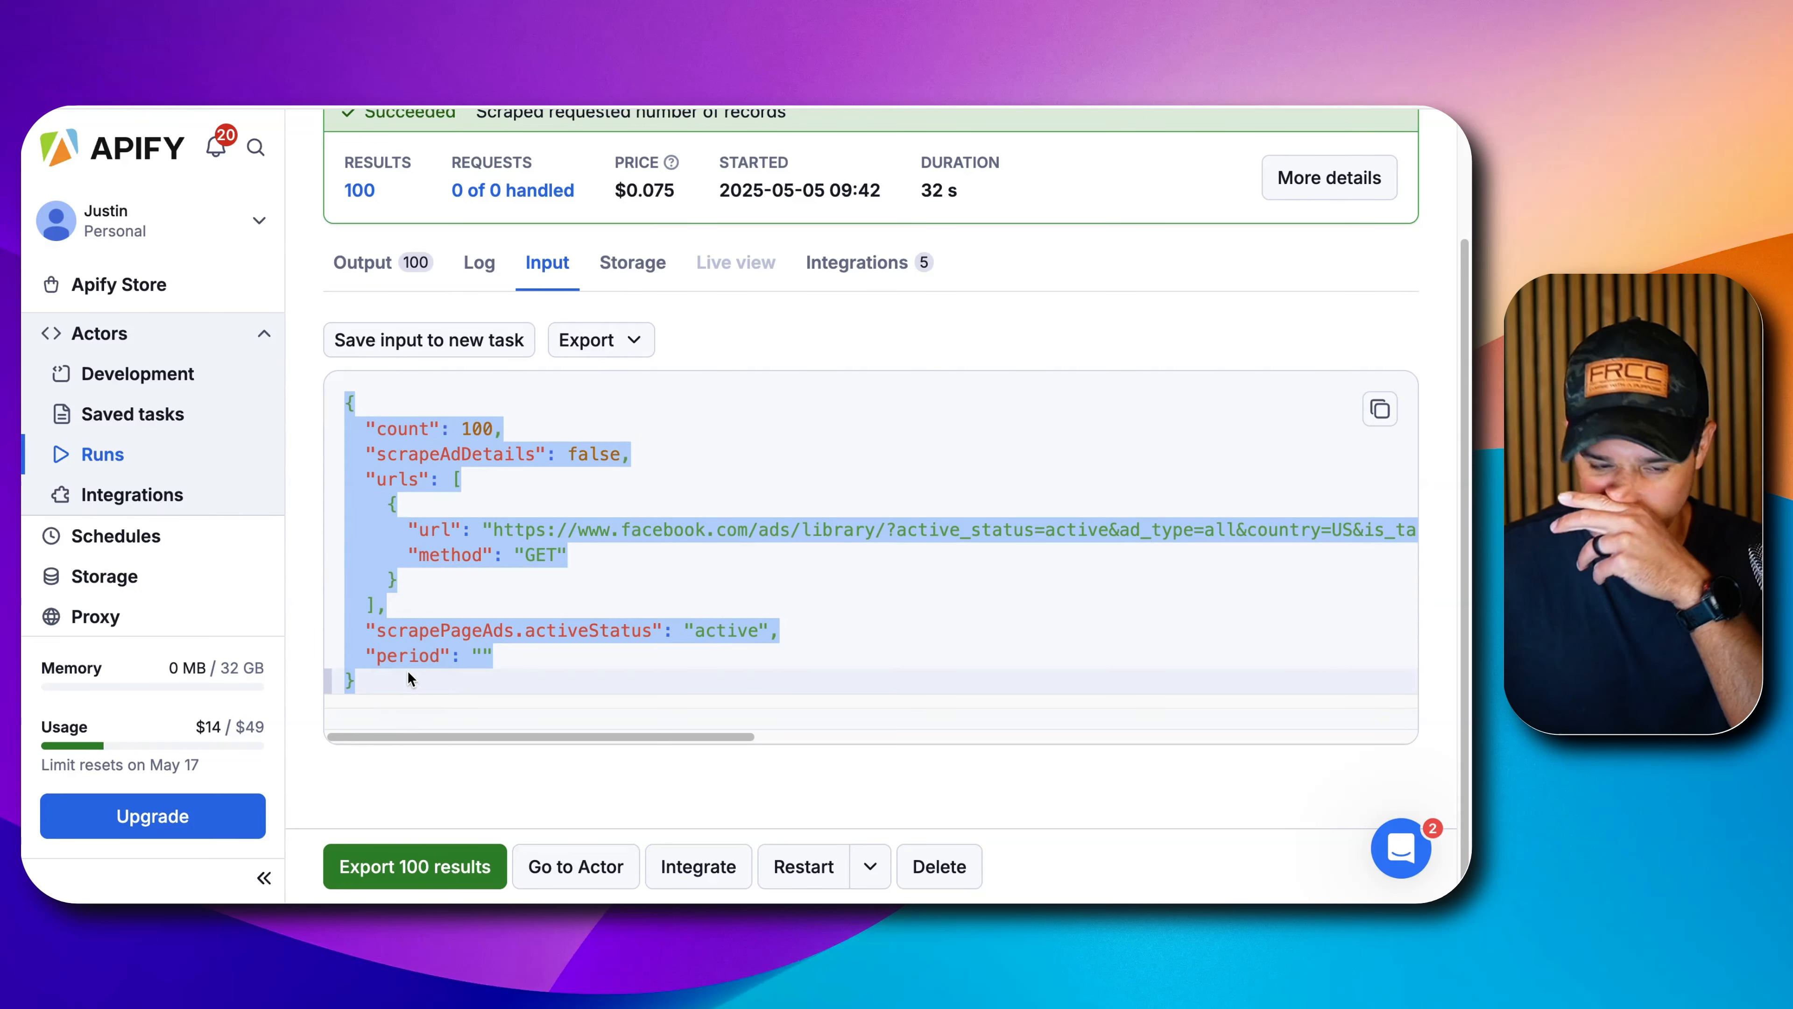
left_click(1368, 410)
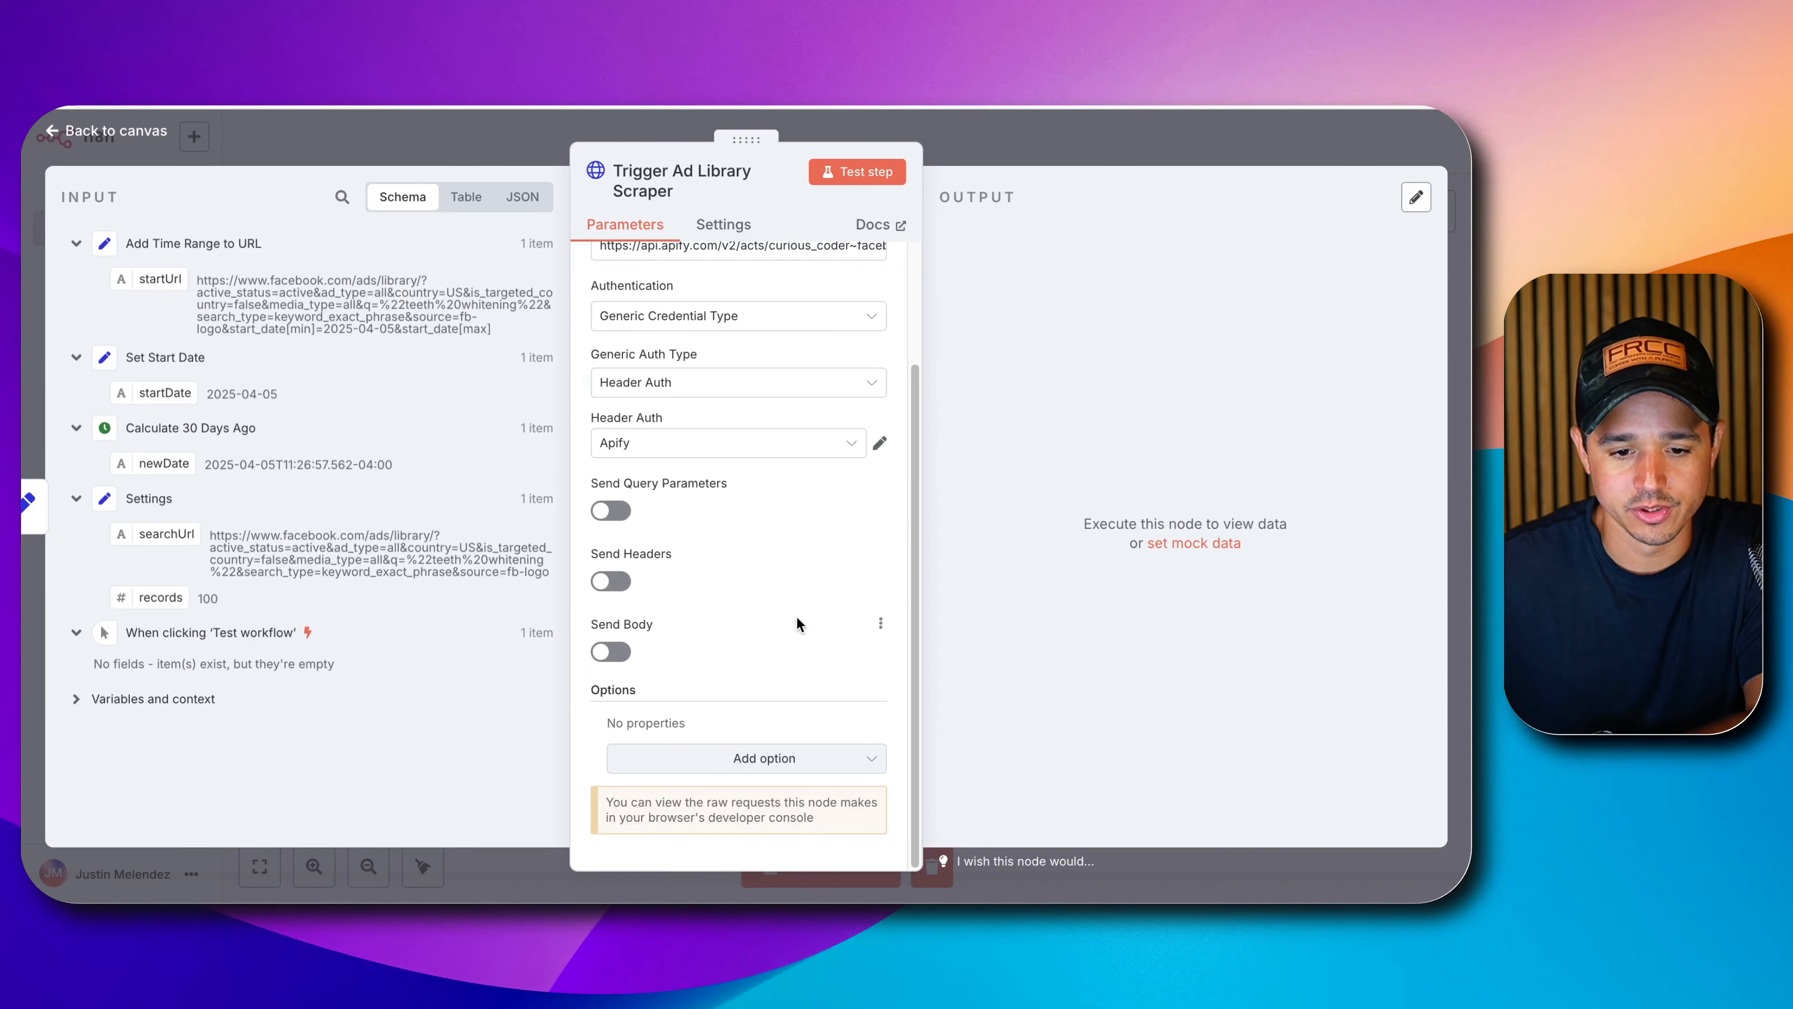
Enable Send Body in the n8n node and specify it Using JSON.
left_click(606, 654)
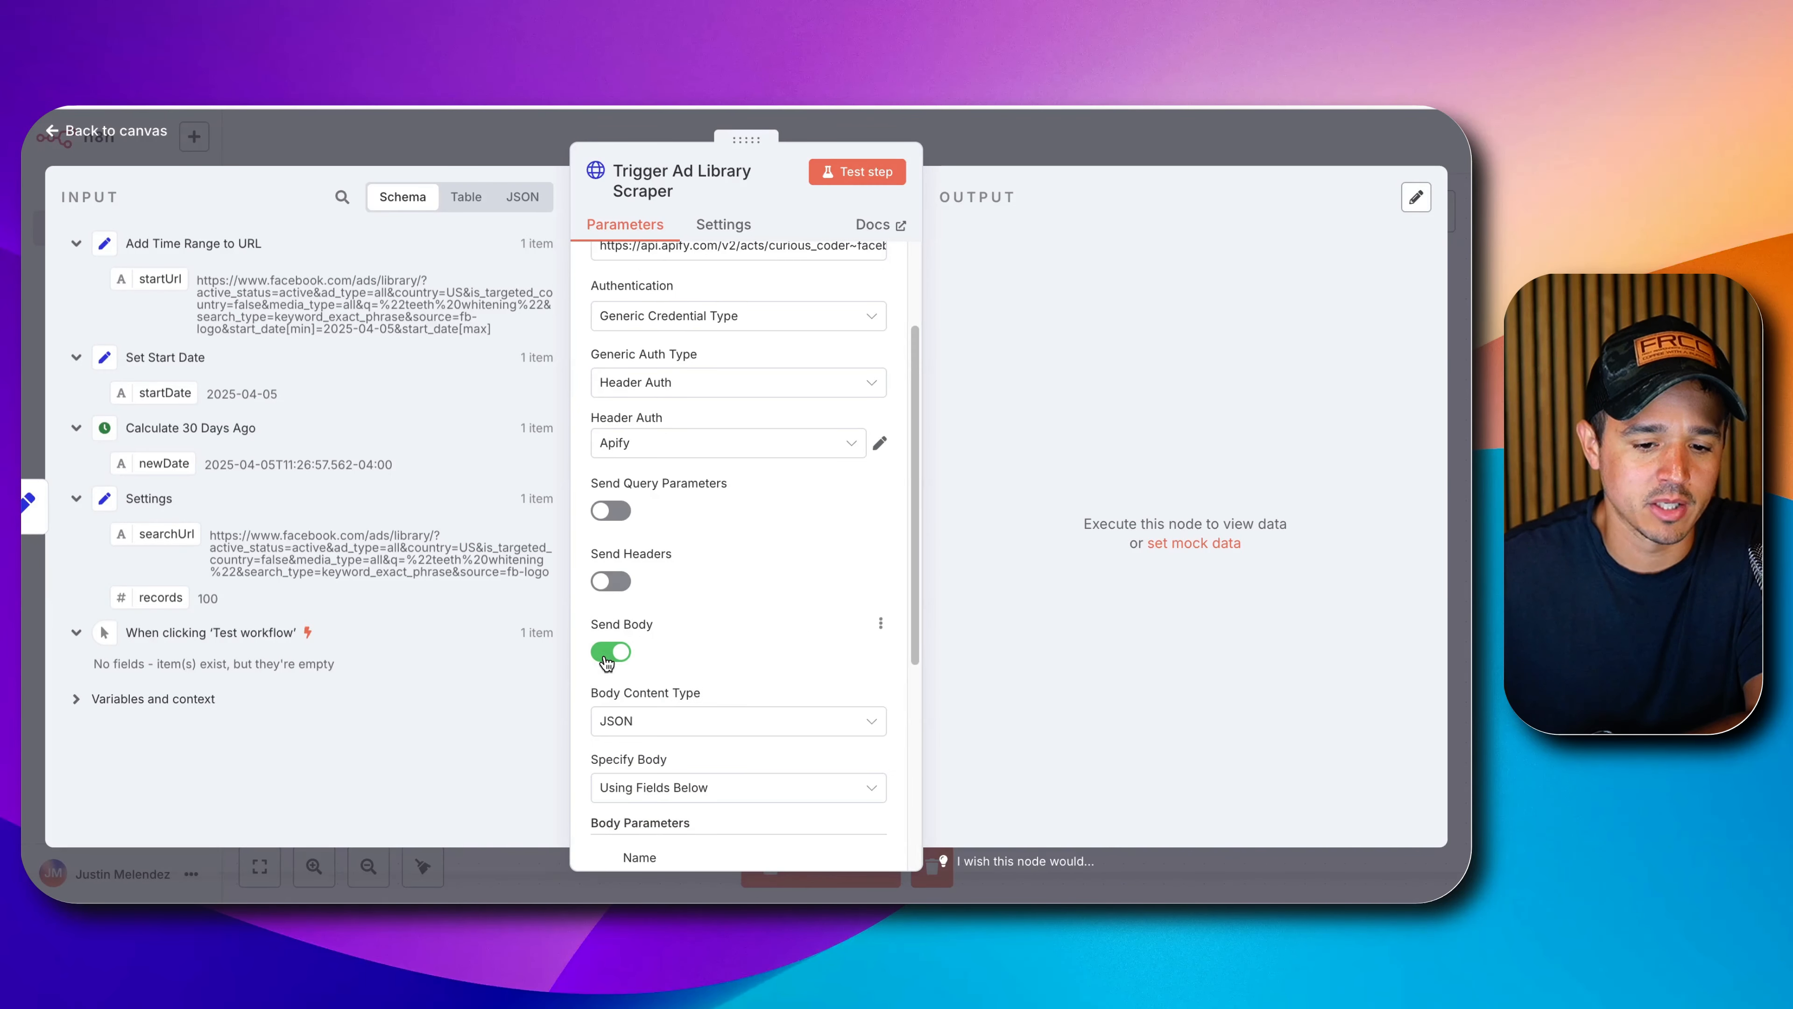
scroll(614, 657, "down", 3)
left_click(625, 679)
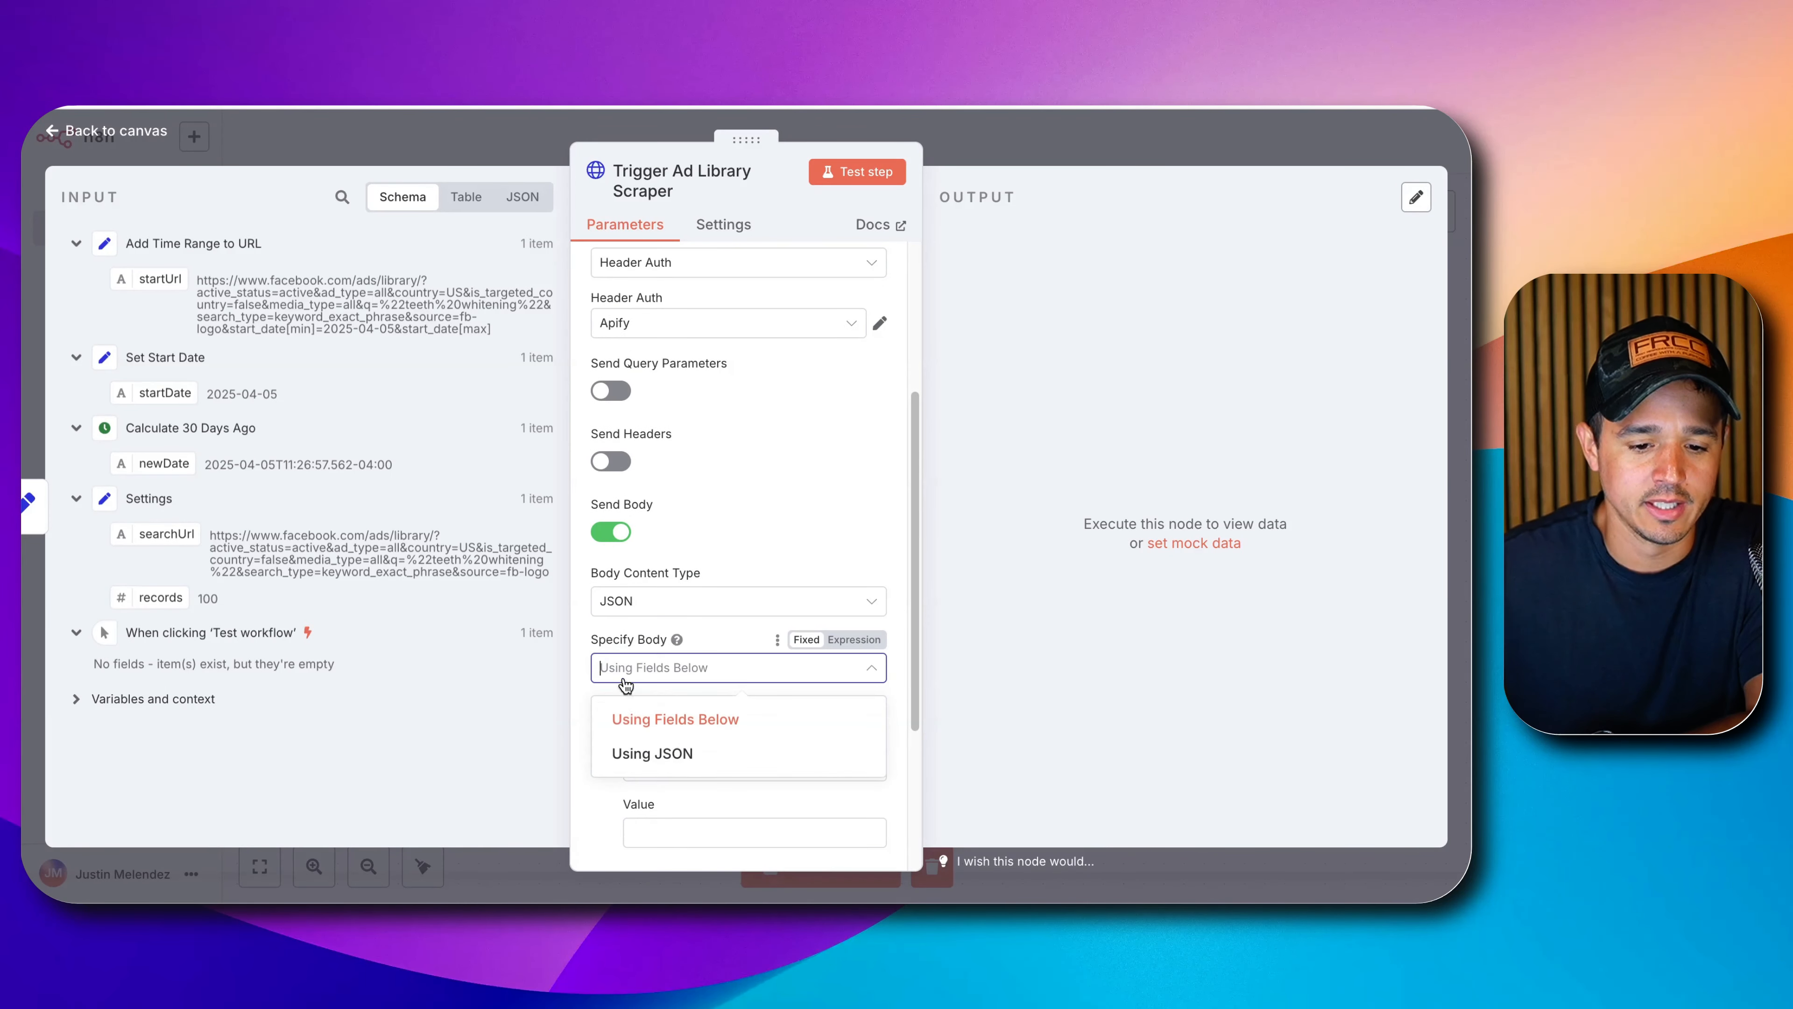
left_click(628, 750)
Make the JSON body an expression and paste the copied run input into it.
scroll(646, 701, "down", 3)
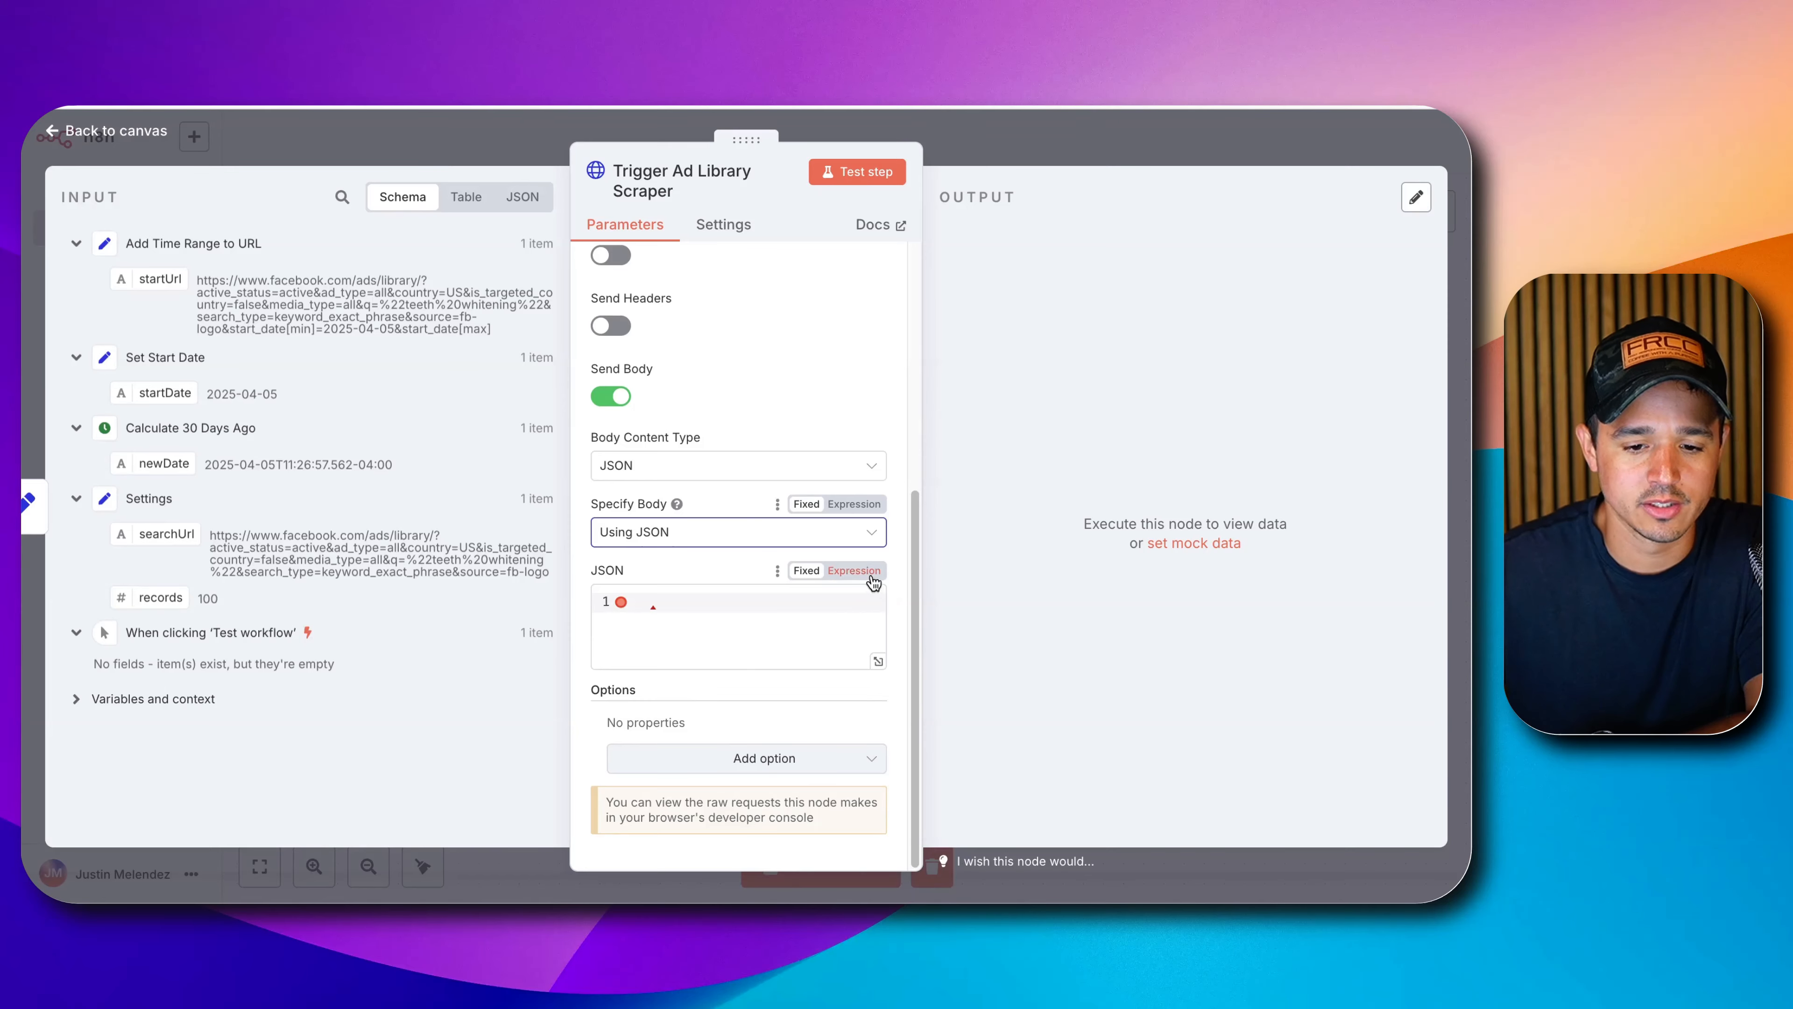
left_click(854, 570)
left_click(875, 634)
left_click(704, 443)
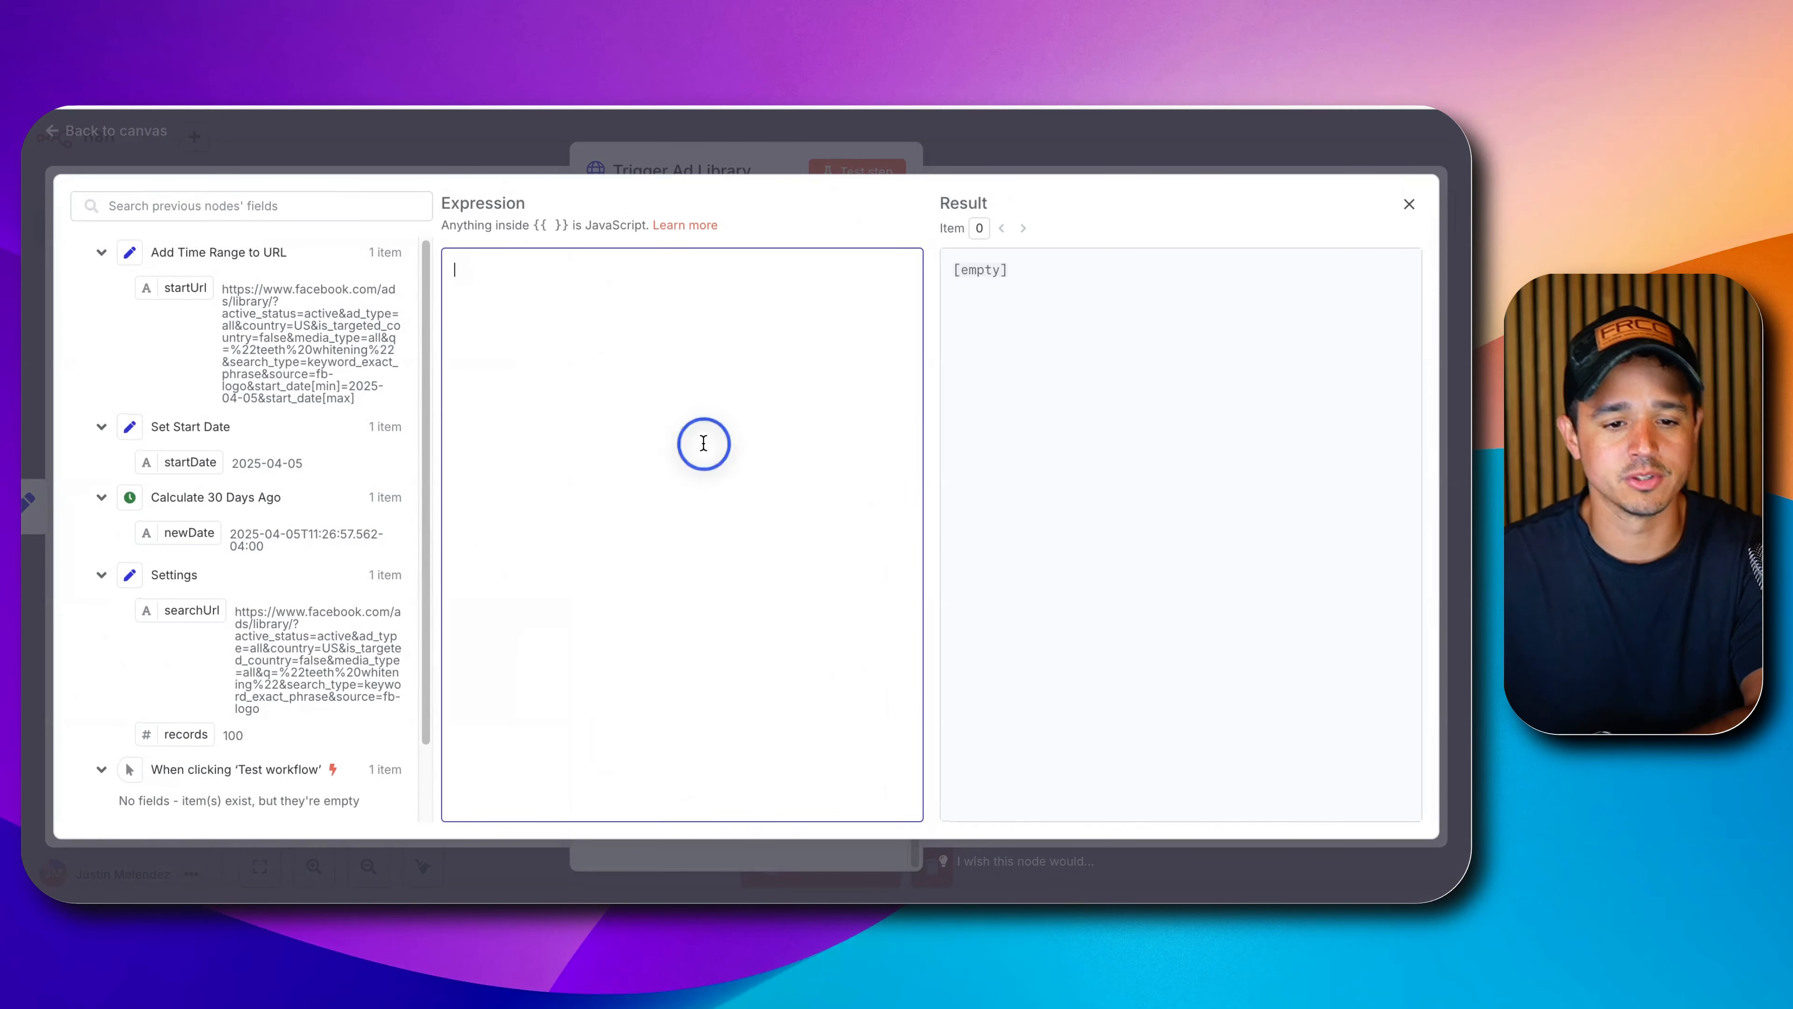
key("super+v")
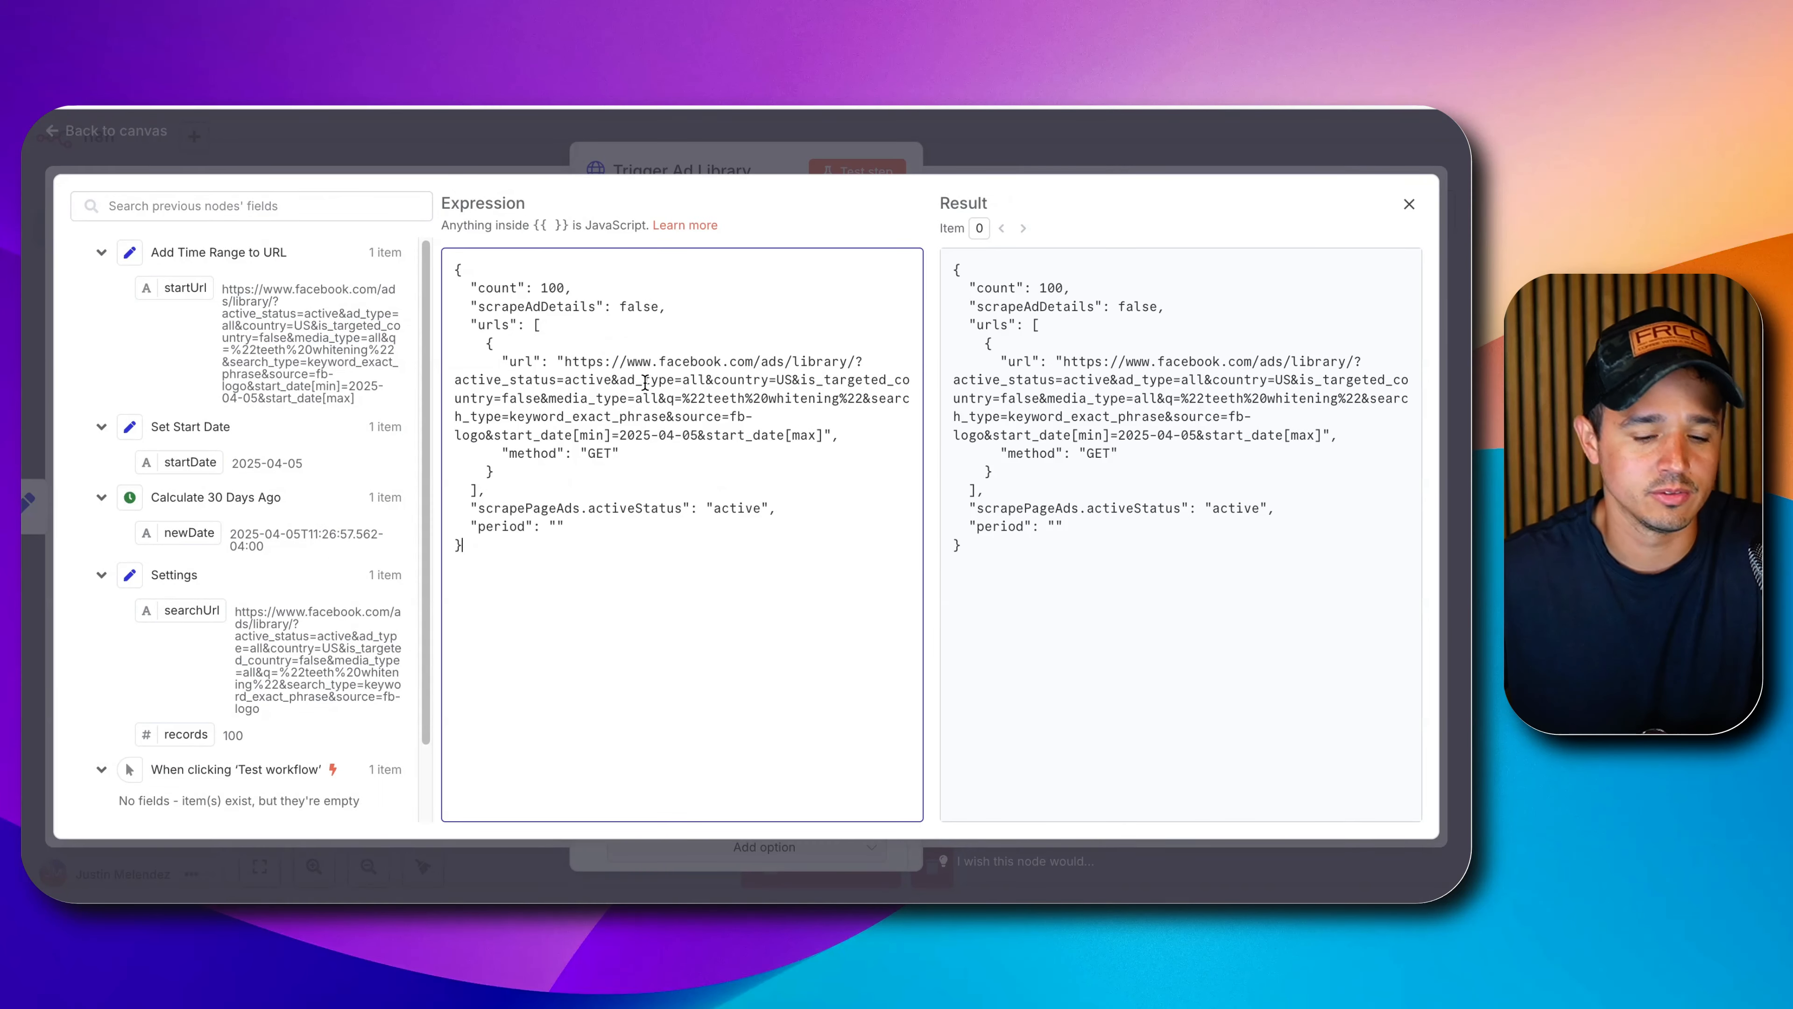
Replace the hardcoded count 100 with Settings records and the ad library URL with startUrl.
double_click(557, 288)
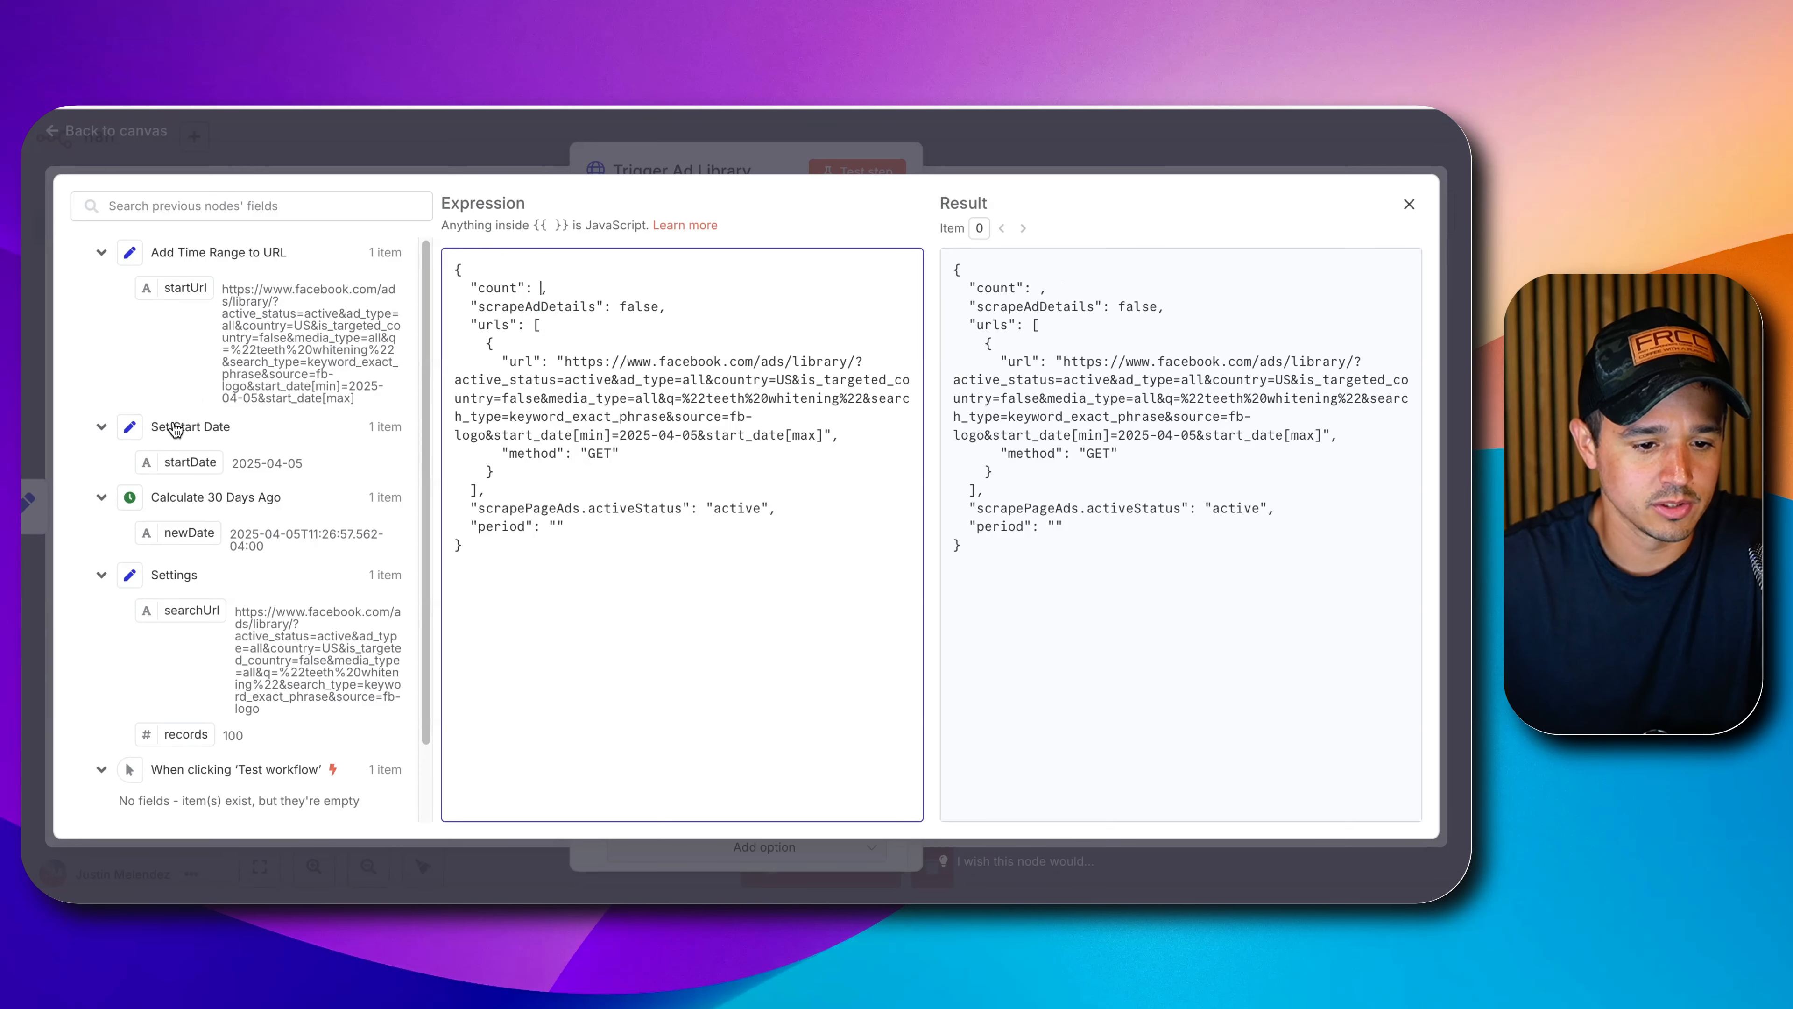
scroll(175, 429, "down", 3)
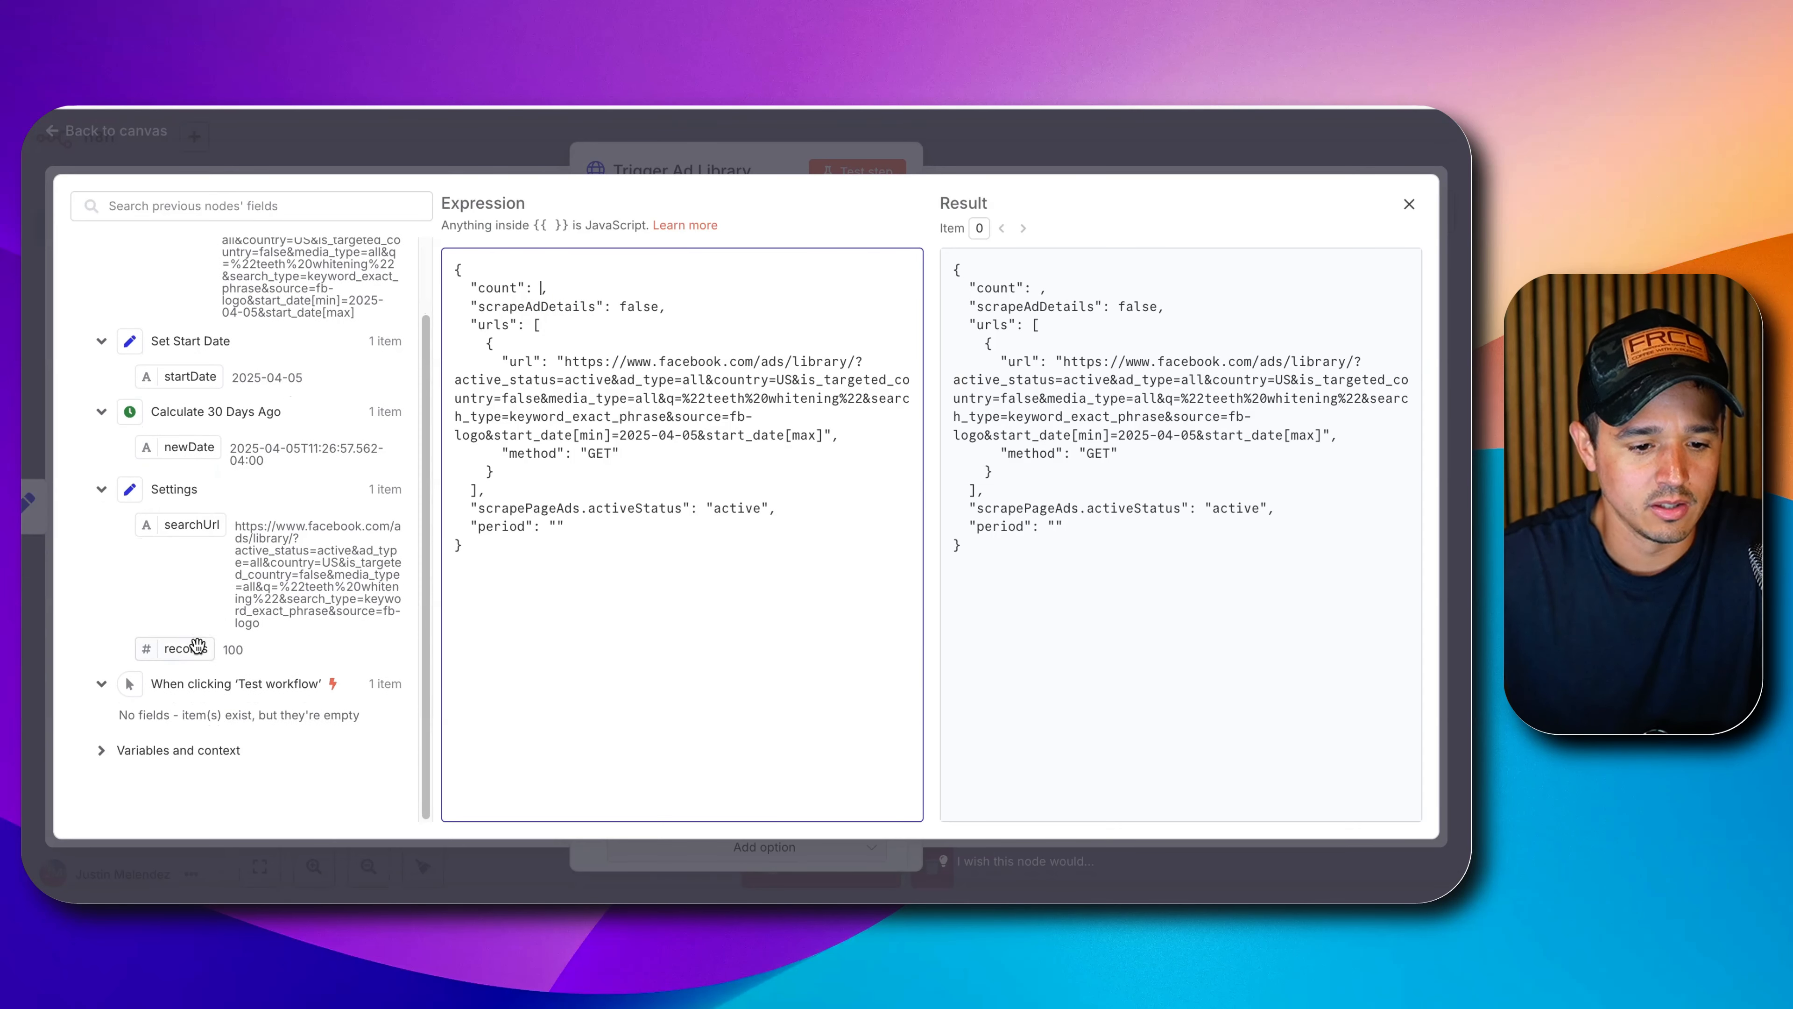
left_click_drag(198, 644, 546, 297)
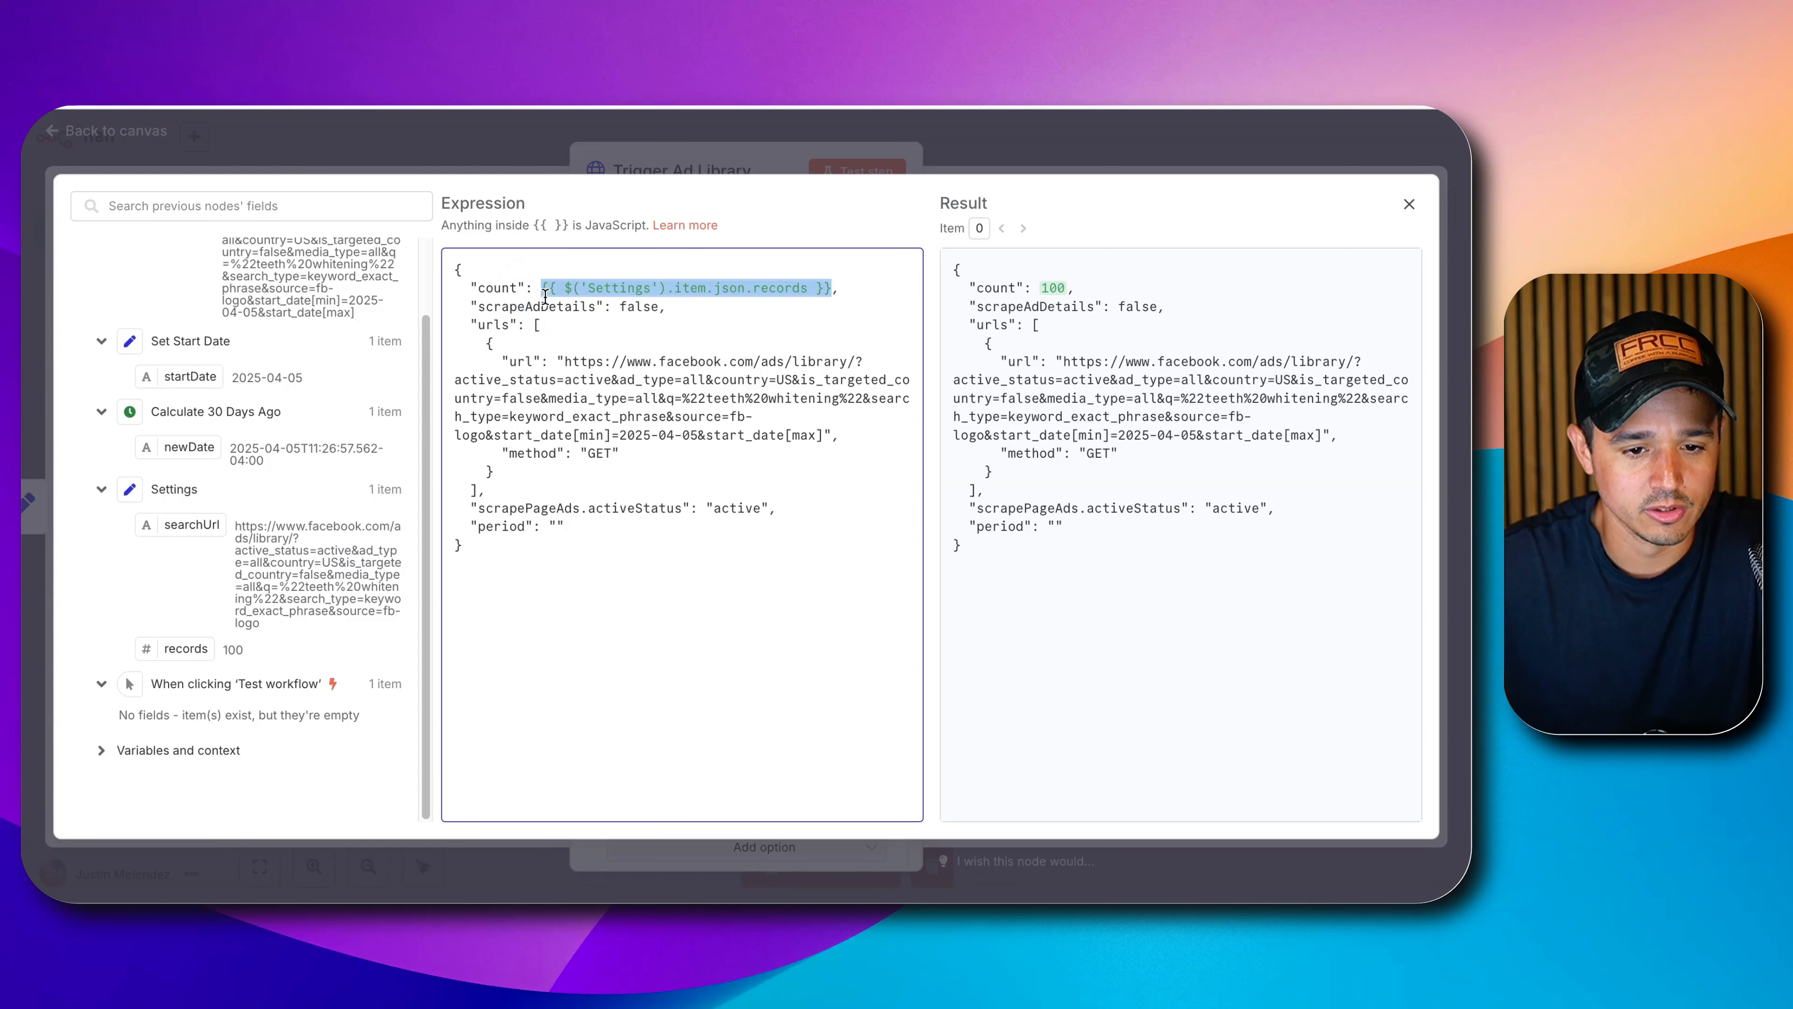
double_click(233, 647)
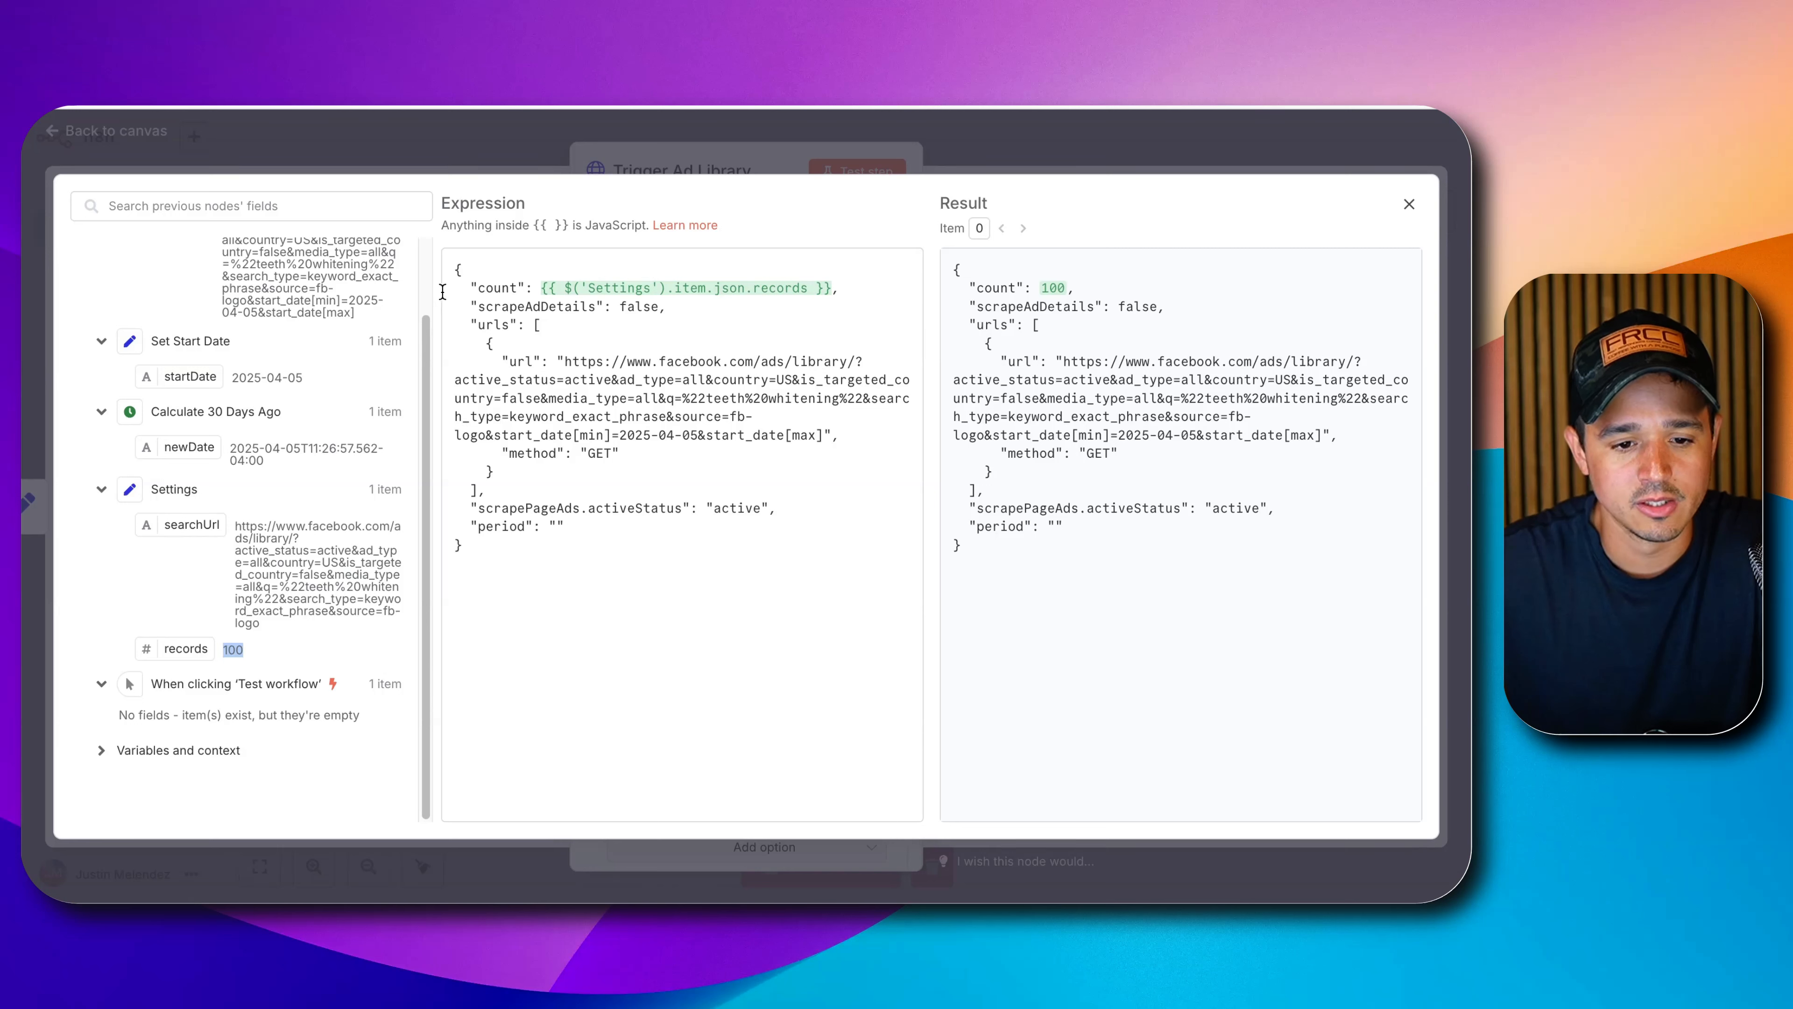
left_click_drag(564, 361, 813, 431)
key("BackSpace")
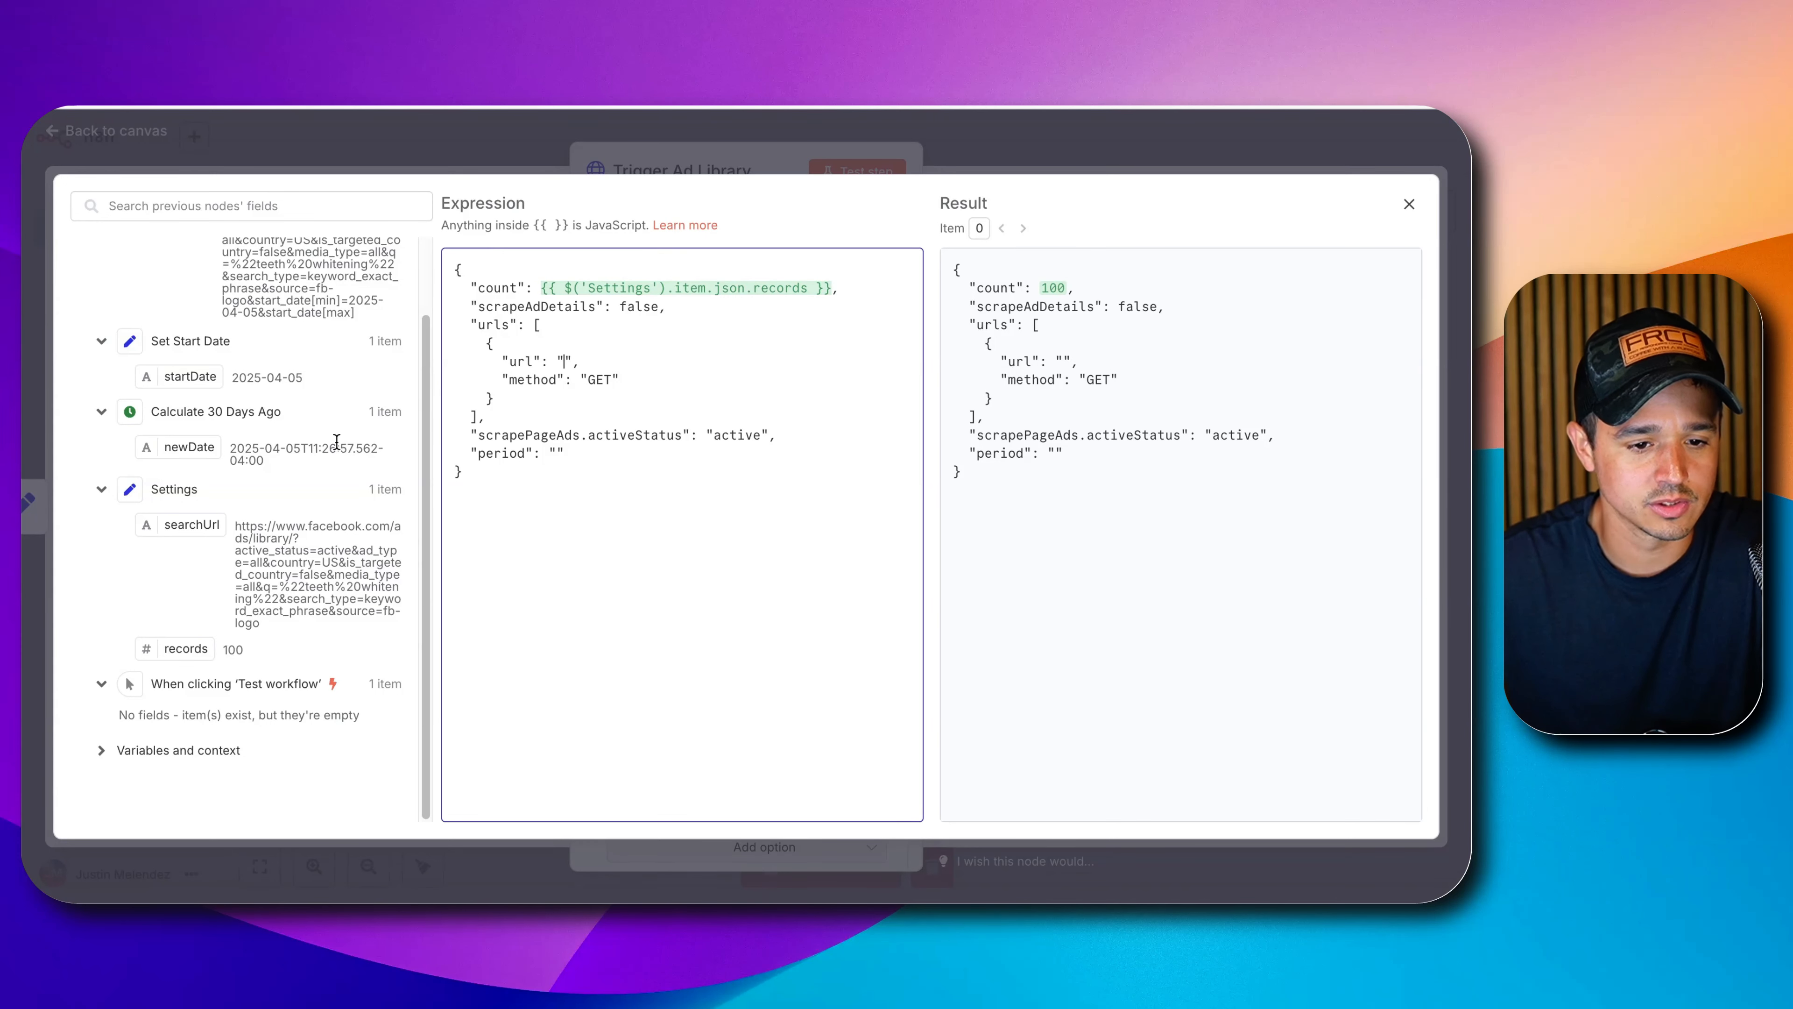
scroll(337, 441, "up", 3)
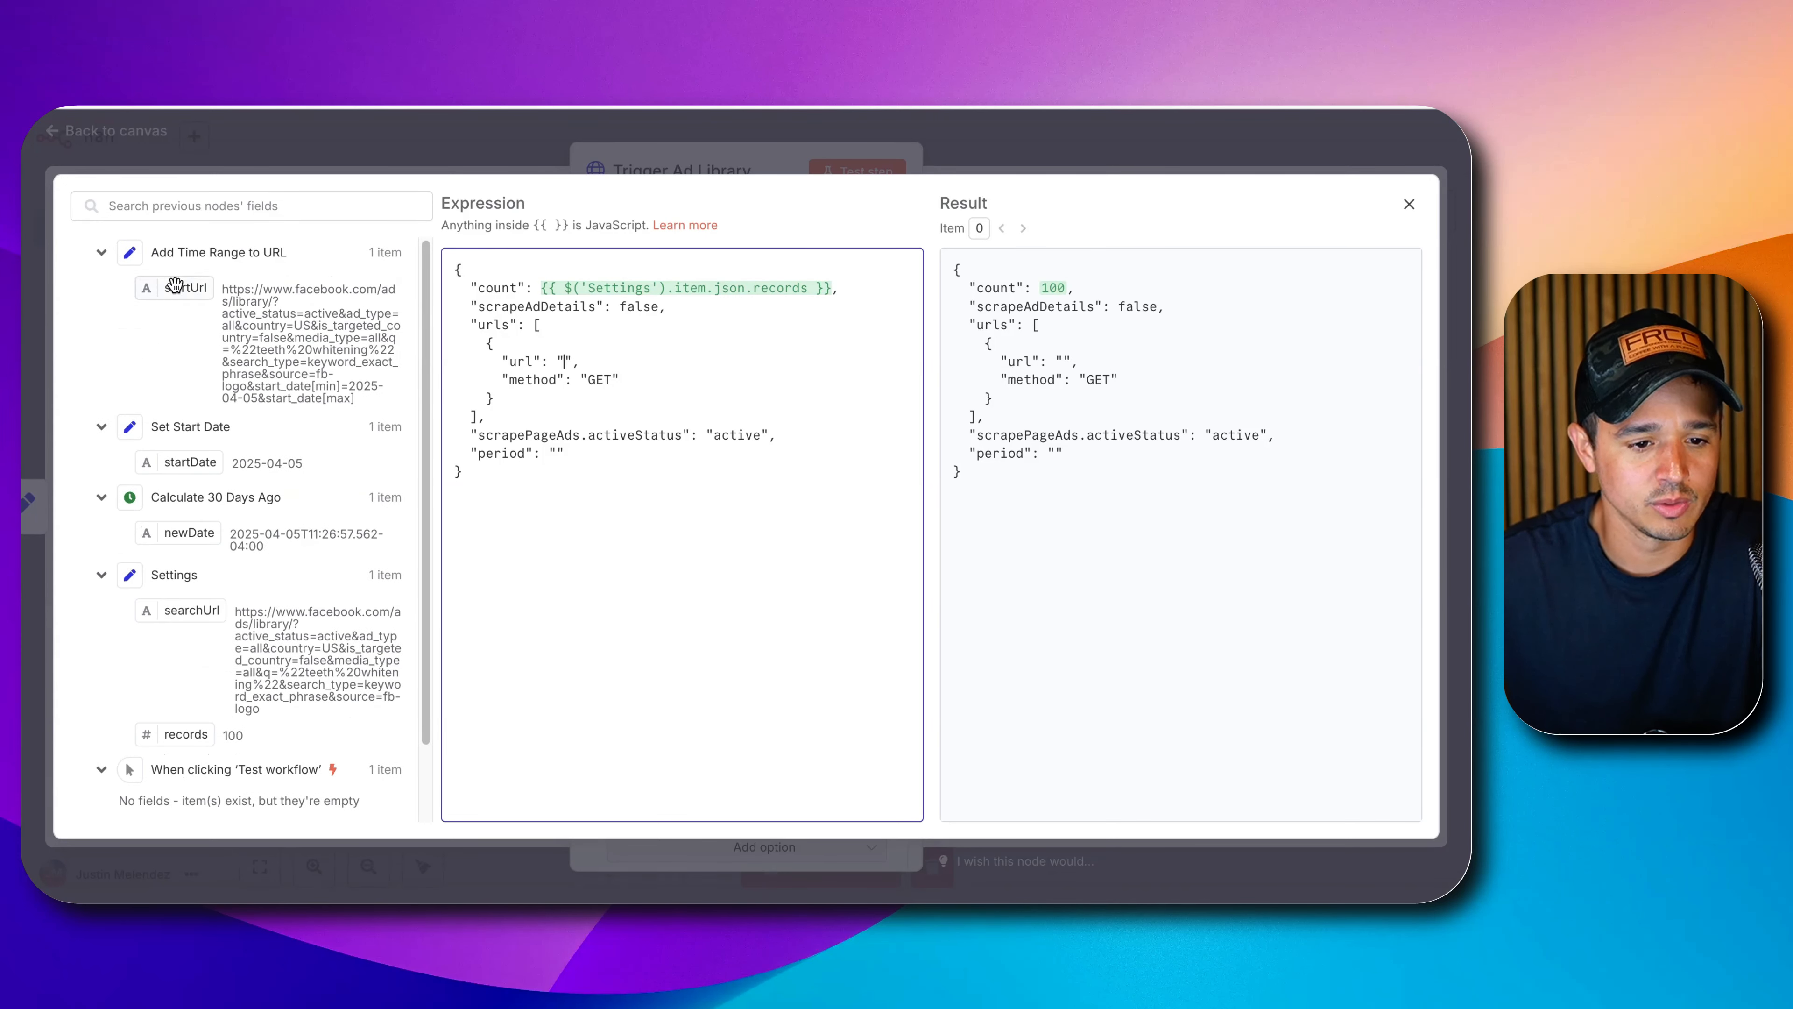
left_click_drag(187, 292, 567, 363)
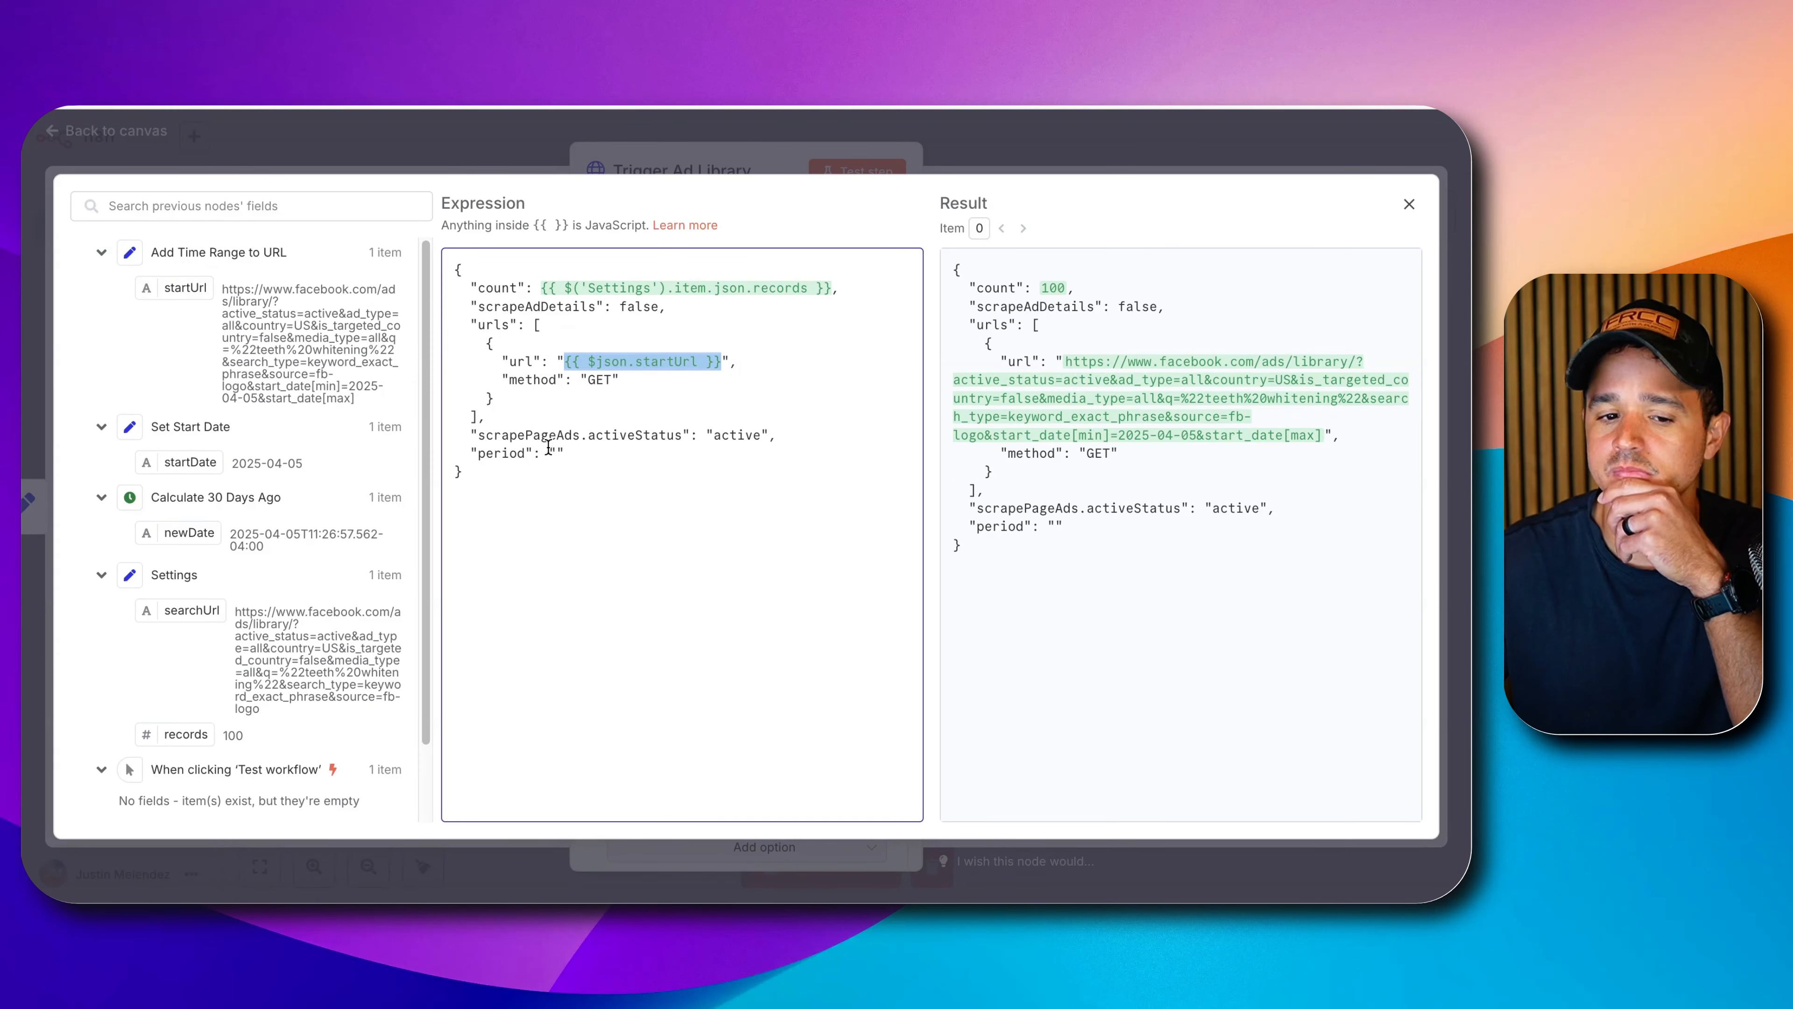
left_click(1409, 204)
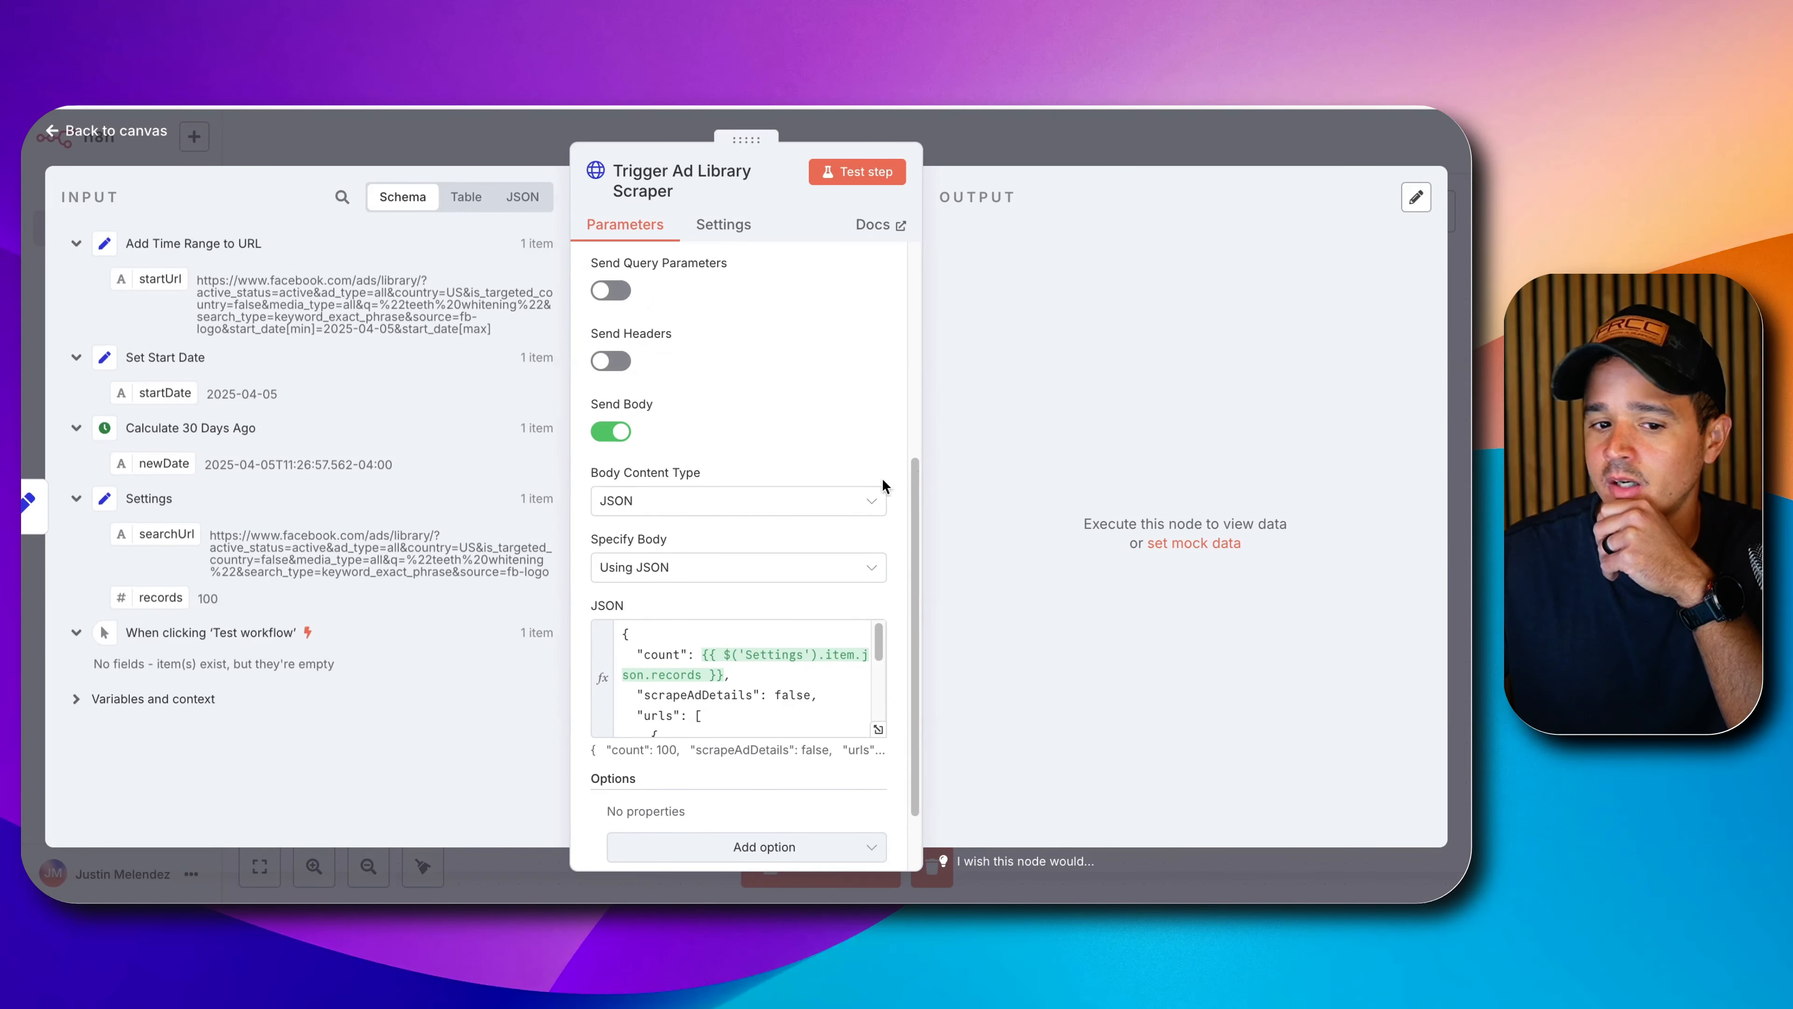
scroll(784, 516, "up", 3)
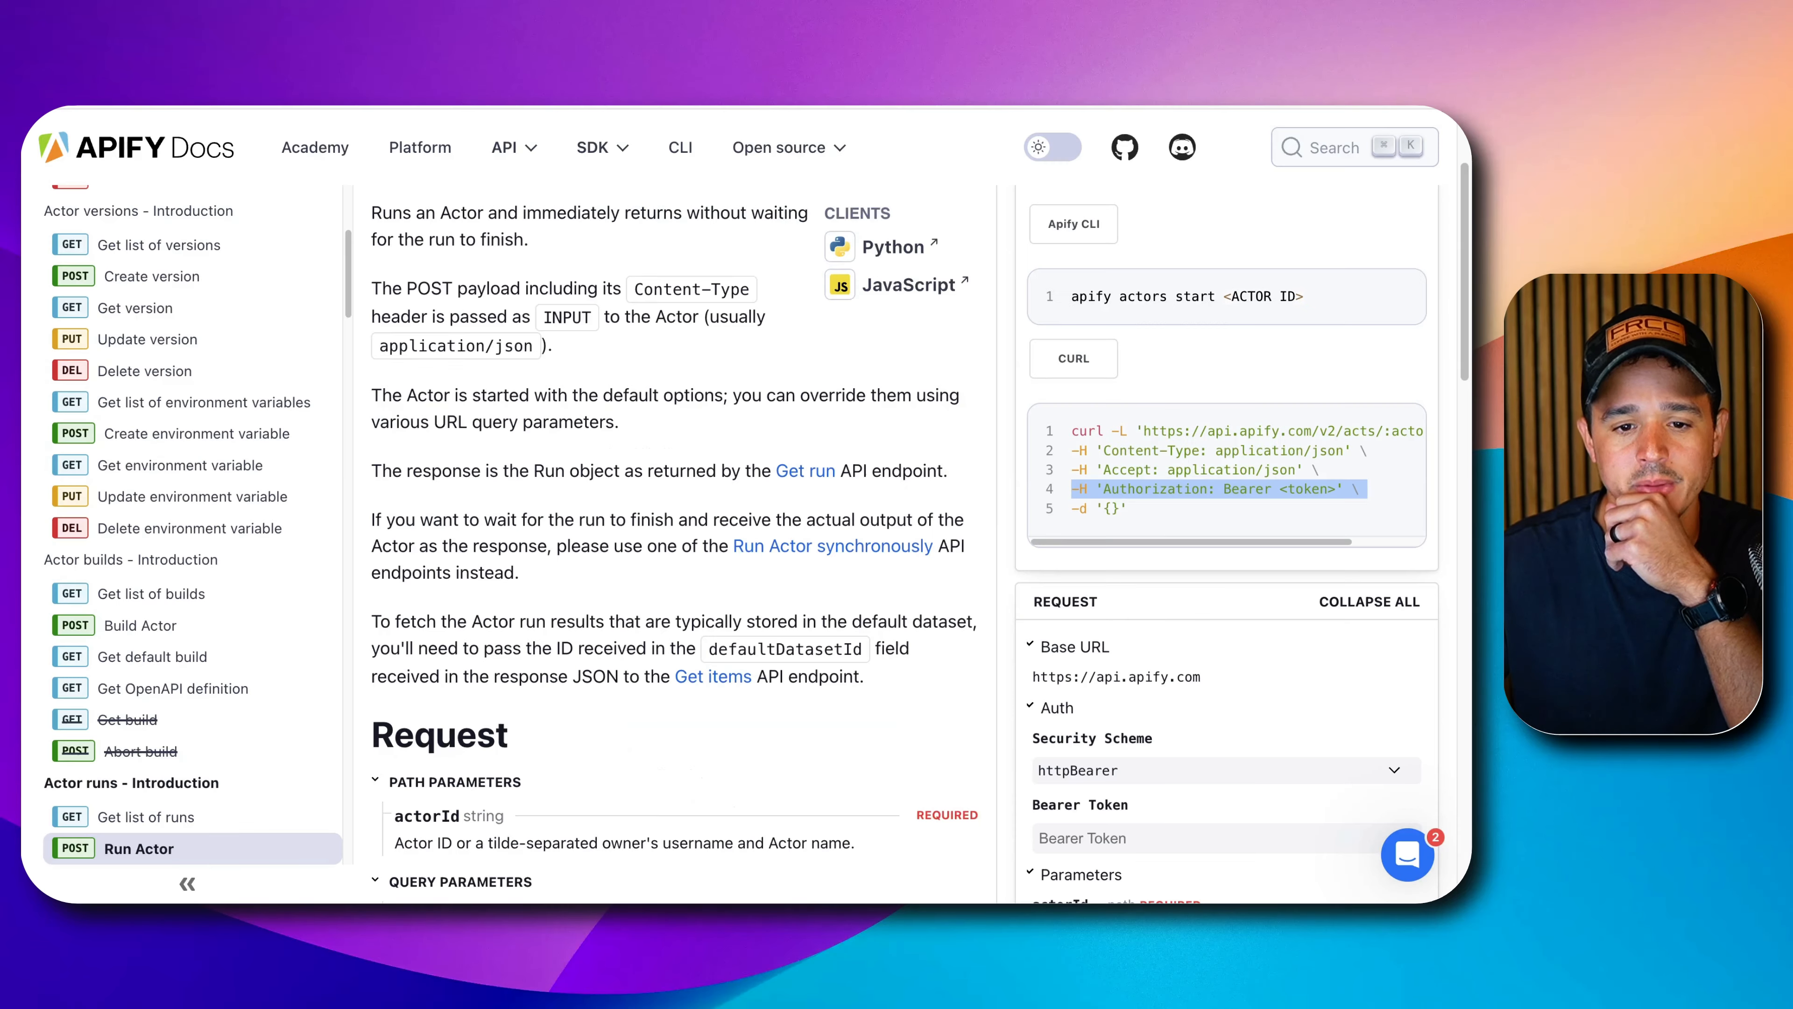
scroll(670, 460, "down", 10)
scroll(671, 468, "down", 3)
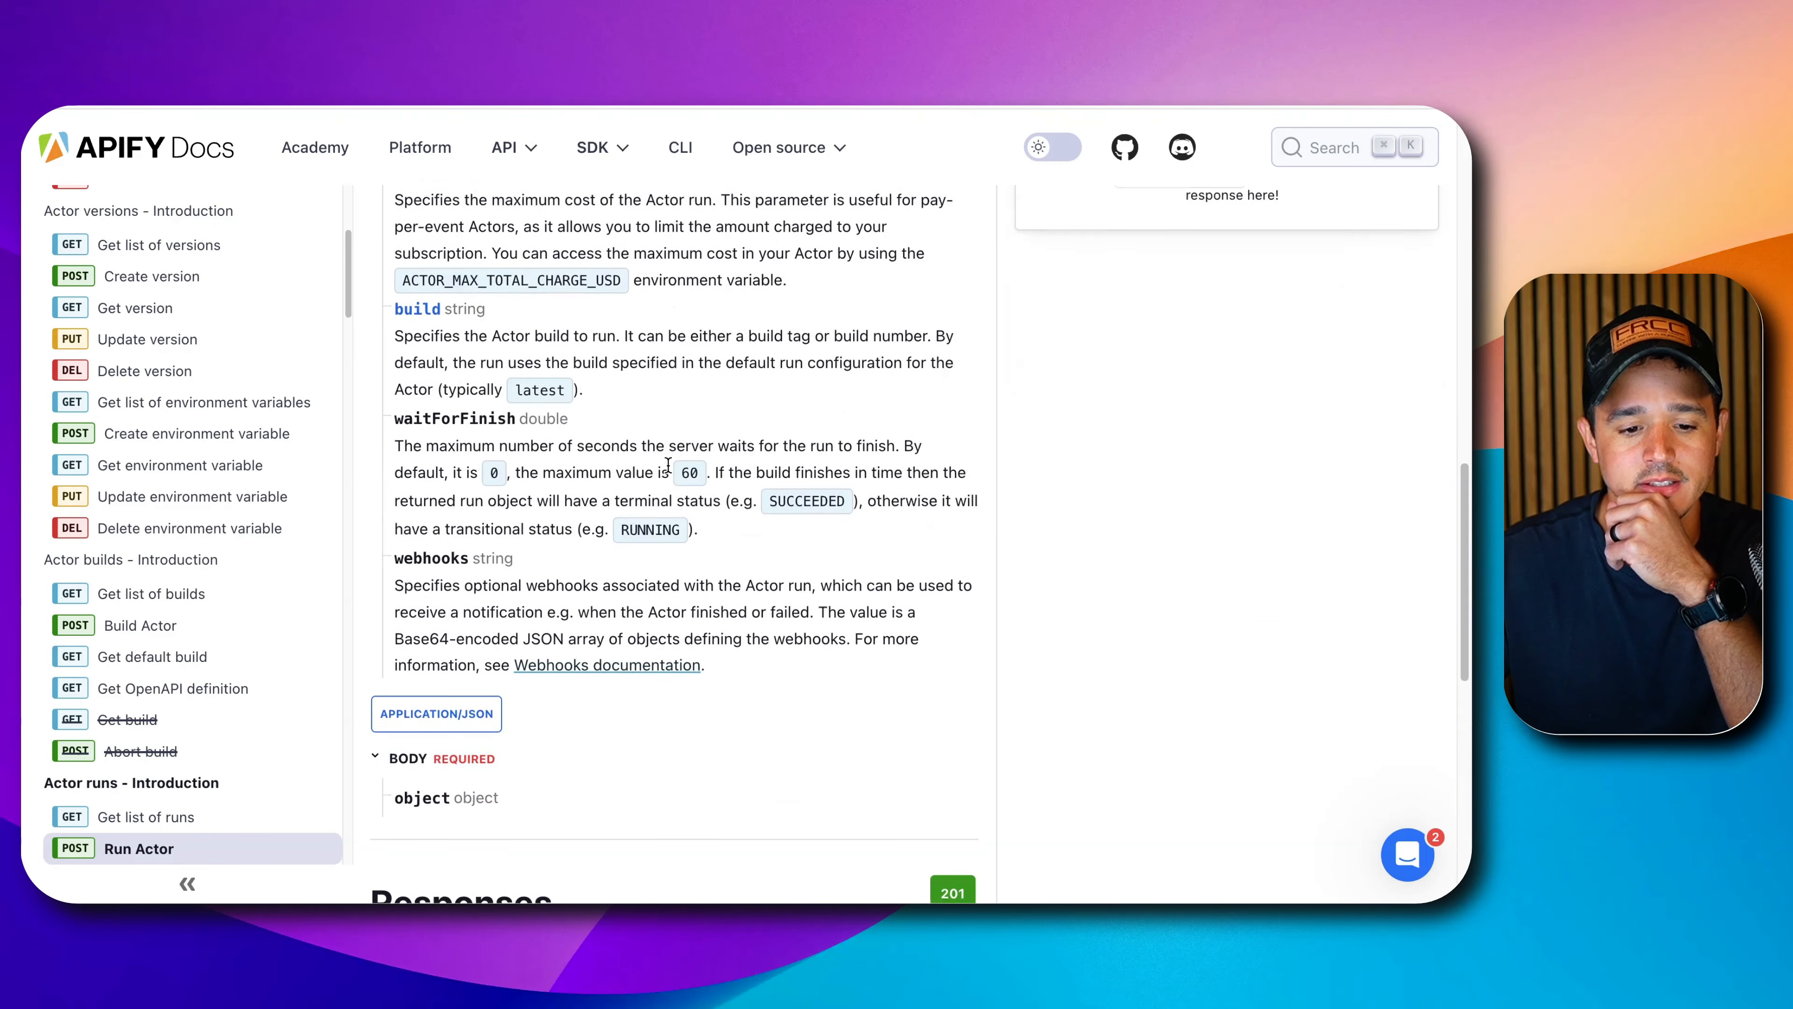
scroll(640, 484, "up", 8)
scroll(628, 485, "up", 2)
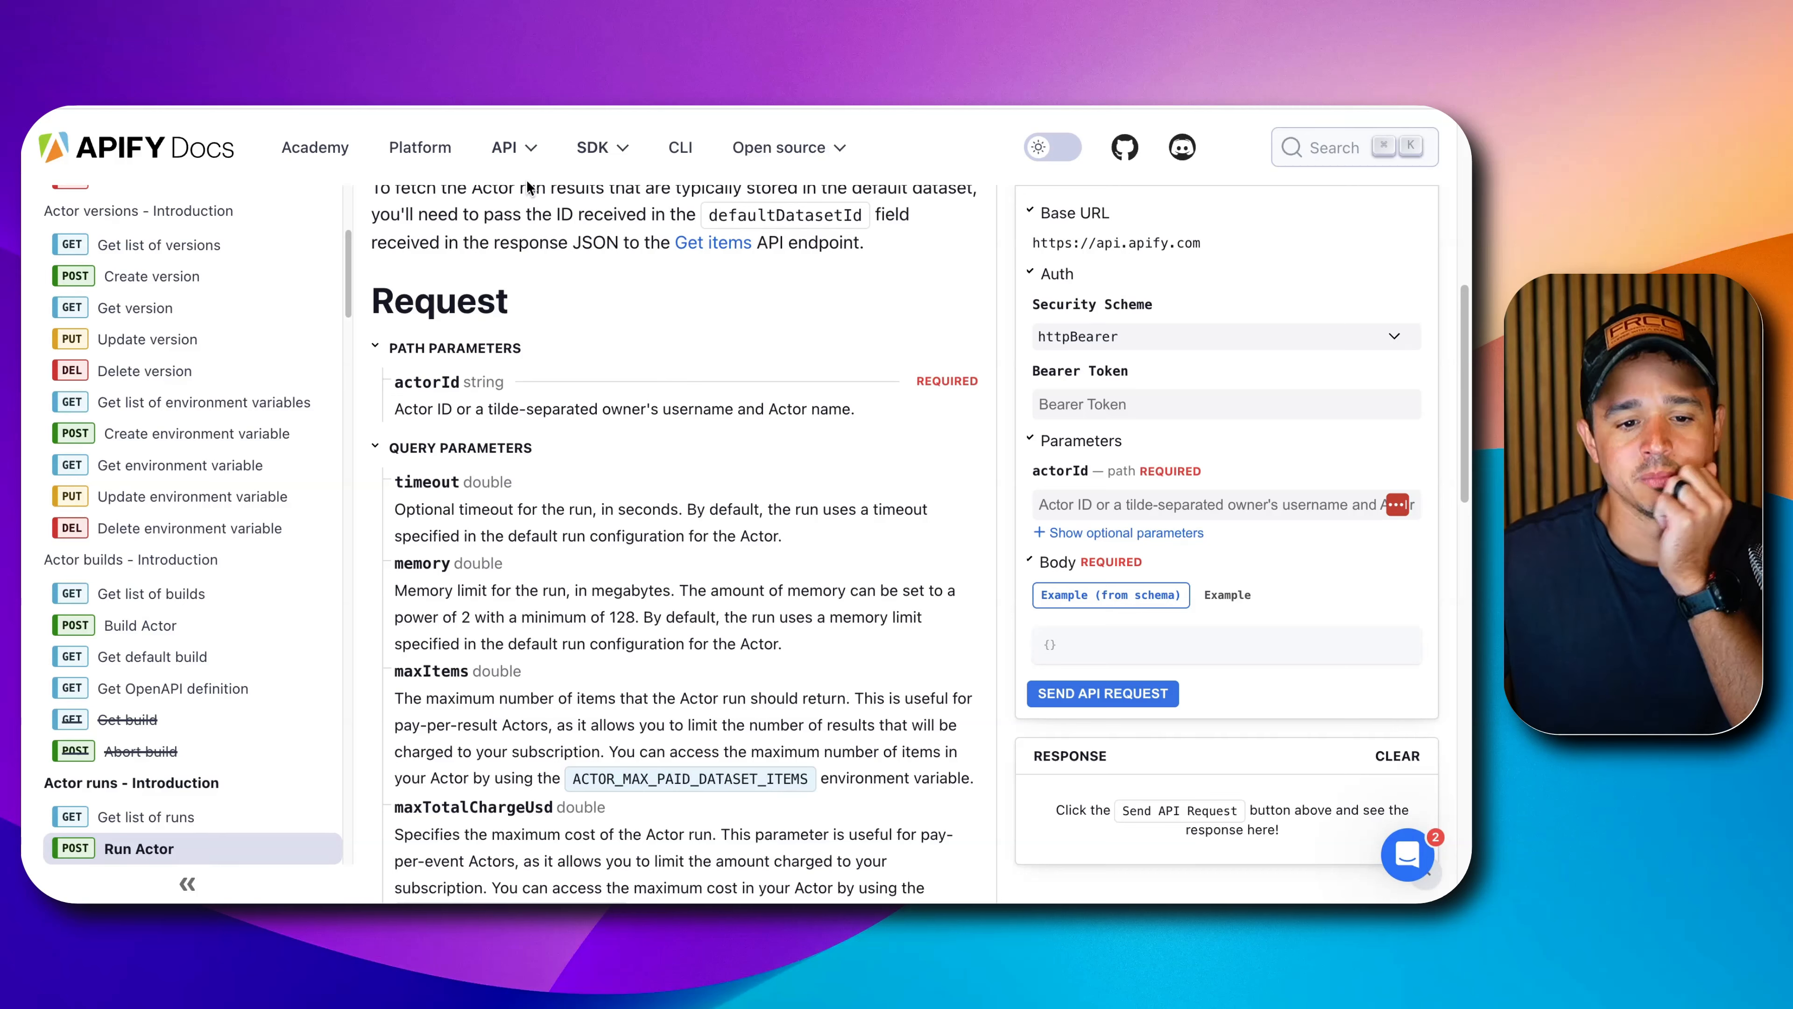
scroll(480, 353, "down", 10)
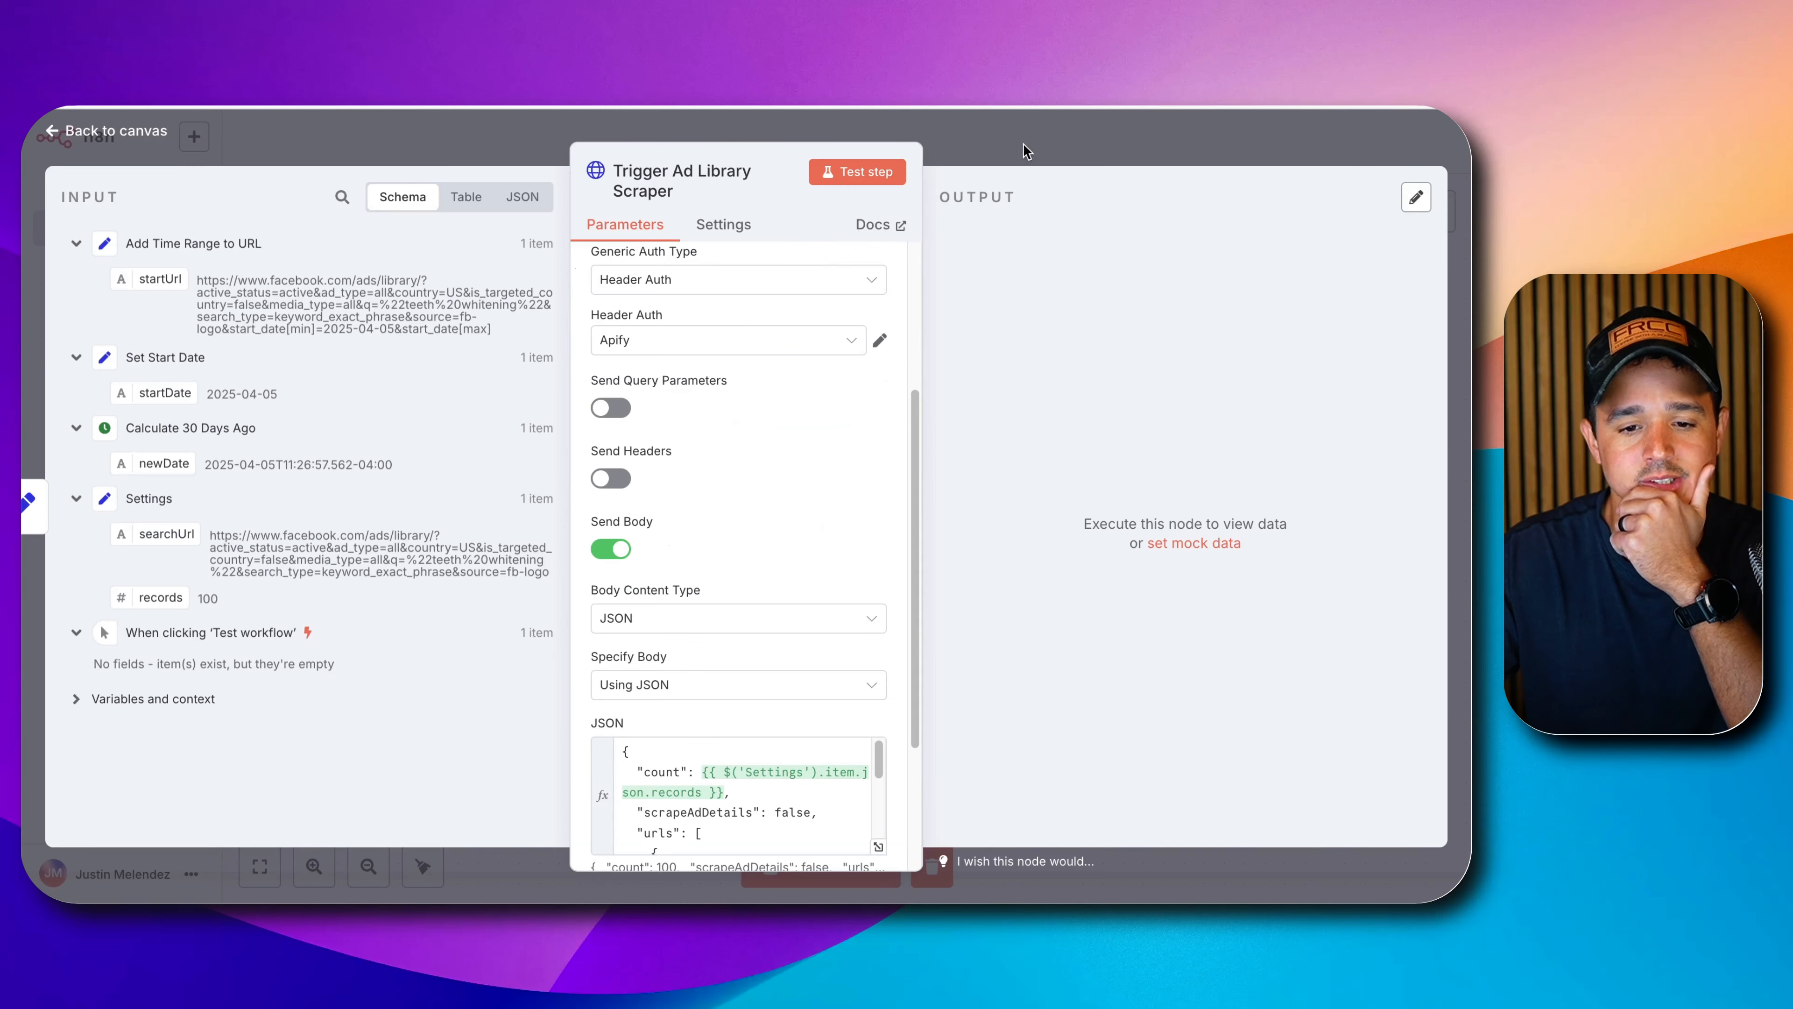
Add a sticky note titled '## Step 1' sized to frame the scraper nodes.
left_click(1032, 146)
scroll(940, 569, "down", 2)
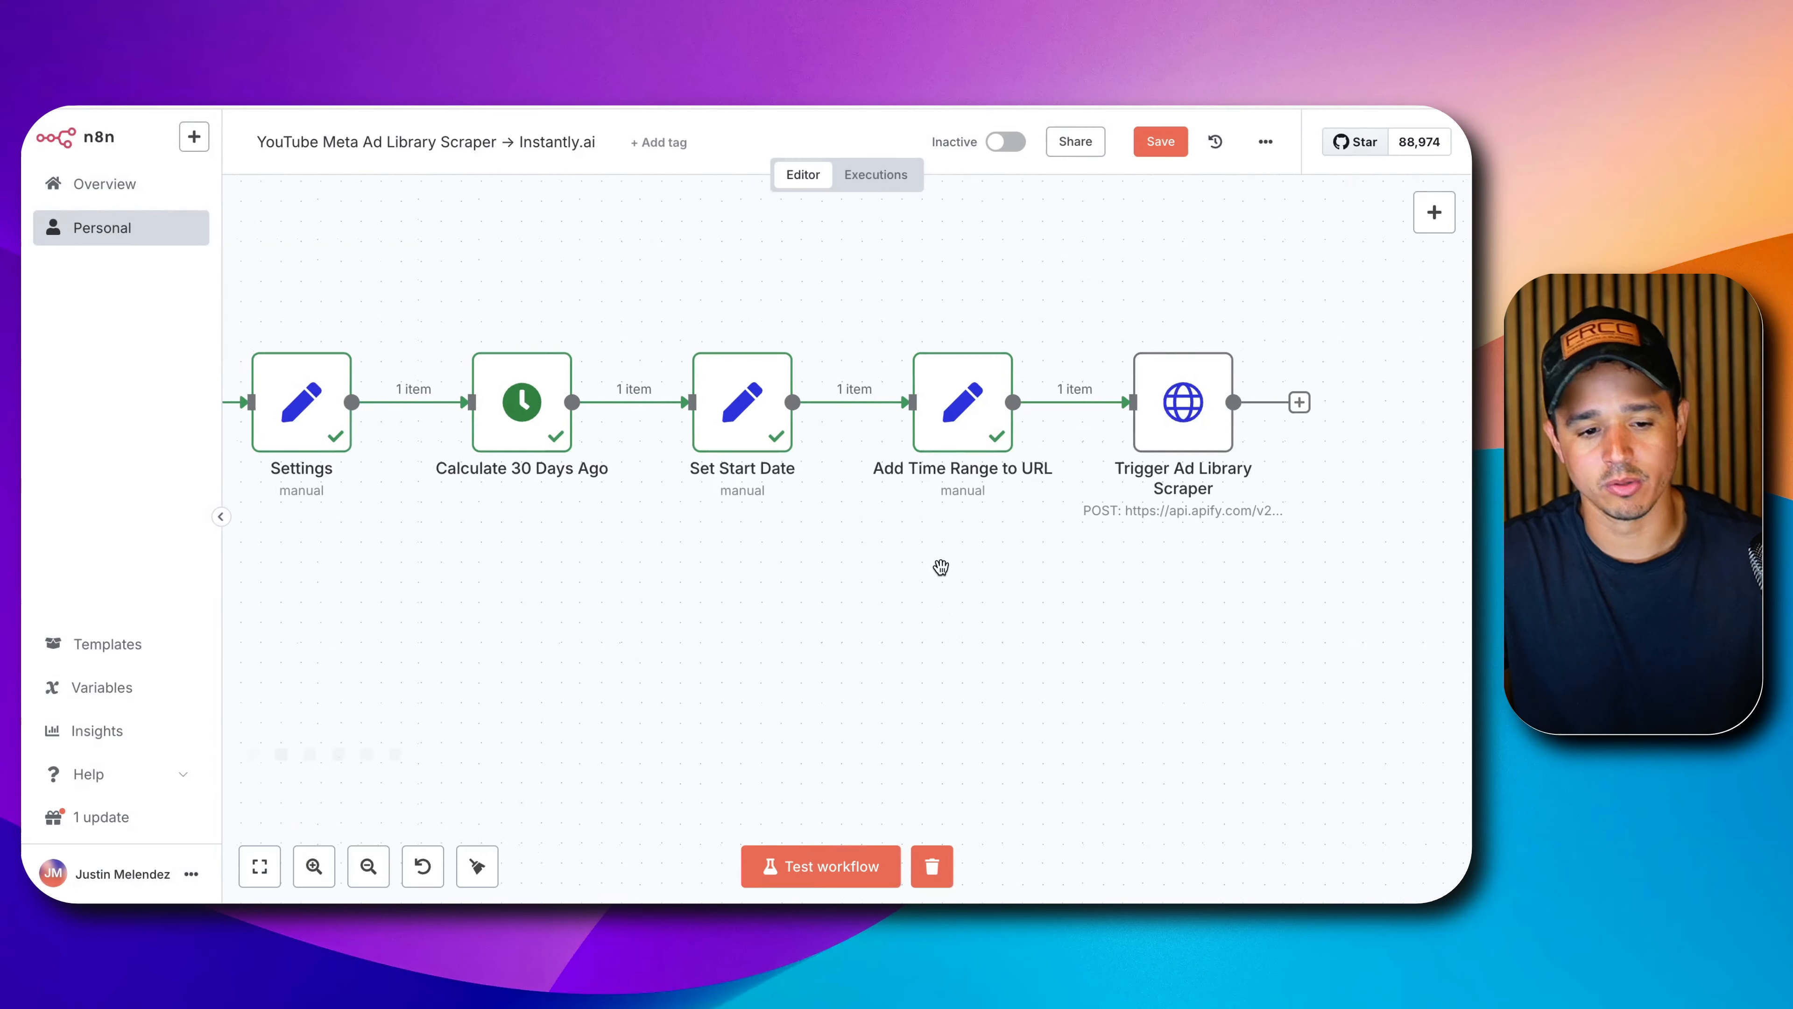
scroll(940, 558, "down", 1)
left_click_drag(897, 612, 968, 540)
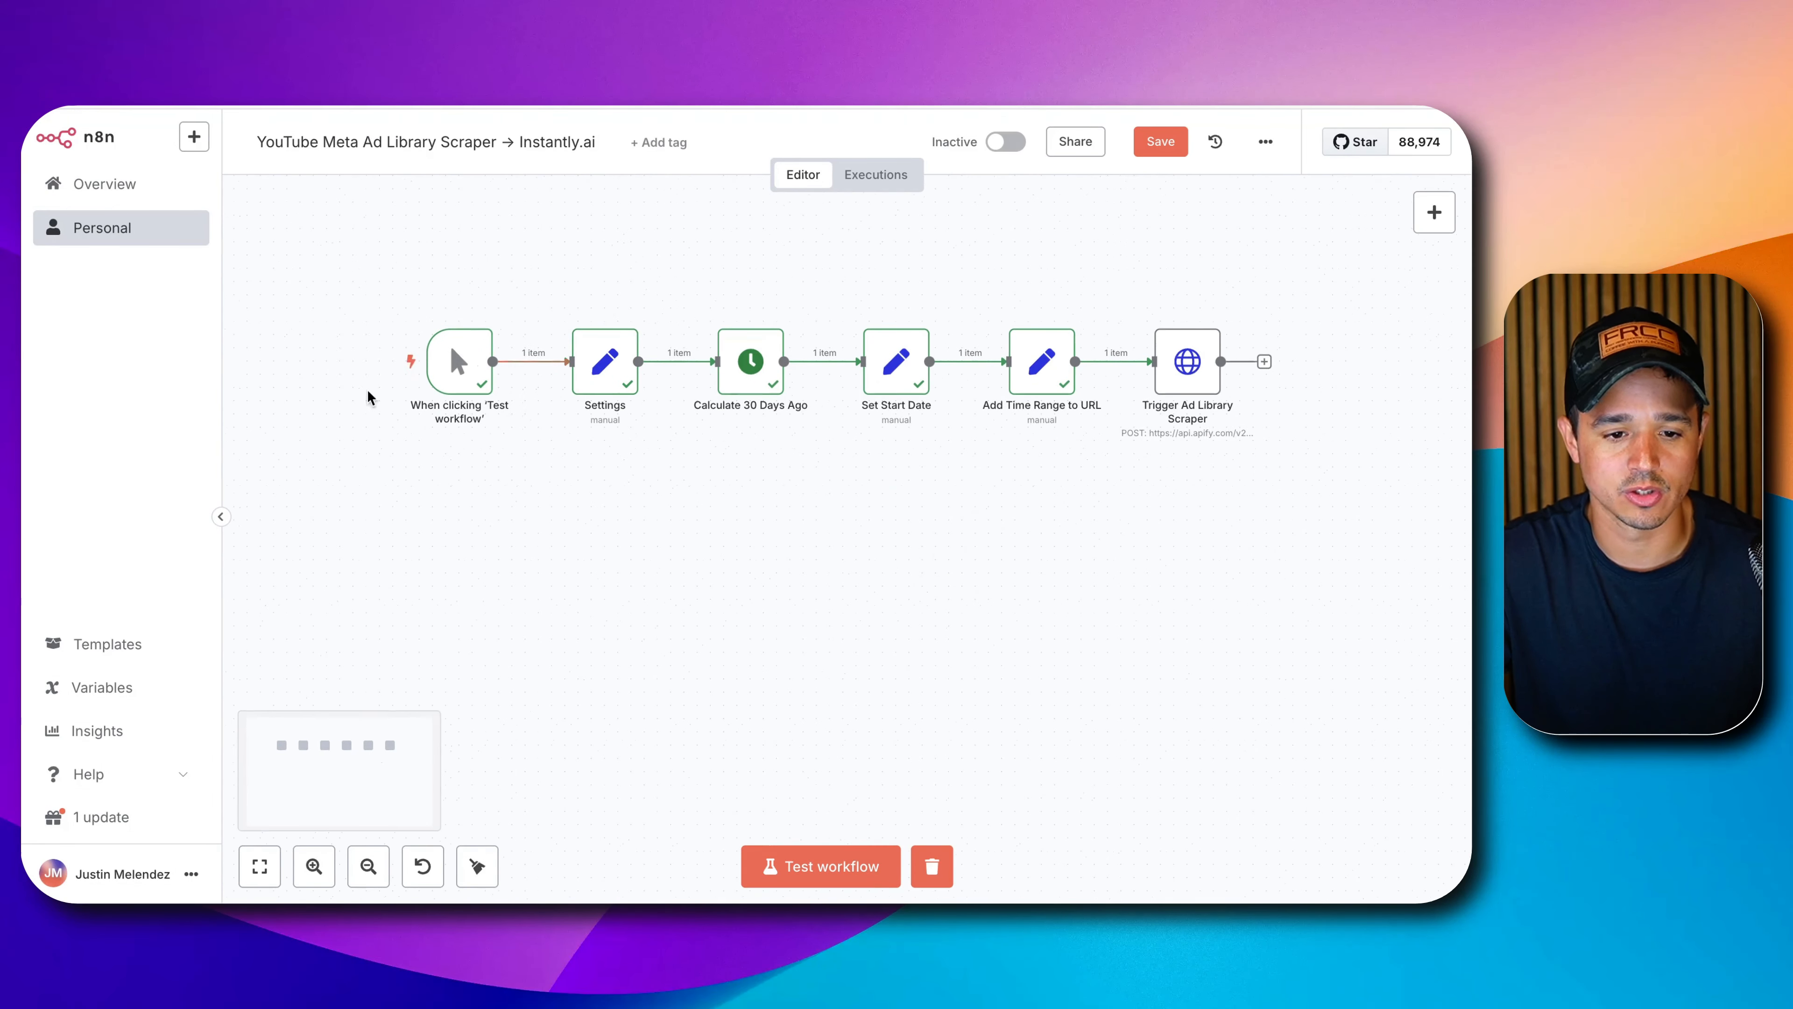
key("shift+s")
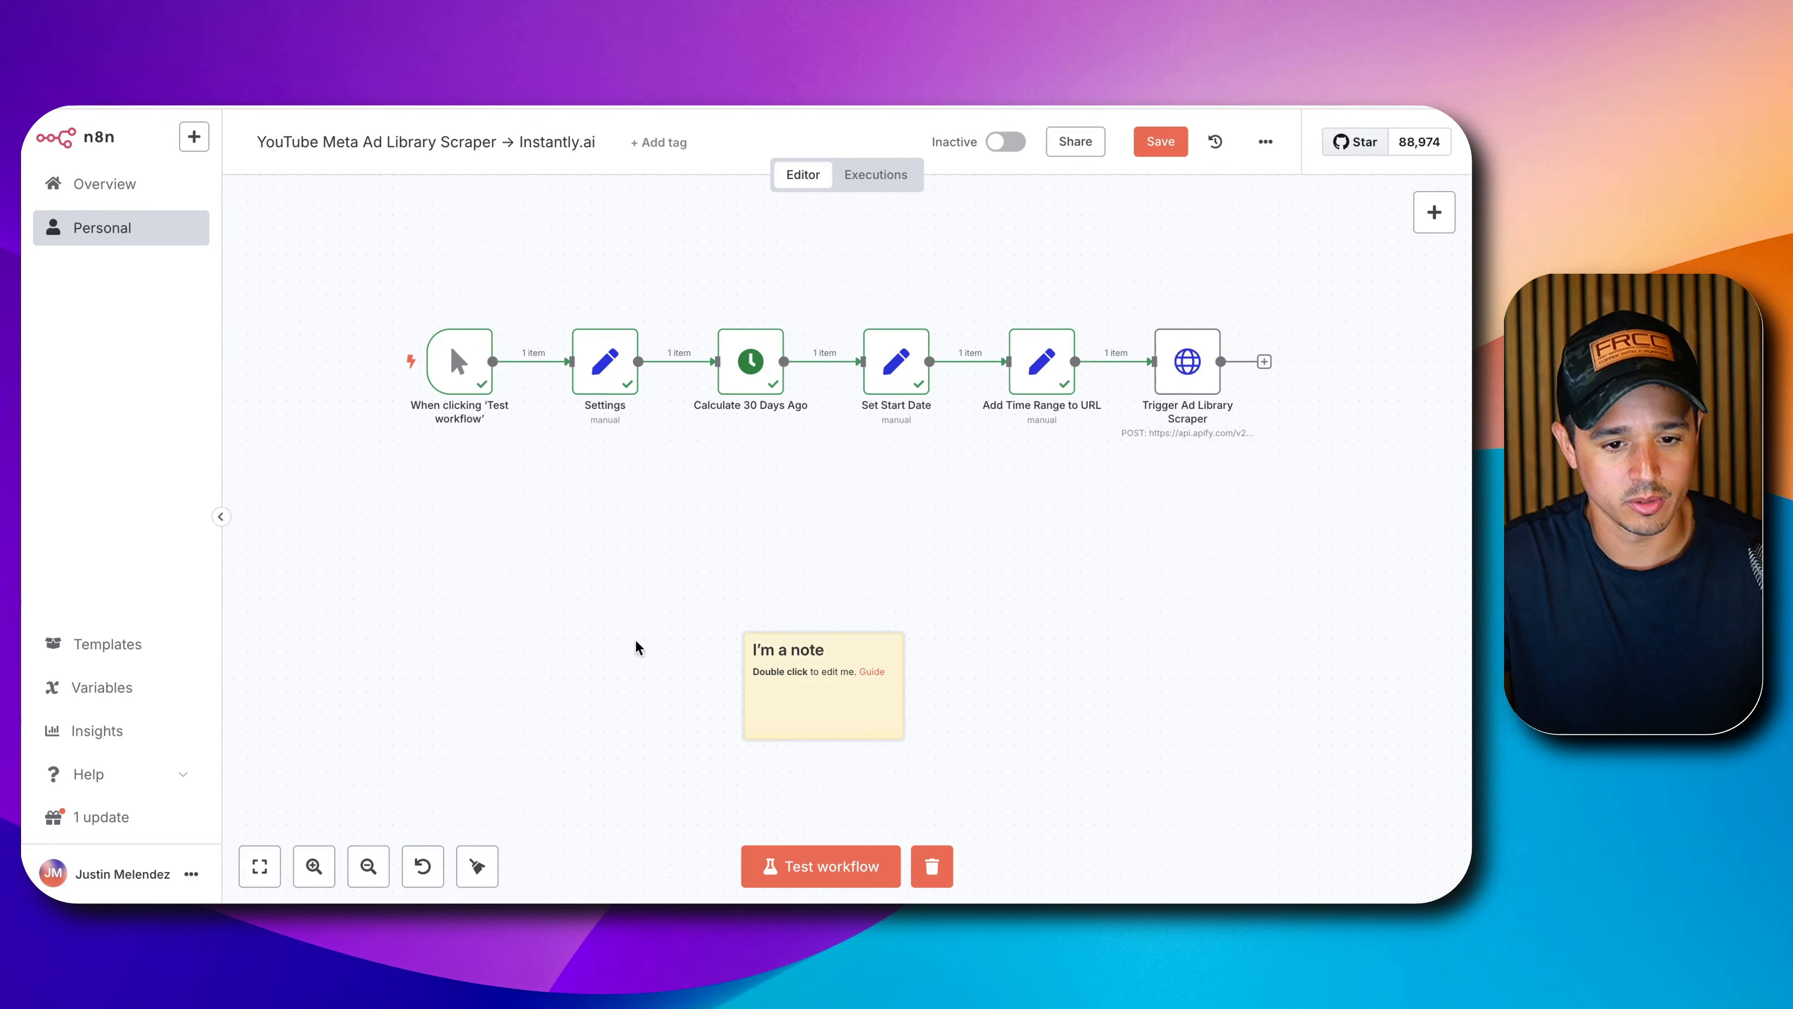
left_click_drag(777, 660, 458, 234)
left_click_drag(495, 300, 1357, 472)
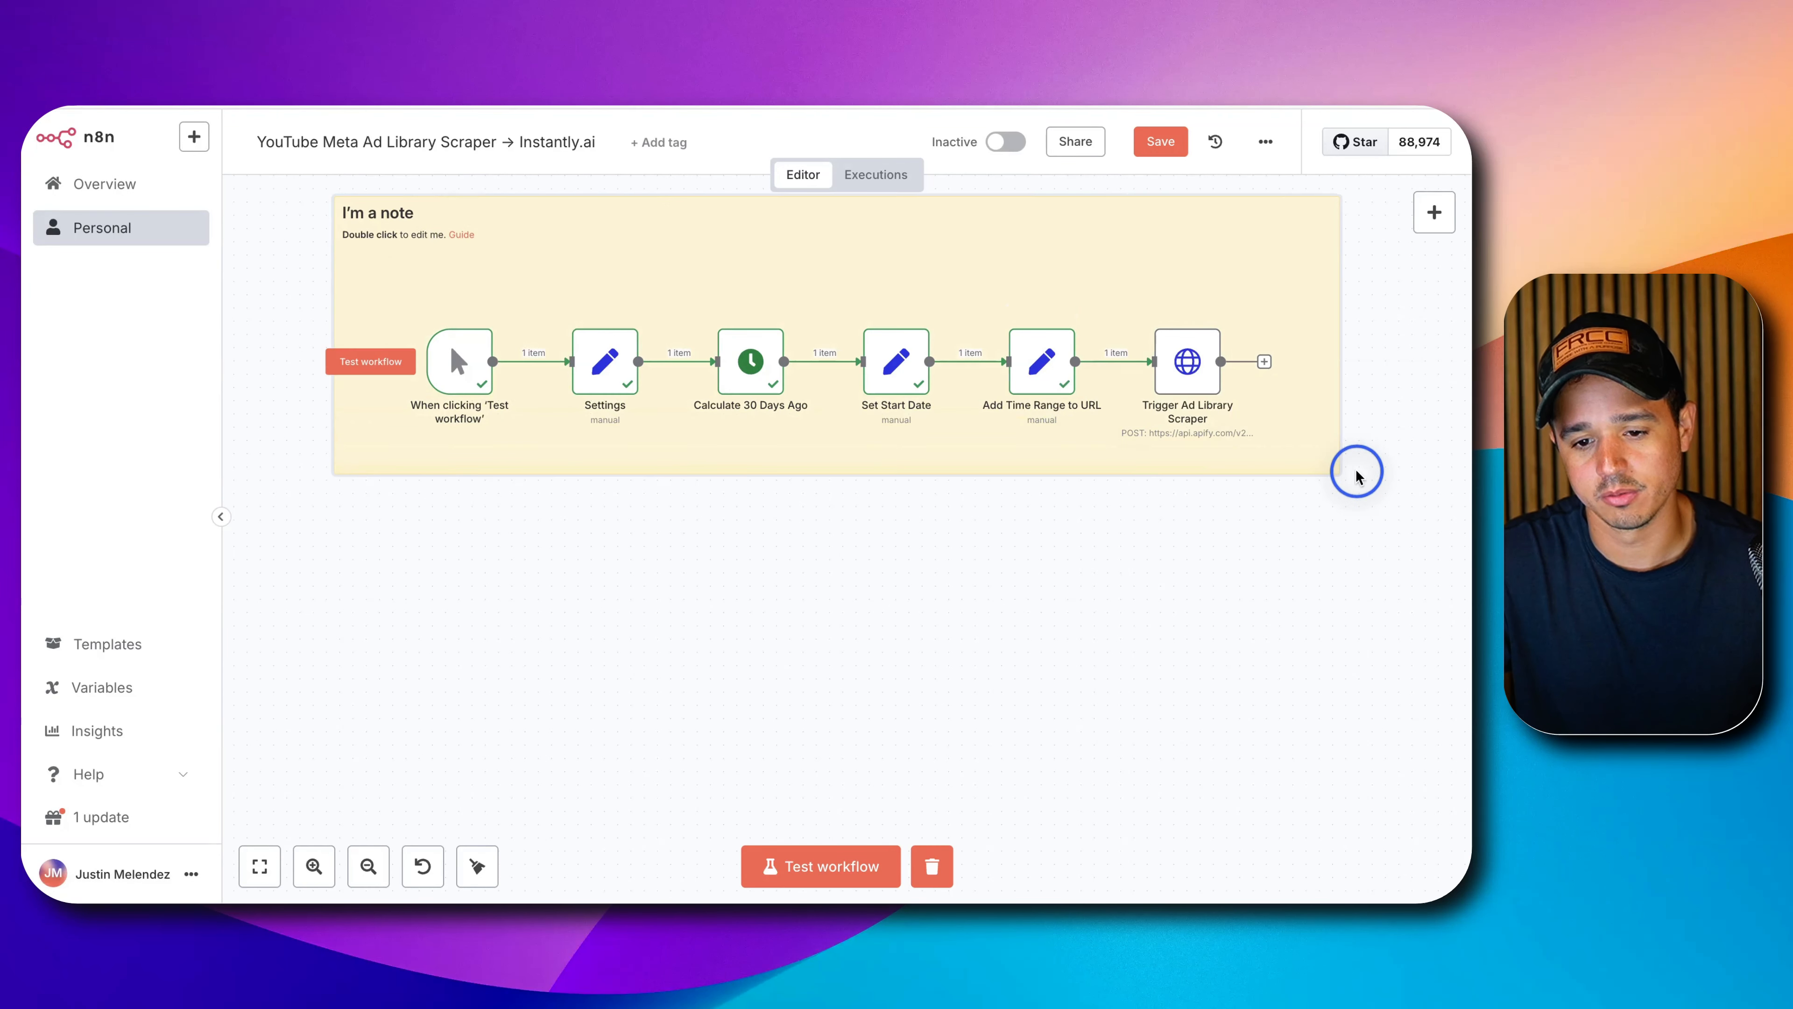
double_click(609, 260)
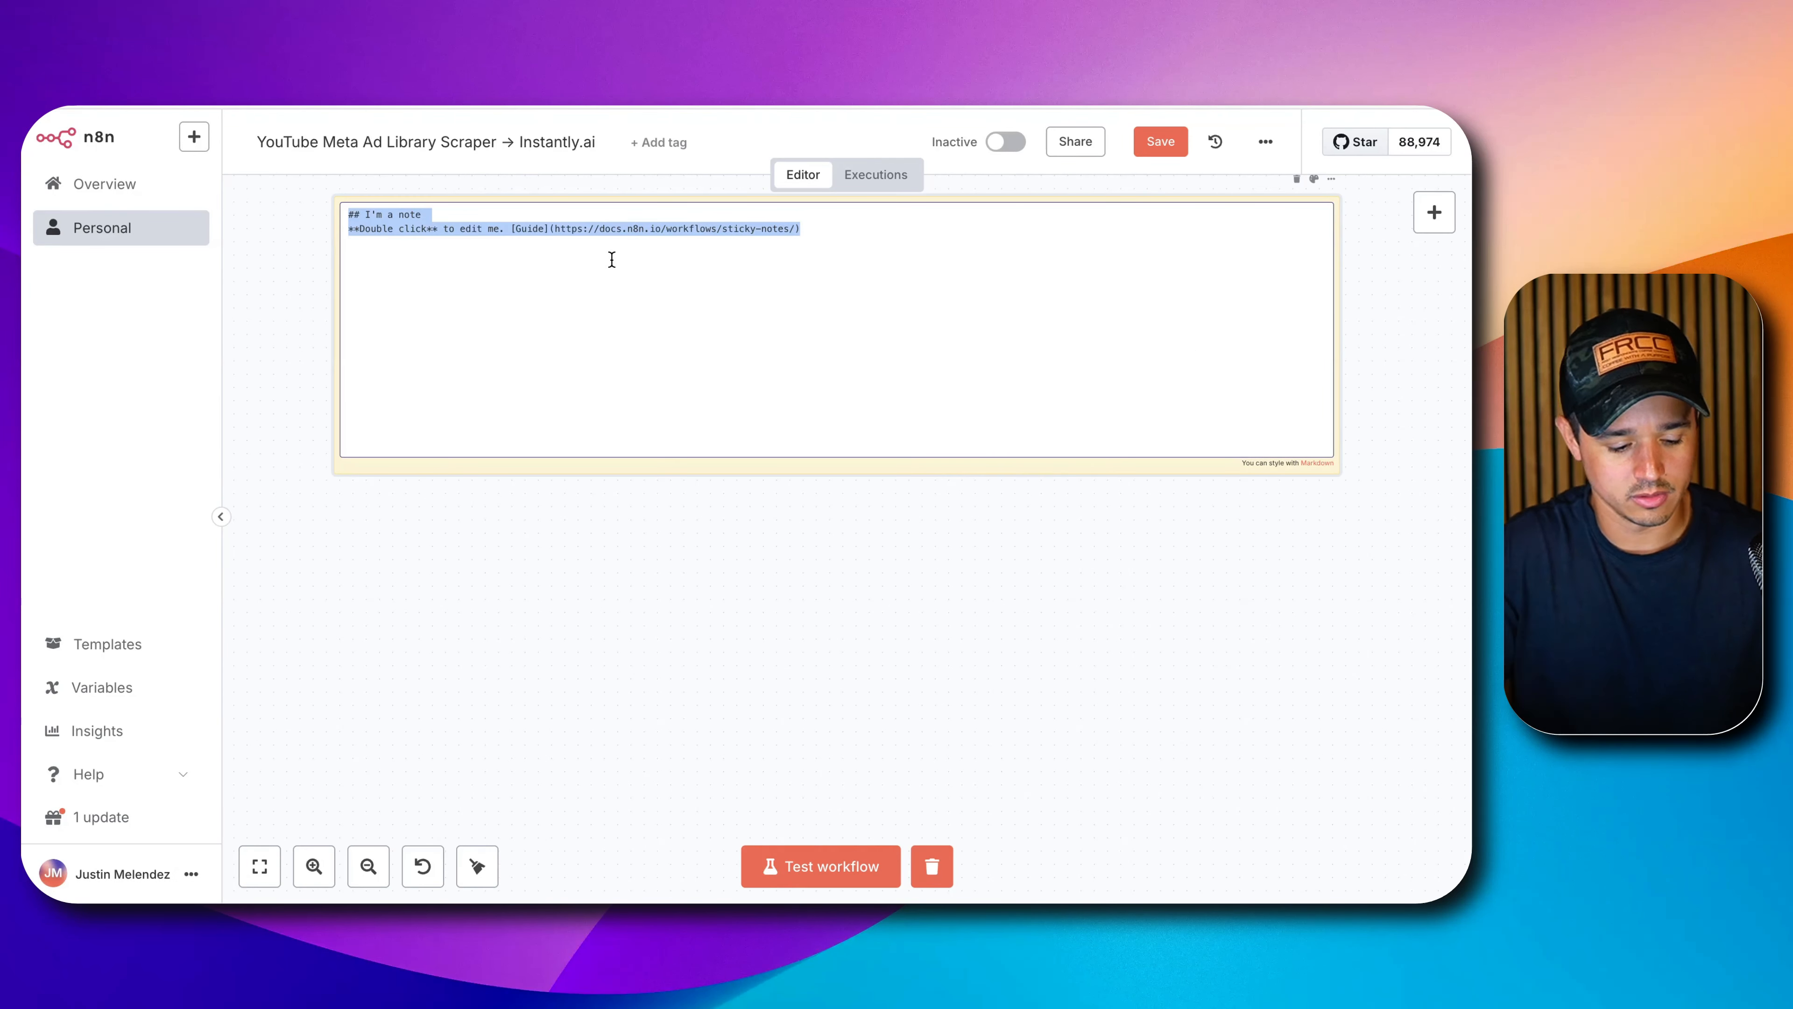
type("## Step 1")
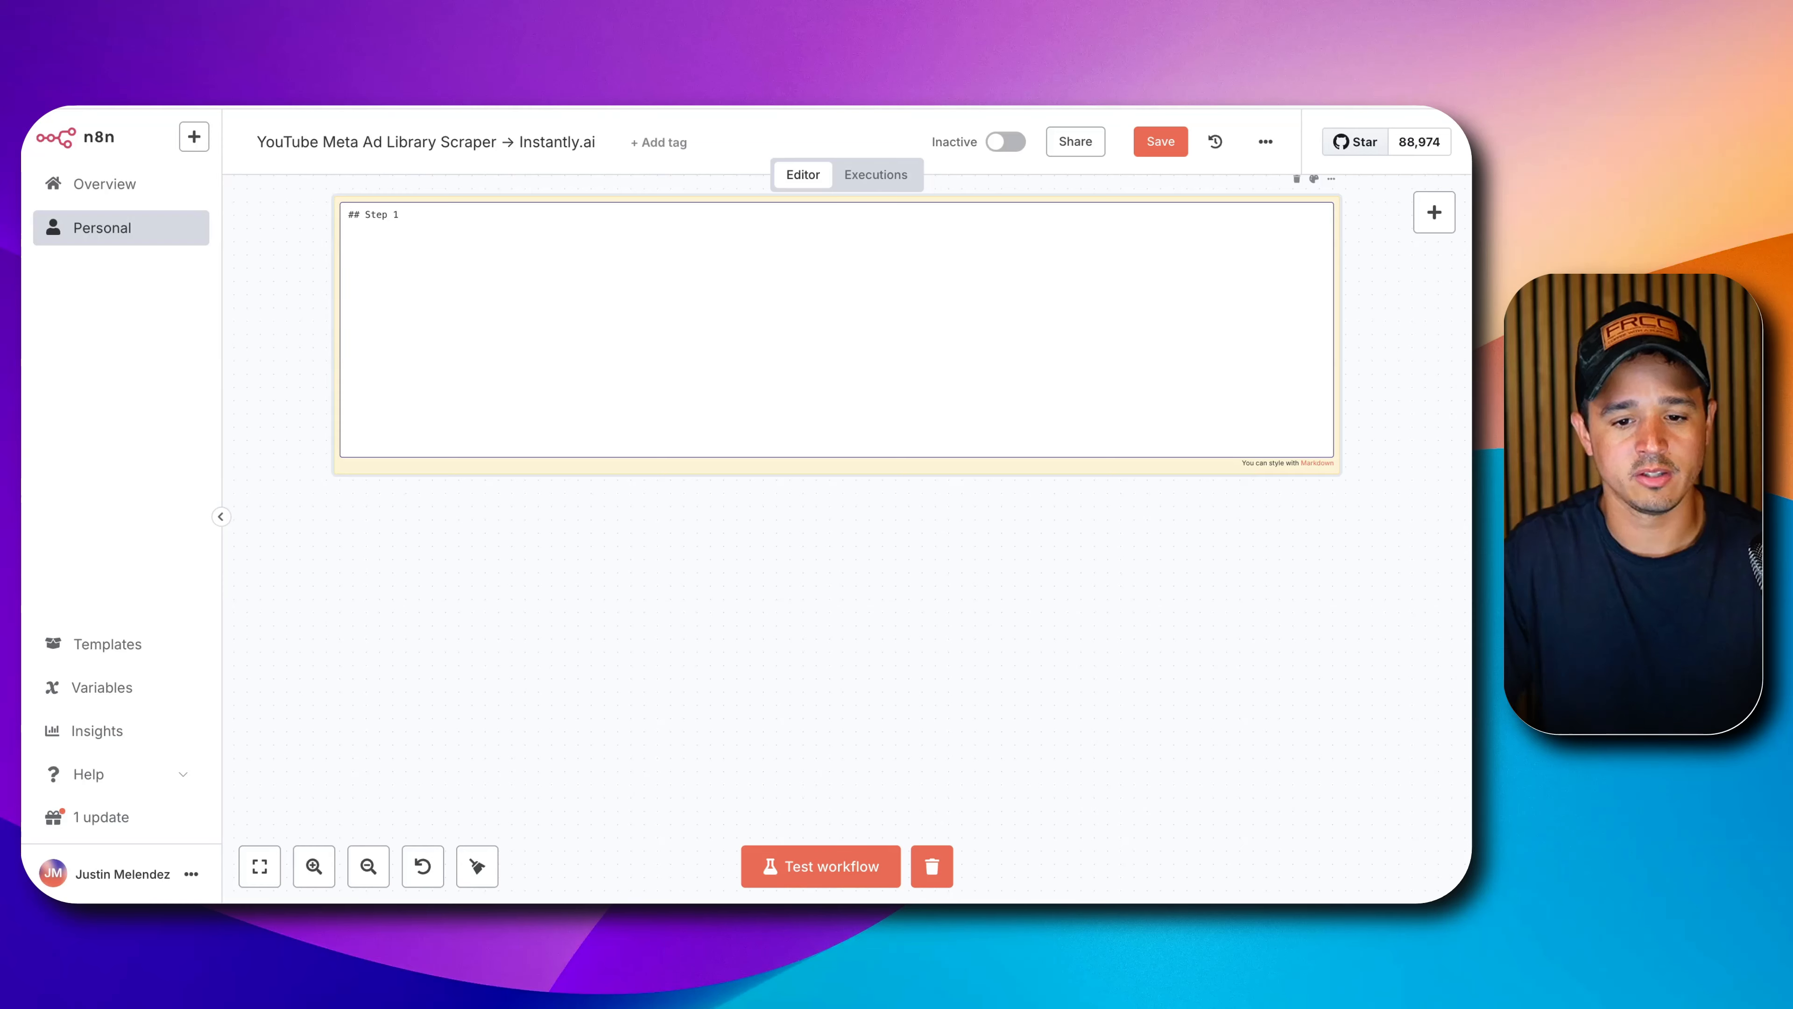
left_click(773, 584)
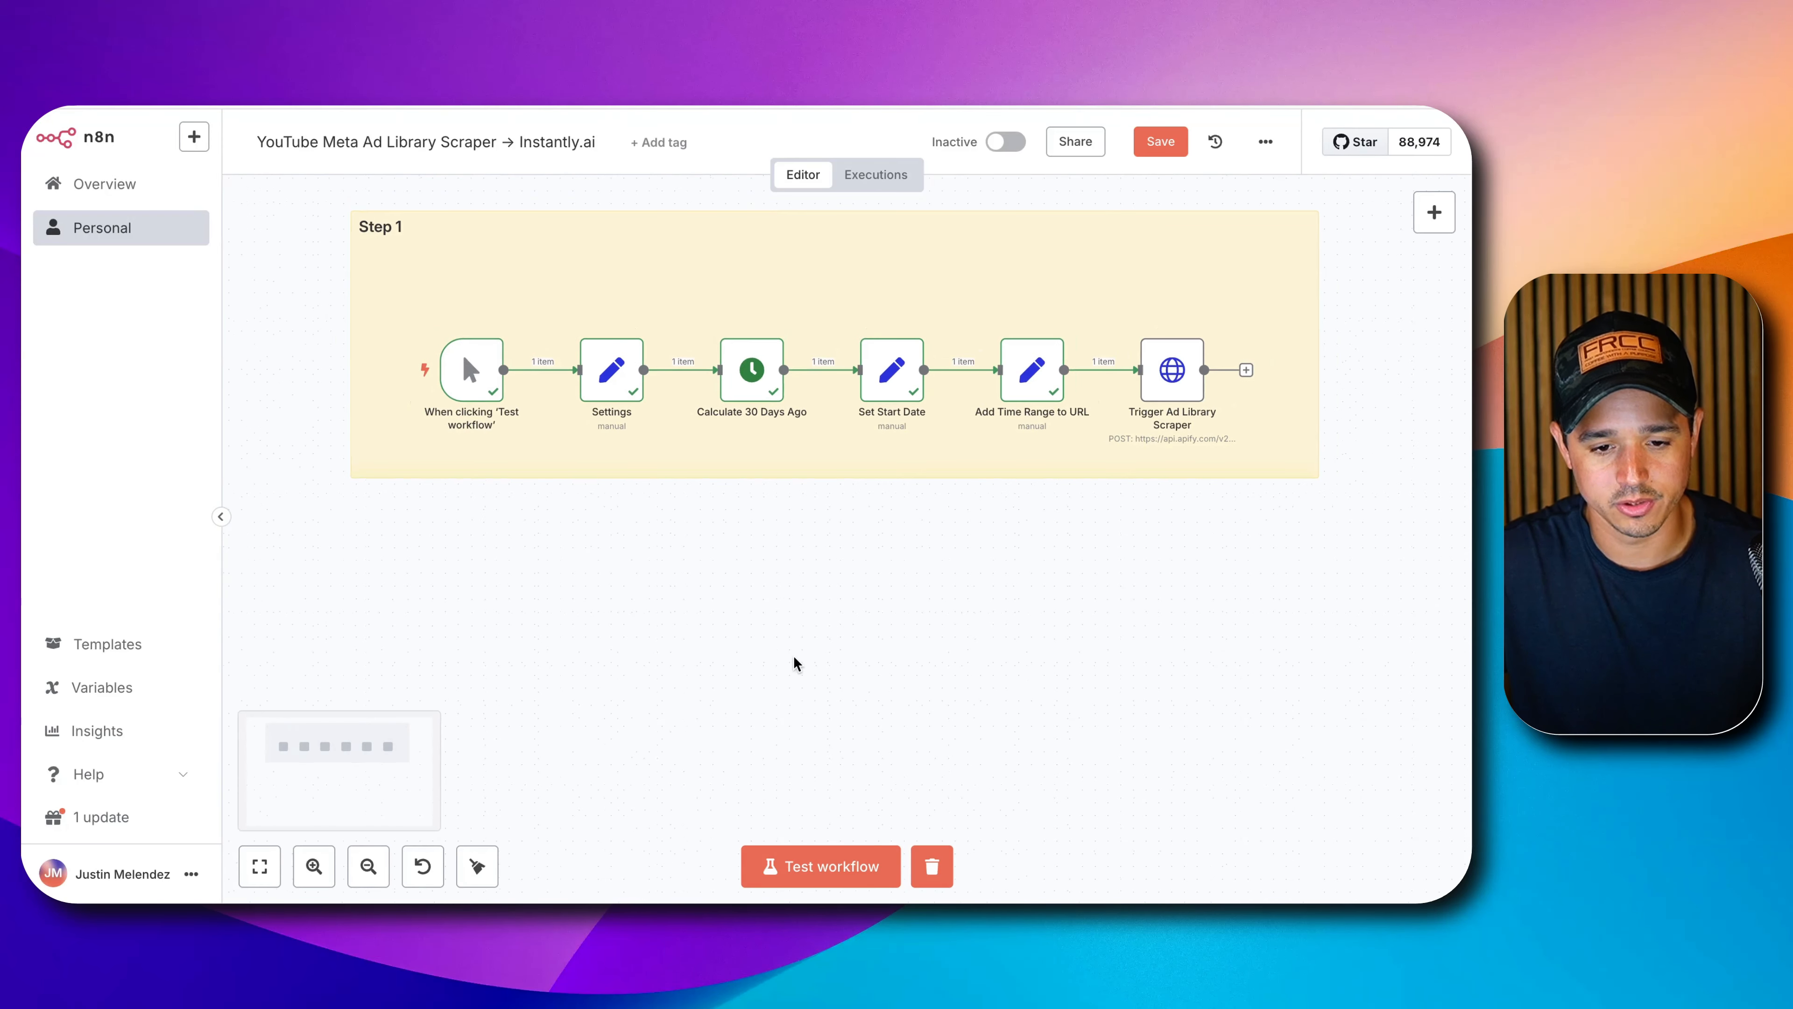
Duplicate the note below the first and retitle it '## Step 2'.
left_click(587, 272)
key("ctrl+c")
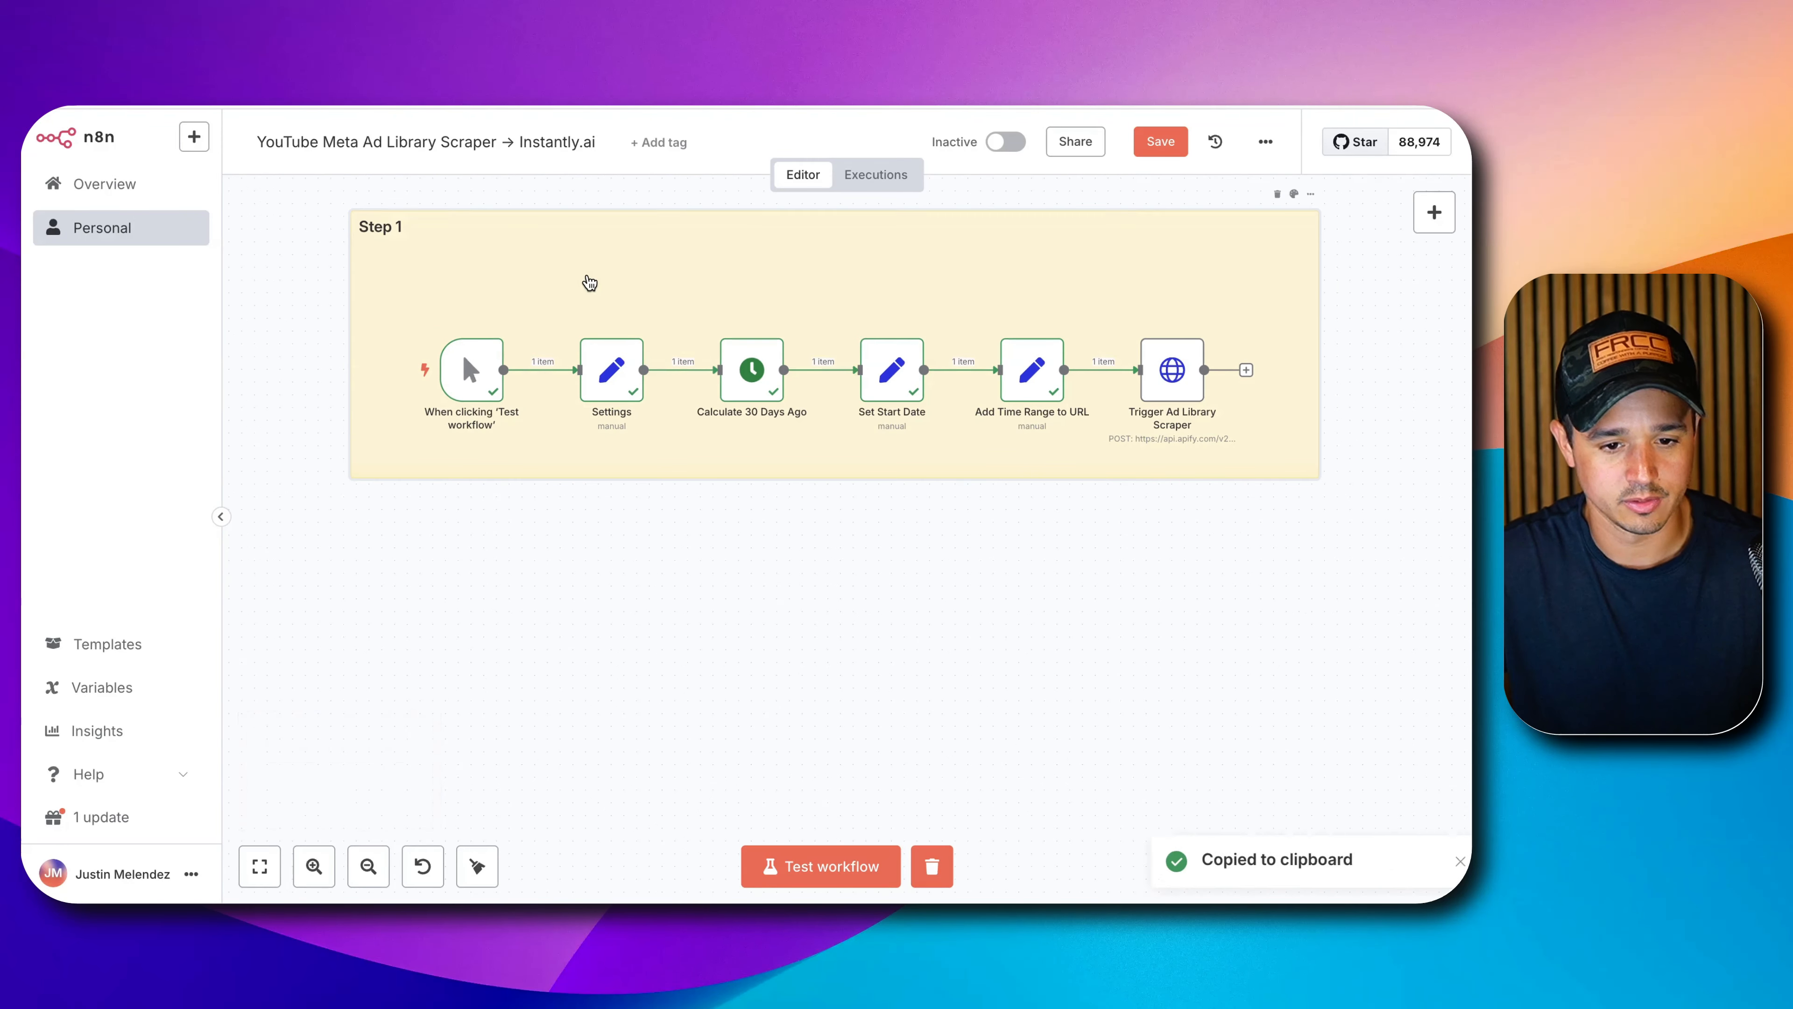
key("ctrl+v")
left_click_drag(1037, 724, 668, 641)
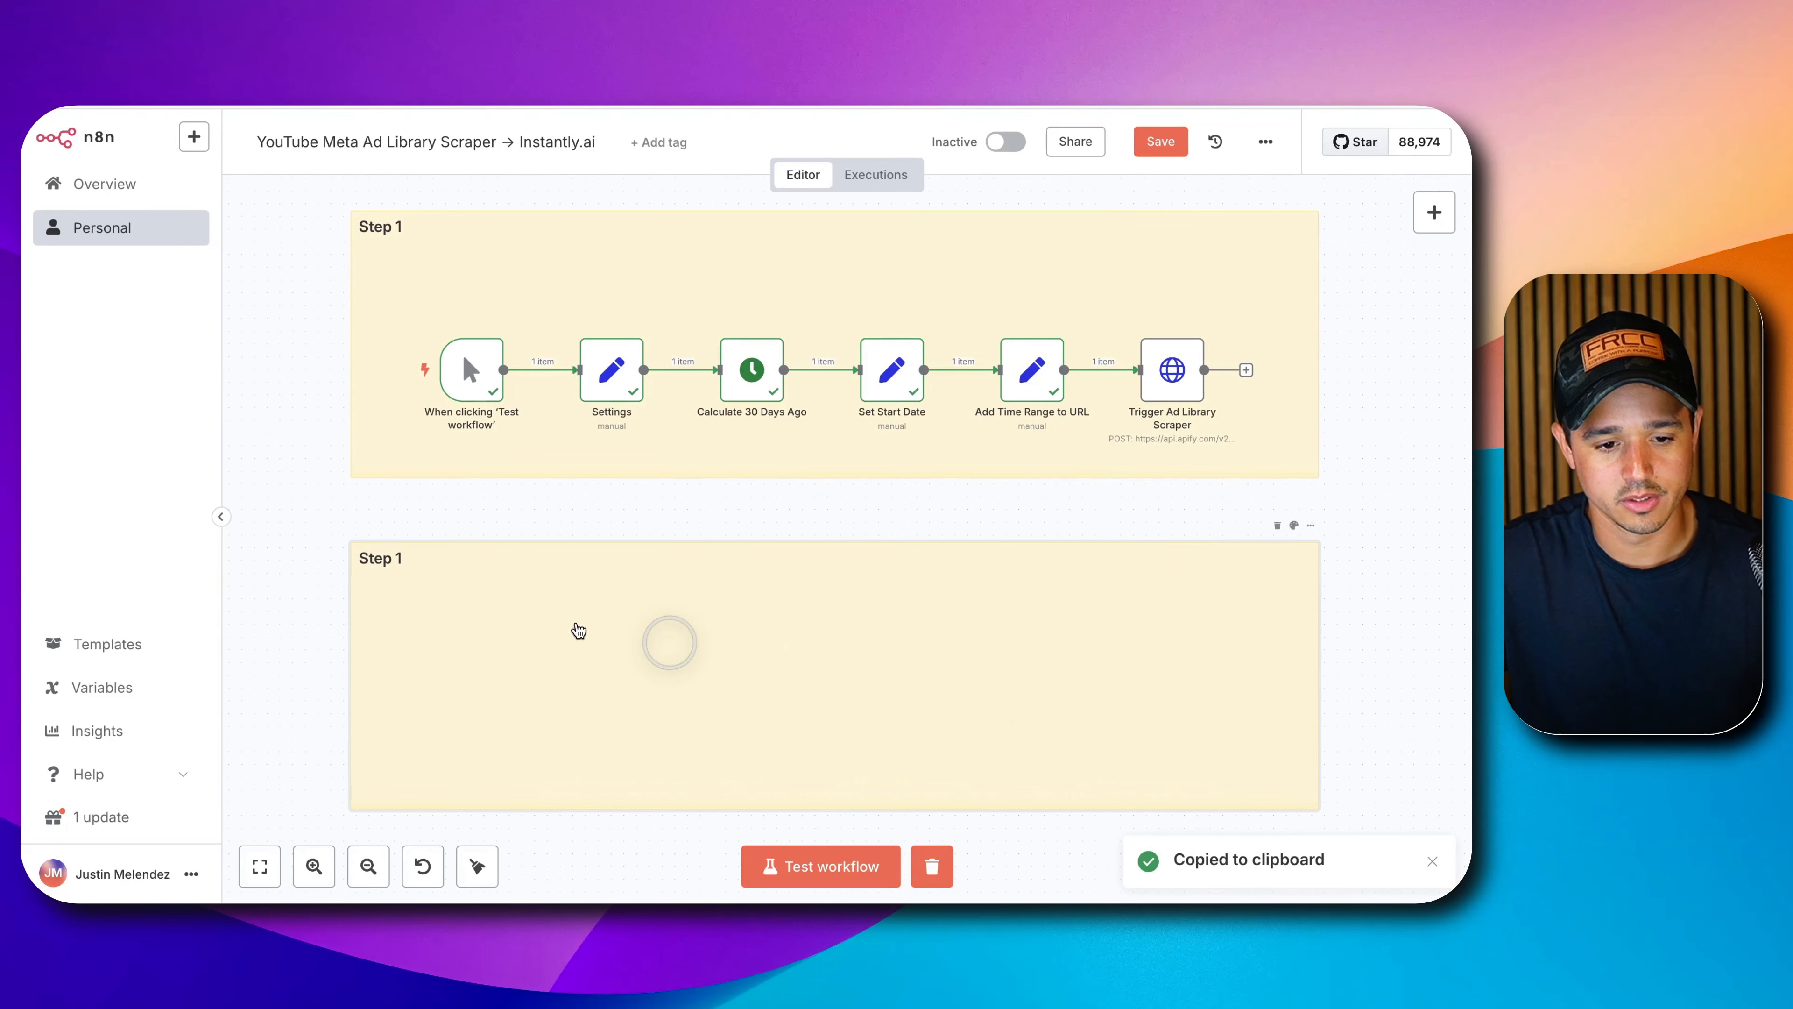
double_click(566, 618)
key("BackSpace")
type("2")
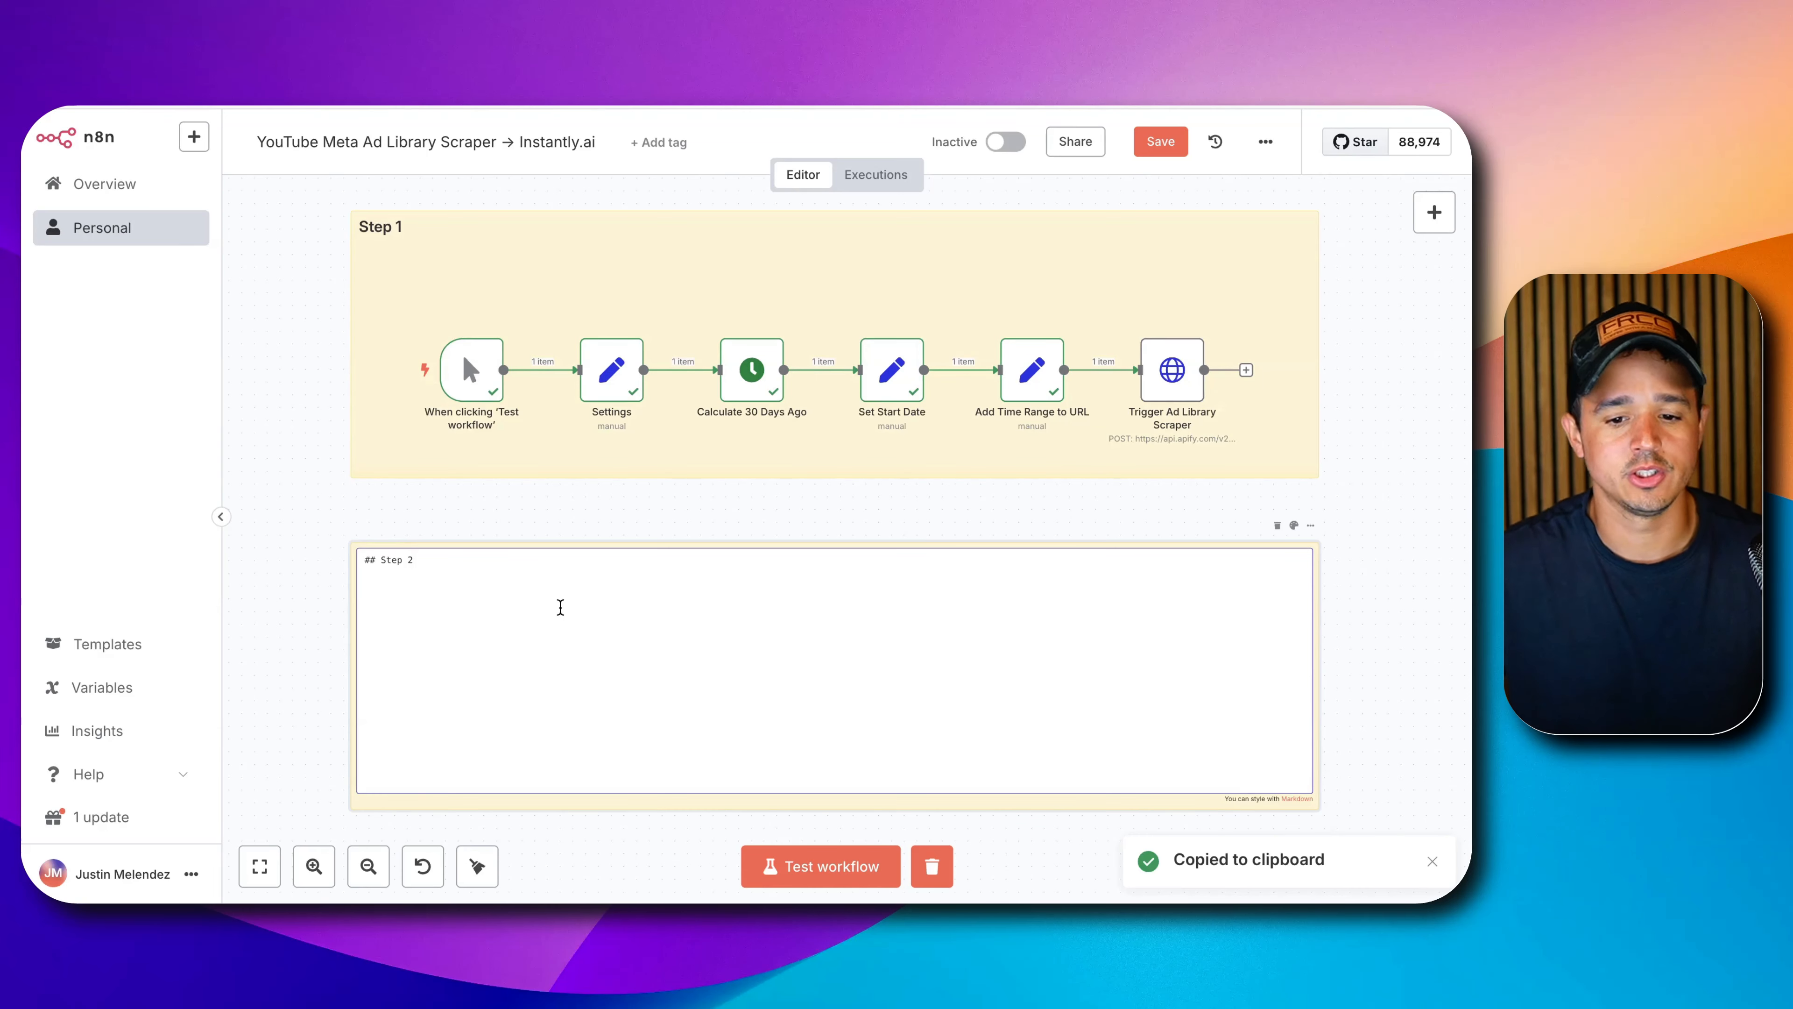
left_click(622, 510)
left_click(1423, 214)
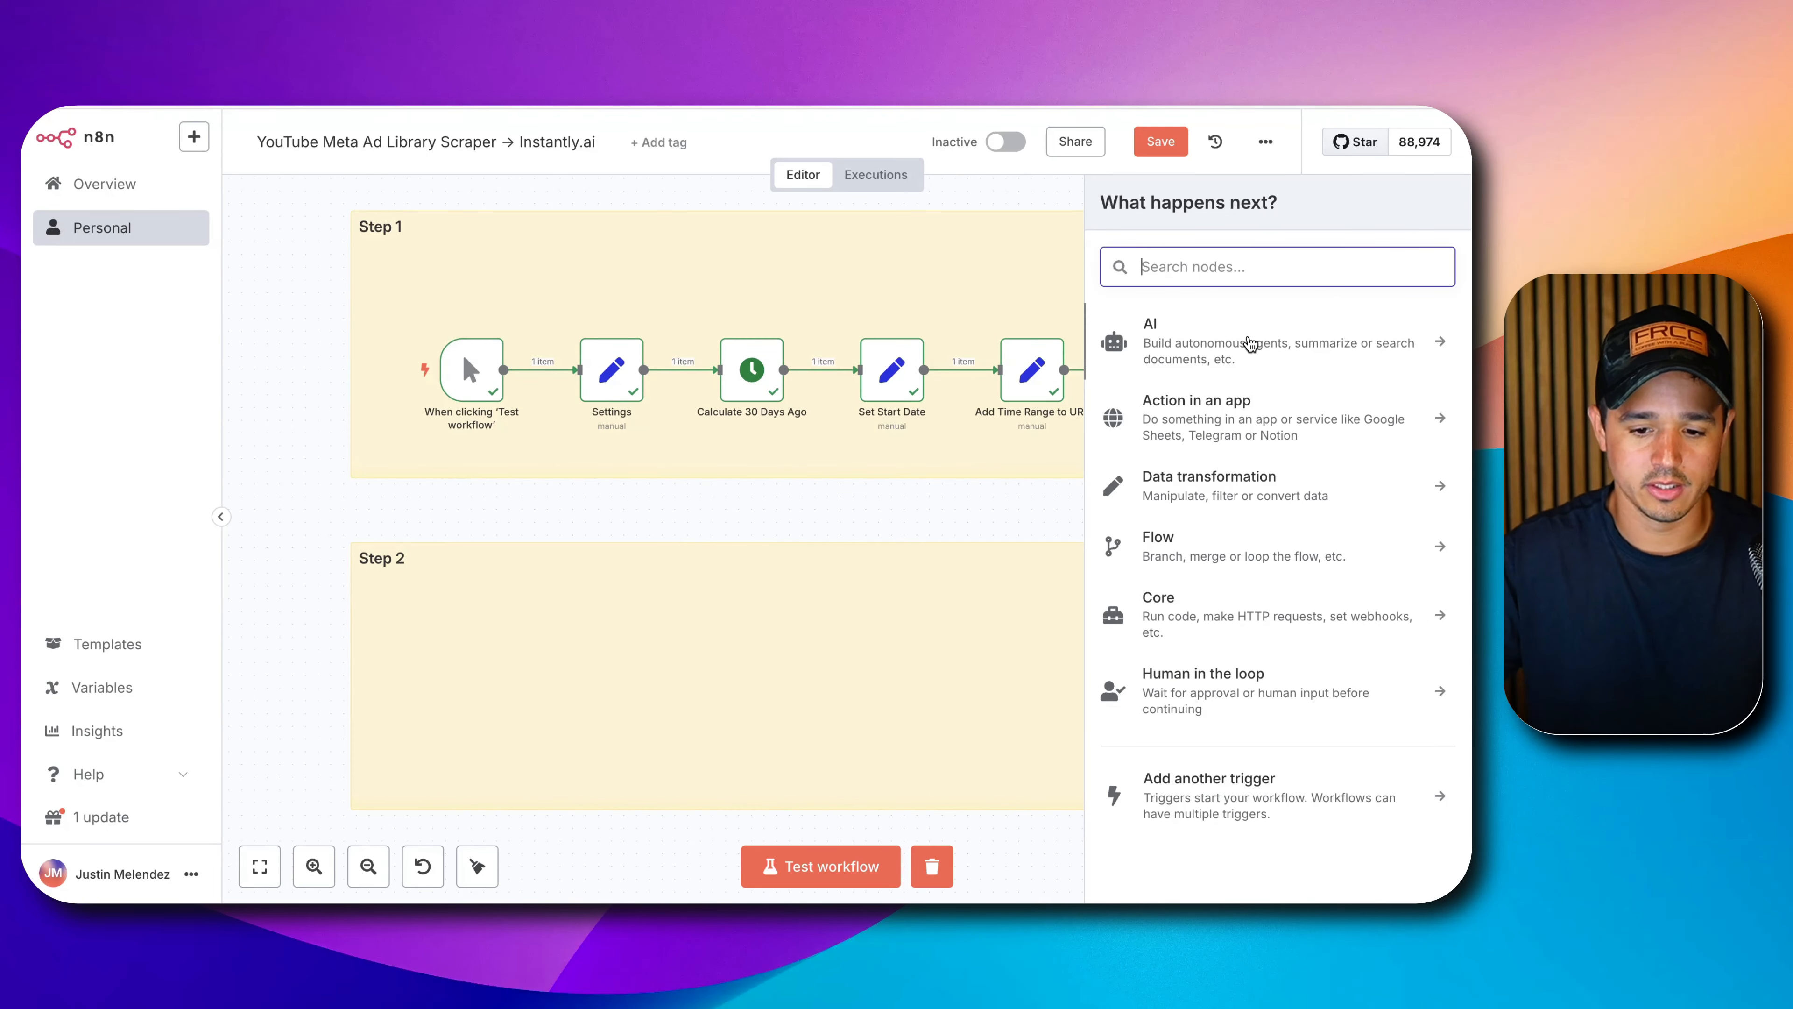
Add an On webhook call trigger named 'Catch Scraper Results' inside the Step 2 note.
left_click(1217, 798)
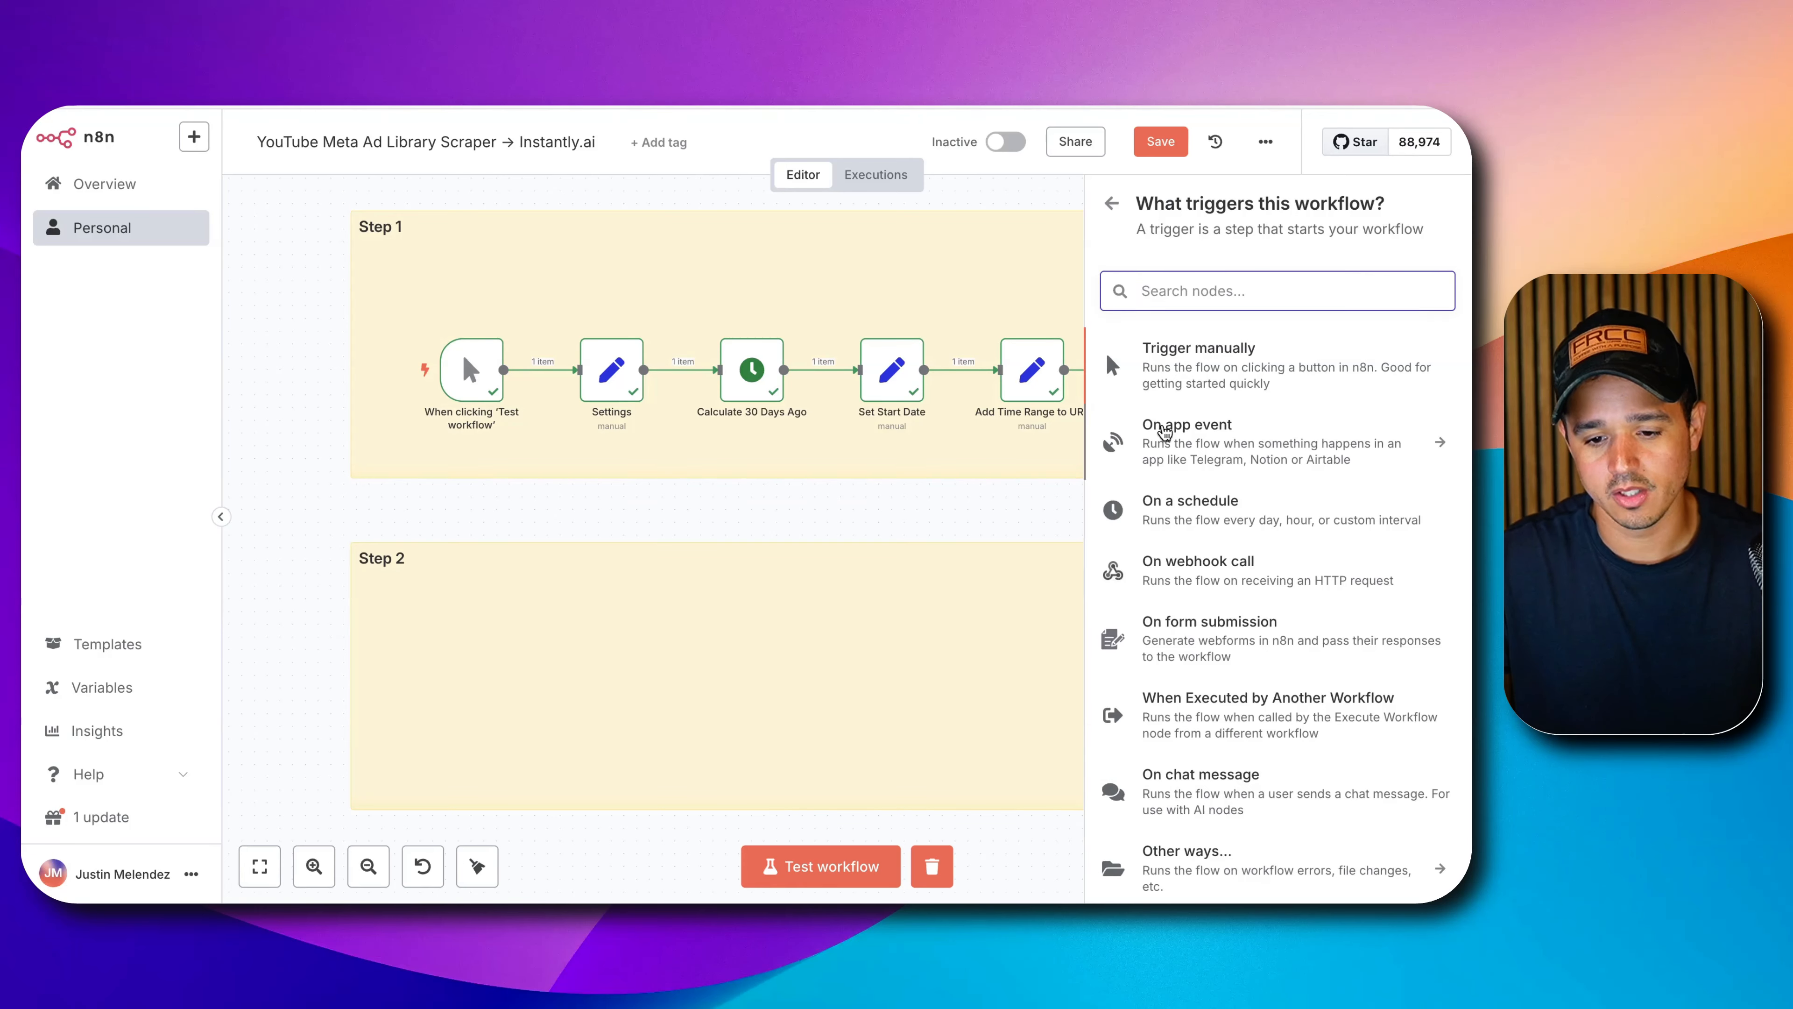
left_click(1188, 564)
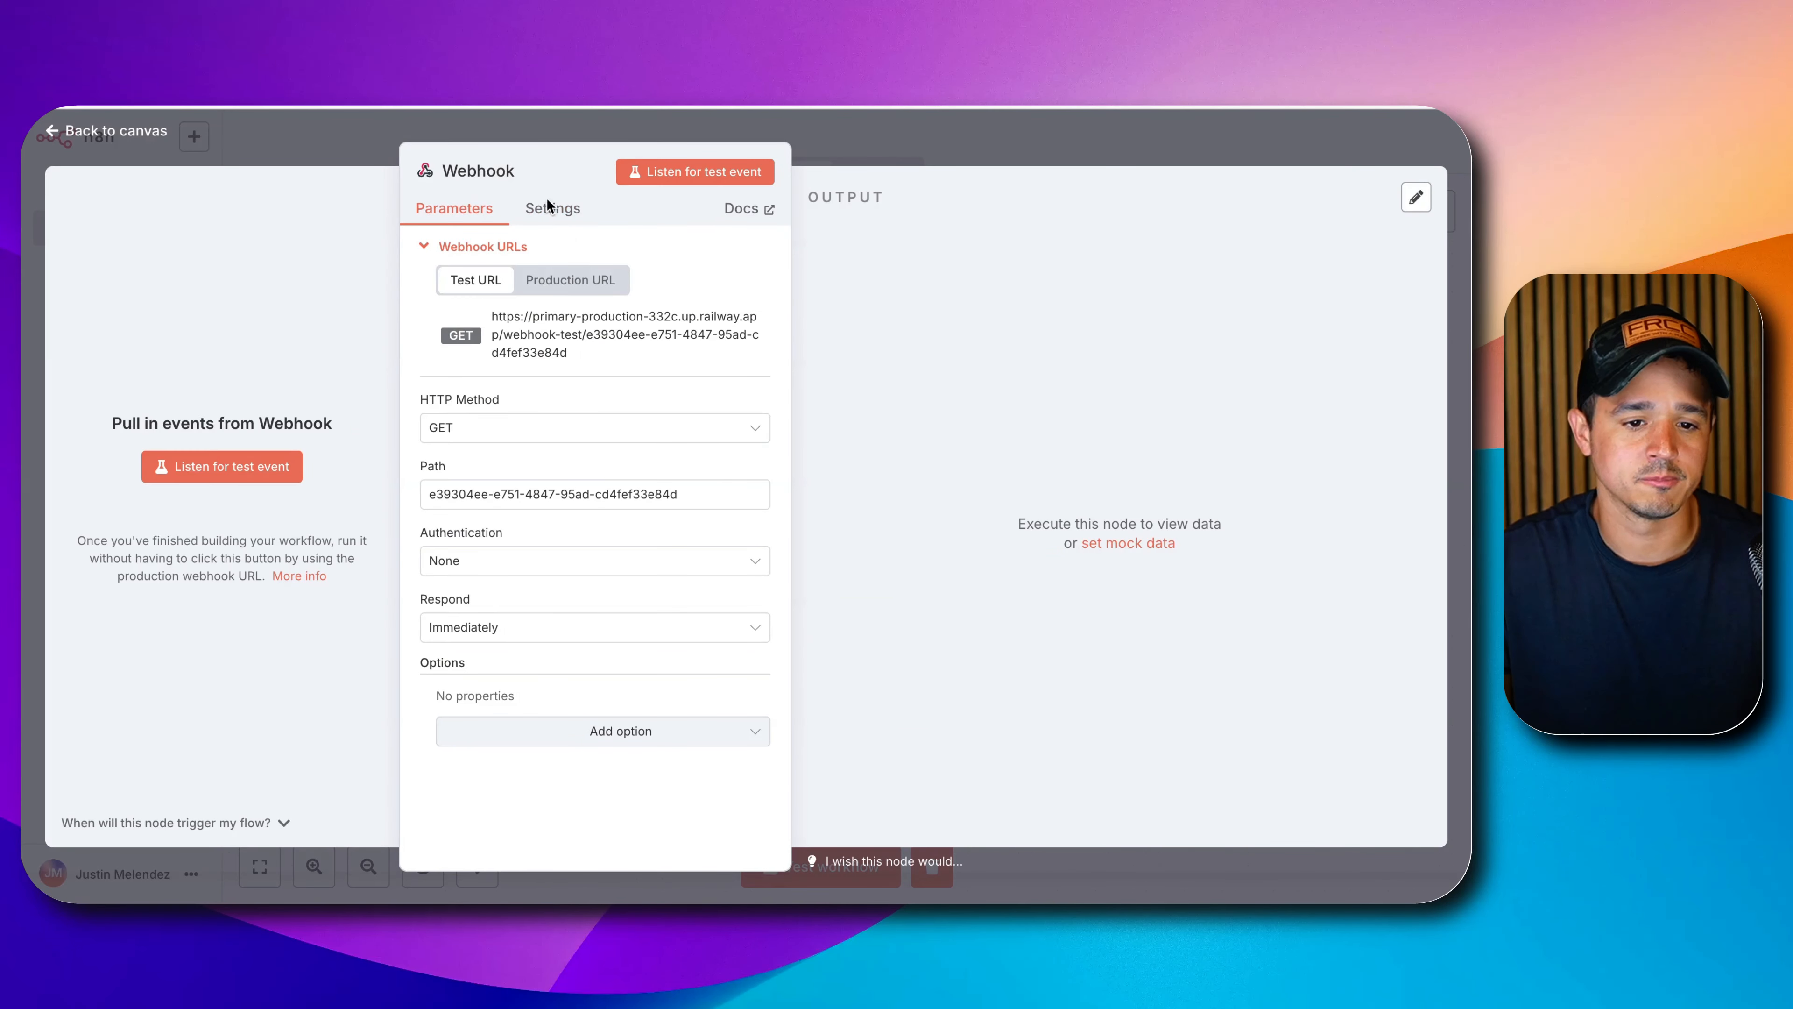
left_click(490, 187)
key("ctrl+a")
type("Catch Scr")
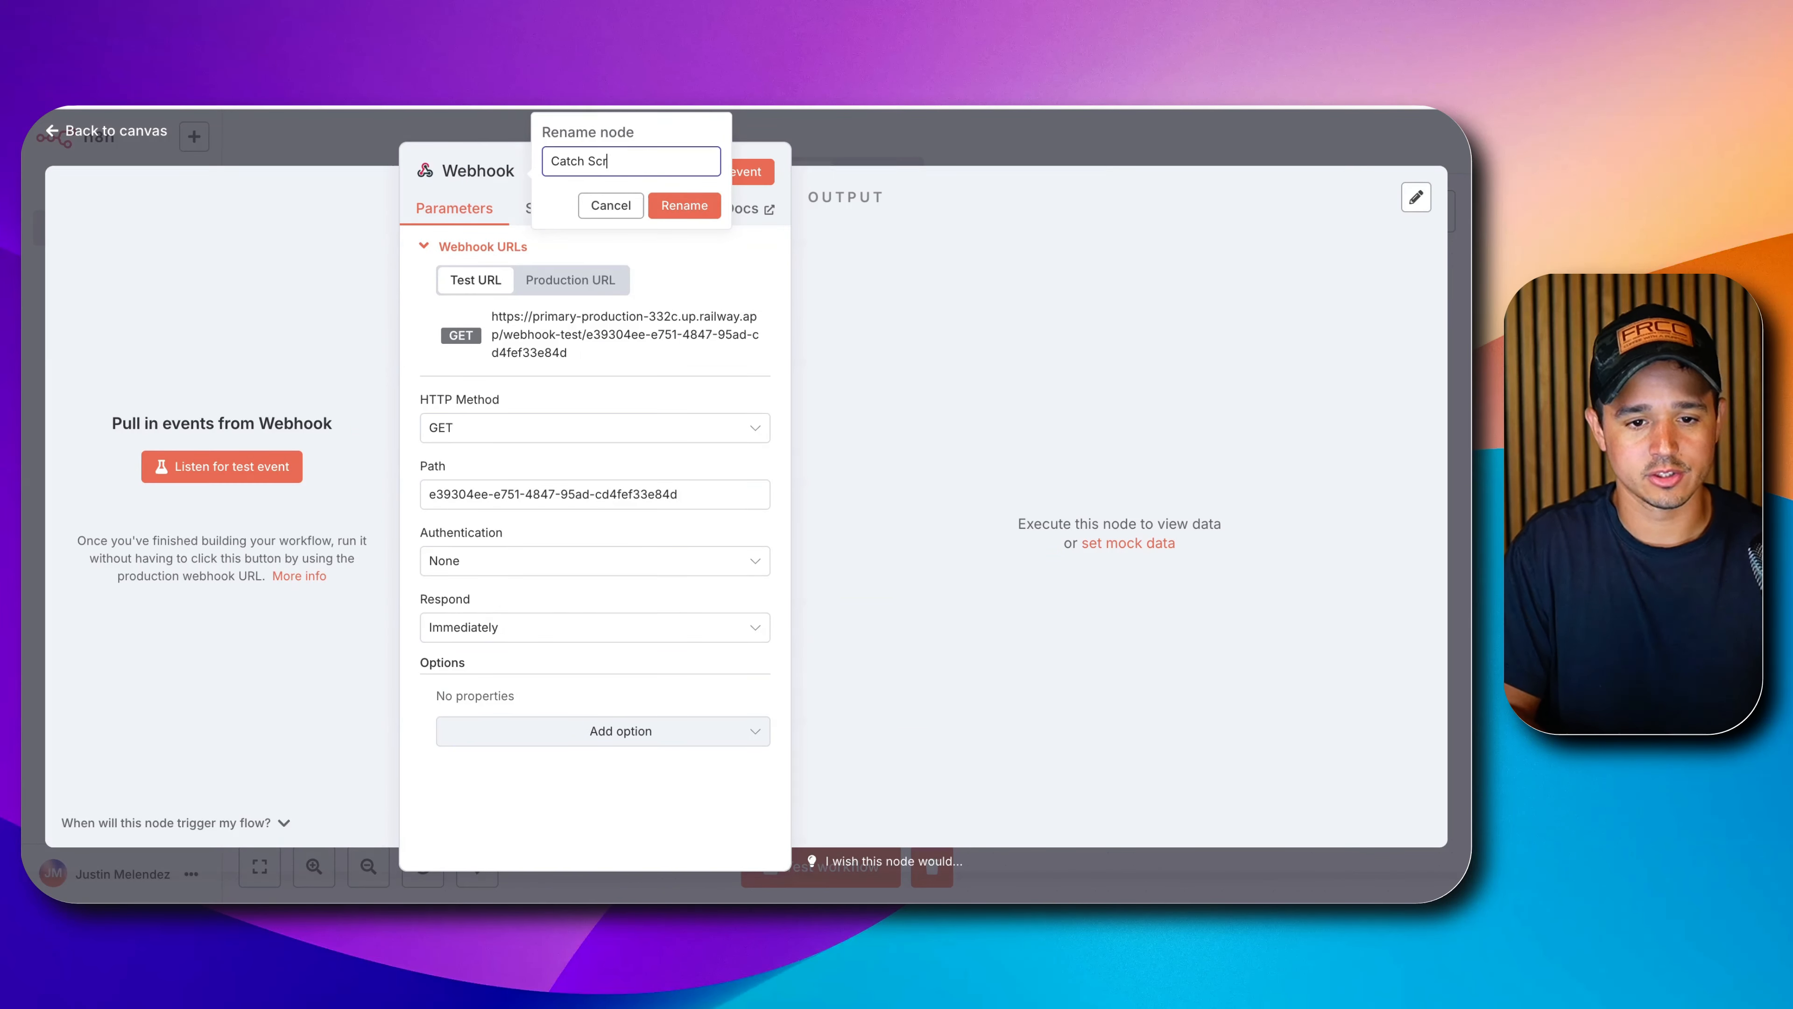
type("aper Results")
key("Return")
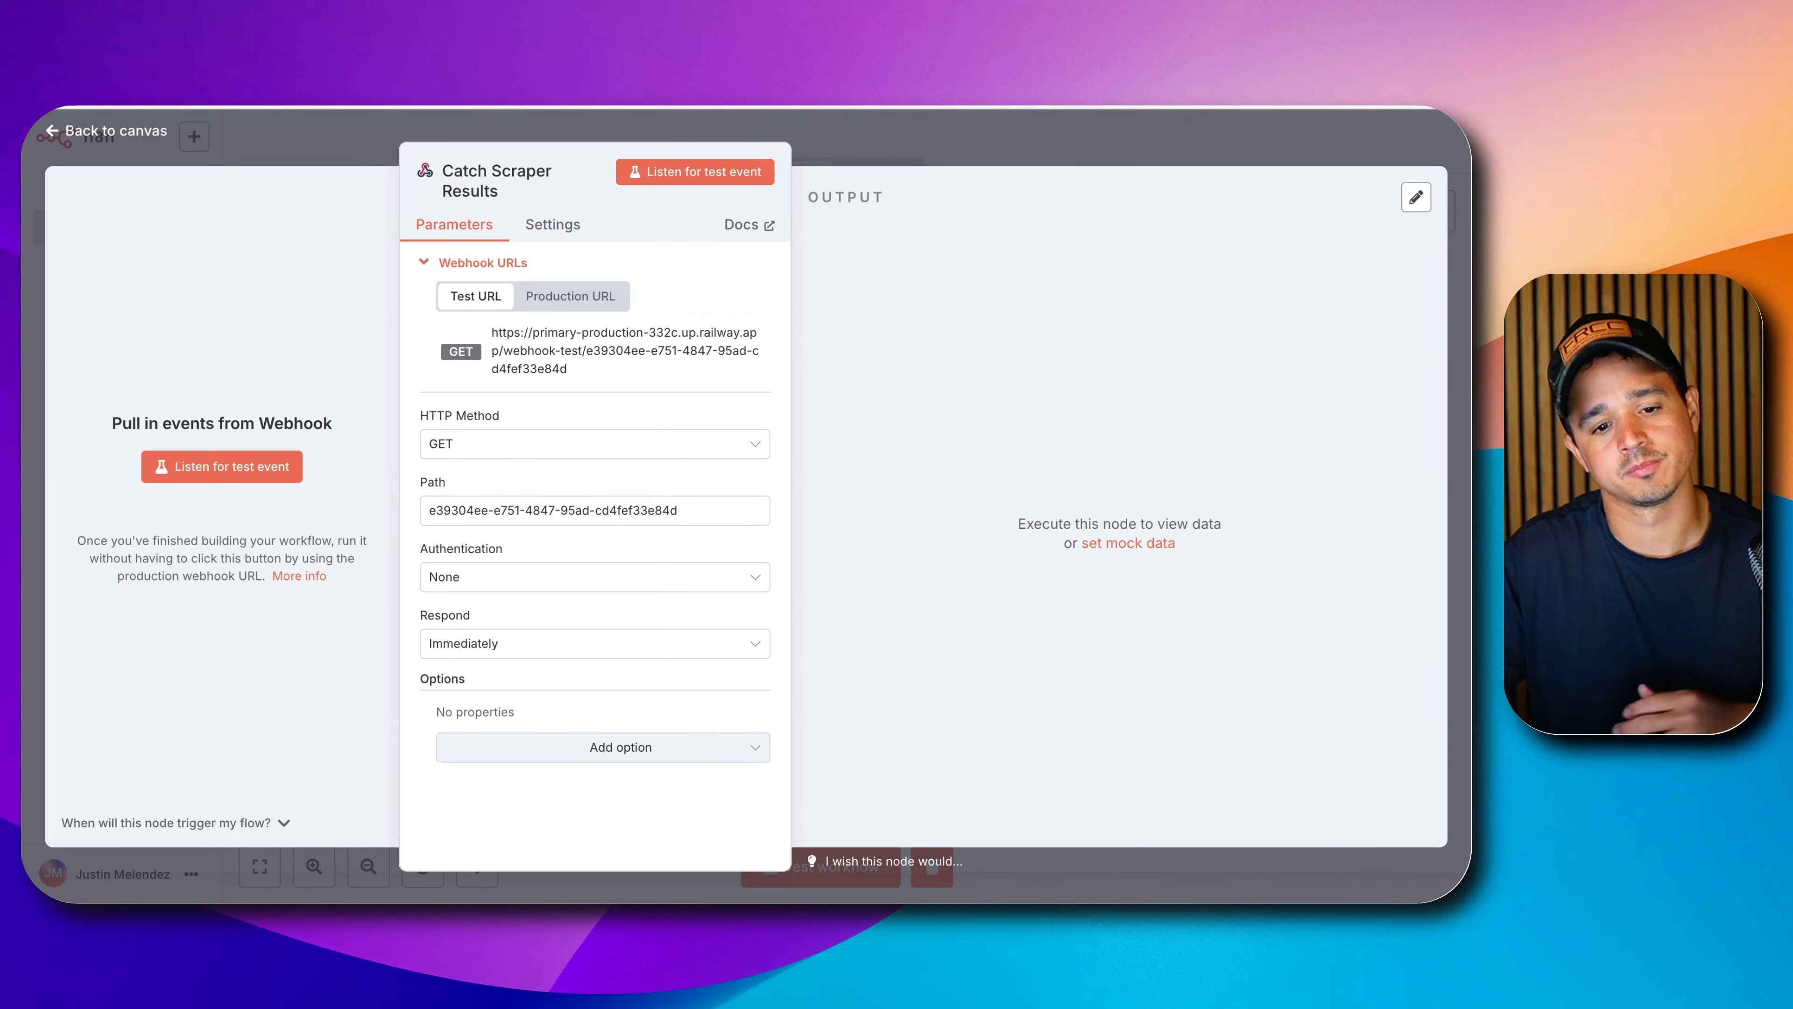
left_click(916, 162)
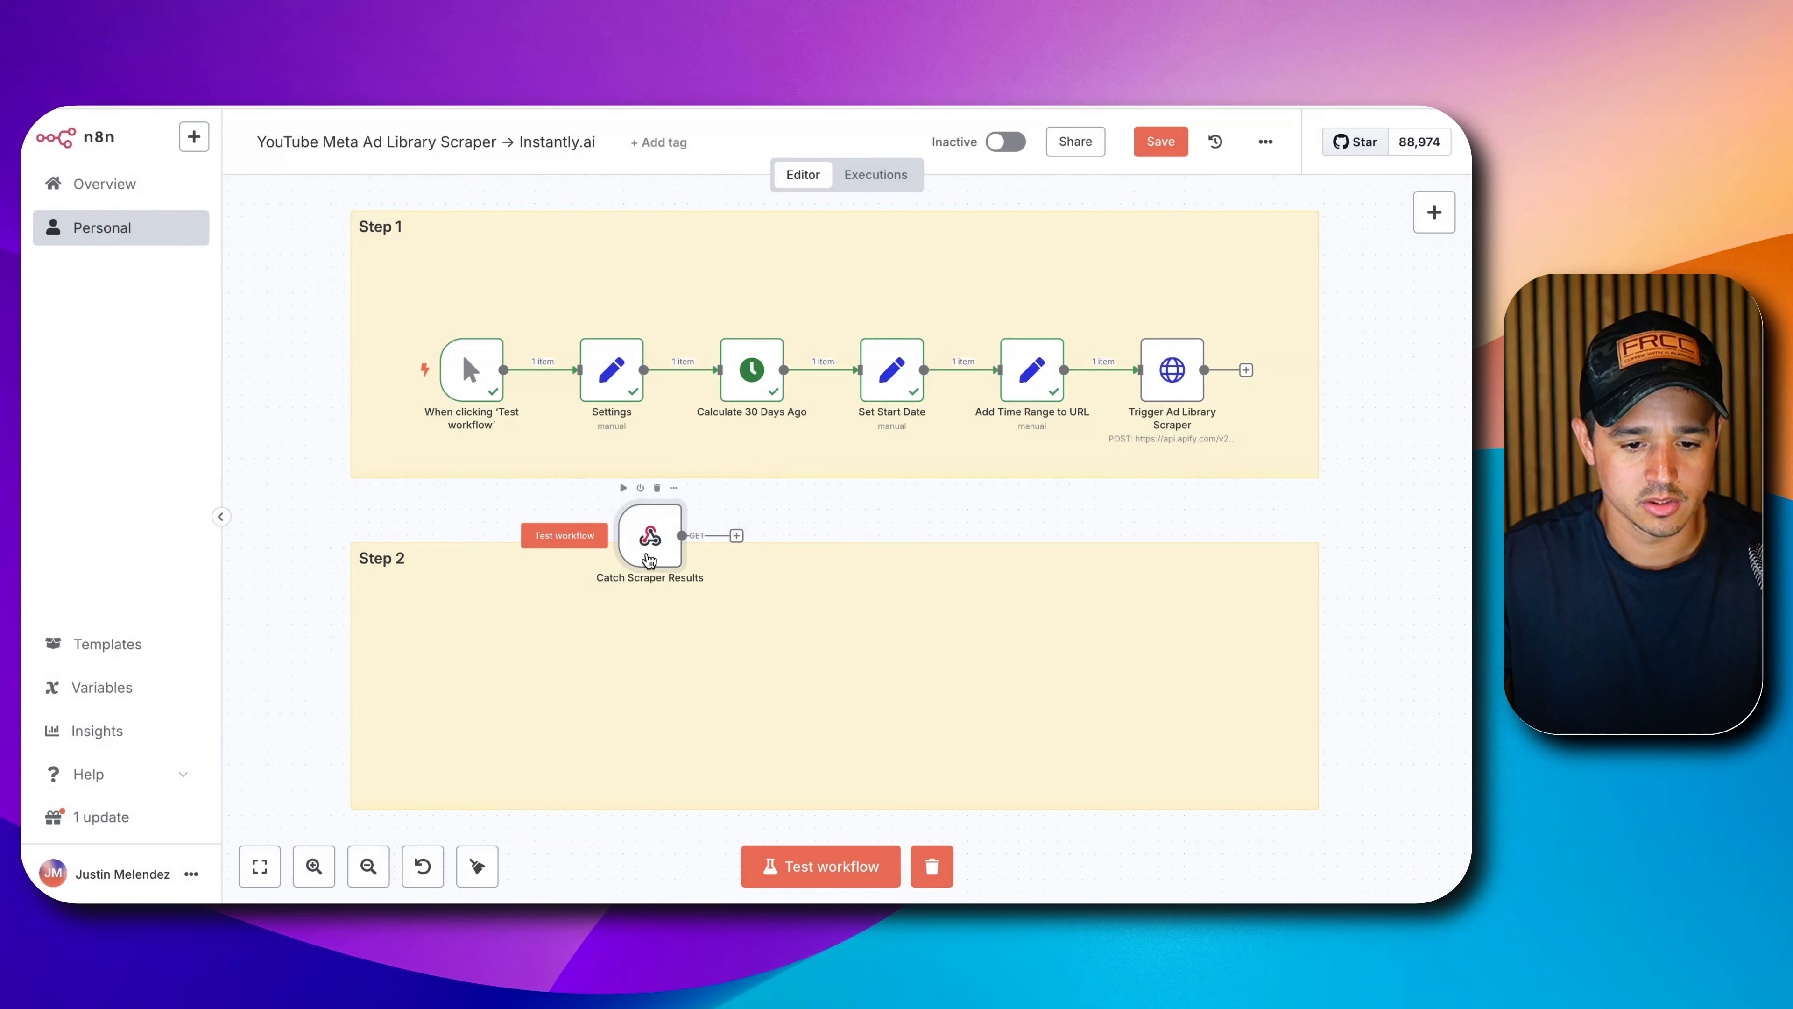
left_click_drag(645, 557, 430, 675)
Copy the Catch Scraper Results webhook's test URL.
double_click(434, 668)
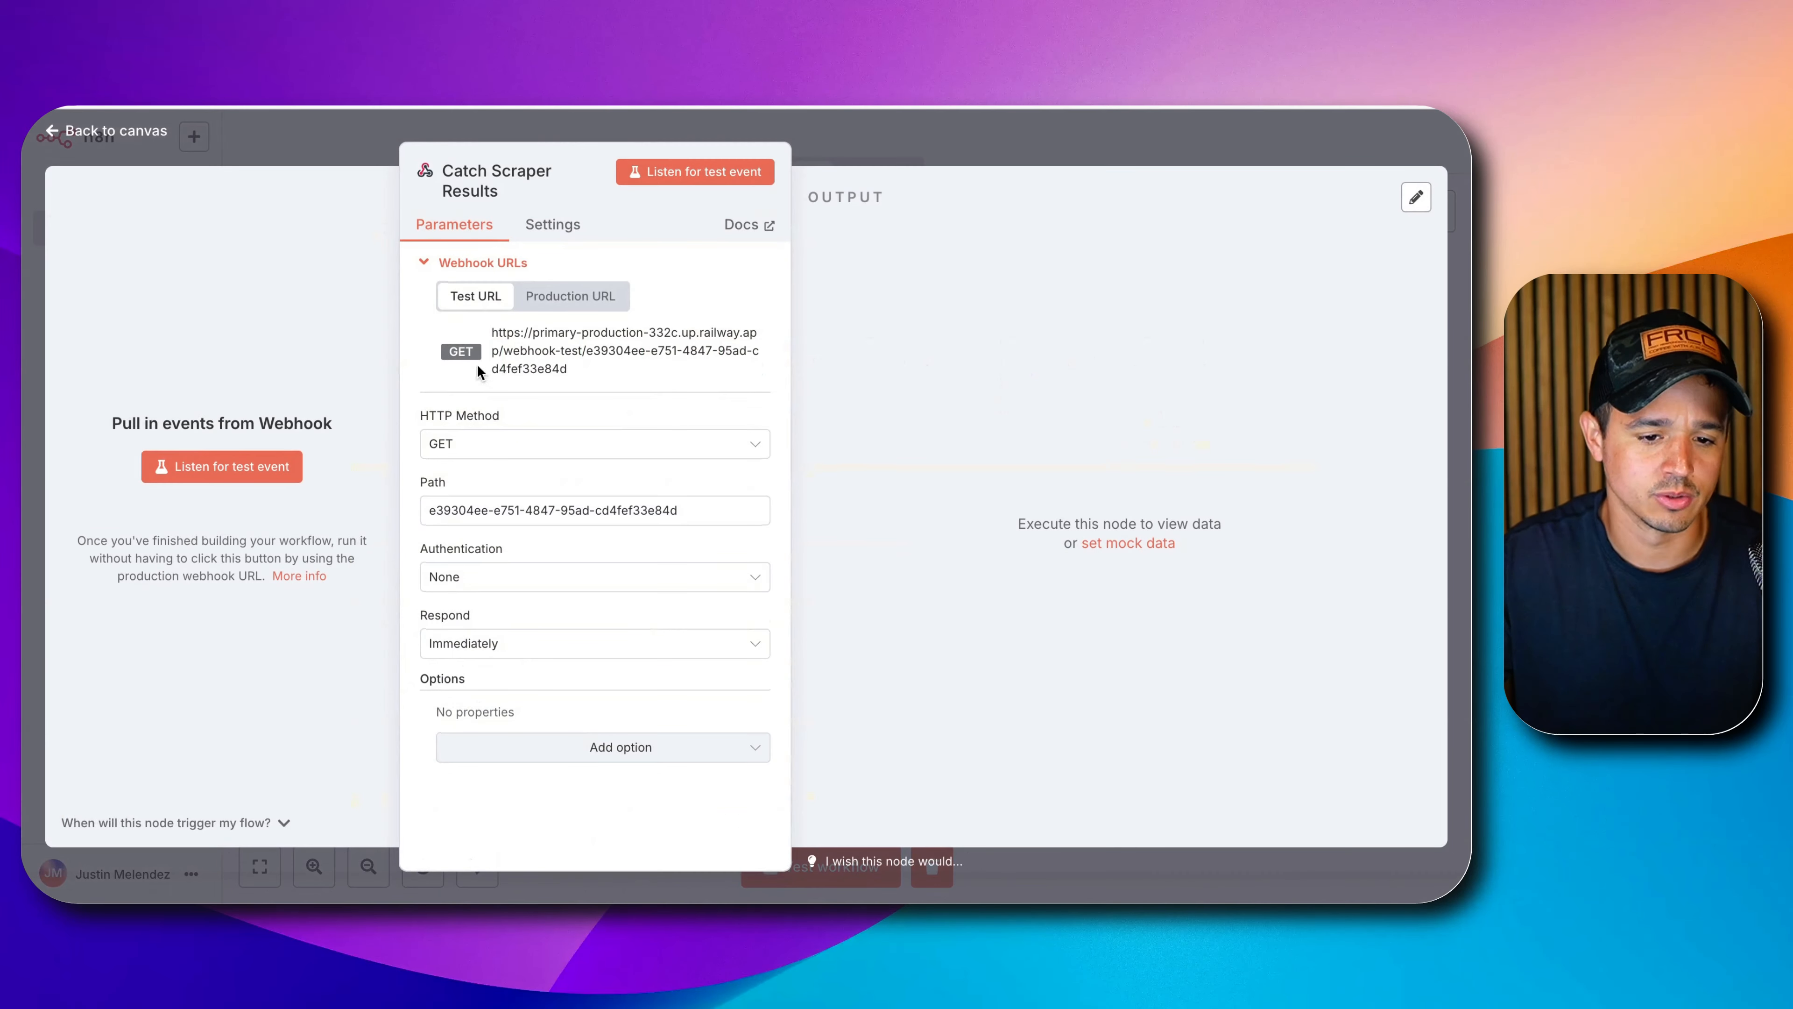
left_click(521, 332)
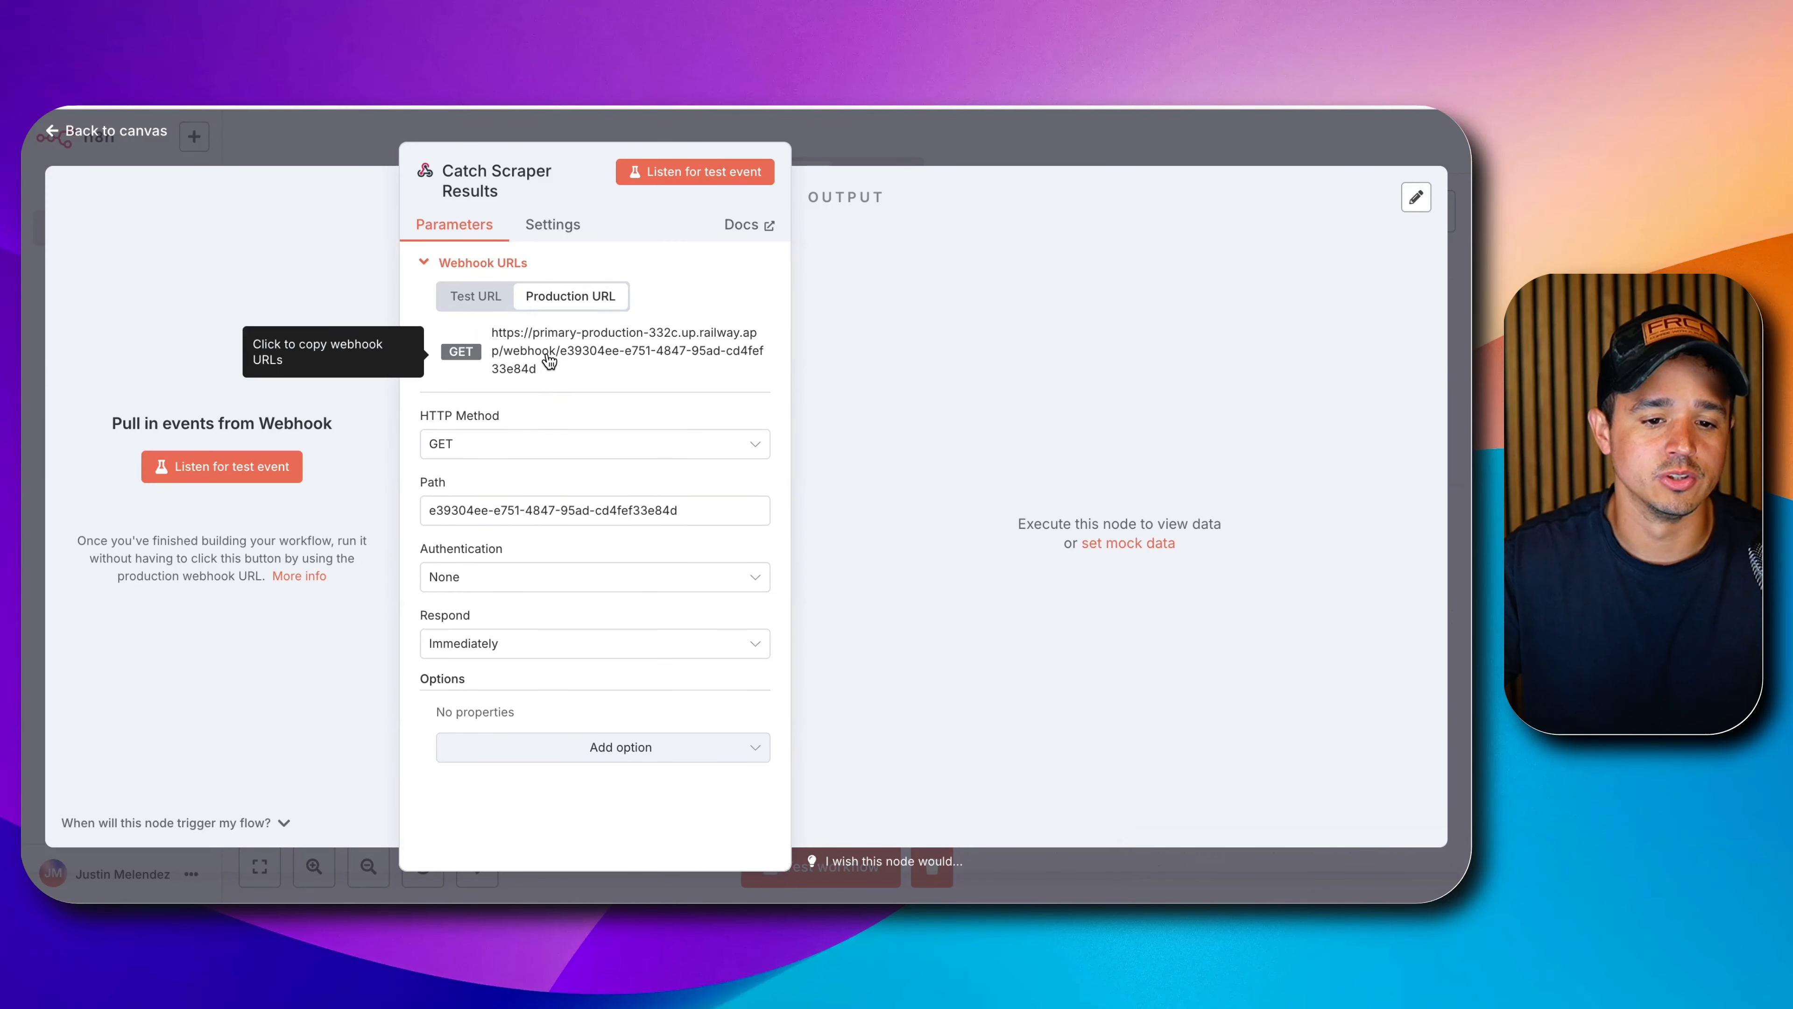
left_click(546, 356)
left_click(1014, 156)
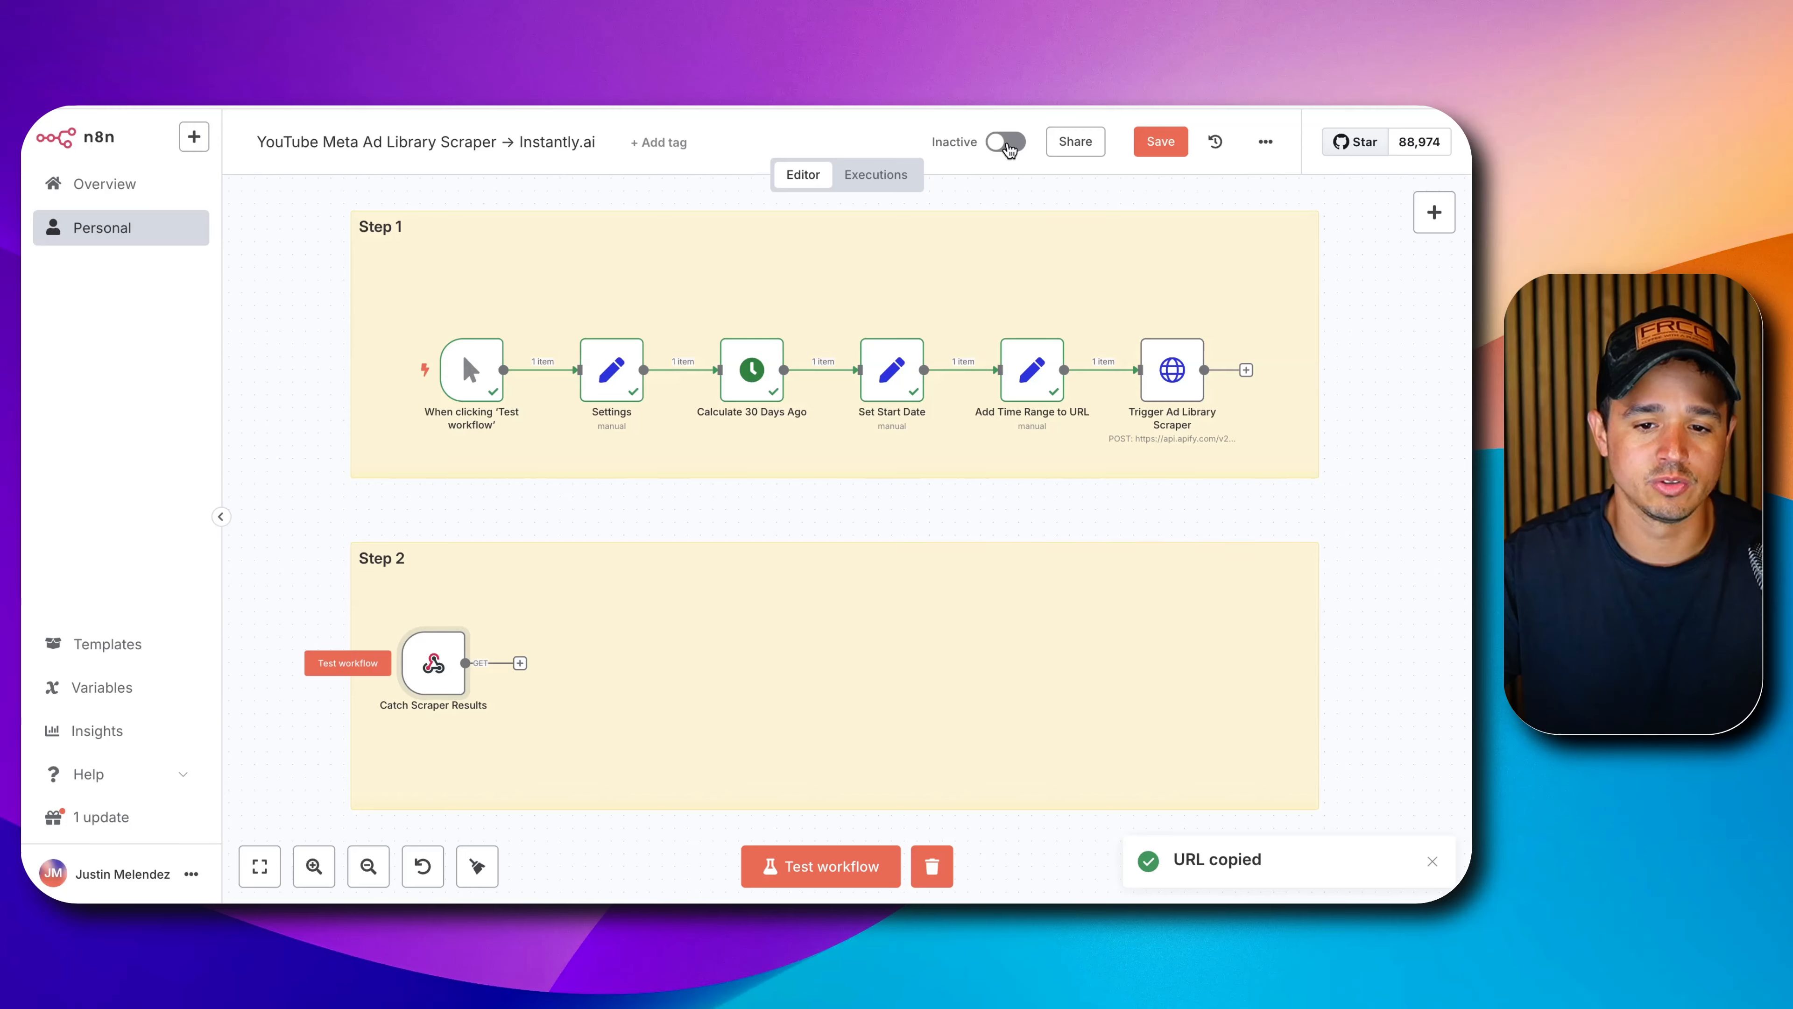
double_click(430, 664)
left_click(550, 305)
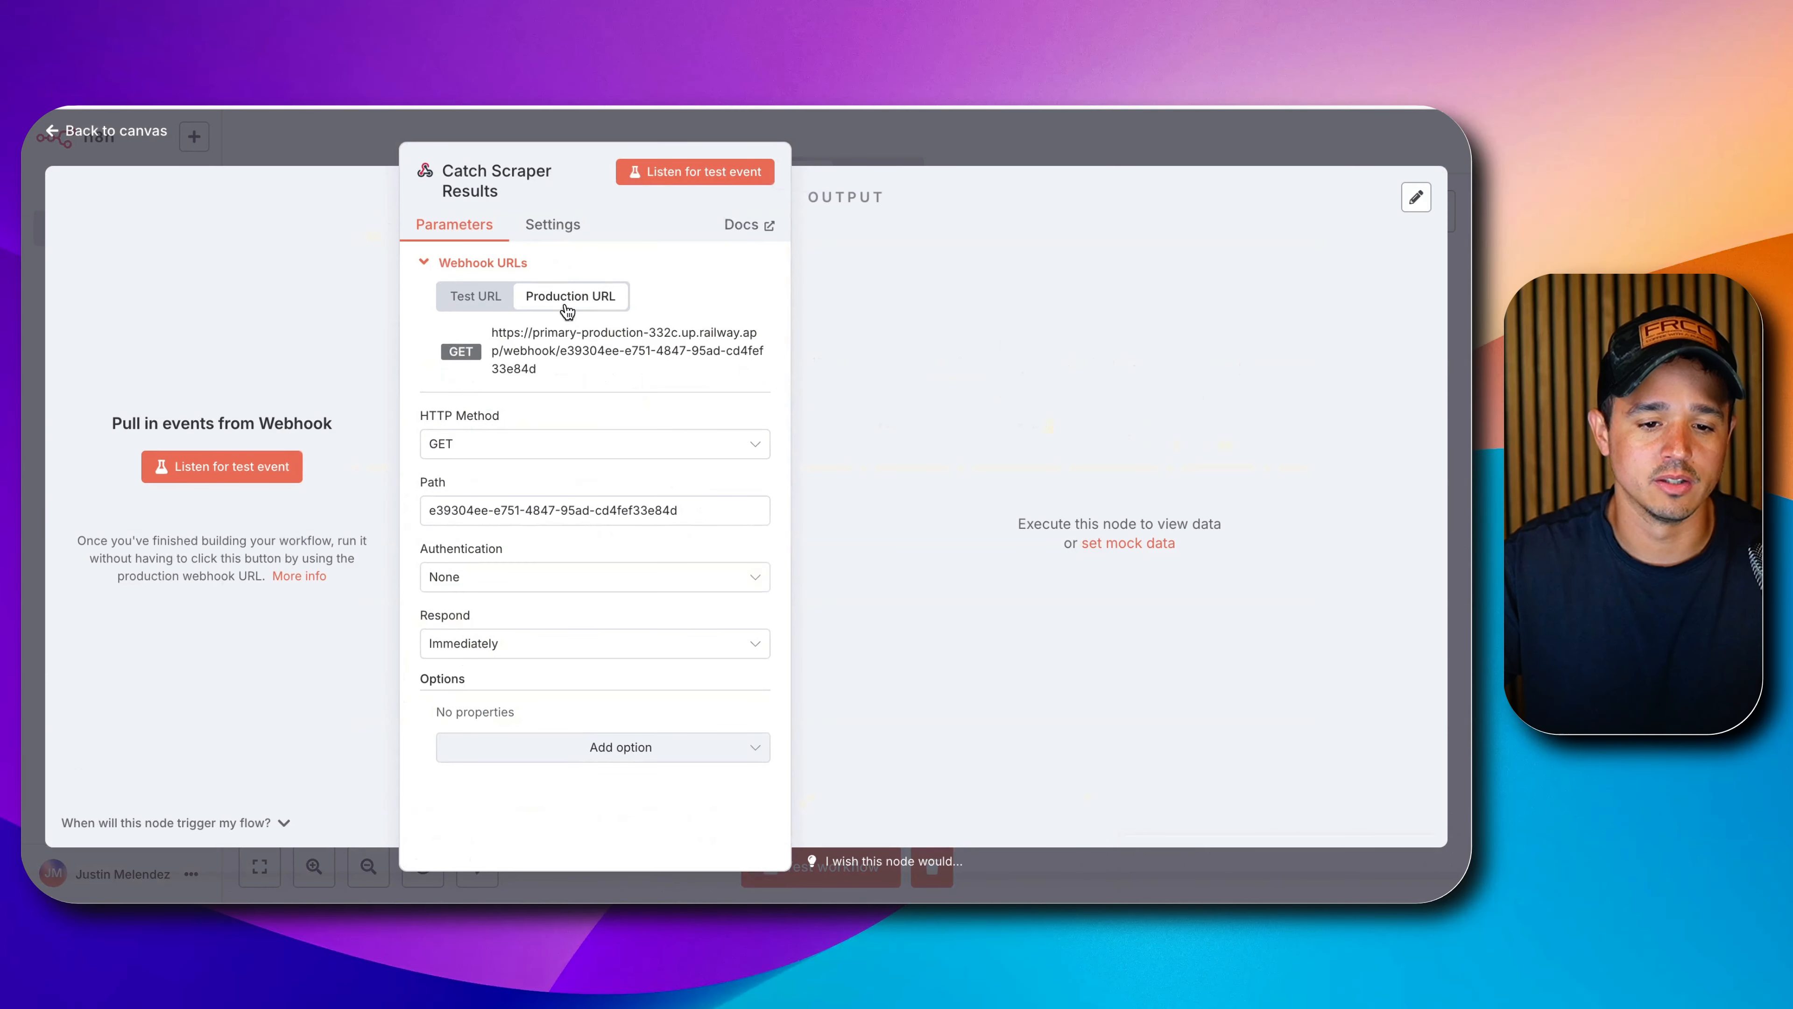
left_click(497, 300)
left_click(515, 346)
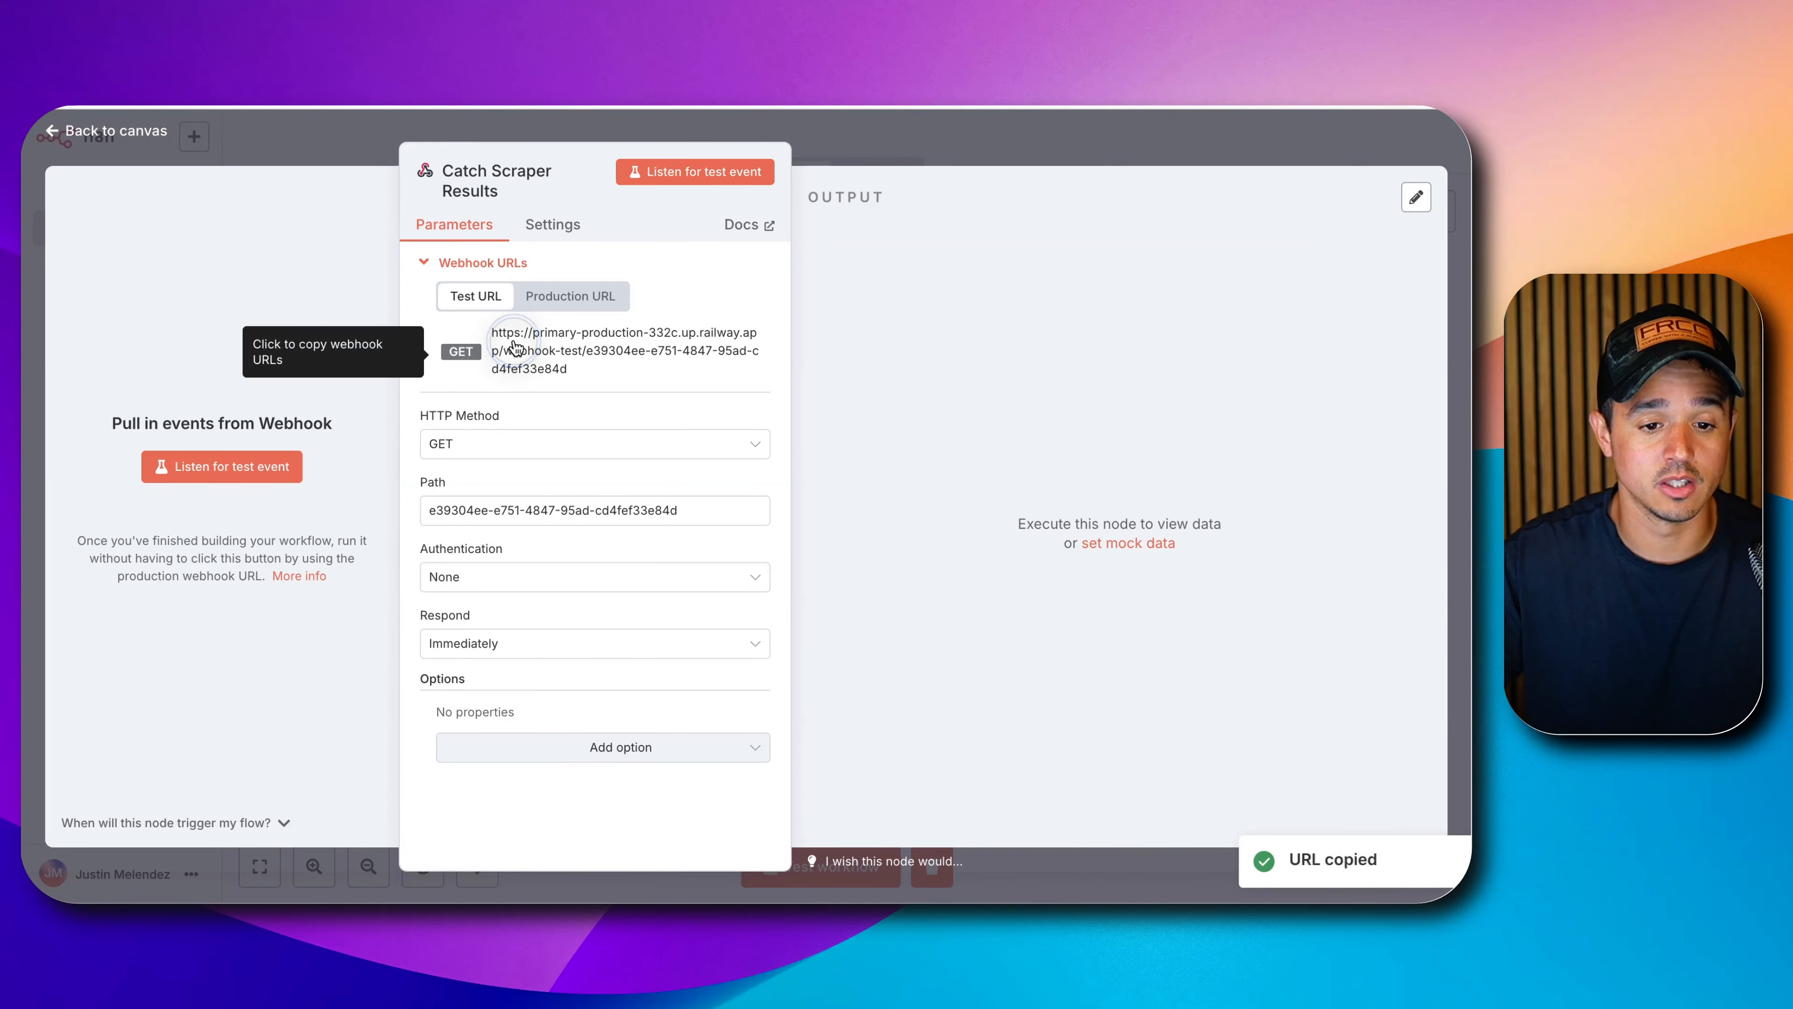
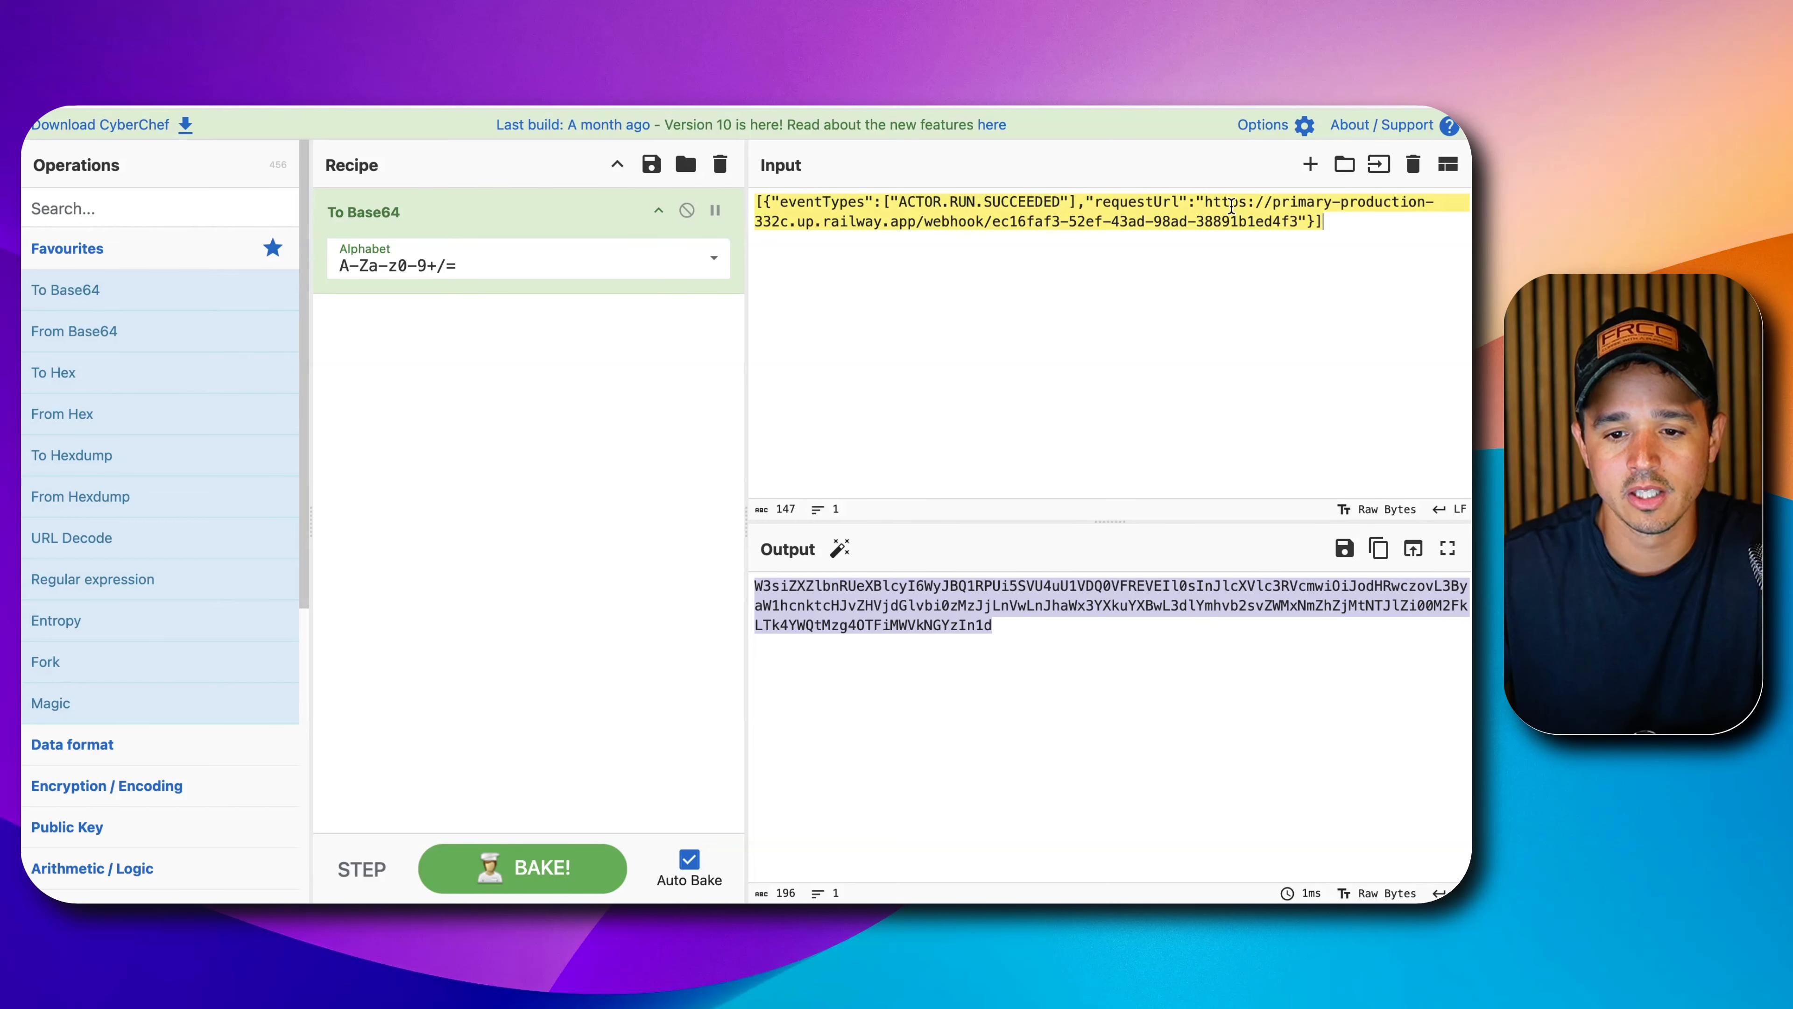
Replace the requestUrl in CyberChef's input JSON with the n8n test webhook URL.
left_click_drag(1204, 202, 1298, 219)
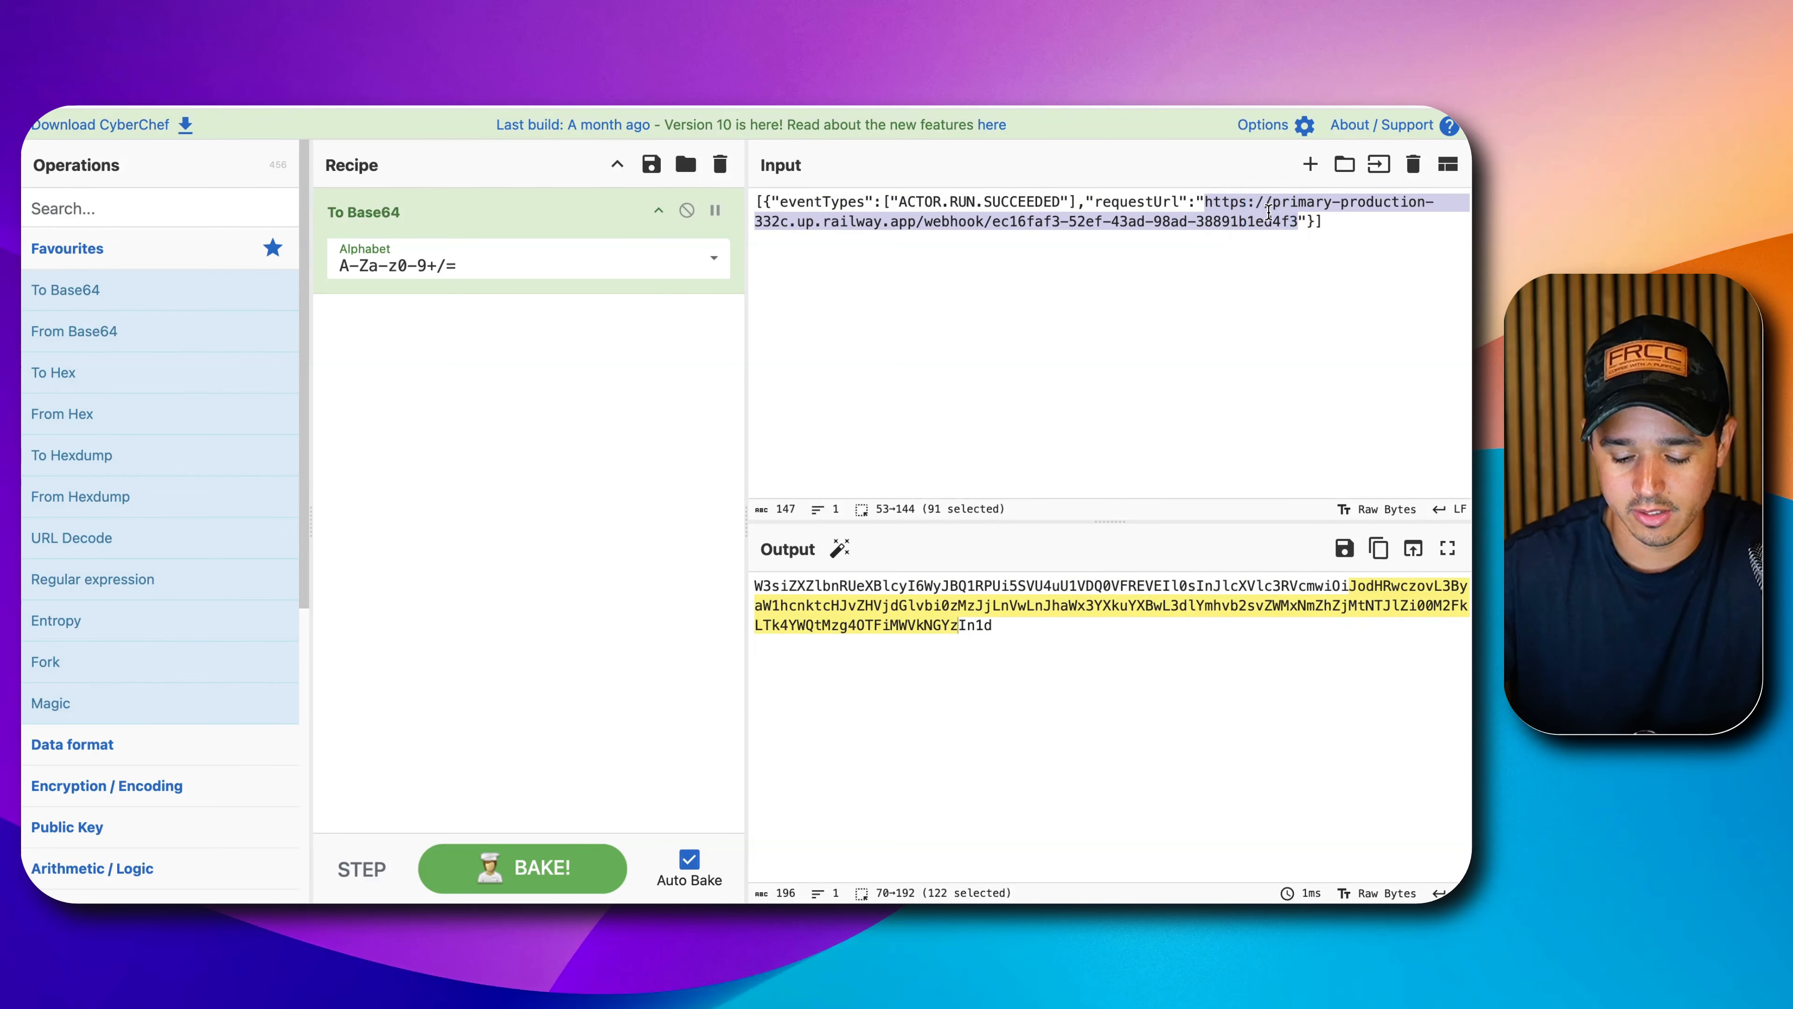
key("BackSpace")
type("htp")
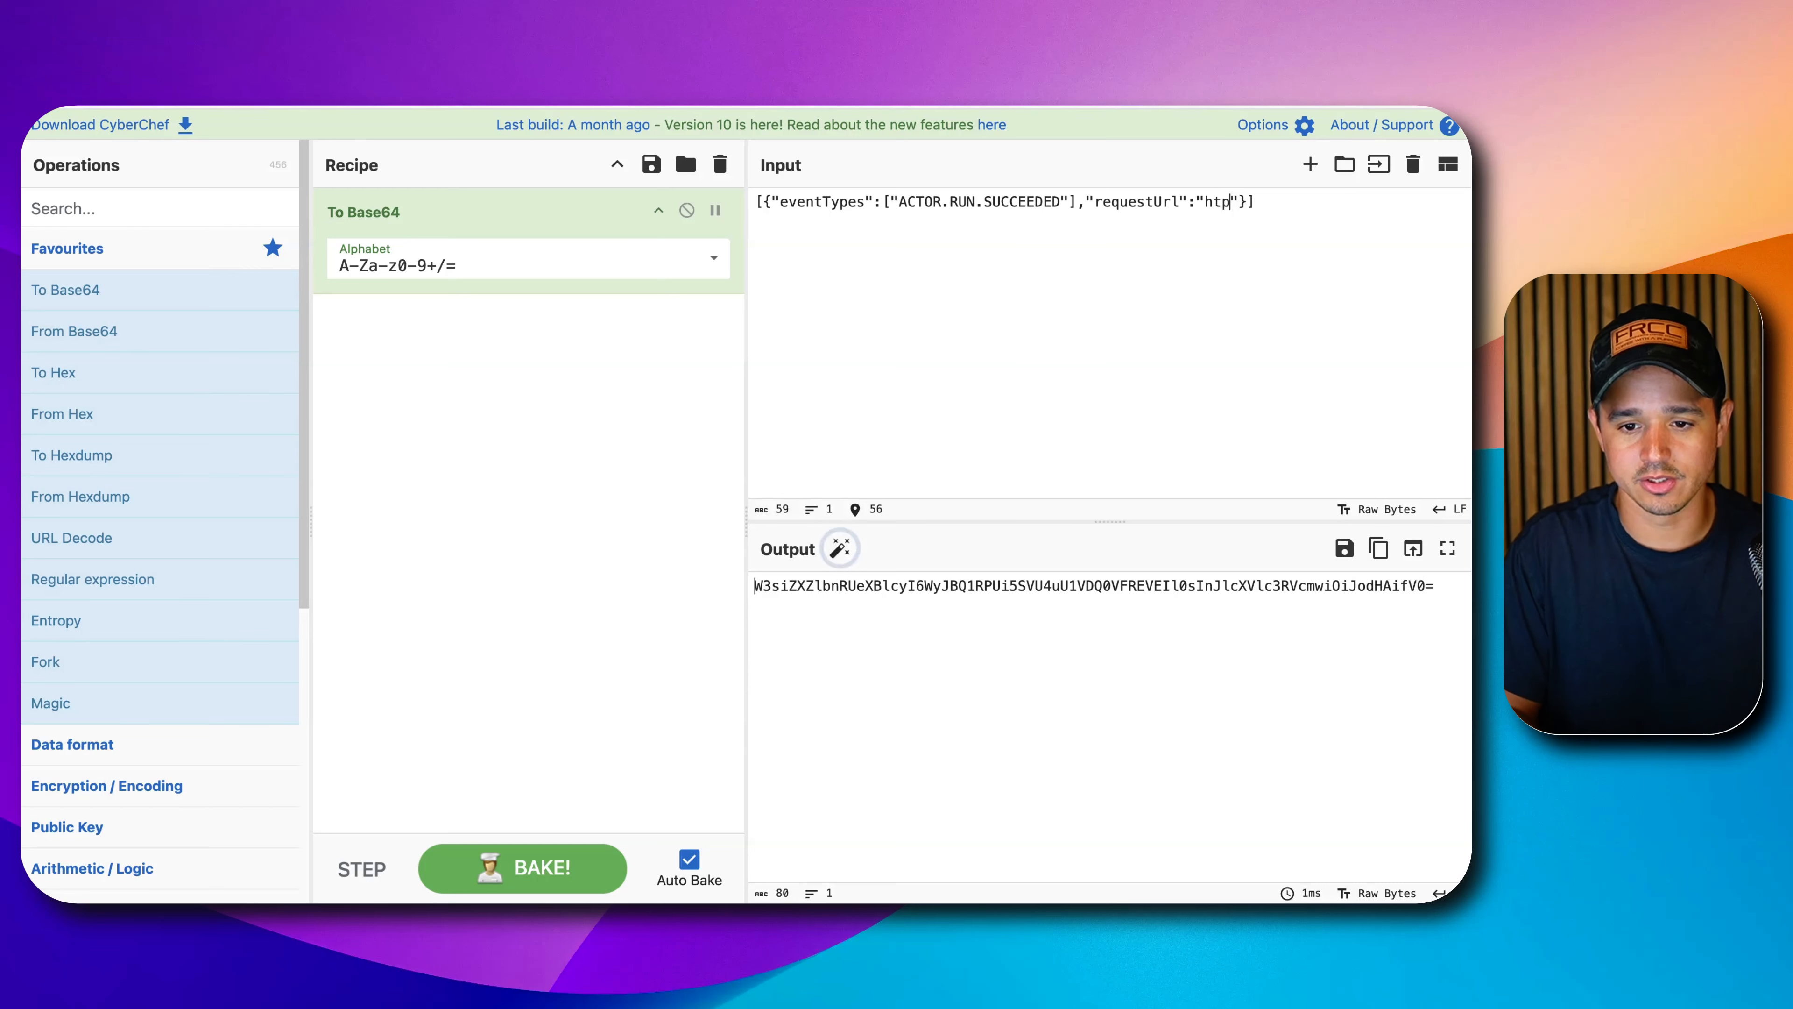
key("BackSpace")
type("r")
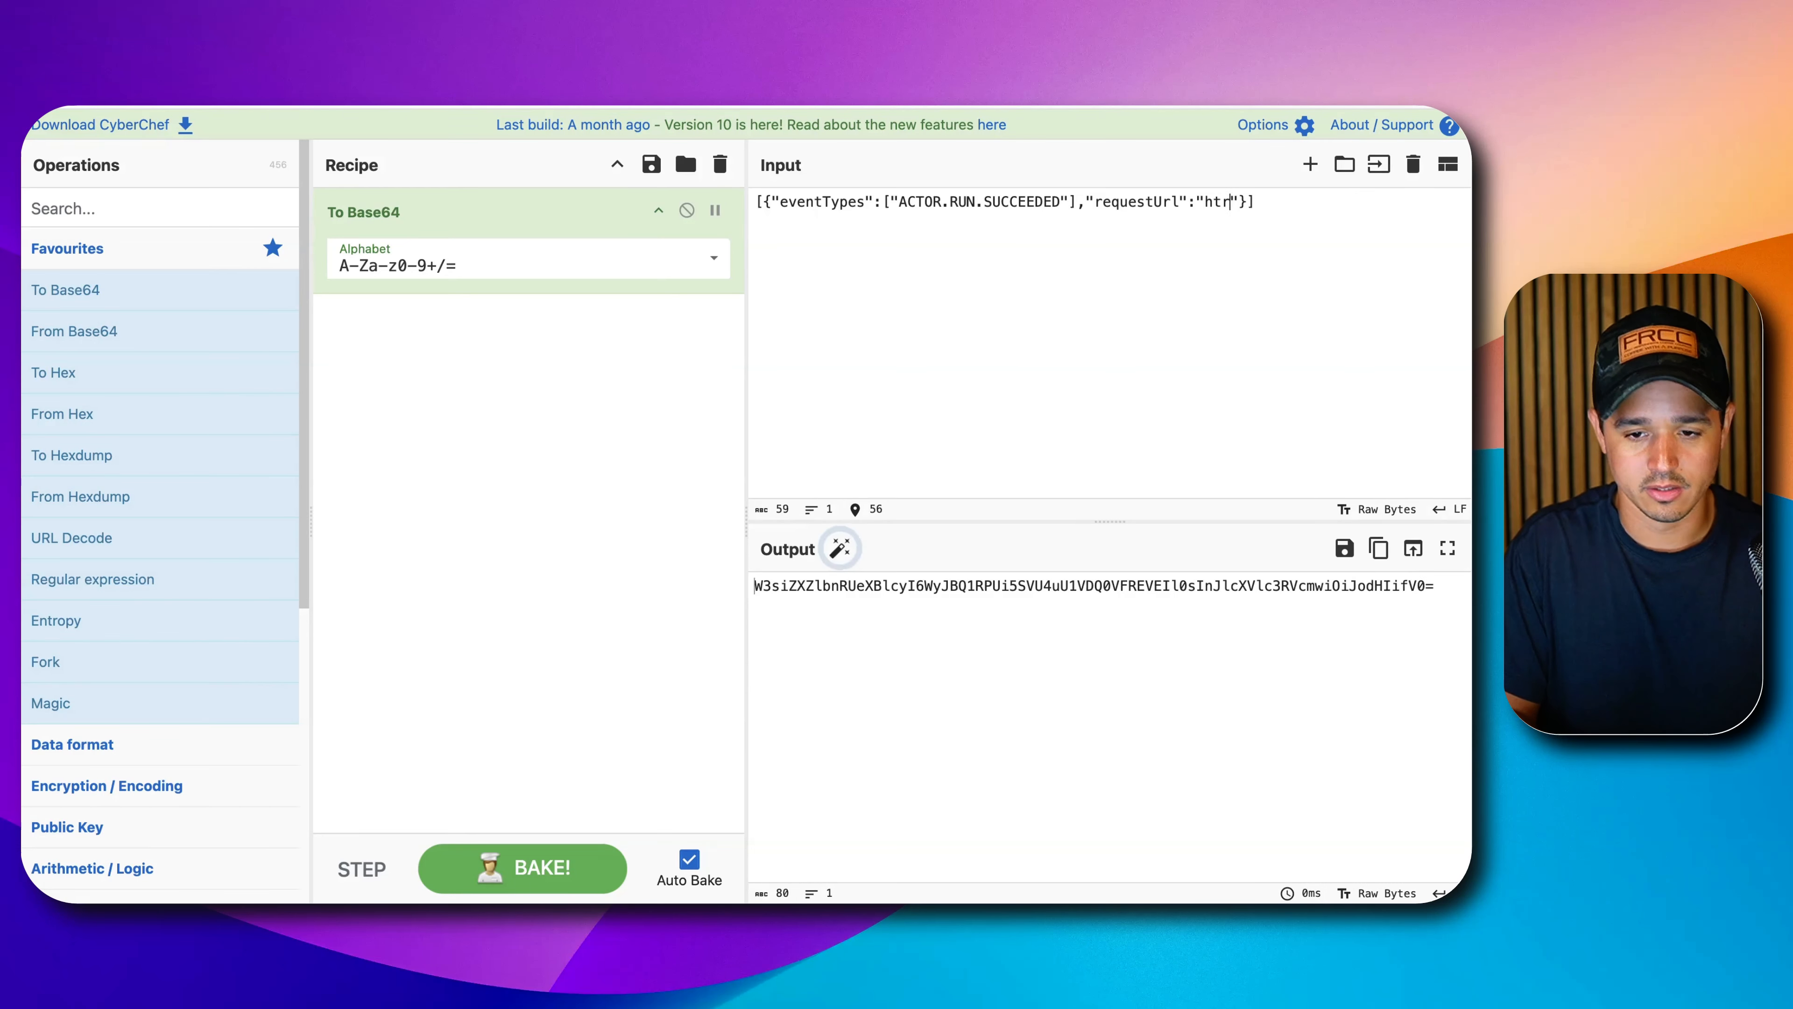
key("BackSpace")
type("tps:")
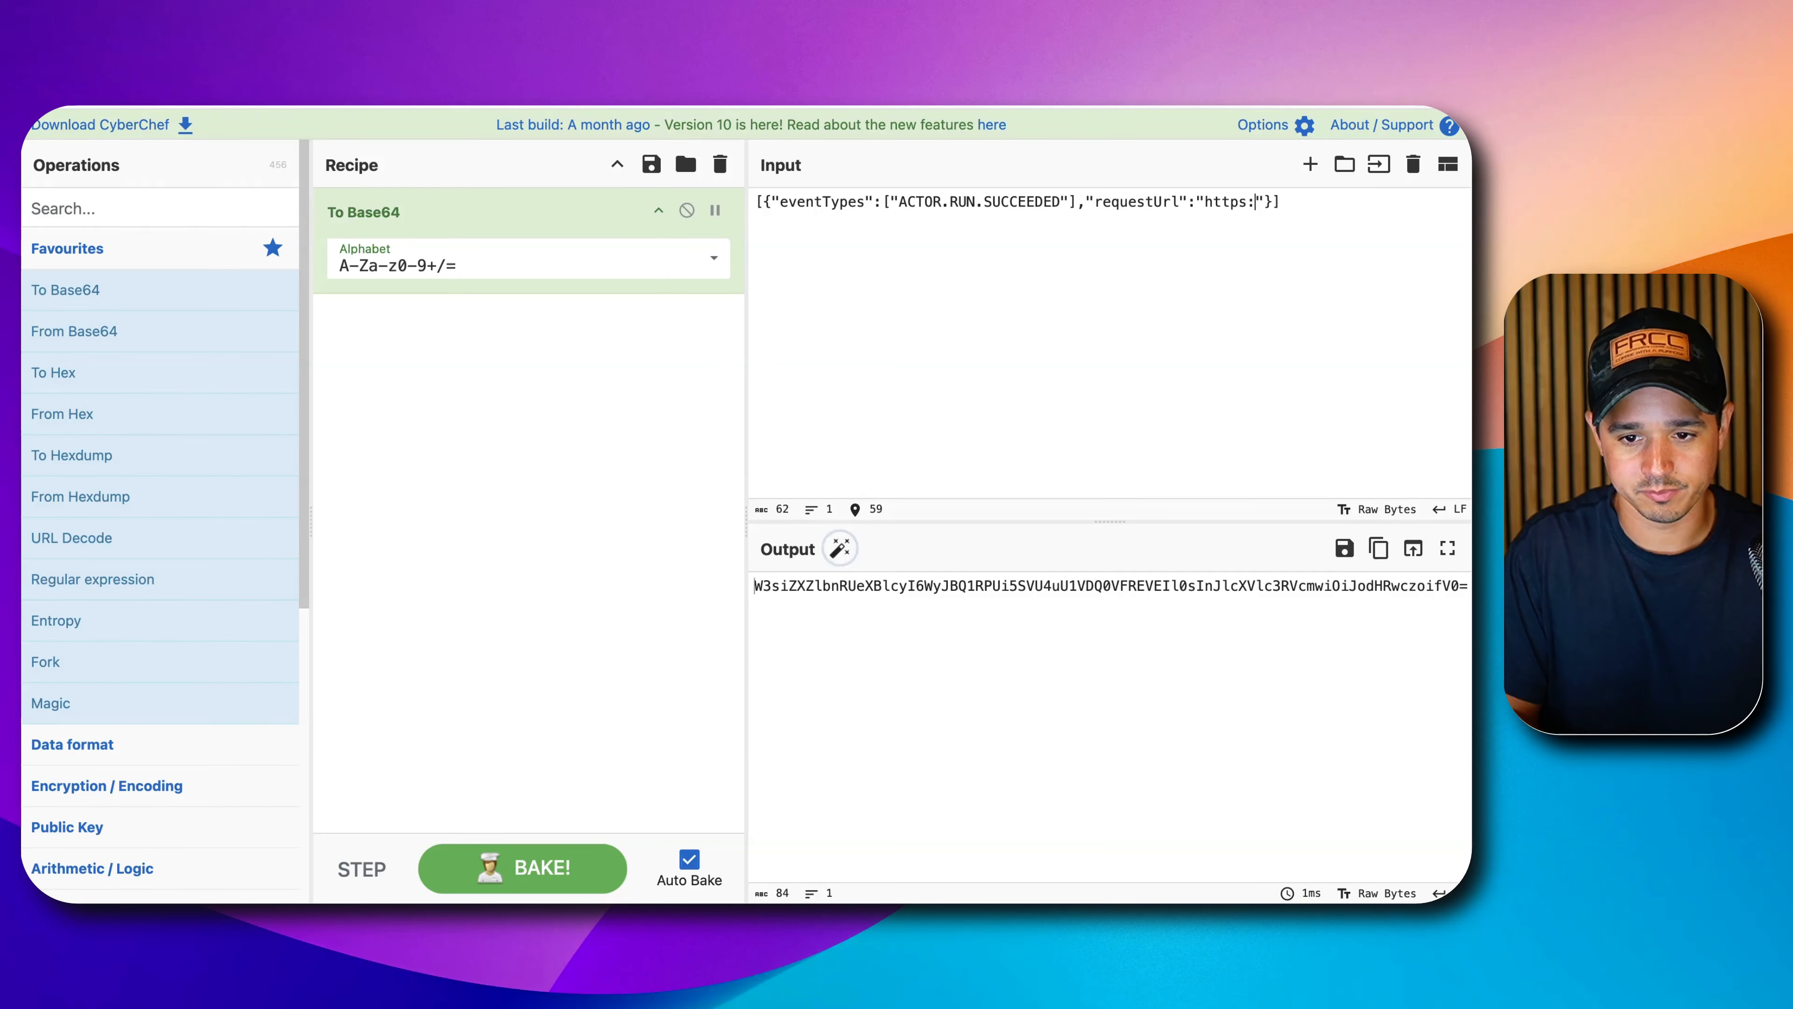
type("//example.com")
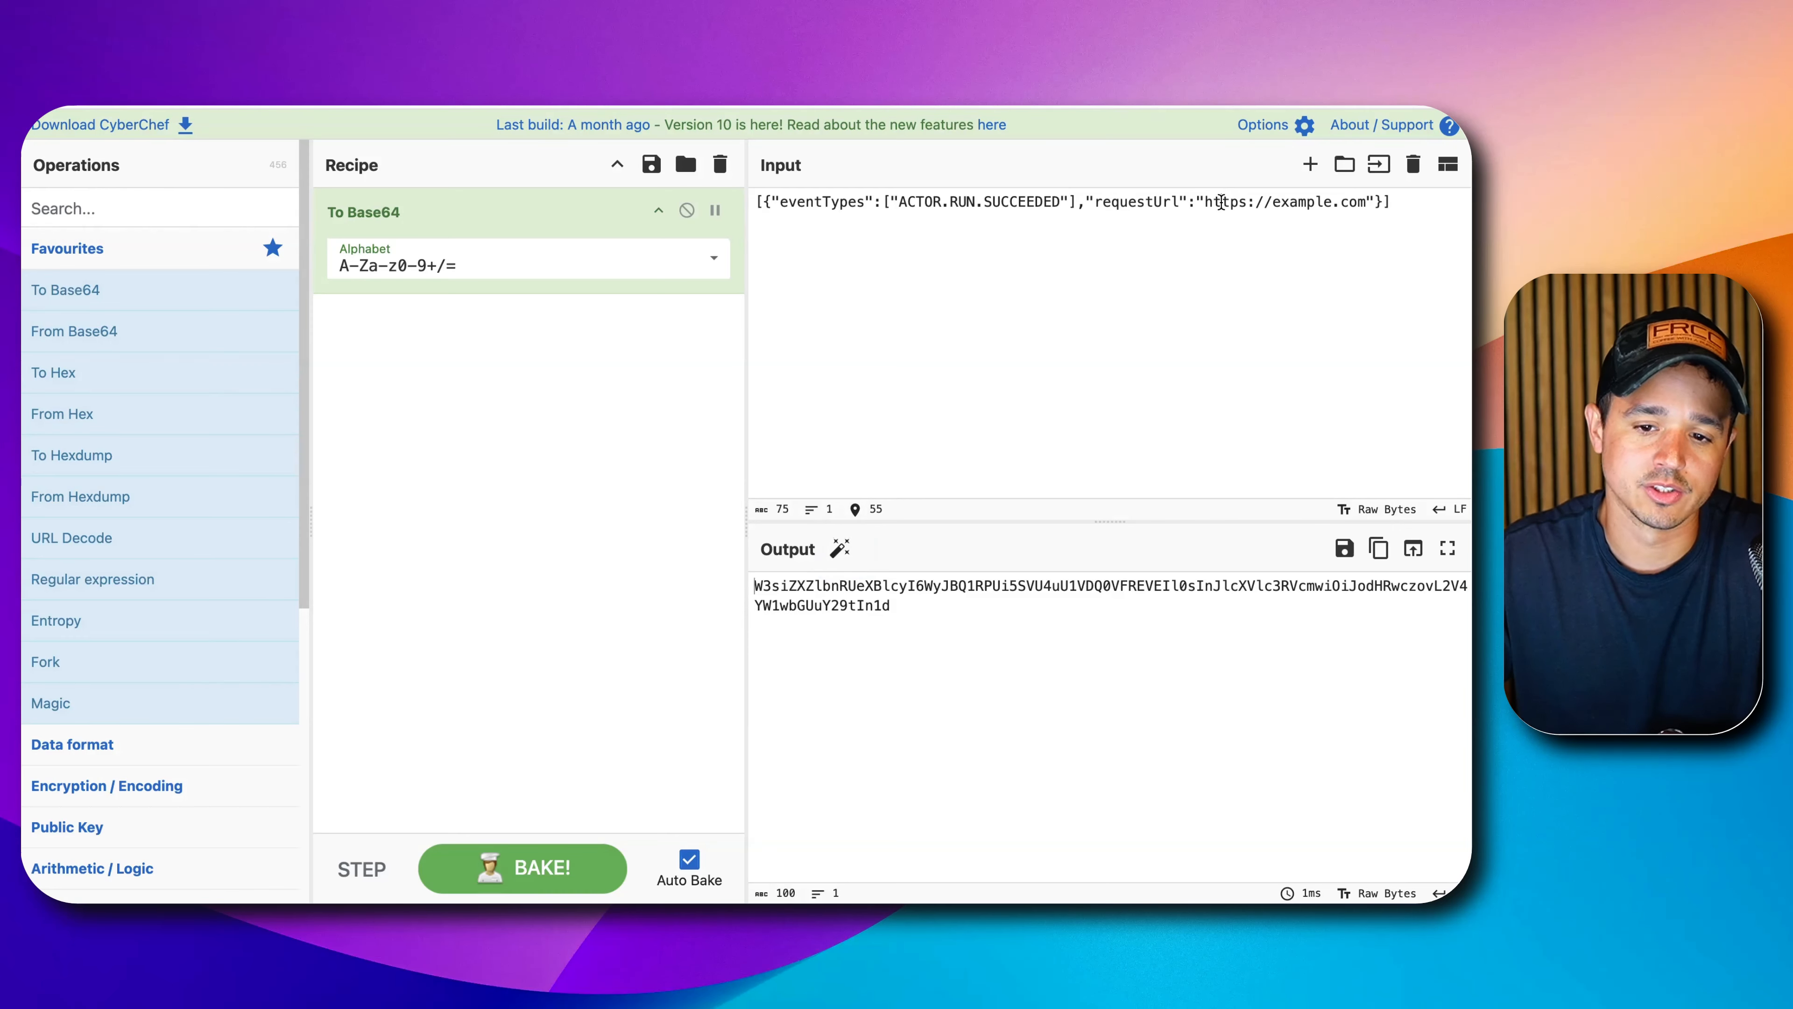
left_click_drag(1206, 203, 1366, 203)
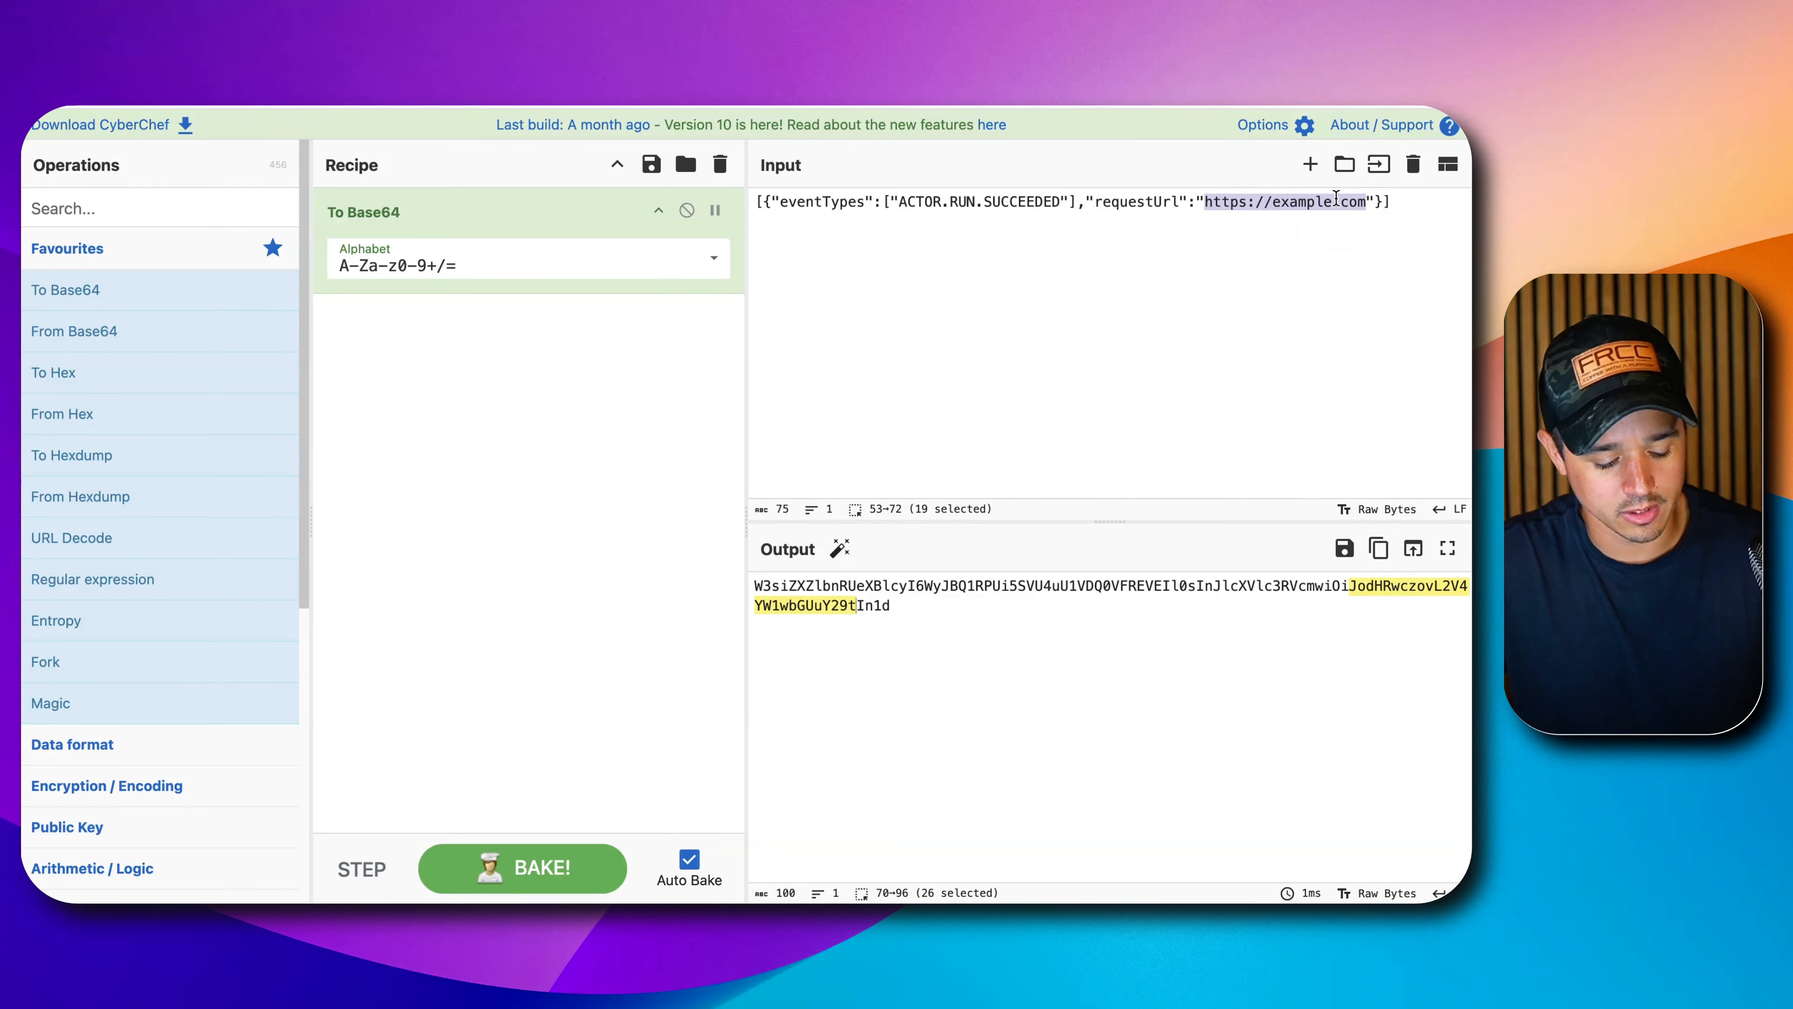
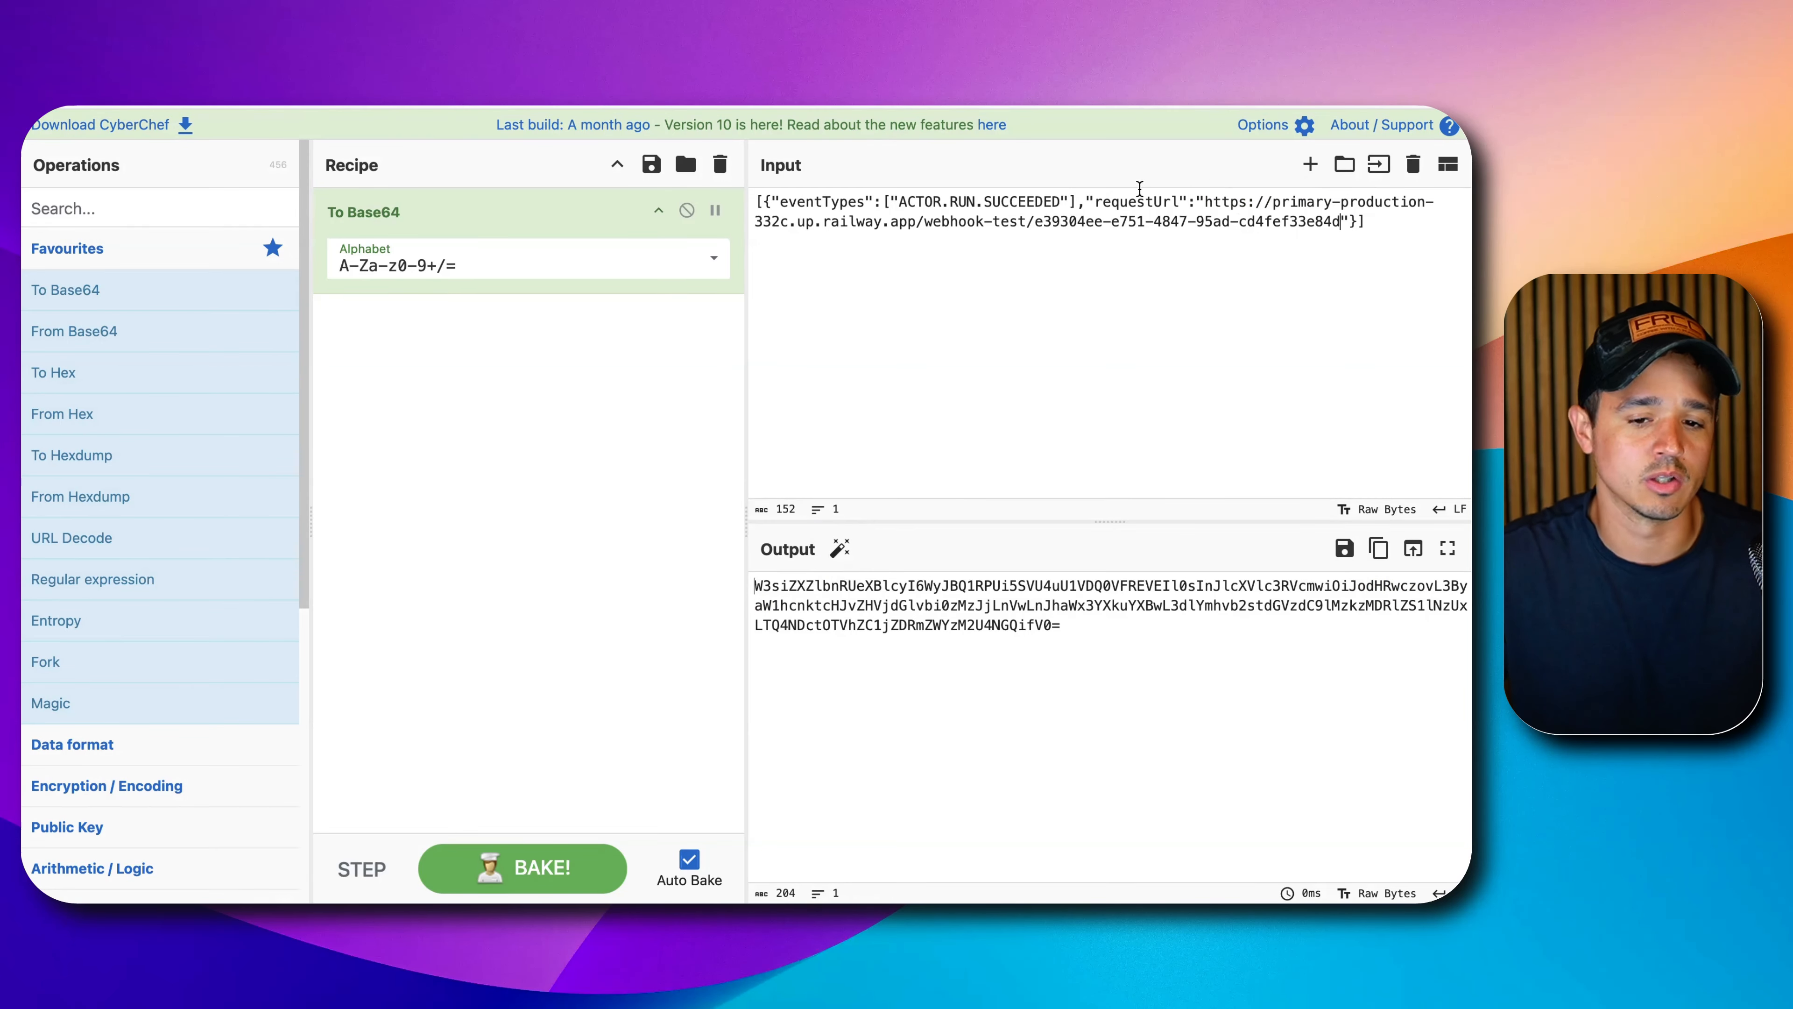
key("ctrl+shift+Tab")
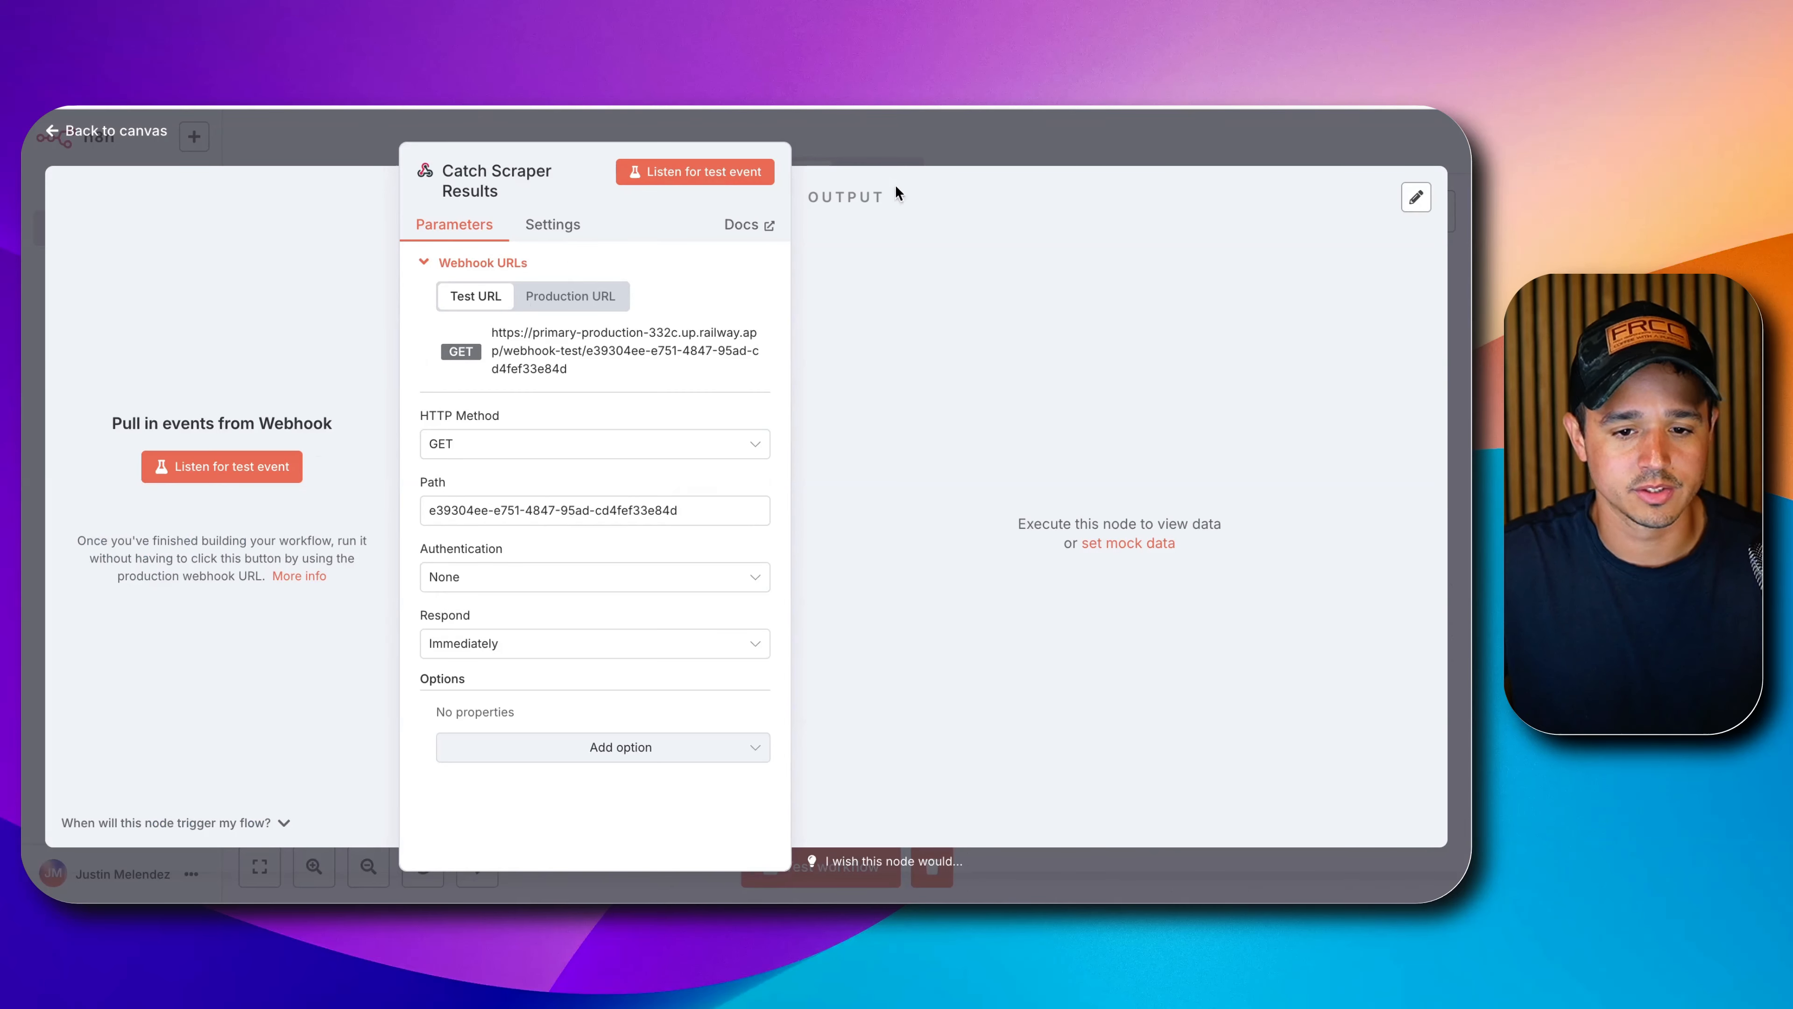
key("ctrl+Tab")
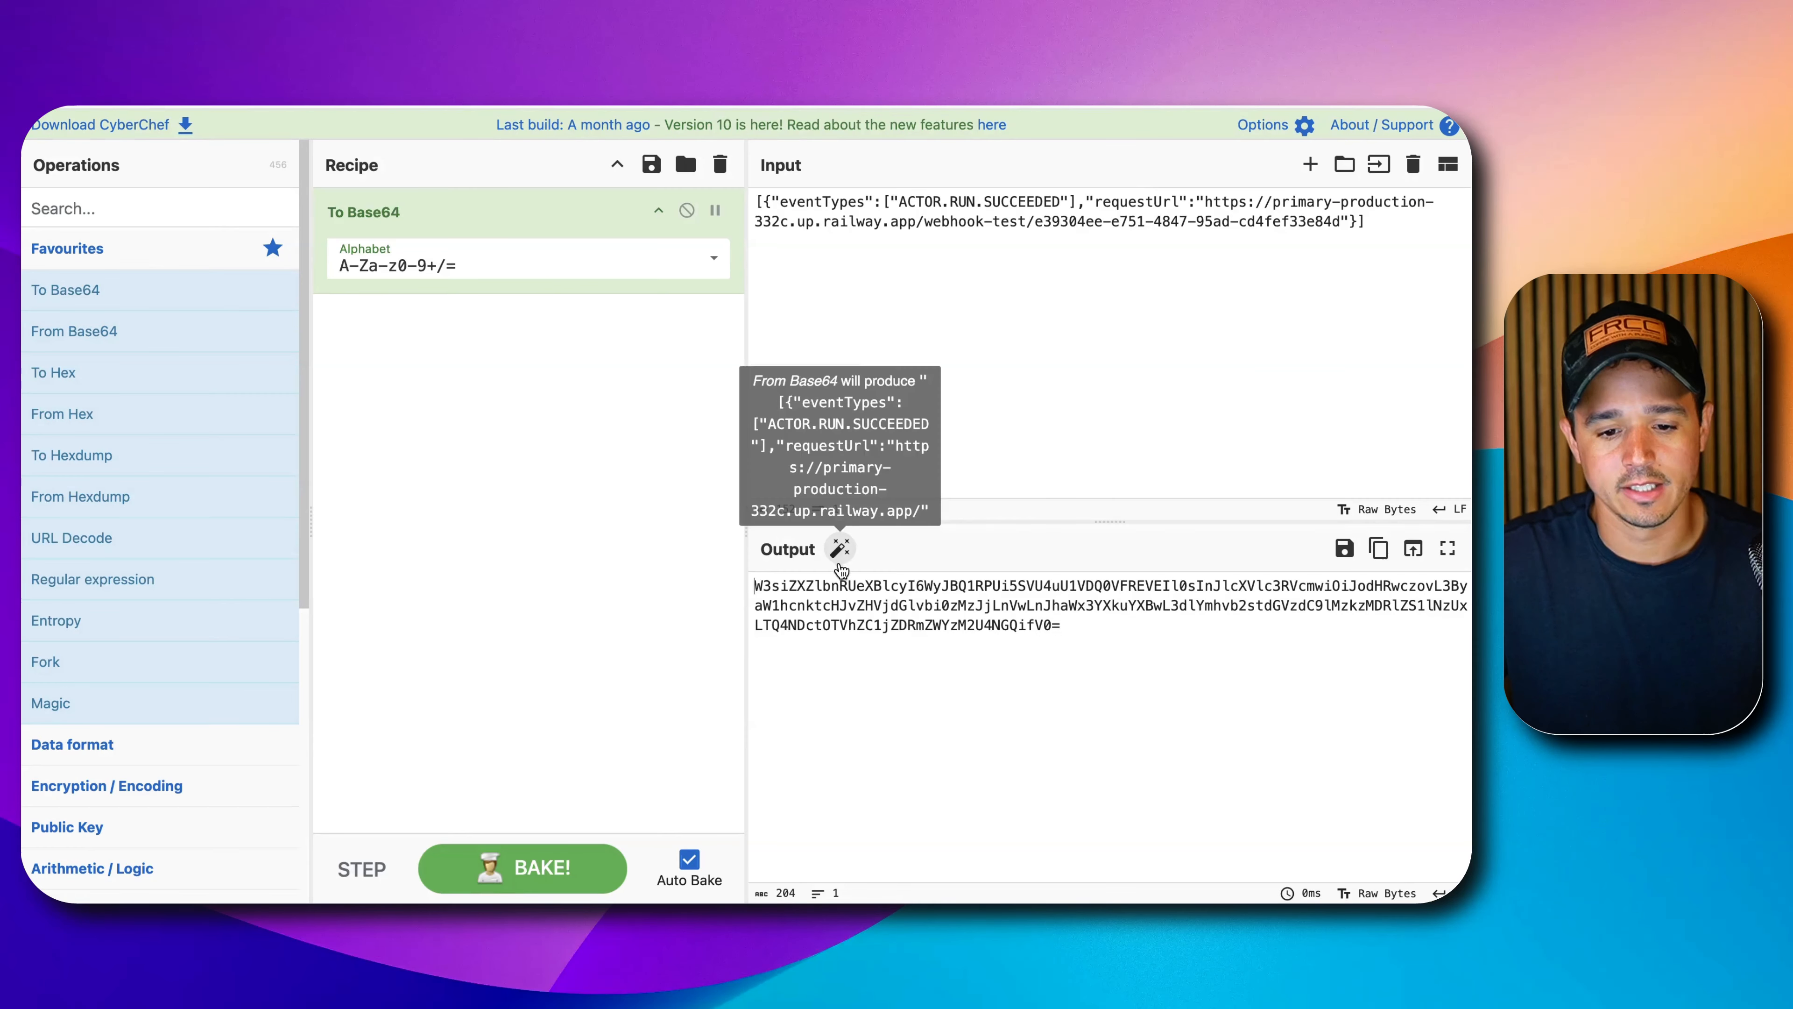
Select the whole re-encoded Base64 output to copy it.
triple_click(836, 609)
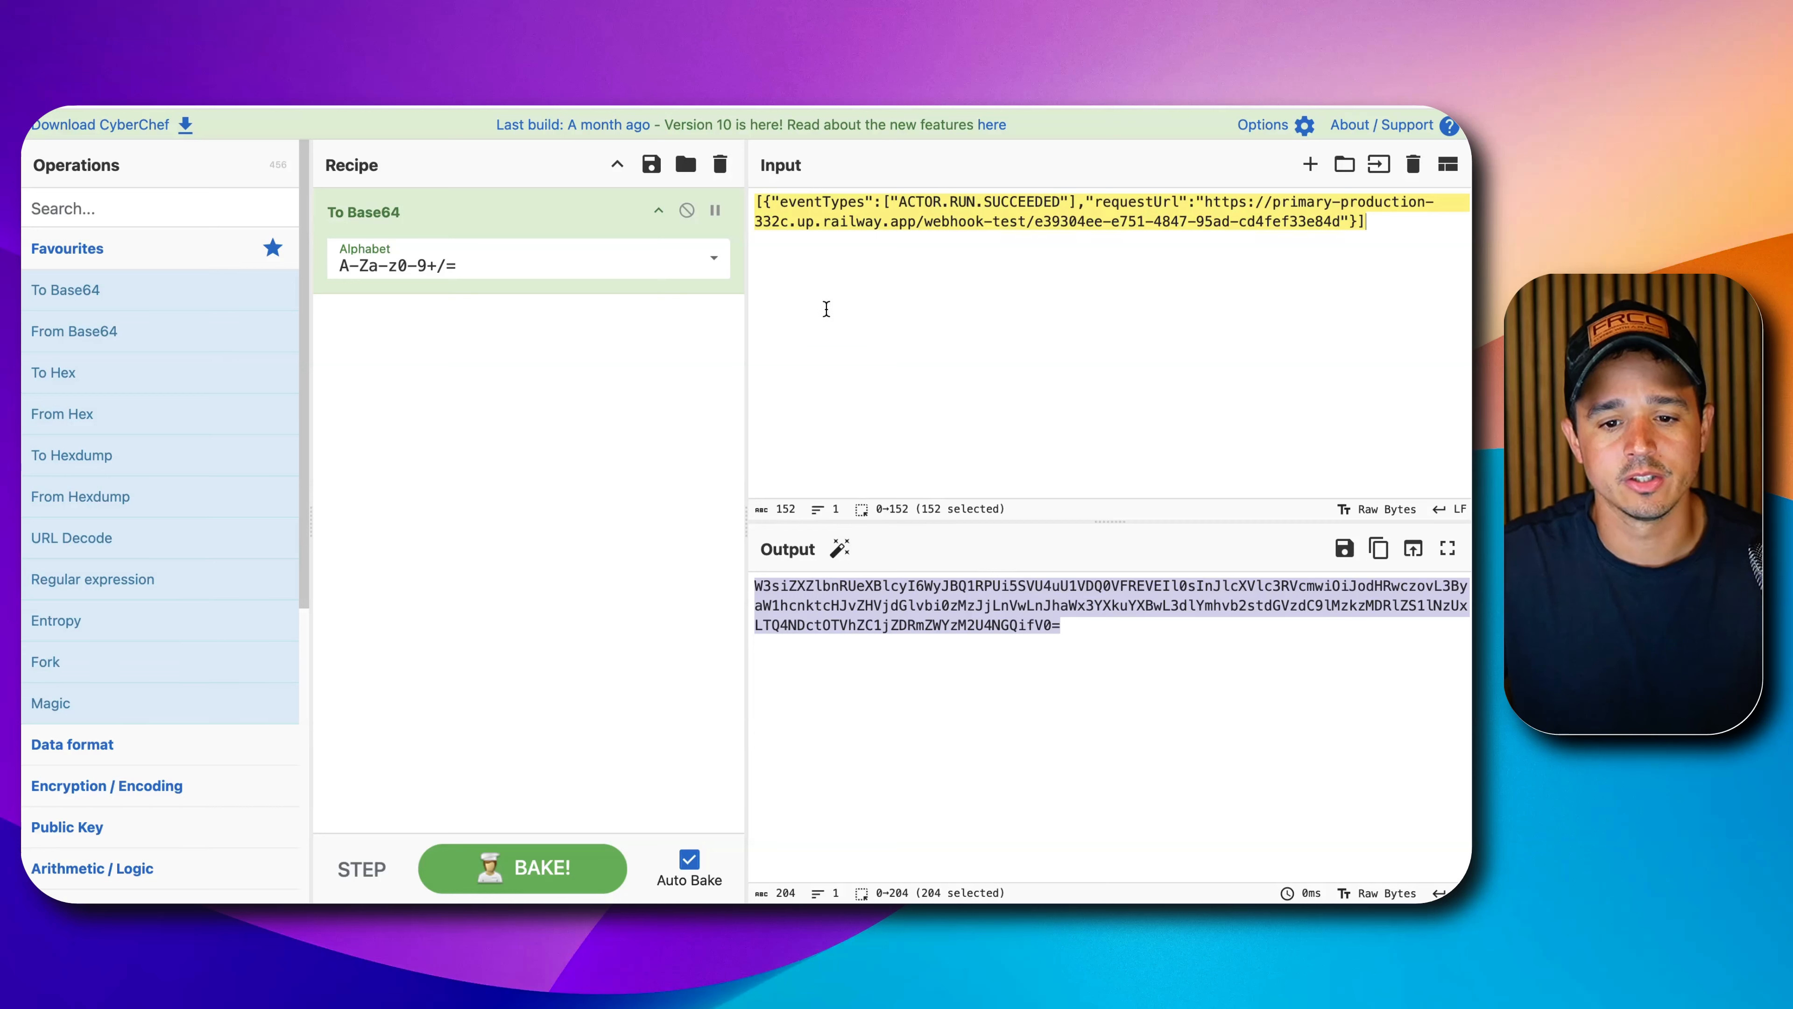
left_click(753, 203)
left_click(757, 200)
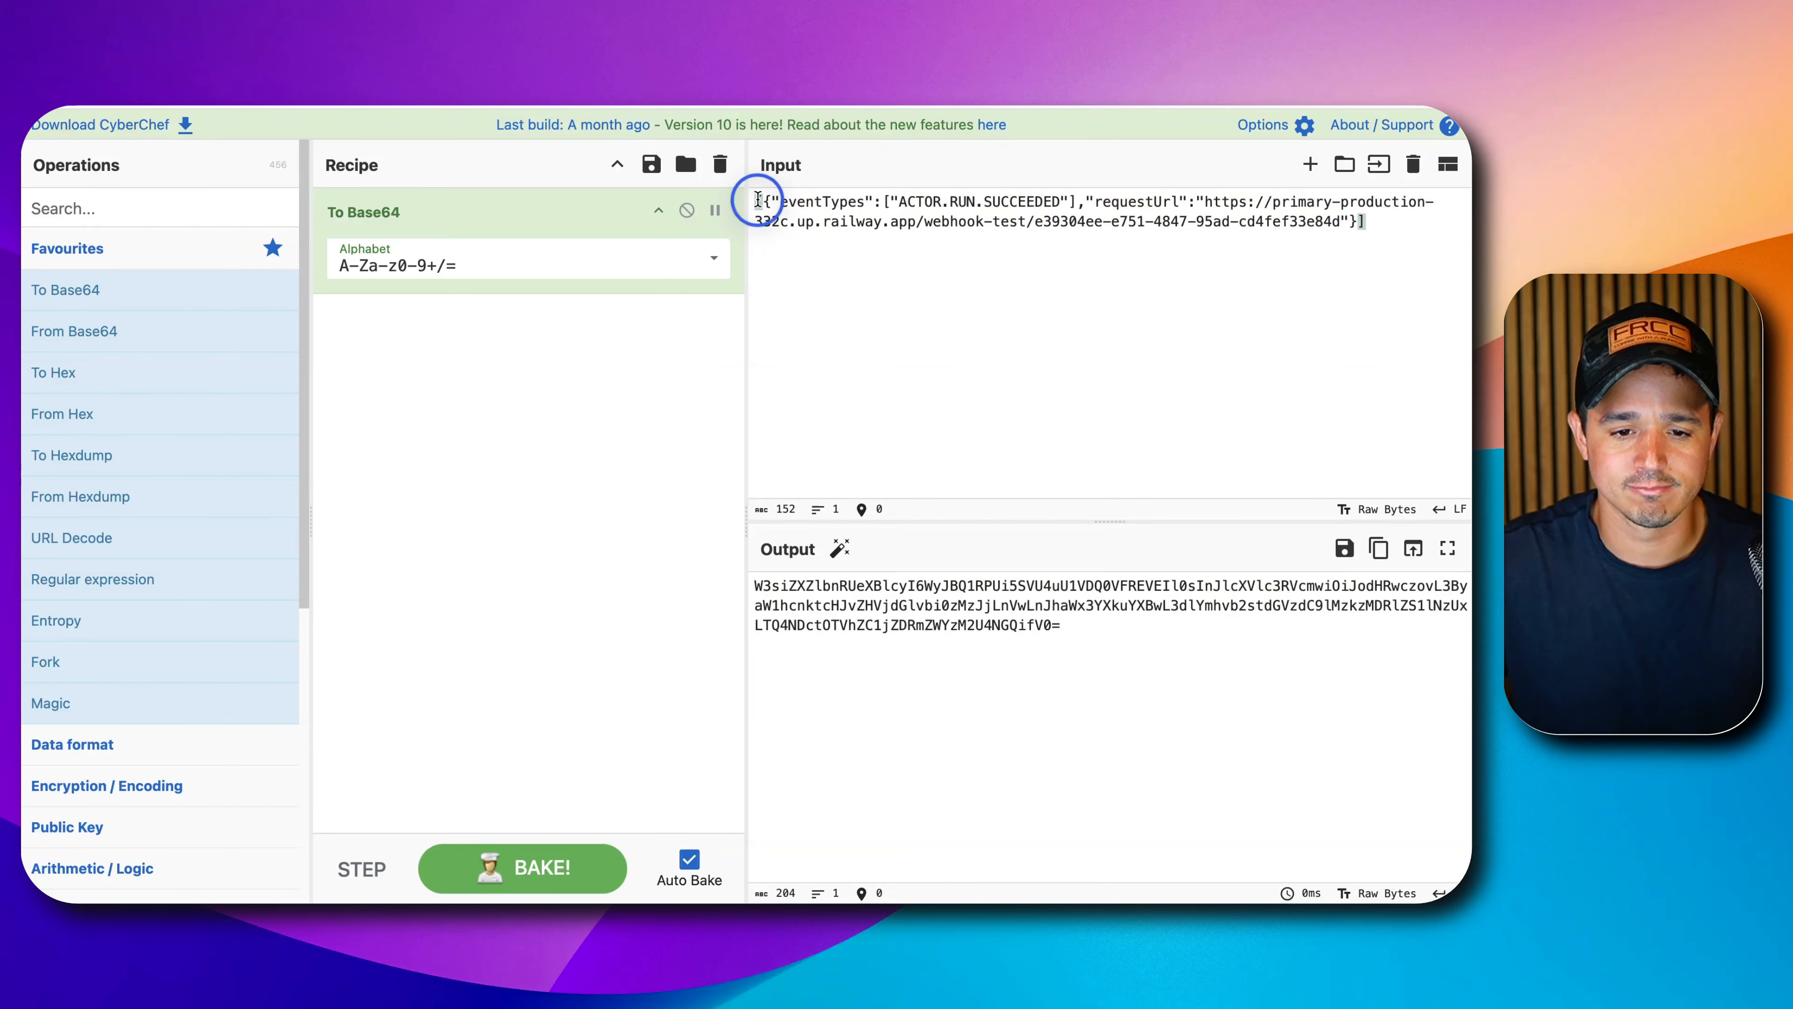
left_click_drag(1392, 234, 812, 189)
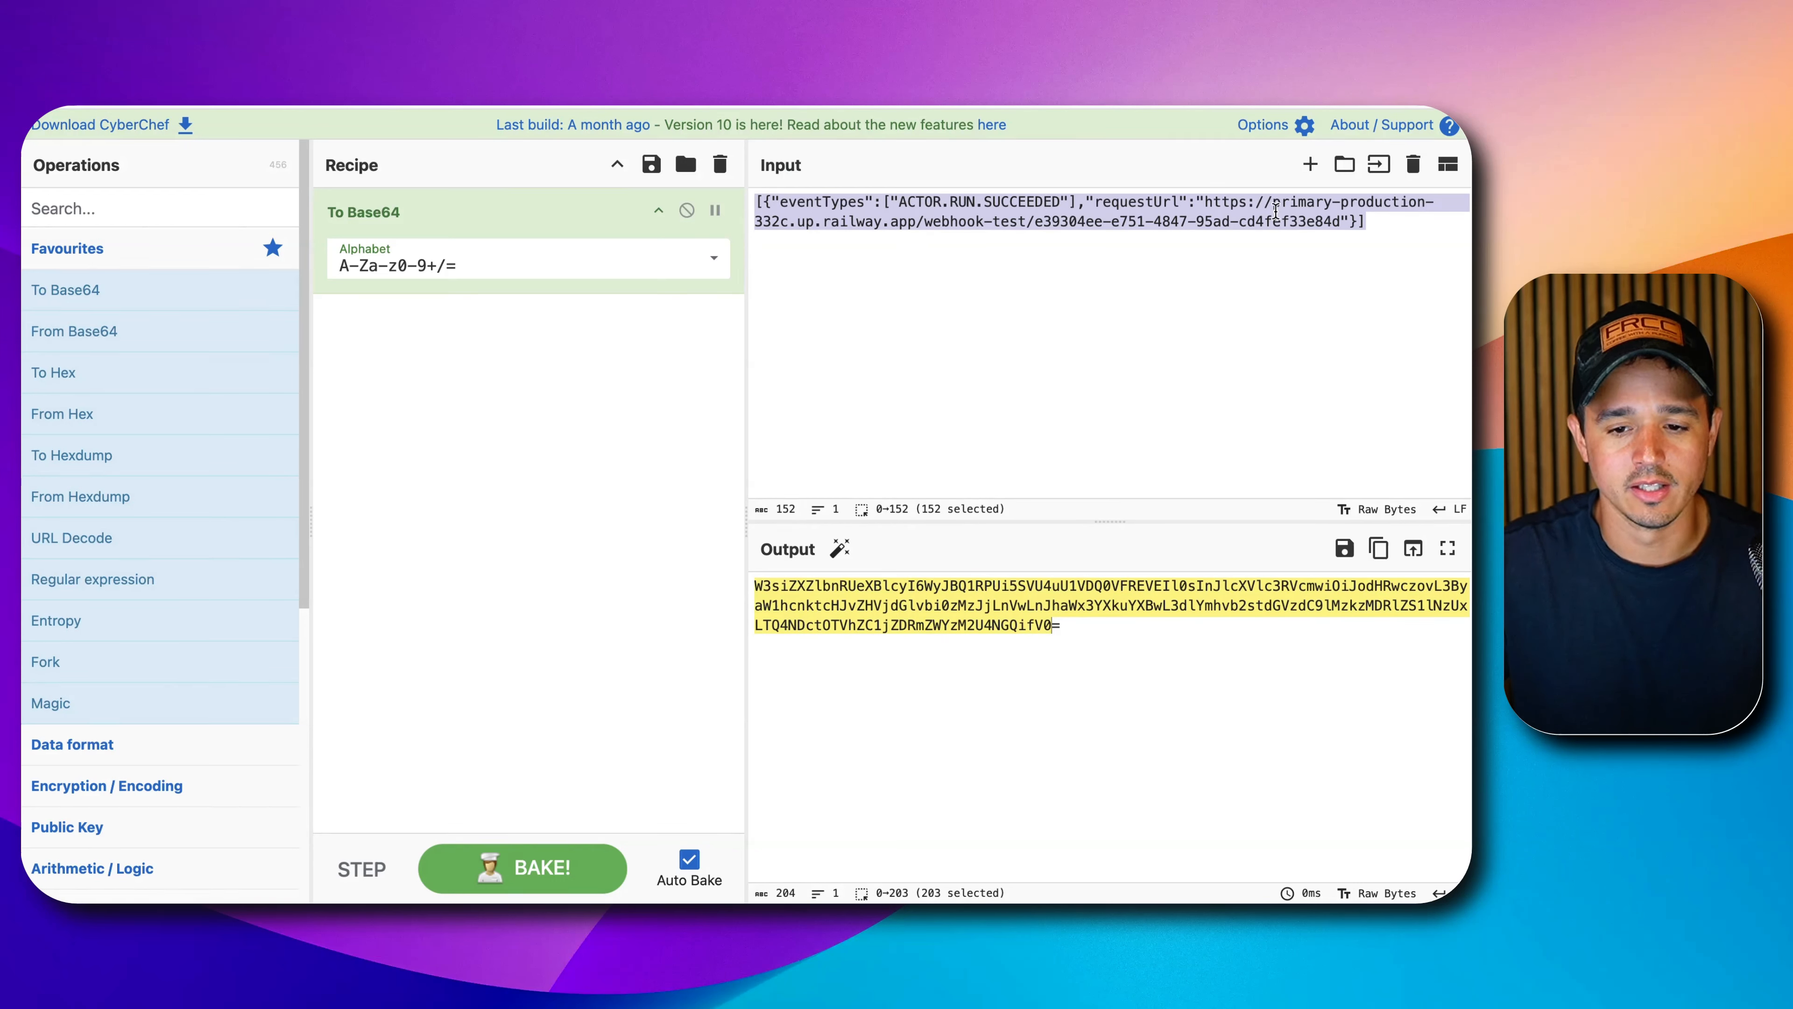
triple_click(937, 609)
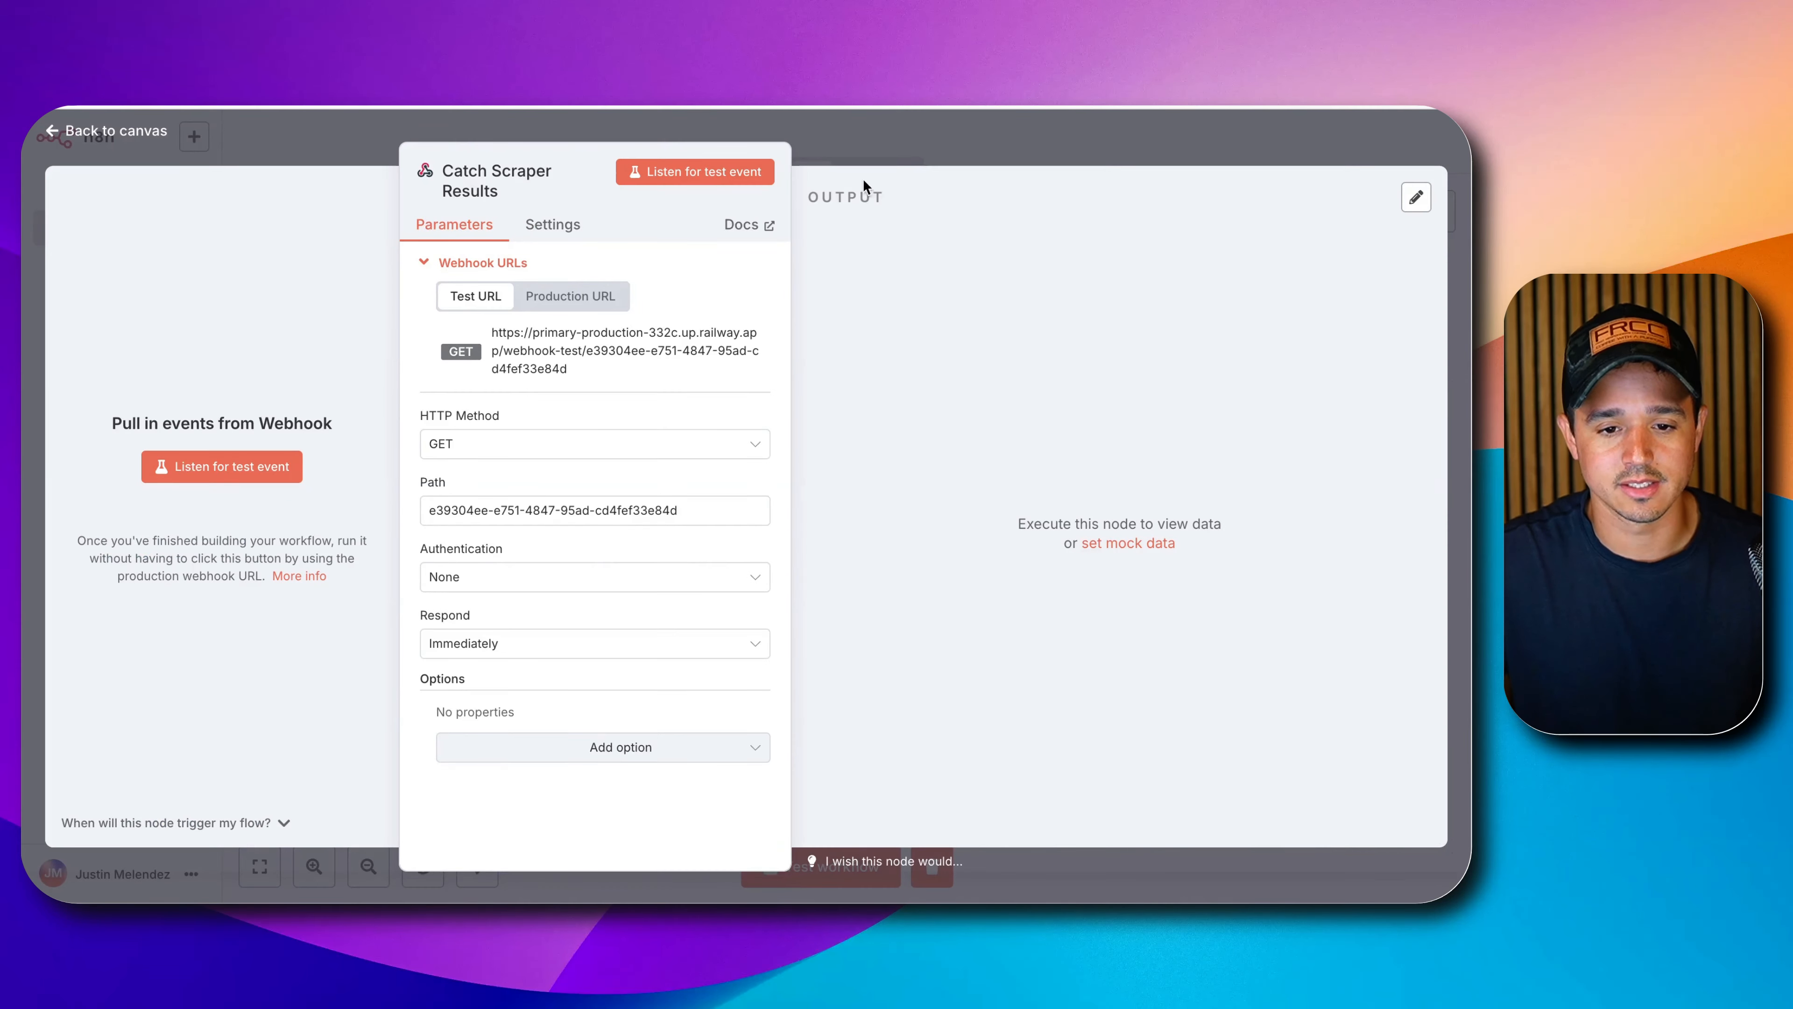
key("Escape")
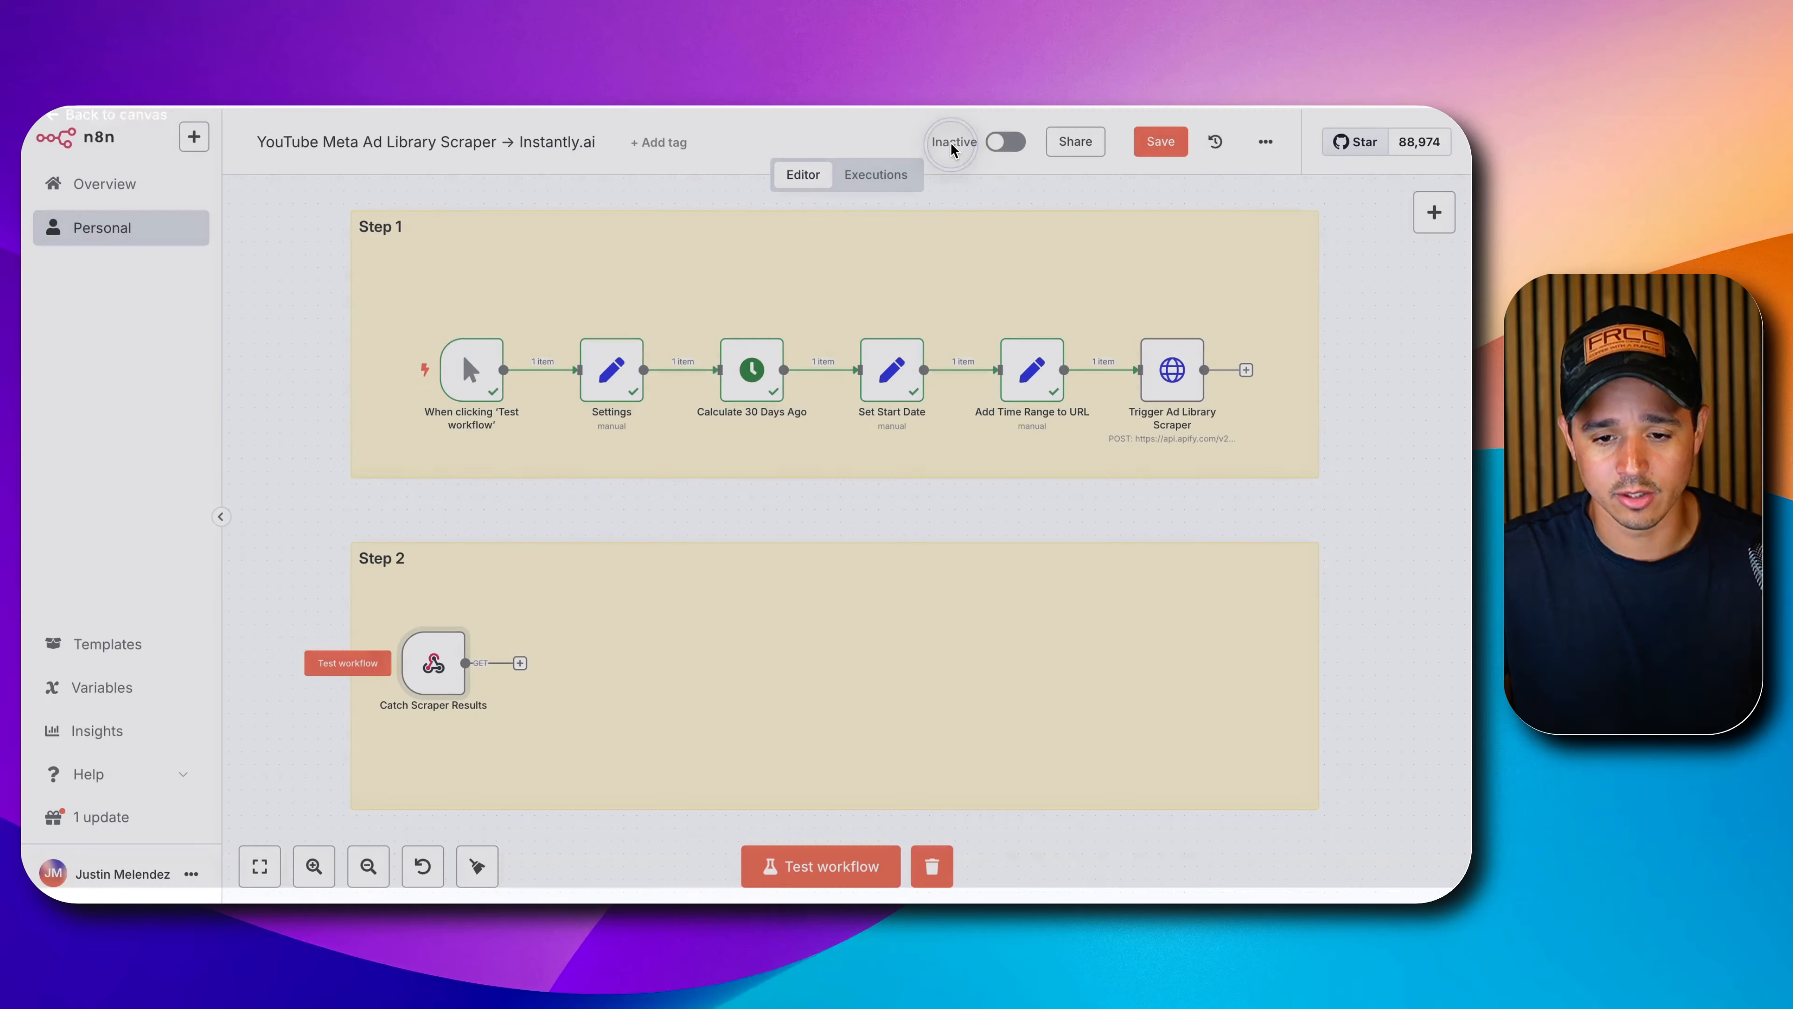
Enable Send Query Parameters on Trigger Ad Library Scraper and paste the Base64 string as value.
double_click(1167, 369)
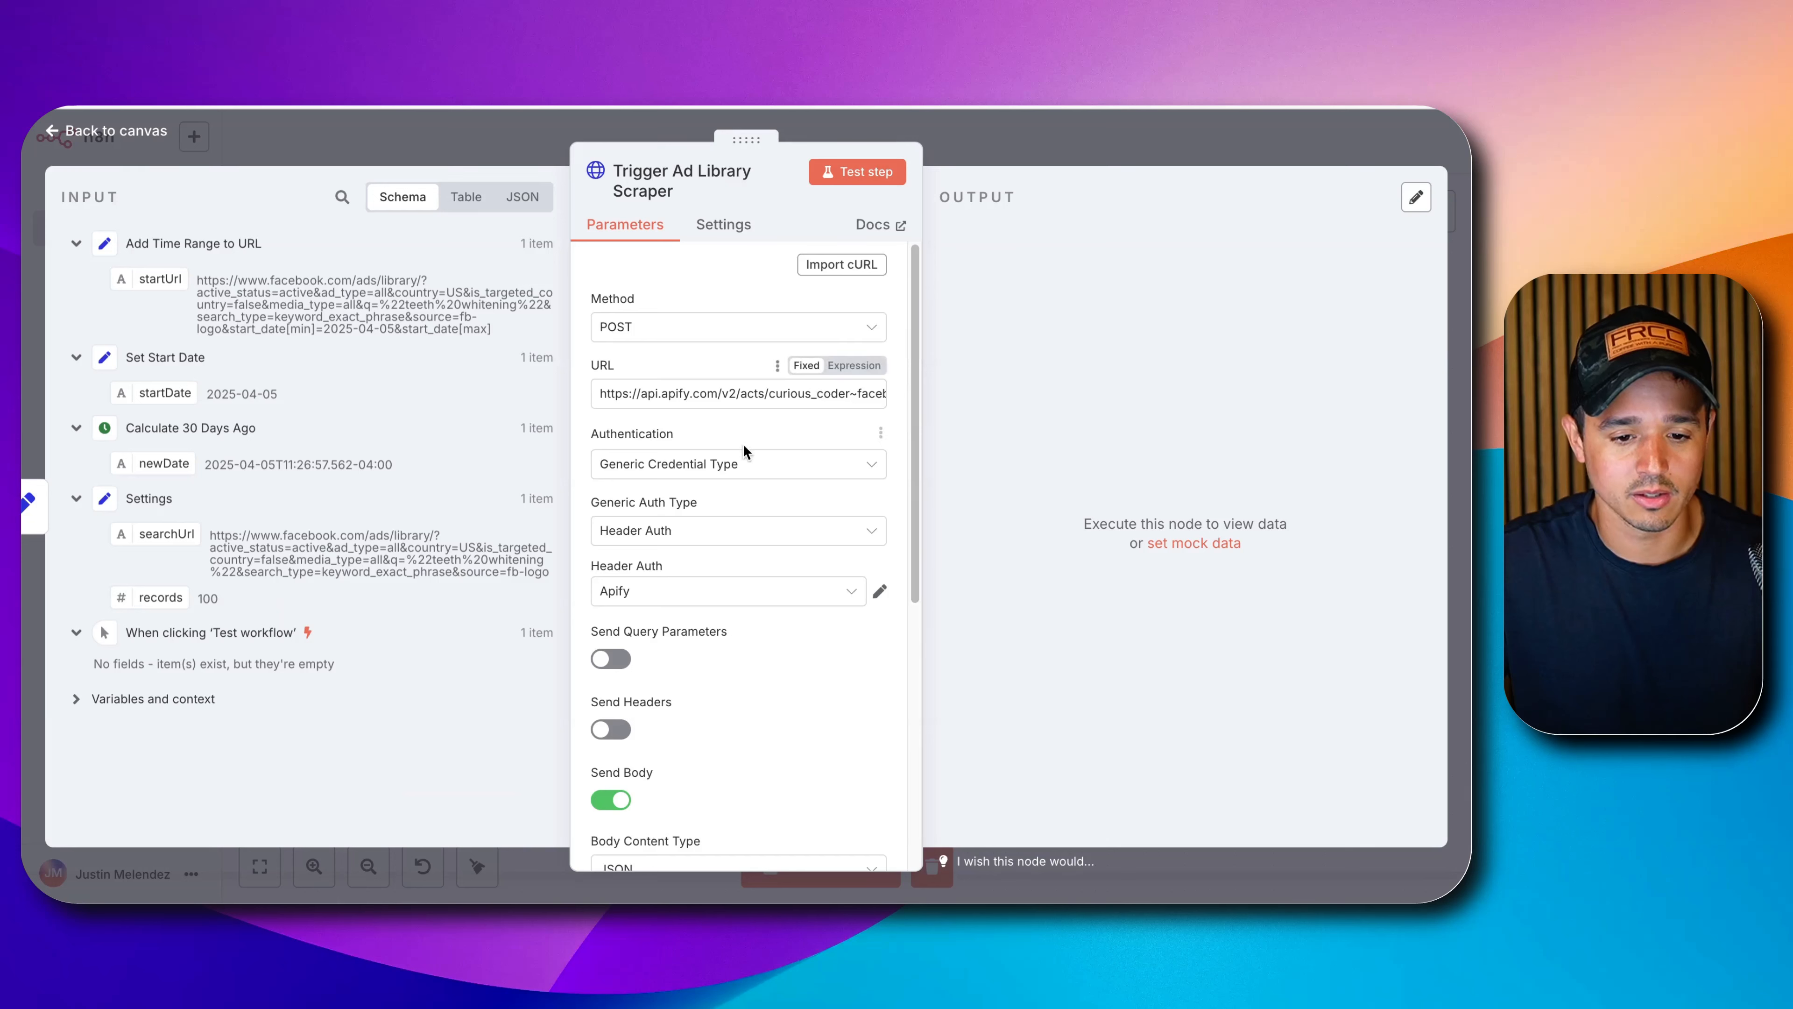
scroll(743, 443, "down", 2)
left_click(611, 513)
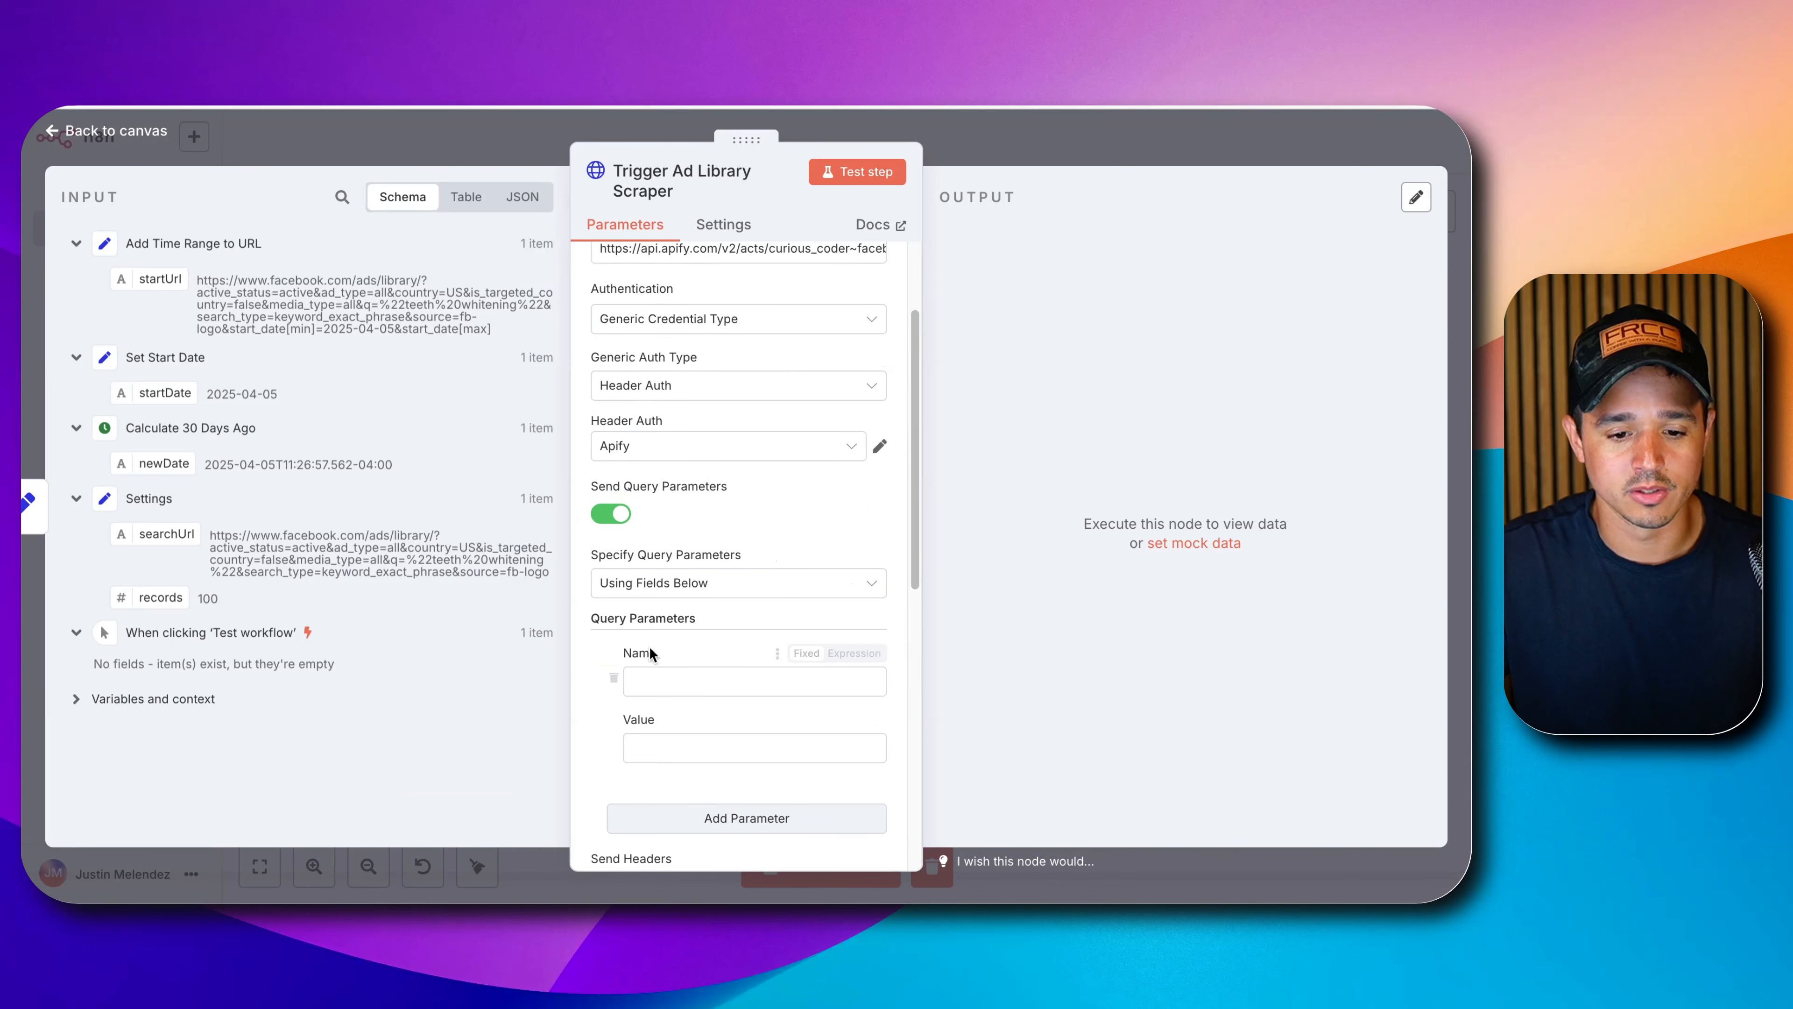
left_click(648, 679)
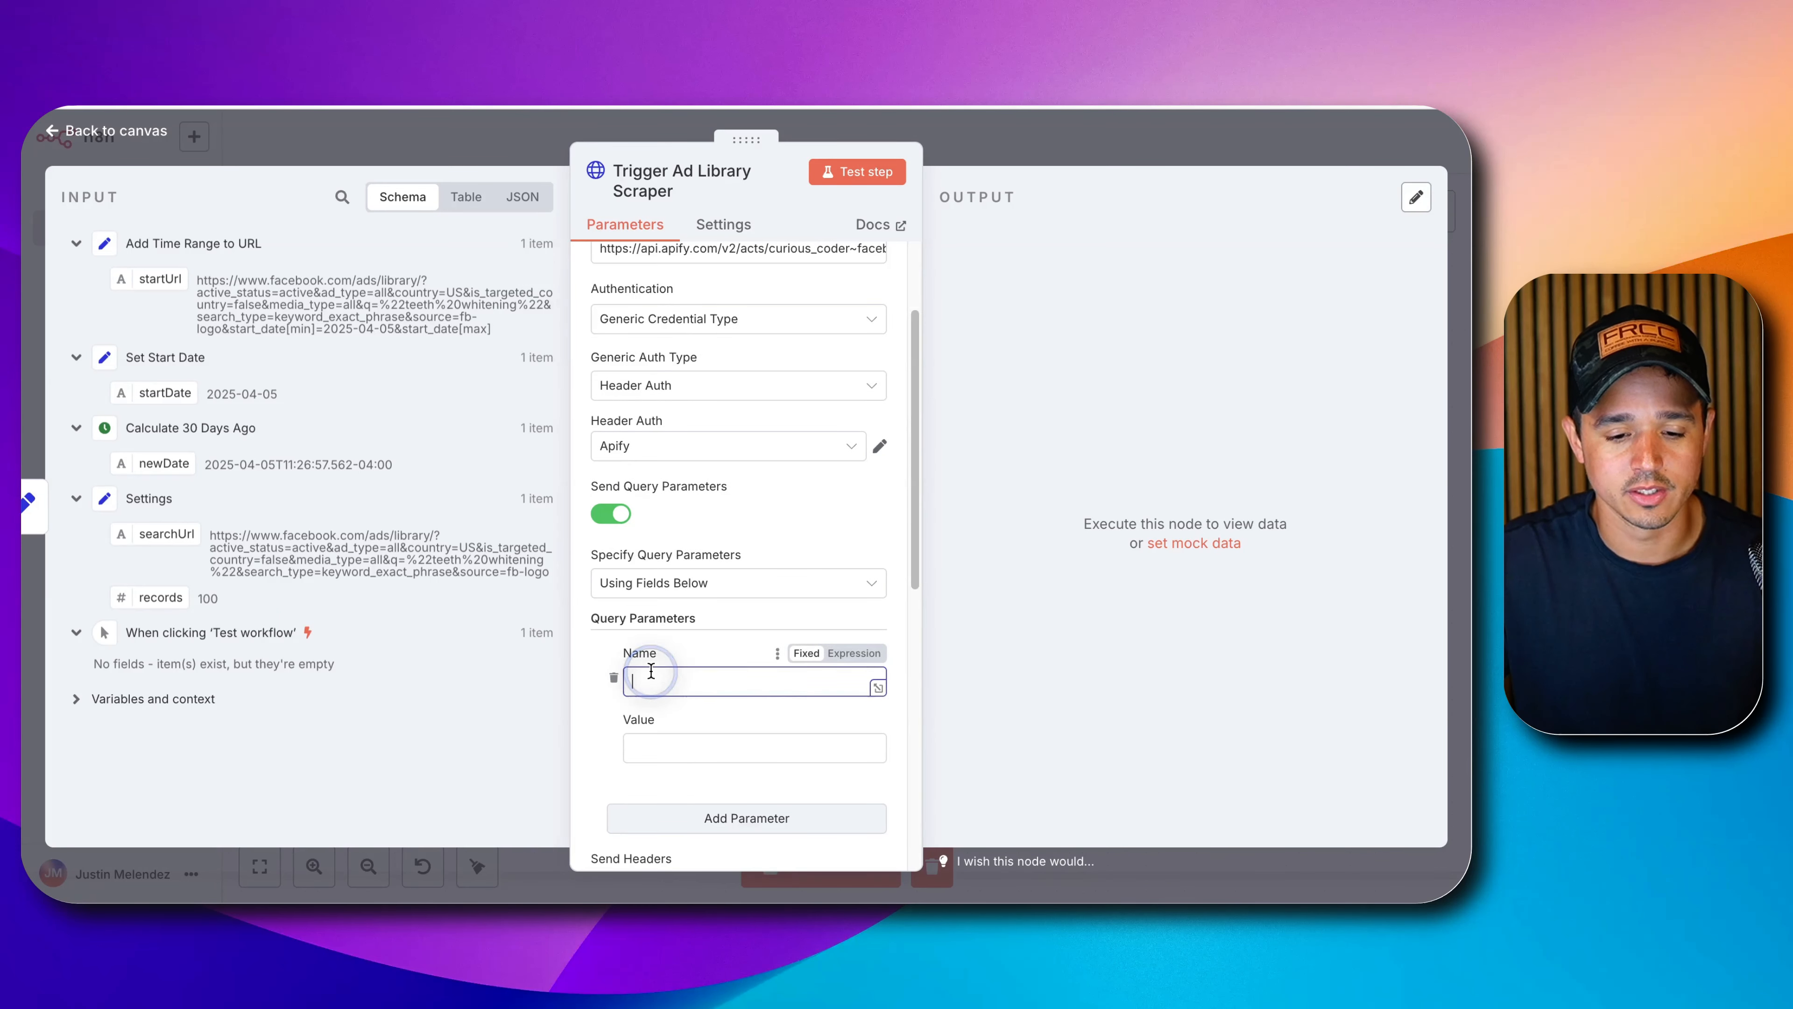
left_click(734, 739)
key("super+v")
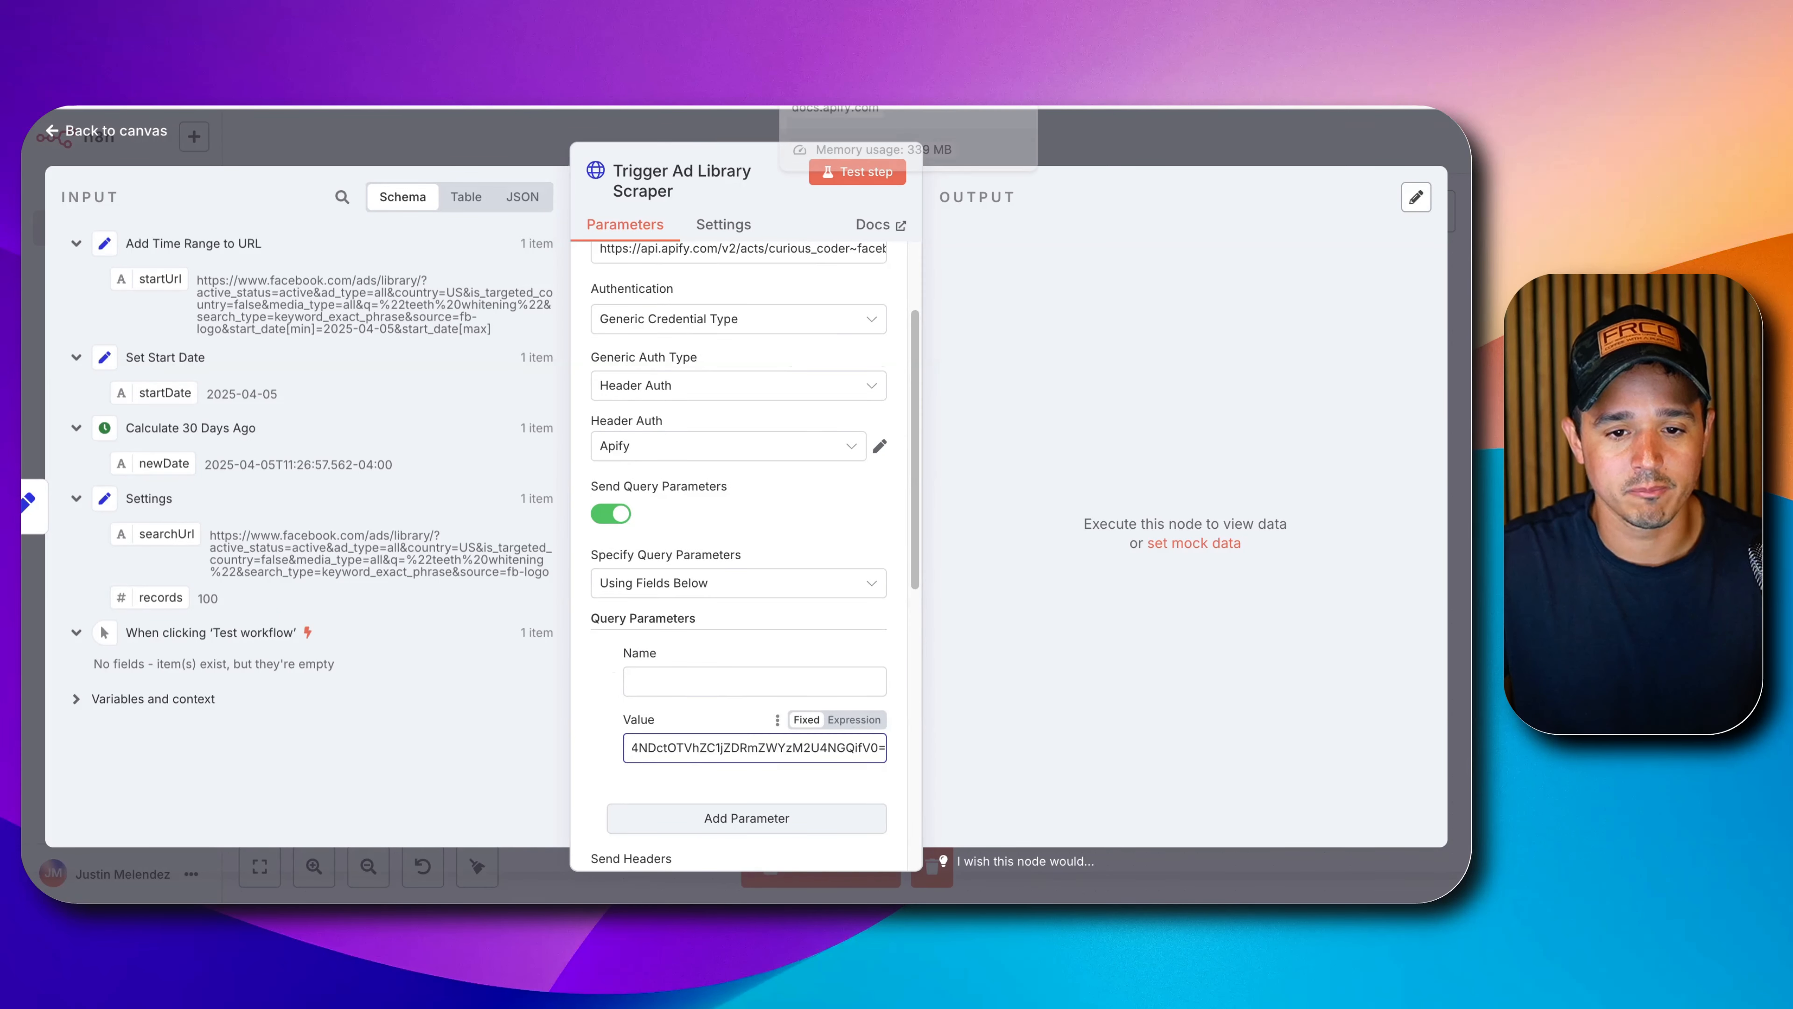
Name the query parameter 'webhooks', copied from the Apify docs, and run a test step.
left_click(837, 64)
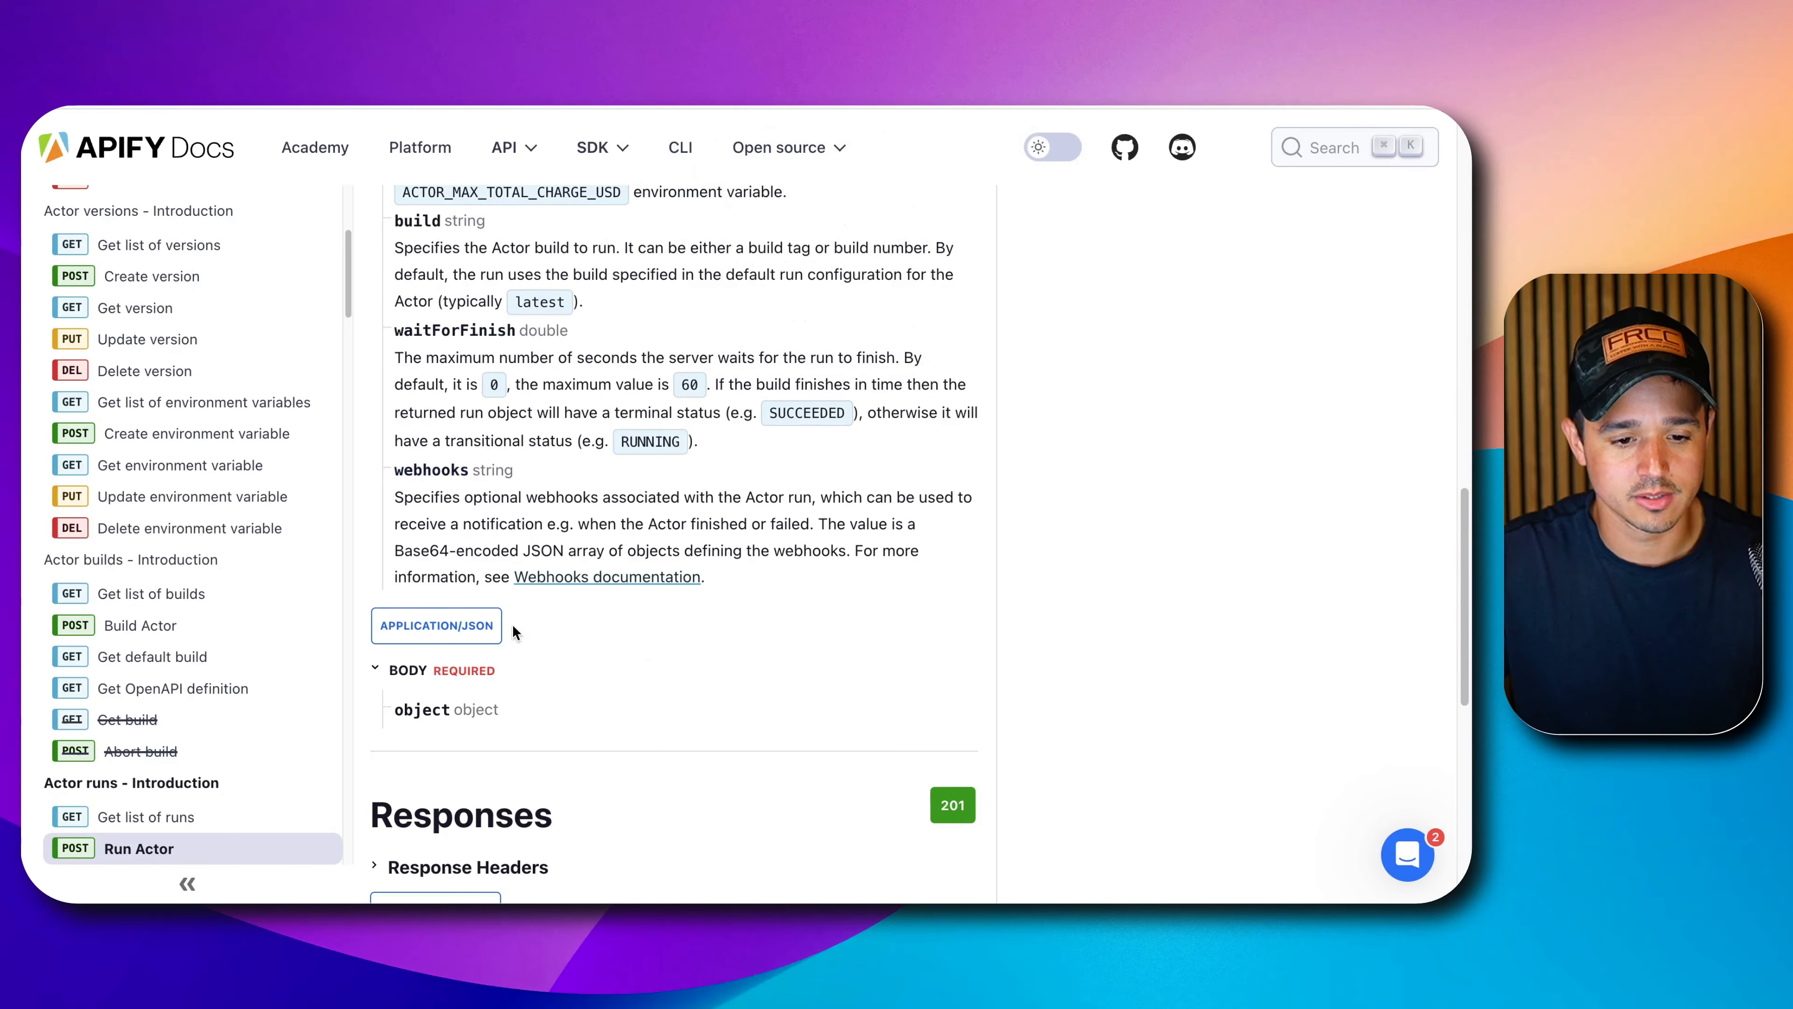
double_click(427, 470)
key("super+c")
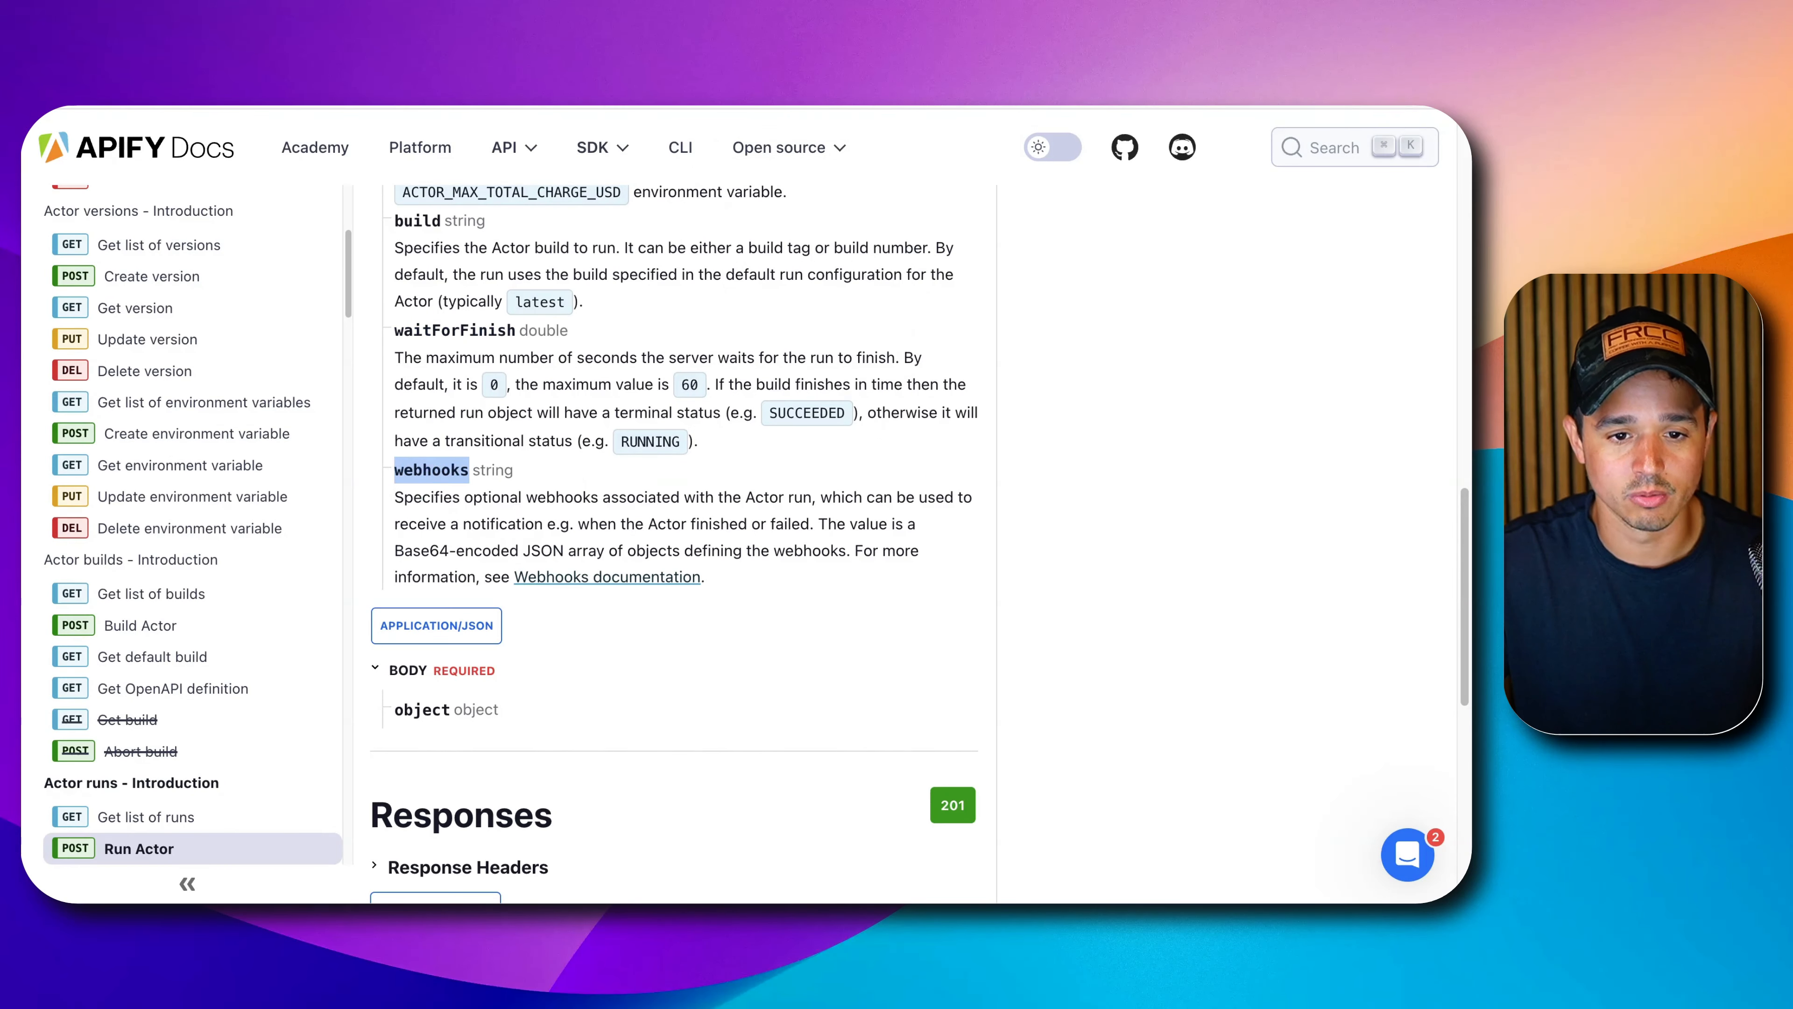
left_click(636, 63)
left_click(667, 672)
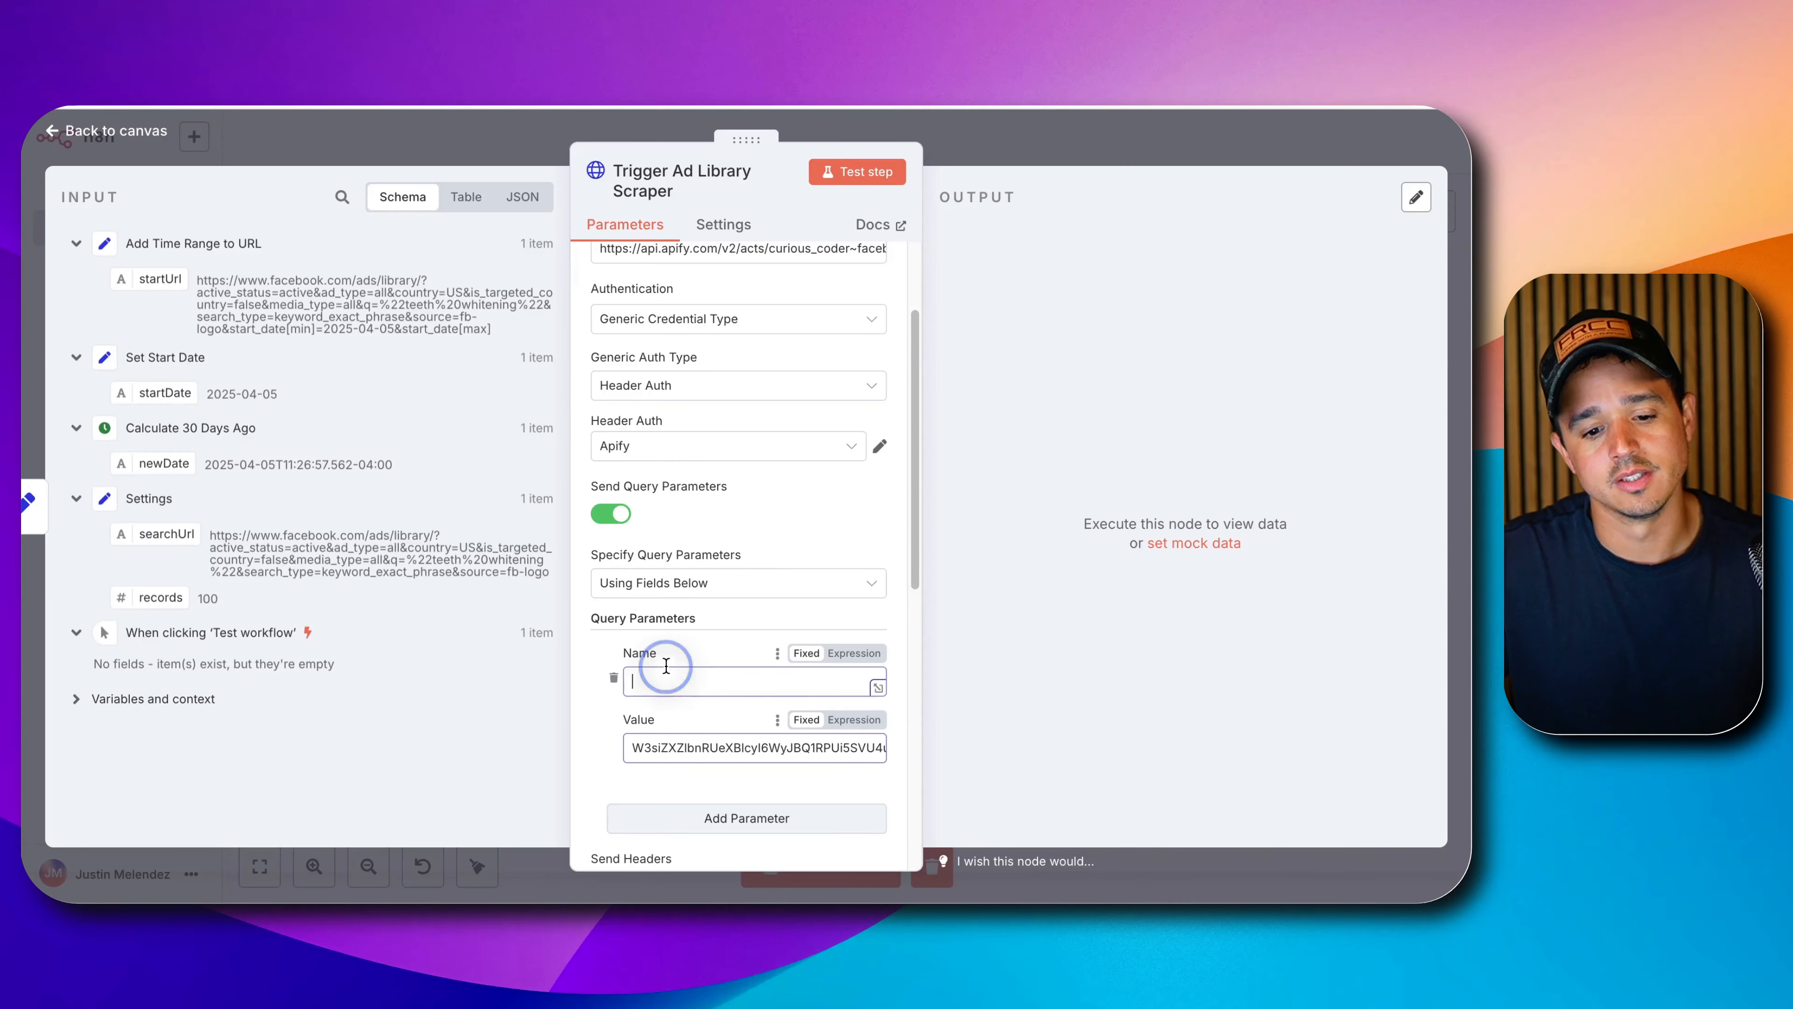
key("super+v")
left_click(784, 747)
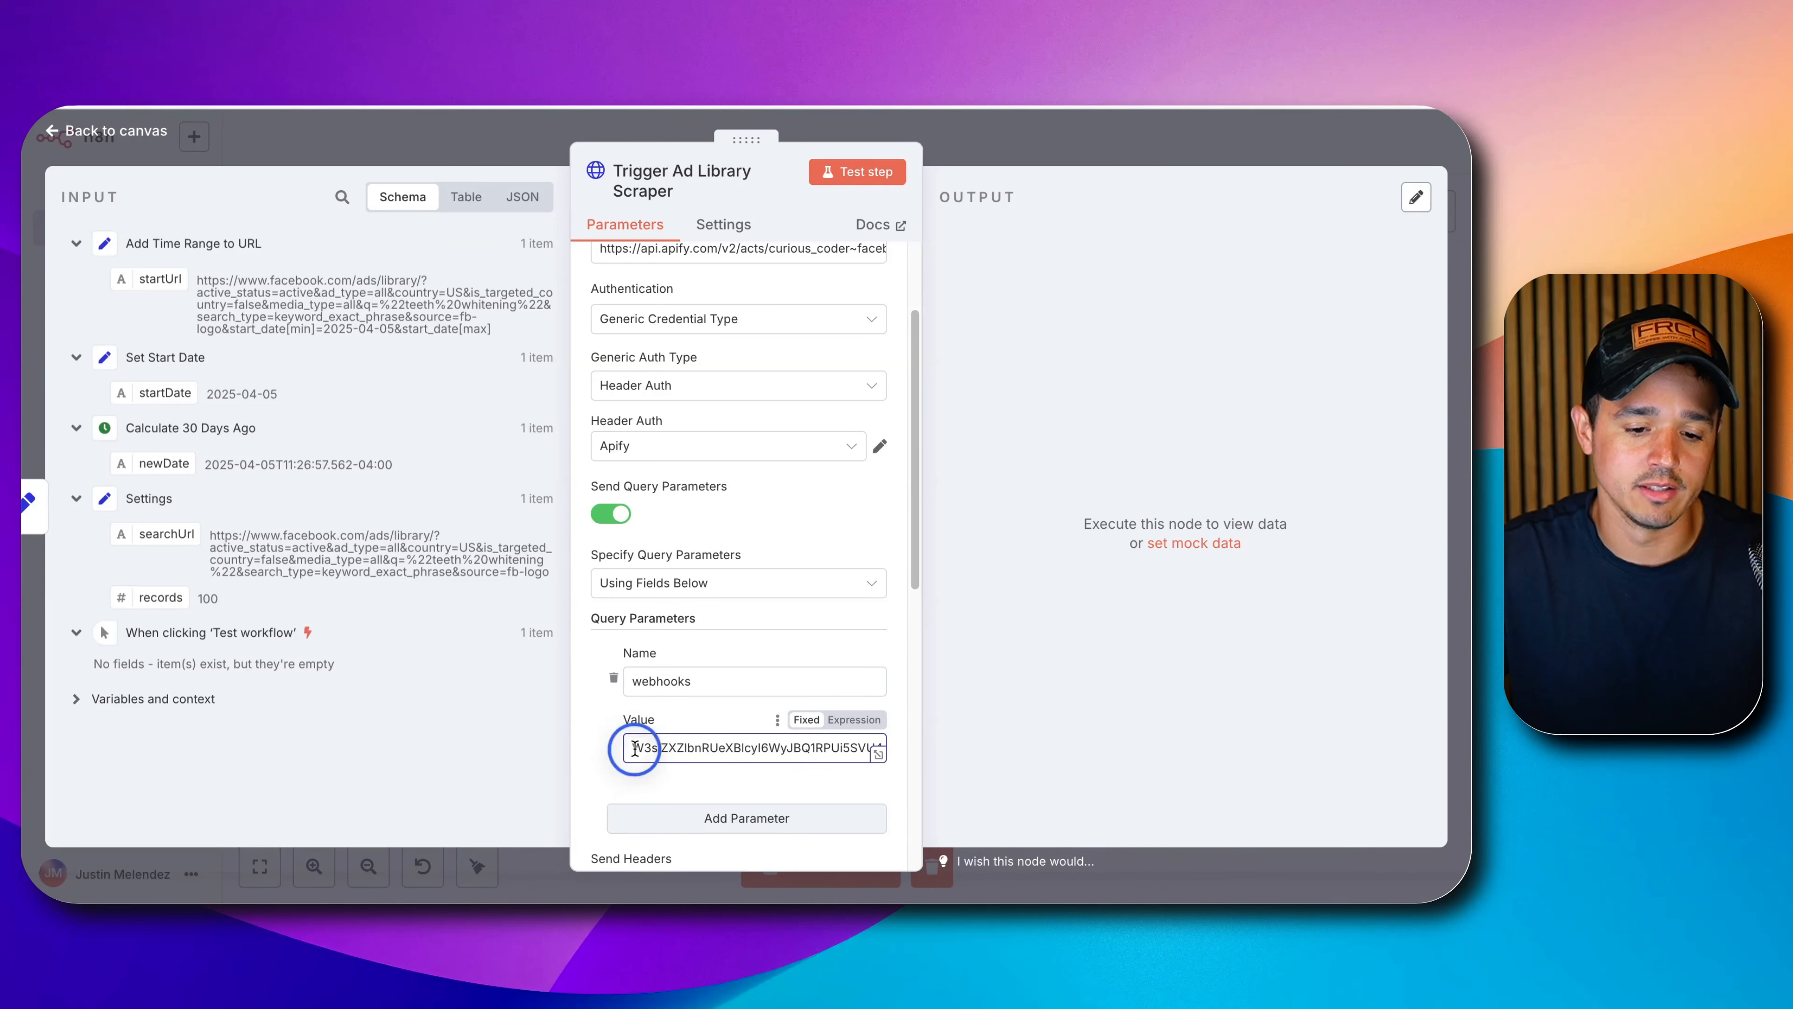
left_click_drag(632, 748, 908, 751)
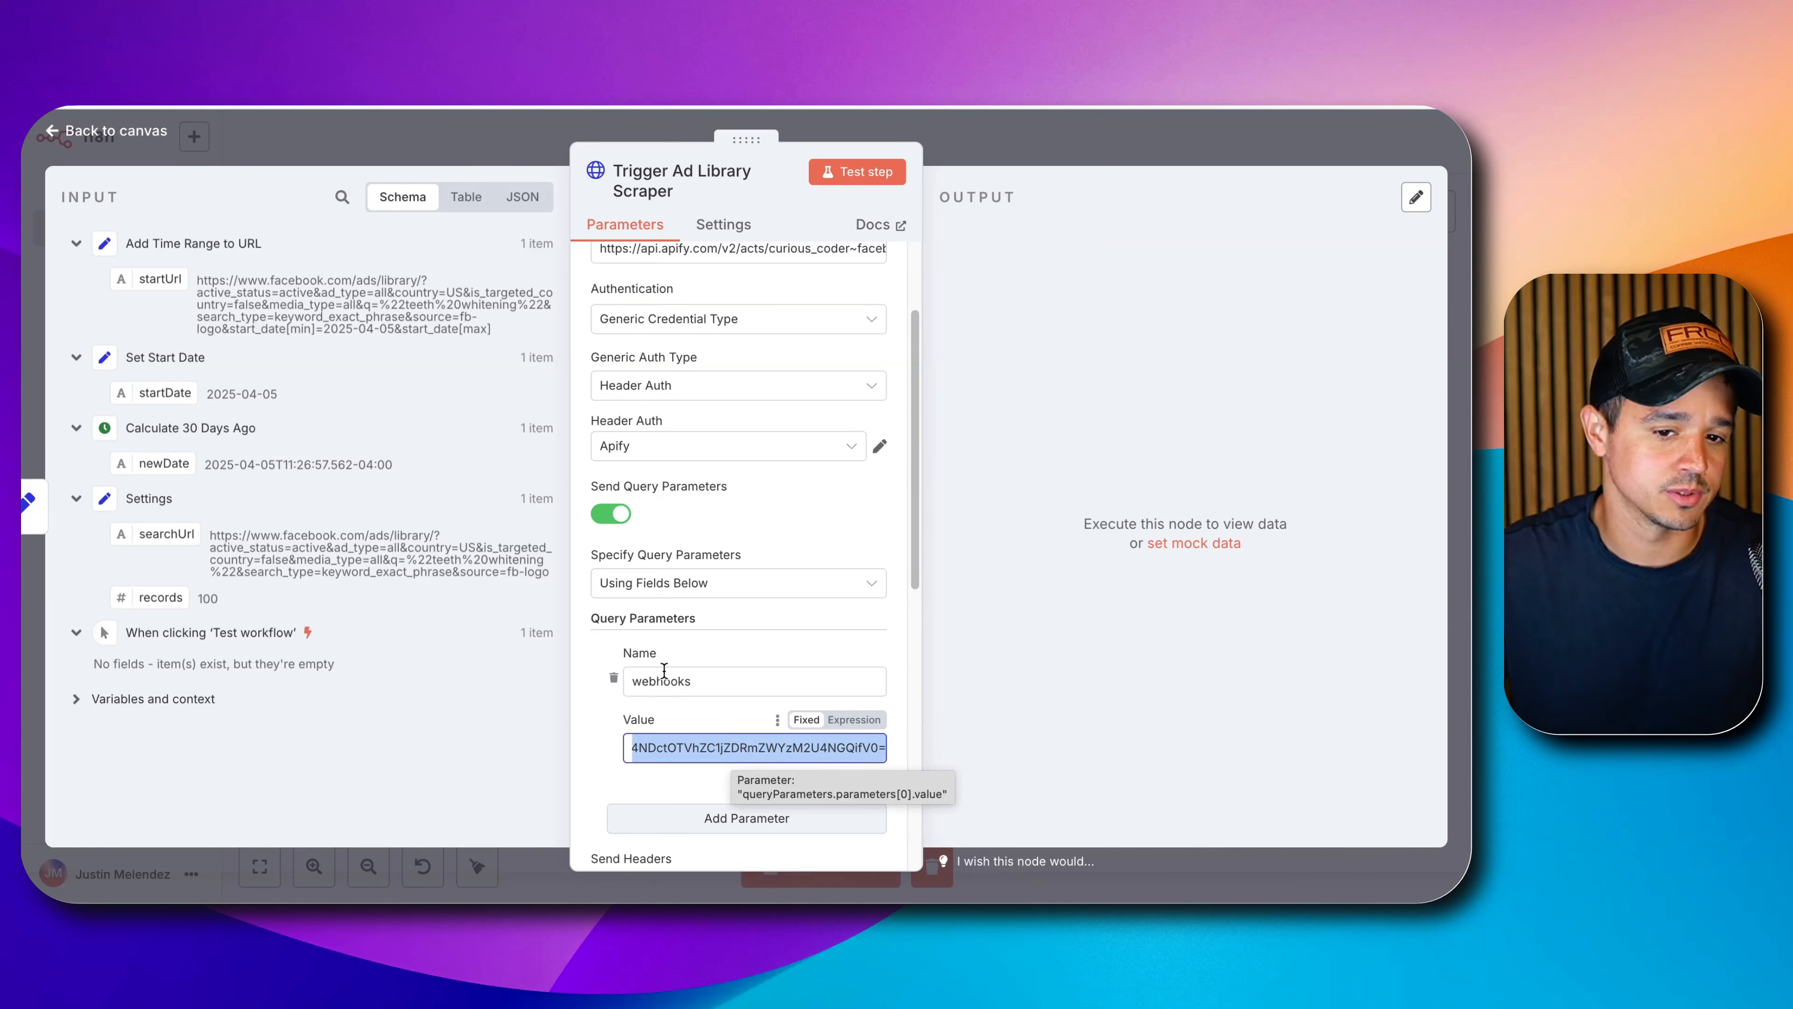
left_click(878, 181)
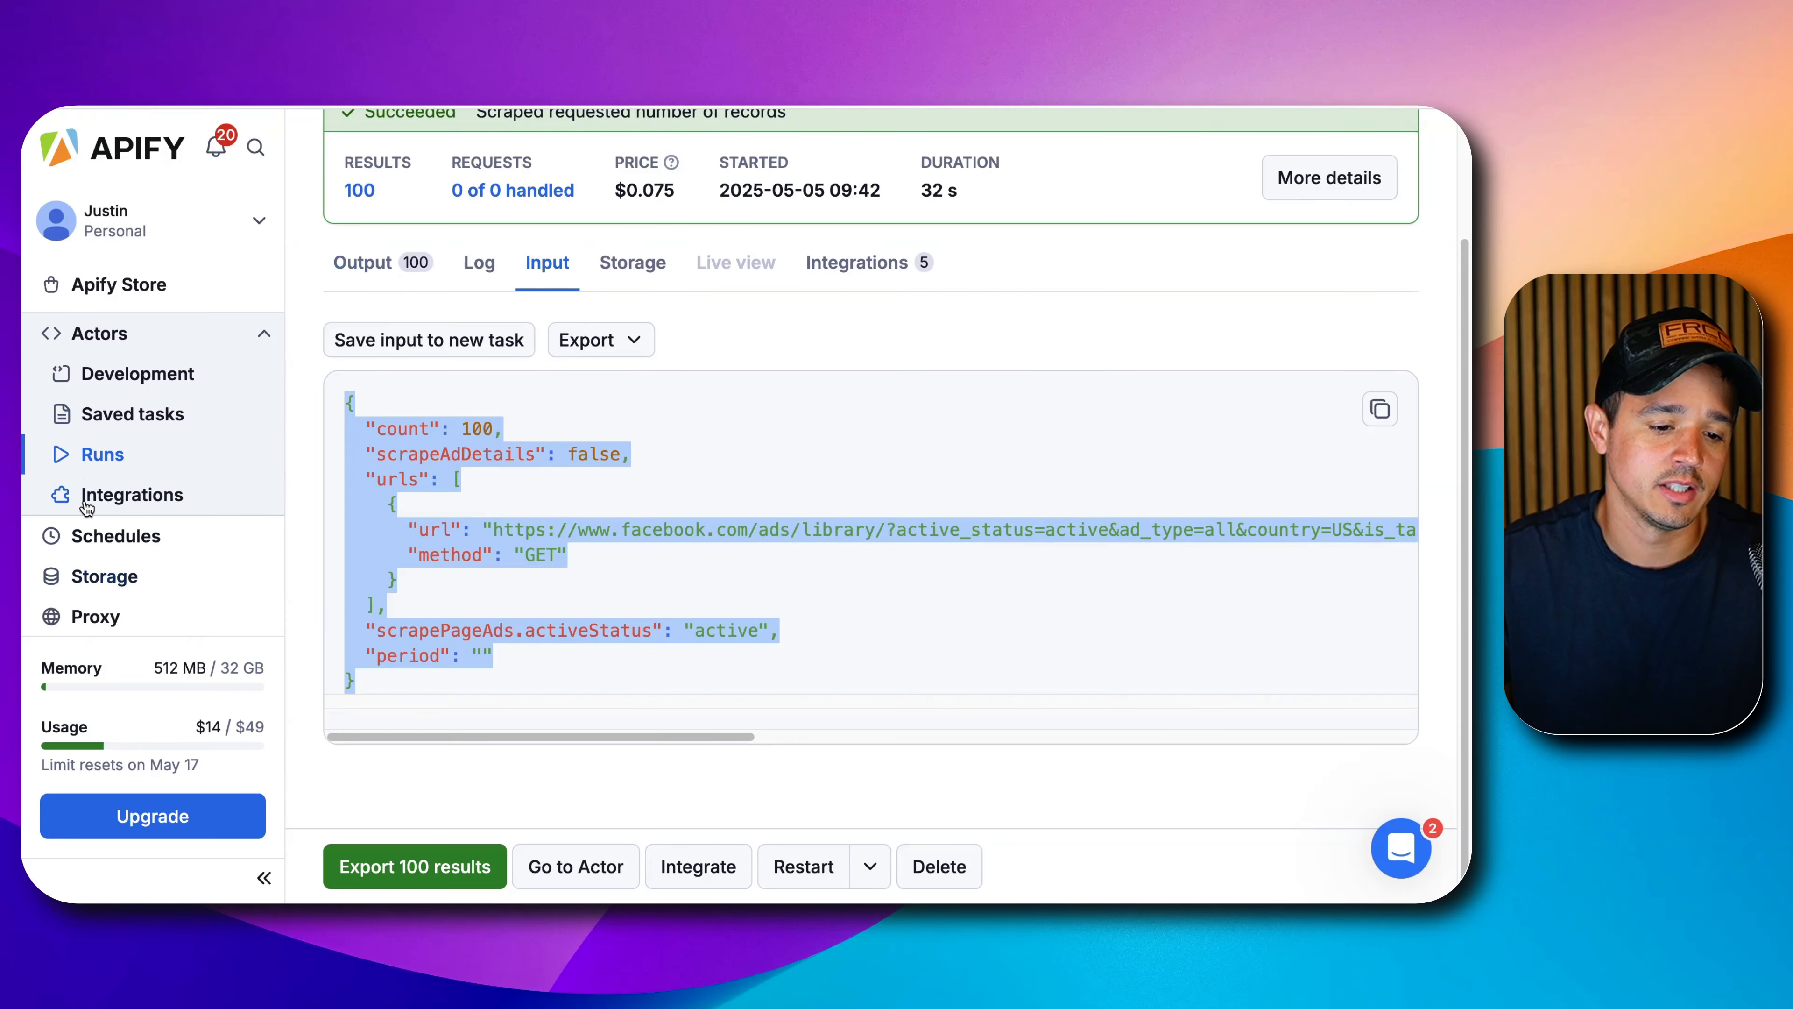
View the Apify Runs list showing the new Facebook ad library scraper run.
left_click(101, 452)
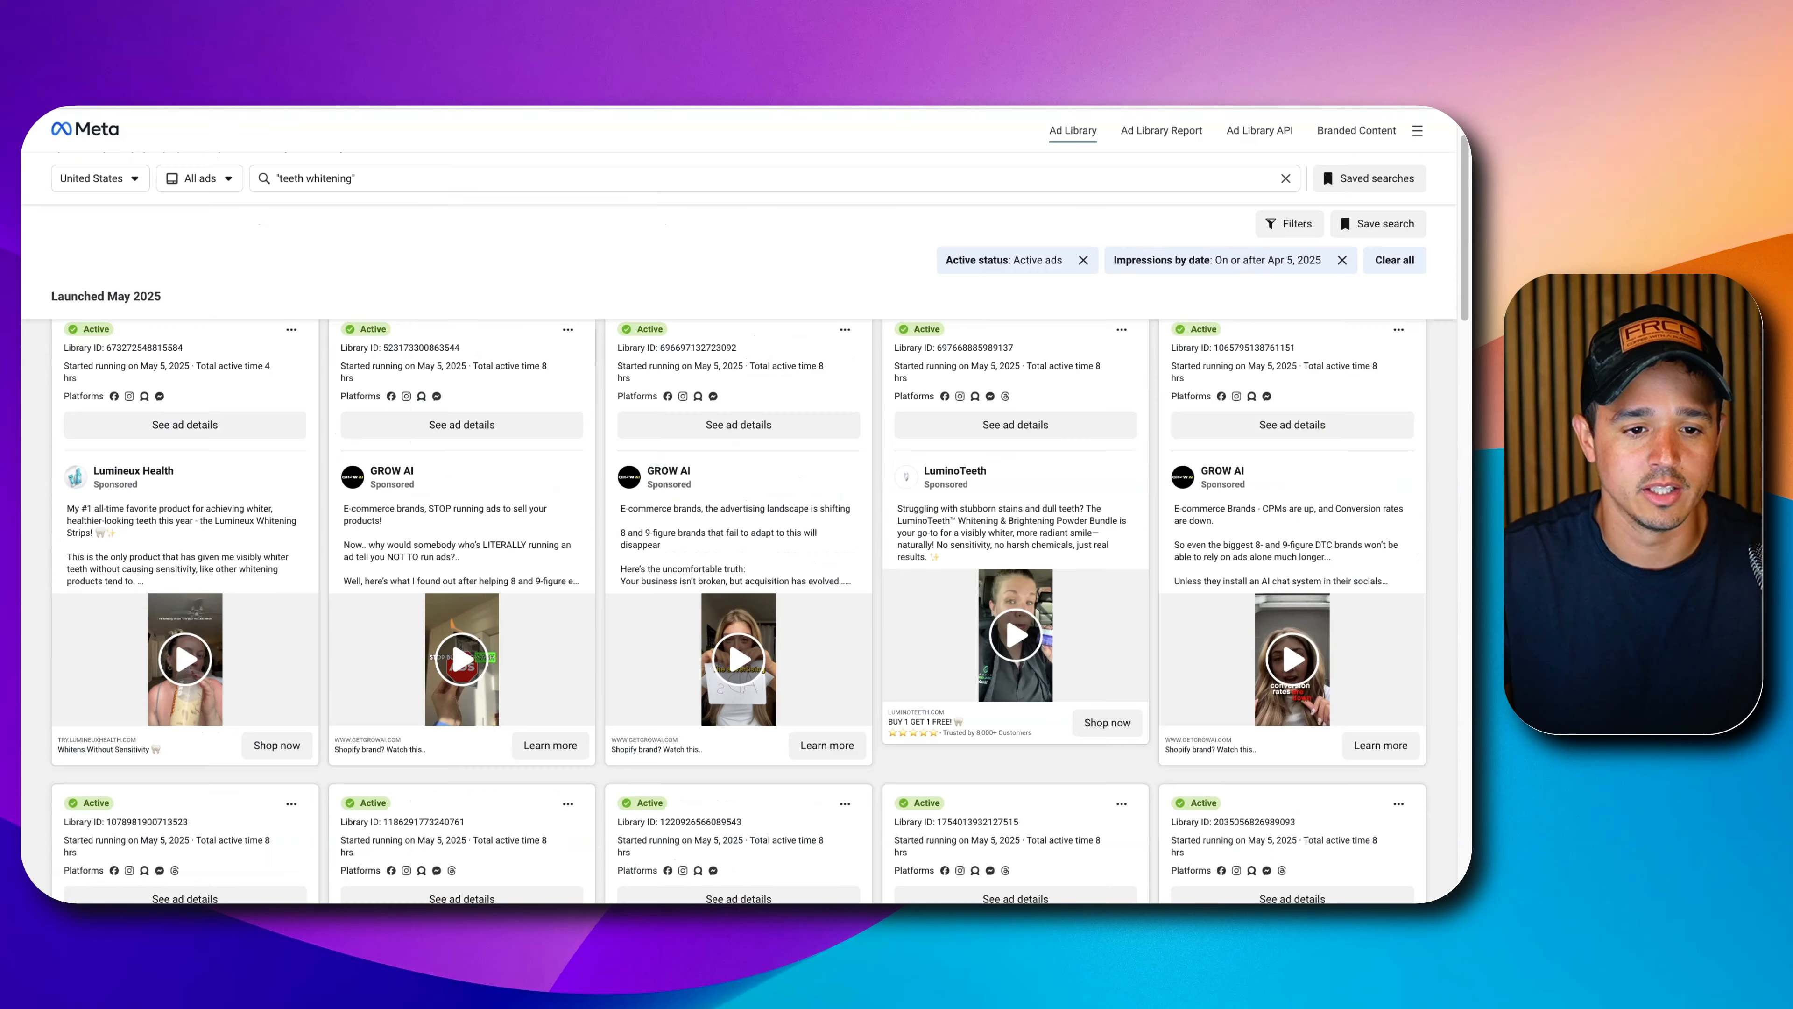
scroll(714, 523, "up", 1)
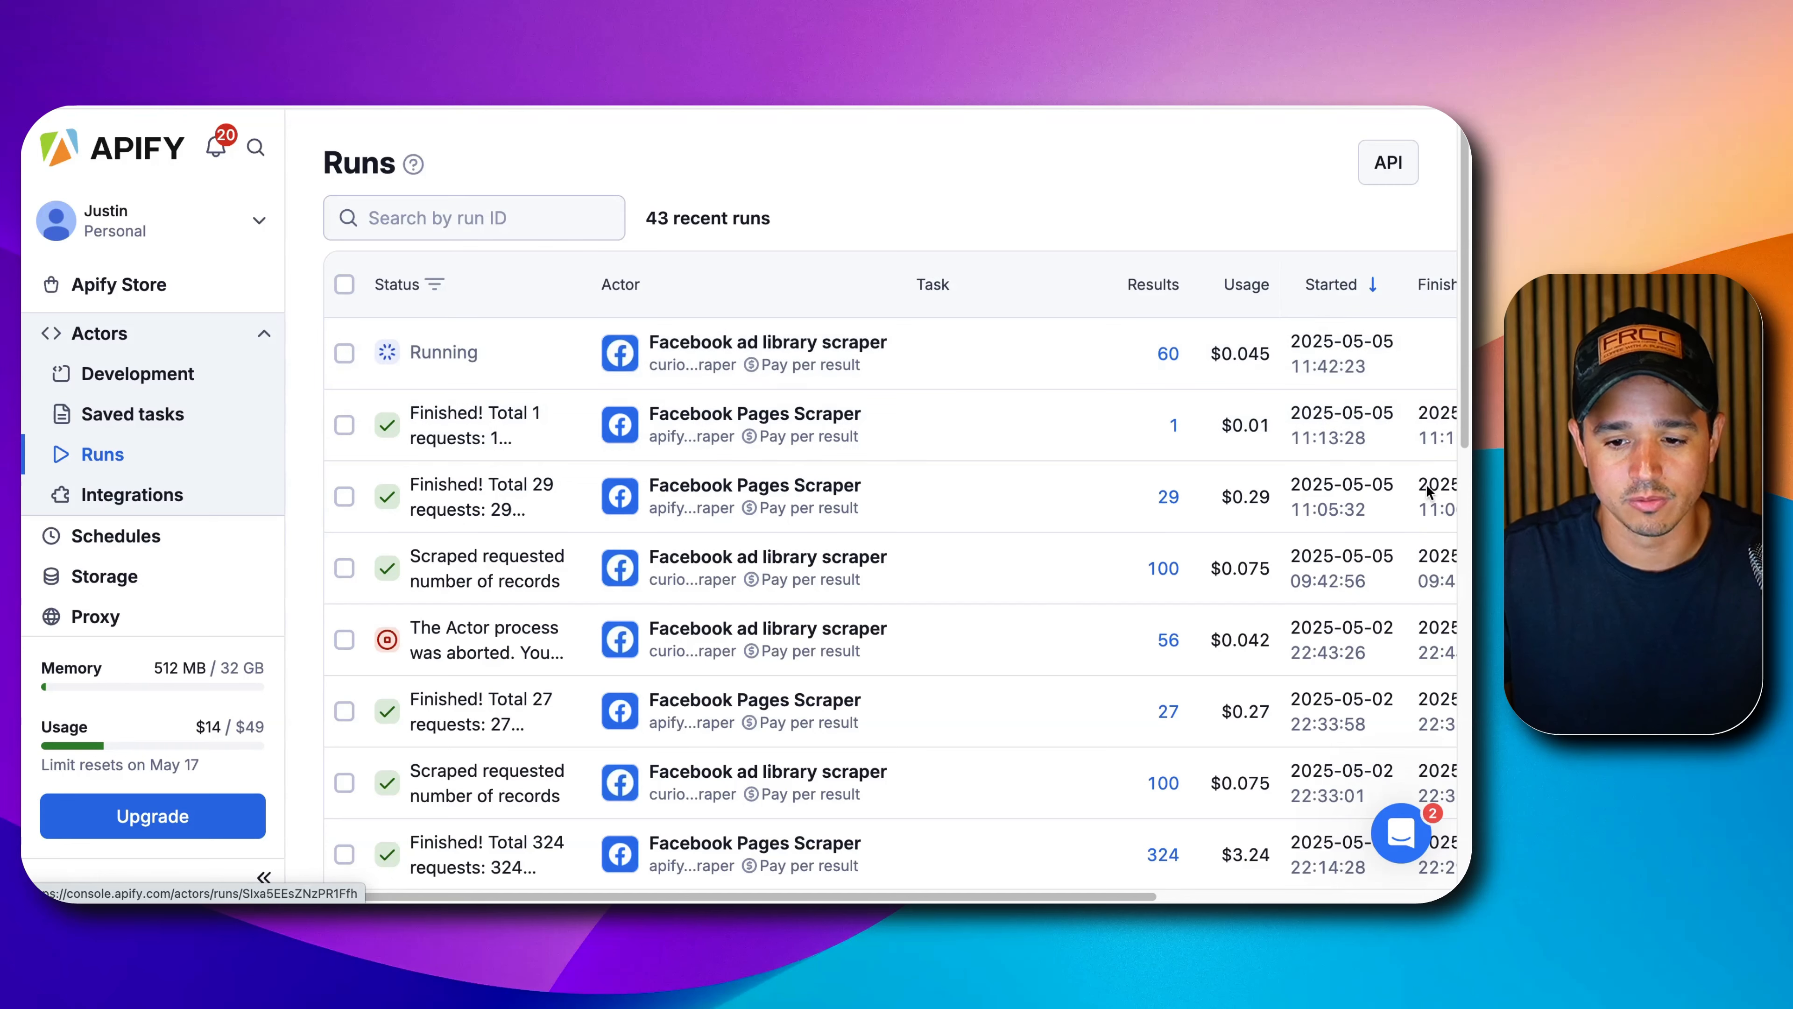
left_click(1447, 495)
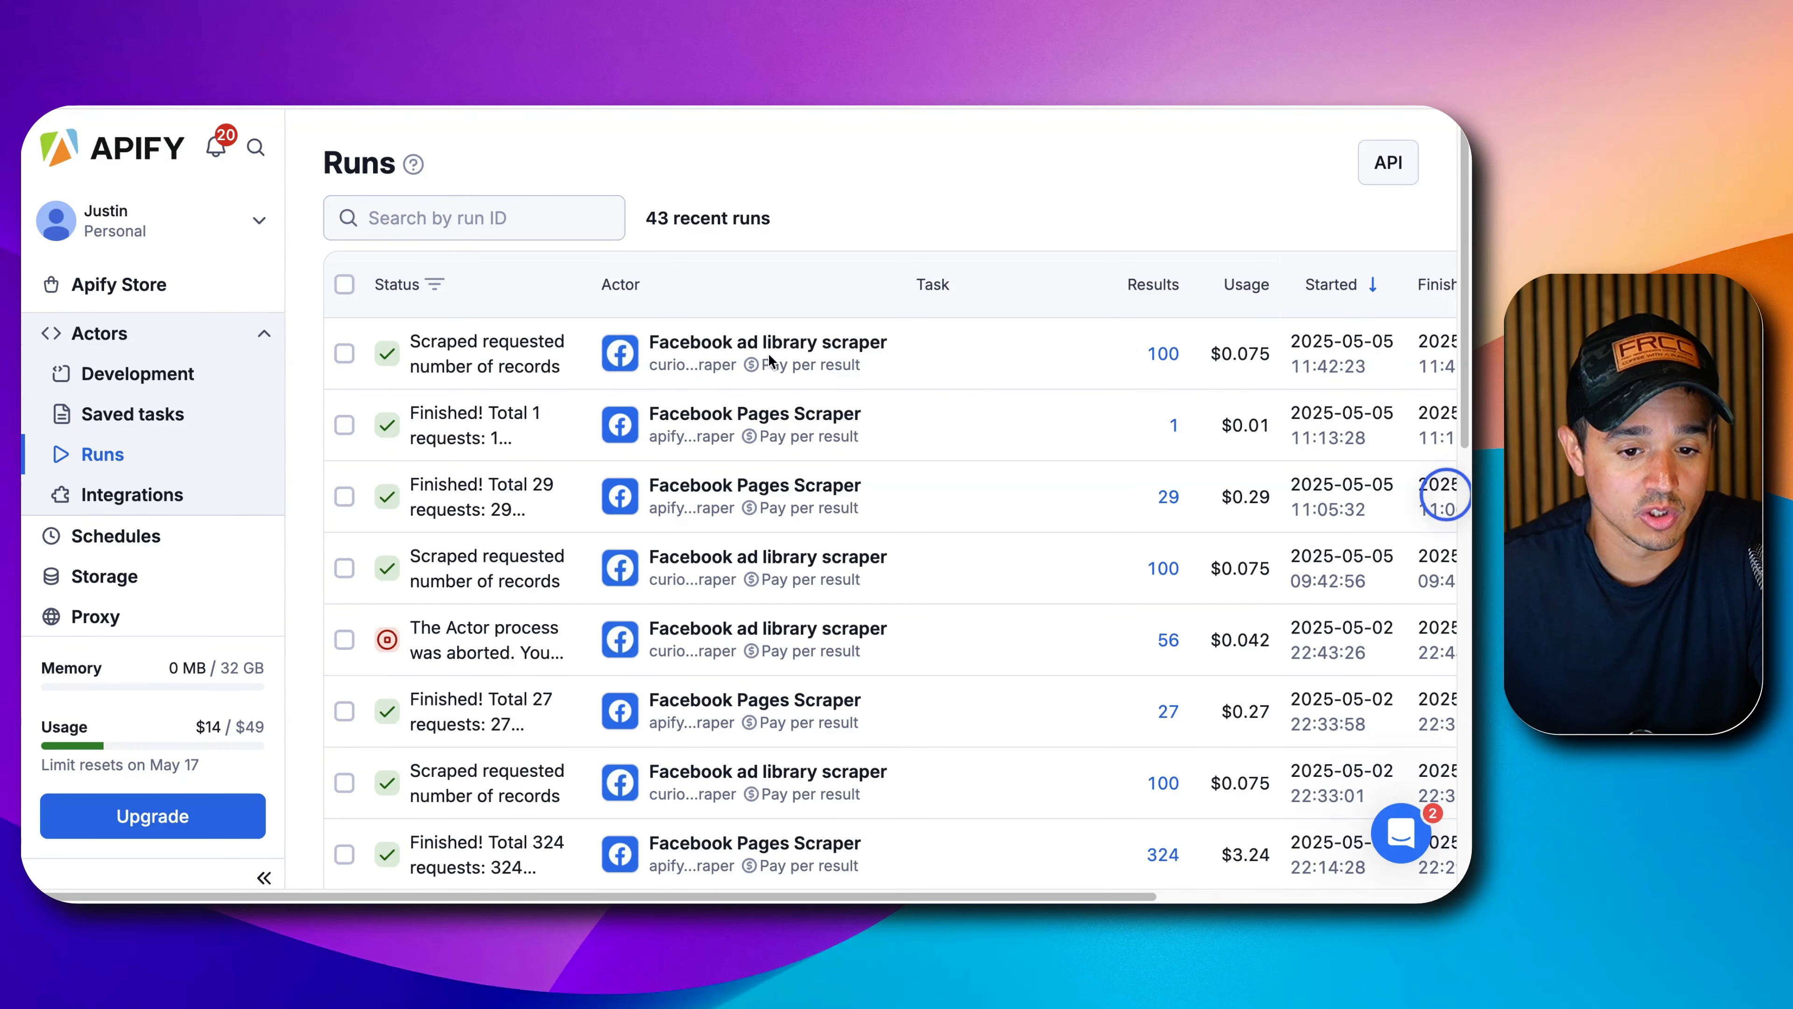
left_click(700, 346)
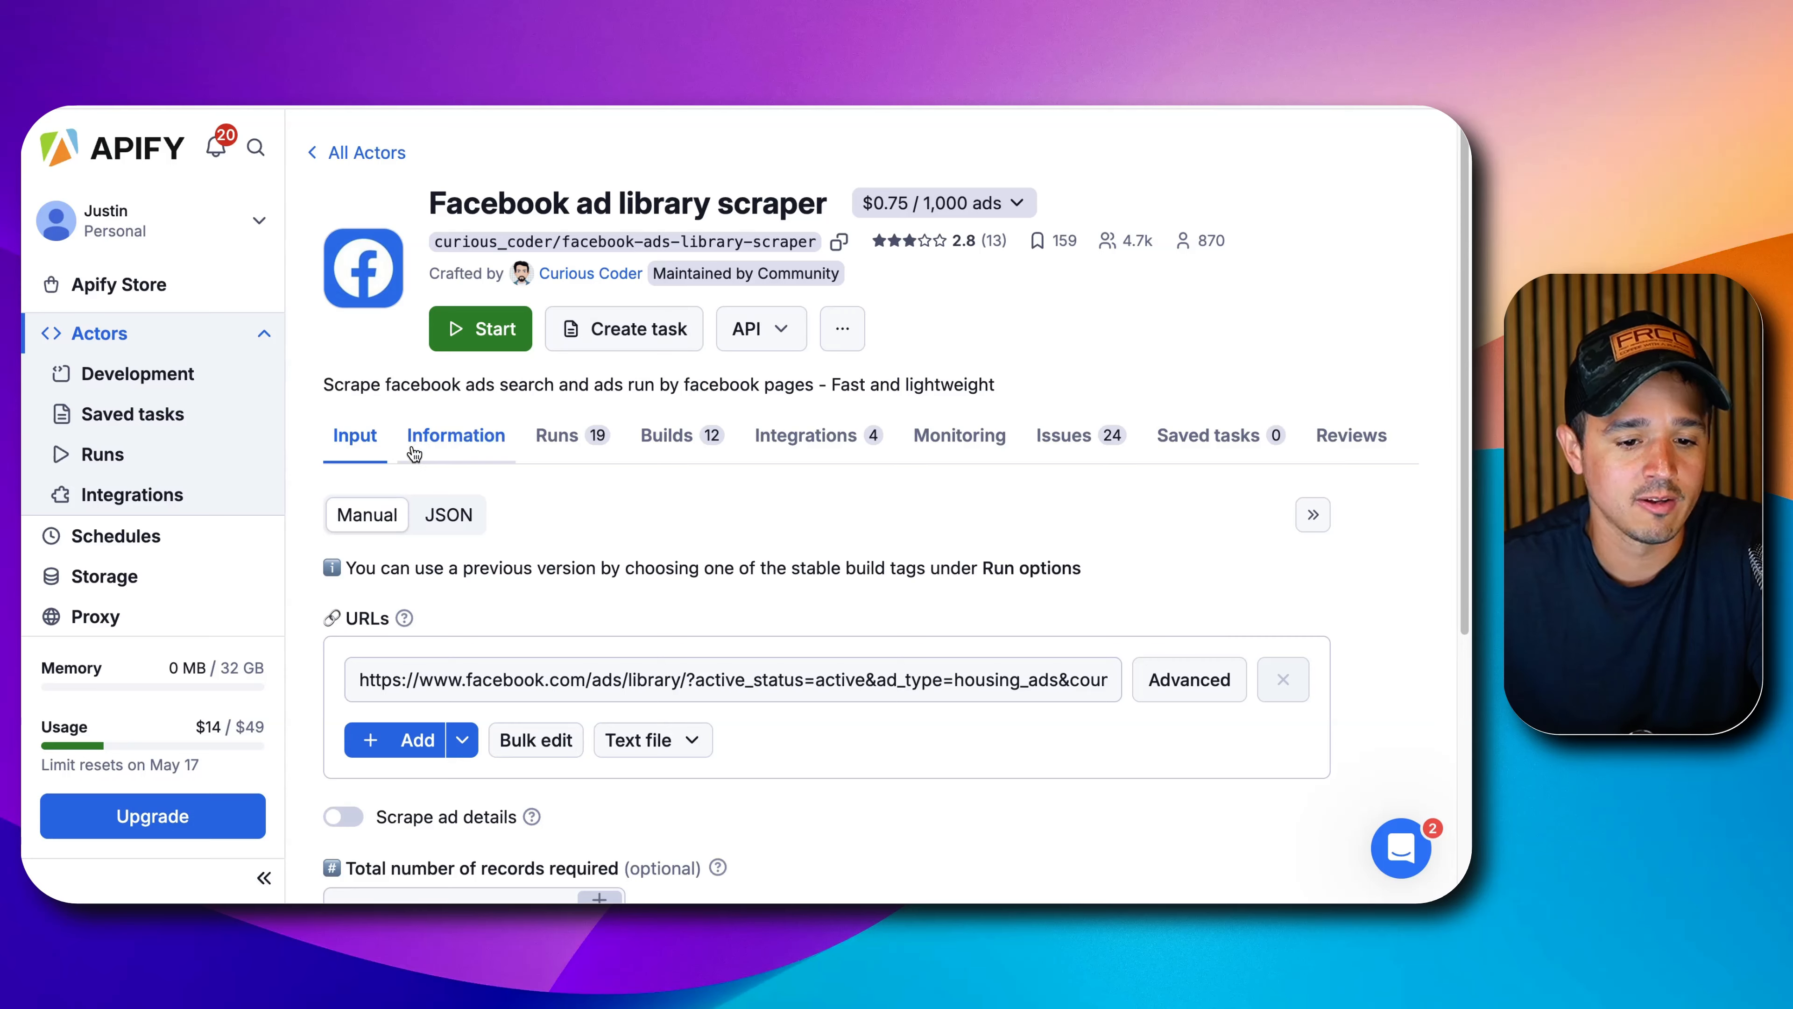
left_click(580, 445)
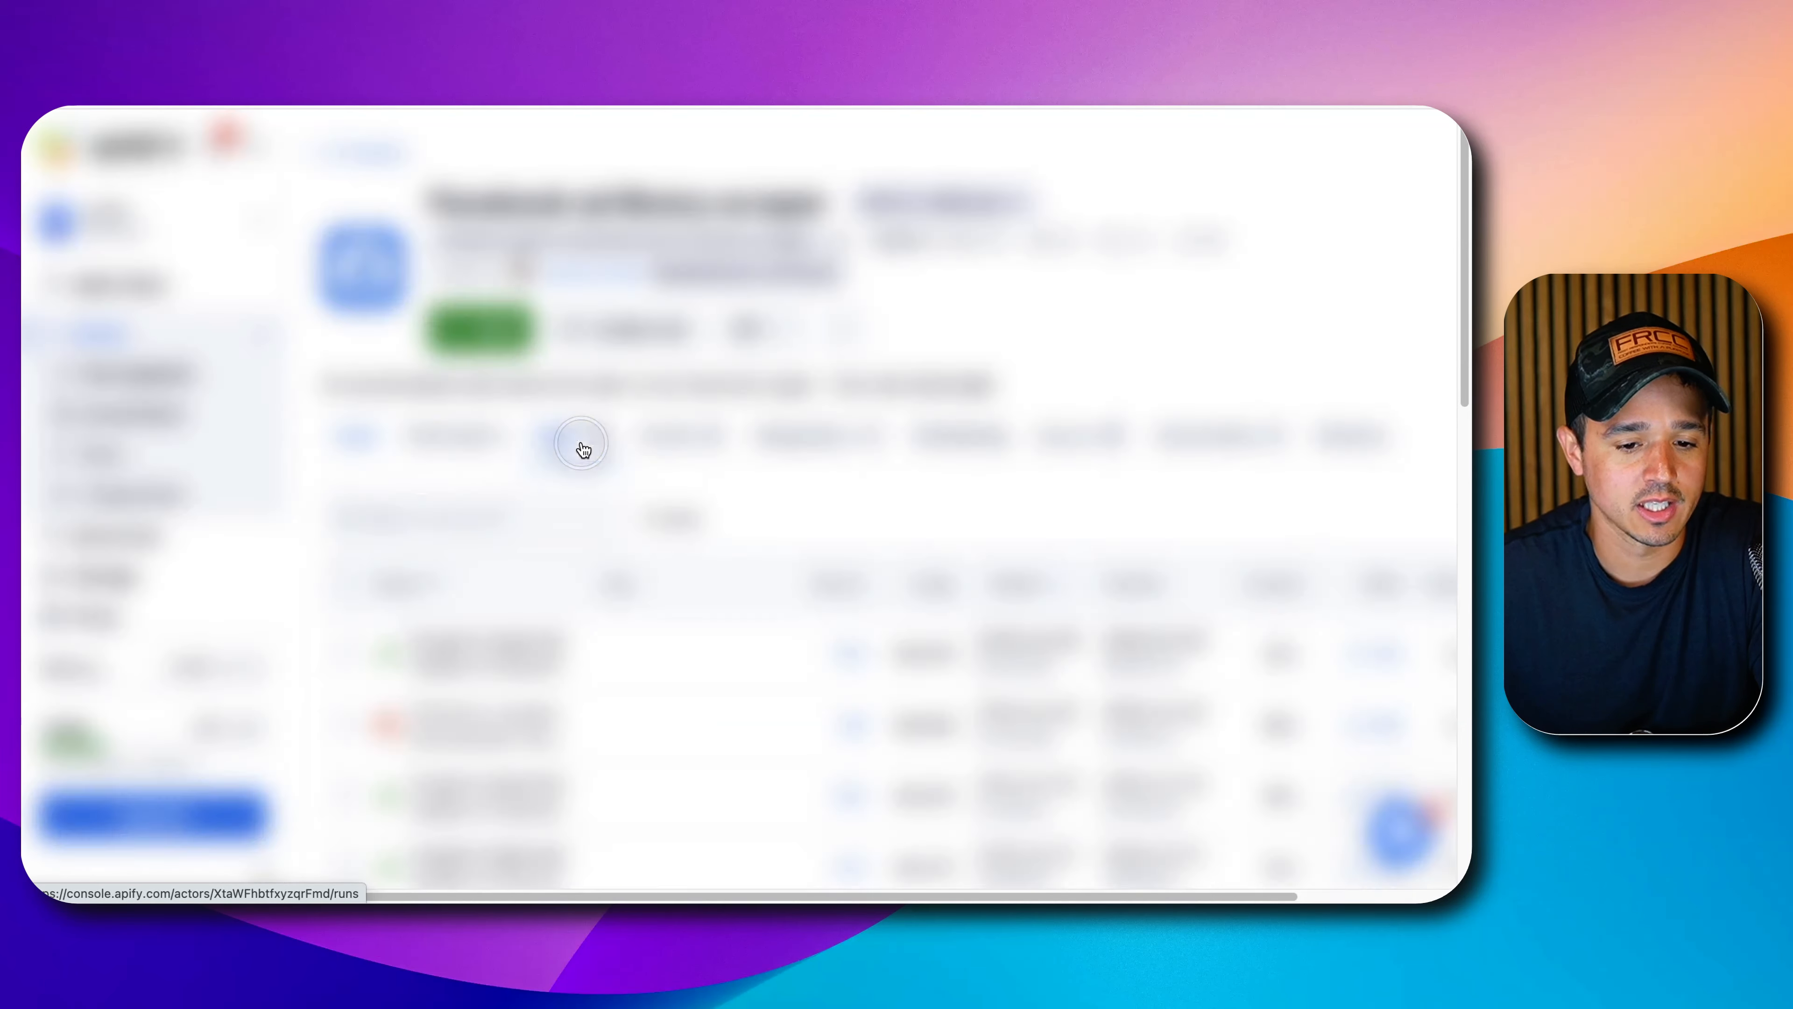
left_click(474, 638)
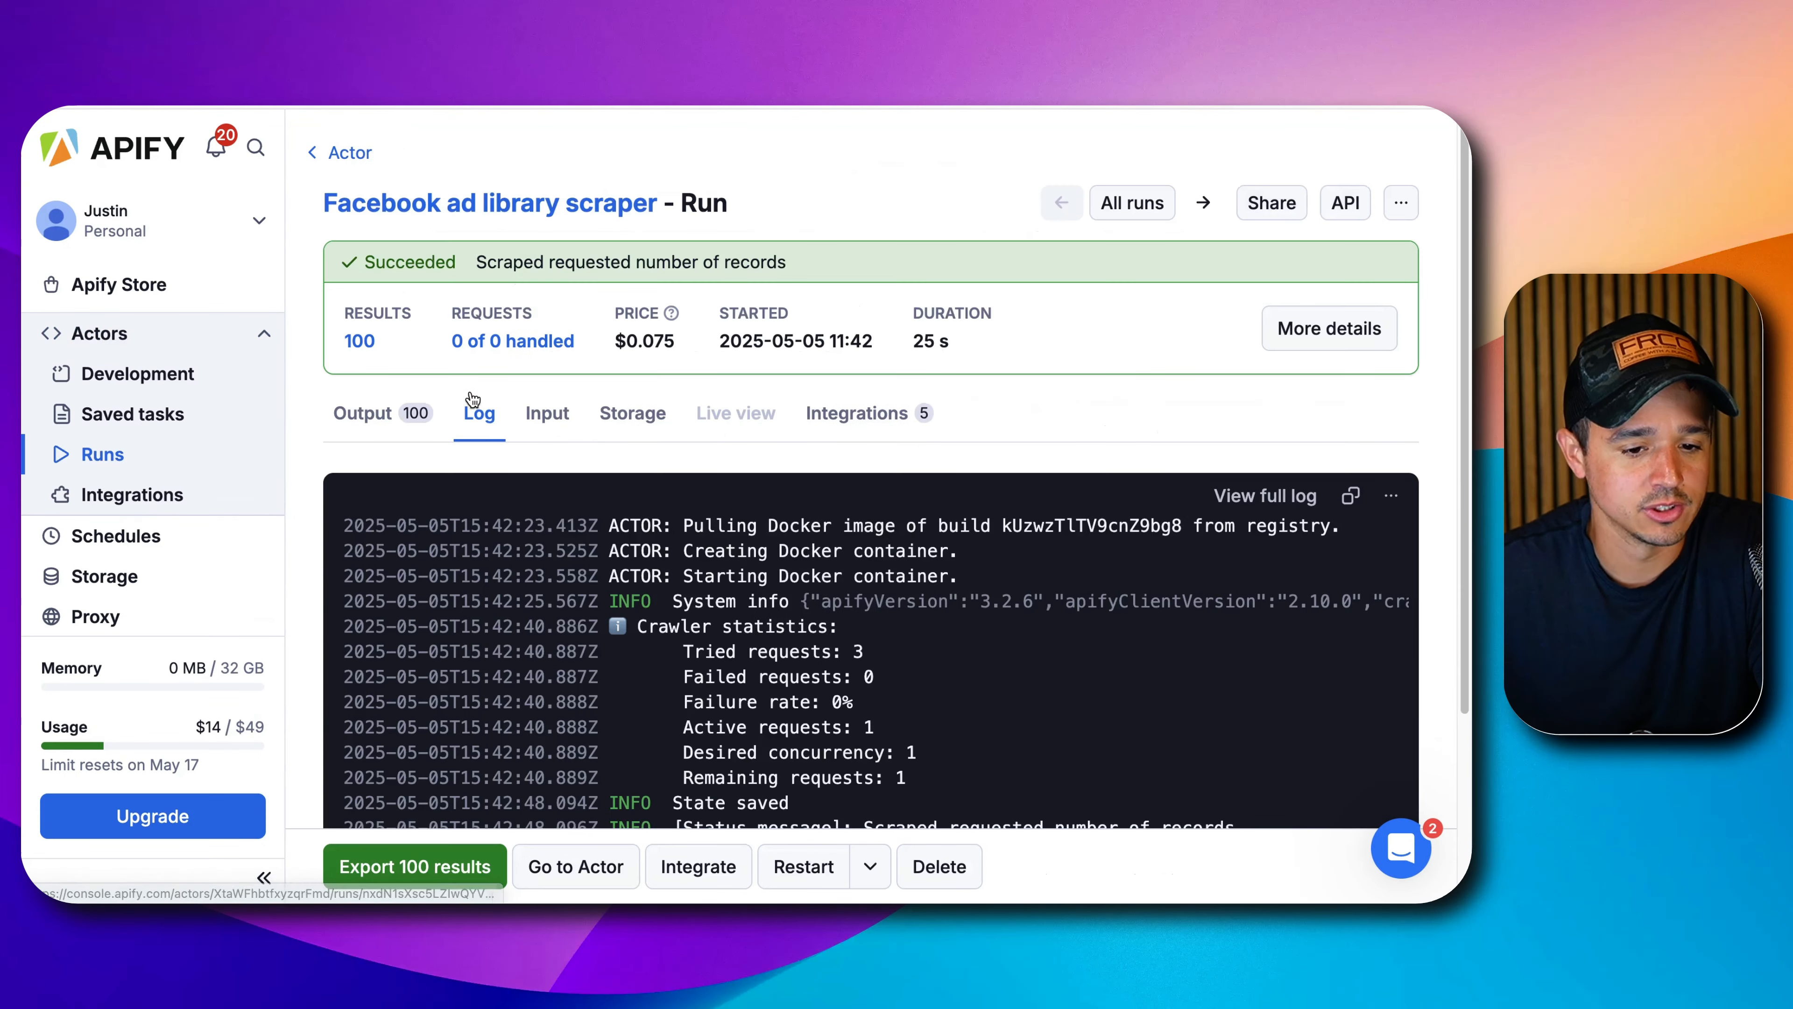
scroll(473, 400, "down", 2)
left_click(363, 288)
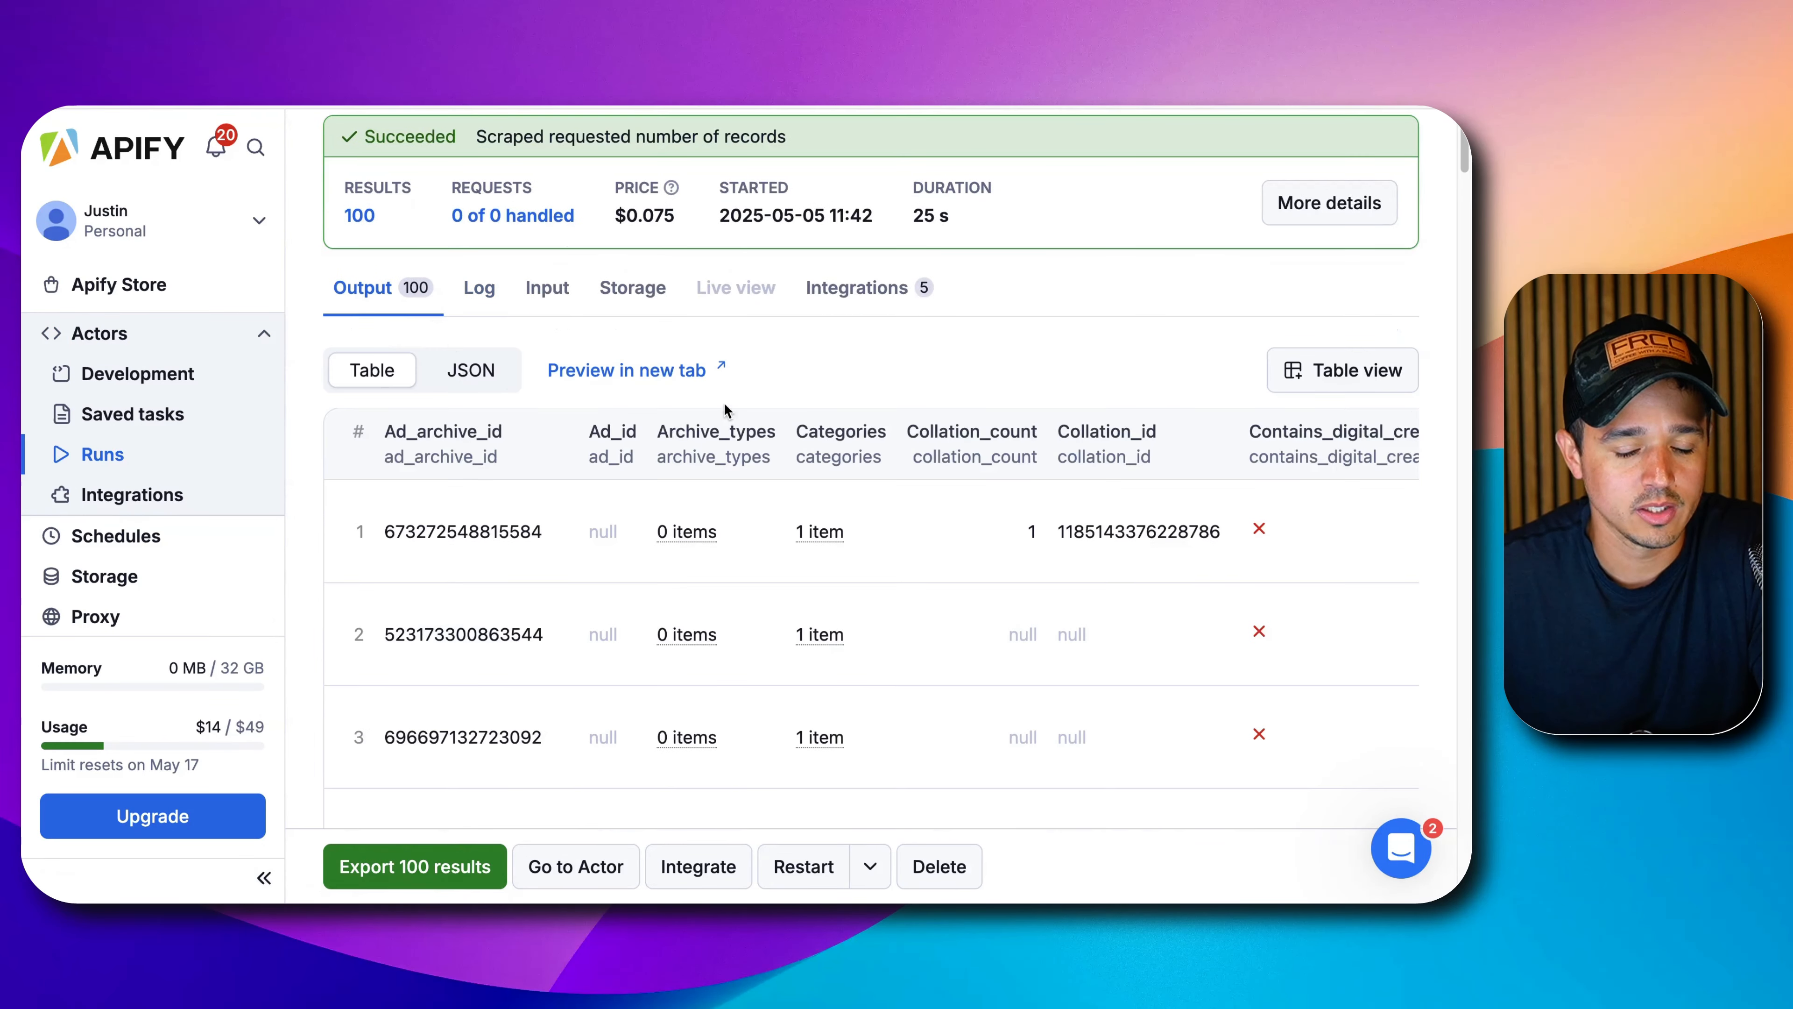
scroll(727, 409, "down", 5)
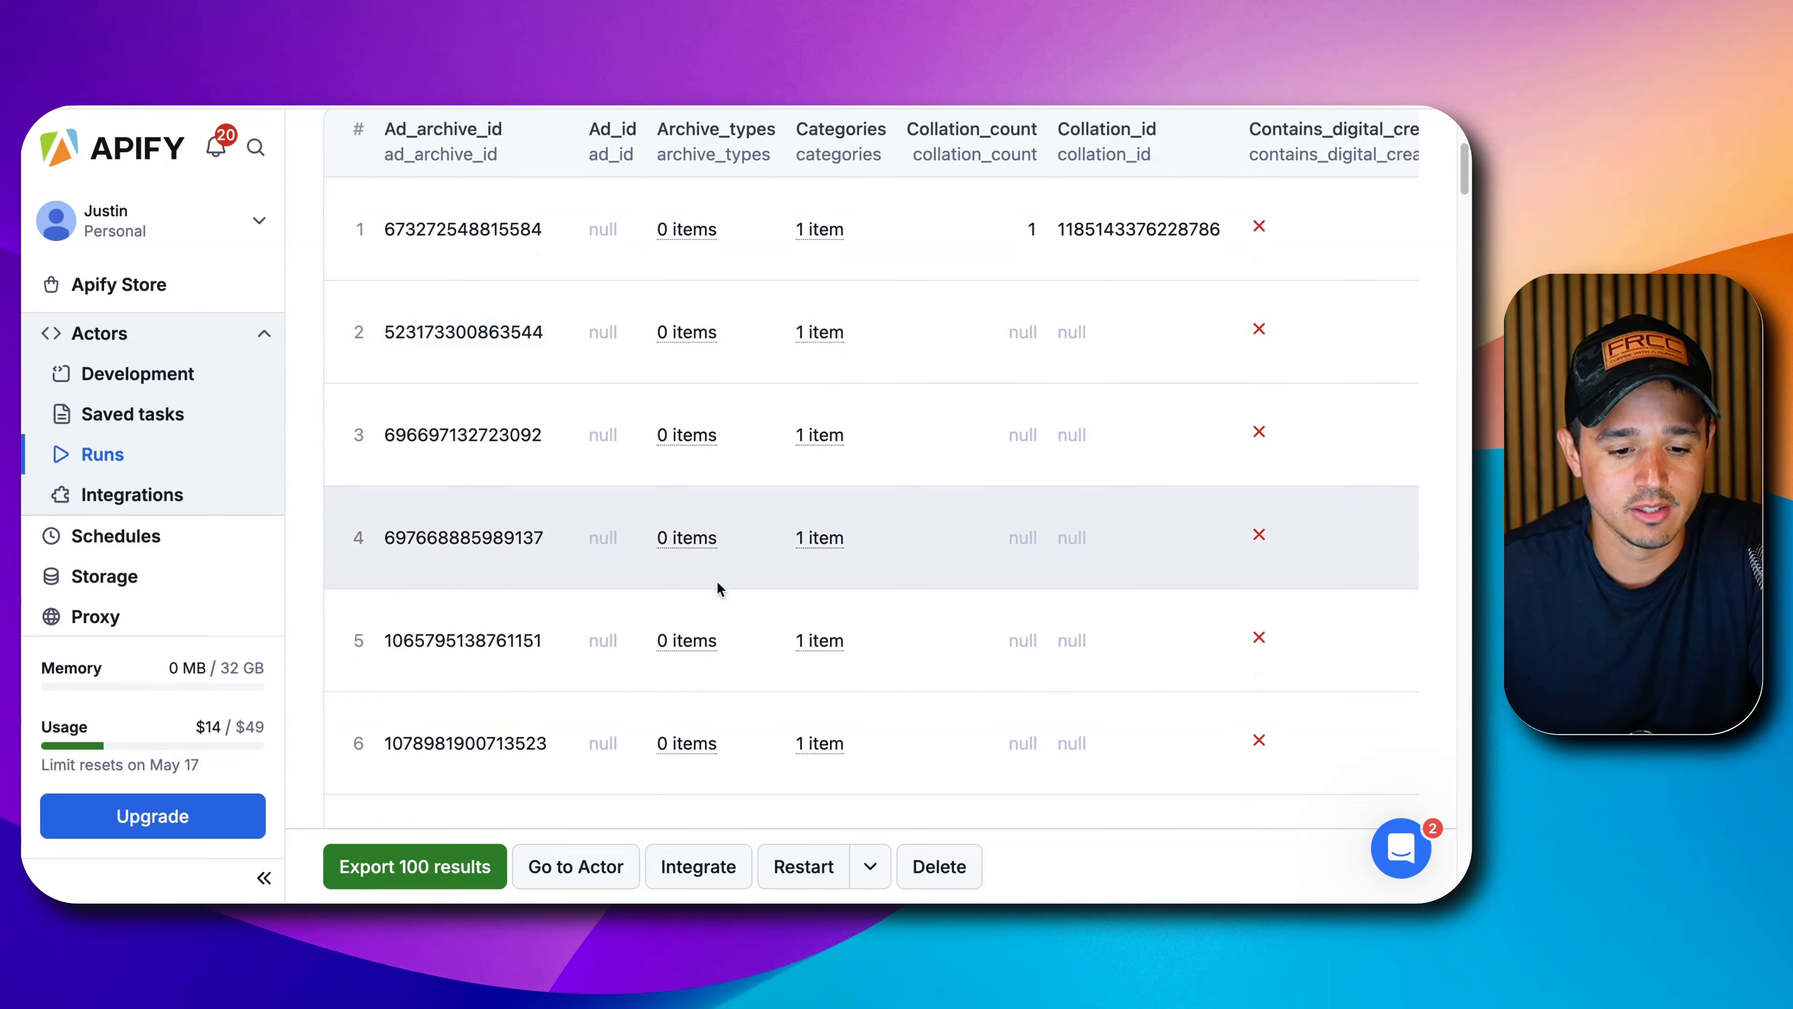
scroll(969, 682, "right", 10)
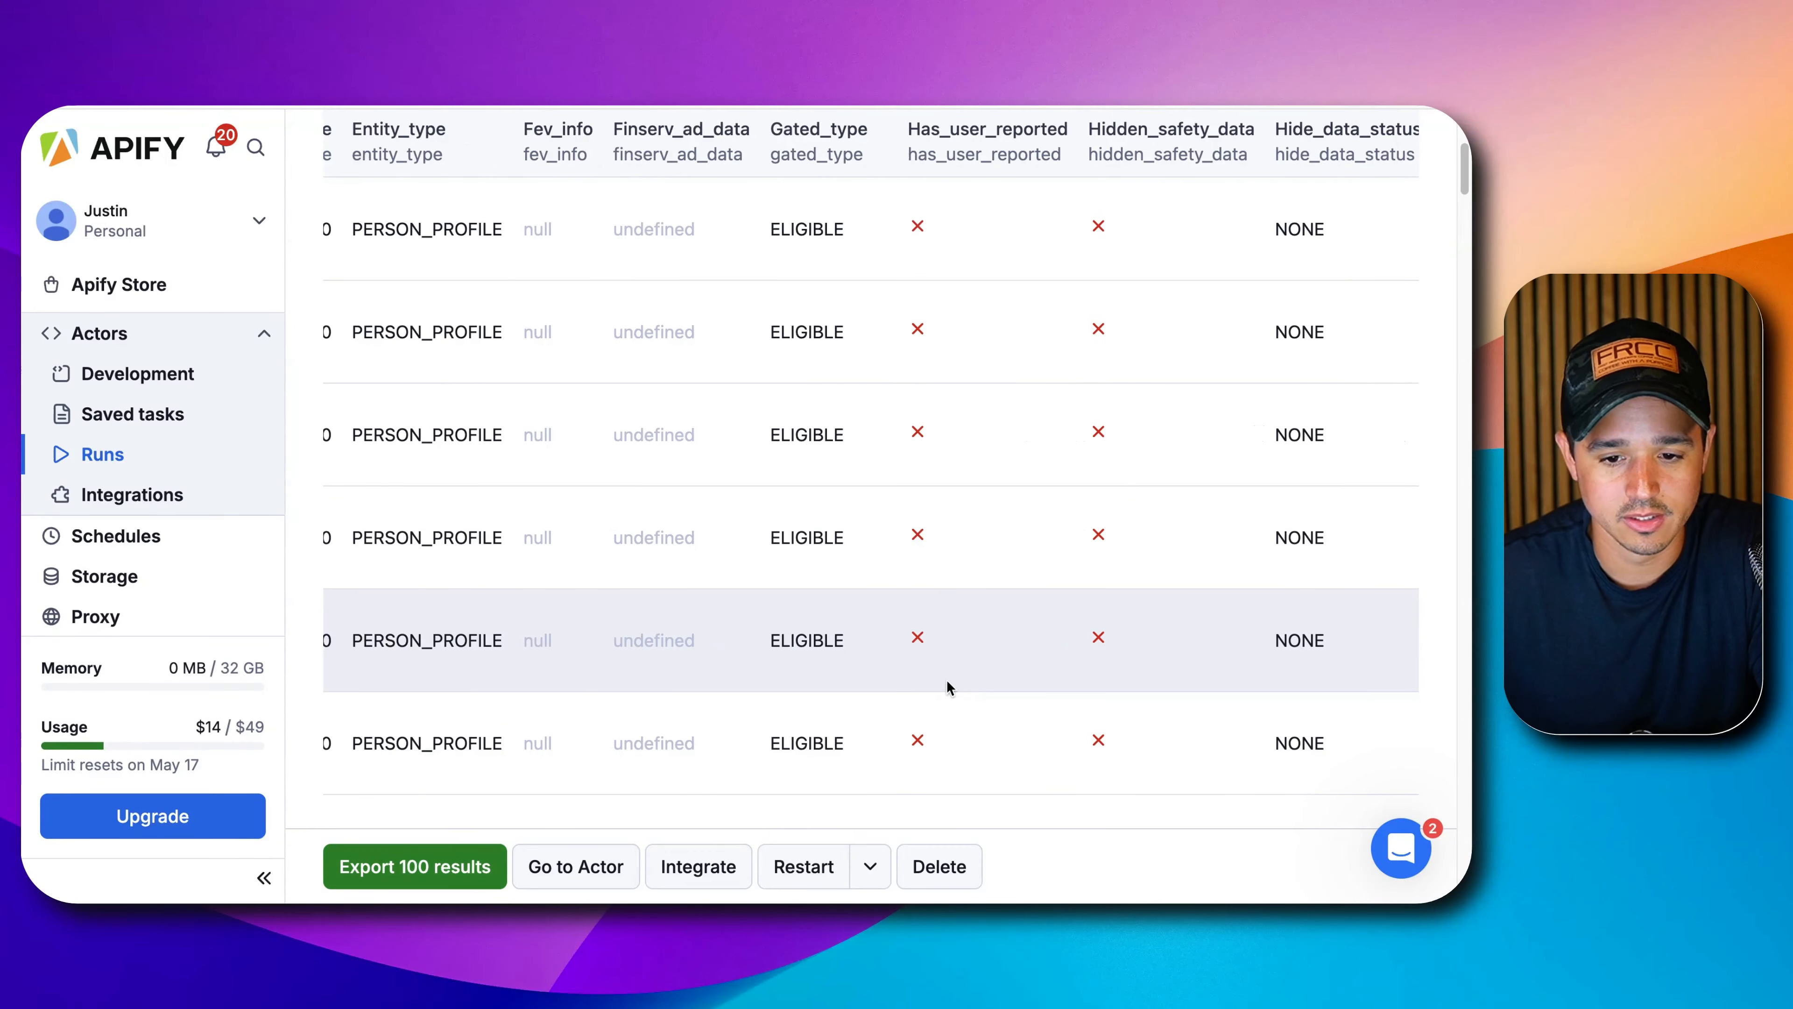
scroll(935, 653, "up", 3)
scroll(933, 641, "right", 15)
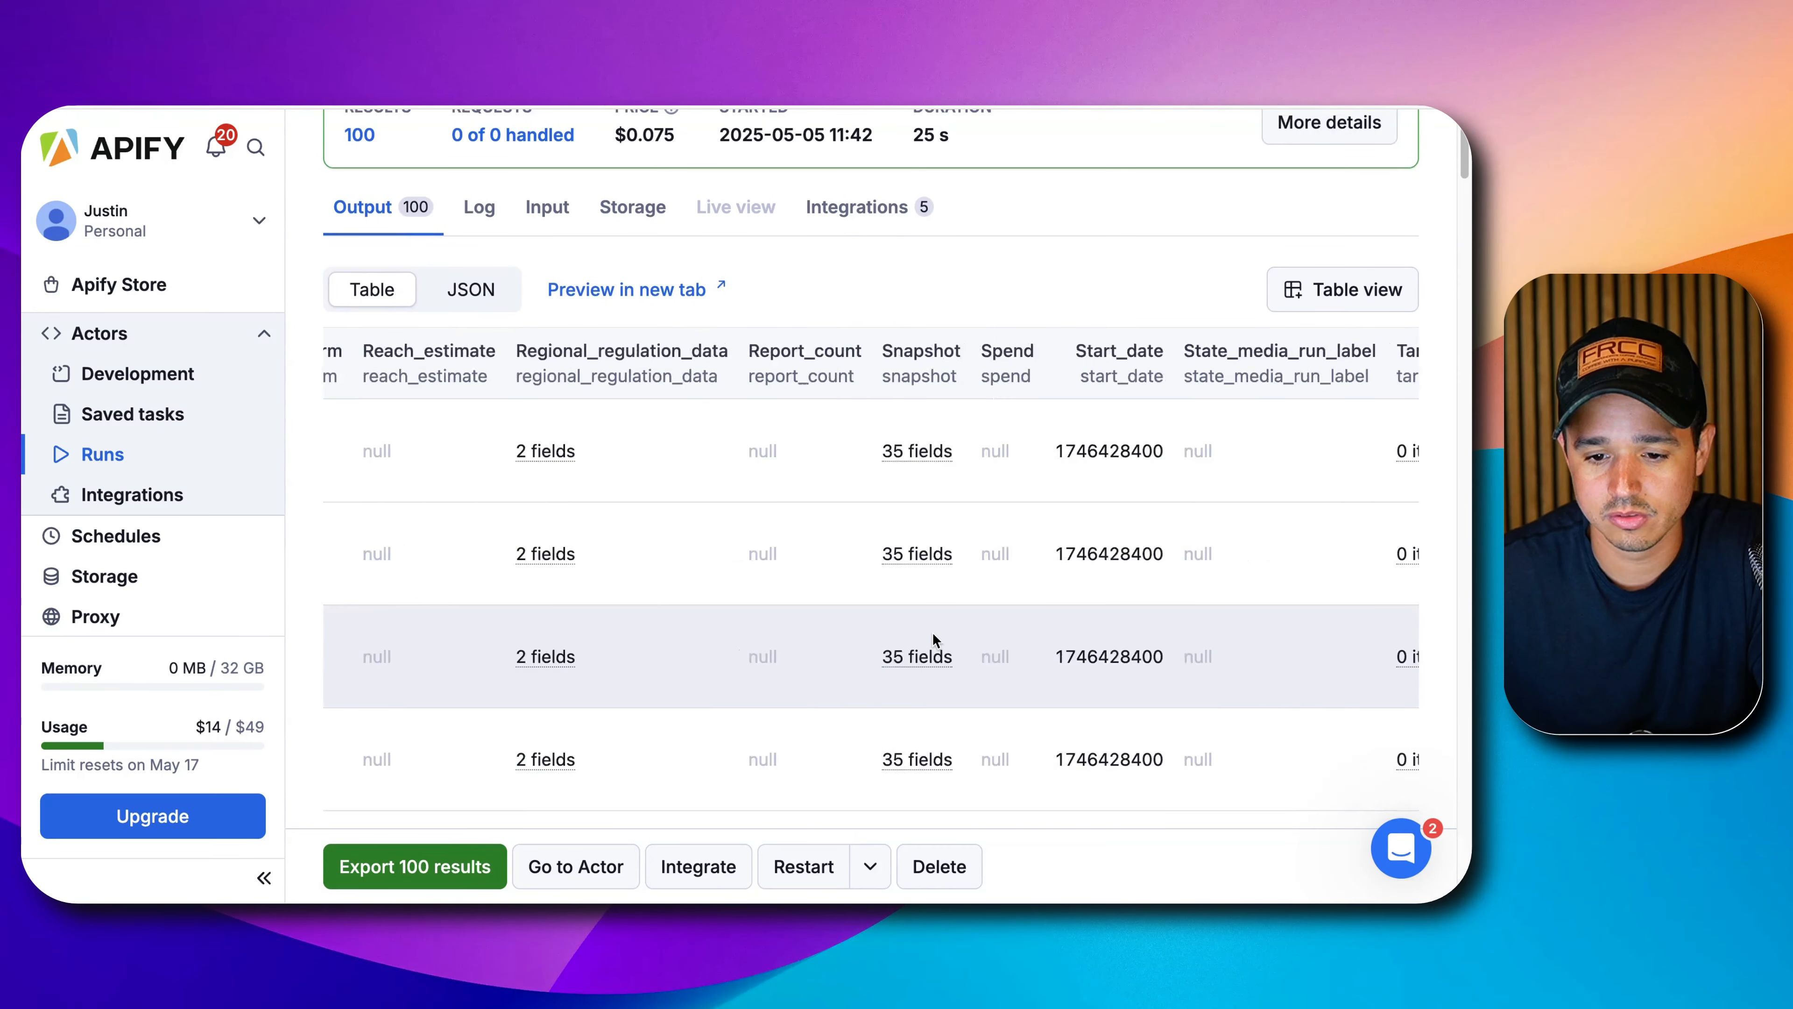
scroll(932, 636, "right", 3)
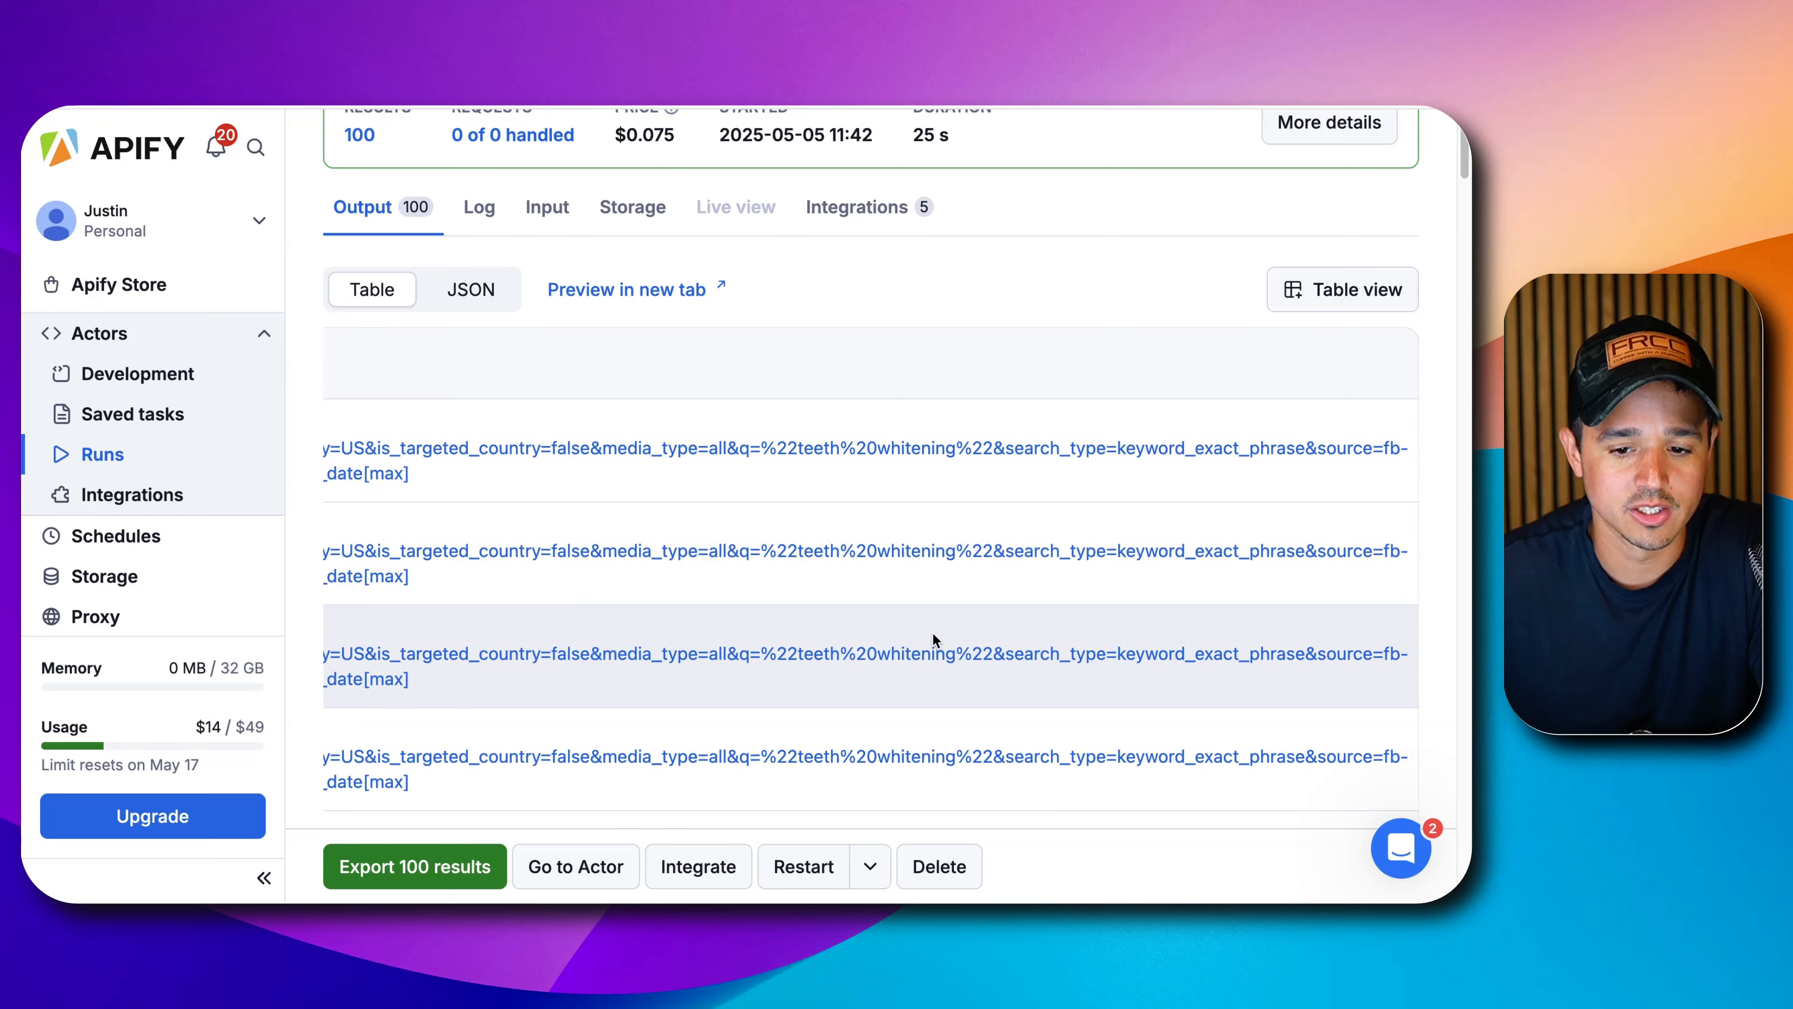
scroll(932, 636, "left", 15)
scroll(935, 636, "left", 10)
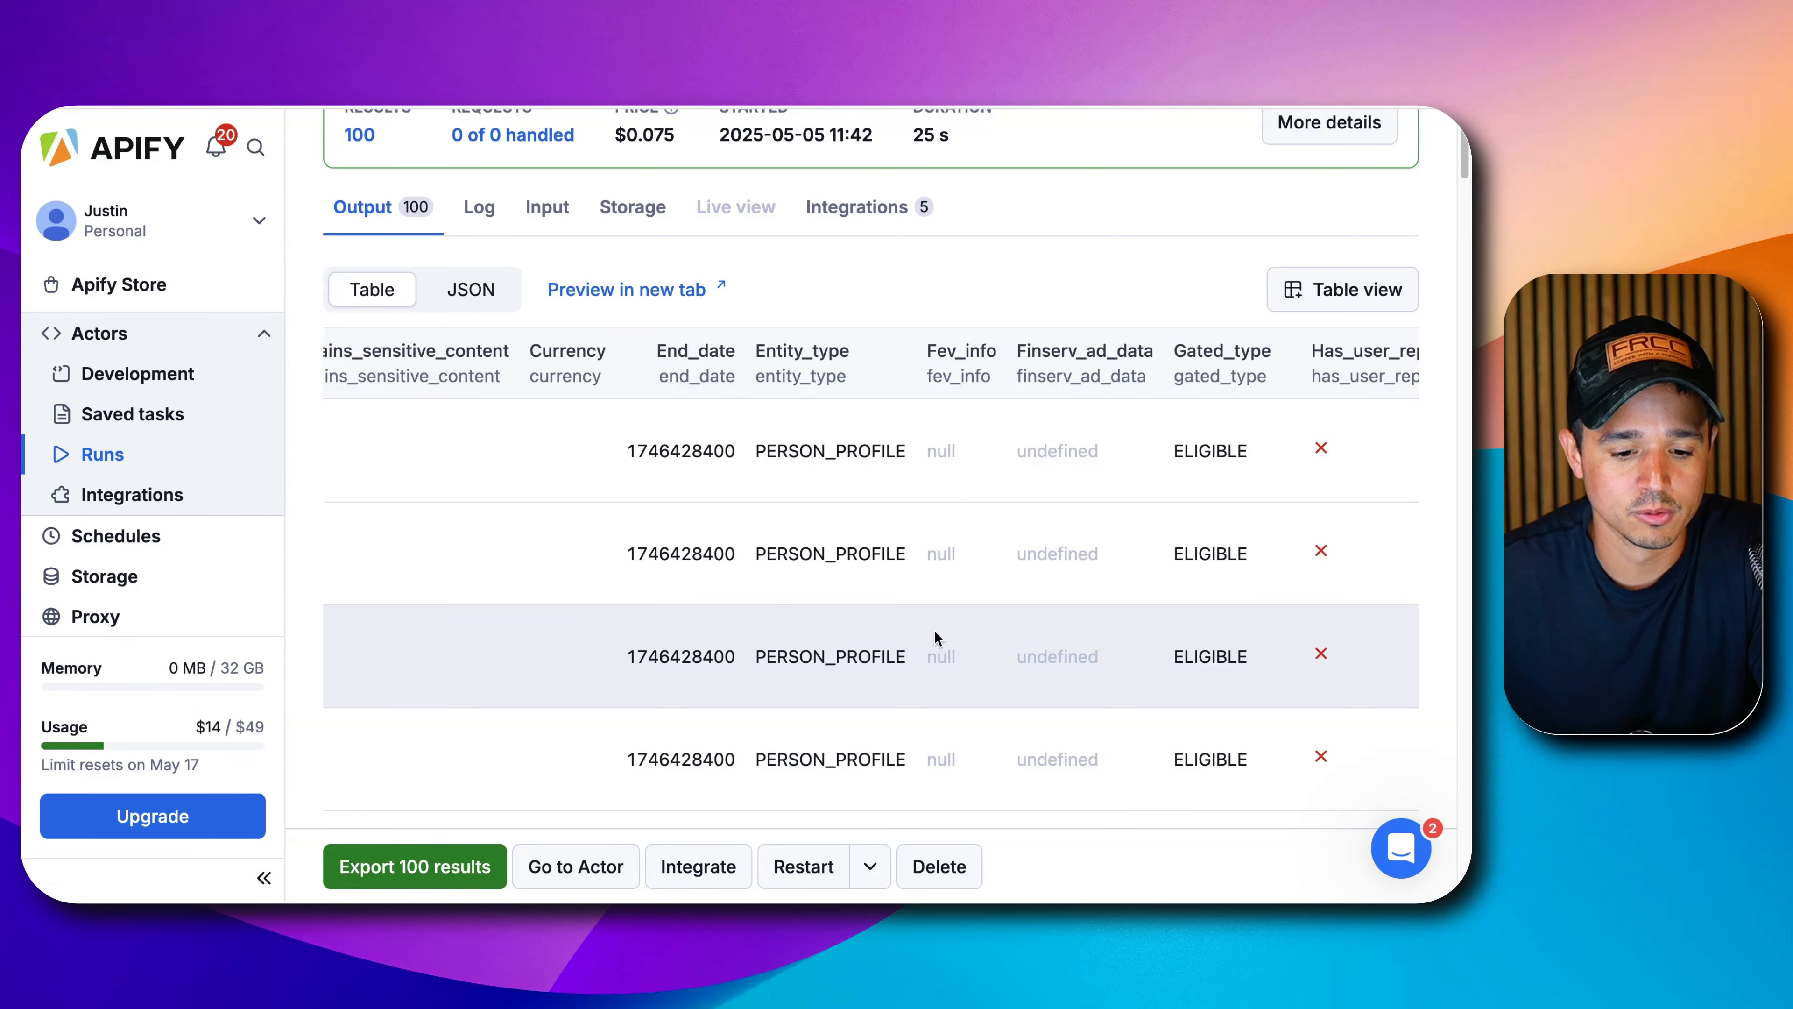
Preview the run's 100-result dataset in a new tab, then return to the n8n workflow.
left_click(413, 869)
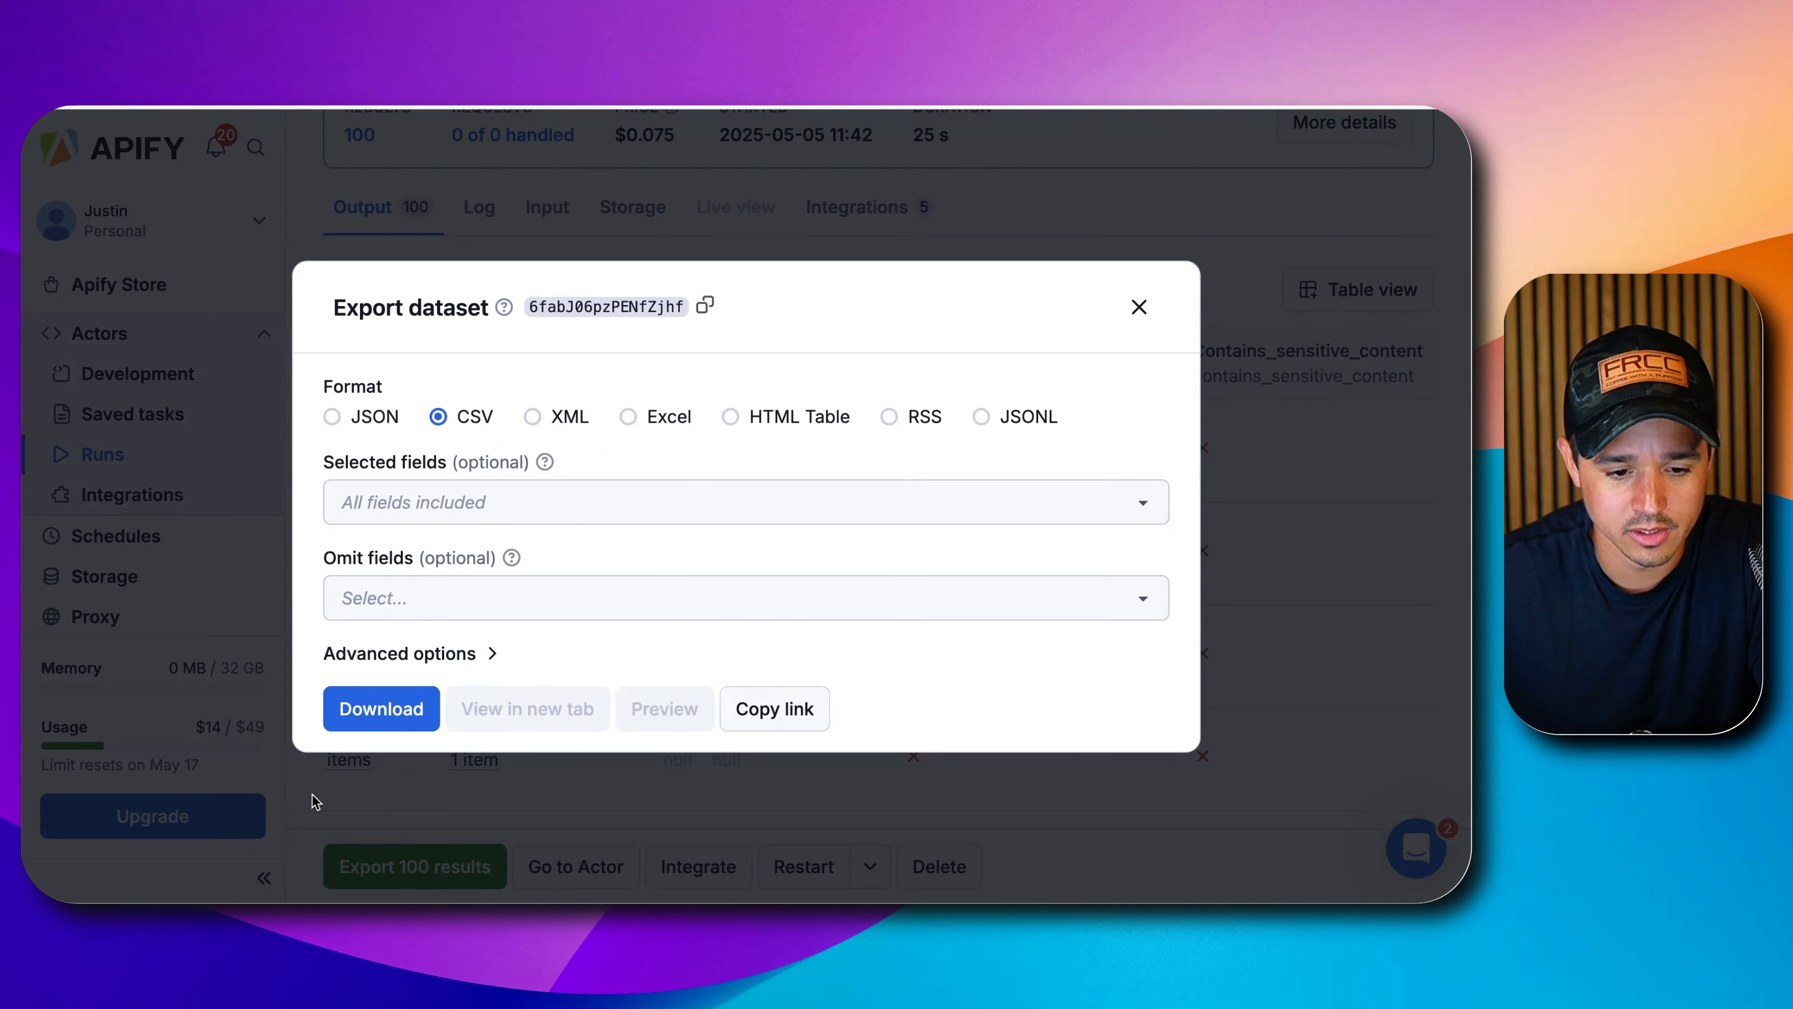
left_click(1139, 307)
scroll(1140, 402, "up", 3)
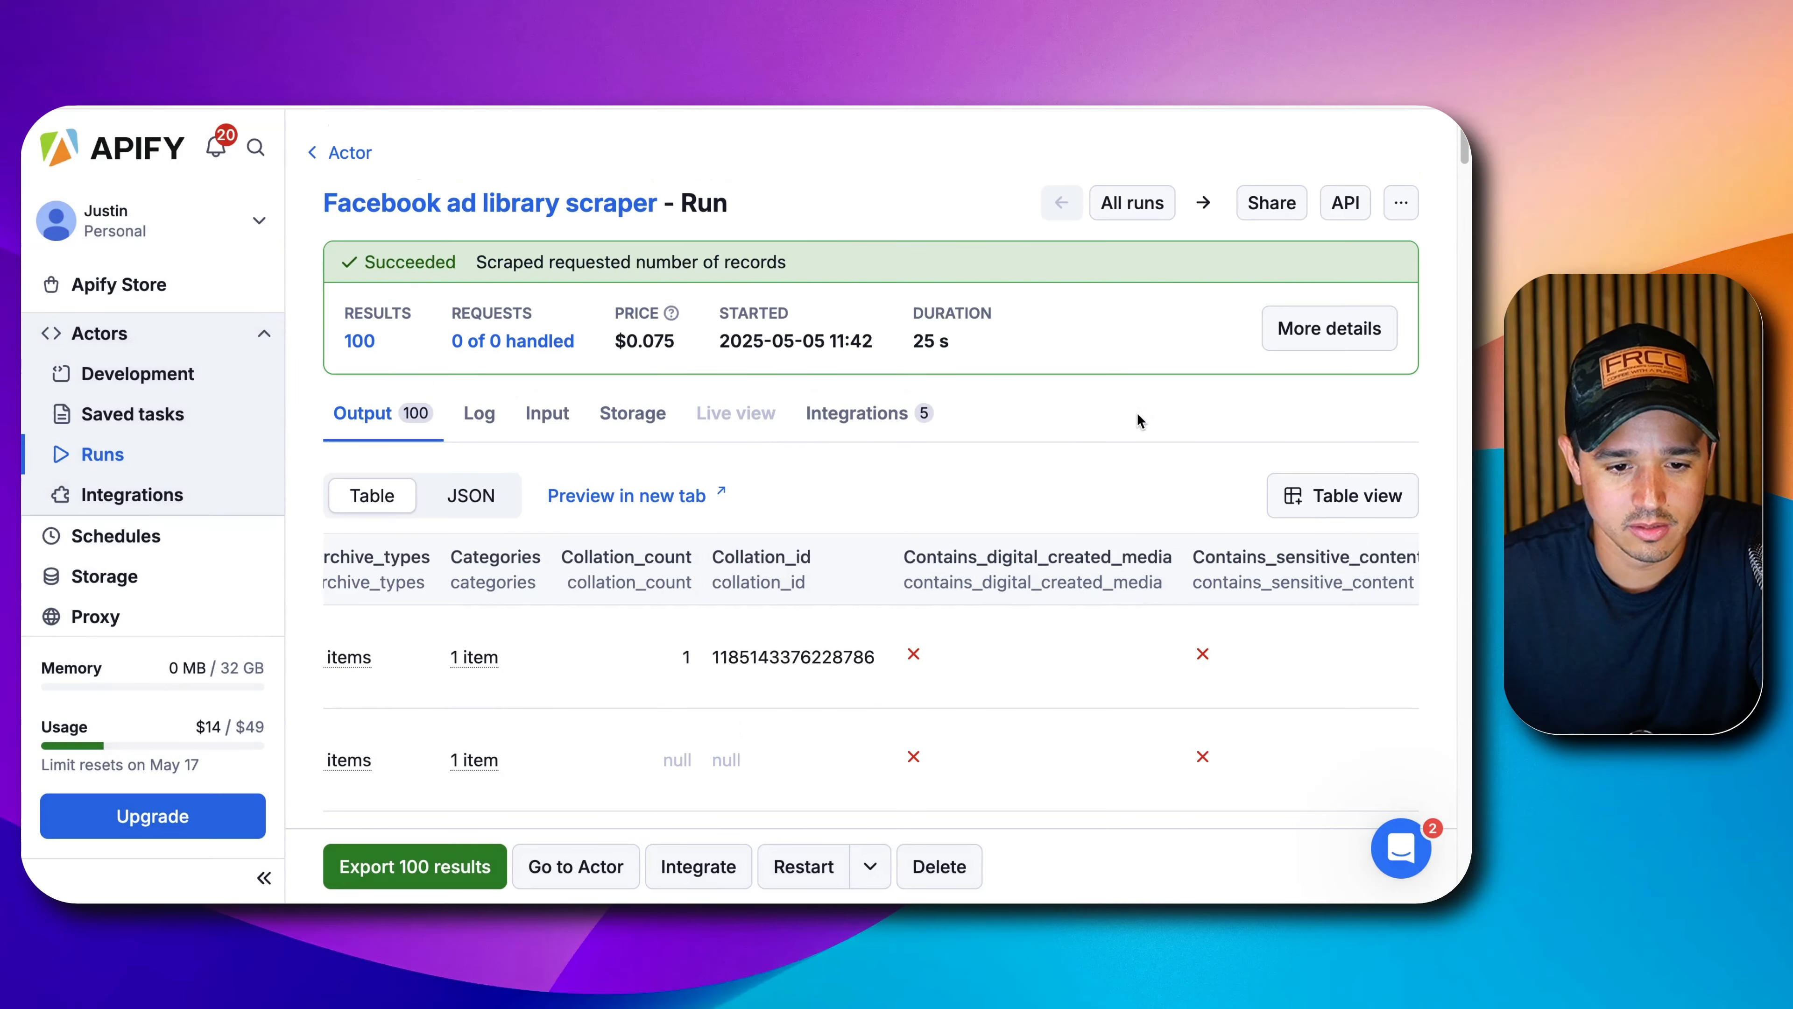
left_click(580, 503)
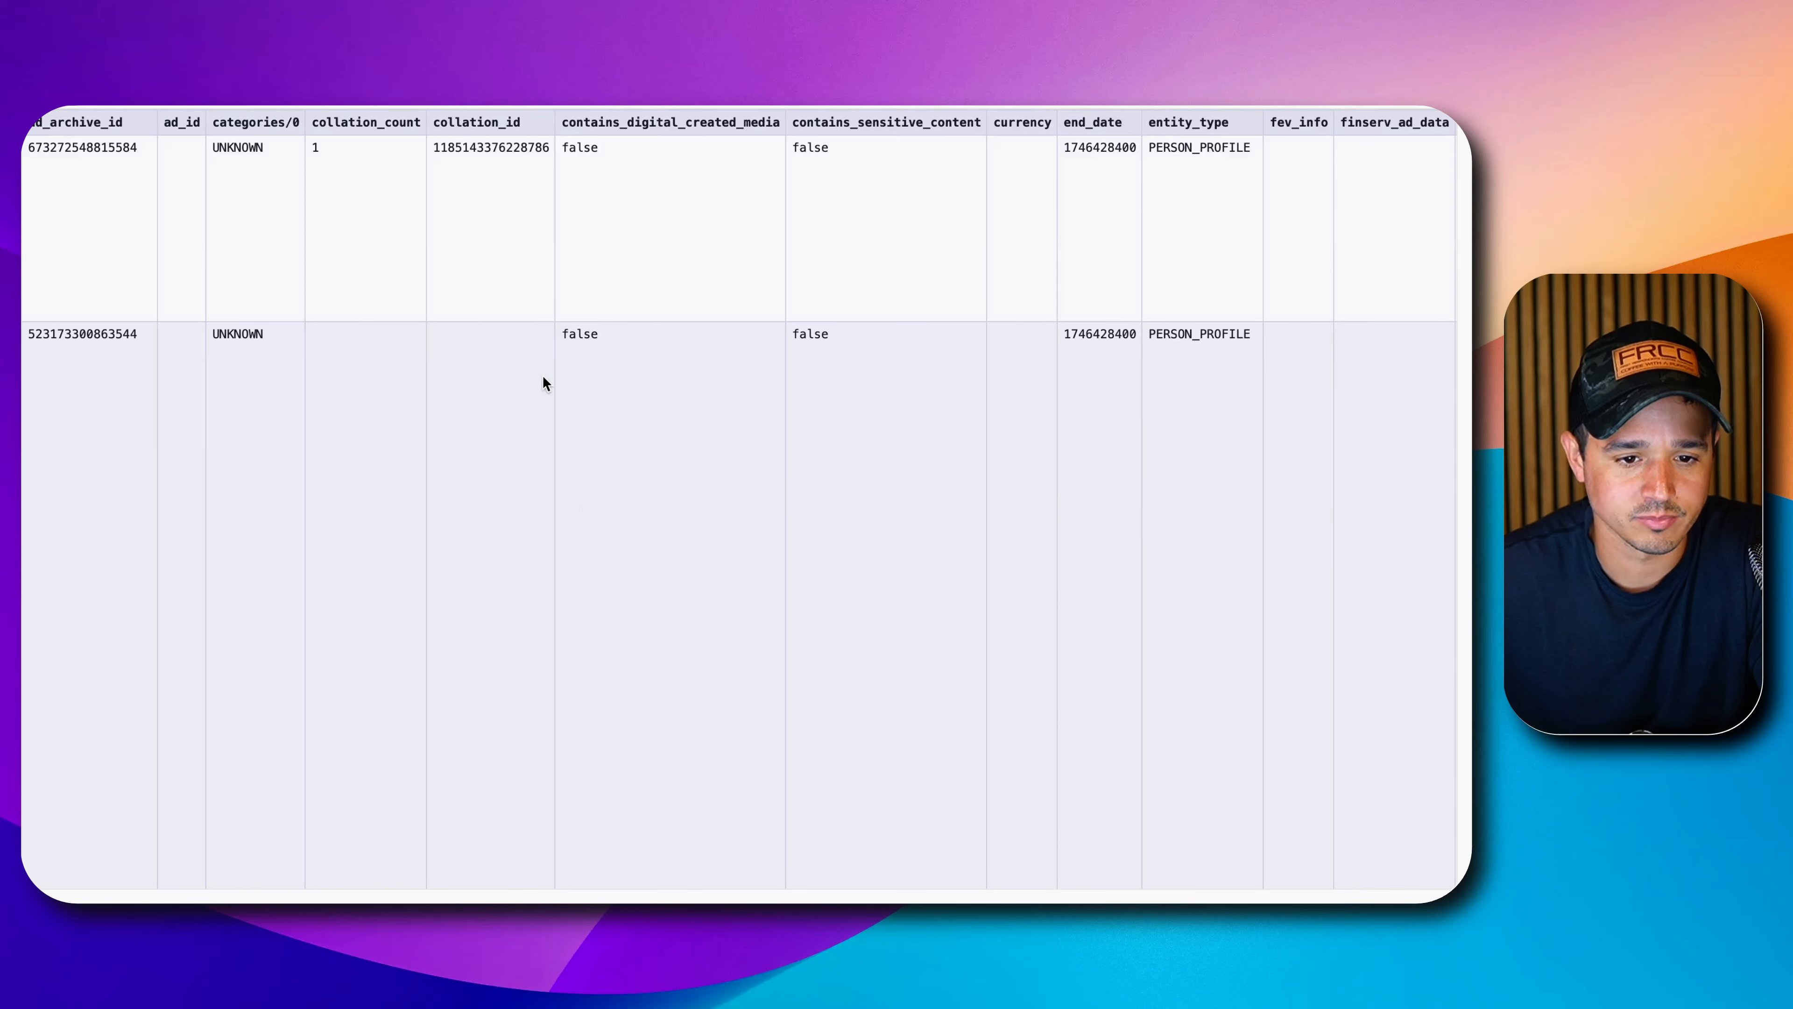
scroll(564, 360, "right", 20)
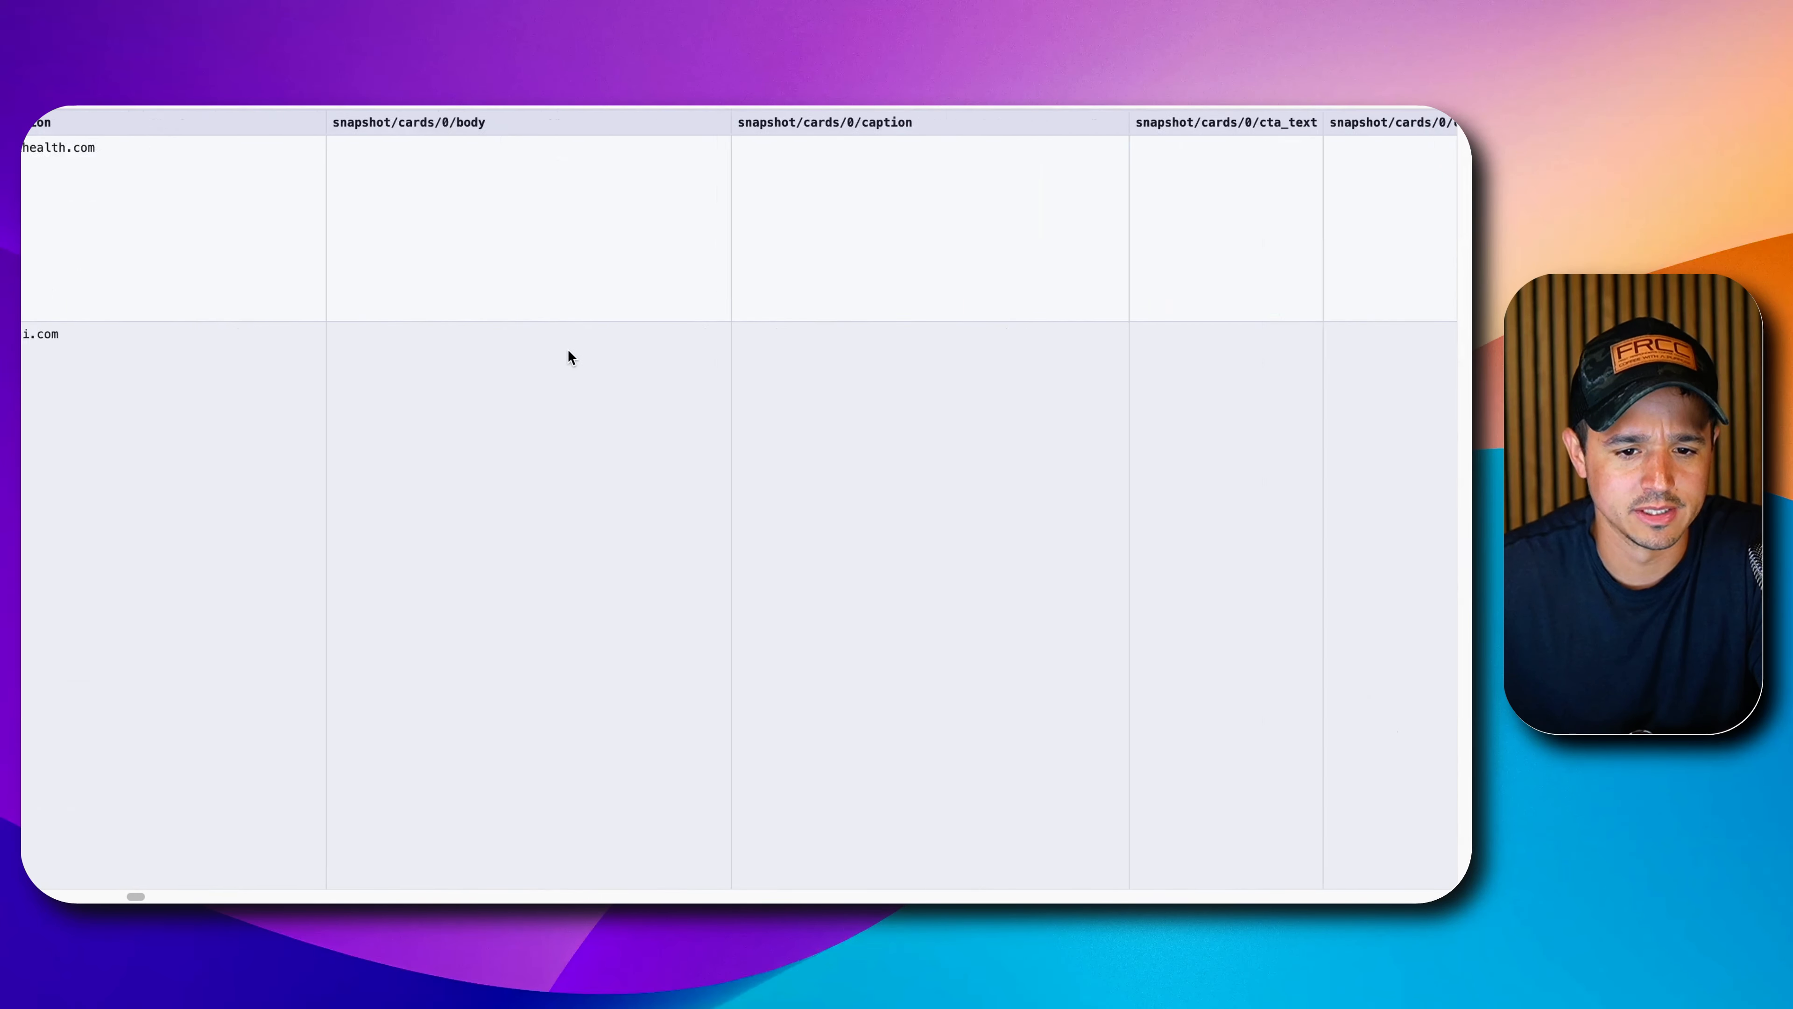
scroll(570, 357, "right", 15)
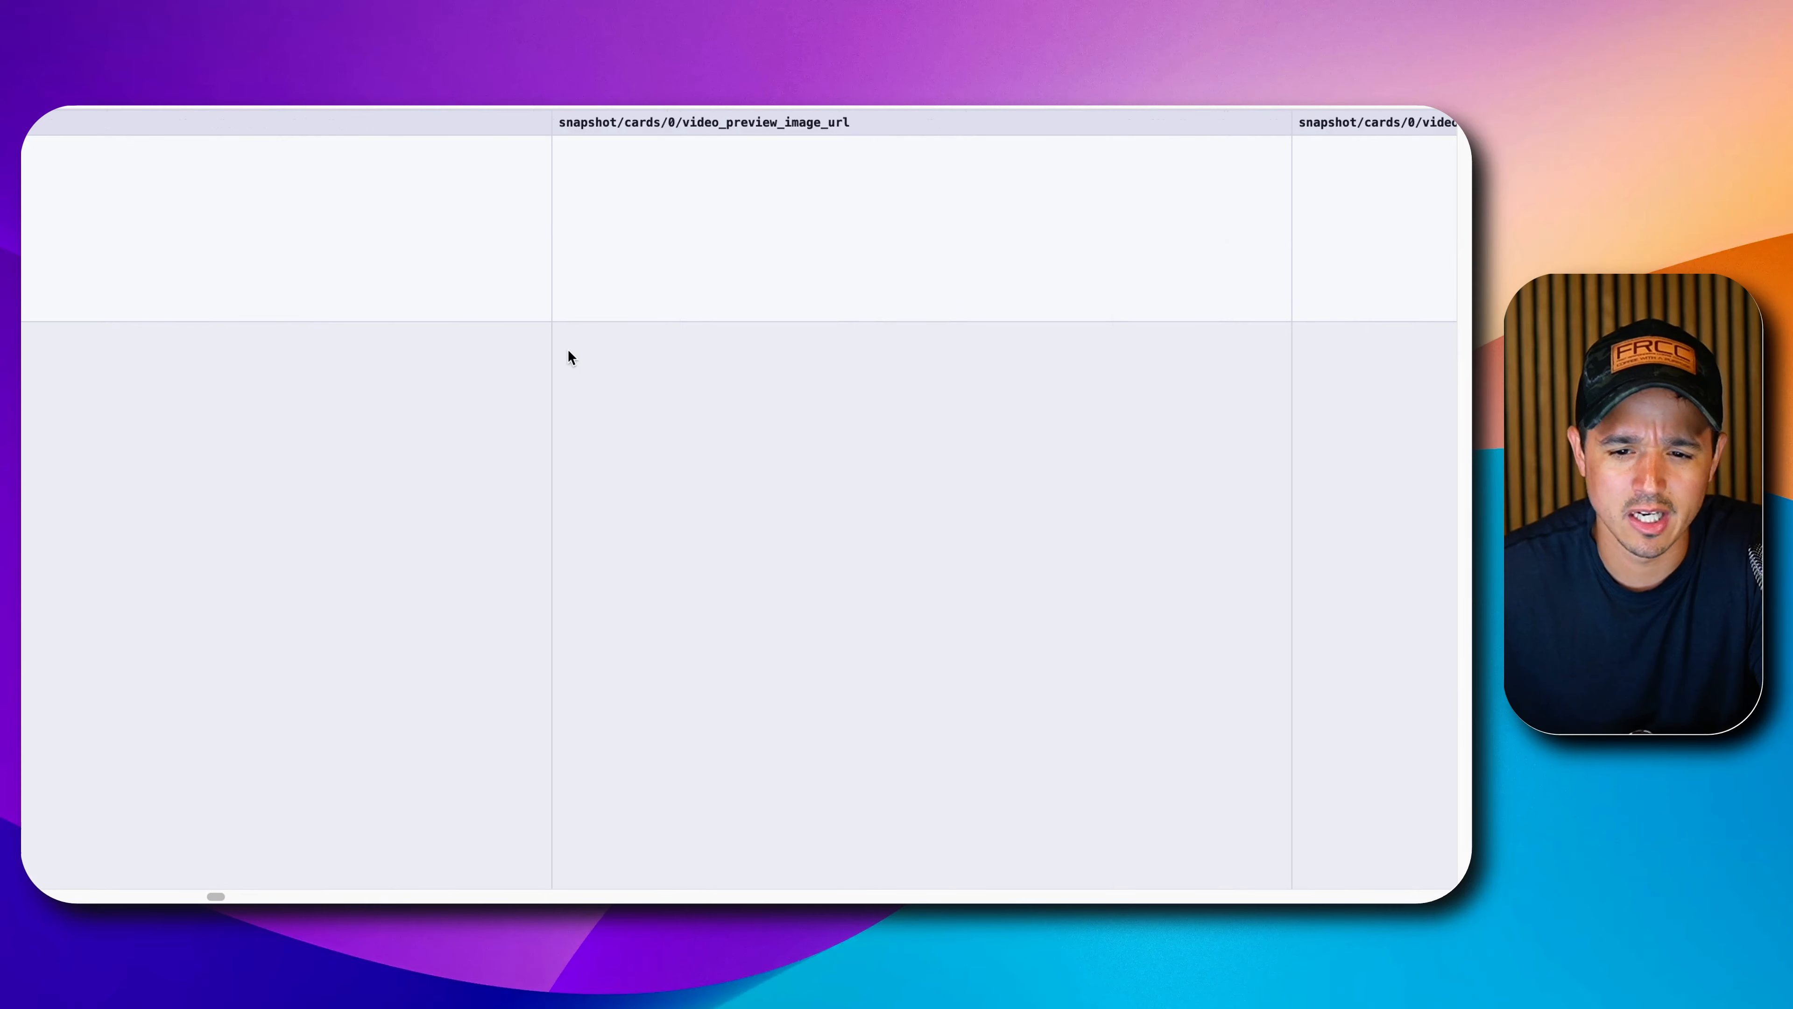
scroll(572, 355, "right", 15)
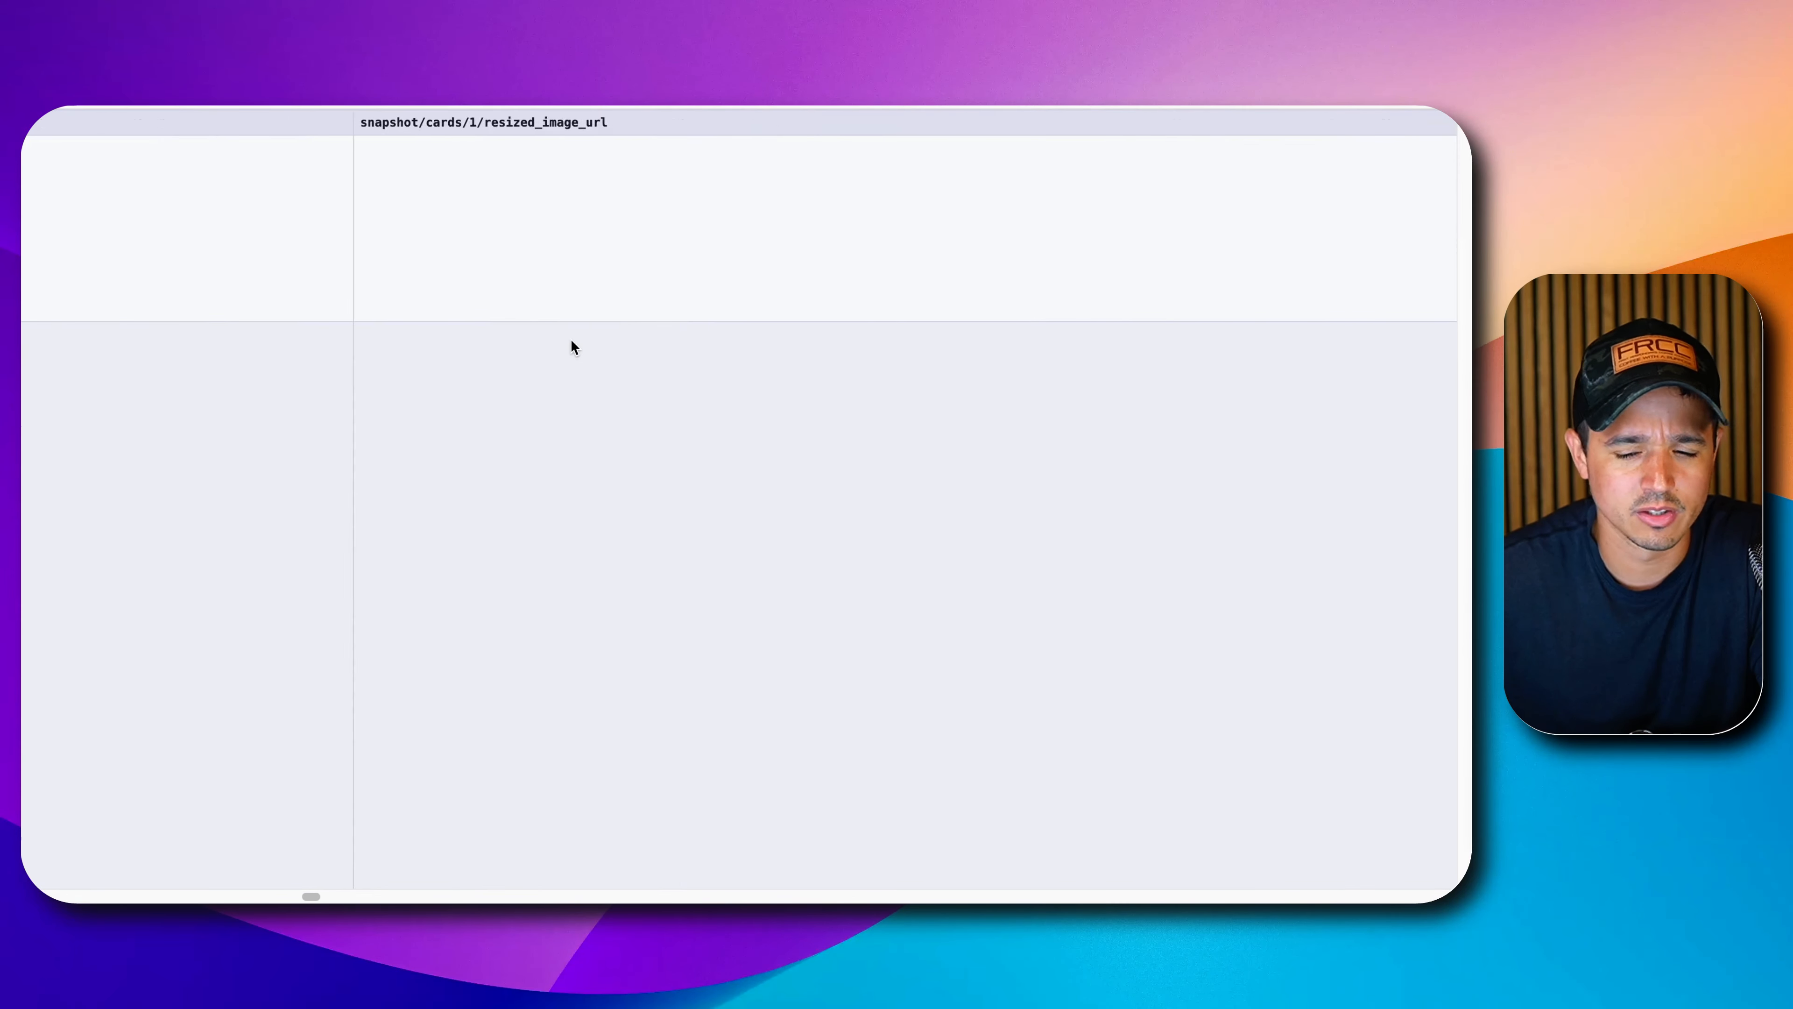
scroll(573, 346, "right", 15)
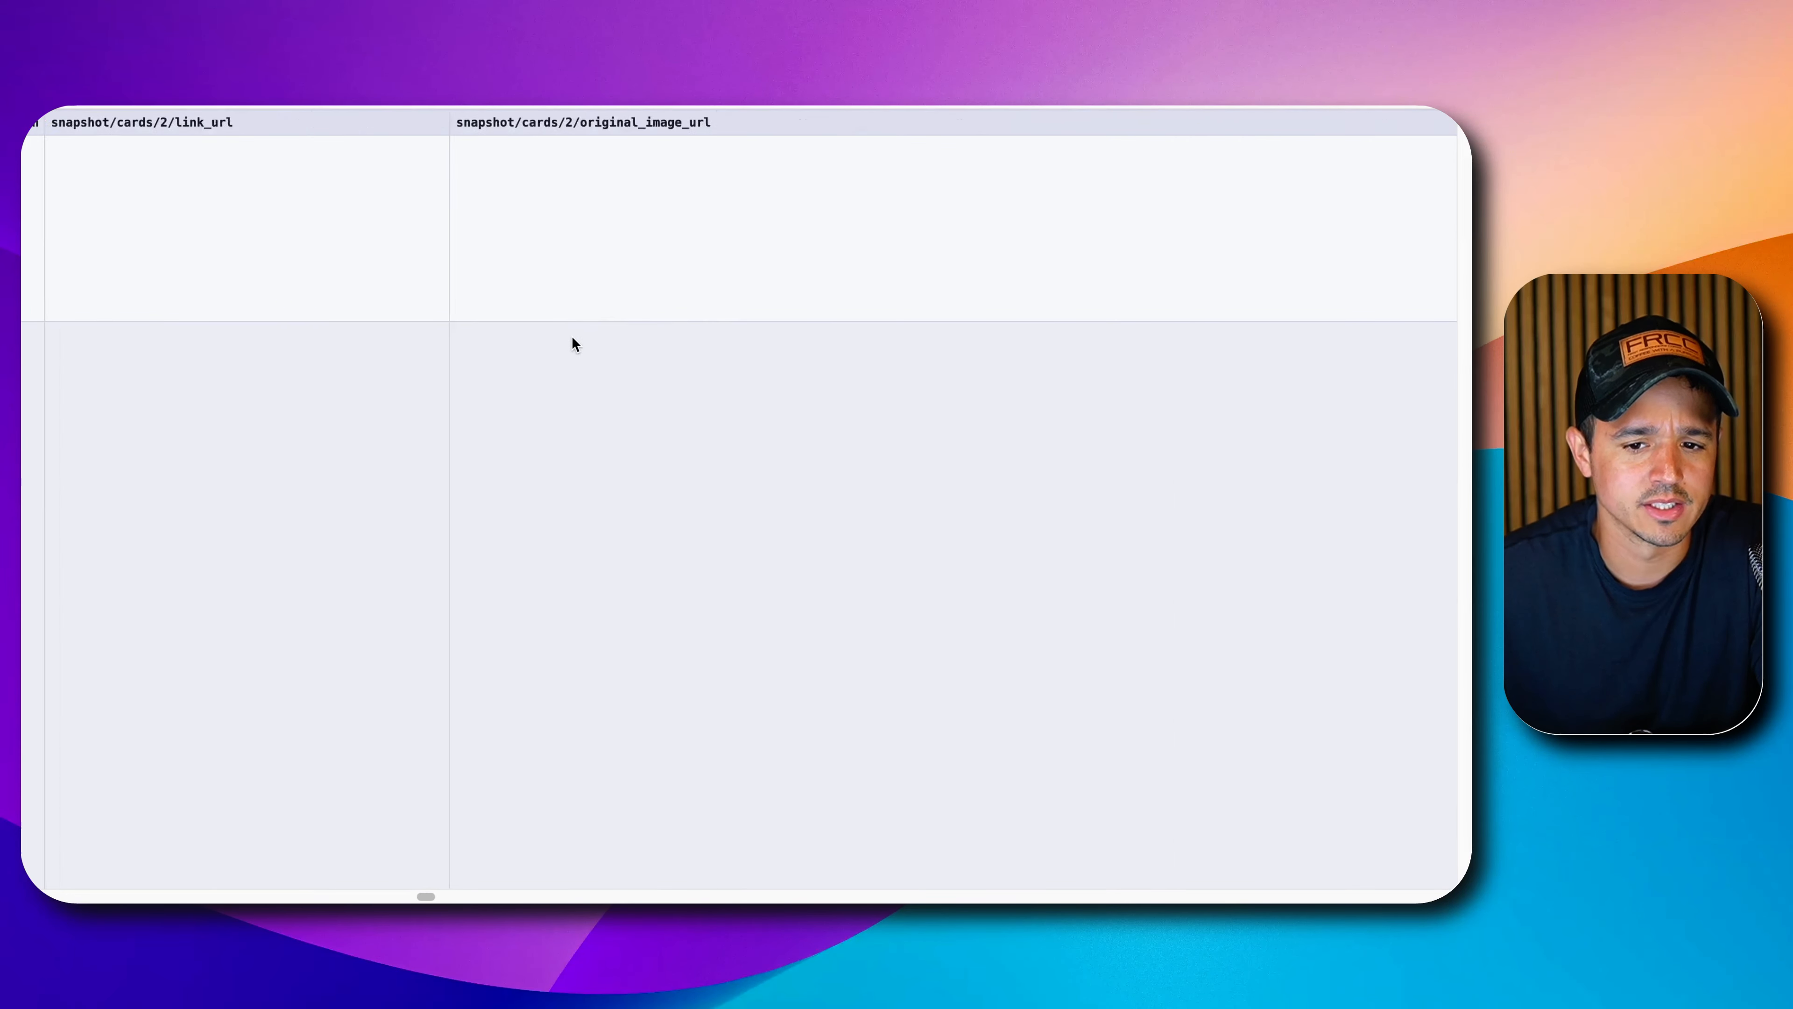
scroll(572, 339, "right", 15)
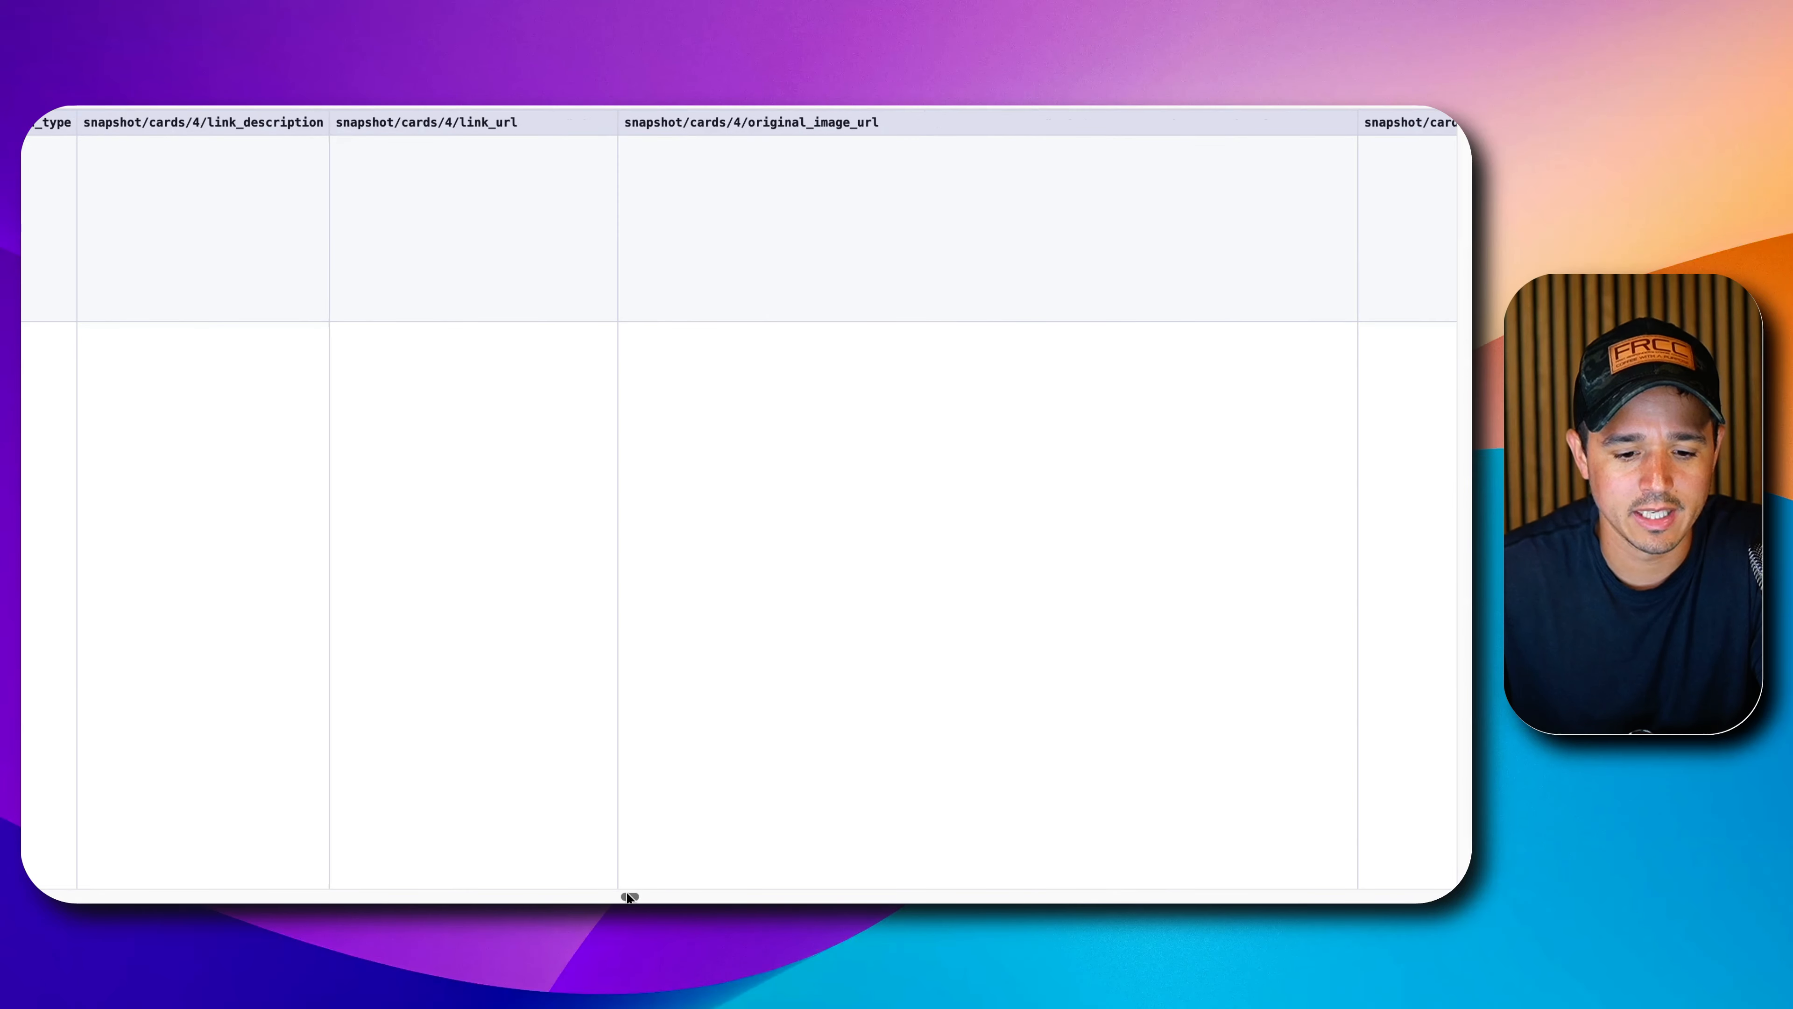
left_click_drag(629, 896, 24, 817)
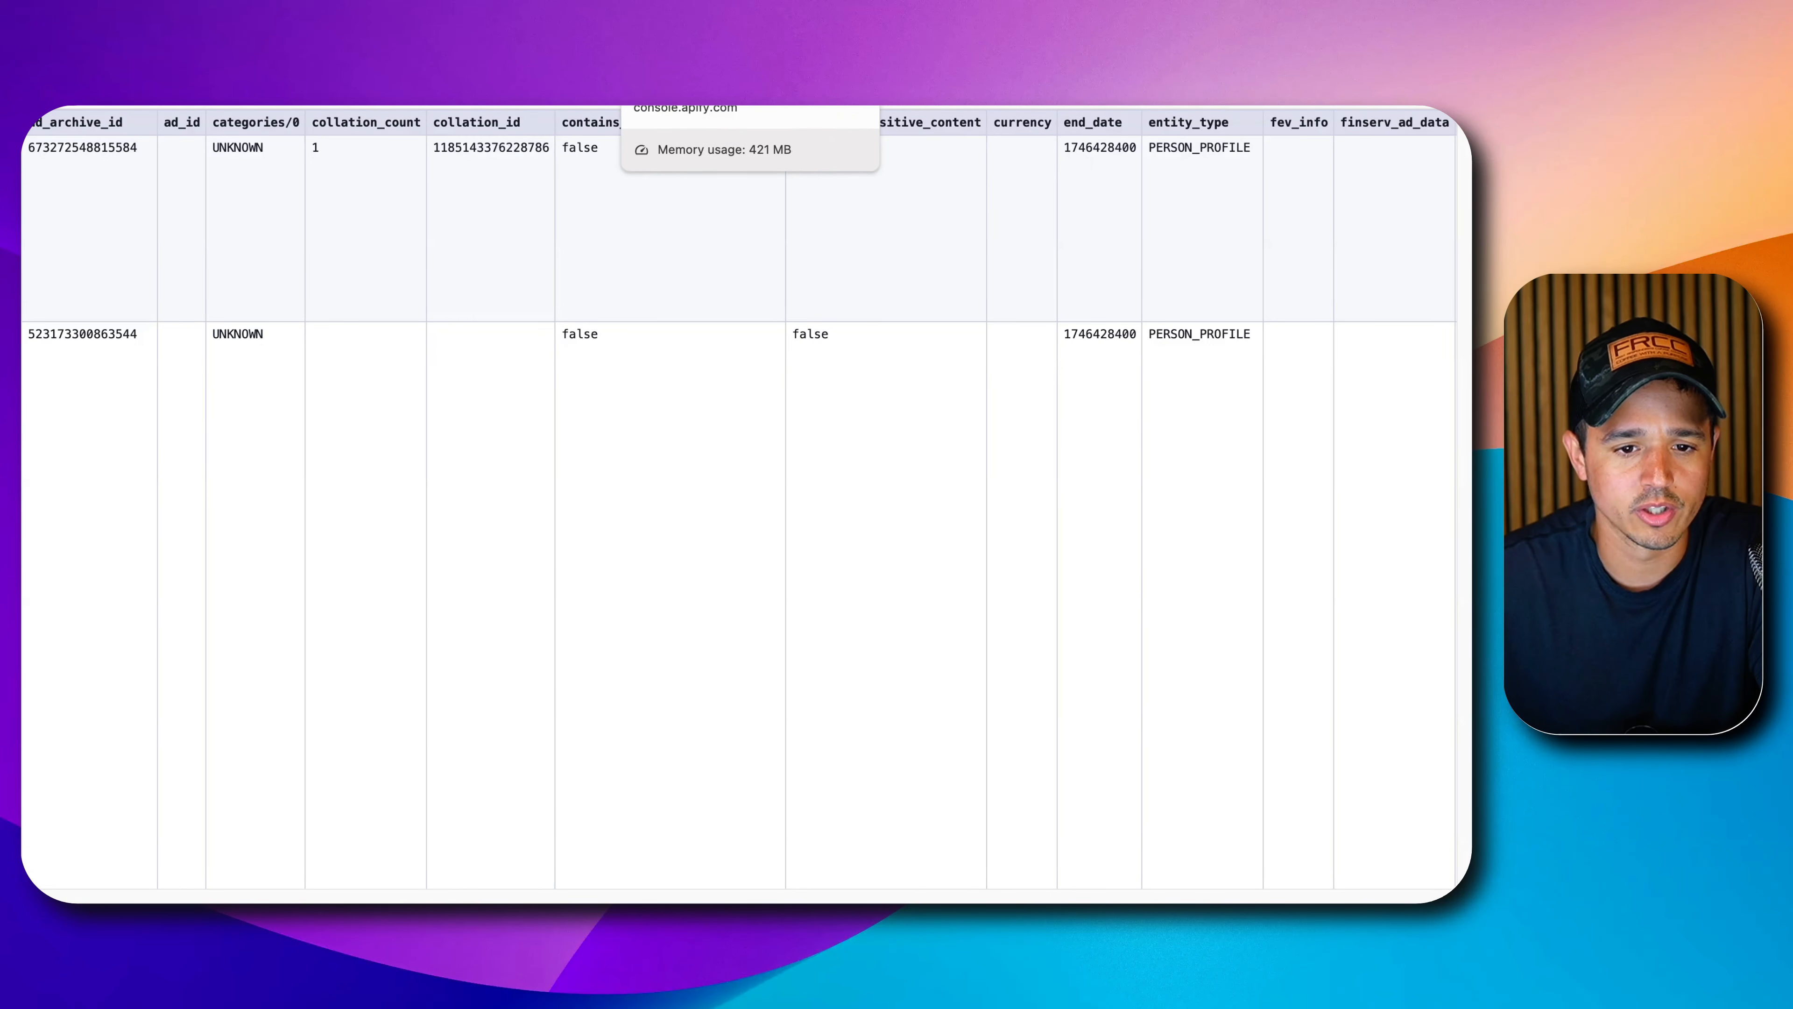
left_click(692, 43)
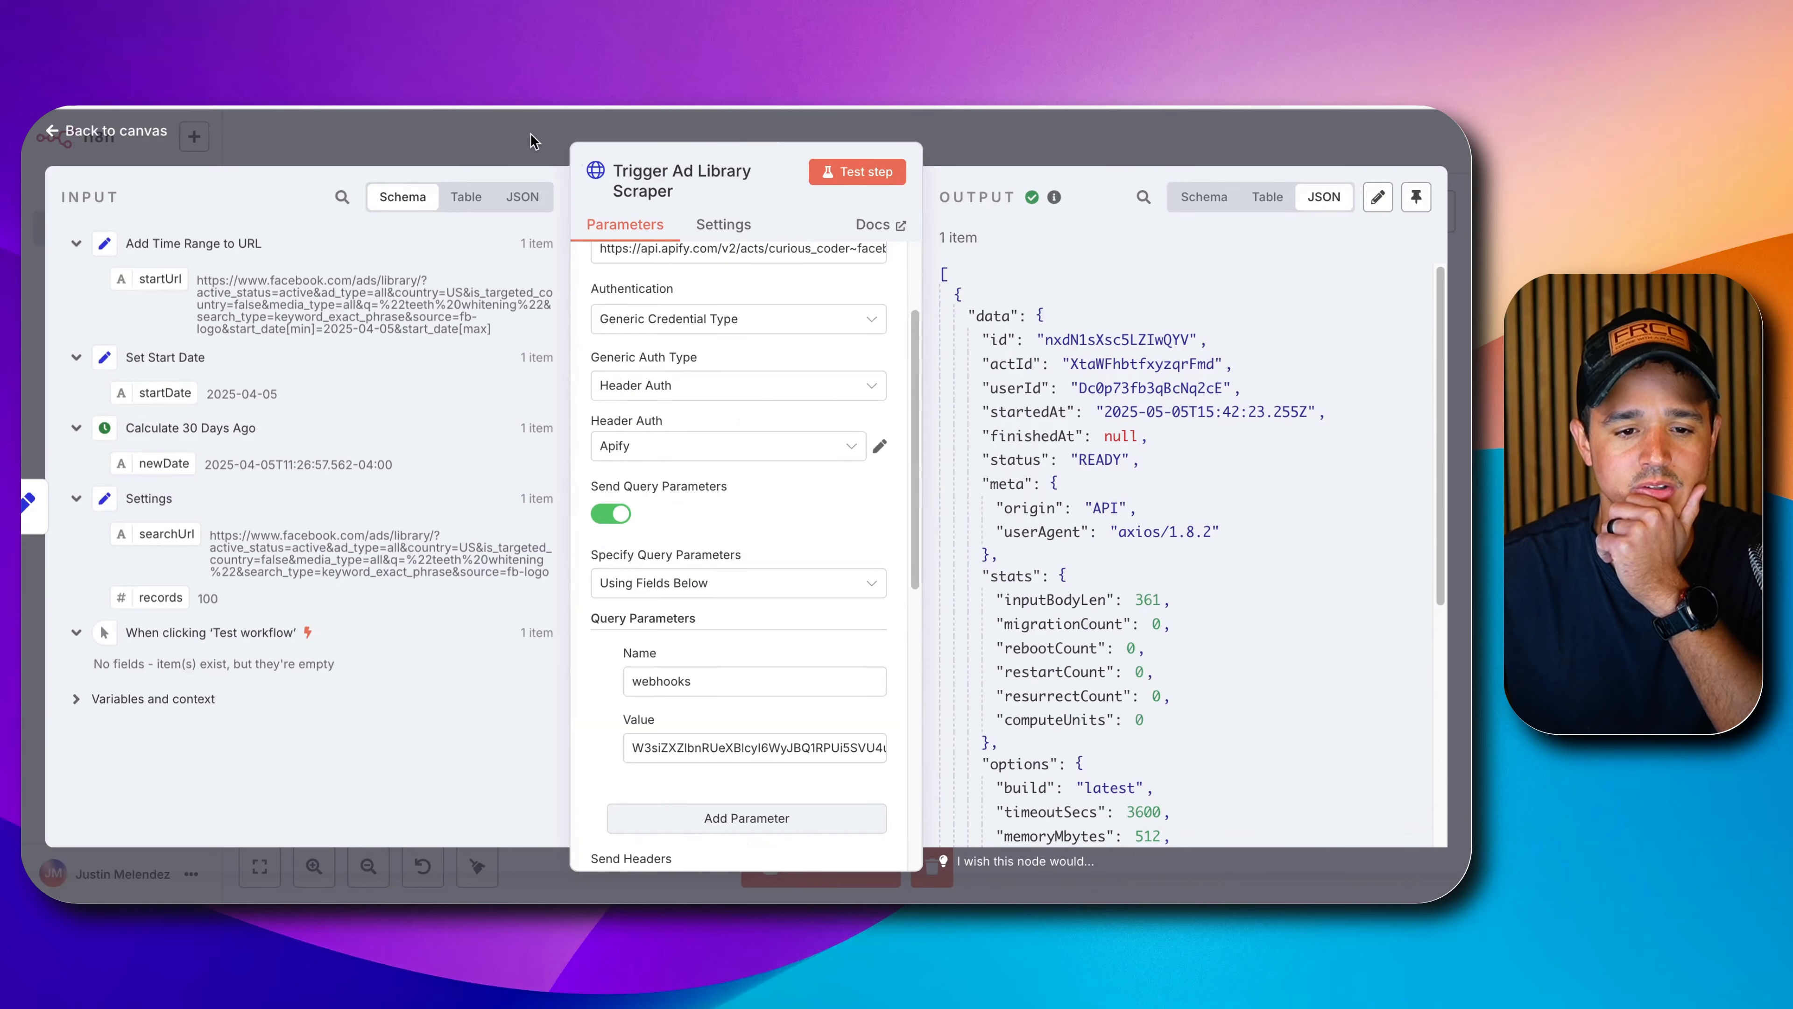
left_click(530, 138)
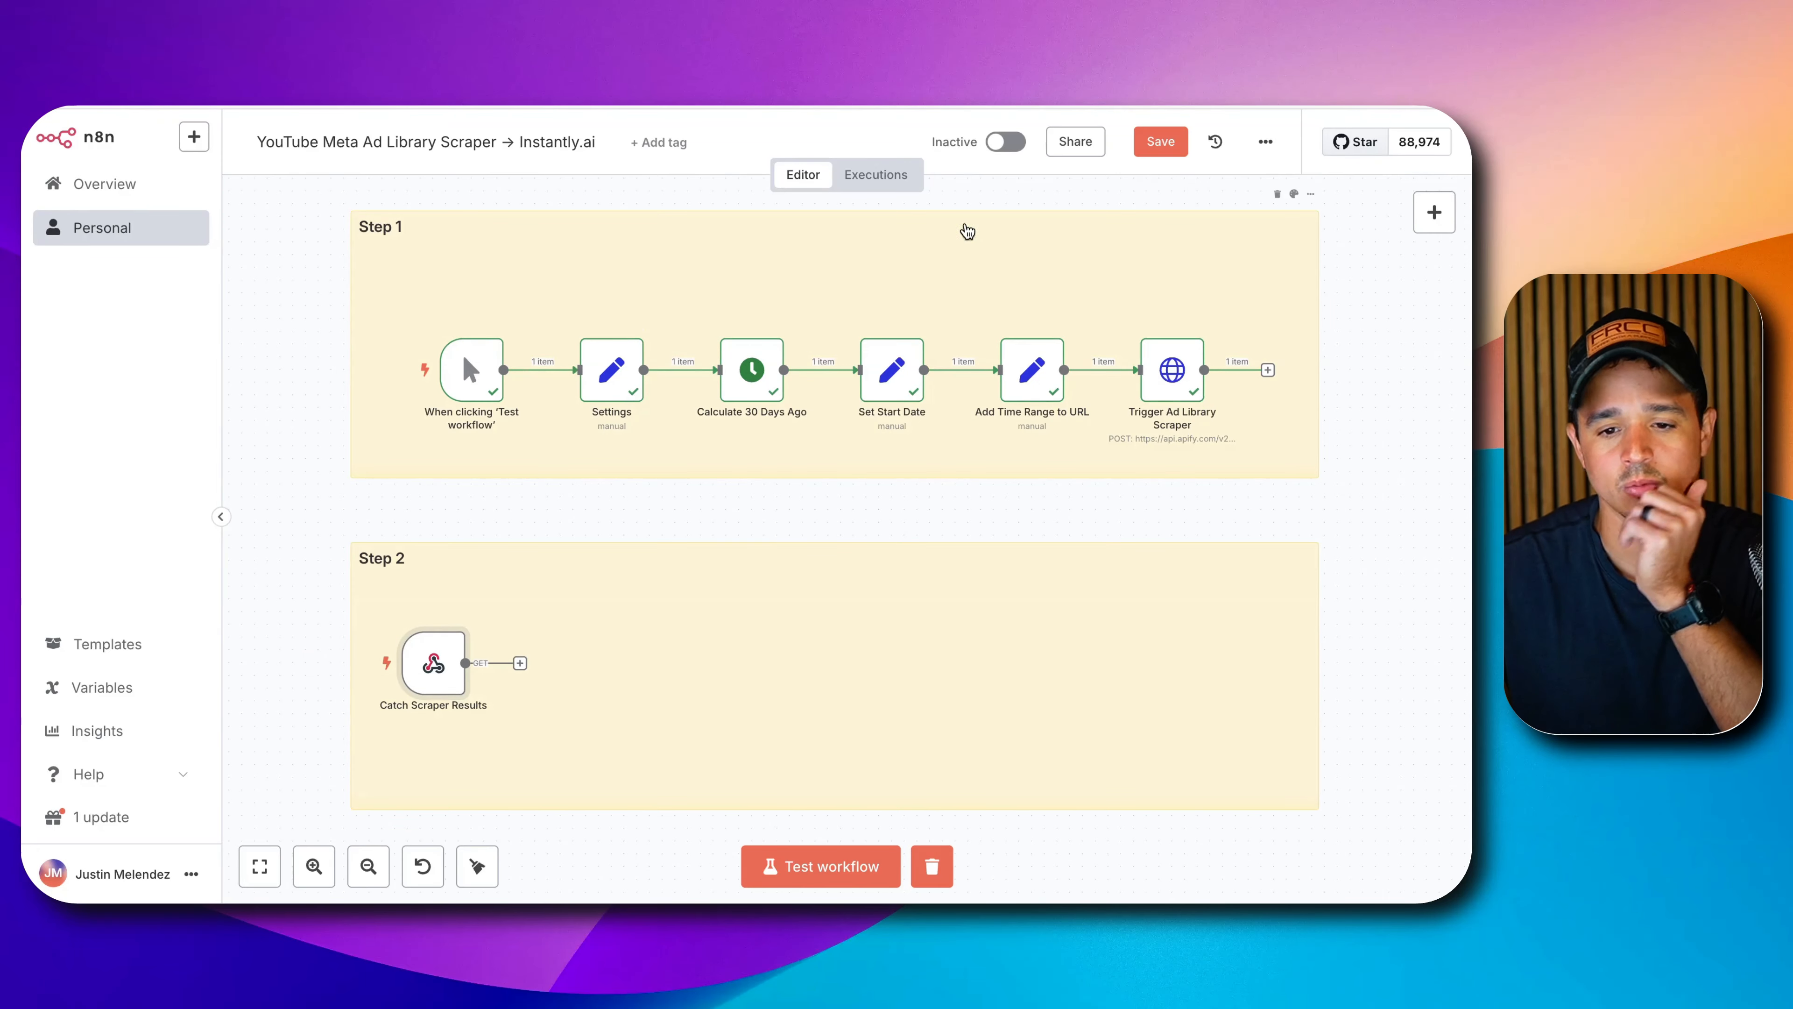
Save the workflow and set the Settings node's records value to 50.
left_click(1145, 151)
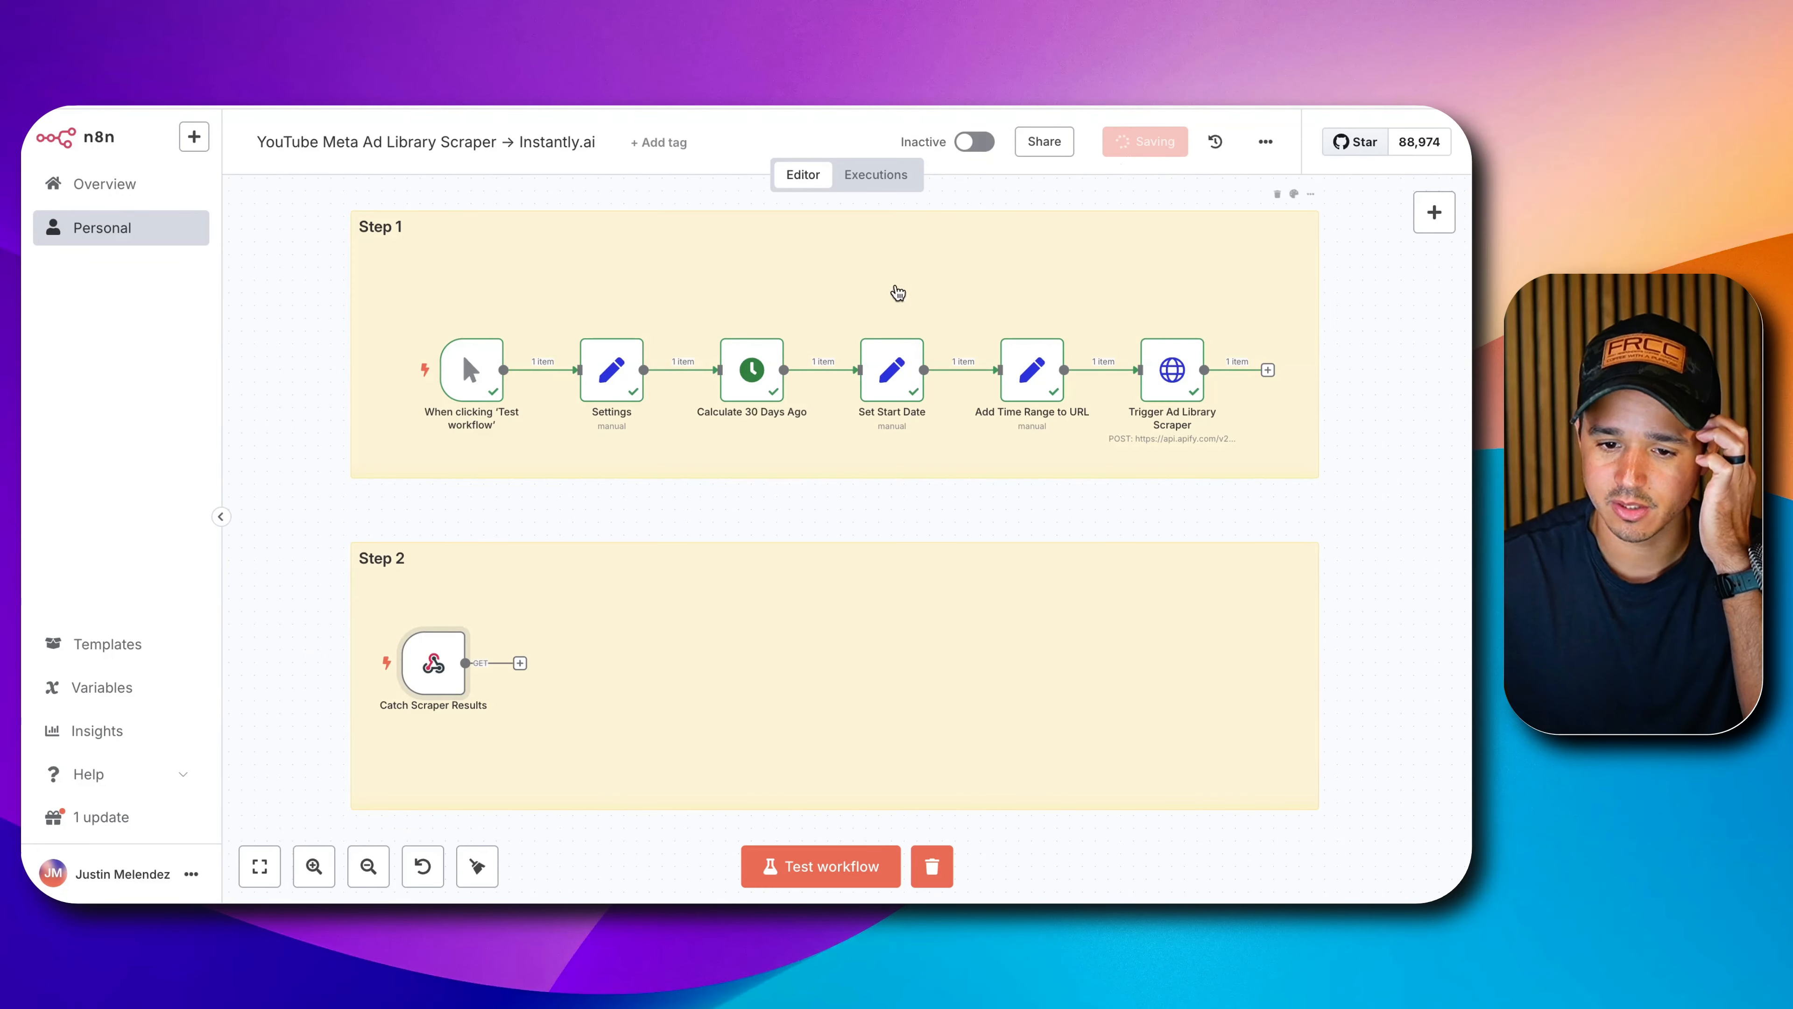
double_click(612, 369)
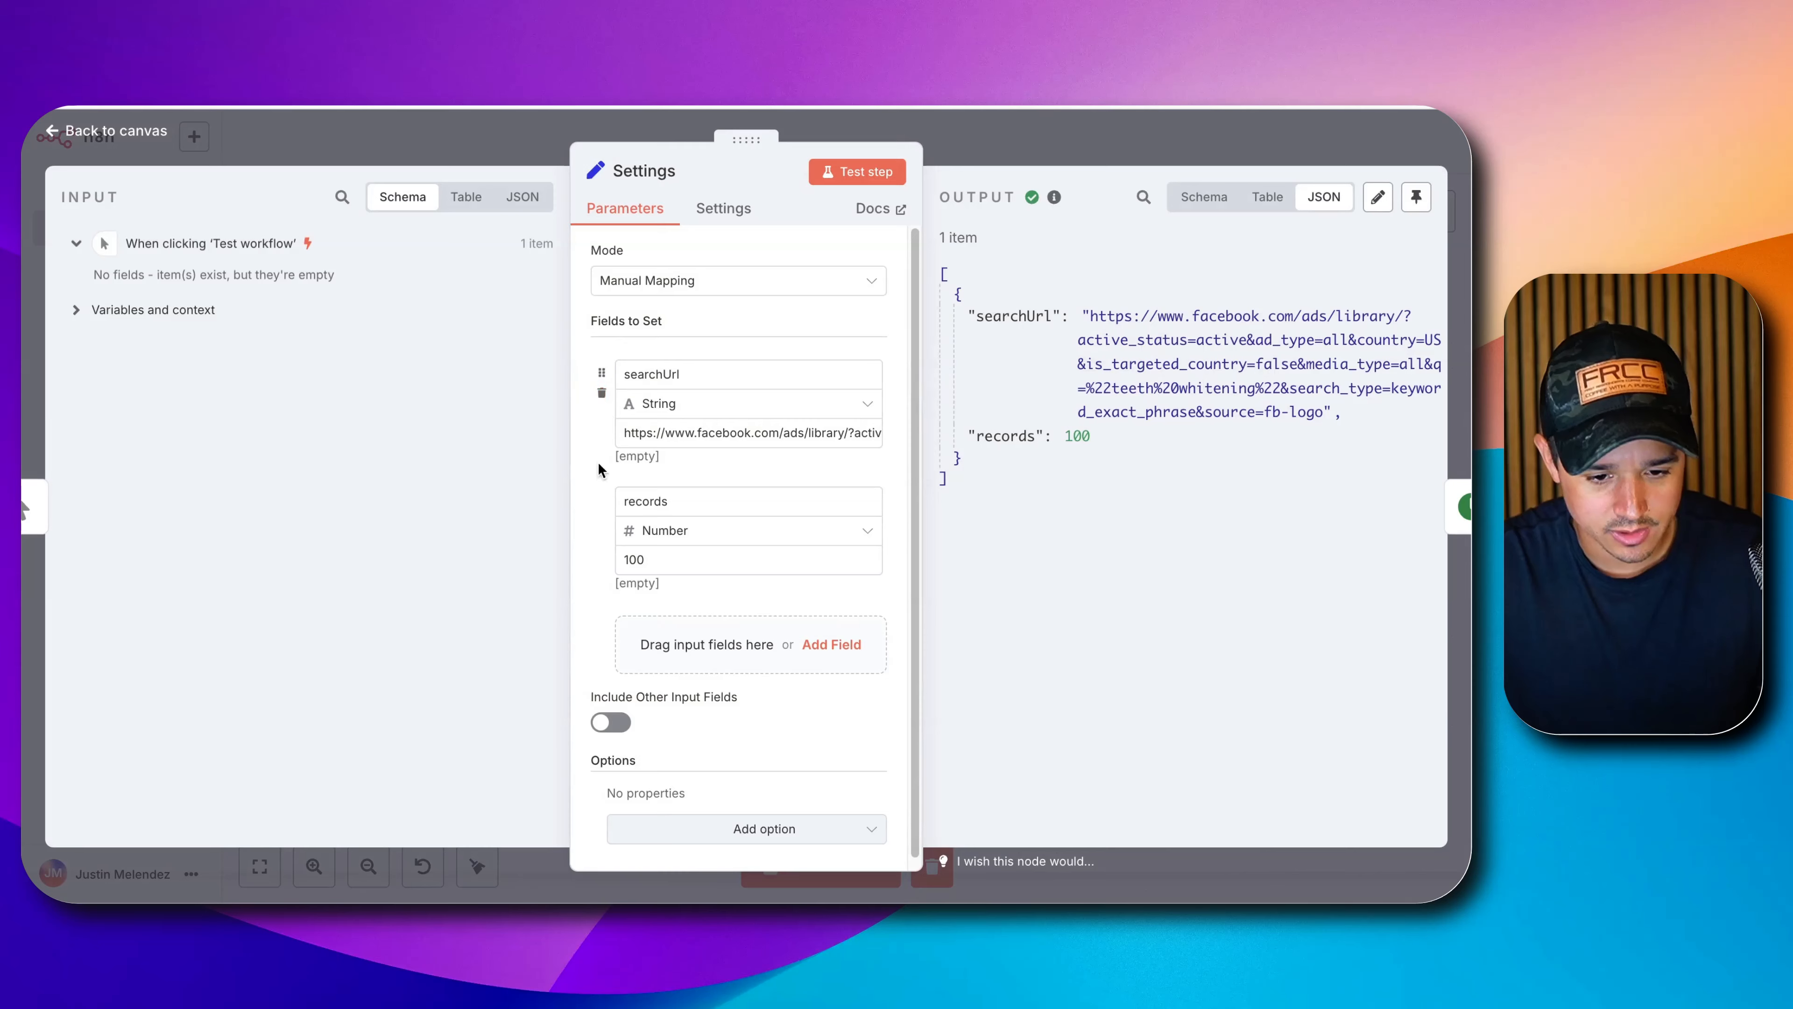
left_click(669, 564)
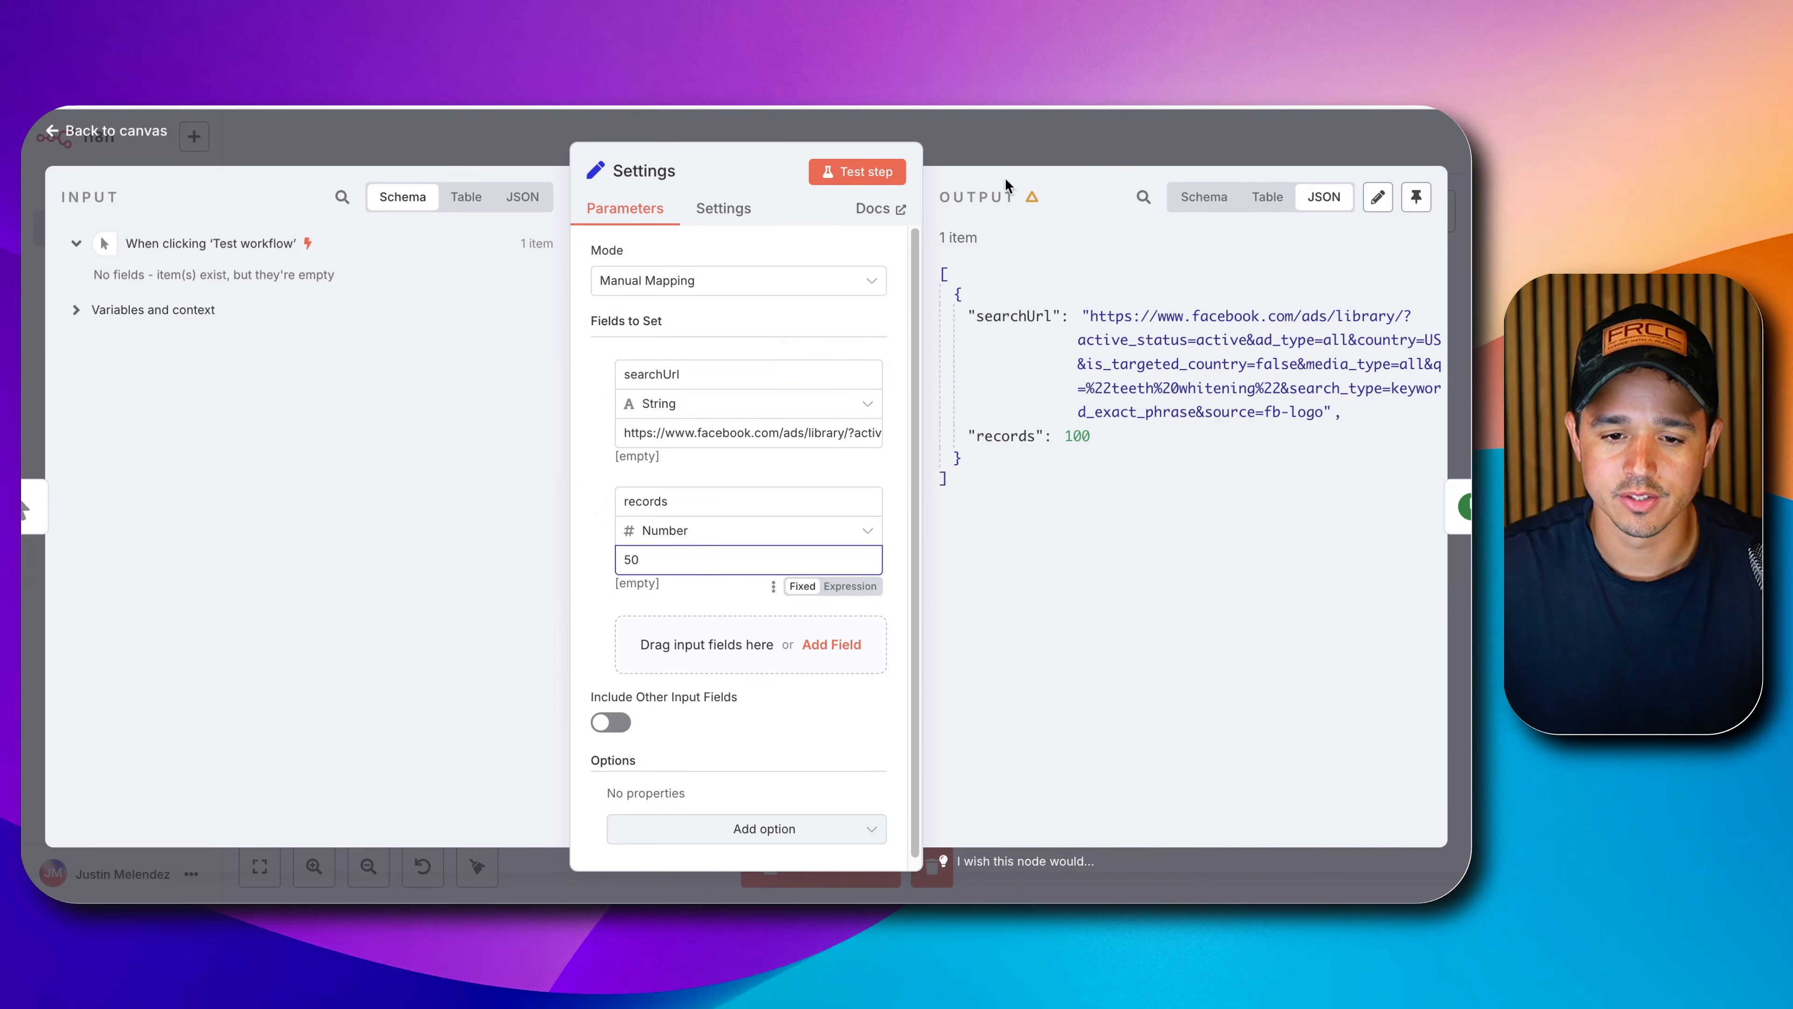
key("Escape")
Run Trigger Ad Library Scraper, start the test workflow, and open Catch Scraper Results.
left_click(1168, 378)
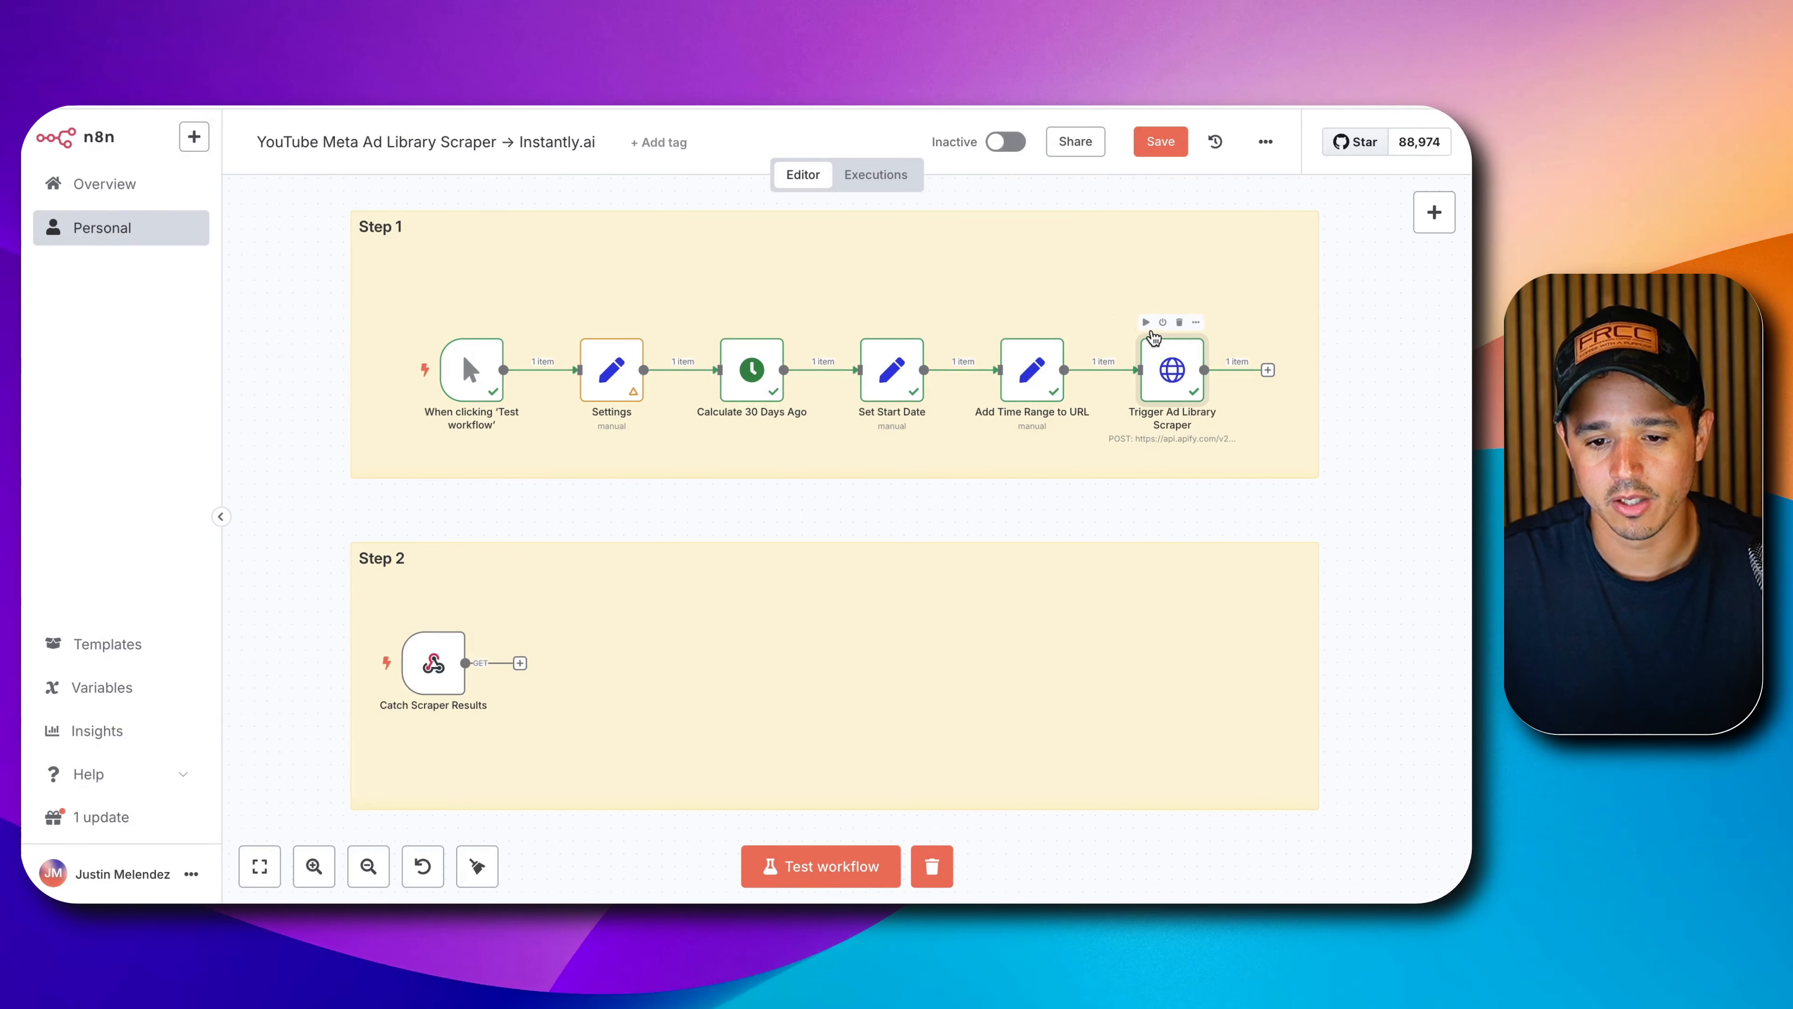
left_click(1145, 323)
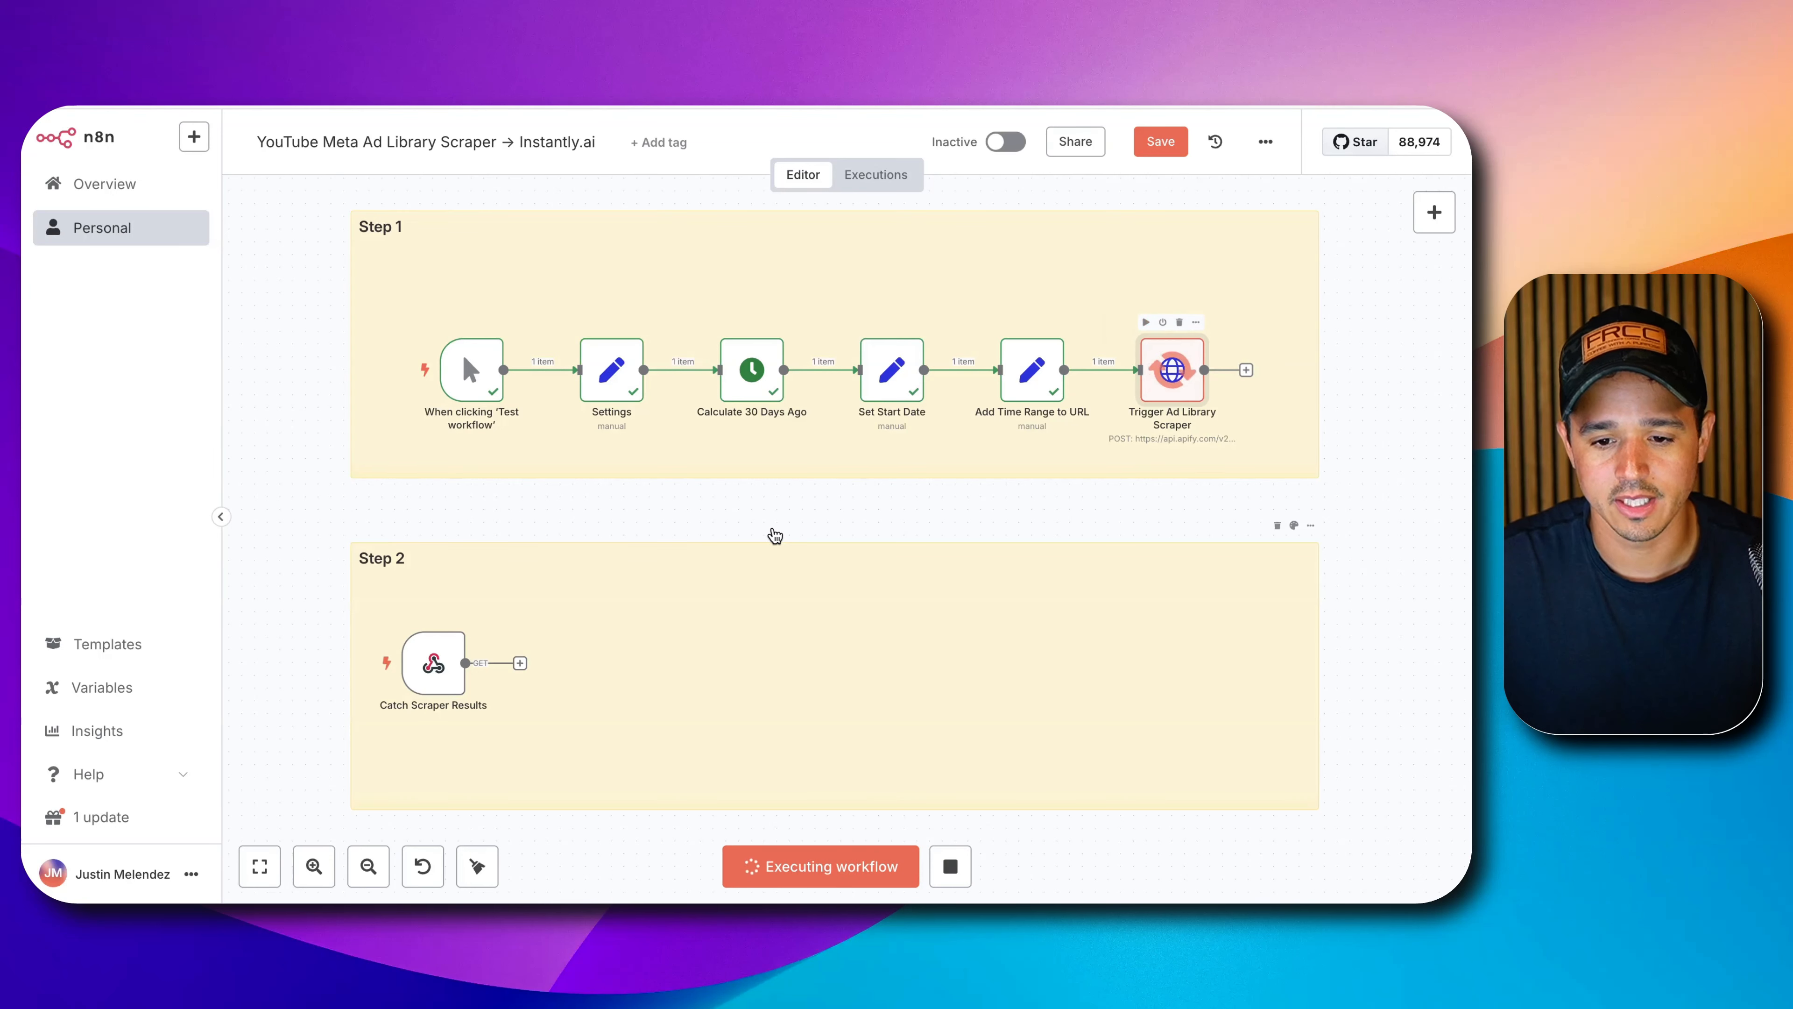
left_click(364, 666)
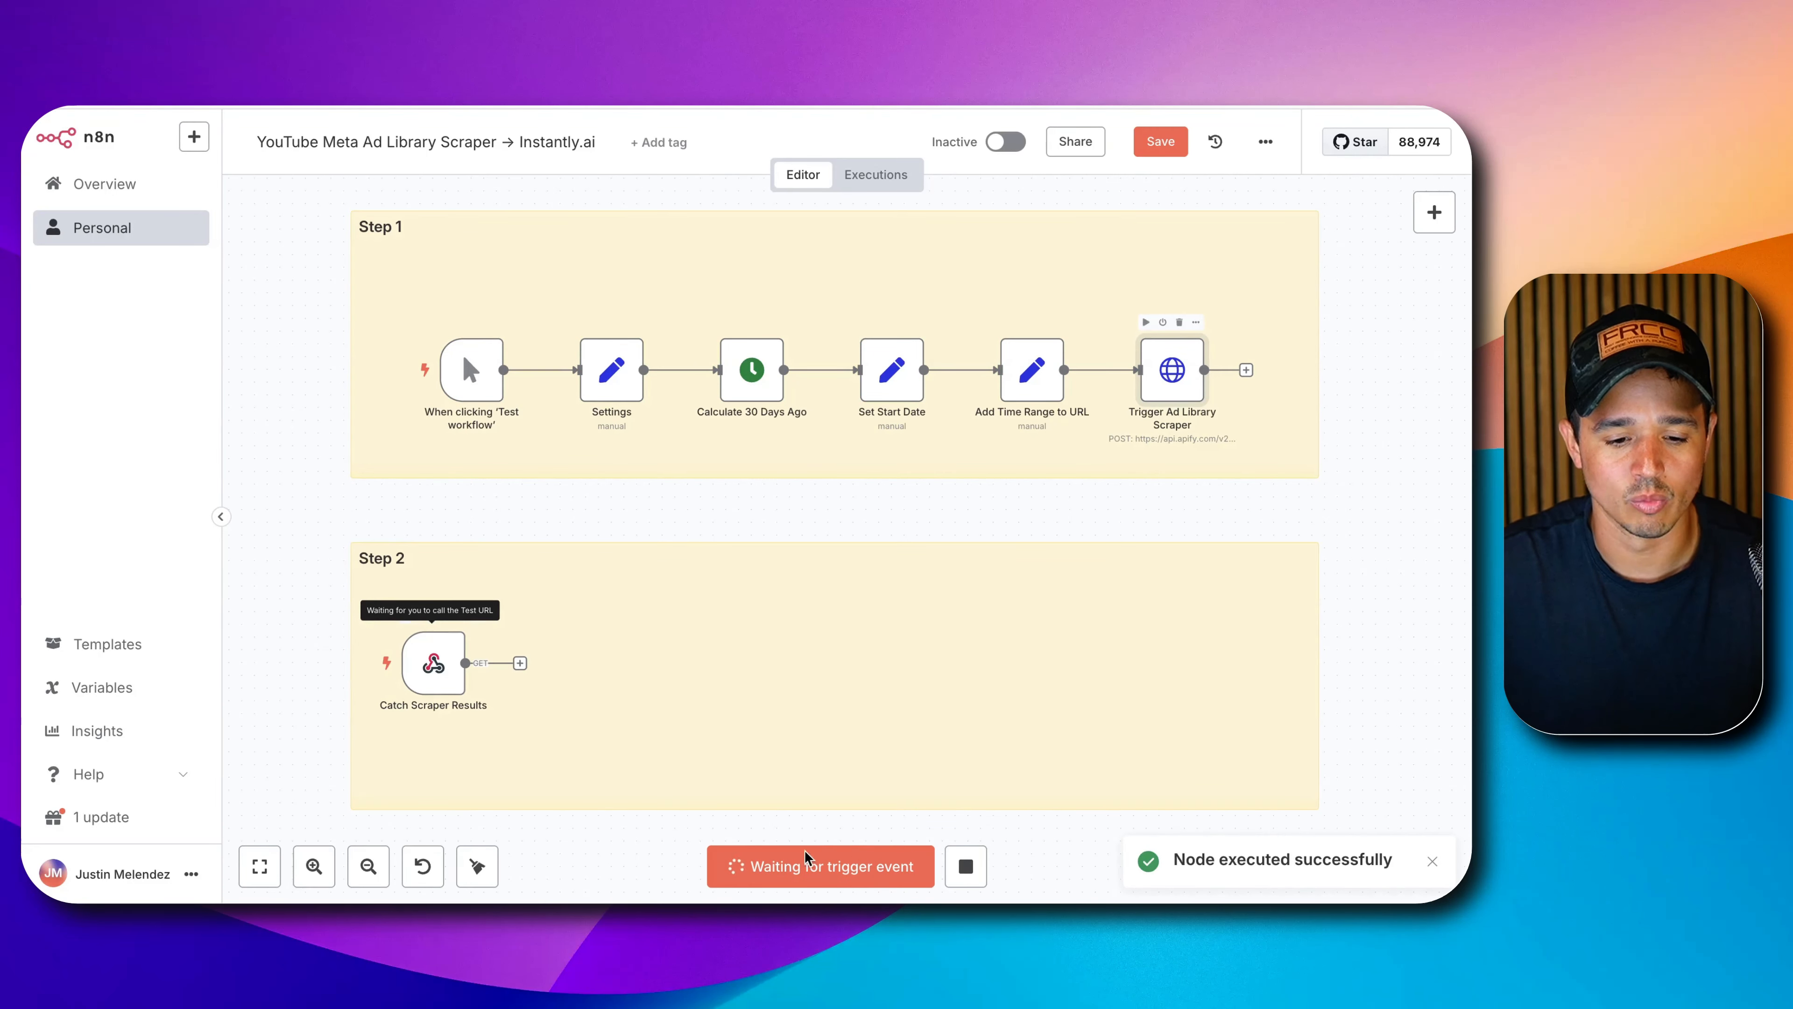
key("ctrl+Tab")
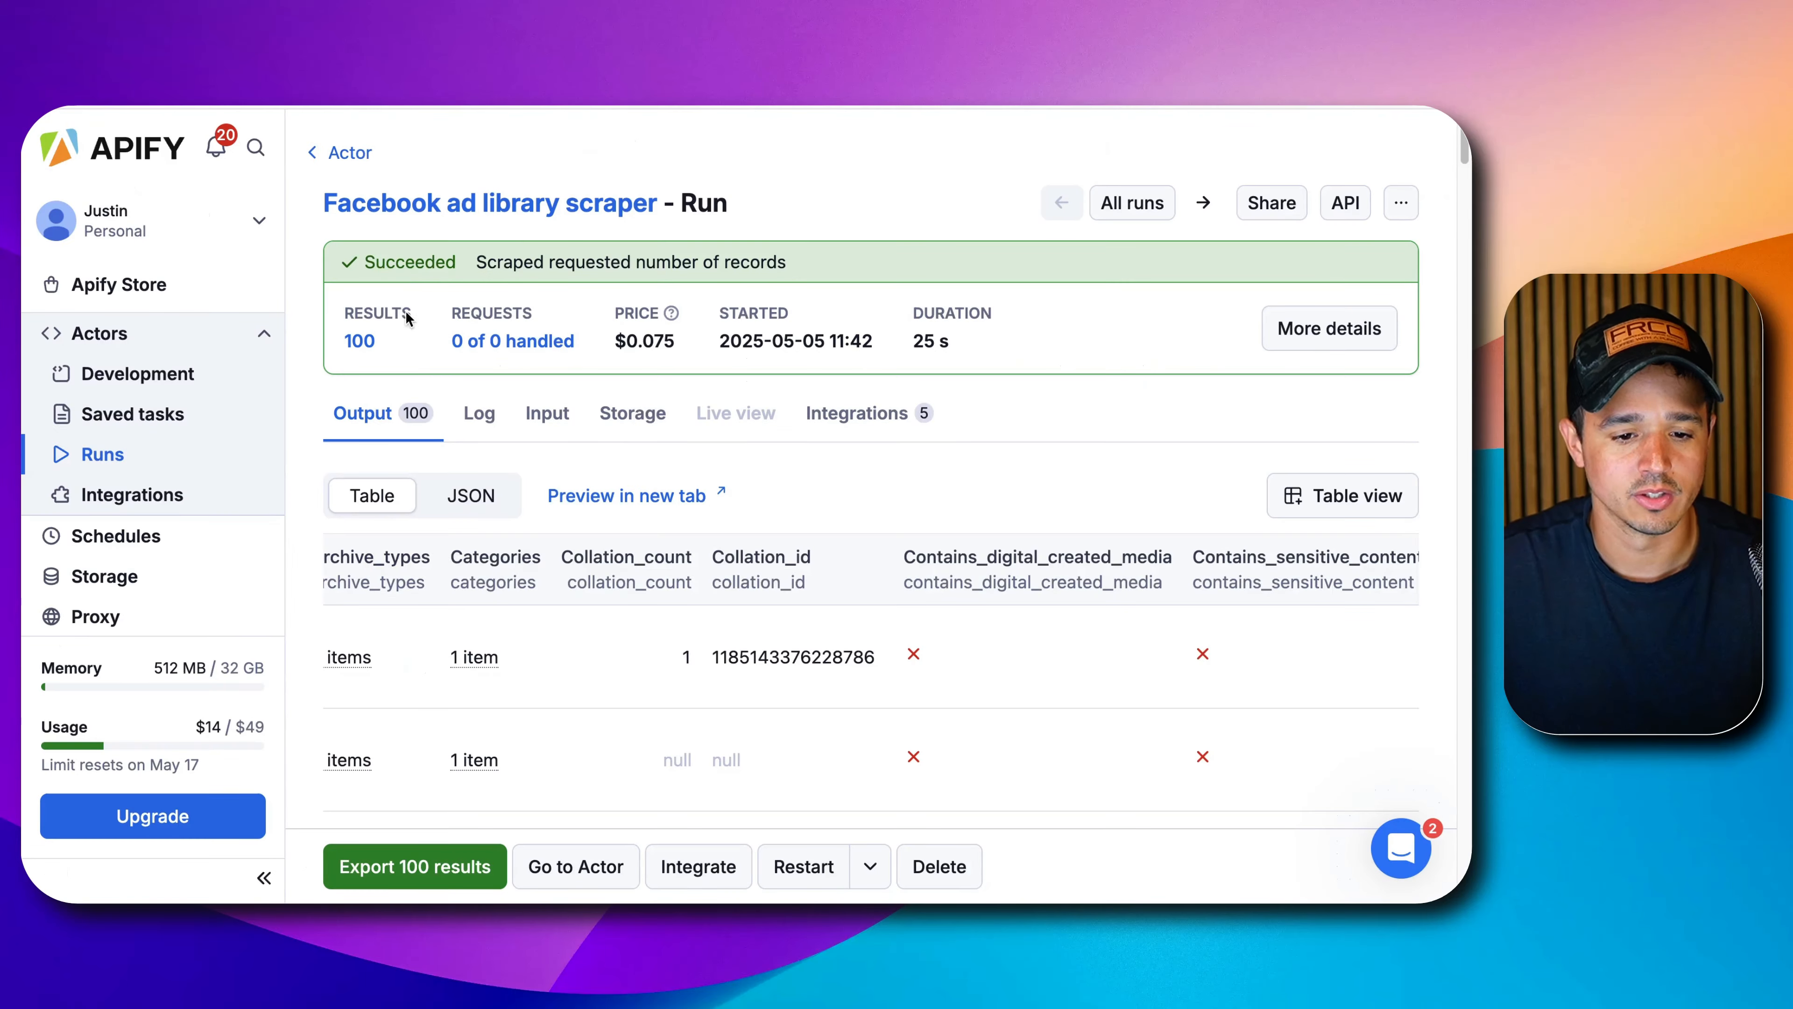
left_click(172, 451)
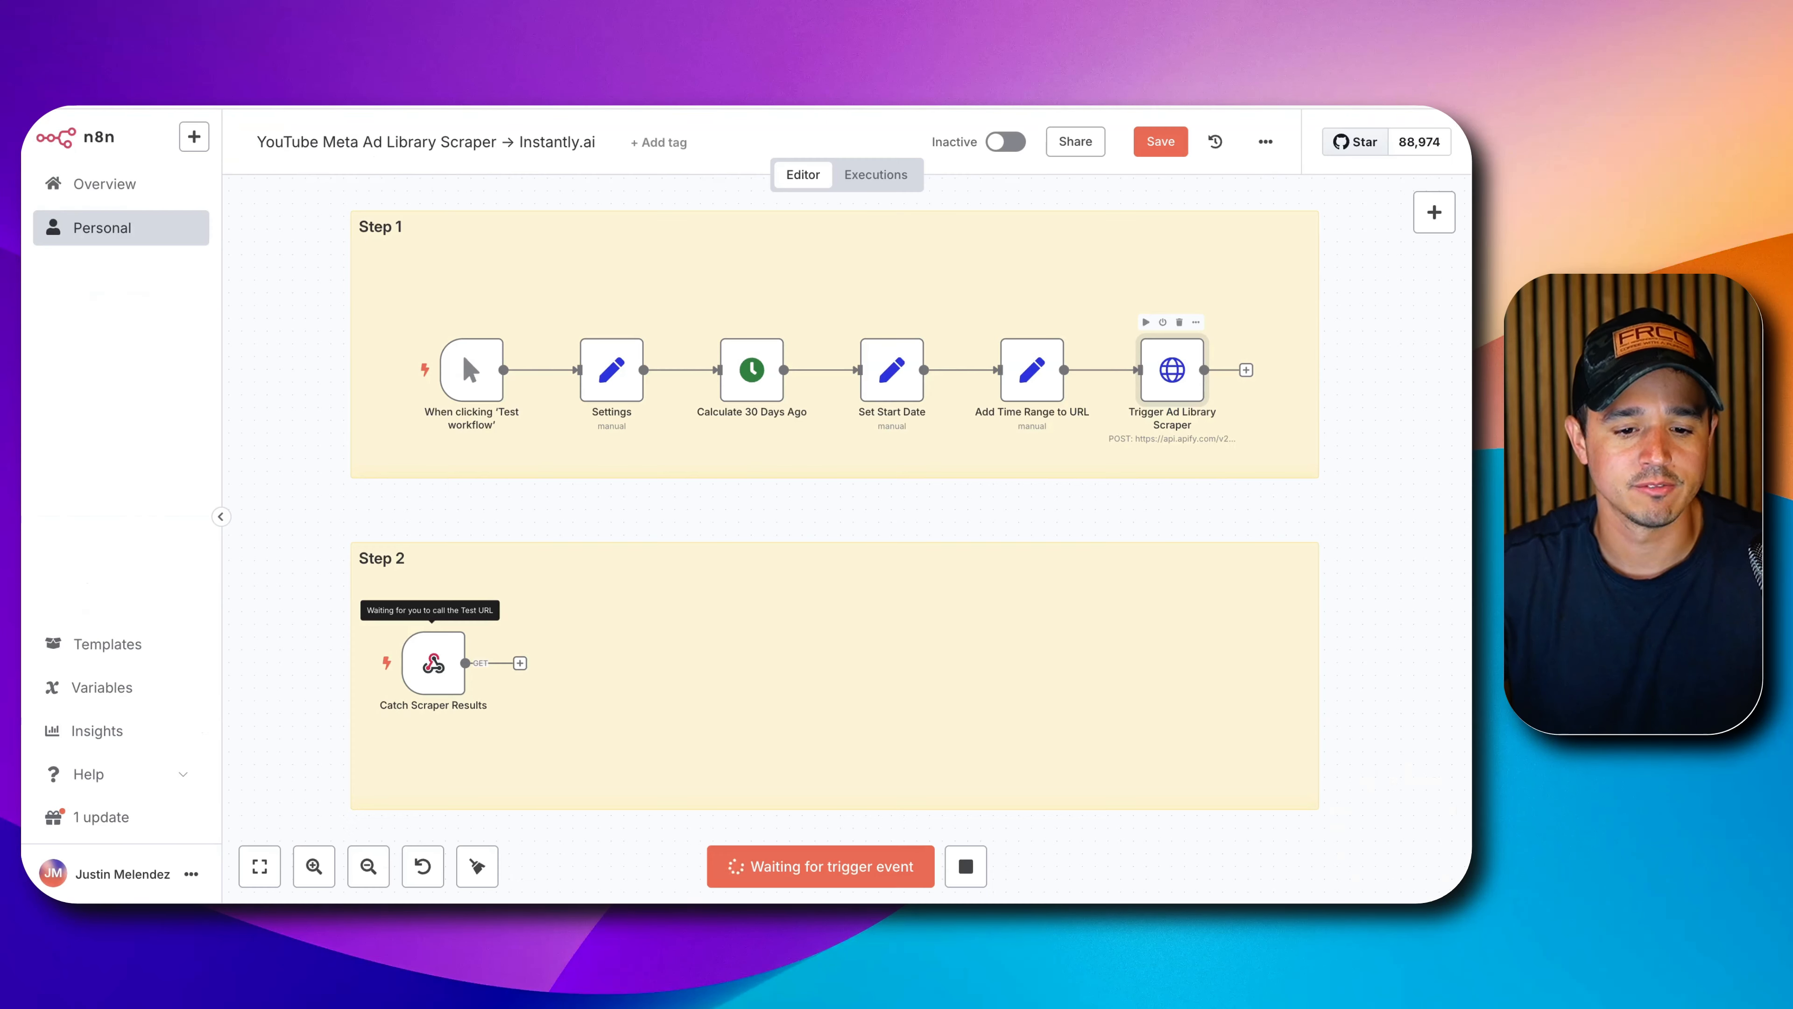
double_click(443, 682)
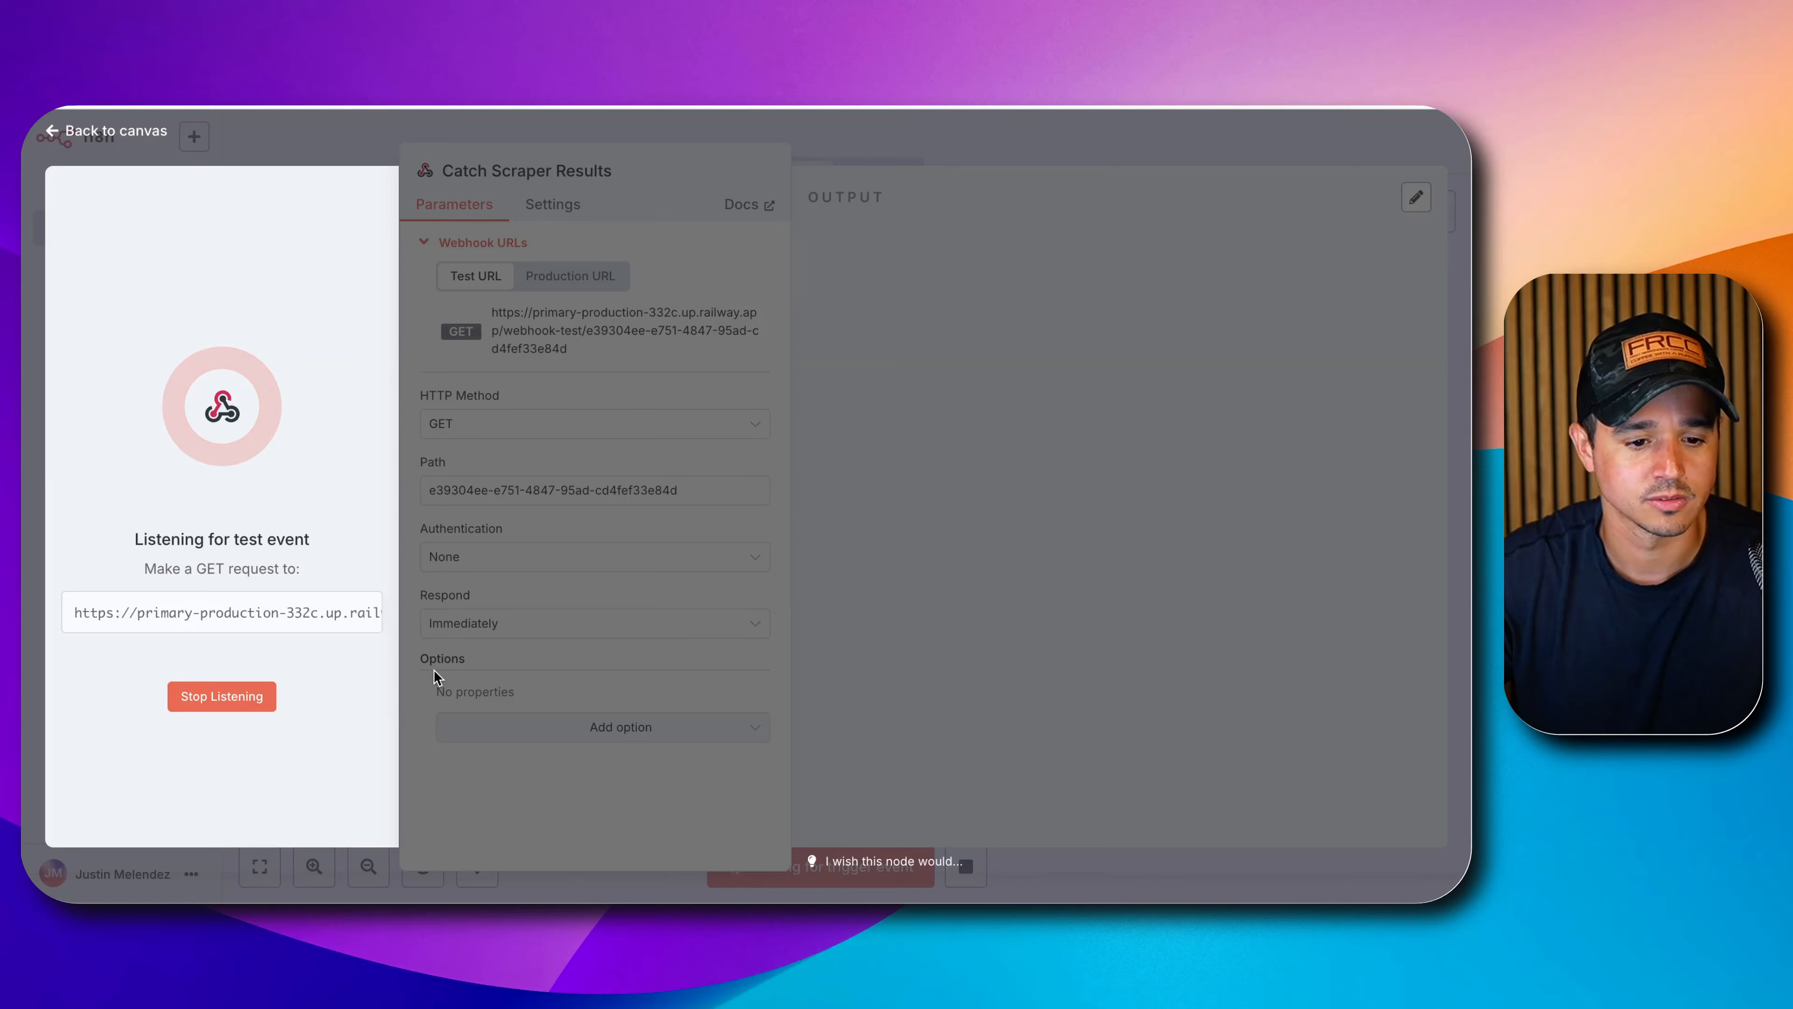
Switch the Catch Scraper Results webhook's HTTP method to POST and listen again.
left_click(385, 141)
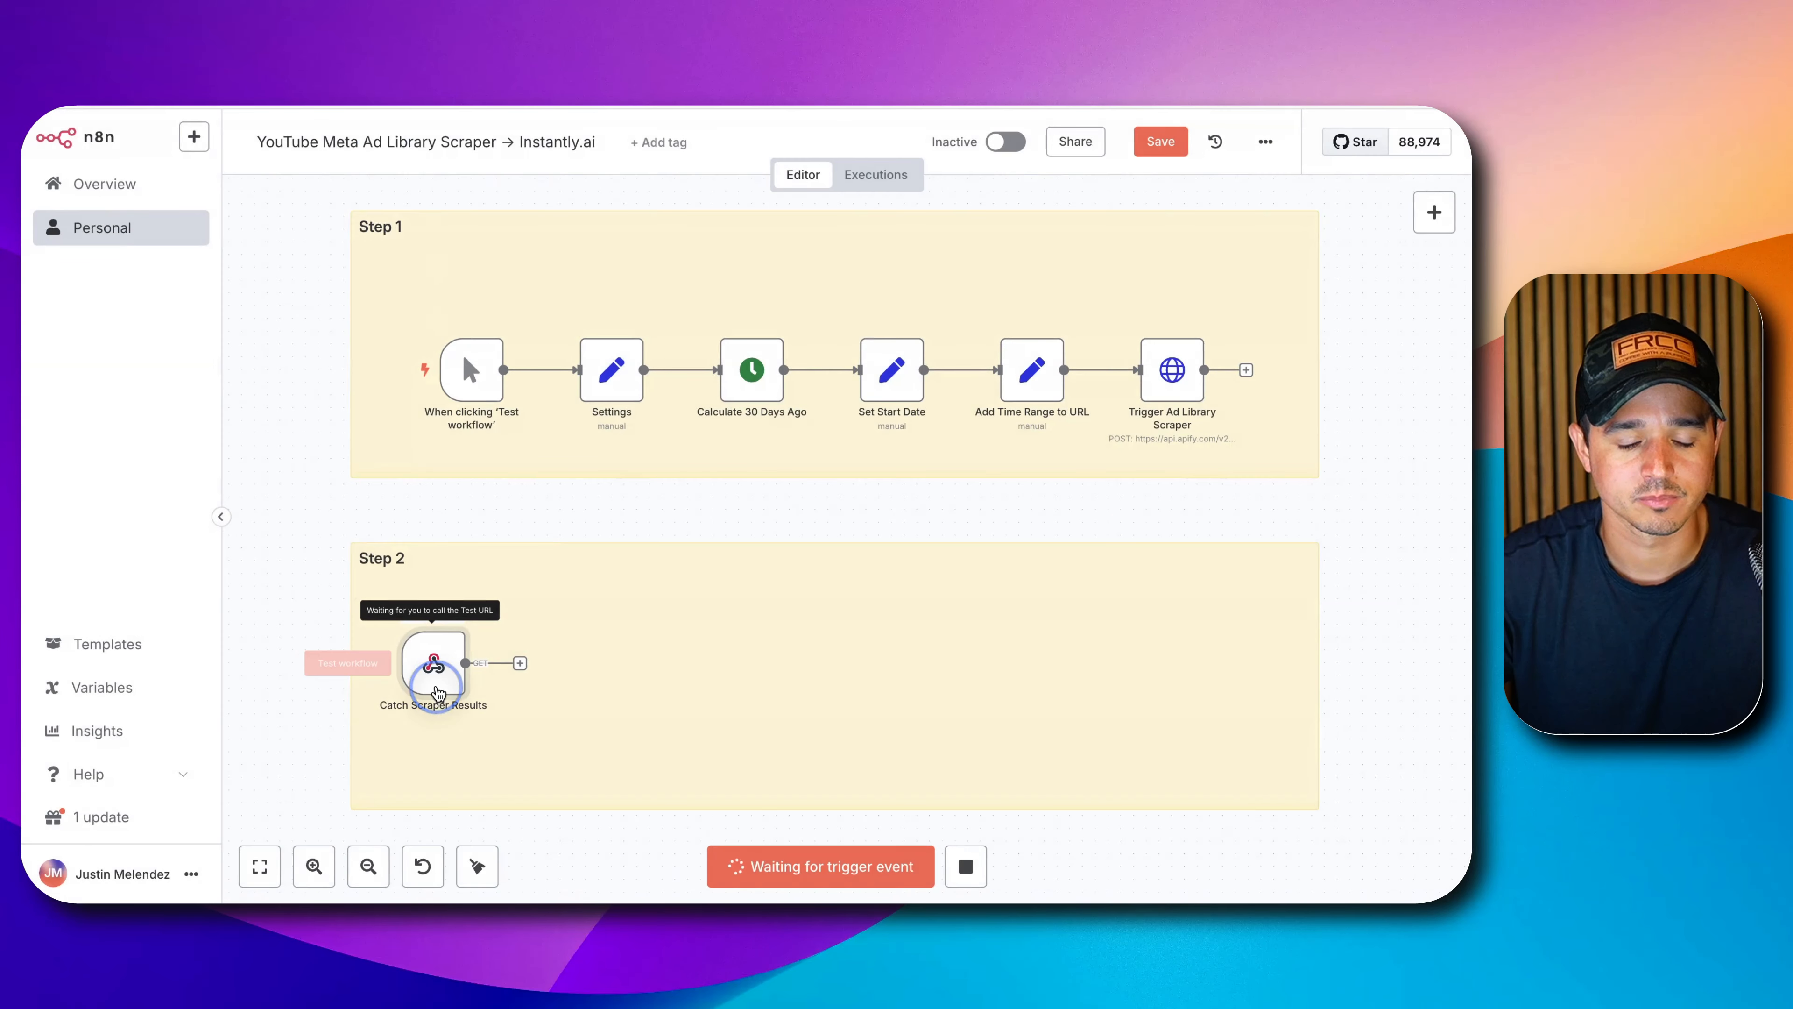
double_click(431, 675)
left_click(238, 690)
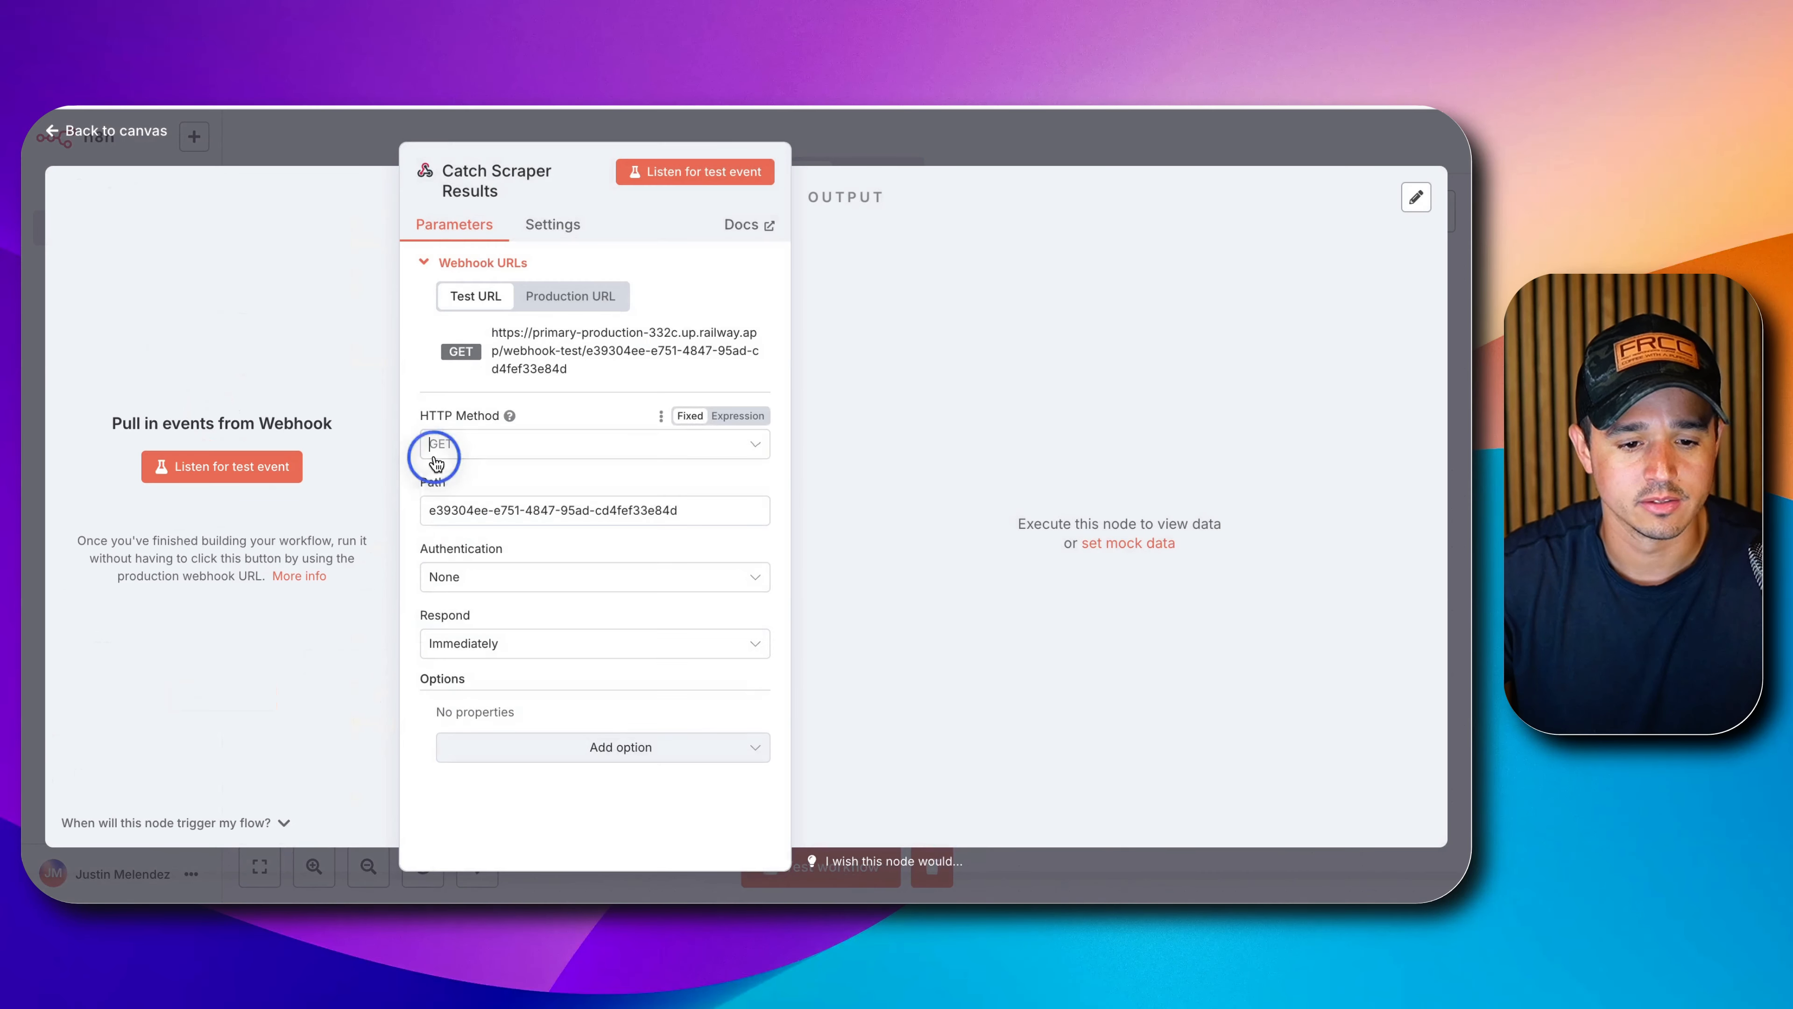
left_click(432, 445)
left_click(455, 631)
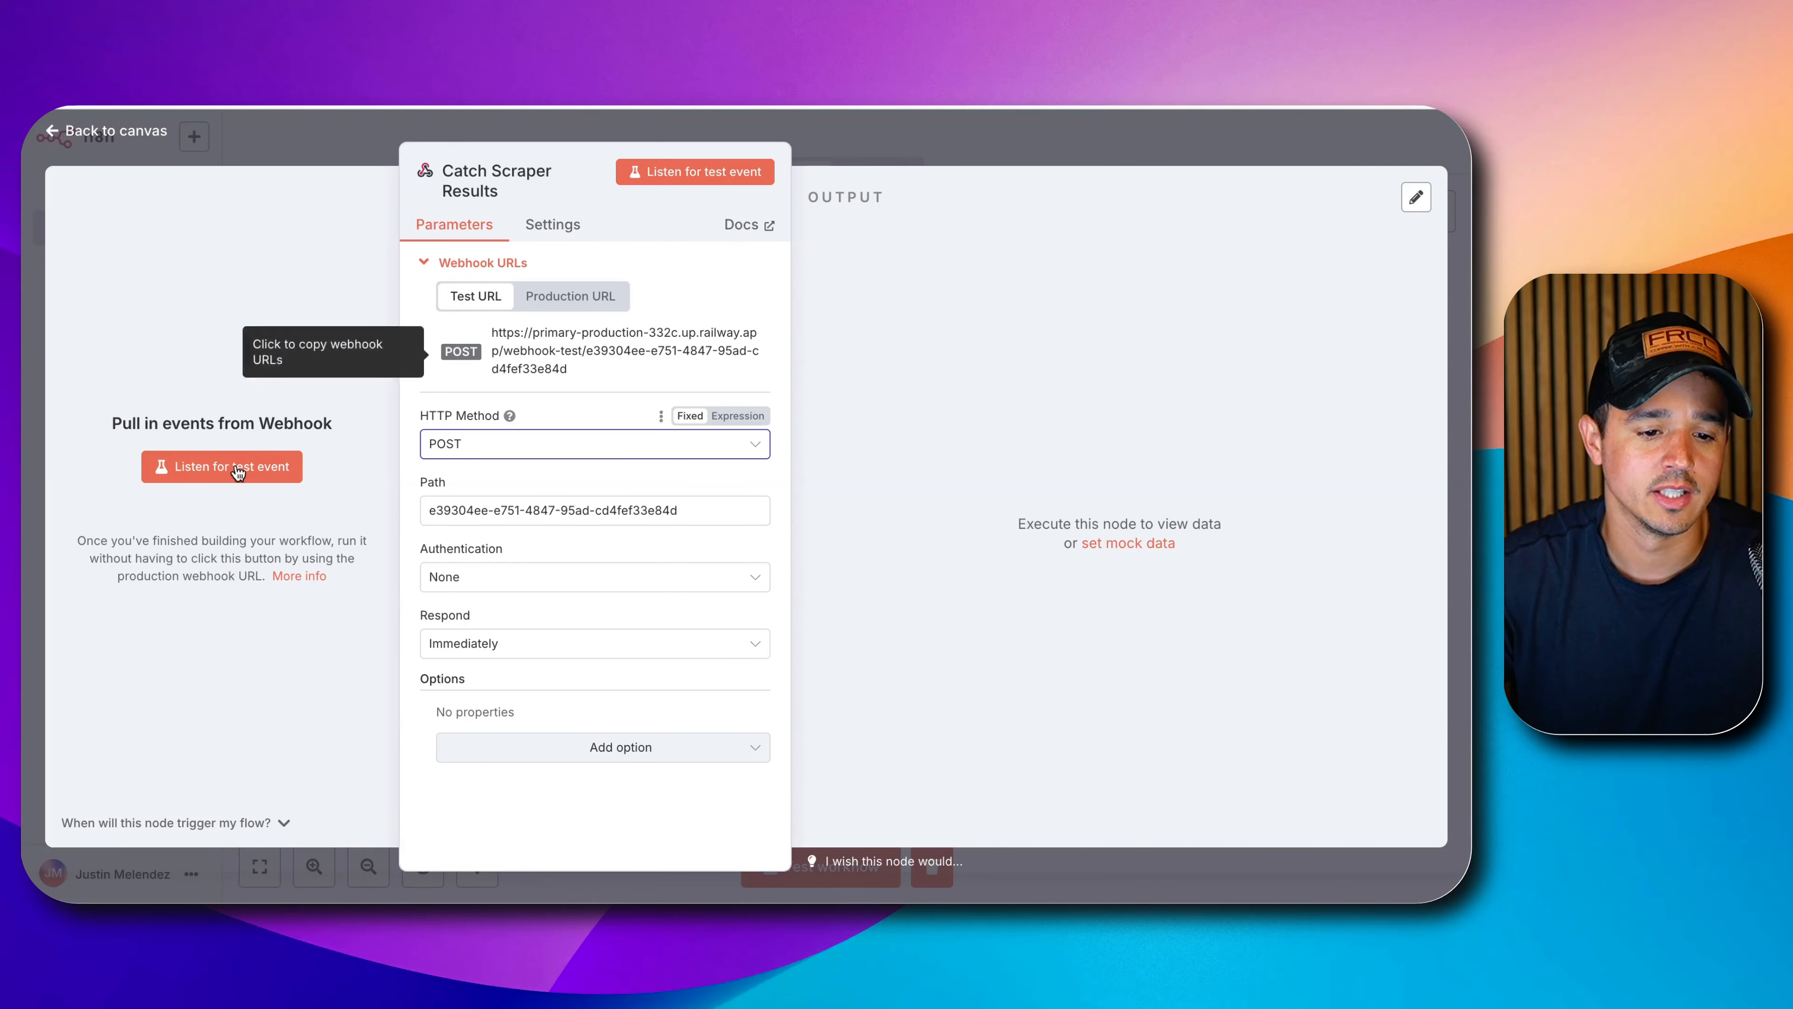
left_click(162, 468)
Run the whole workflow as a test and open the webhook's received output.
left_click(849, 133)
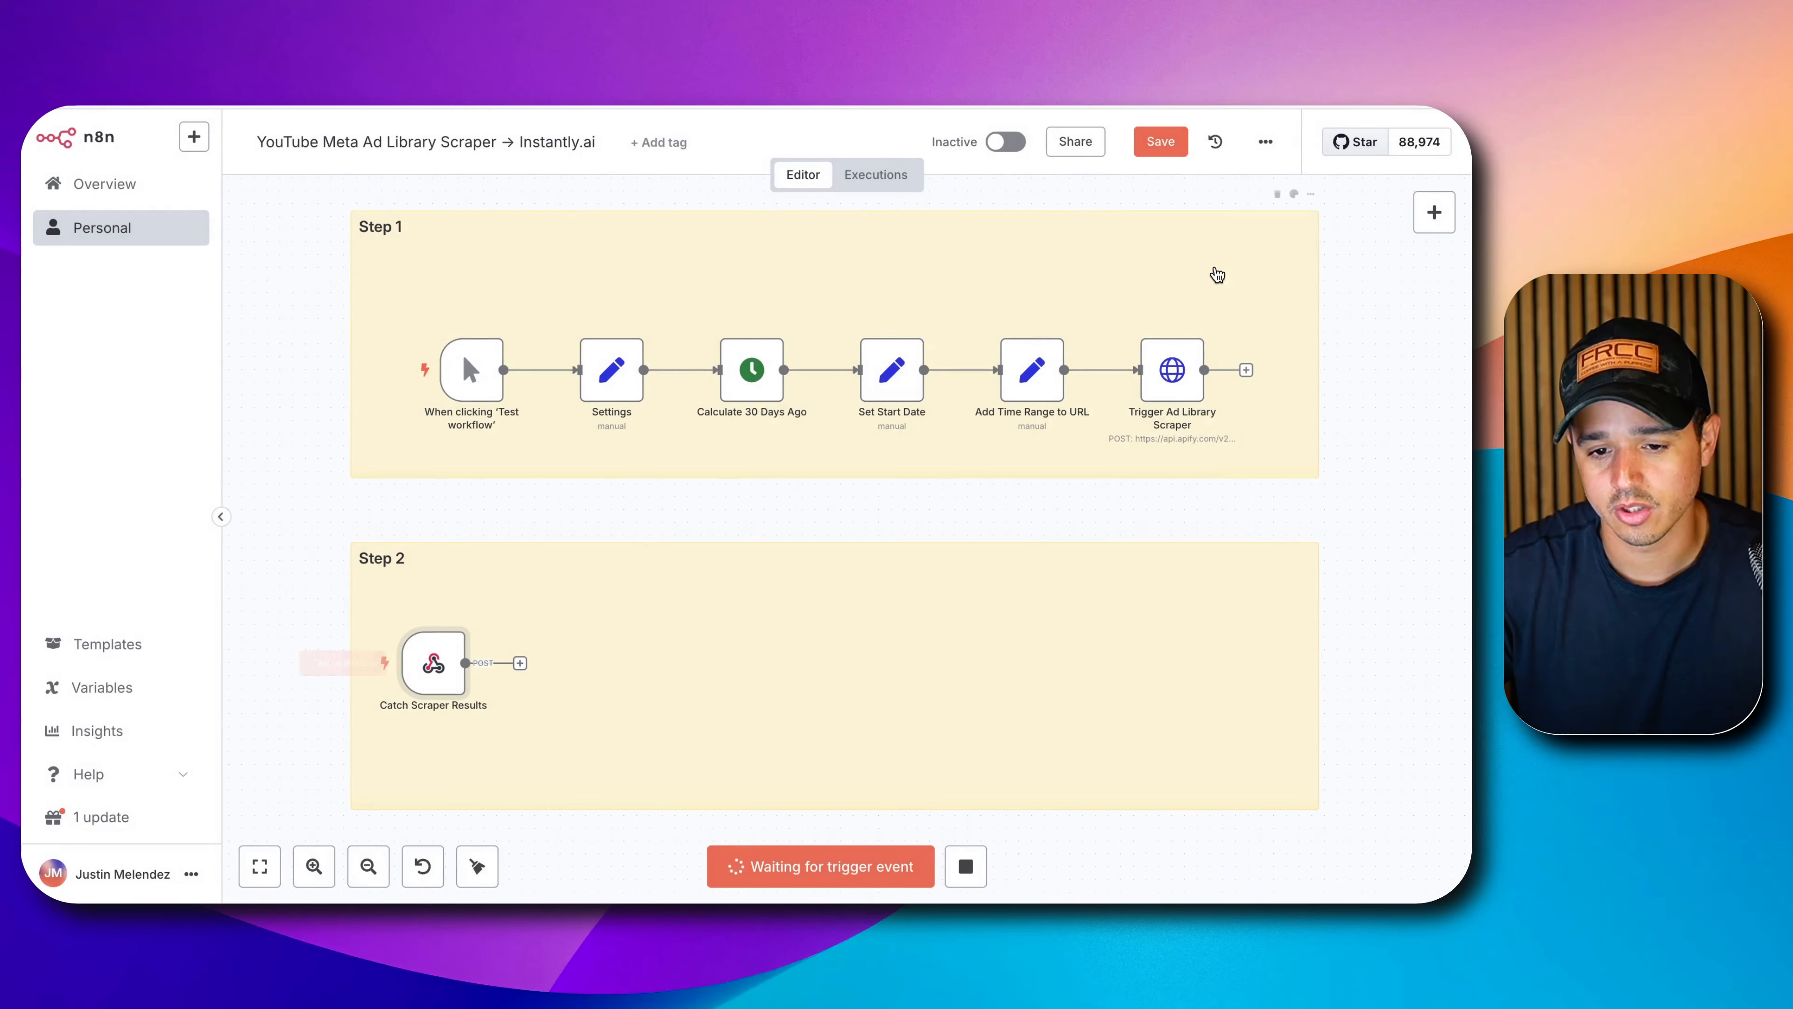
left_click(1147, 324)
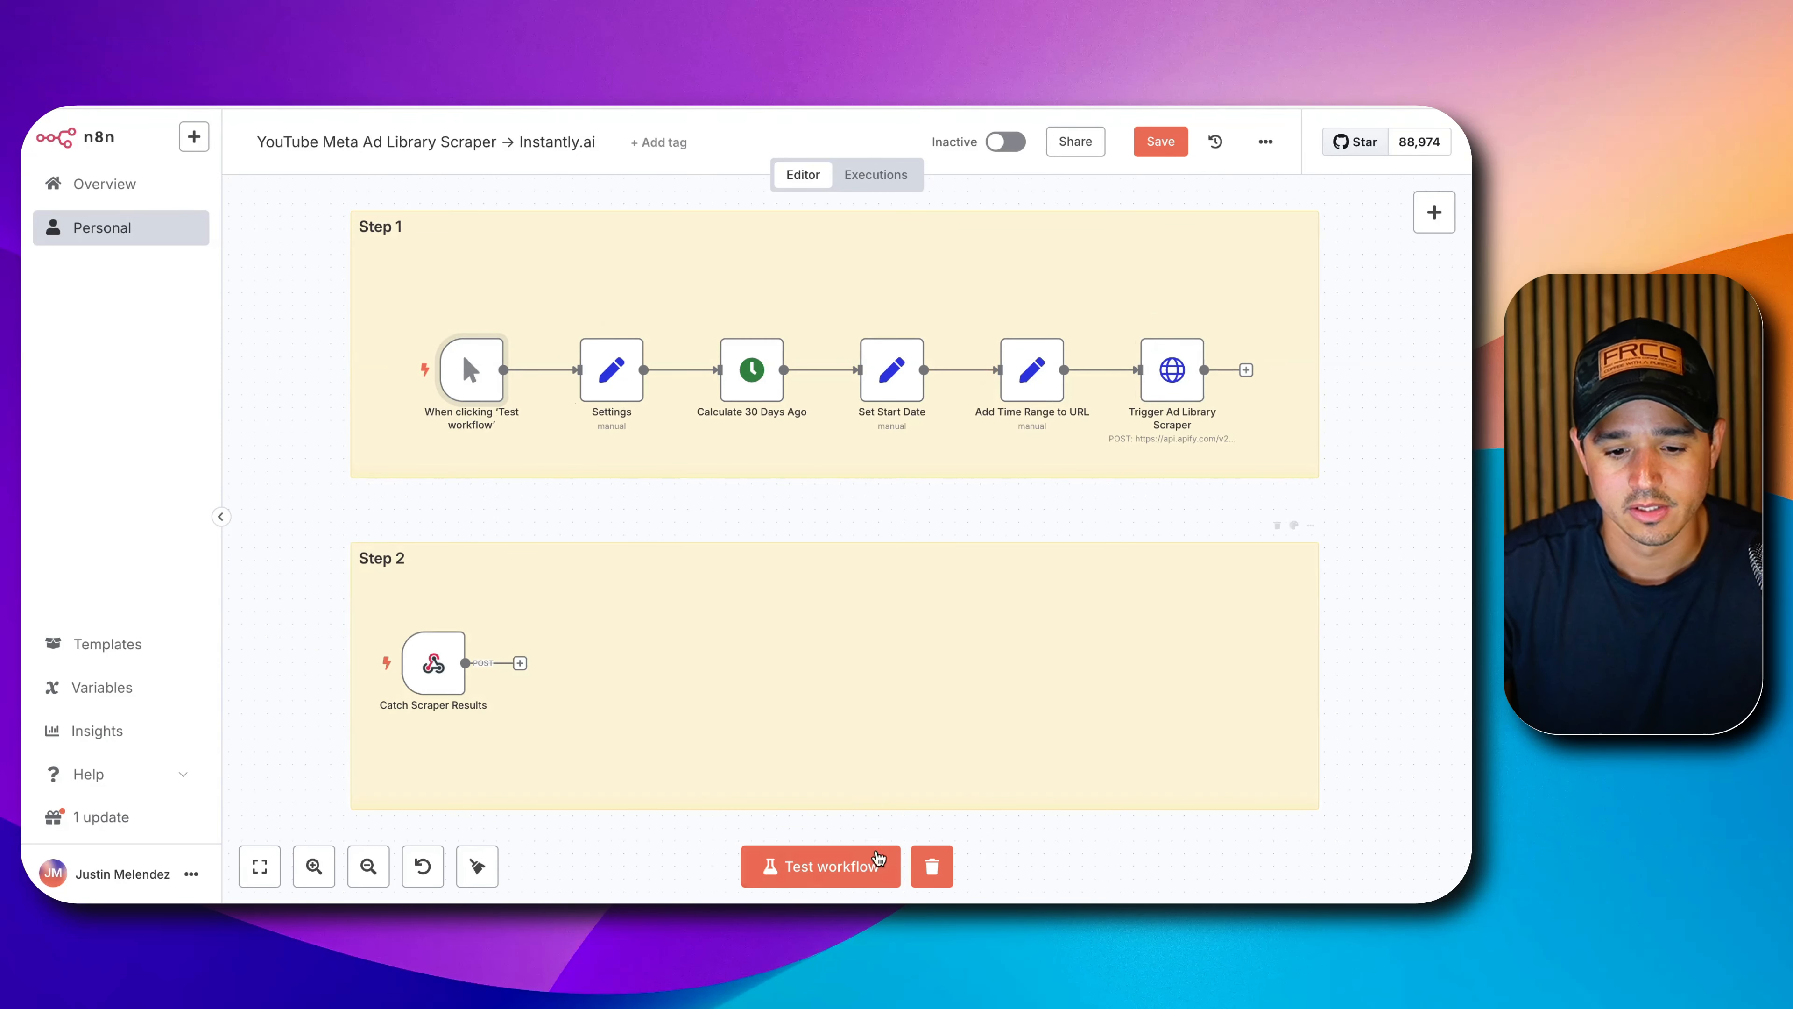
left_click(869, 874)
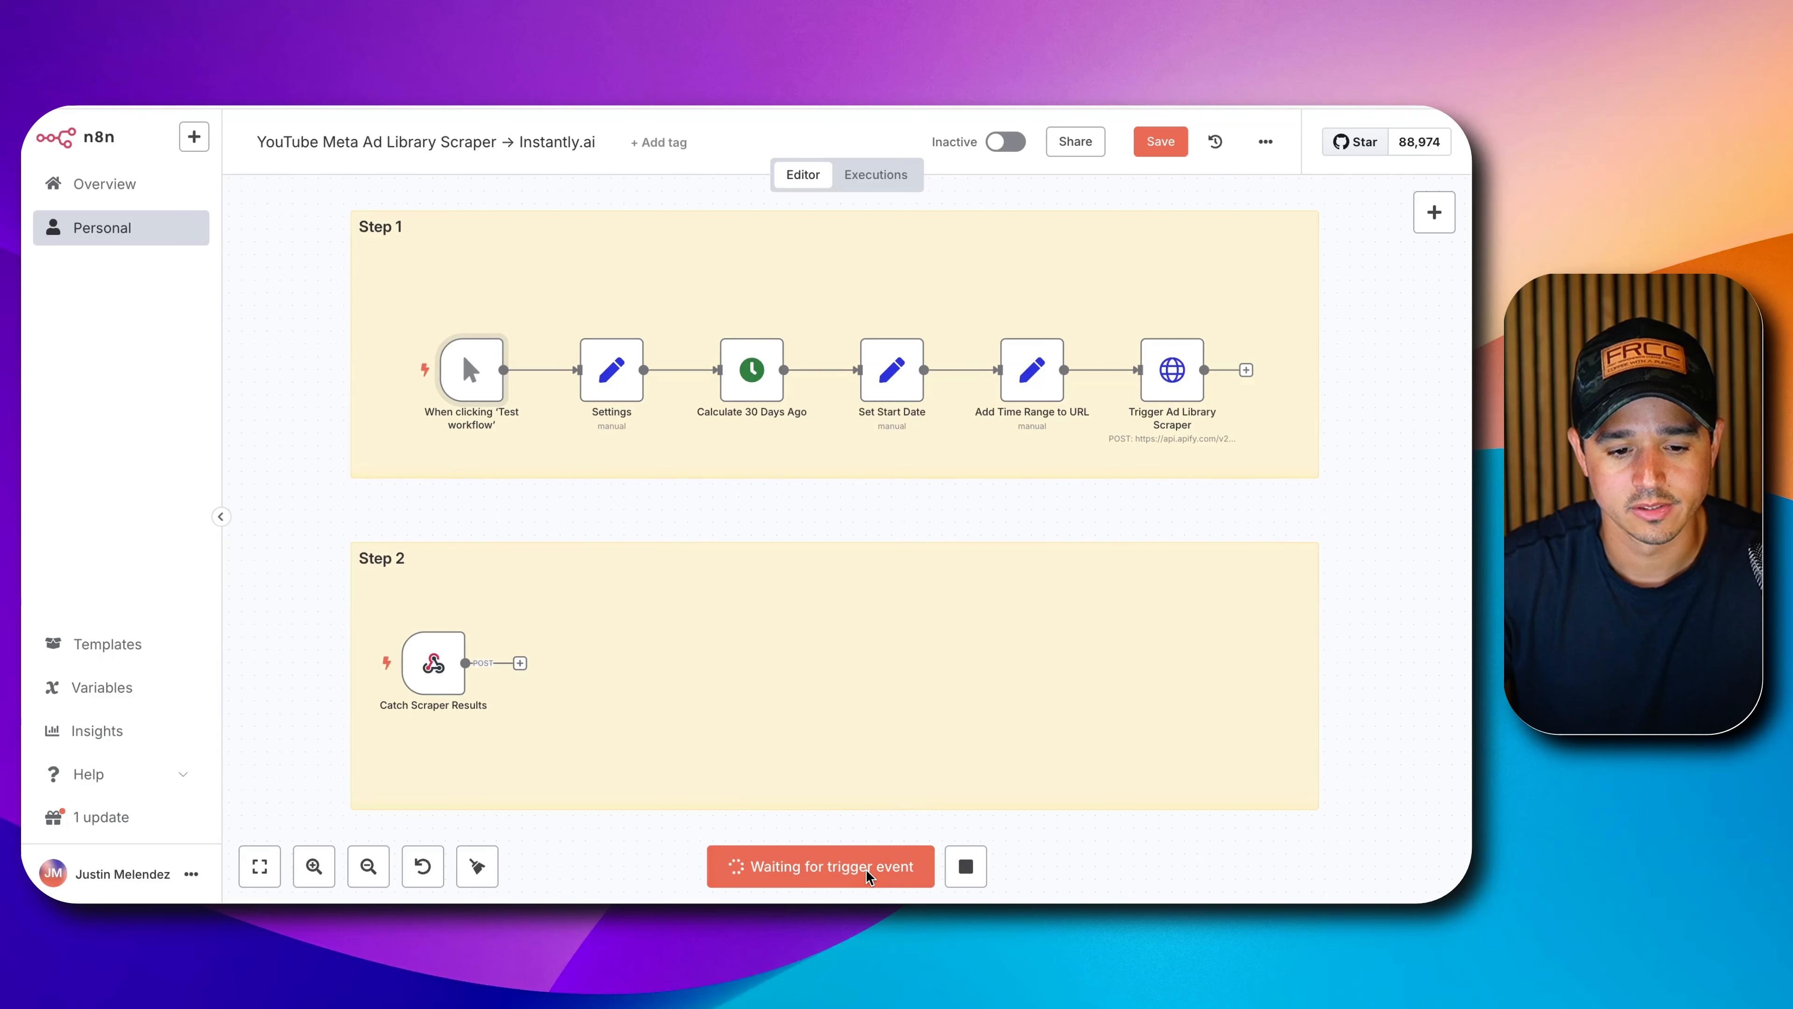
left_click(962, 860)
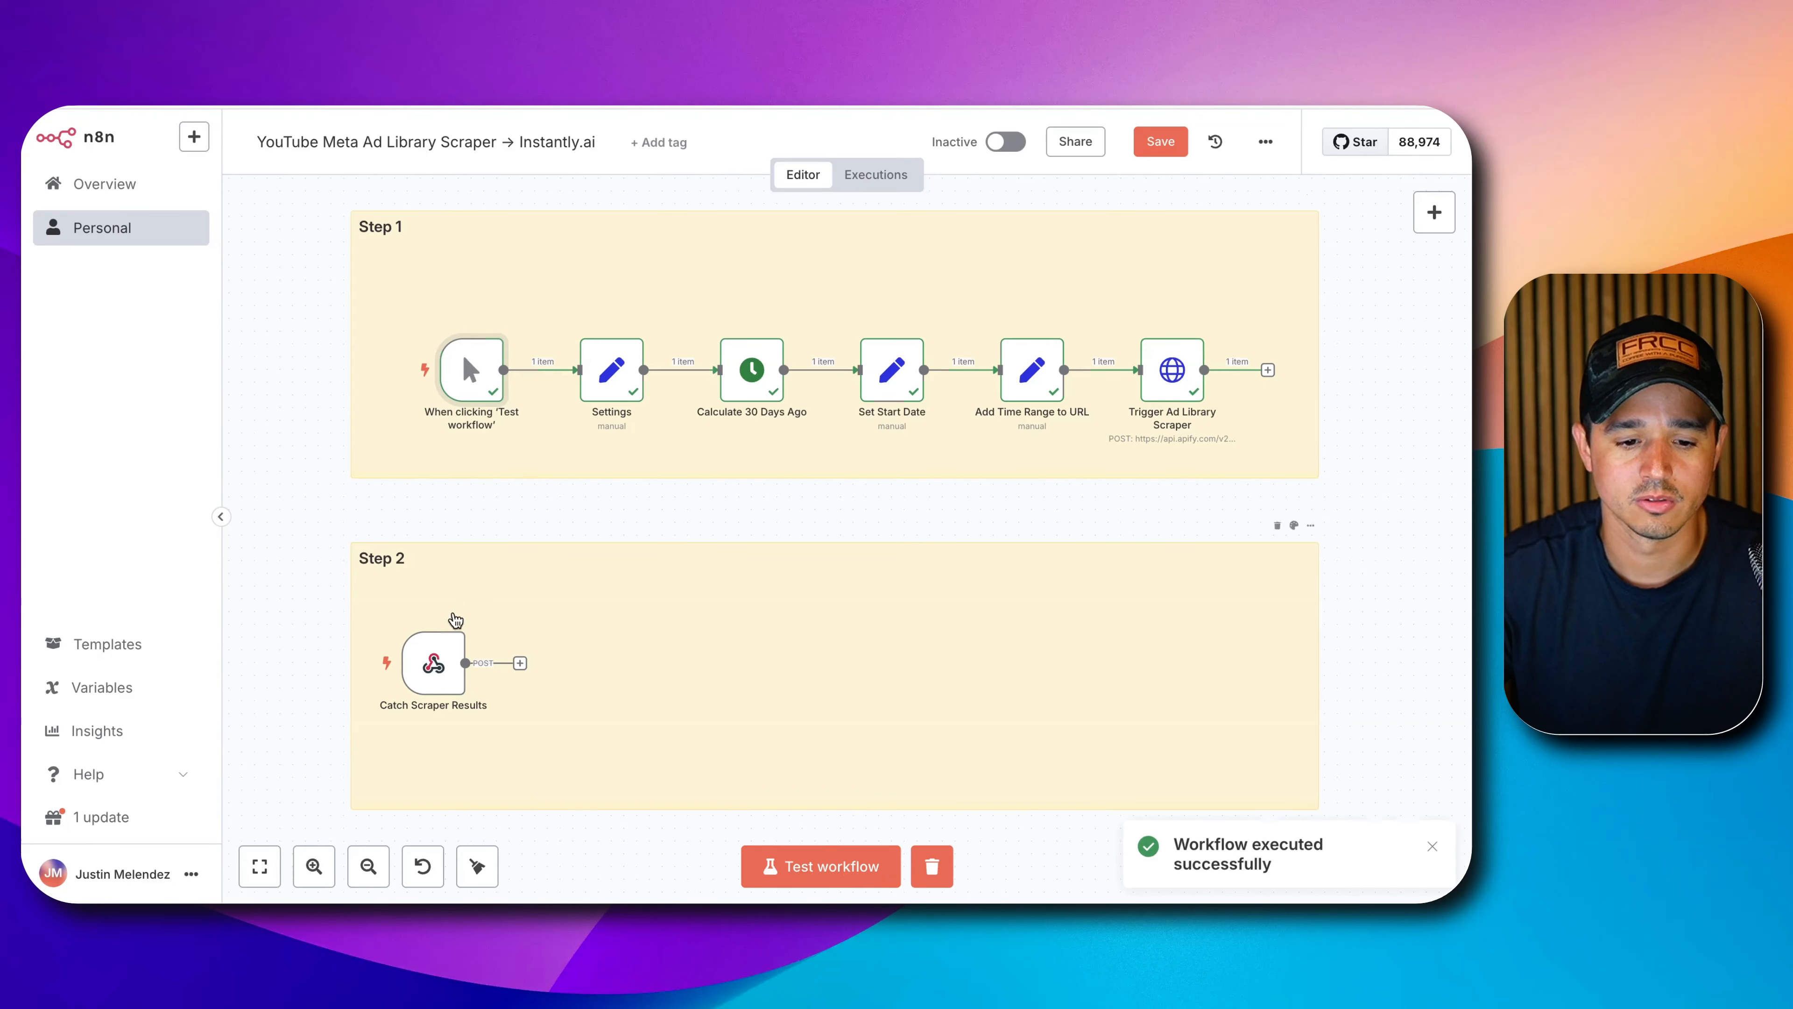
left_click(385, 658)
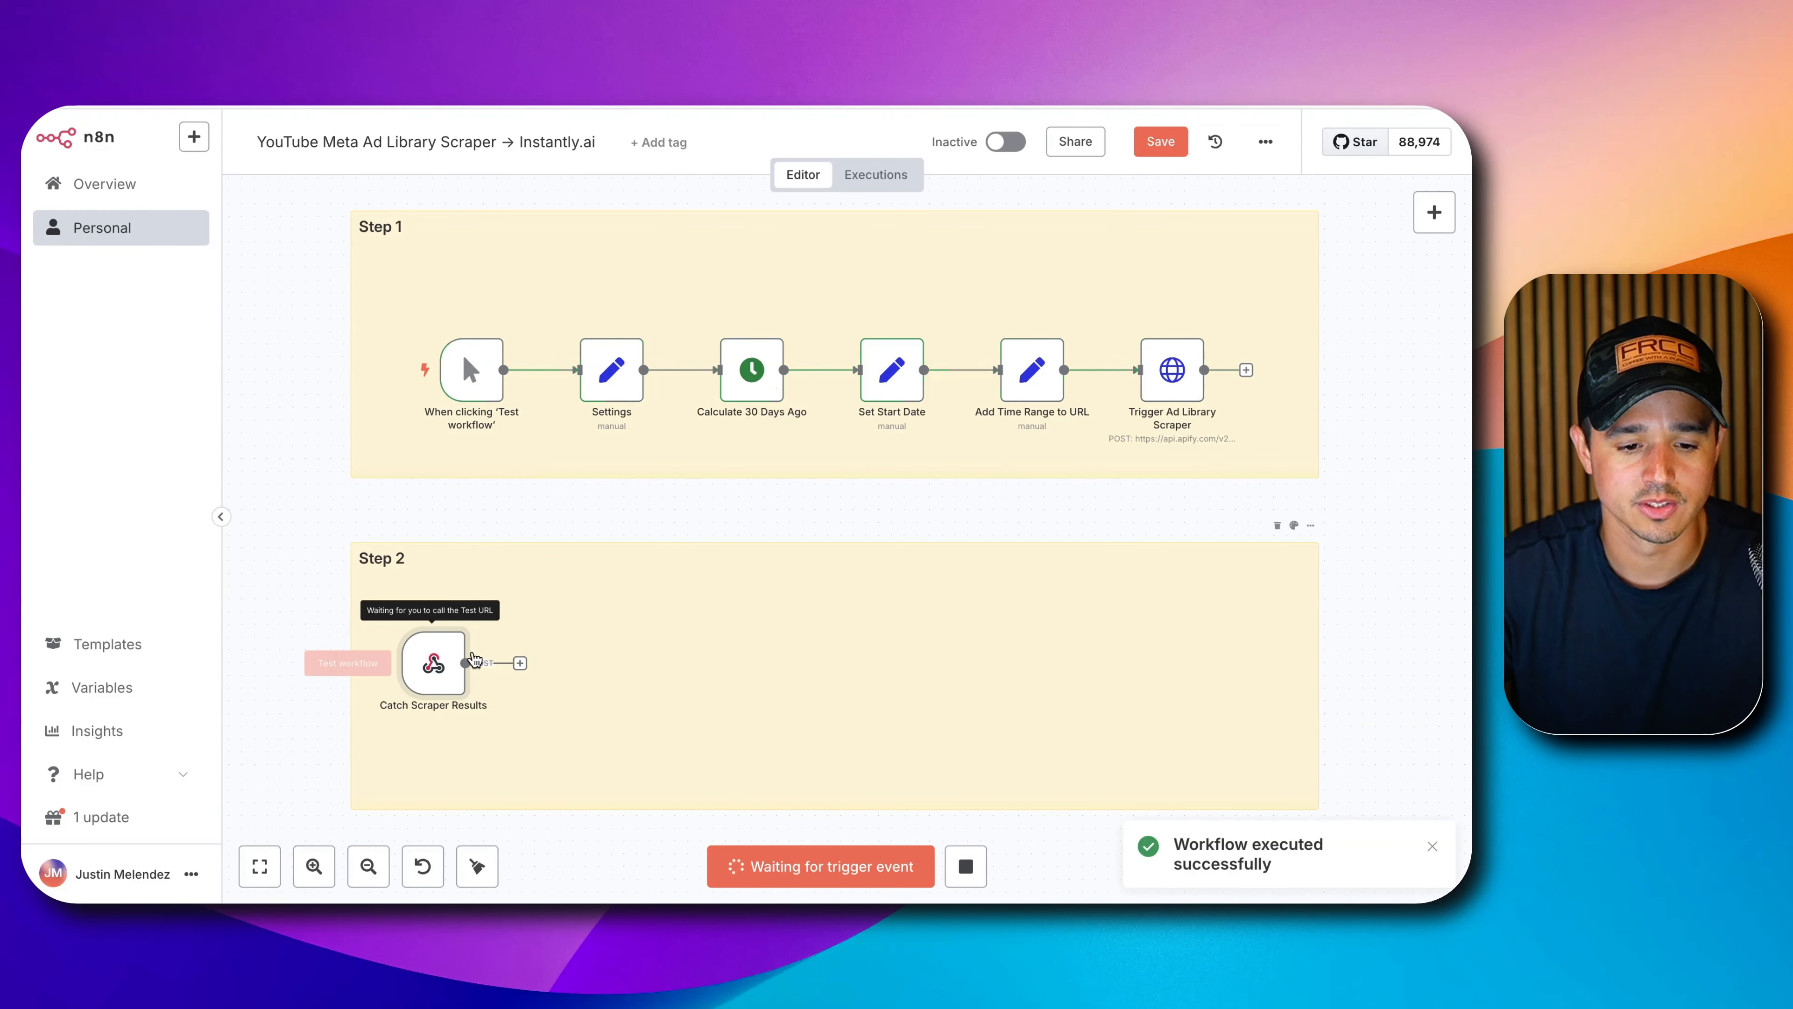
double_click(437, 657)
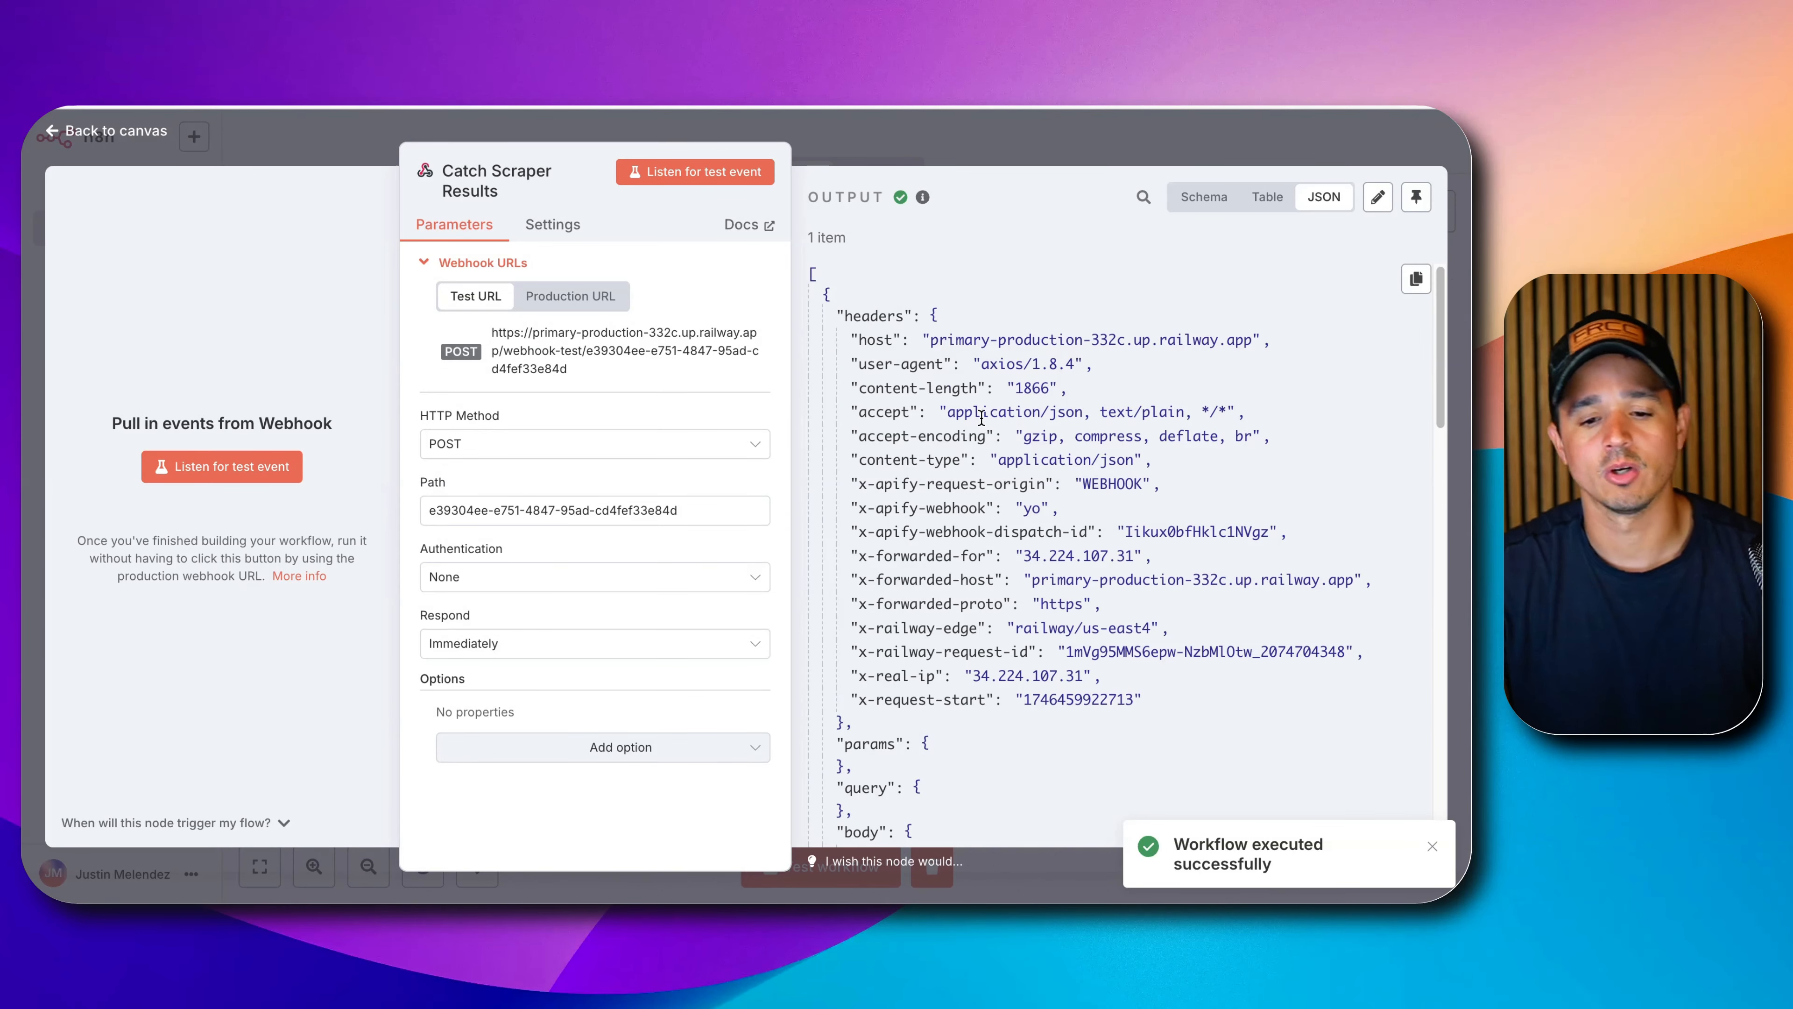
Pin the Catch Scraper Results JSON output after reviewing its headers and body.
scroll(981, 422, "down", 20)
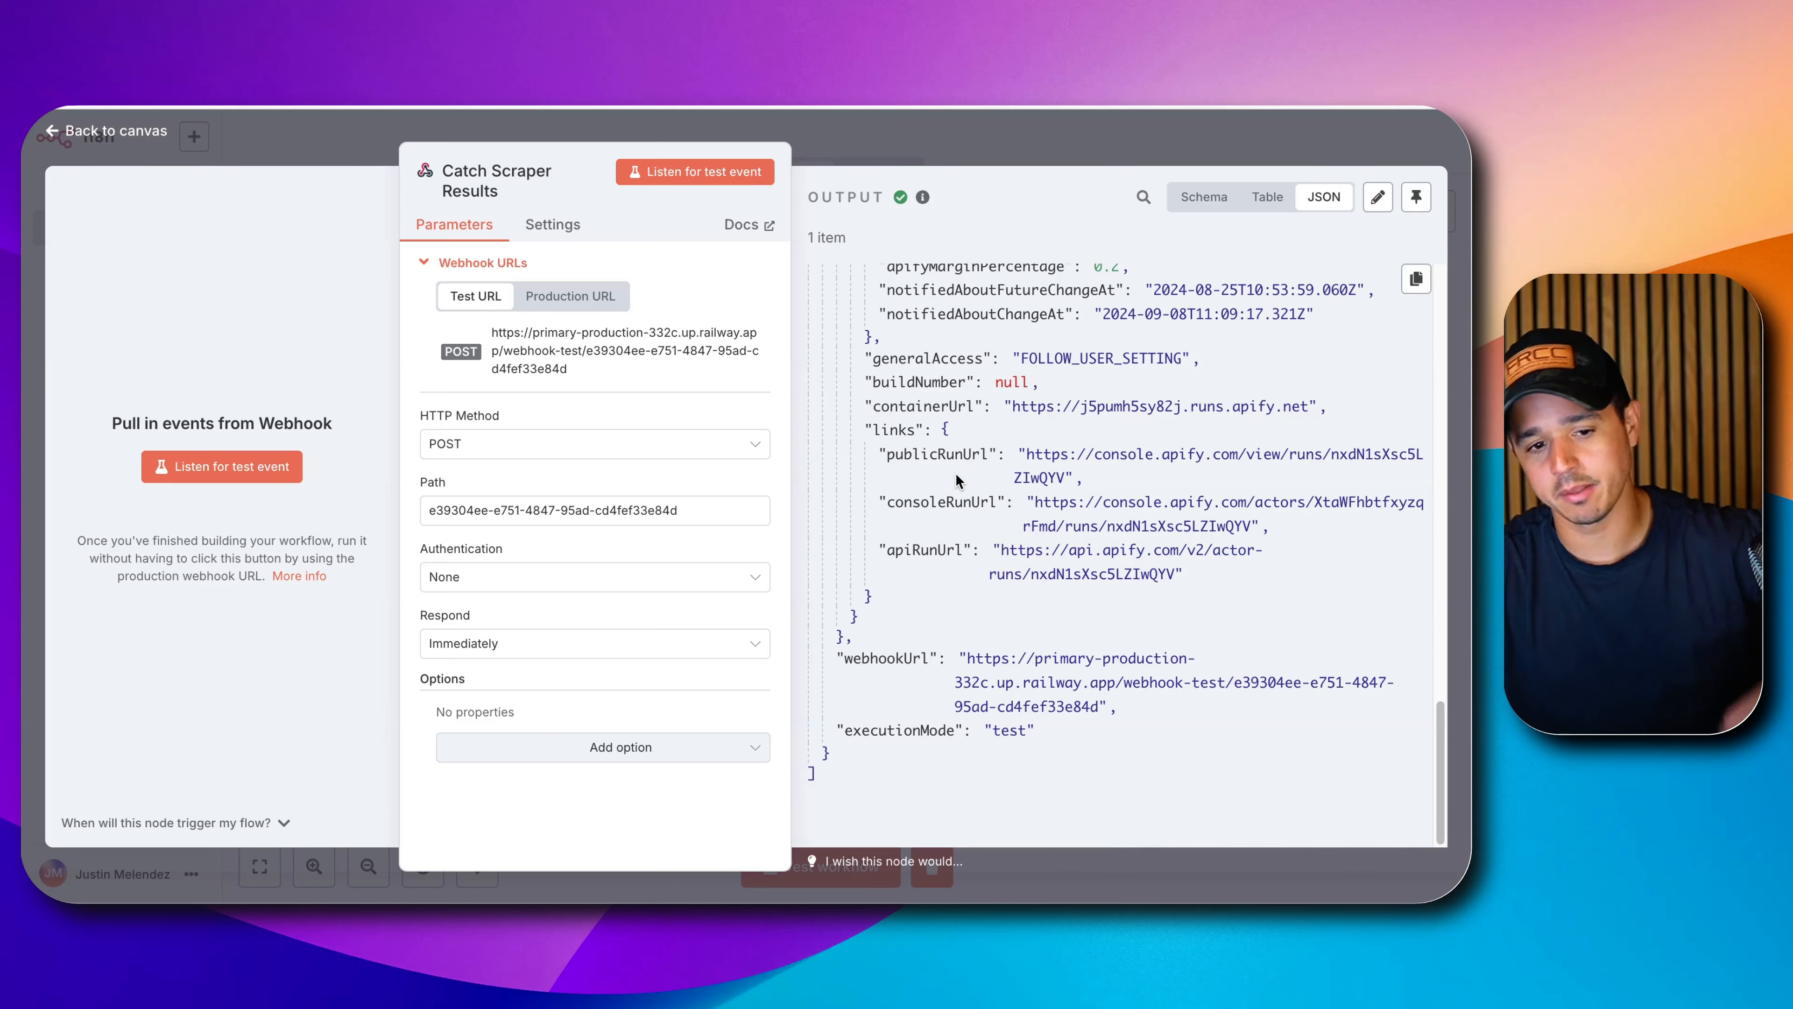
scroll(955, 473, "up", 5)
scroll(950, 475, "up", 15)
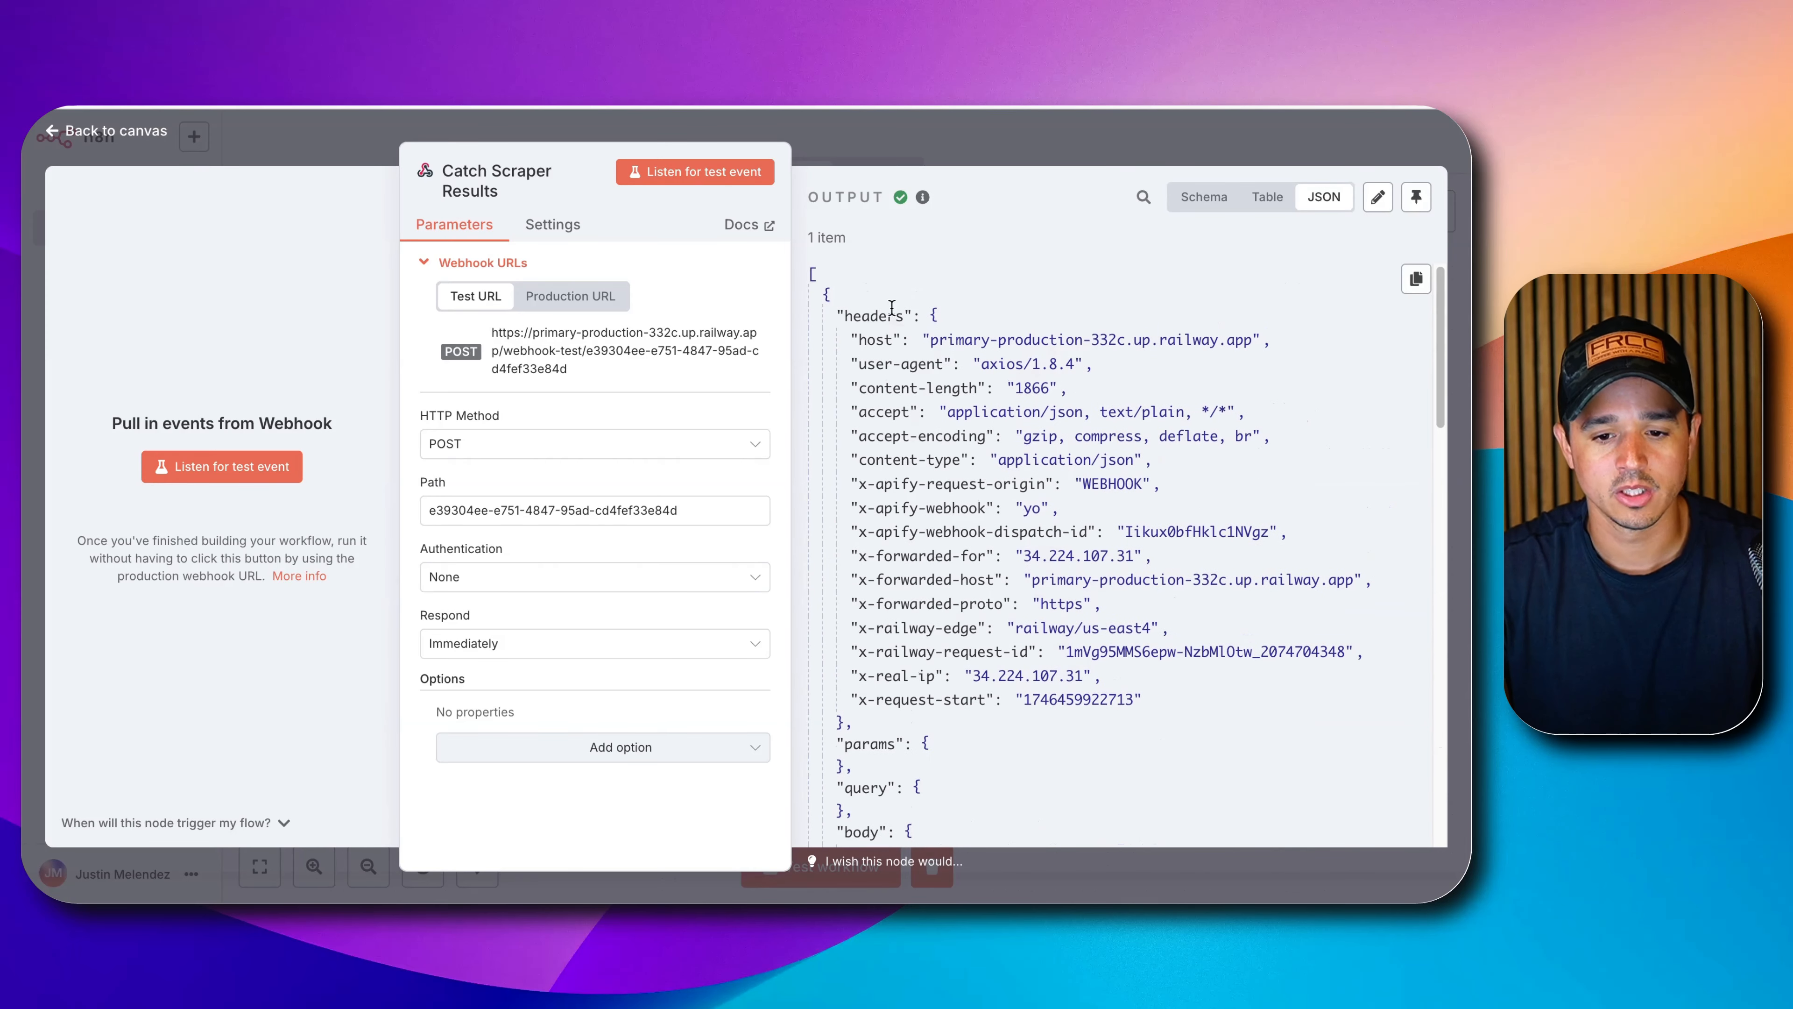
left_click(1416, 197)
scroll(978, 463, "down", 15)
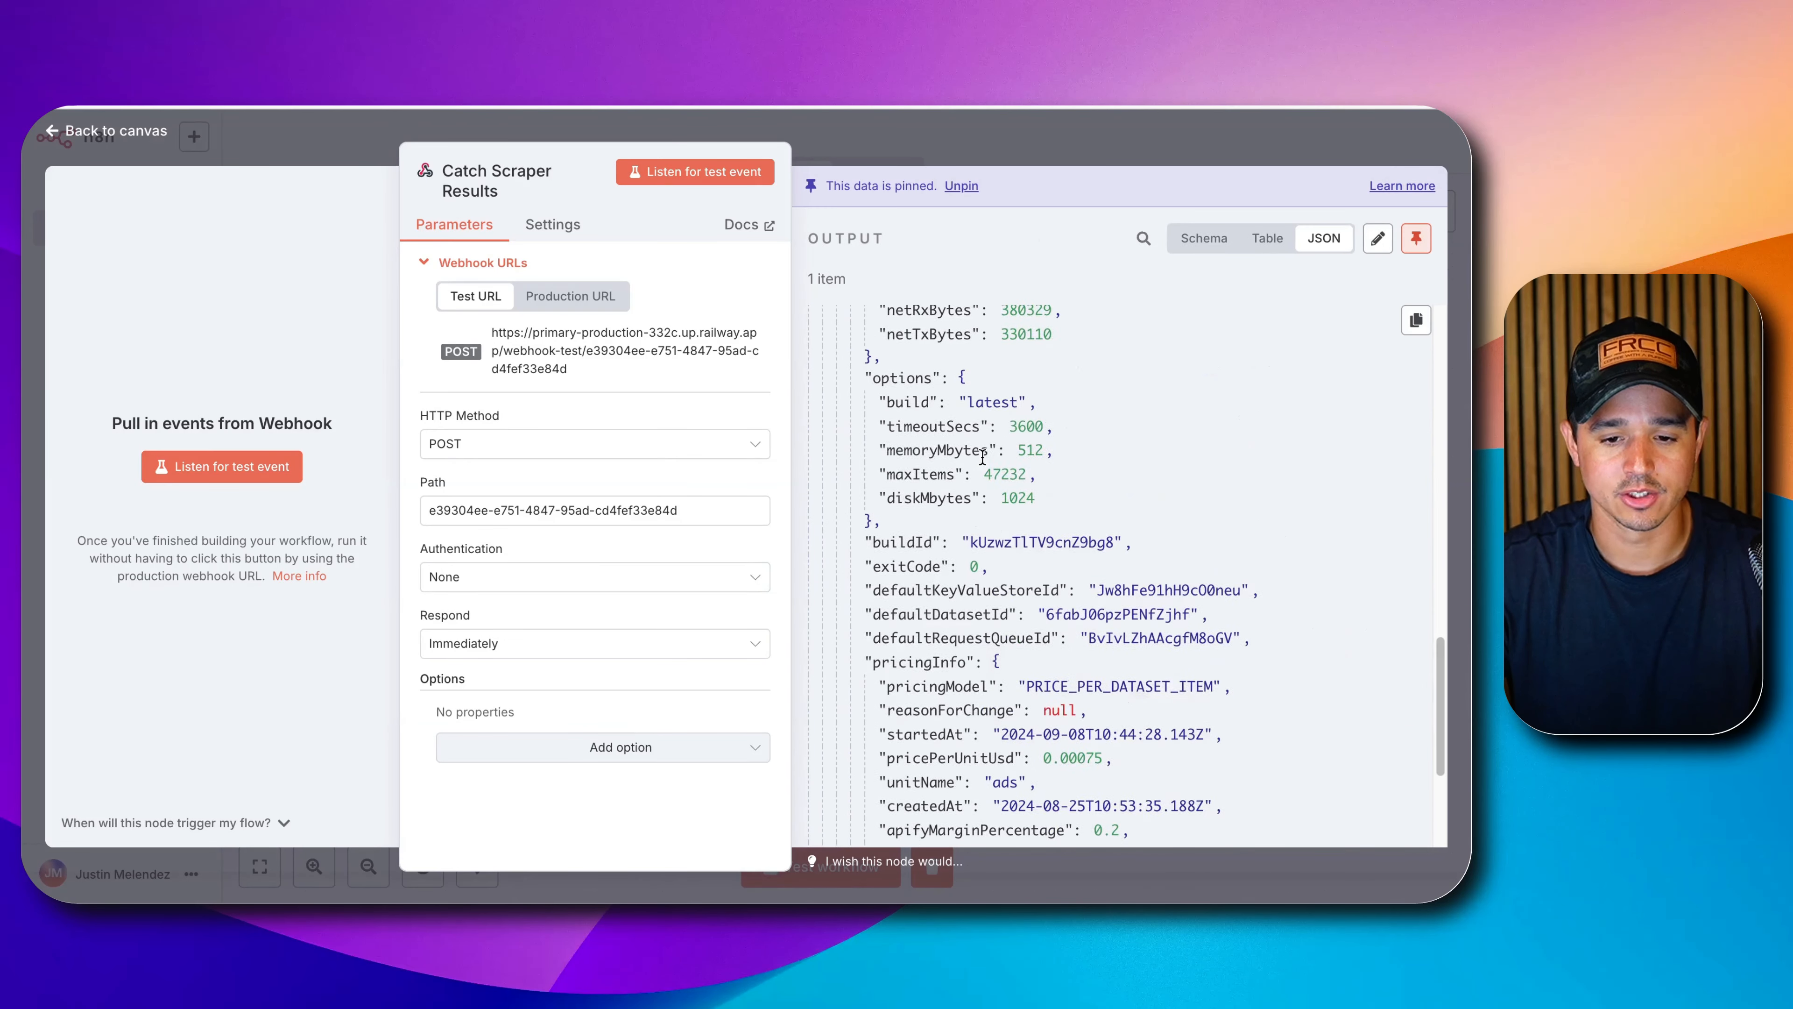
scroll(978, 462, "up", 10)
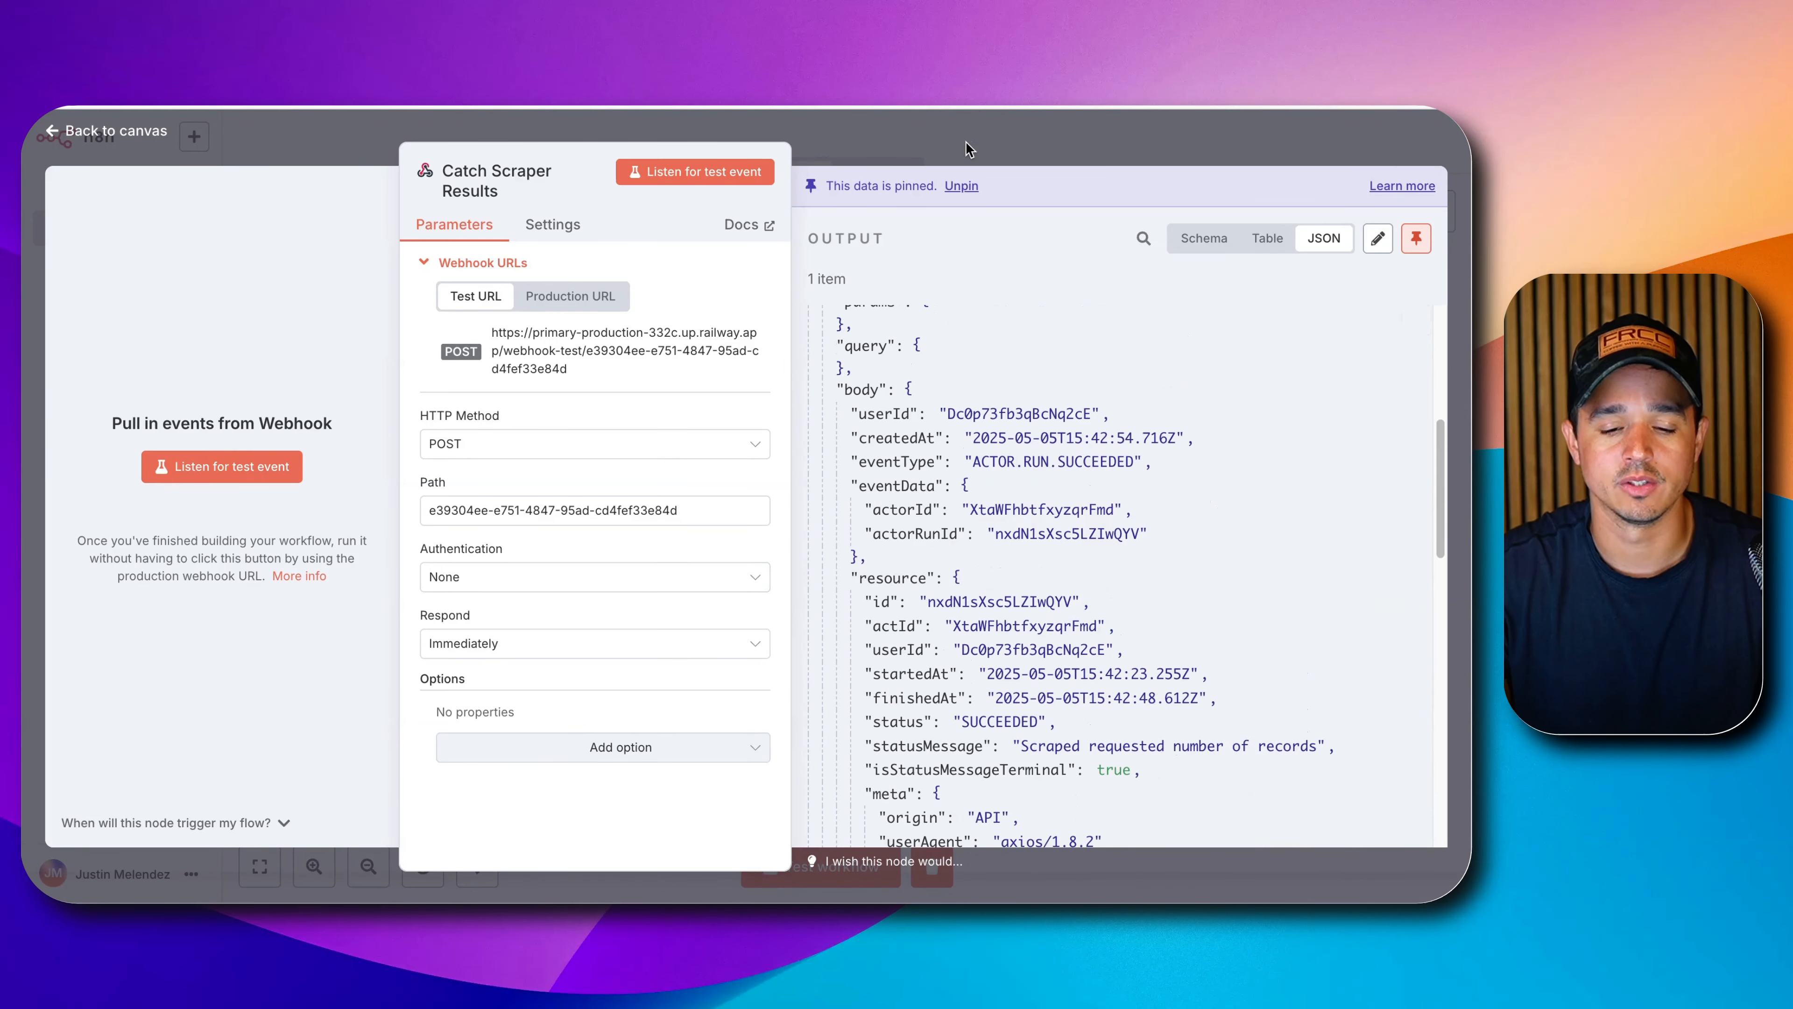
scroll(978, 537, "down", 3)
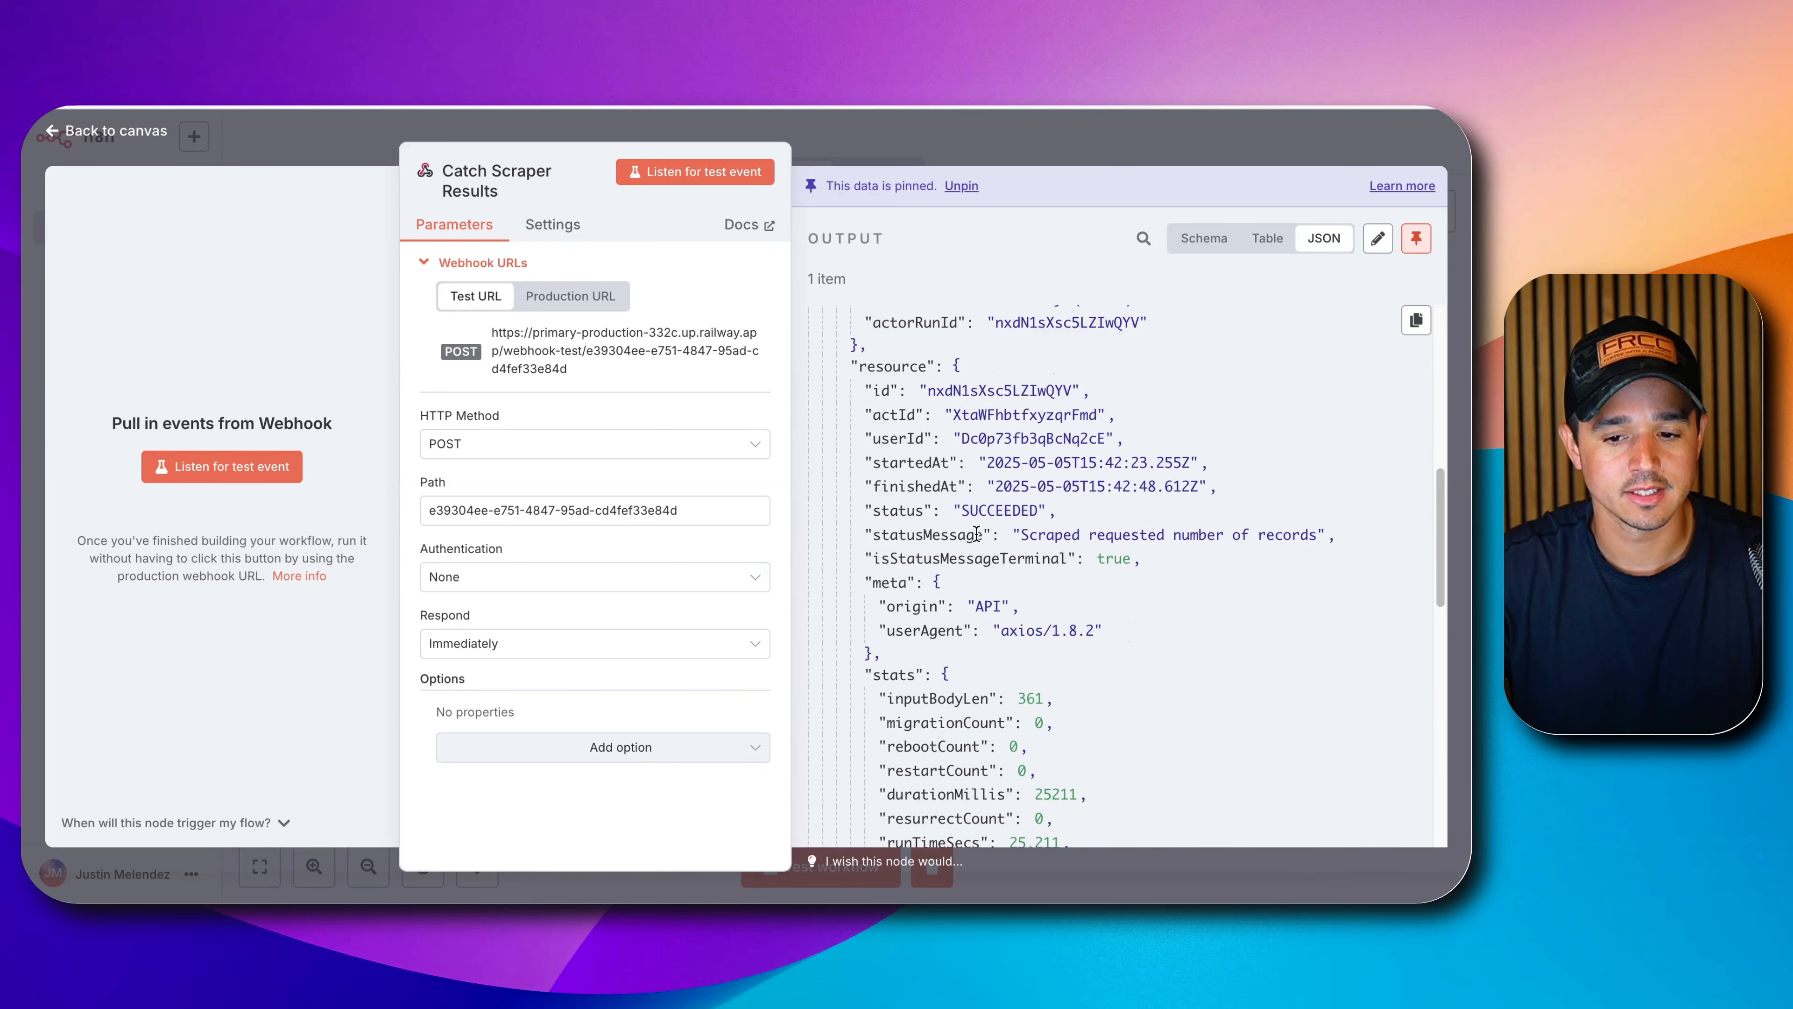
scroll(976, 534, "down", 7)
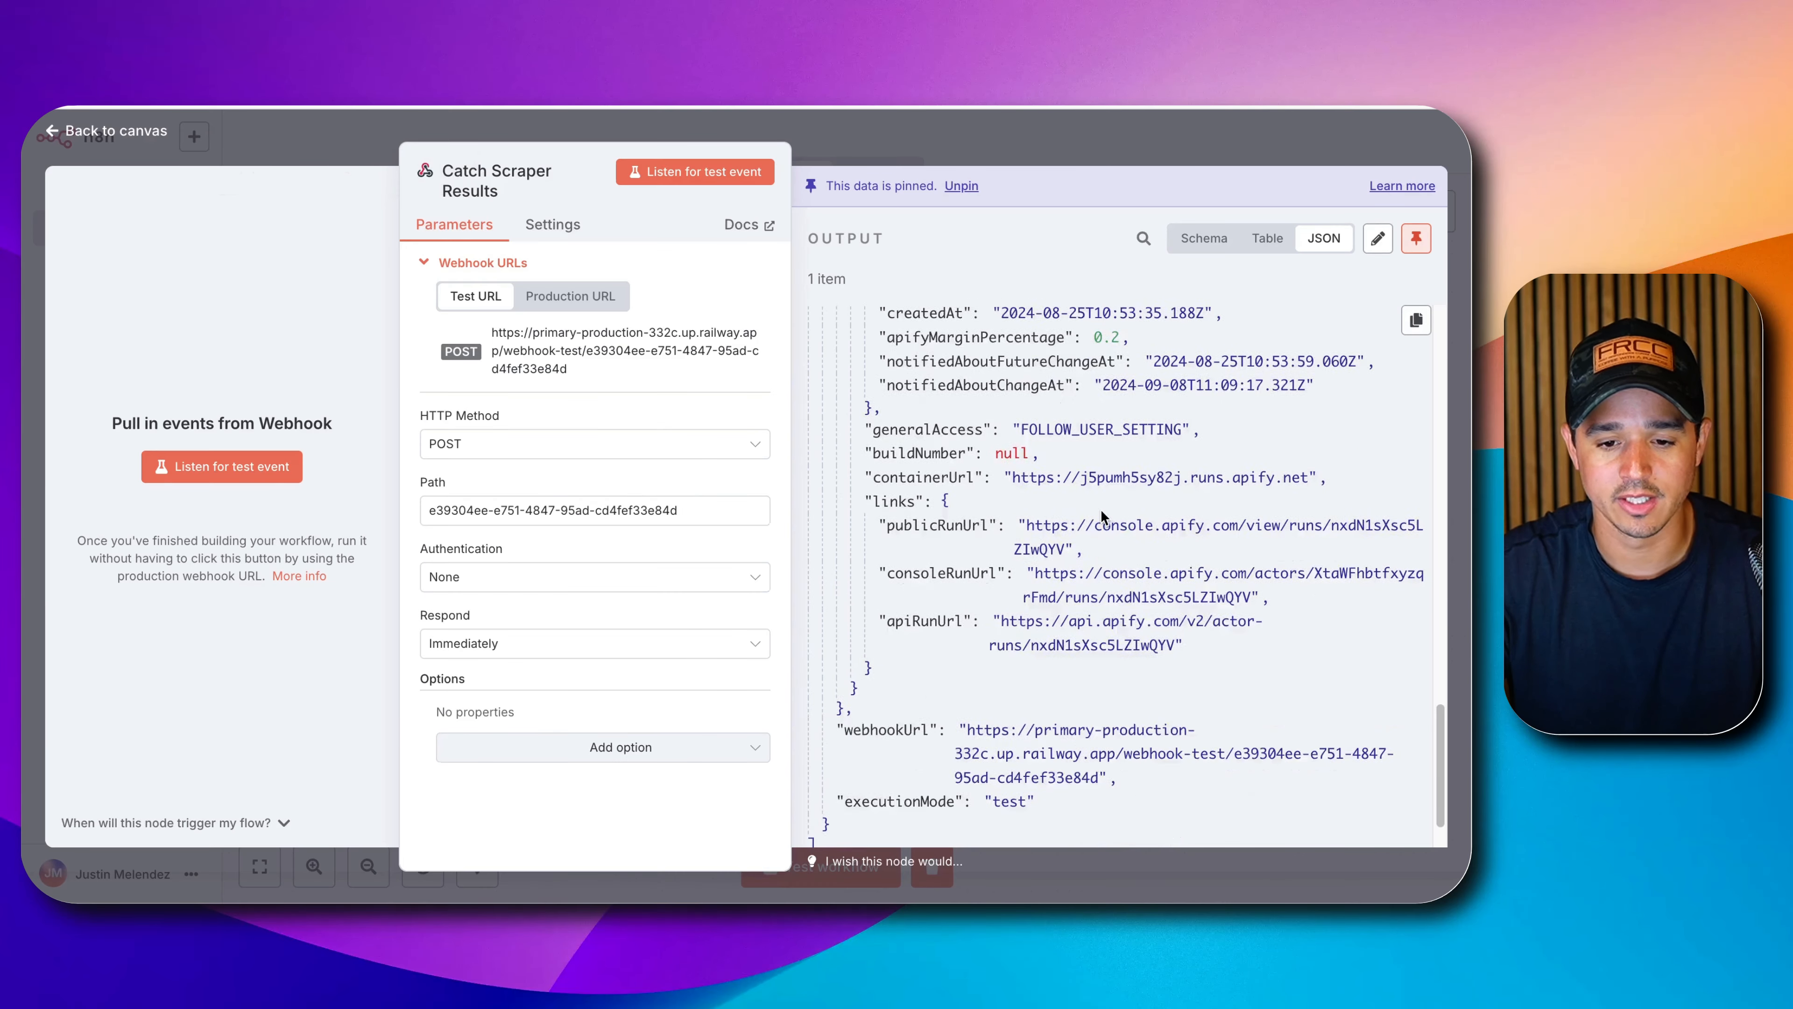
scroll(1101, 510, "down", 1)
scroll(1100, 511, "up", 20)
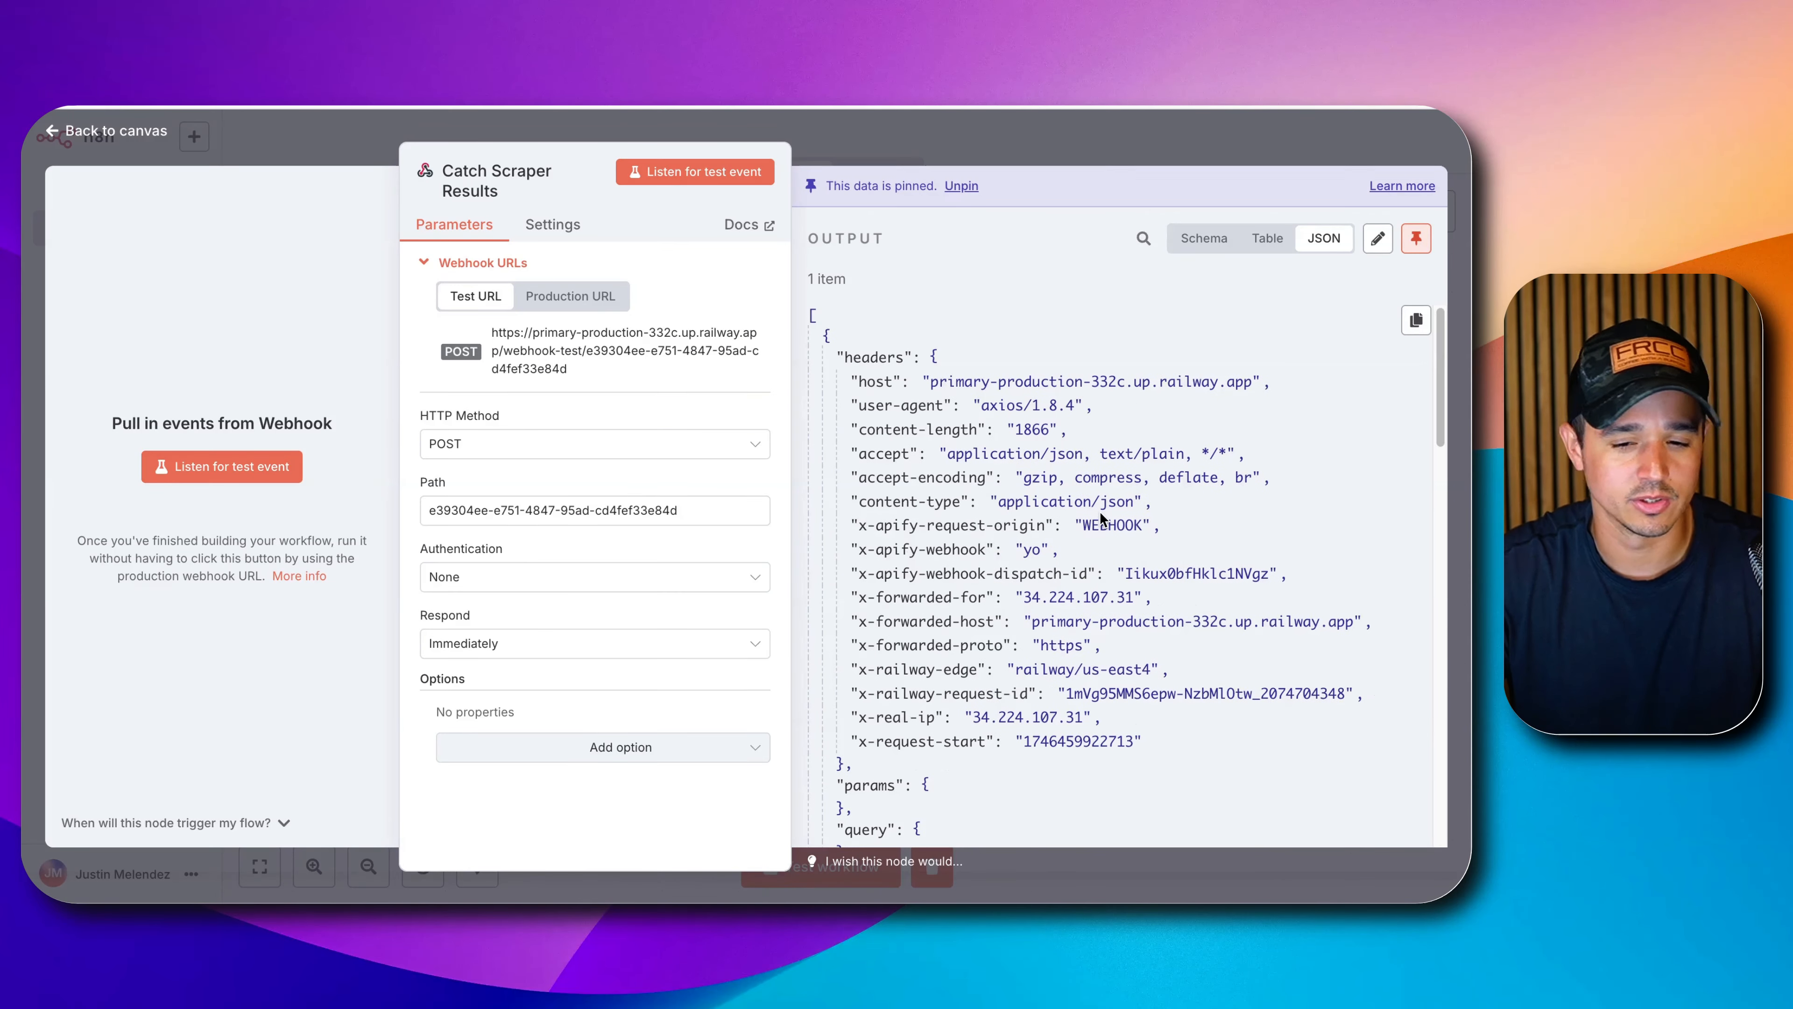
scroll(1073, 520, "down", 12)
scroll(1062, 520, "up", 10)
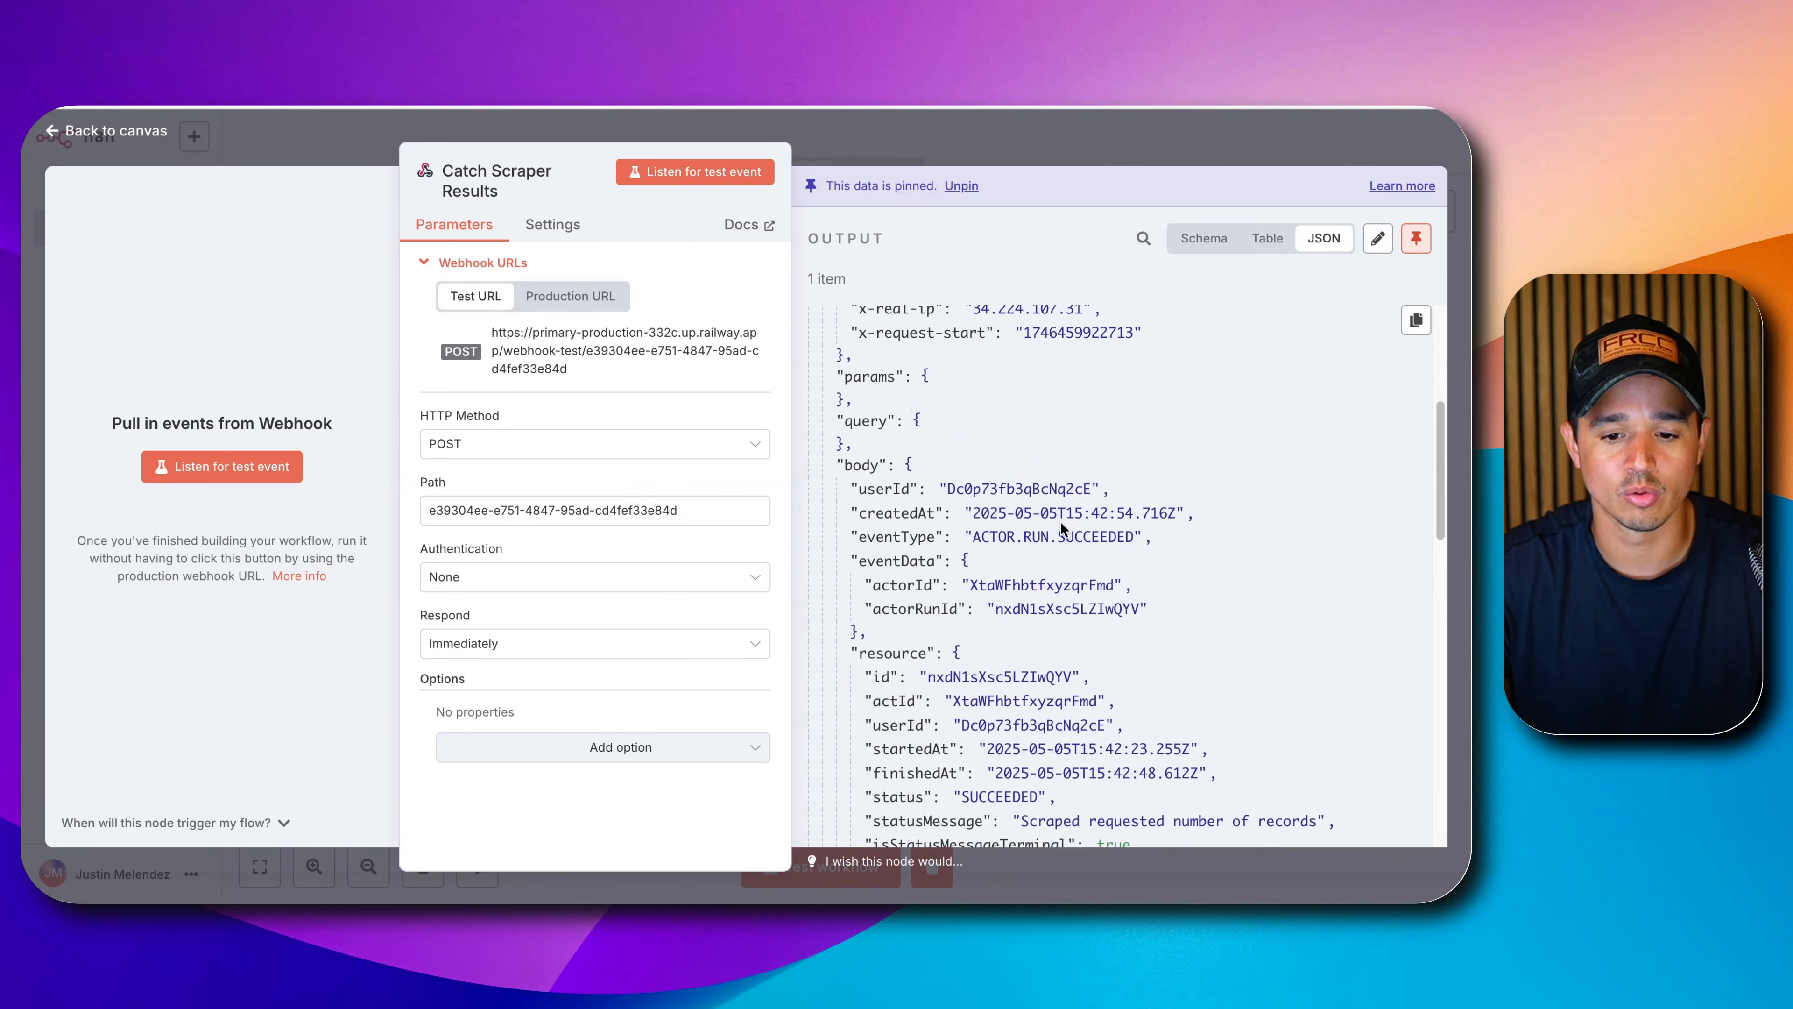
scroll(920, 570, "down", 5)
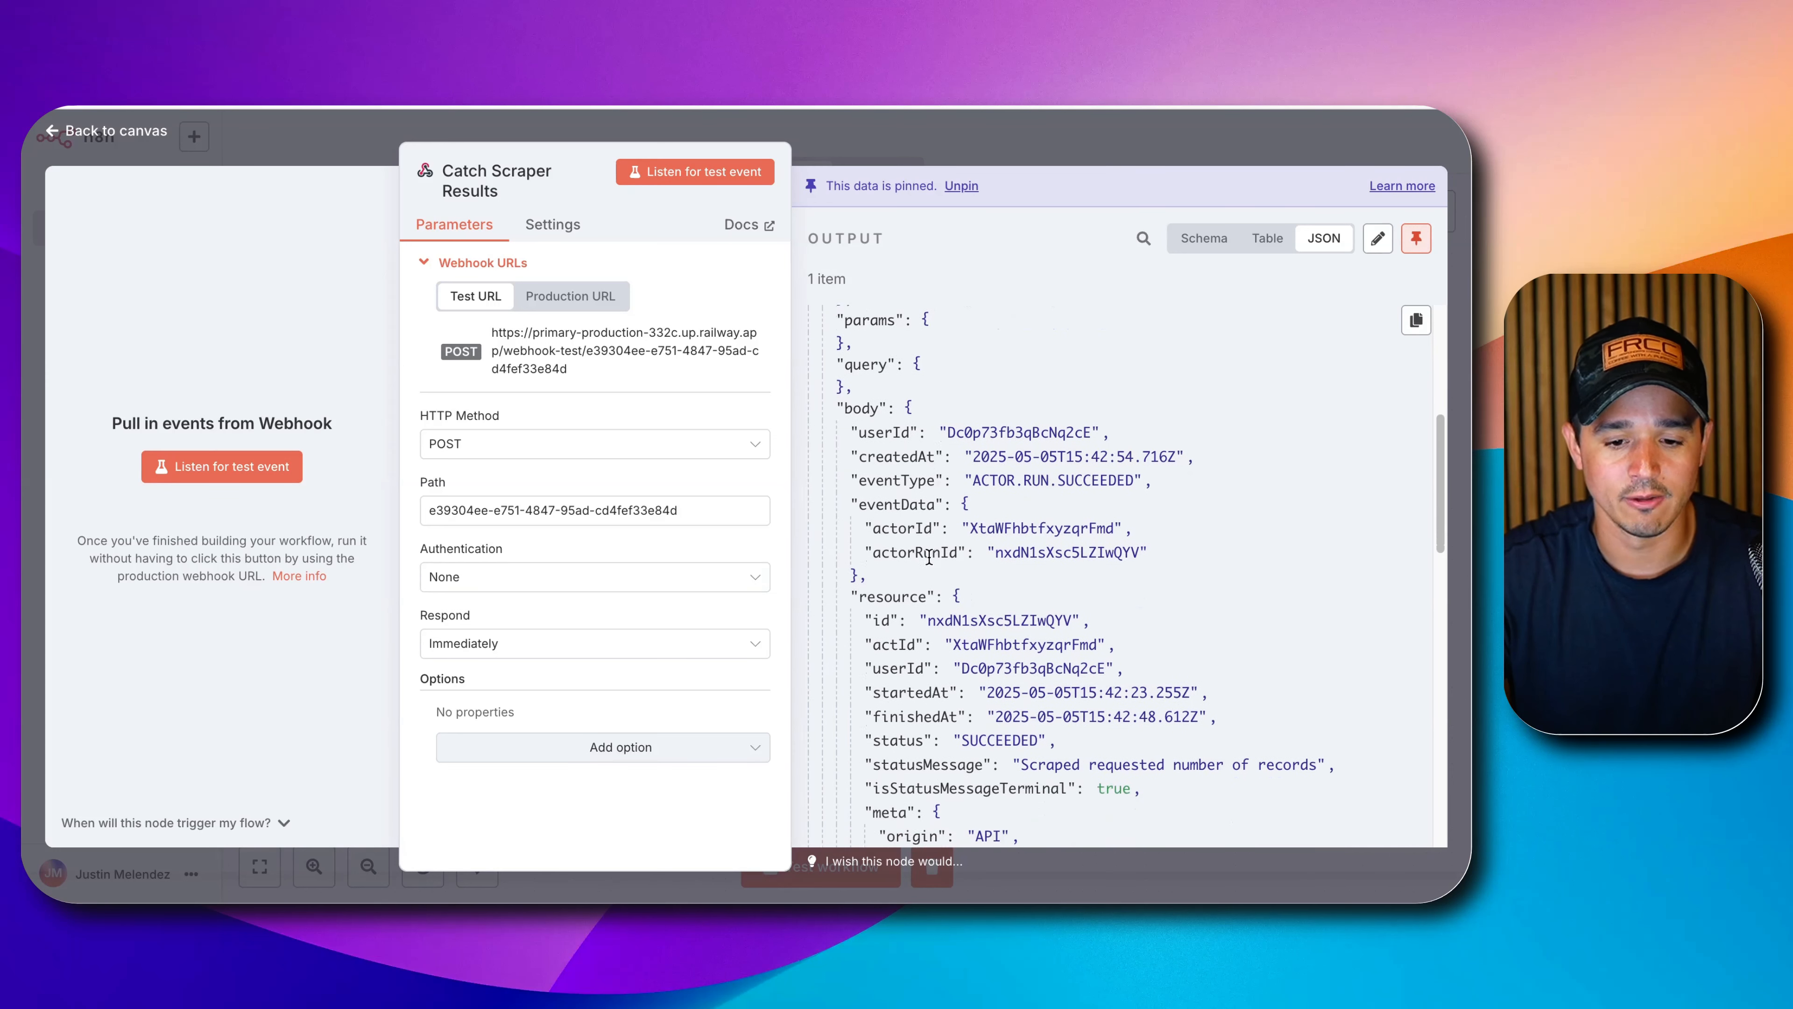
scroll(930, 563, "down", 3)
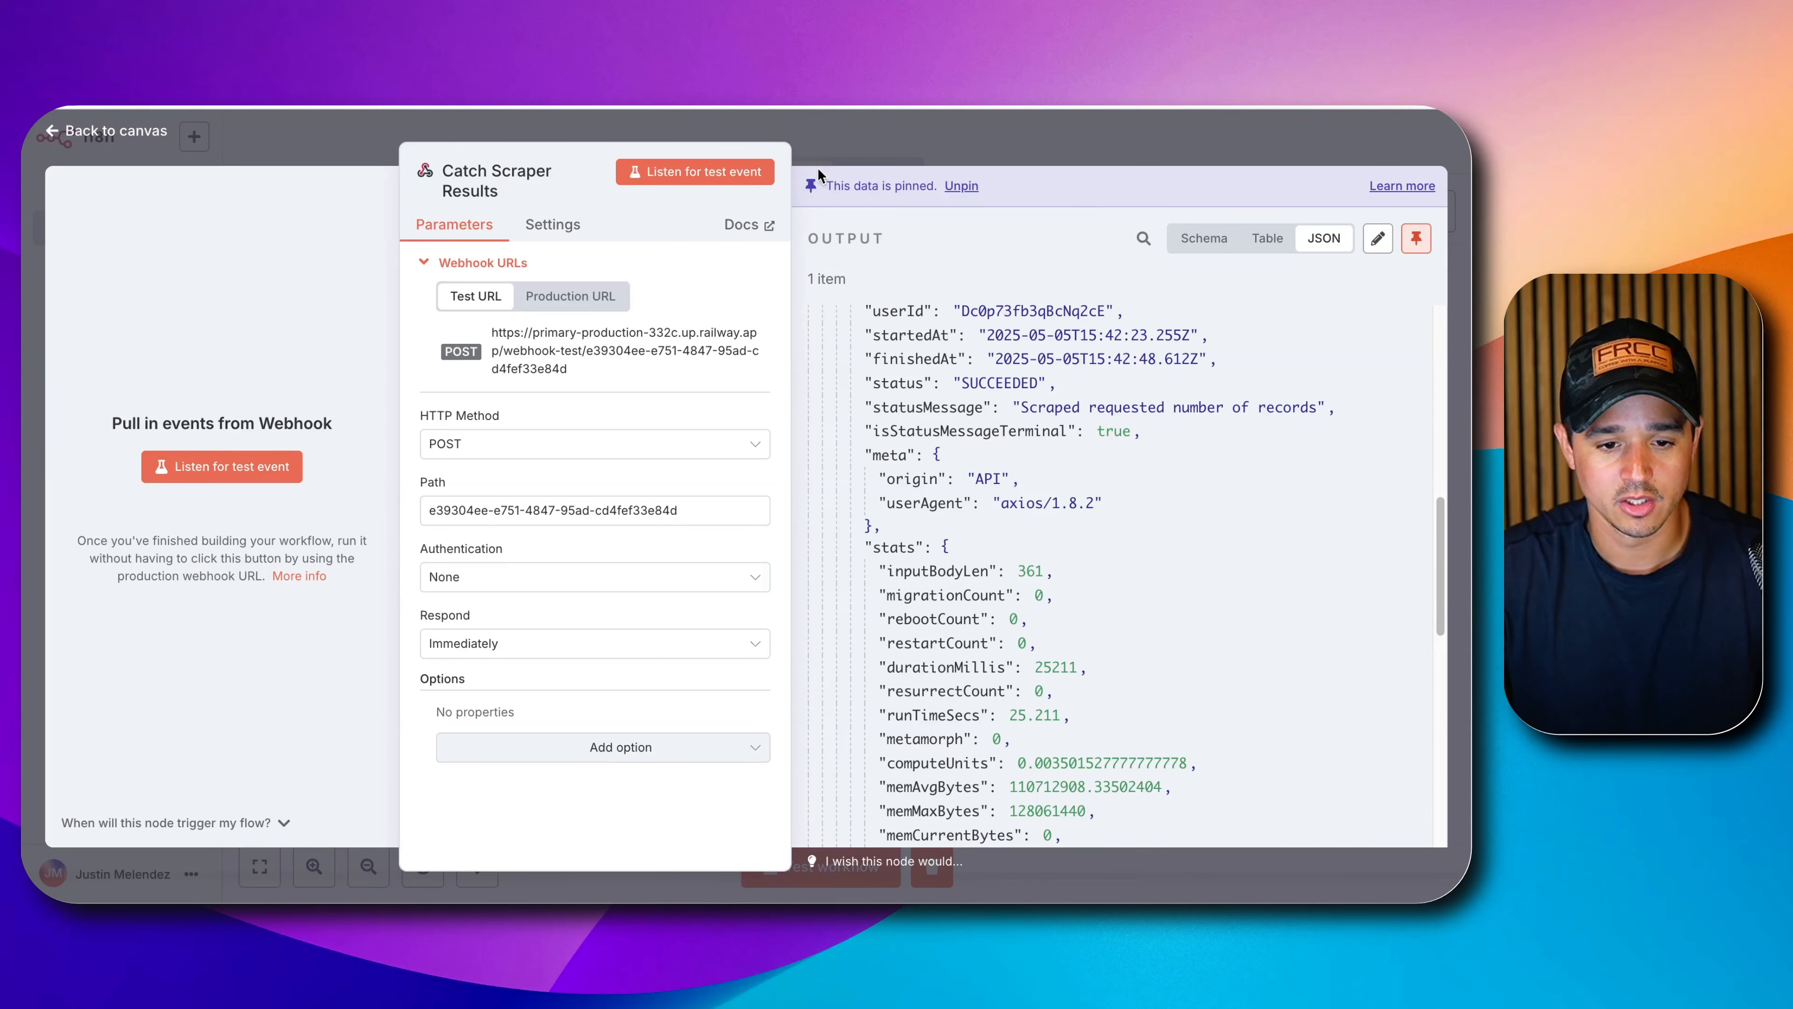
left_click(982, 126)
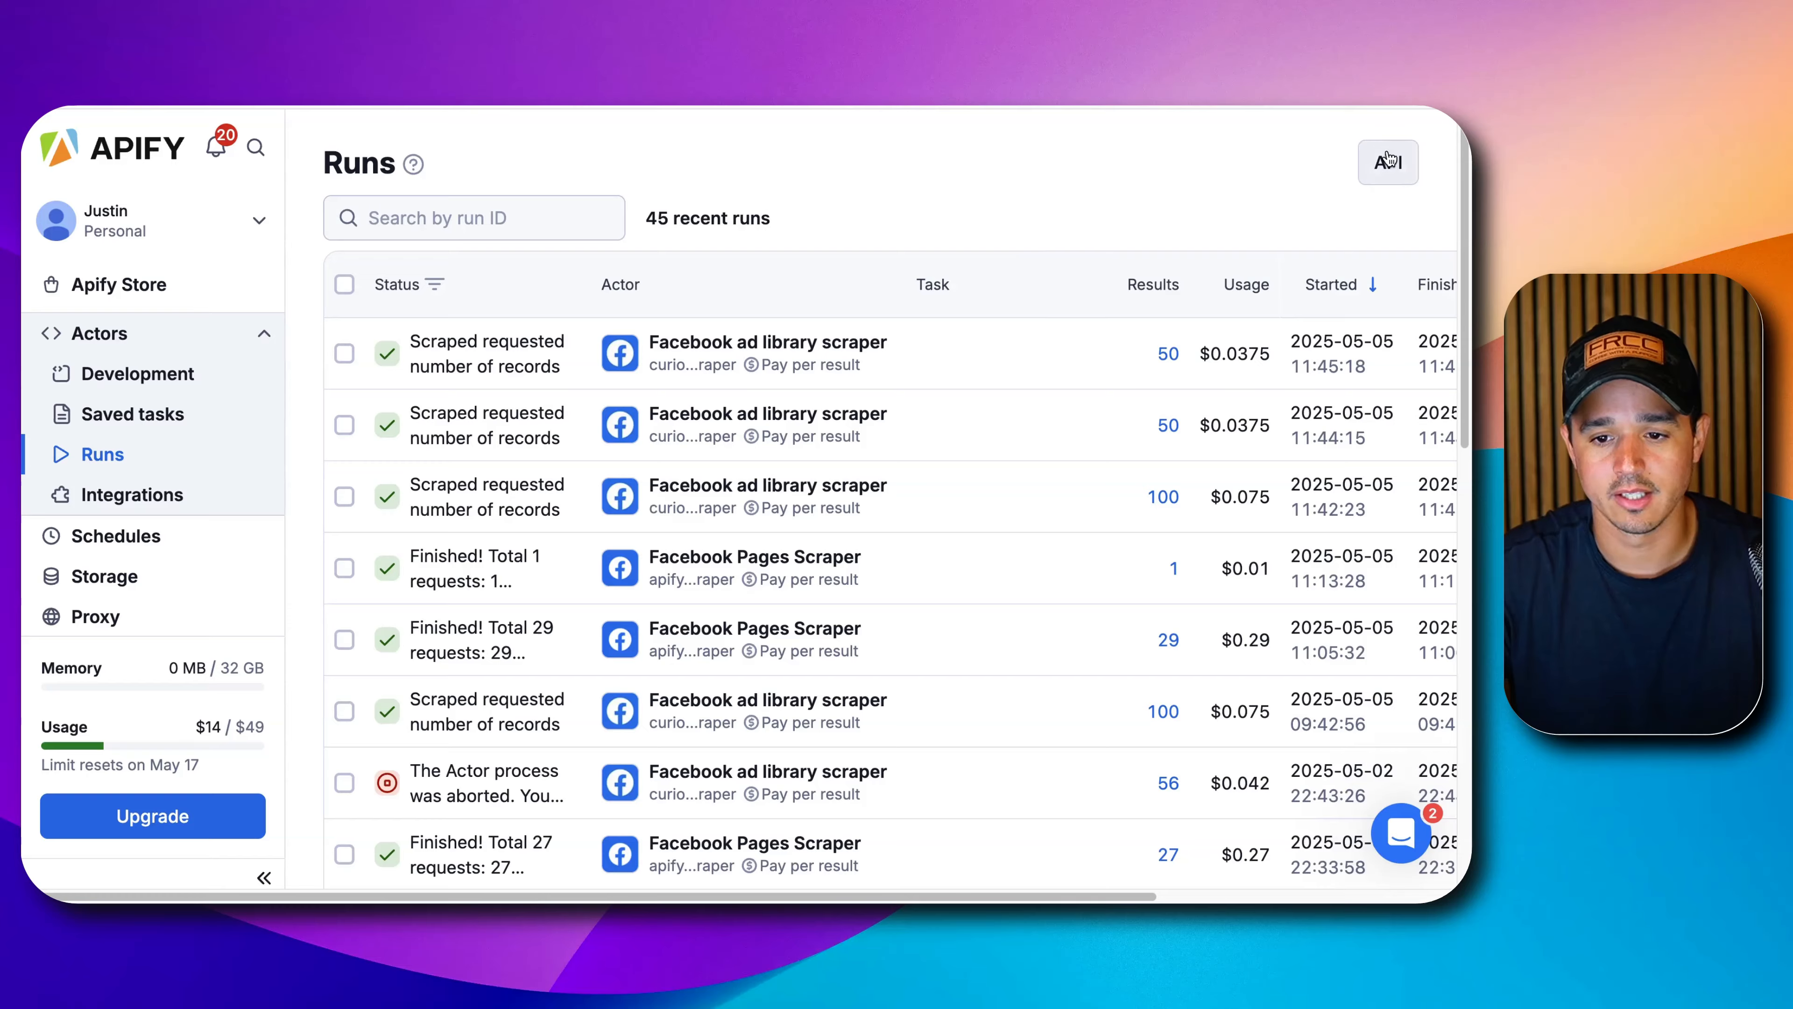
Open the Apify API reference from Runs and look up the /v2/datasets endpoint docs.
left_click(1394, 163)
left_click(1229, 577)
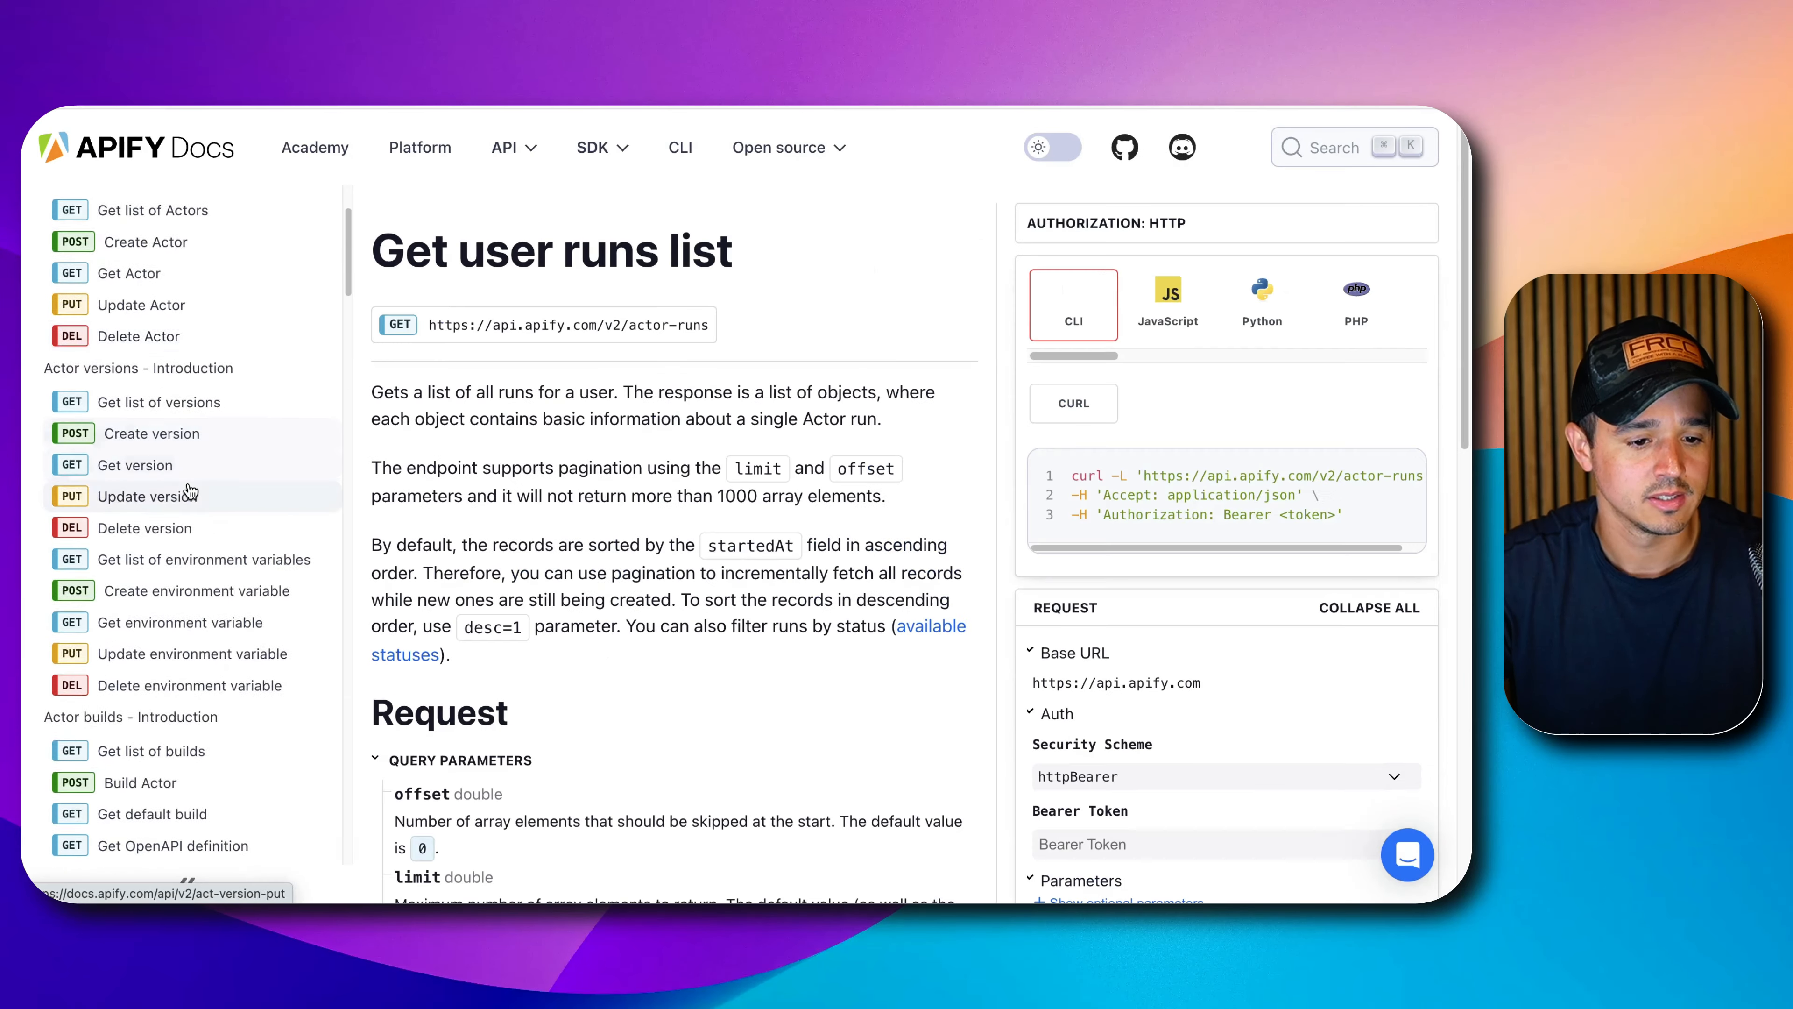
scroll(182, 493, "up", 15)
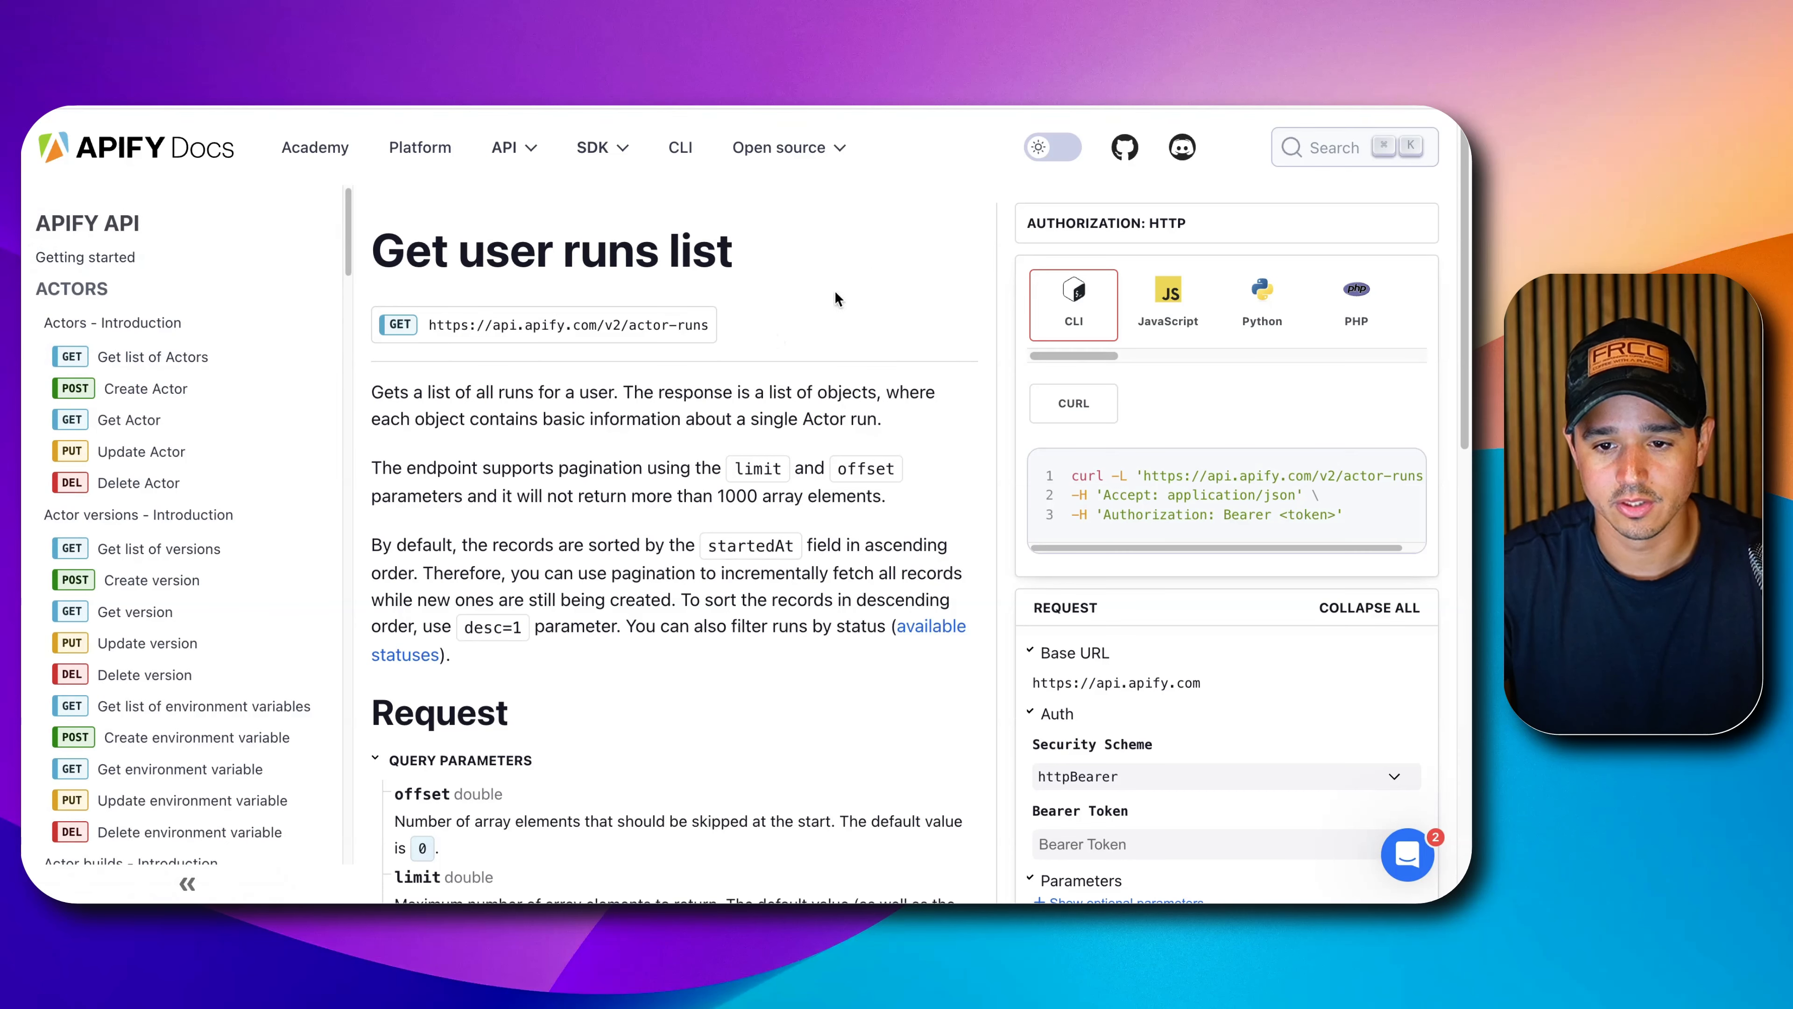
key("super+k")
type("dataset")
scroll(499, 529, "down", 4)
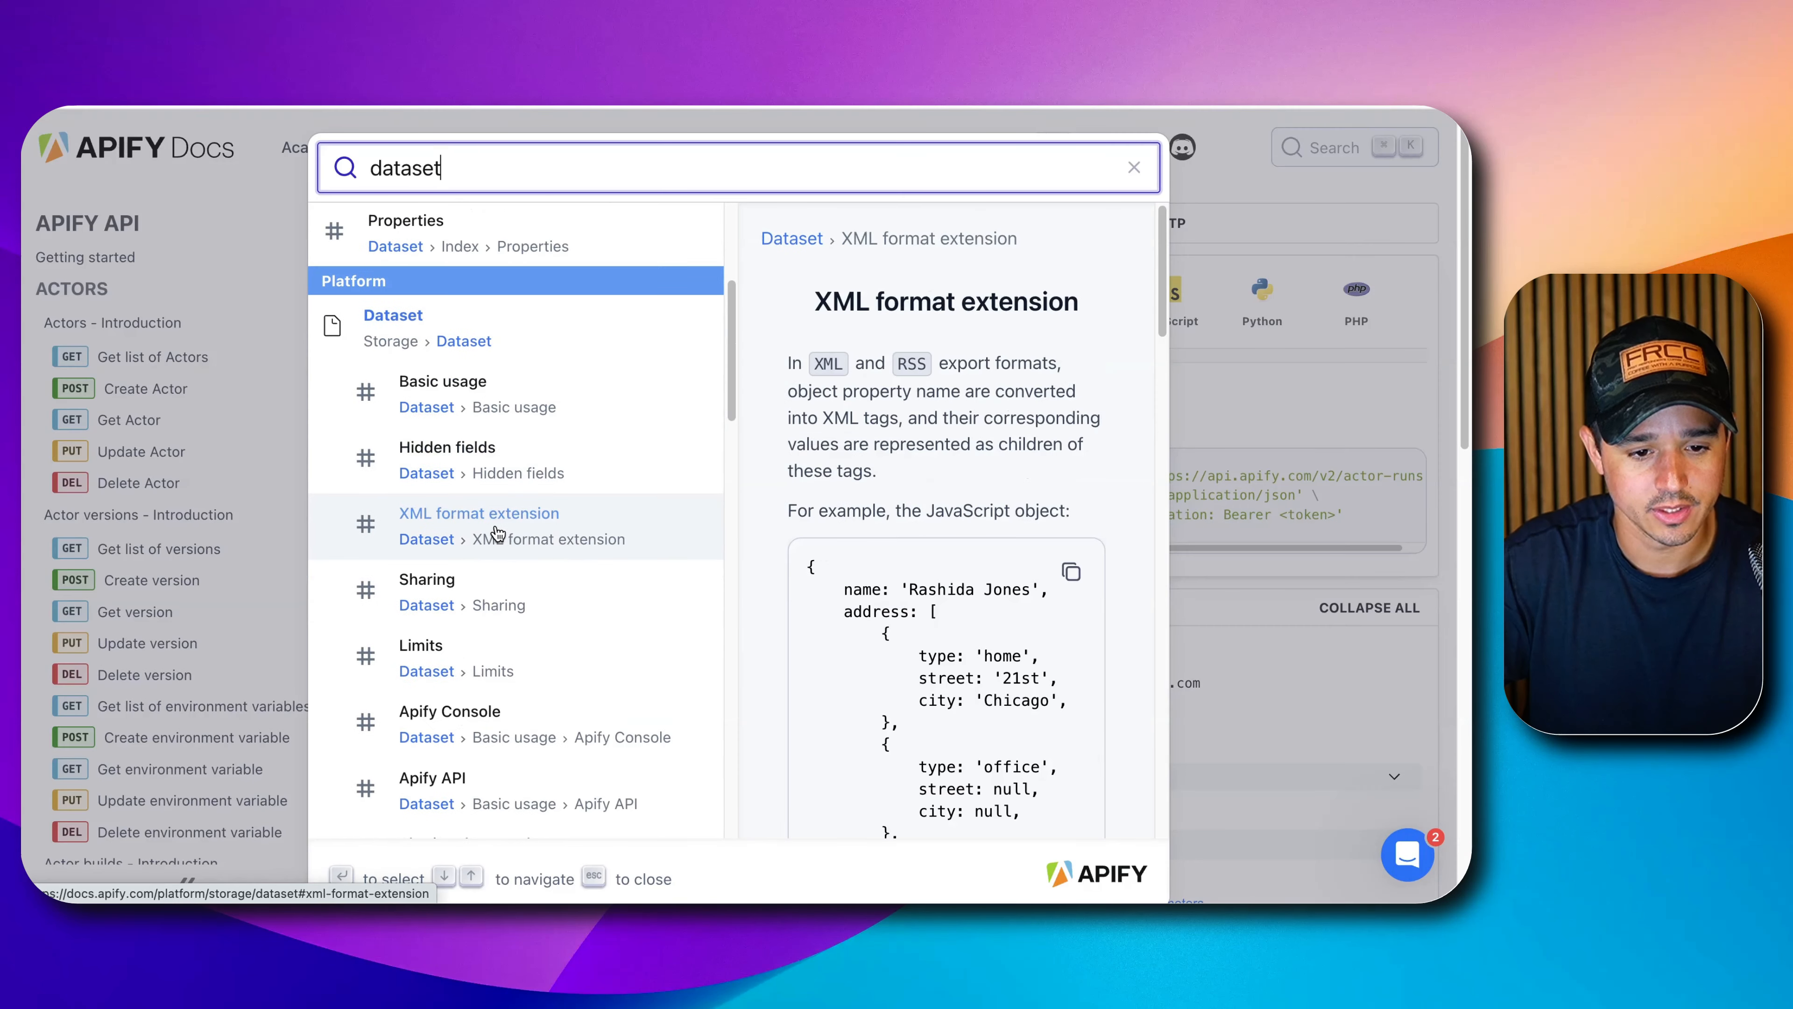
scroll(499, 533, "up", 4)
left_click(456, 337)
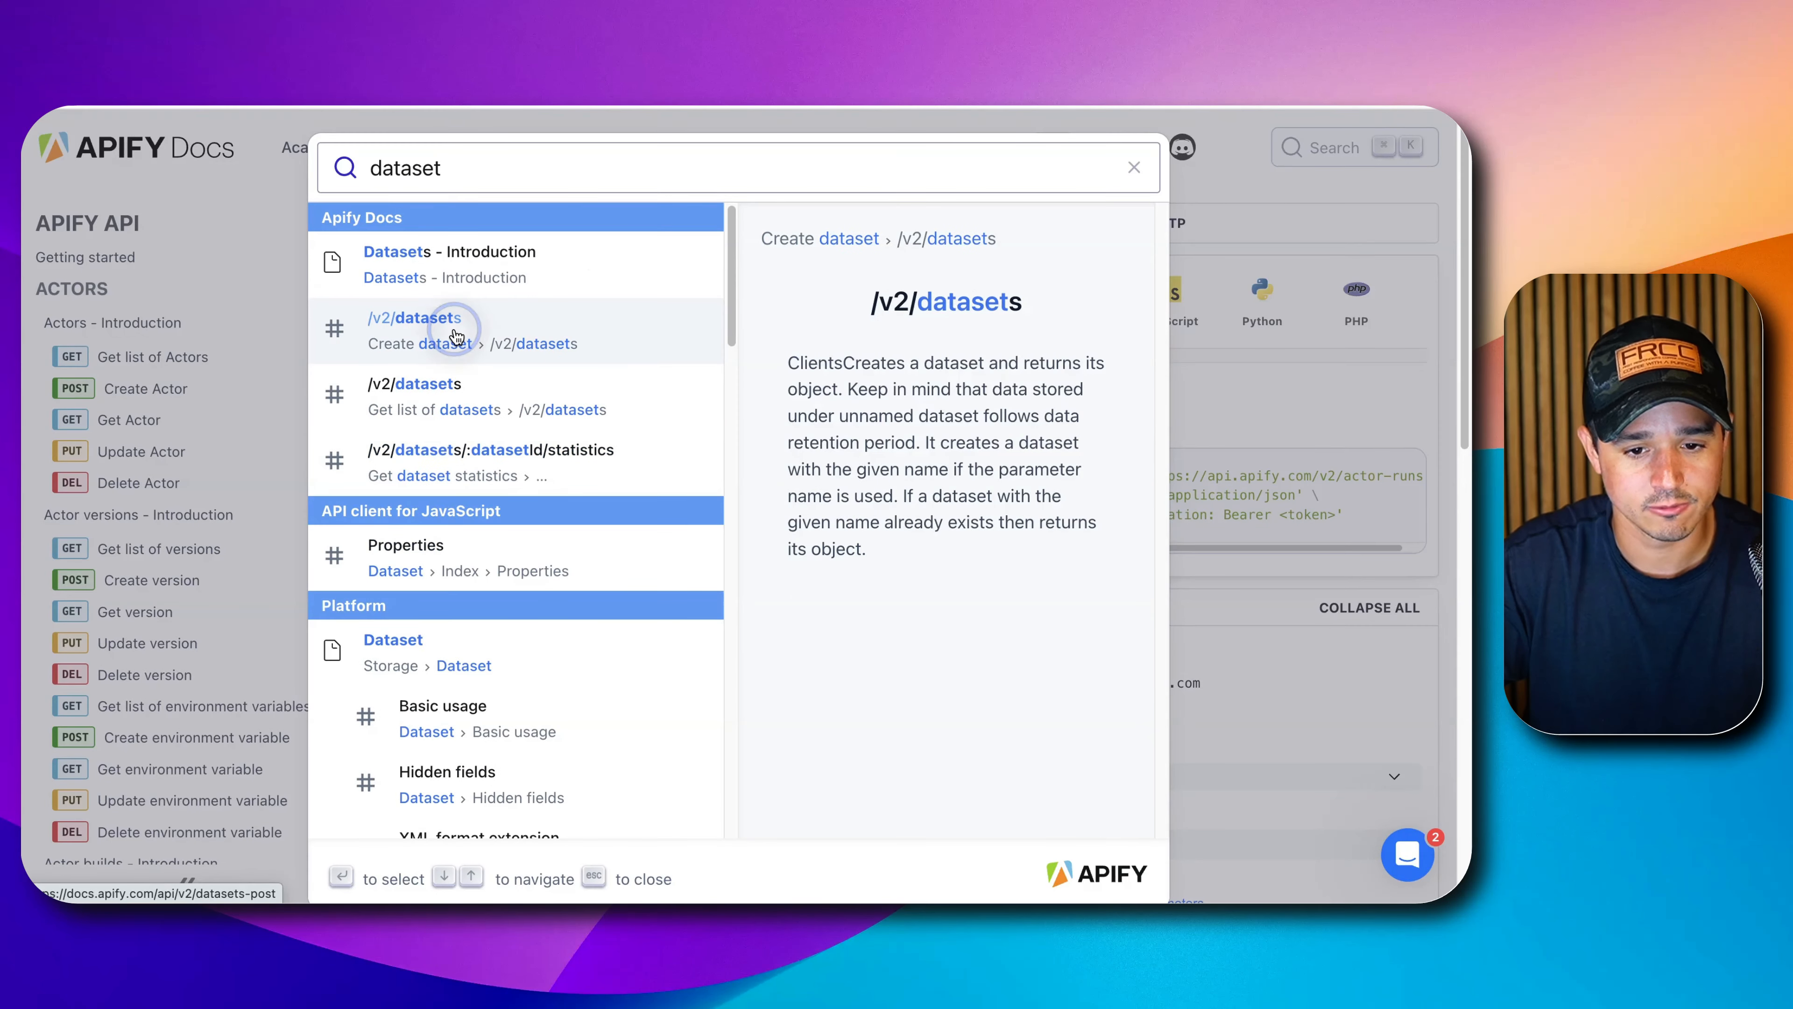
scroll(192, 472, "down", 10)
scroll(192, 501, "up", 1)
scroll(192, 501, "up", 5)
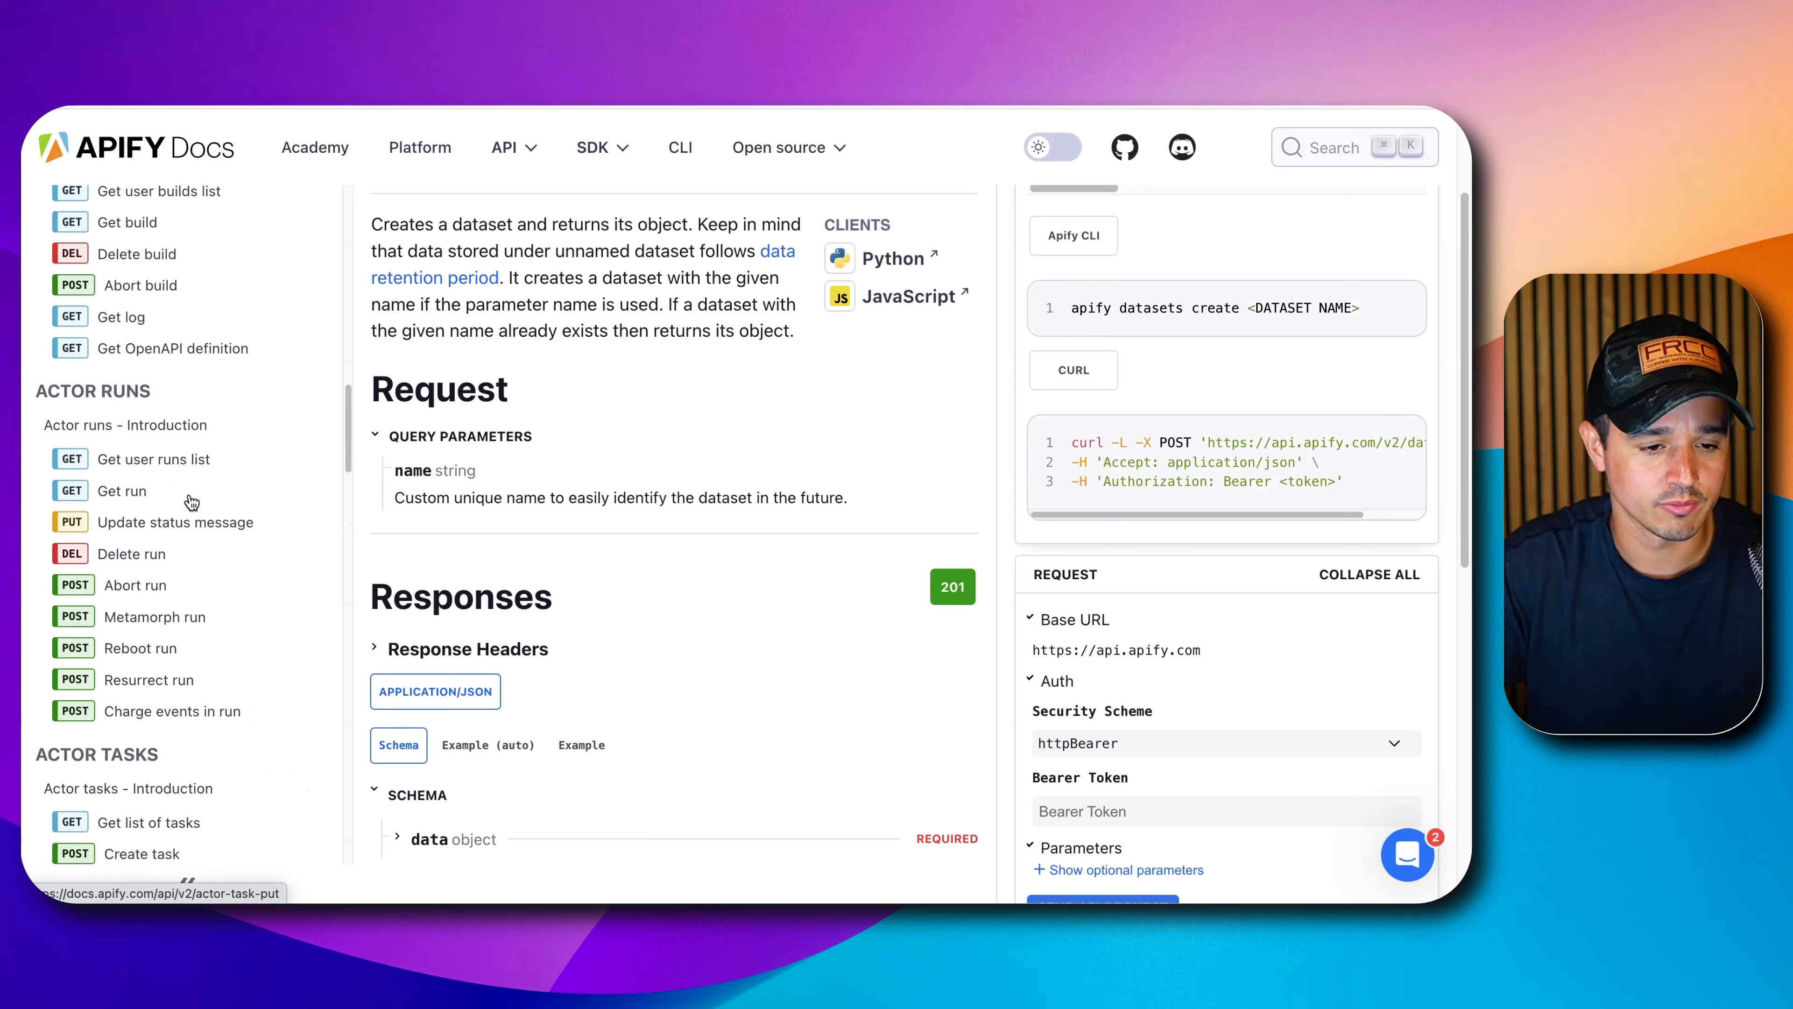
scroll(189, 501, "up", 5)
scroll(187, 502, "up", 12)
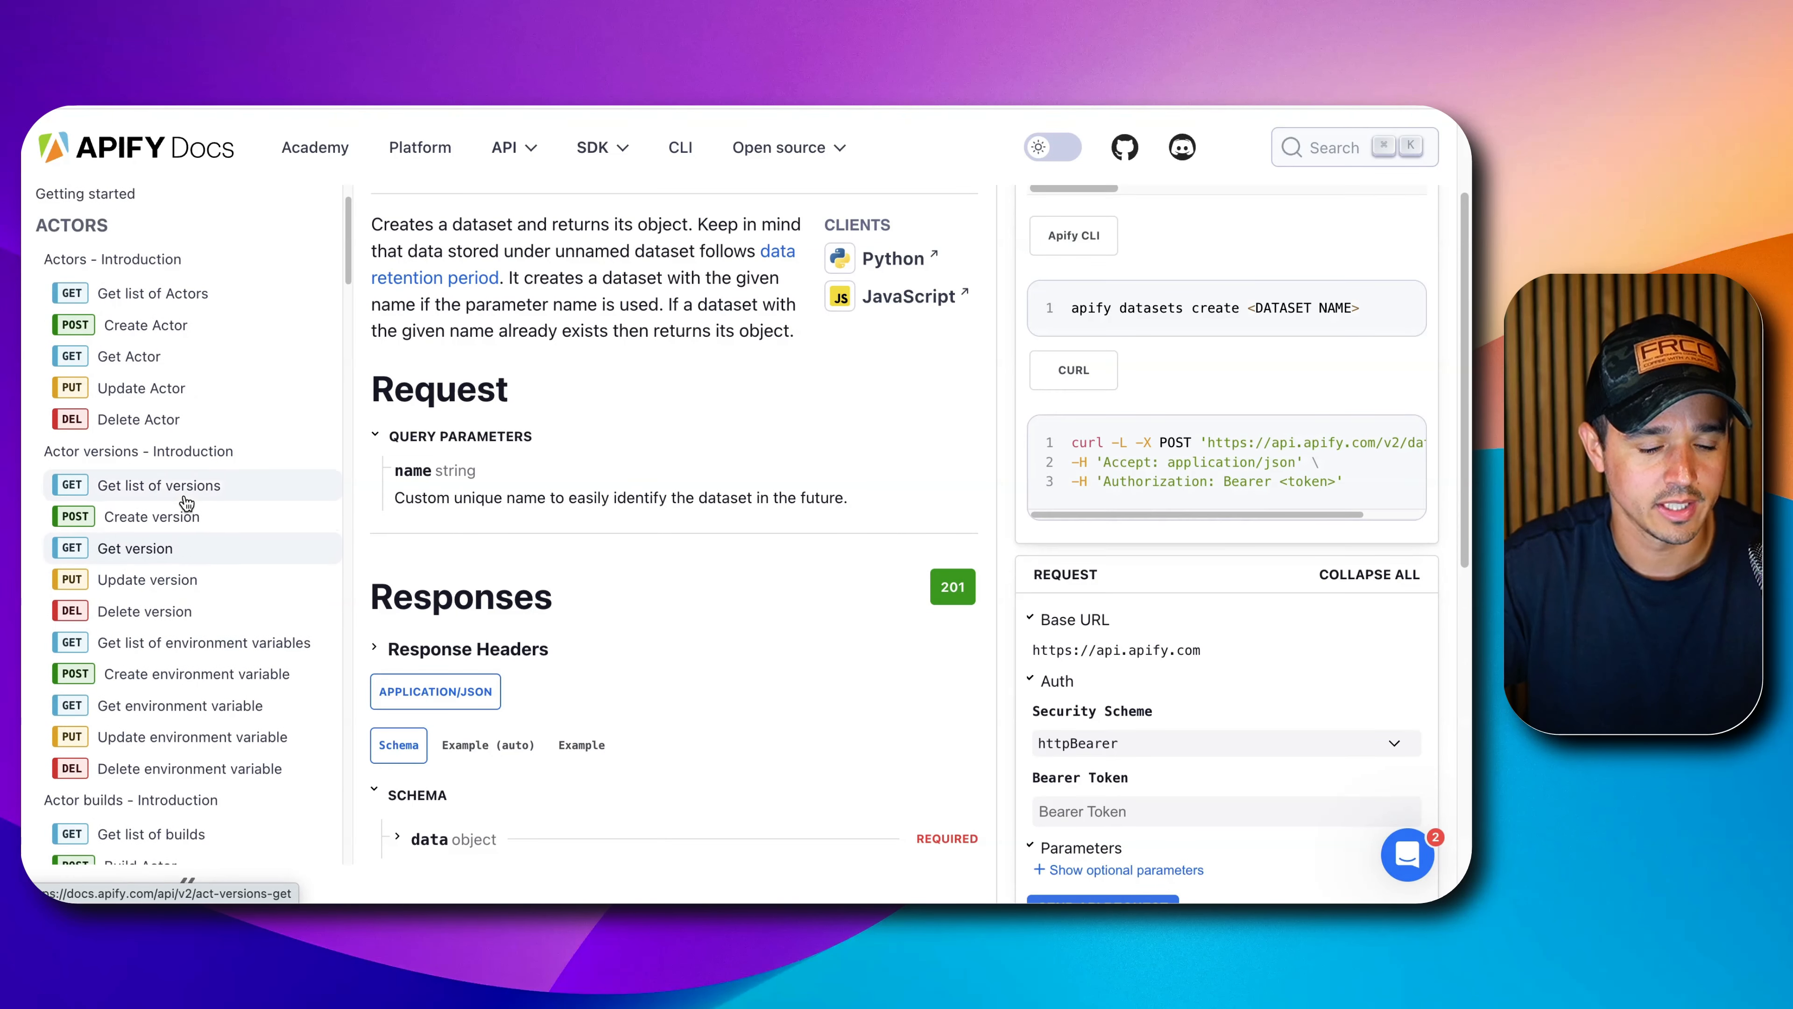
scroll(185, 505, "down", 5)
mouse_move(577, 139)
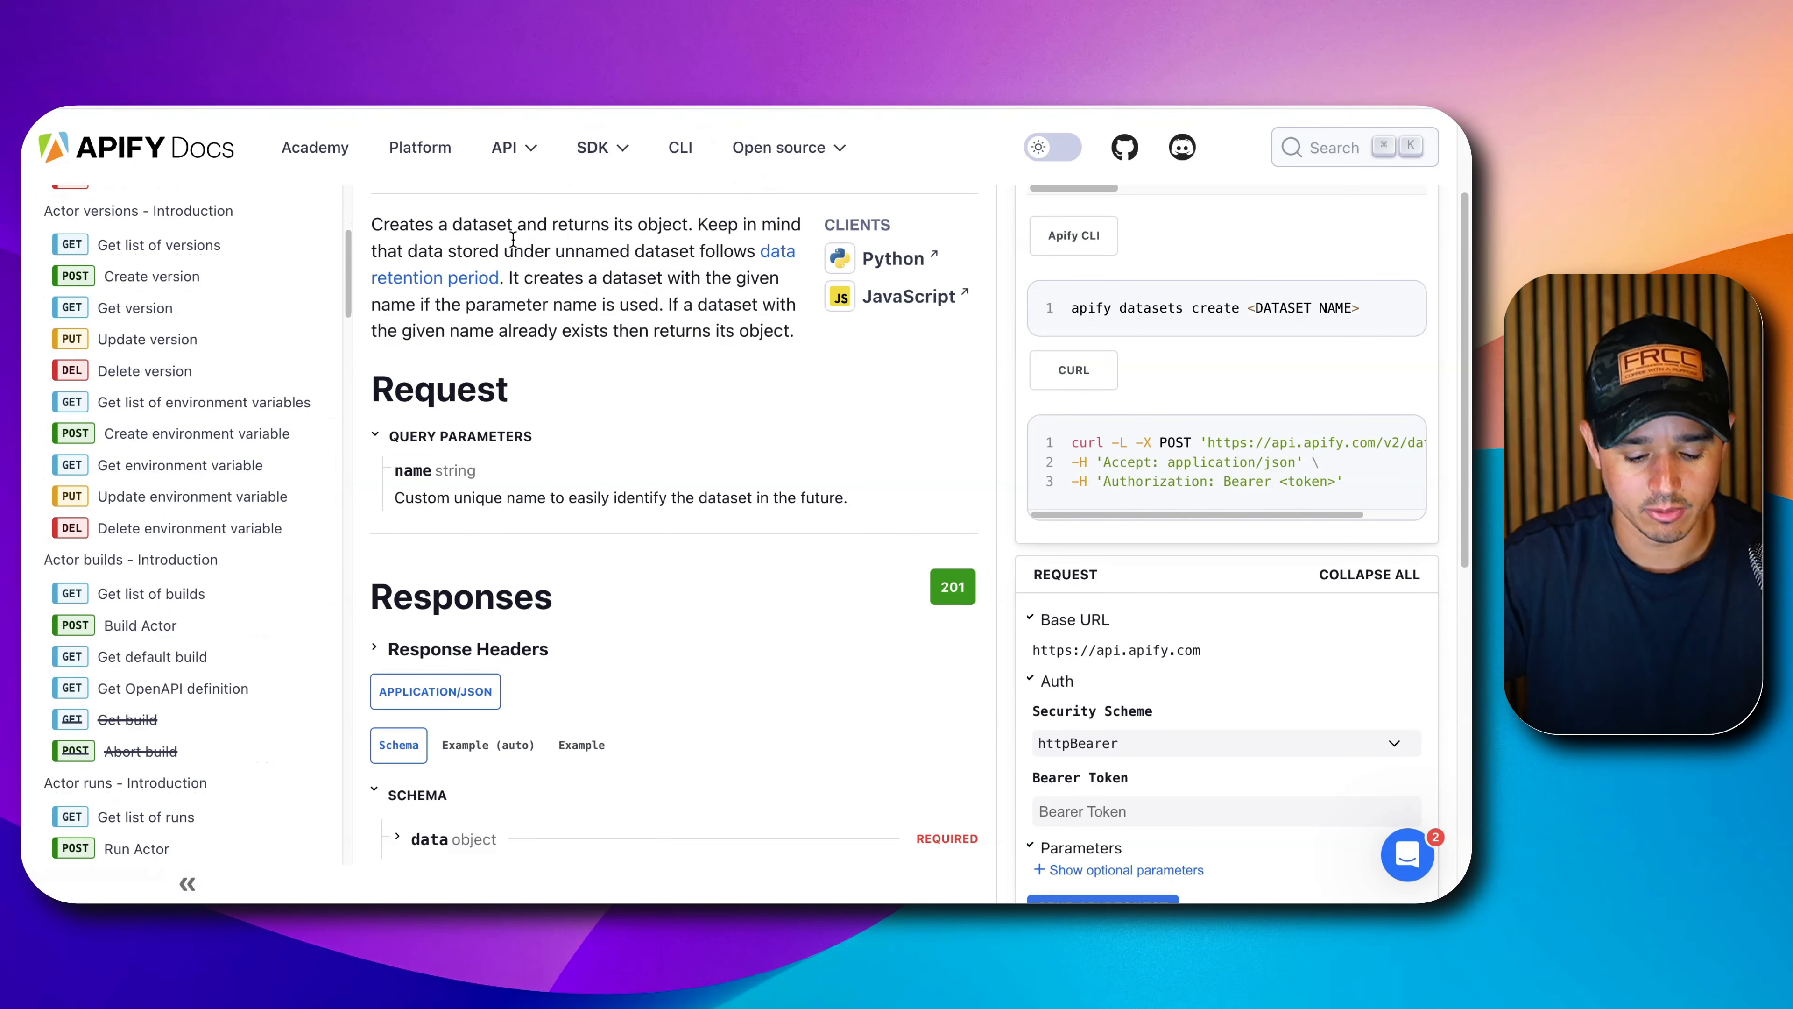
Search the docs for 'dataset items' and open the Get items endpoint page.
key("super+k")
type("dataset itrms")
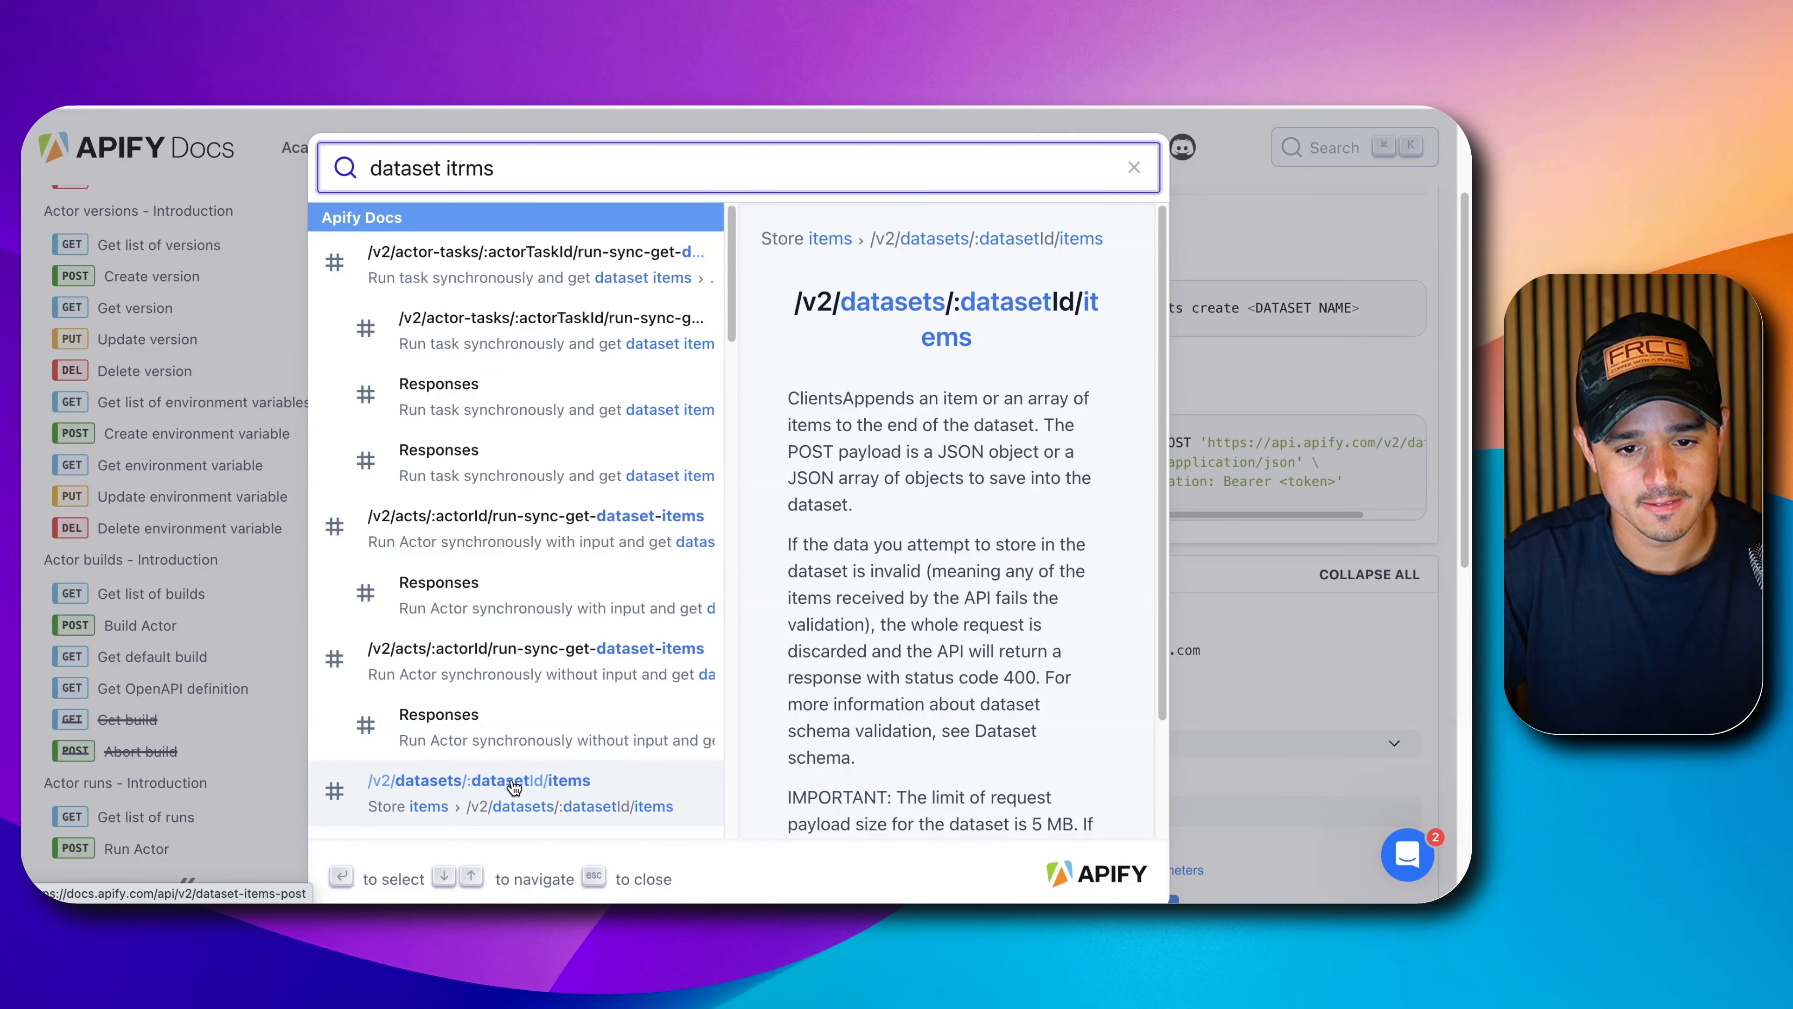
left_click(558, 795)
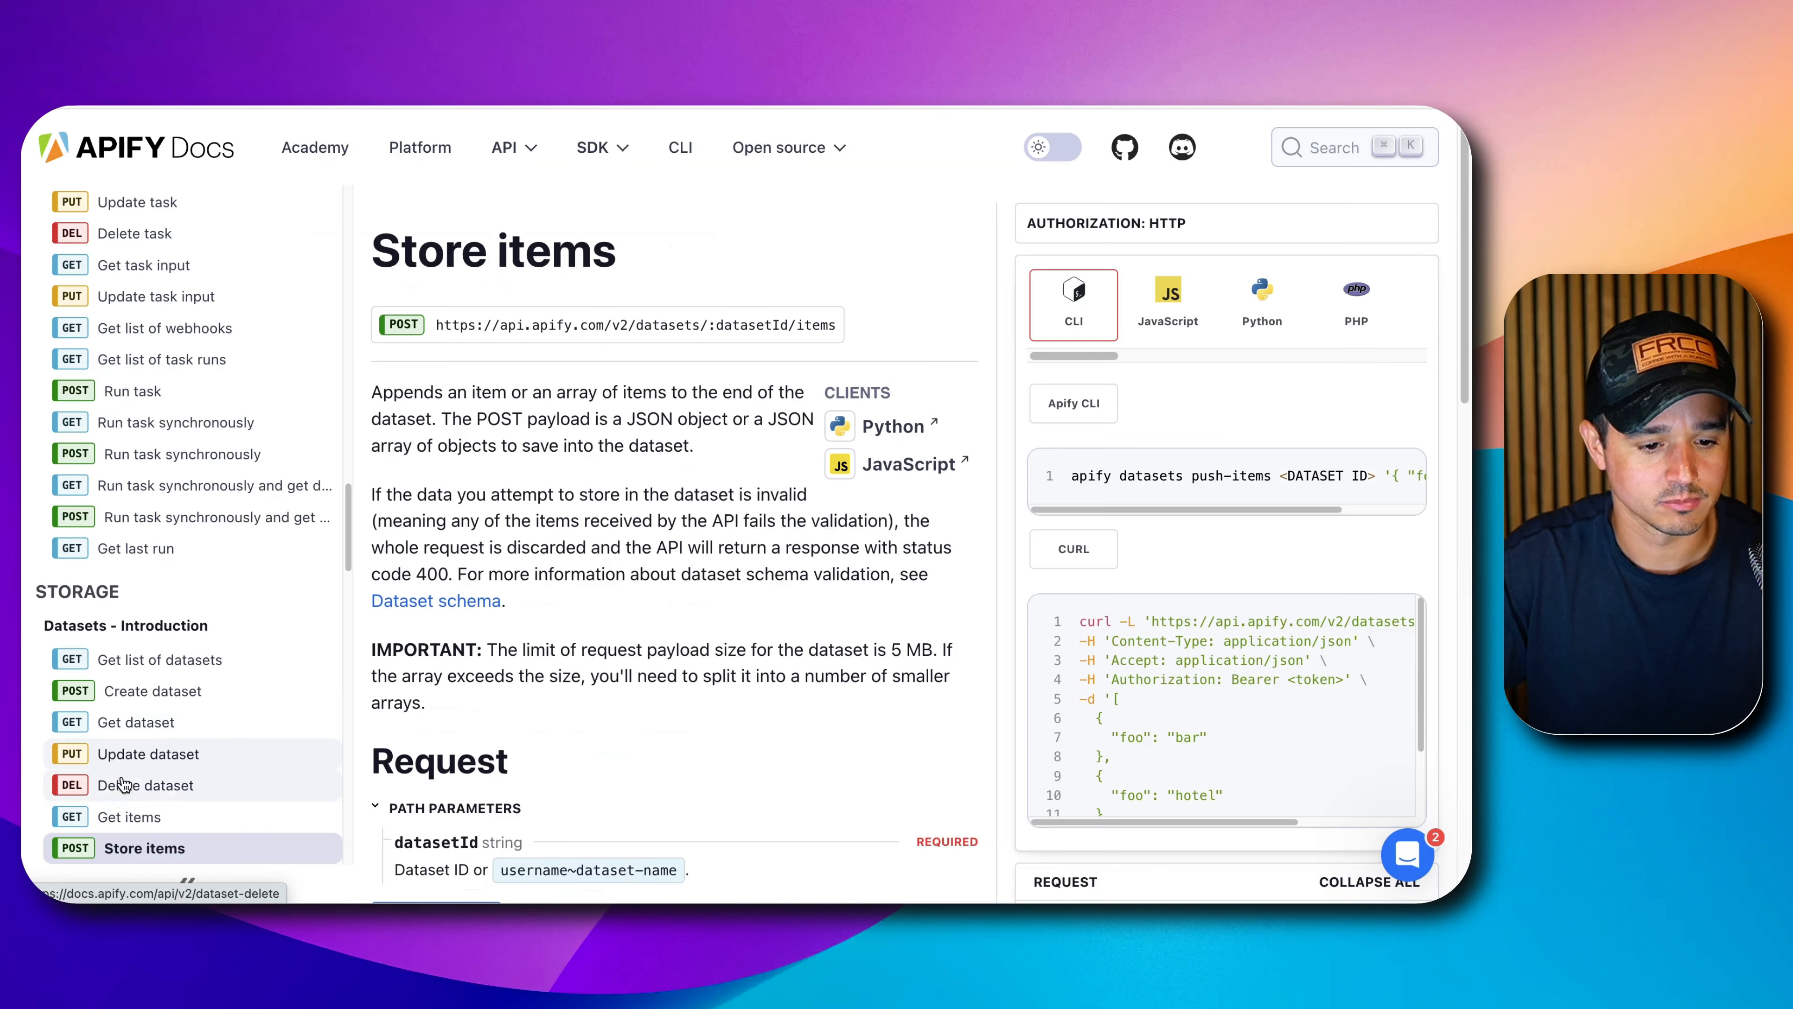
left_click(125, 816)
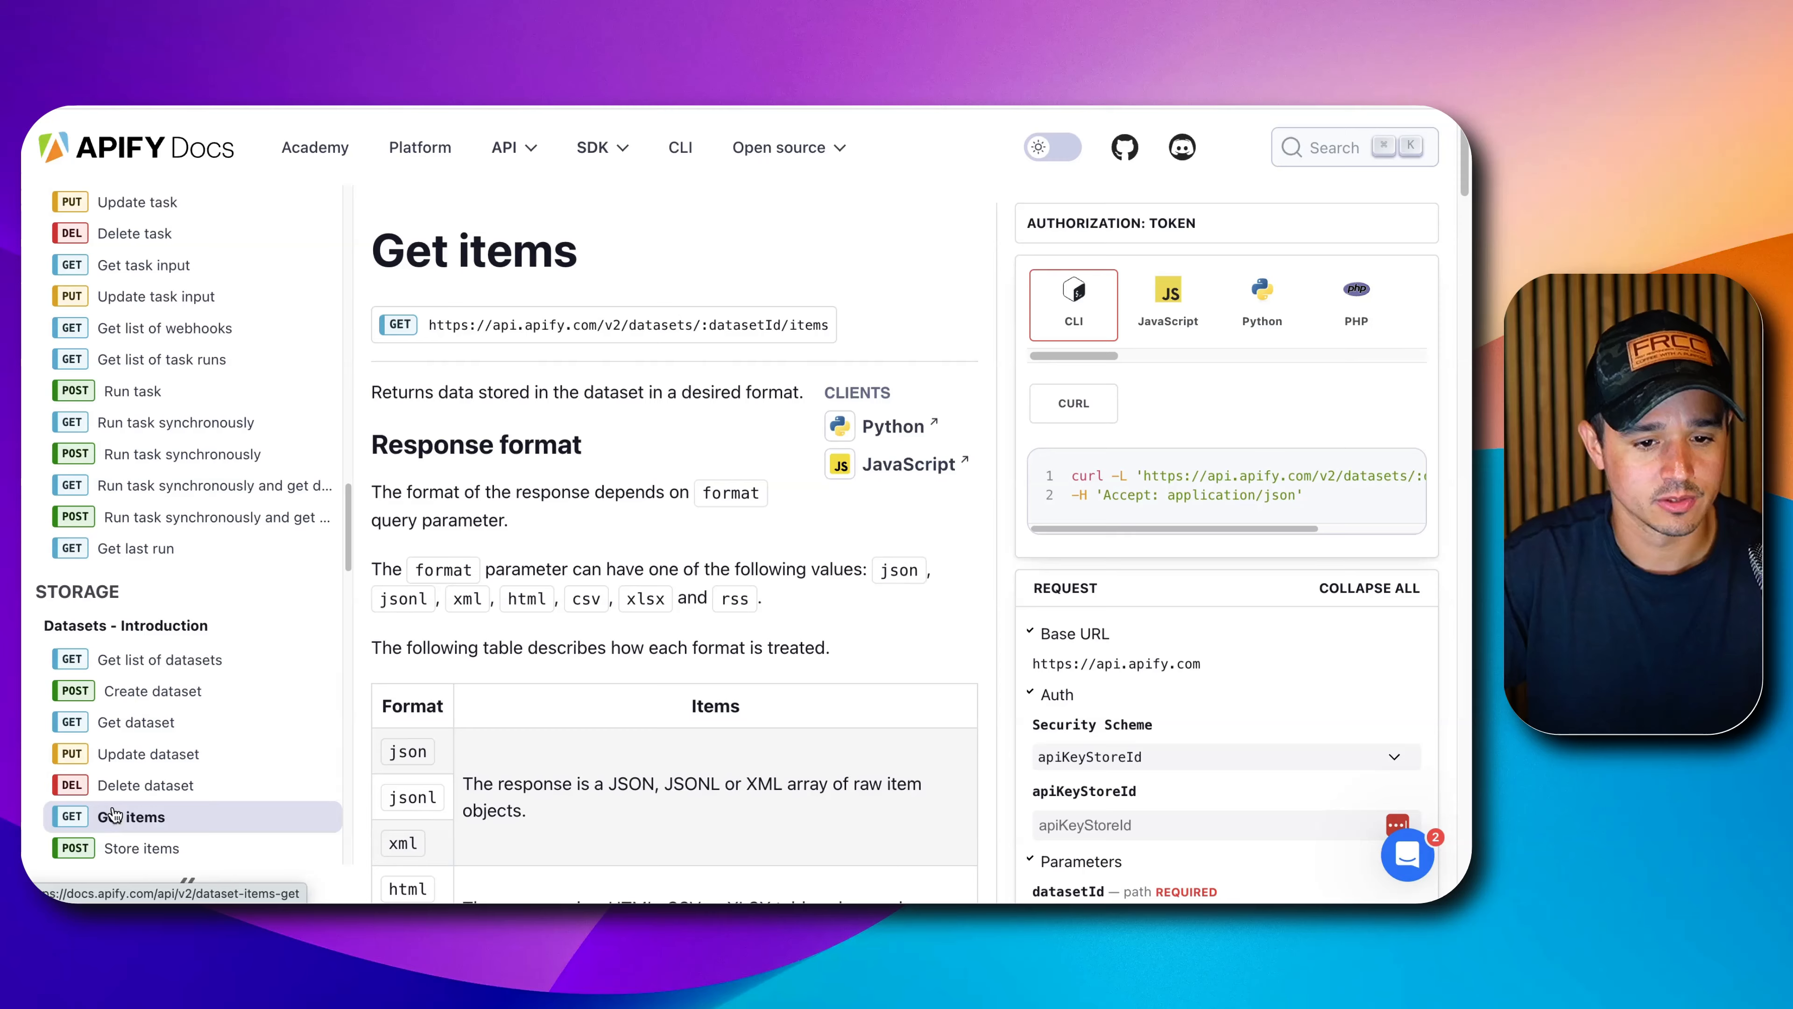
triple_click(694, 326)
key("super+c")
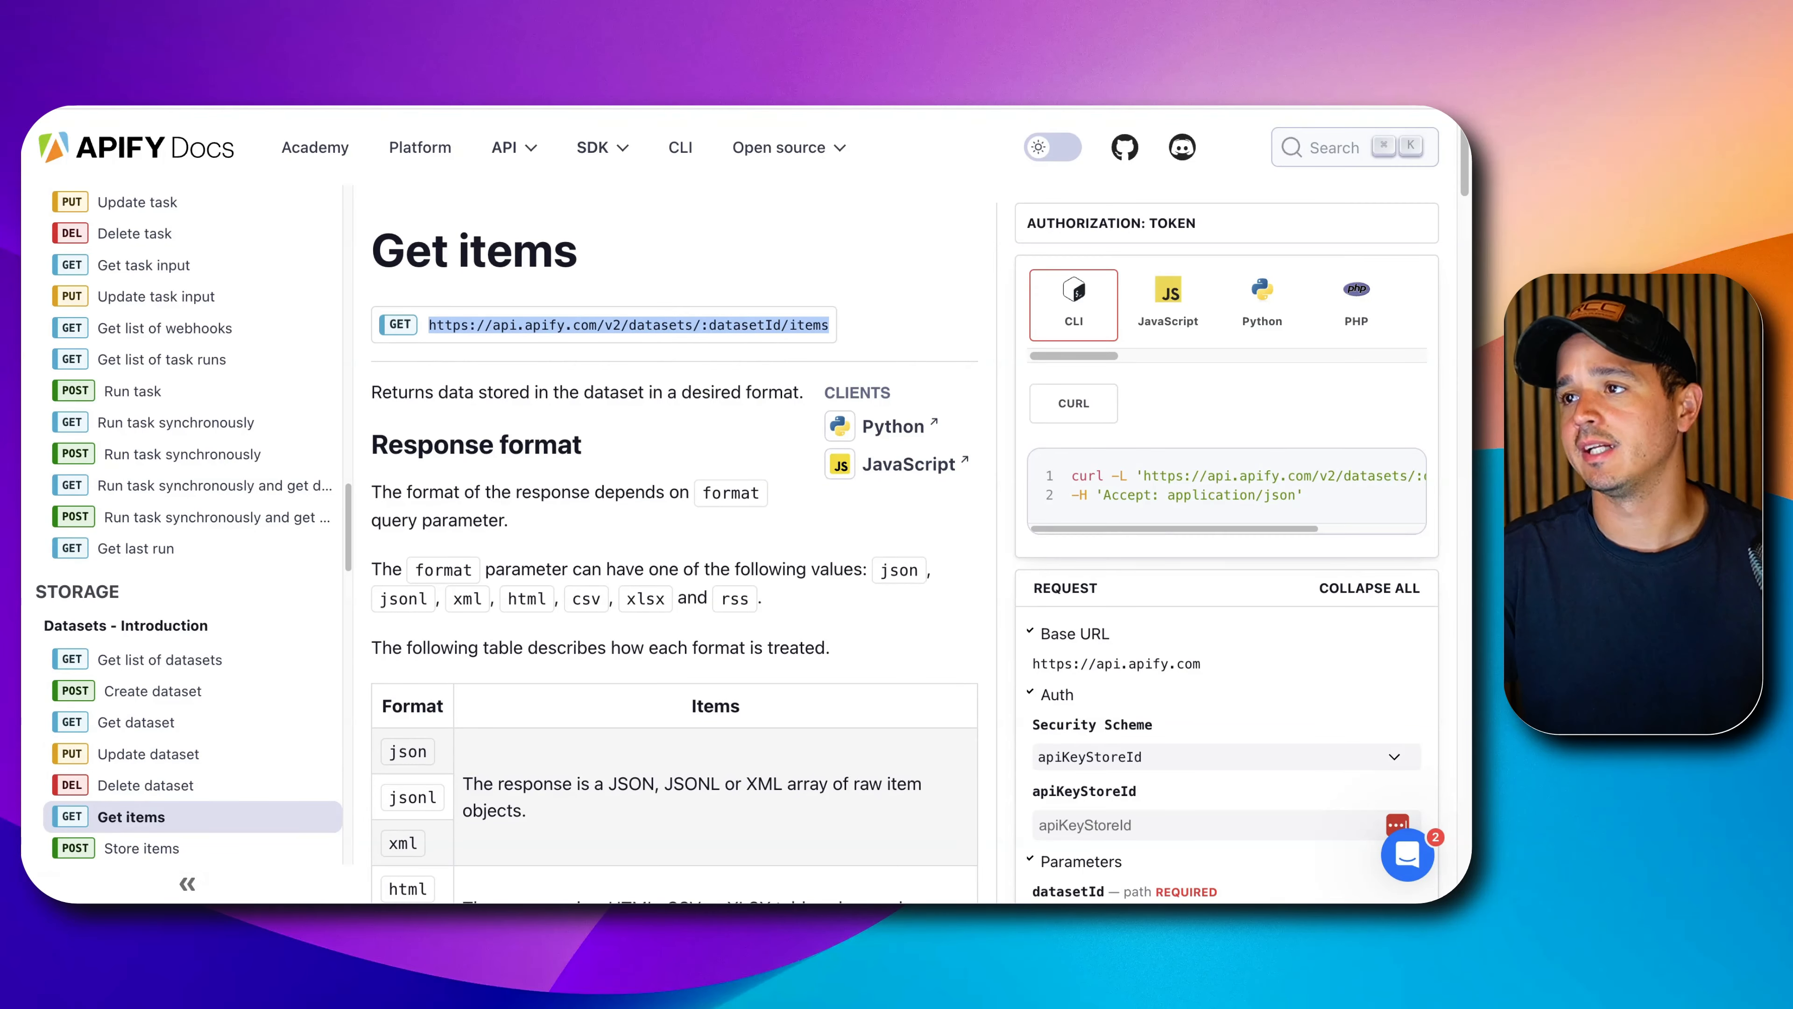
left_click(506, 445)
scroll(507, 459, "down", 15)
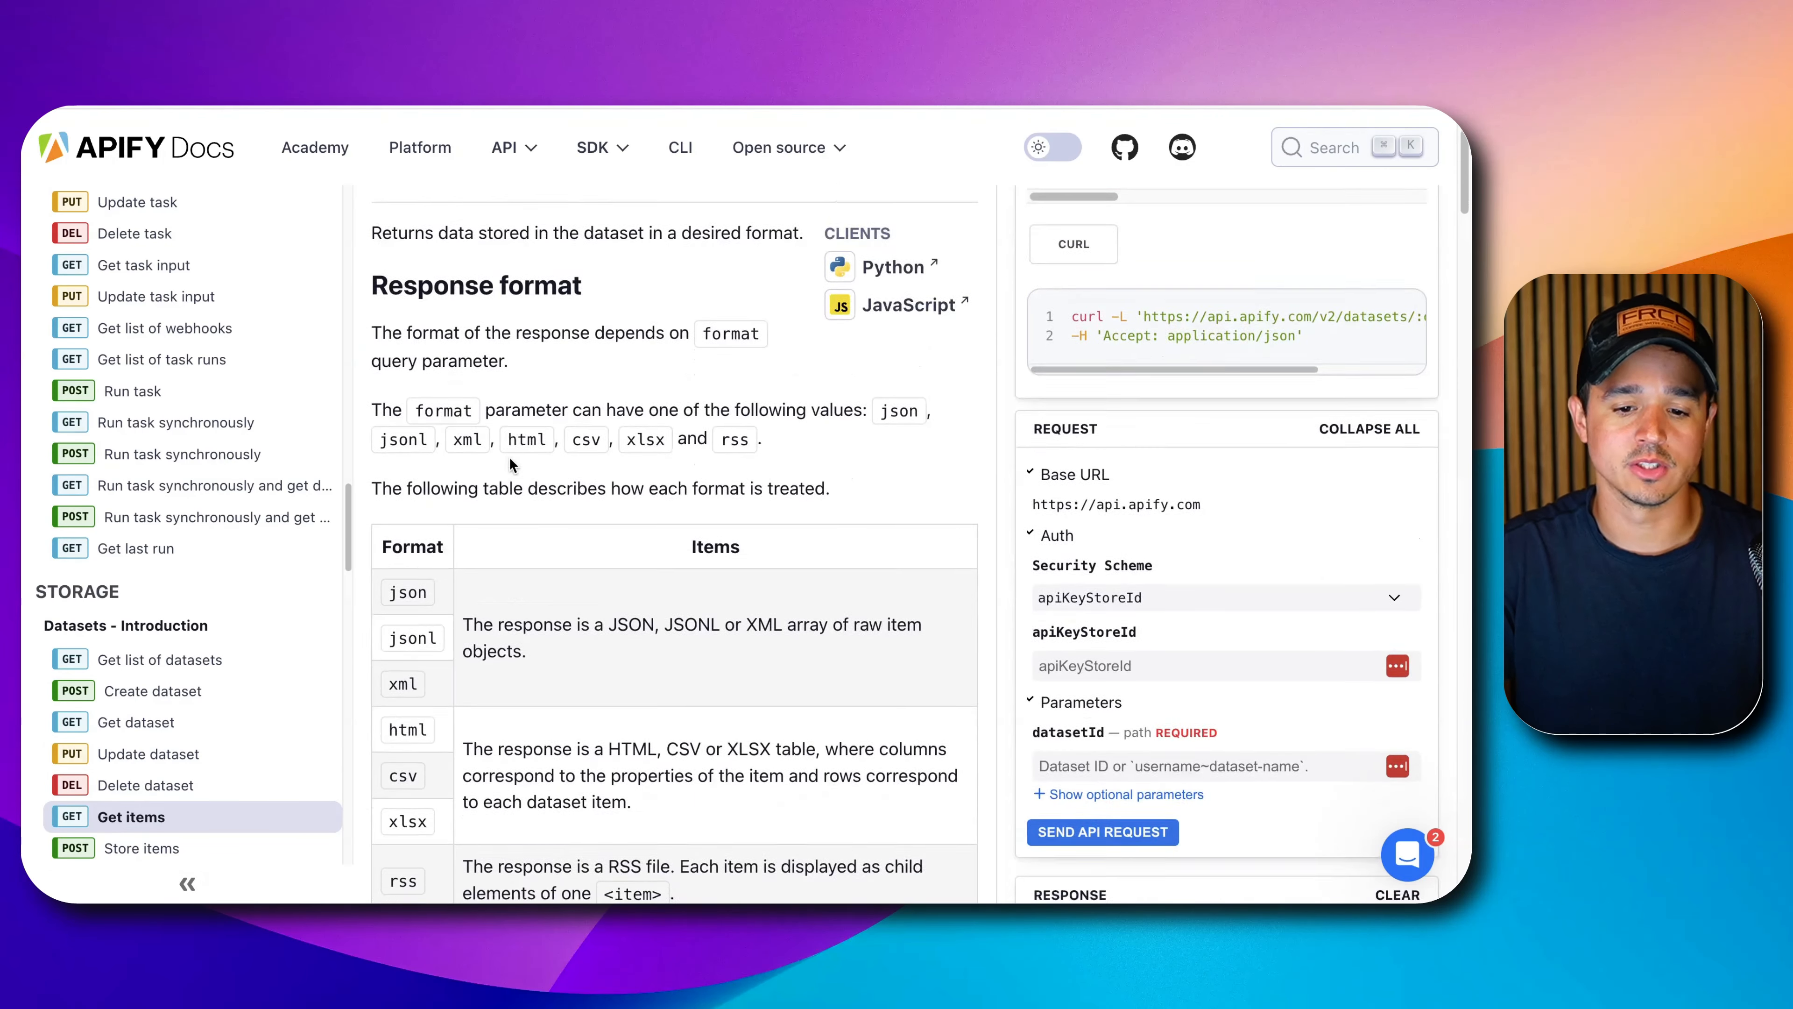
scroll(506, 471, "up", 15)
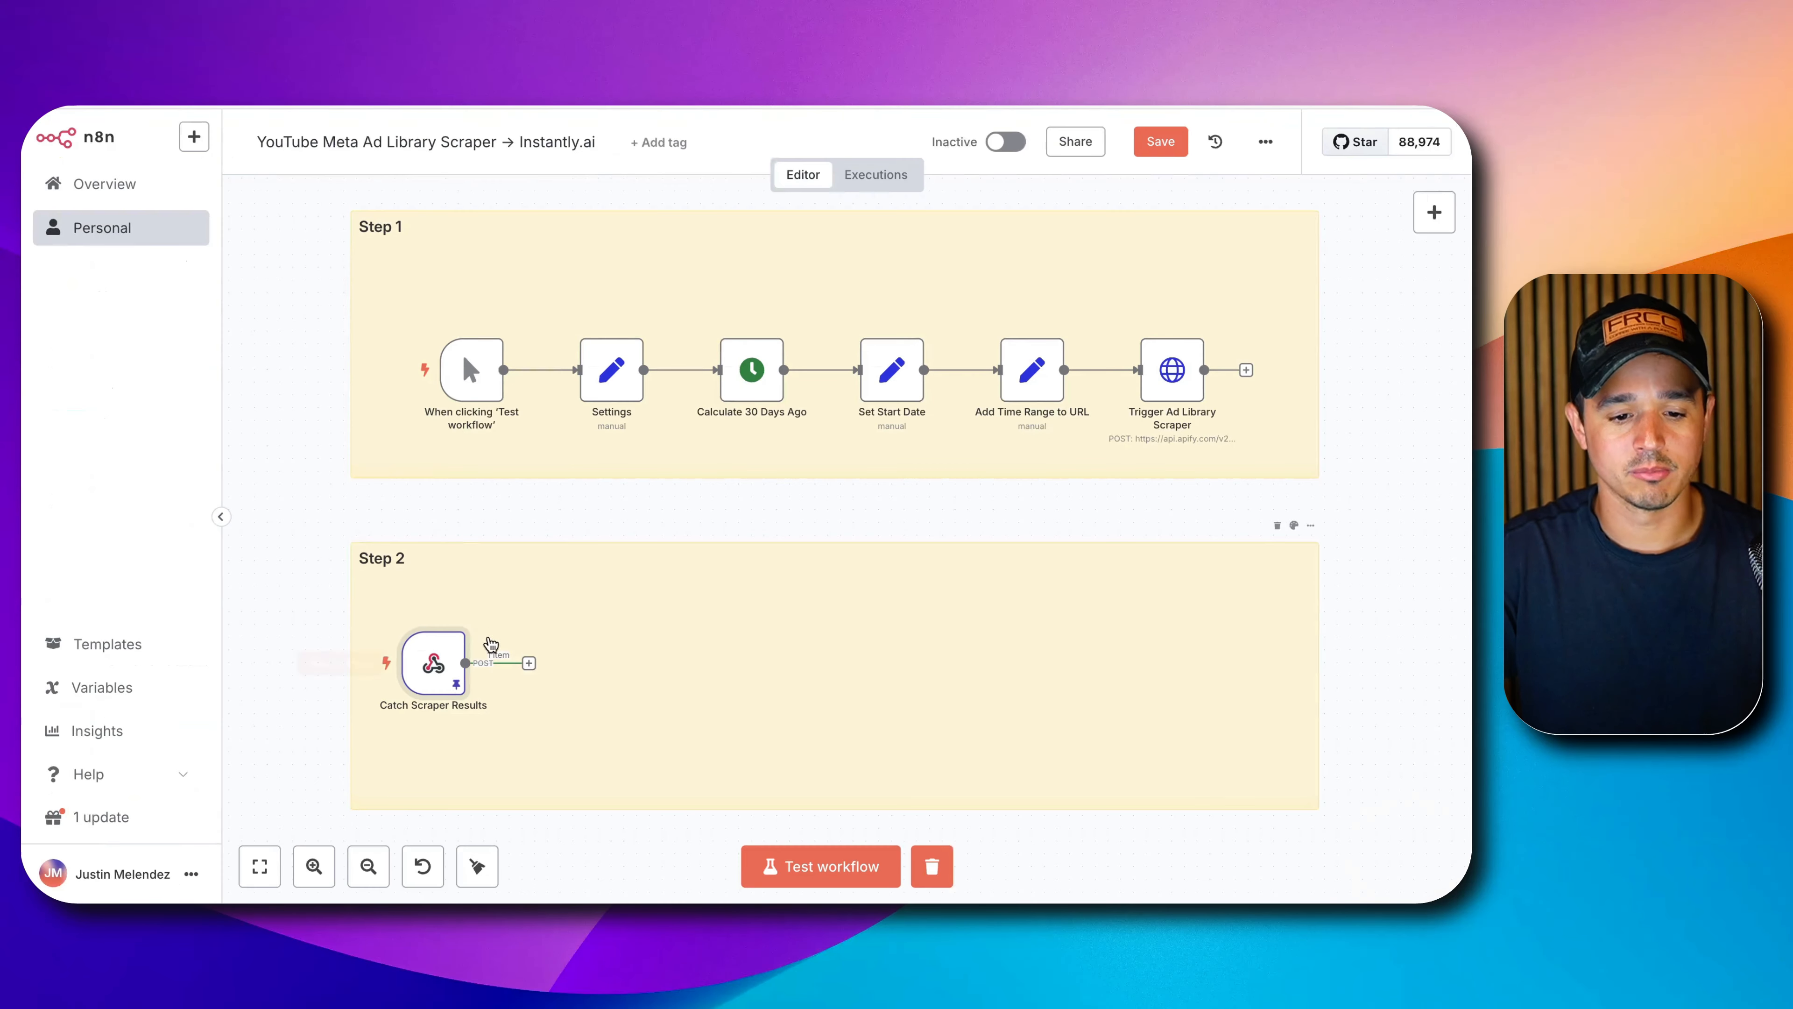
Add an HTTP Request node after Catch Scraper Results named 'Get Dataset Items'.
left_click(529, 663)
type("http")
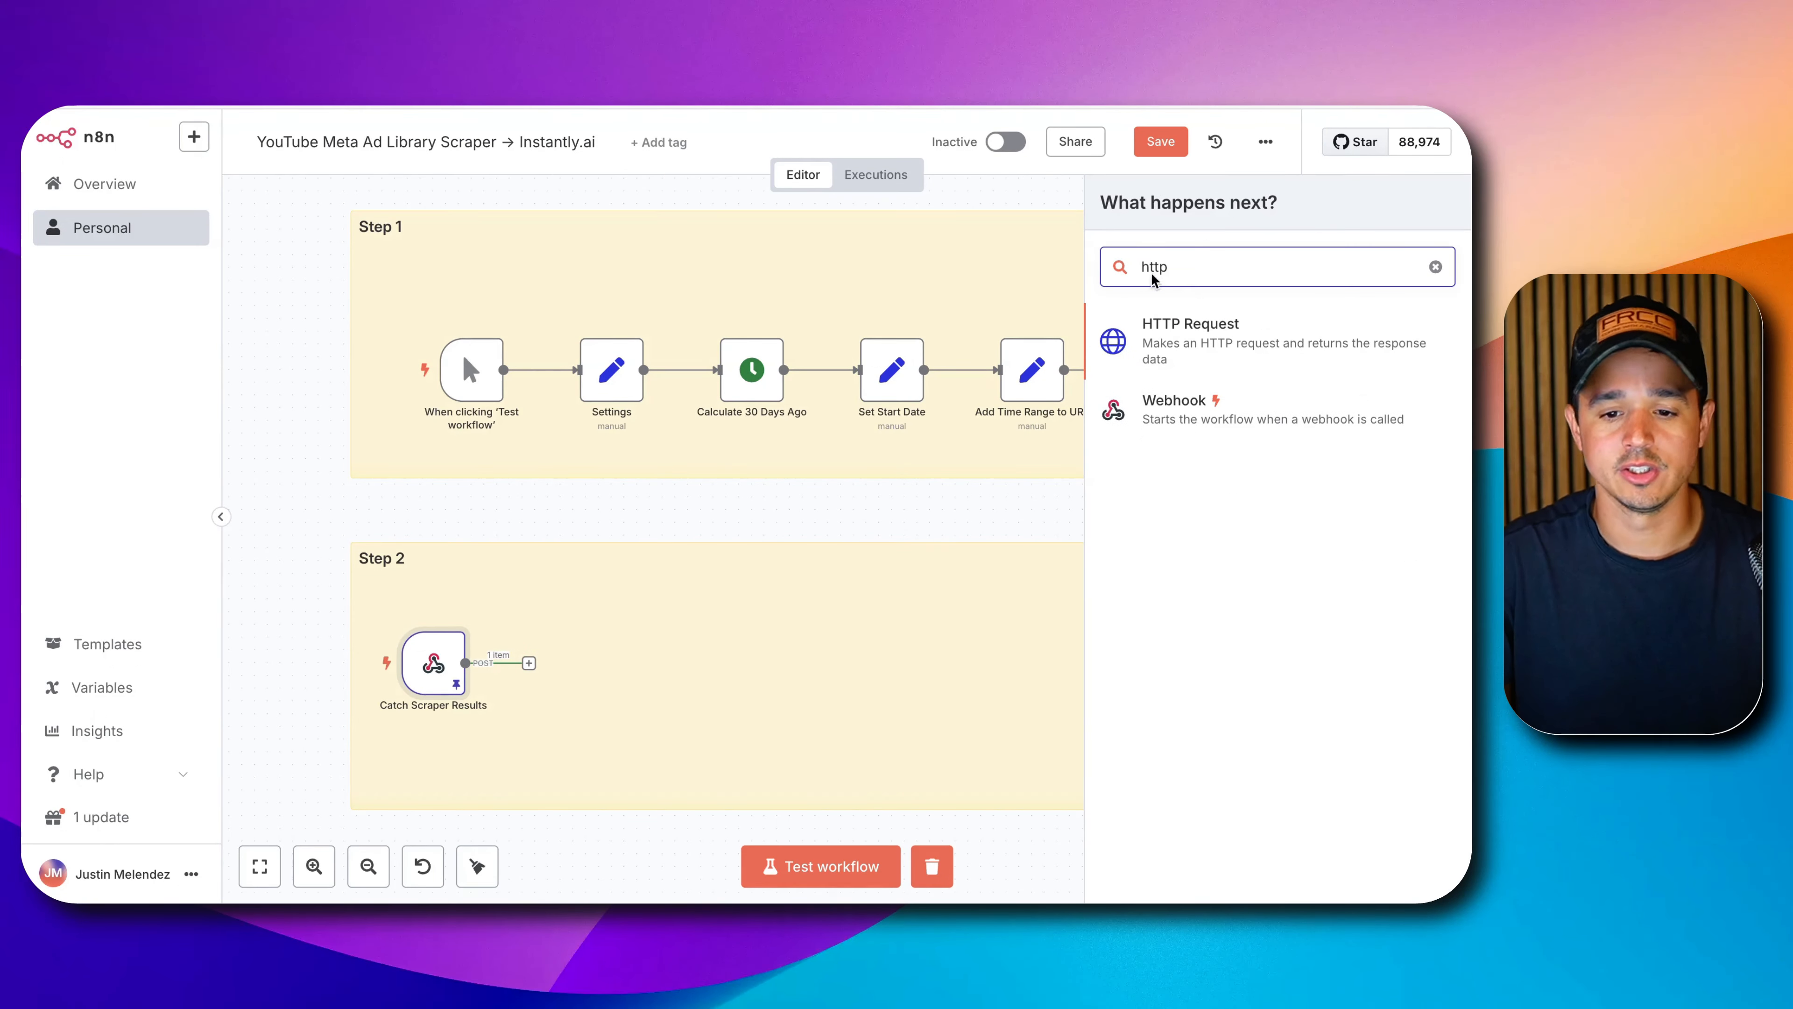
left_click(1200, 341)
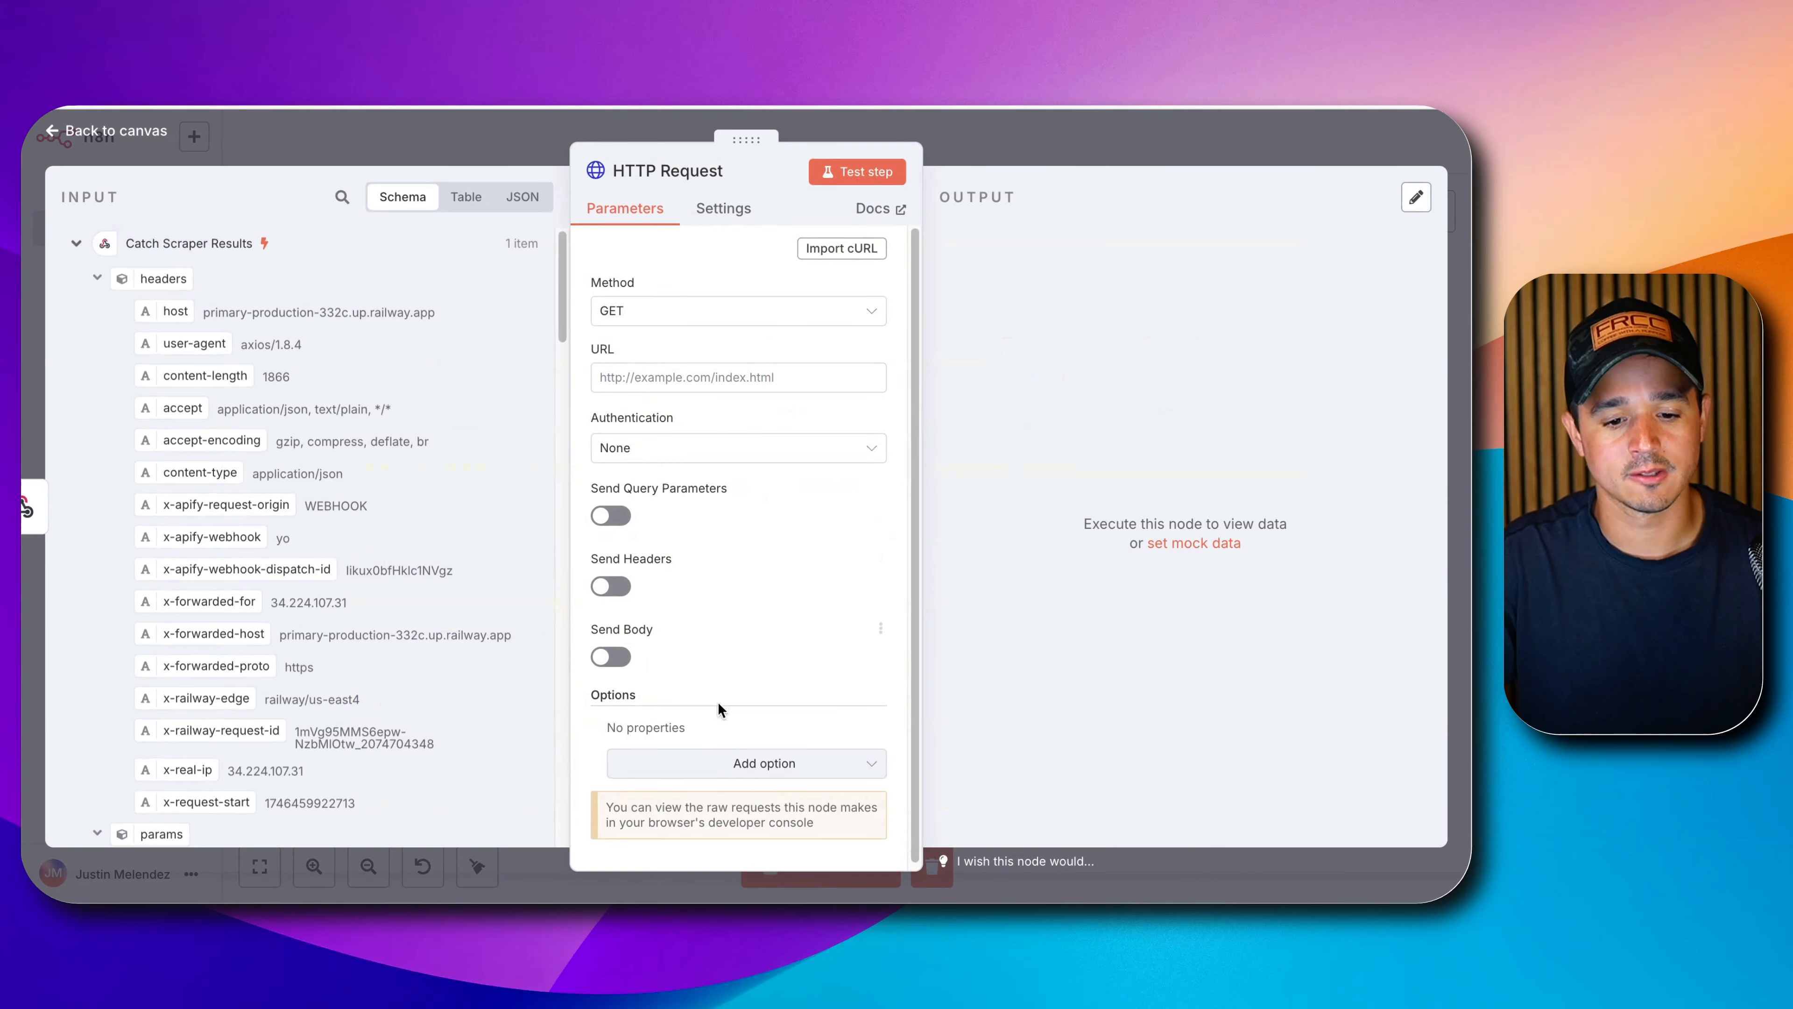
left_click(702, 169)
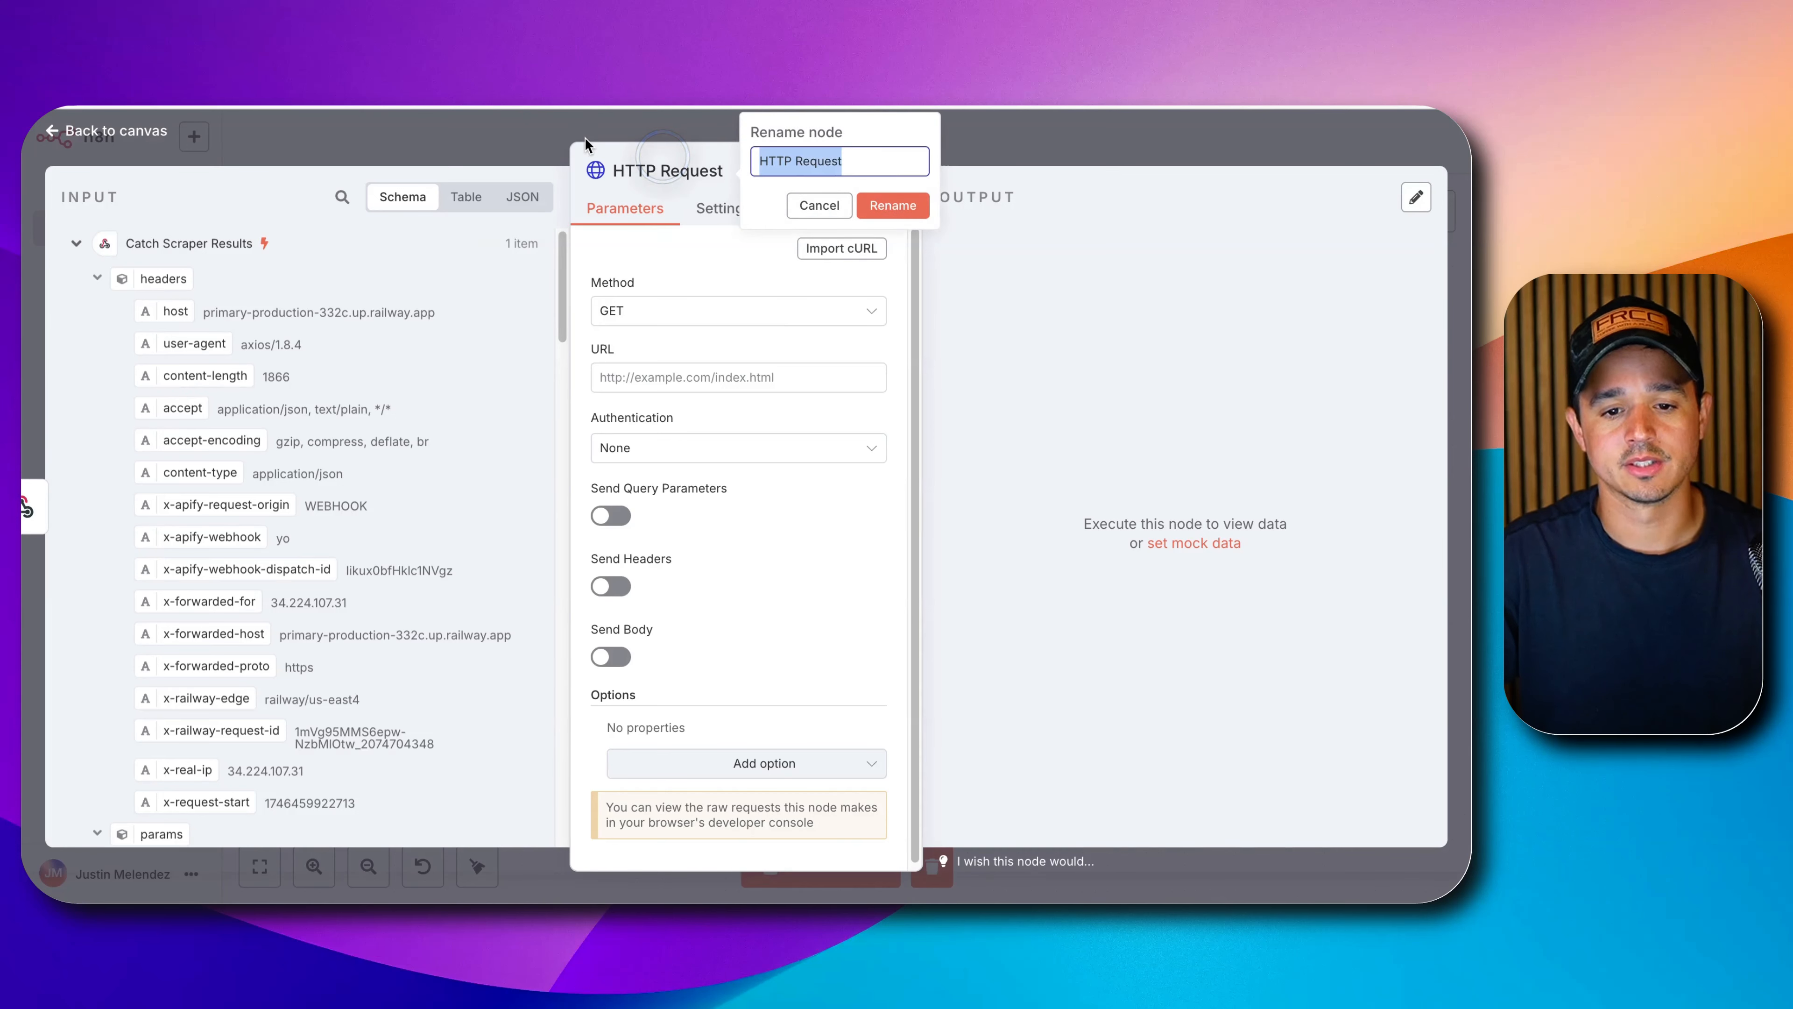
type("Get Dataset Items")
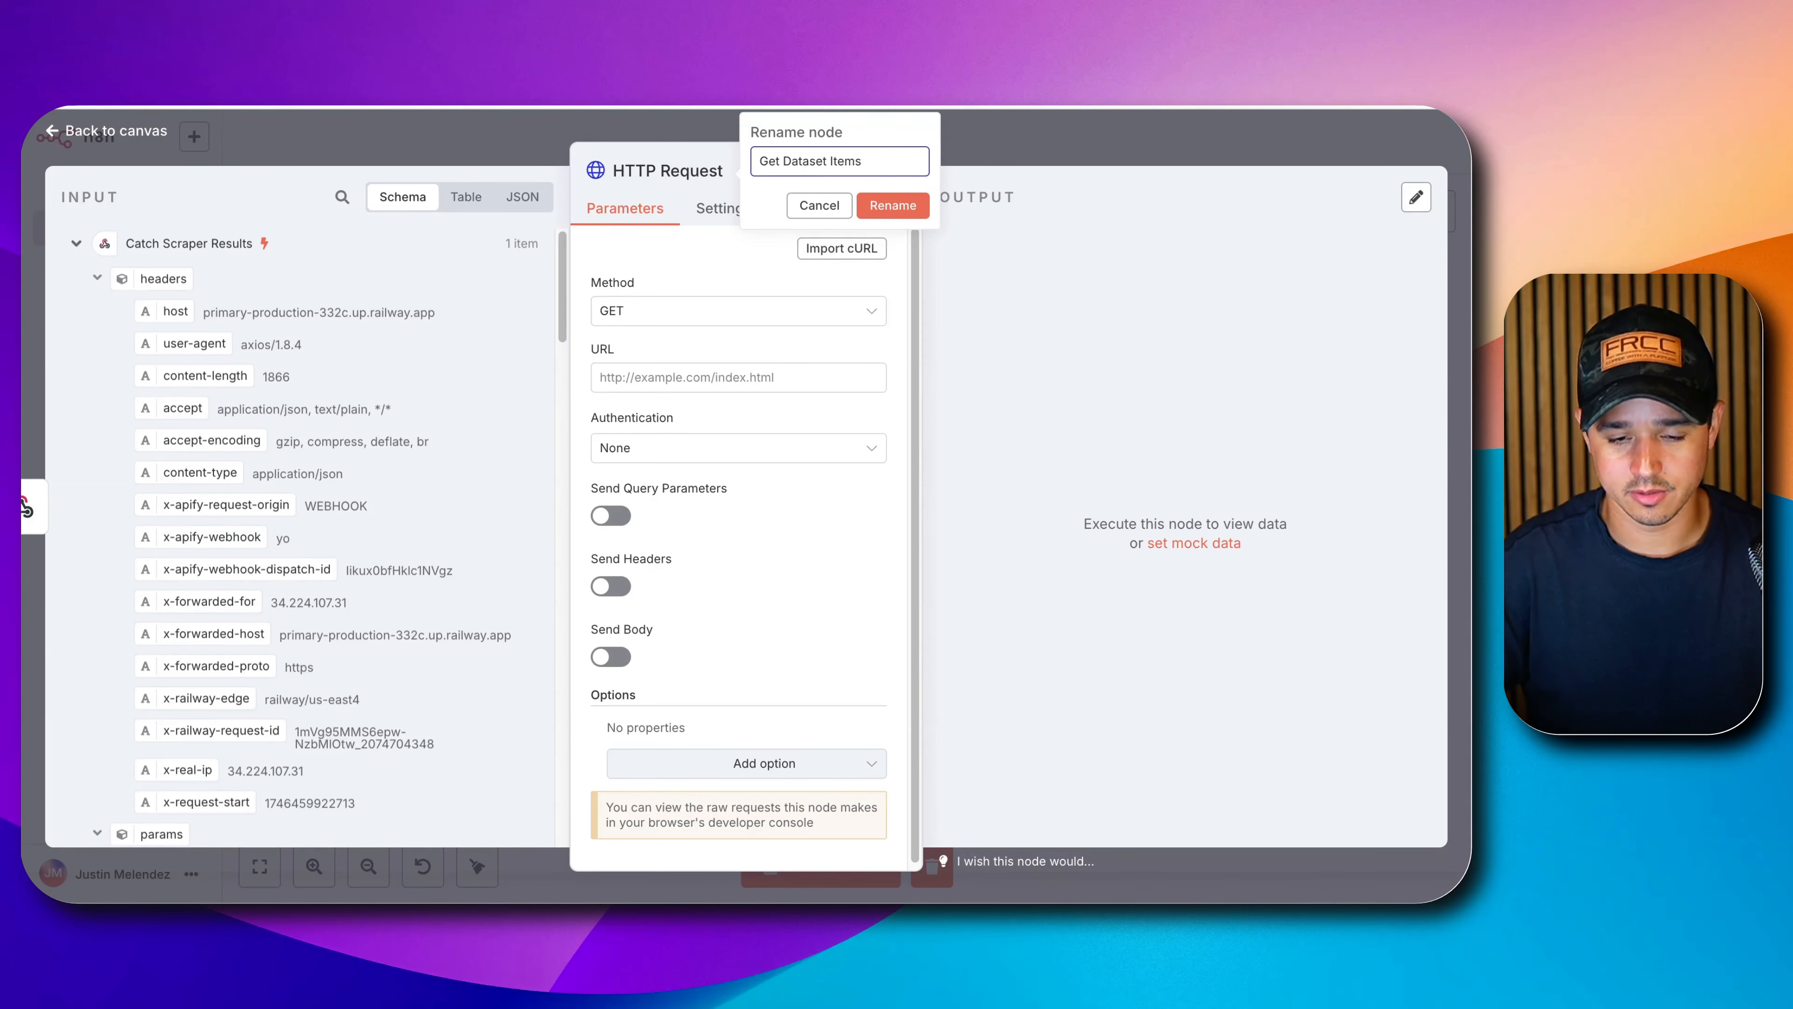
key("Return")
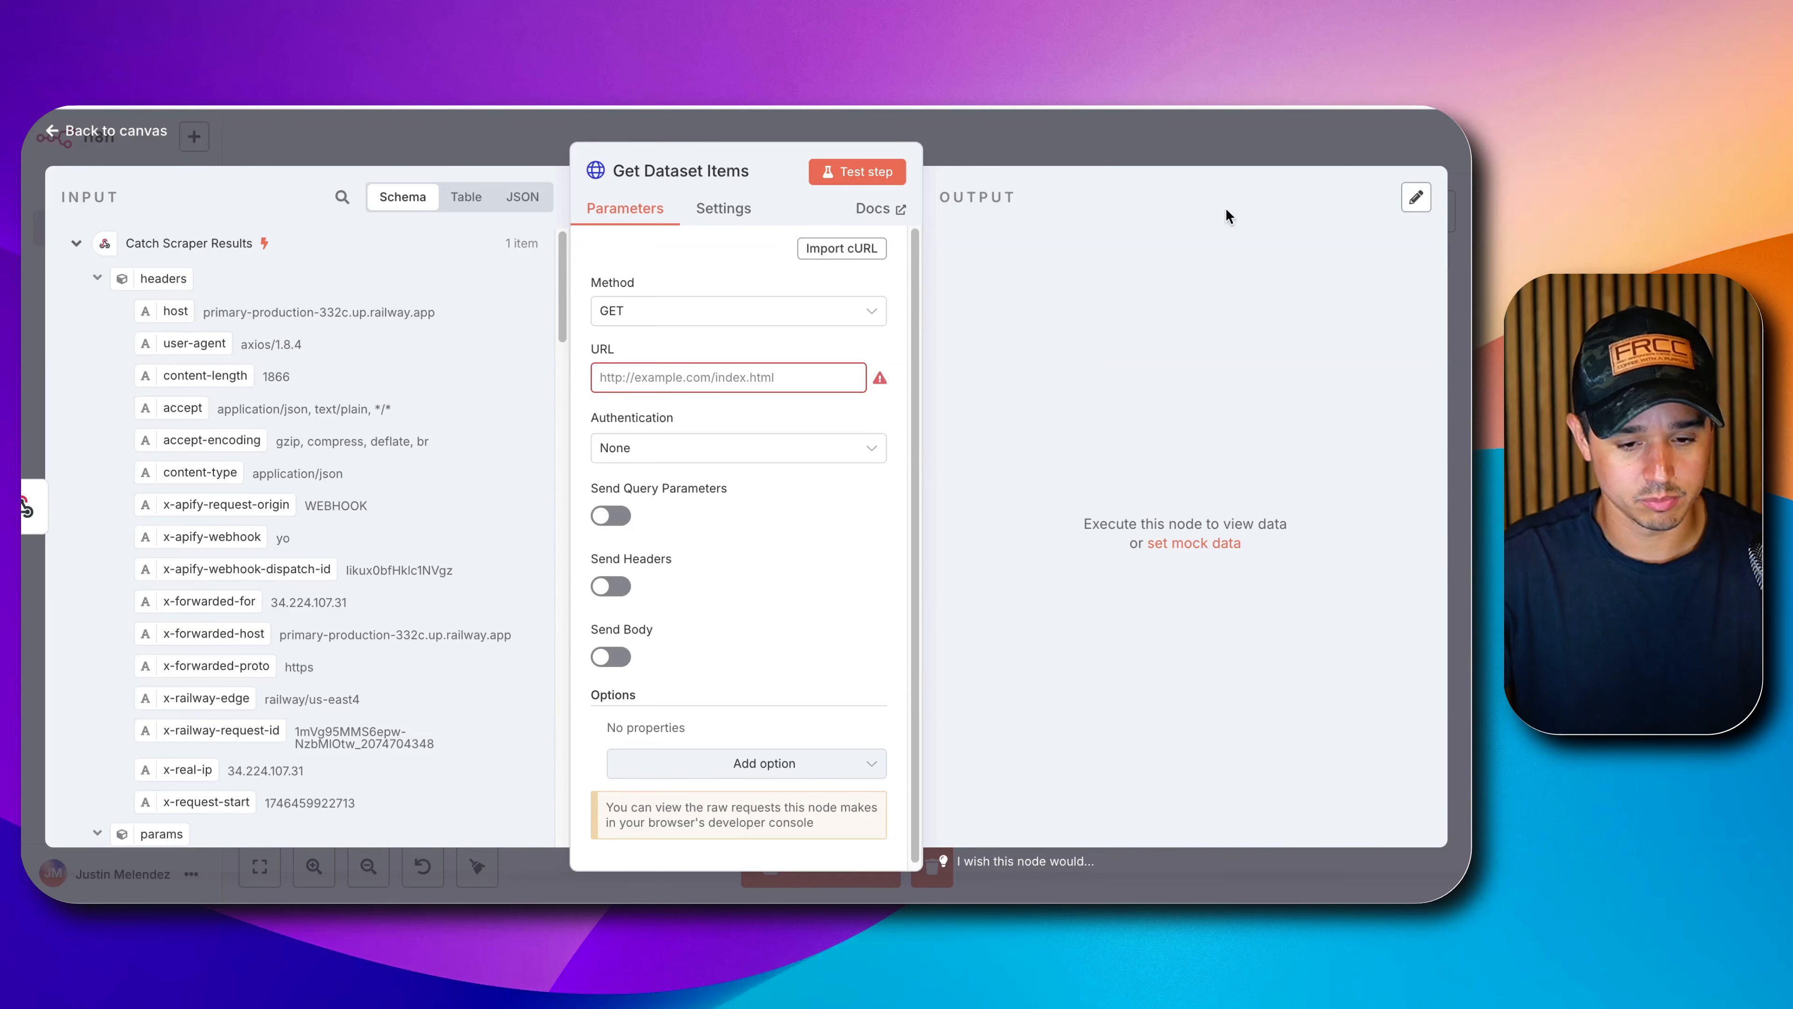
Paste the Apify Get items endpoint into the request URL and delete the :datasetId placeholder.
left_click(645, 379)
type("https://api.apify.com/v2/datasets/{{ $json.body.resource.defaultDatasetId }}/items")
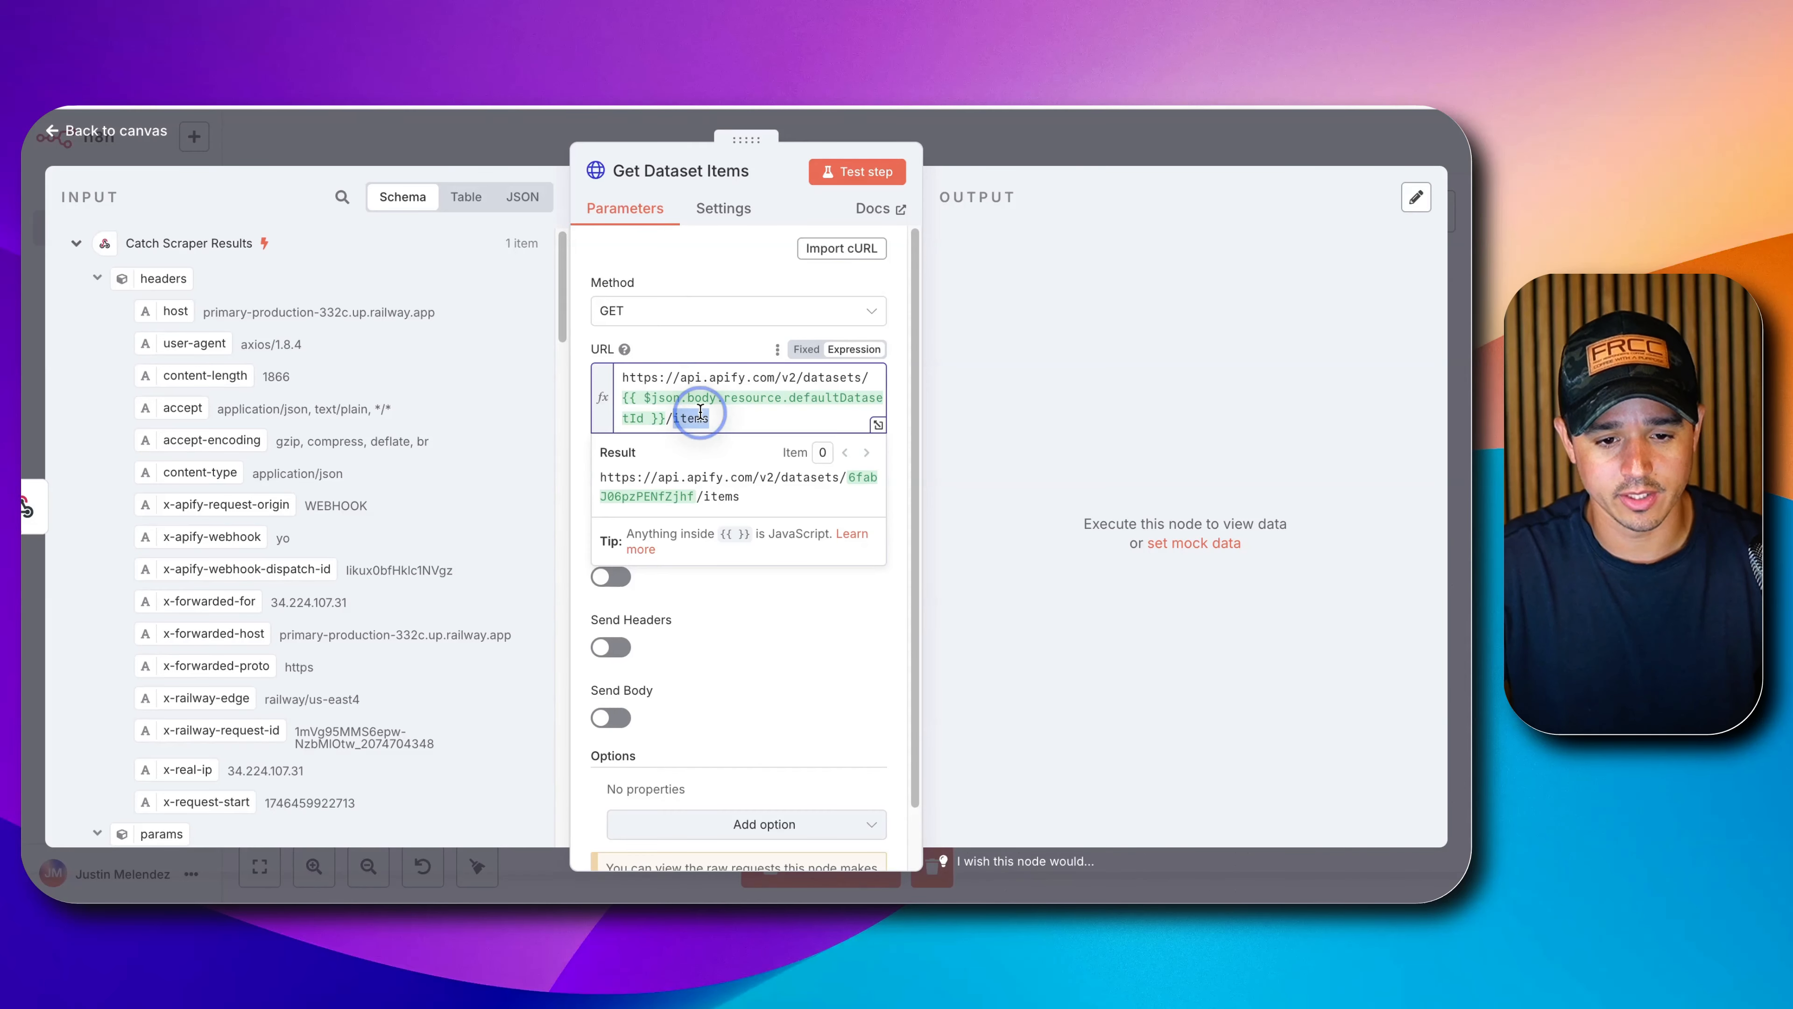
key("ctrl+a")
key("BackSpace")
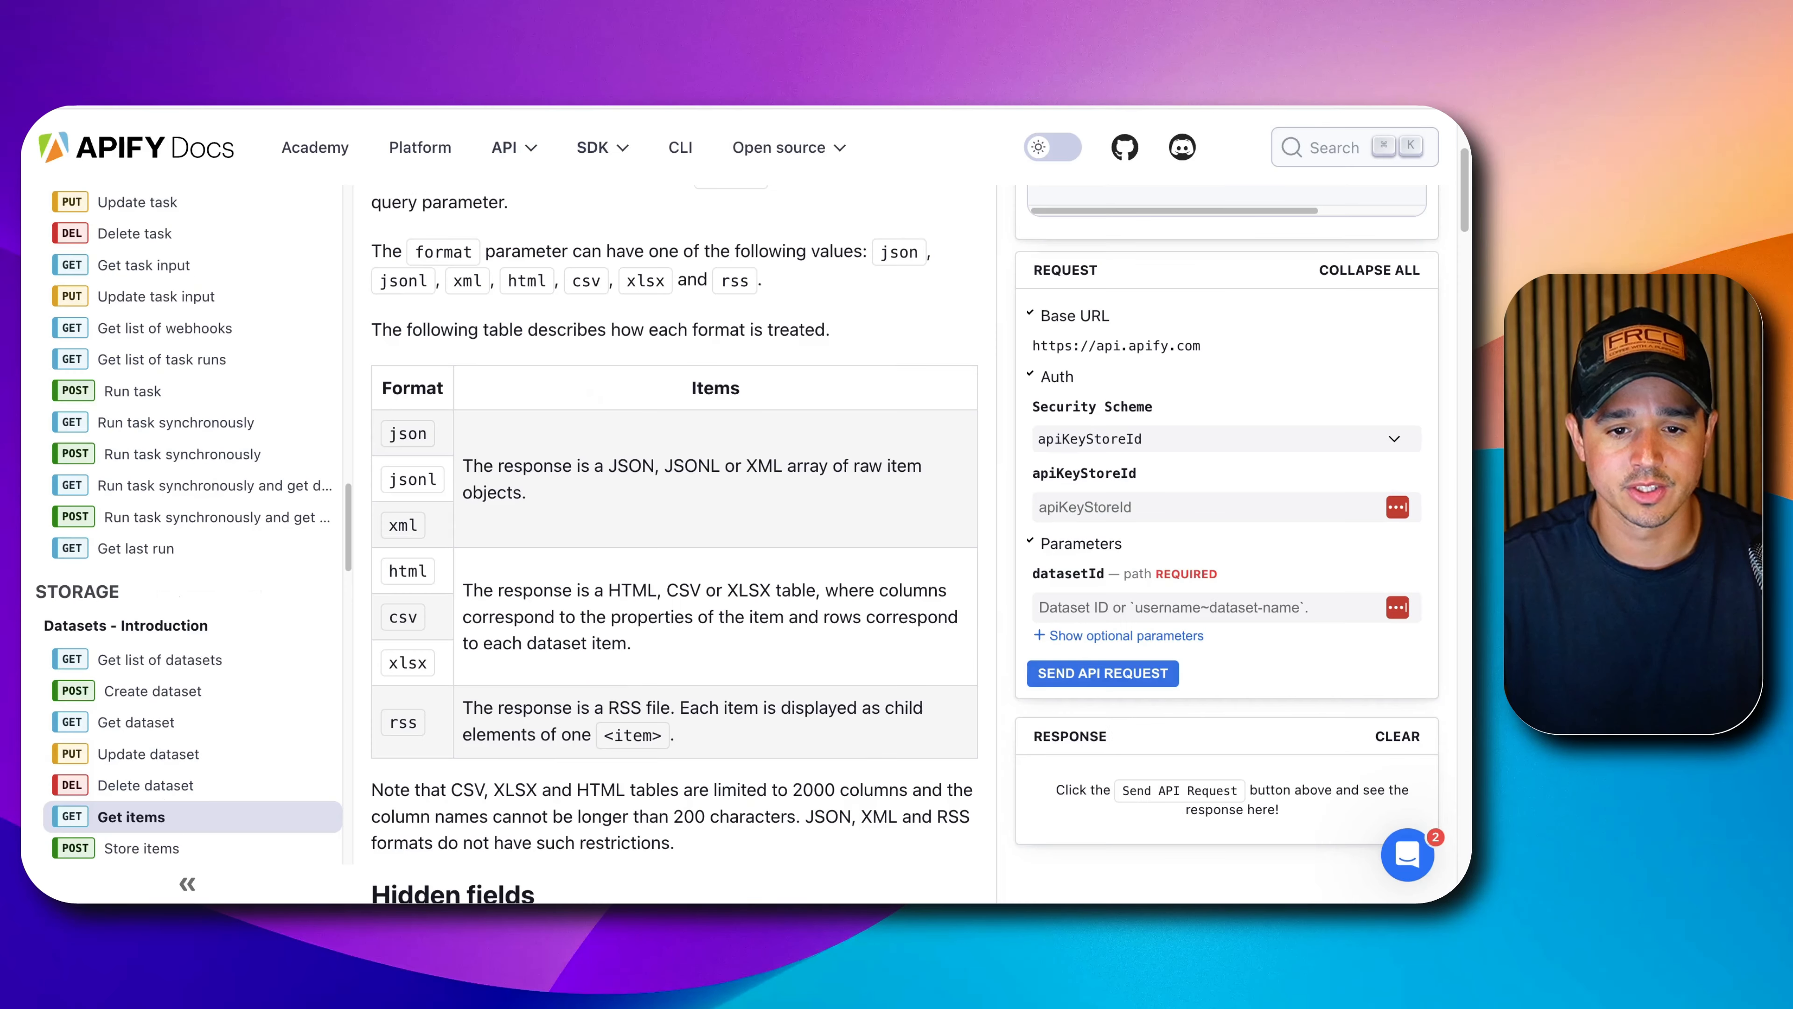
scroll(709, 426, "up", 5)
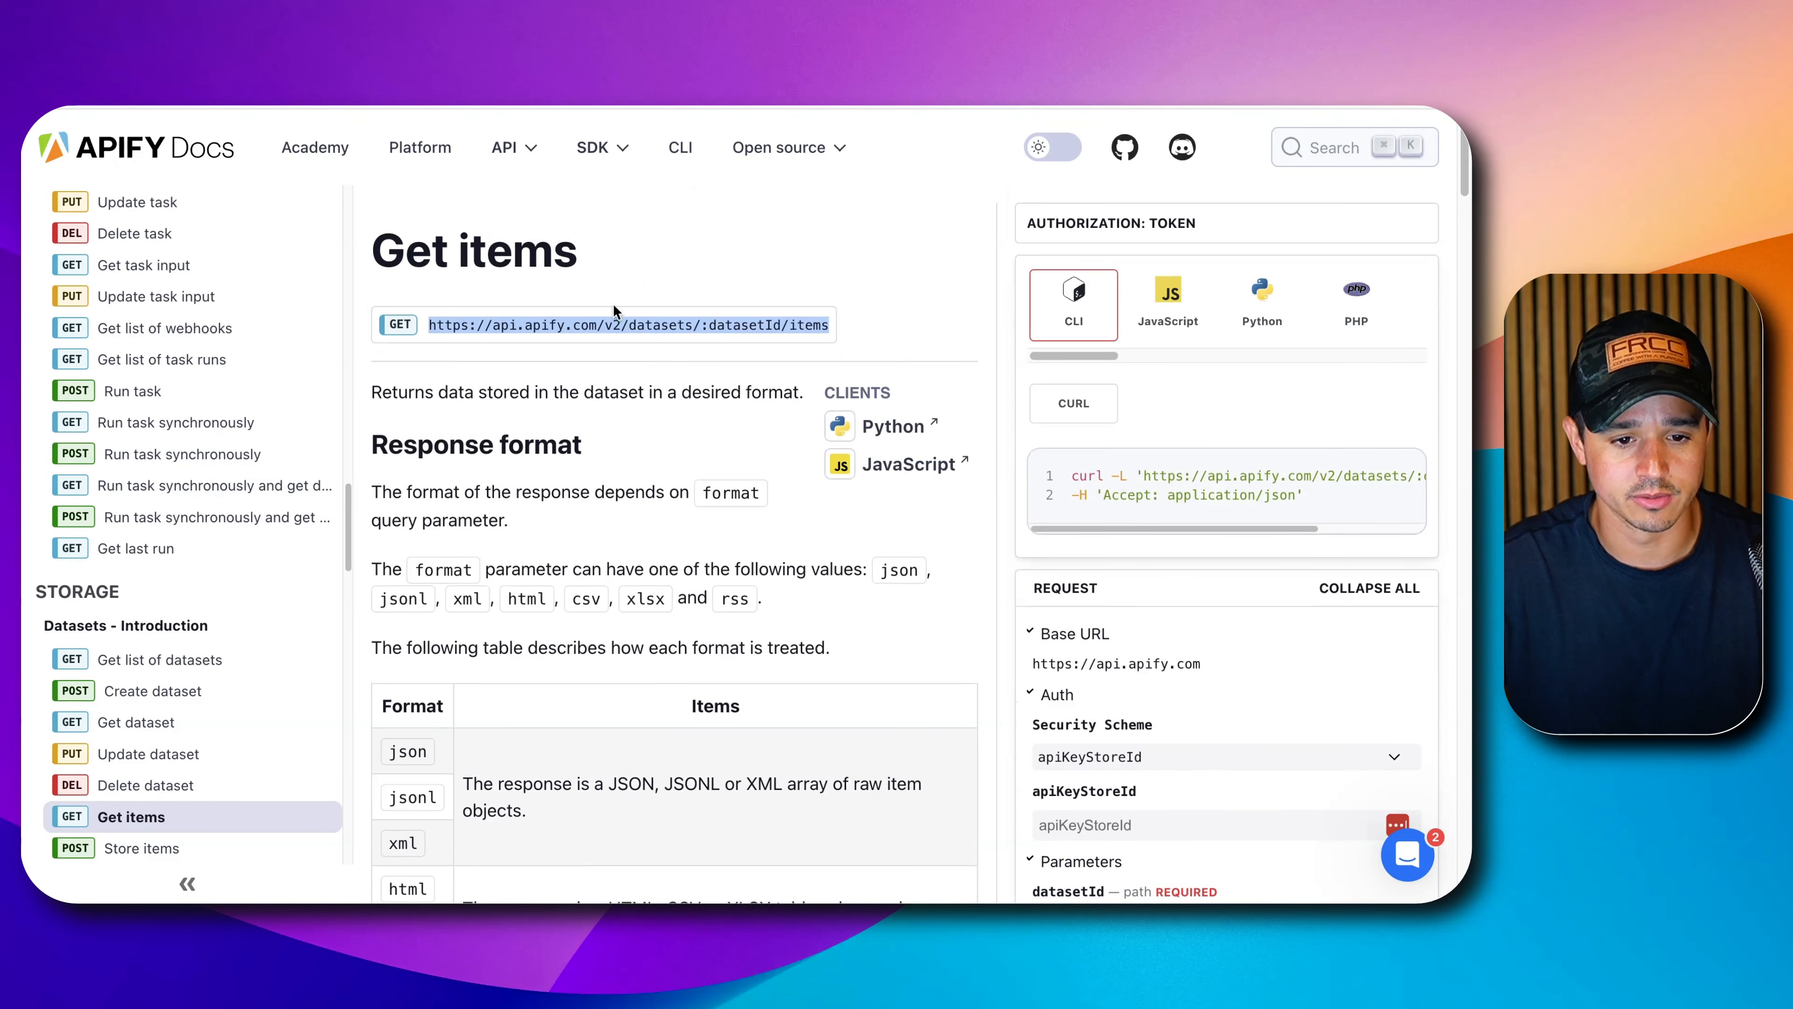
triple_click(605, 318)
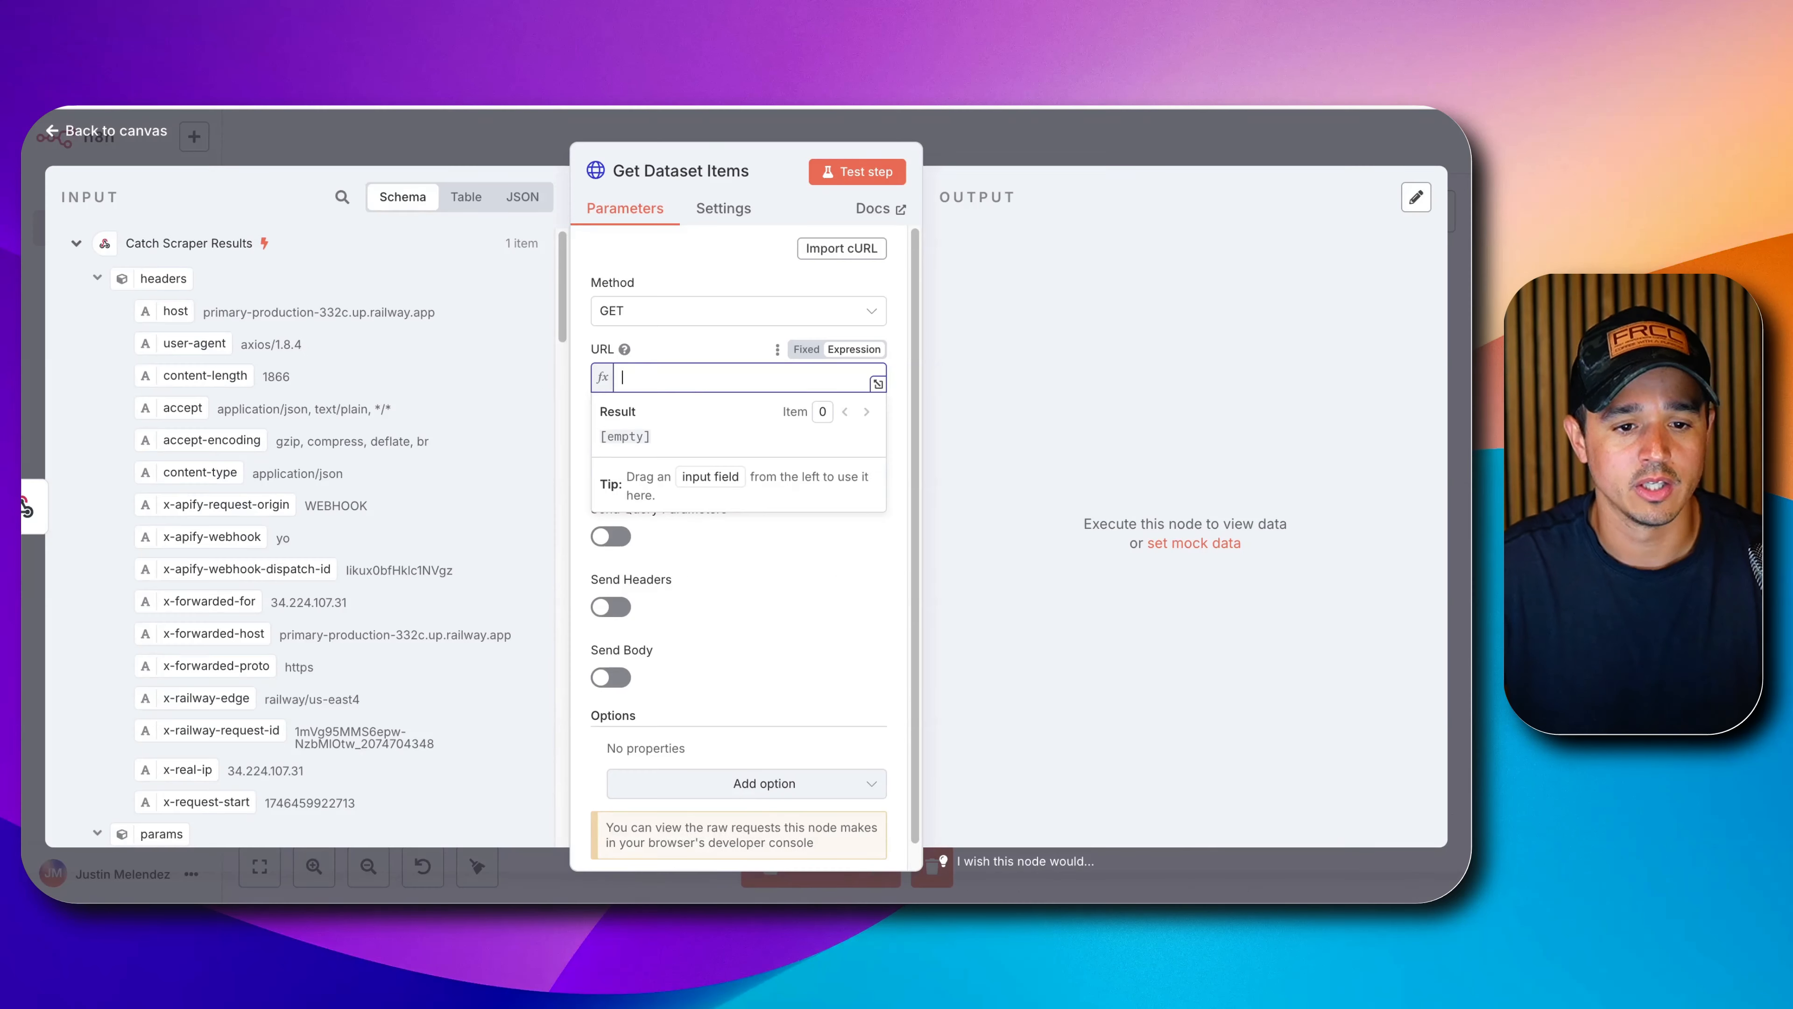
key("super+v")
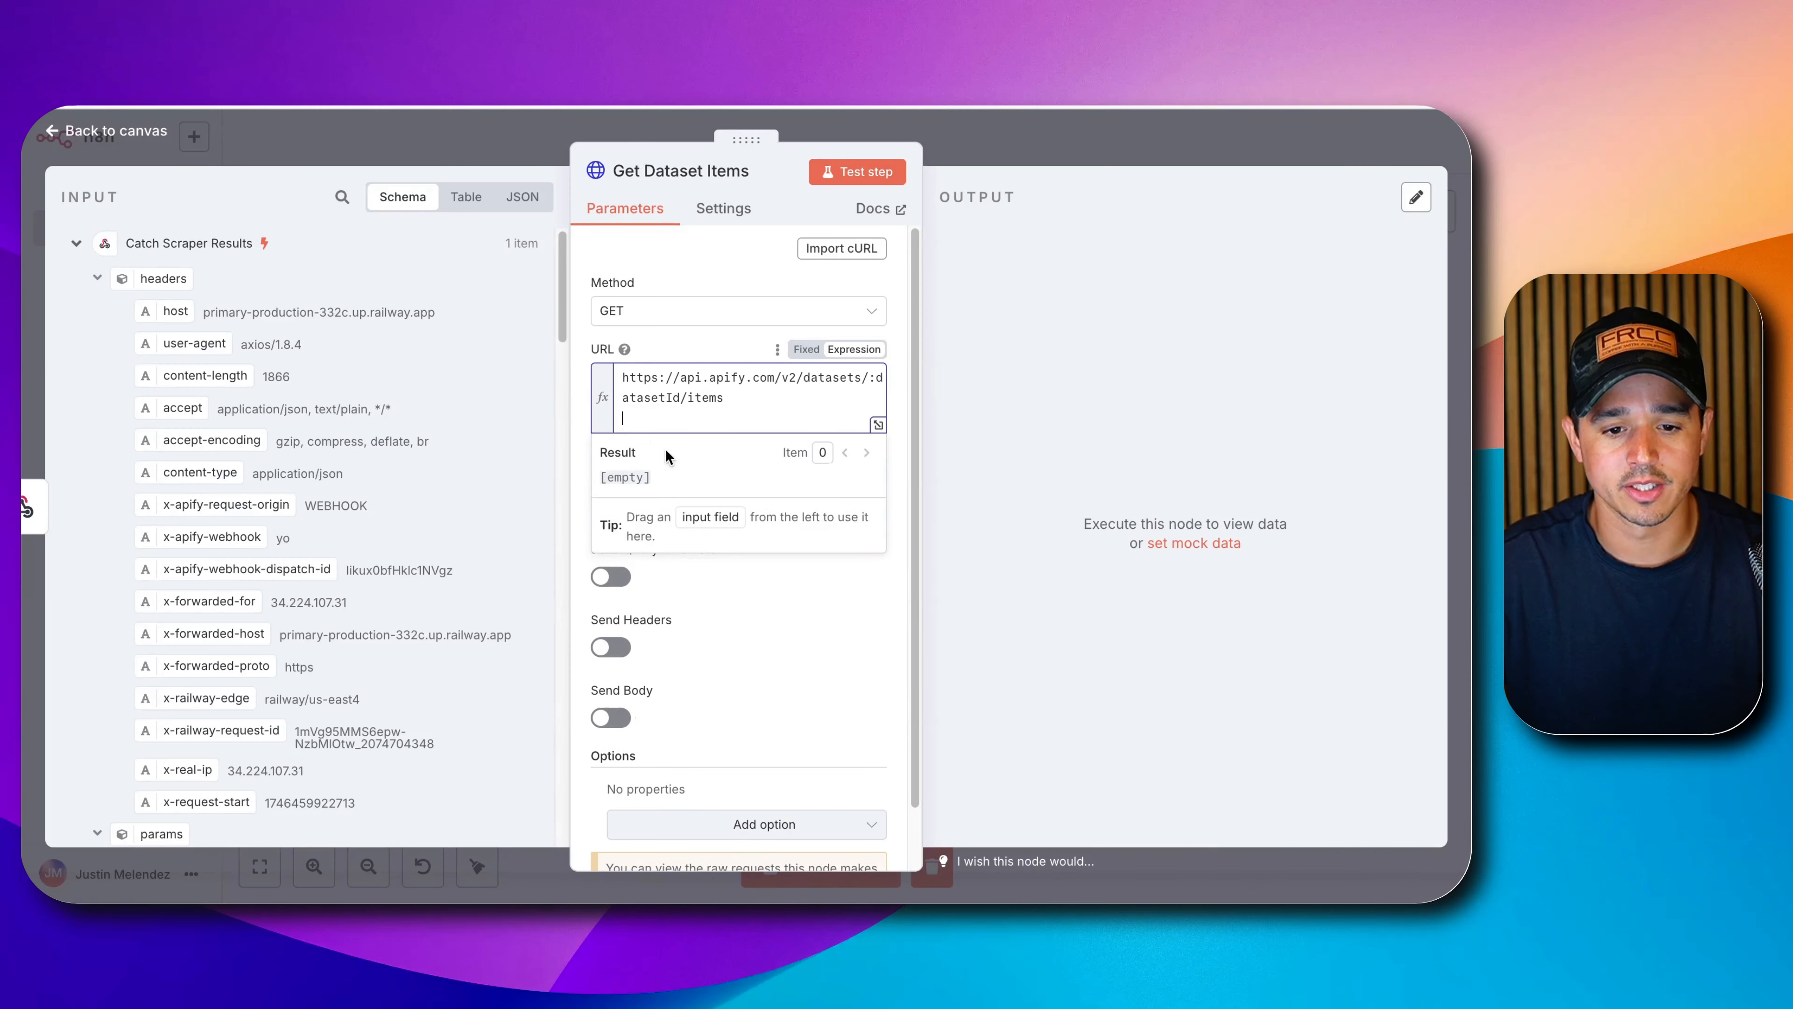
key("BackSpace")
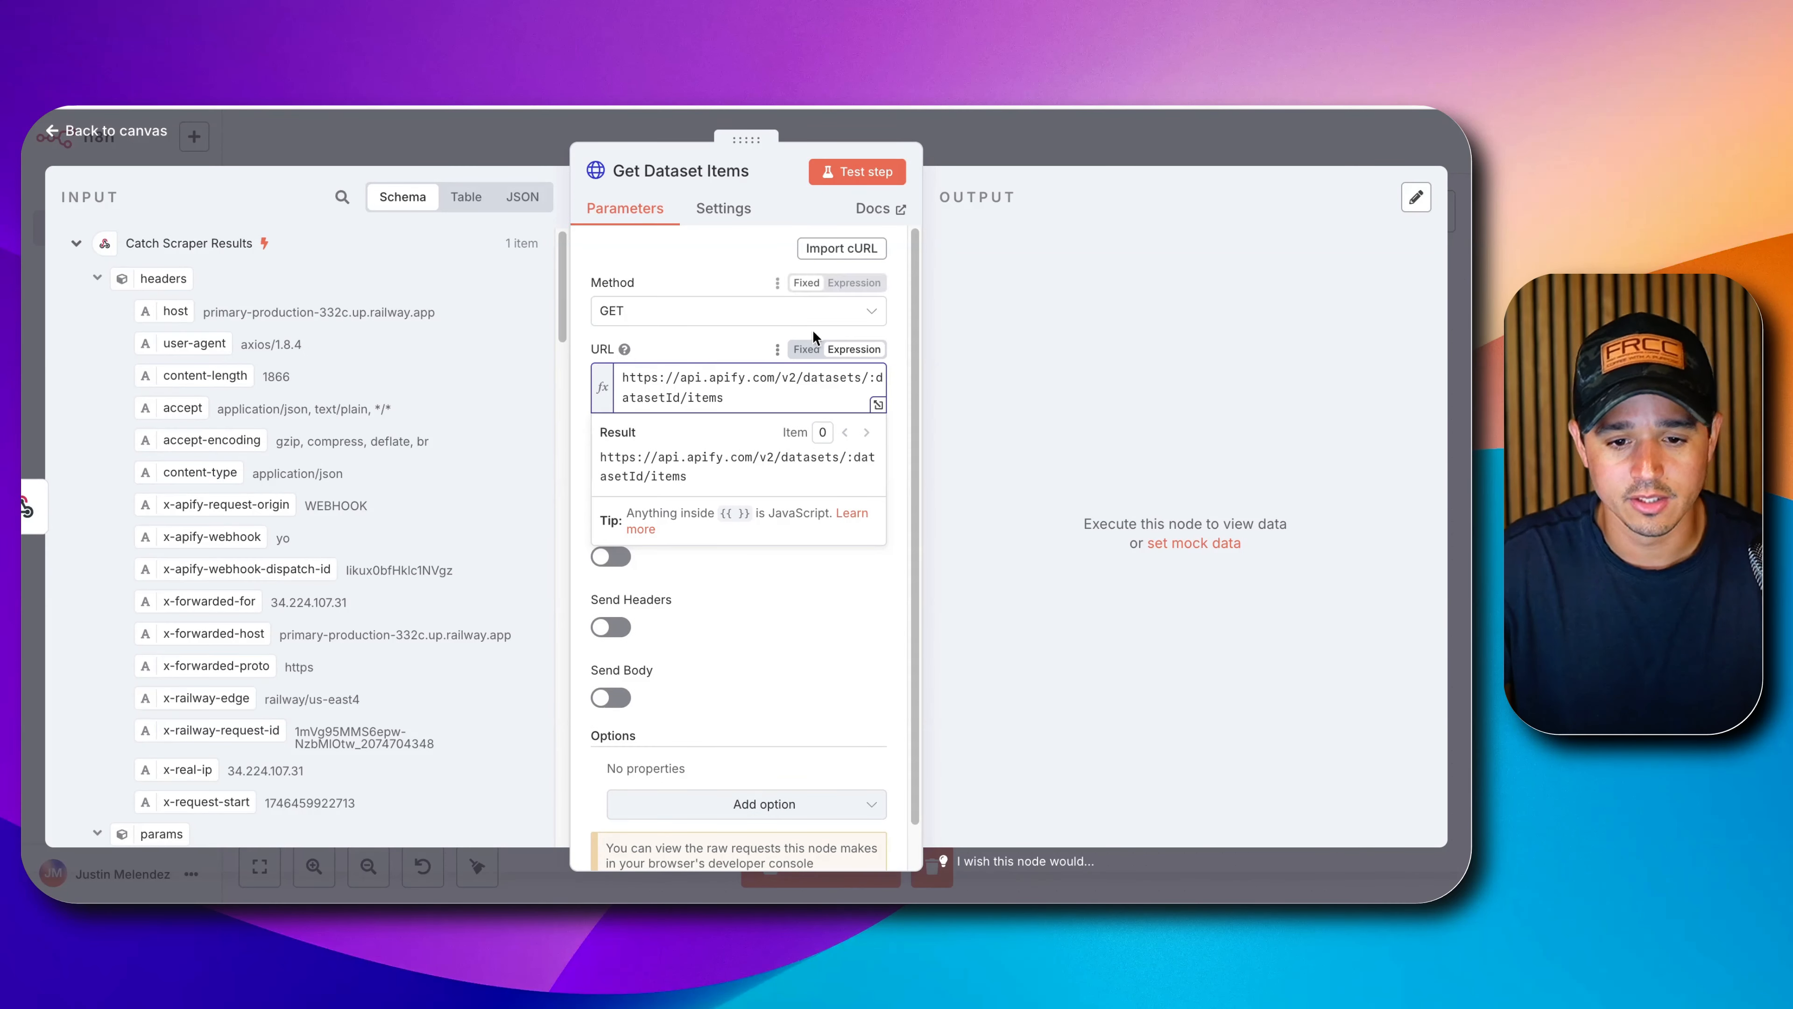
left_click_drag(869, 377, 678, 398)
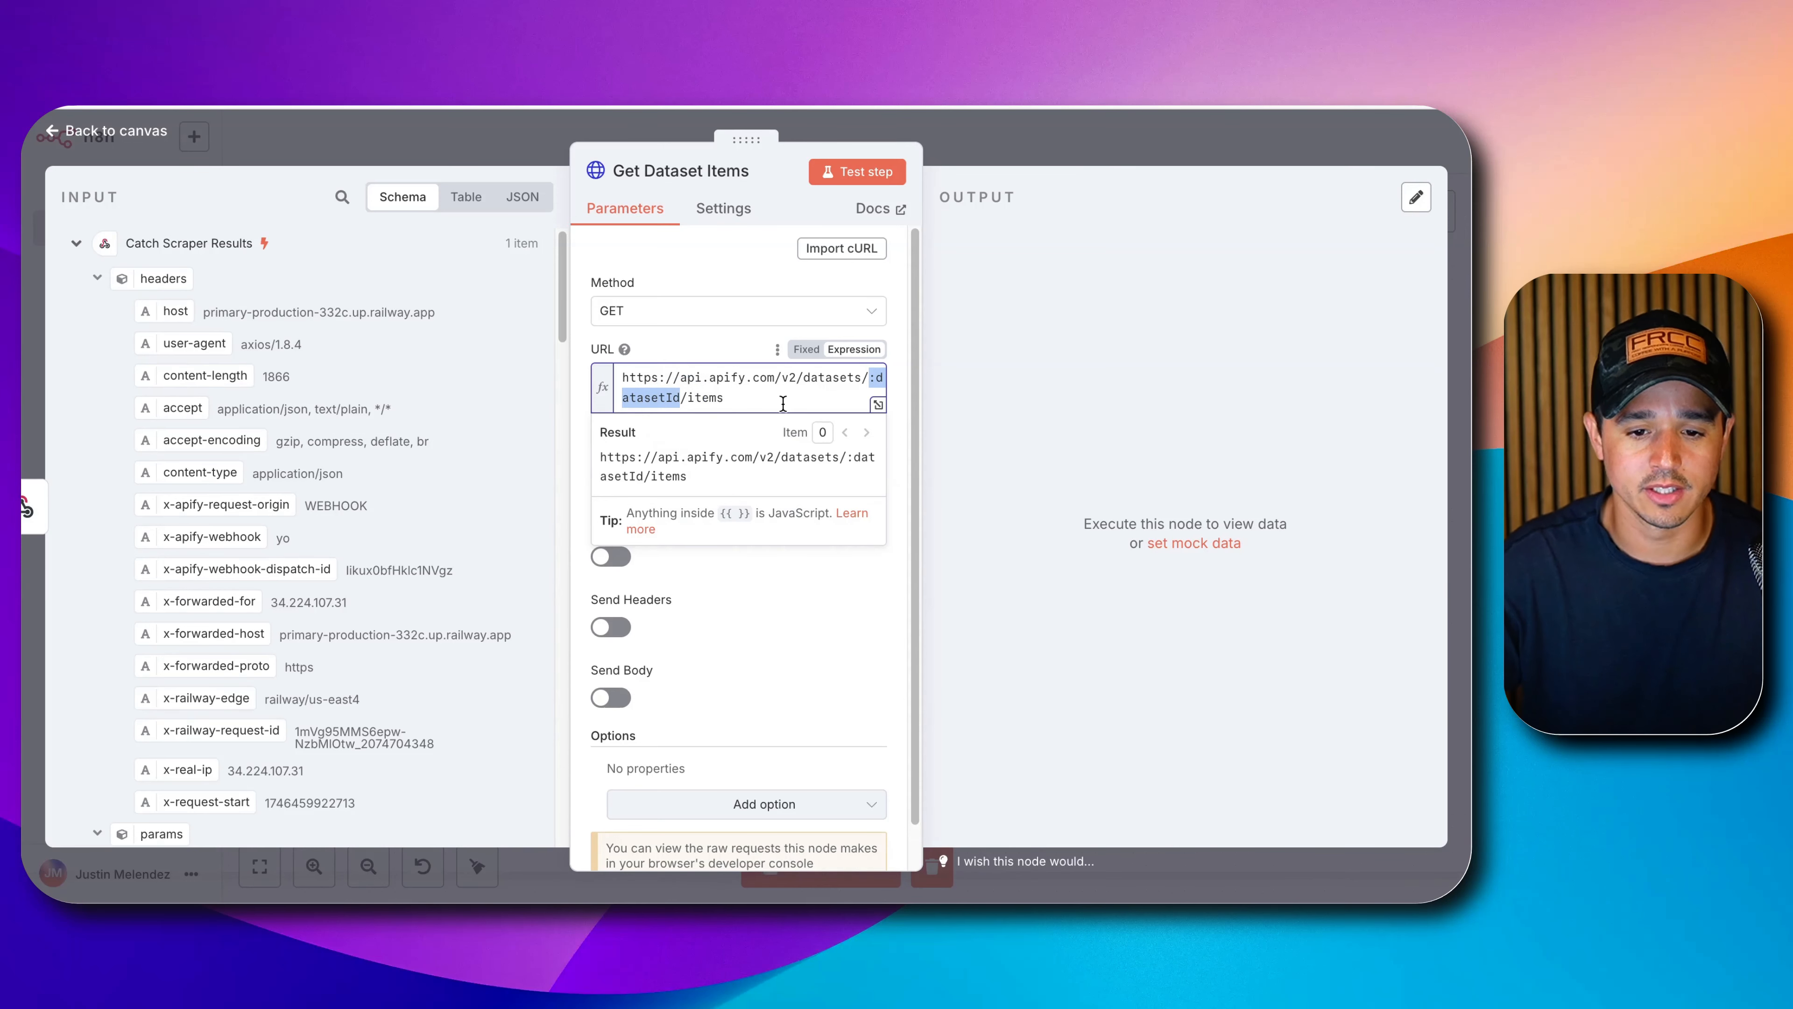
key("BackSpace")
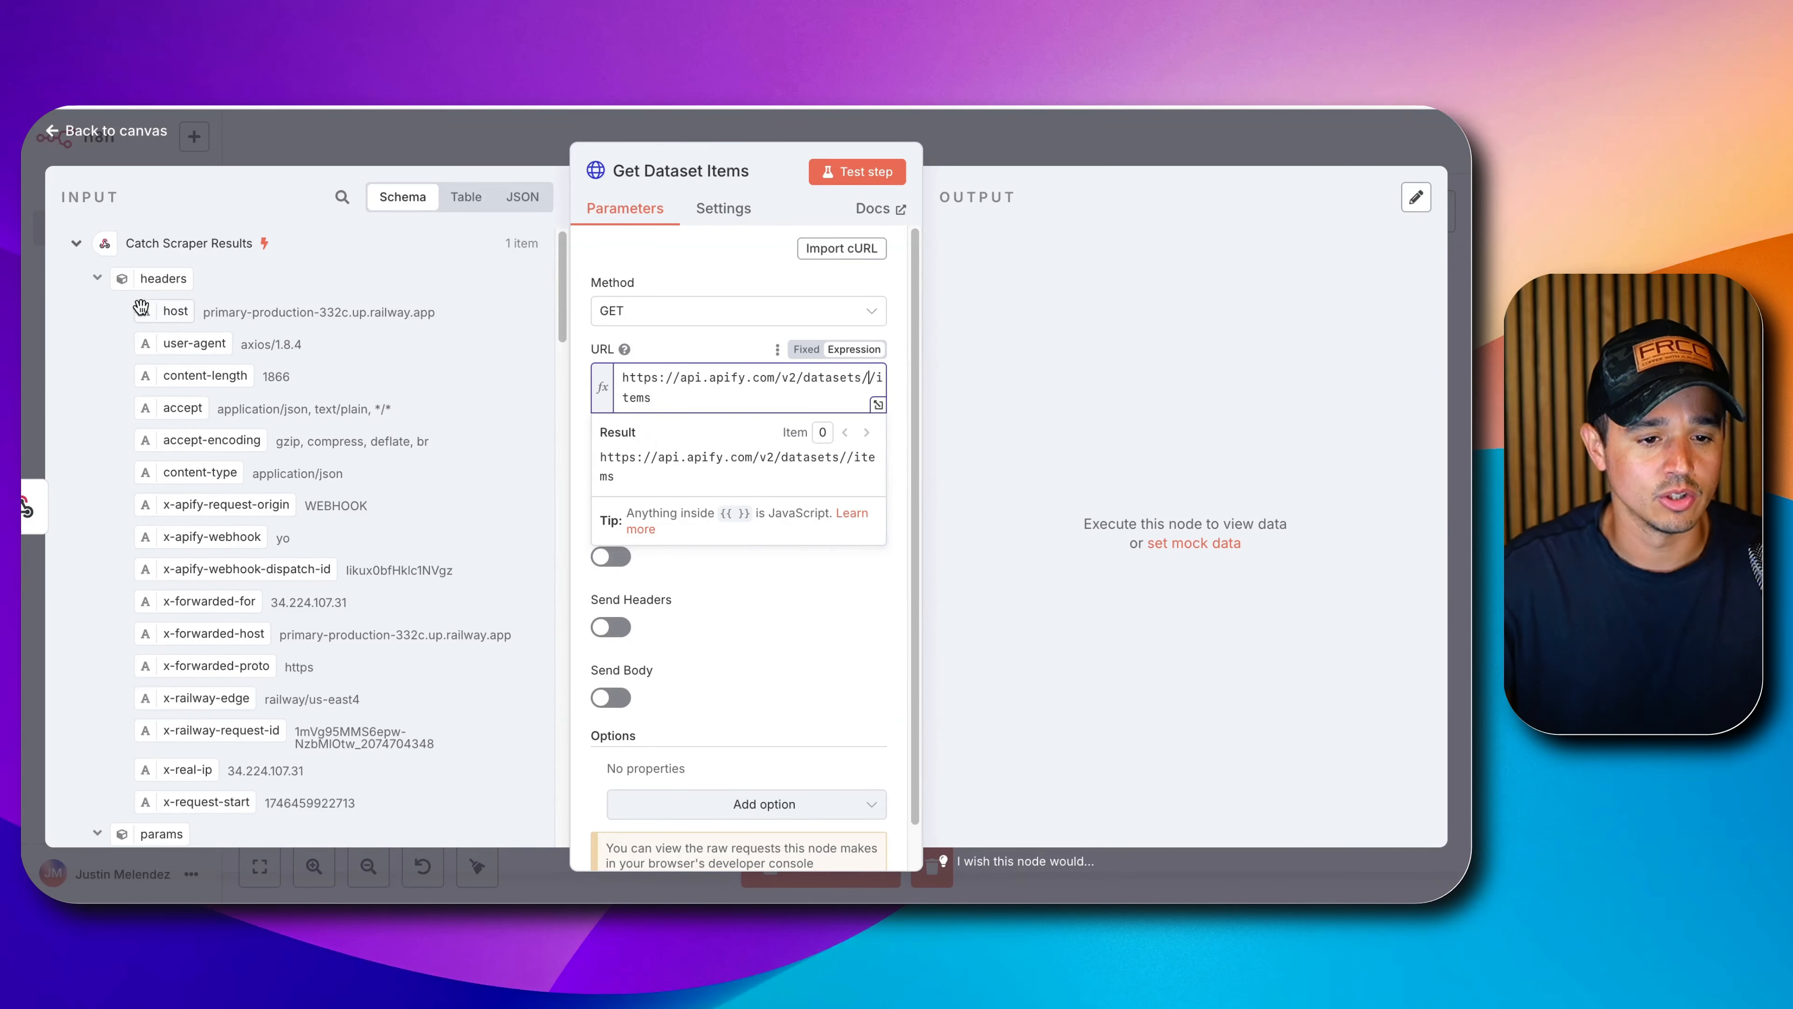
Insert body.resource.defaultDatasetId into the URL before /items and check the resolved URL.
left_click(98, 279)
scroll(138, 365, "down", 5)
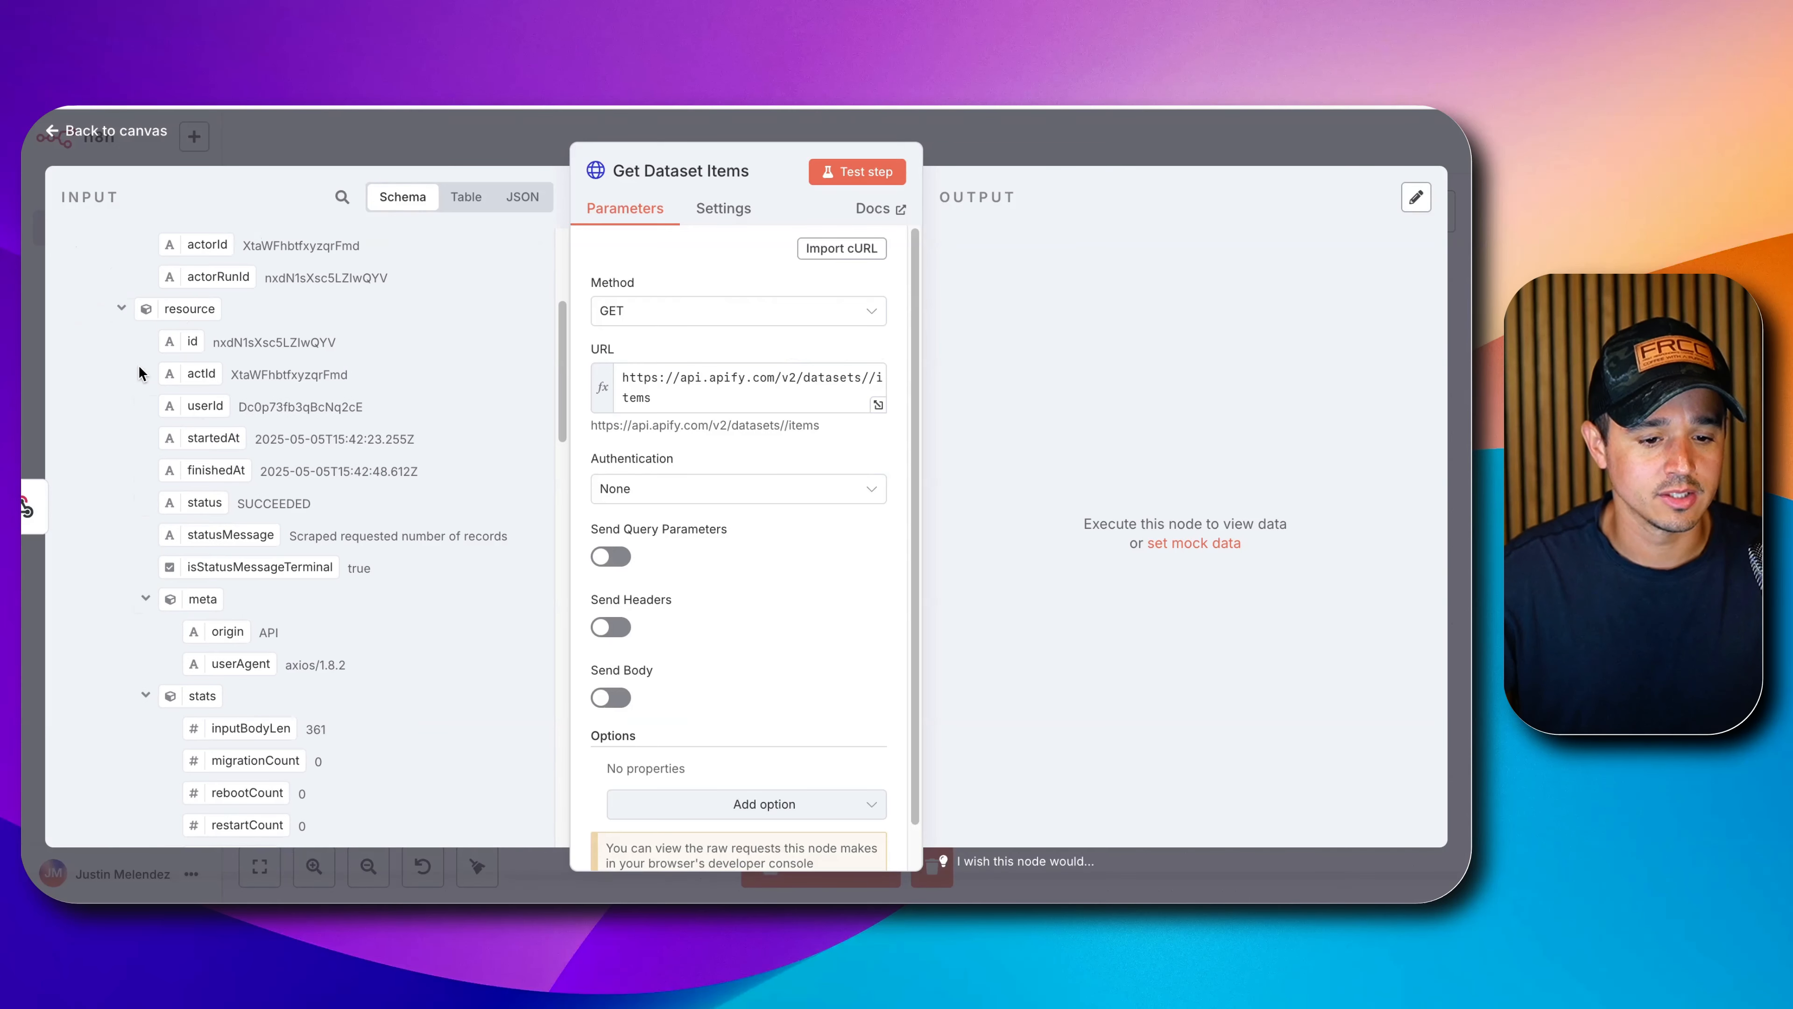
scroll(138, 372, "down", 3)
scroll(138, 371, "down", 10)
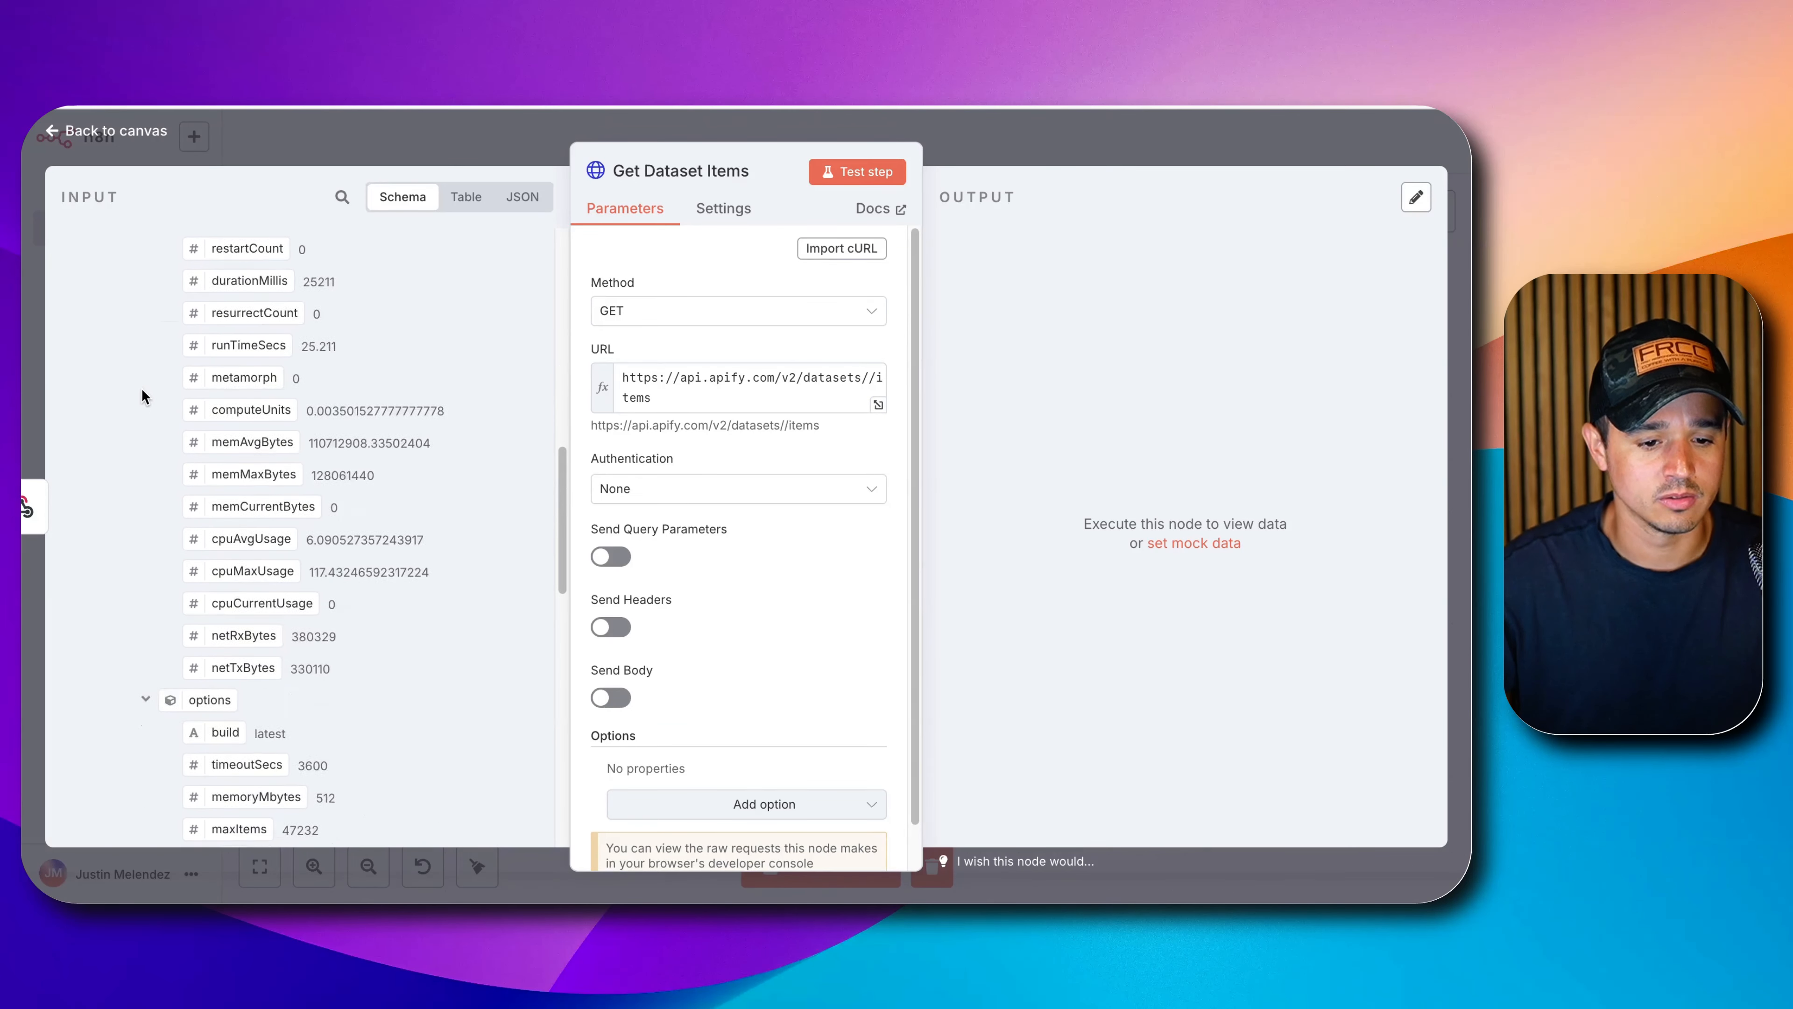
scroll(142, 390, "down", 5)
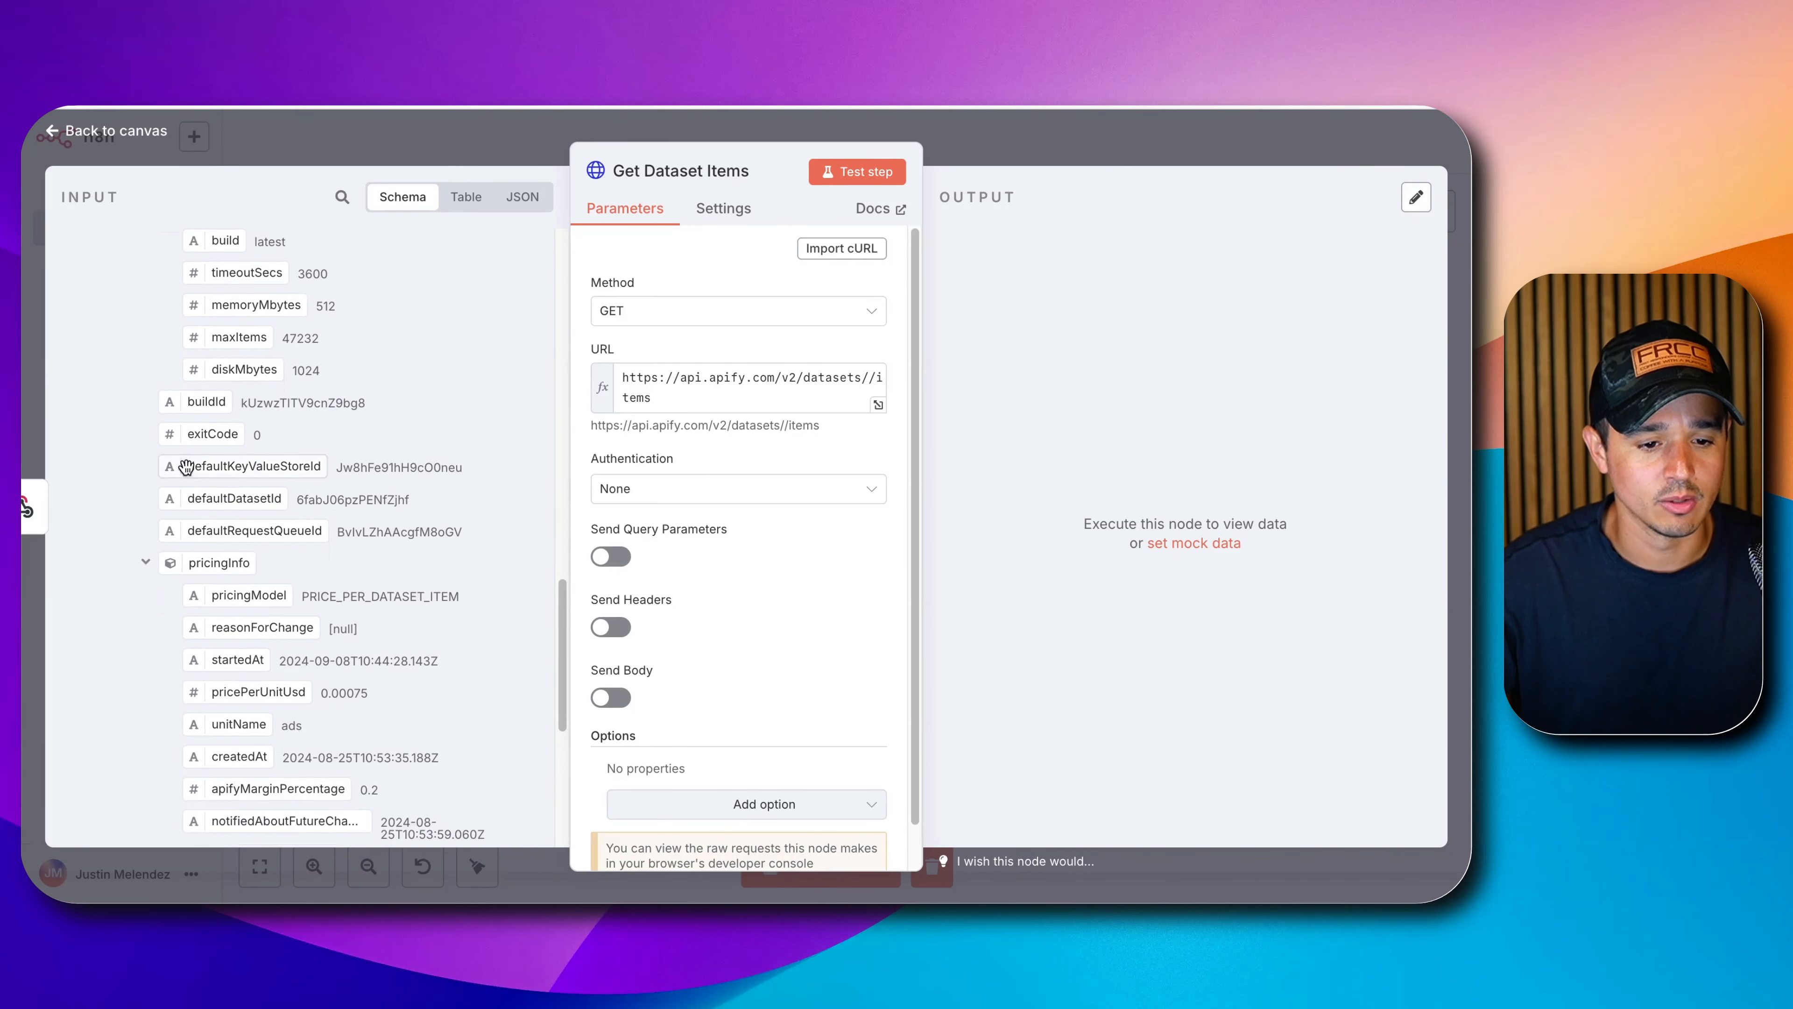
left_click_drag(196, 491, 868, 384)
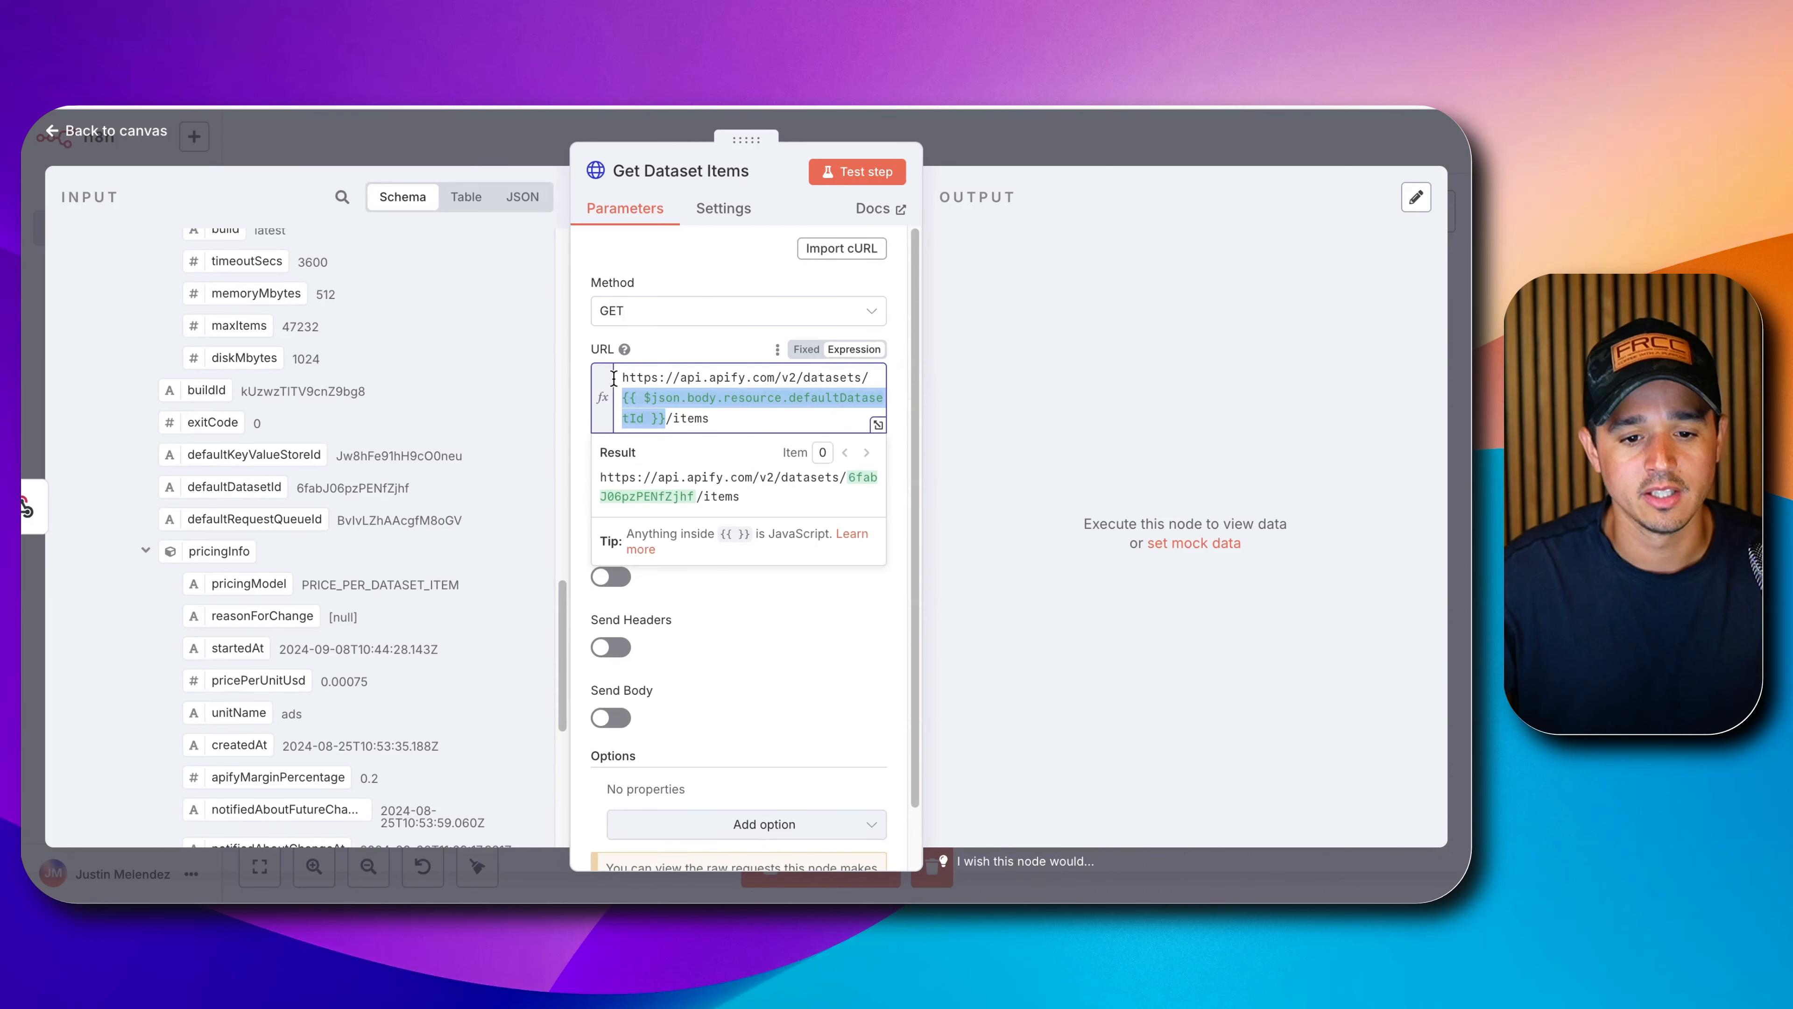
left_click(879, 424)
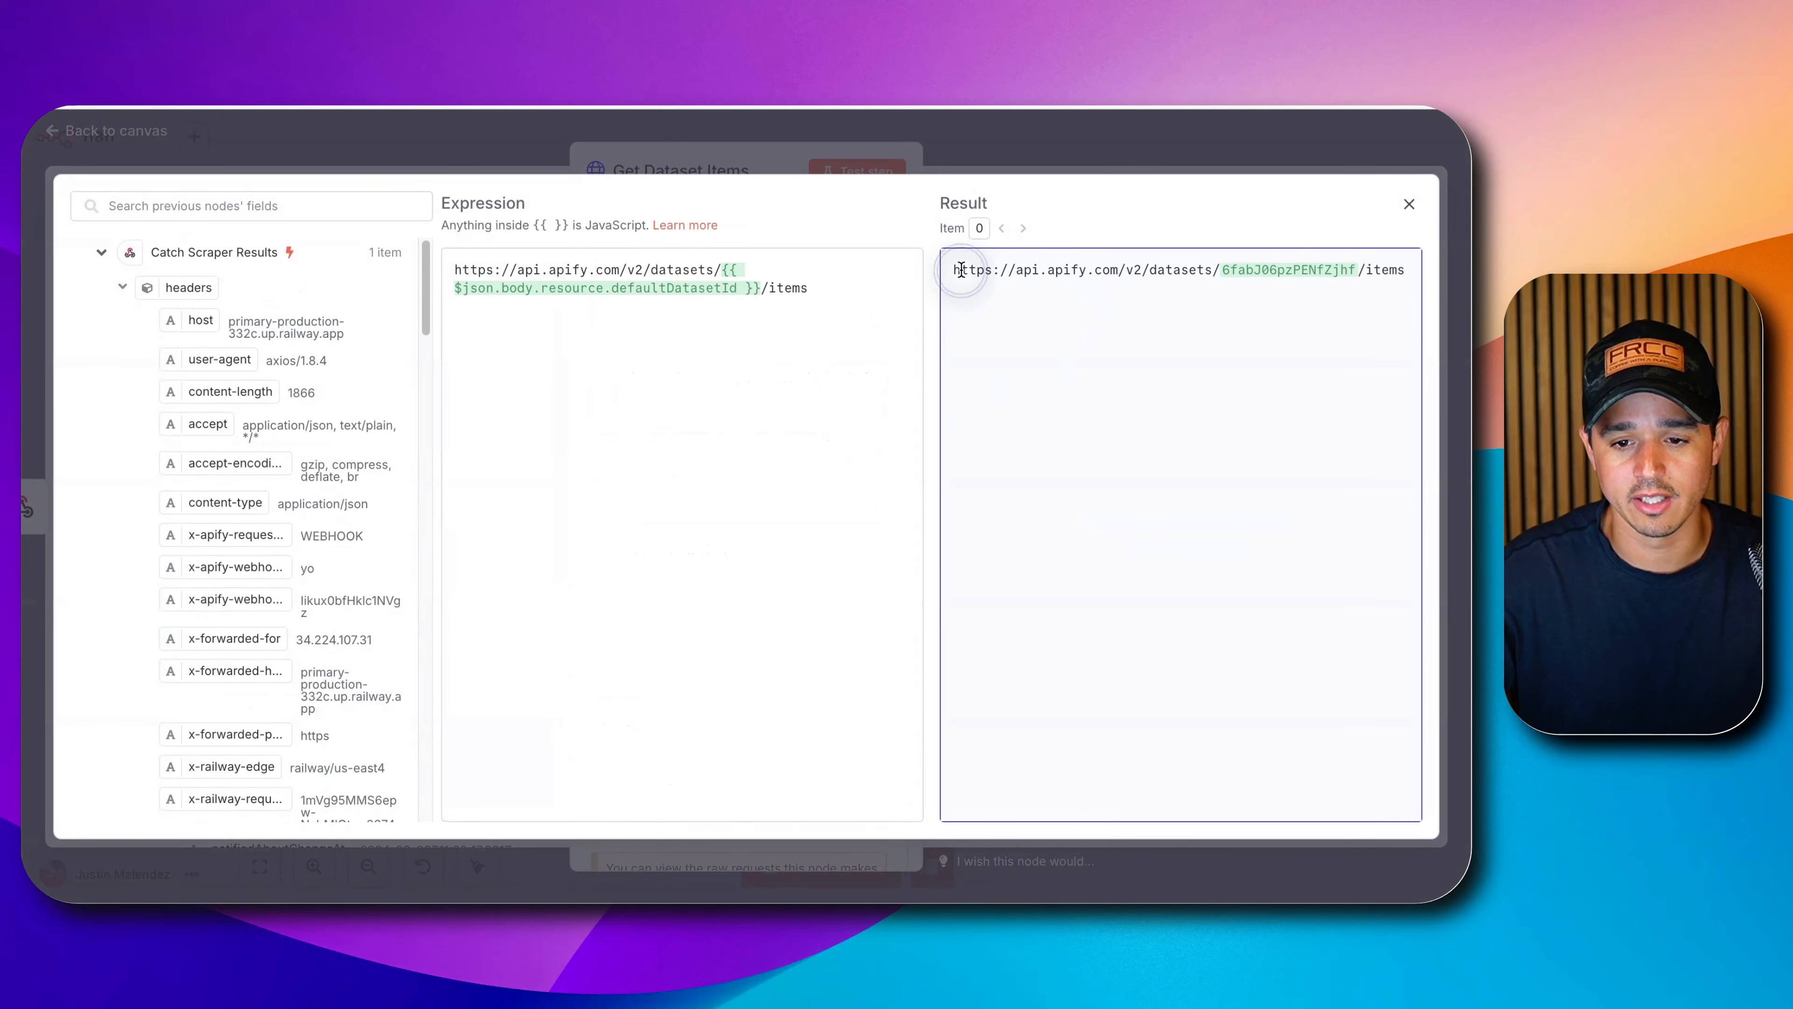
triple_click(965, 269)
left_click(1175, 300)
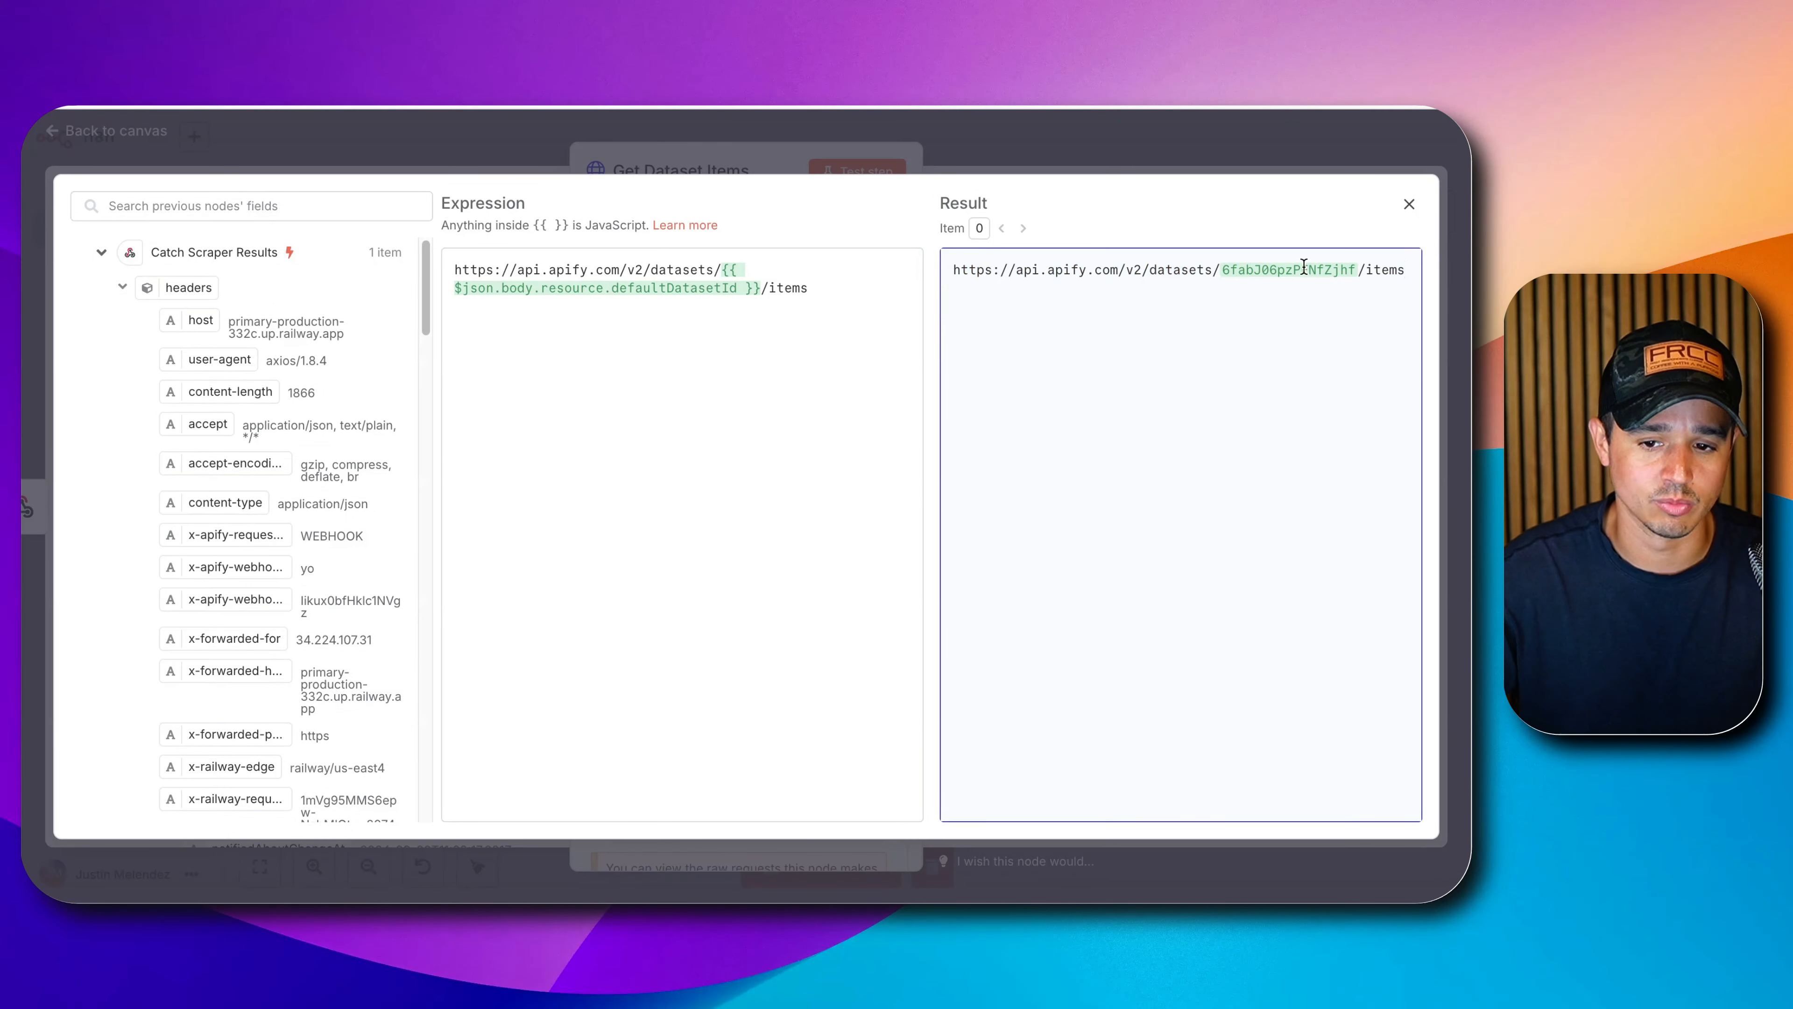
left_click(1409, 206)
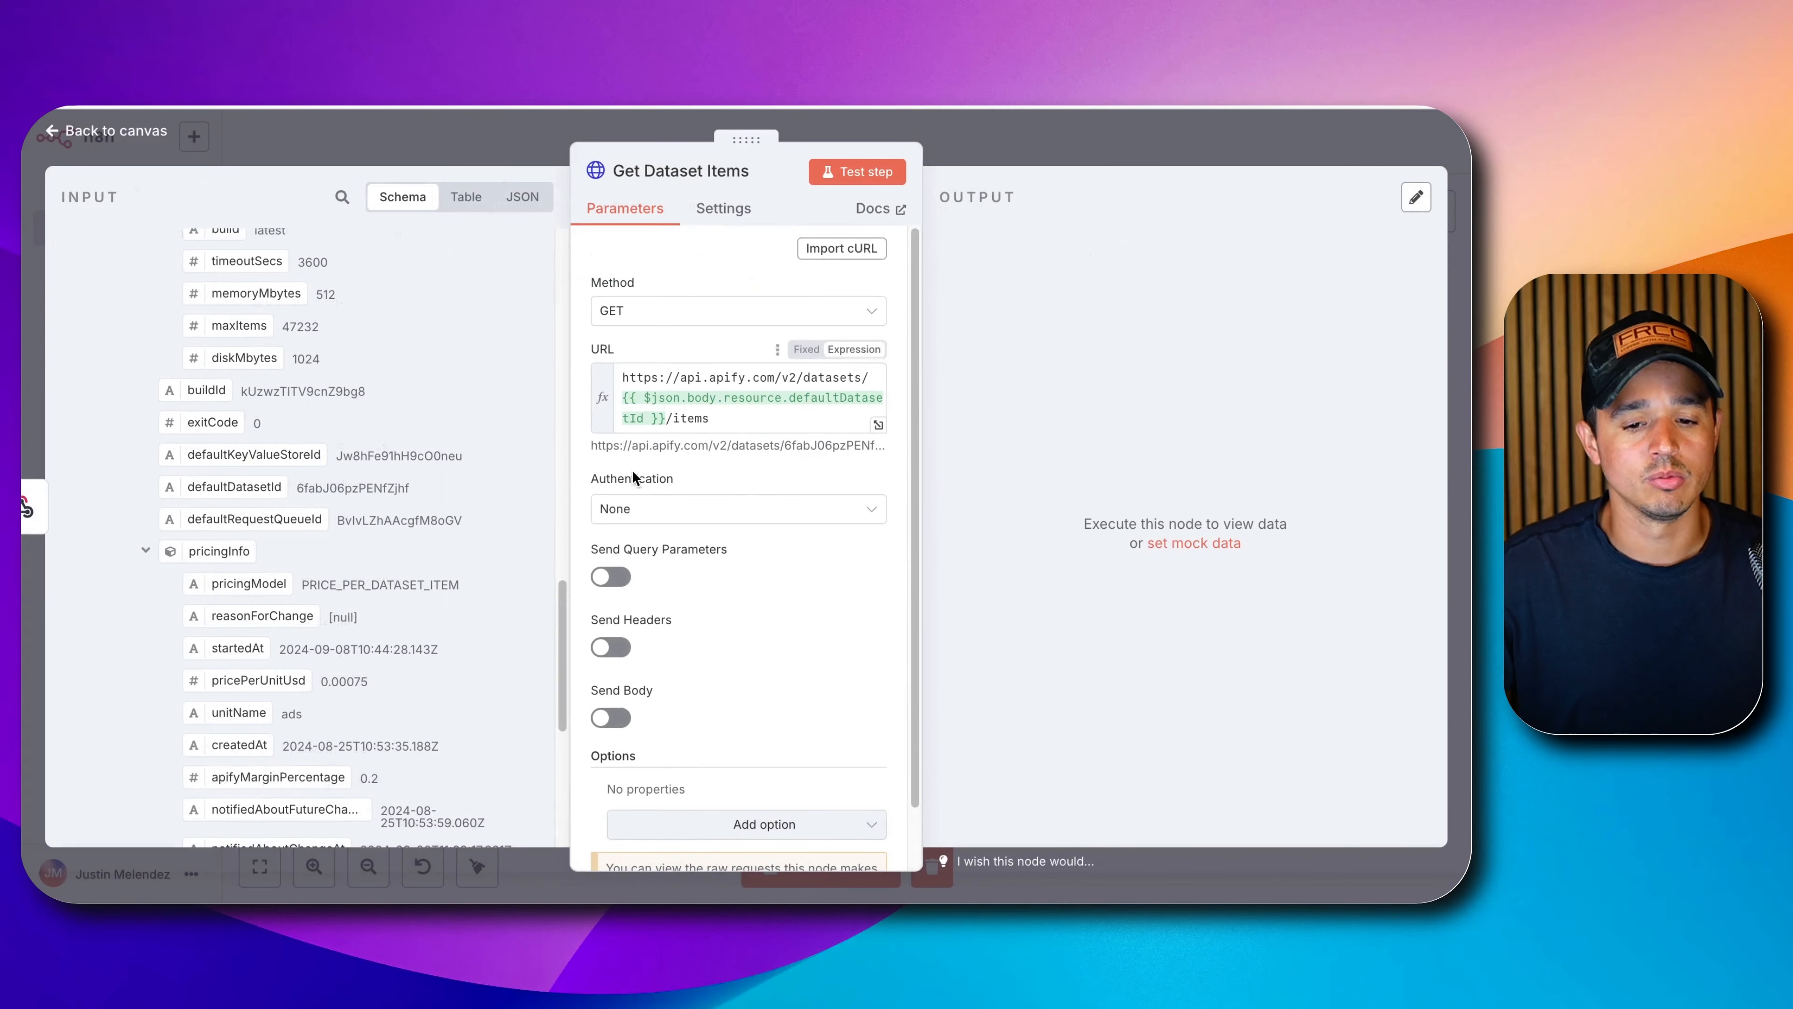
scroll(713, 503, "down", 1)
Authenticate Get Dataset Items via Generic Credential Type, Header Auth, and the Apify credential.
left_click(709, 495)
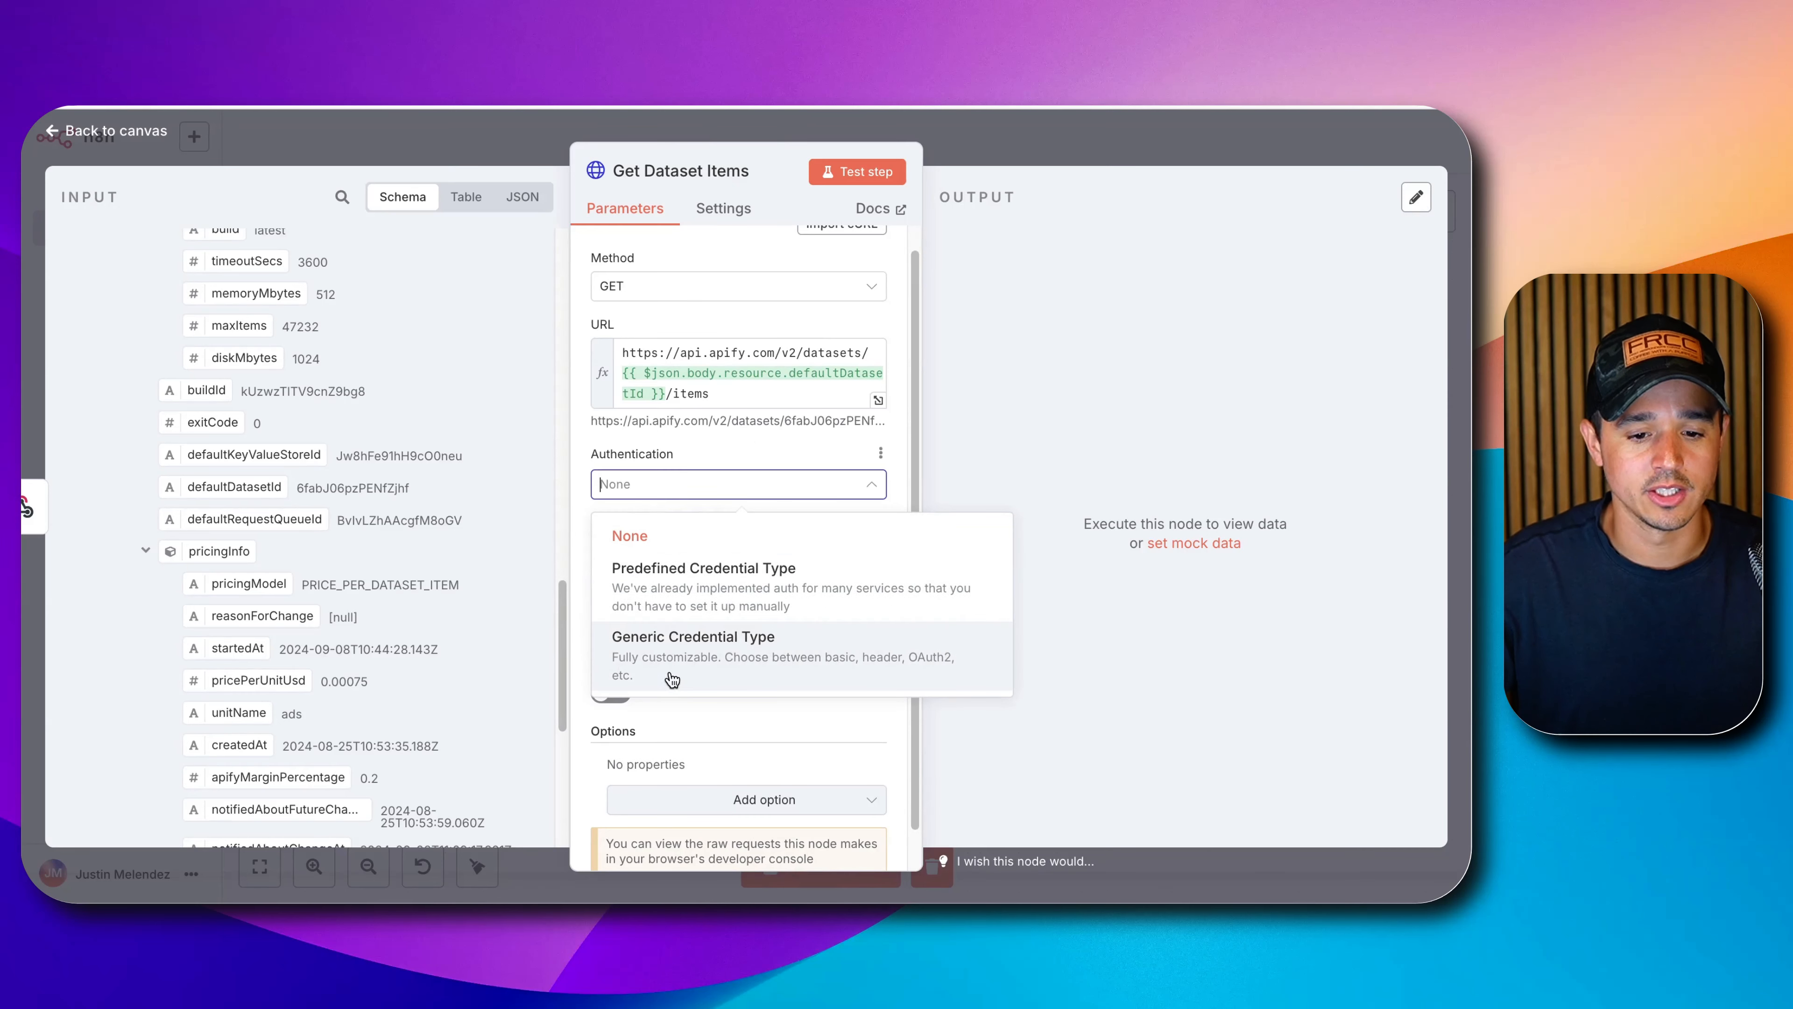
left_click(682, 653)
left_click(690, 555)
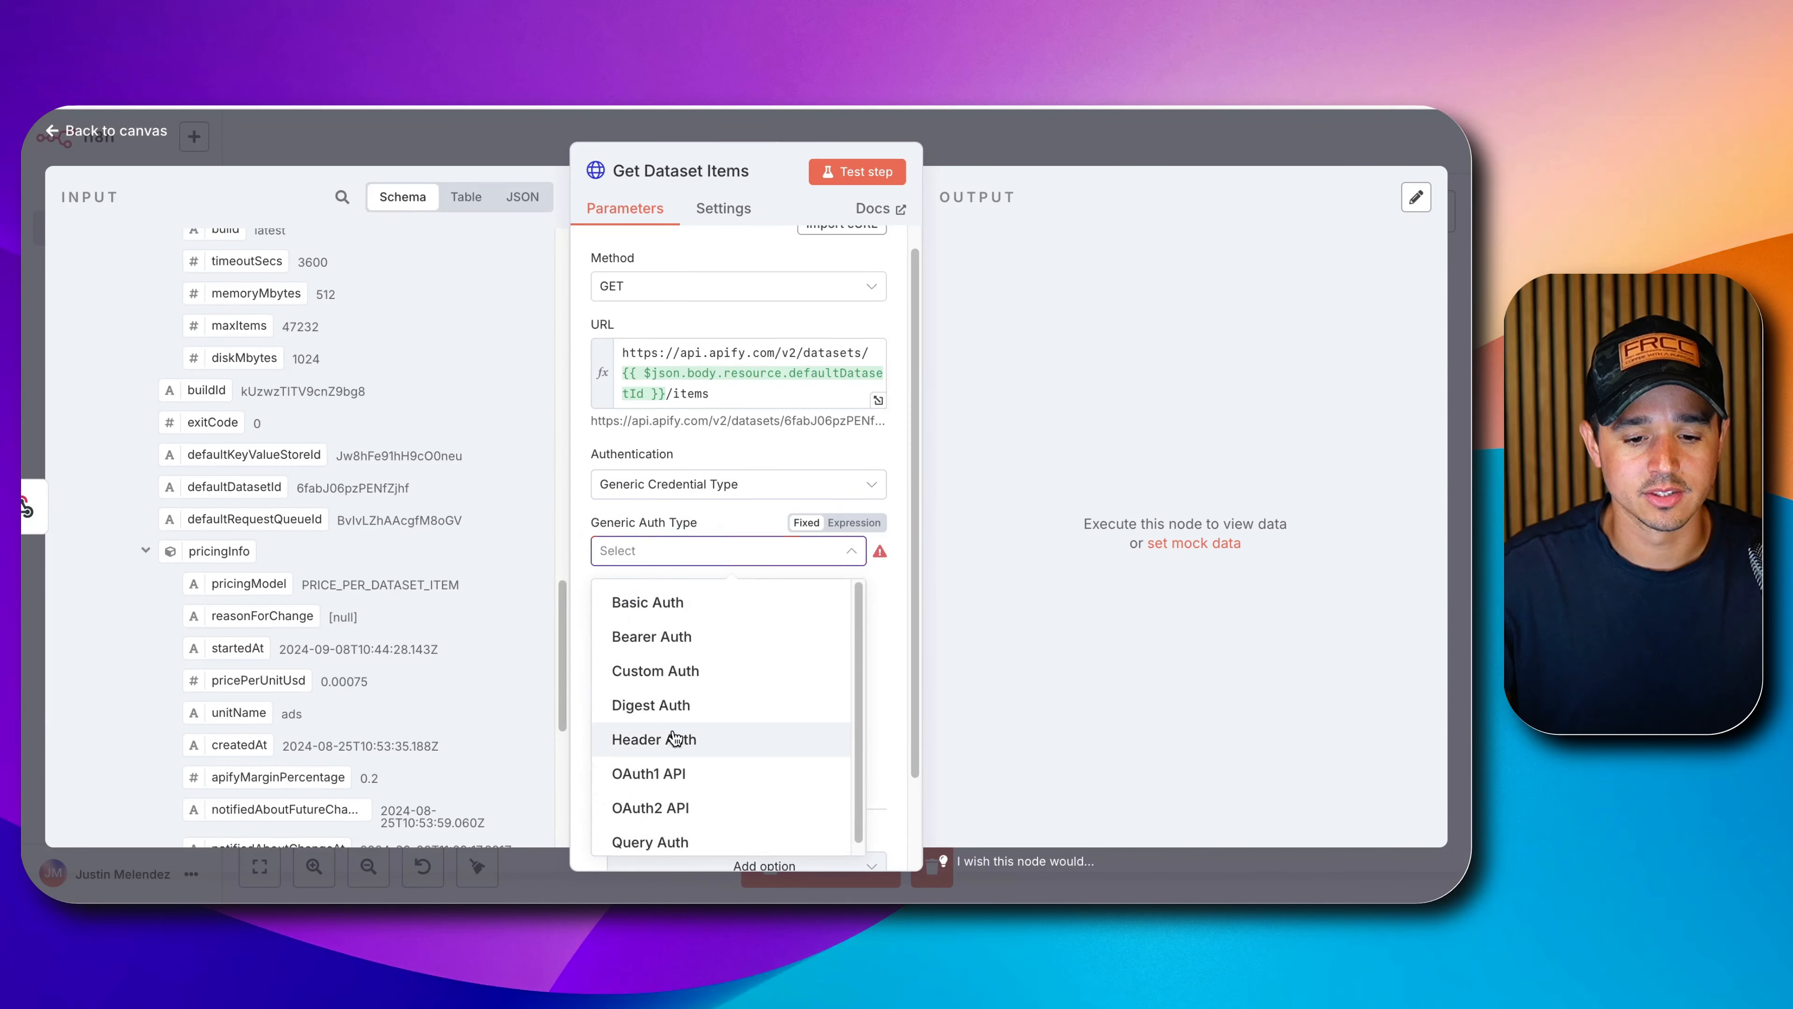
left_click(676, 738)
left_click(688, 610)
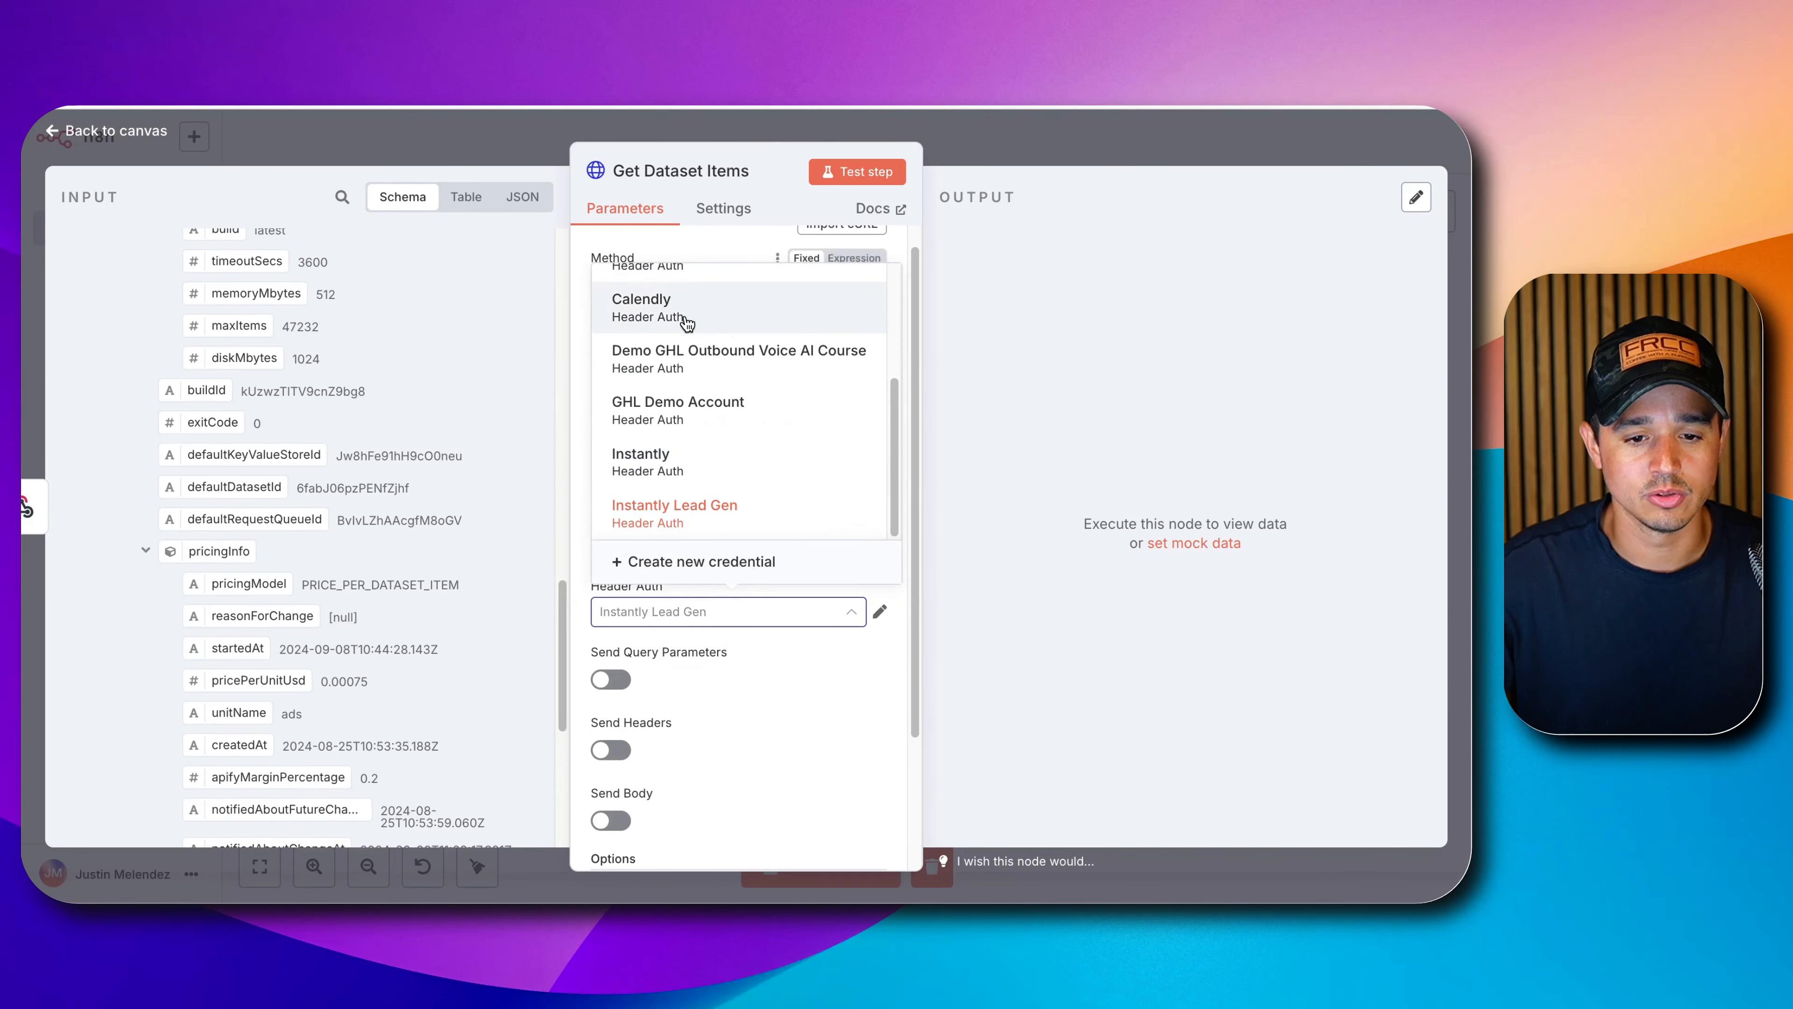
scroll(683, 330, "up", 3)
left_click(681, 296)
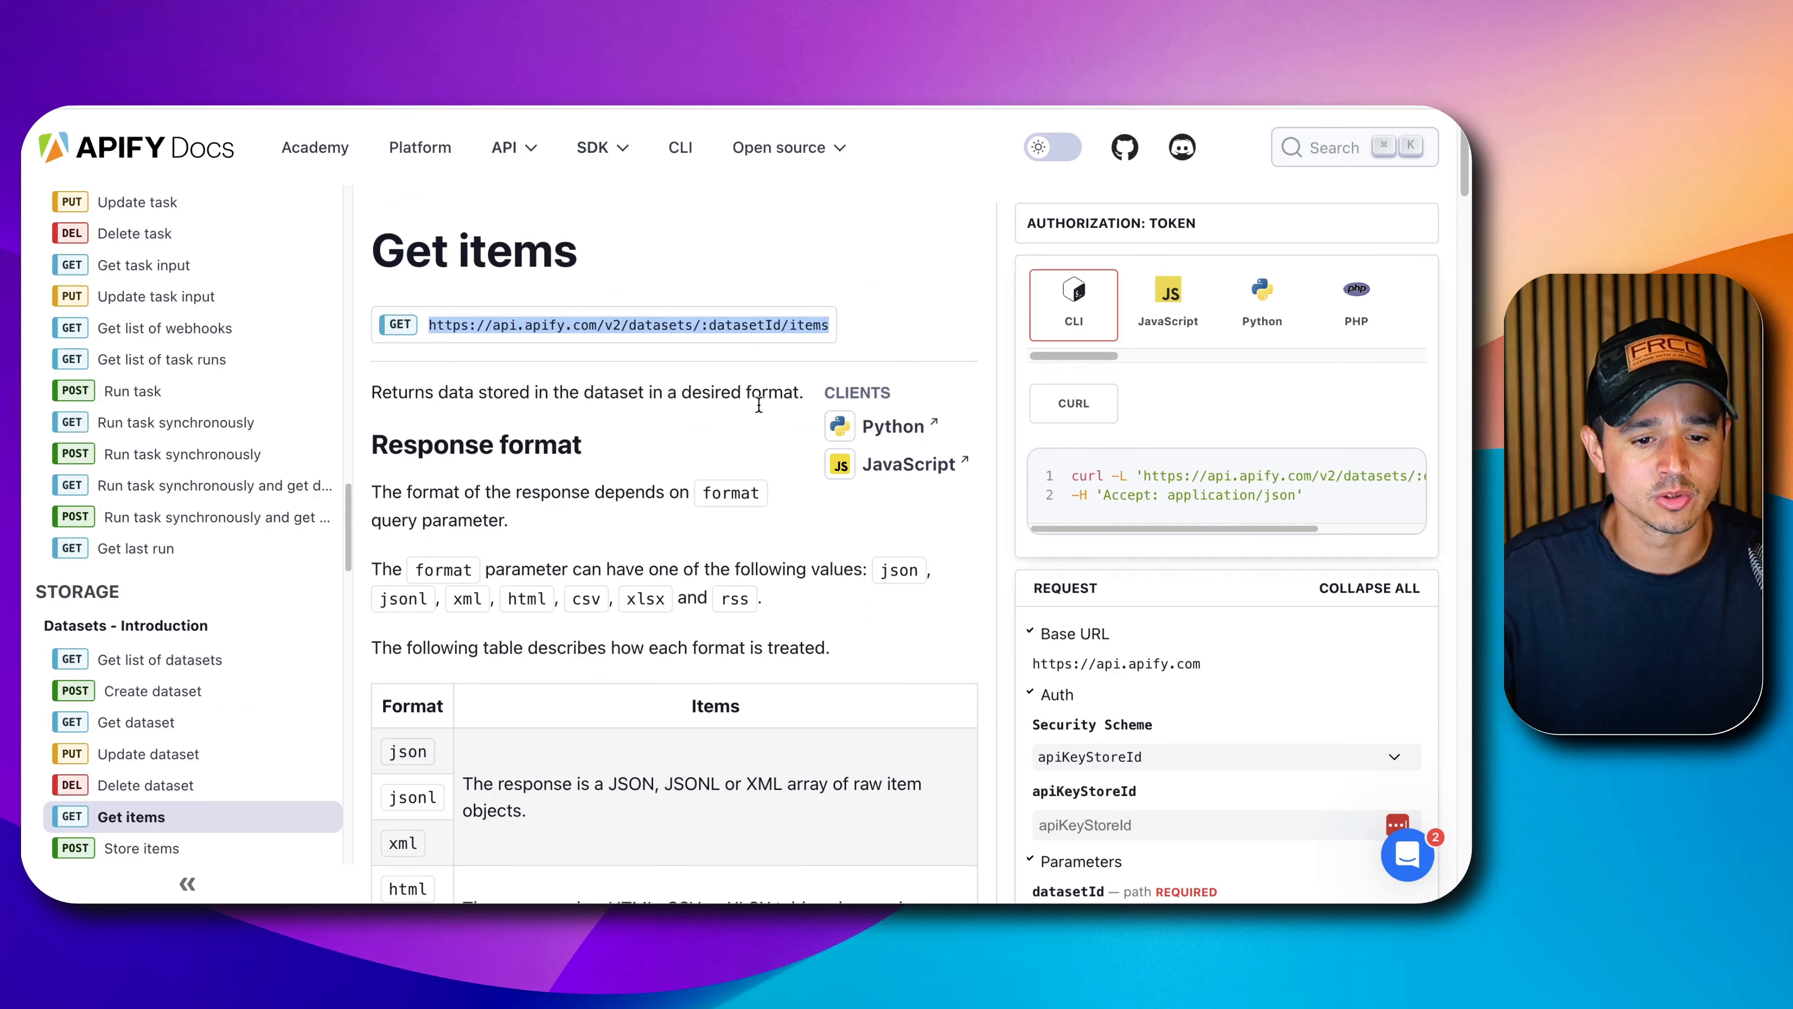
scroll(433, 445, "down", 5)
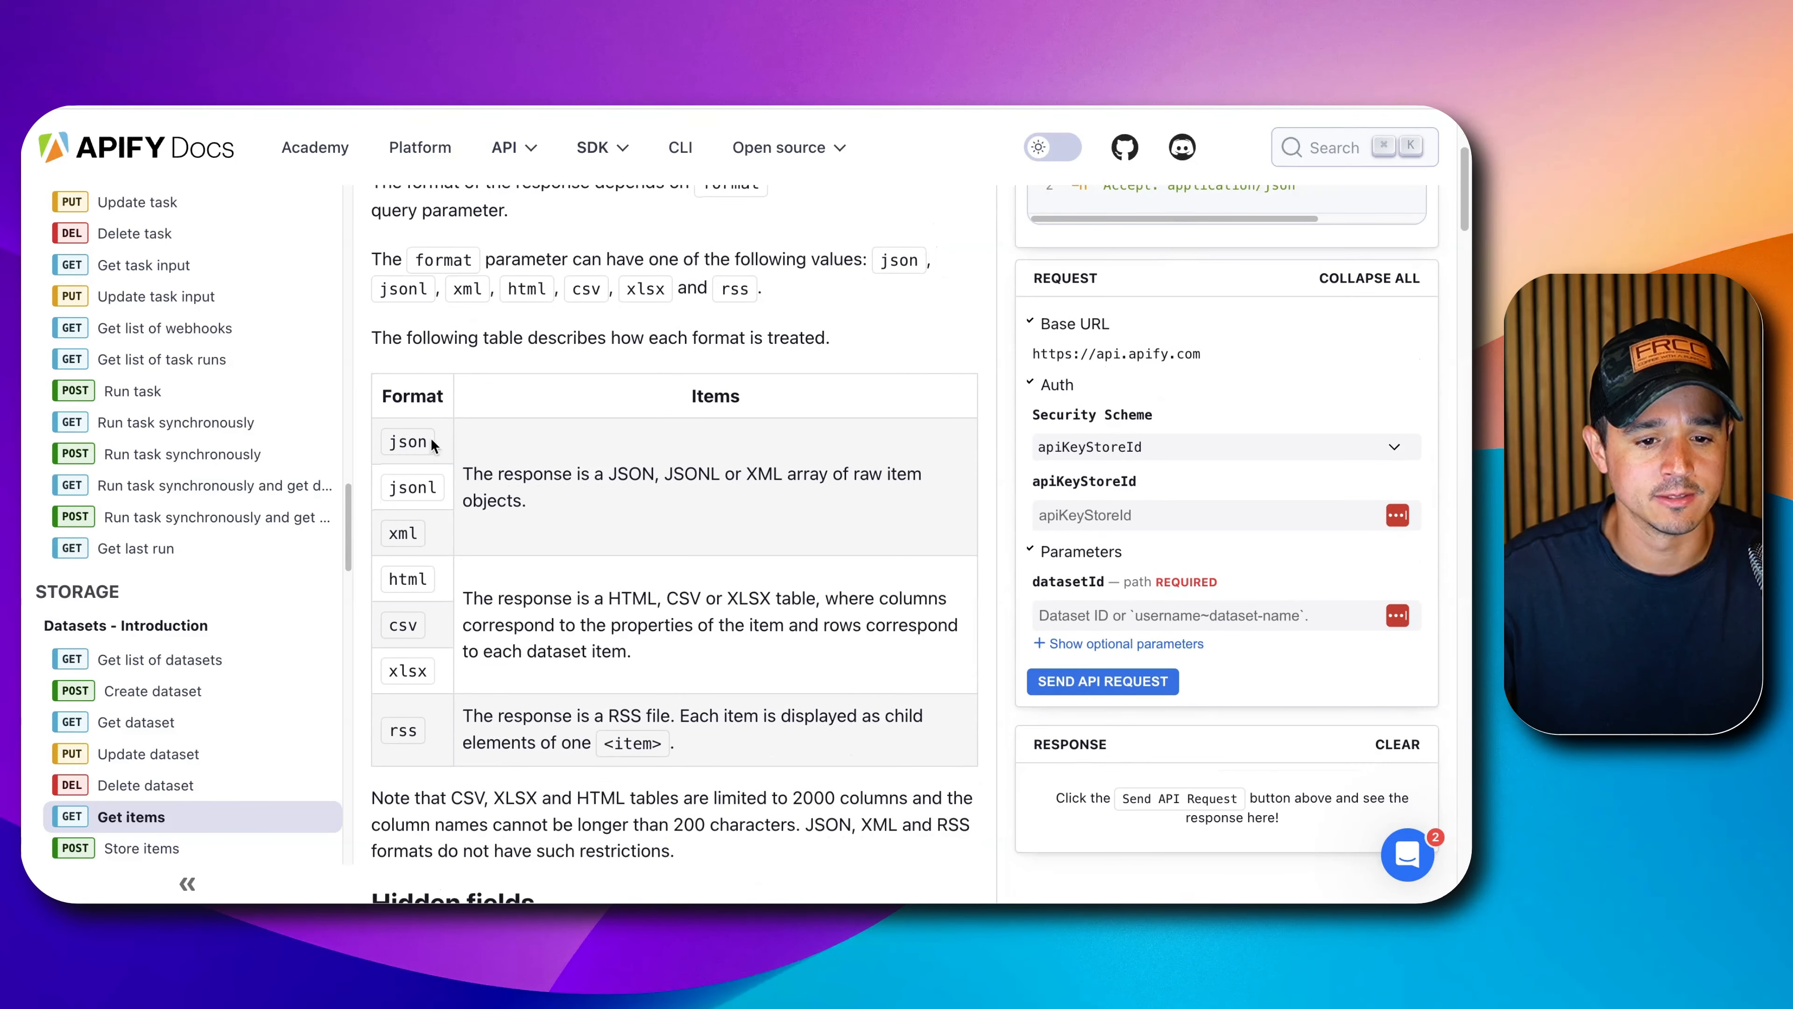
Read the Apify Docs Response format section on the format parameter's json option.
scroll(500, 369, "up", 4)
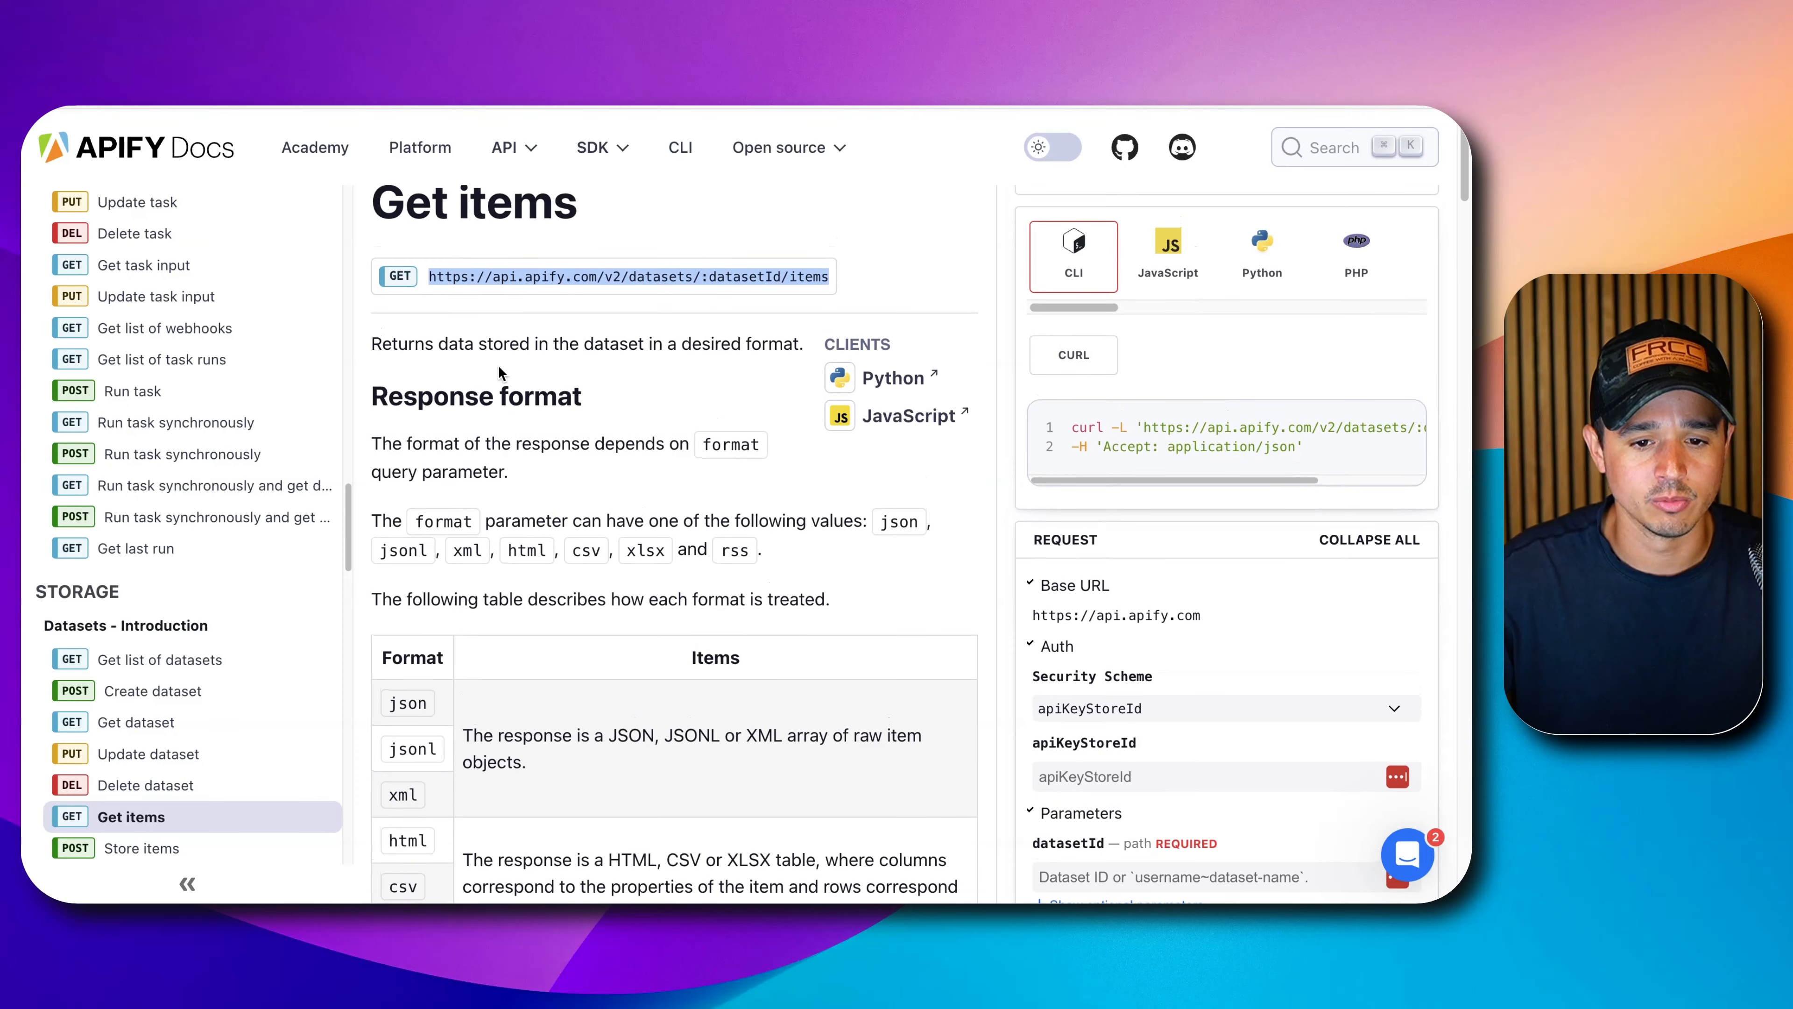
scroll(499, 374, "down", 1)
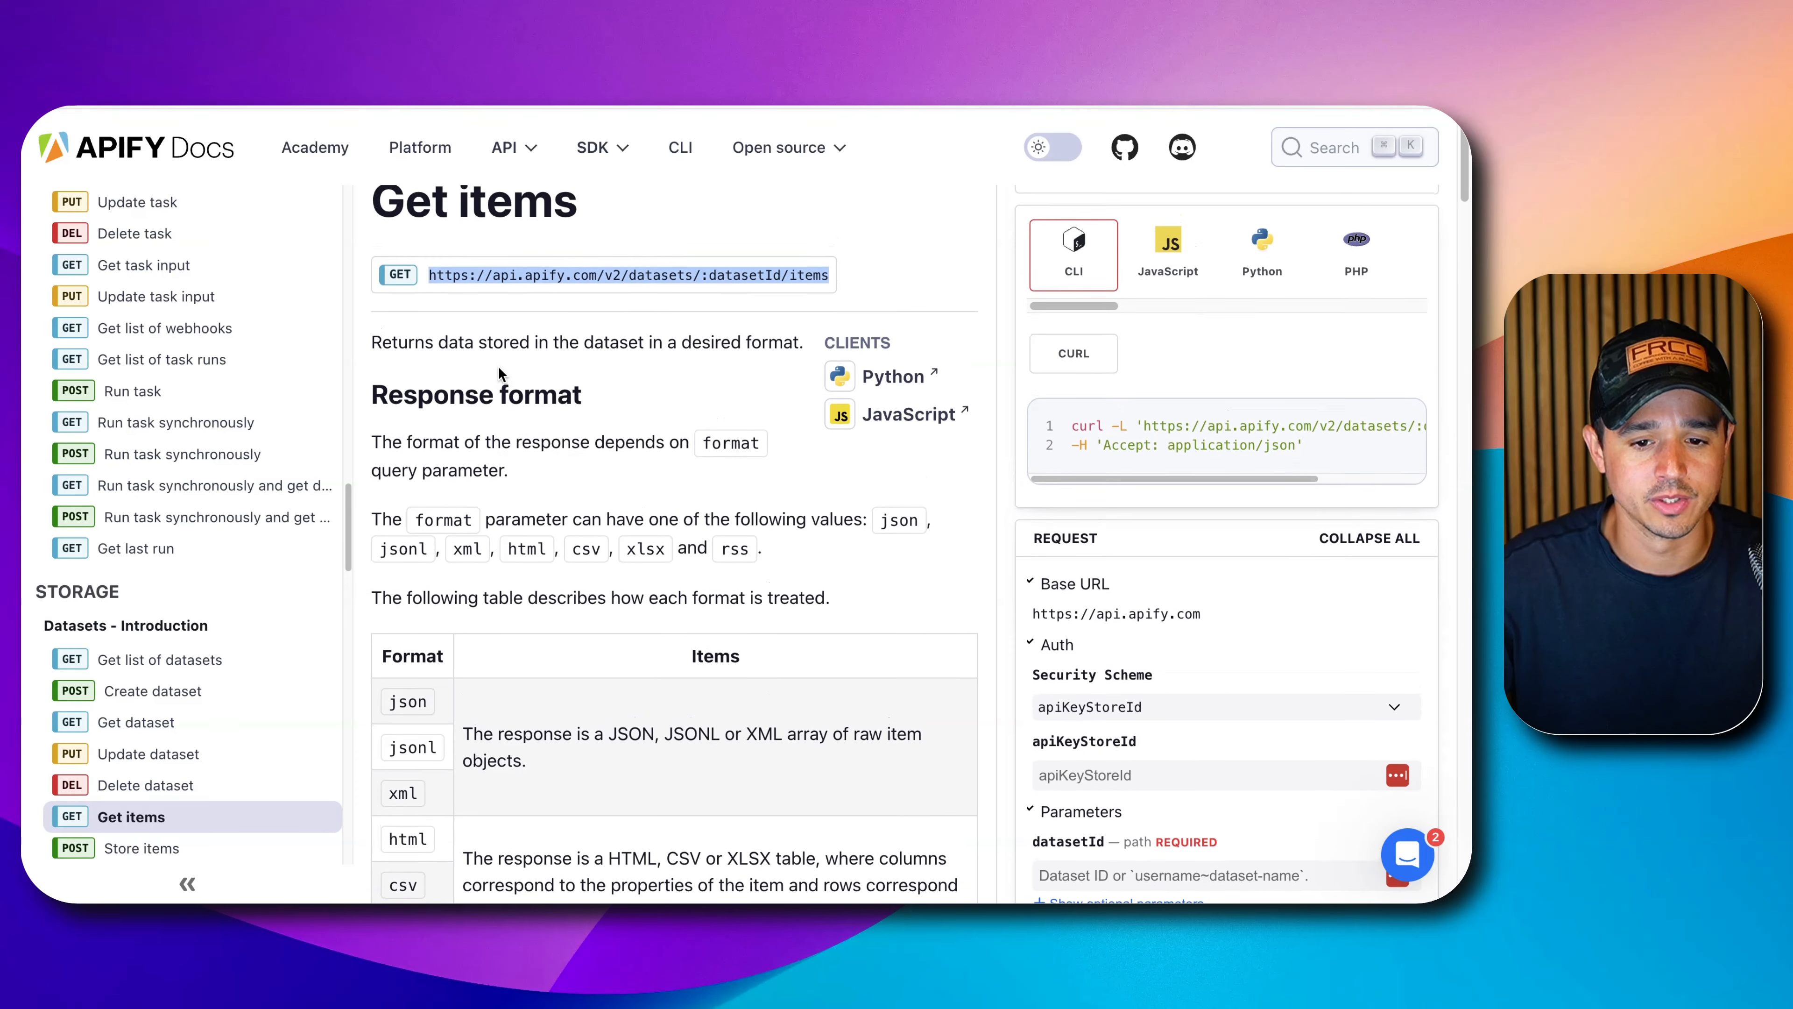
triple_click(438, 472)
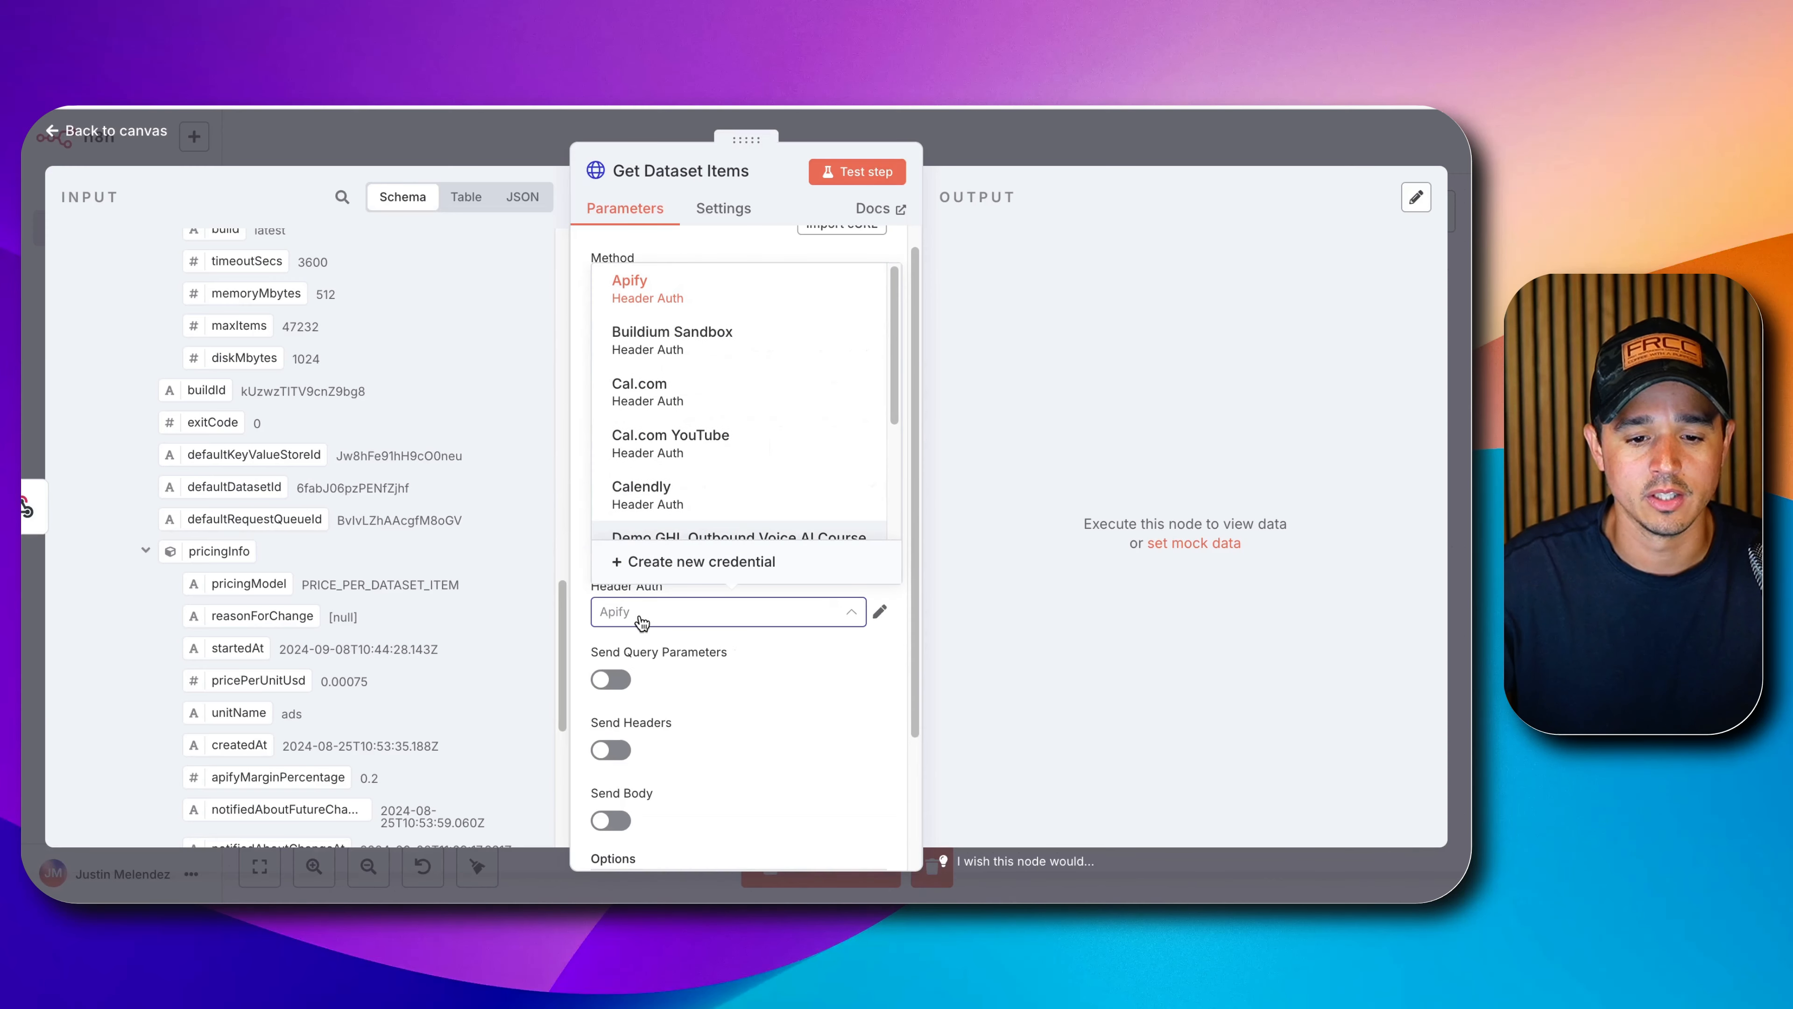
Keep the Apify credential and add the query parameter format=json to Get Dataset Items.
left_click(661, 682)
left_click(611, 679)
scroll(621, 681, "down", 3)
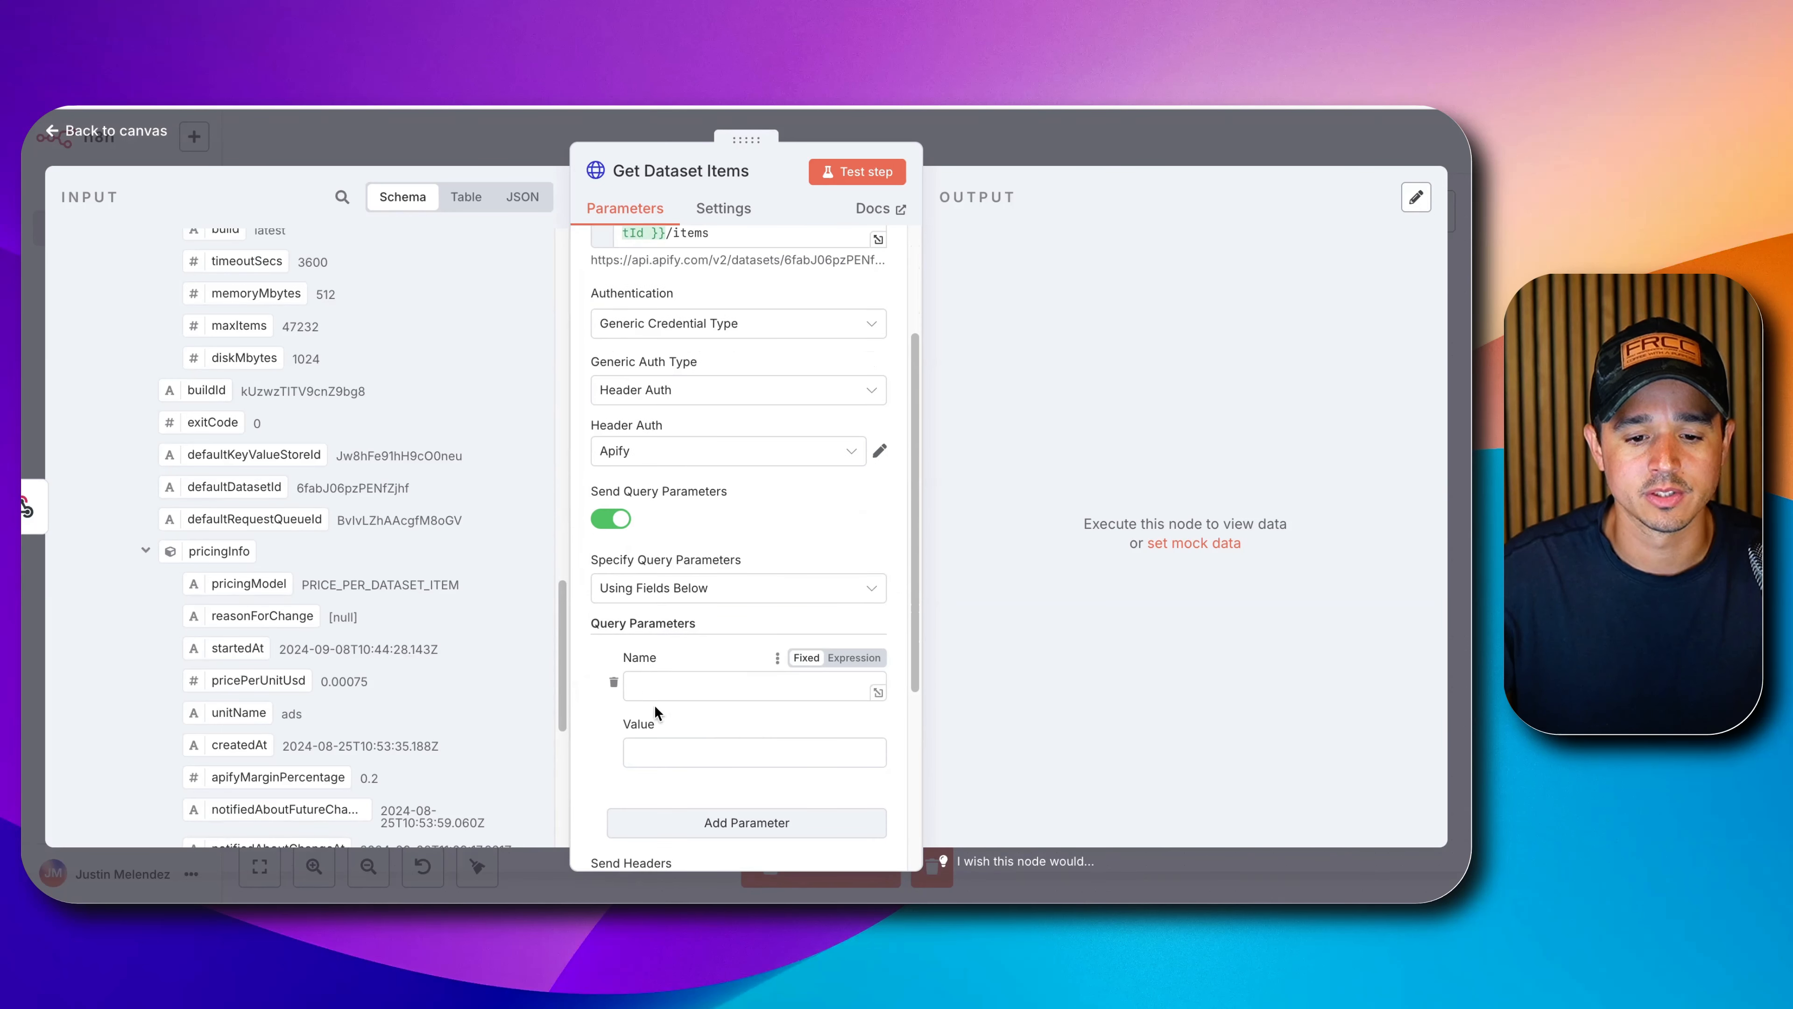
left_click(669, 685)
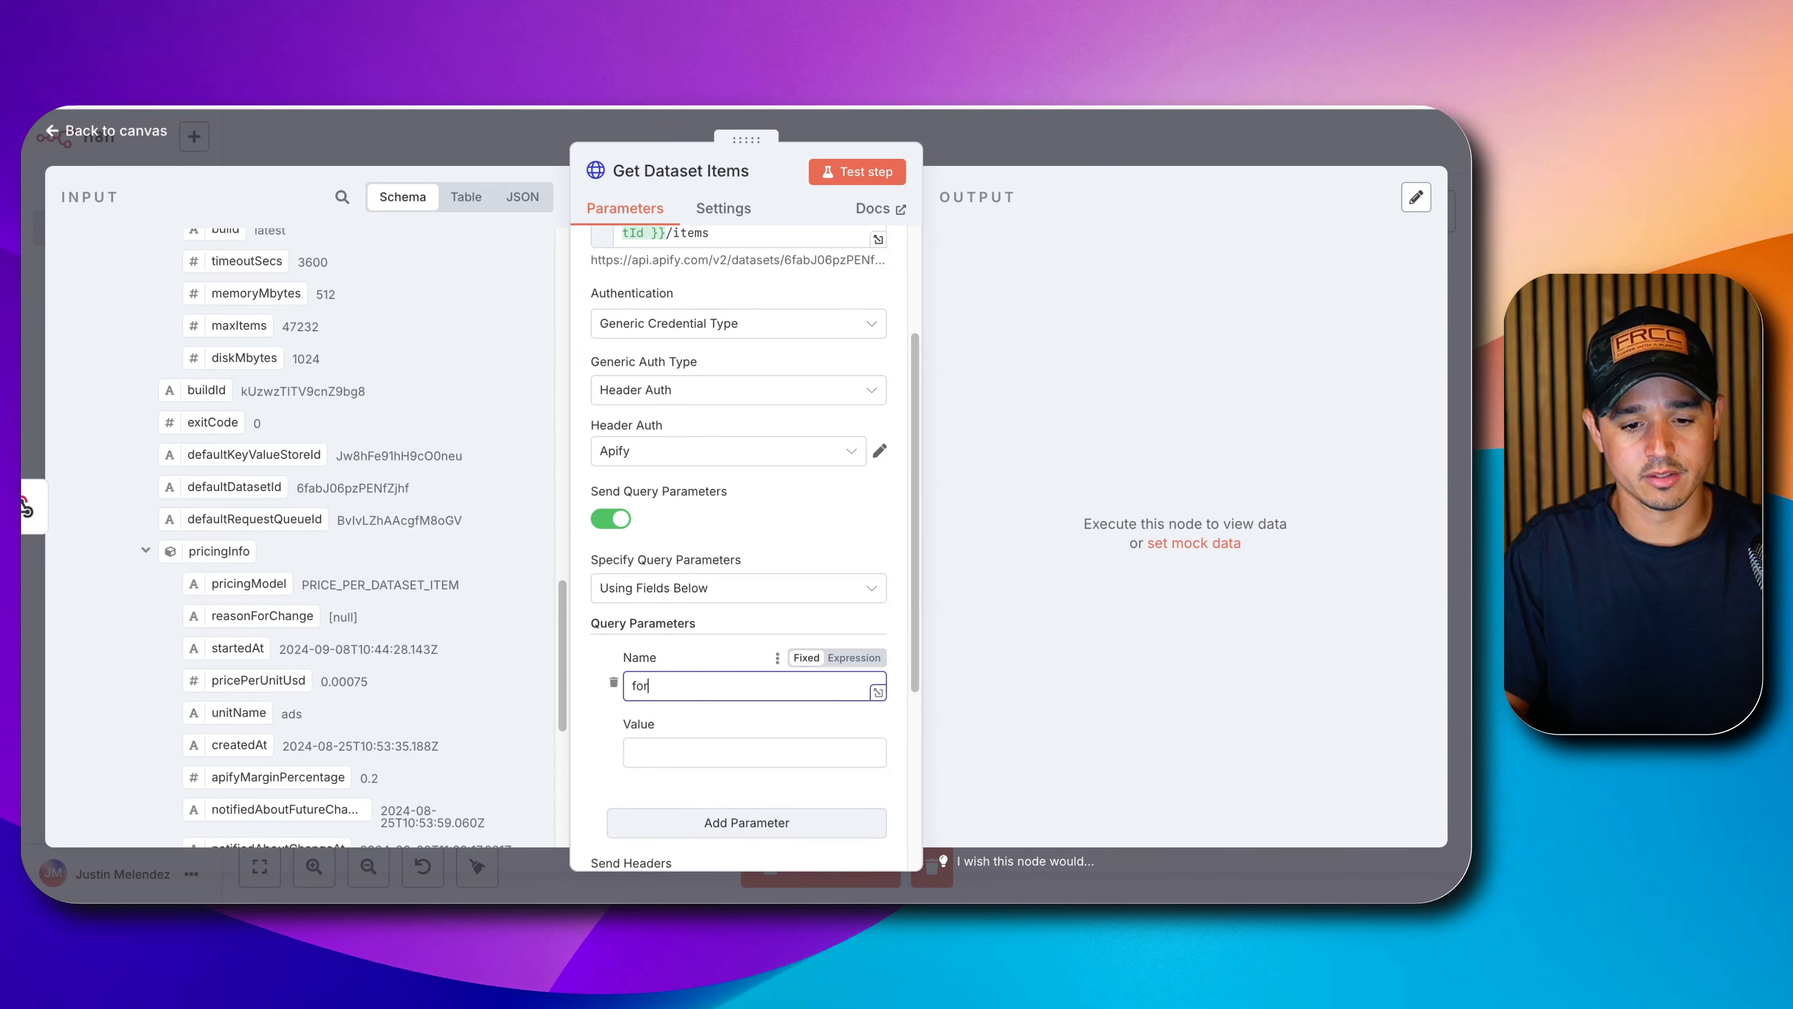
type("format")
key("Tab")
type("jso")
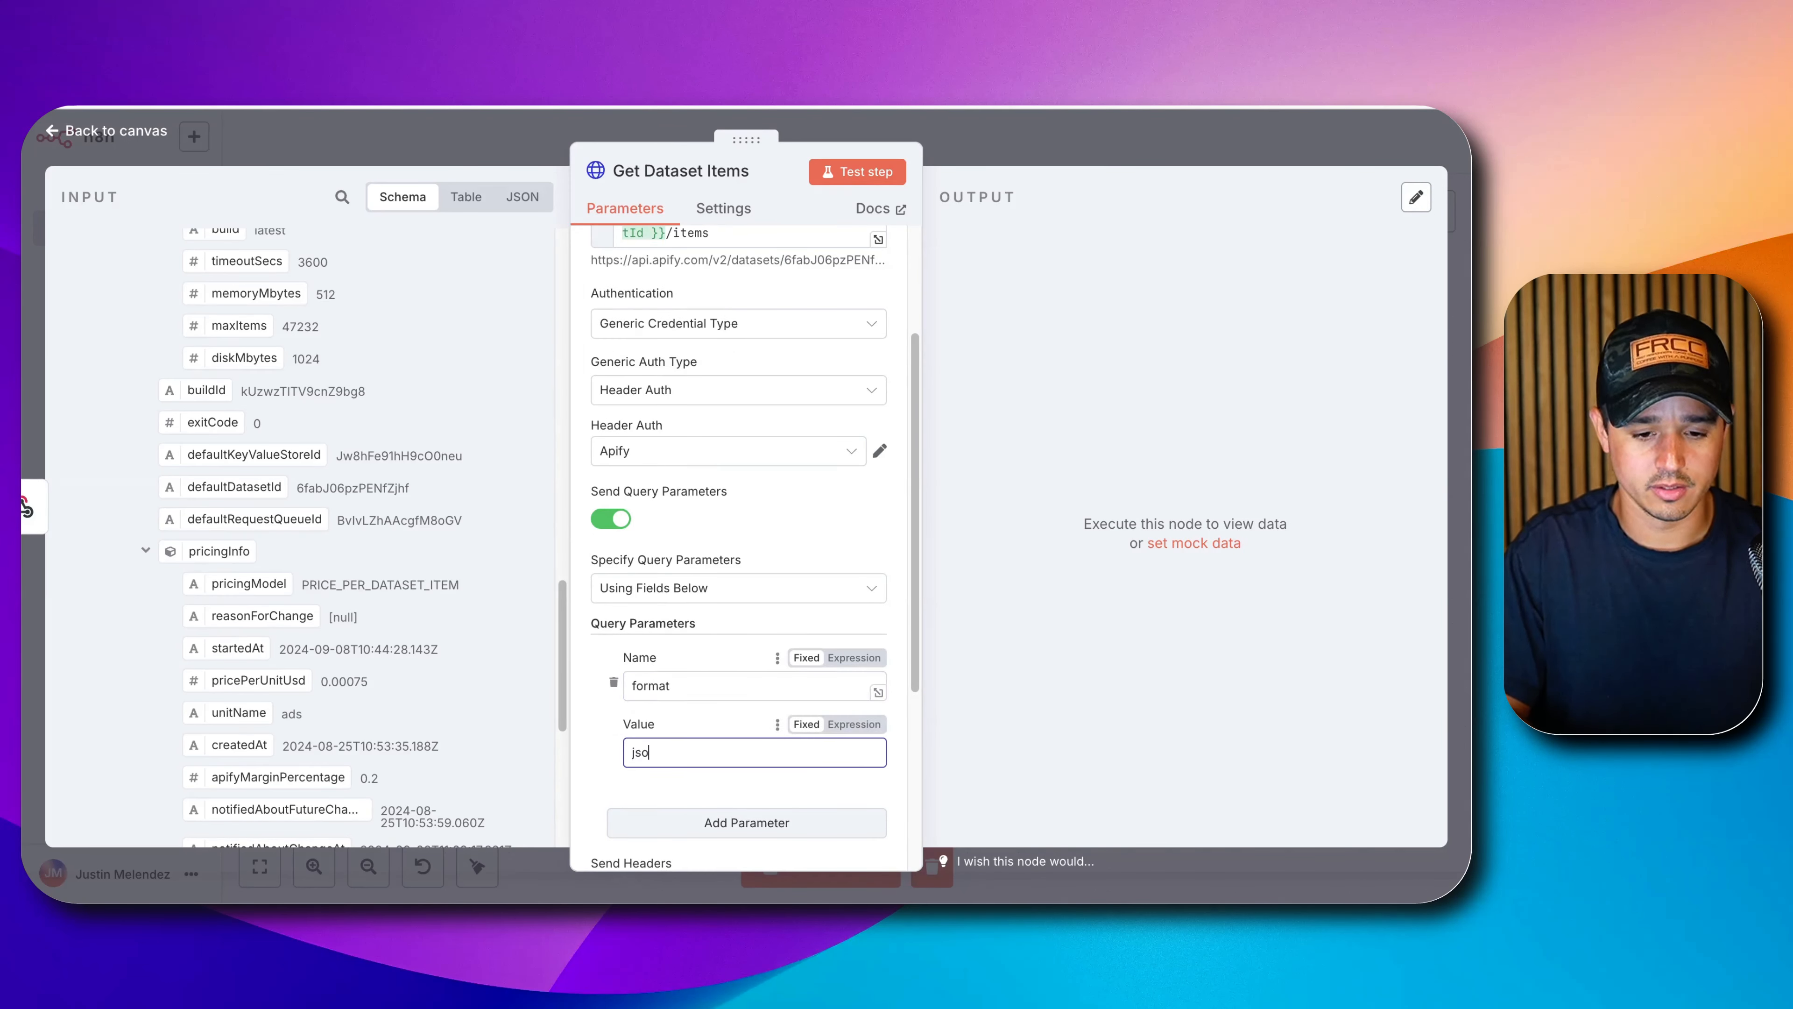
type("n")
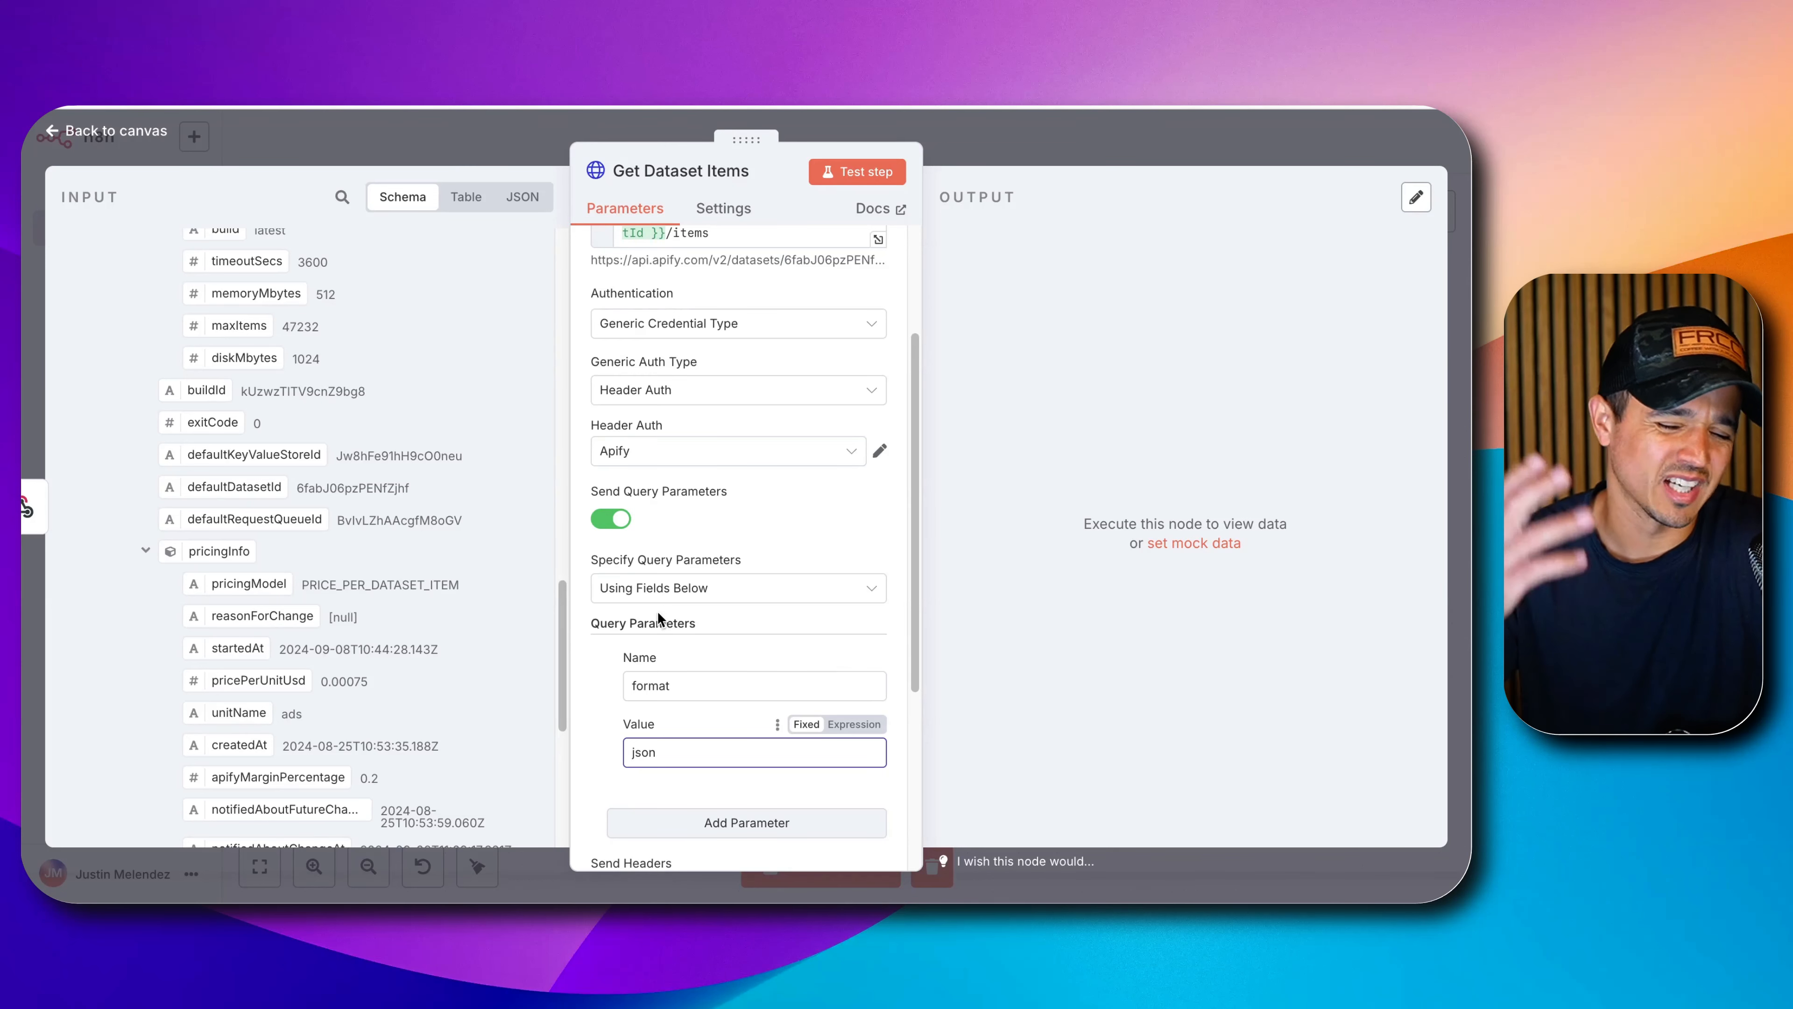
Run Get Dataset Items, confirm the 100 returned items, and pin the output.
left_click(852, 176)
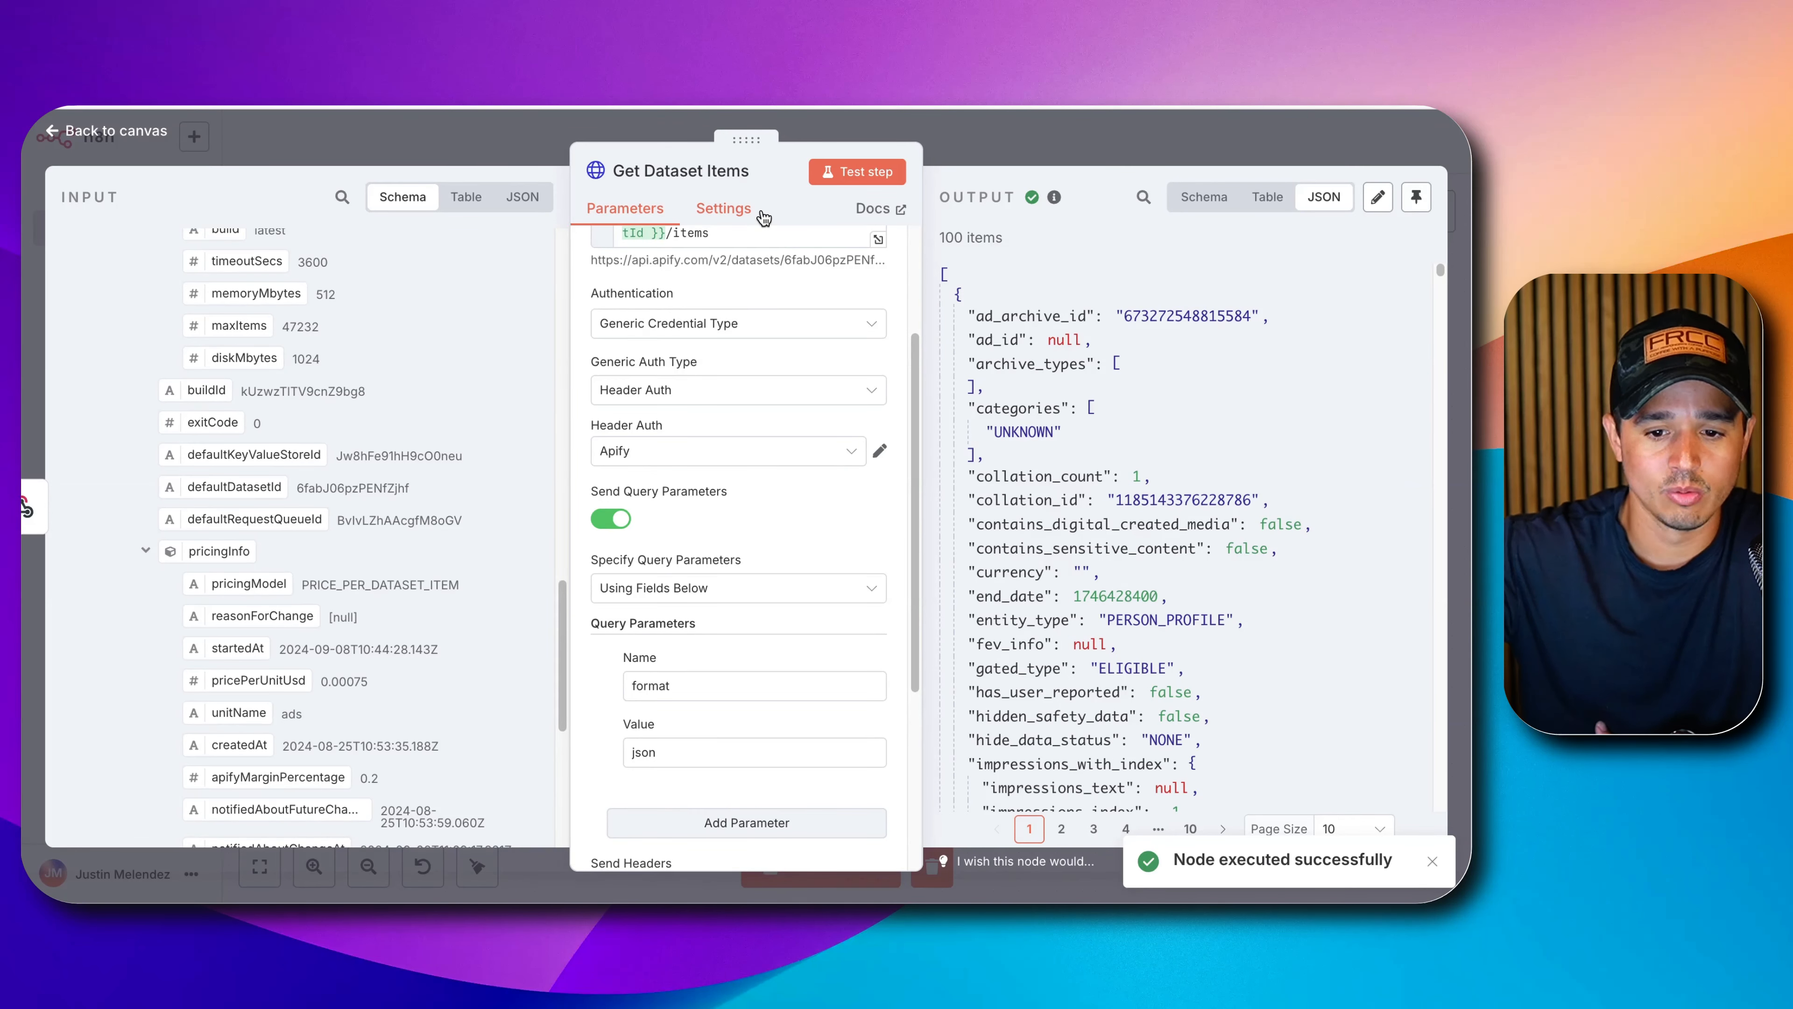
double_click(978, 234)
left_click_drag(978, 234, 912, 221)
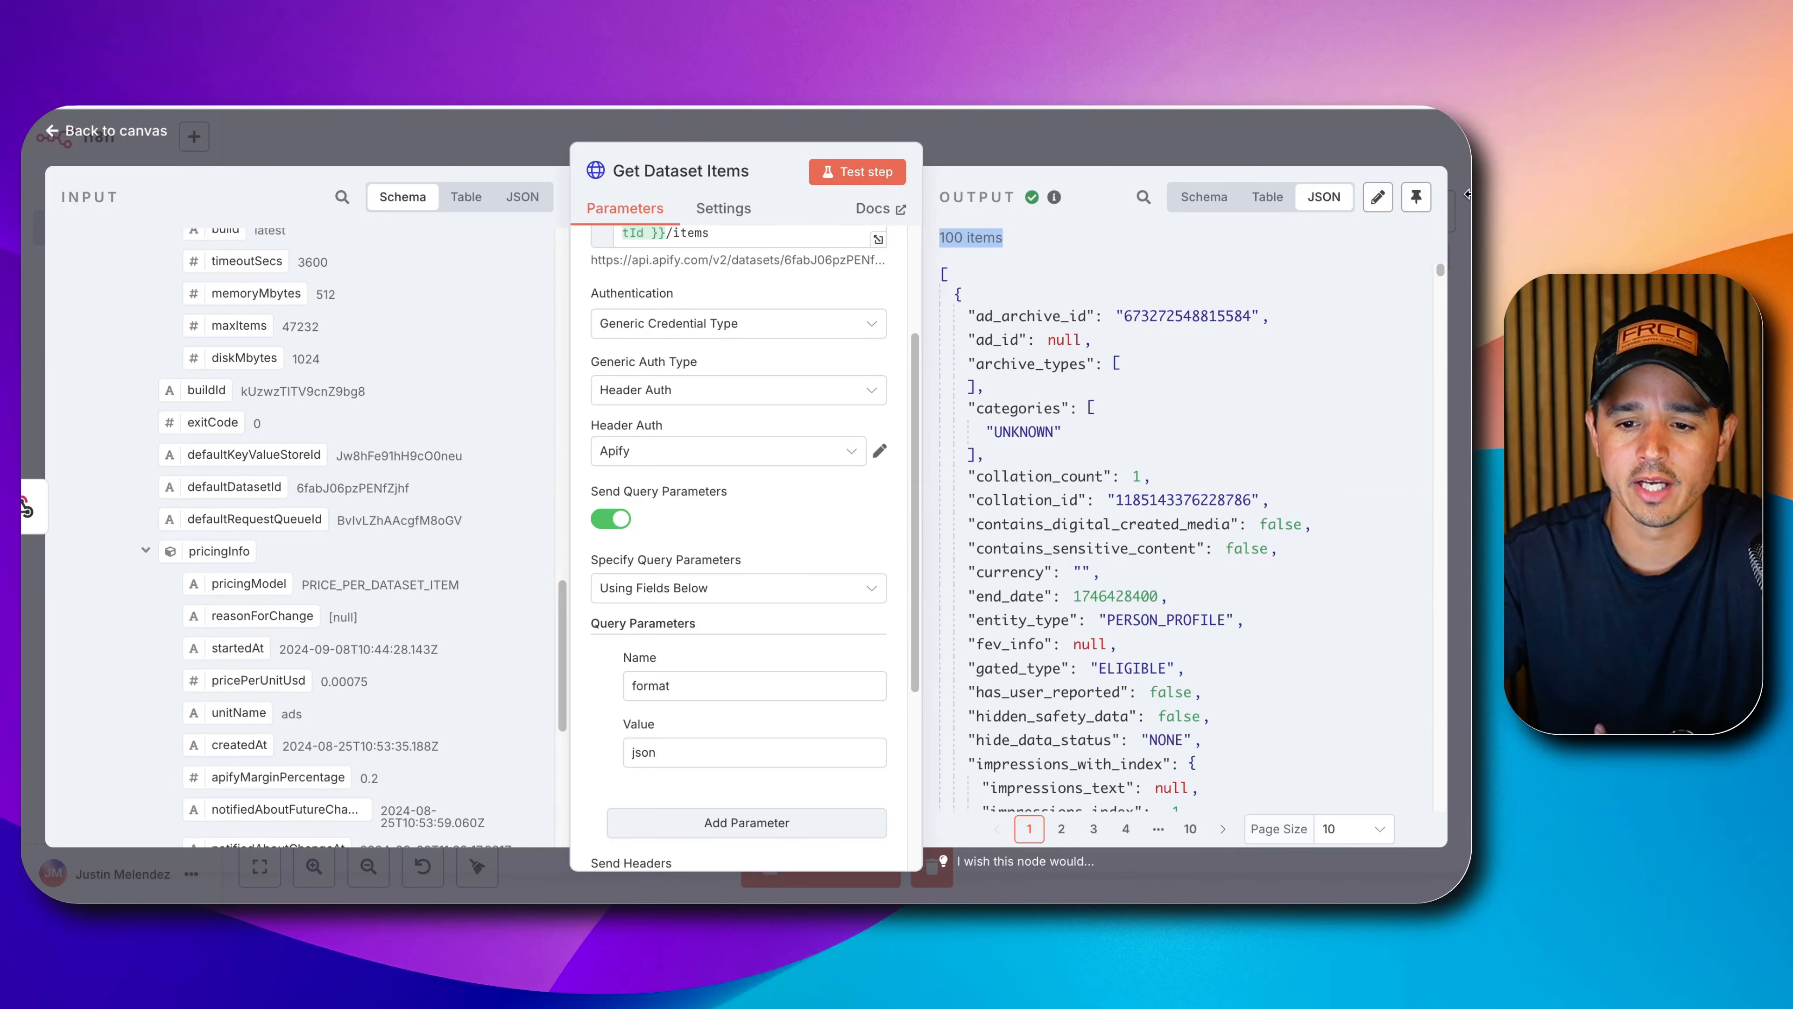
left_click(1415, 197)
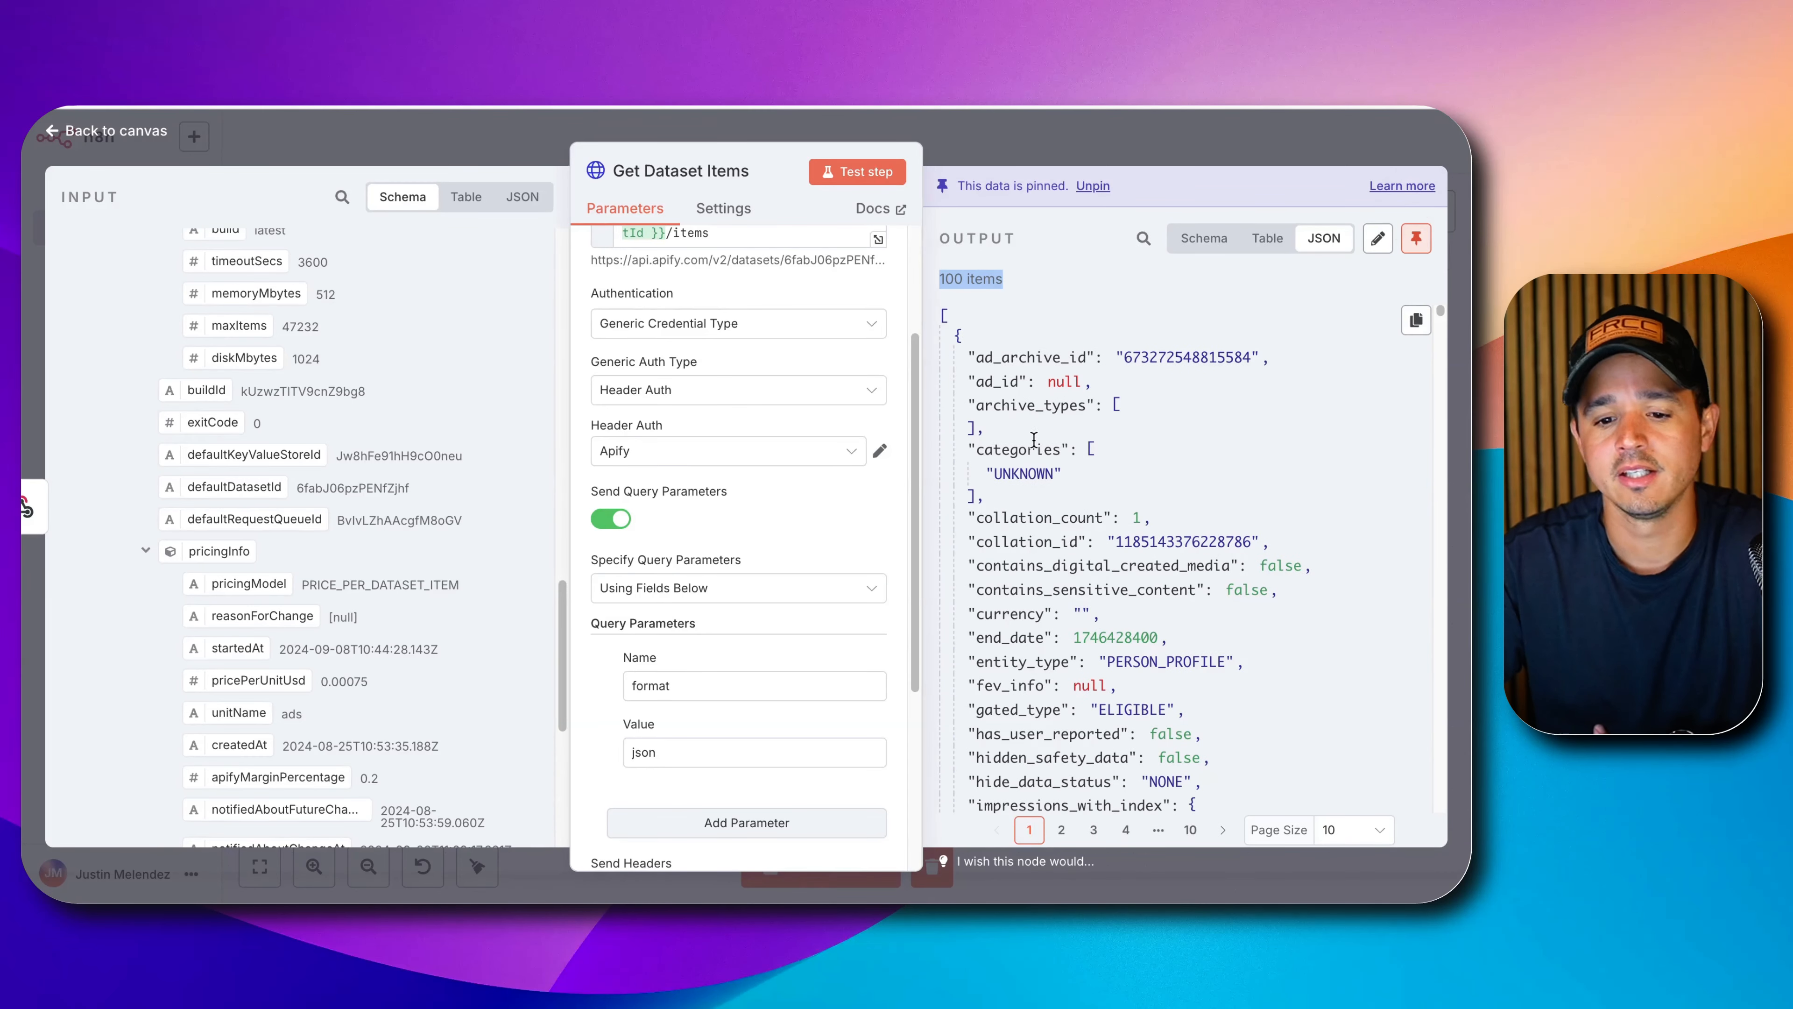
scroll(1034, 439, "down", 15)
scroll(1044, 424, "up", 15)
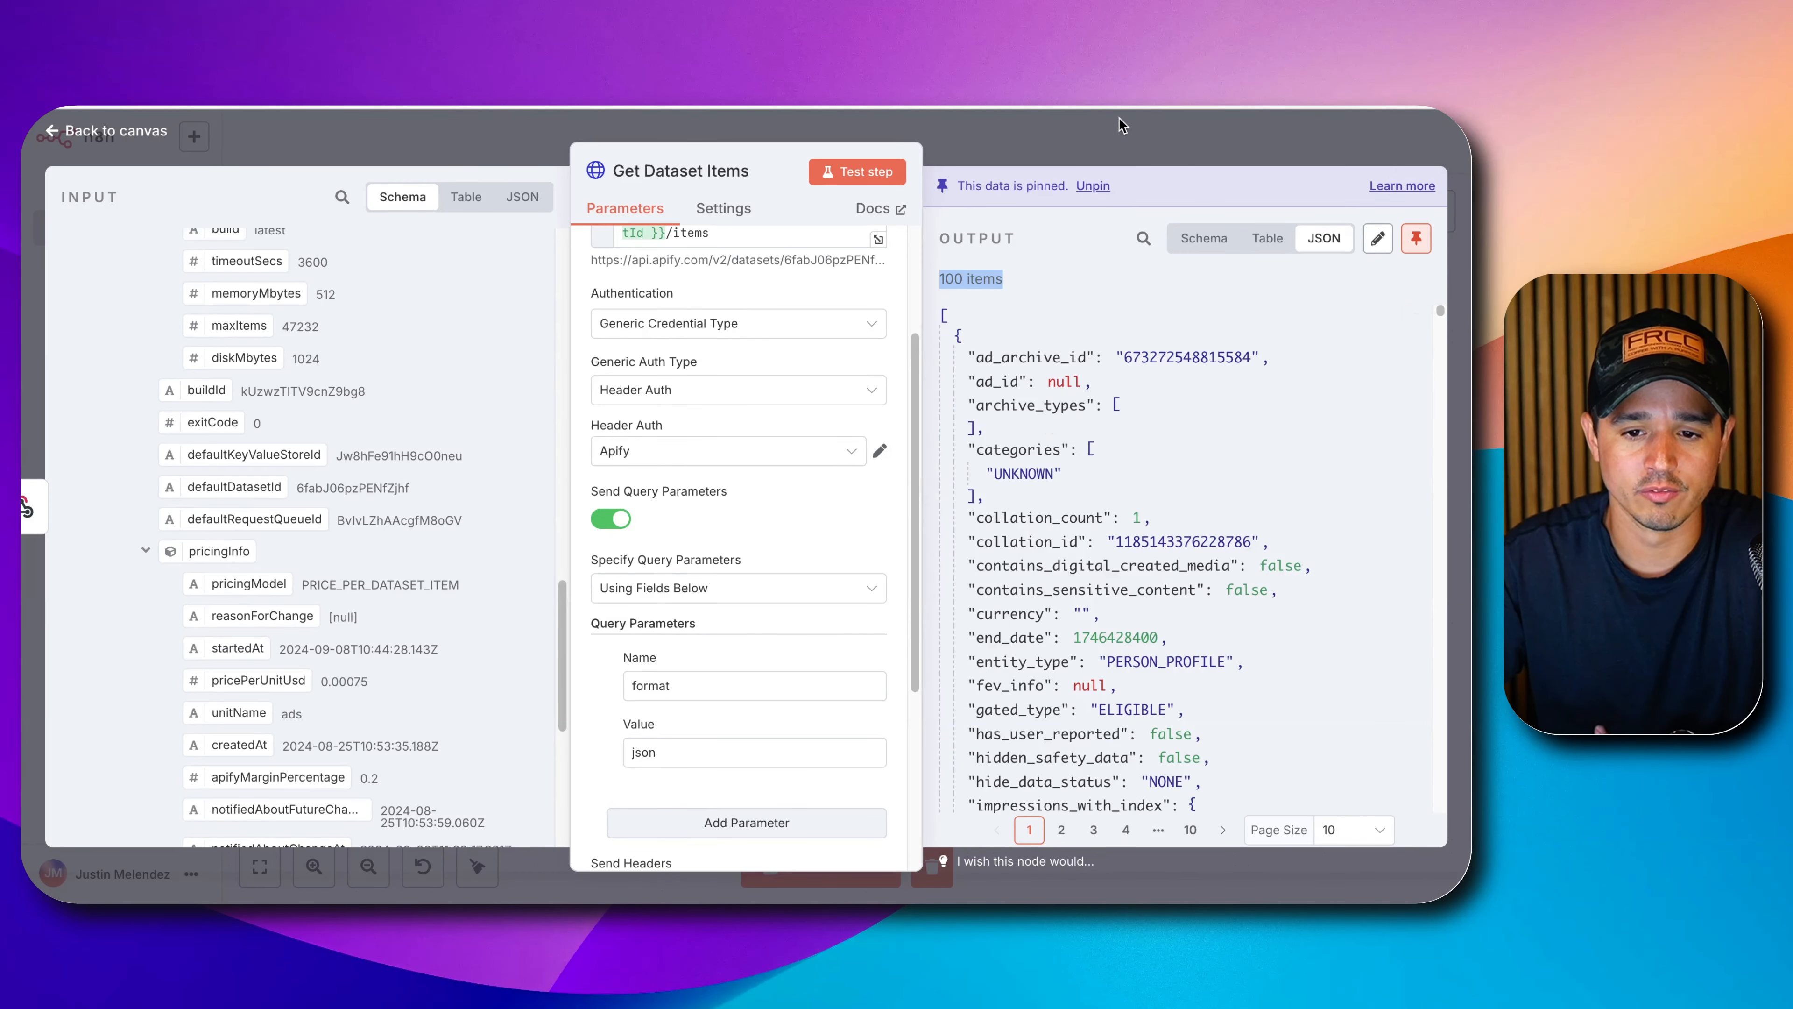
left_click(1109, 150)
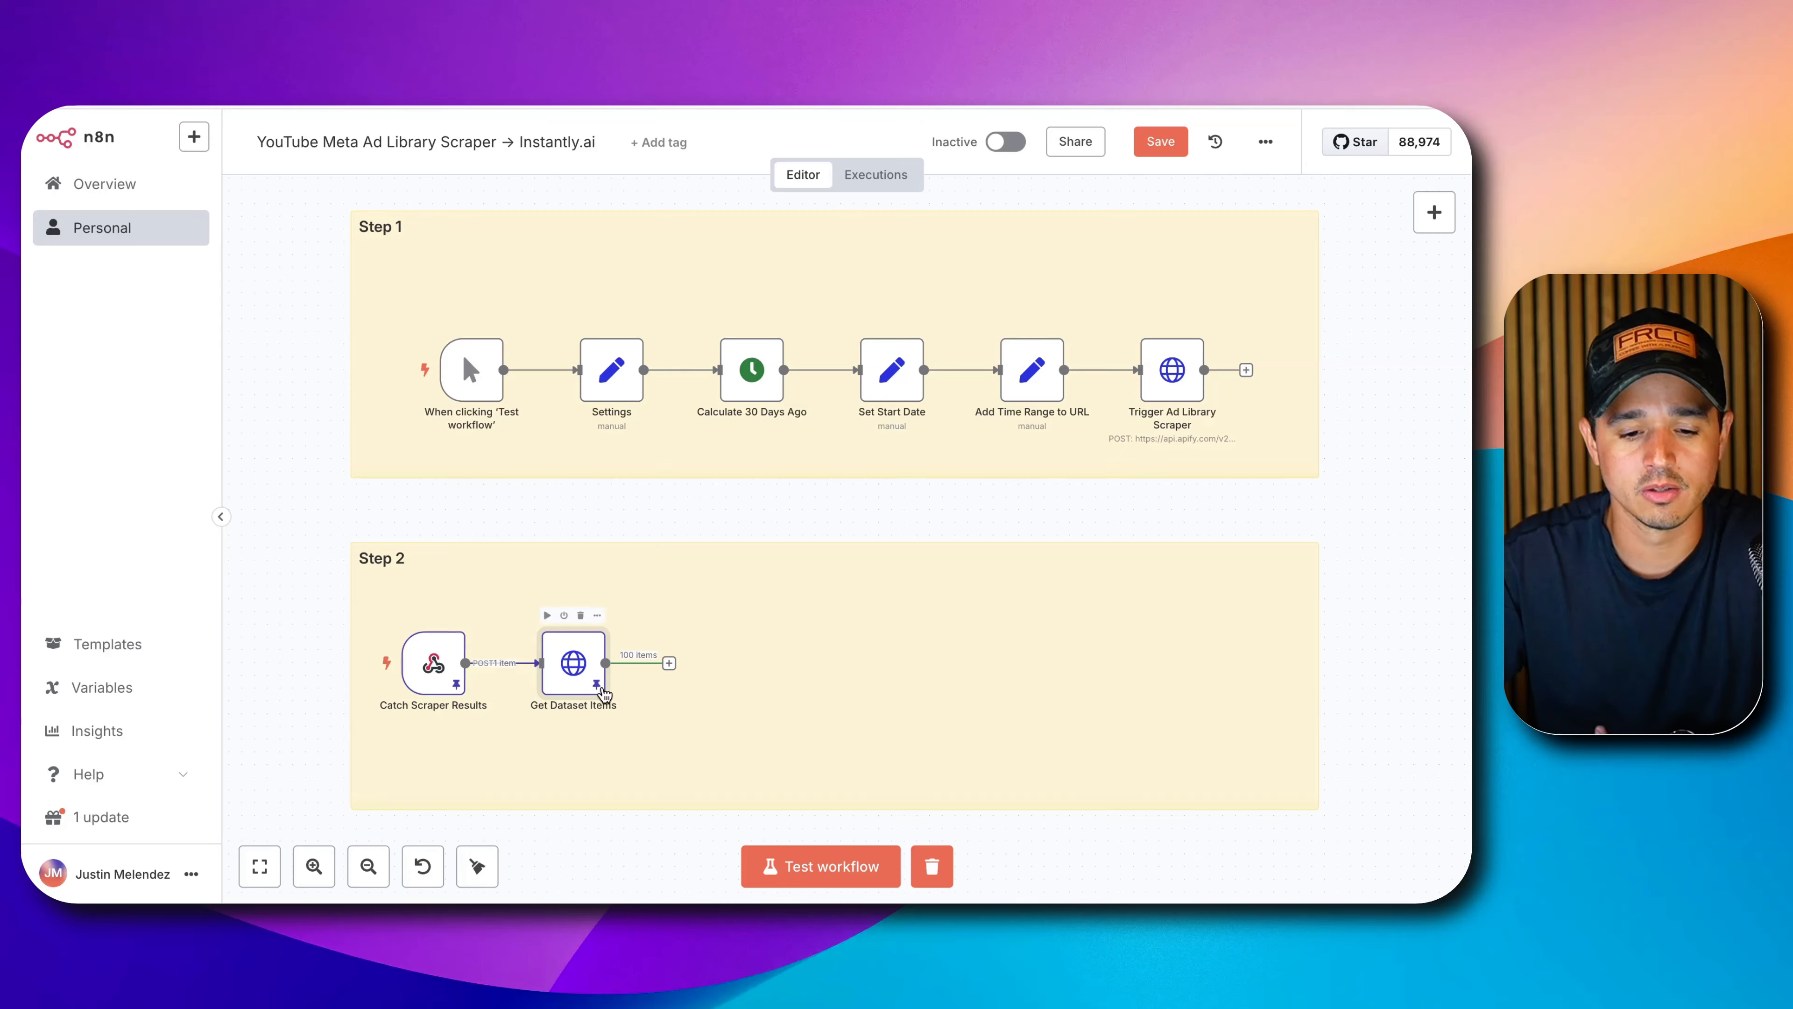
Reopen Get Dataset Items to review the pinned JSON output, then return to the canvas.
left_click(584, 676)
left_click(562, 667)
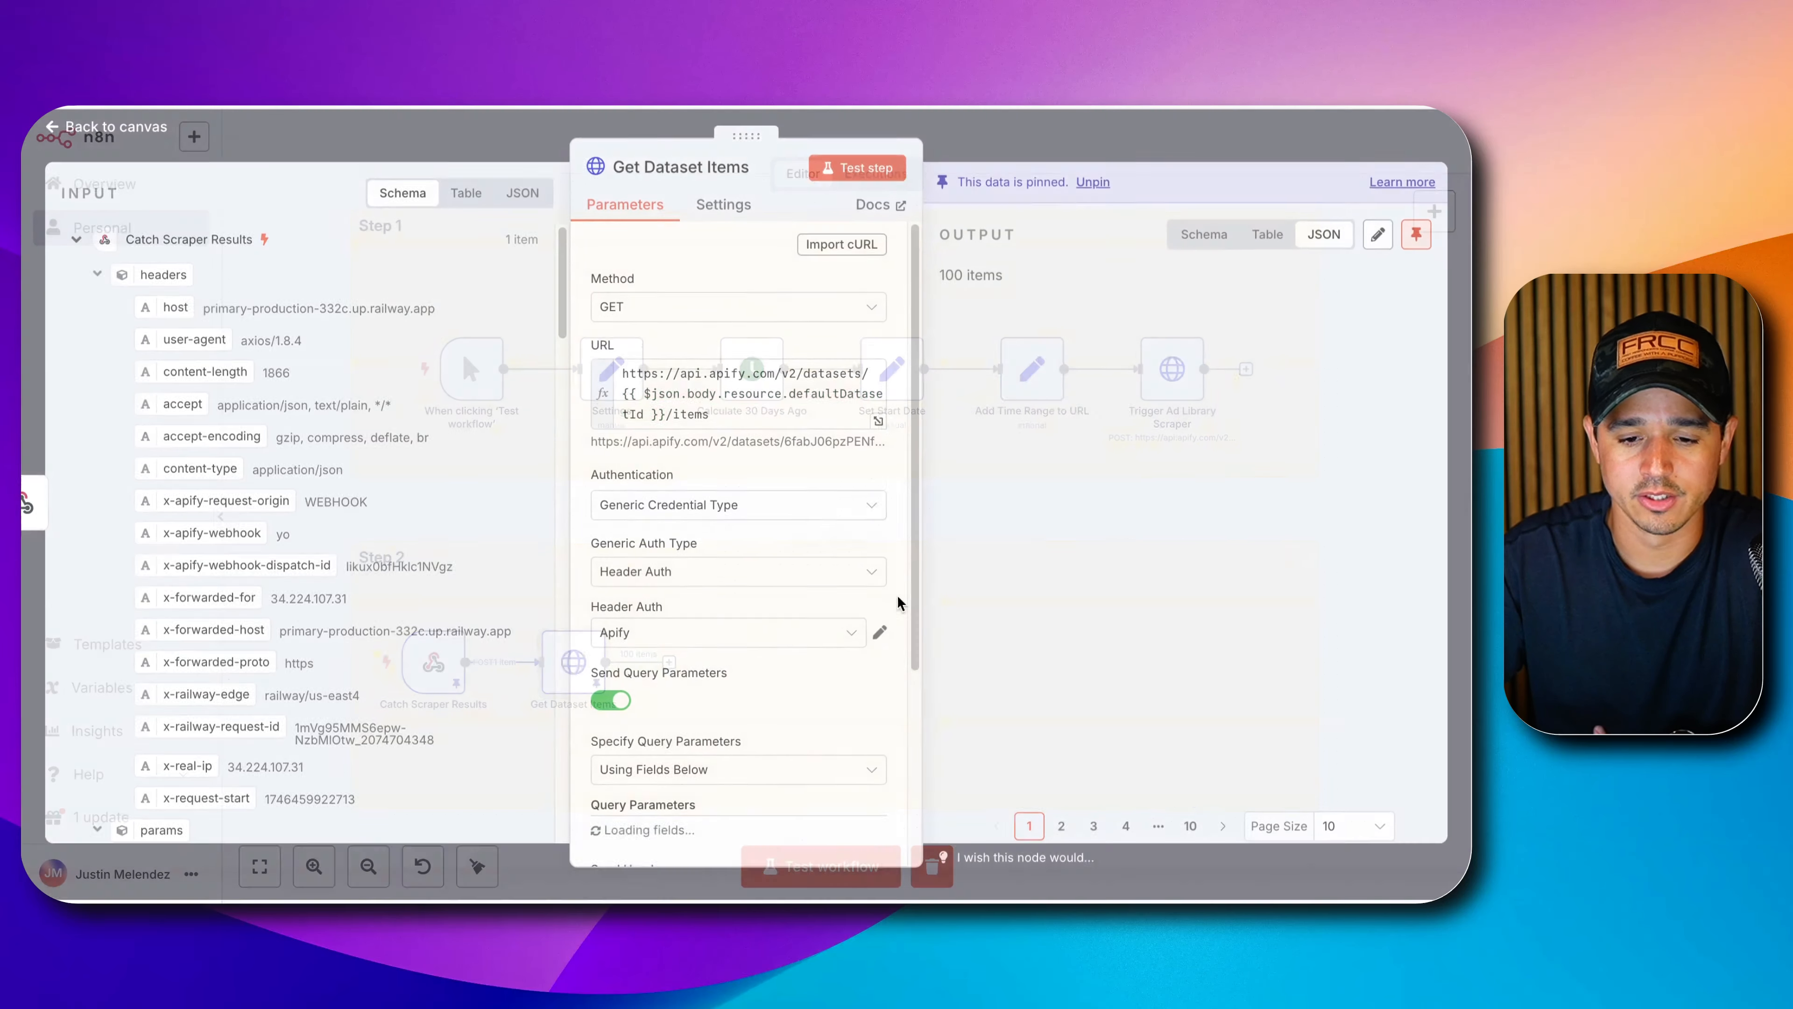
scroll(1094, 597, "down", 10)
scroll(1094, 597, "down", 15)
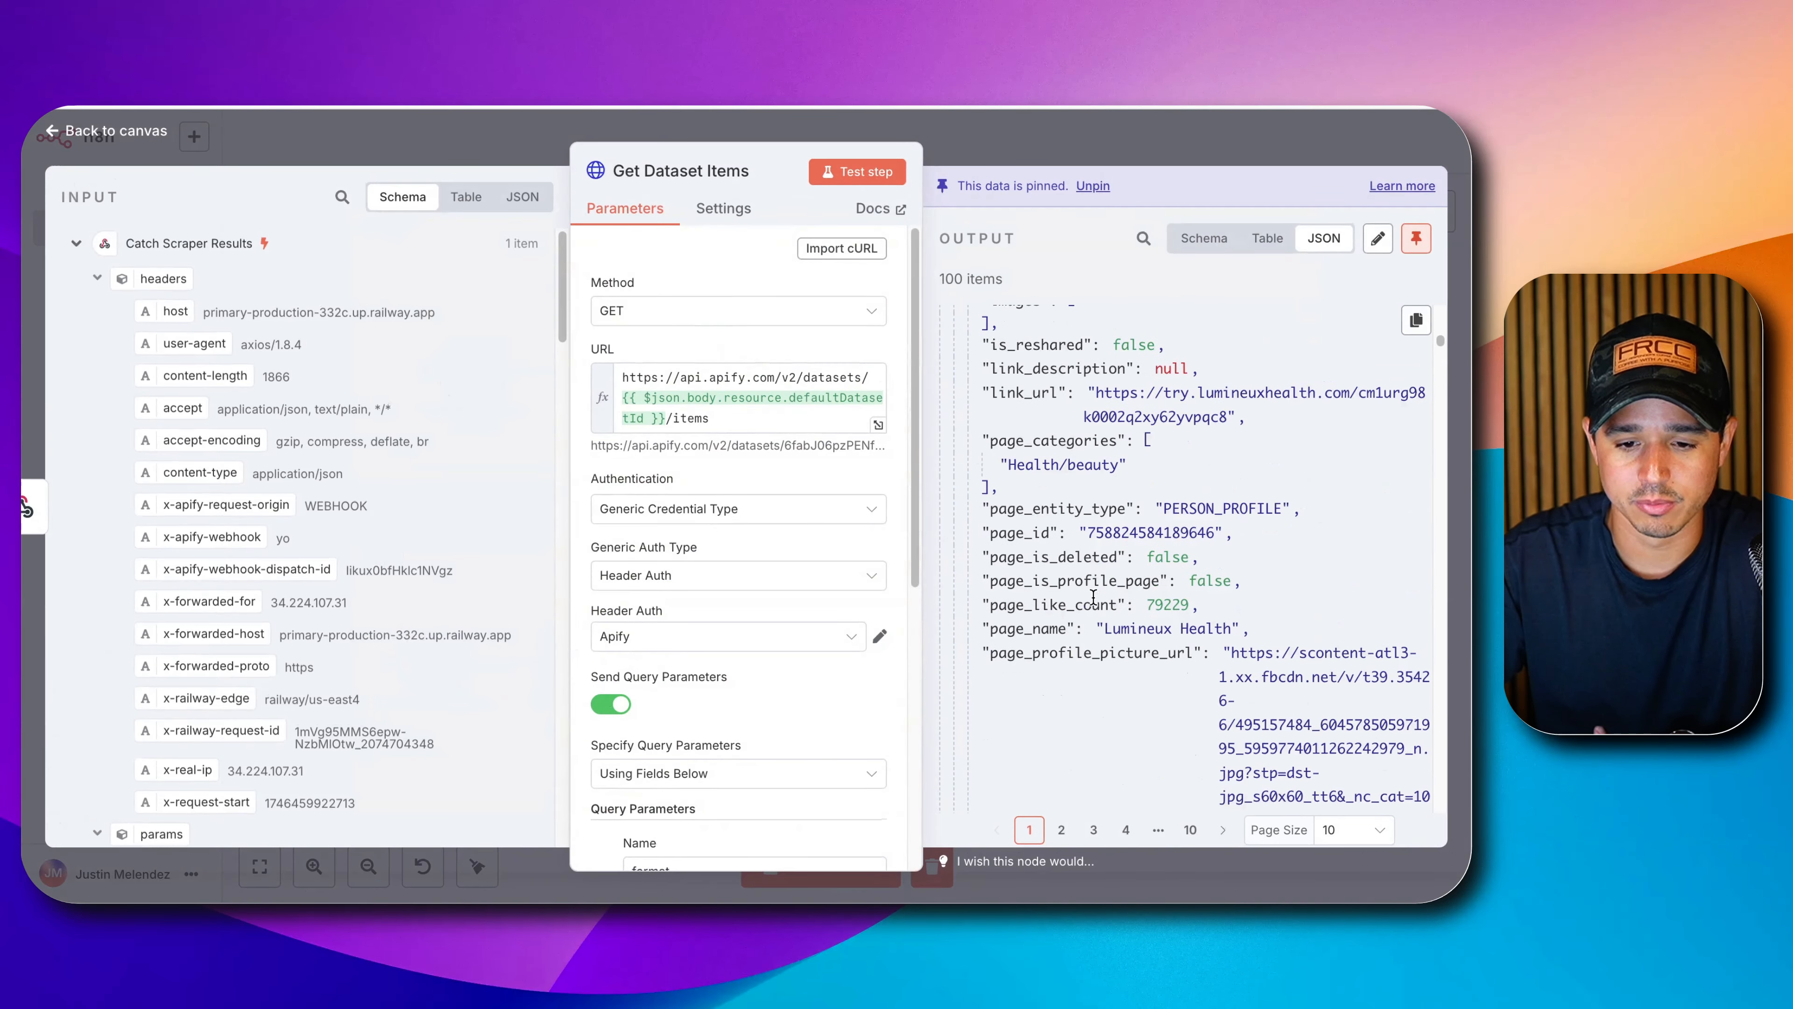
scroll(1091, 571, "down", 5)
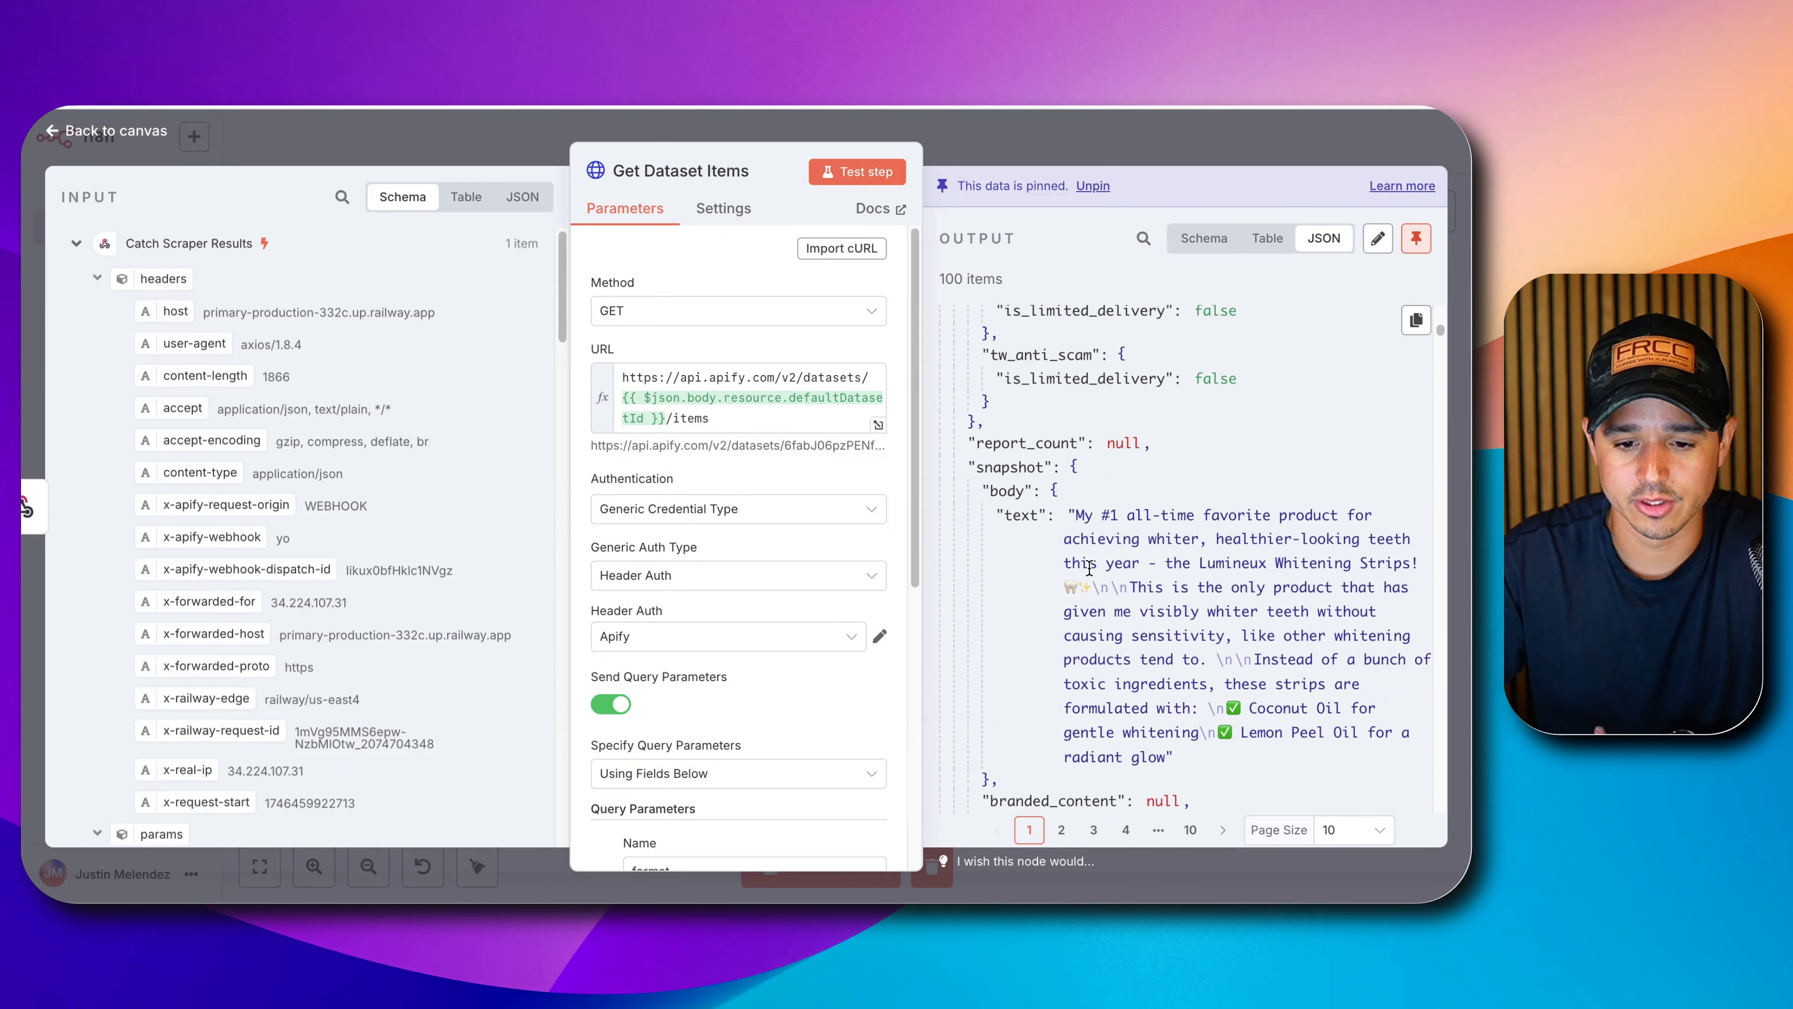
left_click(1160, 136)
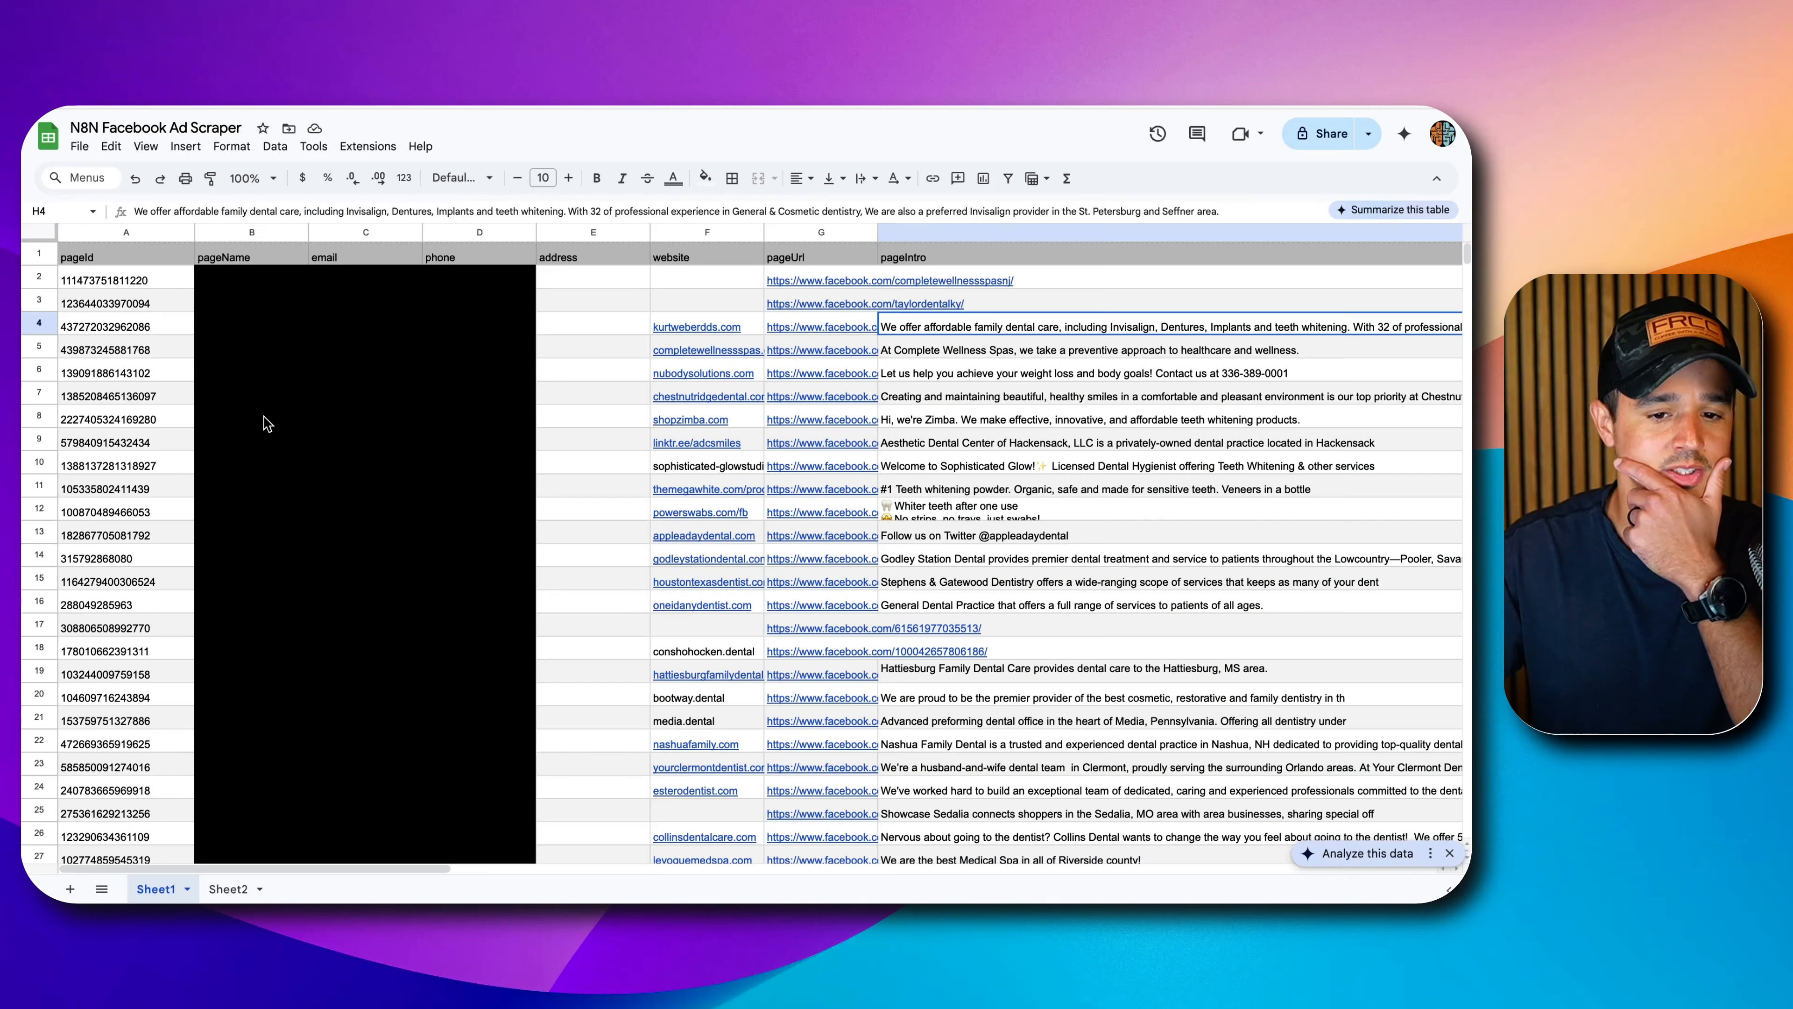
Delete all the old scraped rows (2–382) below the header row.
left_click_drag(39, 282, 28, 542)
scroll(25, 601, "down", 20)
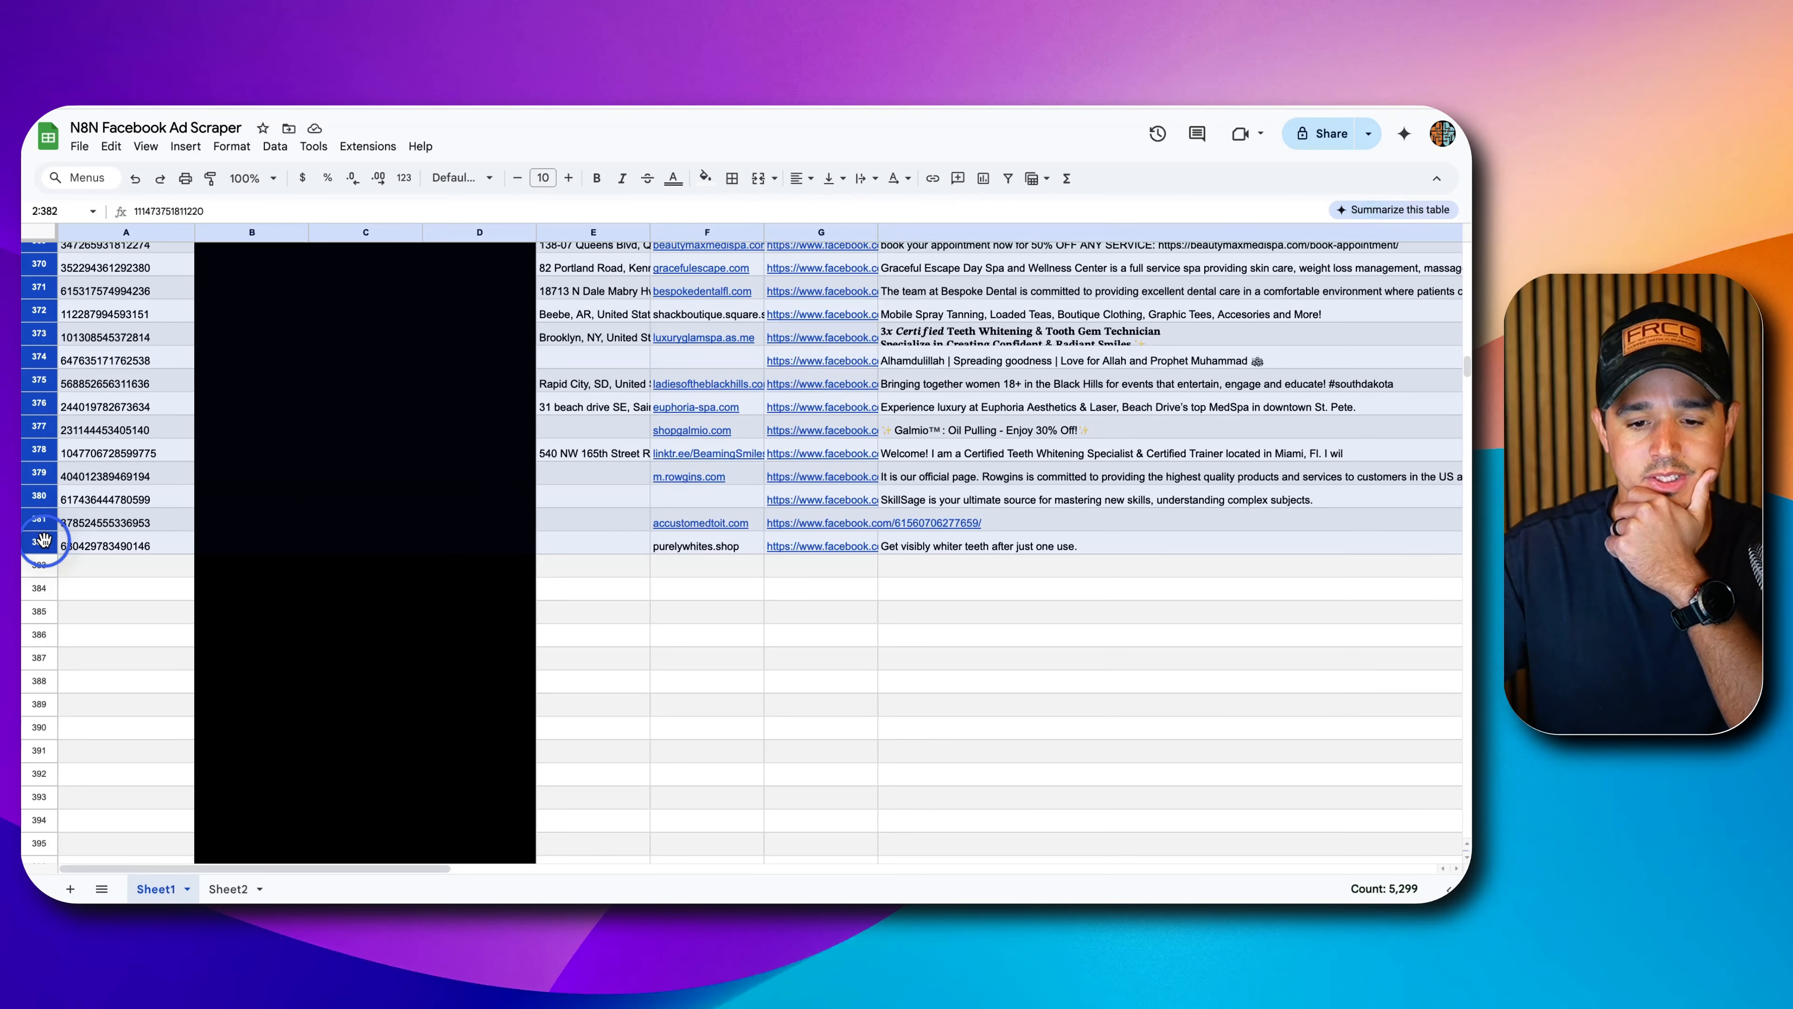
key("Delete")
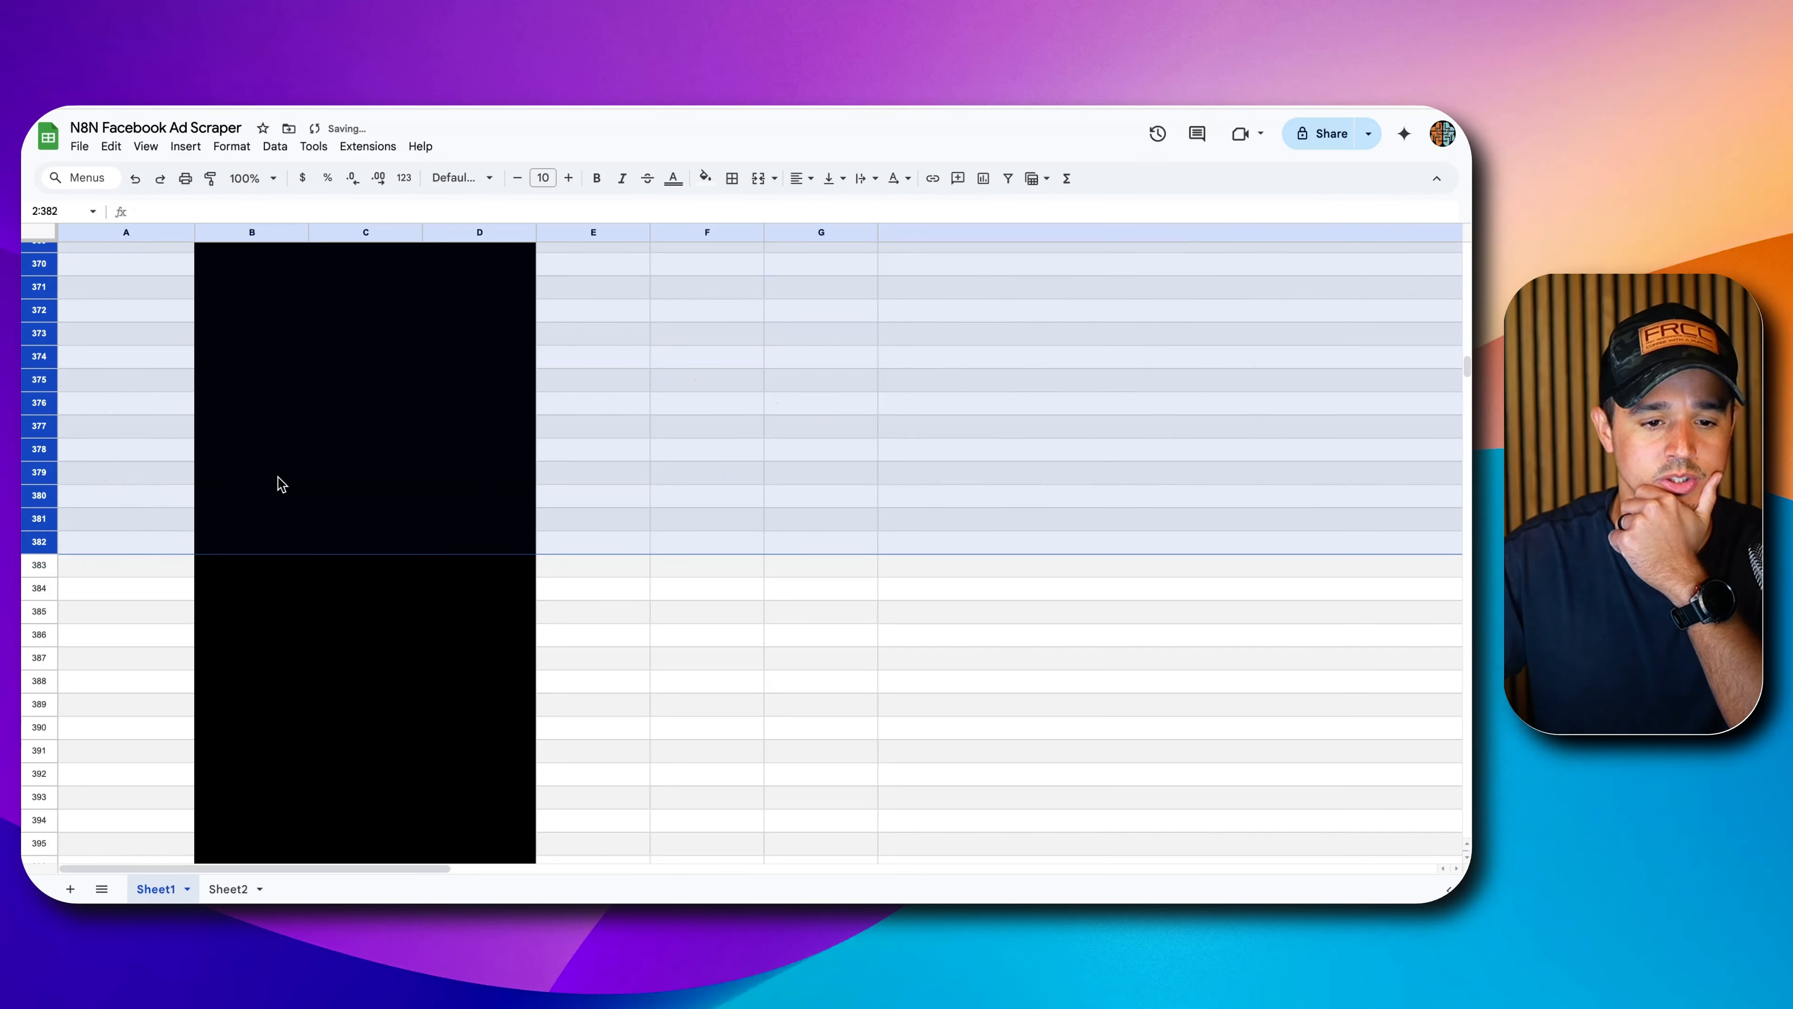
scroll(276, 480, "up", 20)
Reset the black fill colour on columns B–D, including cell B2.
left_click(273, 304)
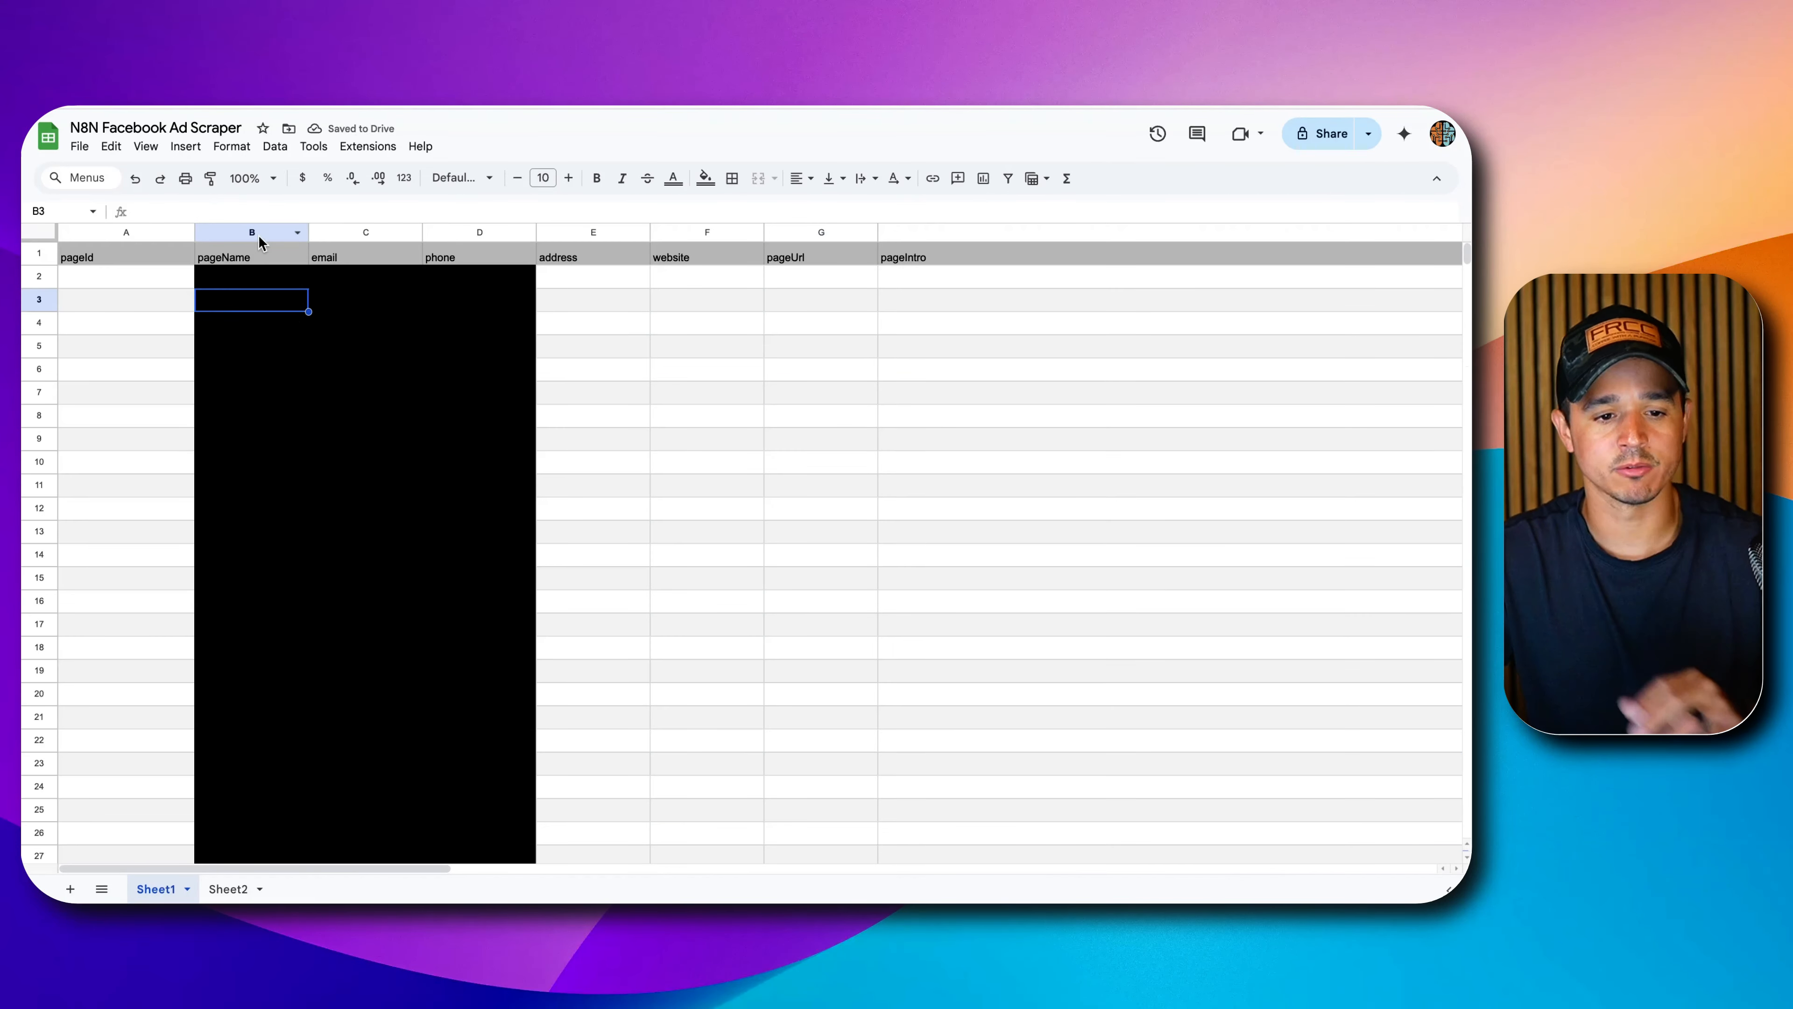
left_click_drag(252, 232, 472, 230)
left_click(232, 276, "super")
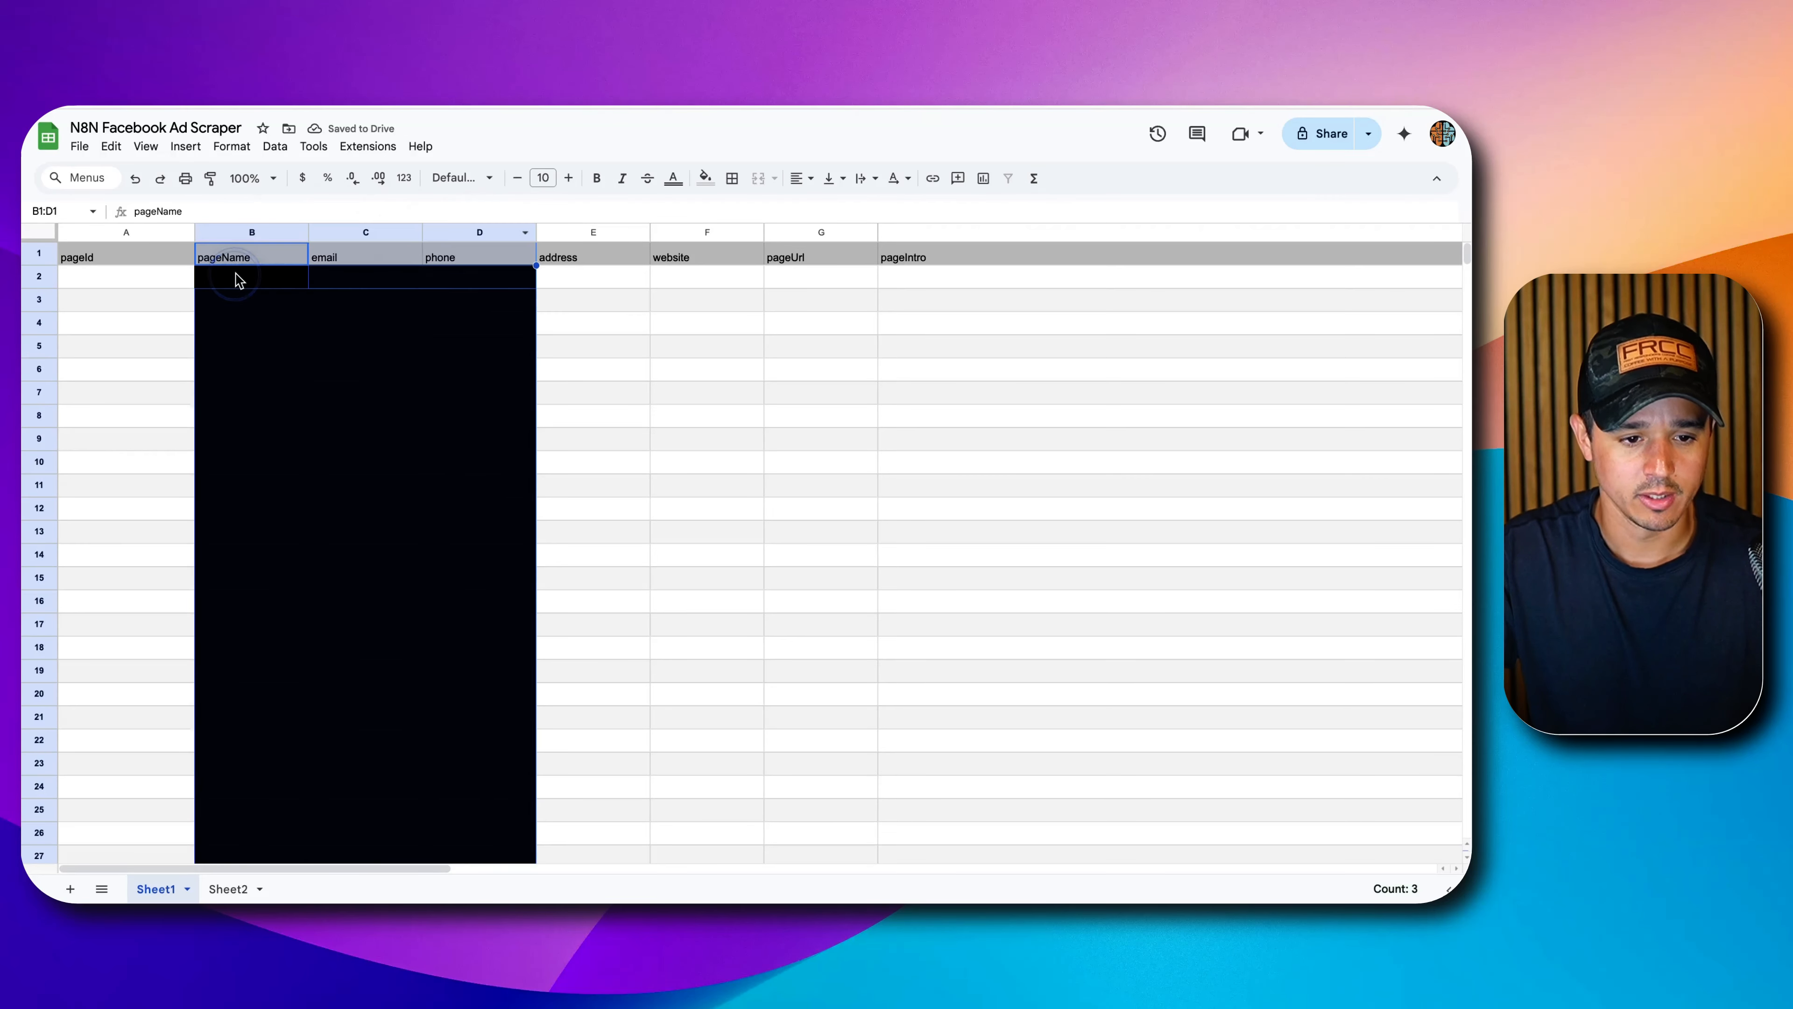
left_click(378, 258, "super")
left_click(446, 256, "super")
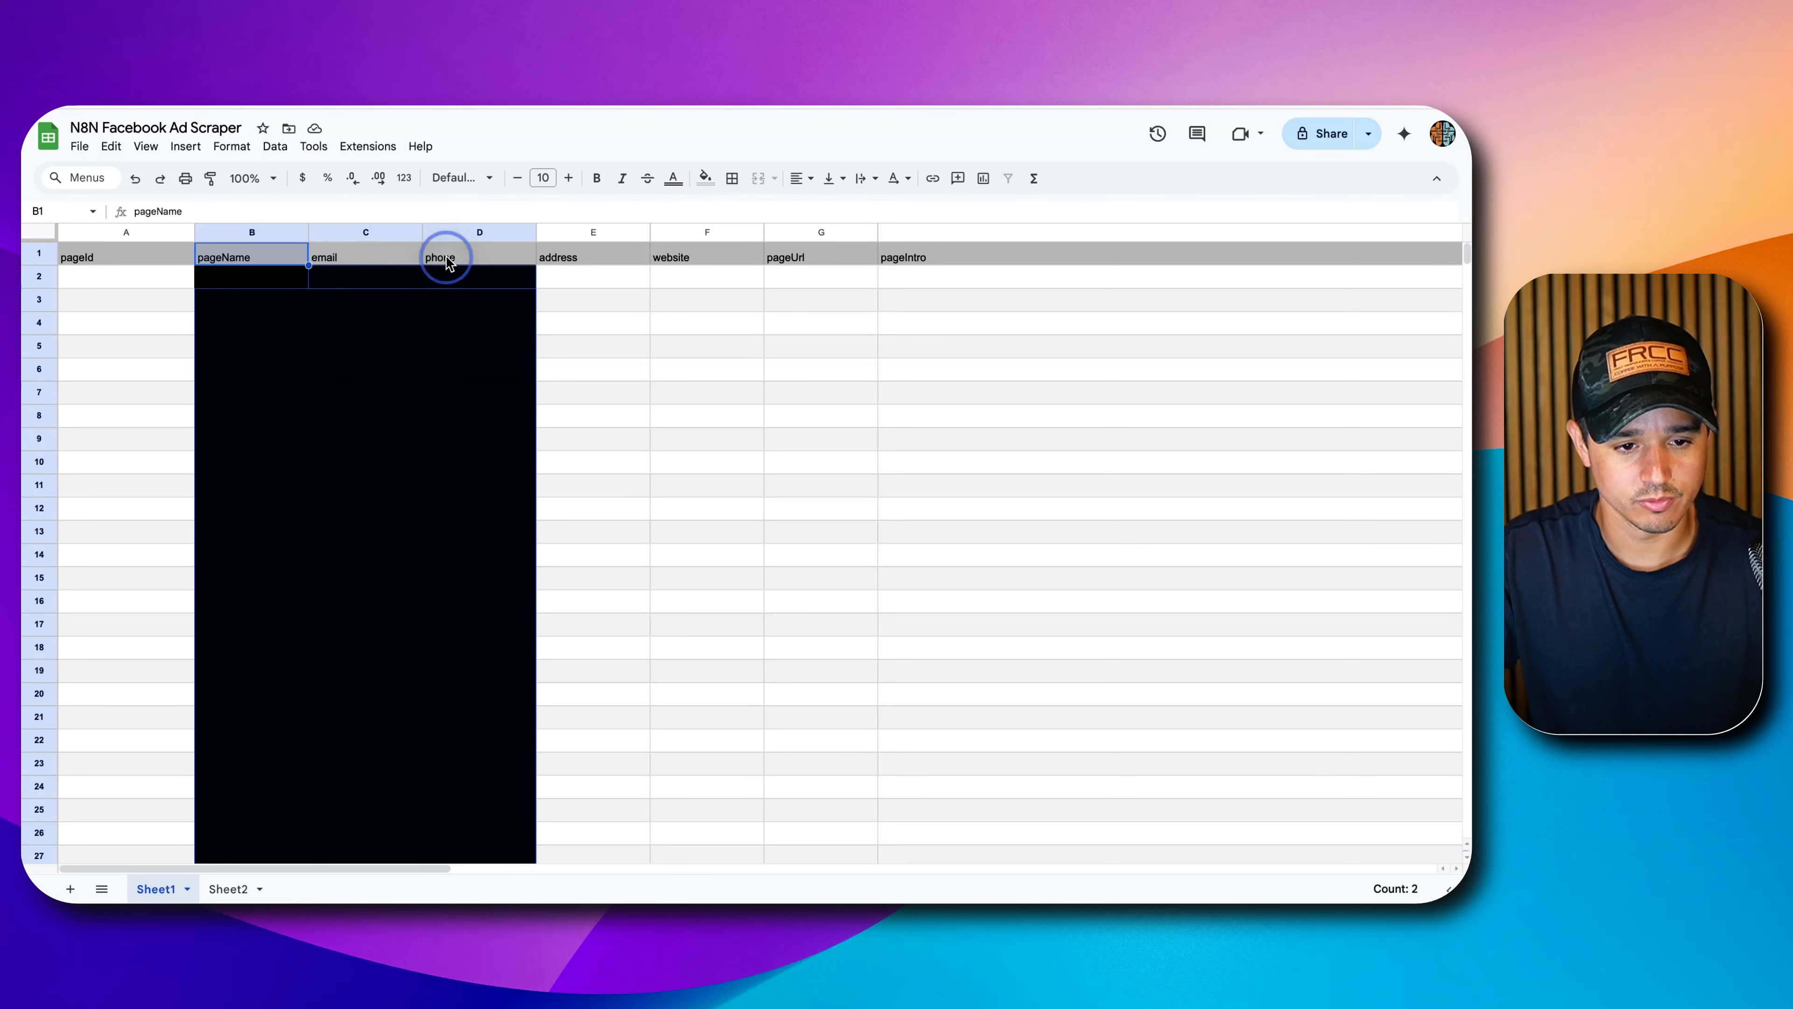
left_click(264, 255, "super")
left_click(713, 183)
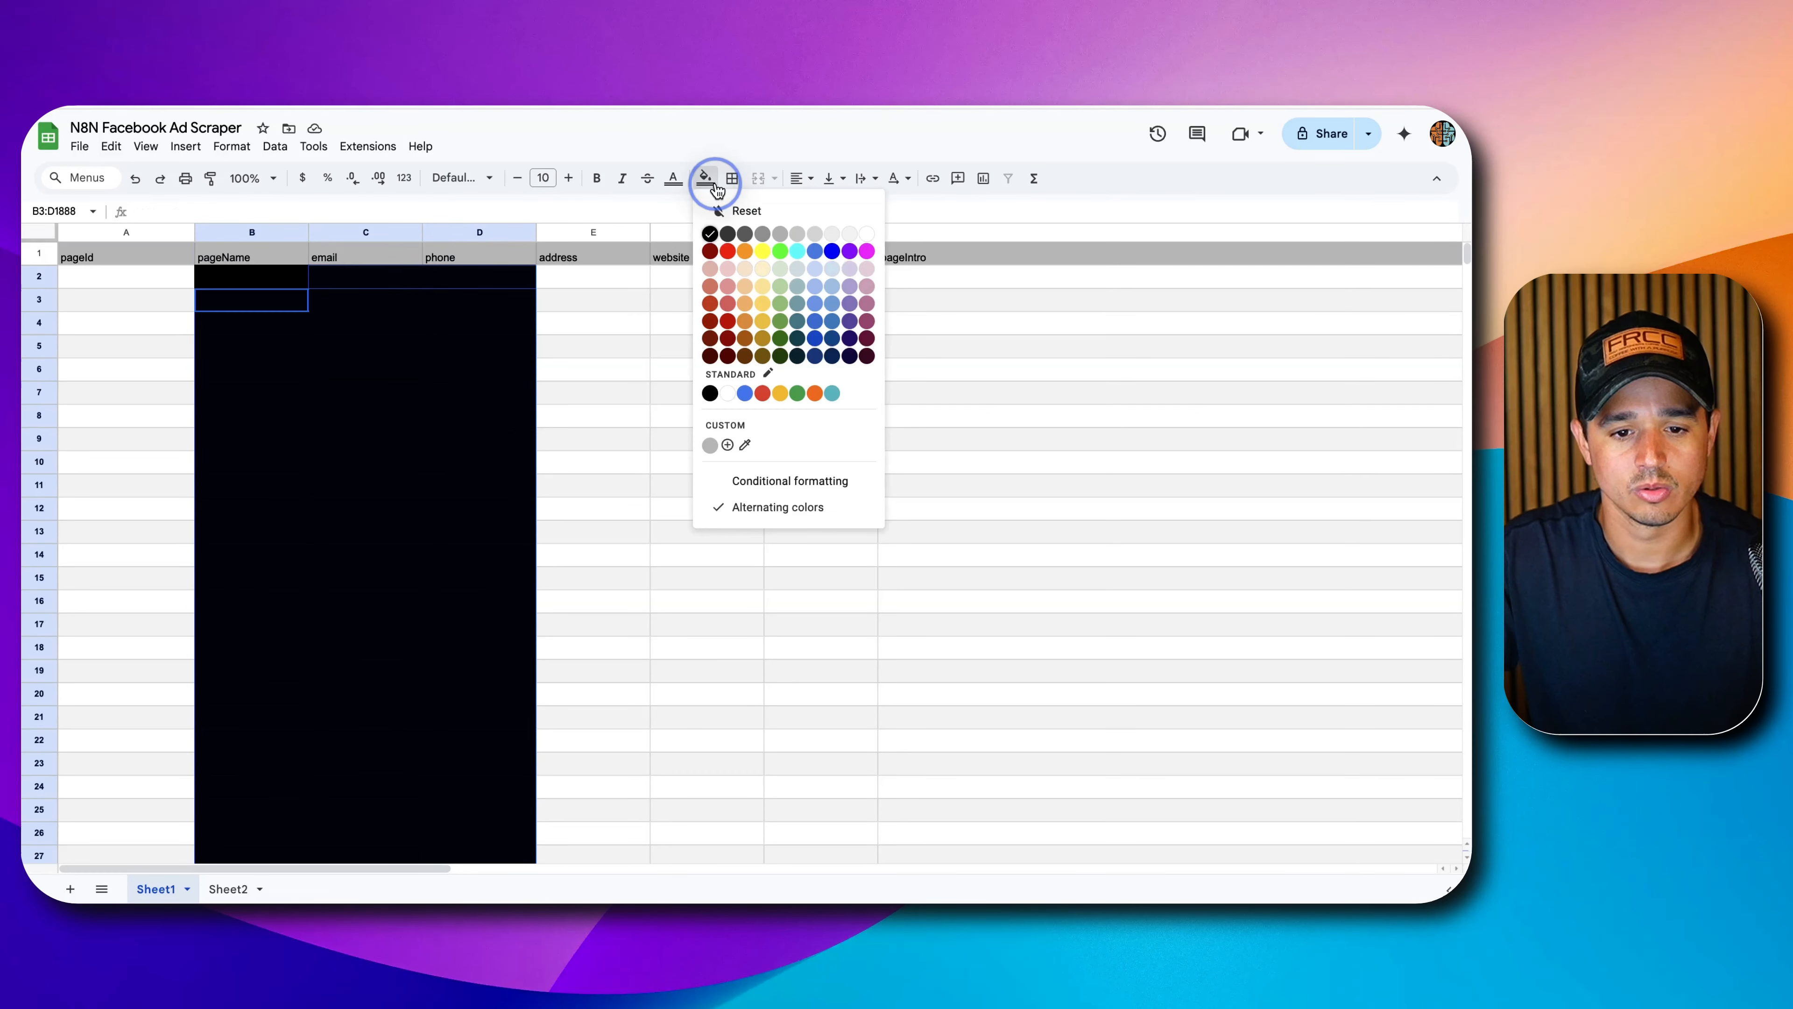
left_click(718, 211)
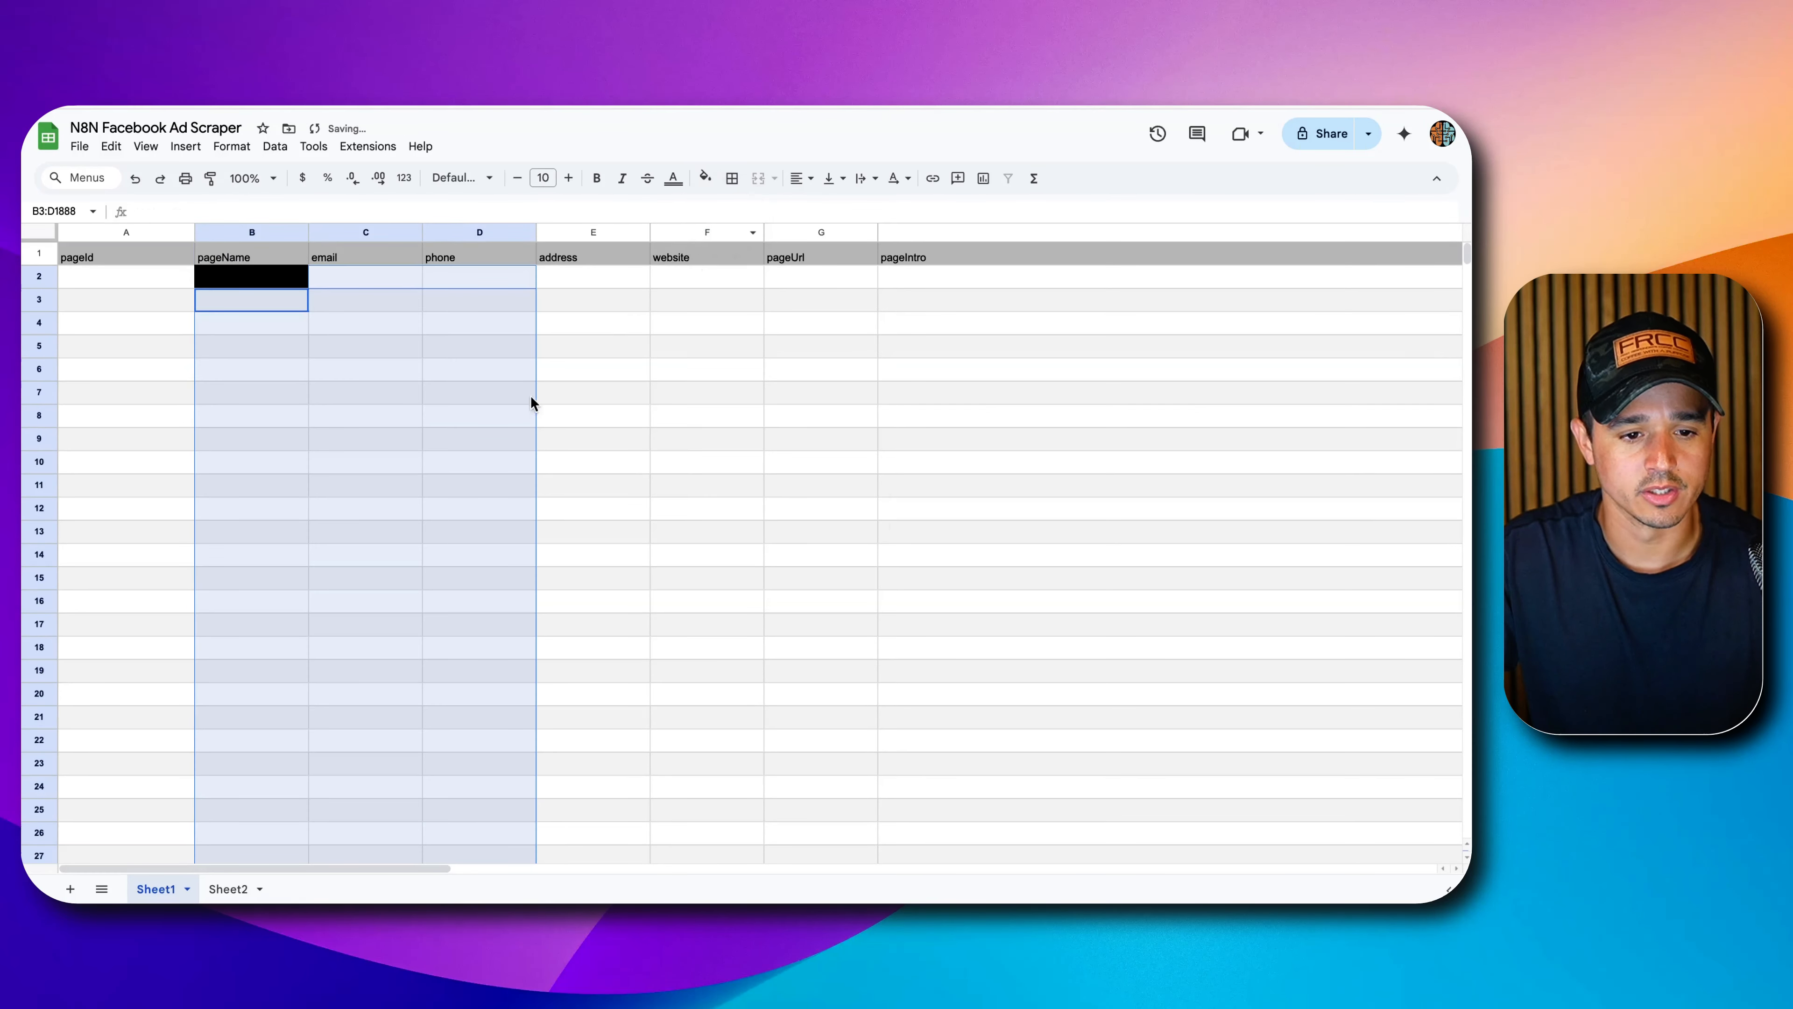
left_click(443, 463)
left_click(231, 279)
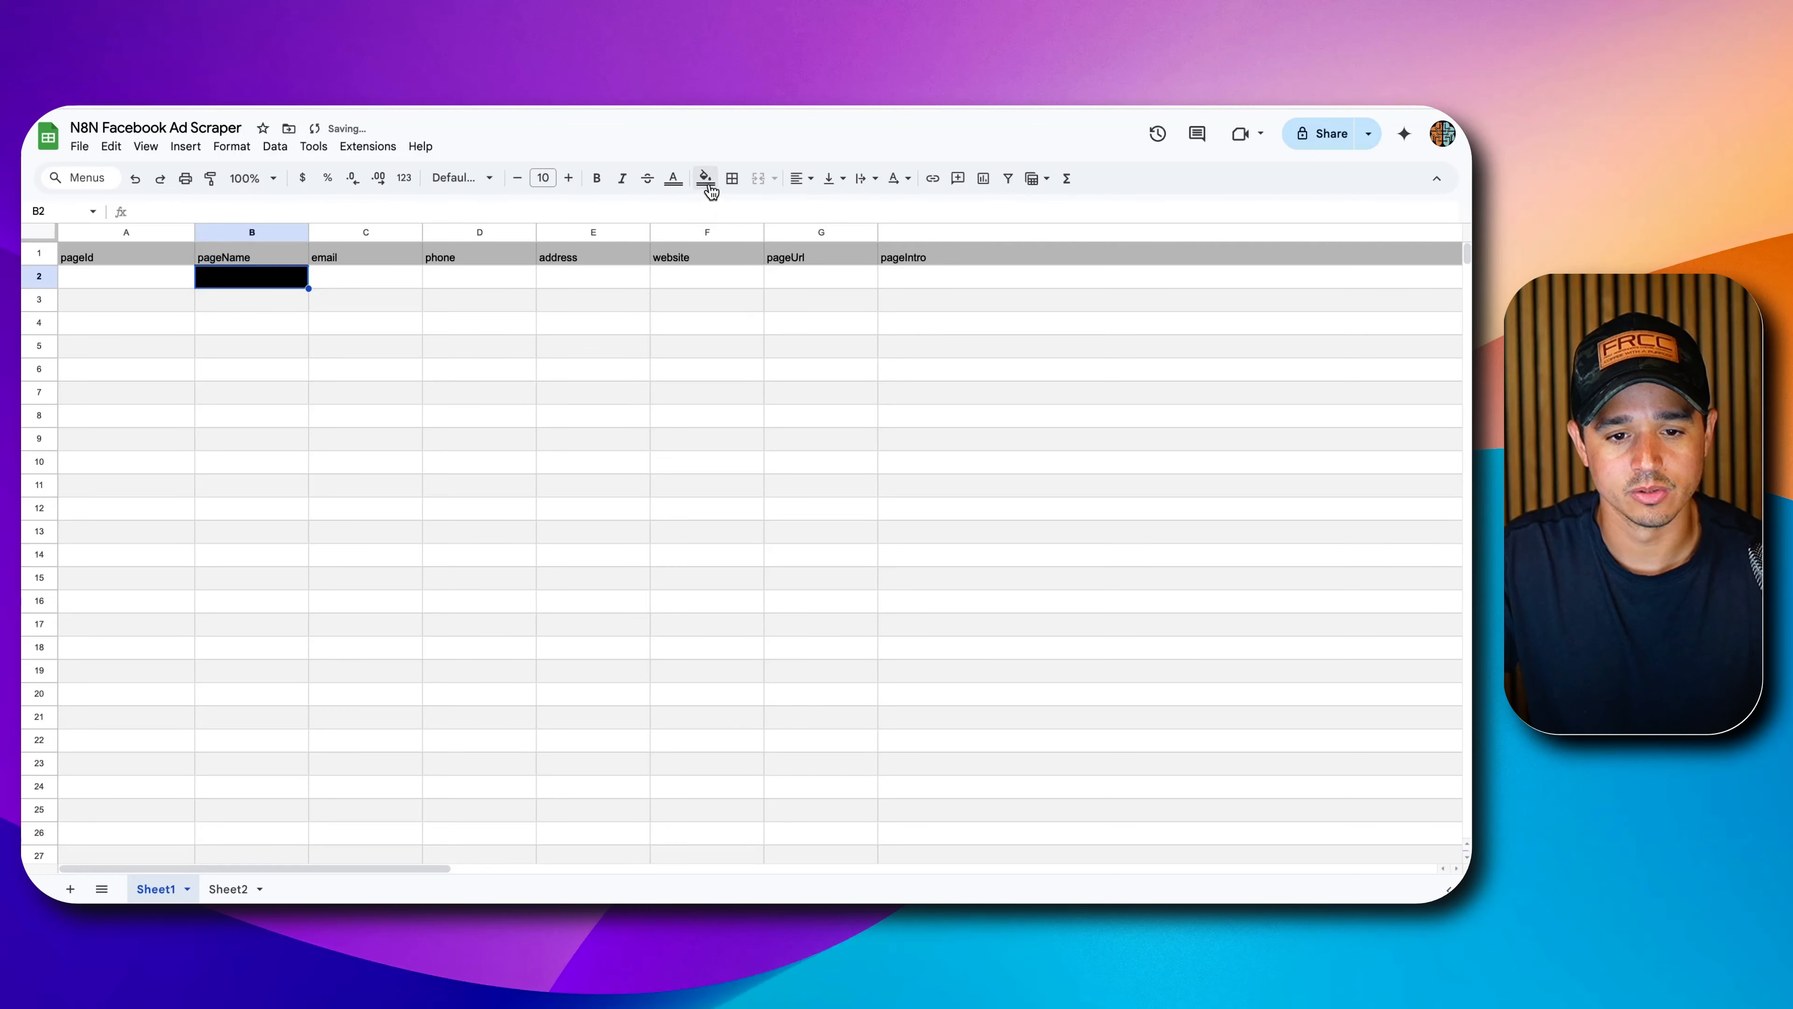
left_click(711, 185)
left_click(720, 209)
left_click(392, 370)
Zoom the sheet in and autofit column Q to fit the addedToCampaign header.
scroll(689, 422, "right", 8)
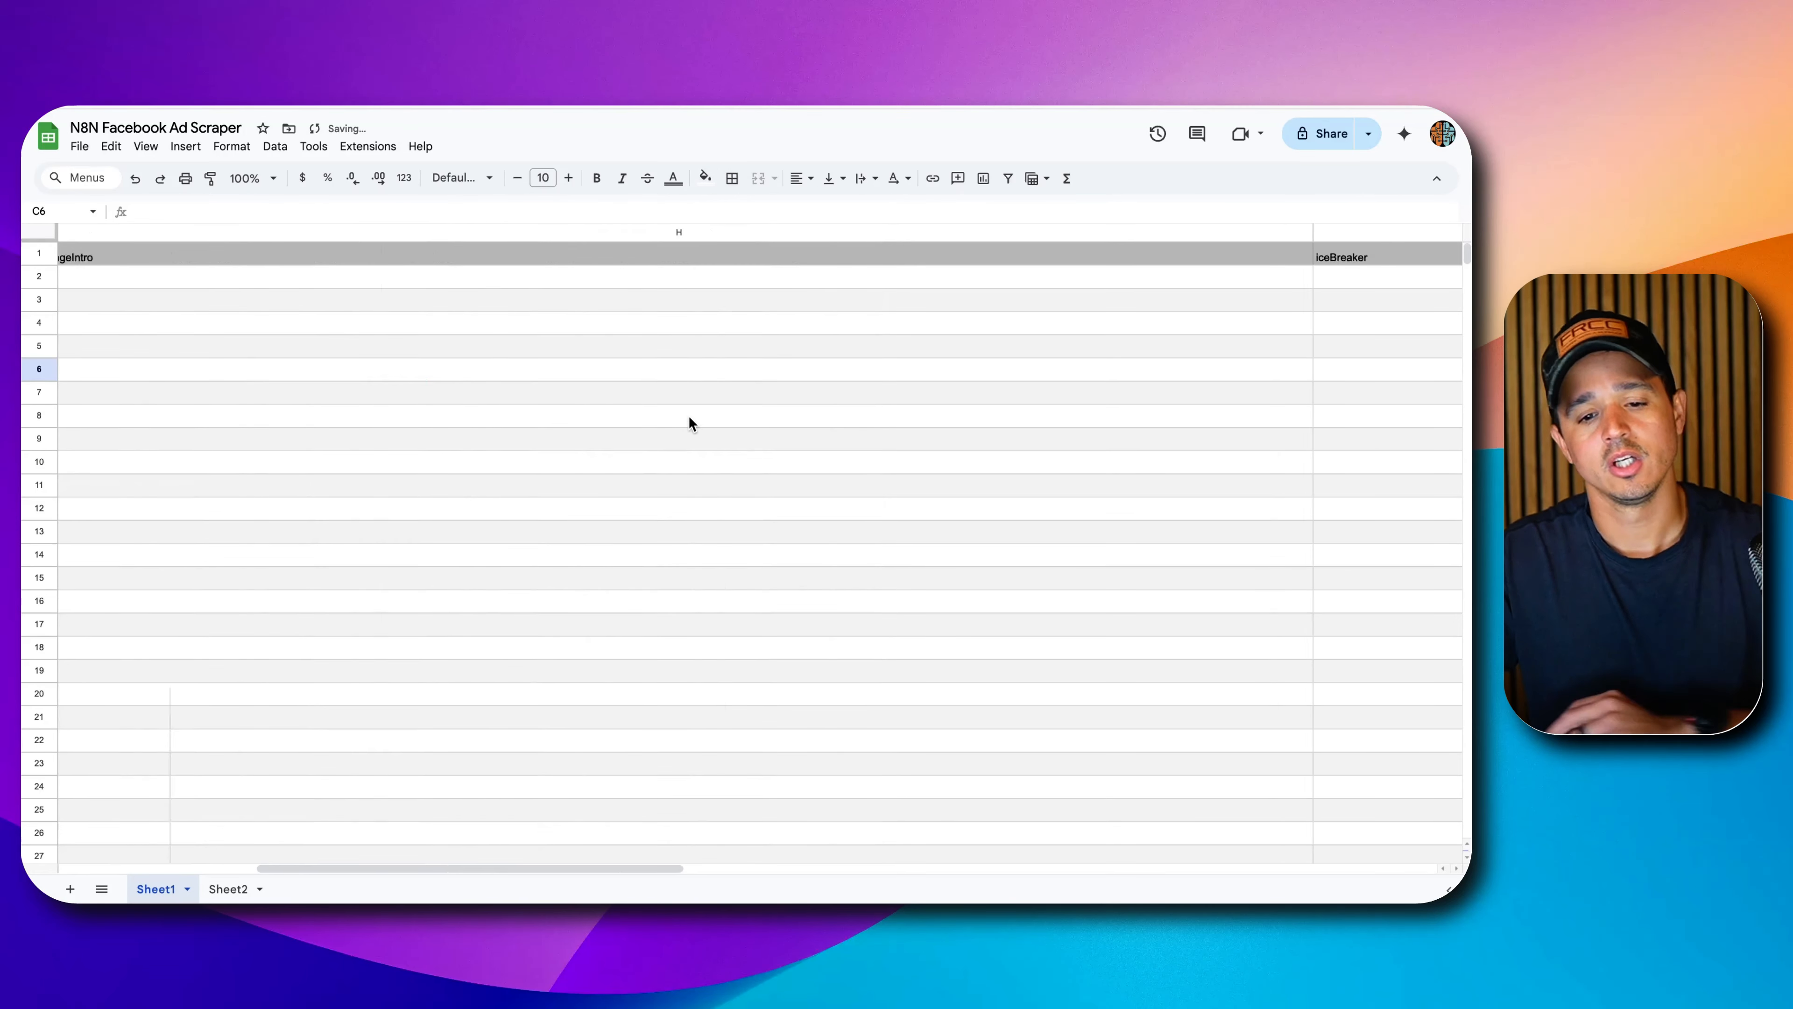
scroll(690, 423, "left", 8)
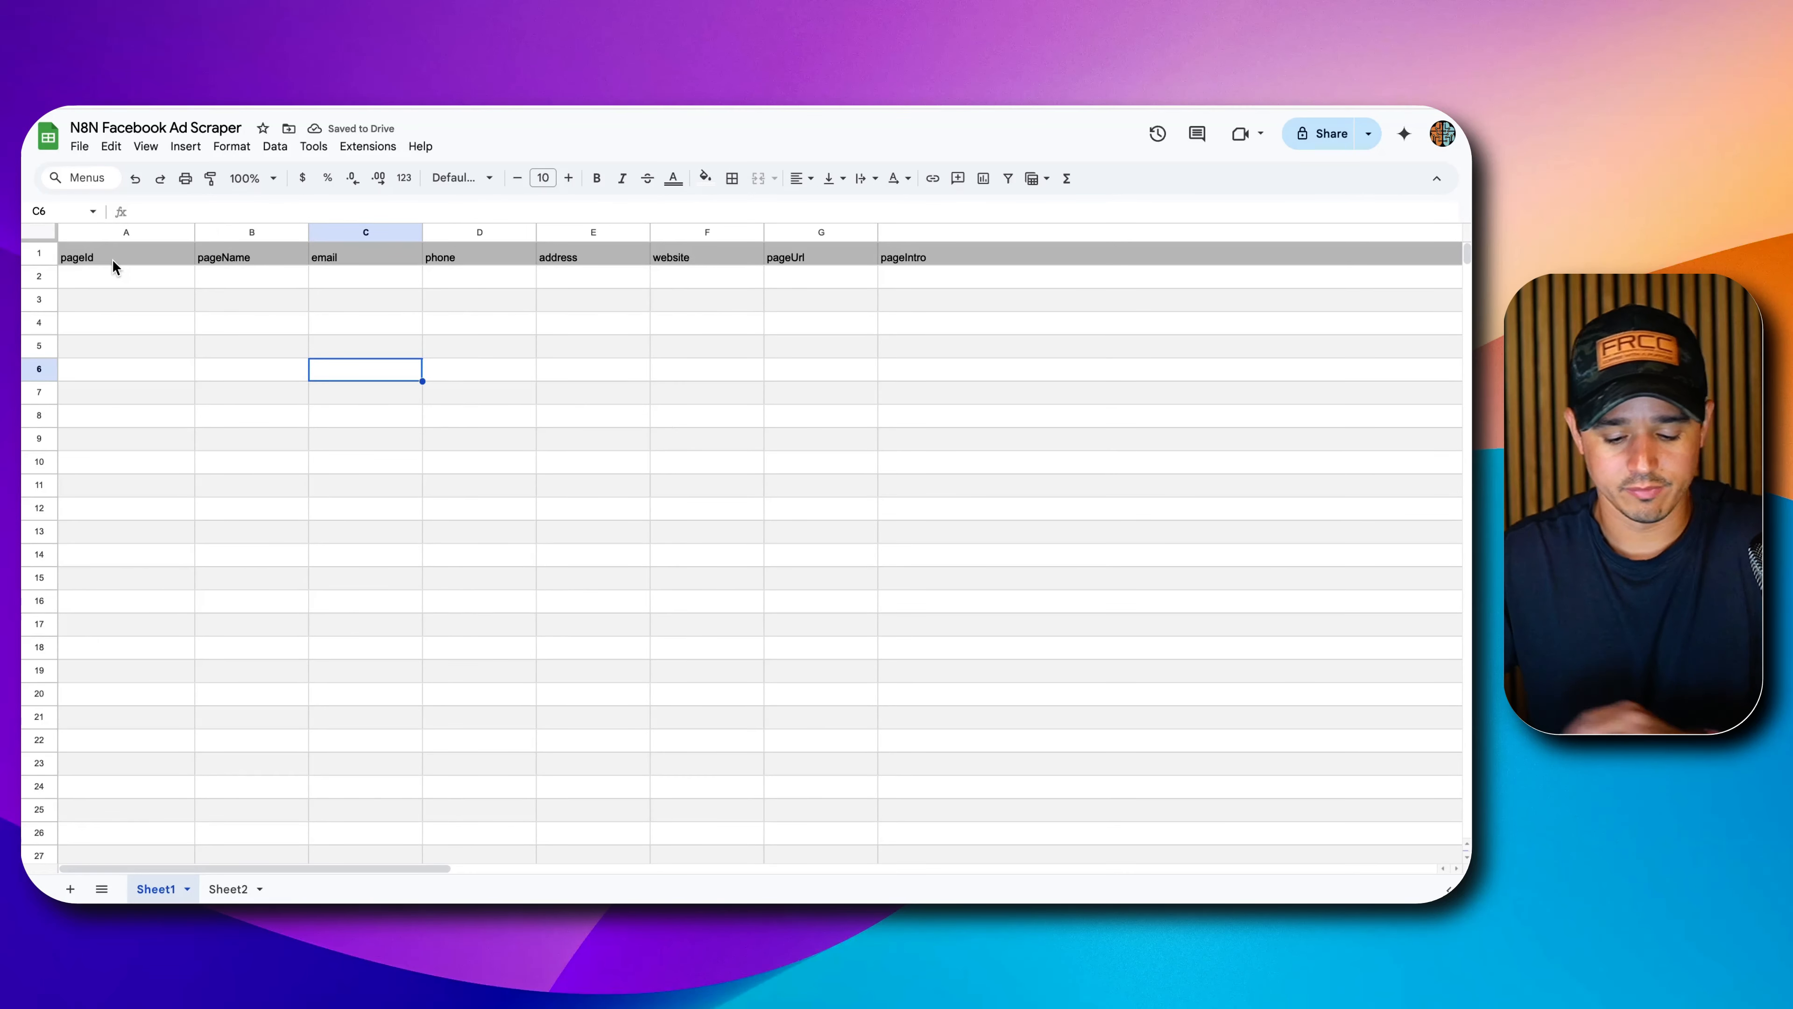
key("super+plus")
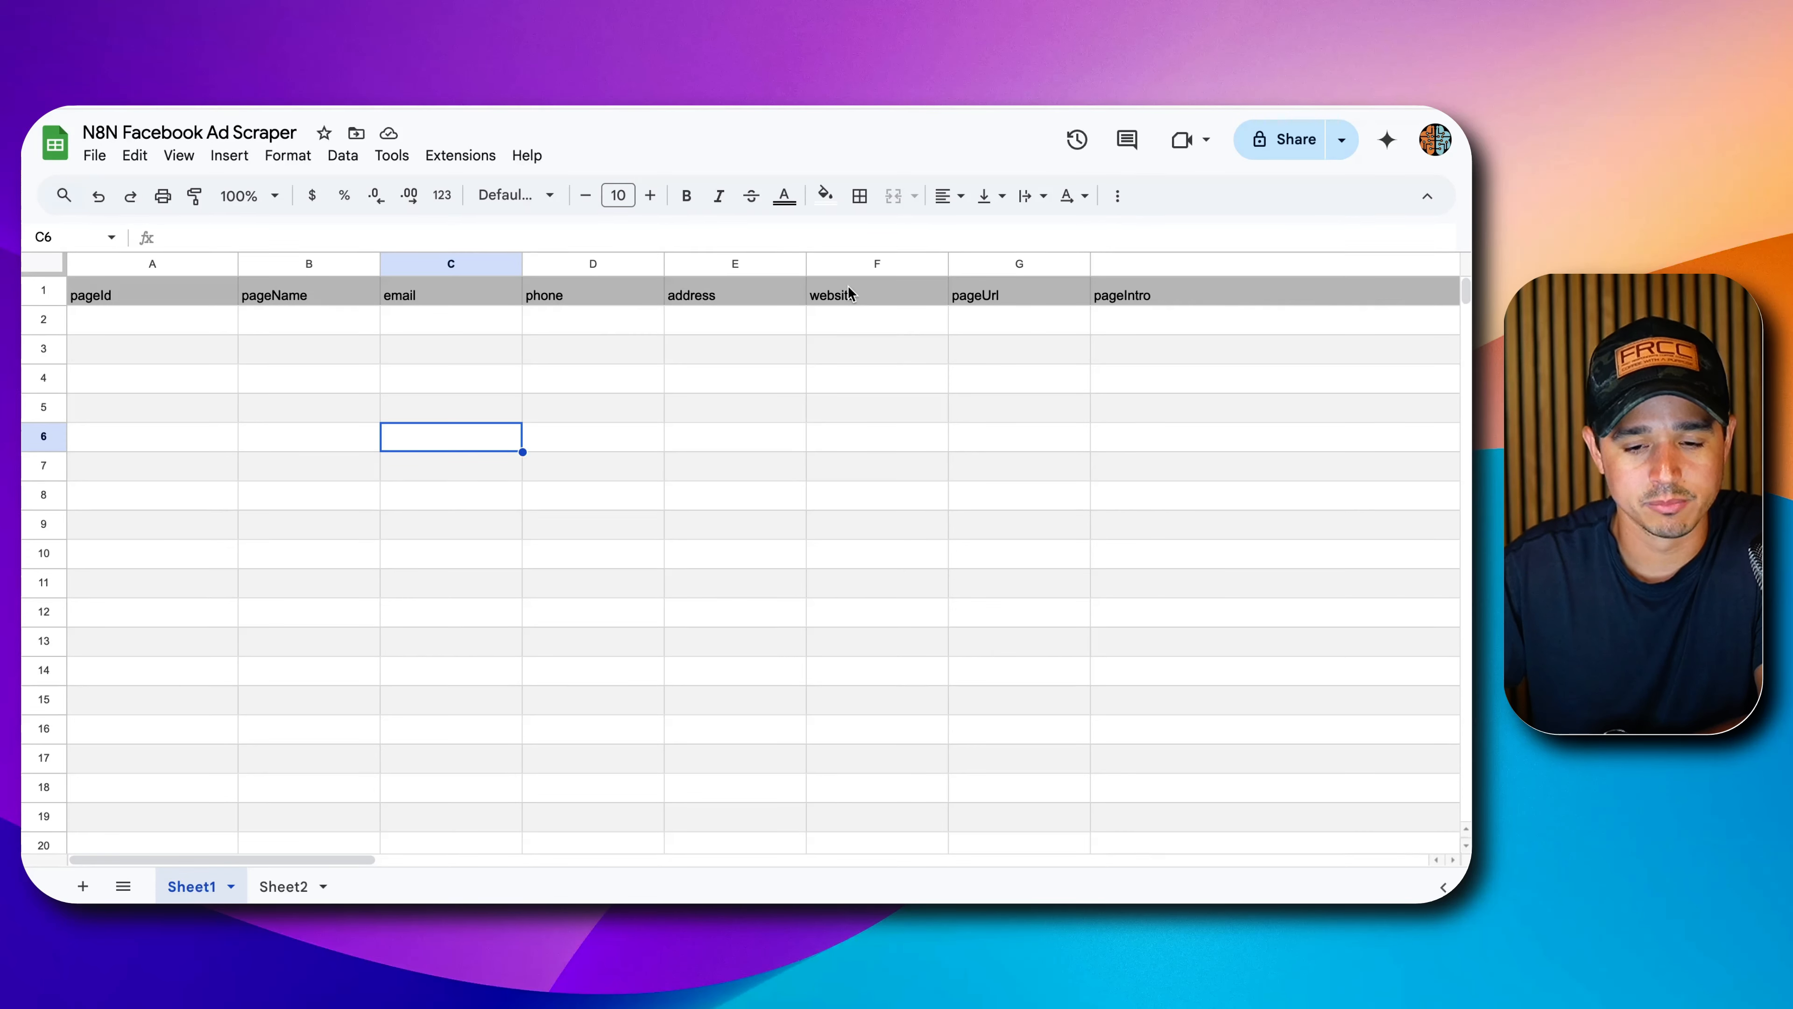
left_click_drag(451, 269, 1003, 265)
scroll(1114, 366, "right", 10)
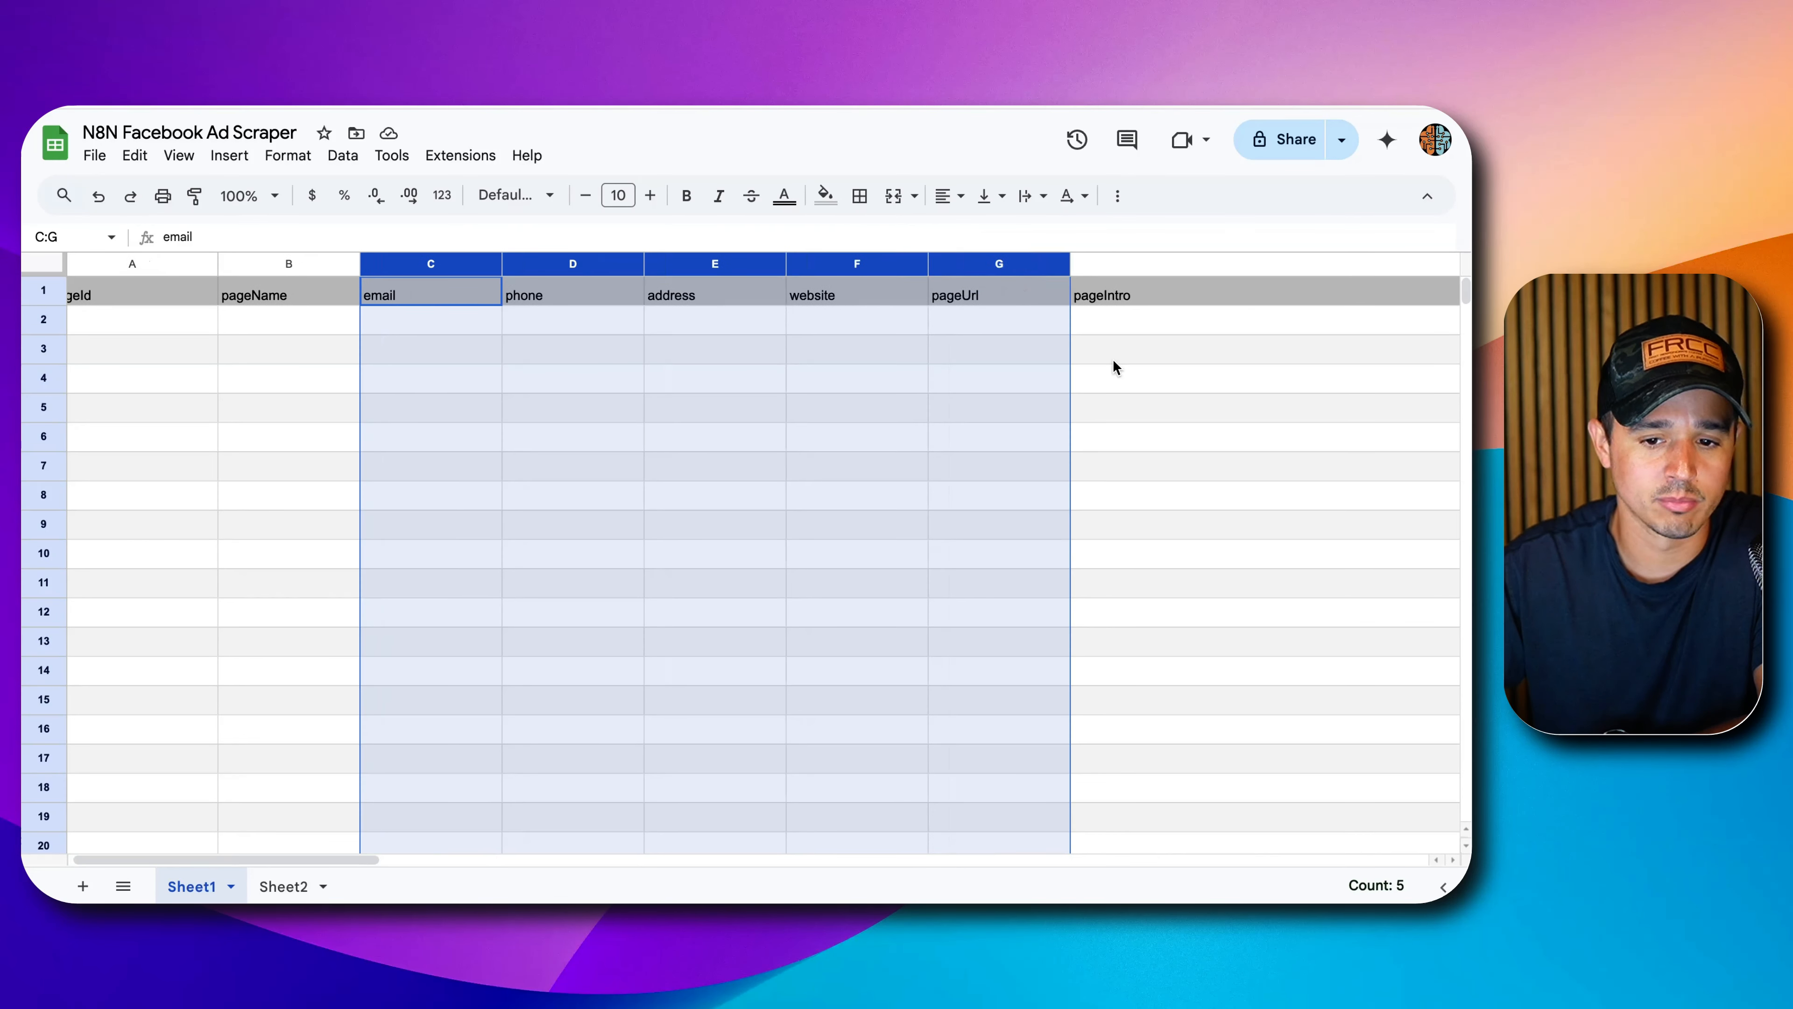
scroll(1113, 360, "right", 10)
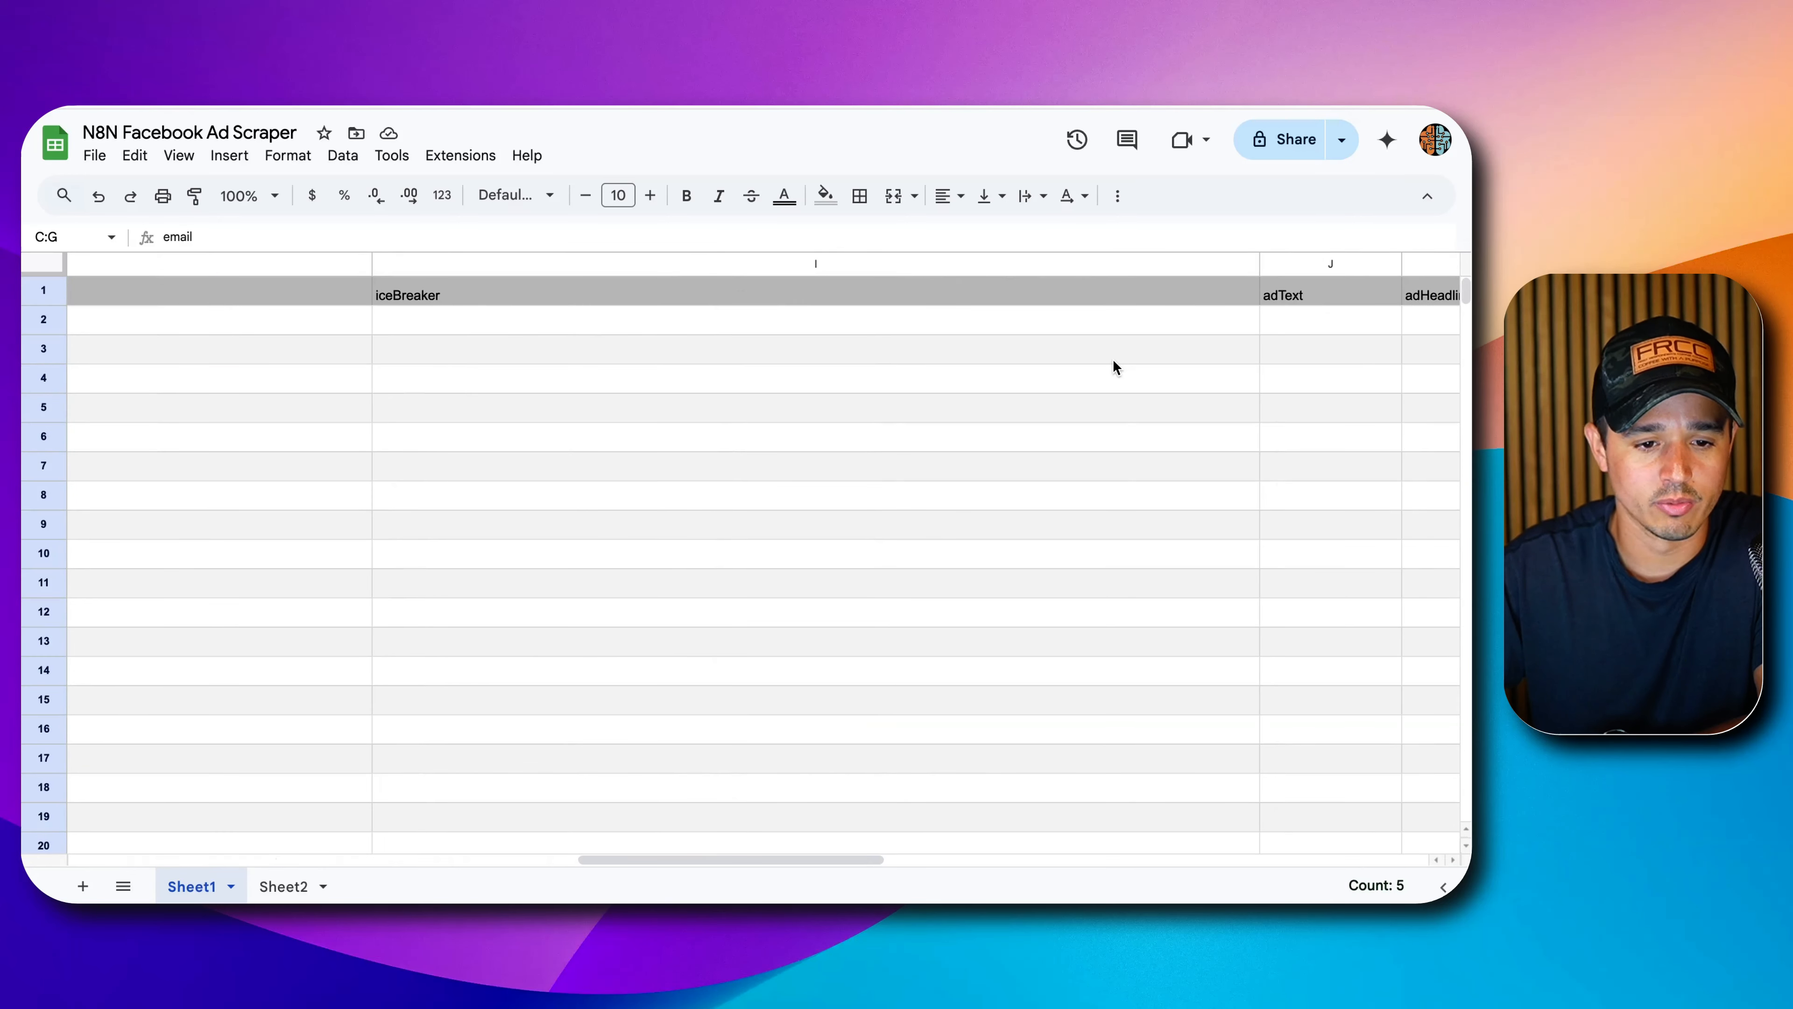
scroll(685, 270, "right", 8)
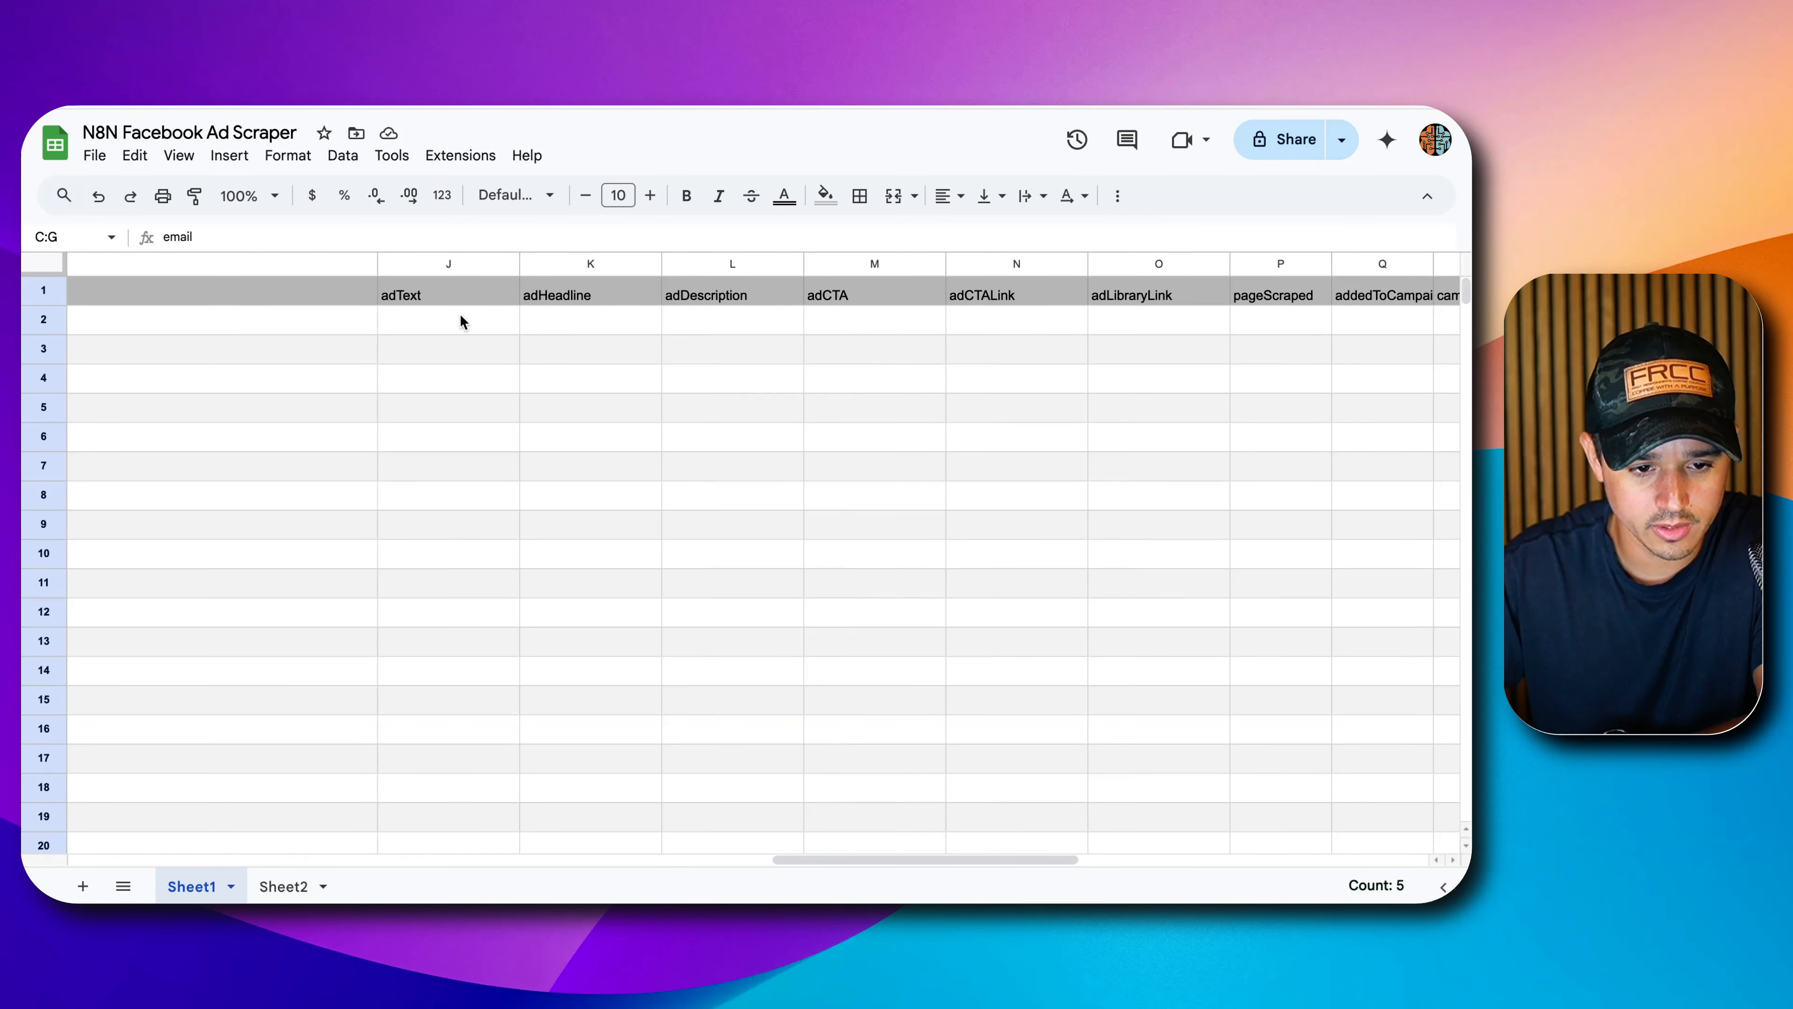
scroll(834, 328, "right", 4)
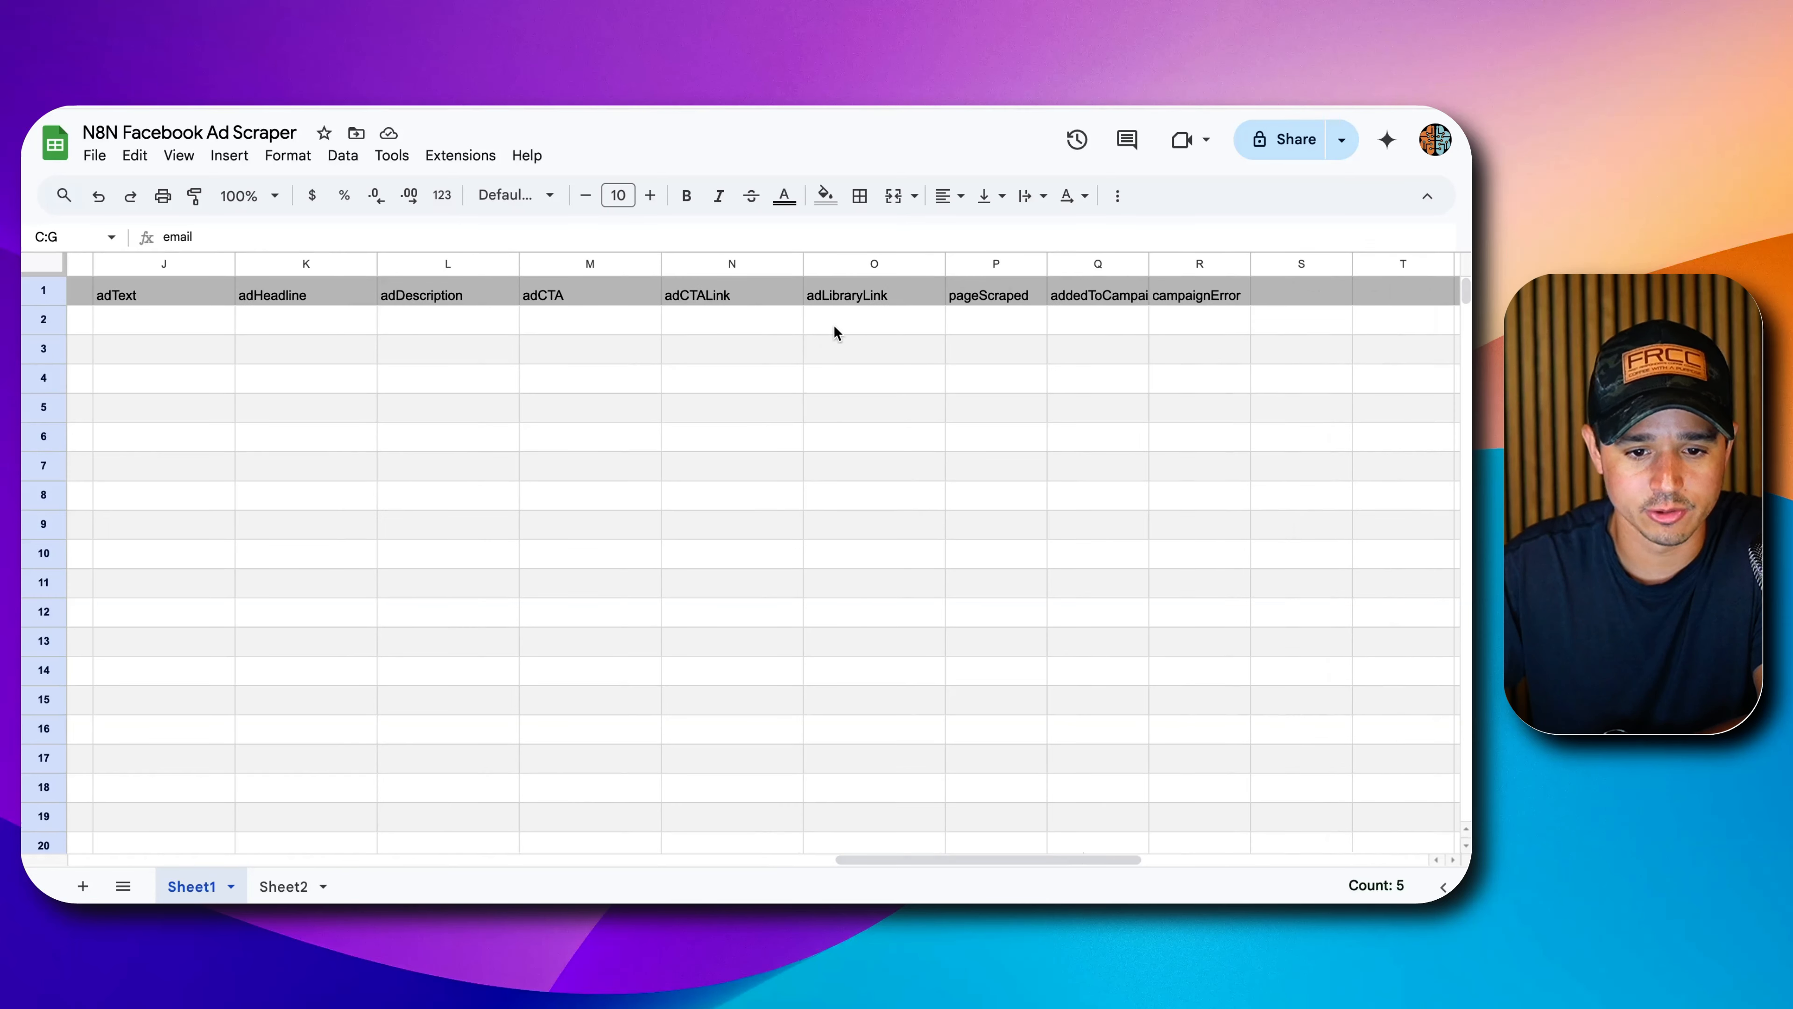
double_click(1142, 265)
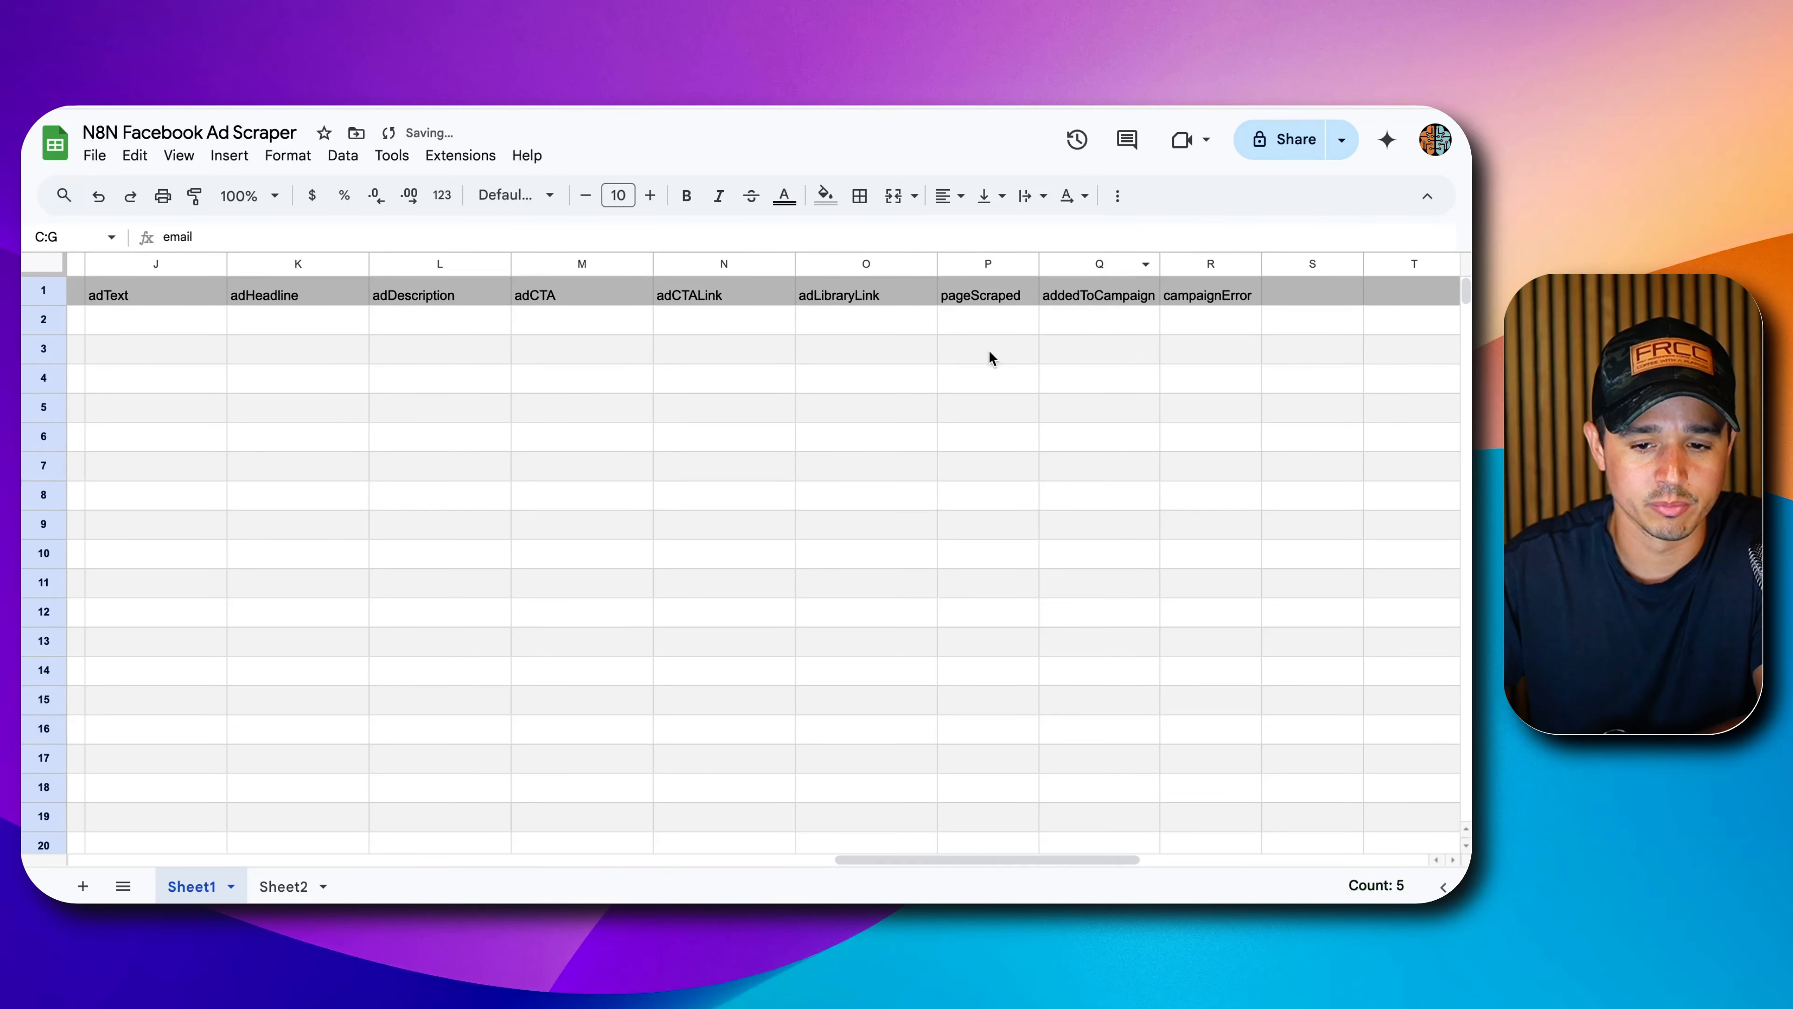
scroll(663, 391, "left", 10)
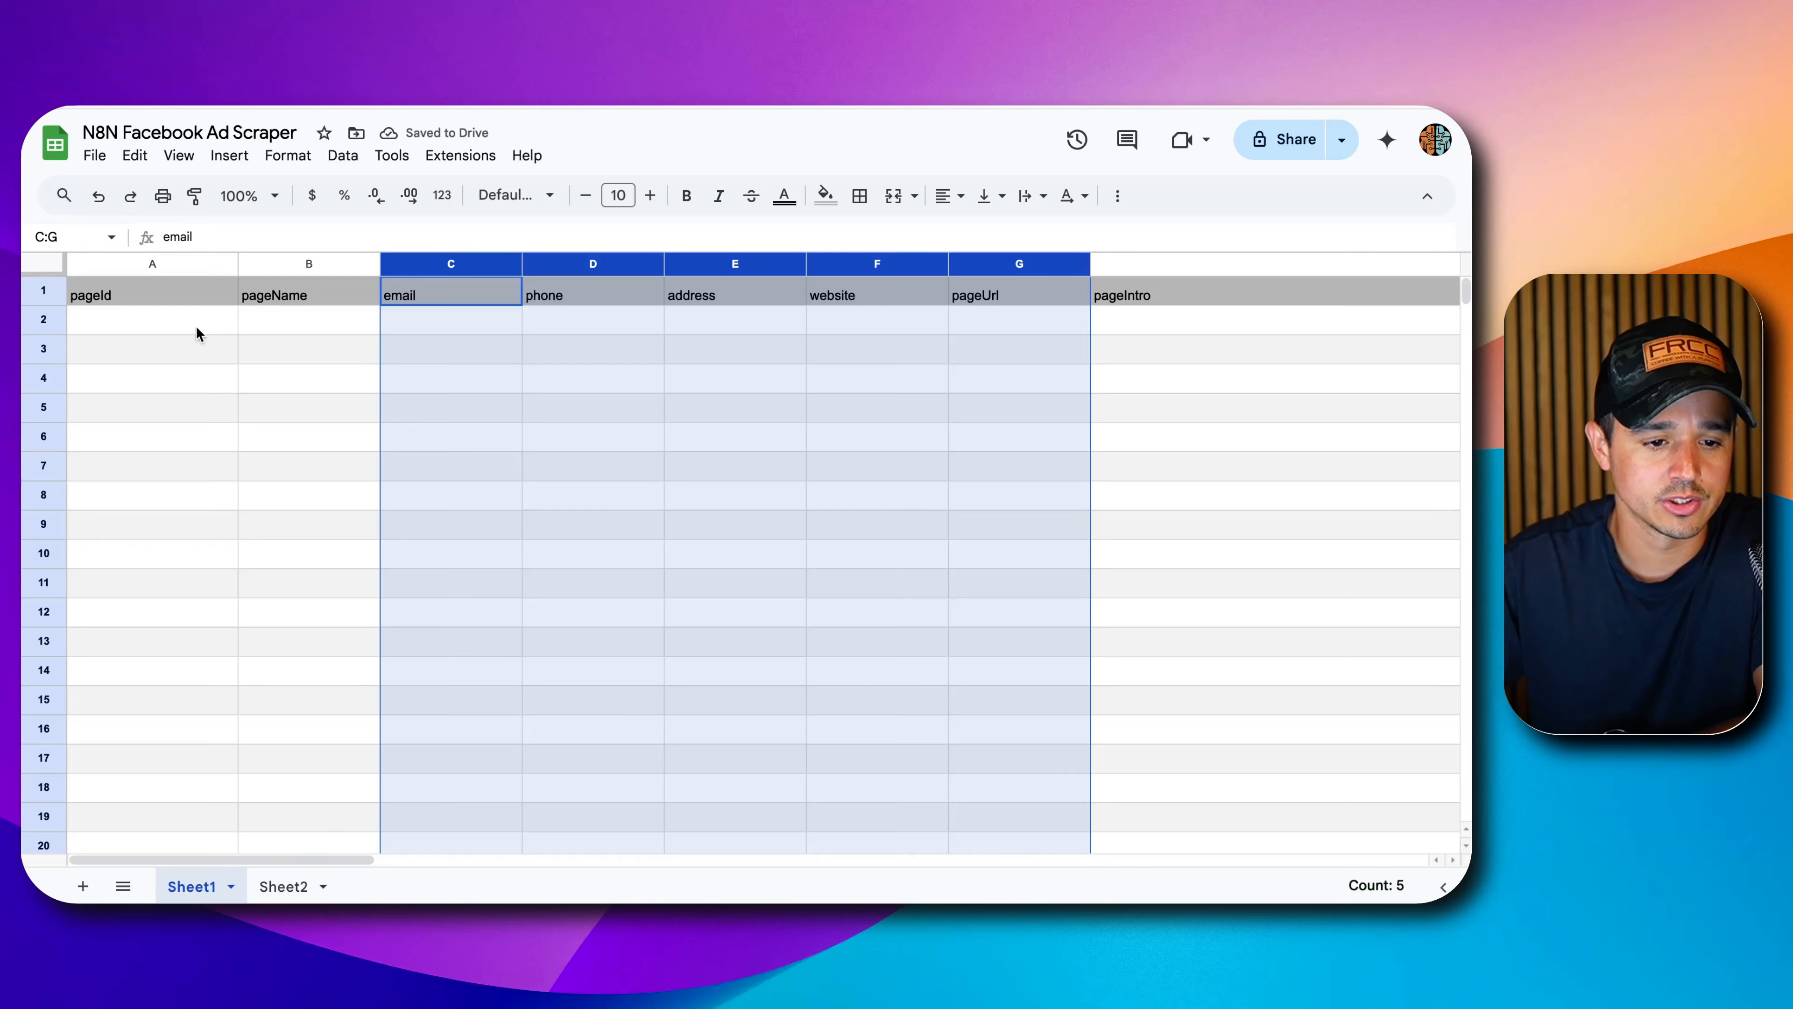
left_click(197, 330)
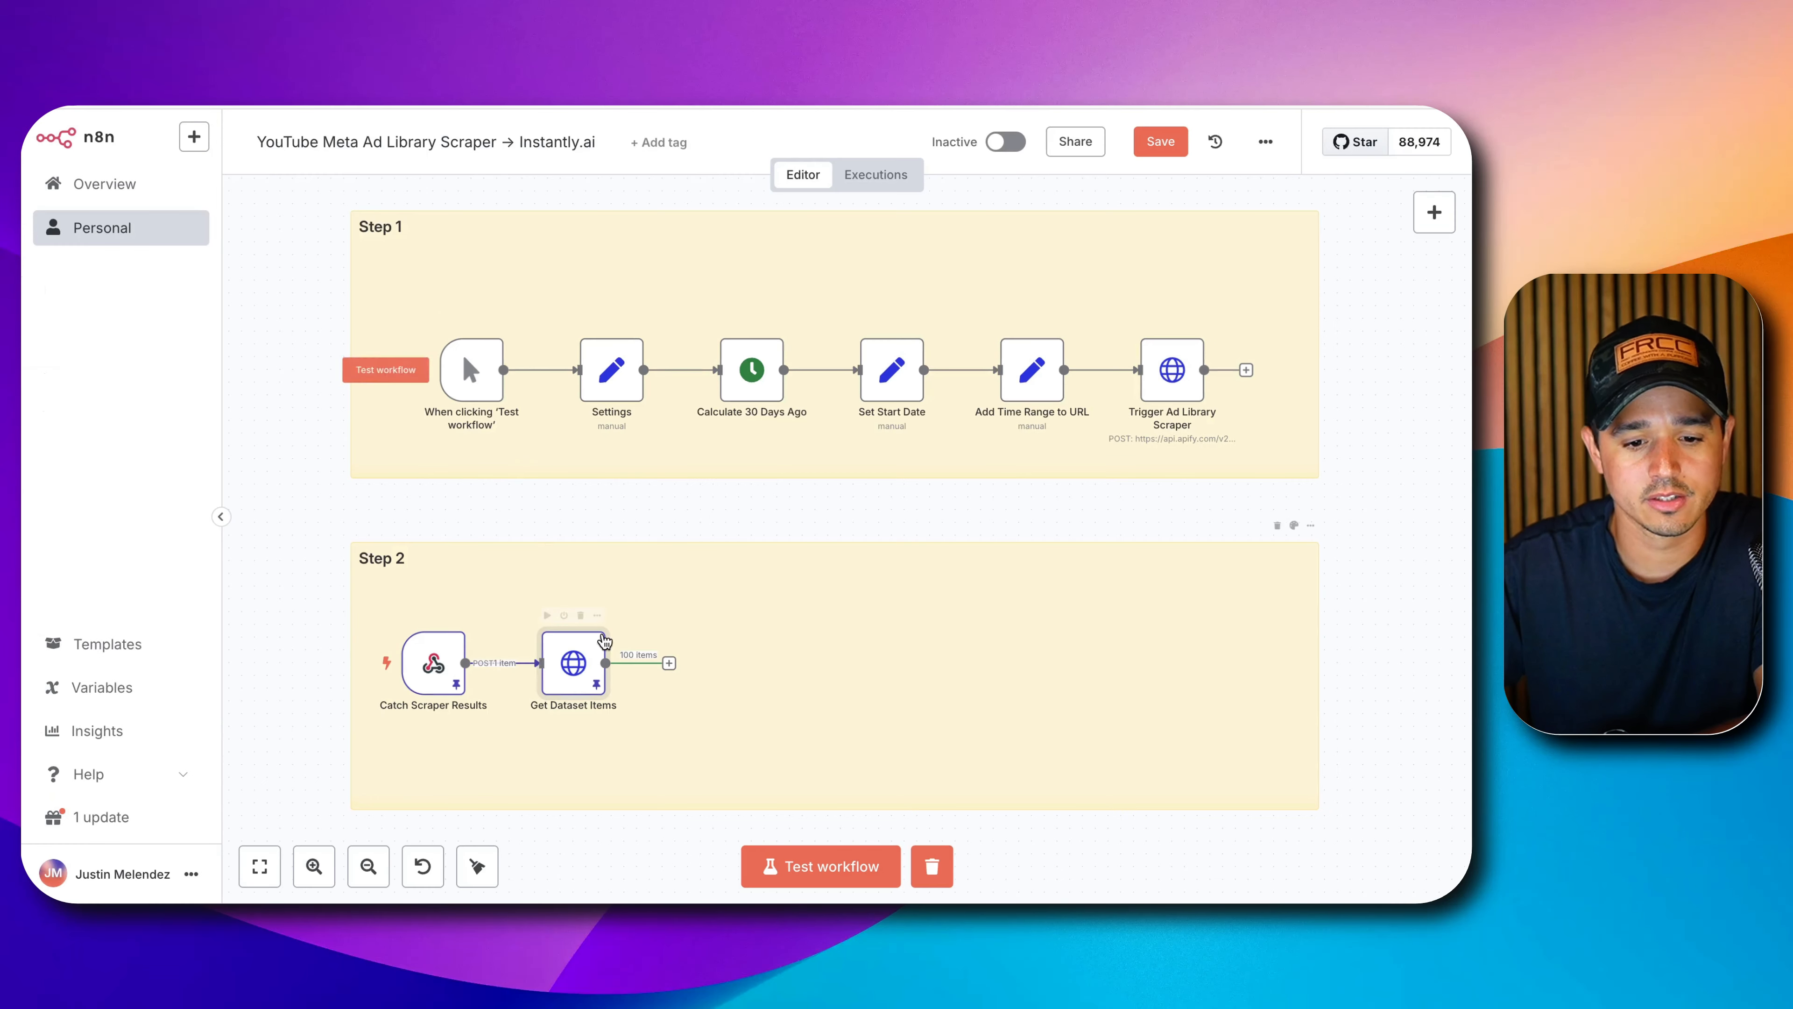
Add a Google Sheets 'Append or update row in sheet' node after Get Dataset Items.
left_click(670, 662)
type("sheey")
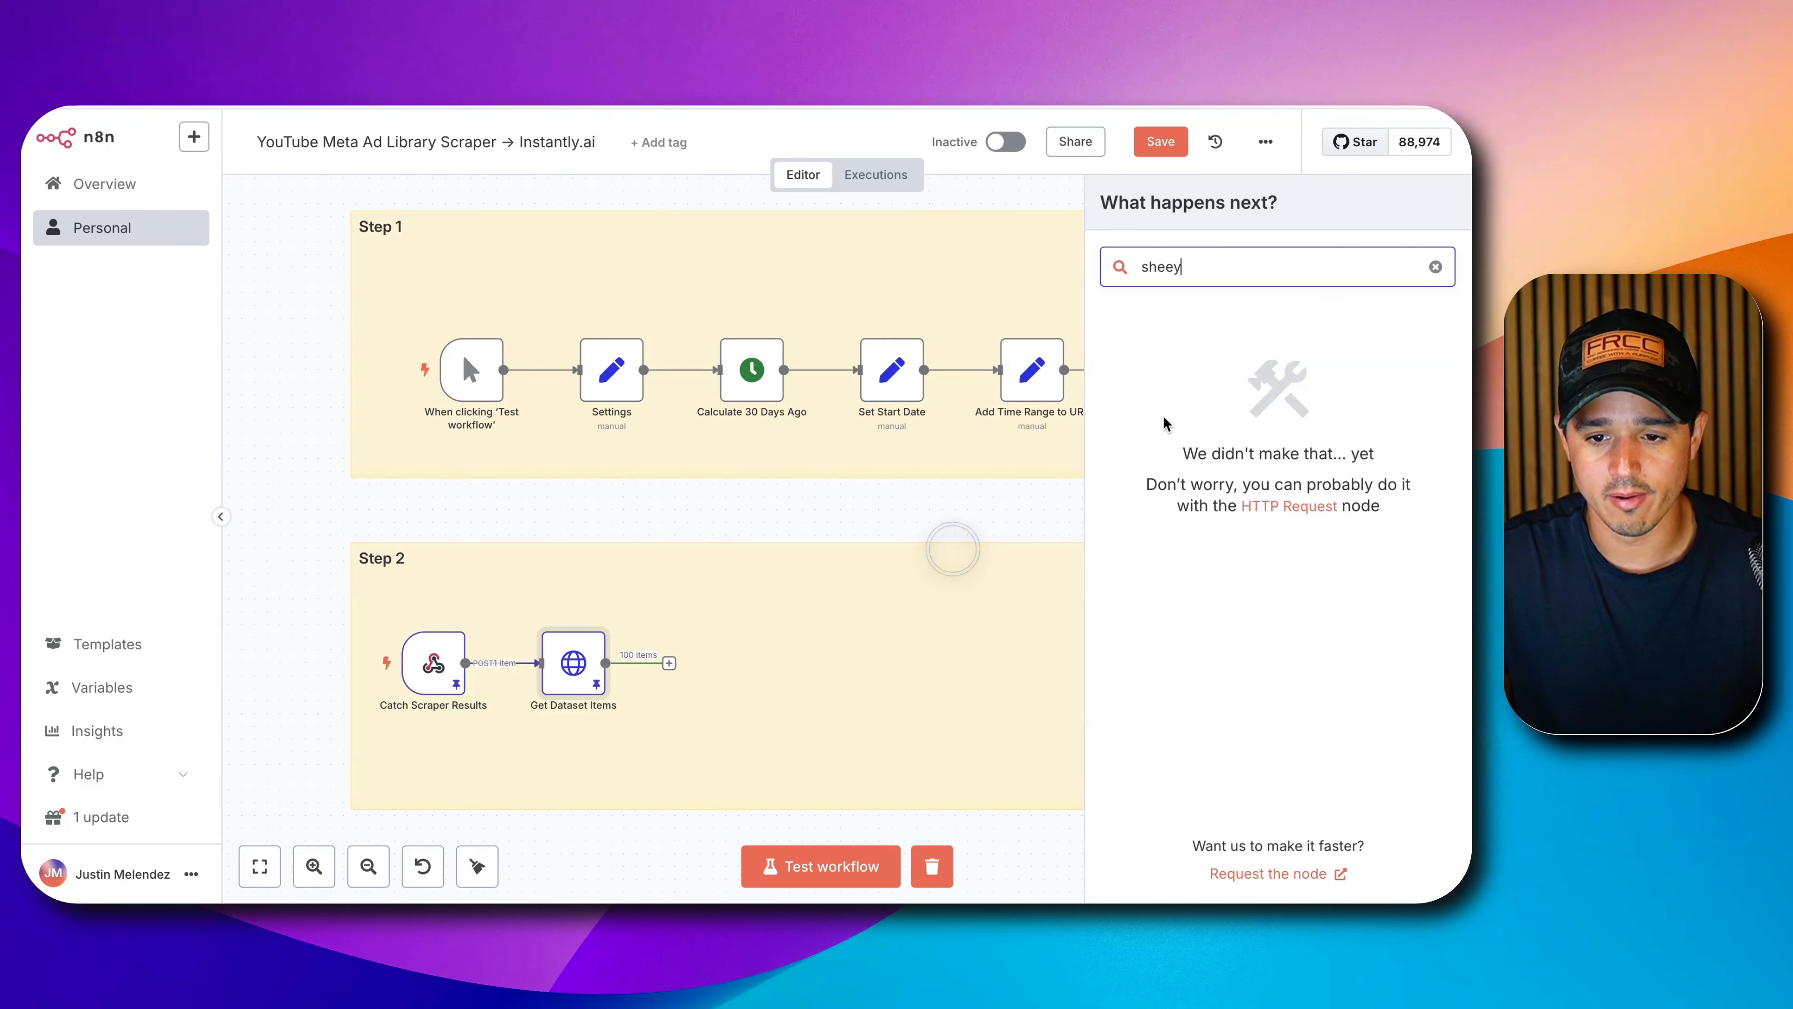
left_click(1435, 266)
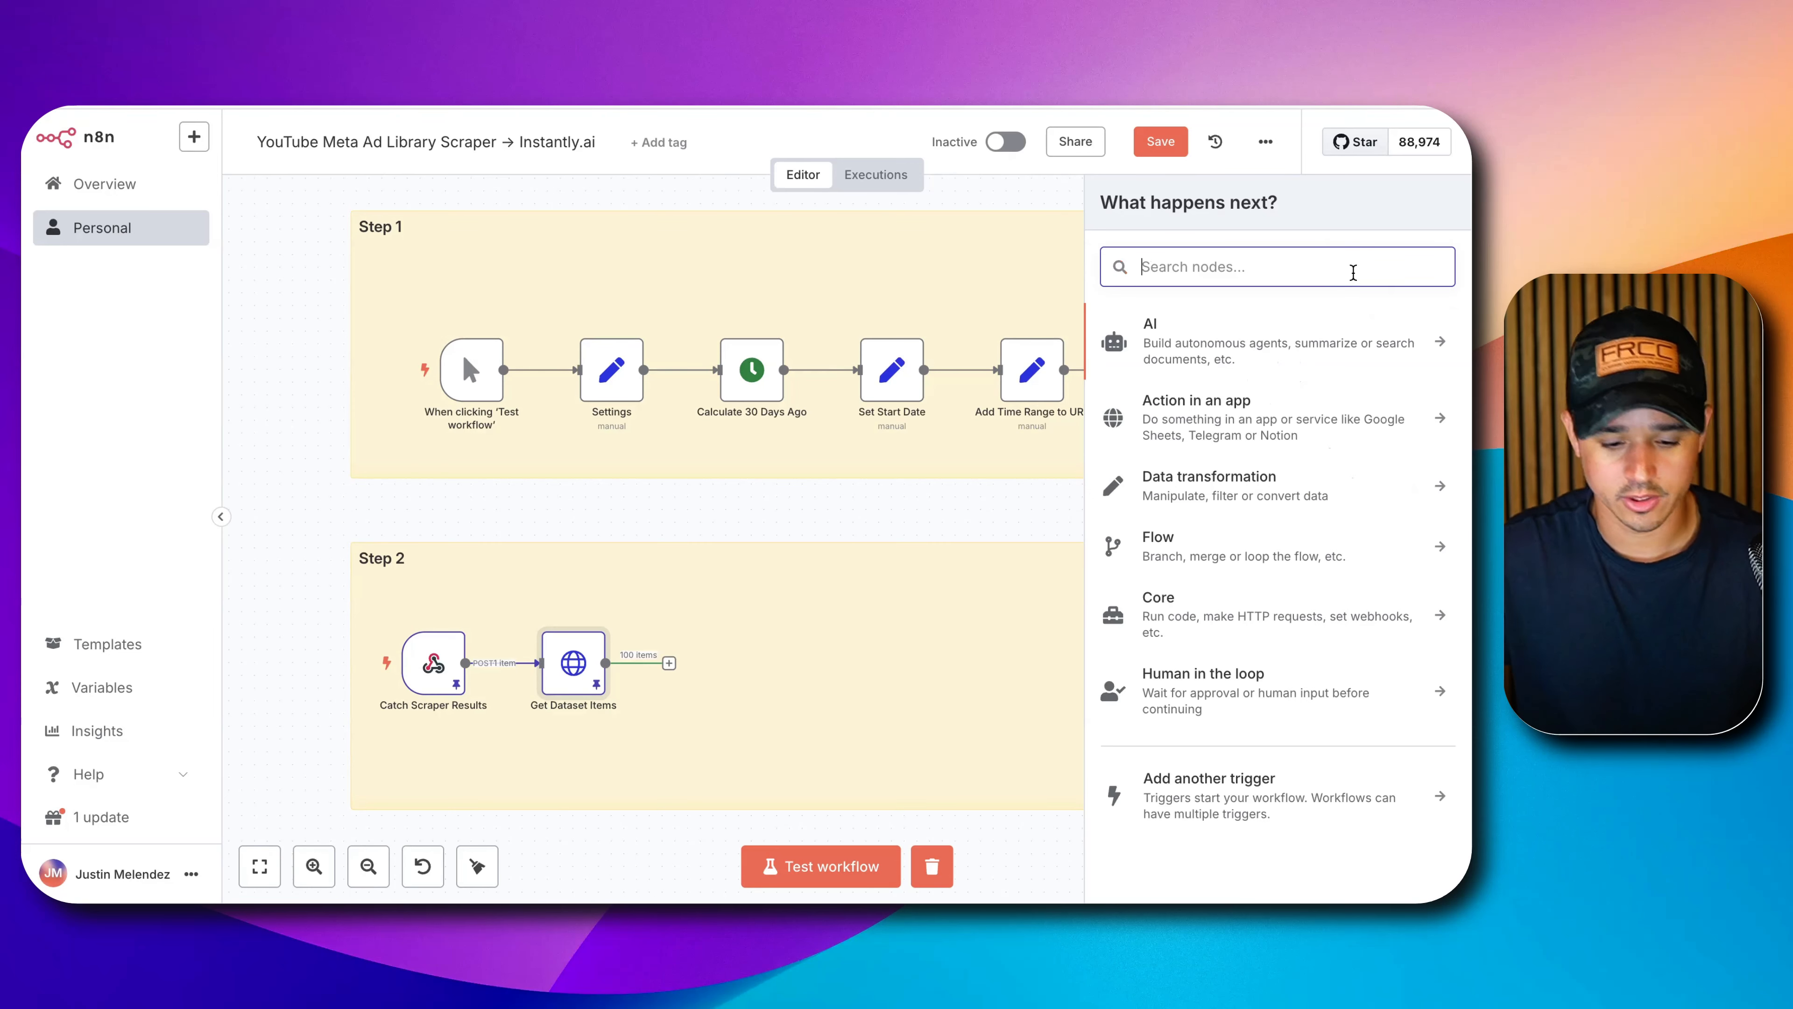
type("sheet")
left_click(1332, 339)
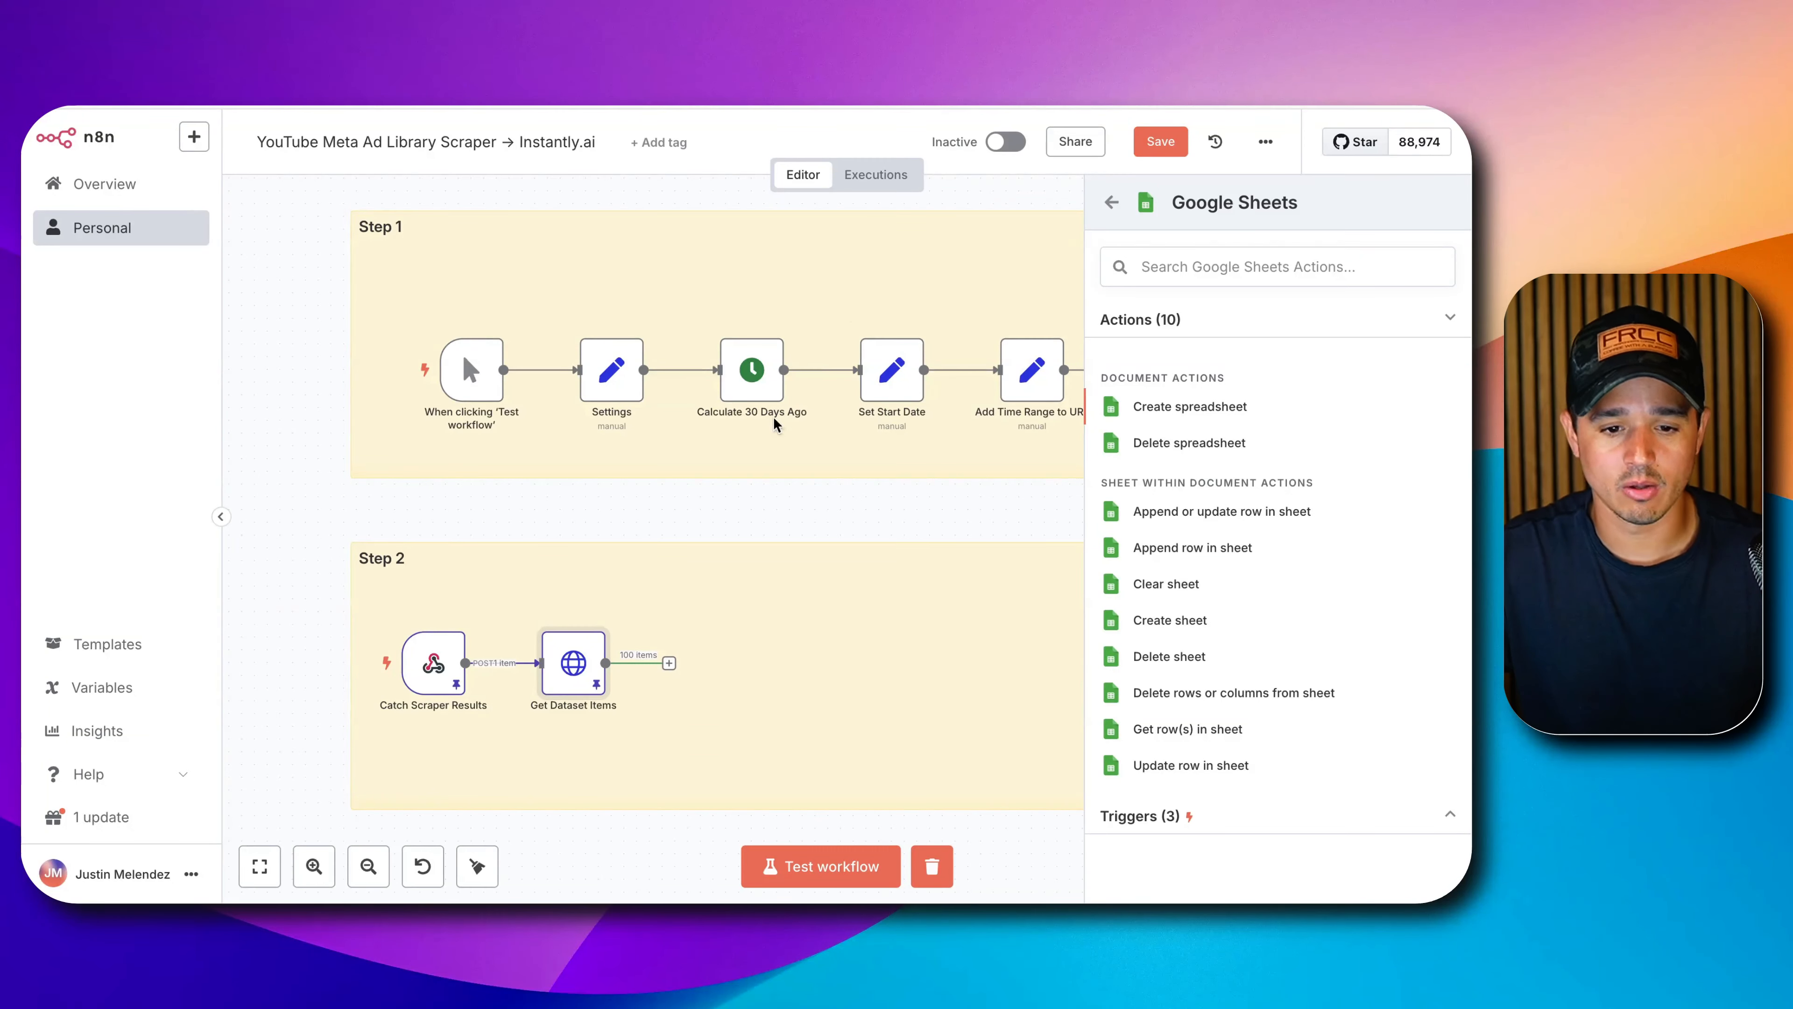
left_click(1184, 511)
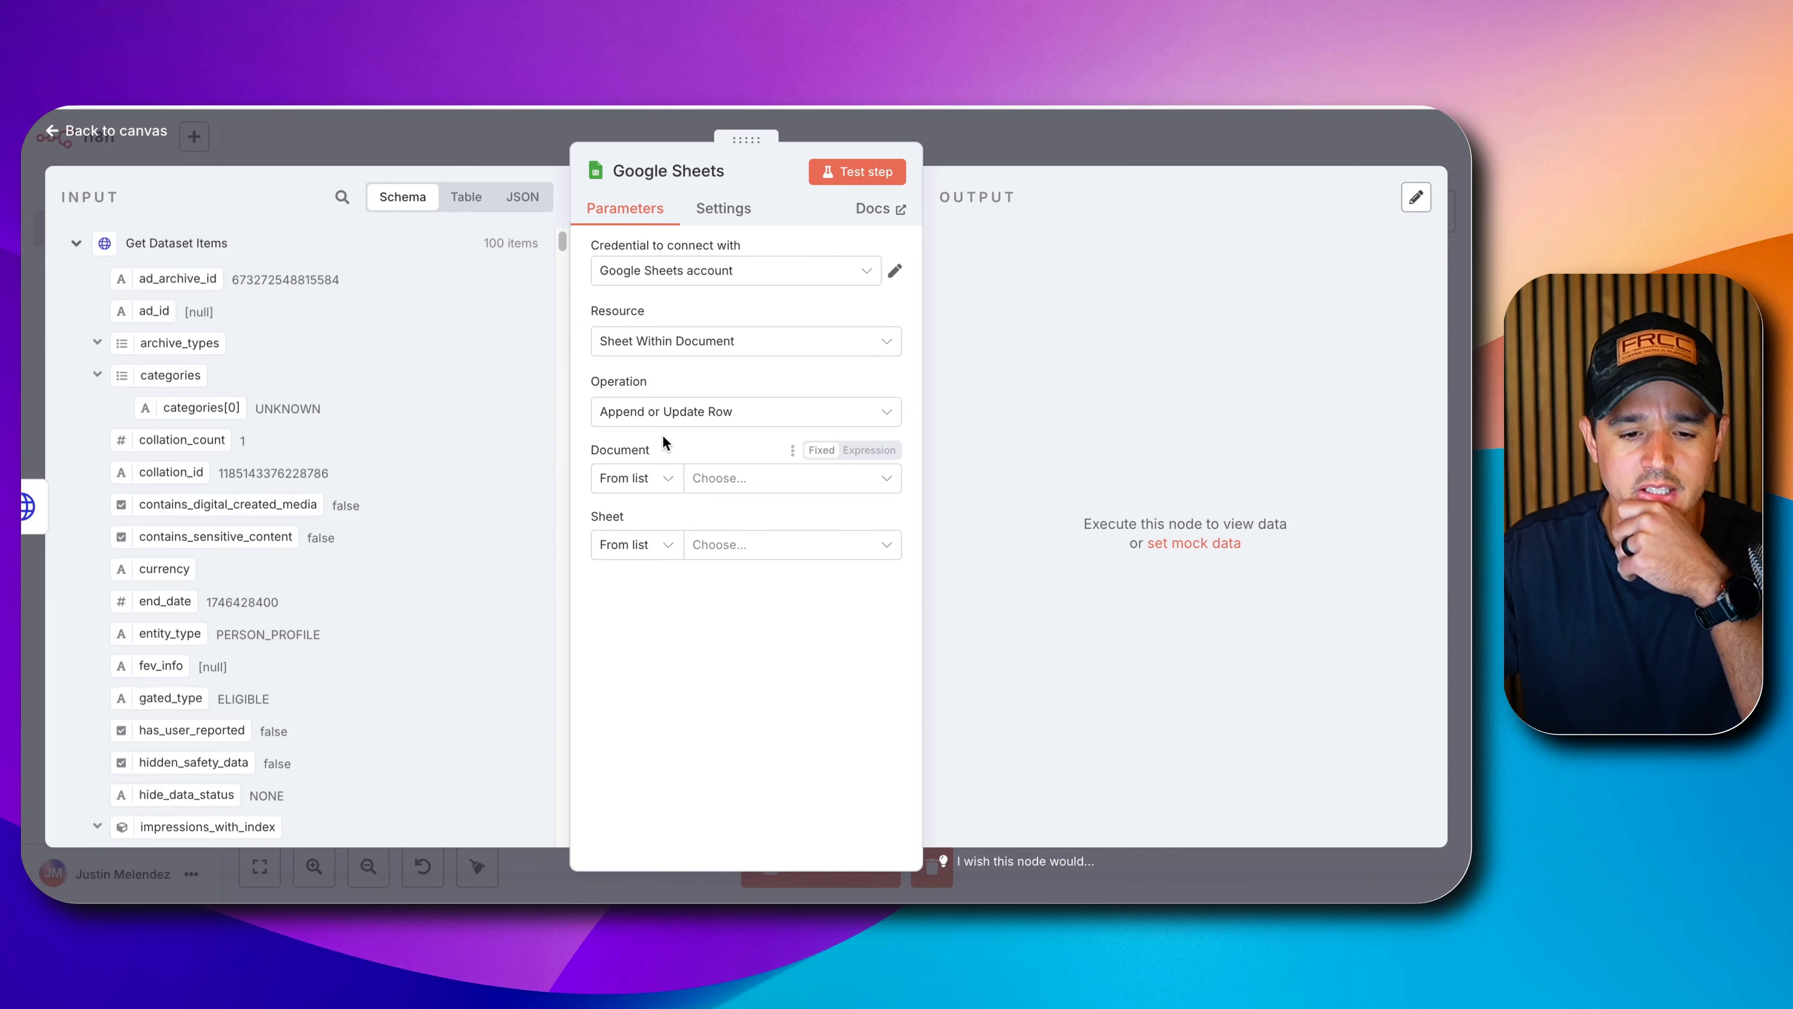
Target Sheet1 of the N8N Facebook Ad Scraper document, matching rows on pageId.
left_click(711, 481)
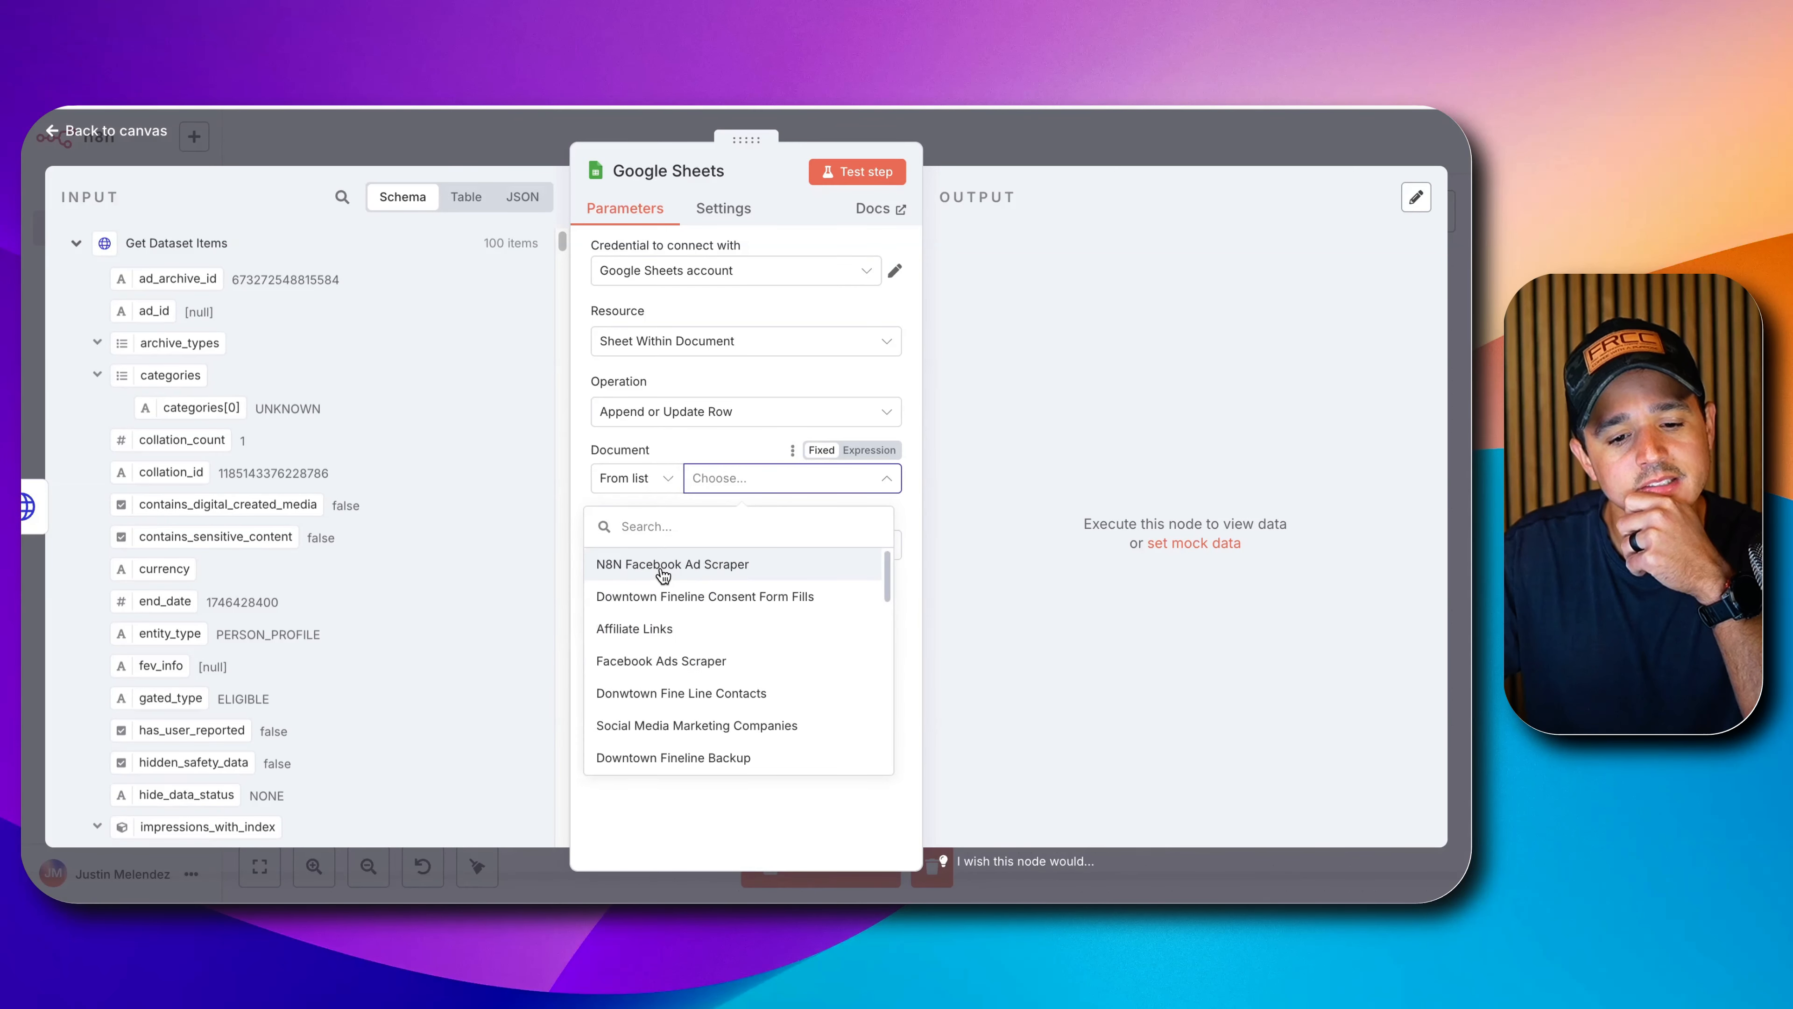
left_click(662, 572)
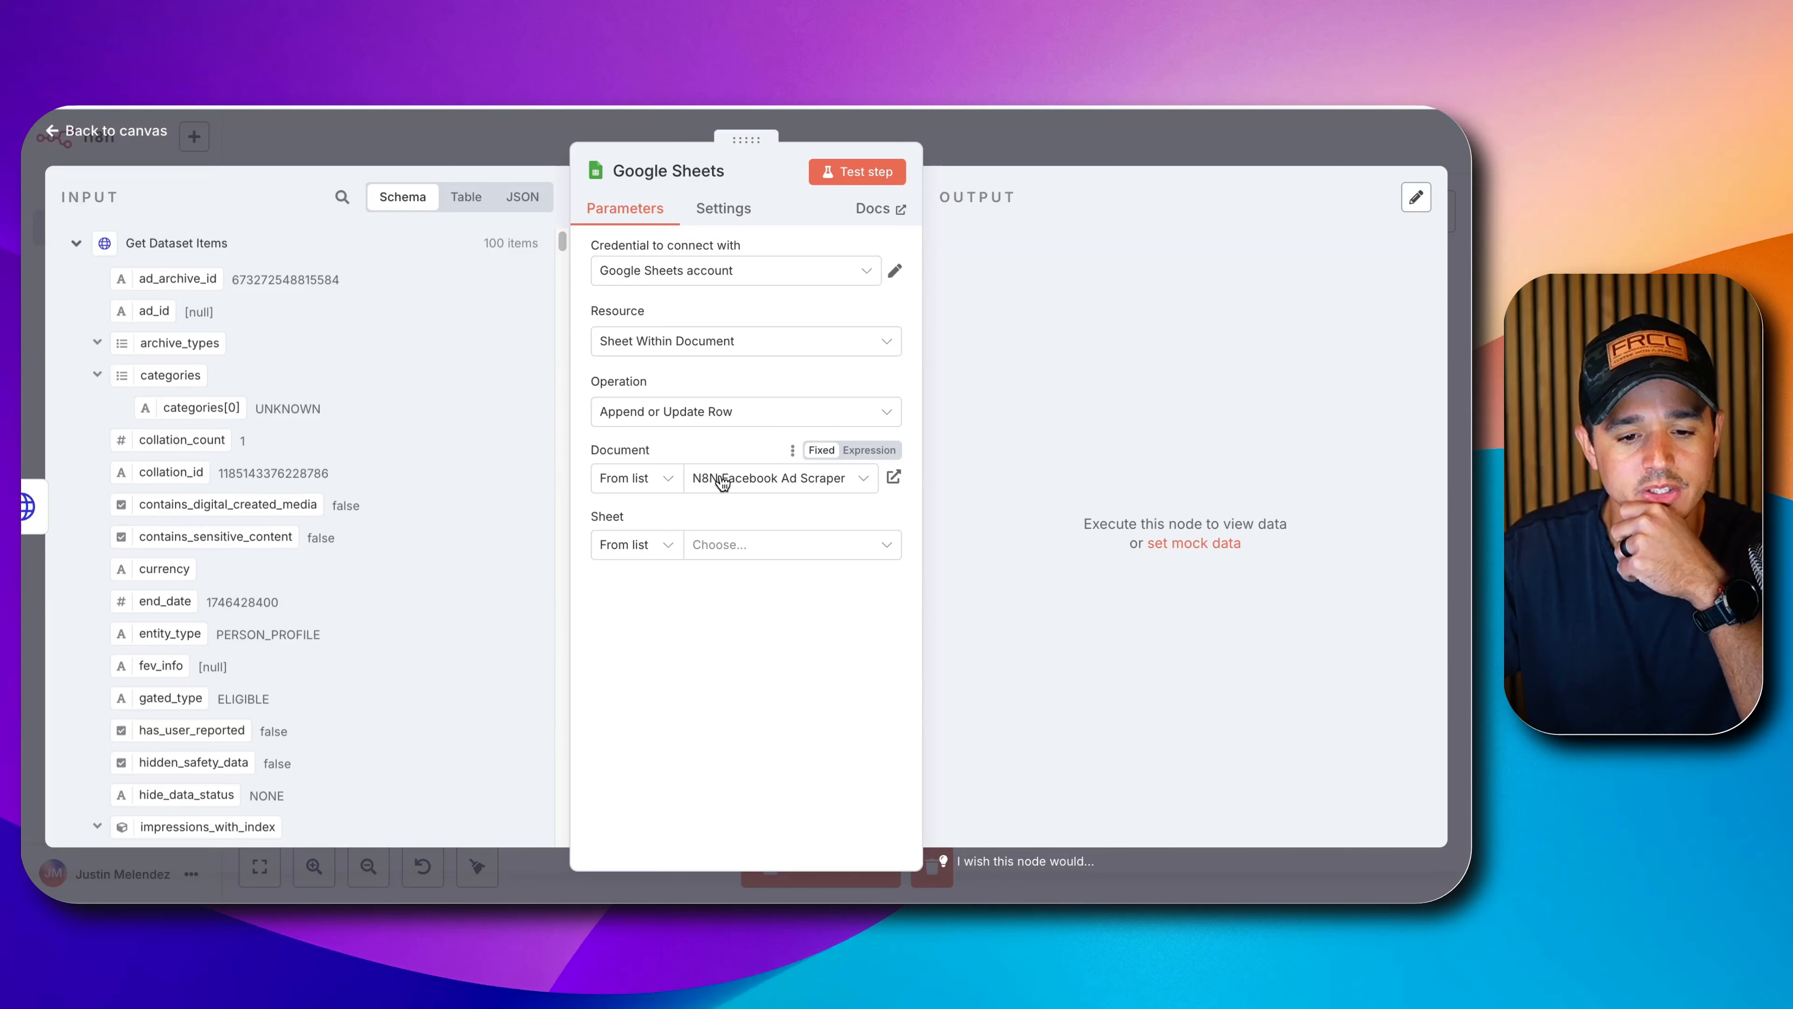
left_click(737, 543)
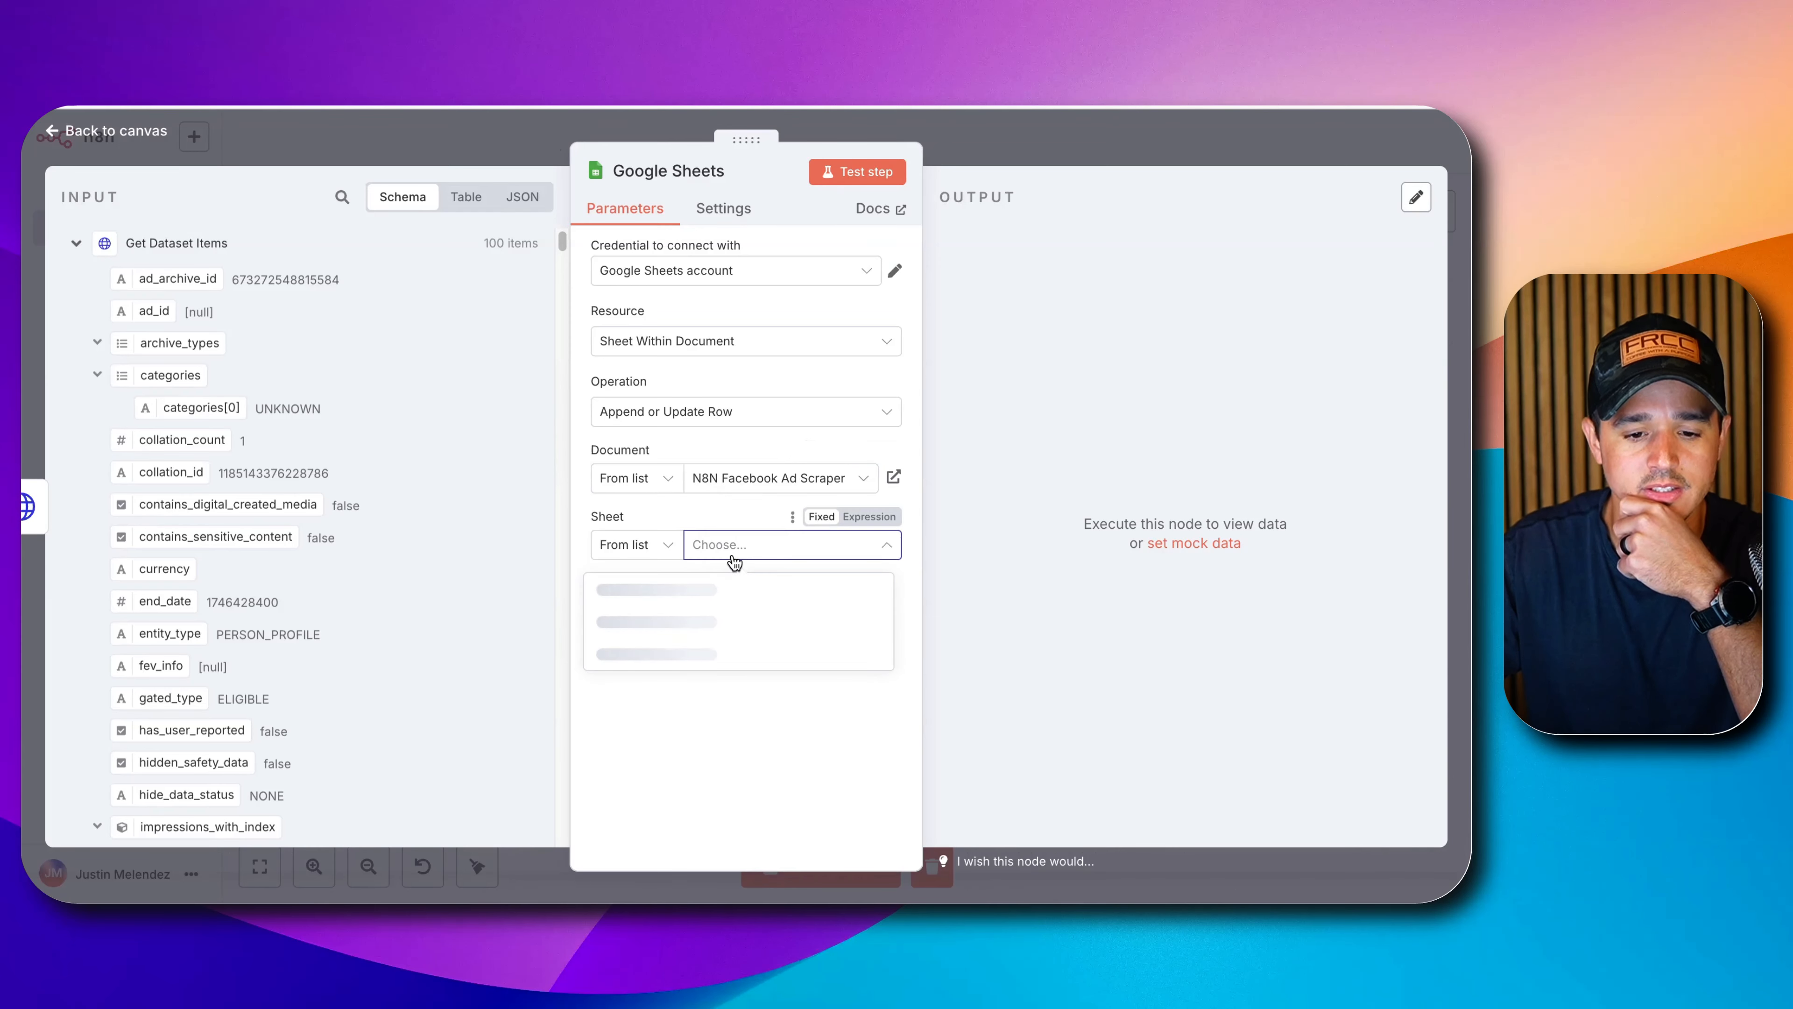
left_click(676, 592)
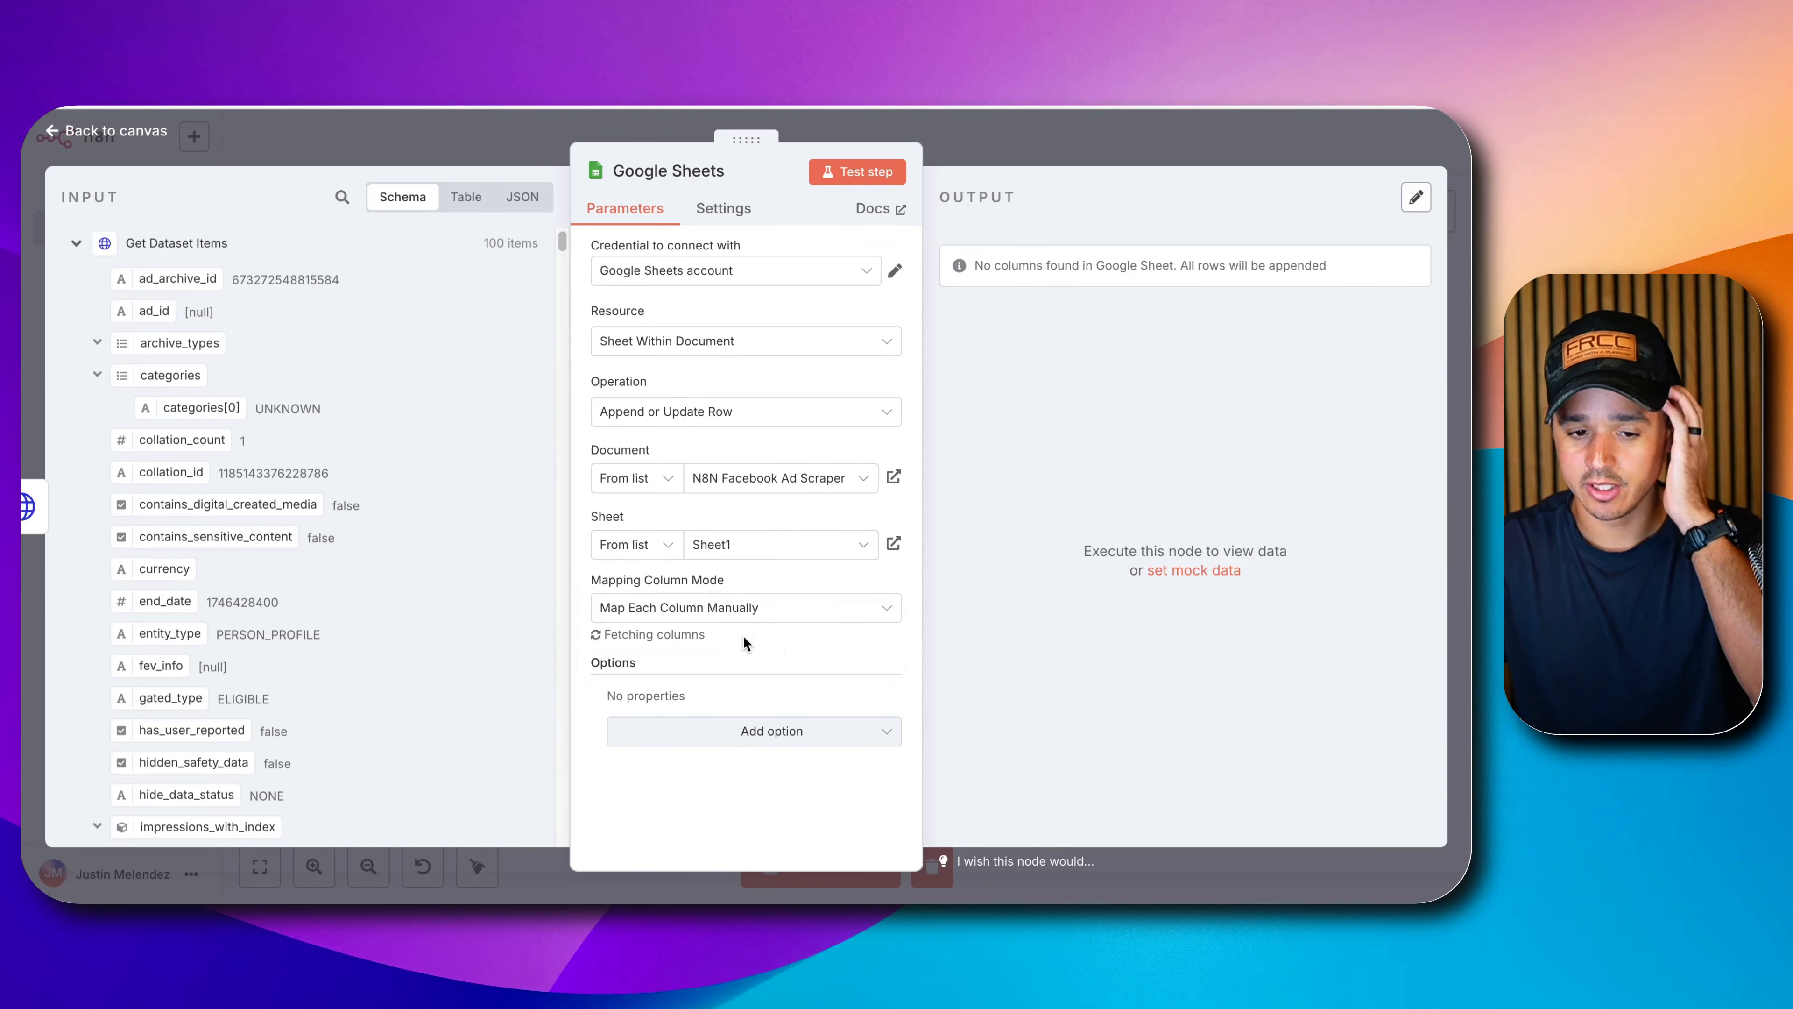
scroll(732, 623, "down", 1)
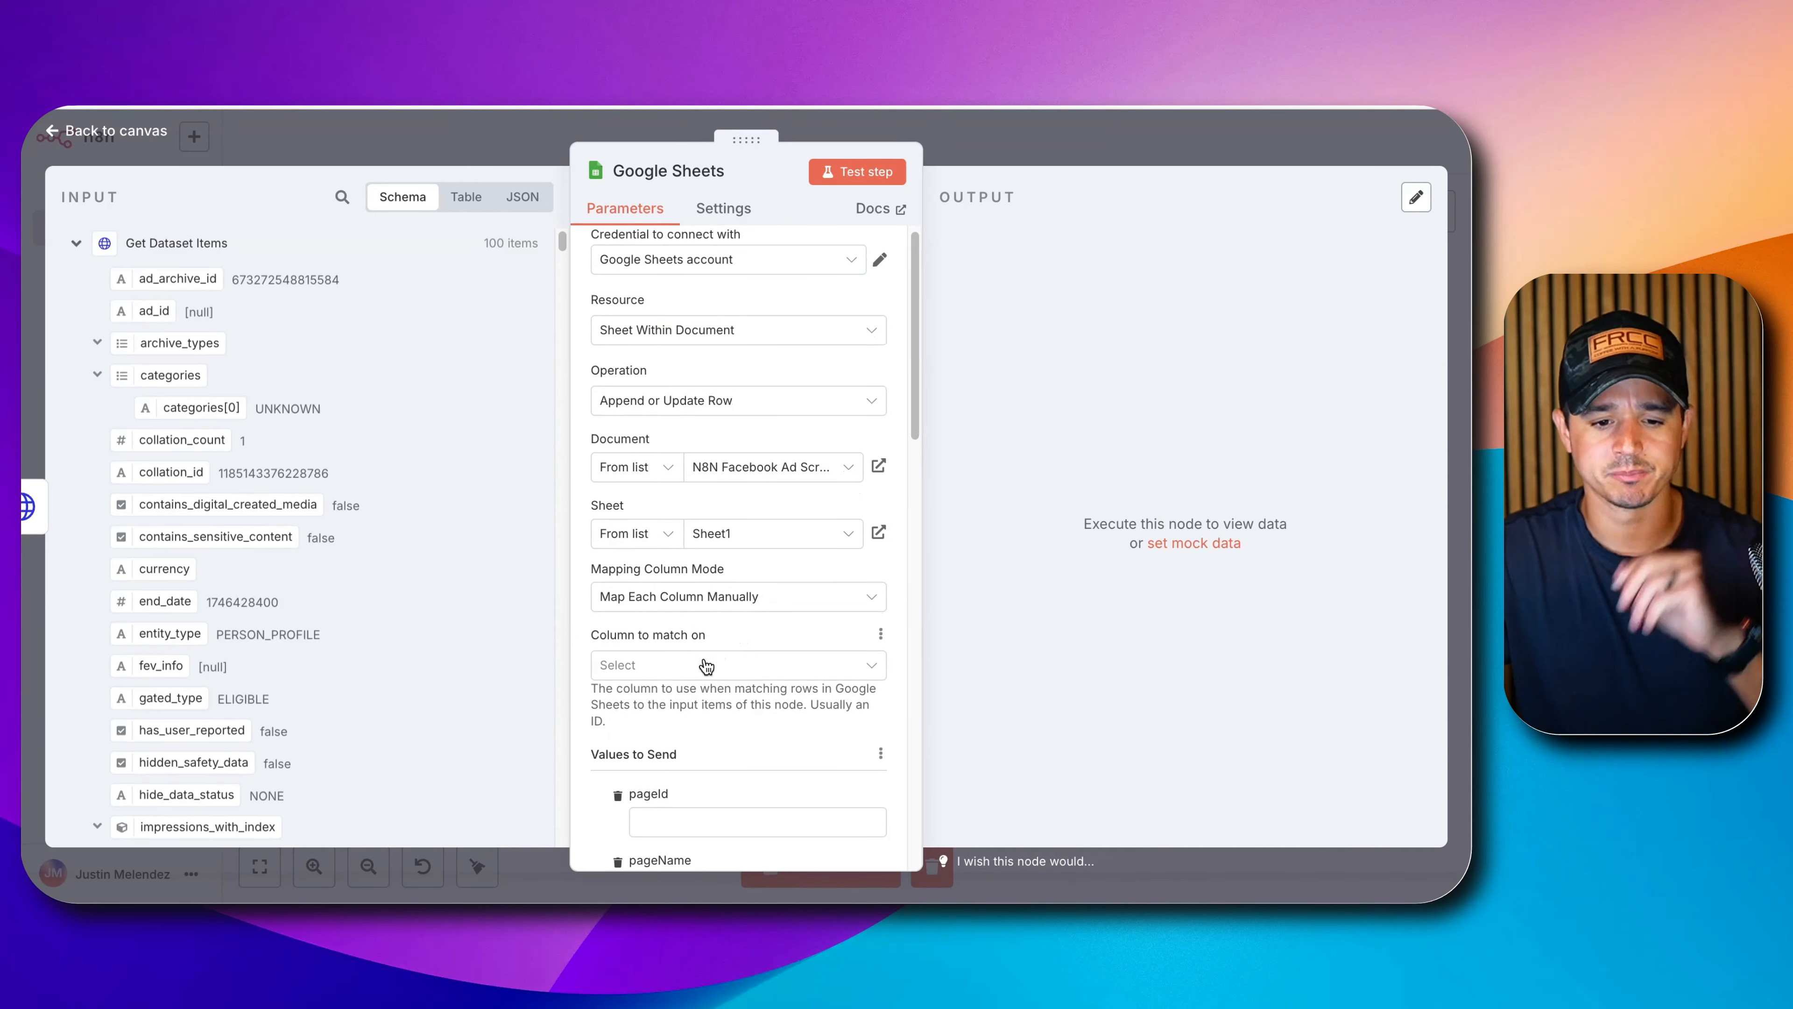
left_click(703, 665)
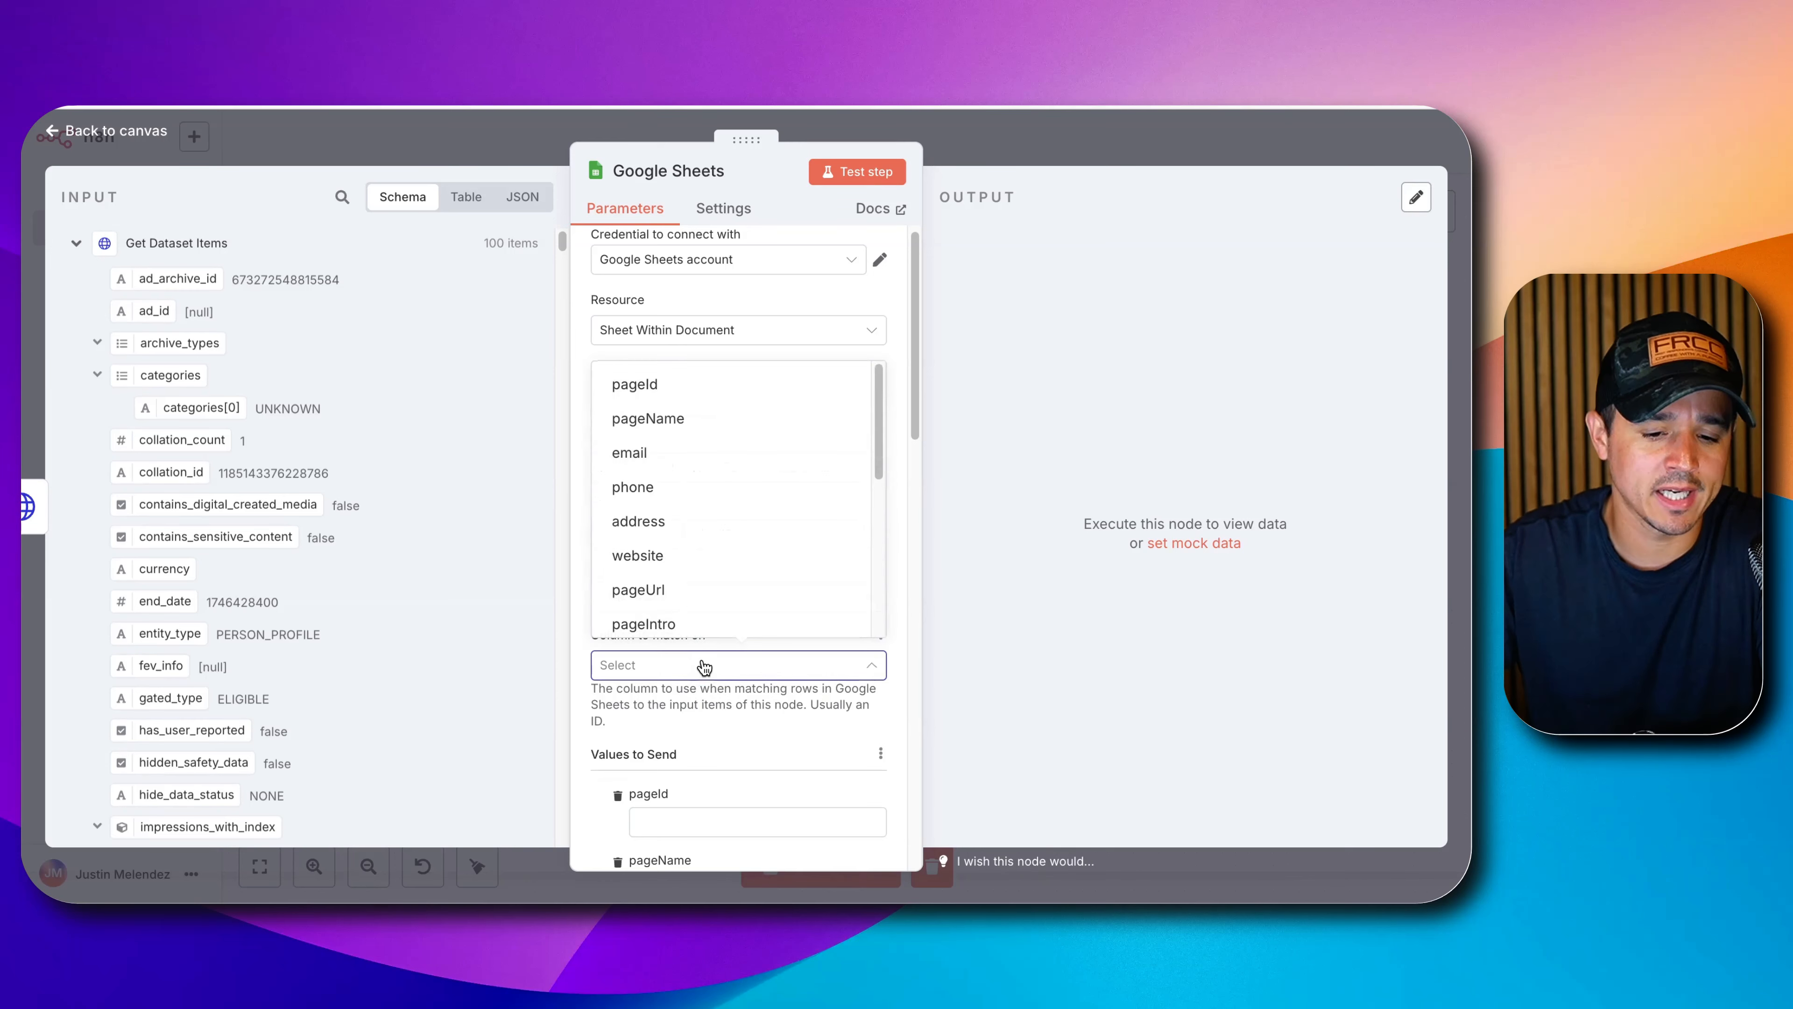
left_click(621, 387)
scroll(720, 599, "down", 2)
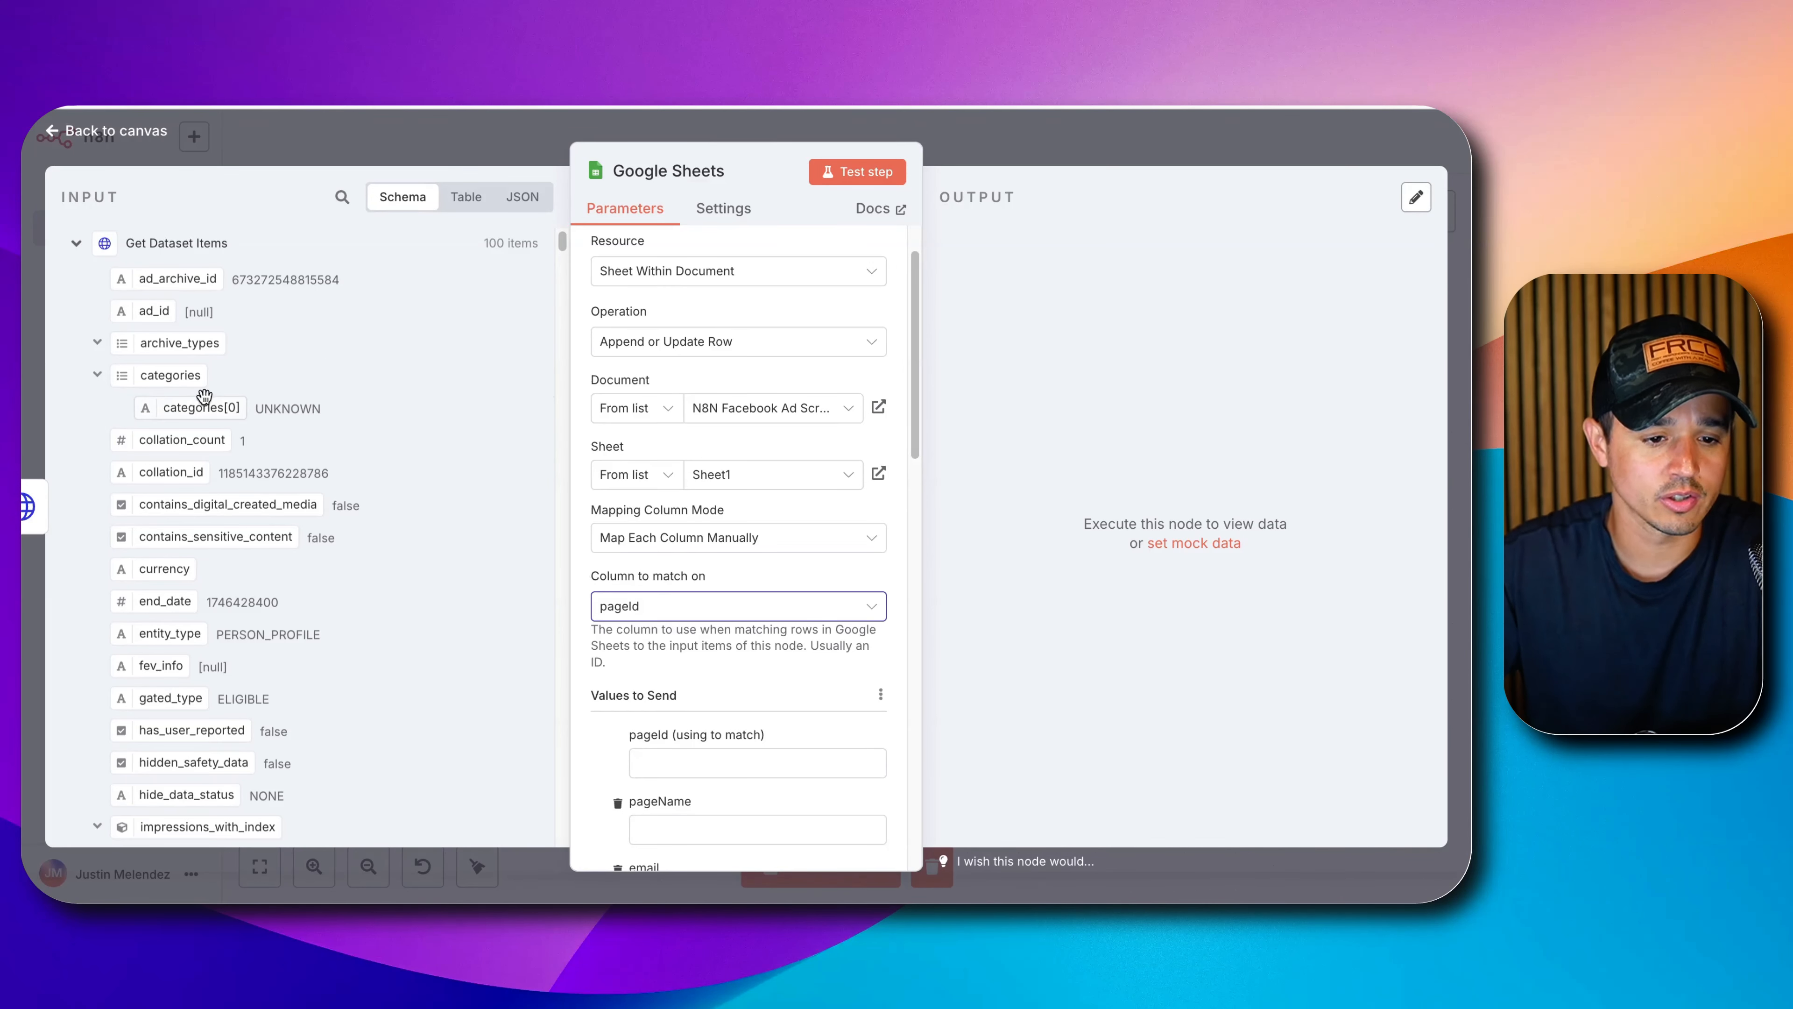
Map page_id into the pageId column and page_name into pageName.
scroll(204, 409, "down", 3)
scroll(197, 395, "down", 7)
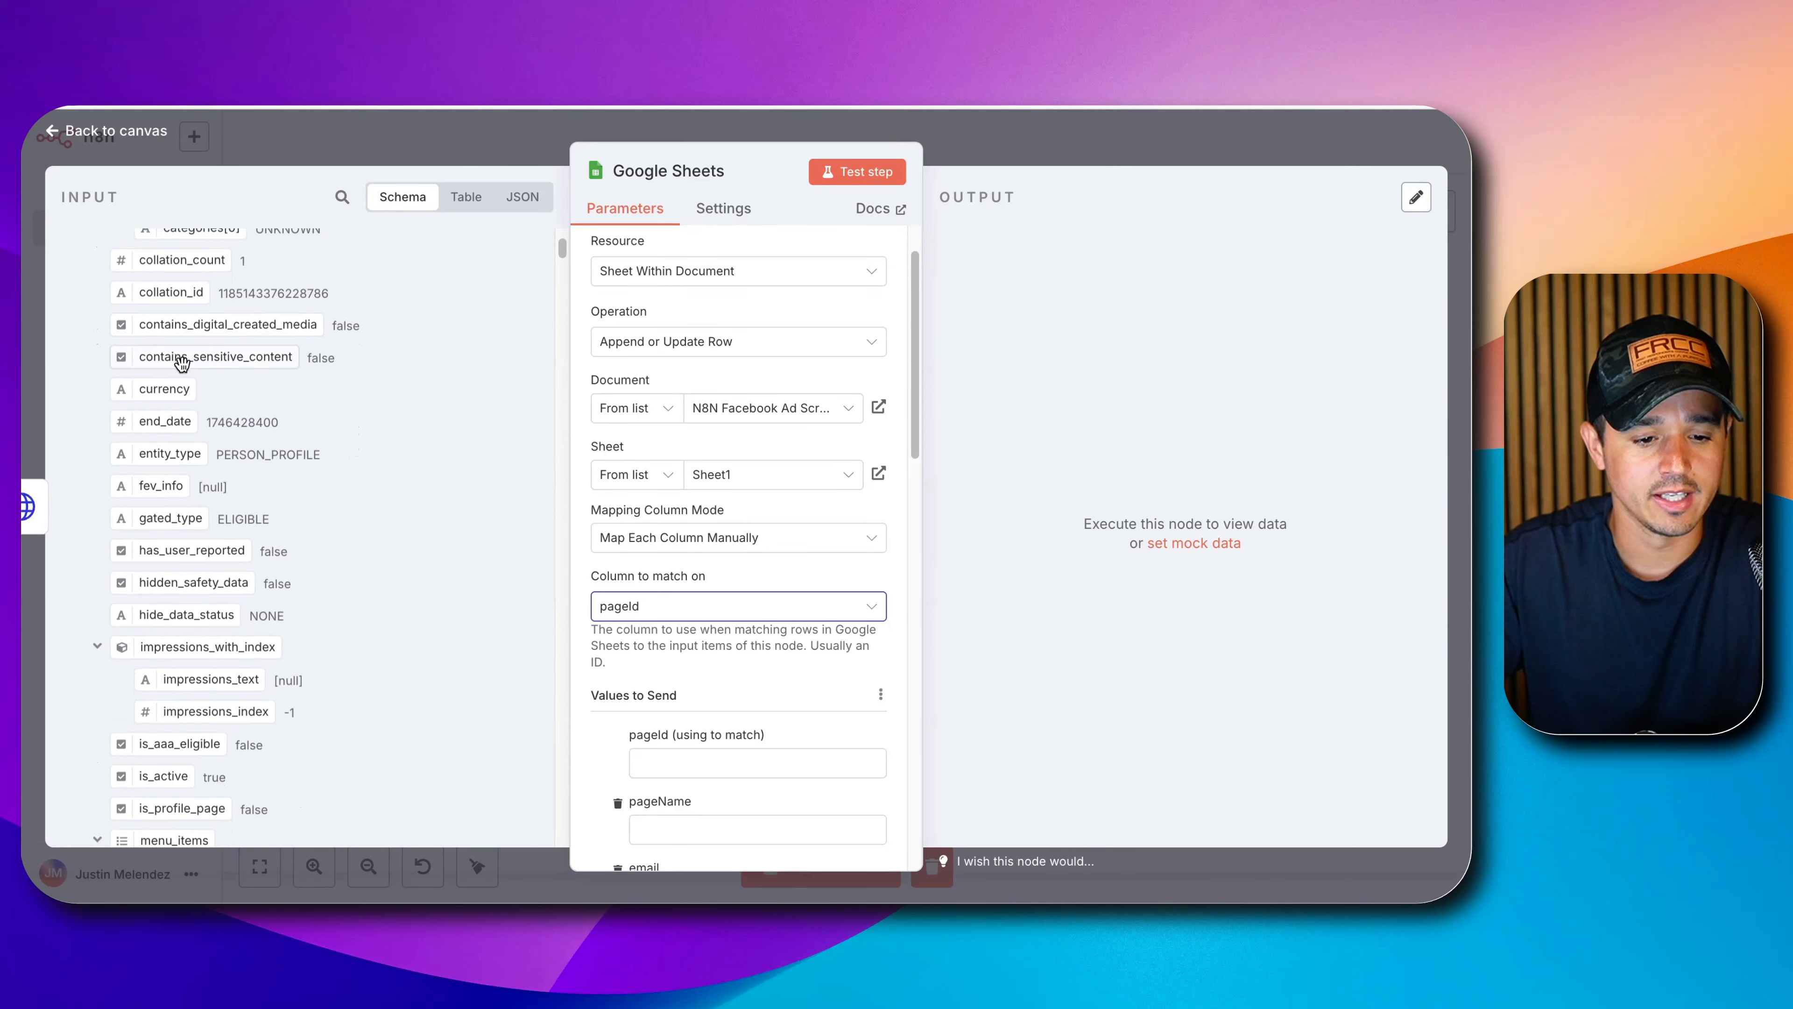
scroll(189, 382, "down", 2)
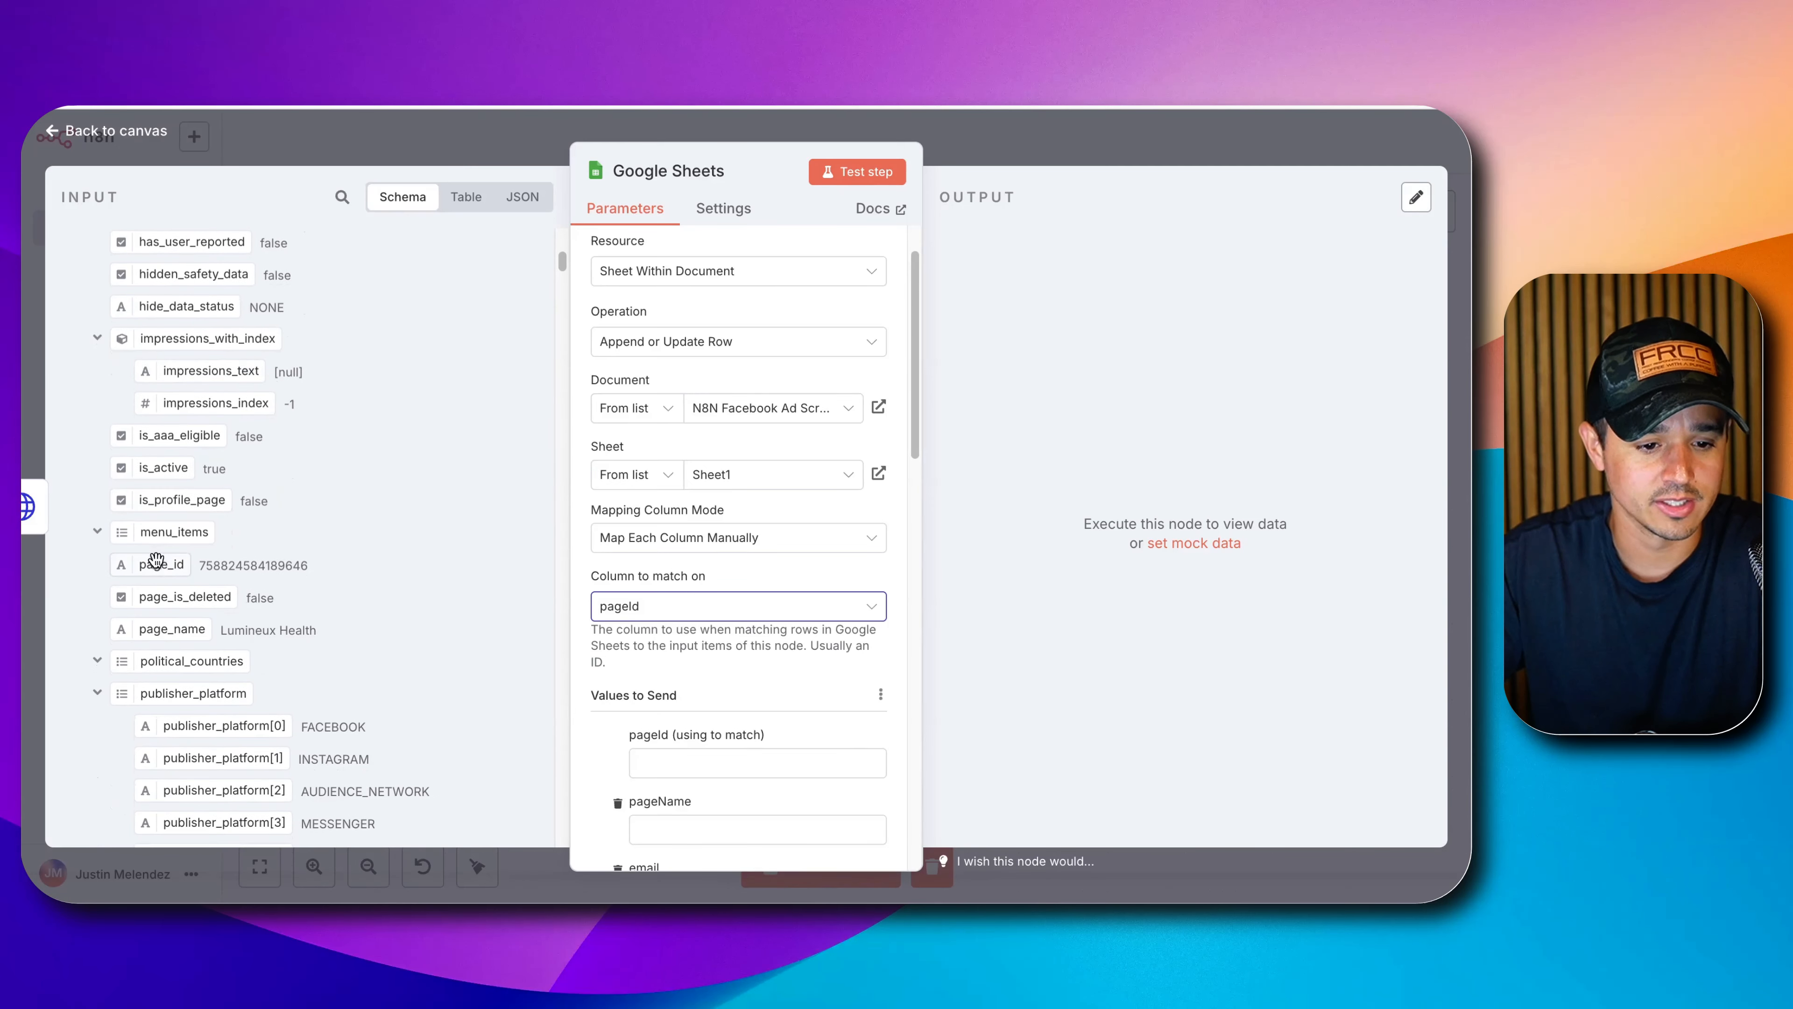
left_click_drag(157, 566, 491, 603)
left_click_drag(764, 781, 765, 774)
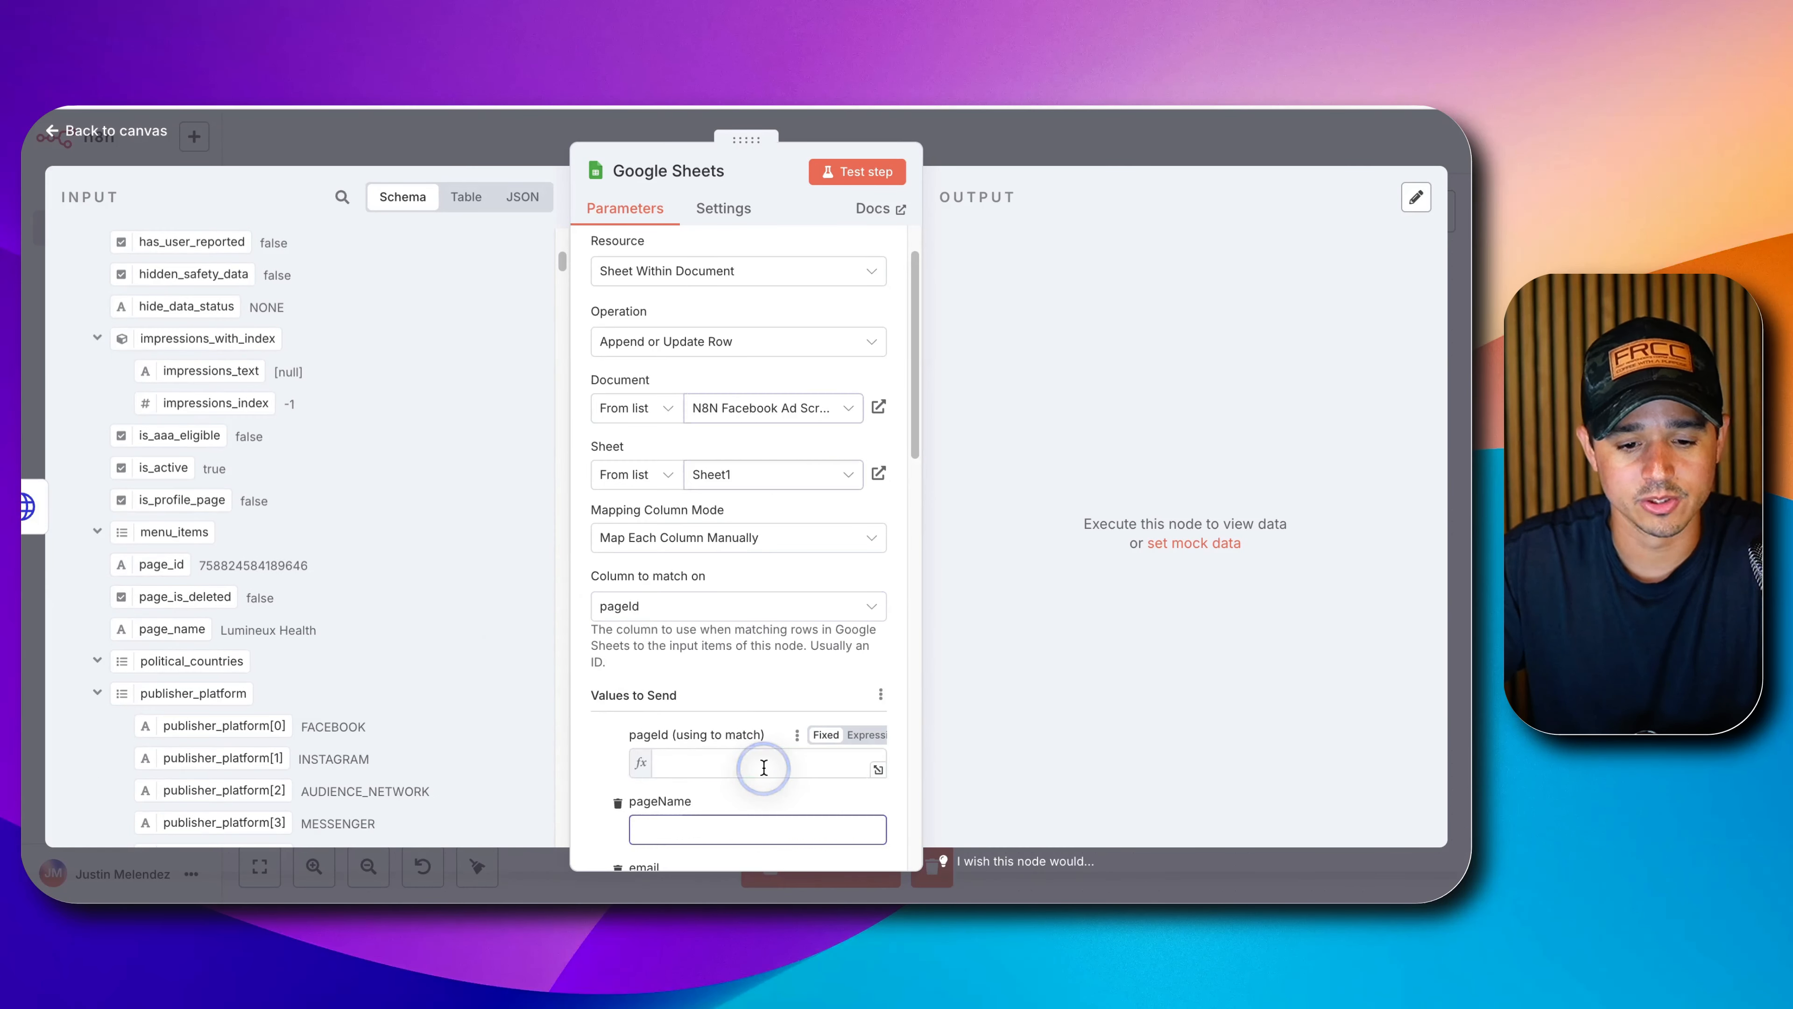
scroll(648, 565, "down", 3)
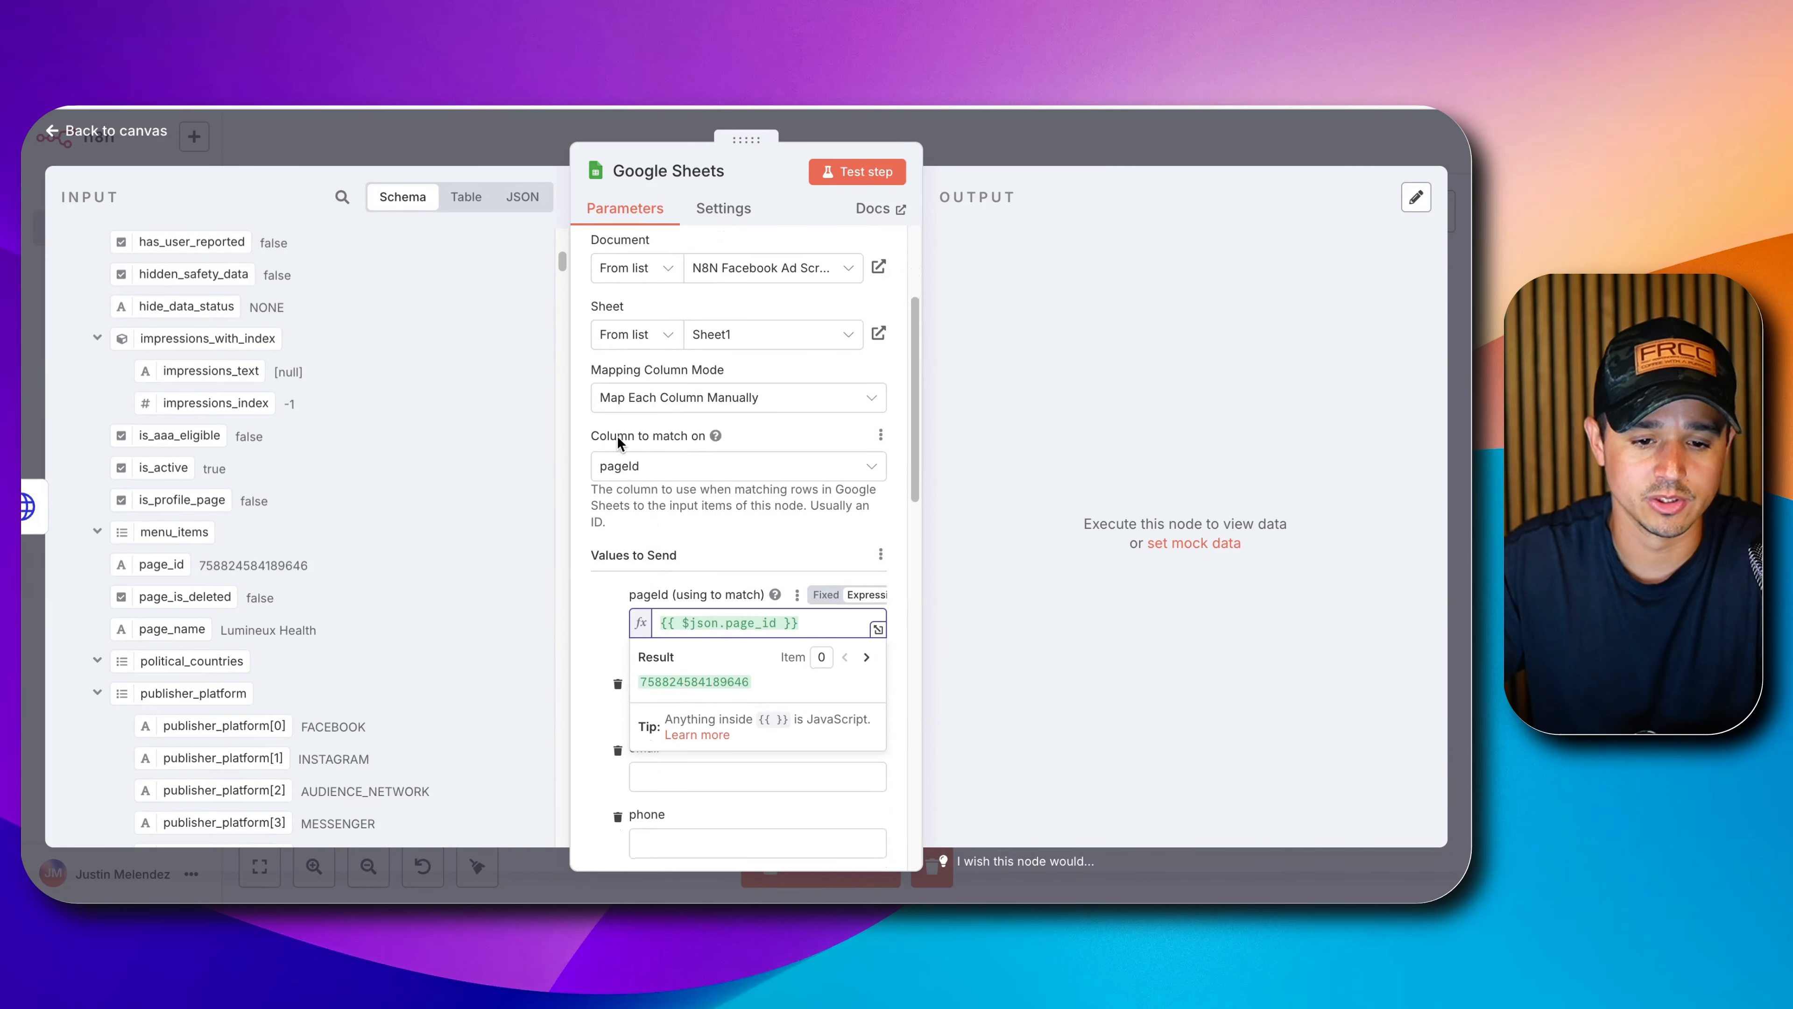
scroll(708, 629, "down", 1)
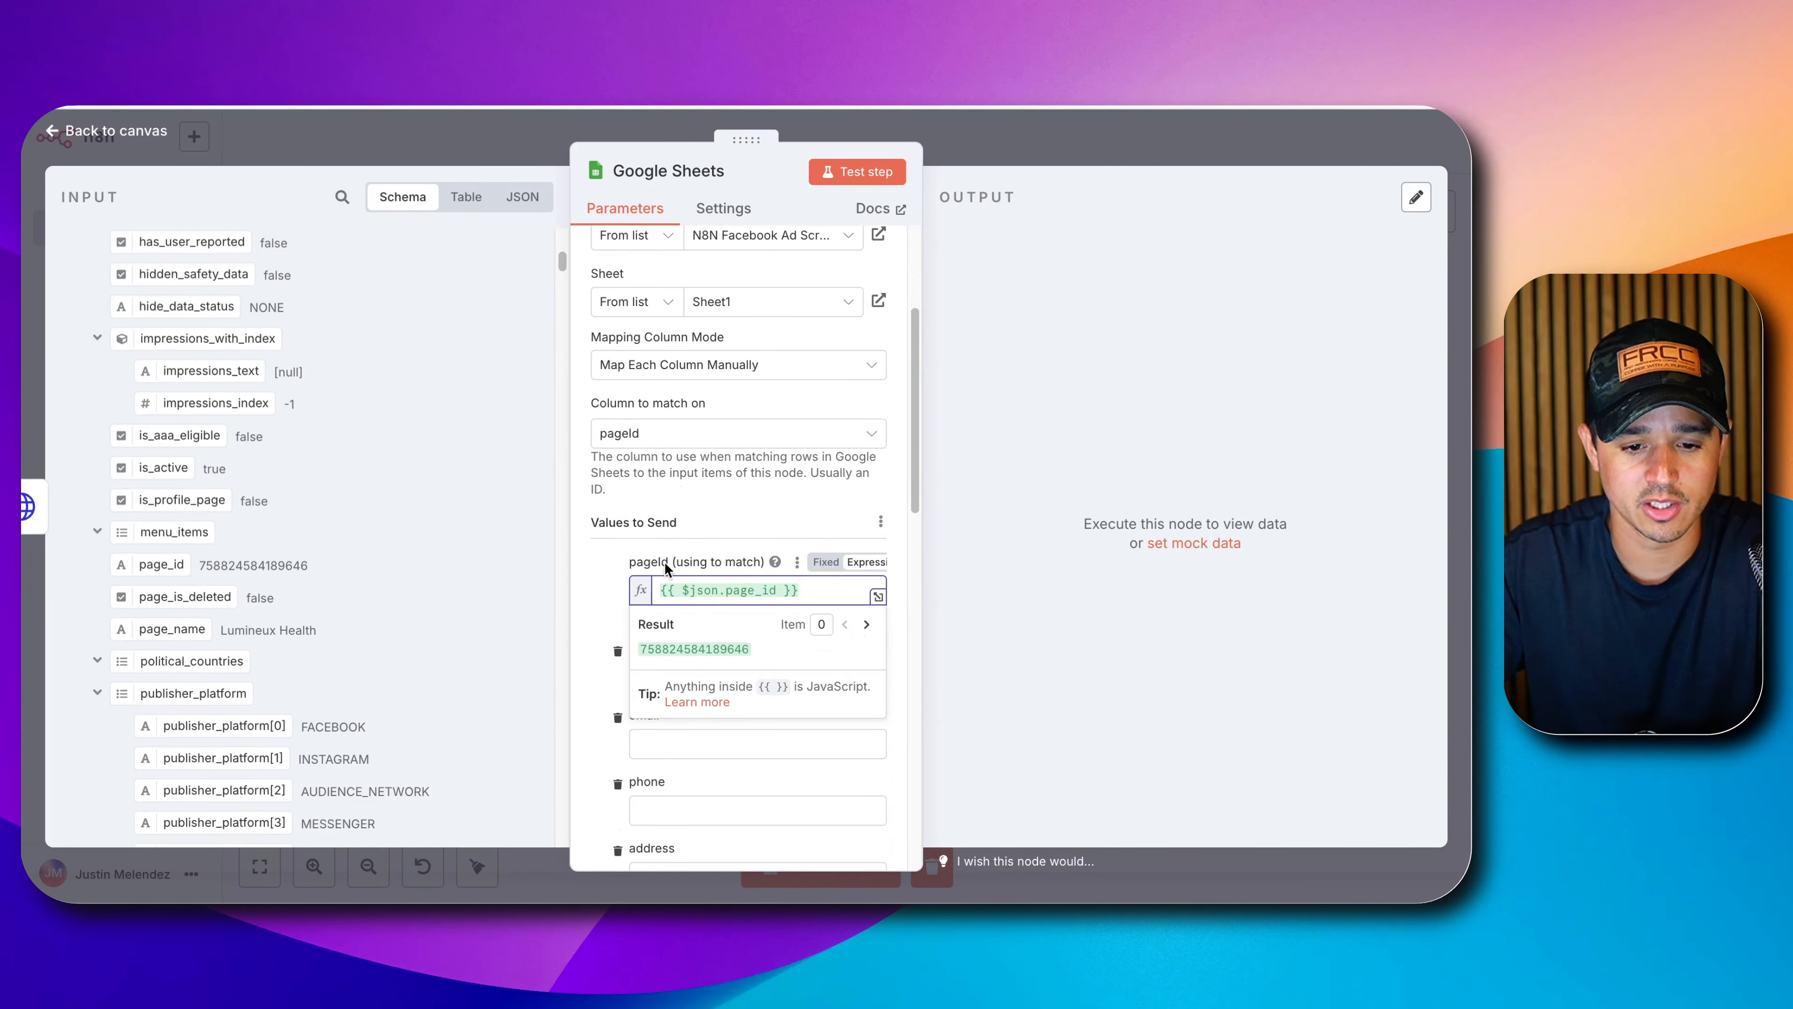
left_click(579, 623)
scroll(582, 607, "down", 1)
scroll(714, 557, "down", 2)
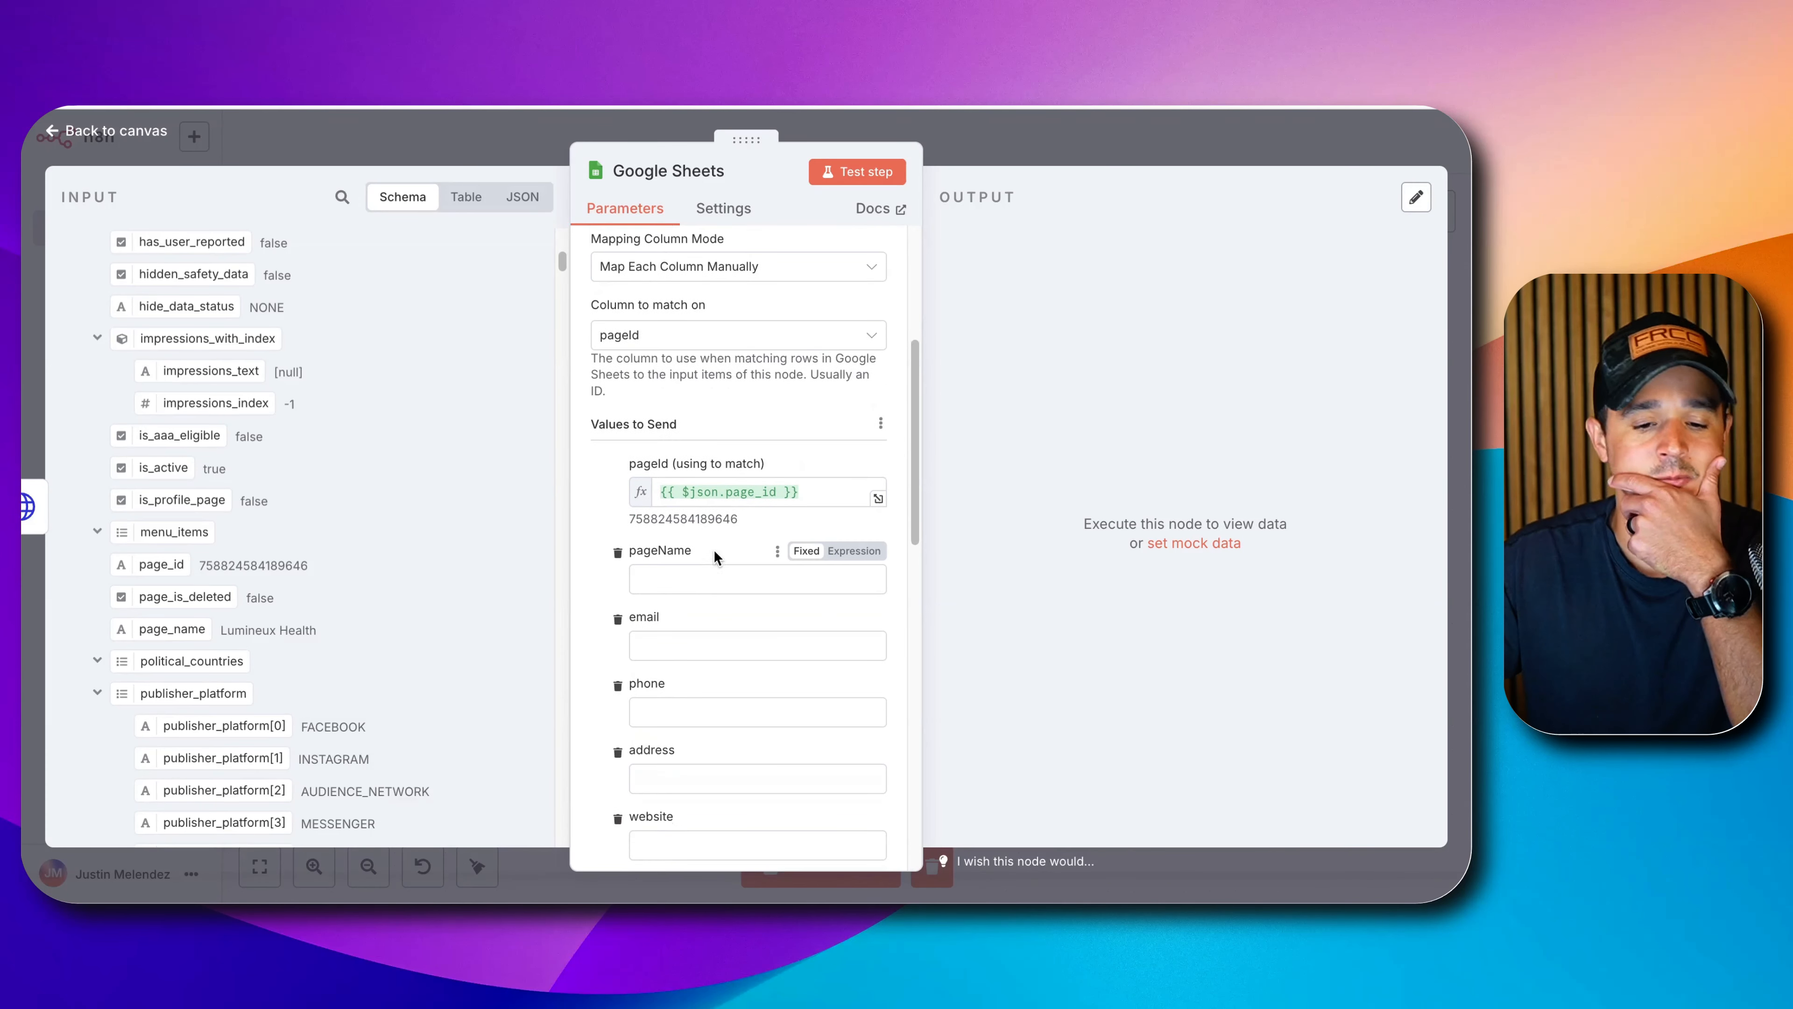
scroll(713, 544, "down", 4)
scroll(681, 464, "down", 1)
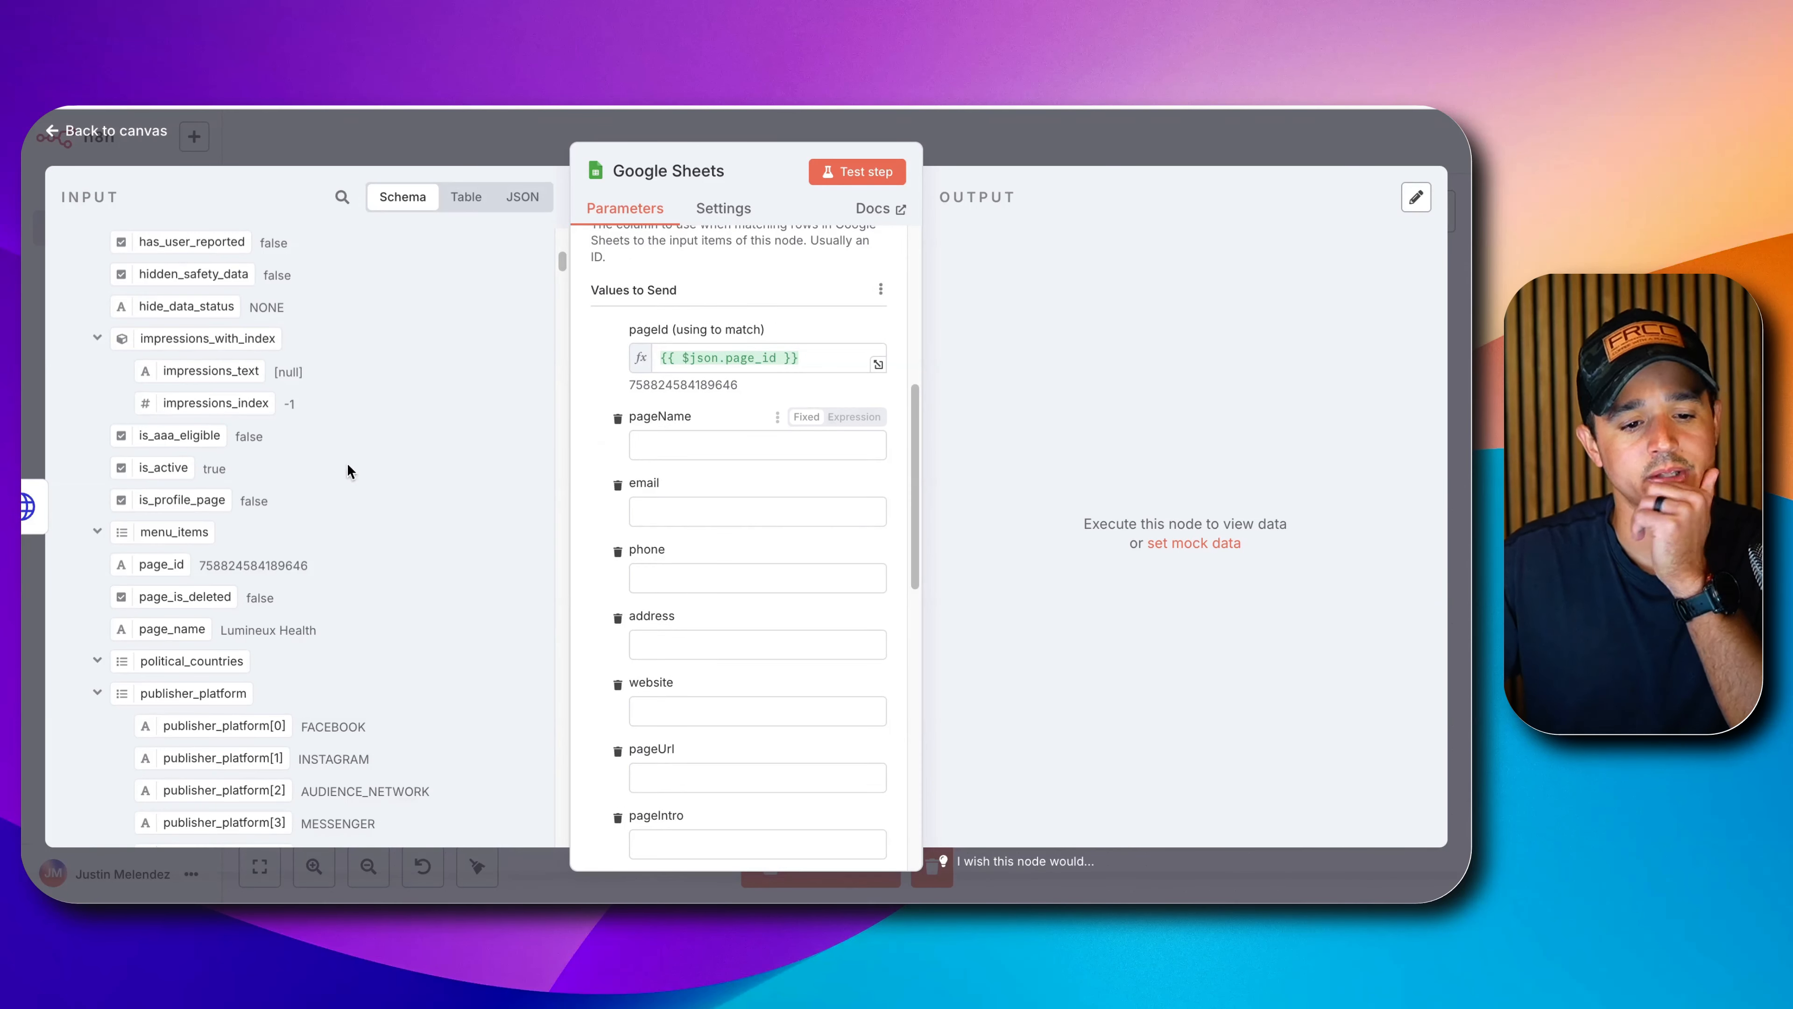
left_click_drag(171, 629, 674, 454)
left_click(583, 476)
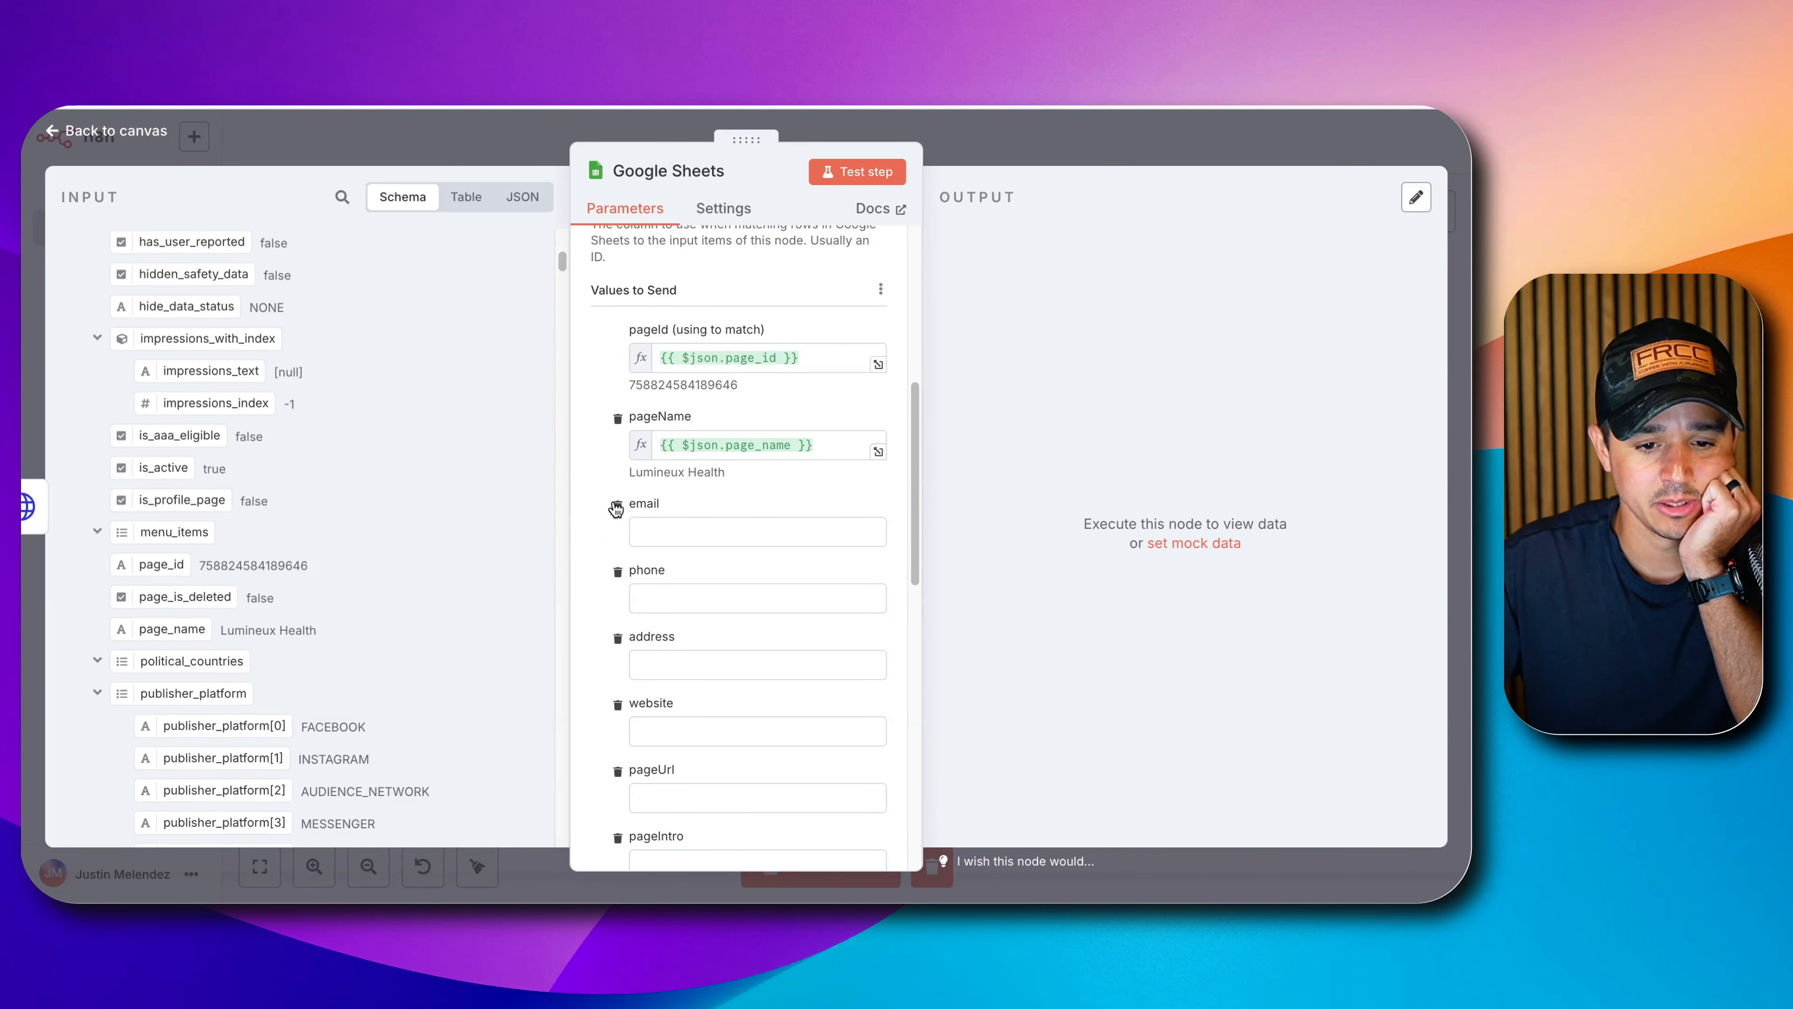
Find page_profile_uri in the input fields and map it into pageUrl.
scroll(672, 553, "down", 2)
scroll(671, 629, "down", 5)
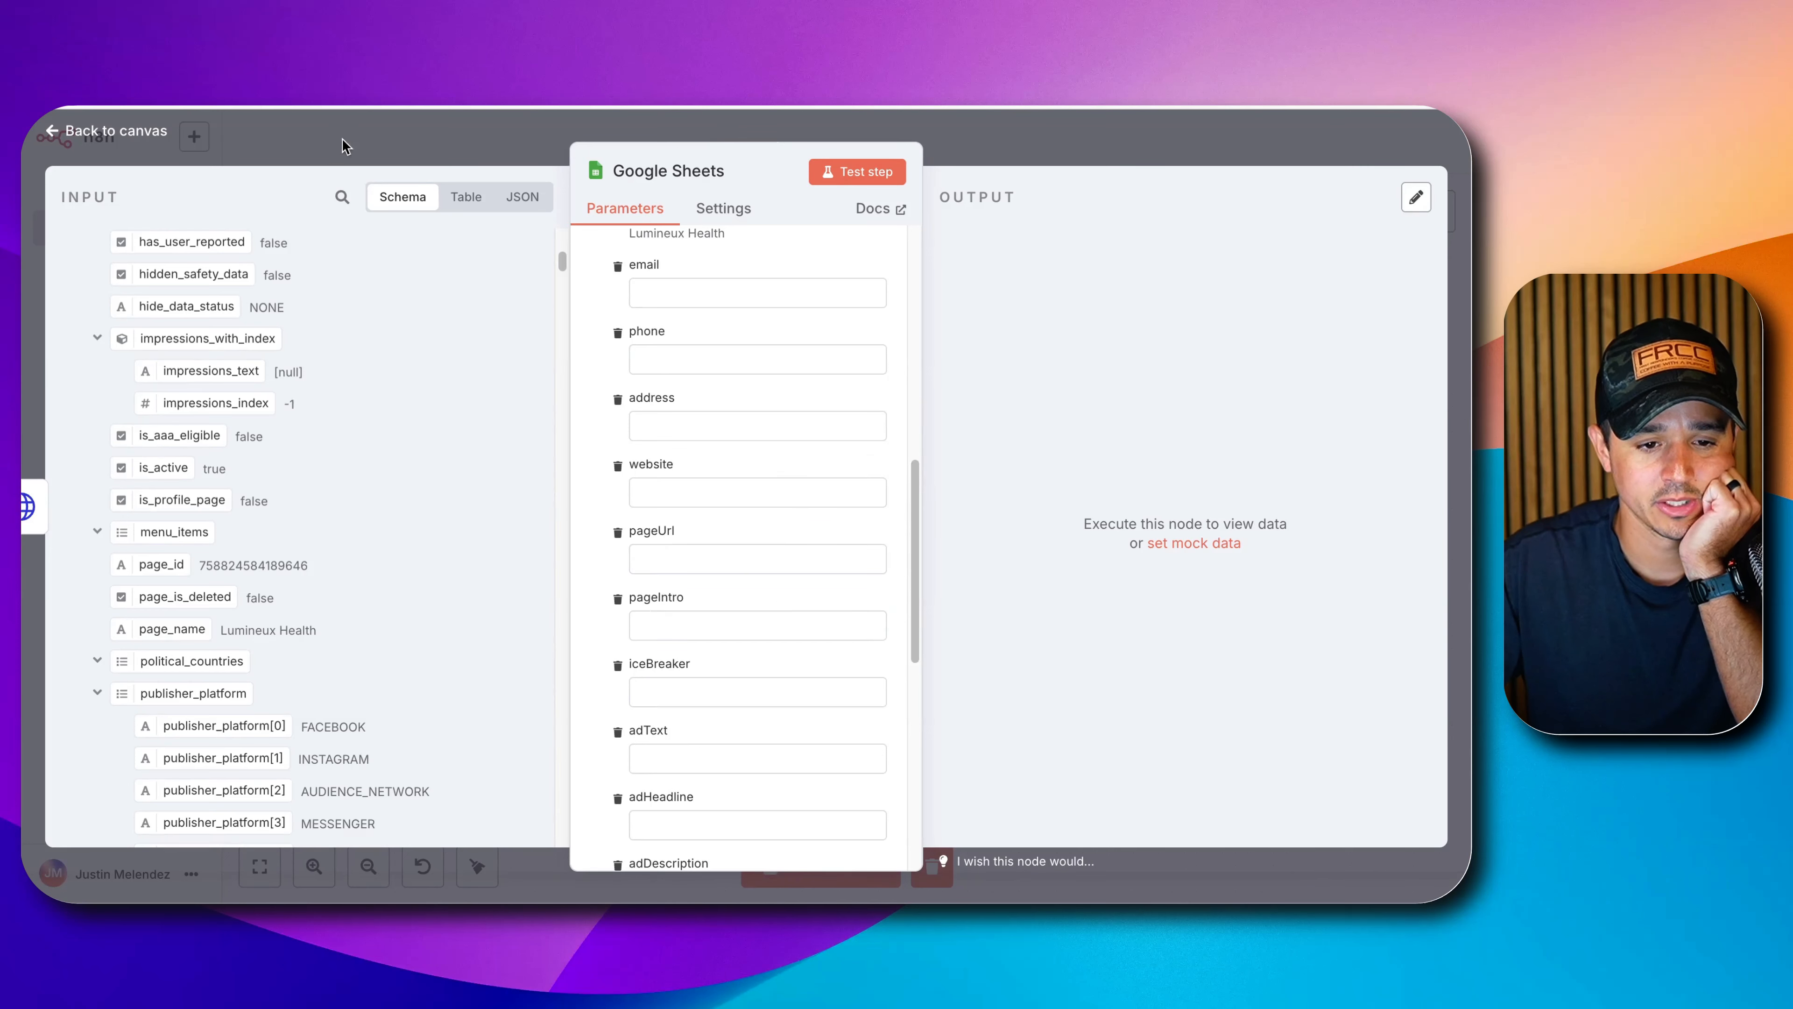
left_click(342, 197)
type("oage")
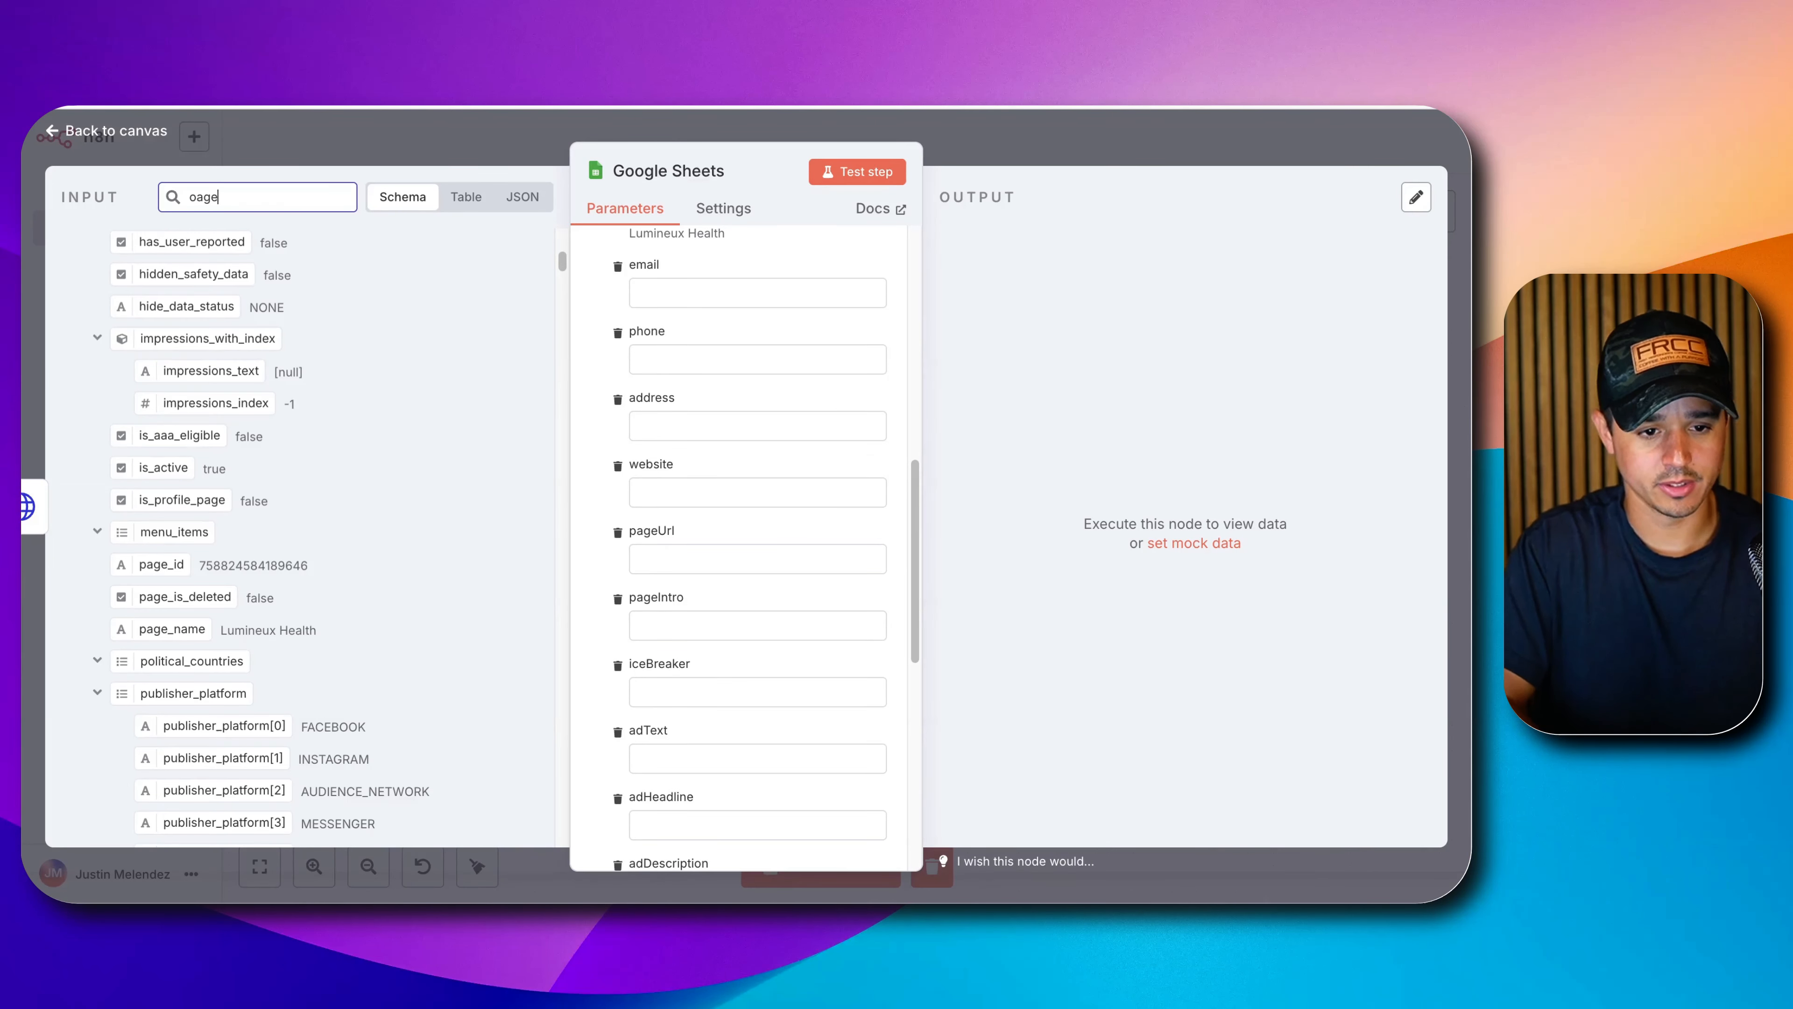
type("_pr")
key("BackSpace")
key("super+a")
type("page_p")
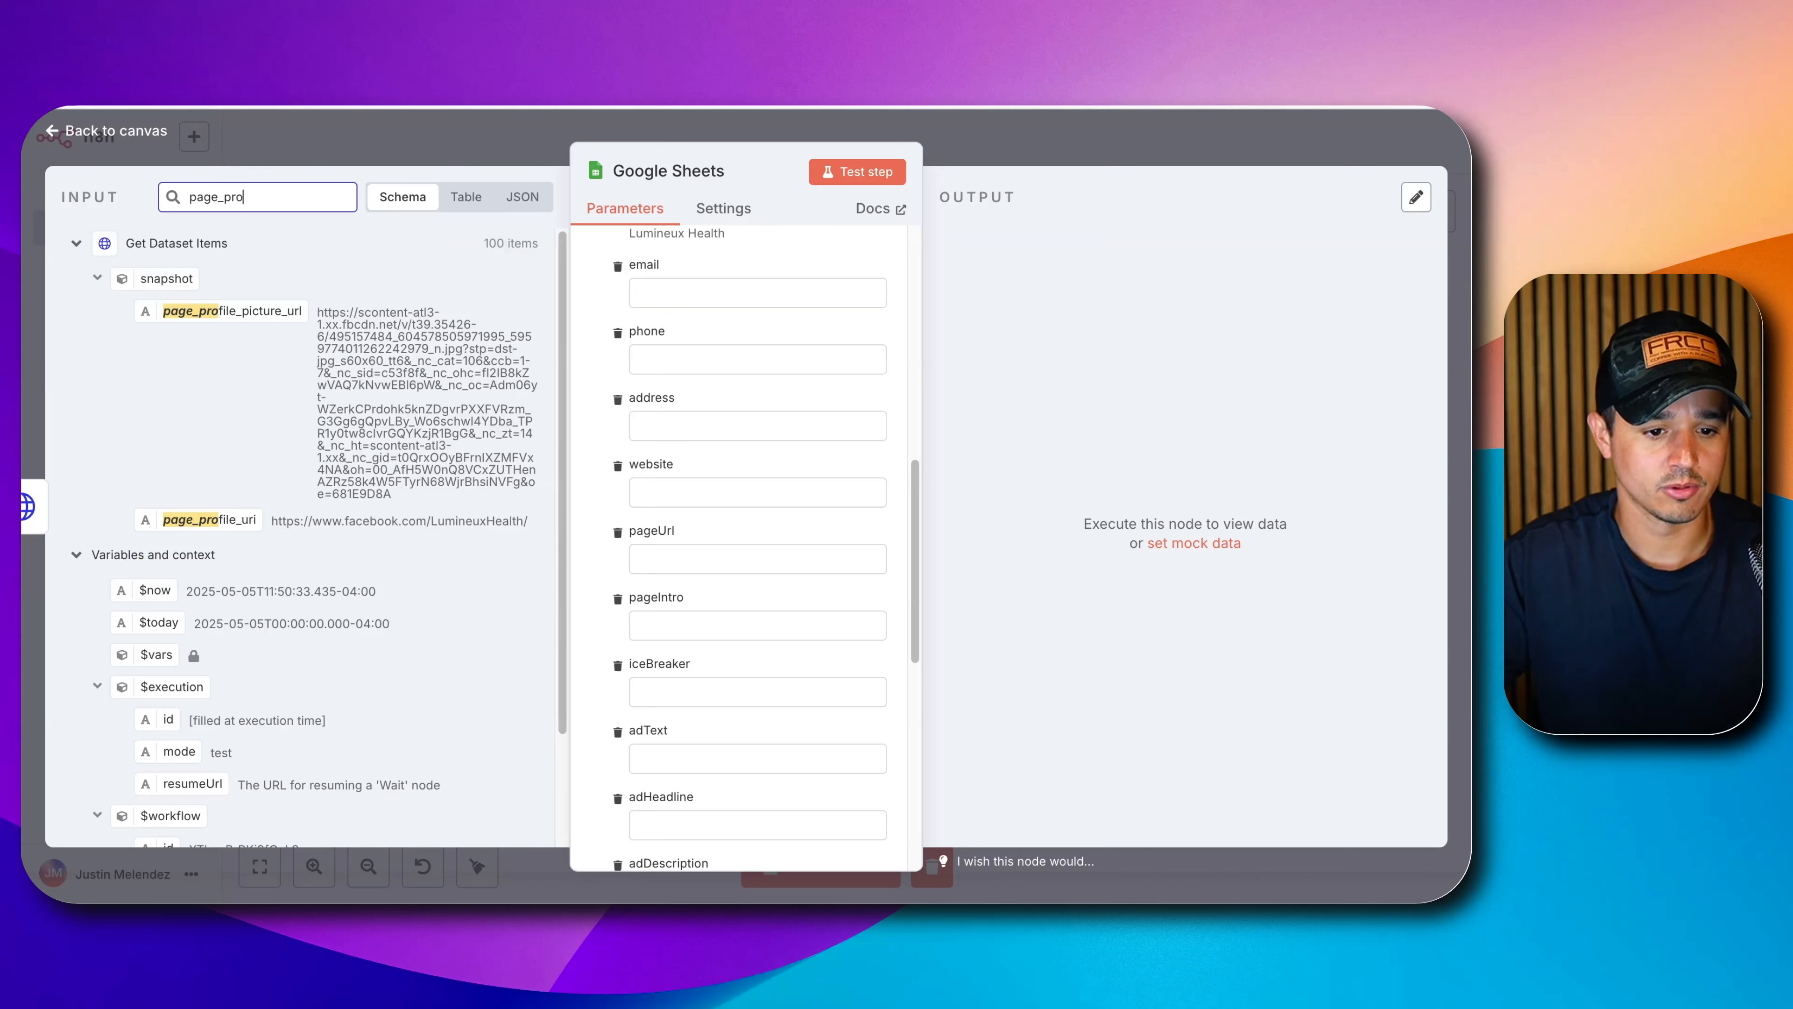
left_click_drag(230, 524, 727, 573)
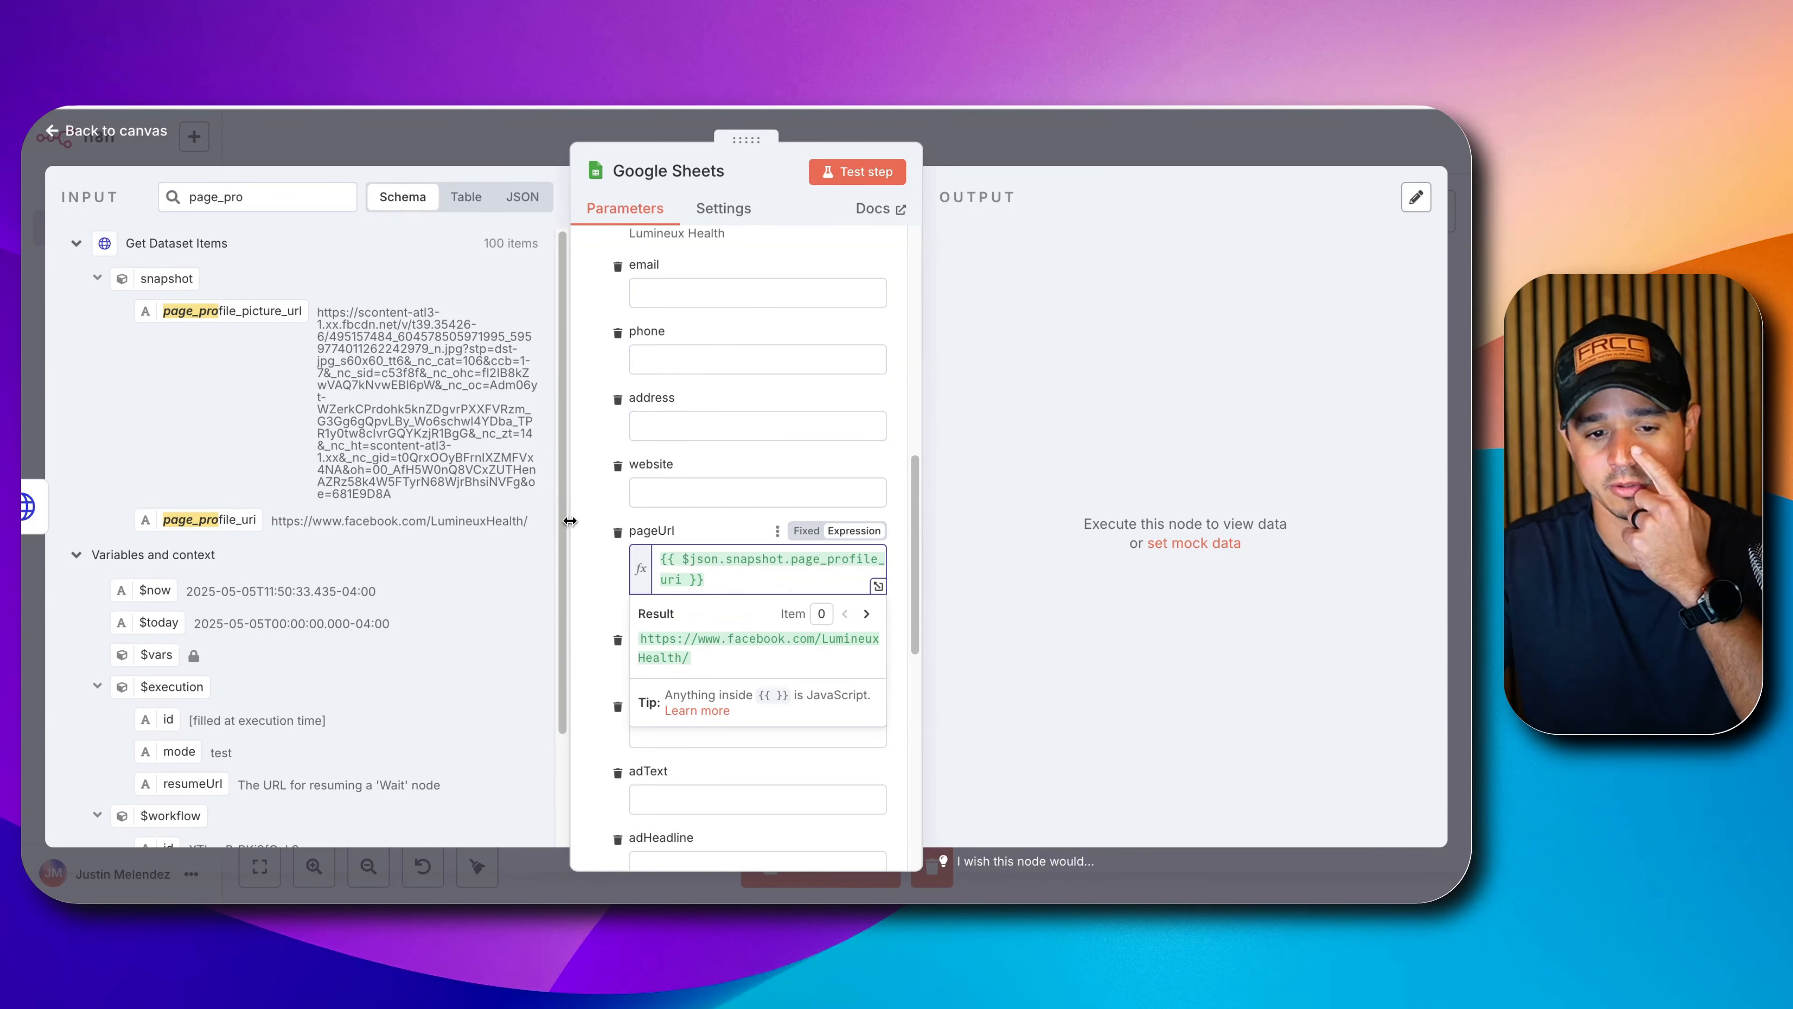
left_click(592, 560)
Map the ad body text into the adText column.
scroll(651, 579, "down", 2)
scroll(651, 579, "down", 3)
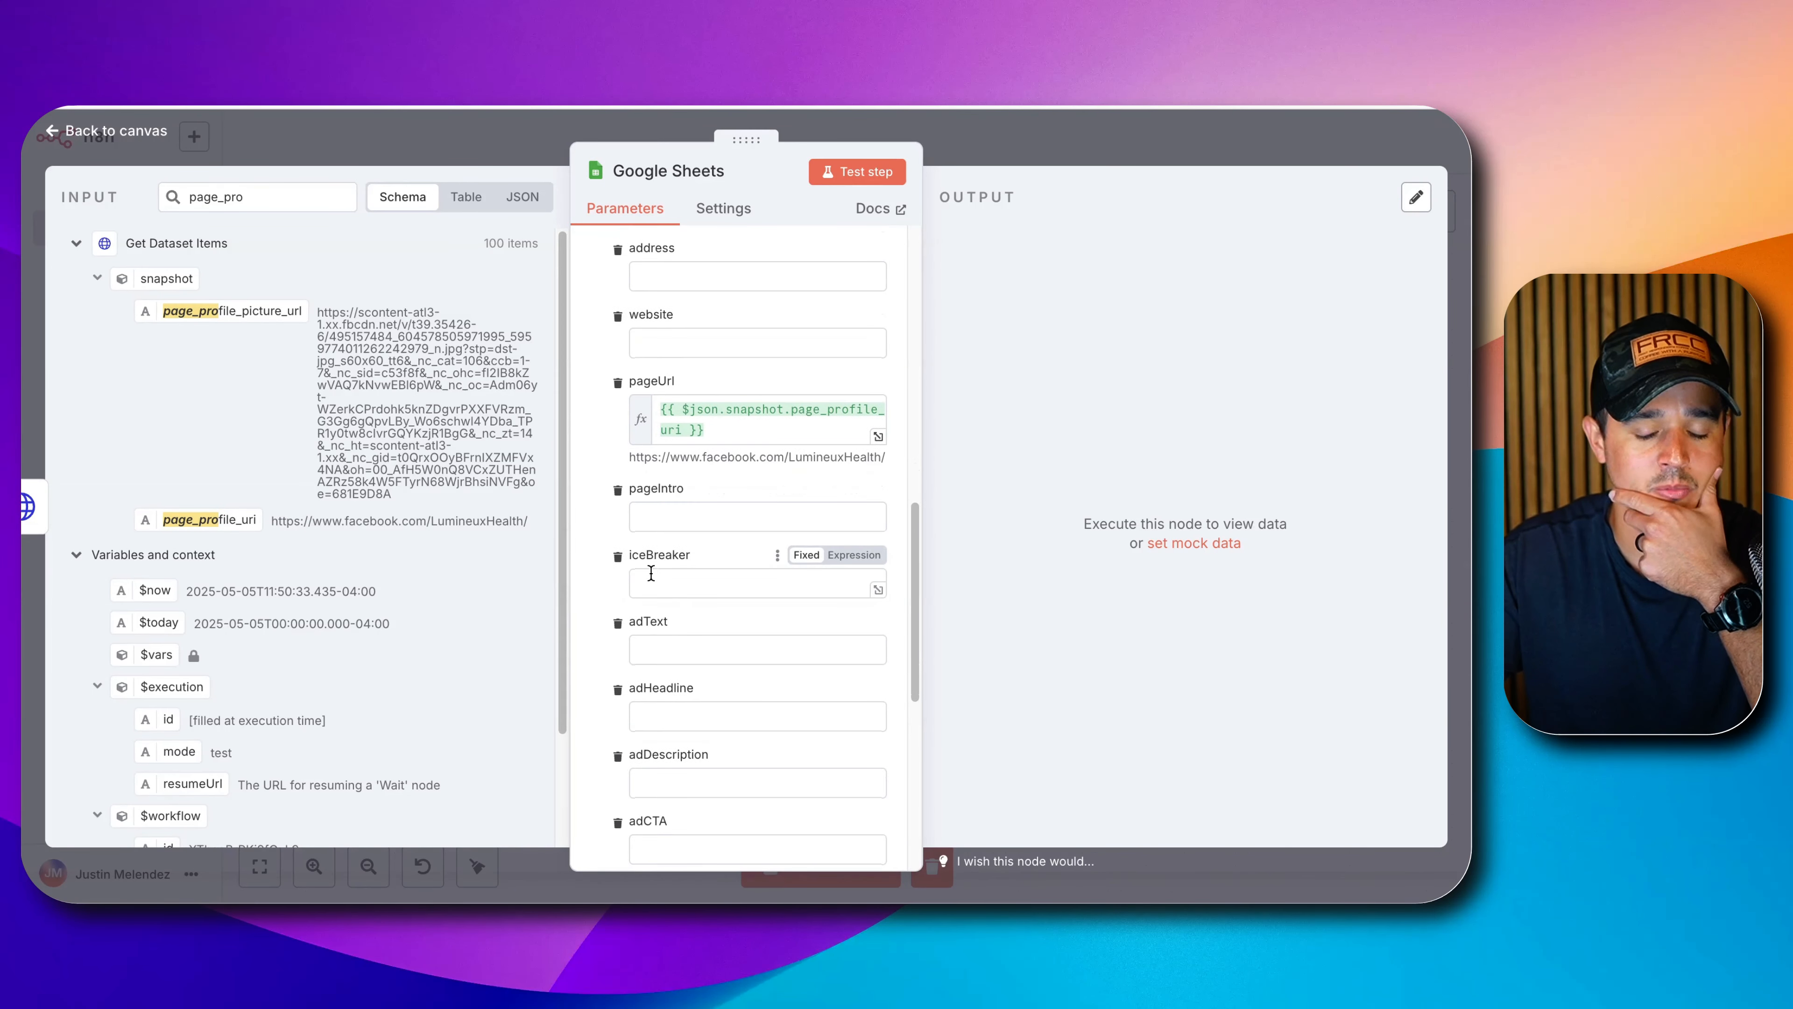
scroll(651, 579, "down", 1)
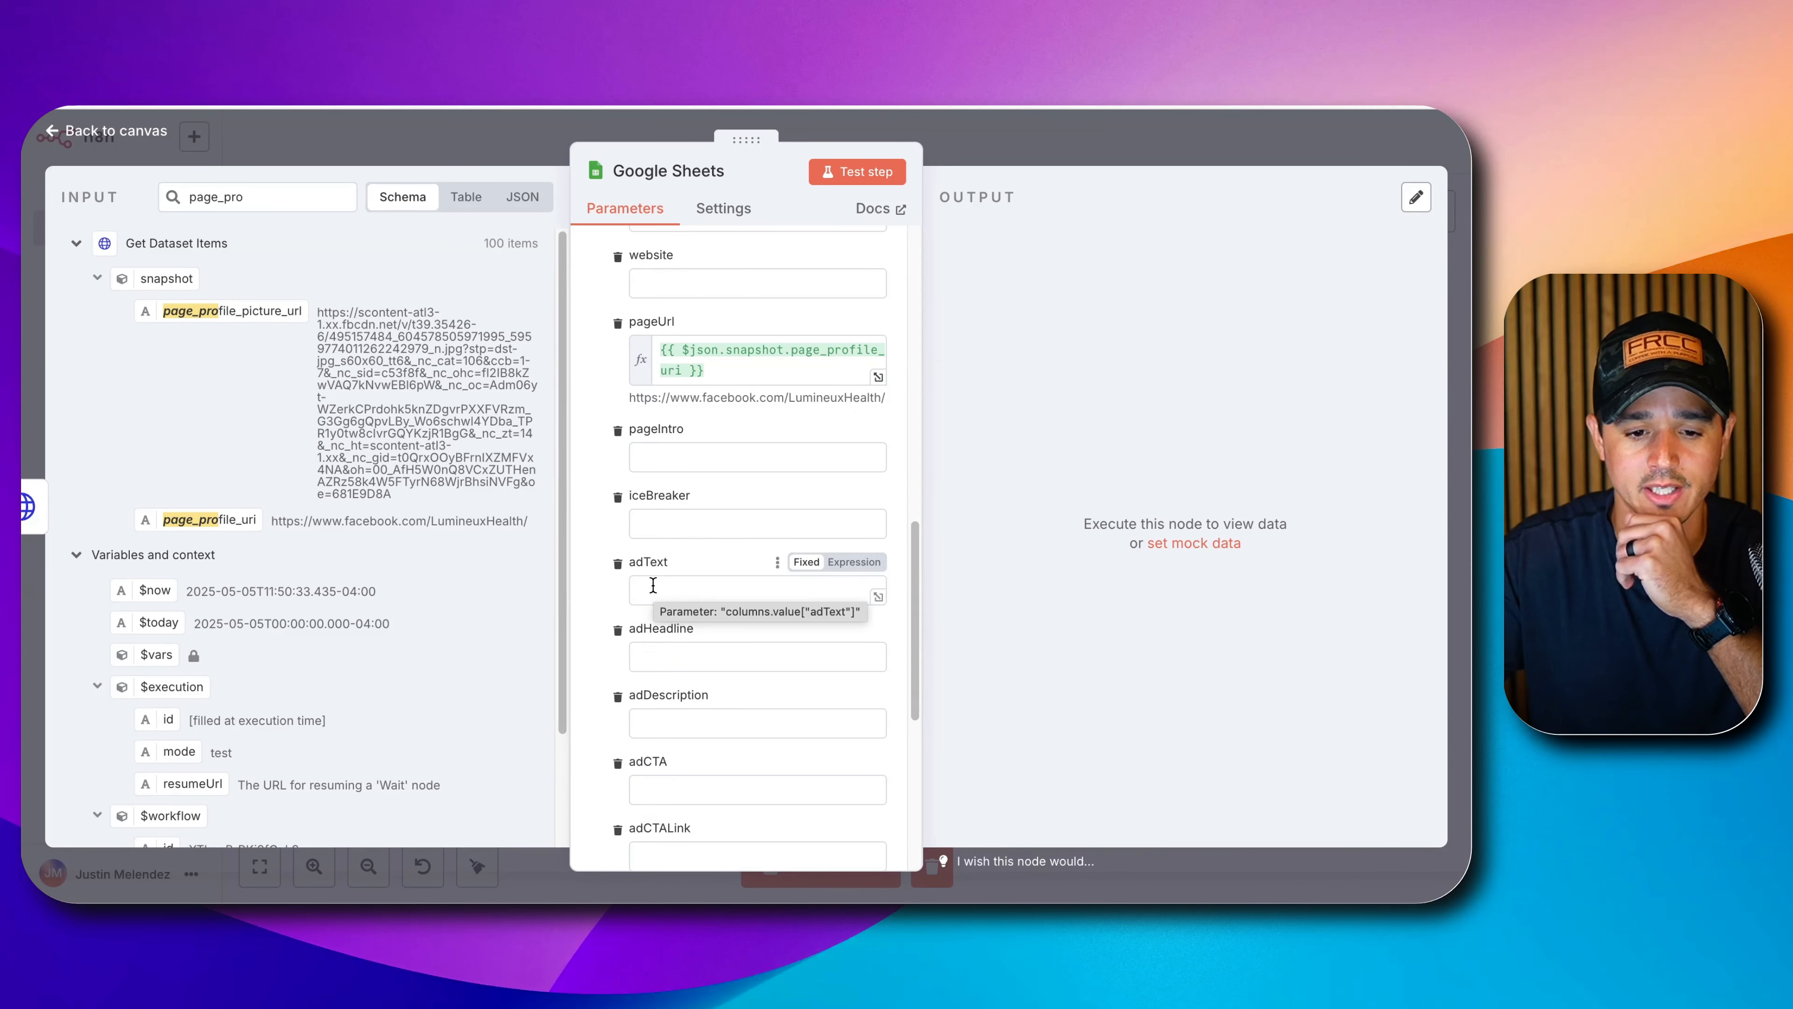
left_click(652, 585)
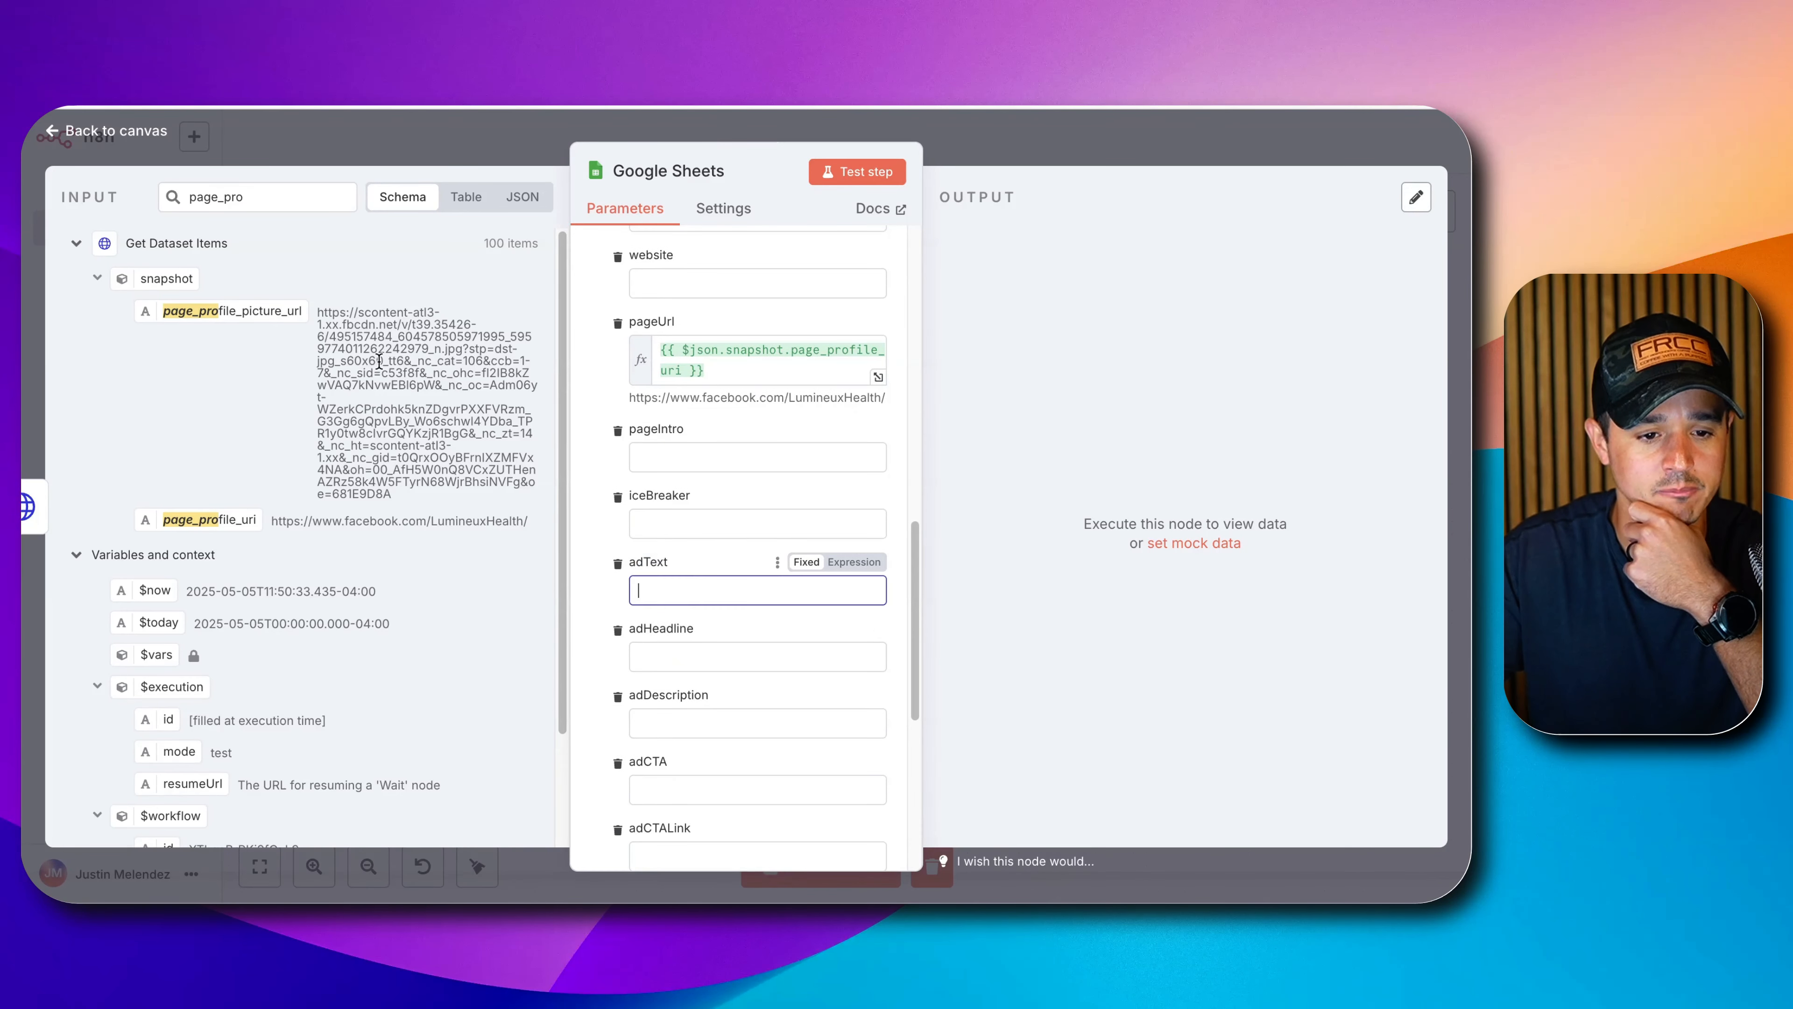
left_click(299, 197)
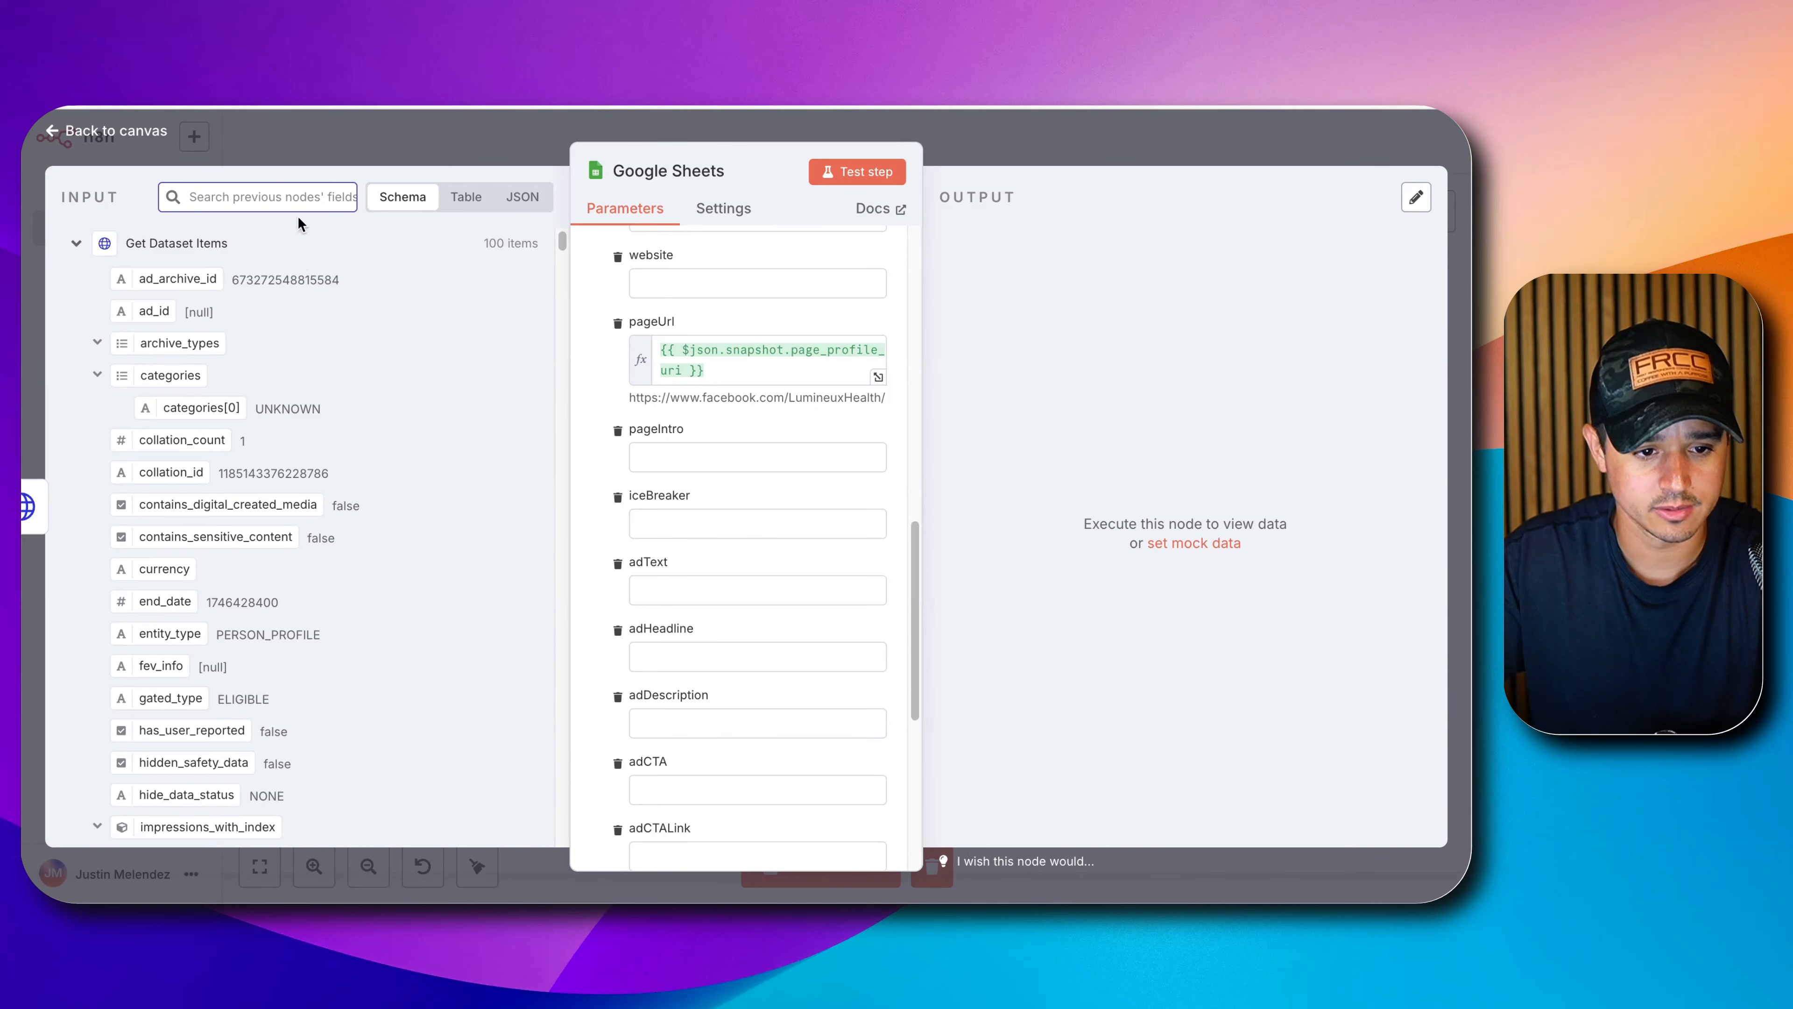
type("text")
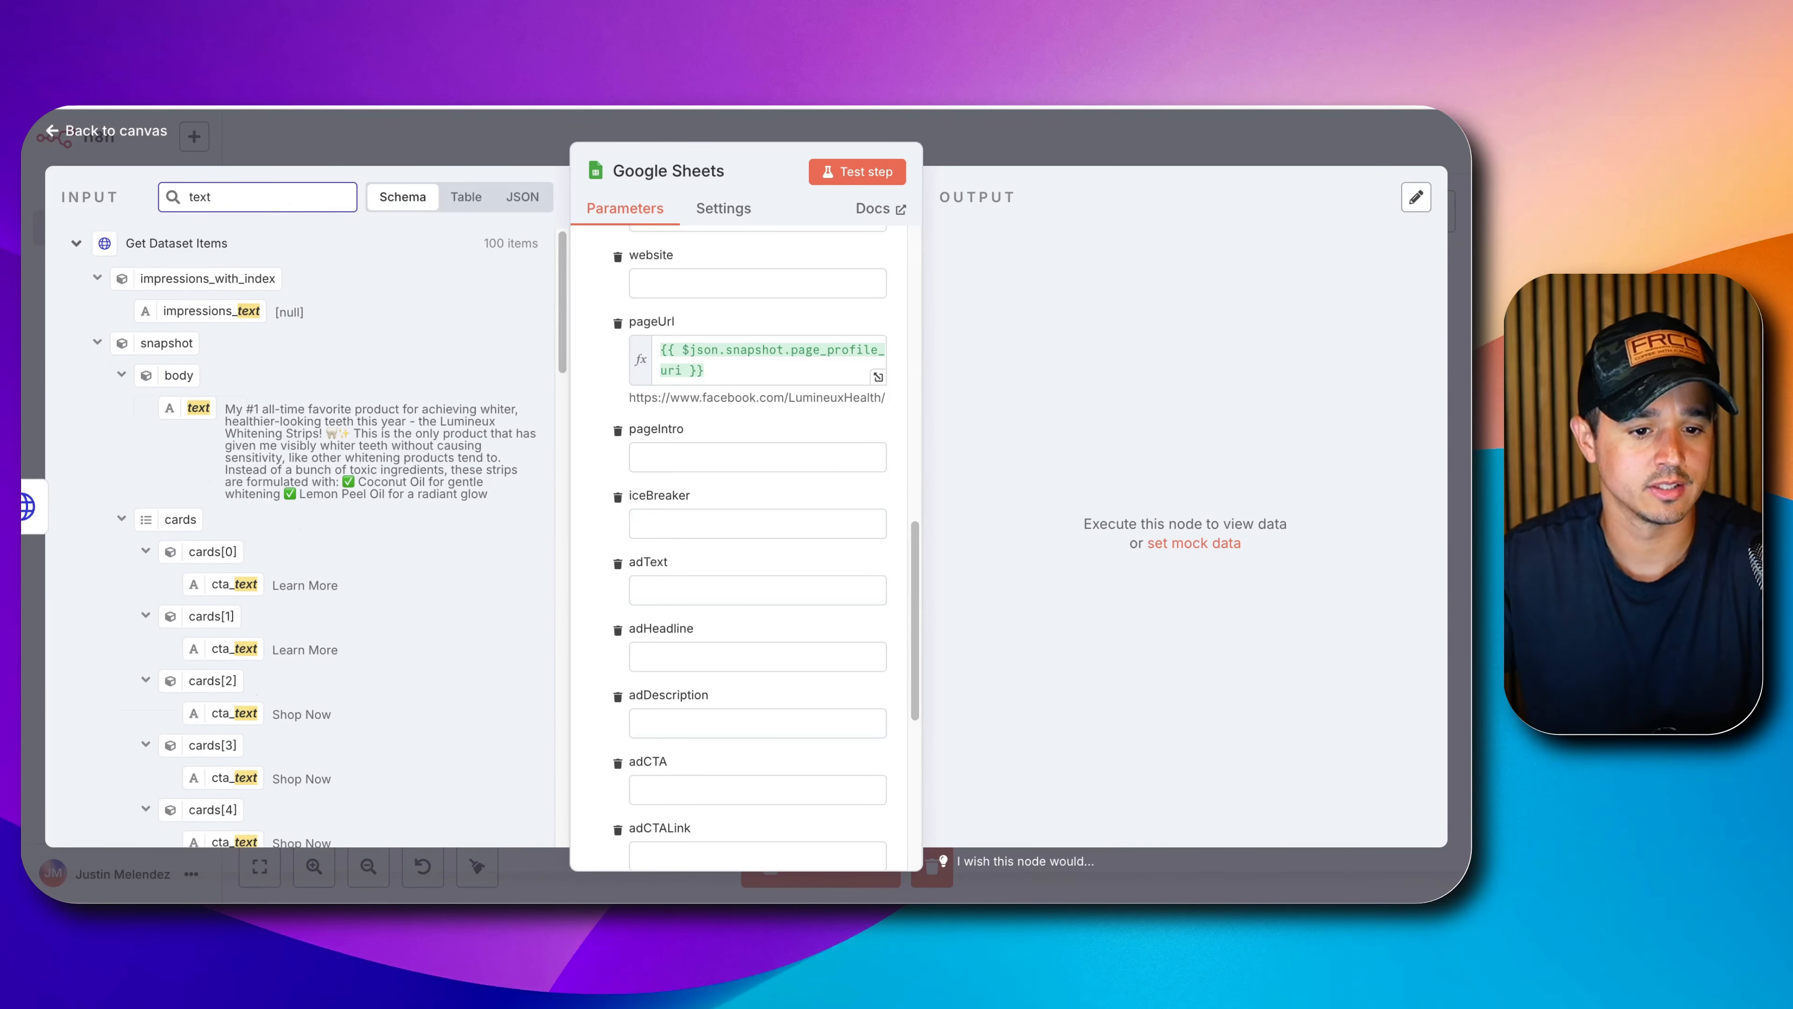
left_click_drag(202, 406, 672, 579)
left_click(597, 406)
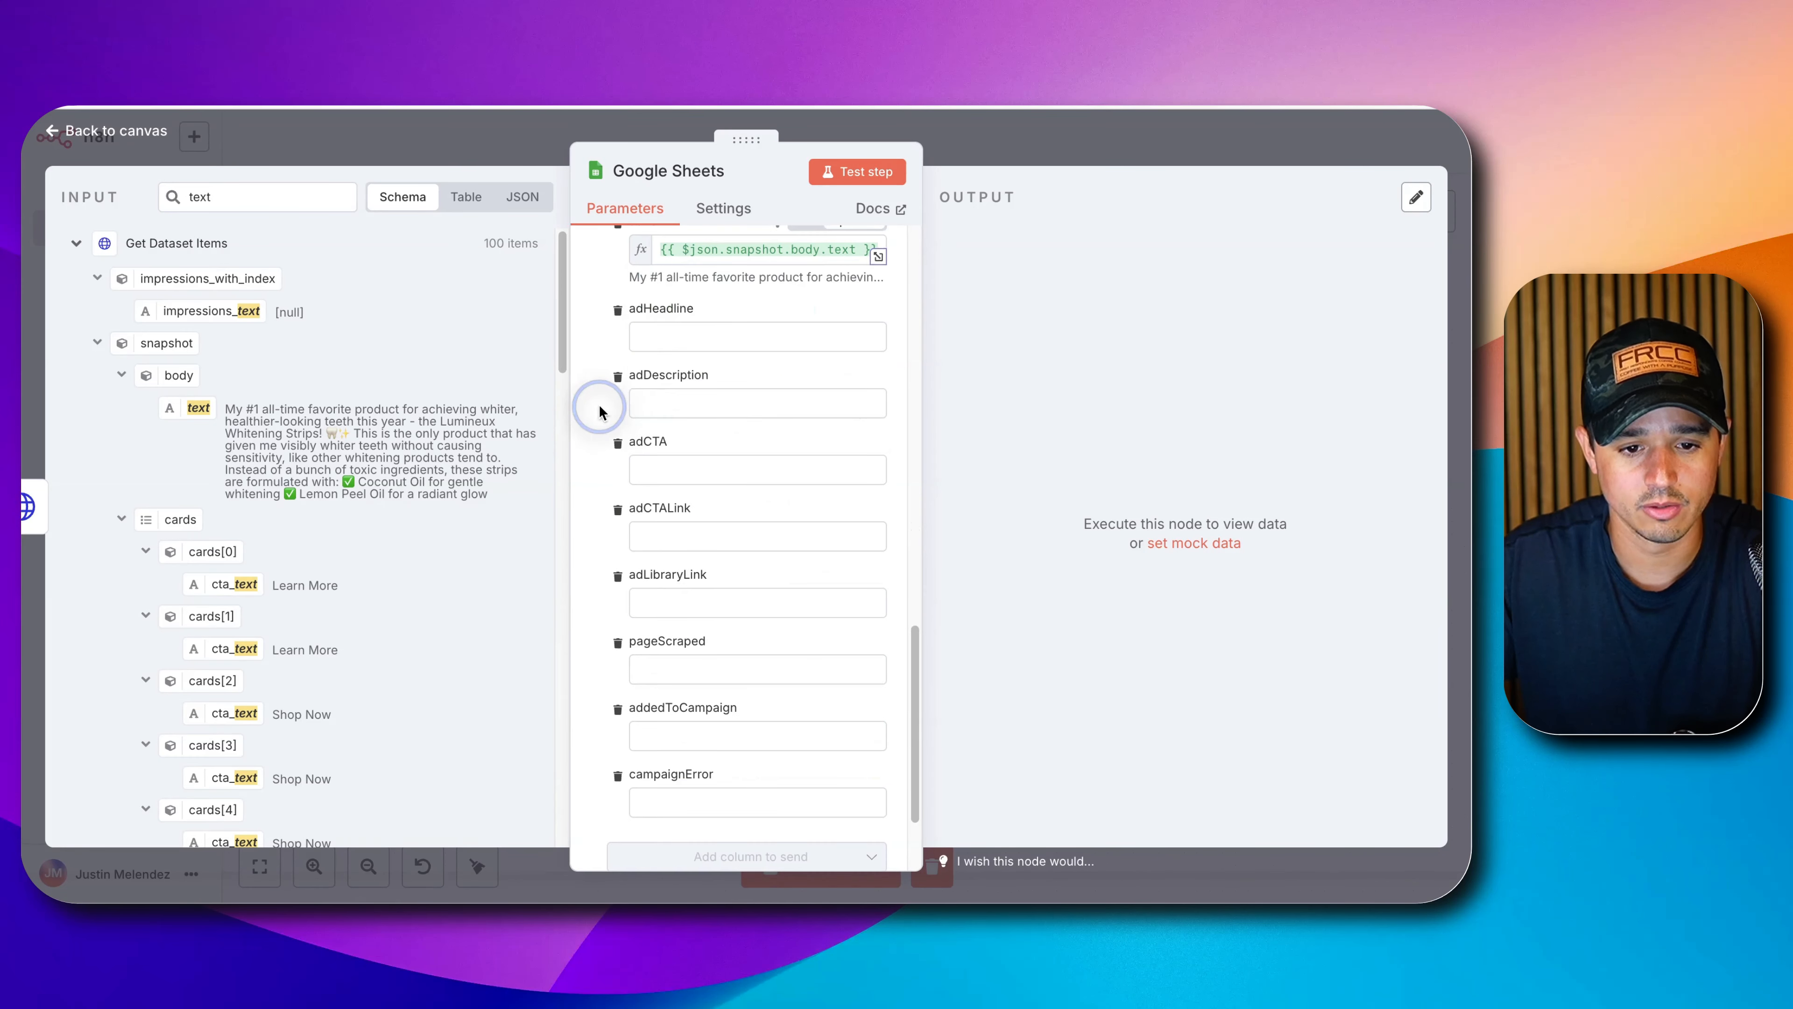
Map the snapshot title into the adHeadline column.
left_click(686, 334)
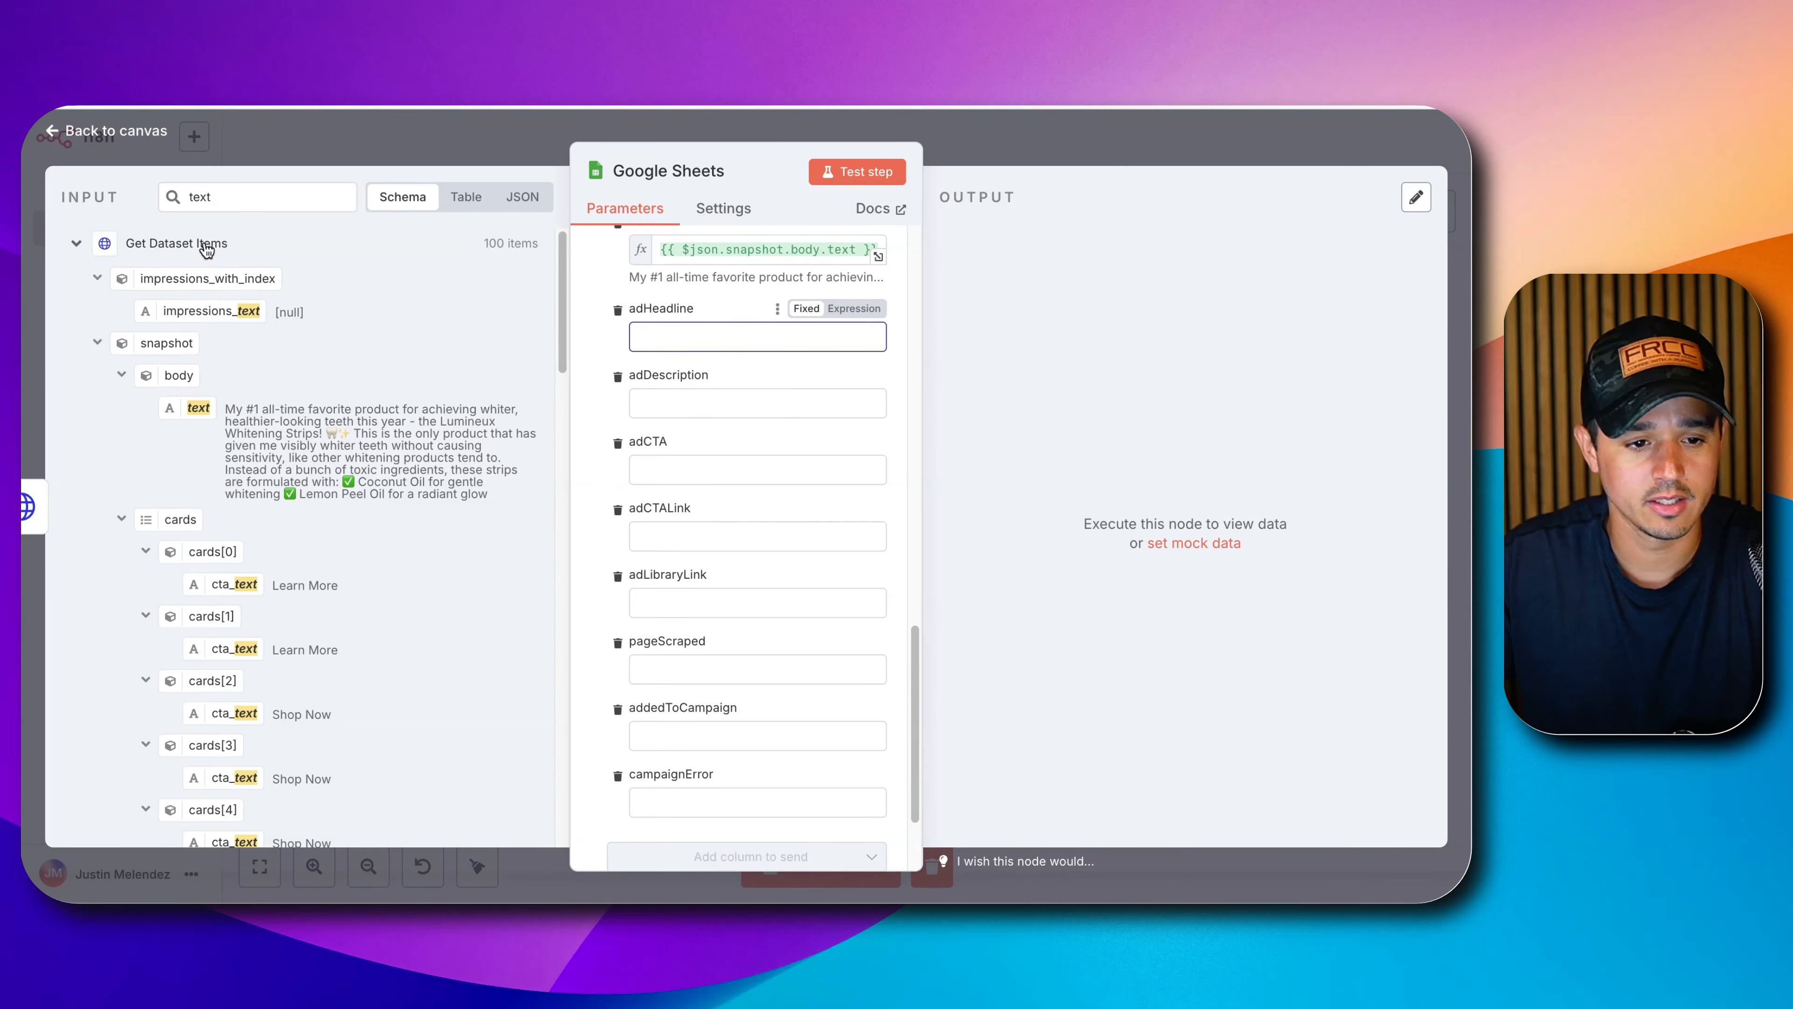
double_click(224, 197)
type("titl")
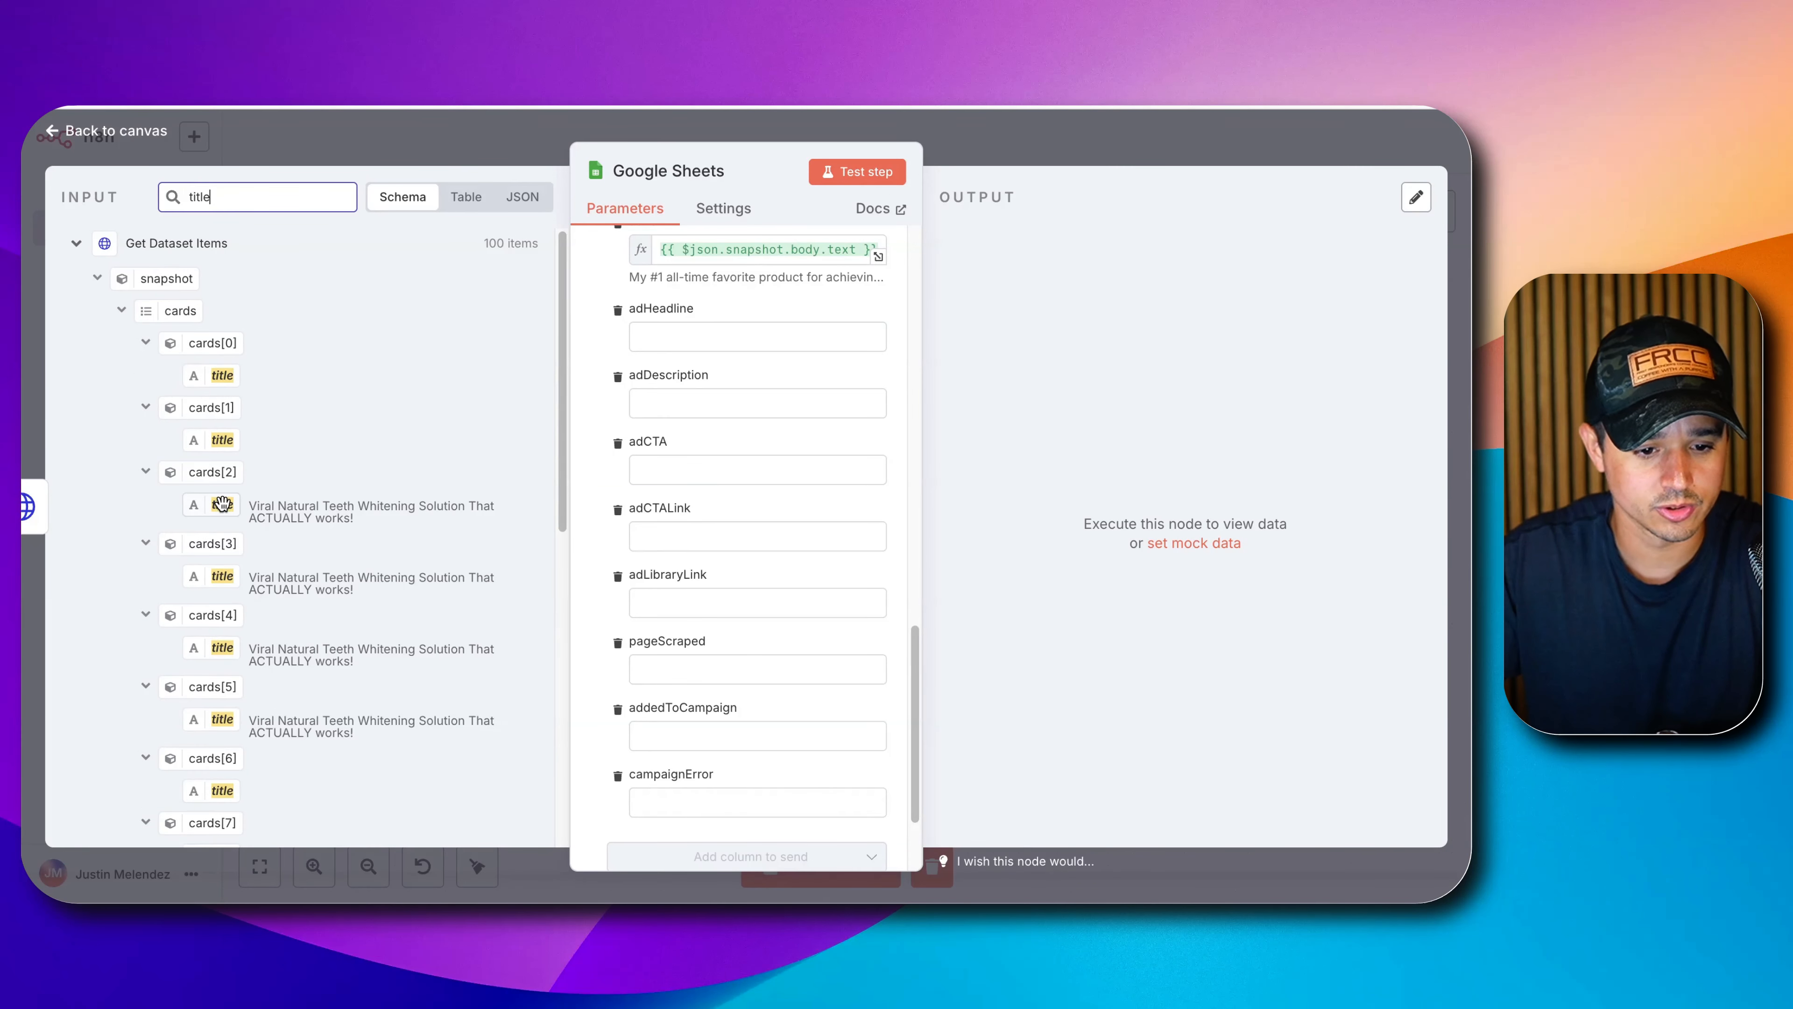
mouse_move(222, 503)
left_mouse_down()
mouse_move(600, 563)
mouse_move(328, 534)
mouse_move(216, 489)
left_mouse_up()
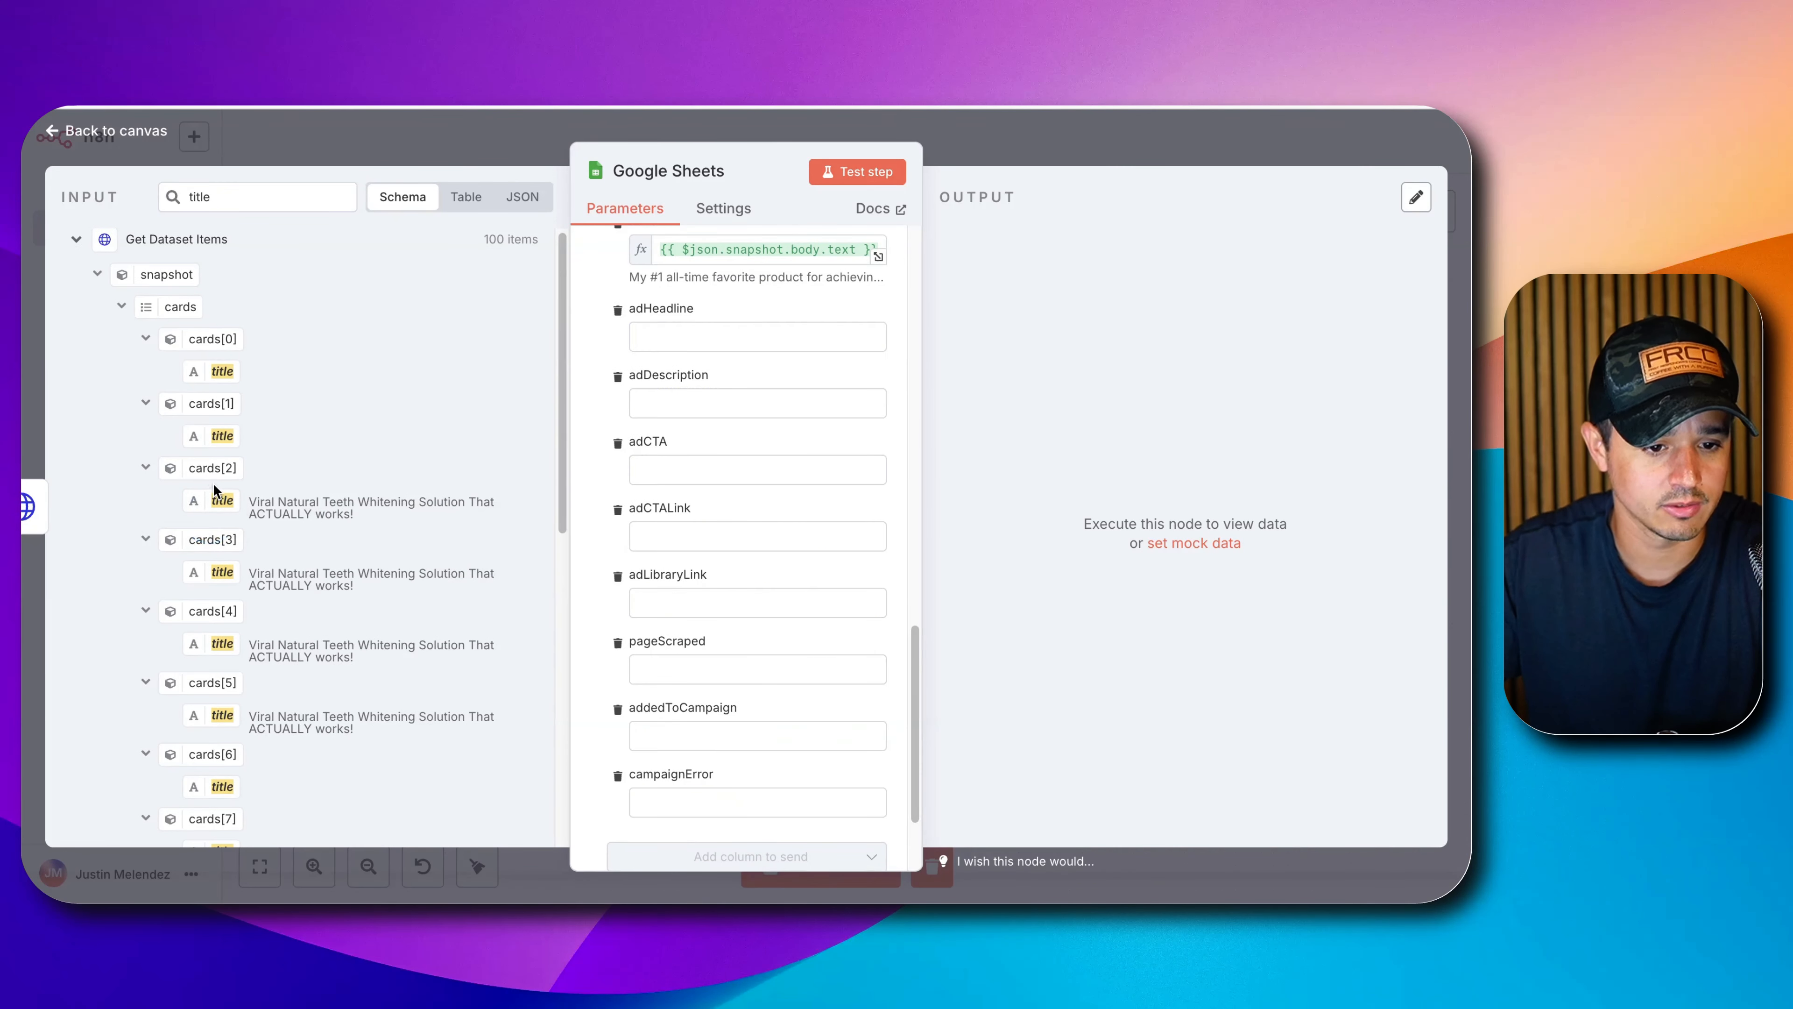
scroll(215, 489, "down", 5)
scroll(214, 494, "down", 5)
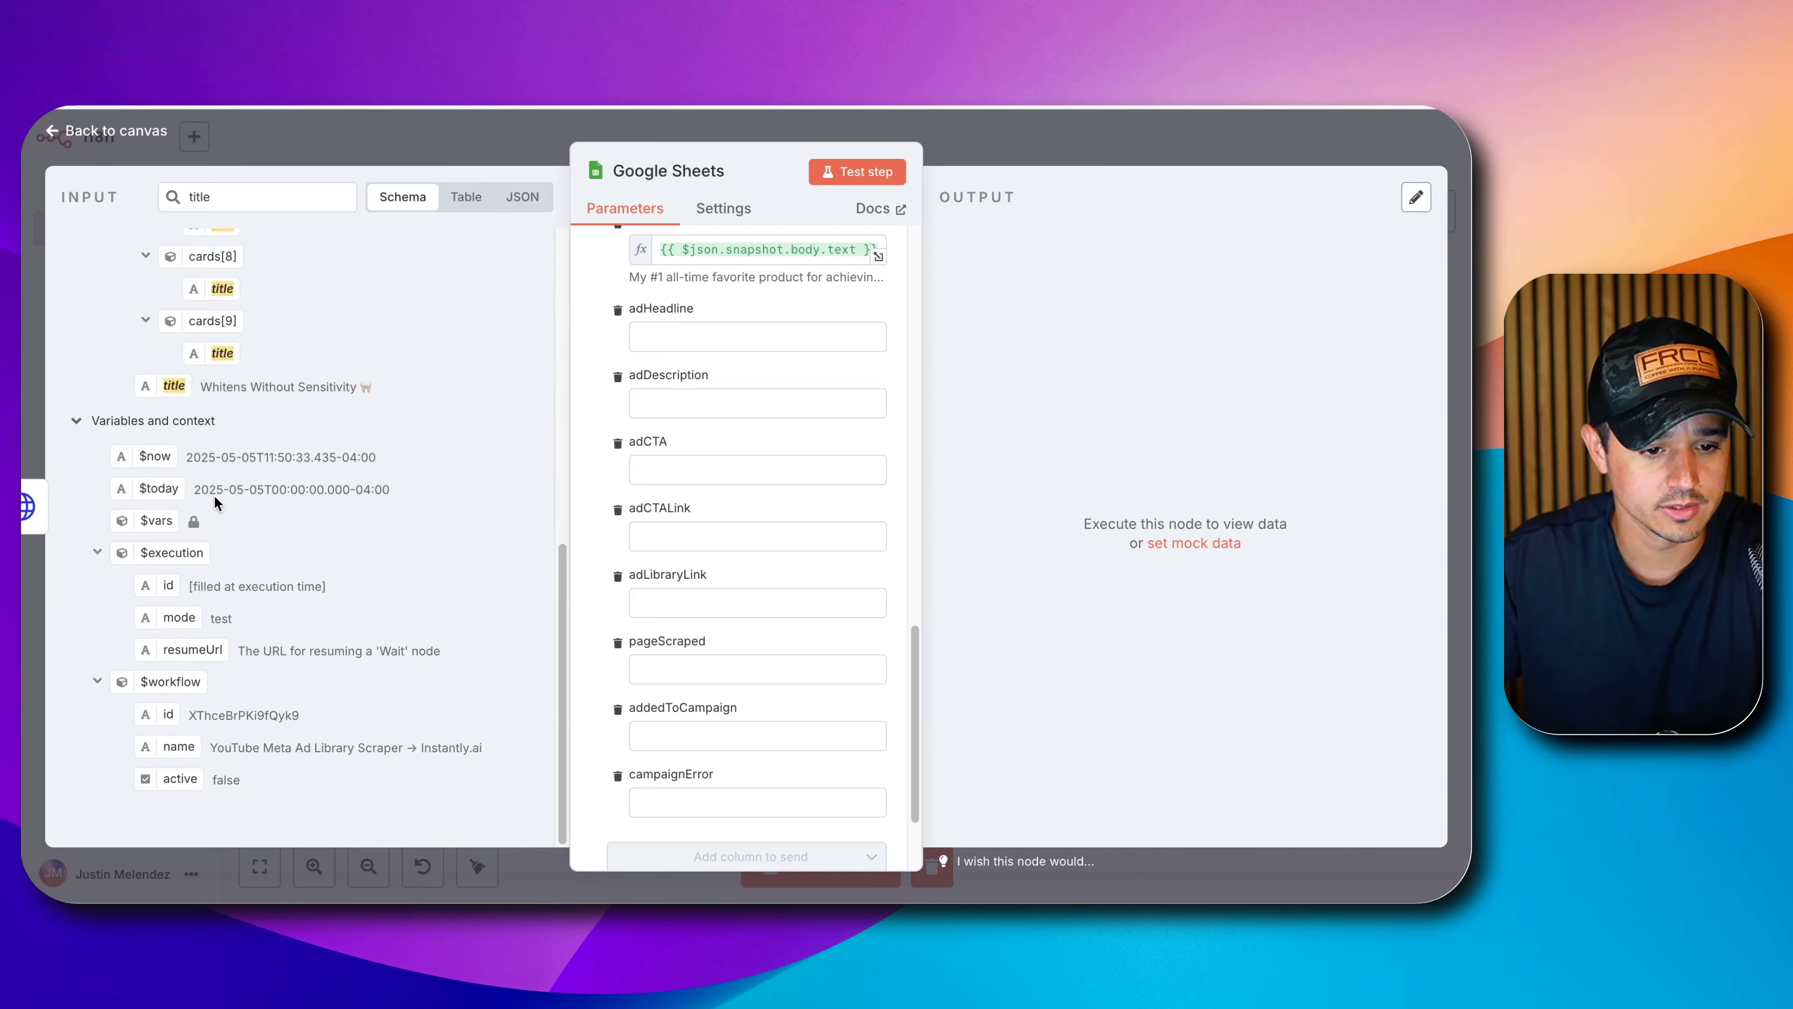
left_click_drag(165, 386, 670, 332)
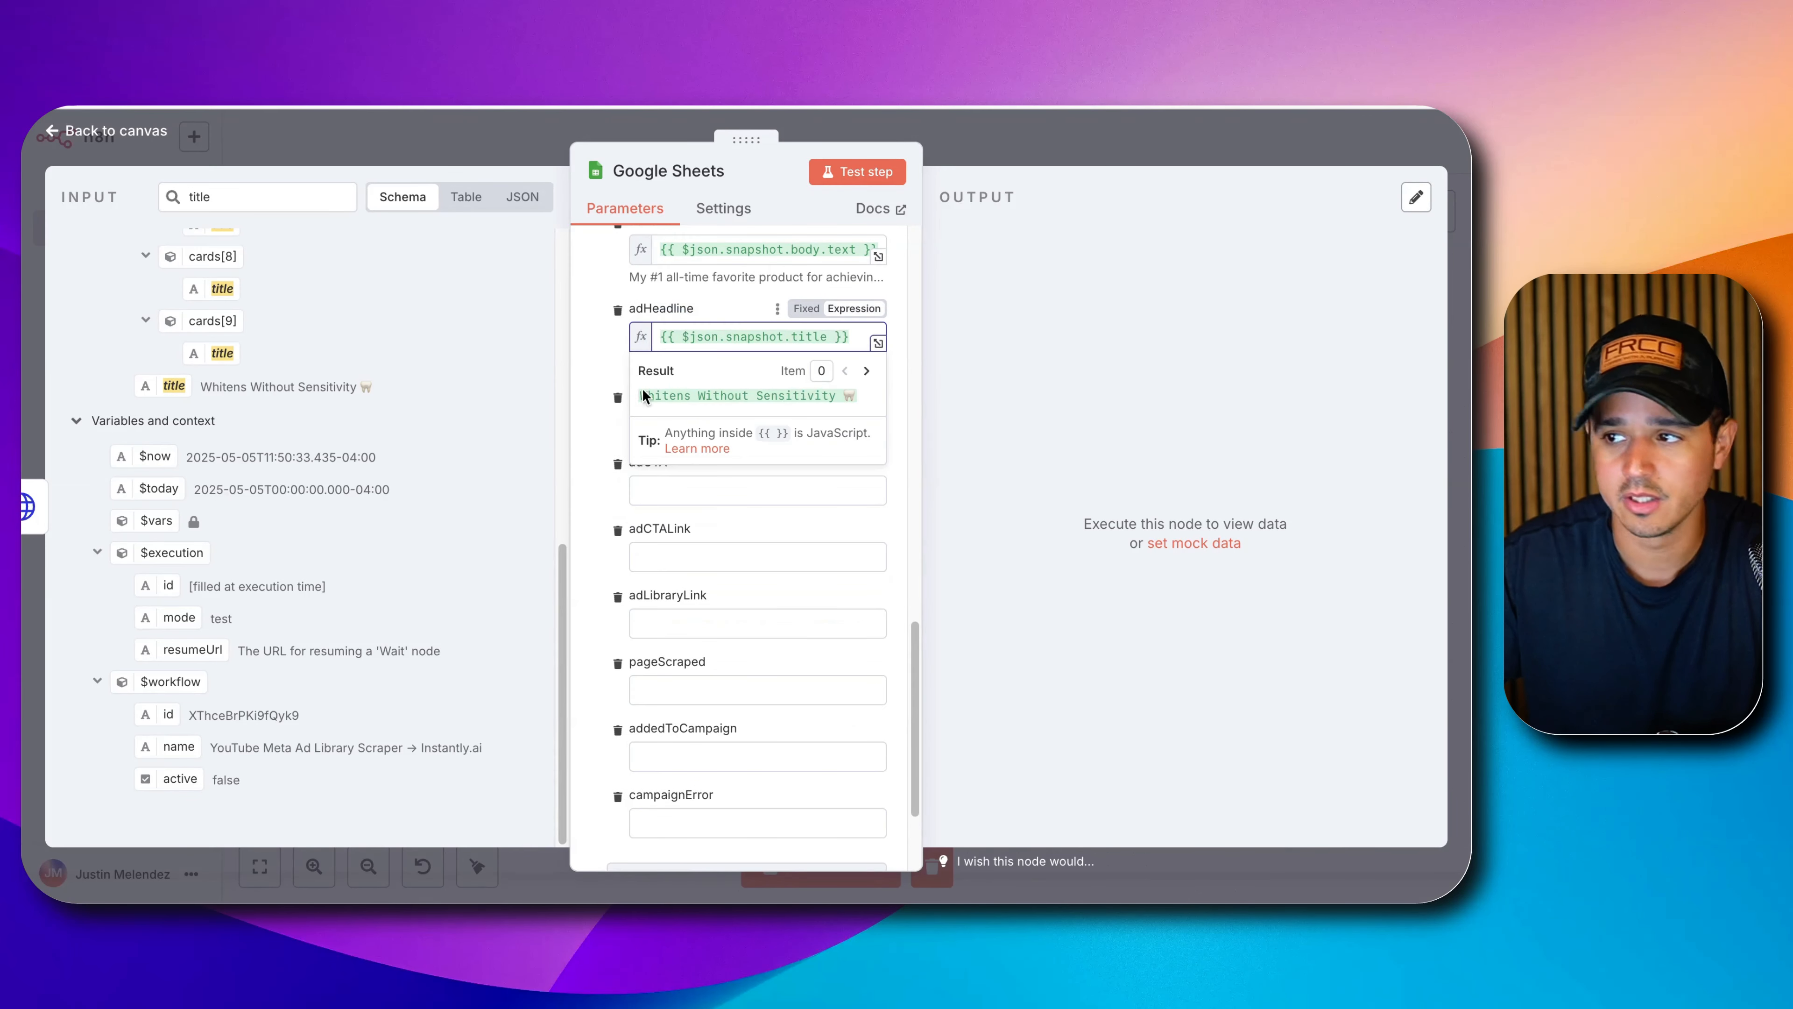
Map link_description into the adDescription column.
double_click(252, 195)
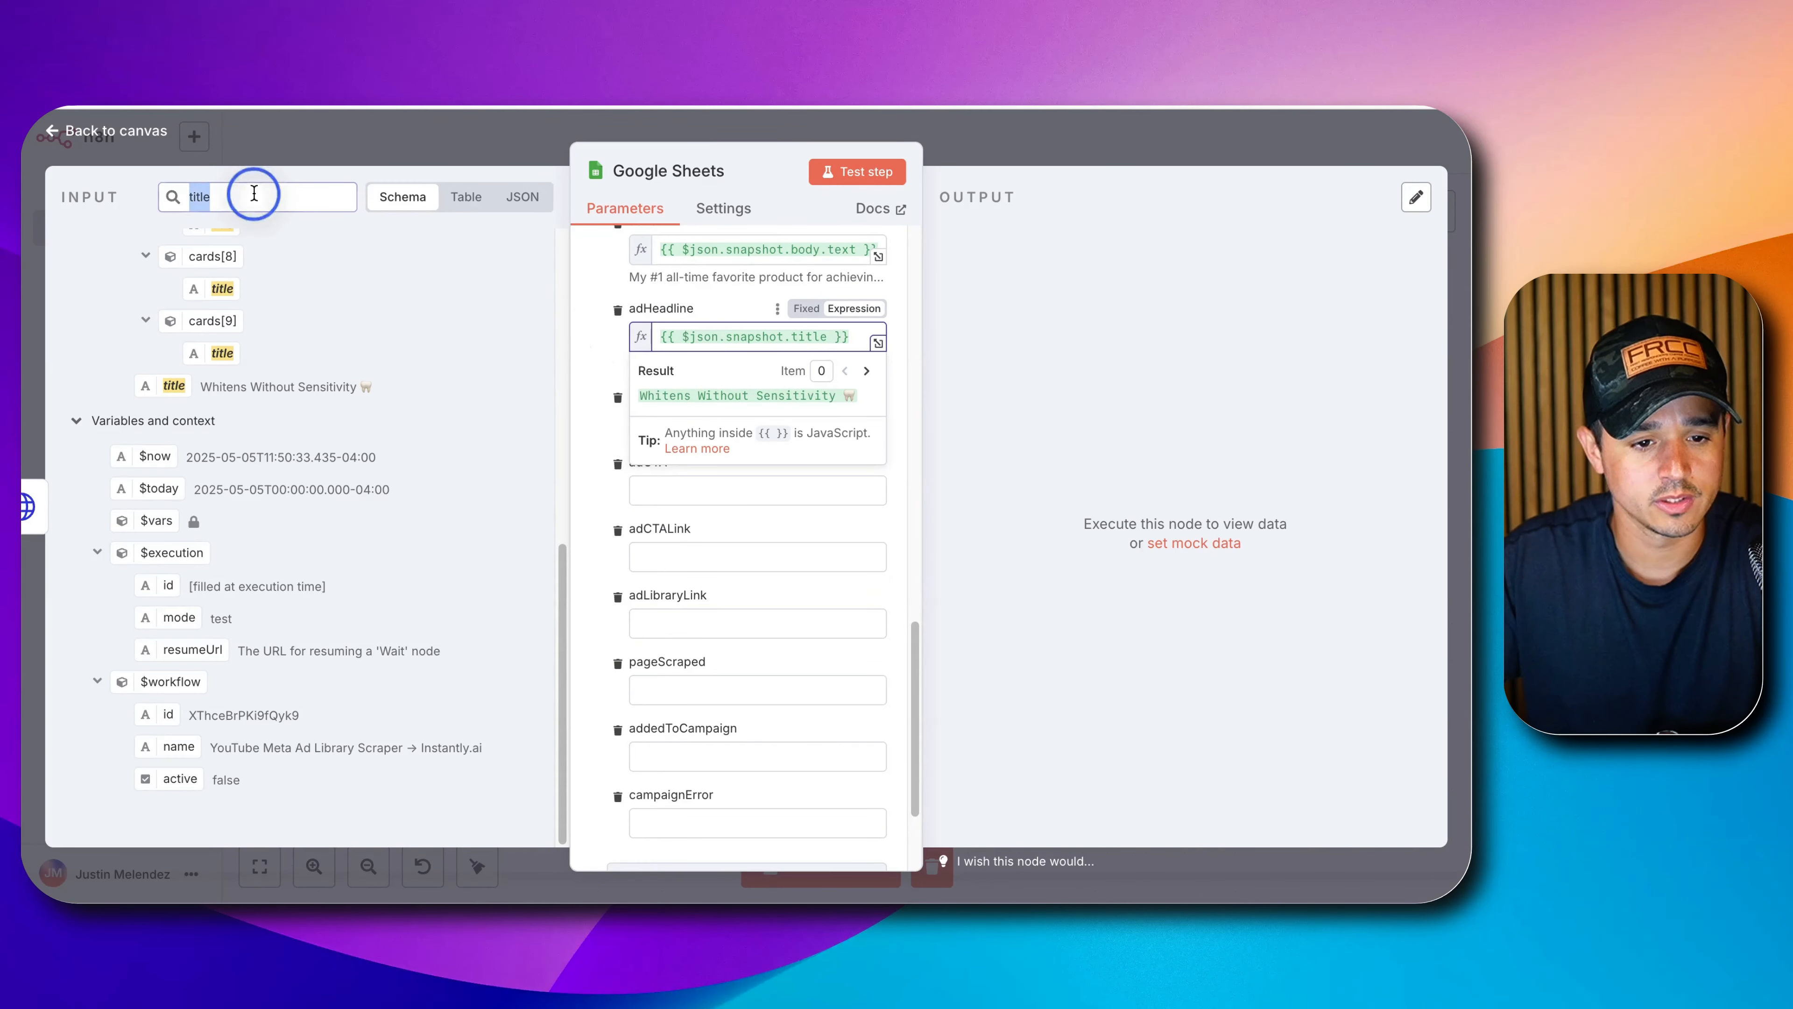
type("descript")
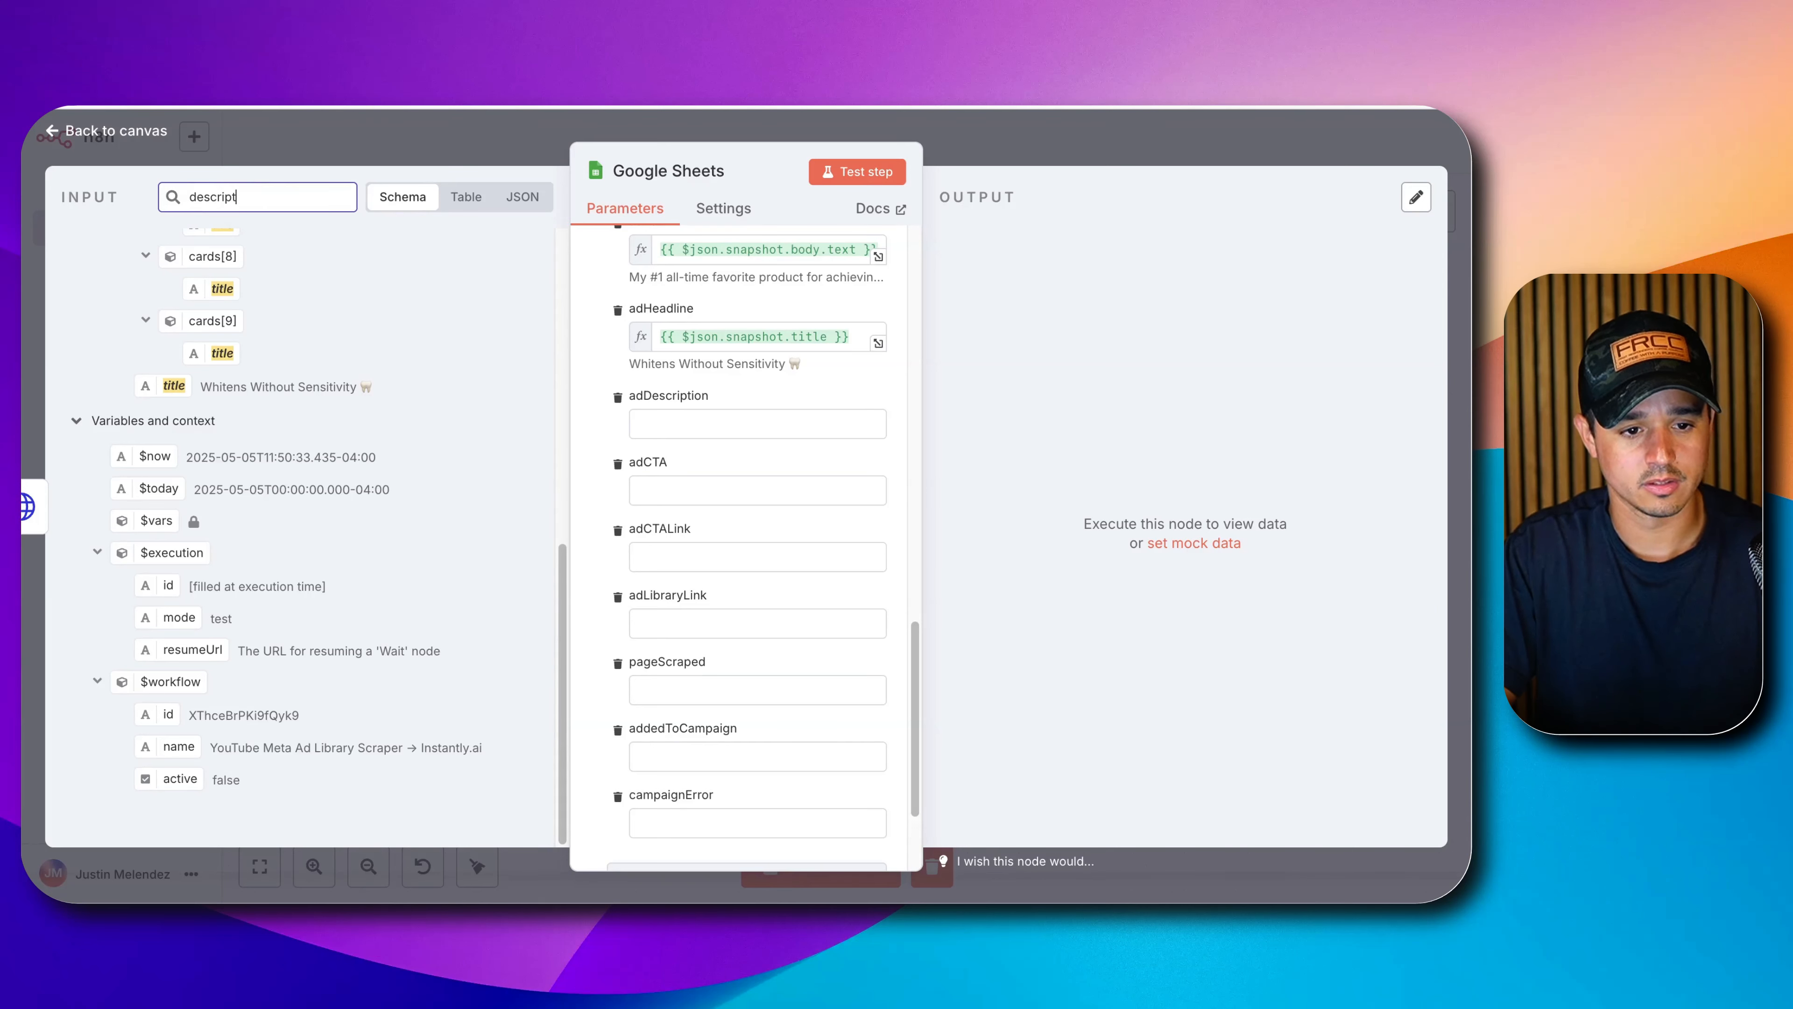
scroll(235, 413, "up", 10)
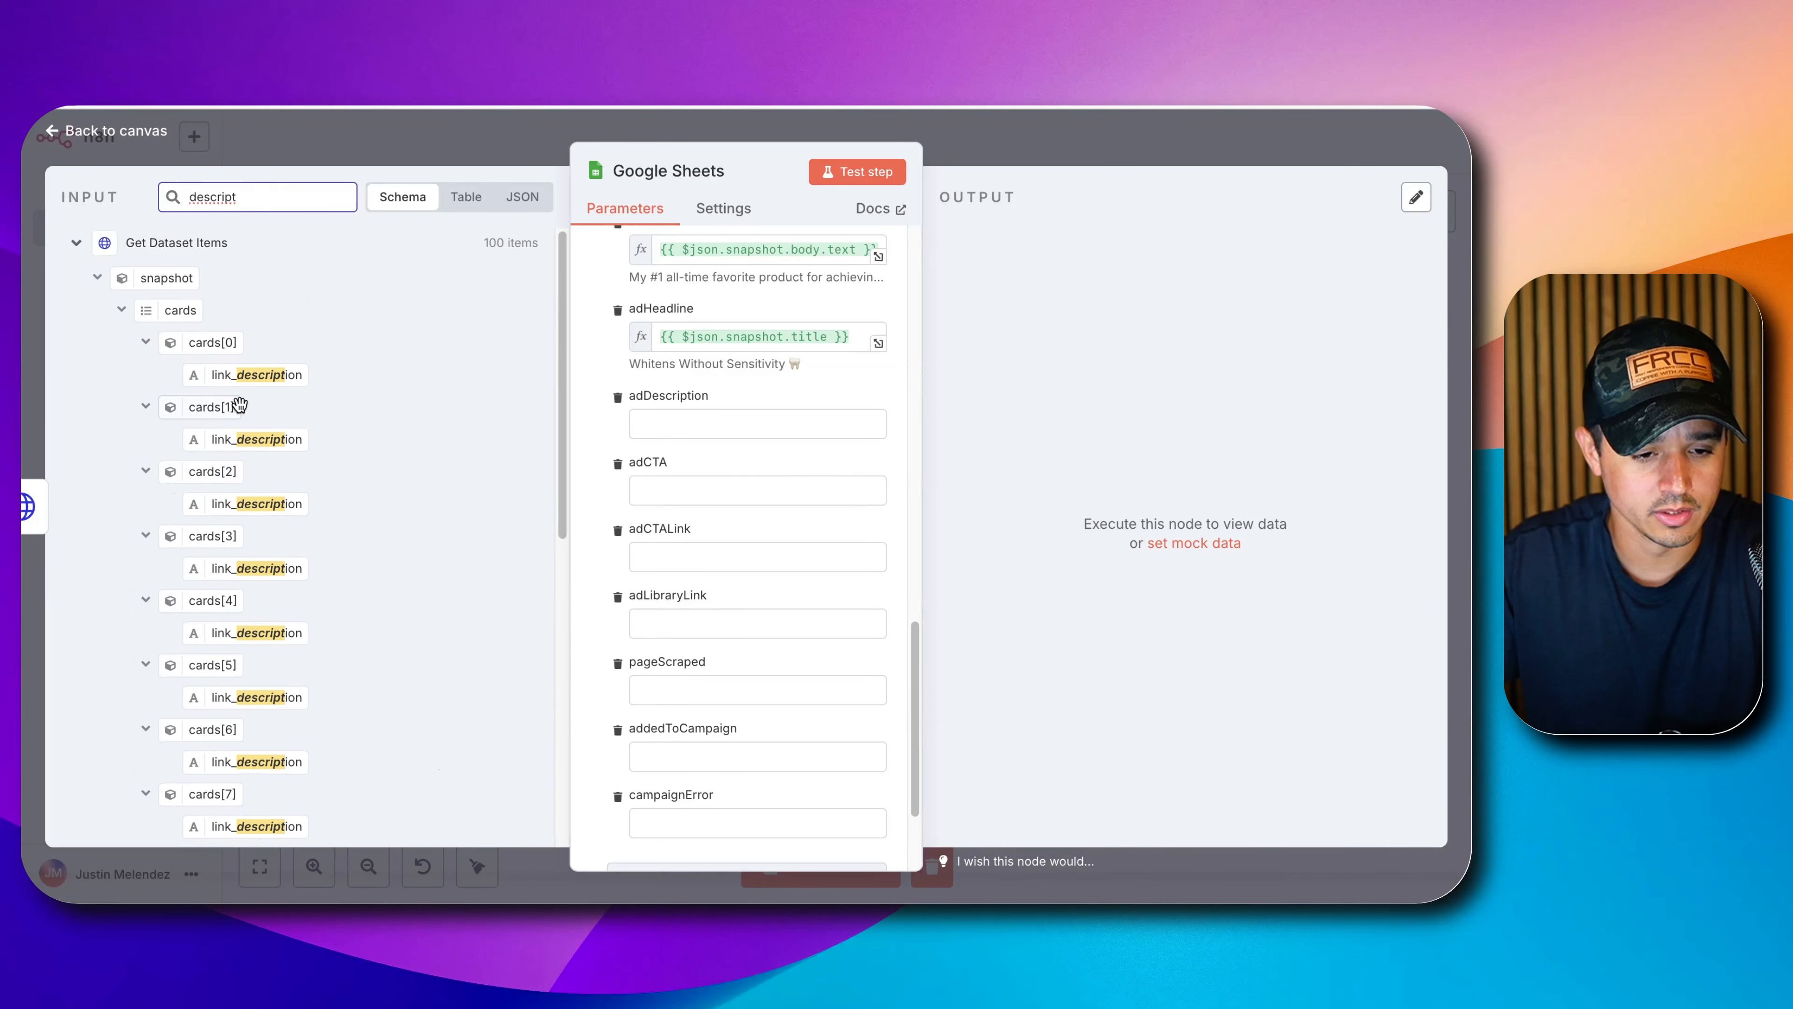
scroll(236, 403, "down", 8)
scroll(238, 402, "down", 1)
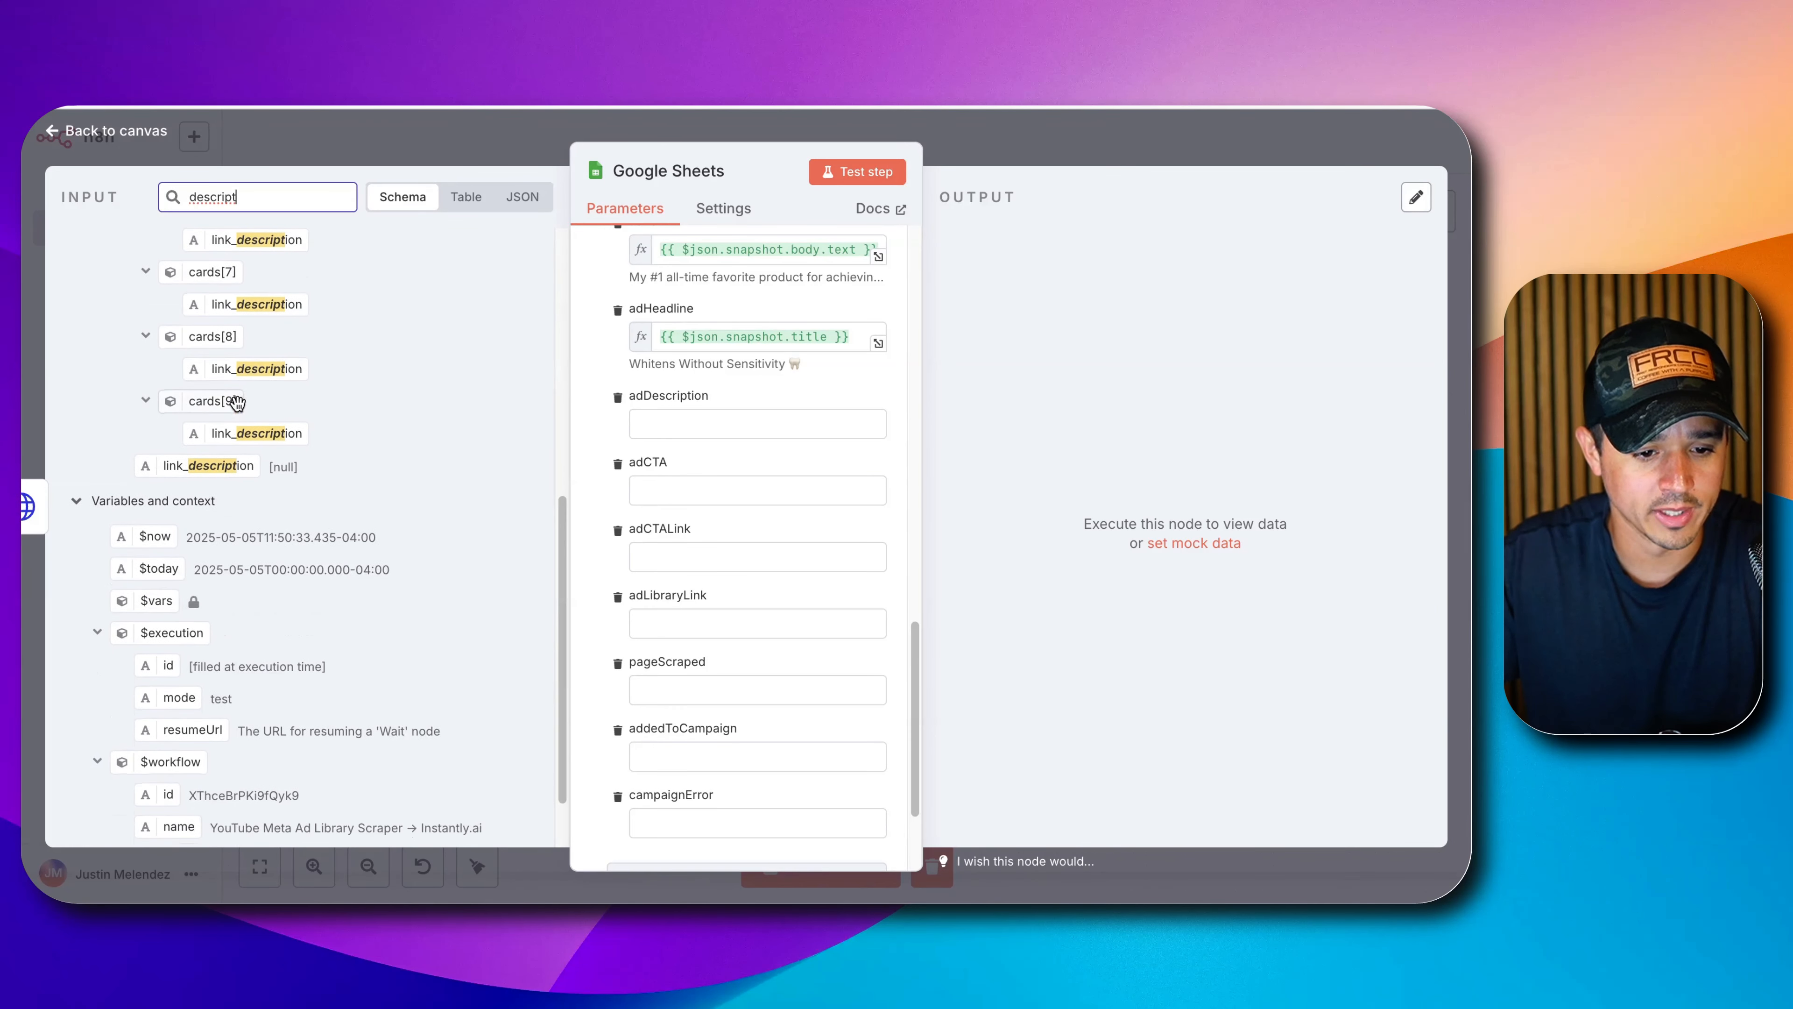
left_click_drag(204, 467, 678, 427)
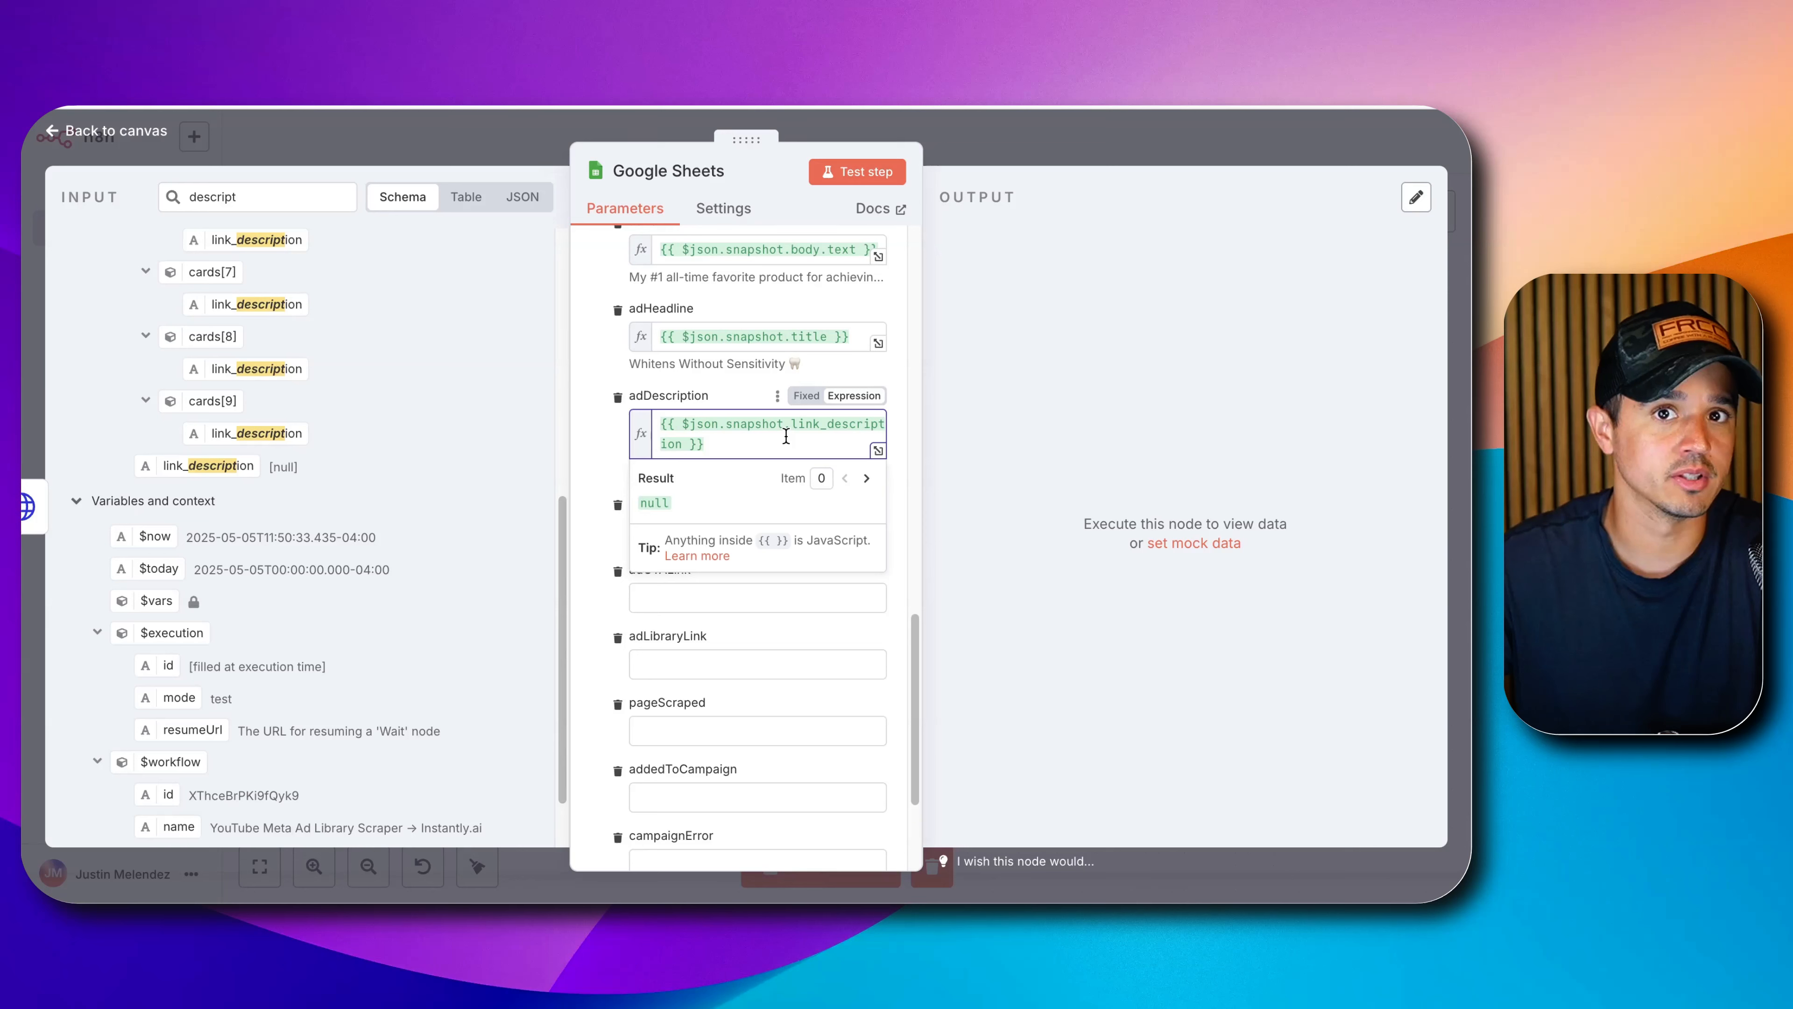
left_click(601, 451)
Map the ad's CTA text into the adCTA column.
scroll(621, 497, "down", 1)
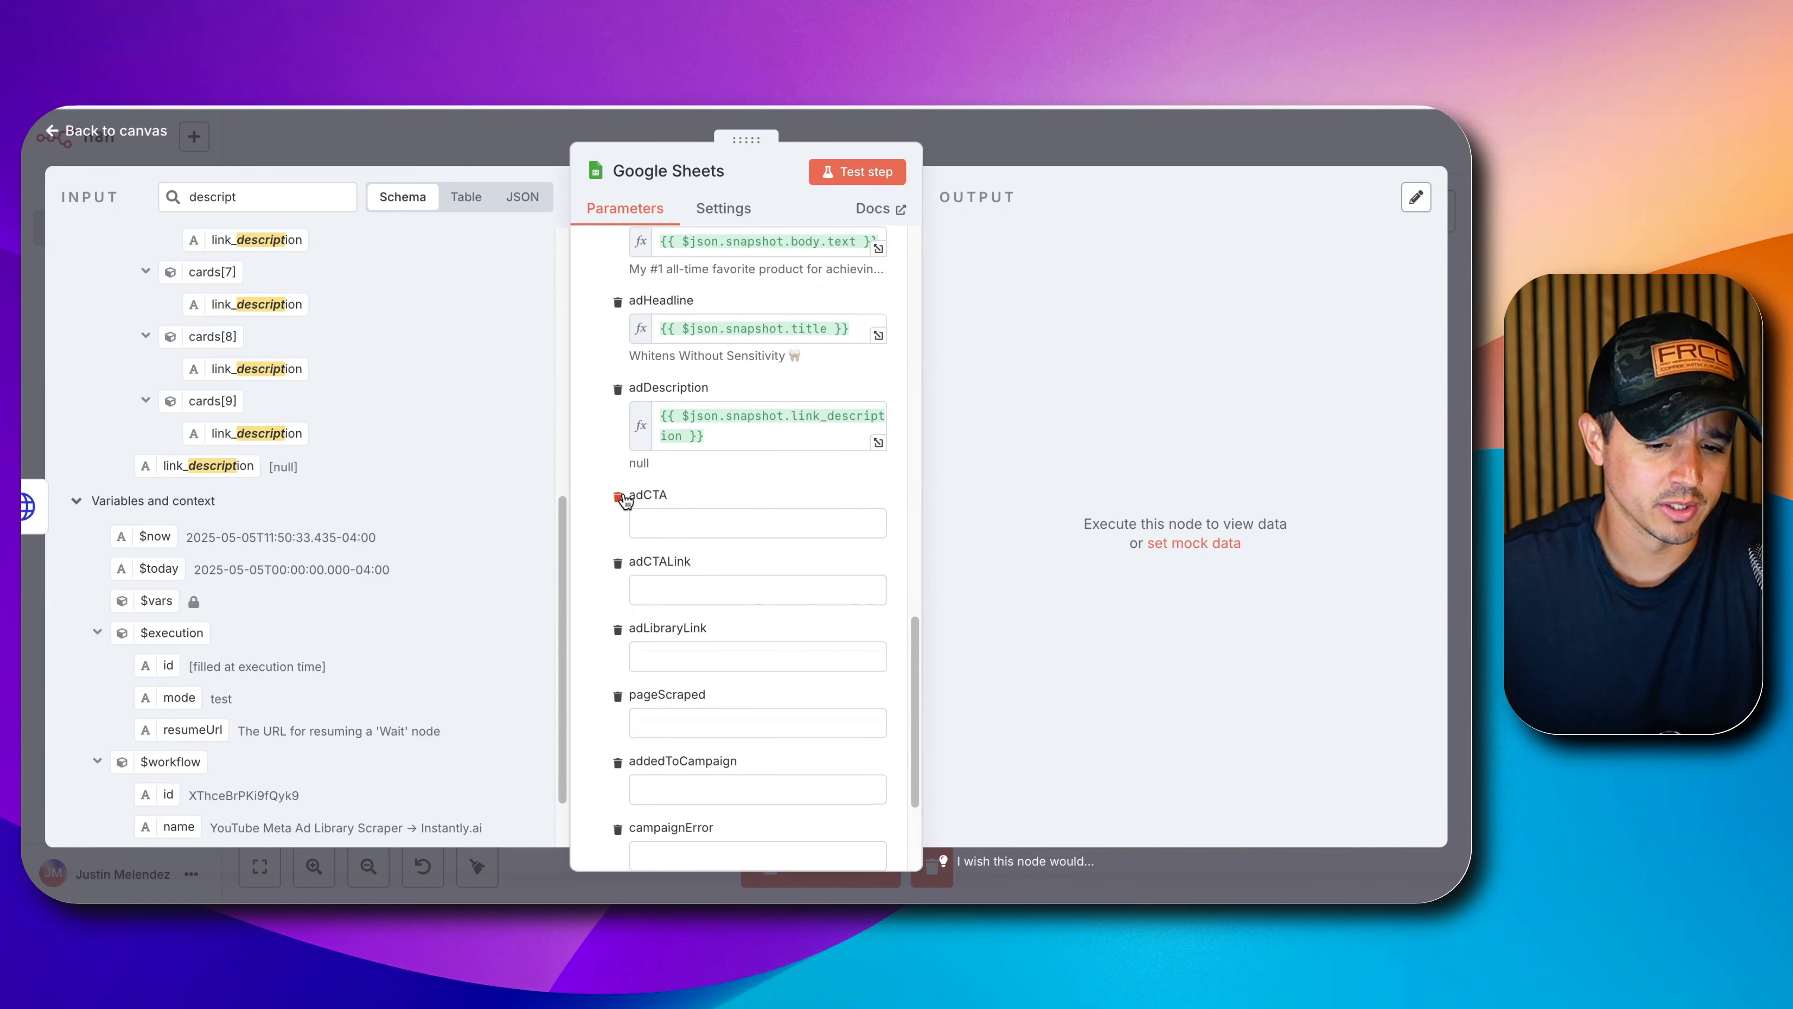
left_click(279, 201)
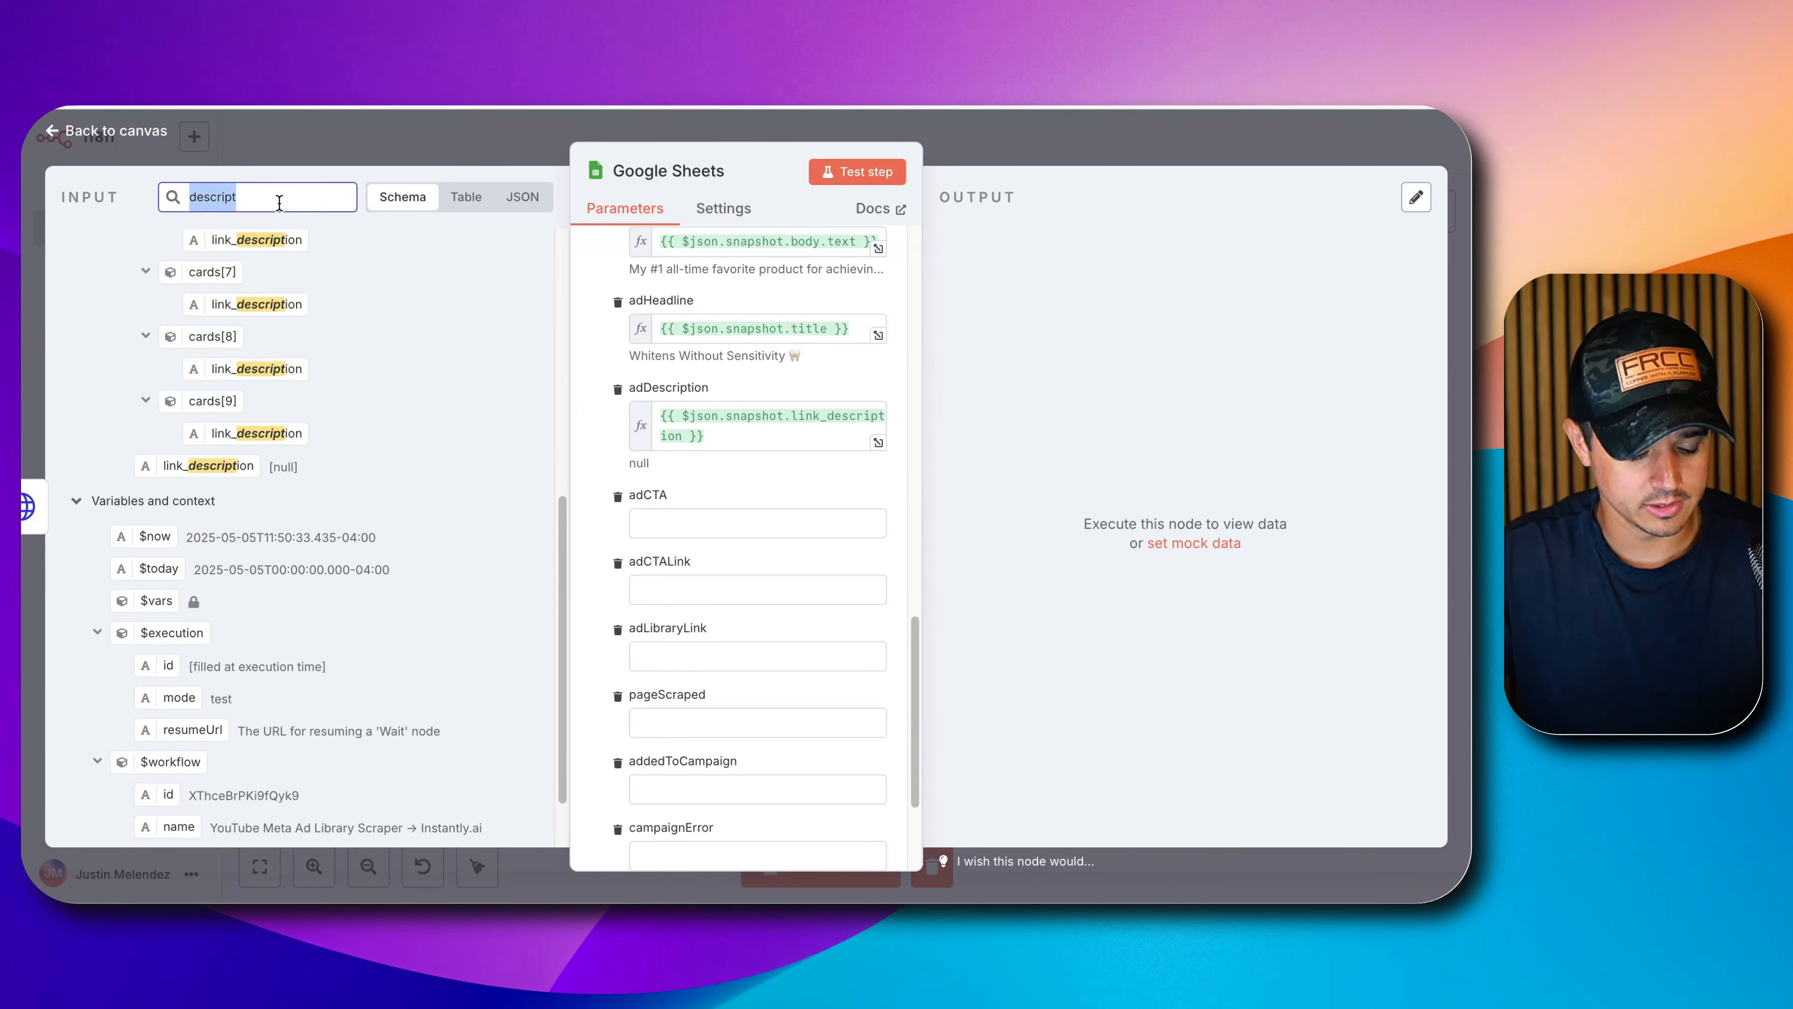
type("cta")
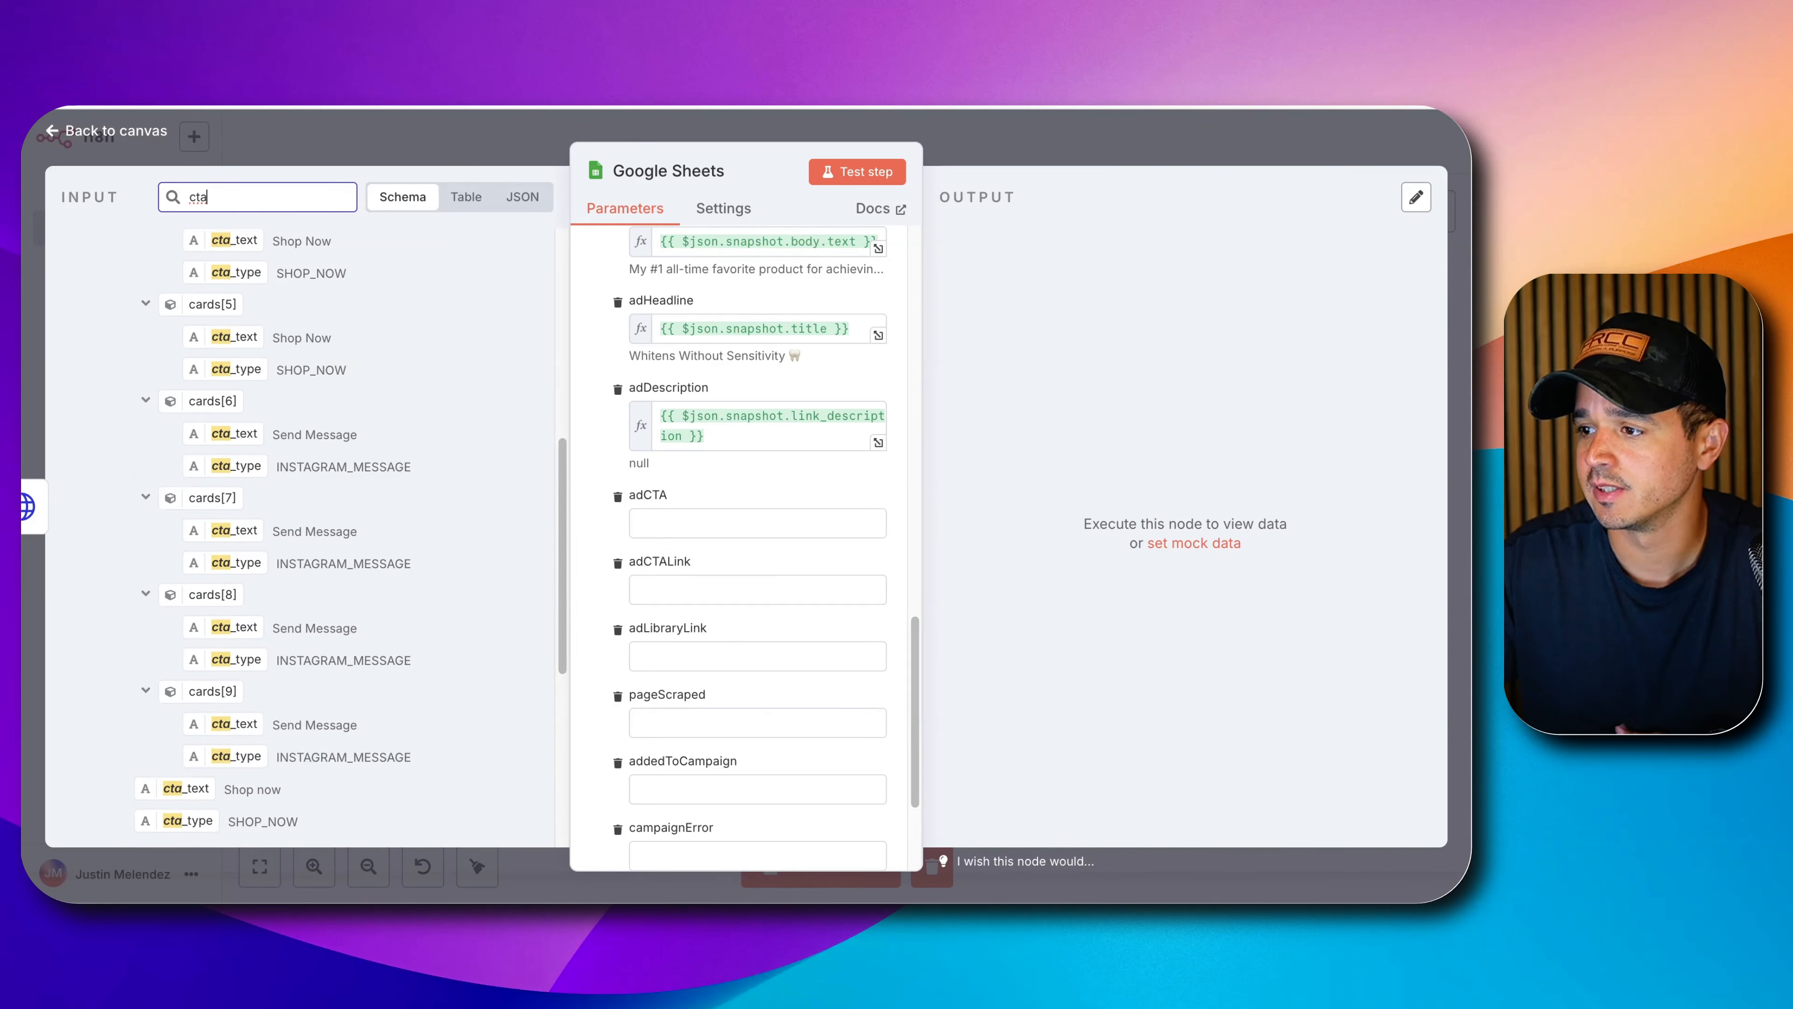
scroll(187, 515, "down", 5)
left_click_drag(188, 516, 717, 519)
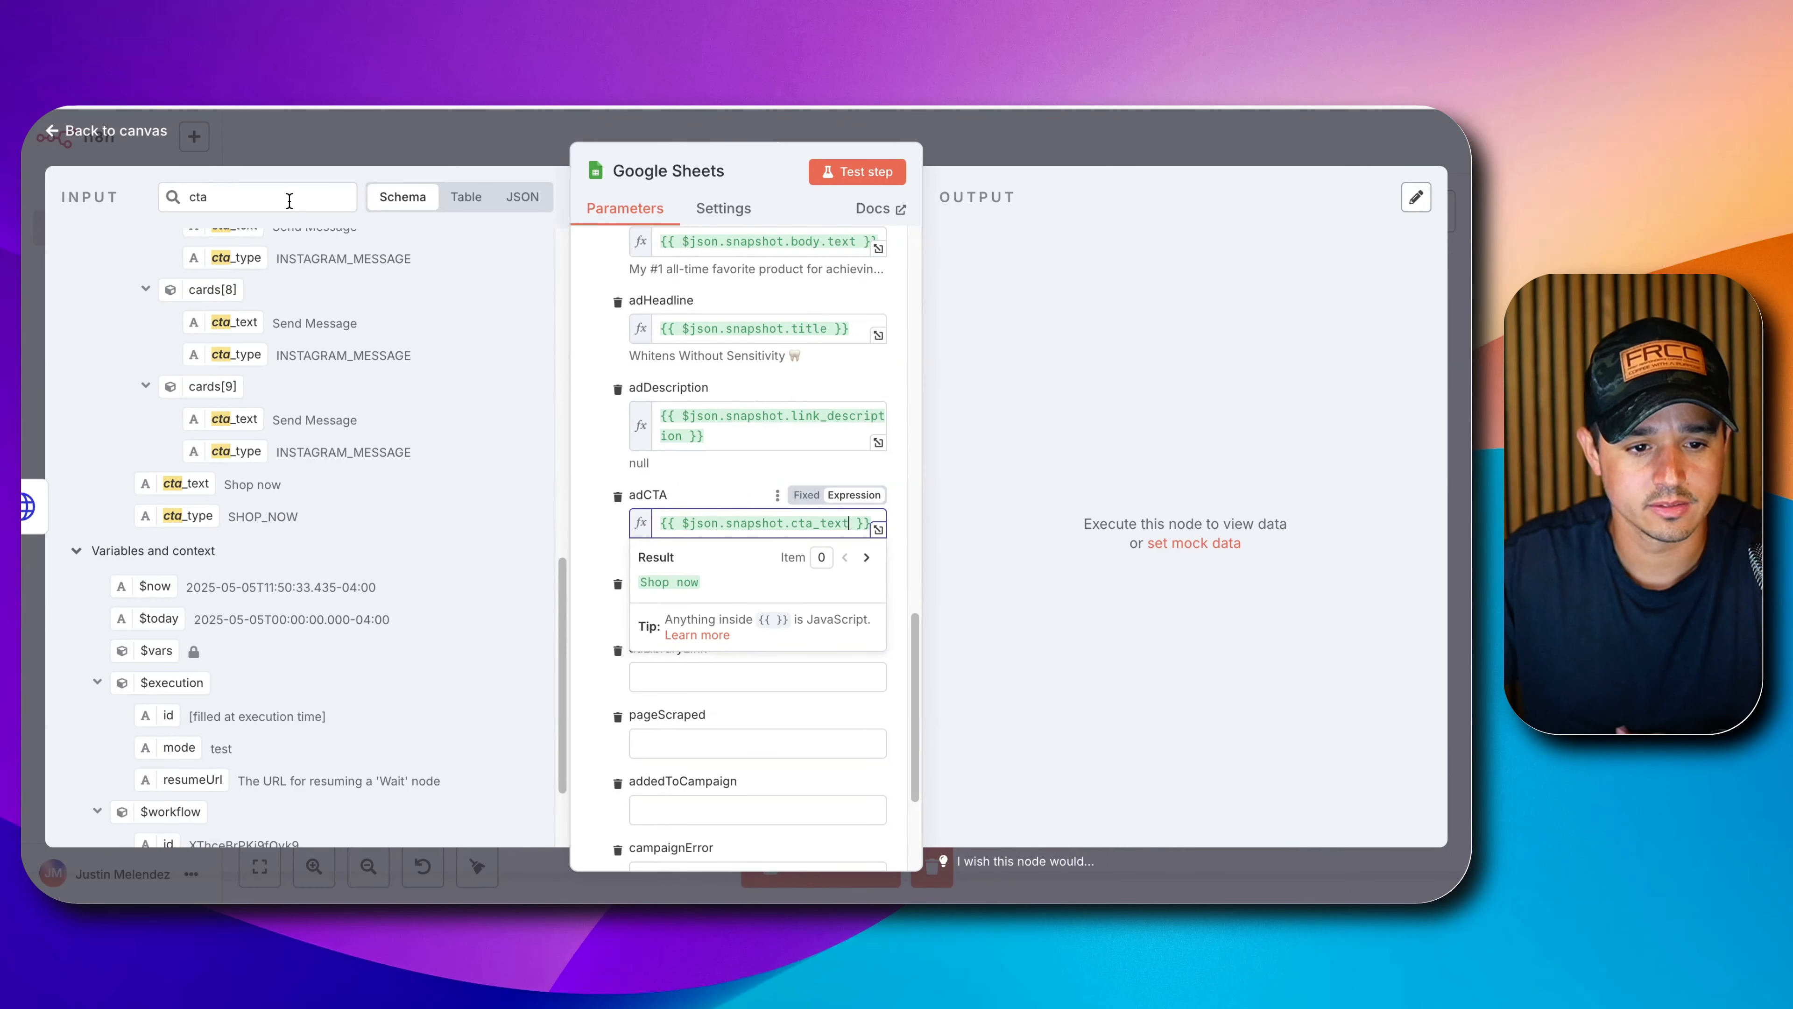
Map link_url into the adCTALink column and close the Google Sheets node.
double_click(289, 201)
type("link_")
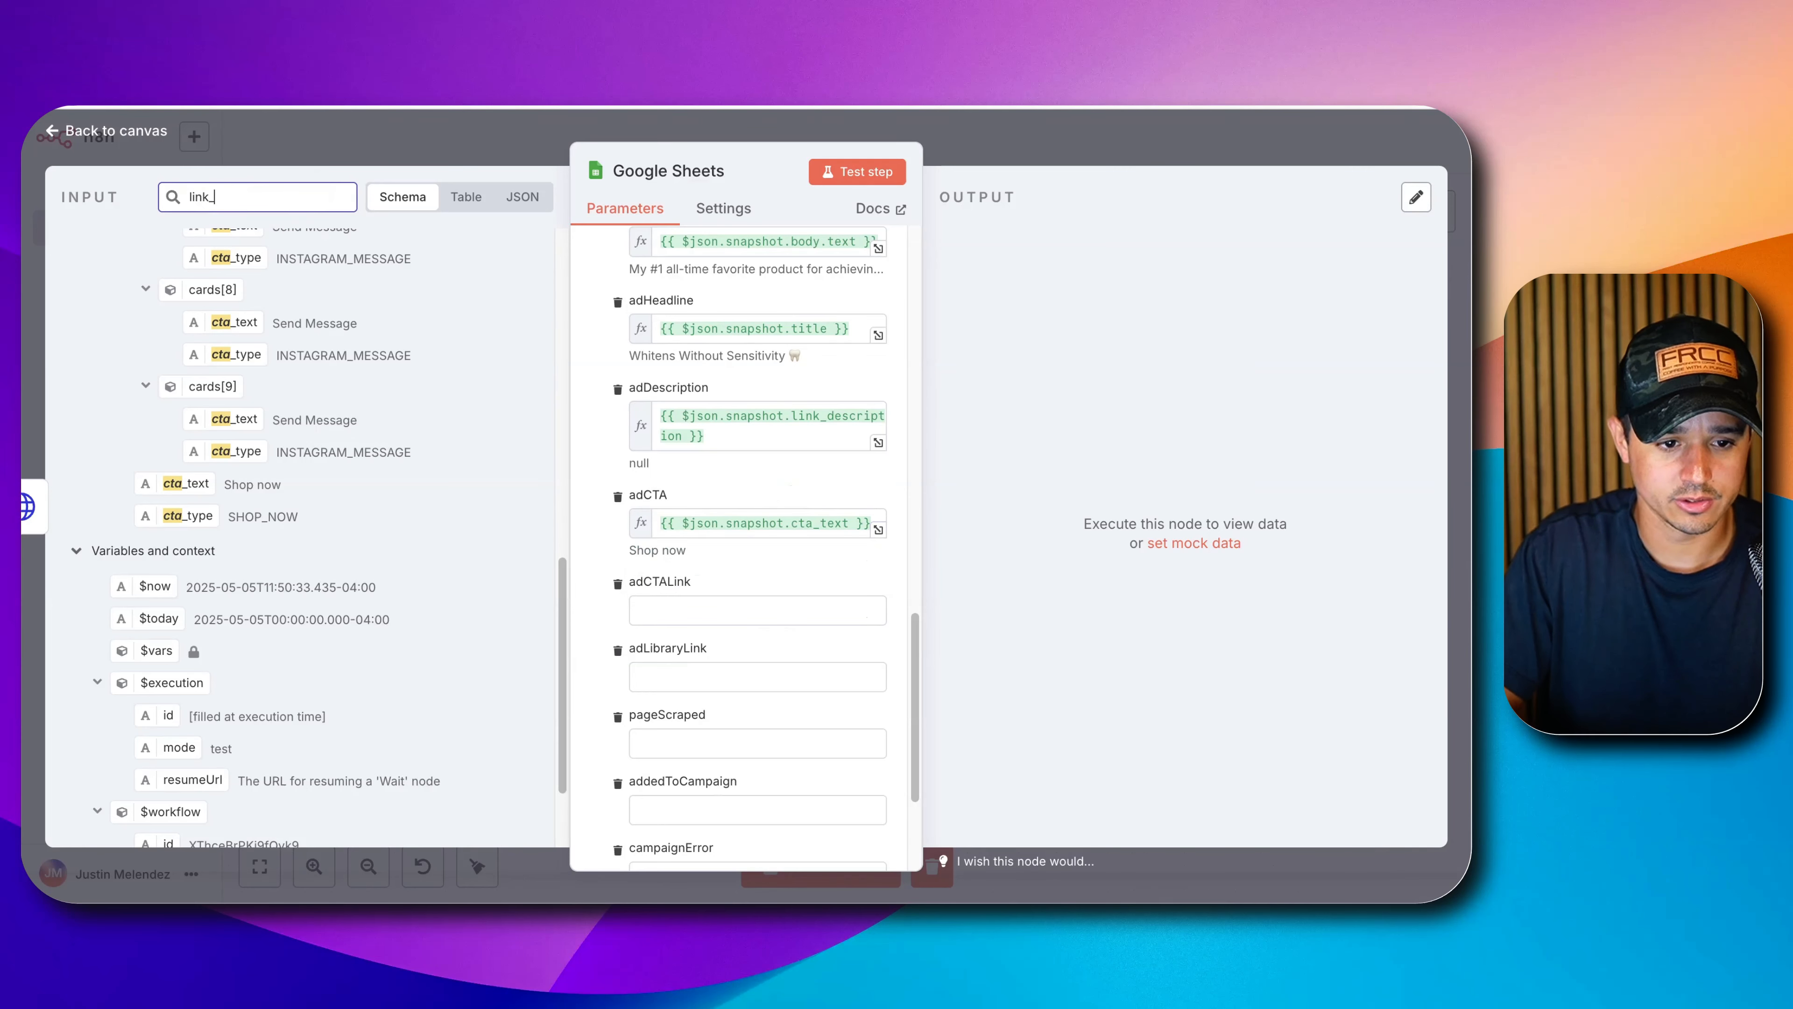
type("url")
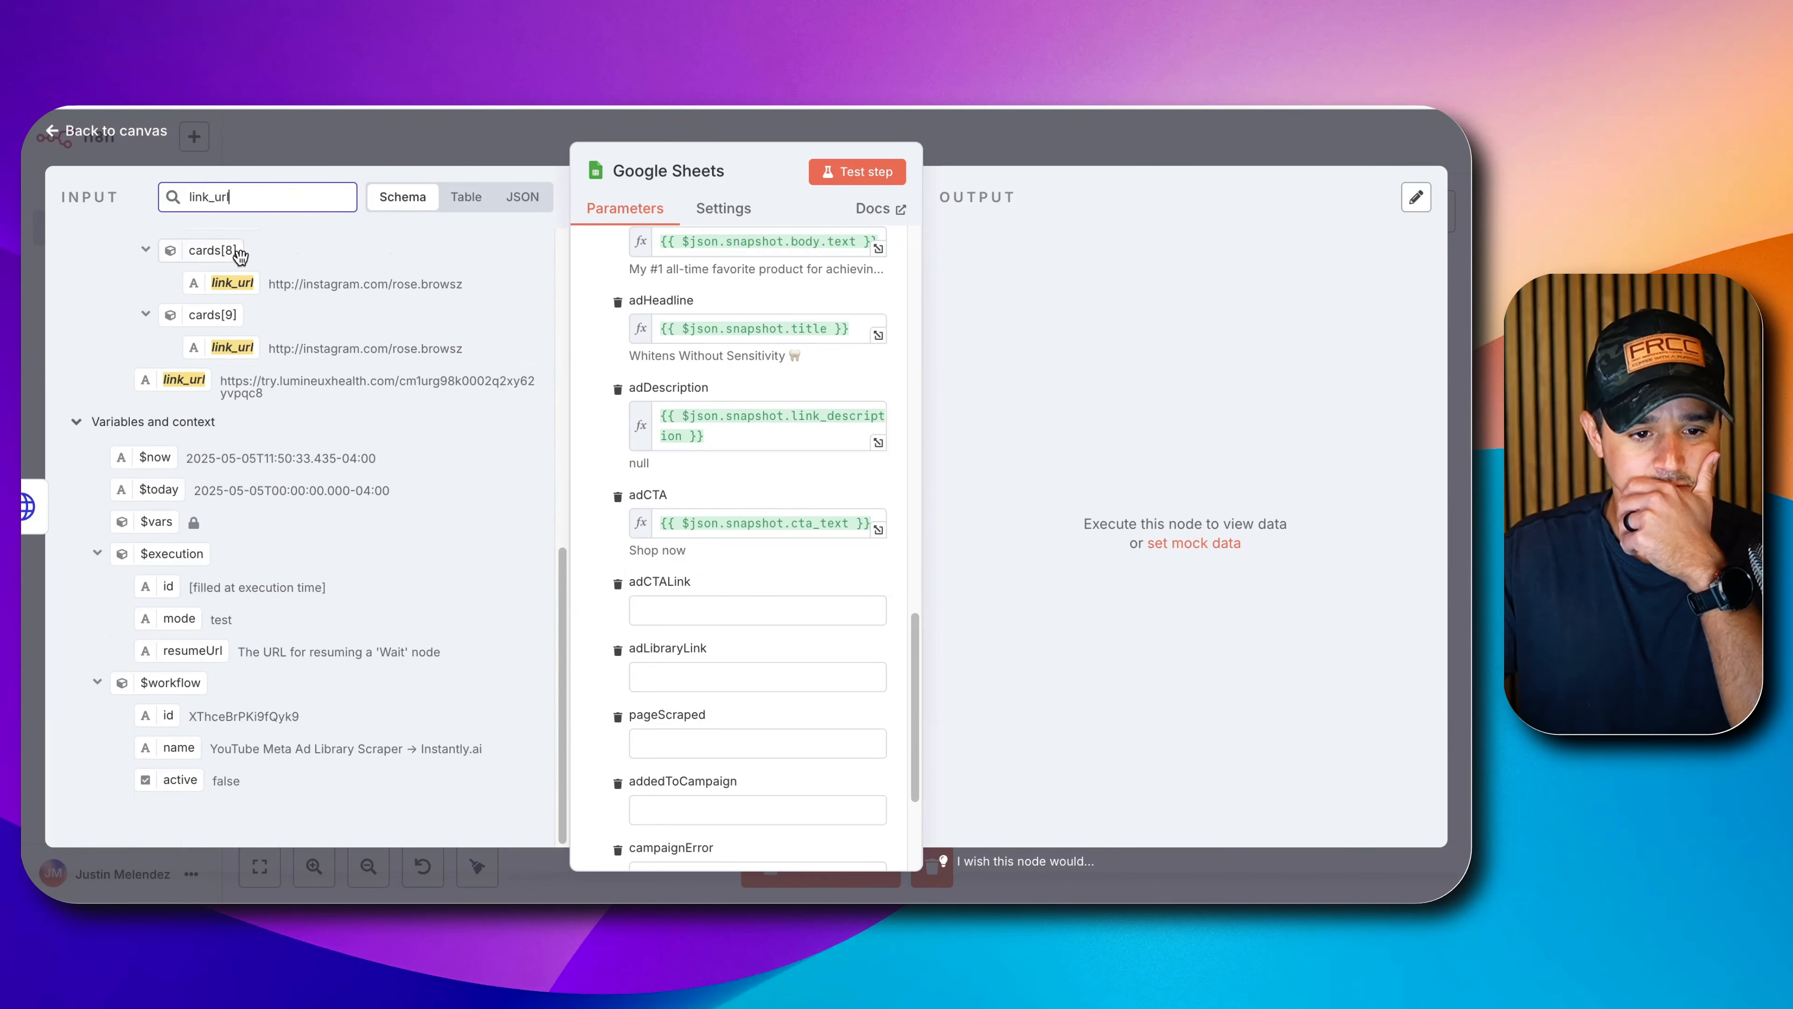
left_click_drag(173, 385, 679, 614)
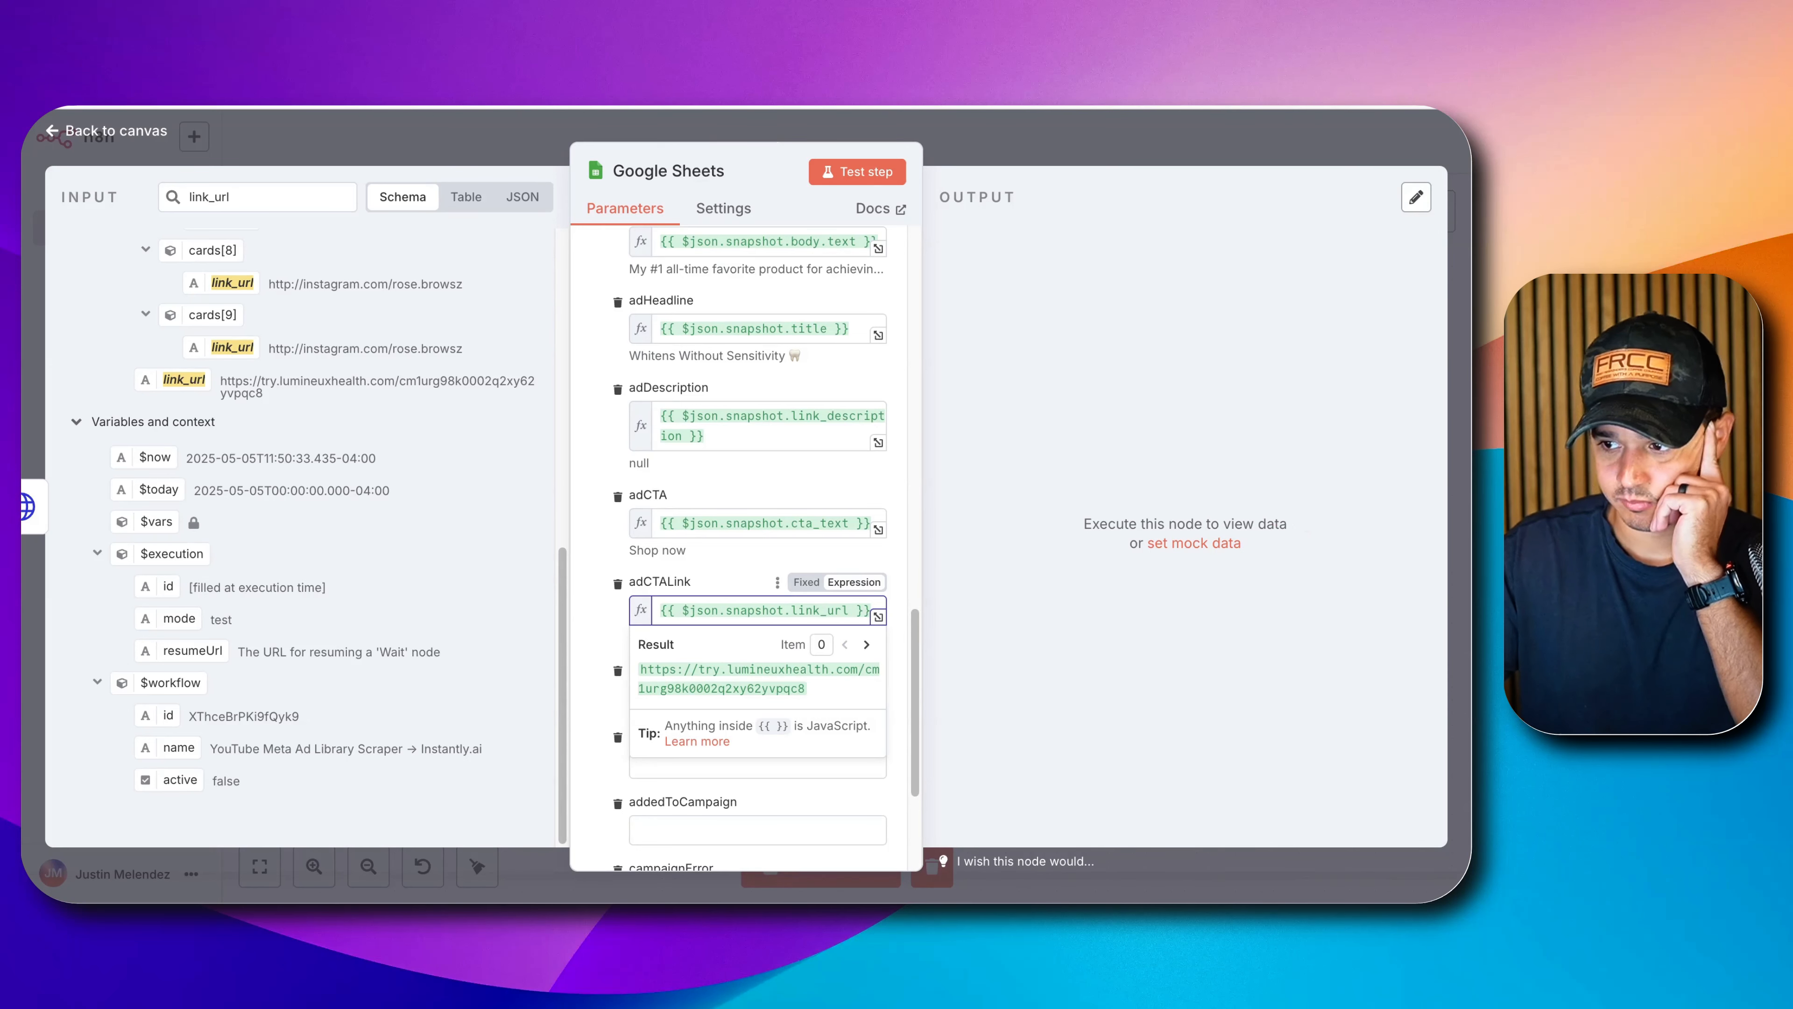
scroll(632, 634, "down", 3)
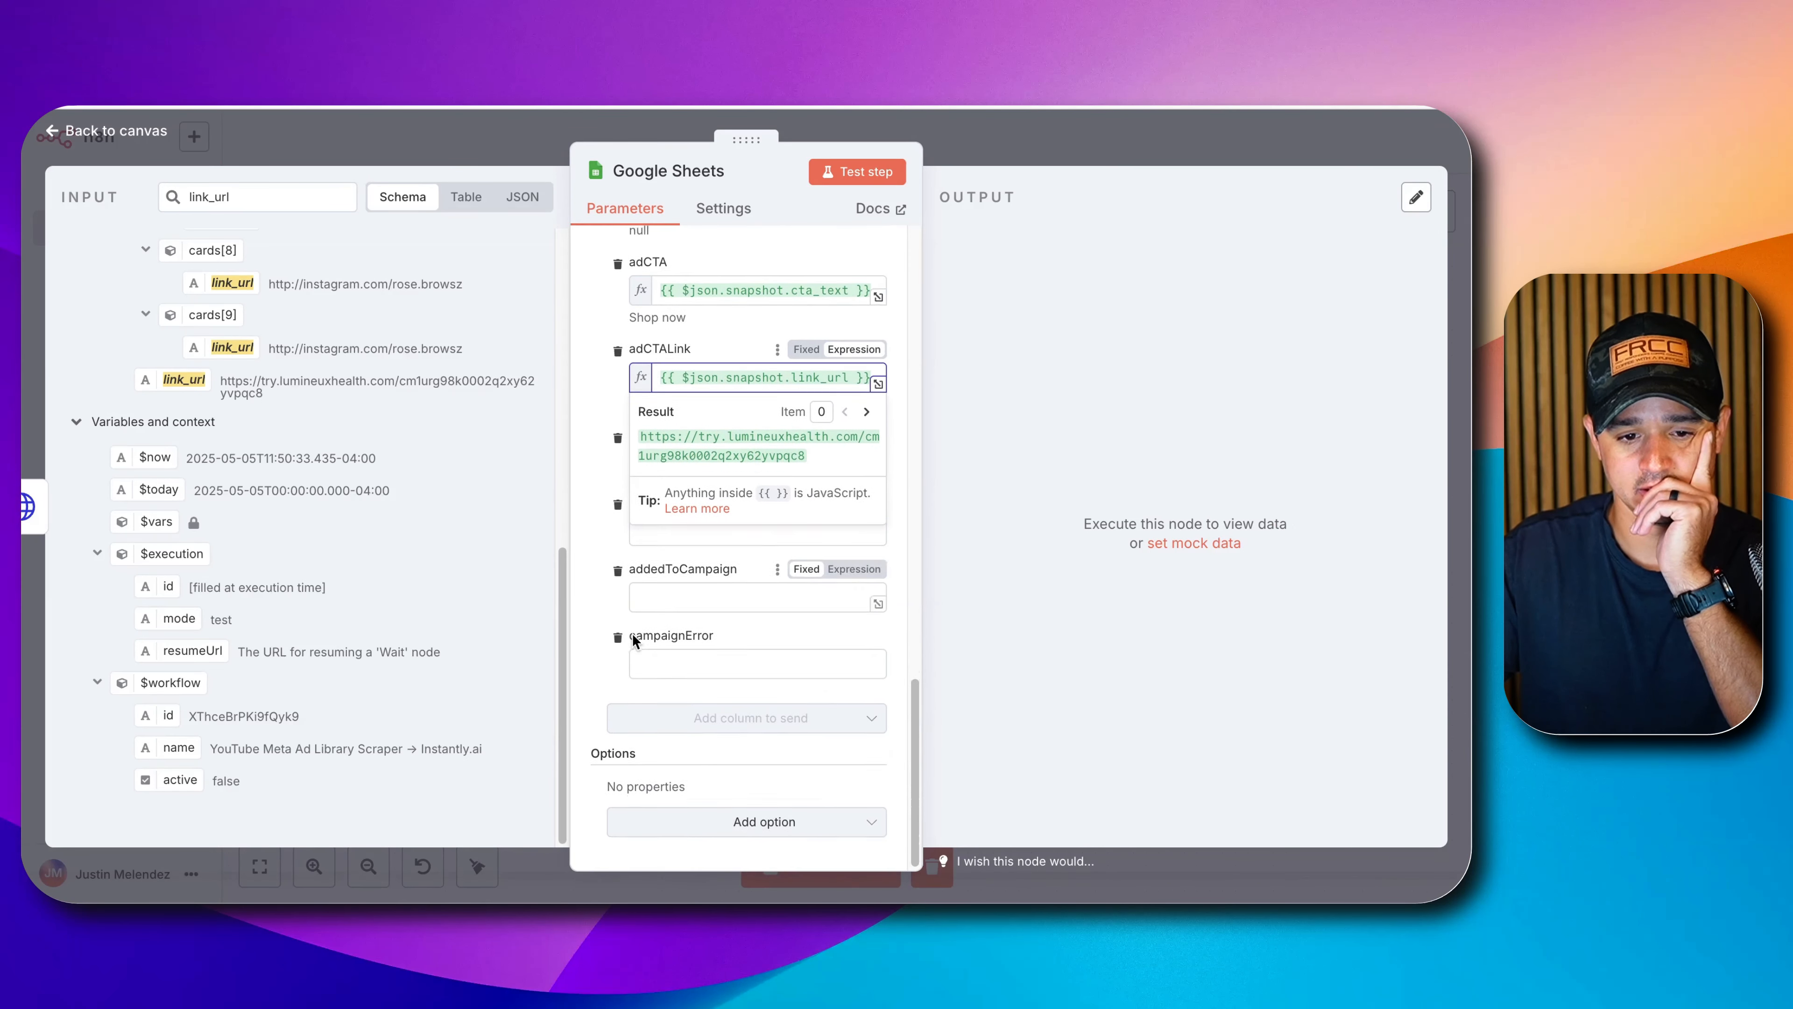
left_click(589, 573)
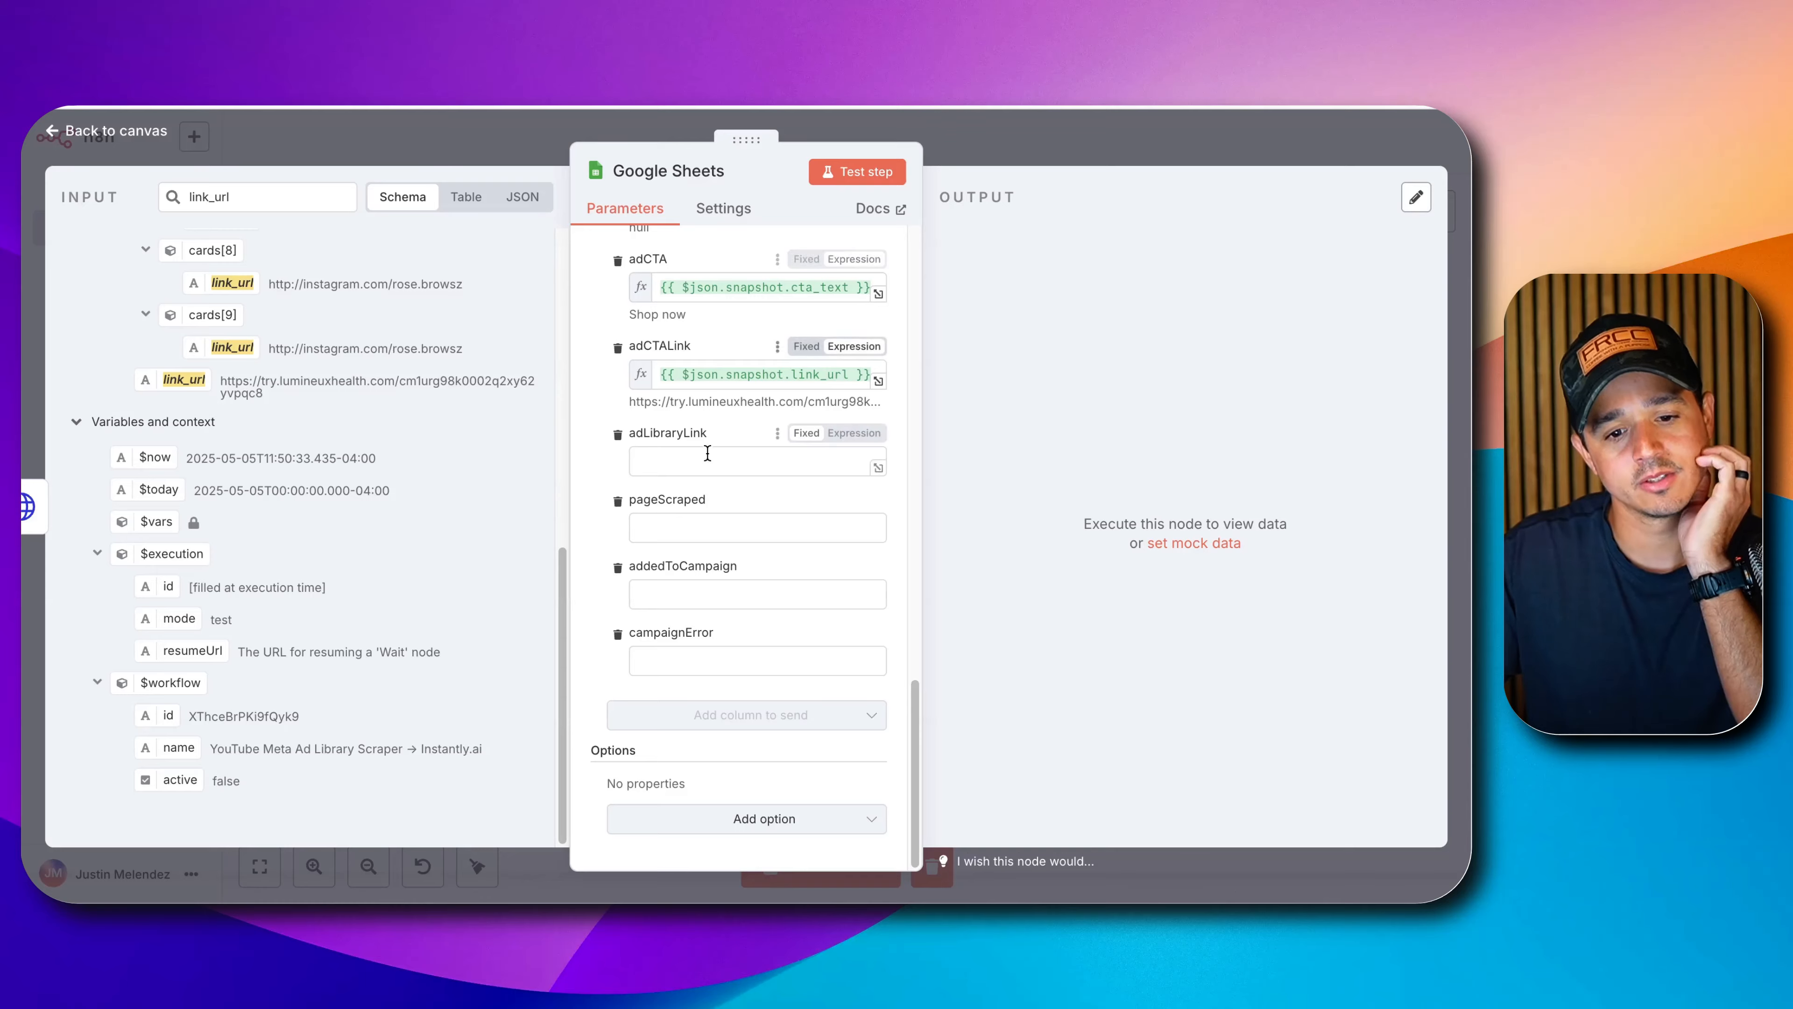
left_click(973, 150)
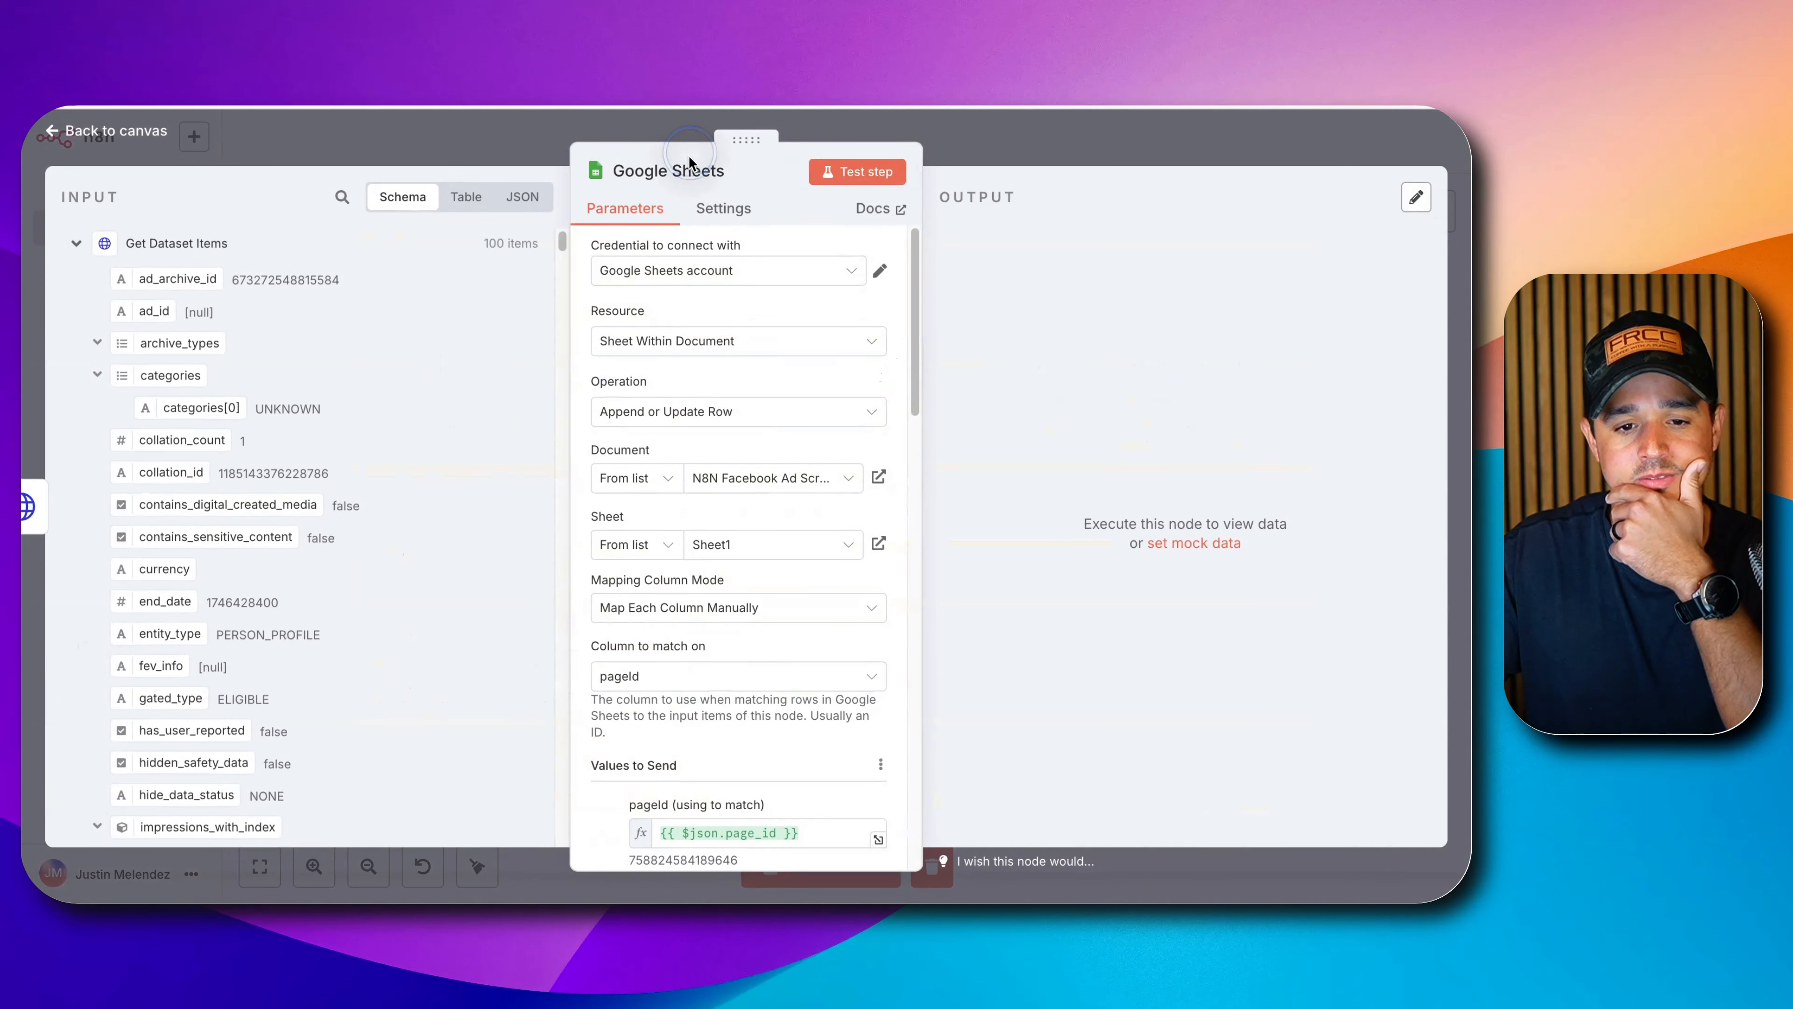
Name the Google Sheets node 'Add or Update Database' and nudge it right on the canvas.
left_click(668, 171)
type("Add or Update")
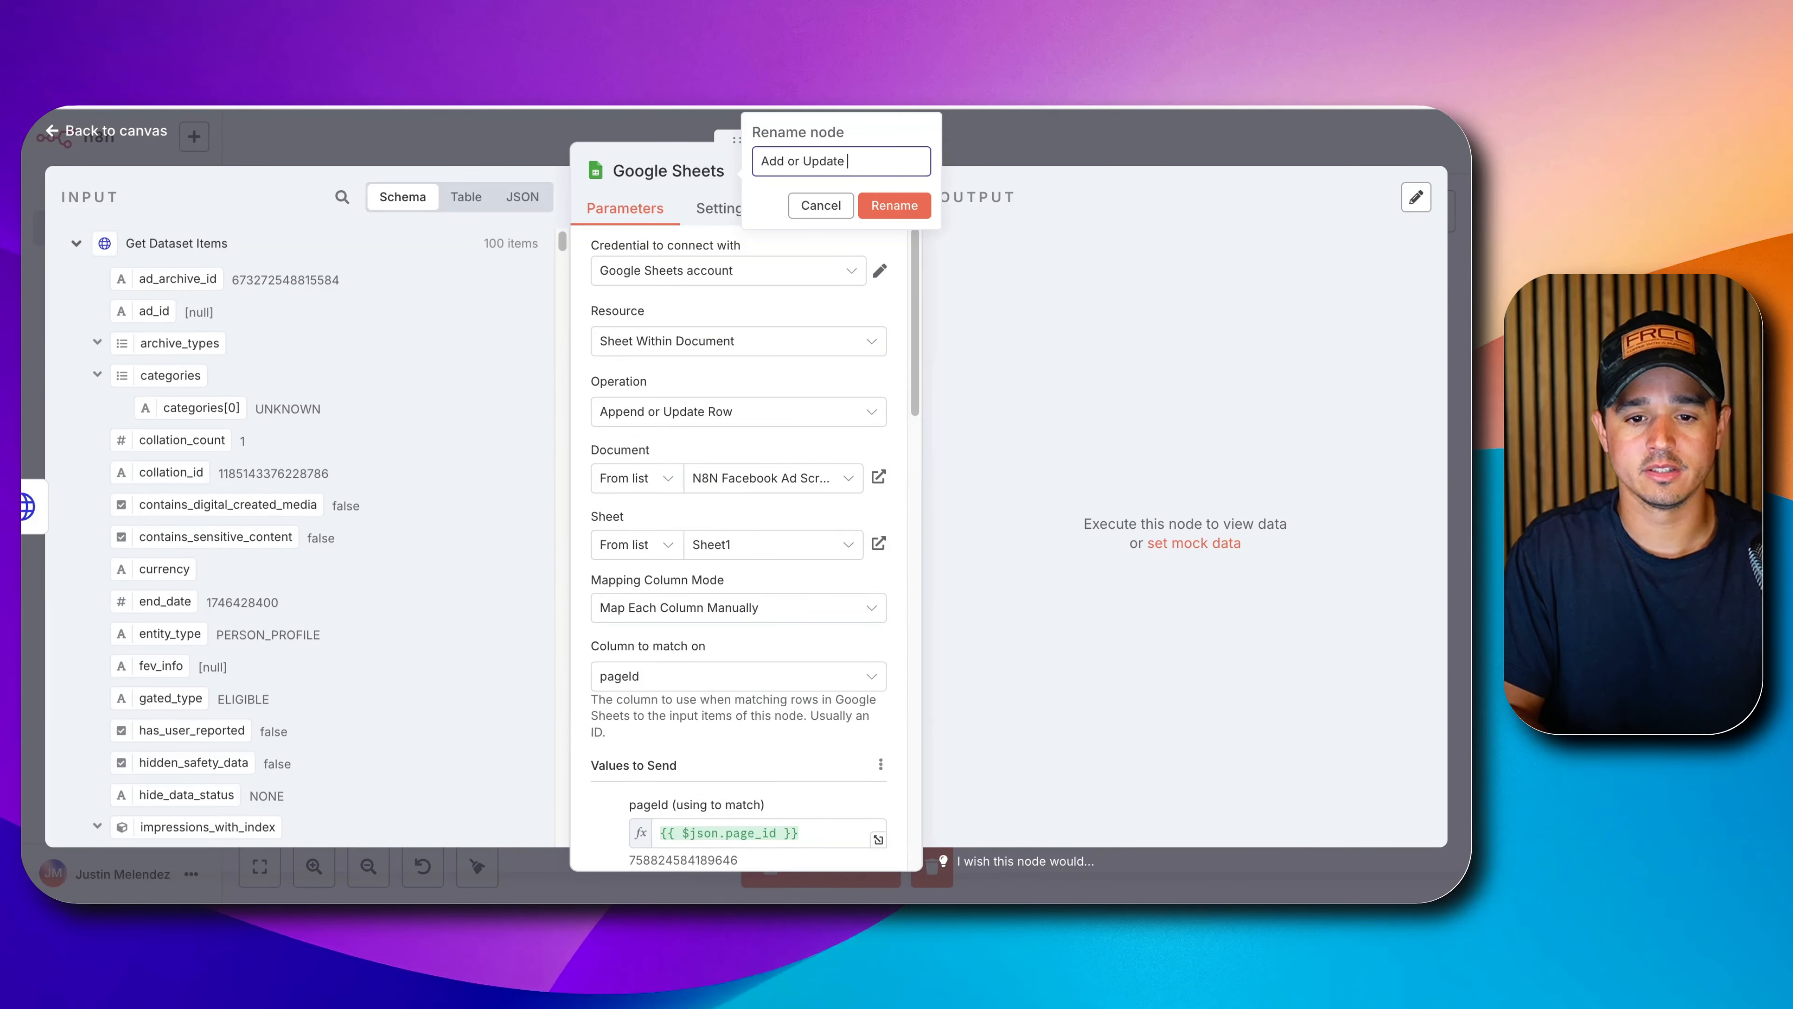
type(" Database")
key("Return")
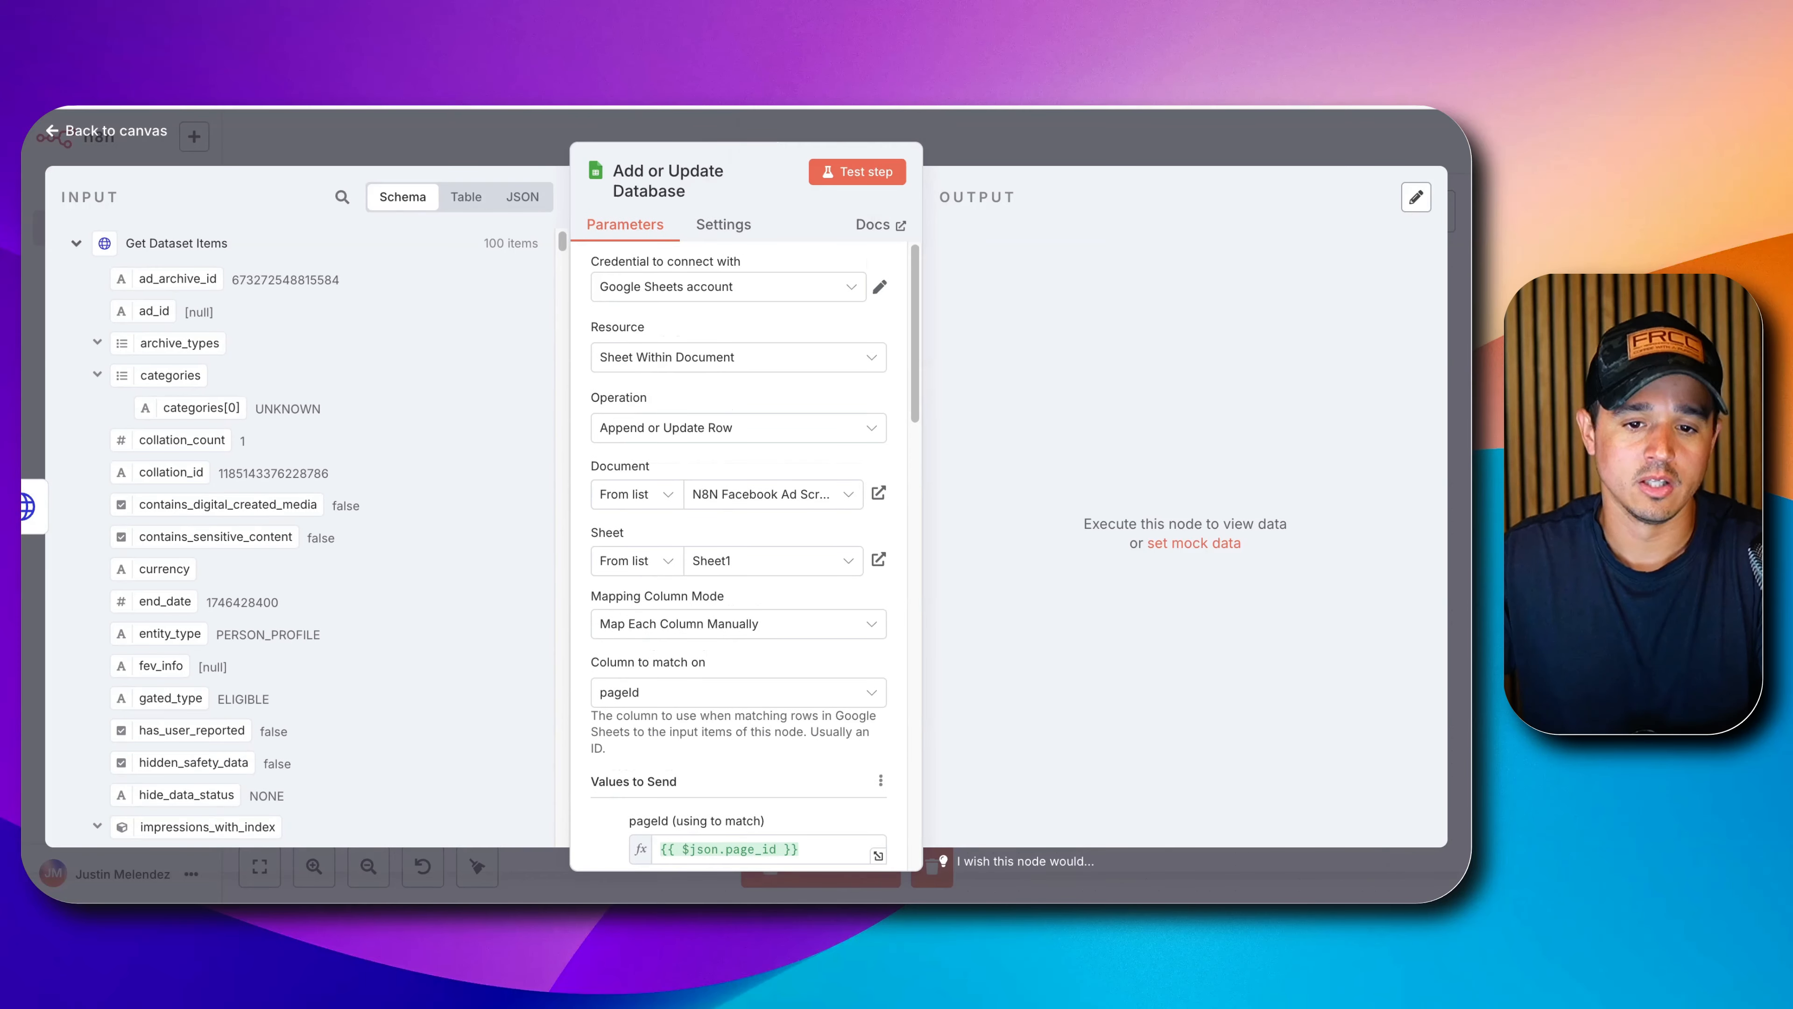
left_click(1057, 150)
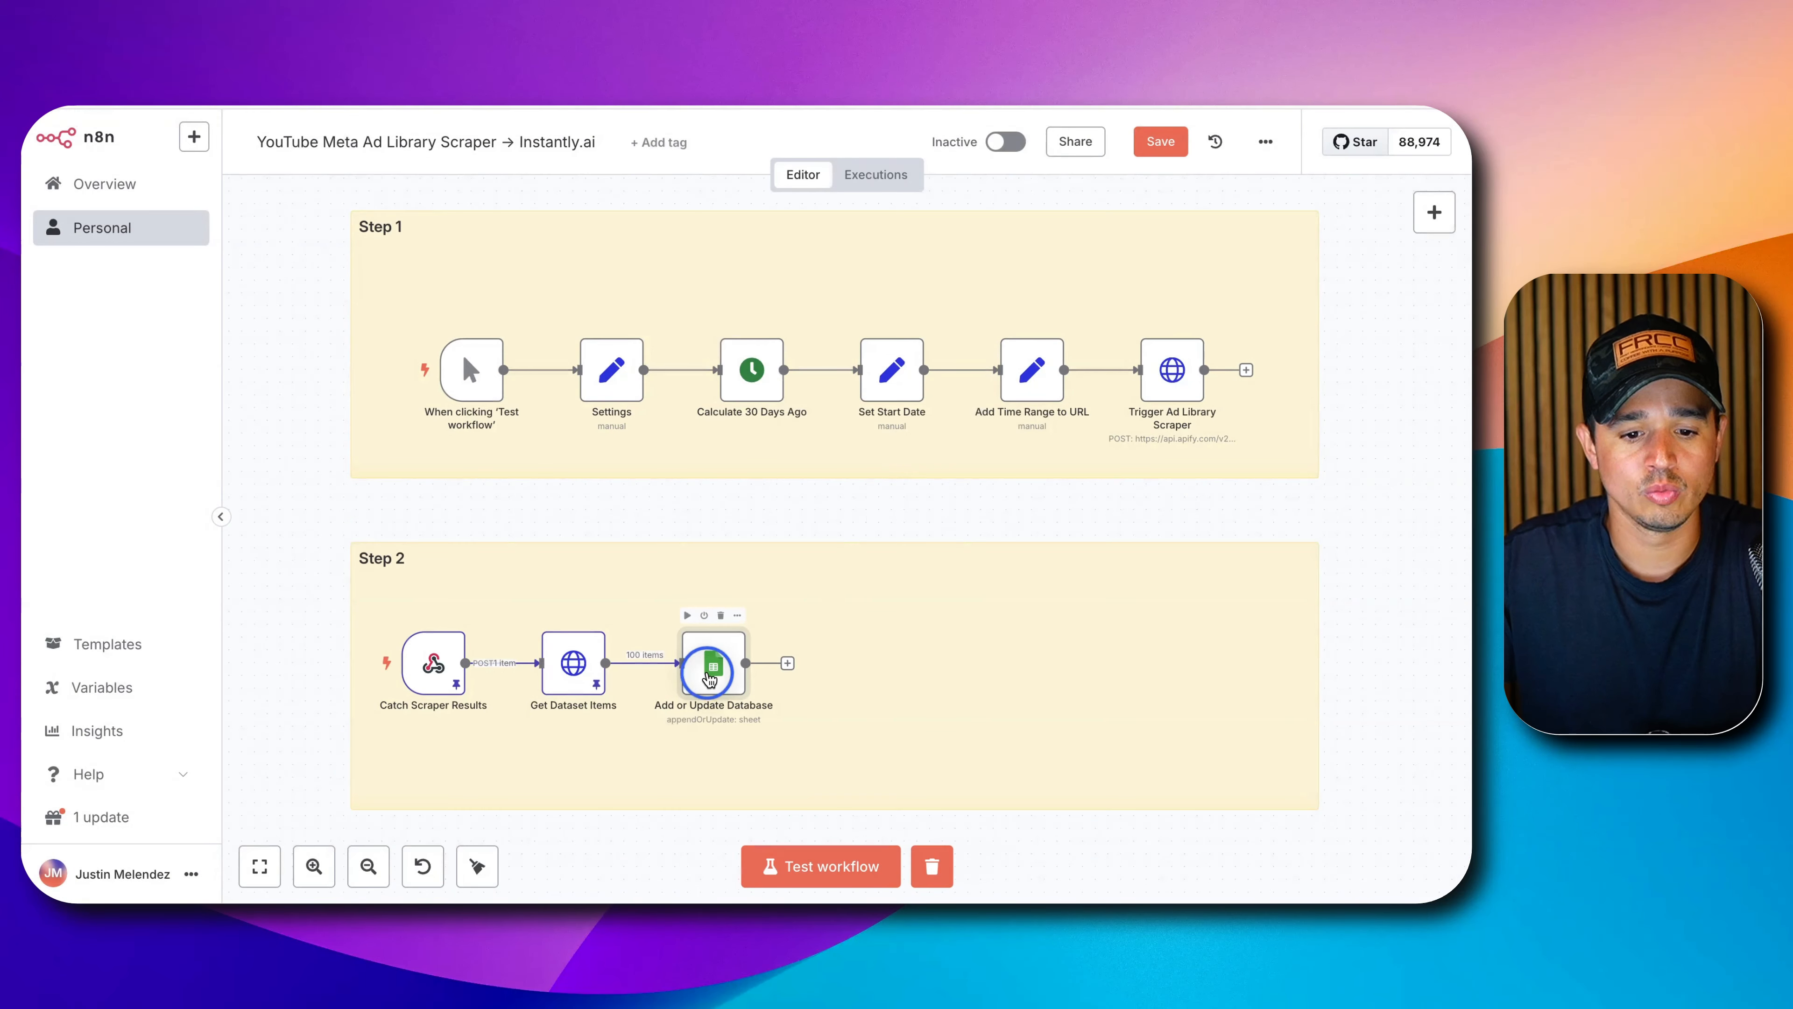
left_click_drag(714, 667, 753, 667)
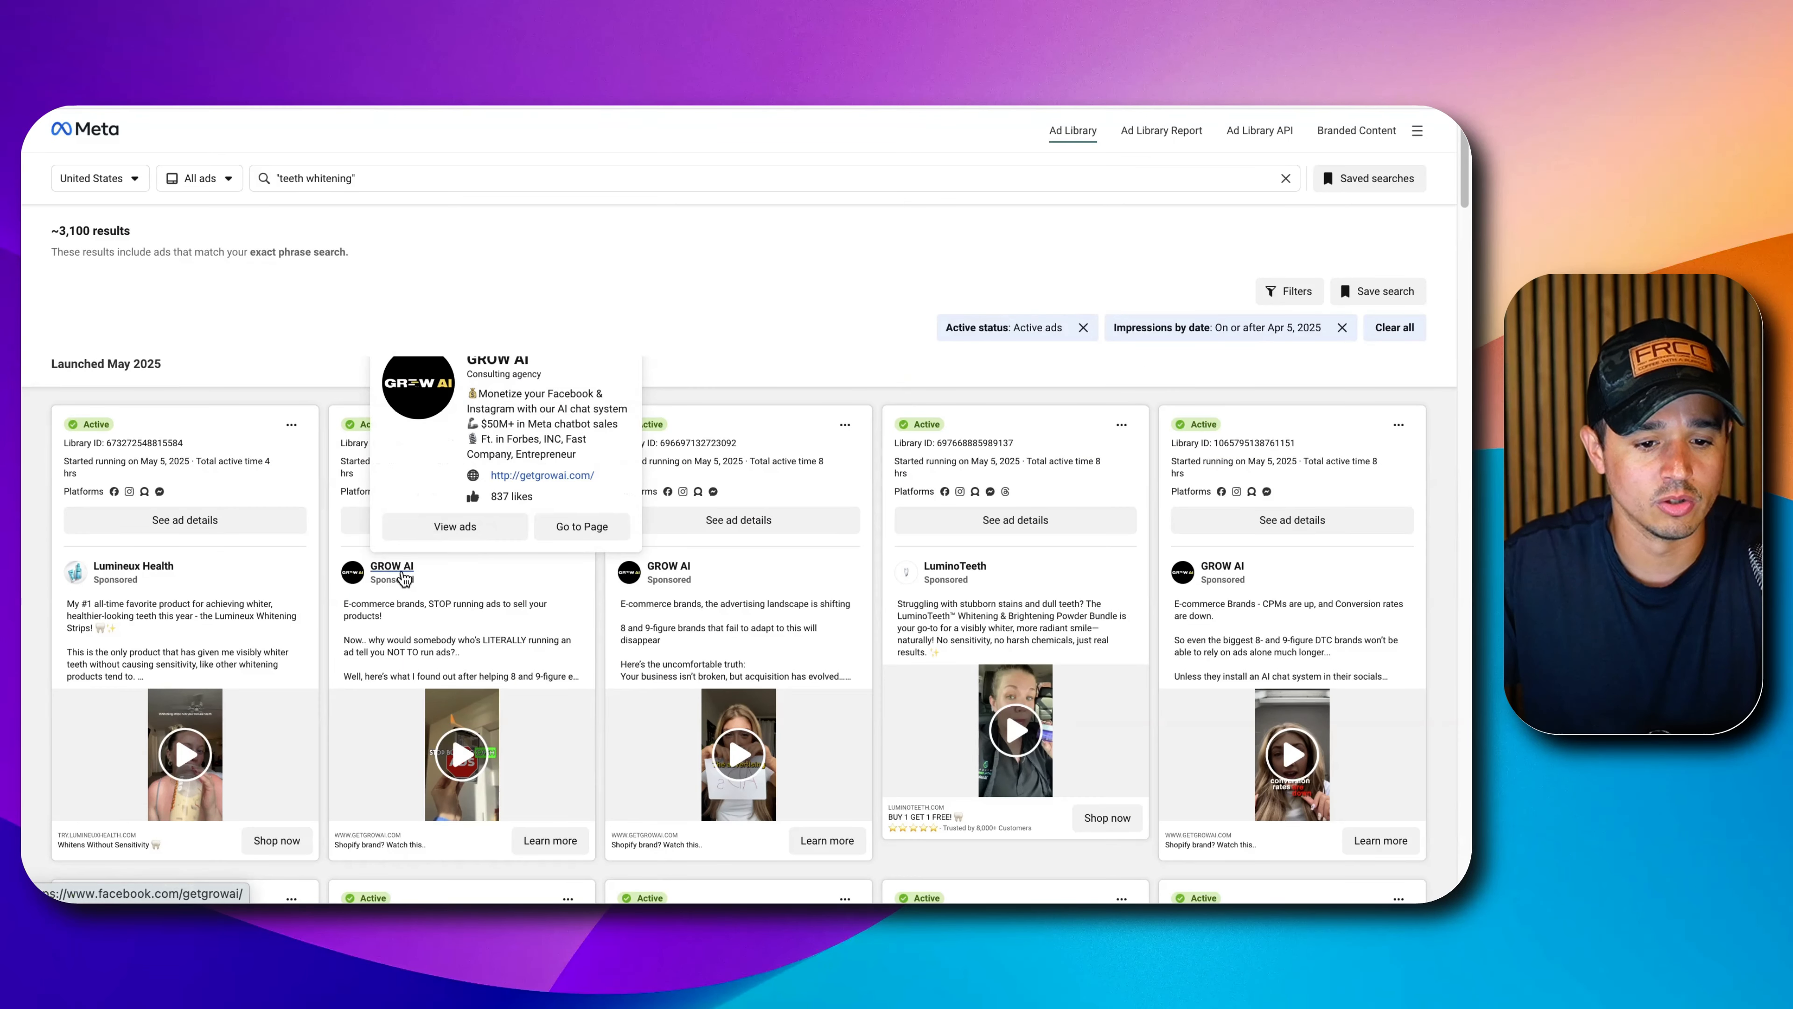
mouse_move(408, 572)
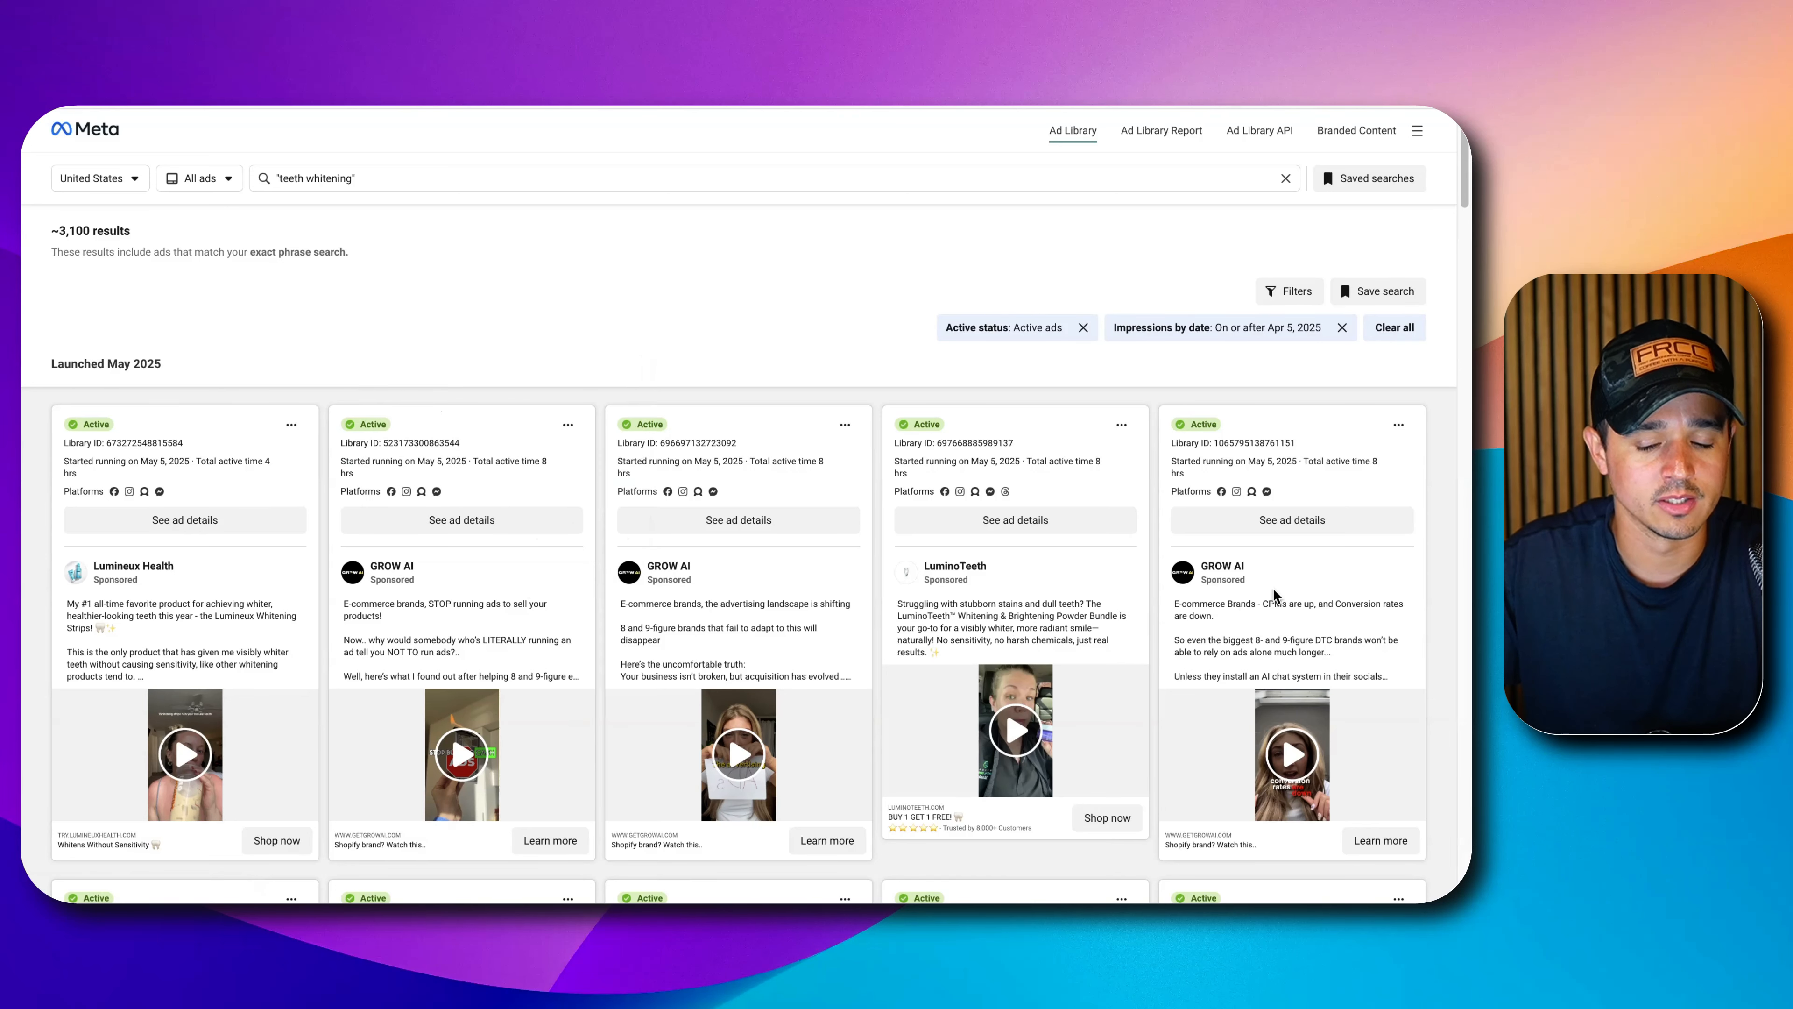
scroll(1201, 589, "down", 1)
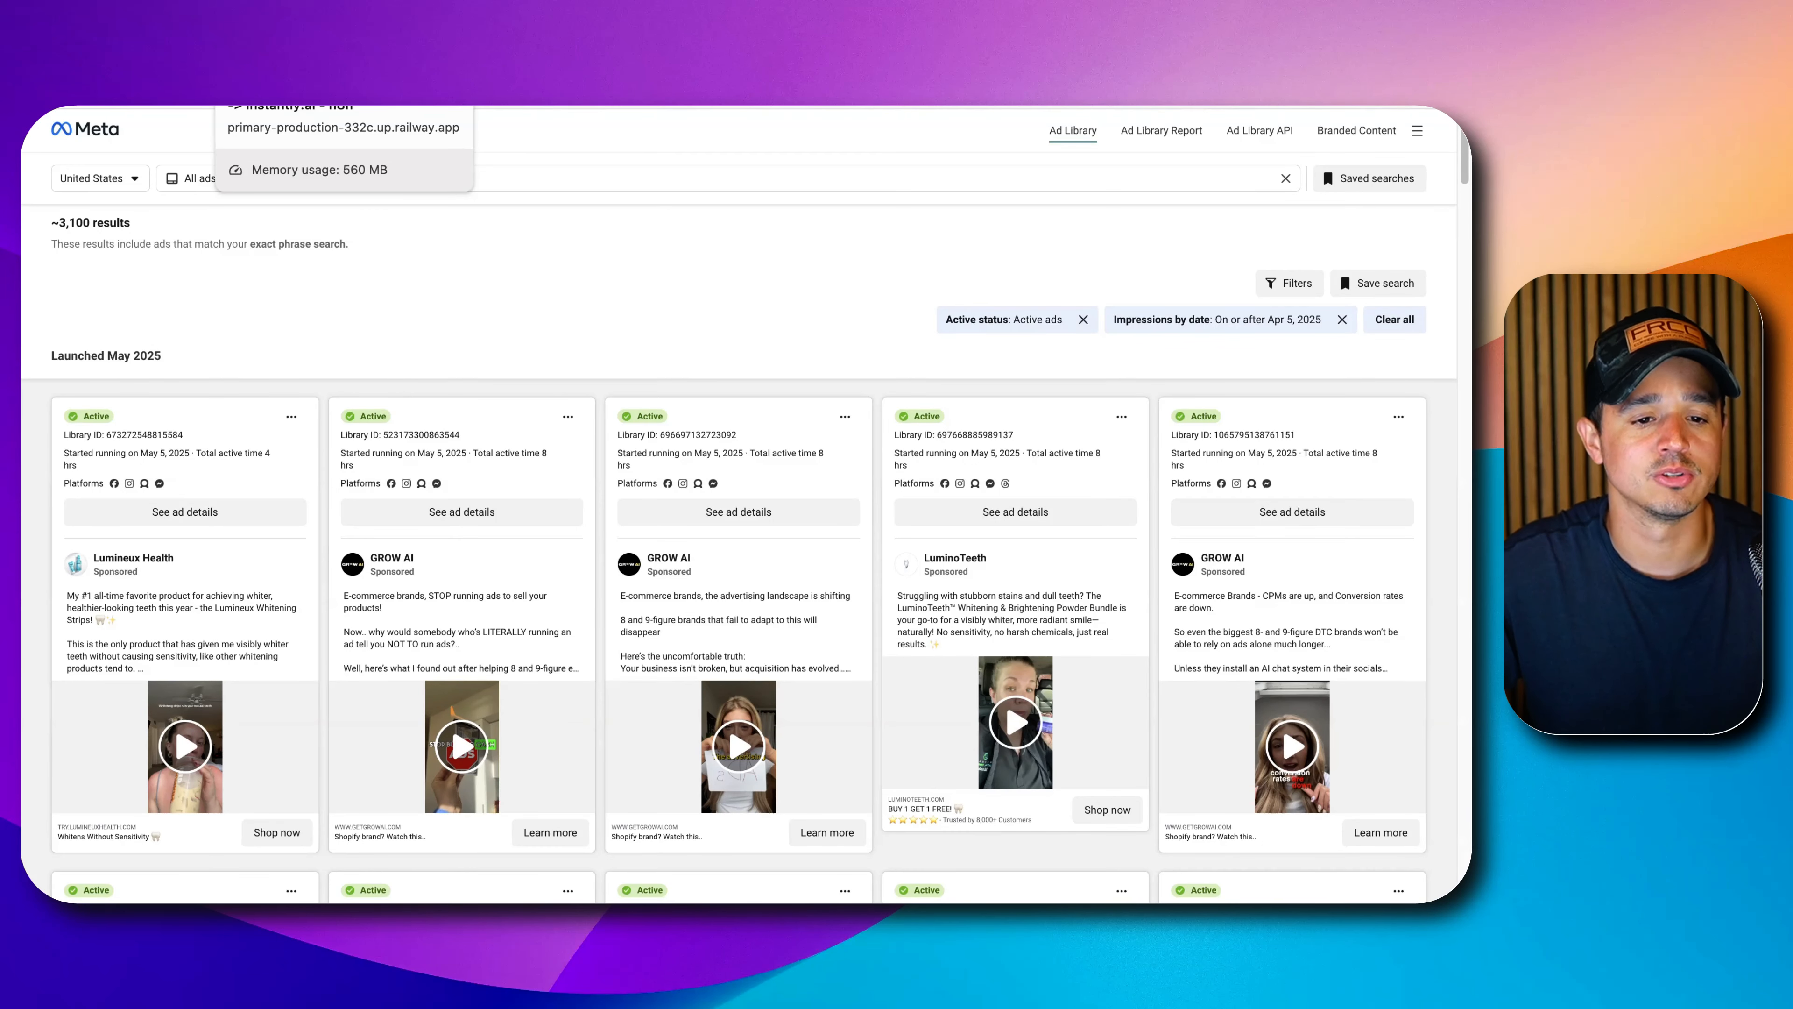
left_click(282, 49)
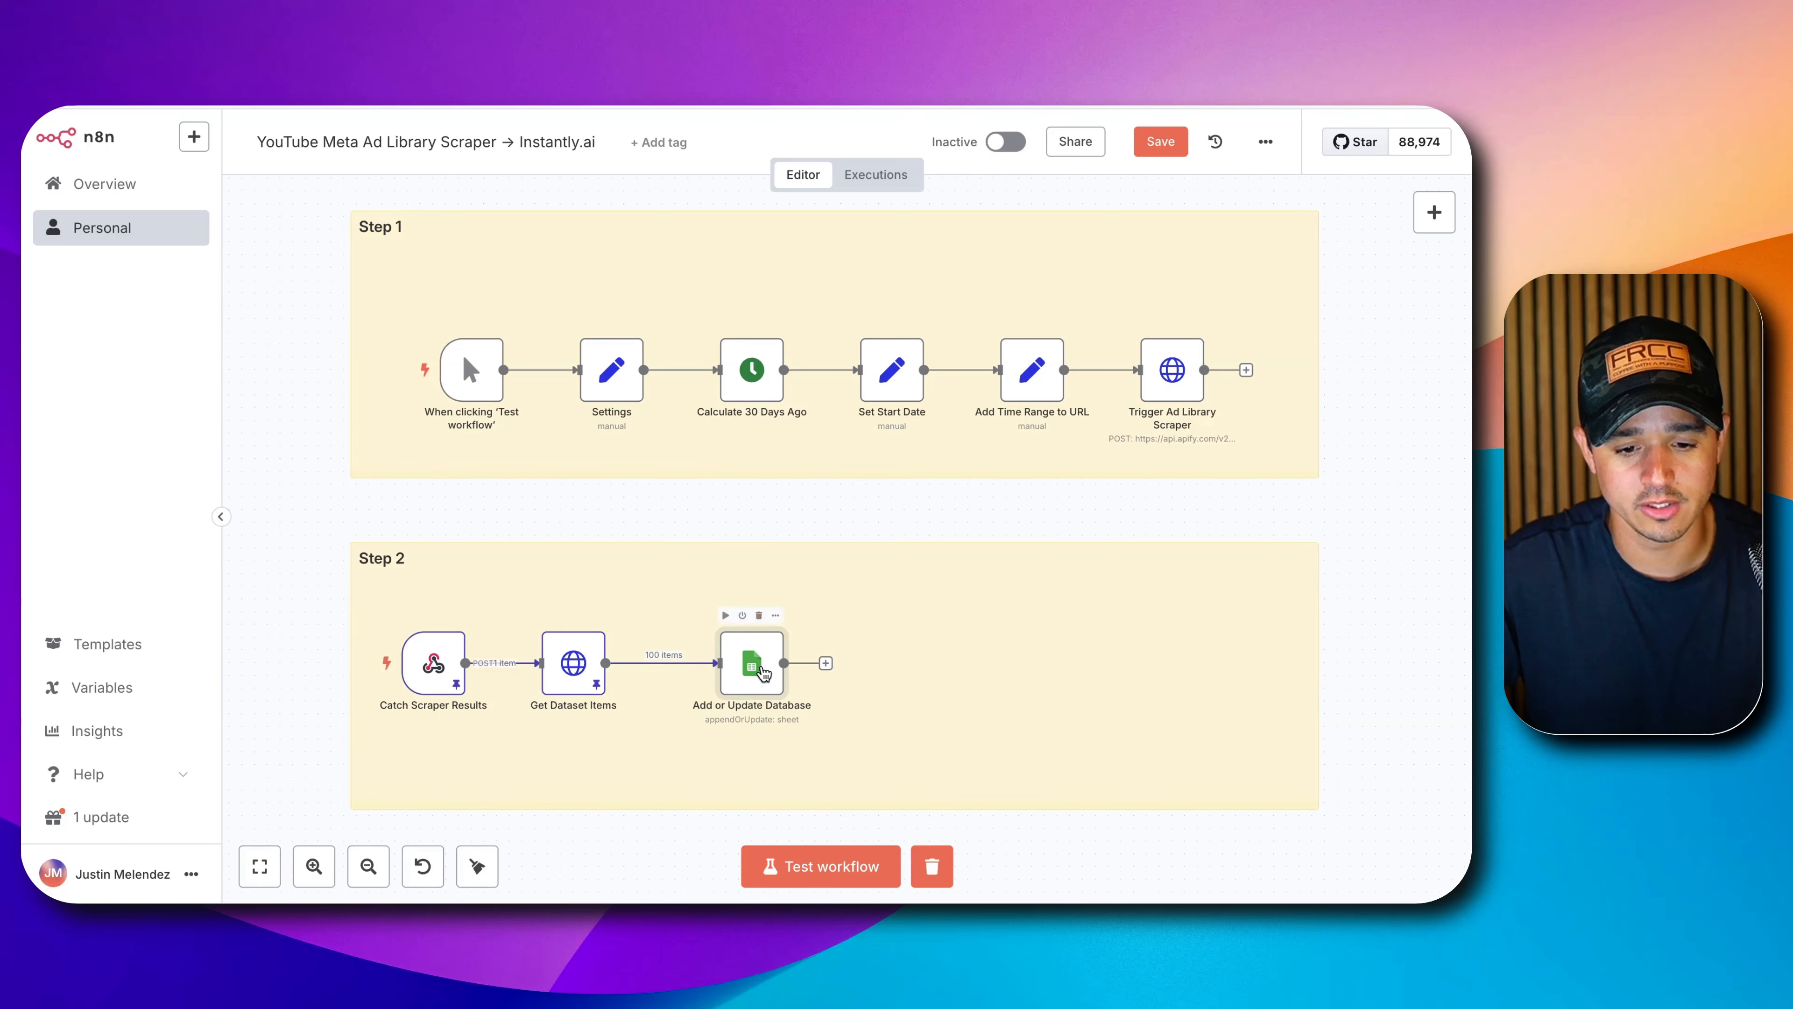
Insert Remove Duplicates after Get Dataset Items, removing items repeated within the current input.
left_click_drag(763, 673, 1005, 672)
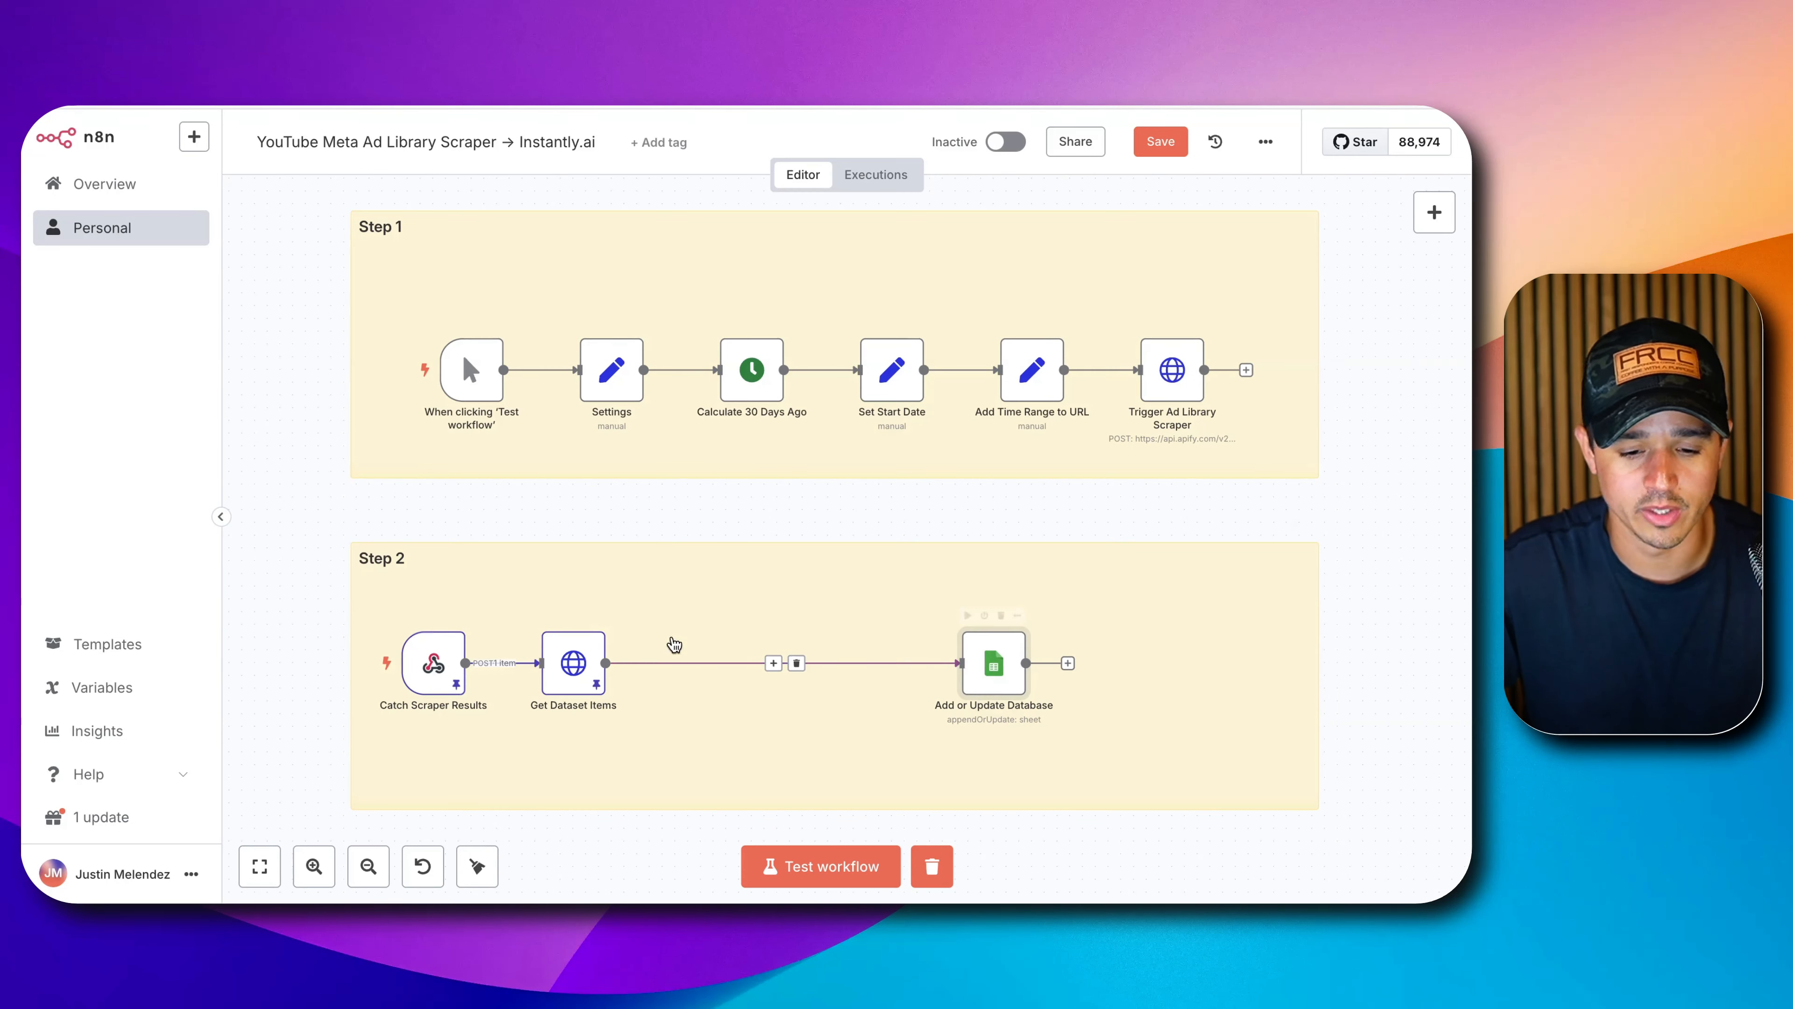
left_click(773, 663)
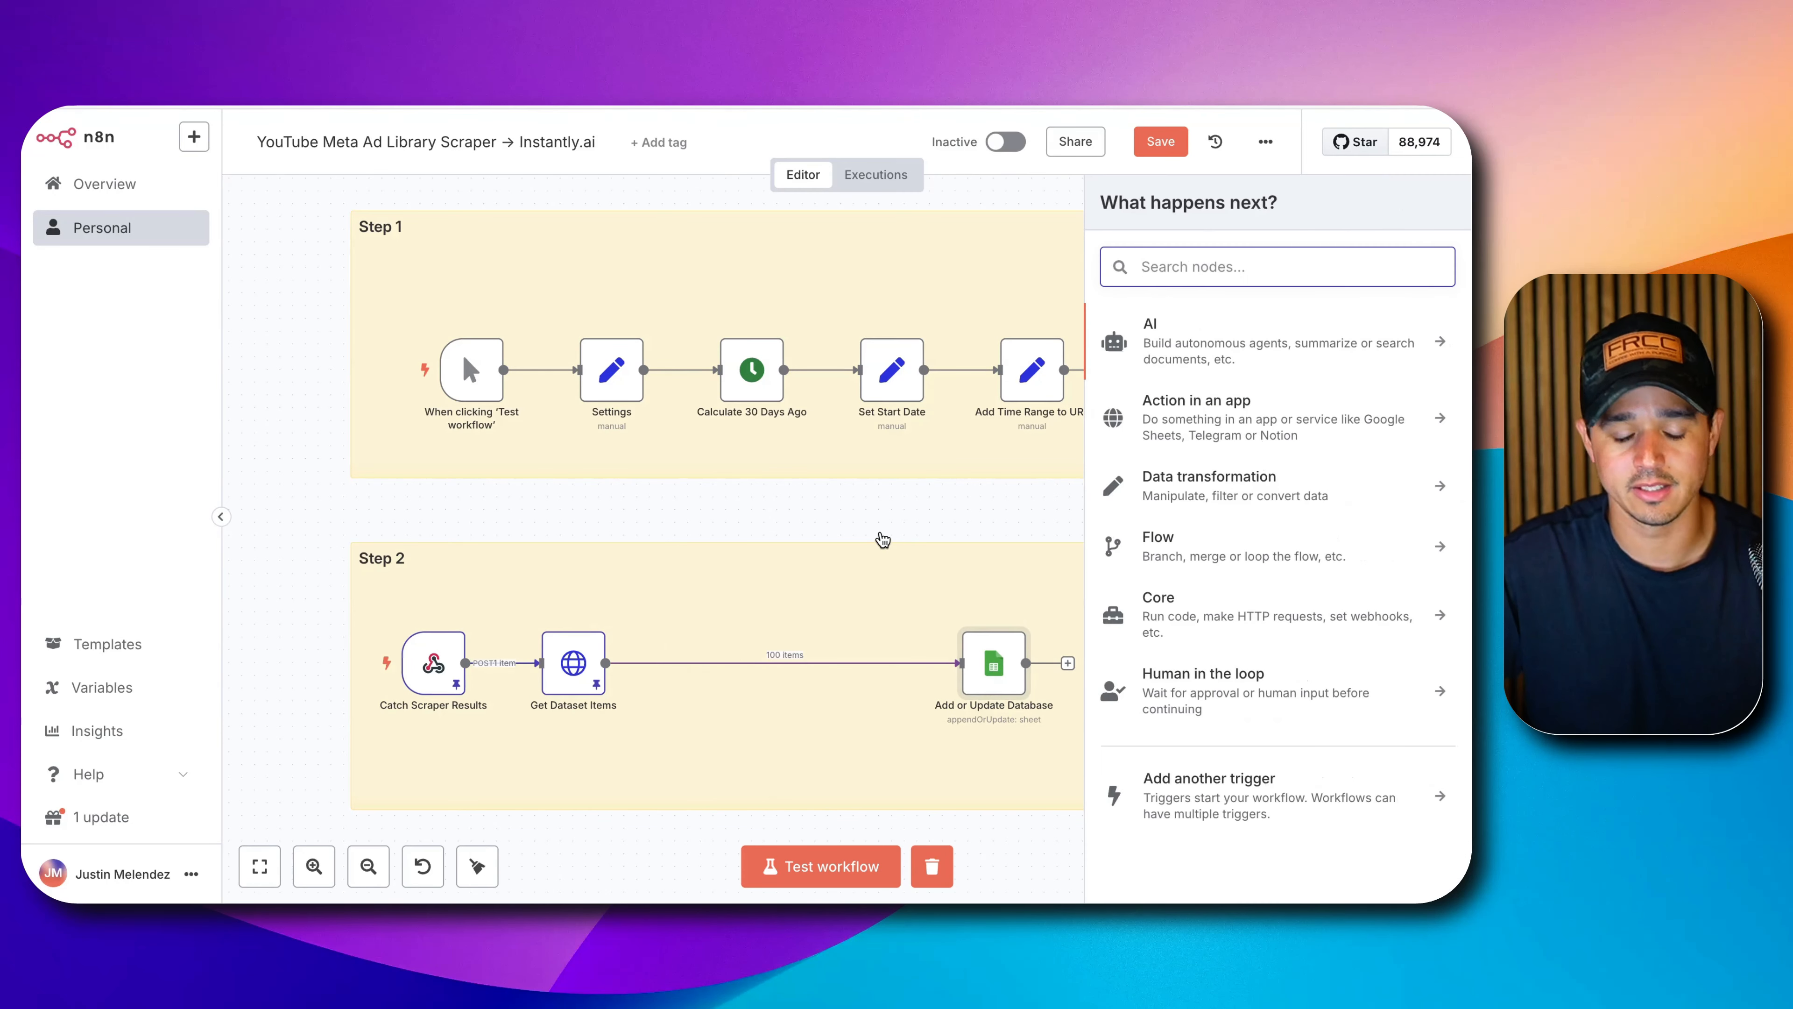
type("ded")
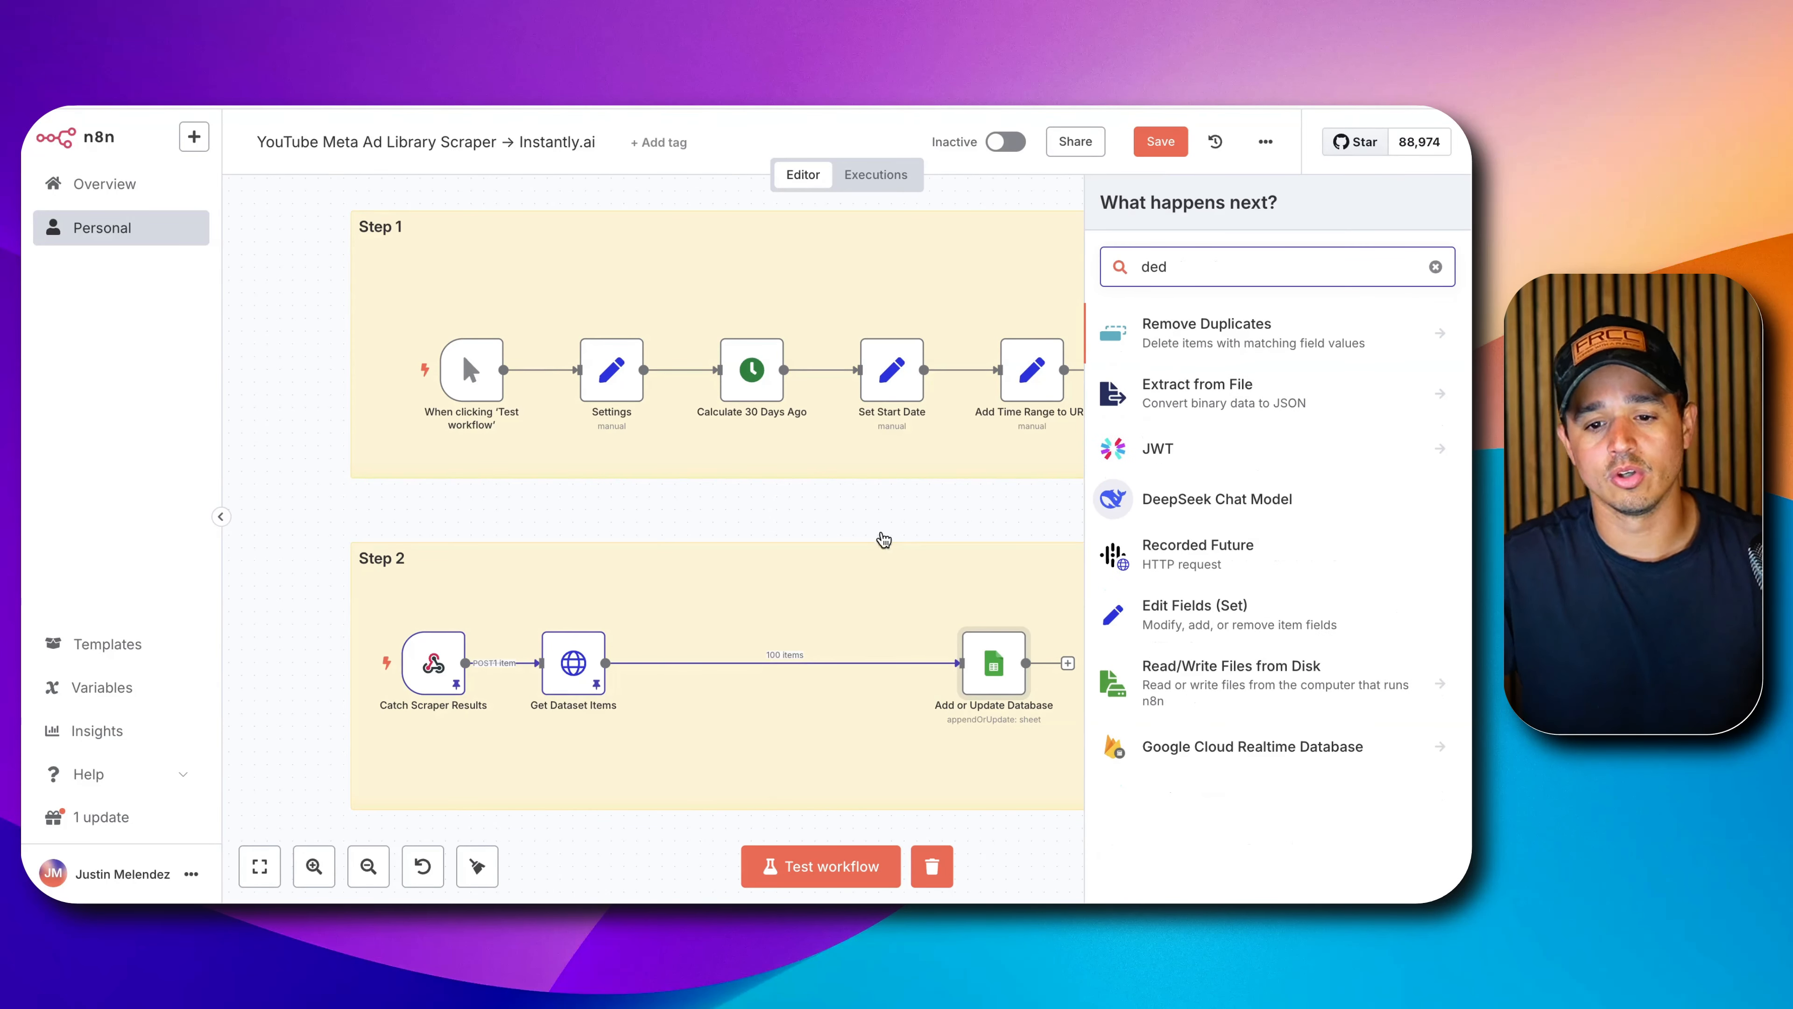
left_click(1195, 346)
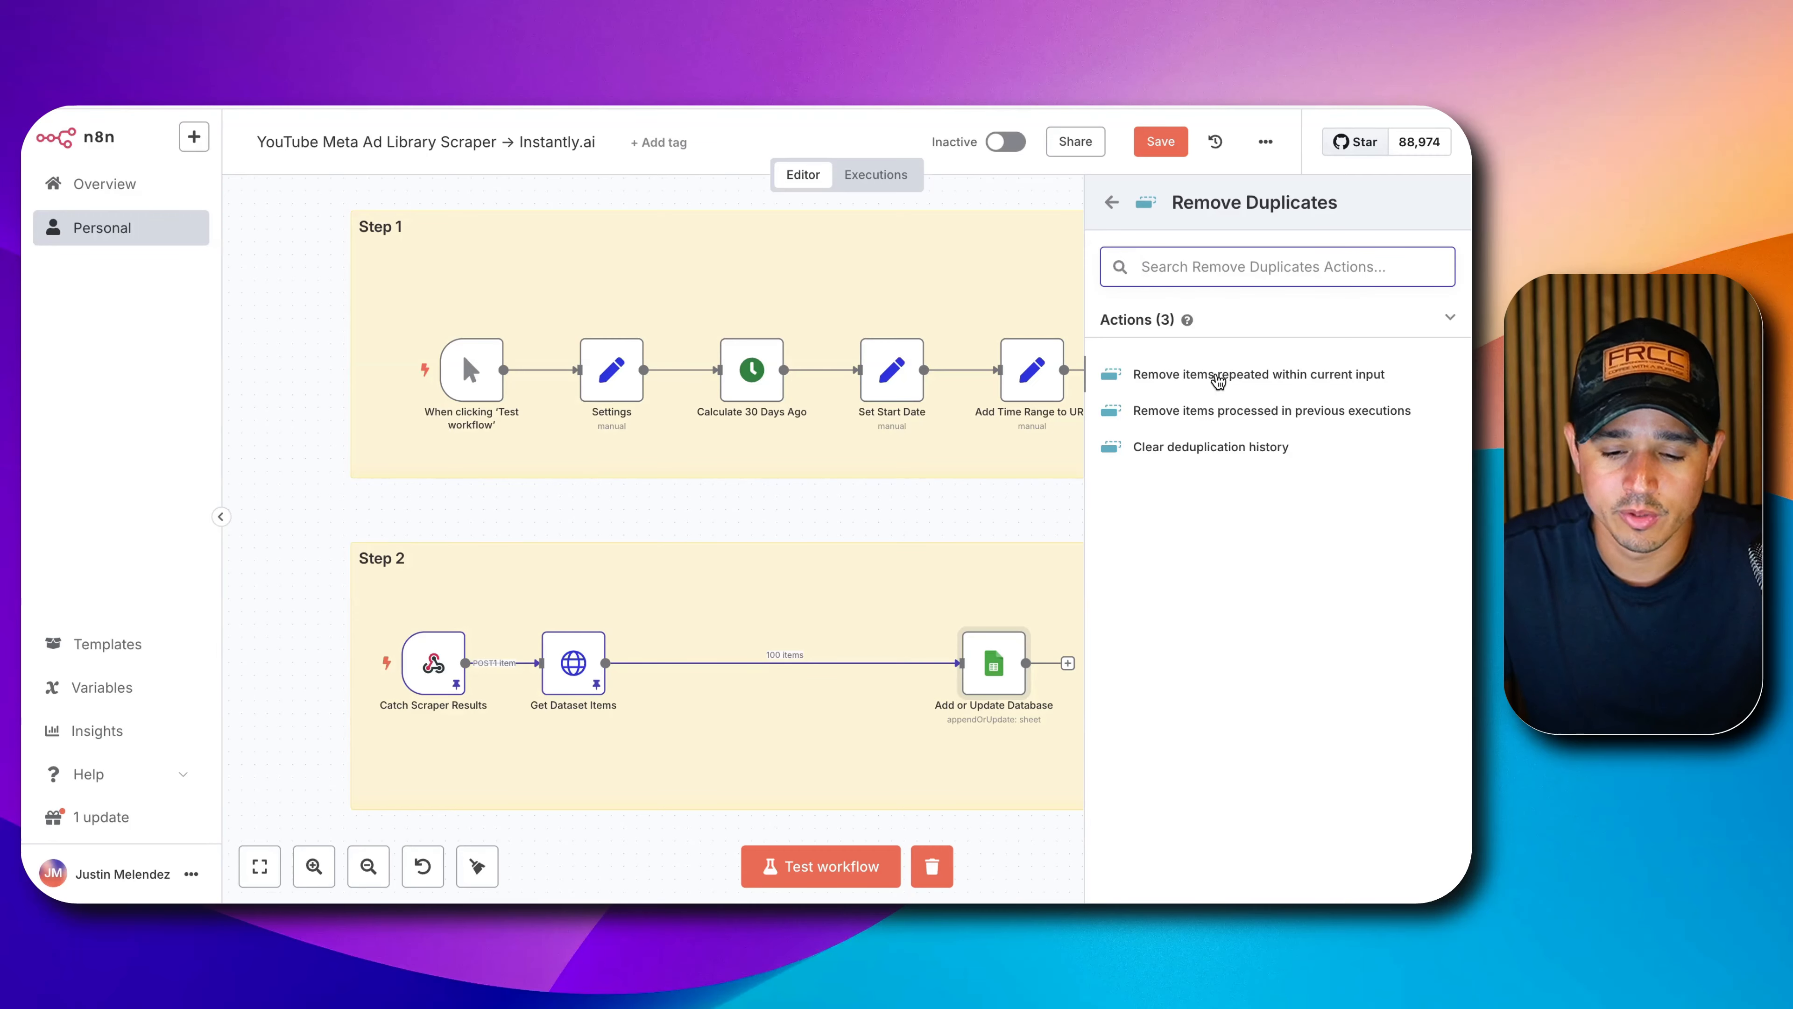
left_click(1218, 376)
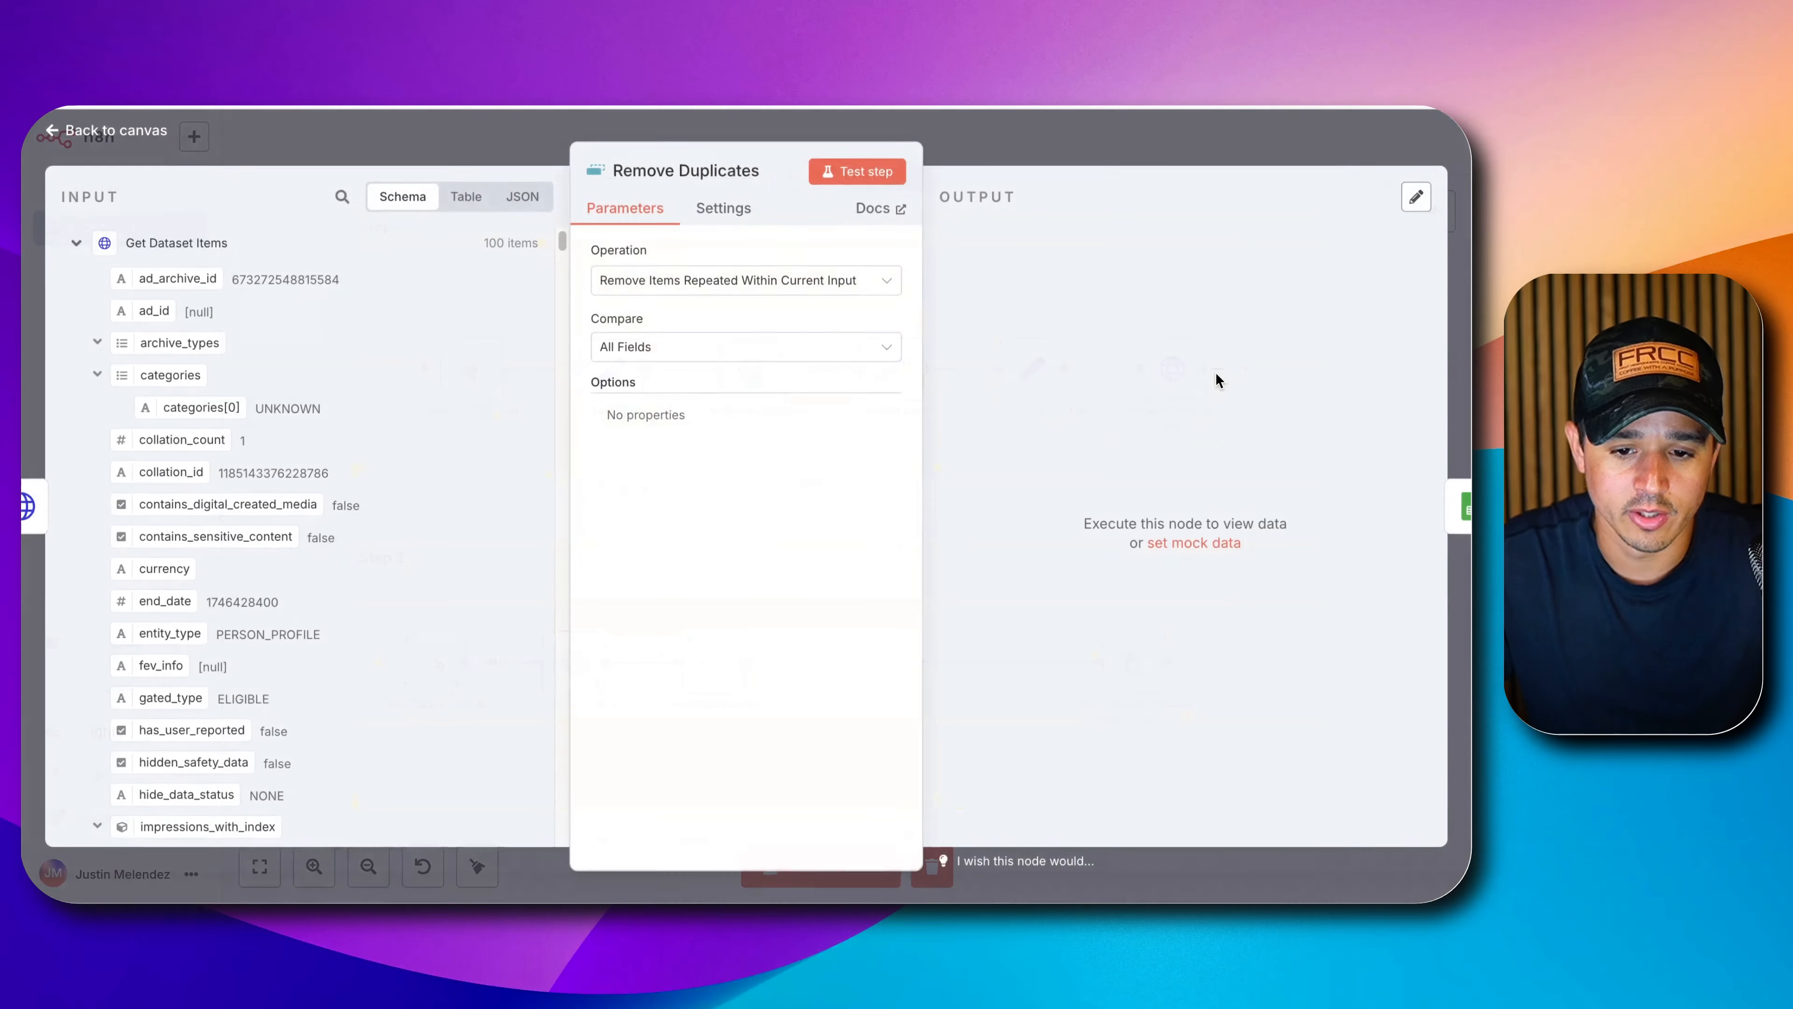
Compare duplicates on page_id only and test, reducing 100 items to 46.
left_click(656, 350)
left_click(657, 466)
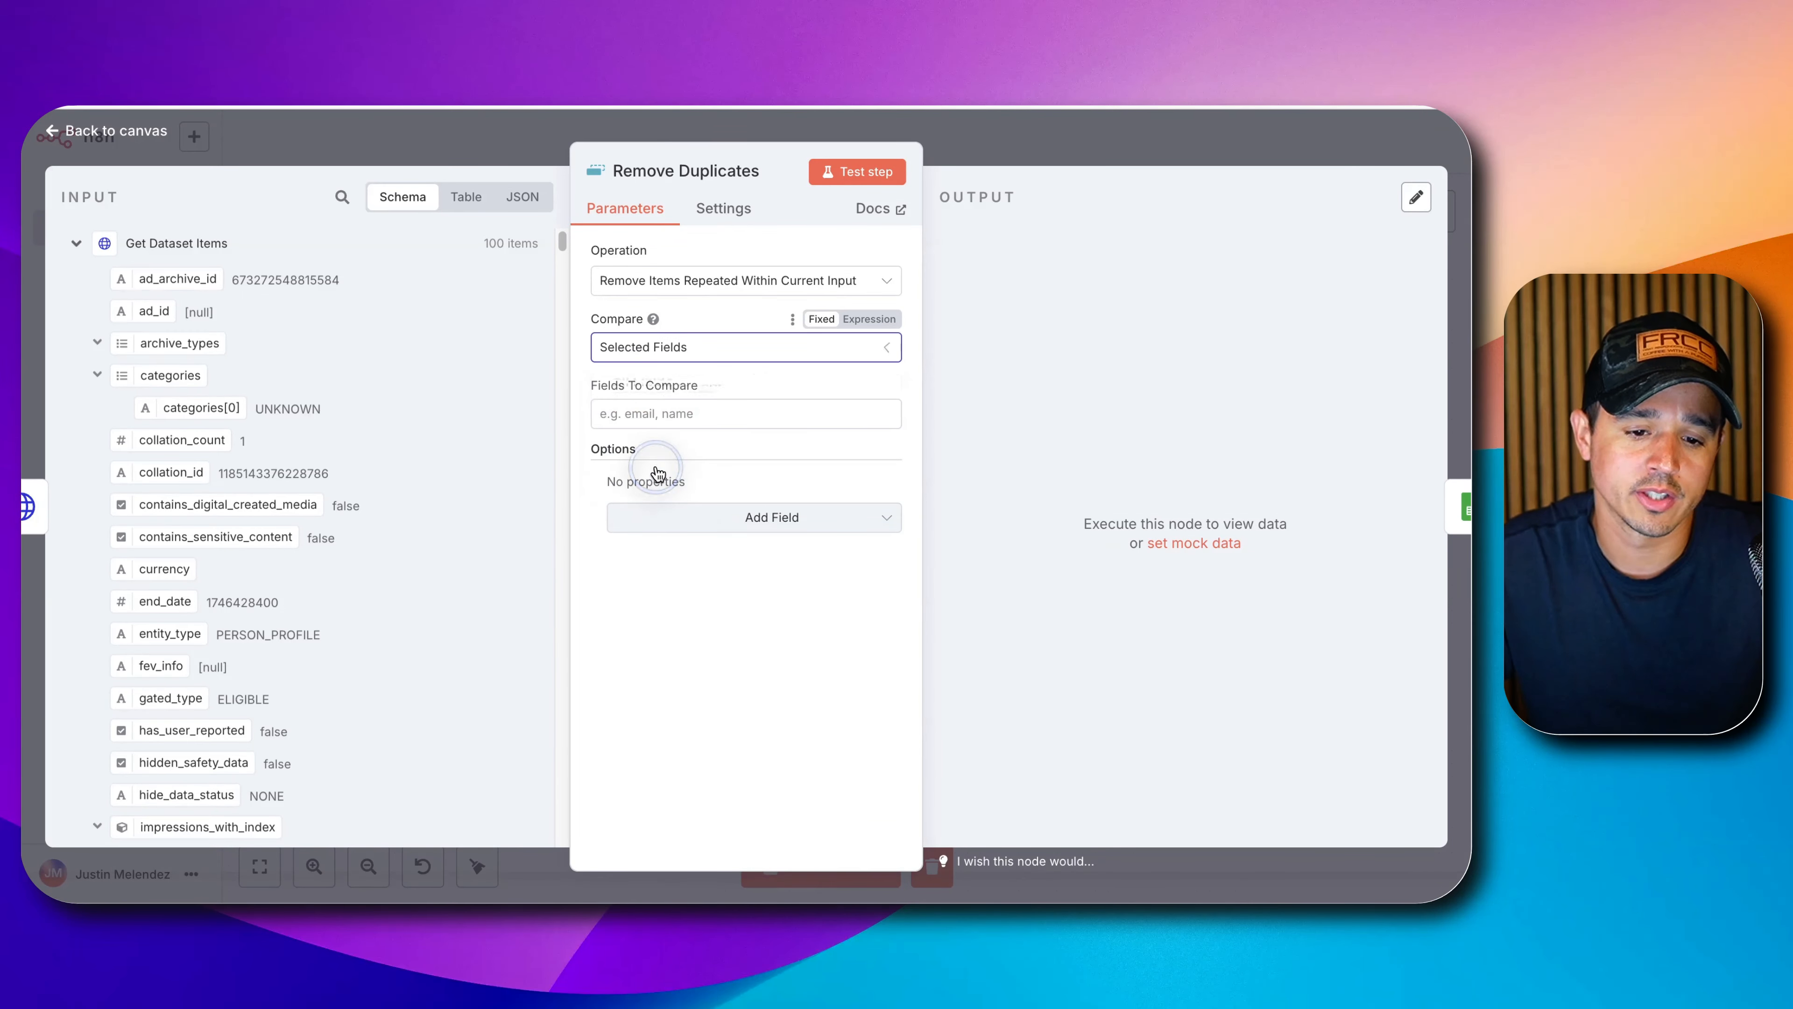
scroll(215, 431, "down", 3)
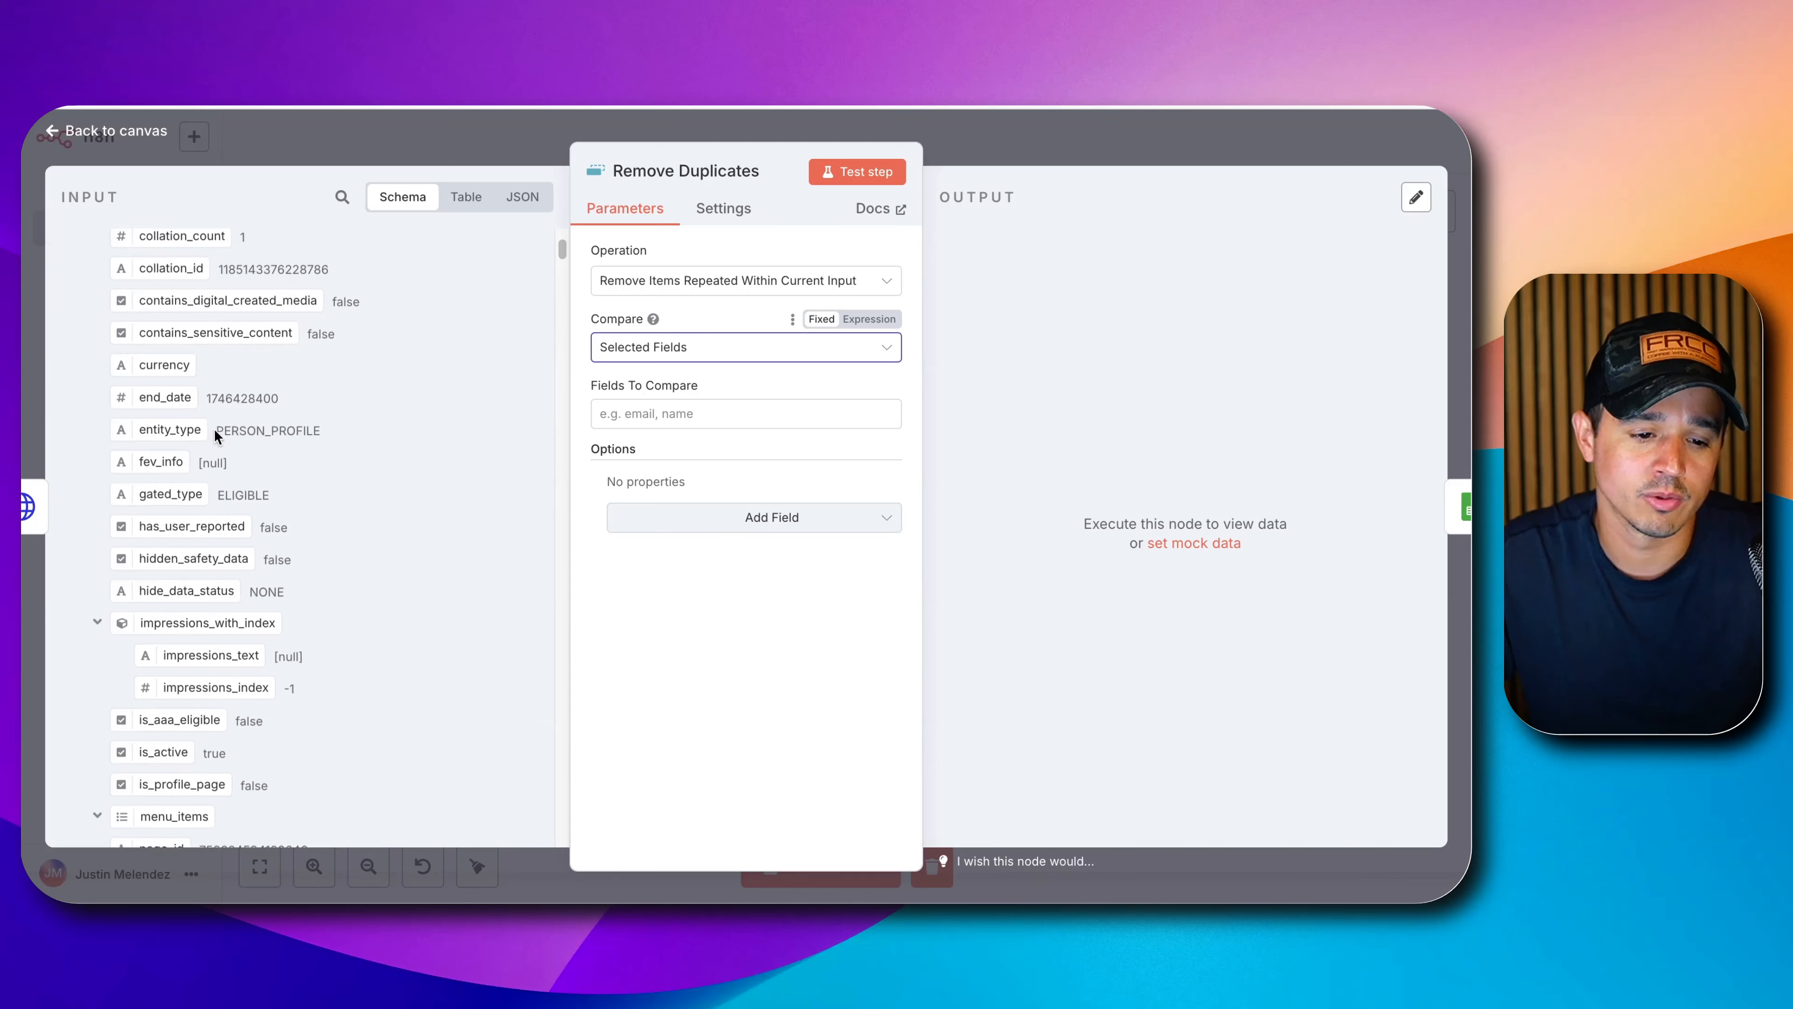
scroll(215, 429, "down", 4)
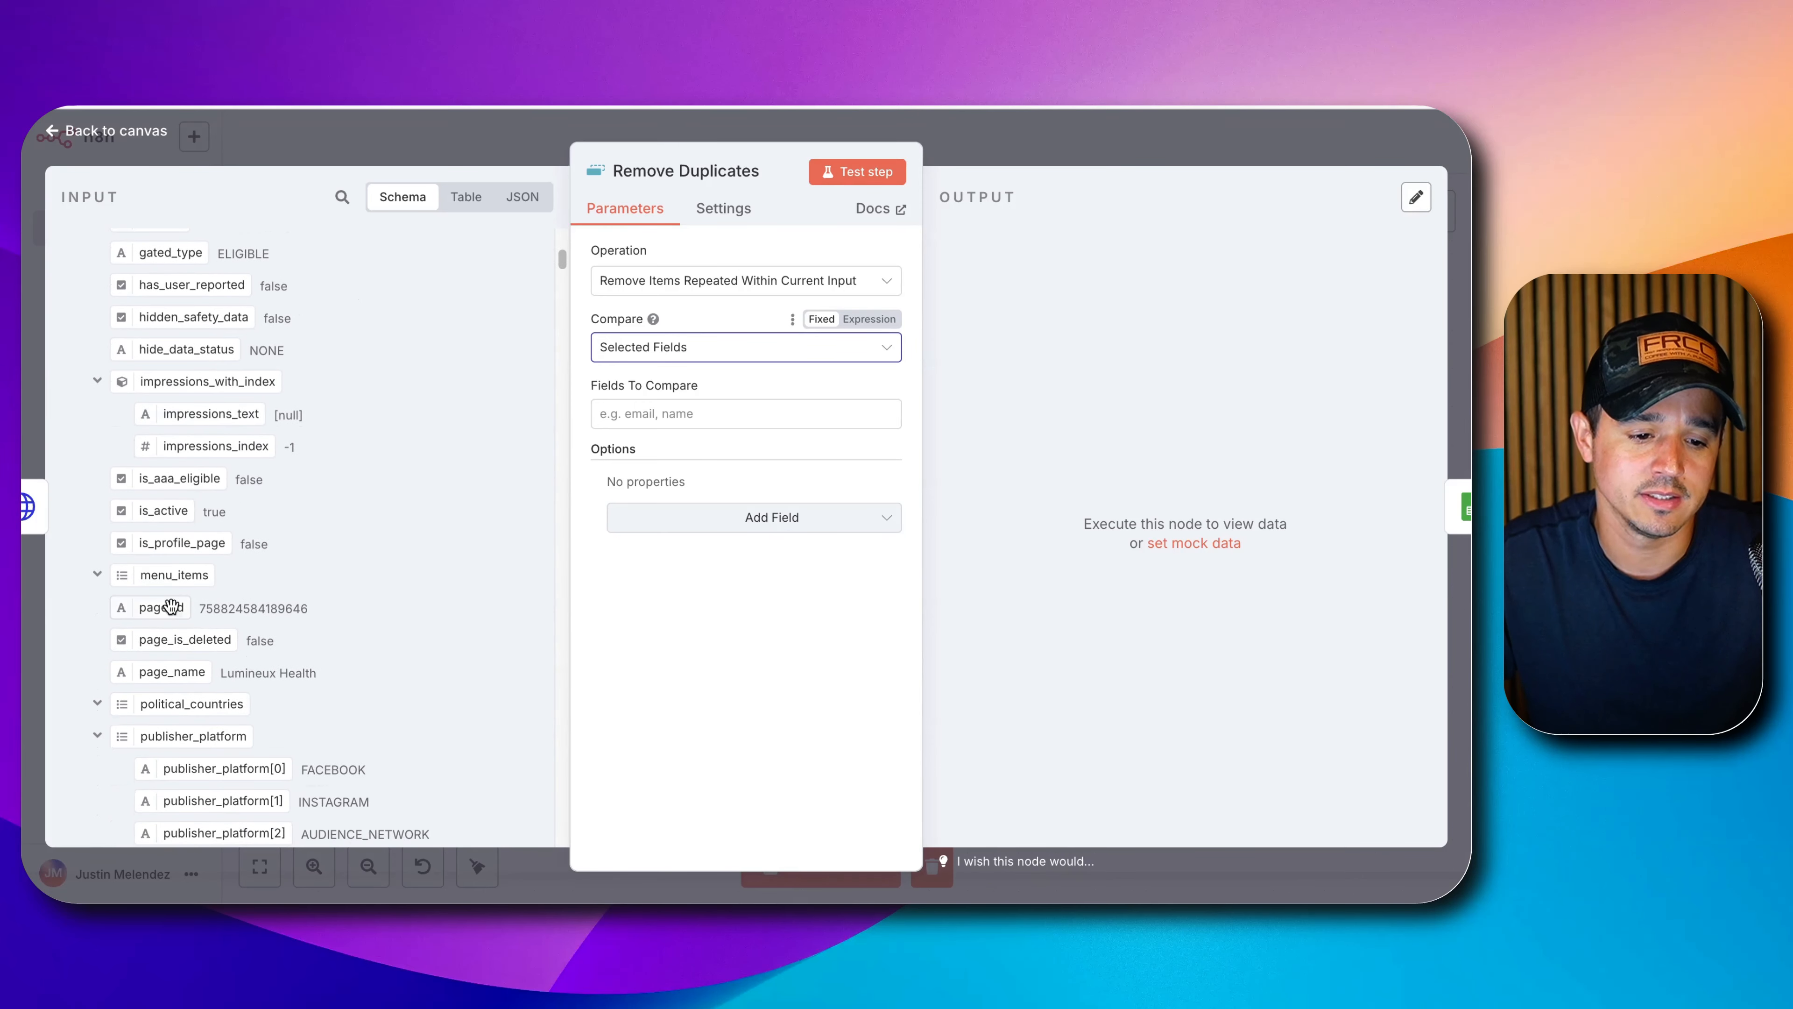
left_click_drag(171, 606, 706, 413)
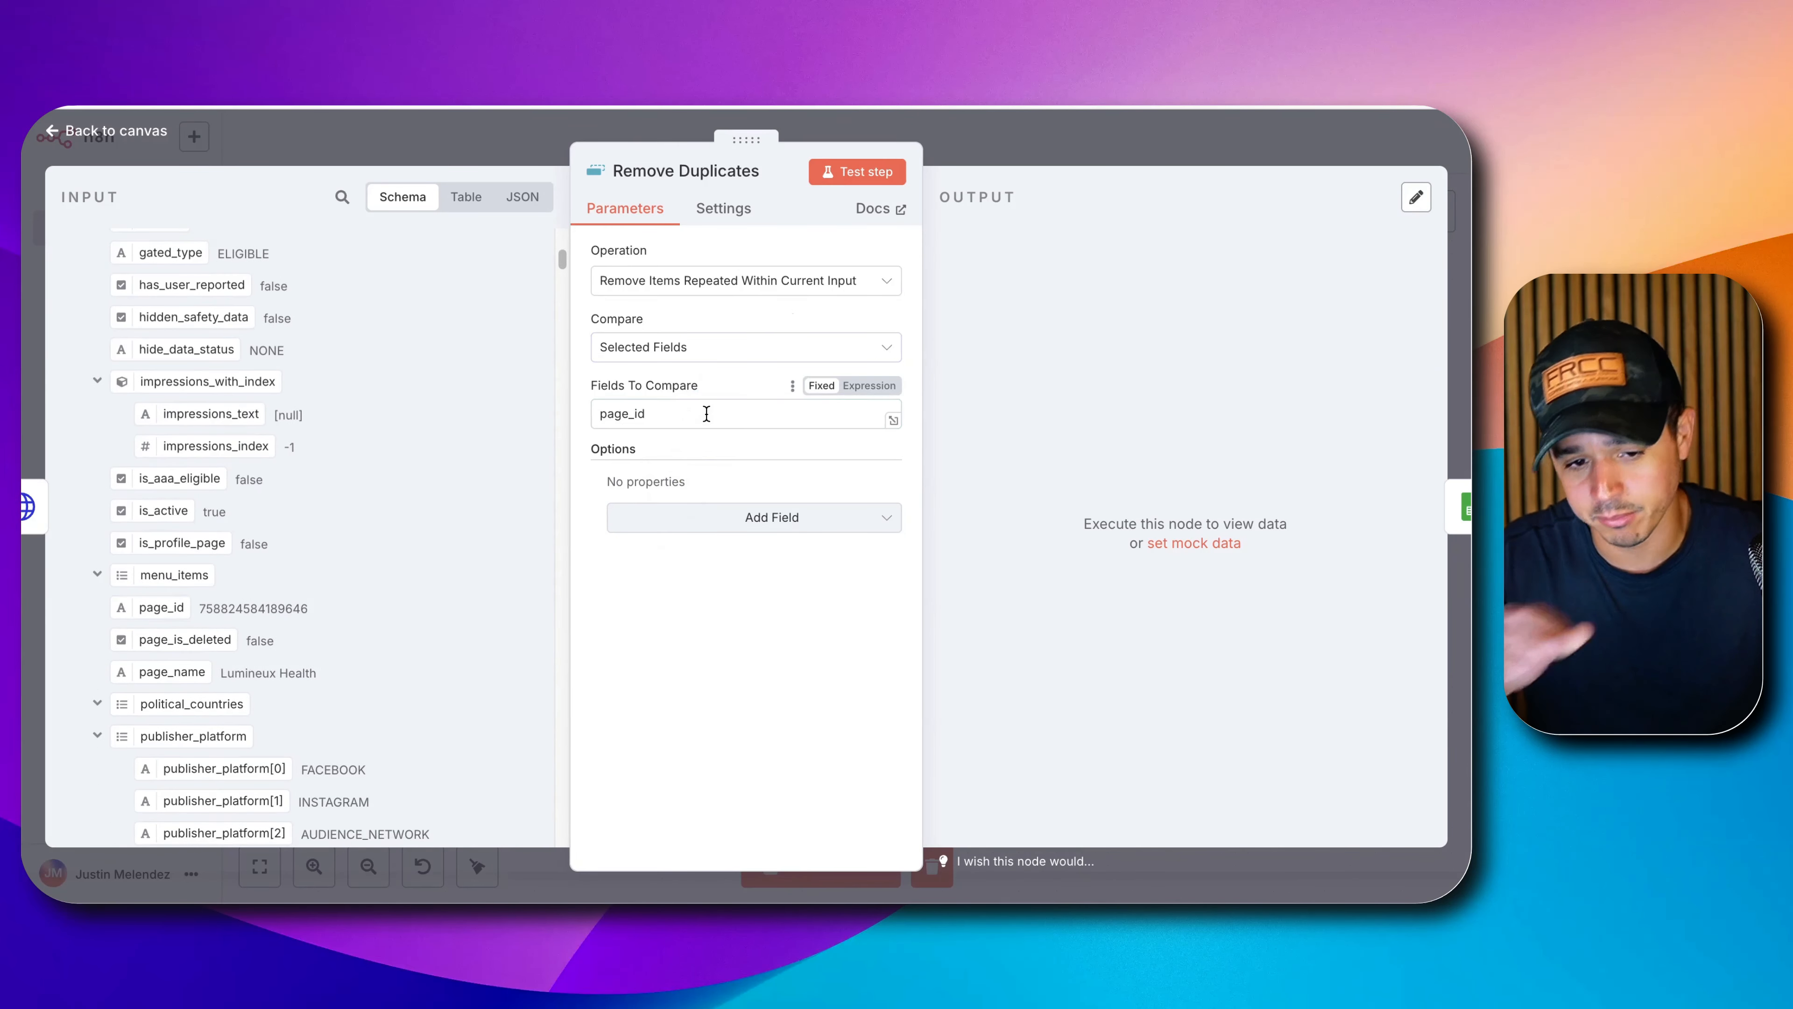
left_click(861, 177)
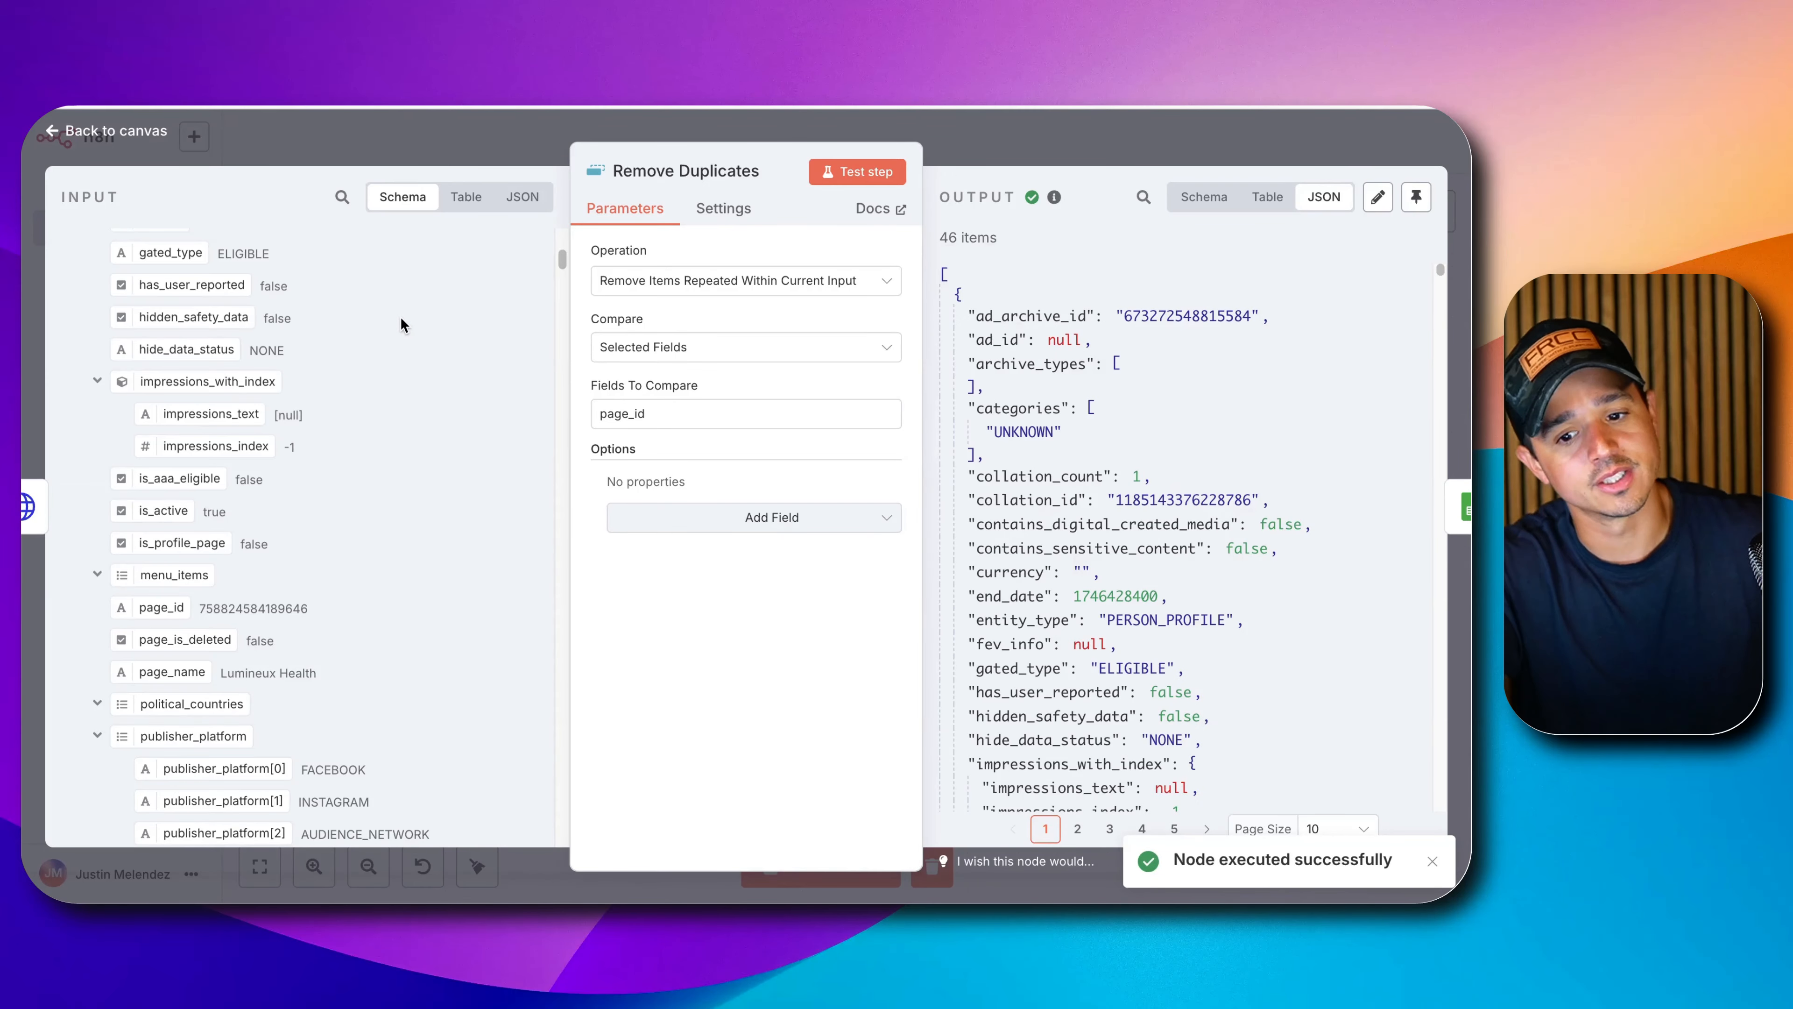
left_click(934, 135)
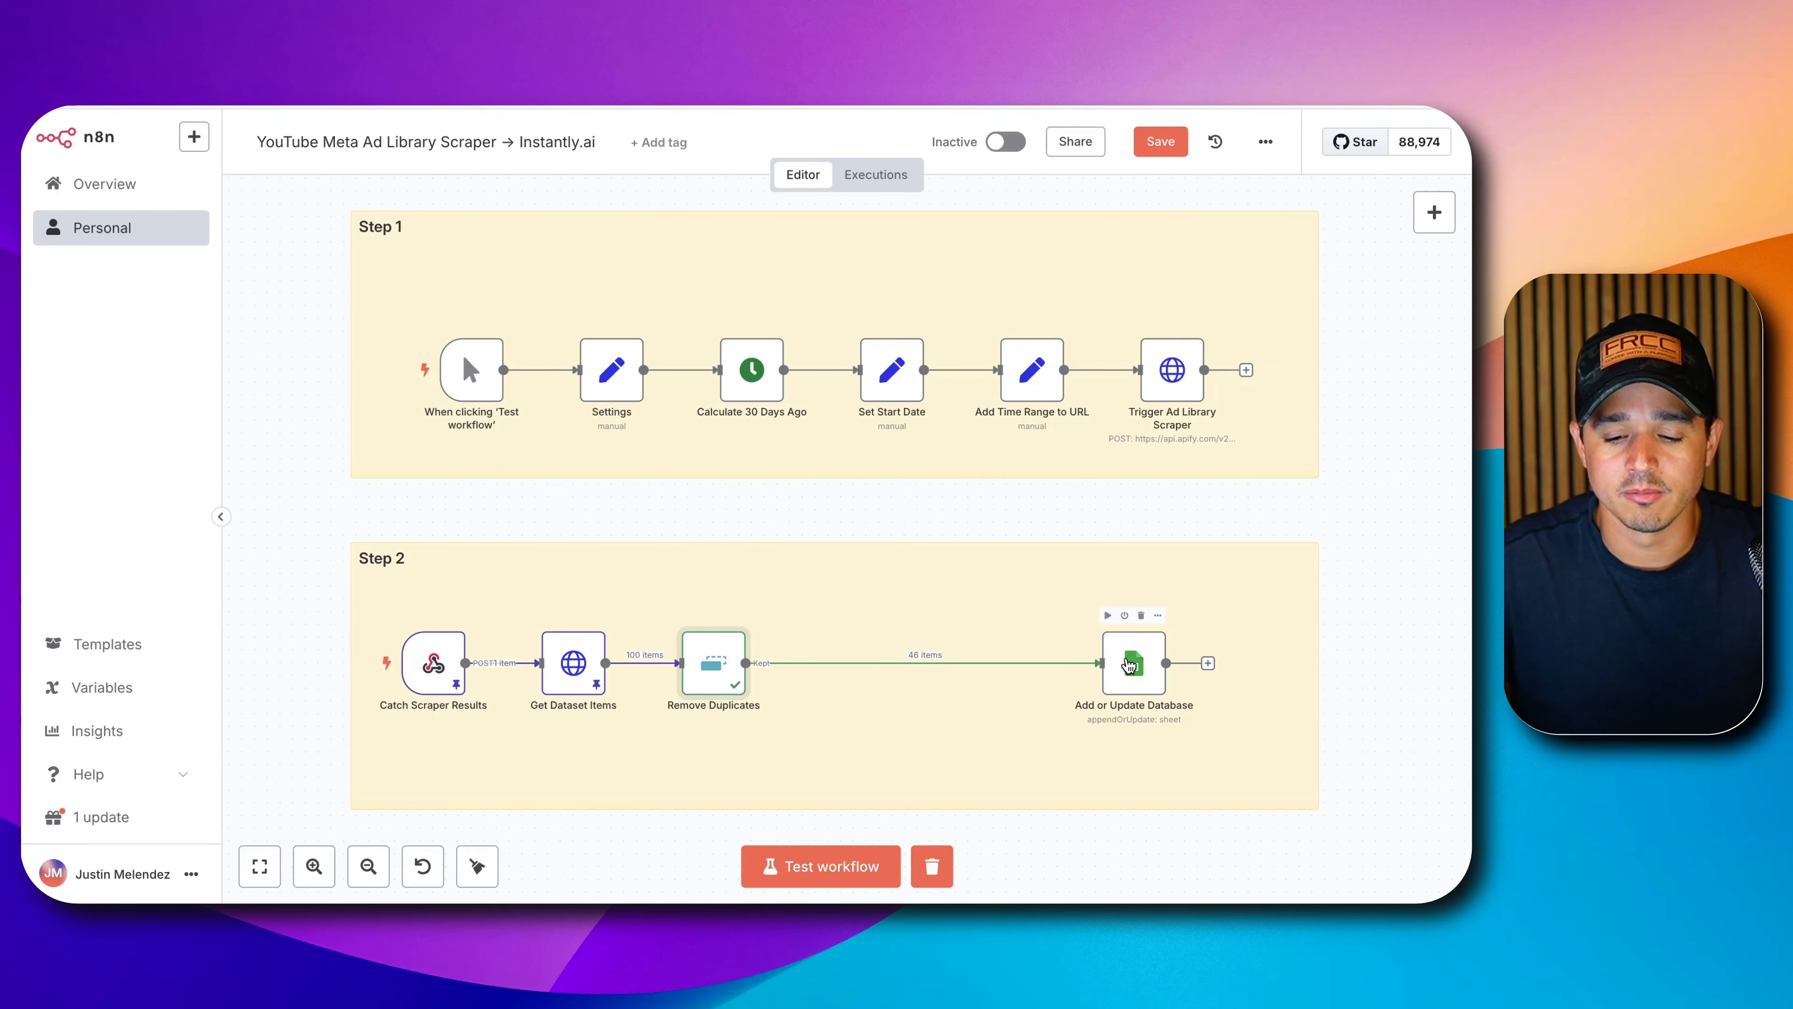
left_click_drag(1130, 664, 1080, 664)
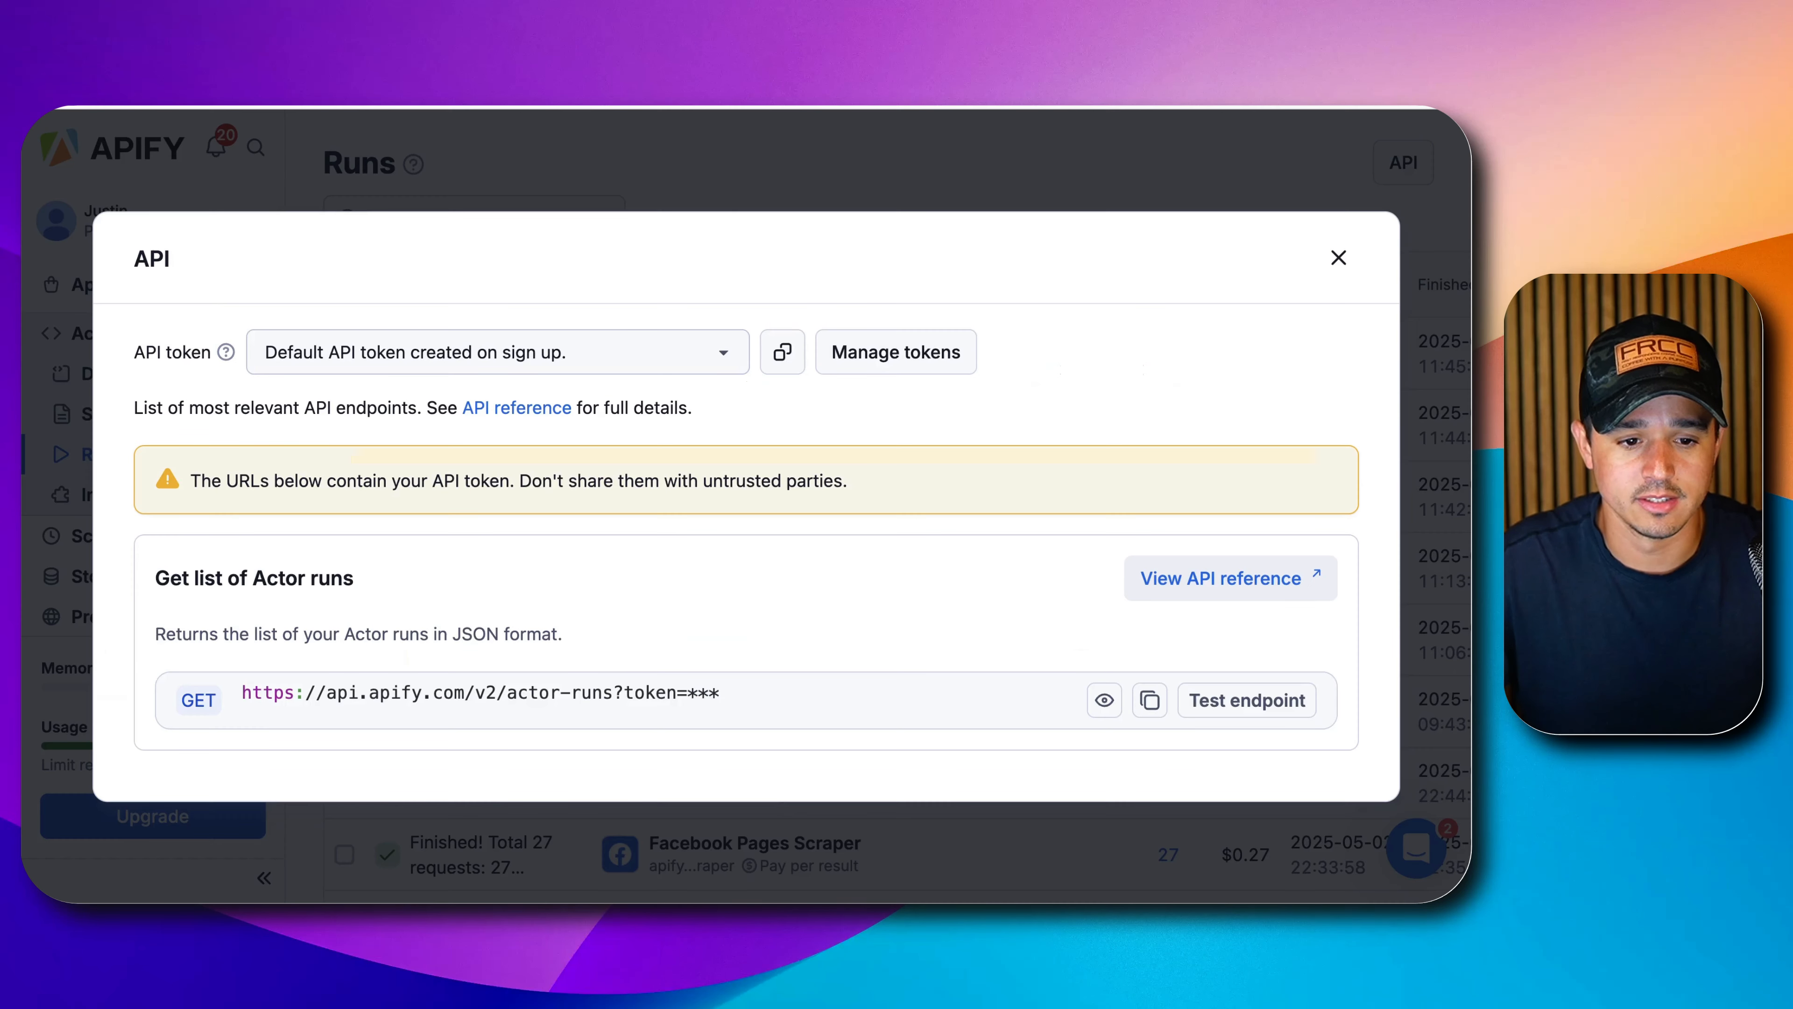
left_click(773, 168)
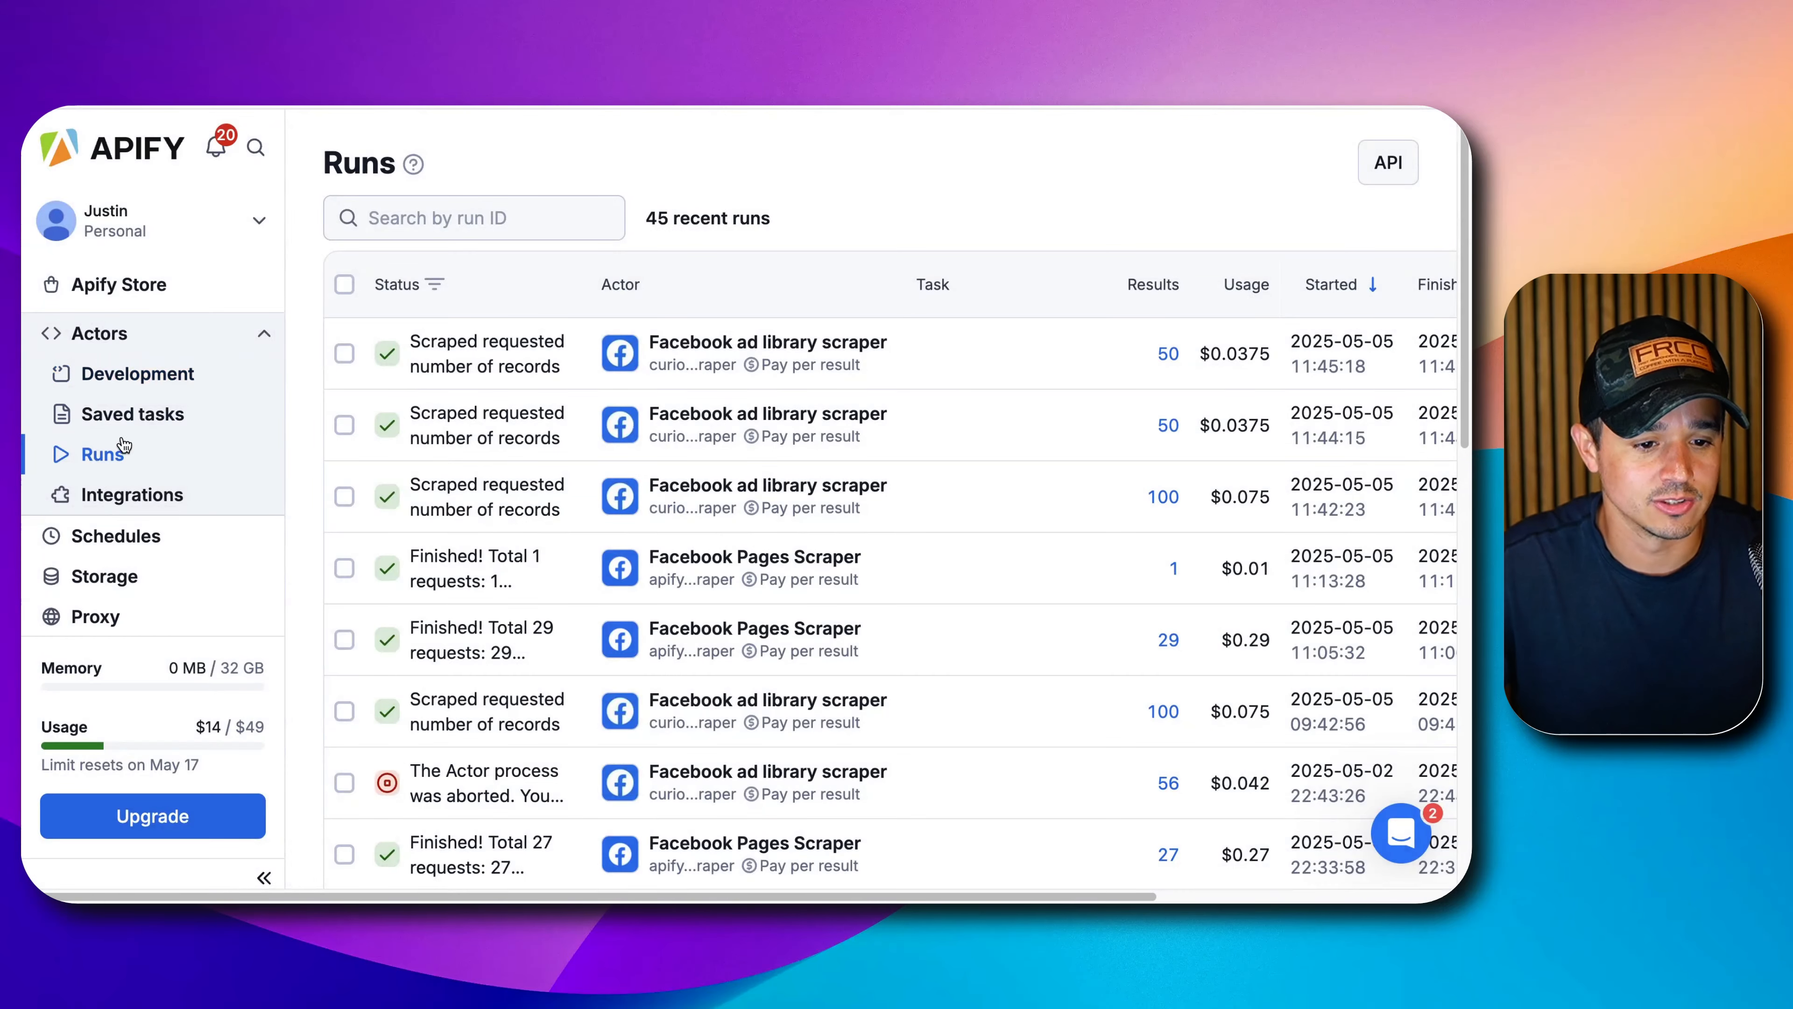
left_click(127, 339)
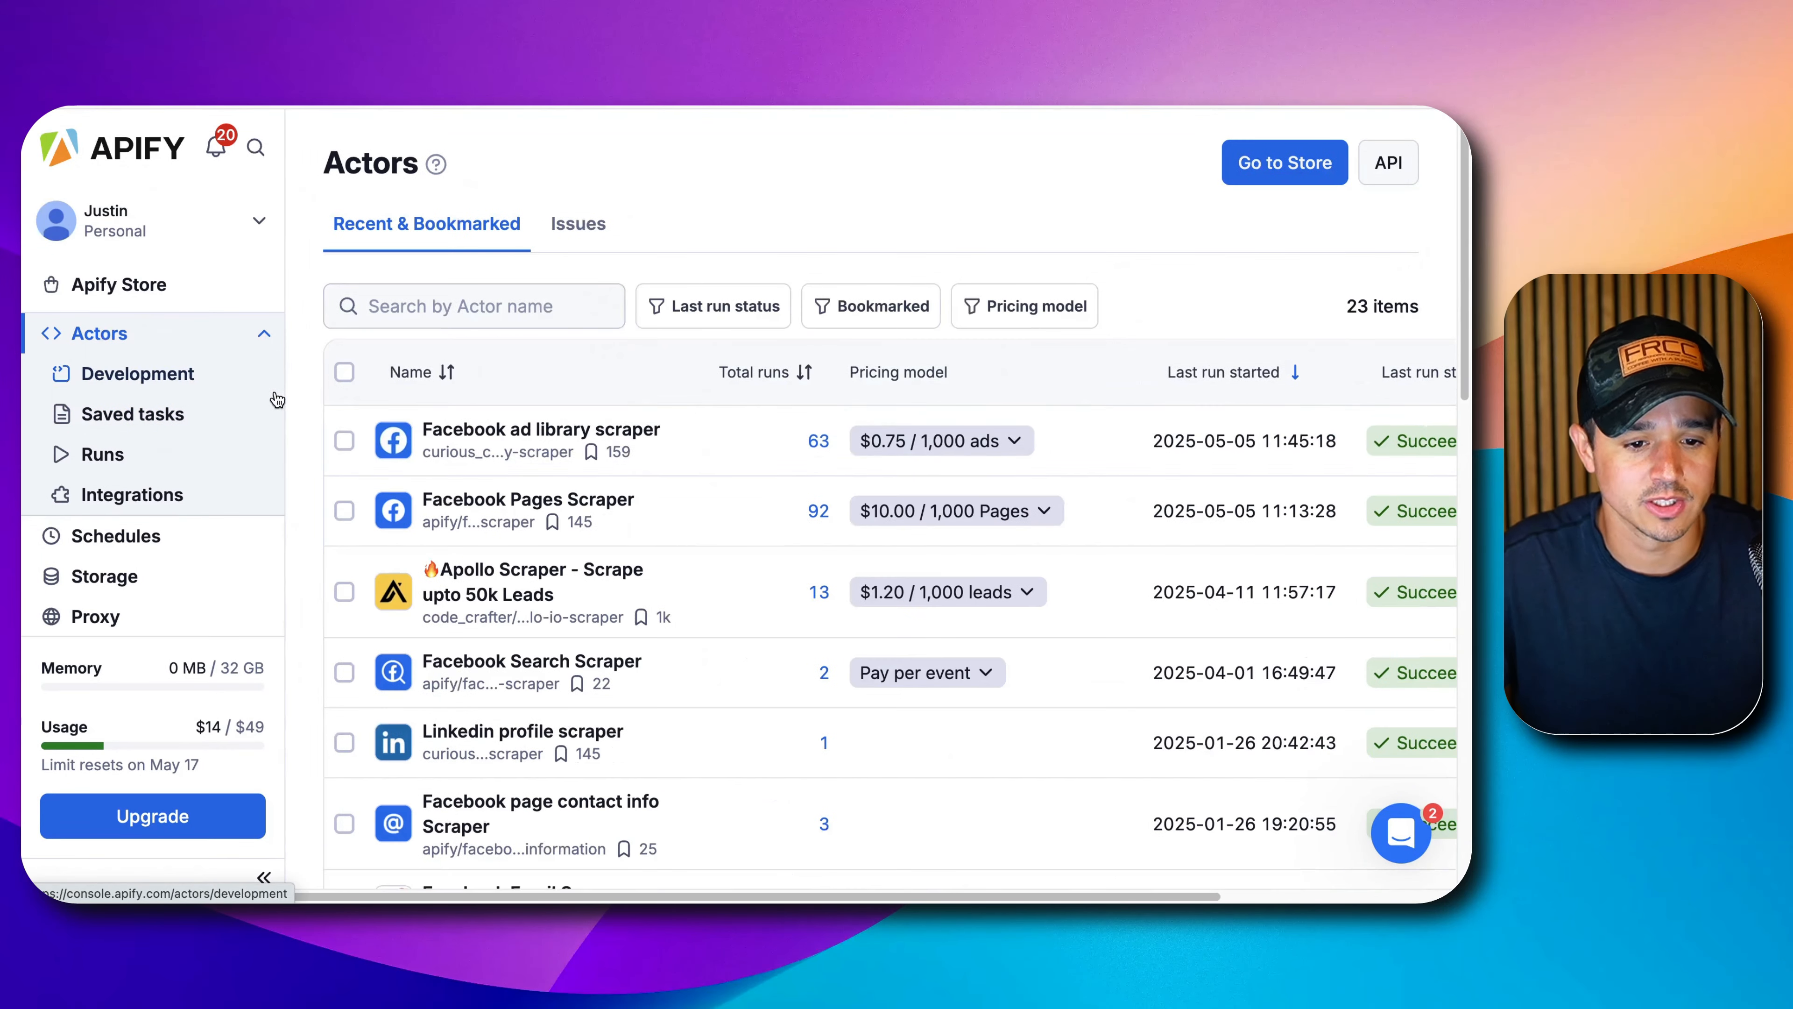
left_click(535, 504)
scroll(579, 578, "down", 2)
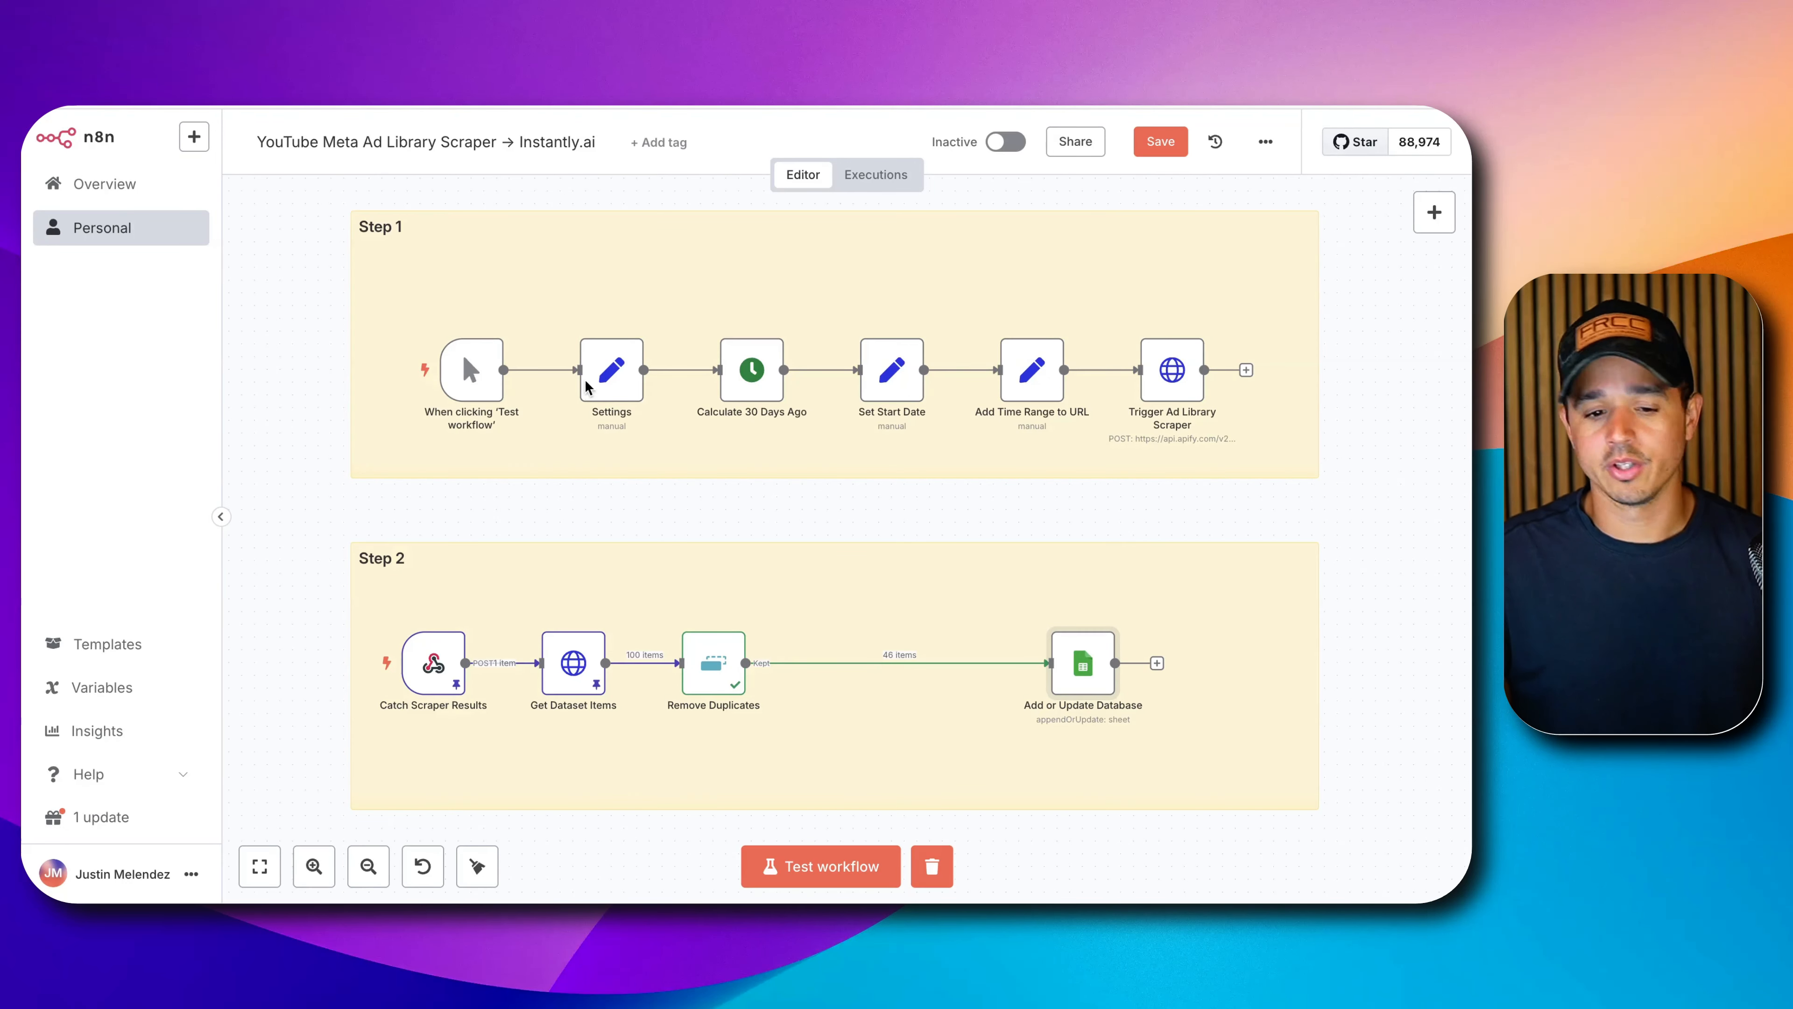
Insert a Filter node after Remove Duplicates.
left_click(873, 662)
left_click(887, 658)
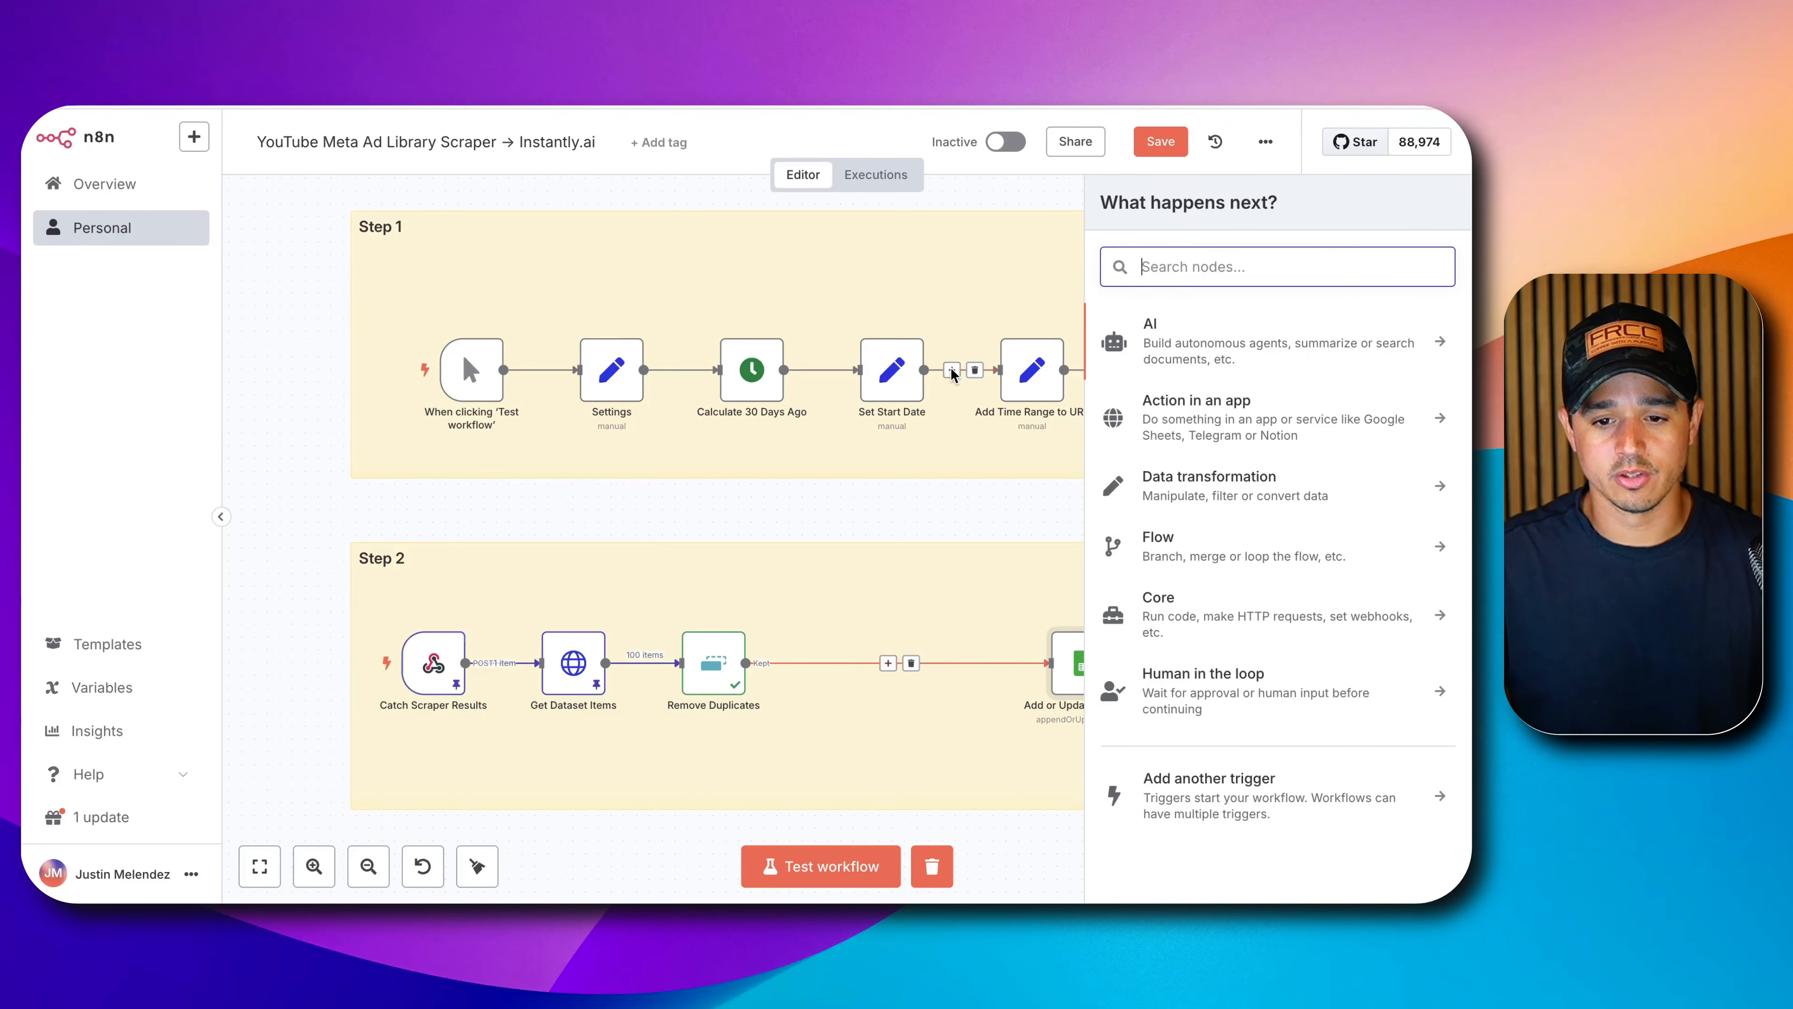
type("filter")
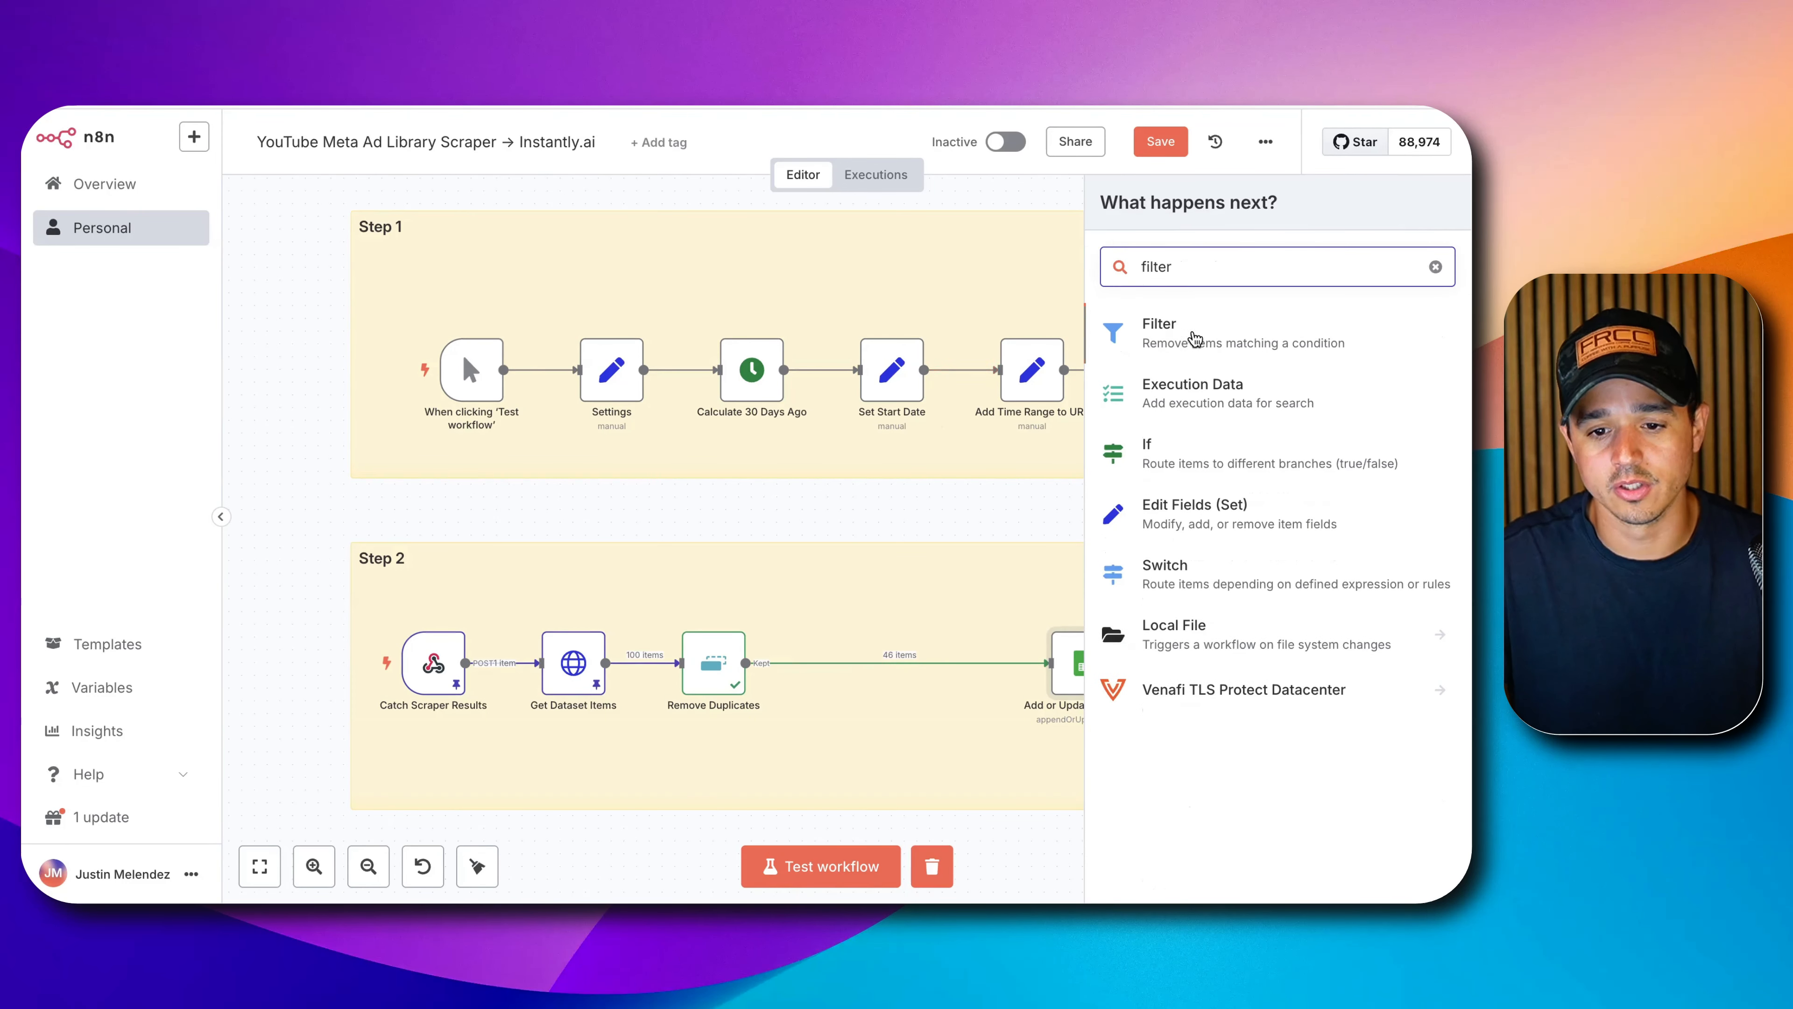
left_click(1193, 336)
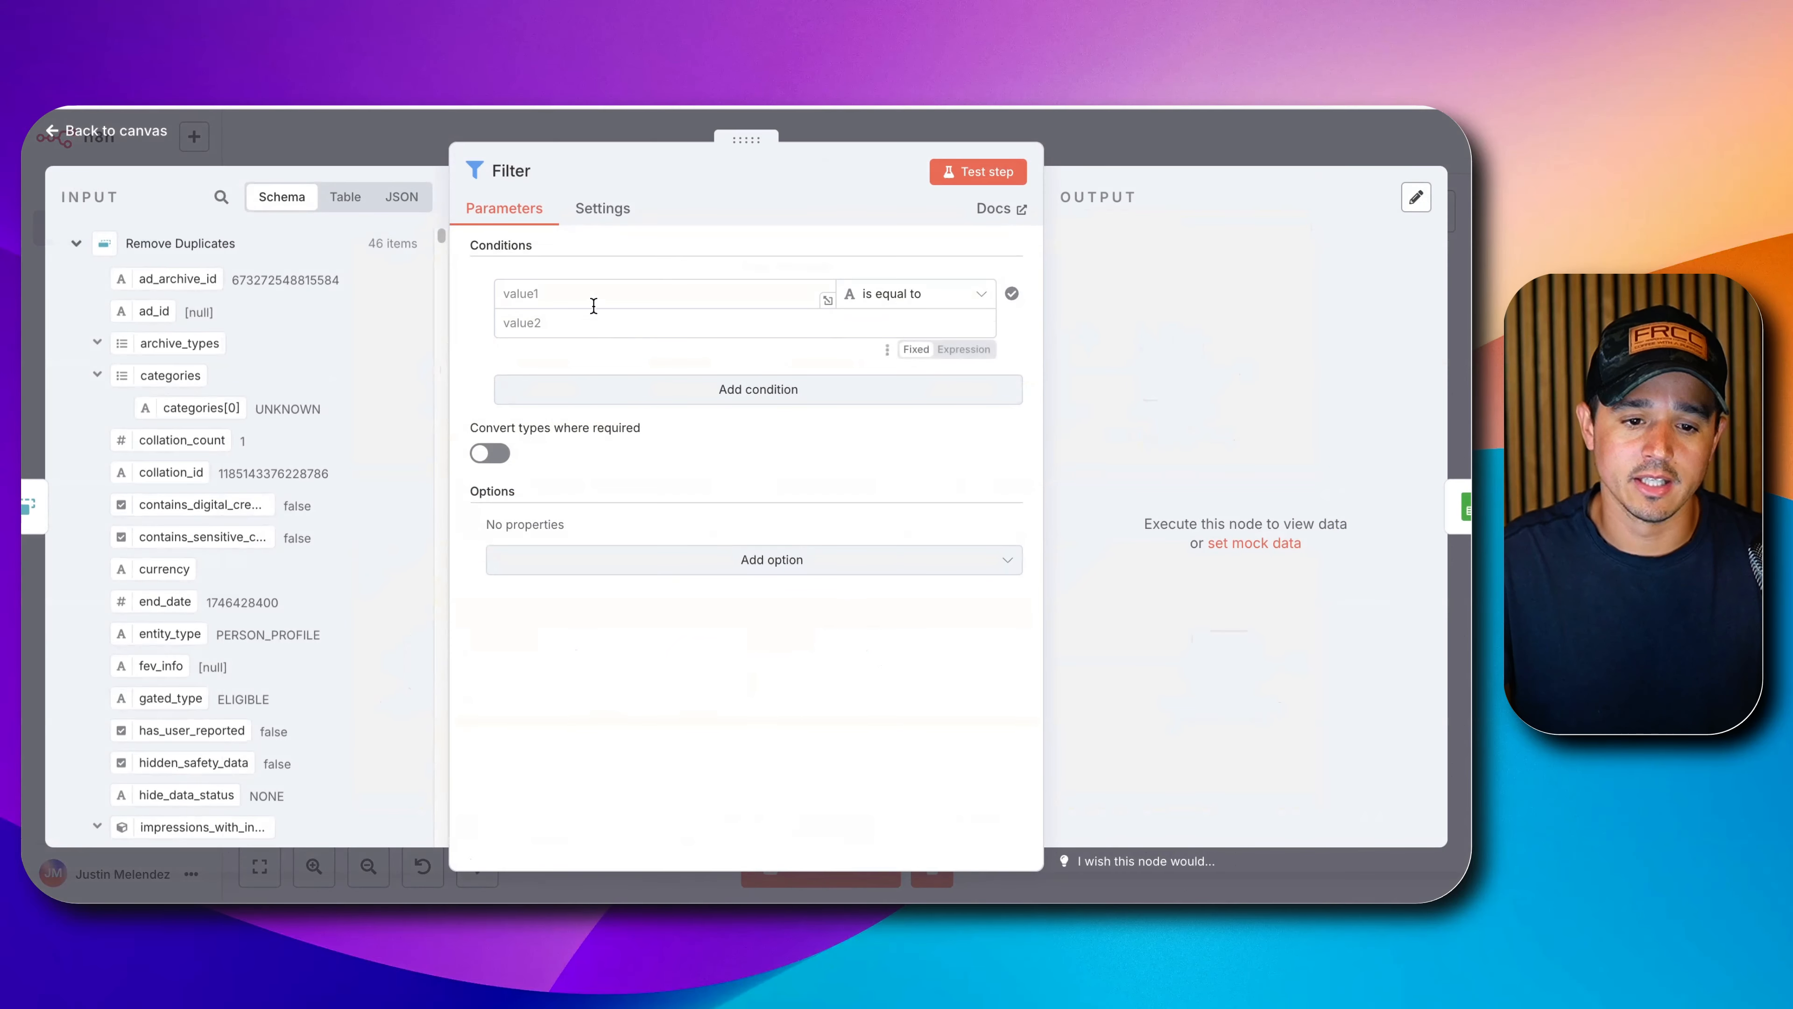
Make the filter keep items whose page_profile_uri contains 'facebook', then test it: 40 kept, 6 discarded.
left_click(597, 294)
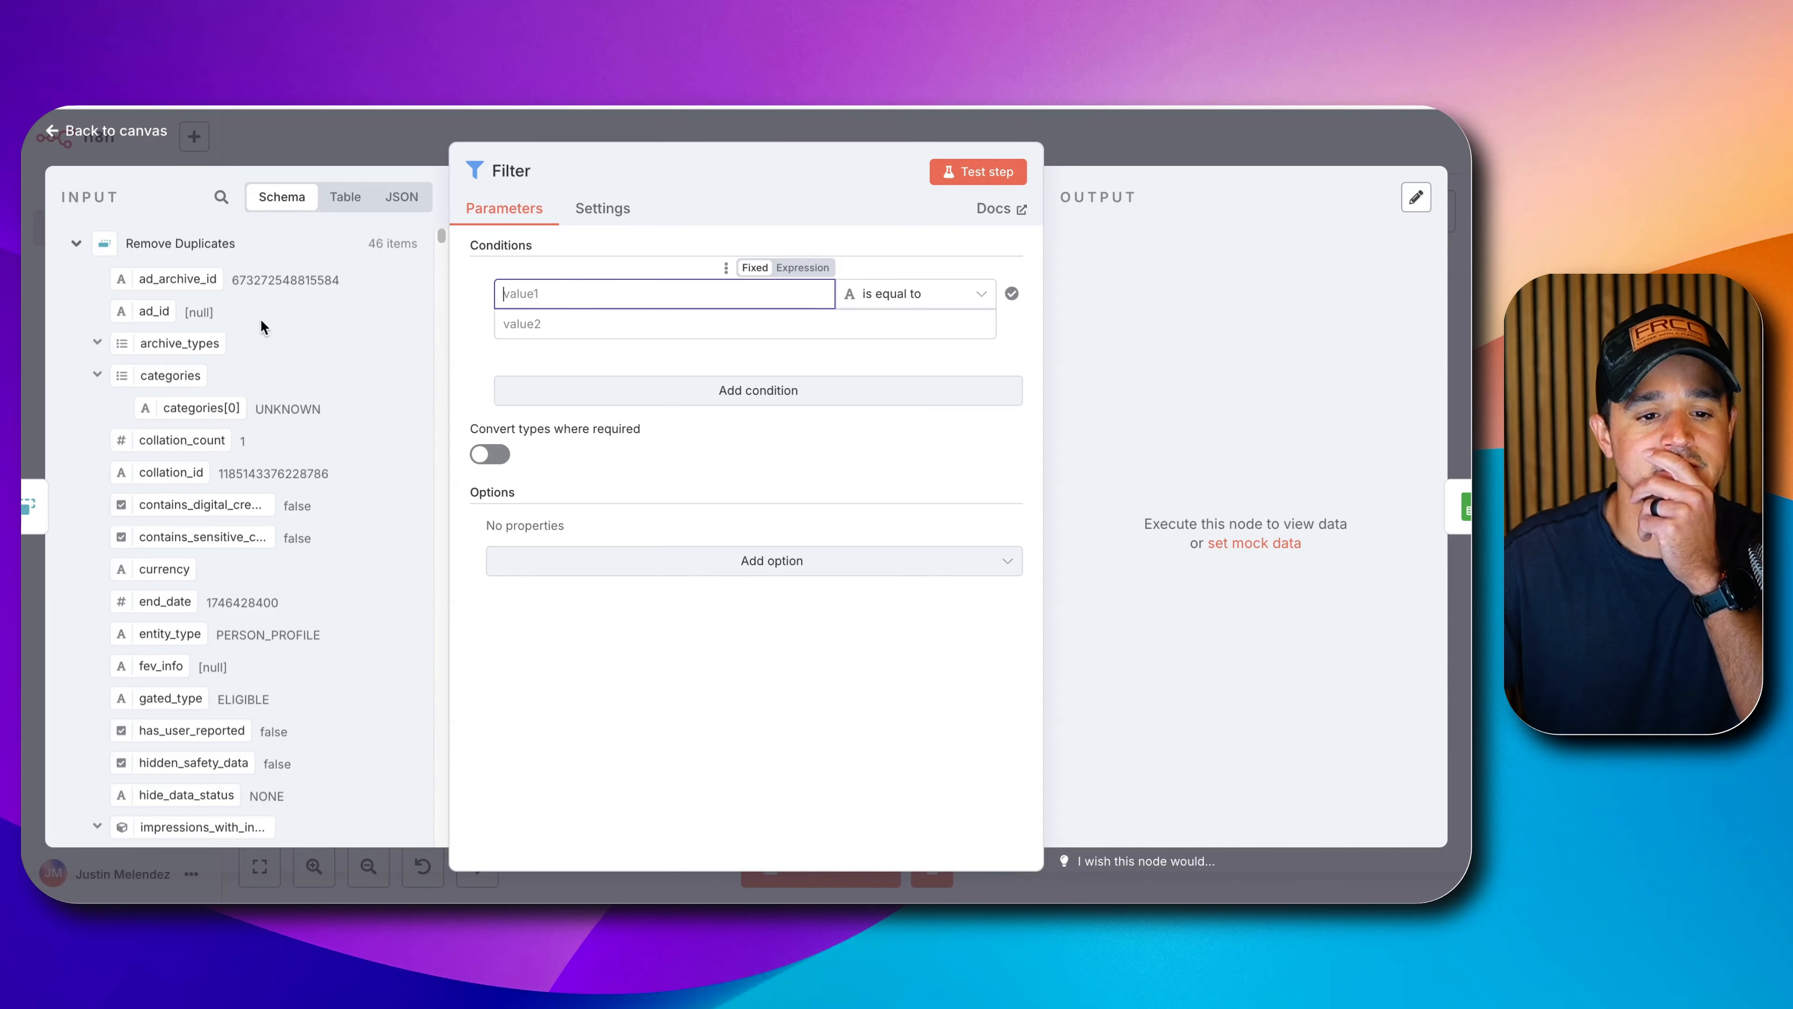
left_click(222, 198)
type("pag")
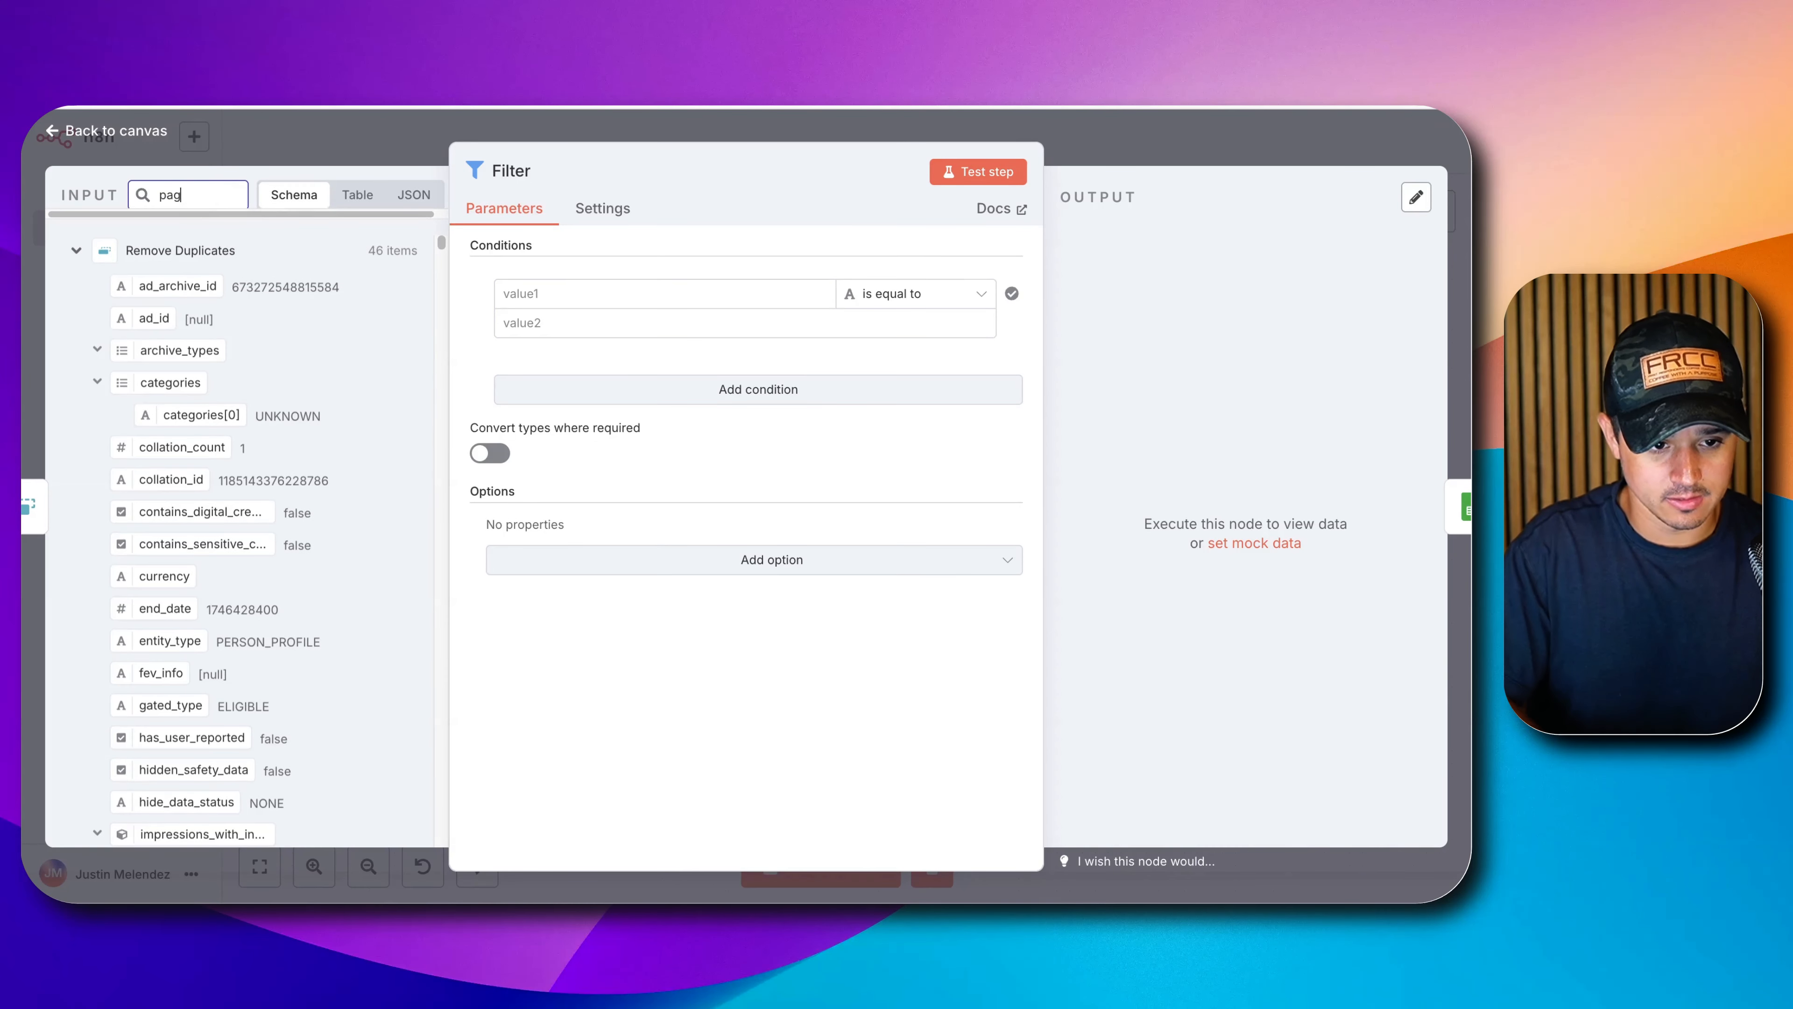
type("e_p")
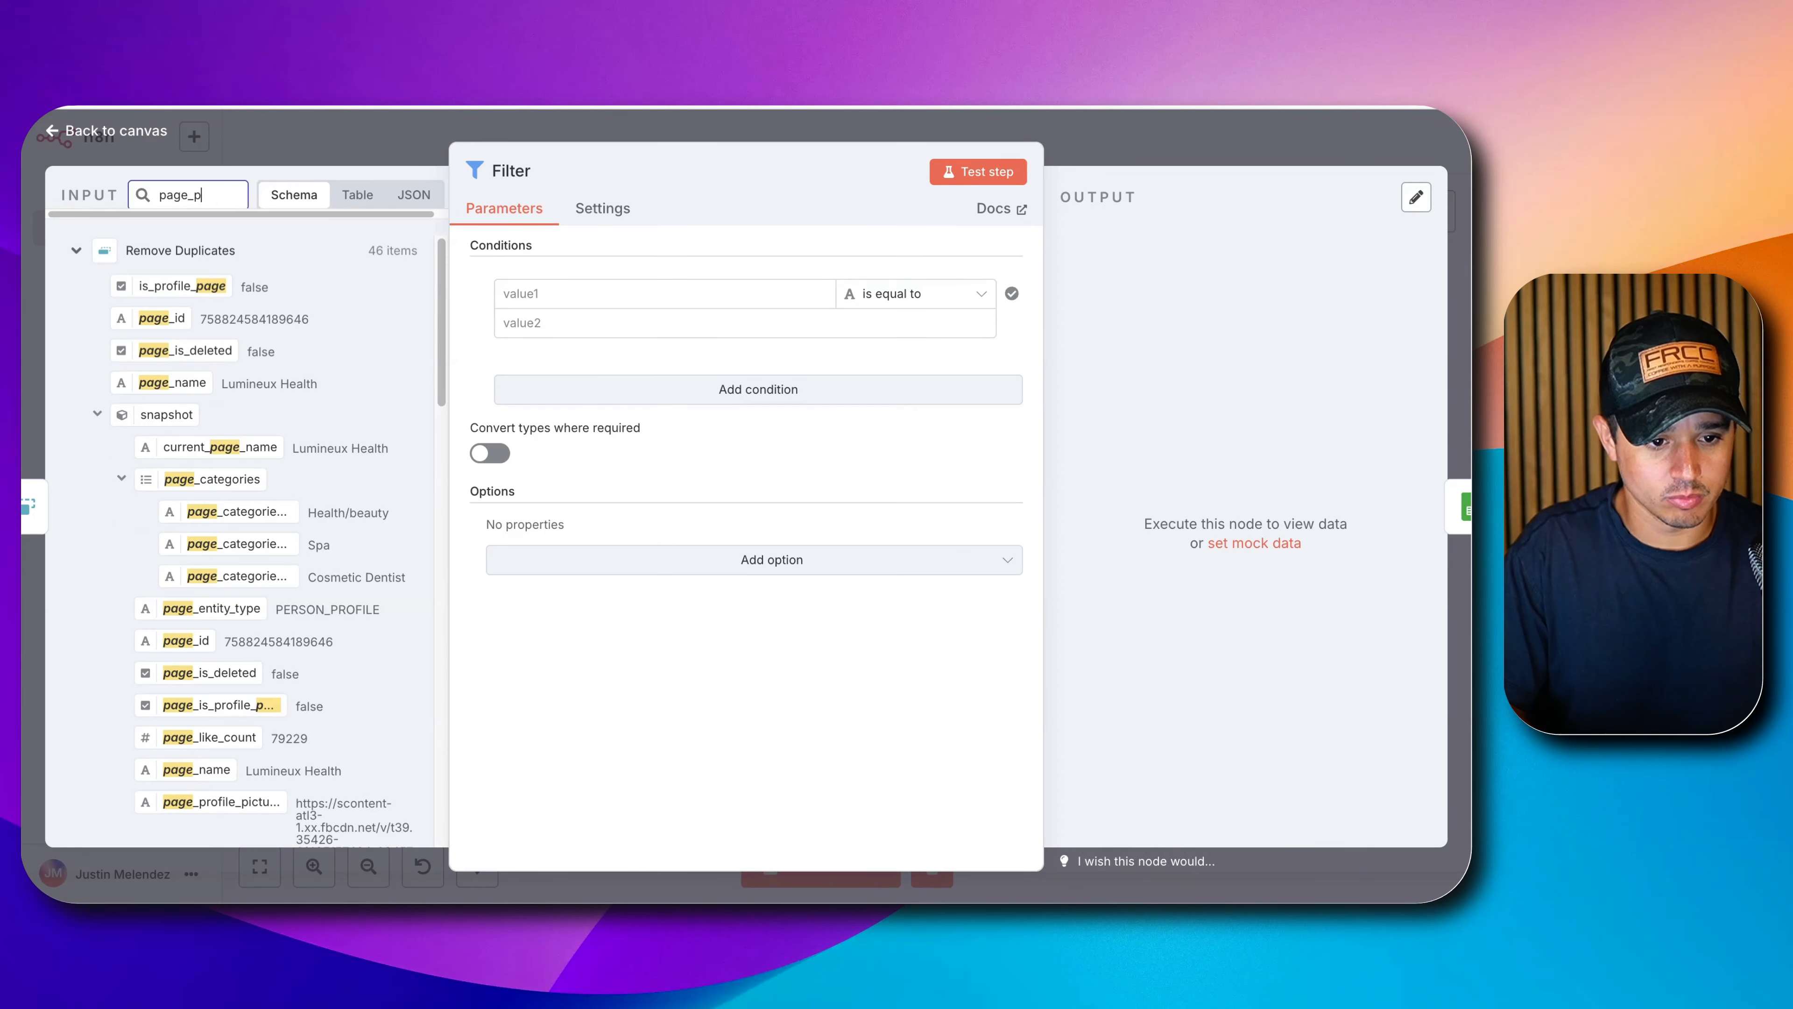
type("ro")
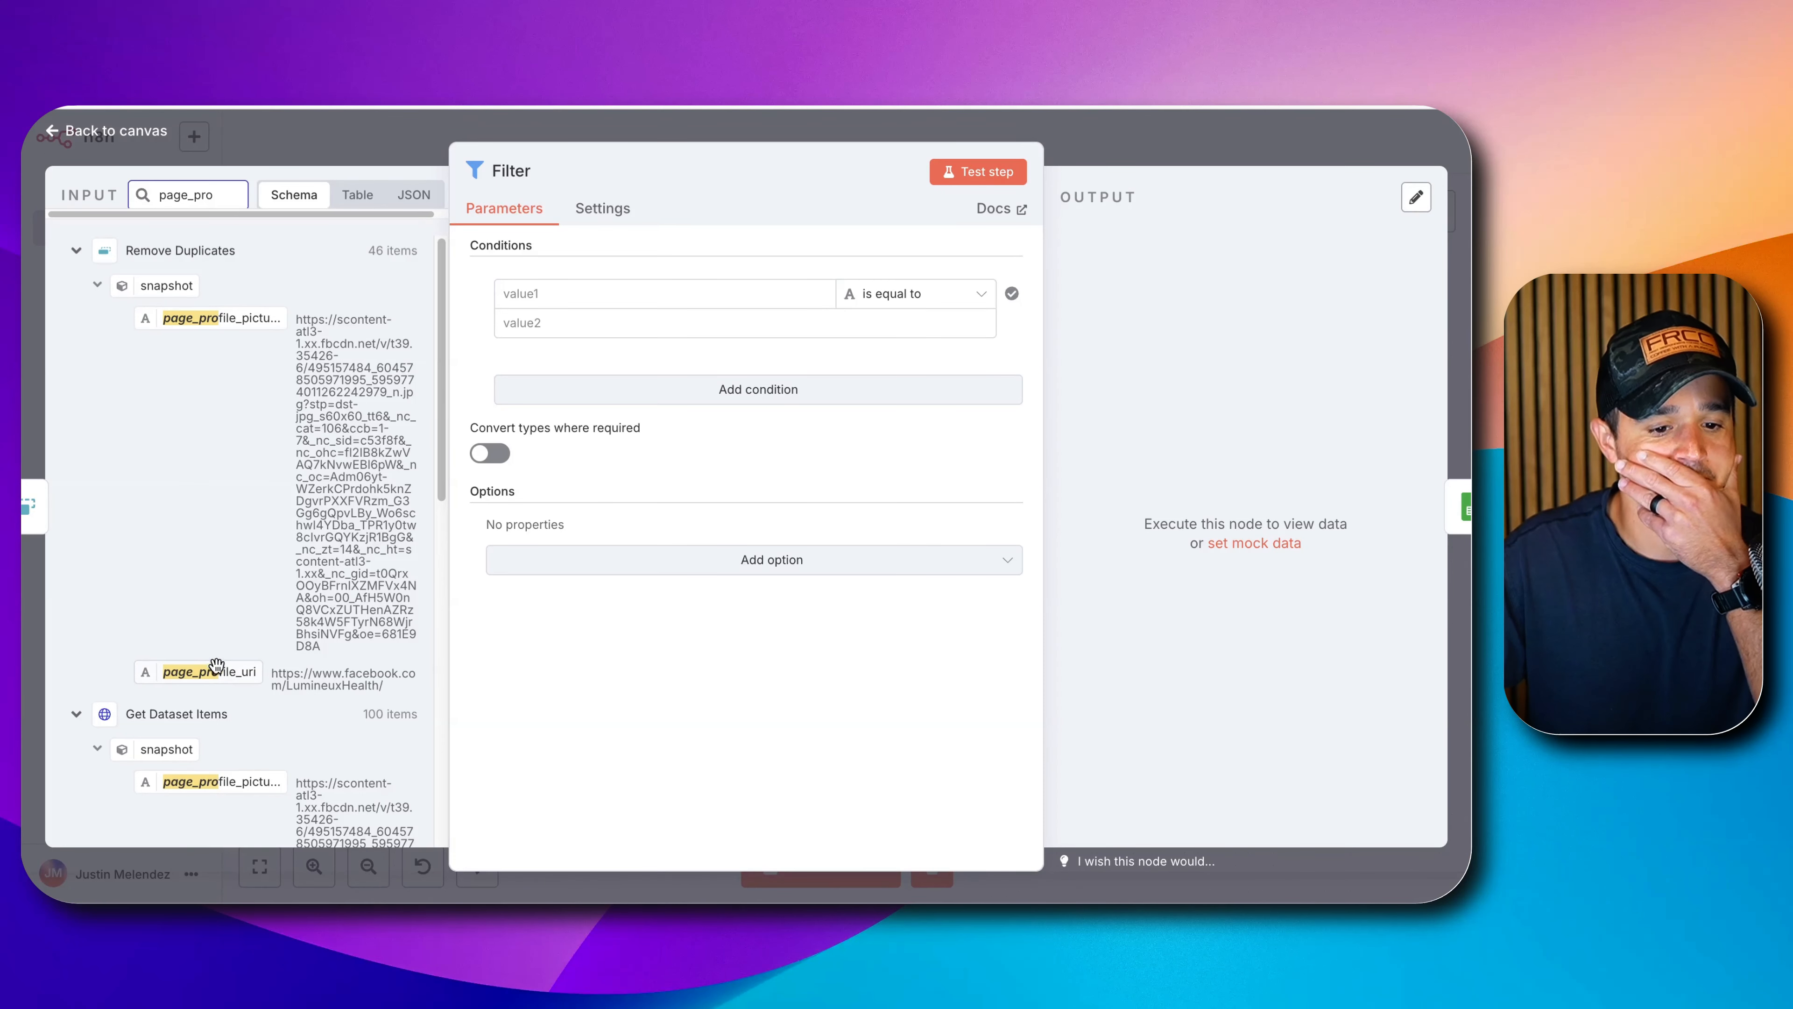
left_click_drag(216, 666, 628, 297)
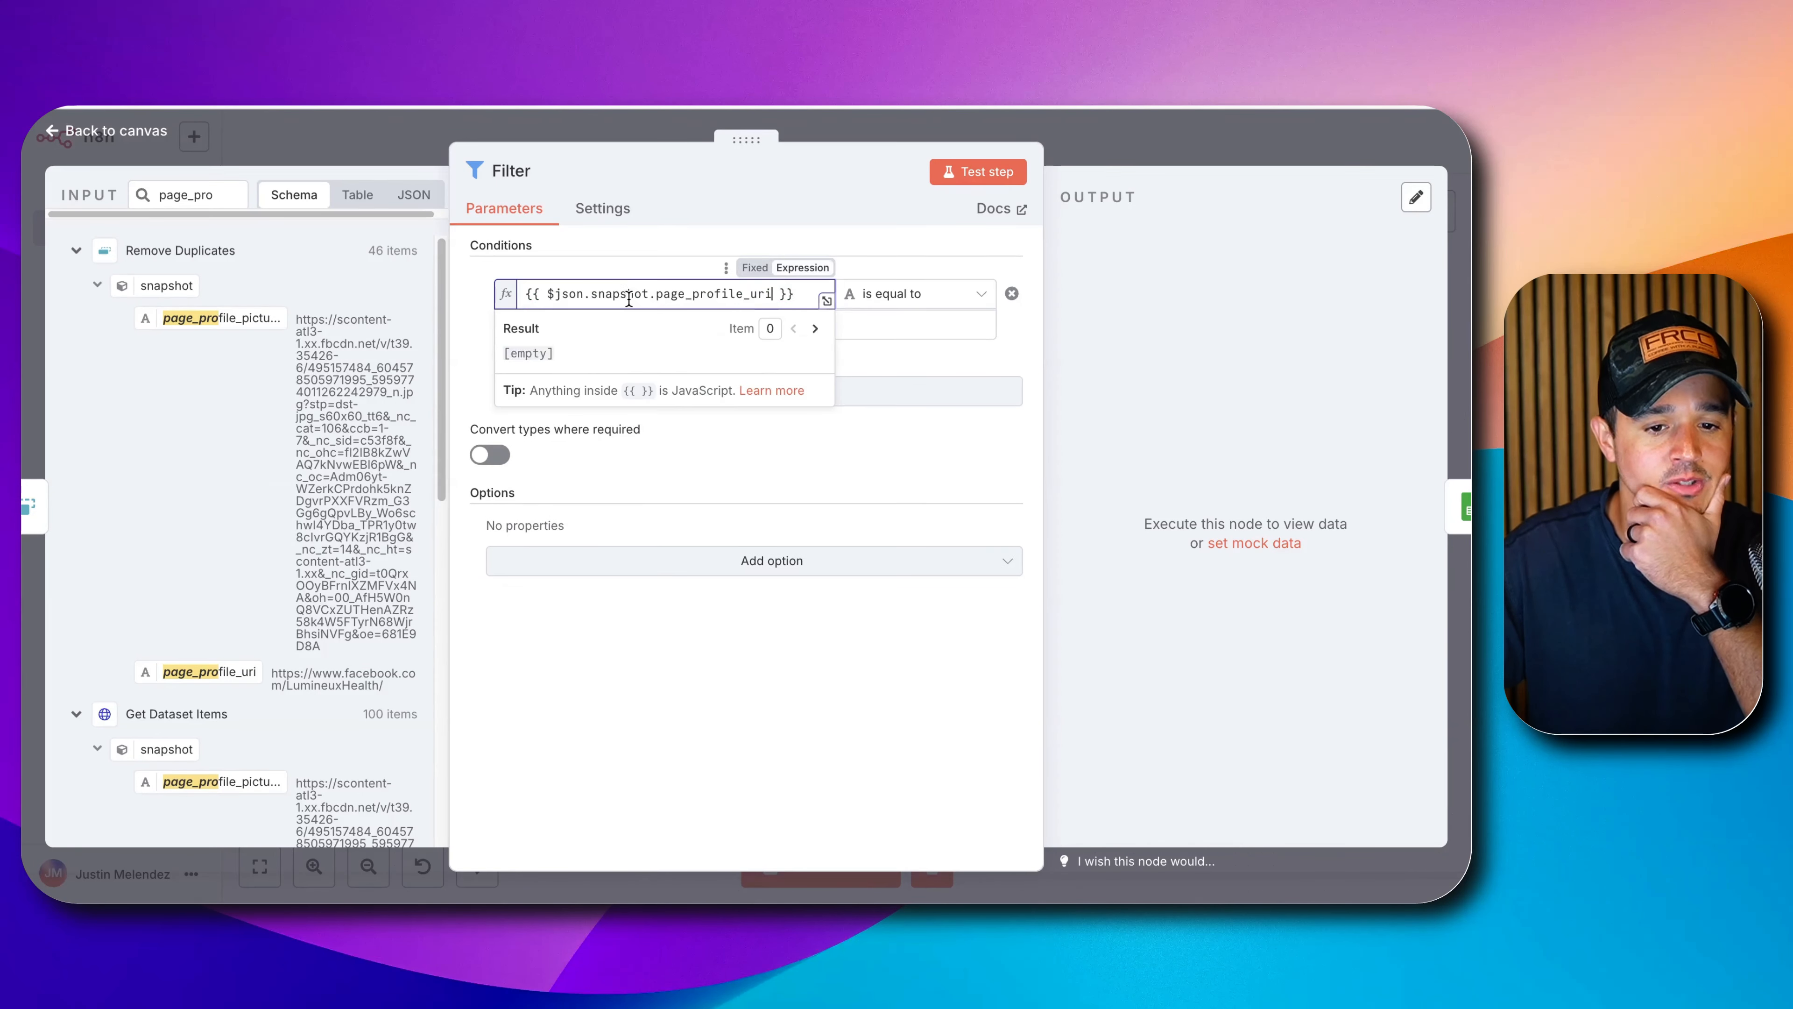
triple_click(596, 352)
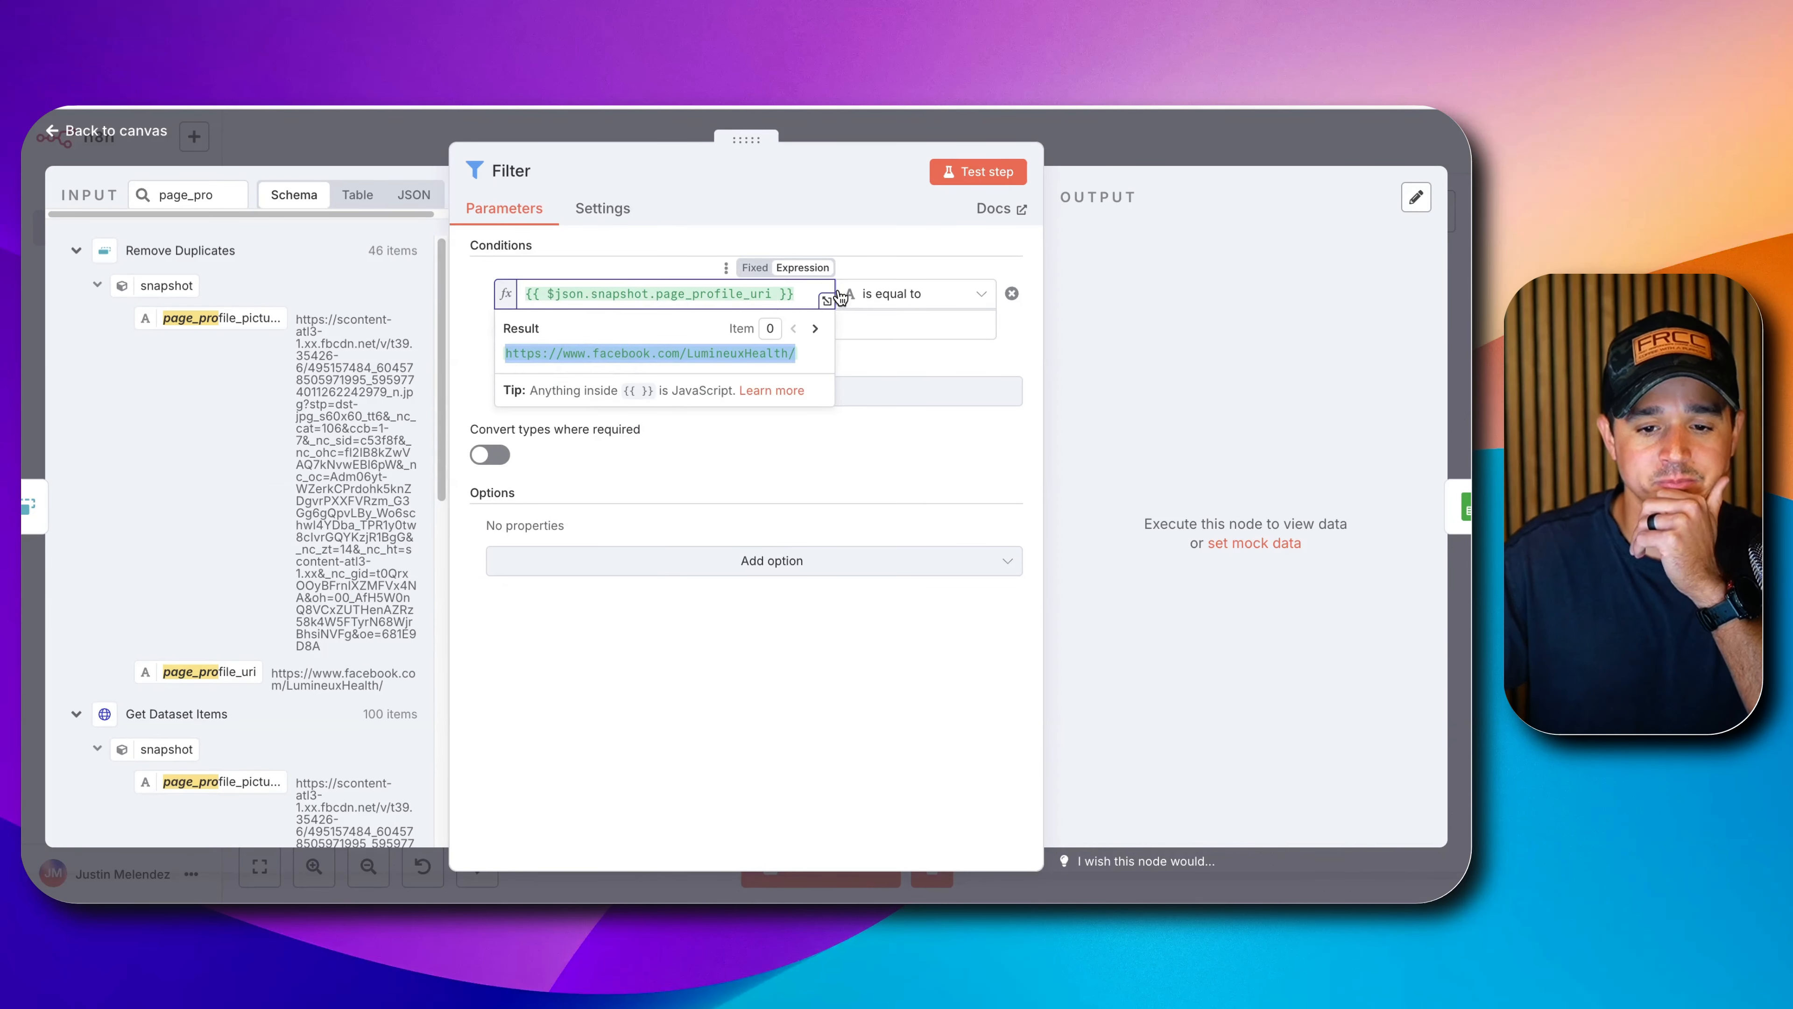
left_click(853, 293)
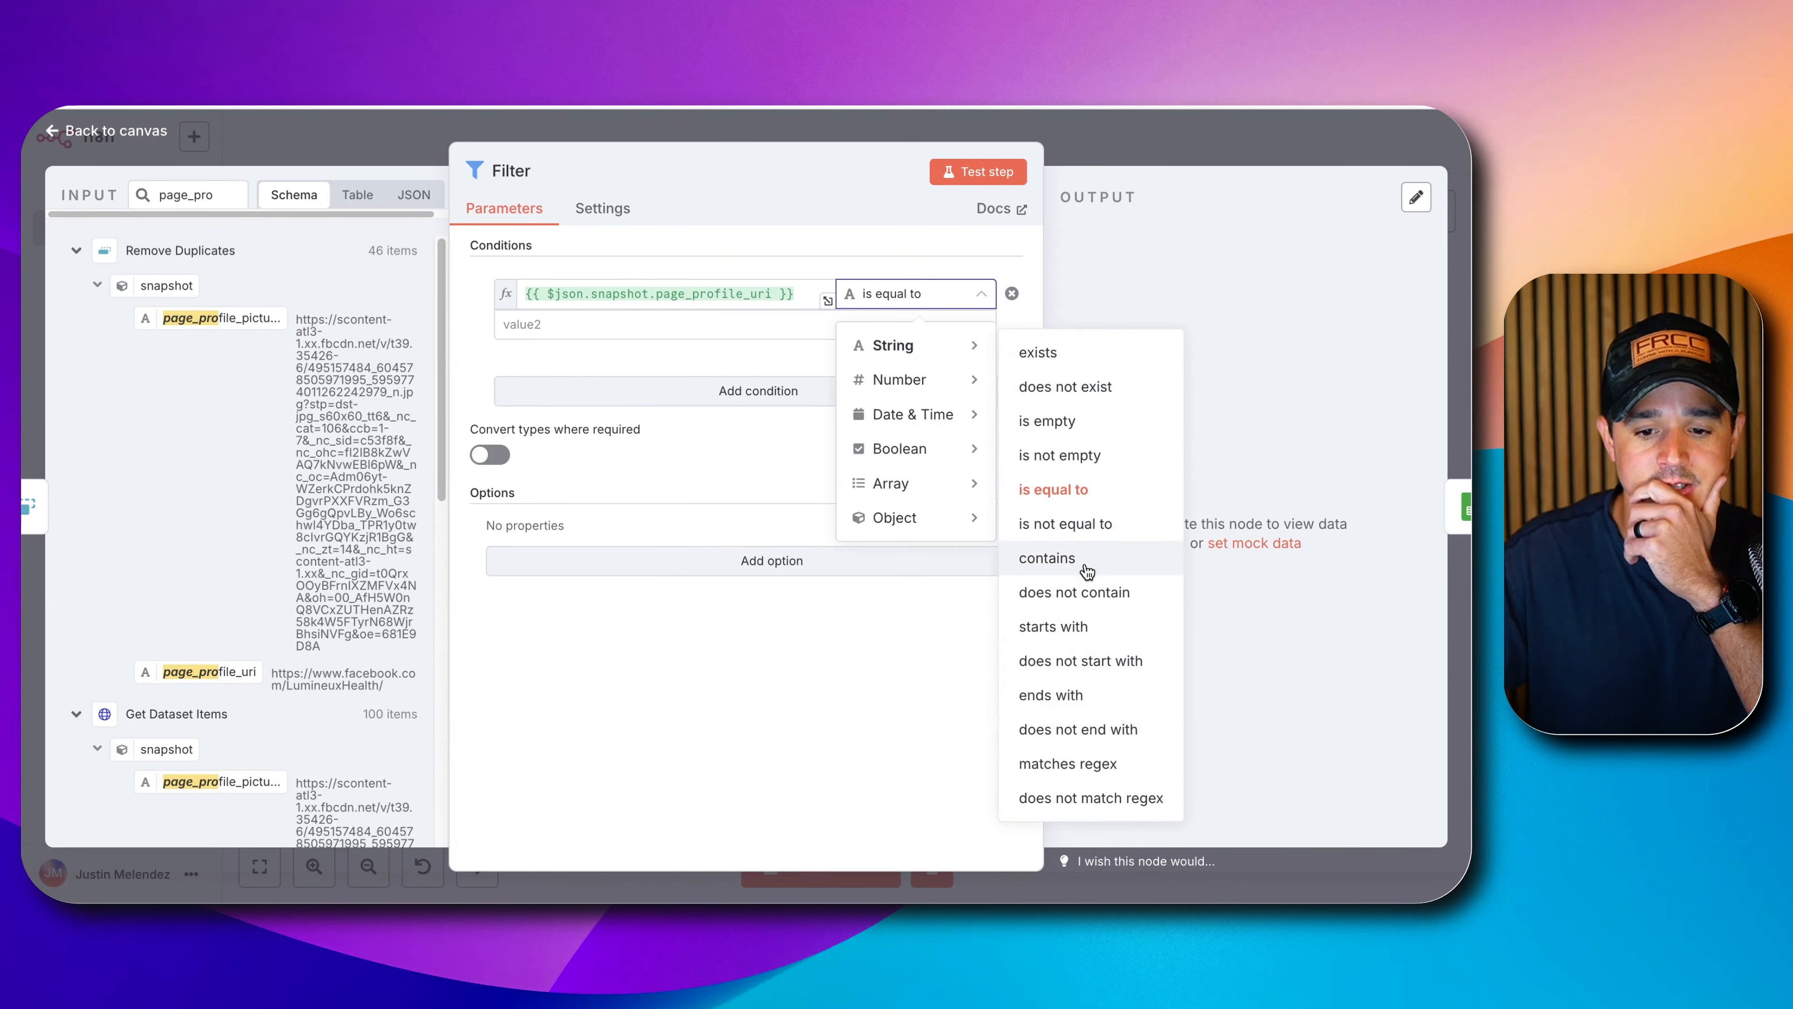
left_click(1087, 571)
left_click(818, 327)
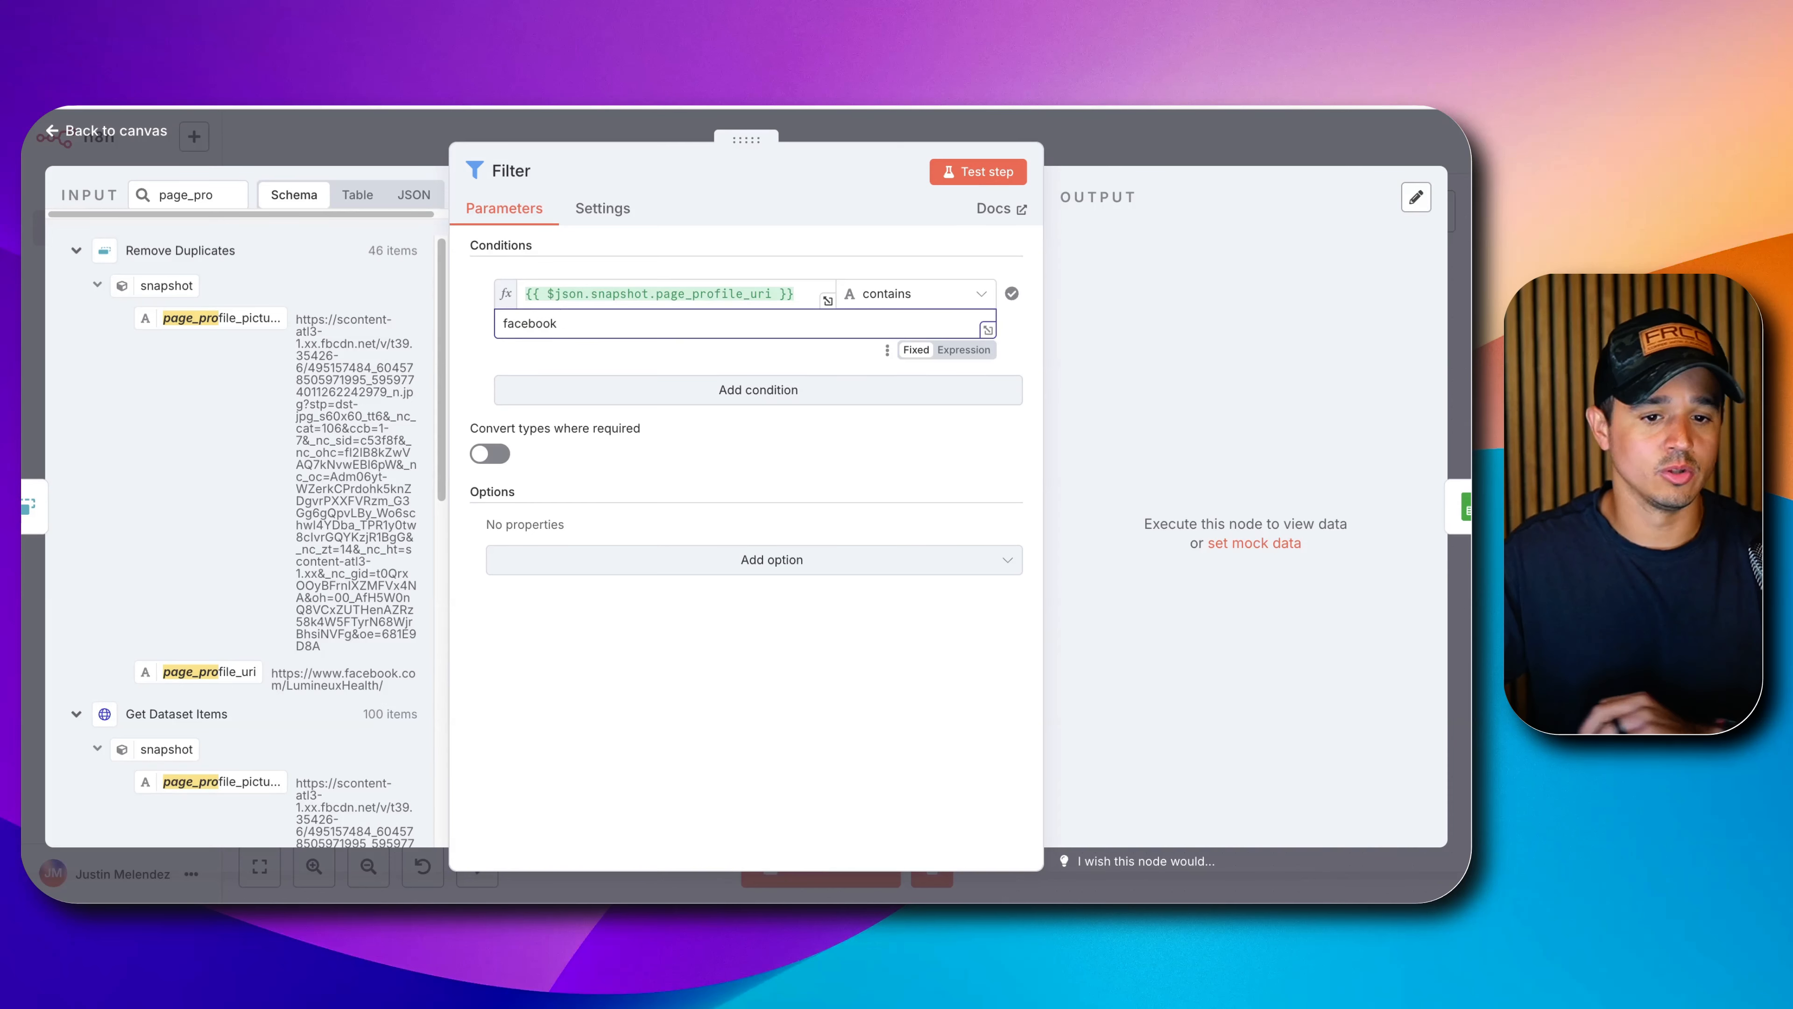
left_click(972, 165)
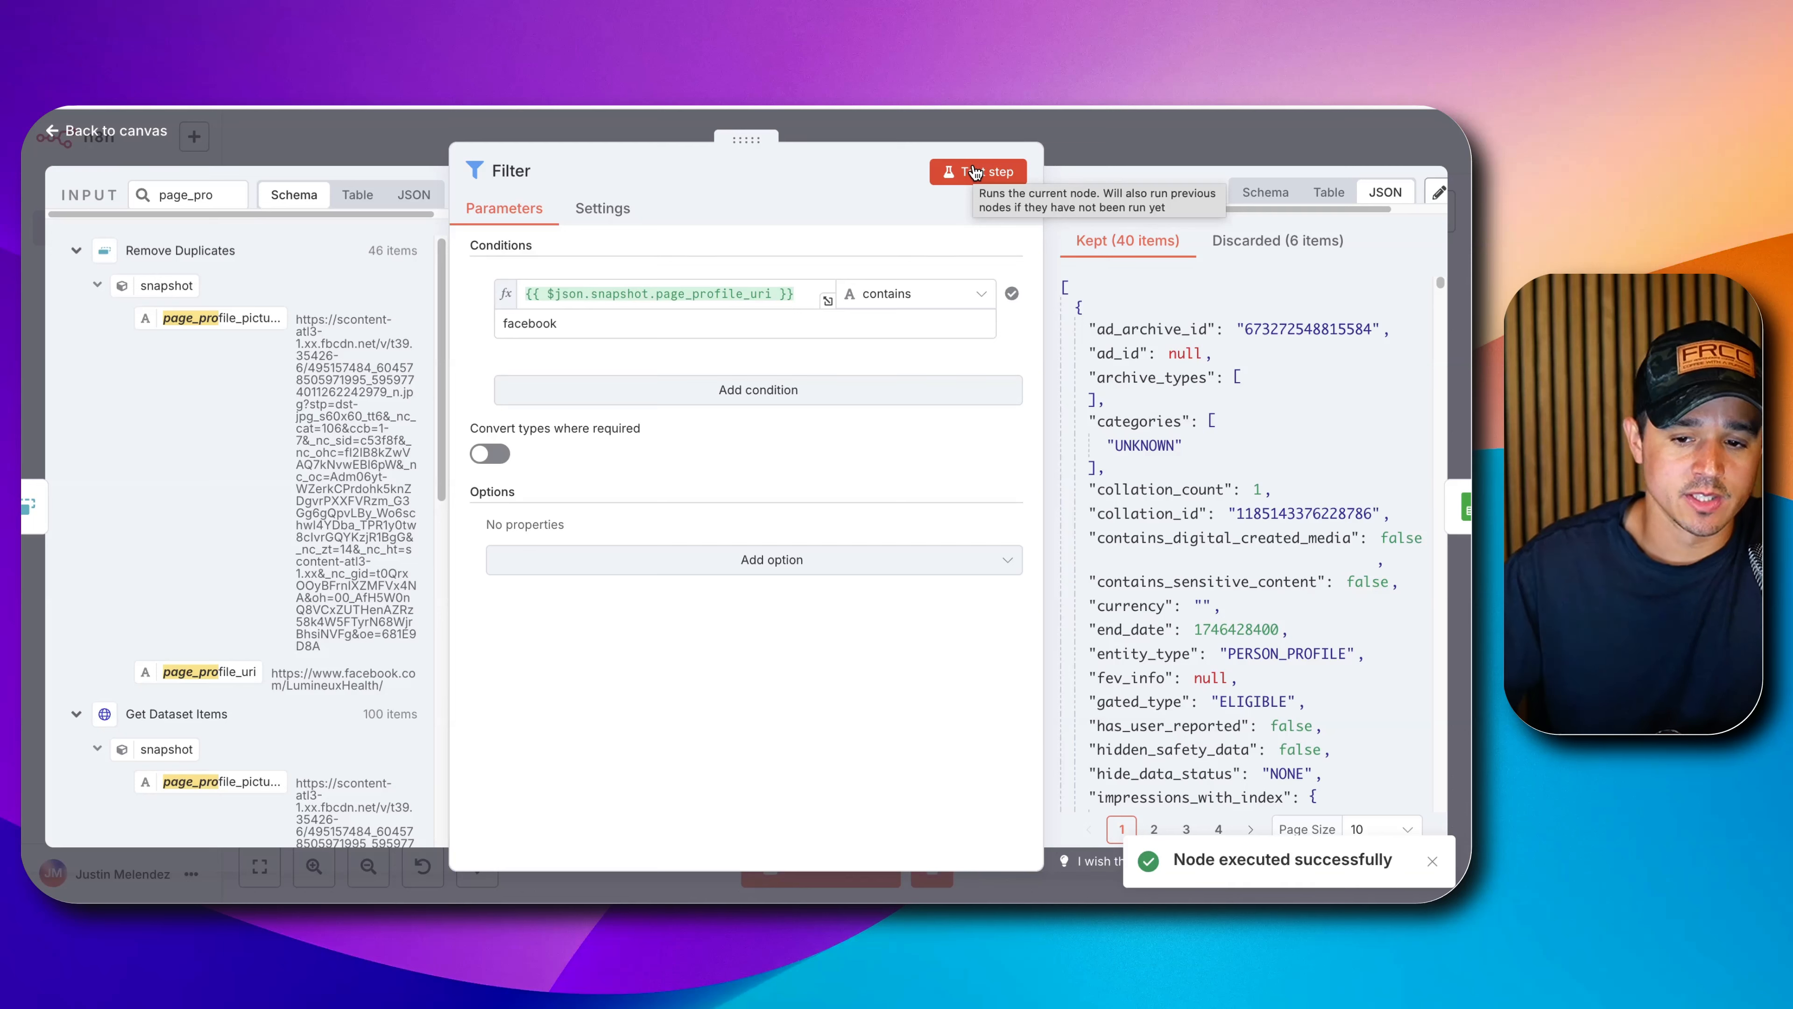
Show the filter's Discarded items and search their output for page_profile_uri.
left_click(1246, 243)
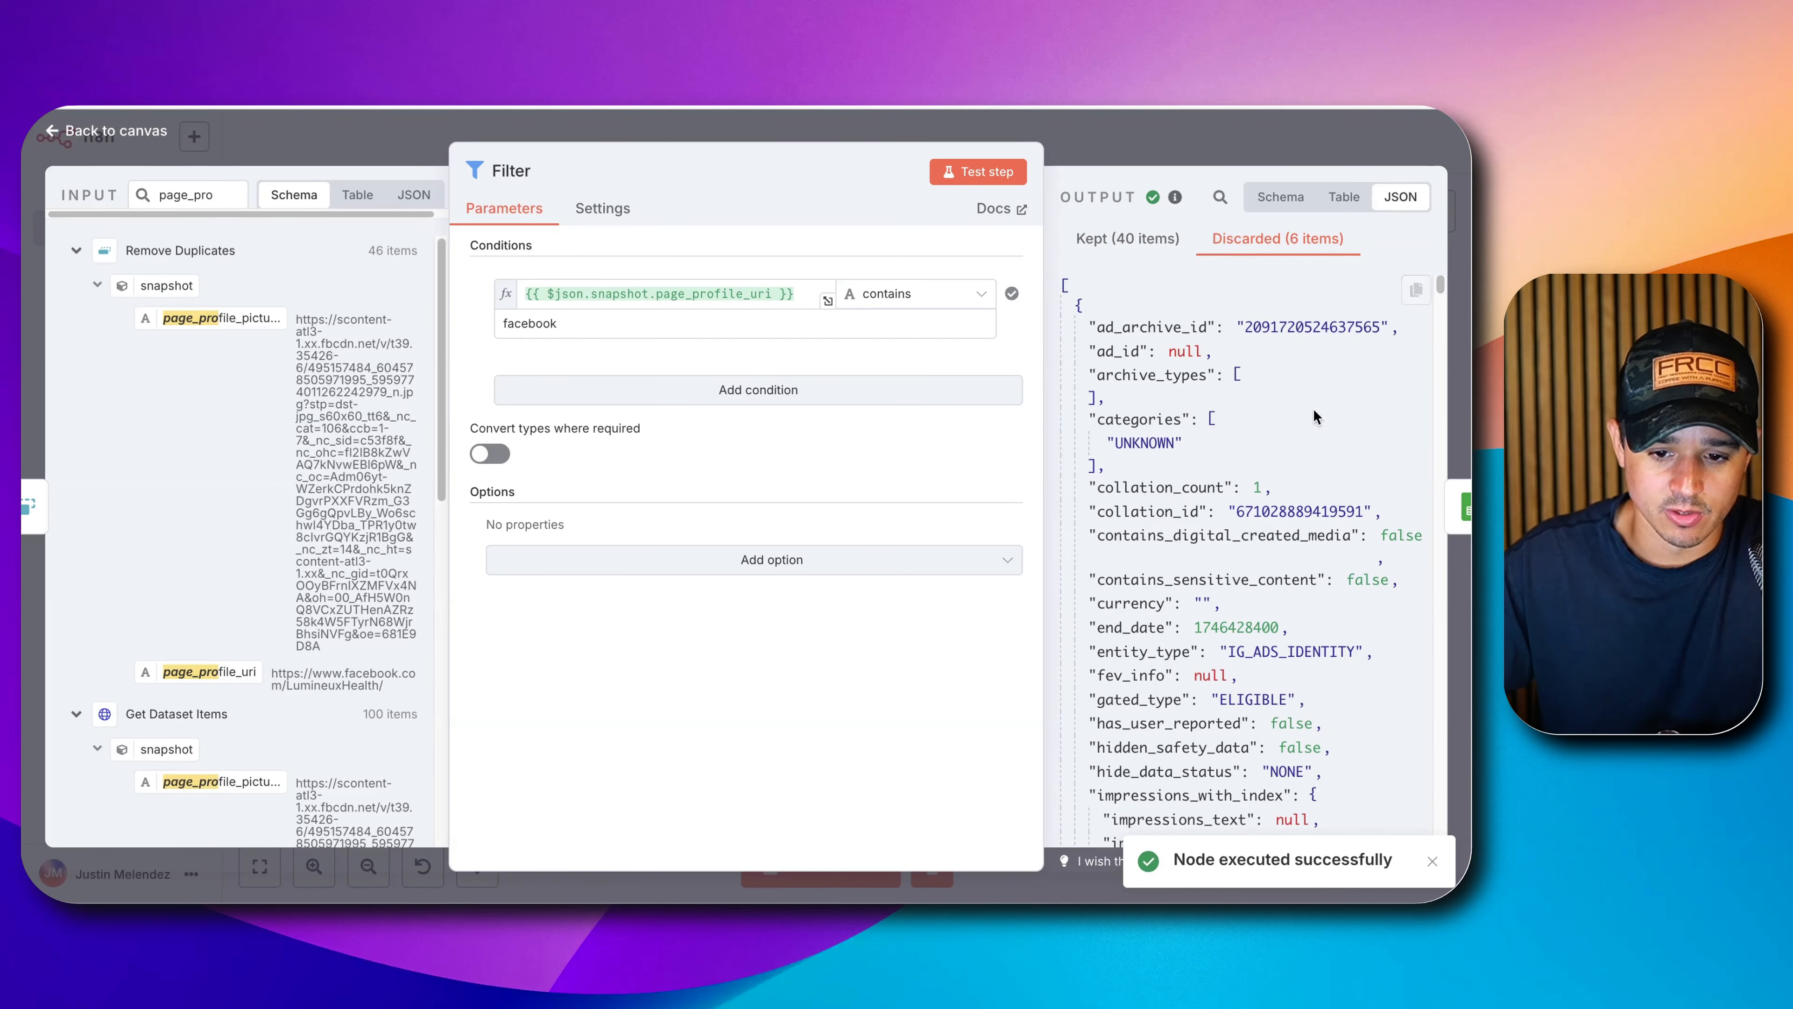
scroll(1268, 583, "down", 6)
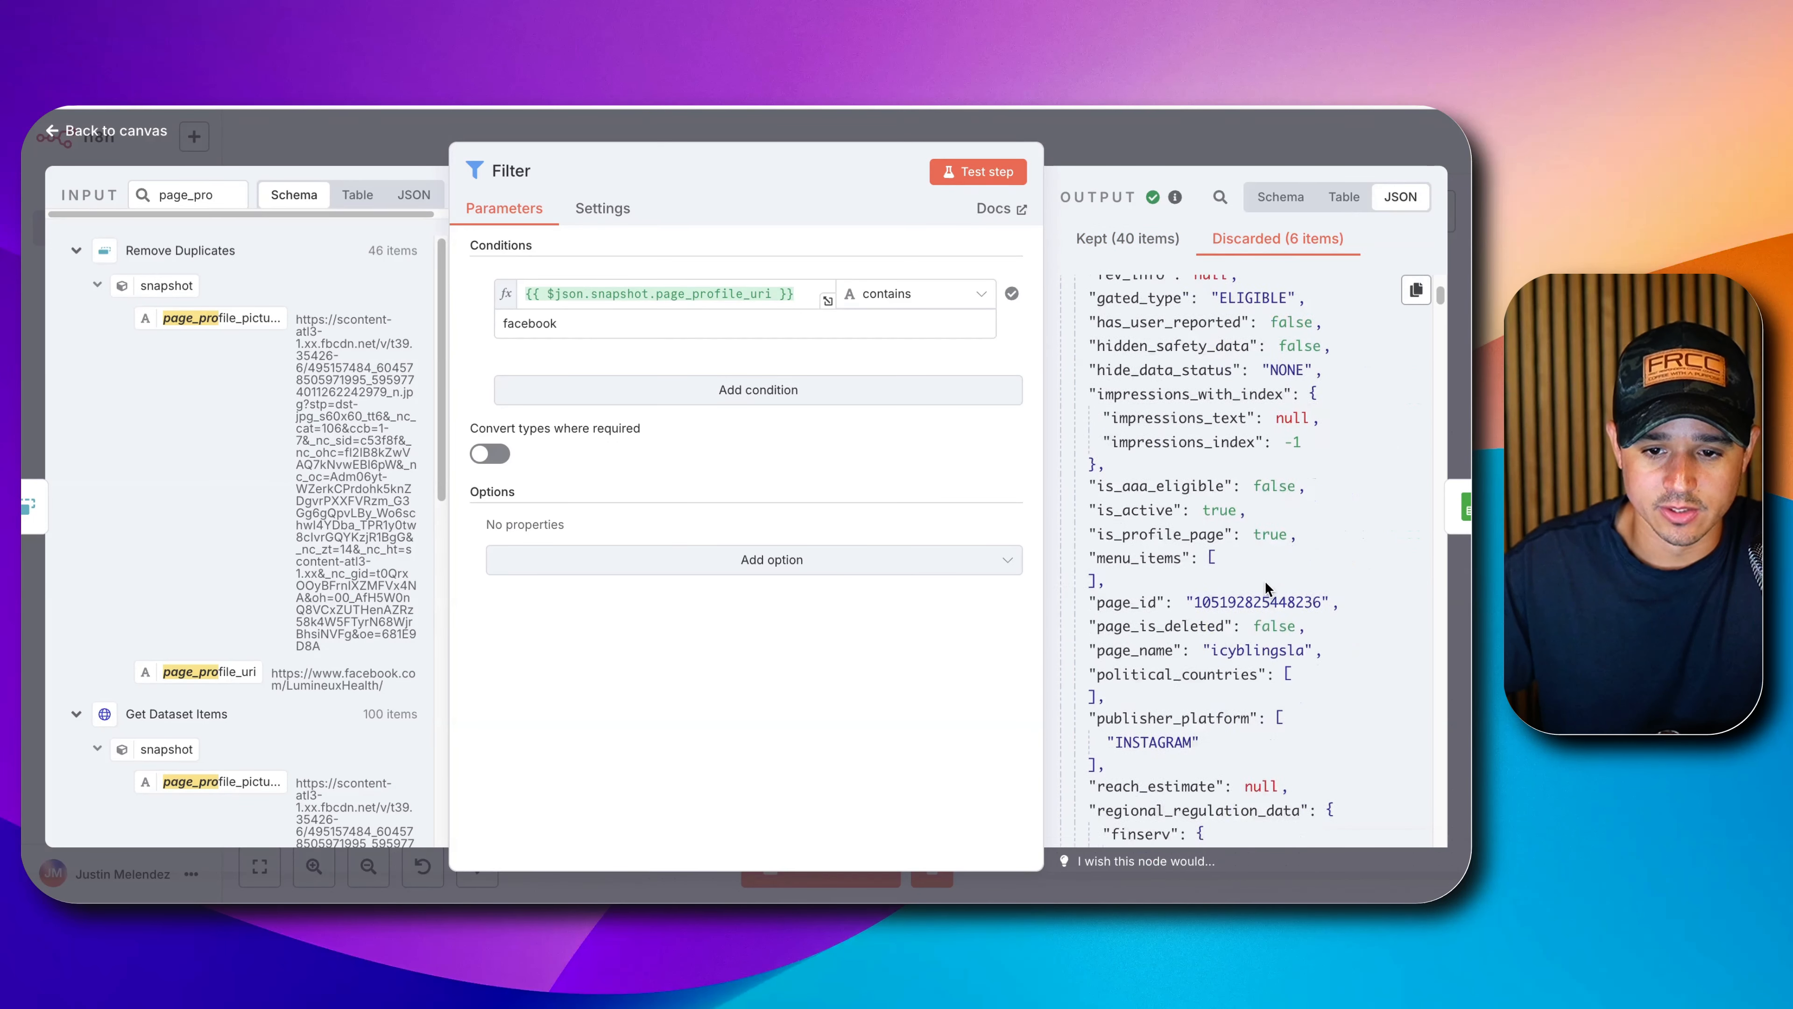
scroll(1265, 580, "down", 5)
left_click(1220, 196)
type("pa")
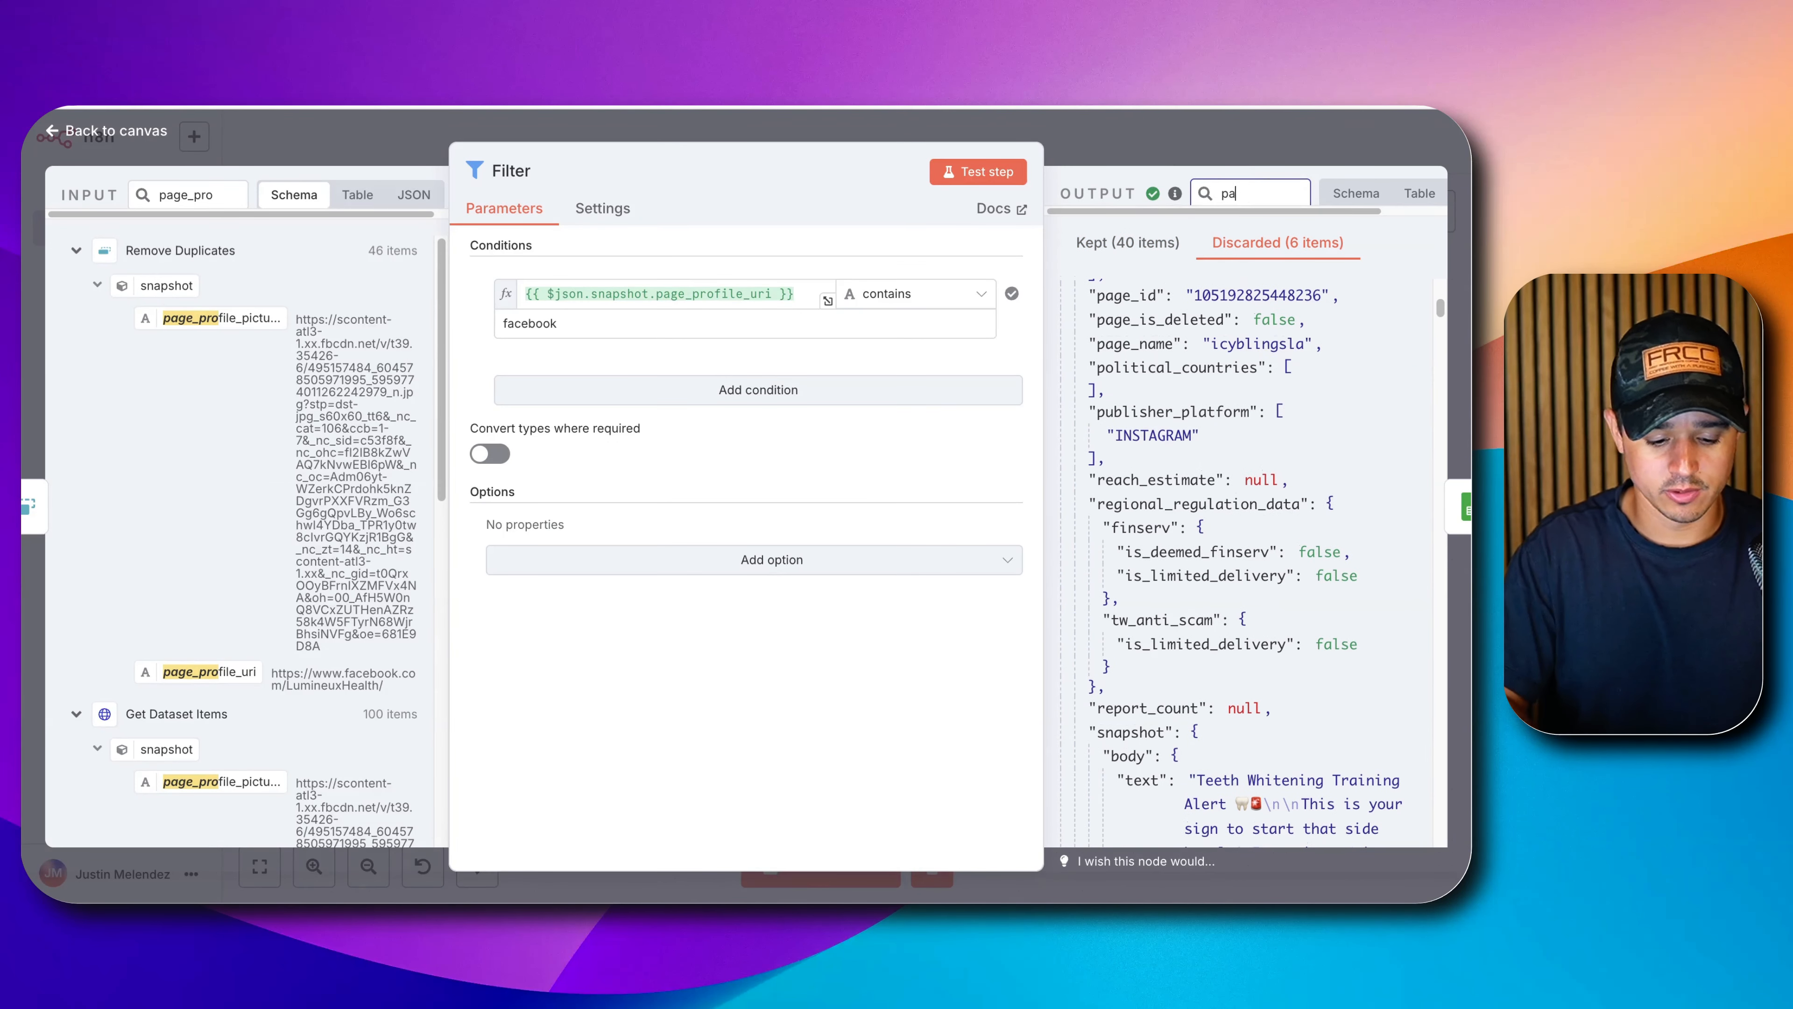
type("ge_profile_uri")
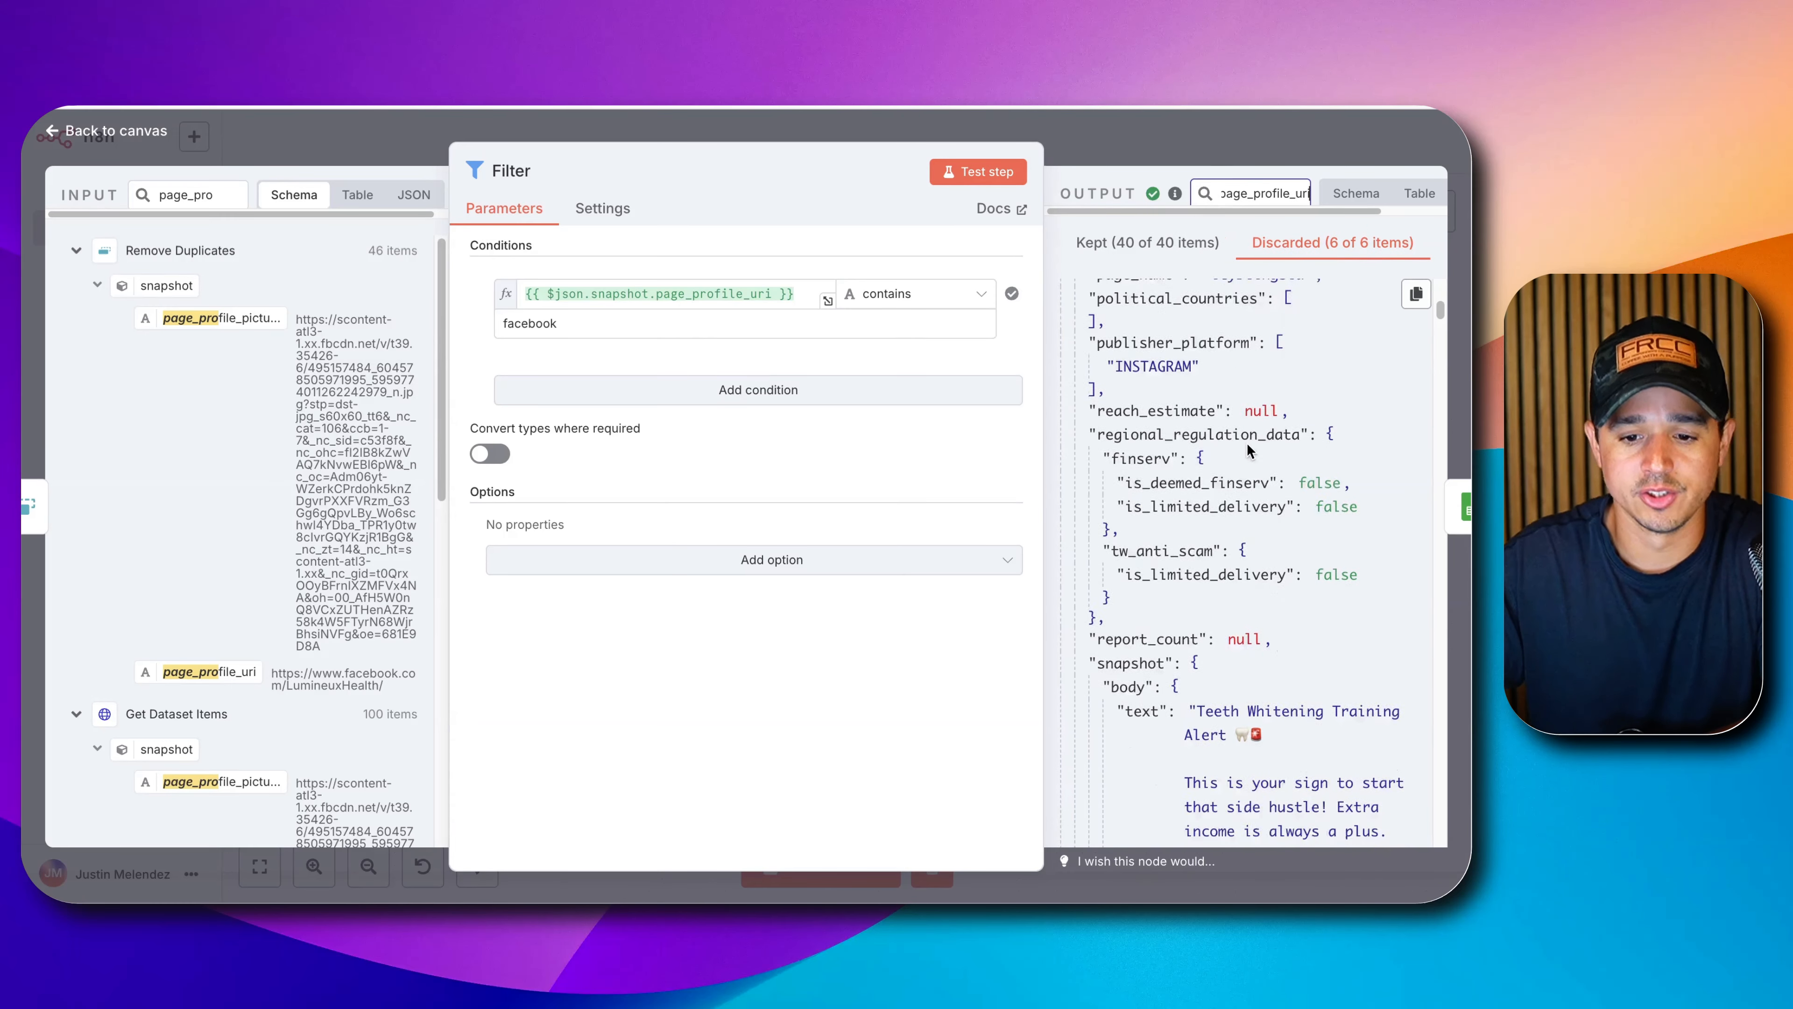
scroll(1247, 443, "down", 15)
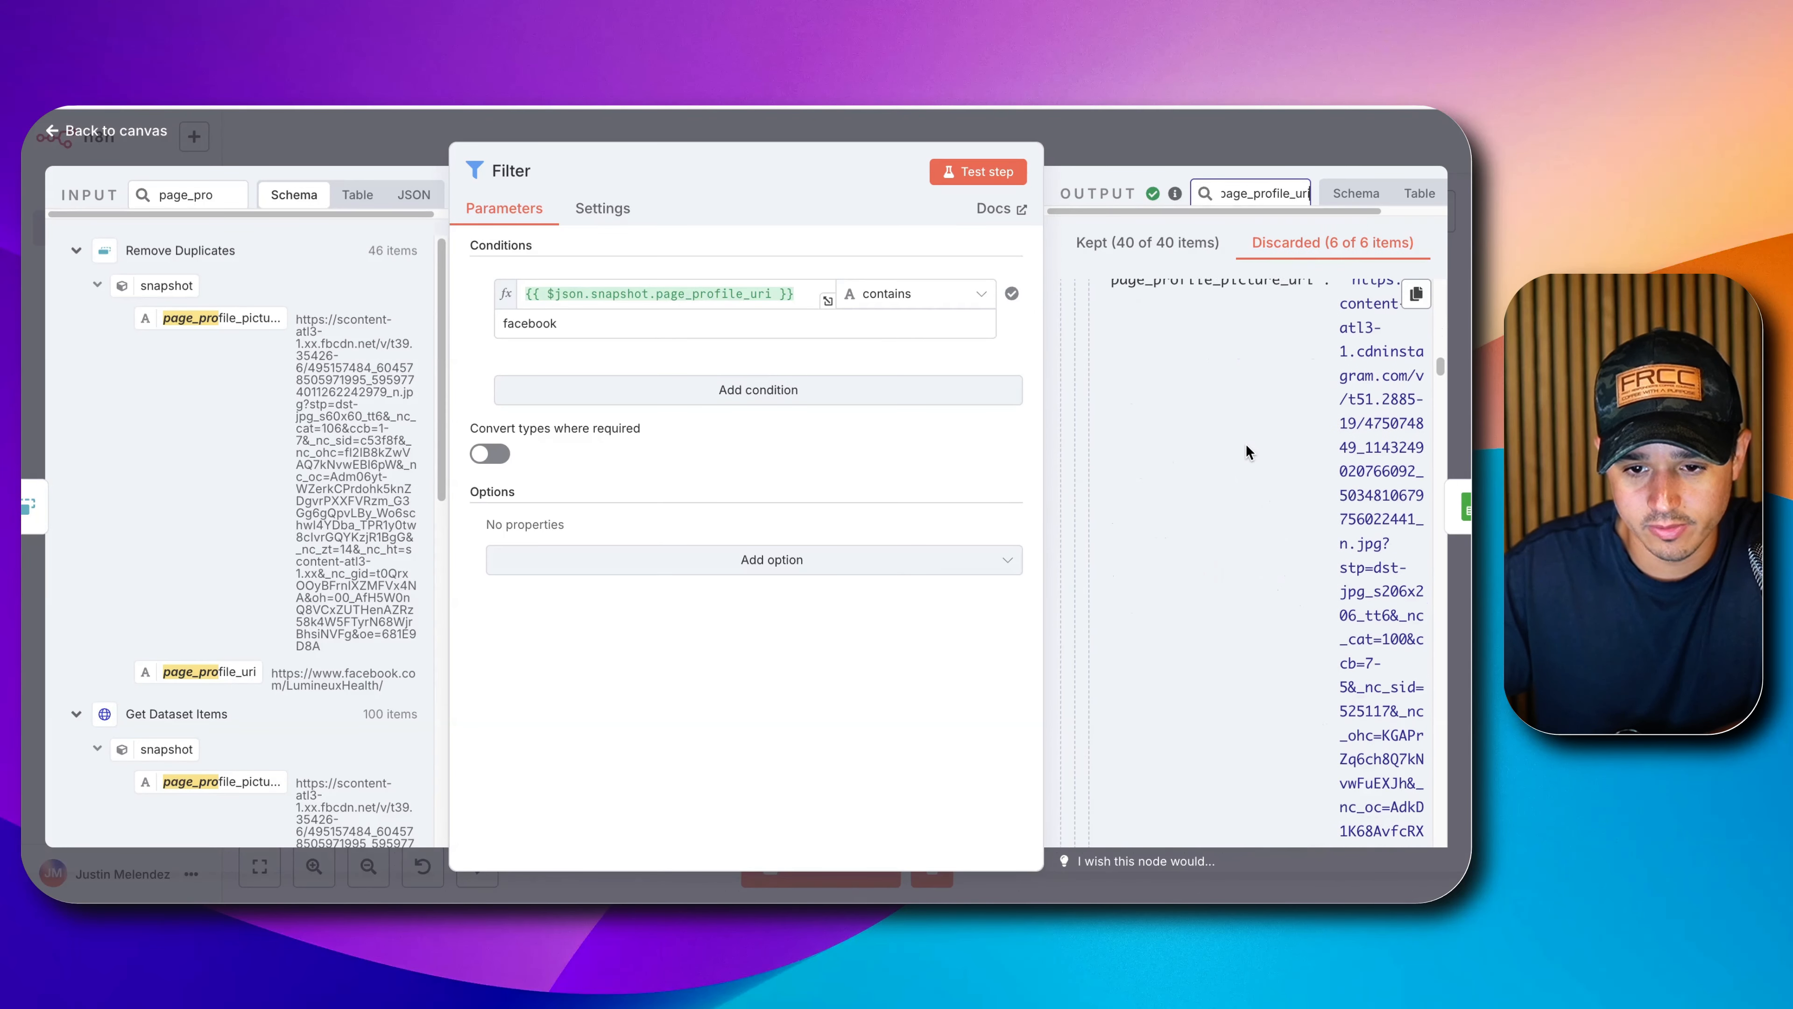
scroll(1245, 450, "down", 15)
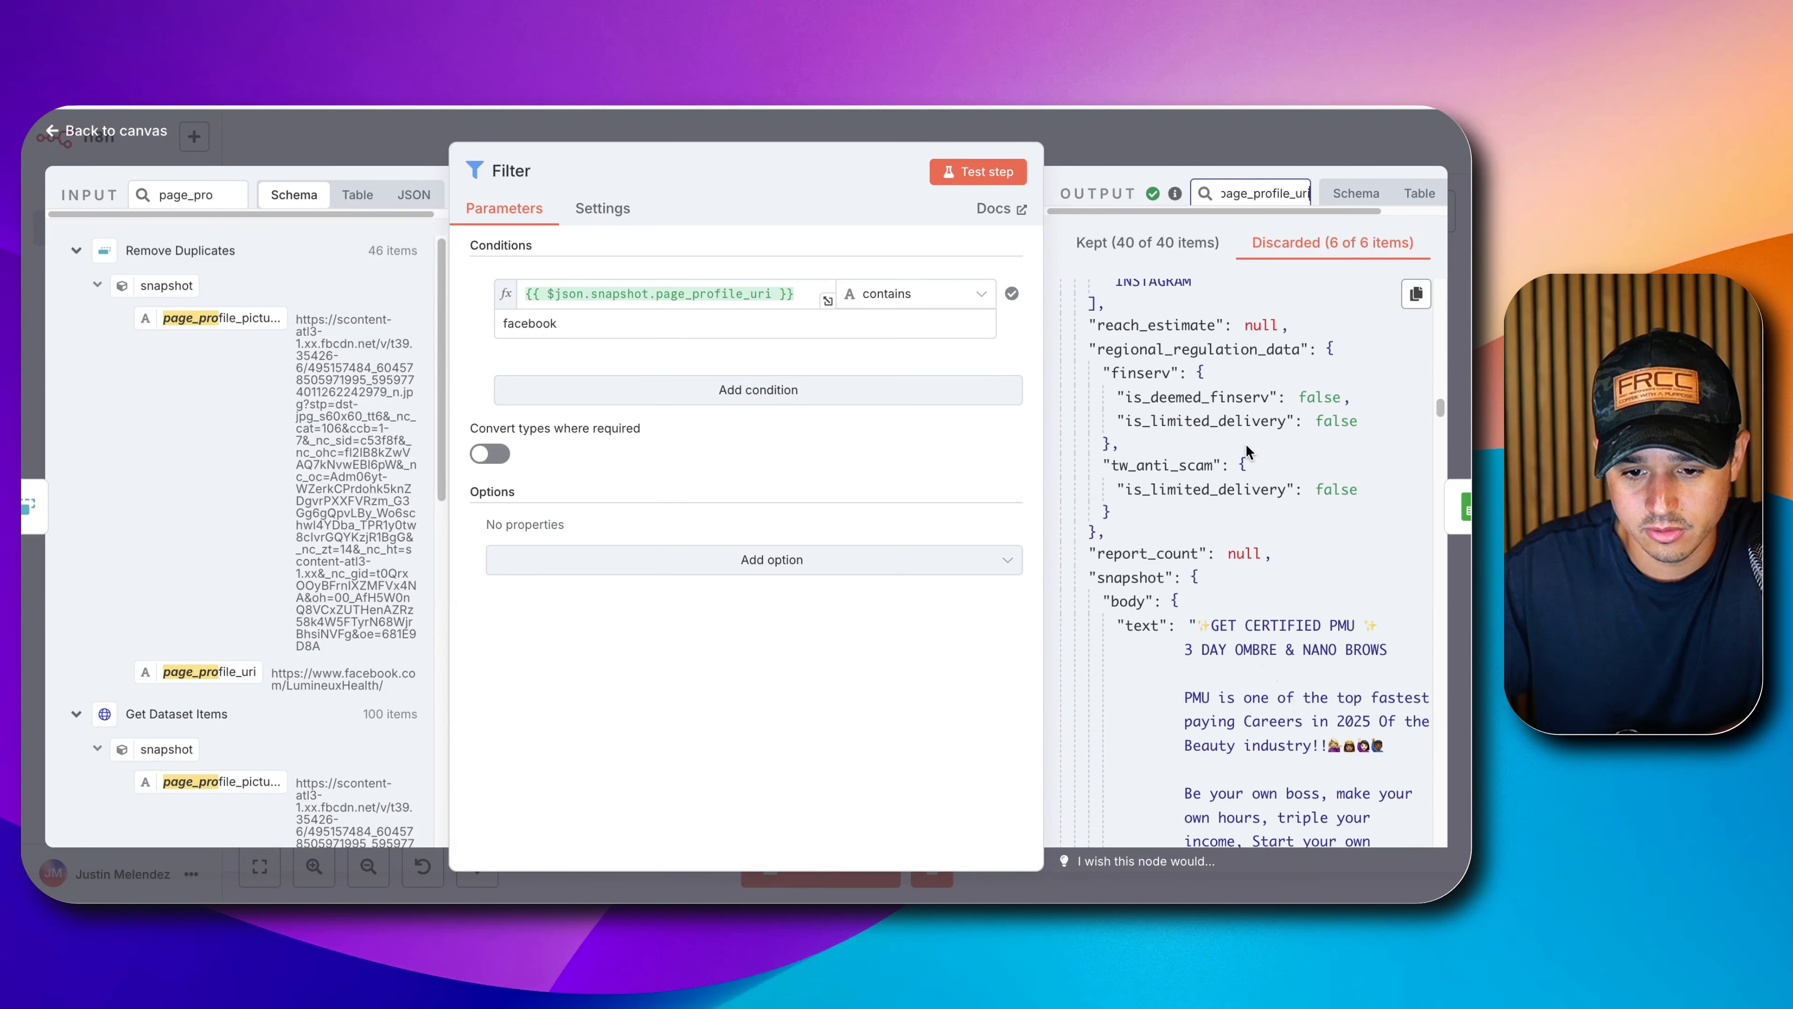
scroll(1247, 451, "down", 15)
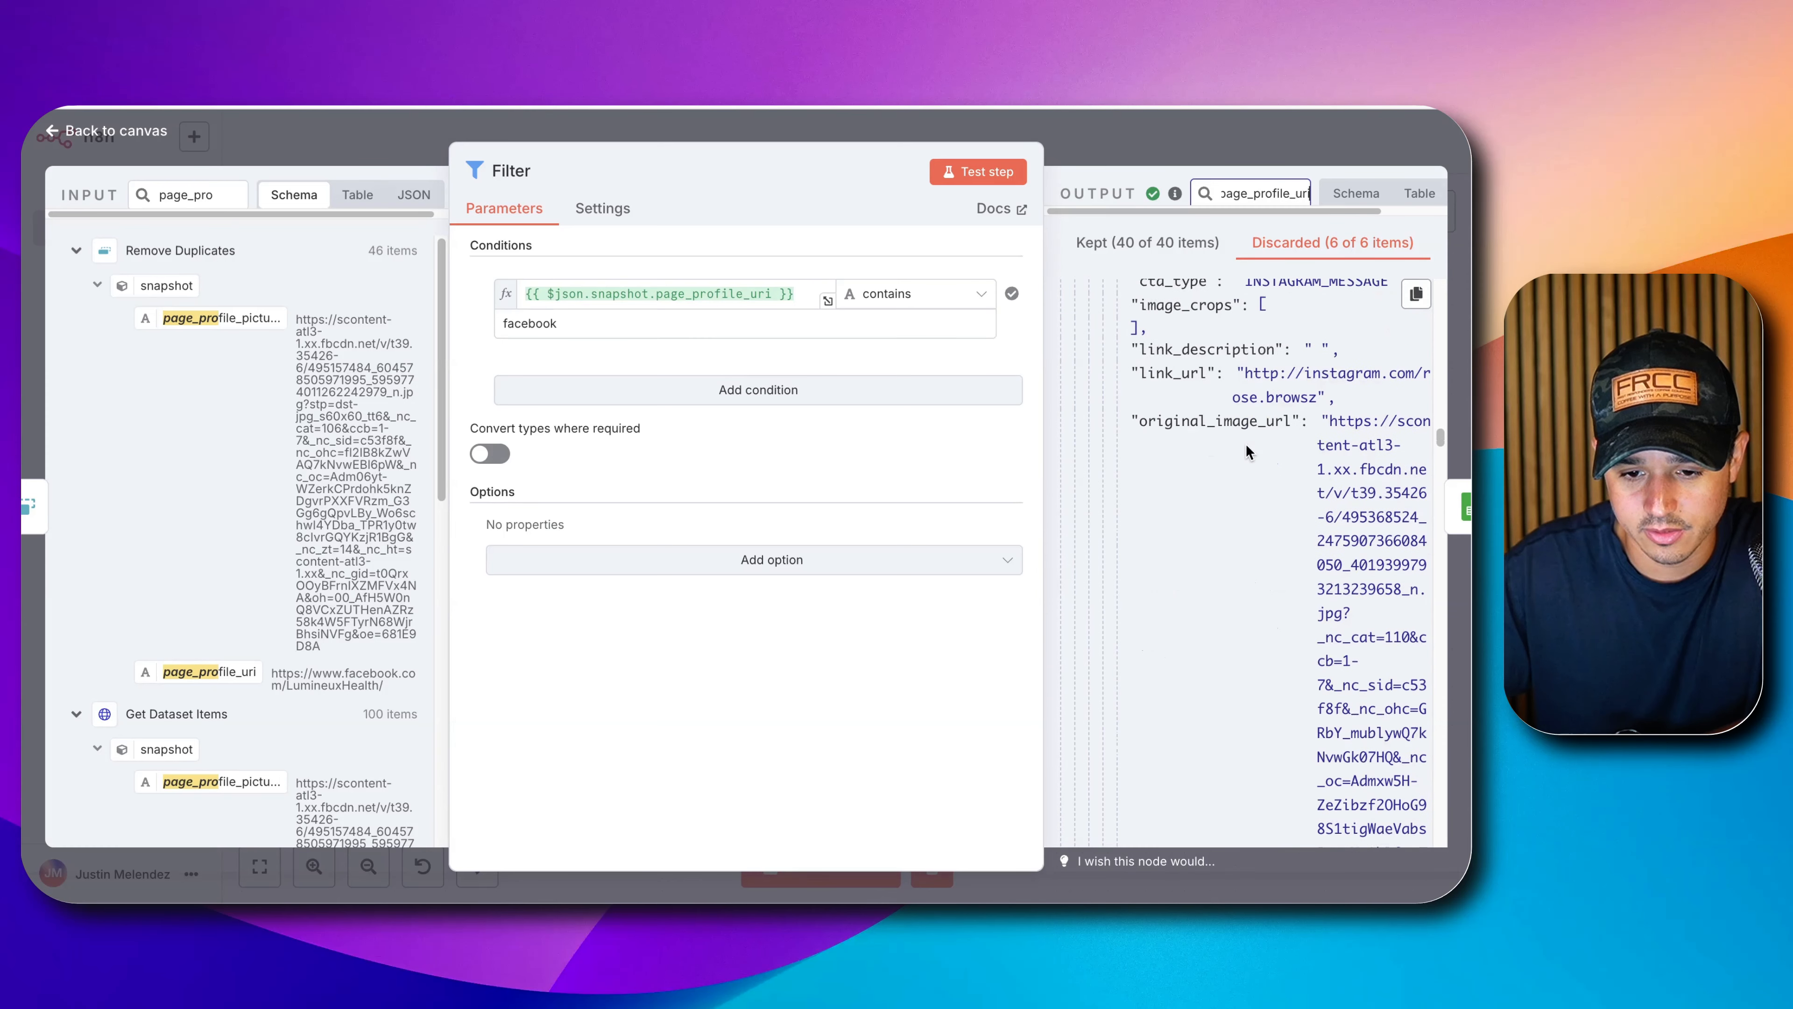
scroll(1246, 443, "down", 1)
Confirm the discarded items have Instagram profile URLs, then return to the workflow canvas.
scroll(1245, 443, "up", 1)
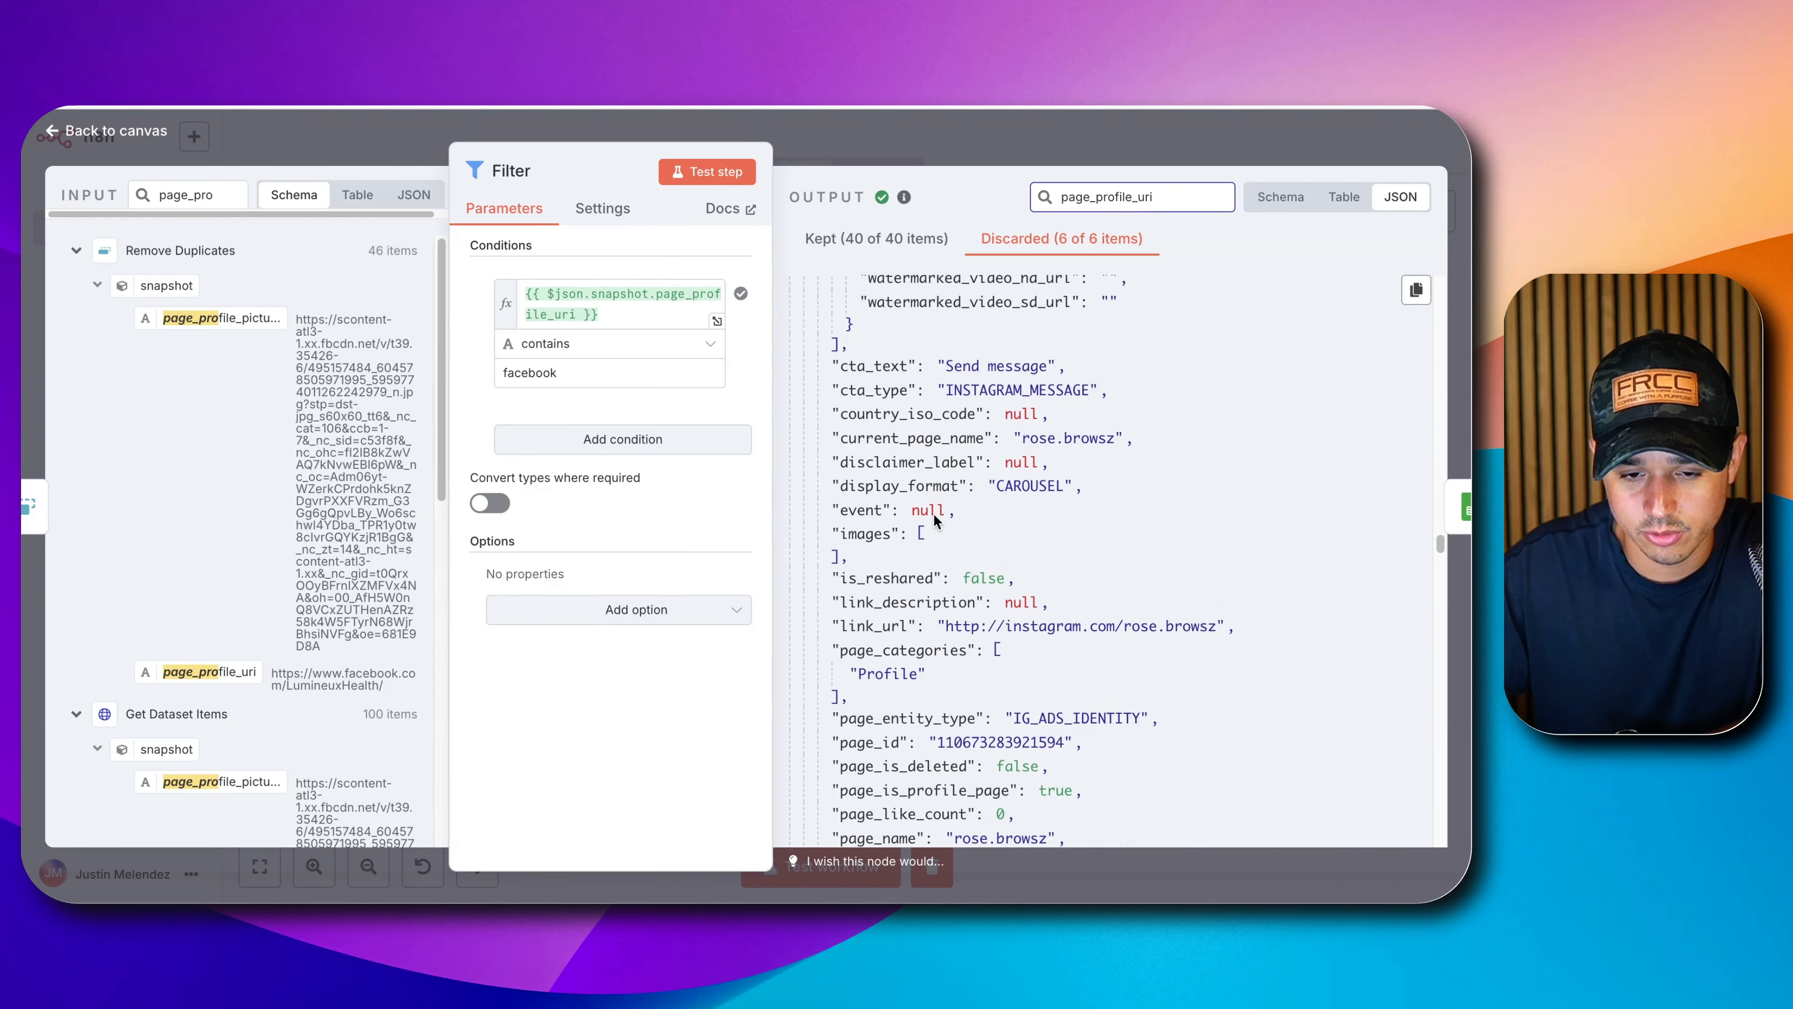
scroll(934, 519, "up", 8)
scroll(1070, 426, "up", 10)
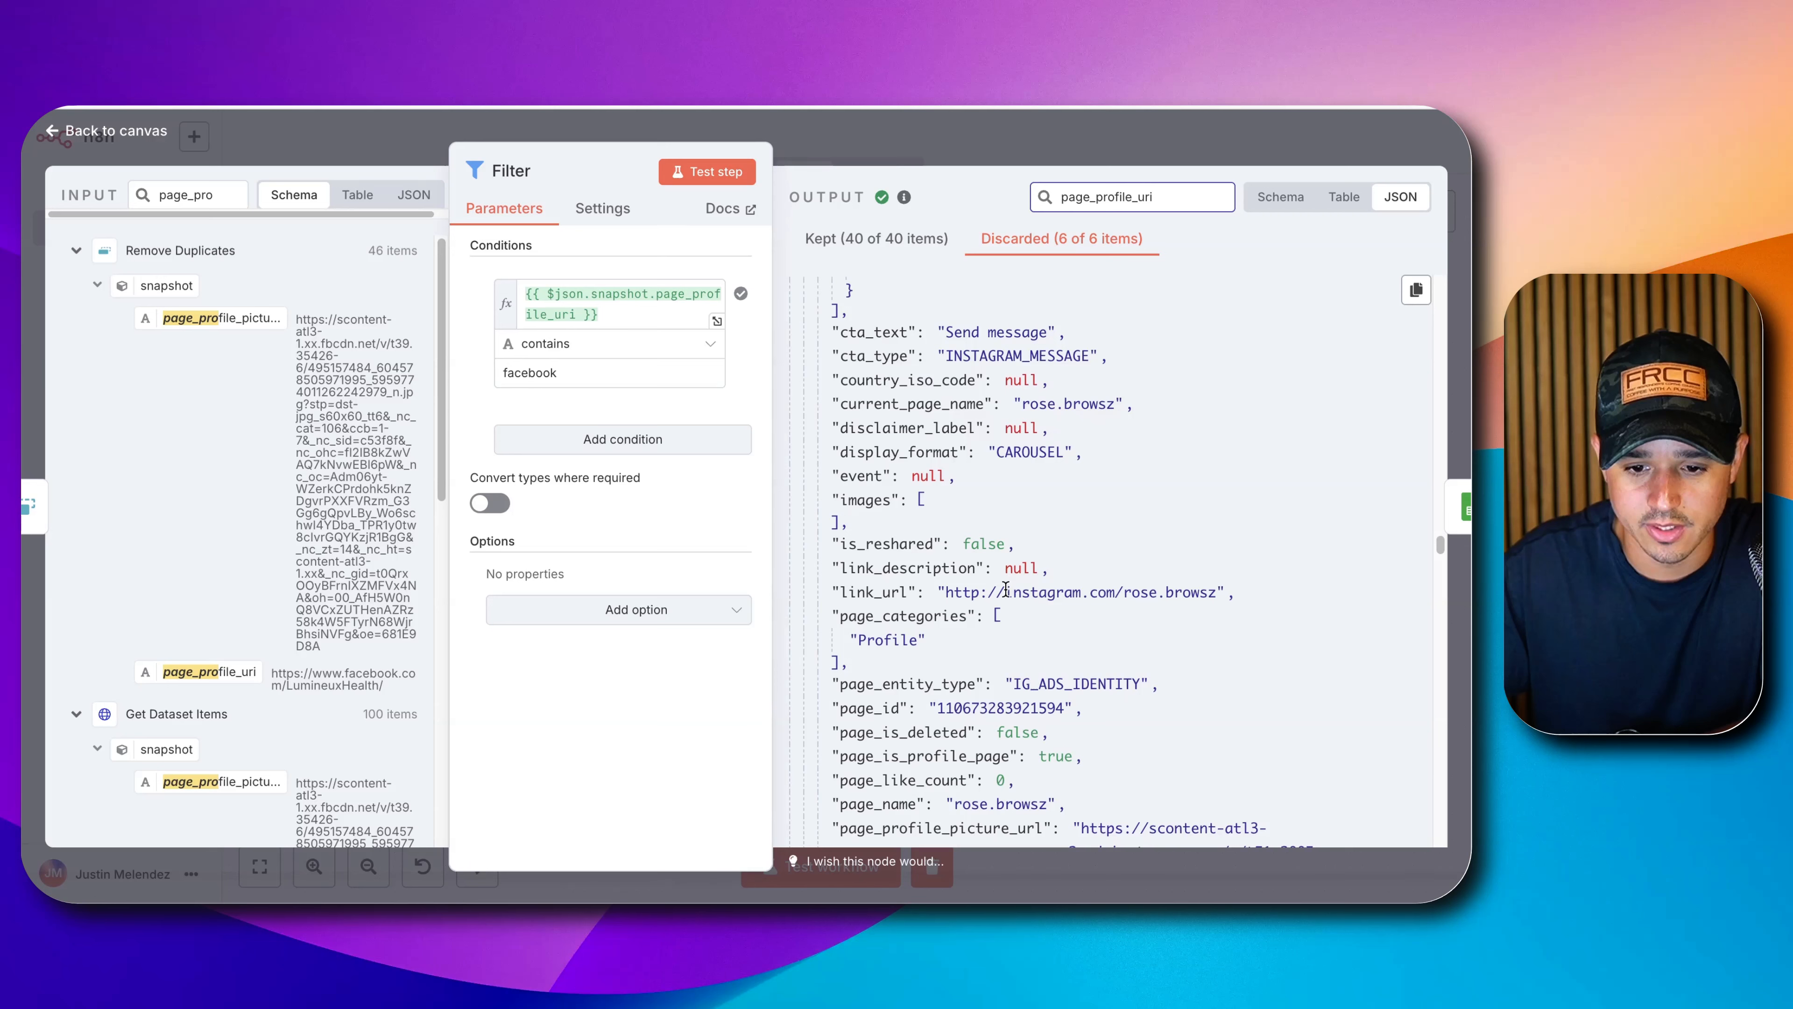
scroll(1080, 589, "down", 10)
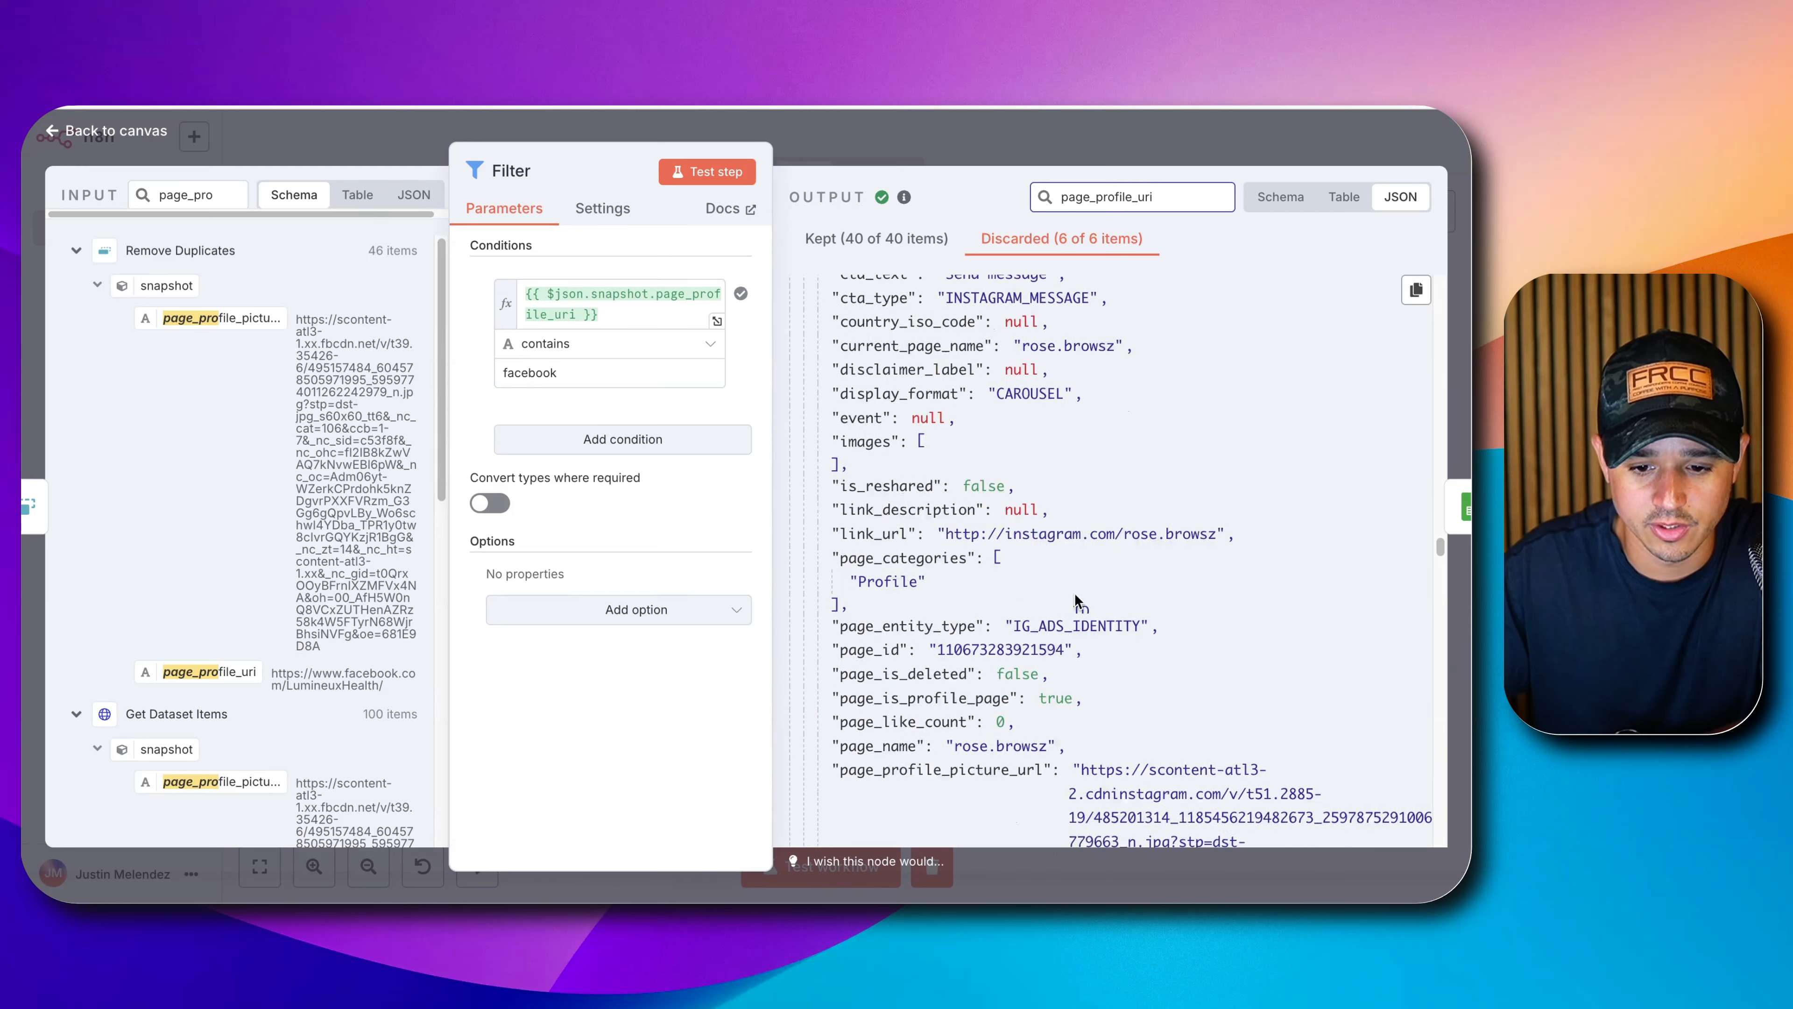
scroll(1003, 535, "up", 5)
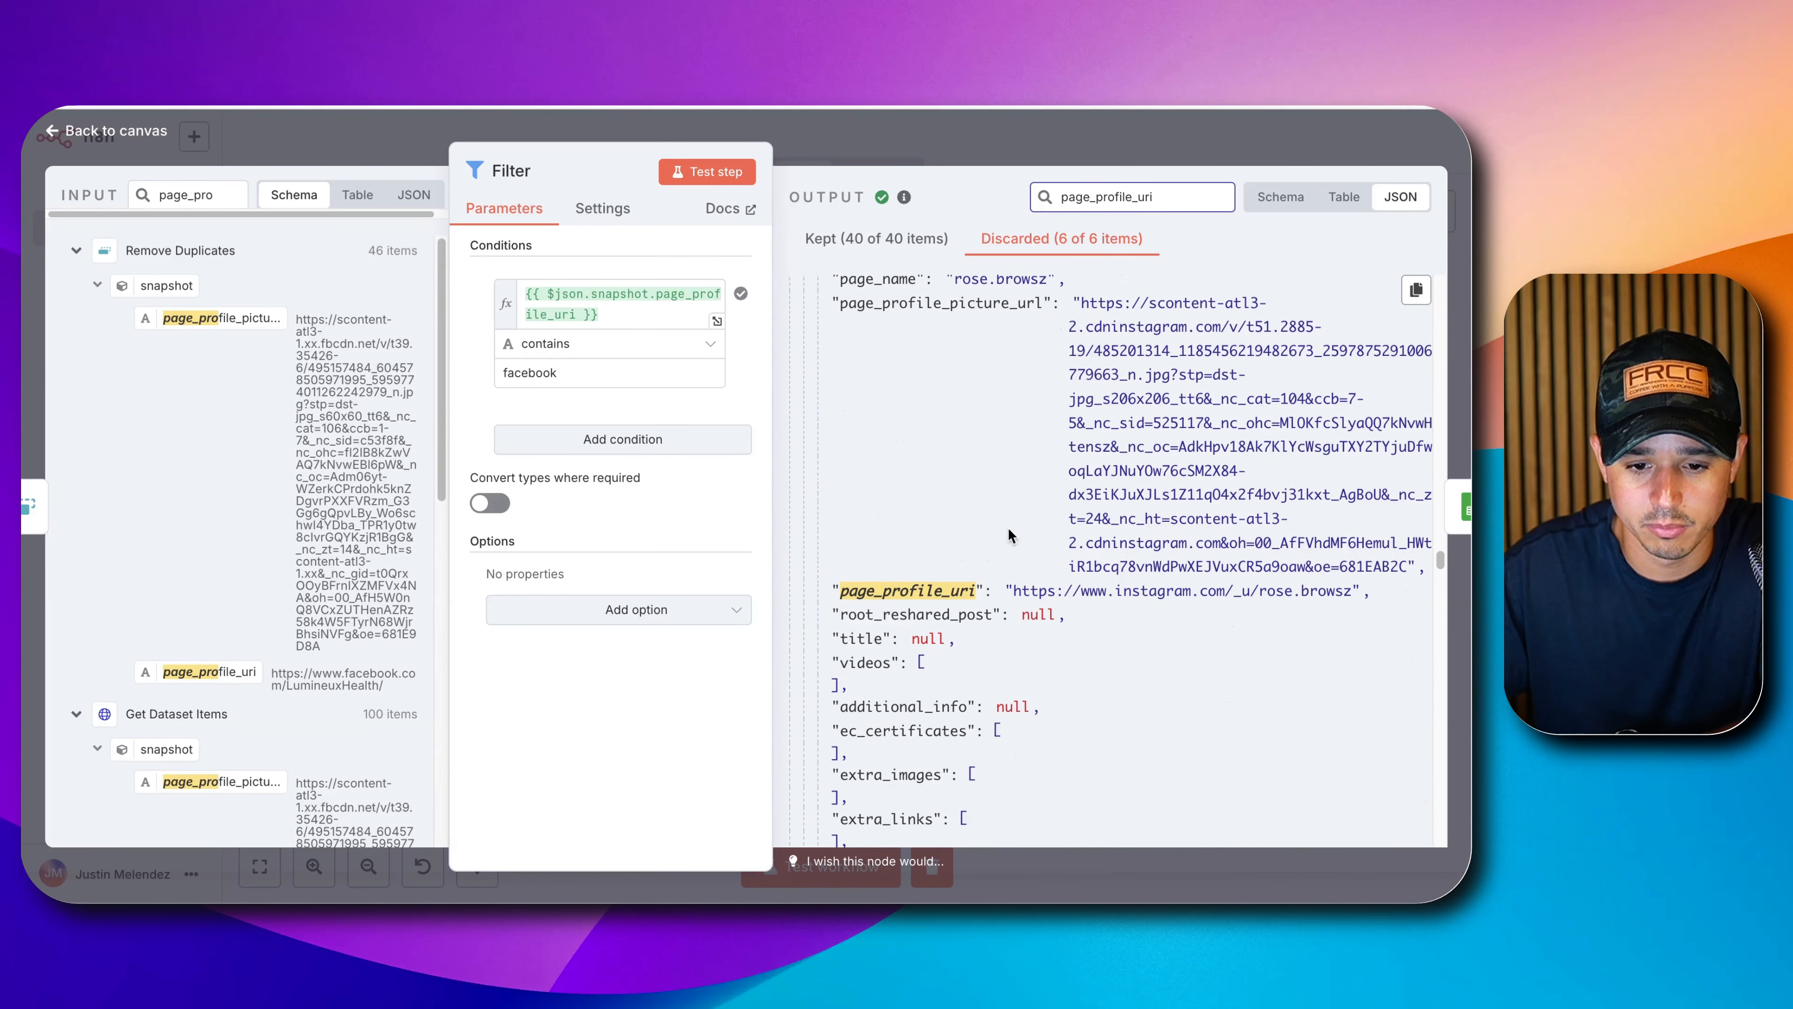
triple_click(1100, 592)
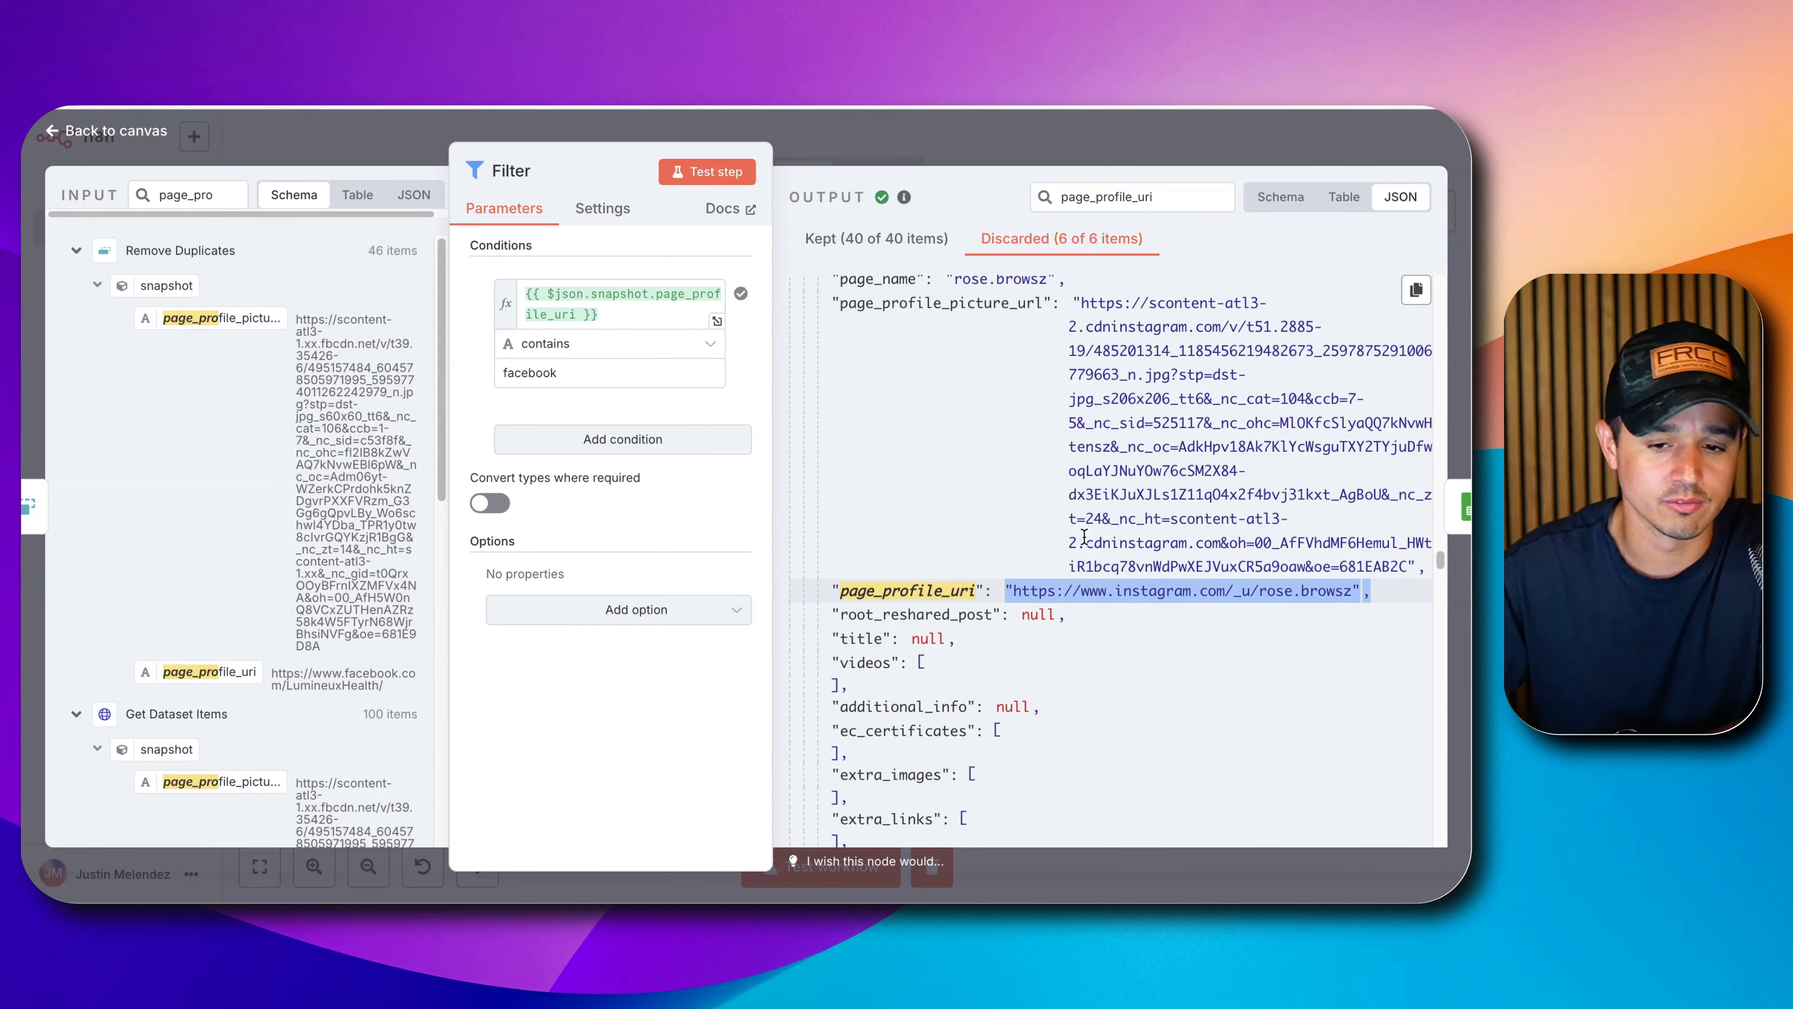
left_click_drag(775, 401, 910, 400)
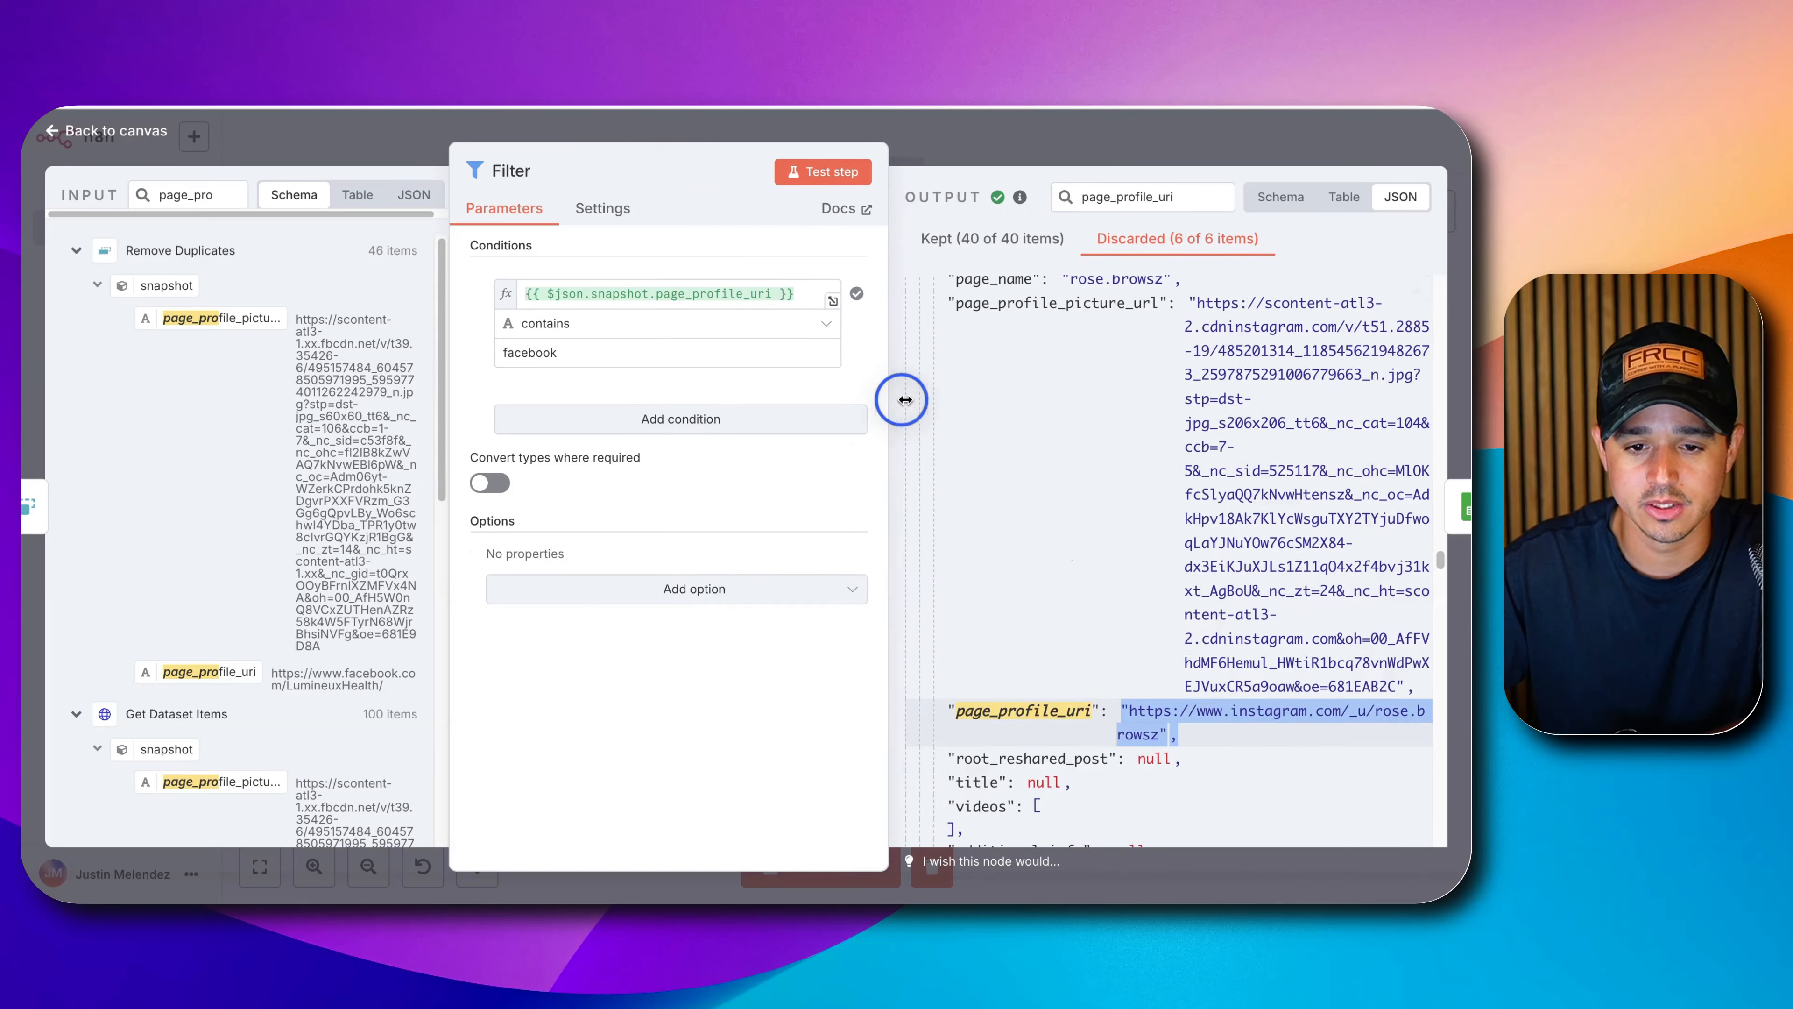
left_click(1087, 158)
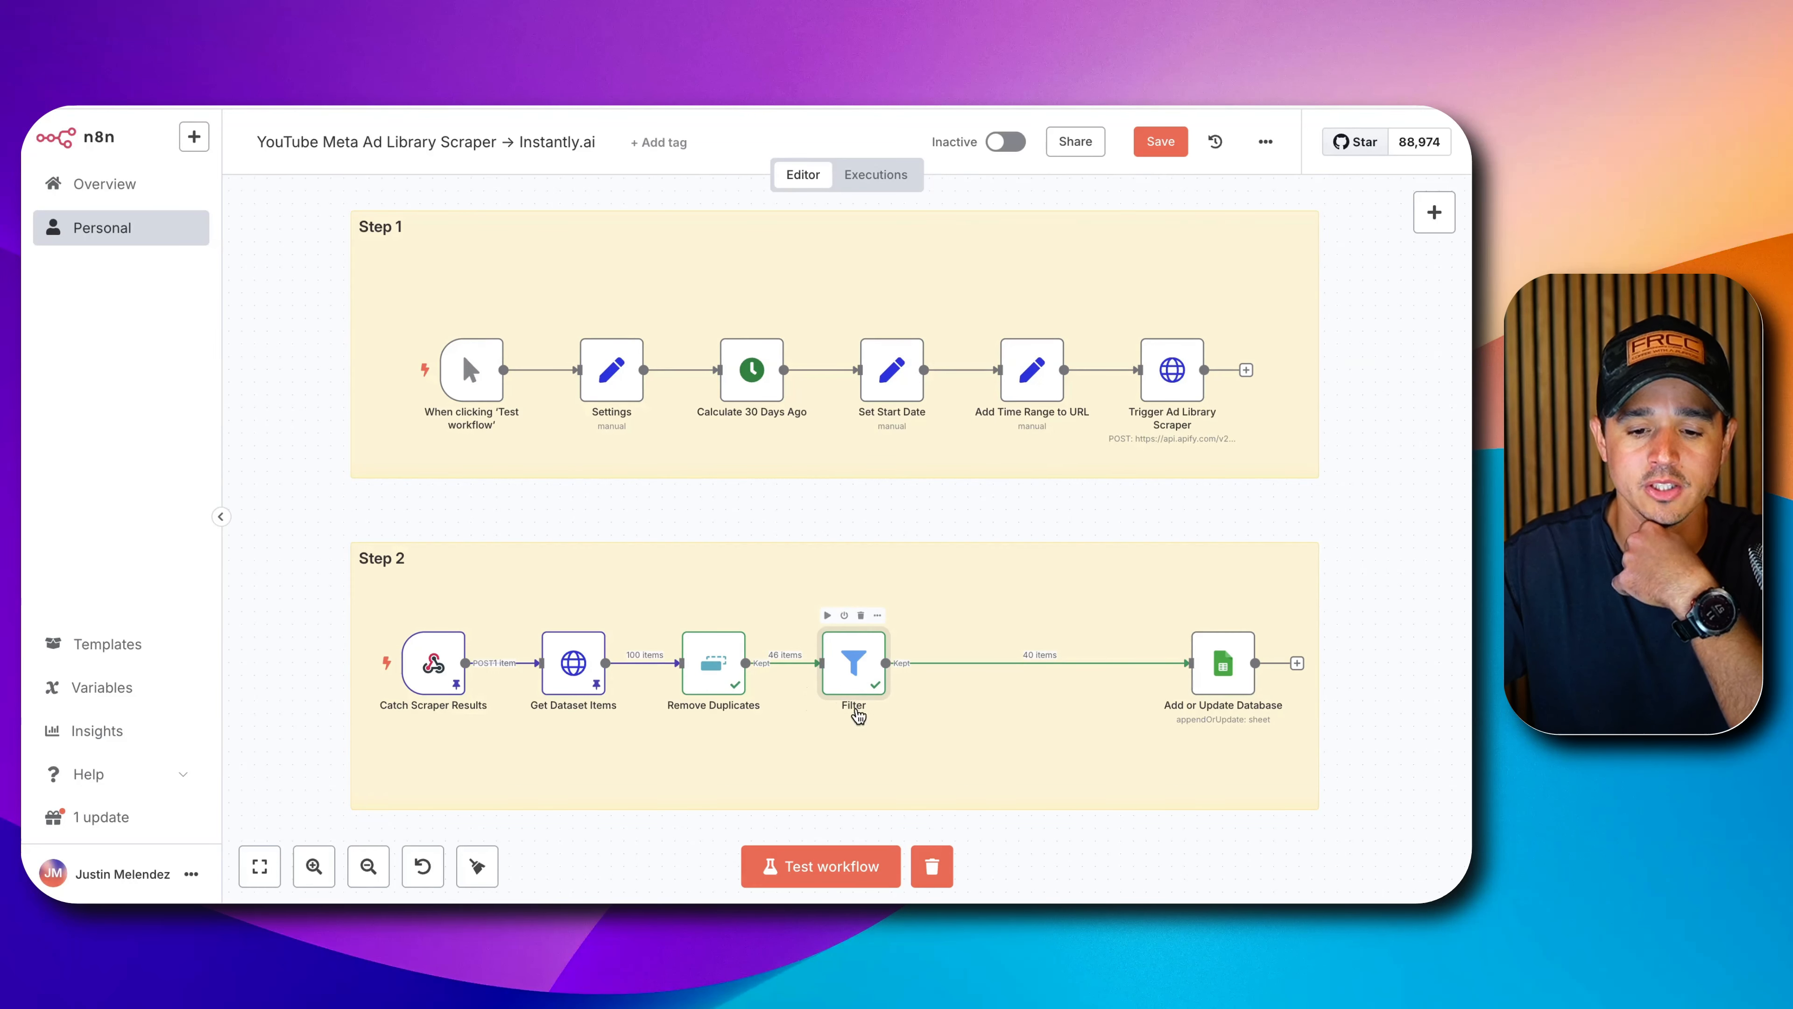
Rename the Filter node to 'Remove IG Profiles' and move Add or Update Database closer to it.
double_click(840, 670)
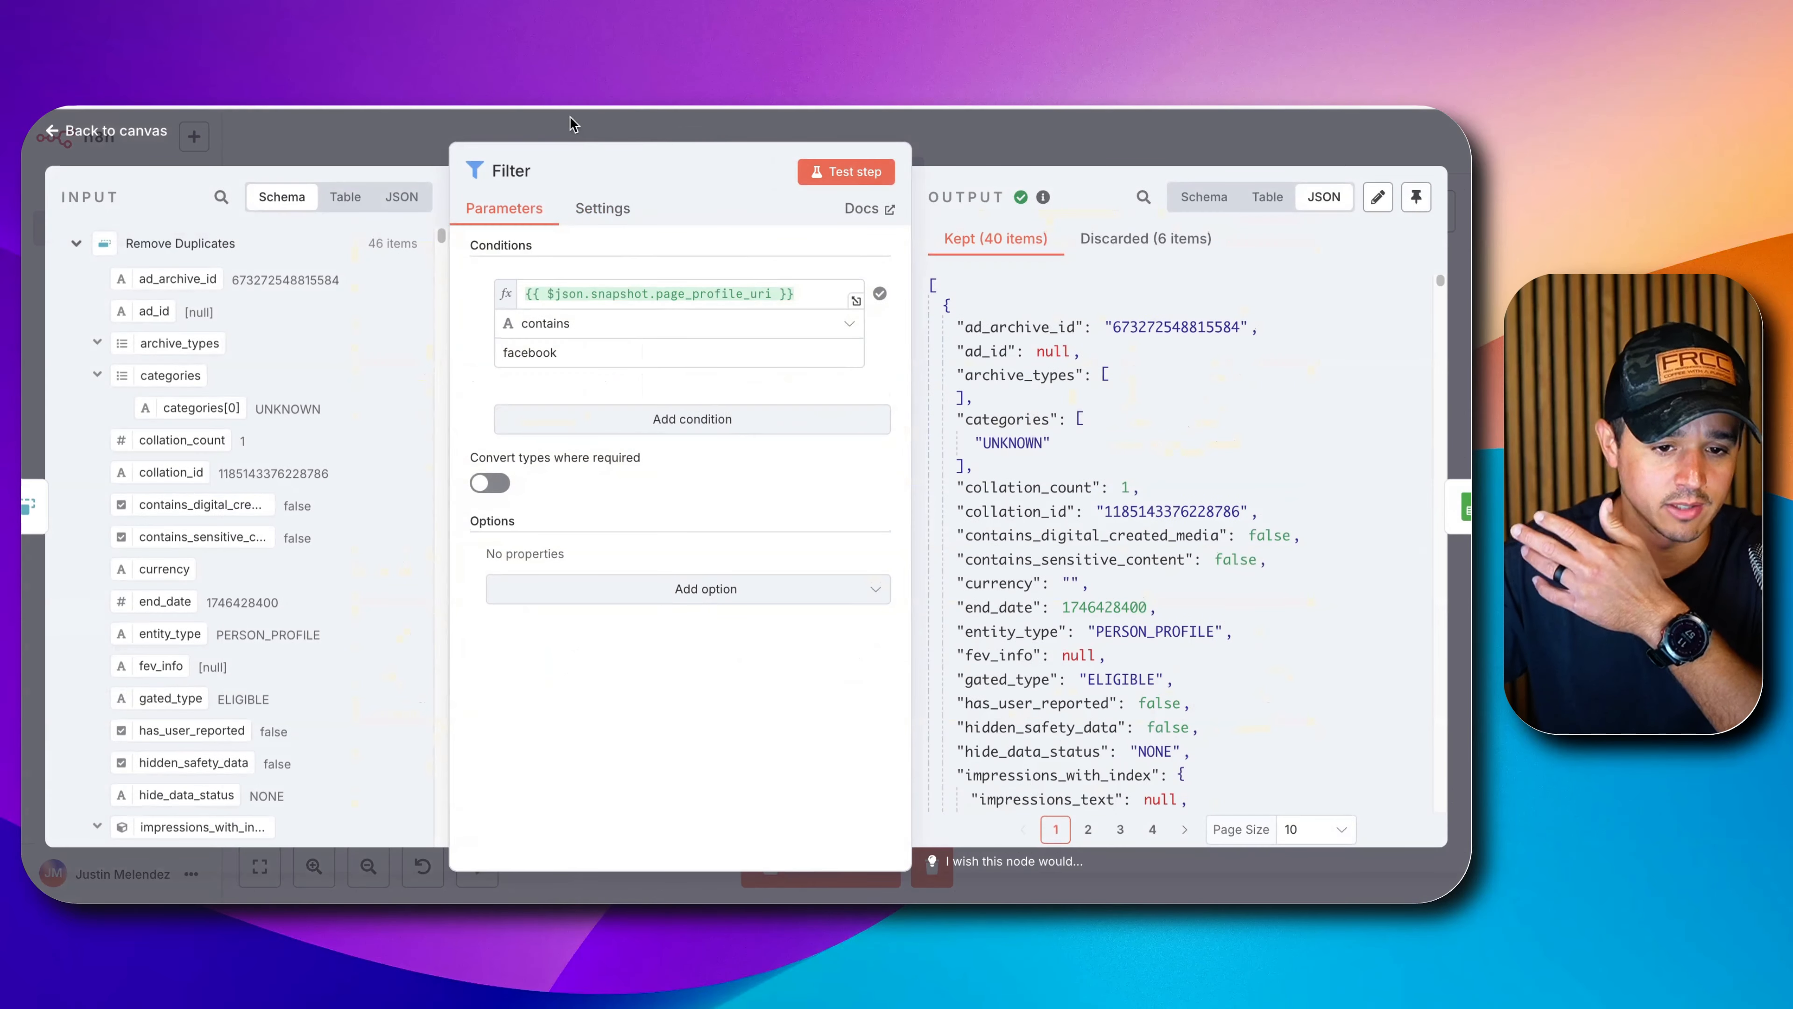
left_click(515, 169)
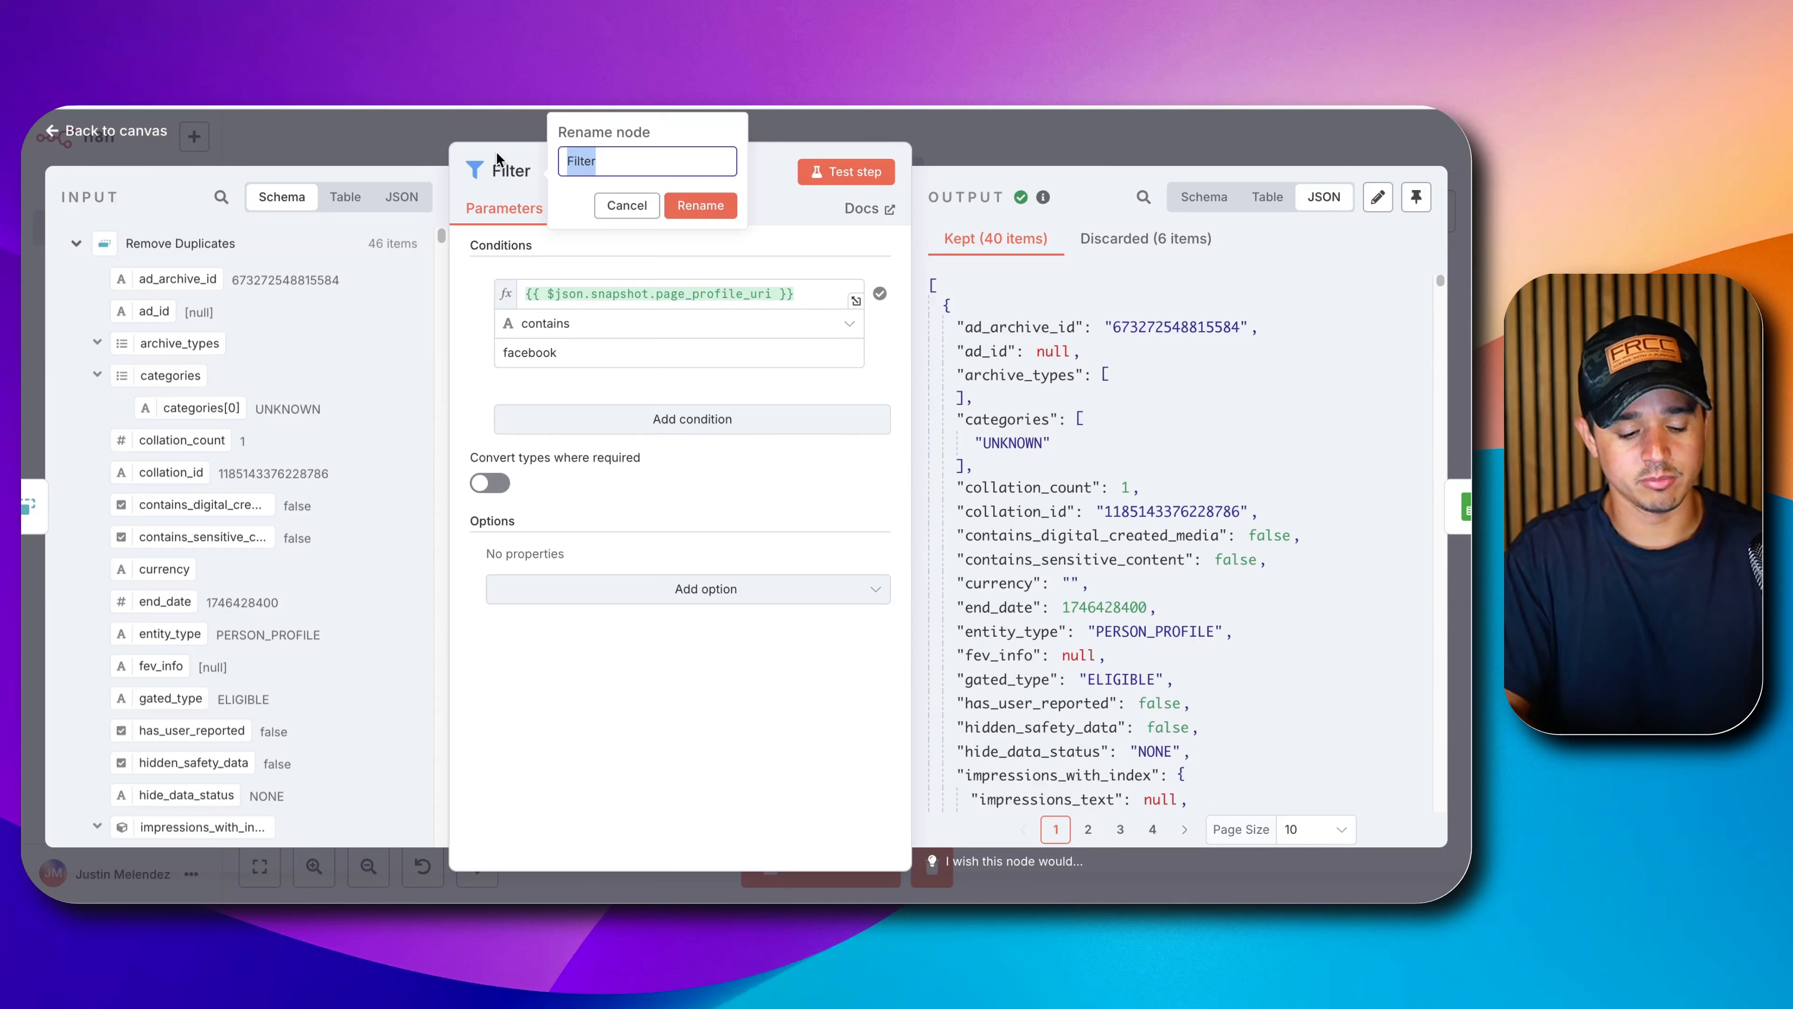
type("Remove IG")
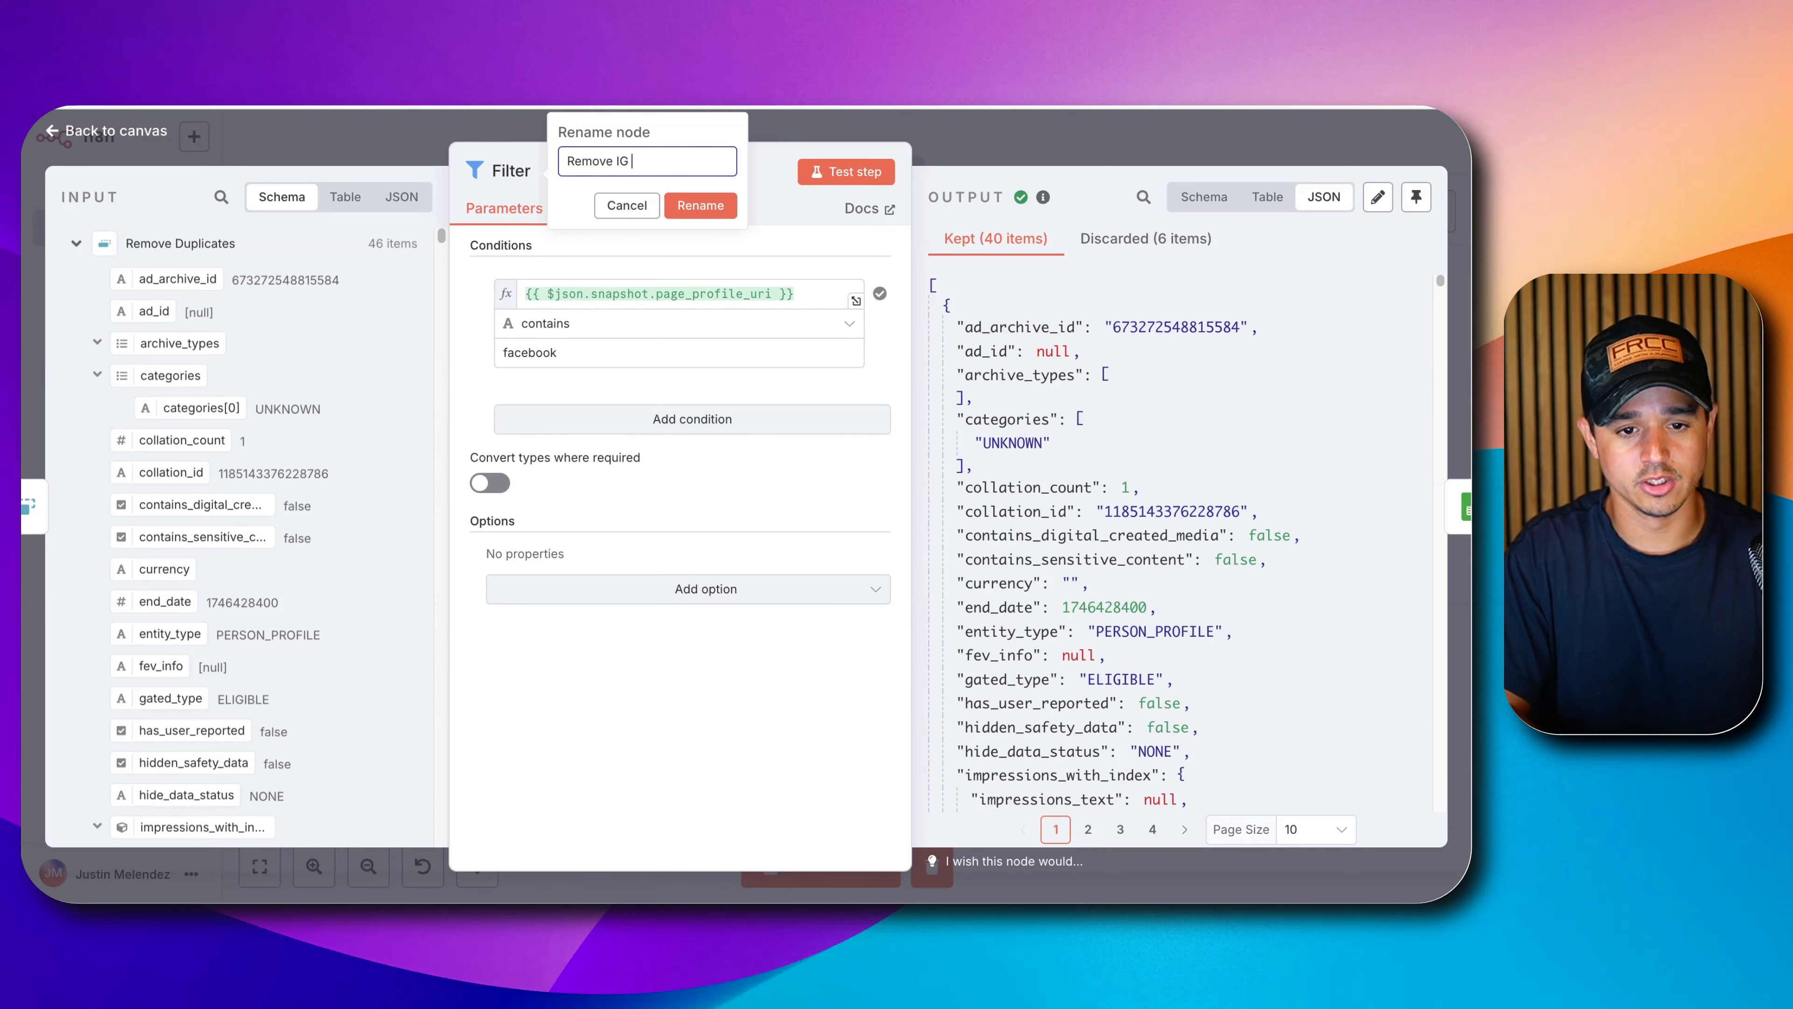
type(" Profiles")
key("Return")
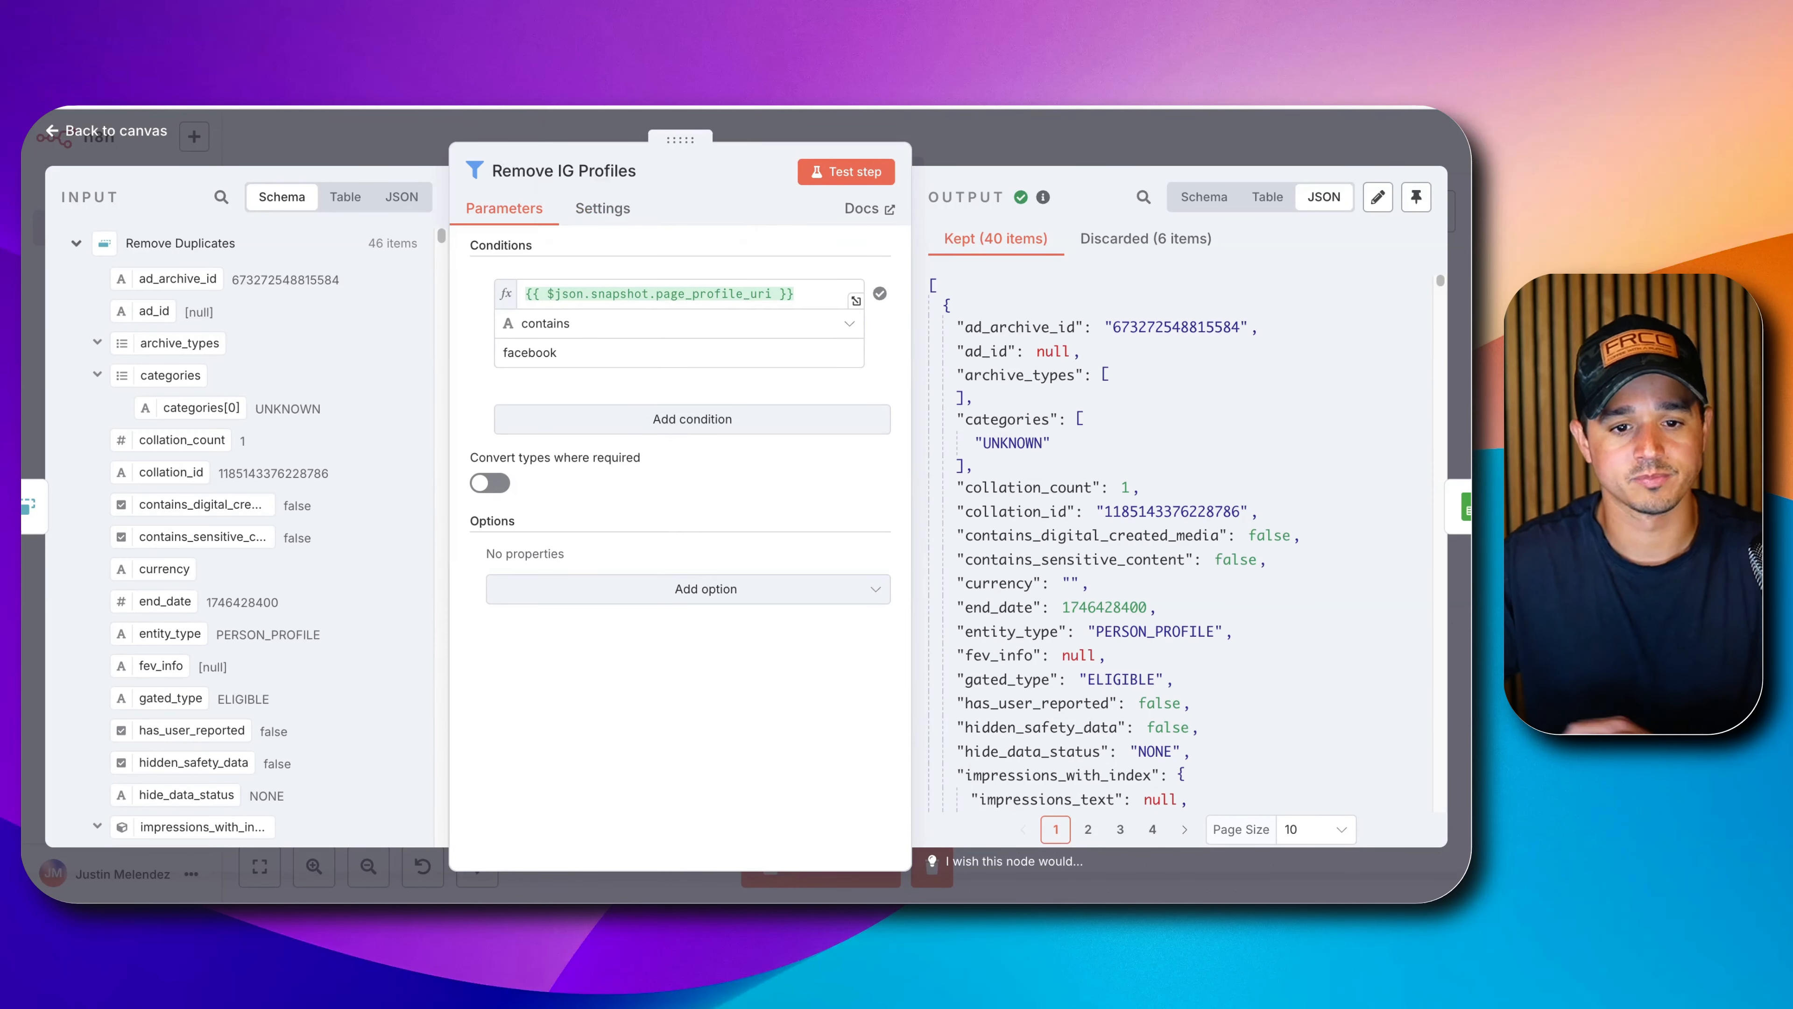
key("Escape")
left_click_drag(1227, 661, 1010, 660)
Run Add or Update Database to upsert 40 rows into the N8N Facebook Ad Scraper sheet and check the rows.
left_click(980, 616)
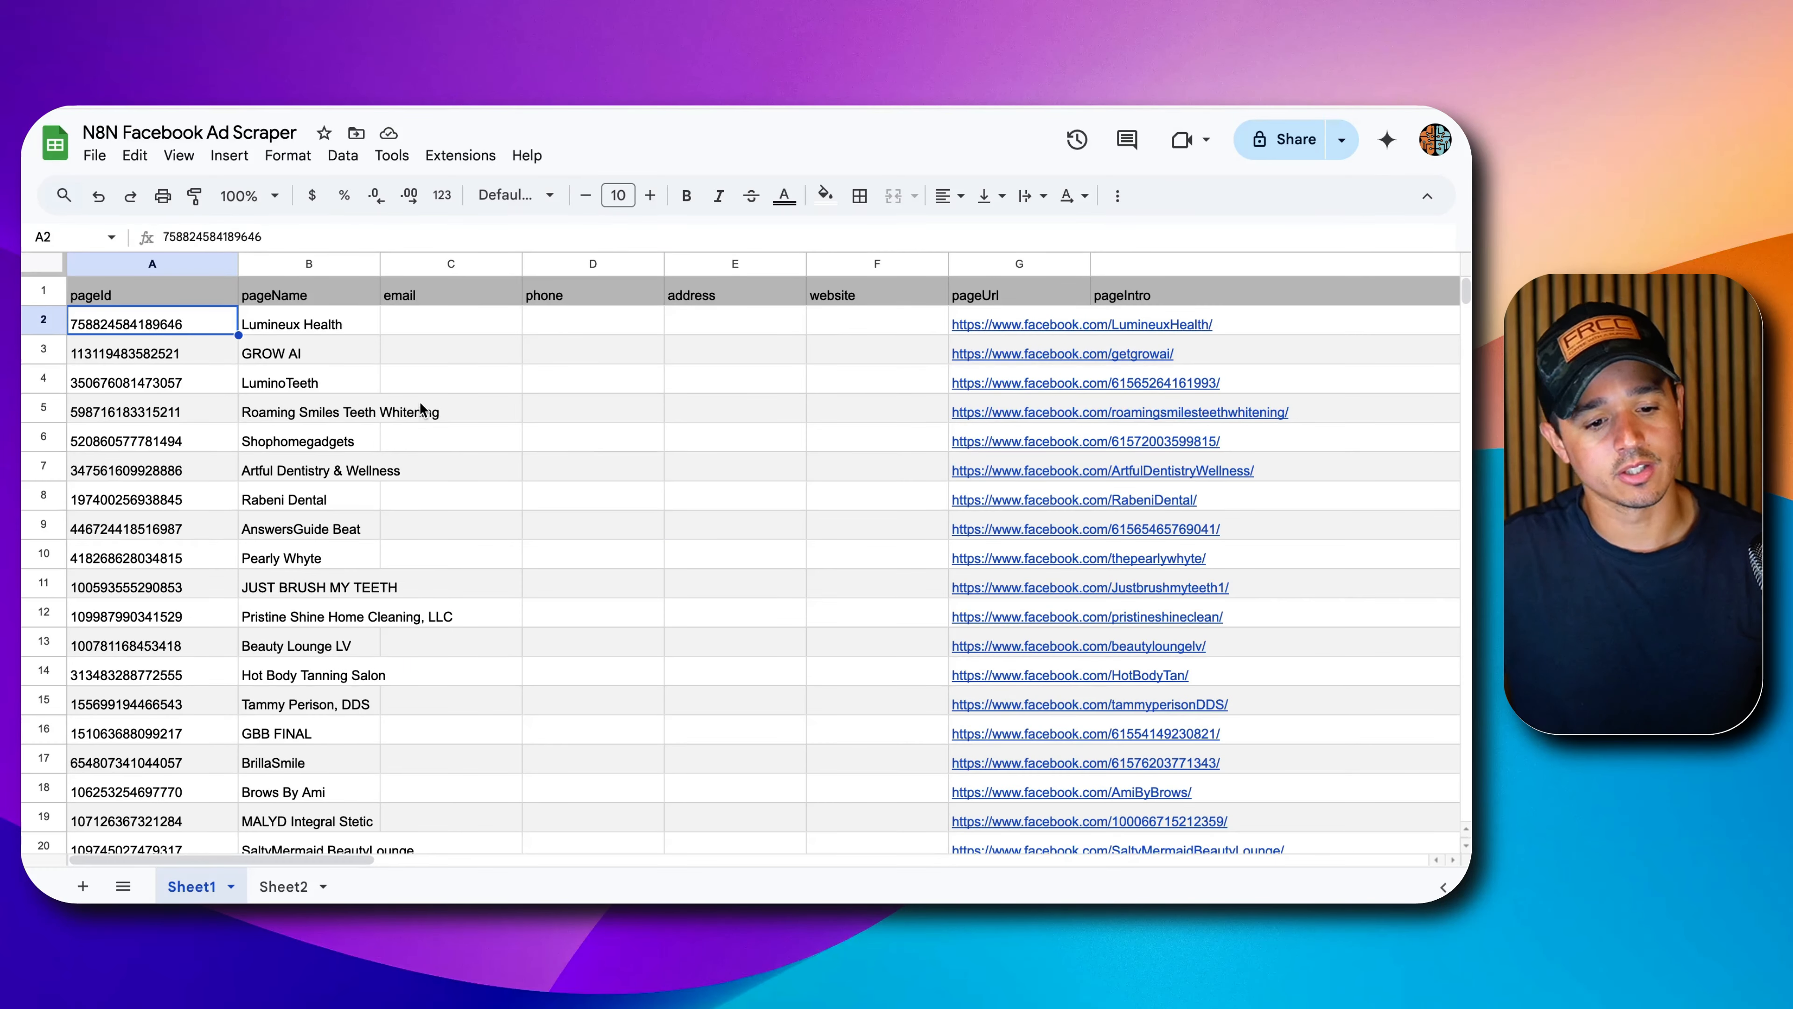
scroll(428, 400, "right", 15)
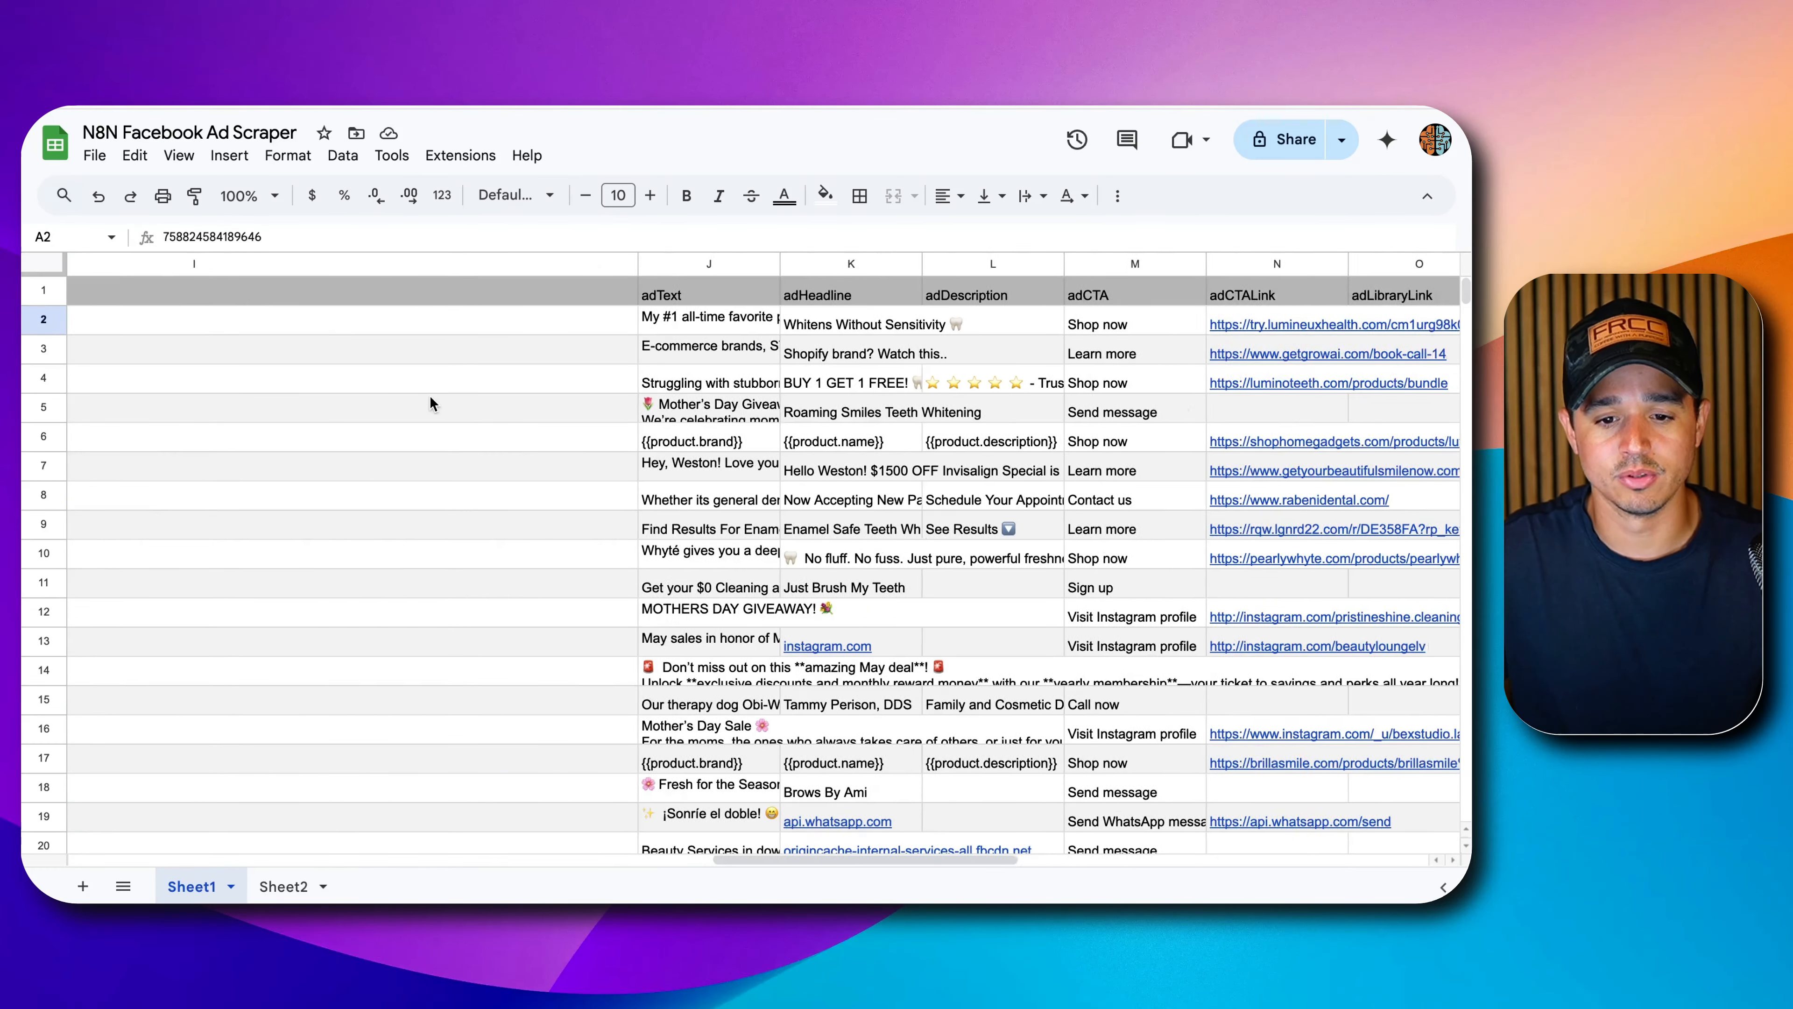
scroll(430, 400, "right", 10)
scroll(430, 399, "left", 20)
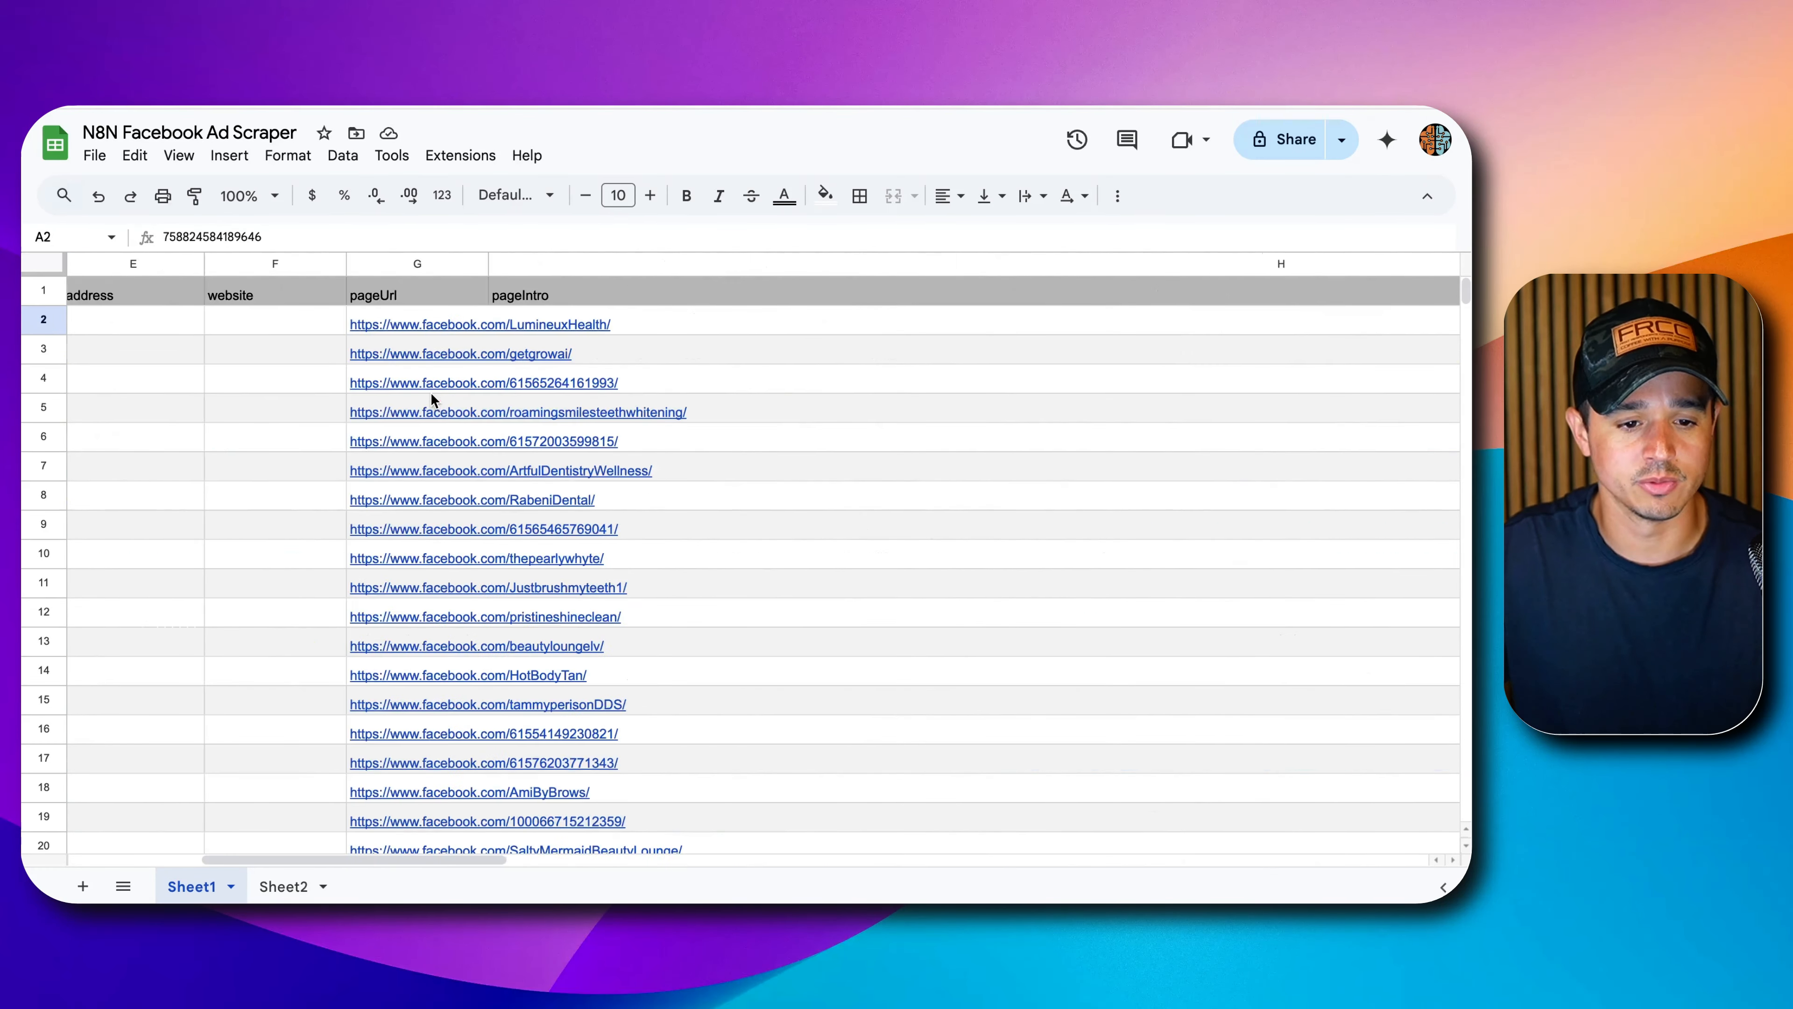
left_click_drag(444, 263, 845, 263)
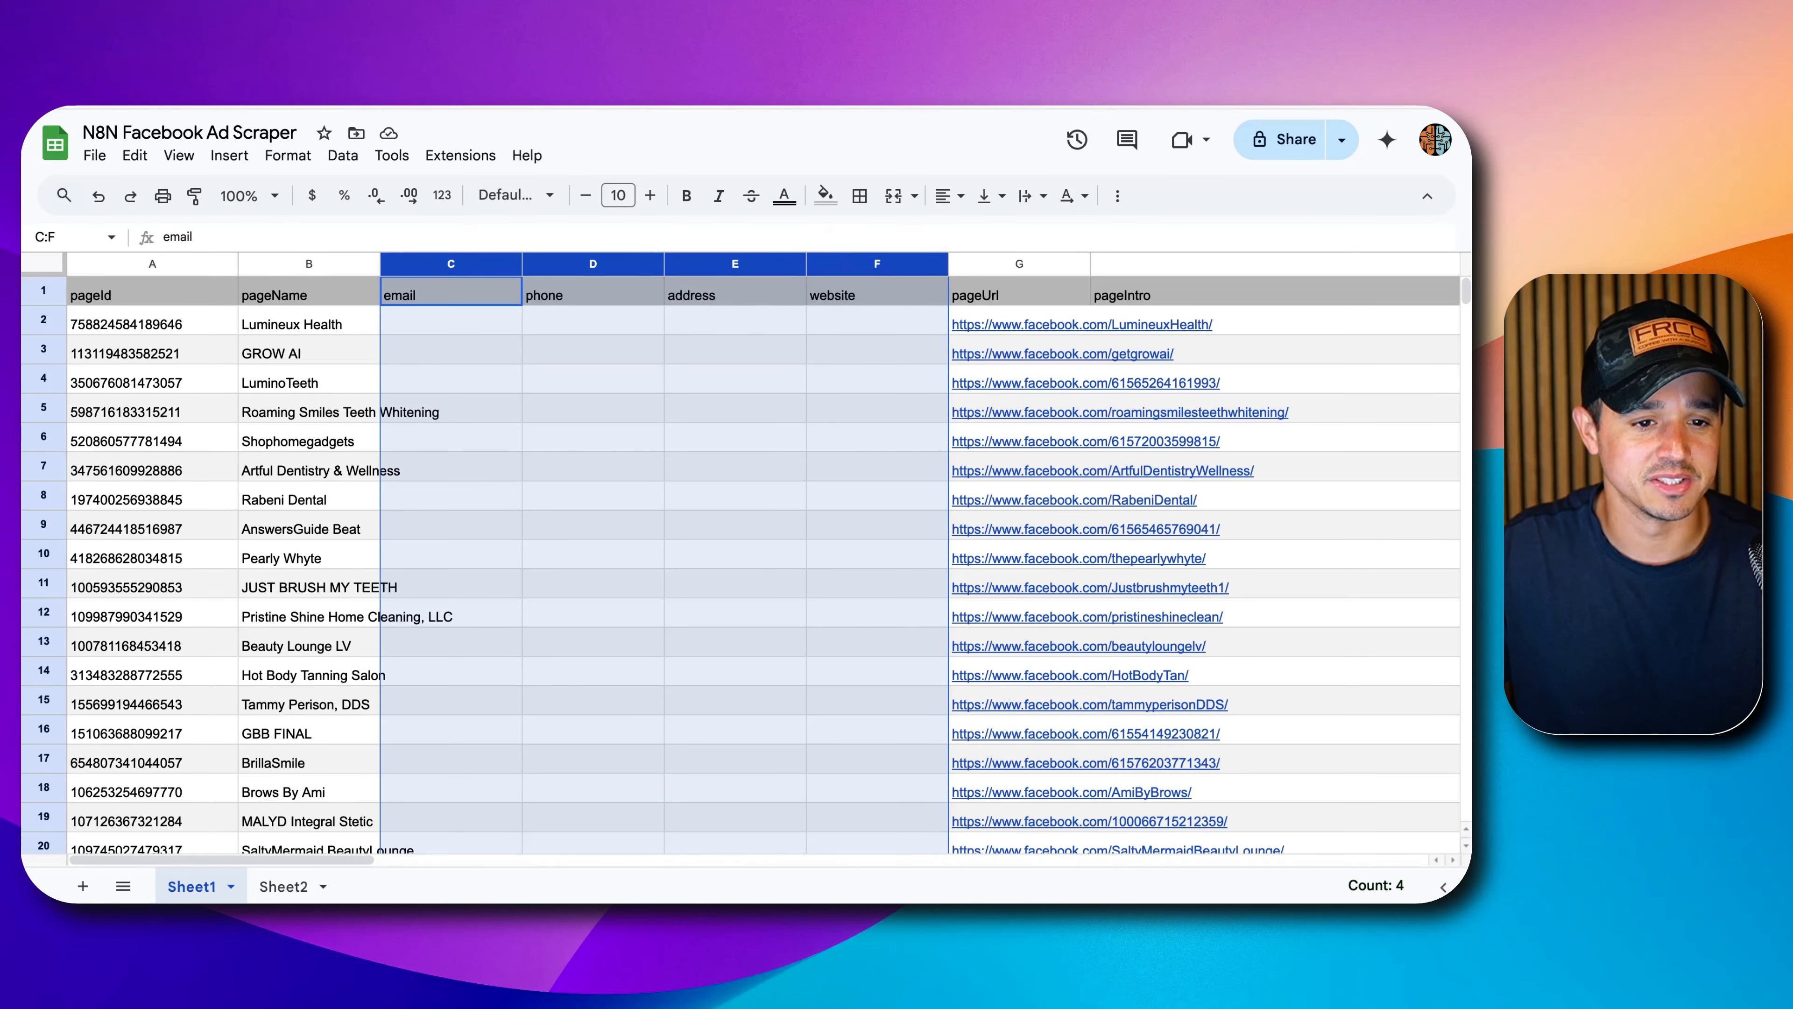
left_click(300, 49)
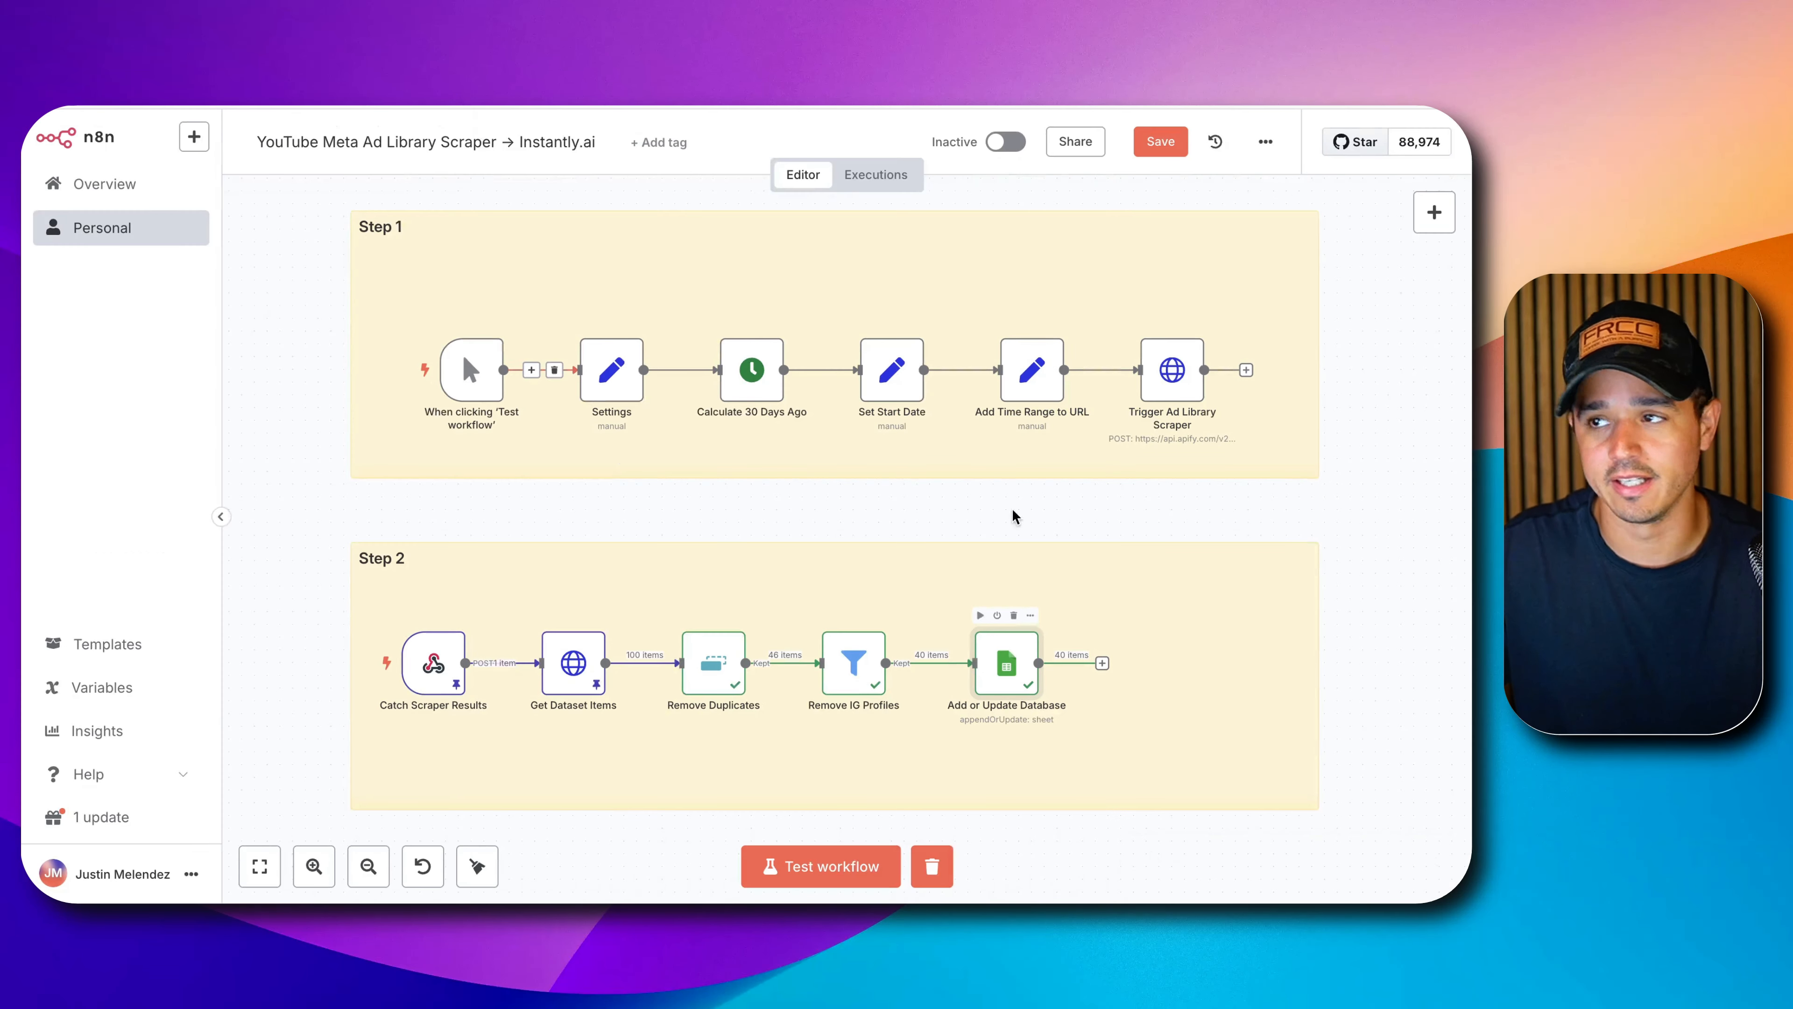
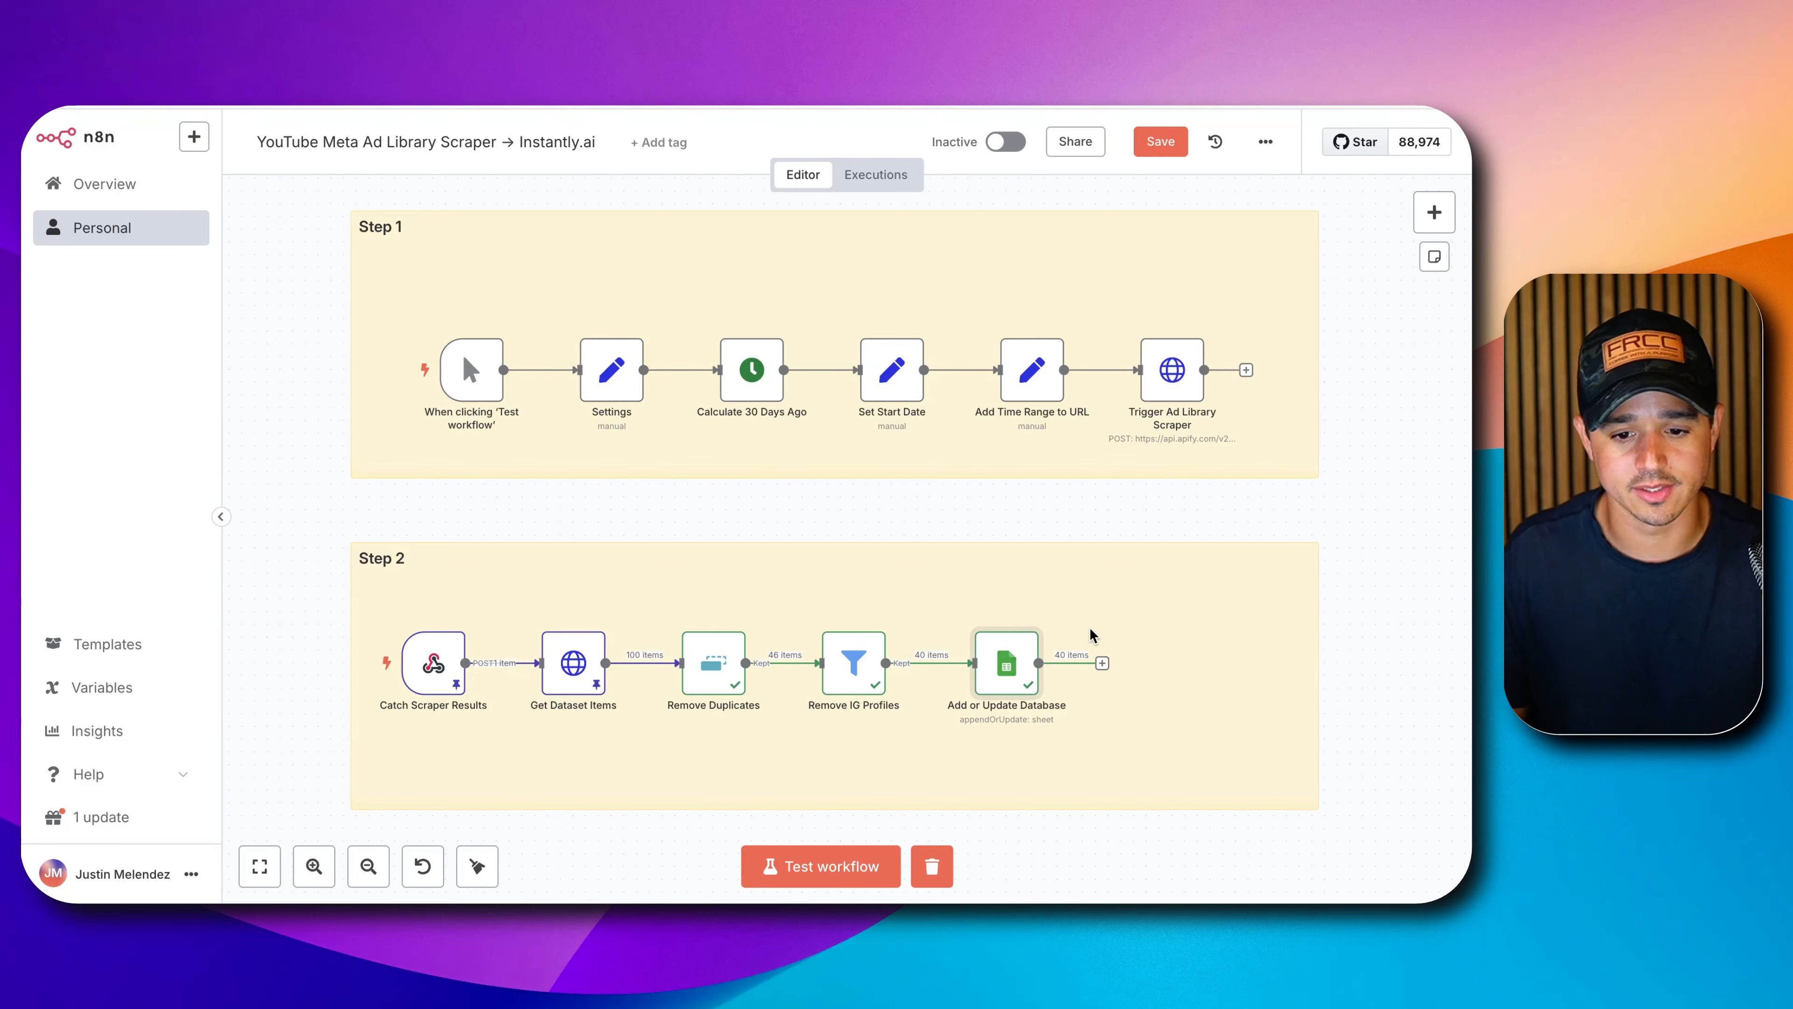
Add a Google Sheets 'Get row(s) in sheet' node reading Sheet1 of N8N Facebook Ad Scraper.
left_click(1102, 663)
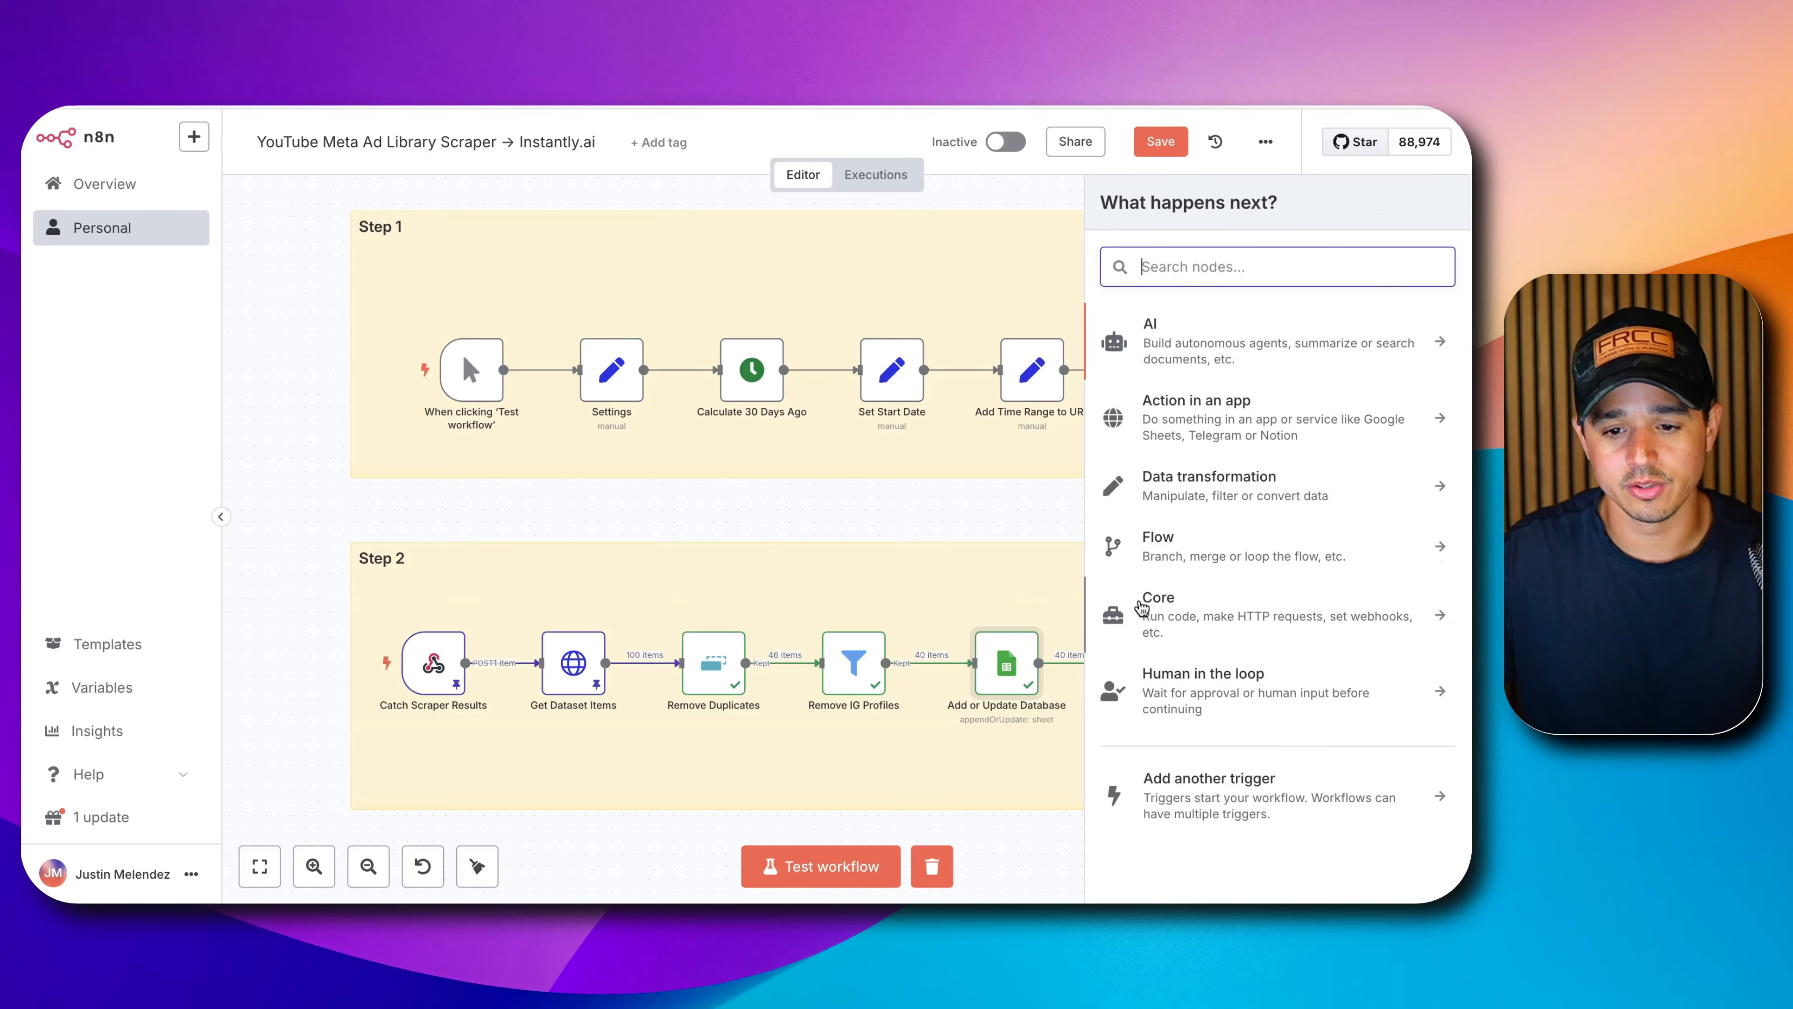
type("goog")
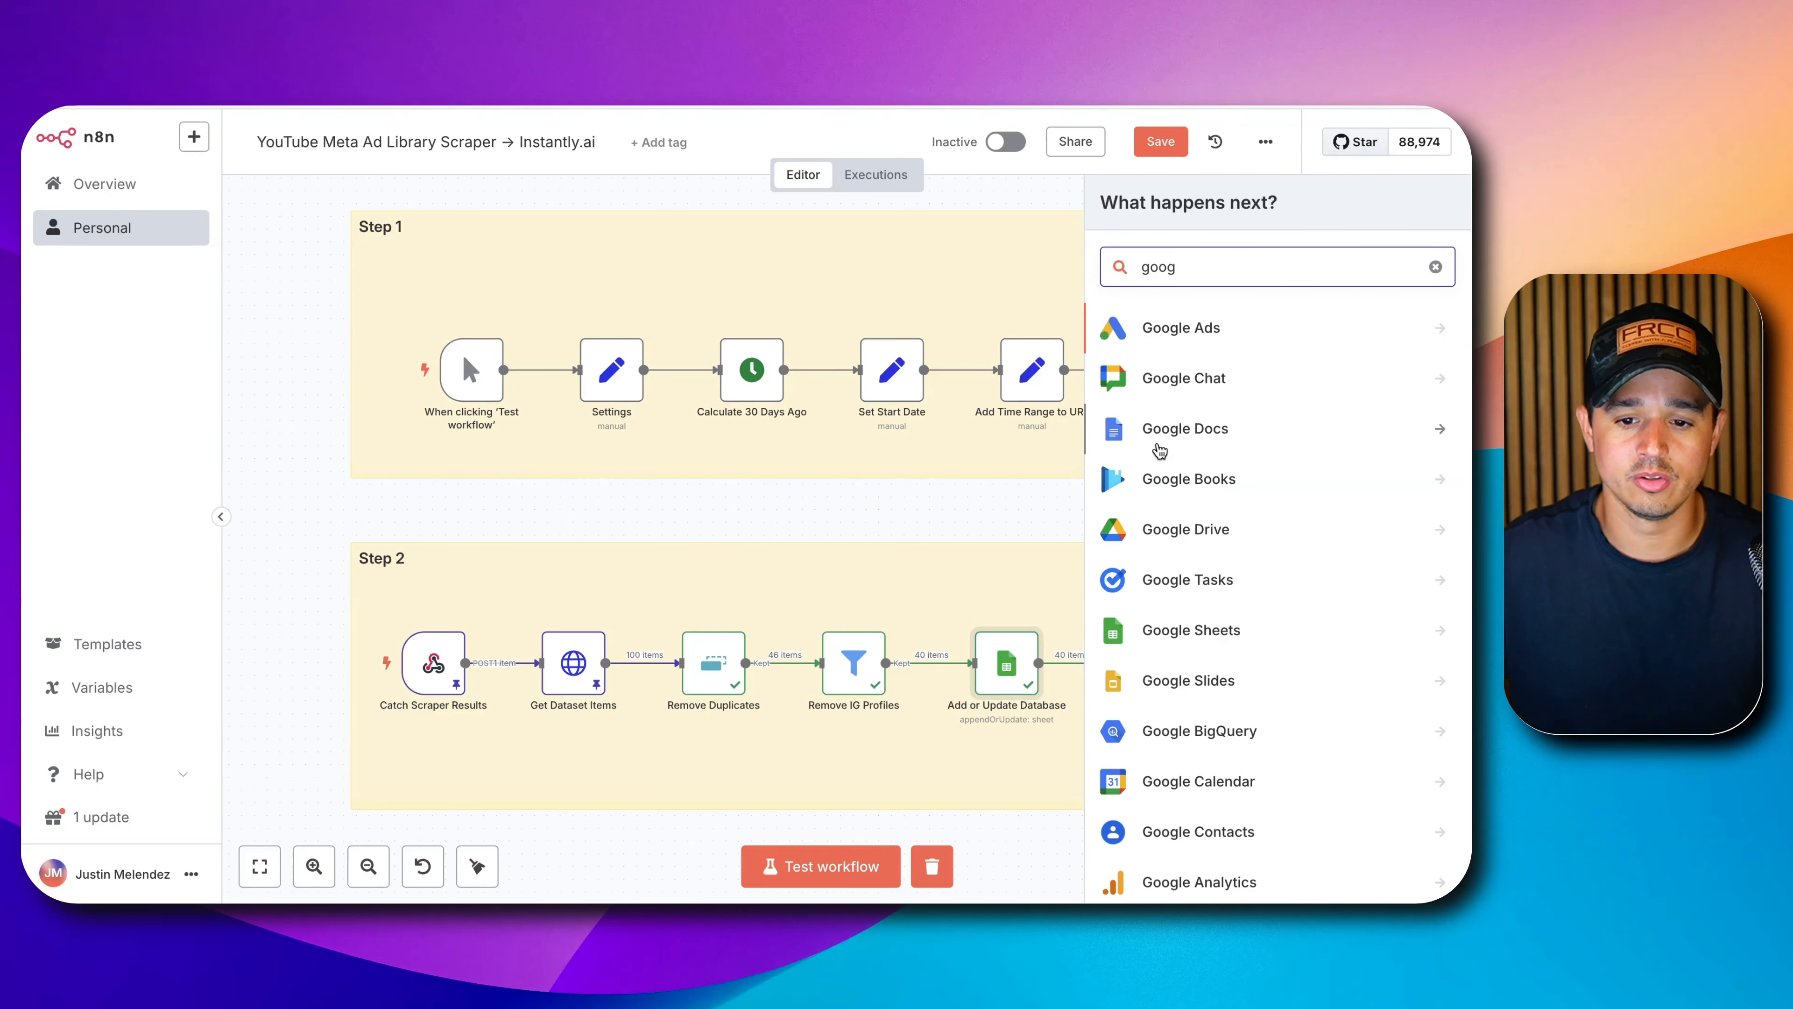
left_click(1172, 631)
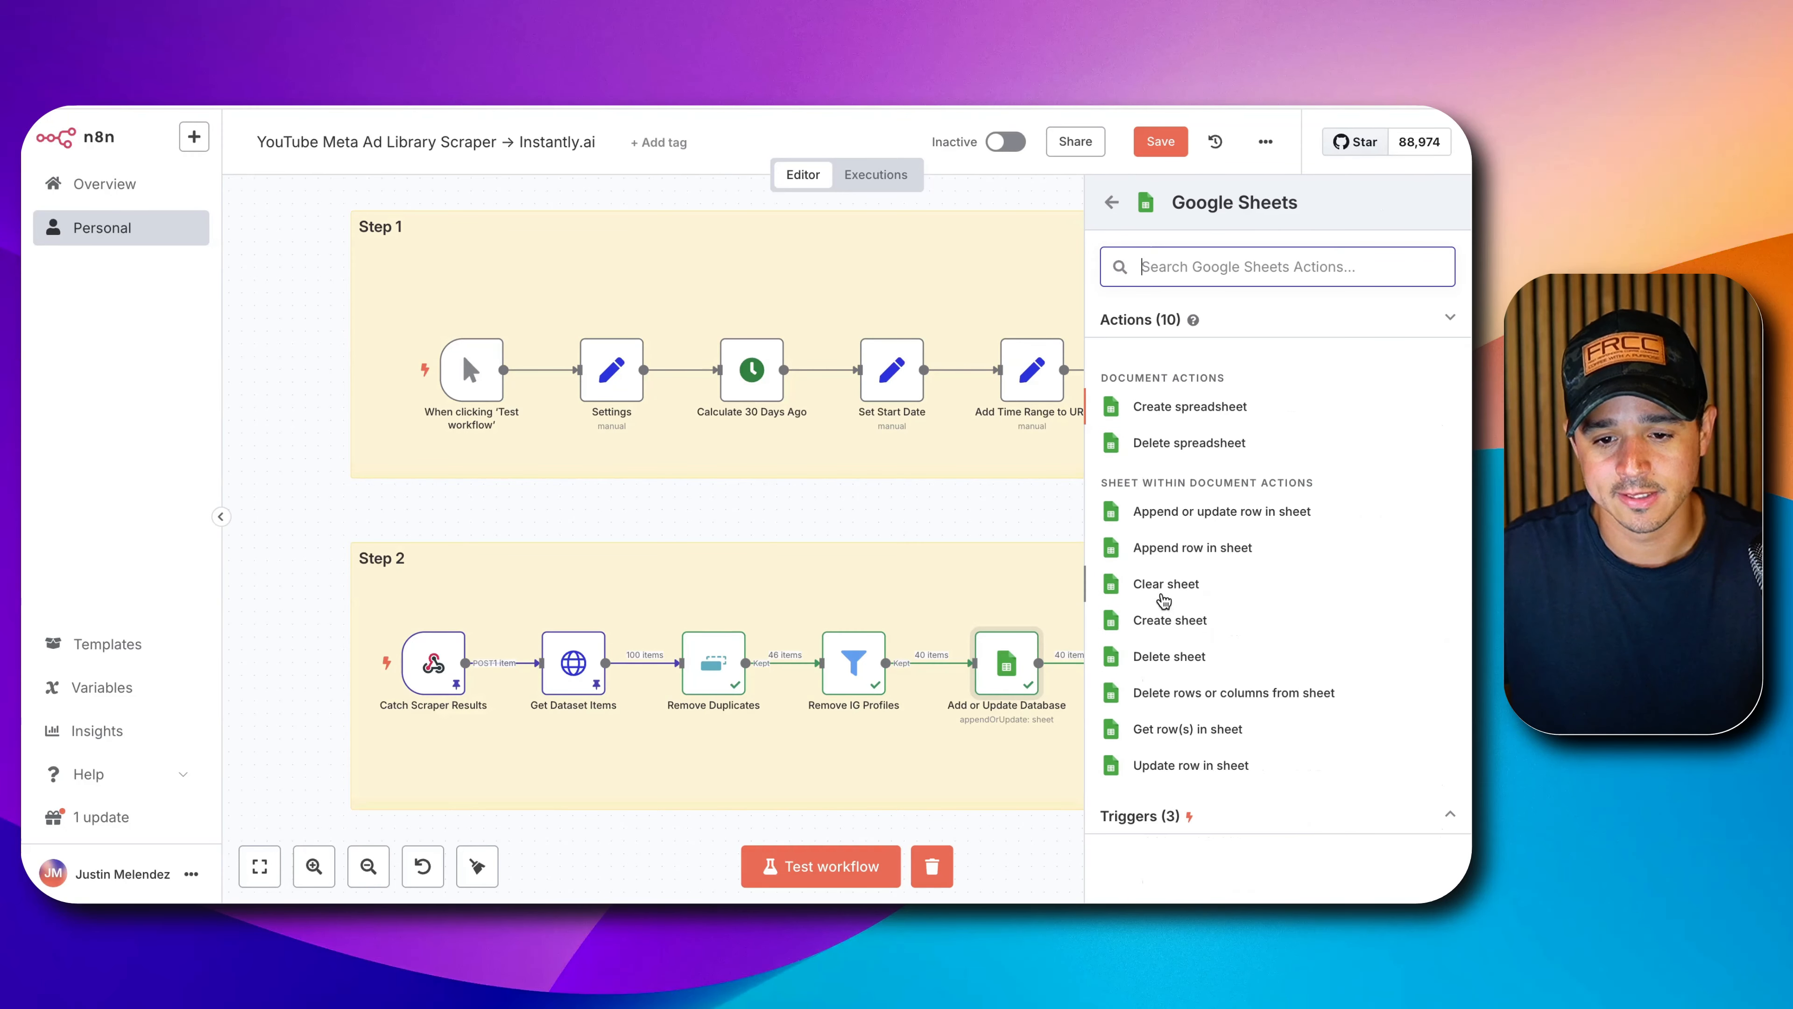
left_click(1188, 730)
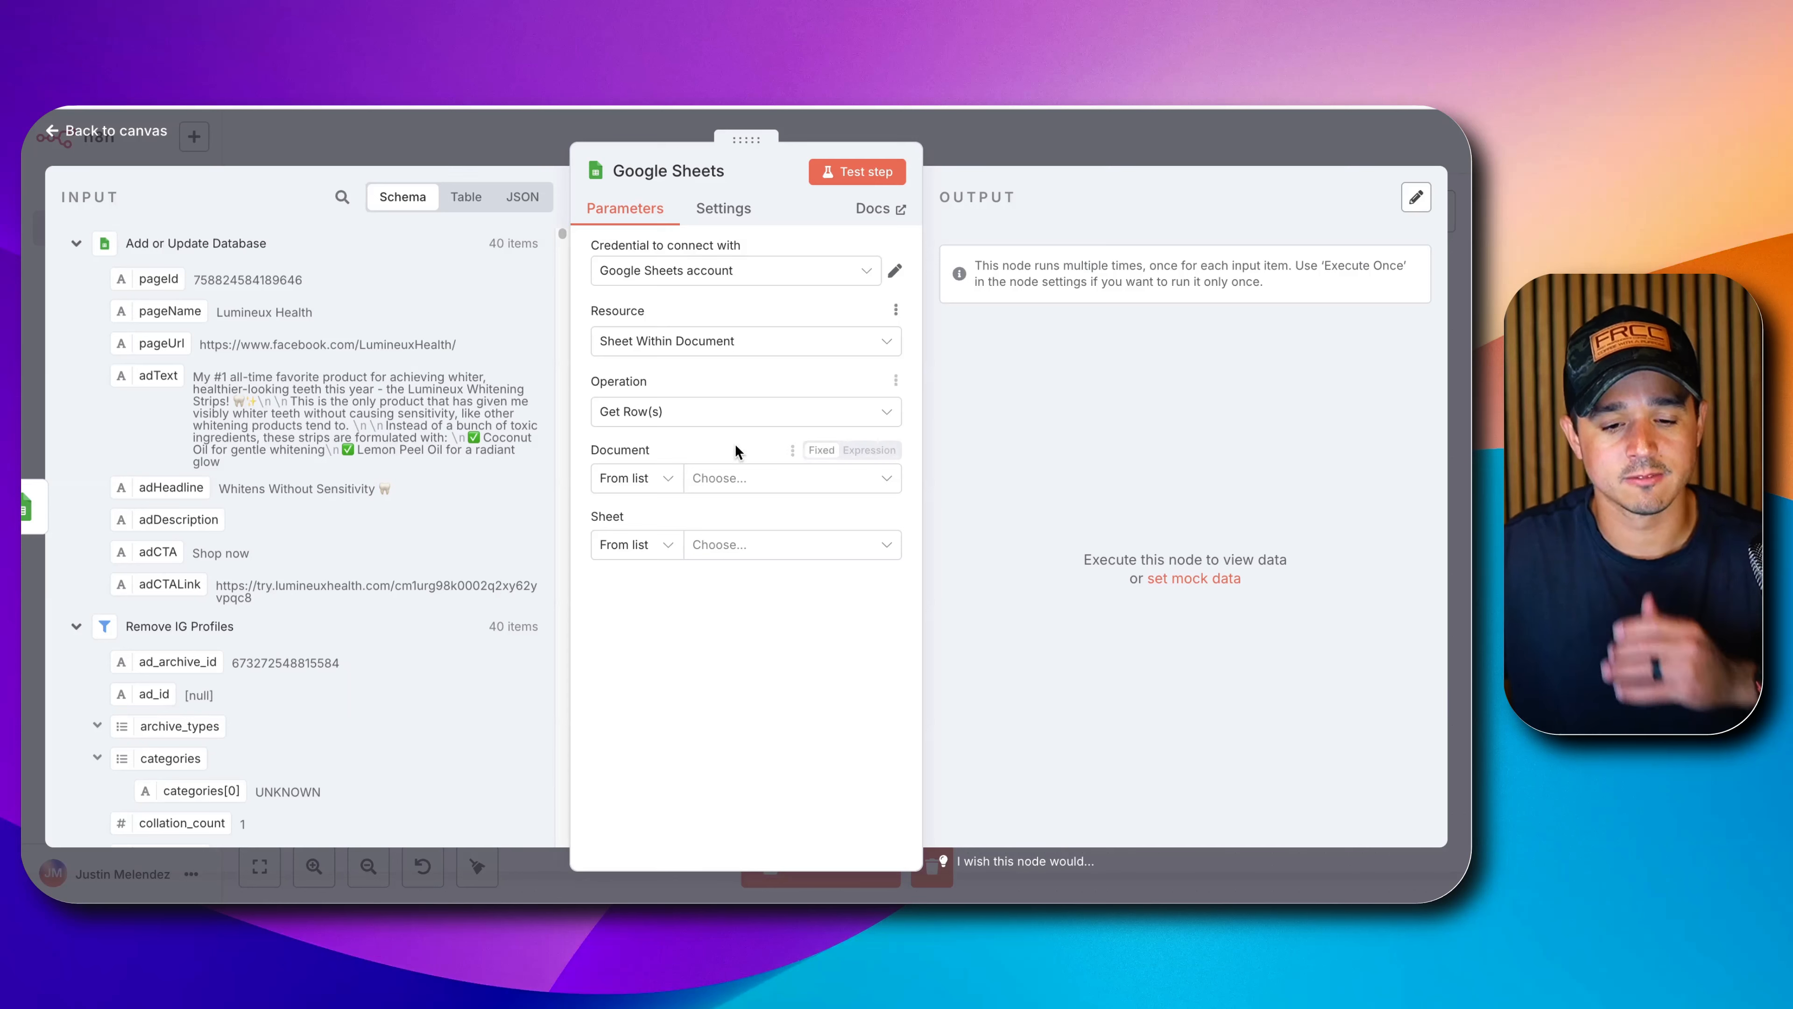
left_click(733, 477)
left_click(735, 564)
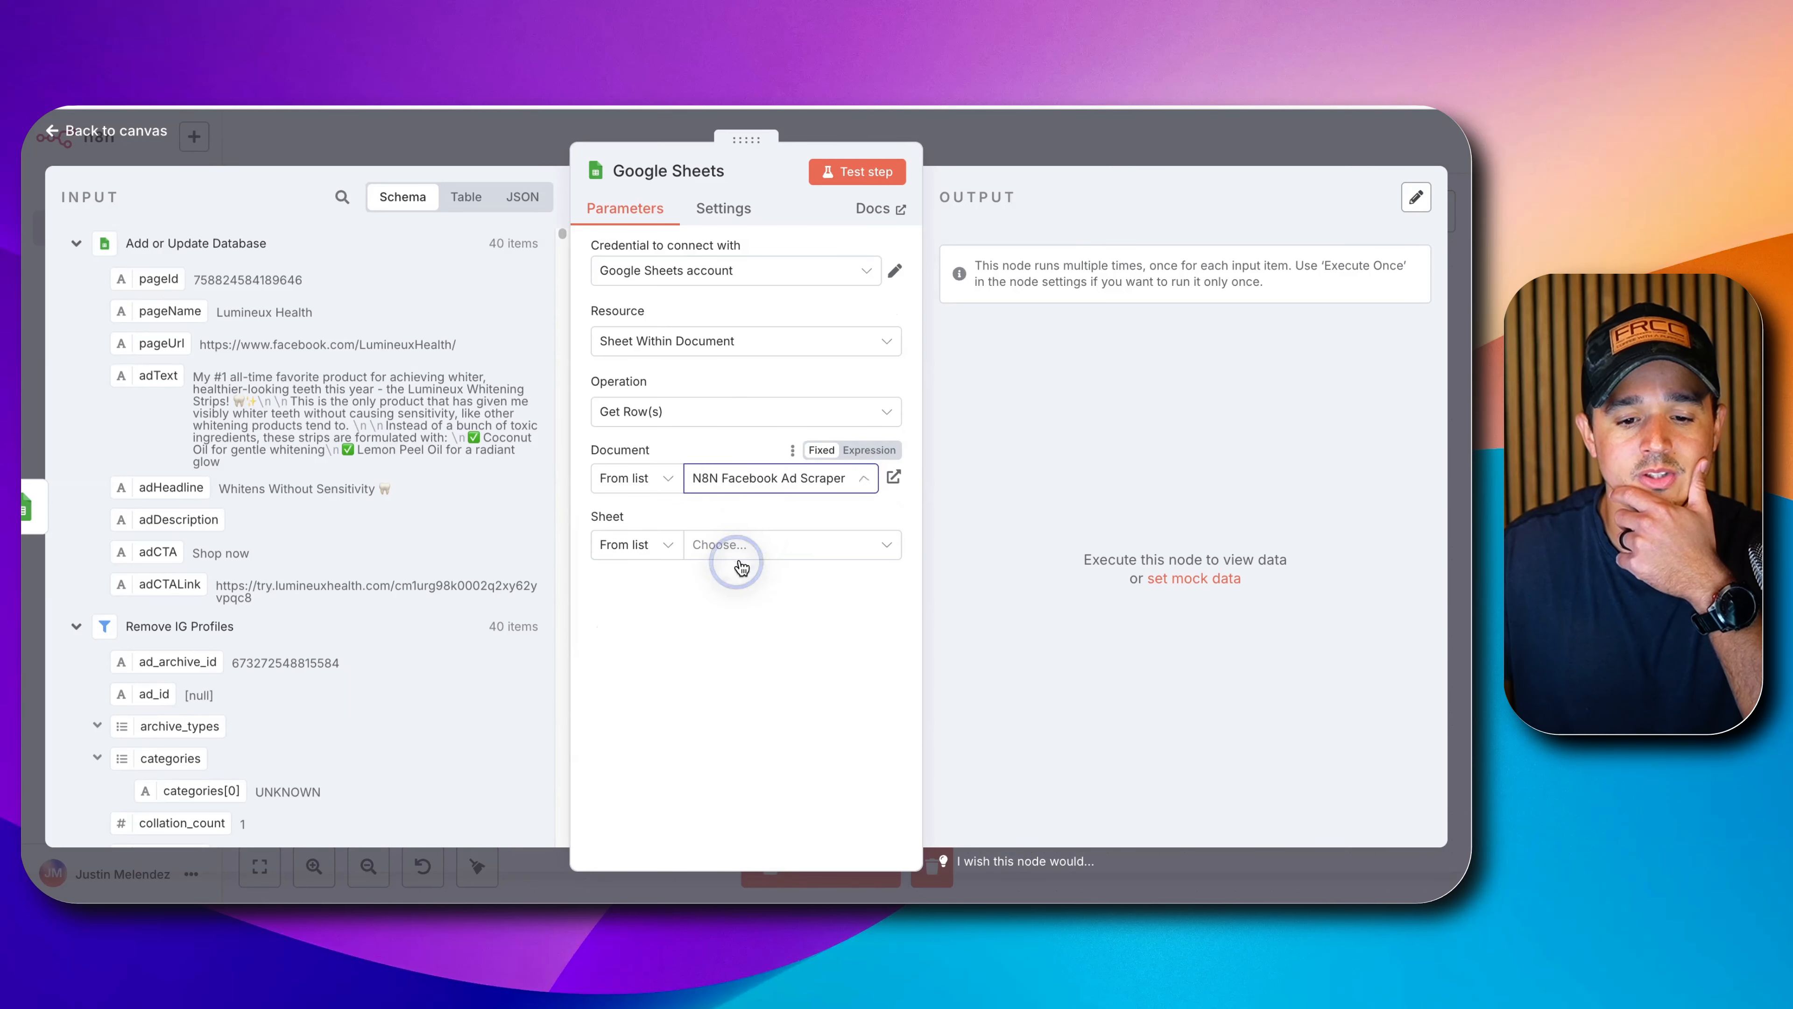
left_click(748, 546)
left_click(706, 603)
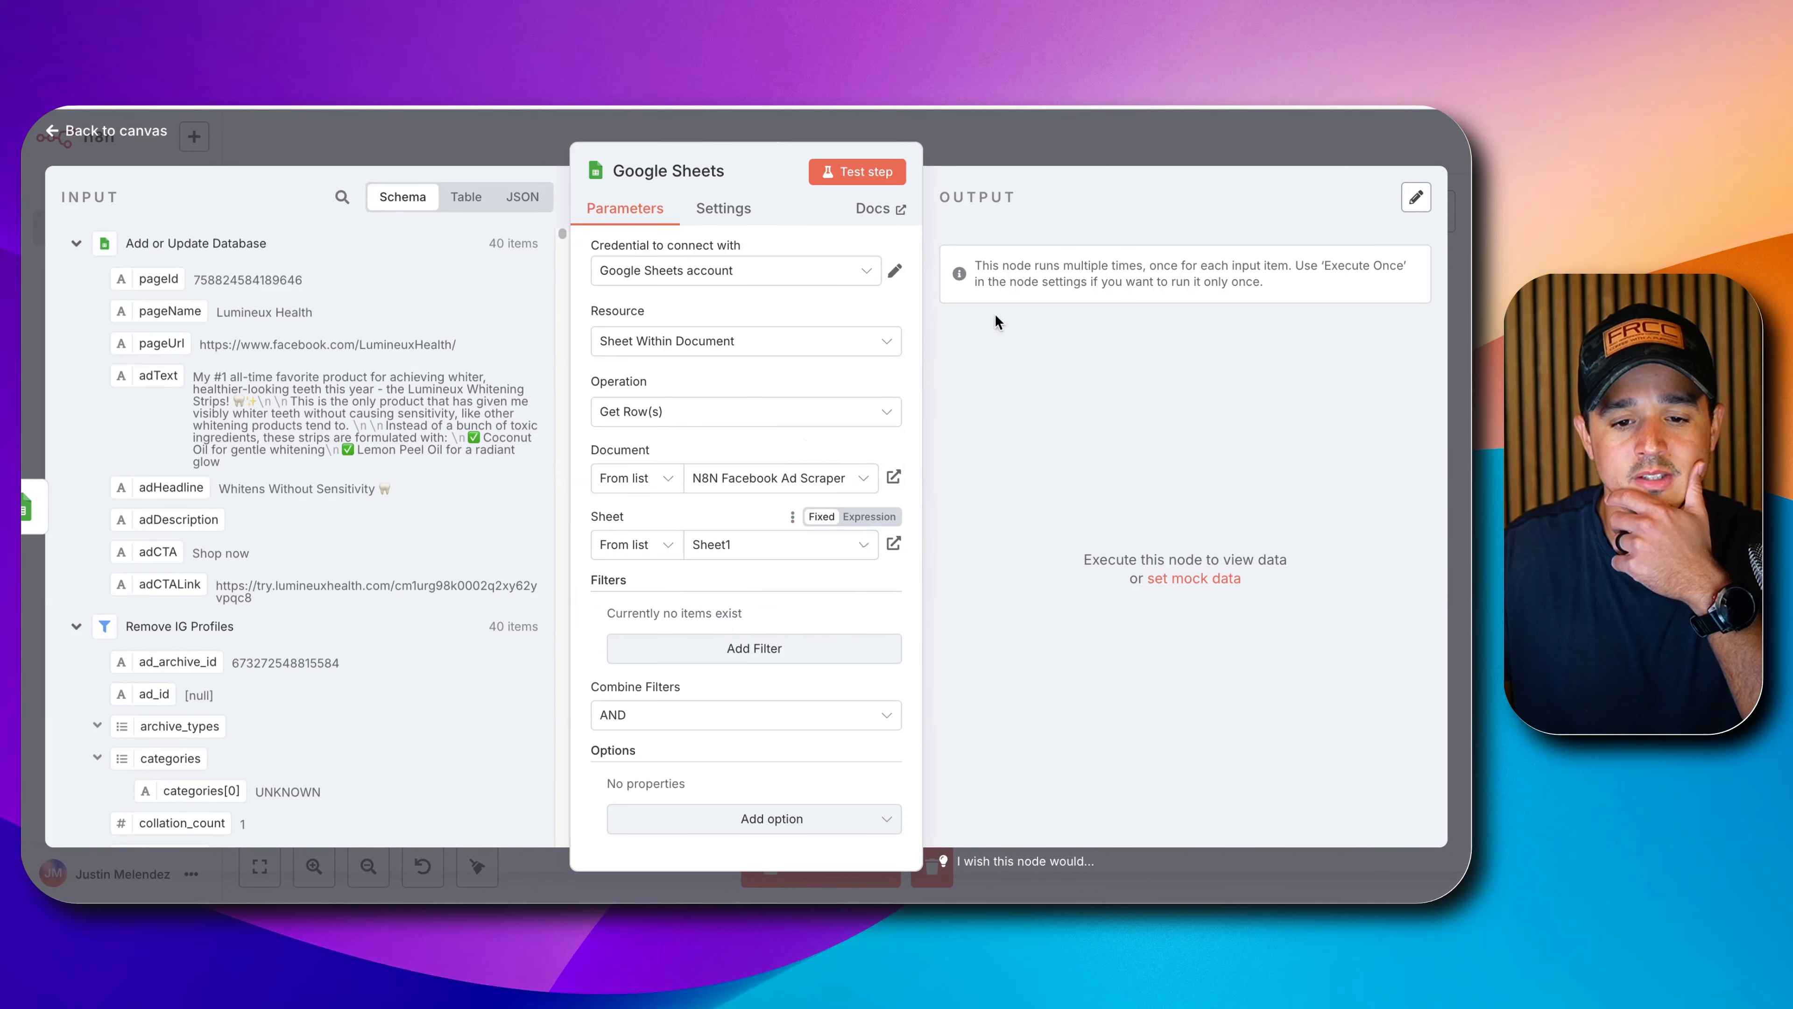
Test the node and check its 1600 output items and the empty pageScraped field.
left_click(870, 175)
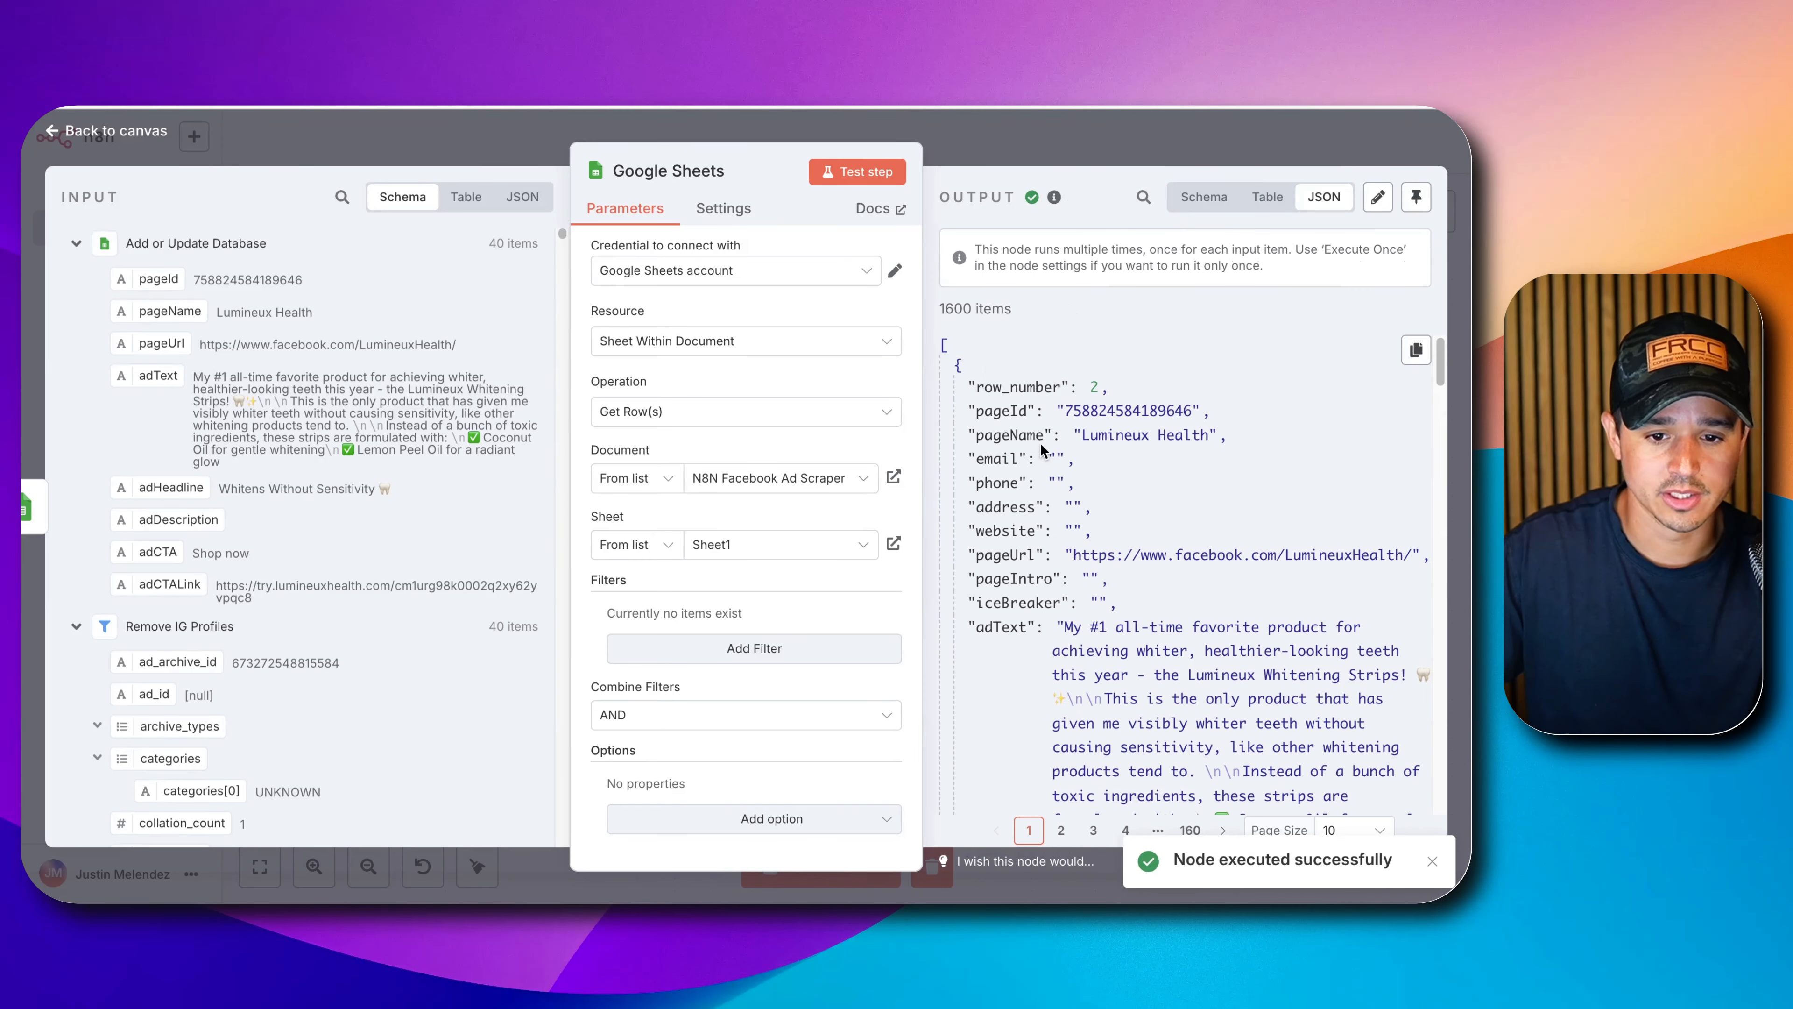
triple_click(958, 312)
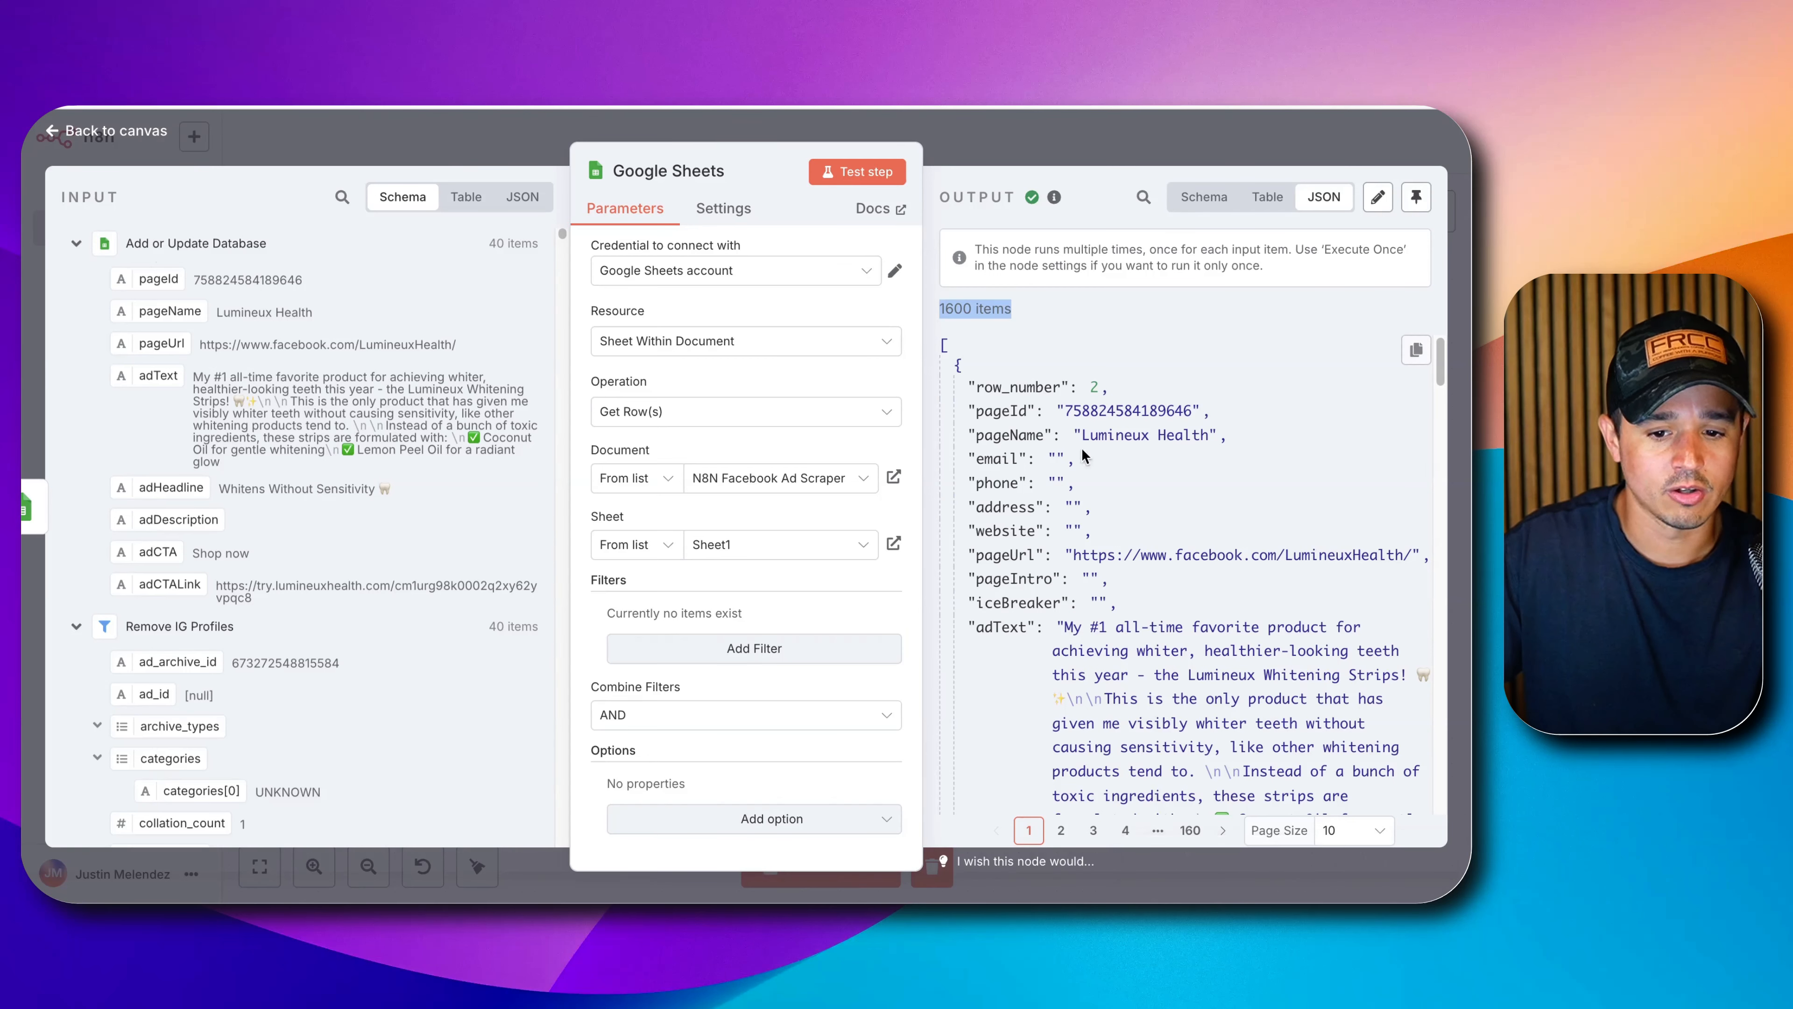
scroll(1085, 456, "down", 10)
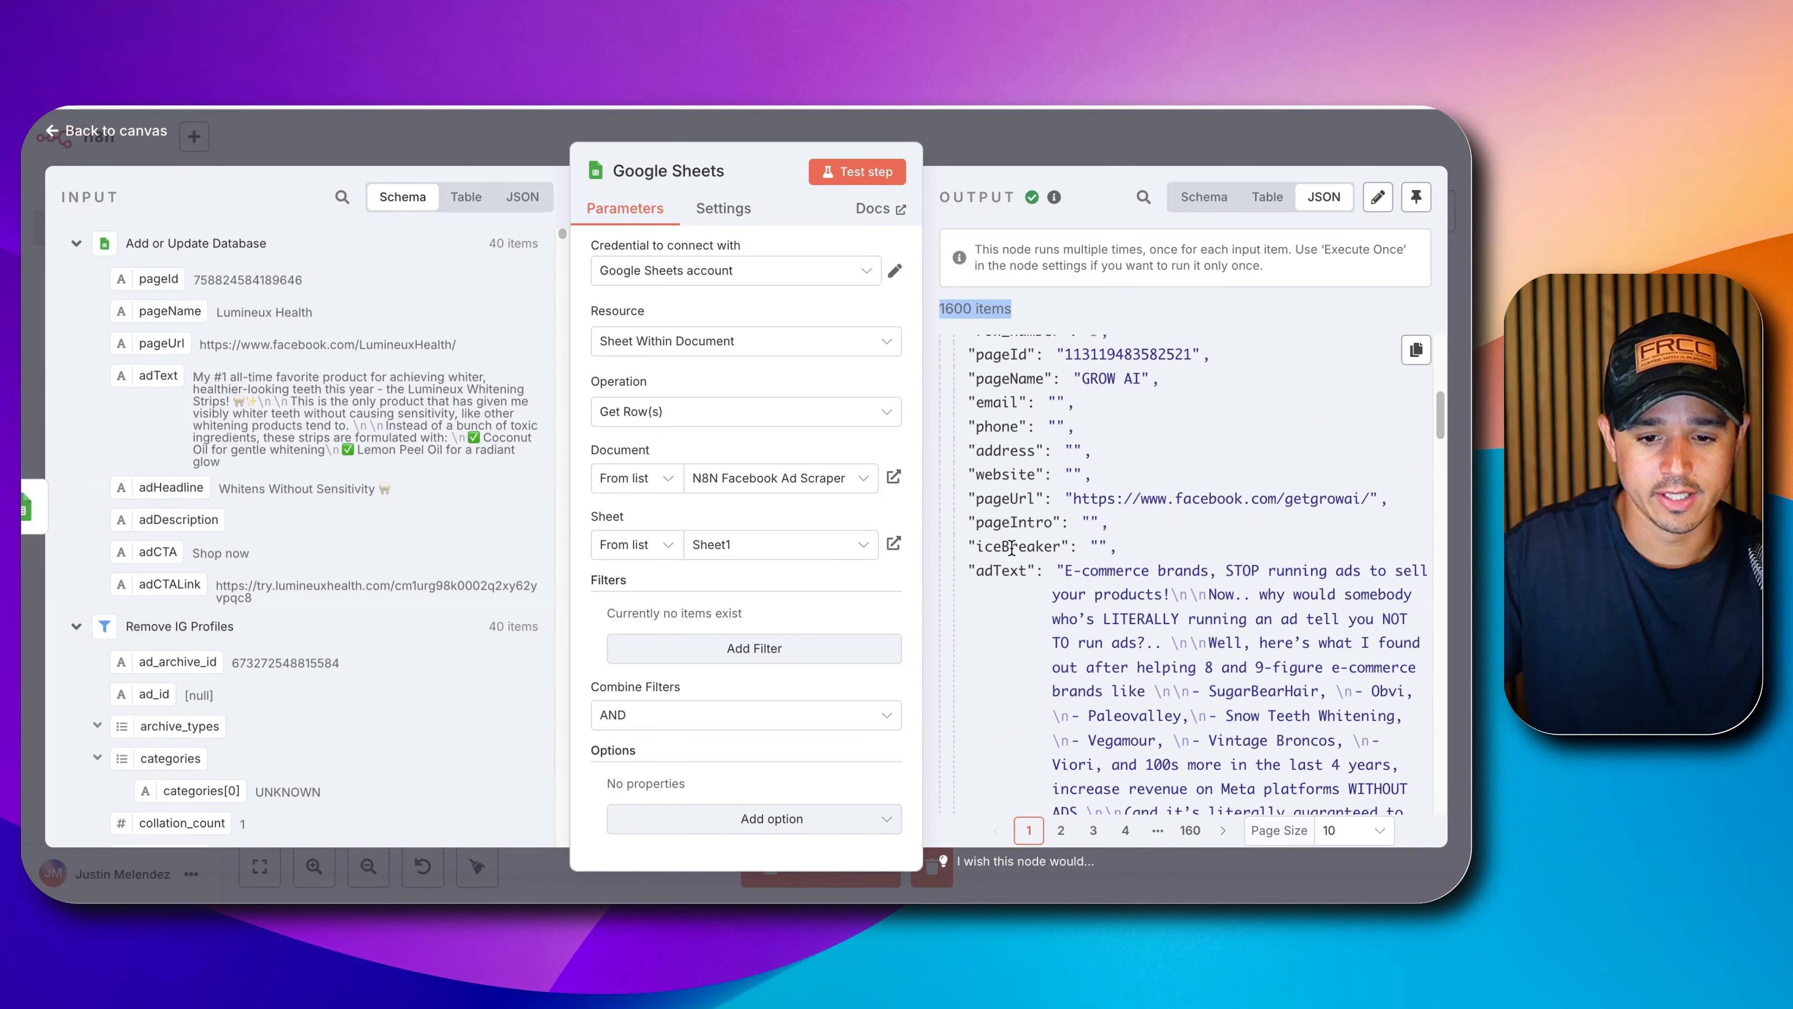
scroll(1011, 547, "up", 3)
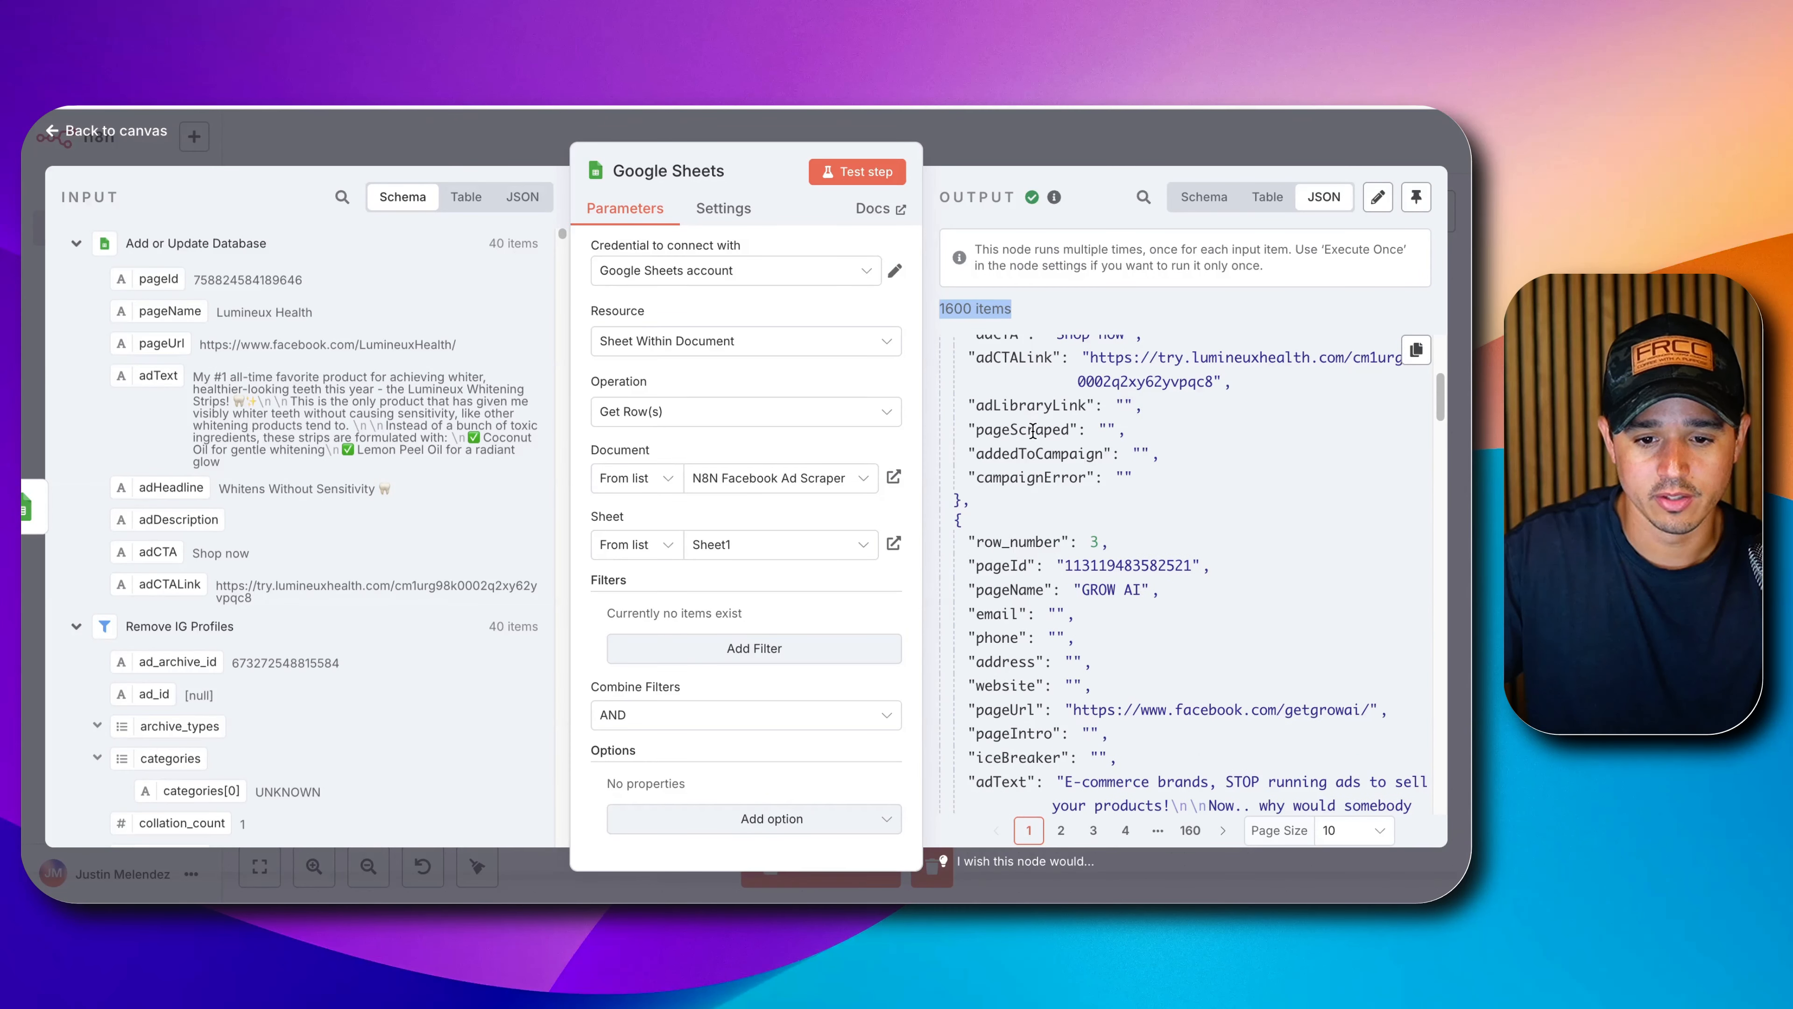
double_click(1032, 431)
left_click(1109, 423)
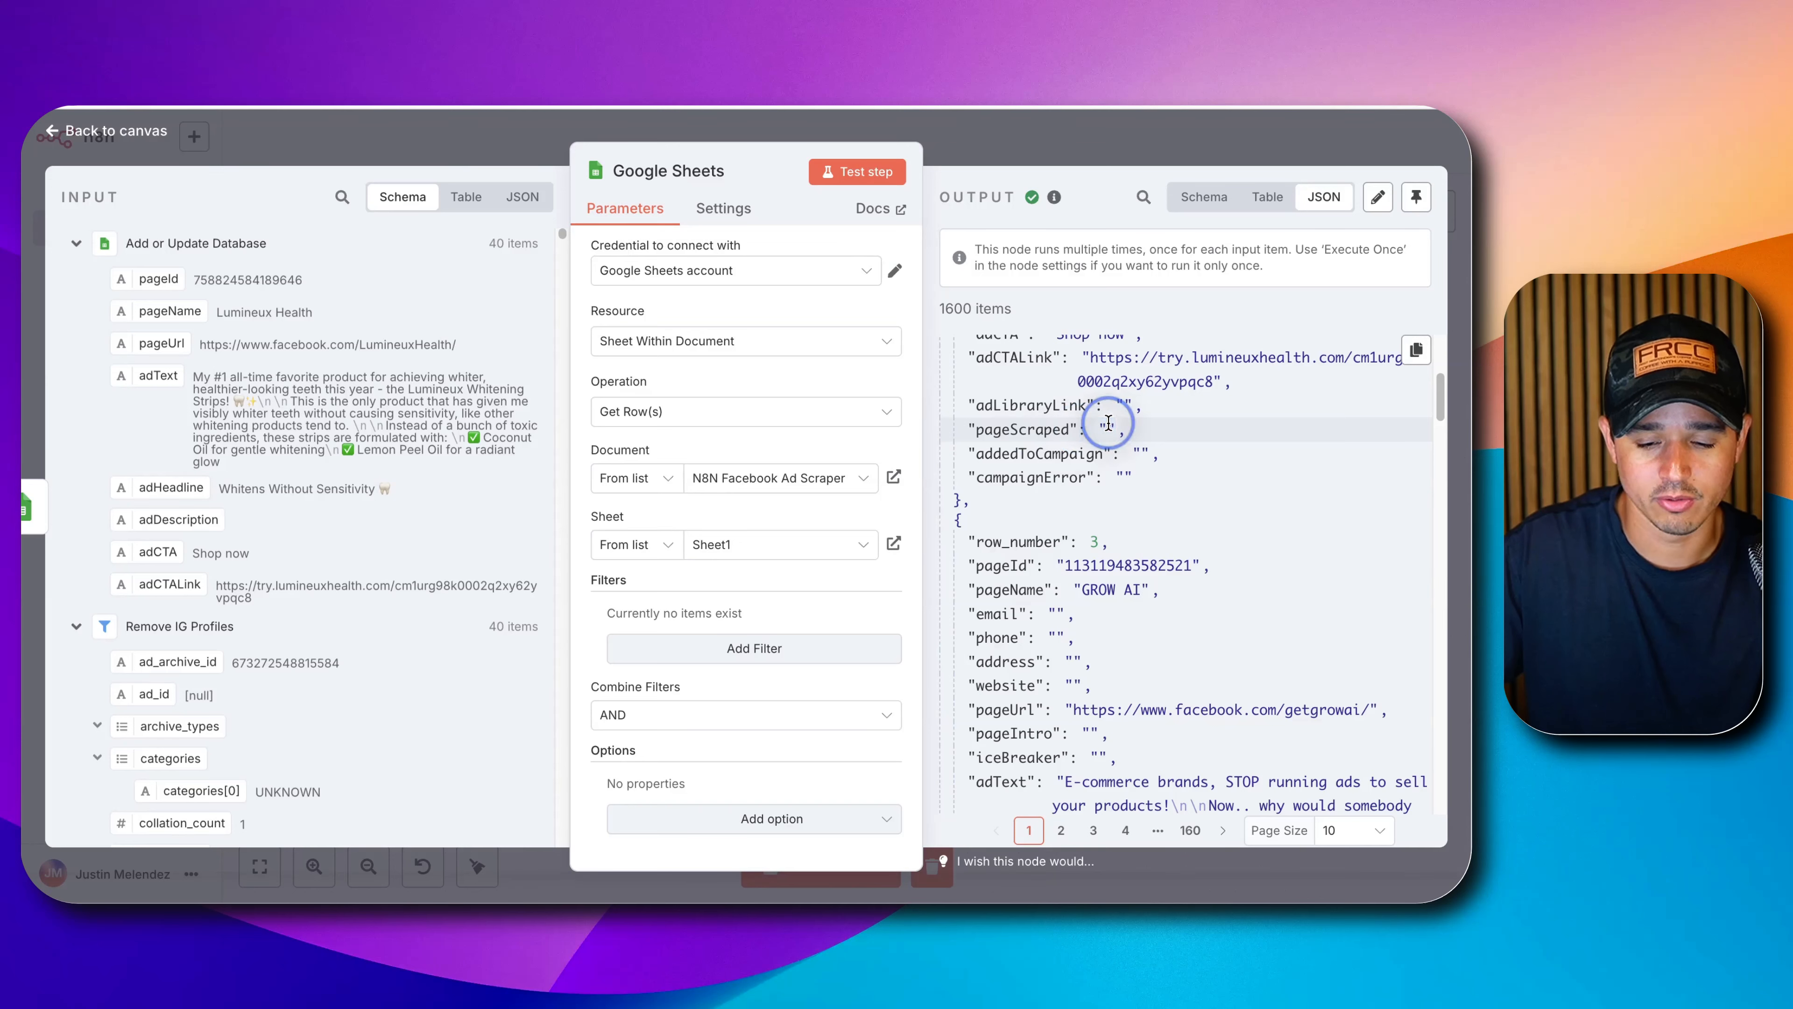
left_click_drag(1109, 422, 971, 432)
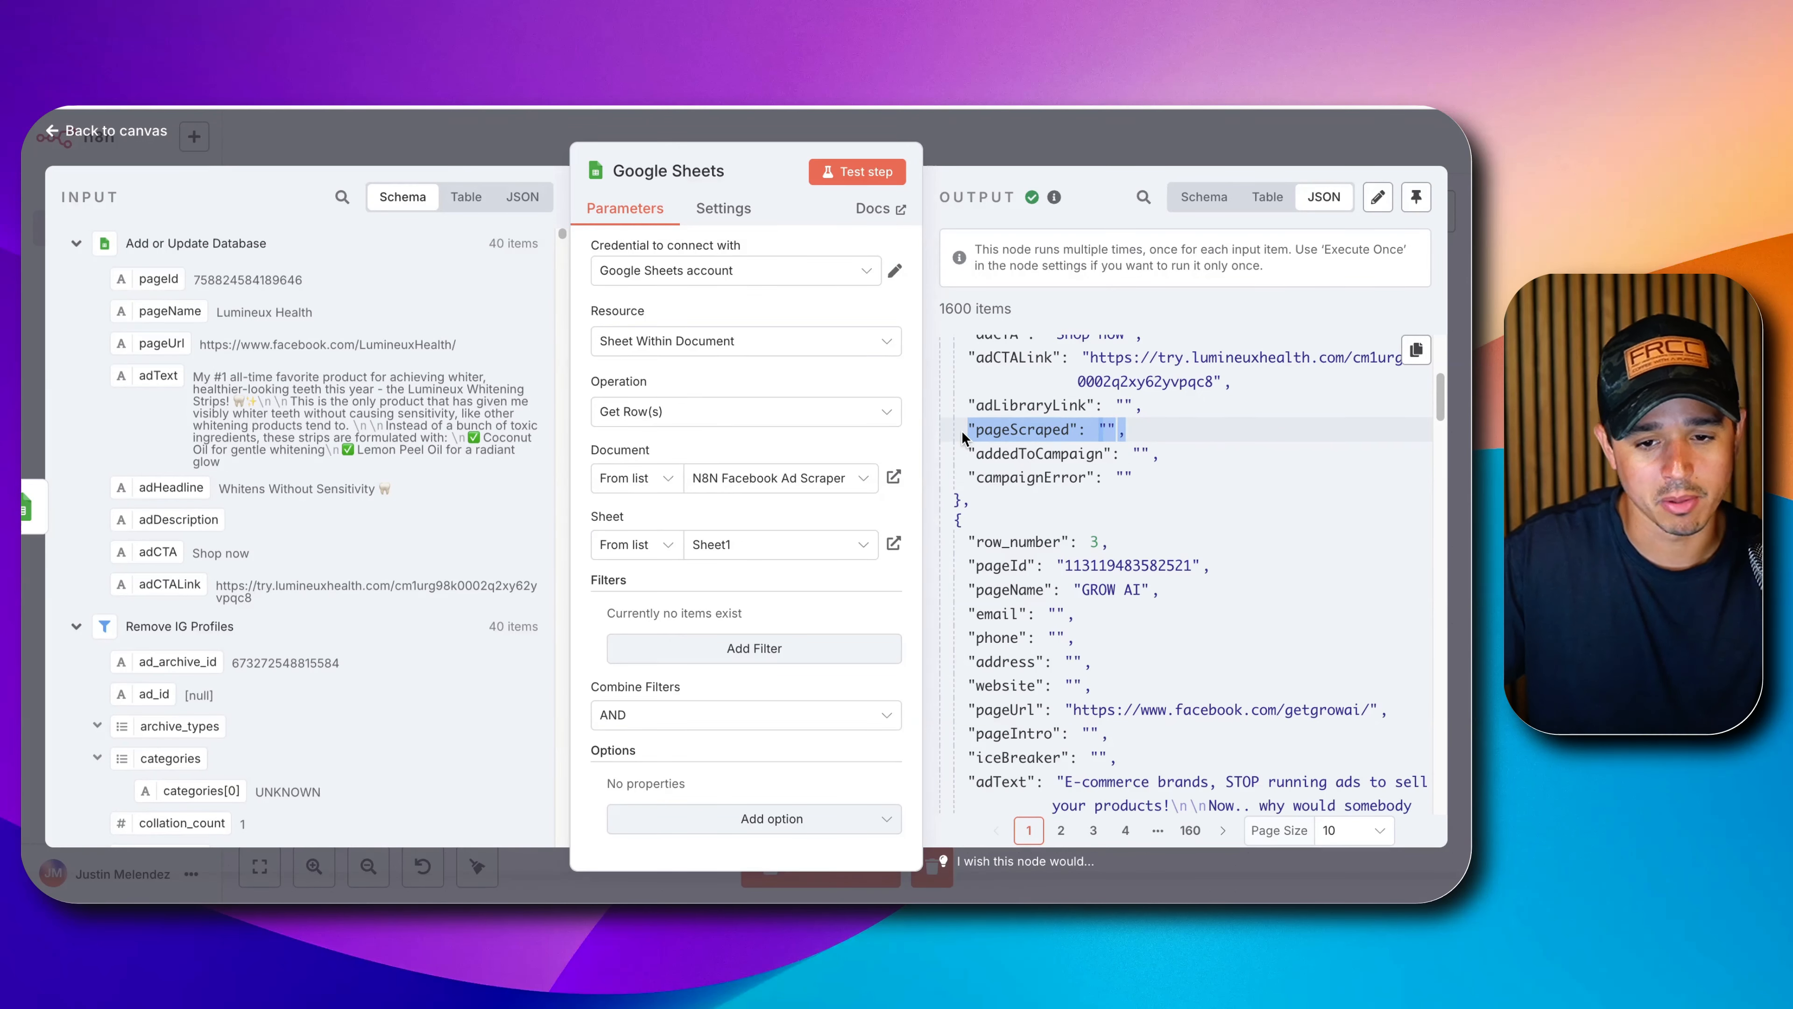
left_click(1008, 105)
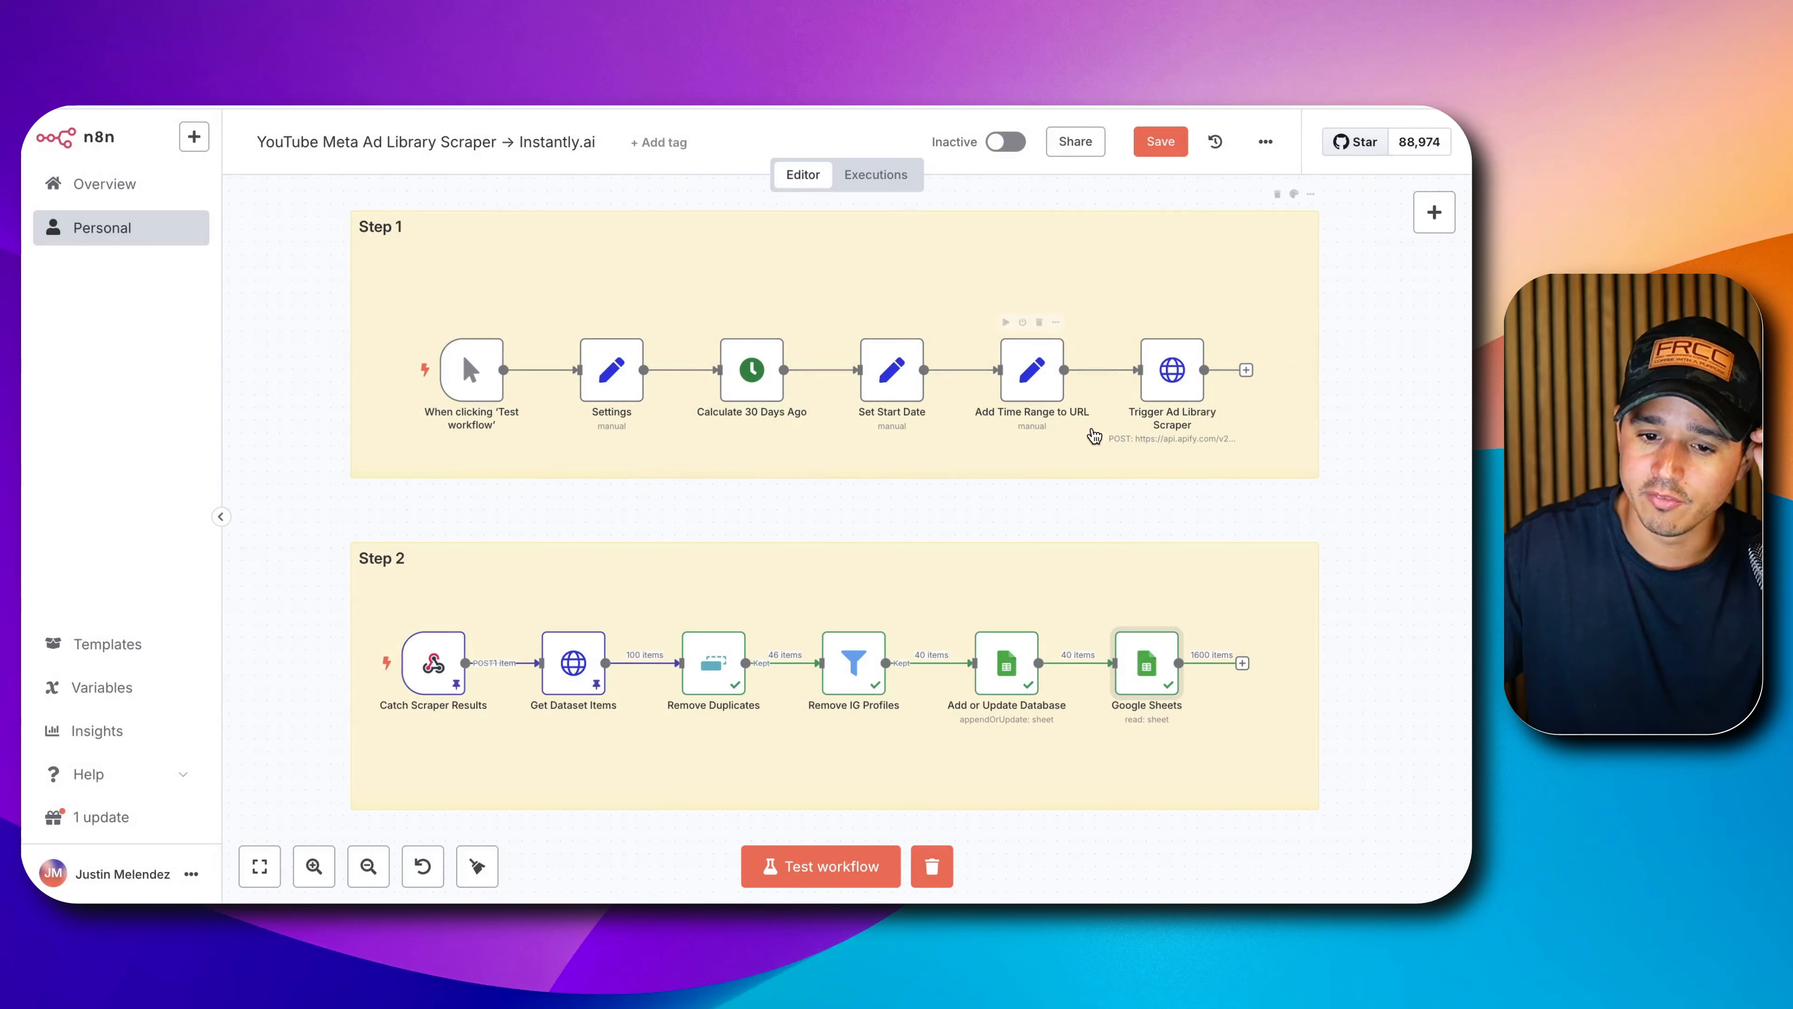
Turn on Execute Once for the Google Sheets node and re-run it to get 40 items.
double_click(1158, 668)
left_click(714, 210)
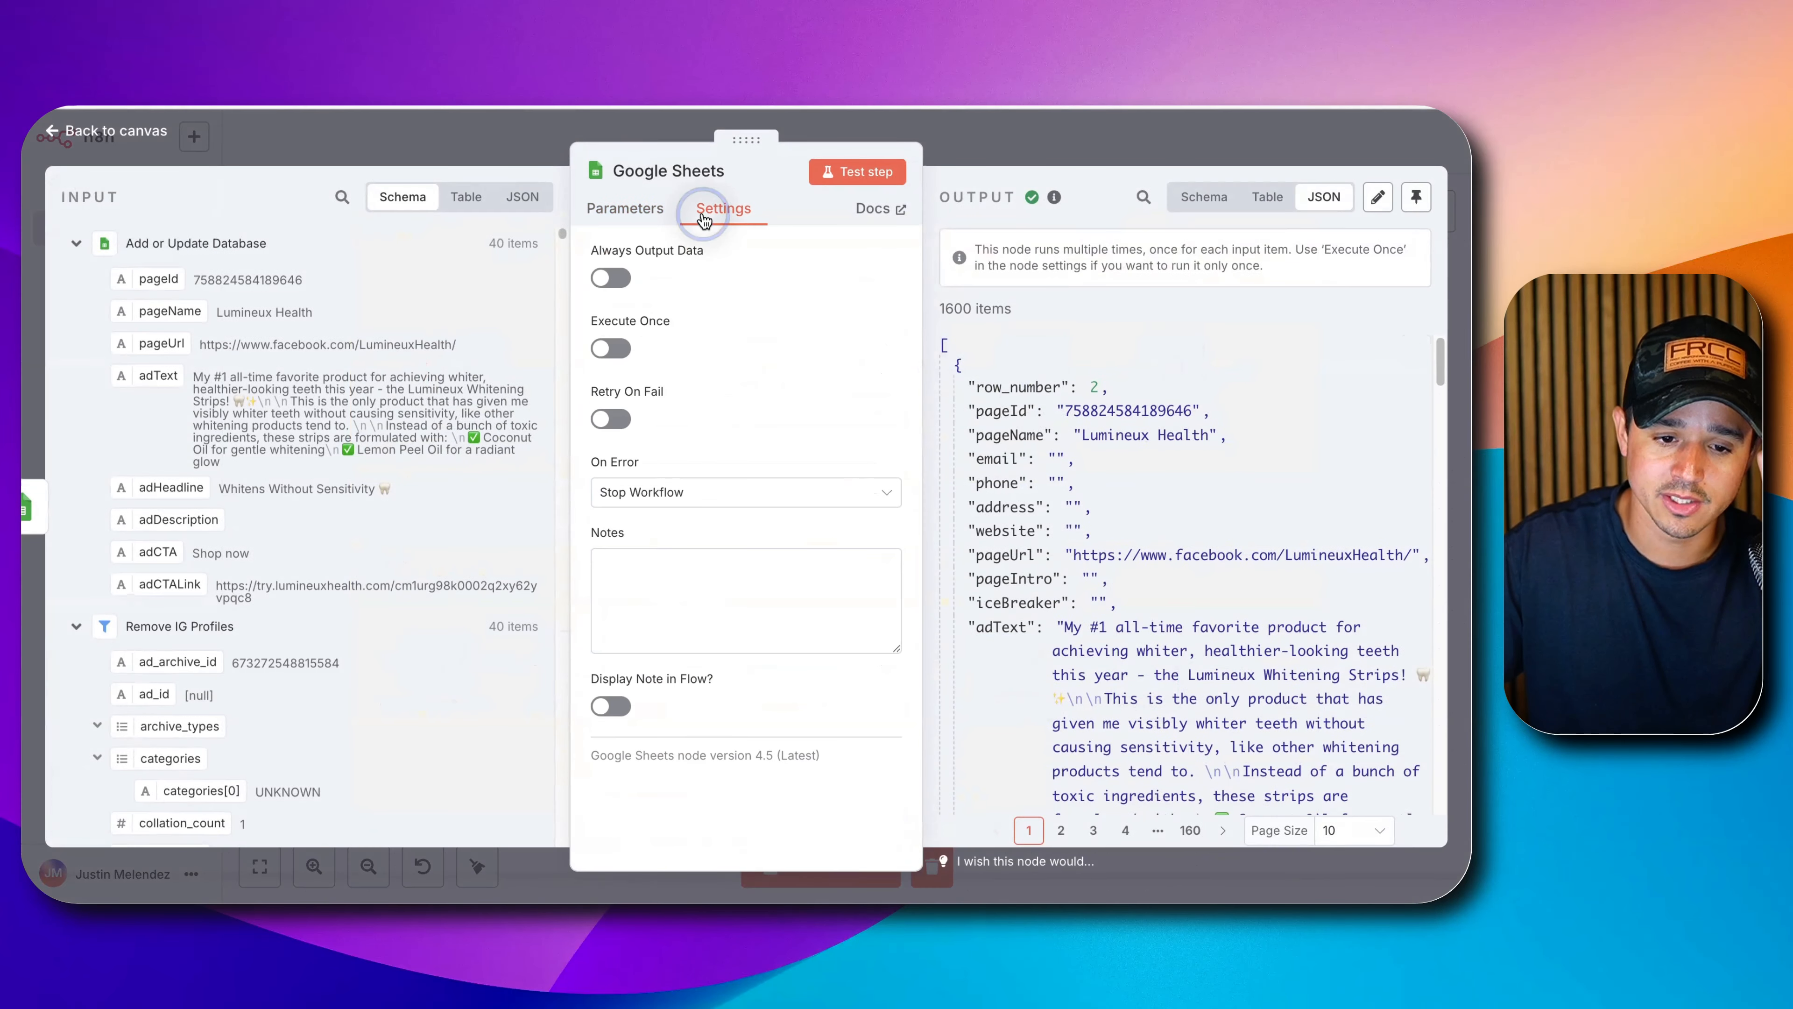
left_click(612, 349)
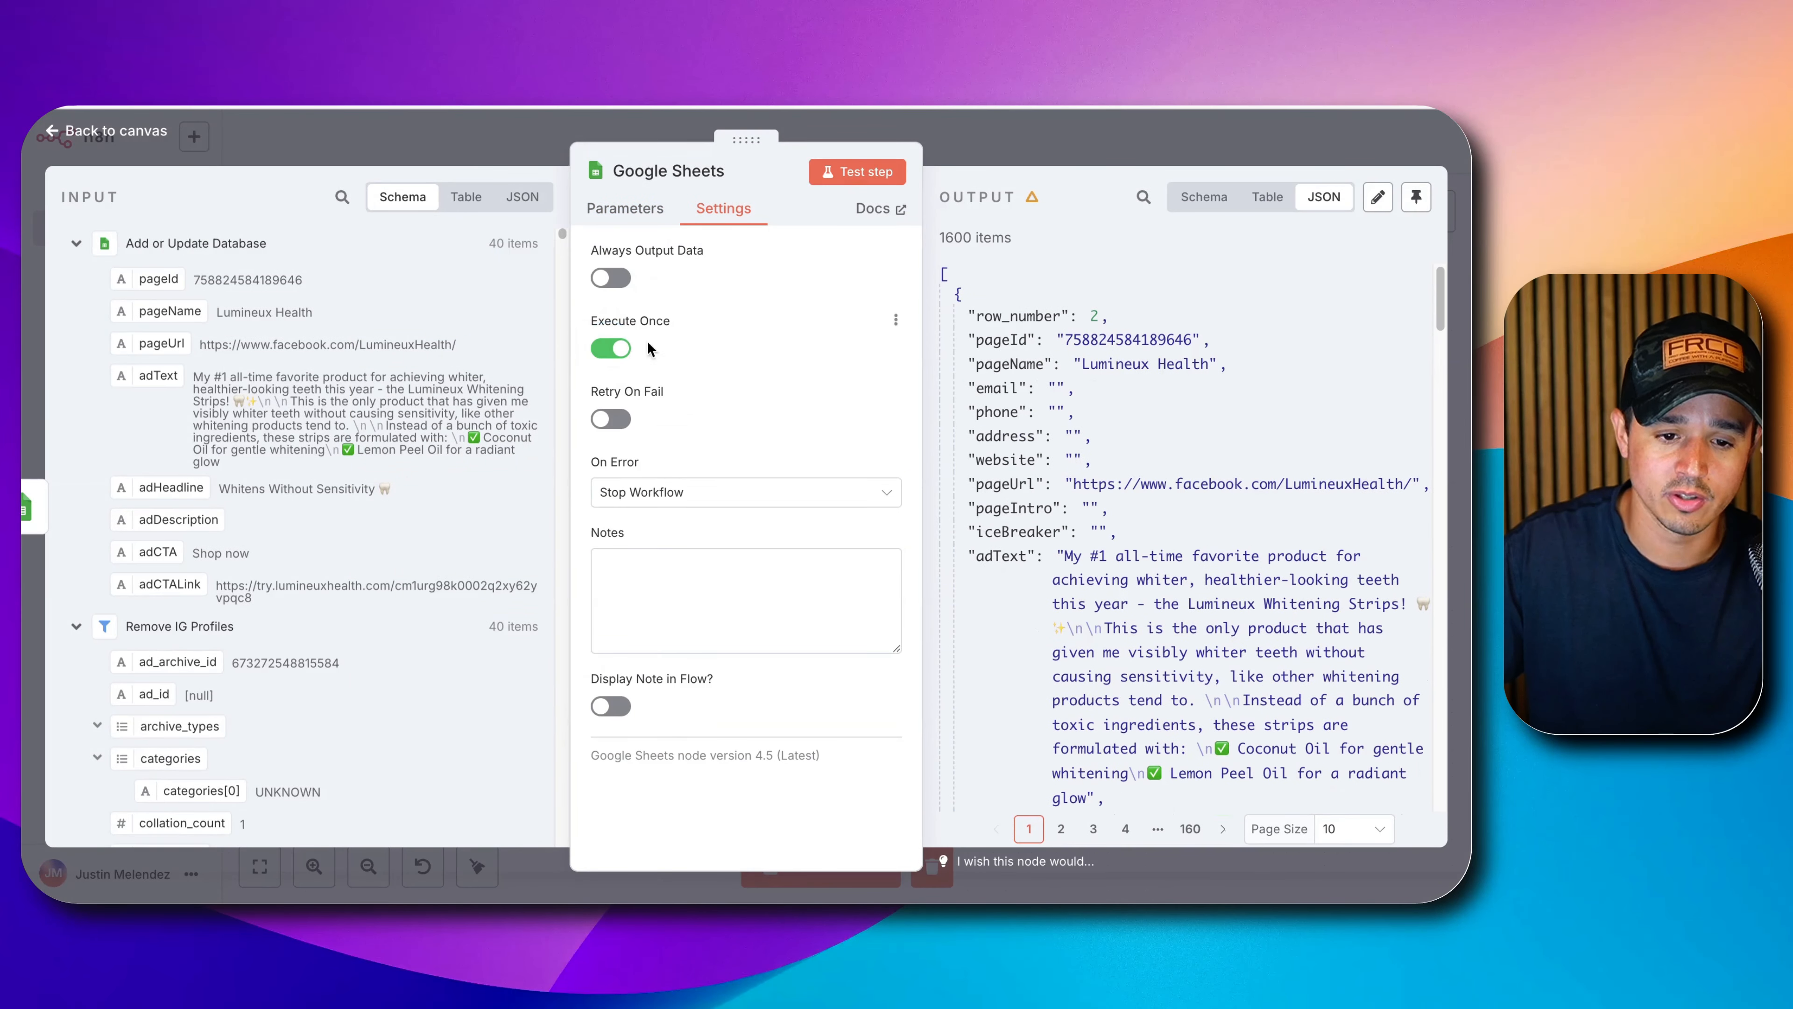
left_click(991, 159)
double_click(1146, 662)
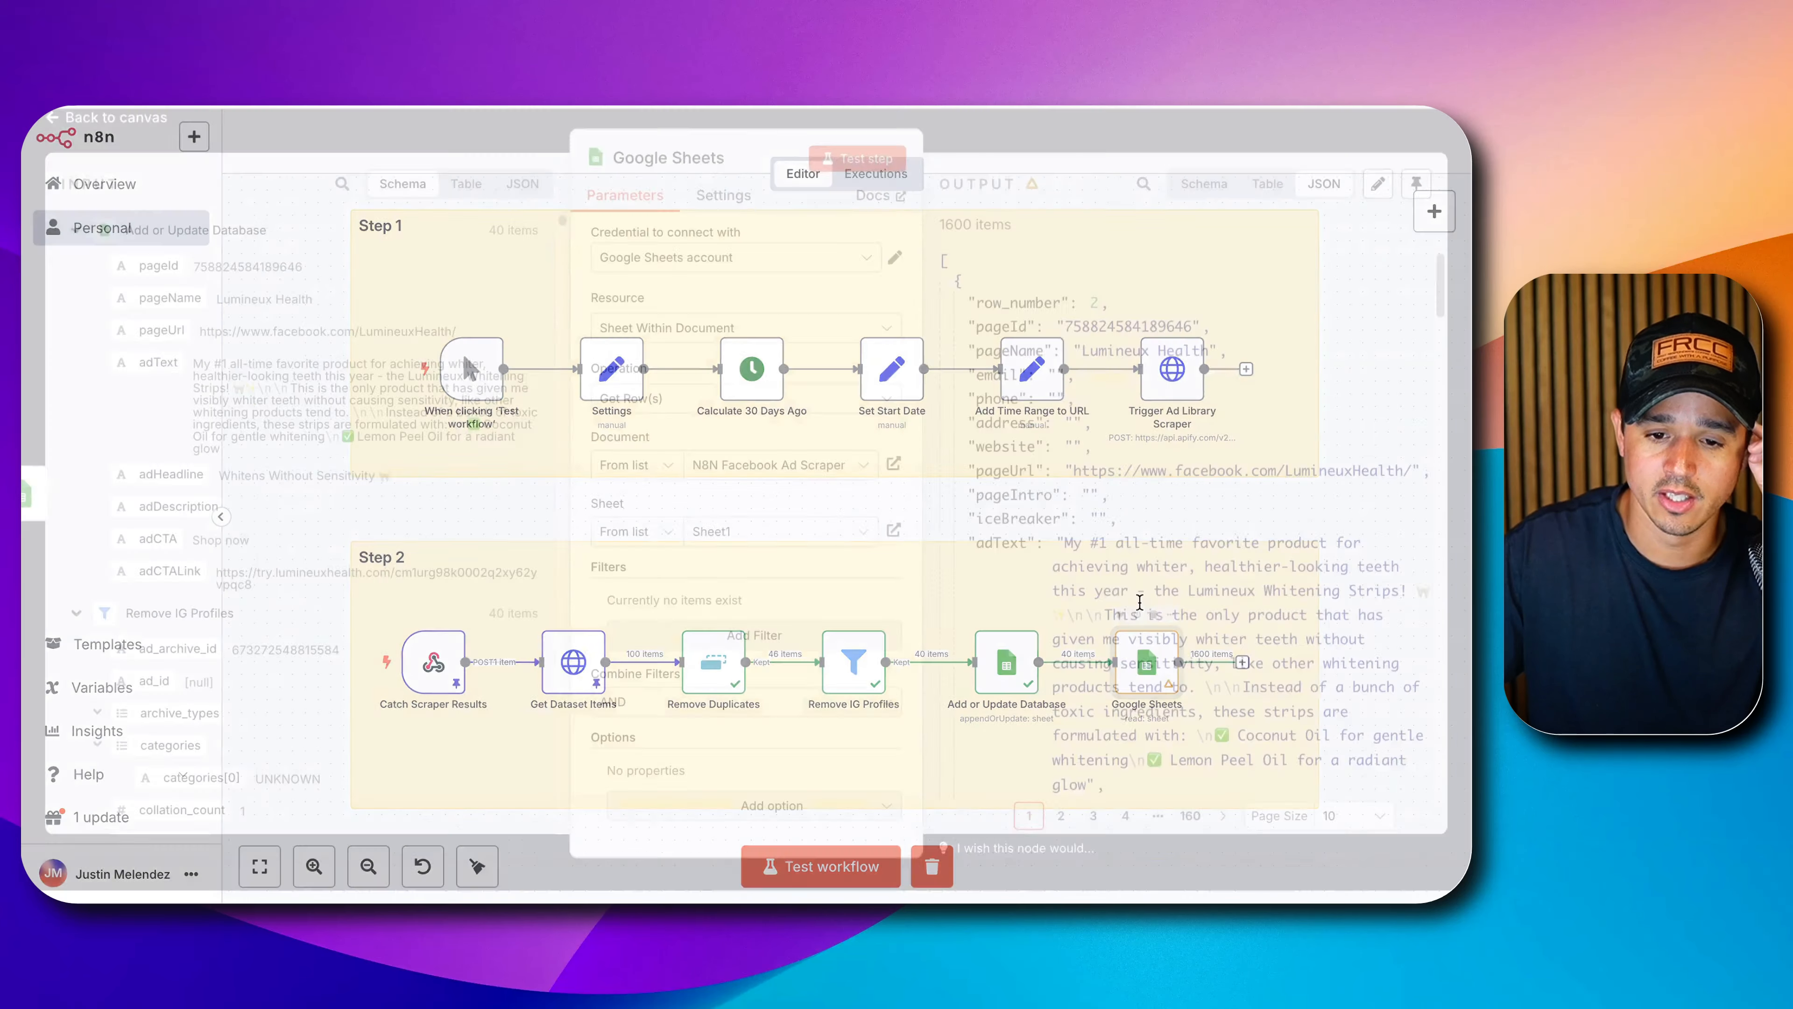
left_click(868, 173)
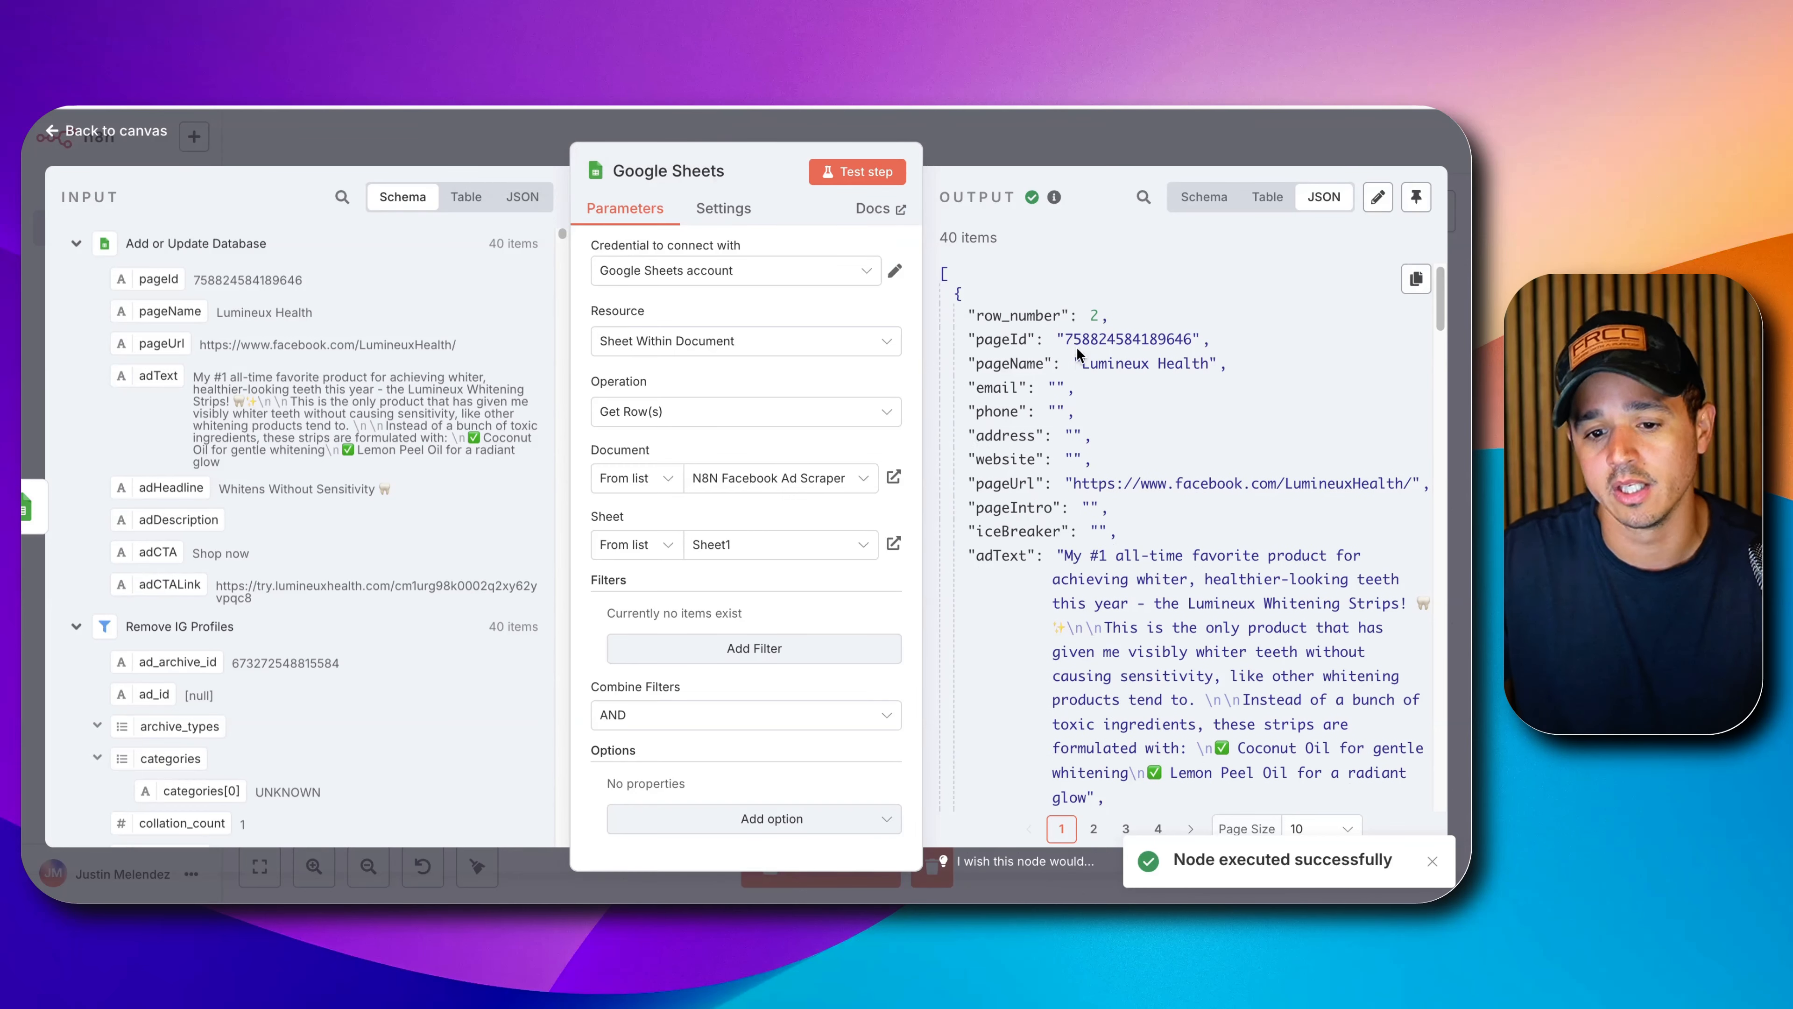
scroll(1073, 375, "down", 3)
scroll(1072, 395, "up", 3)
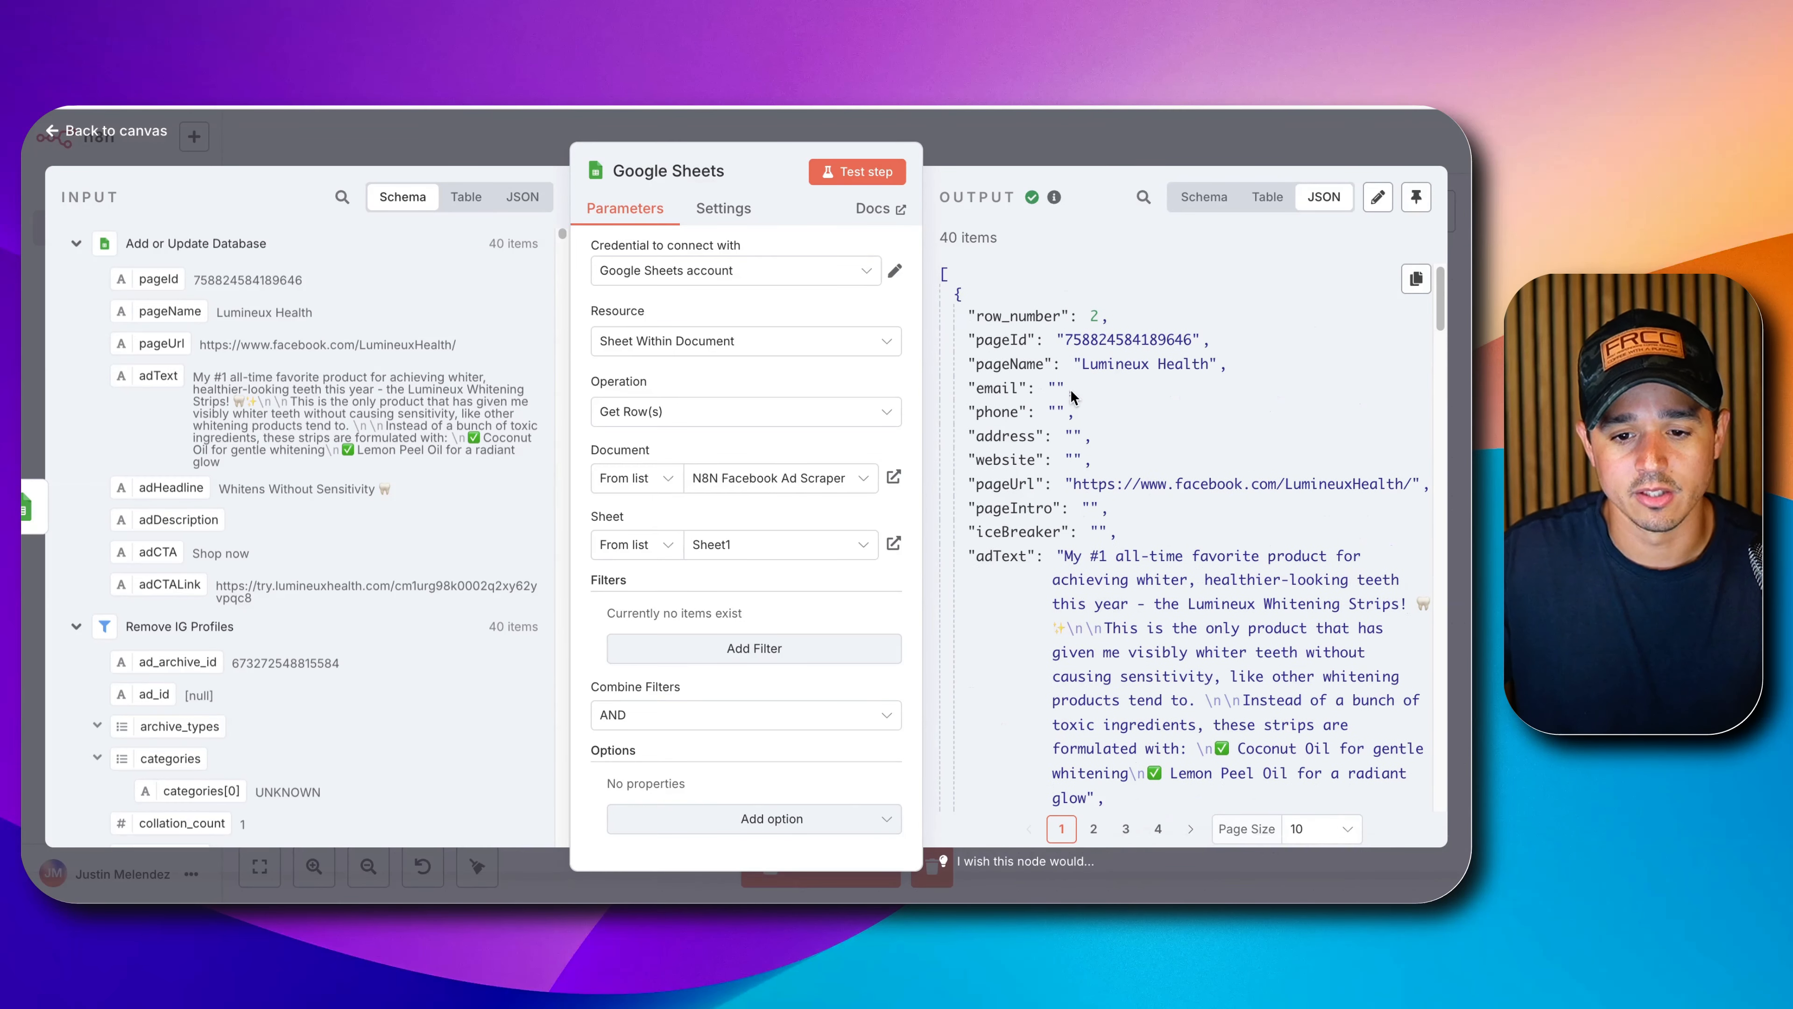
left_click(1043, 162)
Rename the Google Sheets read node to 'Get Database'.
right_click(1144, 664)
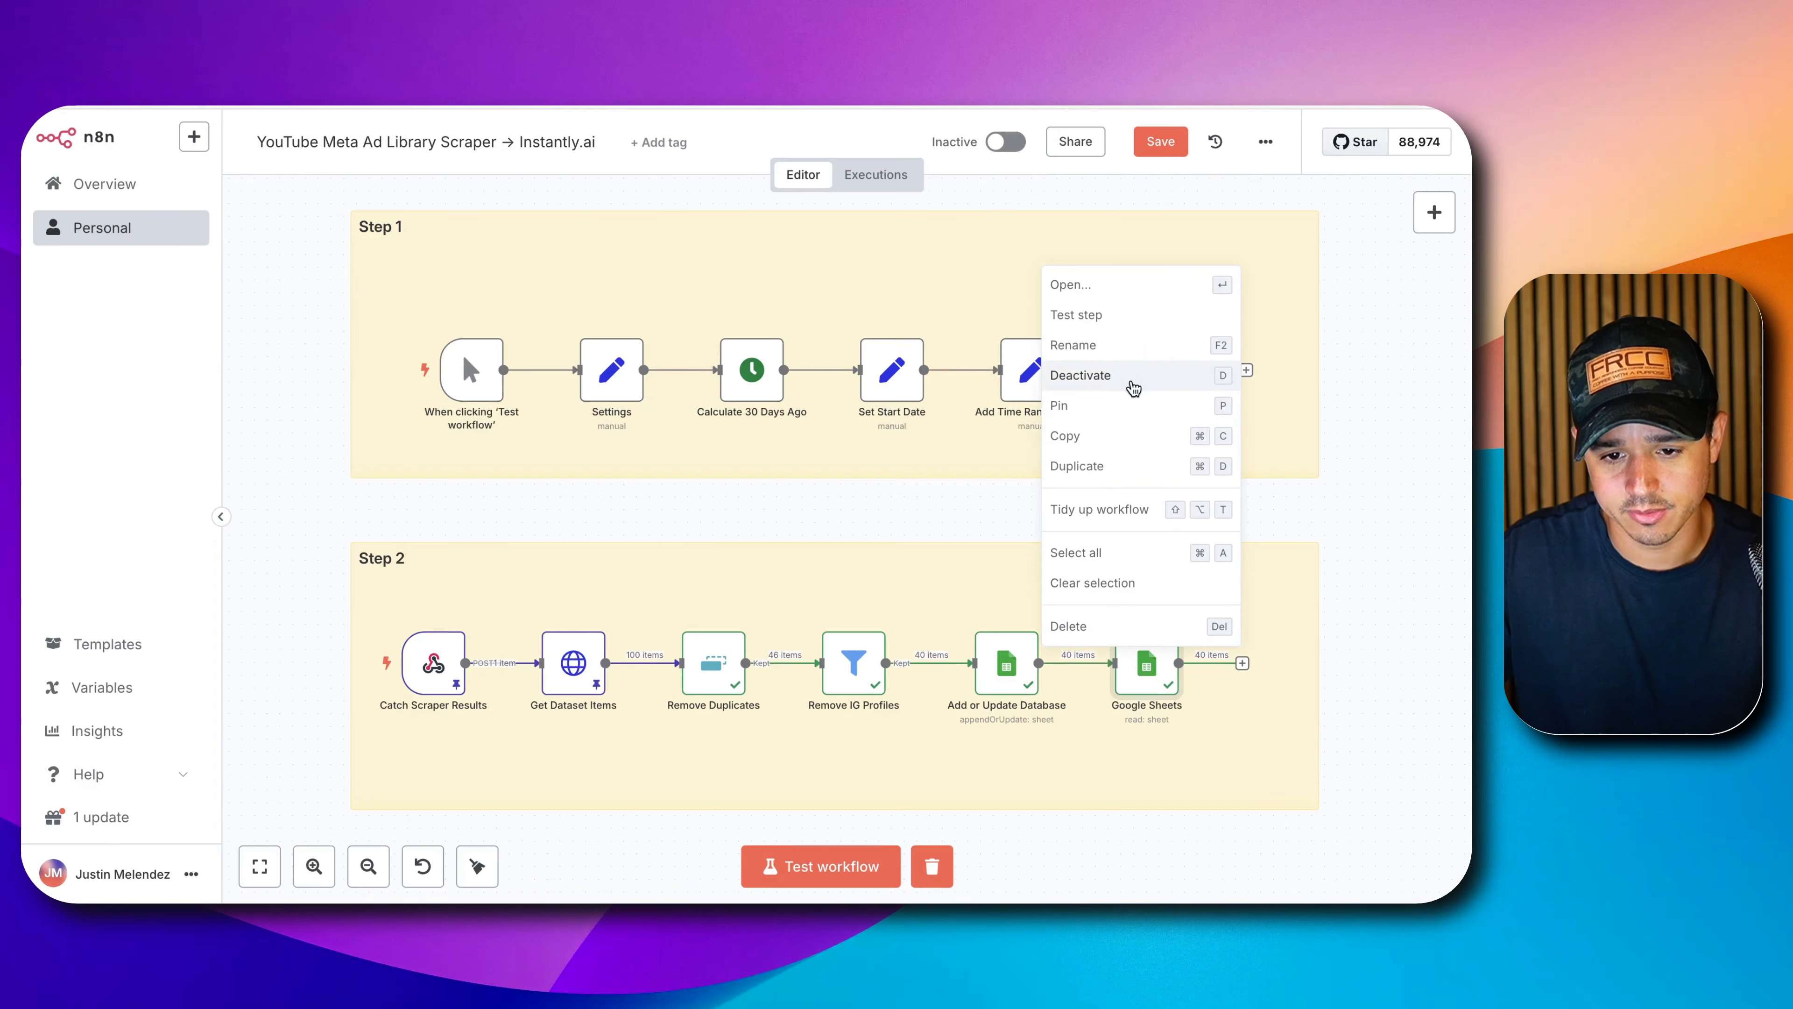
left_click(1141, 341)
type("Ge")
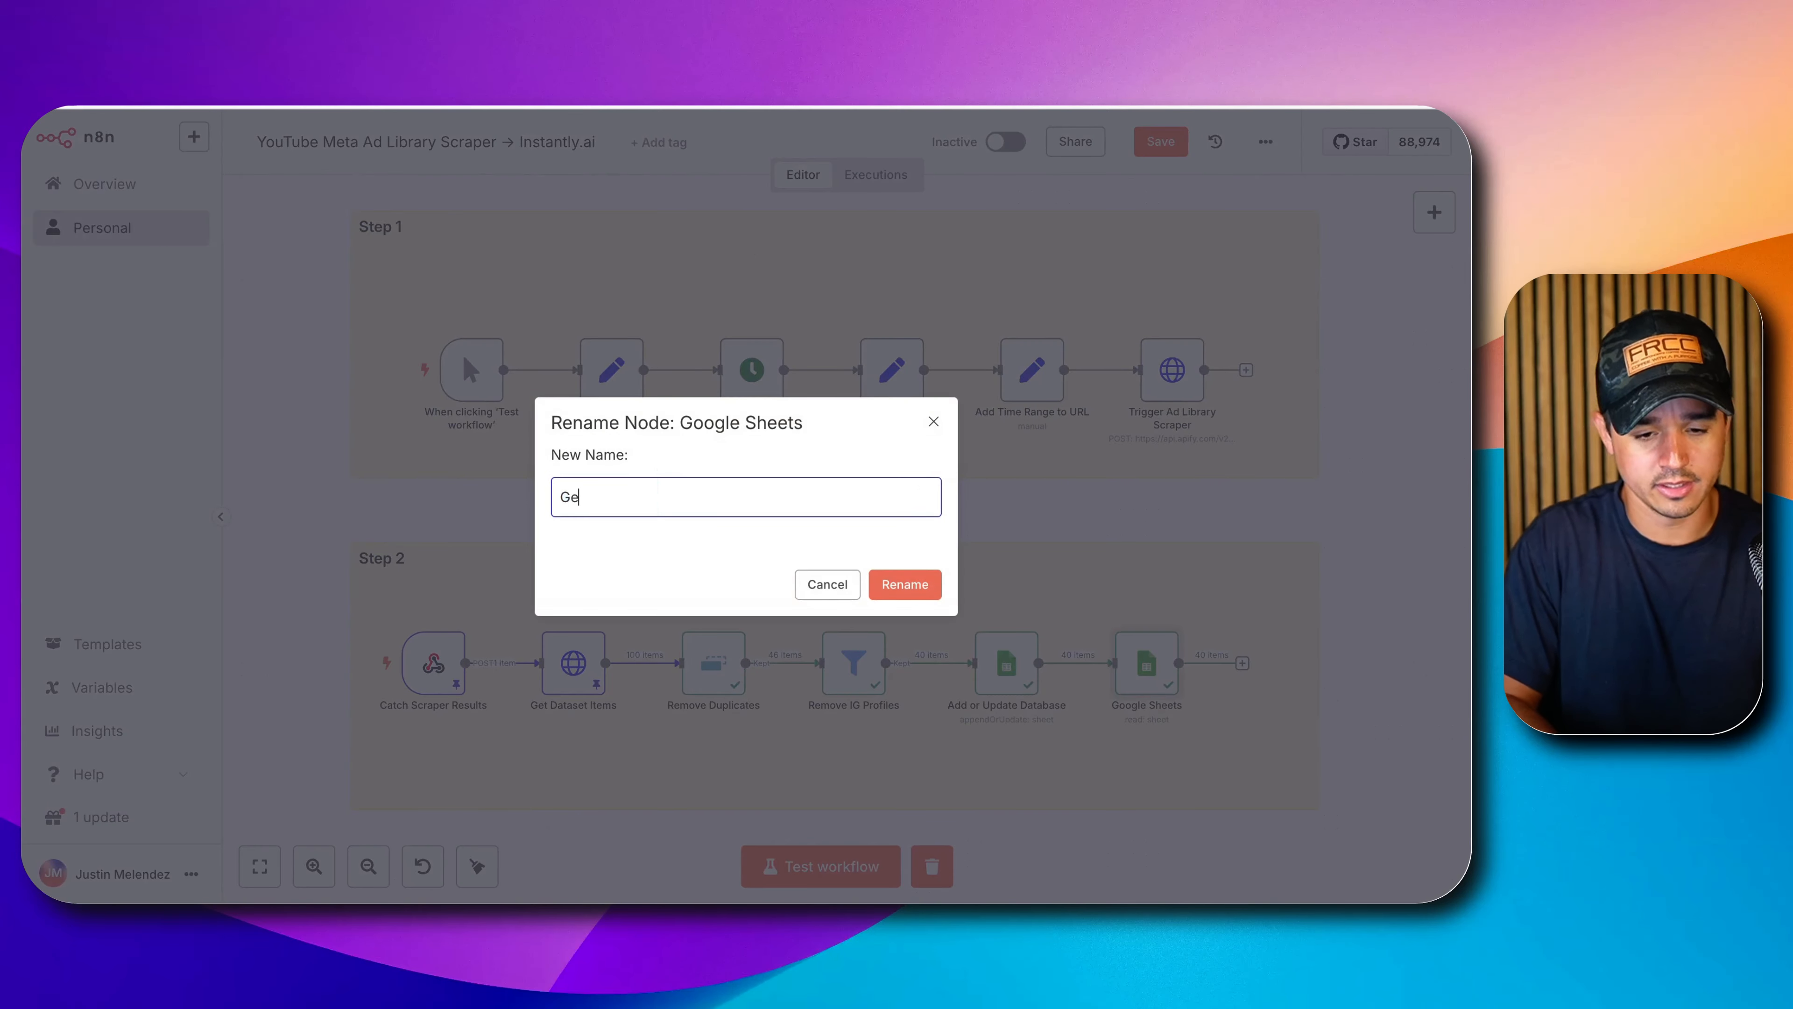
type("t Dataset")
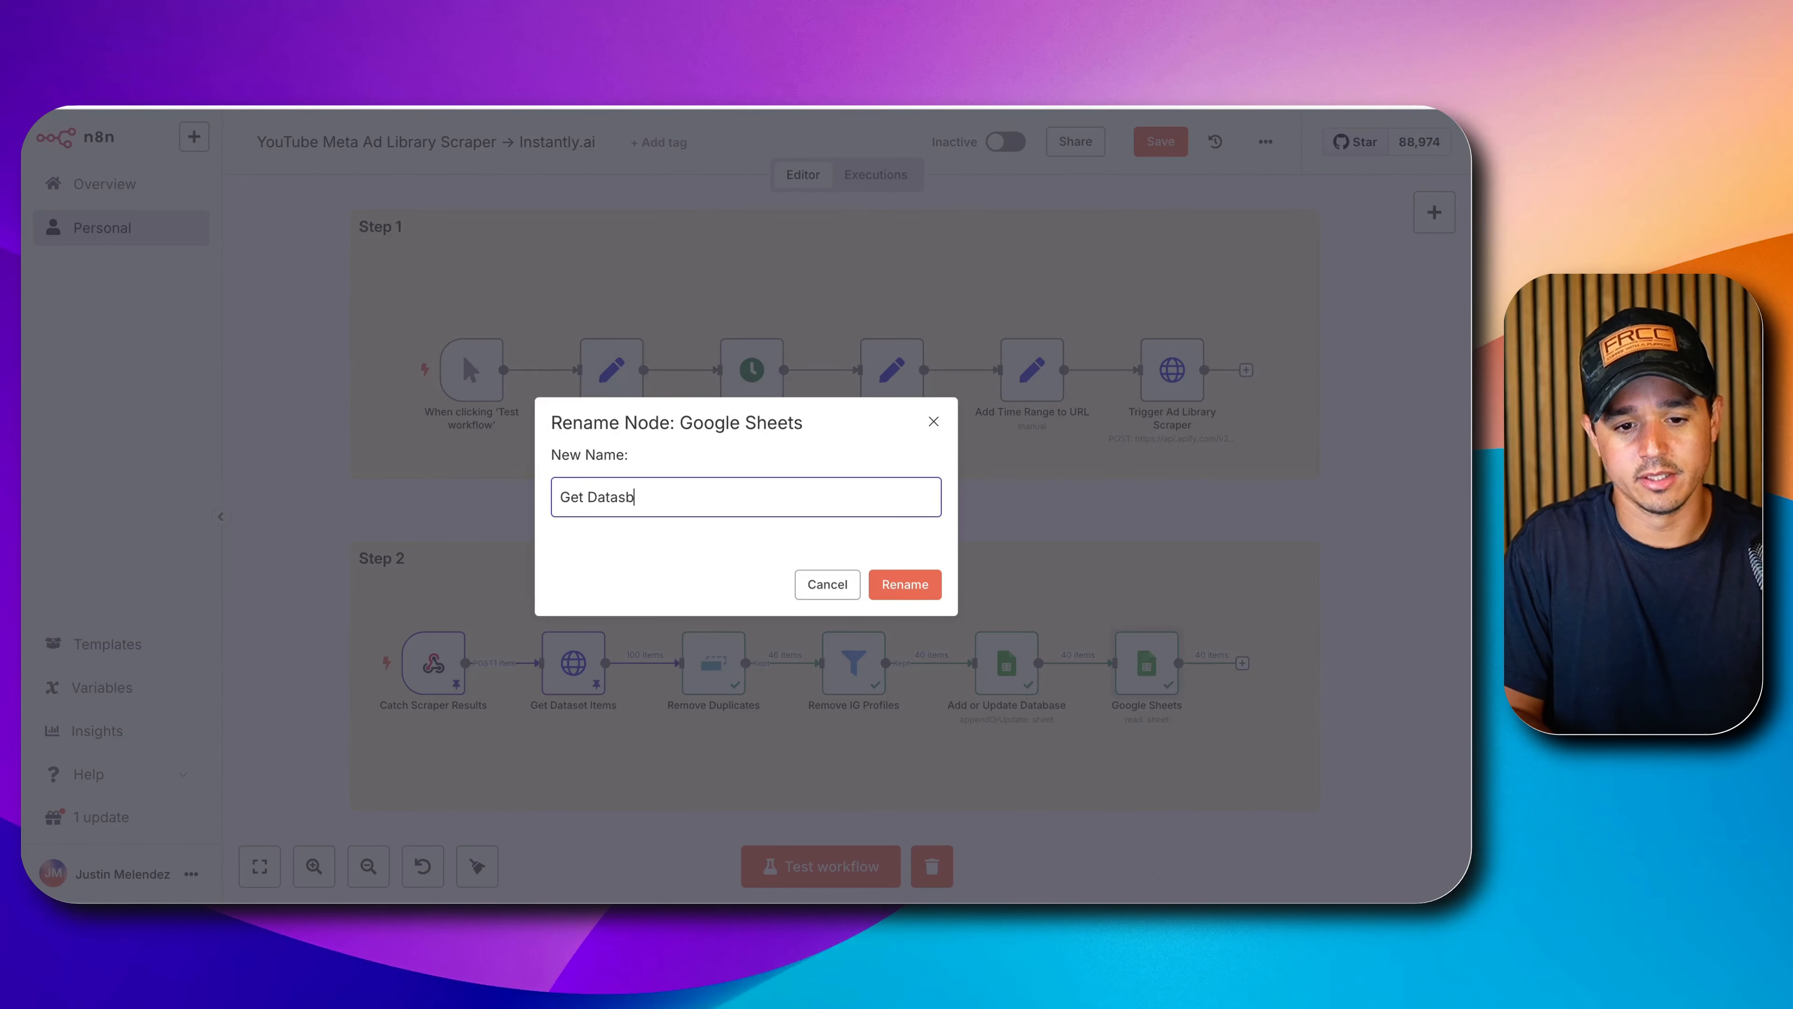
key("BackSpace")
key("BackSpace")
key("BackSpace")
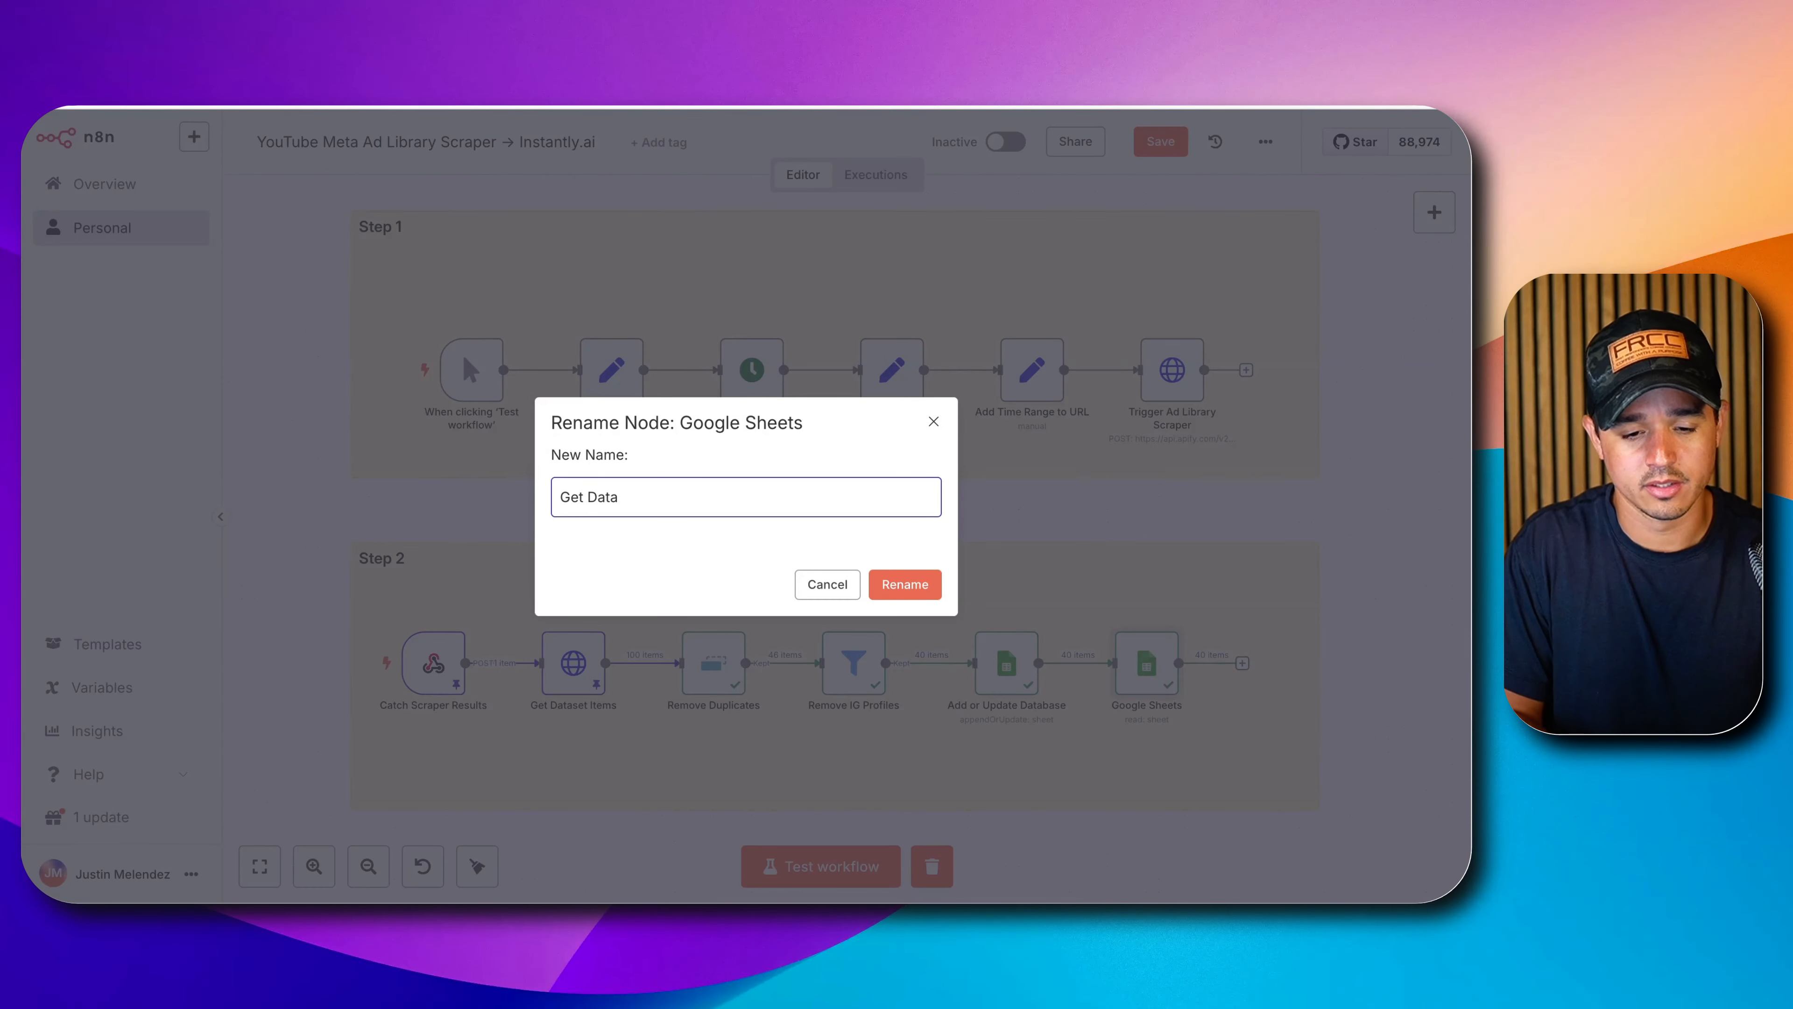
type("base")
key("Return")
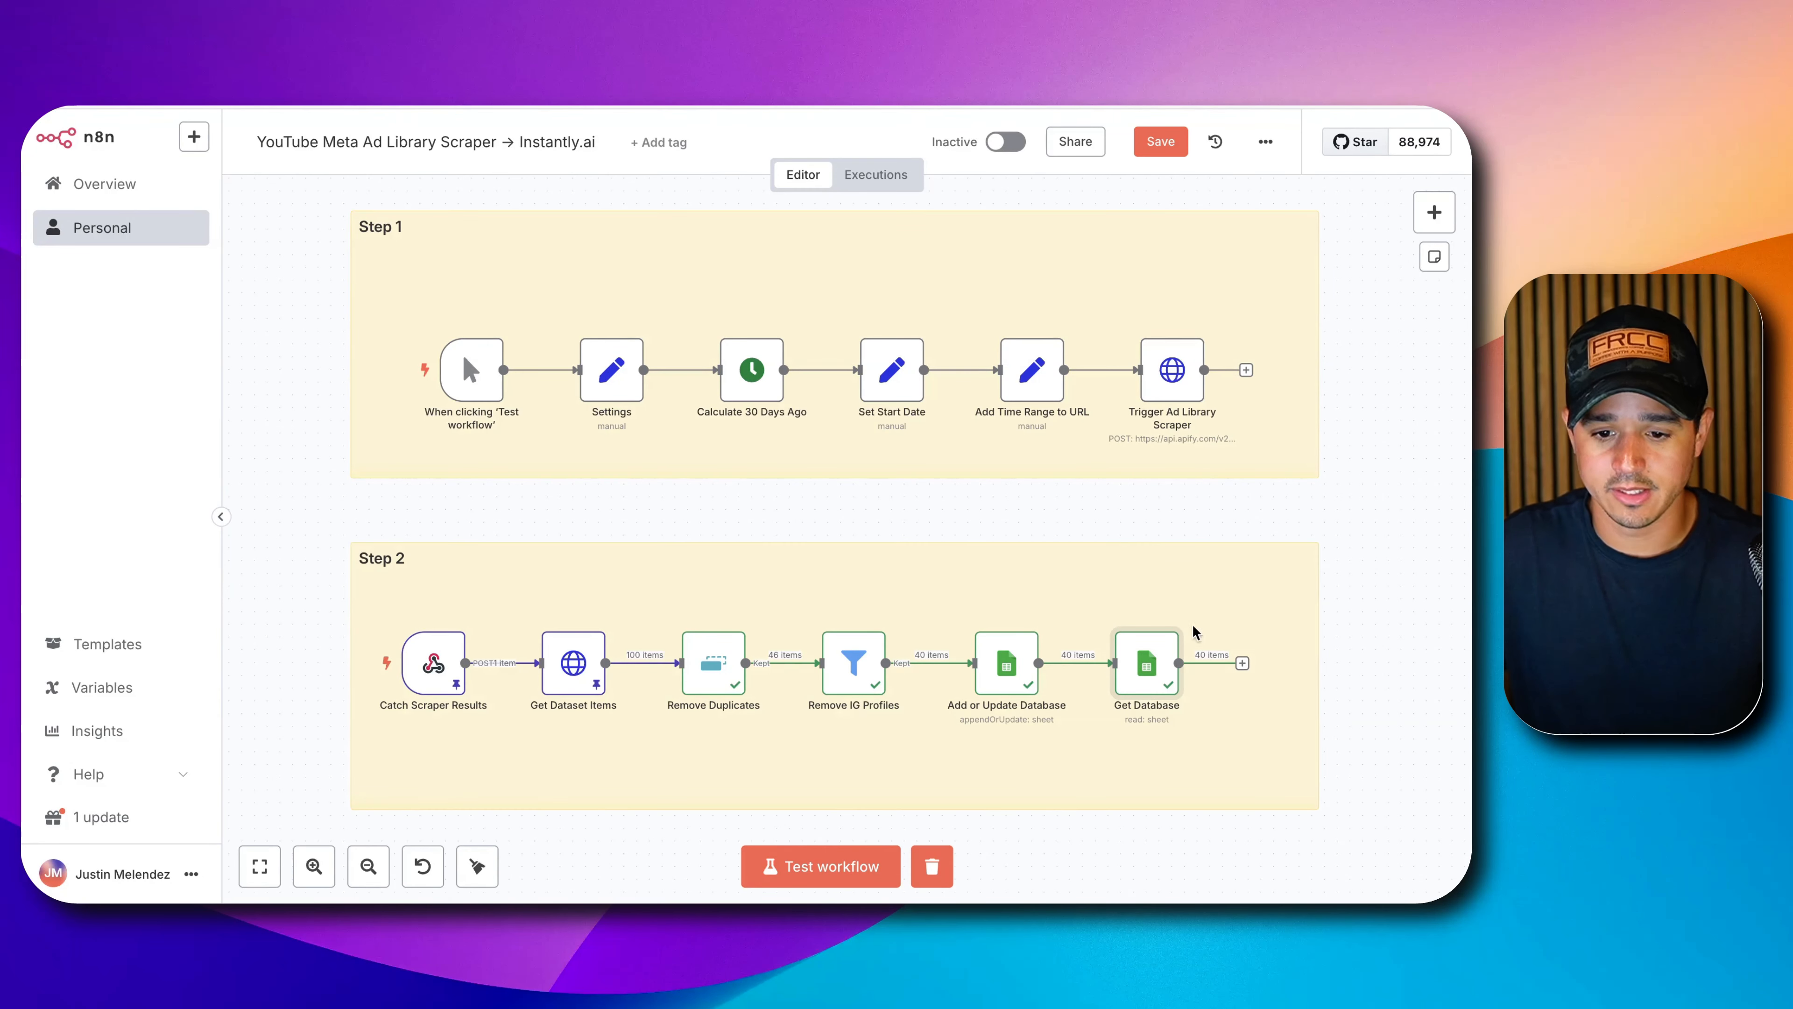
Add a Filter node after Get Database.
left_click(1242, 663)
type("filter")
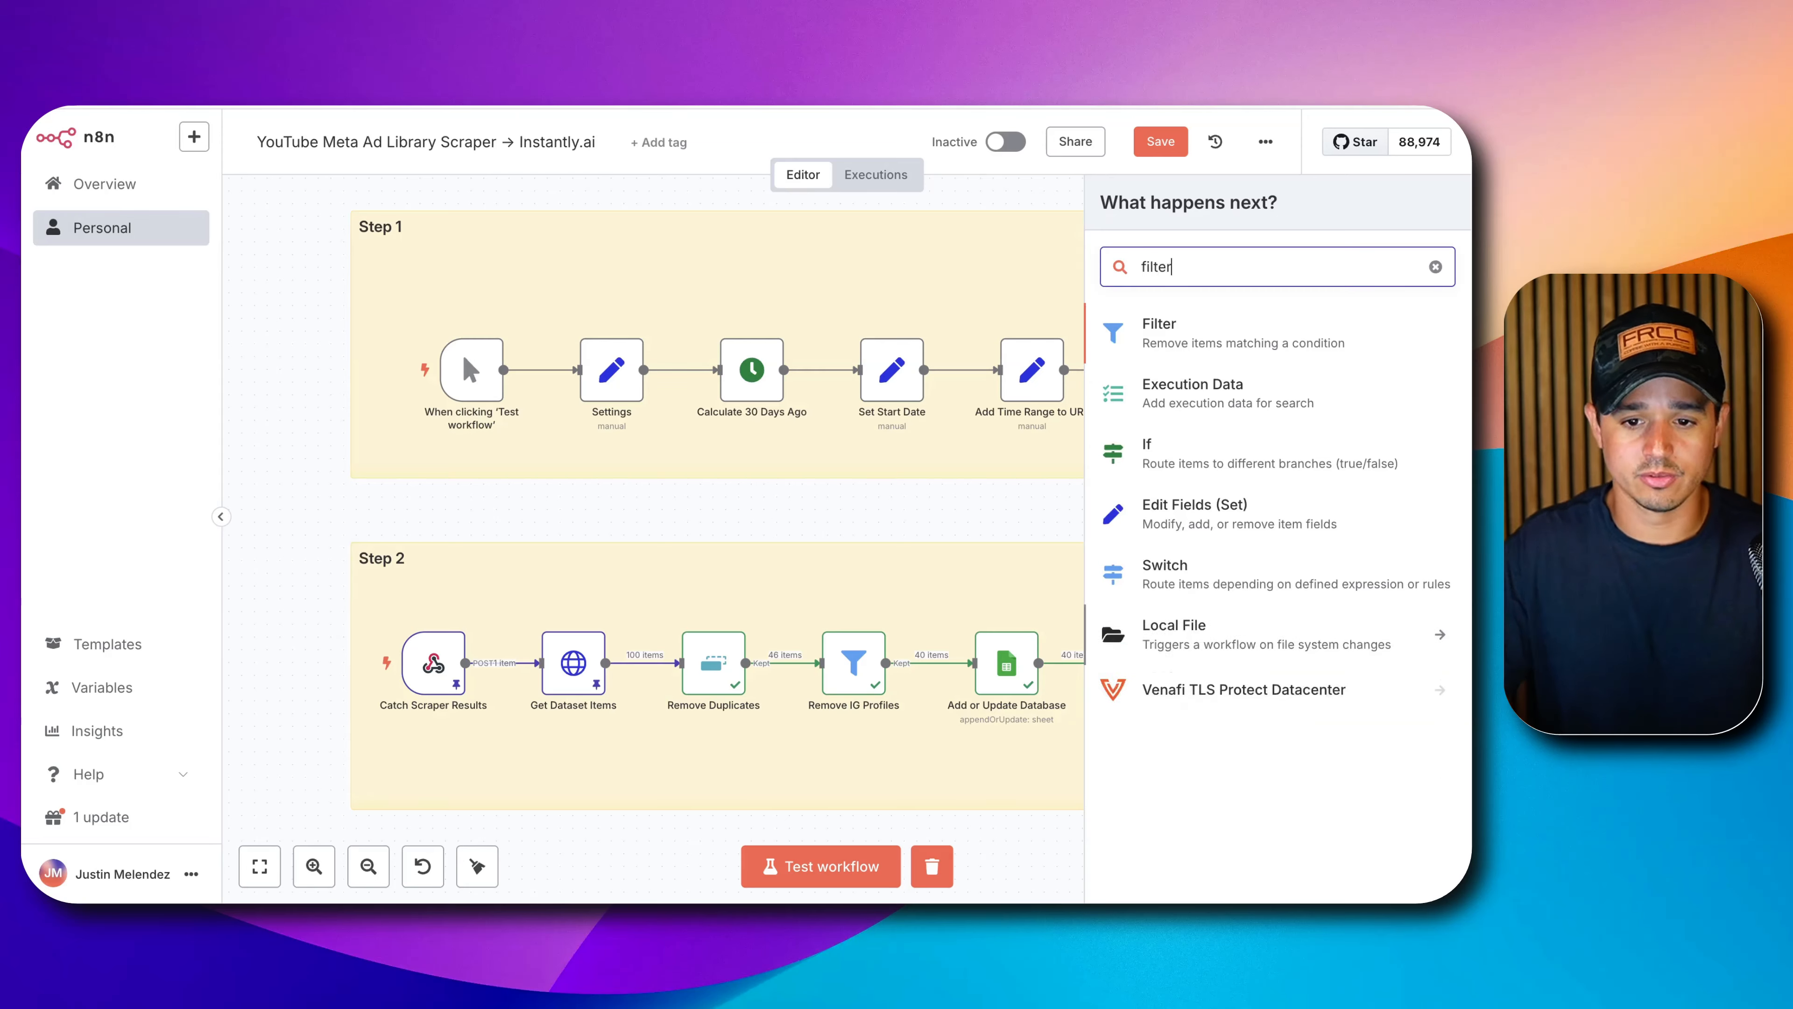
left_click(1265, 330)
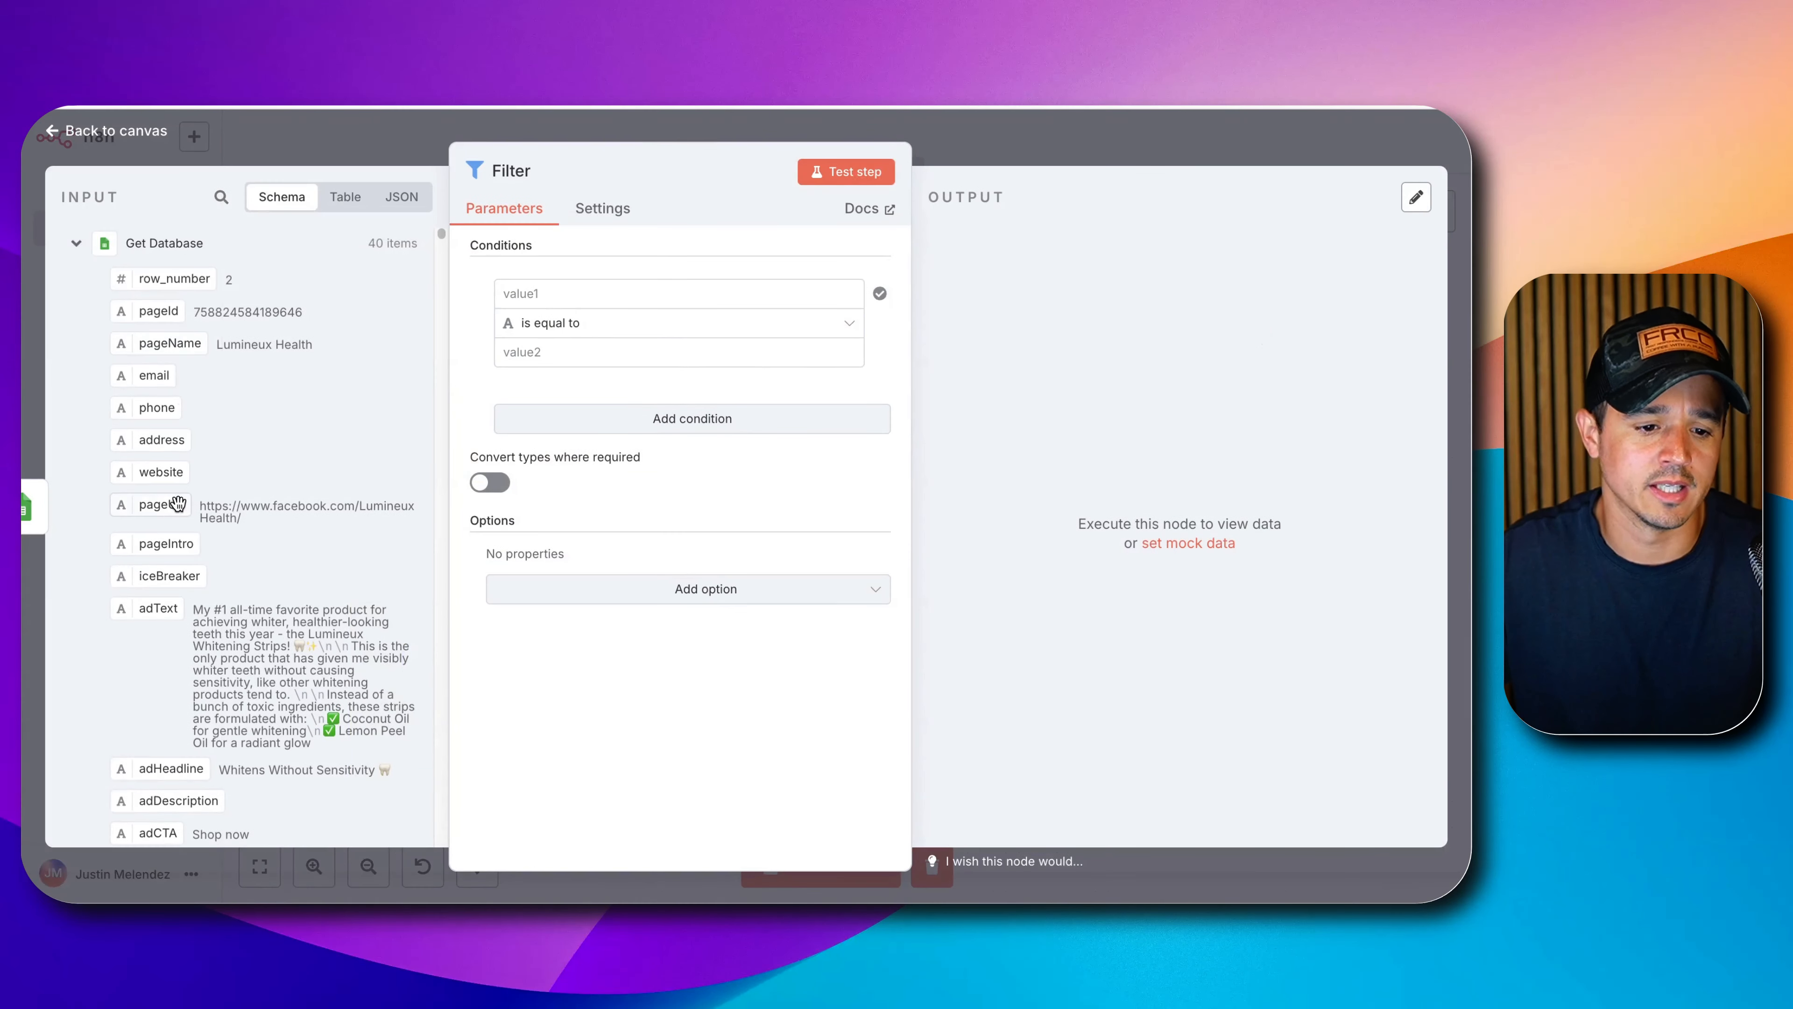
scroll(178, 509, "down", 3)
scroll(180, 516, "down", 2)
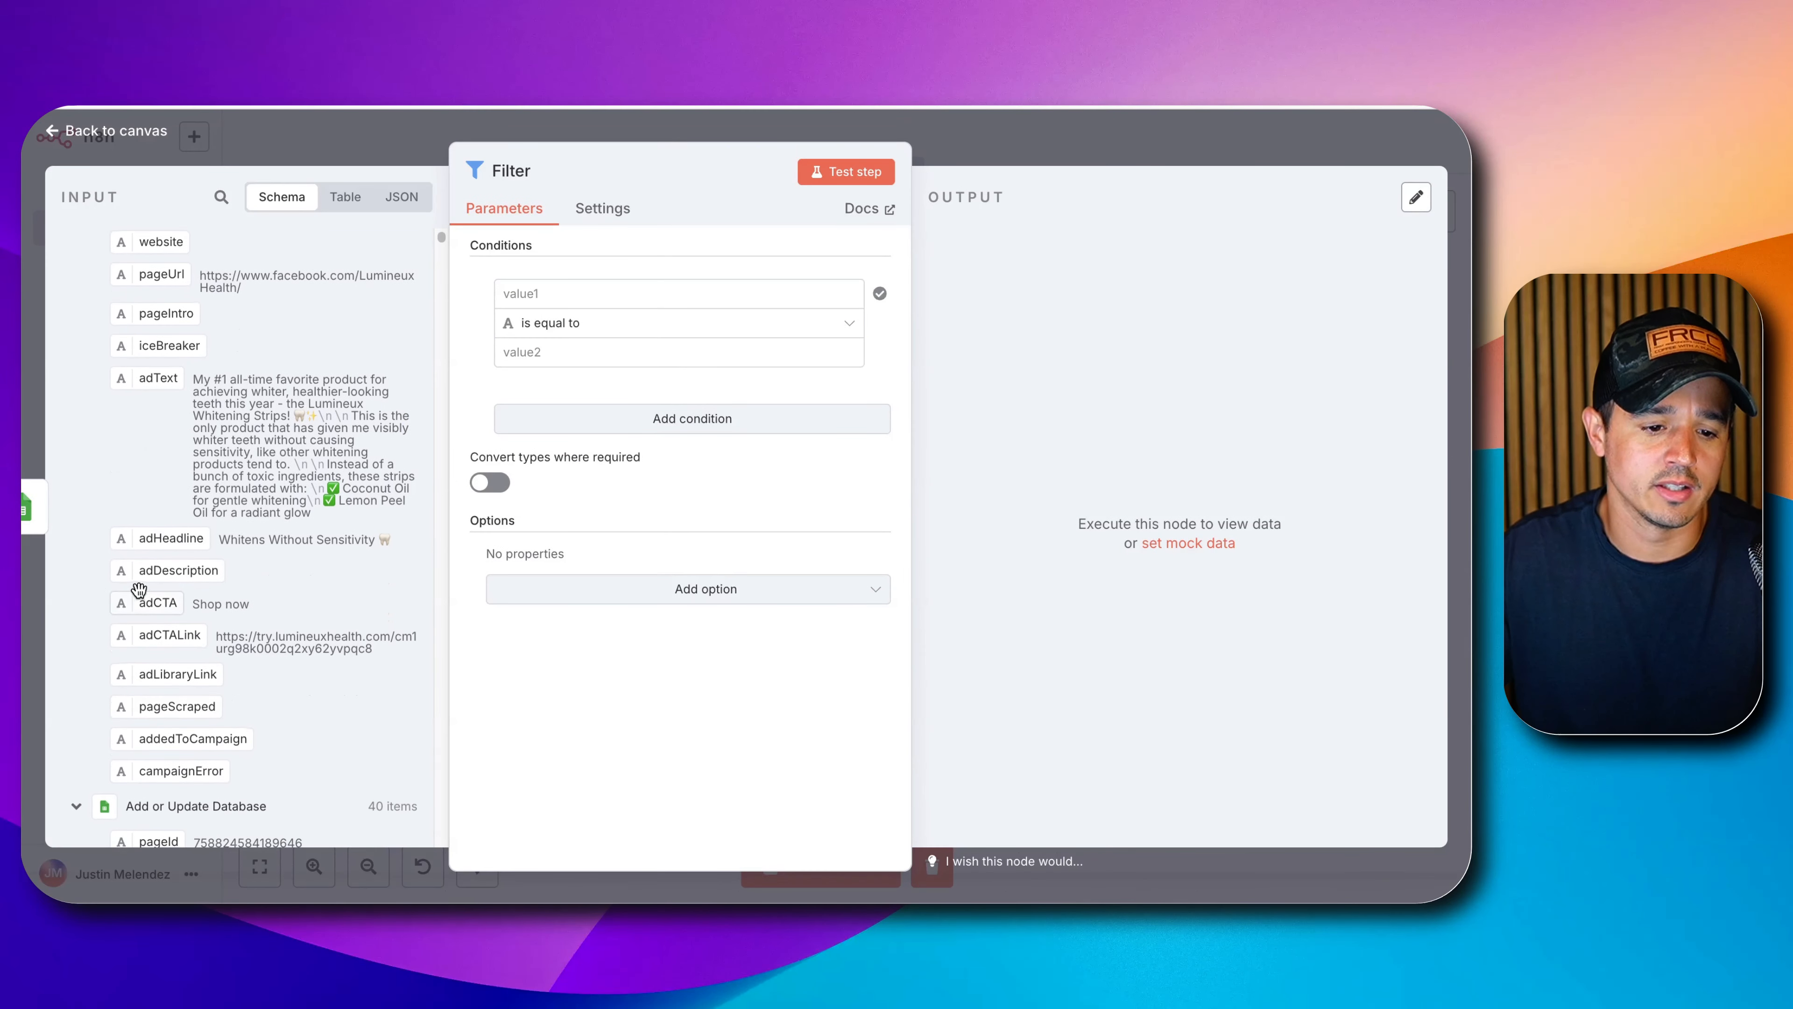
scroll(146, 577, "down", 2)
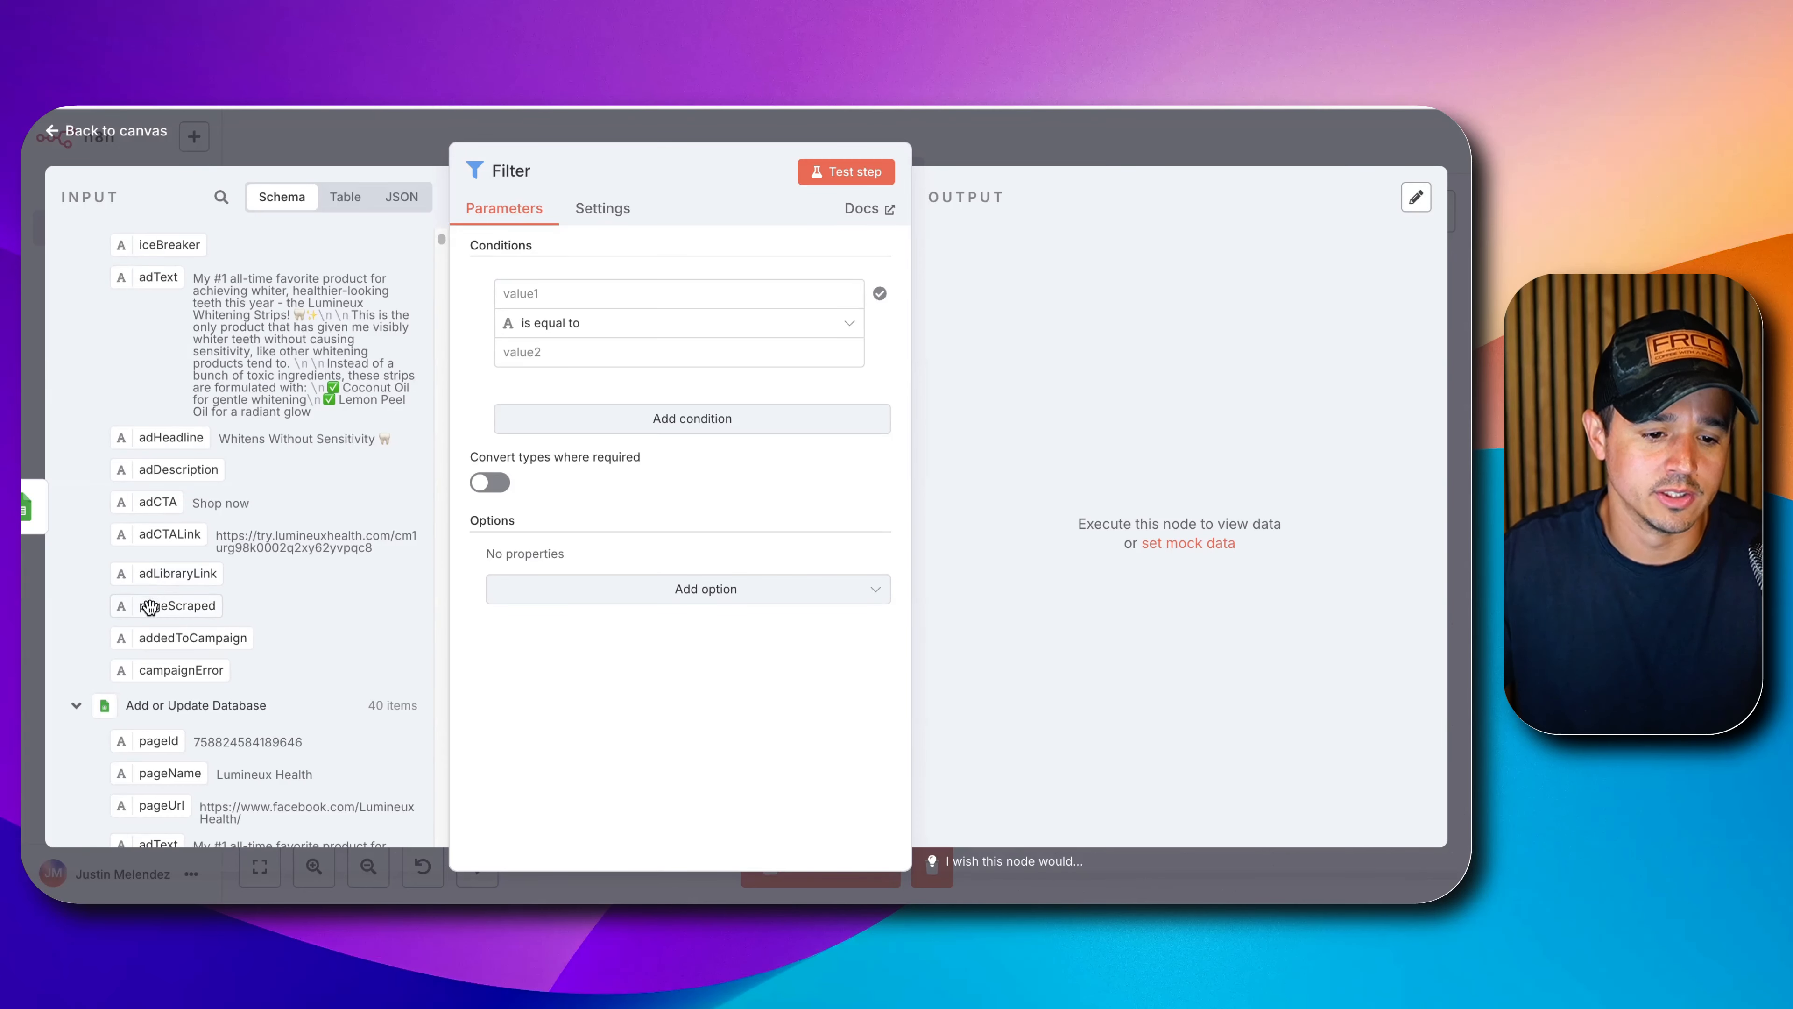
Set the filter condition to pageScraped is not equal to yes.
left_click_drag(148, 606, 563, 300)
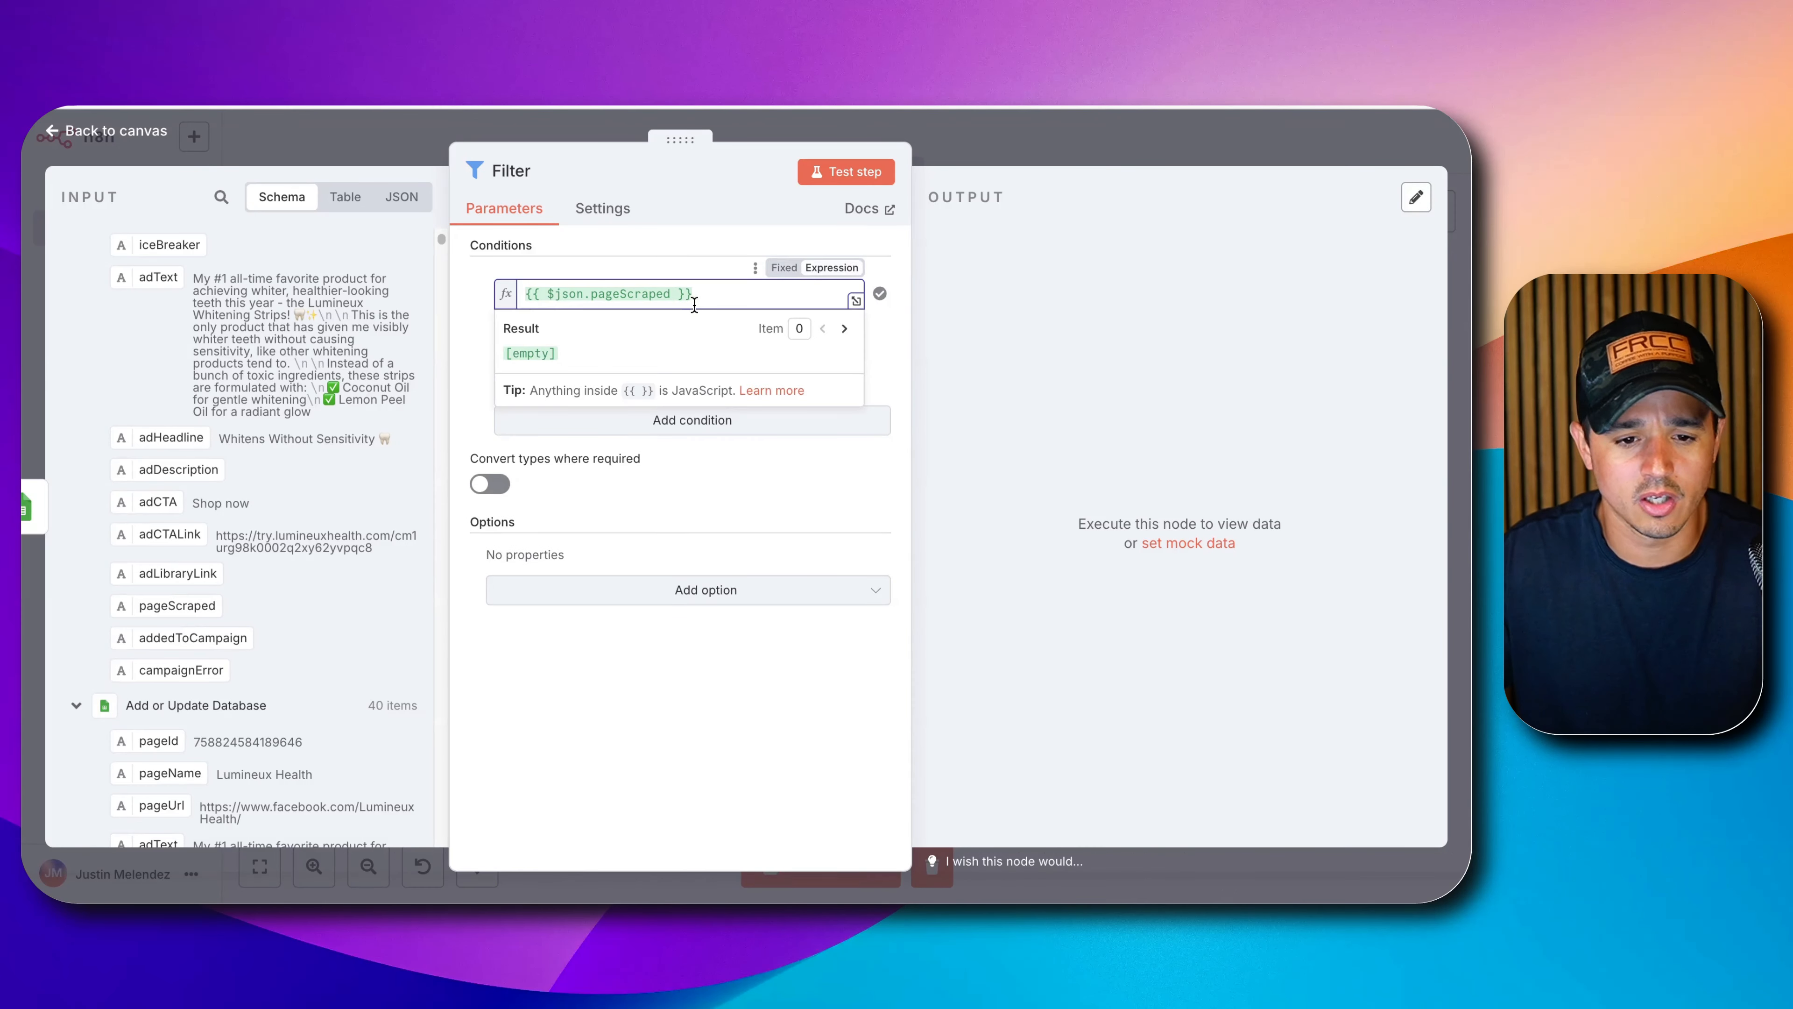
left_click(678, 272)
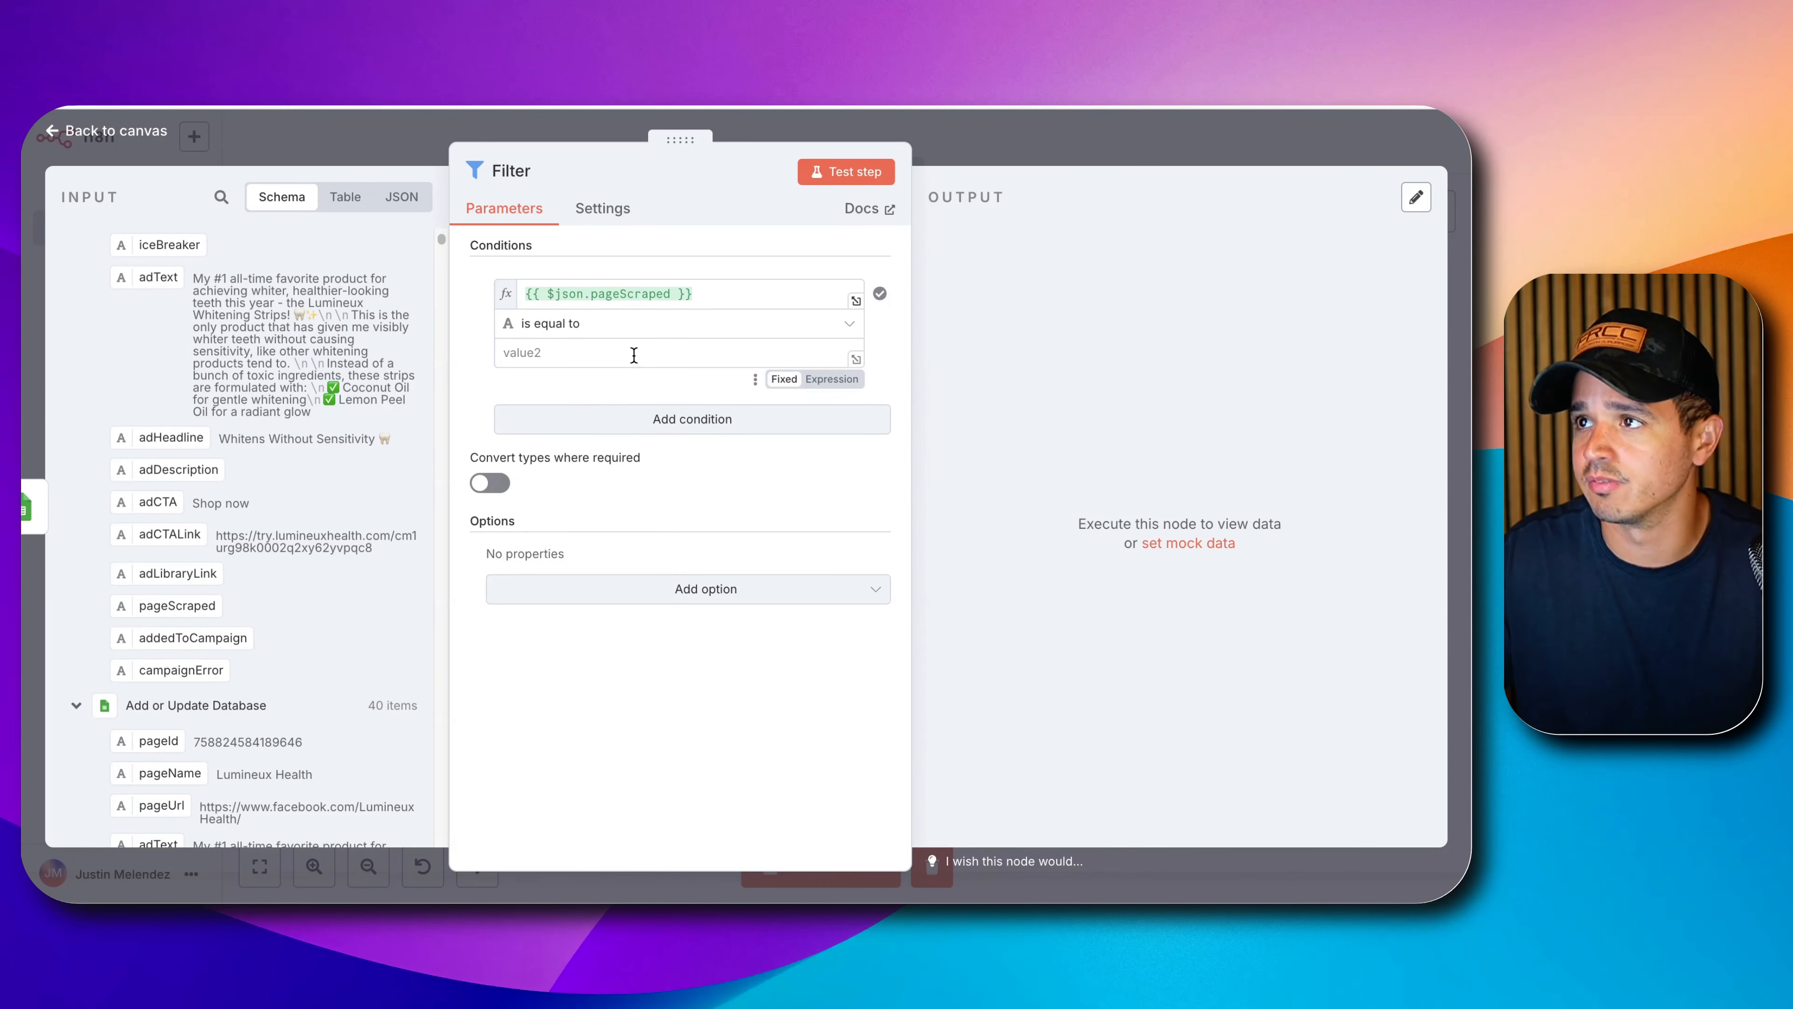
left_click(649, 326)
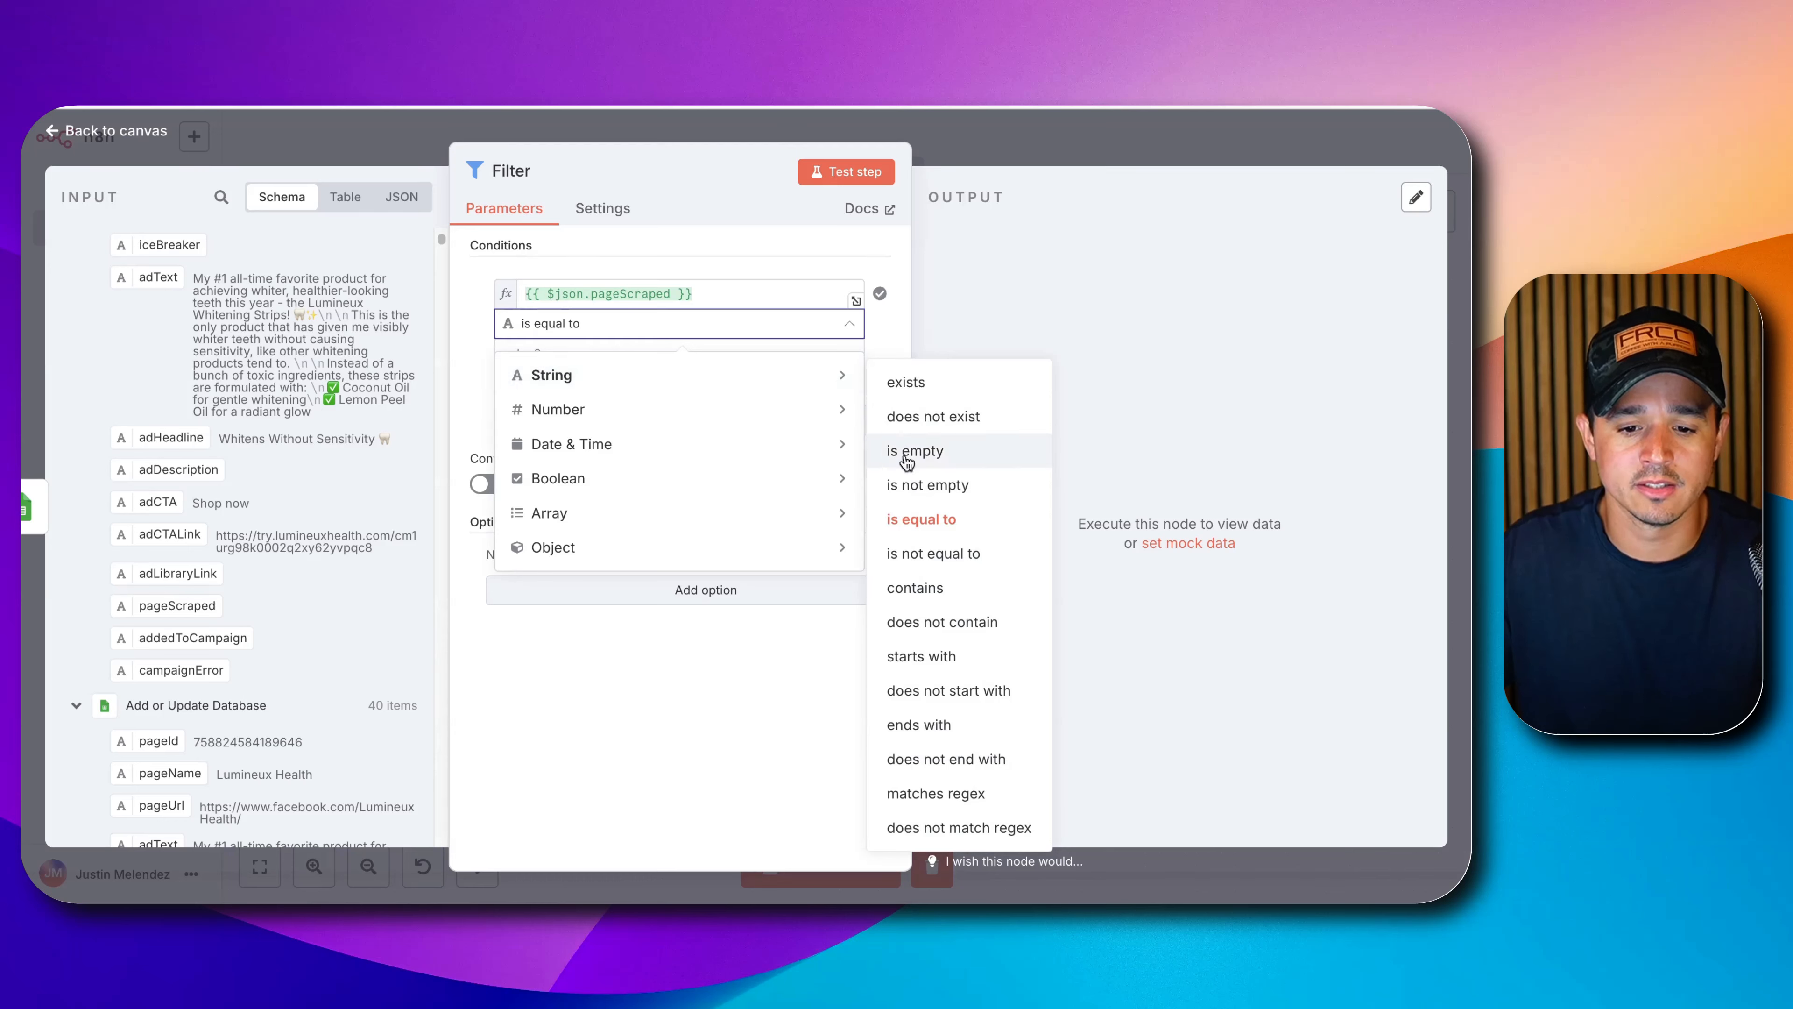
left_click(895, 560)
left_click(560, 351)
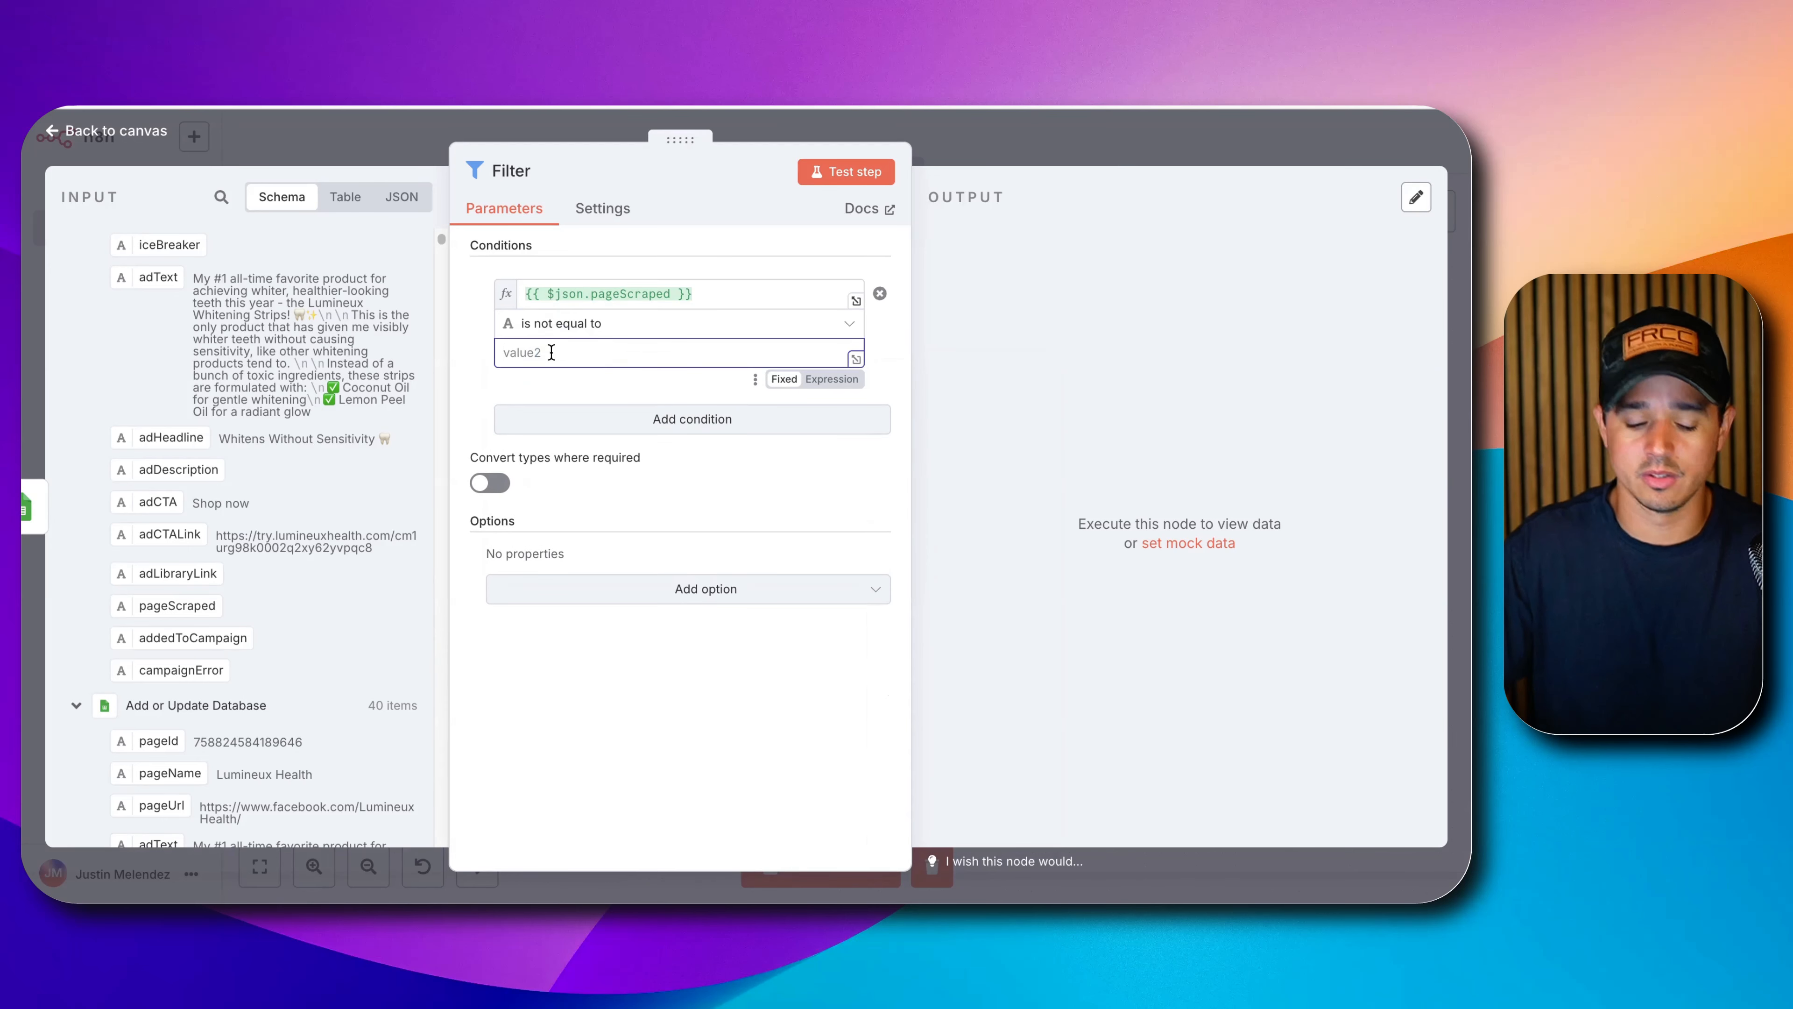
type("yes")
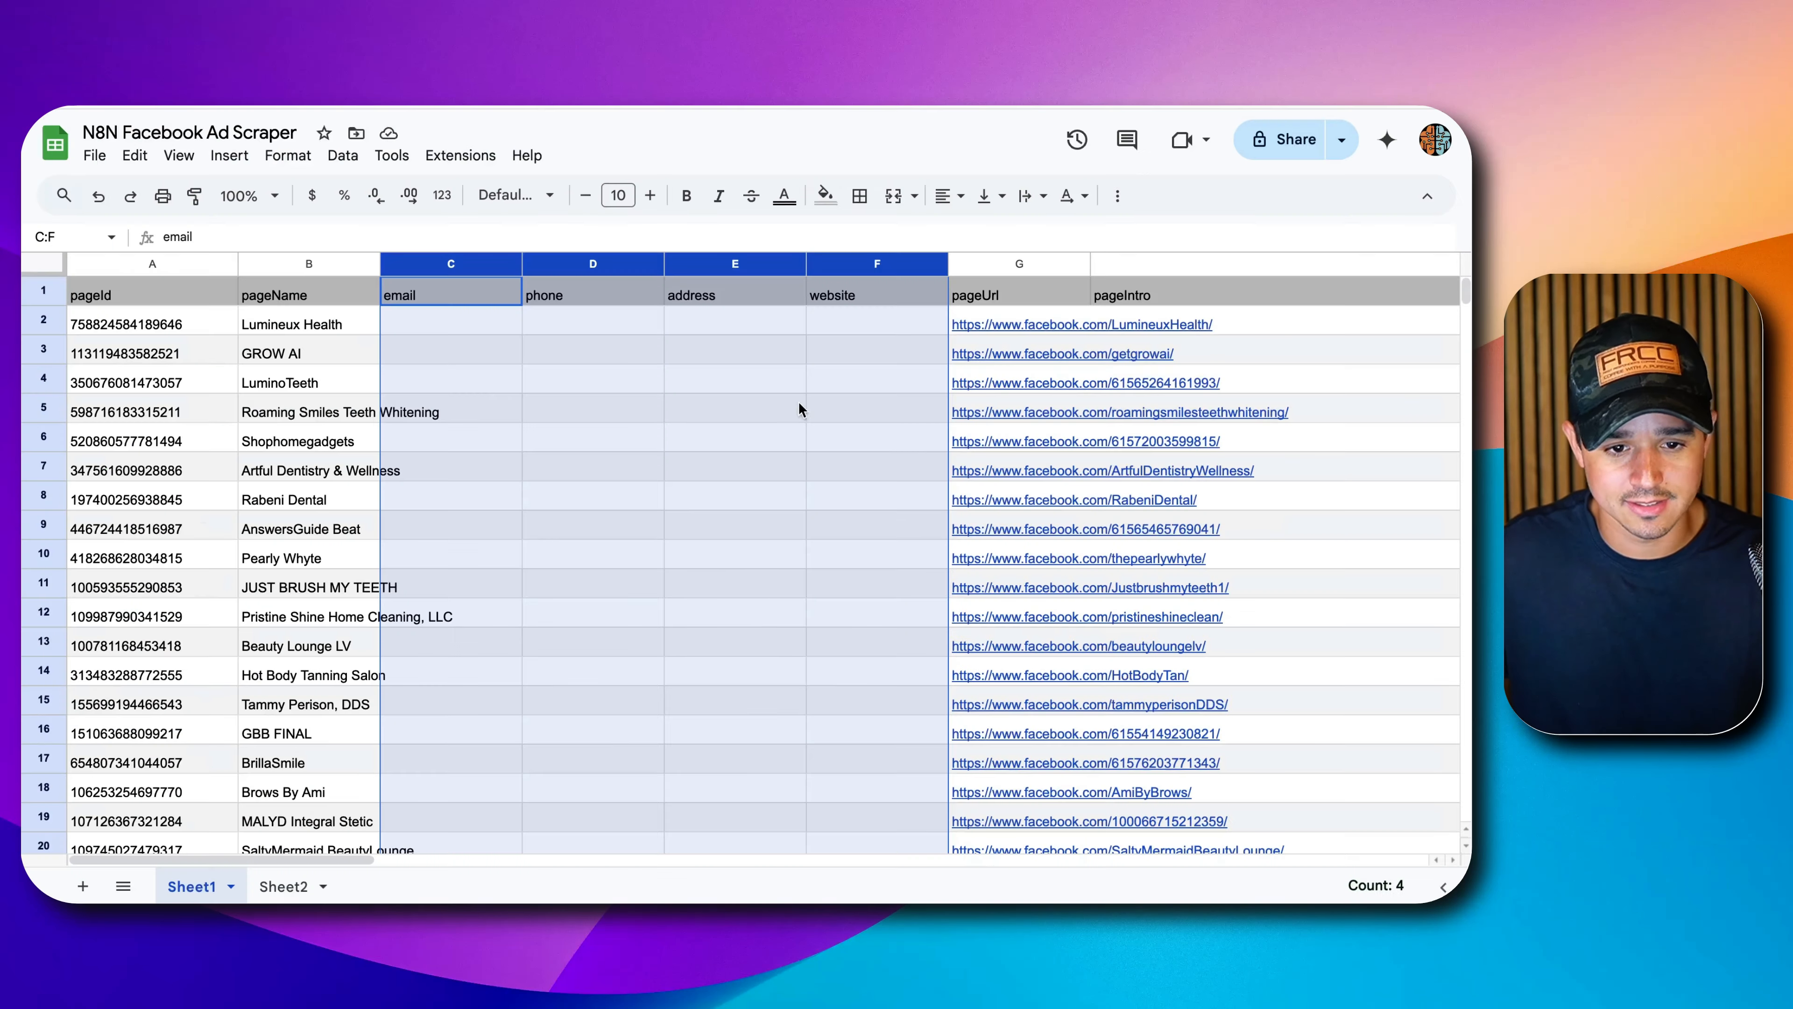
scroll(942, 455, "right", 15)
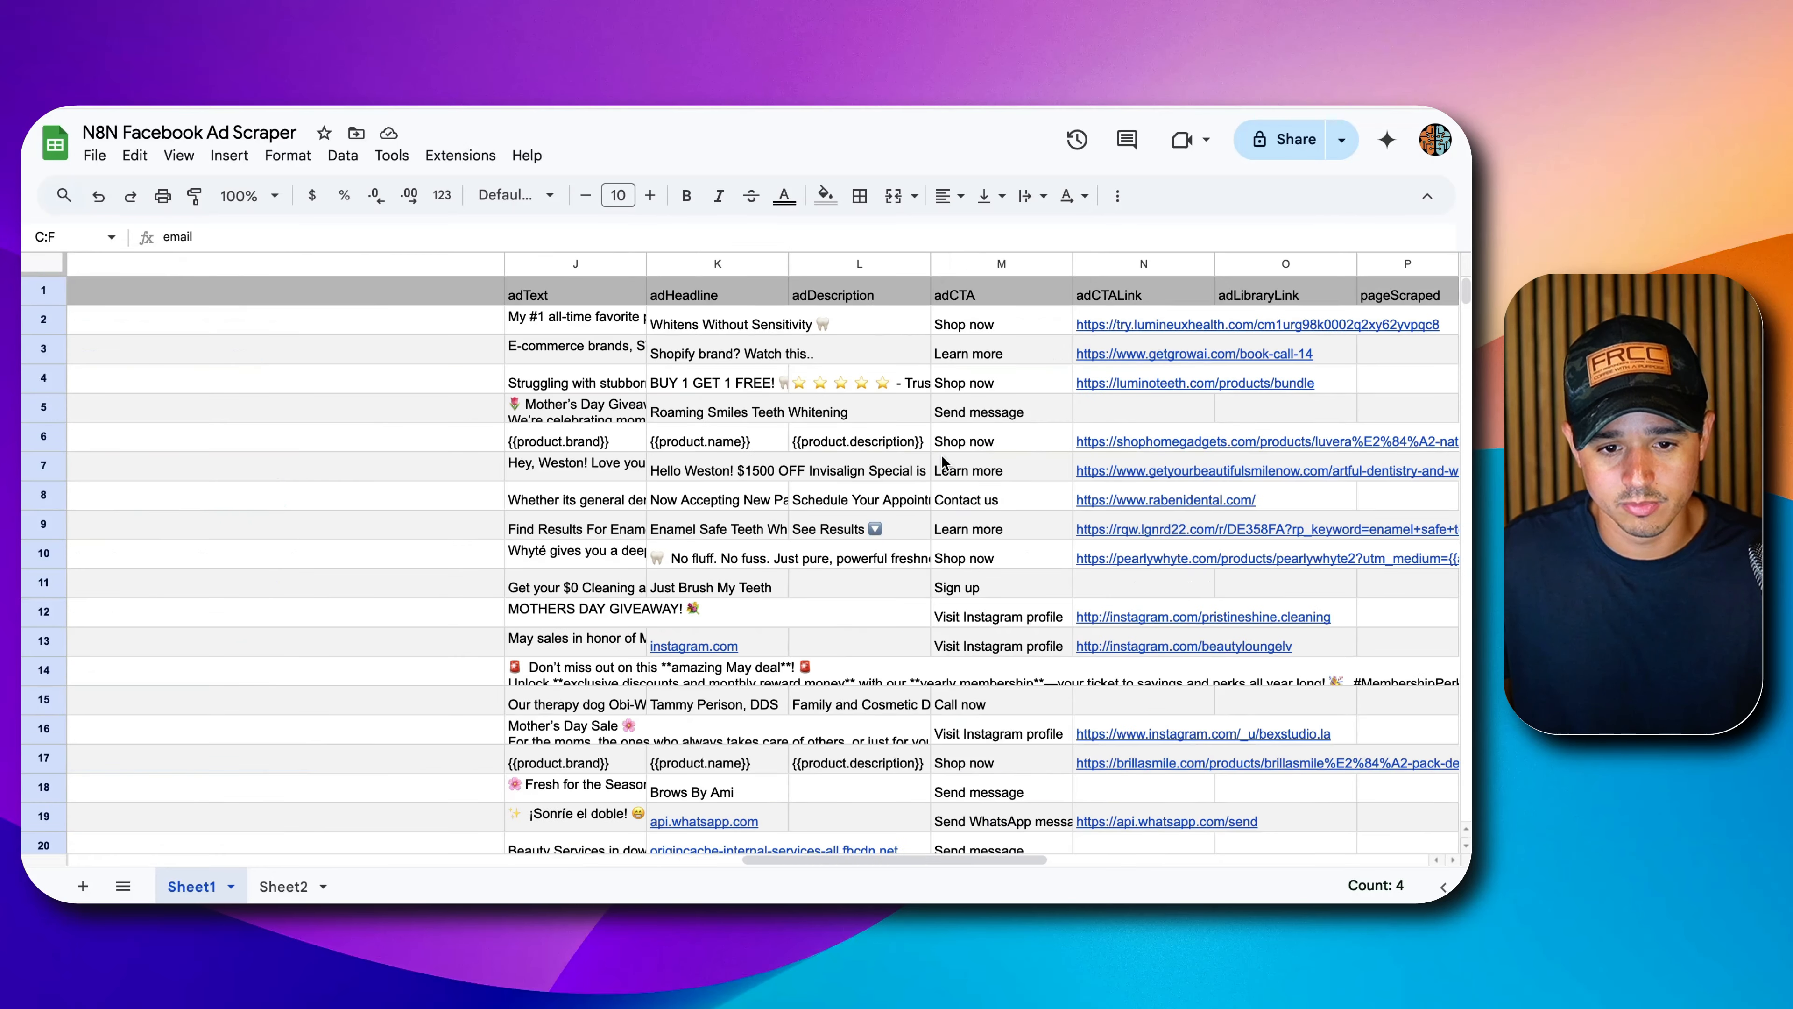
Enter yes in row 3's pageScraped cell (P3), then test the filter.
scroll(942, 460, "right", 5)
left_click(734, 317)
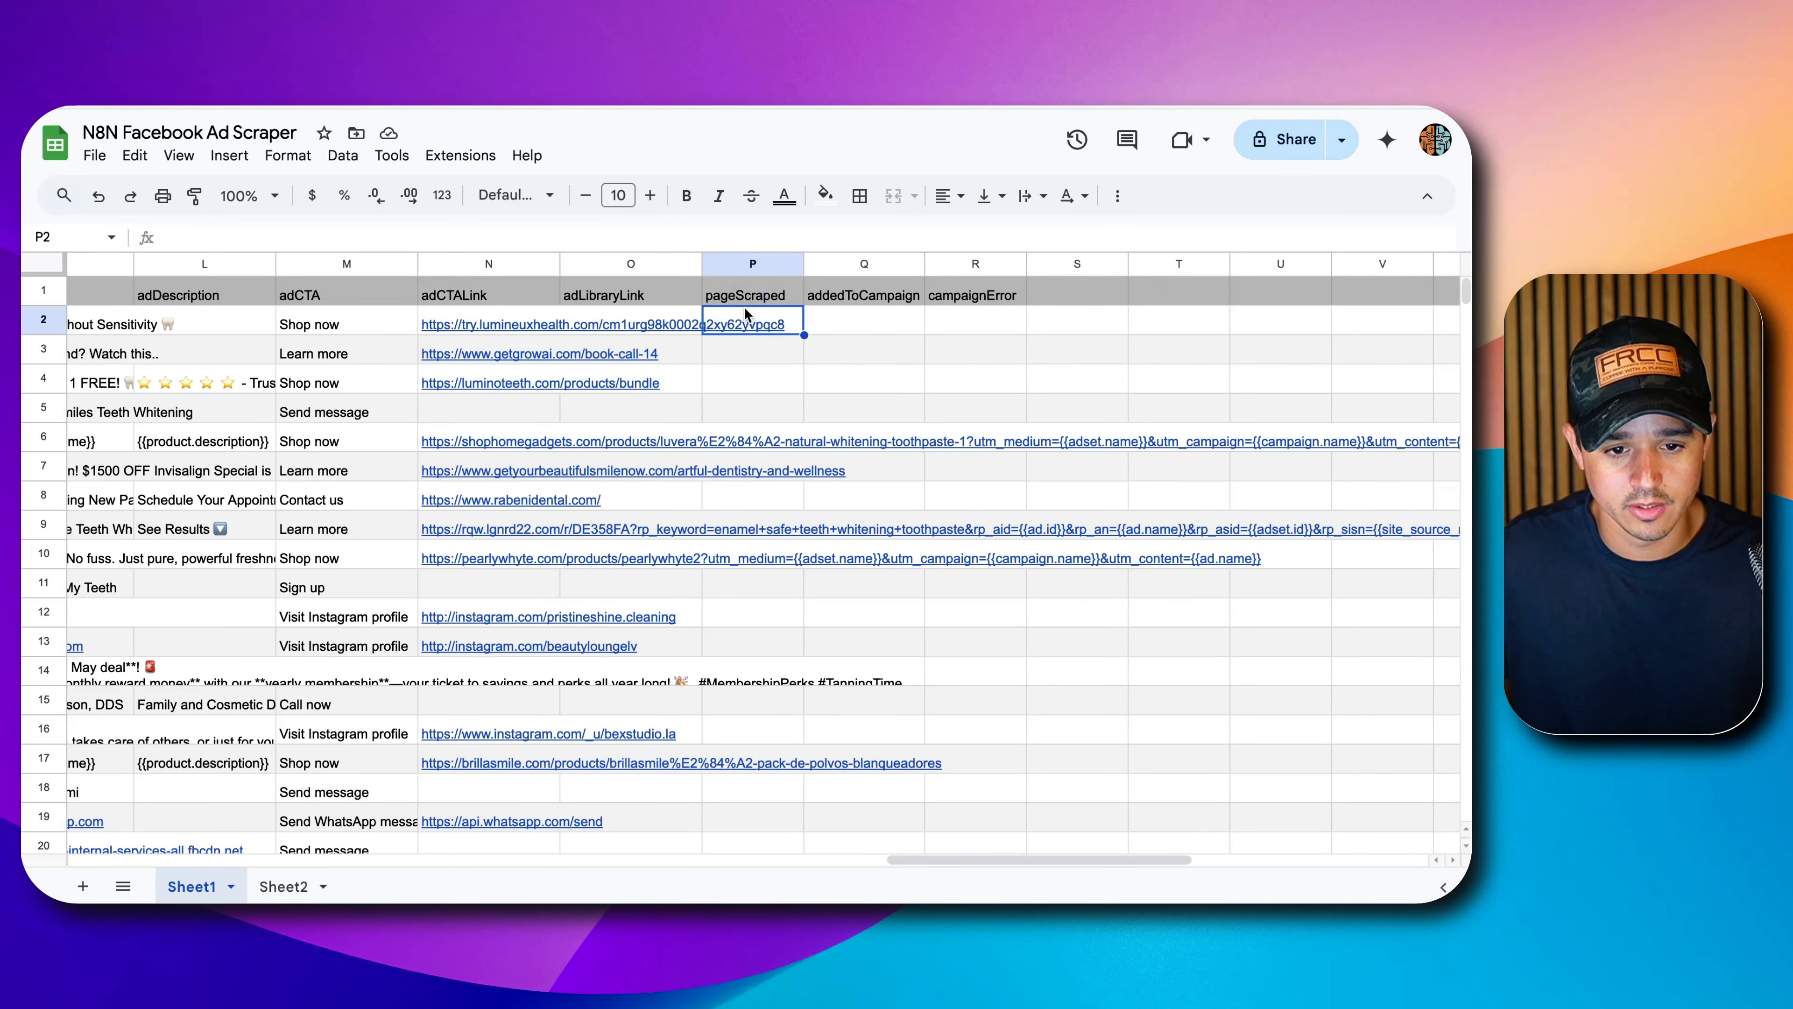
left_click(751, 376)
left_click(752, 353)
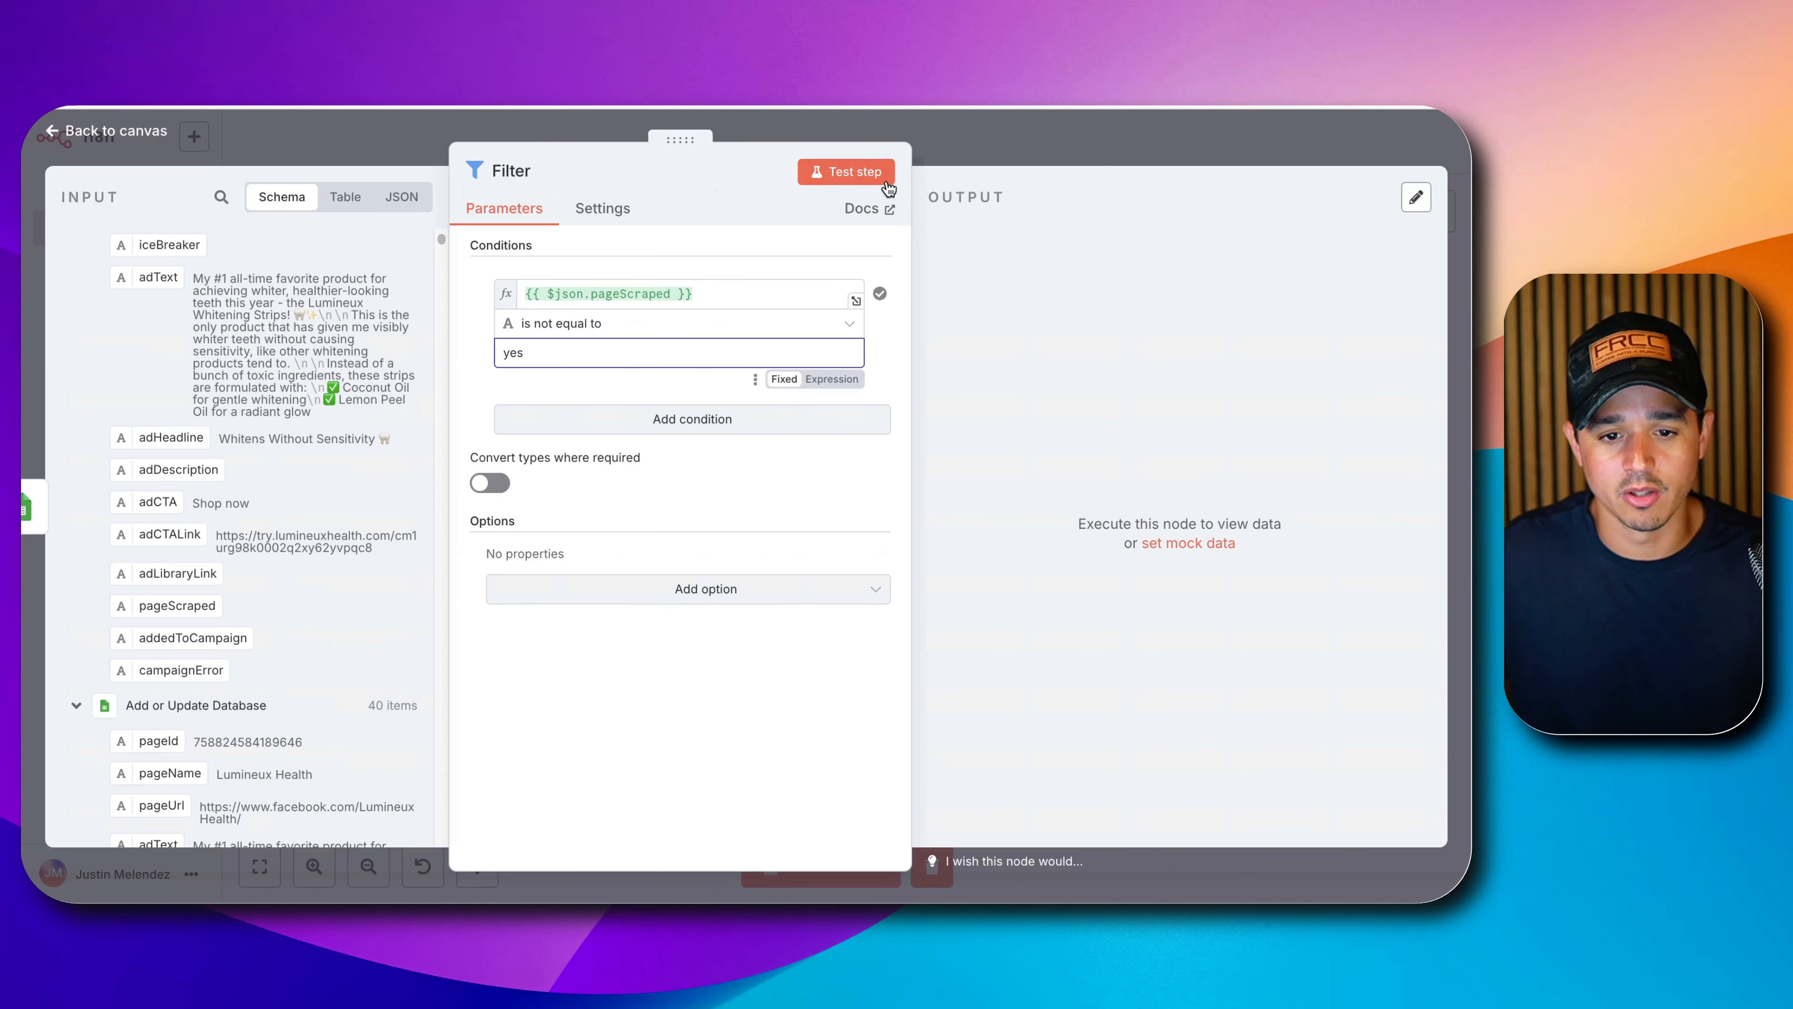
left_click(876, 173)
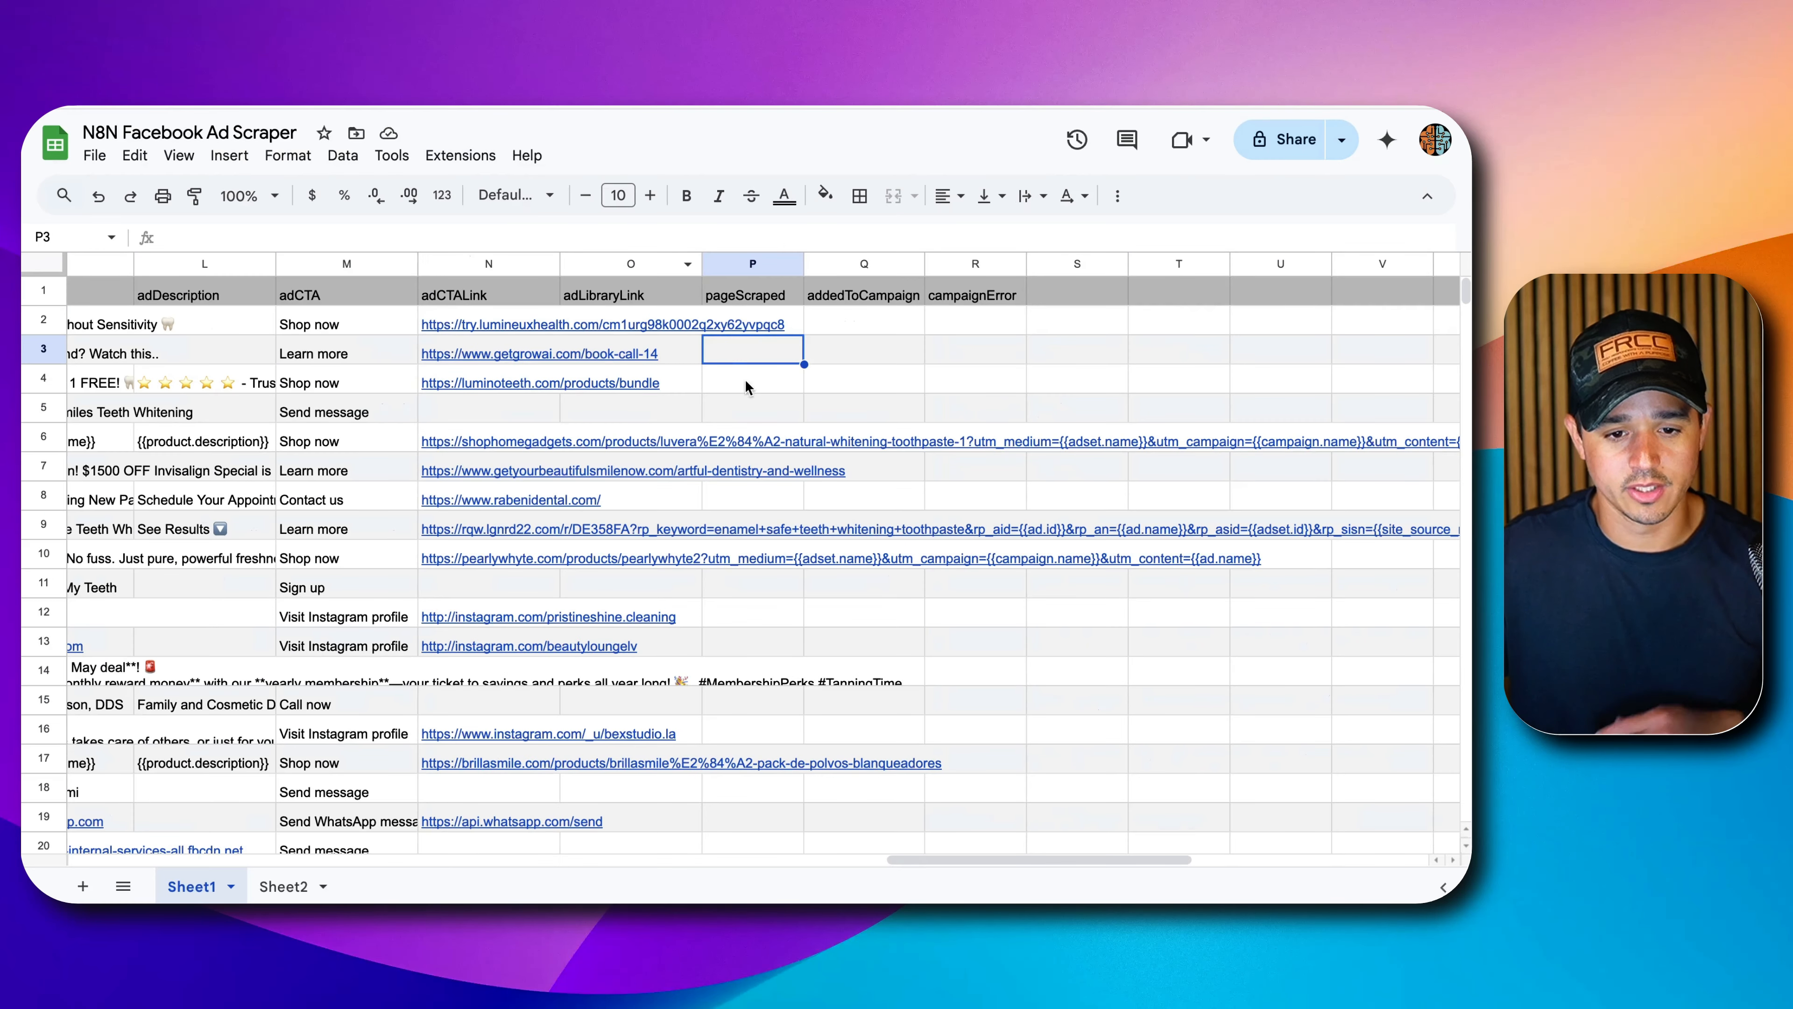
type("yes")
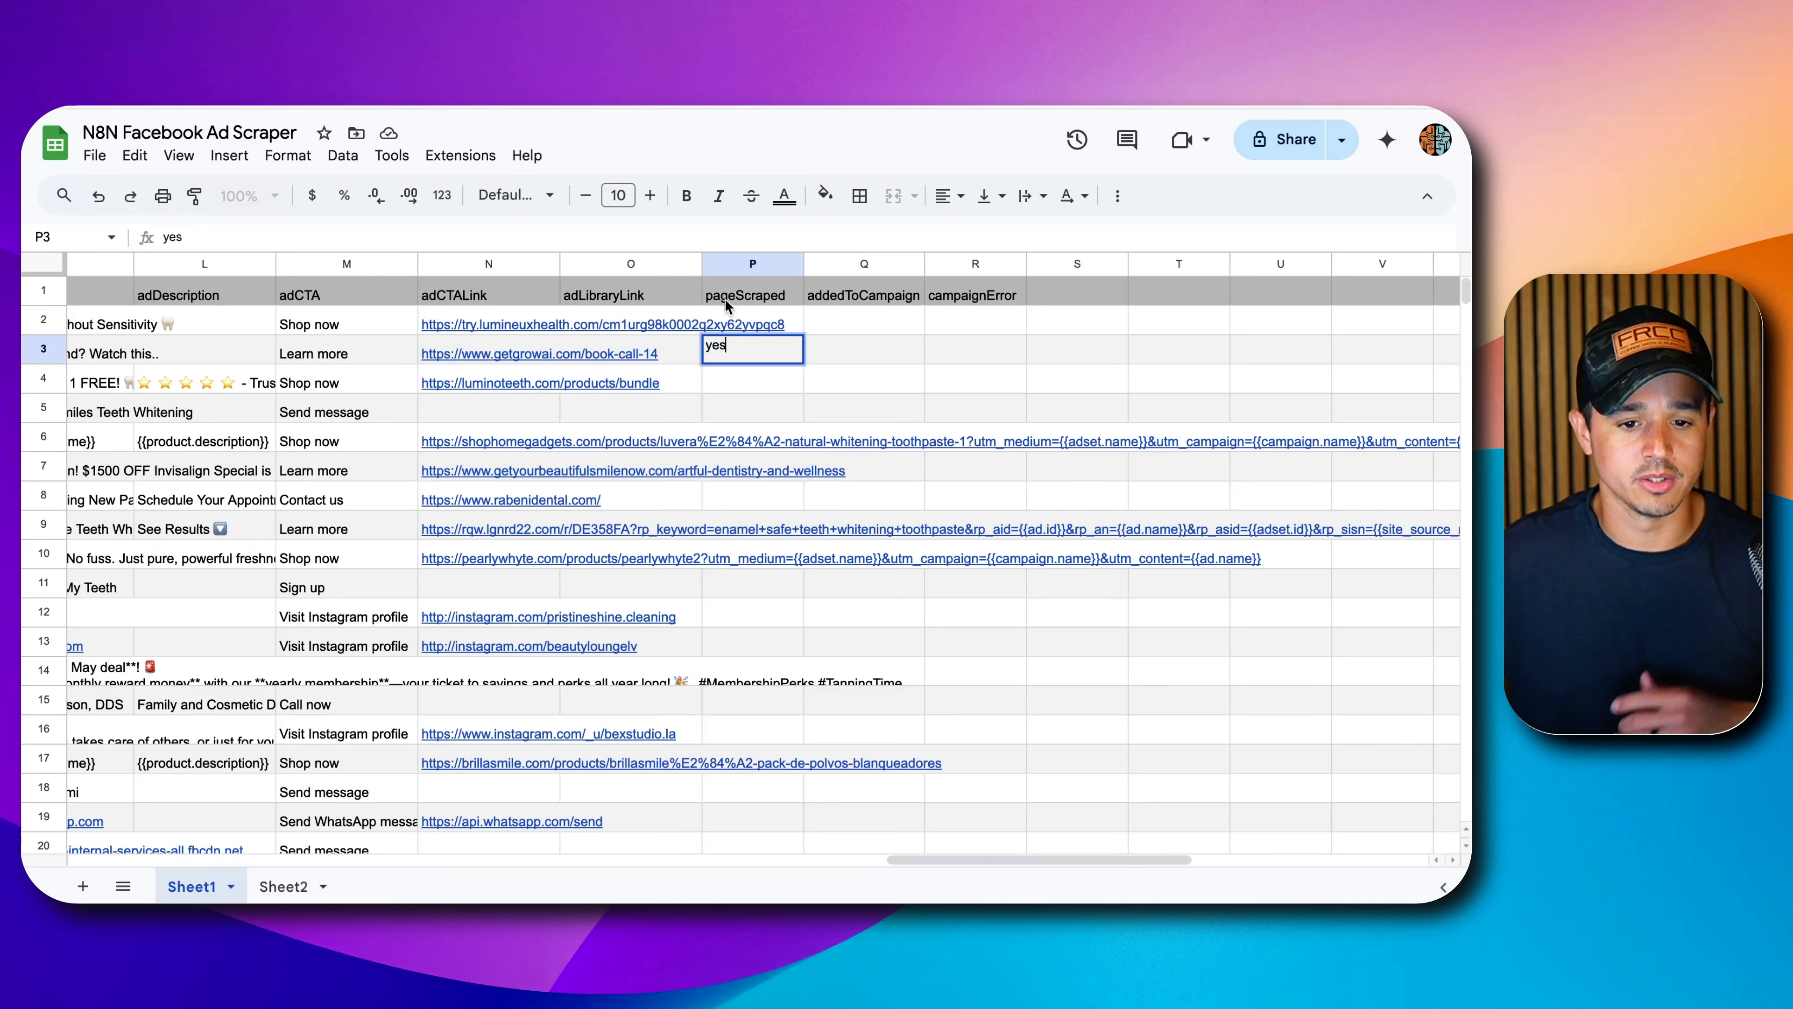
left_click(862, 353)
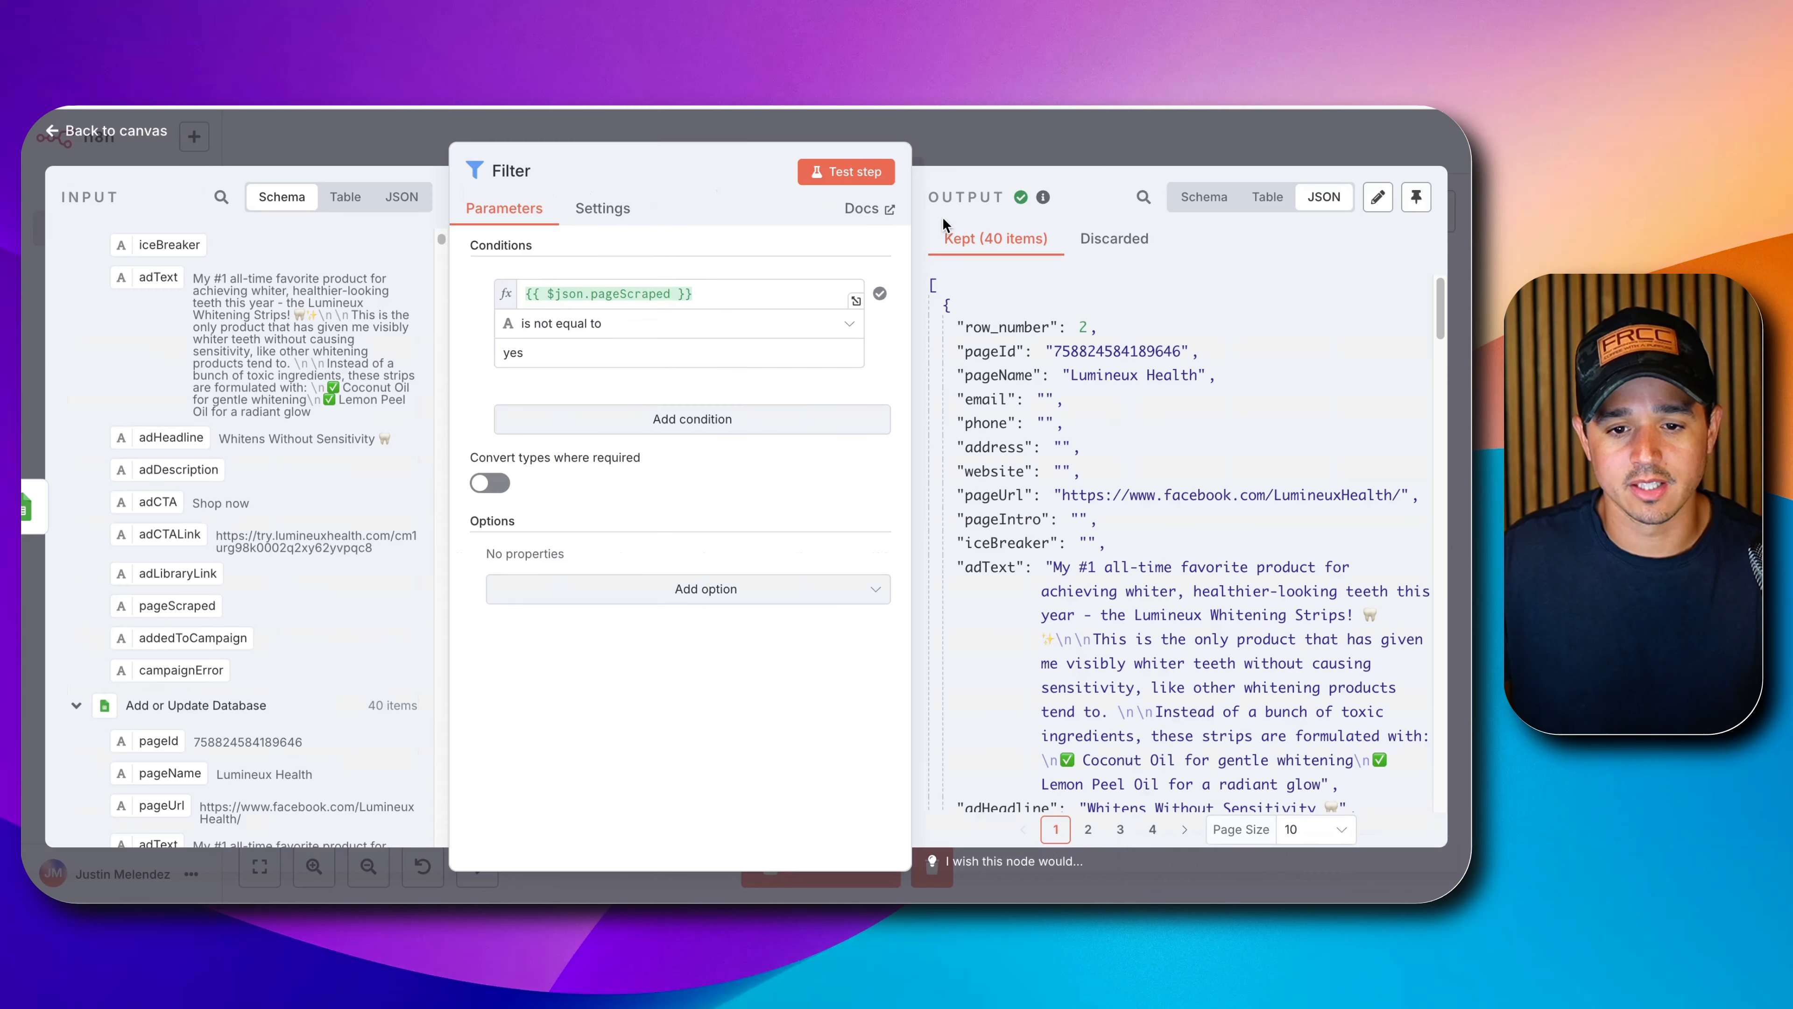
left_click(867, 171)
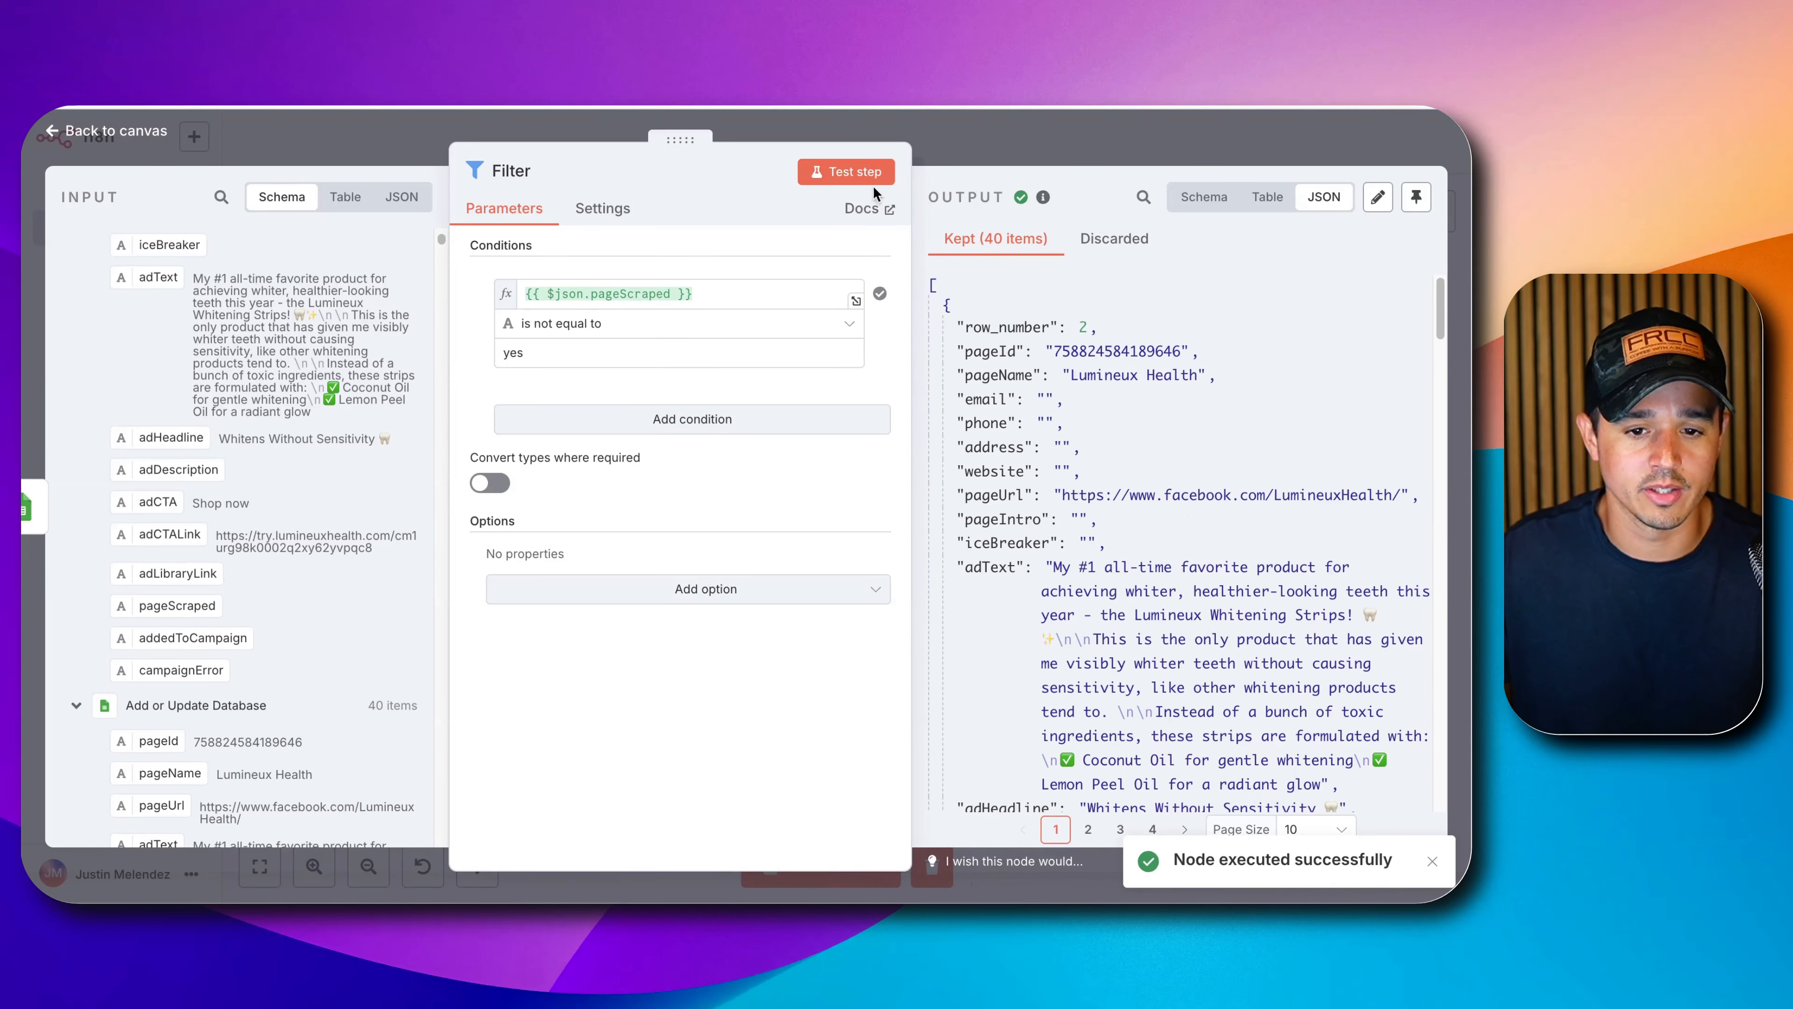
Re-run Get Database and the filter, confirm one discarded item, then clear row 3's yes.
left_click(932, 140)
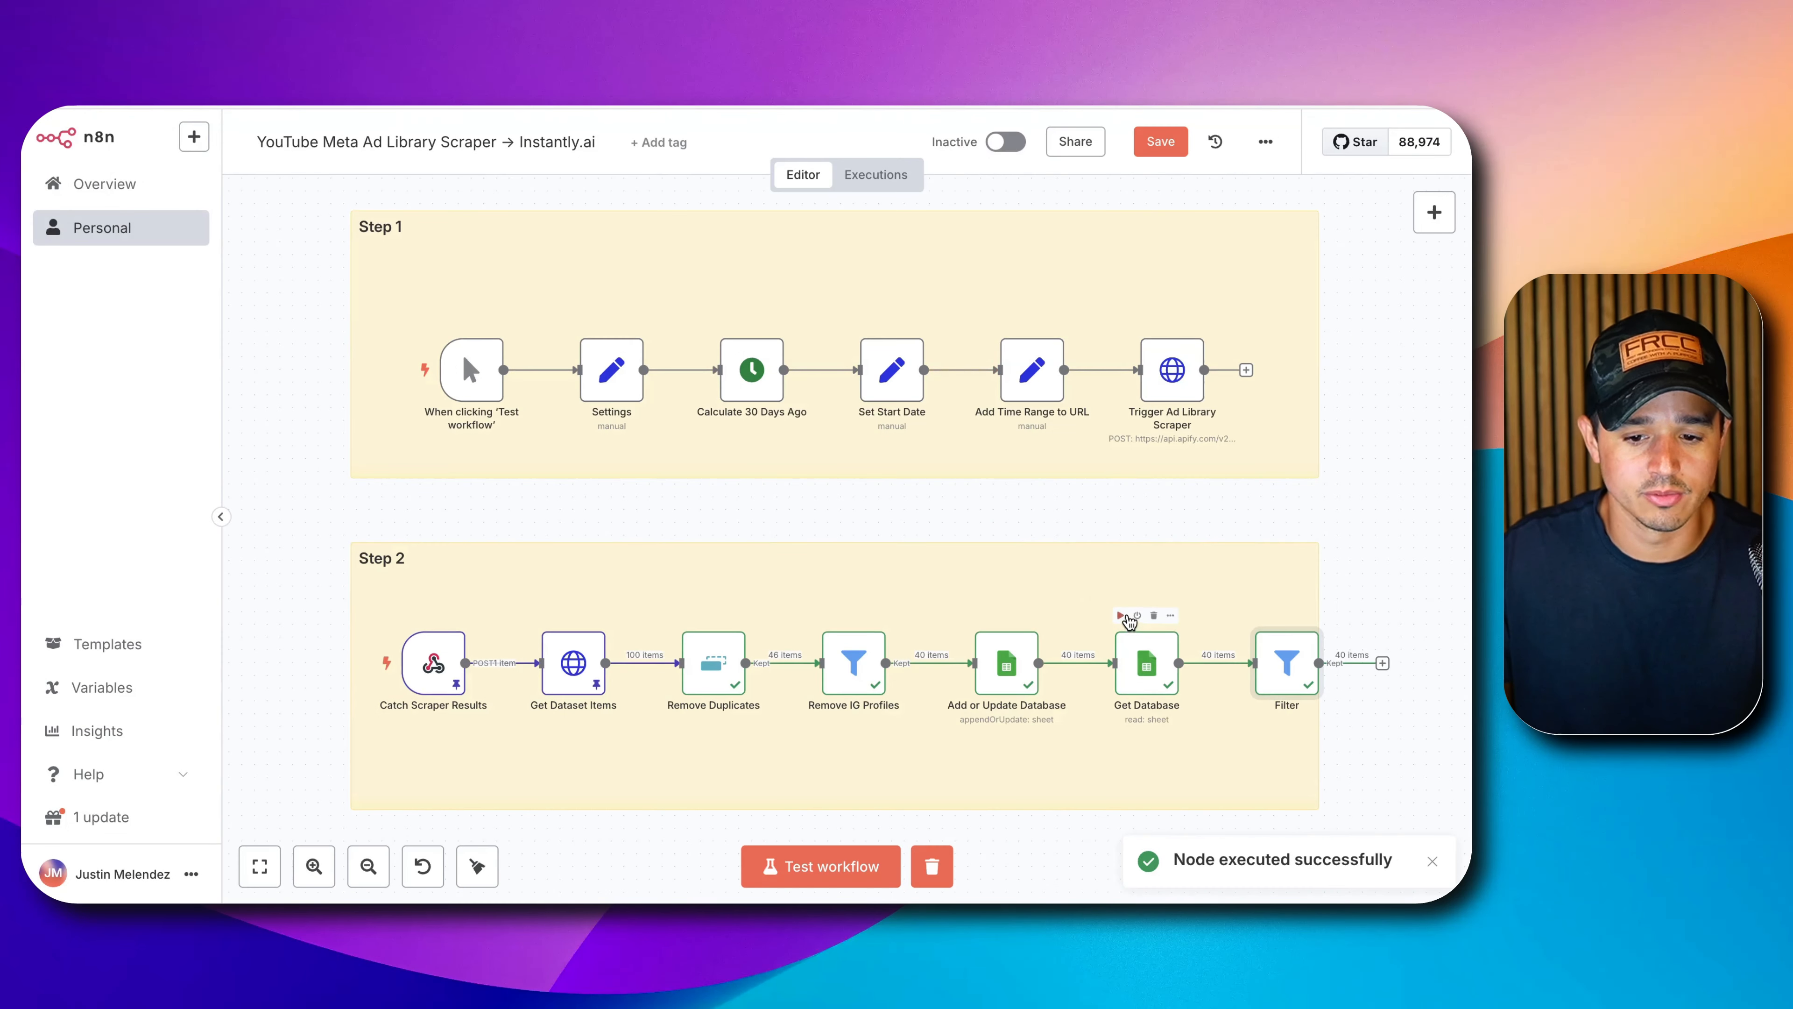
left_click(1122, 616)
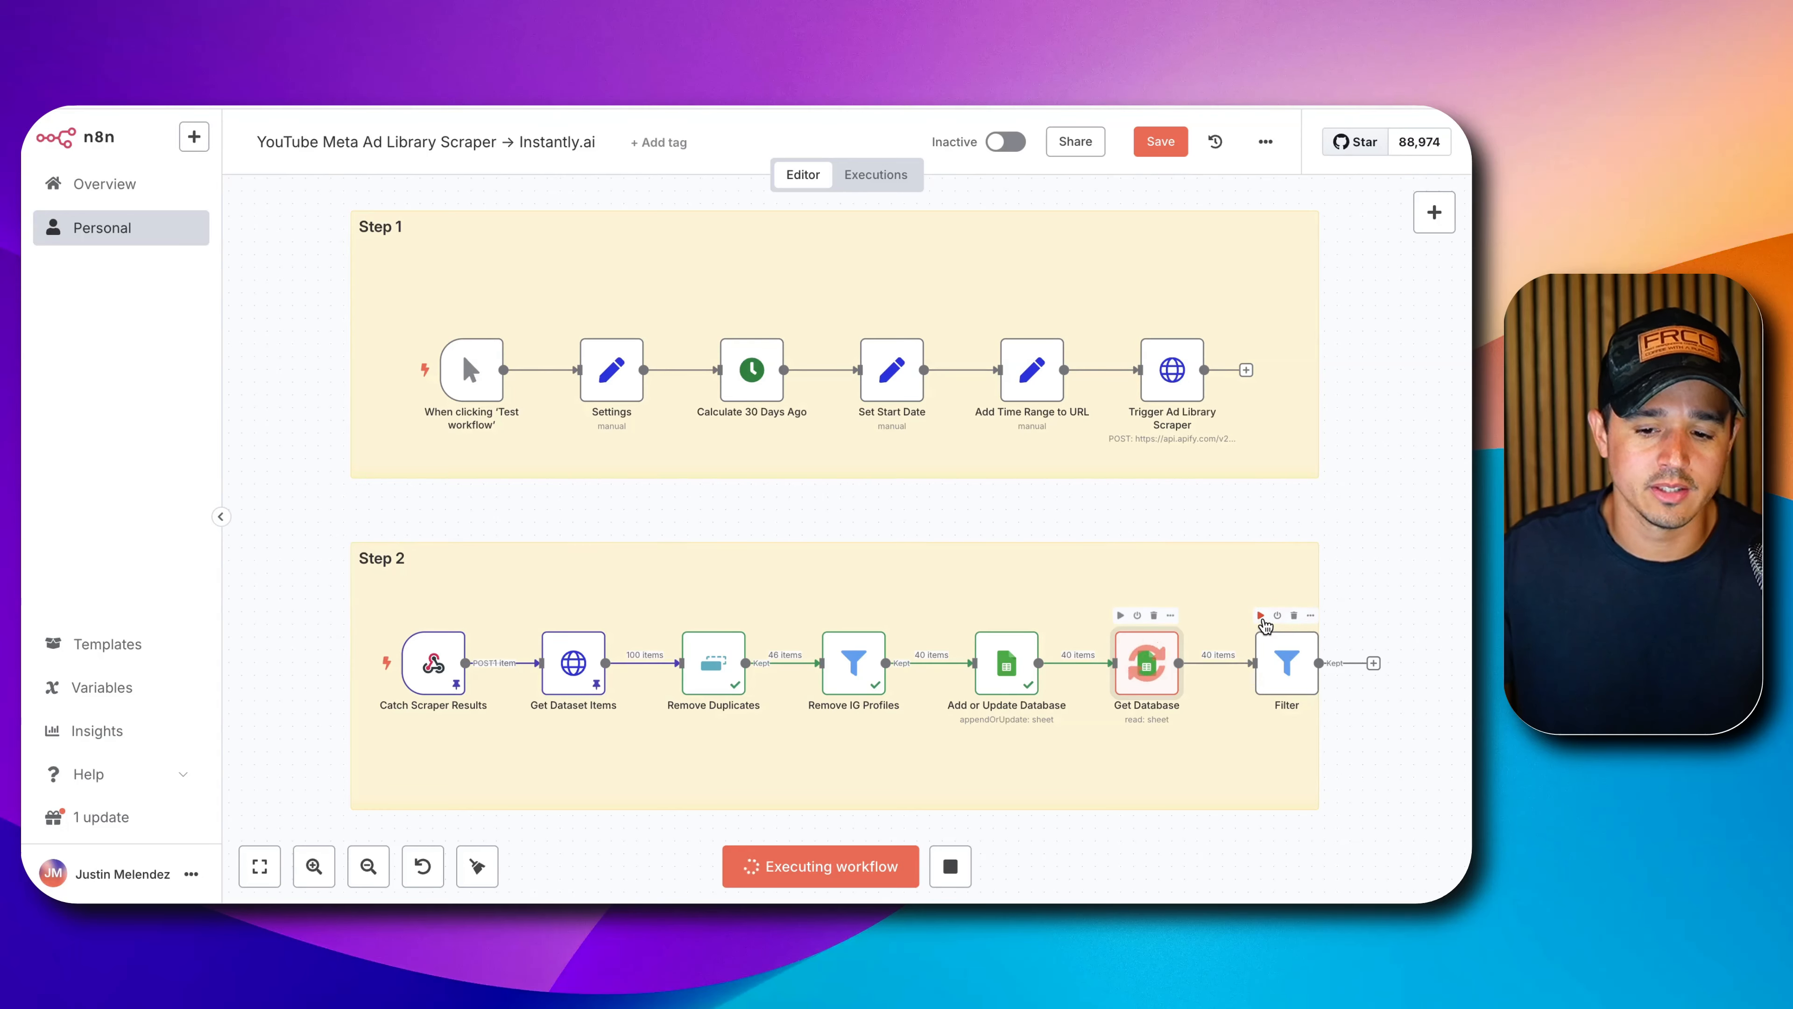
left_click(1261, 615)
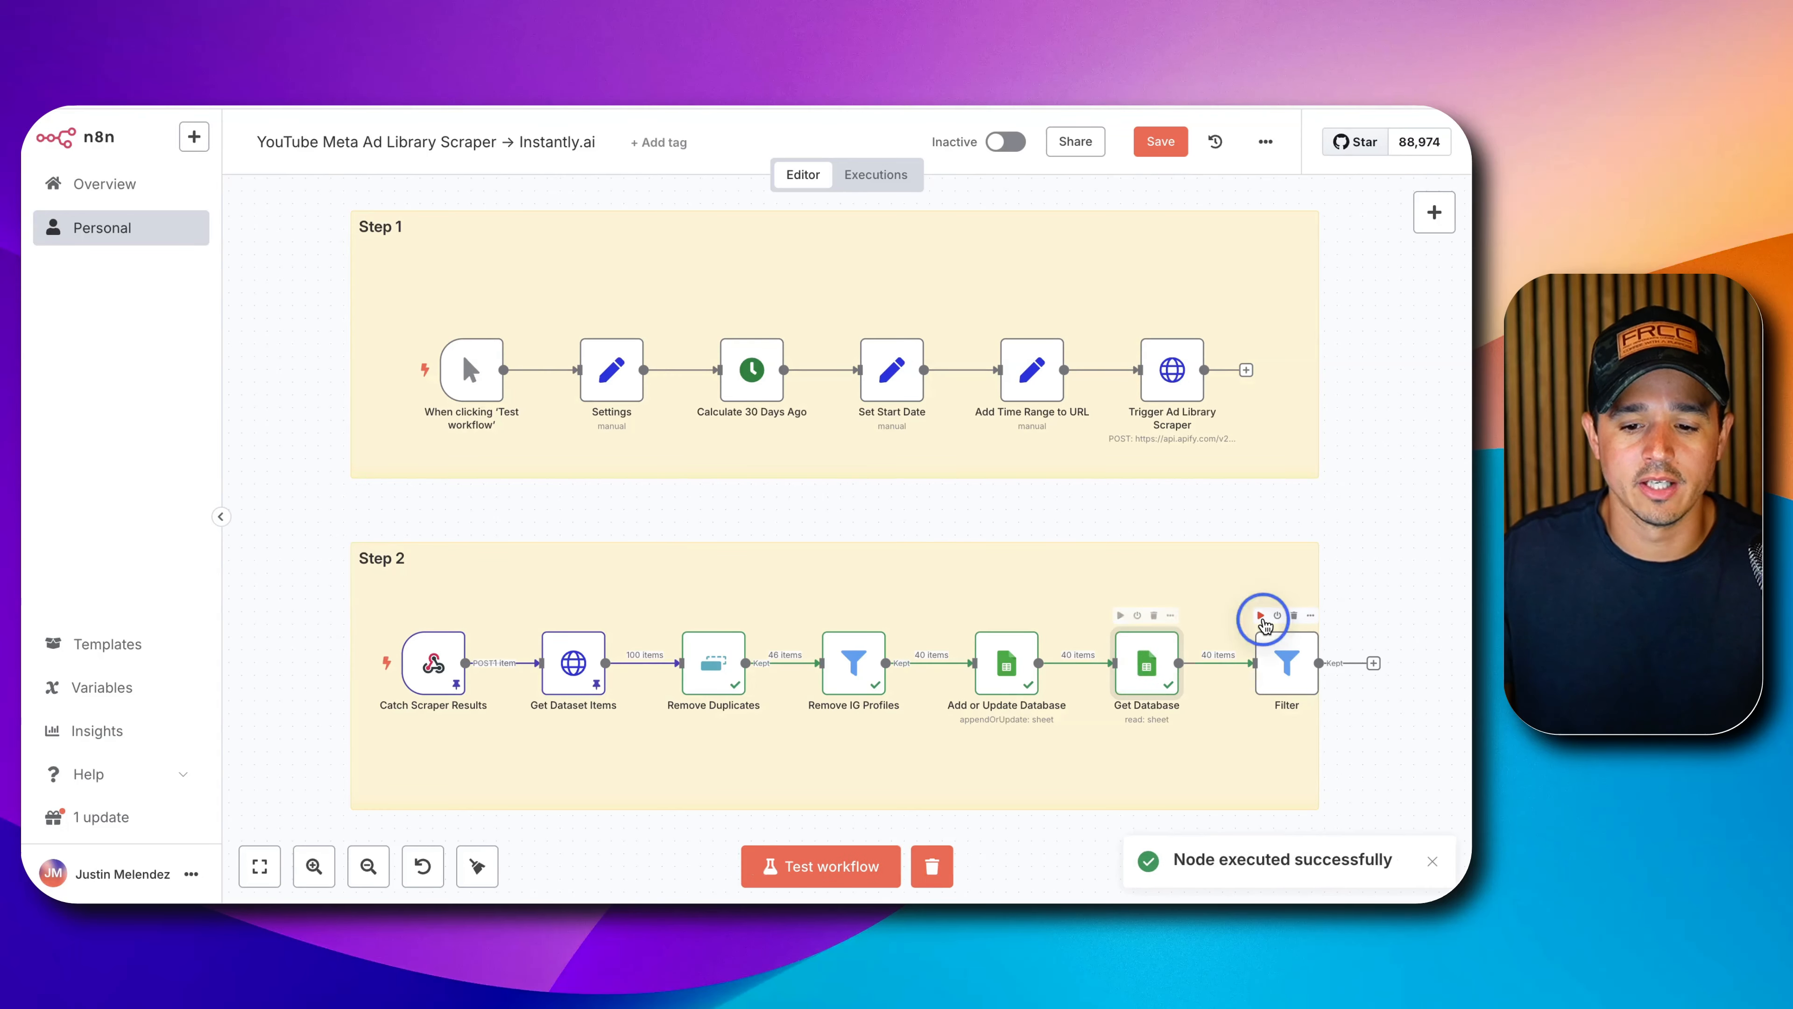
double_click(1279, 664)
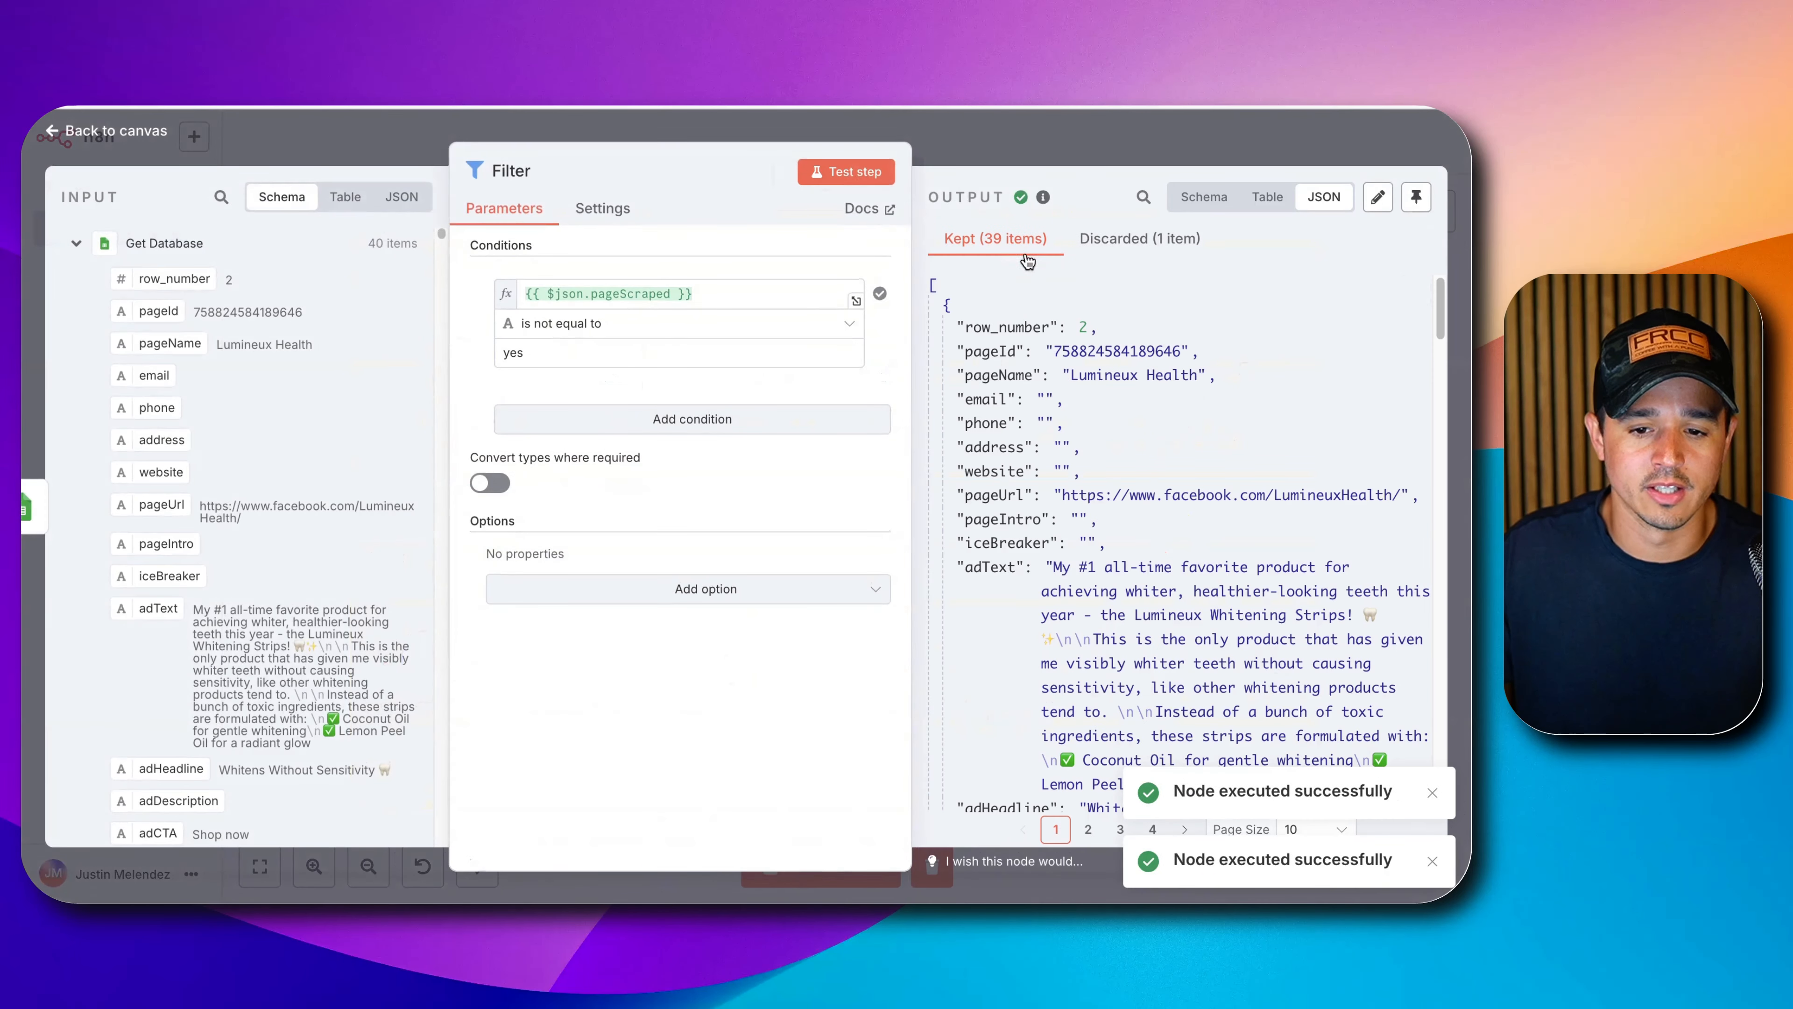
left_click(1194, 259)
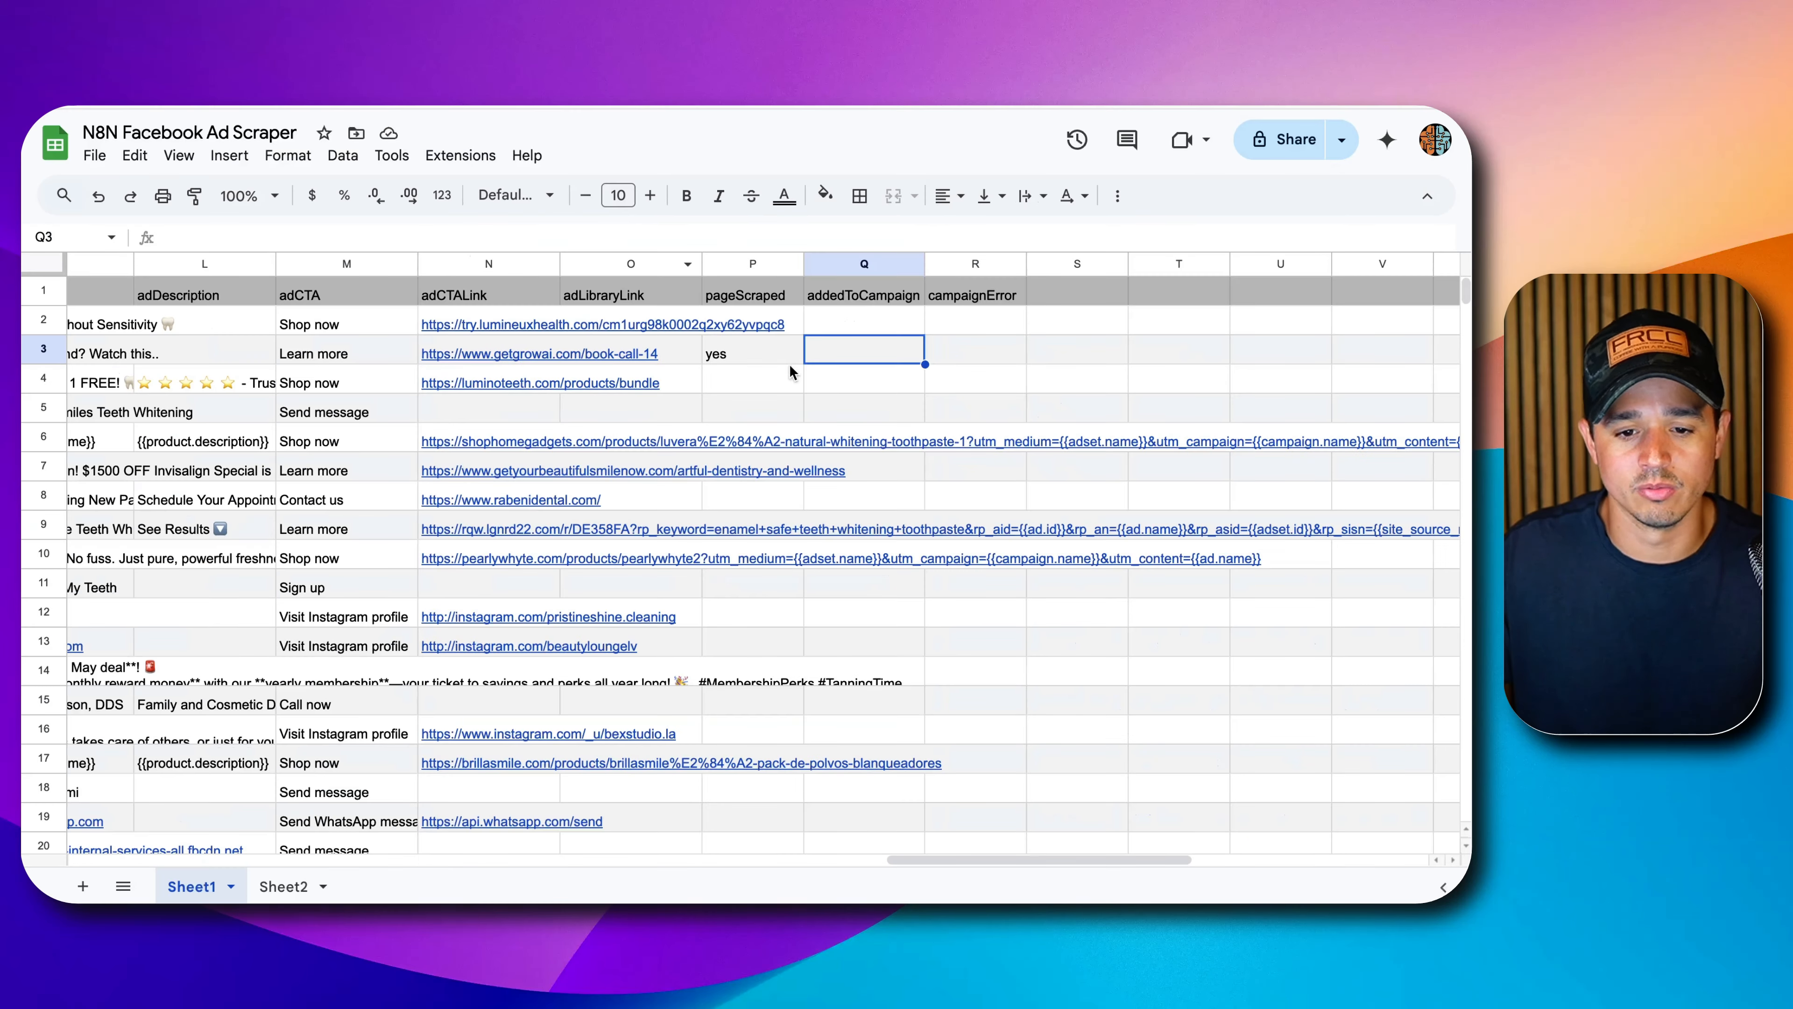
left_click(777, 357)
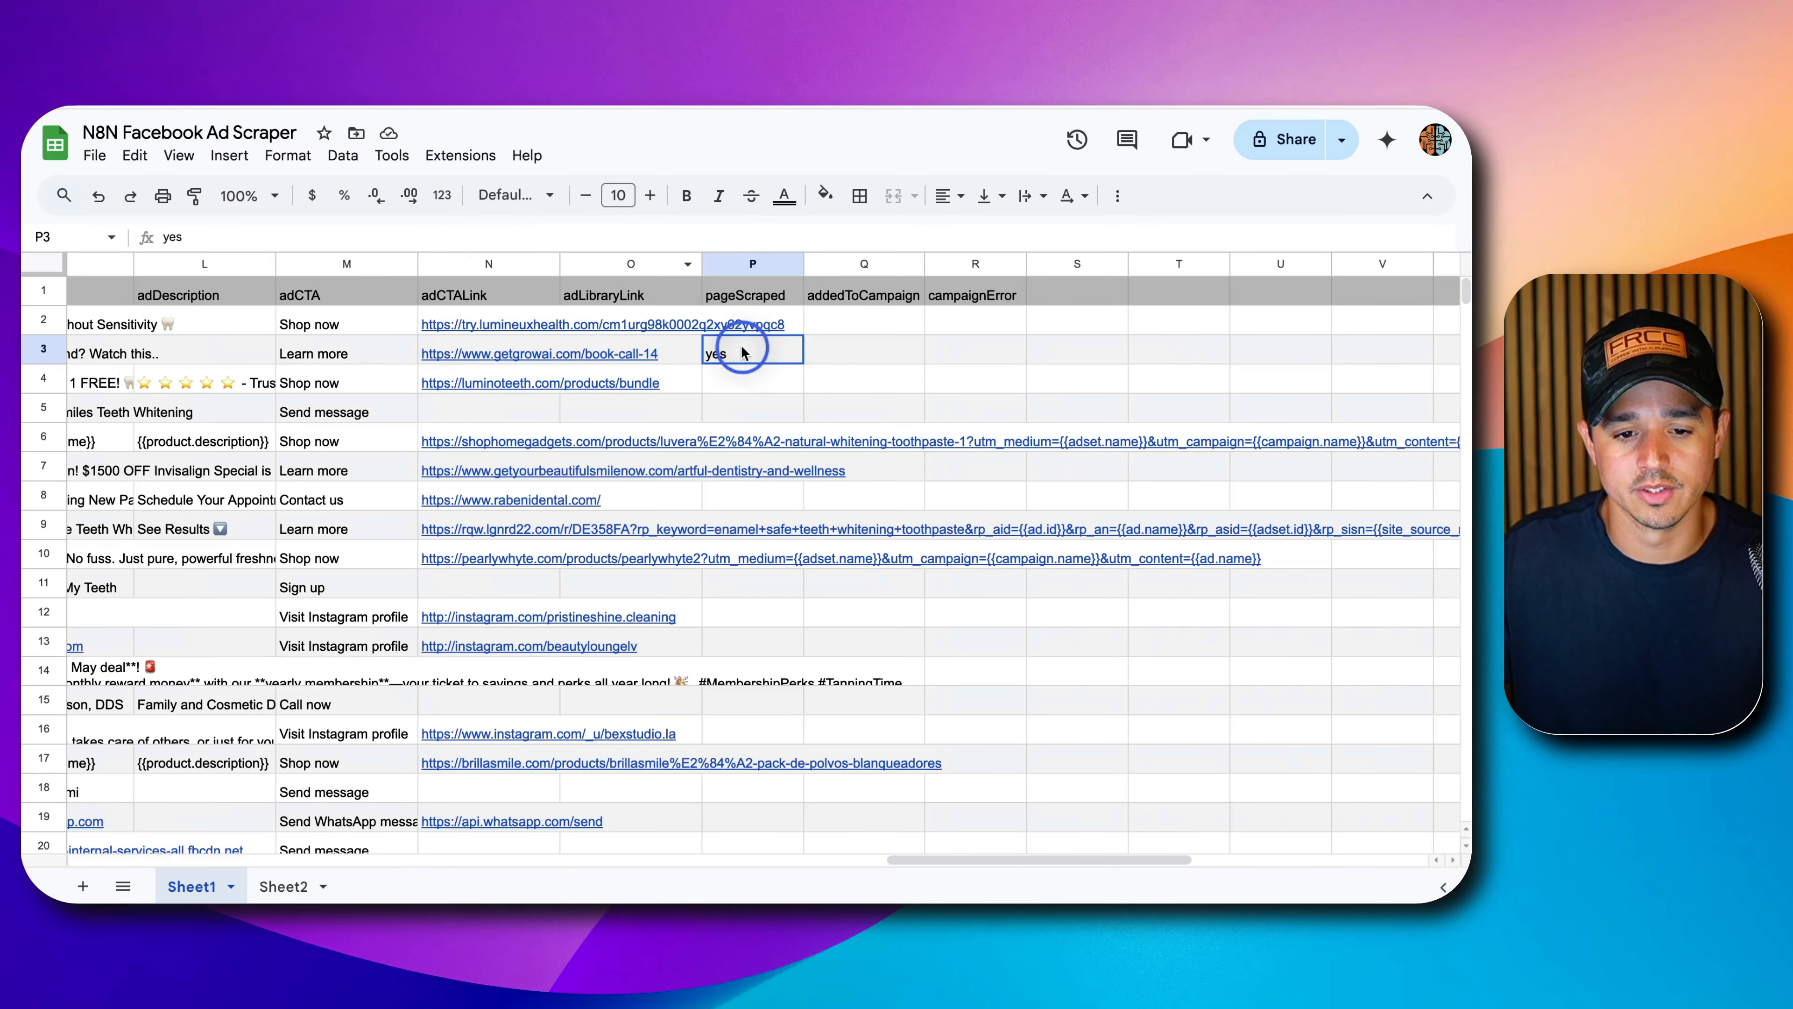
key("Delete")
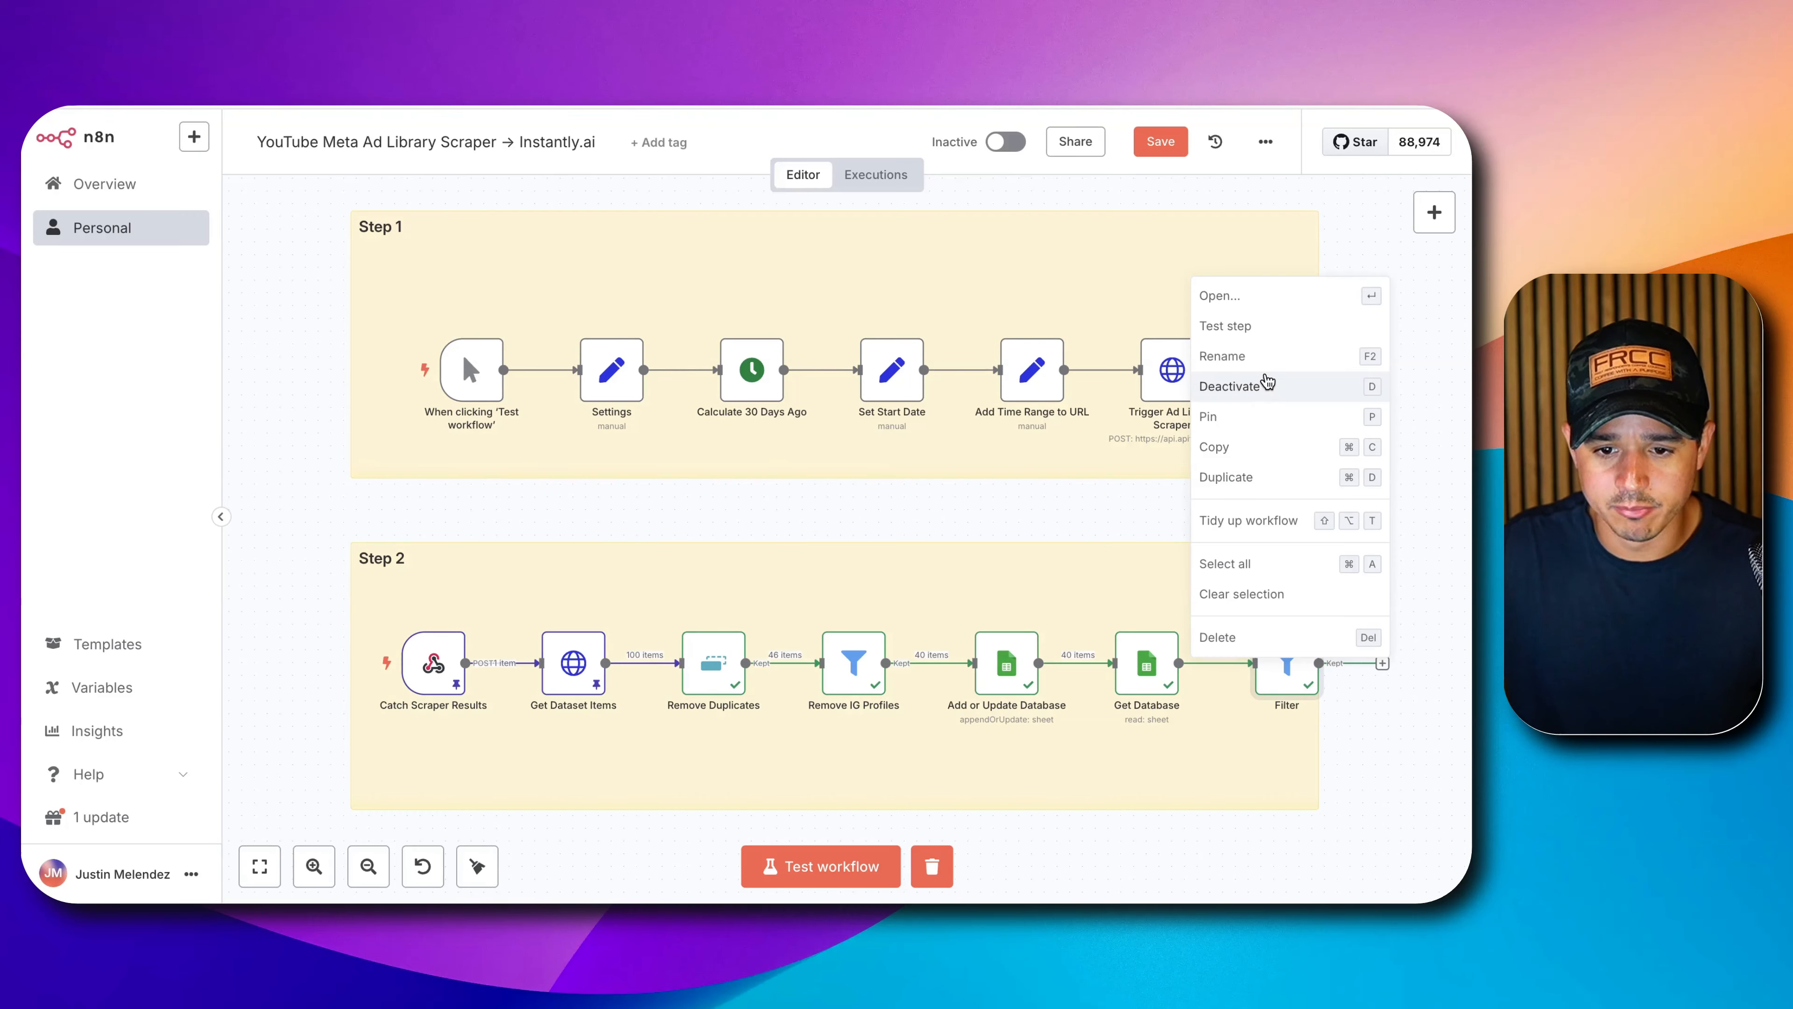
Rename the Filter node to 'Filter Out Already Scraped'.
left_click(1264, 355)
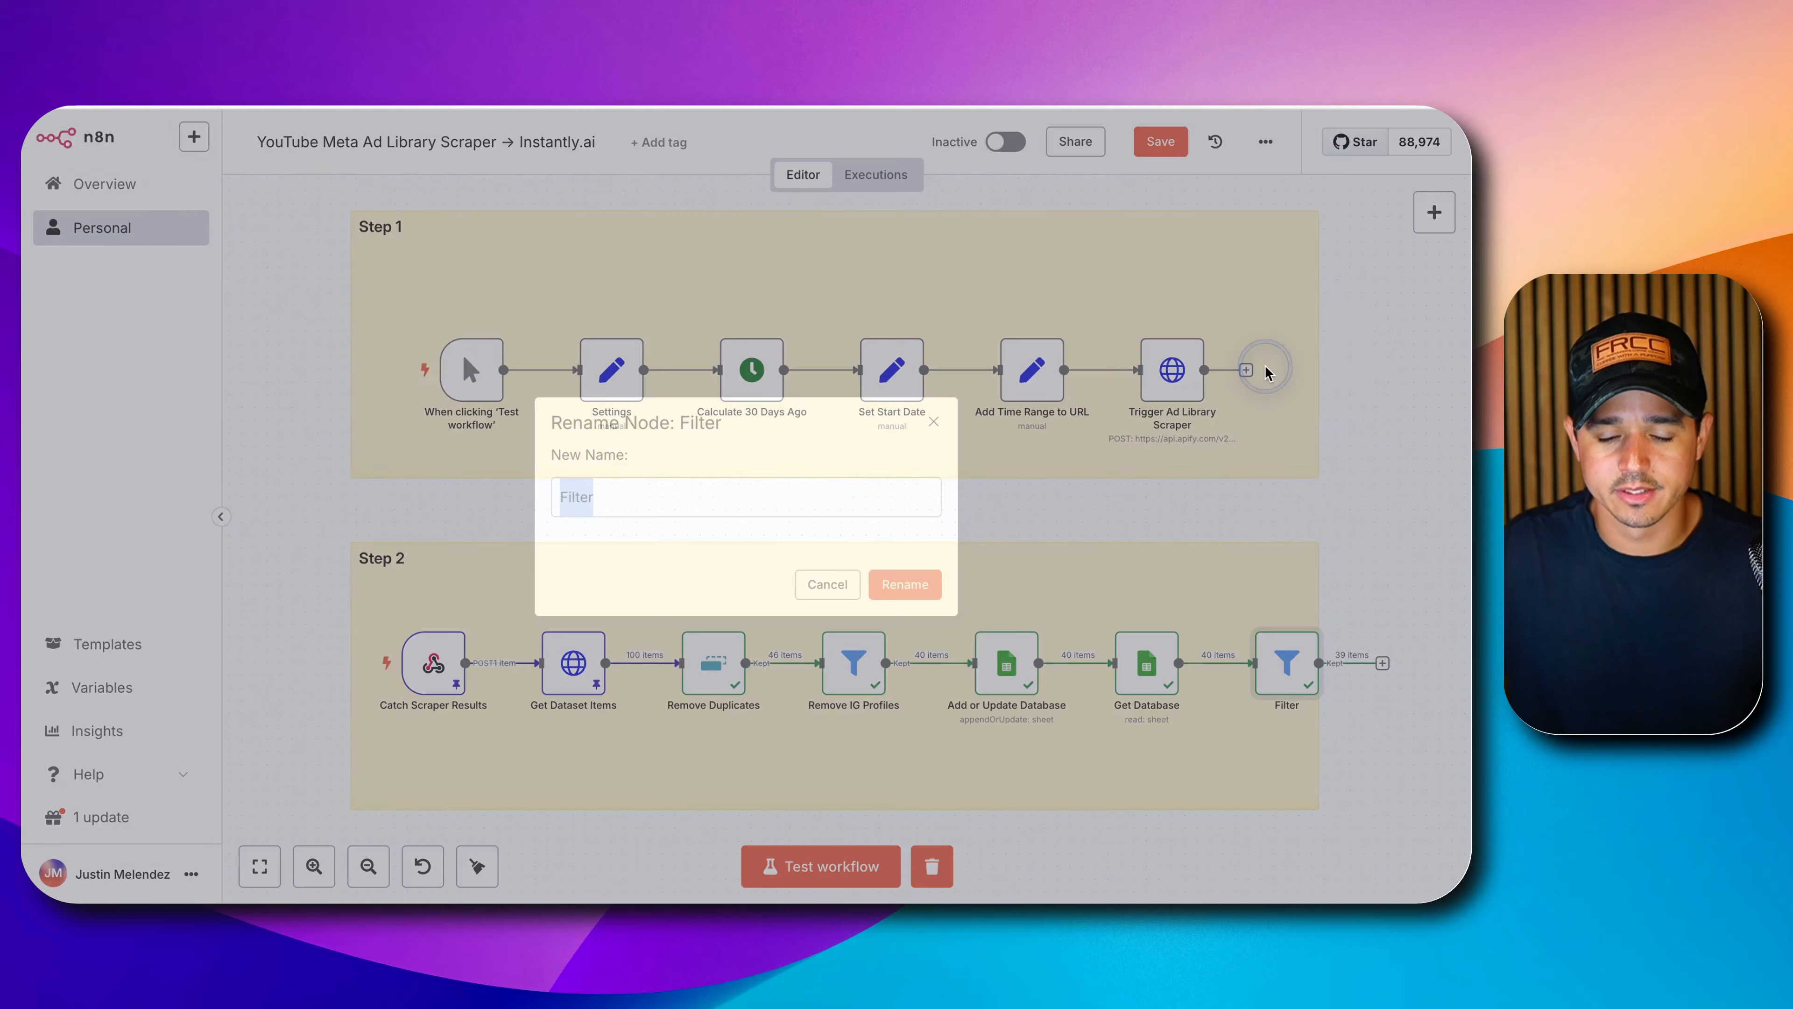
type("Filter out Alre")
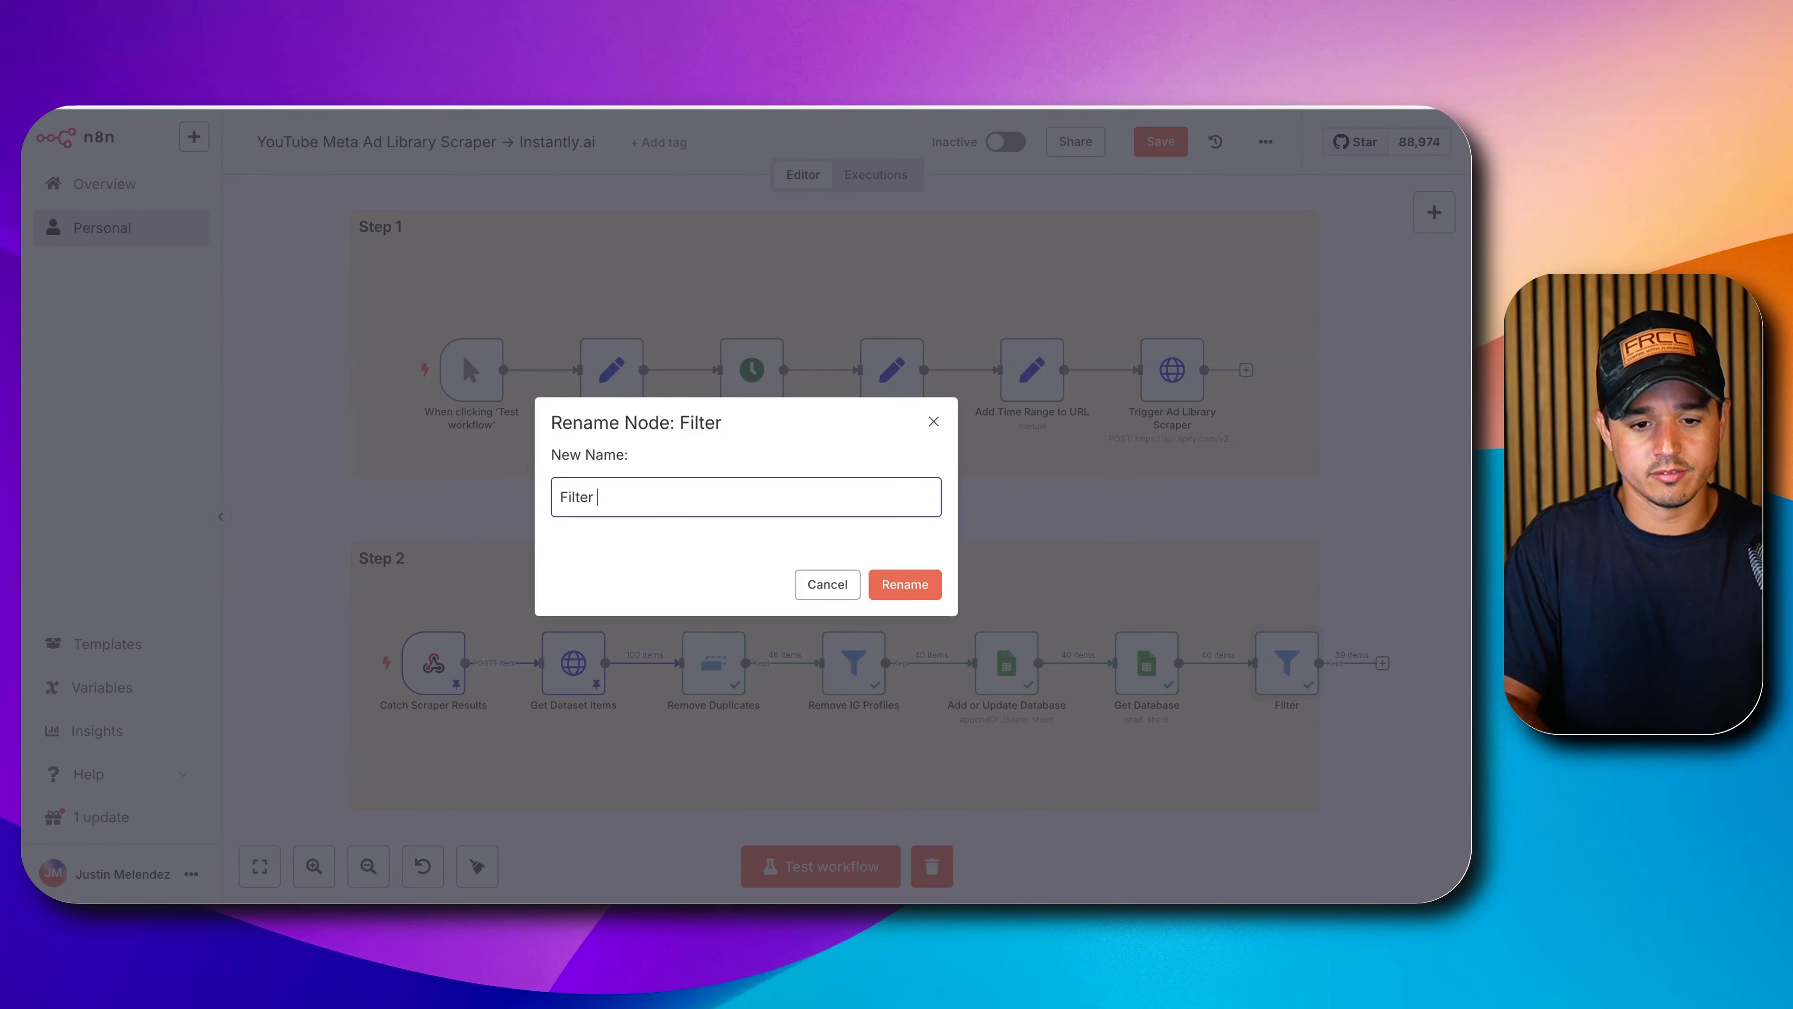
type("ad")
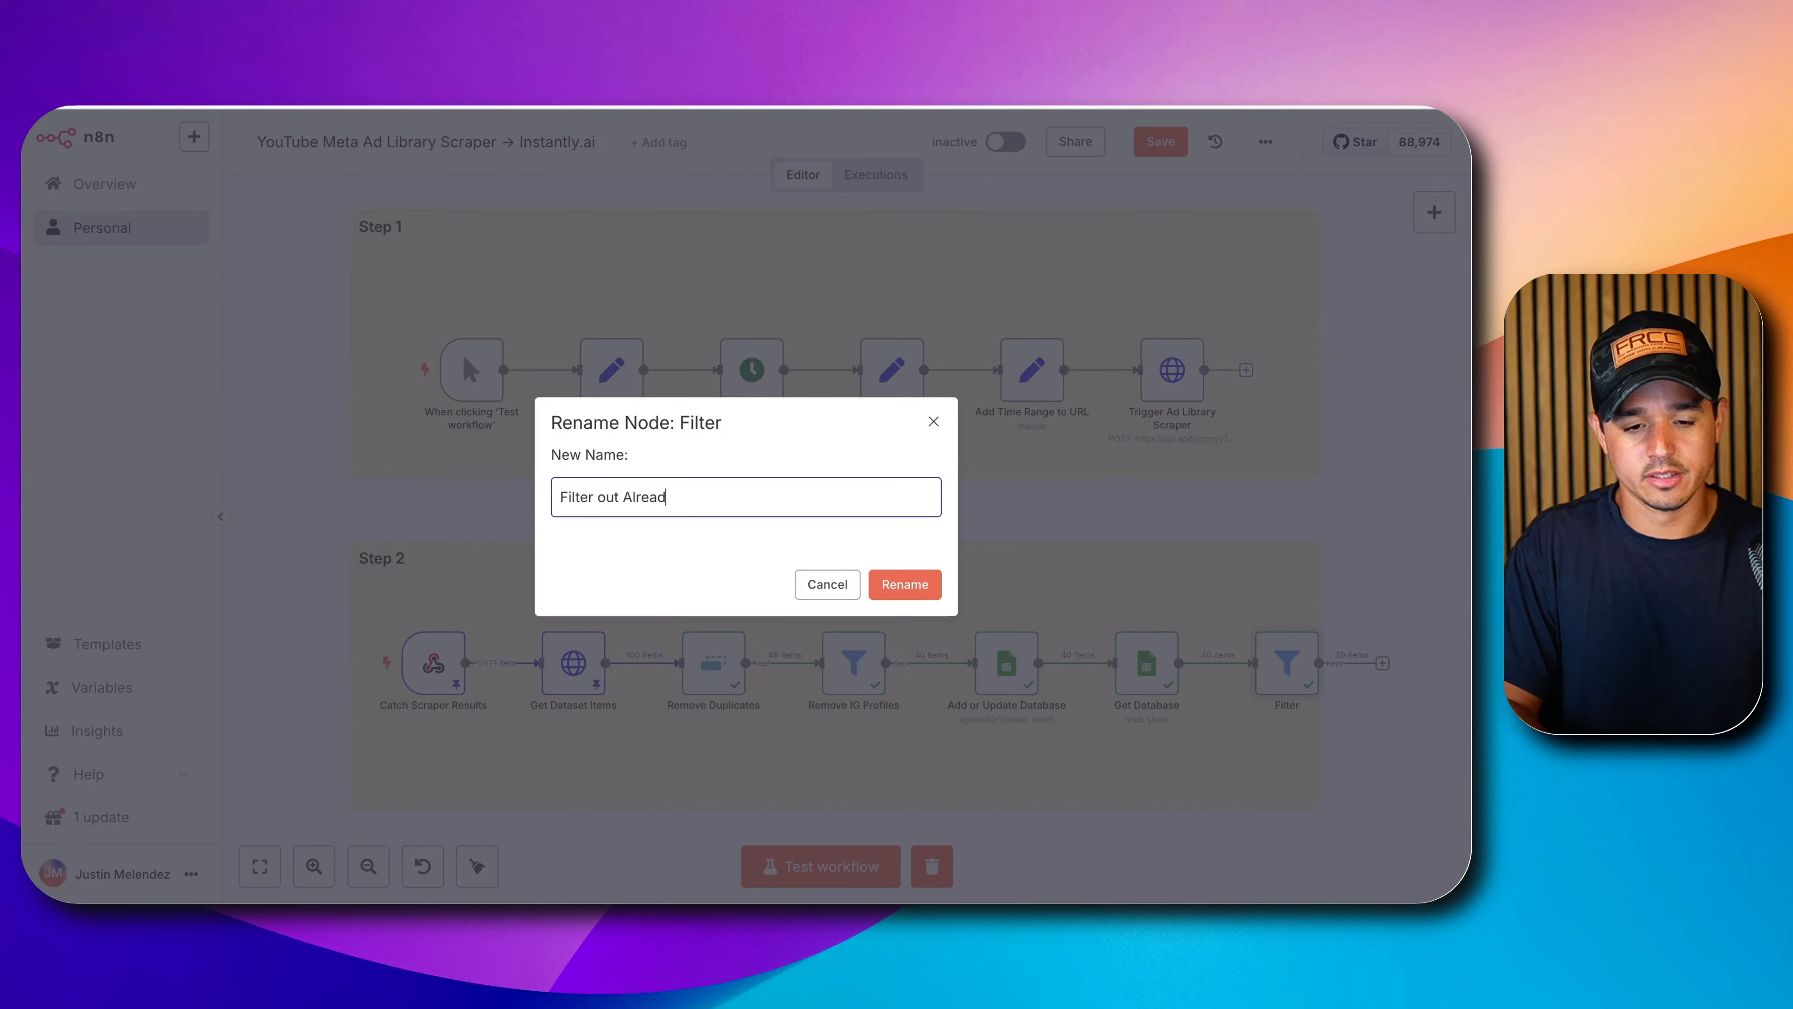
type("y Scraped")
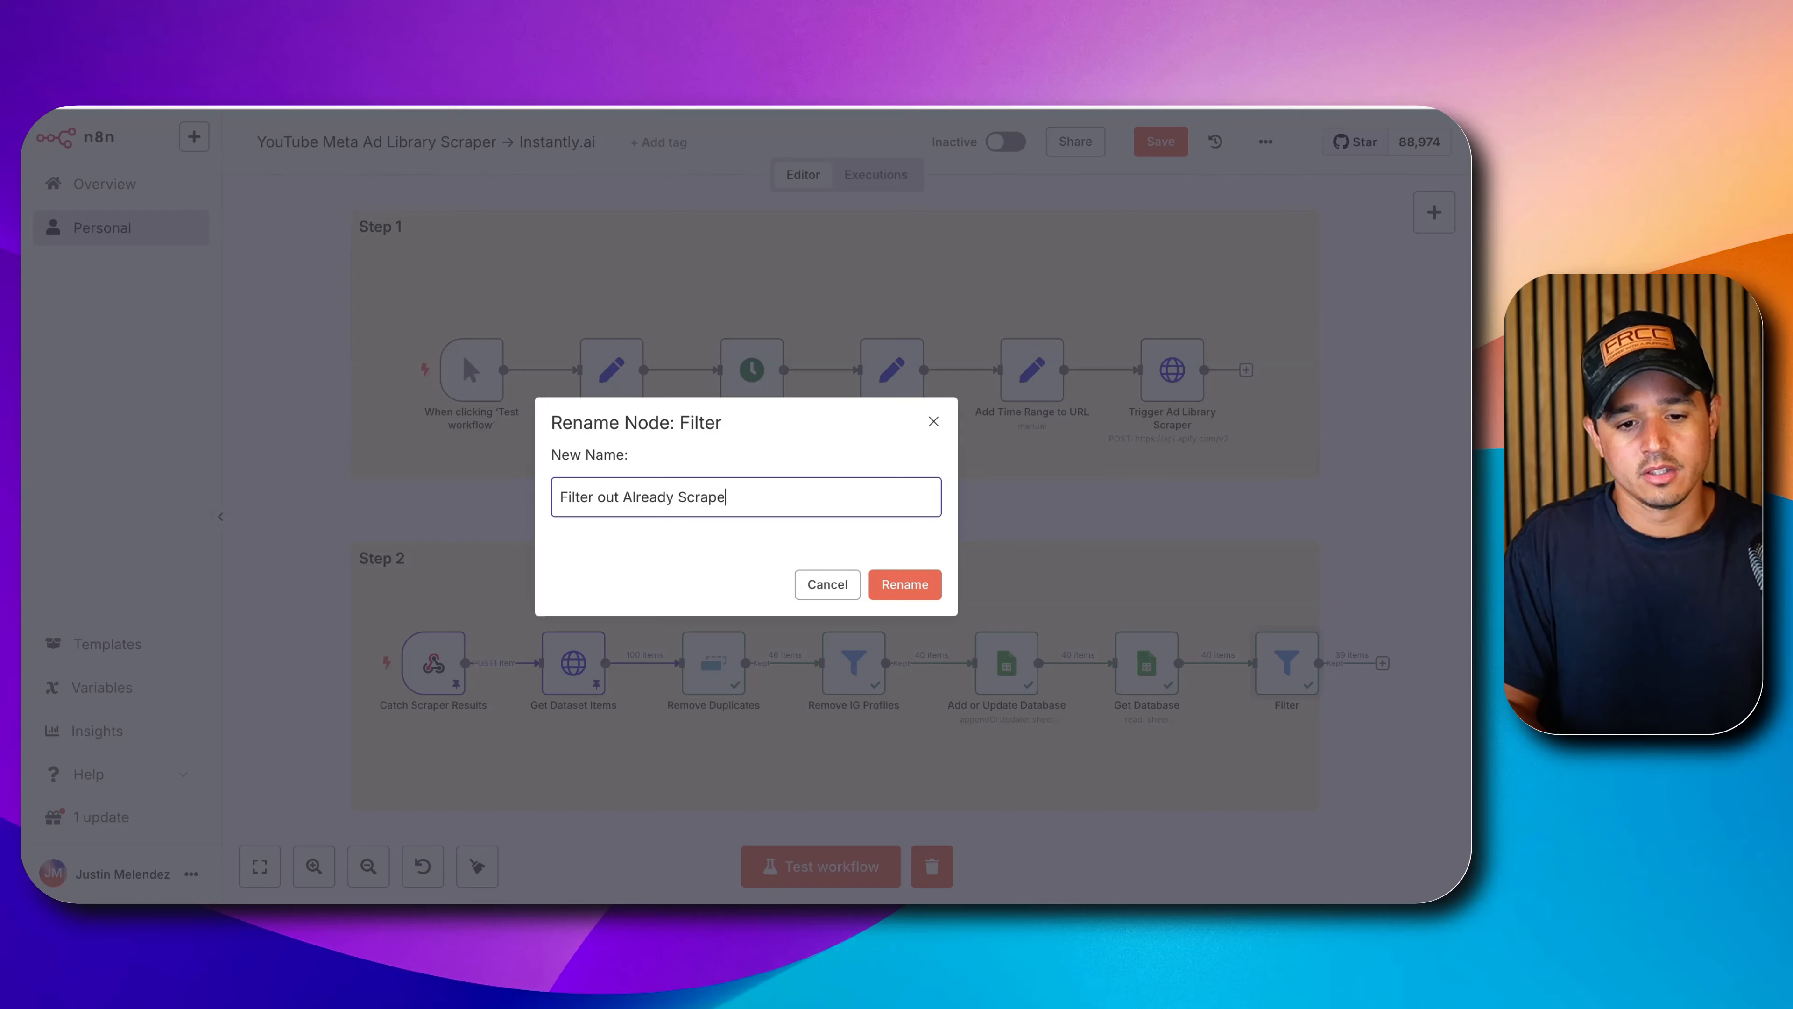
key("Home")
key("Right")
key("Right")
key("Right")
key("Right")
key("Right")
key("Right")
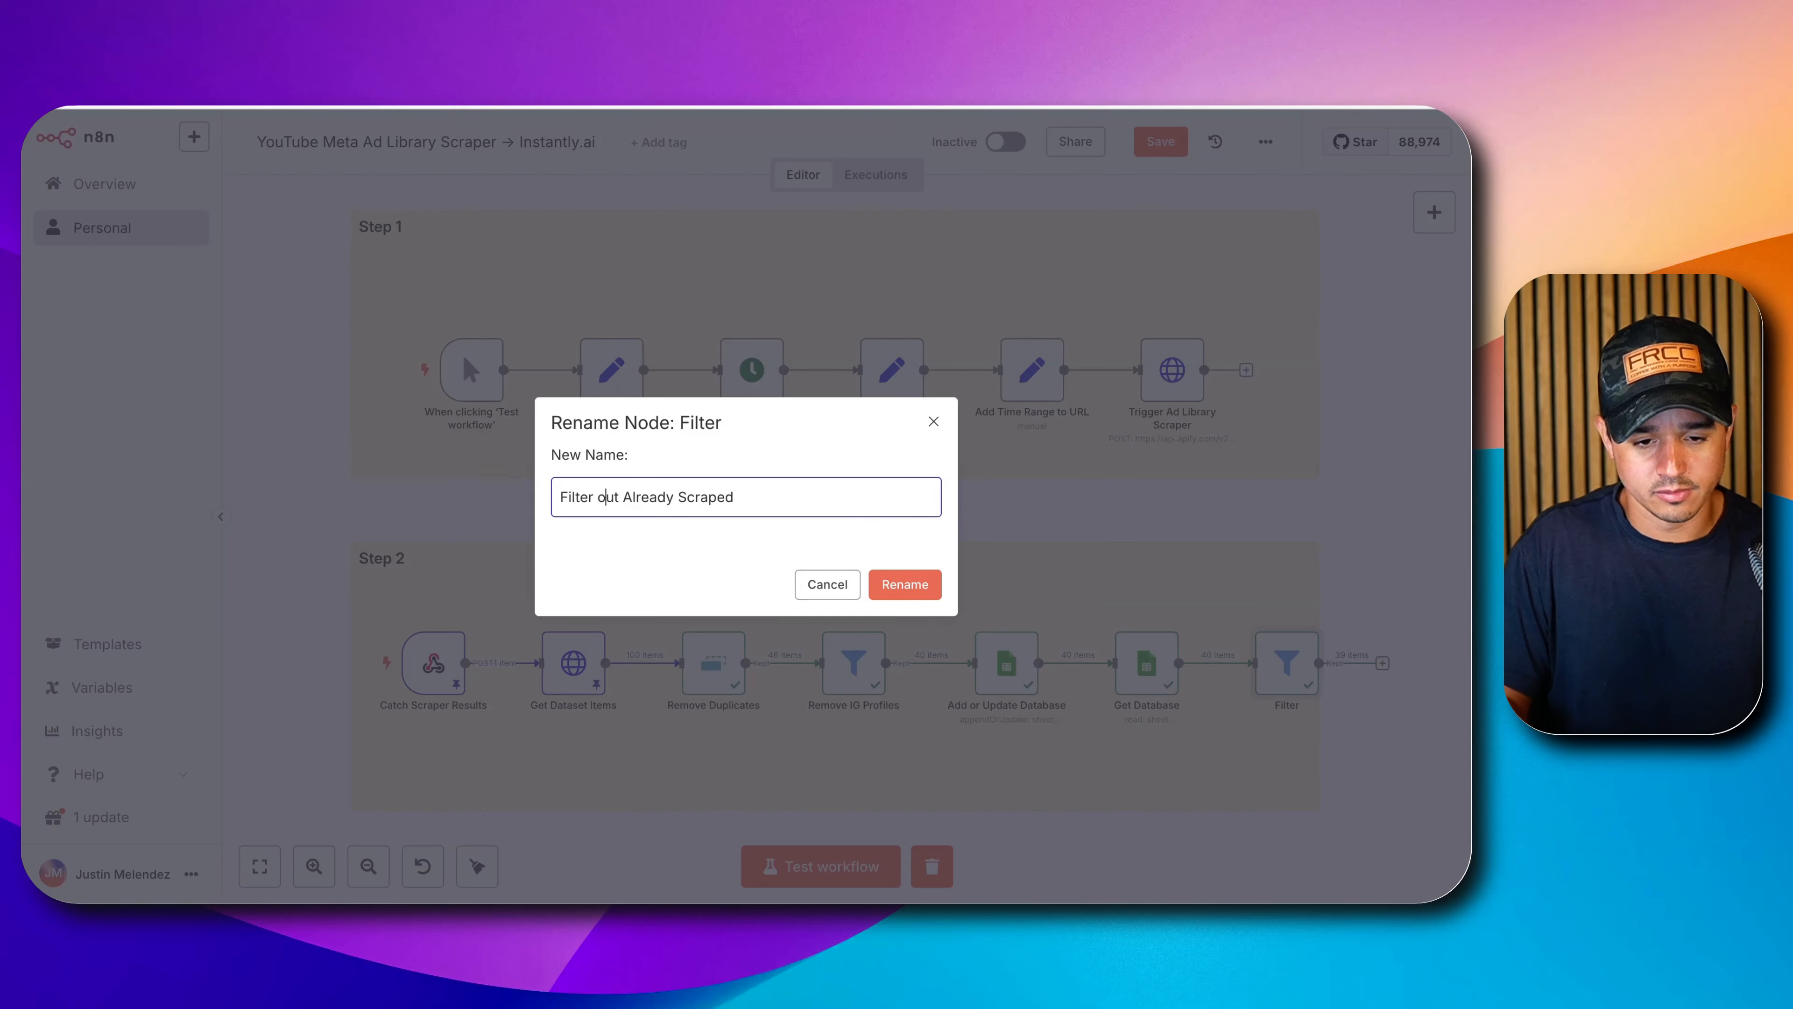
key("Right")
key("Delete")
type("O")
key("Return")
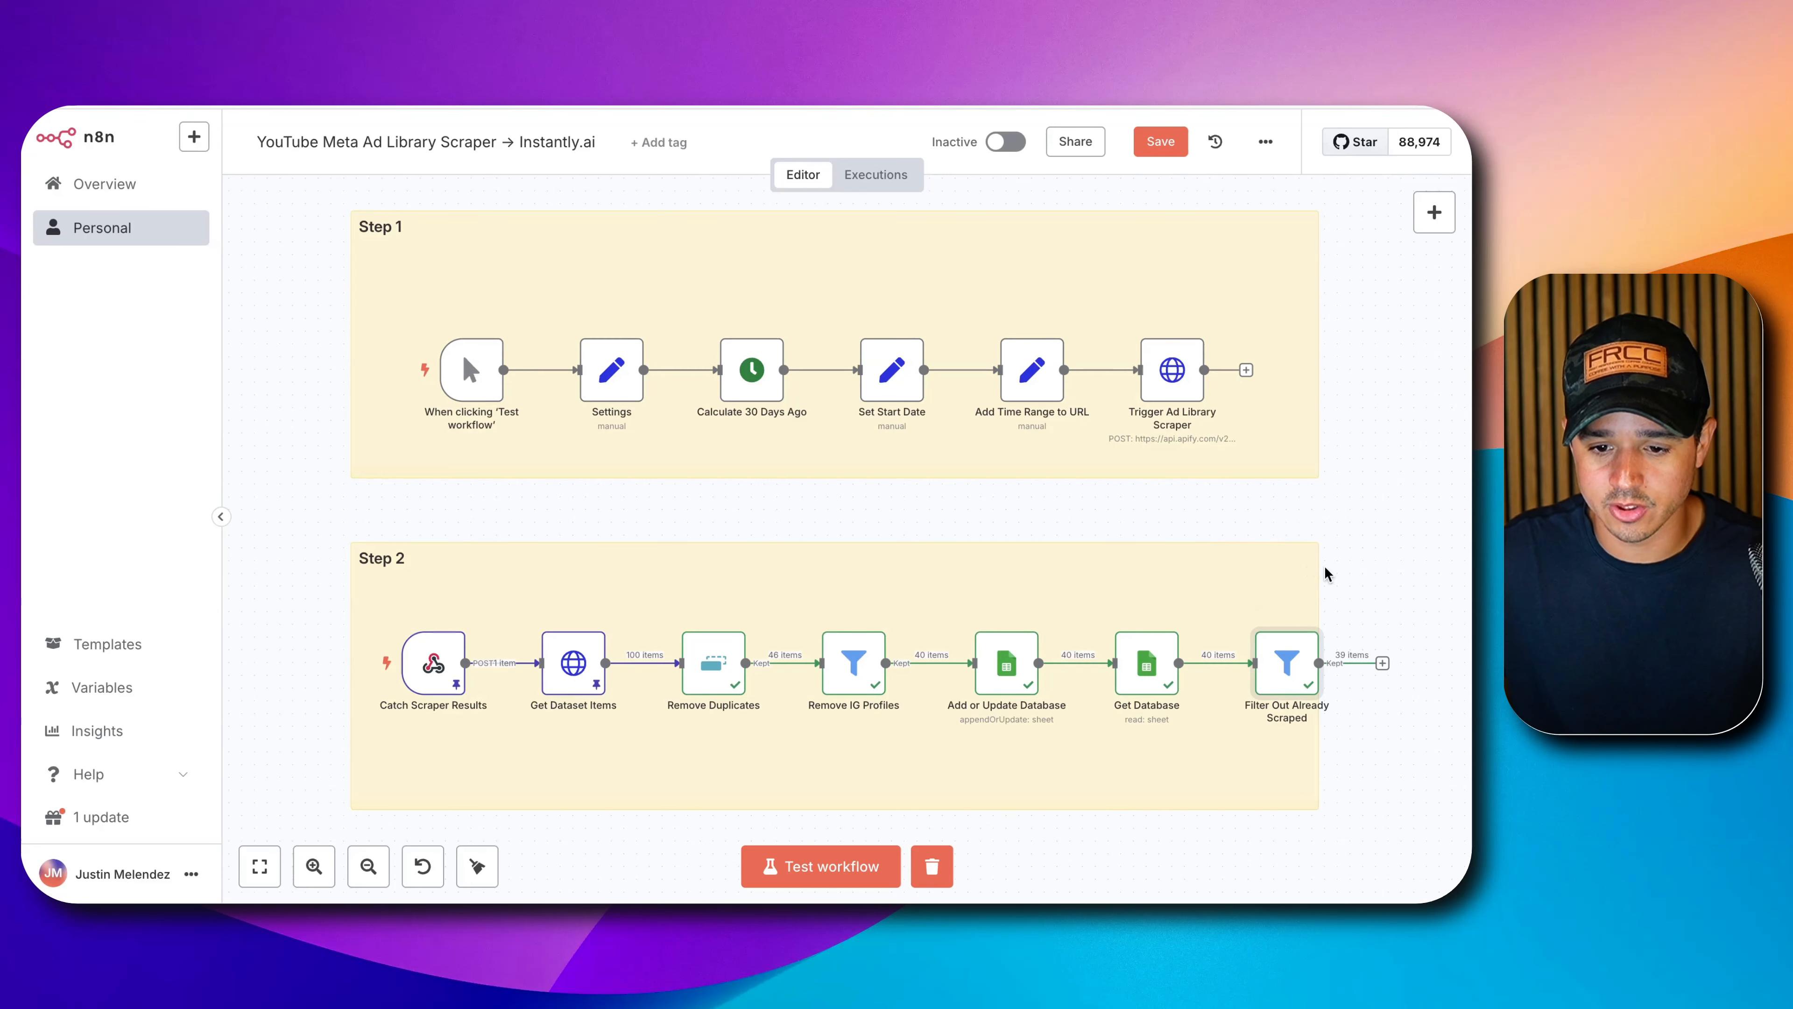
Widen the Step 2 note to the right, shifting the canvas left for room.
left_click_drag(1319, 569, 1459, 570)
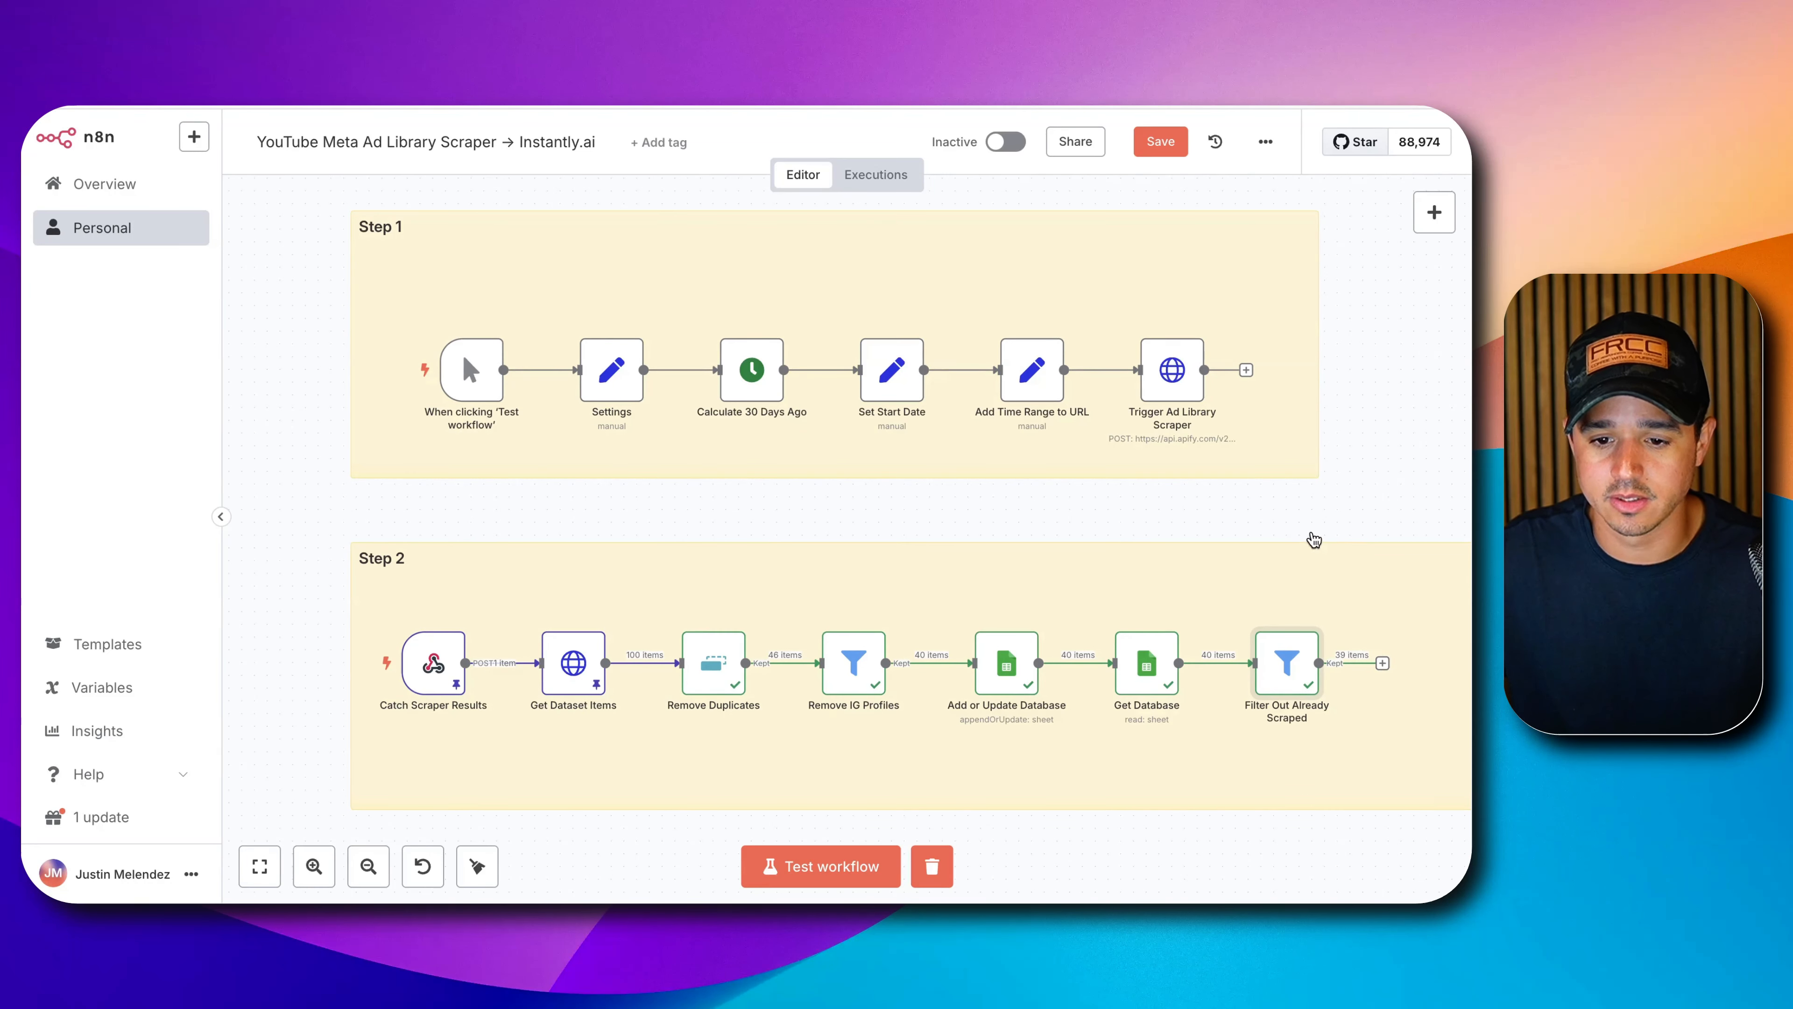
left_click(1313, 531)
left_click_drag(1320, 522, 893, 494)
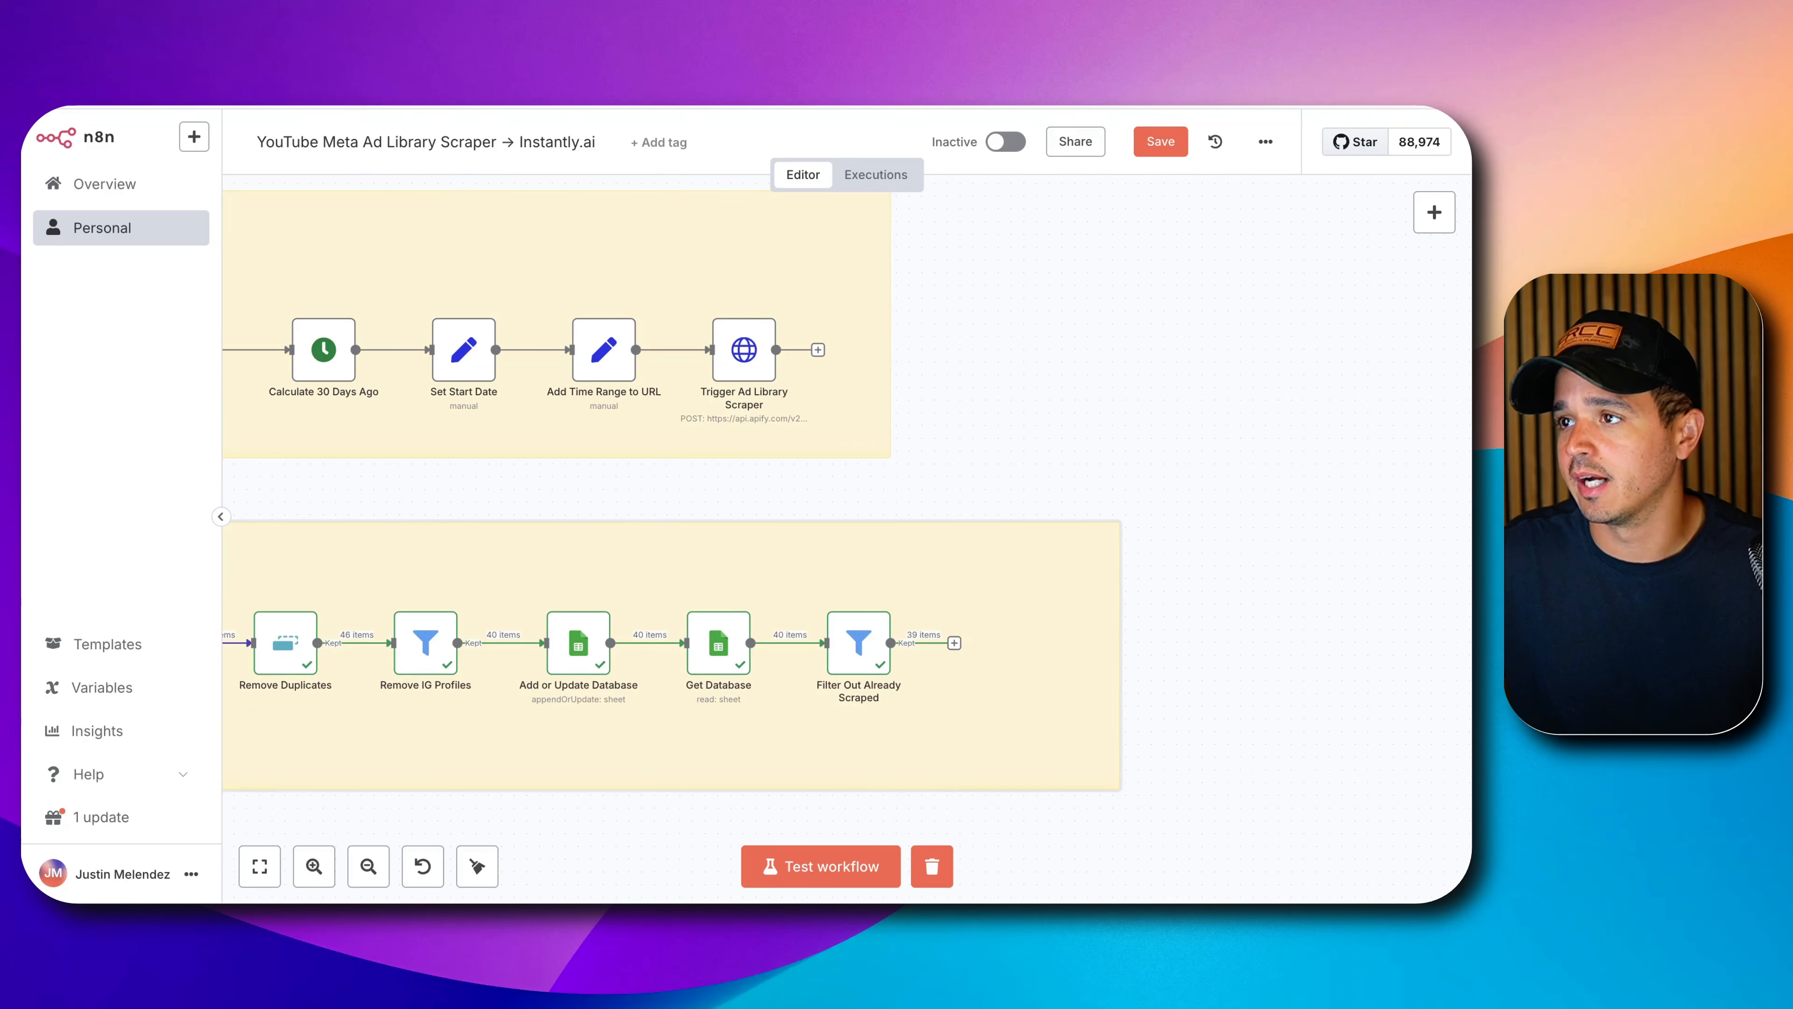
left_click(1096, 555)
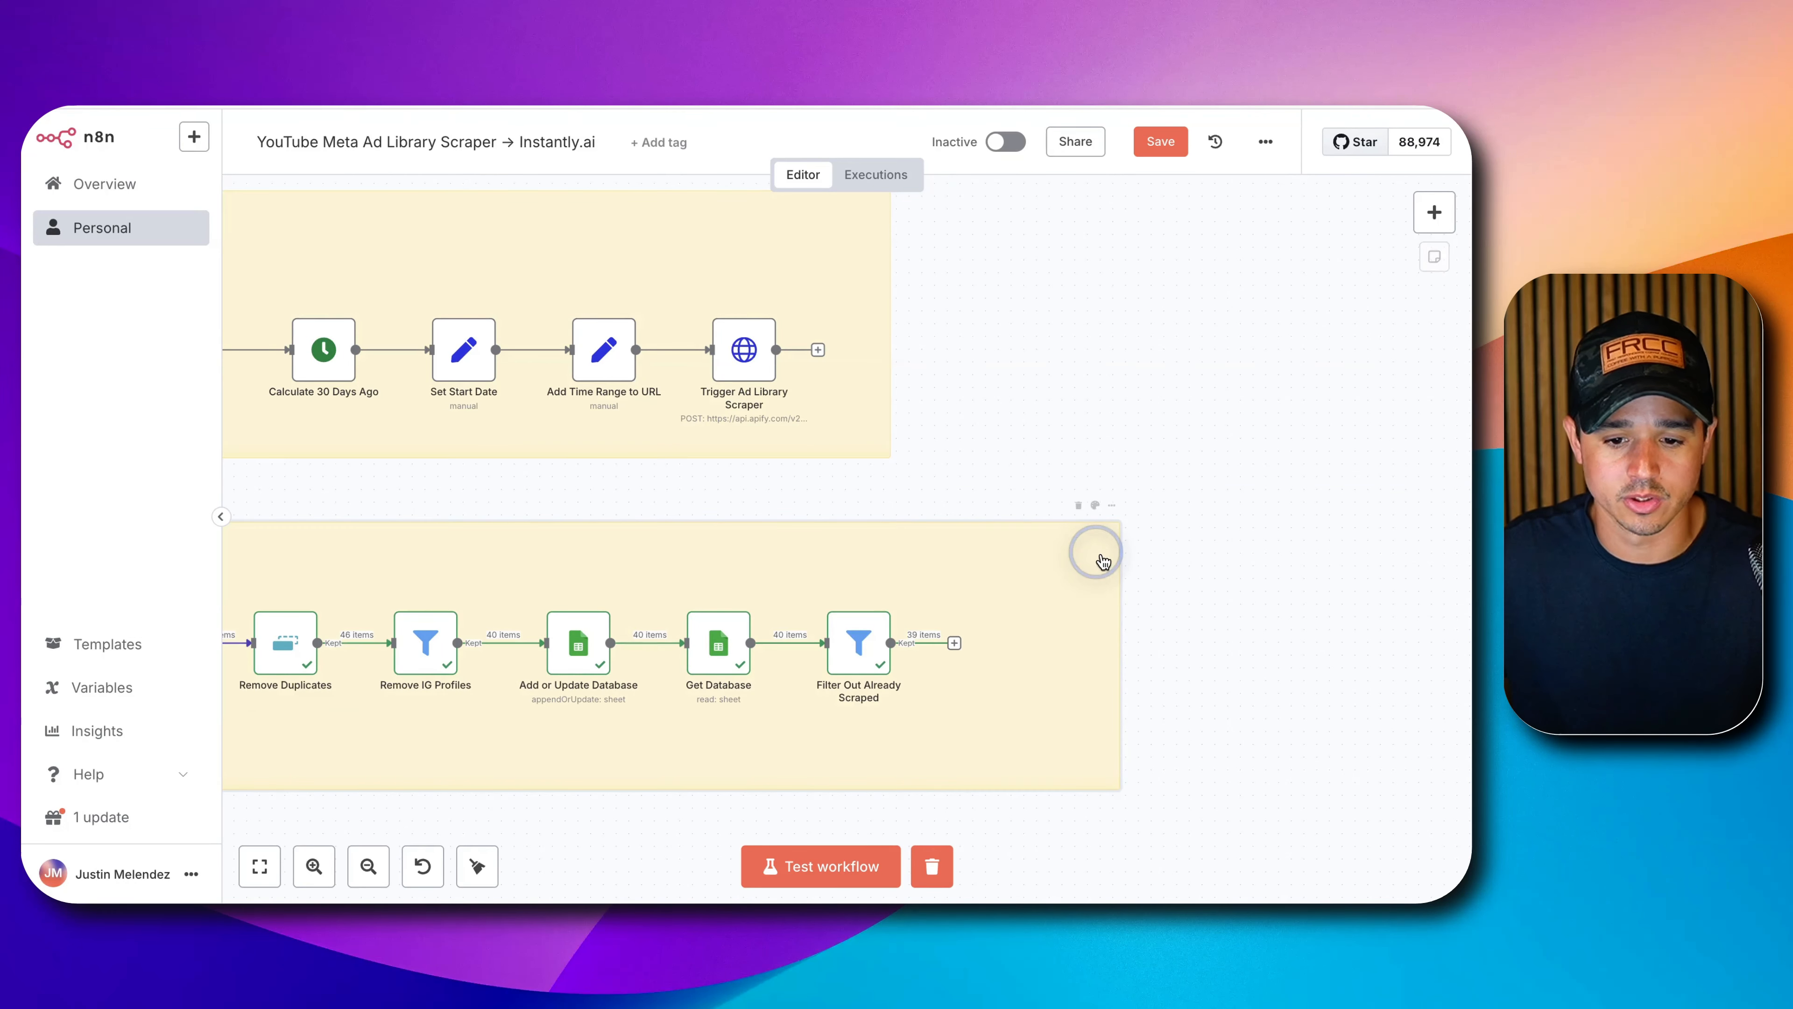
left_click_drag(1125, 604, 1209, 605)
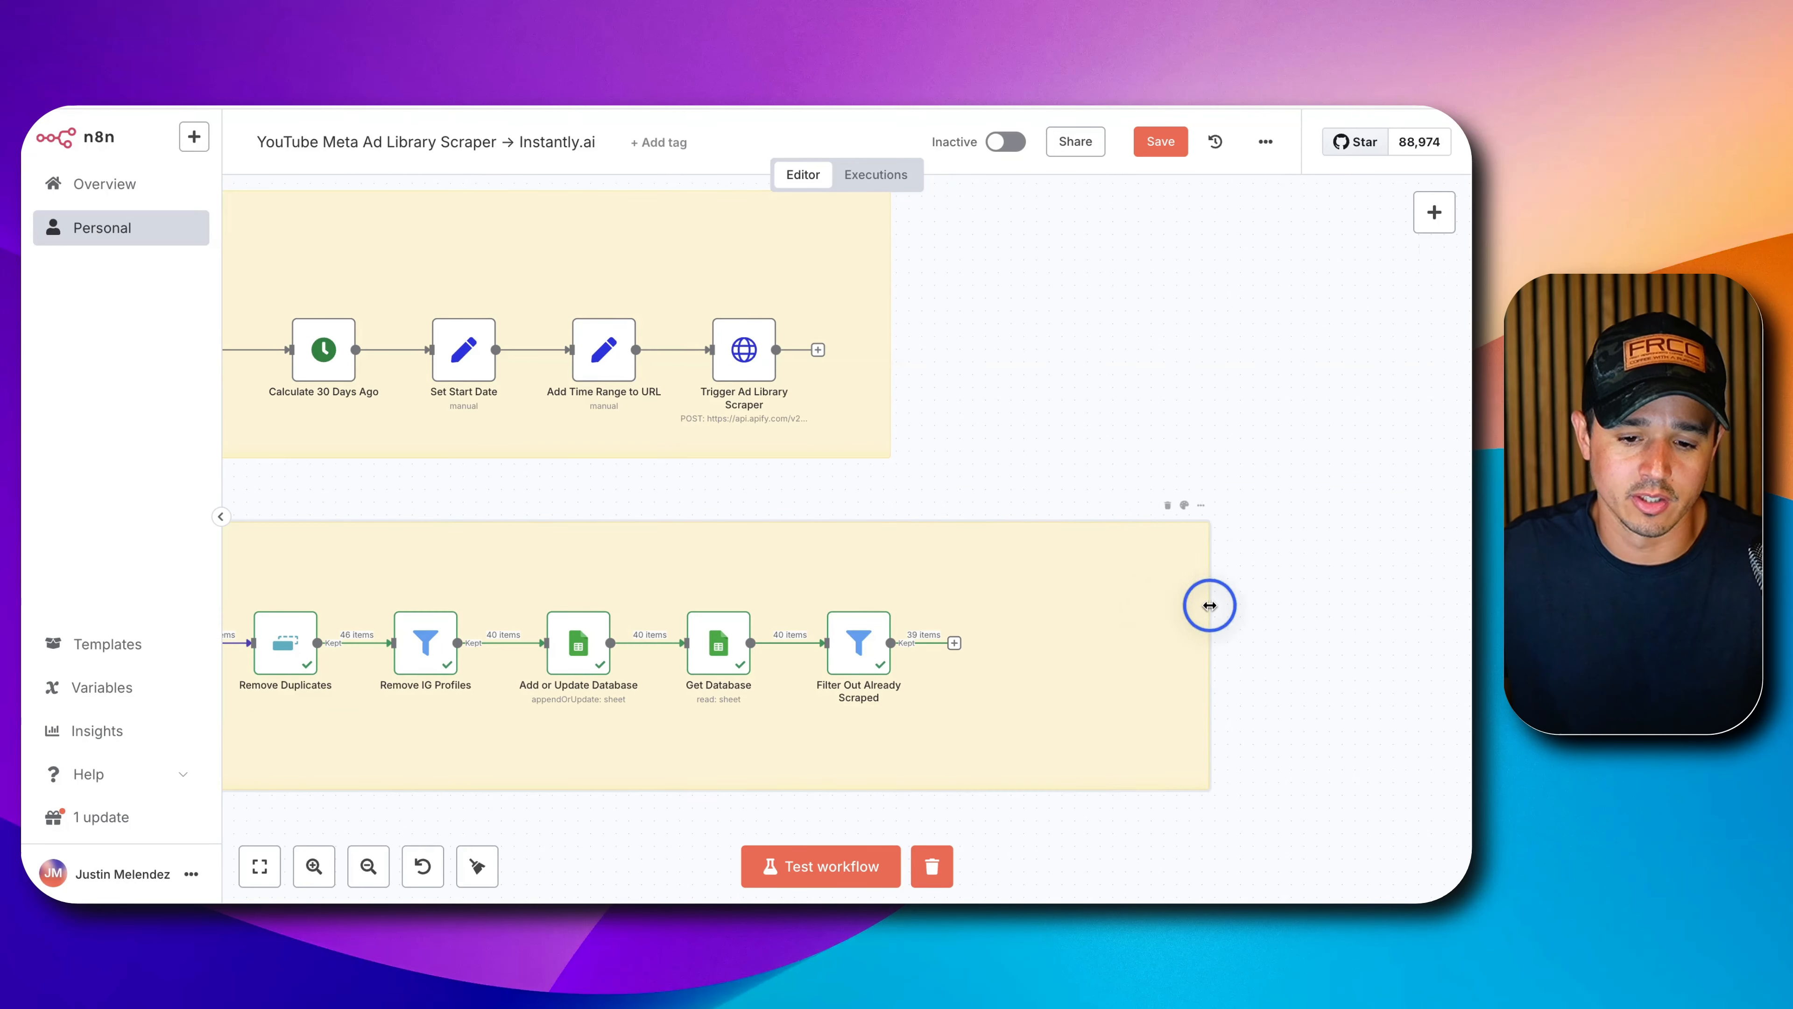
Add a Code node after Filter Out Already Scraped.
left_click(956, 644)
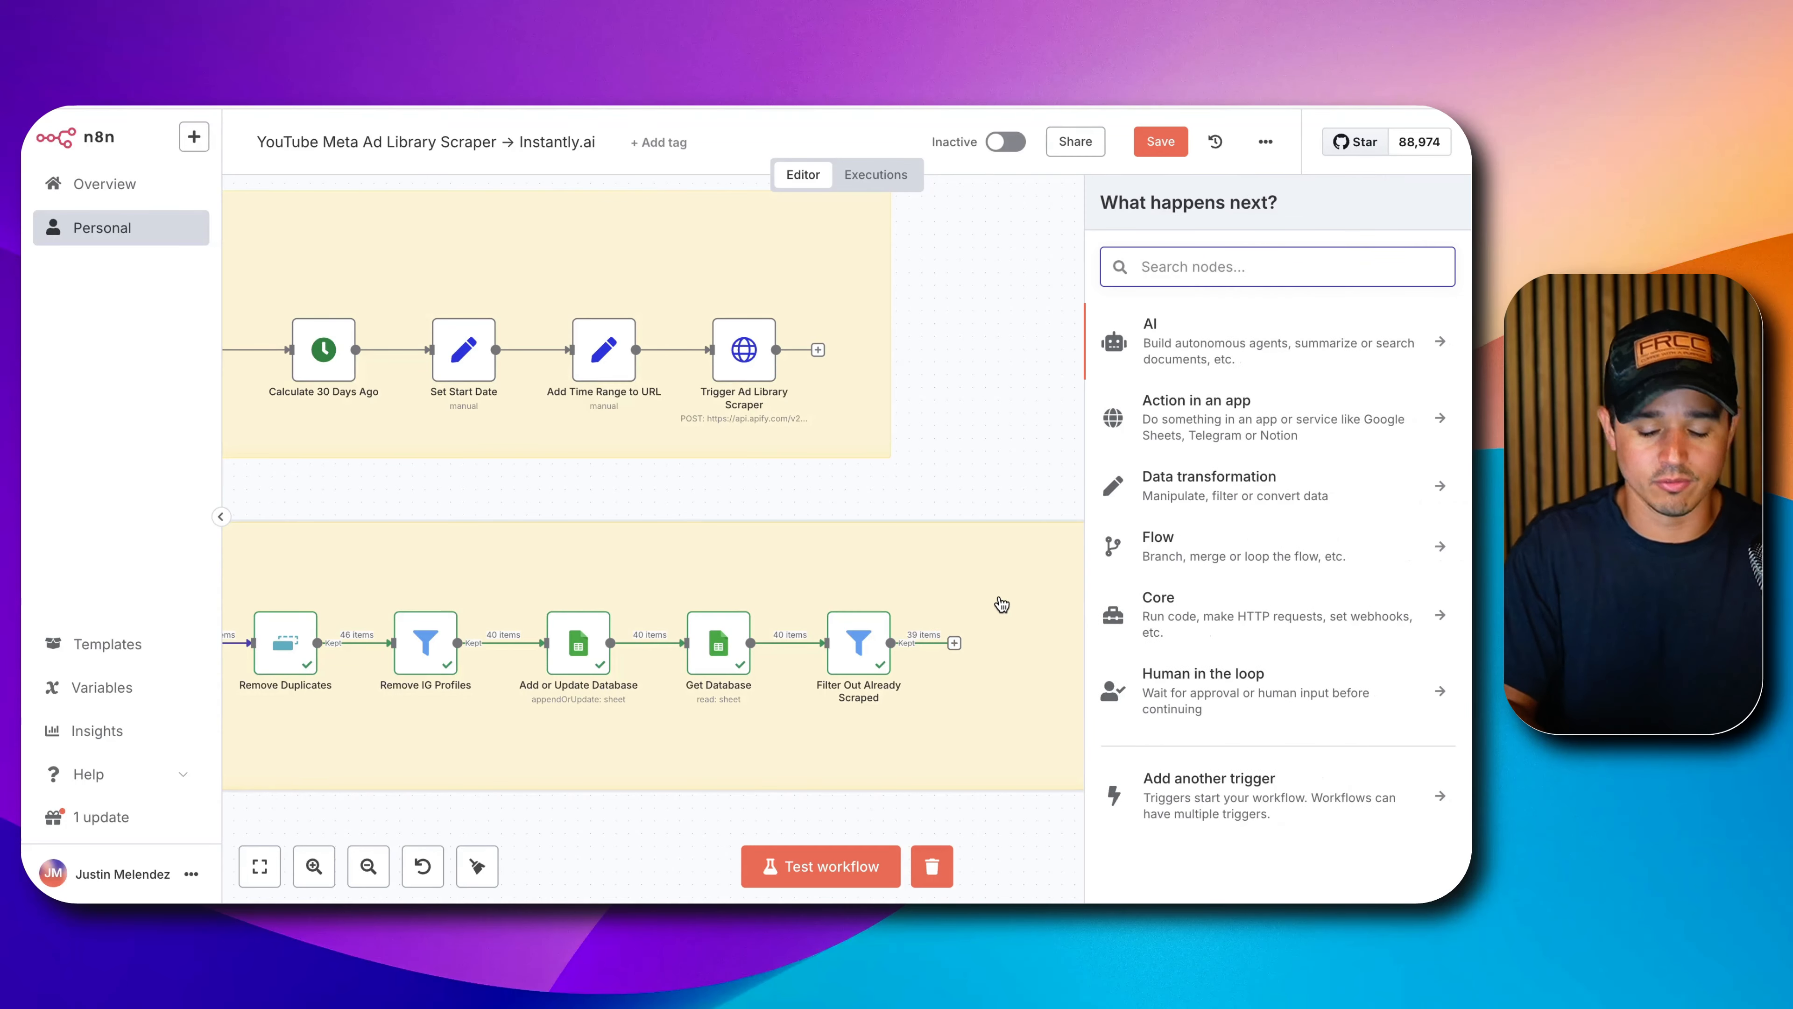
type("code")
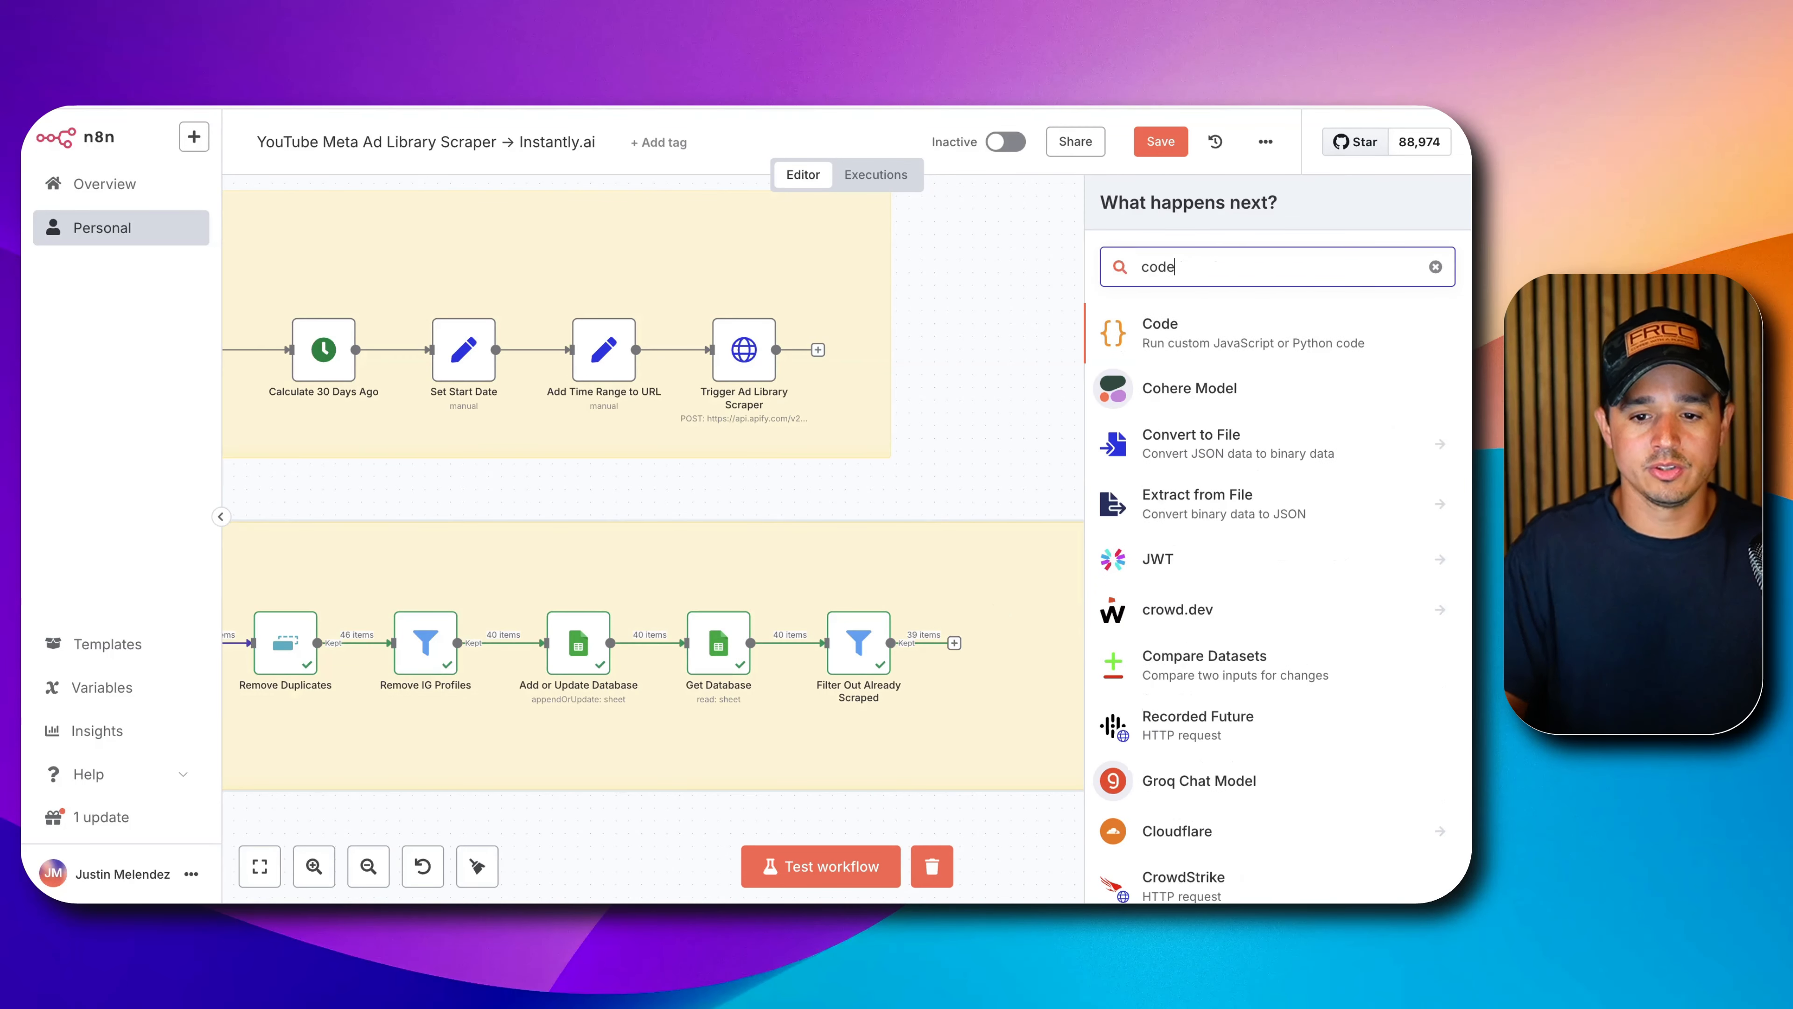
left_click(1215, 346)
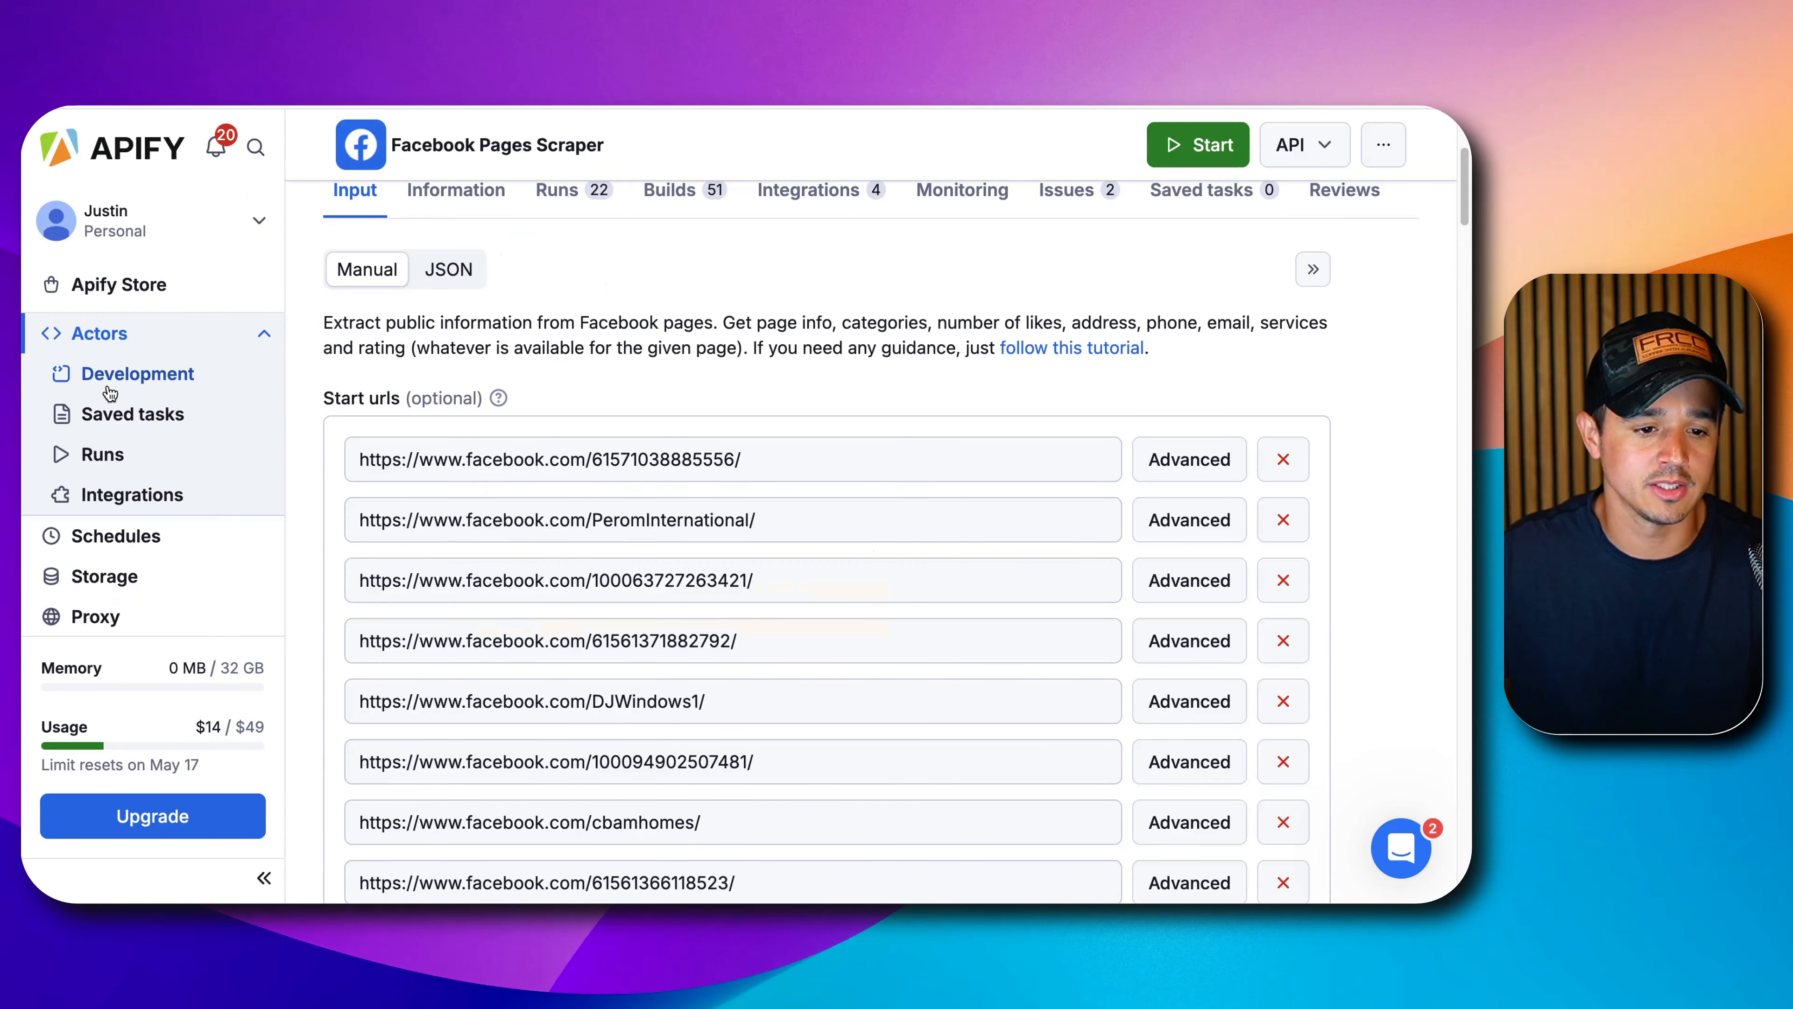
In Apify, open the Facebook Pages Scraper actor's run with 29 results.
left_click(103, 336)
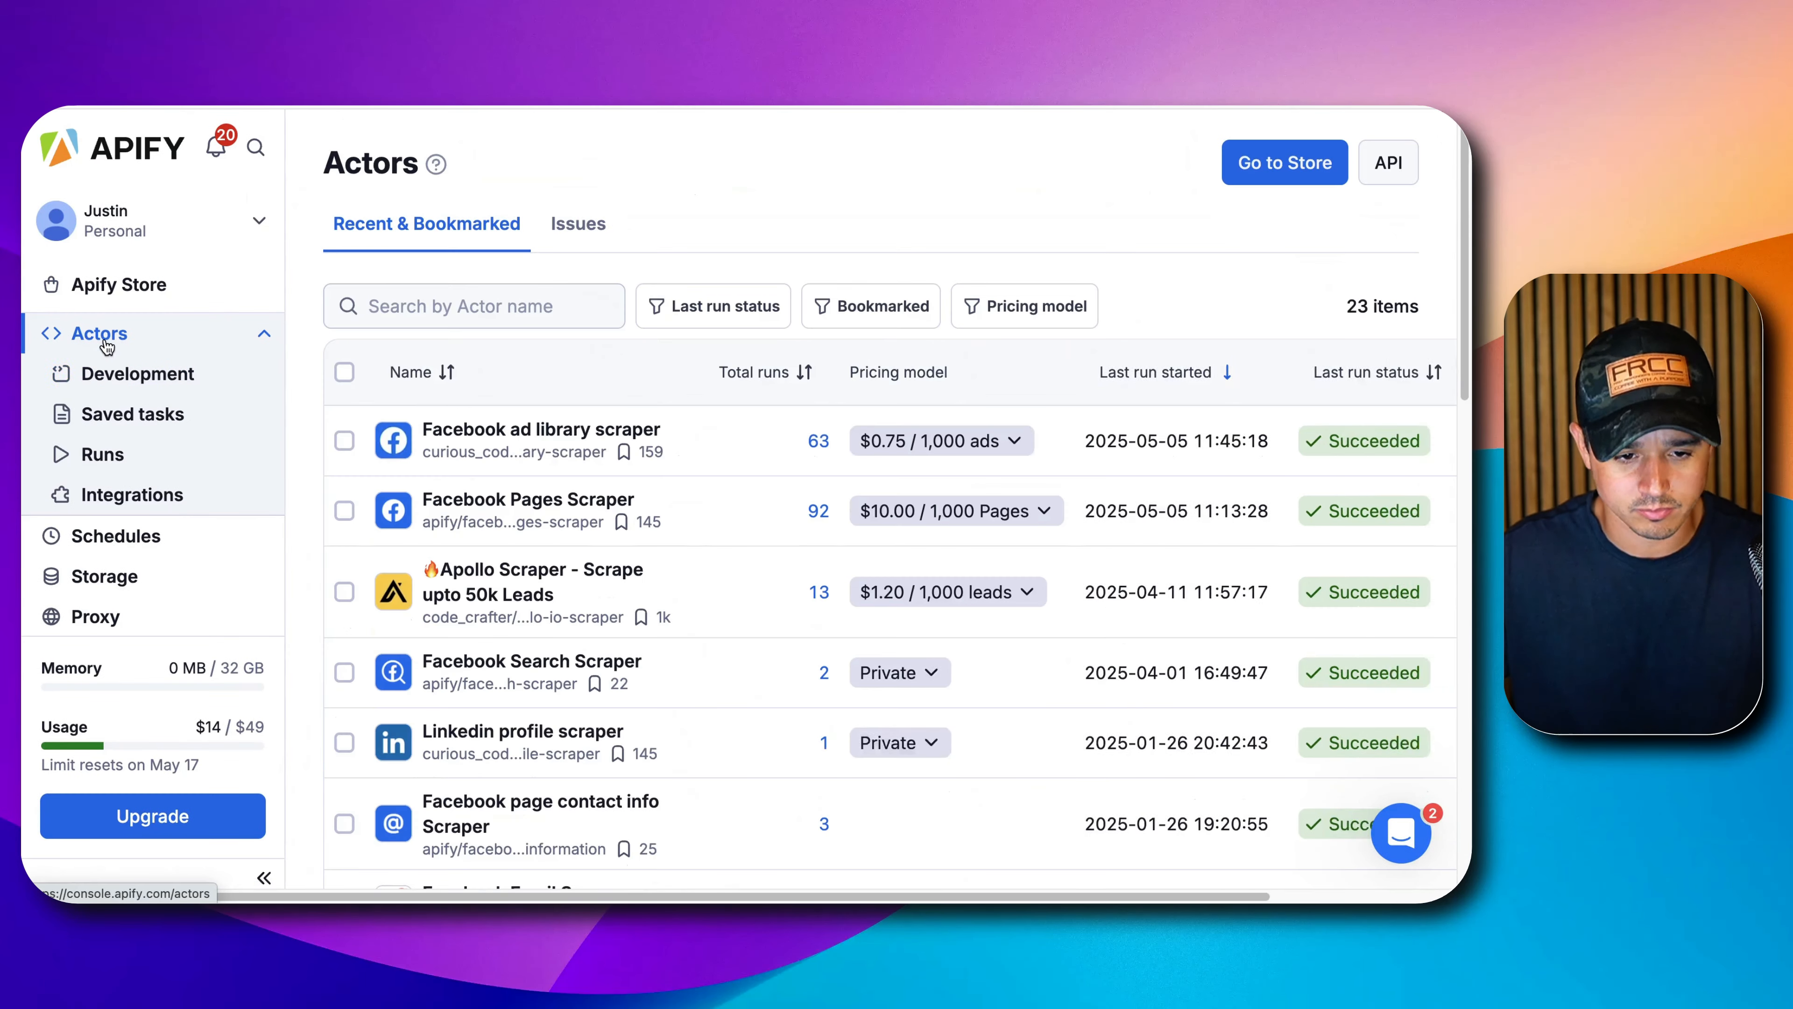
left_click(558, 500)
left_click(580, 464)
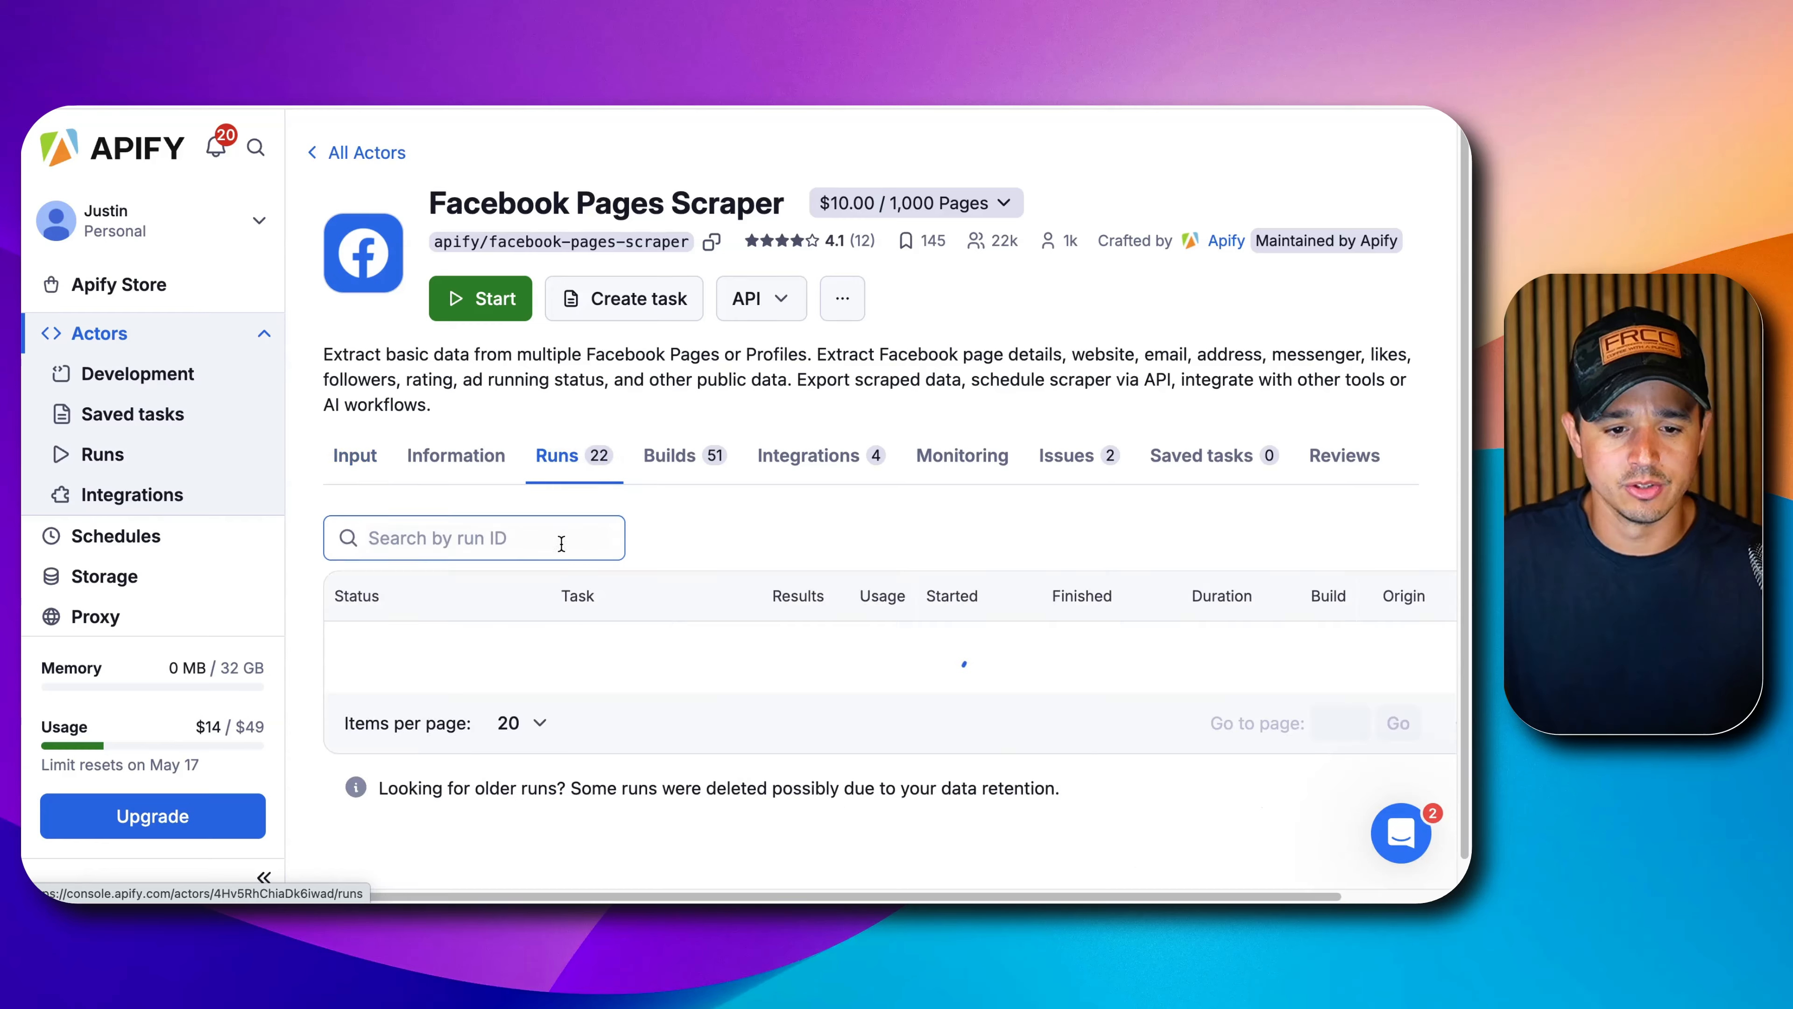
left_click(549, 640)
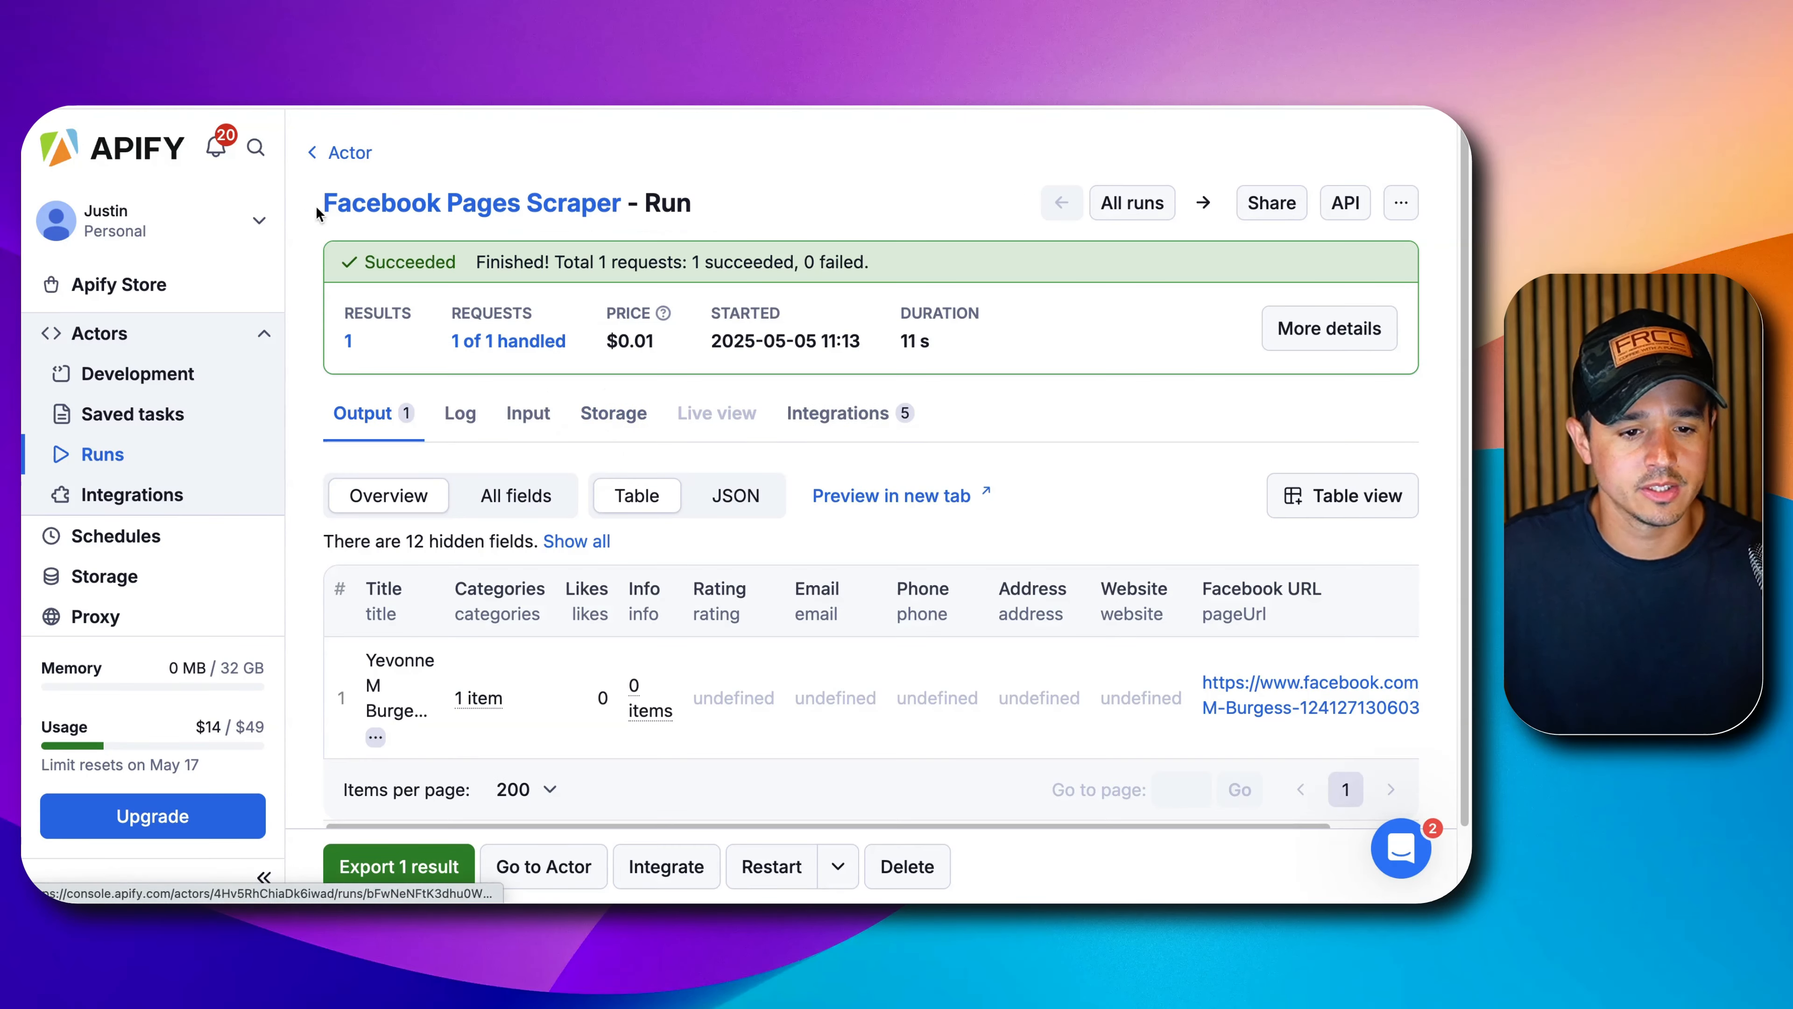
left_click(340, 152)
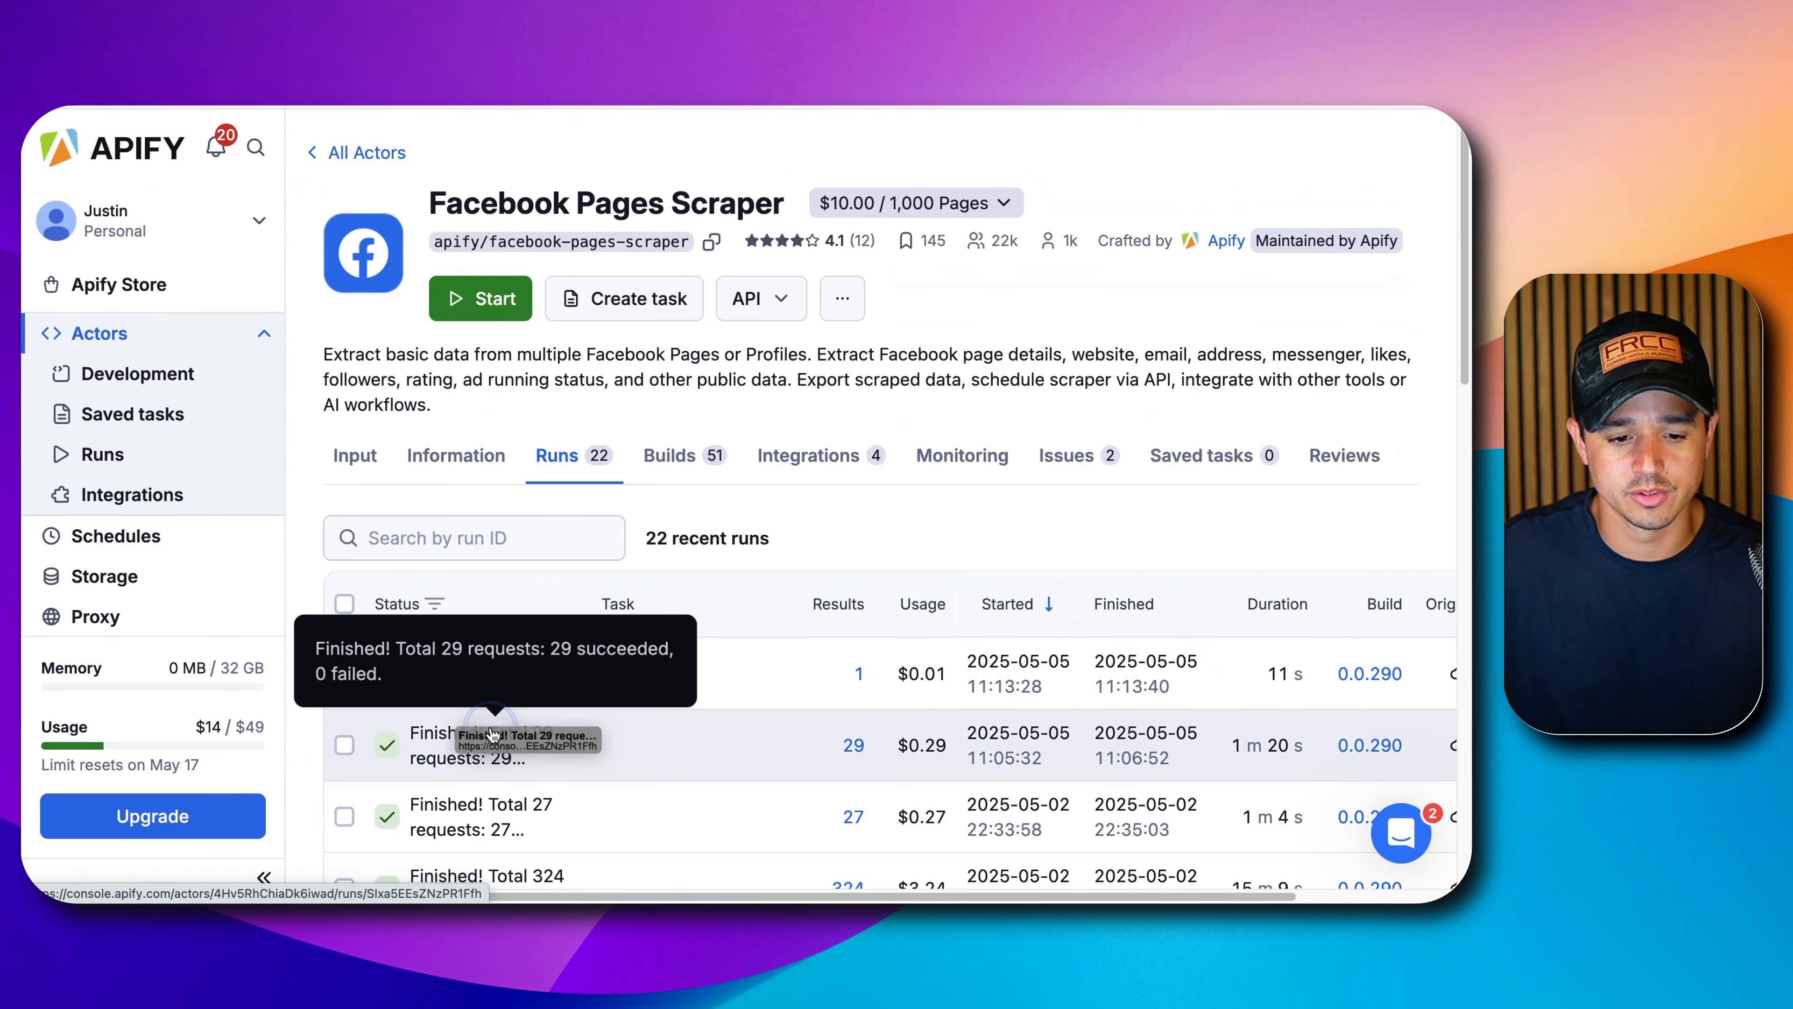
left_click(487, 747)
Inspect that run's input, highlighting the startUrls list of page URLs with GET method.
left_click(558, 418)
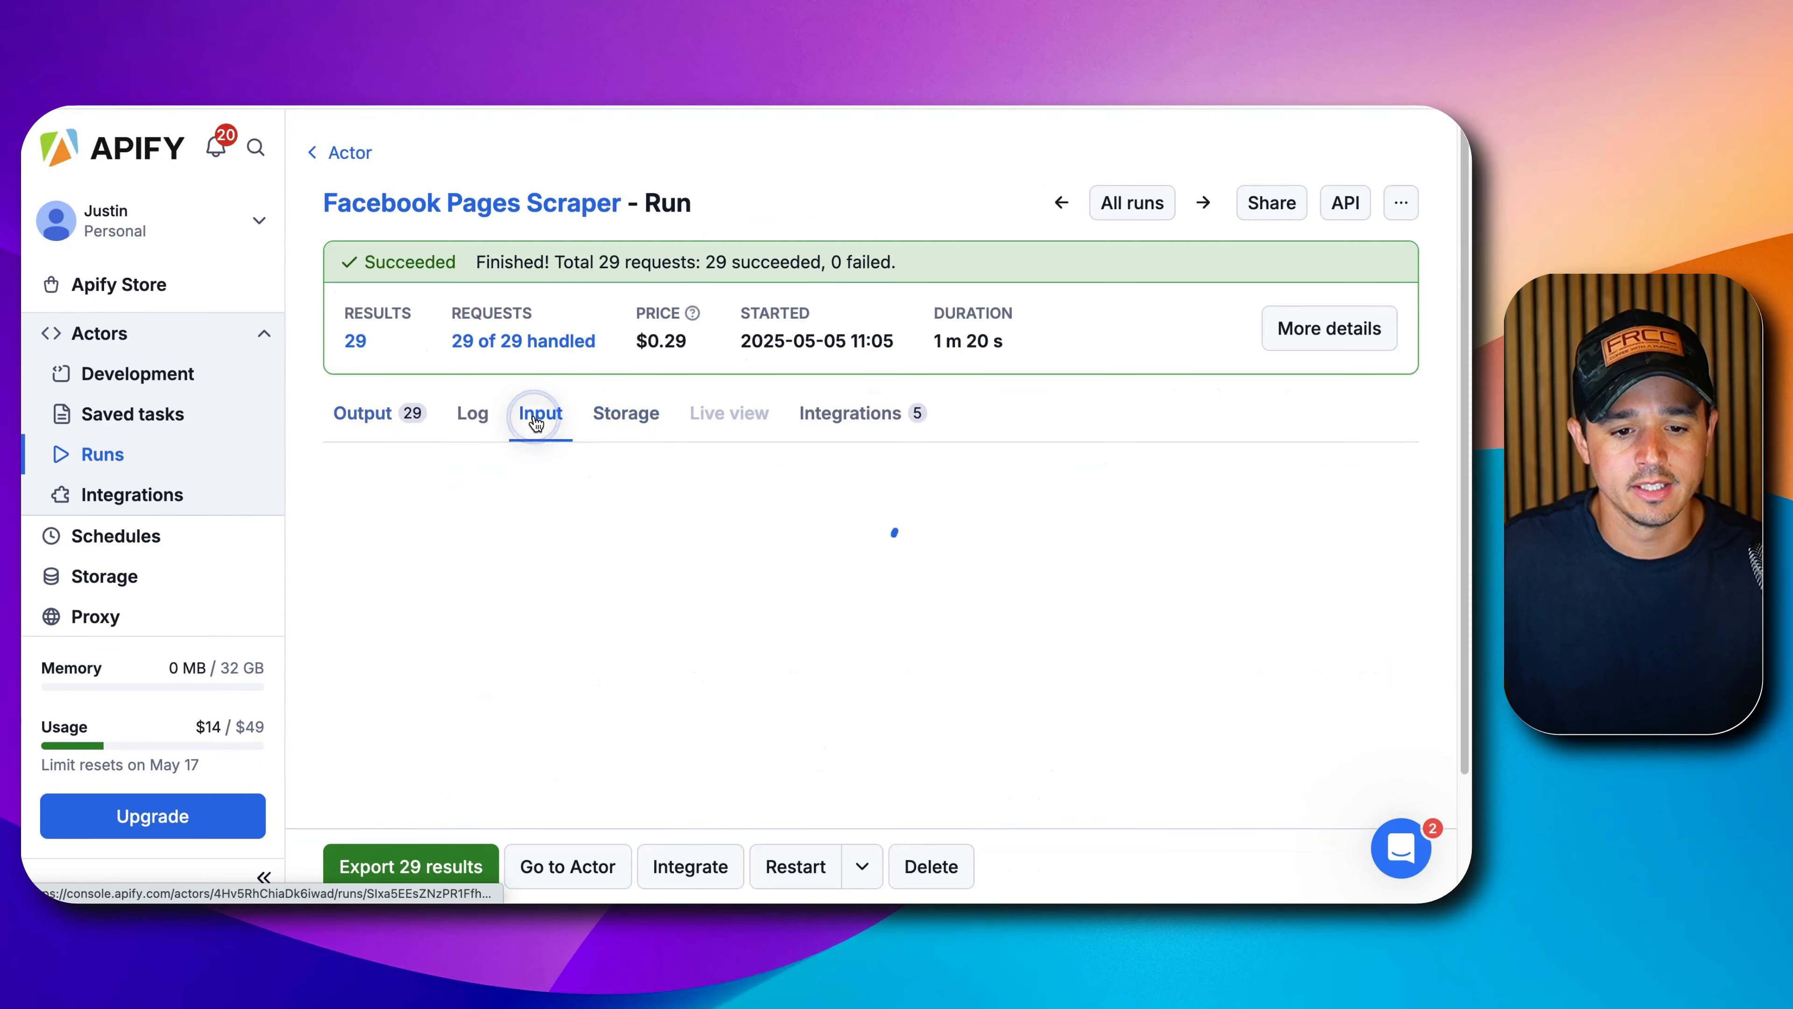
scroll(552, 464, "down", 5)
scroll(636, 551, "up", 2)
left_click(459, 365)
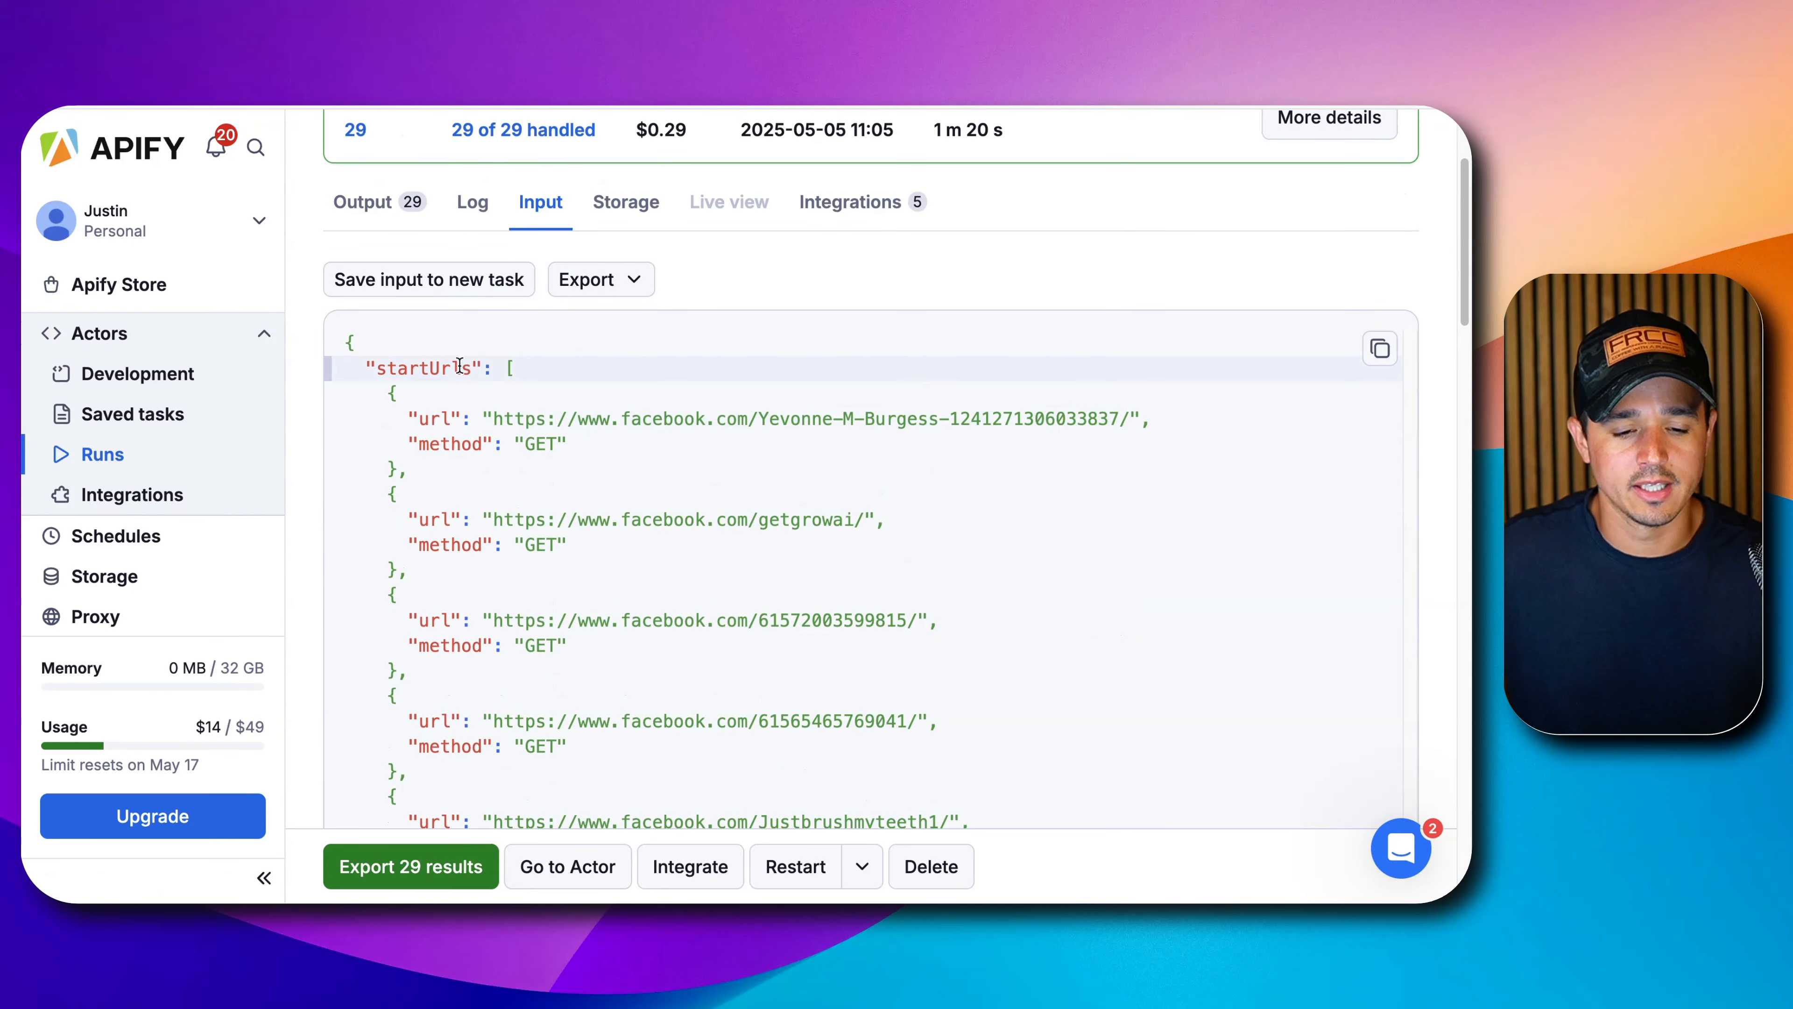
double_click(400, 358)
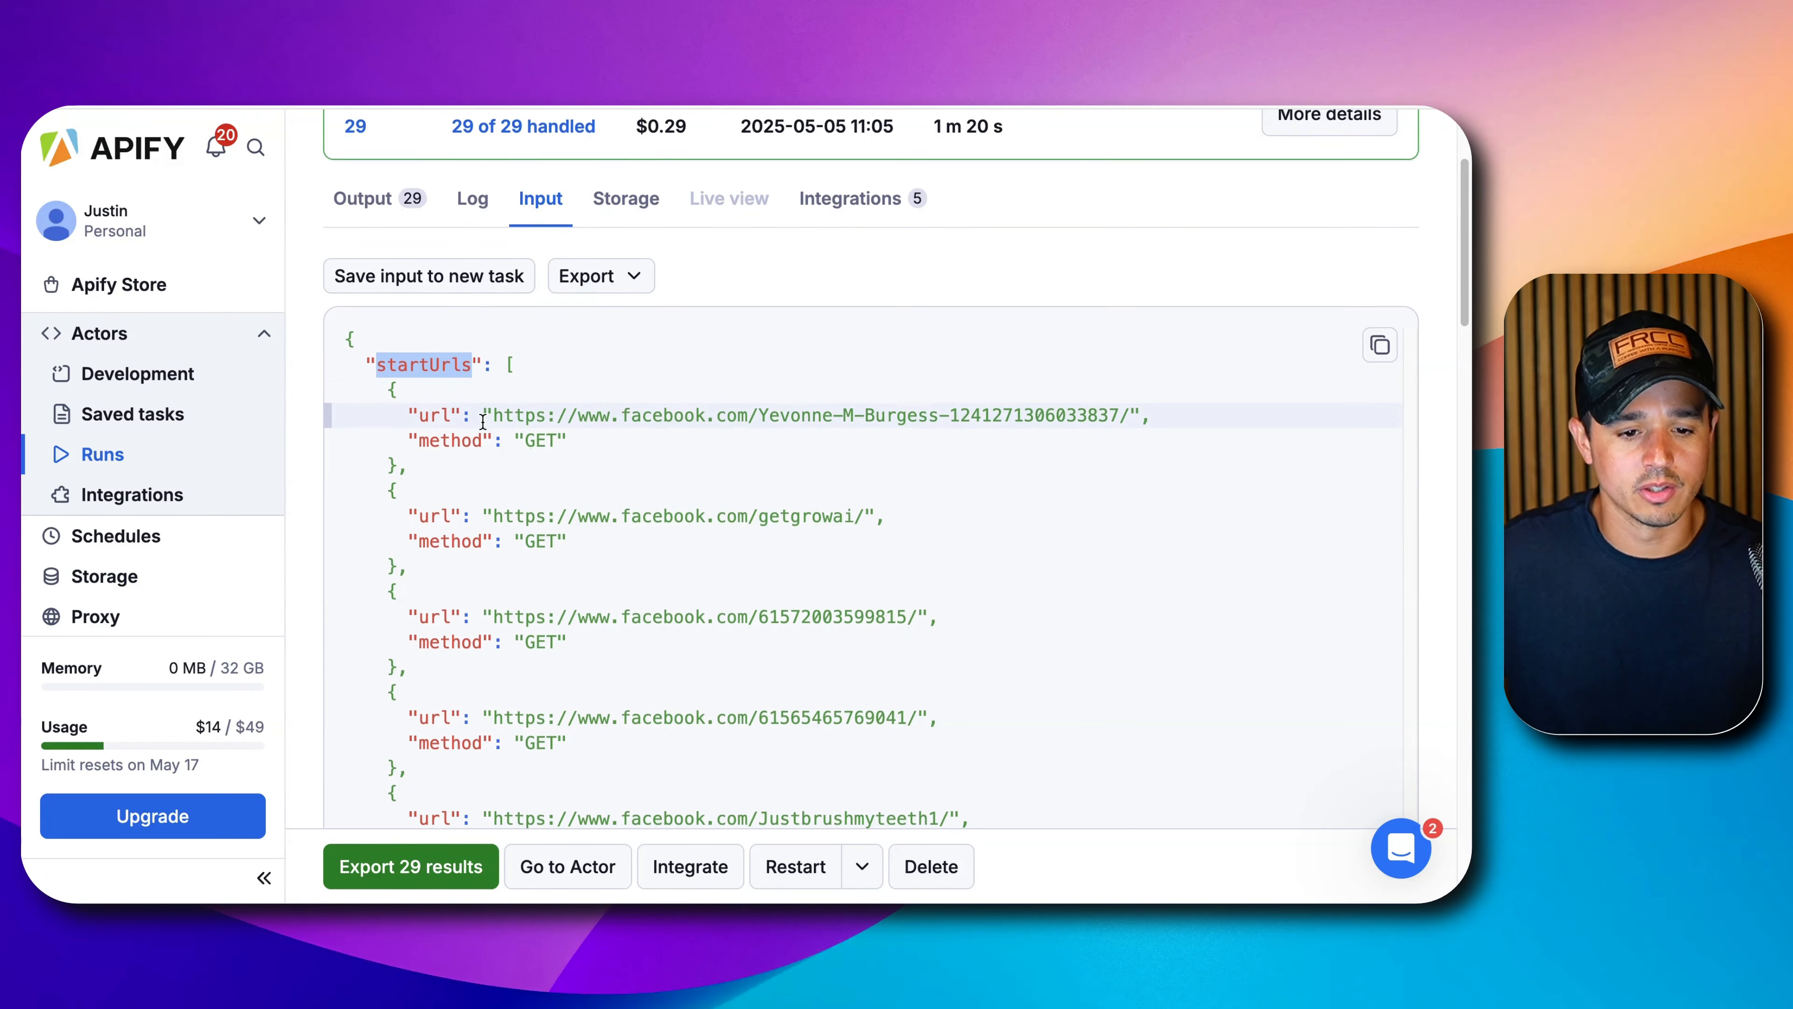
scroll(480, 417, "down", 4)
scroll(526, 200, "down", 20)
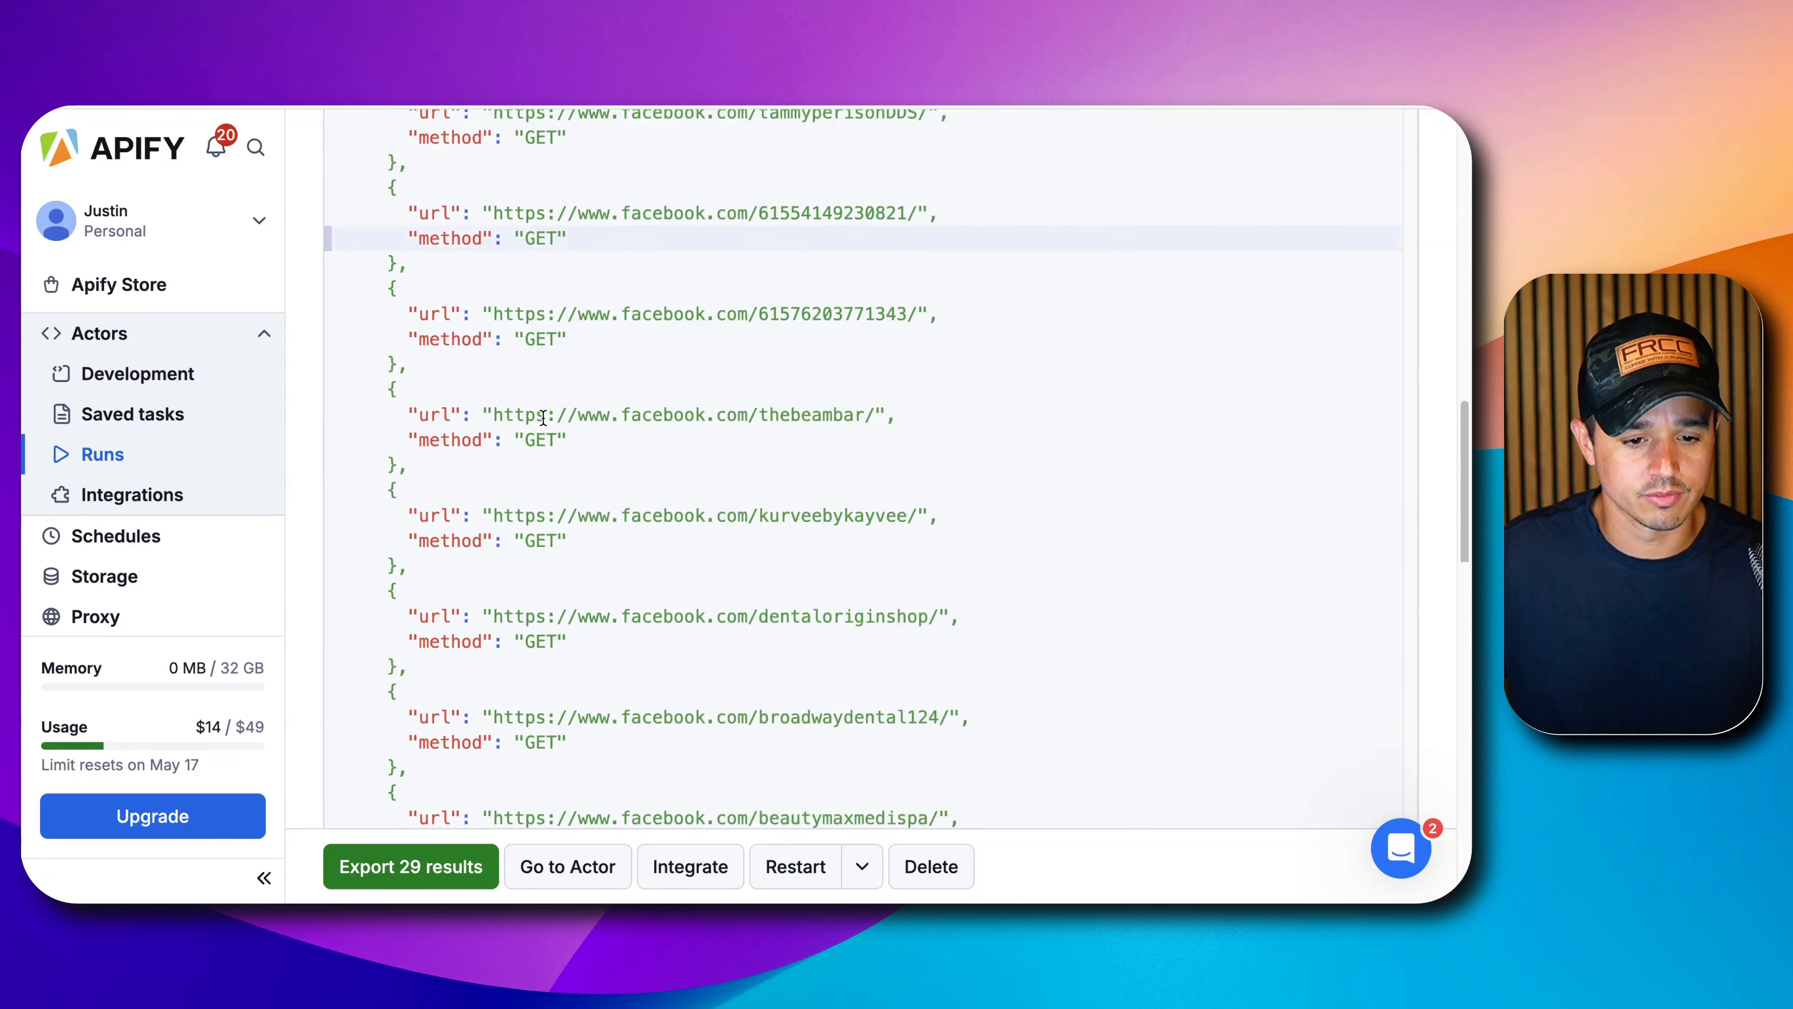
scroll(531, 483, "up", 20)
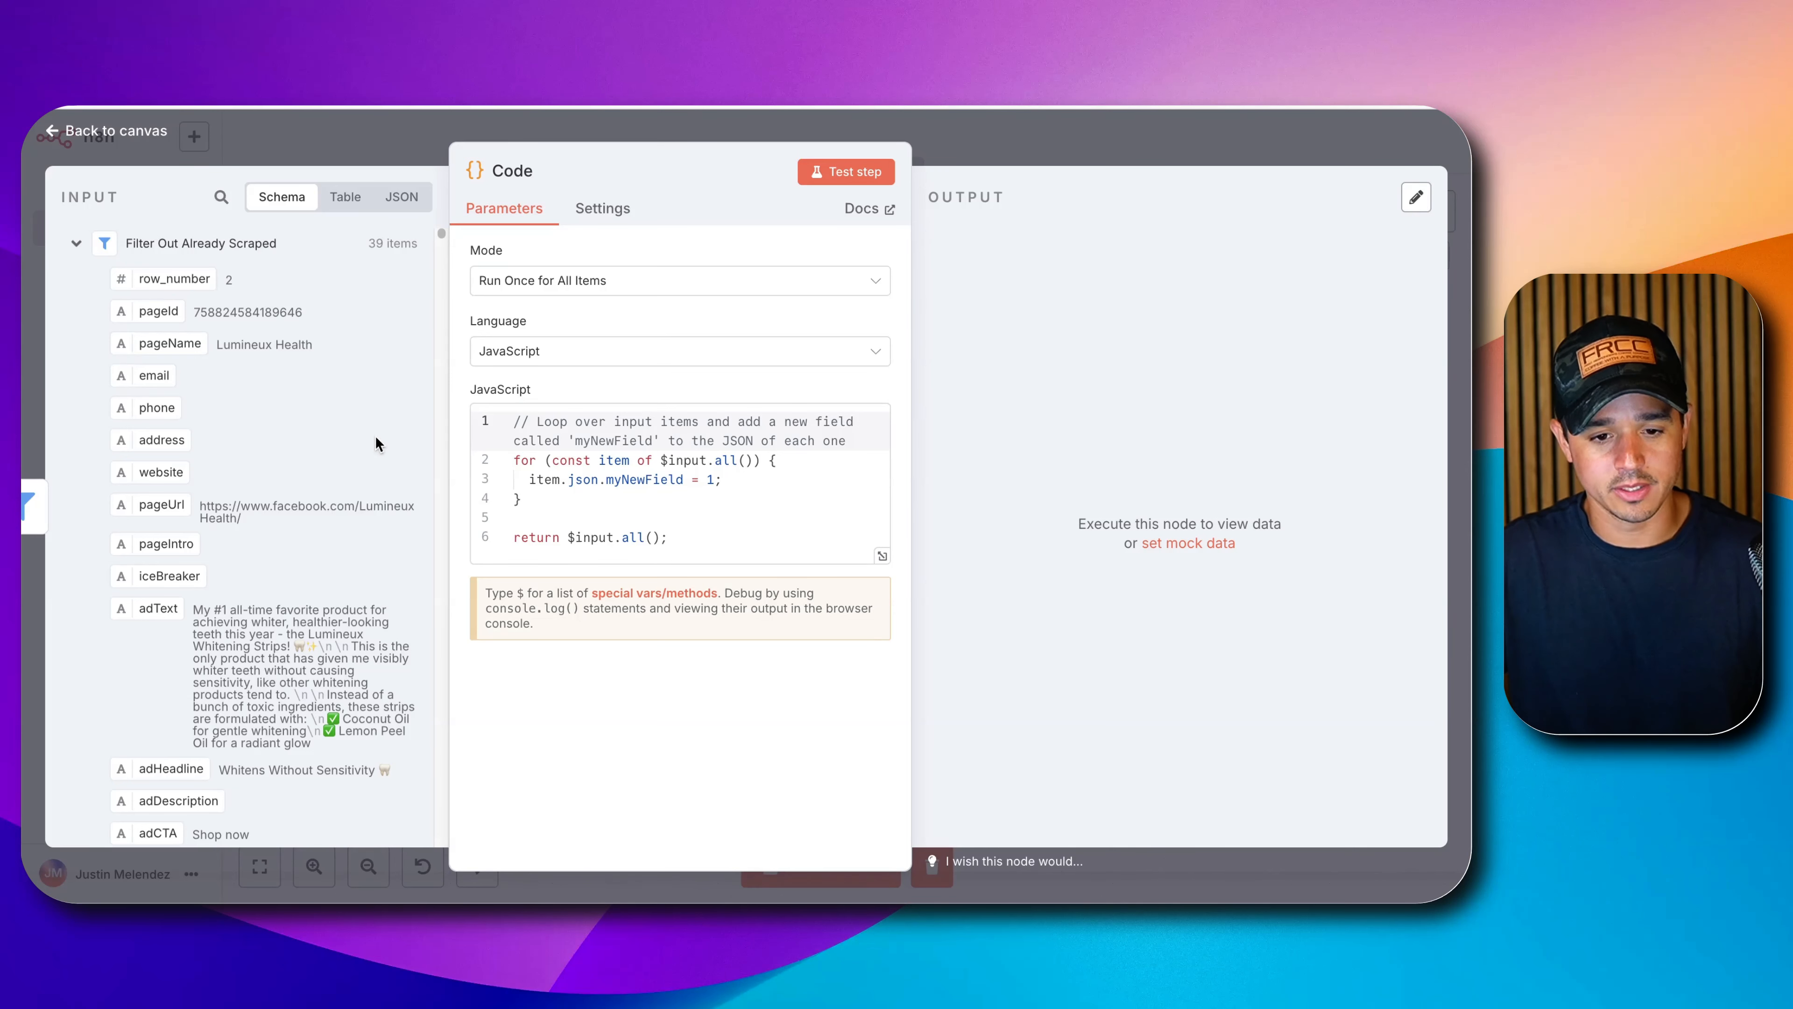
Replace the Code node's sample JavaScript with the startUrls mapping code.
left_click(583, 491)
key("ctrl+a")
type("const startUrls = items.map(item => ({   url: item.json.pageUrl,   method: \"GET\" })).filter(entry => entry.url); // remove nulls if needed  return [   {     json: {       startUrls     }   } ];")
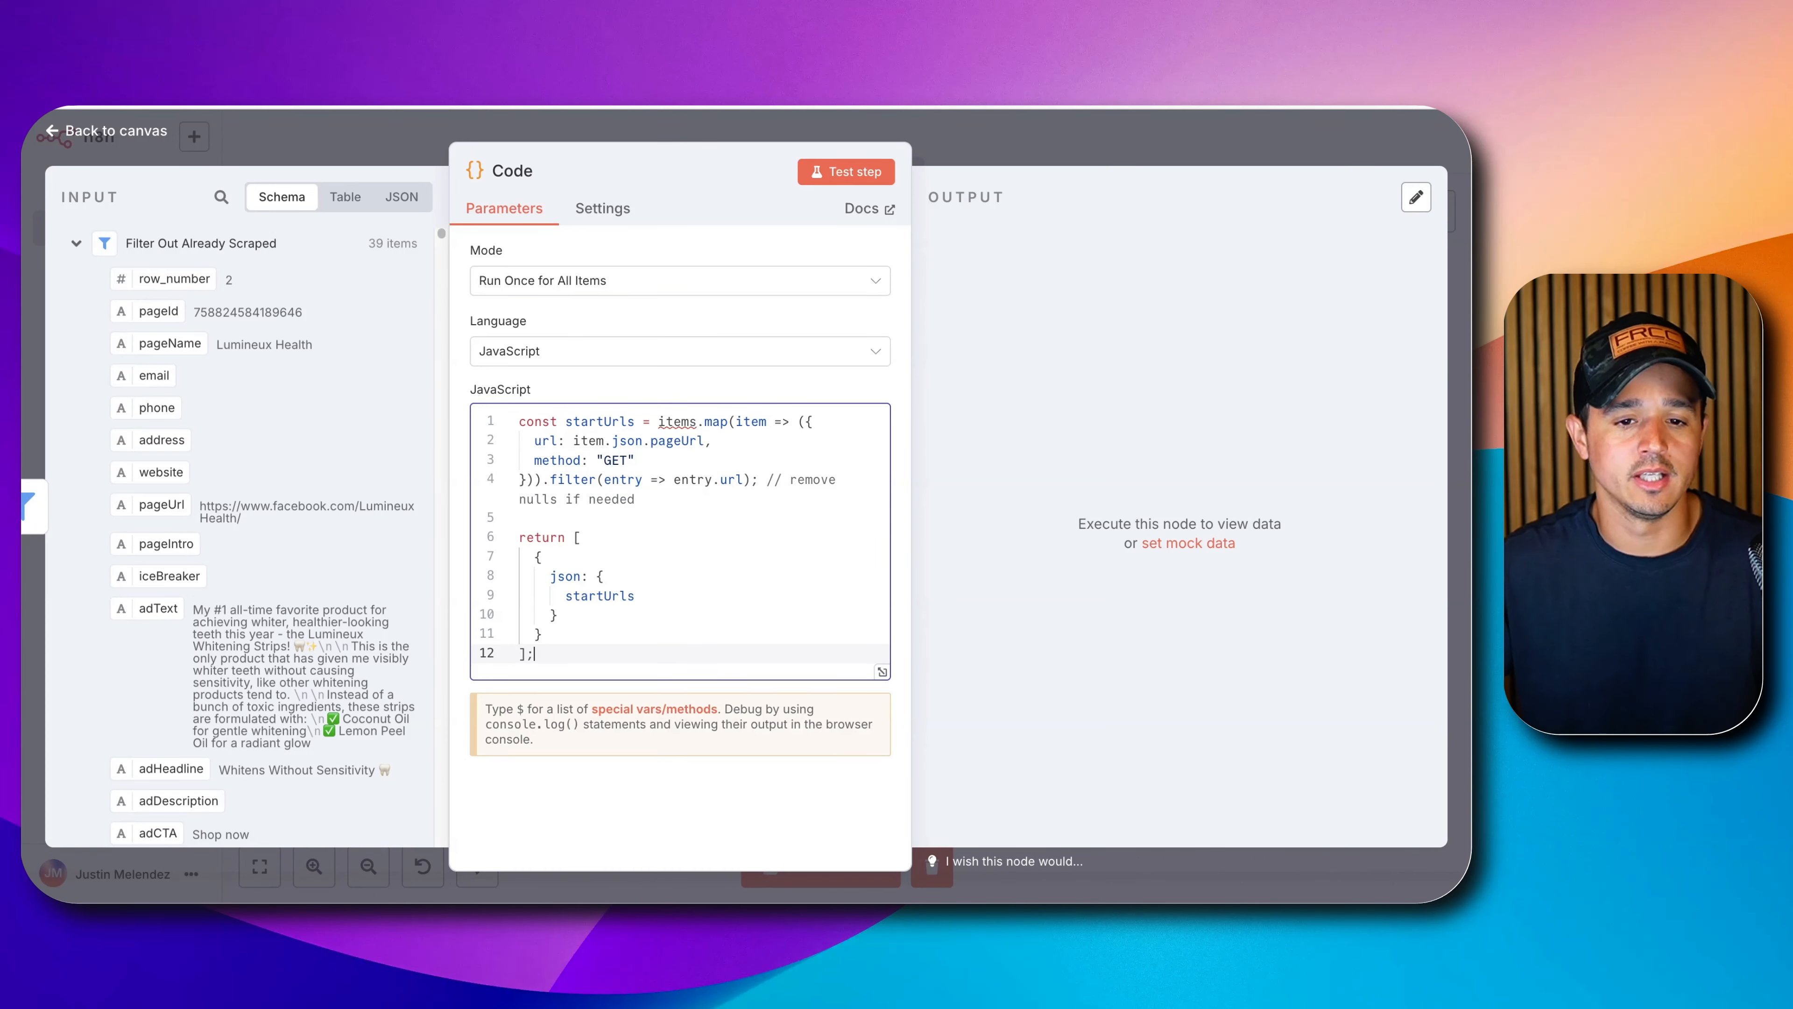
Test the code and check it outputs one item listing startUrls with GET method.
left_click(847, 171)
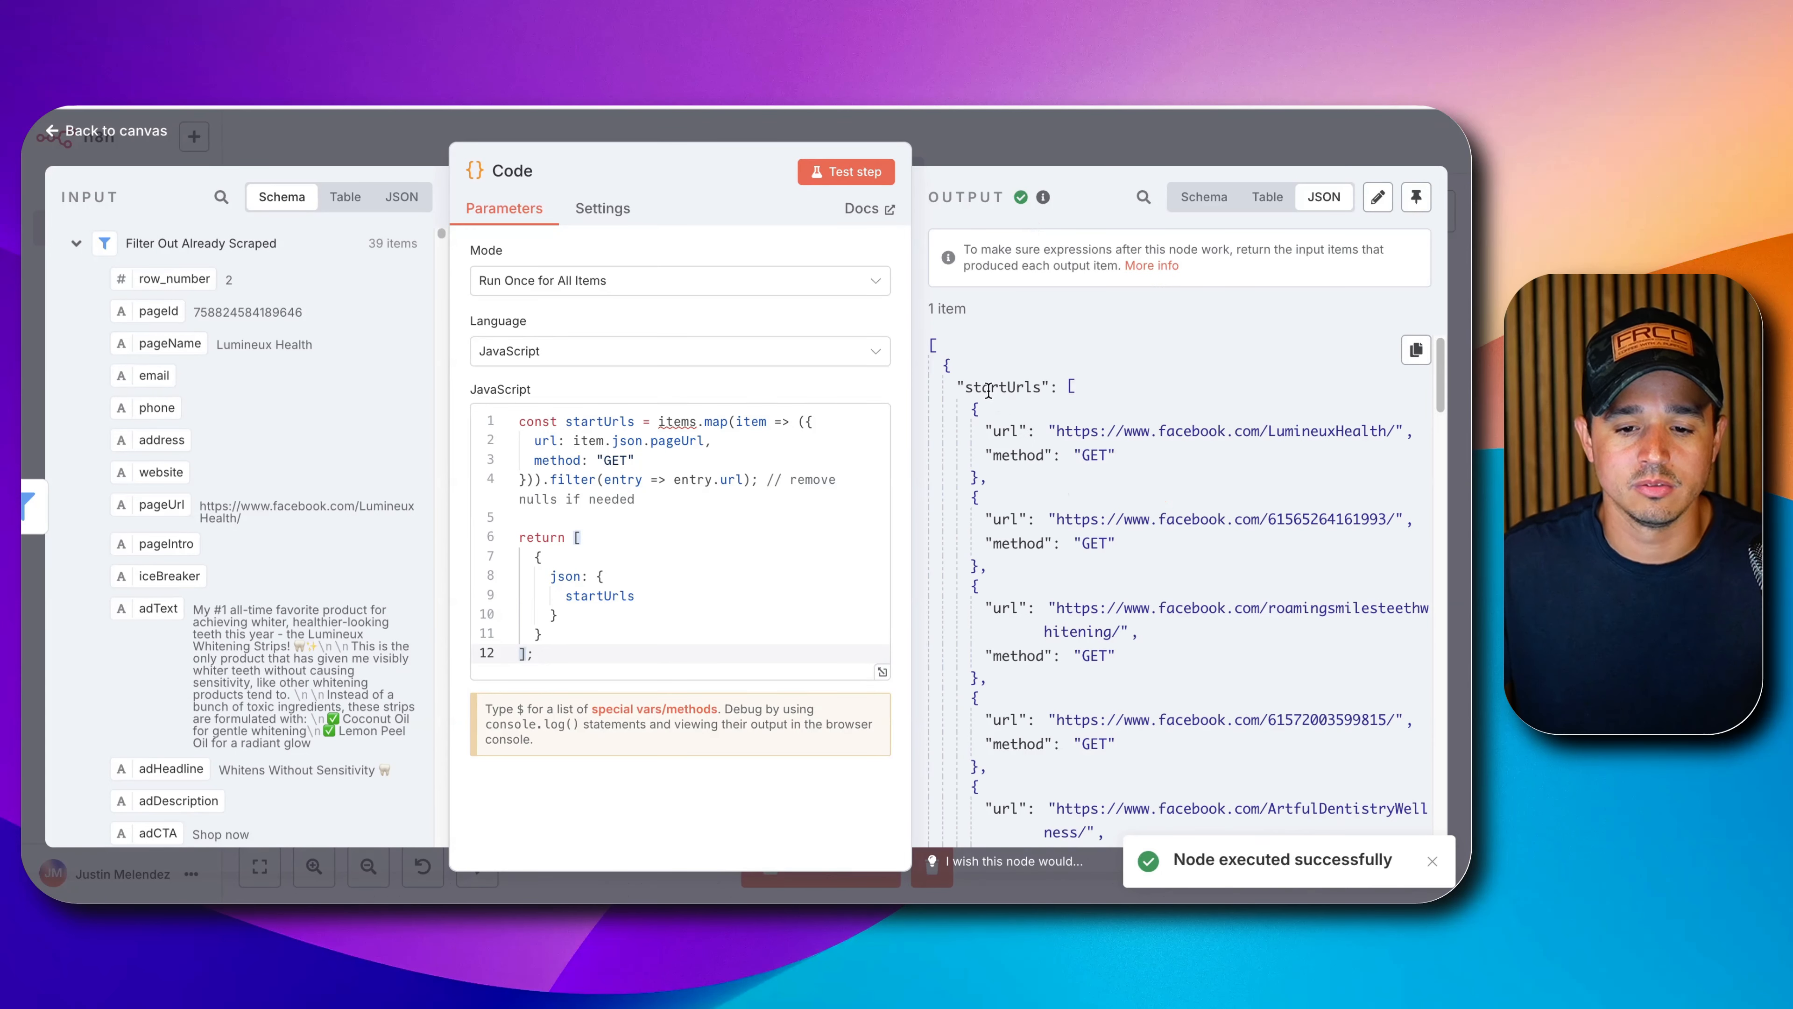
left_click_drag(989, 390, 1061, 623)
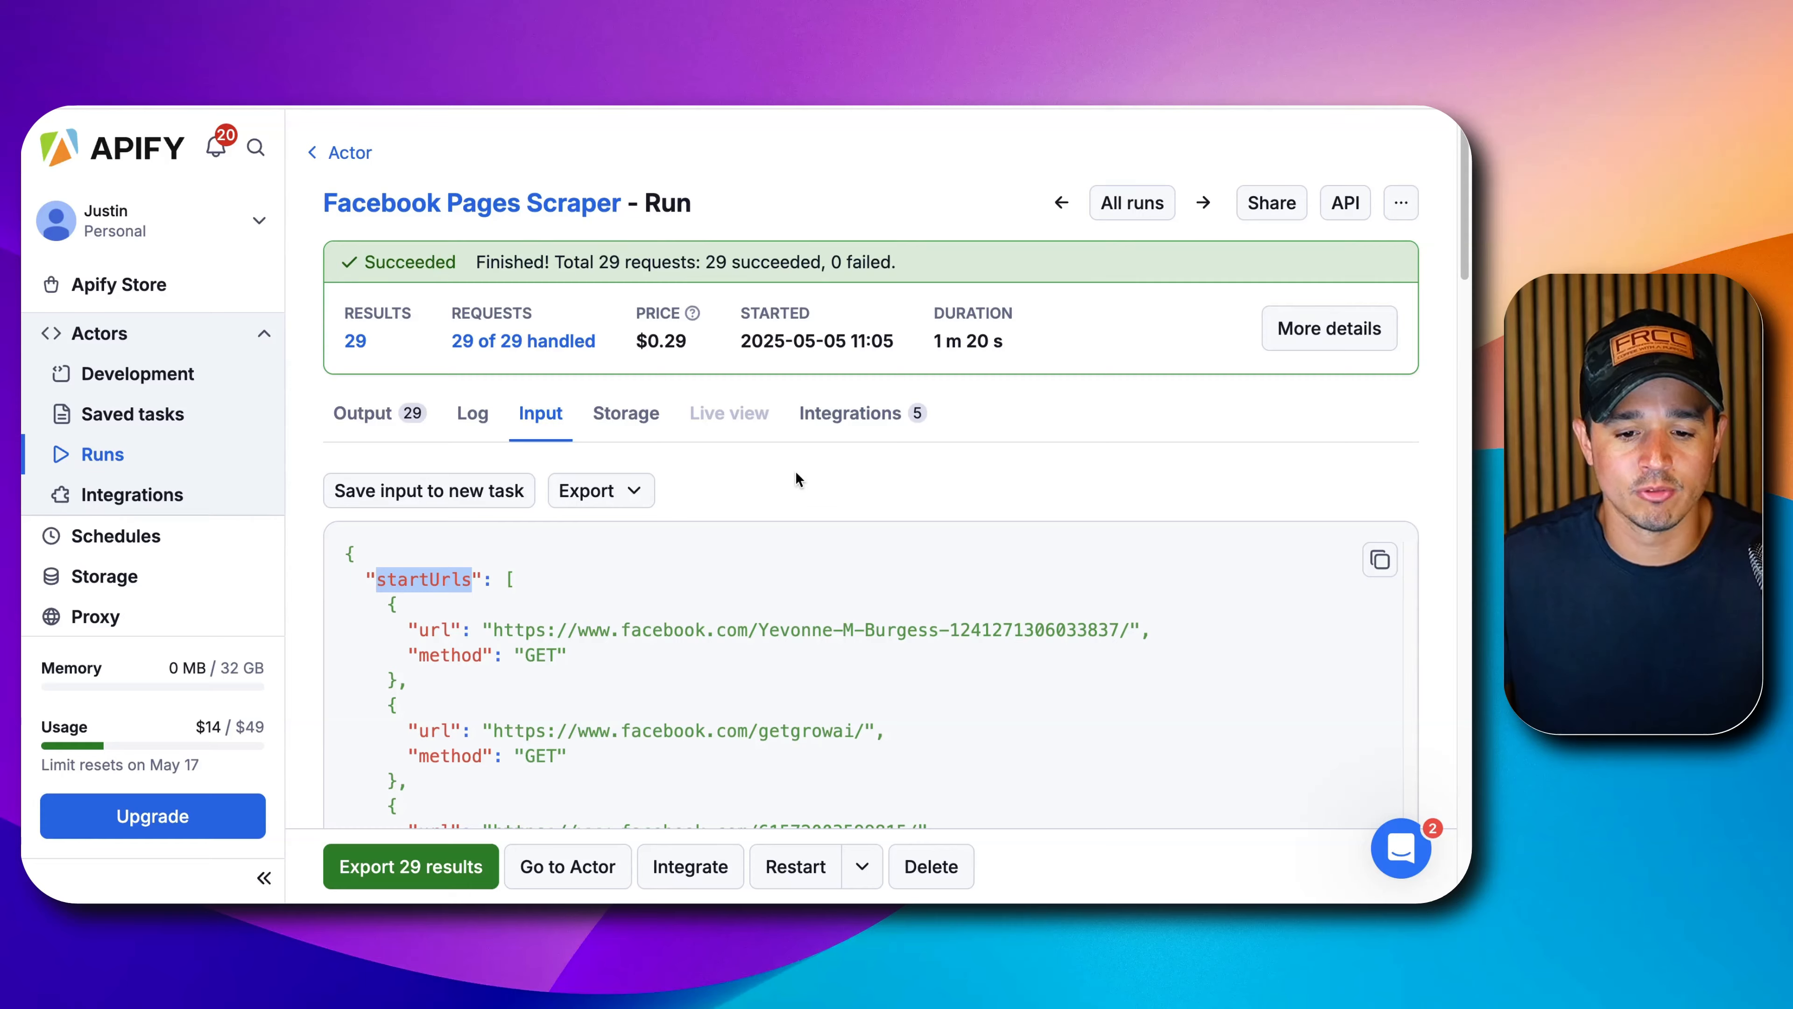
scroll(741, 480, "down", 2)
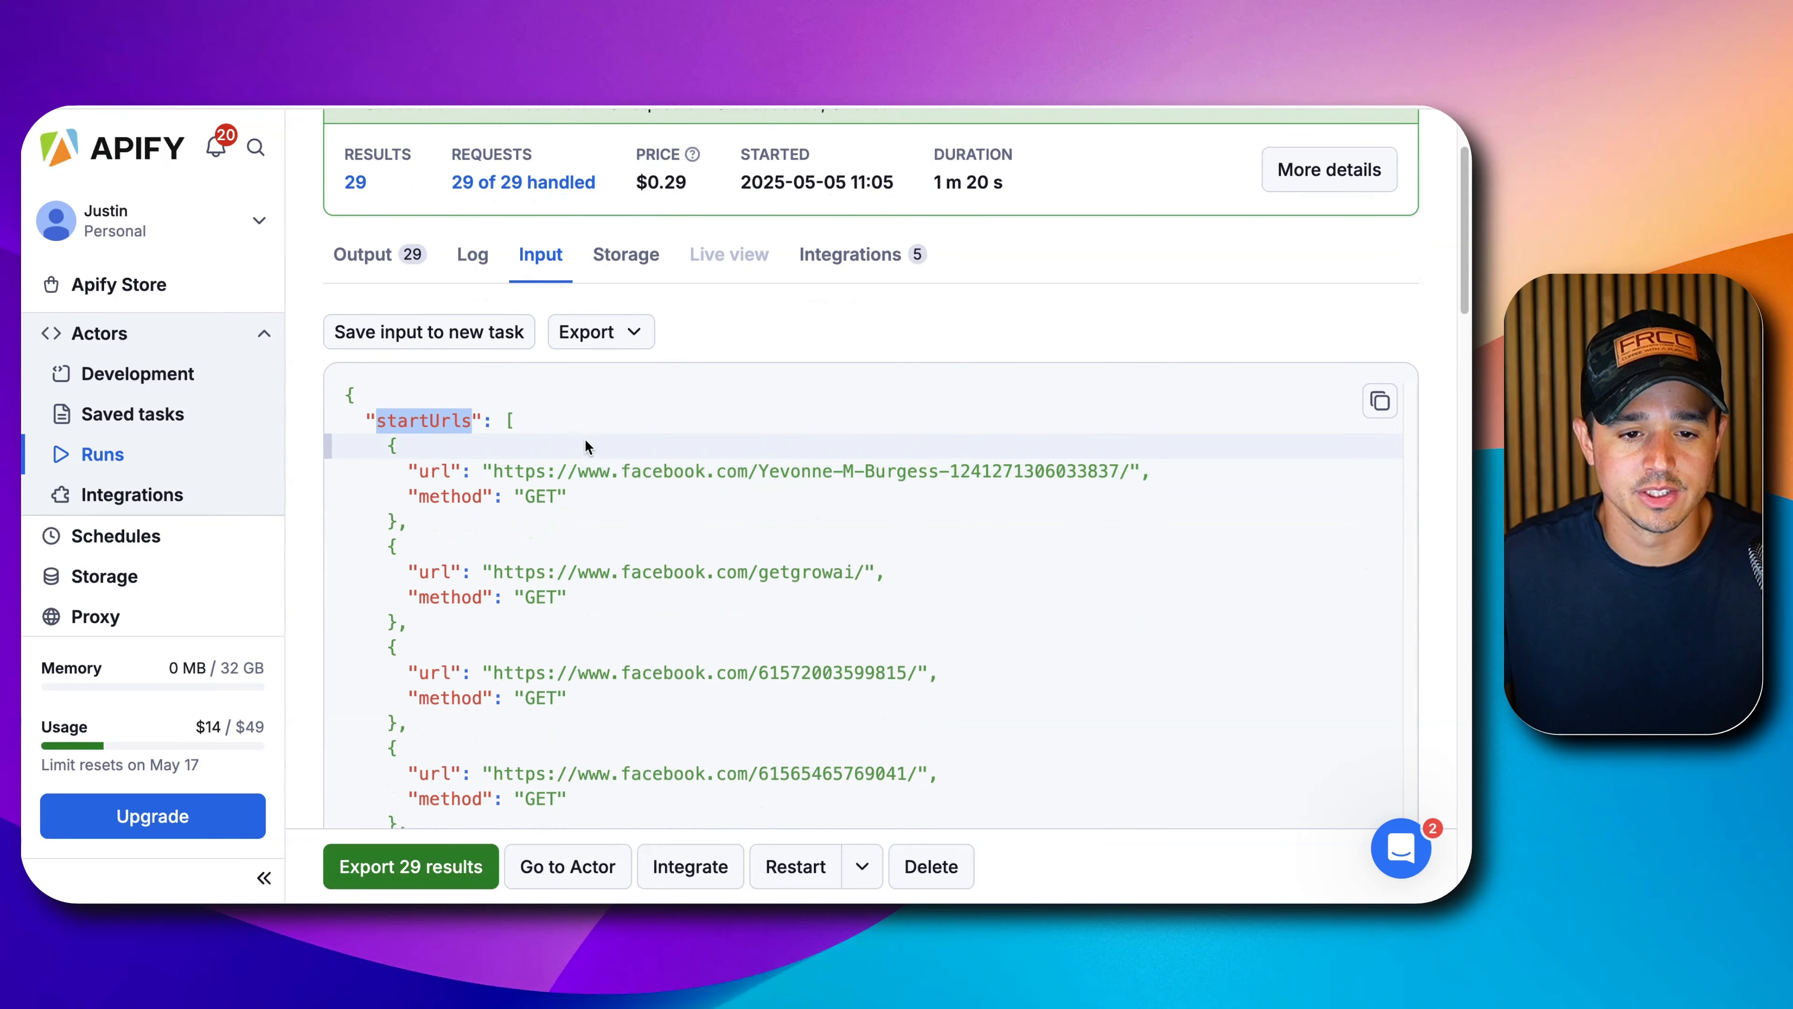
scroll(569, 473, "down", 10)
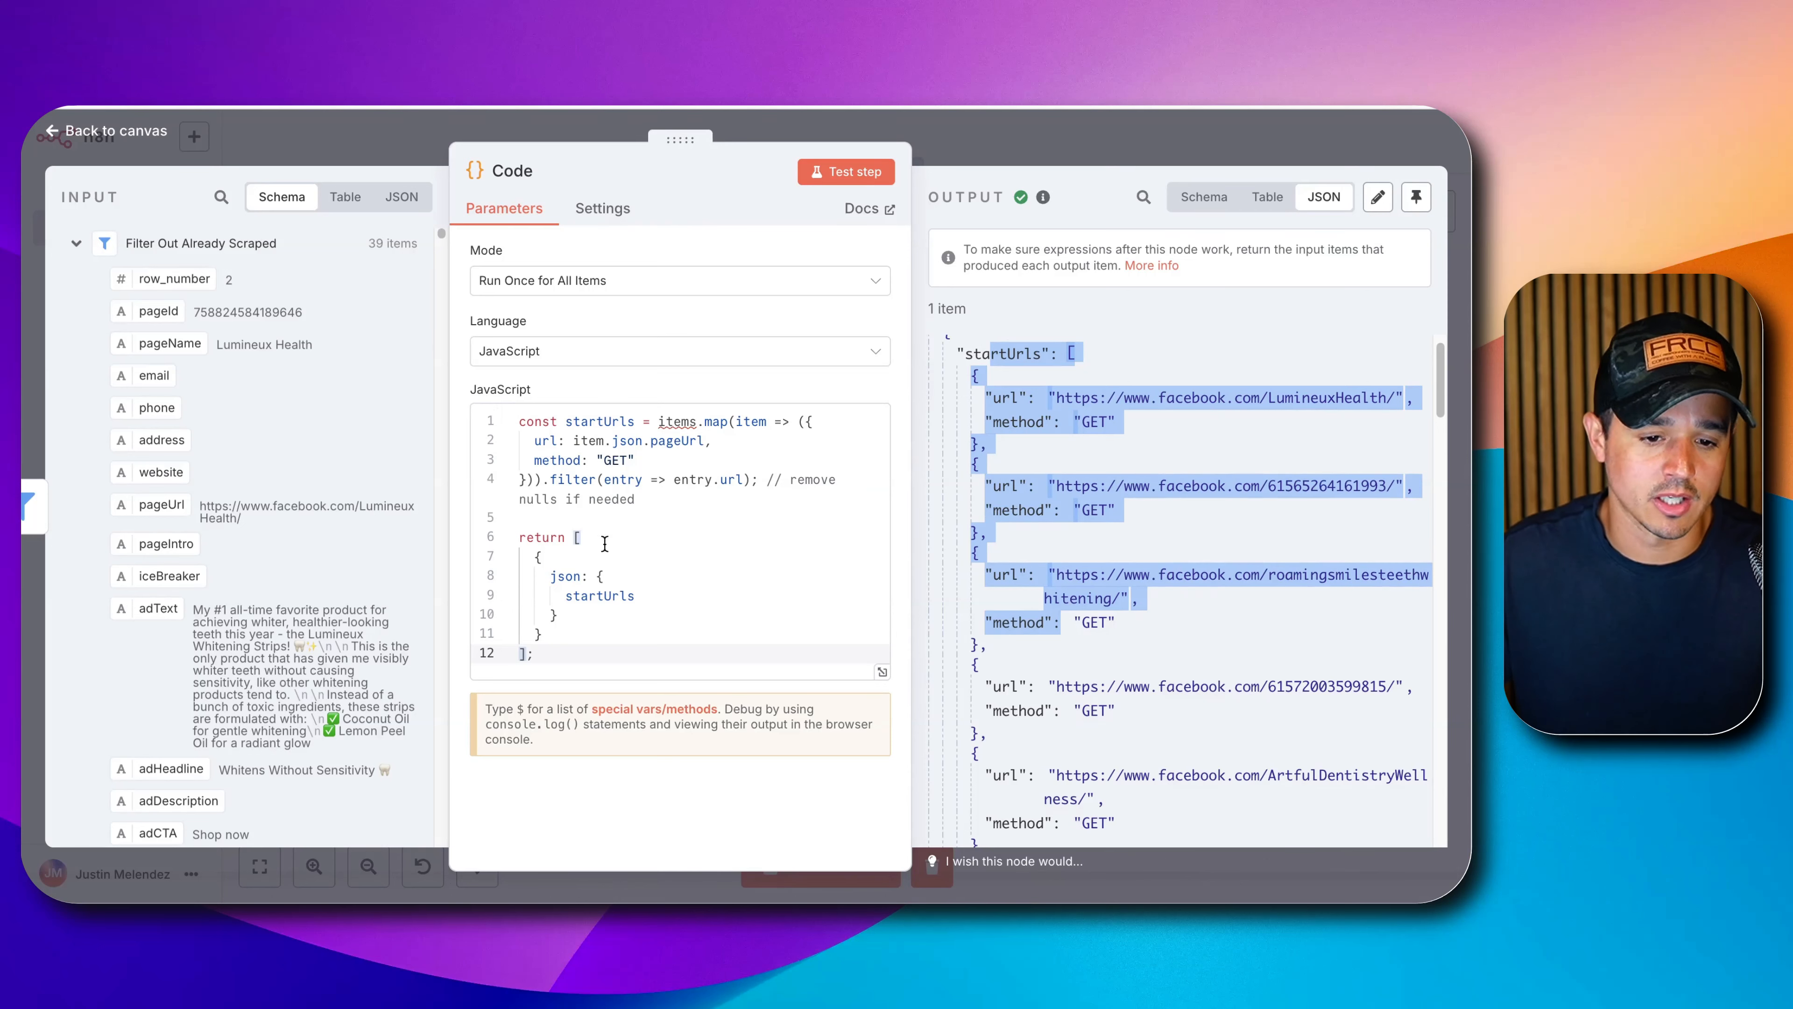
left_click(1071, 483)
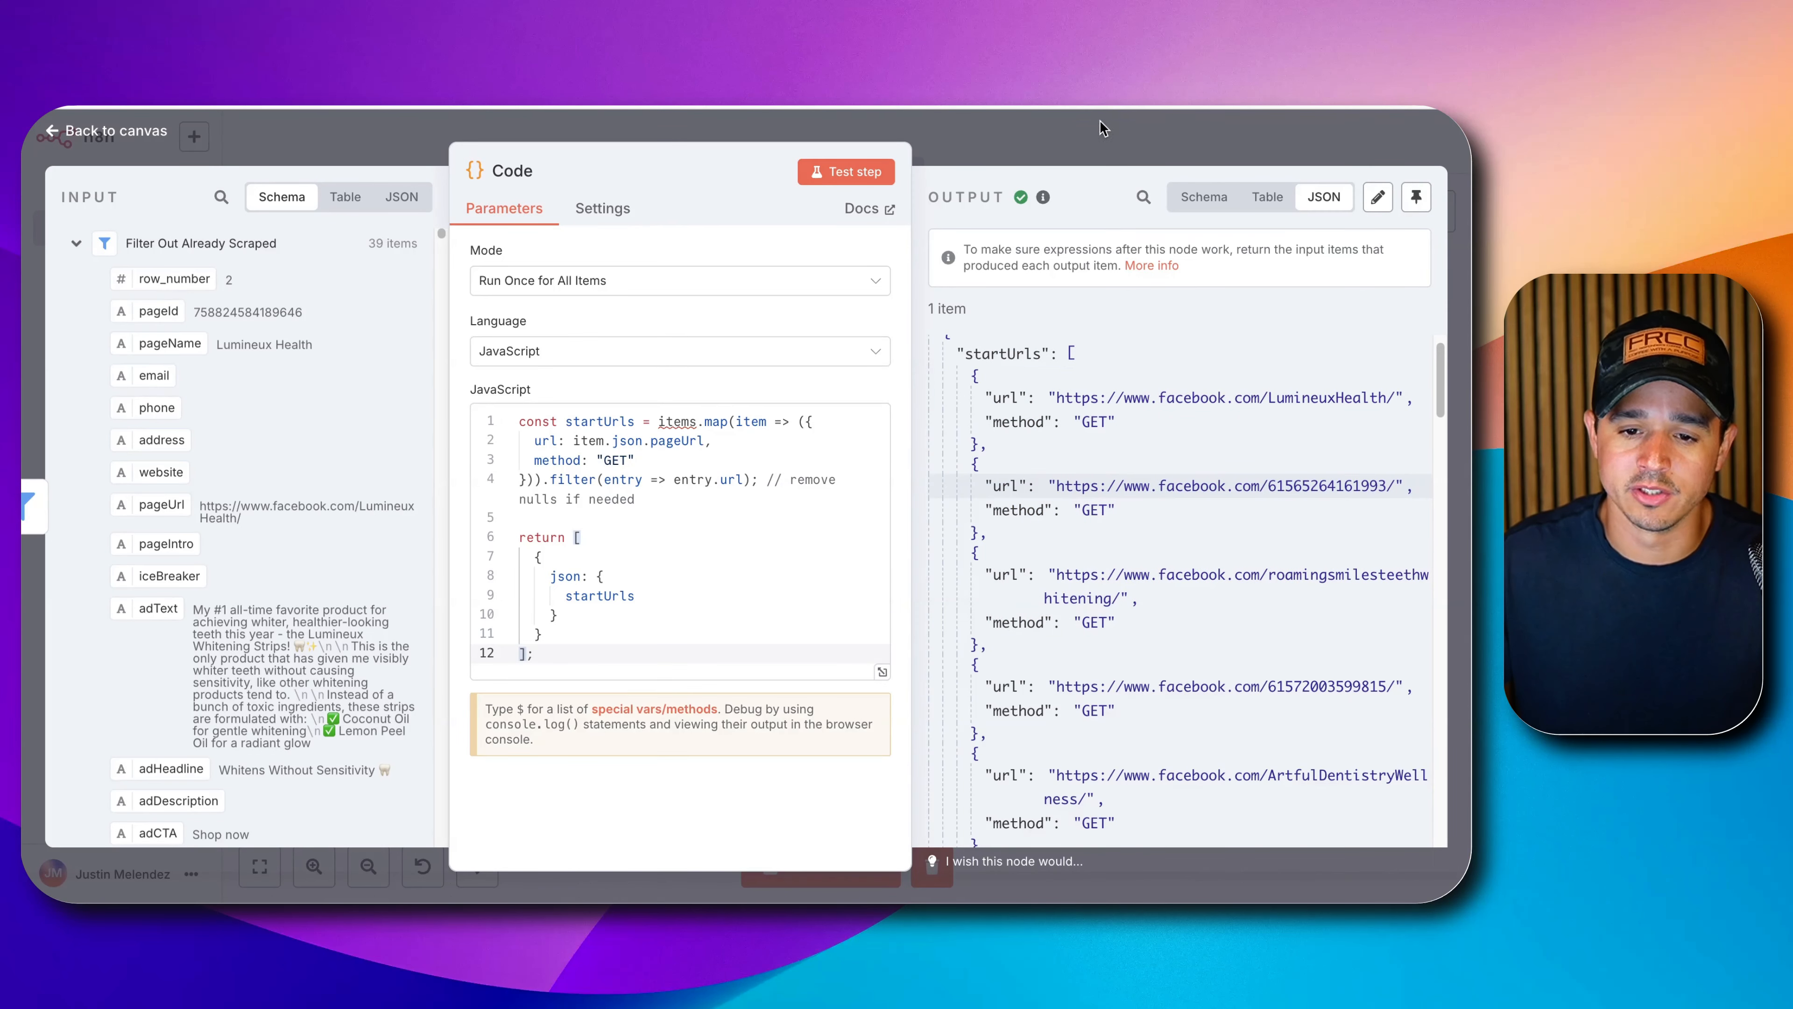
left_click(1083, 138)
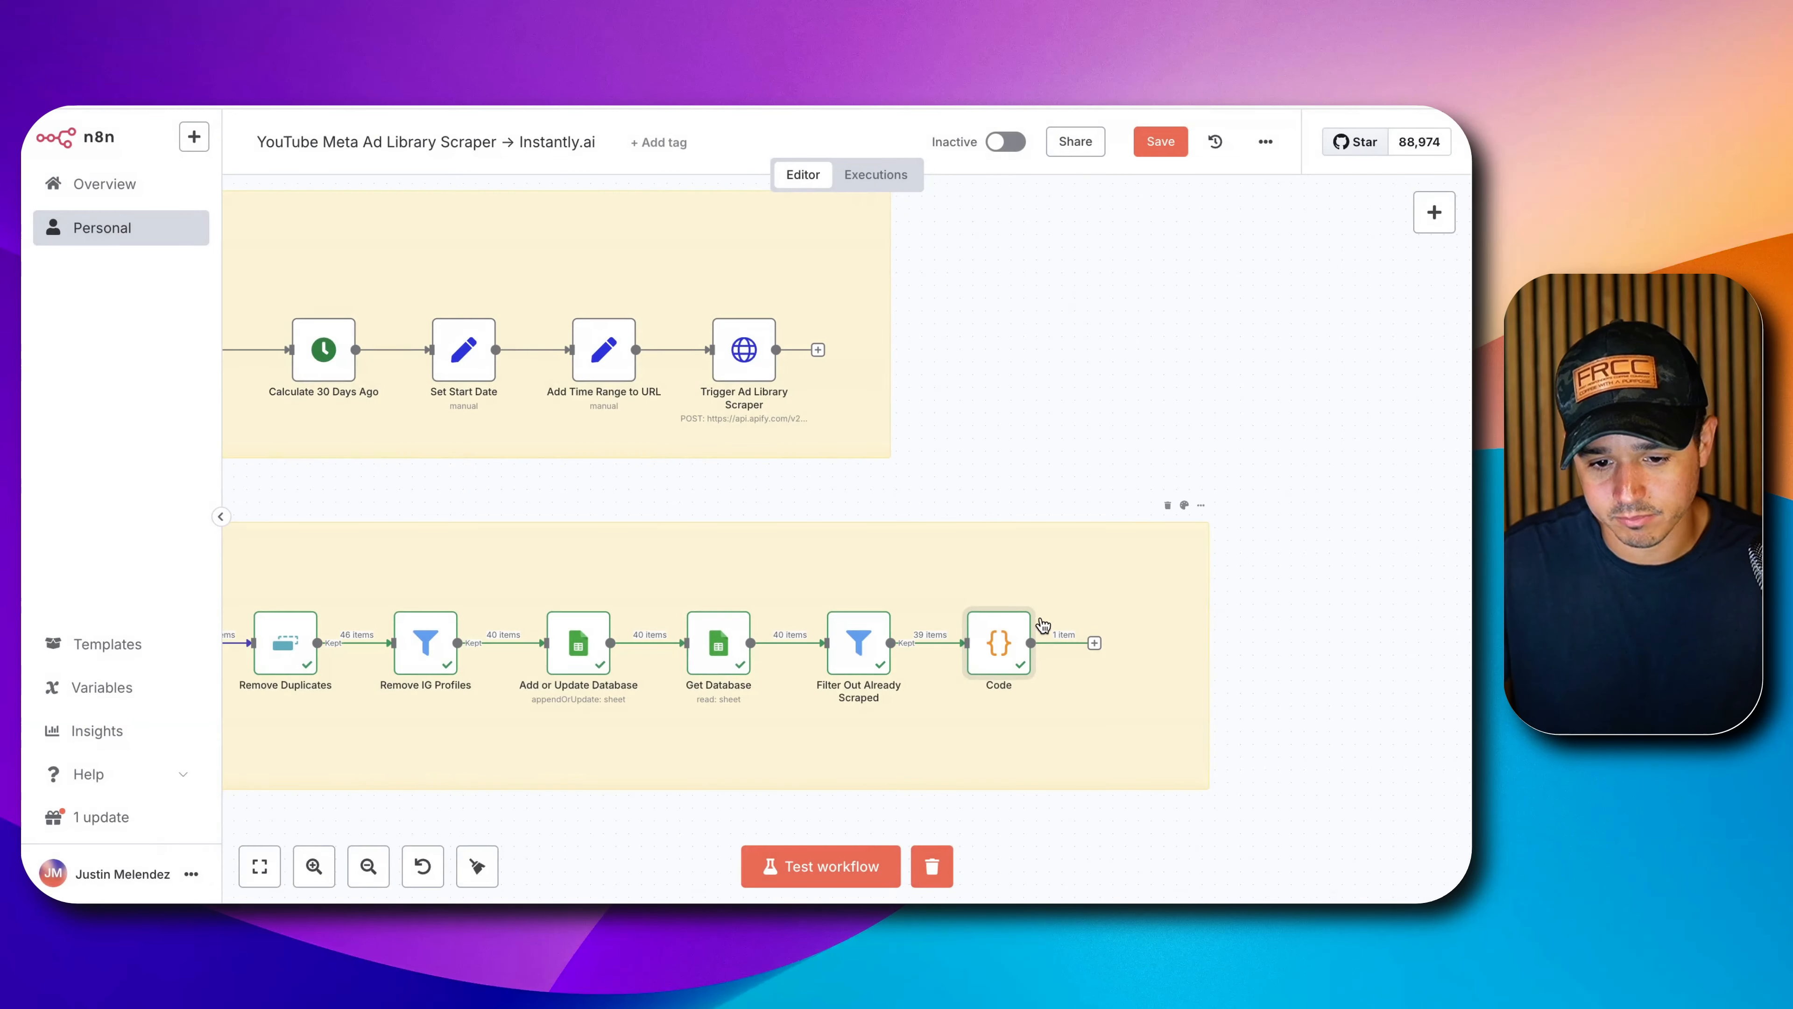
Rename the Code node to 'Format Page Scraper Input'.
right_click(1006, 641)
left_click(965, 321)
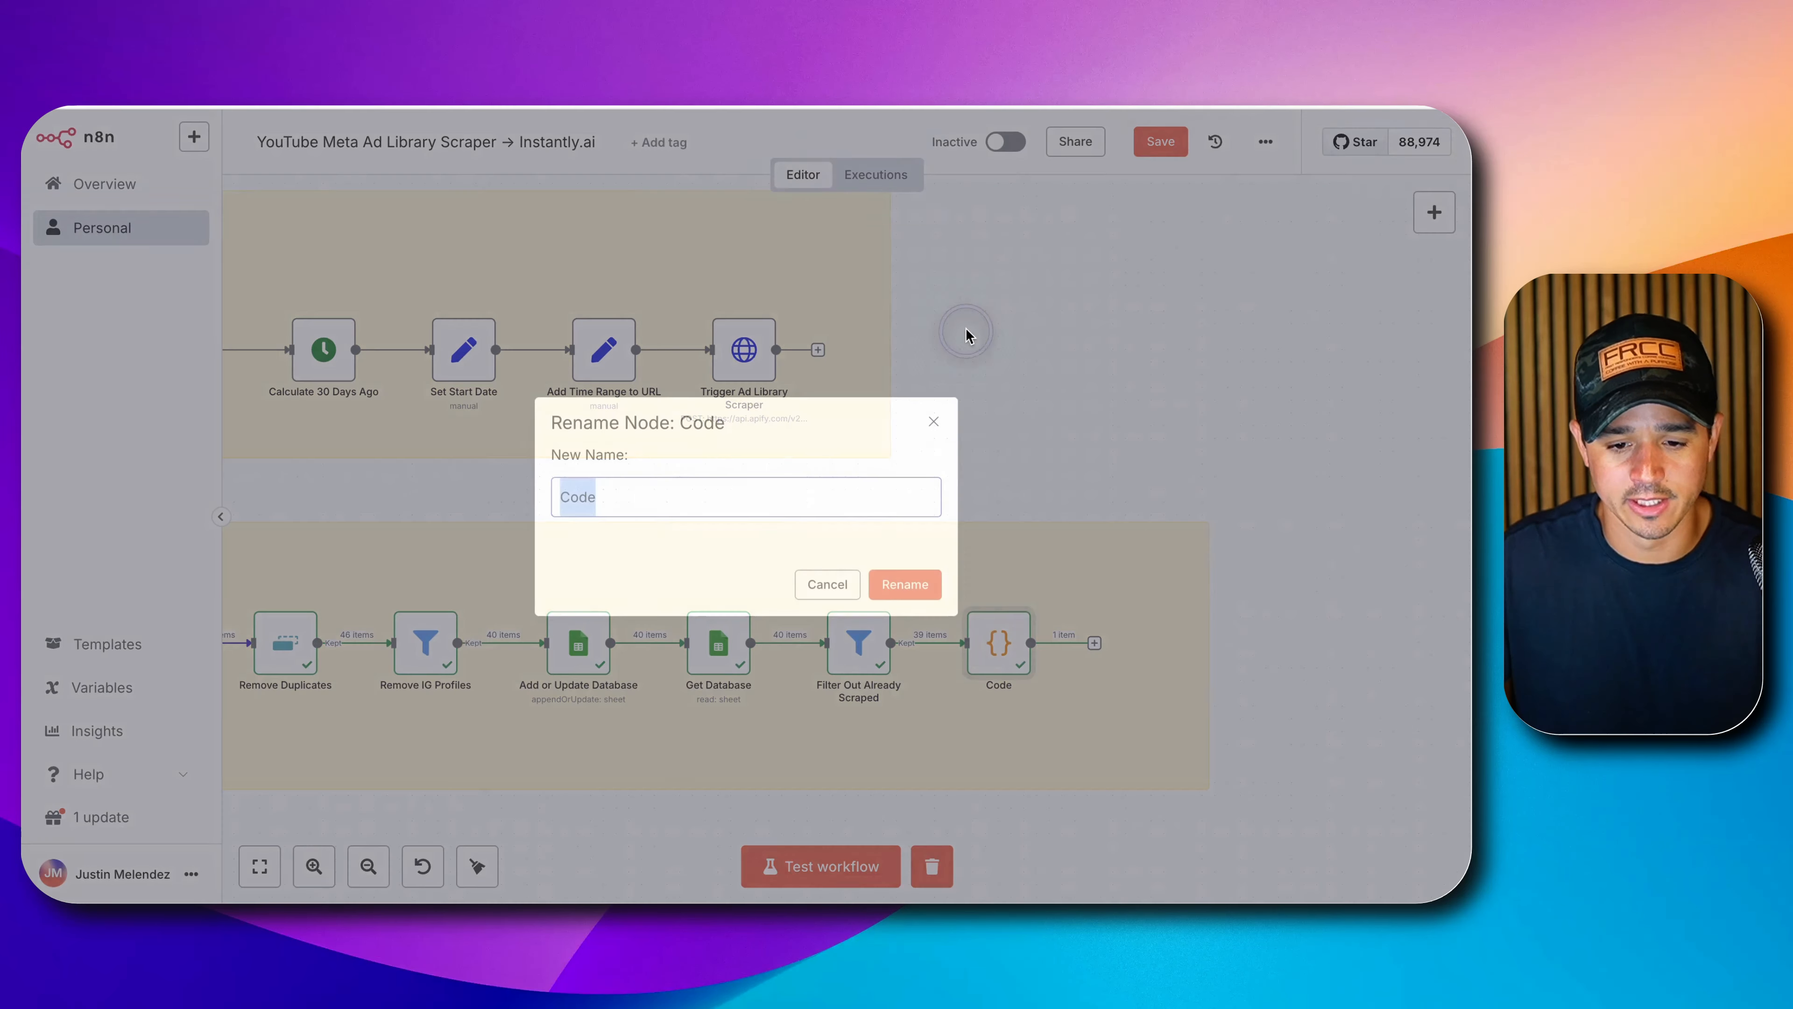
type("fo")
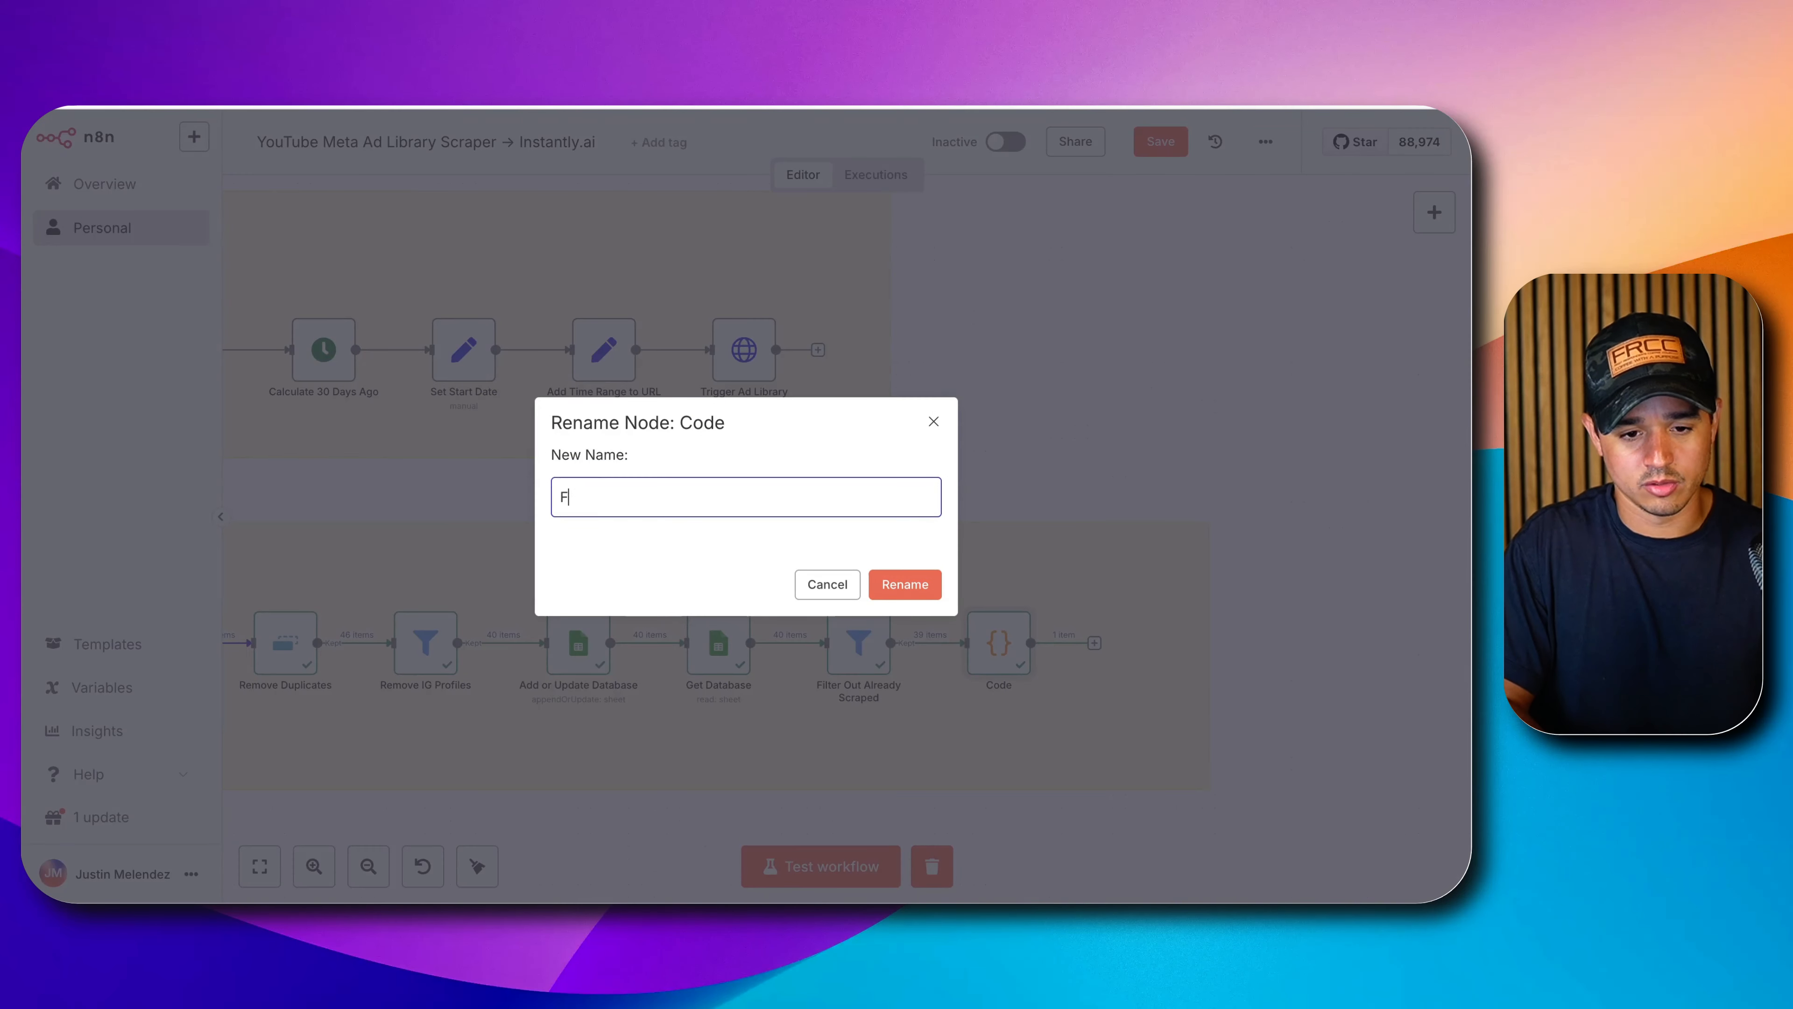
type("rmat Page Scra")
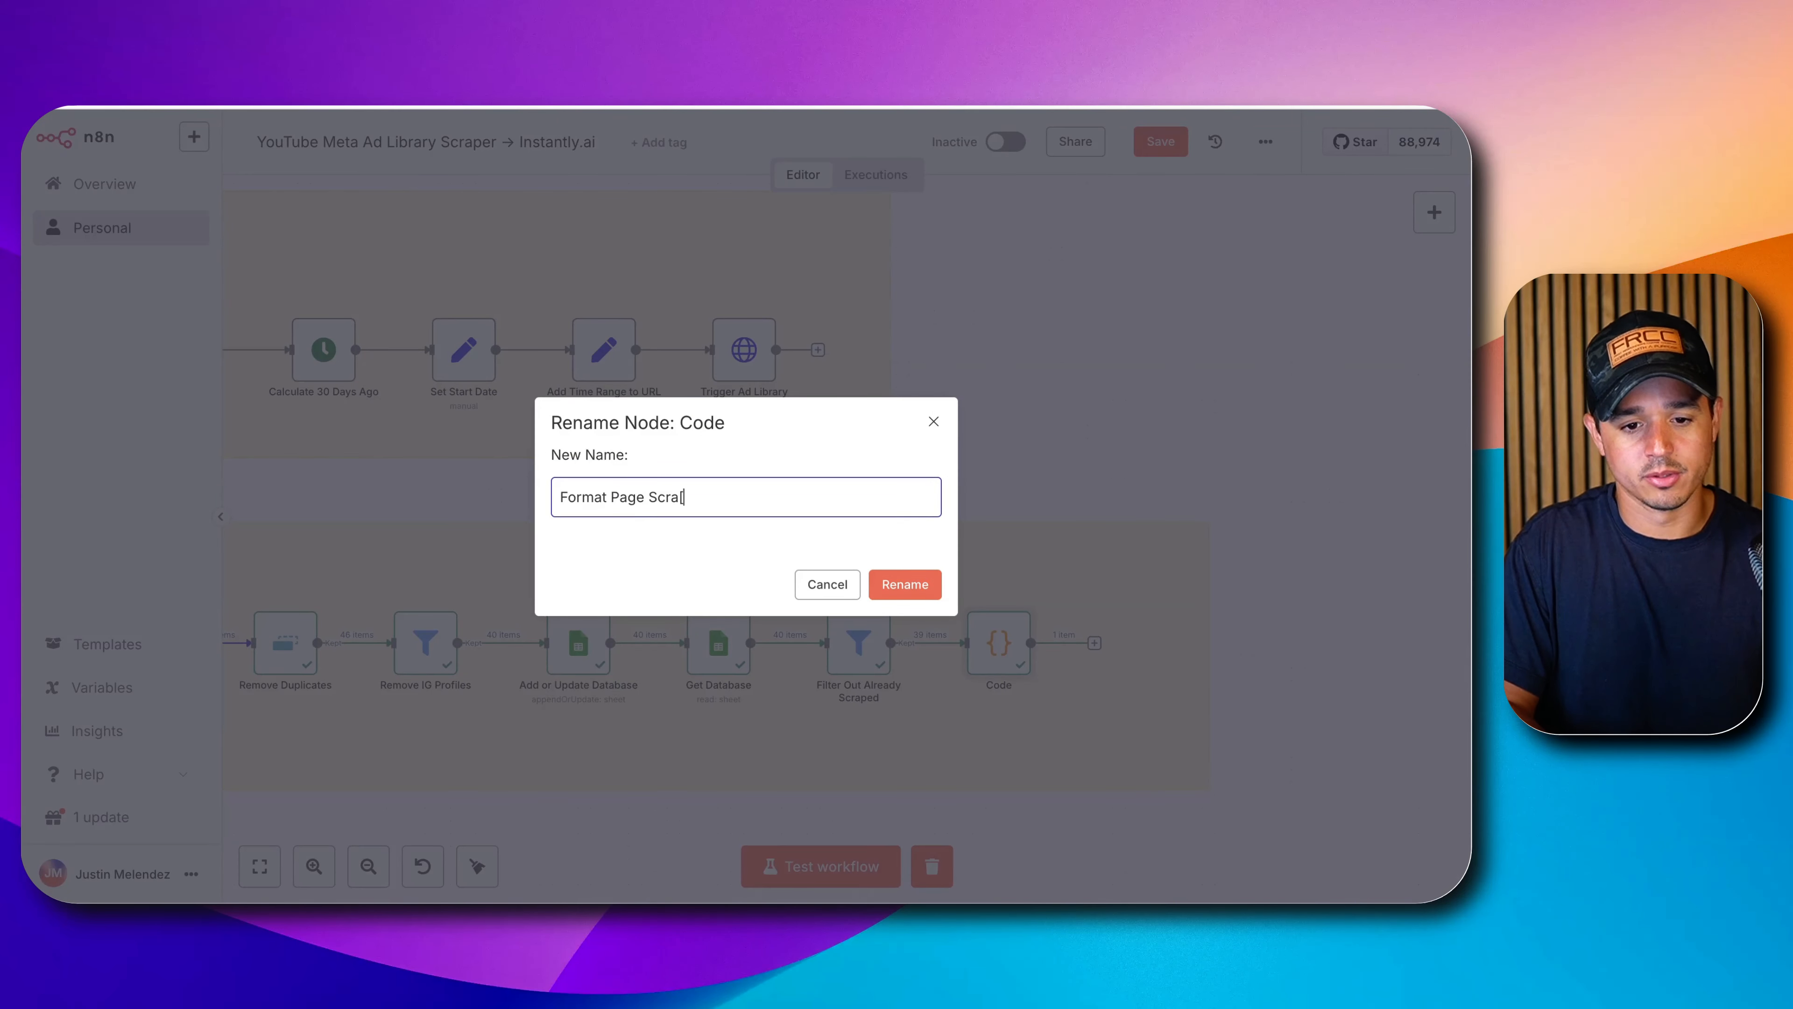
type("[er I")
key("BackSpace")
key("BackSpace")
key("BackSpace")
key("BackSpace")
key("BackSpace")
type("per Input")
key("Return")
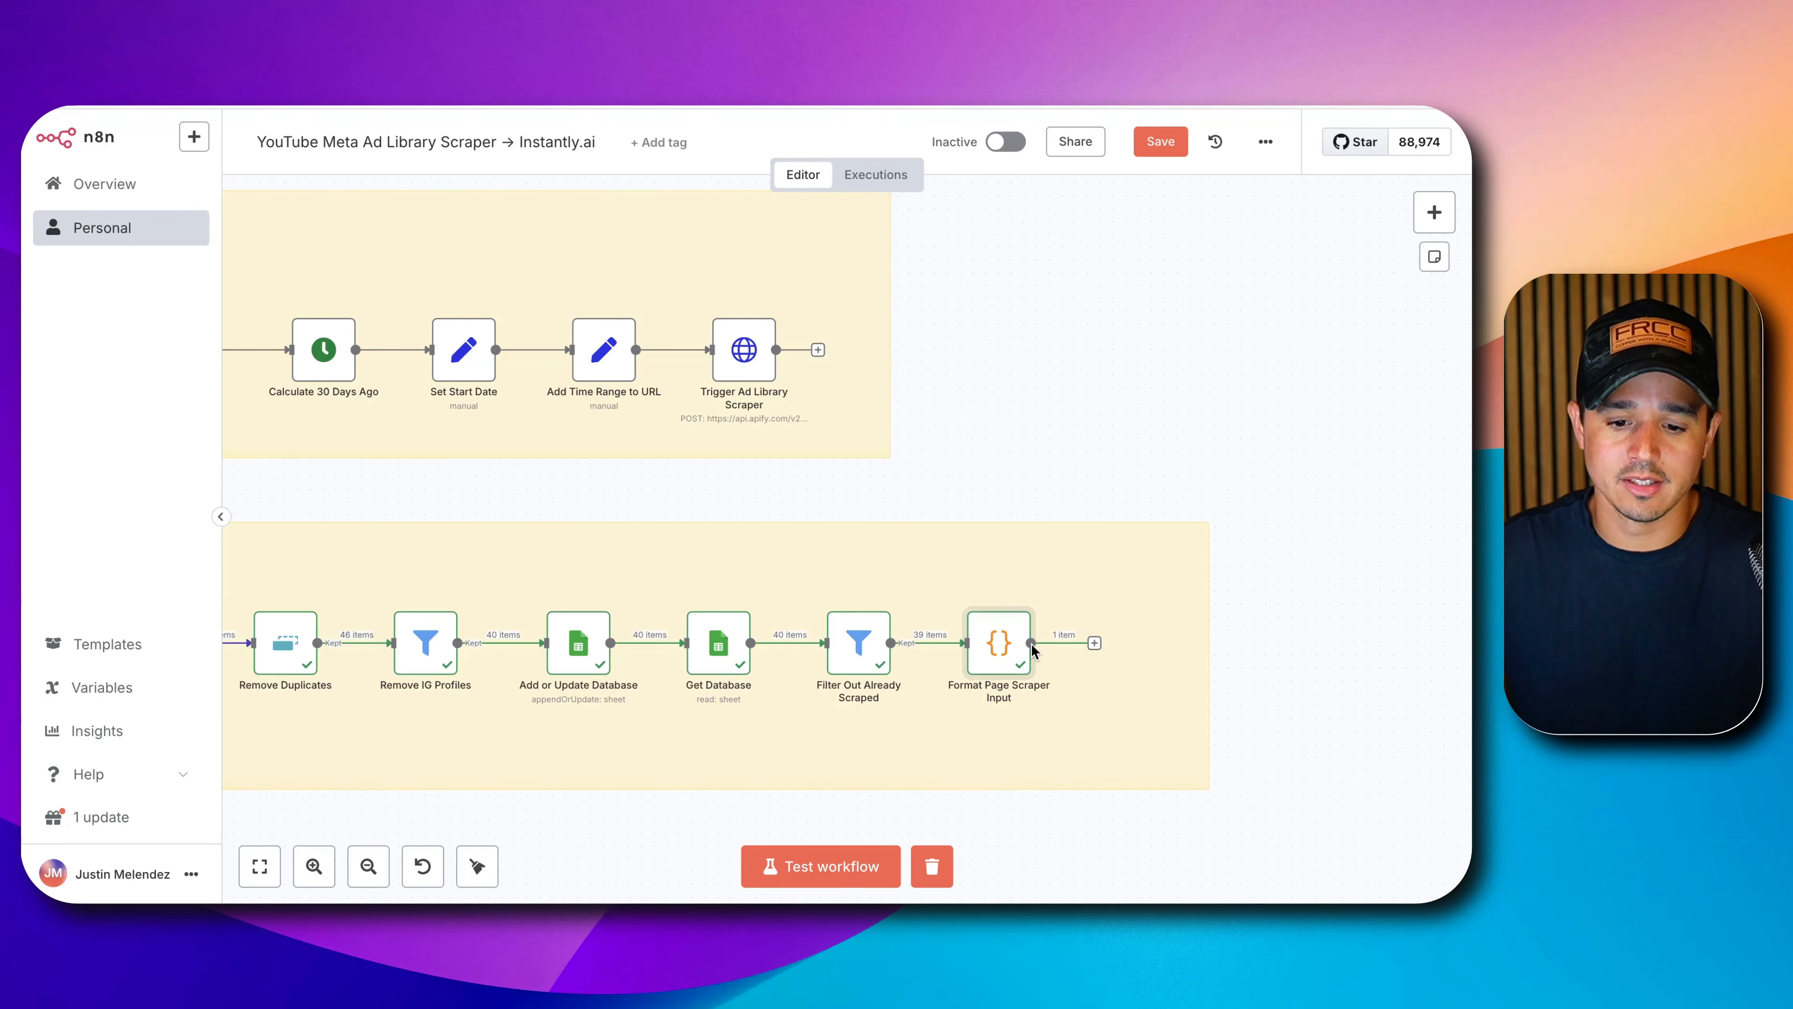
Reopen the renamed node to review its single output item.
double_click(1013, 648)
scroll(1072, 558, "down", 5)
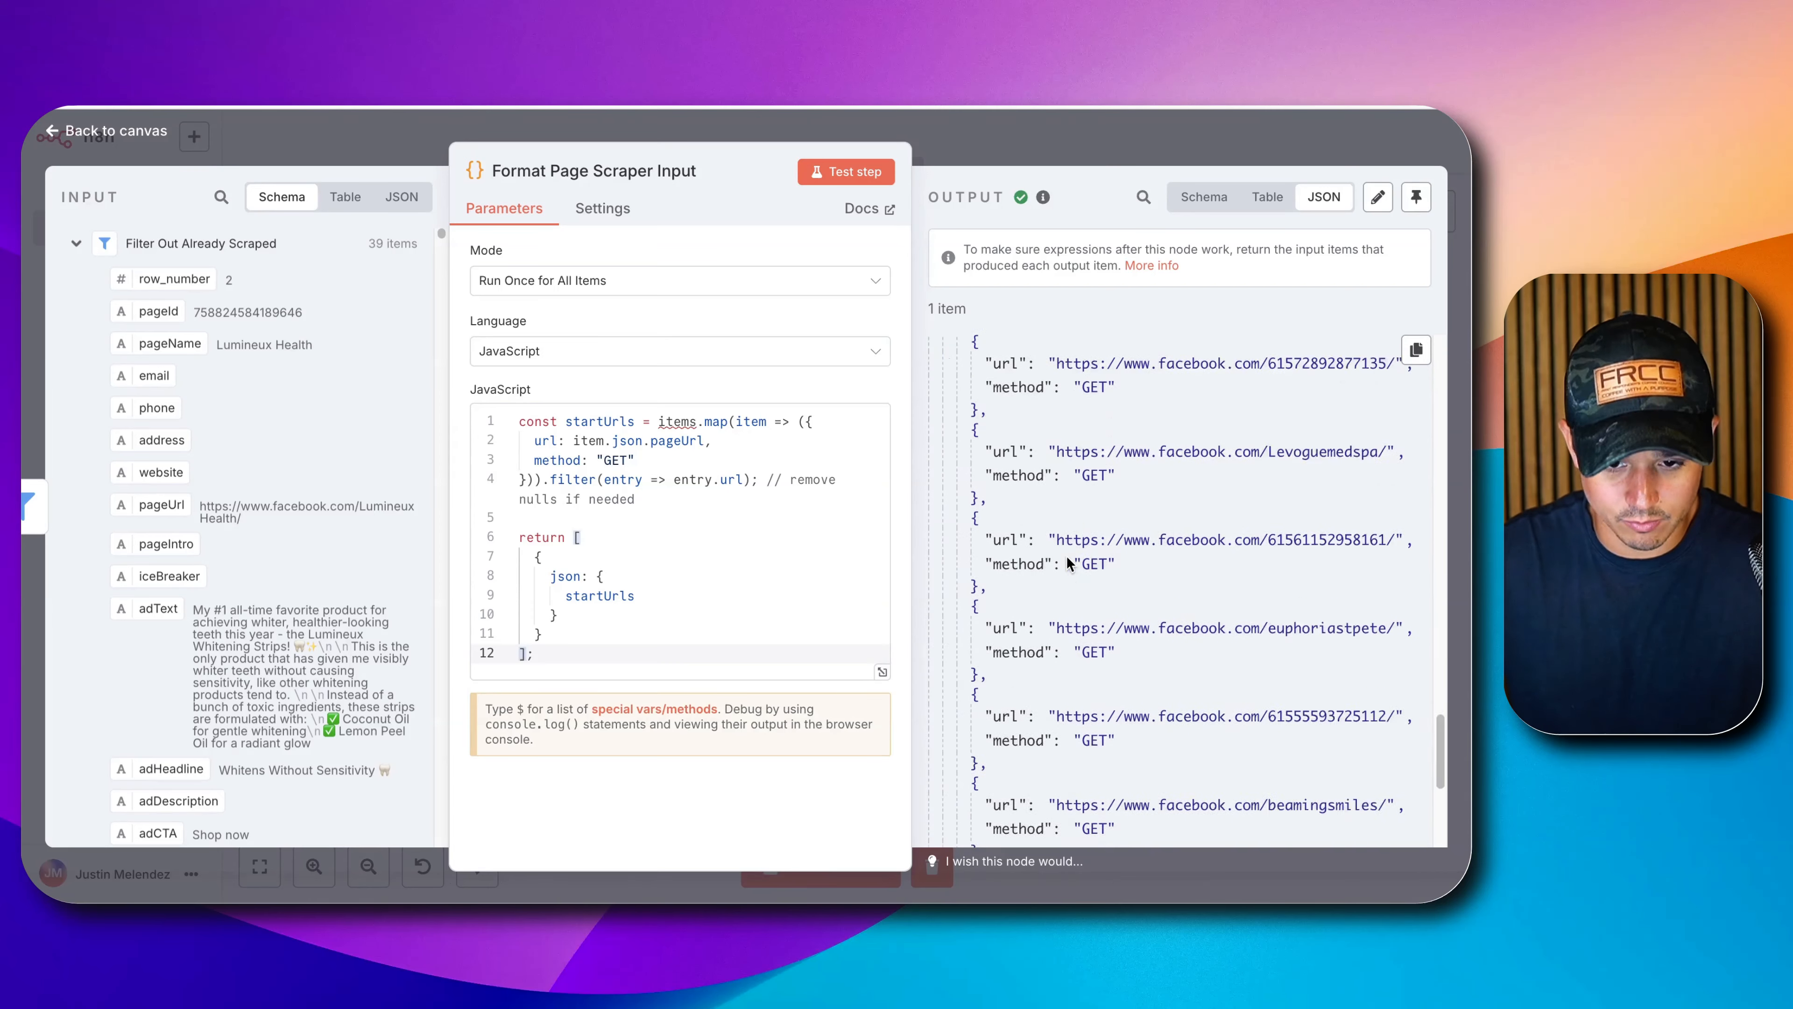
scroll(1069, 564, "up", 10)
left_click(1119, 147)
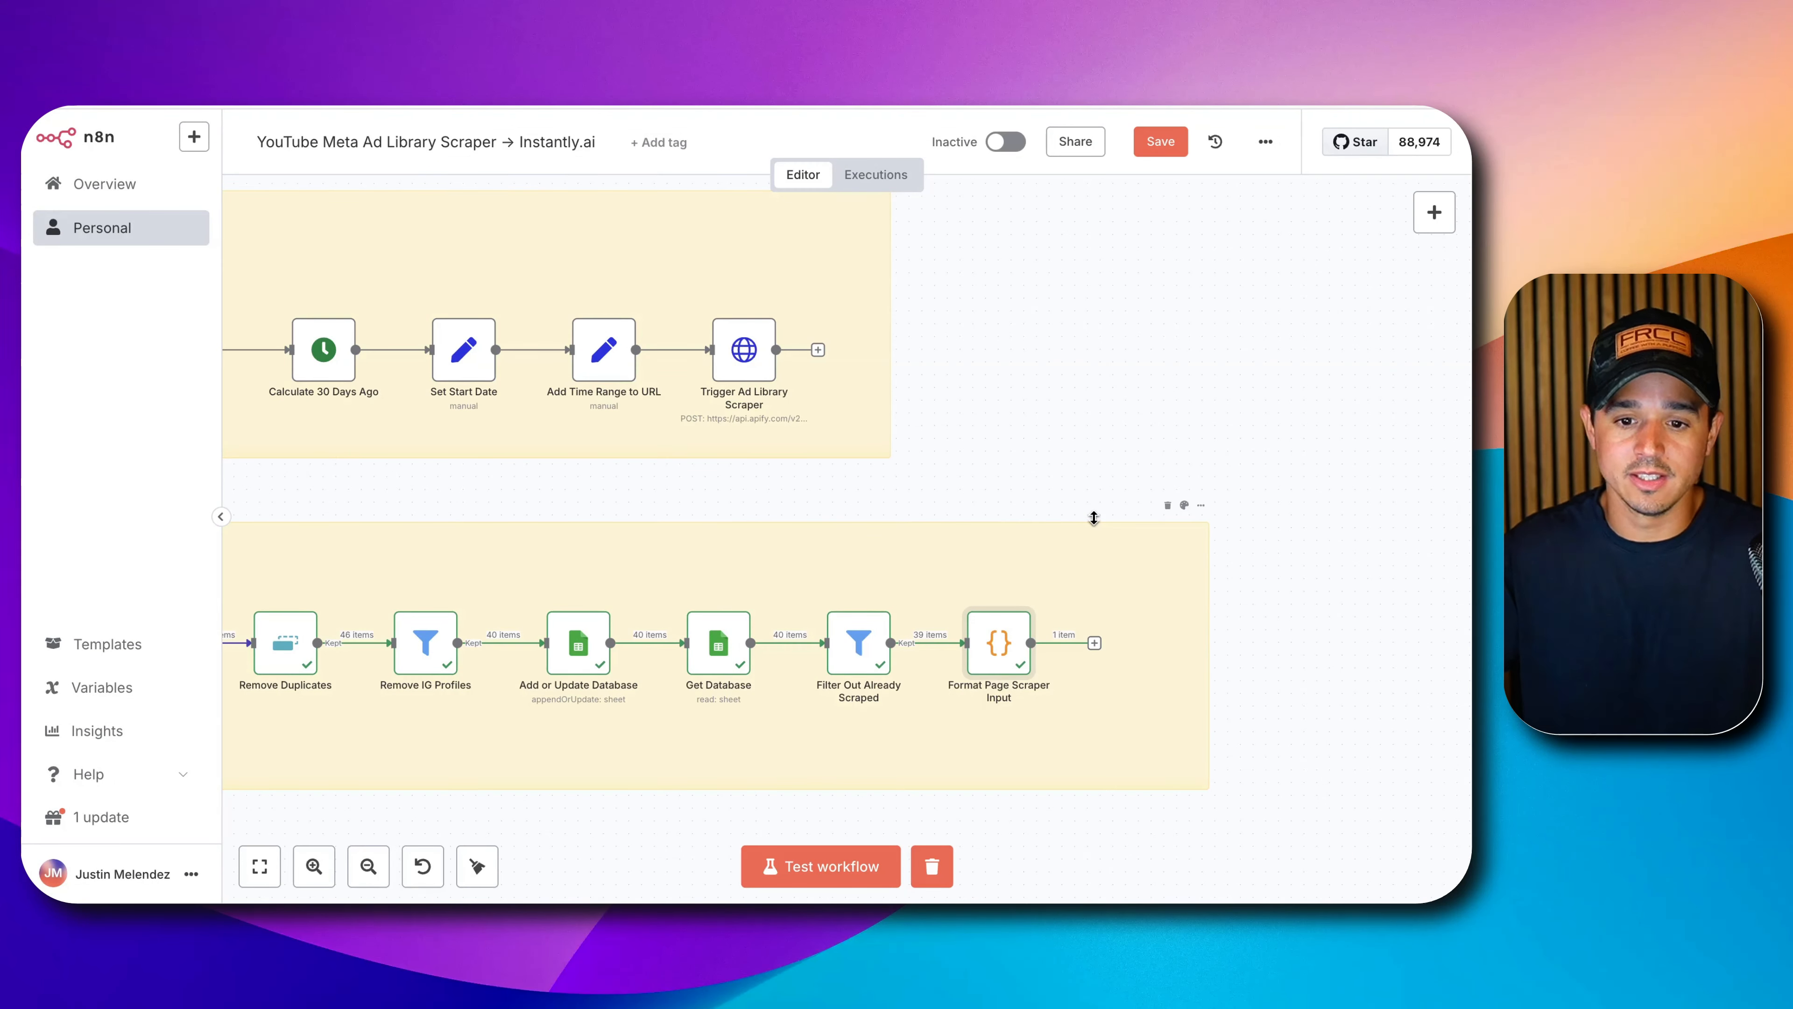
Add an If node after the formatting node, named 'Check For Emptiness'.
left_click(1093, 644)
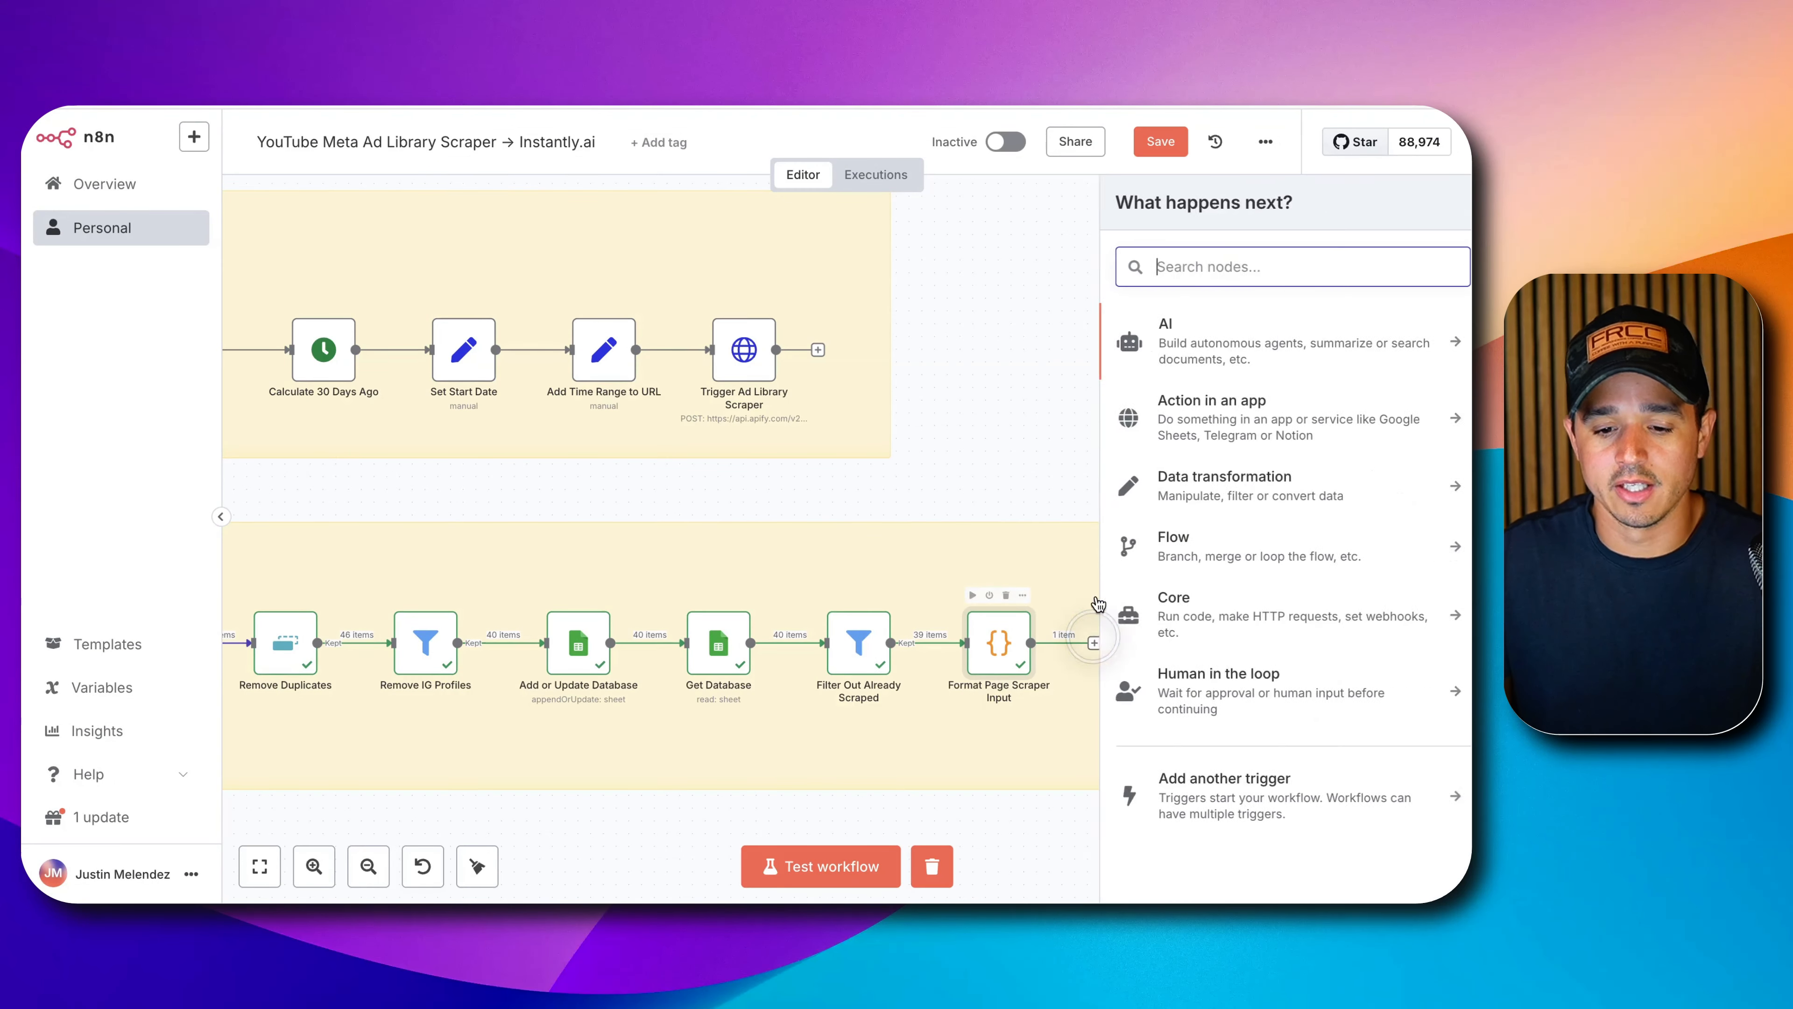
type("if")
left_click(1189, 332)
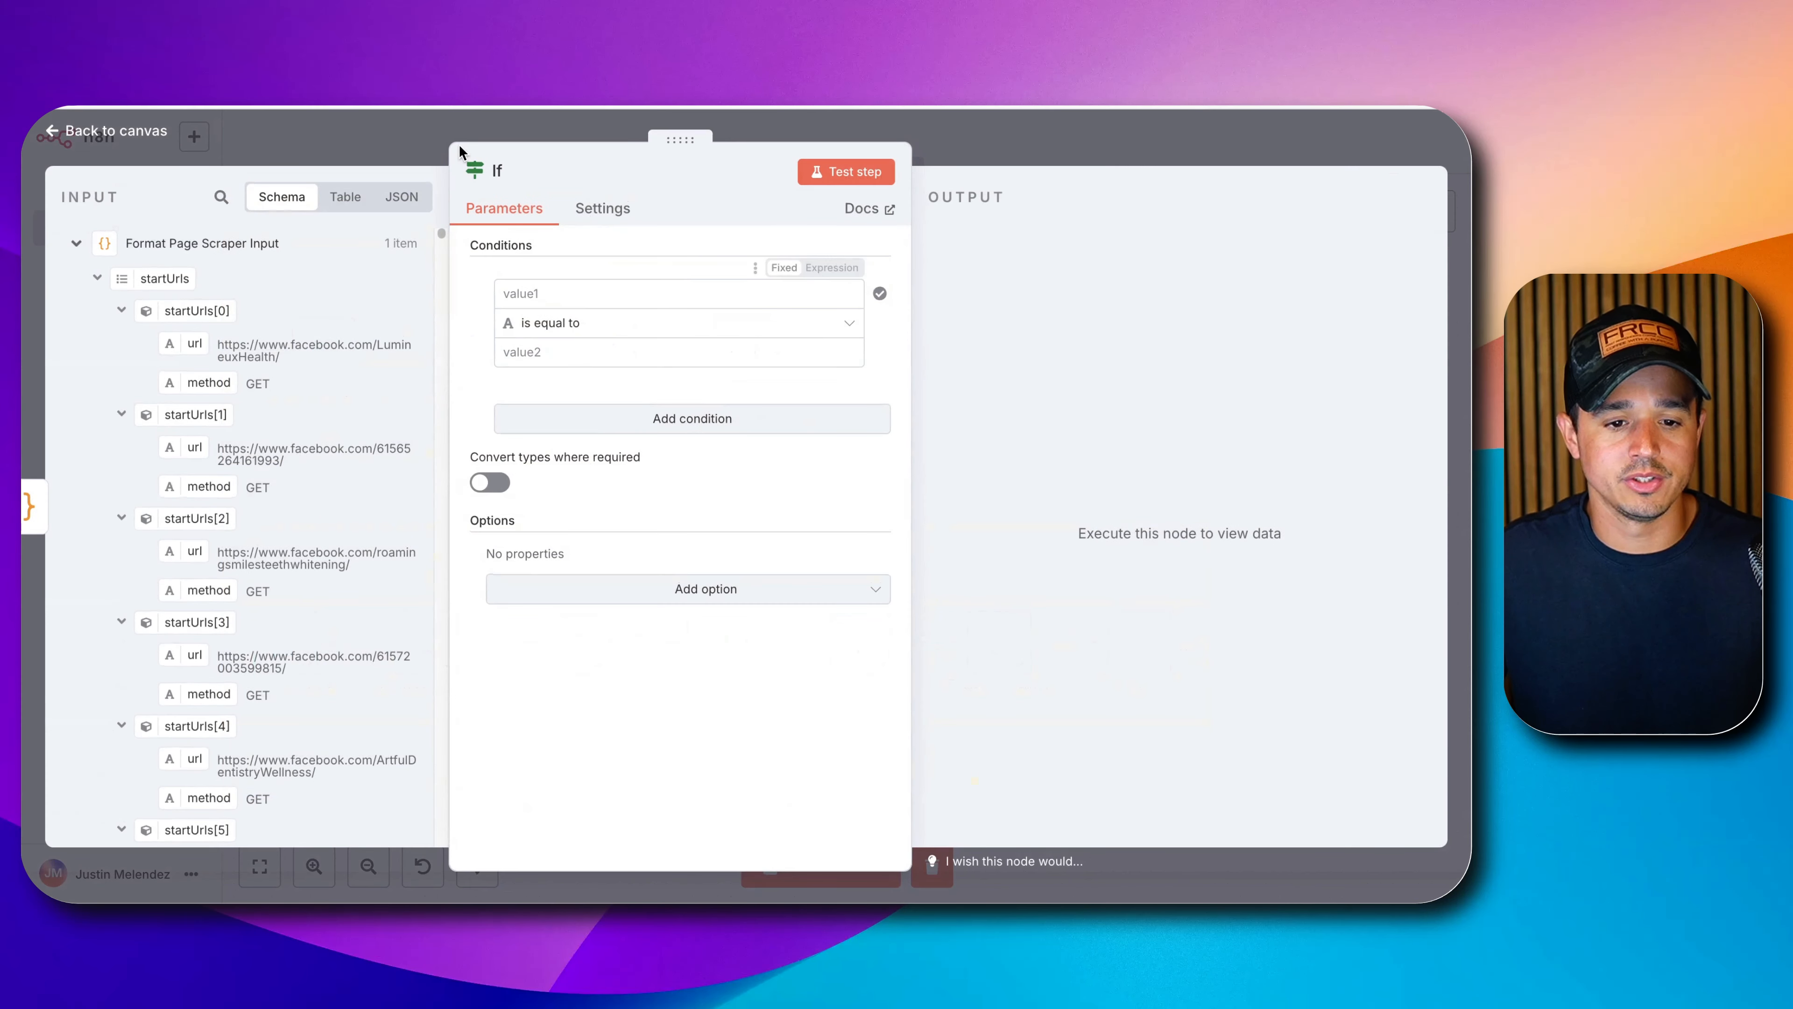
left_click(496, 171)
left_click(568, 162)
type("Check For Empt")
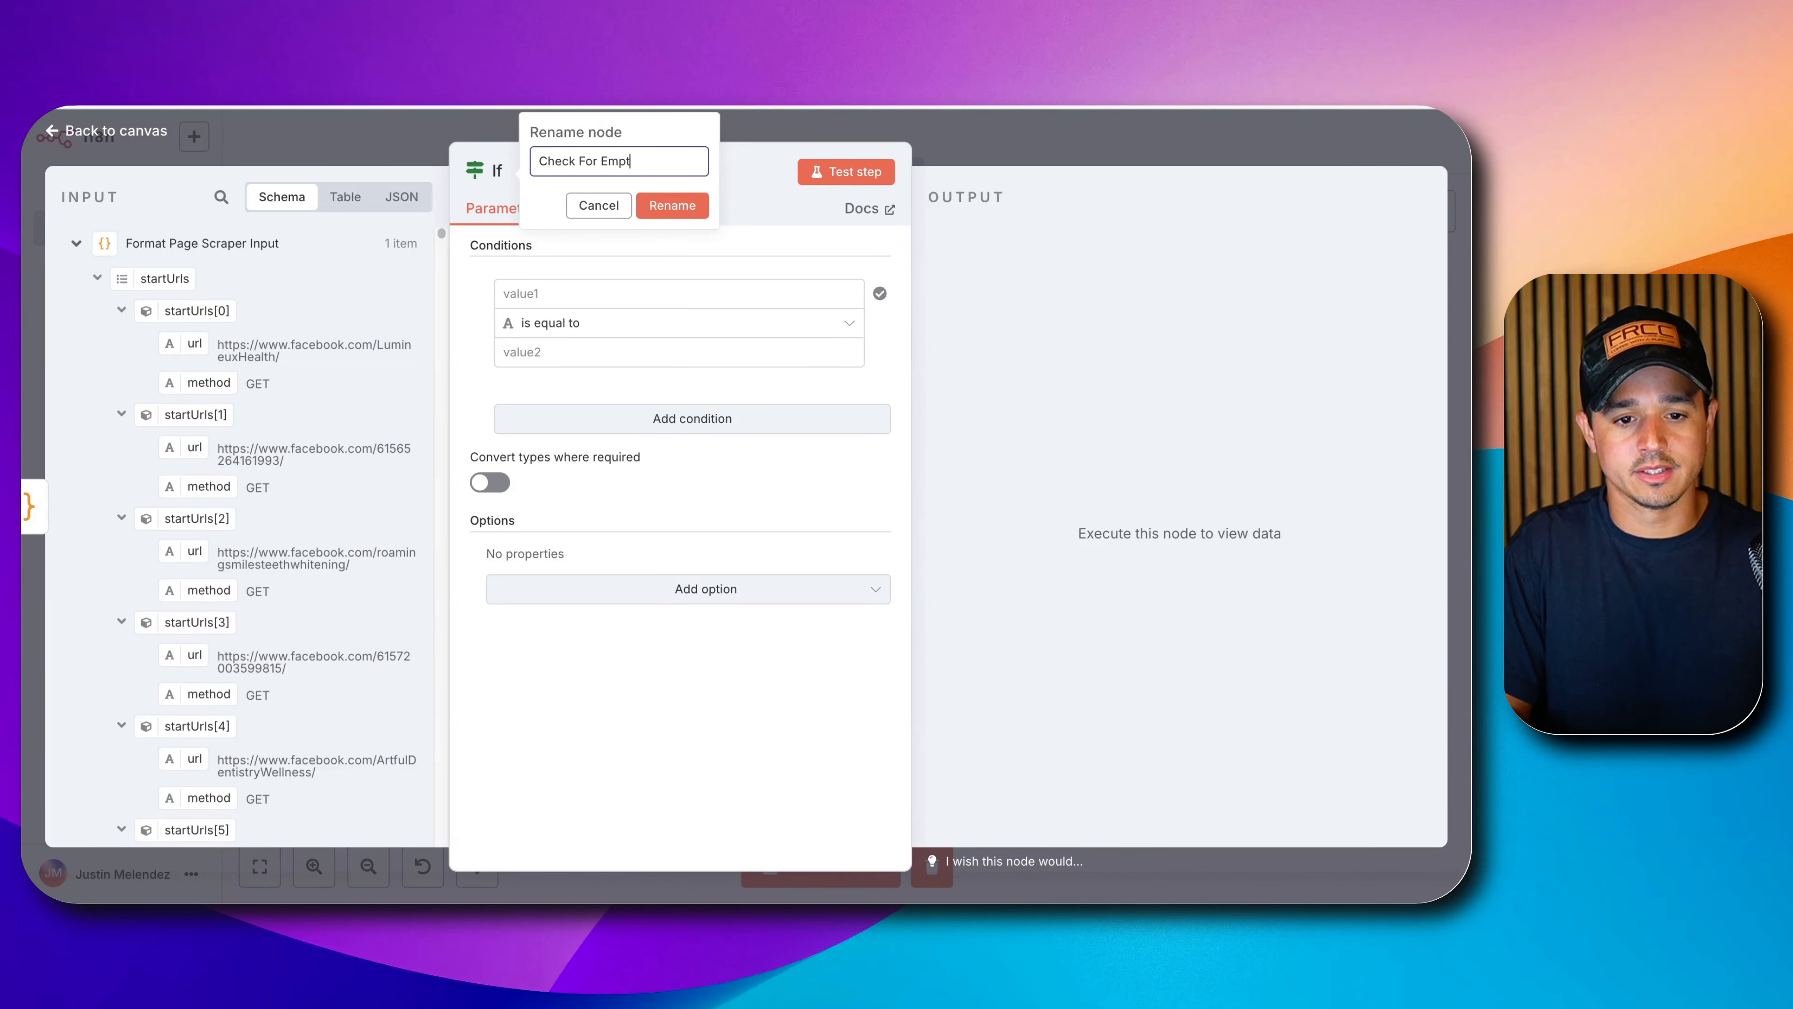
type("iness")
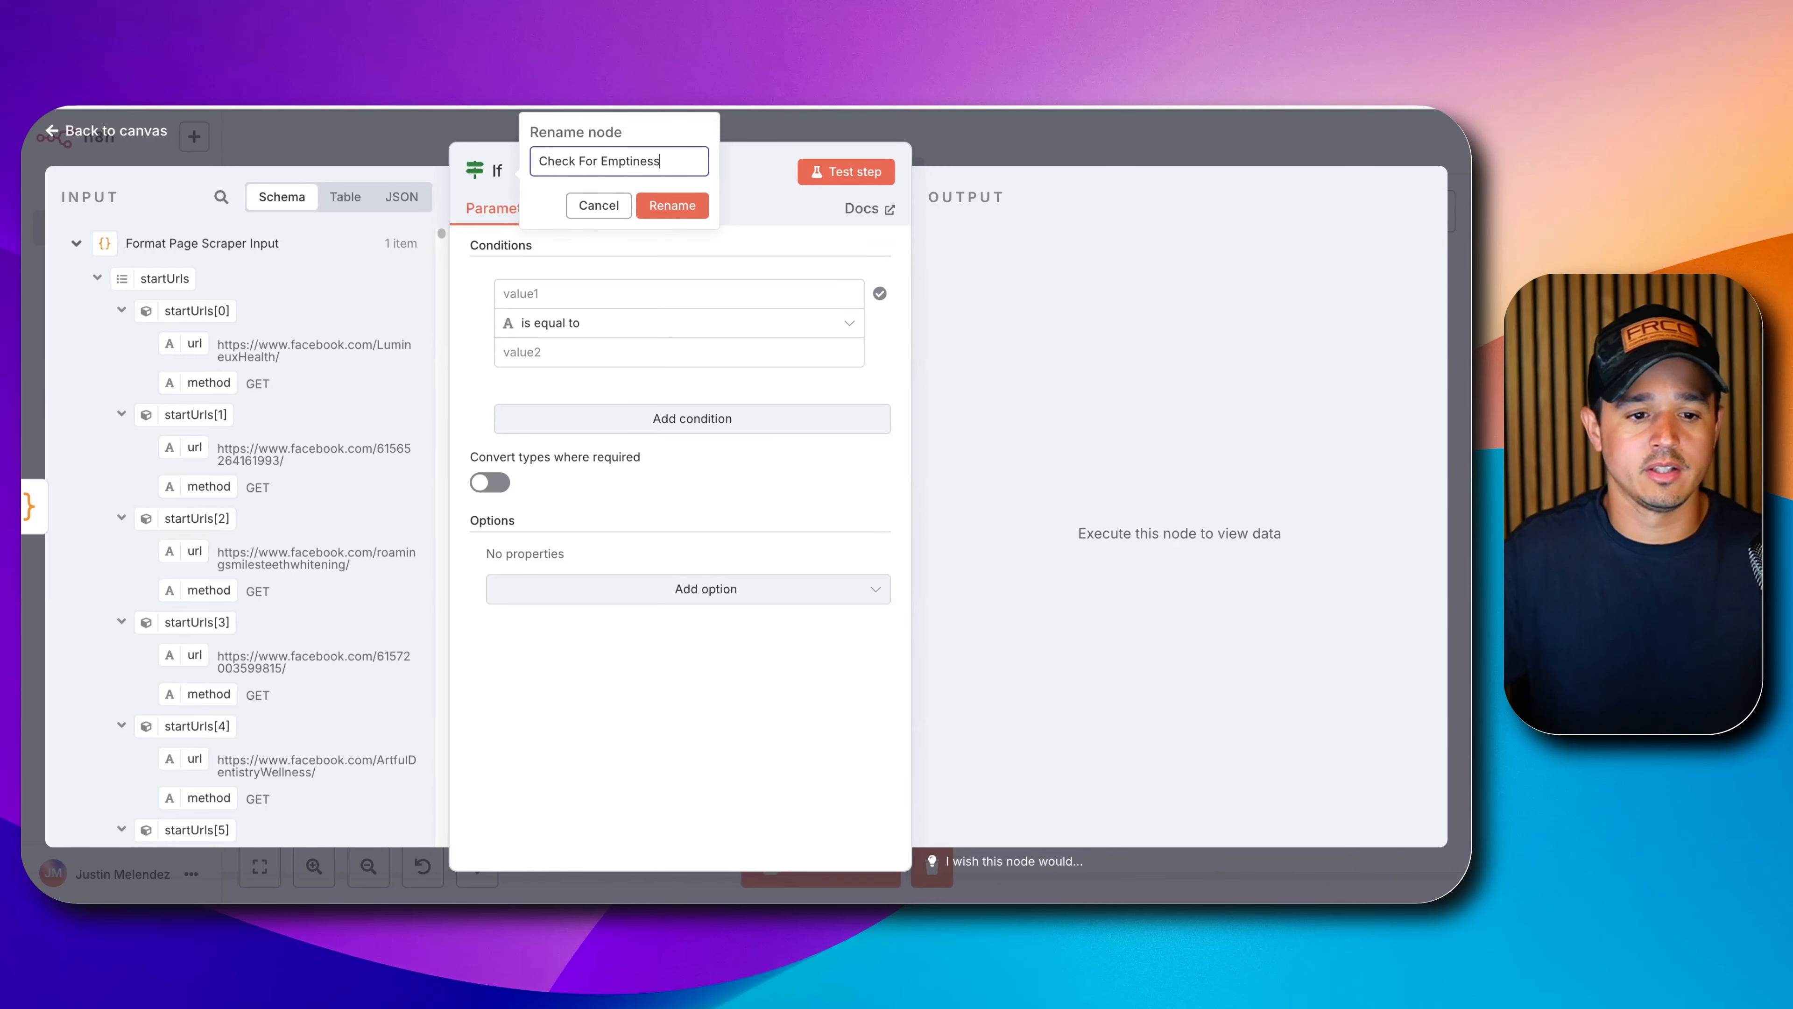
Set the If condition to startUrls is not empty.
left_click(586, 295)
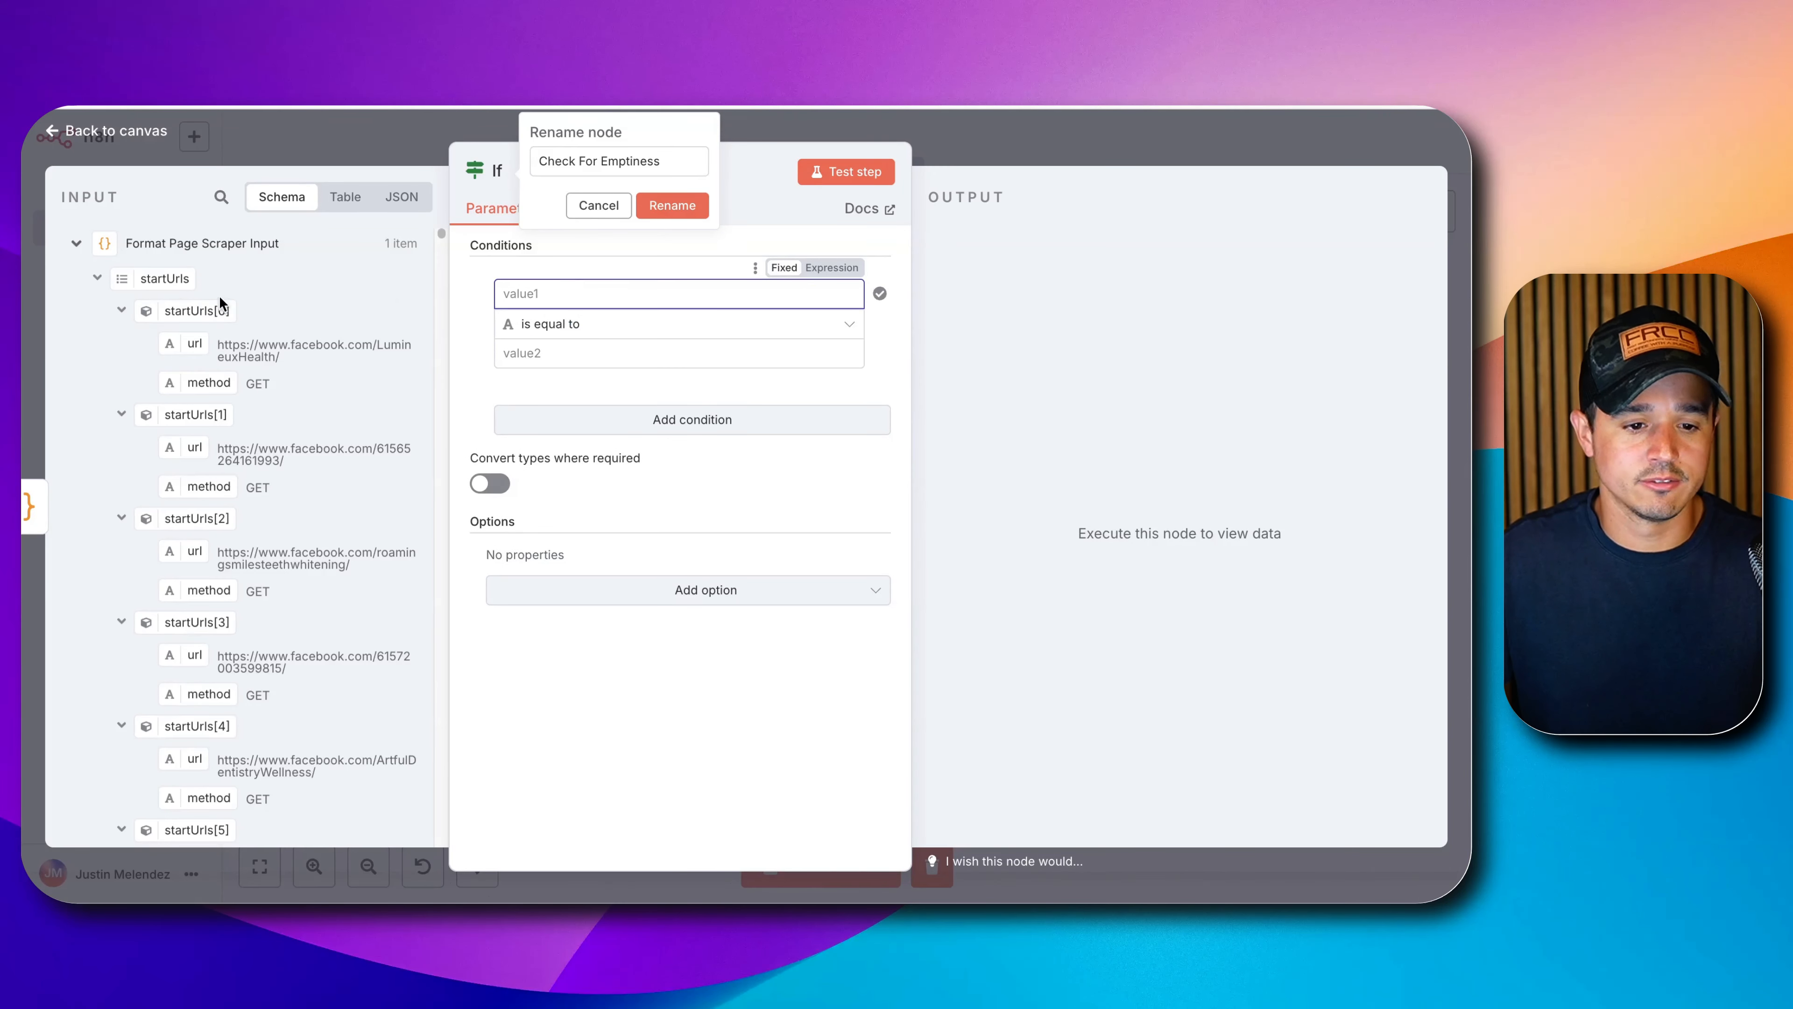
left_click_drag(170, 296, 536, 293)
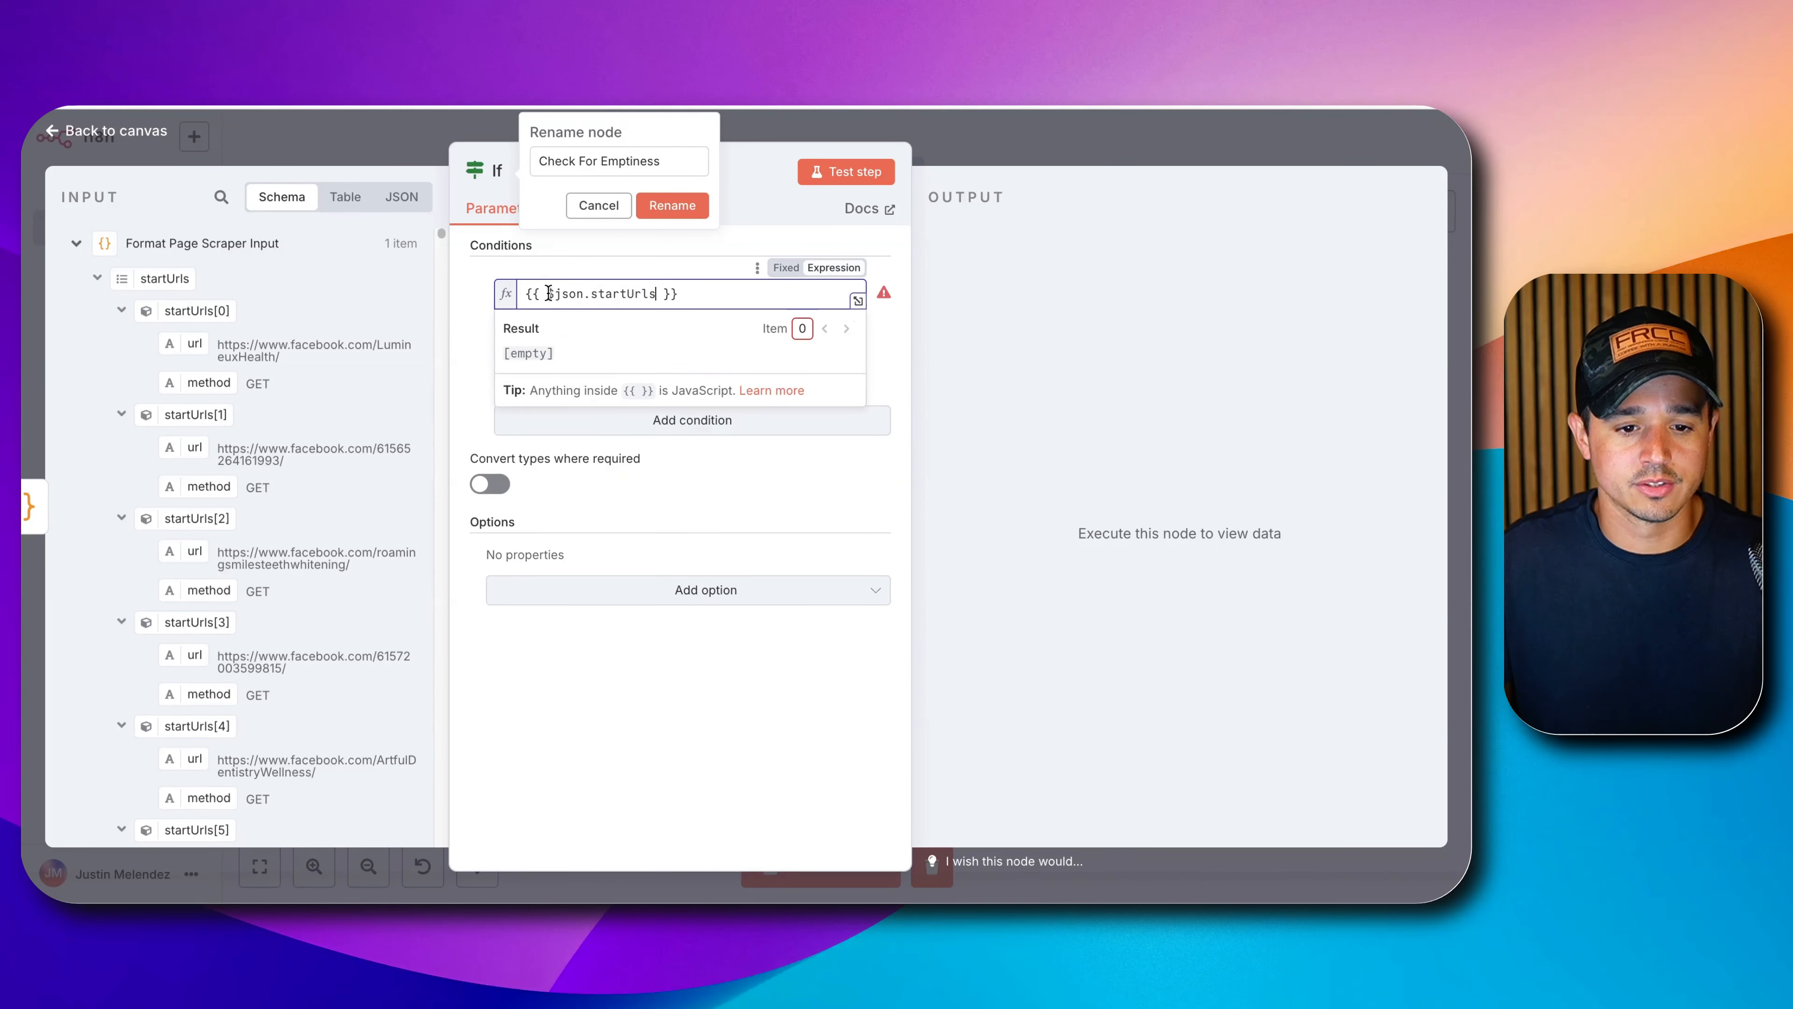
triple_click(527, 359)
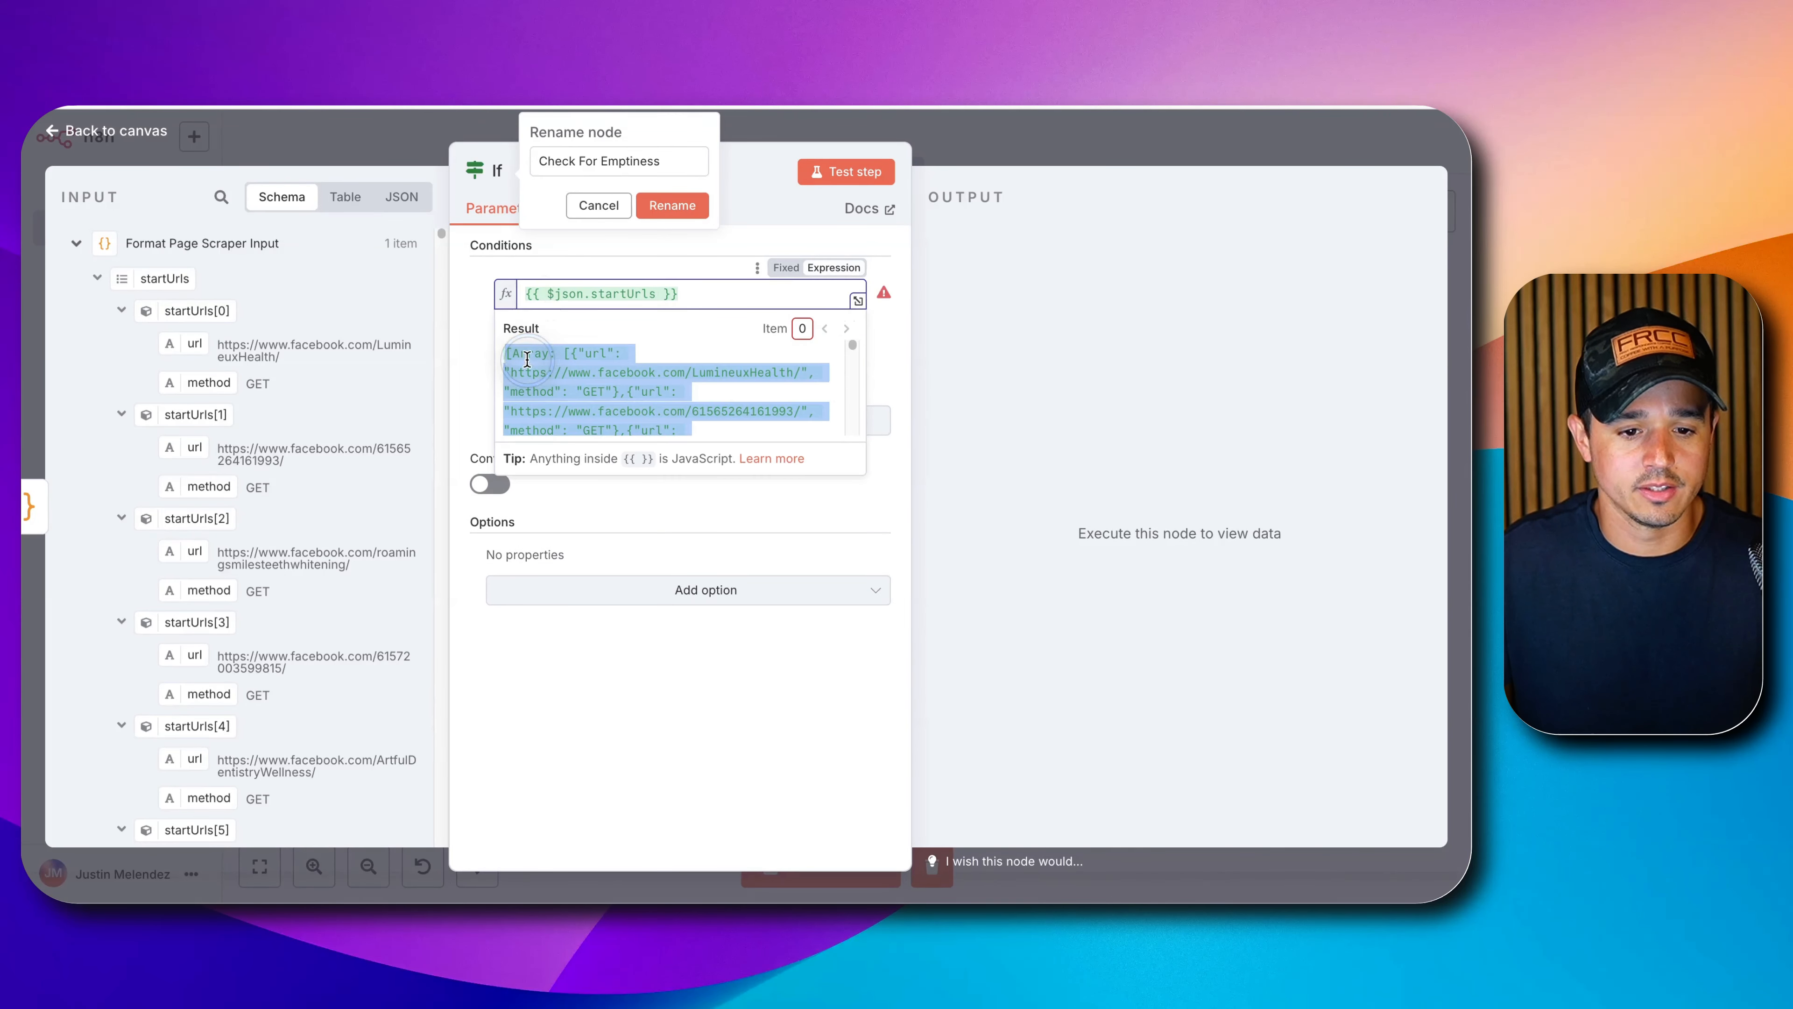
left_click(509, 274)
left_click(534, 332)
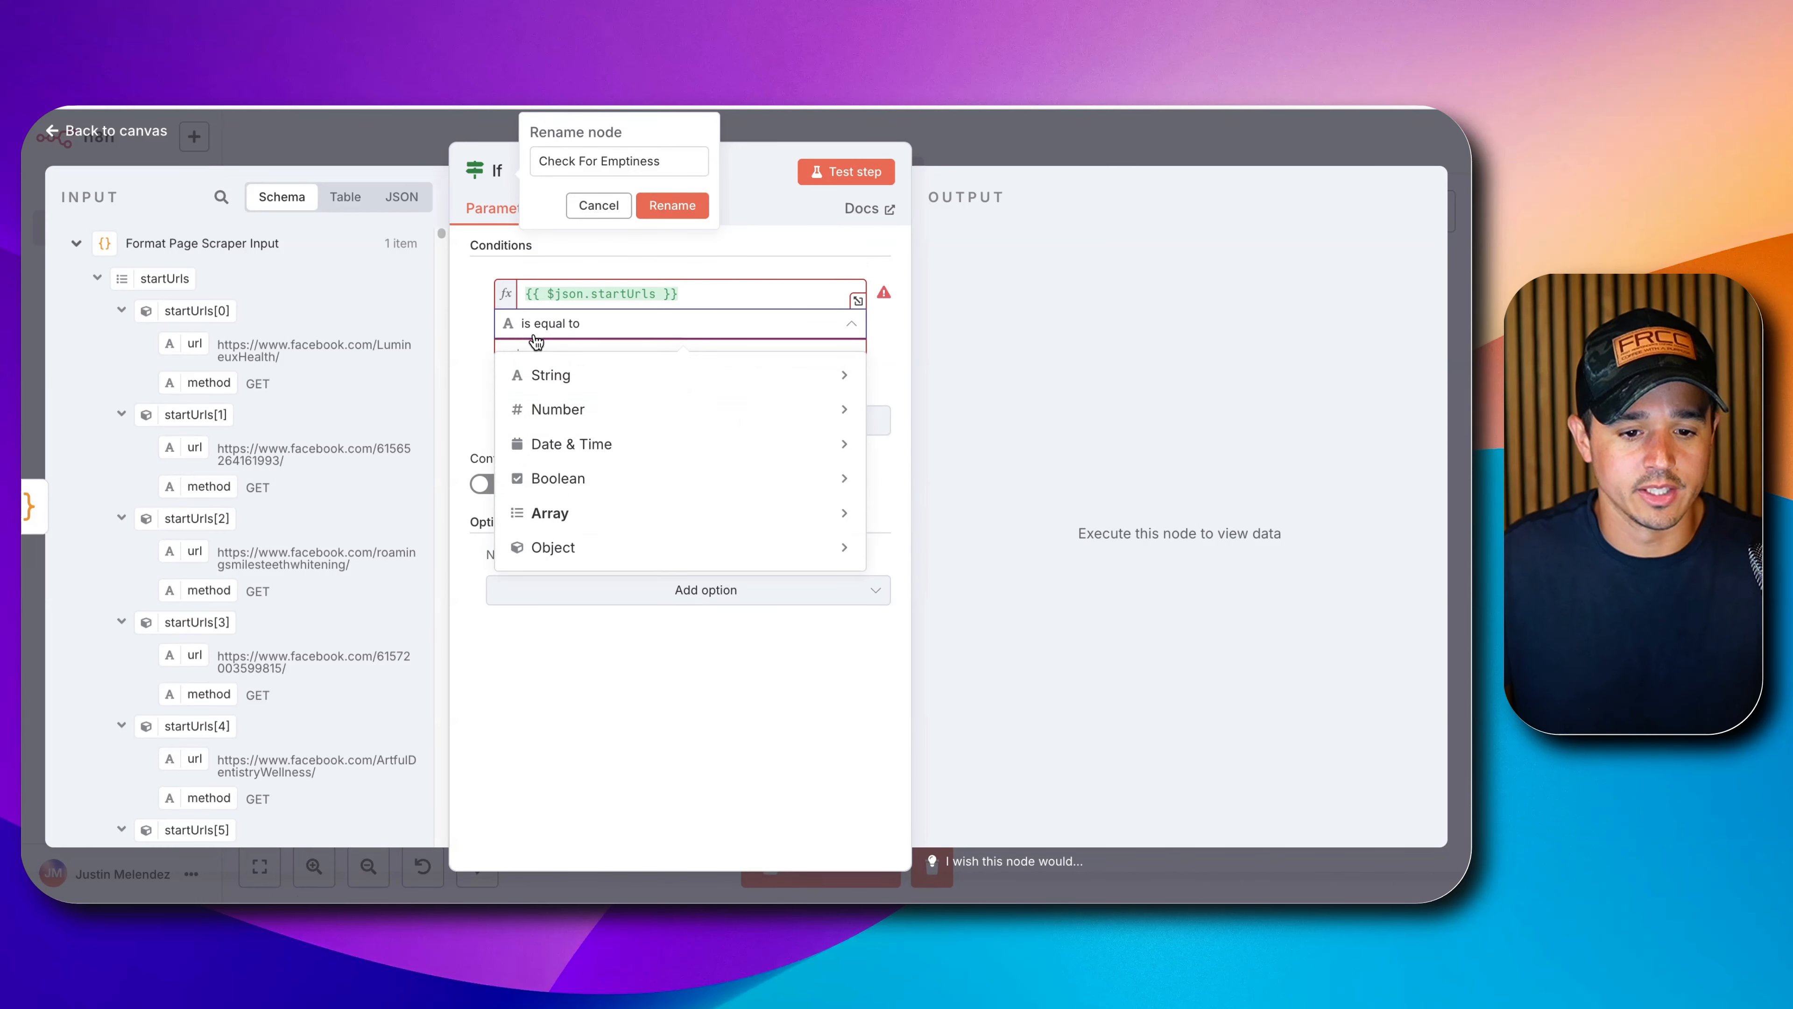
mouse_move(563, 516)
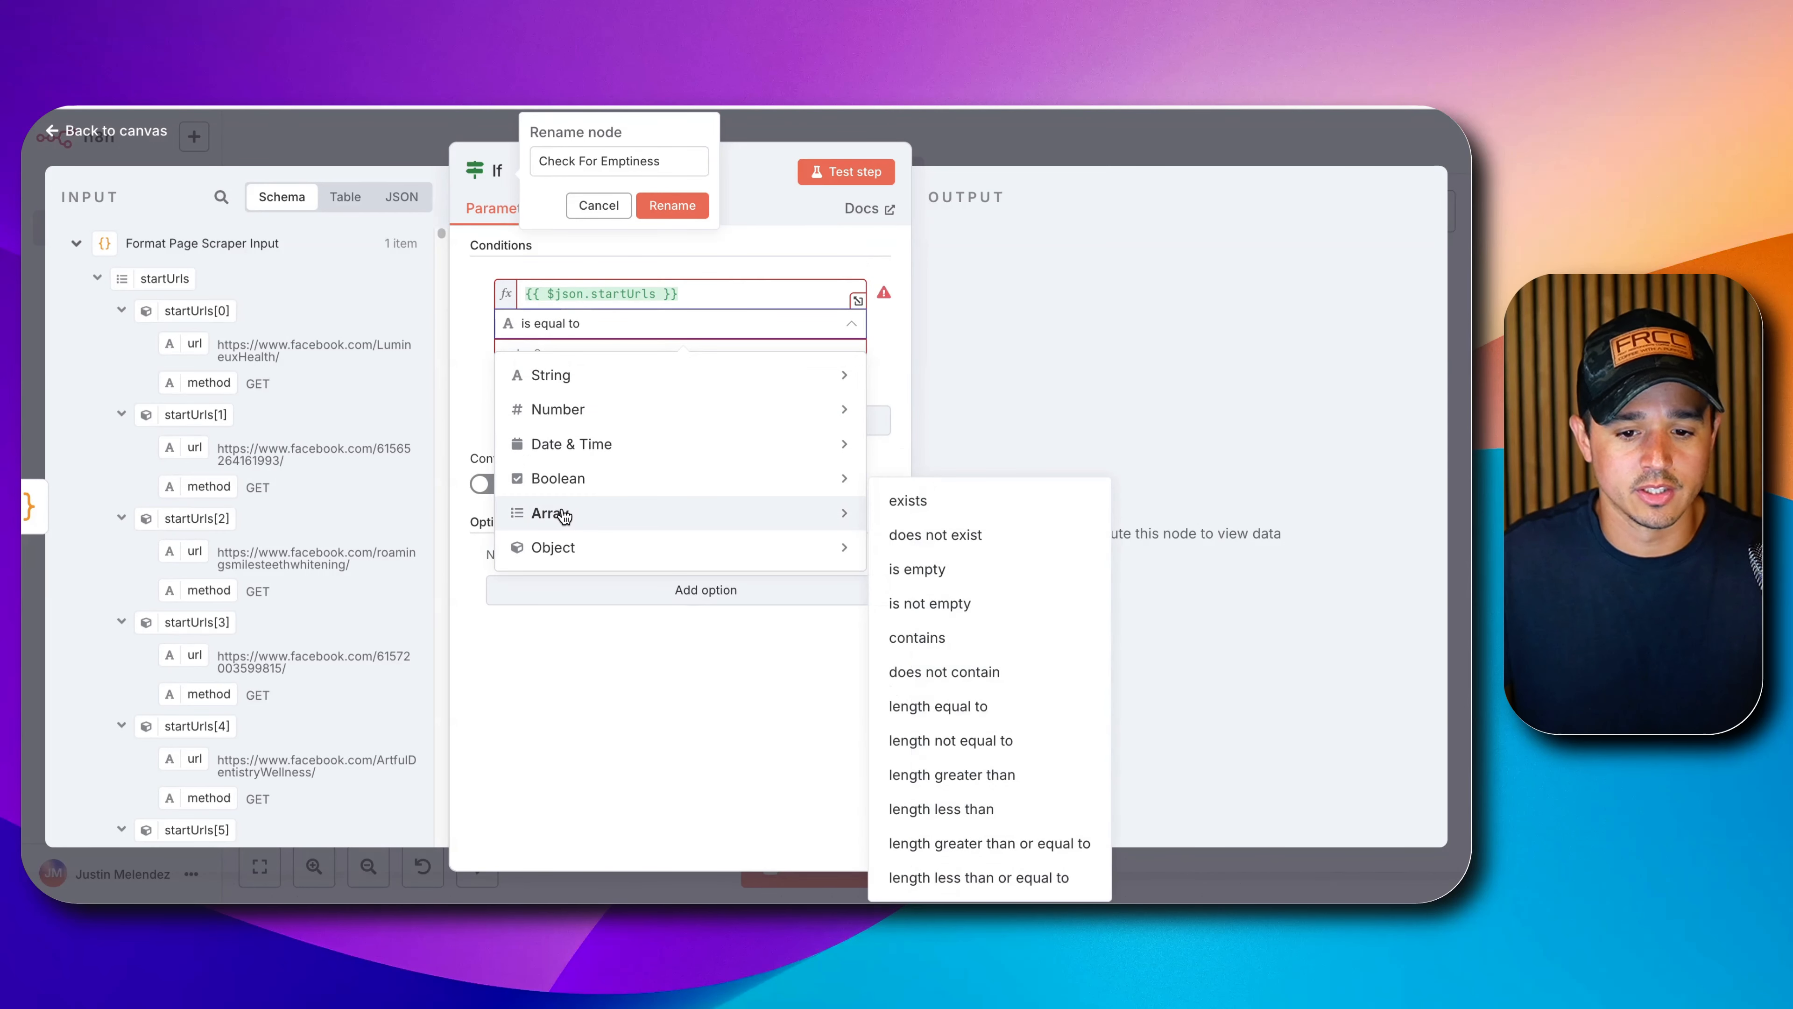
left_click(966, 605)
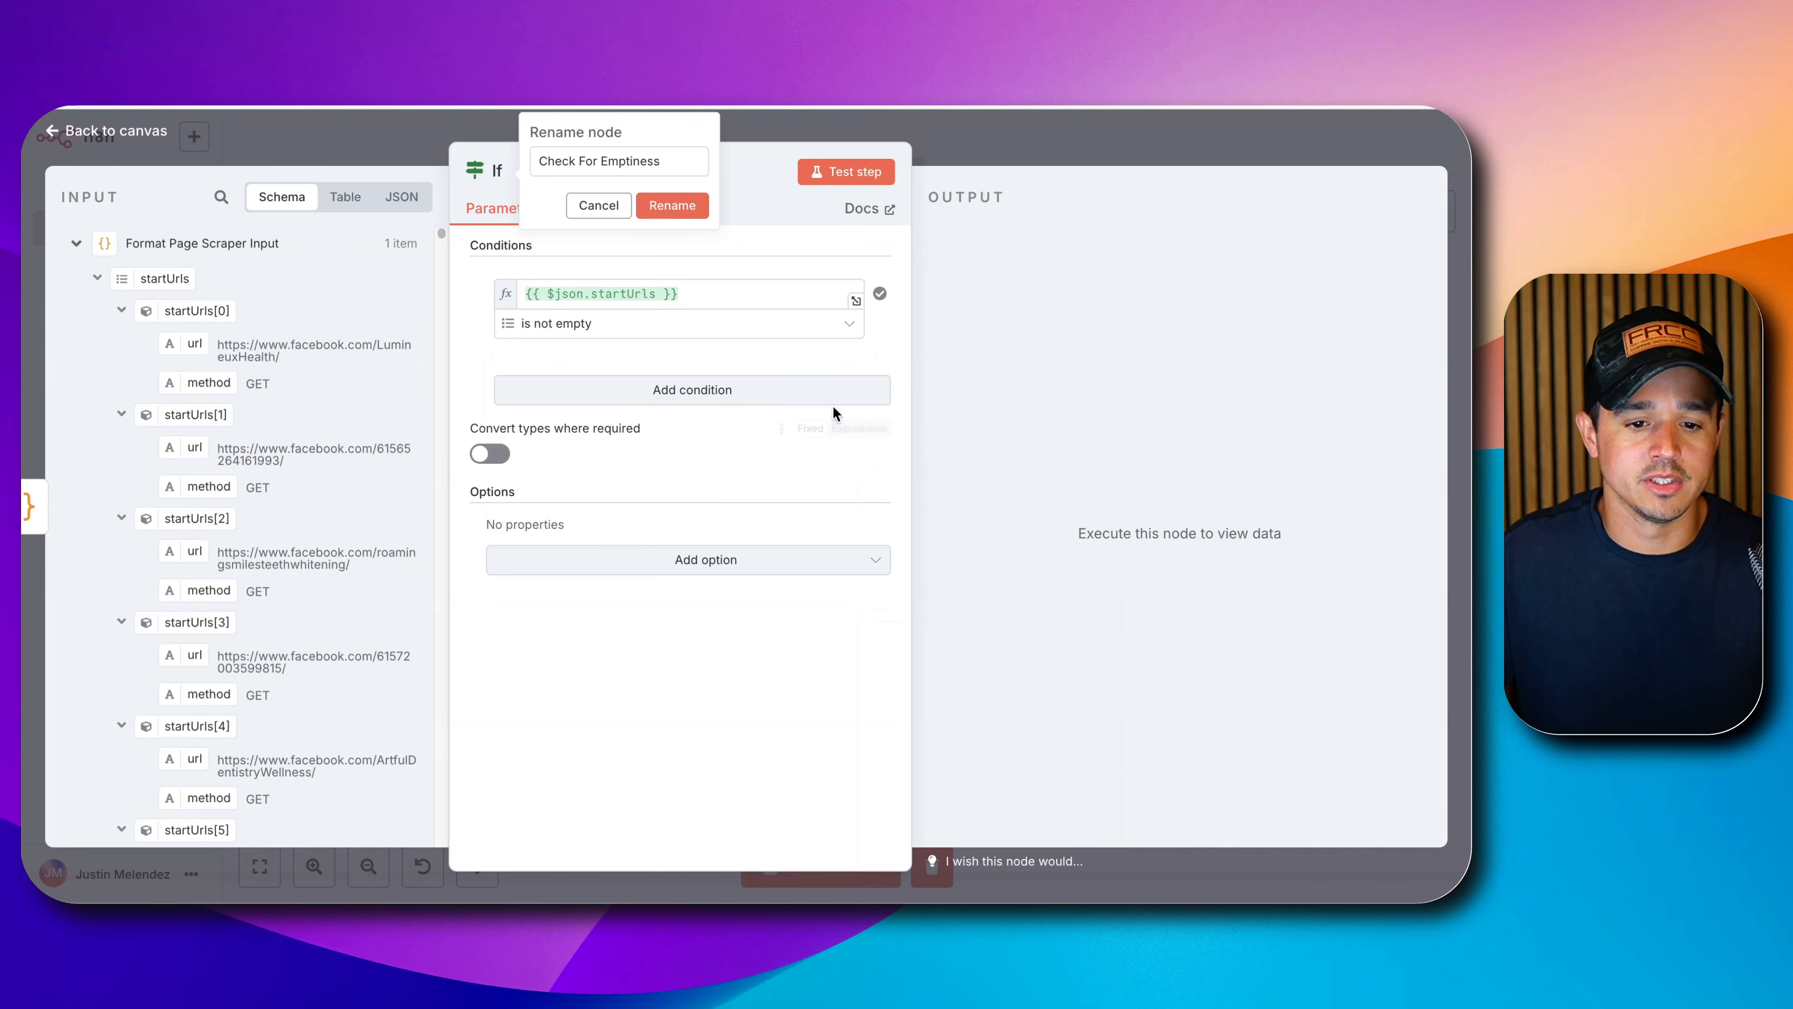
left_click(635, 206)
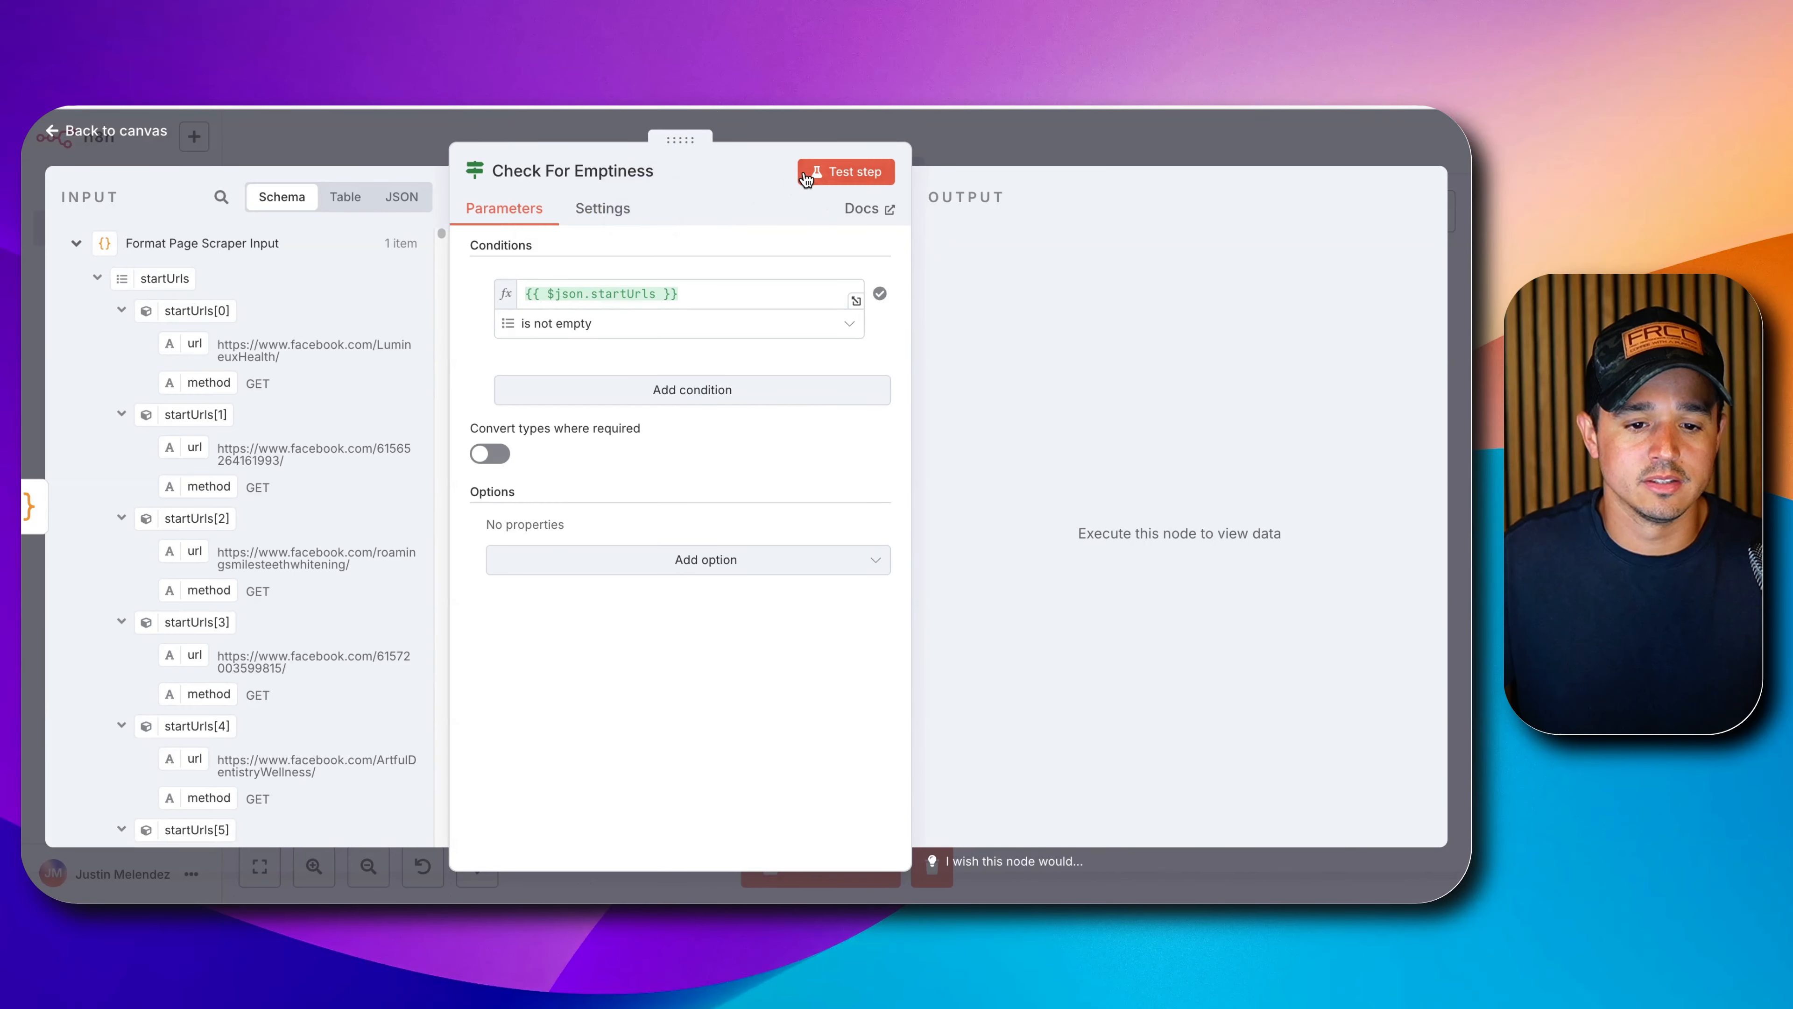
Test the If node for 1 true item and widen the Step 2 note.
left_click(832, 172)
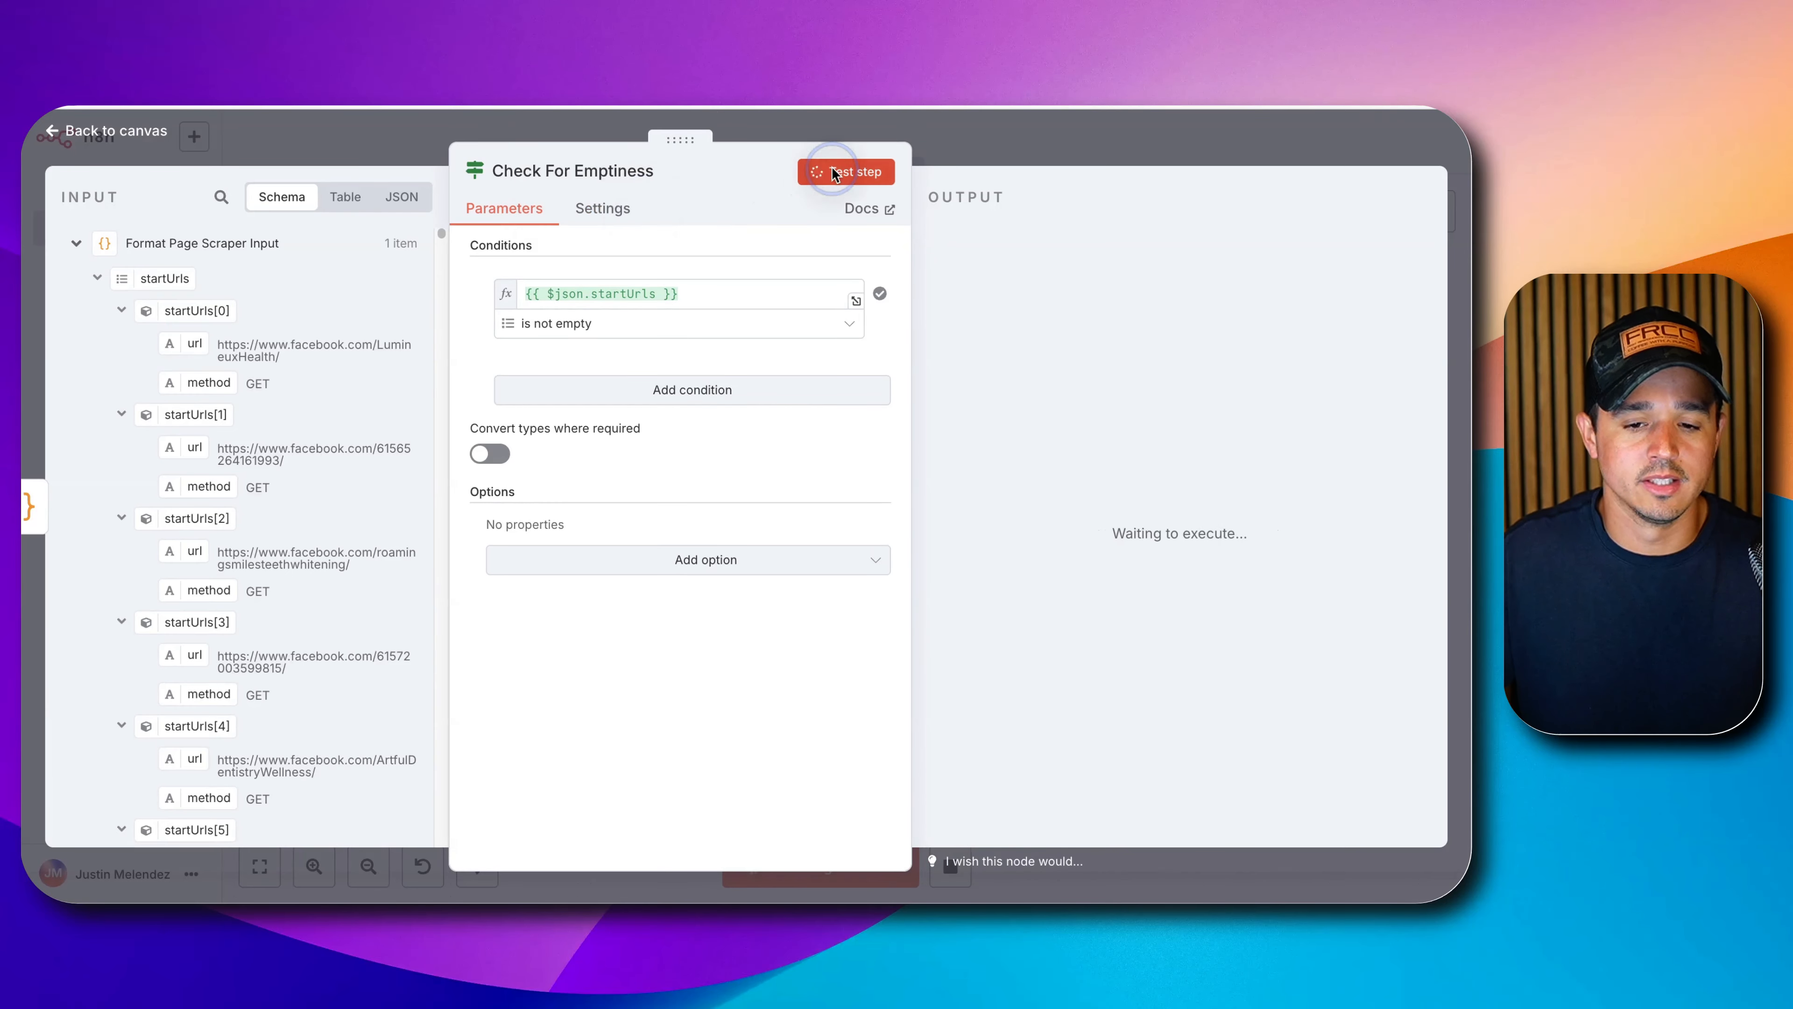
left_click(1024, 147)
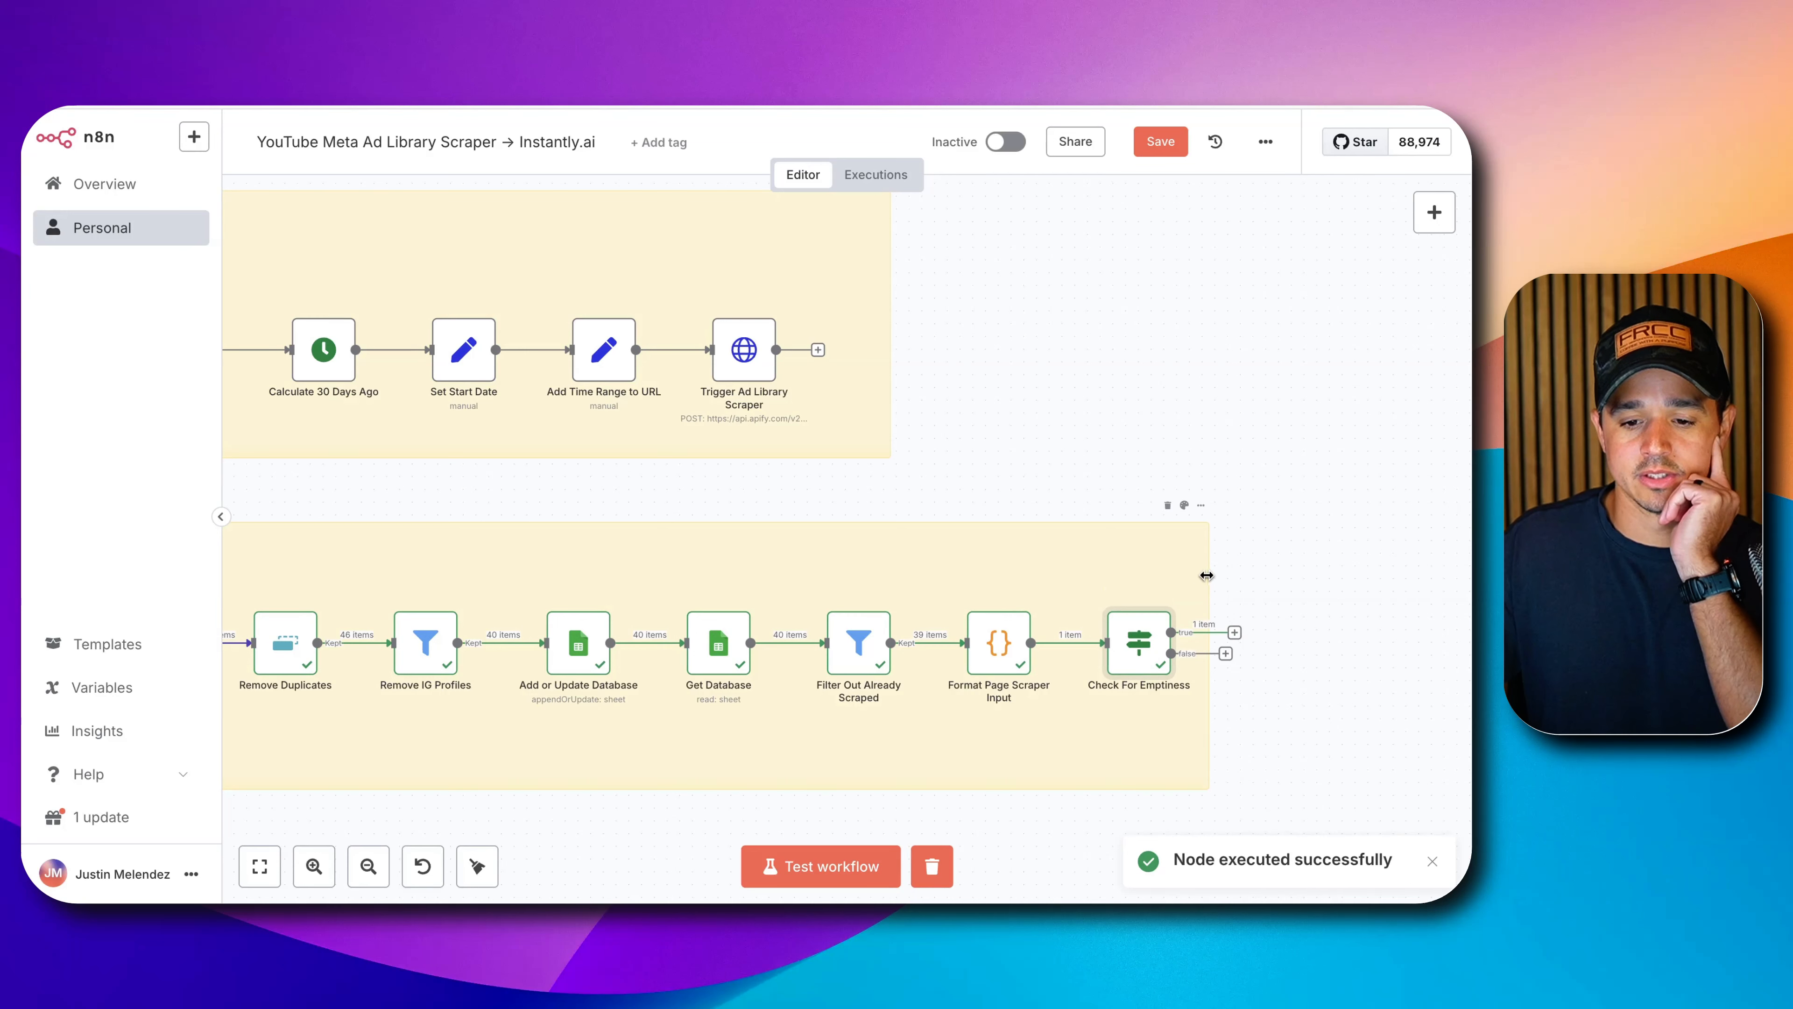
left_click_drag(1207, 576, 1399, 580)
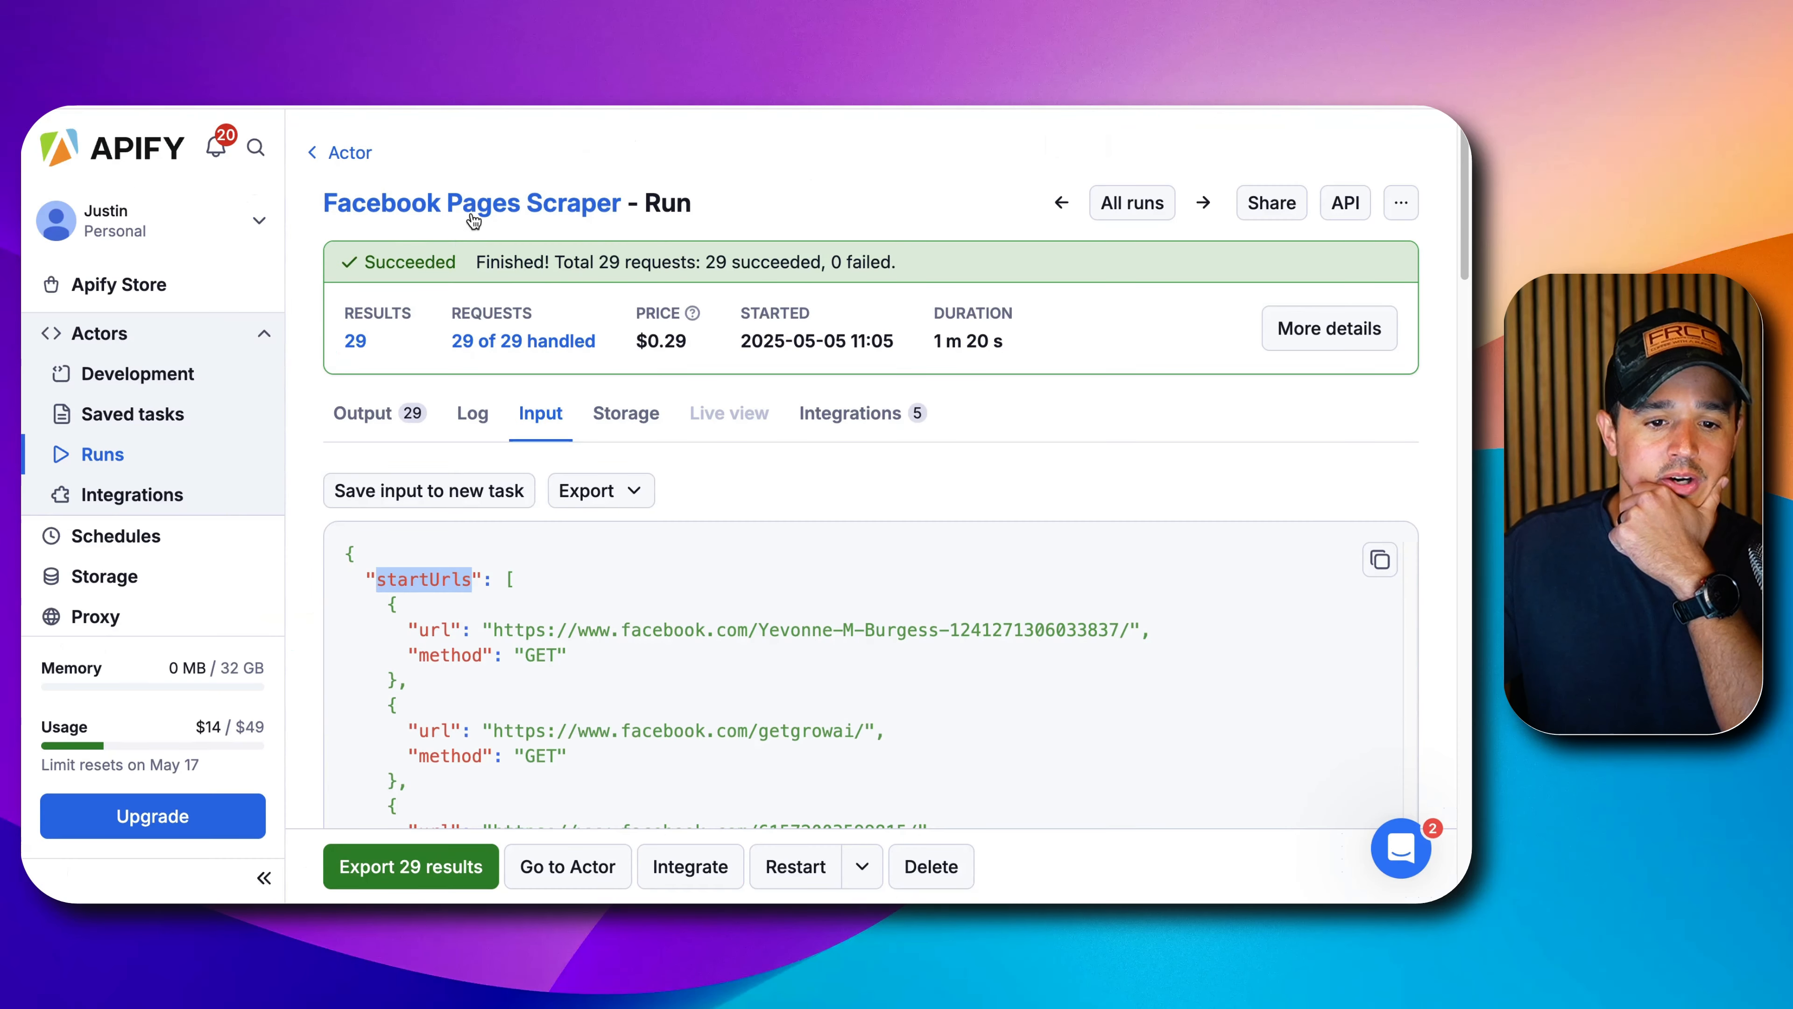
Copy the Facebook Pages Scraper's Run Actor endpoint URL from Apify's API endpoints.
left_click(473, 205)
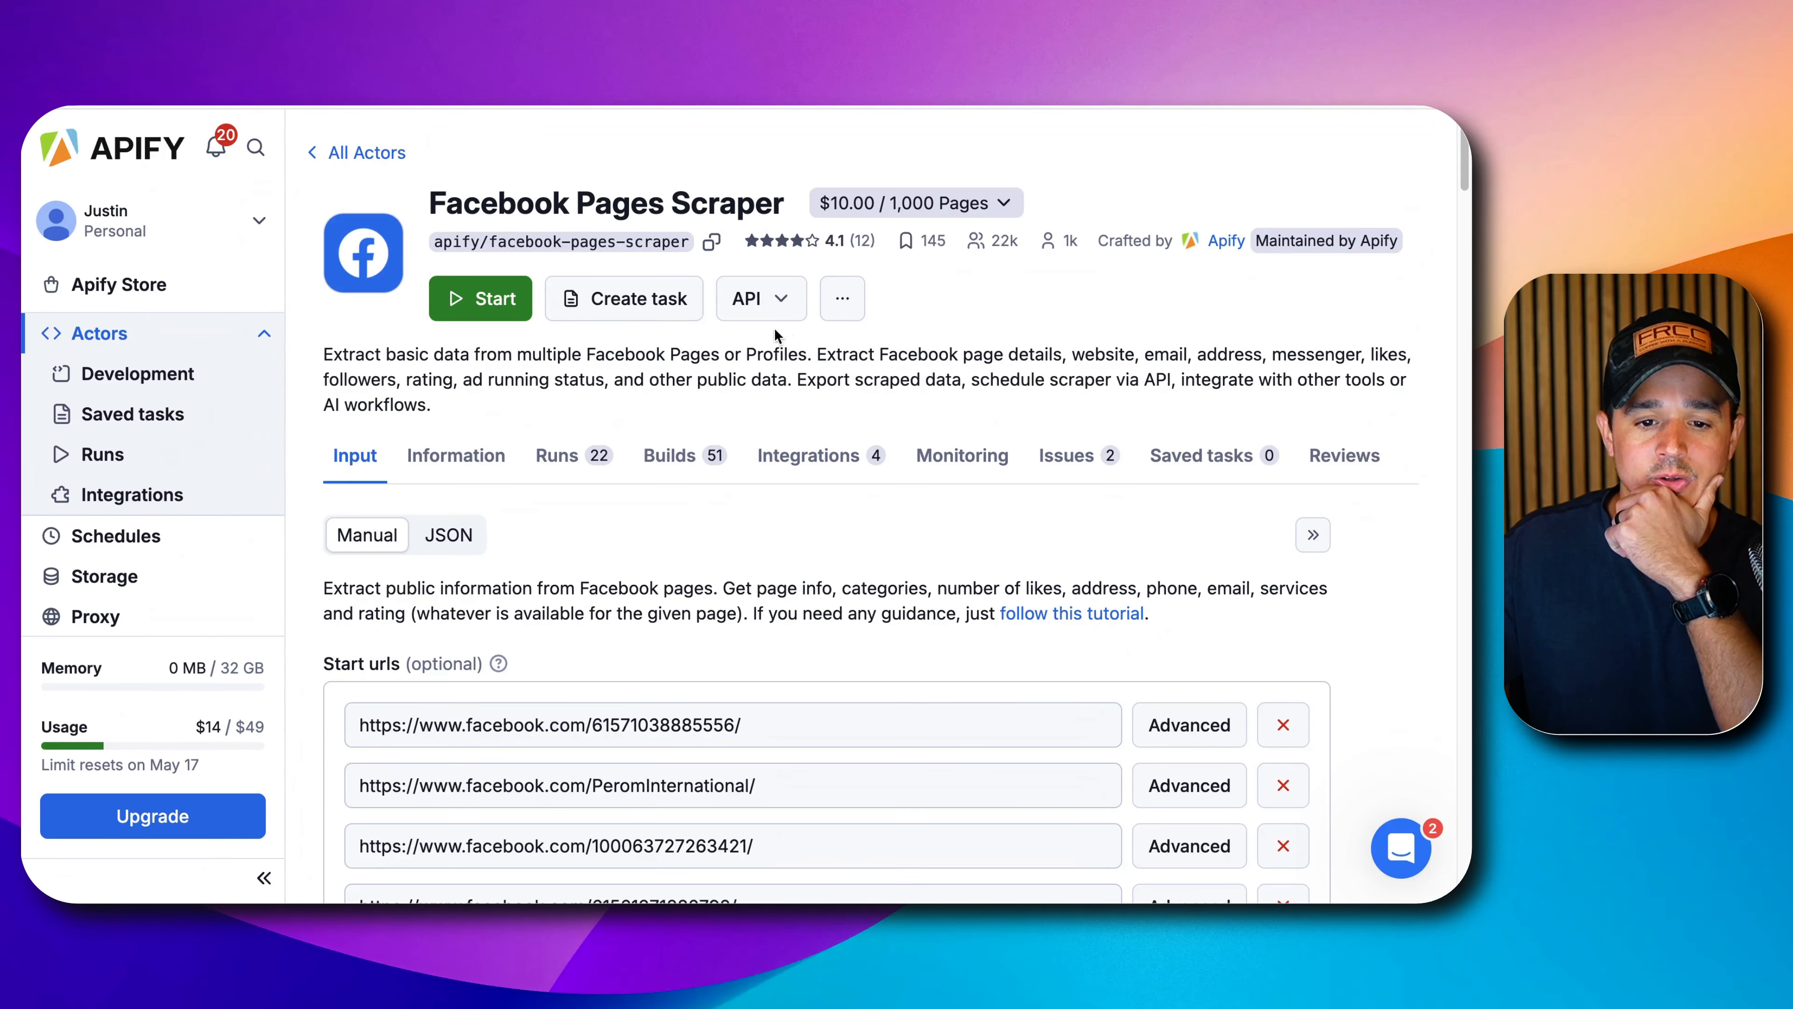
left_click(766, 299)
left_click(667, 405)
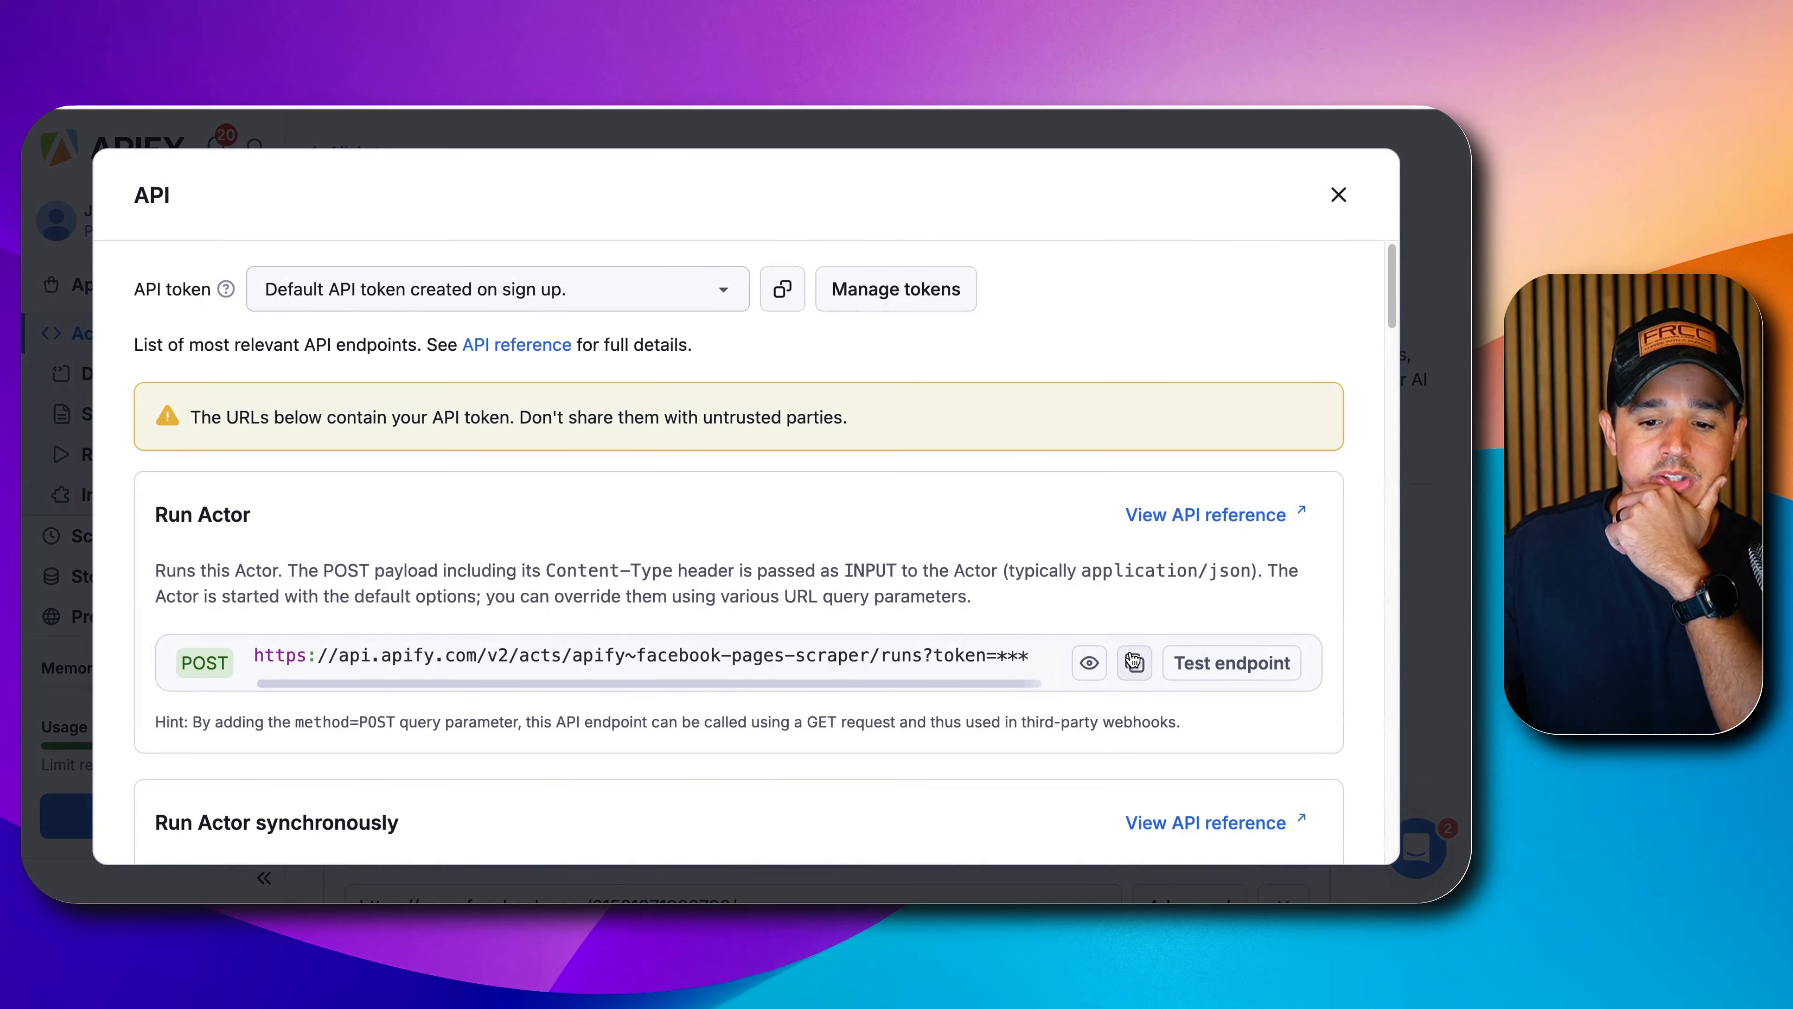
left_click(1131, 665)
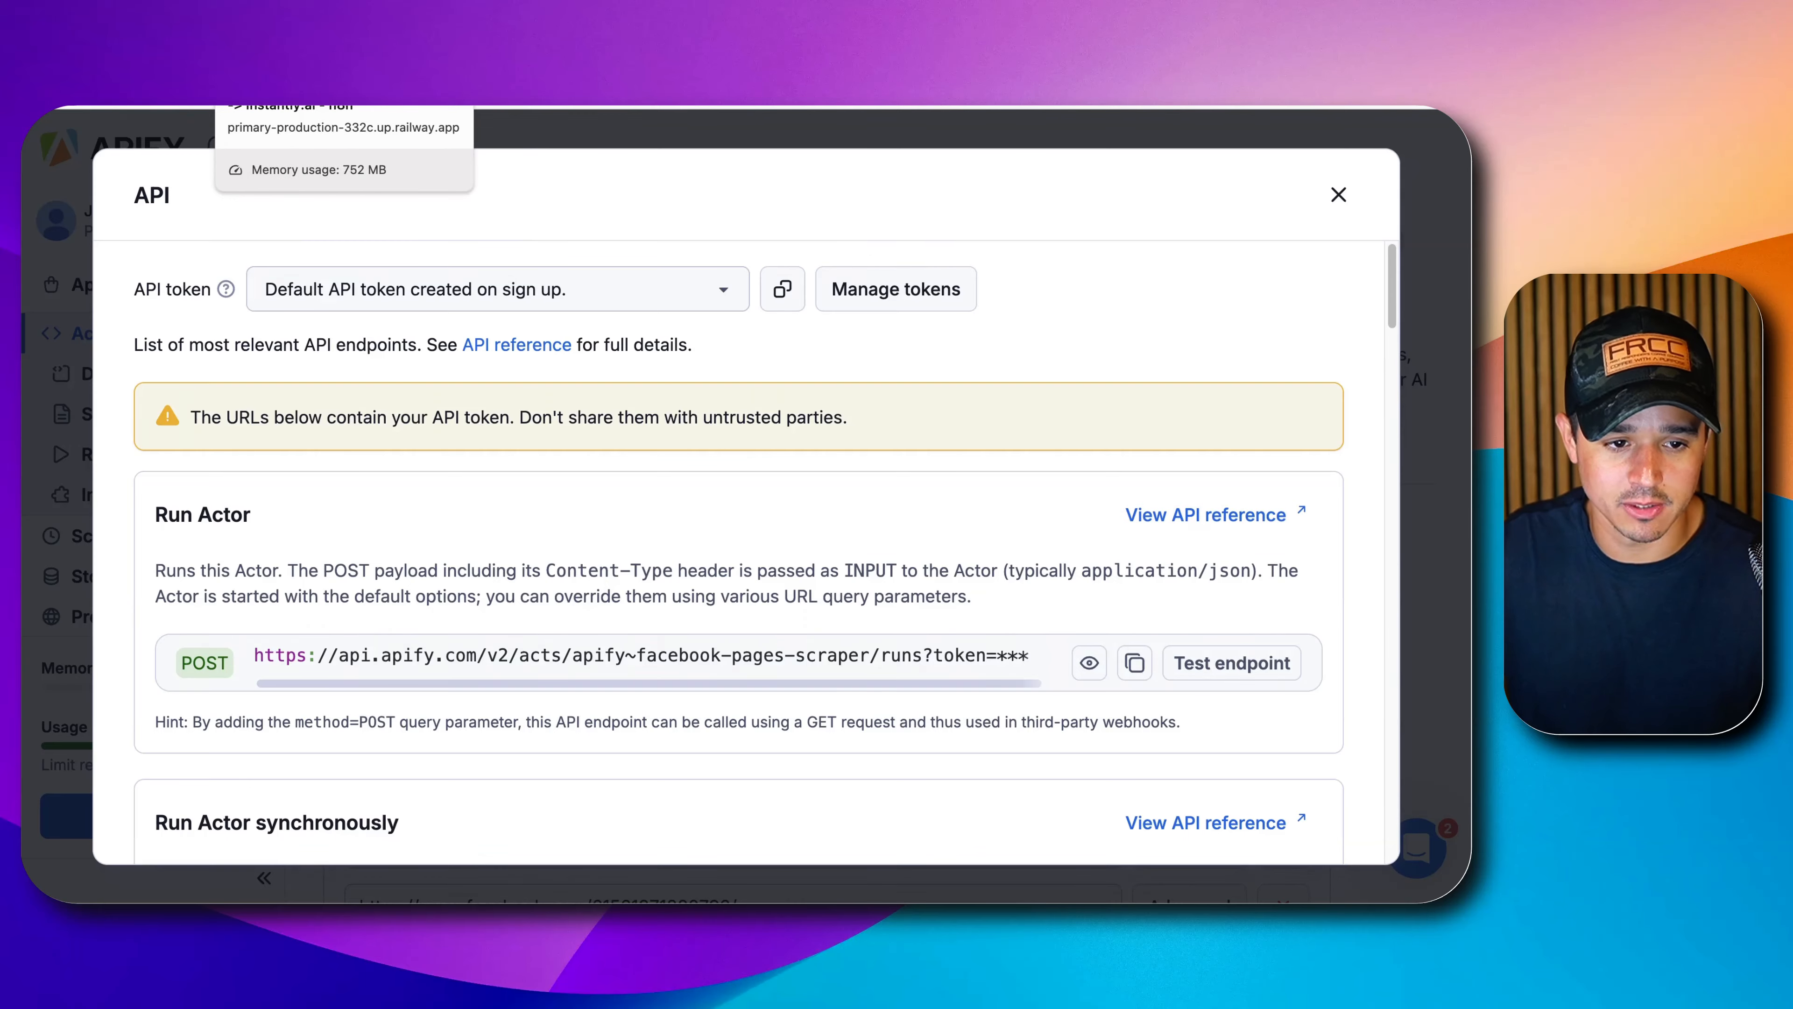
left_click(244, 107)
left_click(1234, 631)
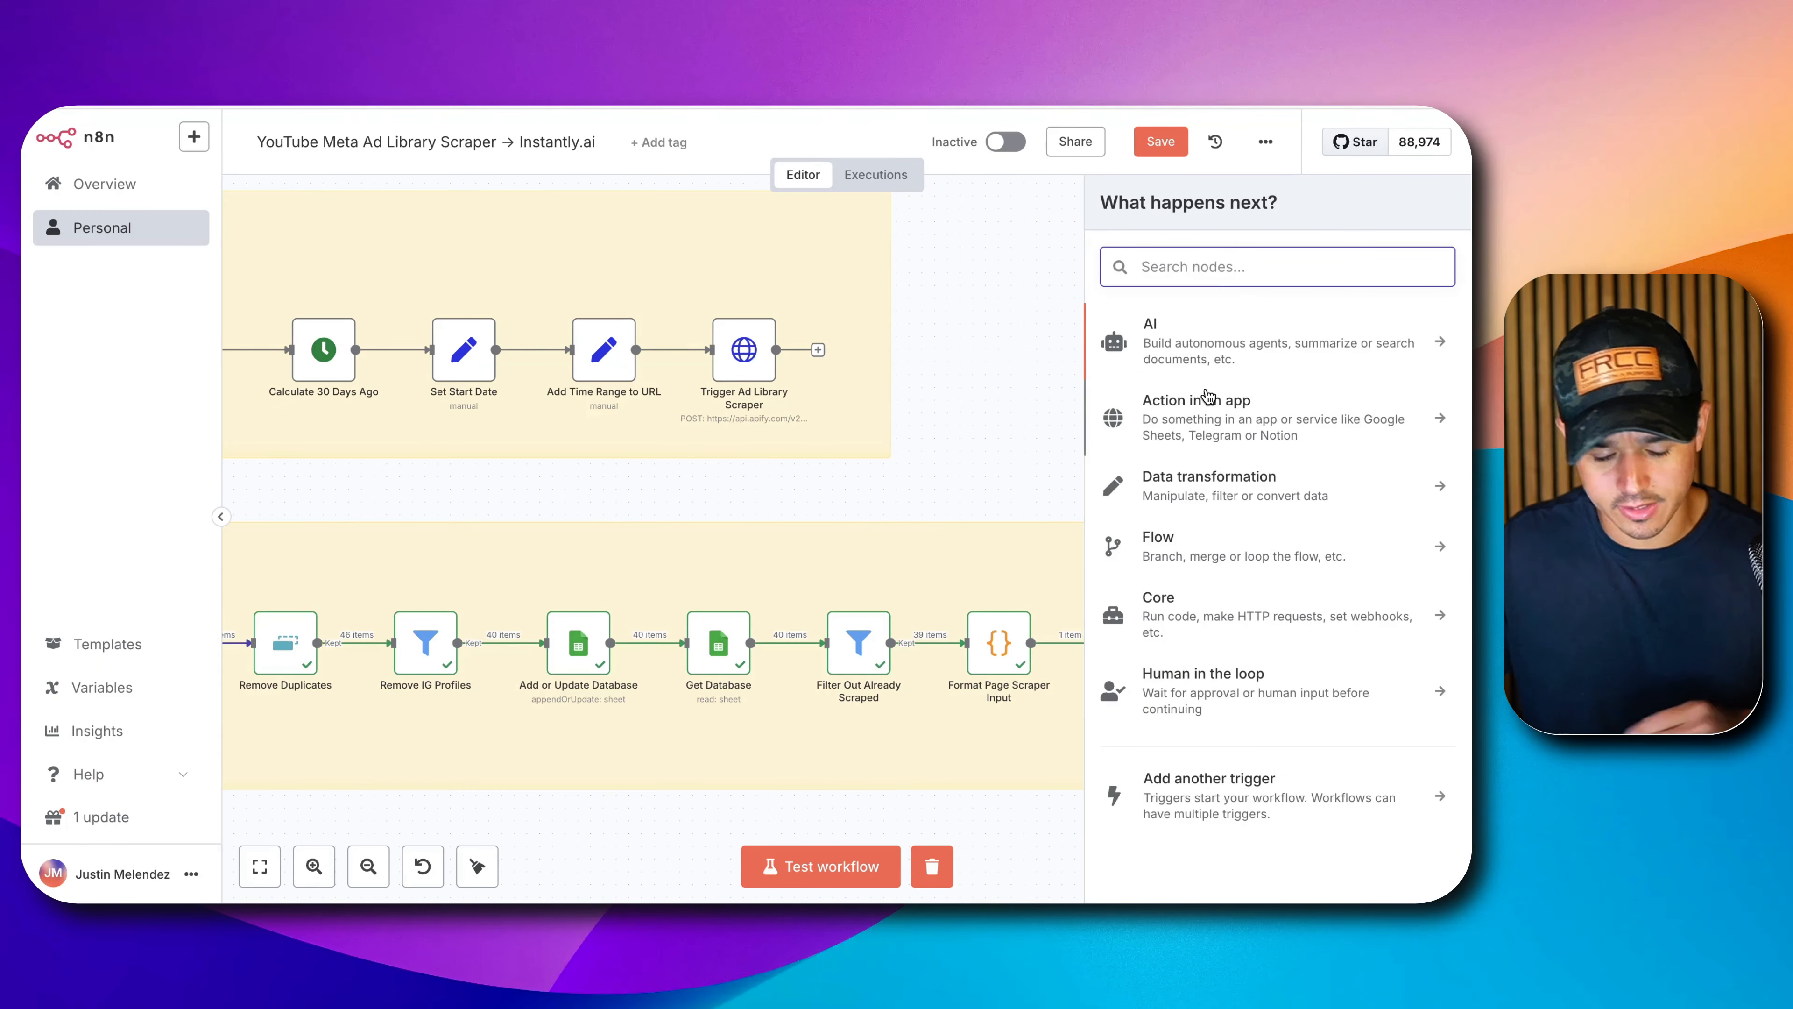
Add an HTTP Request node on the true branch named 'Execute Pages Scraper'.
type("http")
left_click(1281, 337)
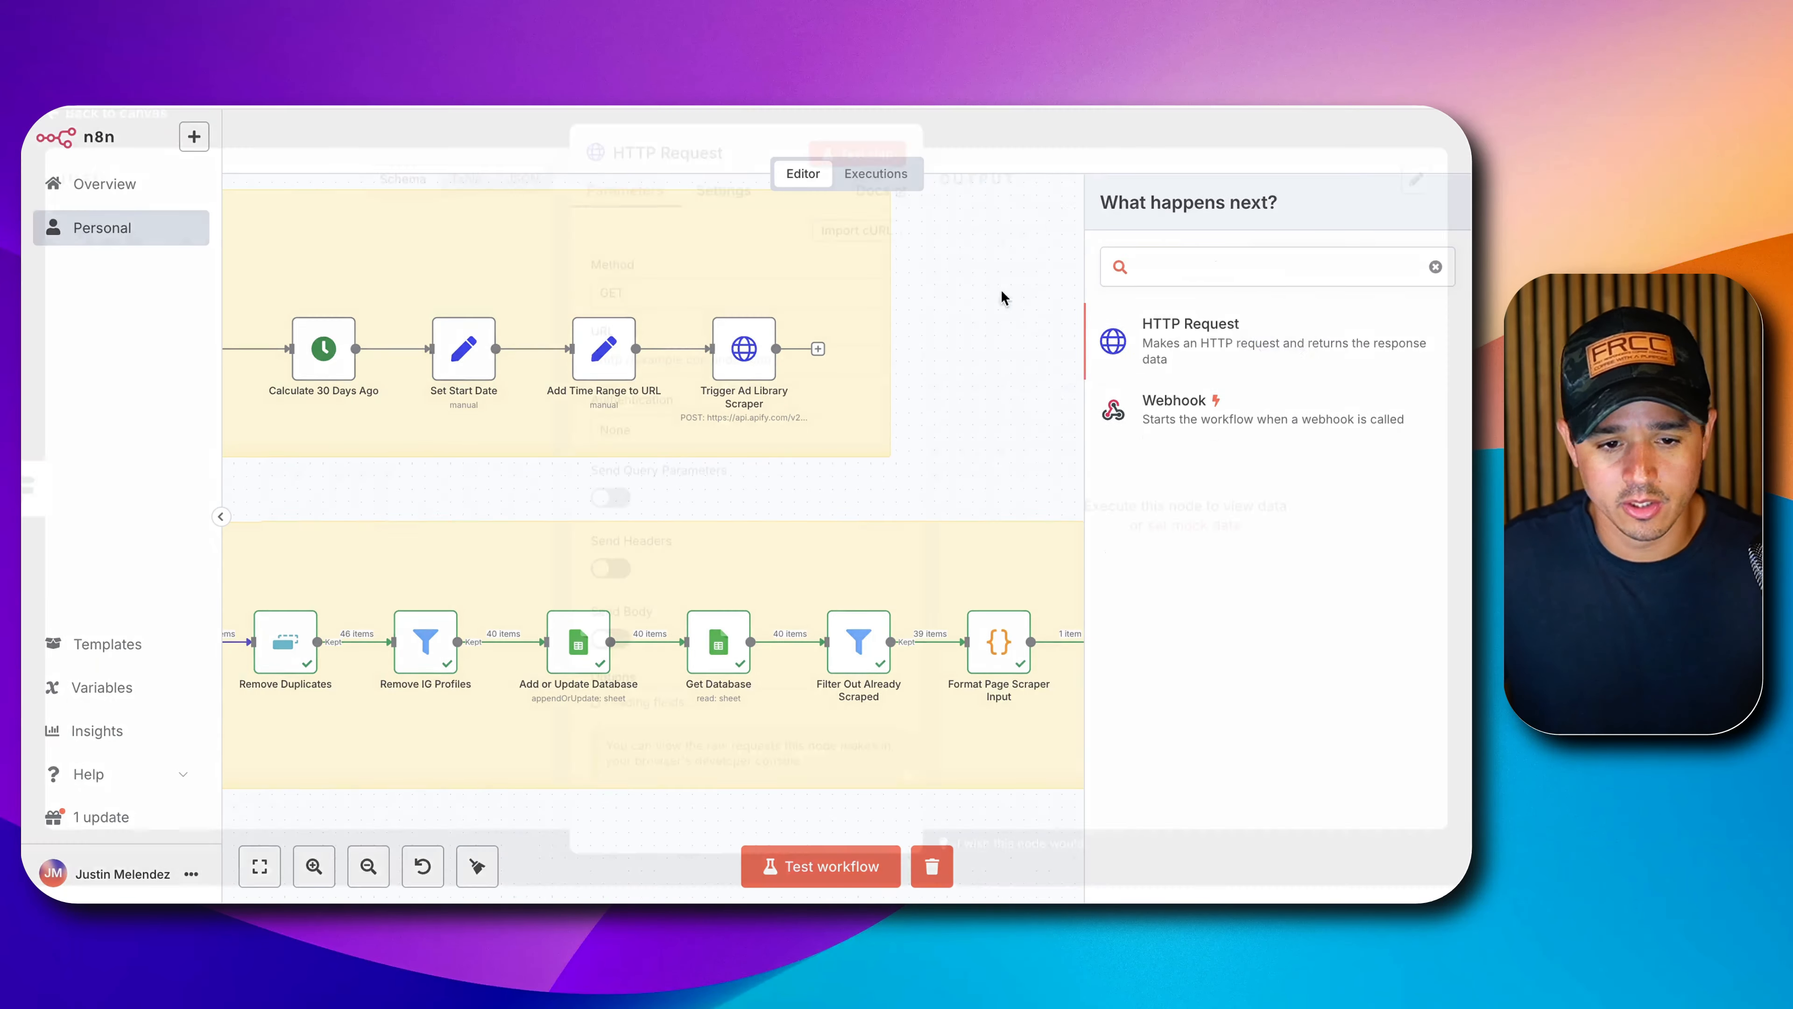
left_click(669, 173)
key("super+a")
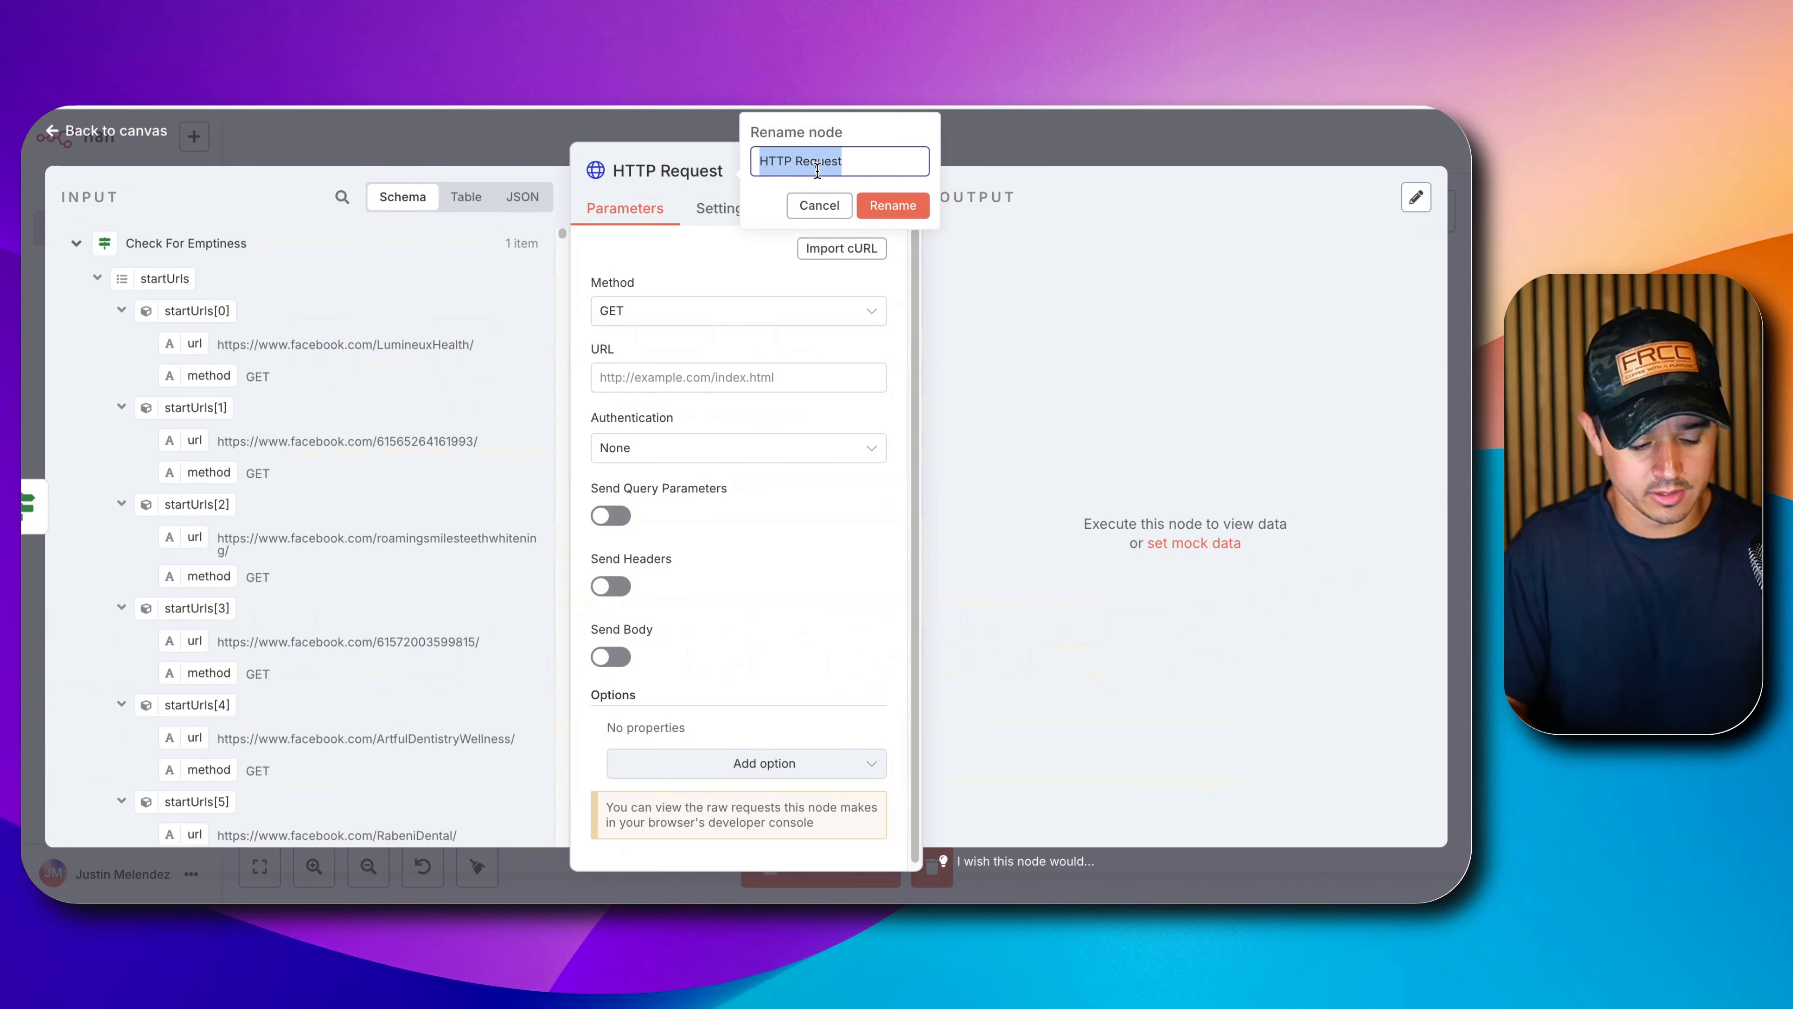
type("Execute Pages ")
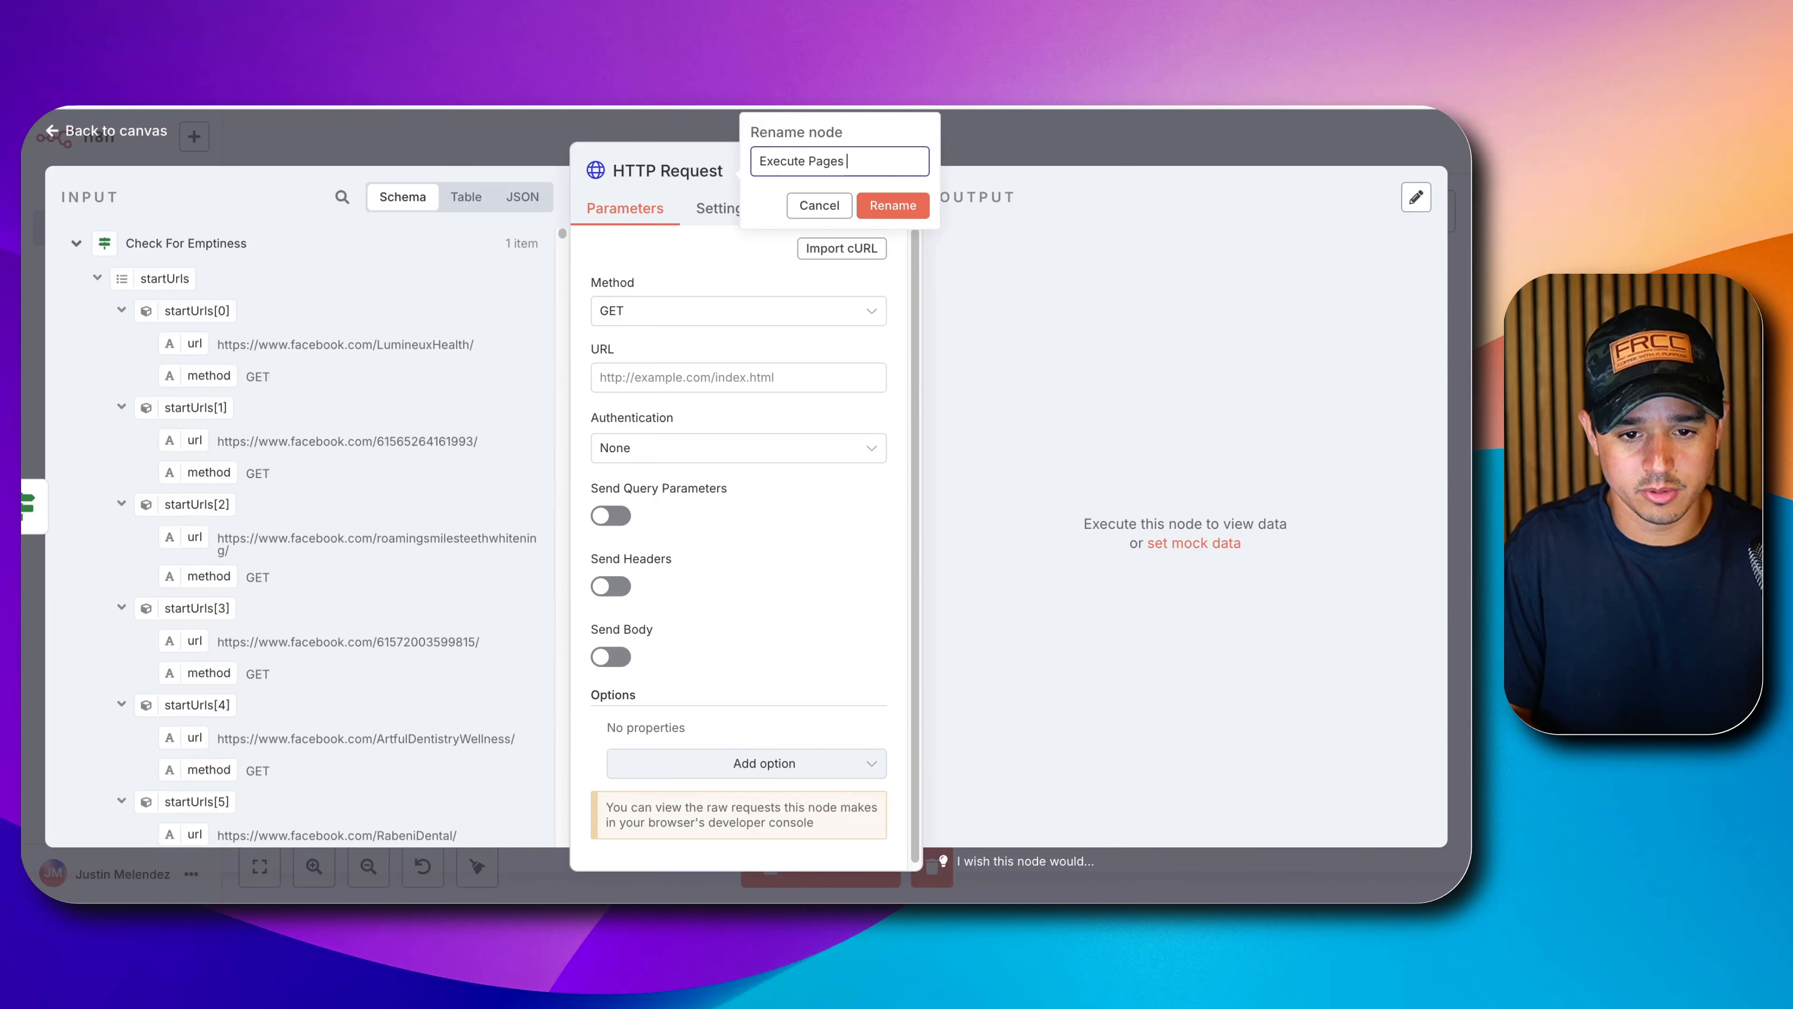
type("Scraper")
key("Return")
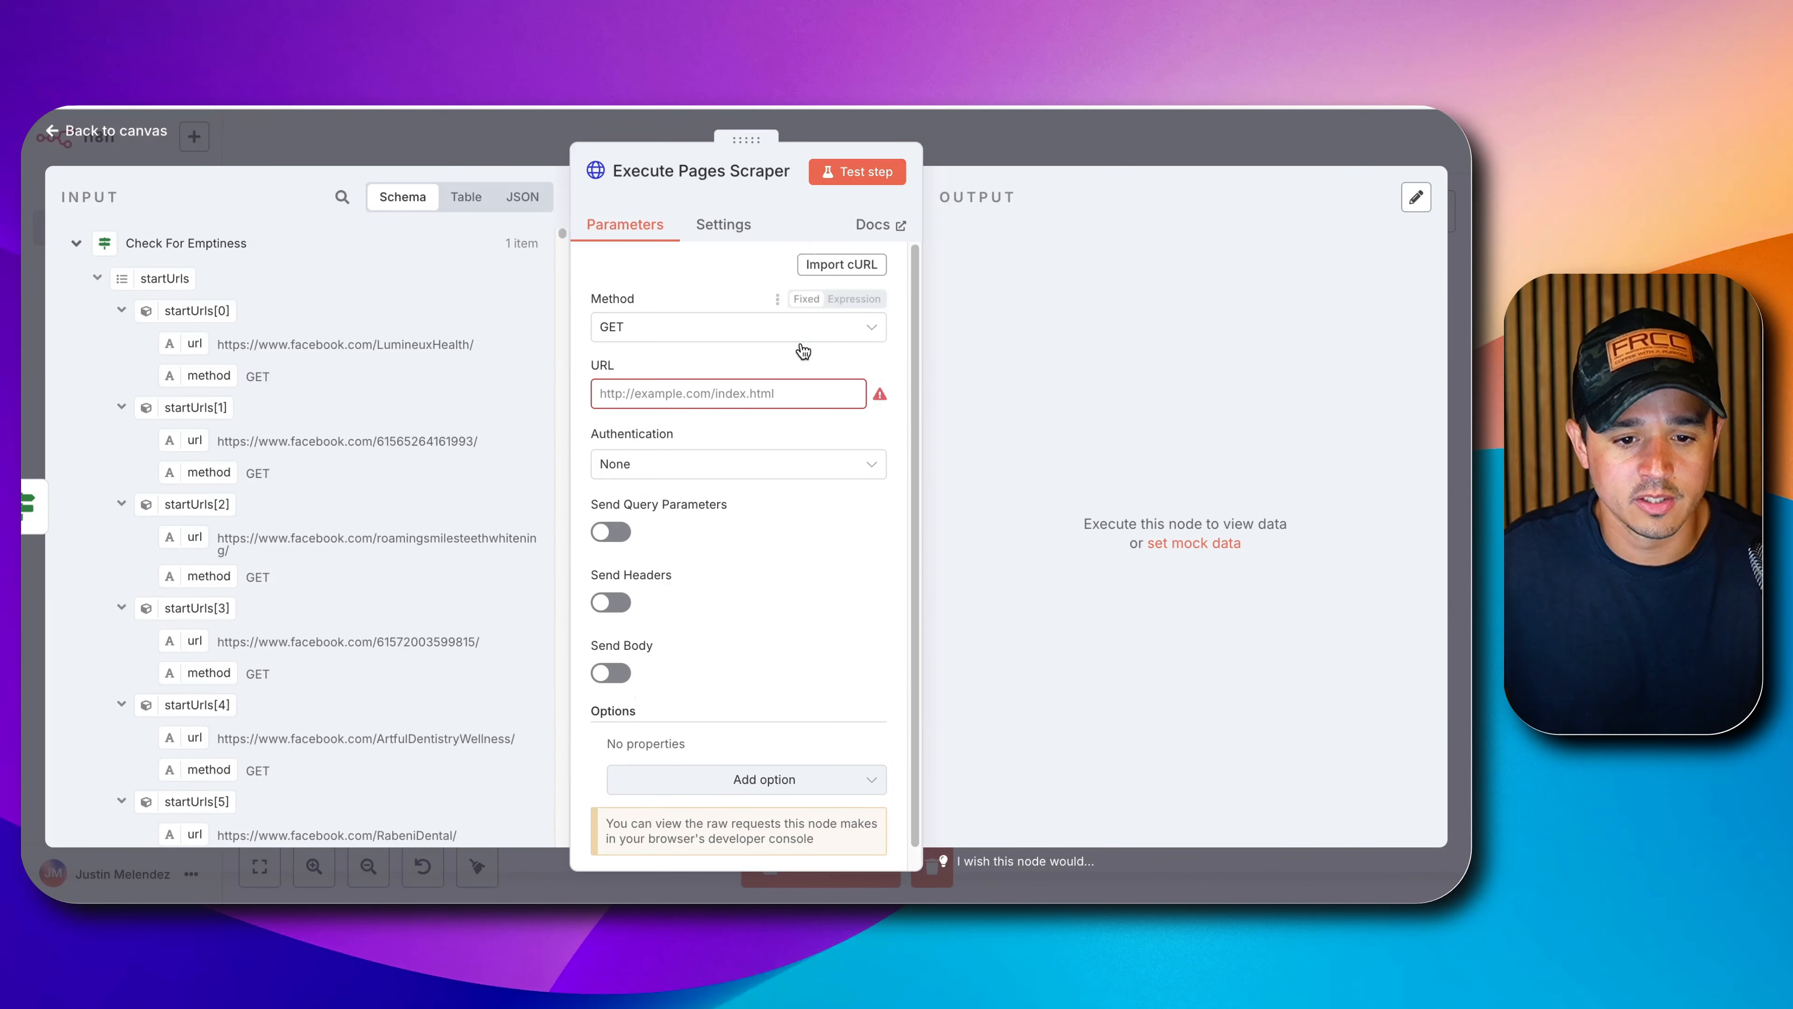
Set the request method to POST with the pasted Apify Run Actor URL.
left_click(678, 326)
left_click(647, 550)
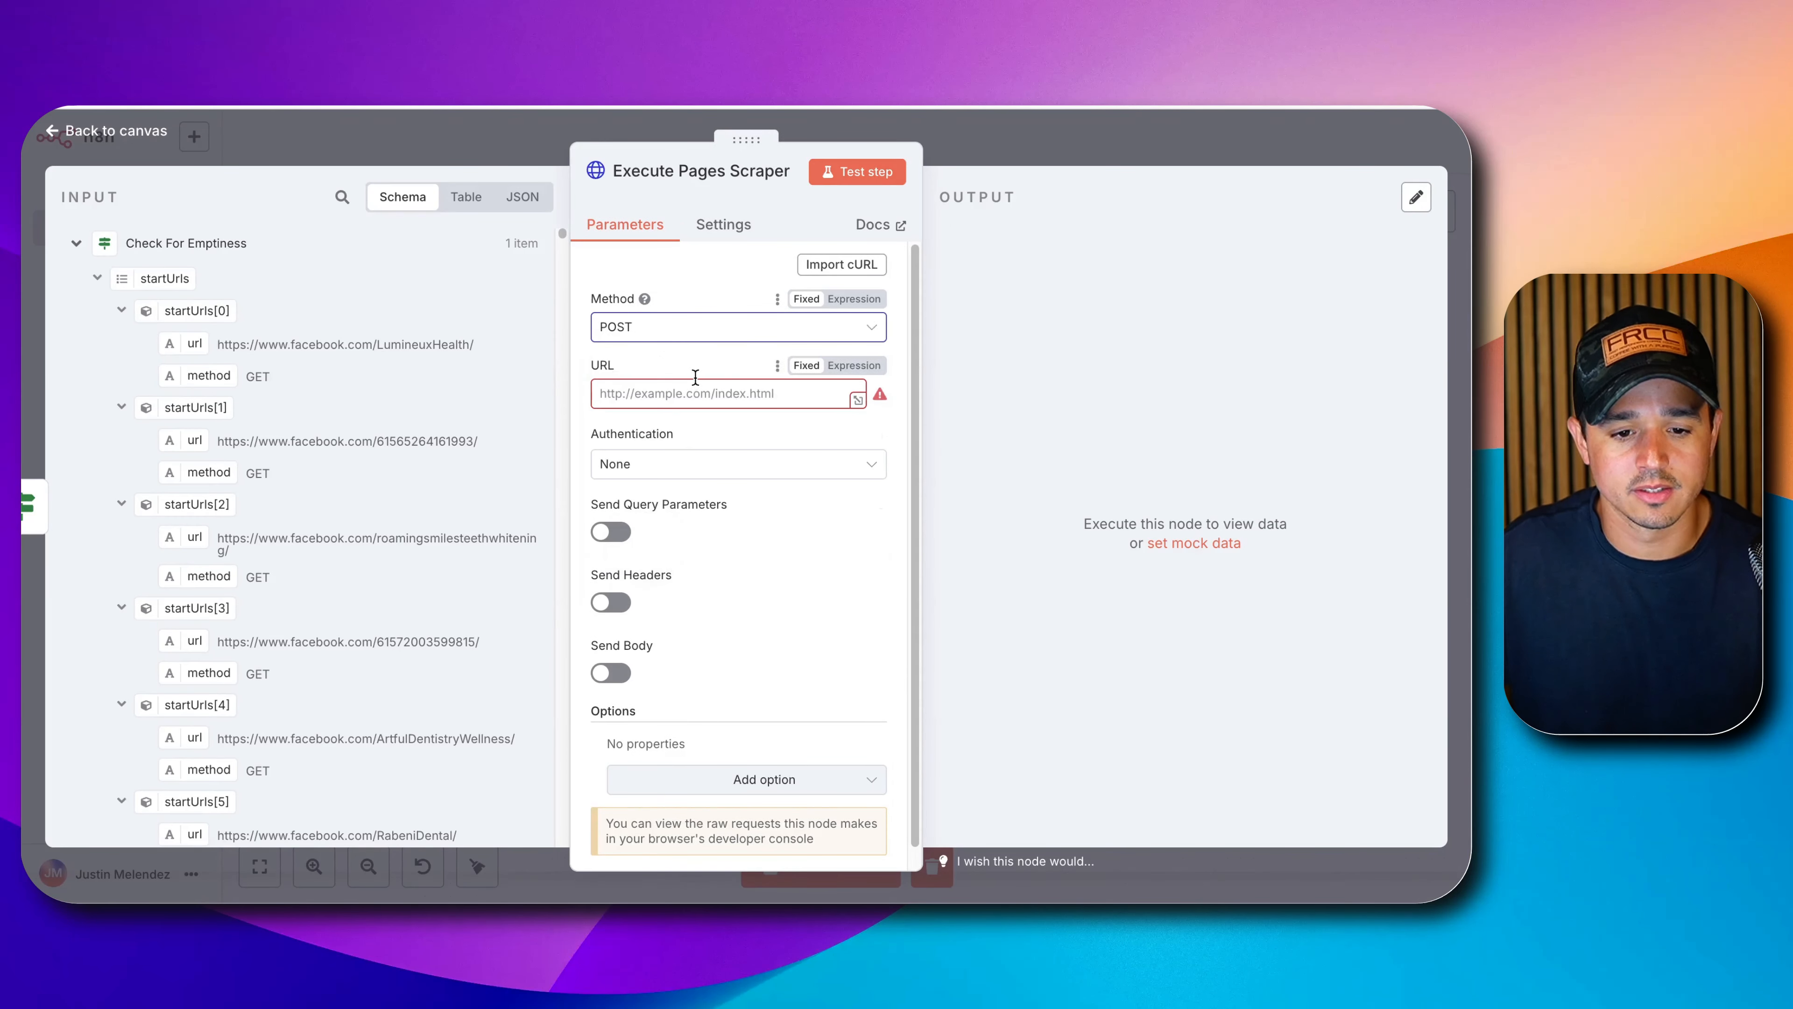
left_click(686, 390)
key("super+v")
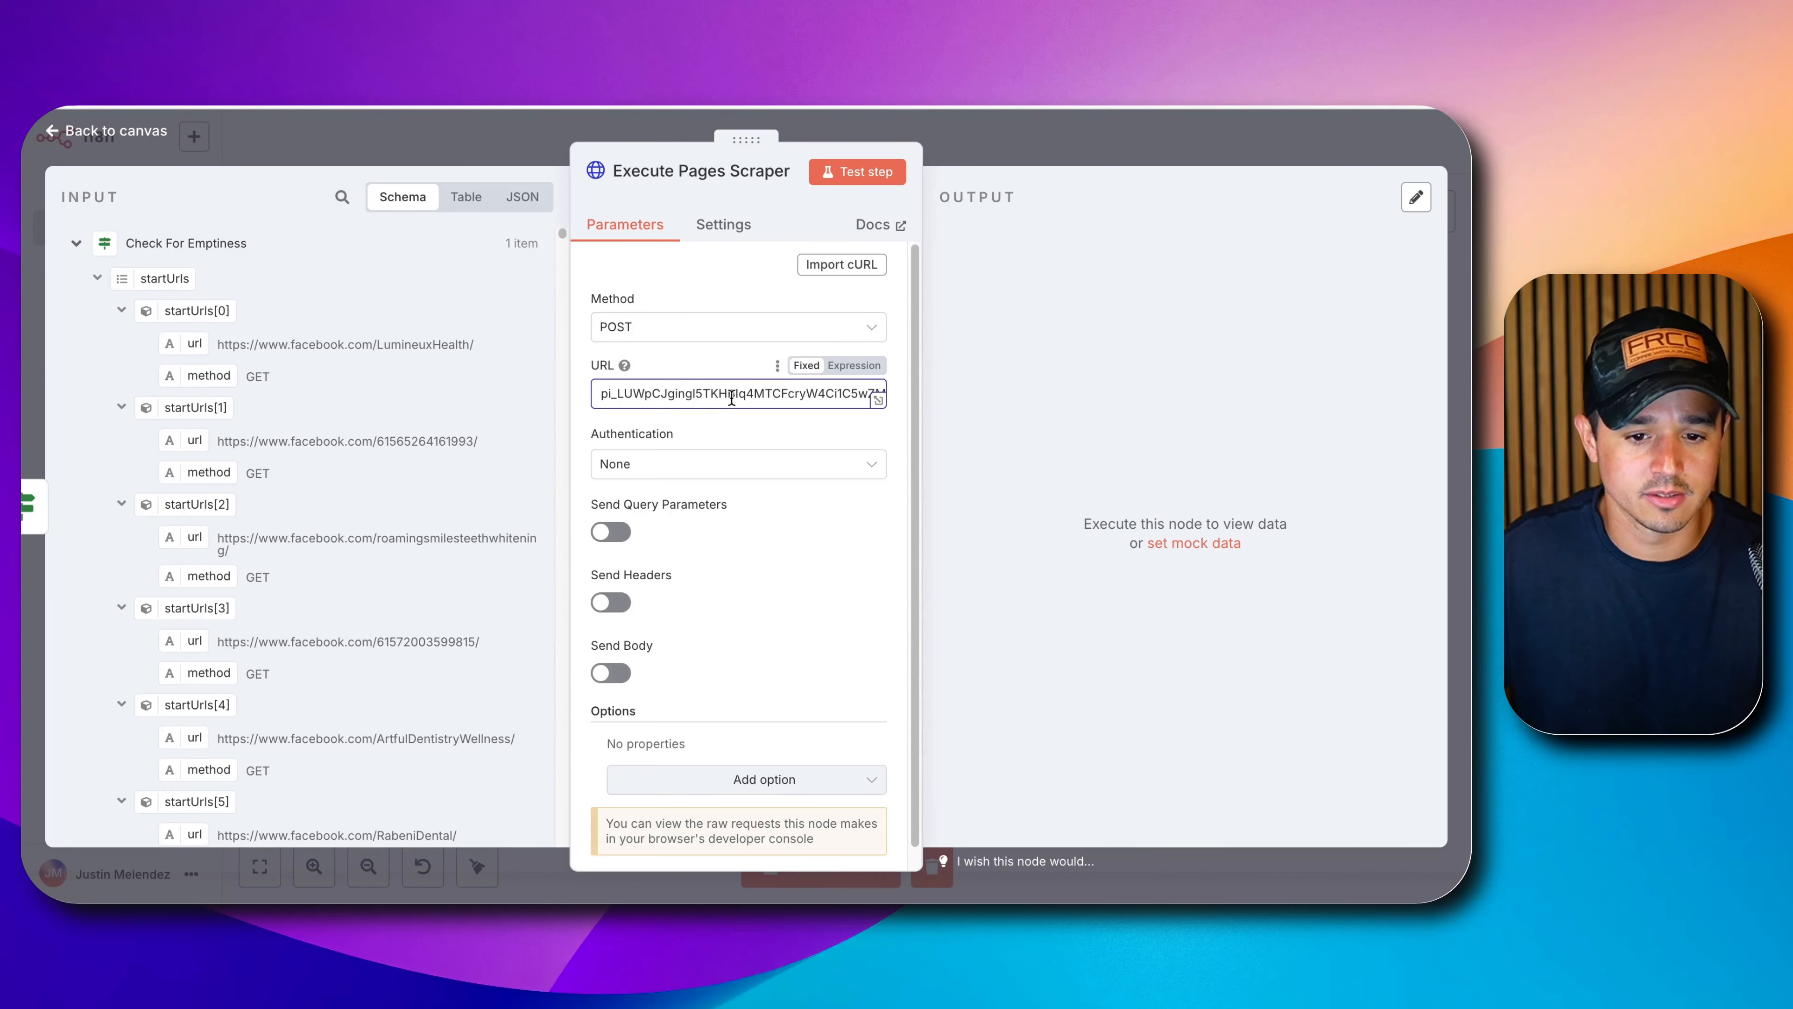
scroll(733, 413, "down", 1)
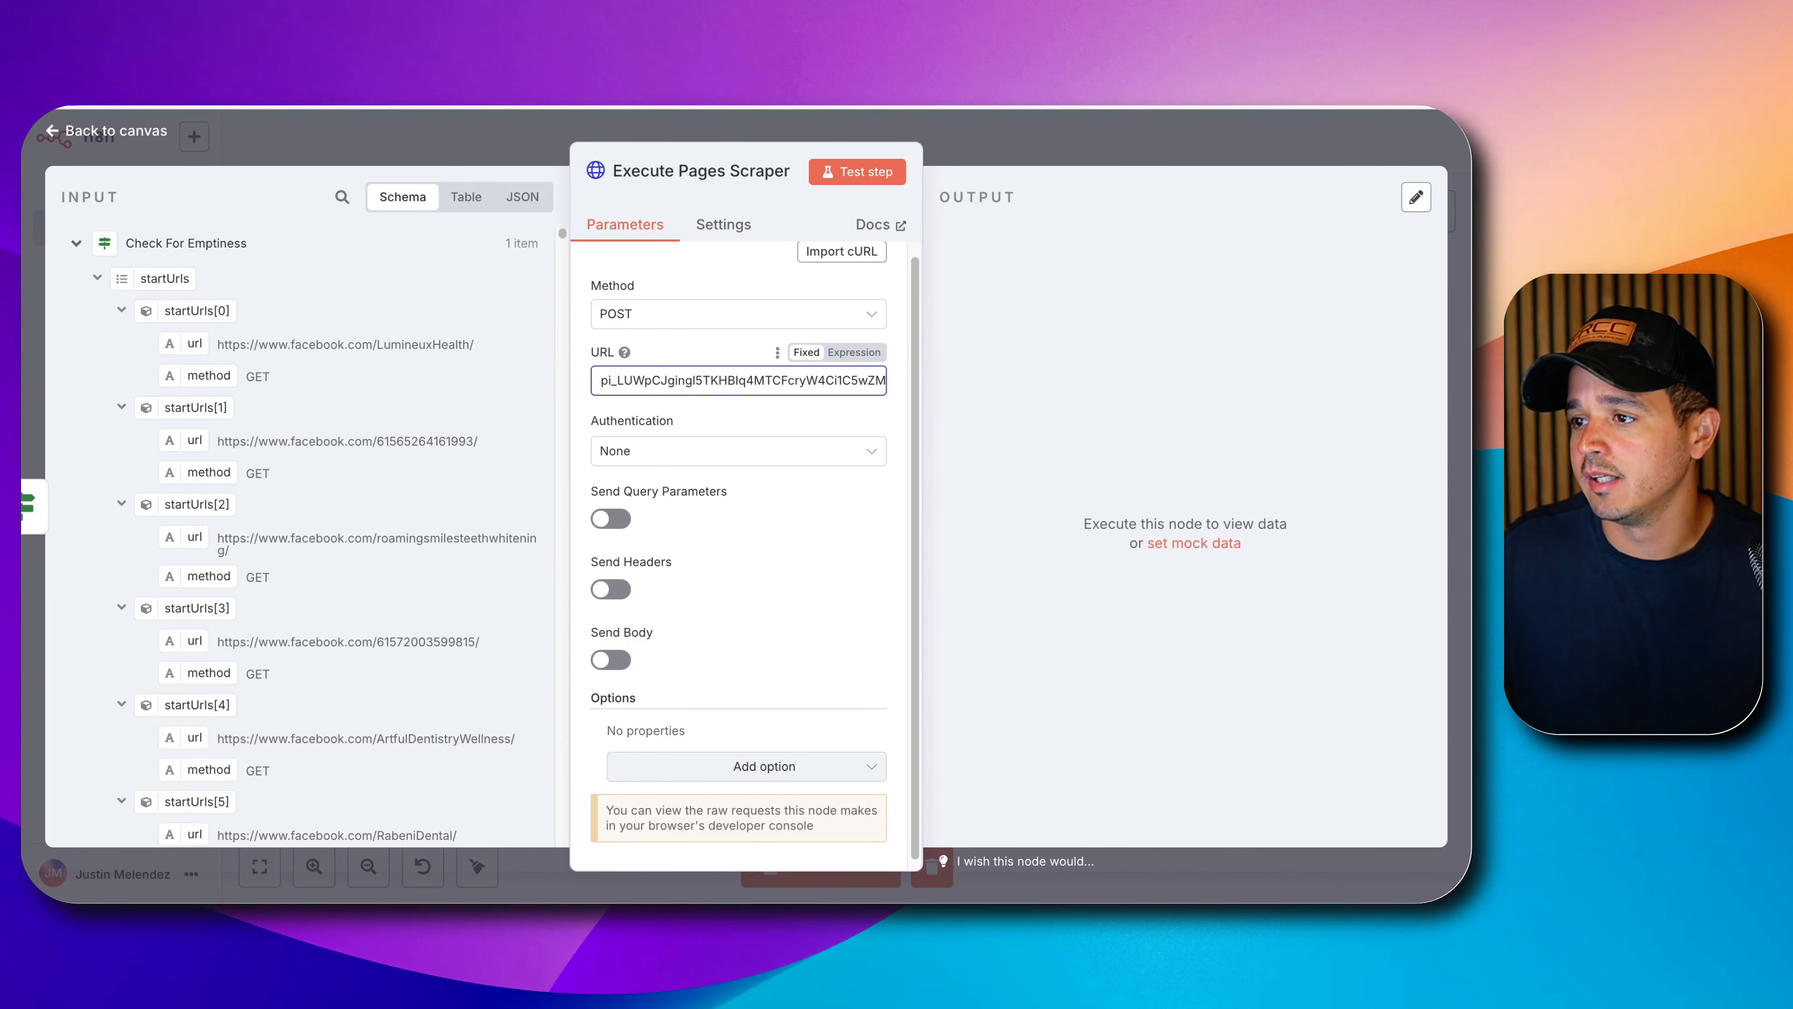
scroll(683, 564, "down", 1)
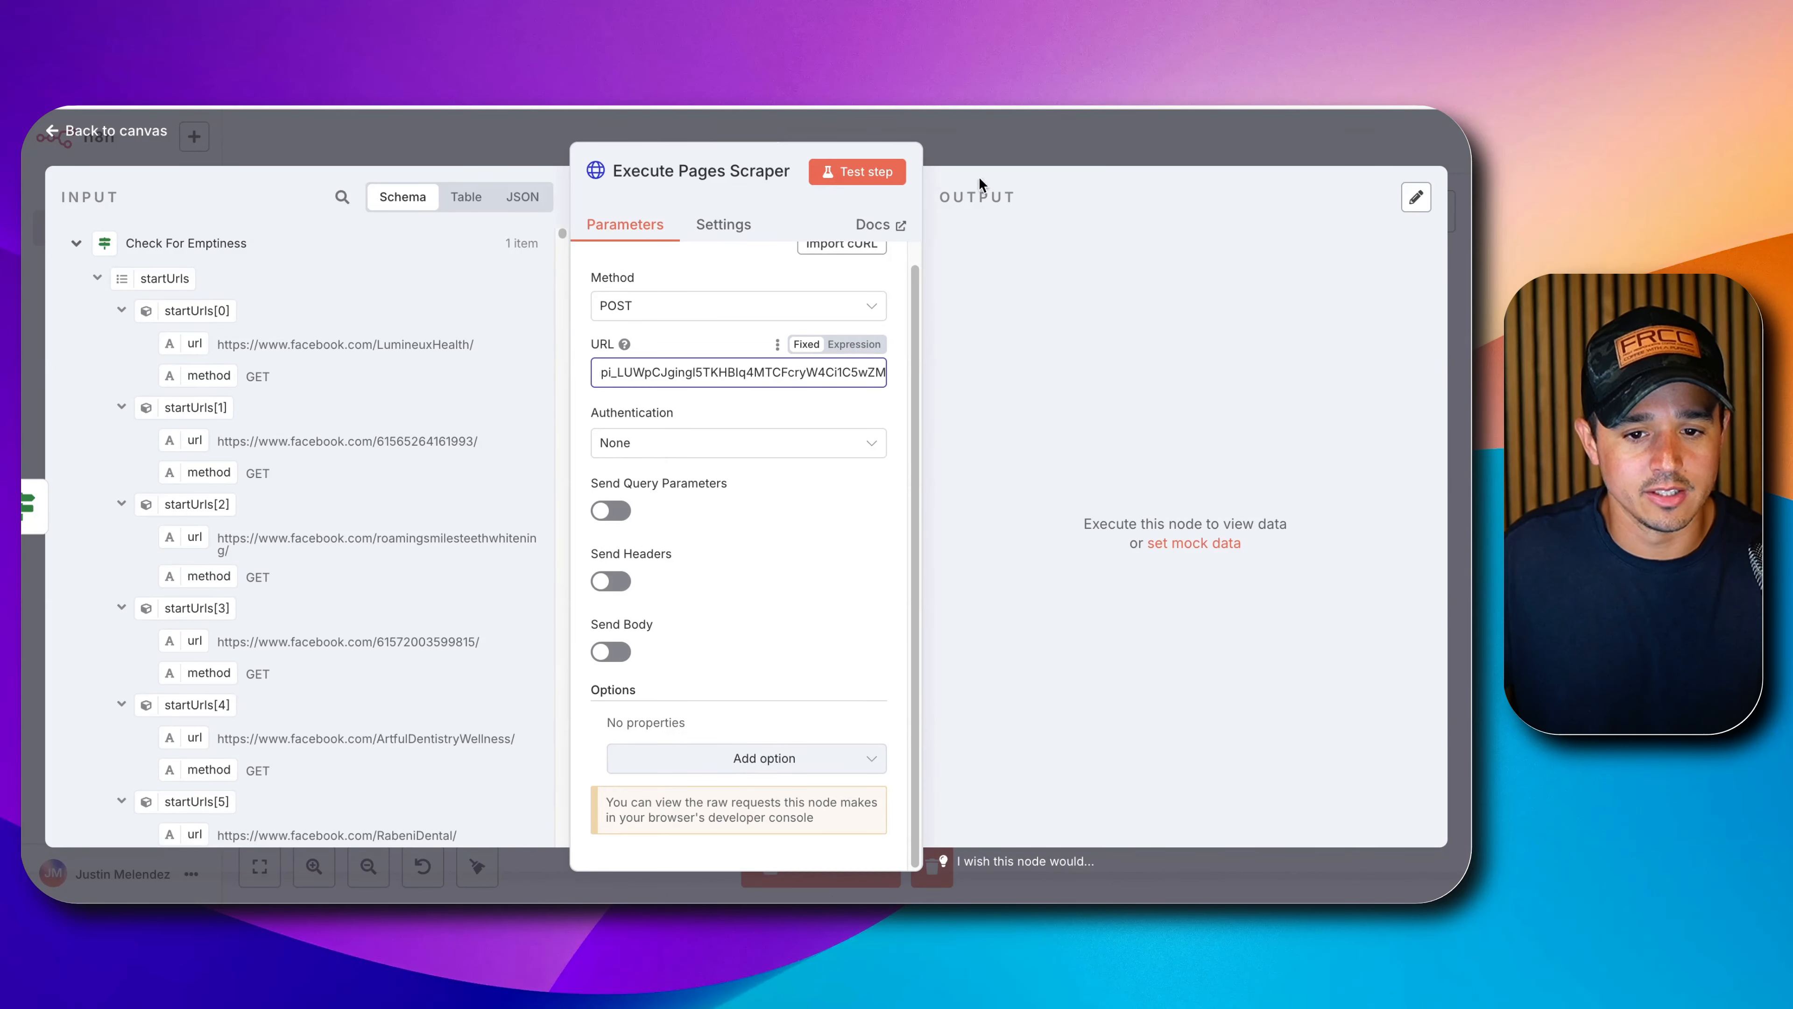
left_click(1023, 154)
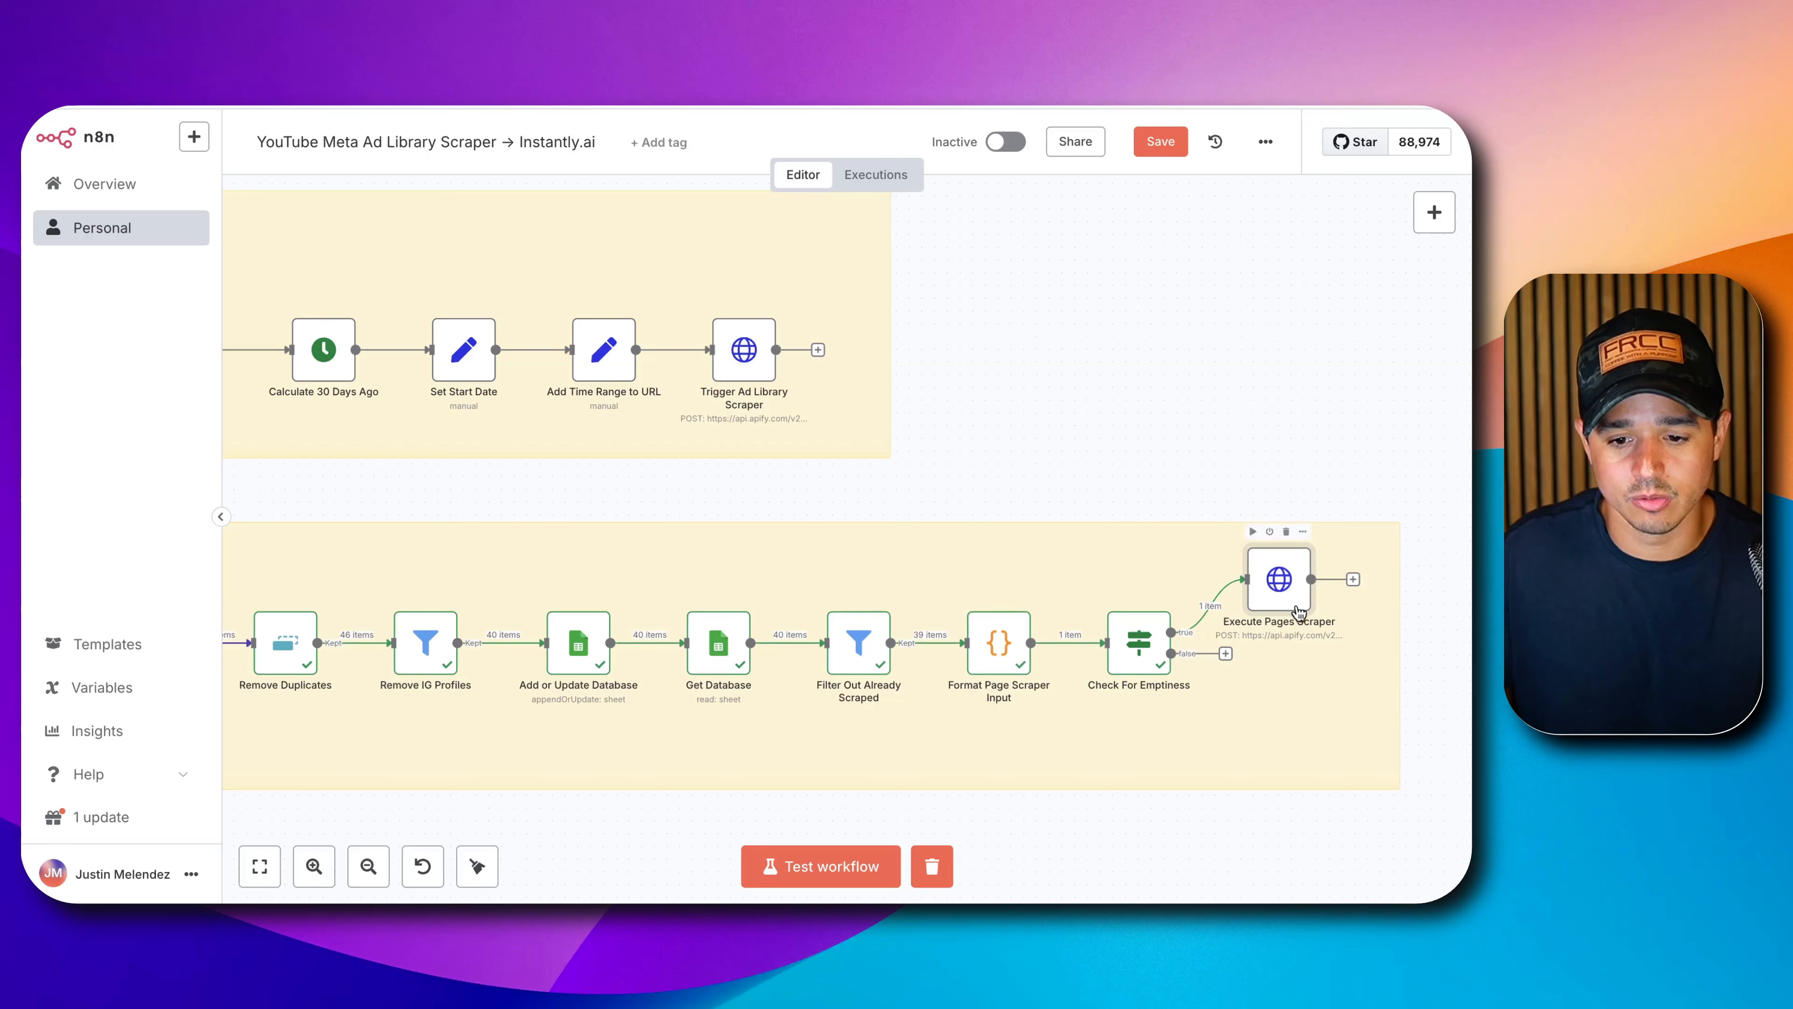
Duplicate the Step 2 sticky note below it and retitle it 'Step 3'.
left_click_drag(1298, 610, 1324, 610)
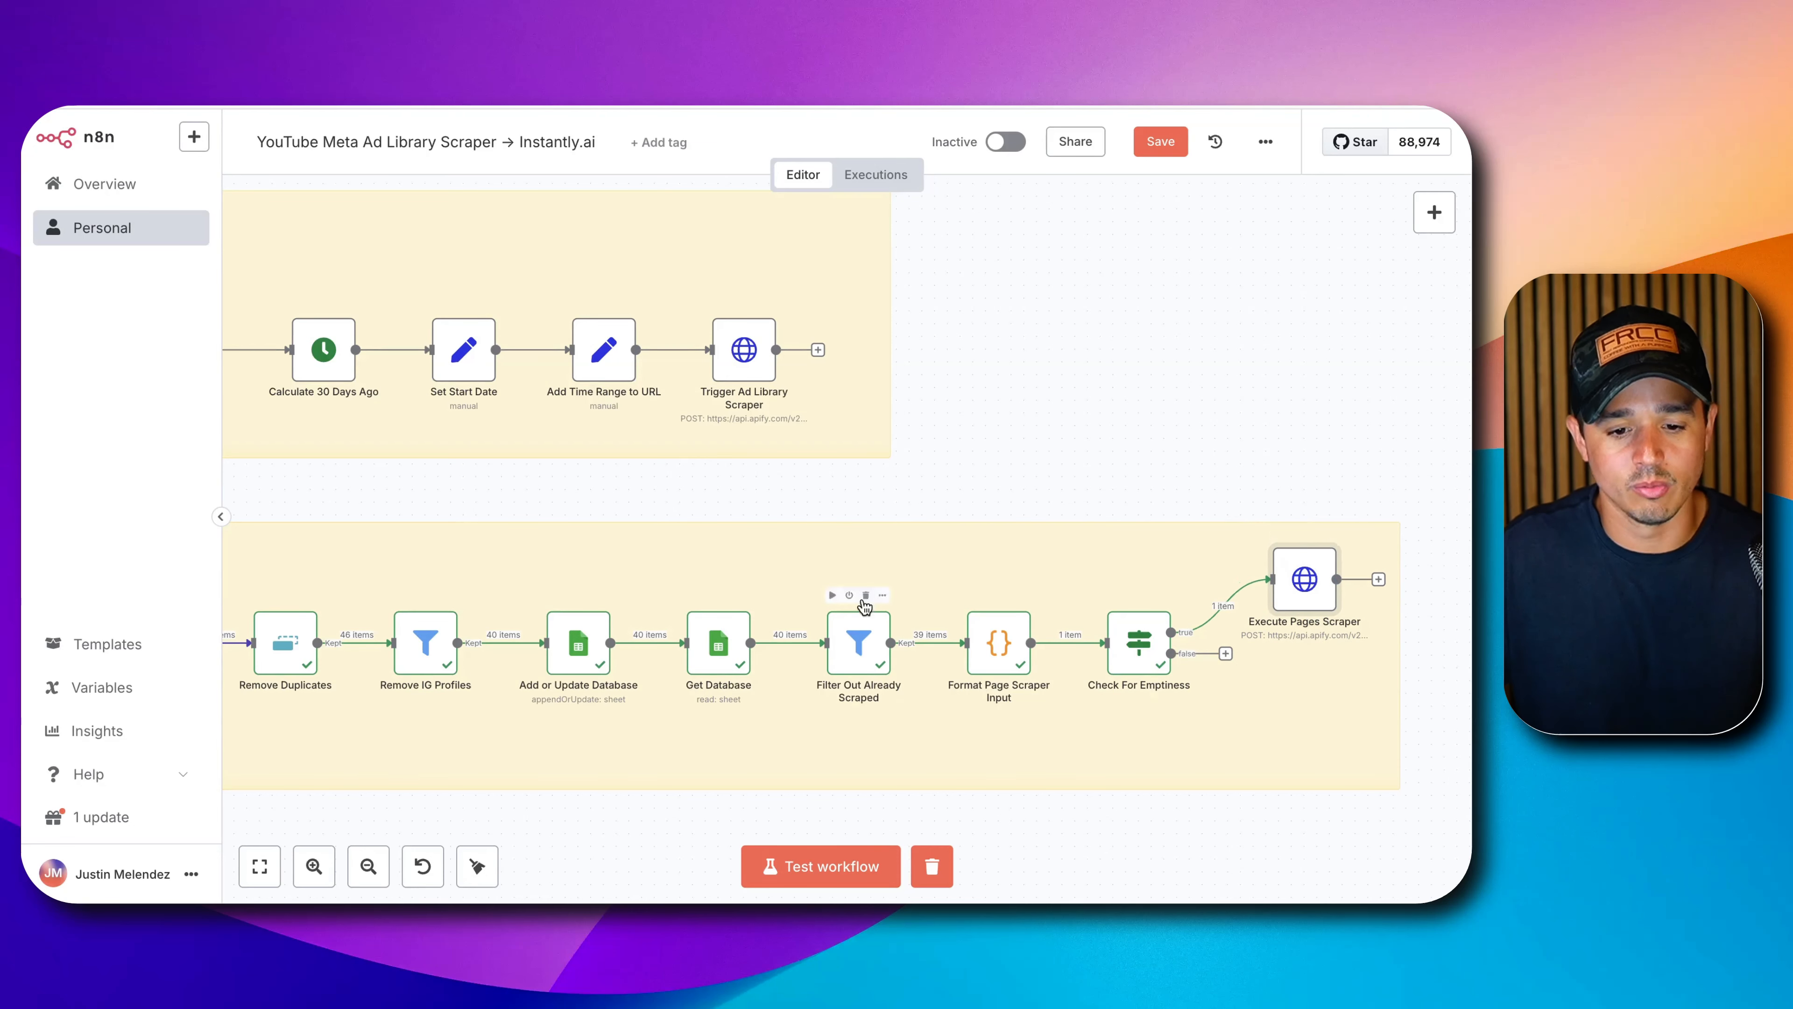
scroll(865, 606, "down", 5)
scroll(865, 606, "left", 8)
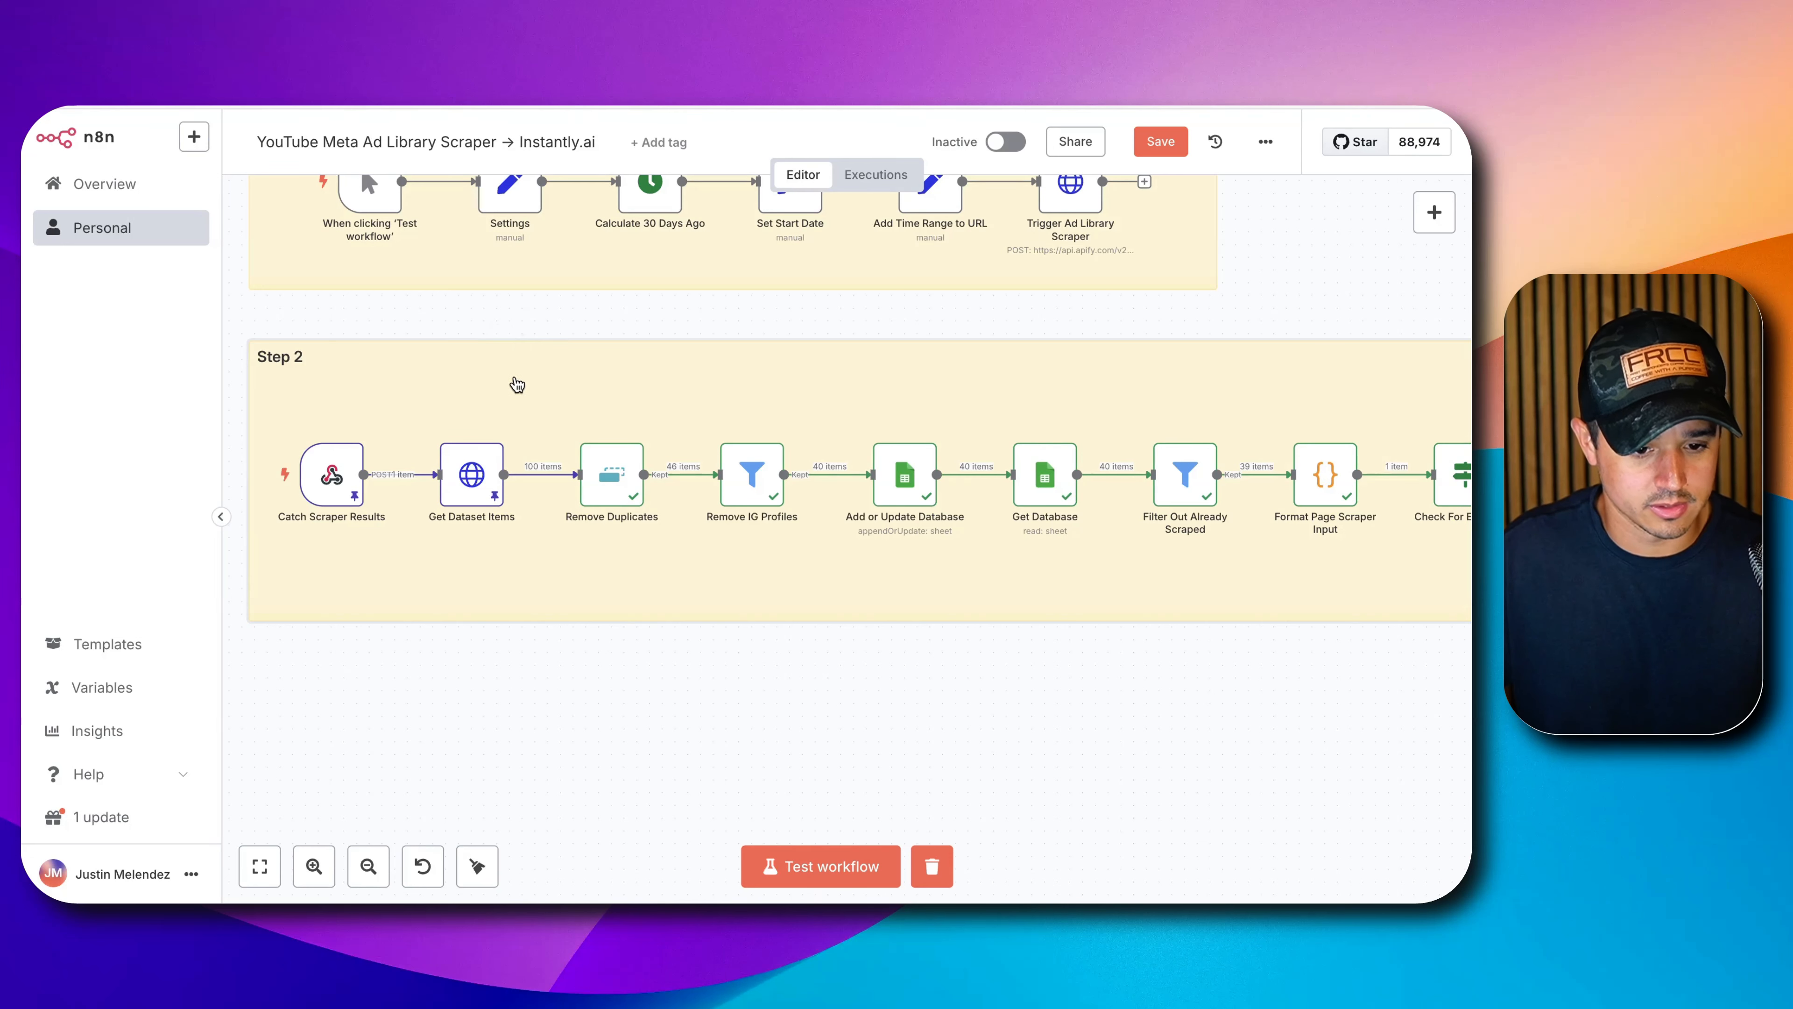
key("ctrl+c")
key("ctrl+v")
left_click_drag(760, 369, 488, 713)
left_click_drag(489, 712, 501, 712)
double_click(497, 709)
key("BackSpace")
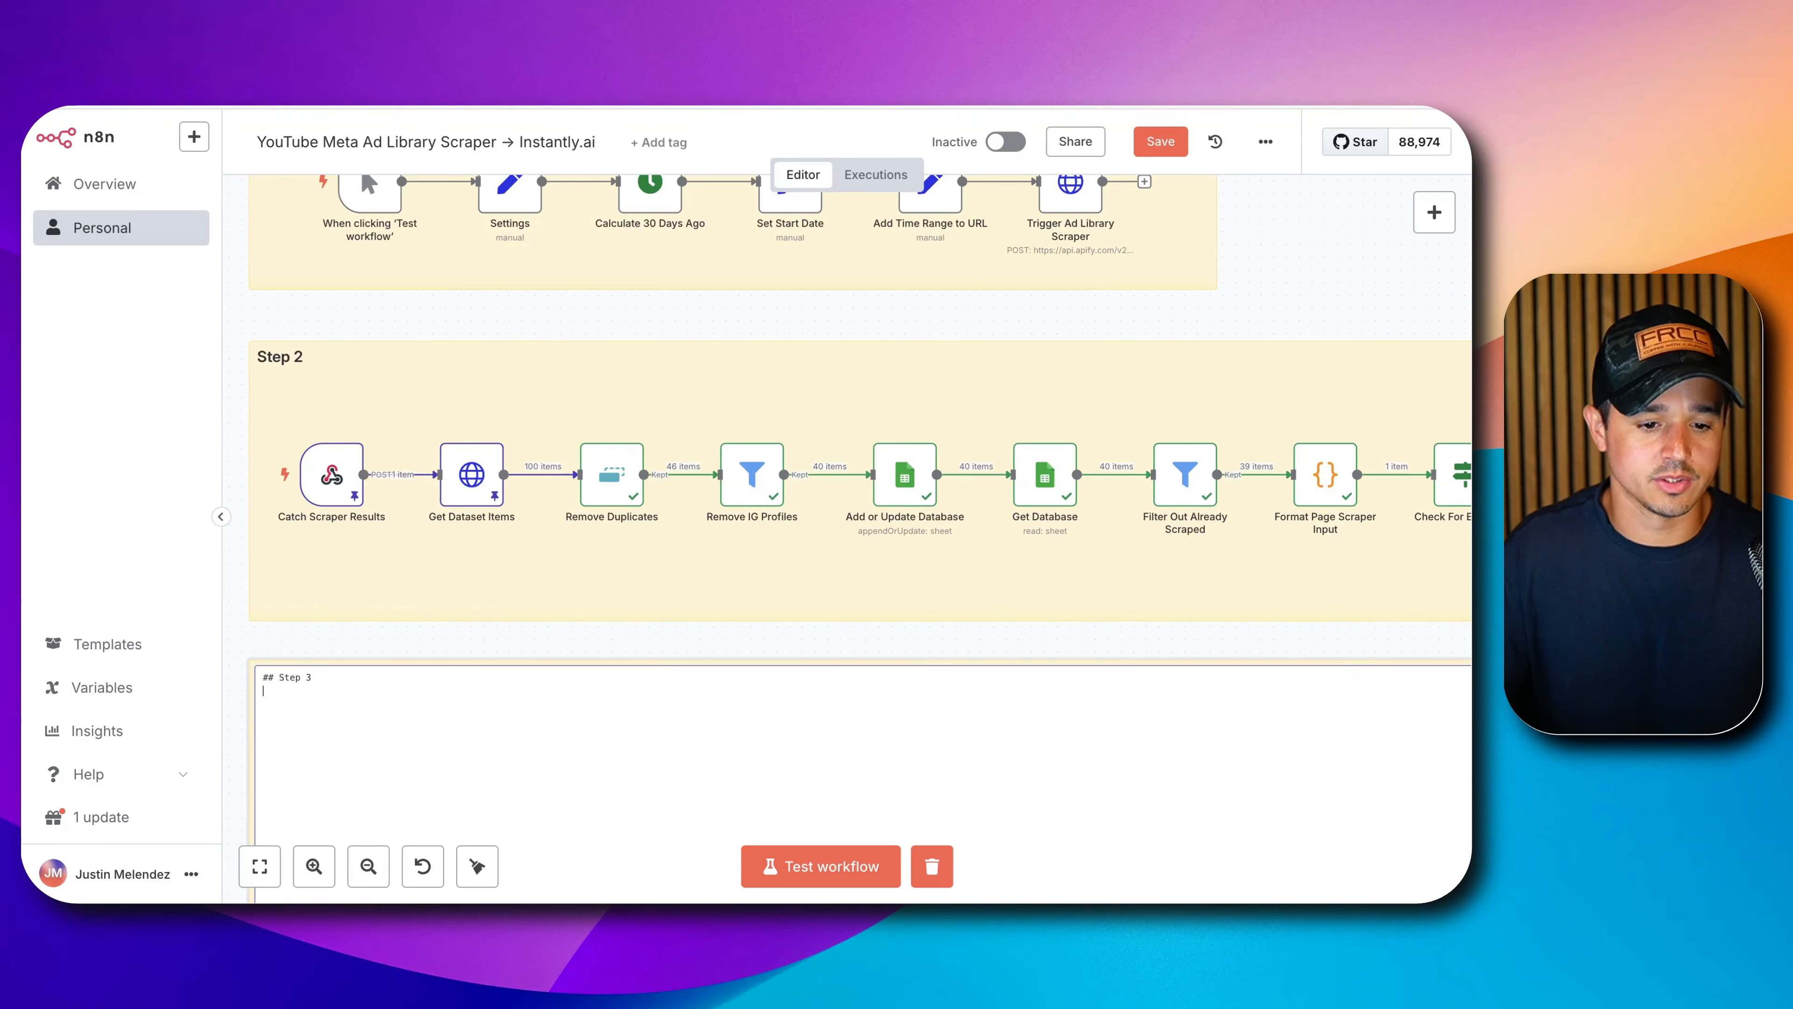
type("3")
left_click(503, 649)
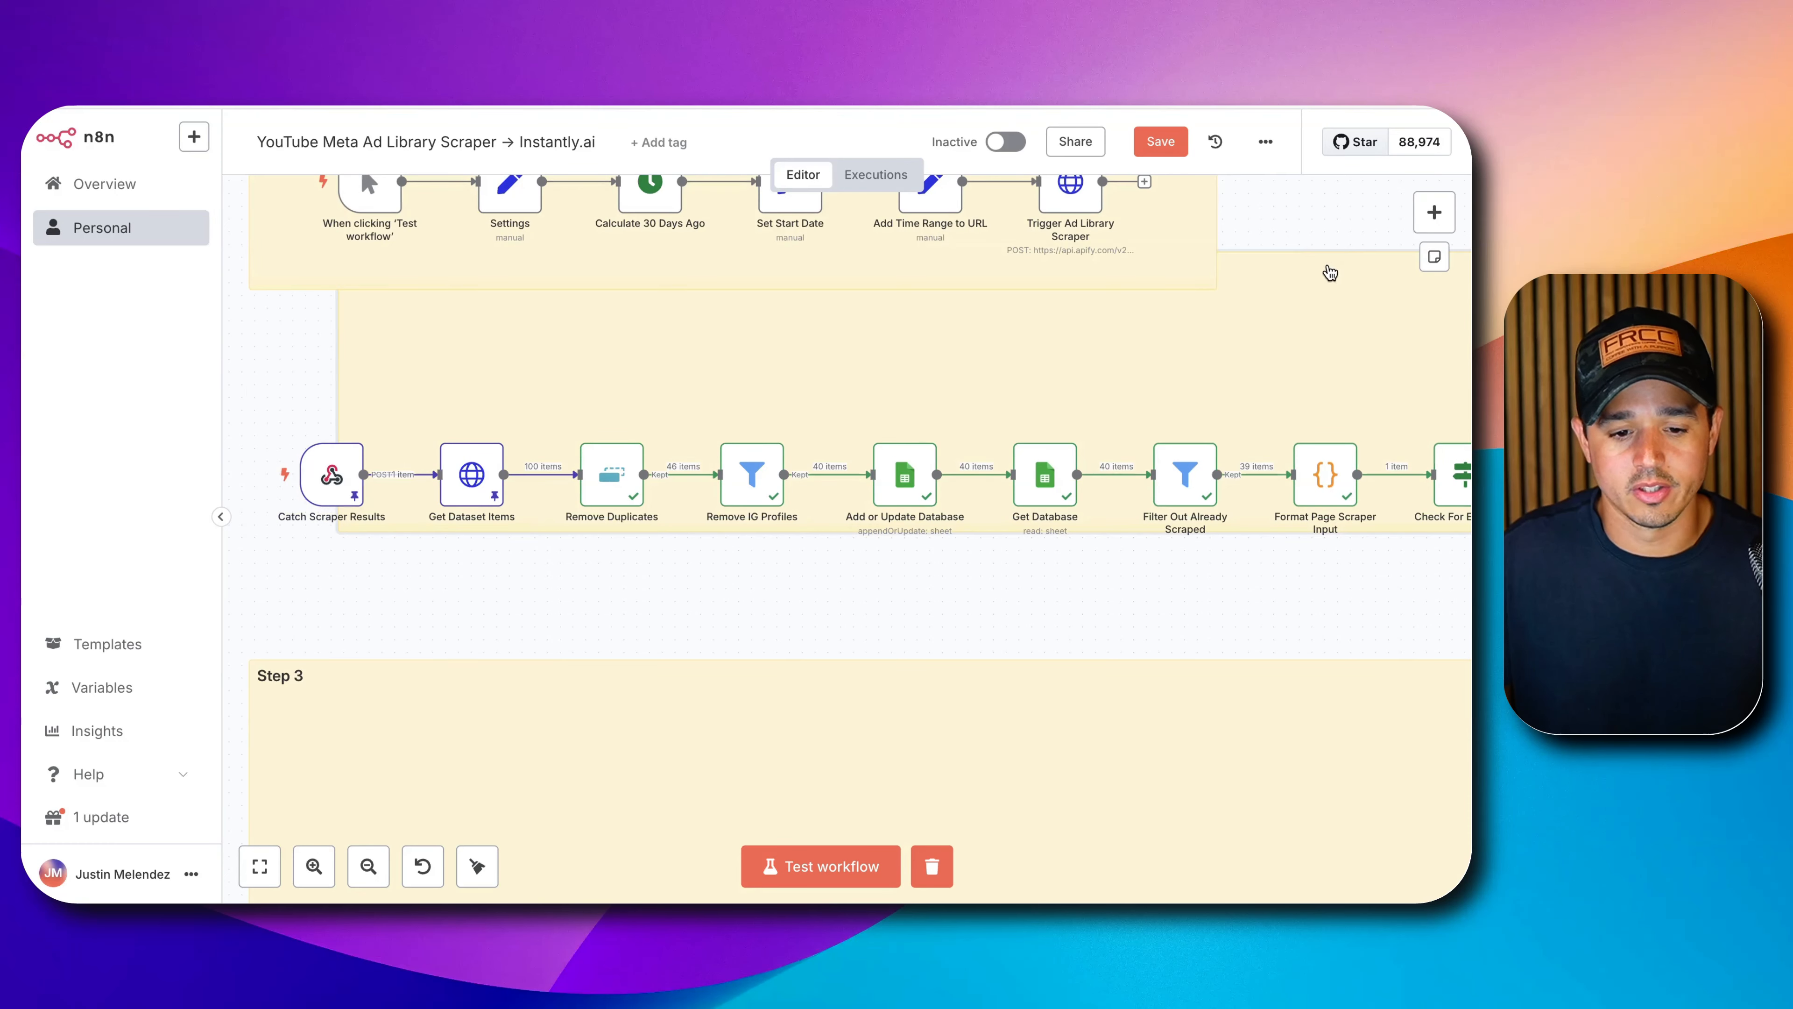
Add an 'On webhook call' trigger accepting POST and copy its test URL.
key("1")
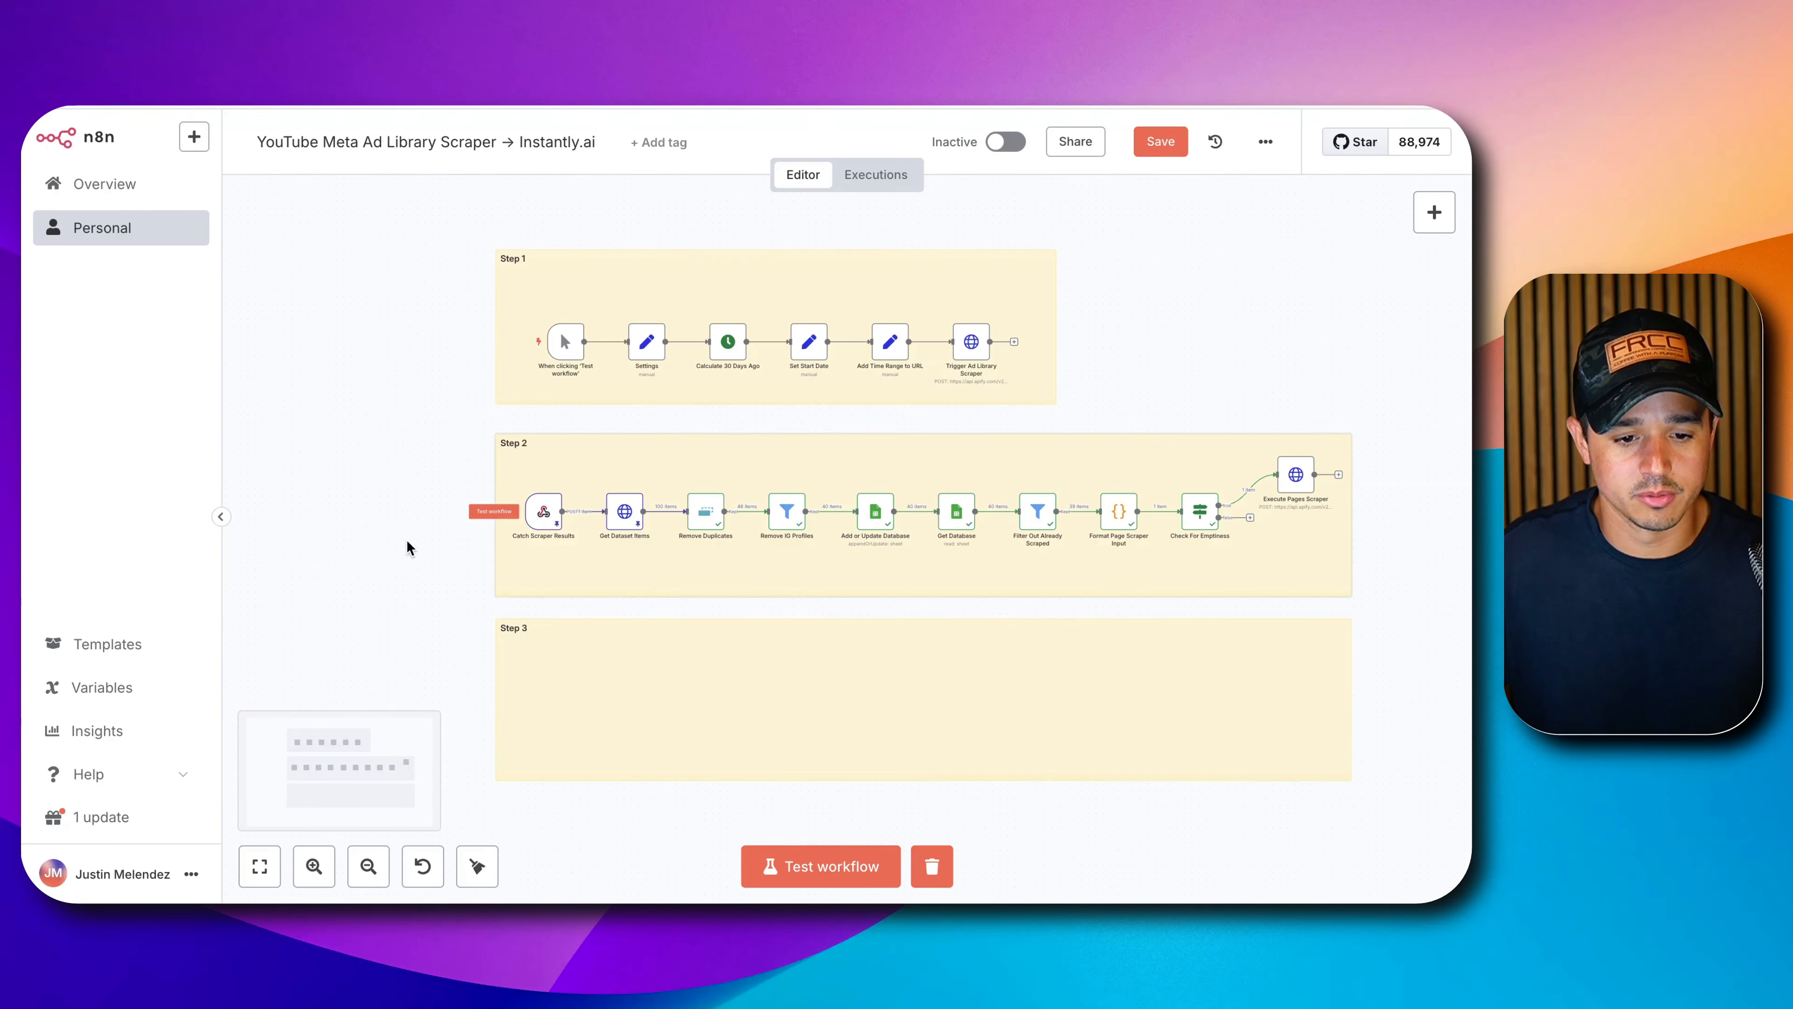
left_click_drag(404, 549, 432, 304)
left_click(1429, 206)
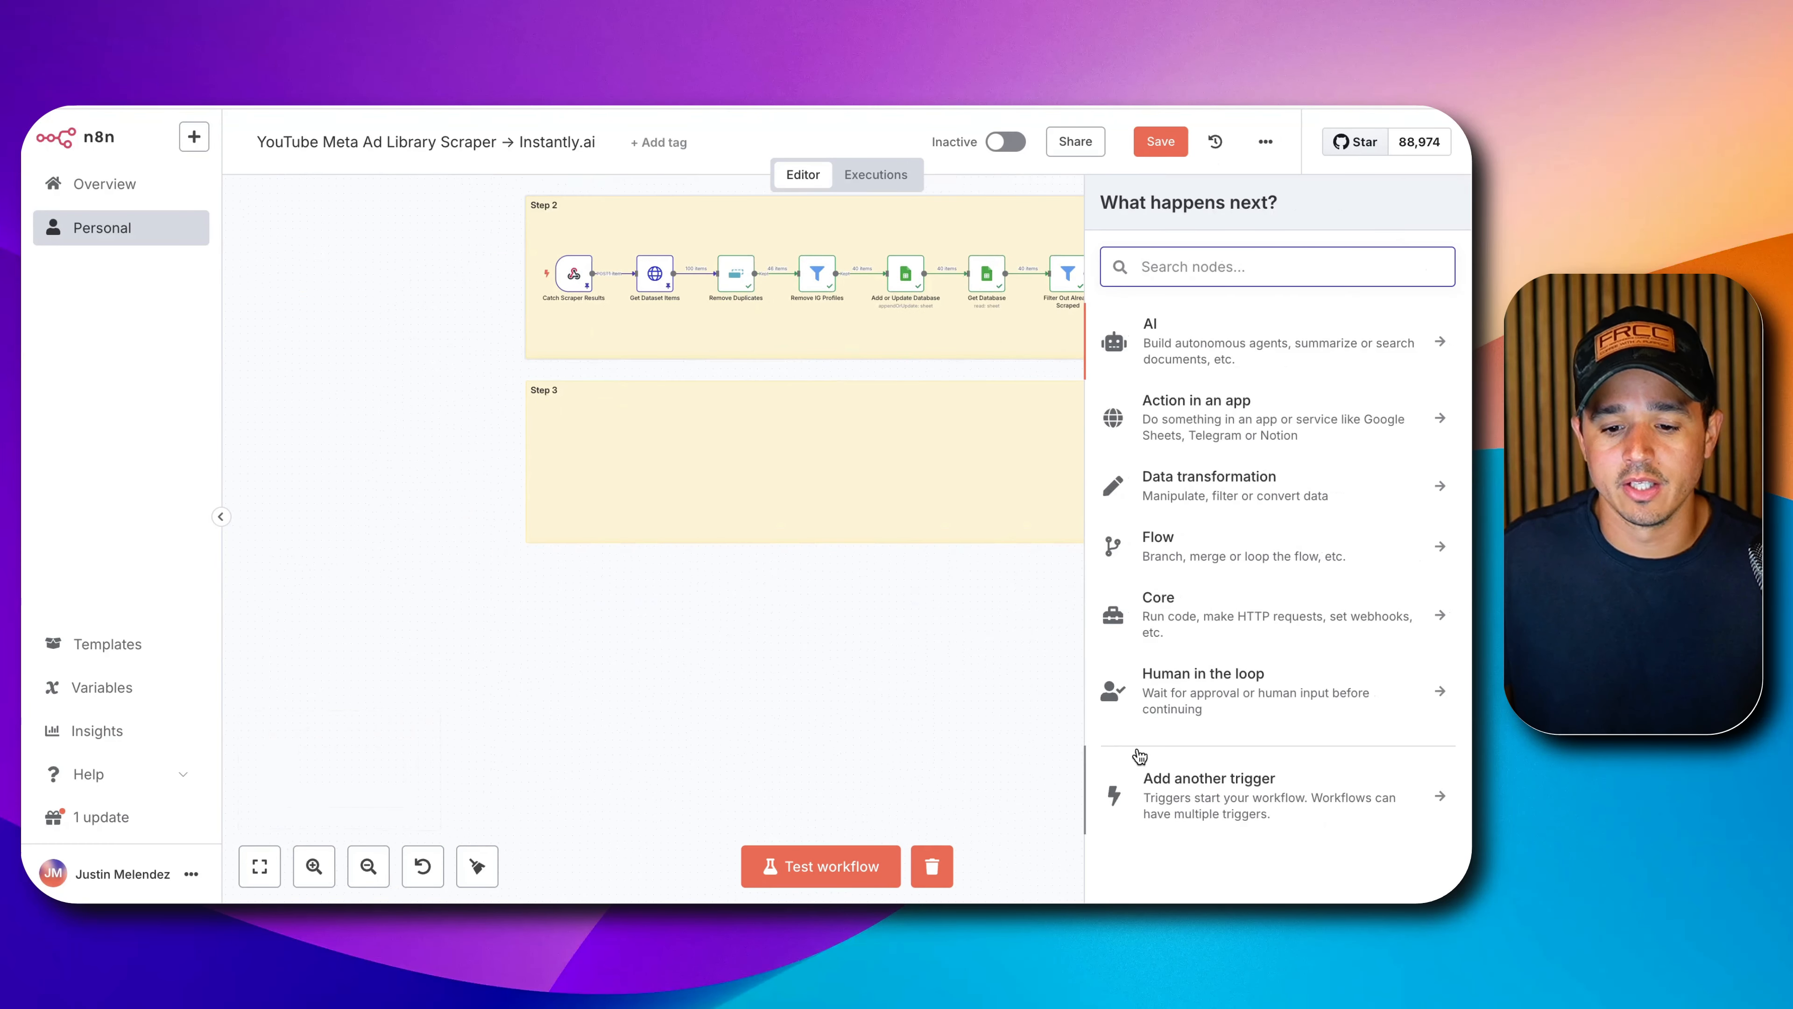
left_click(1162, 780)
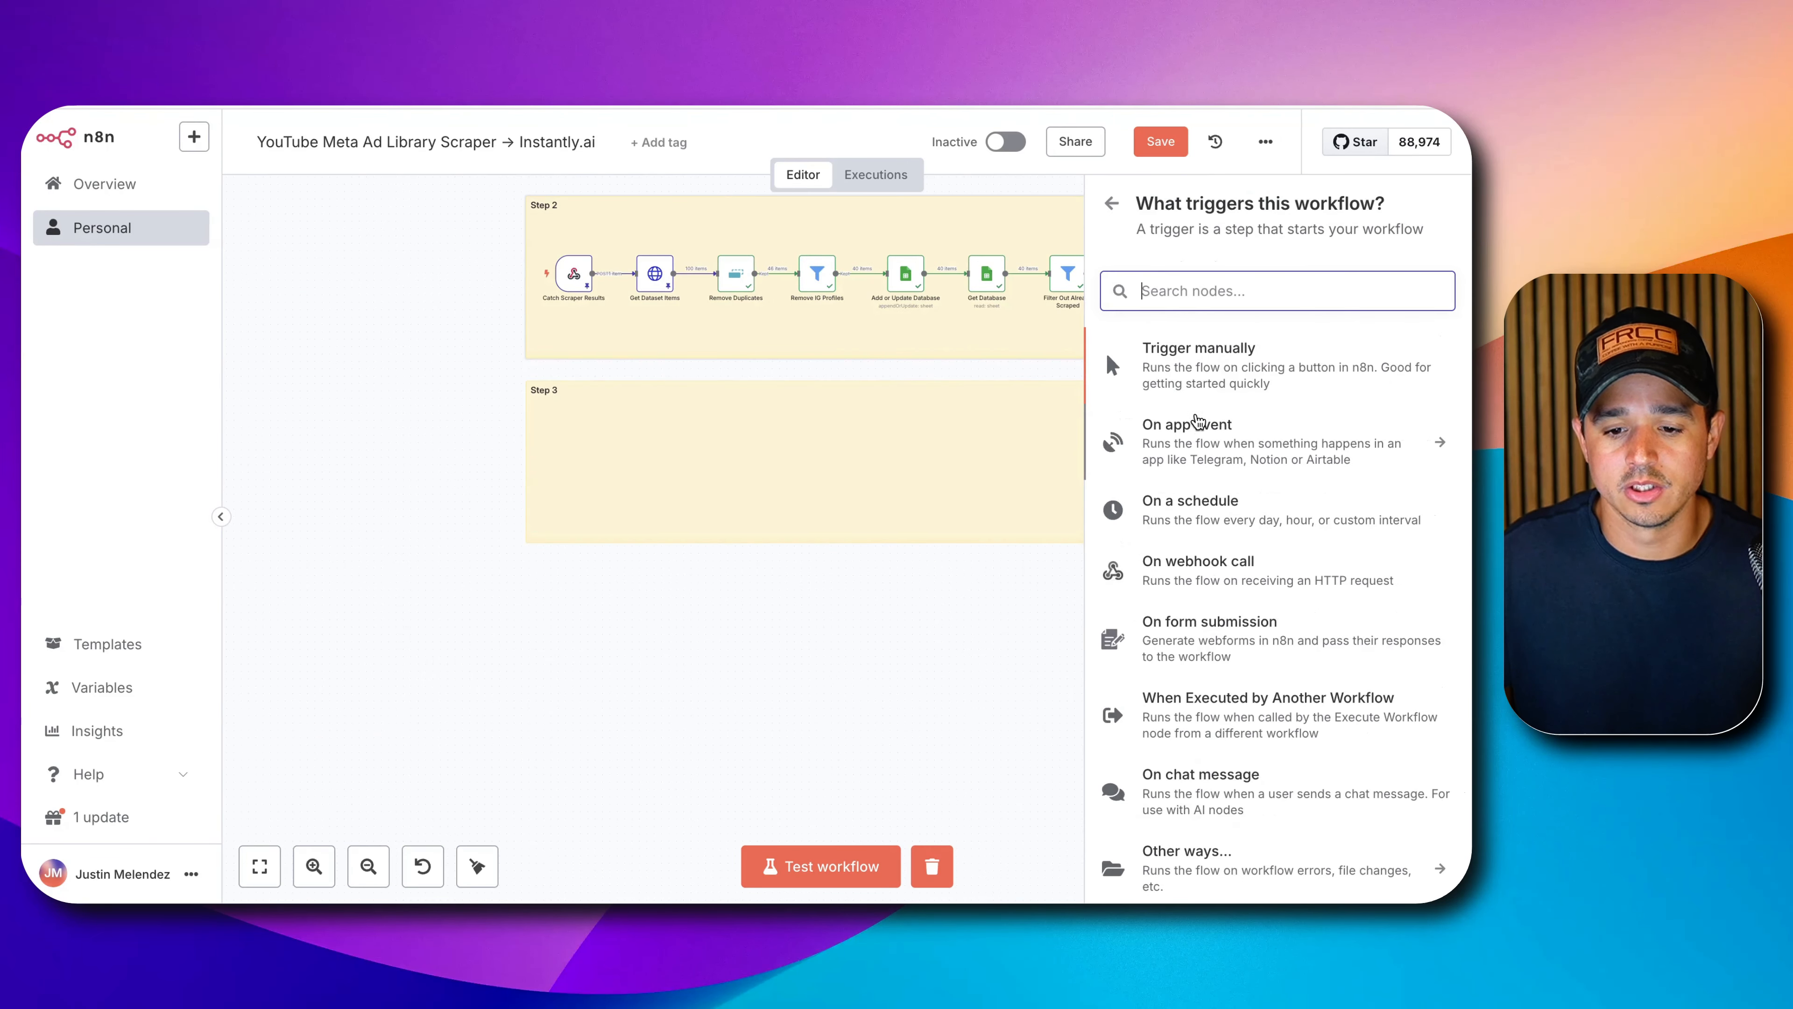
left_click(1186, 568)
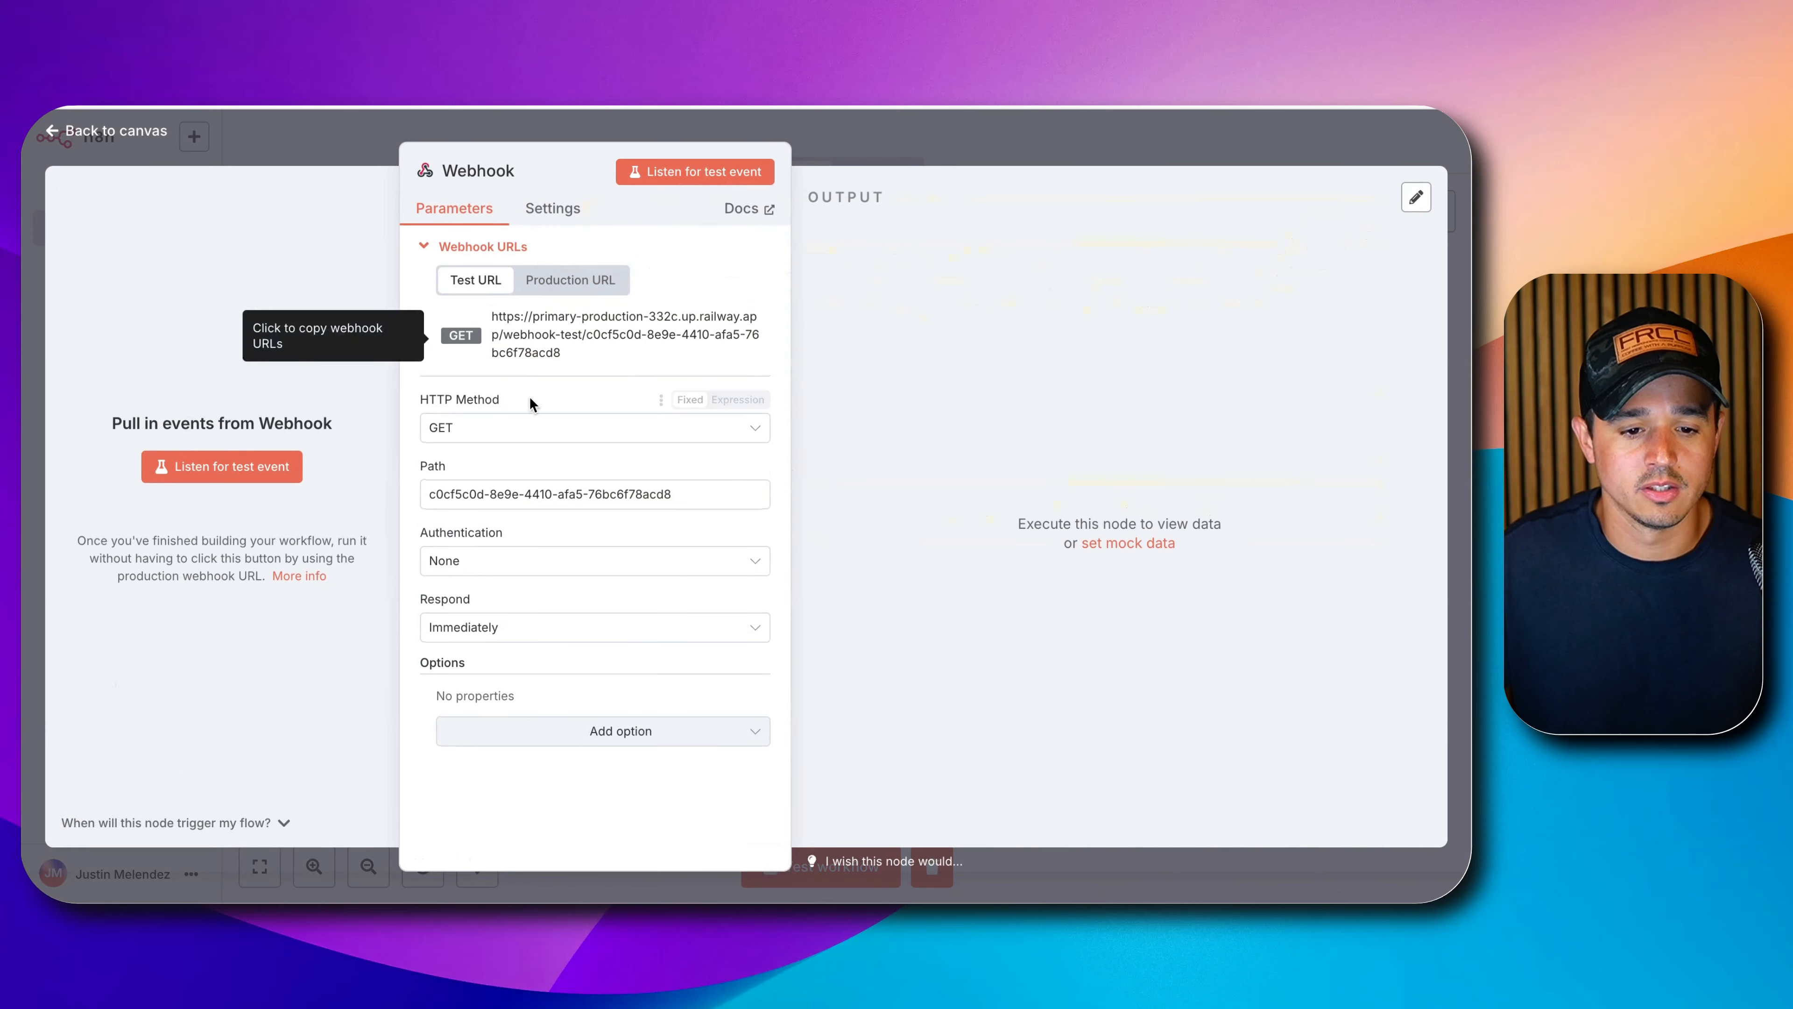
left_click(517, 430)
left_click(494, 615)
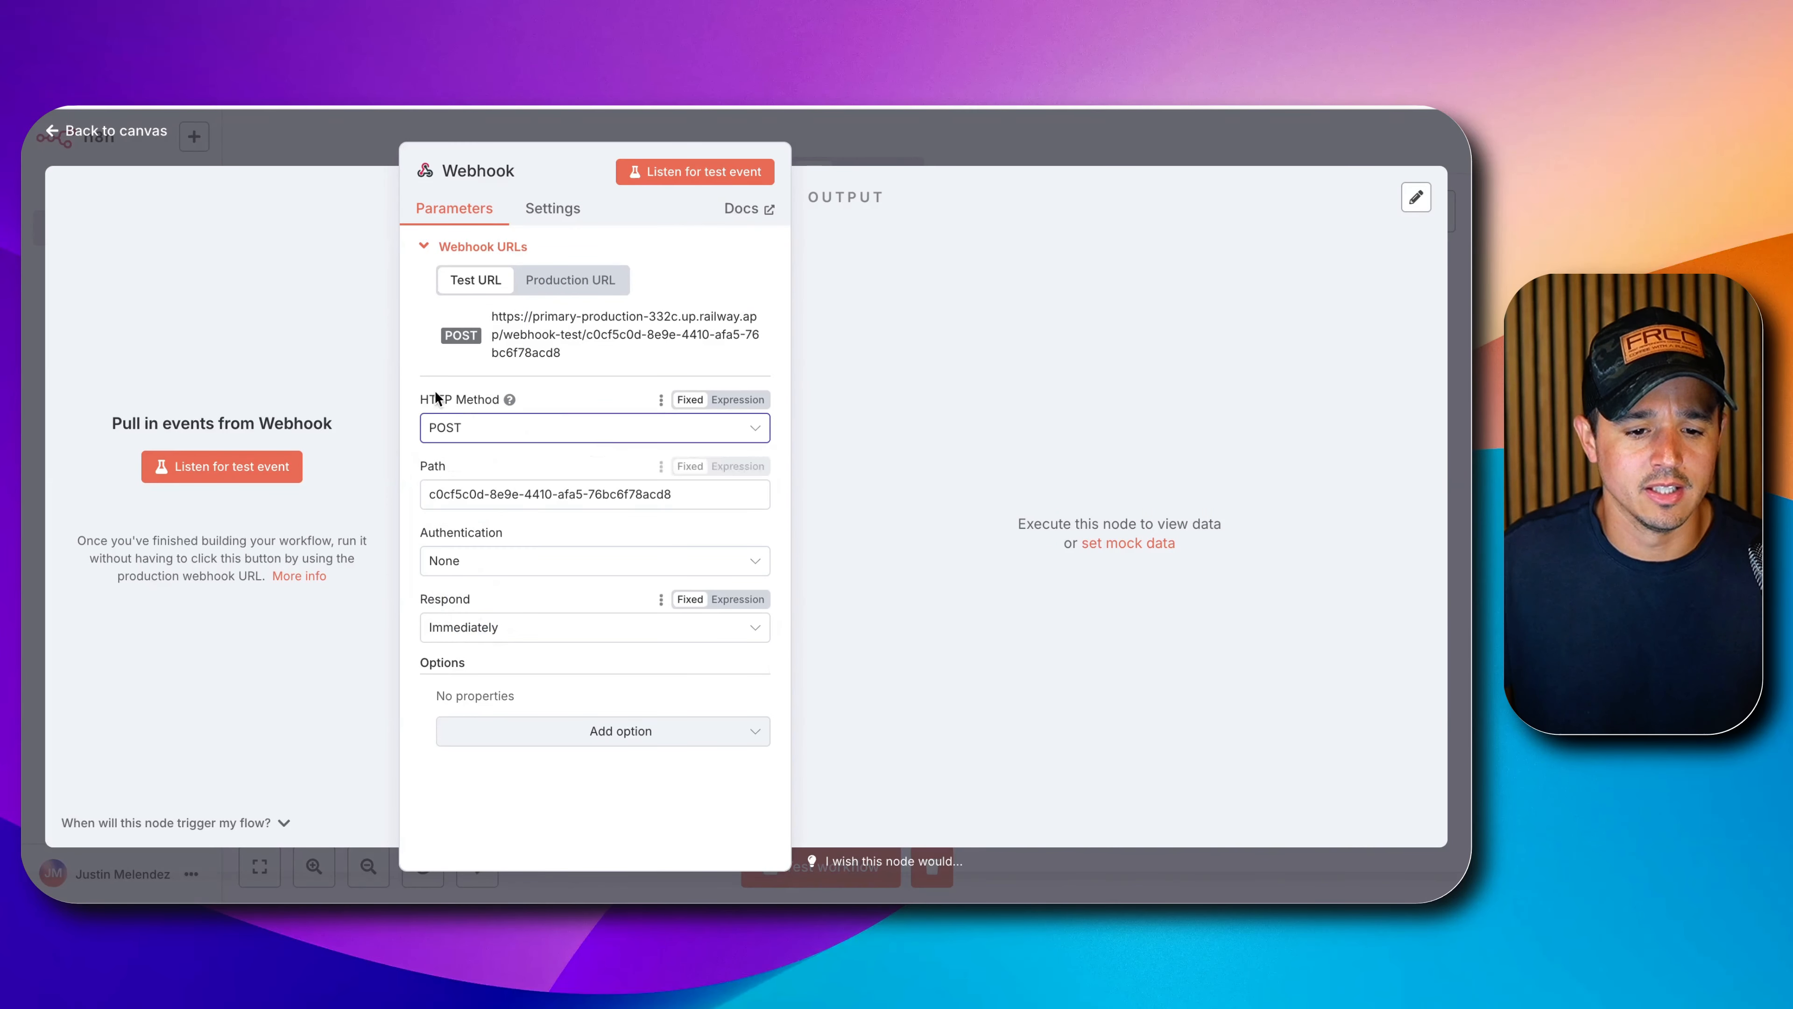
left_click(518, 335)
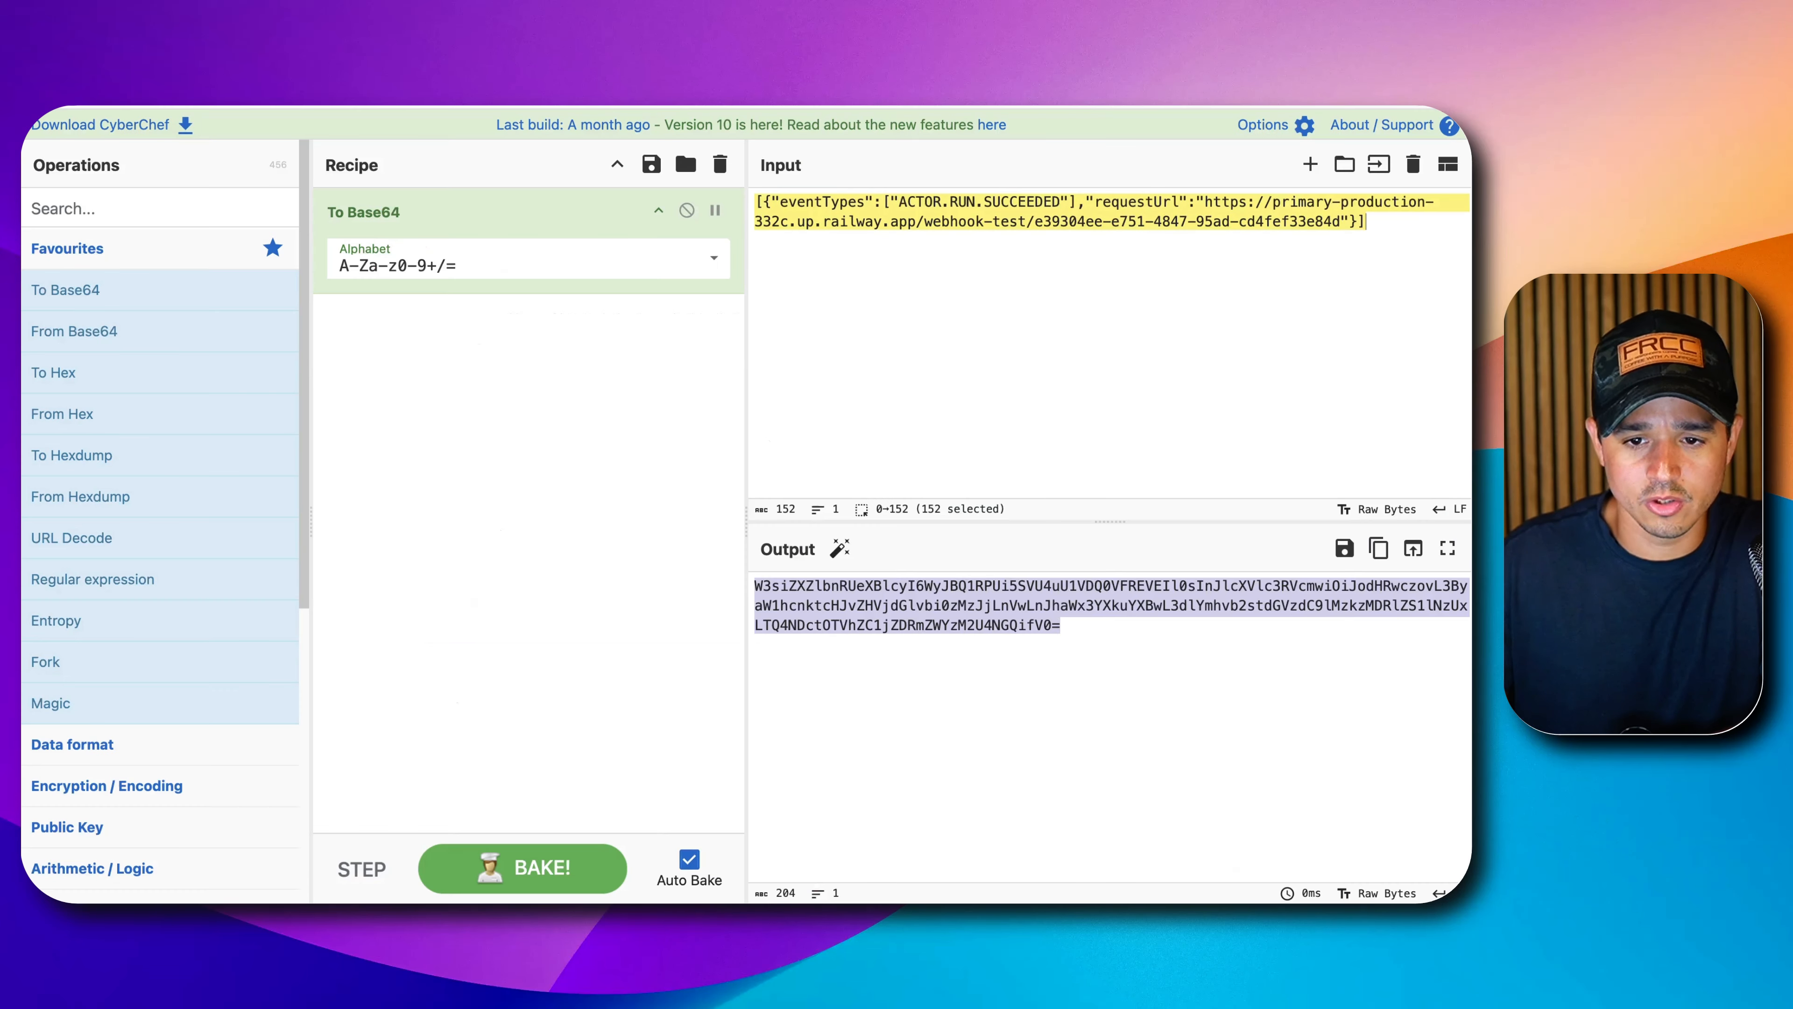
Replace the old requestUrl in CyberChef's webhook JSON with the new n8n test URL and select the Base64 output.
left_click_drag(1205, 201, 1339, 221)
key("super+v")
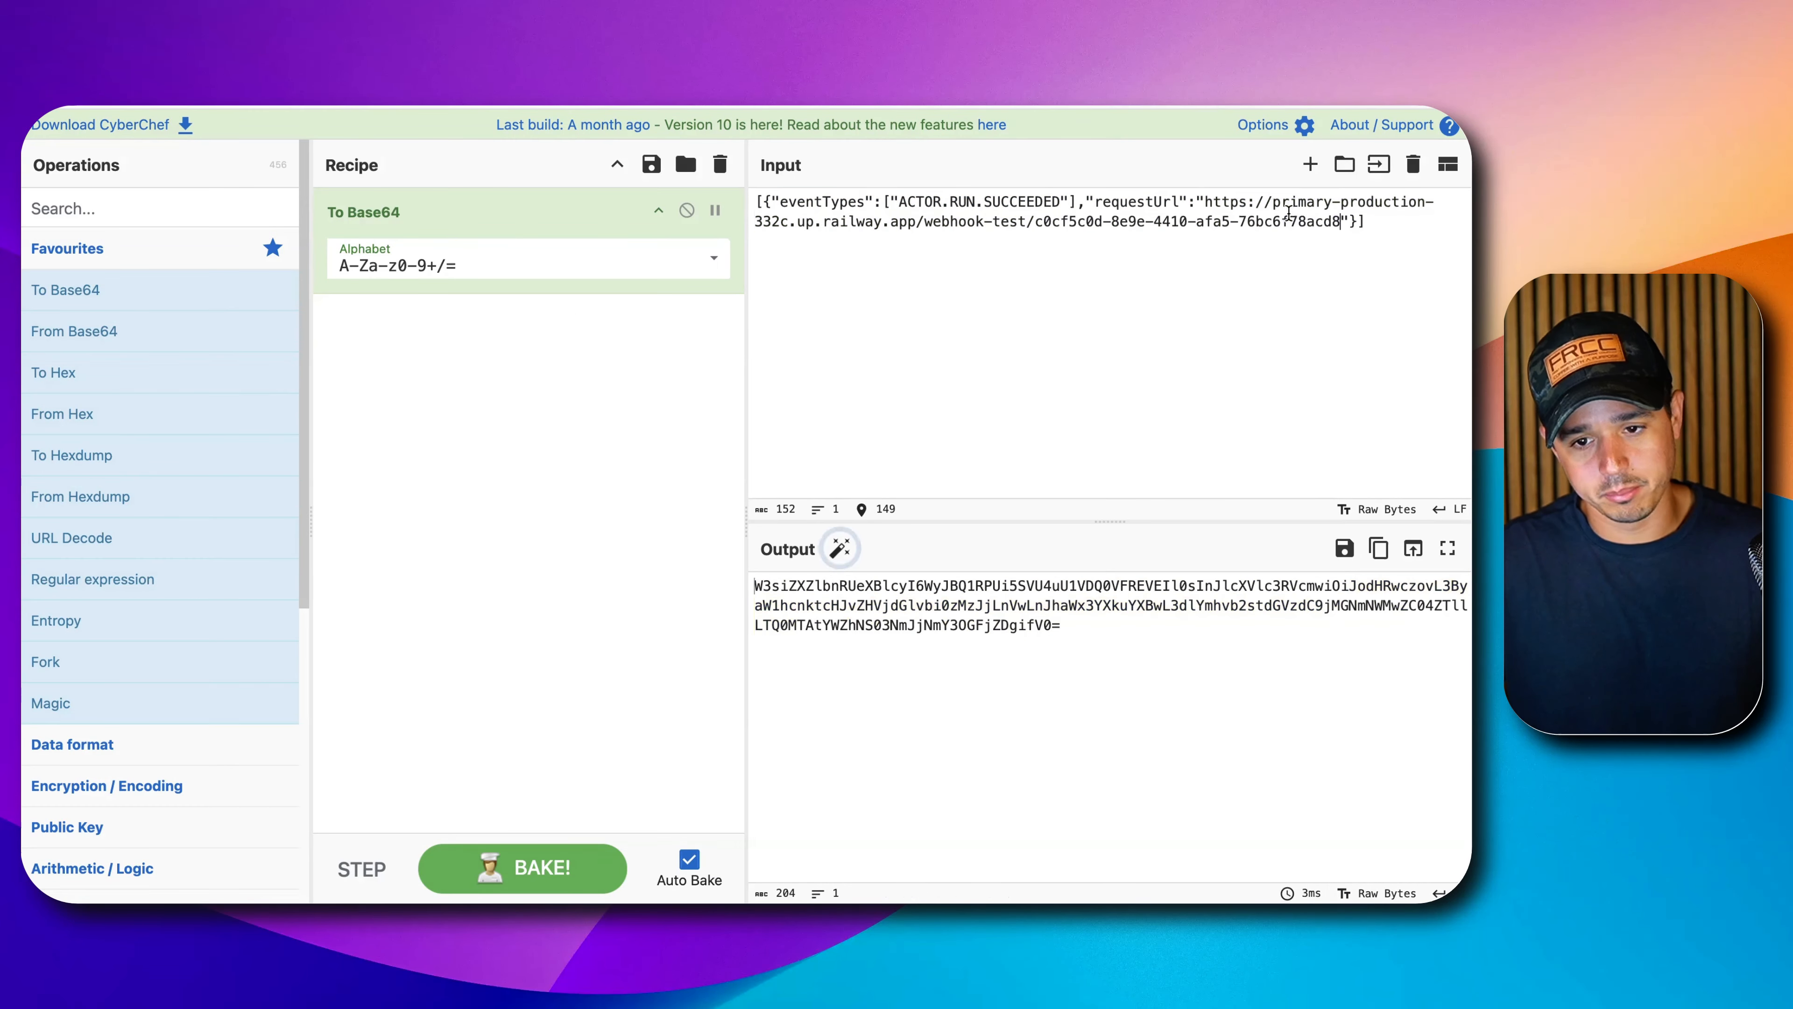
key("super+a")
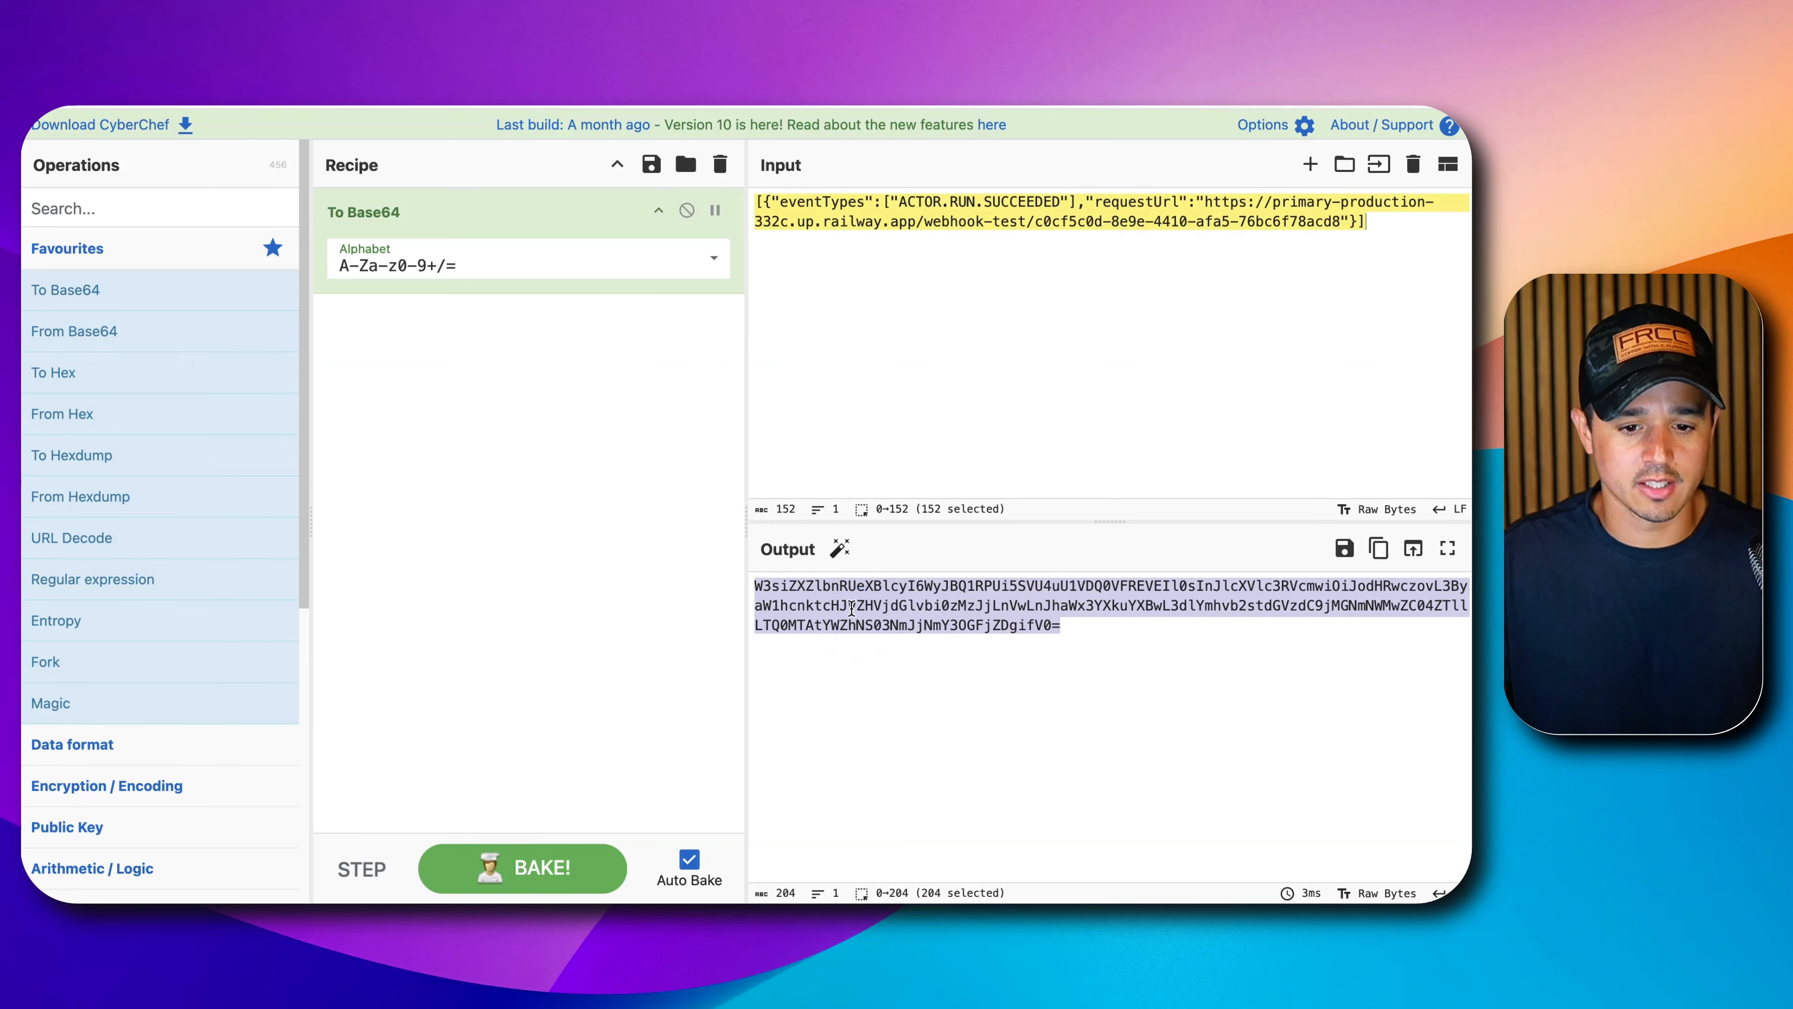
key("ctrl+shift+Tab")
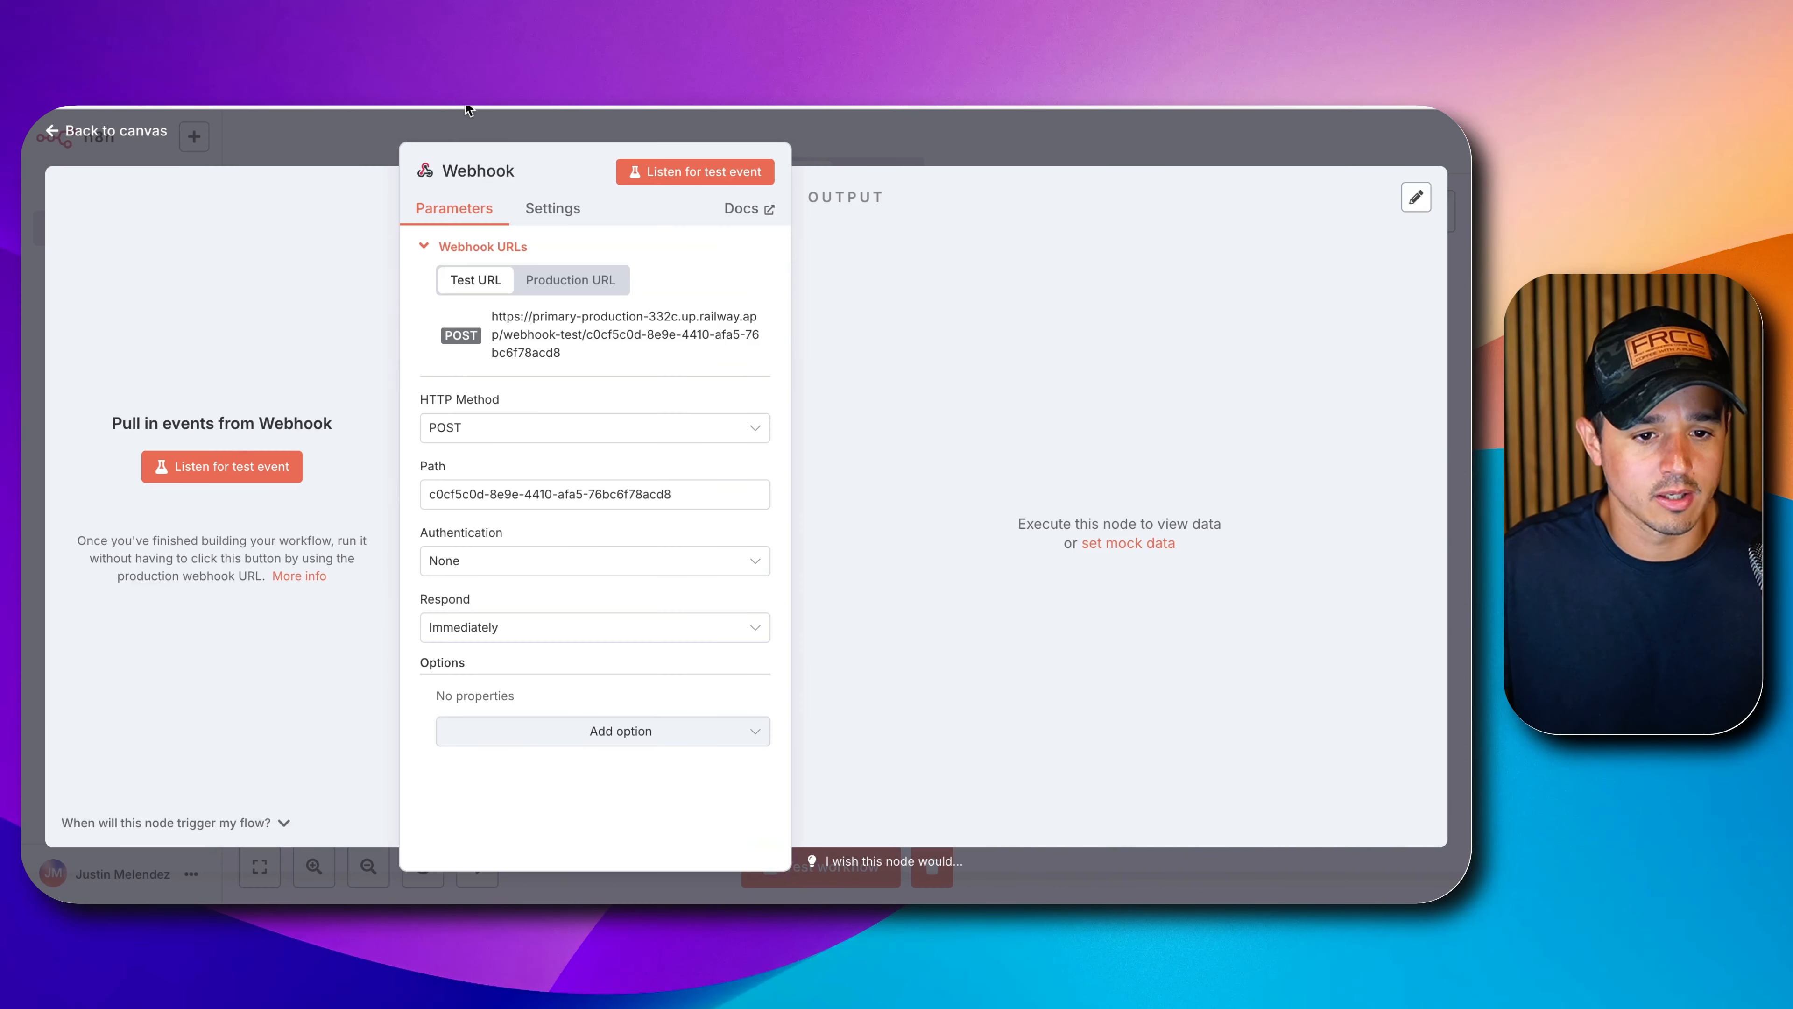
Enable query parameters on Execute Pages Scraper and name the first parameter 'webhooks'.
left_click(952, 168)
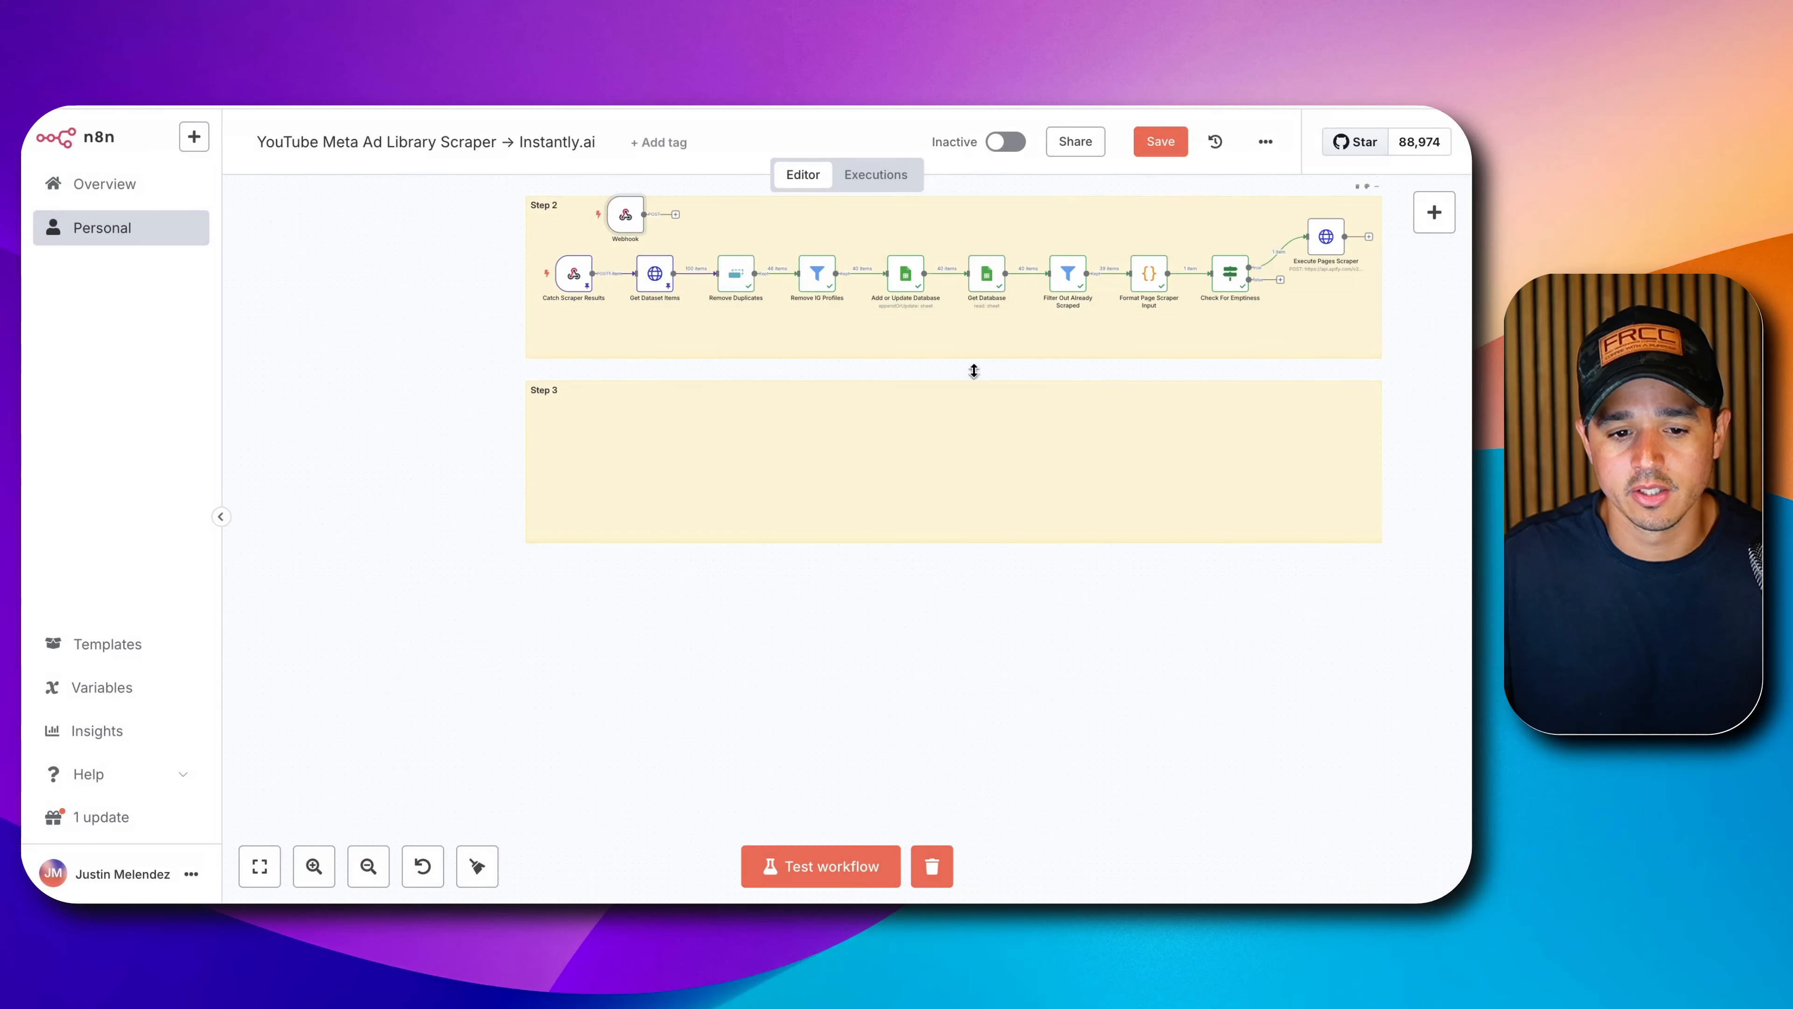
left_click(577, 464)
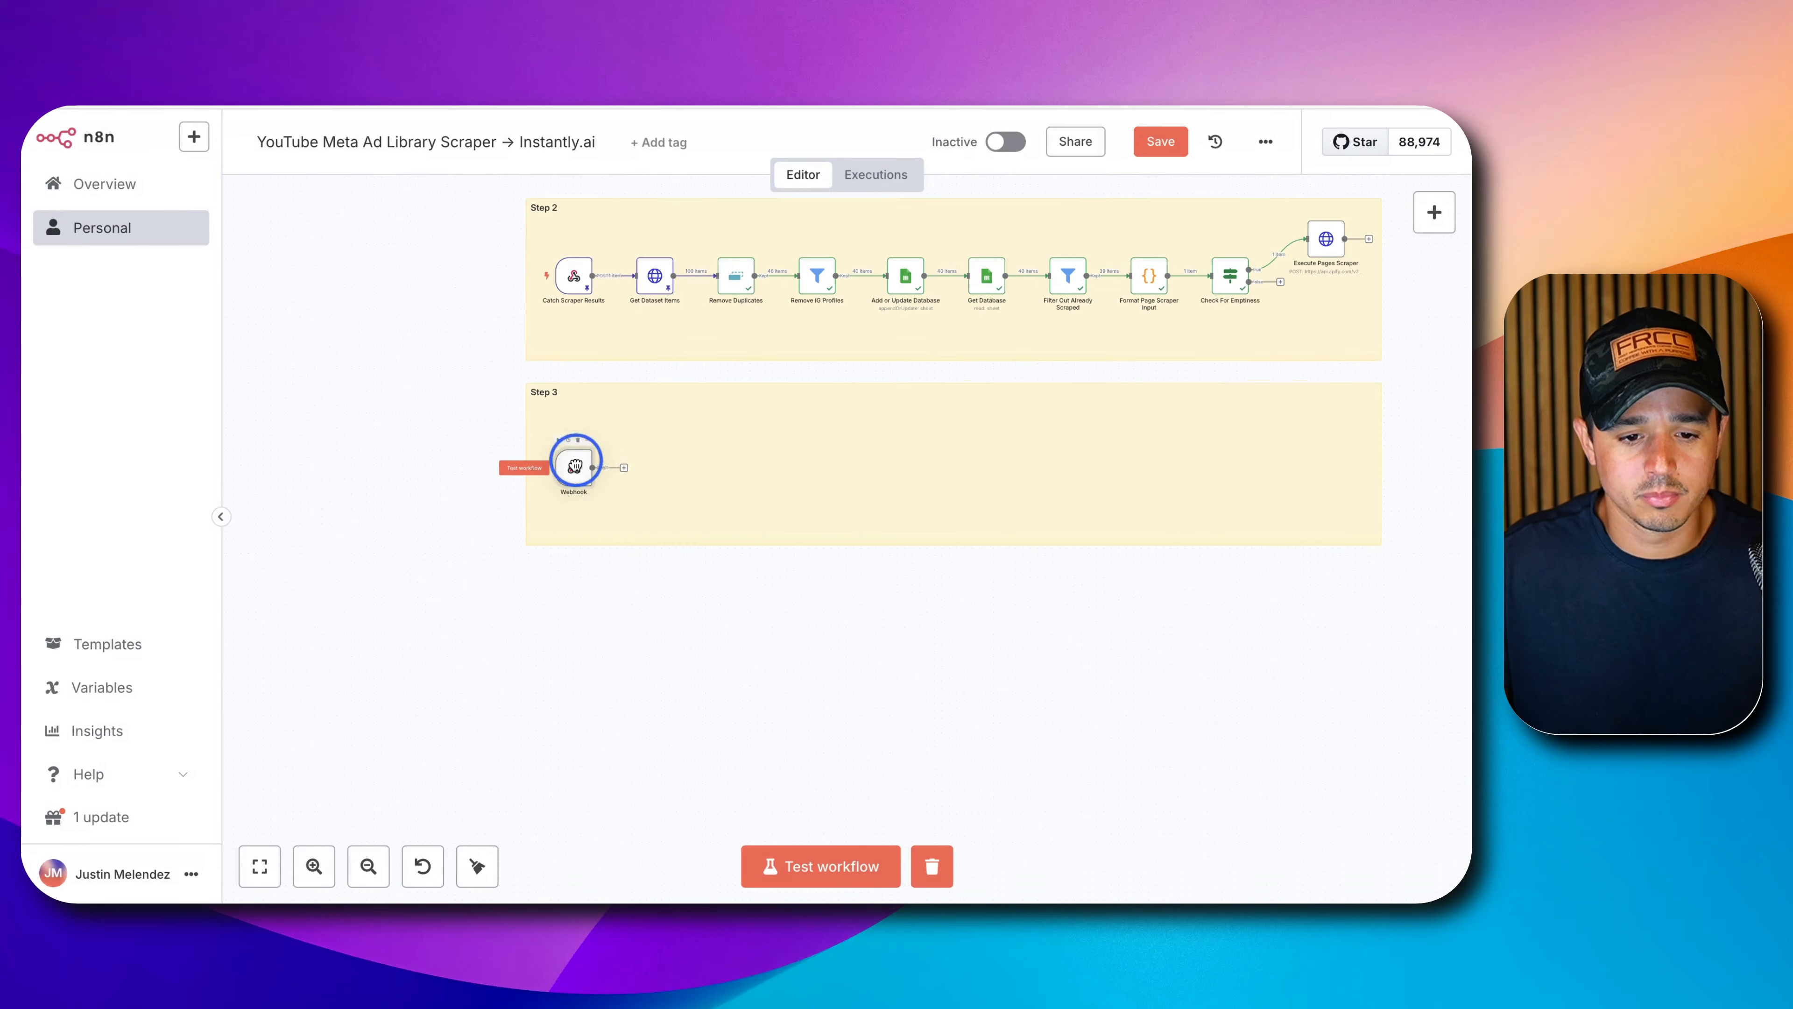
double_click(1326, 238)
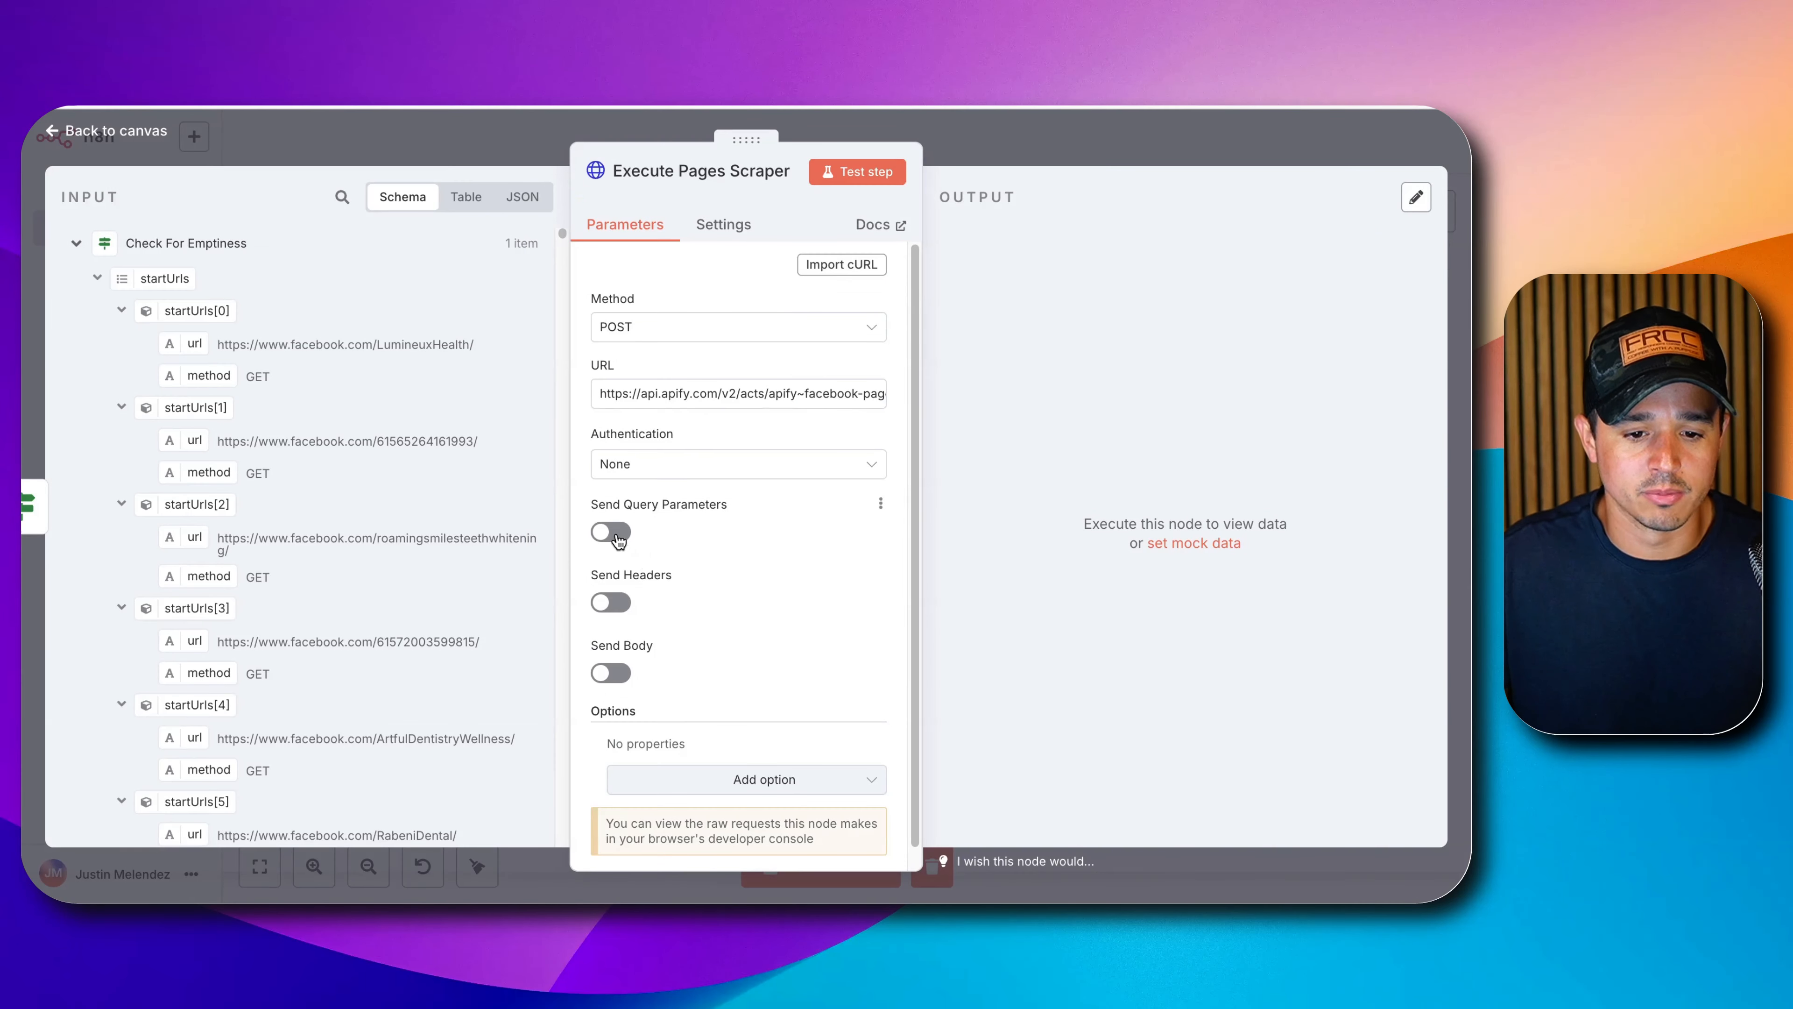
left_click(617, 538)
scroll(621, 600, "down", 1)
left_click(657, 664)
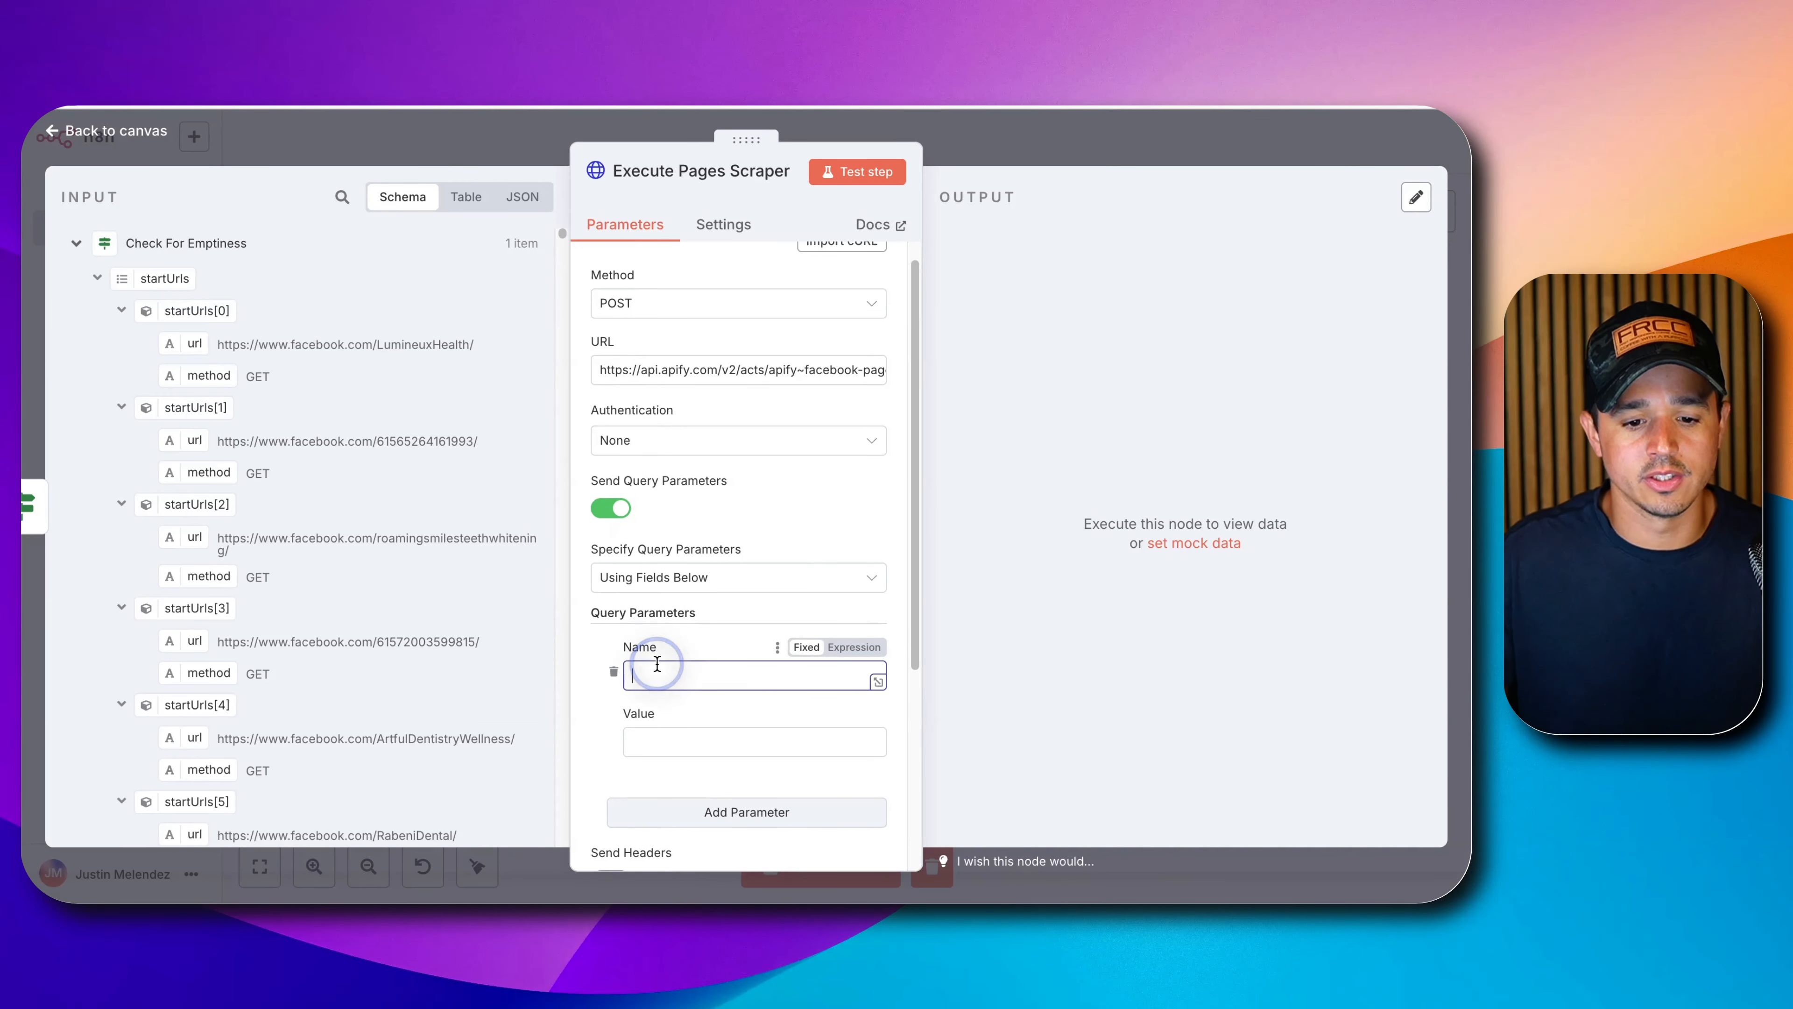
type("webh")
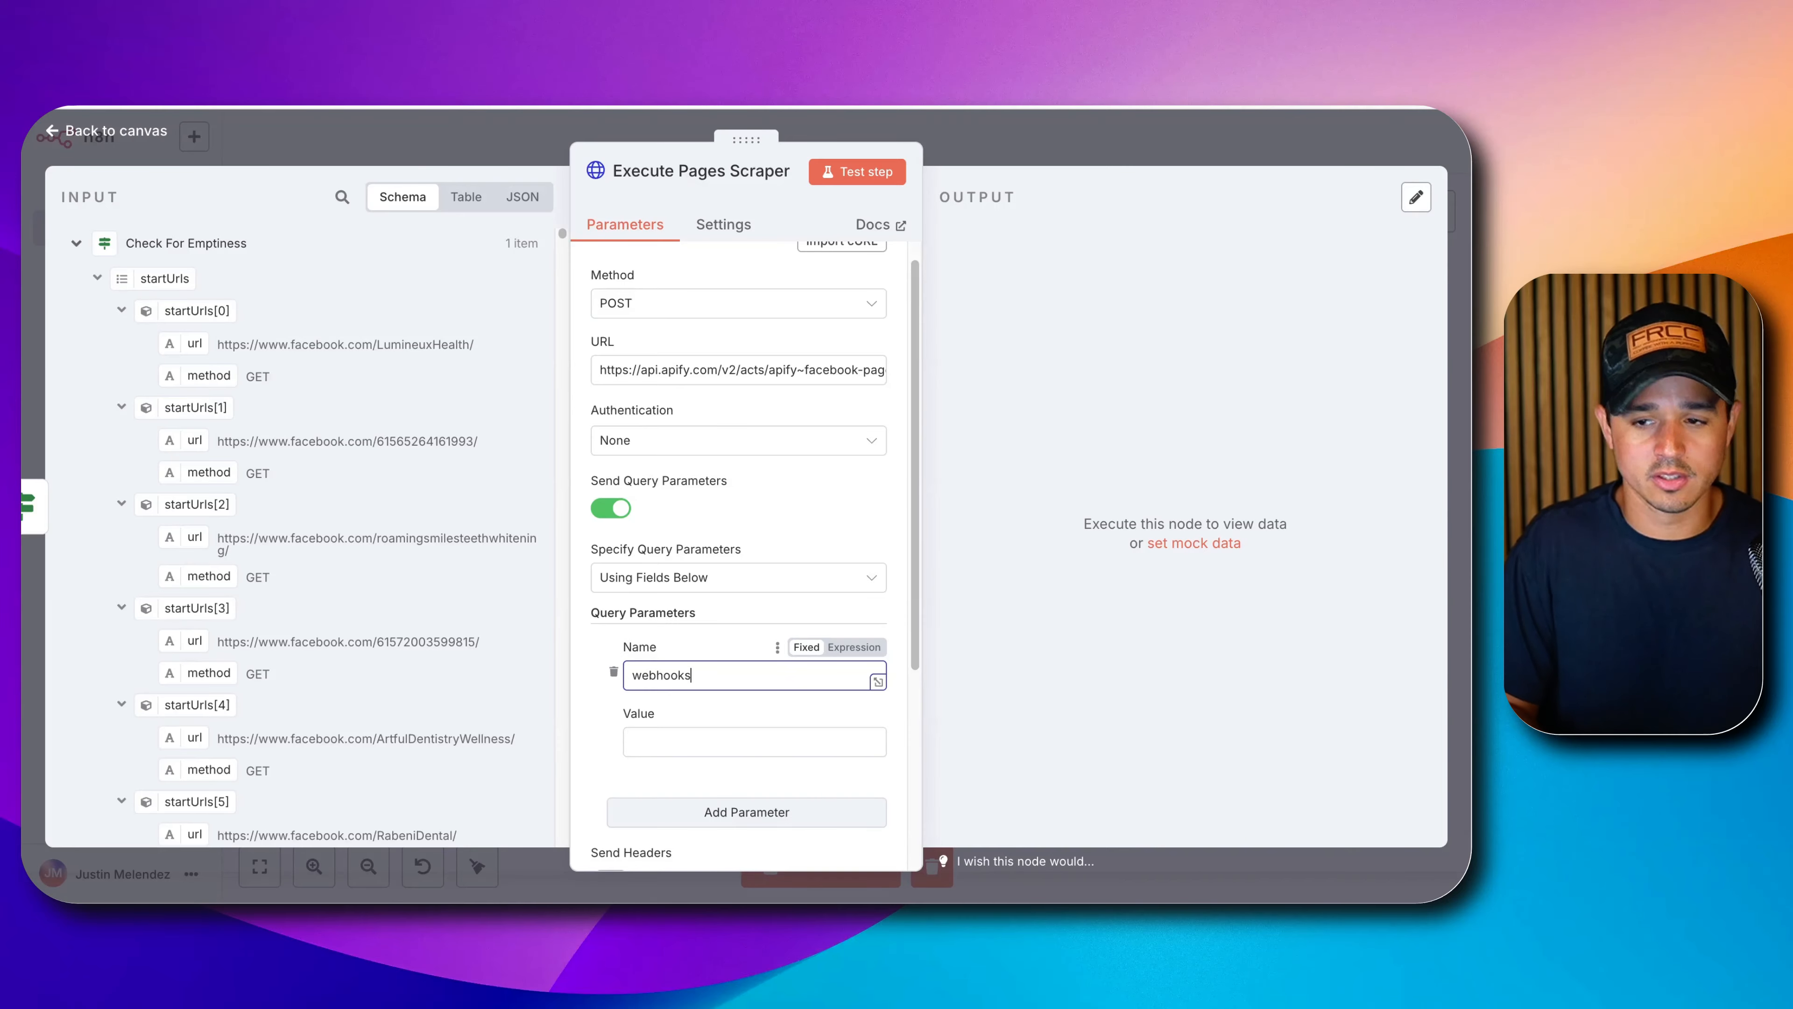
type("ooks")
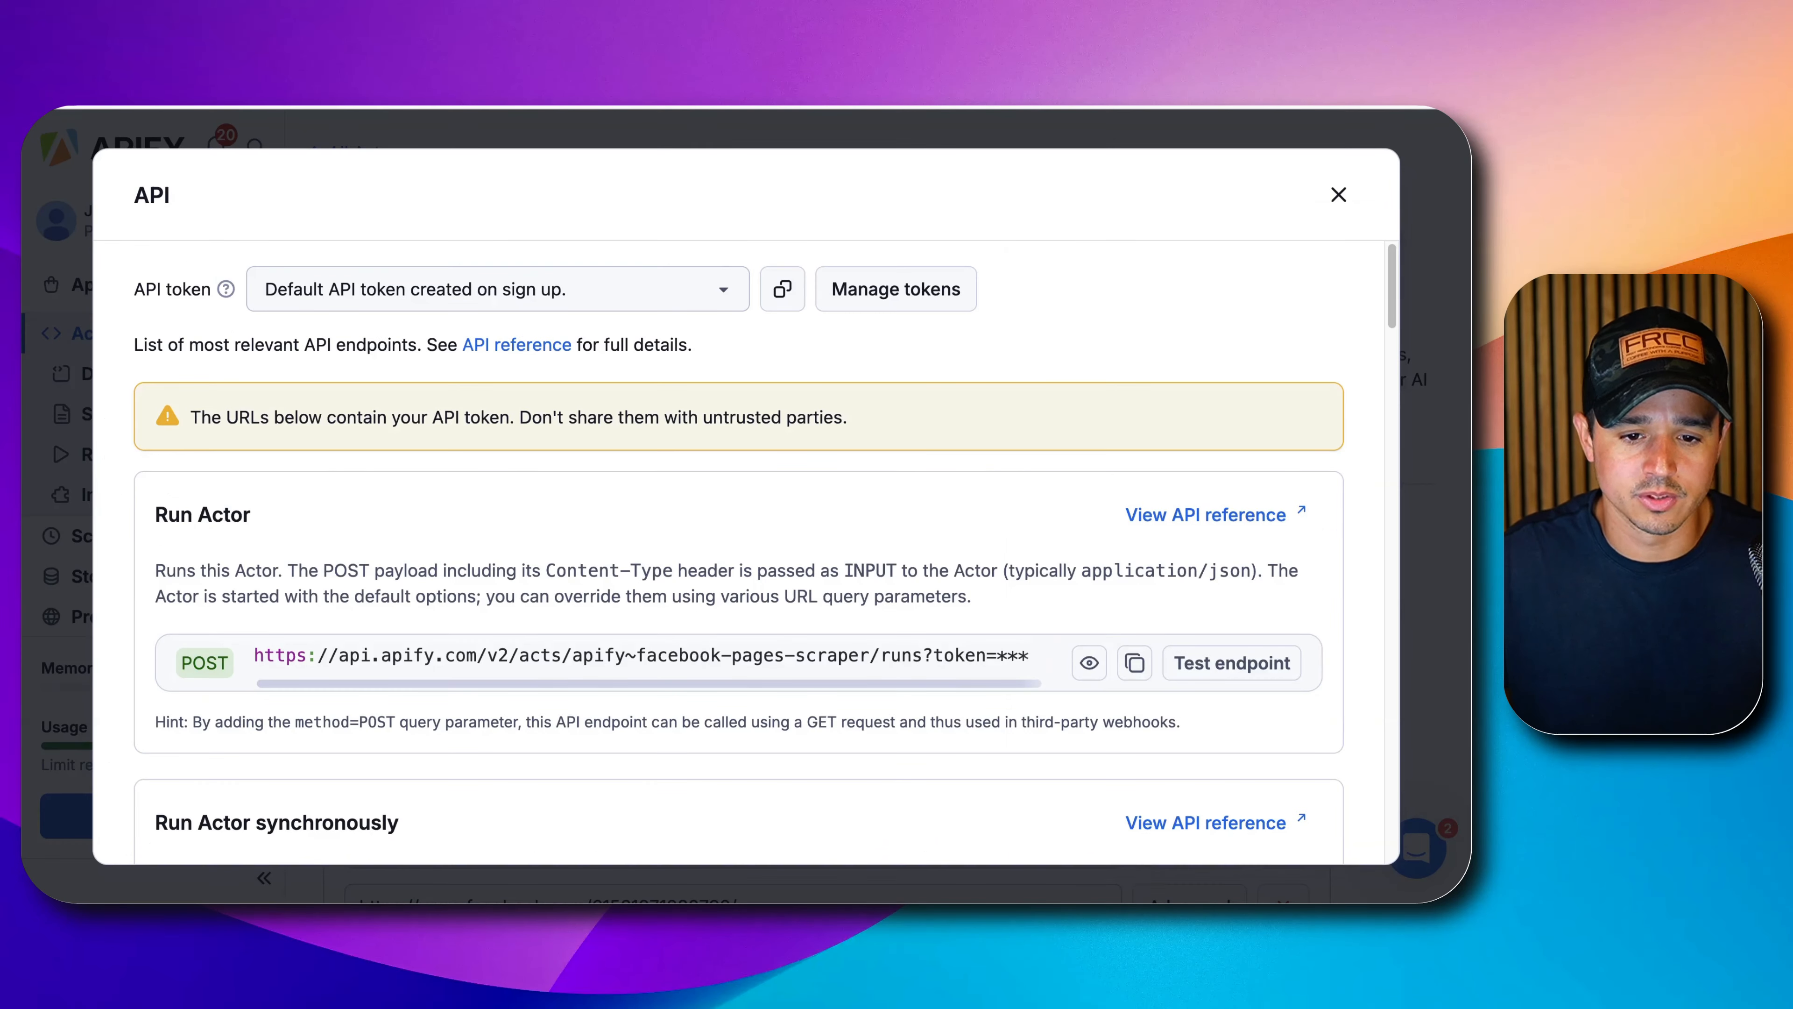
Check the Run Actor docs' webhooks parameter and paste the Base64 string as its value.
left_click(1193, 510)
scroll(673, 599, "down", 8)
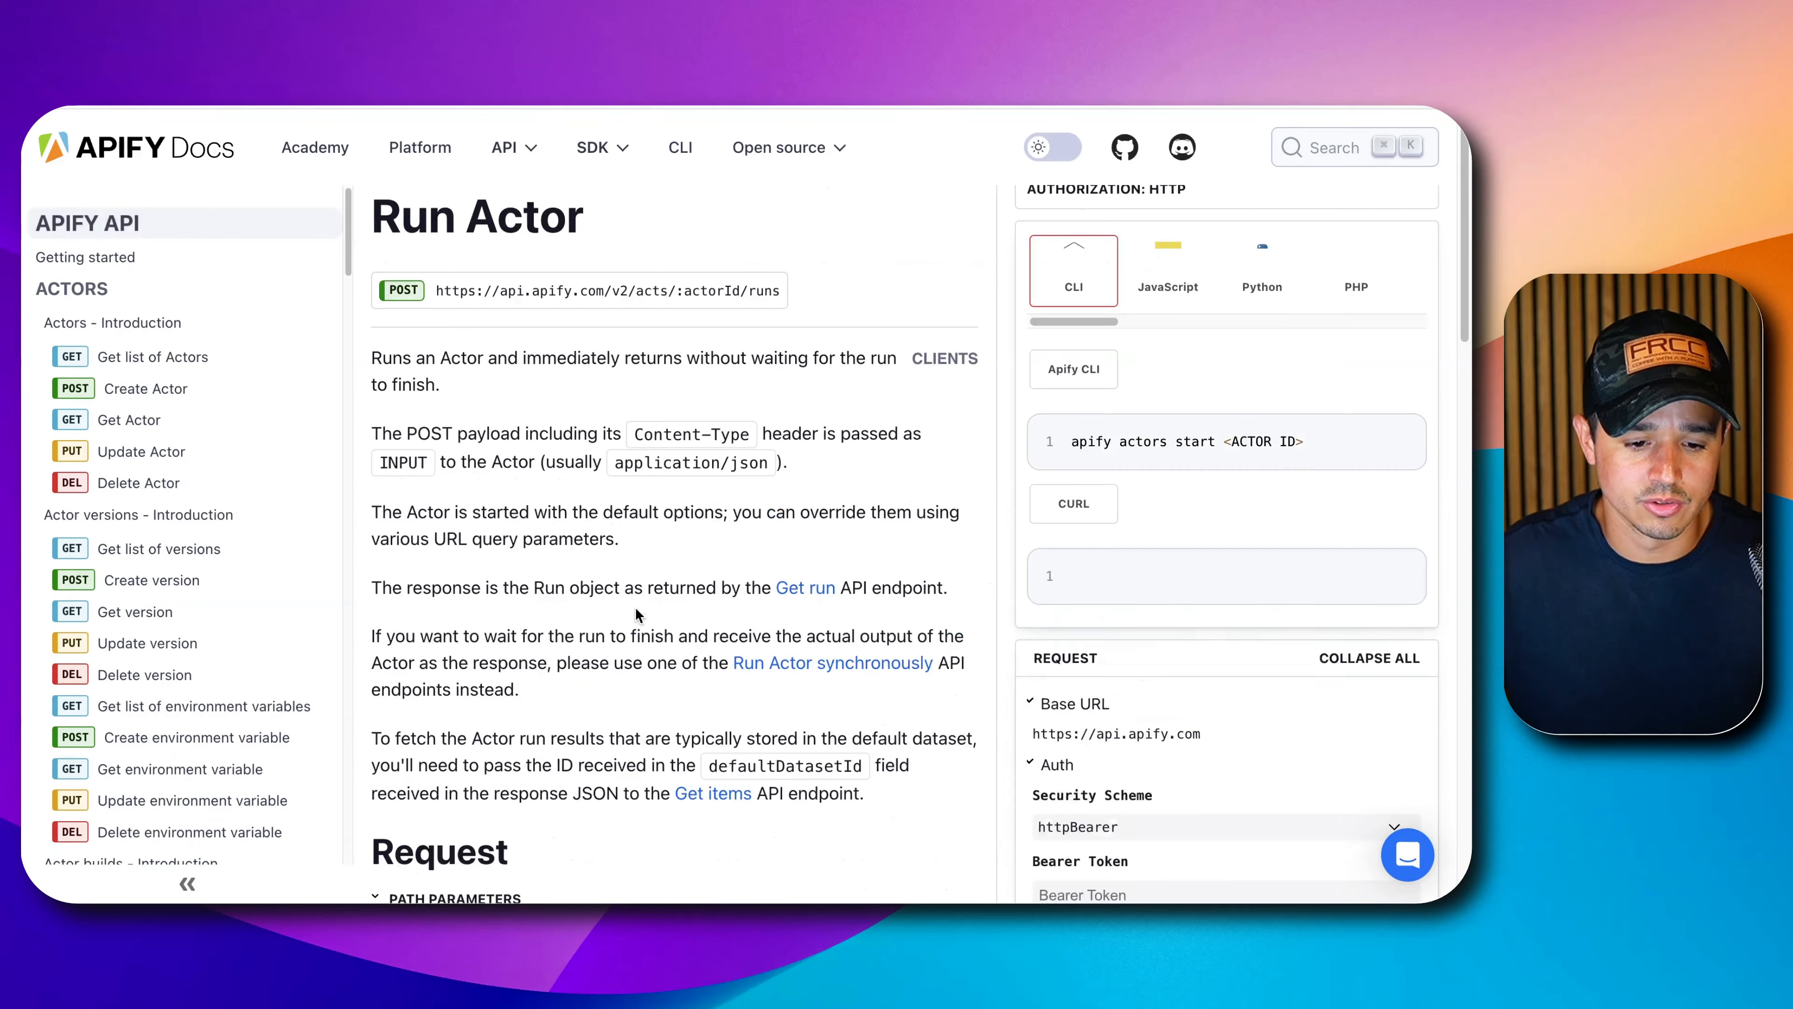
scroll(635, 613, "down", 15)
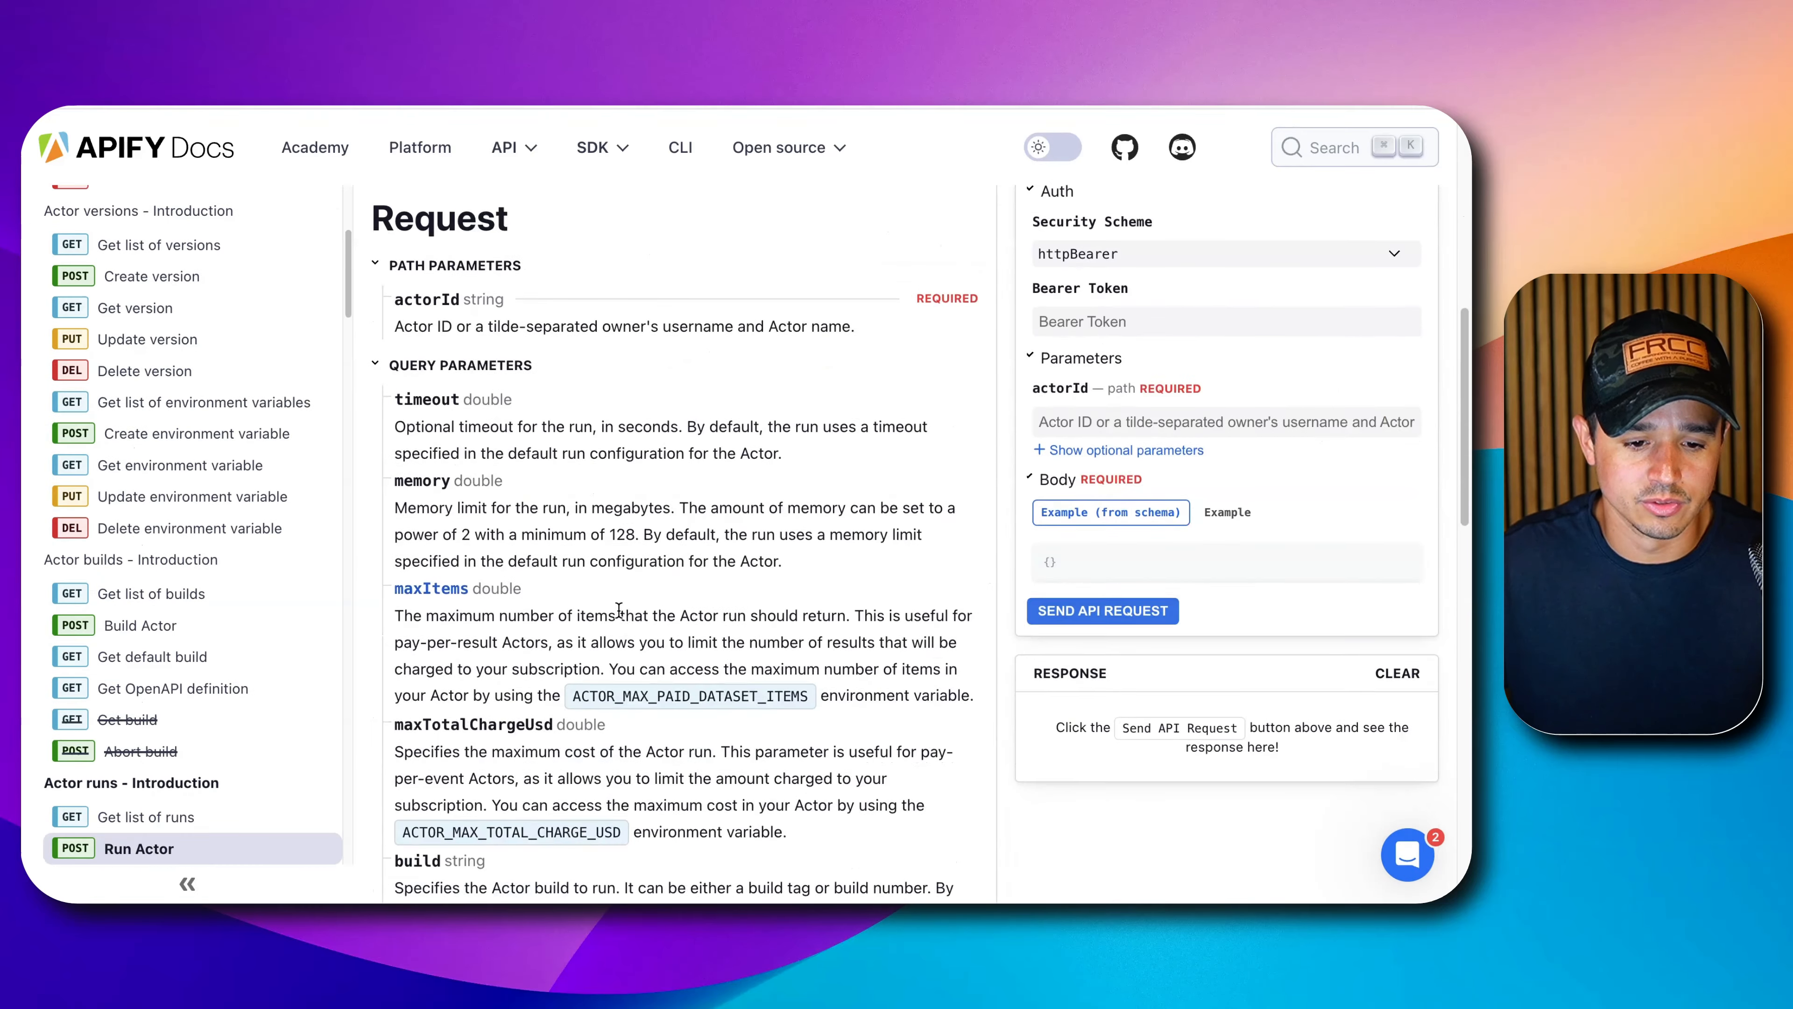
scroll(606, 615, "down", 1)
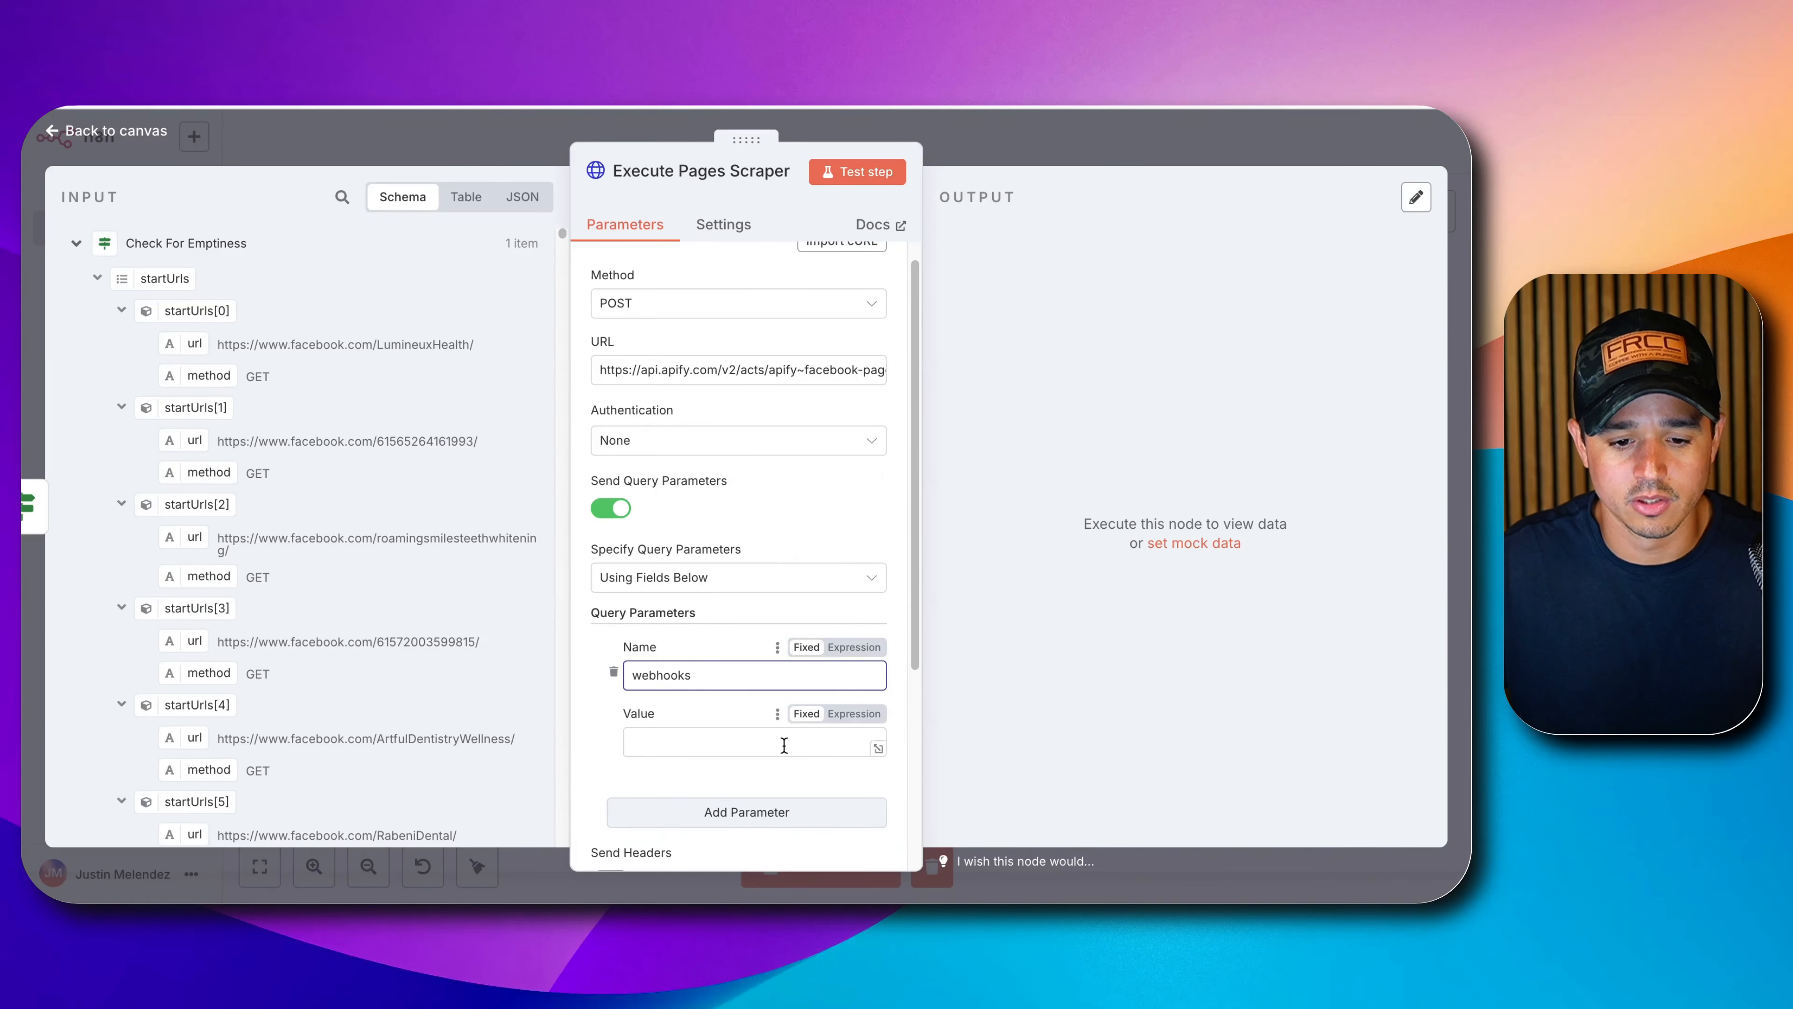
left_click(783, 746)
key("ctrl+v")
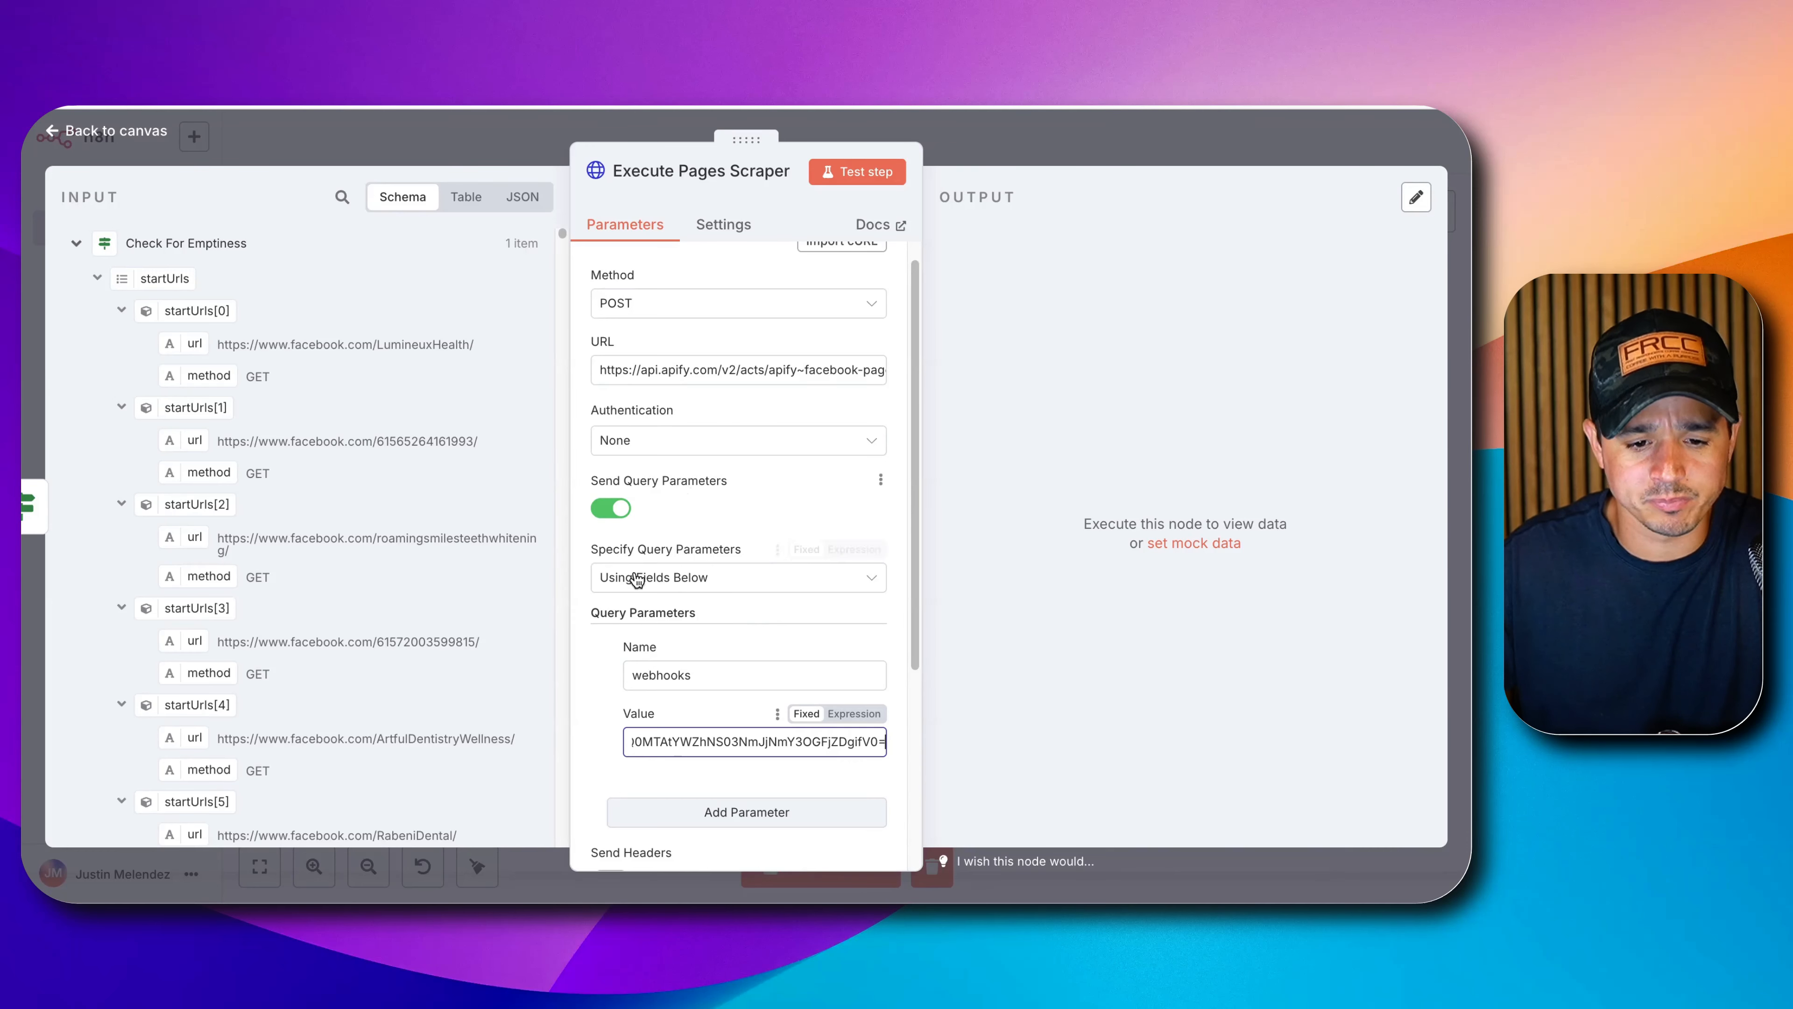
Turn on Send Body for Execute Pages Scraper and specify it Using JSON.
scroll(677, 586, "down", 3)
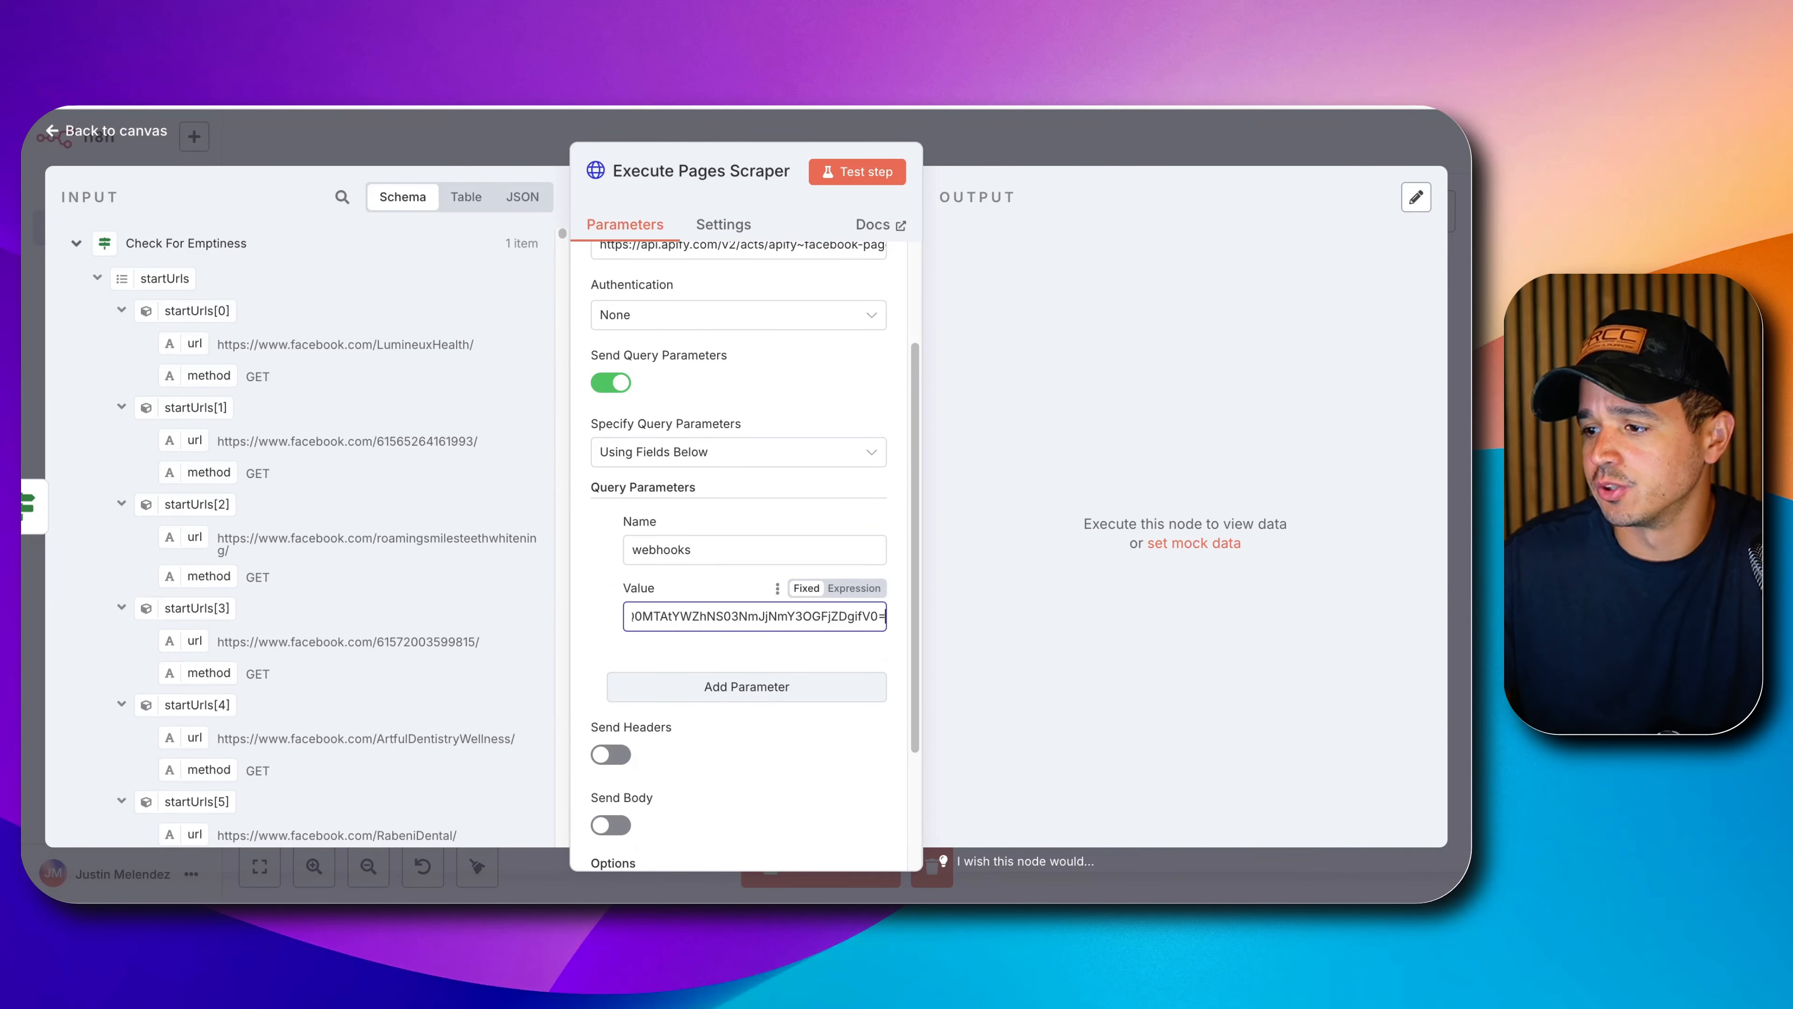
scroll(700, 656, "down", 4)
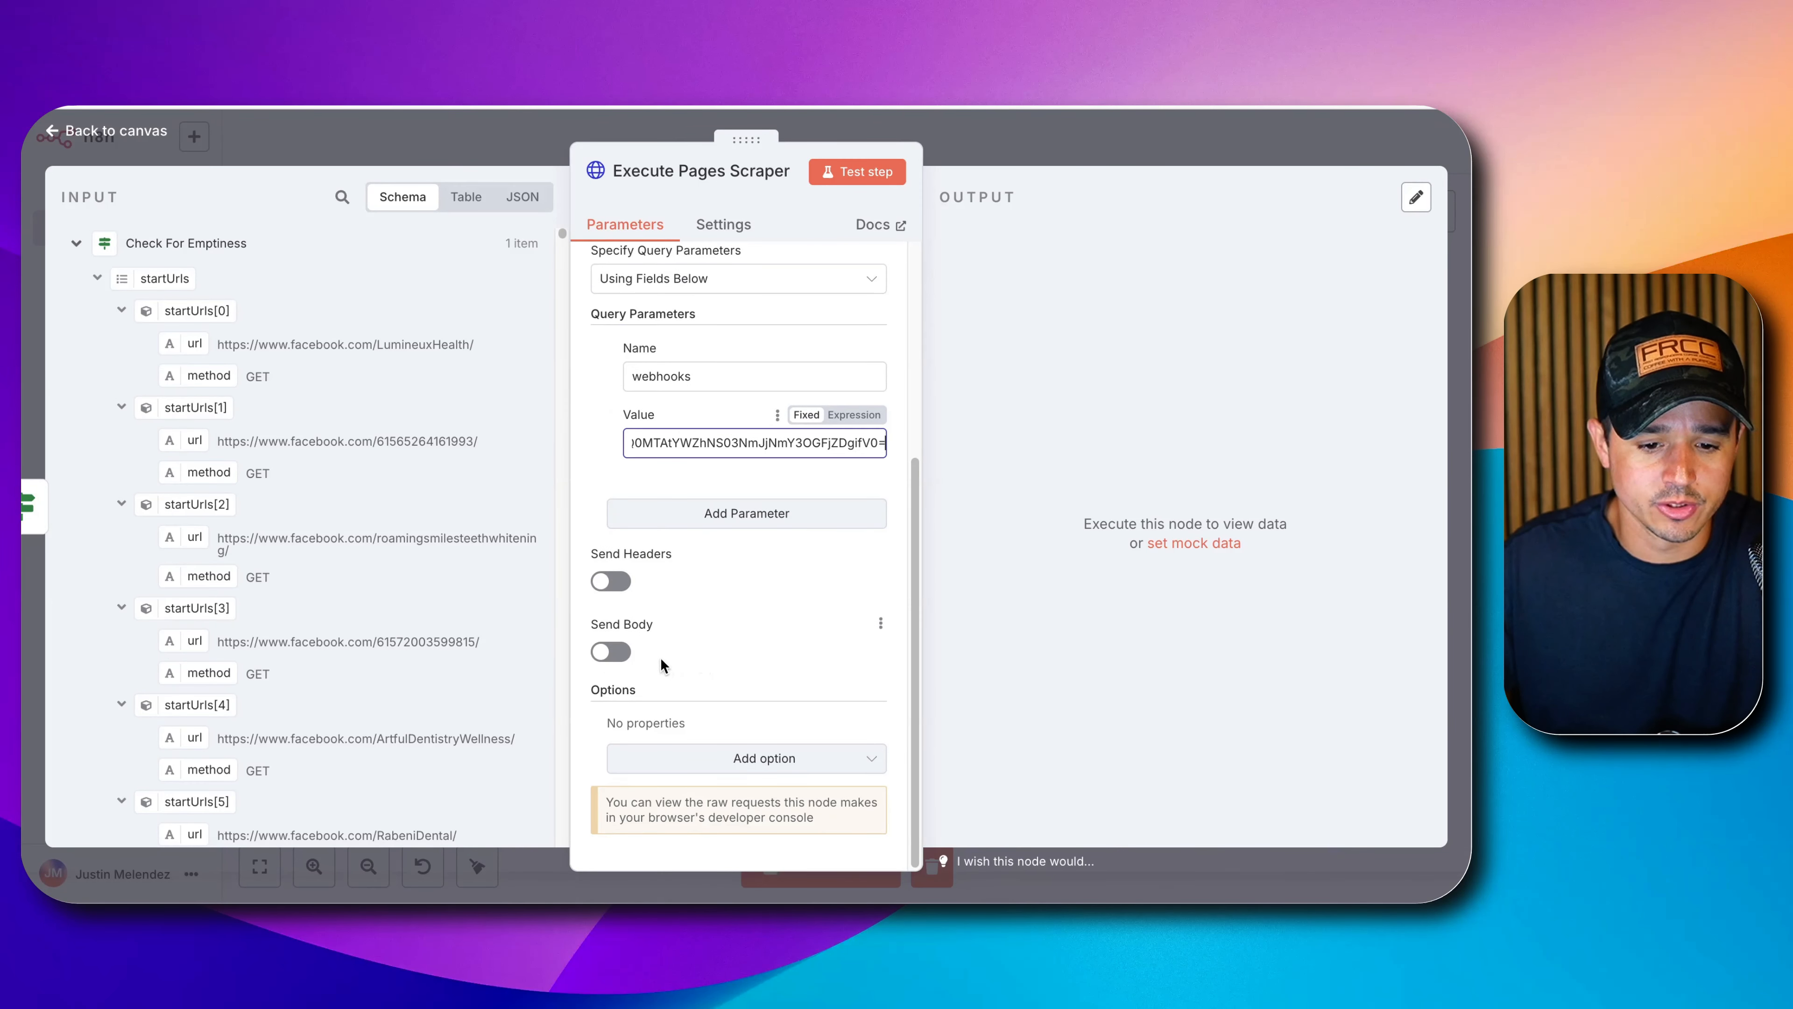
left_click(611, 651)
scroll(706, 777, "down", 3)
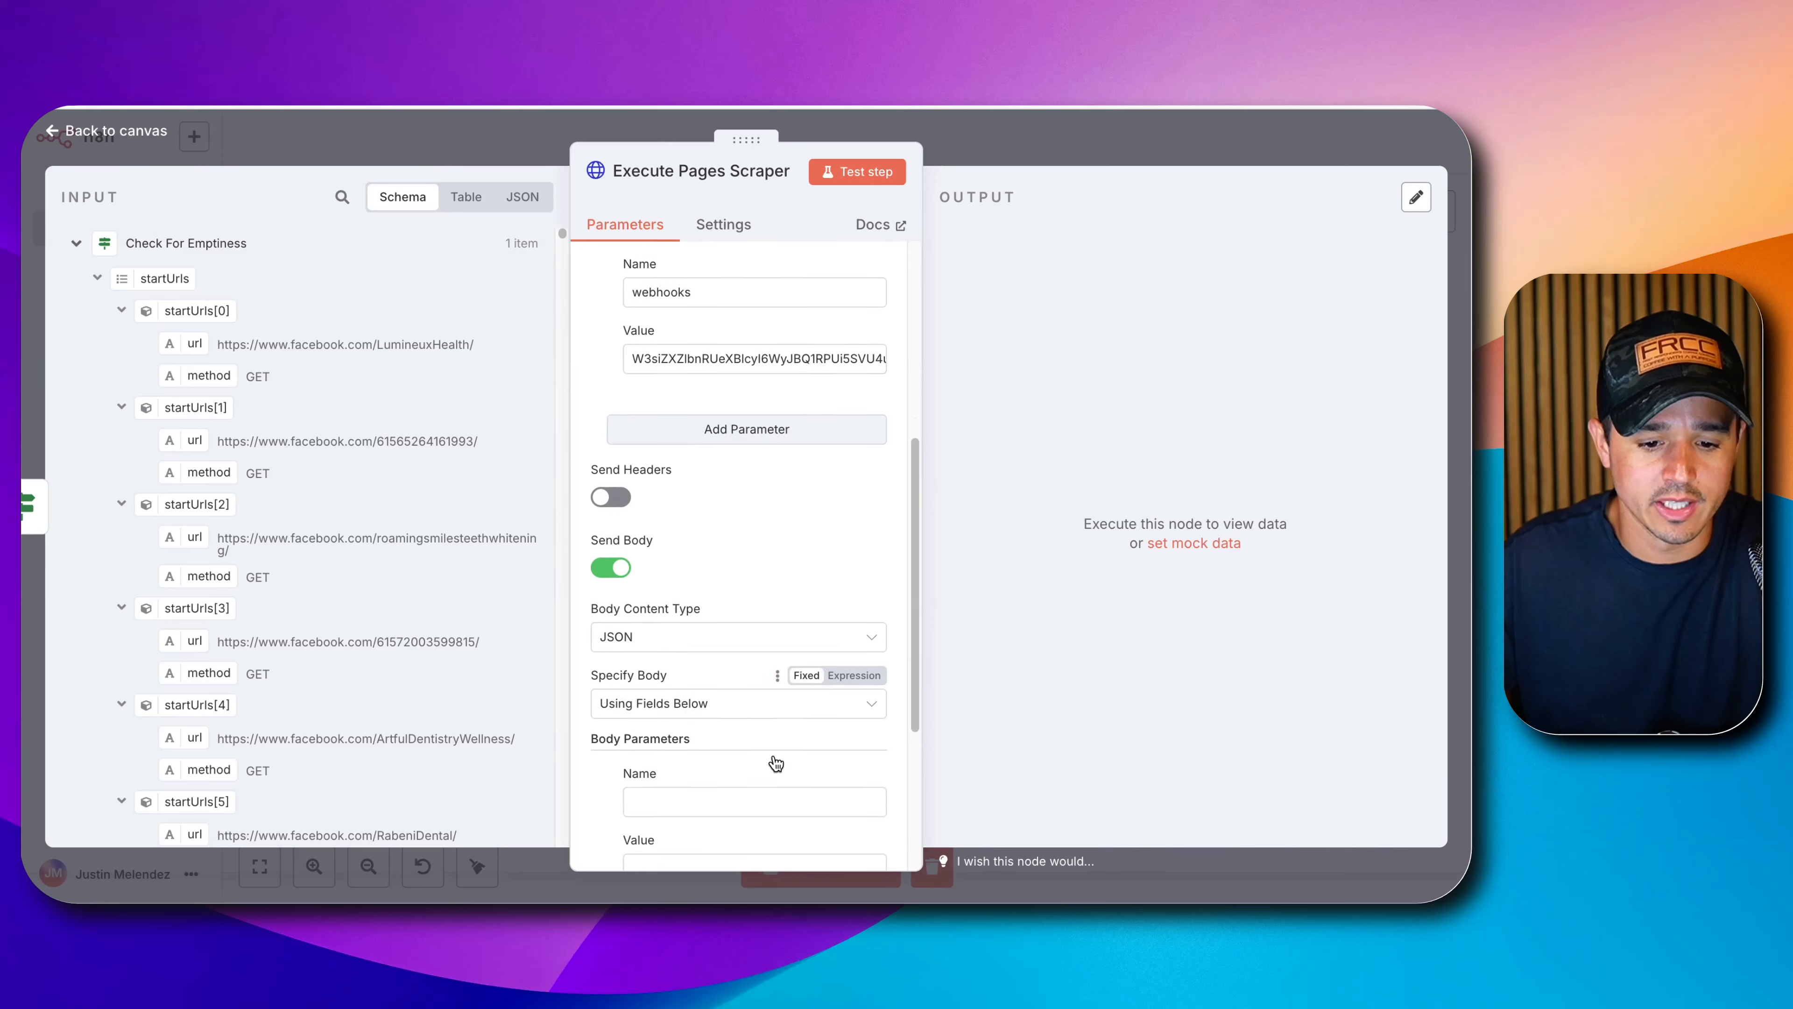
left_click(689, 653)
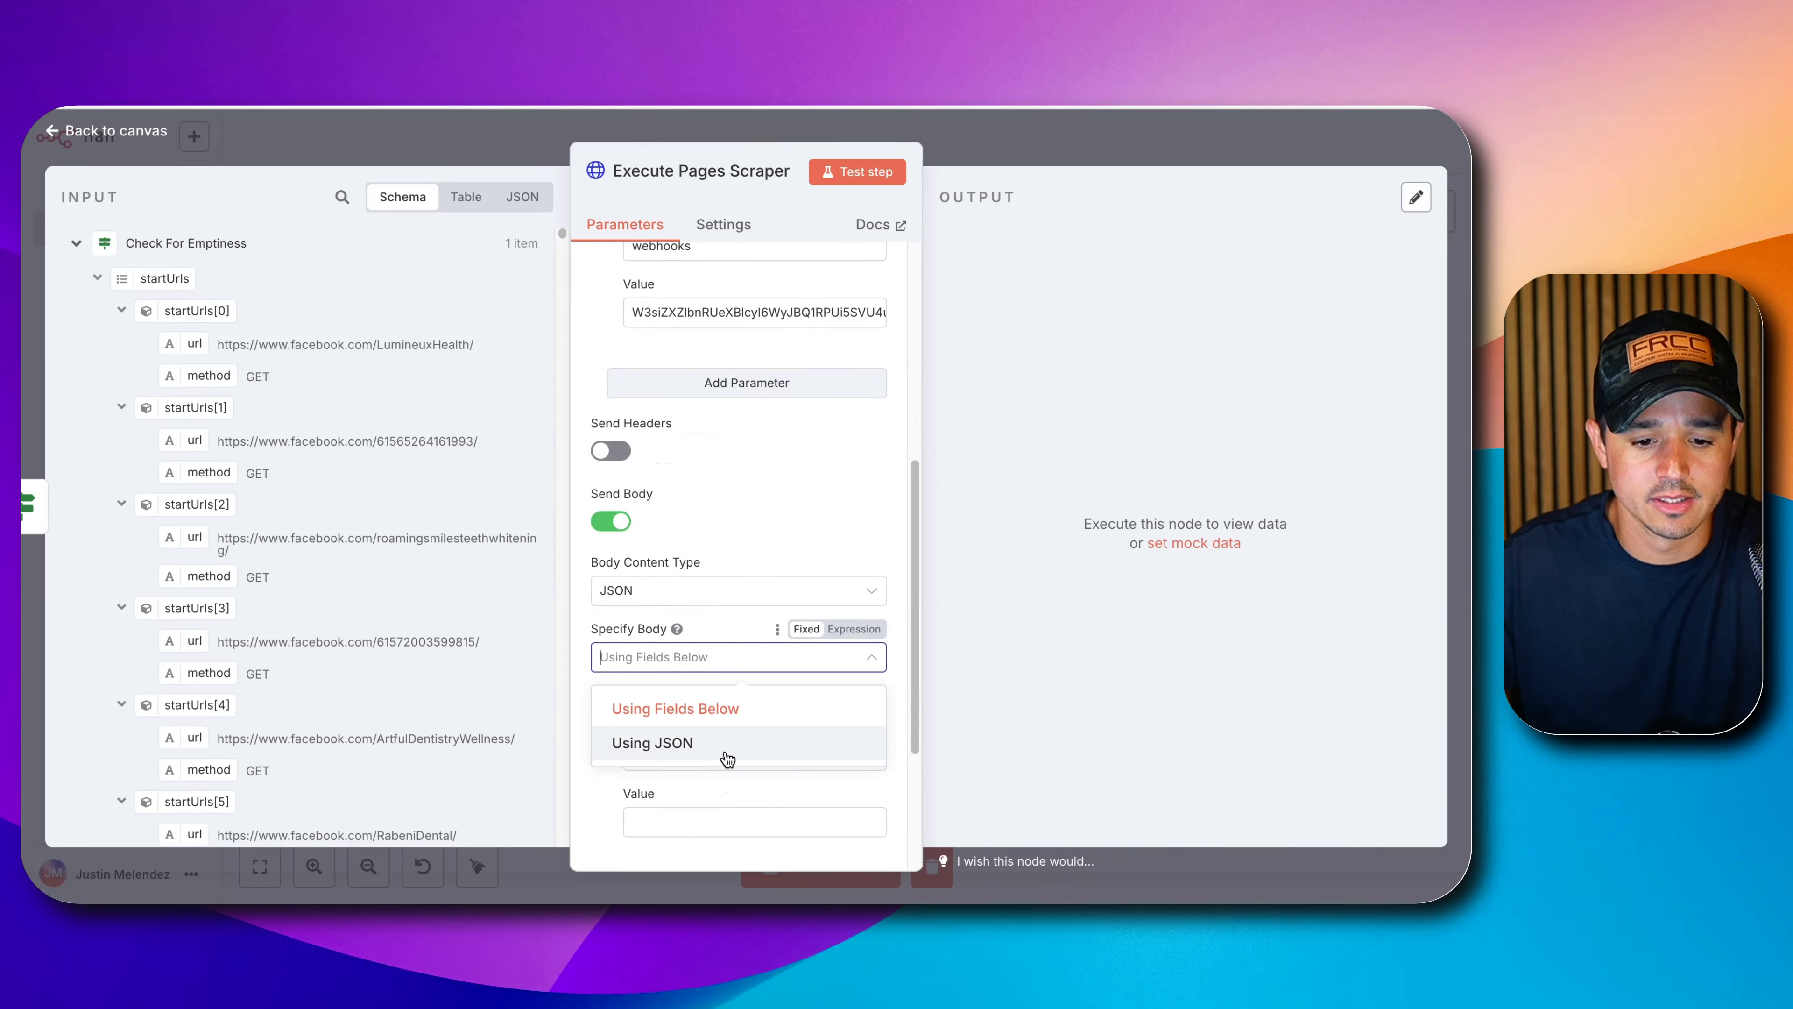
left_click(688, 739)
scroll(686, 718, "down", 1)
Try inserting startUrls with .toJsonString() into the JSON body, then clear it.
left_click(686, 718)
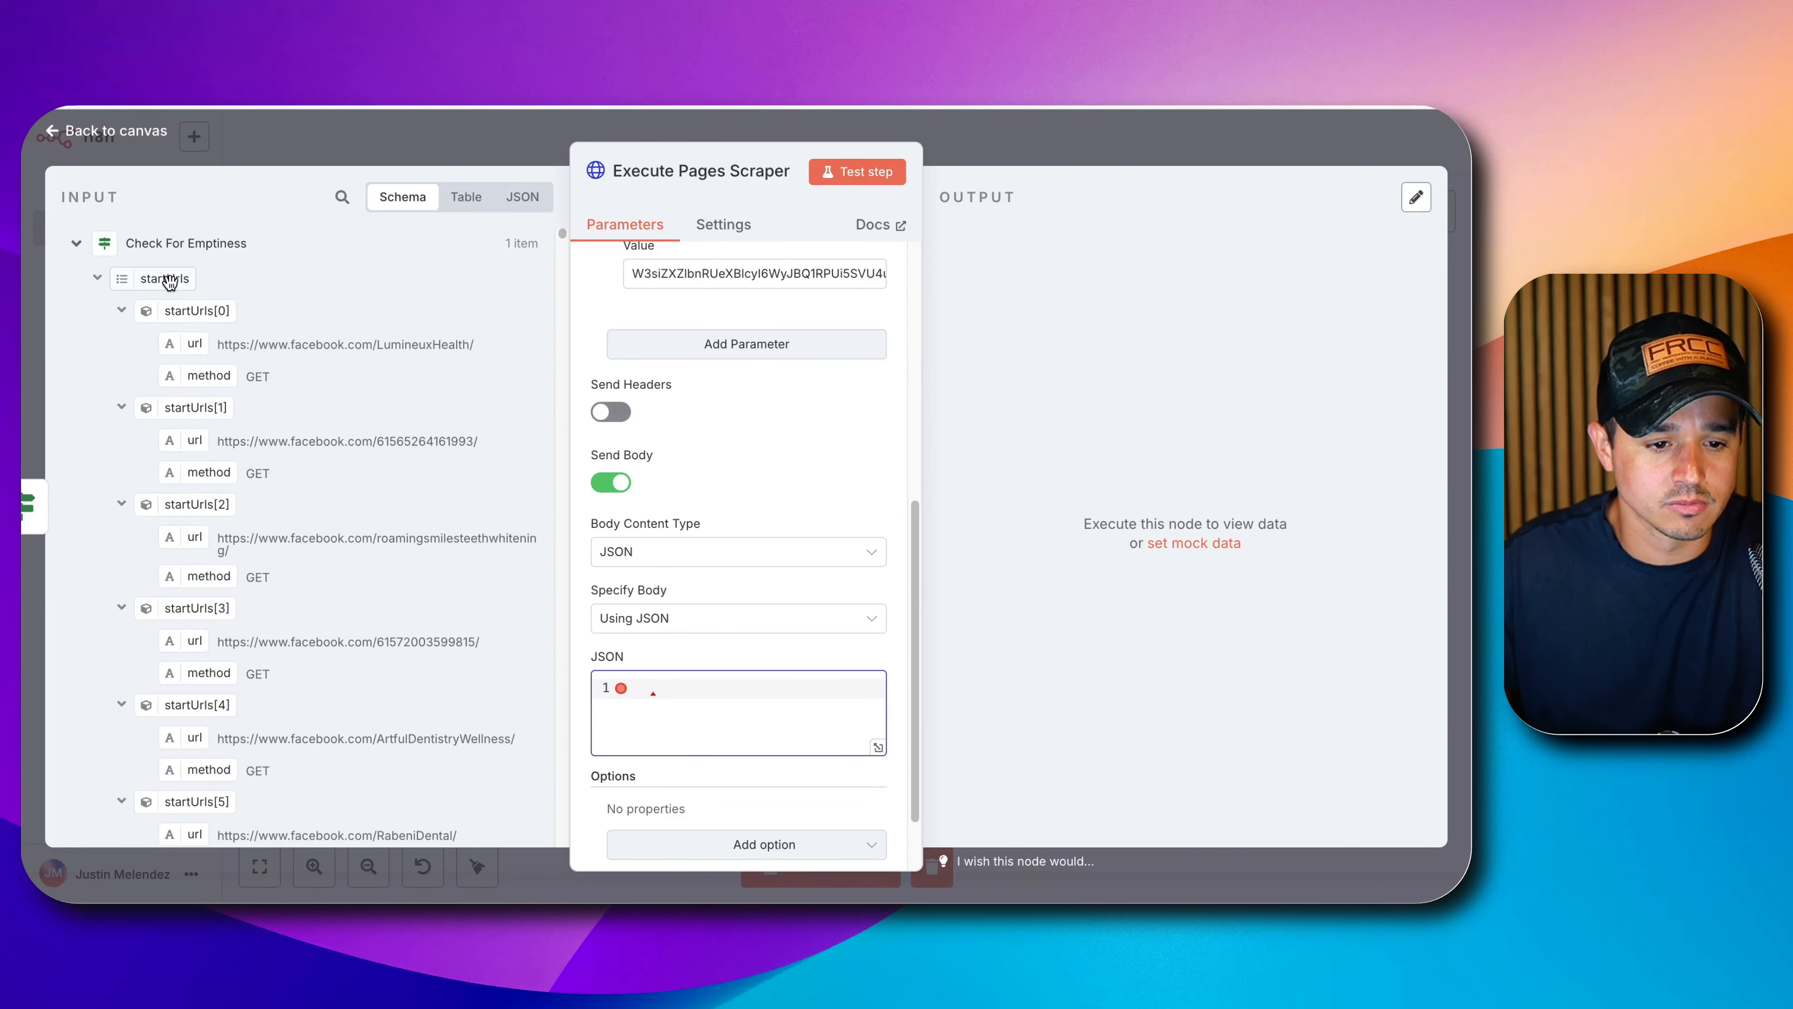
left_click_drag(168, 281, 695, 708)
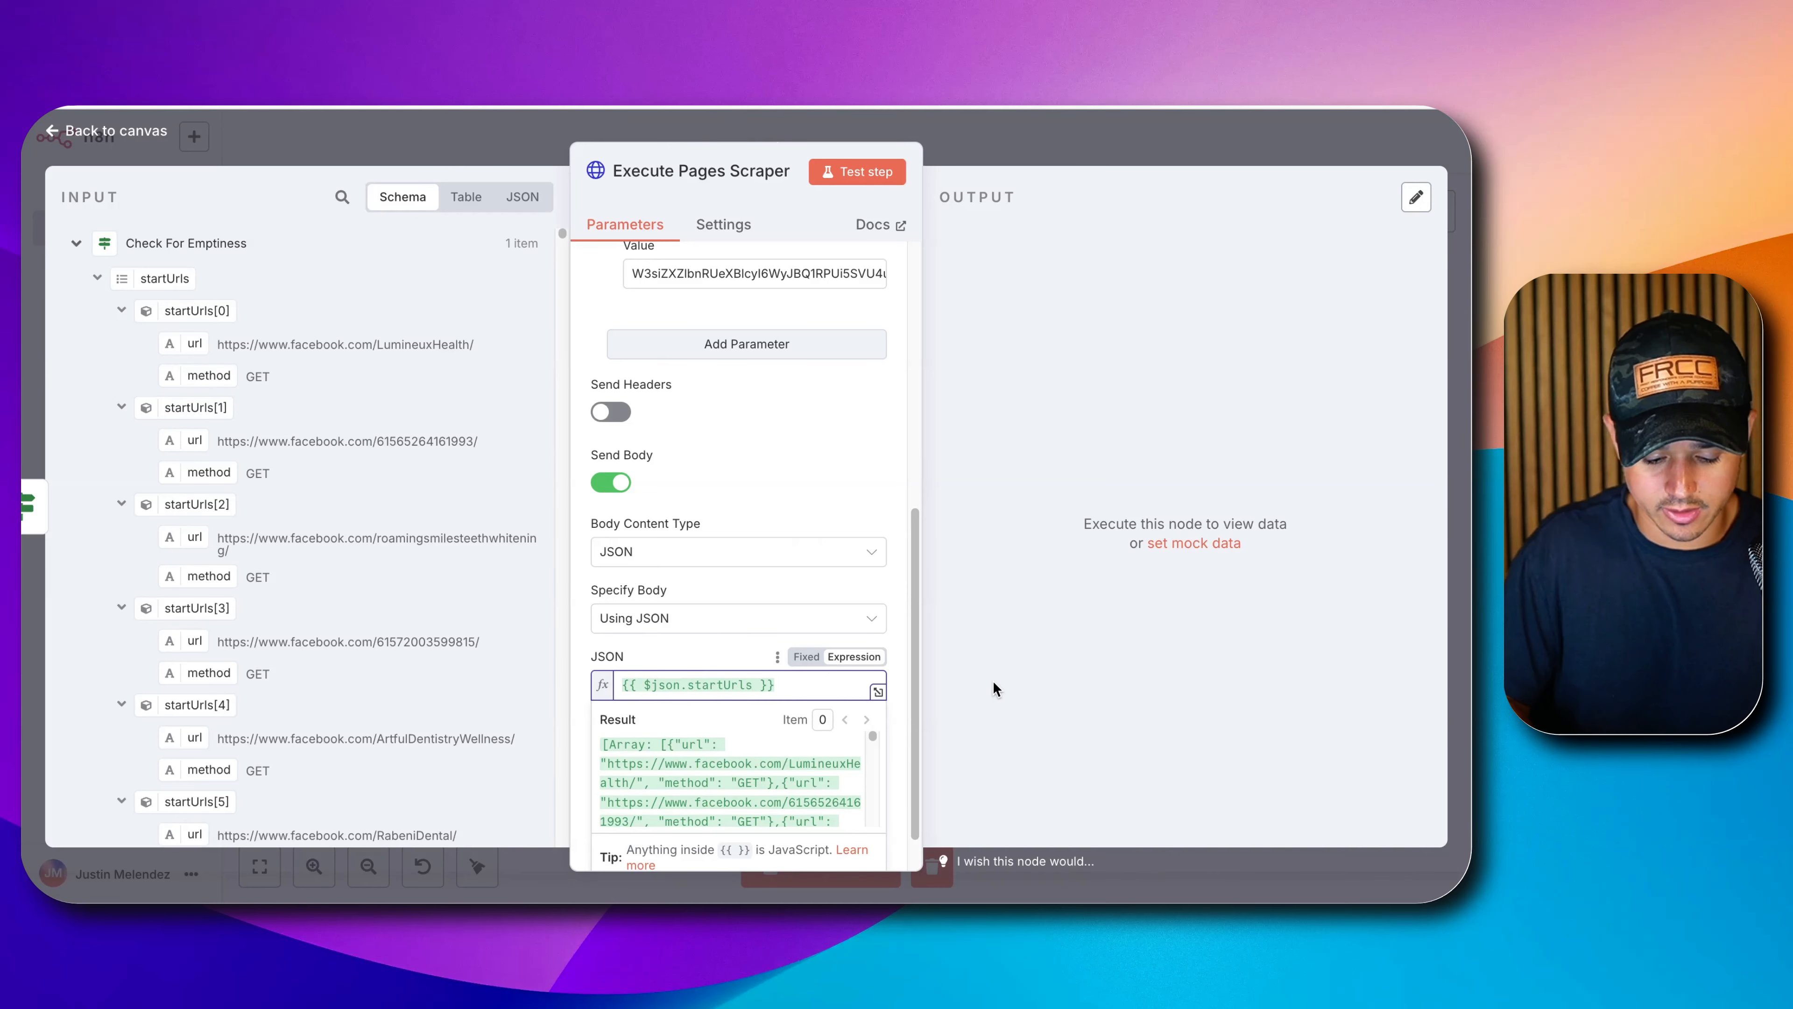
type(".to")
key("Return")
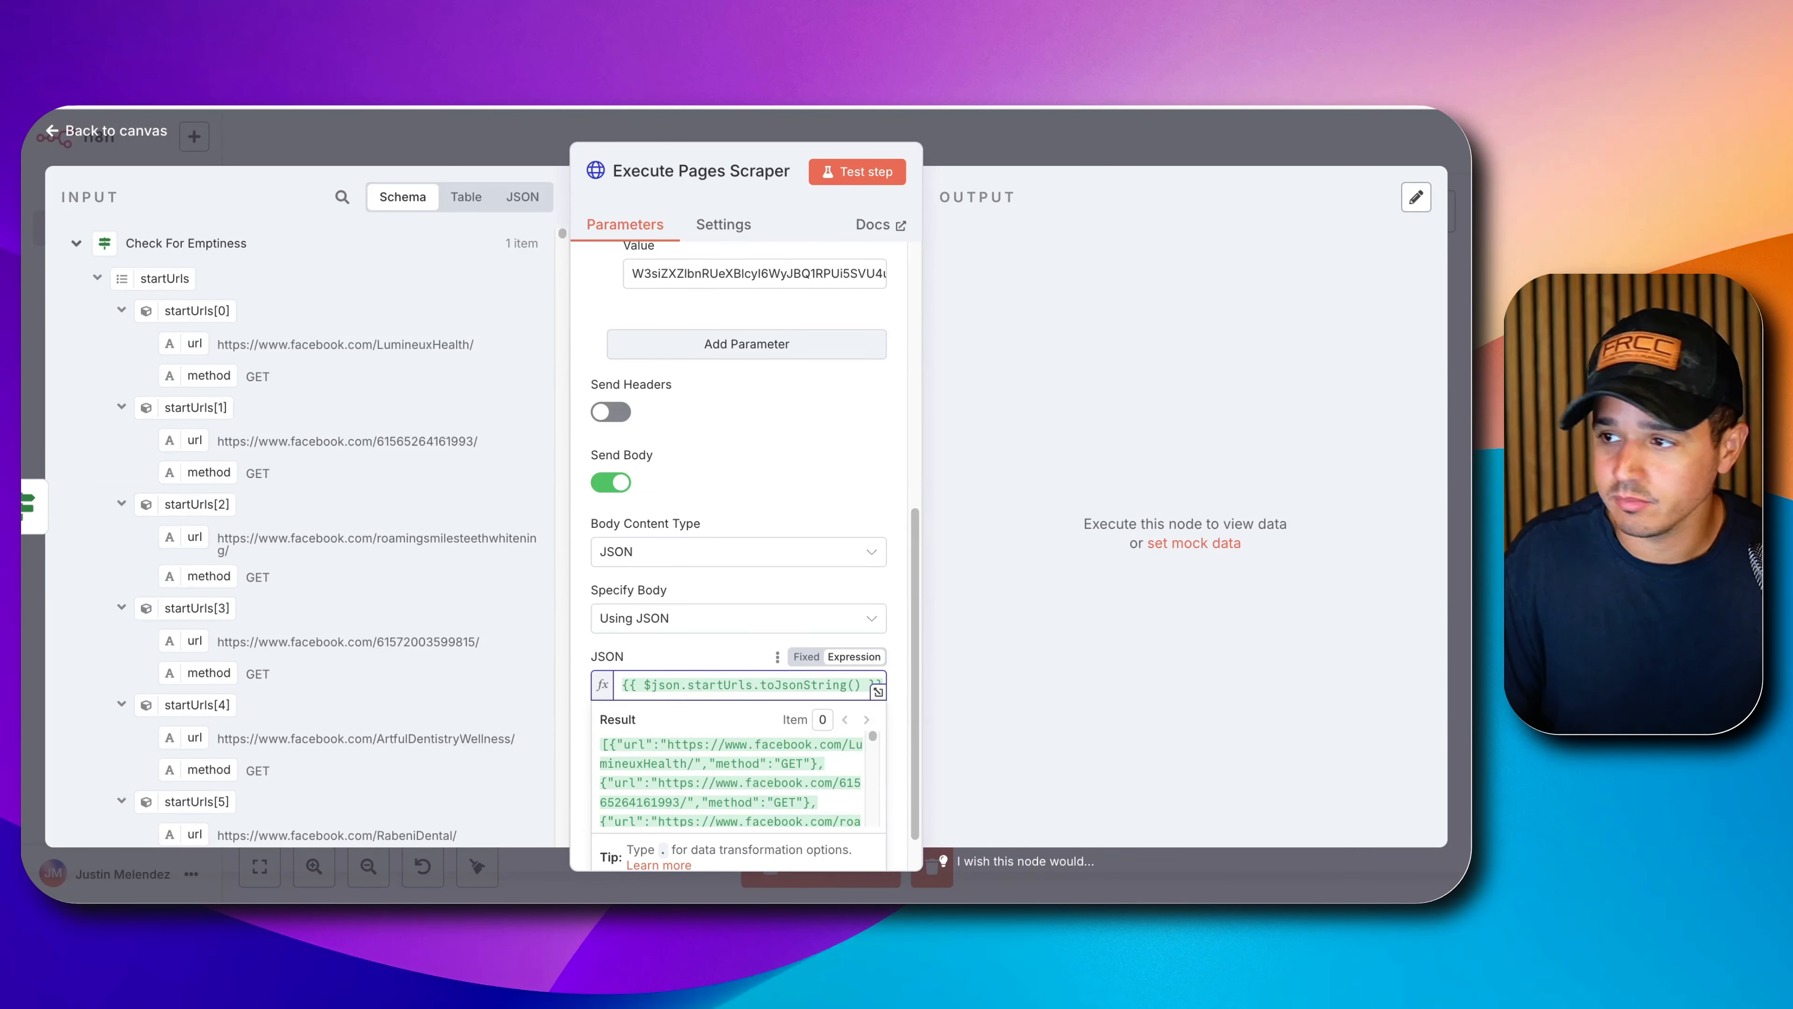
key("super+a")
key("BackSpace")
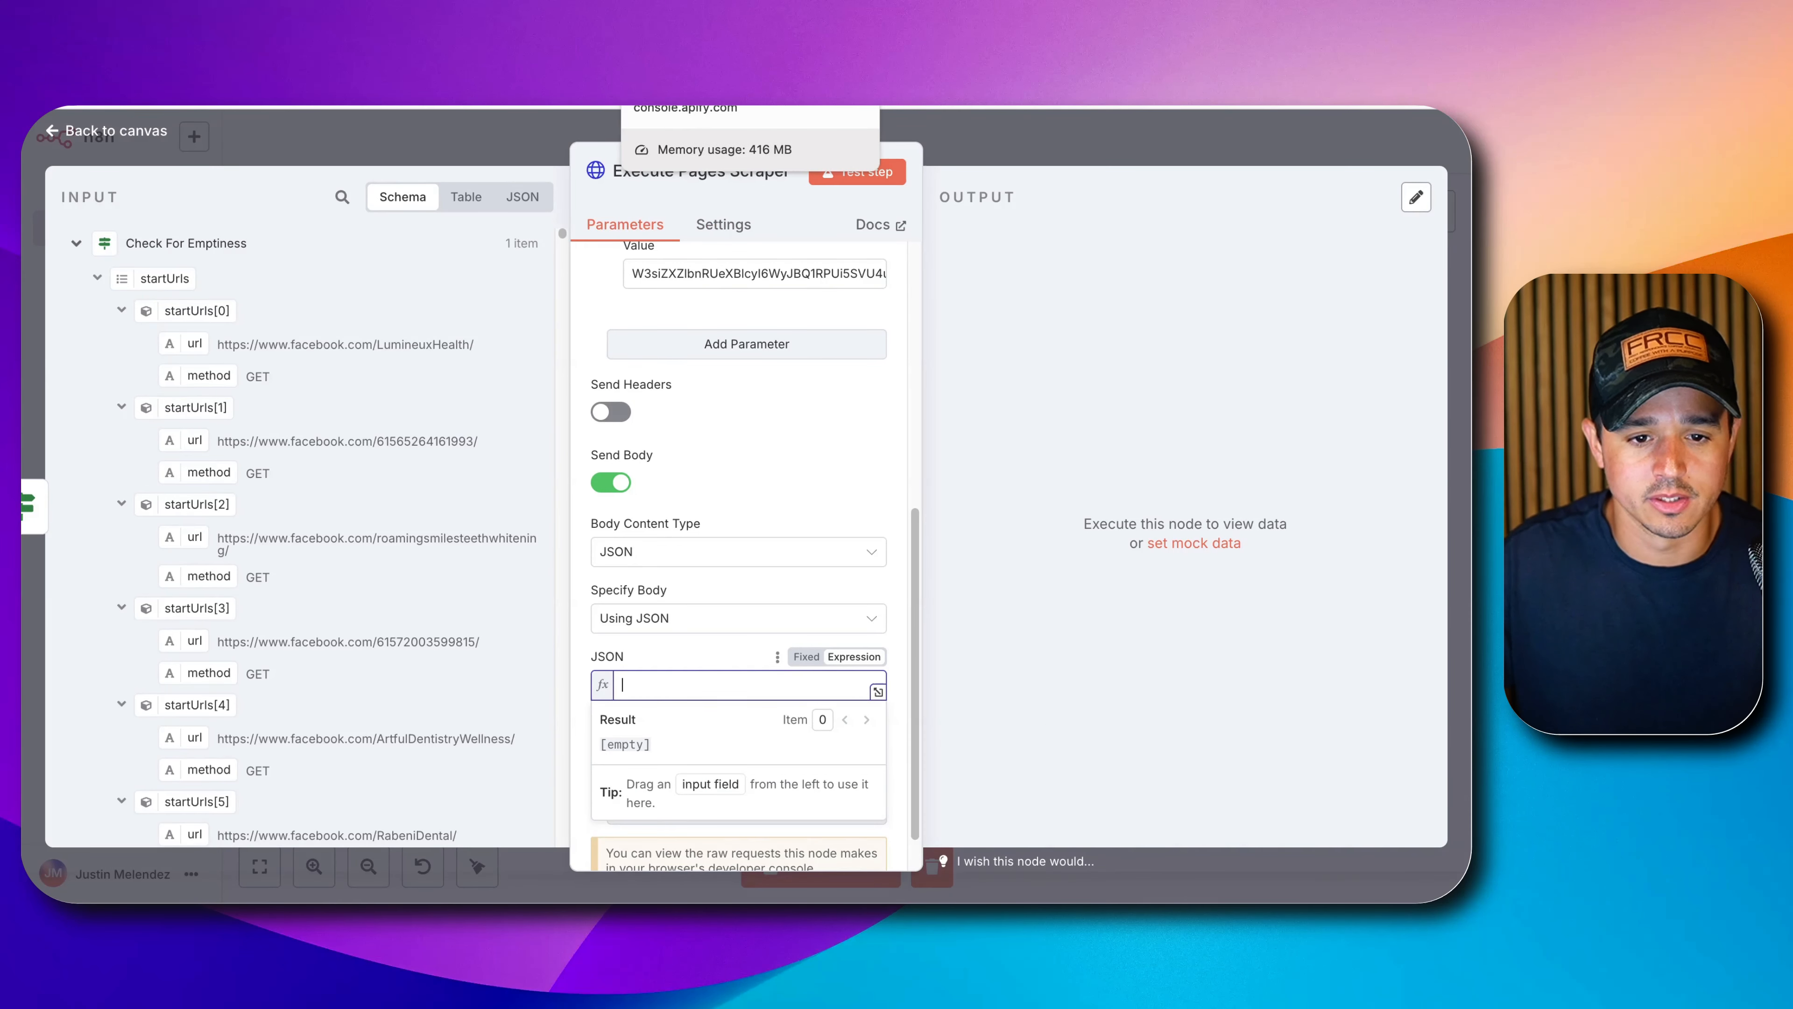
left_click(692, 106)
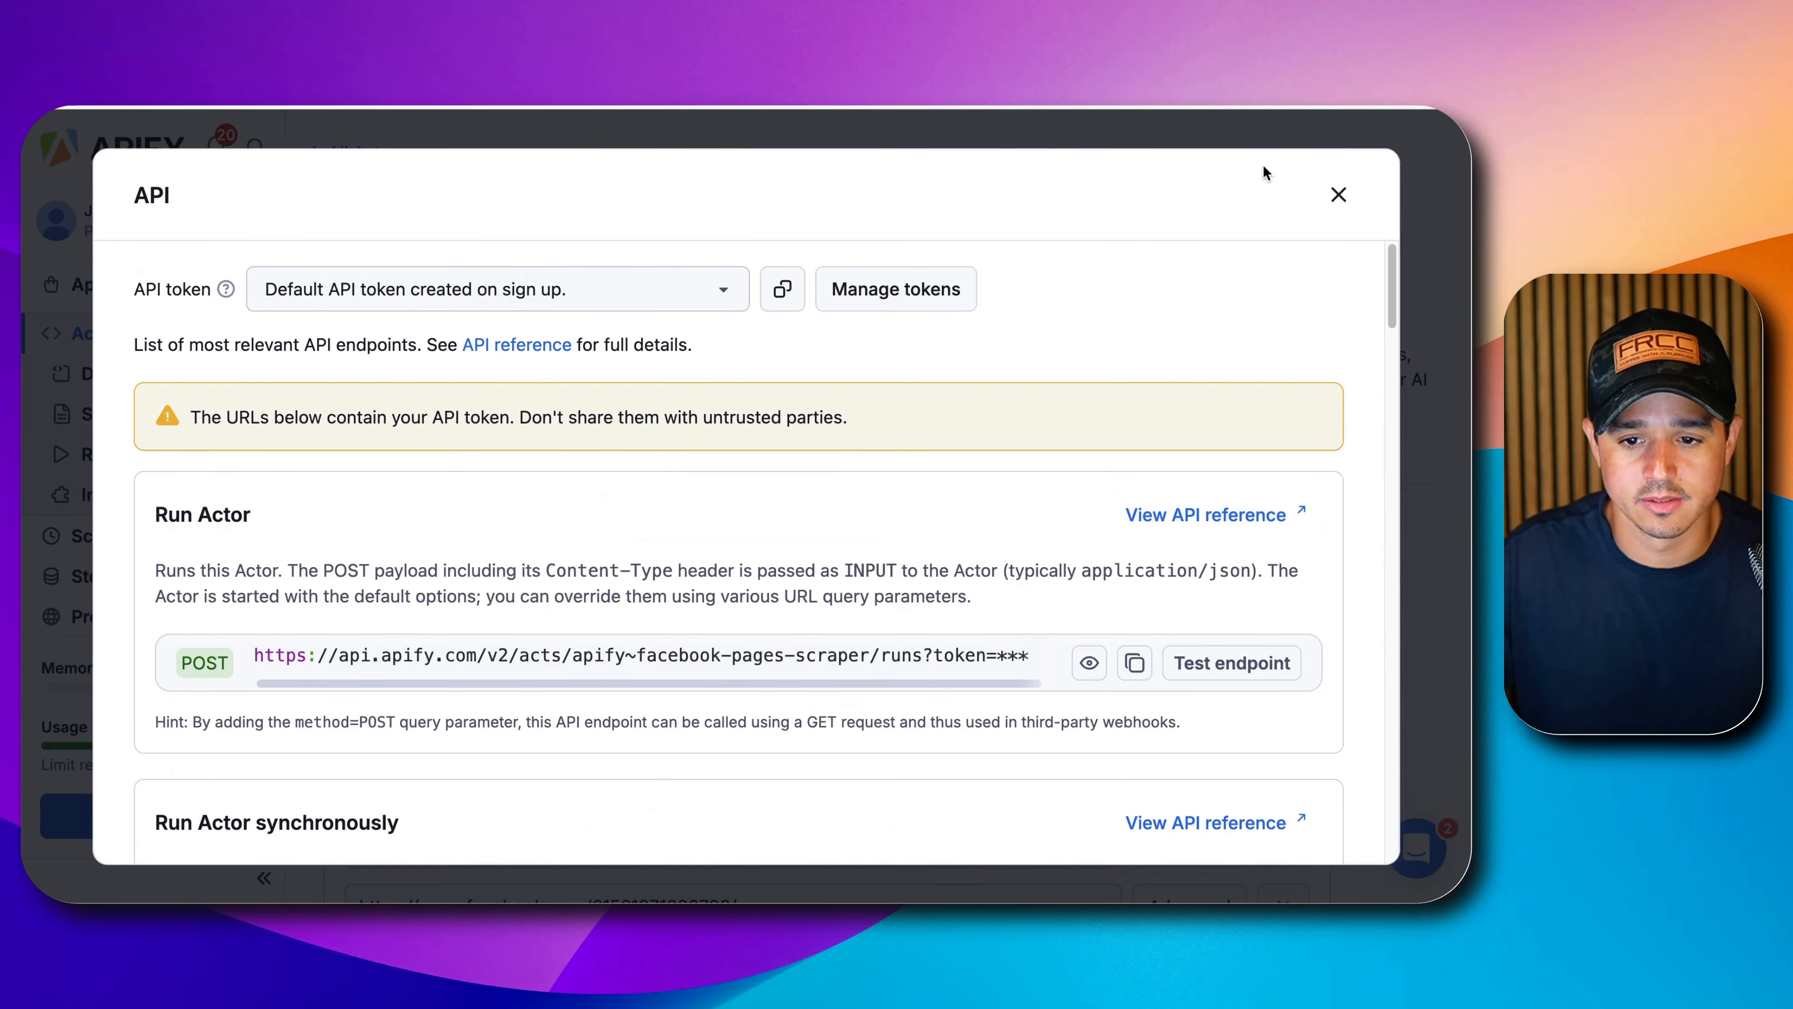
Copy the input JSON of the 29-result Facebook Pages Scraper run from Apify's Runs.
left_click(1338, 194)
scroll(679, 635, "down", 4)
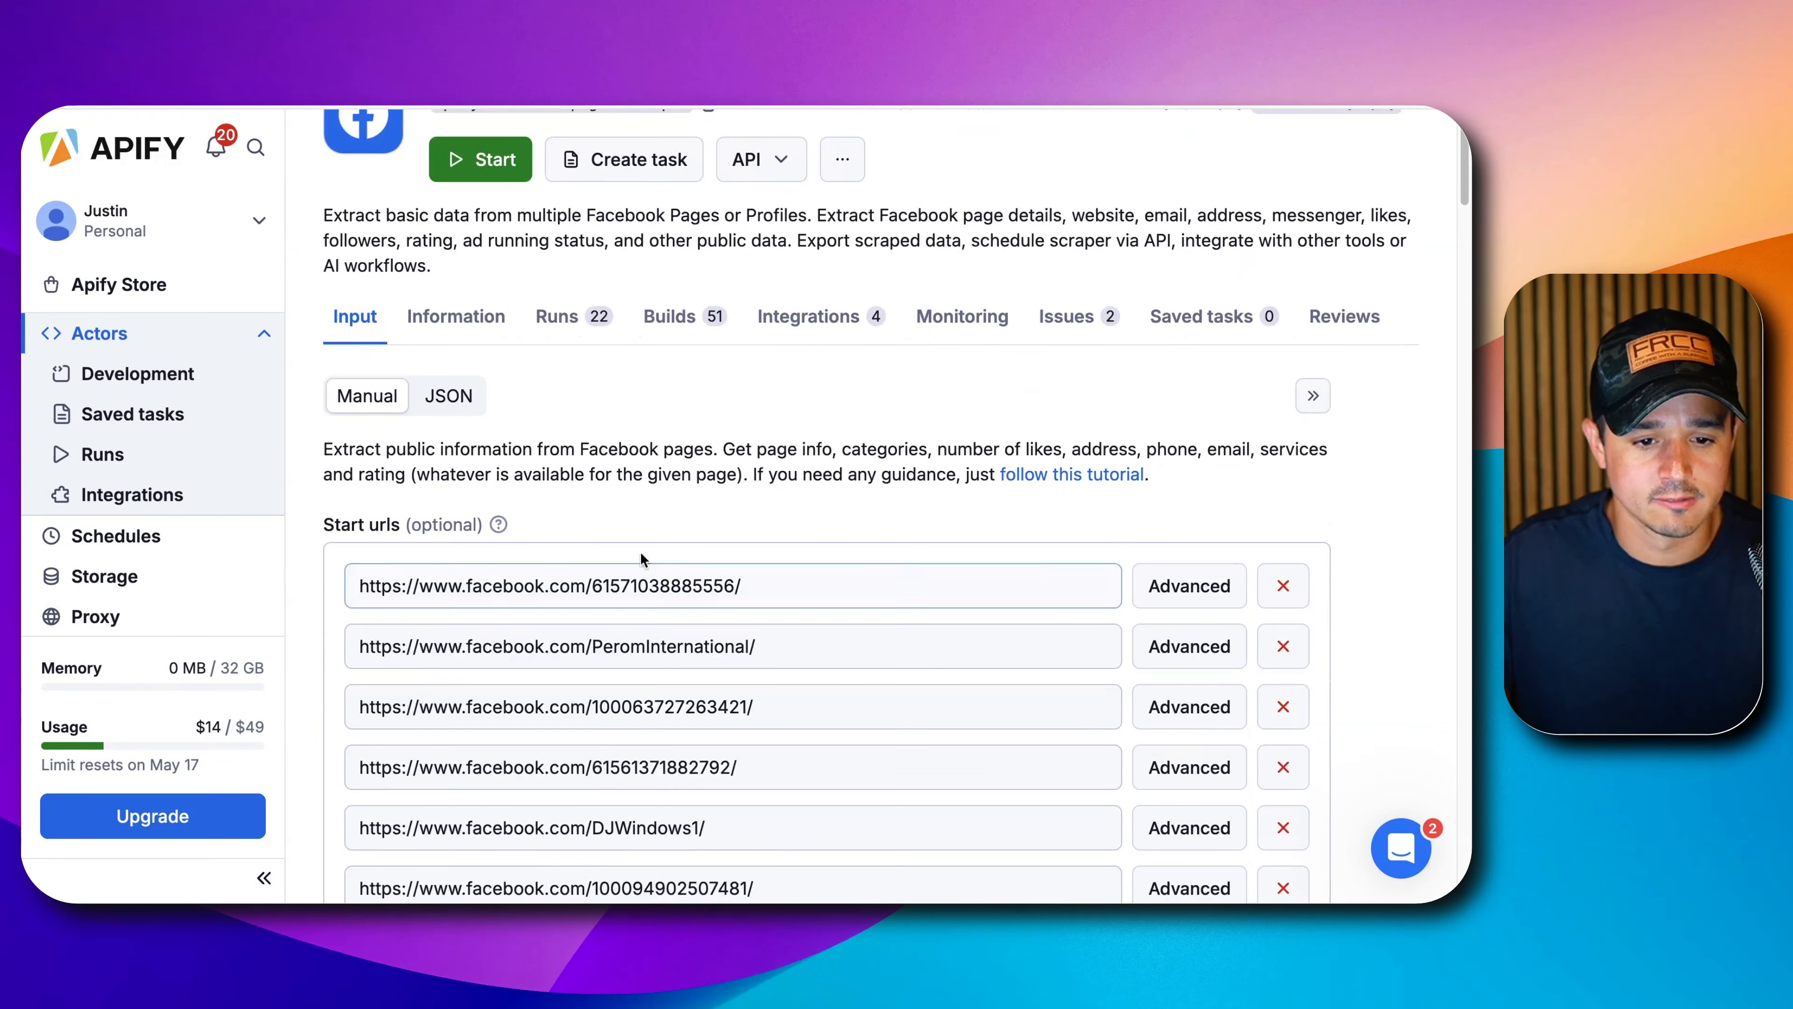
left_click(579, 319)
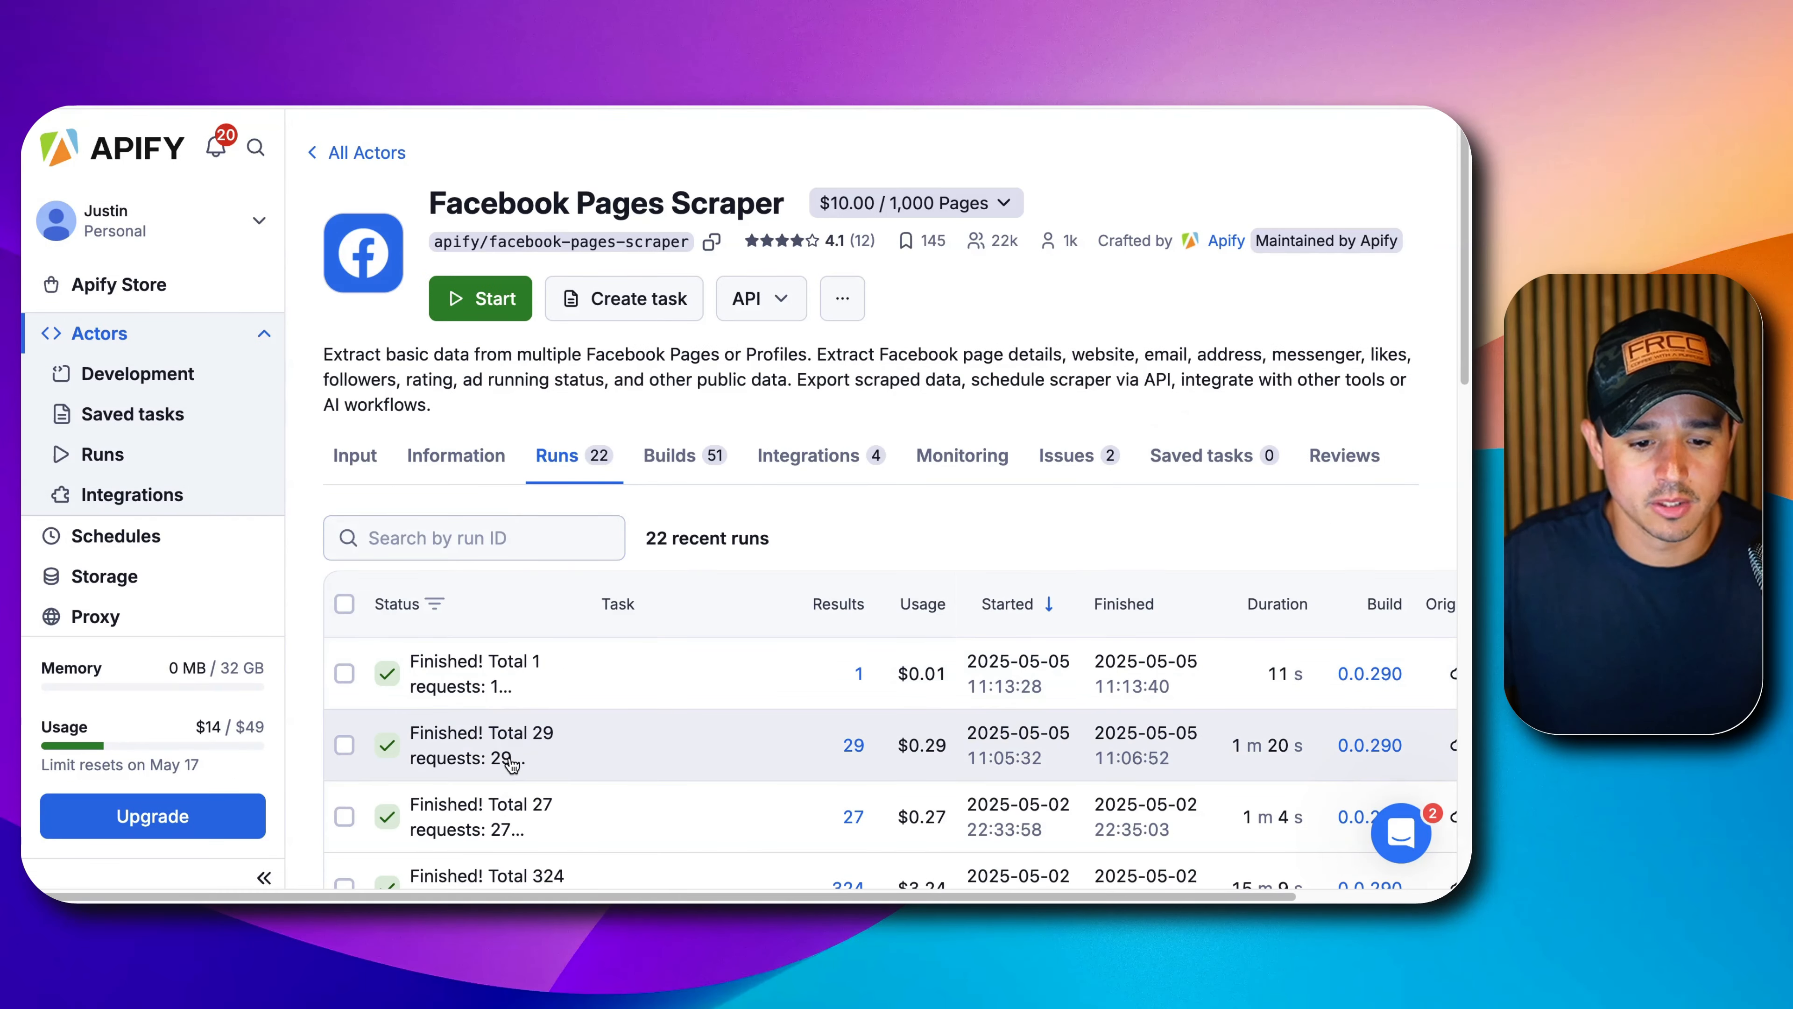
left_click(448, 750)
scroll(607, 574, "down", 5)
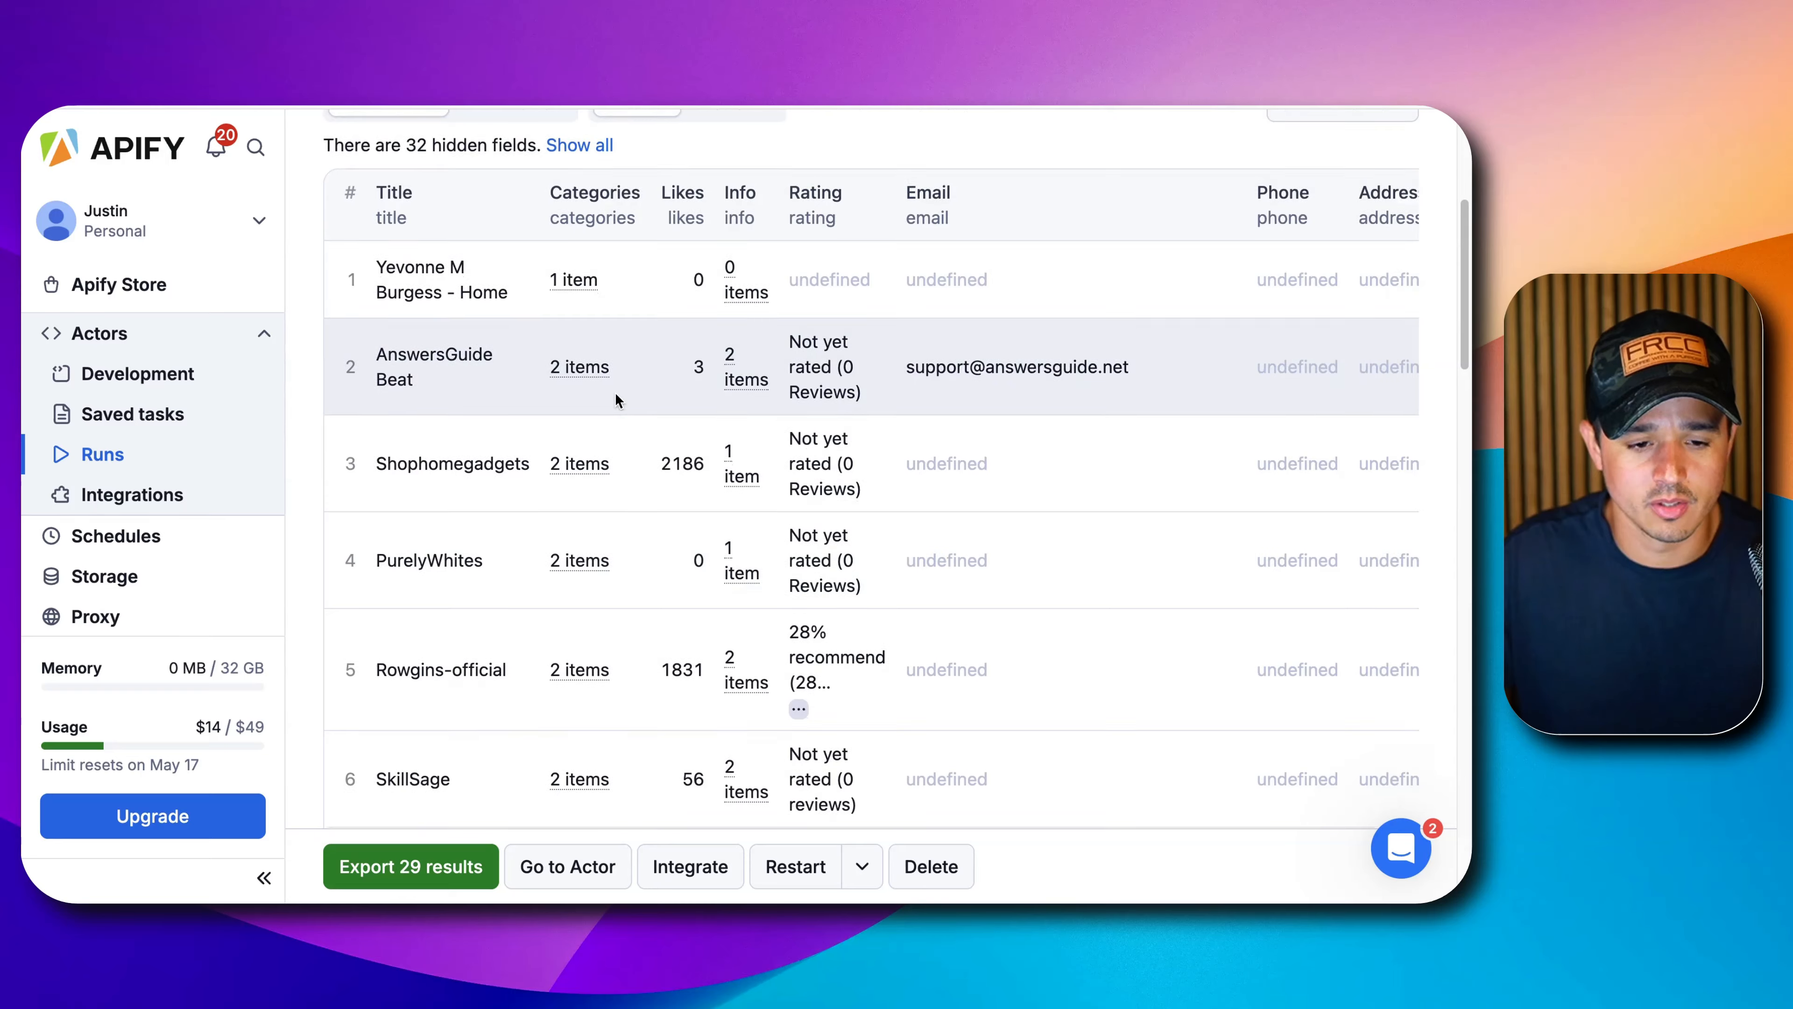
scroll(600, 495, "down", 4)
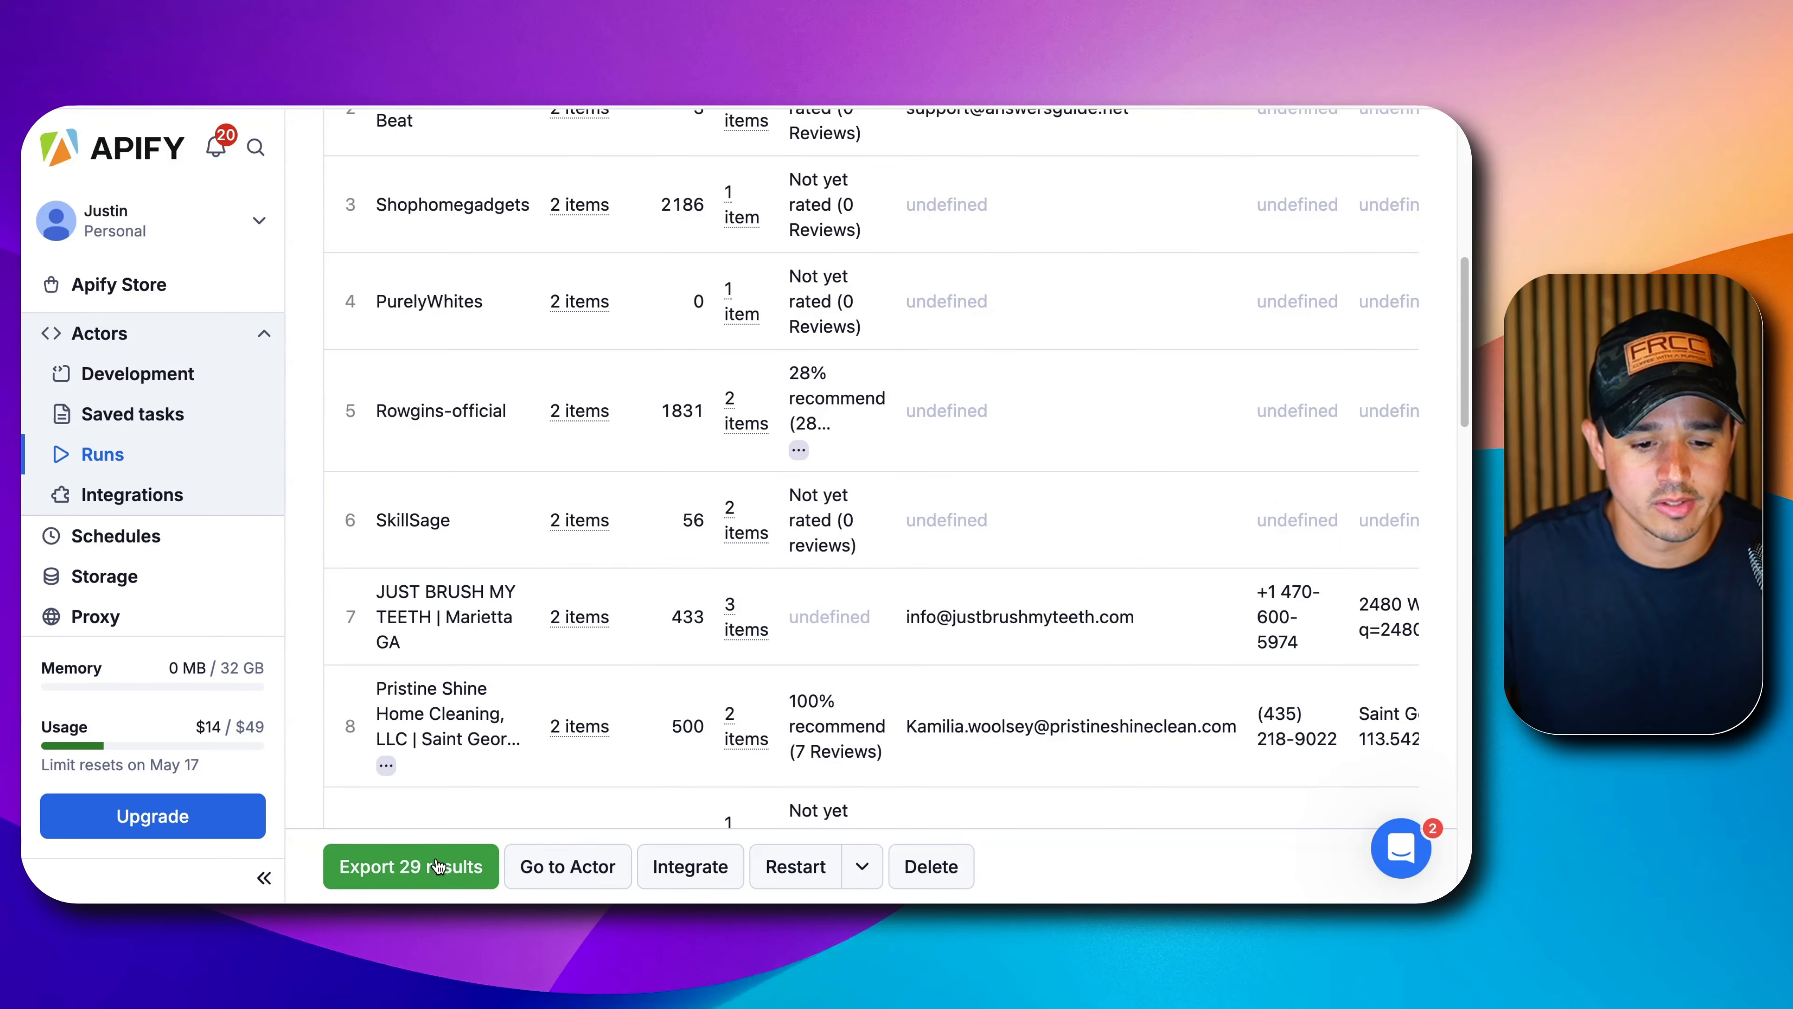
scroll(480, 841, "up", 10)
left_click(540, 426)
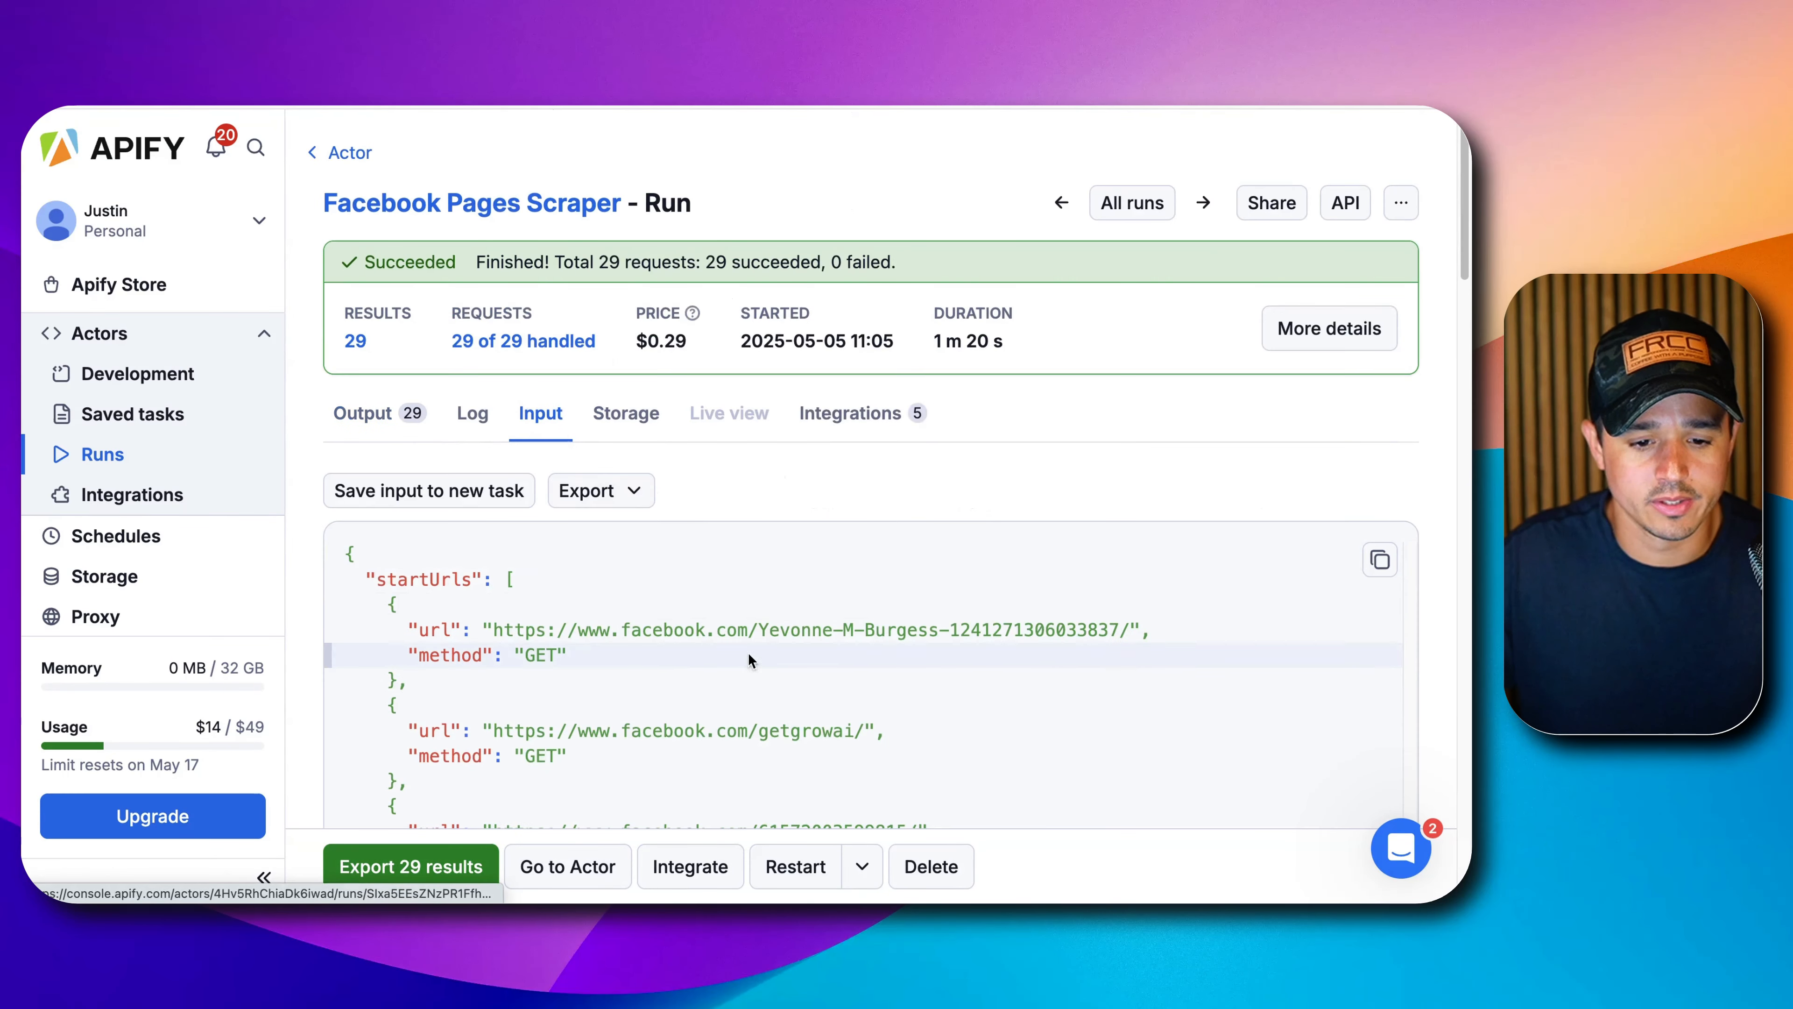
scroll(1216, 531, "down", 1)
left_click(1378, 520)
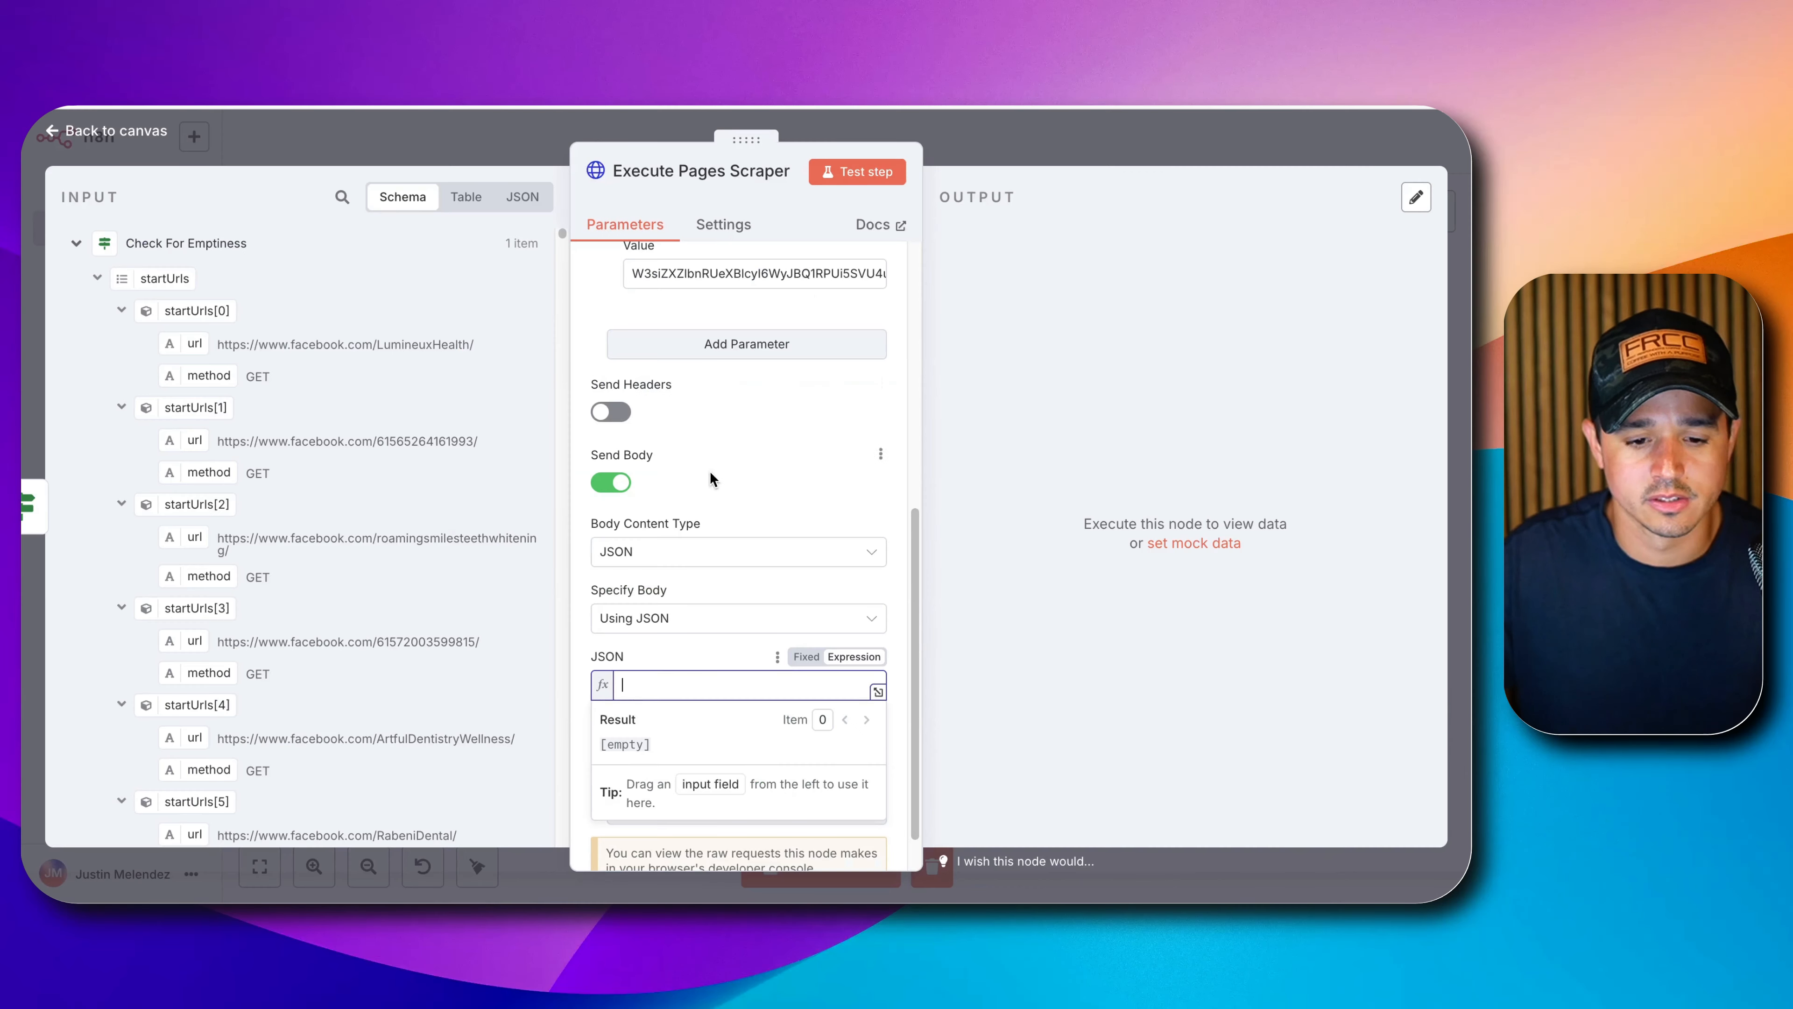
left_click(861, 633)
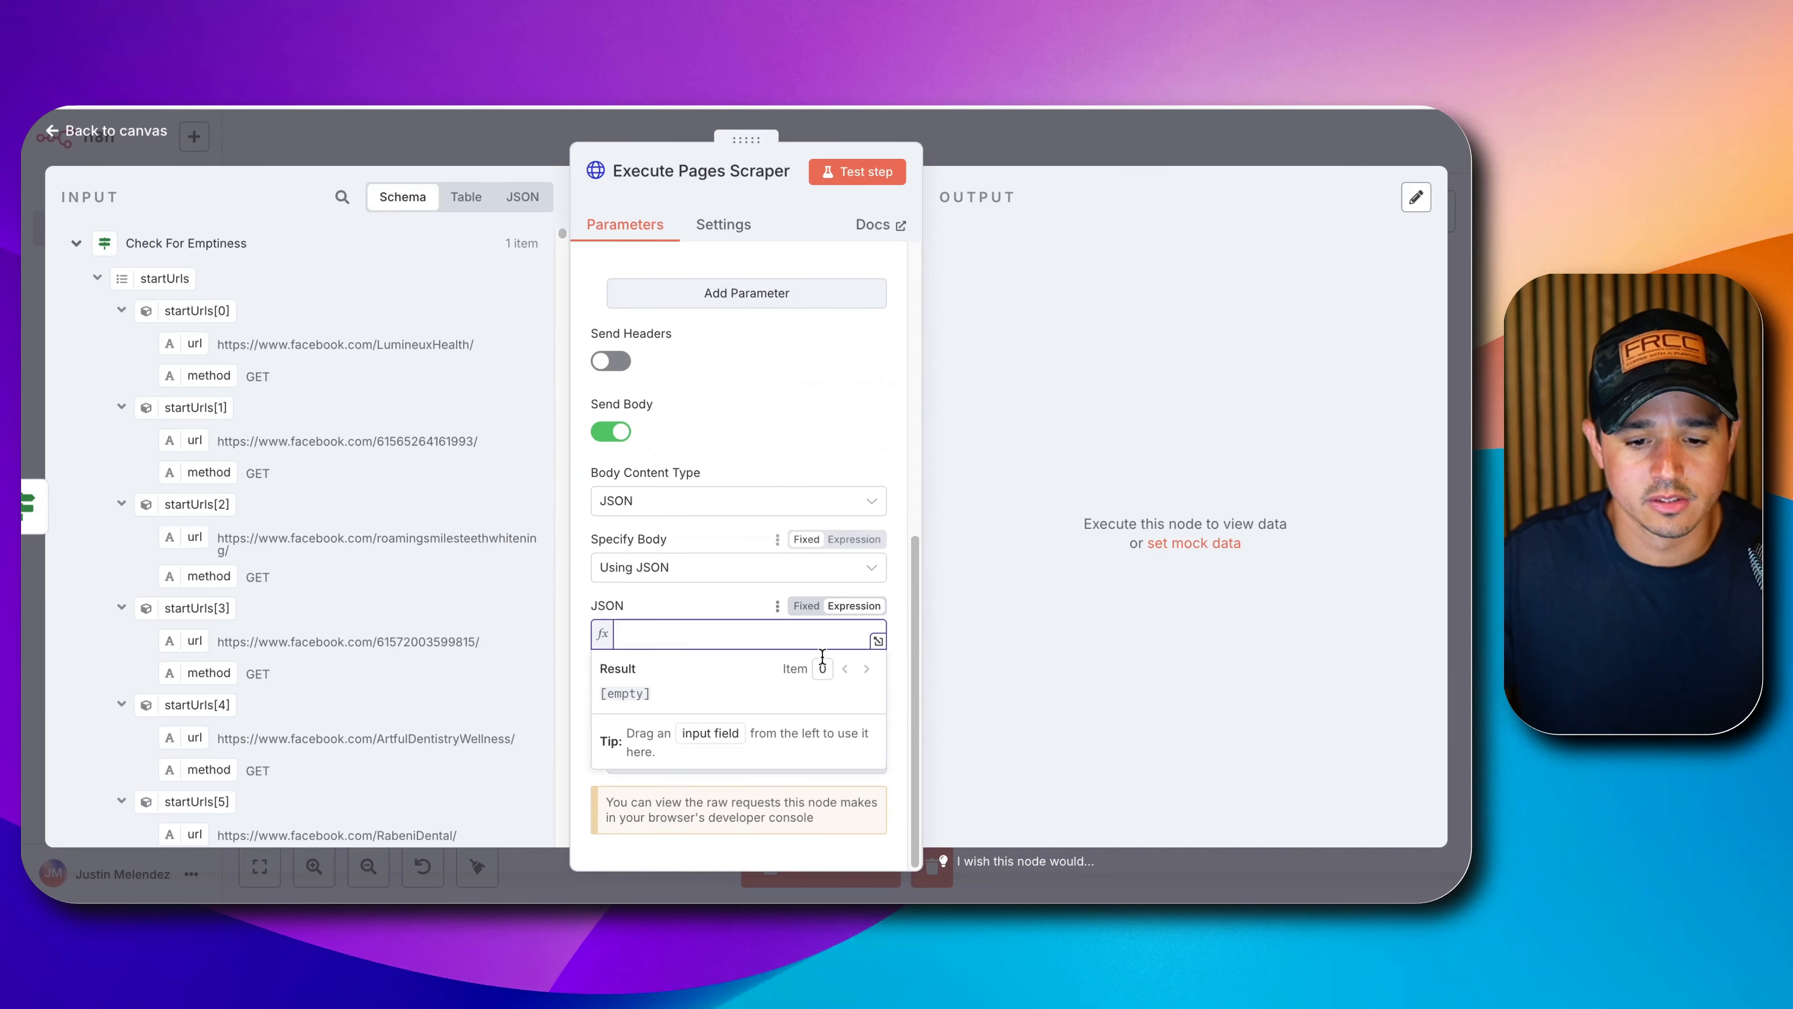
Paste the run's input JSON into the body and replace the hard-coded URLs with the startUrls field.
left_click(878, 640)
left_click(668, 488)
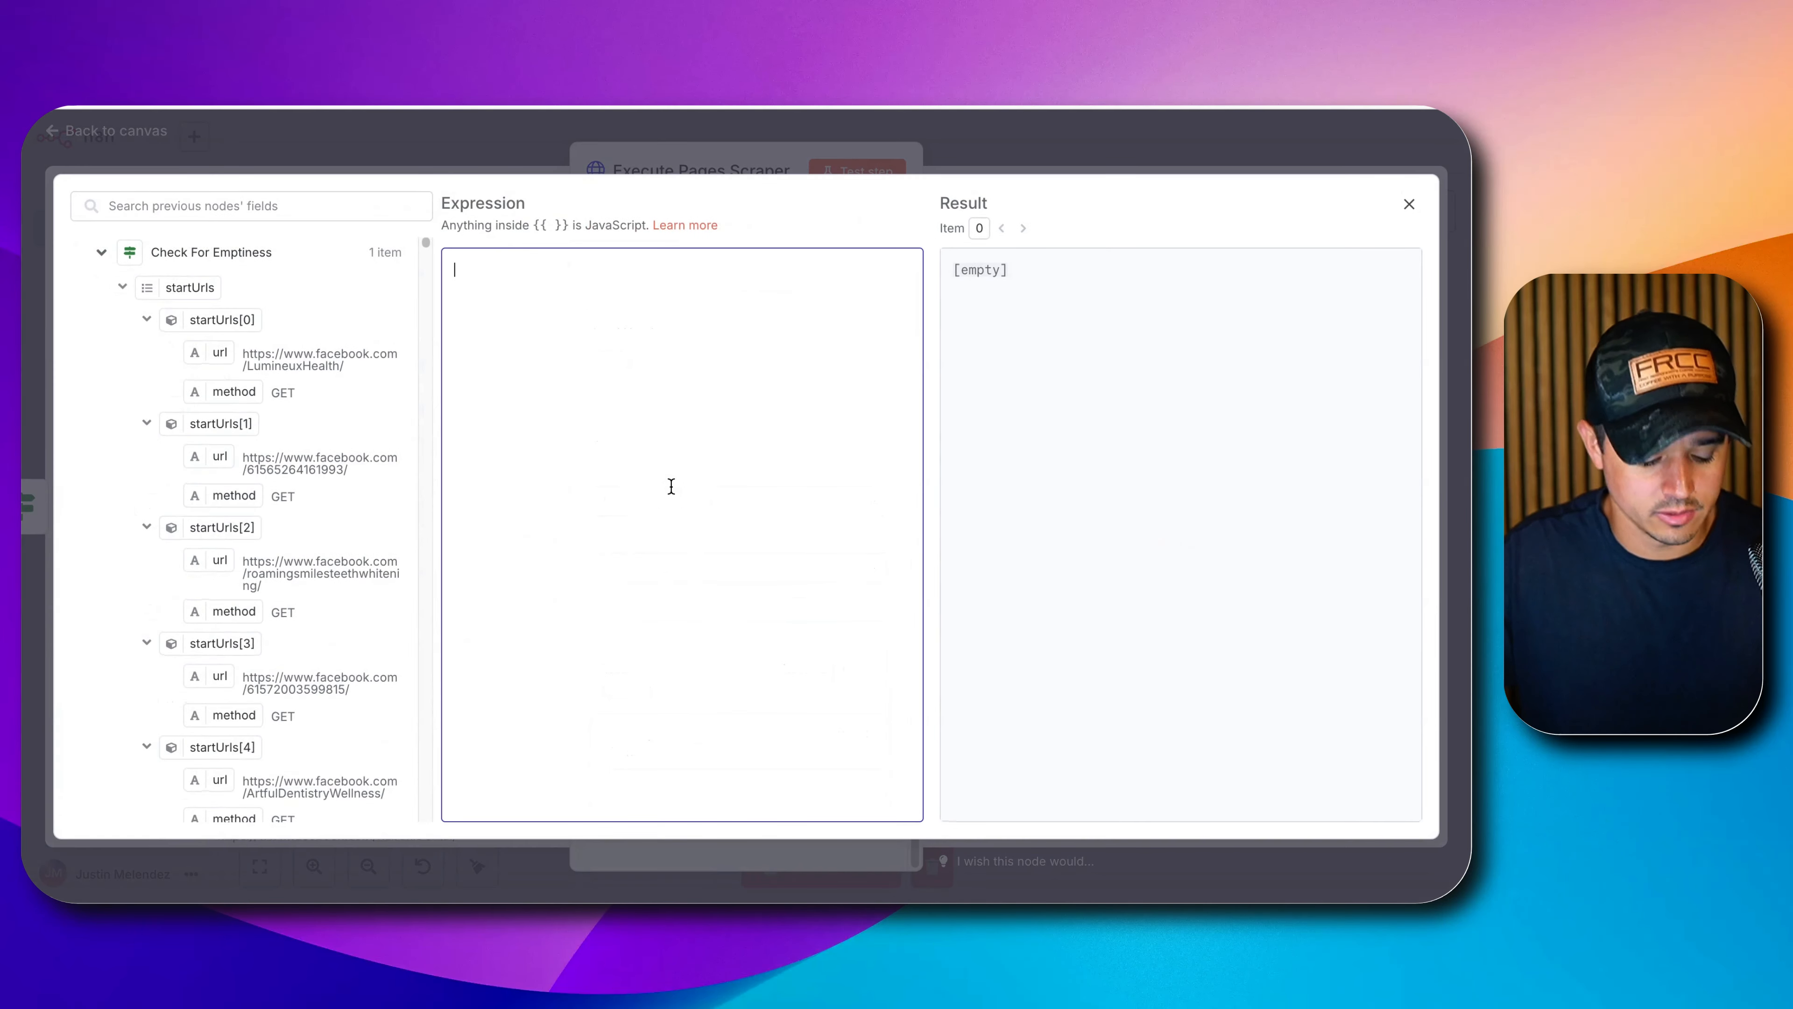
key("ctrl+v")
scroll(573, 395, "up", 20)
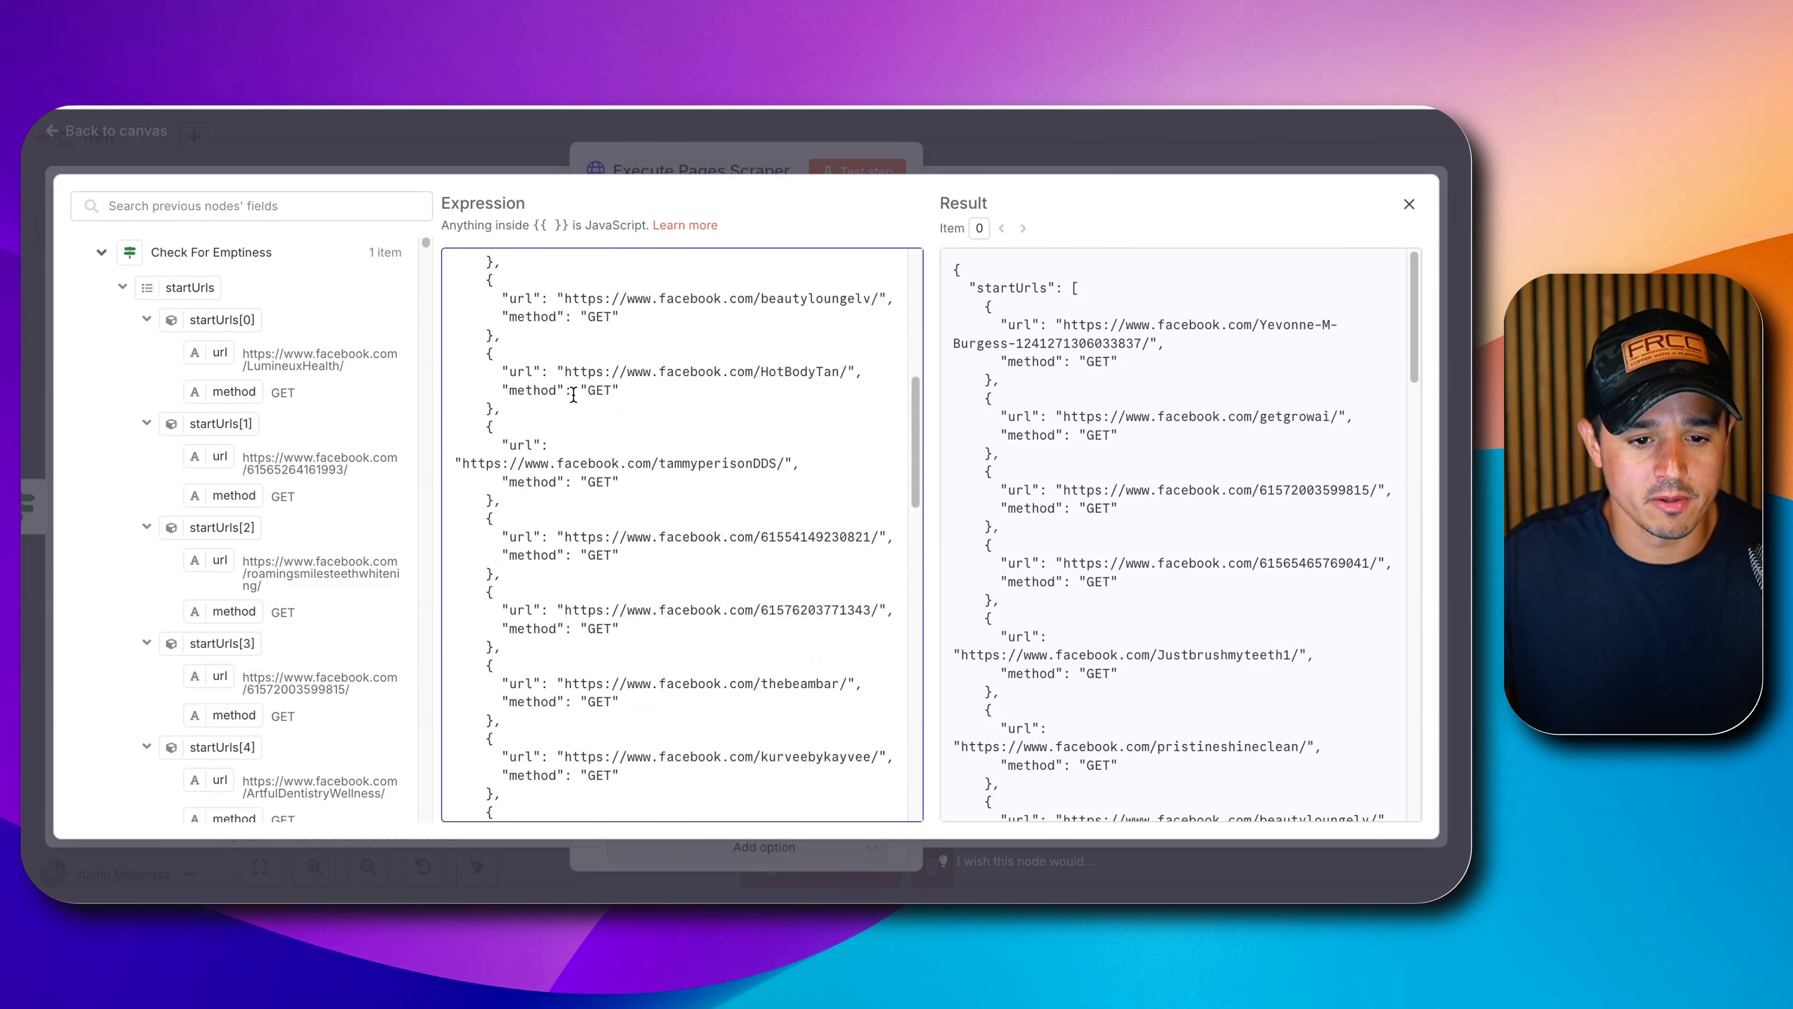
left_click_drag(579, 287, 454, 786)
key("BackSpace")
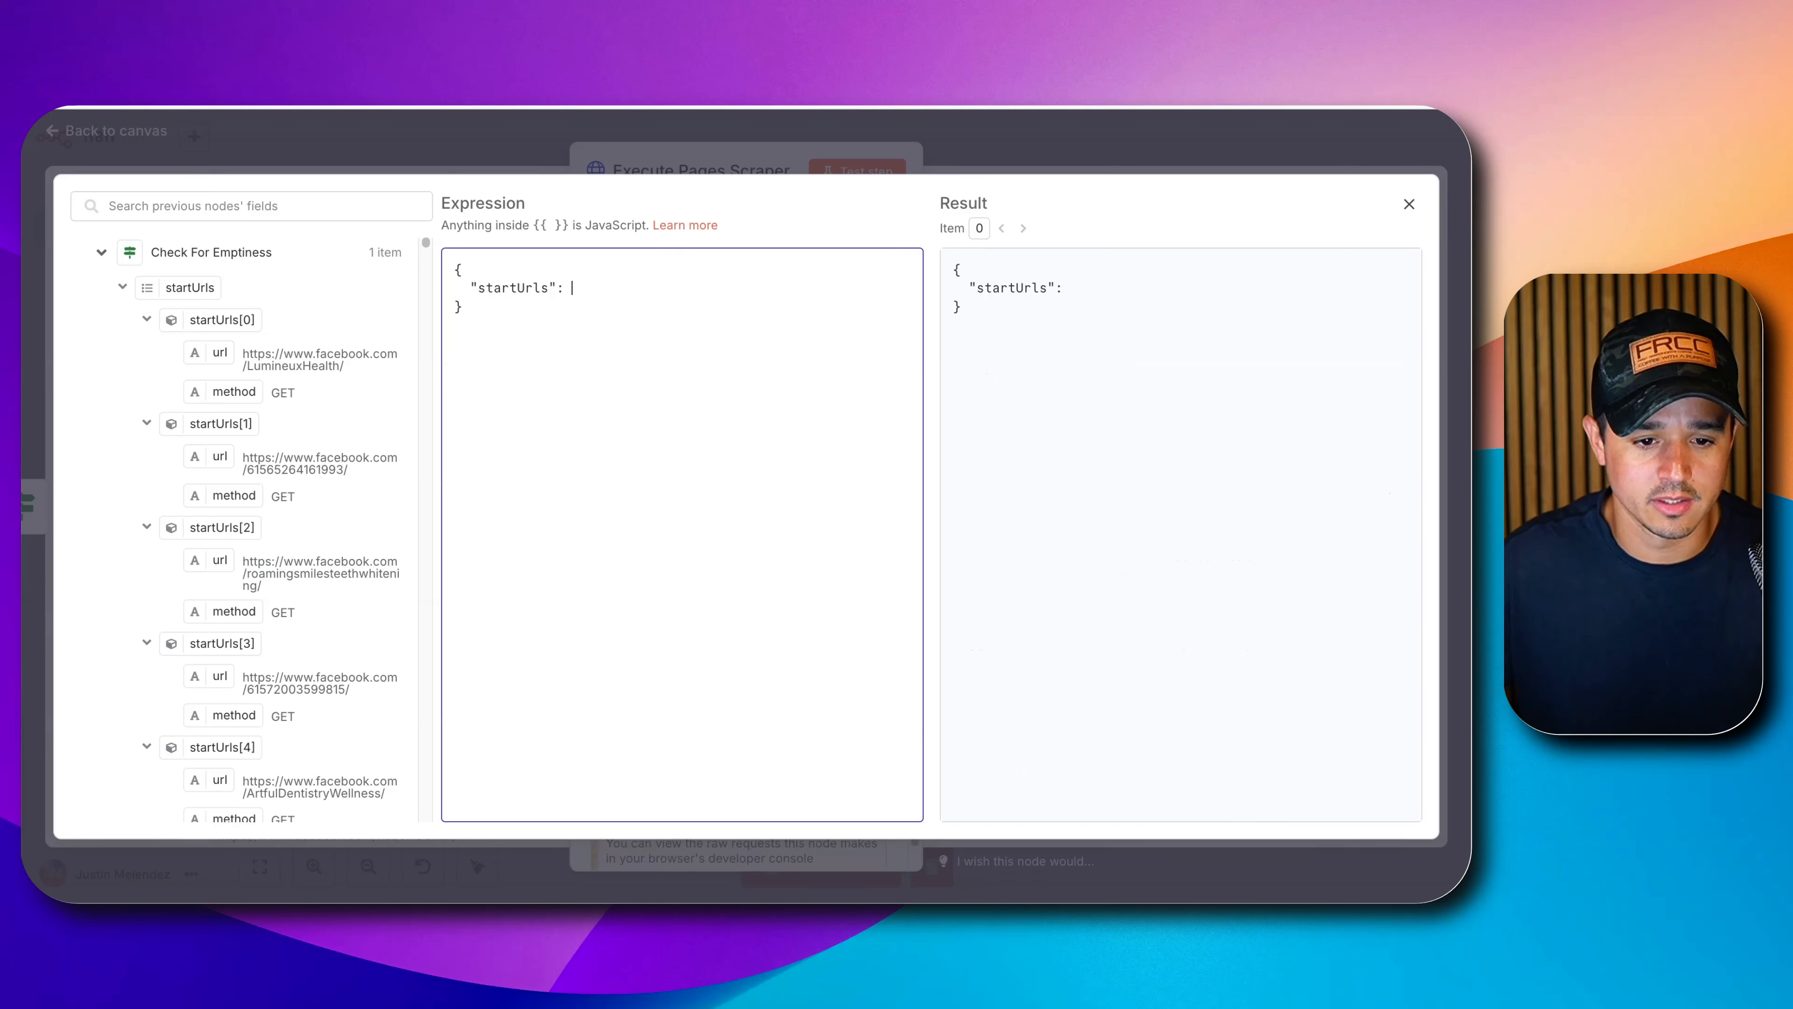
left_click_drag(162, 281, 579, 292)
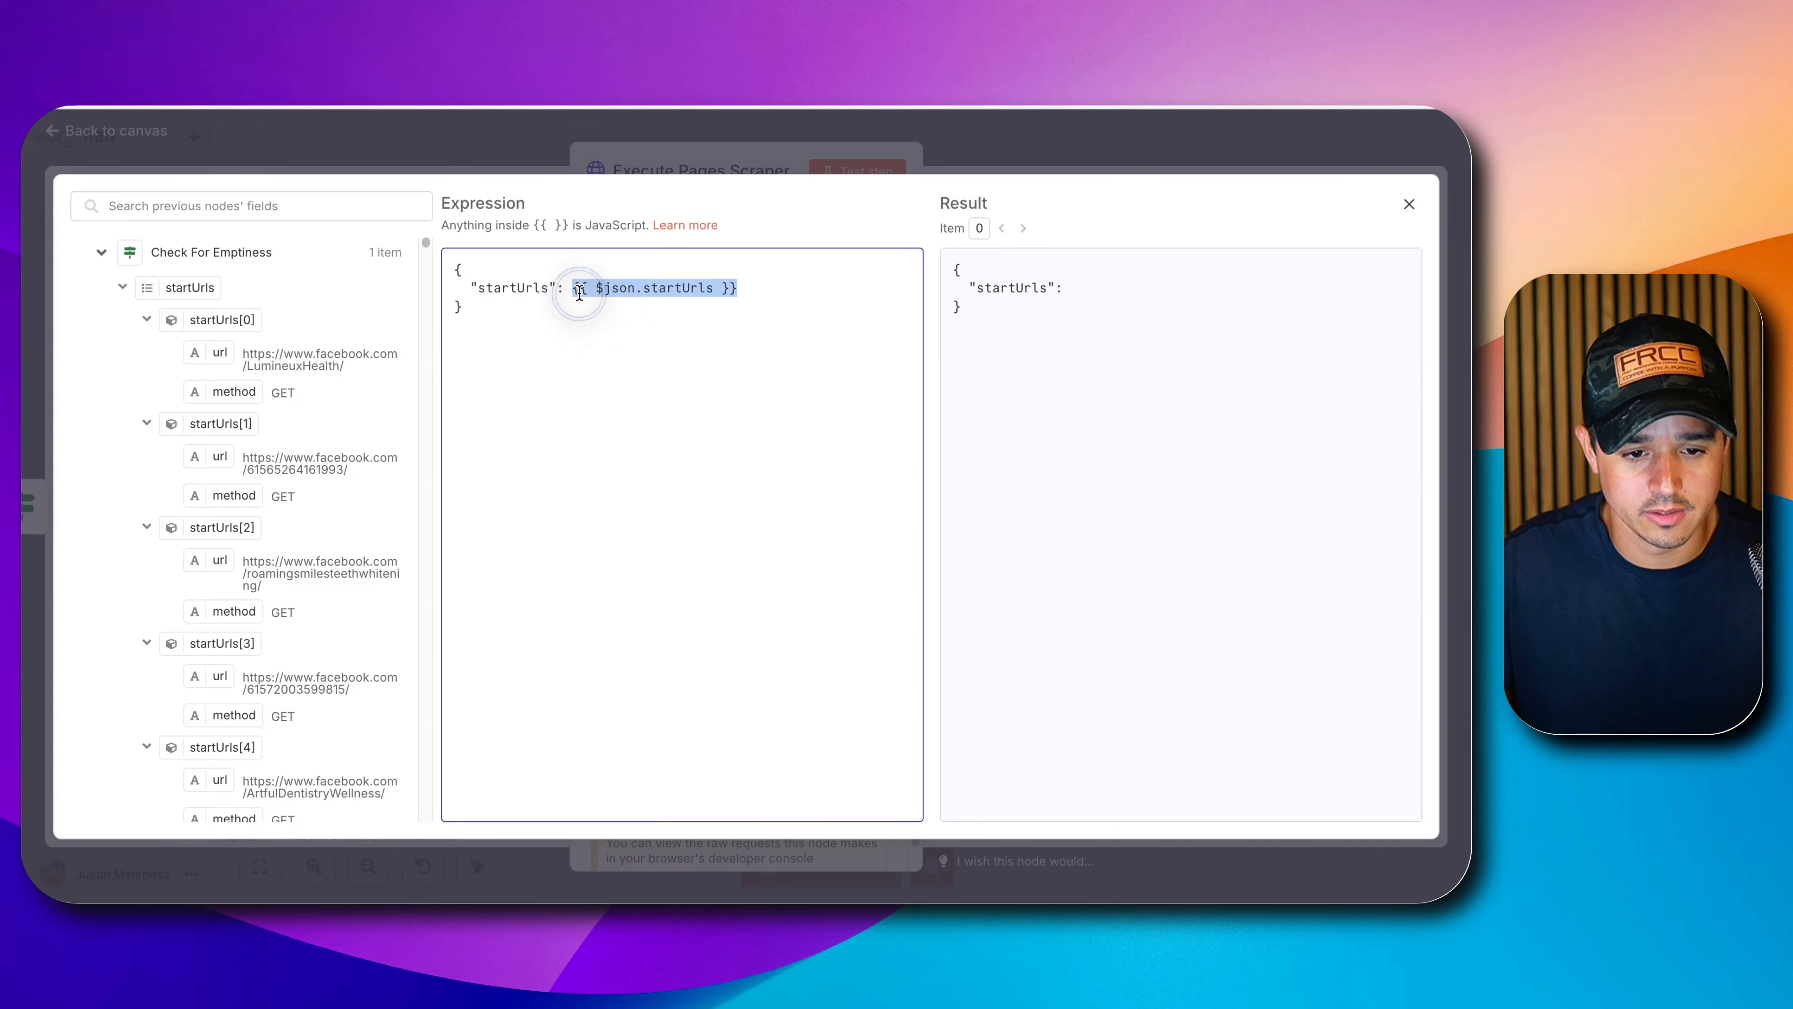
Append .toJsonString() to startUrls and test-run Execute Pages Scraper.
left_click(719, 287)
type(".")
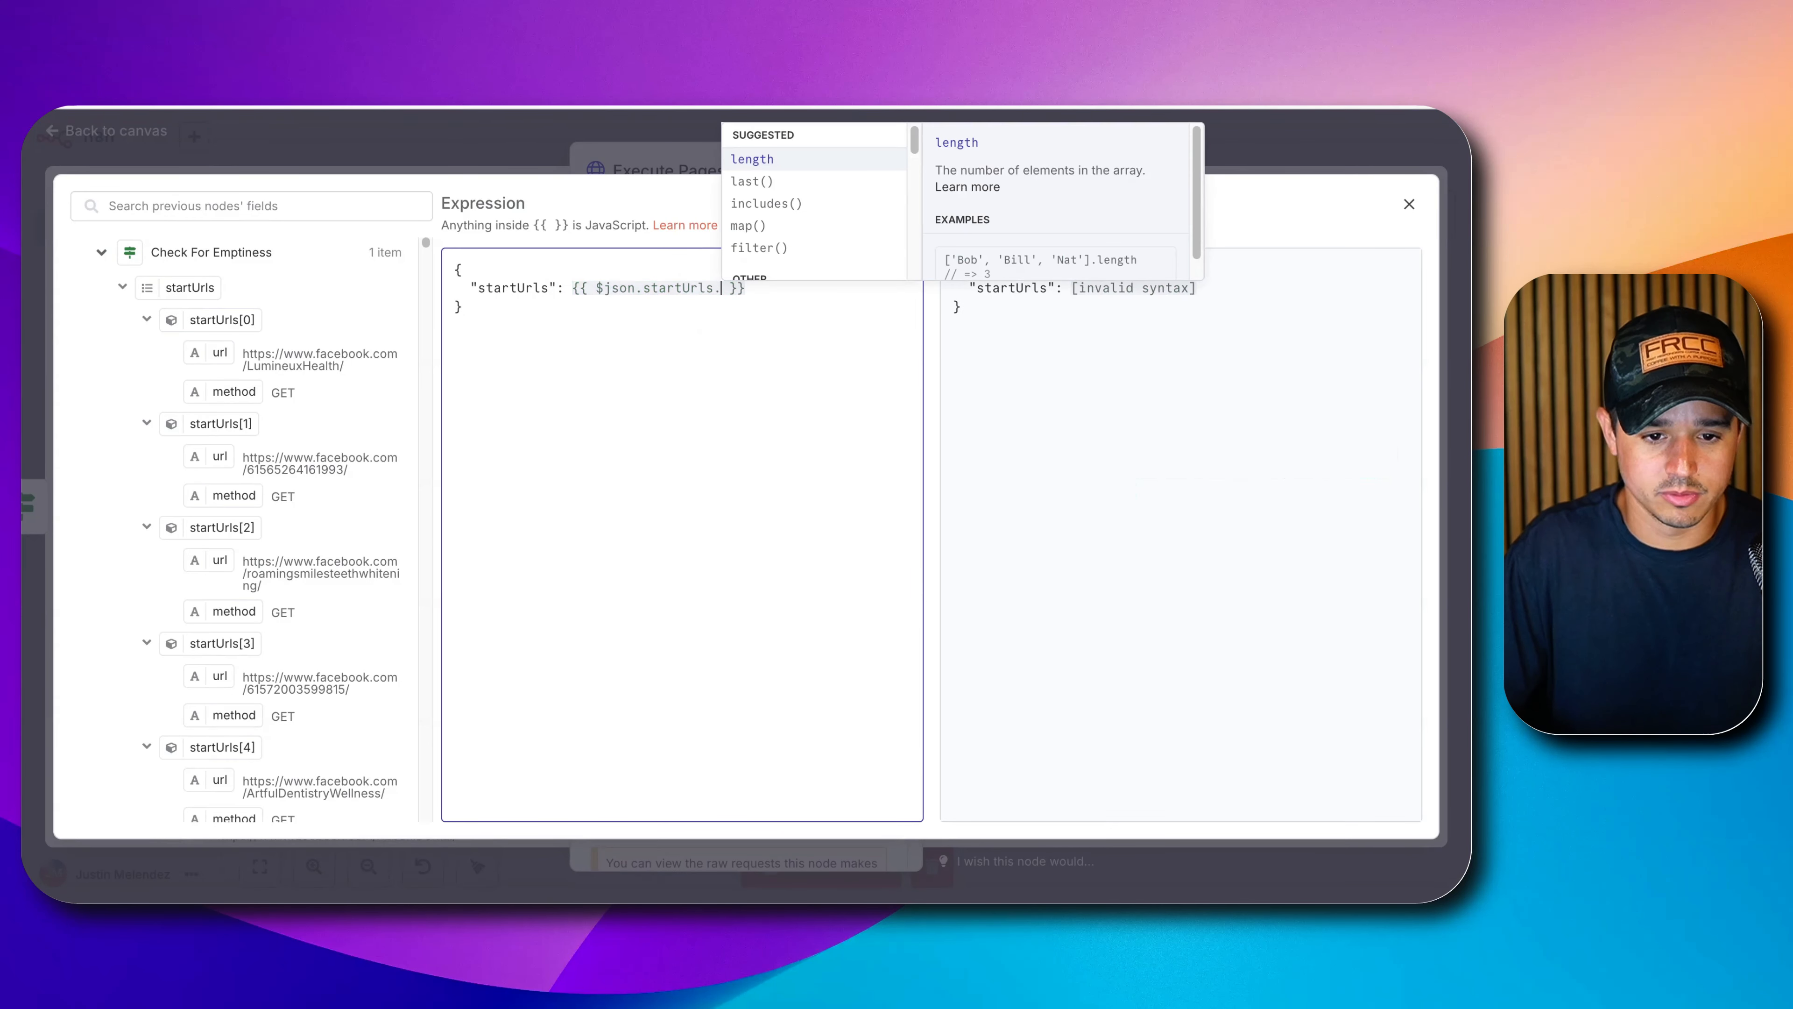
type("to")
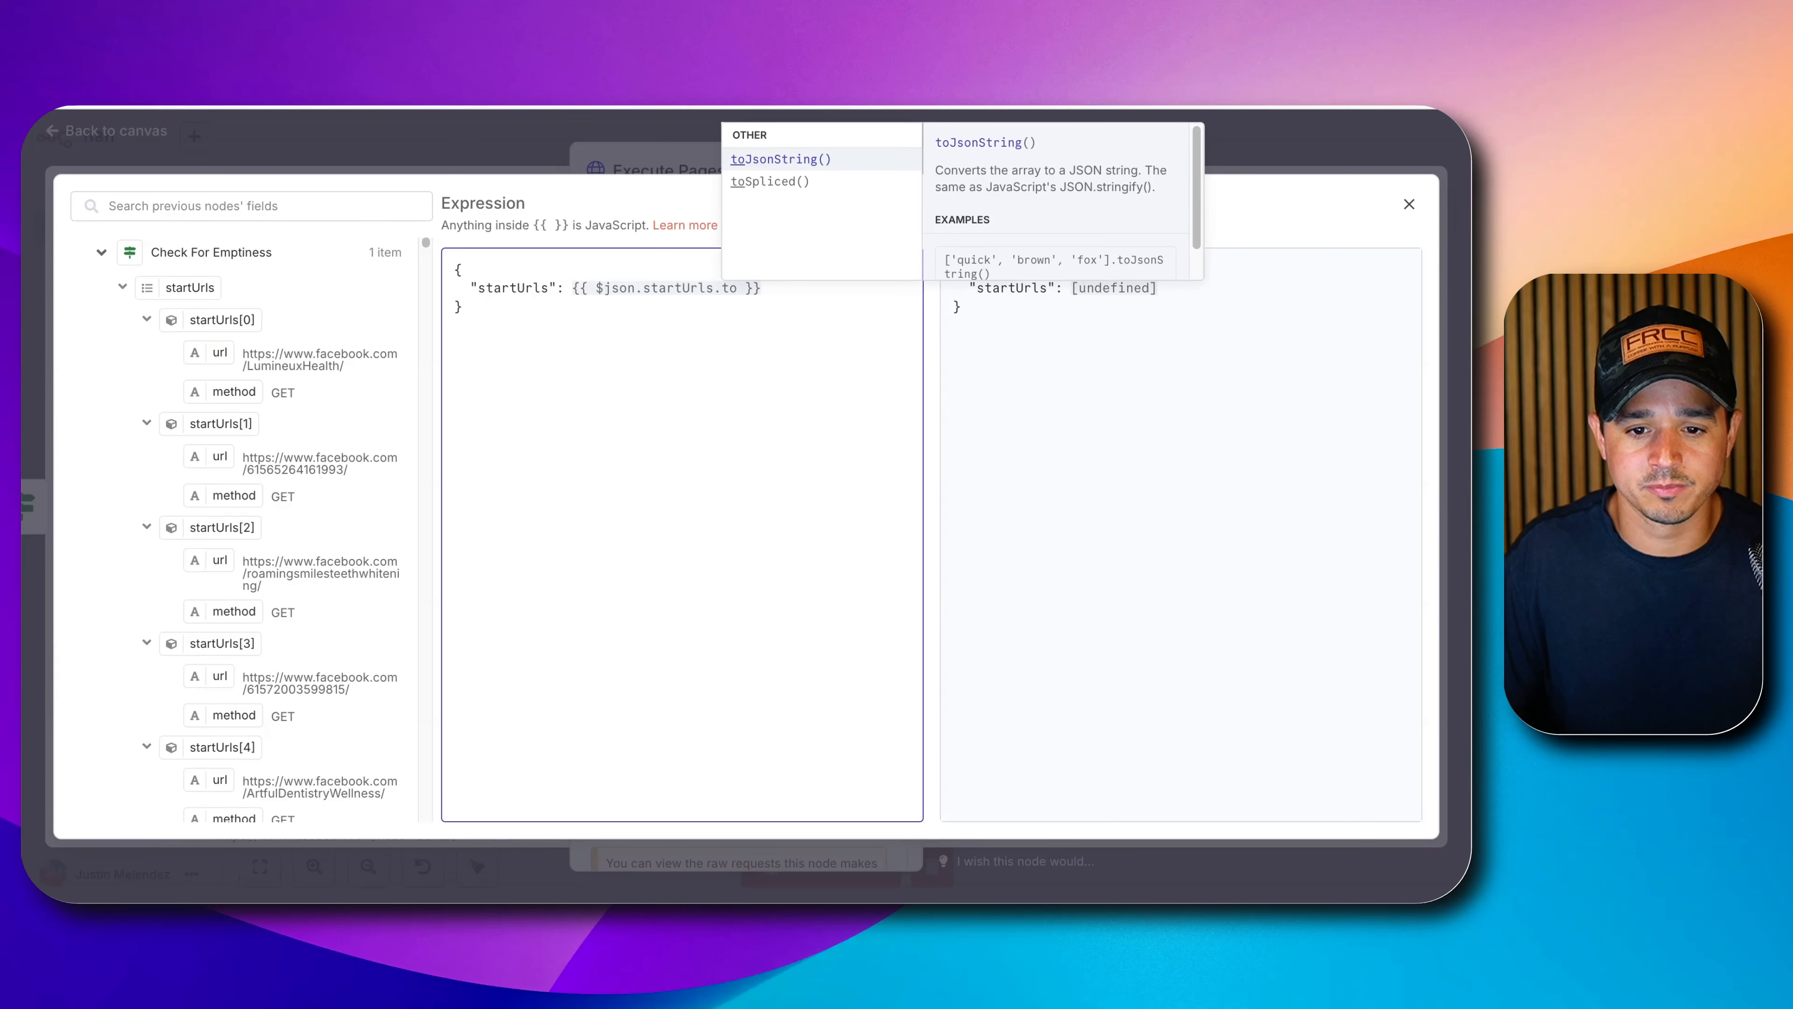
key("Return")
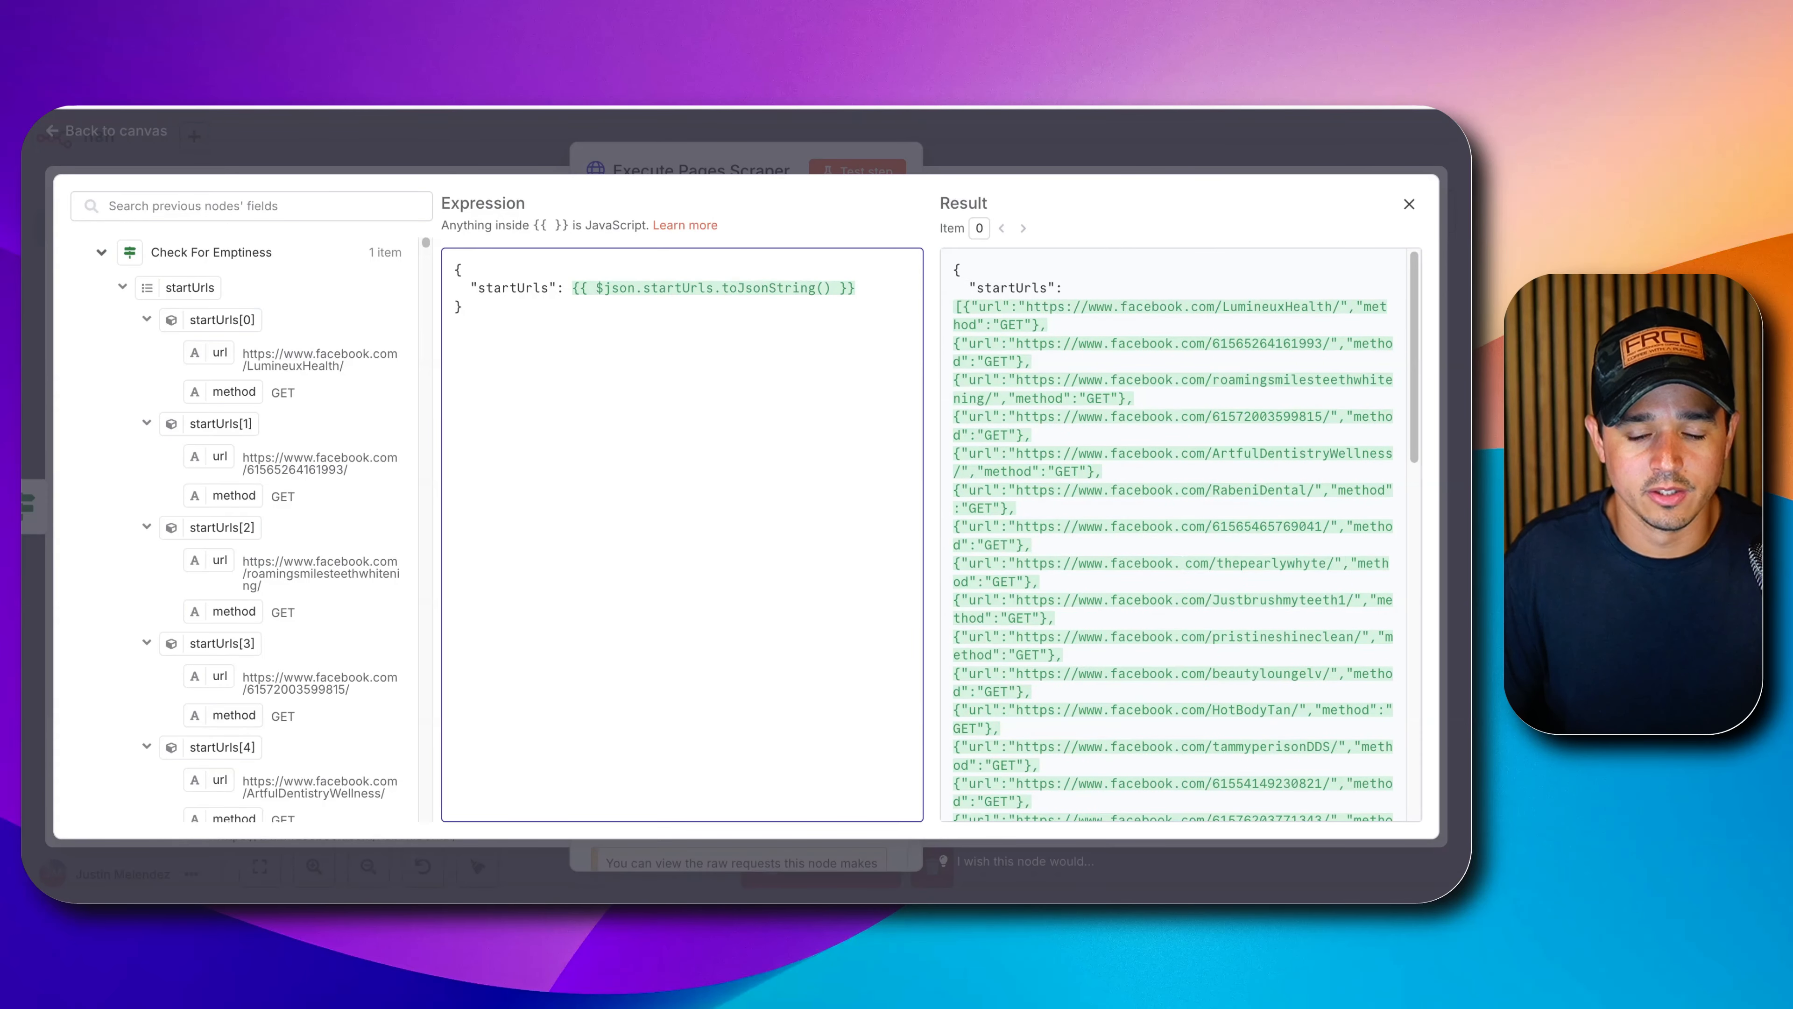
scroll(1193, 478, "down", 10)
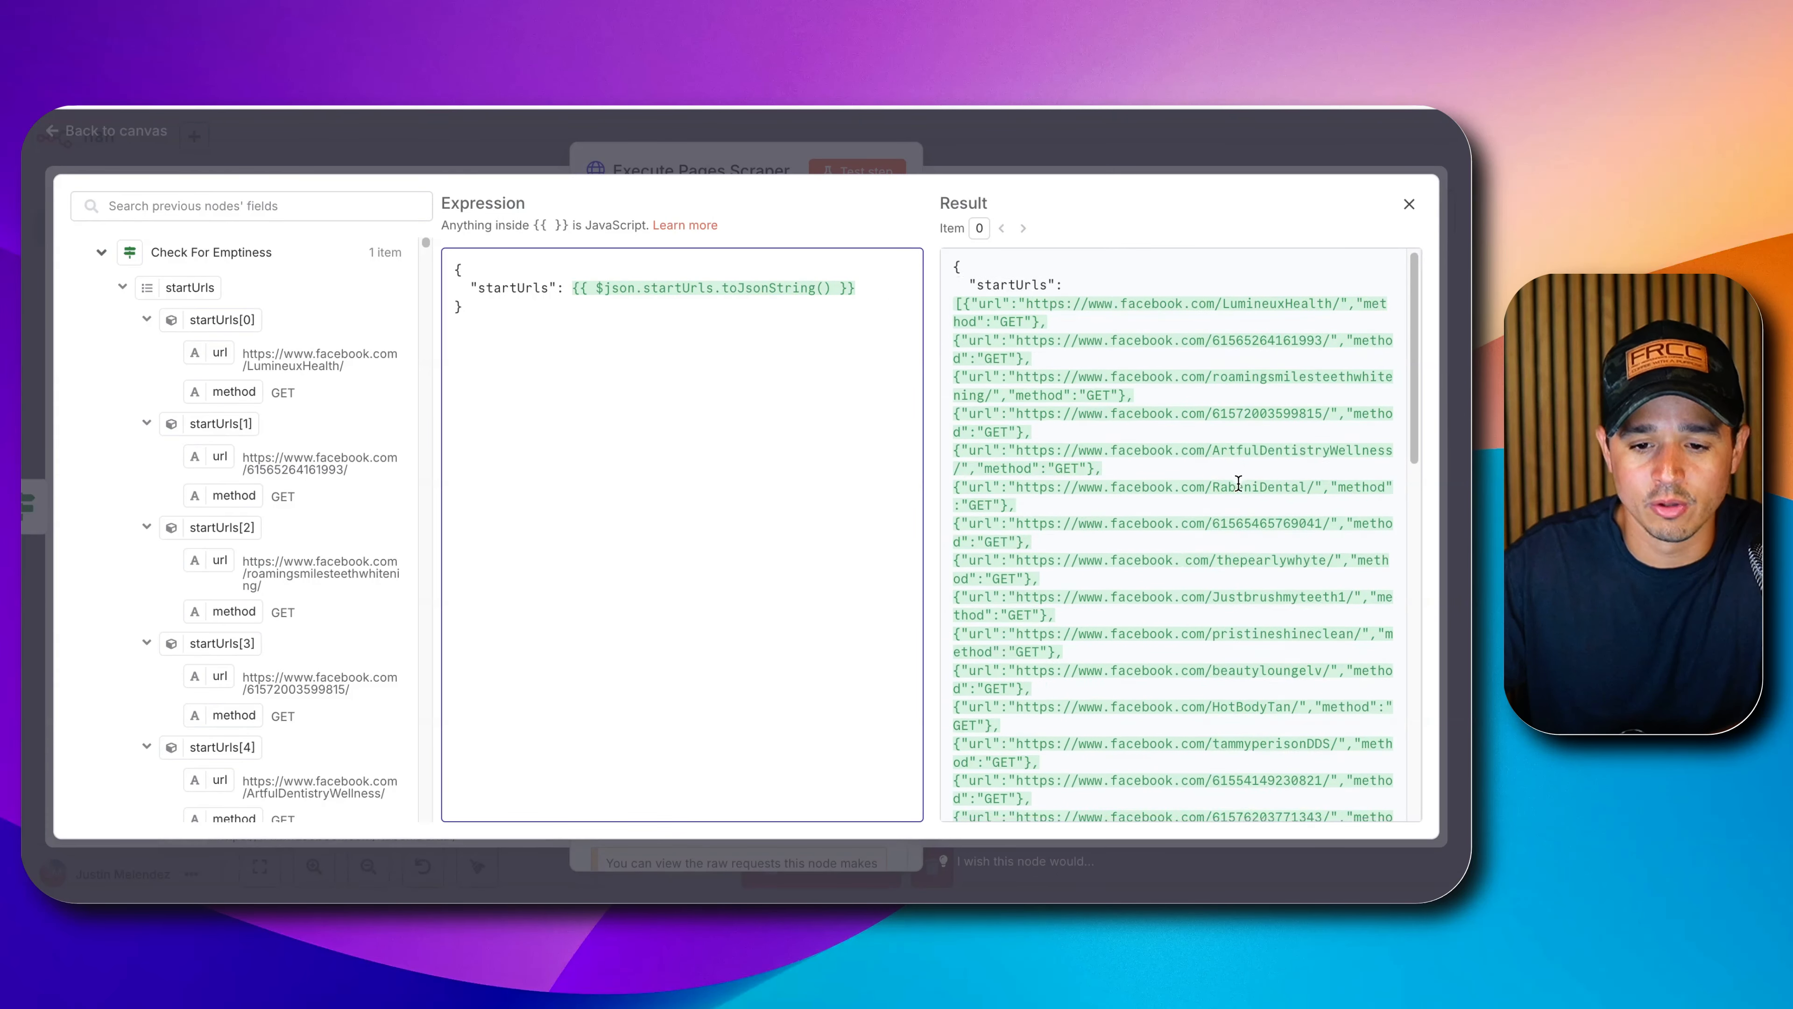
scroll(1193, 478, "up", 10)
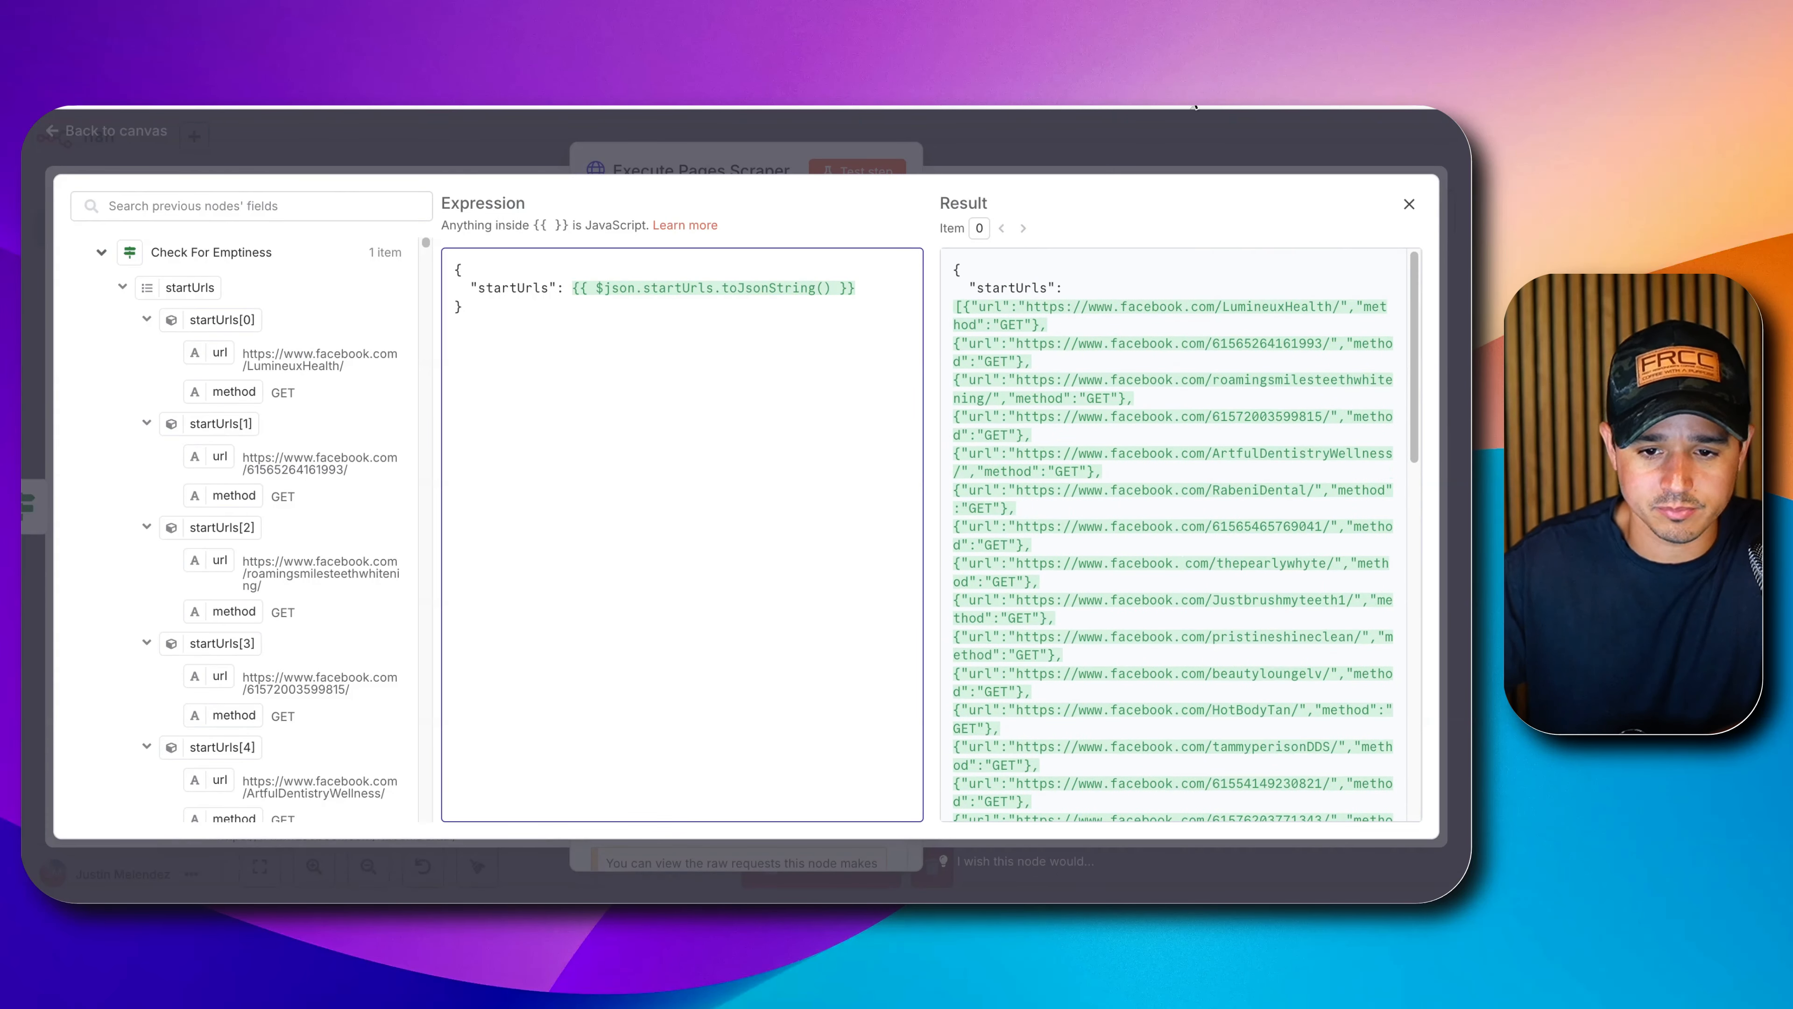
left_click(1408, 204)
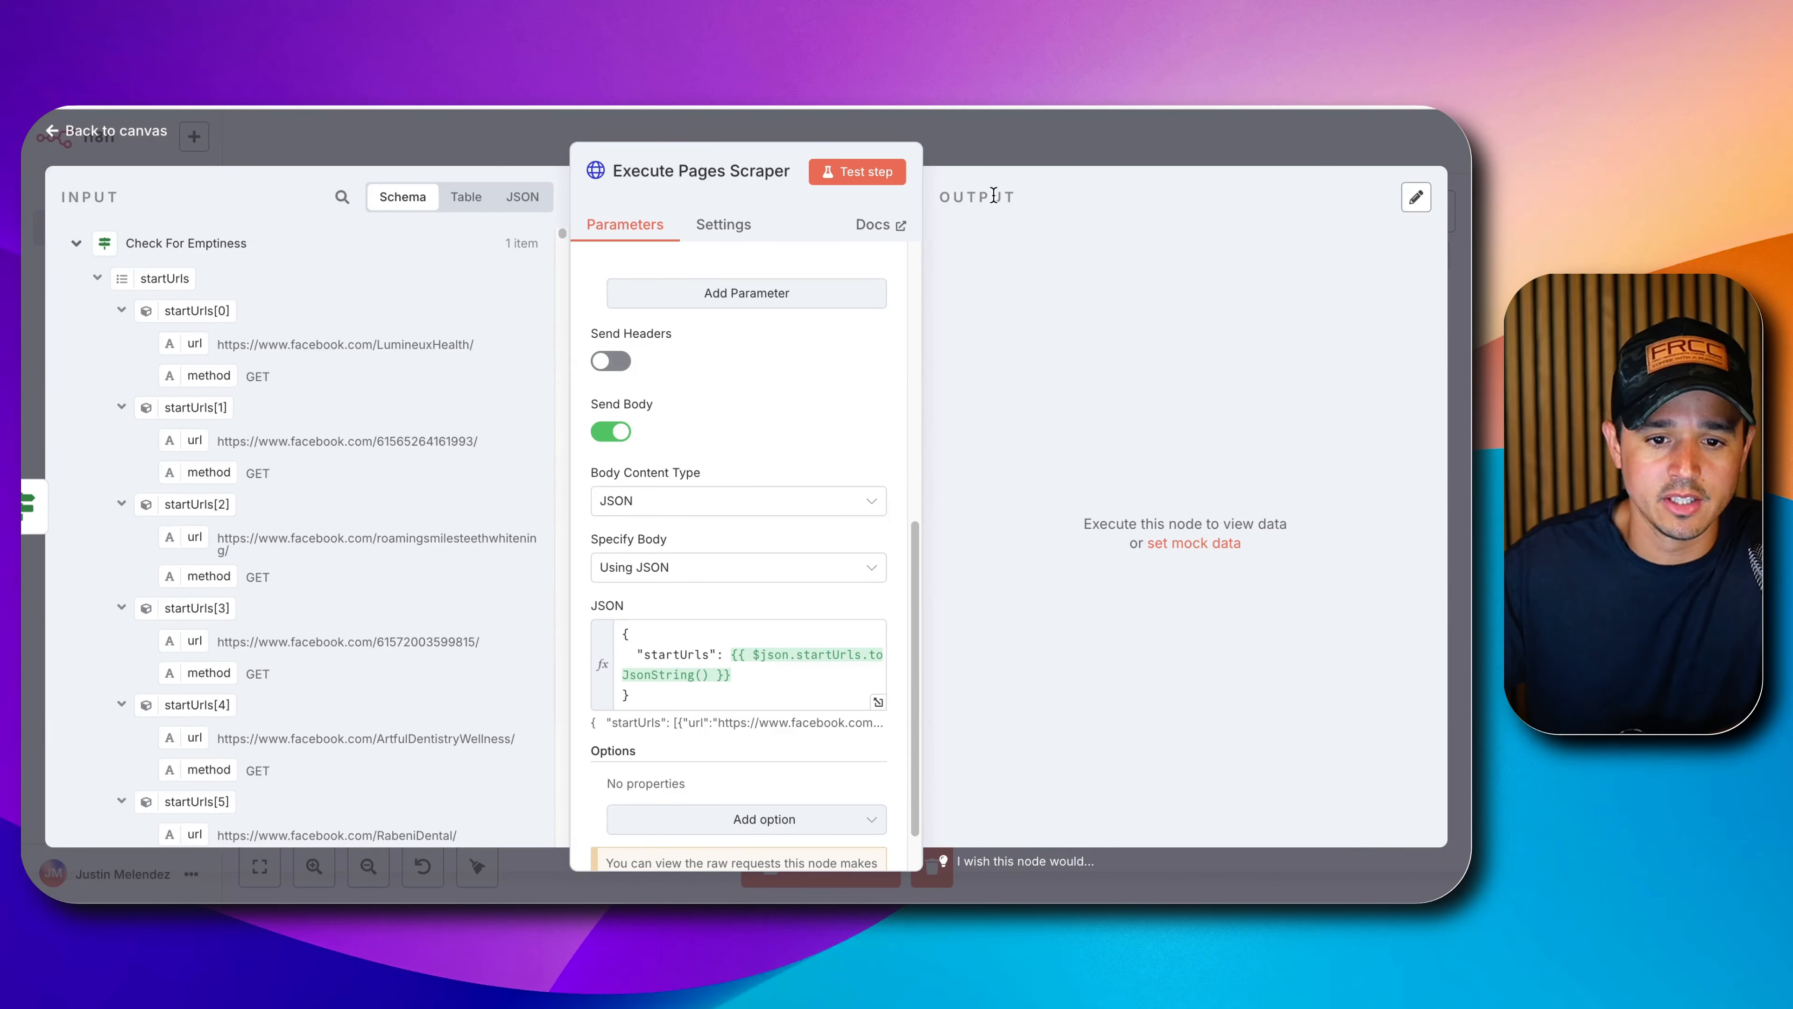
left_click(870, 174)
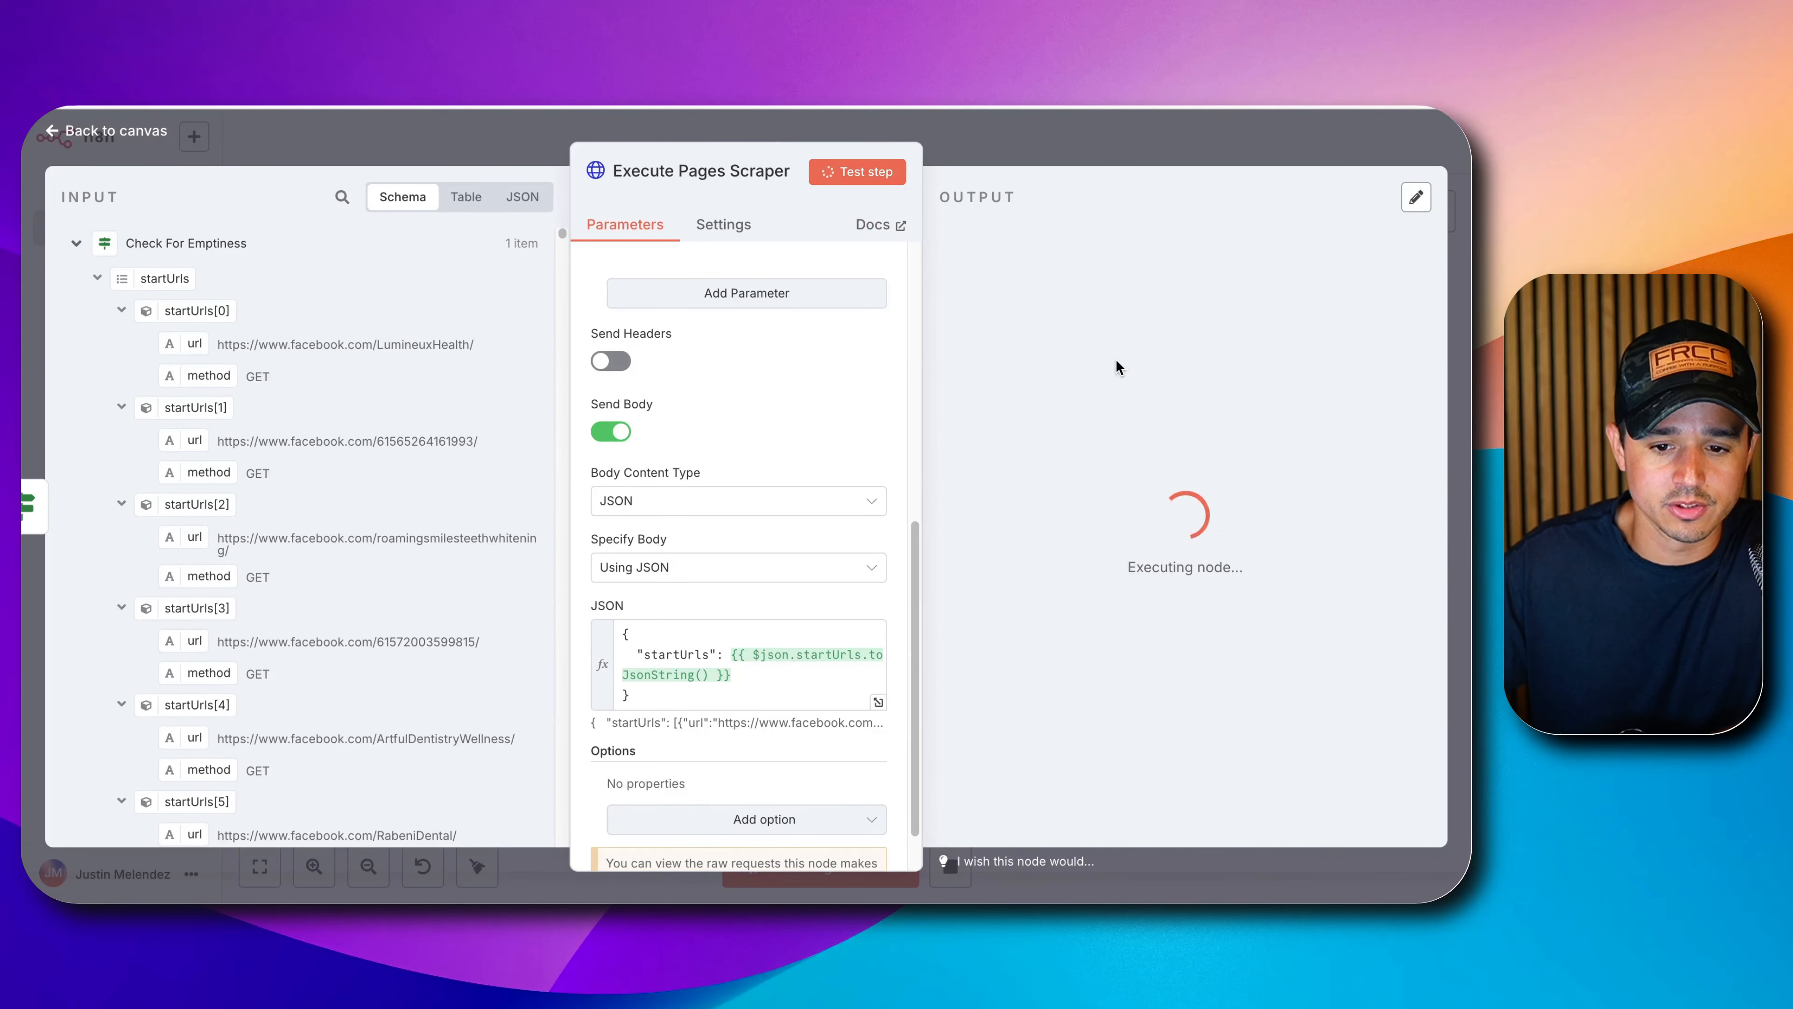
Start the Webhook trigger listening and inspect the new scraper run's start URLs and results.
left_click(1150, 145)
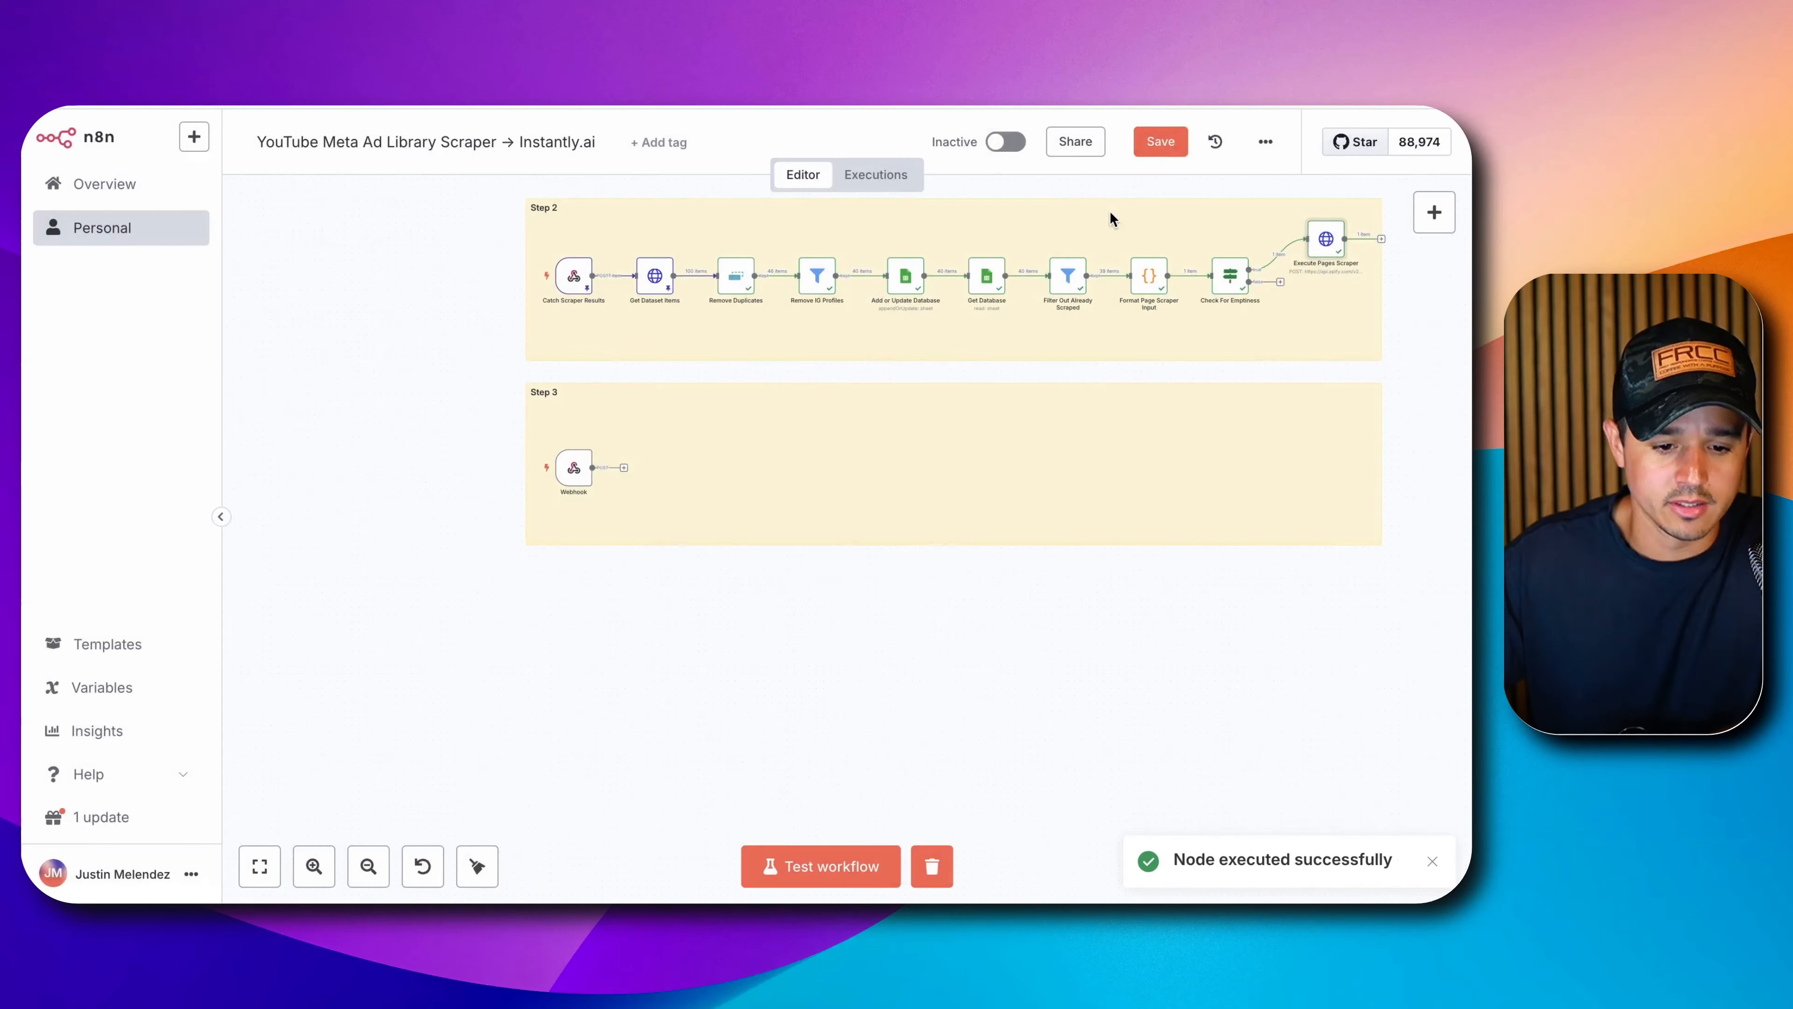
left_click(531, 468)
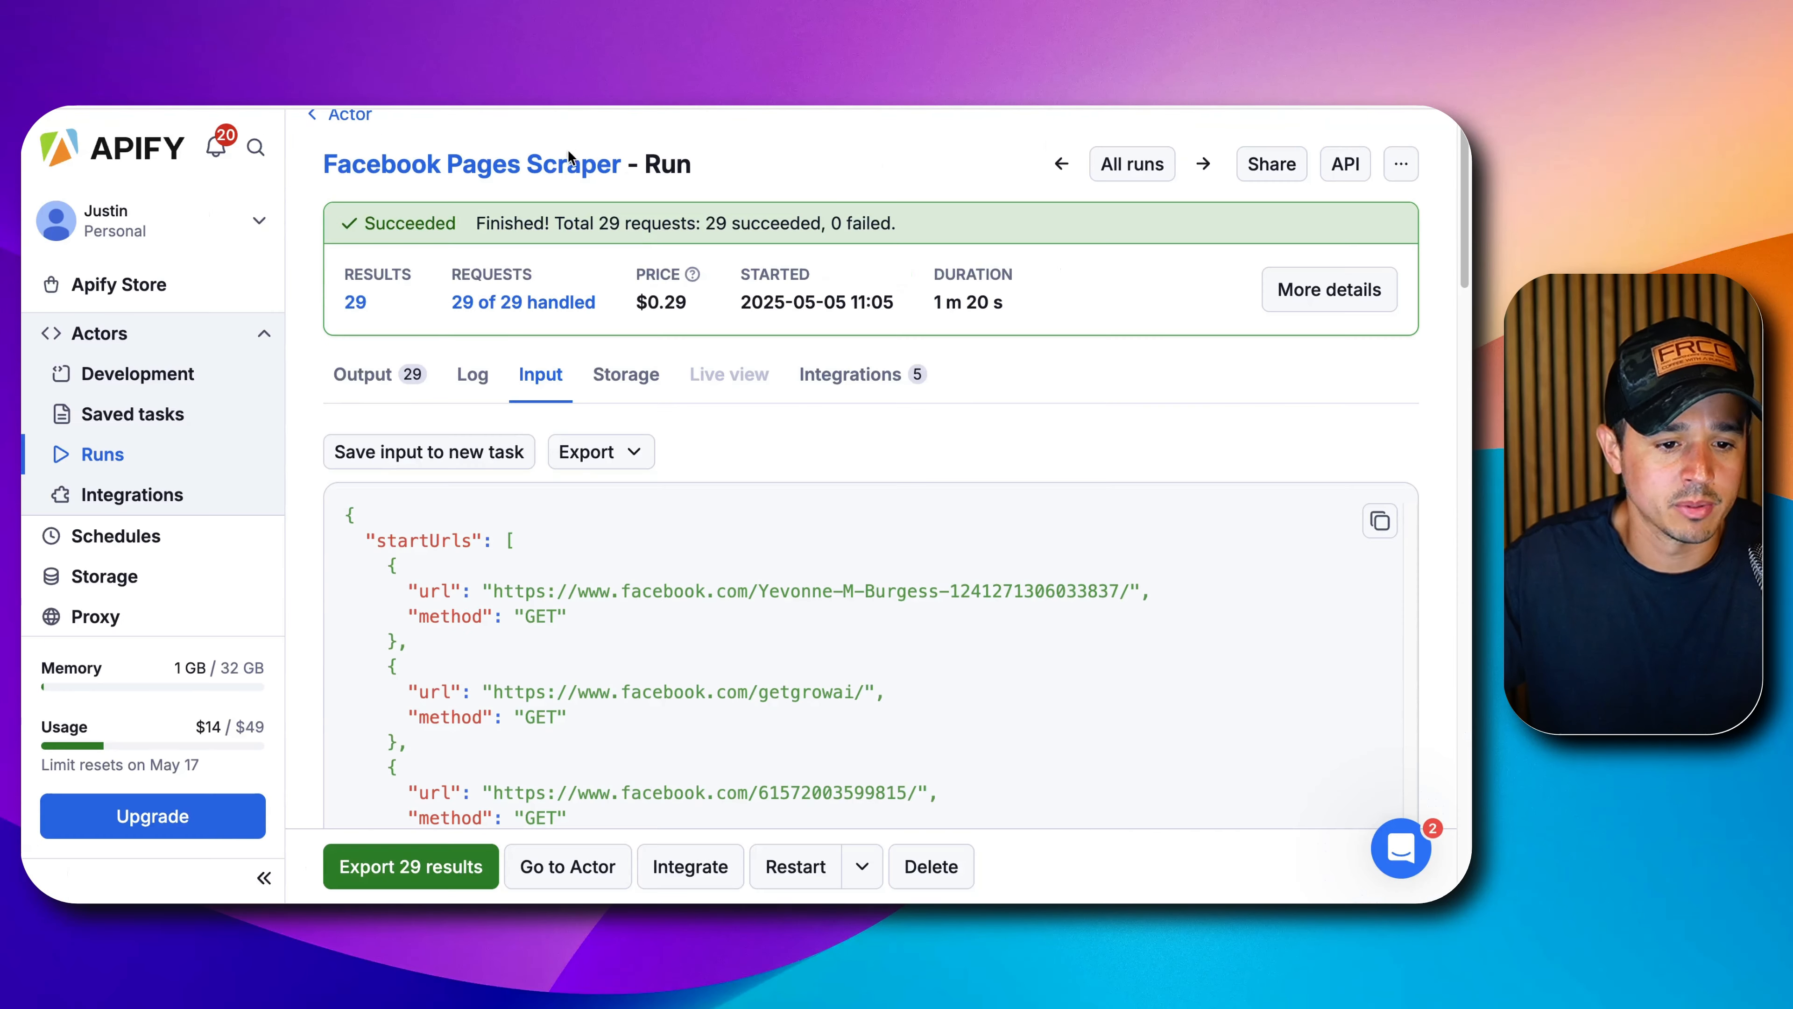
left_click(113, 452)
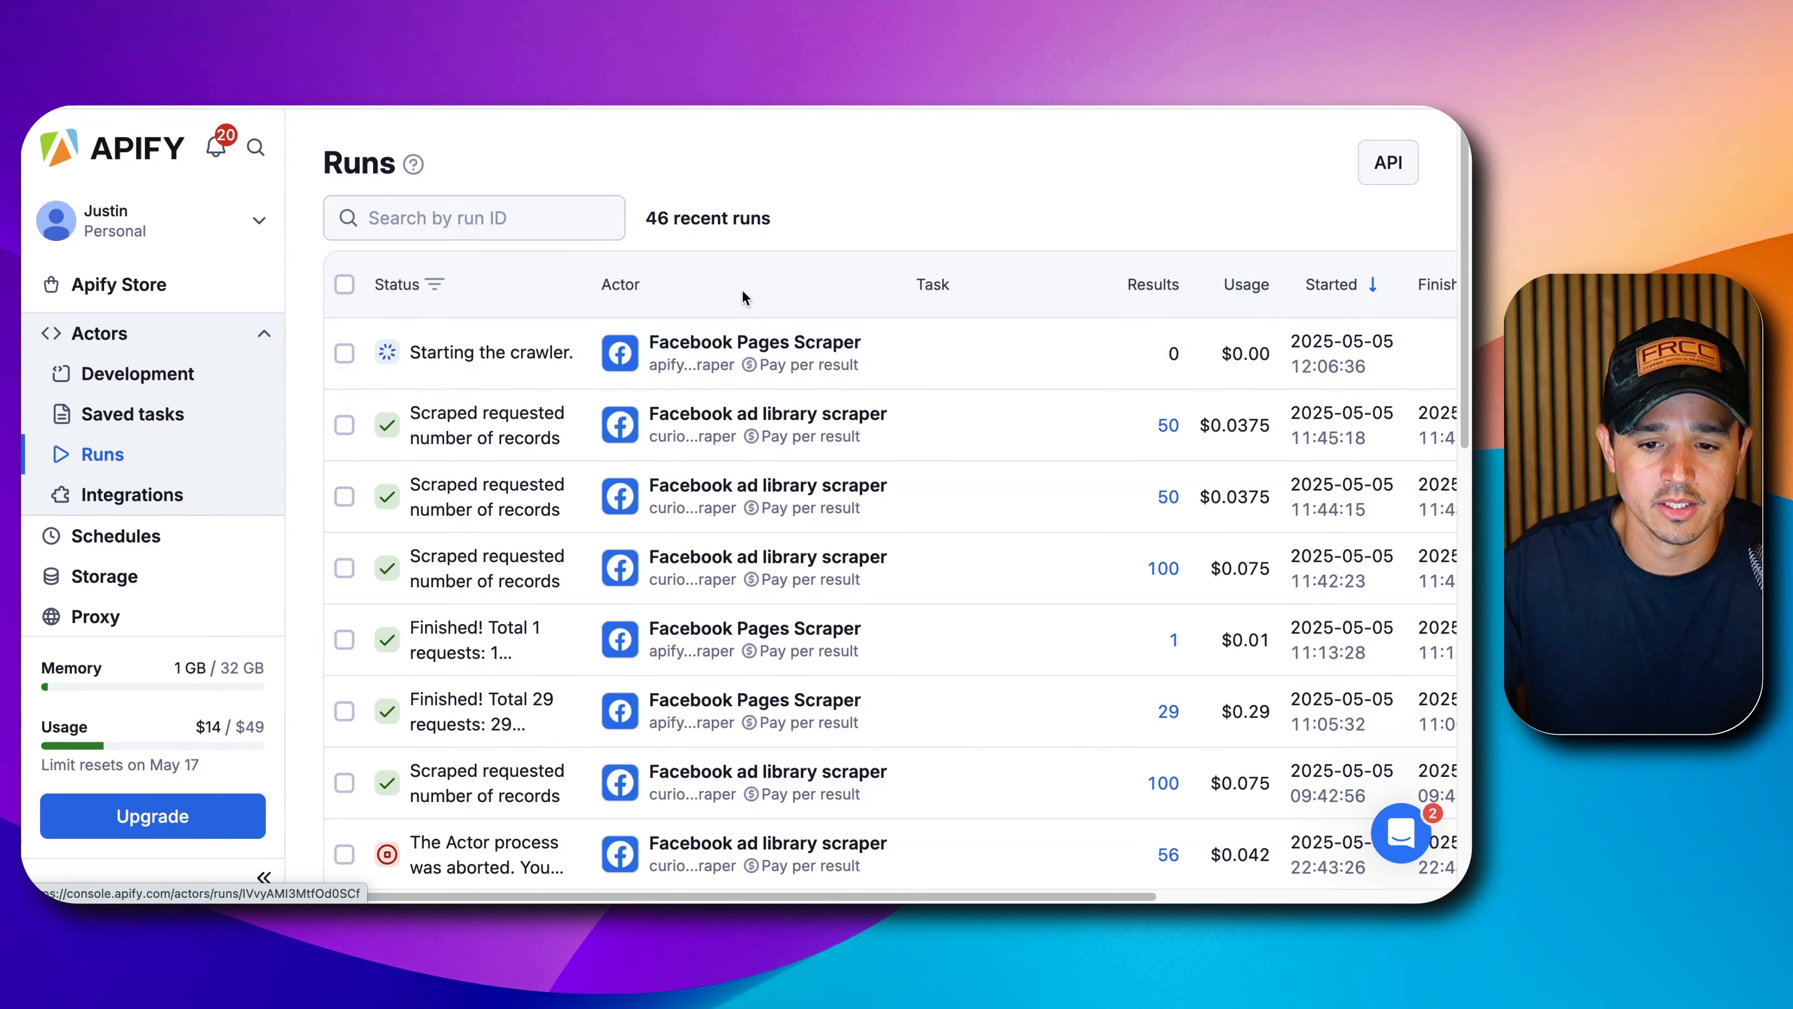
left_click(560, 352)
left_click(516, 415)
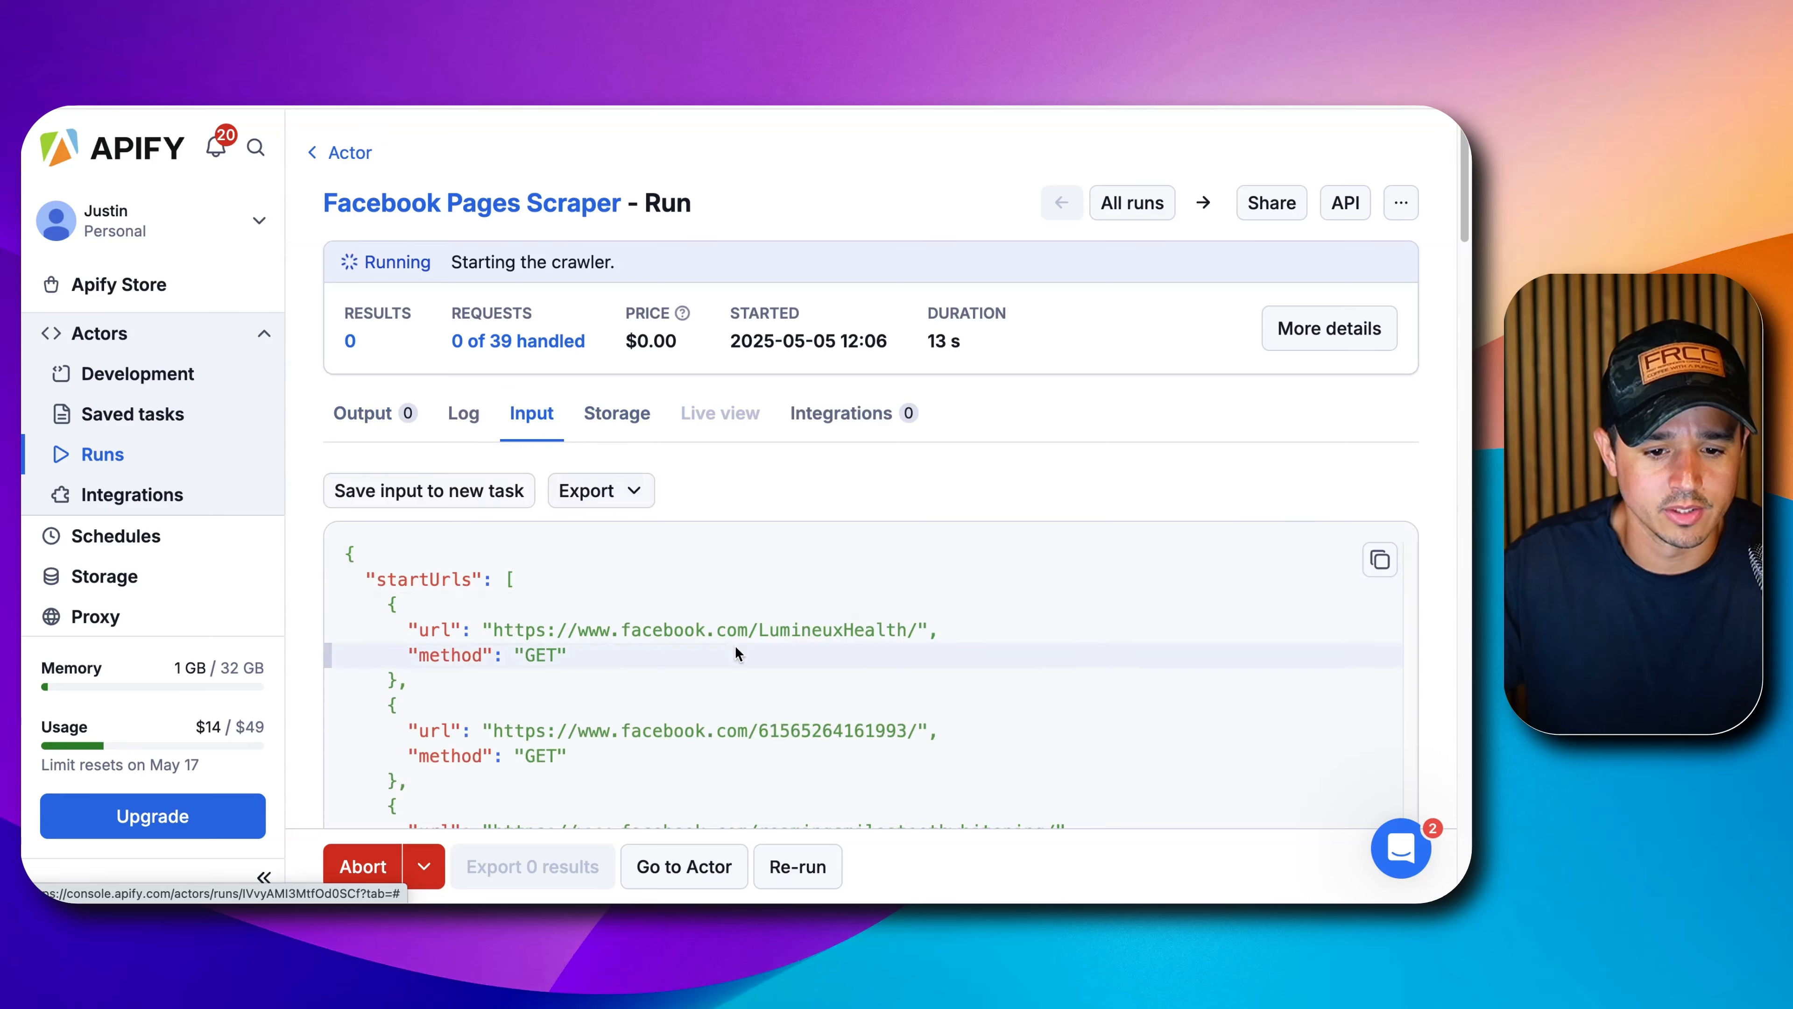
scroll(712, 622, "down", 10)
scroll(710, 618, "down", 10)
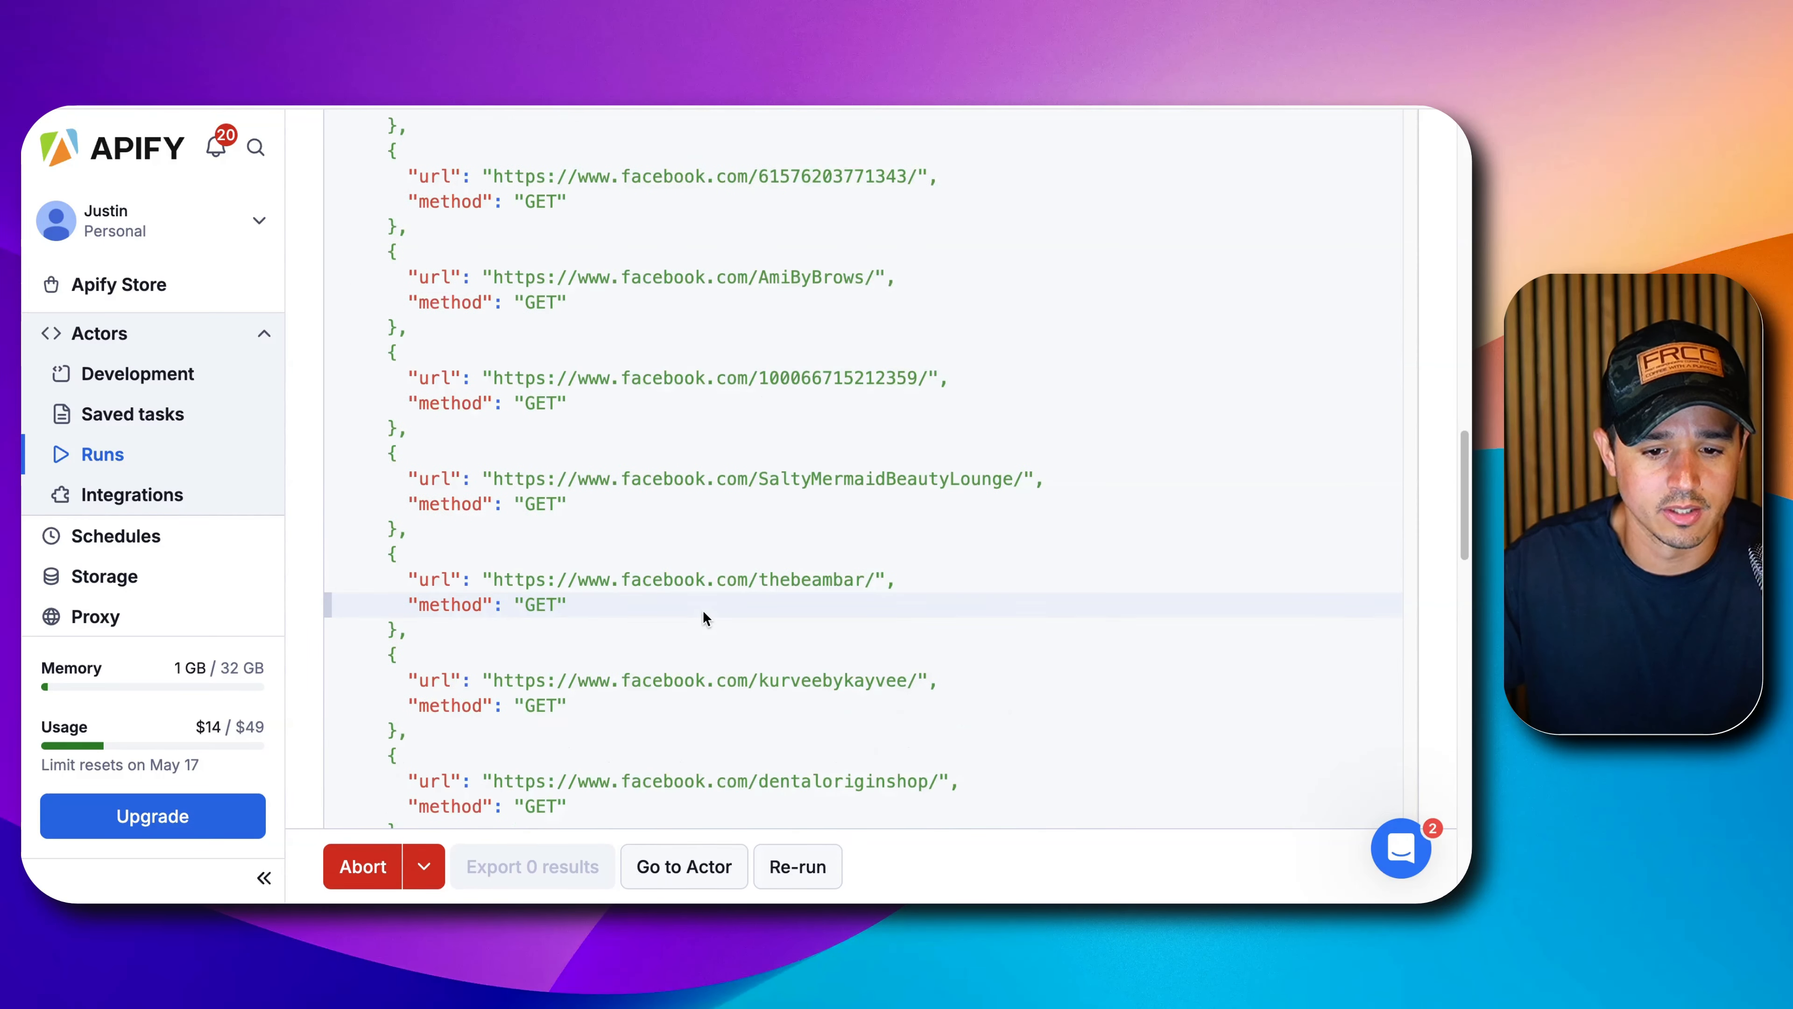
scroll(695, 621, "up", 20)
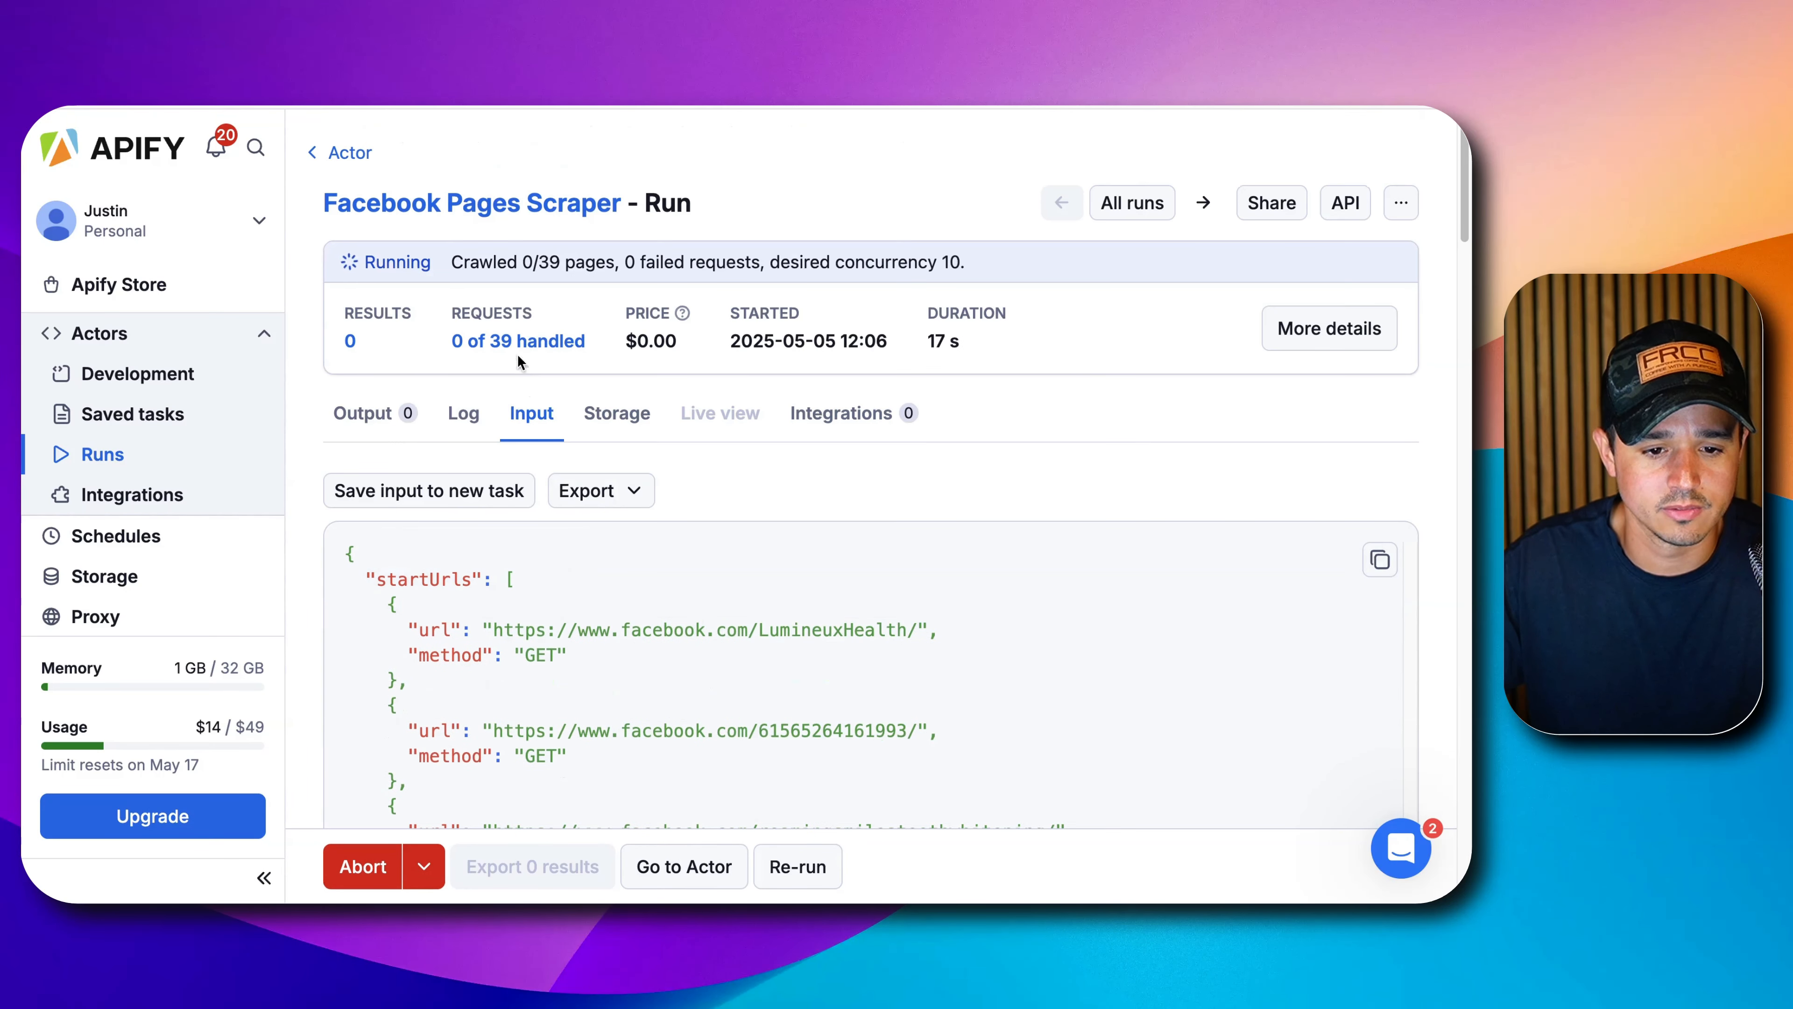
left_click(381, 414)
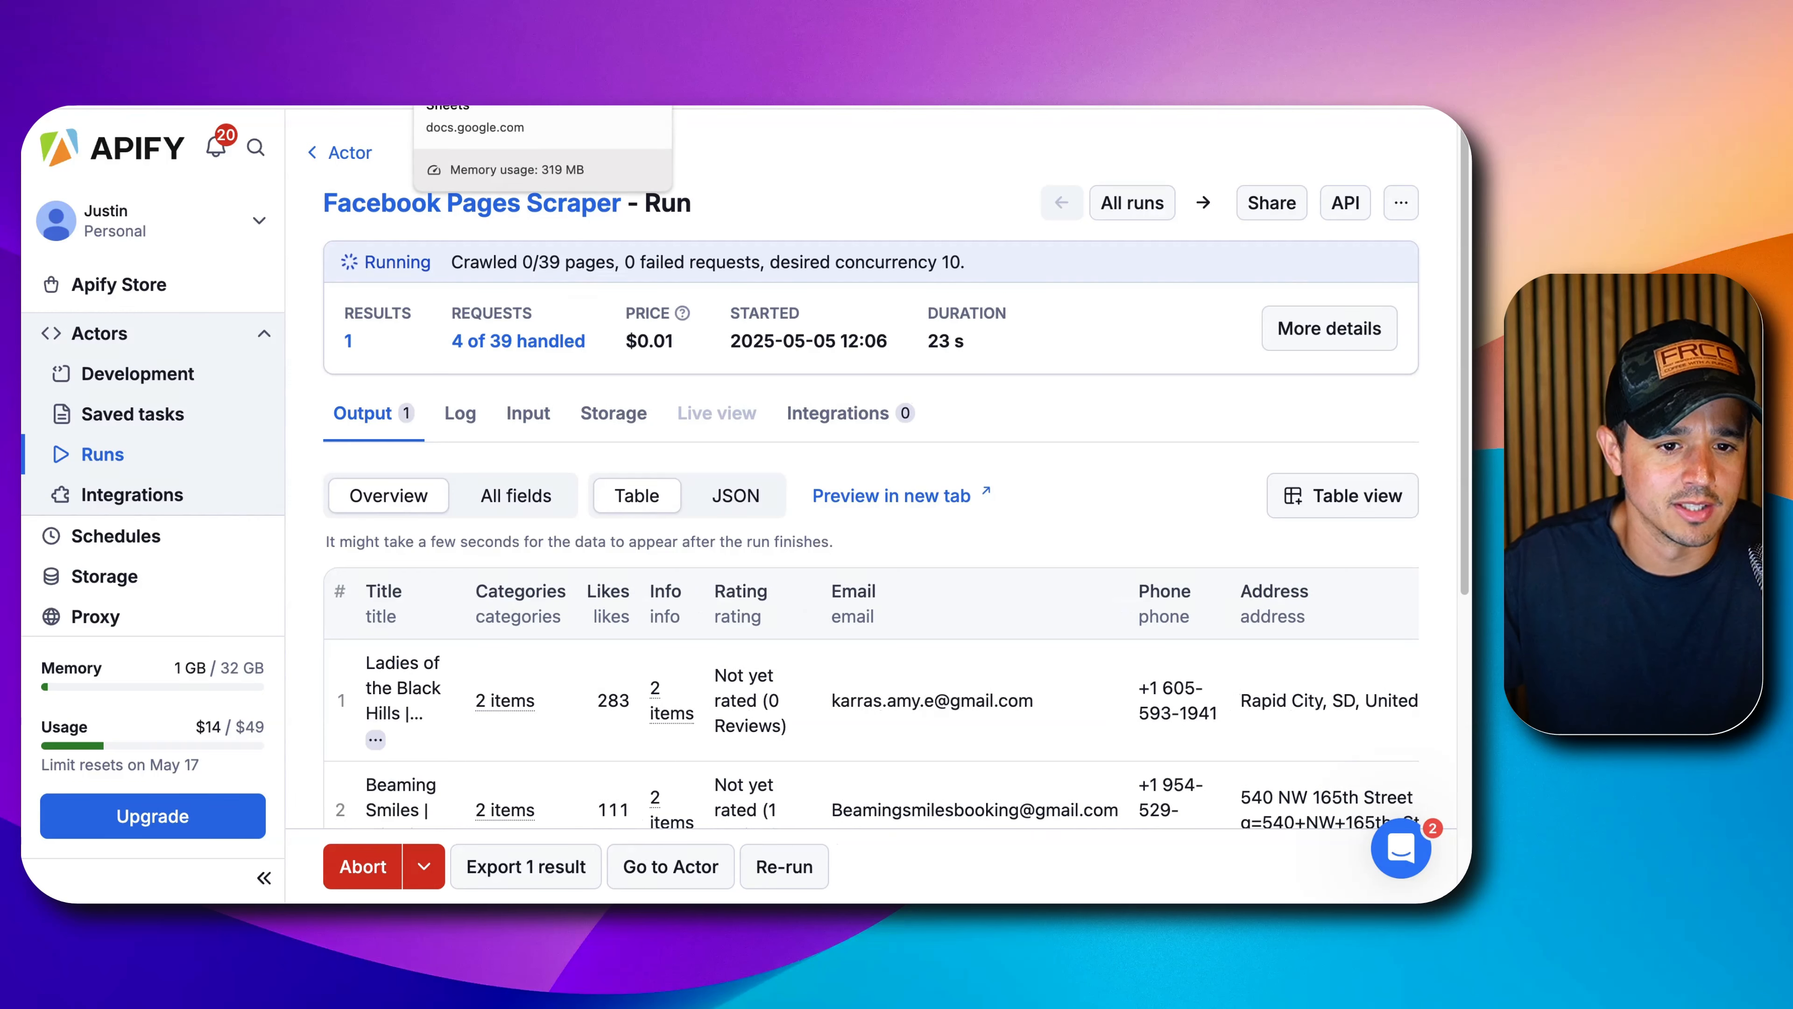
Check the Google Sheets spreadsheet and the succeeded 37-result run before returning to n8n.
left_click(469, 53)
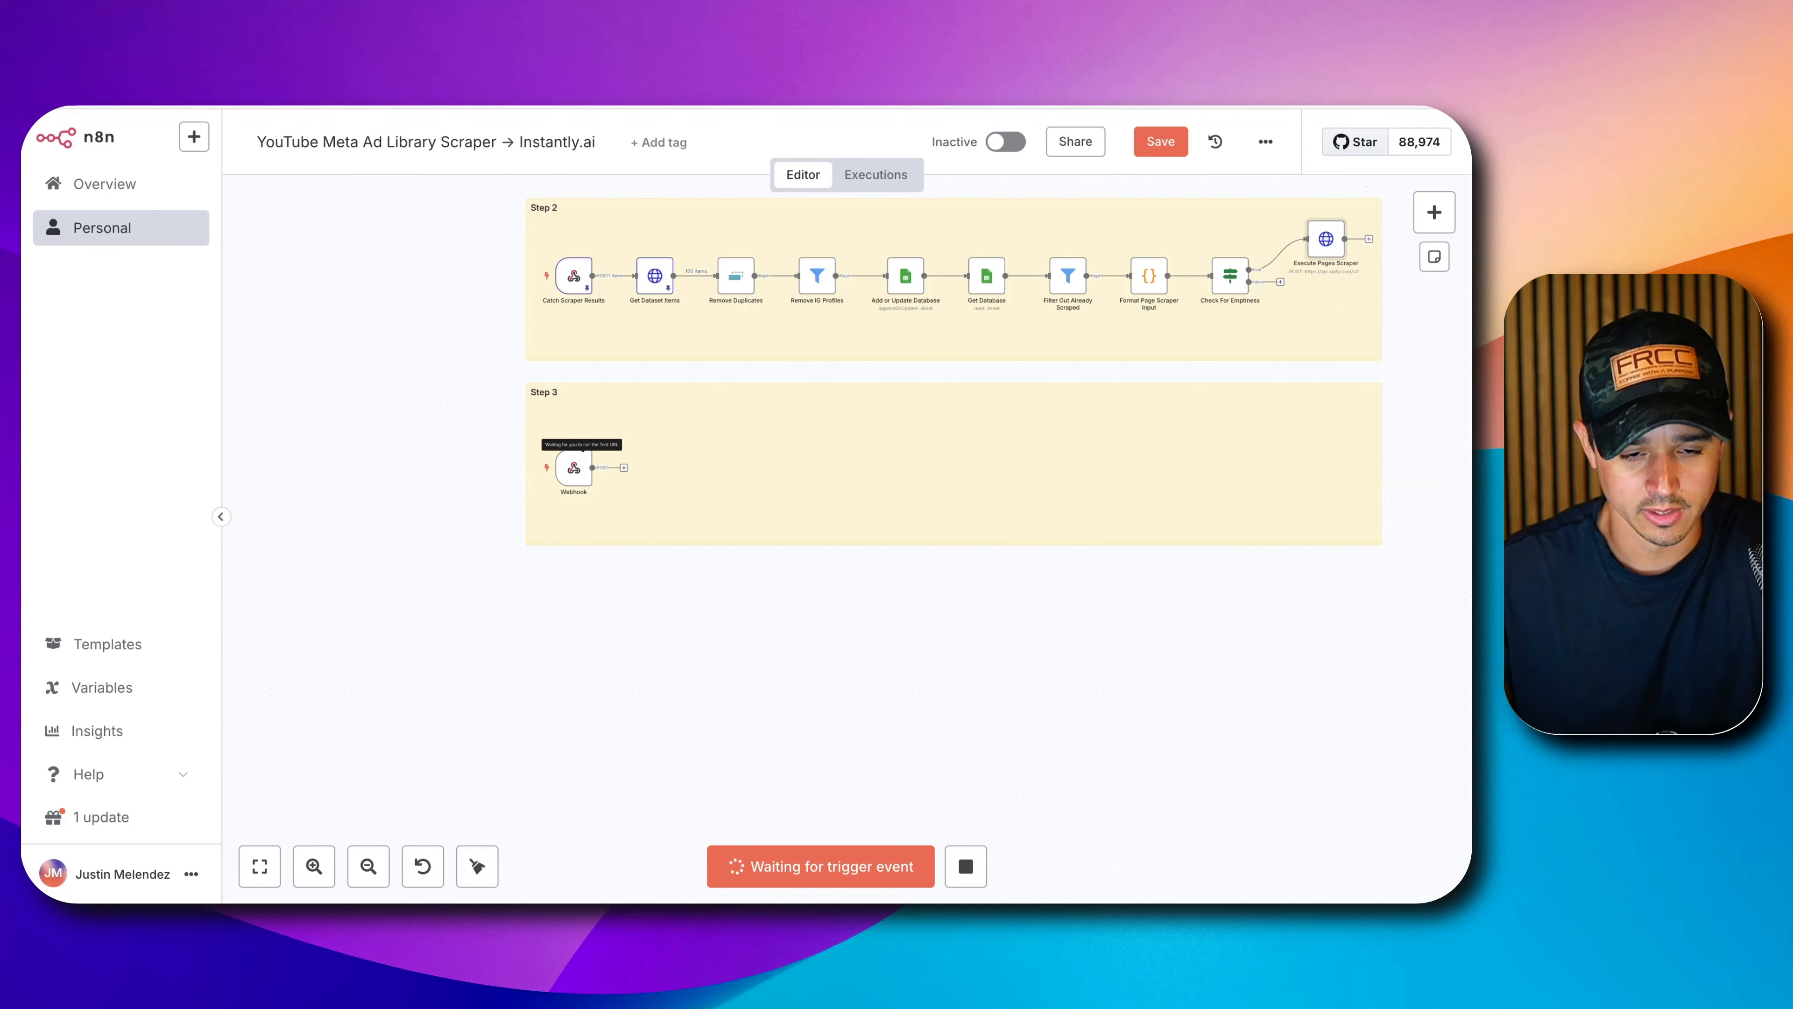
key("ctrl+Tab")
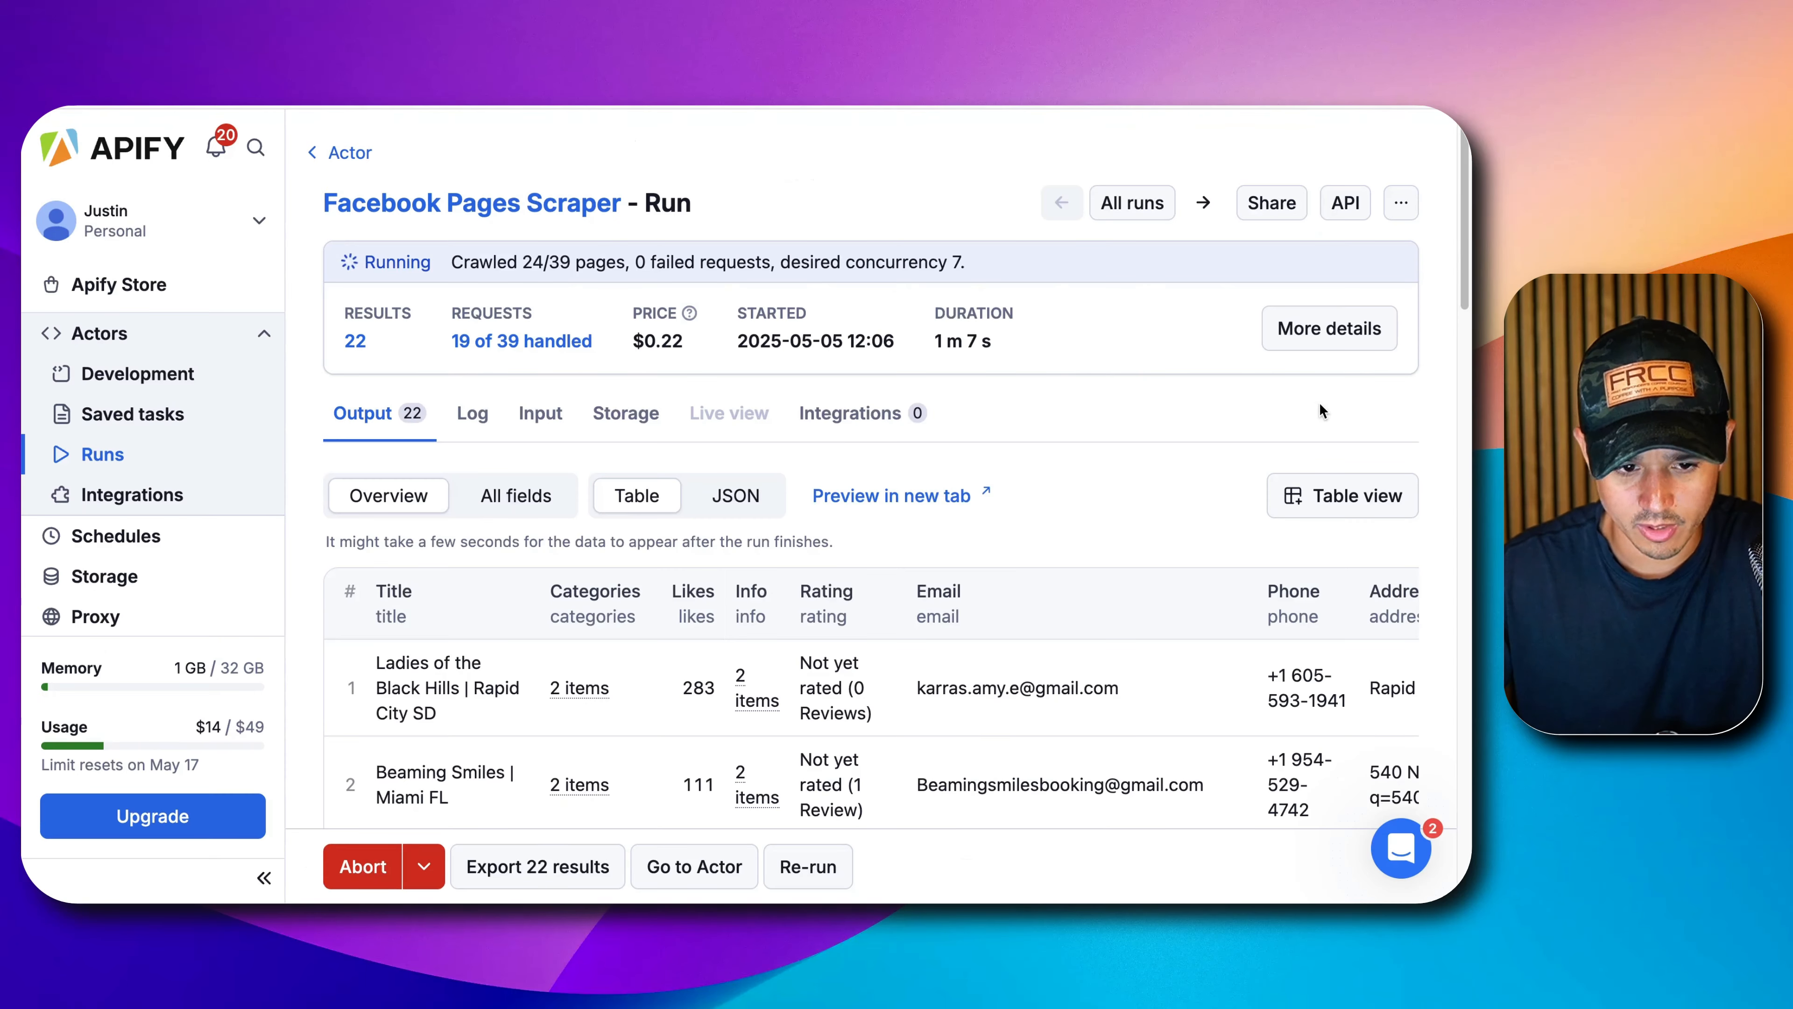
left_click(1437, 502)
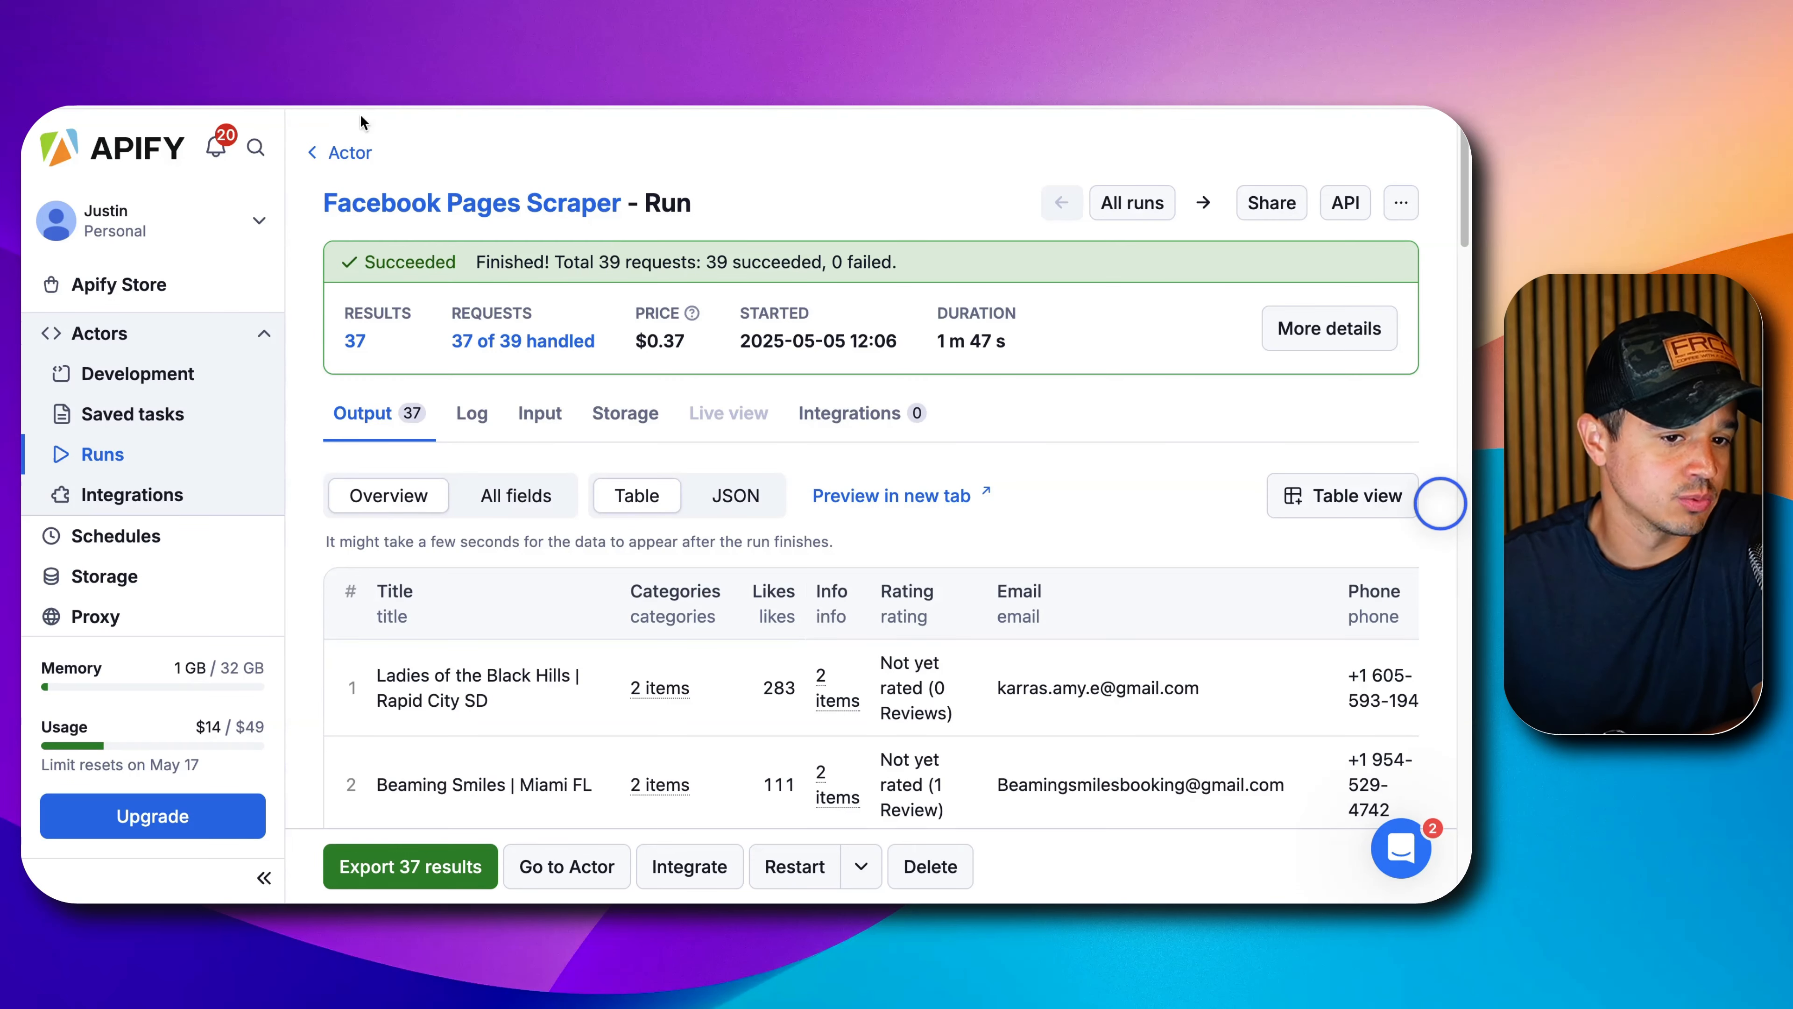
key("ctrl+shift+Tab")
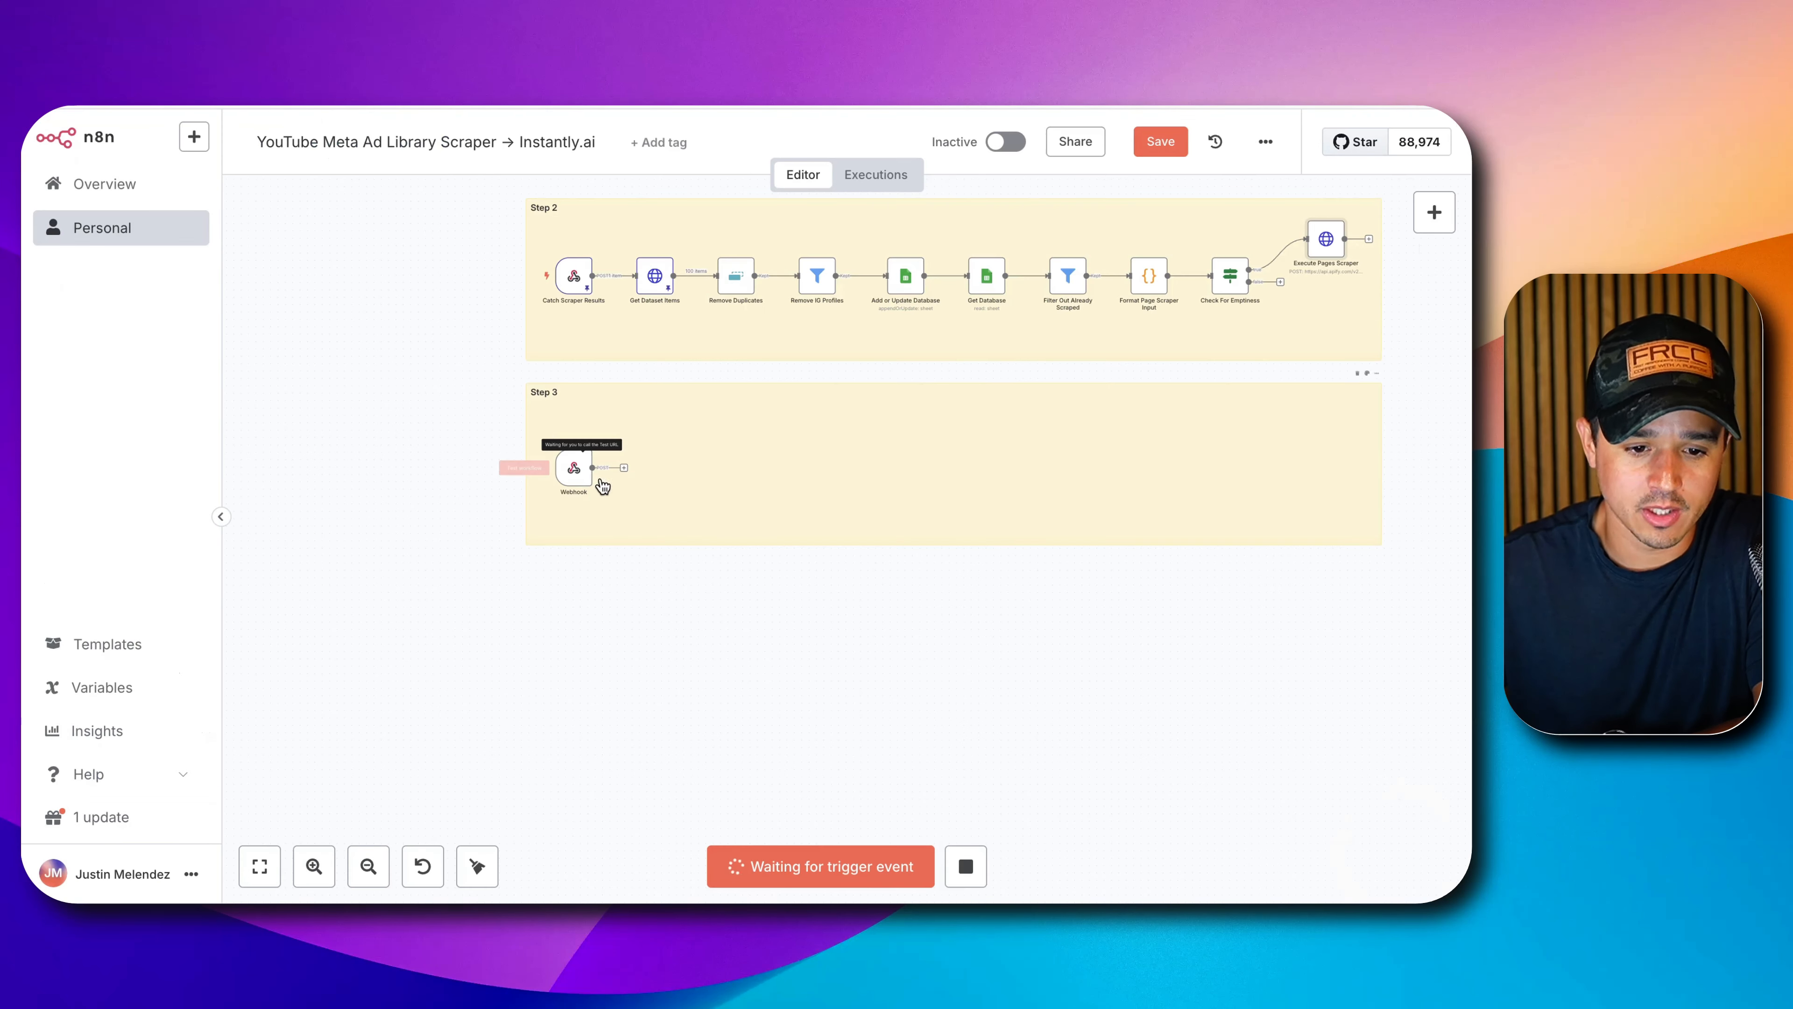
Pin the Webhook node's received event data and return to the canvas.
double_click(574, 473)
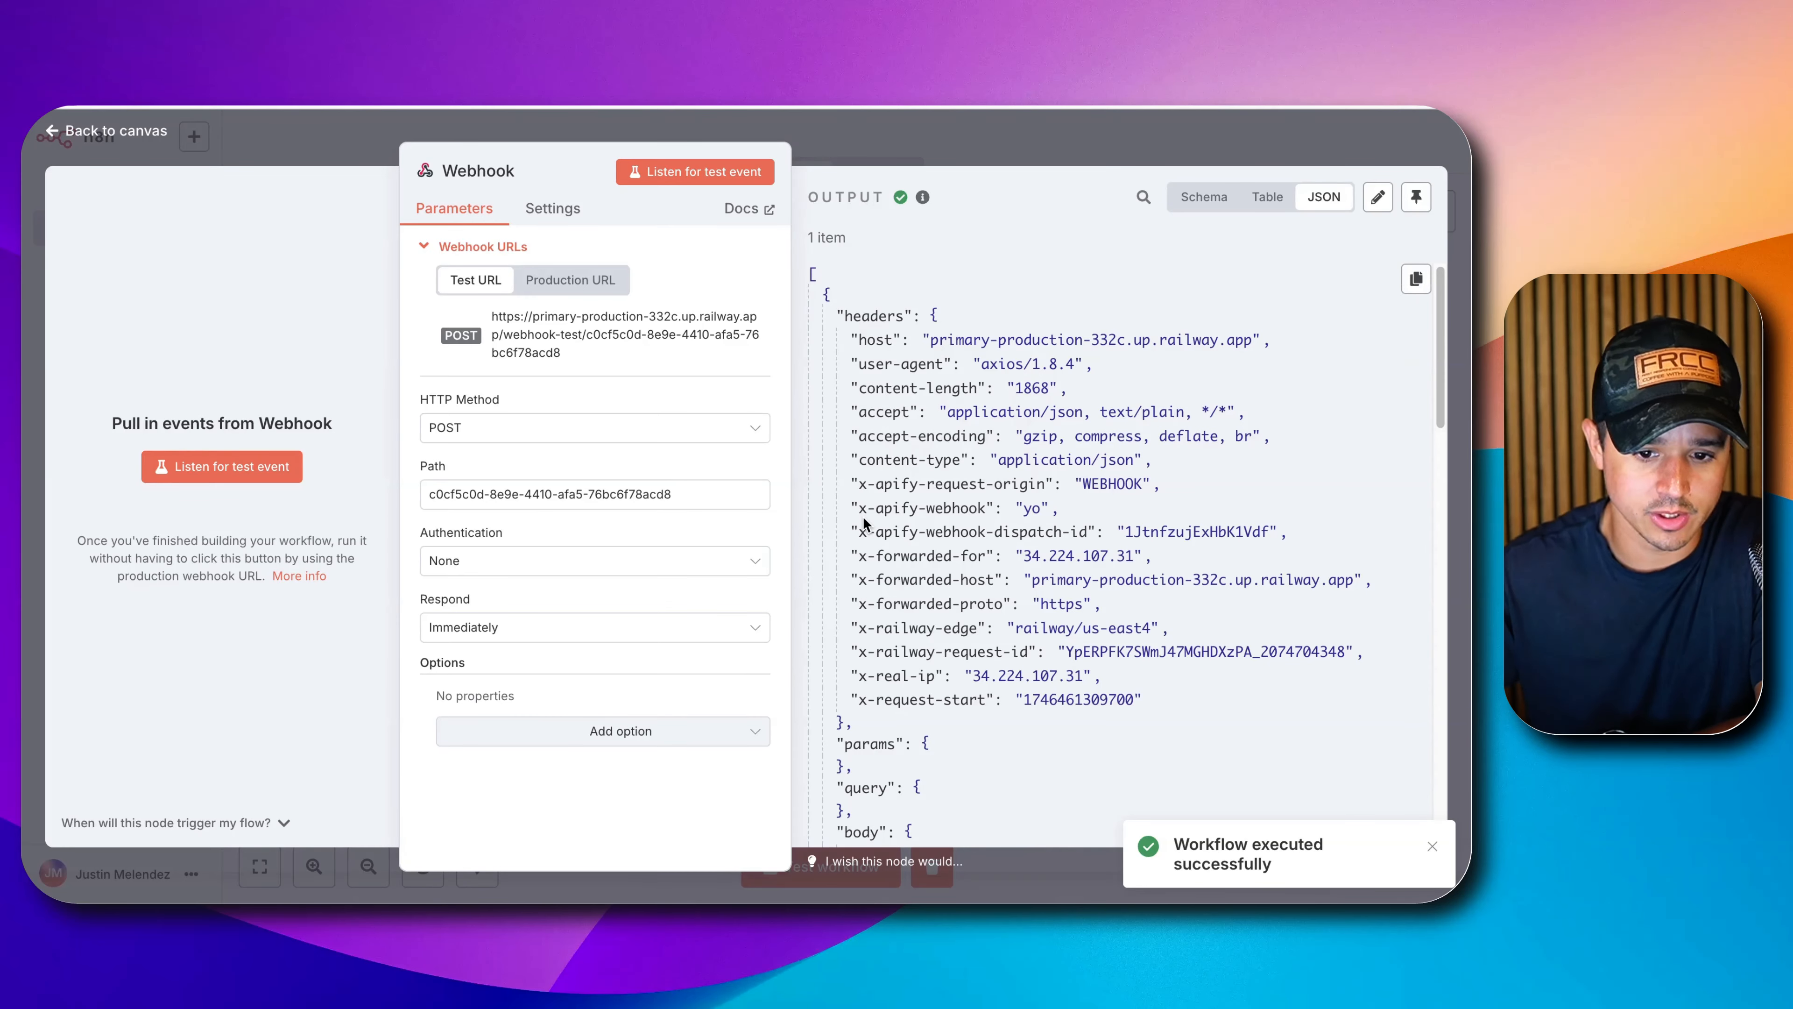
scroll(1003, 473, "down", 2)
scroll(1003, 473, "up", 2)
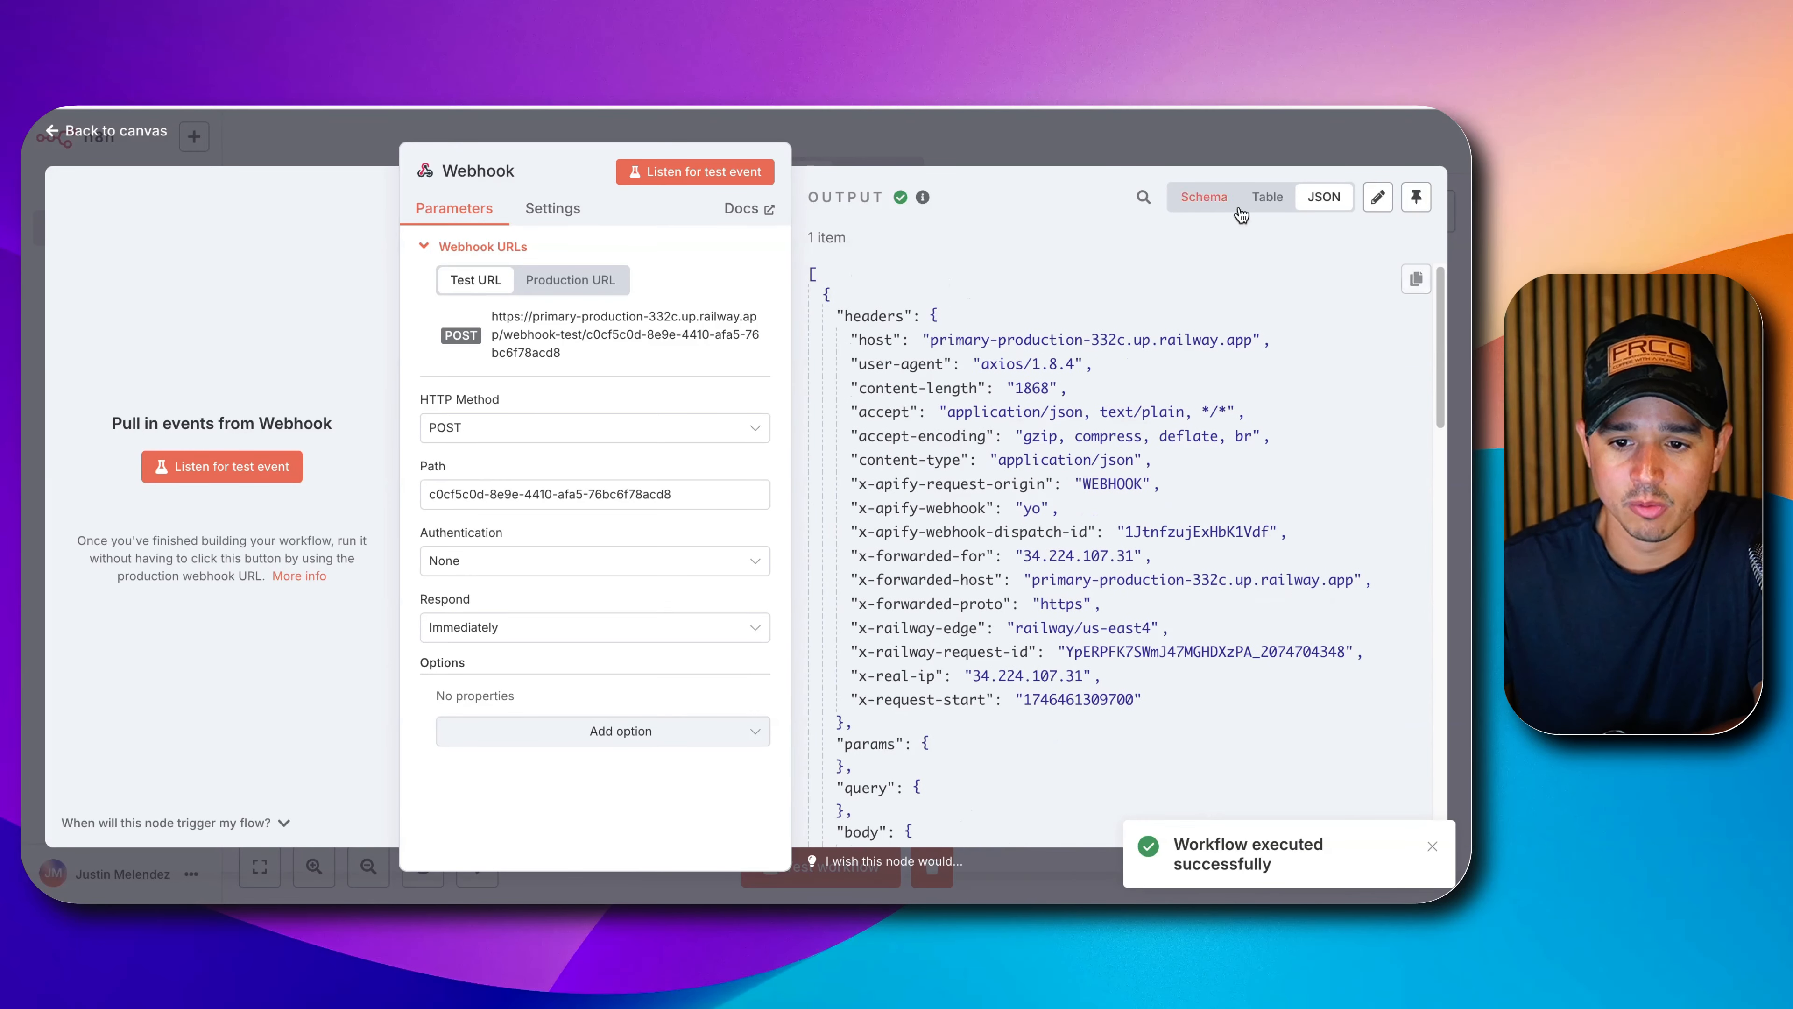
left_click(1416, 197)
scroll(1120, 452, "down", 10)
scroll(1104, 503, "up", 3)
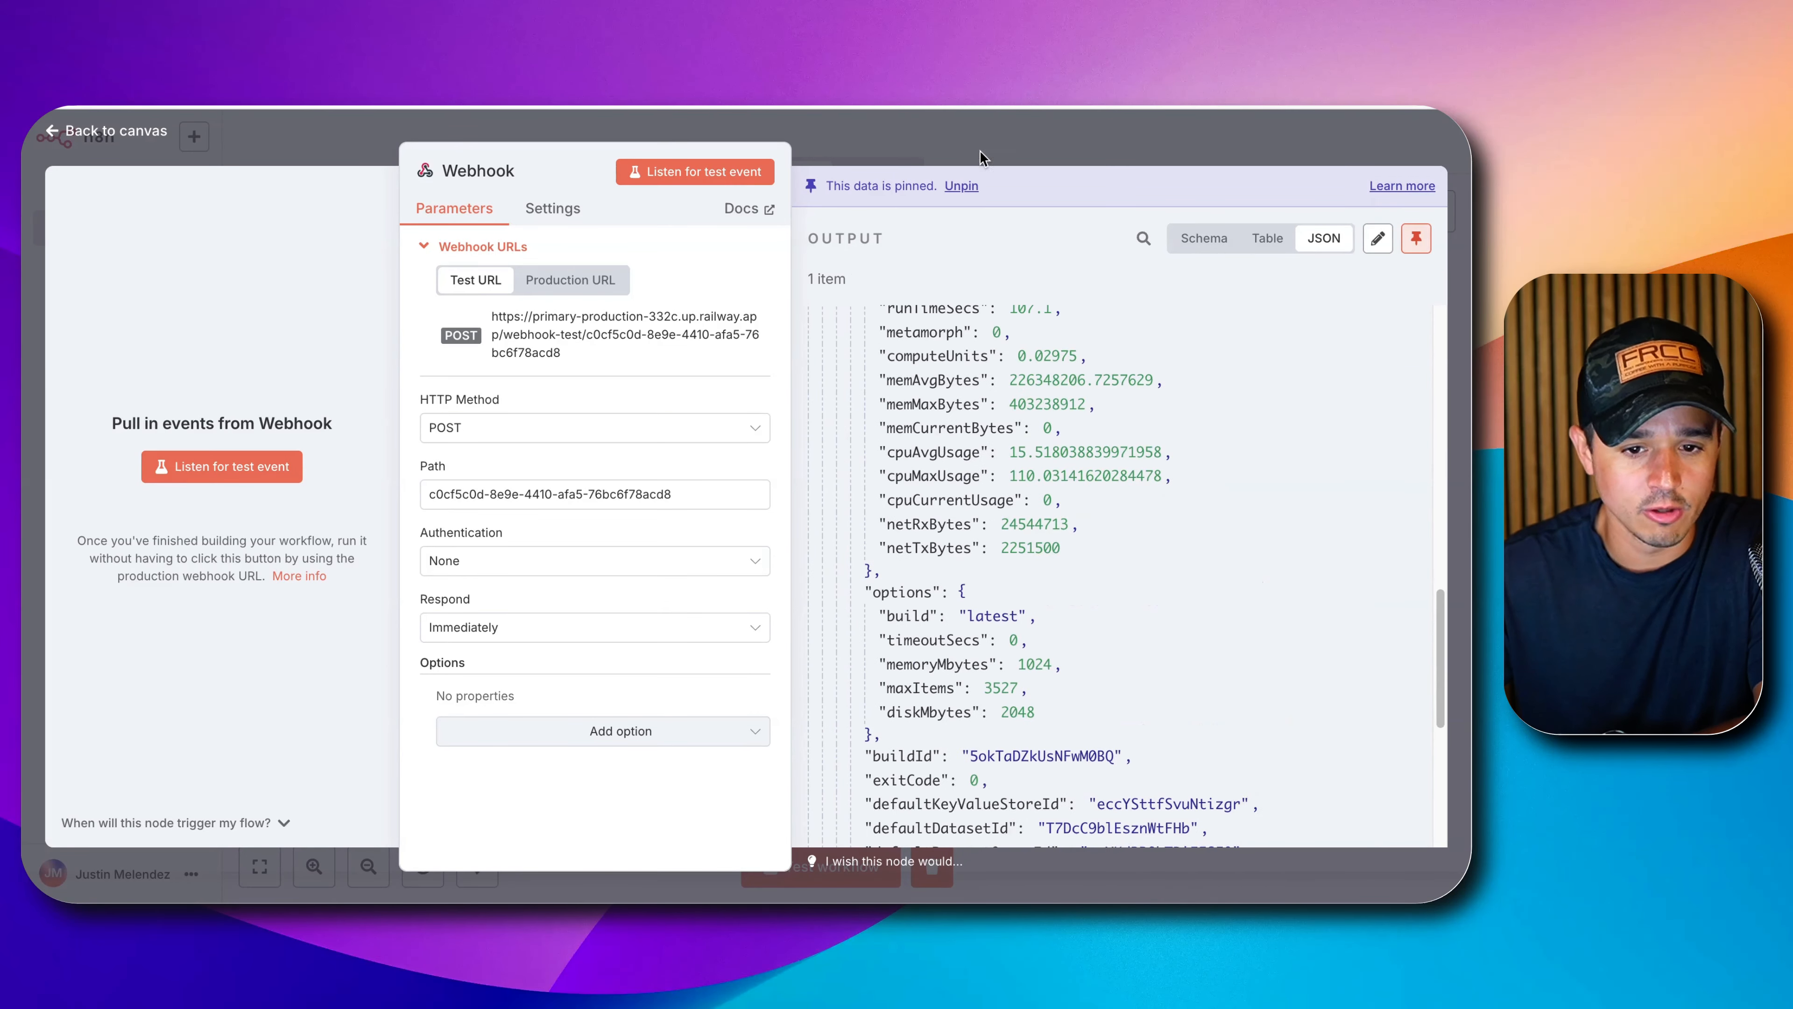
left_click(1067, 148)
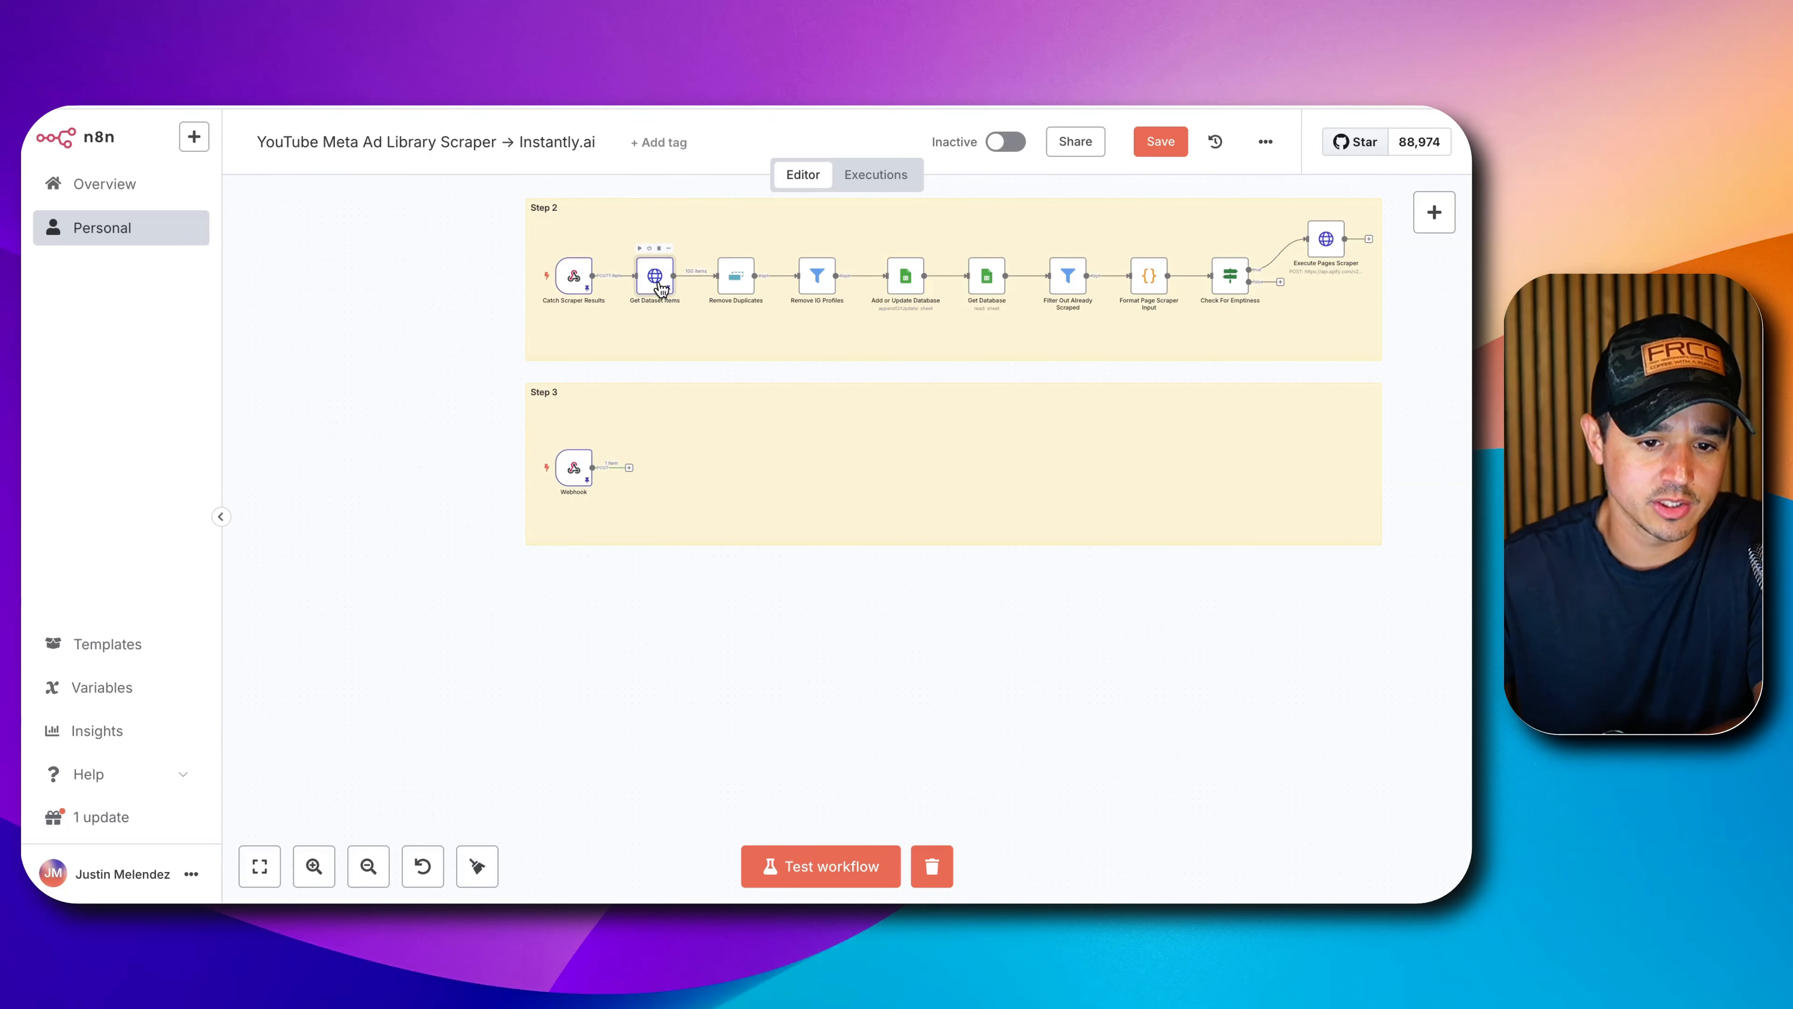
Duplicate the Get Dataset Items node into Step 3, connected after the Webhook.
left_click(658, 277)
key("ctrl+c")
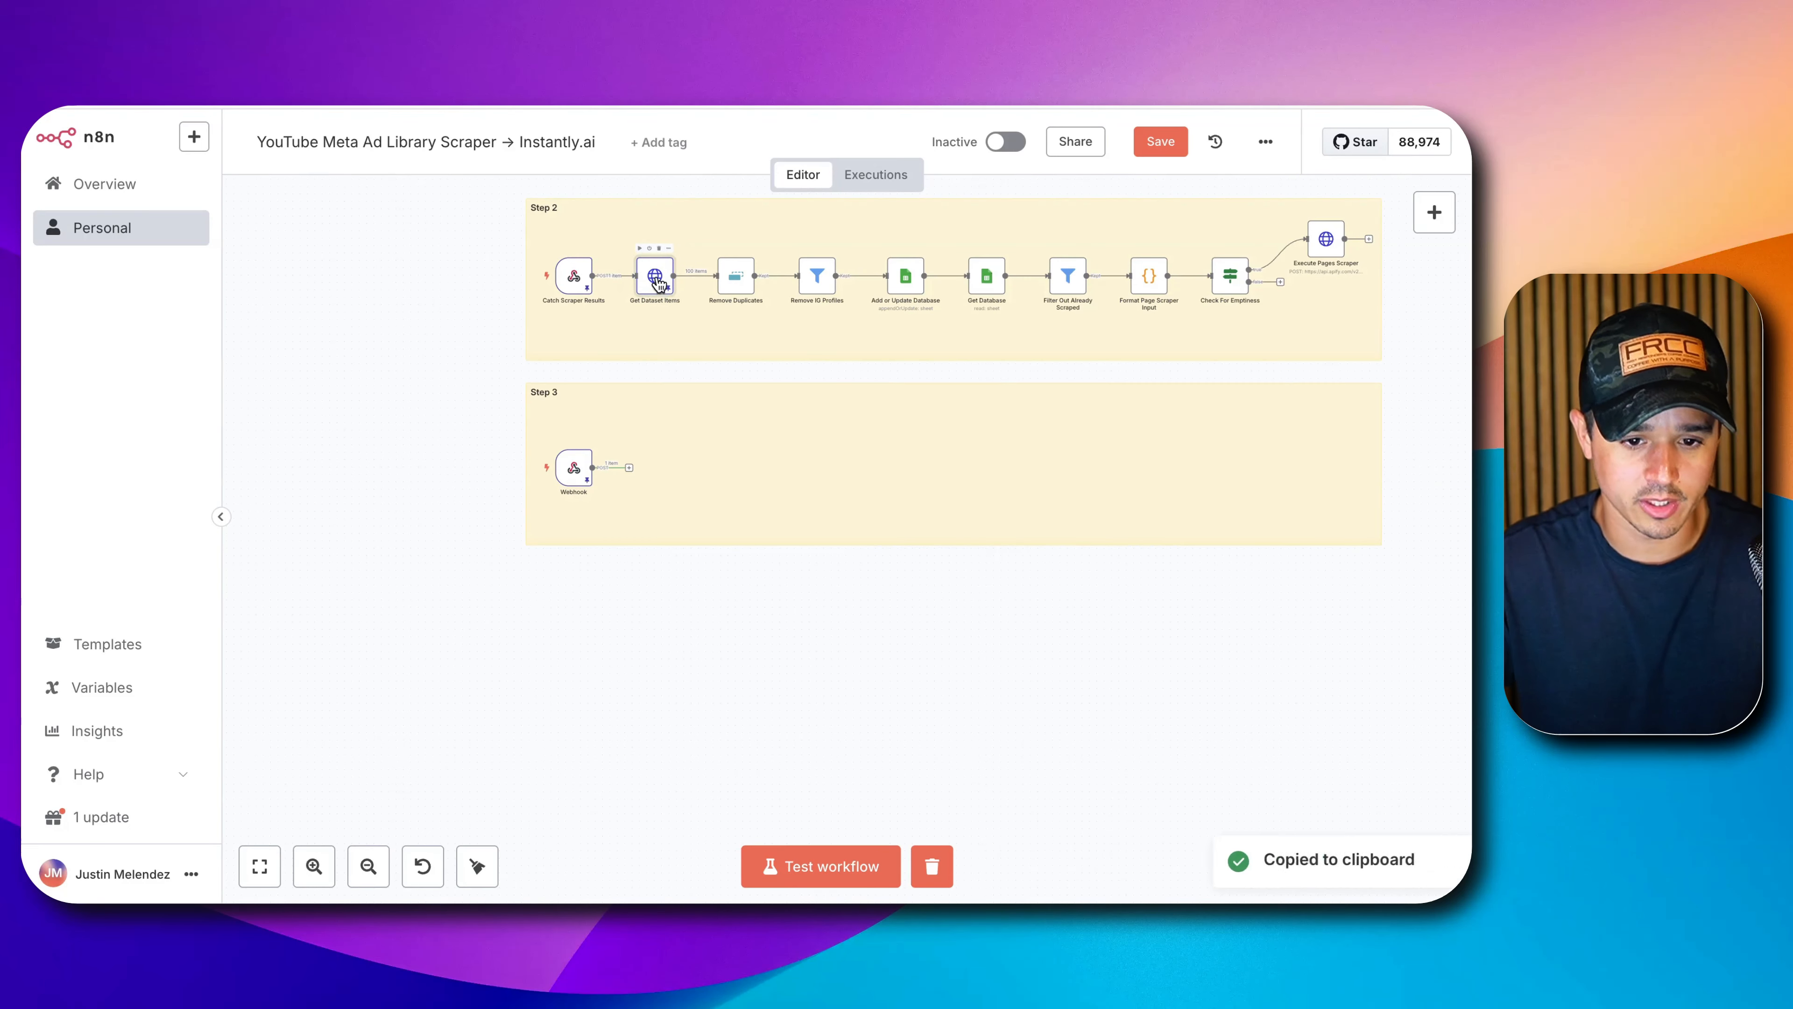
key("ctrl+v")
left_click_drag(699, 207, 662, 488)
left_click(676, 487)
left_click(667, 481)
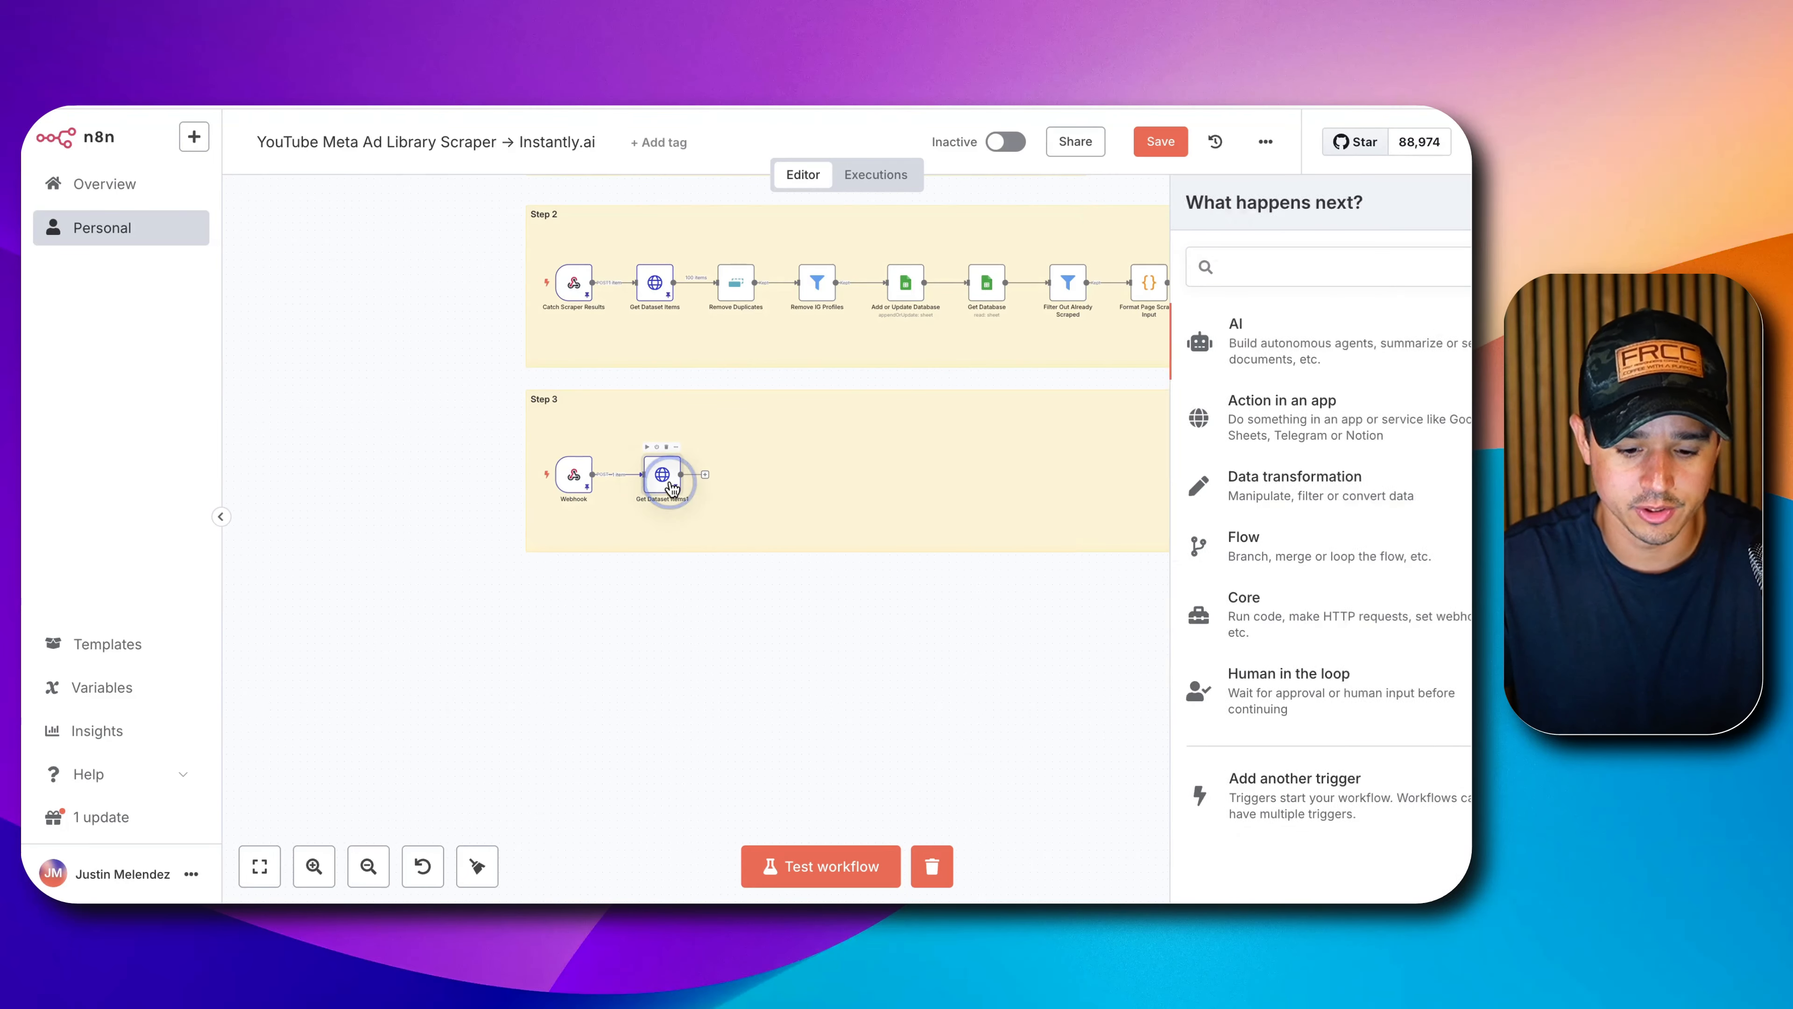
double_click(663, 481)
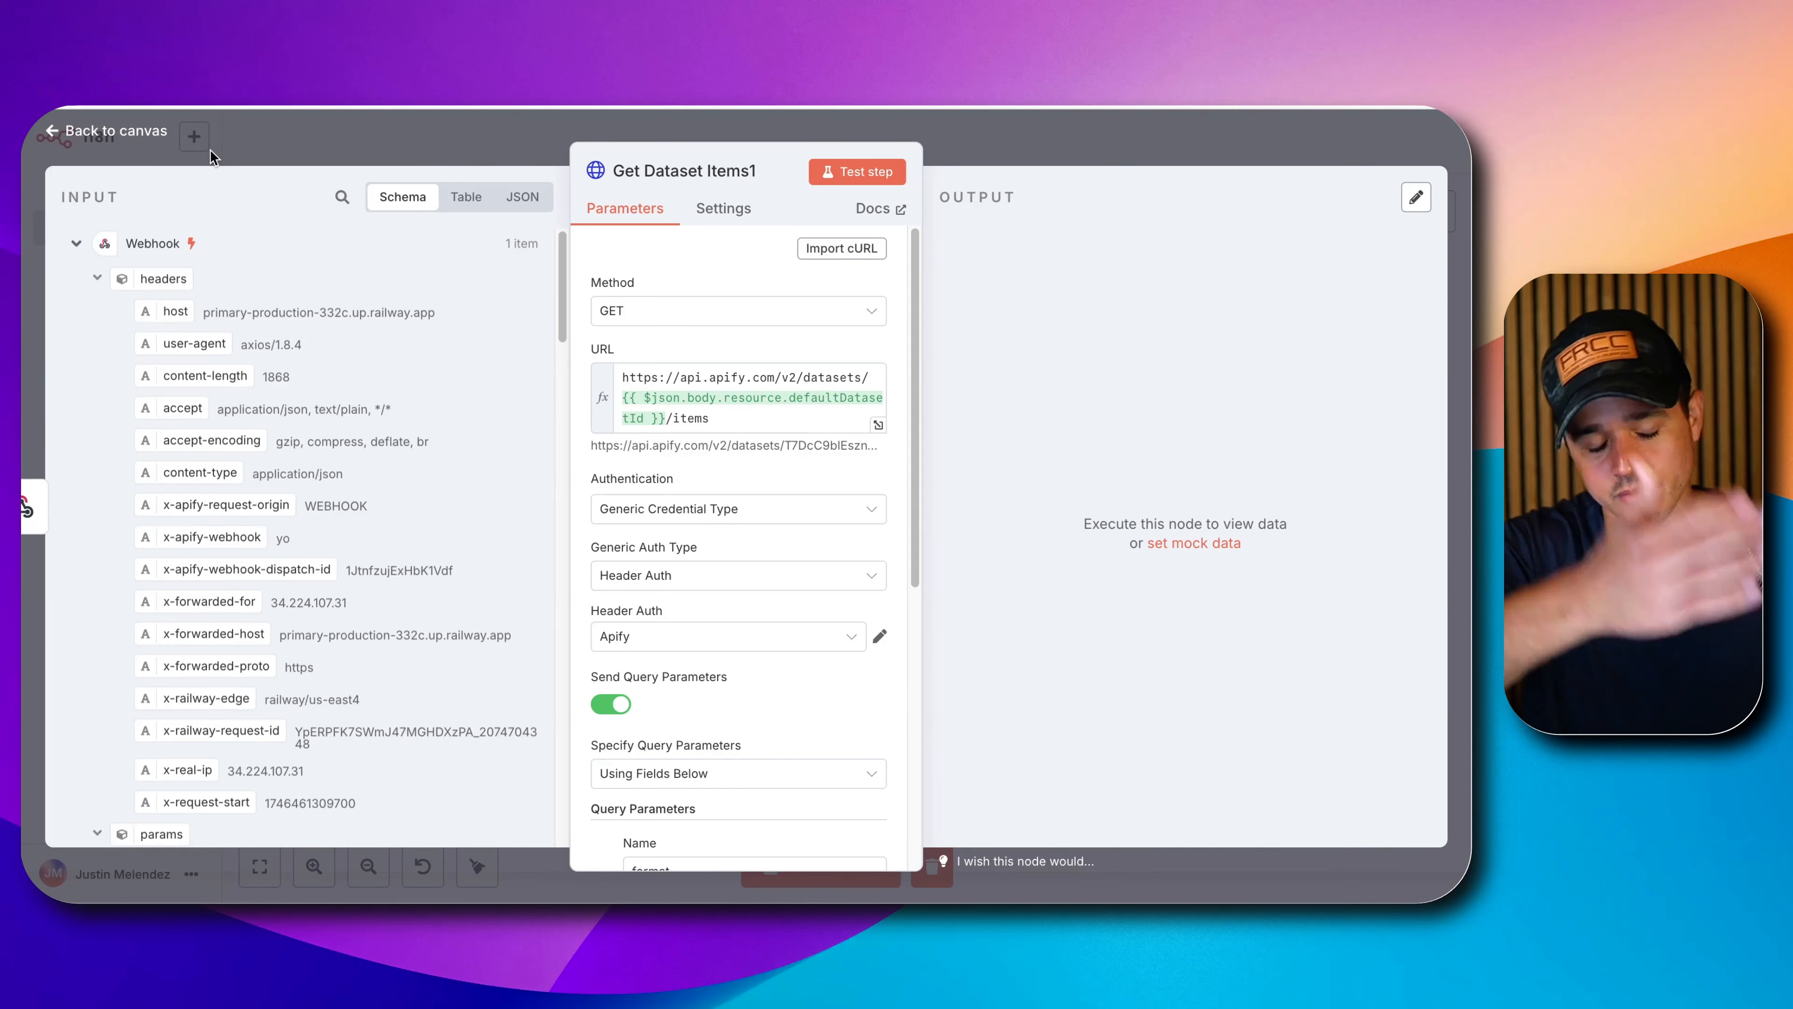
Run Get Dataset Items1 to fetch the 39 scraped items and pin its output.
left_click(834, 176)
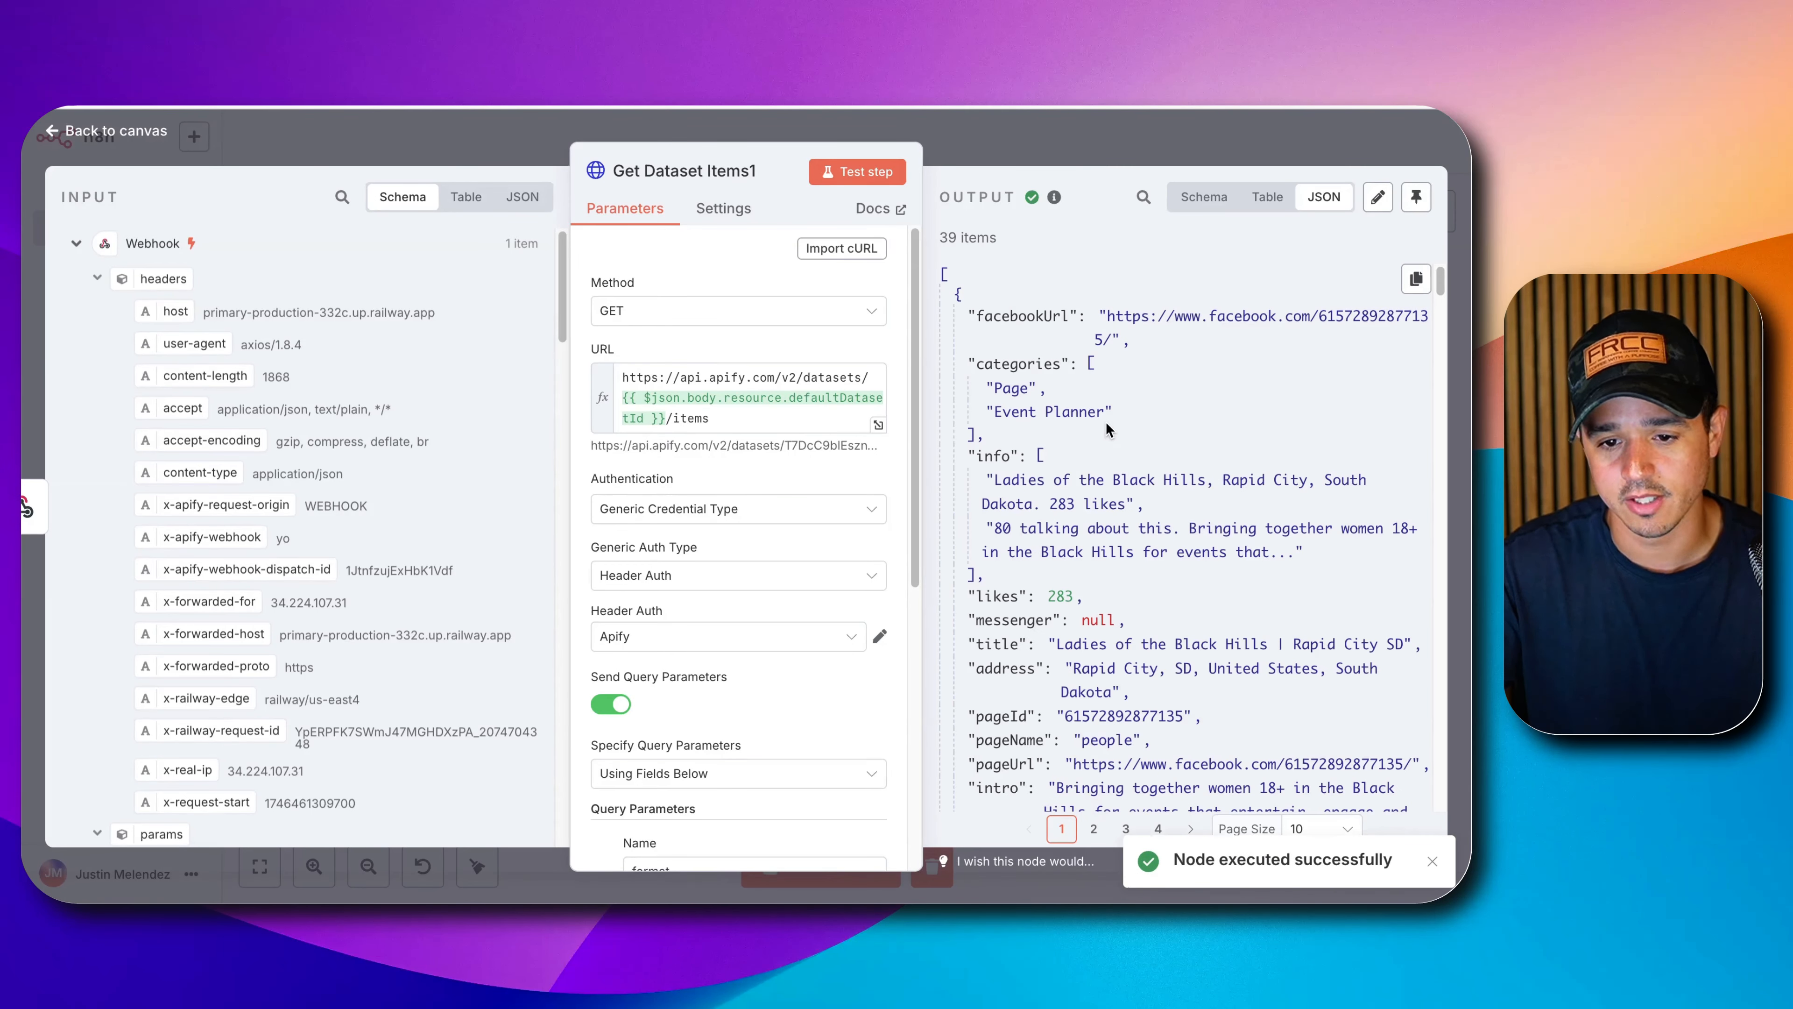
scroll(1107, 416, "down", 5)
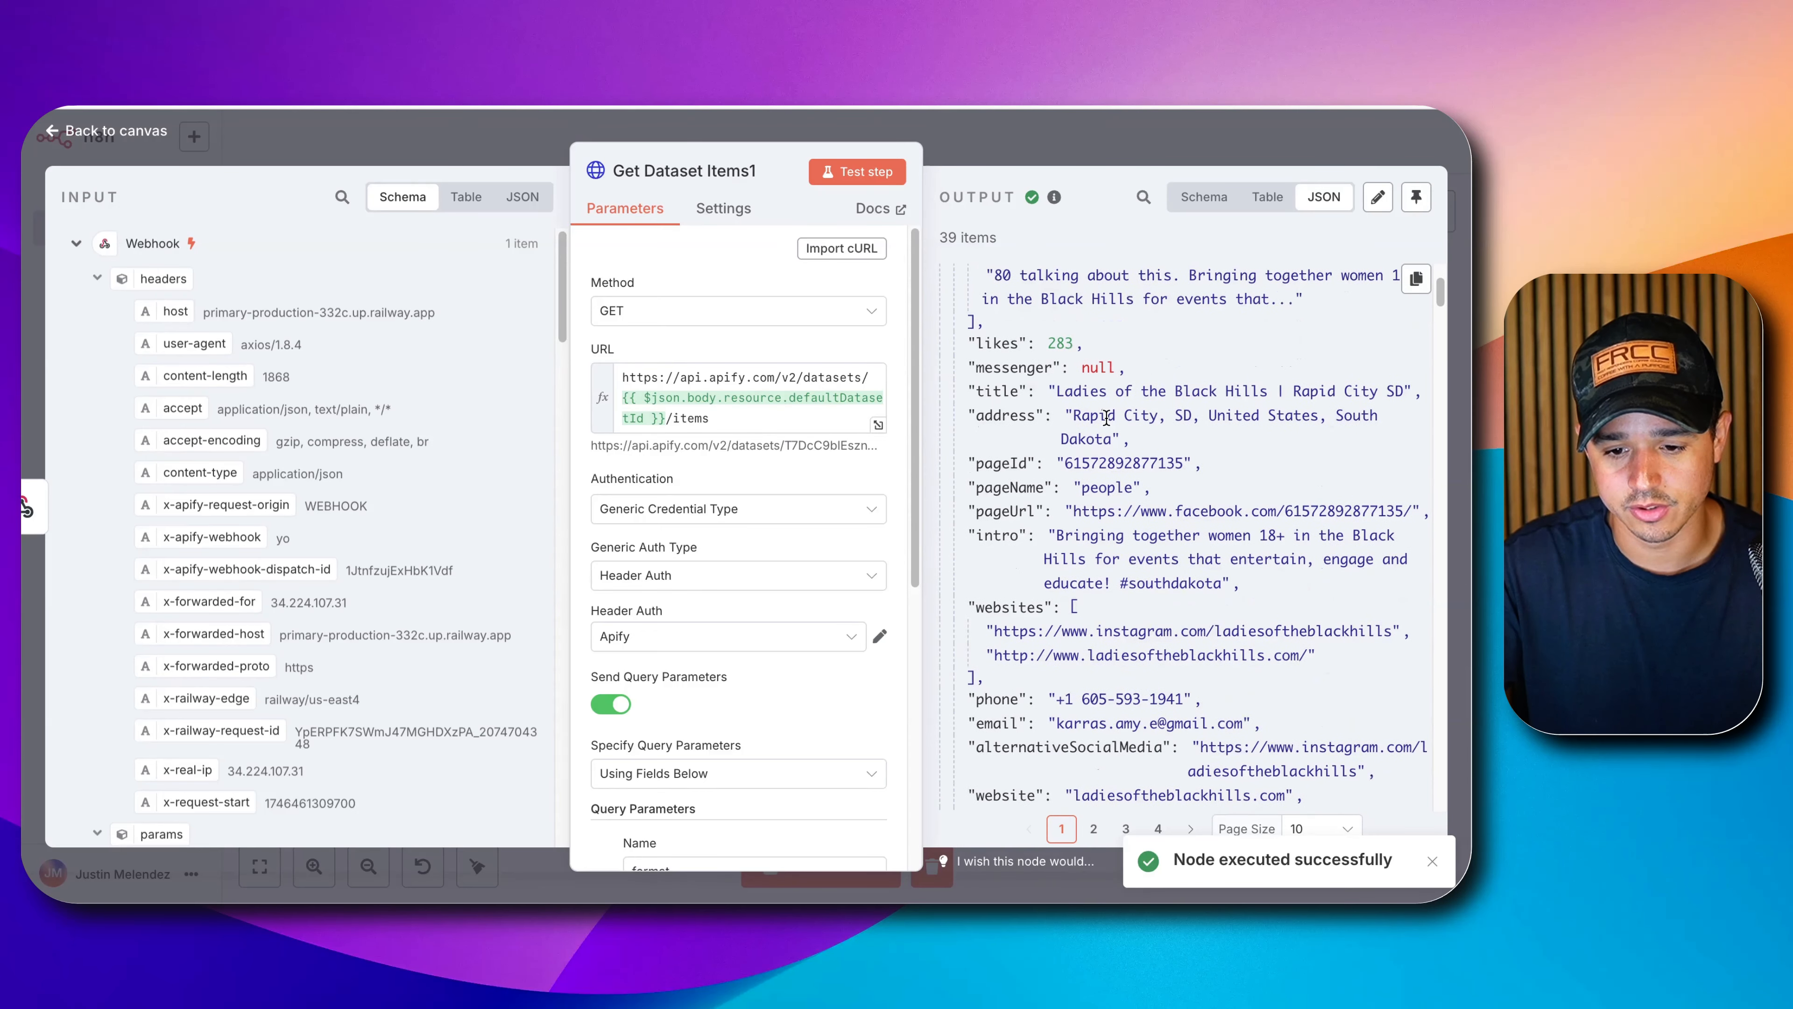
scroll(1106, 416, "down", 8)
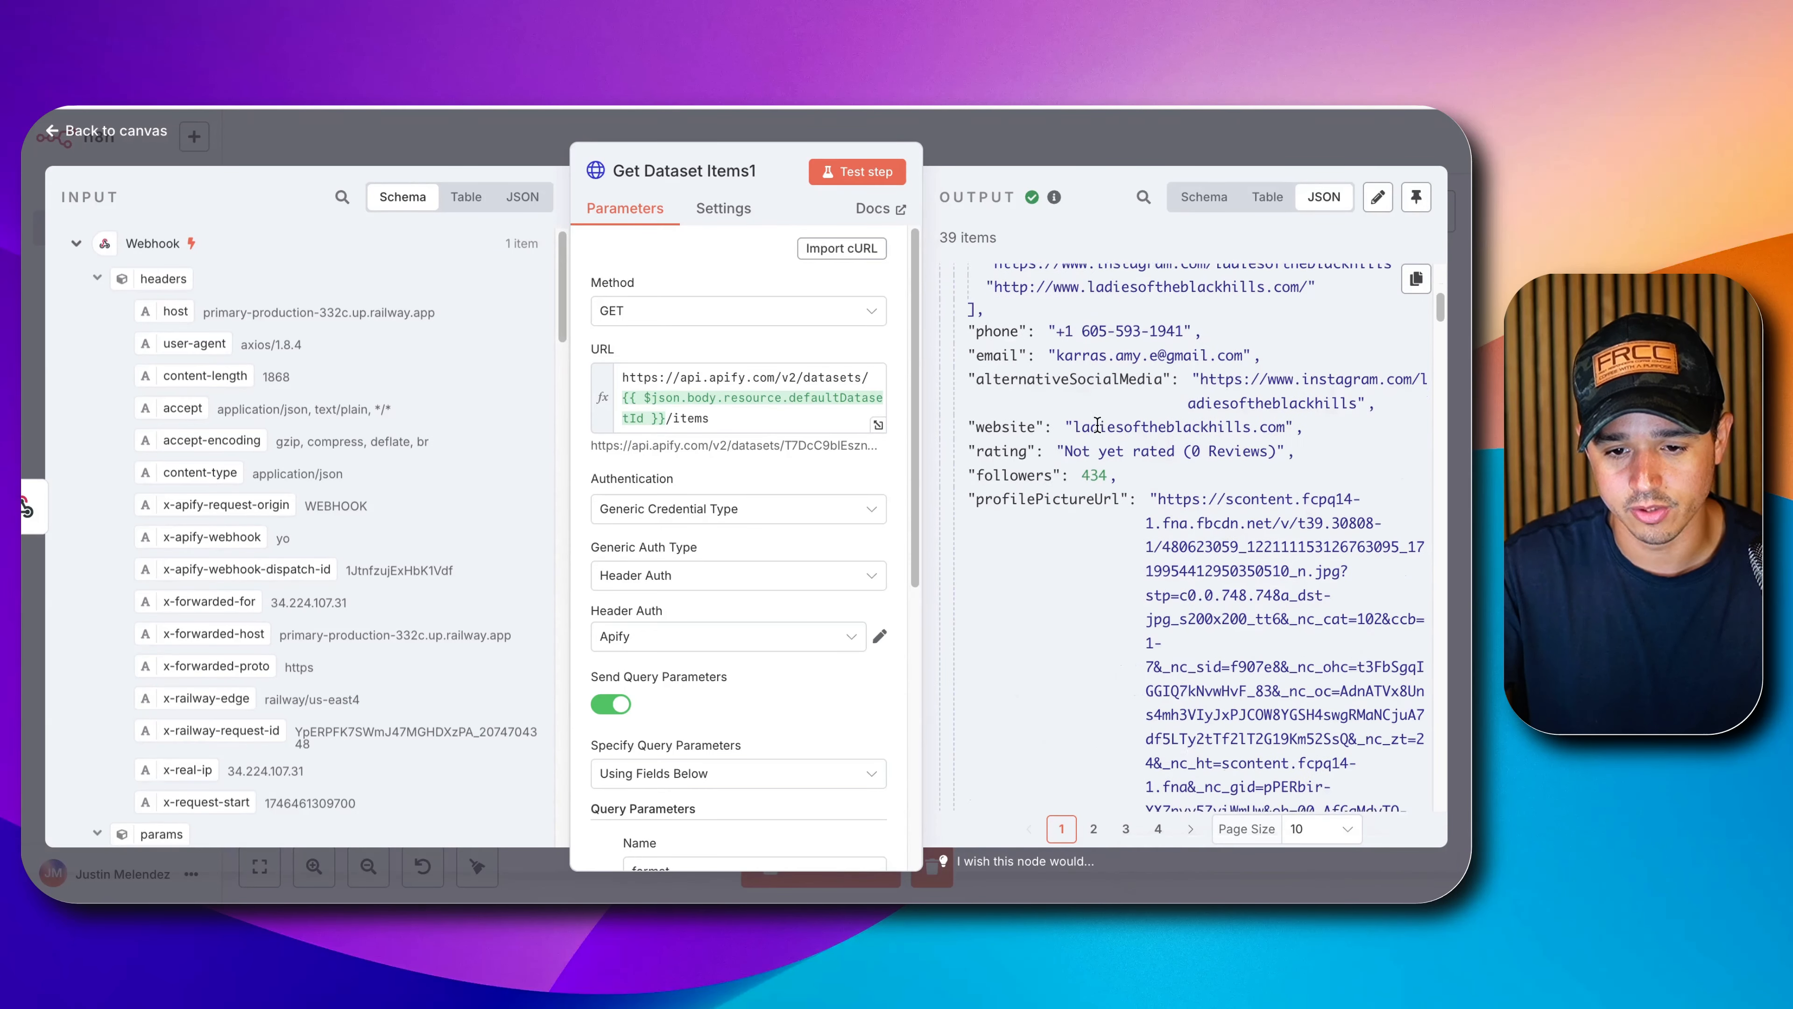
scroll(1096, 432, "up", 15)
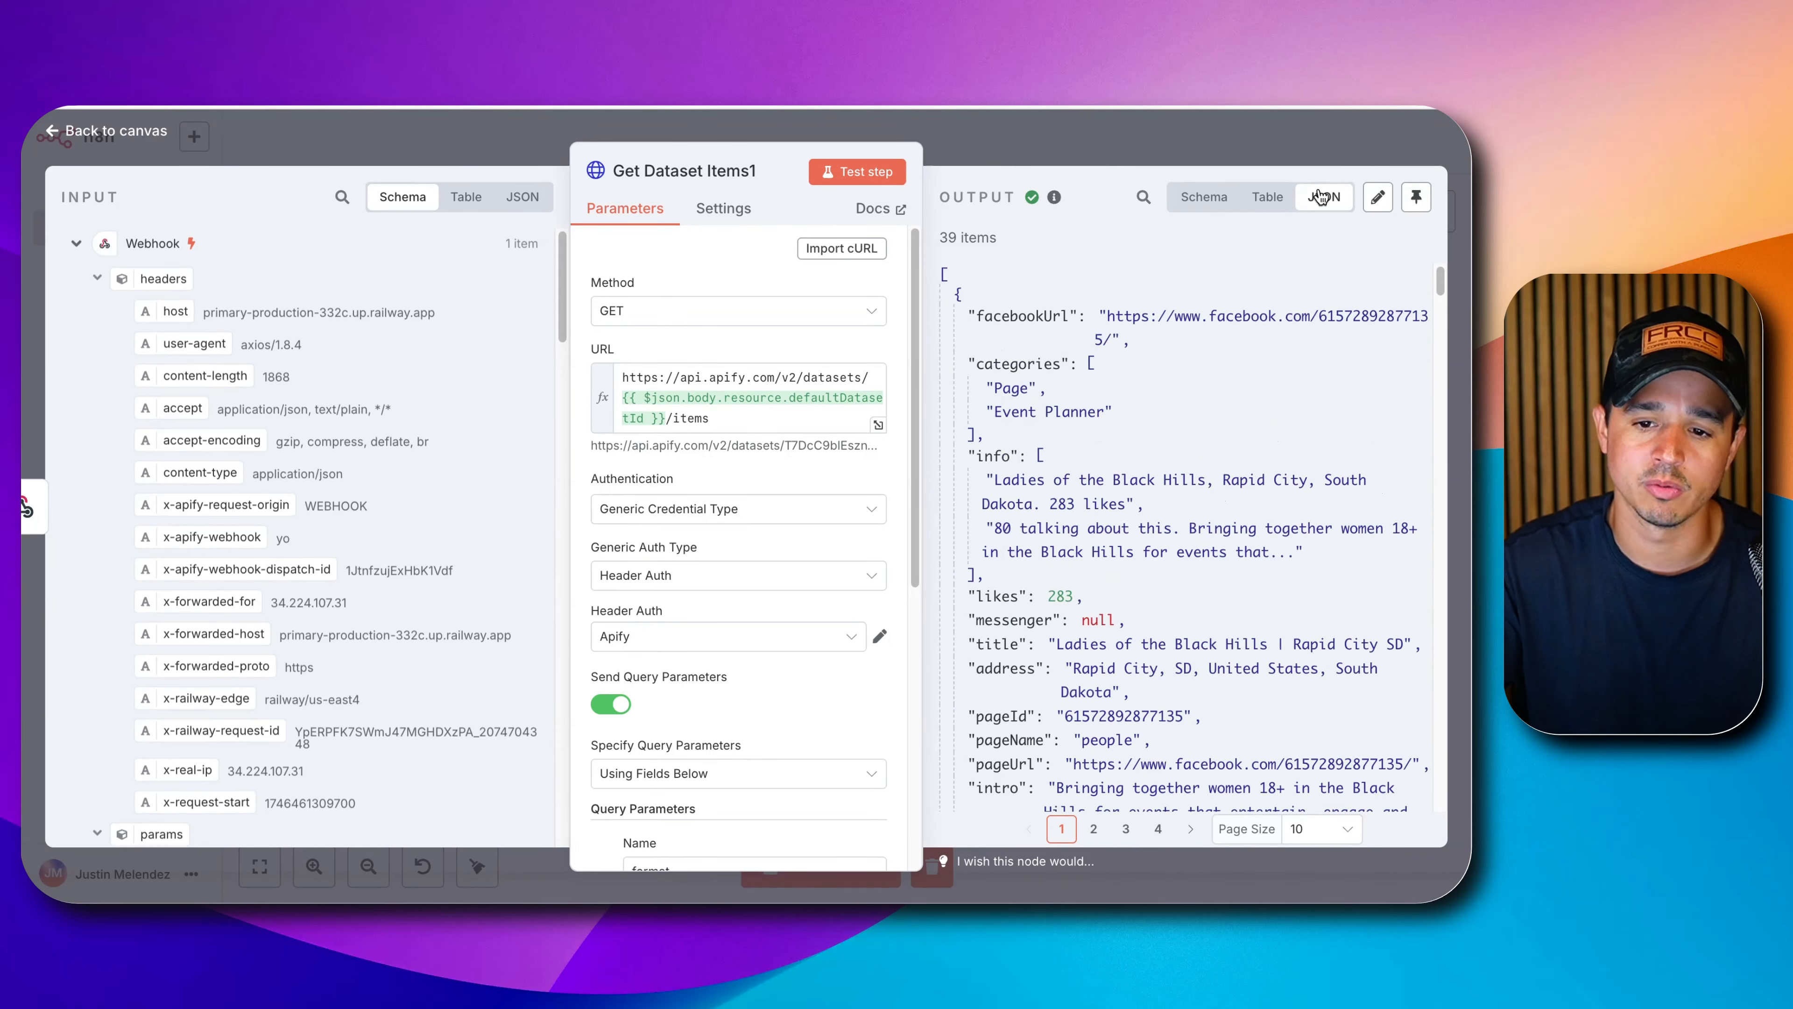
left_click(1416, 196)
left_click(1262, 157)
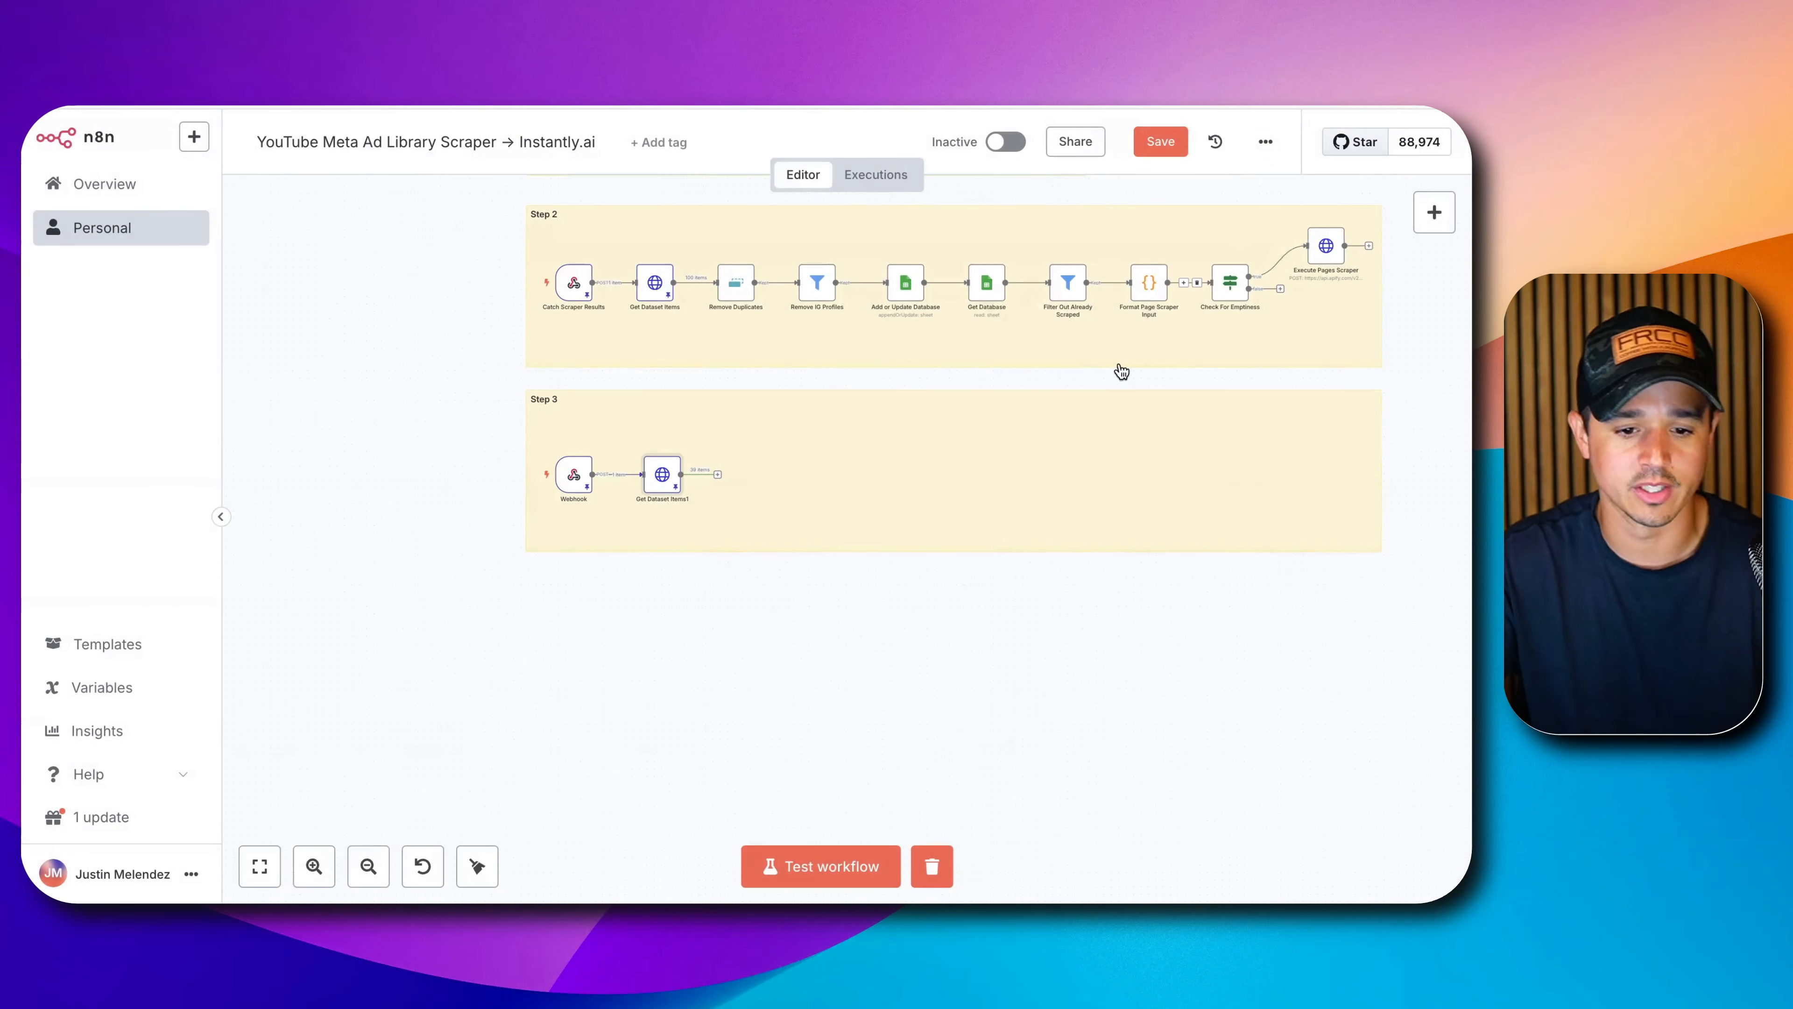
Save, then add a Google Sheets 'Append or update row' node named Add Contact Info.
left_click(1156, 141)
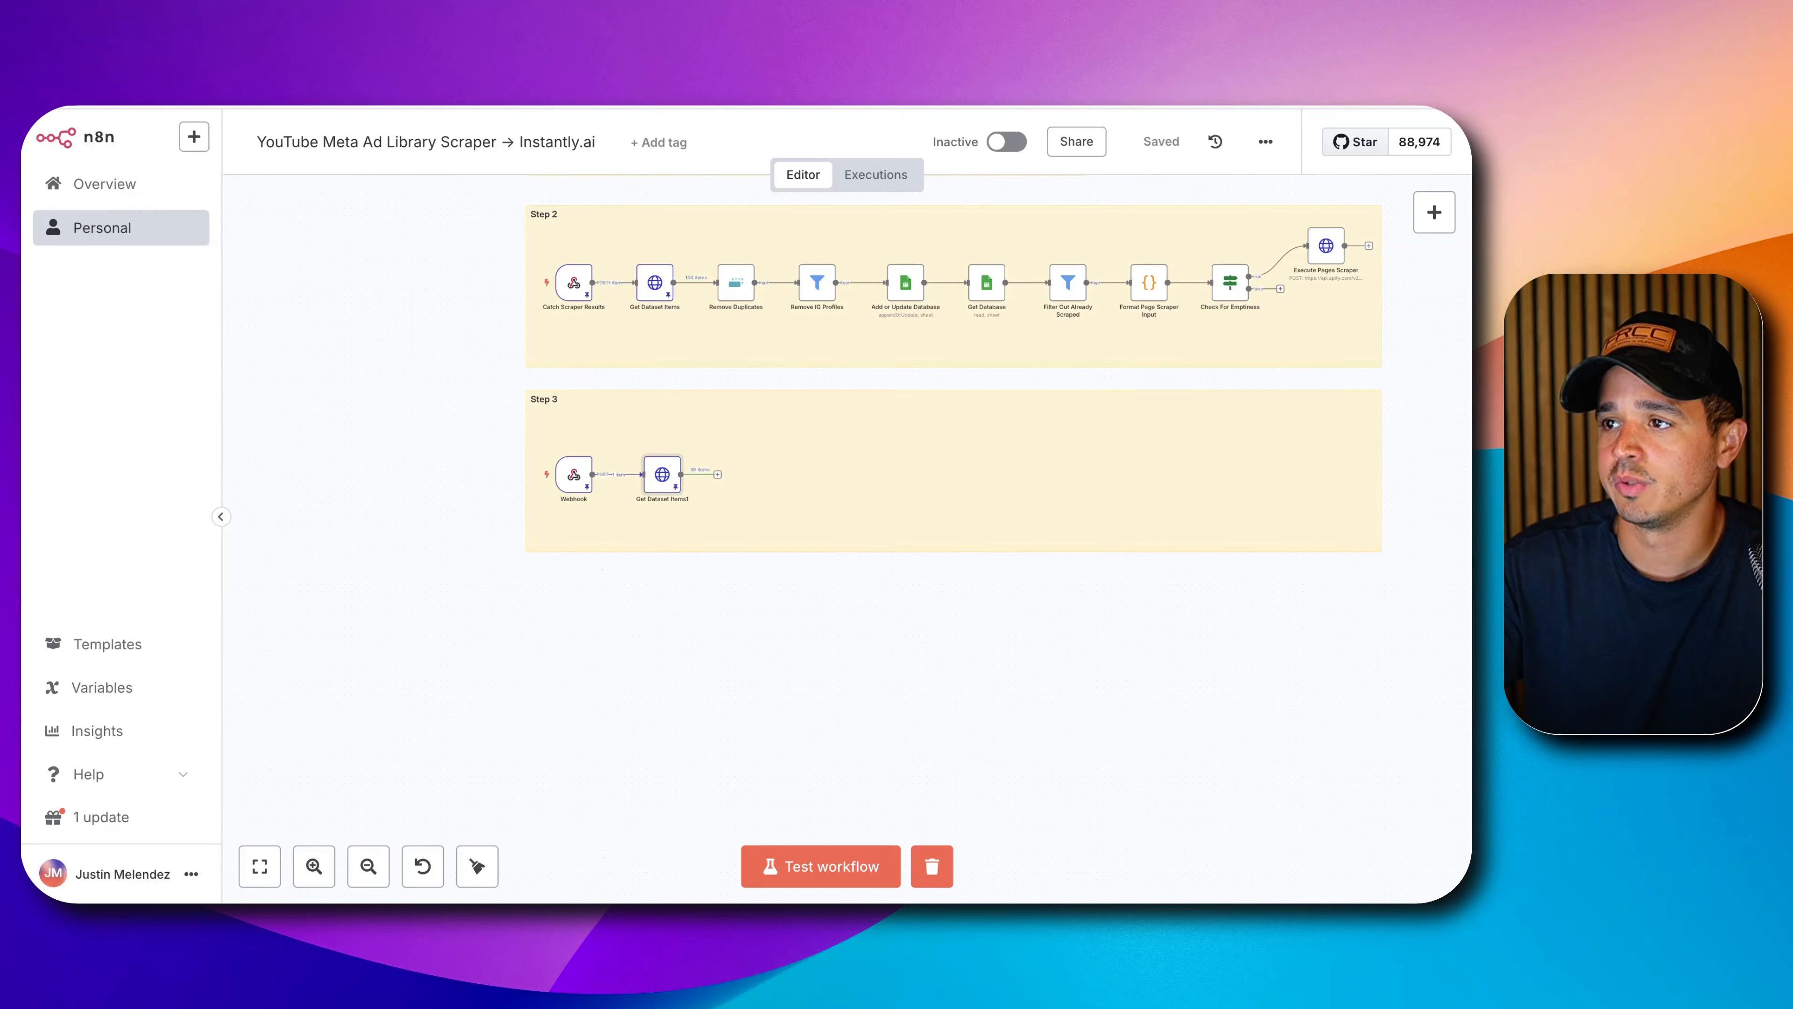
left_click(717, 476)
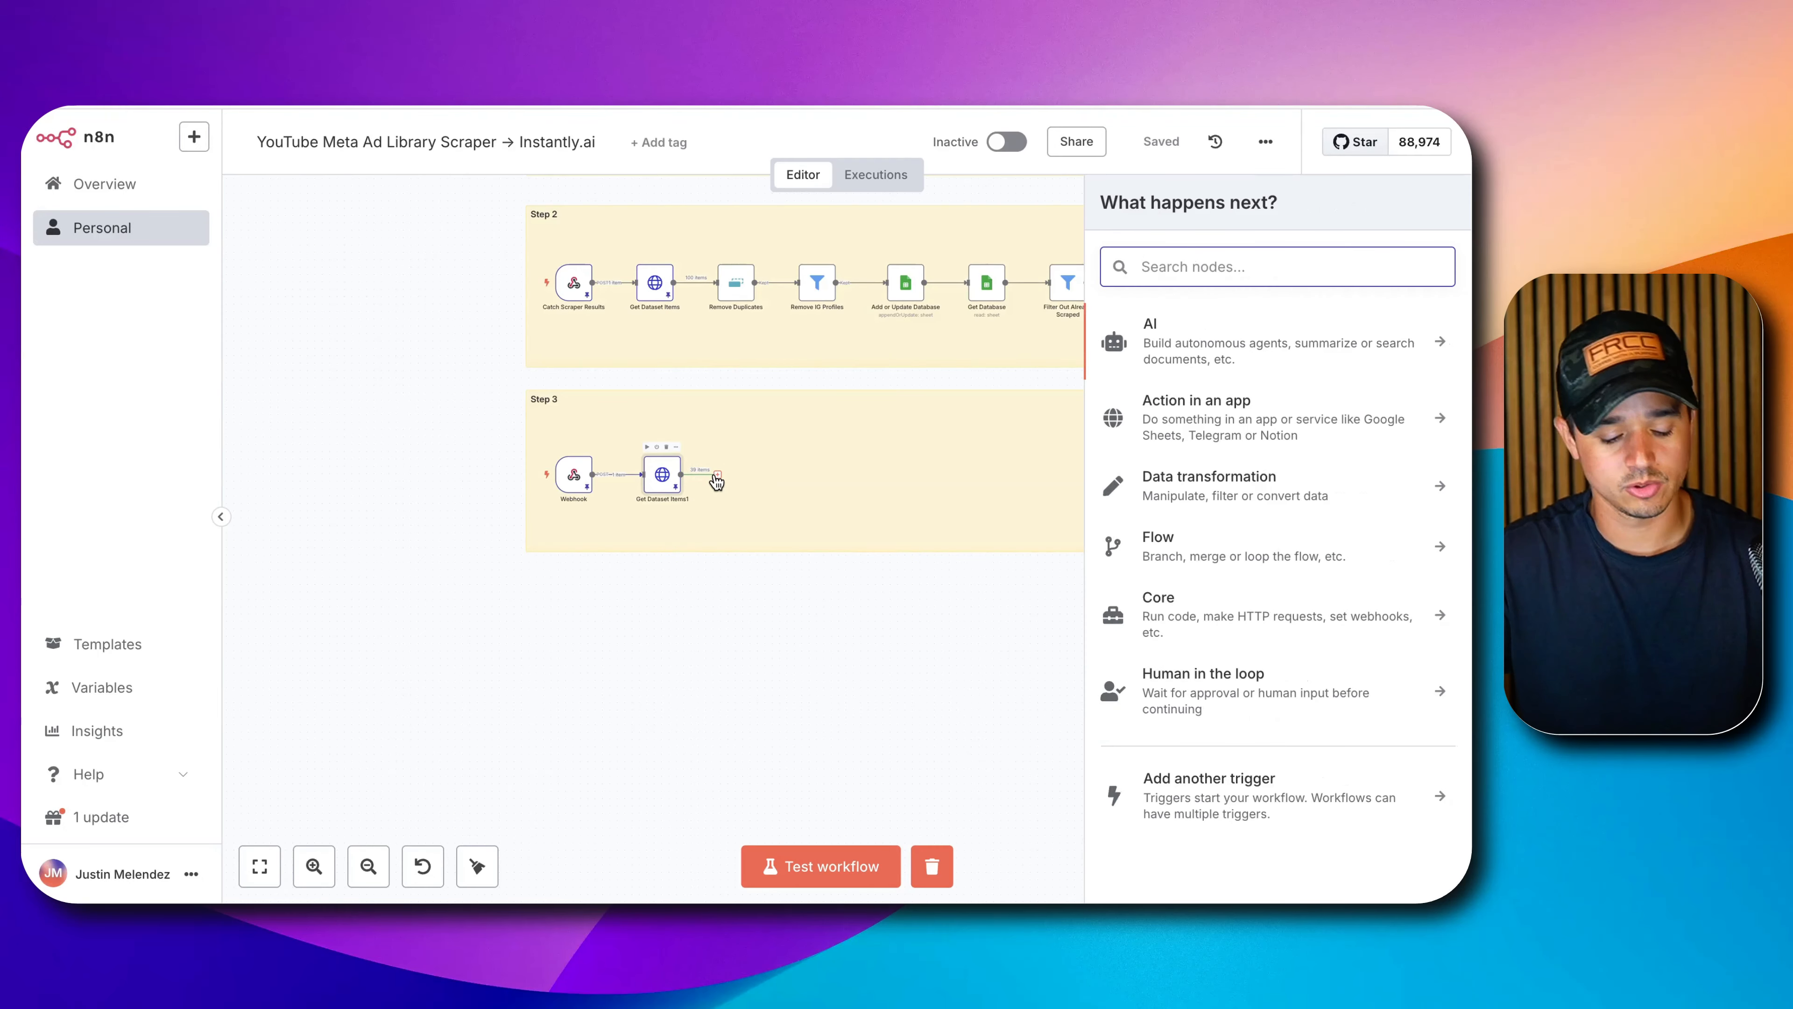
type("shee")
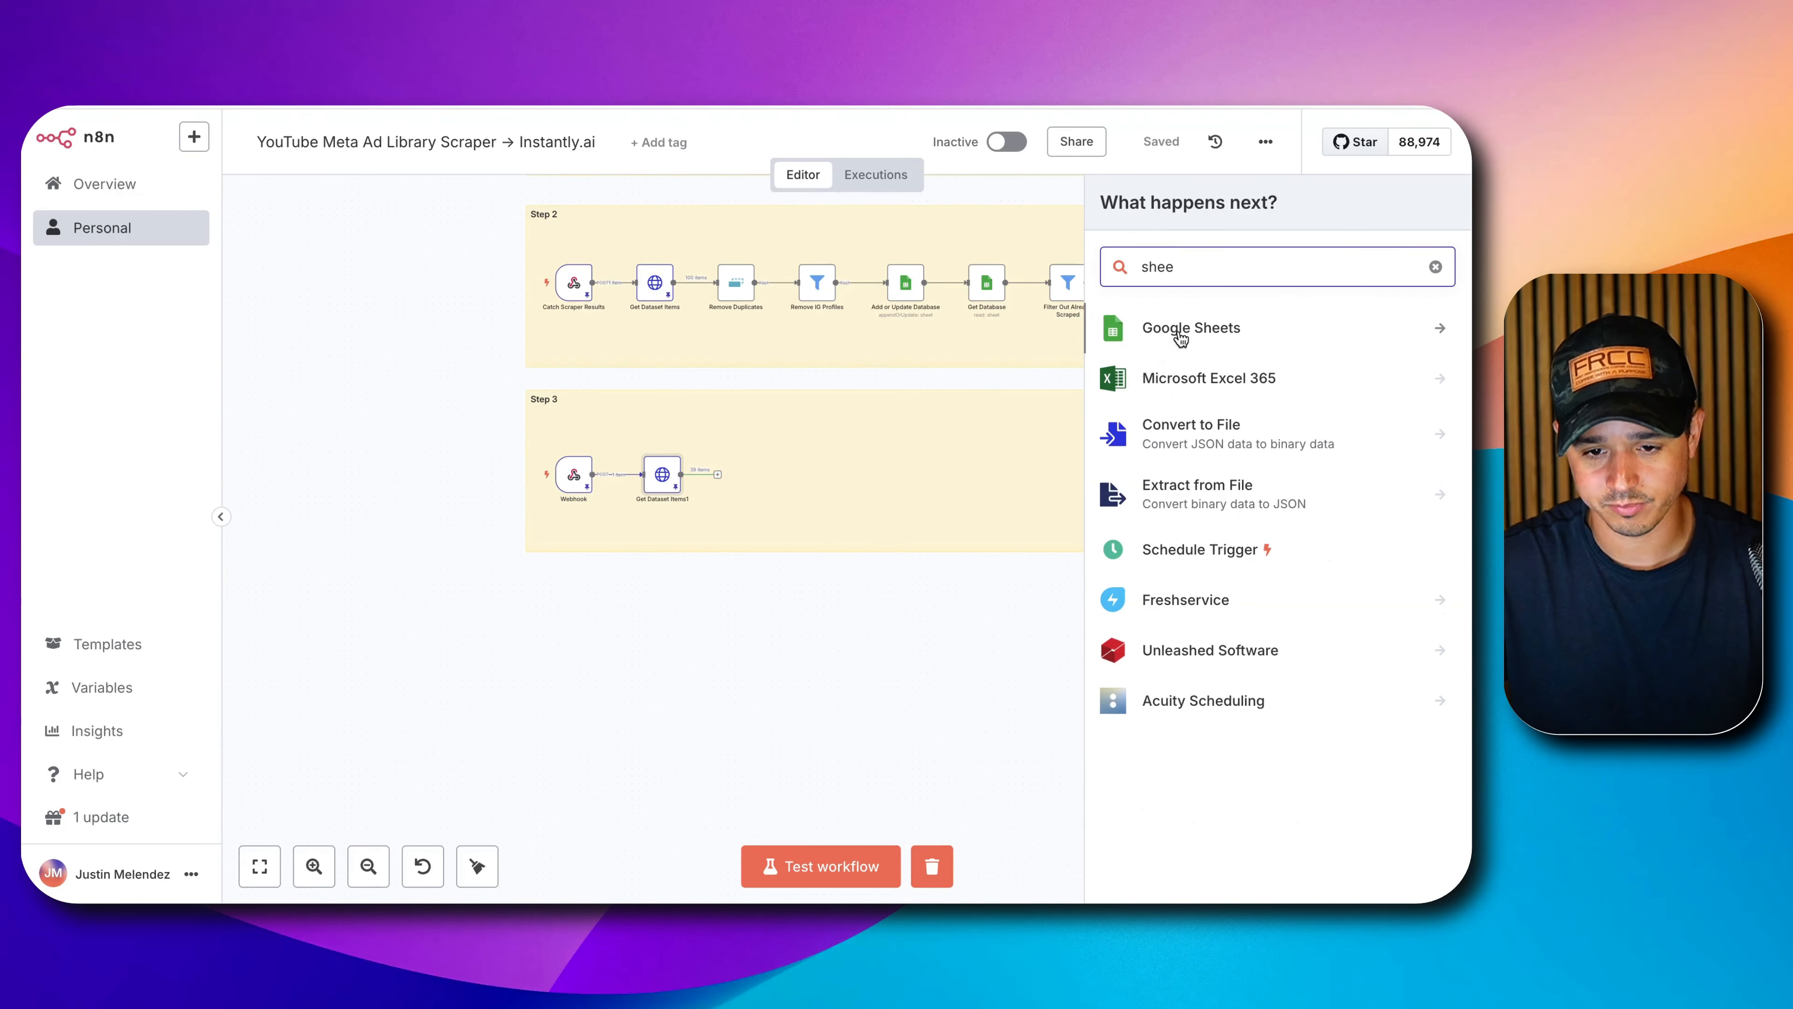
left_click(1180, 332)
left_click(1175, 511)
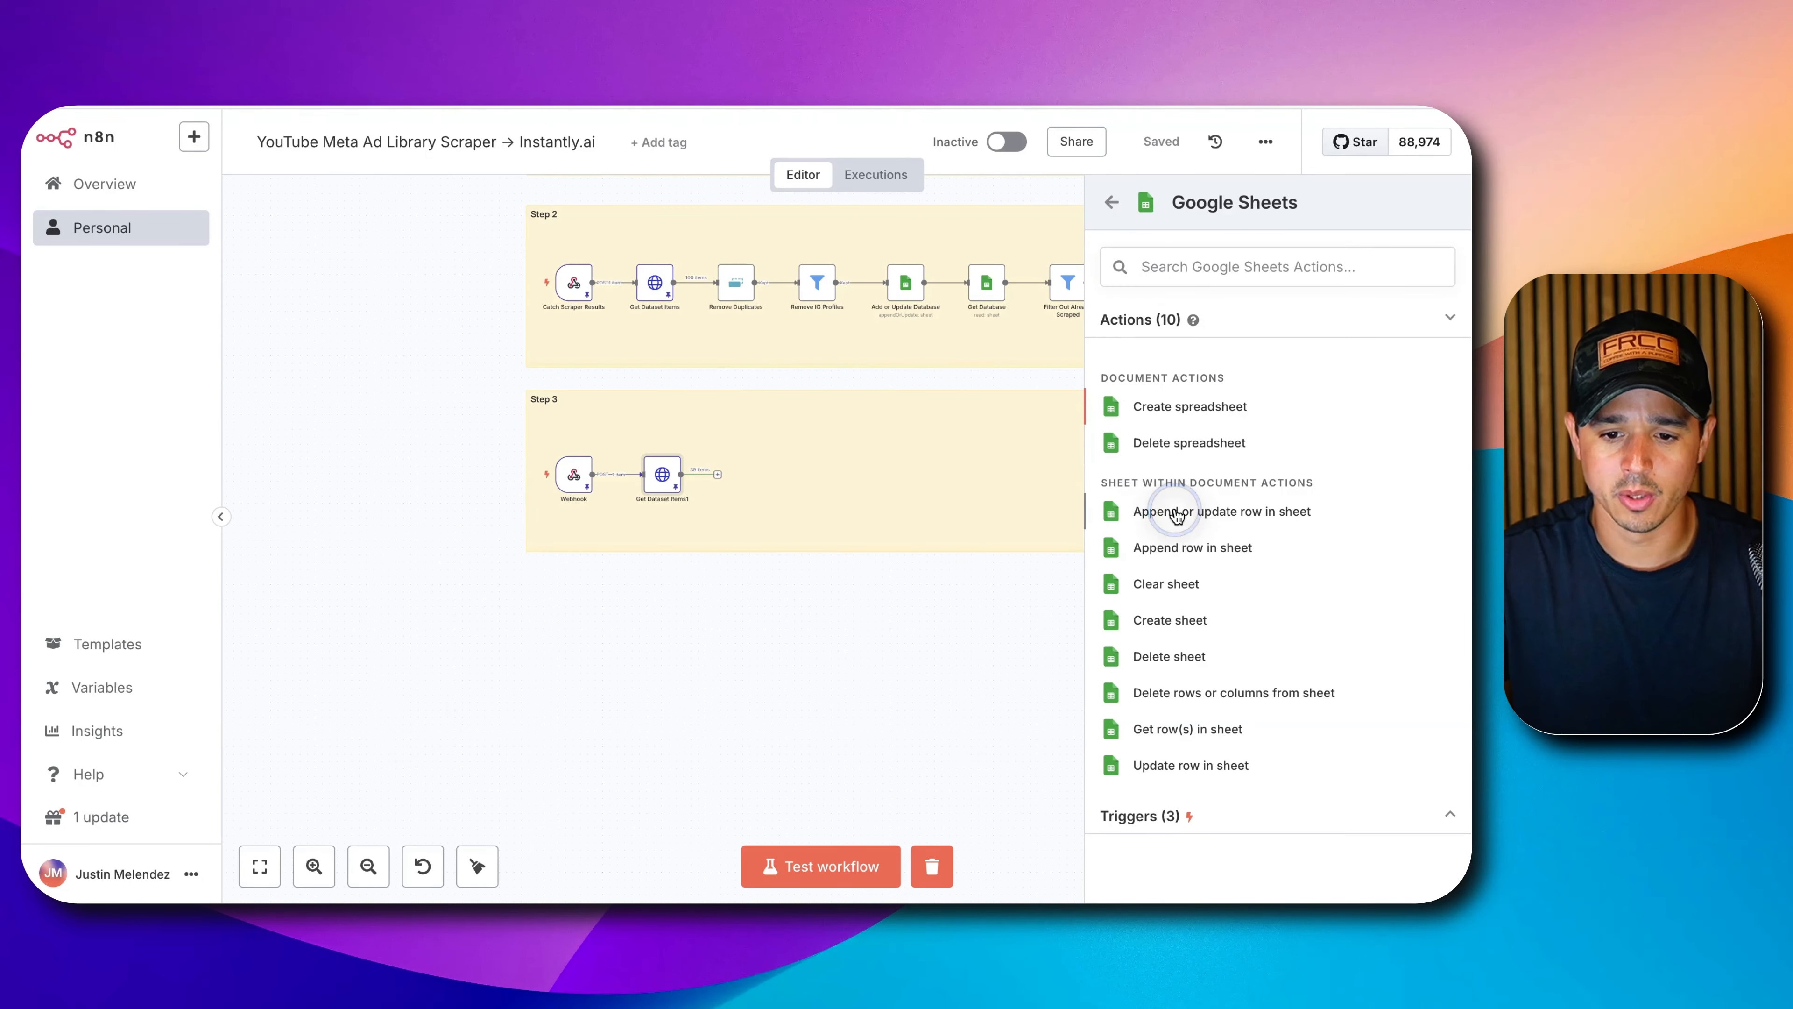
left_click(715, 186)
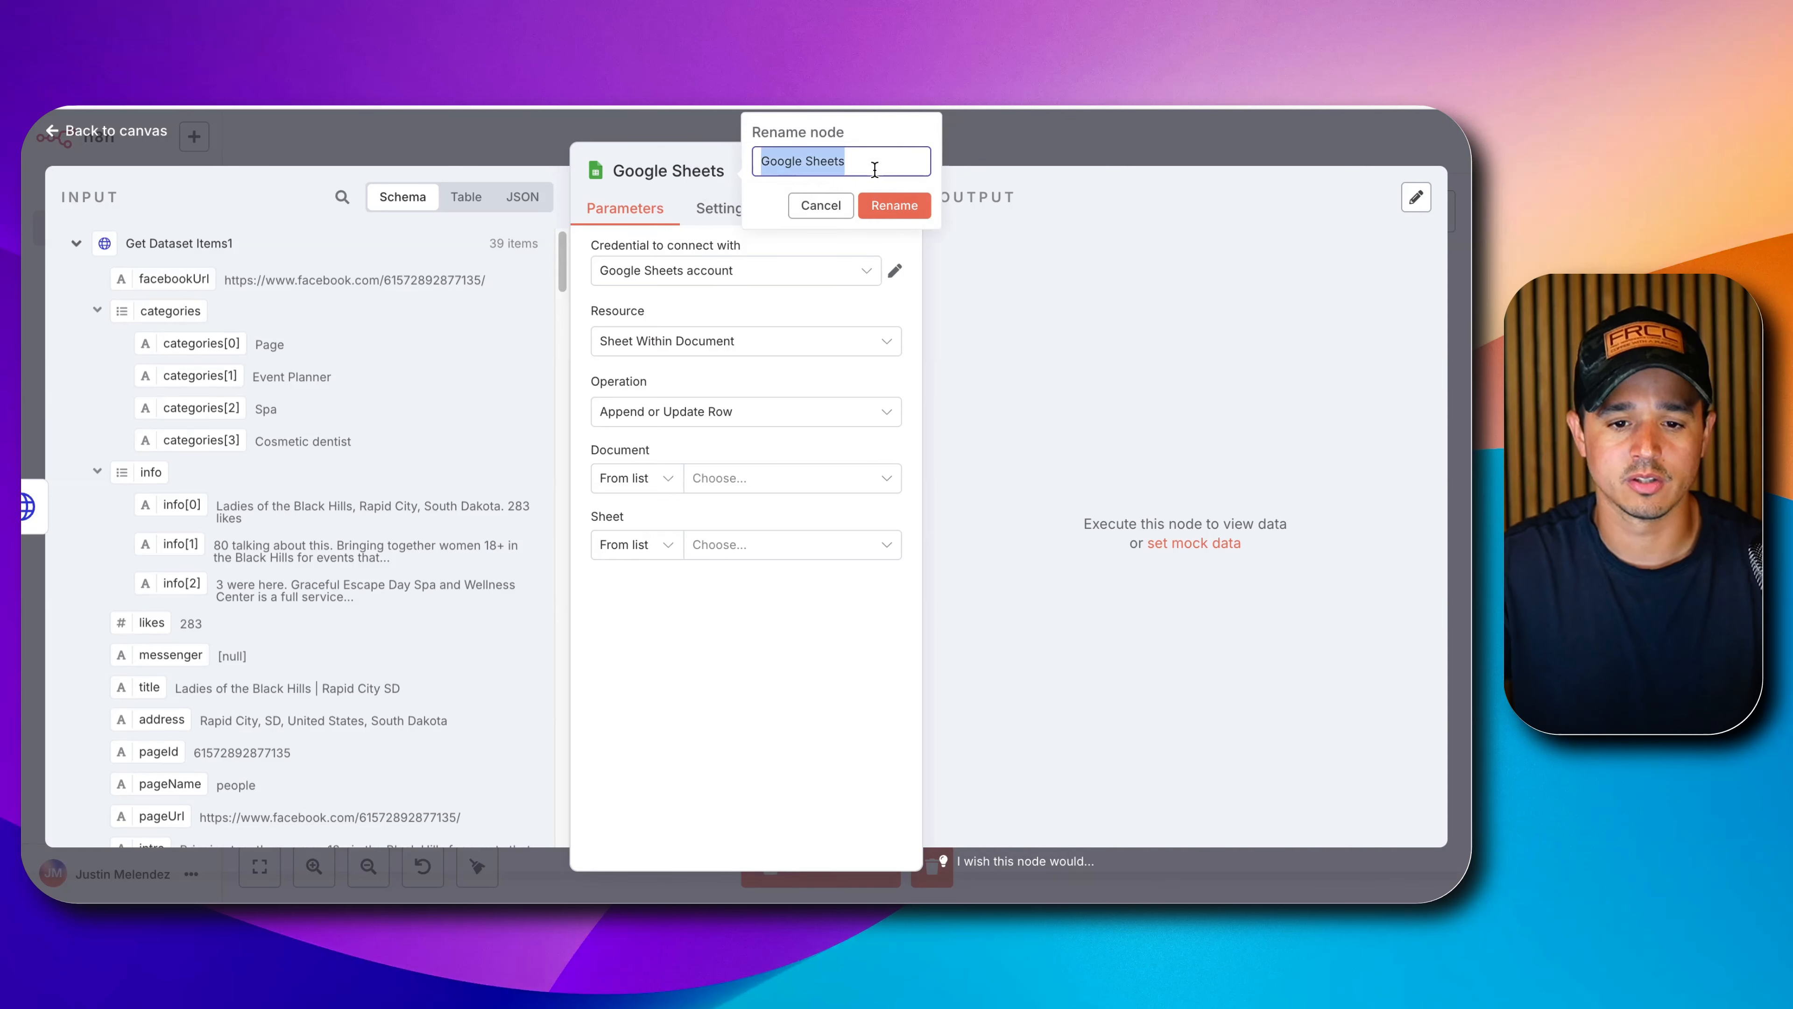
type("Add Contact Info")
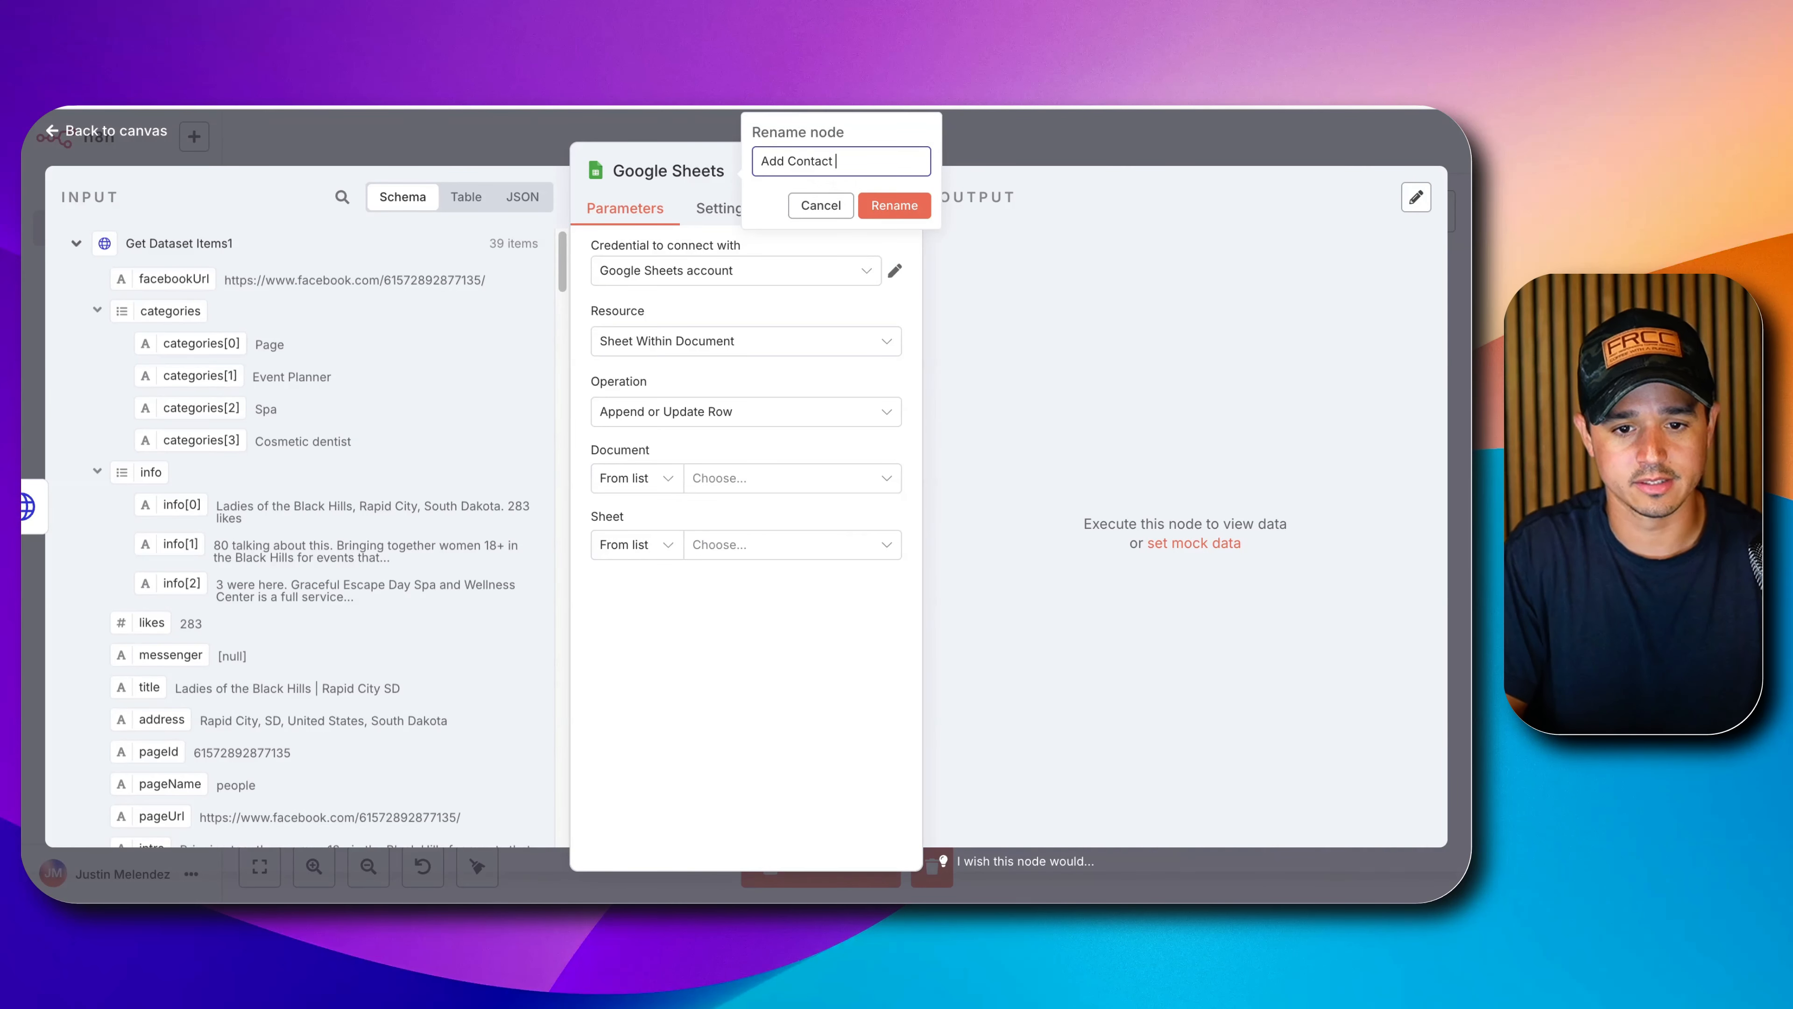
left_click(916, 205)
Target Sheet1 of the N8N Facebook Ad Scraper spreadsheet.
left_click(752, 478)
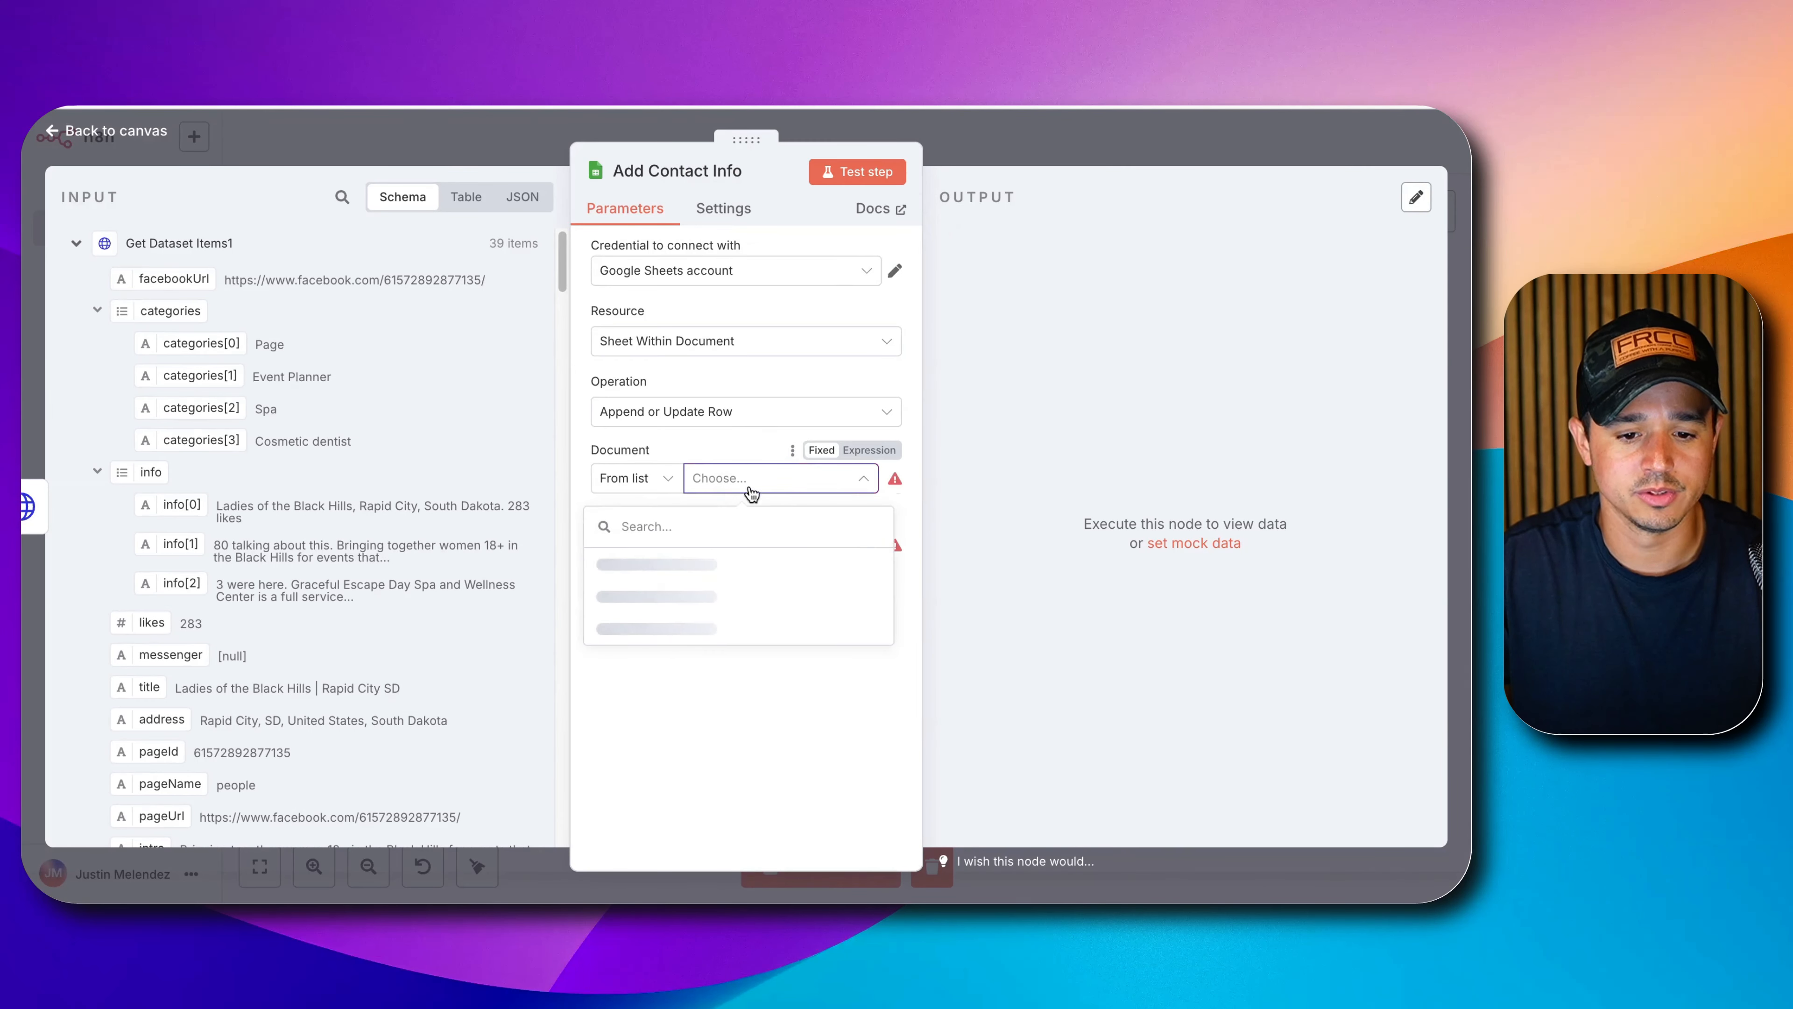
left_click(699, 569)
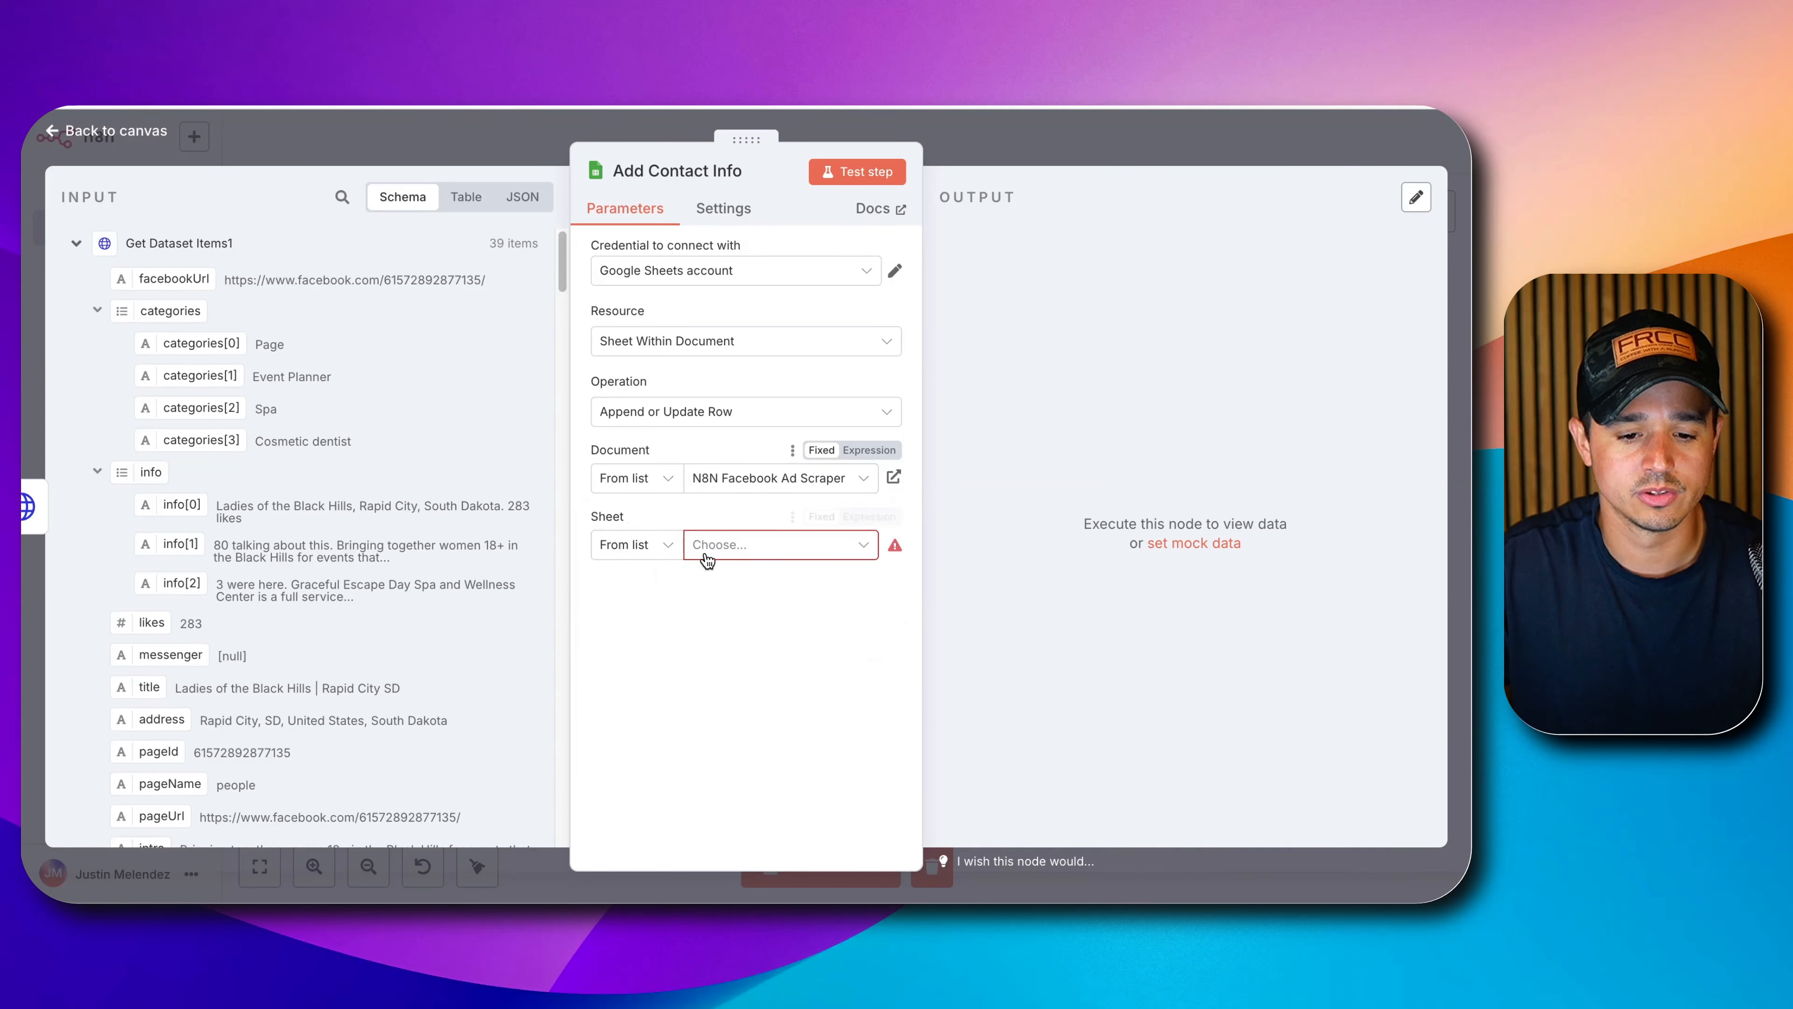
left_click(704, 550)
left_click(670, 593)
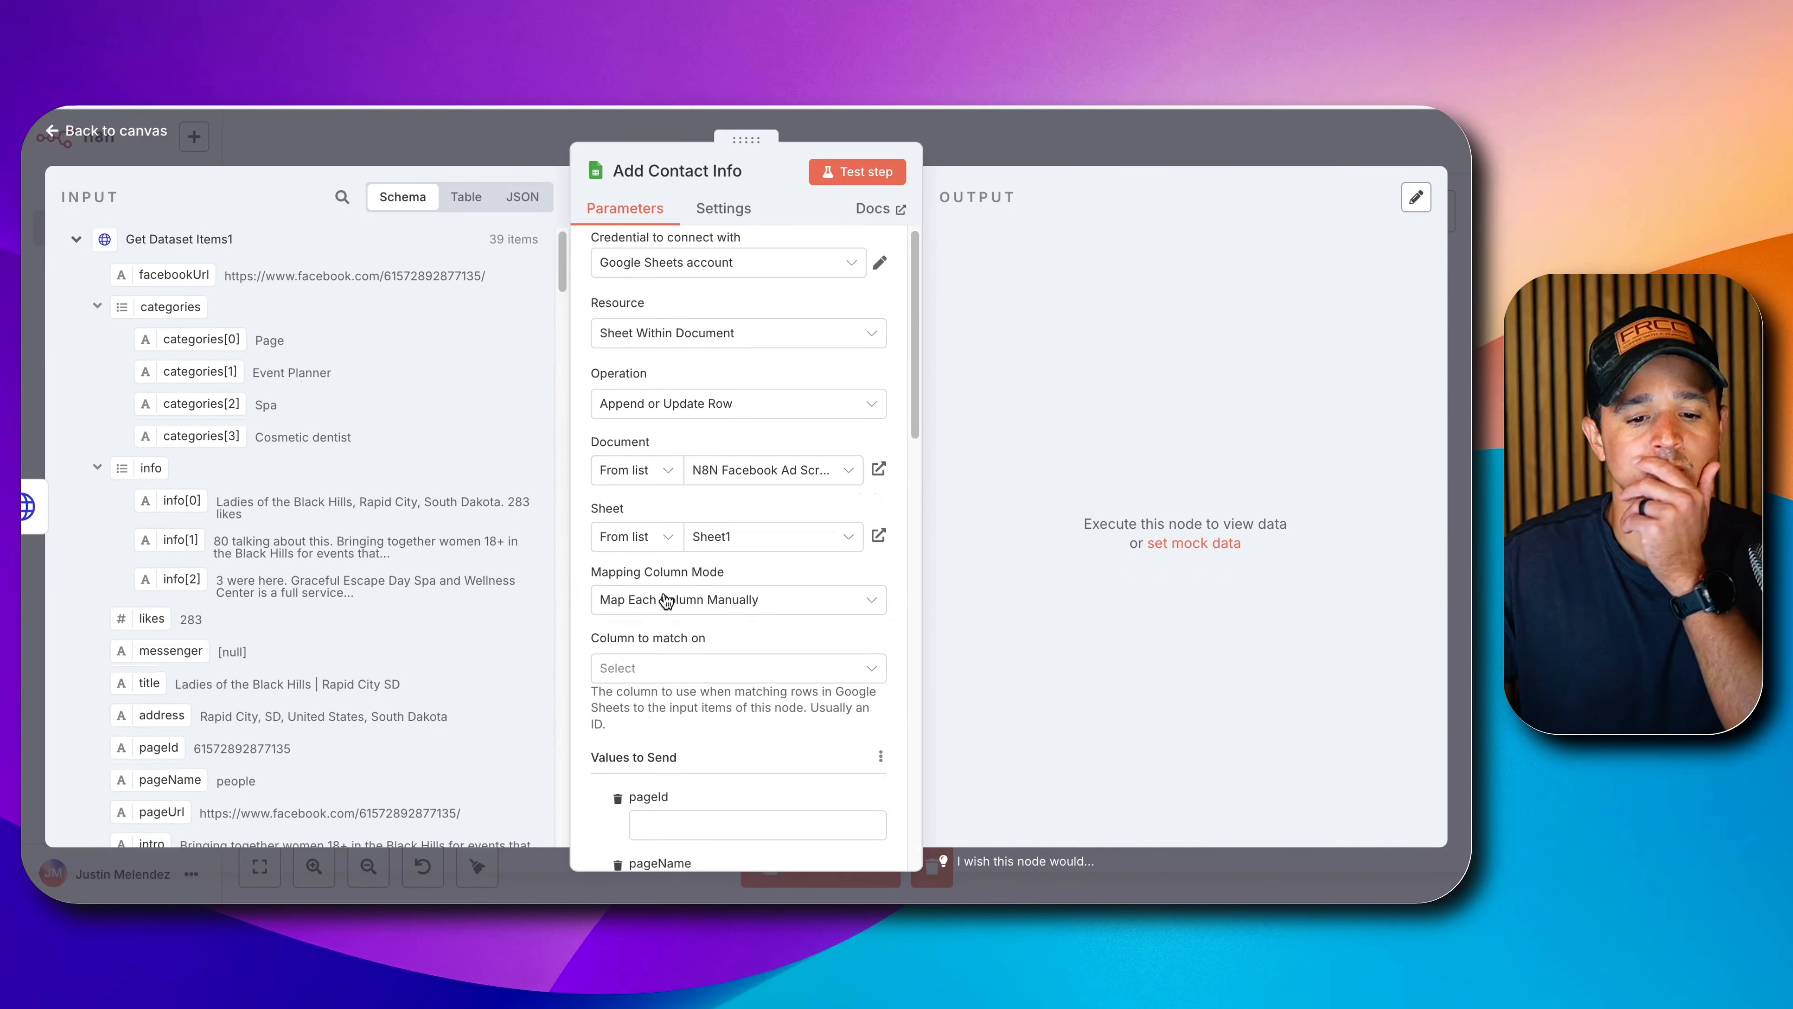
scroll(151, 413, "down", 1)
scroll(151, 409, "down", 1)
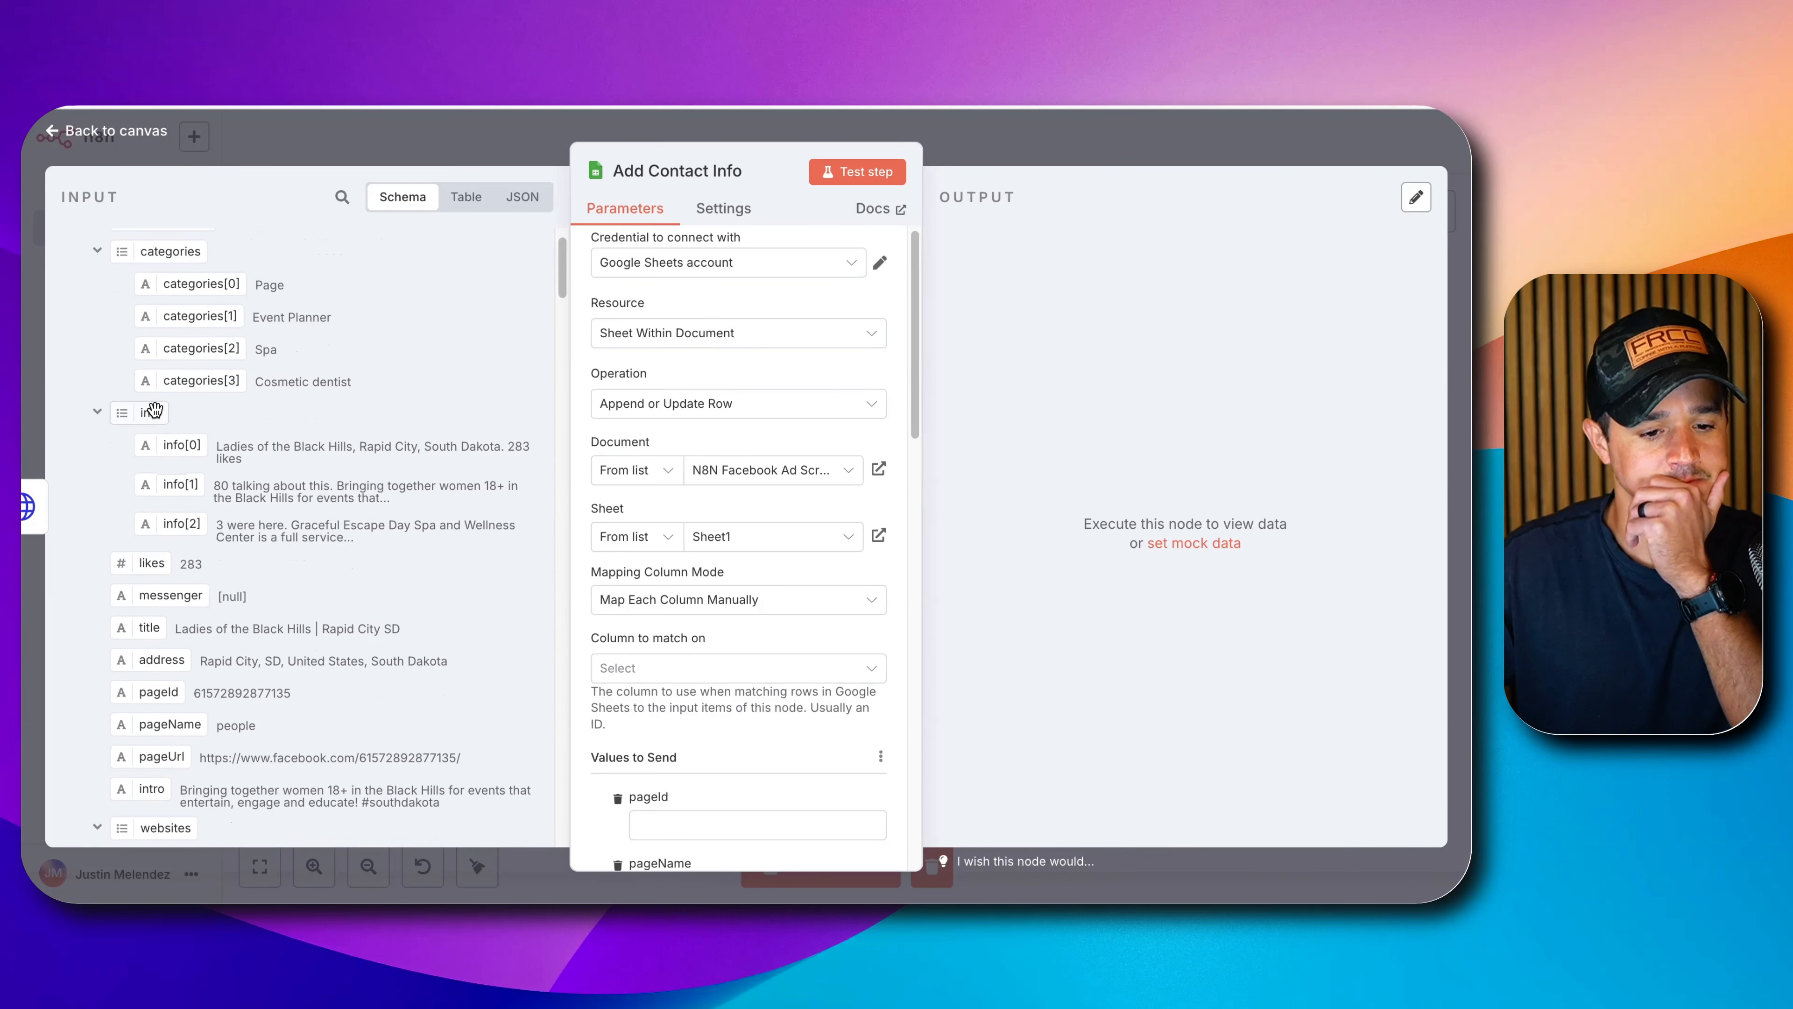
scroll(253, 369, "down", 5)
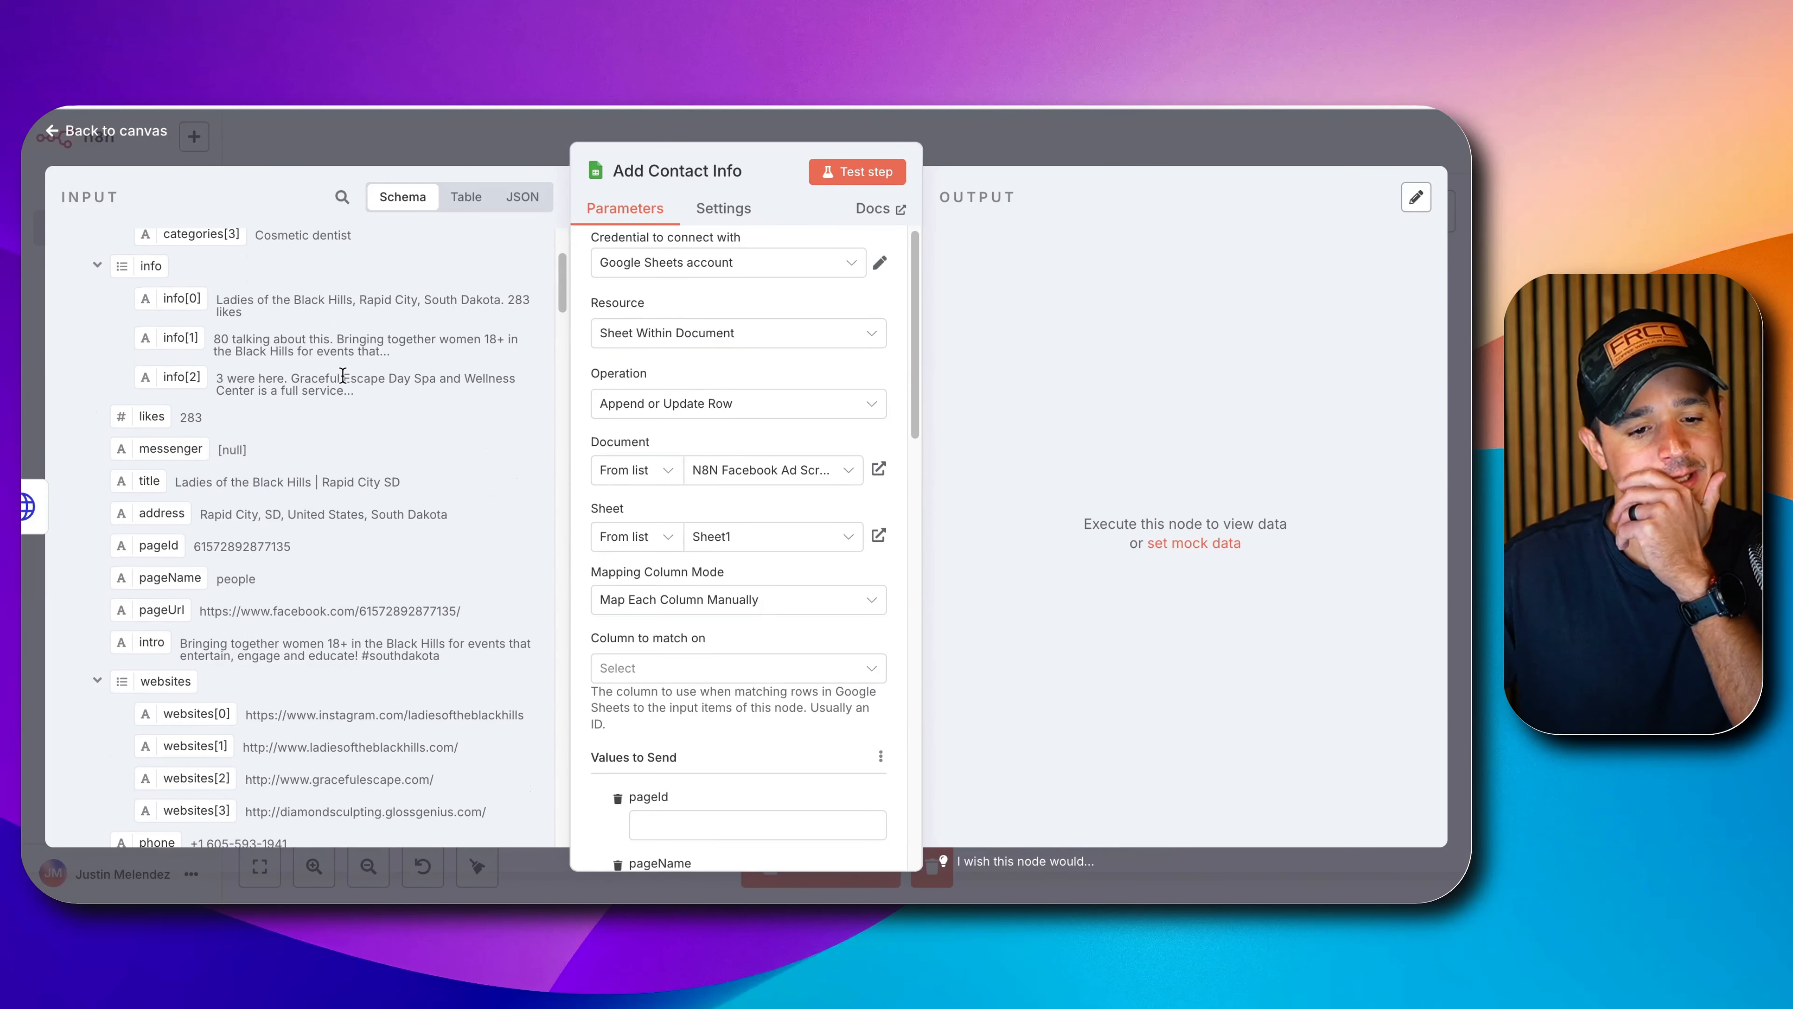
scroll(340, 377, "up", 7)
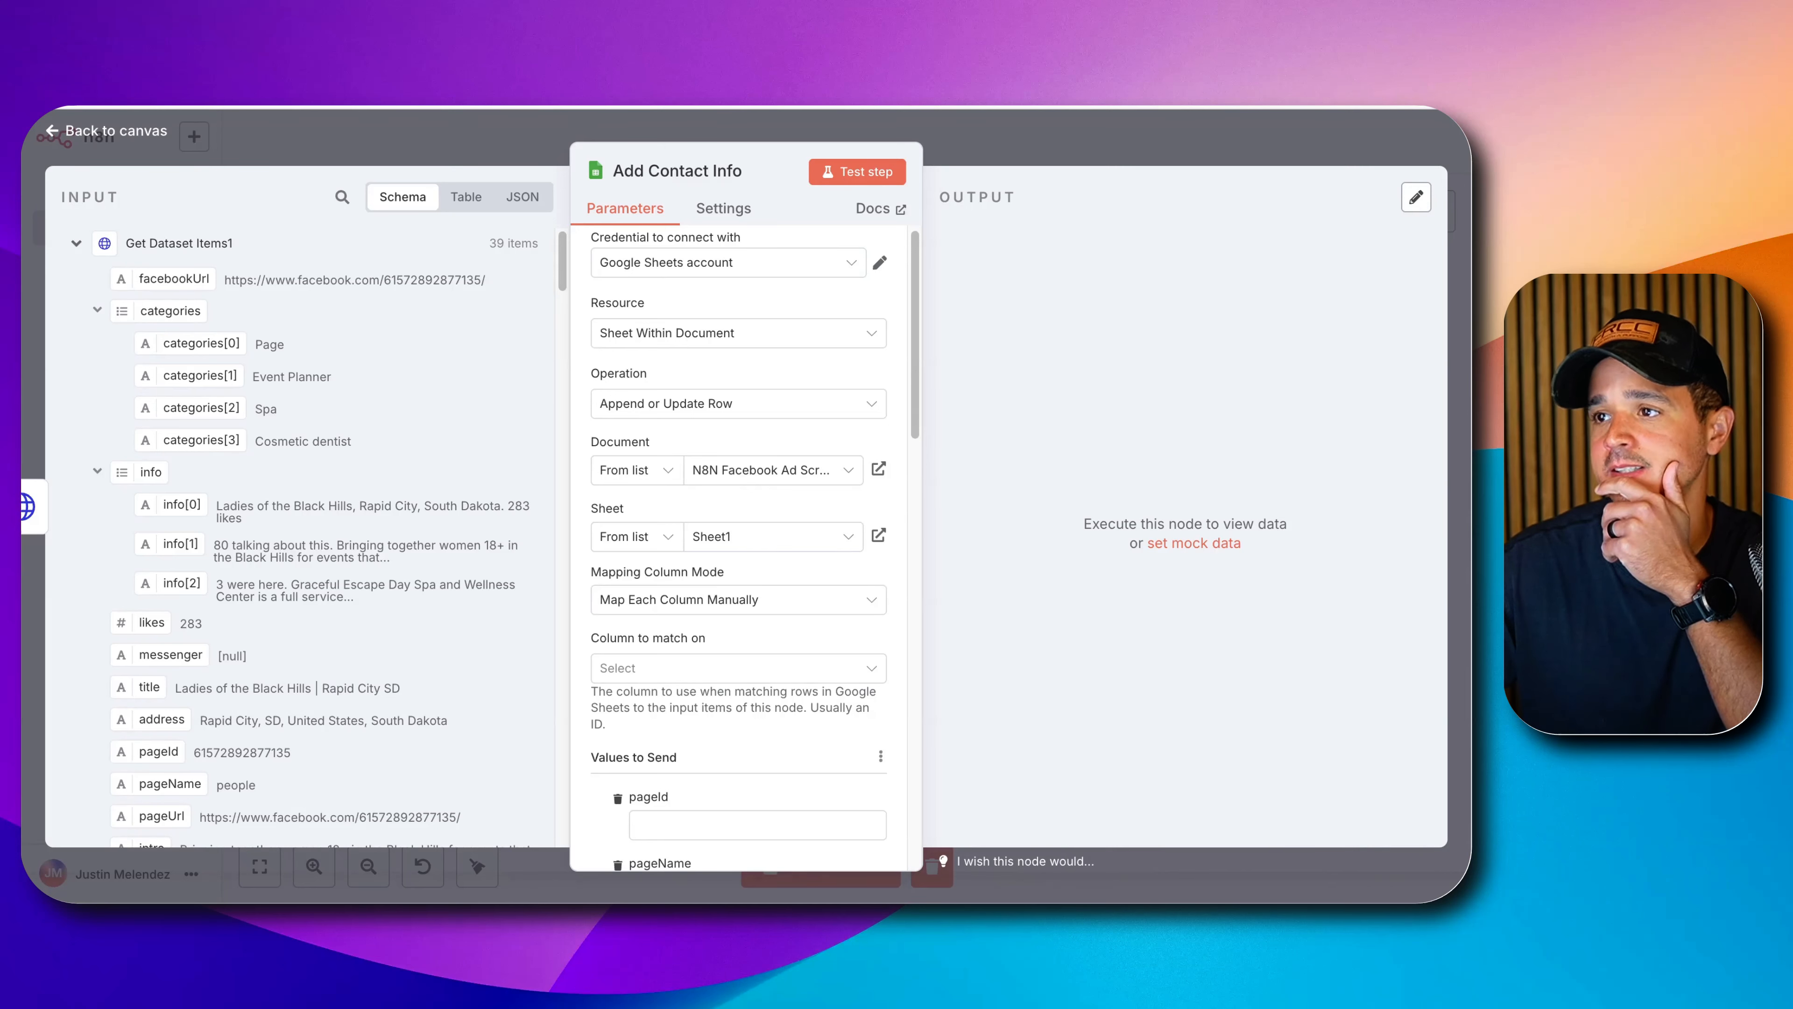
Match rows on the pageId column and start filling its value.
left_click(657, 669)
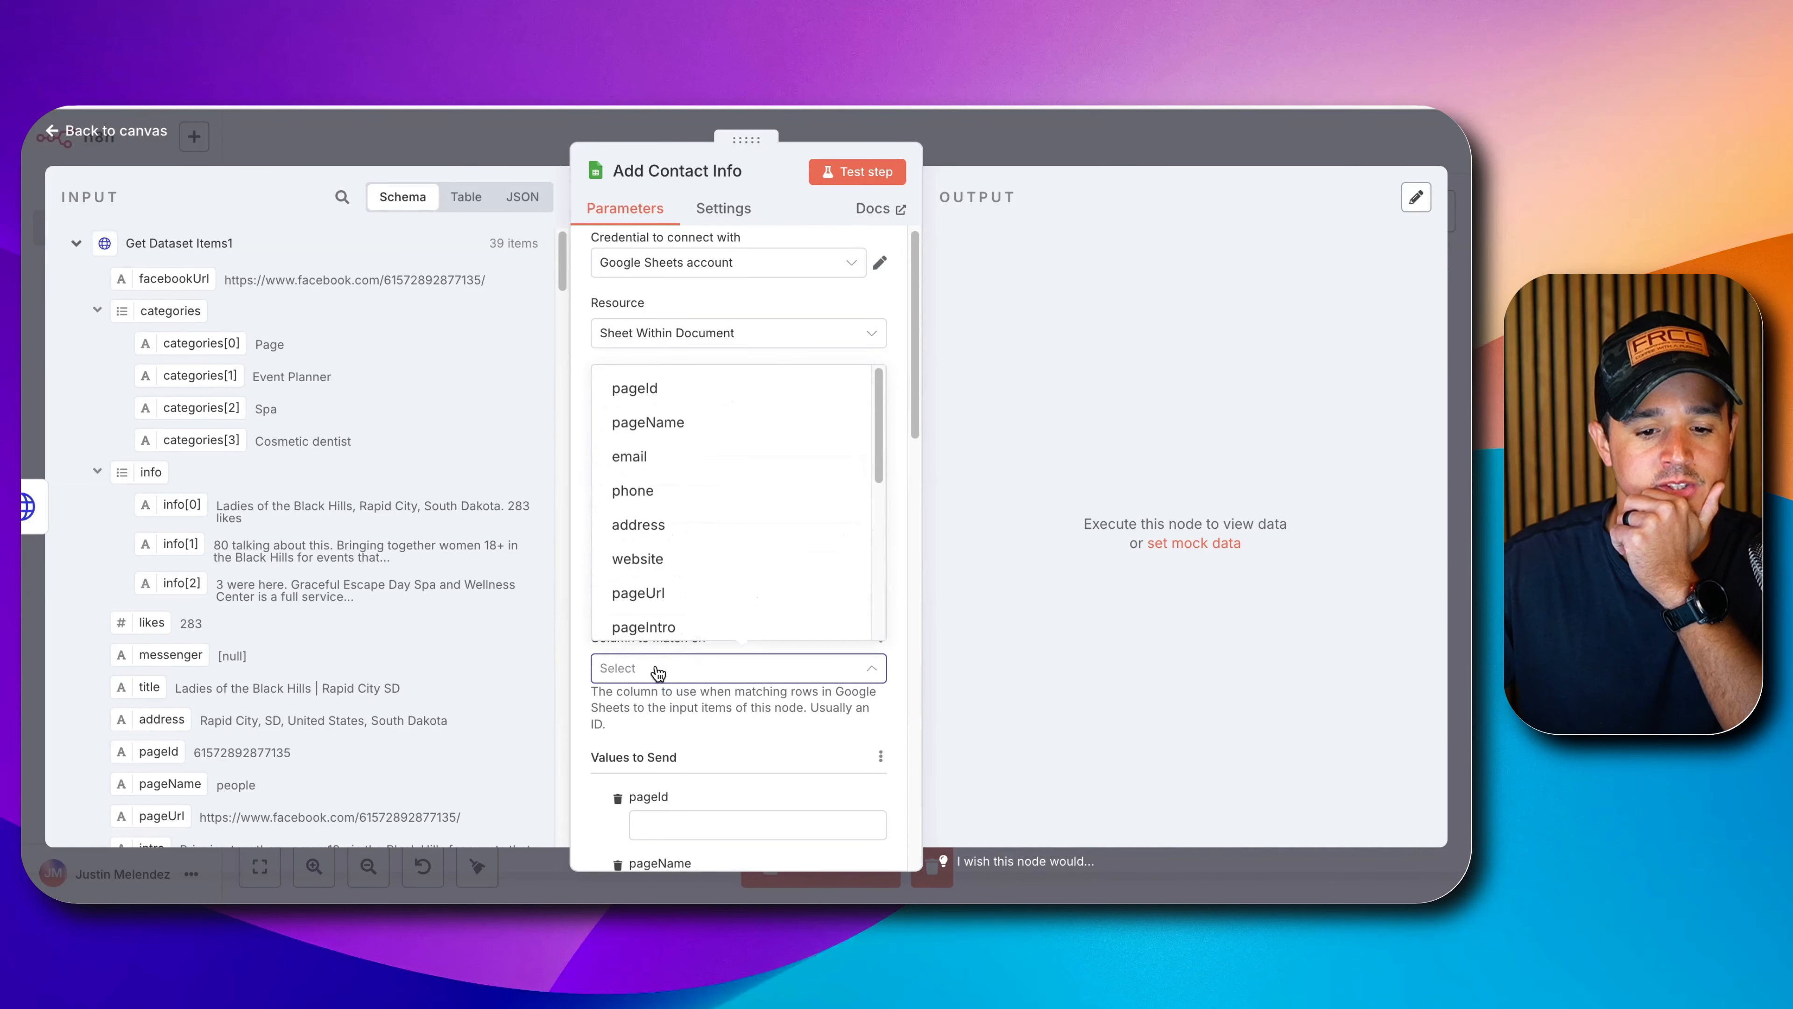
left_click(658, 395)
scroll(647, 638, "down", 3)
left_click(691, 651)
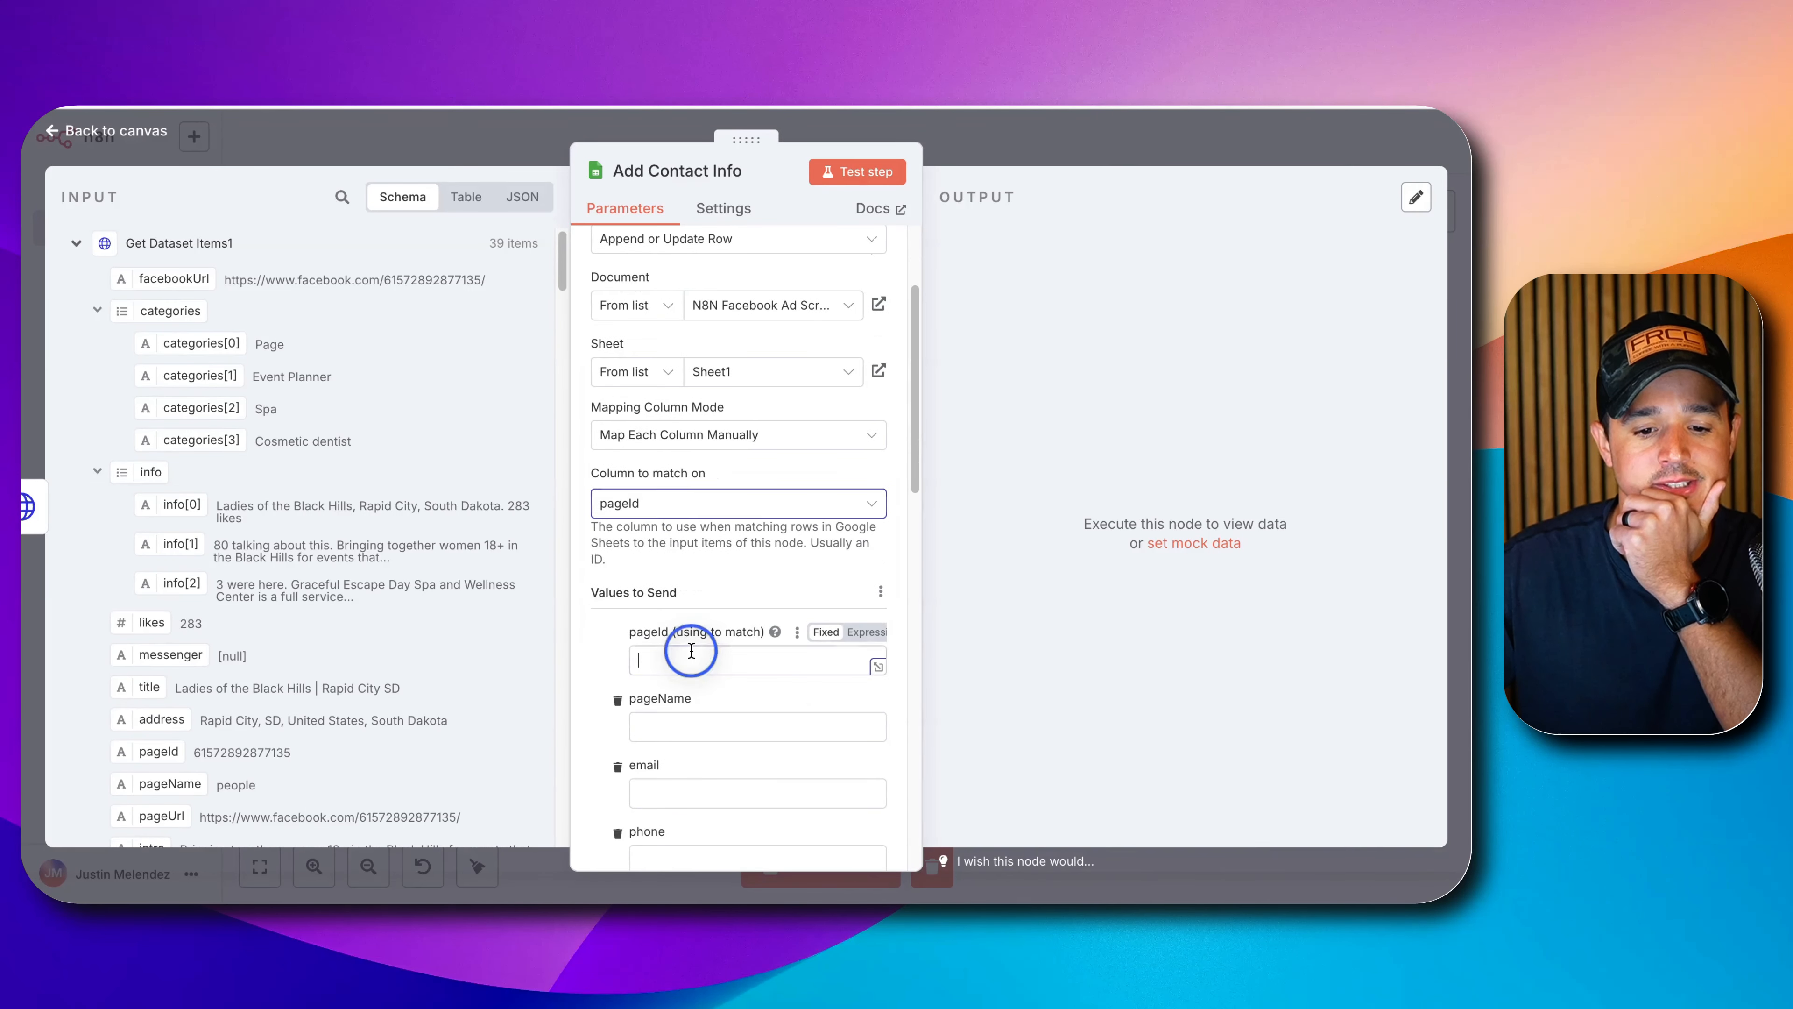
scroll(231, 381, "down", 1)
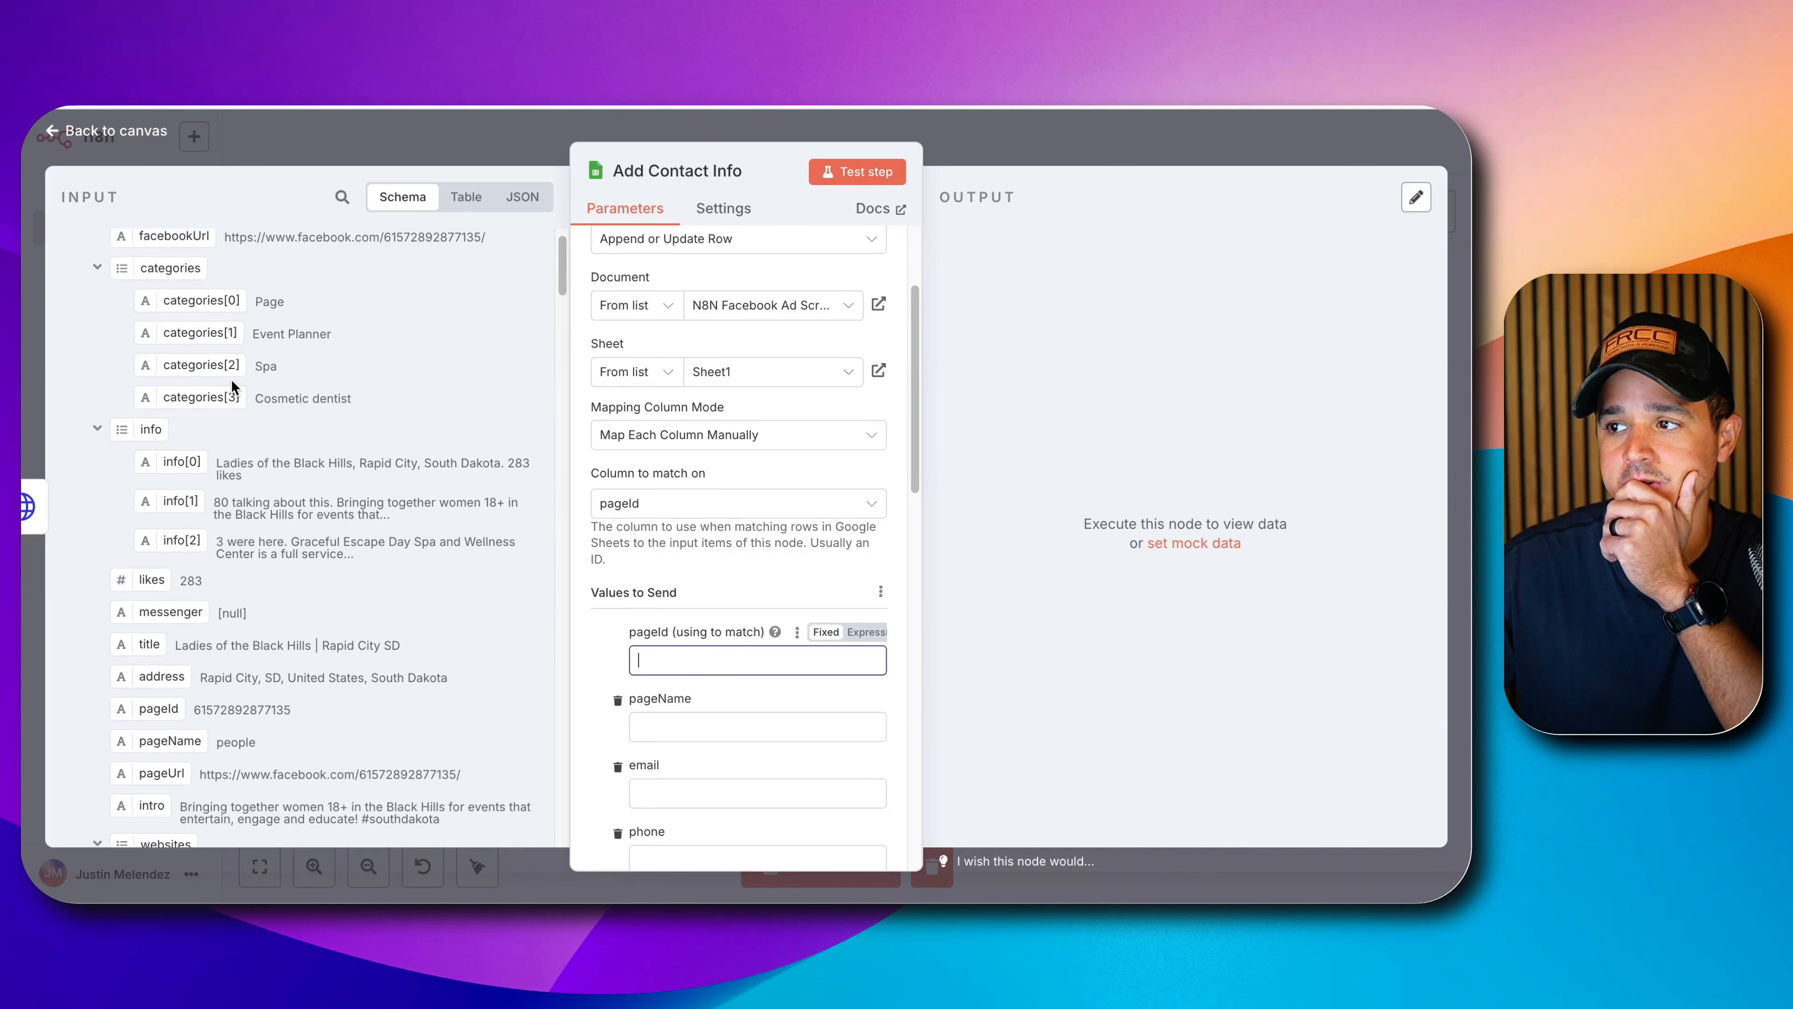
scroll(233, 385, "down", 1)
scroll(312, 262, "up", 1)
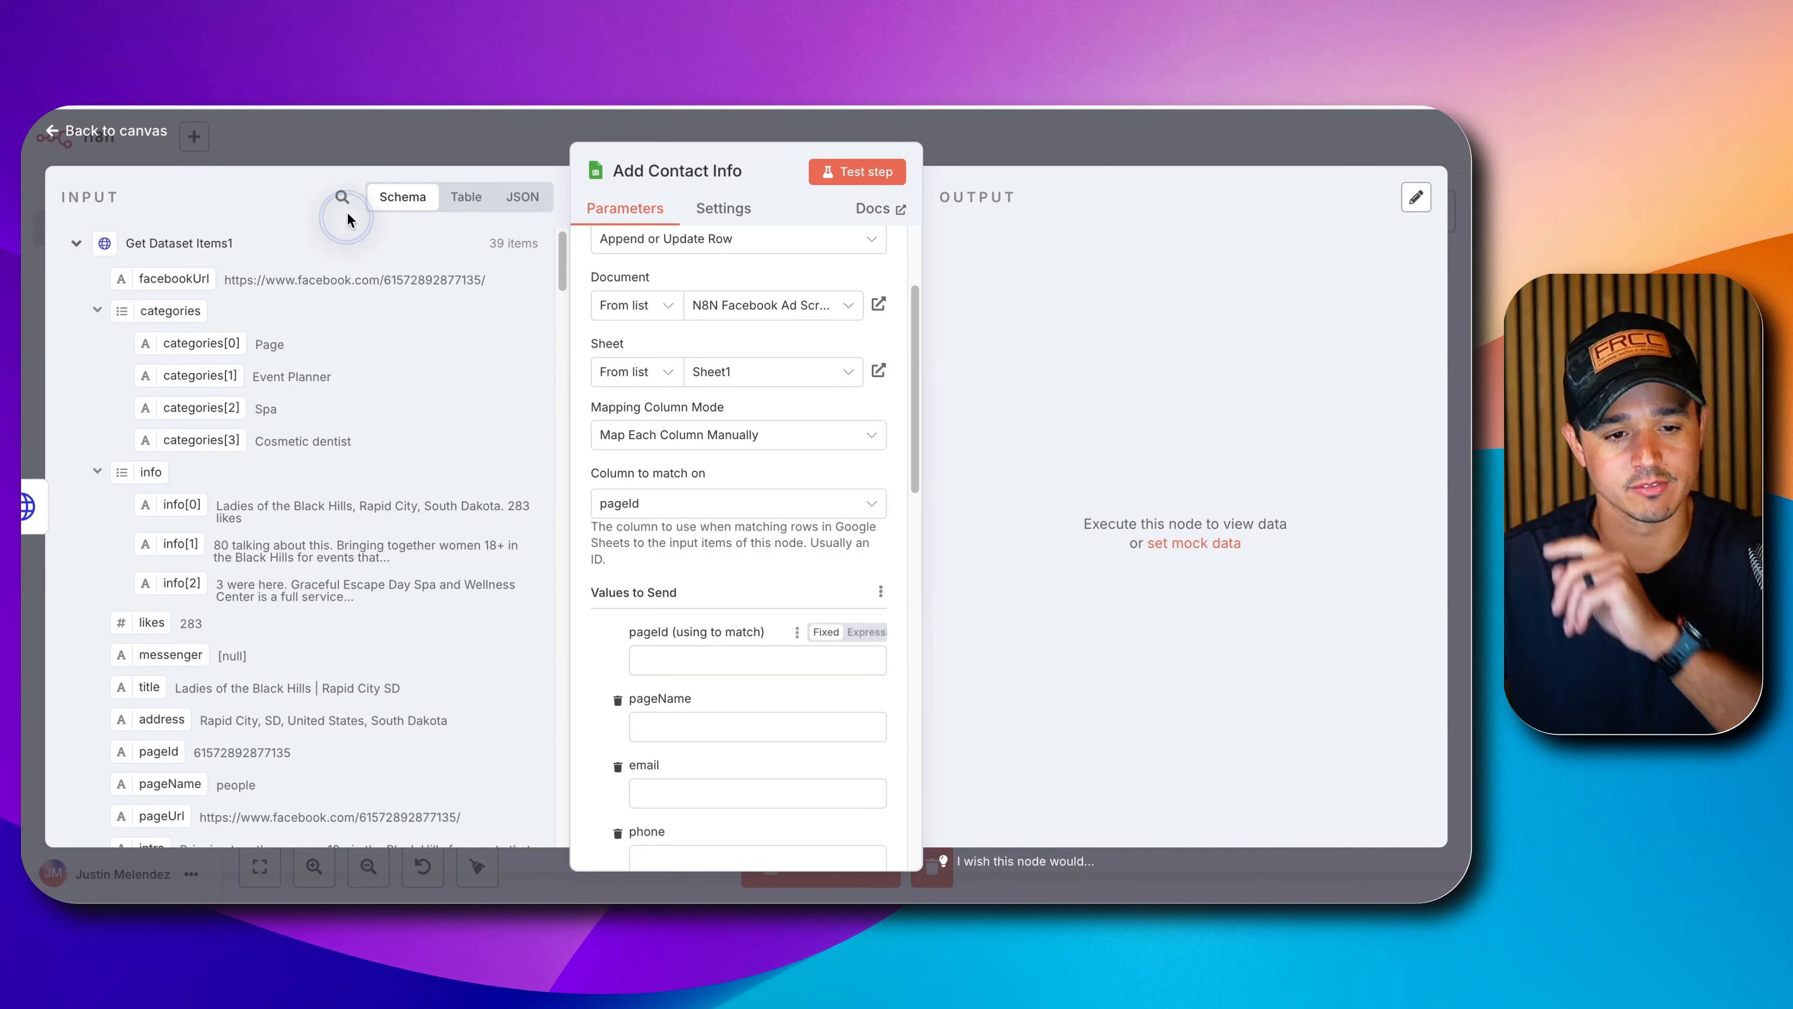
Filter the input fields by 'id' and select the pageId value.
left_click(344, 198)
type("id")
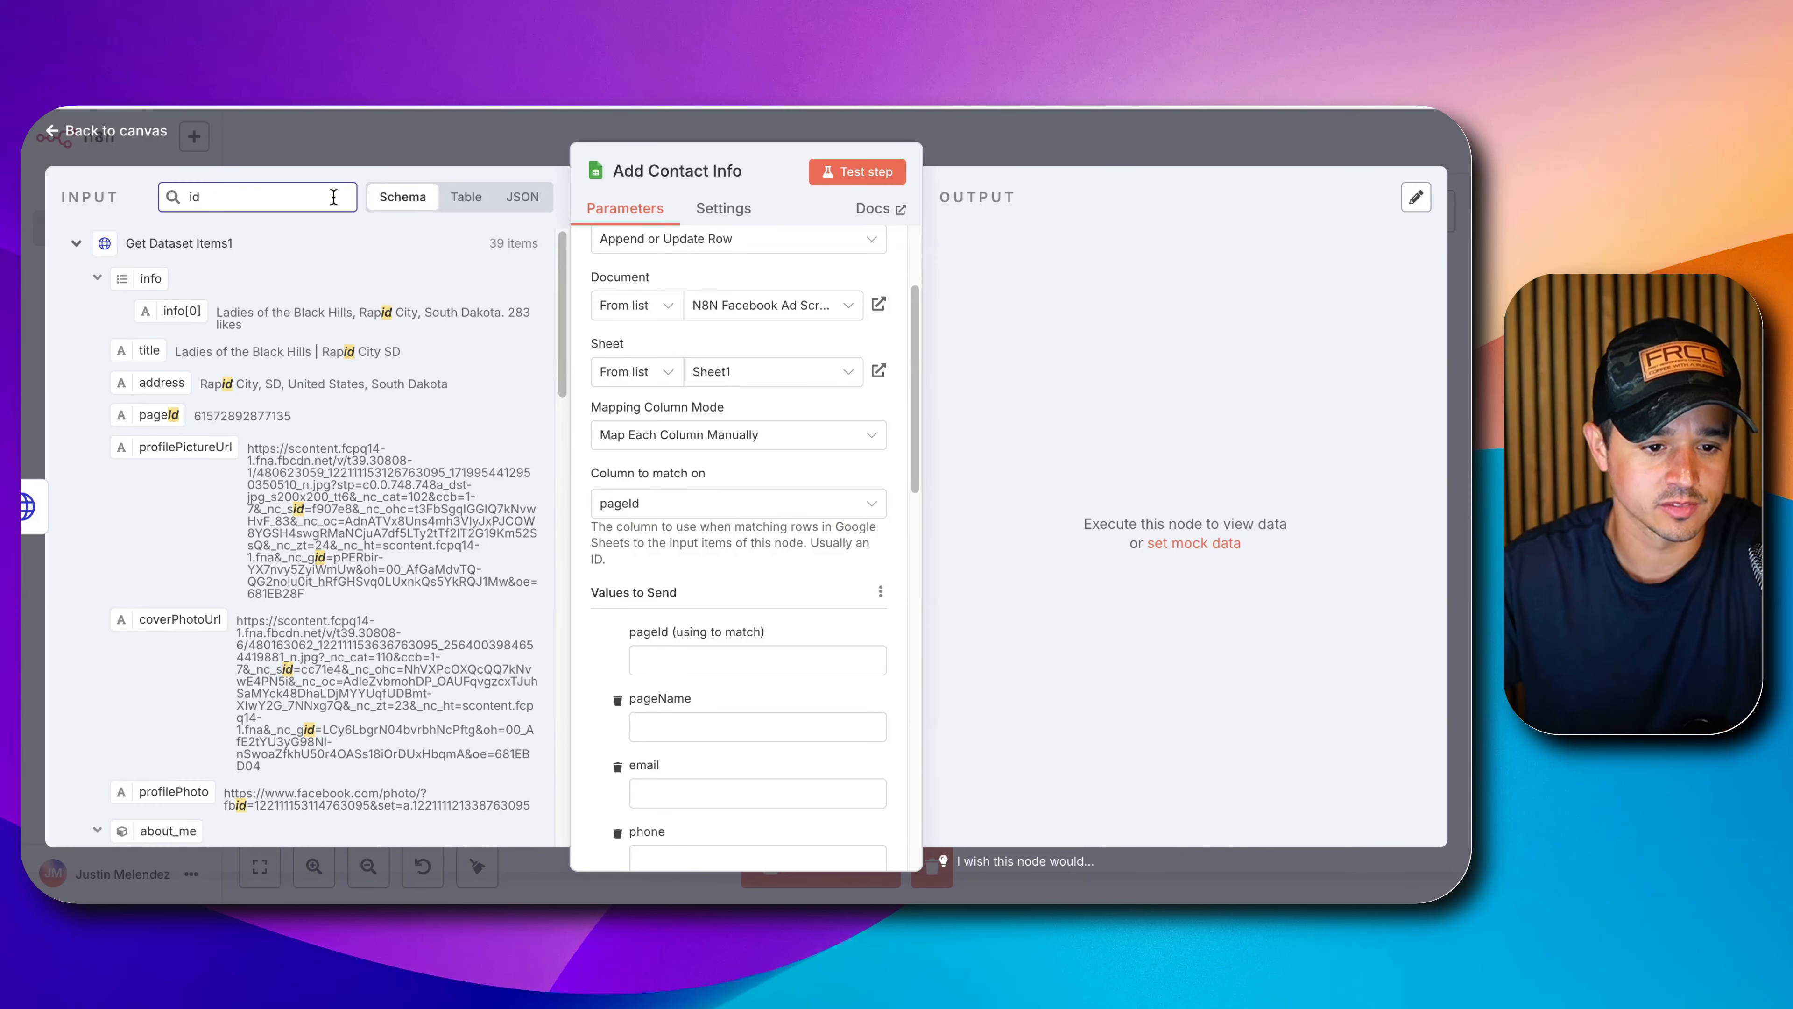
scroll(225, 381, "down", 1)
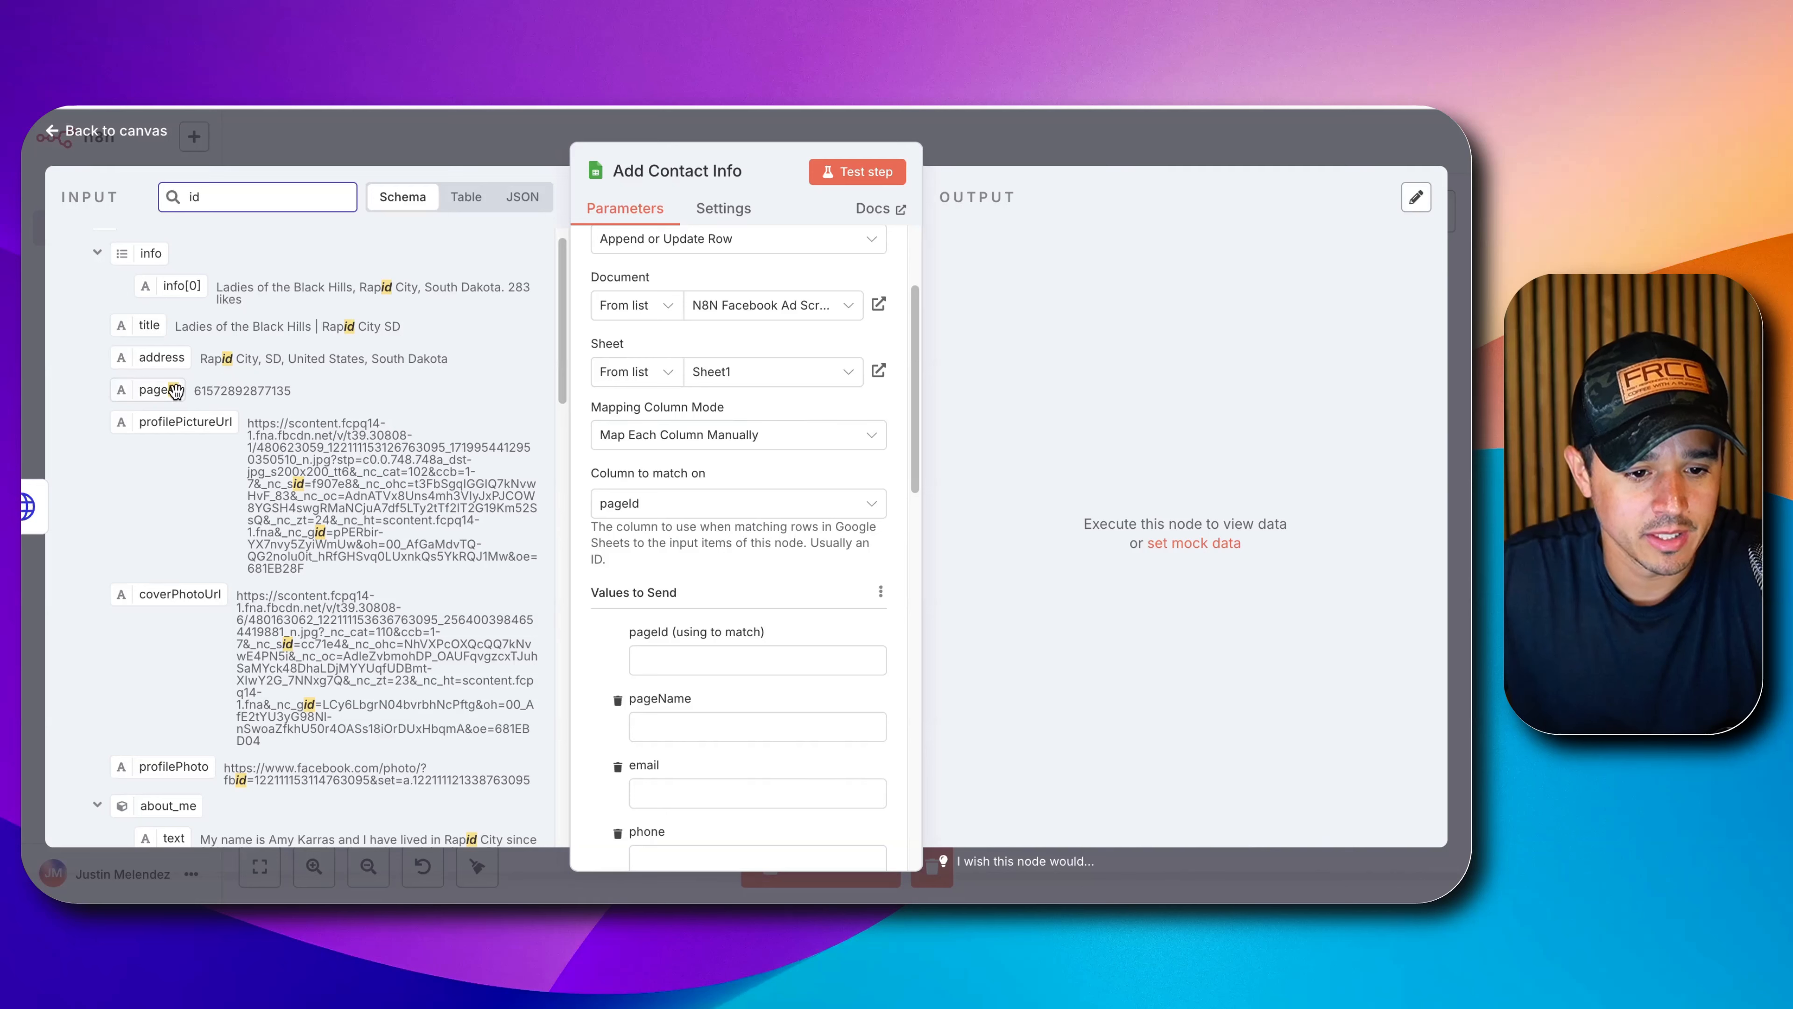
double_click(214, 391)
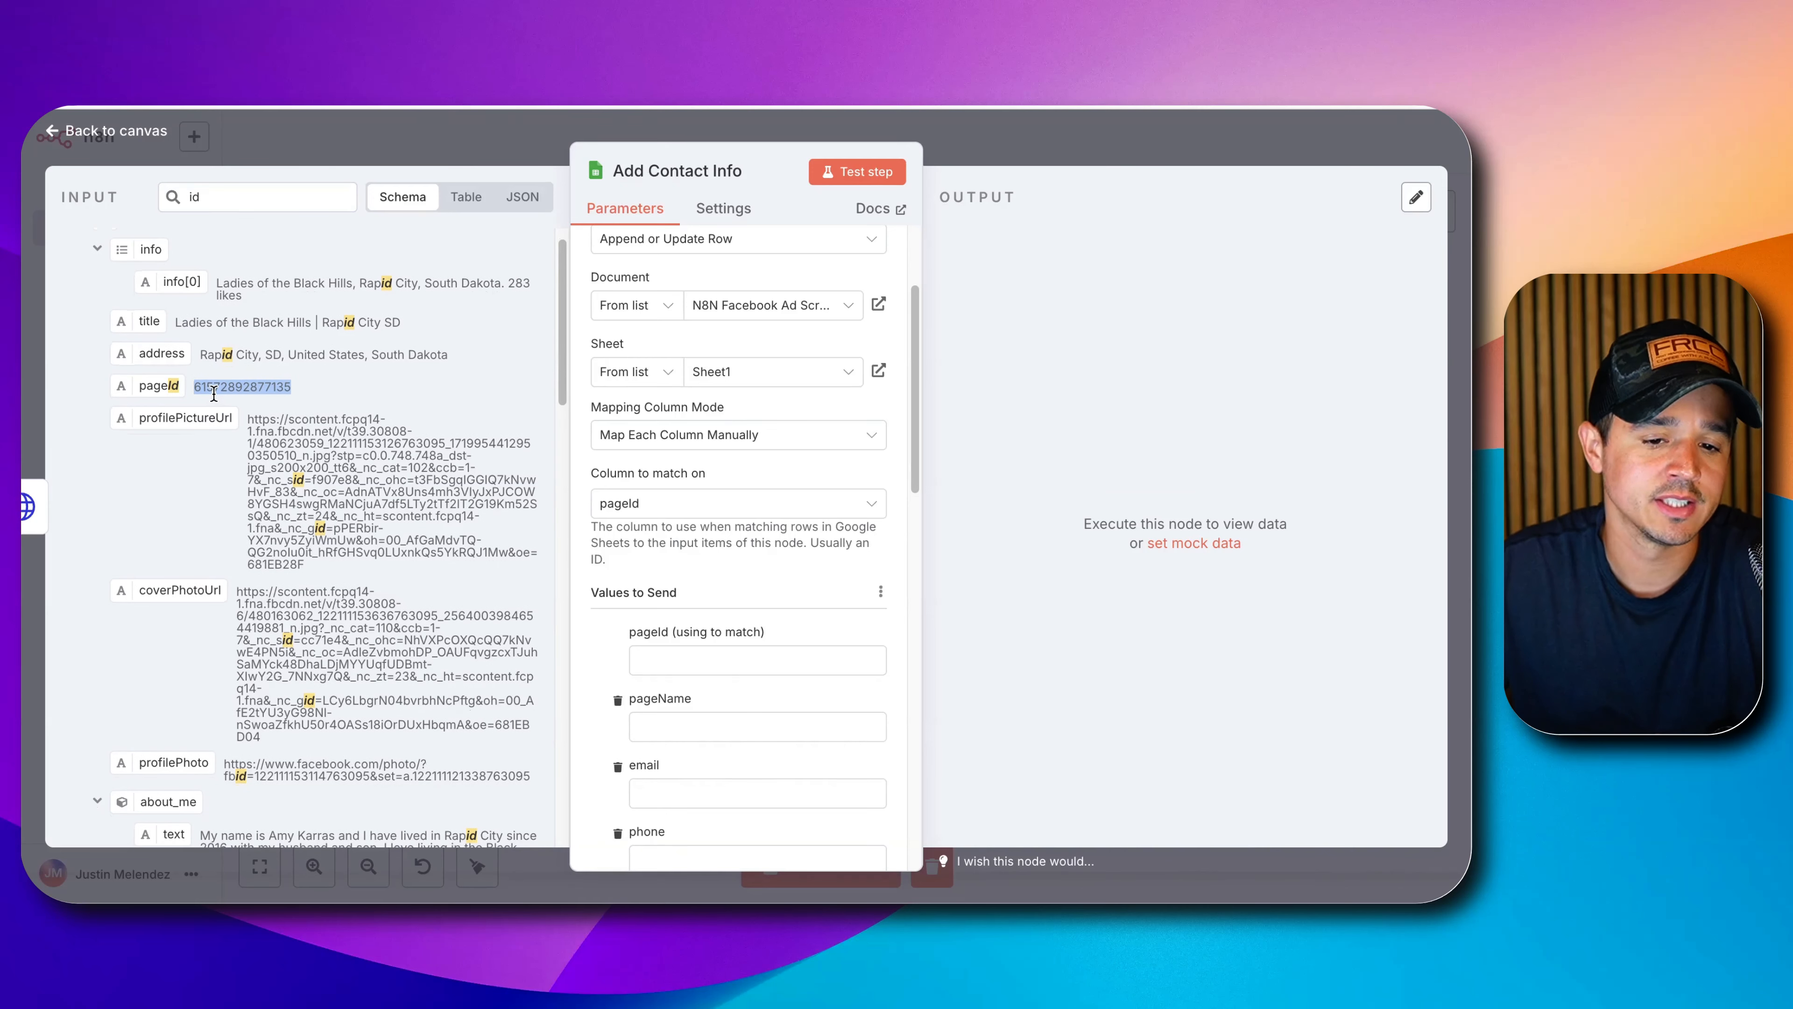
scroll(229, 355, "up", 1)
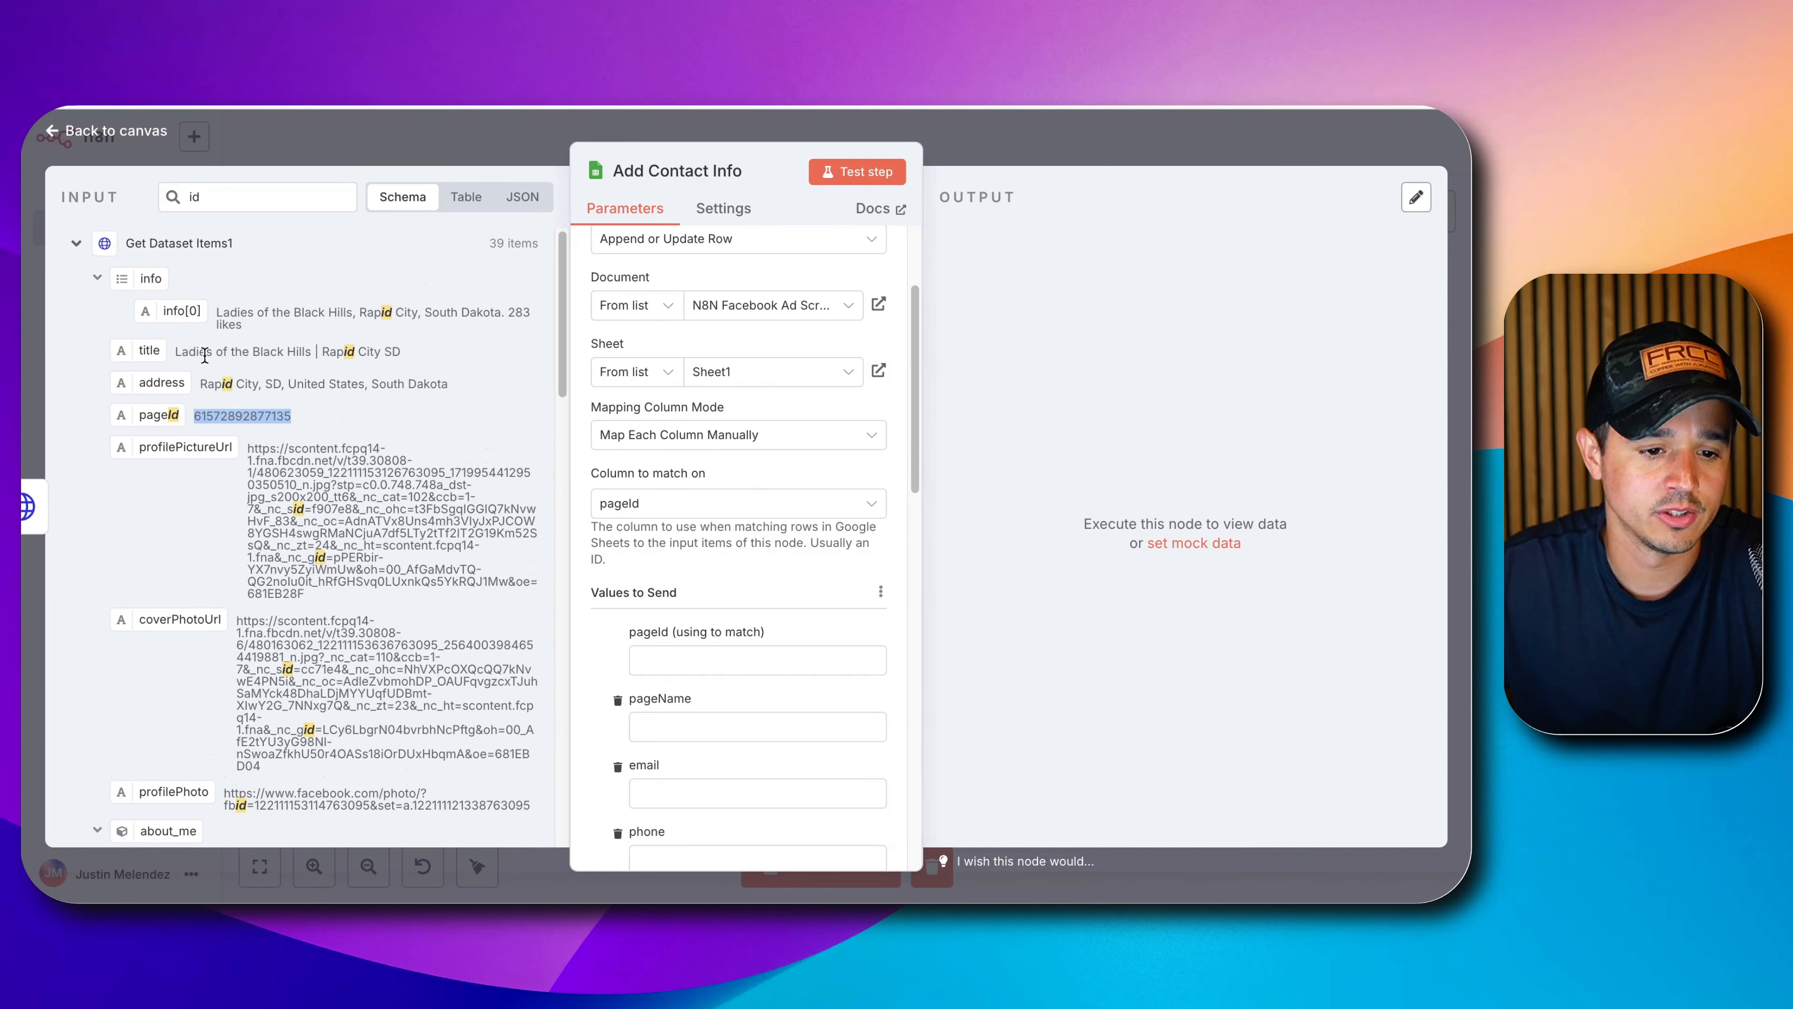
left_click_drag(205, 356, 297, 353)
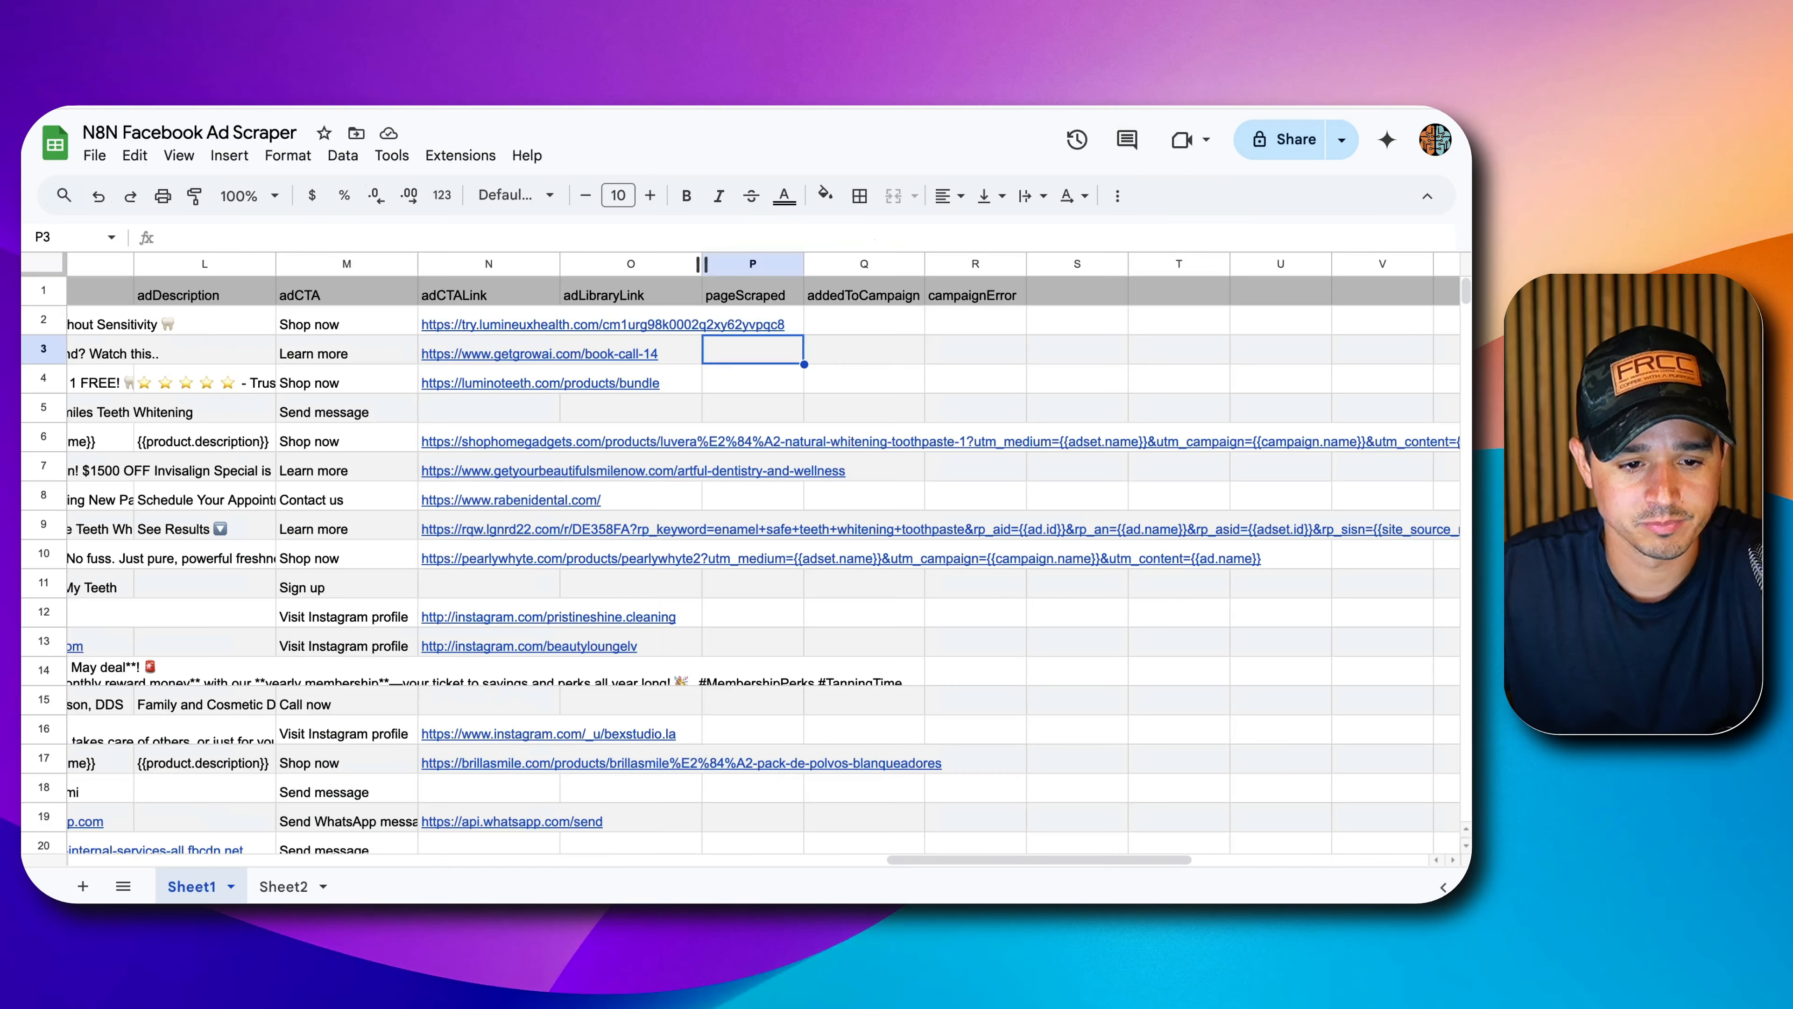
Search the spreadsheet for 'blackhills'.
scroll(398, 476, "left", 15)
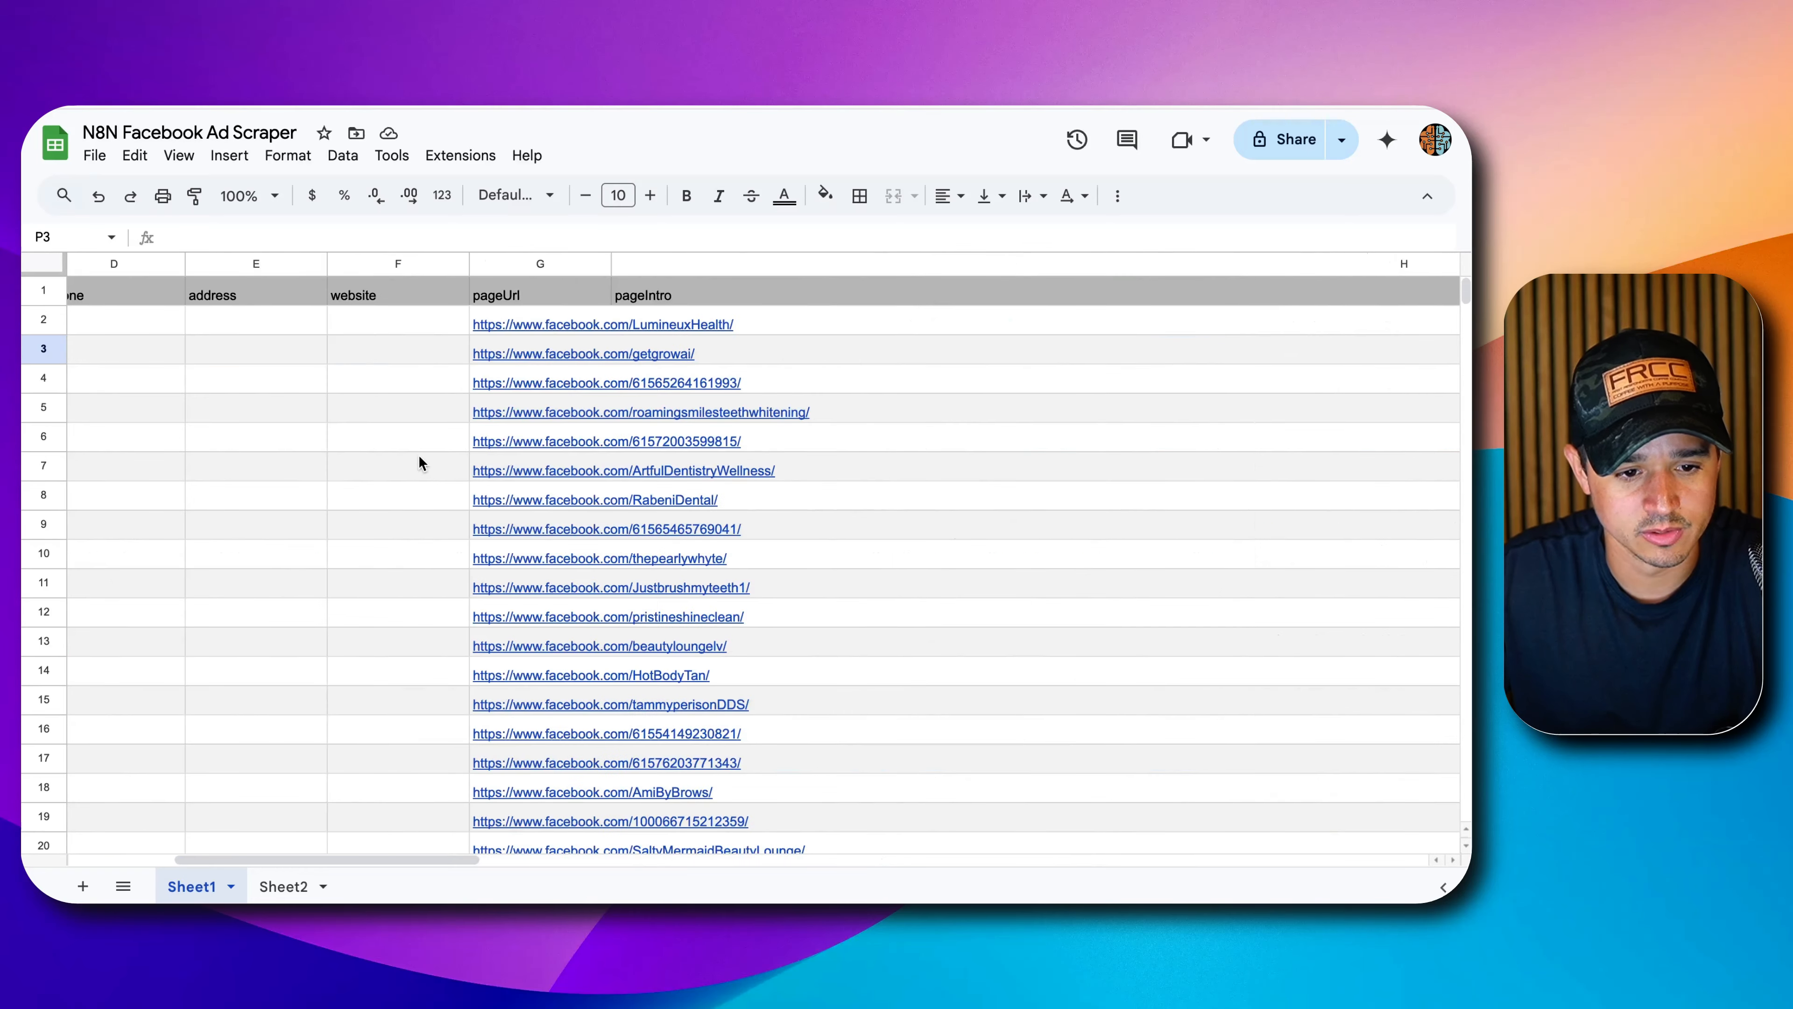
left_click(349, 417)
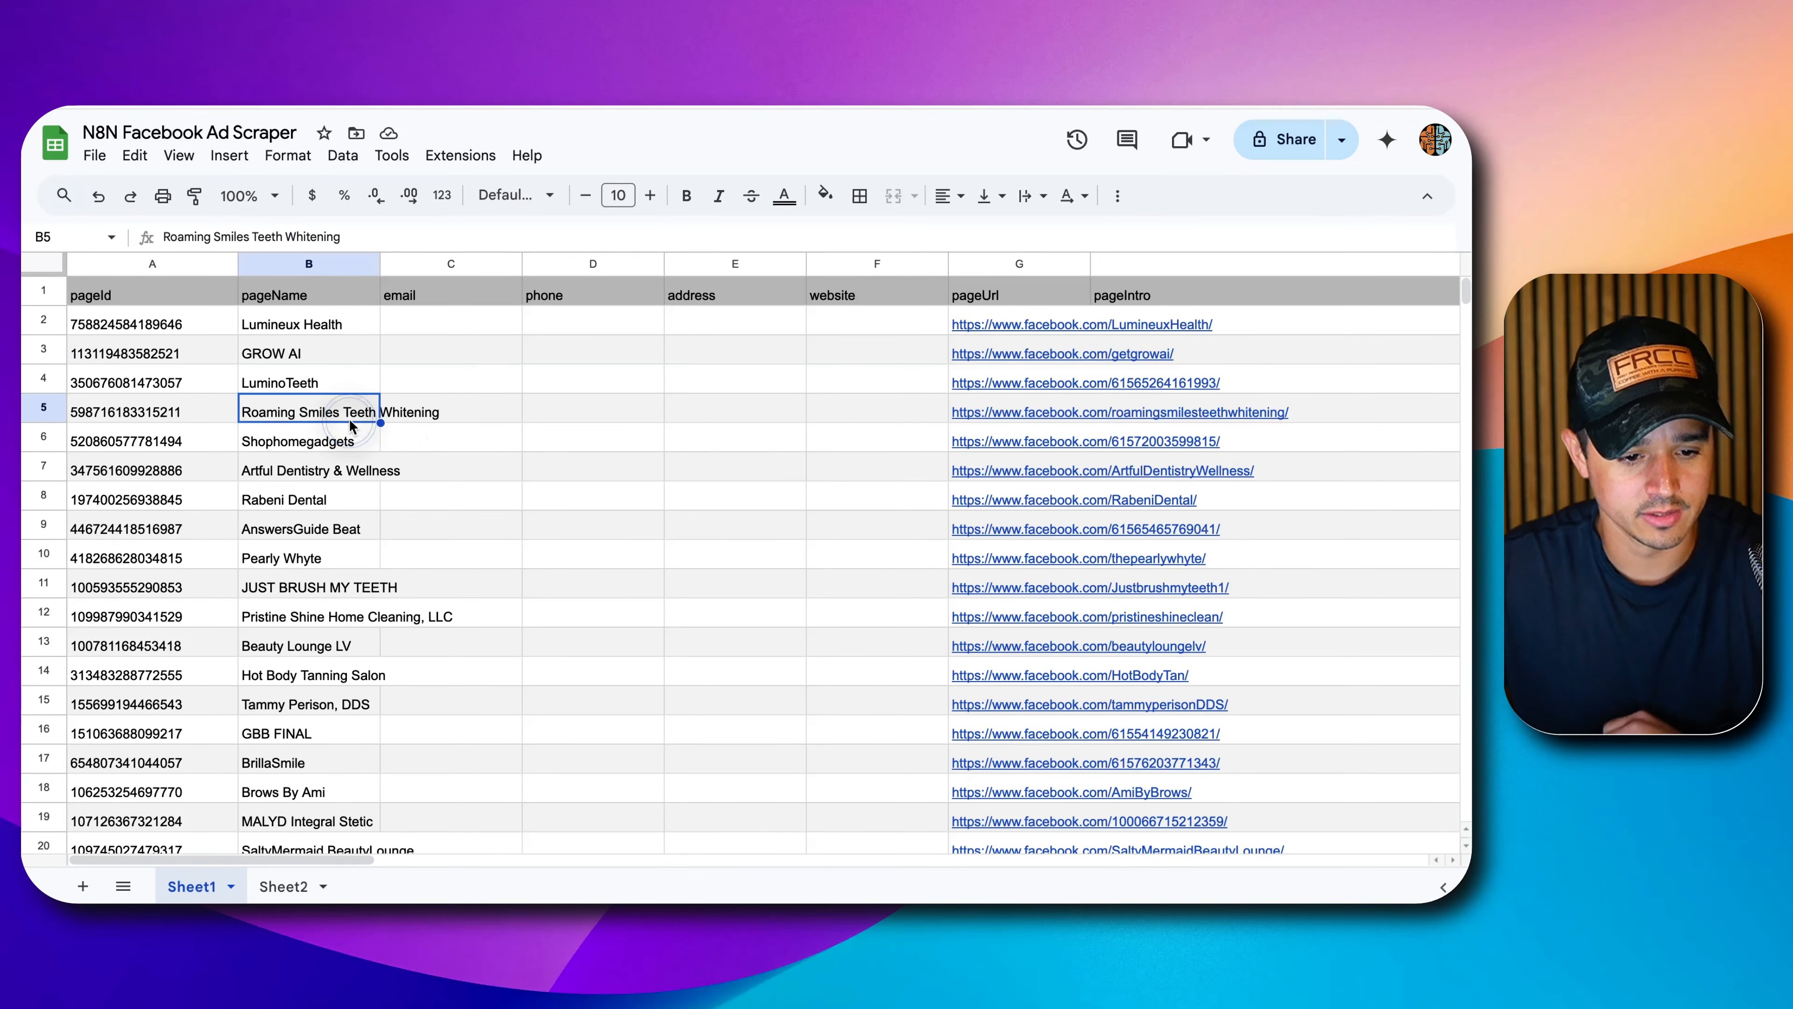
key("ctrl+f")
type("ladies")
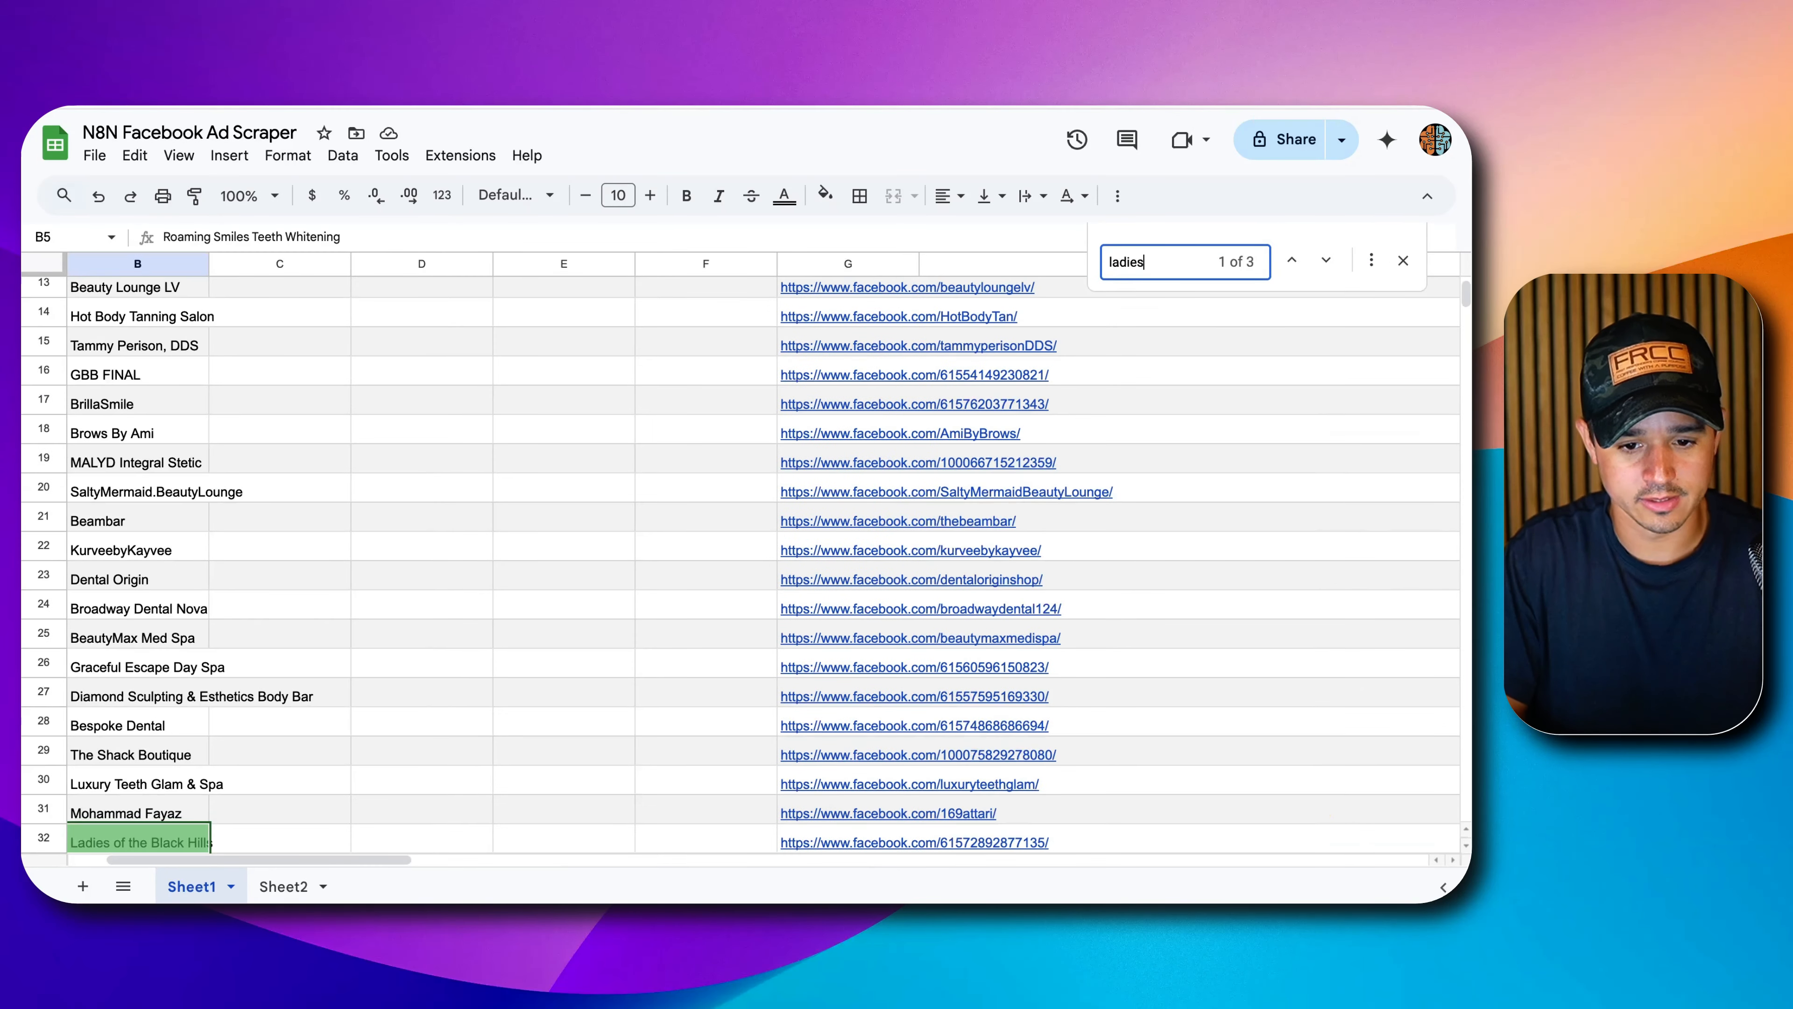
key("ctrl+a")
type("blck")
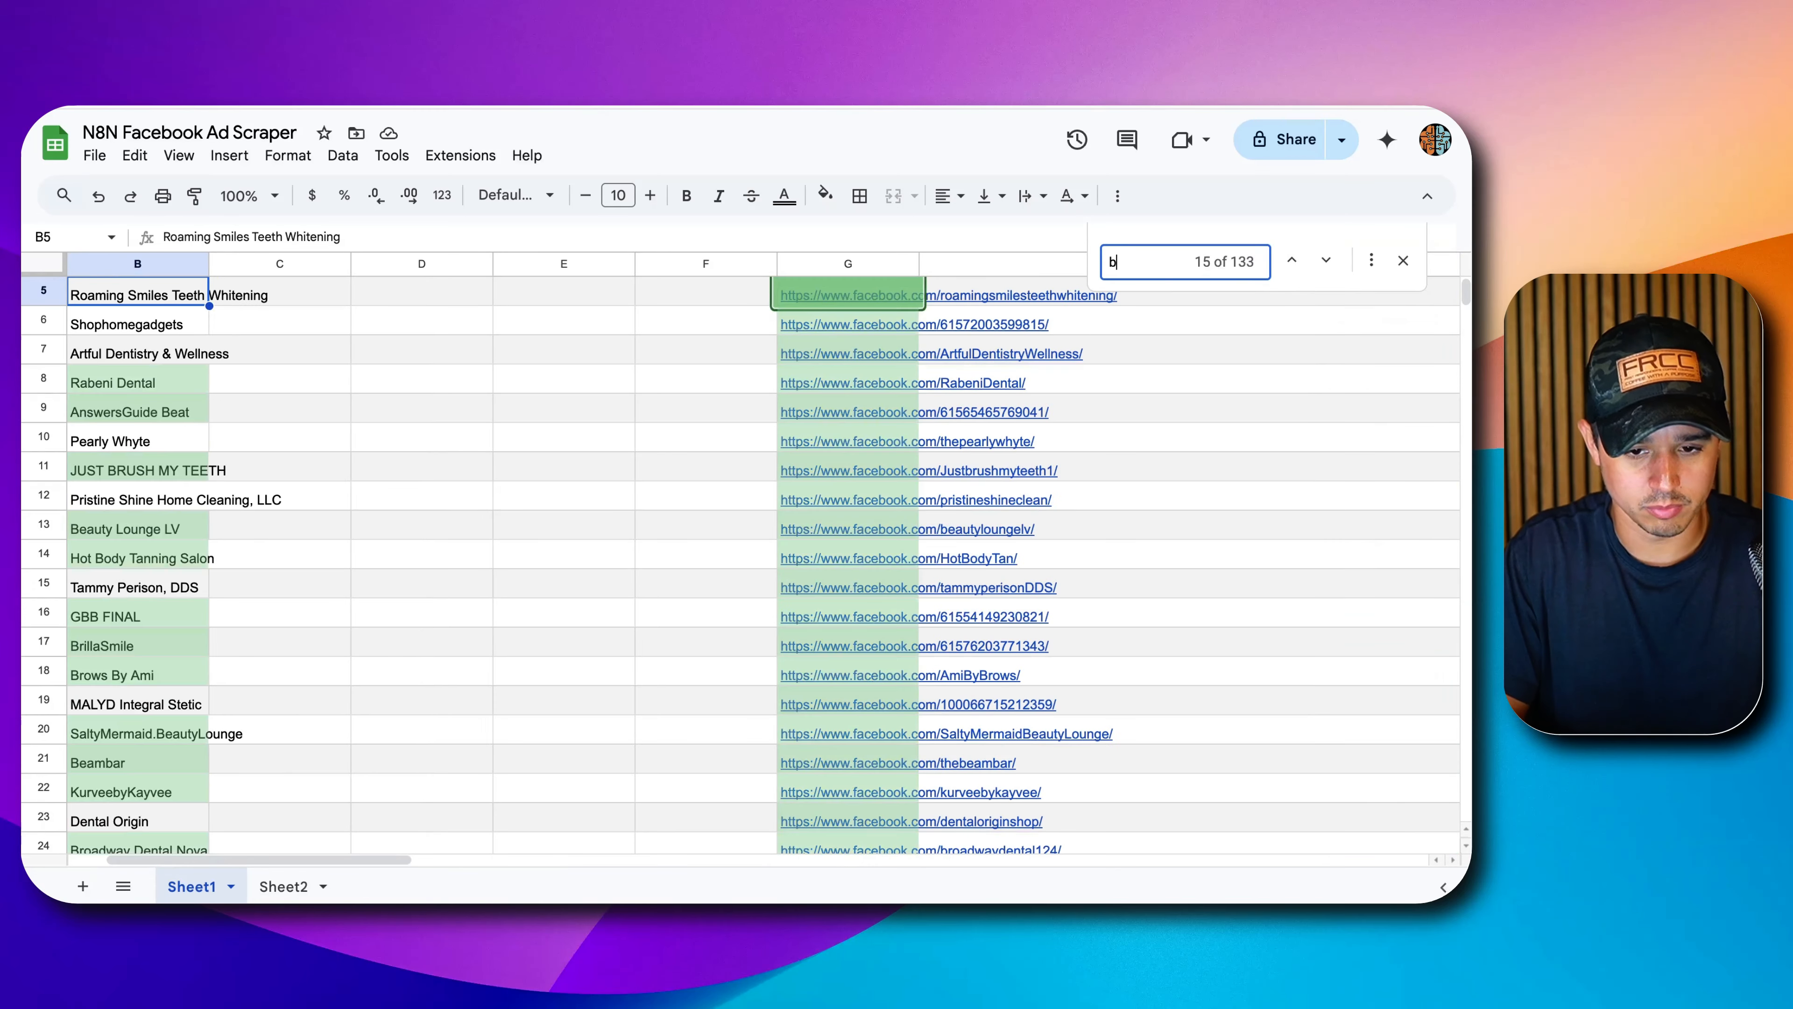
key("BackSpace")
key("BackSpace")
type("ack")
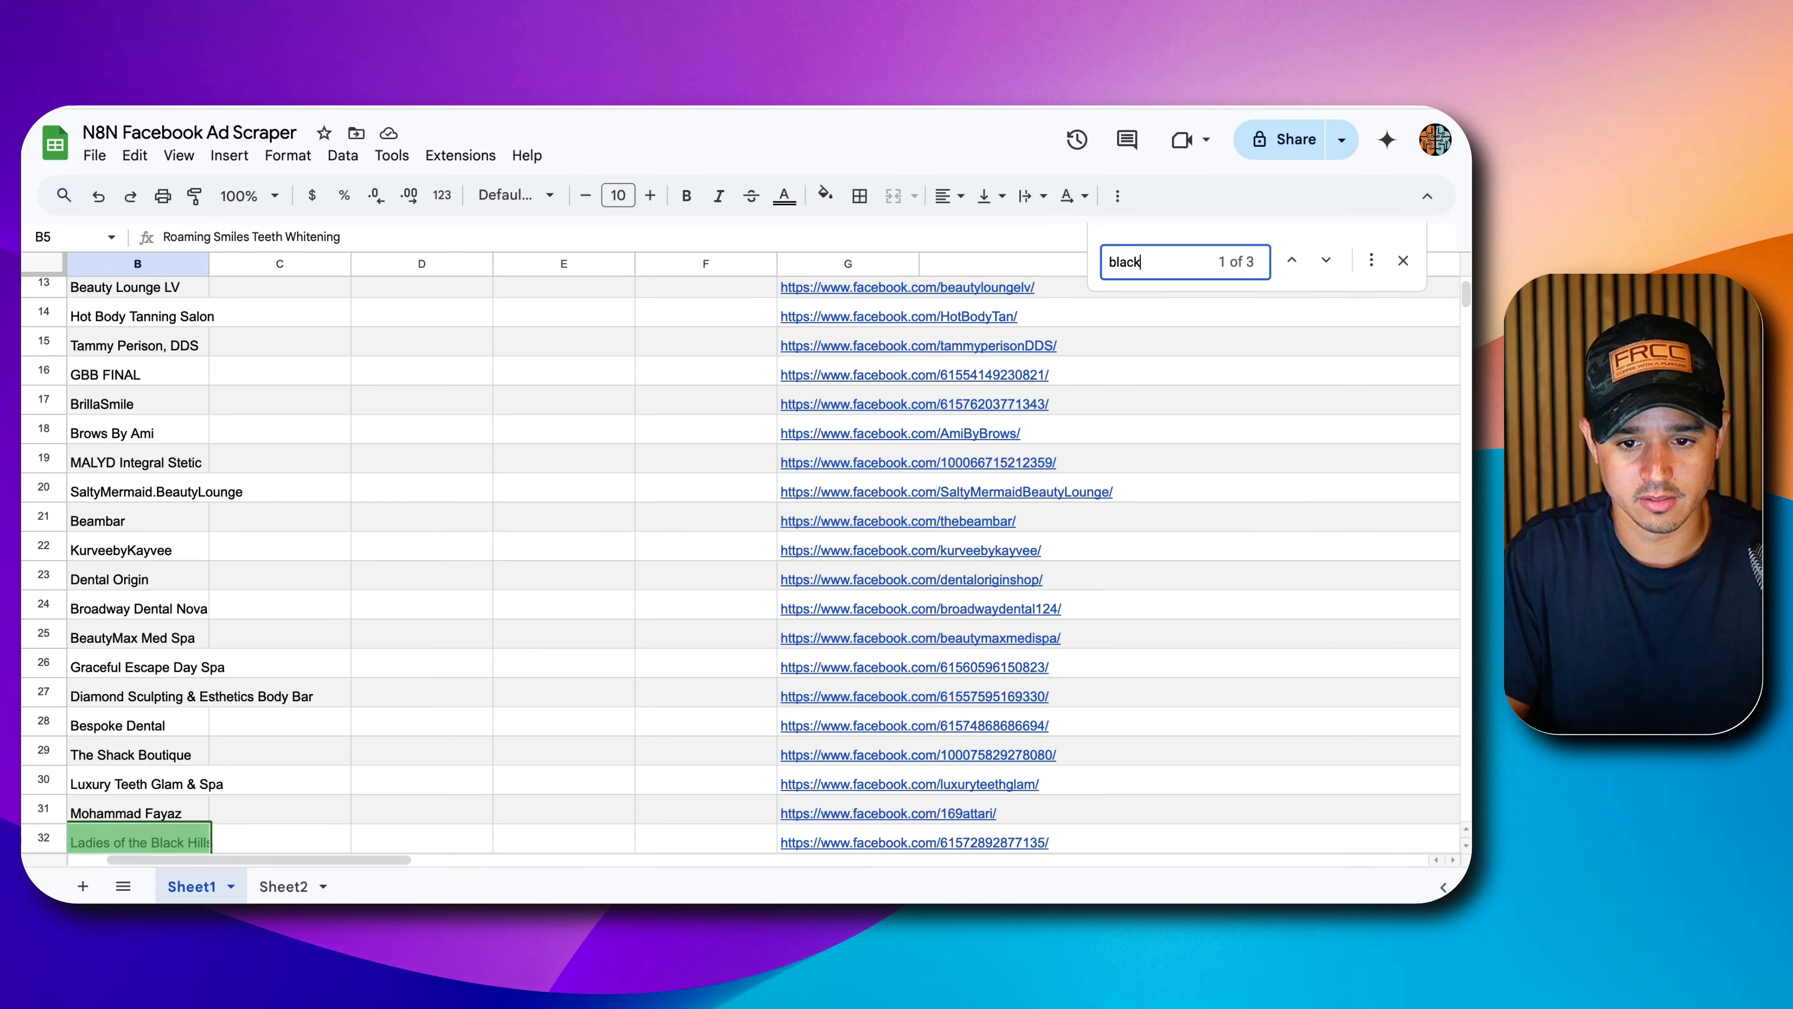
type("hills")
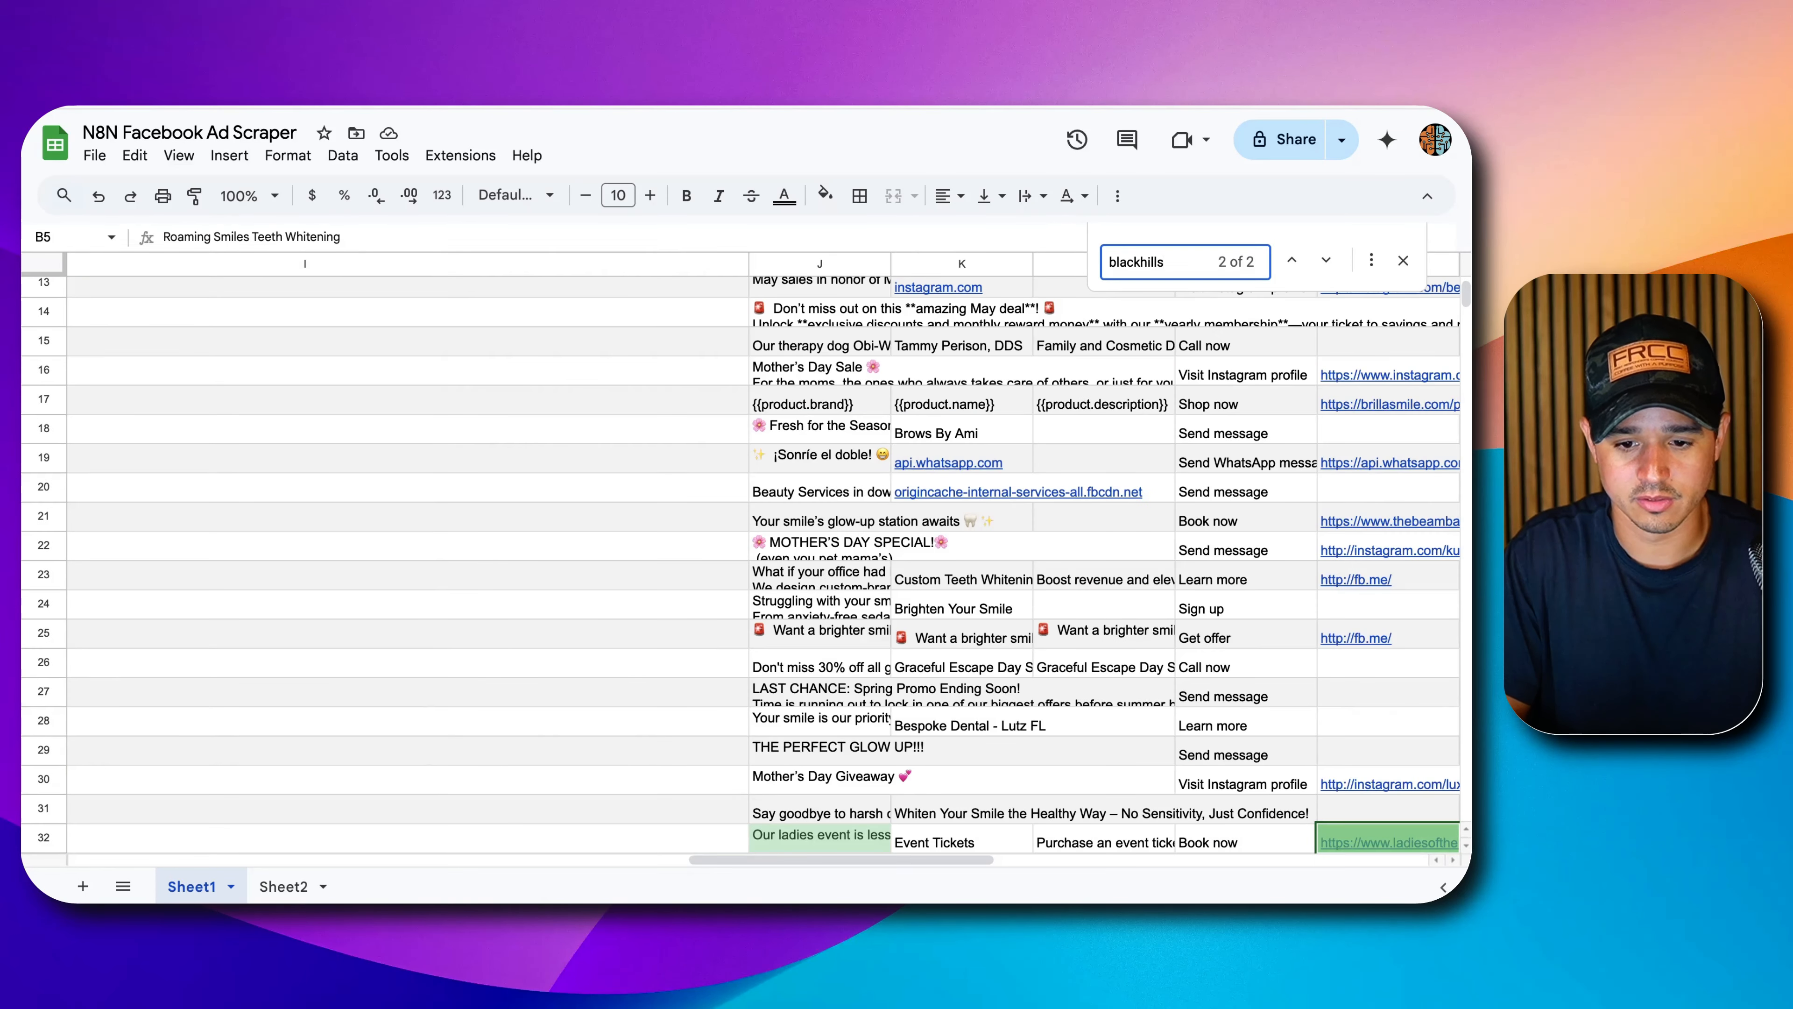
key("Return")
Select the Ladies of the Black Hills cell B32 and row 32, then return to n8n.
scroll(348, 577, "left", 15)
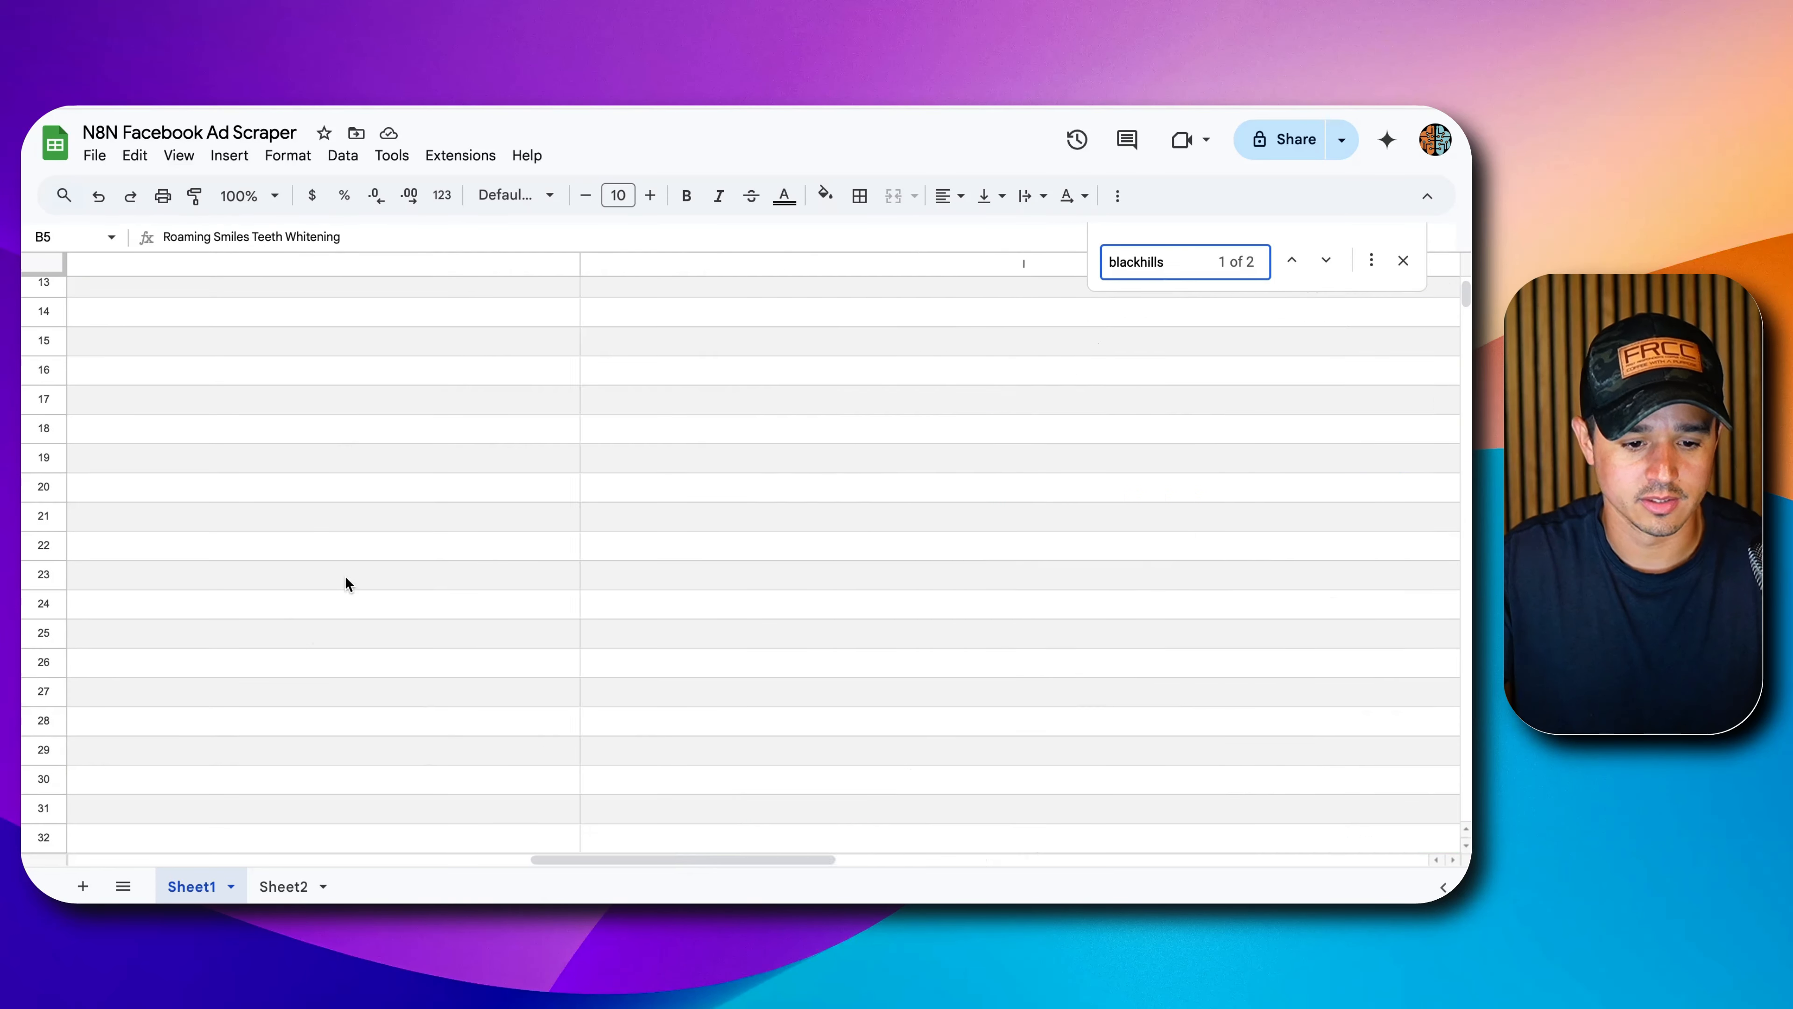
scroll(356, 572, "left", 5)
scroll(267, 715, "down", 2)
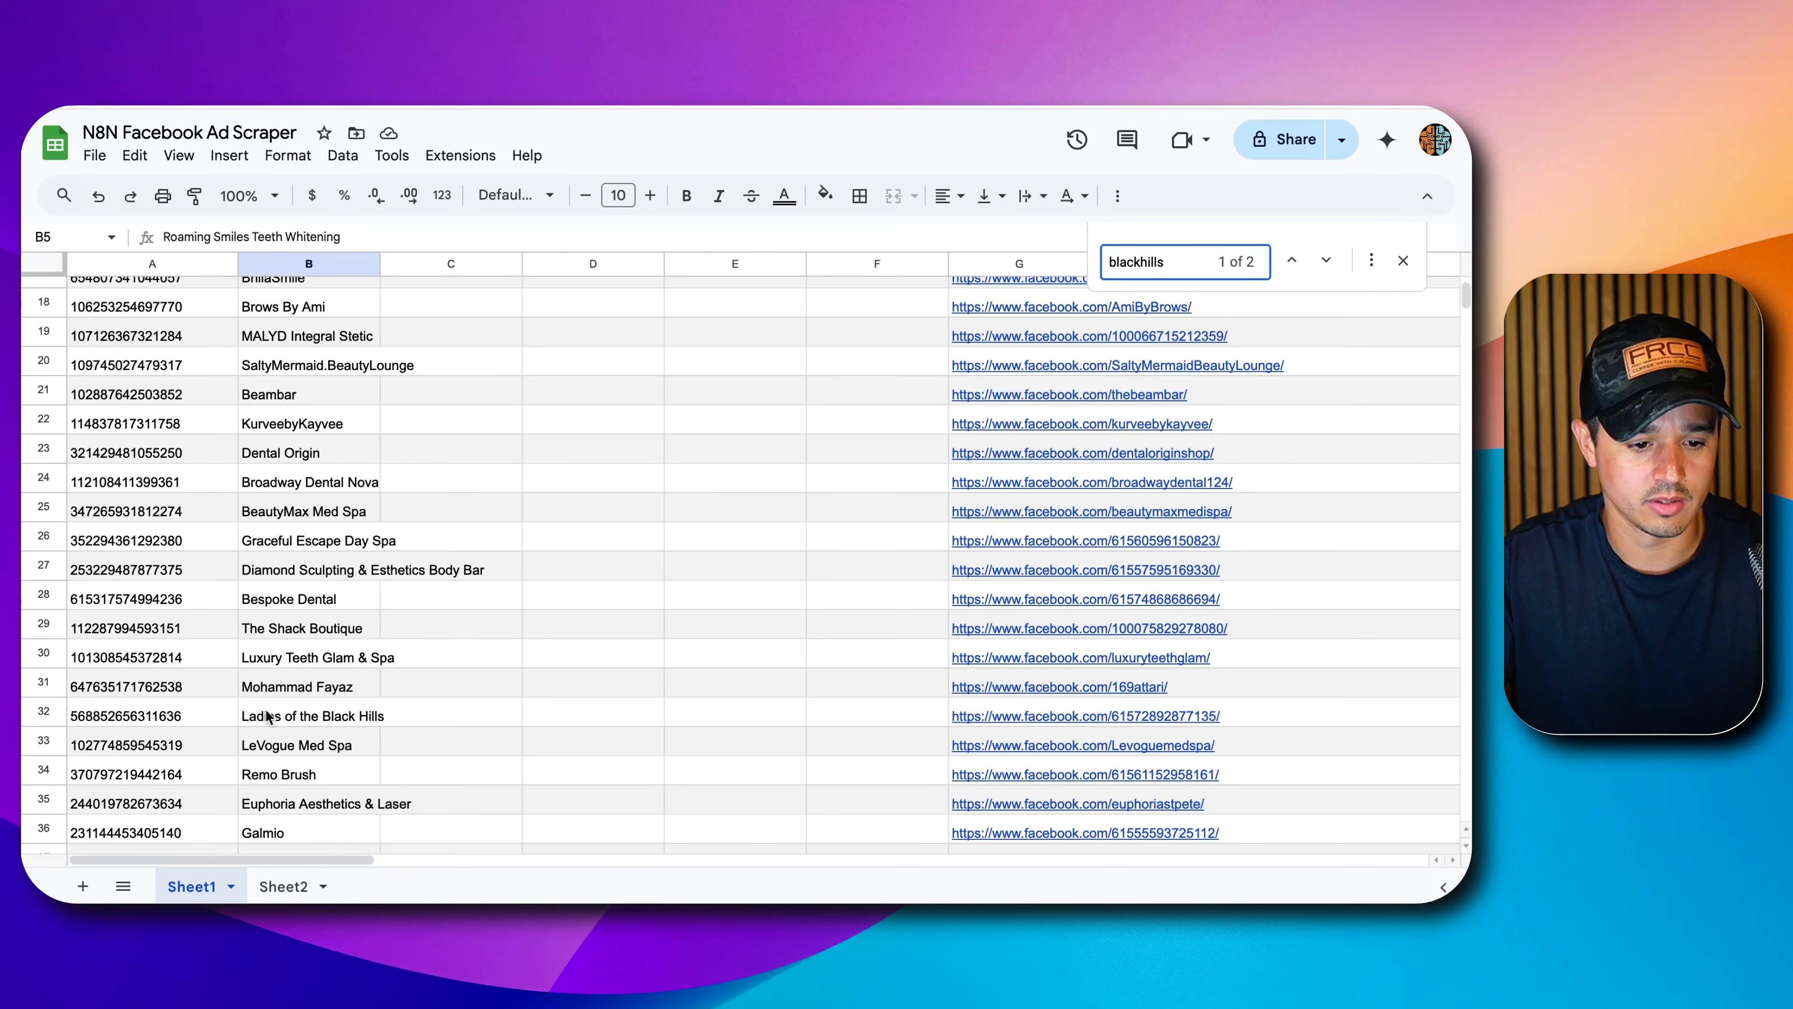
left_click(247, 716)
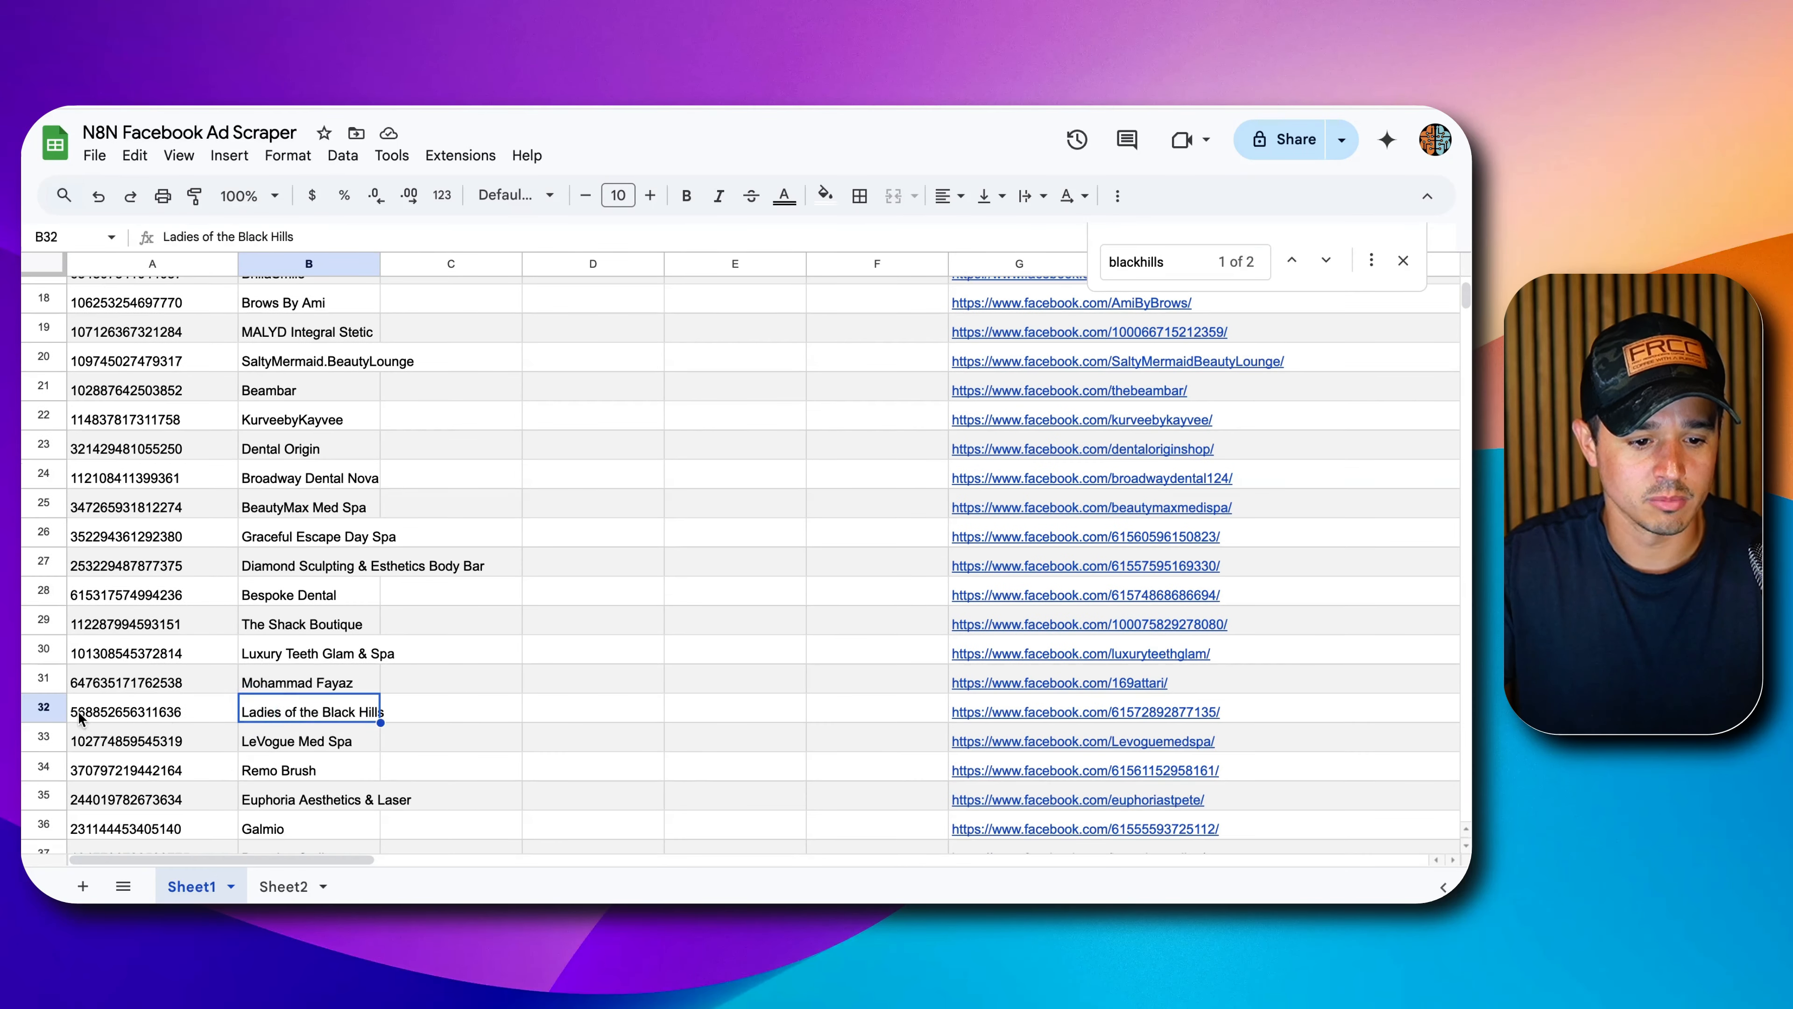
left_click(43, 715)
scroll(182, 553, "down", 3)
scroll(181, 553, "down", 1)
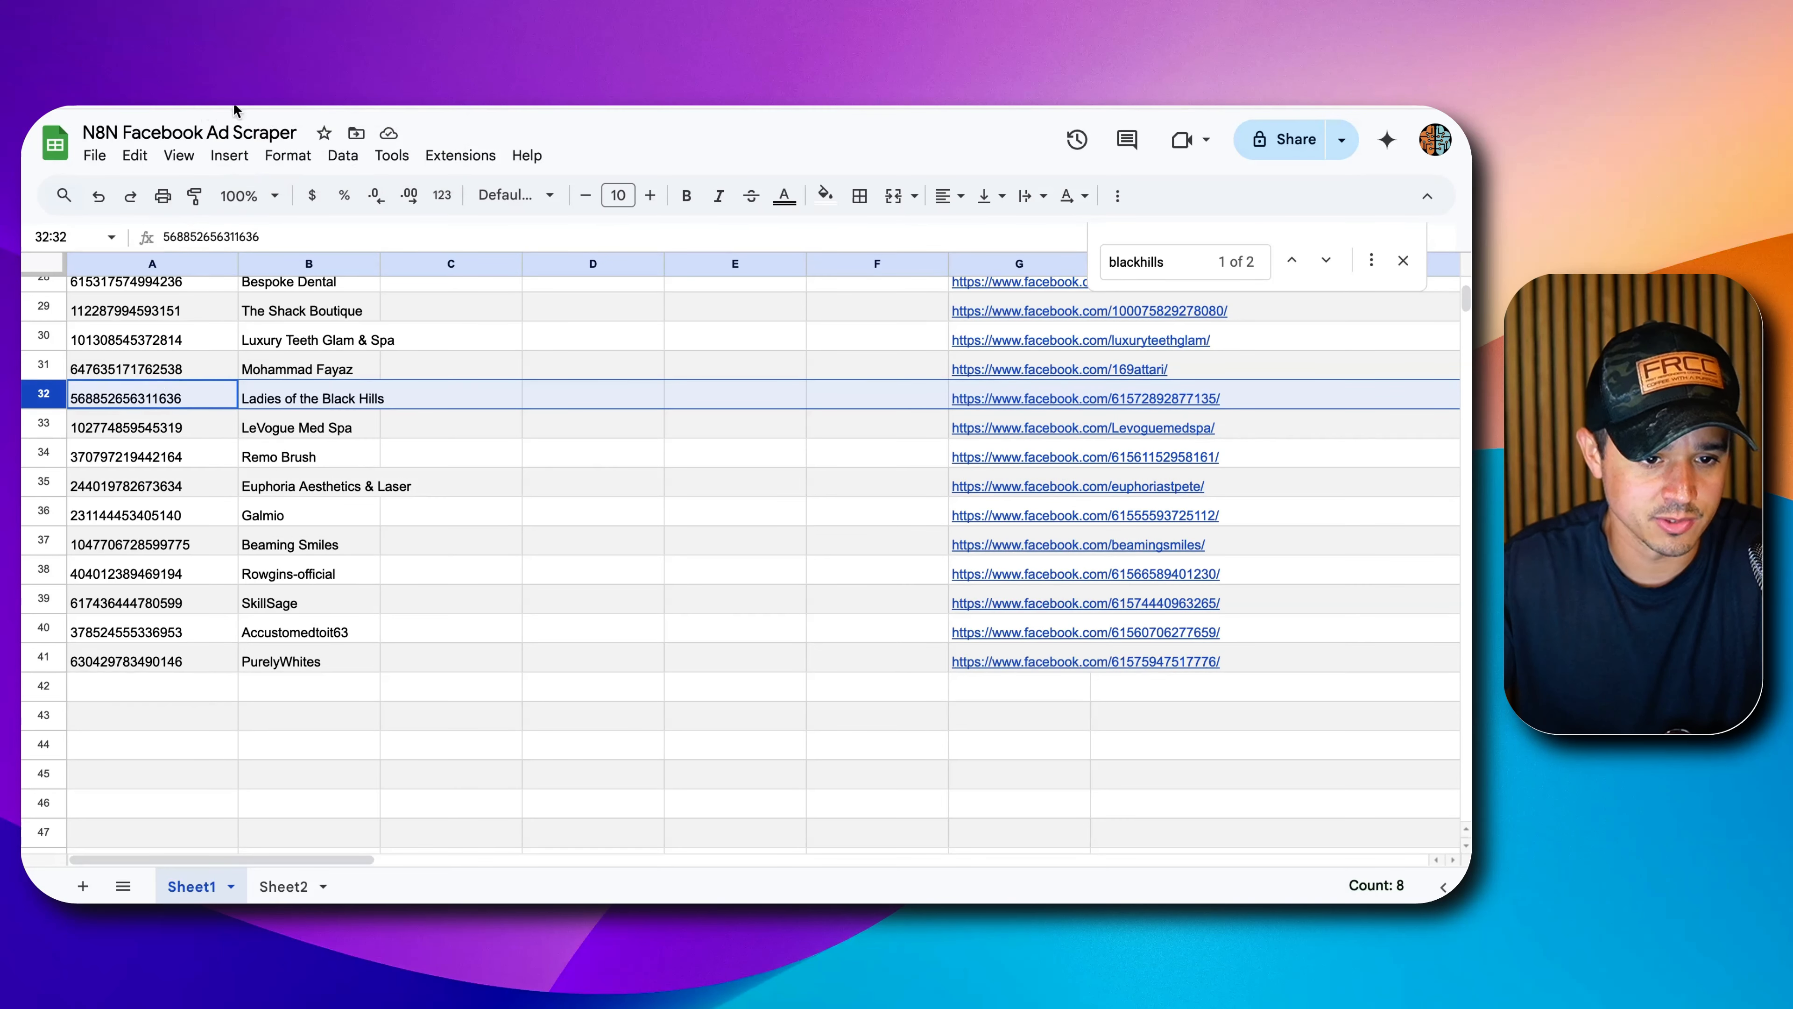
key("ctrl+Tab")
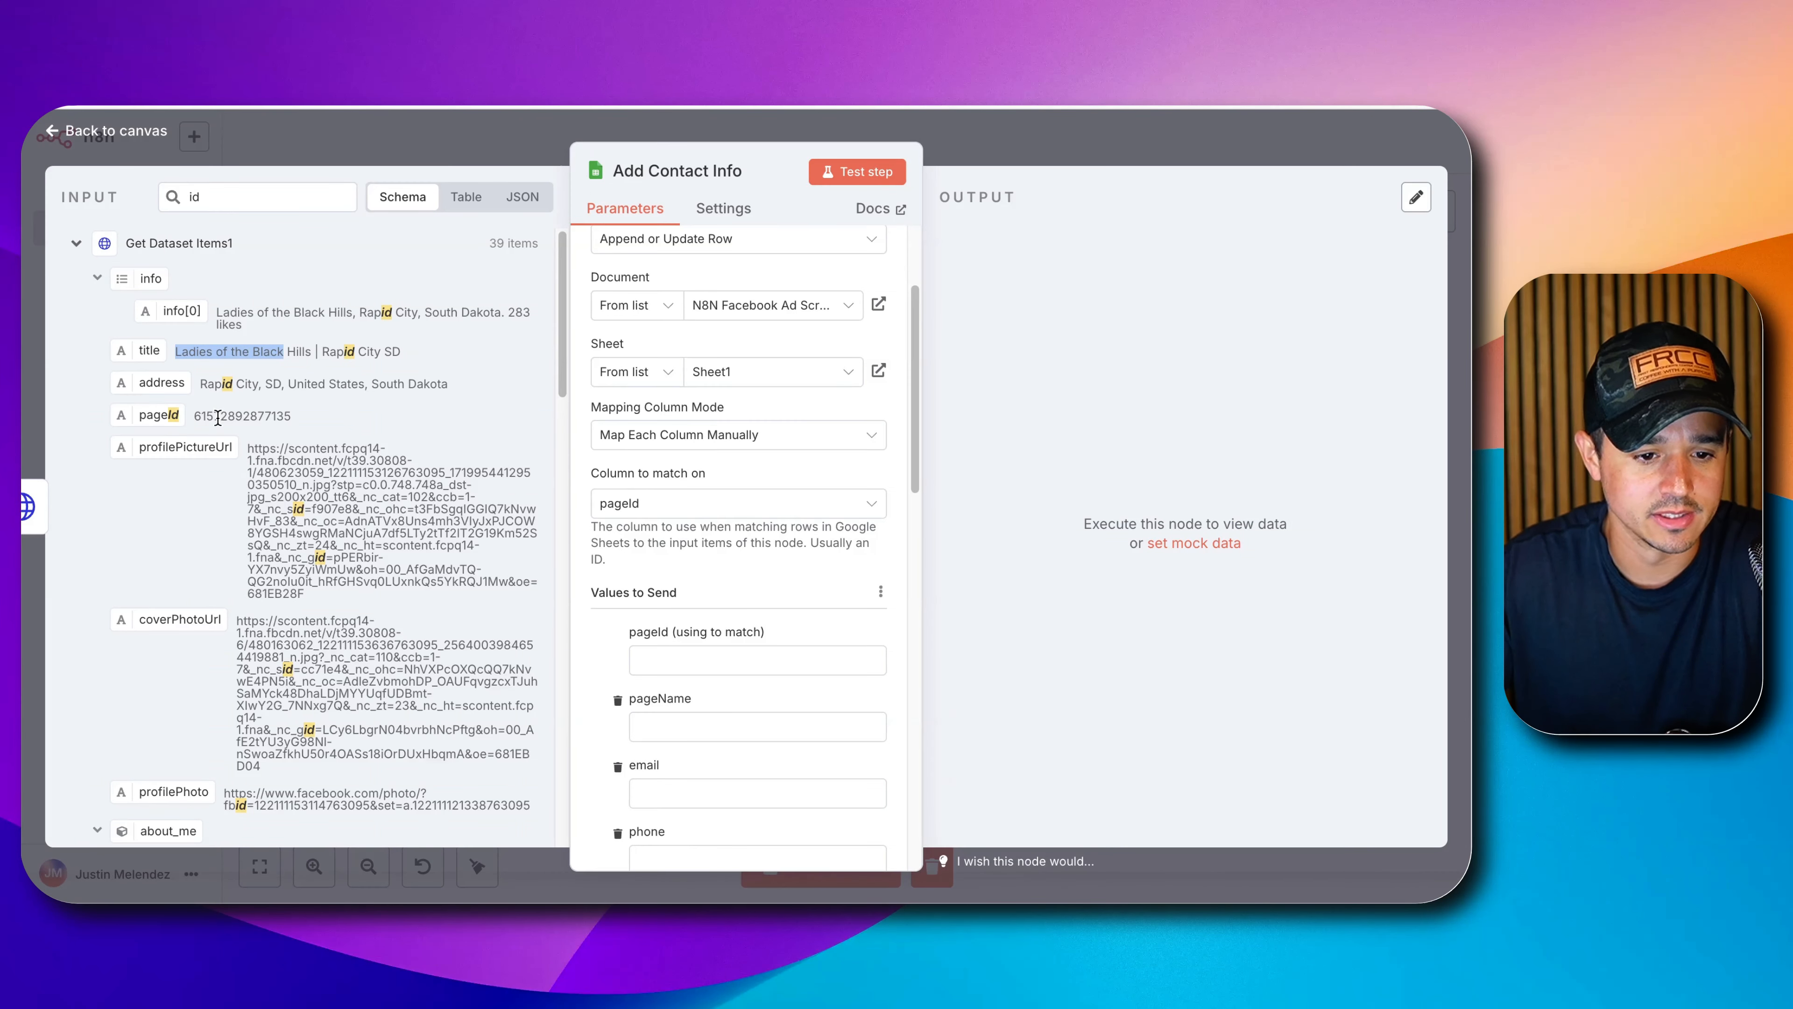
double_click(218, 417)
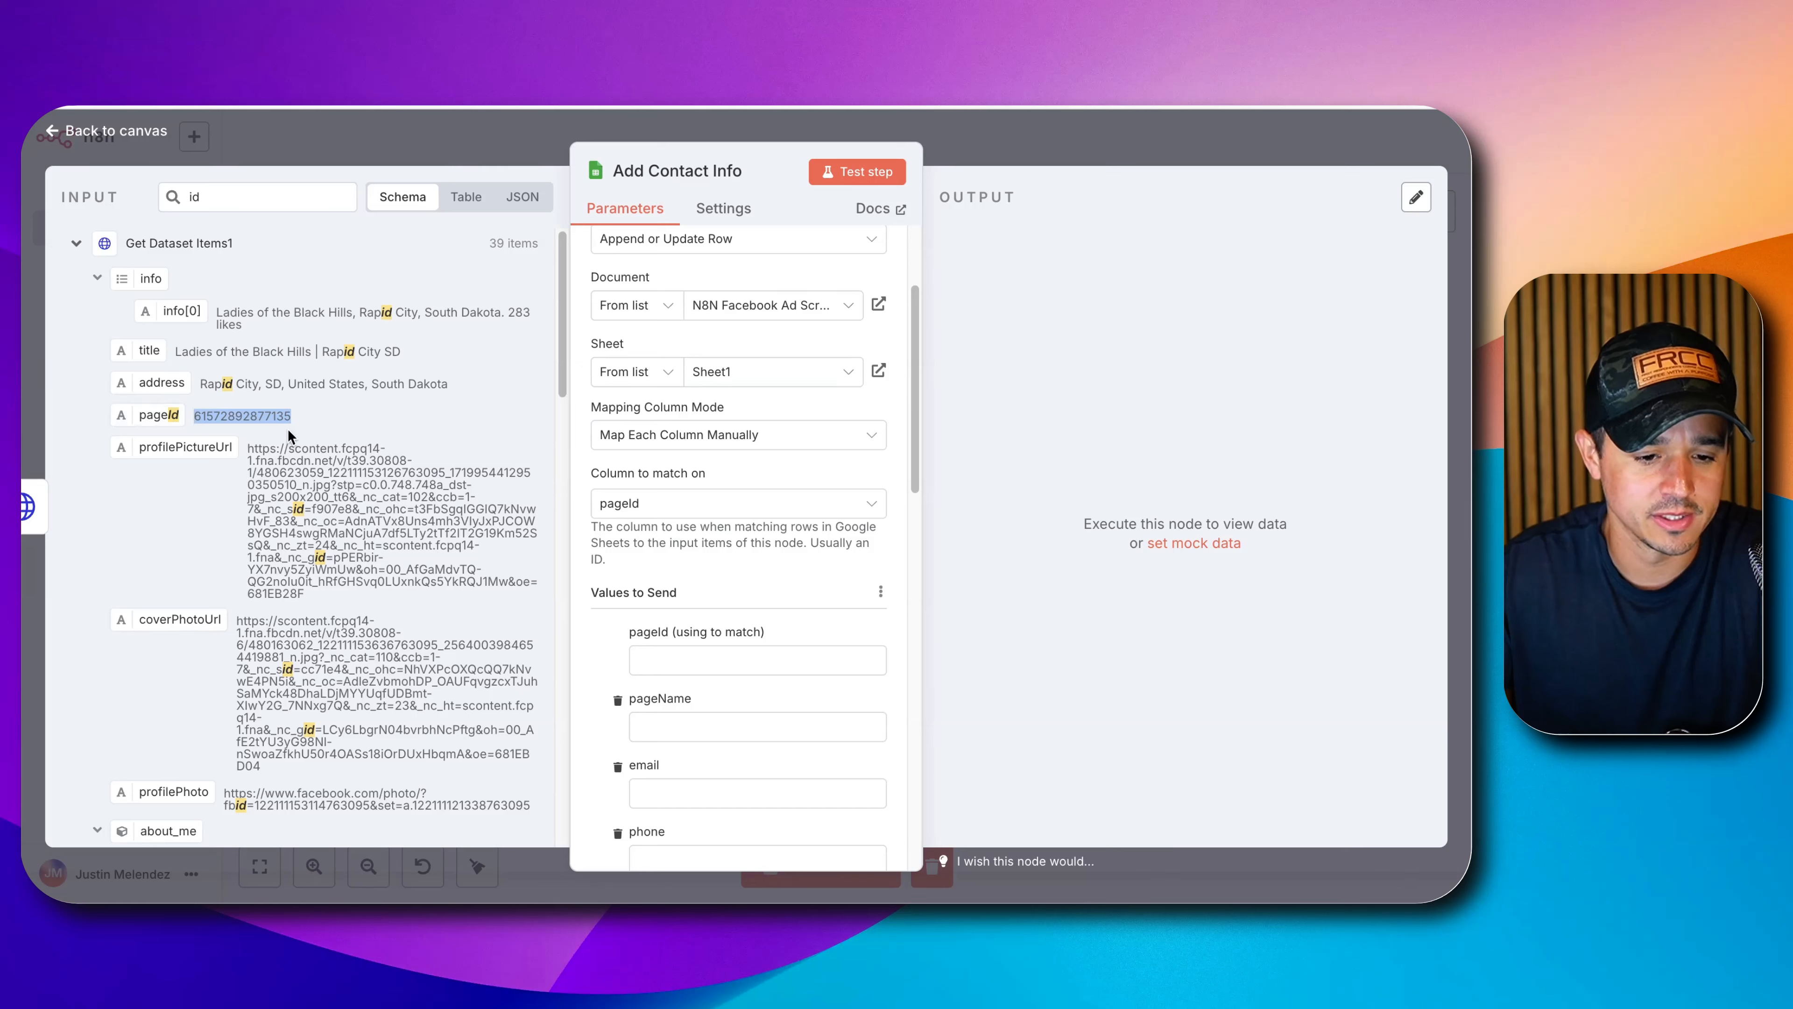
scroll(293, 431, "down", 5)
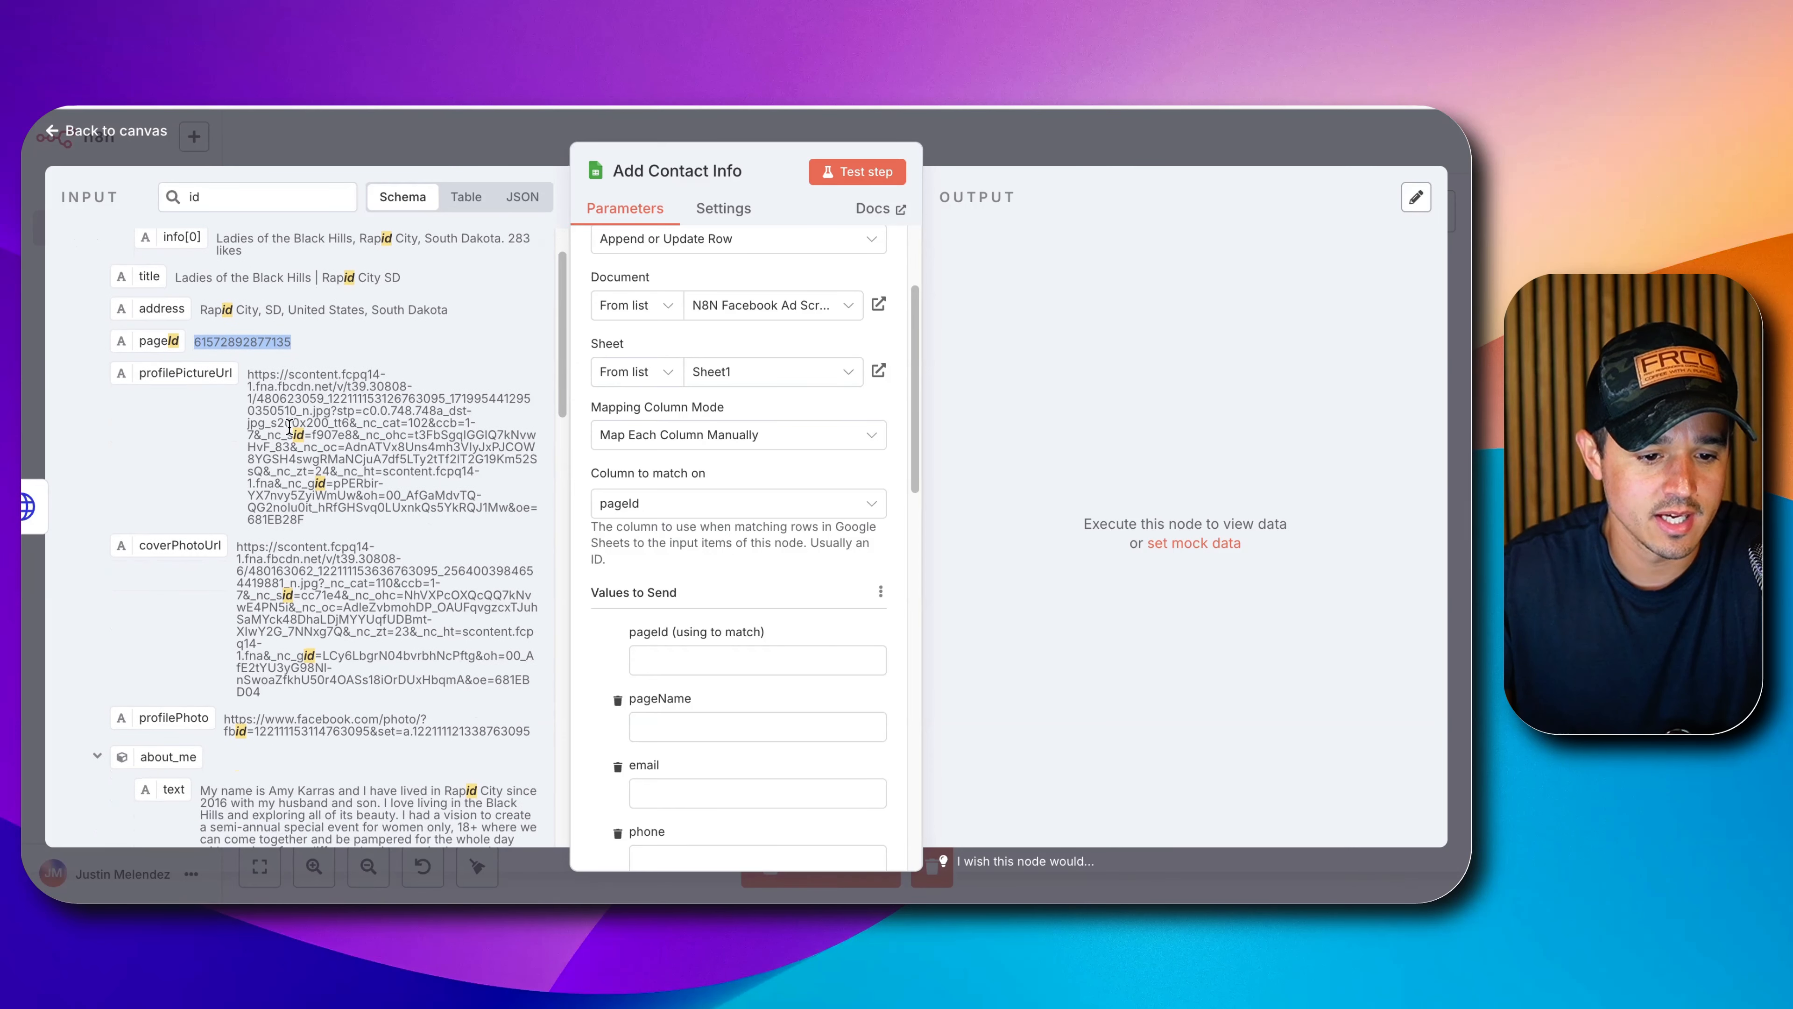
scroll(275, 453, "down", 5)
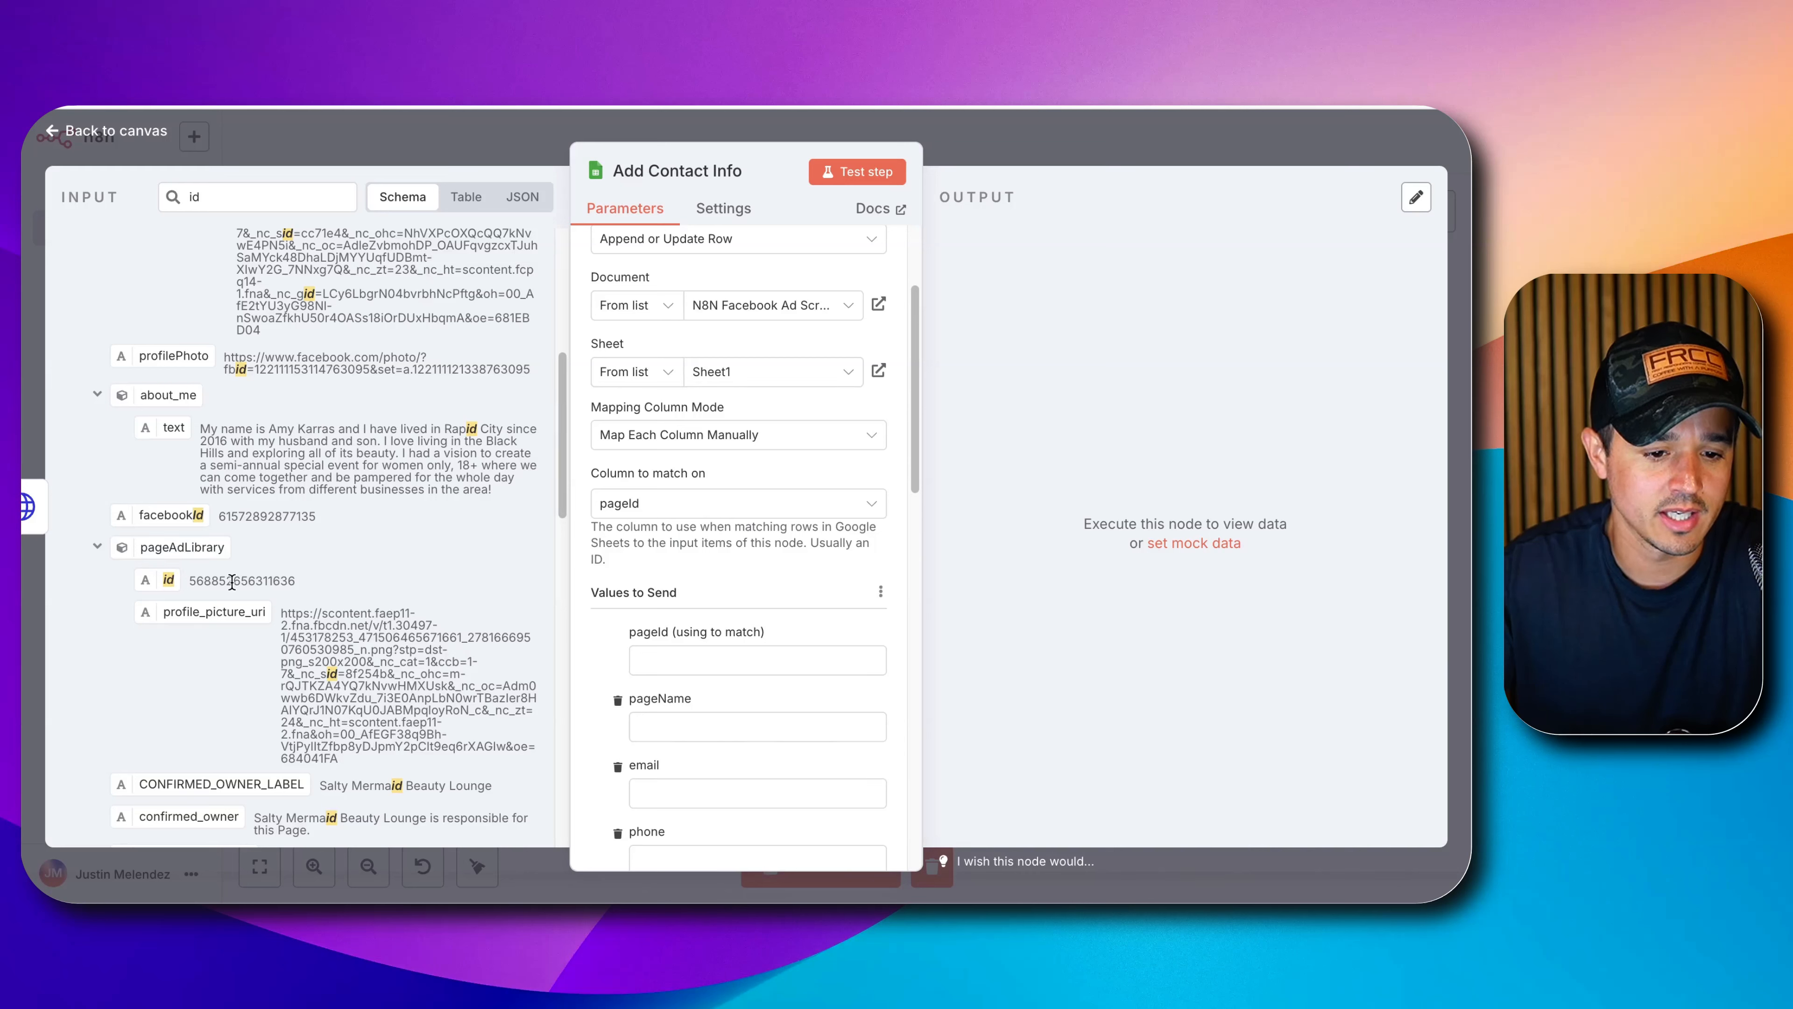
double_click(232, 581)
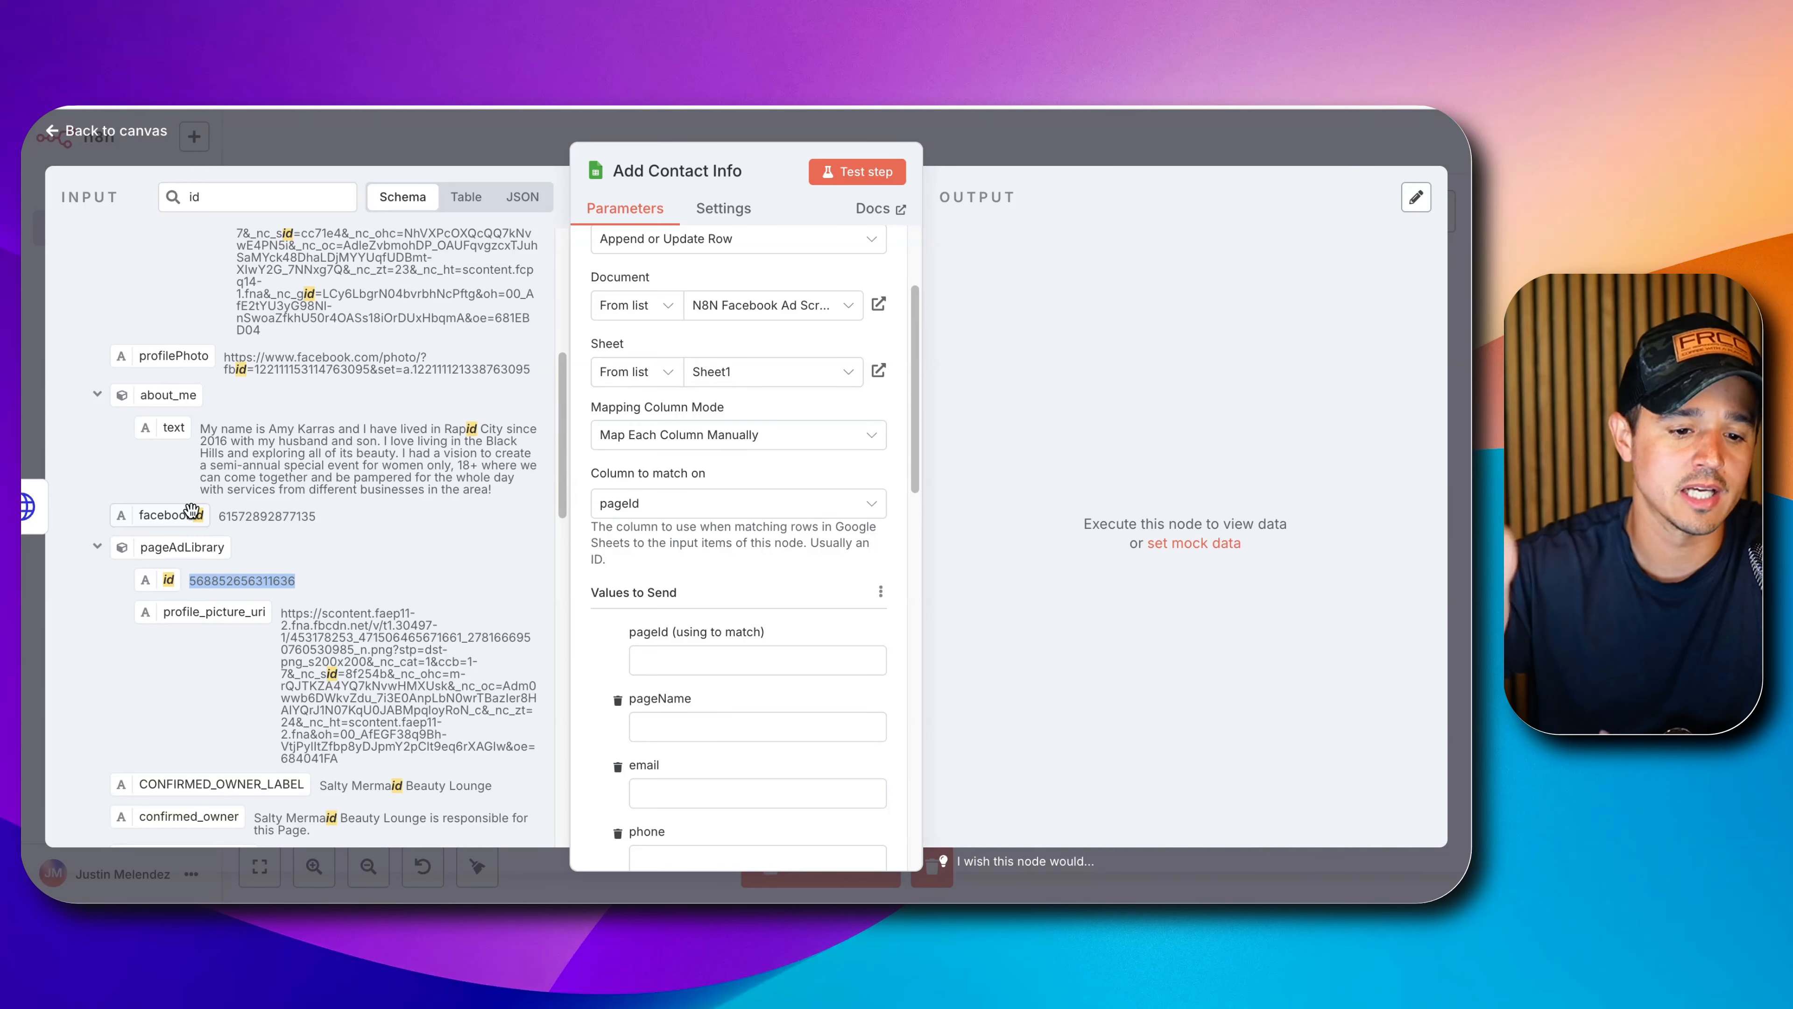
left_click_drag(164, 581, 676, 650)
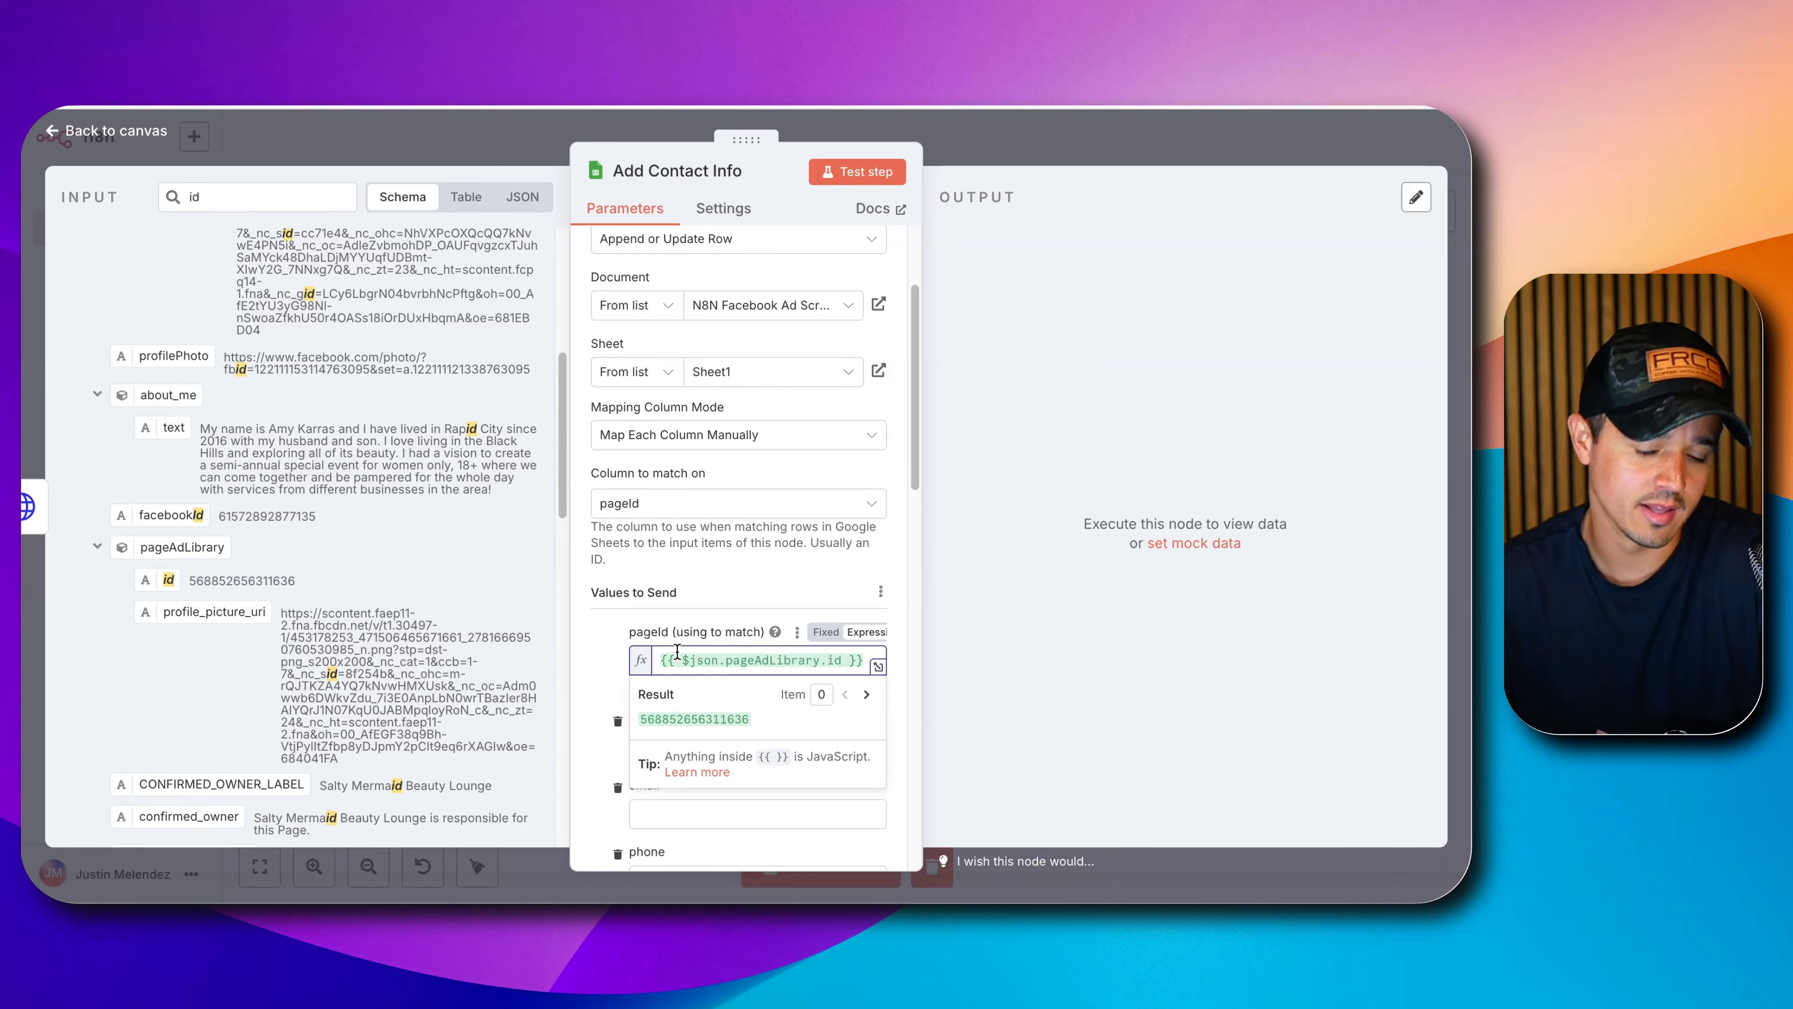
left_click(611, 655)
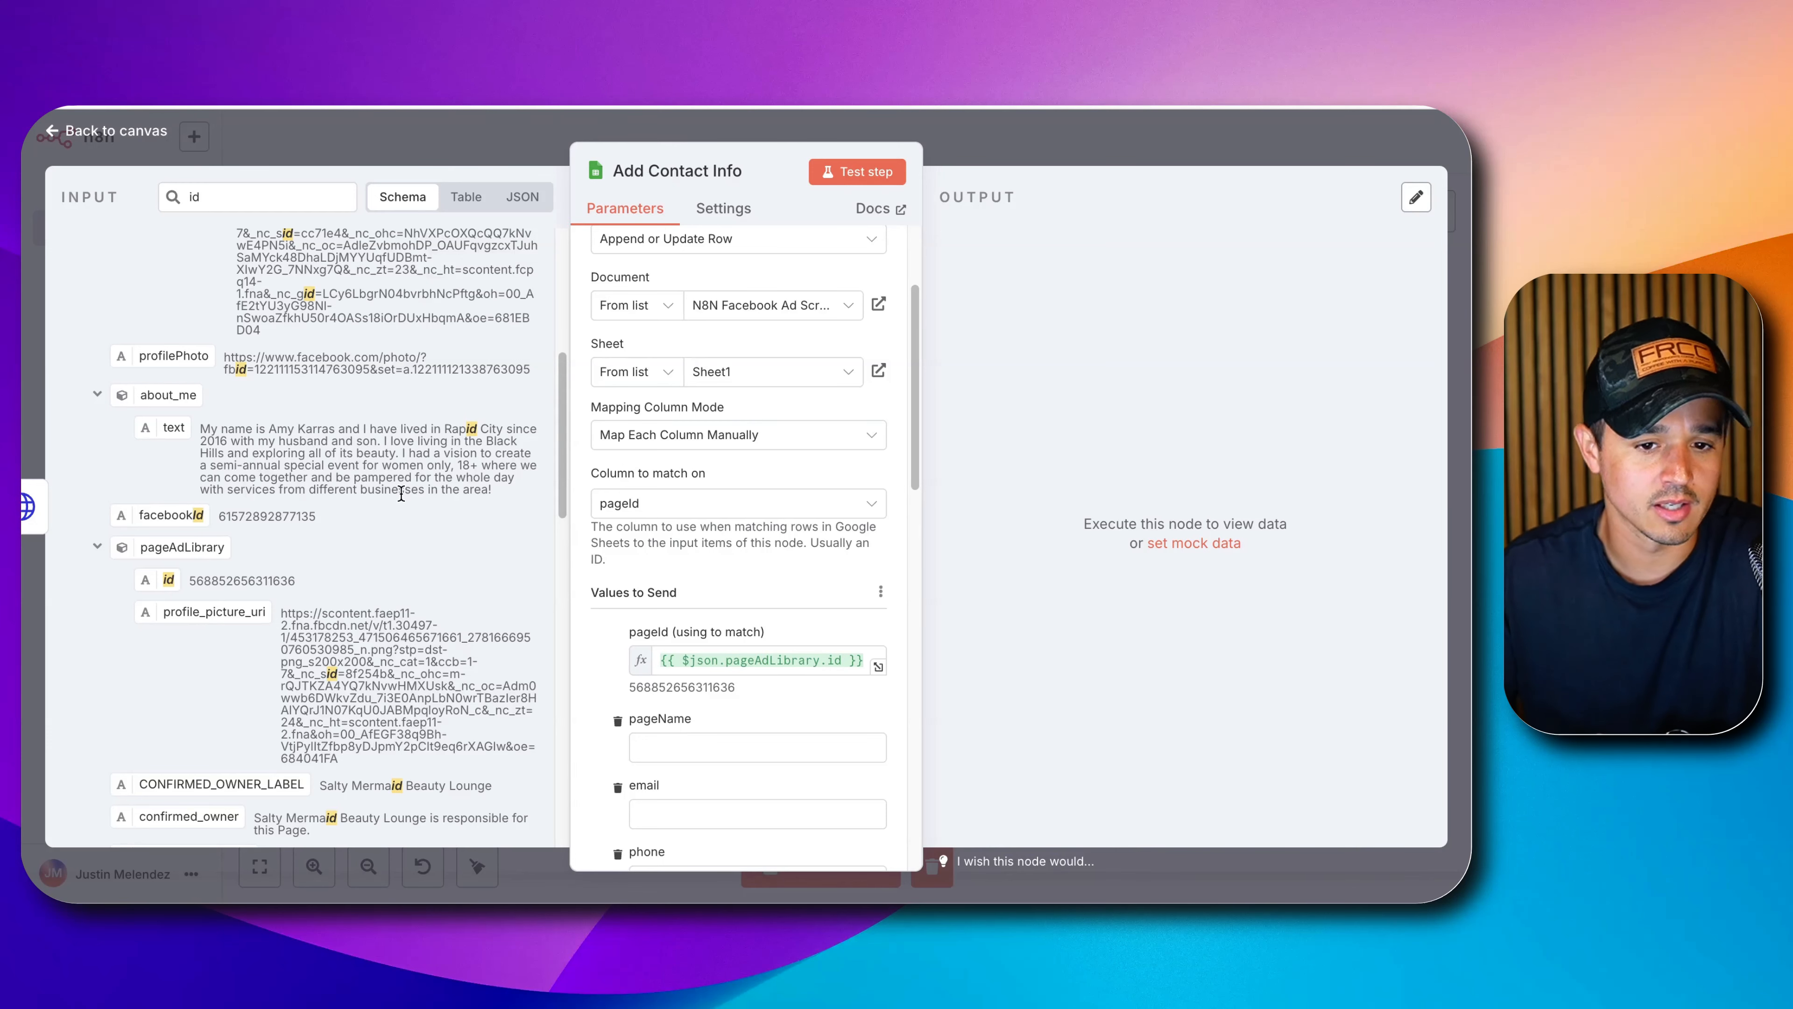
scroll(335, 408, "up", 6)
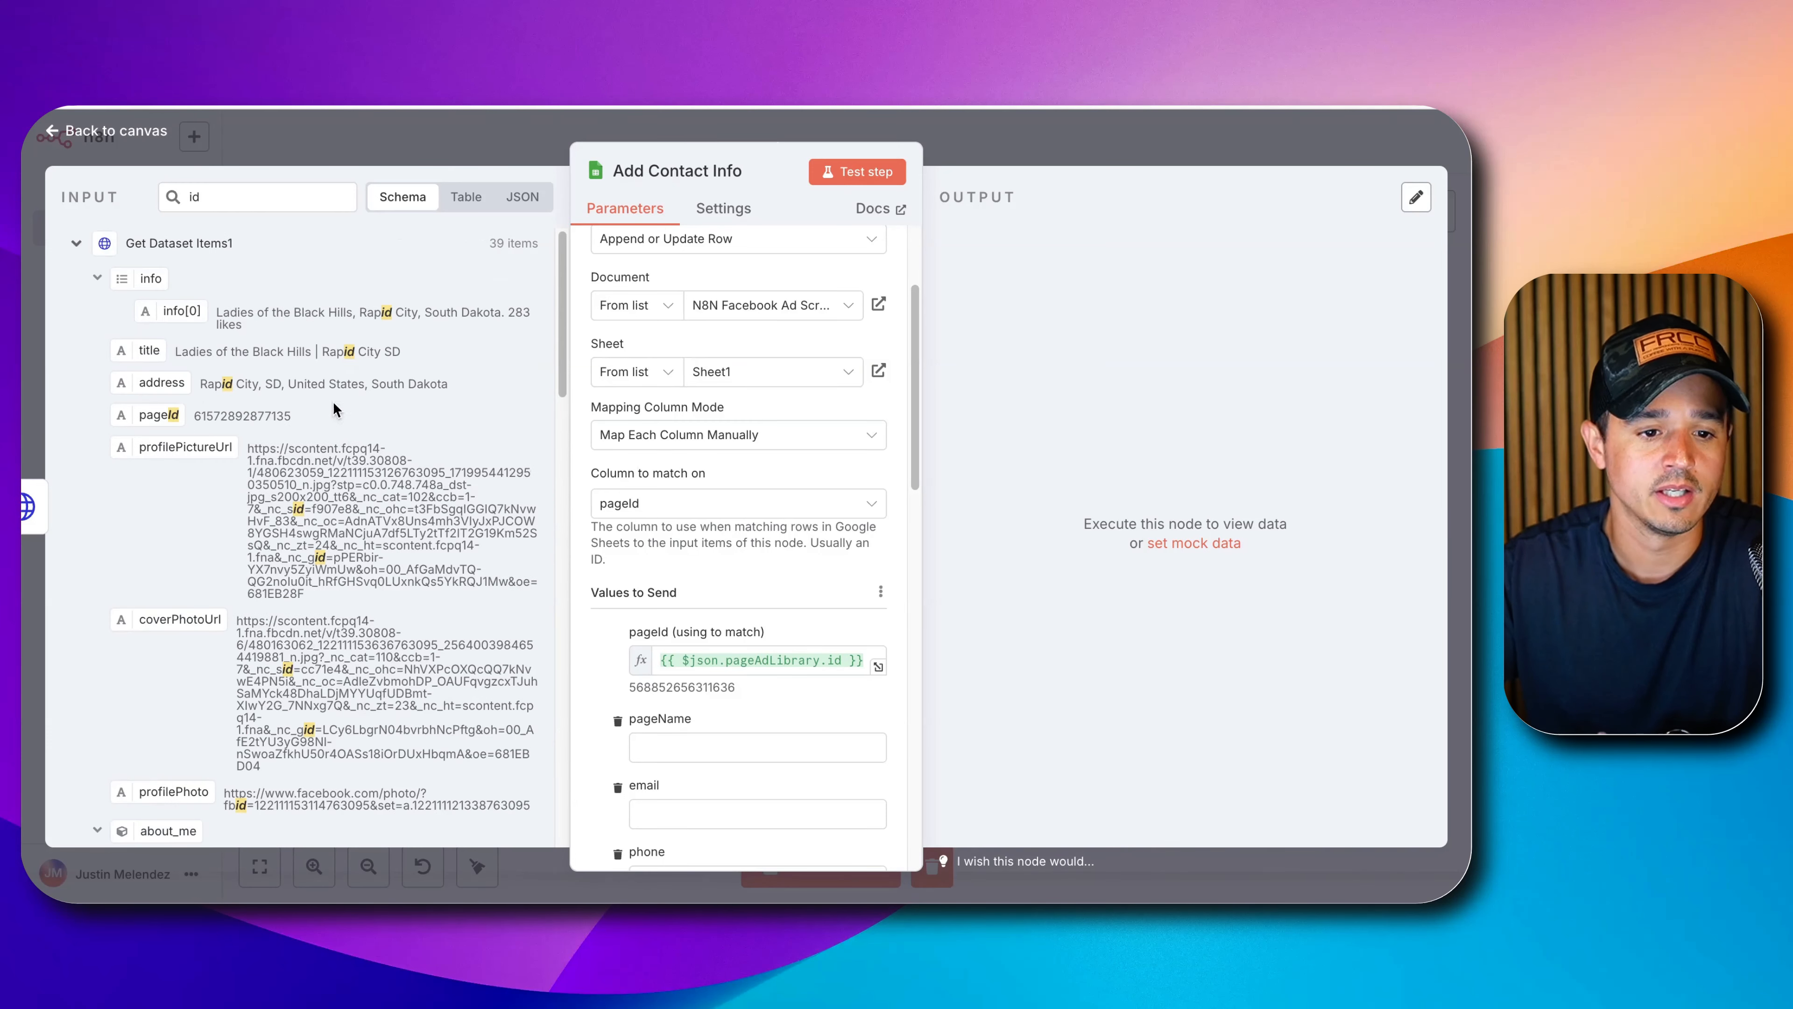
Clear the 'id' filter and map intro to pageIntro, address to address, title to pageName.
double_click(313, 198)
key("BackSpace")
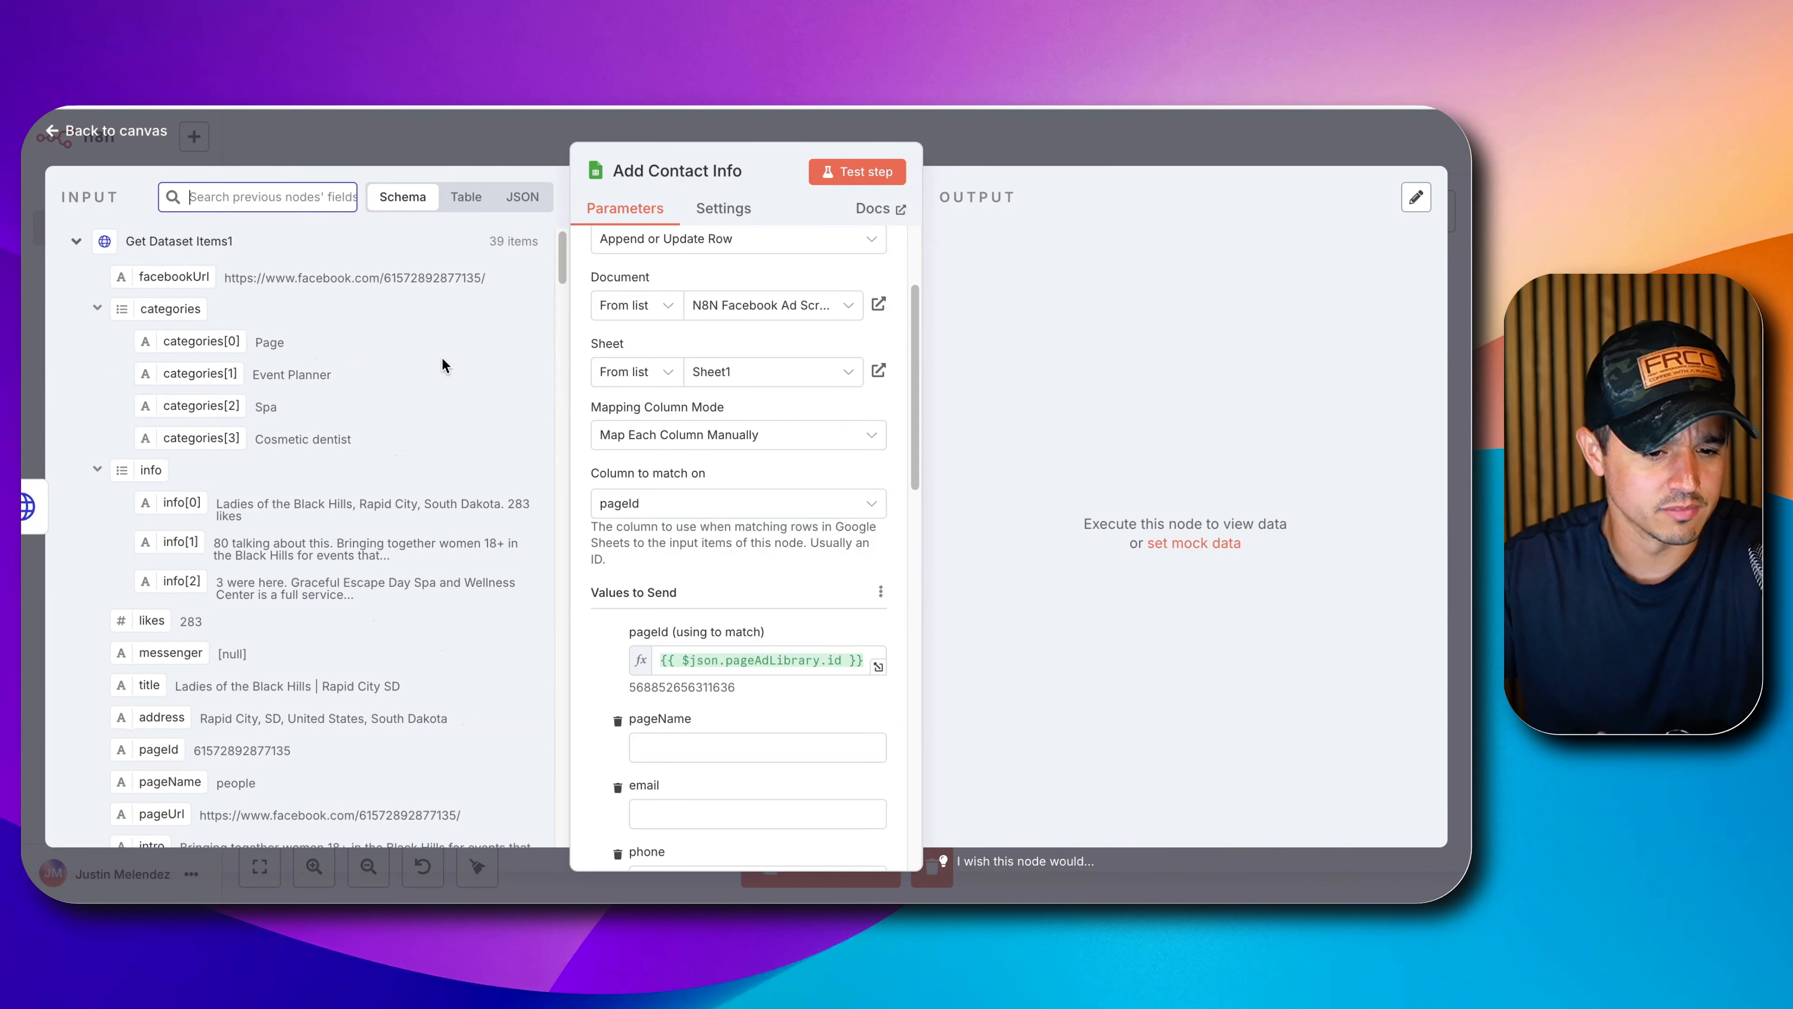
scroll(441, 363, "down", 2)
scroll(441, 364, "down", 4)
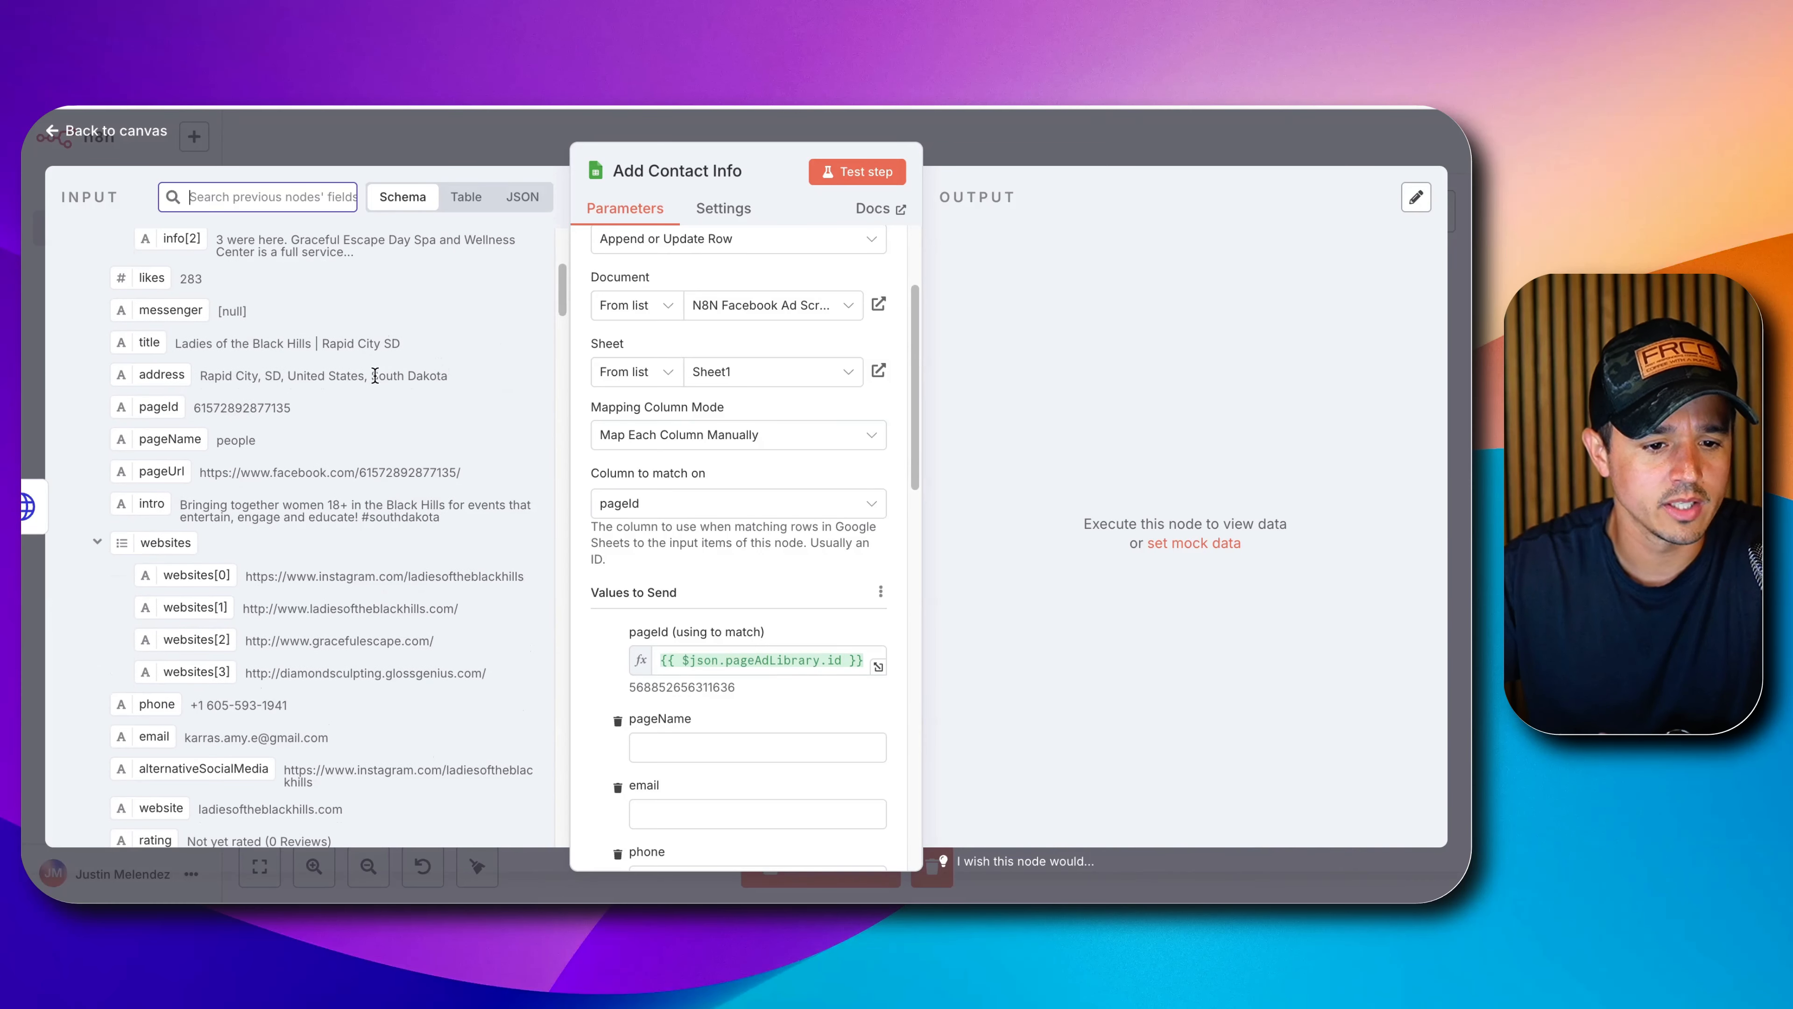
scroll(706, 565, "down", 3)
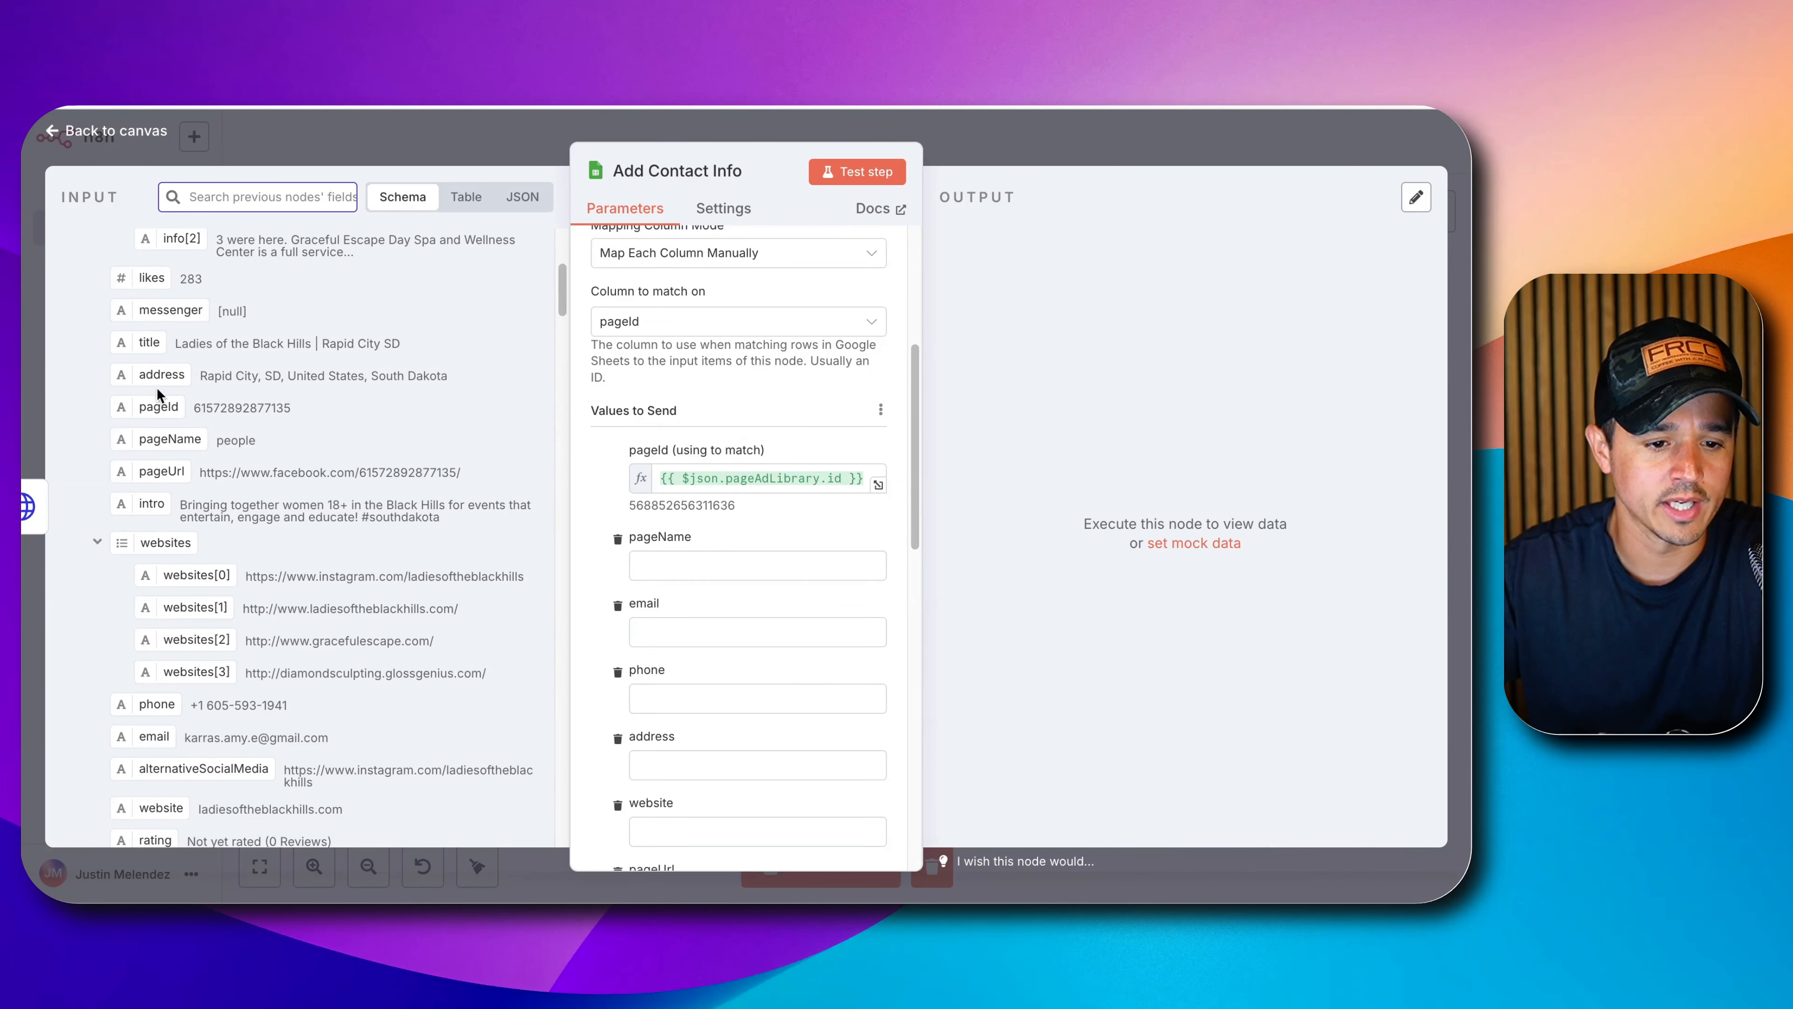
scroll(164, 427, "down", 1)
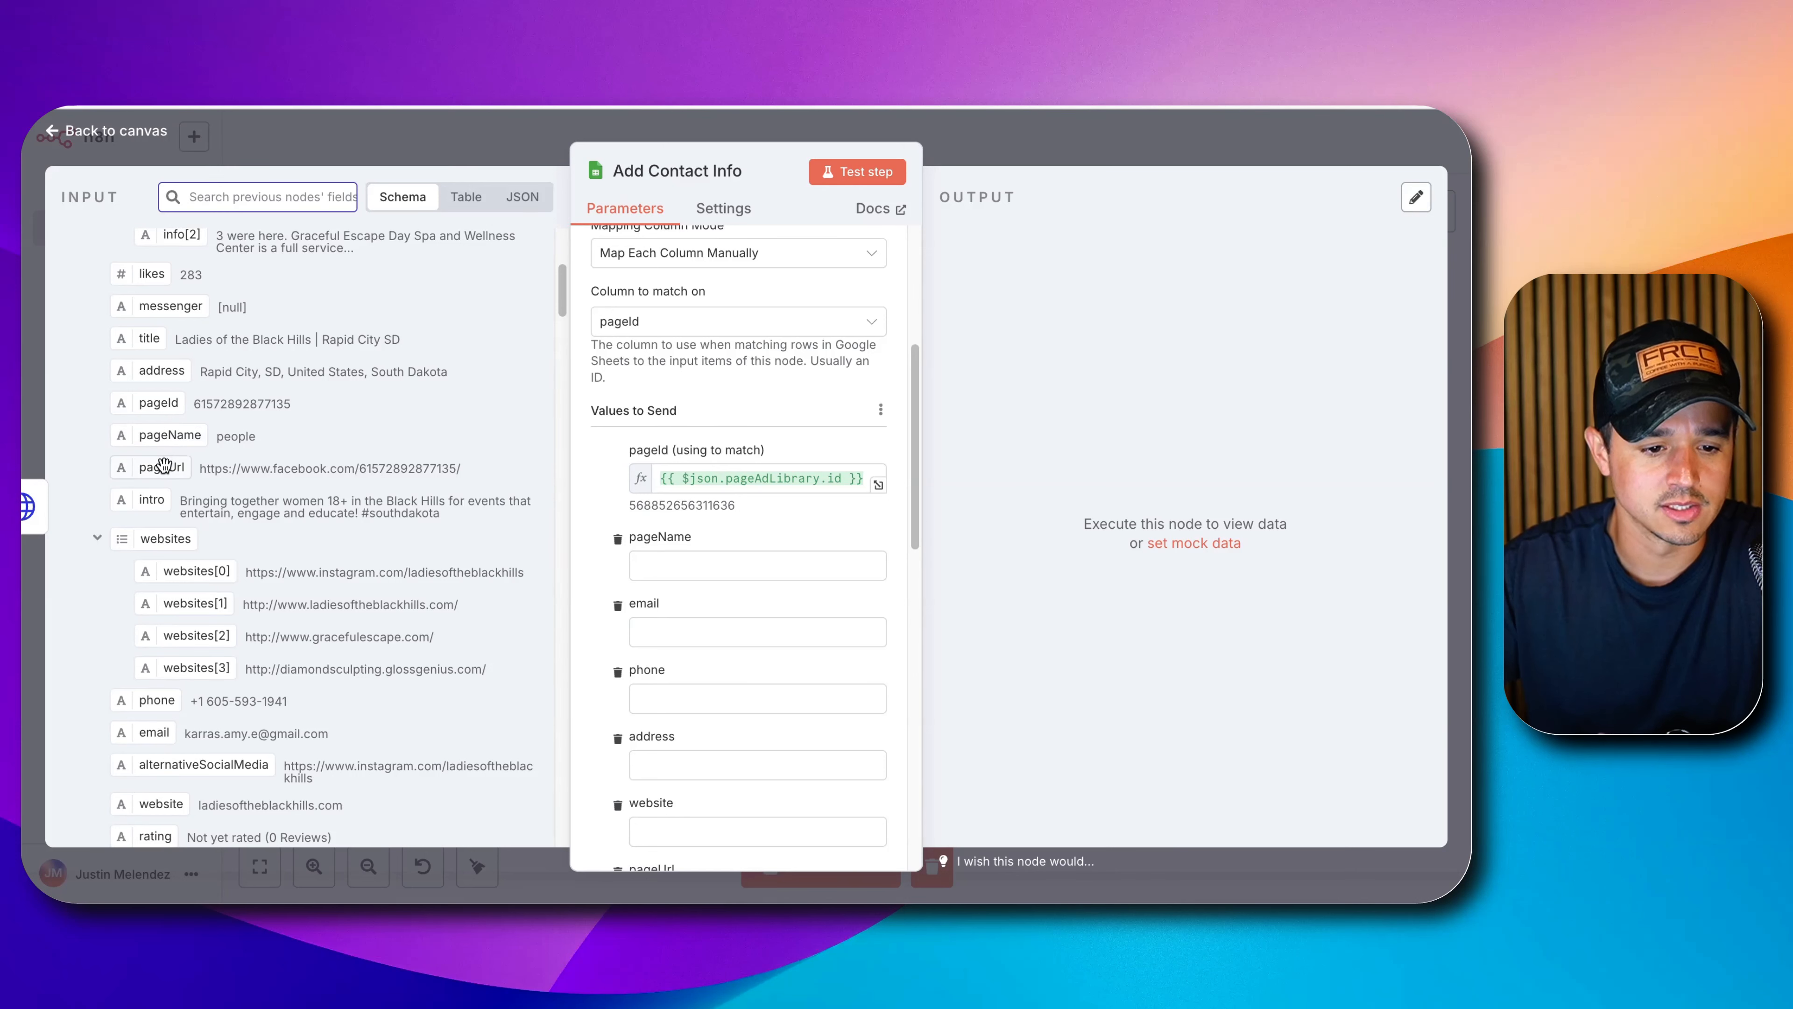
scroll(157, 481, "down", 1)
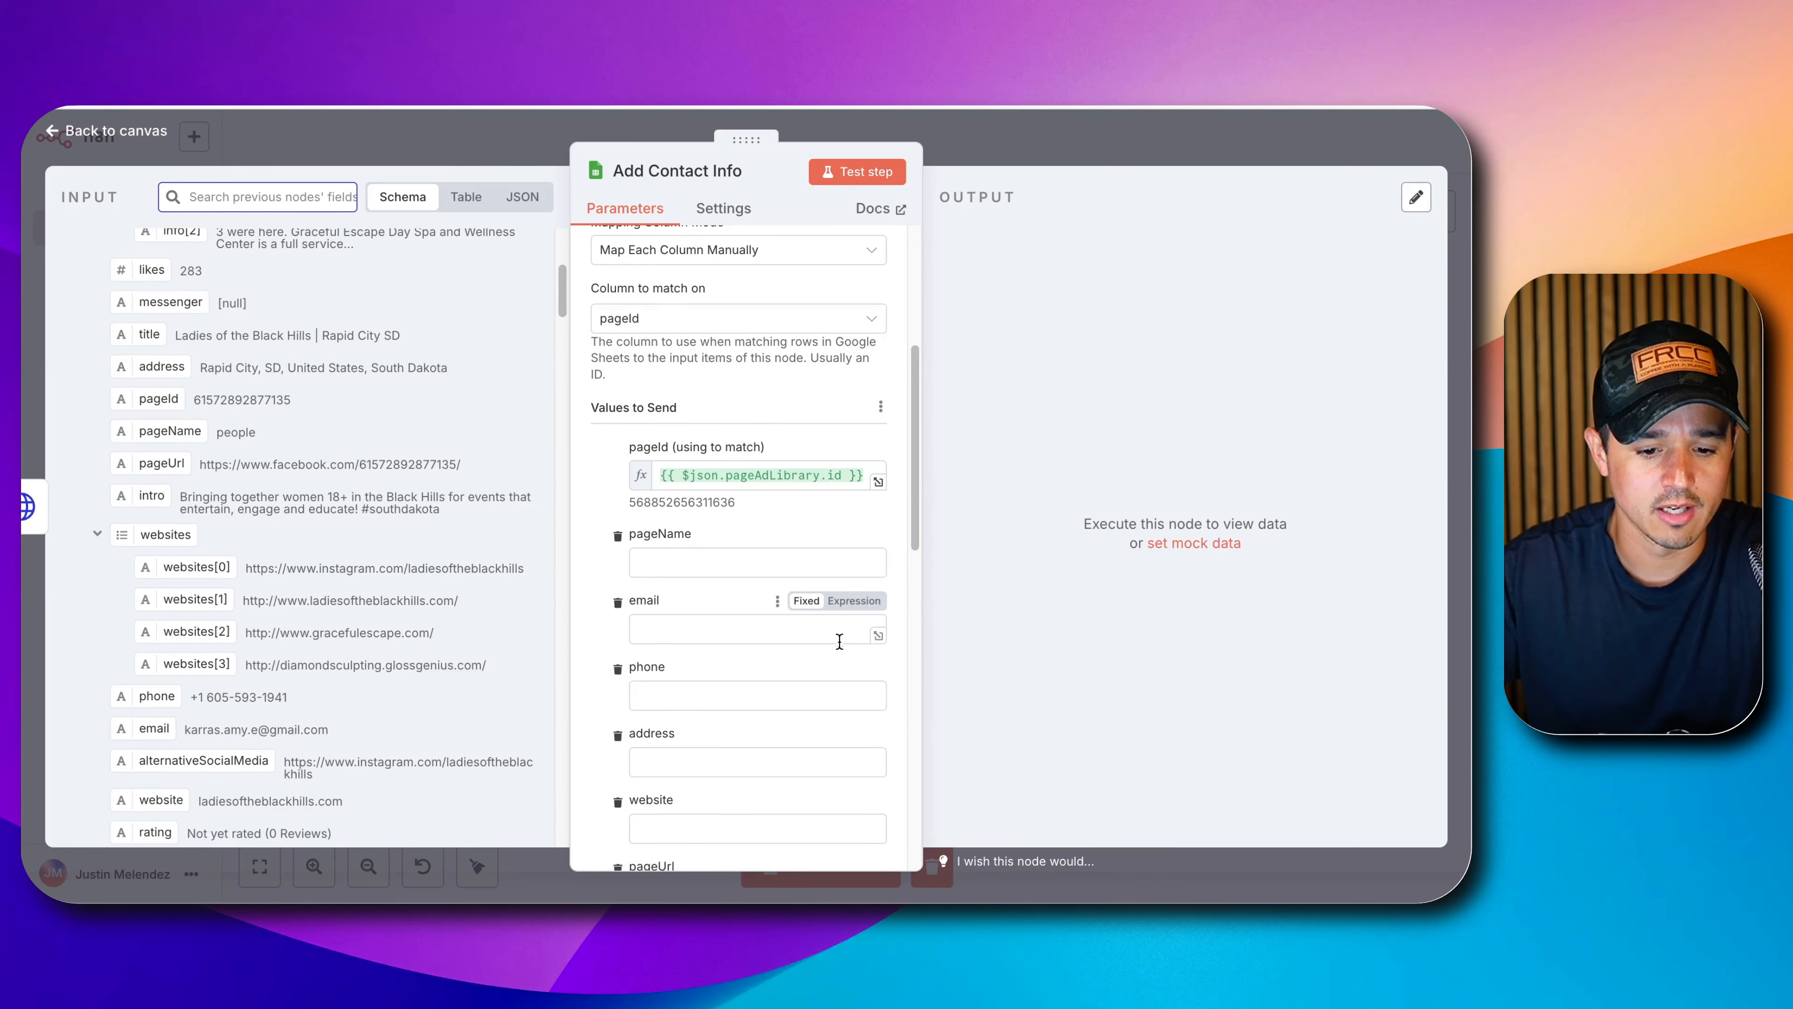
scroll(717, 635, "down", 4)
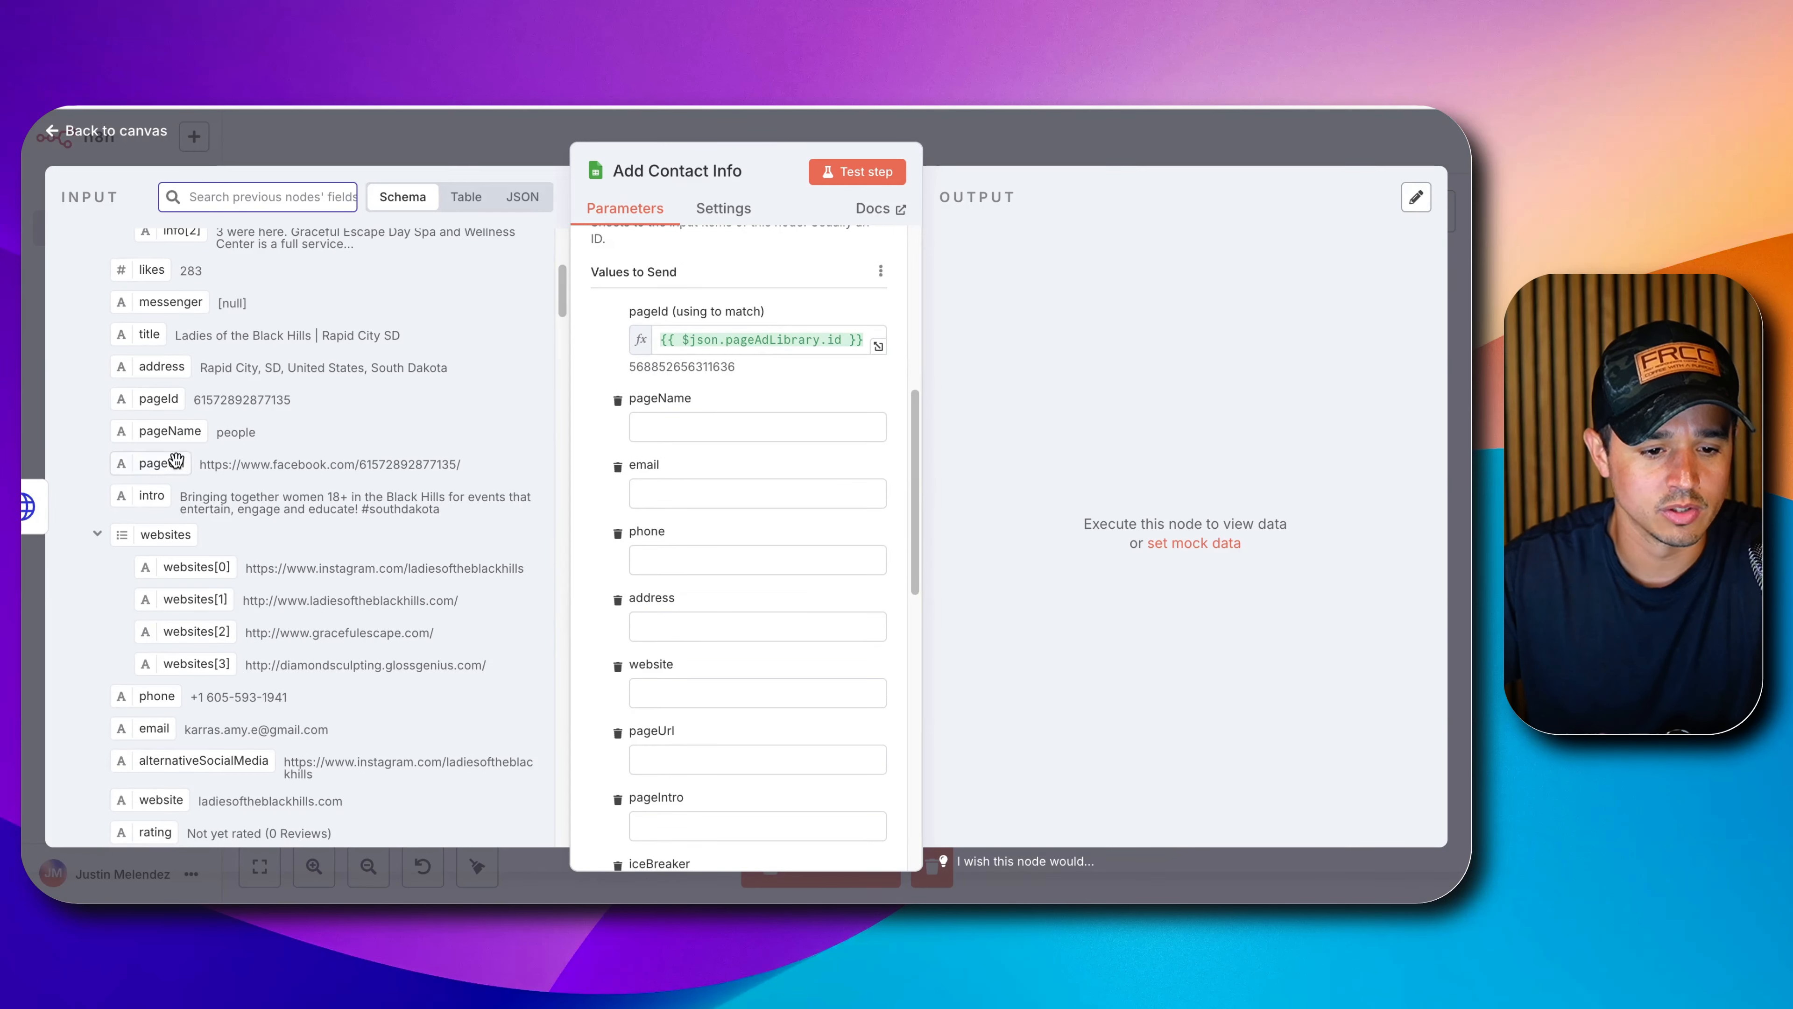
left_click_drag(157, 493, 668, 822)
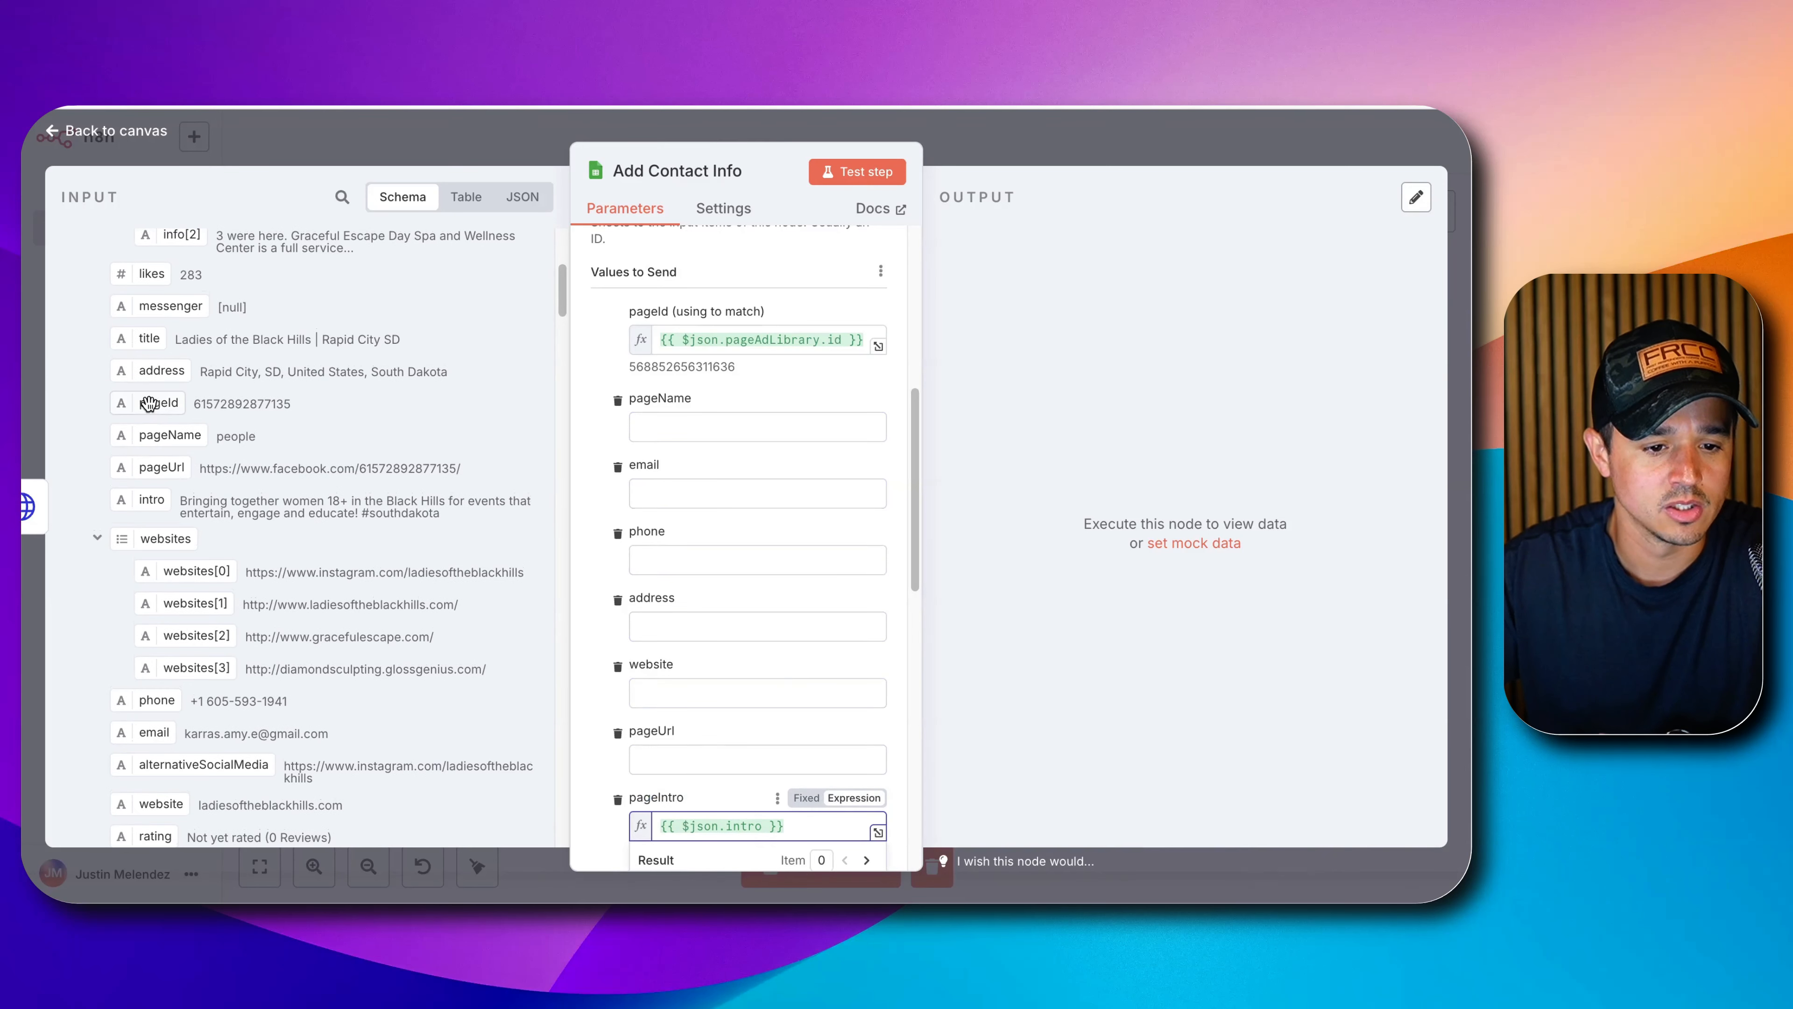
scroll(147, 404, "up", 1)
left_click_drag(139, 422, 717, 628)
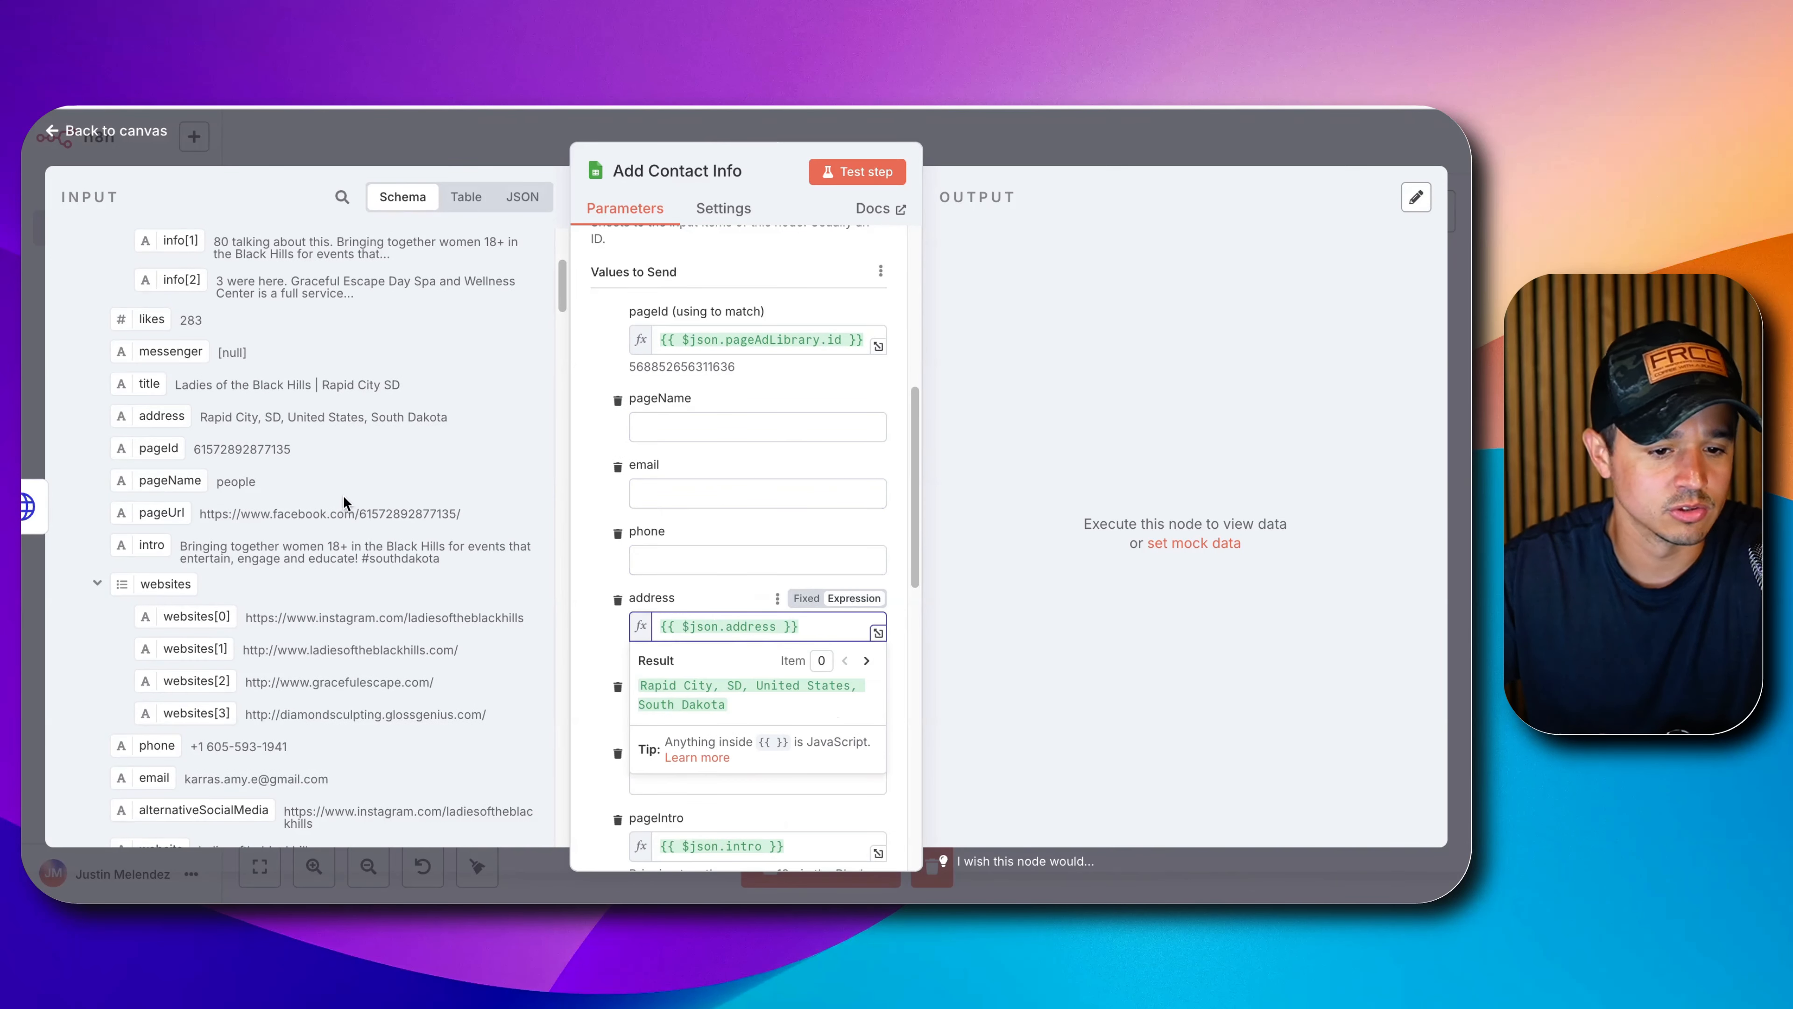
scroll(339, 502, "up", 2)
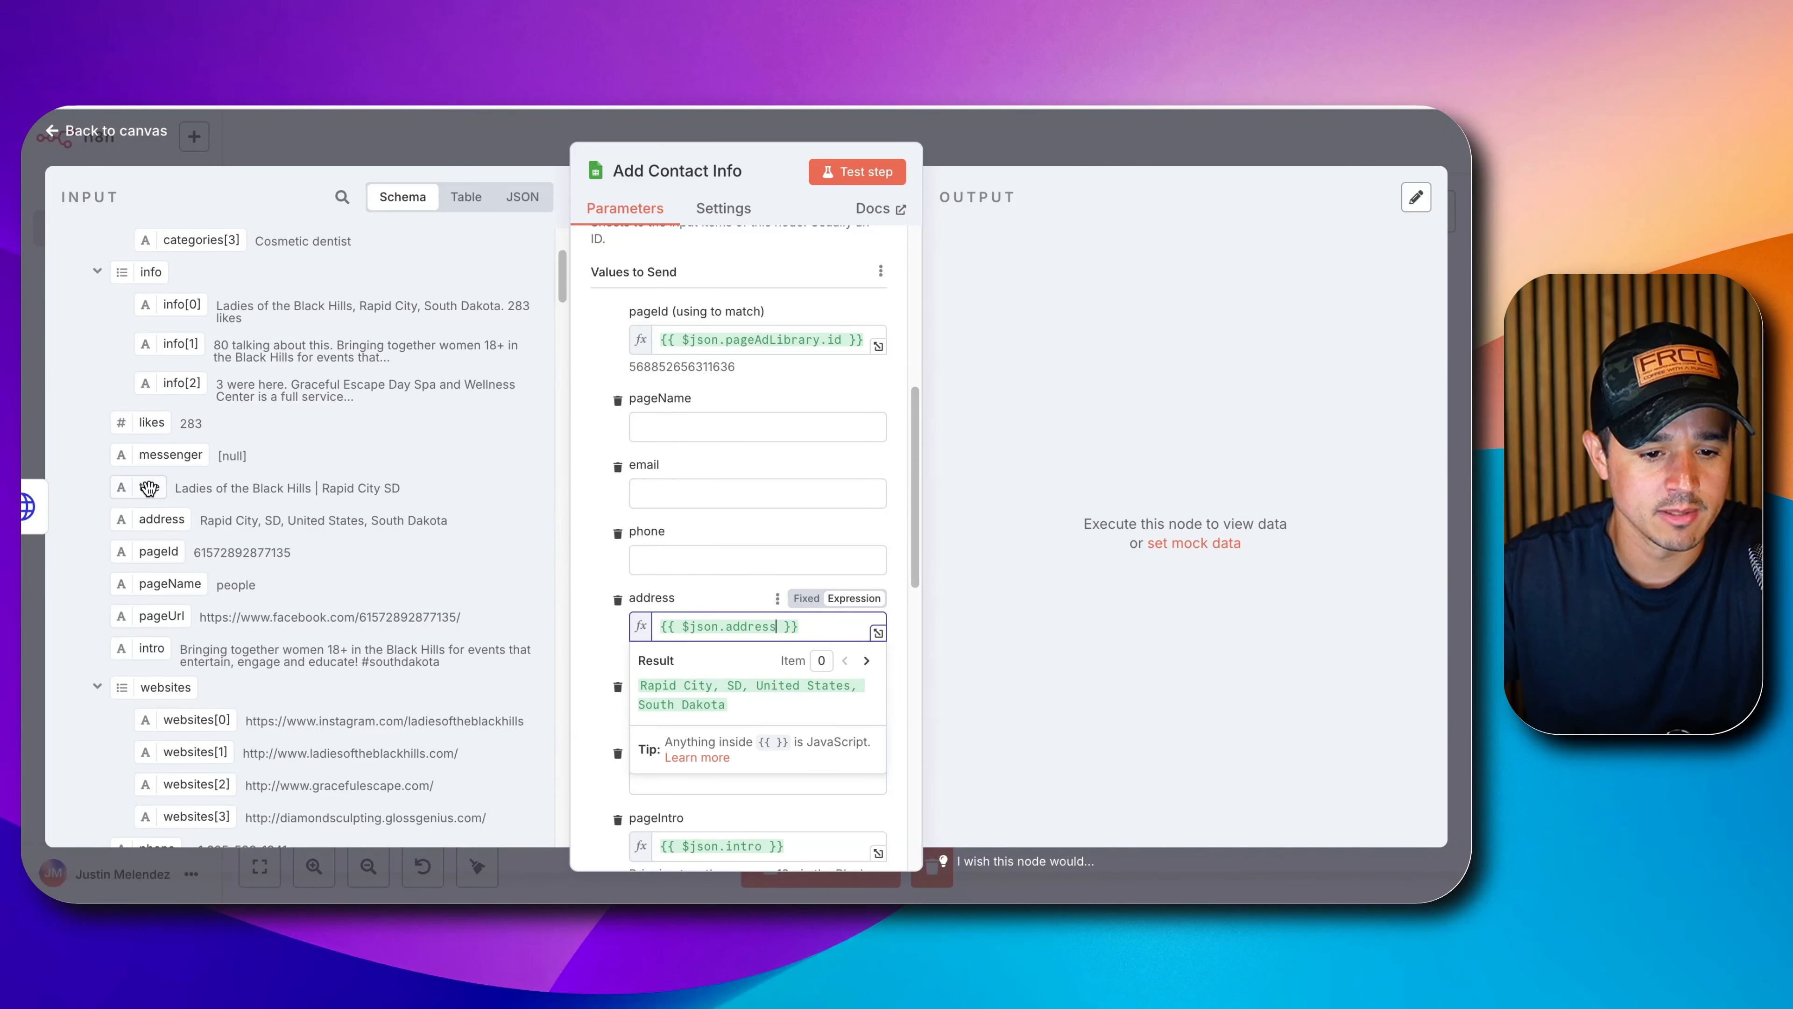
left_click_drag(148, 488, 706, 428)
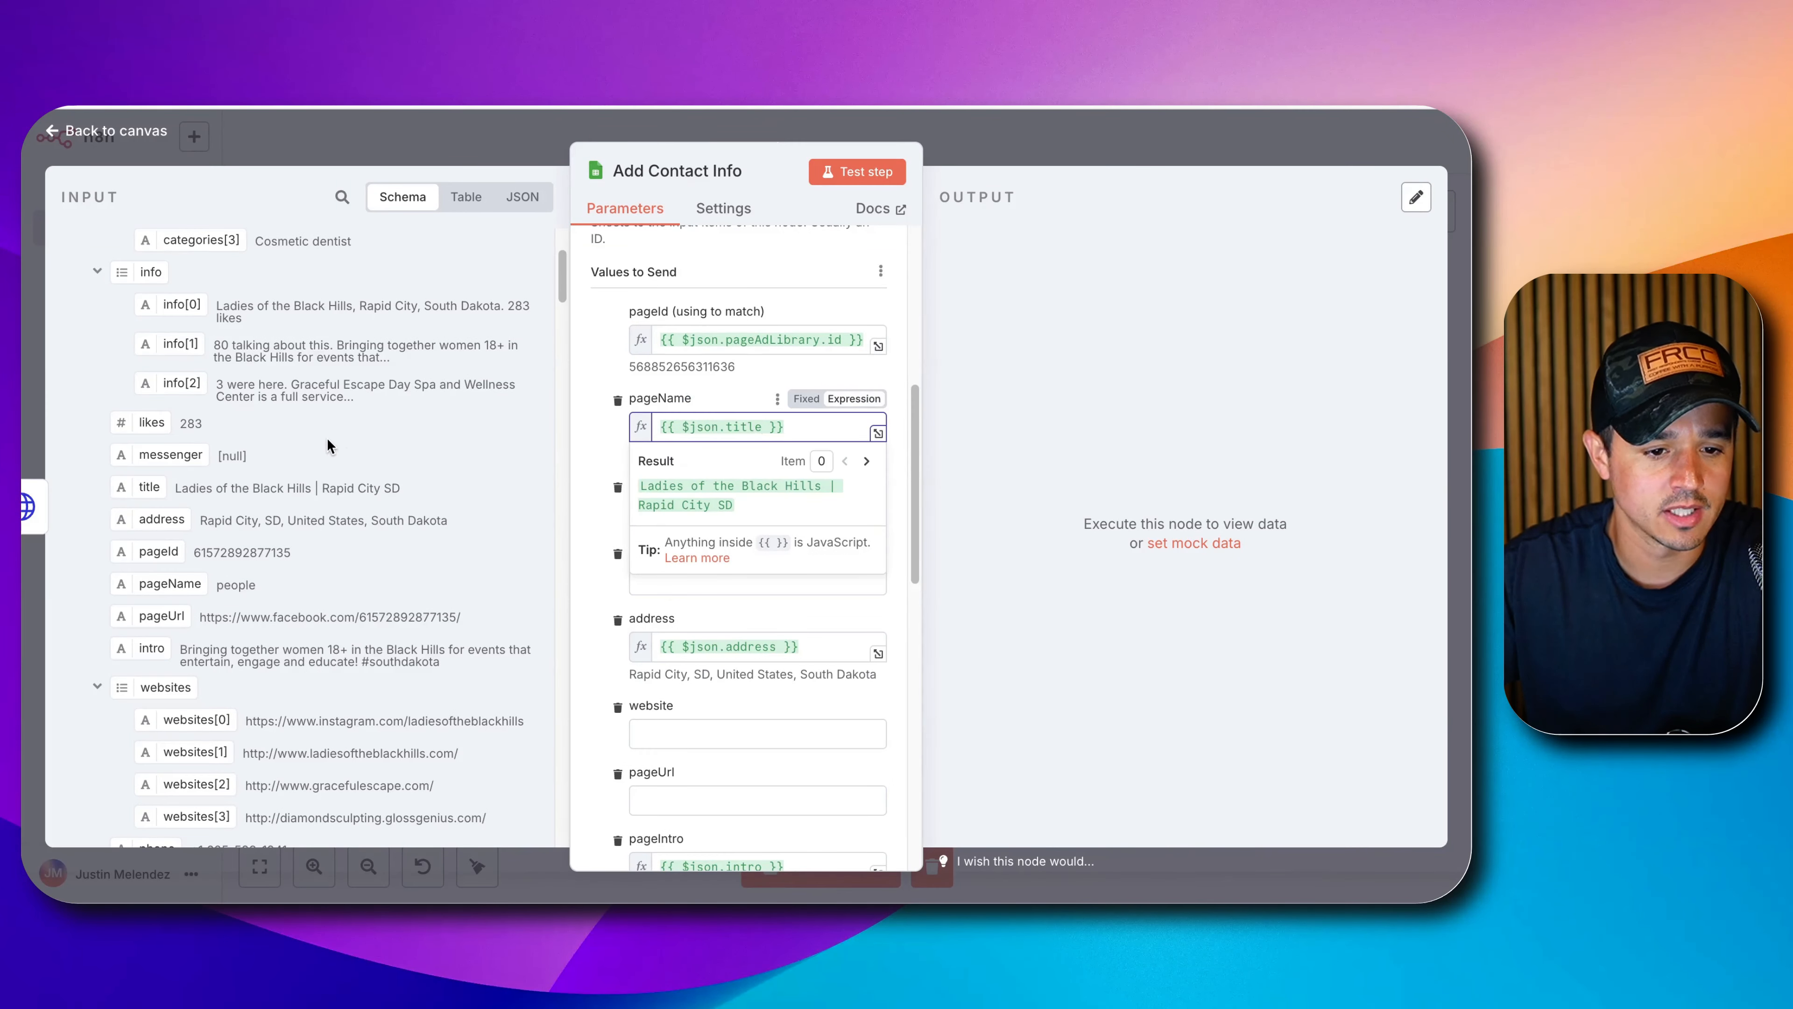
Map the phone, email and website input fields to their matching columns.
scroll(327, 445, "up", 2)
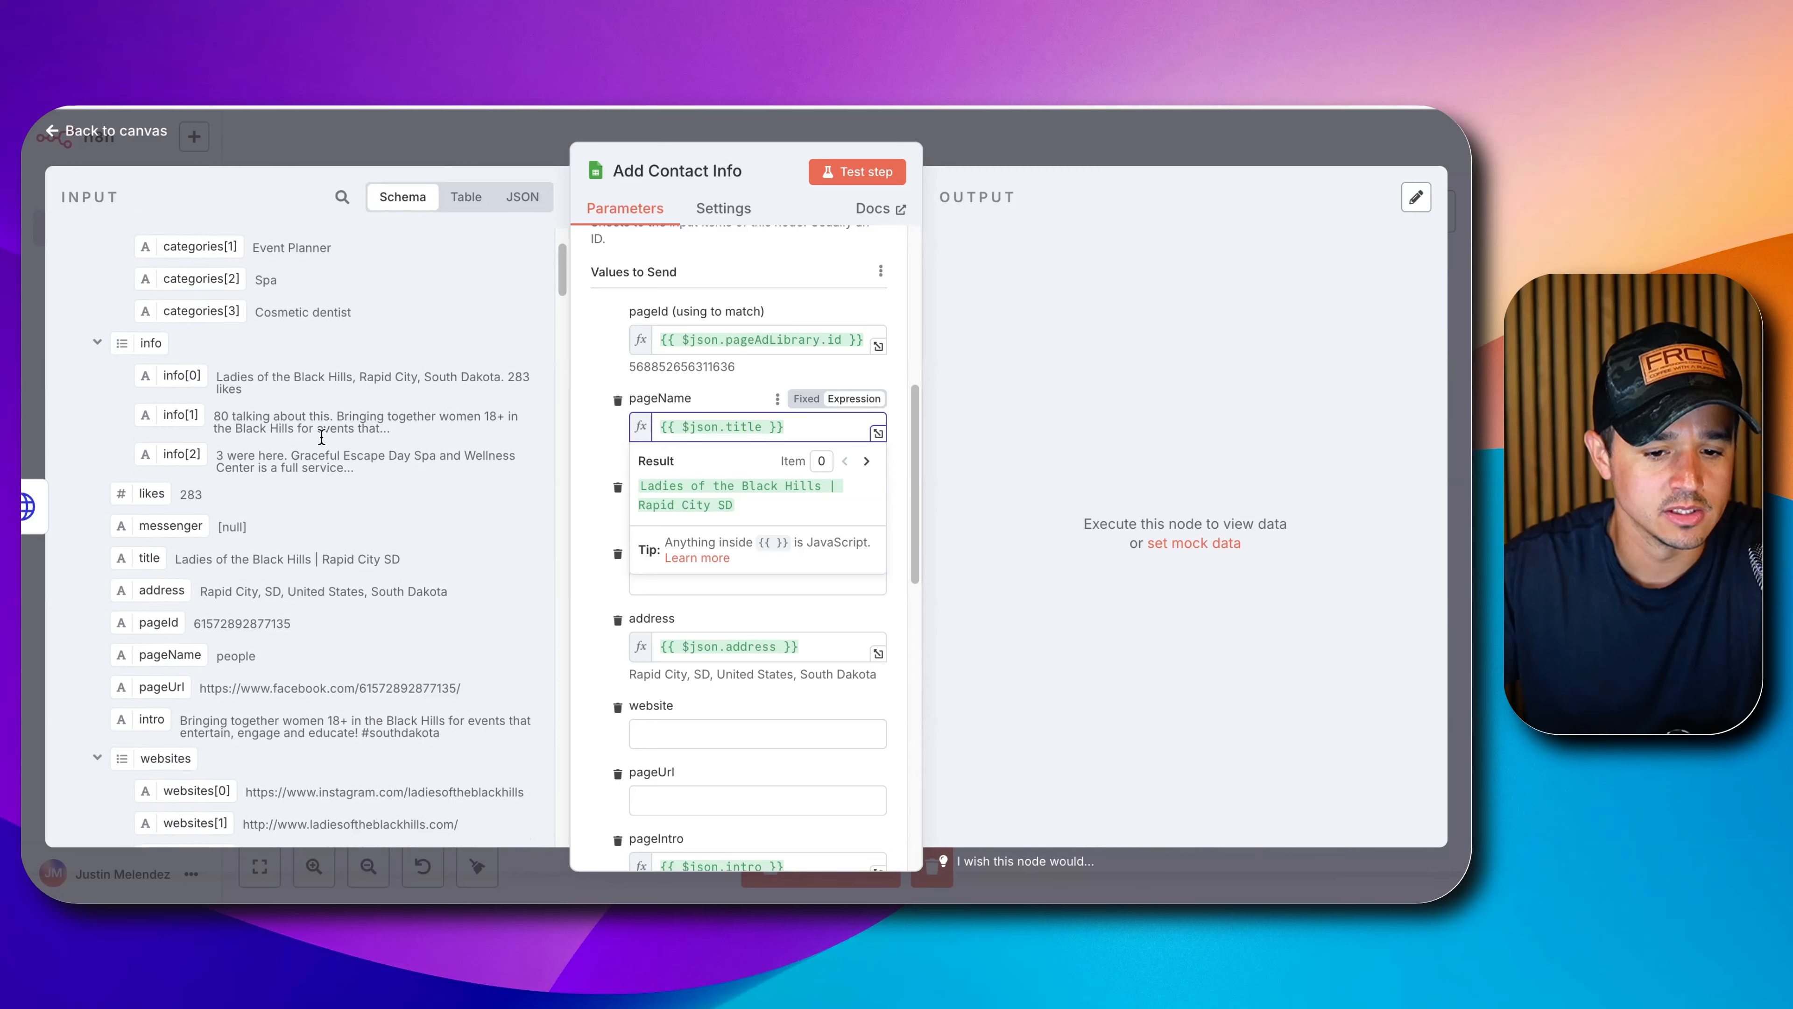
scroll(321, 437, "down", 4)
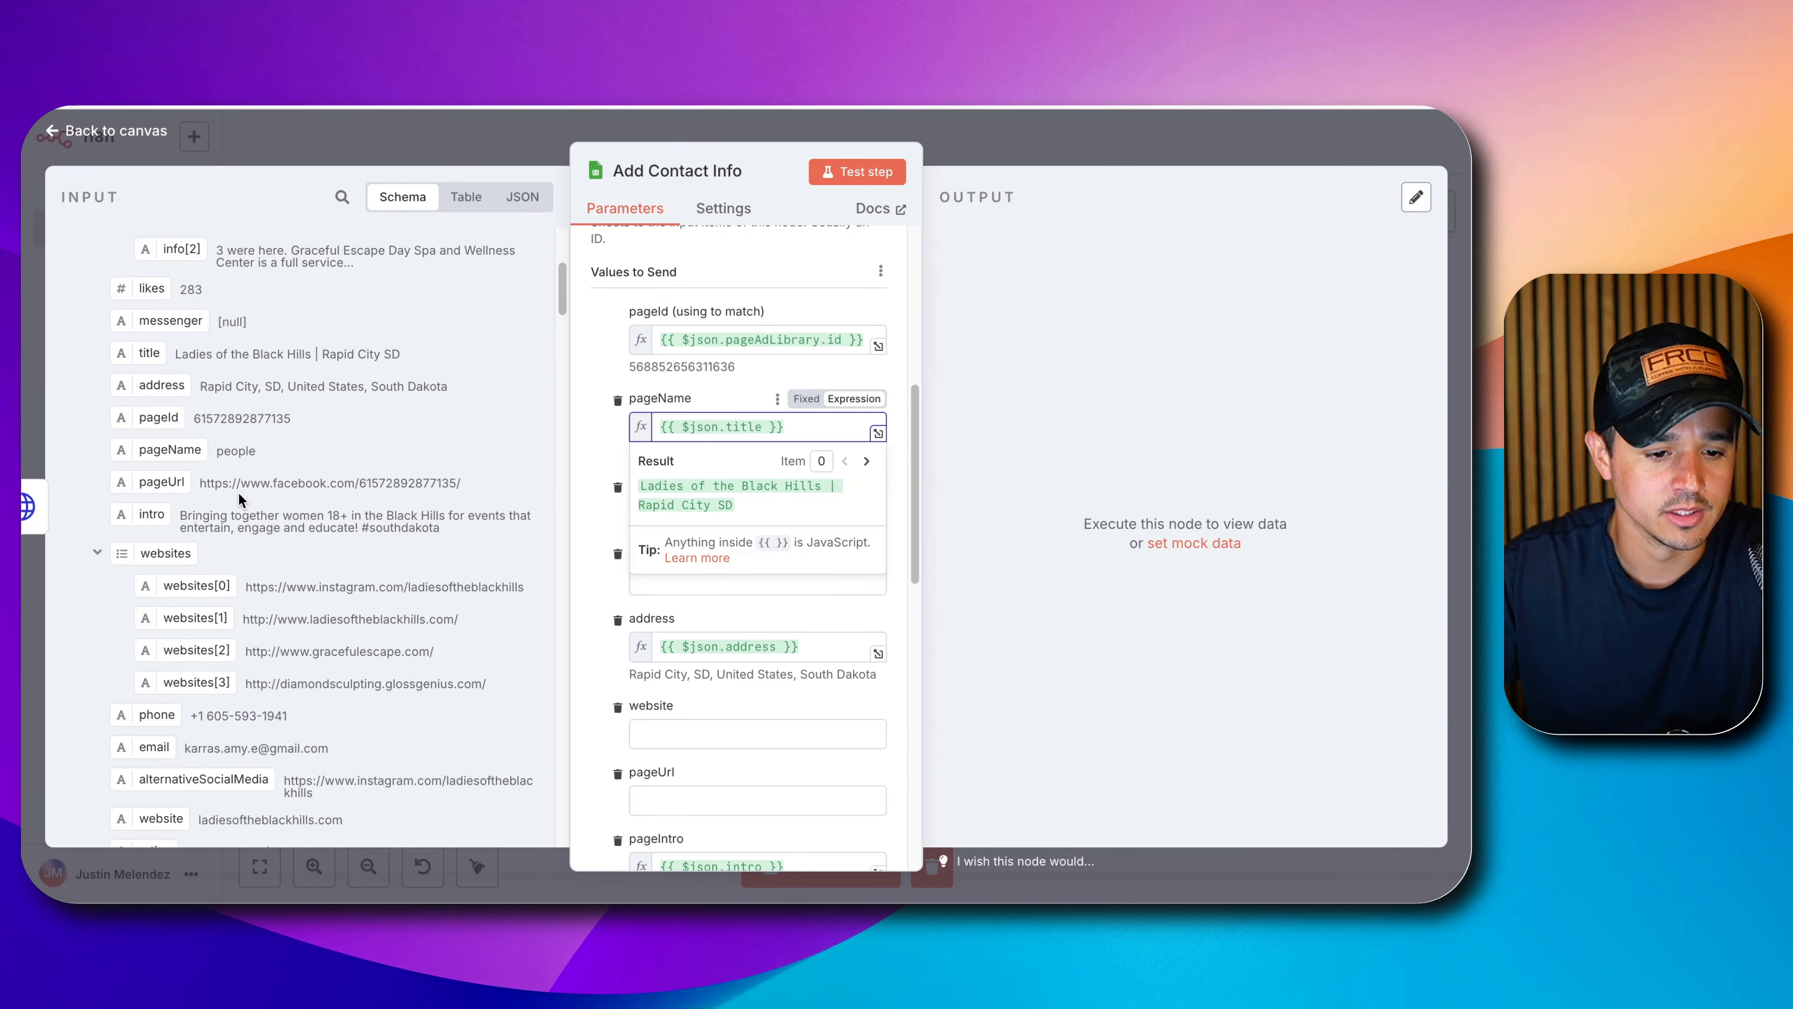
scroll(239, 499, "down", 5)
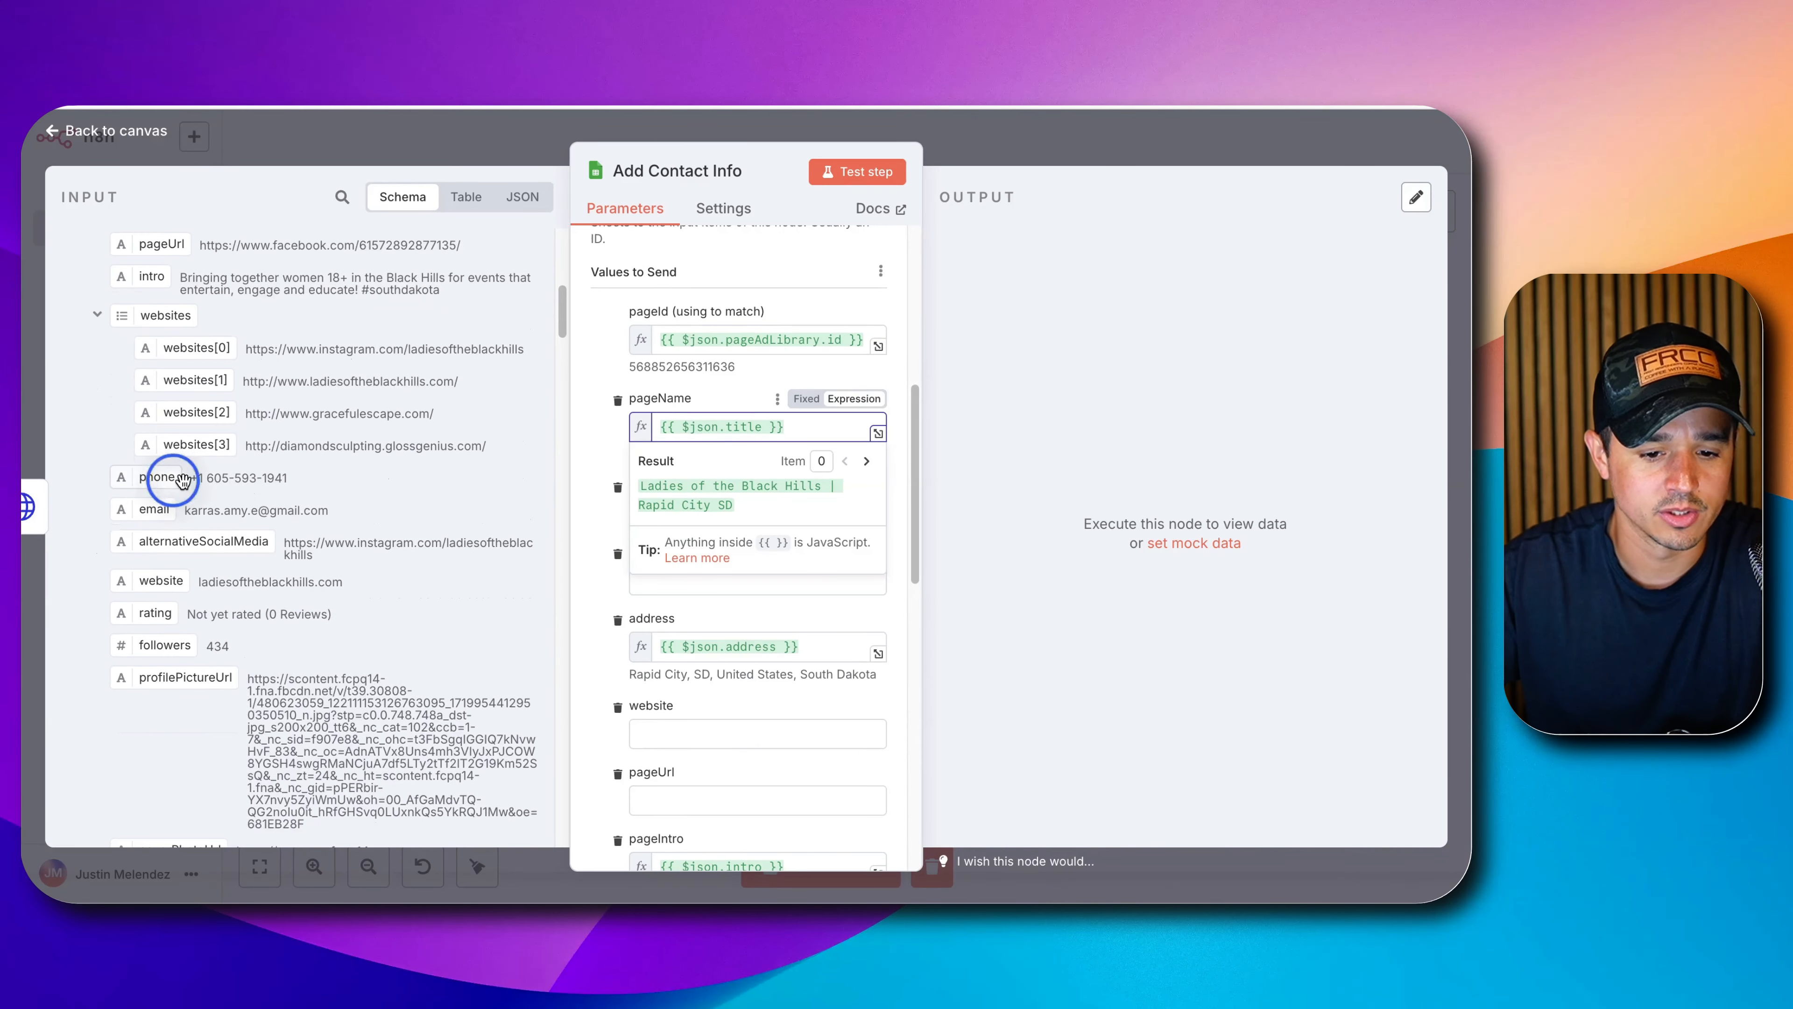
left_click_drag(182, 480, 675, 581)
left_click_drag(154, 508, 699, 514)
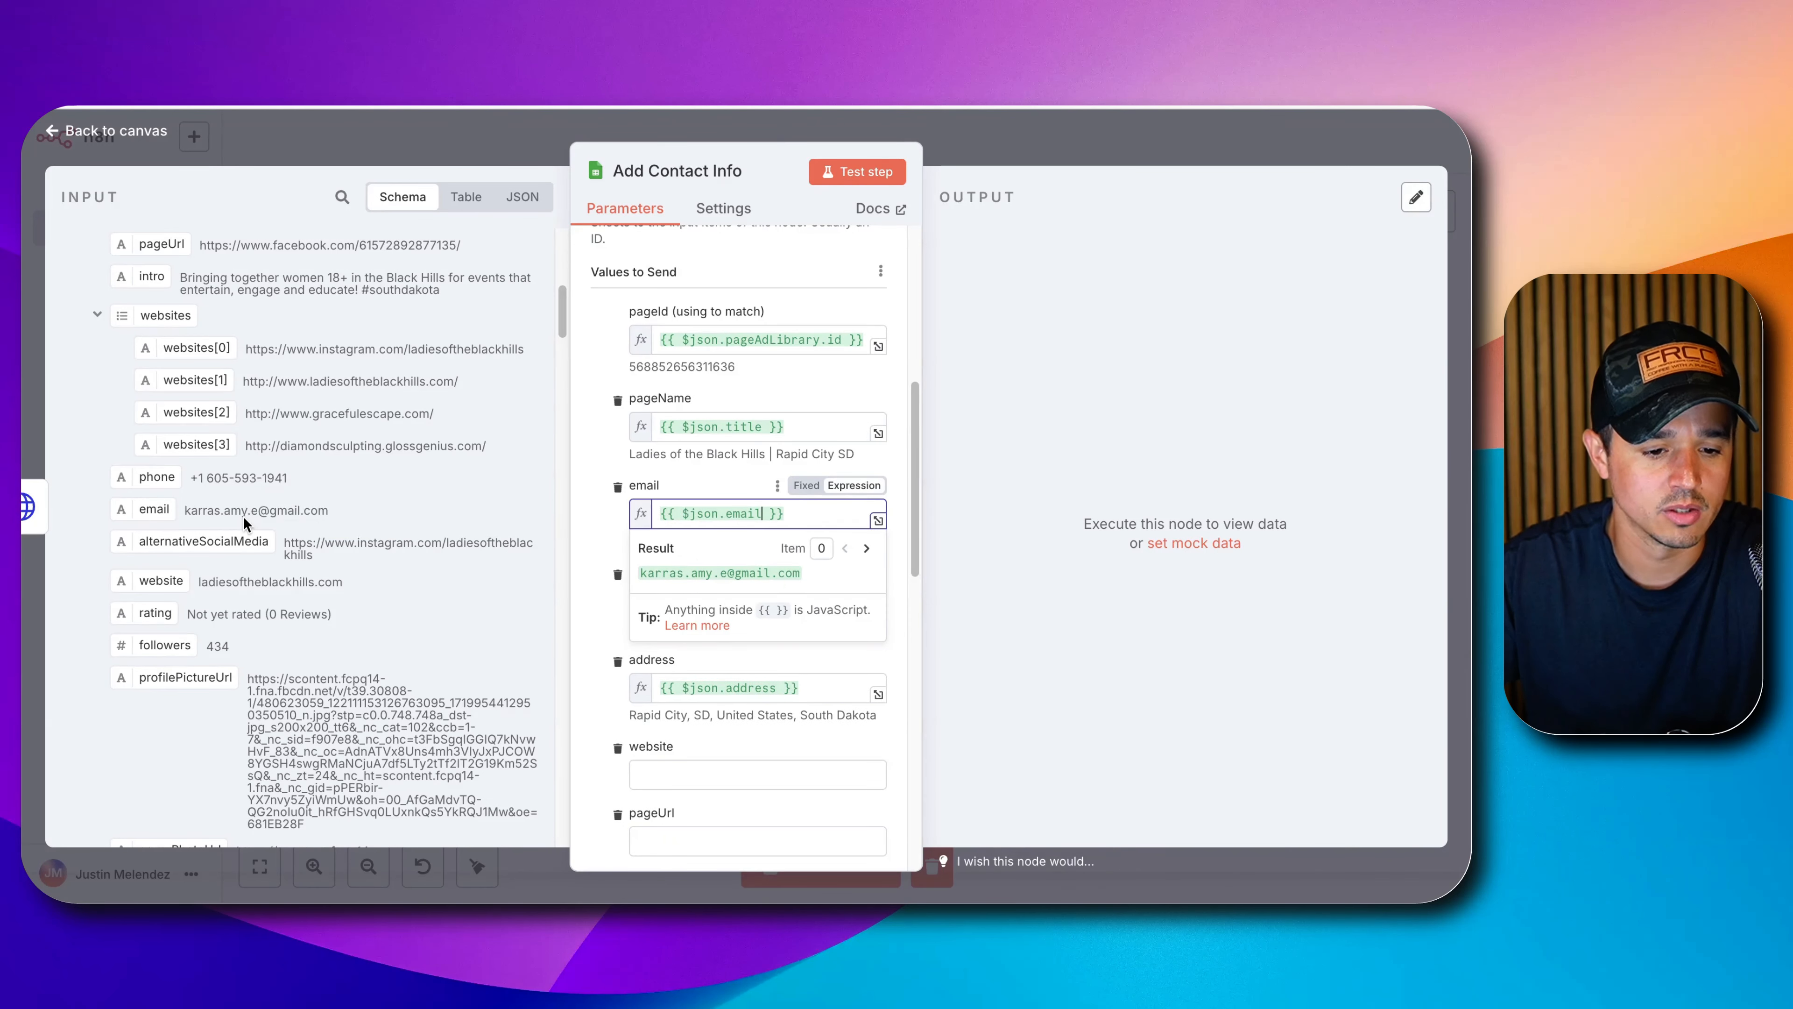
scroll(256, 541, "down", 1)
left_click_drag(158, 570, 662, 775)
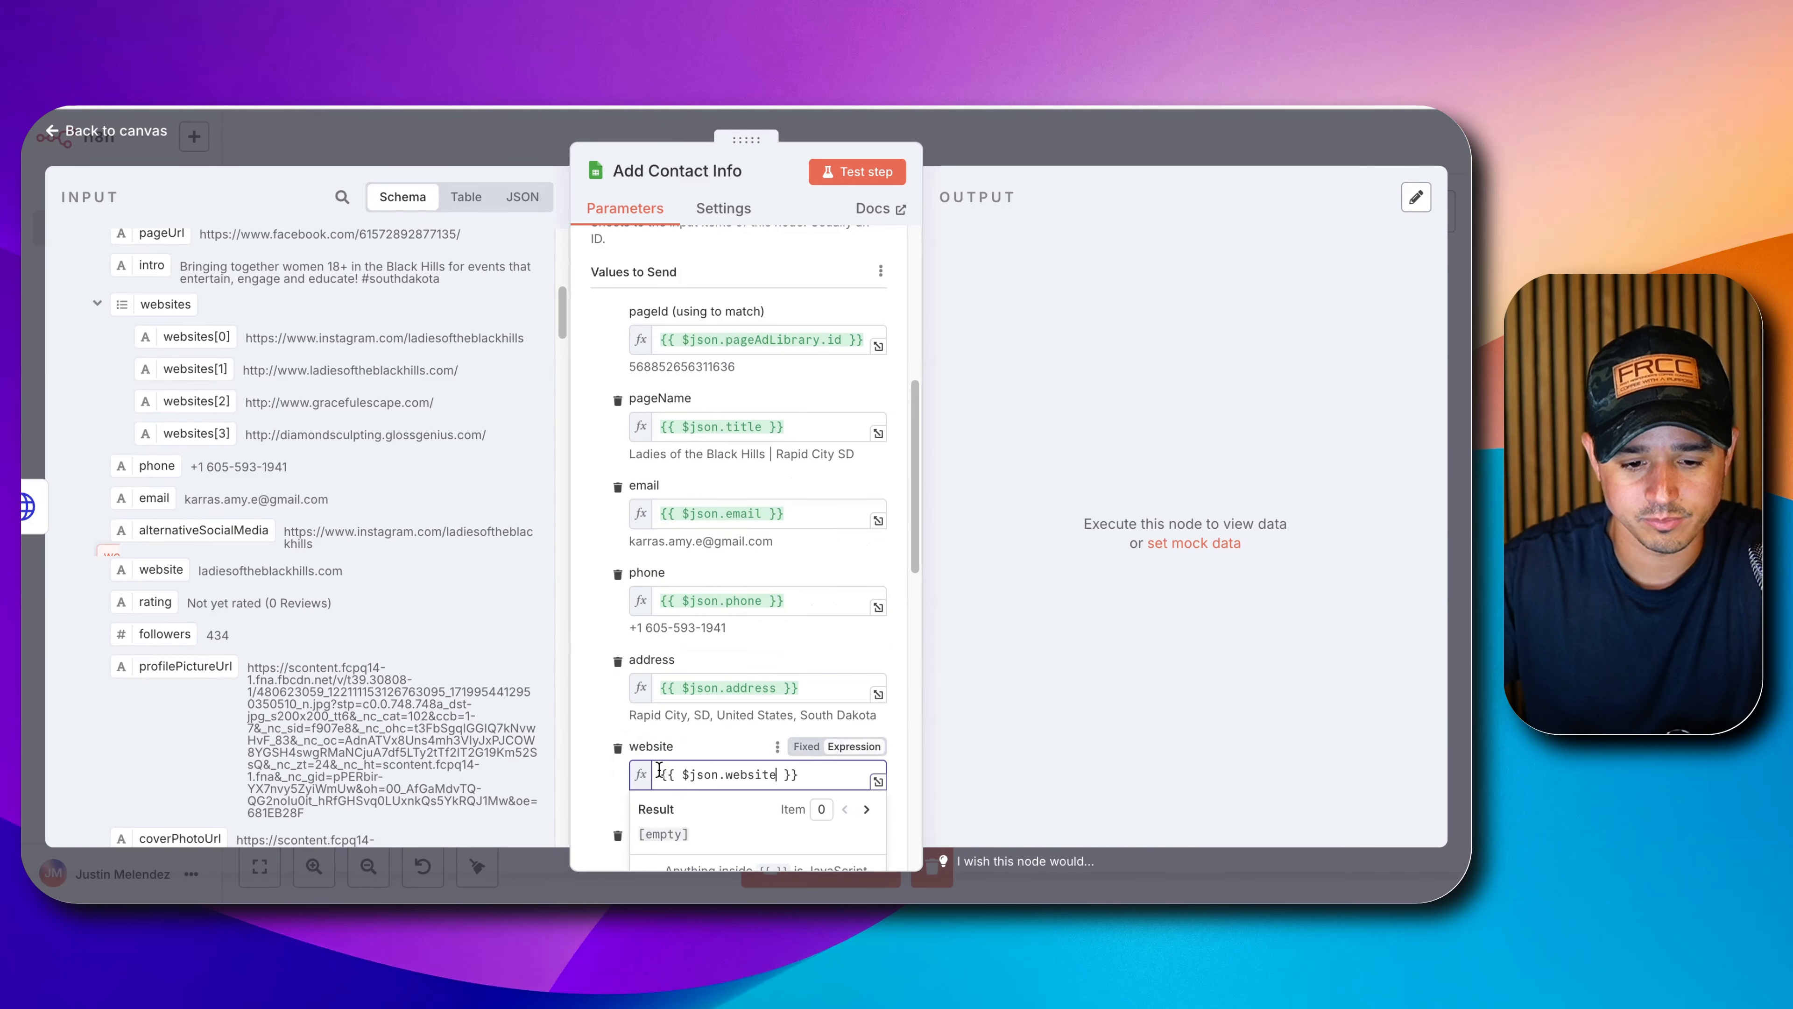
left_click(602, 712)
scroll(615, 698, "down", 4)
scroll(330, 579, "down", 2)
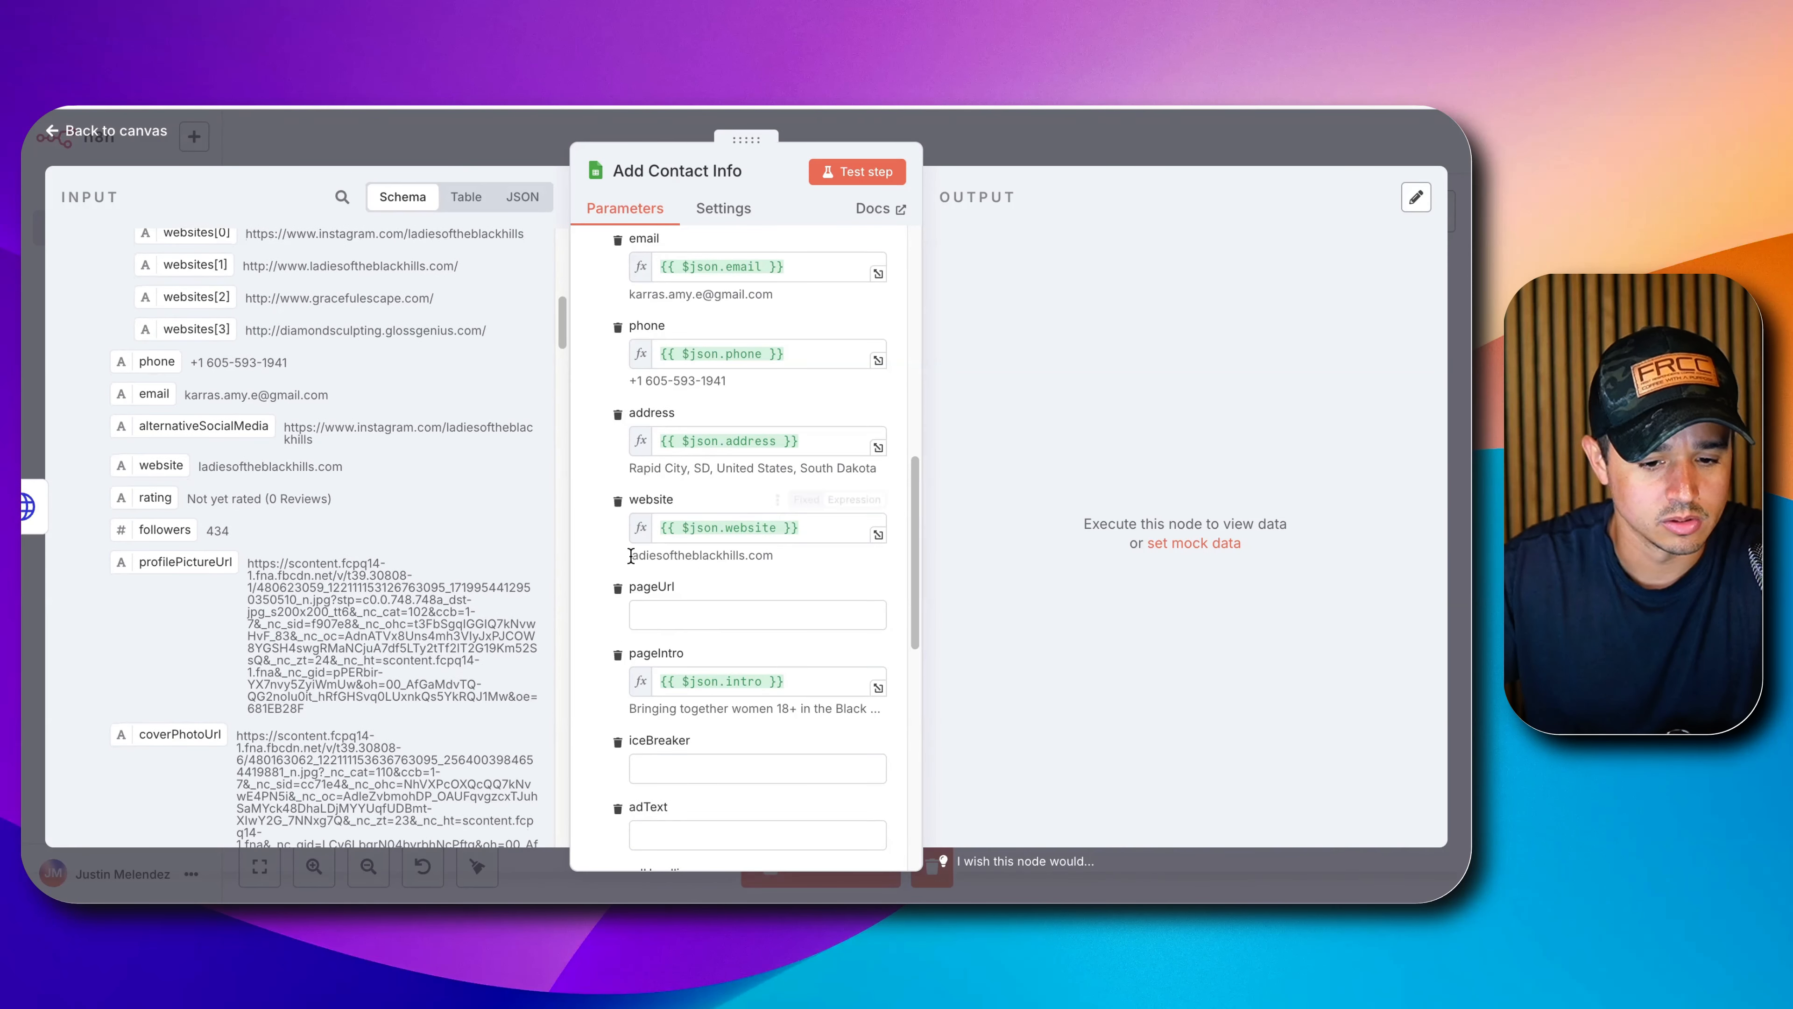
scroll(642, 565, "down", 5)
scroll(706, 628, "down", 5)
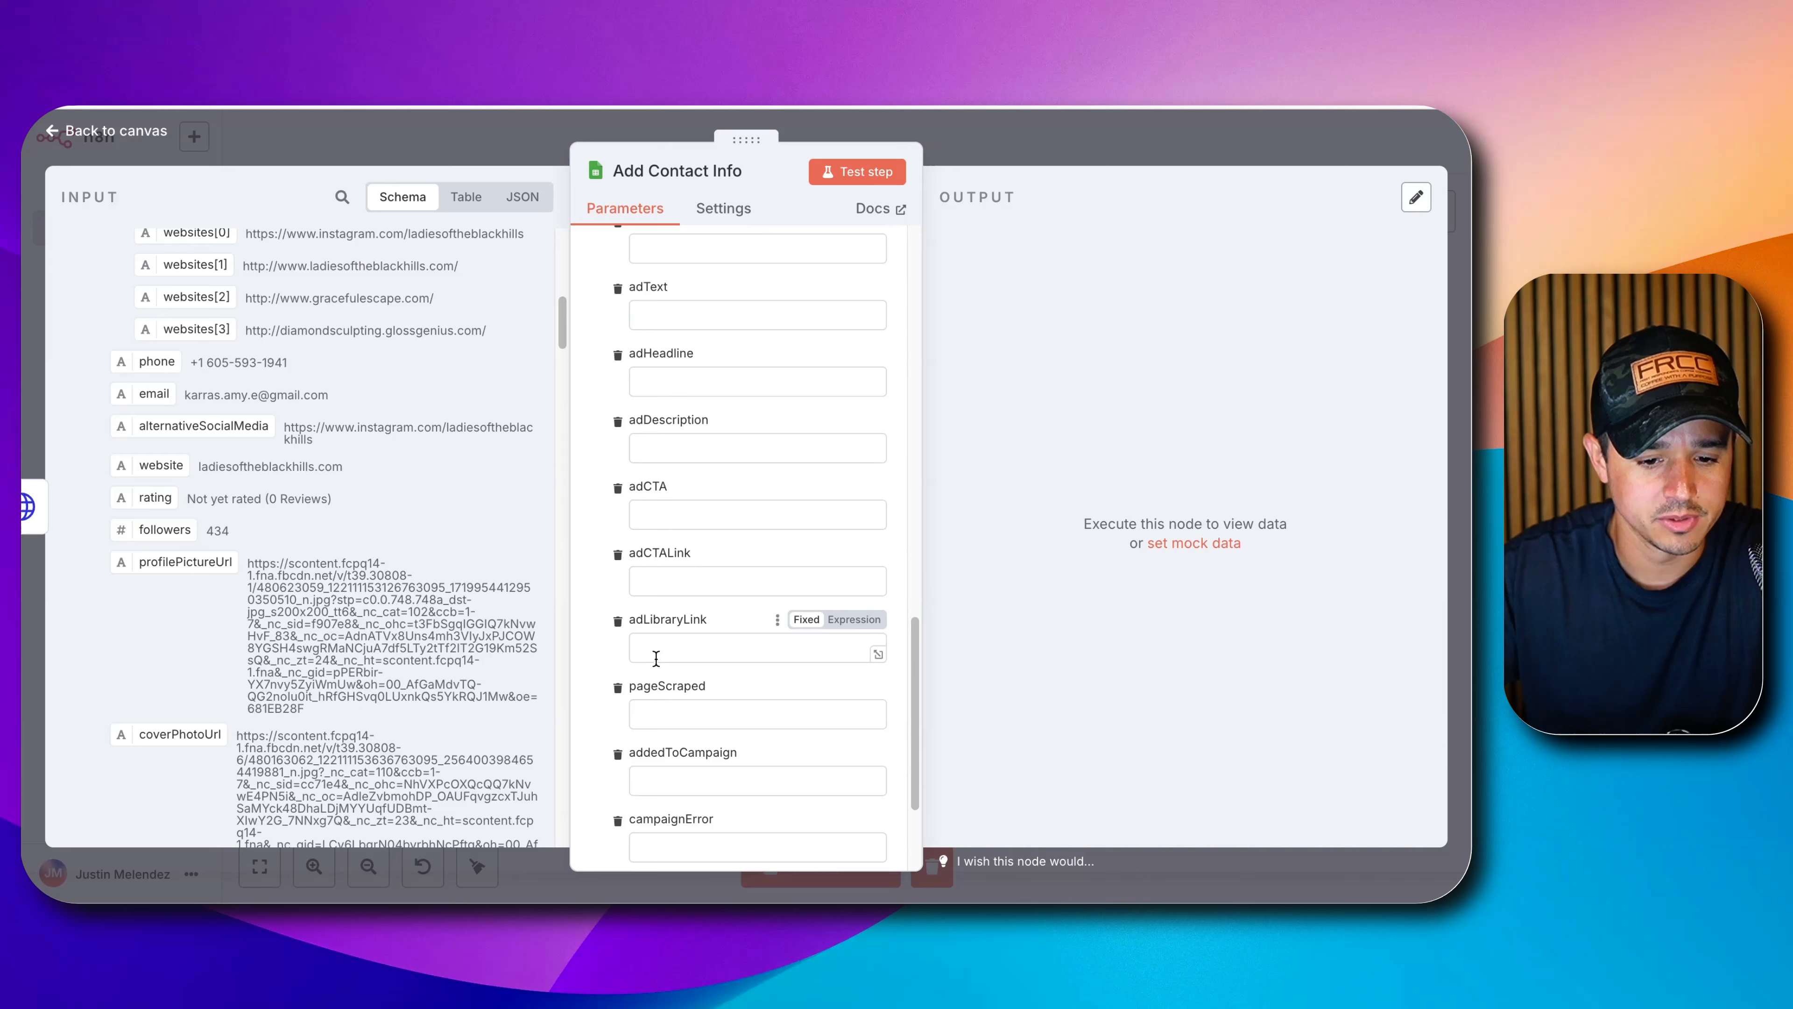
Set pageScraped to 'yes' and test-run the Add Contact Info node.
left_click(746, 667)
type("yes")
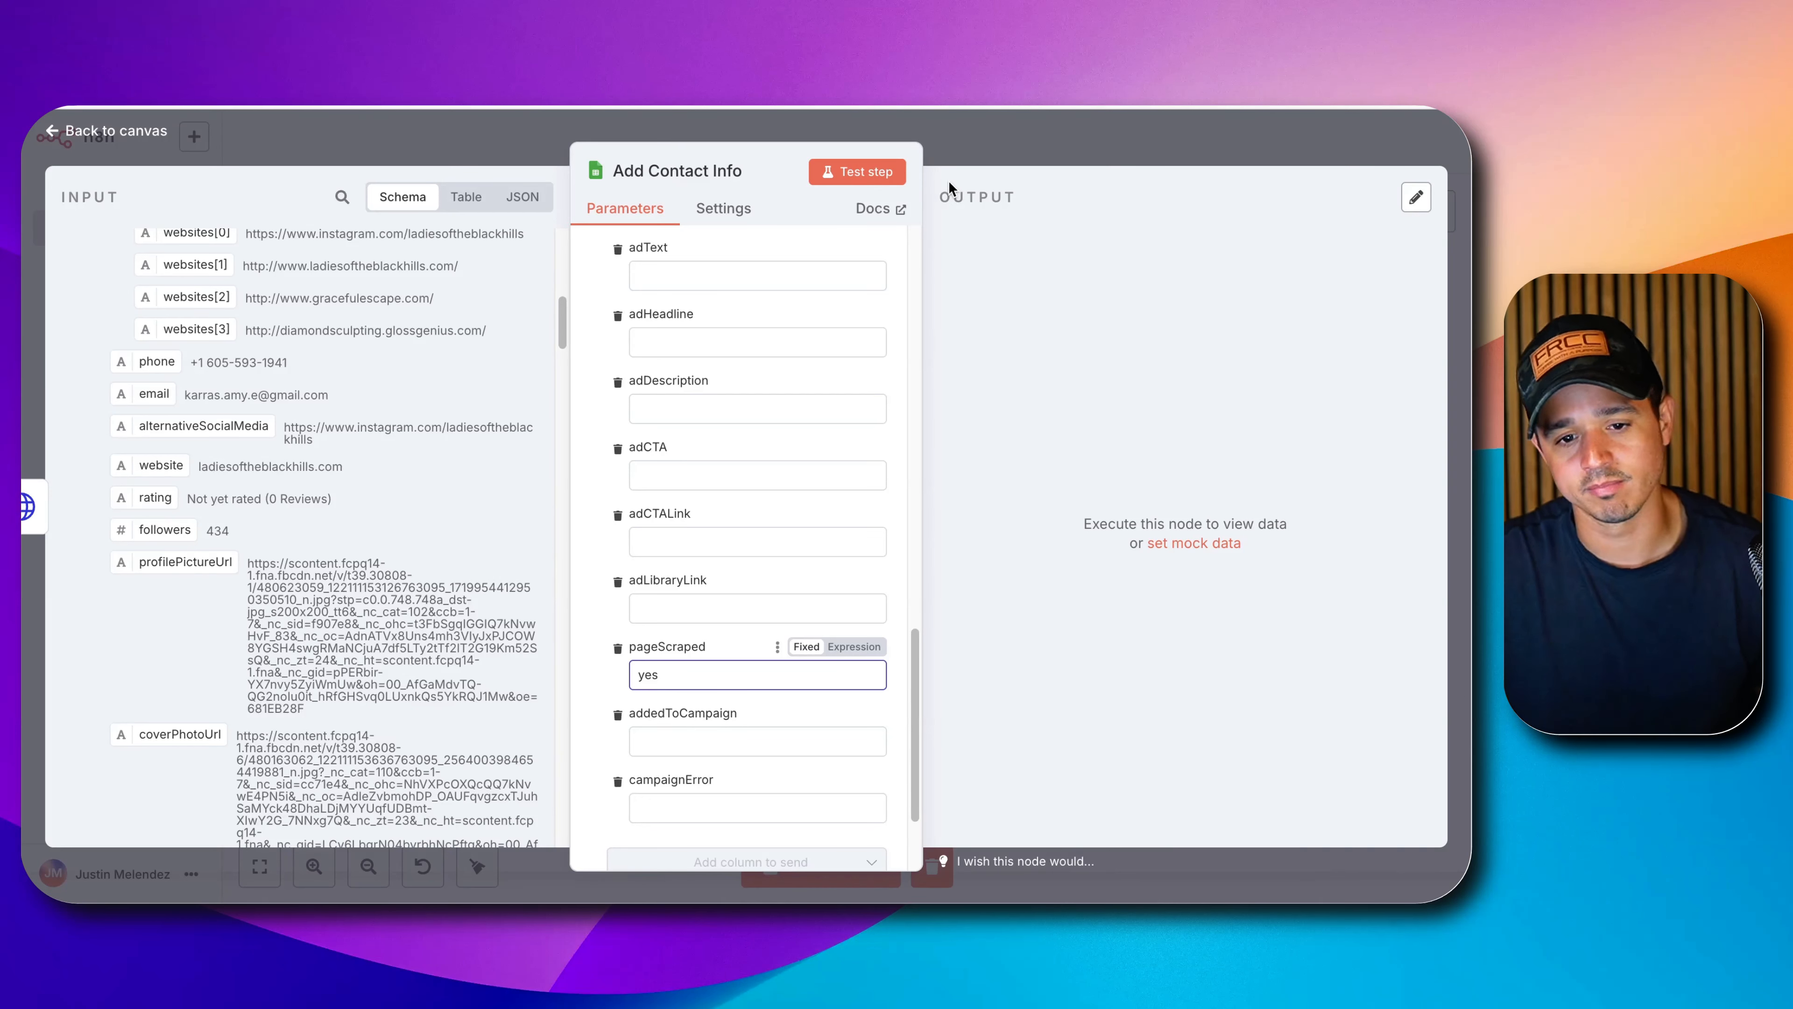
left_click(893, 173)
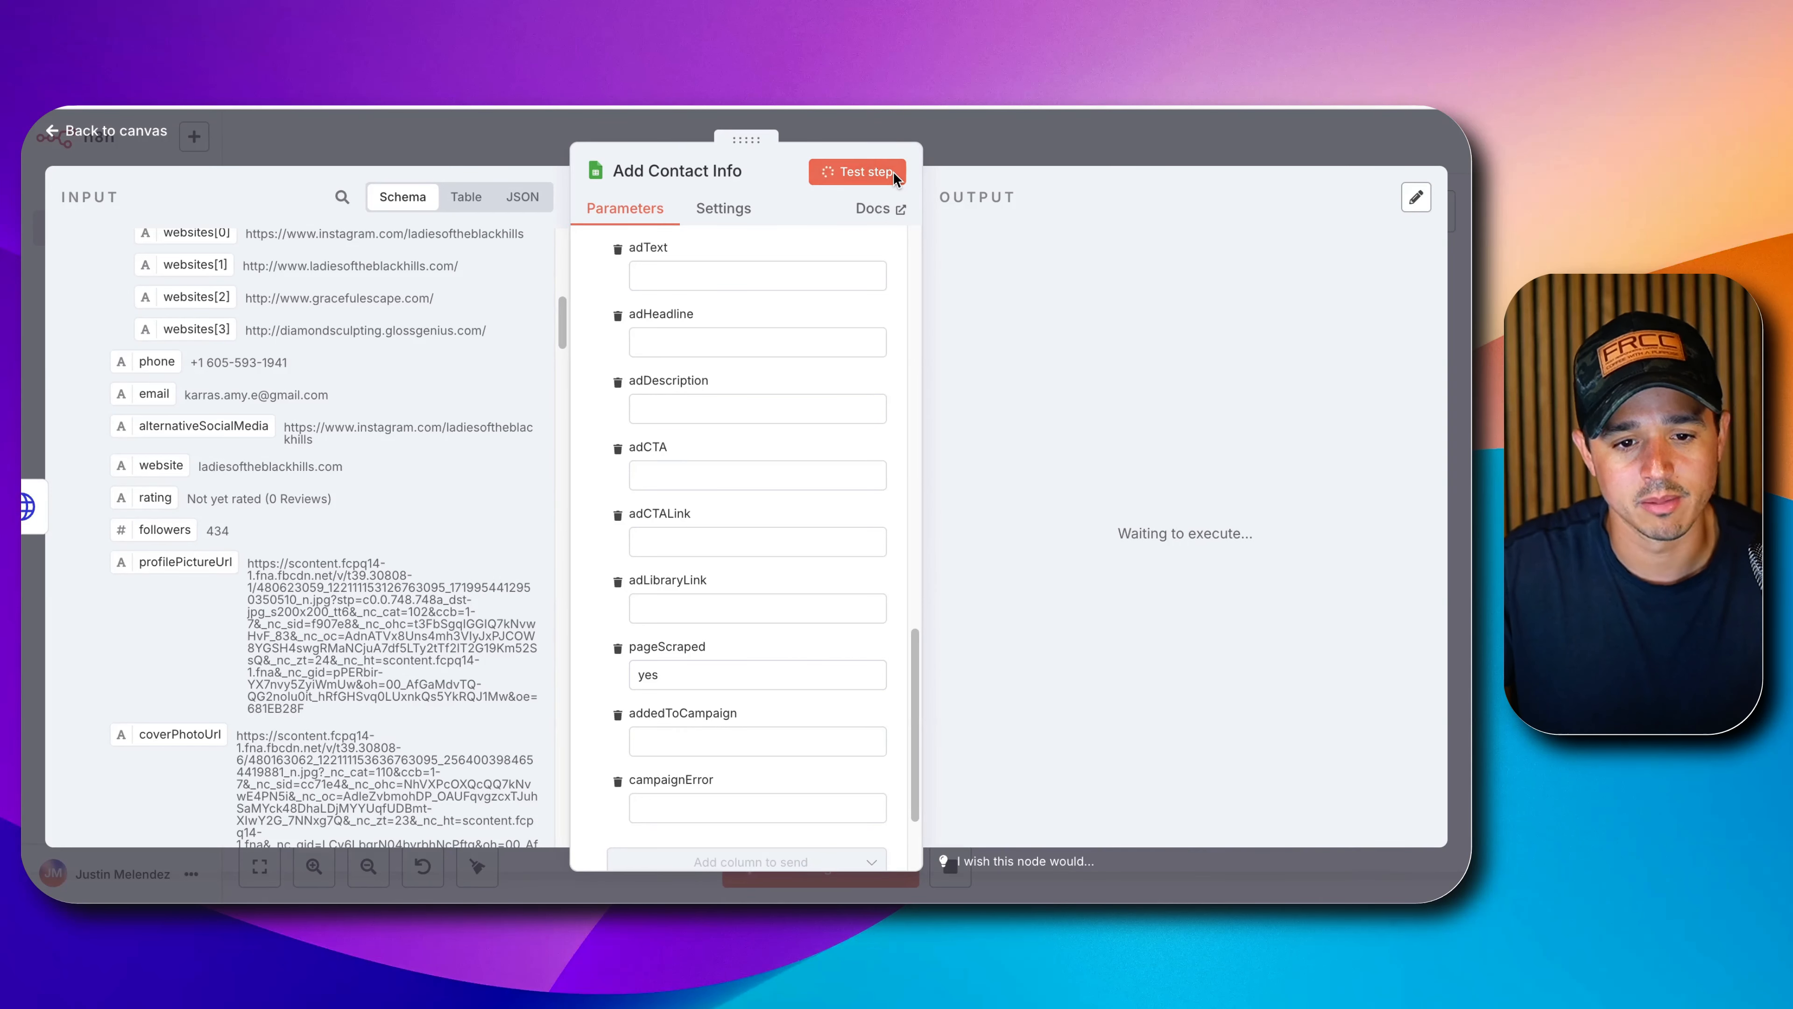
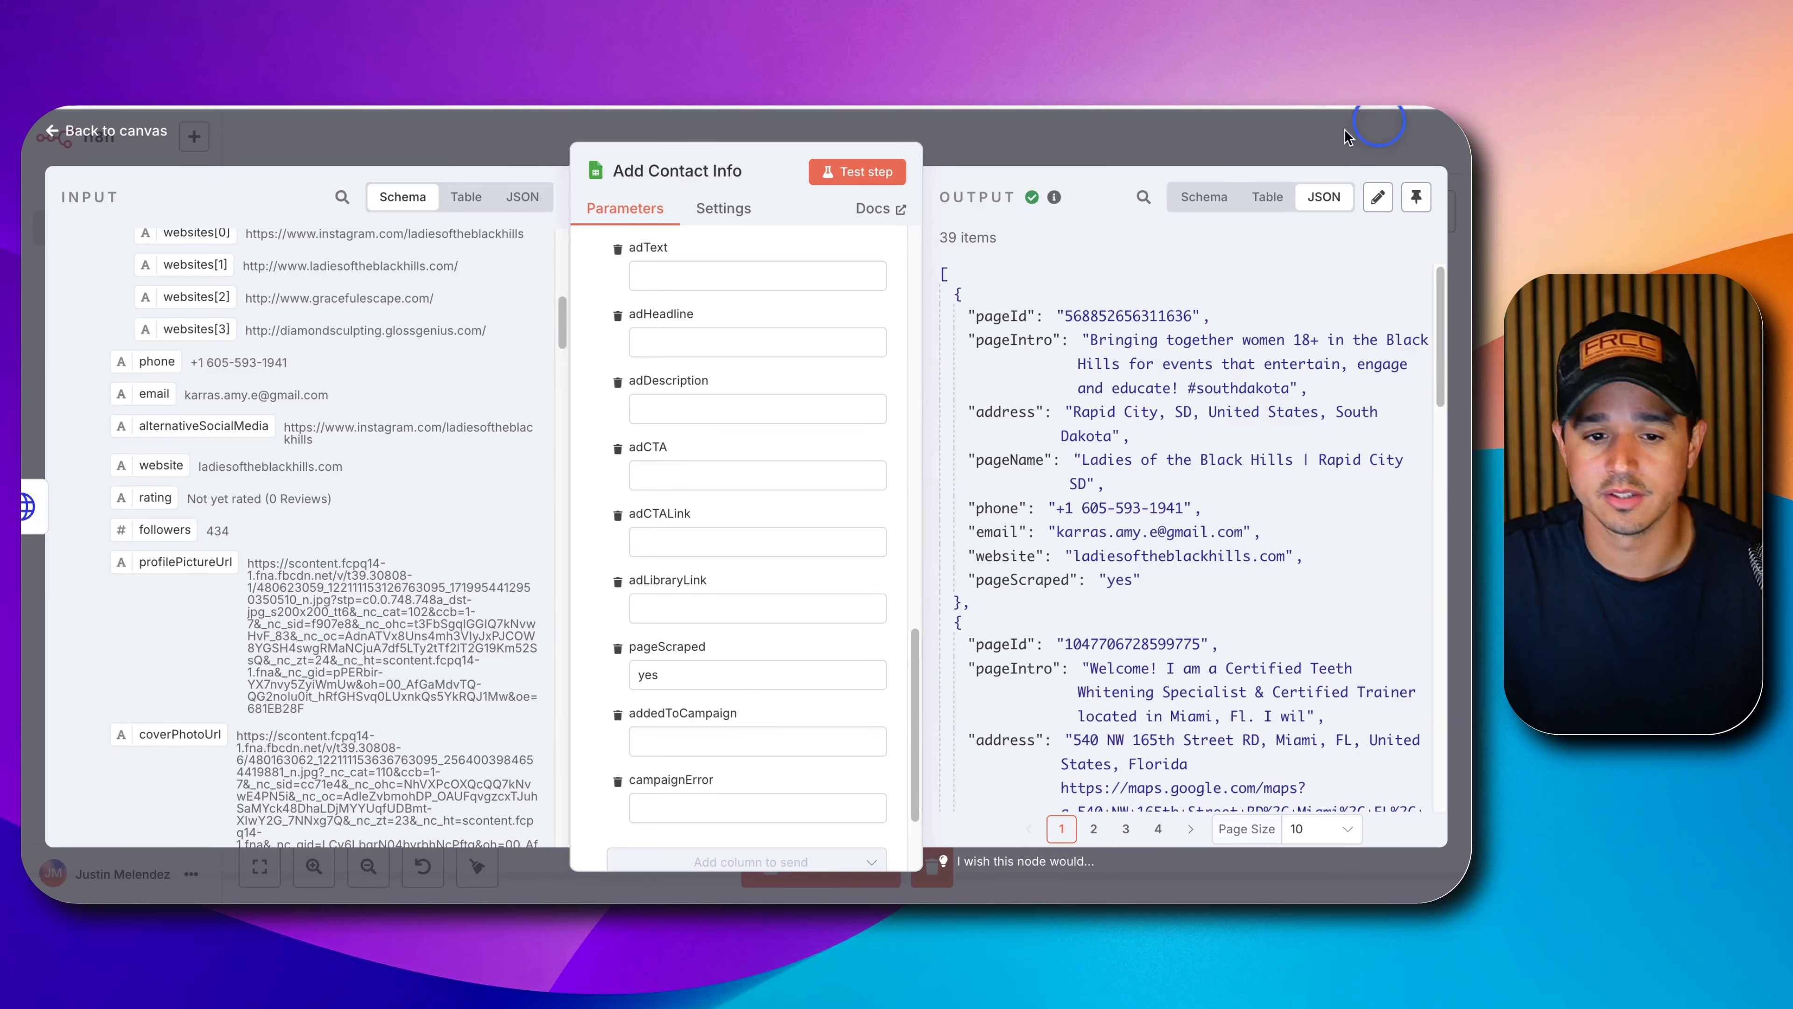
Bring the N8N Facebook Ad Scraper spreadsheet window in front of the n8n editor.
left_click_drag(573, 99, 405, 92)
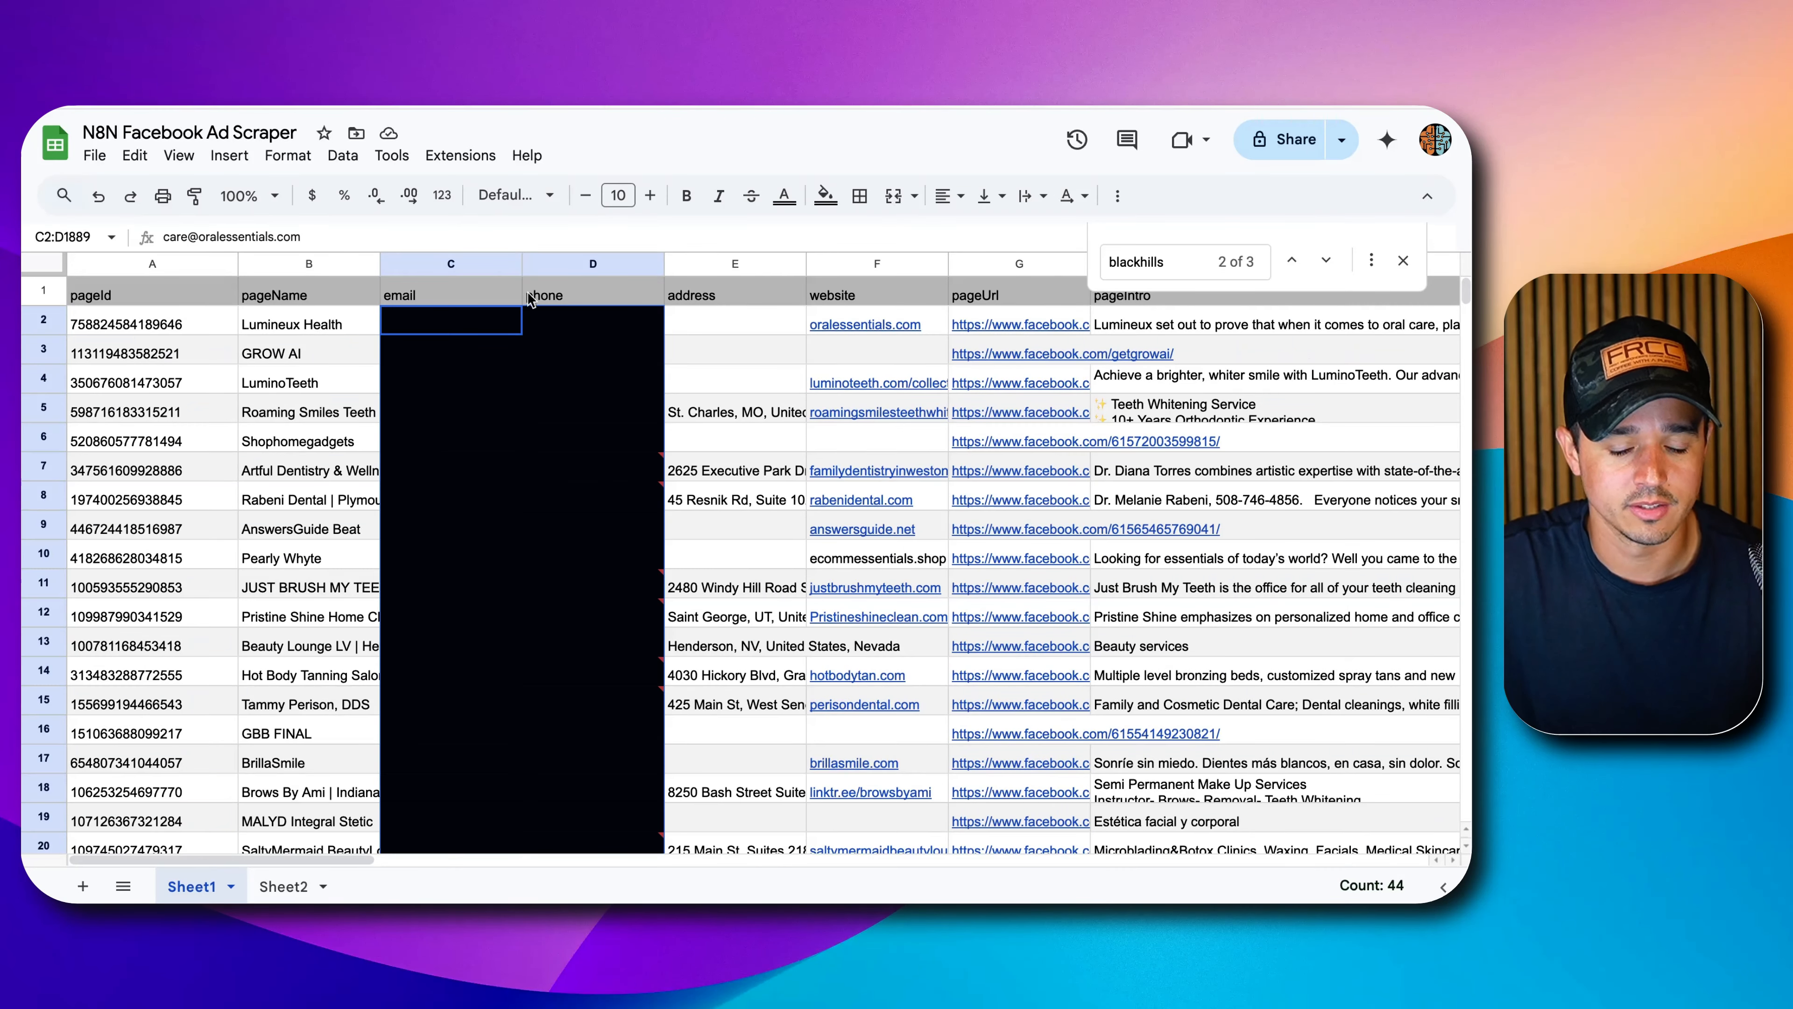
Close the blackhills search and review the 40 leads' addresses, websites and intros in Sheet1.
left_click(770, 526)
left_click(1404, 262)
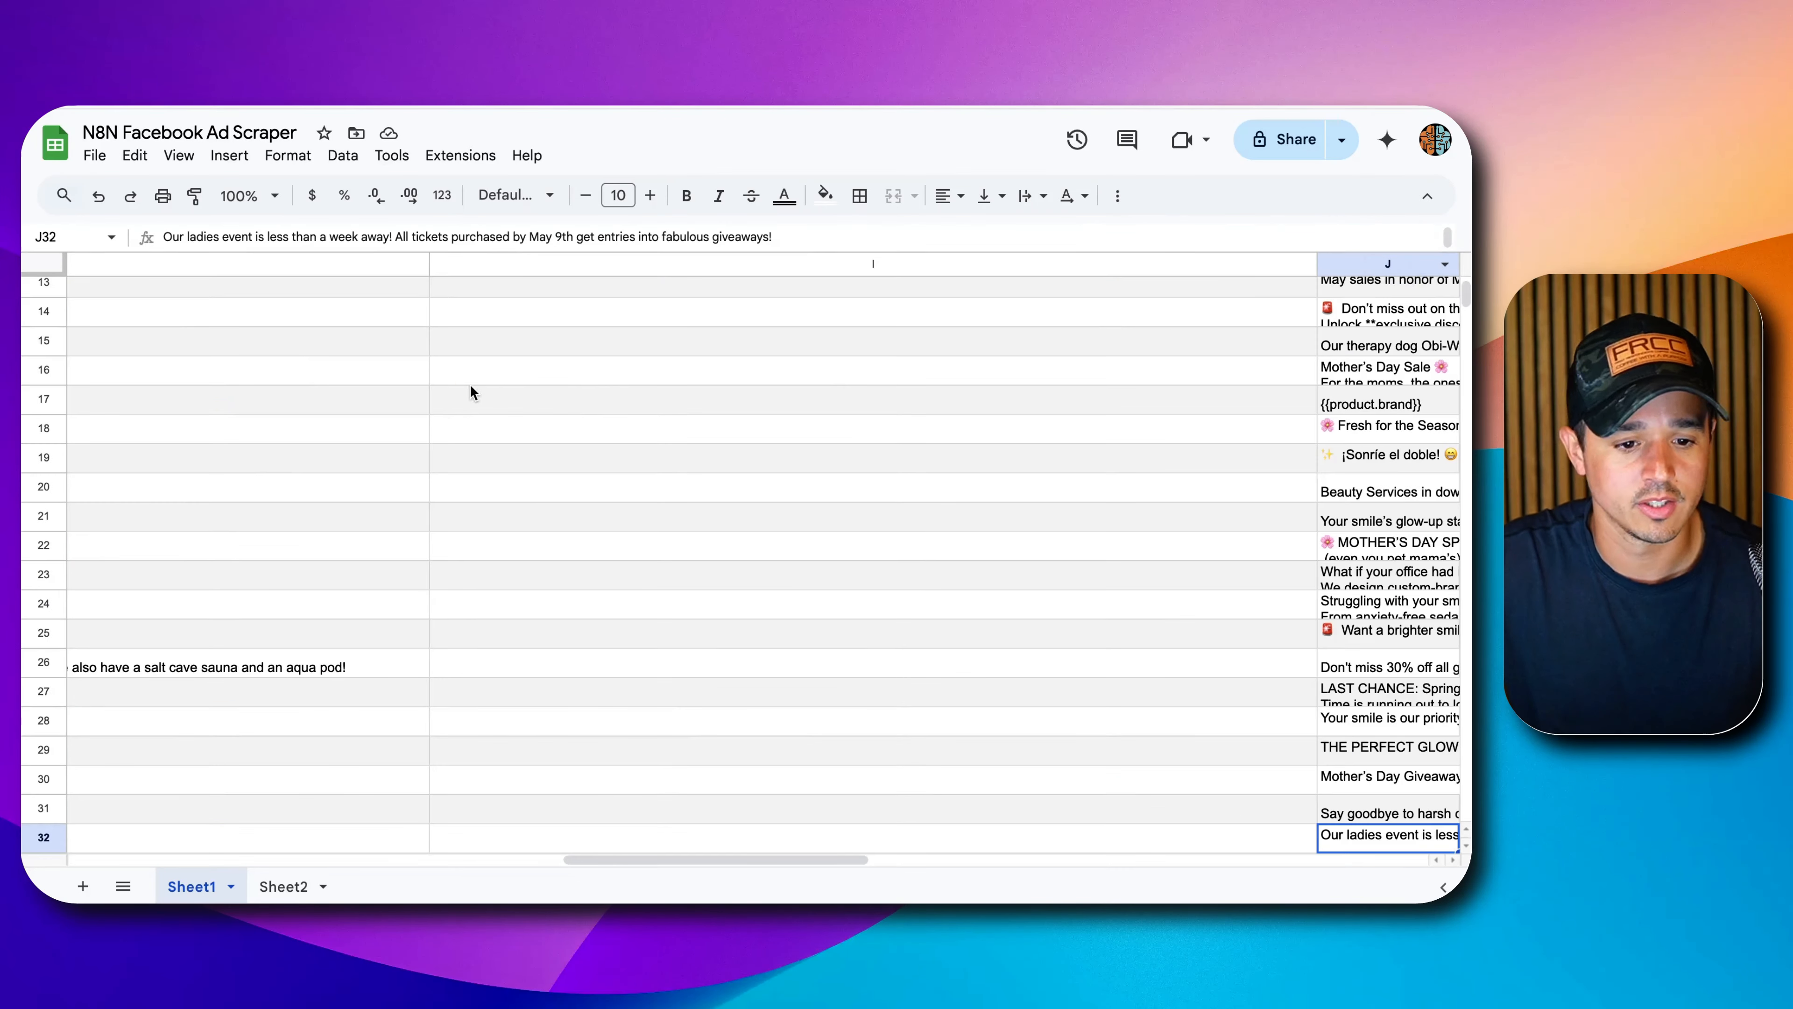
scroll(641, 401, "right", 5)
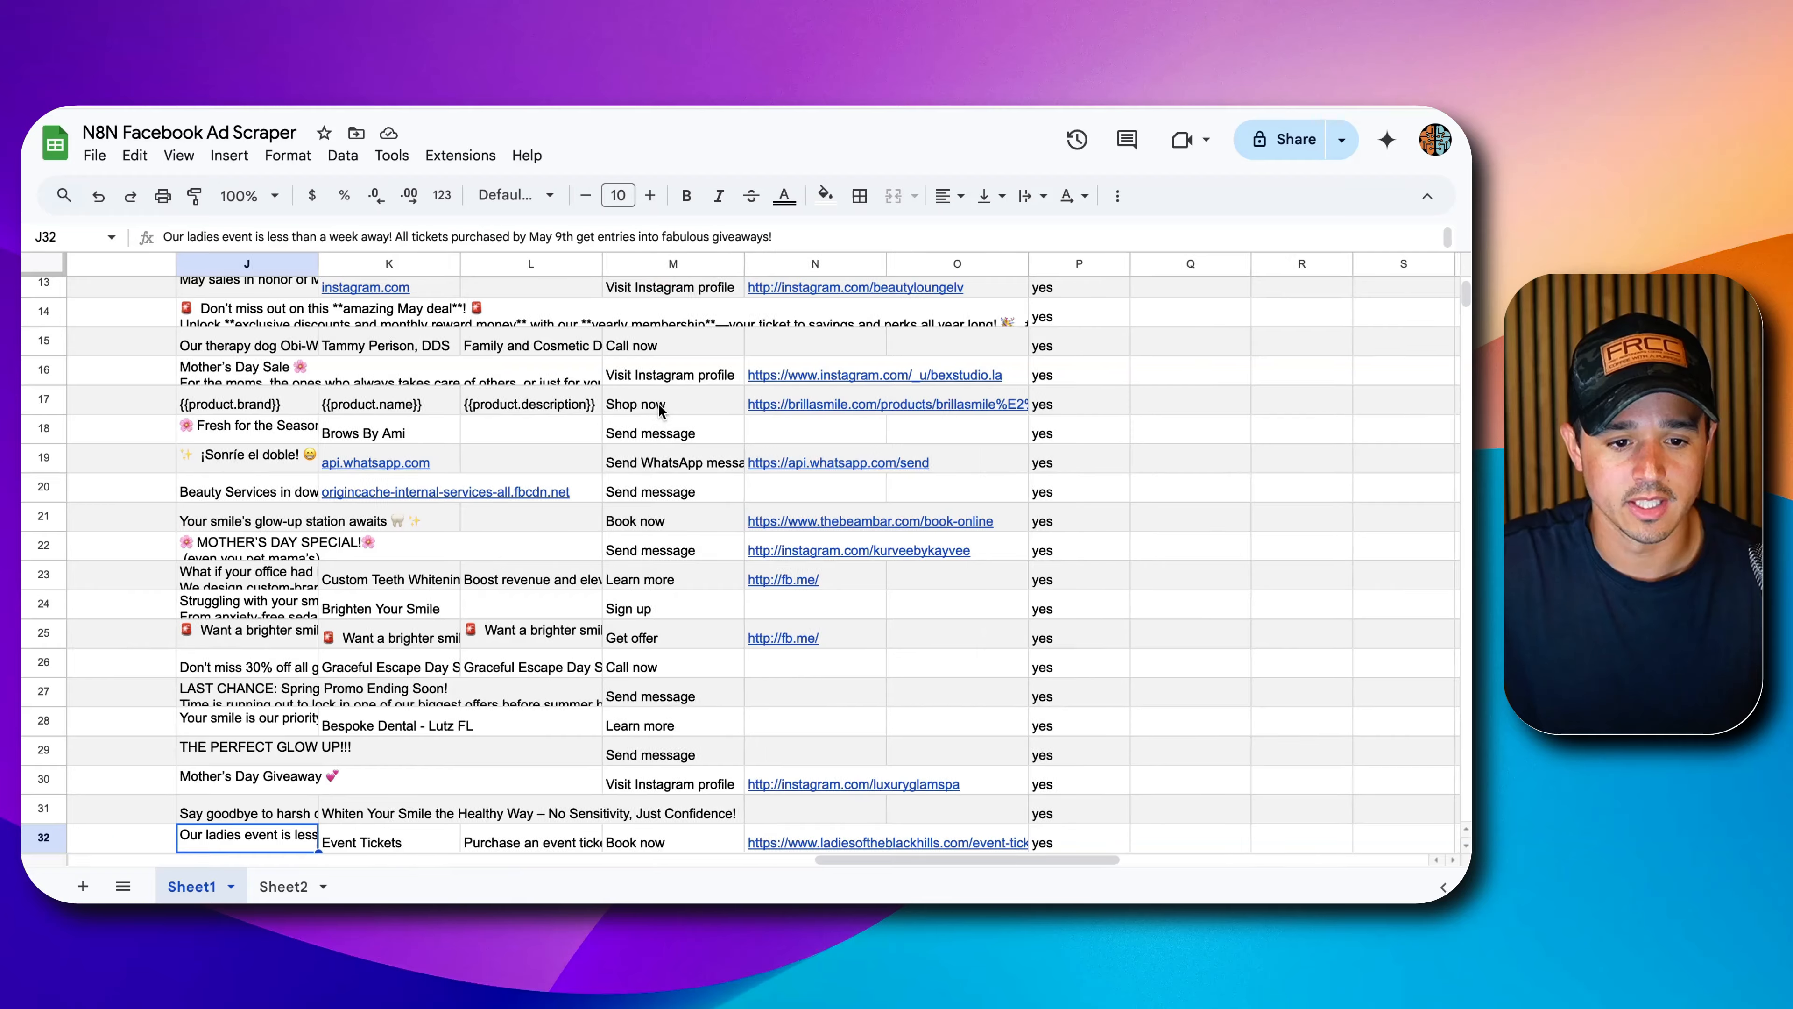
scroll(667, 395, "left", 5)
left_click(667, 395)
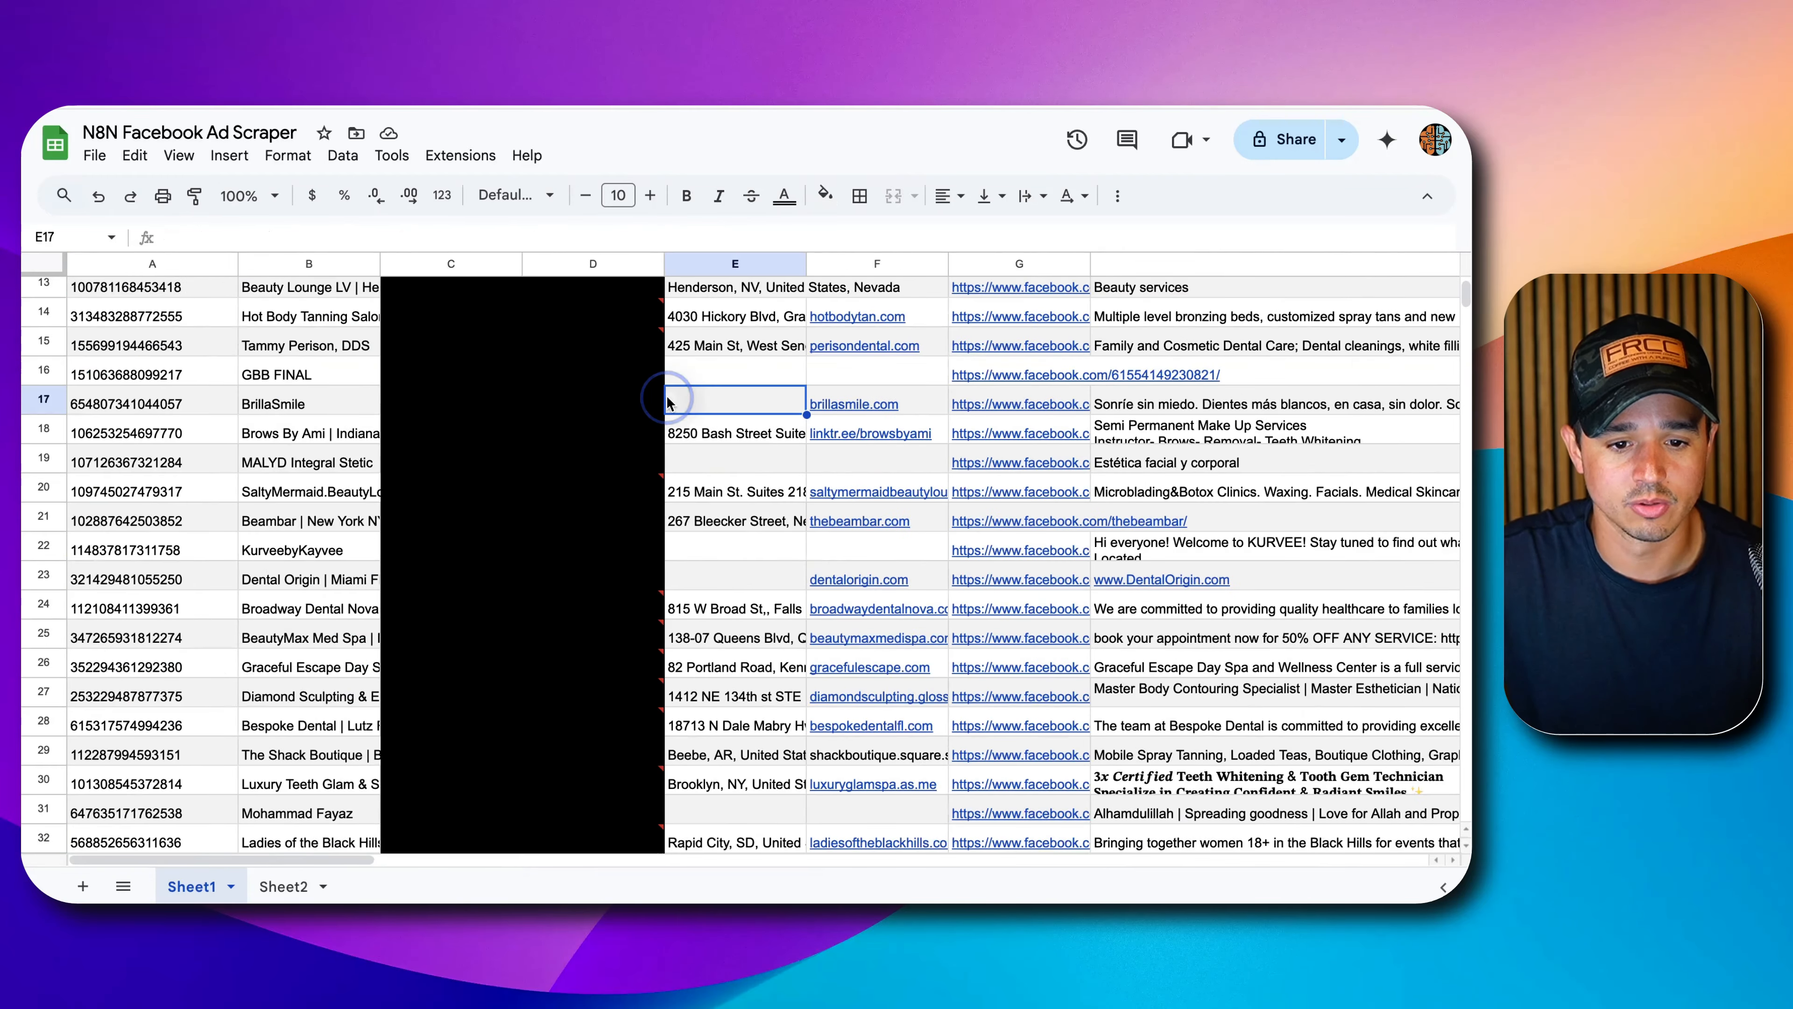
scroll(667, 394, "up", 1)
scroll(667, 395, "up", 4)
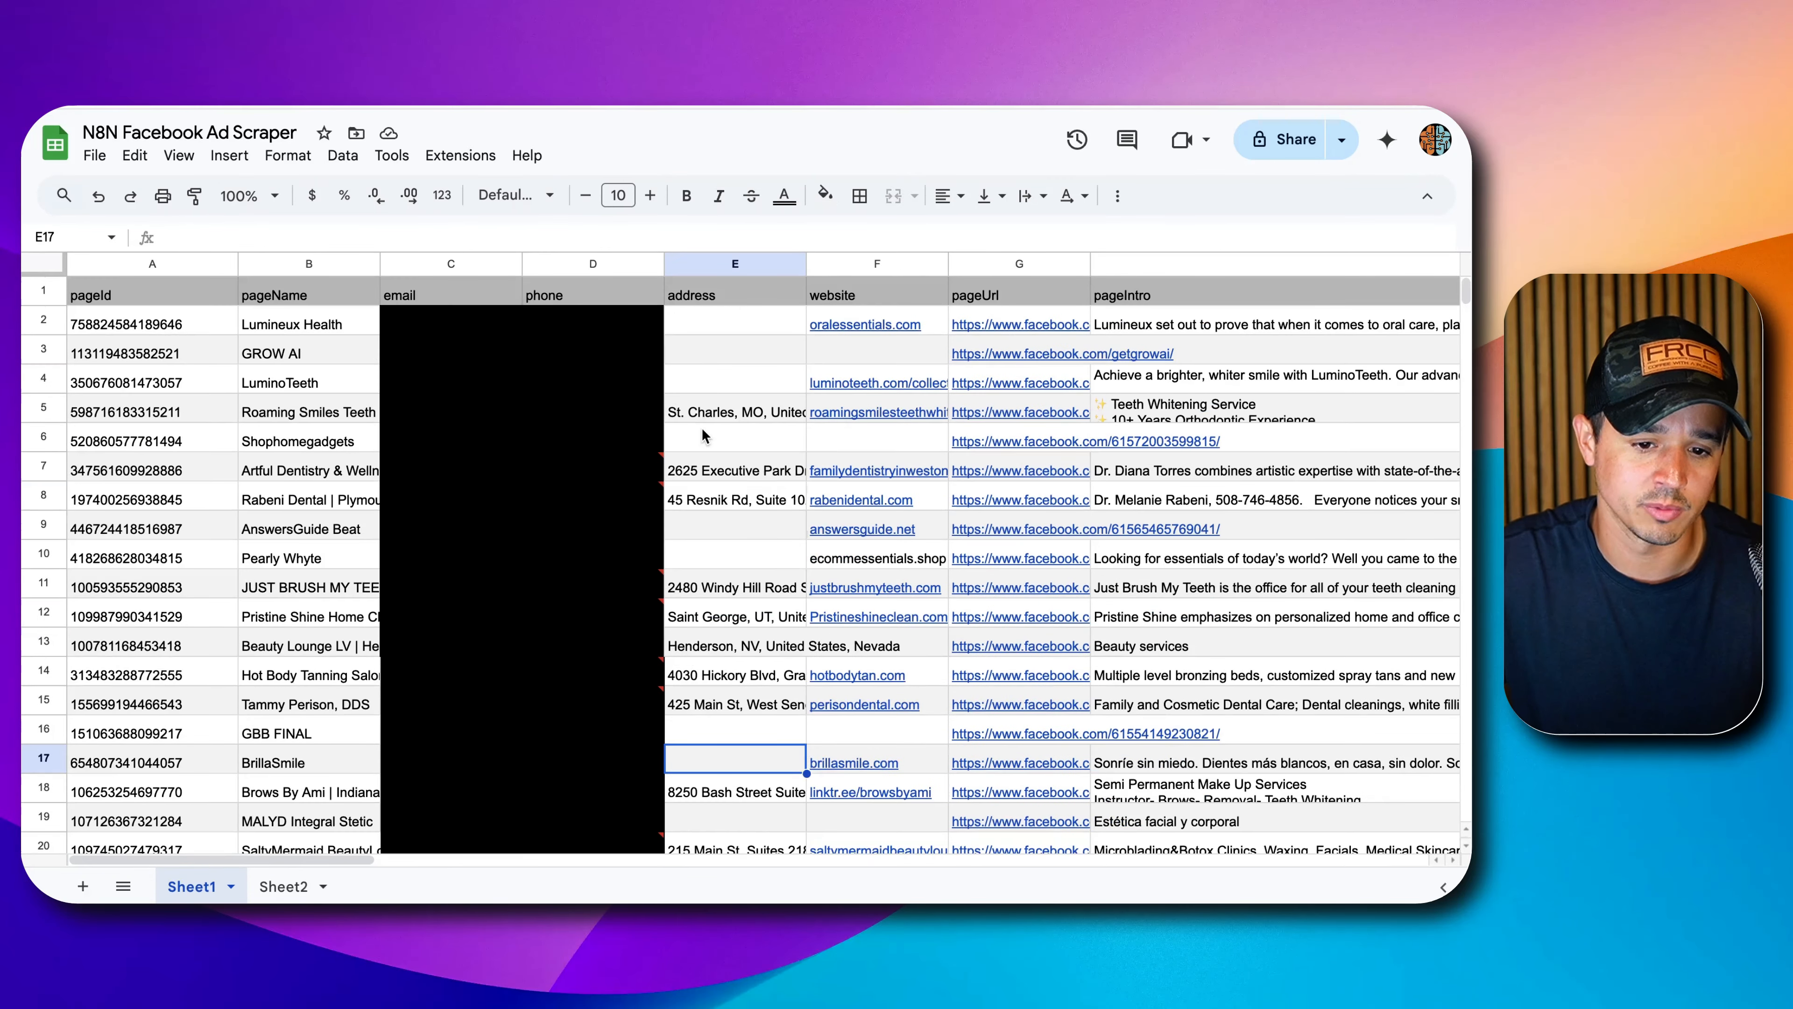
left_click(708, 466)
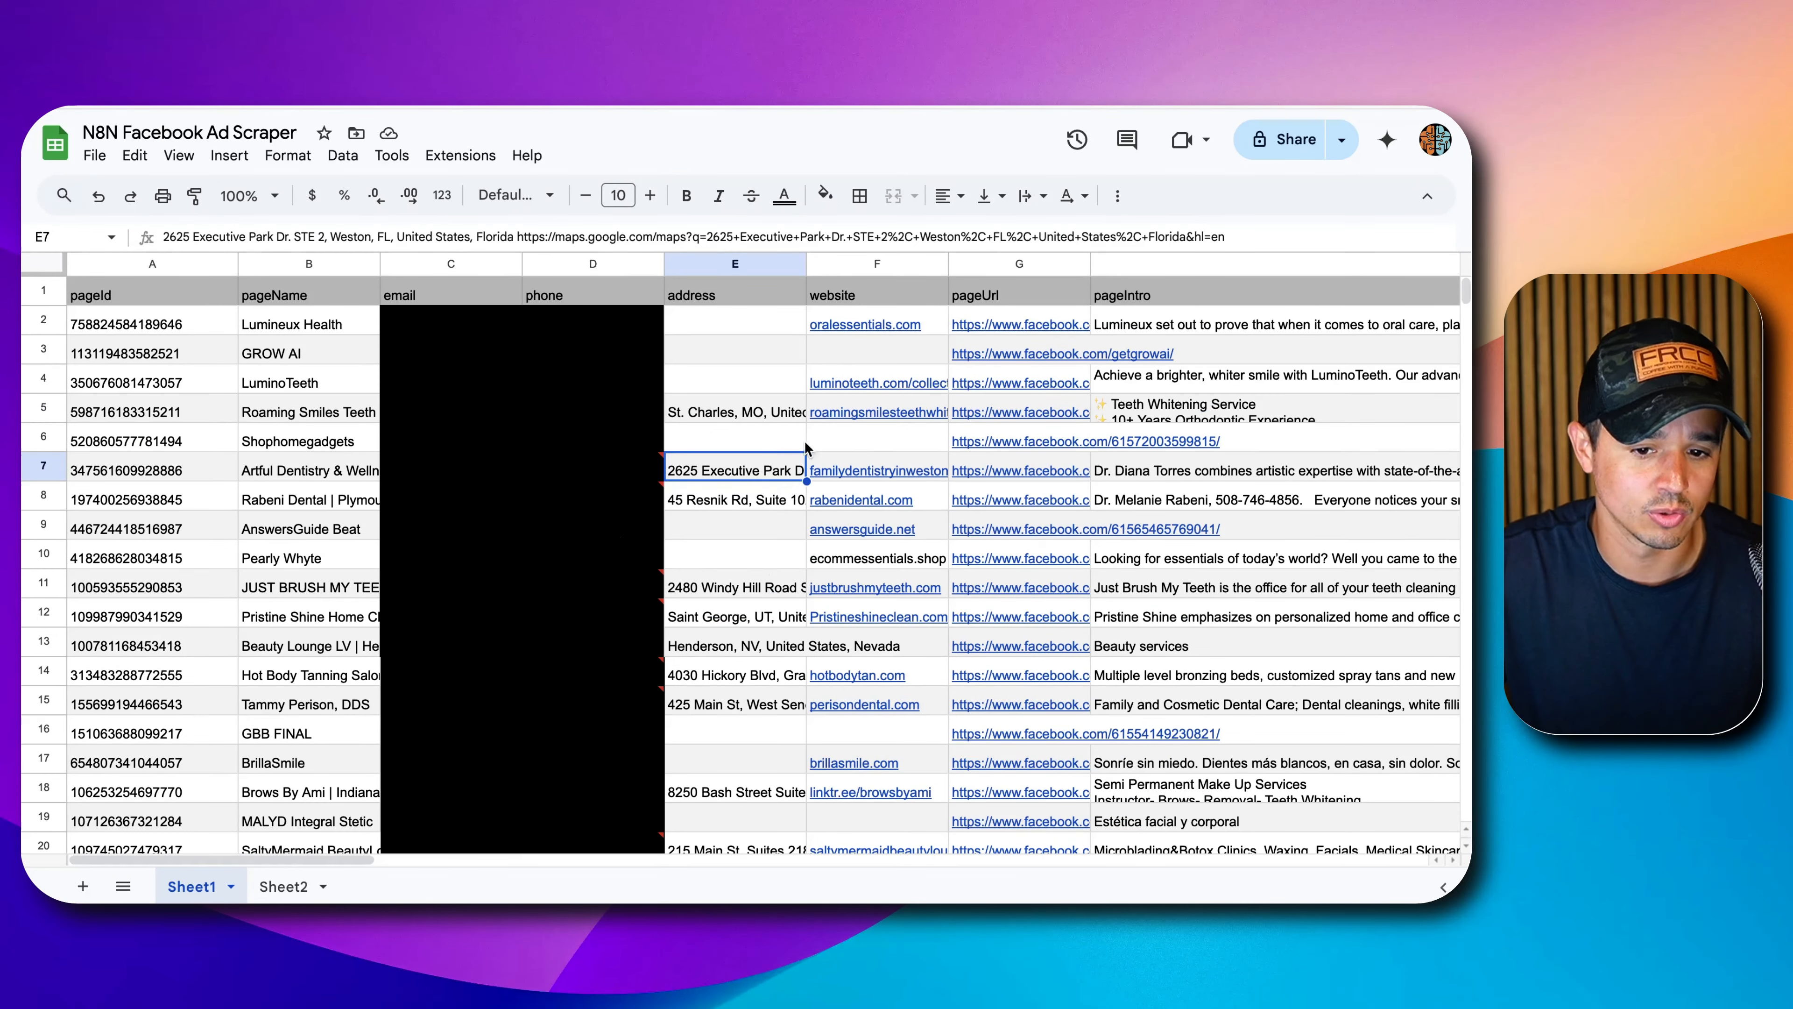
scroll(564, 522, "down", 10)
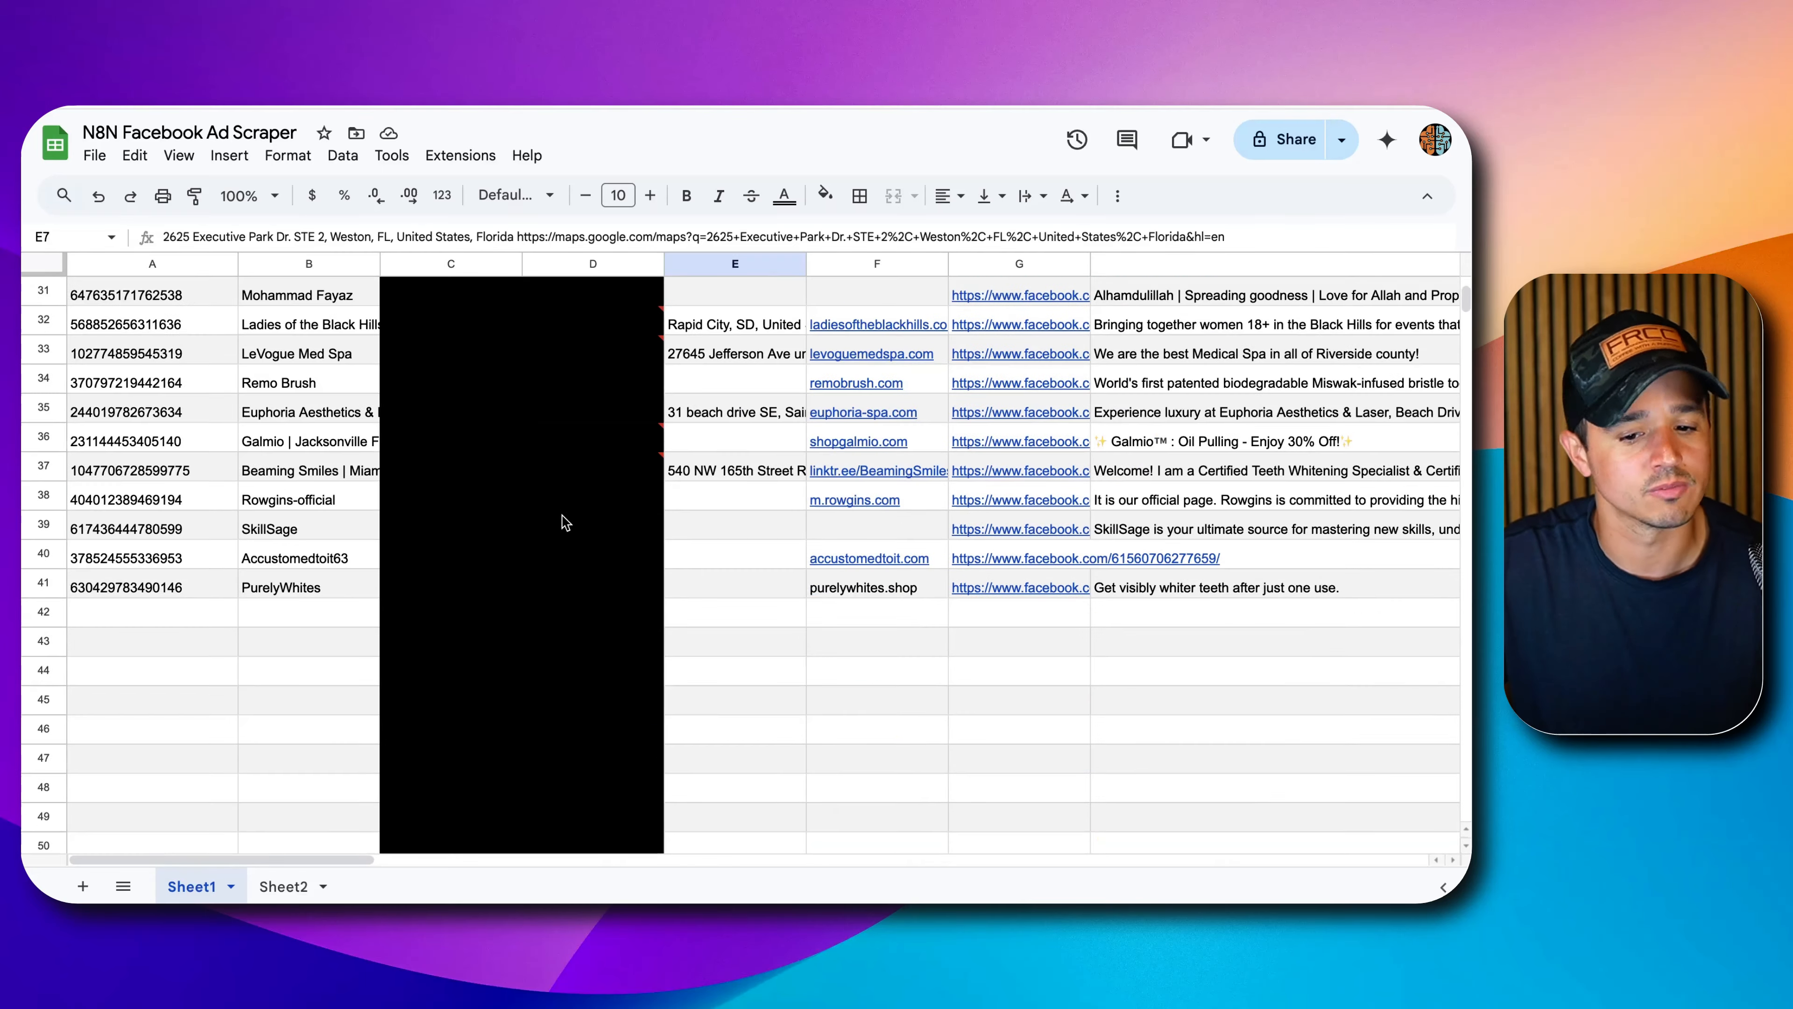
scroll(561, 519, "up", 10)
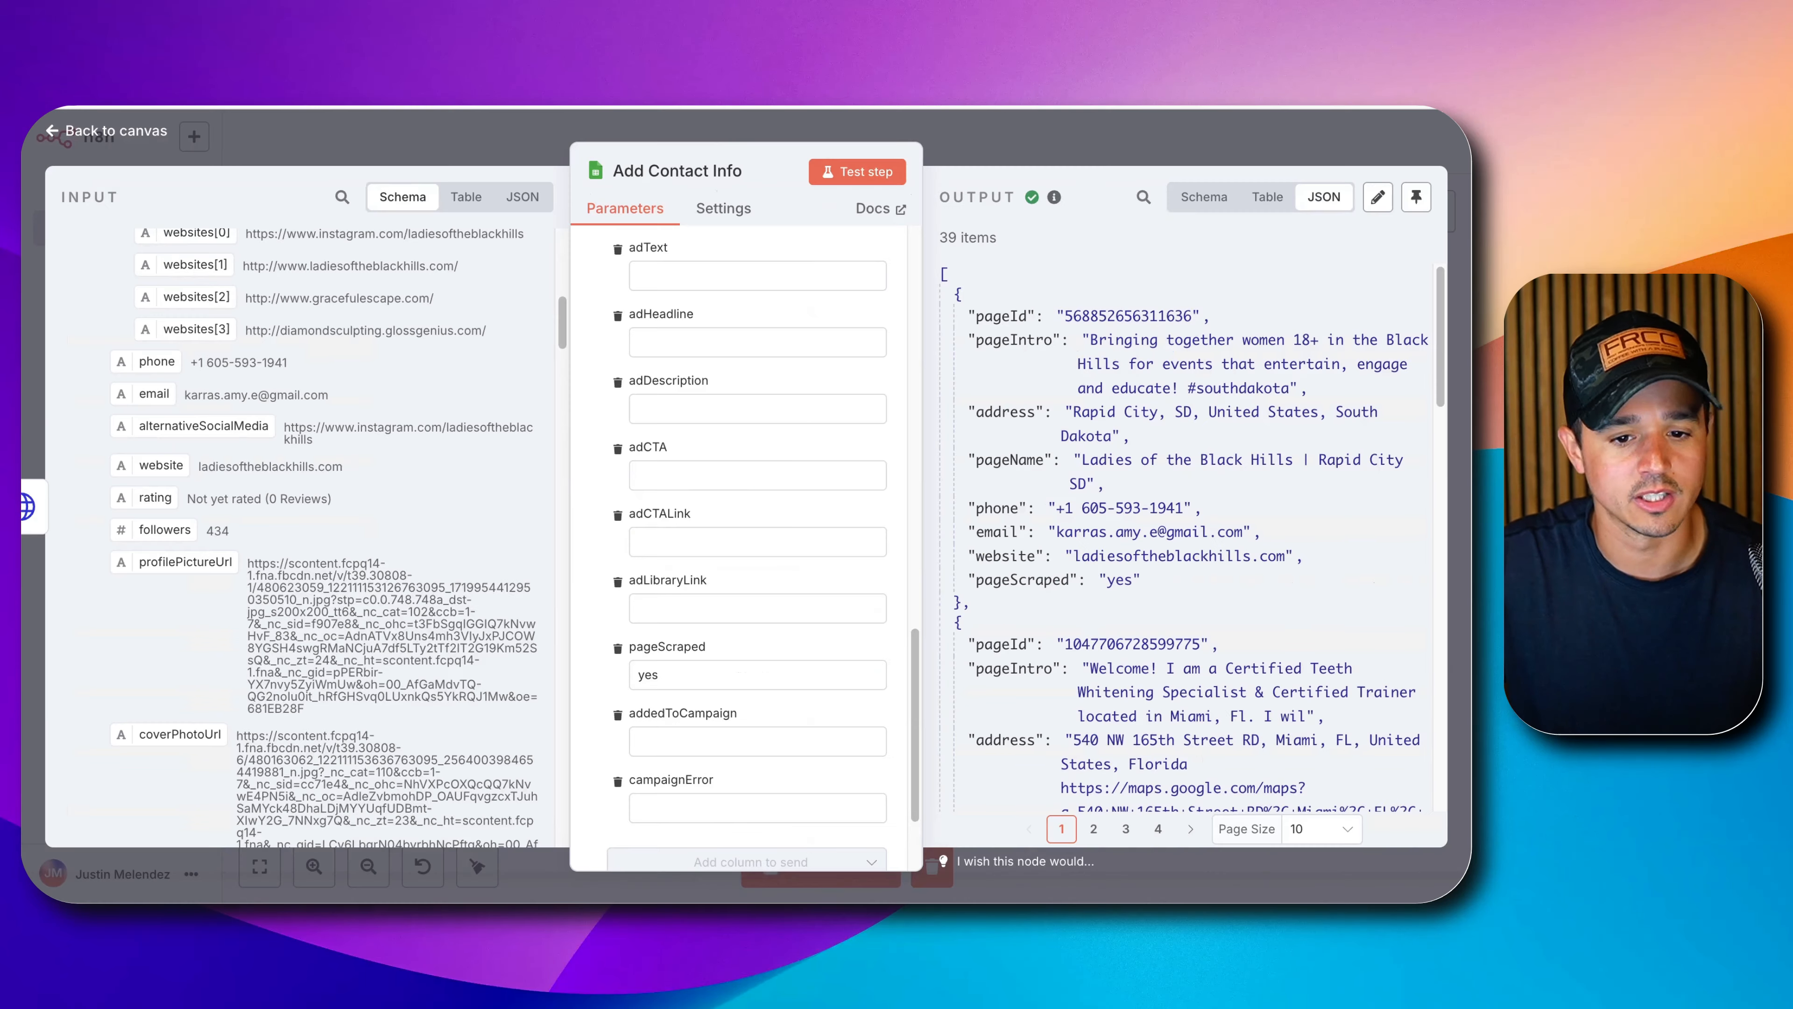
Close Add Contact Info, shift it further right on the canvas, and save the workflow.
left_click(1020, 156)
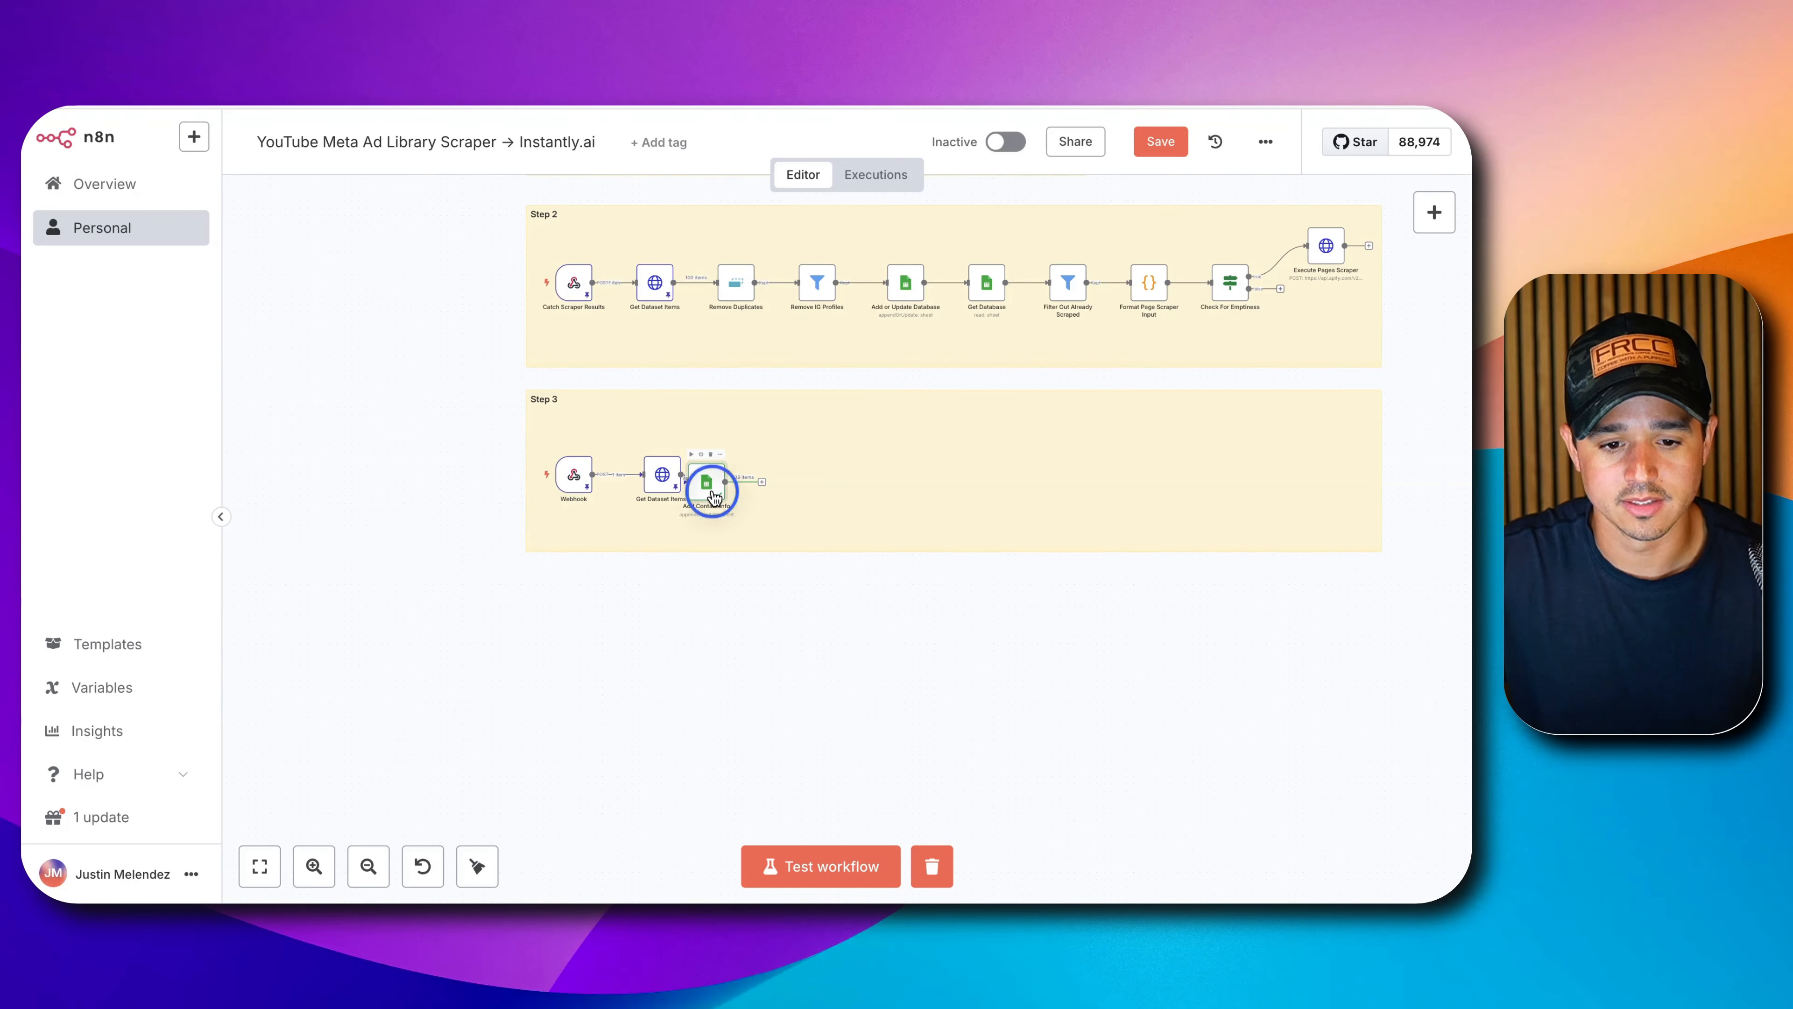
left_click_drag(708, 485, 759, 477)
left_click(1154, 148)
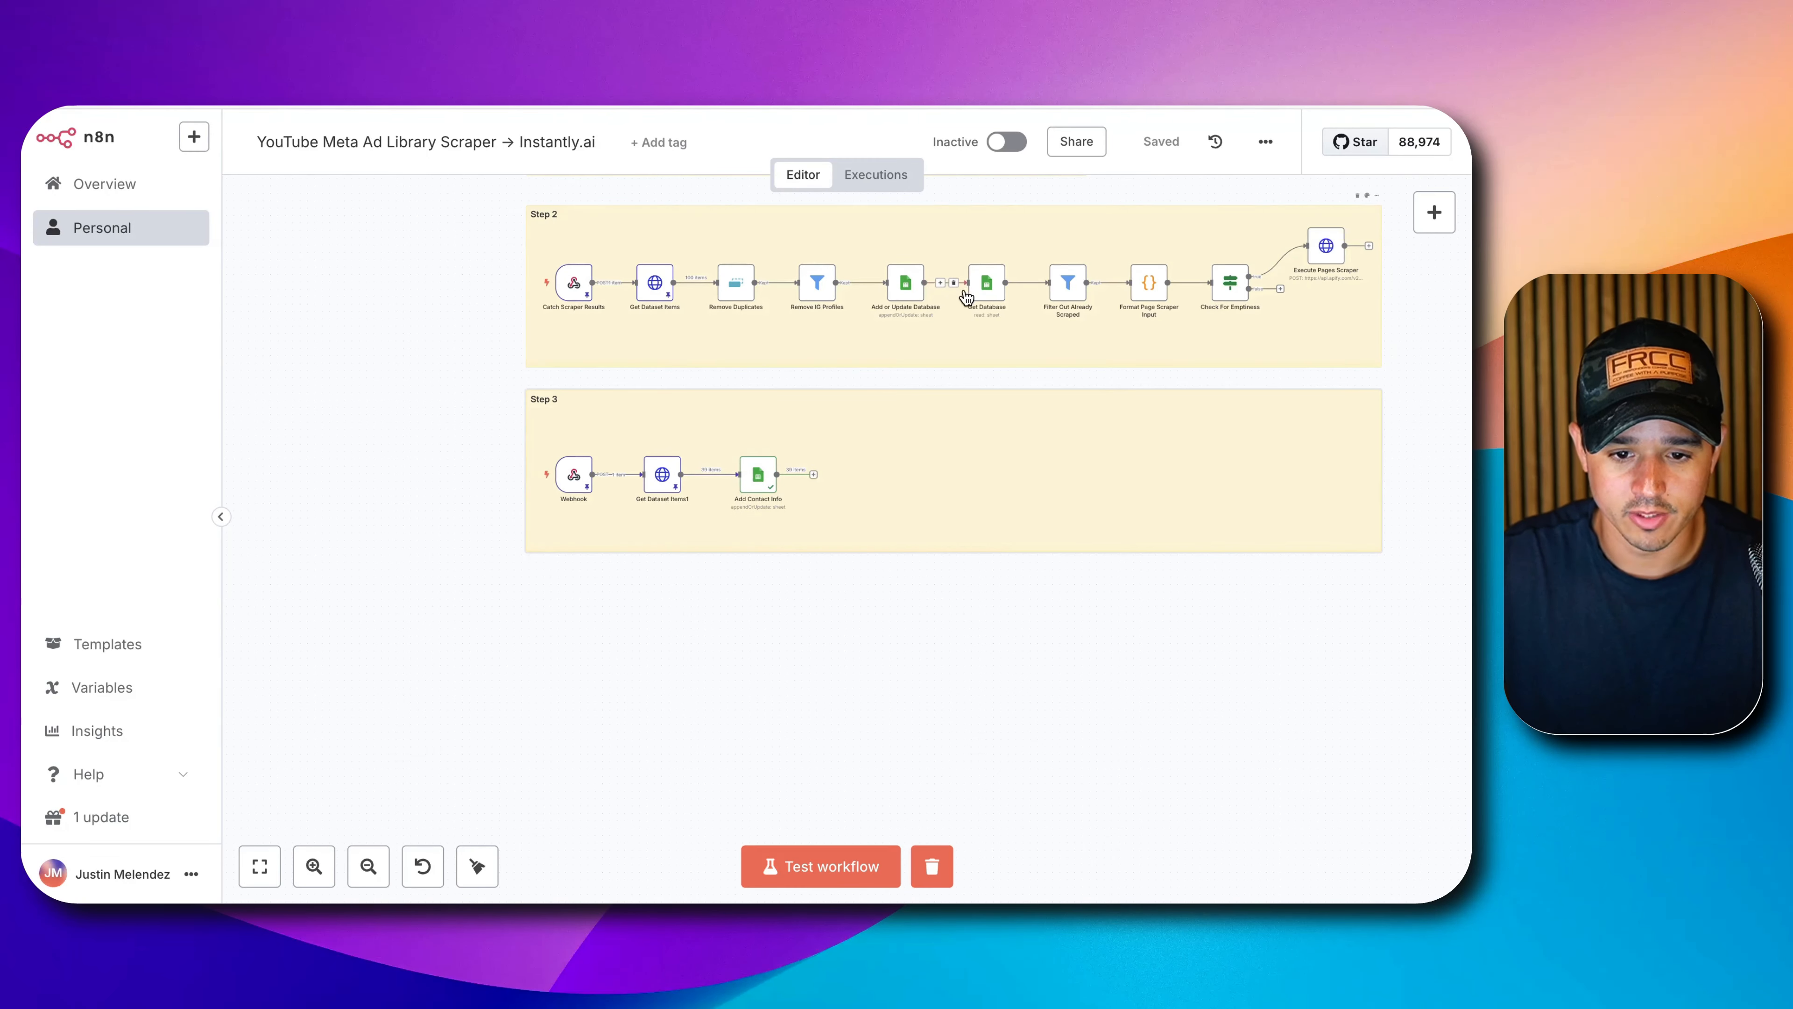
Copy the Get Database node and place the copy, Get Database1, after Add Contact Info in Step 3.
left_click(986, 291)
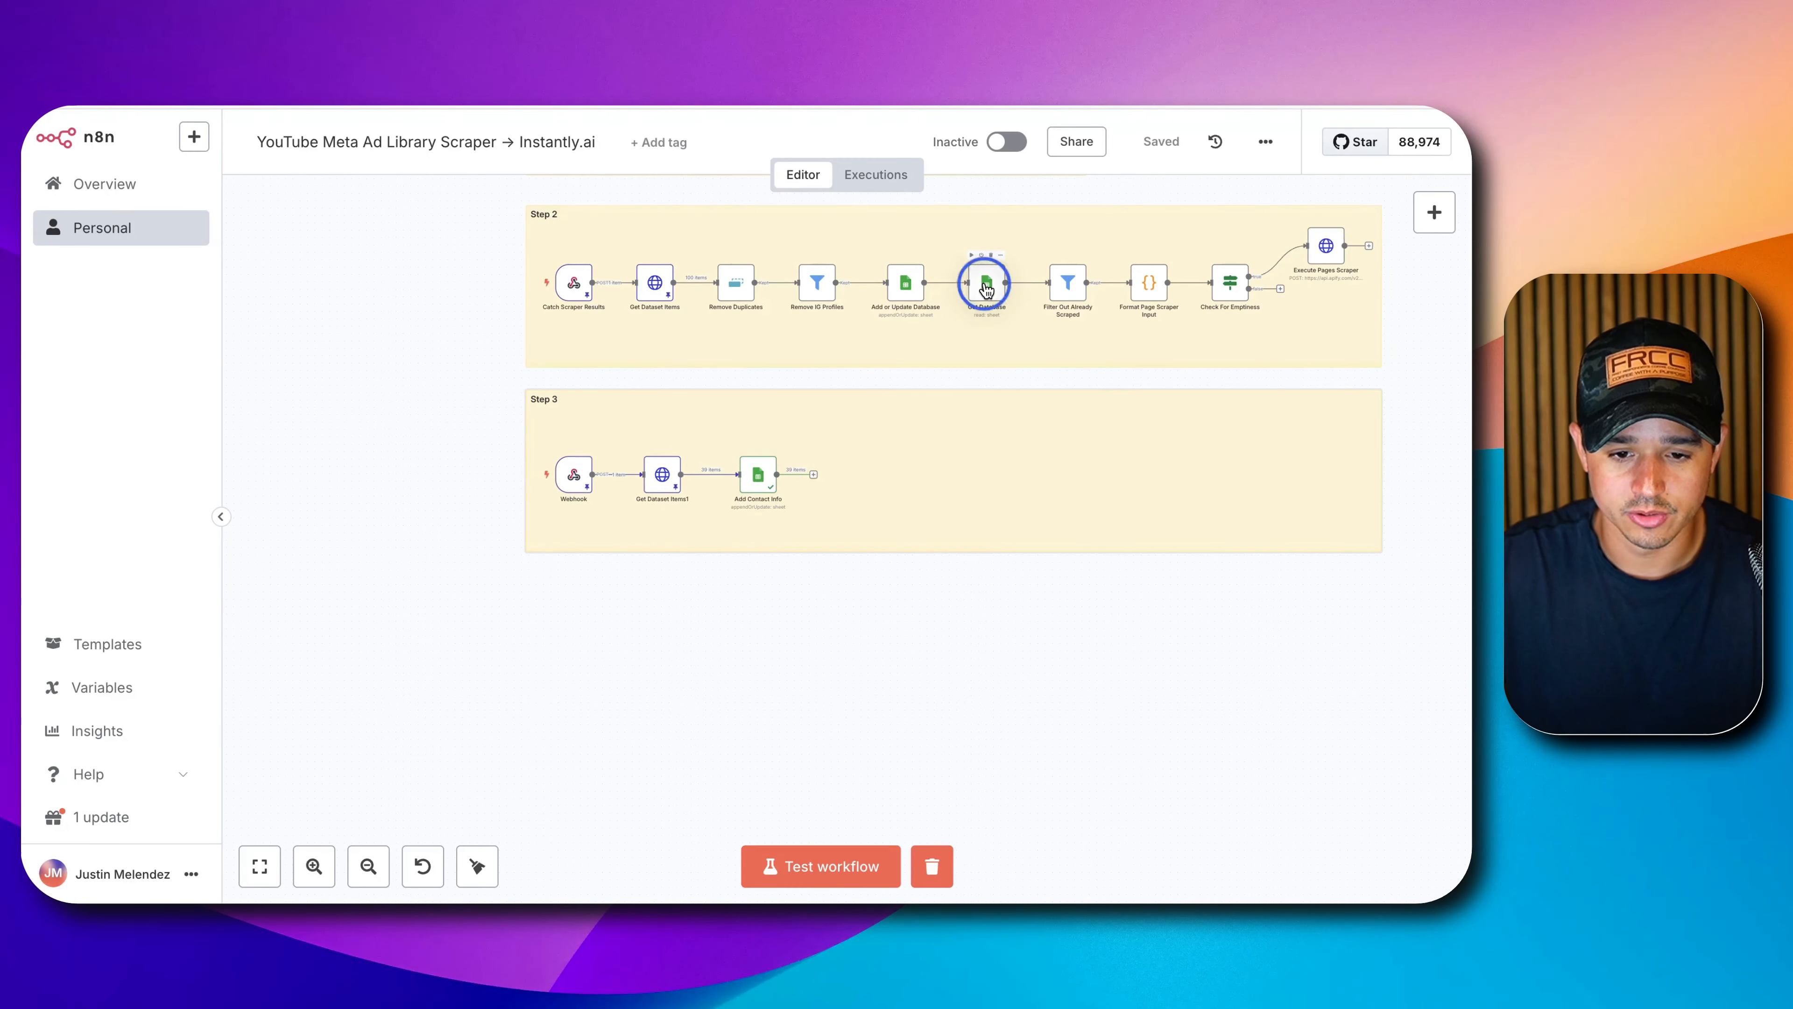
left_click(815, 474)
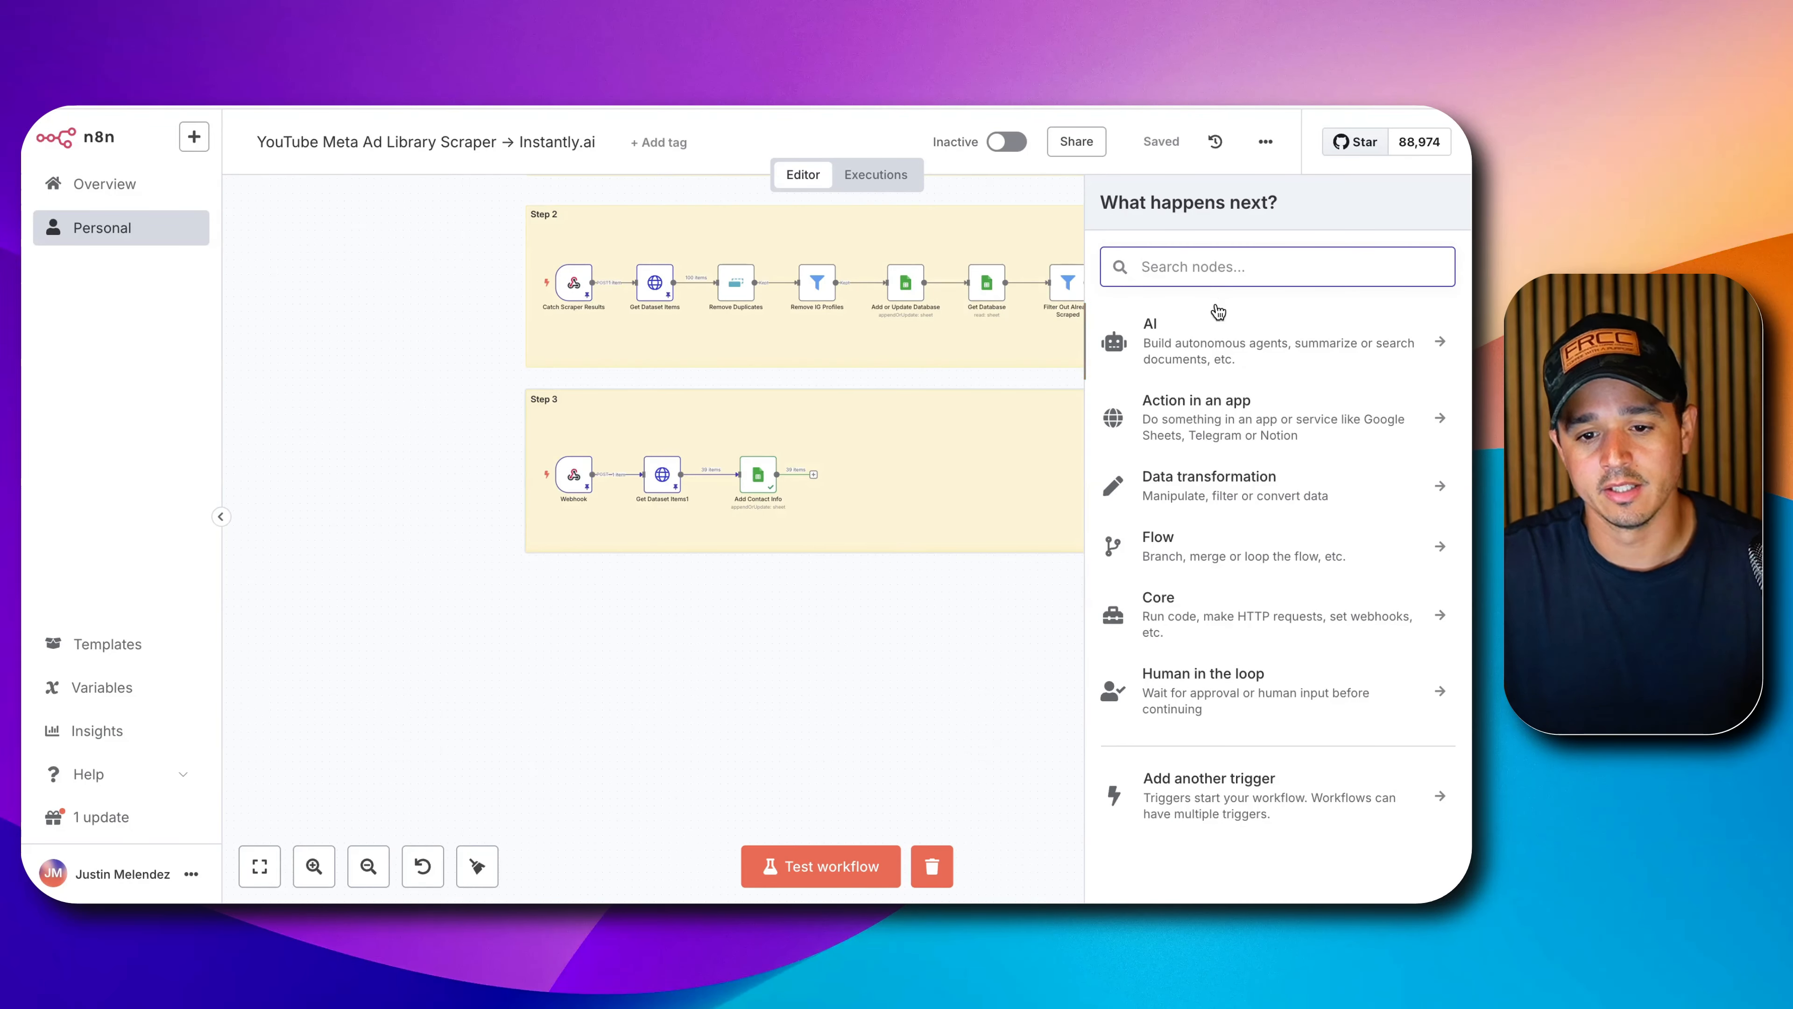
left_click(1022, 319)
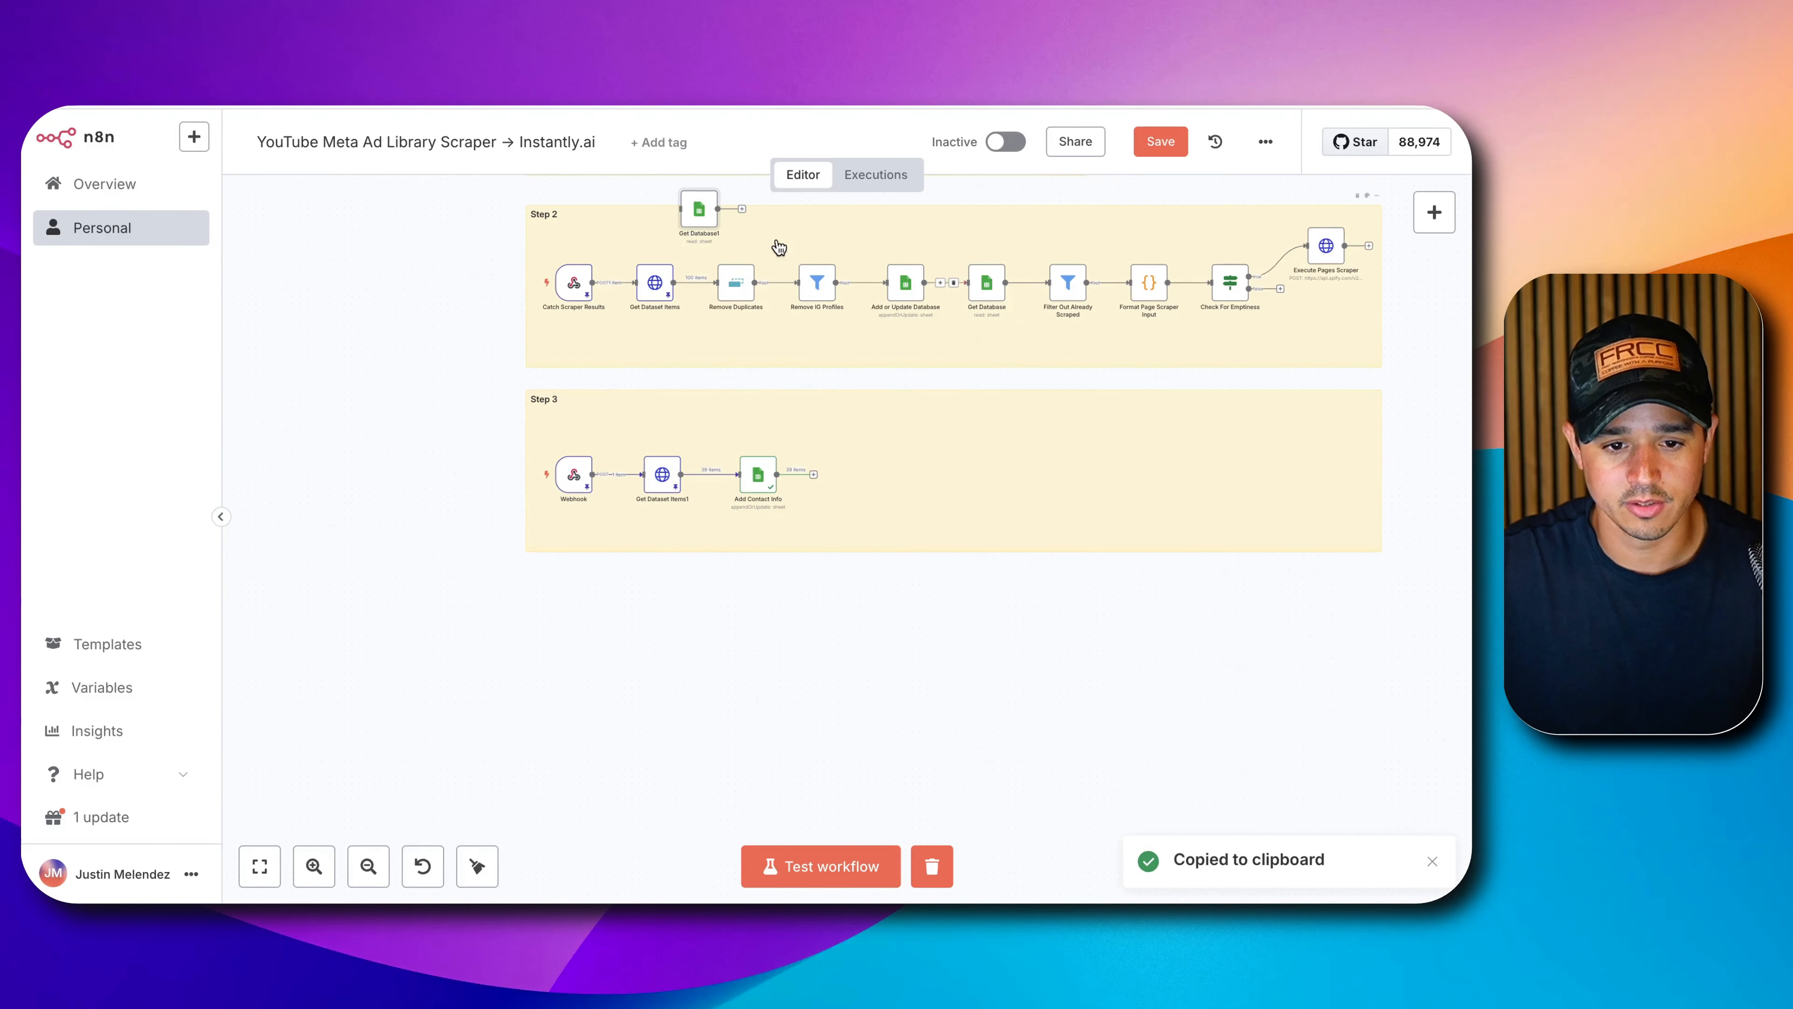
left_click_drag(680, 216, 842, 484)
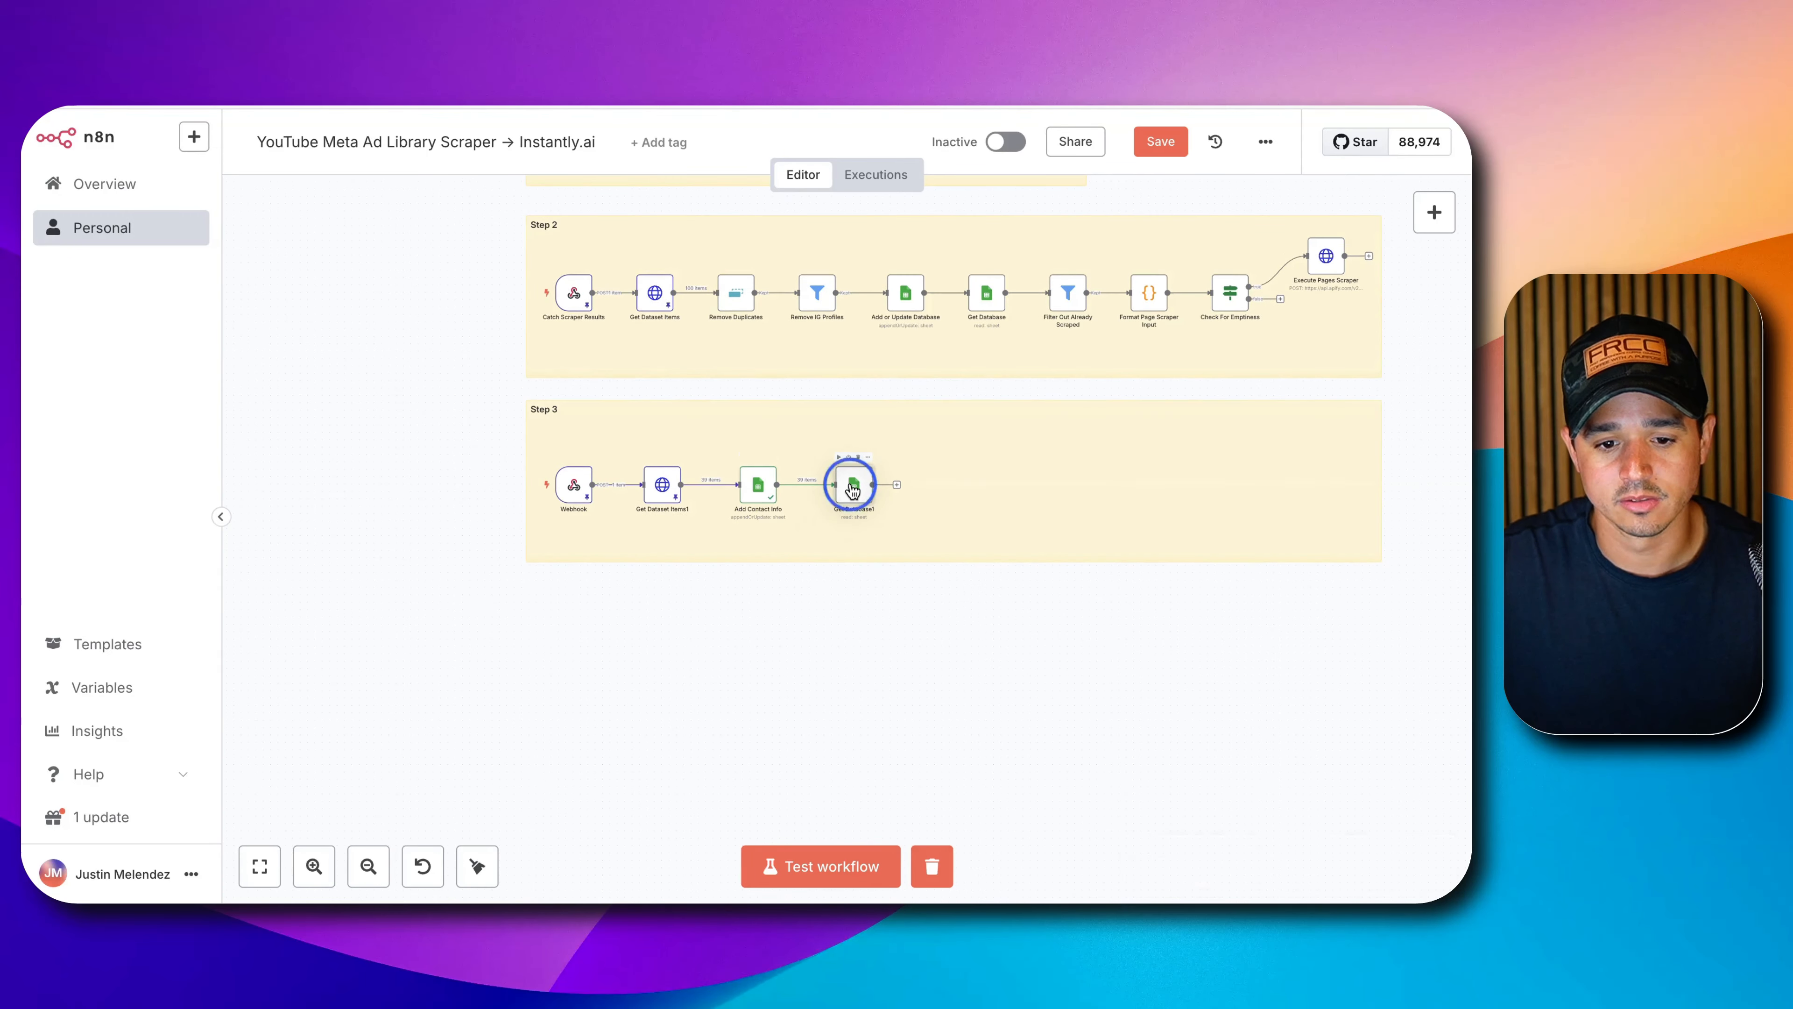
double_click(853, 484)
Check Get Database1's settings and parameters, then return to the canvas and zoom in.
left_click(744, 222)
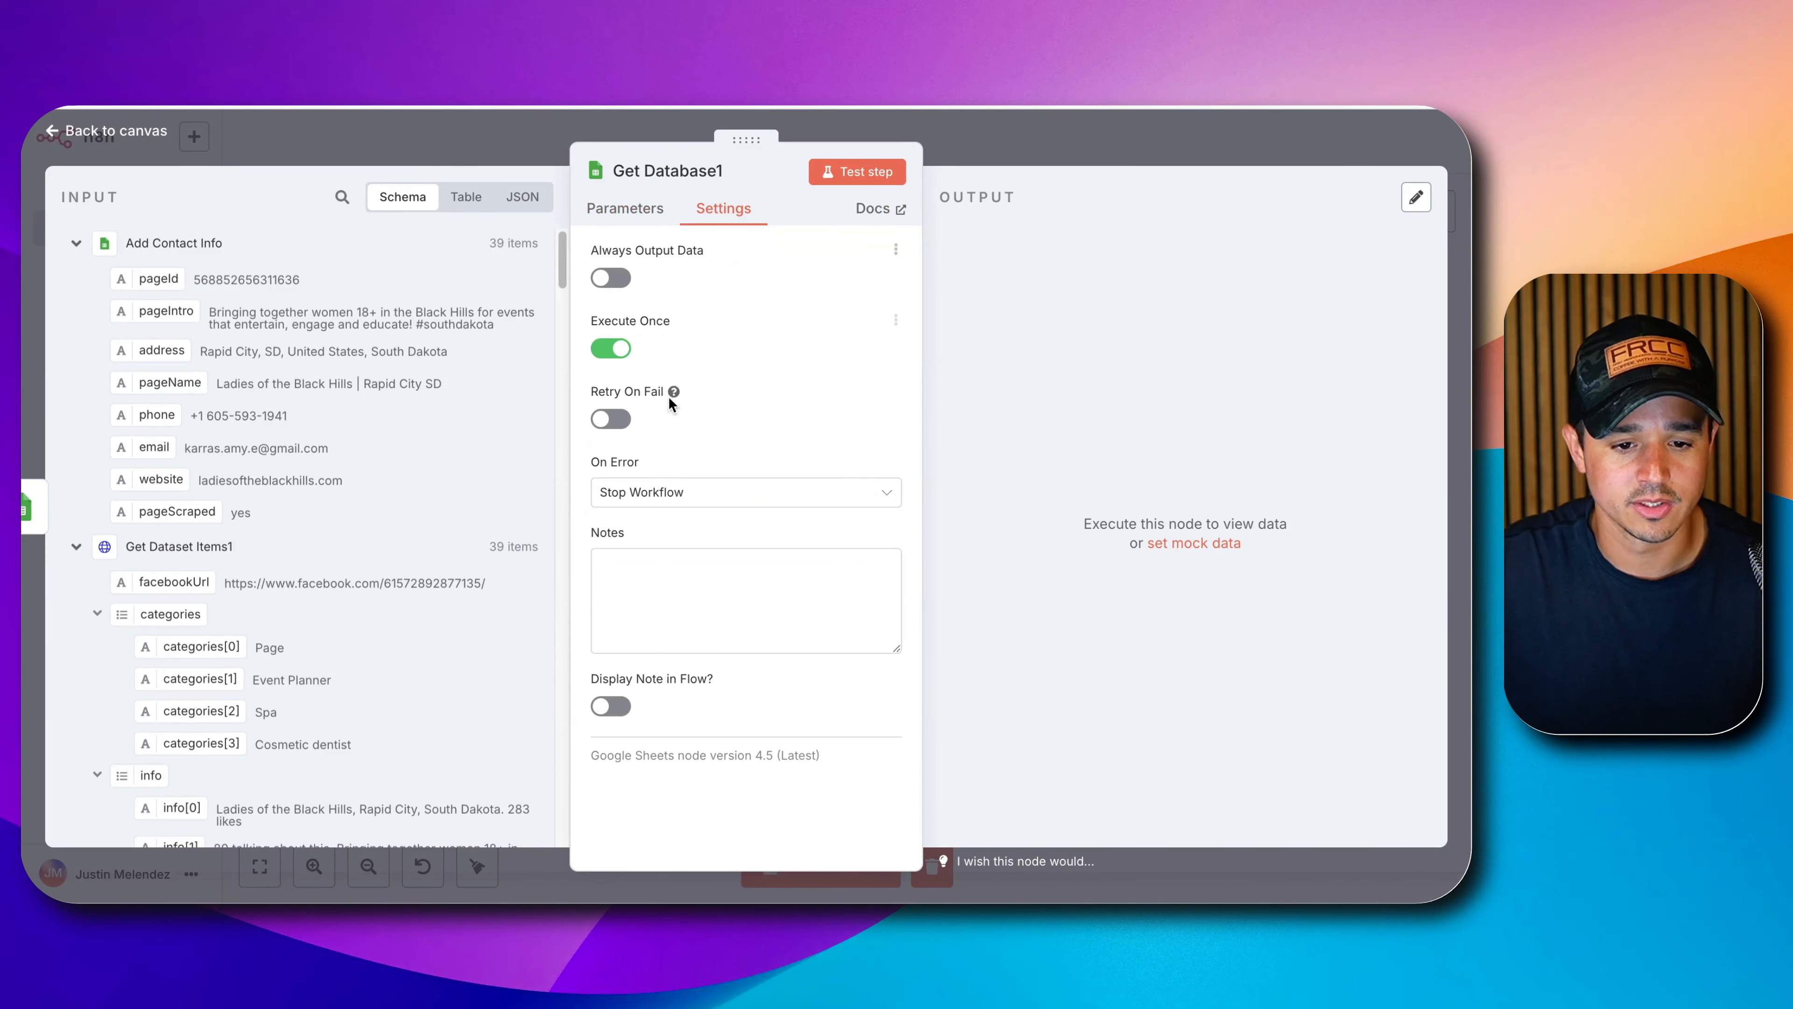
left_click(650, 220)
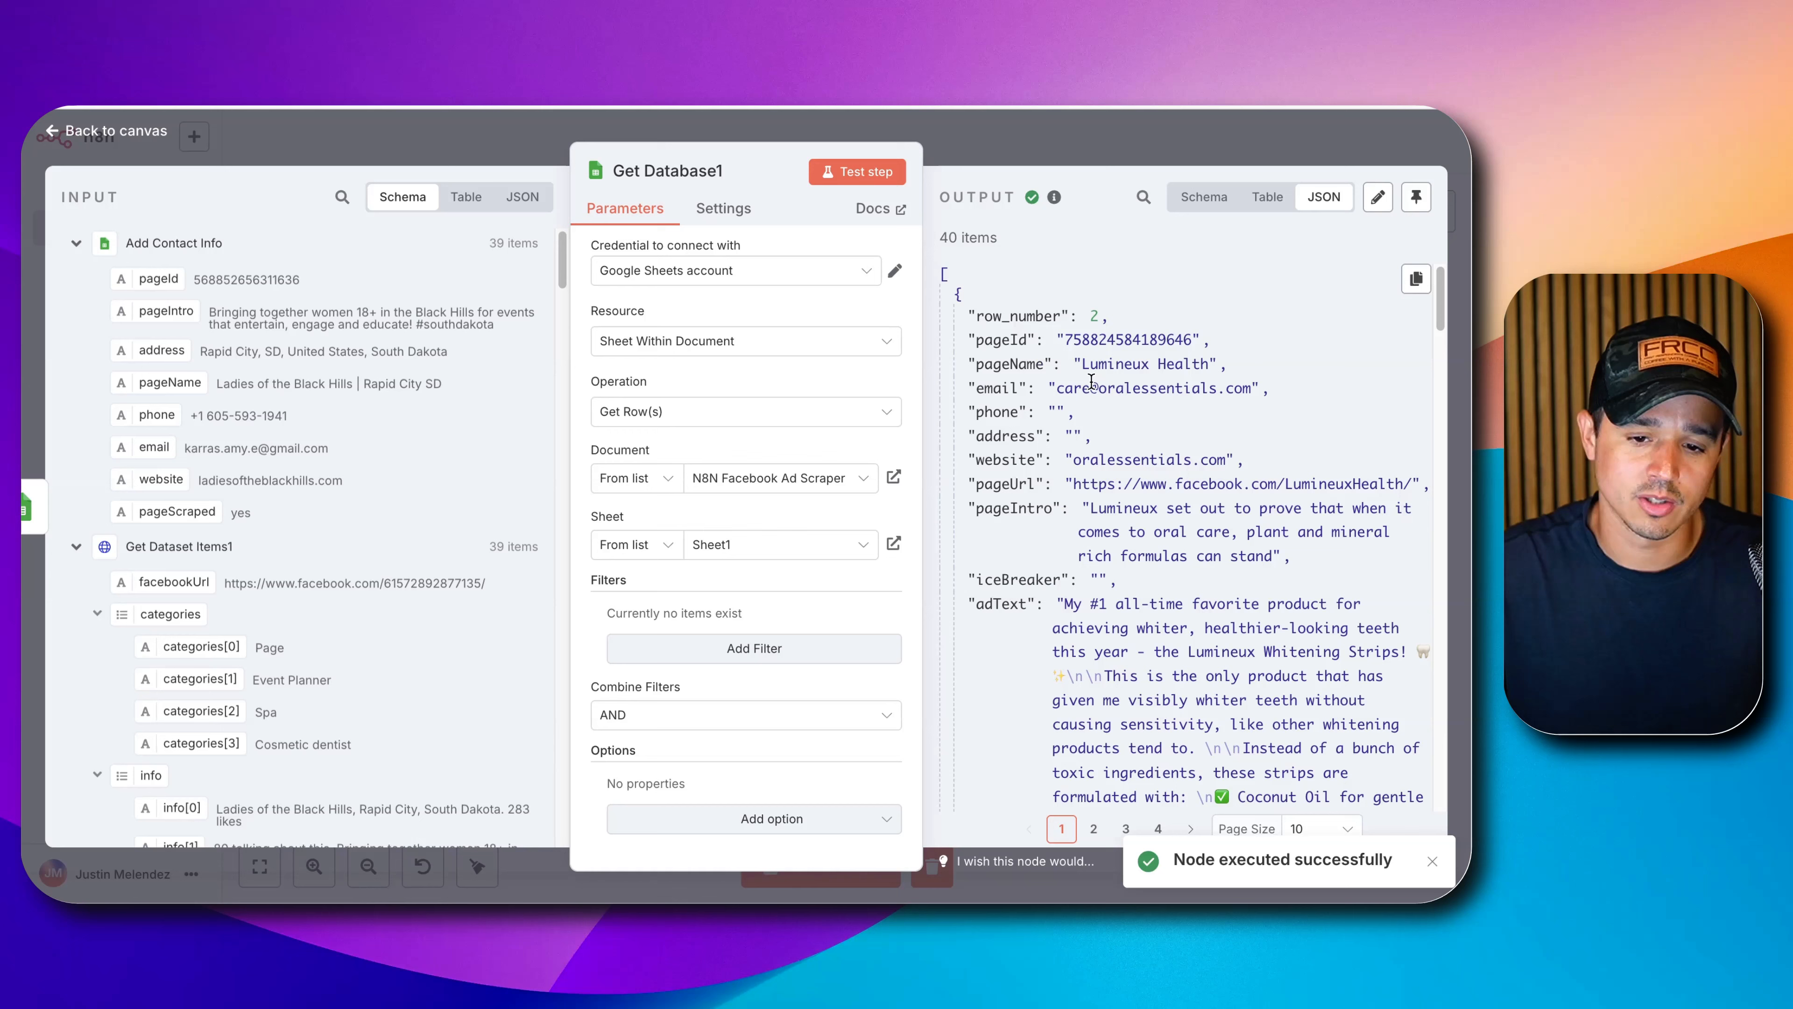
left_click(1022, 131)
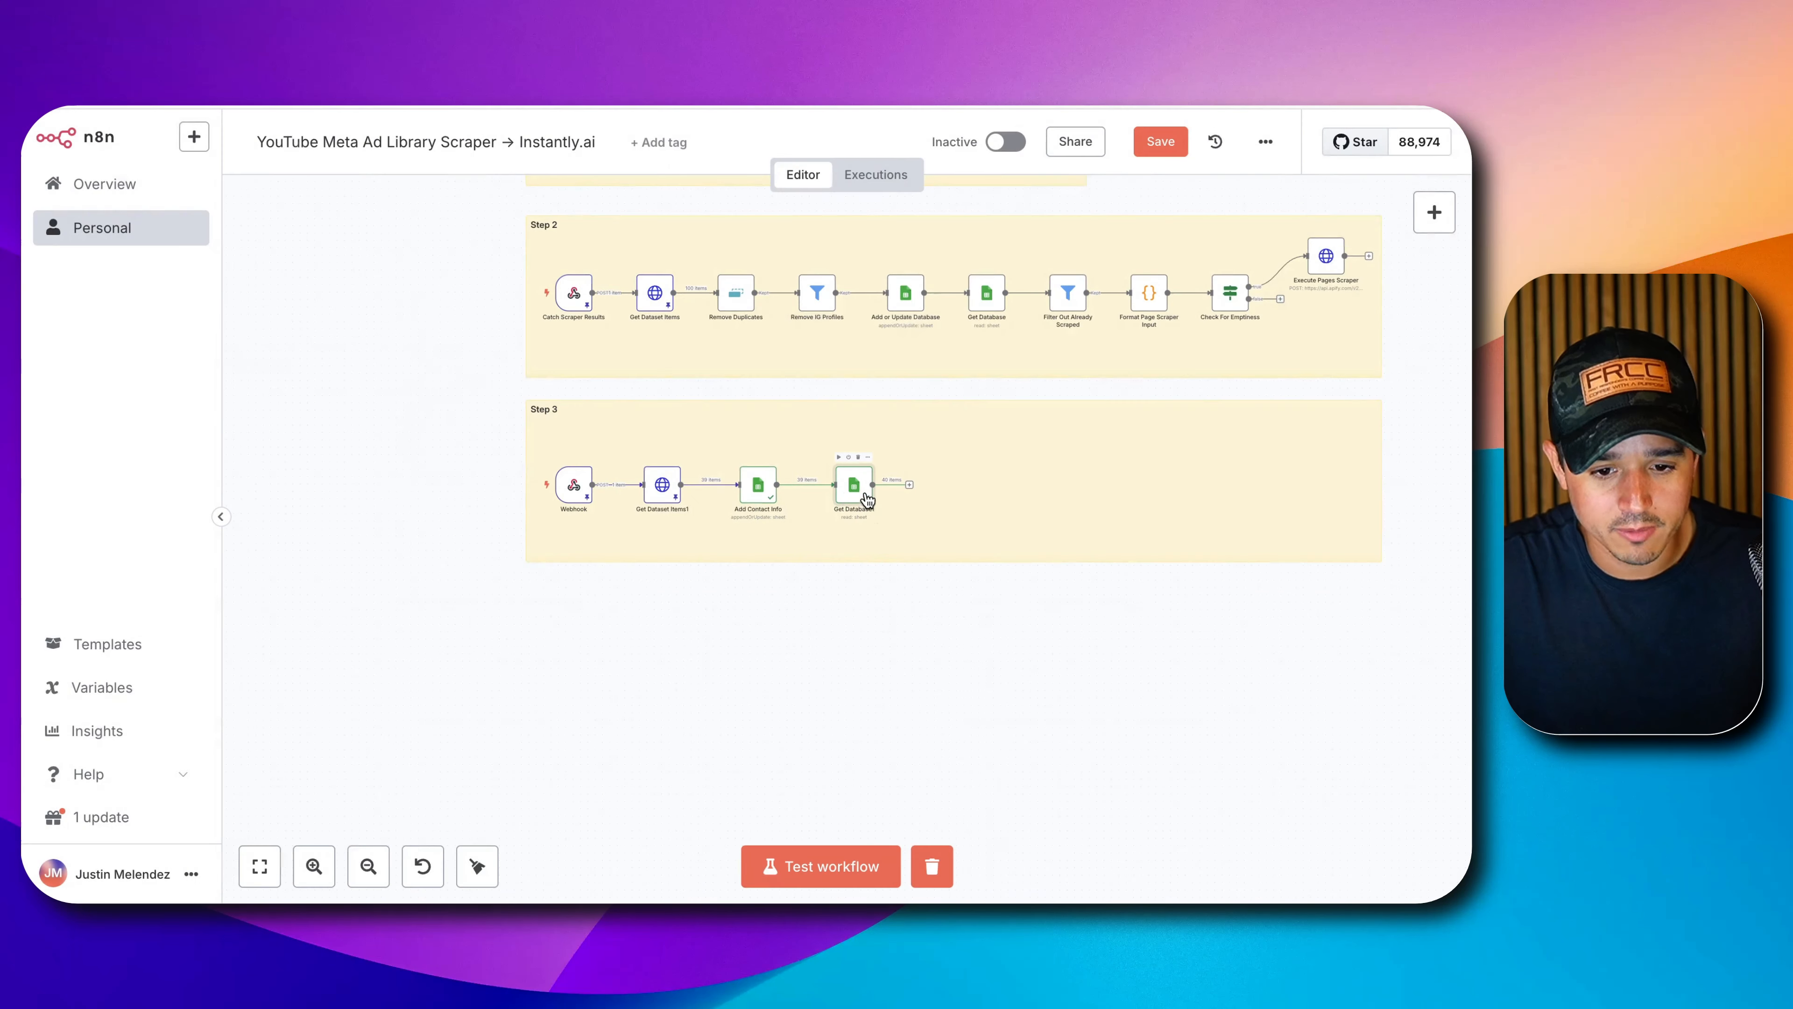
scroll(921, 509, "up", 5)
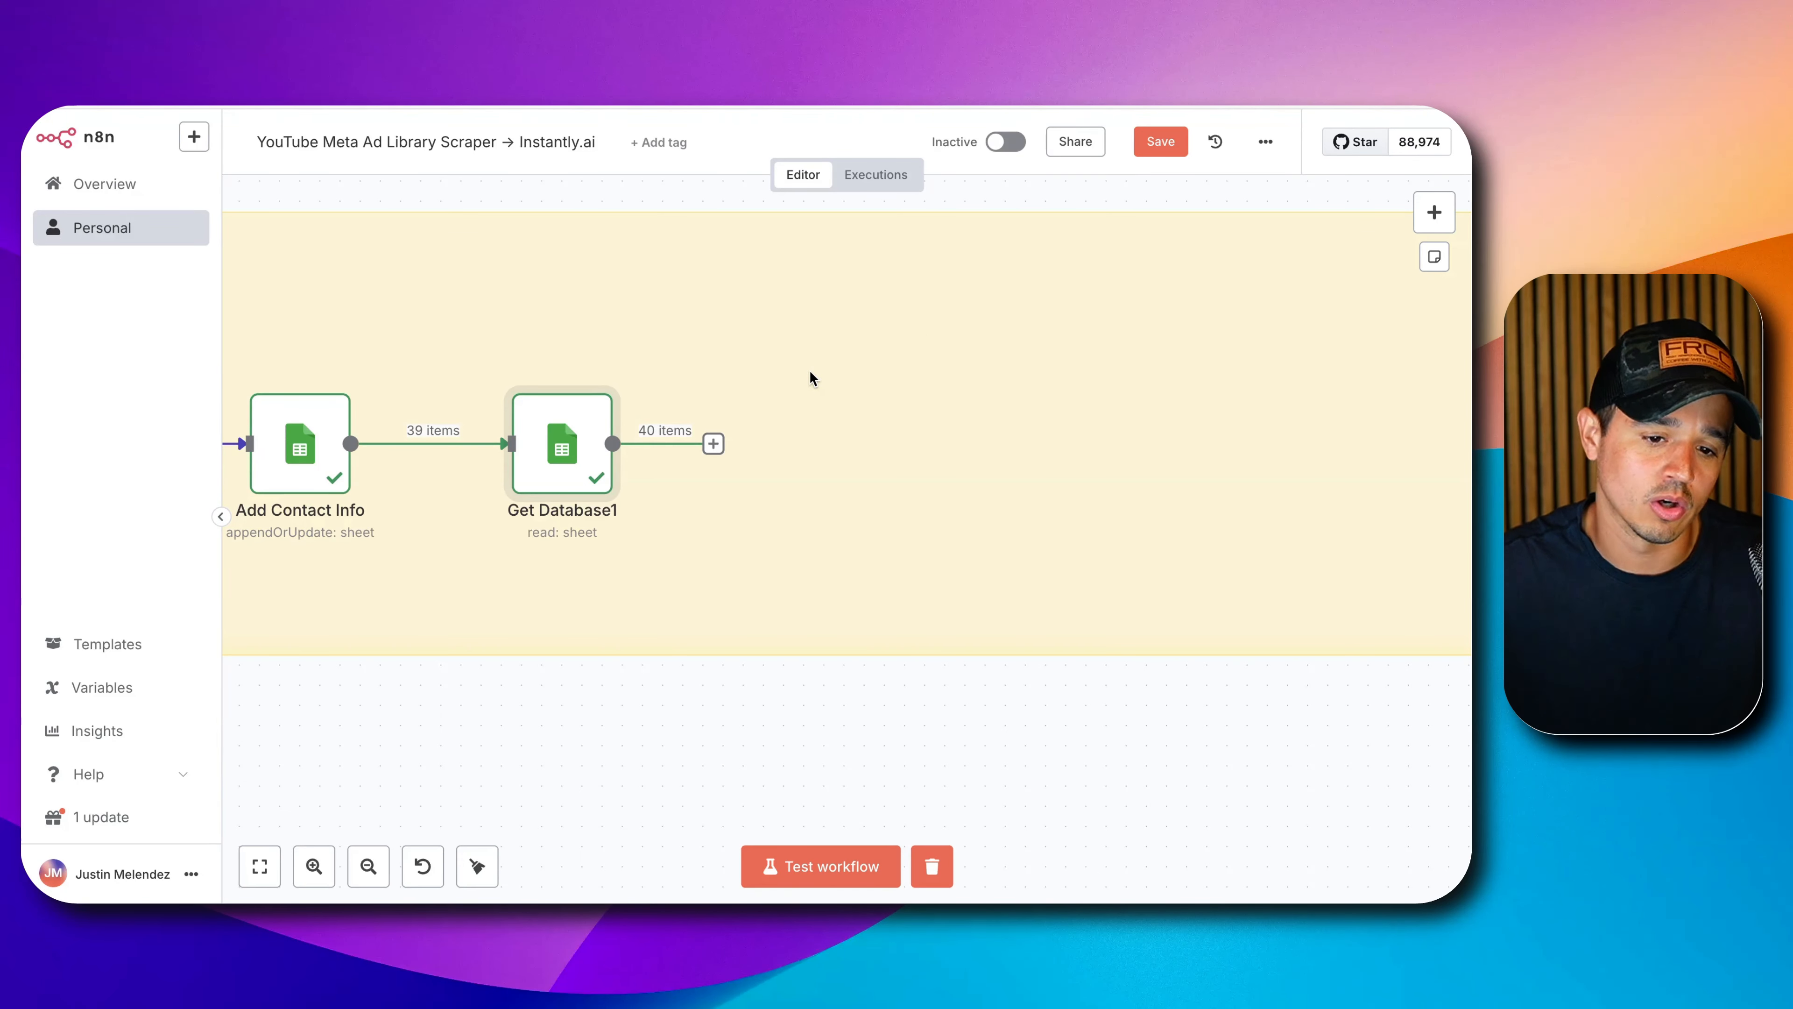
Add a Filter node after Get Database1 named 'Filter Leads Already In Campaign'.
left_click(713, 443)
type("filter")
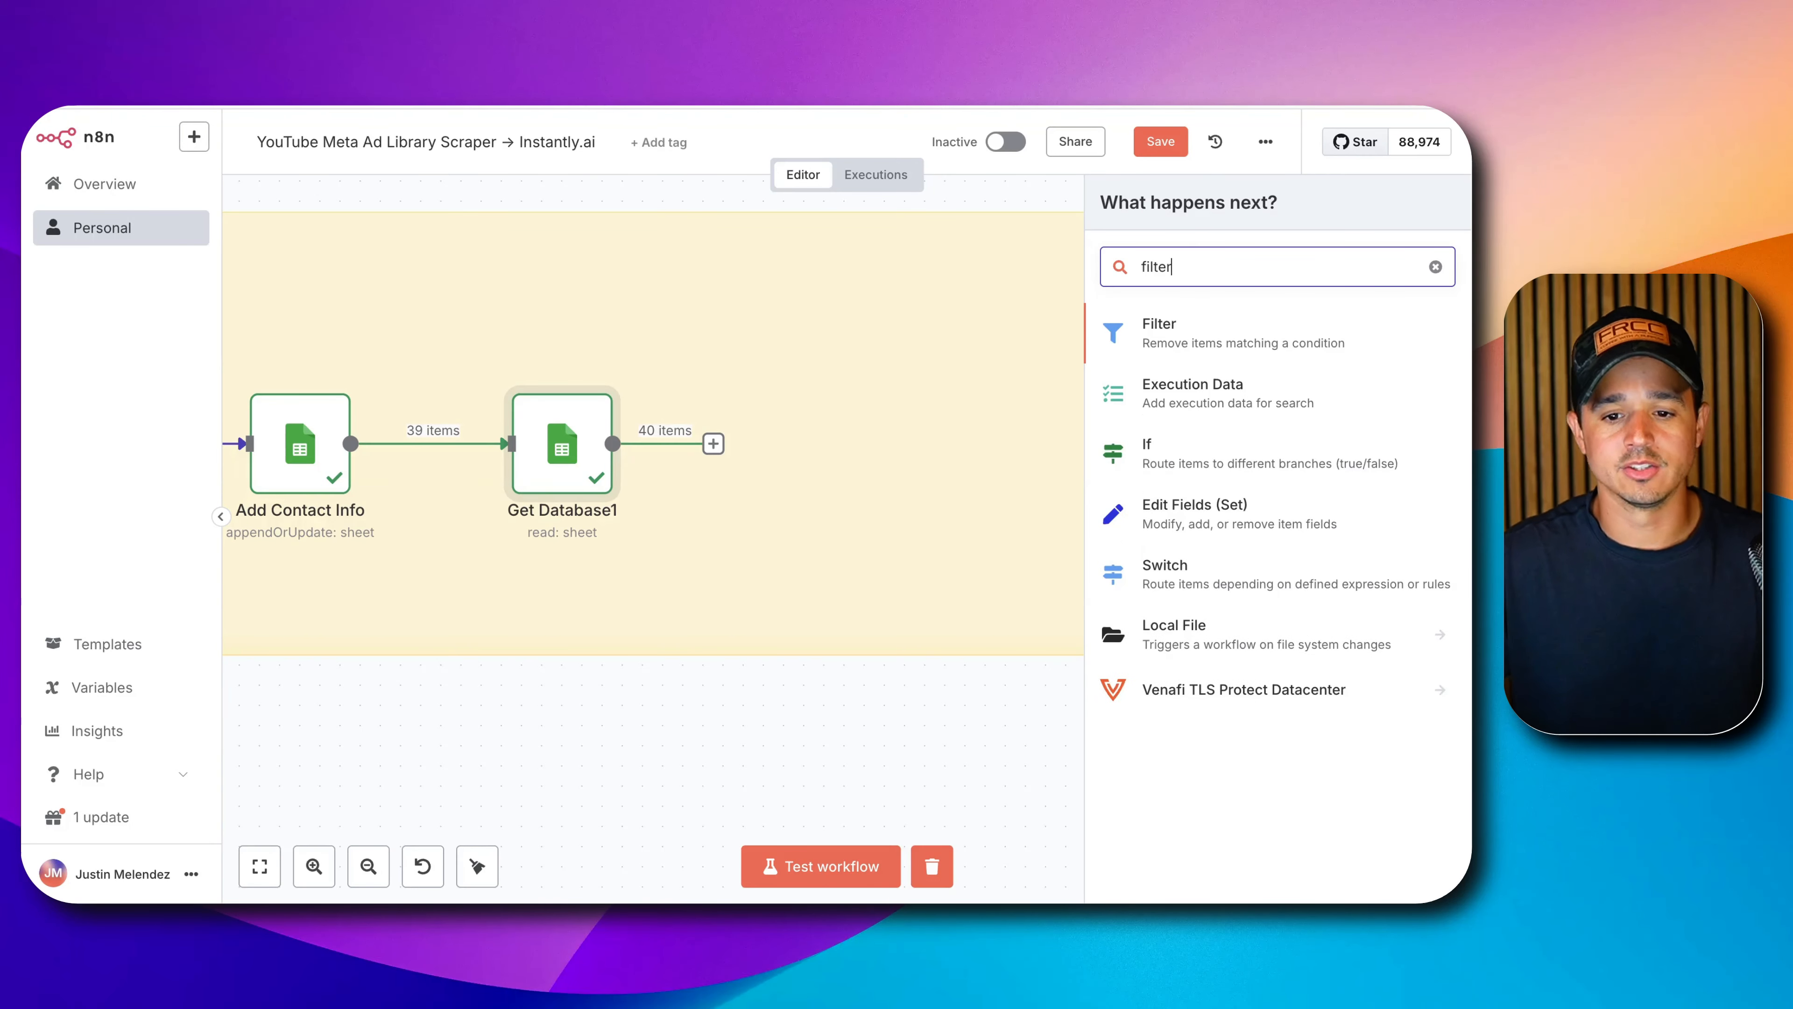
left_click(1195, 327)
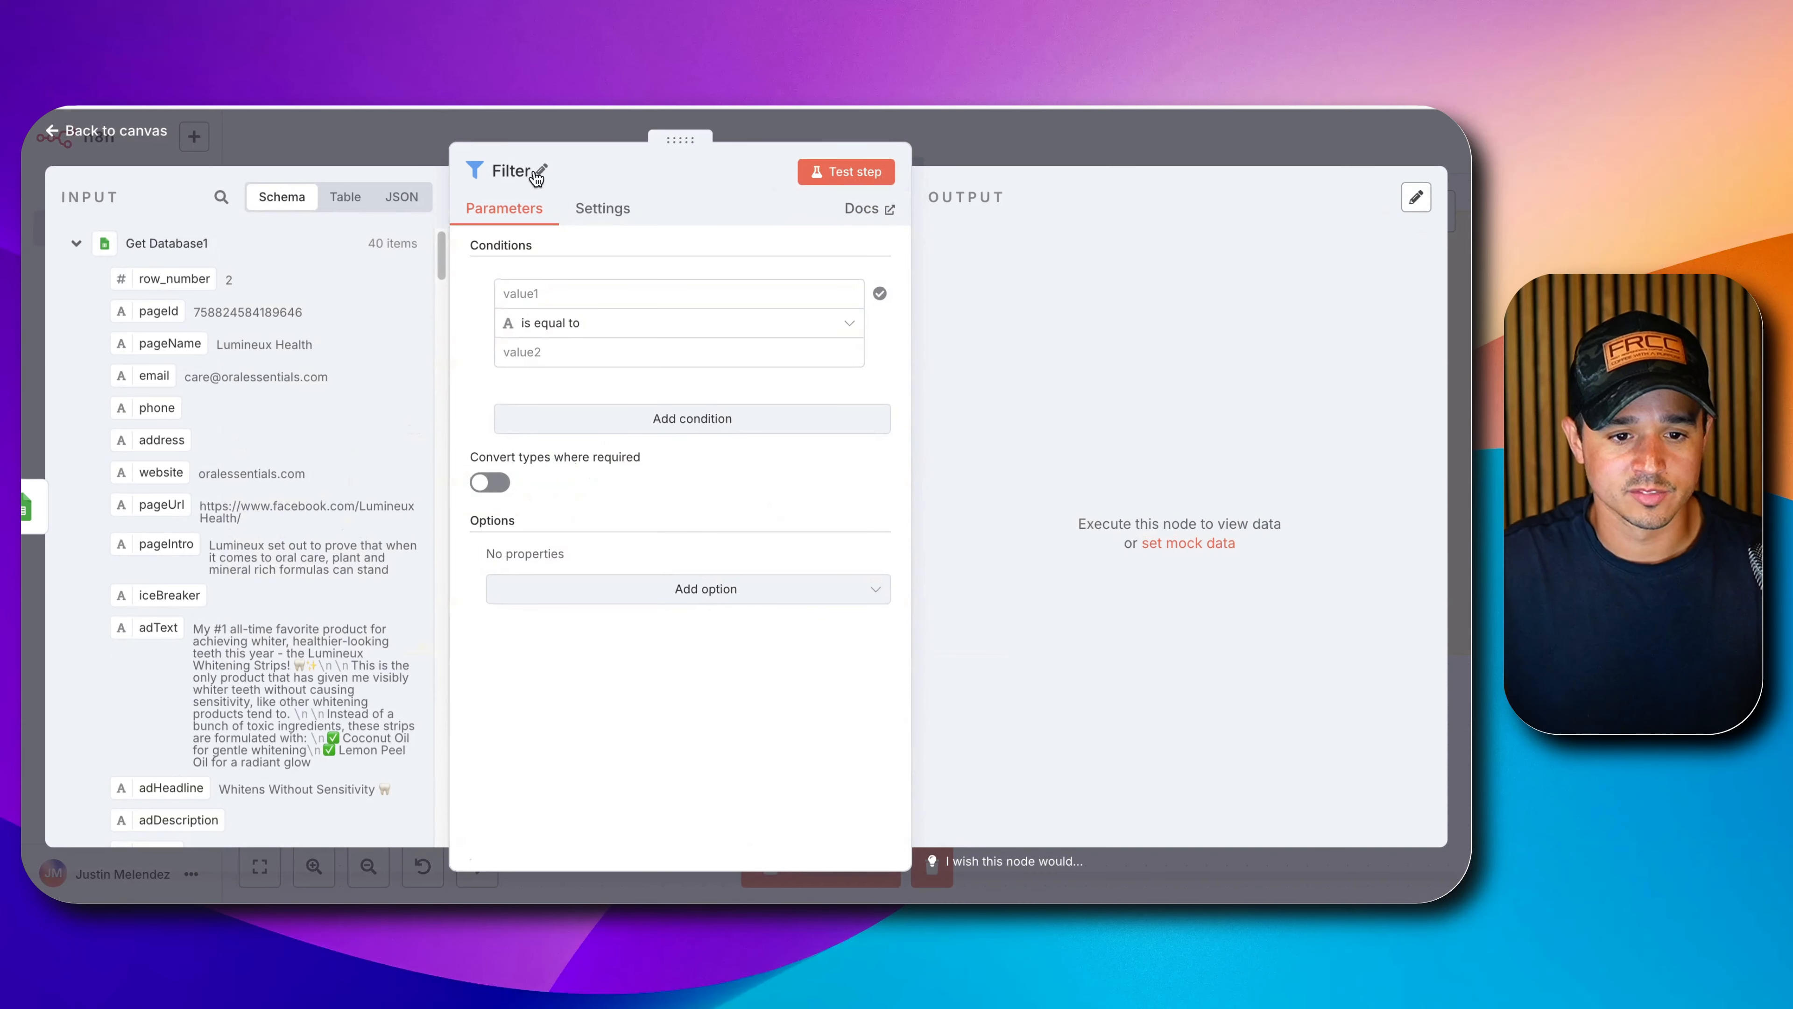
left_click(536, 173)
double_click(582, 150)
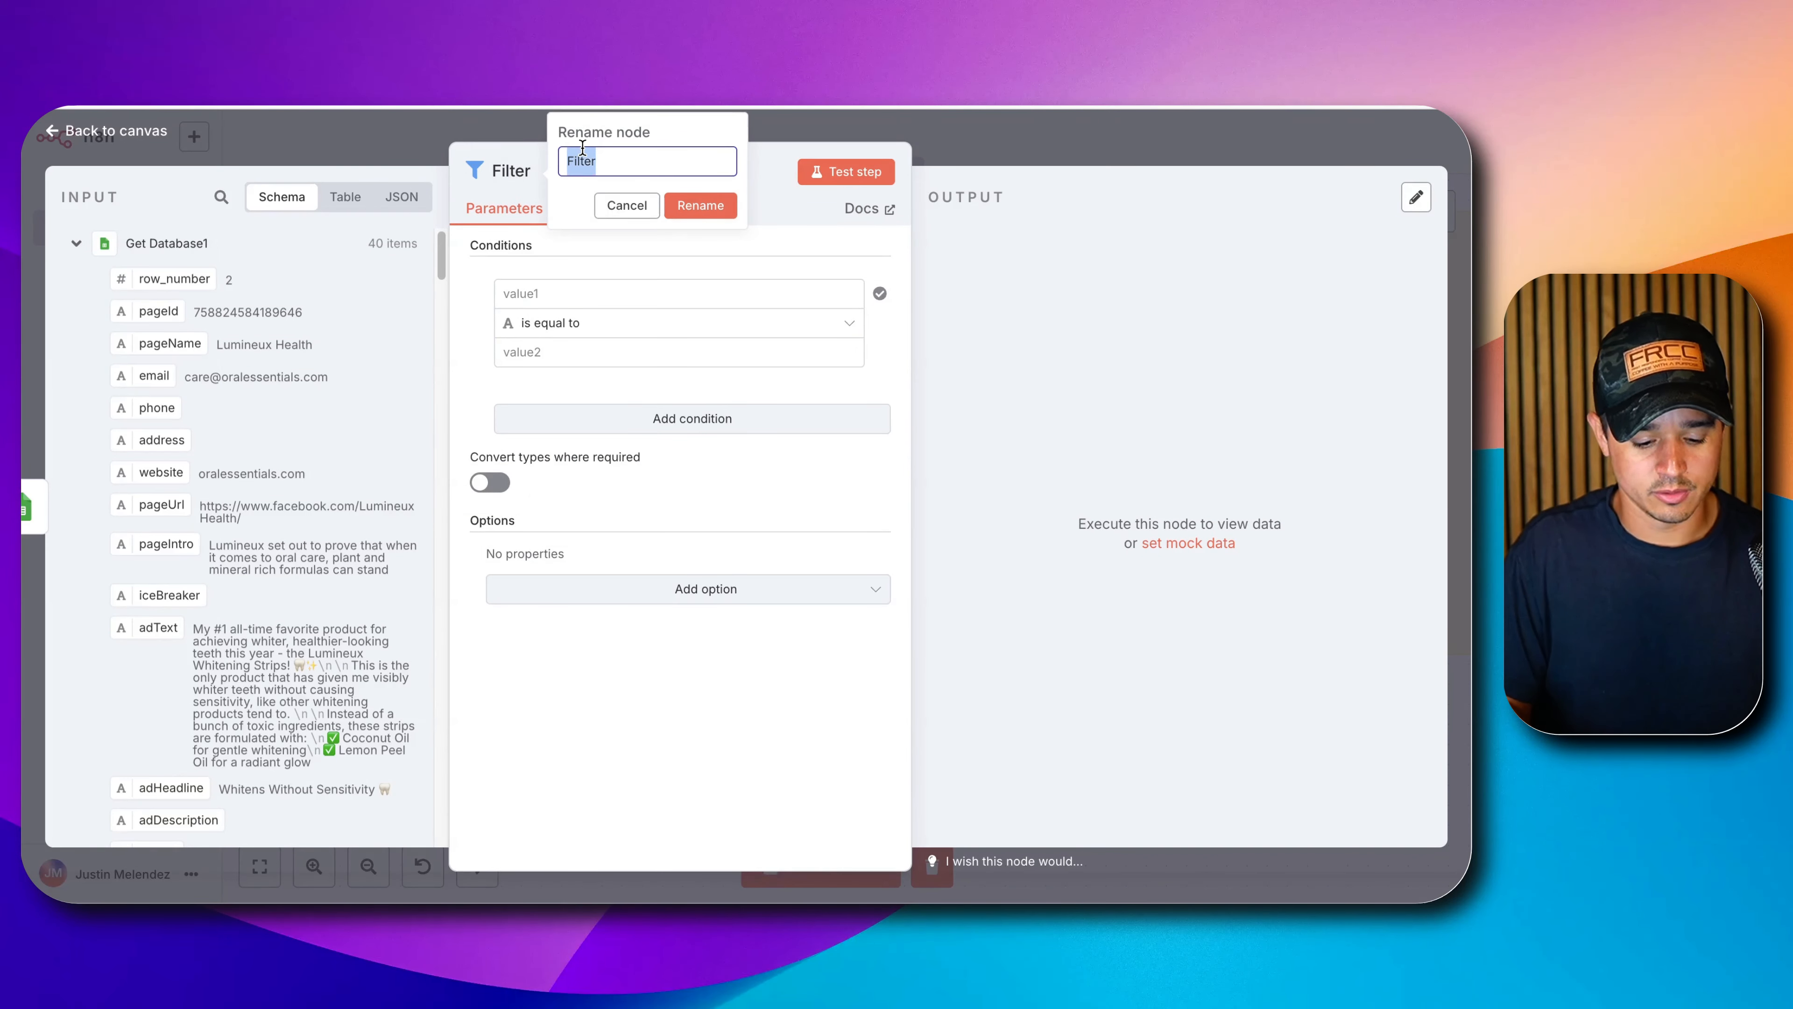
key("Right")
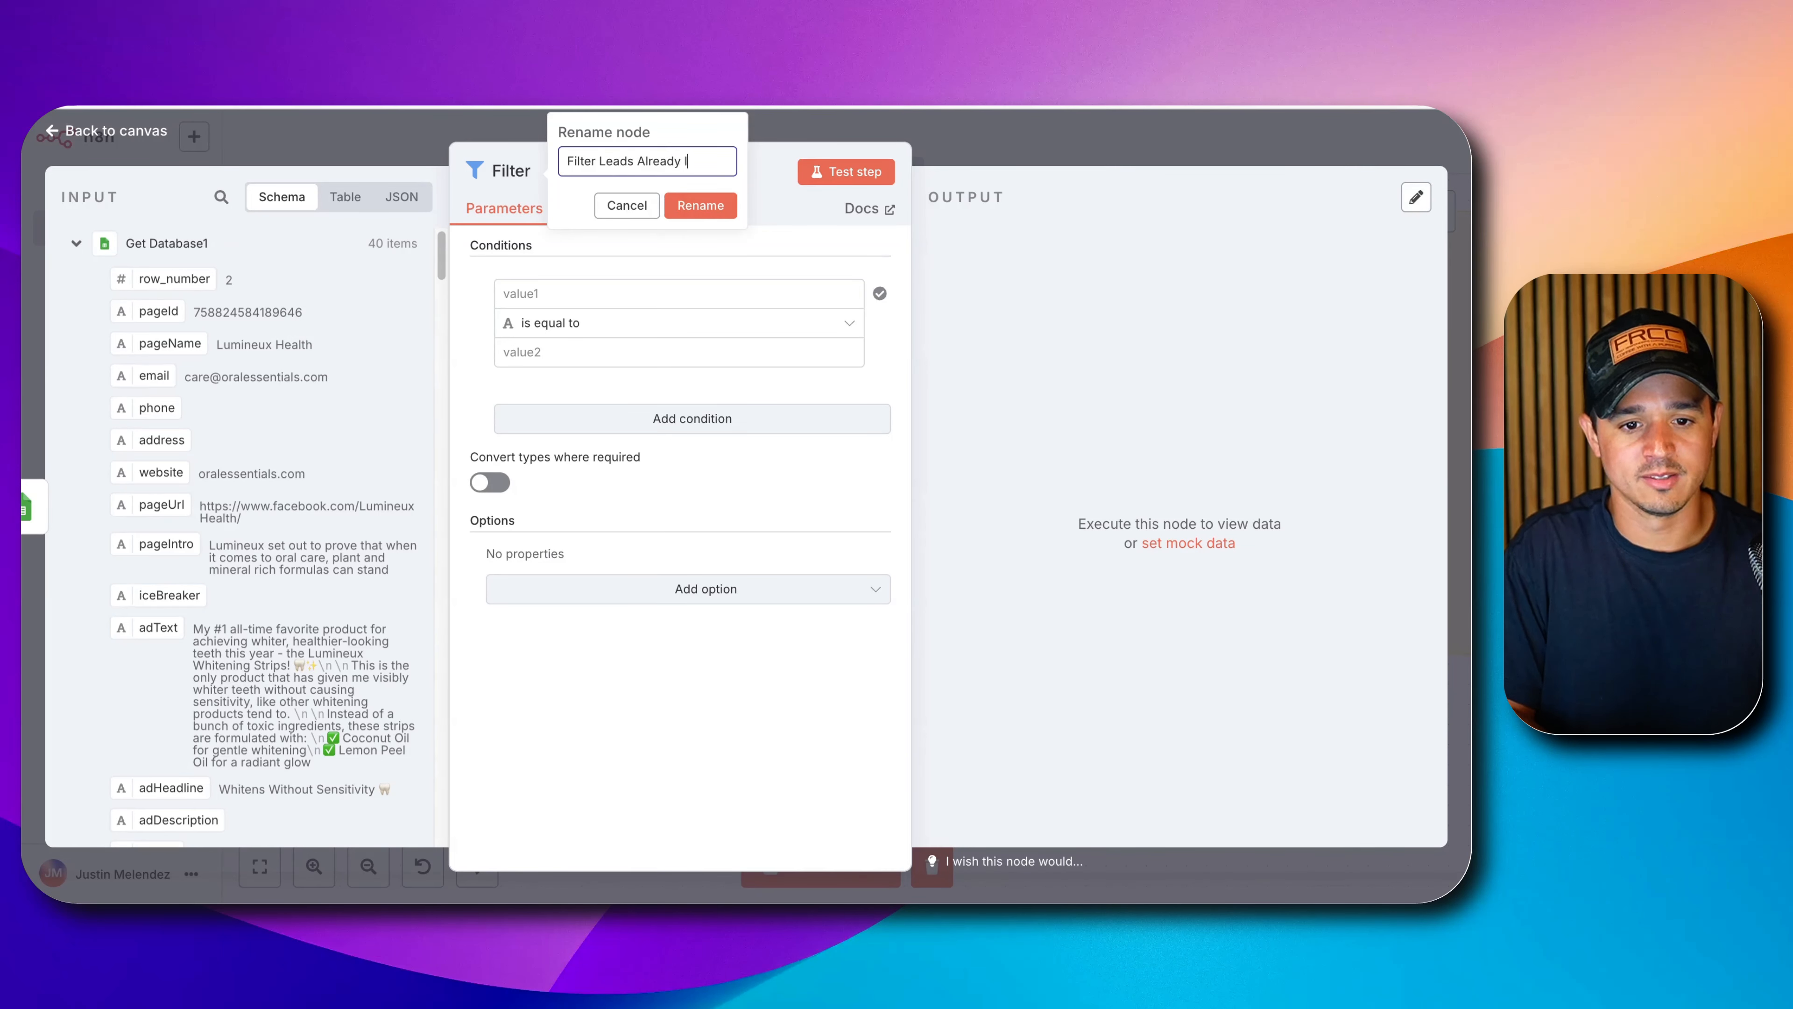
type("Leads Already In Campaign")
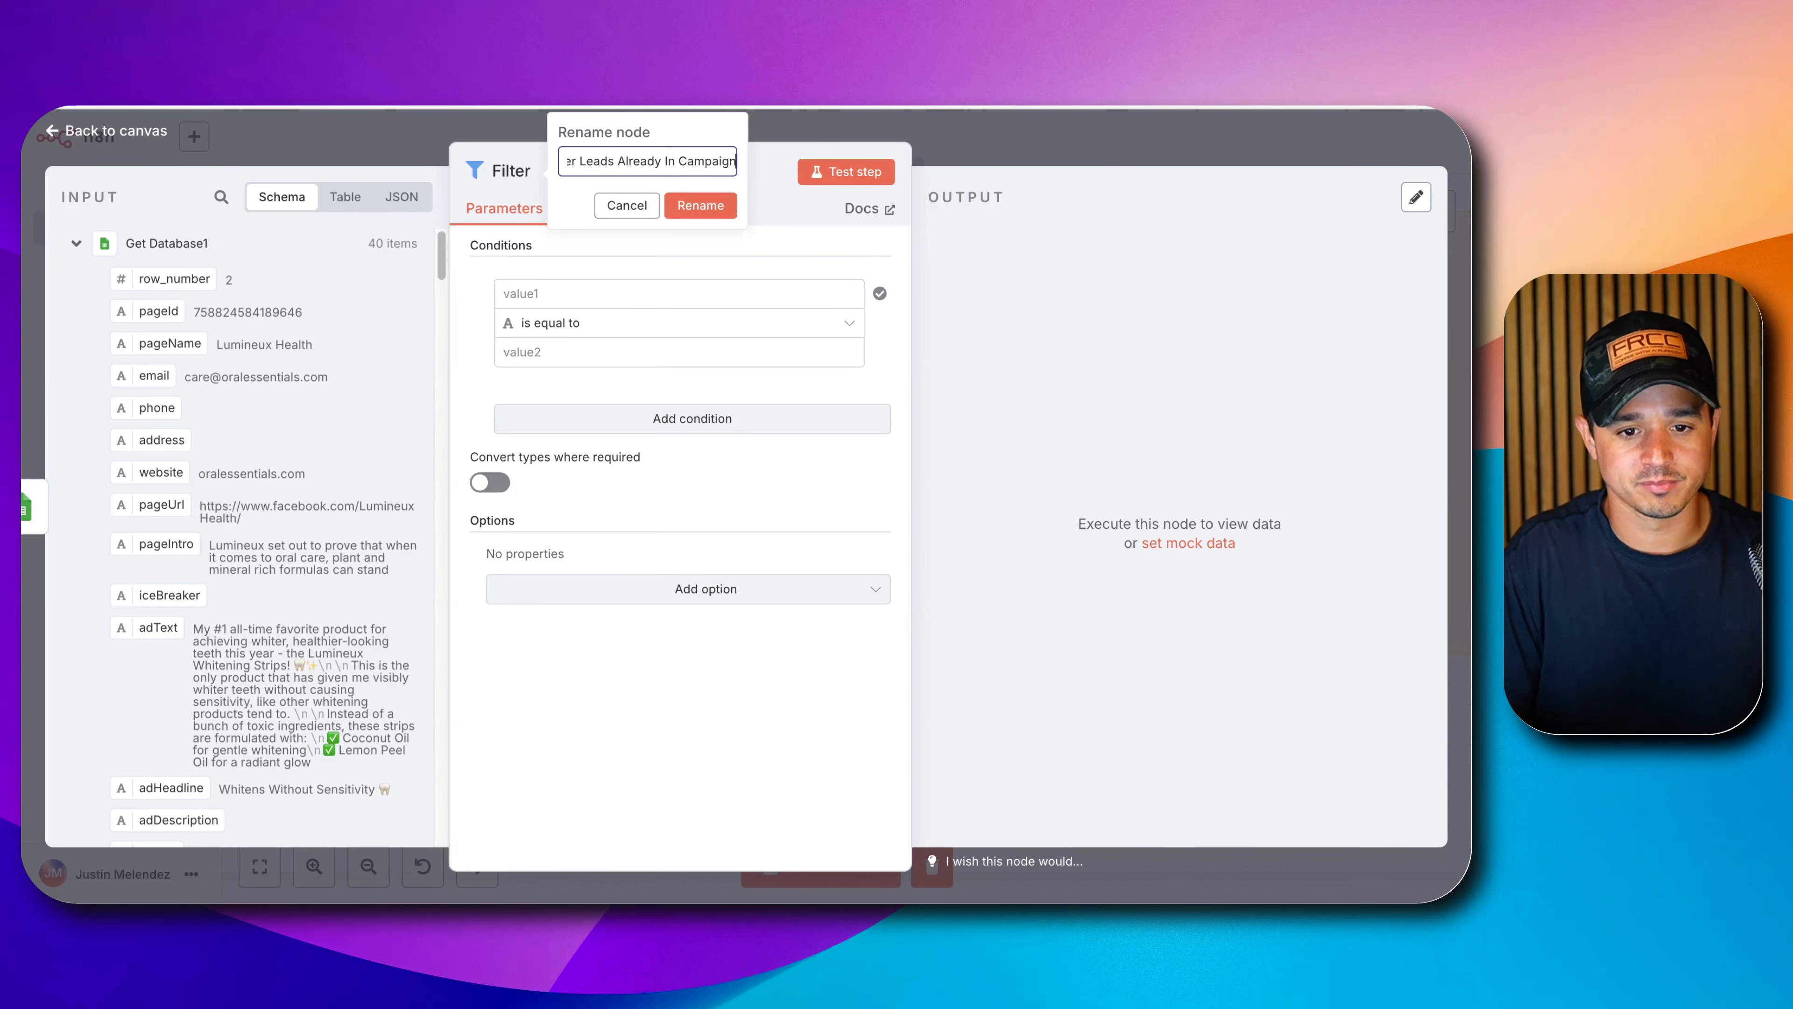
left_click(699, 205)
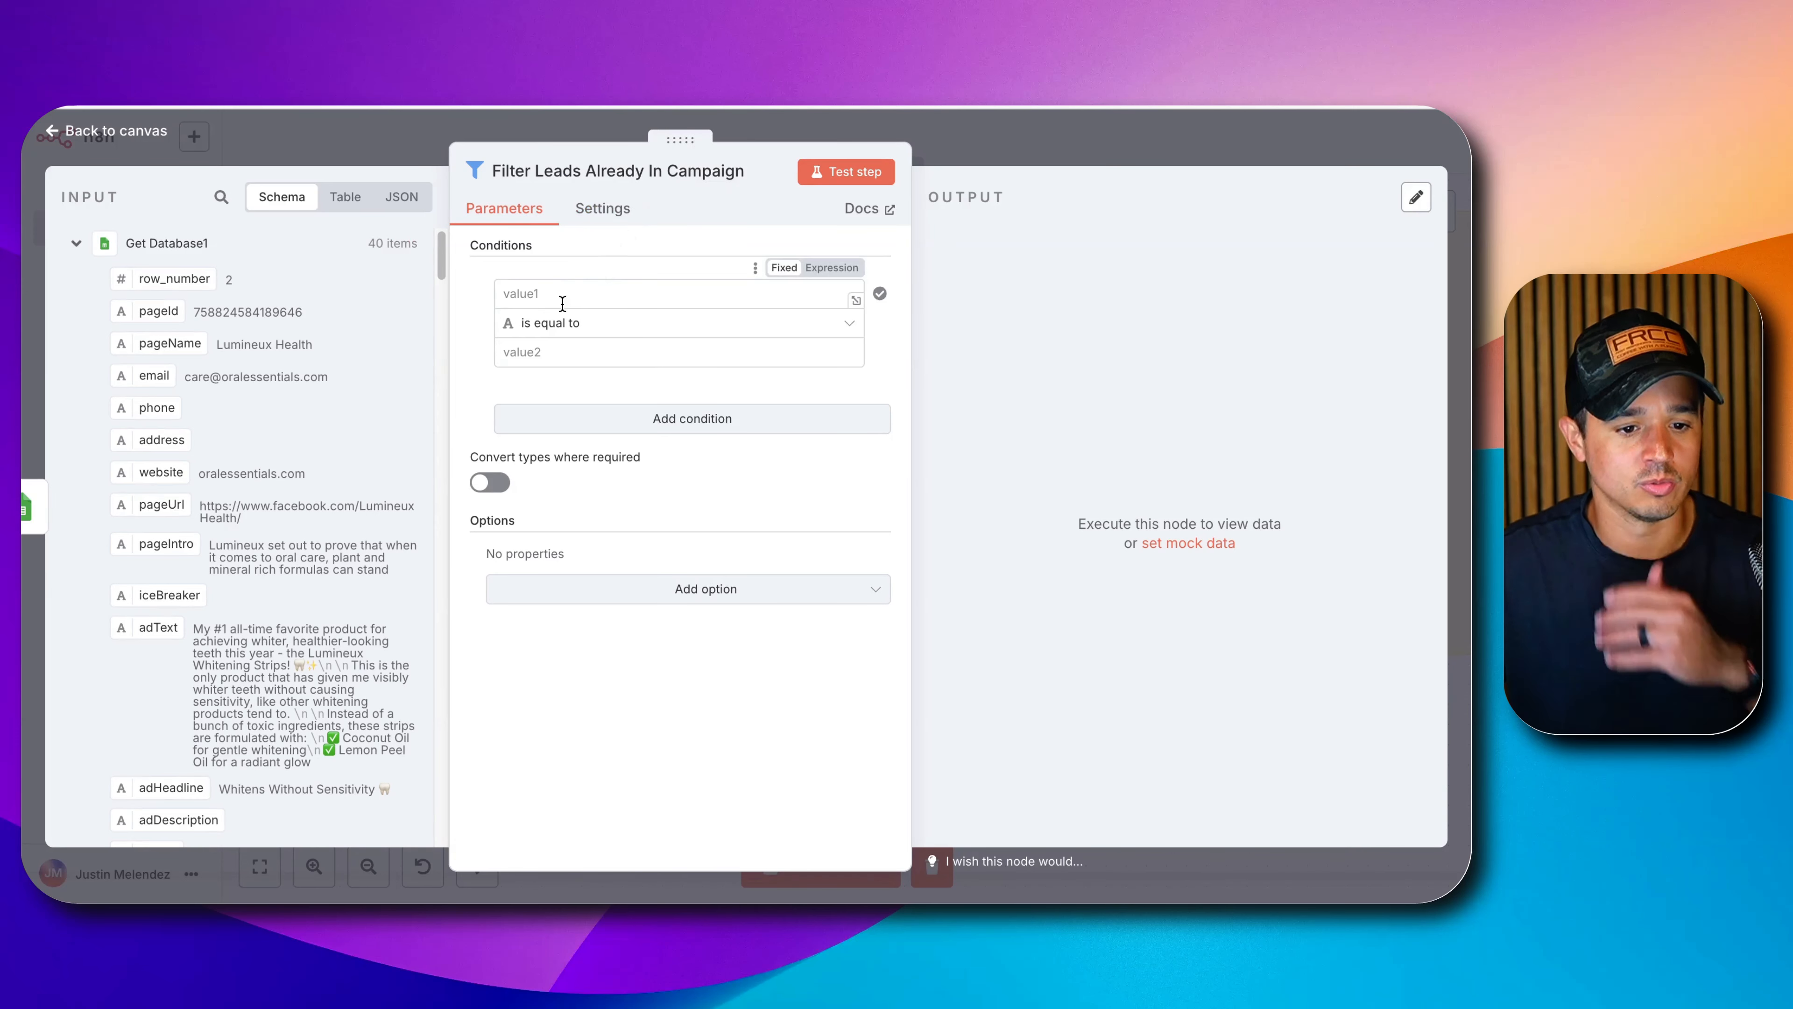
Add the condition addedToCampaign is not equal to 'yes'.
scroll(364, 378, "down", 5)
scroll(213, 466, "down", 1)
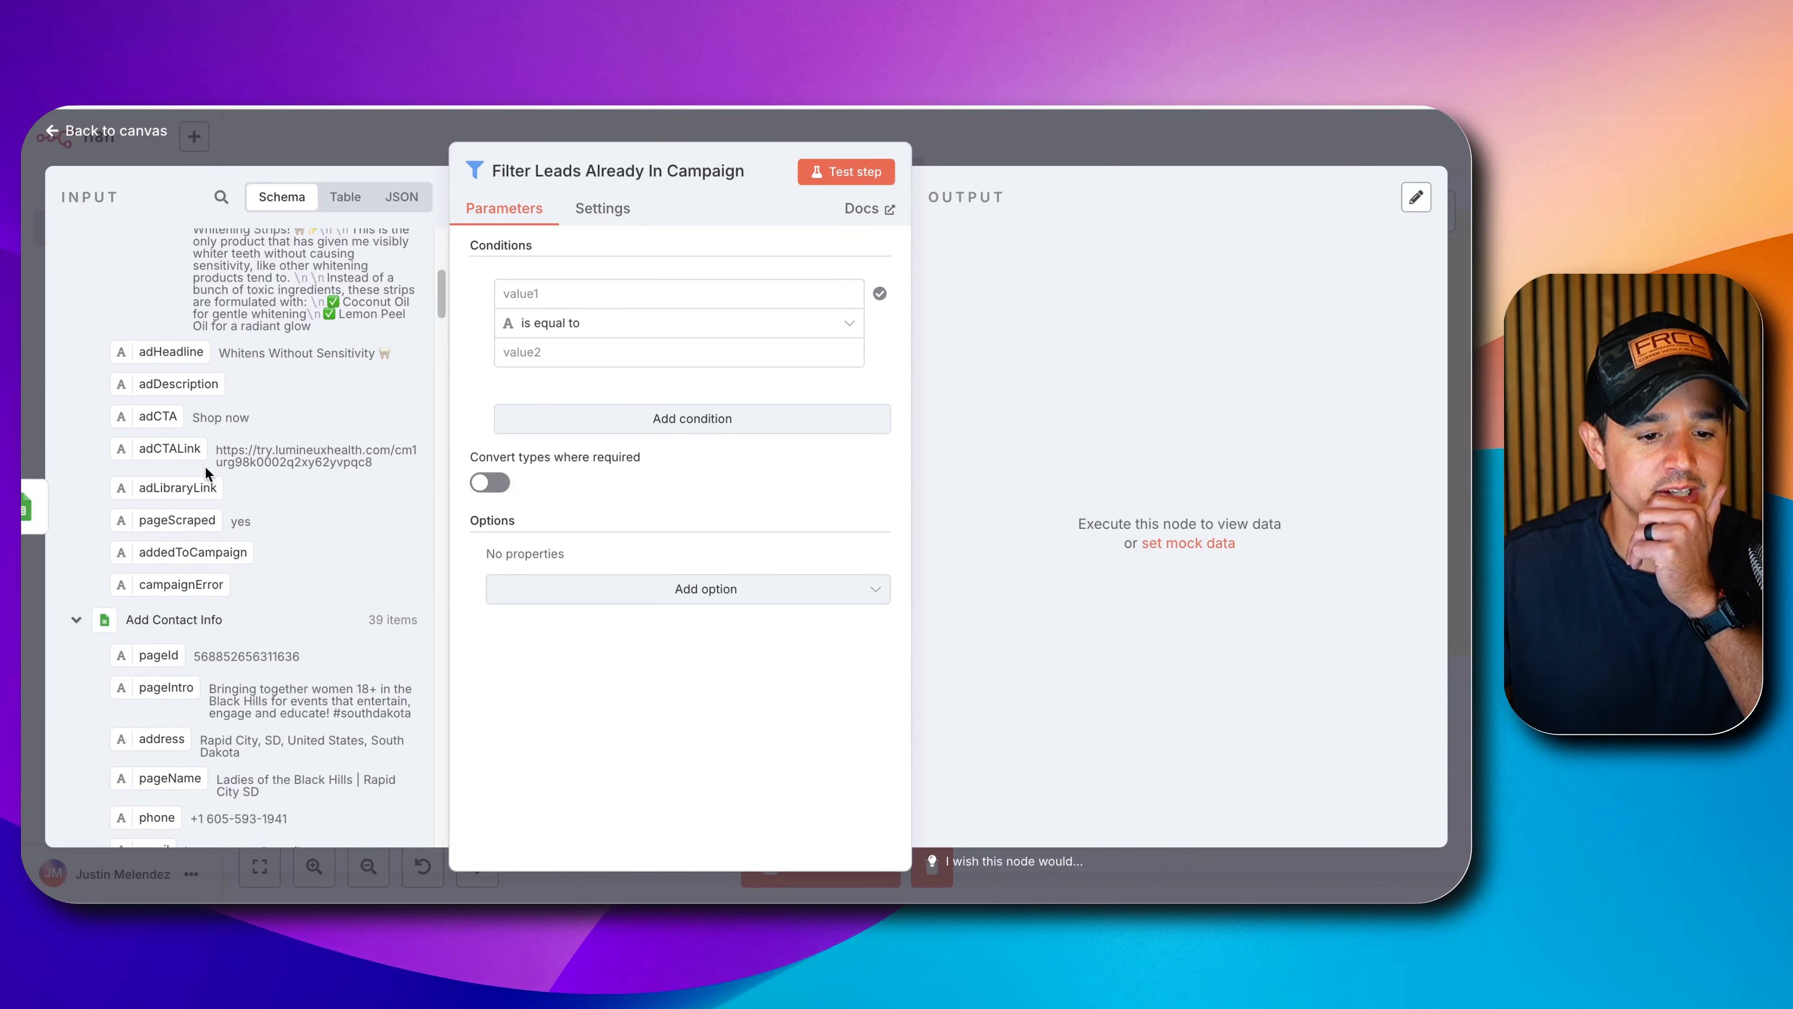
left_click_drag(176, 547, 568, 295)
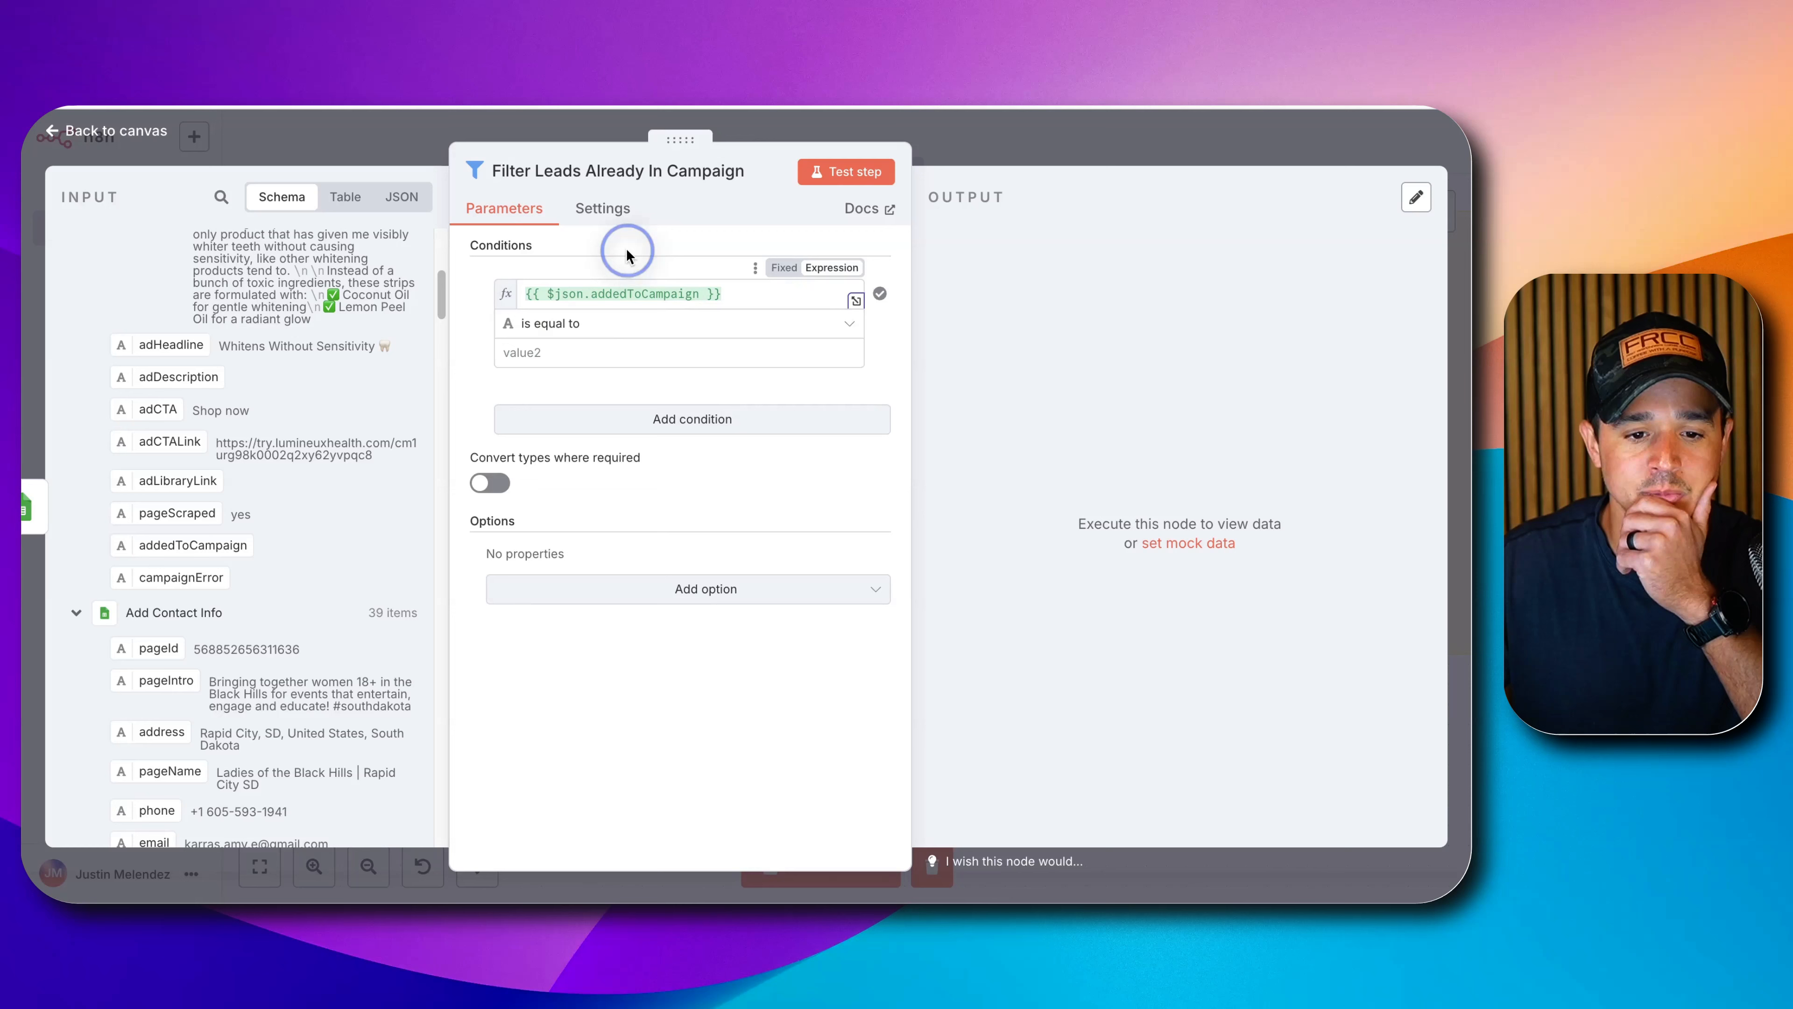
left_click(620, 327)
mouse_move(697, 375)
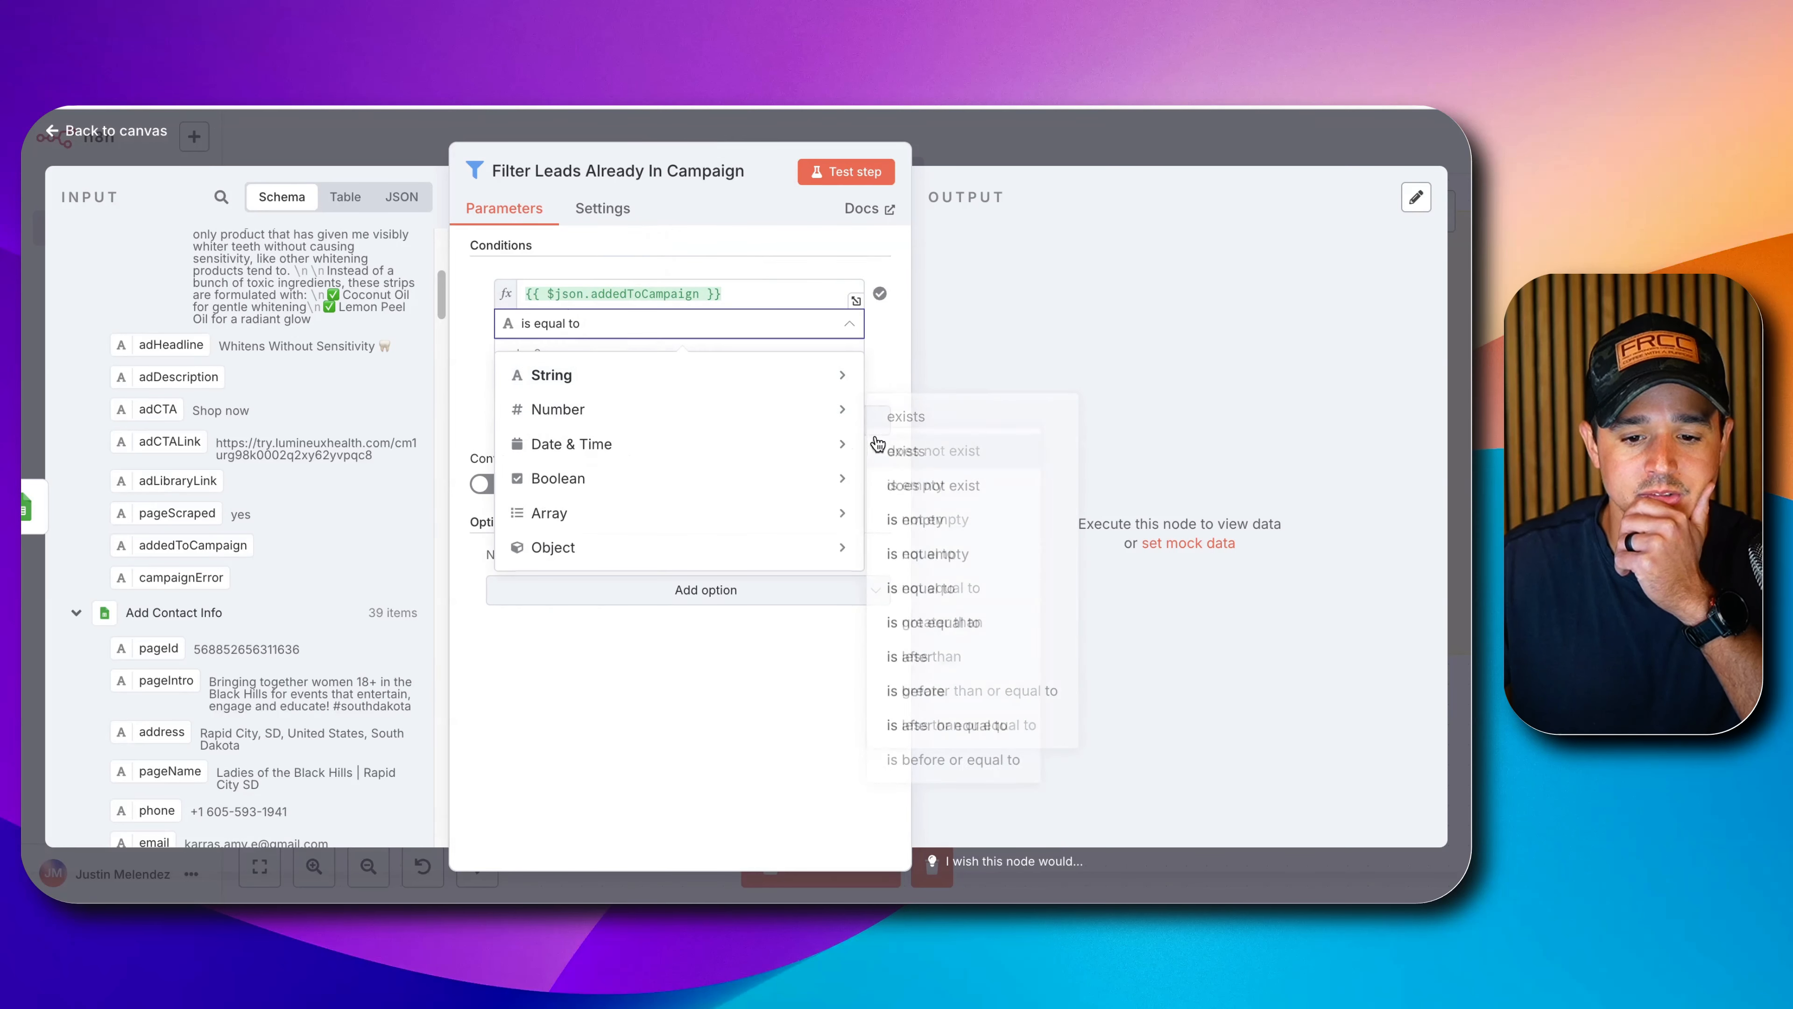
left_click(911, 550)
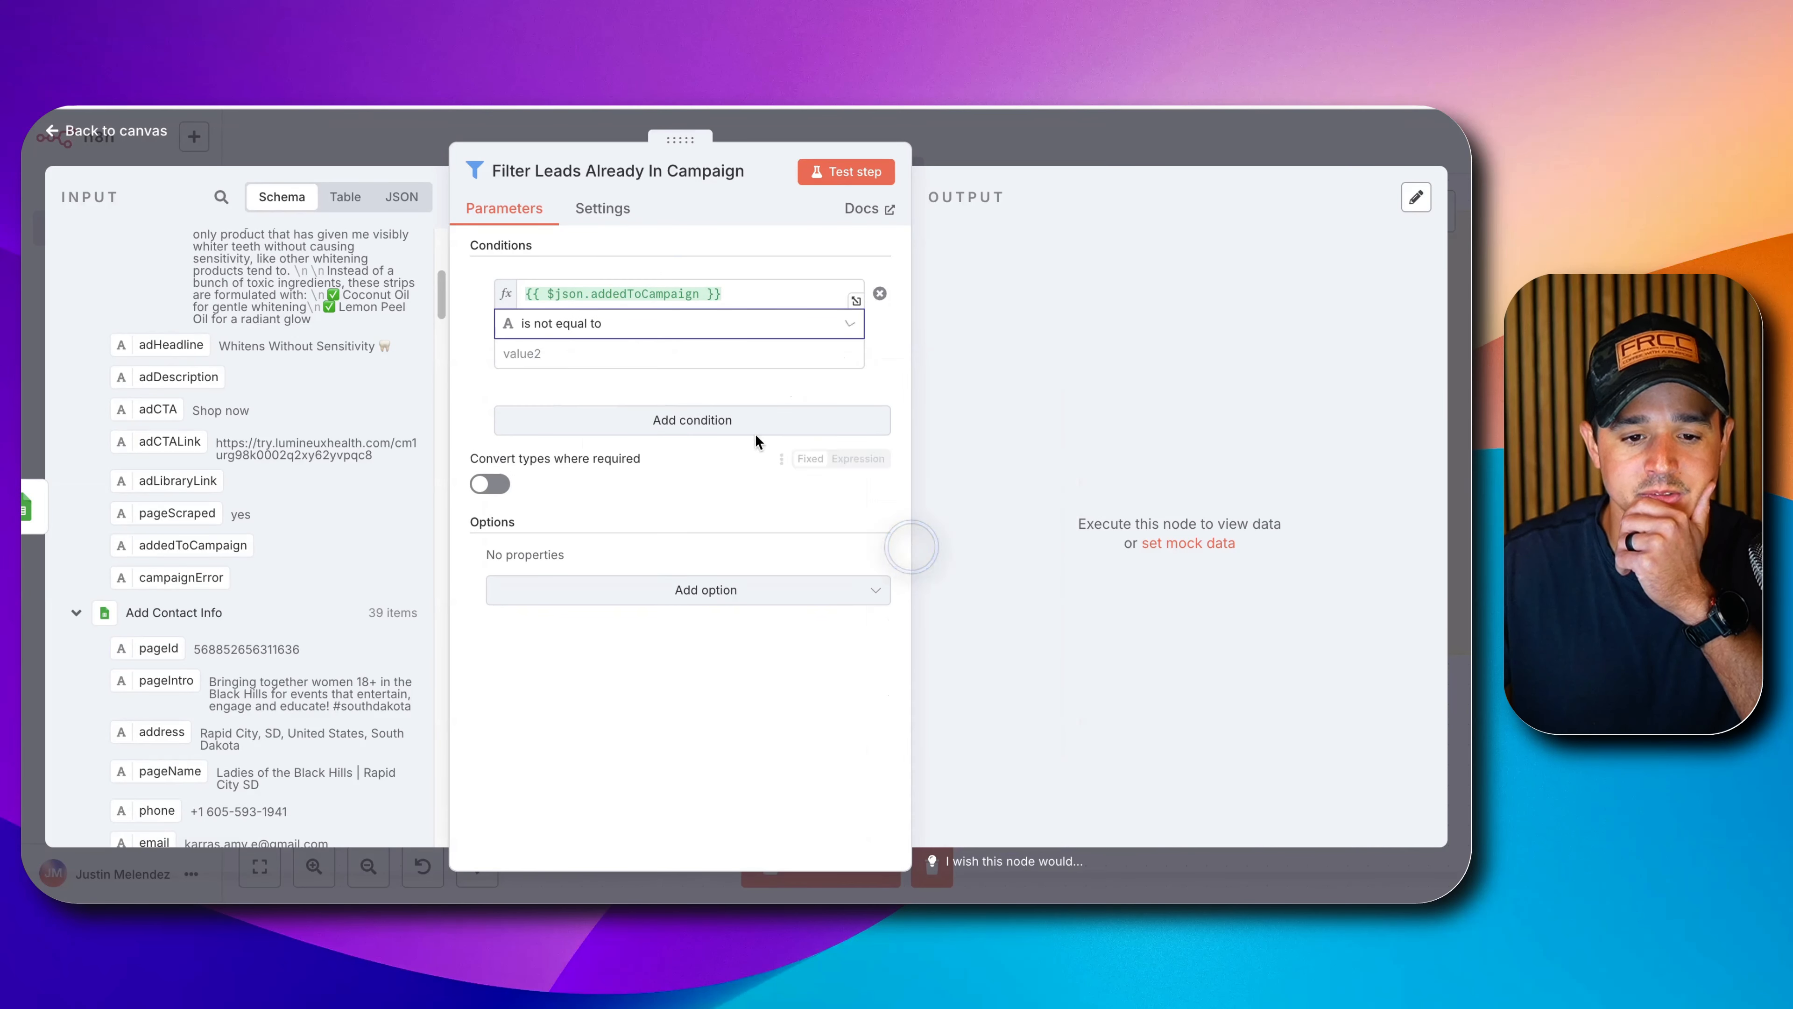
left_click(670, 353)
type("yes")
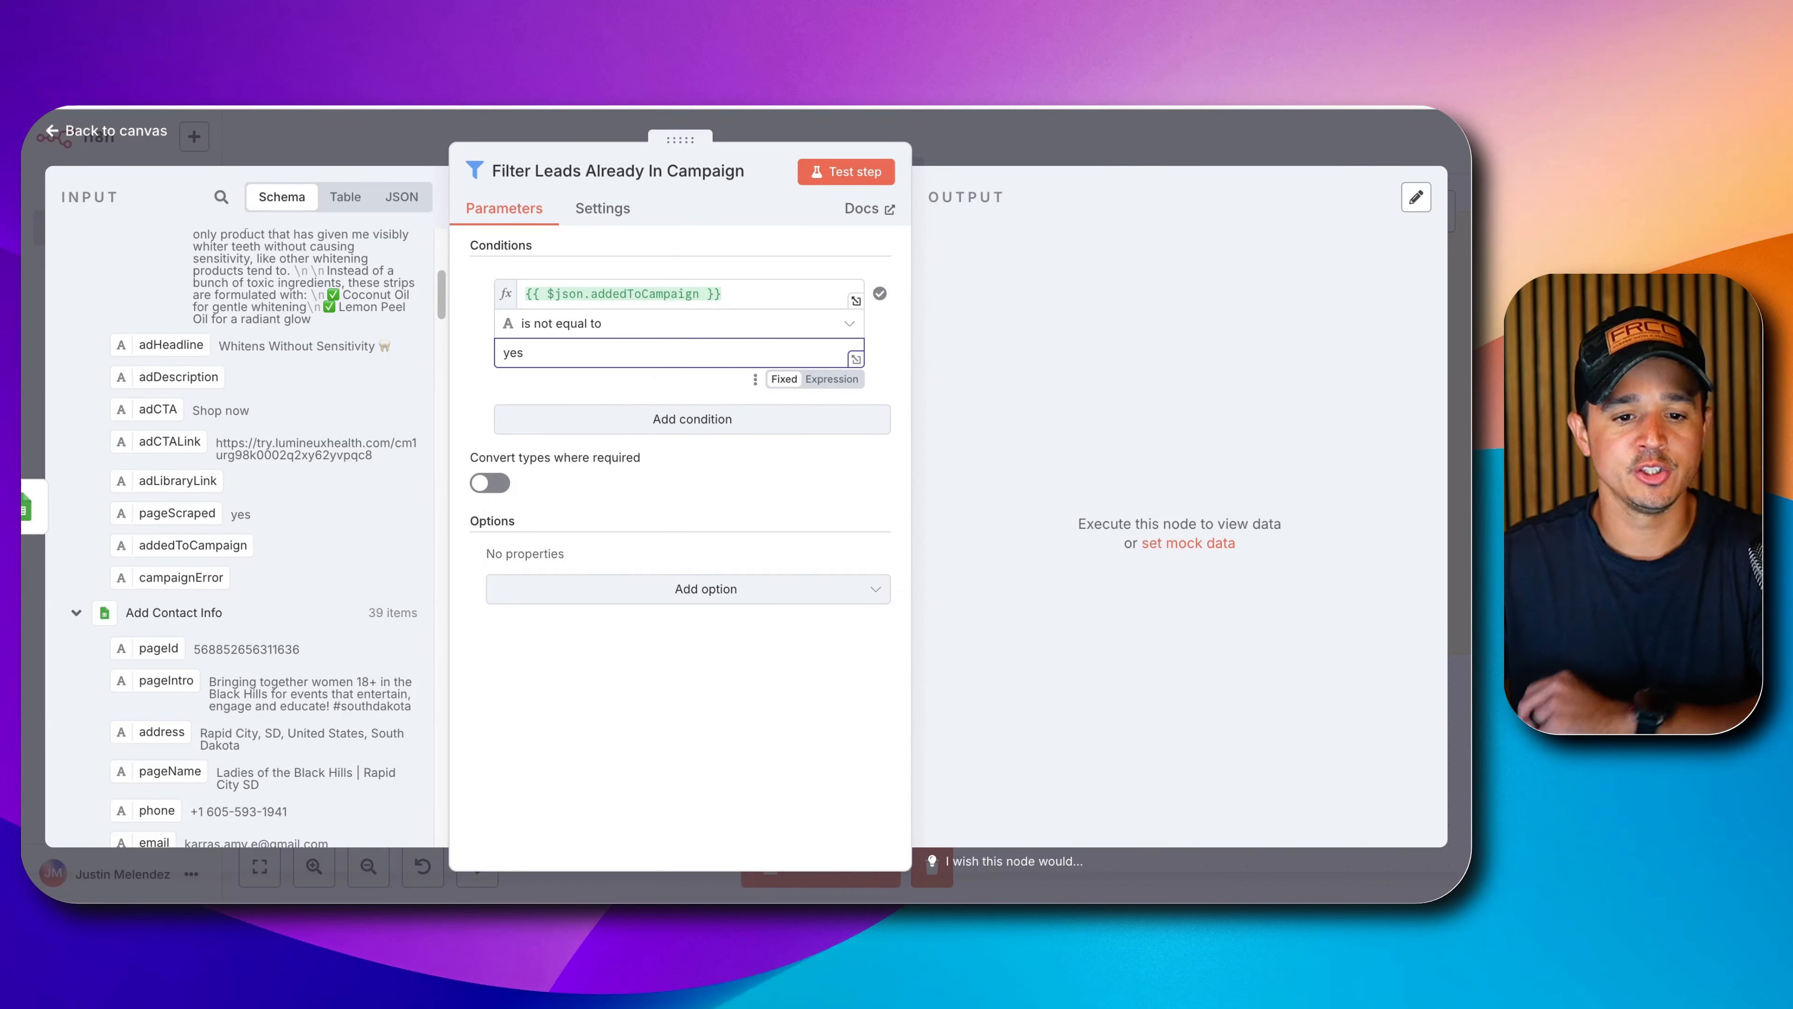
Add a second condition requiring the email field is not empty.
left_click(701, 433)
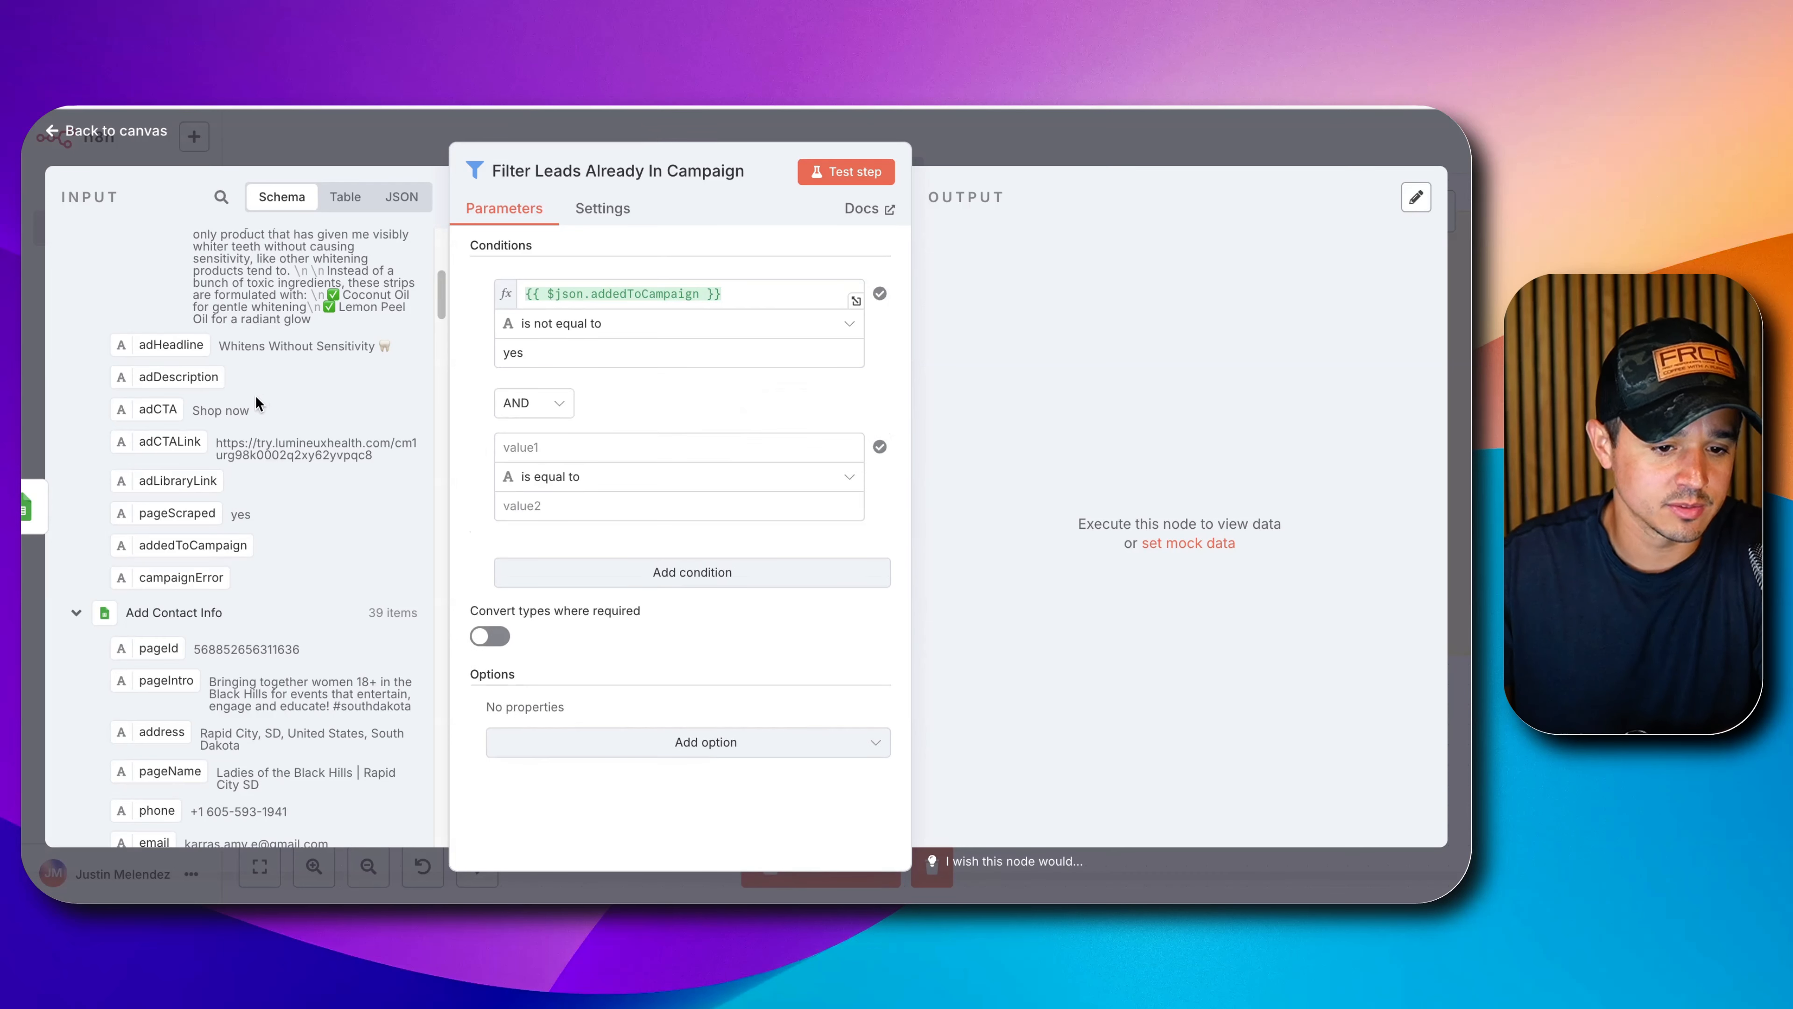
scroll(255, 399, "up", 6)
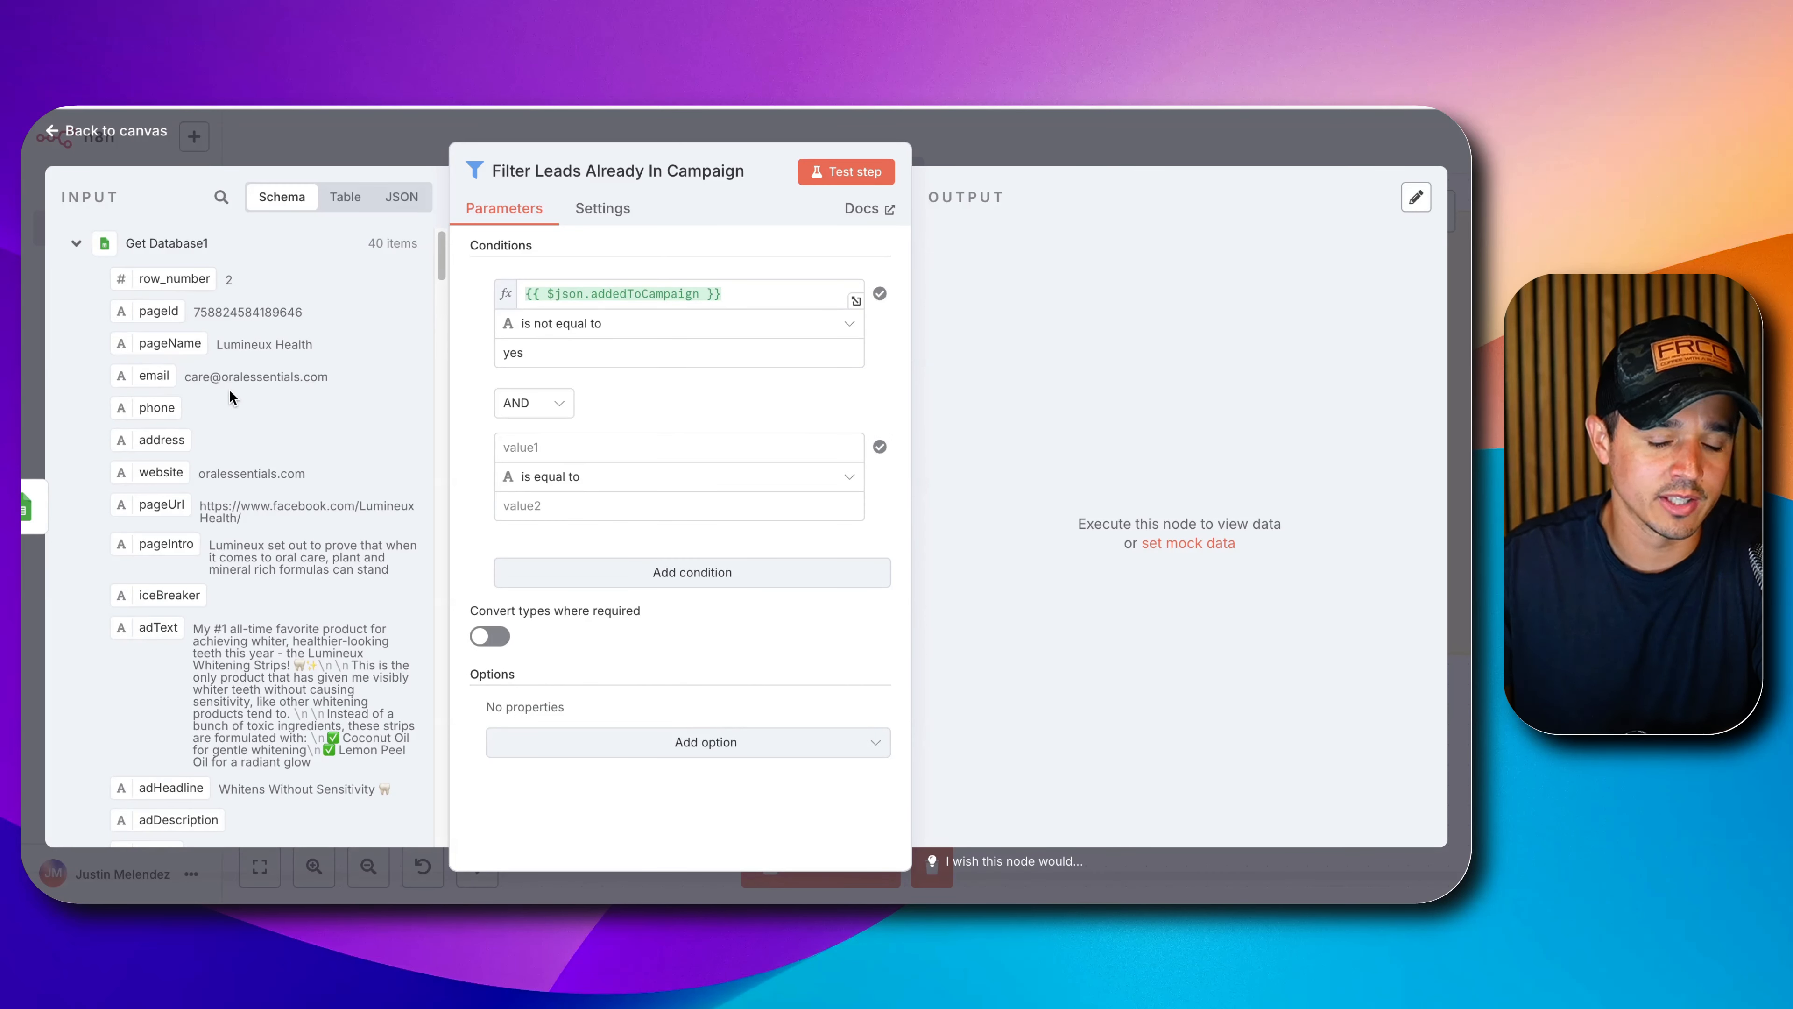
left_click_drag(151, 375, 558, 441)
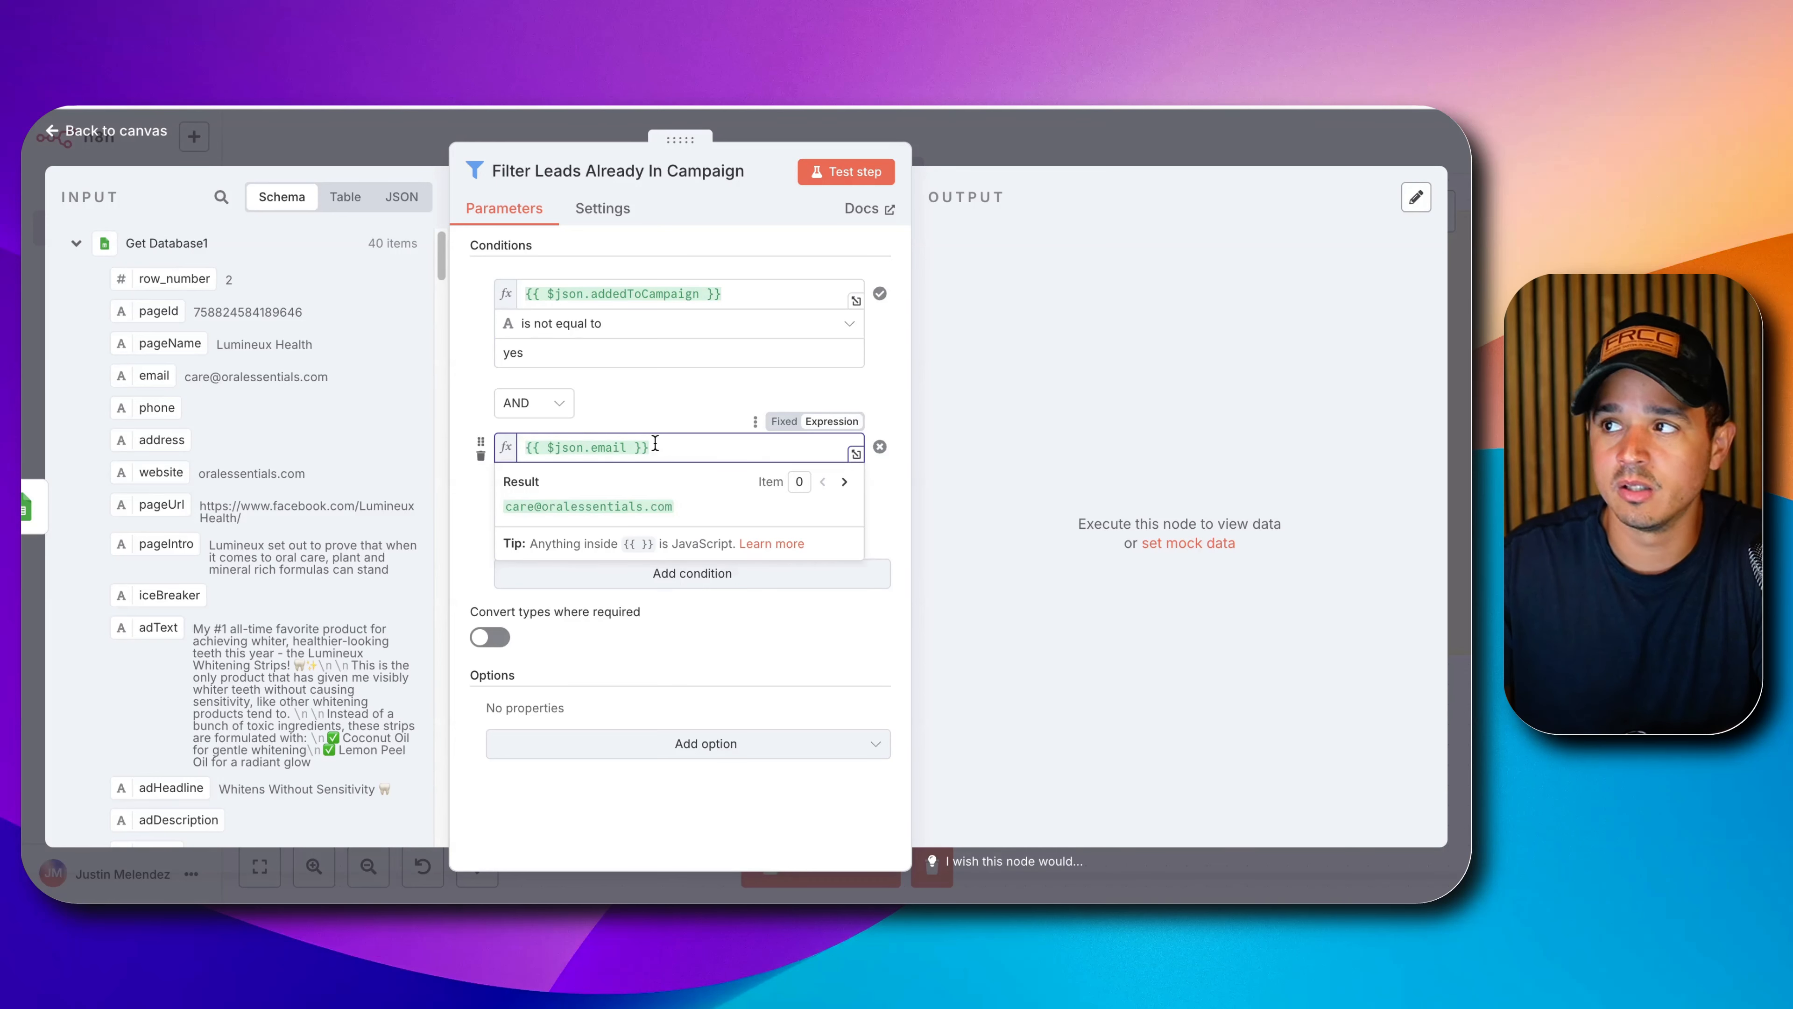
left_click(640, 403)
left_click(621, 476)
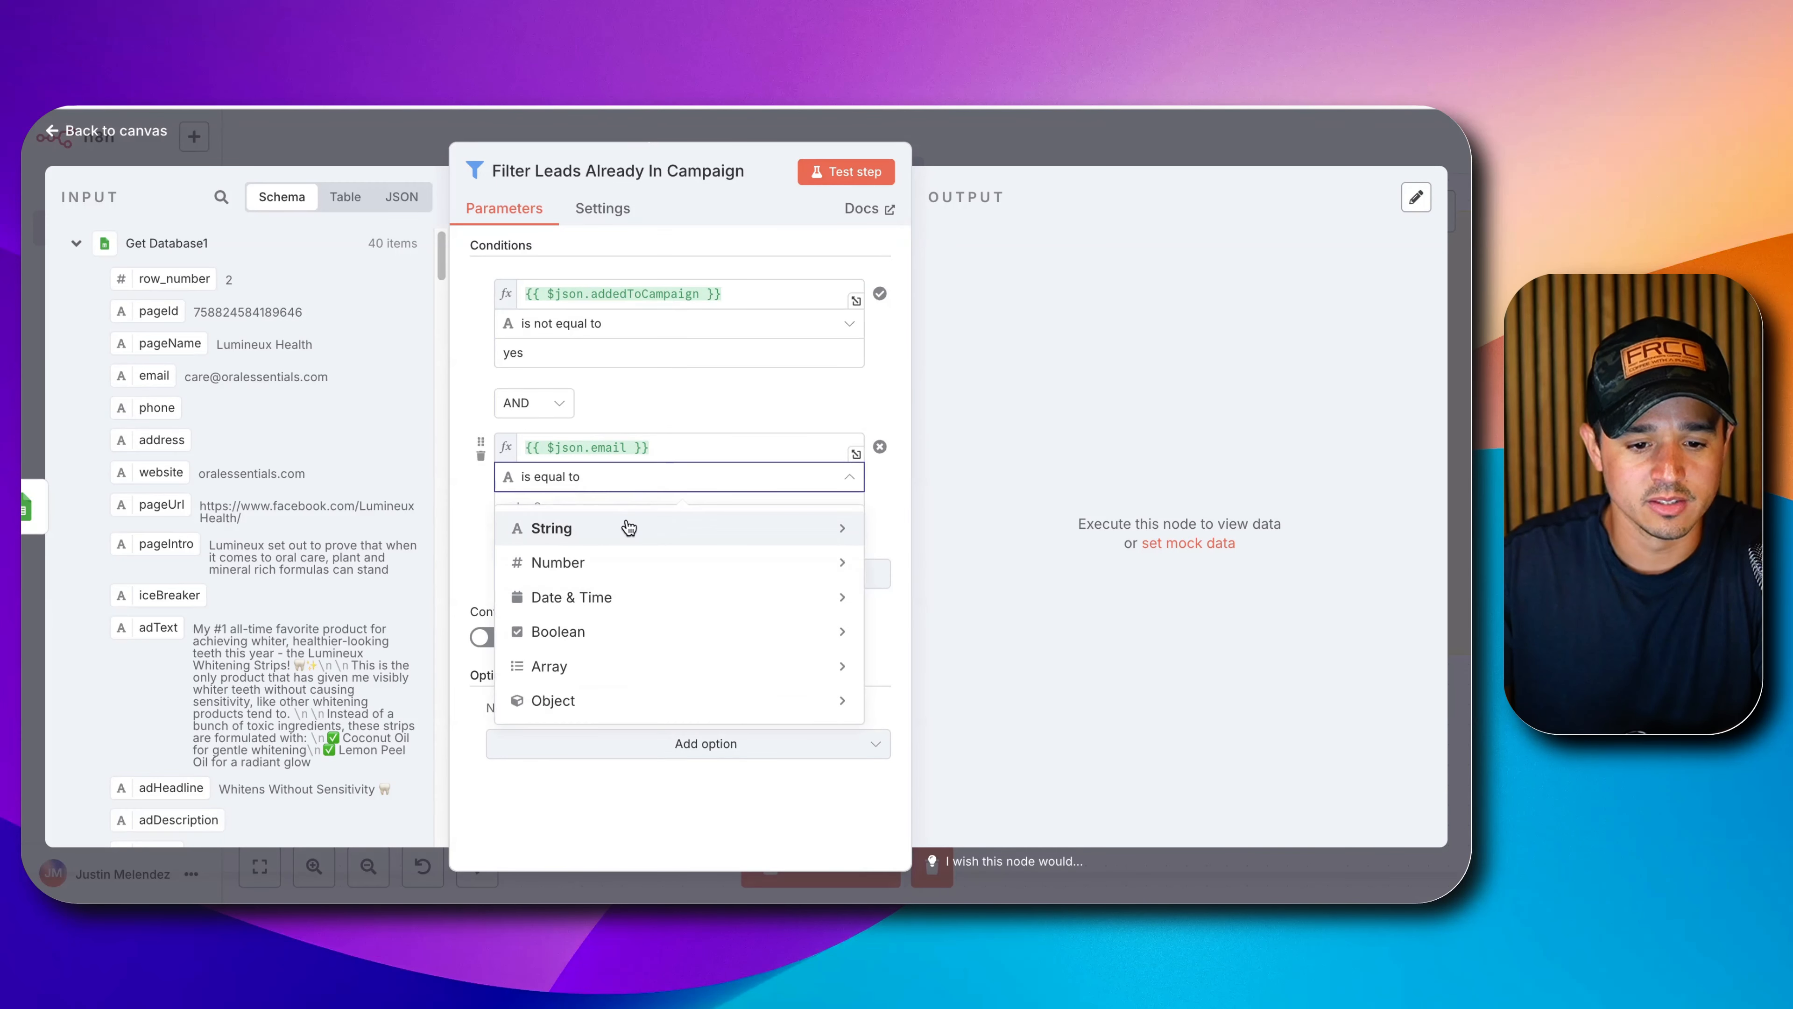
mouse_move(629, 528)
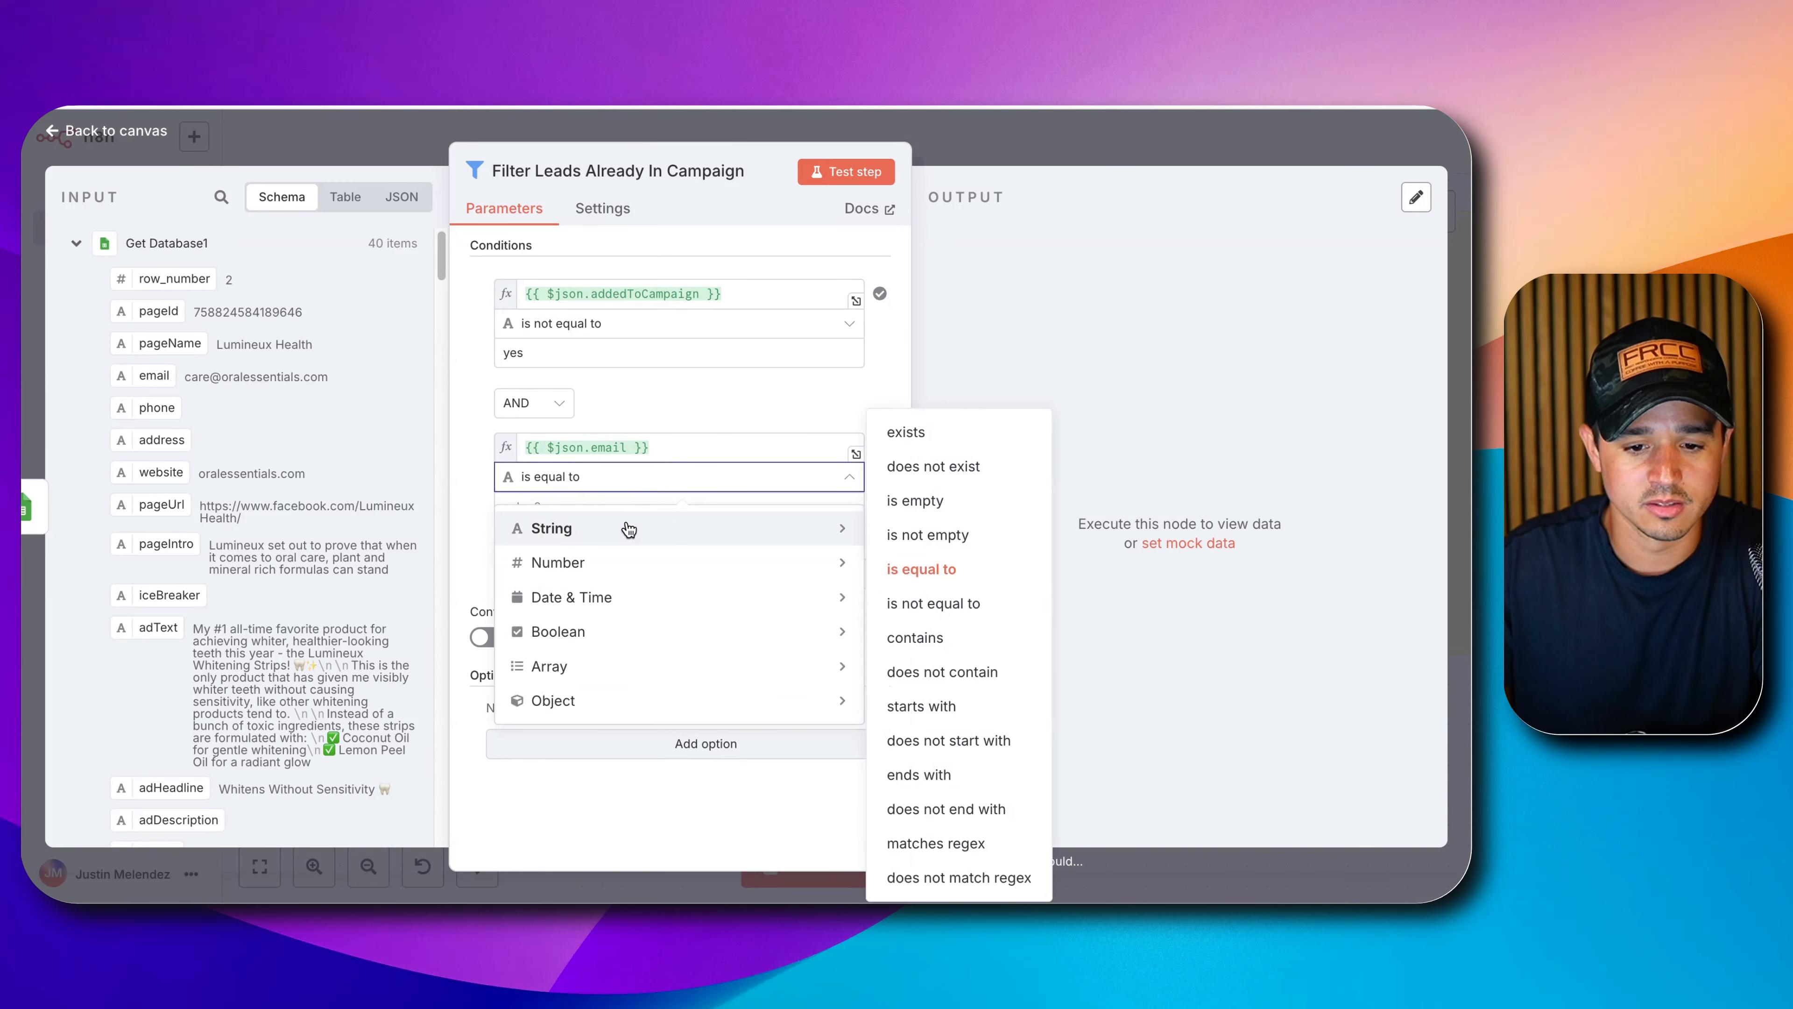
left_click(979, 543)
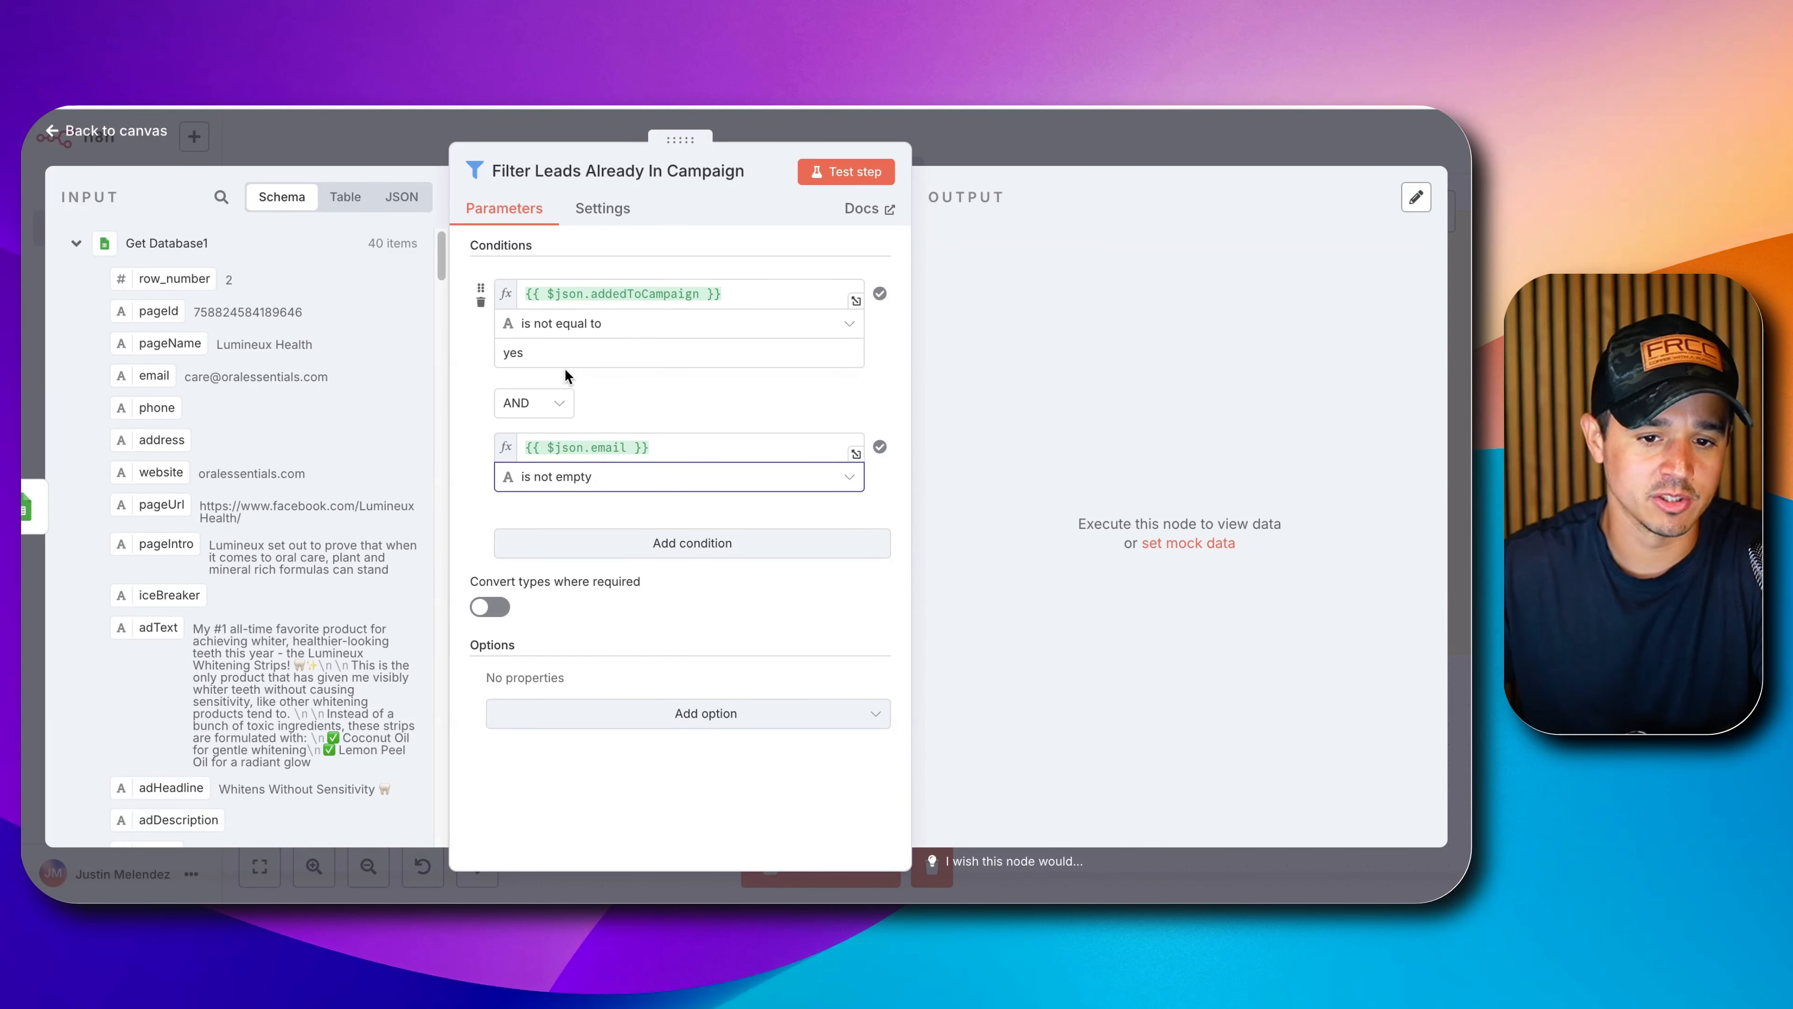
Test the filter, keeping 26 leads and discarding 14, then save the workflow.
left_click(846, 172)
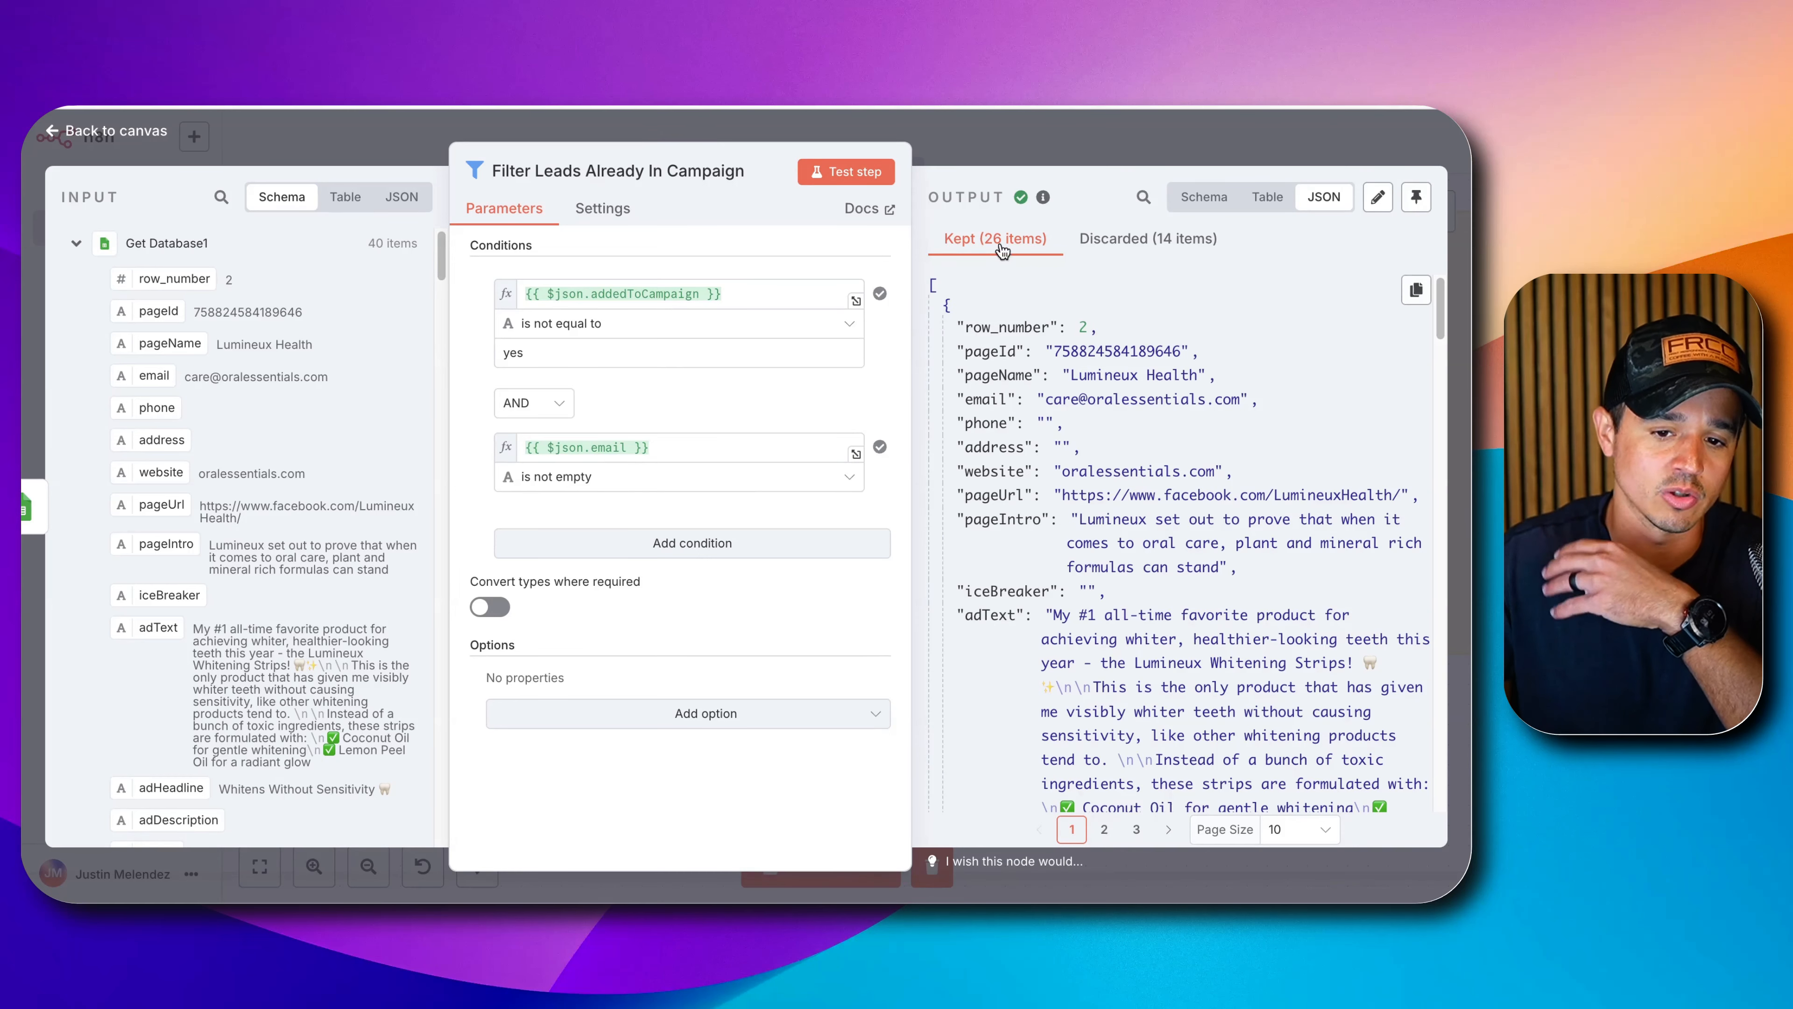
left_click(1045, 150)
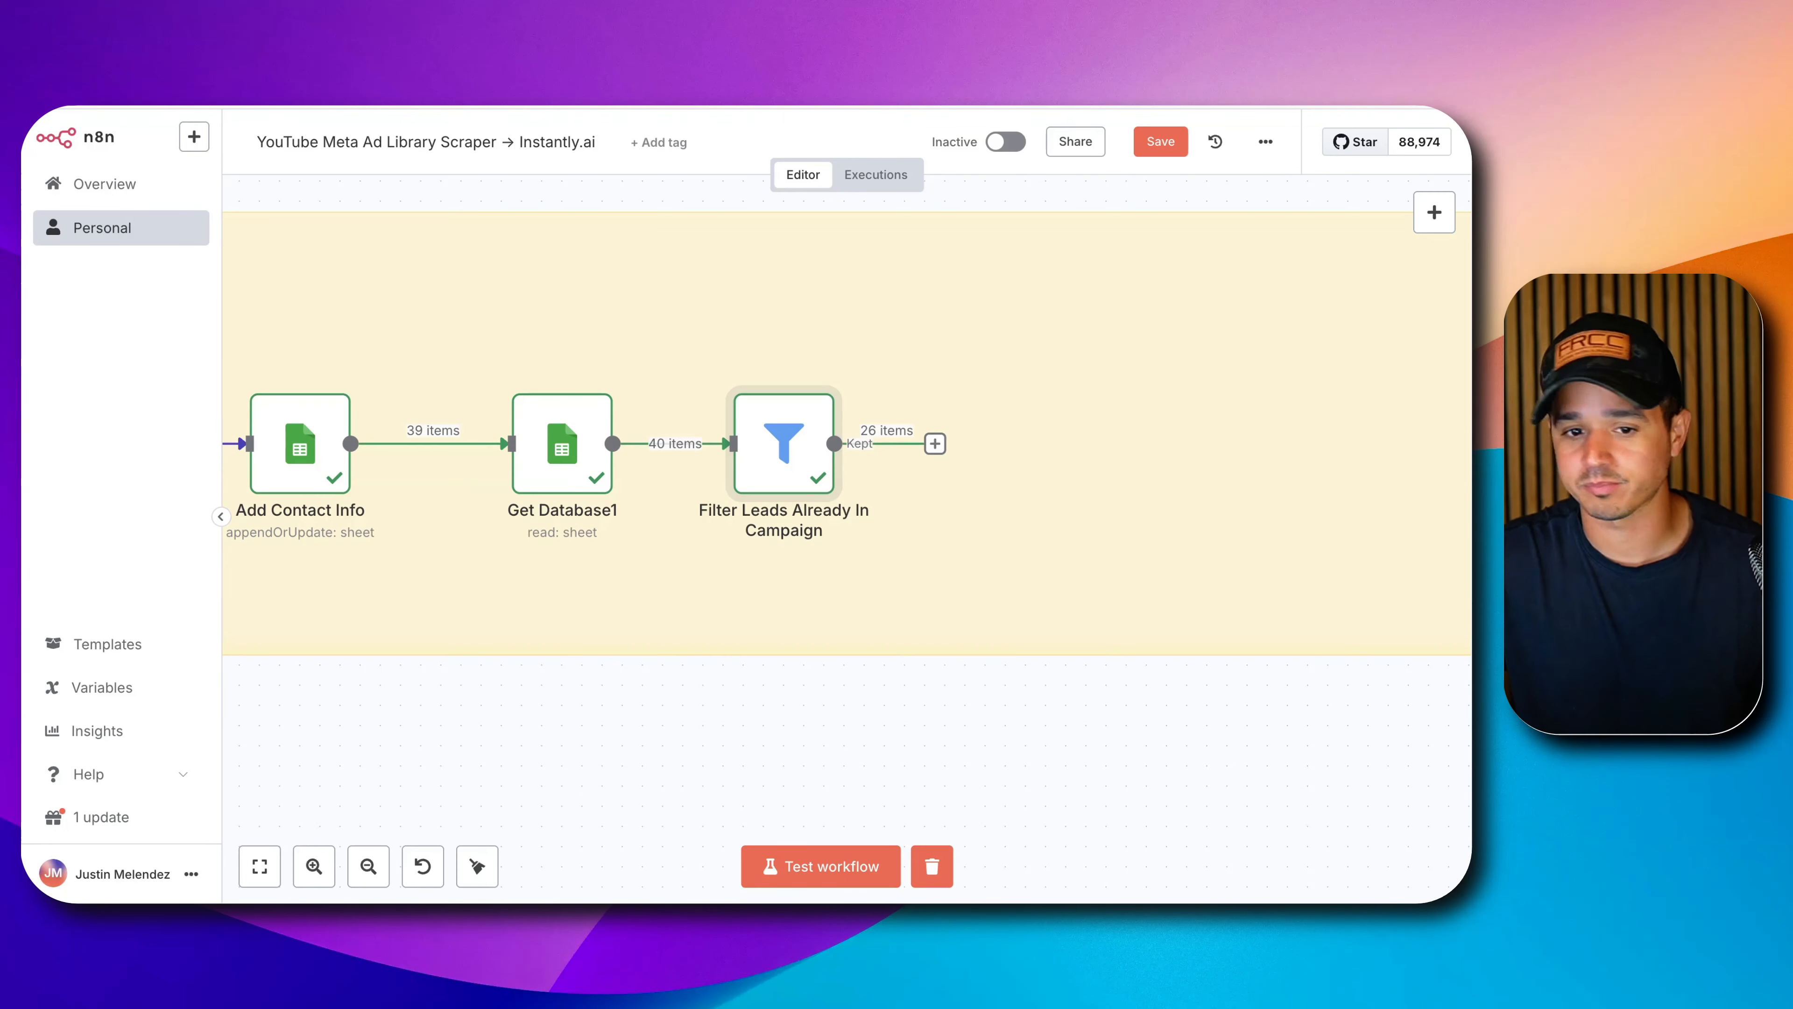
left_click(1168, 142)
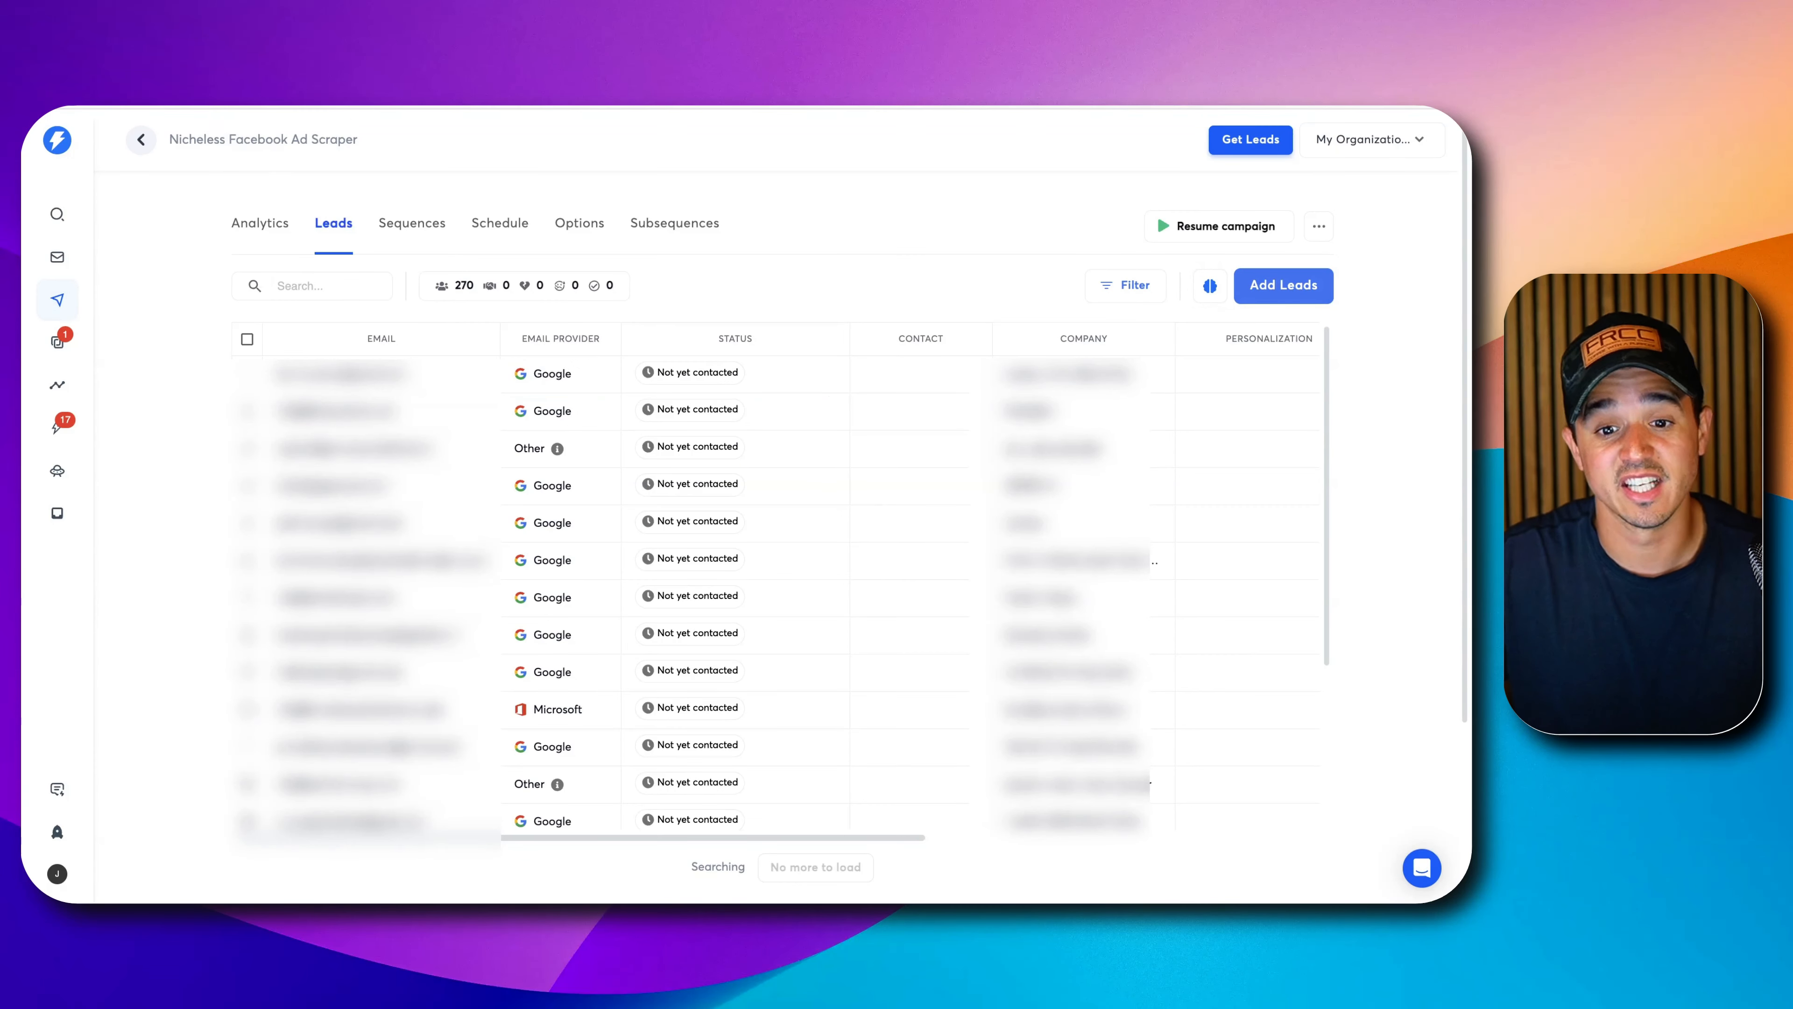
Go to the Campaigns list, then open and browse the instantly.ai homepage.
left_click(57, 299)
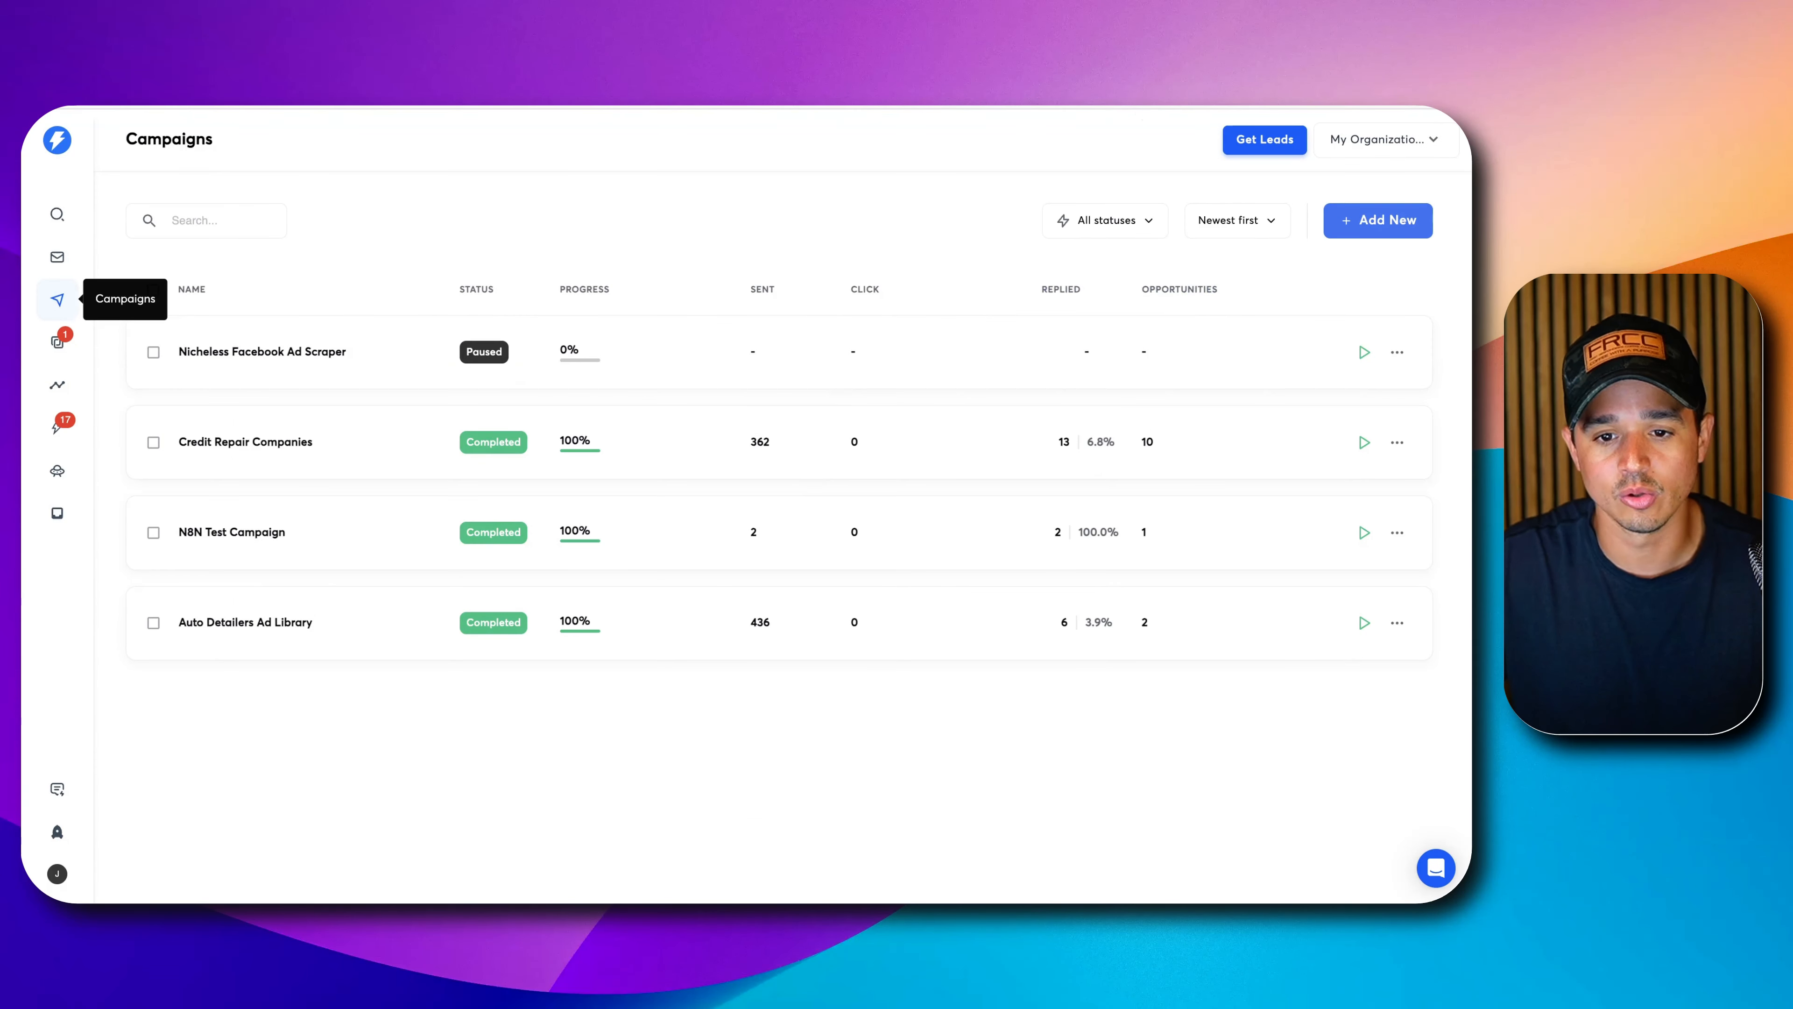
left_click(1066, 106)
type("ins")
key("Return")
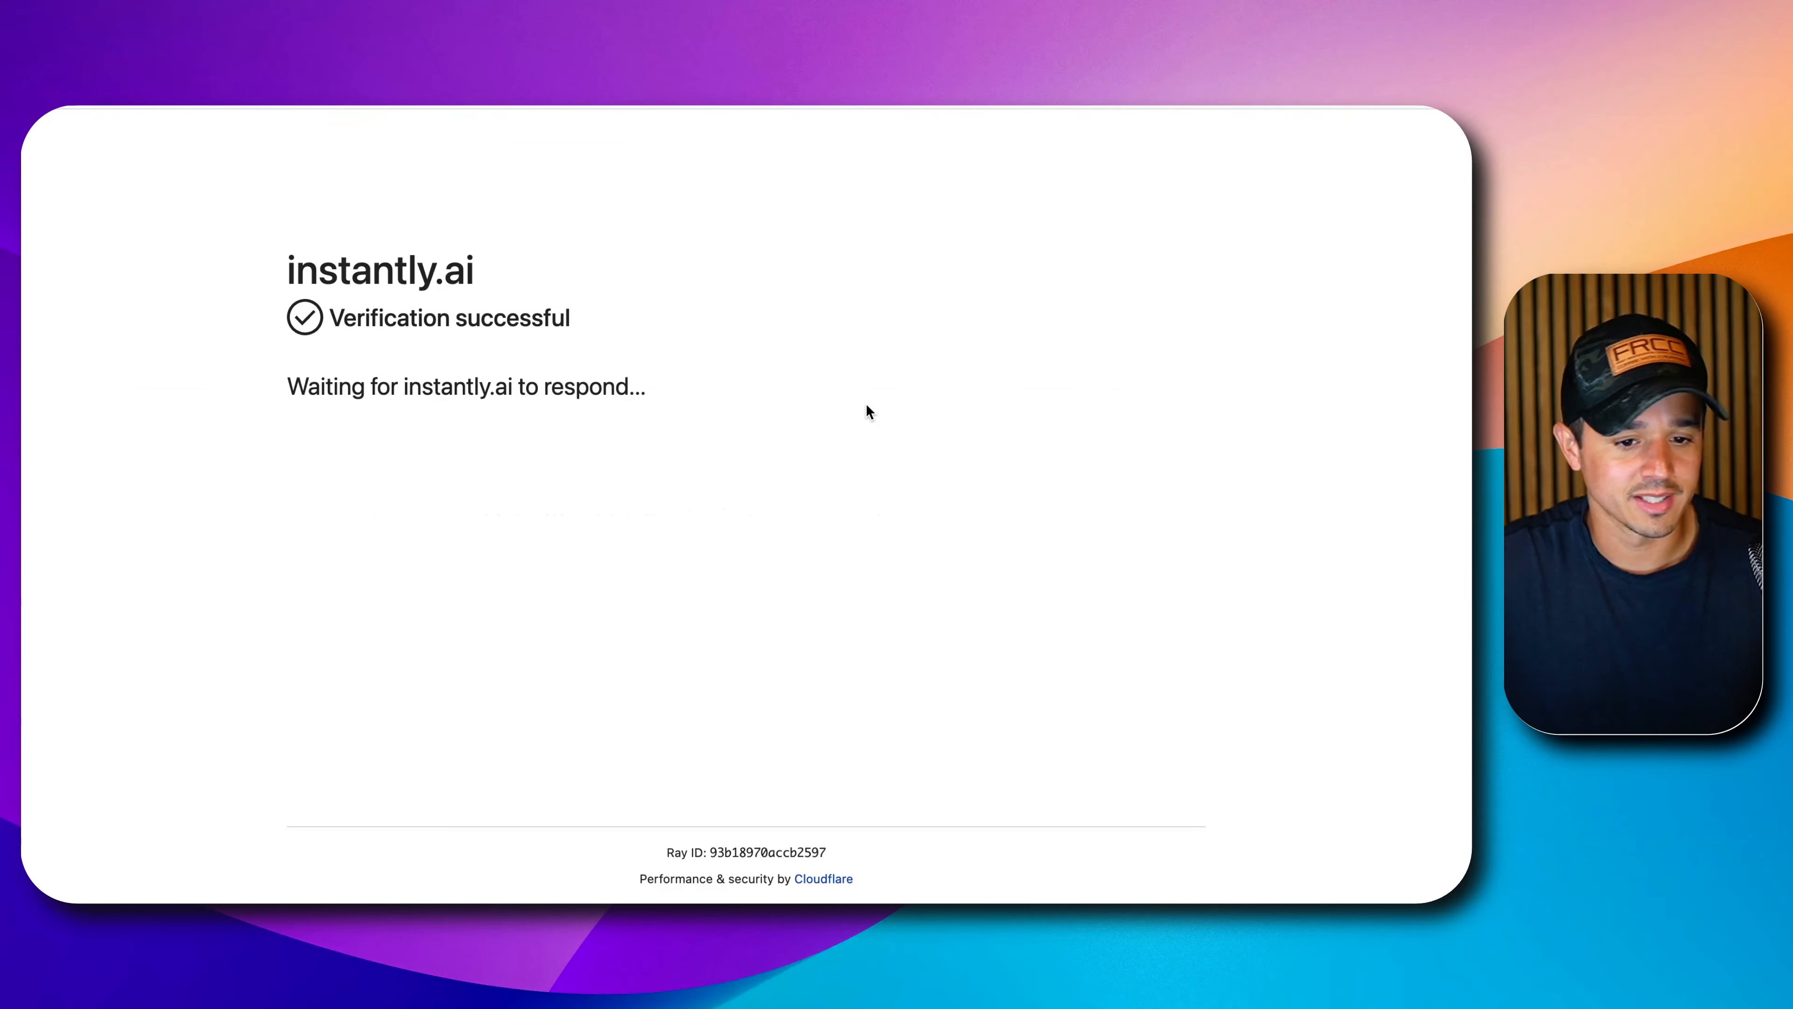
scroll(868, 412, "down", 10)
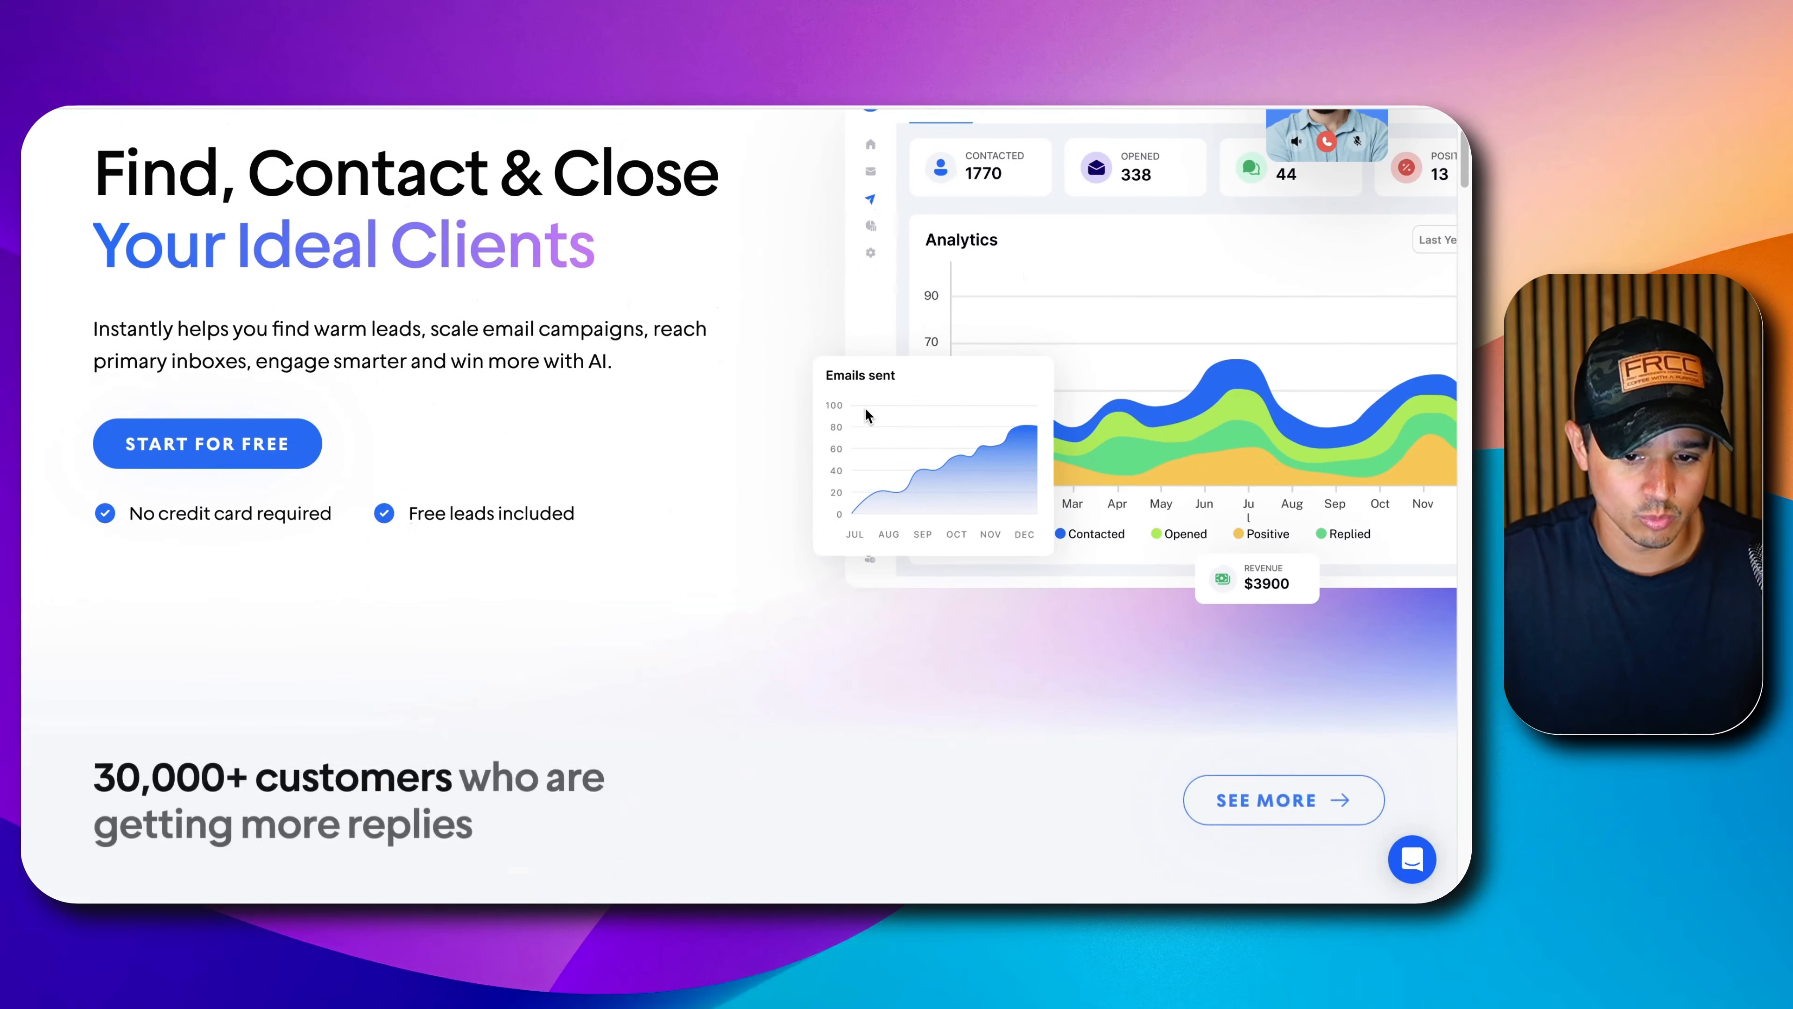
scroll(865, 410, "down", 15)
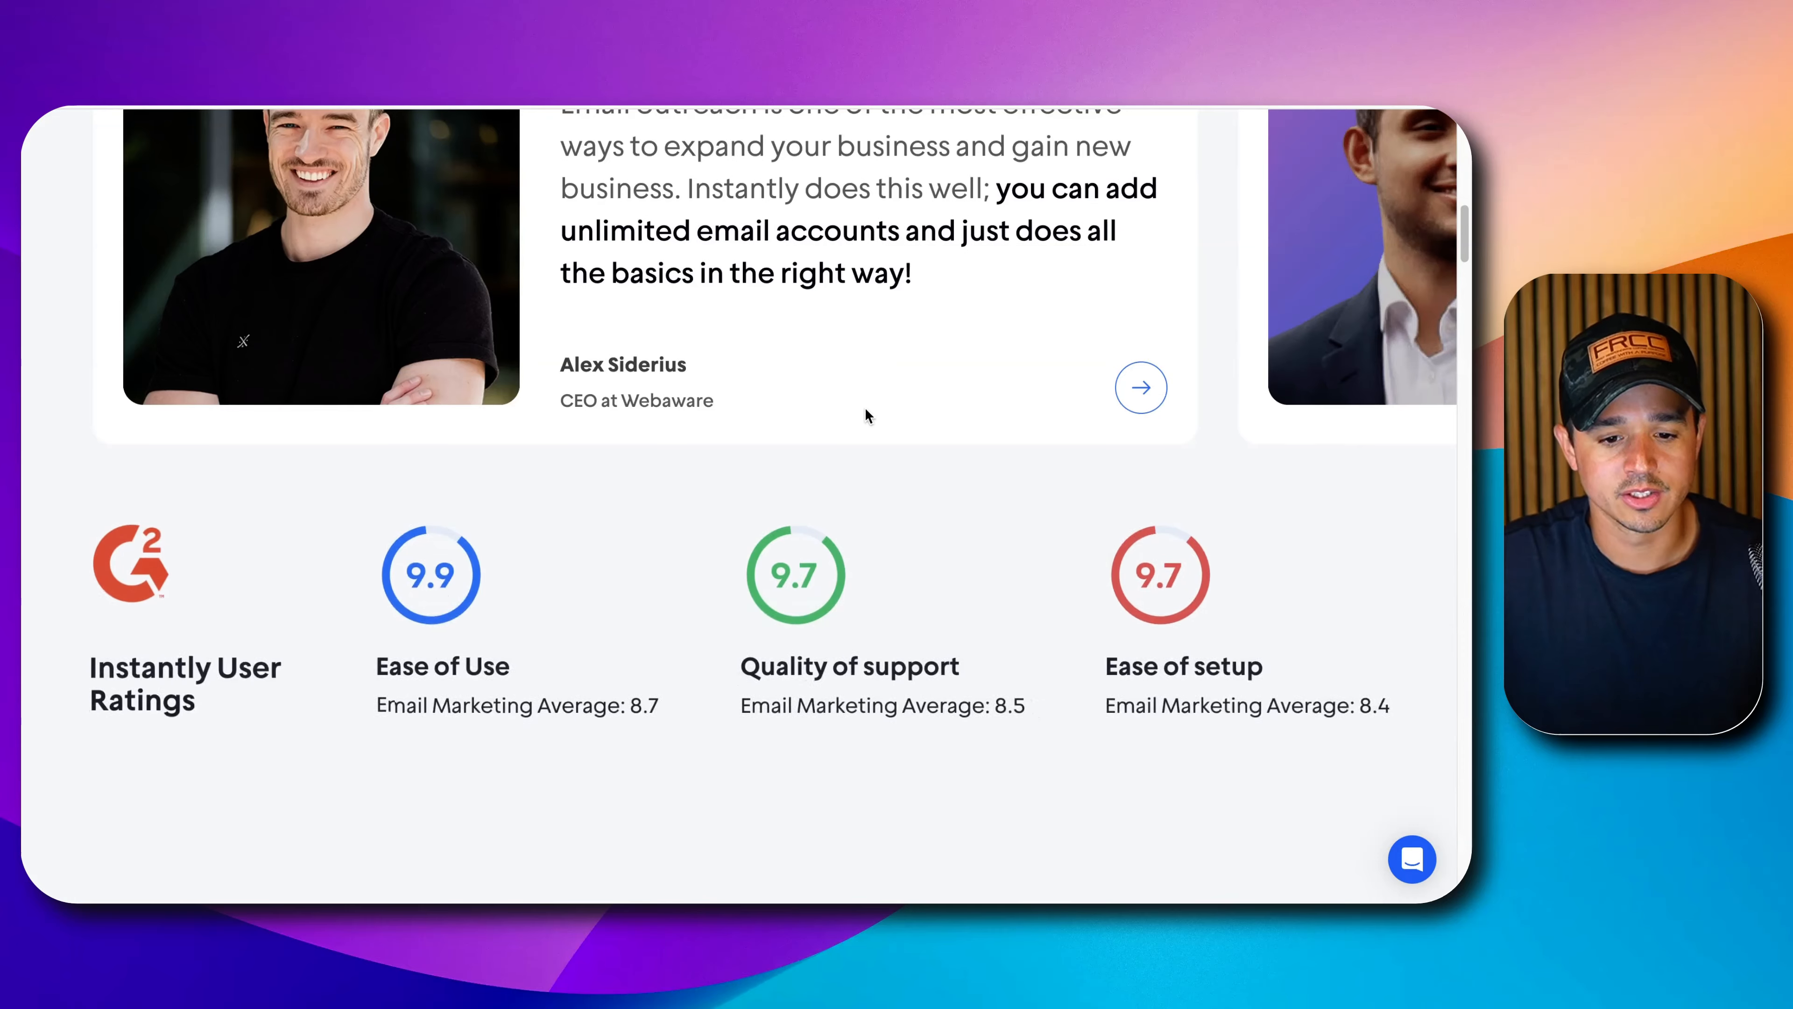
scroll(867, 415, "down", 5)
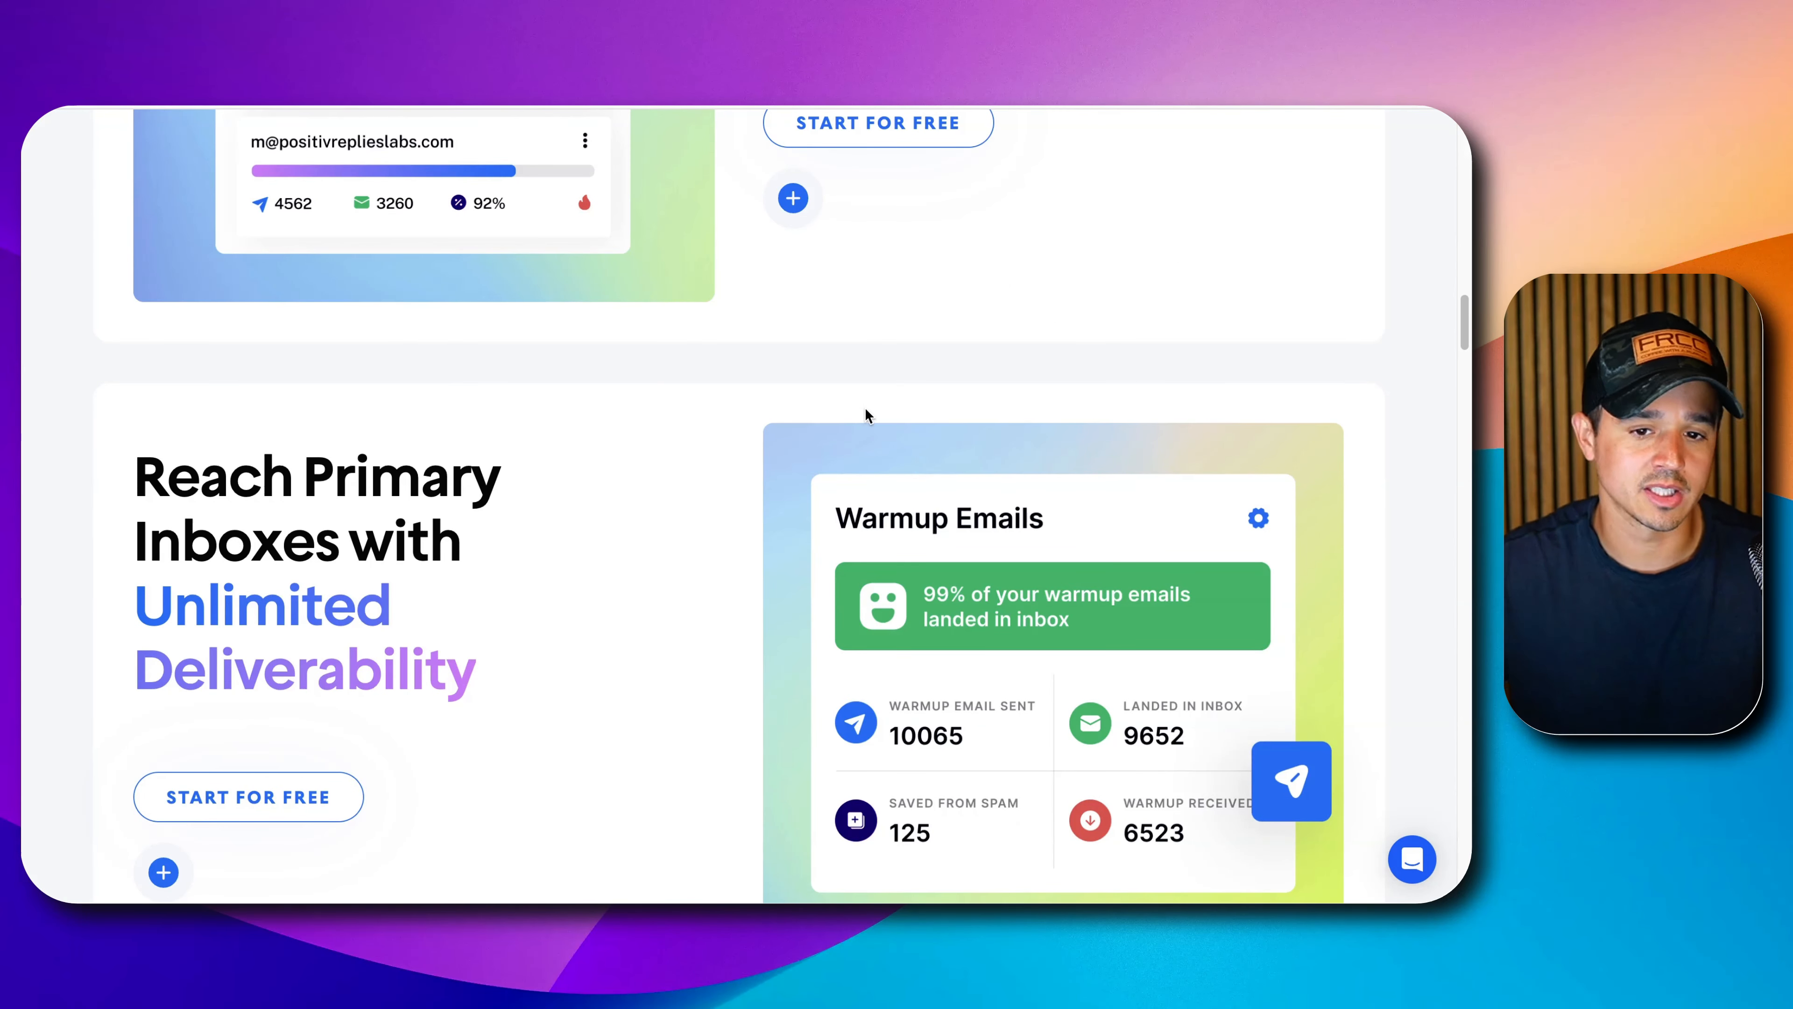
scroll(867, 414, "down", 12)
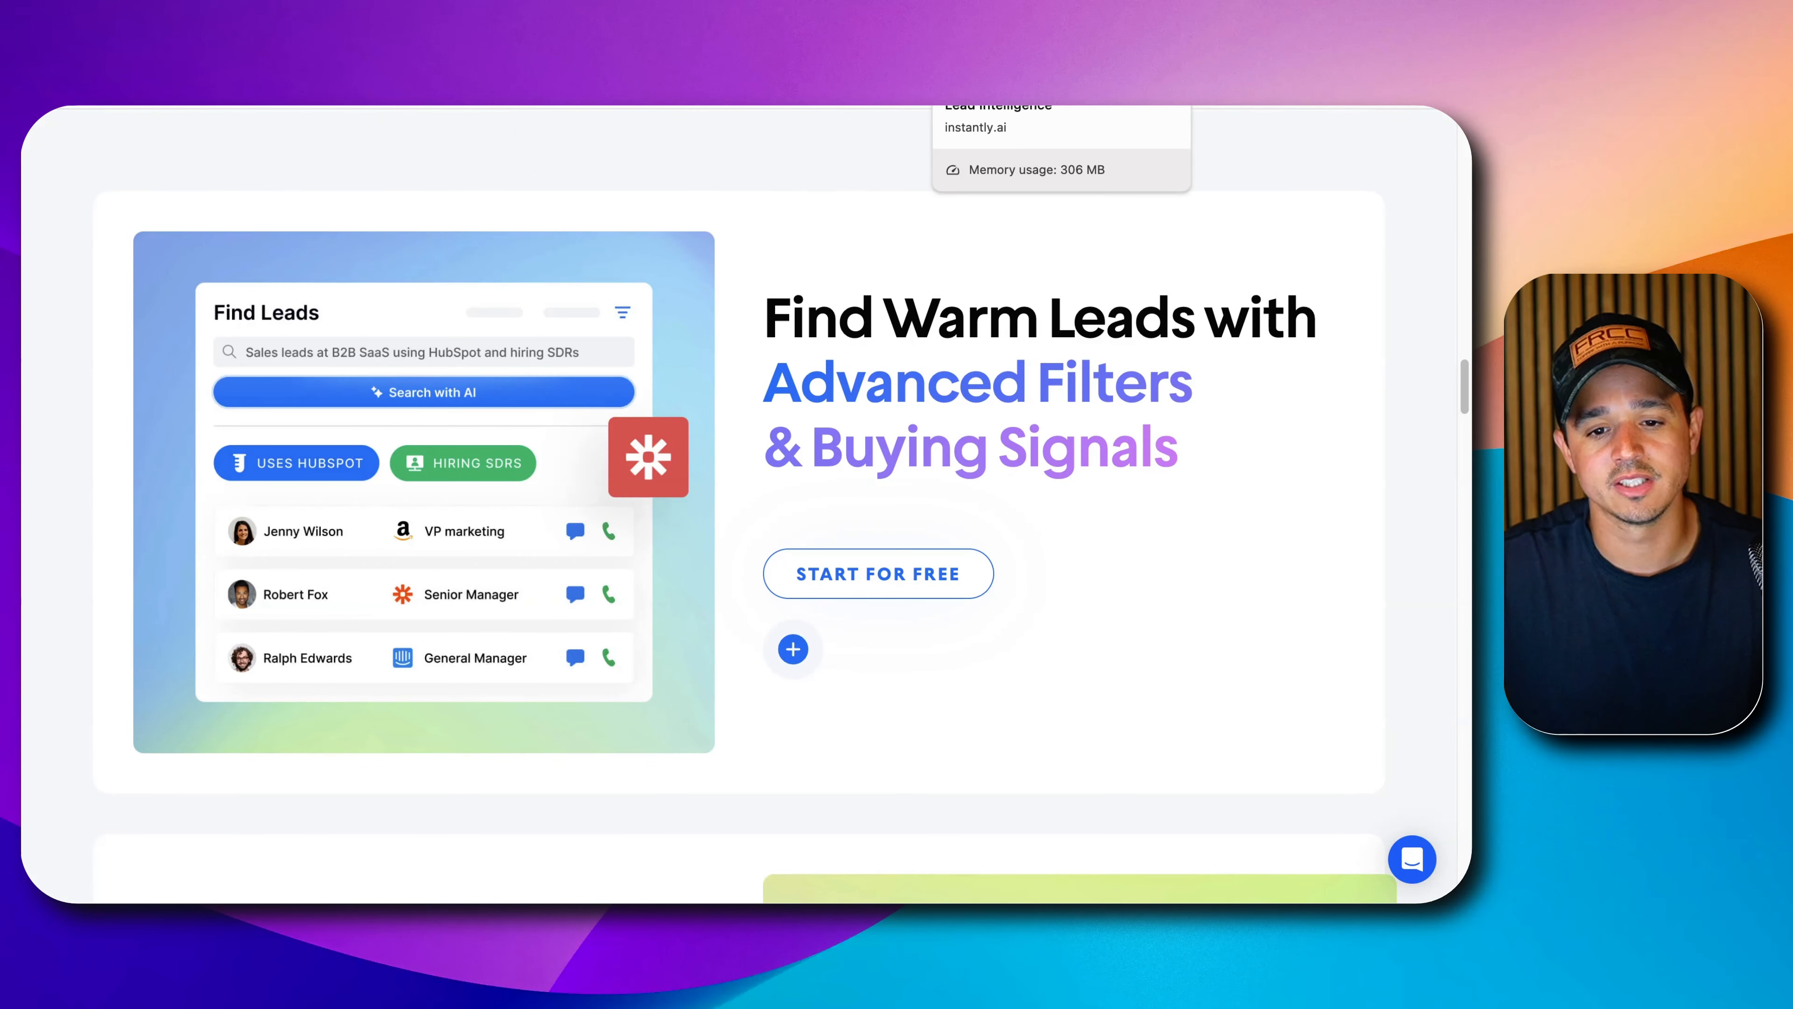
scroll(929, 181, "down", 10)
scroll(935, 187, "up", 15)
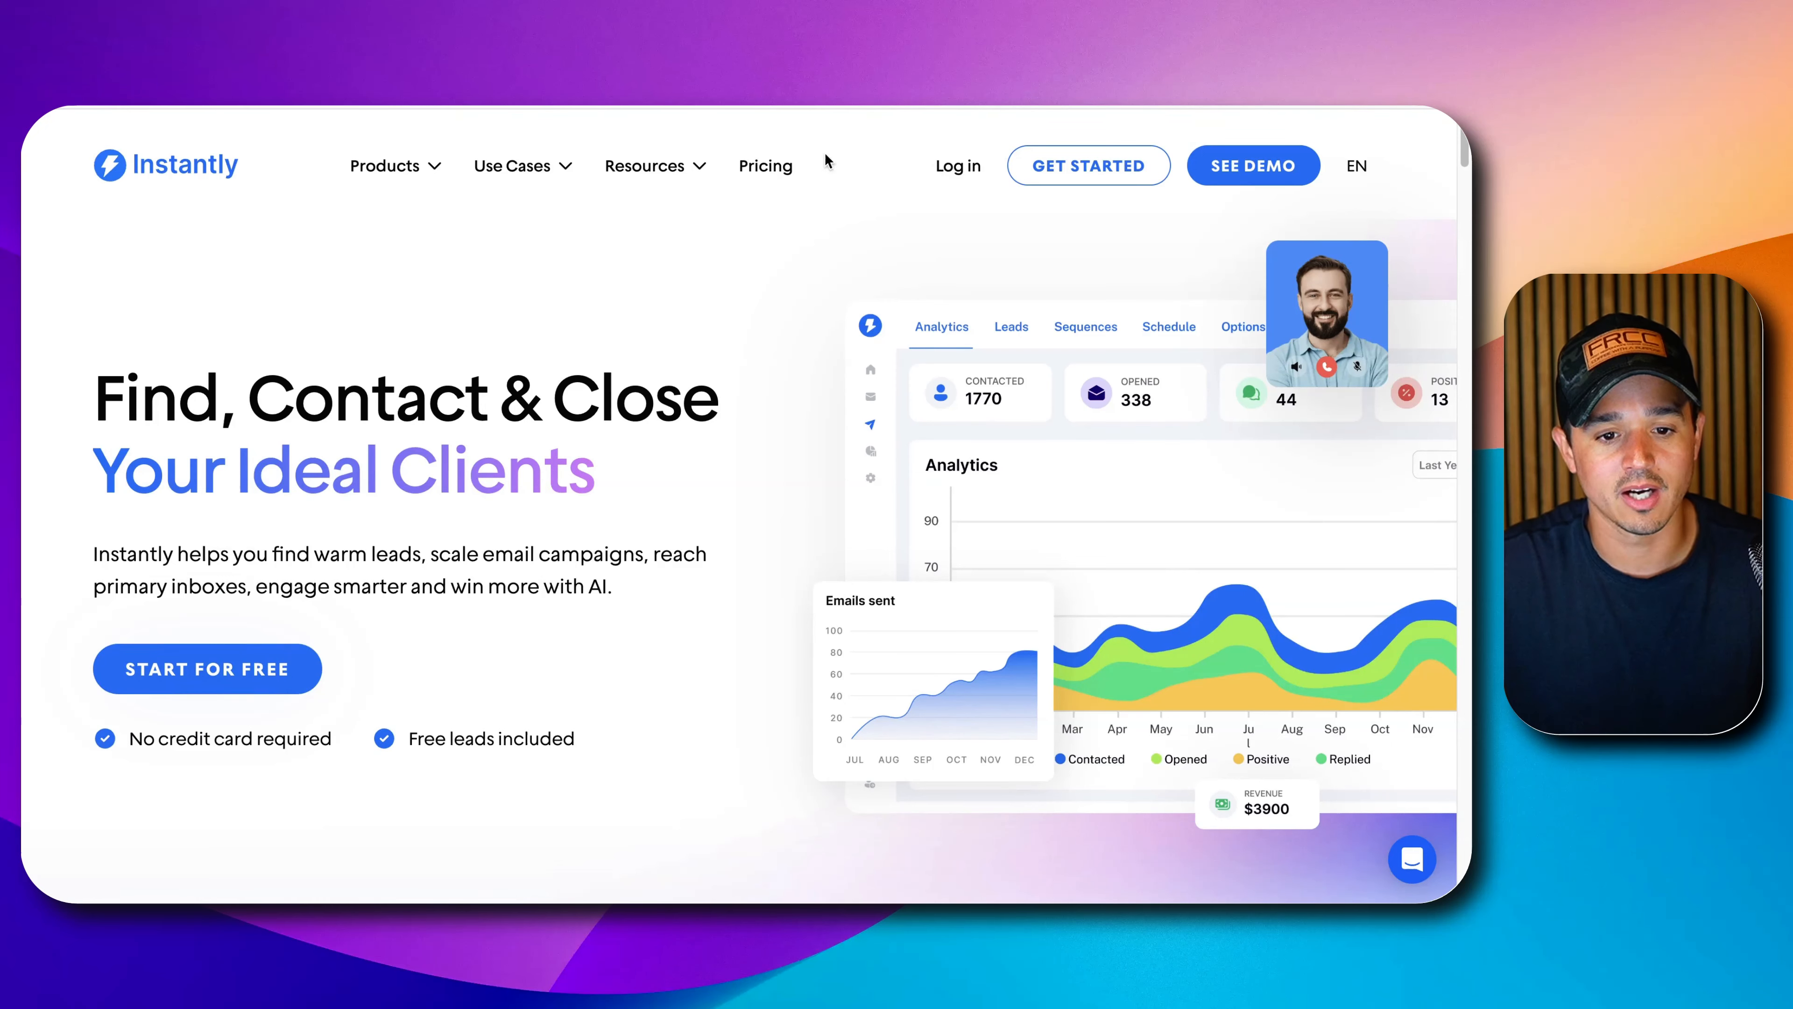
mouse_move(671, 169)
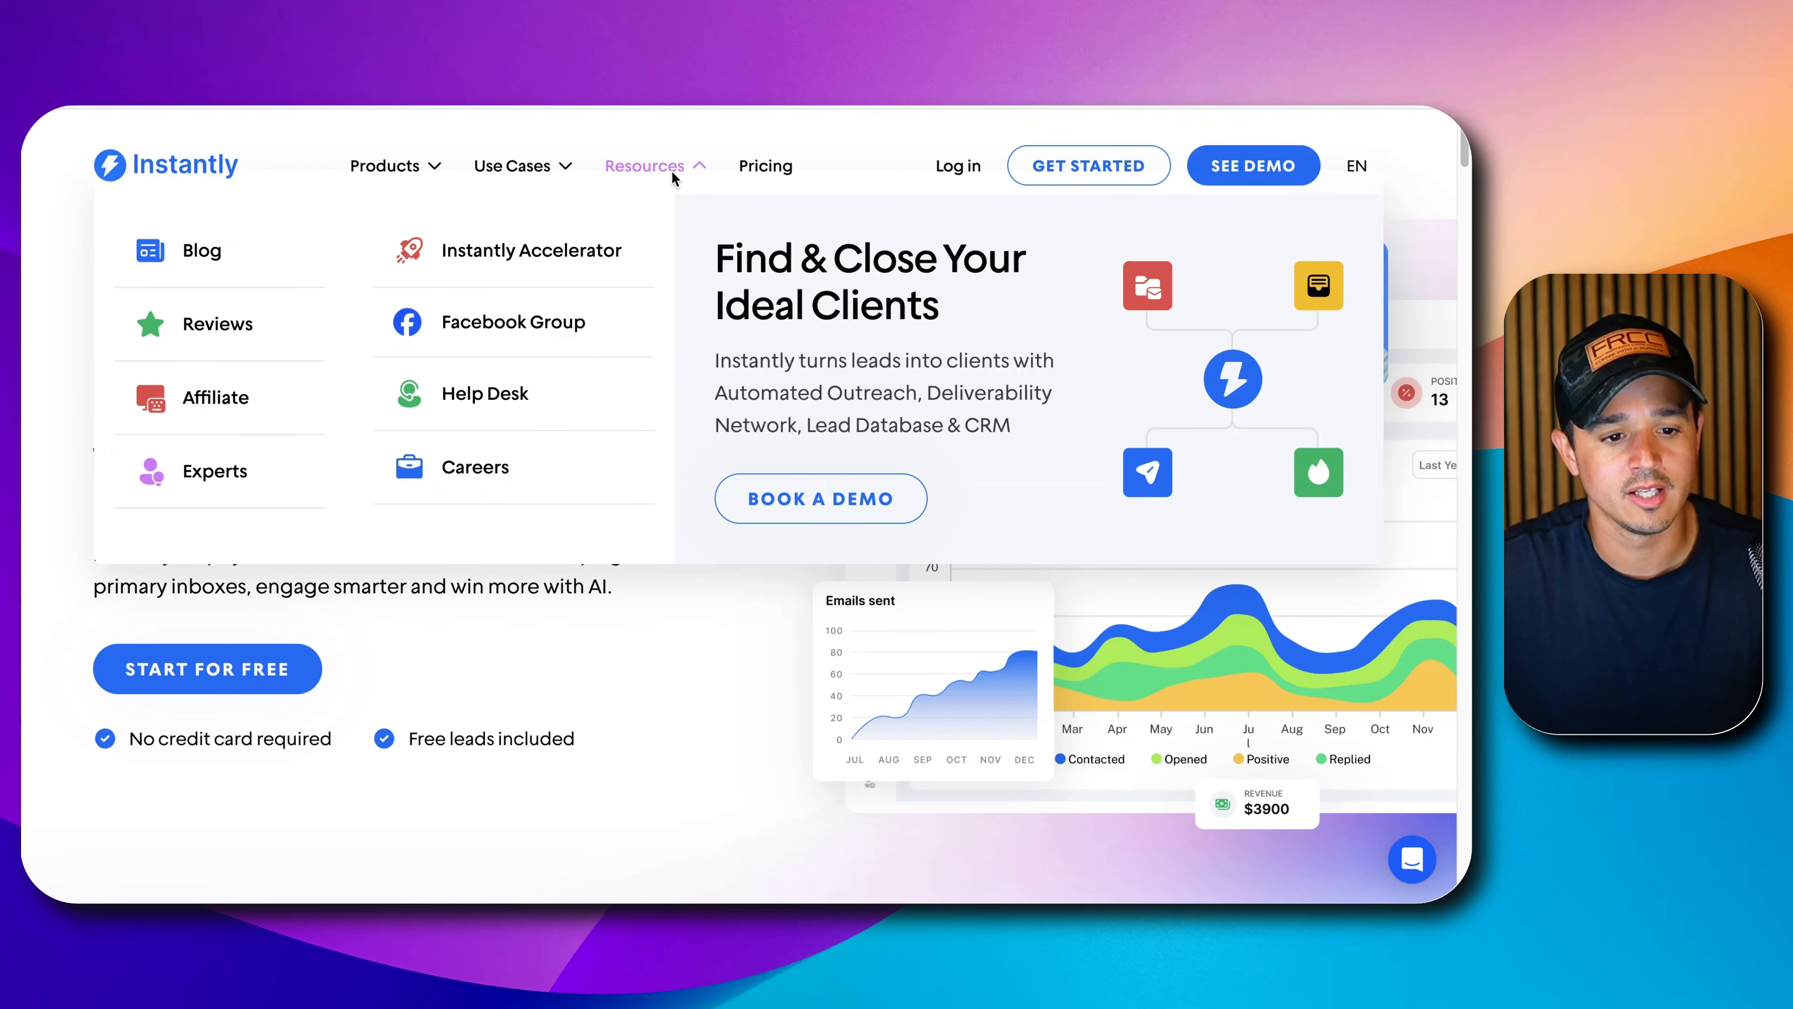
Search Google for 'instantly api docs' and open the API Explorer documentation.
left_click(908, 91)
type("ins")
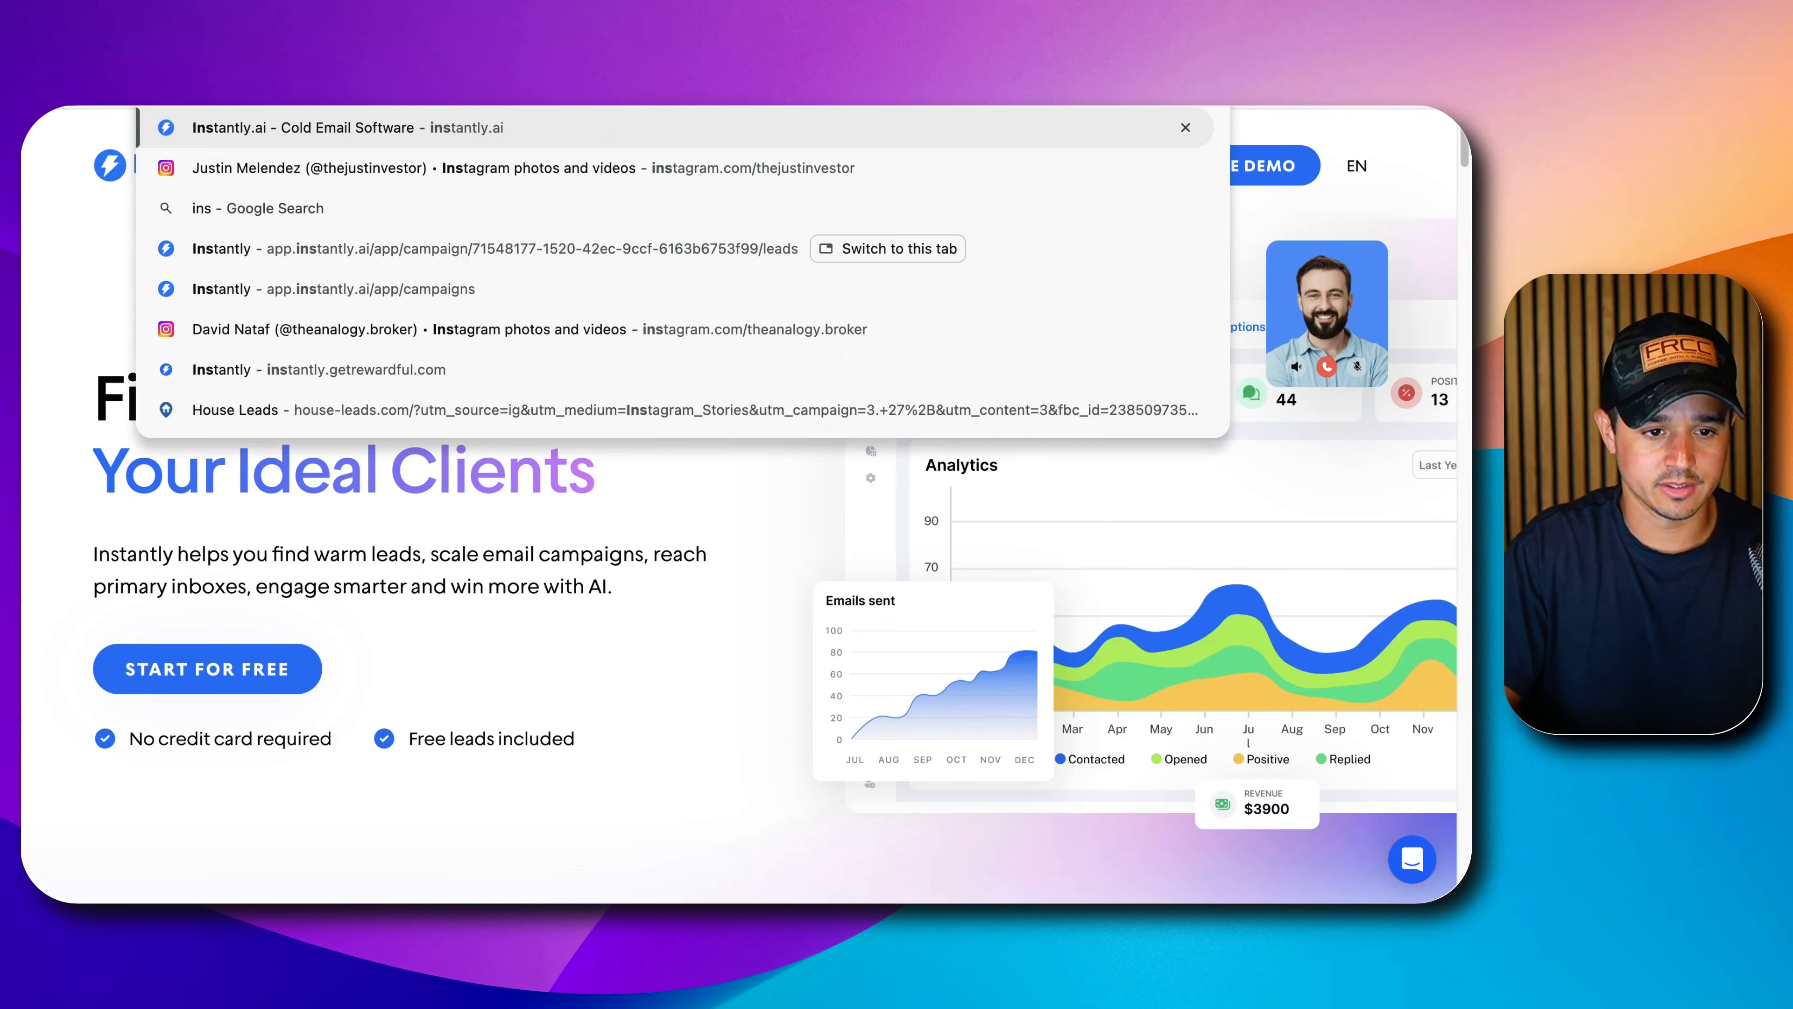
type("tan")
key("Down")
key("Down")
key("Down")
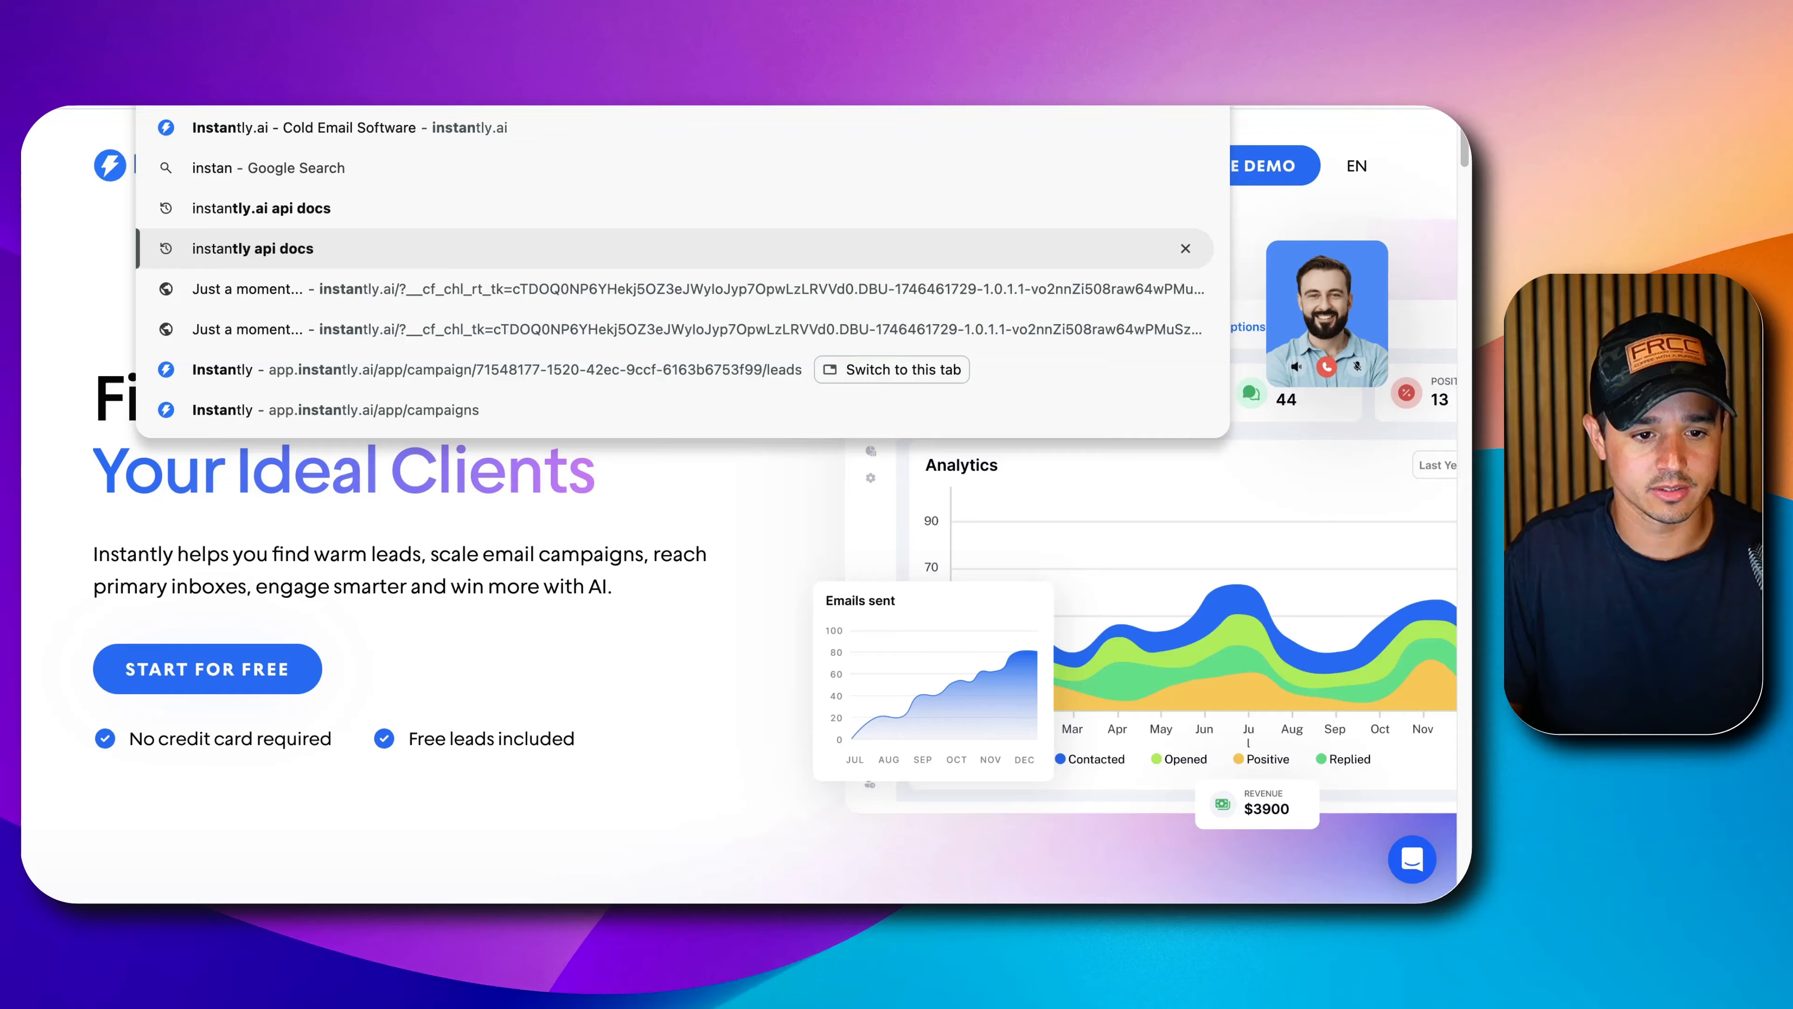
key("Return")
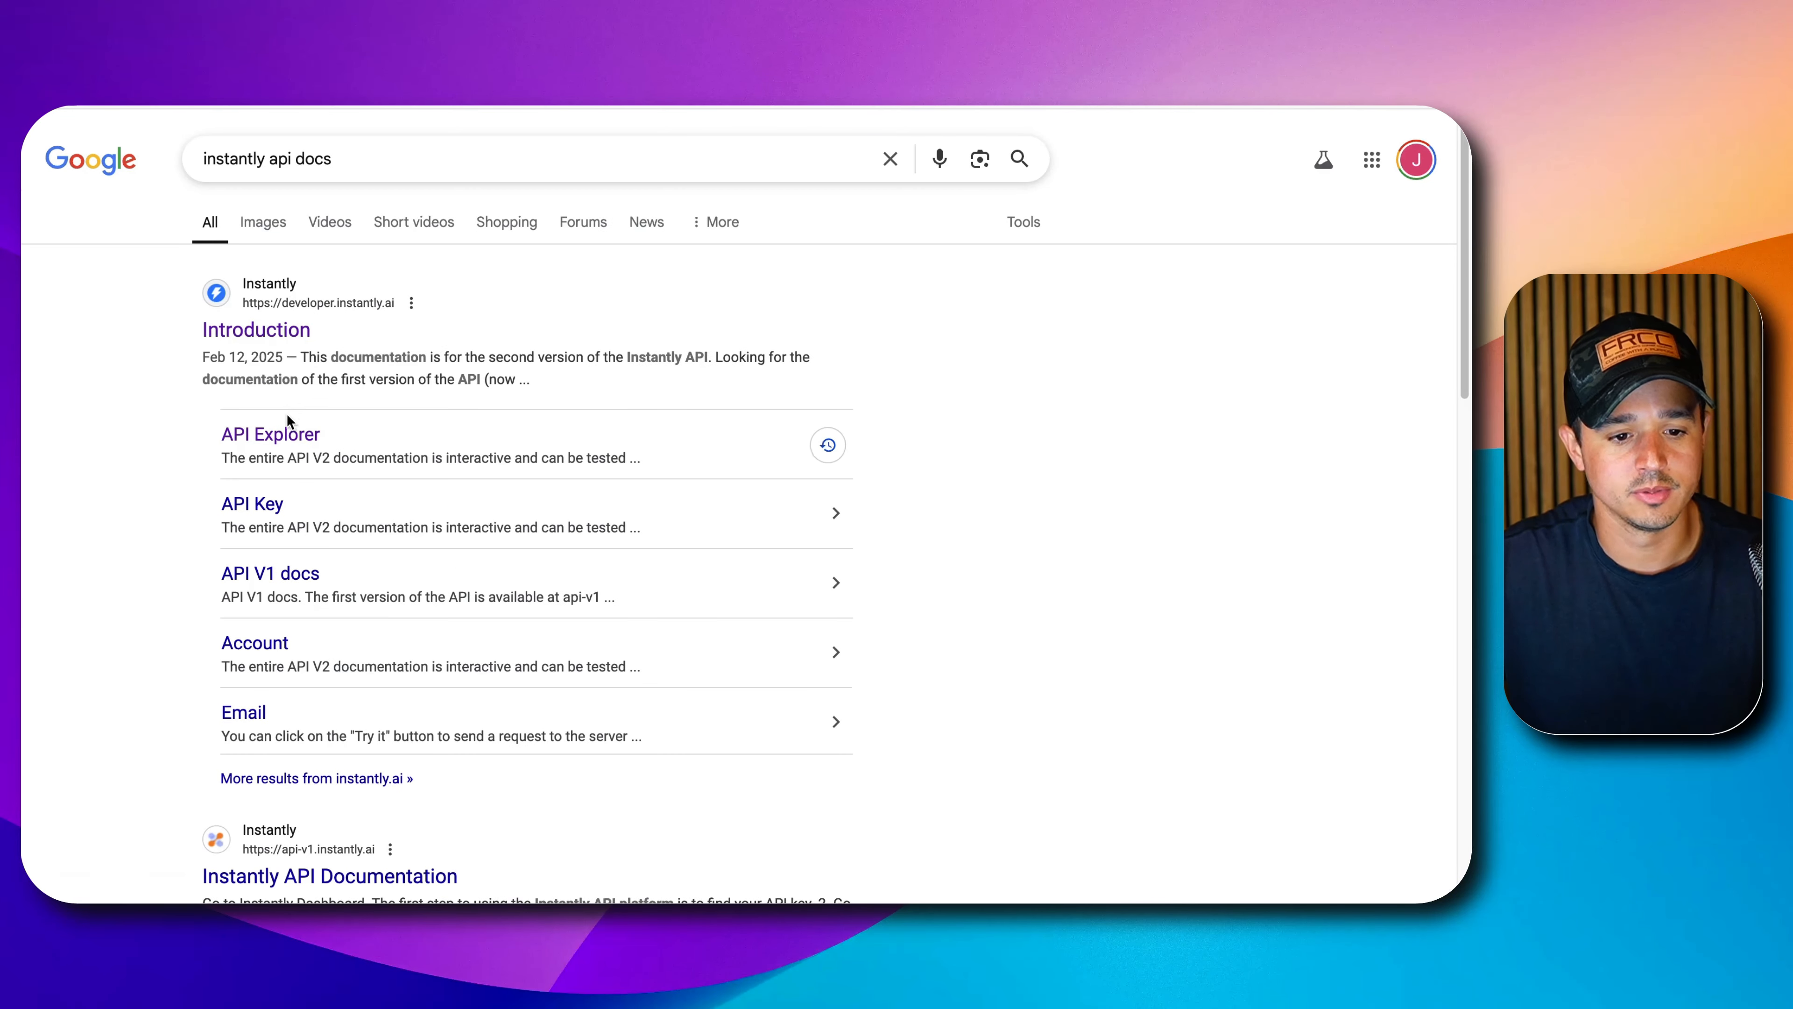
left_click(278, 432)
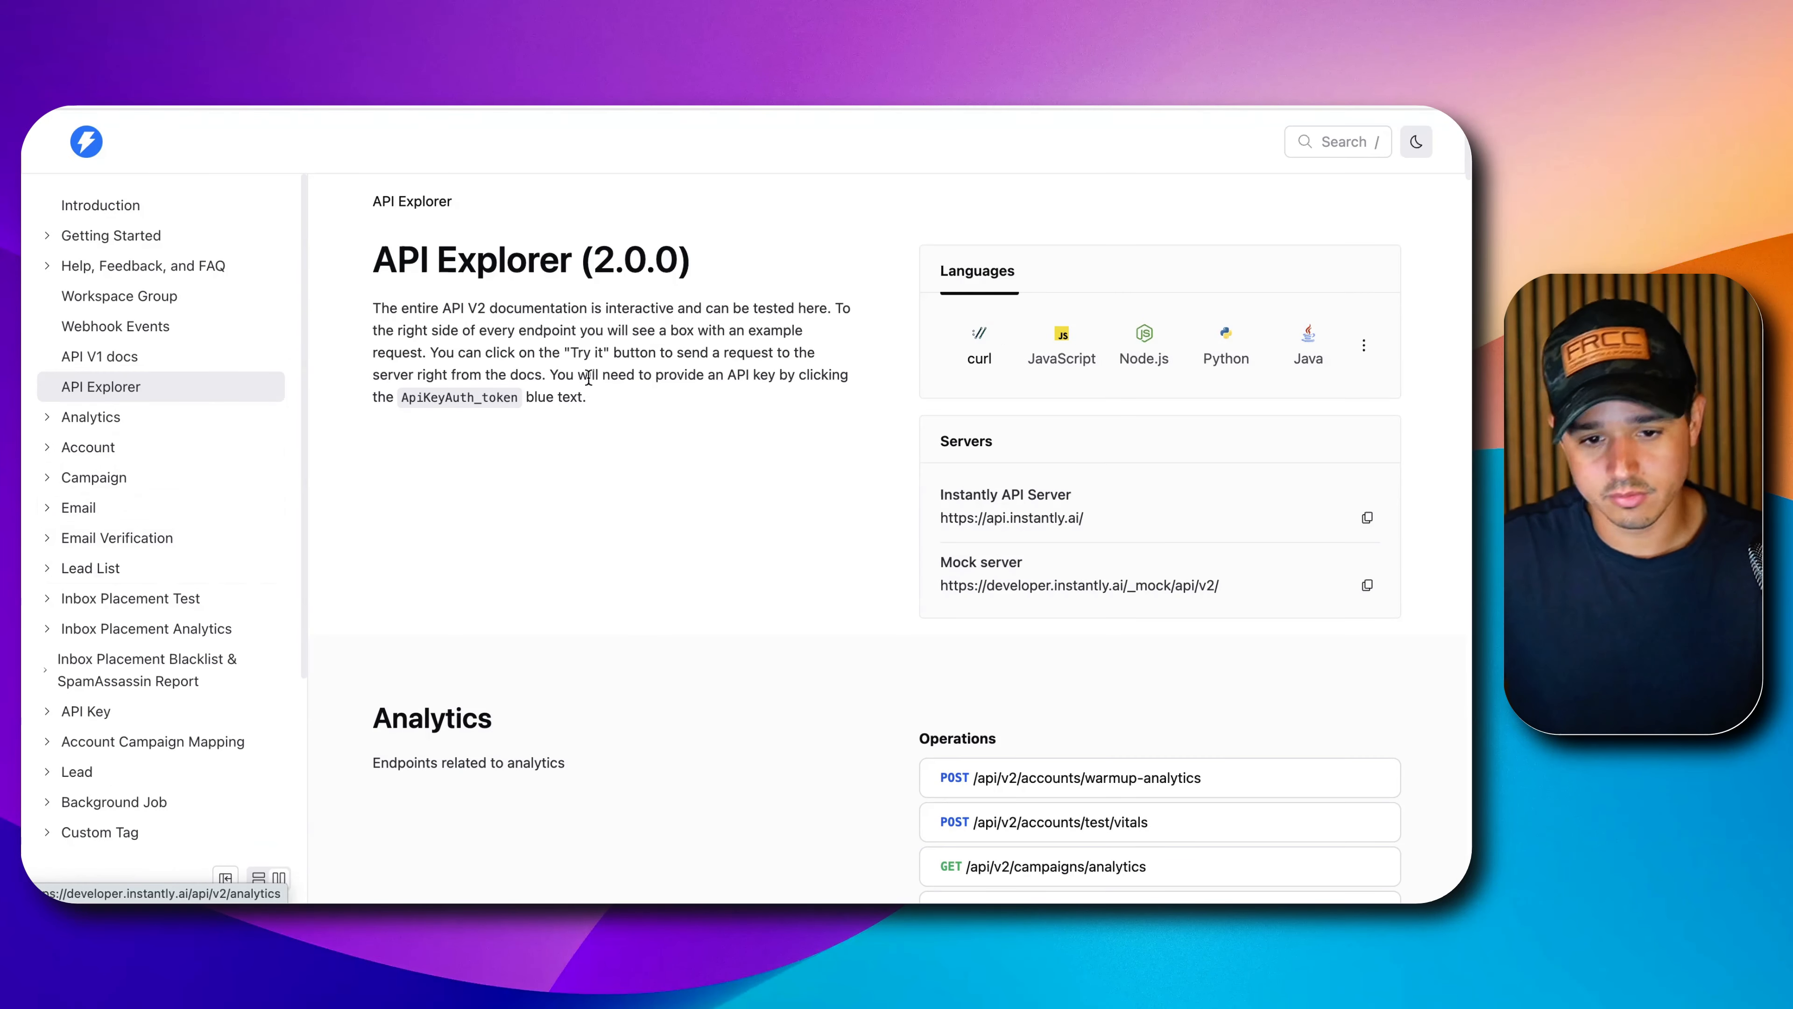
Search the docs for 'rate limit' and open the API V2 Introduction page.
scroll(671, 417, "down", 15)
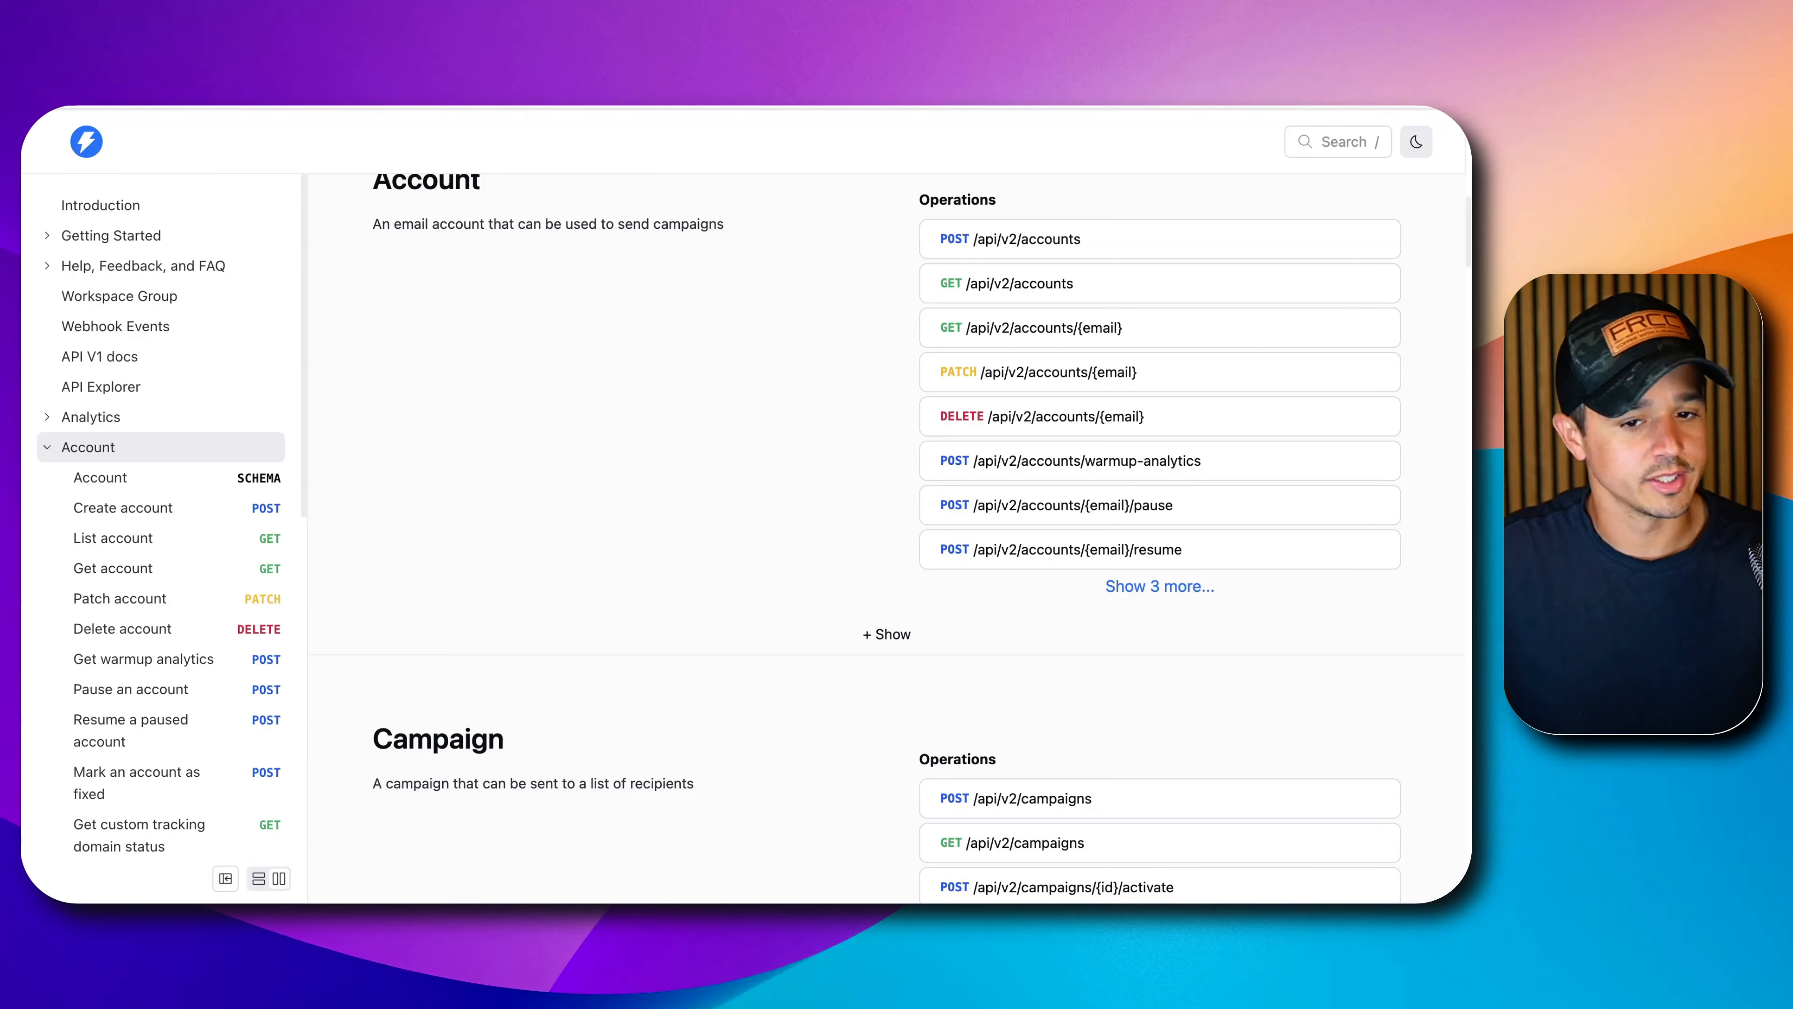
scroll(720, 194, "up", 15)
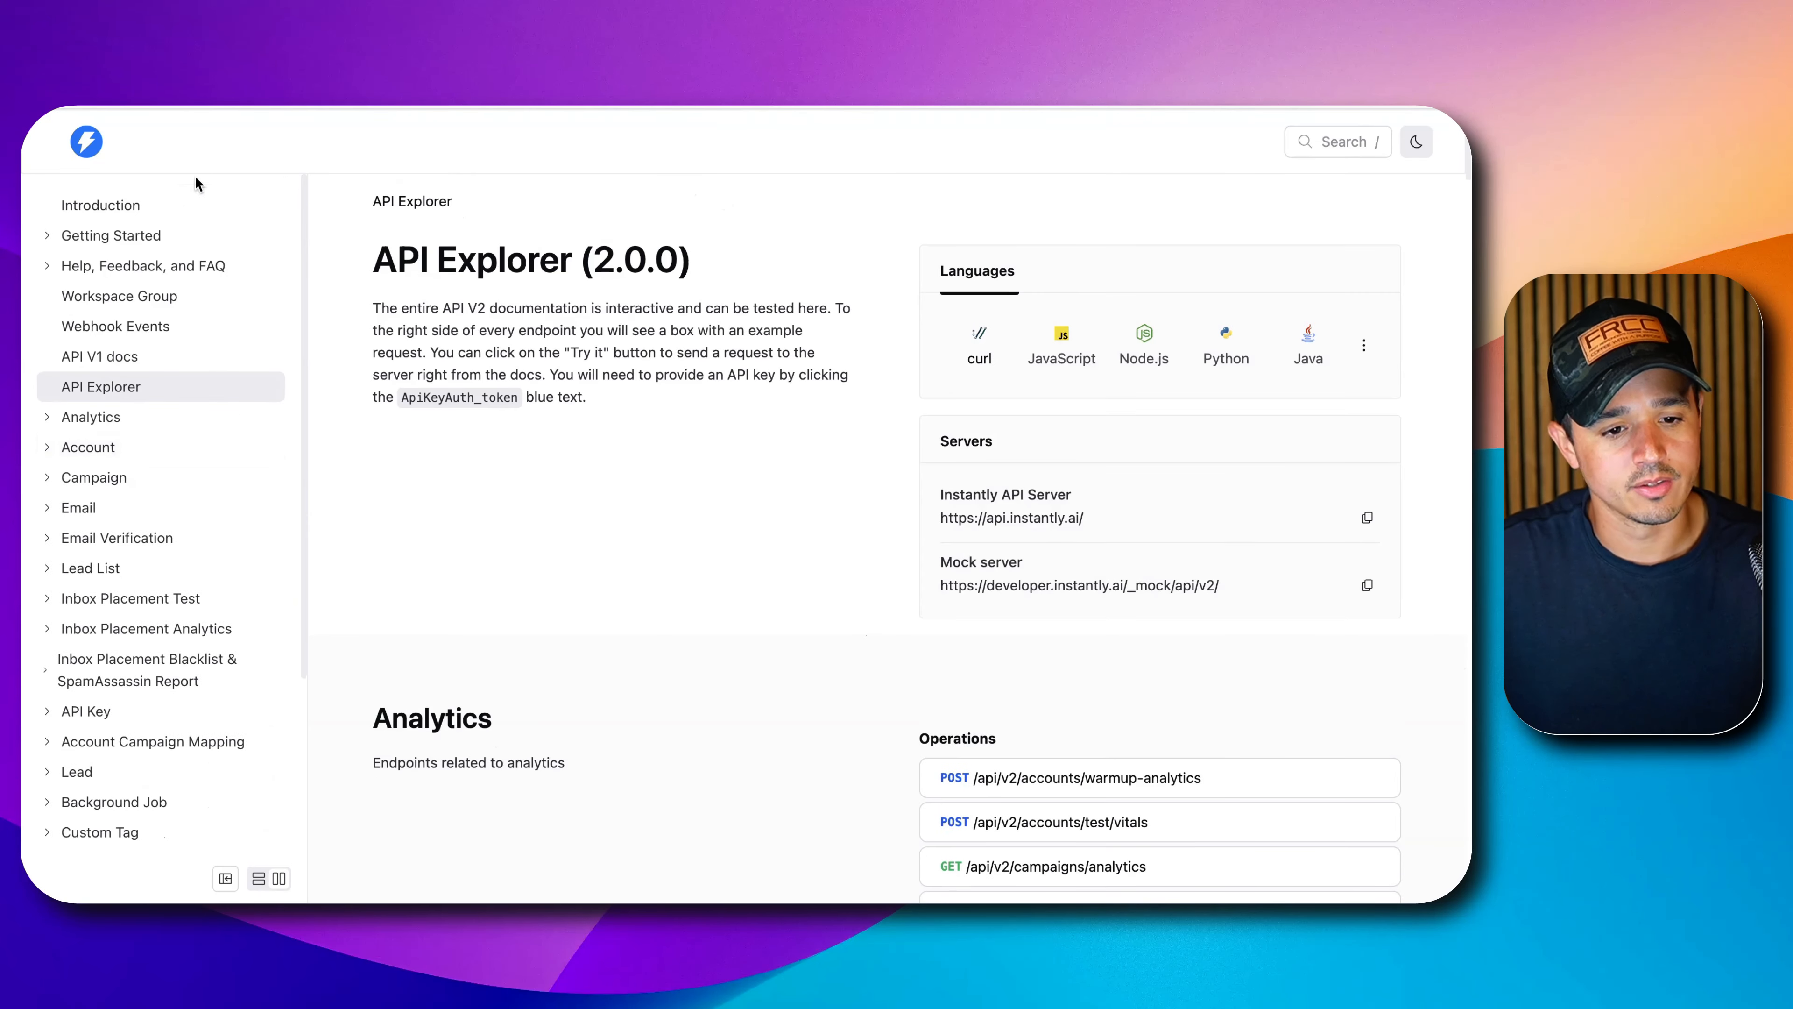
left_click(1322, 143)
type("rate")
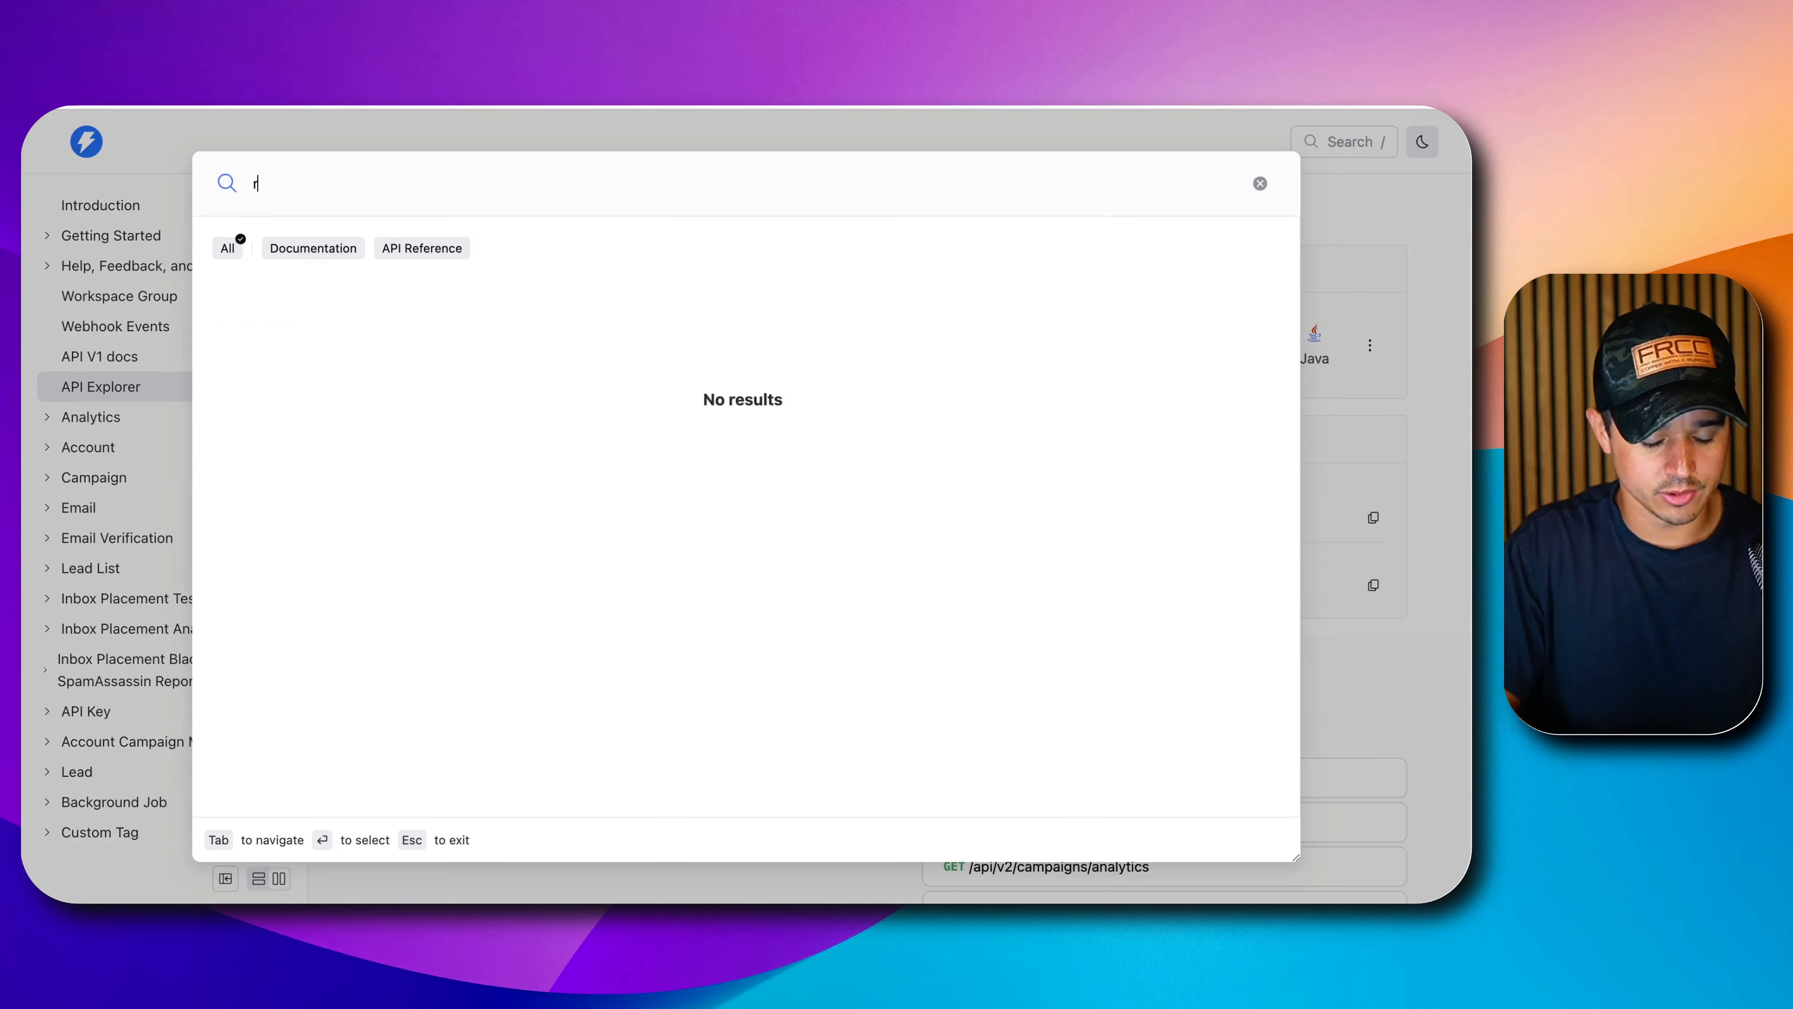
type(" limit")
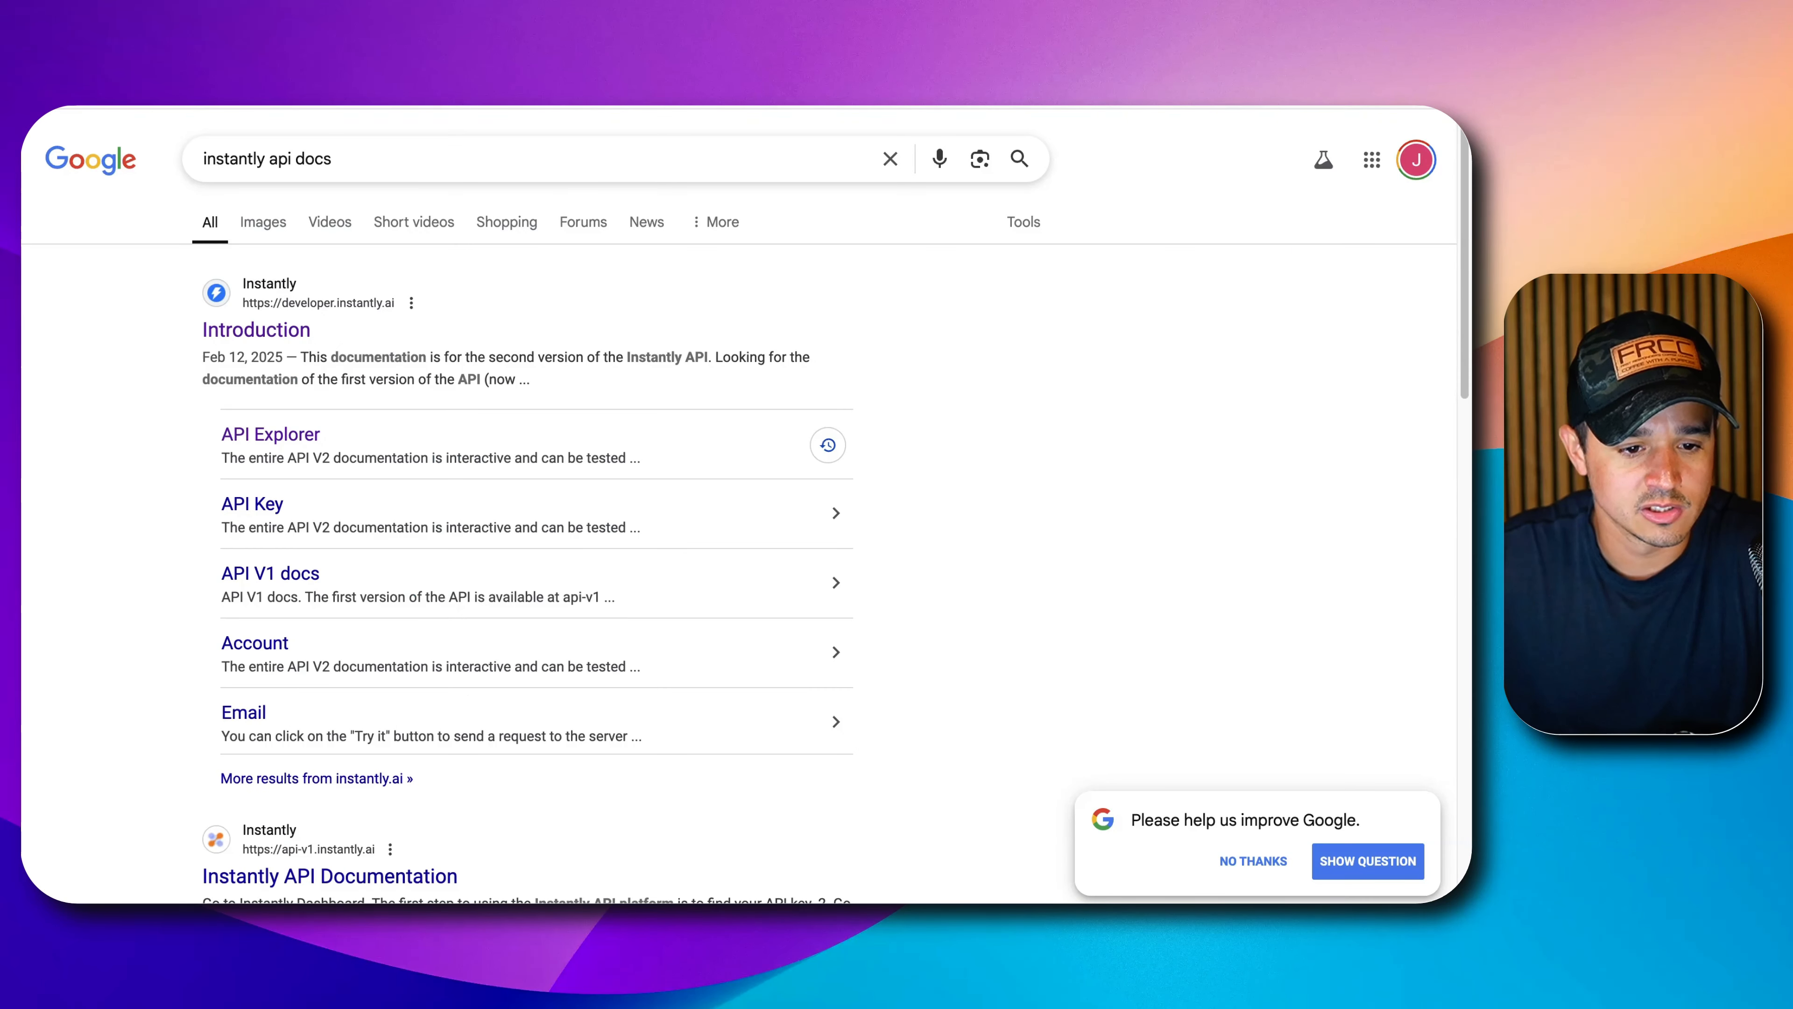
left_click(265, 332)
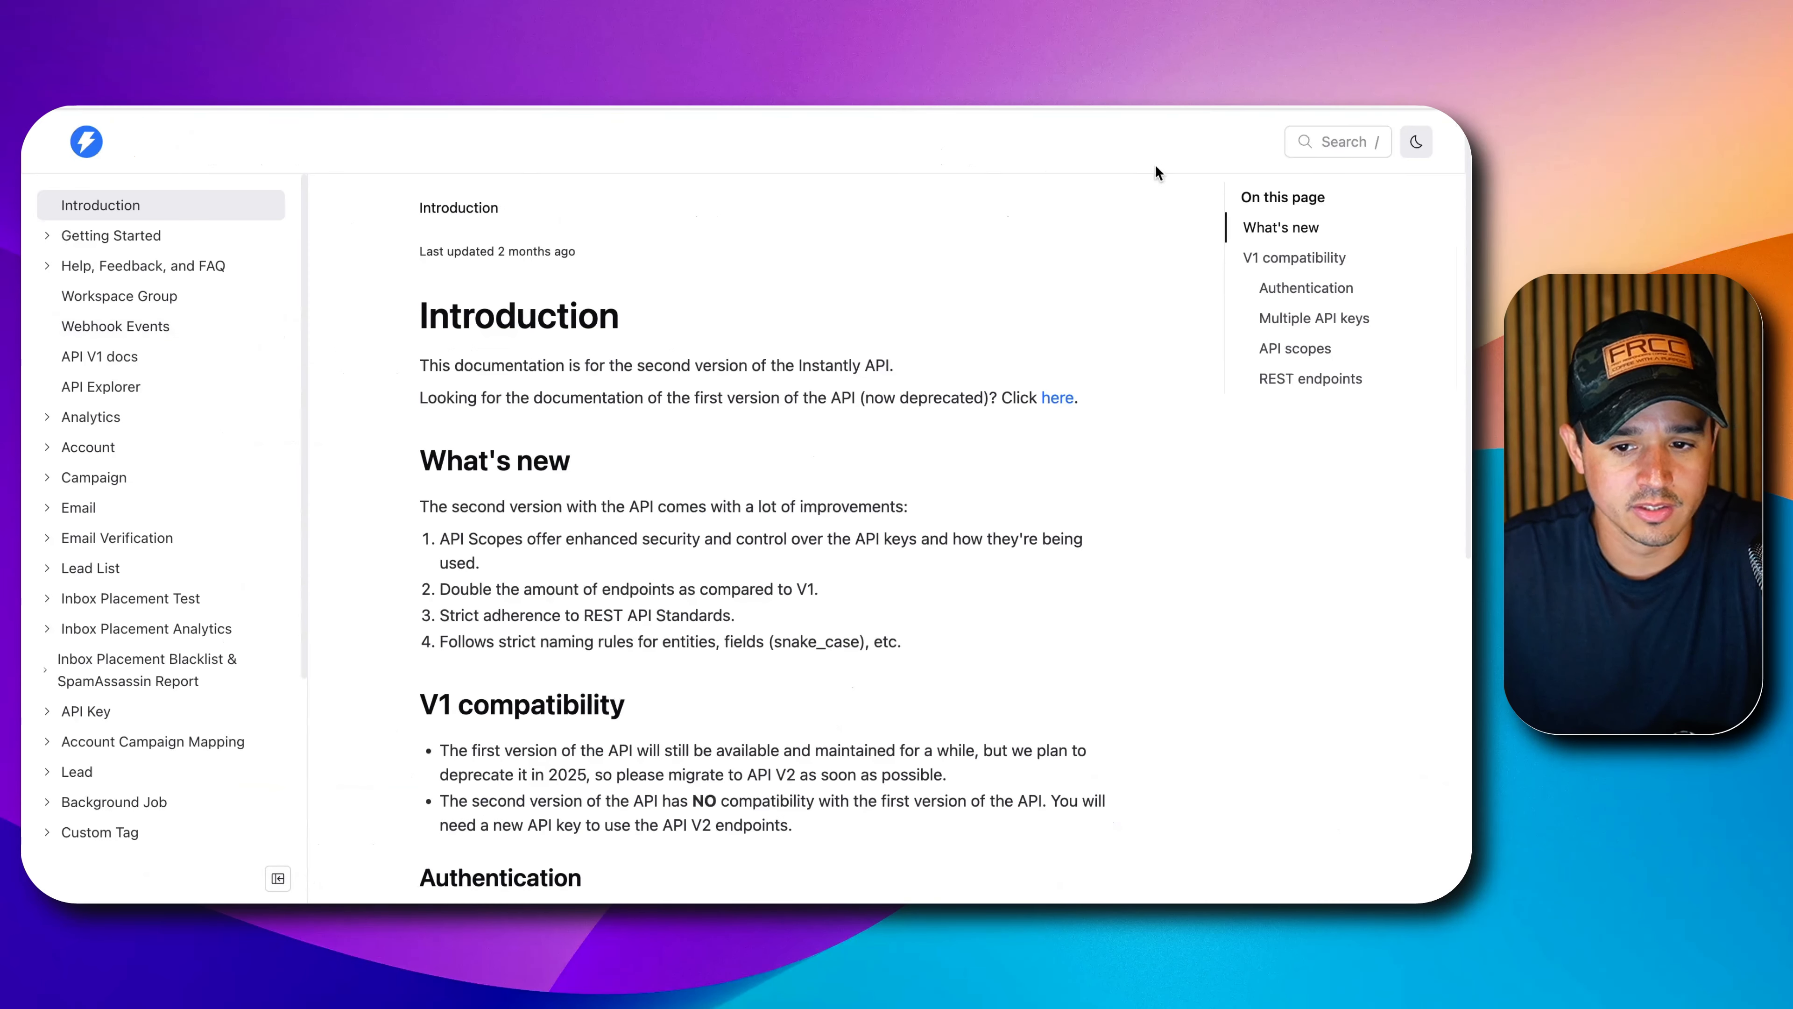
Open the Rate Limit docs page and highlight the 600 requests-per-minute paragraph.
left_click(1325, 136)
type("limit")
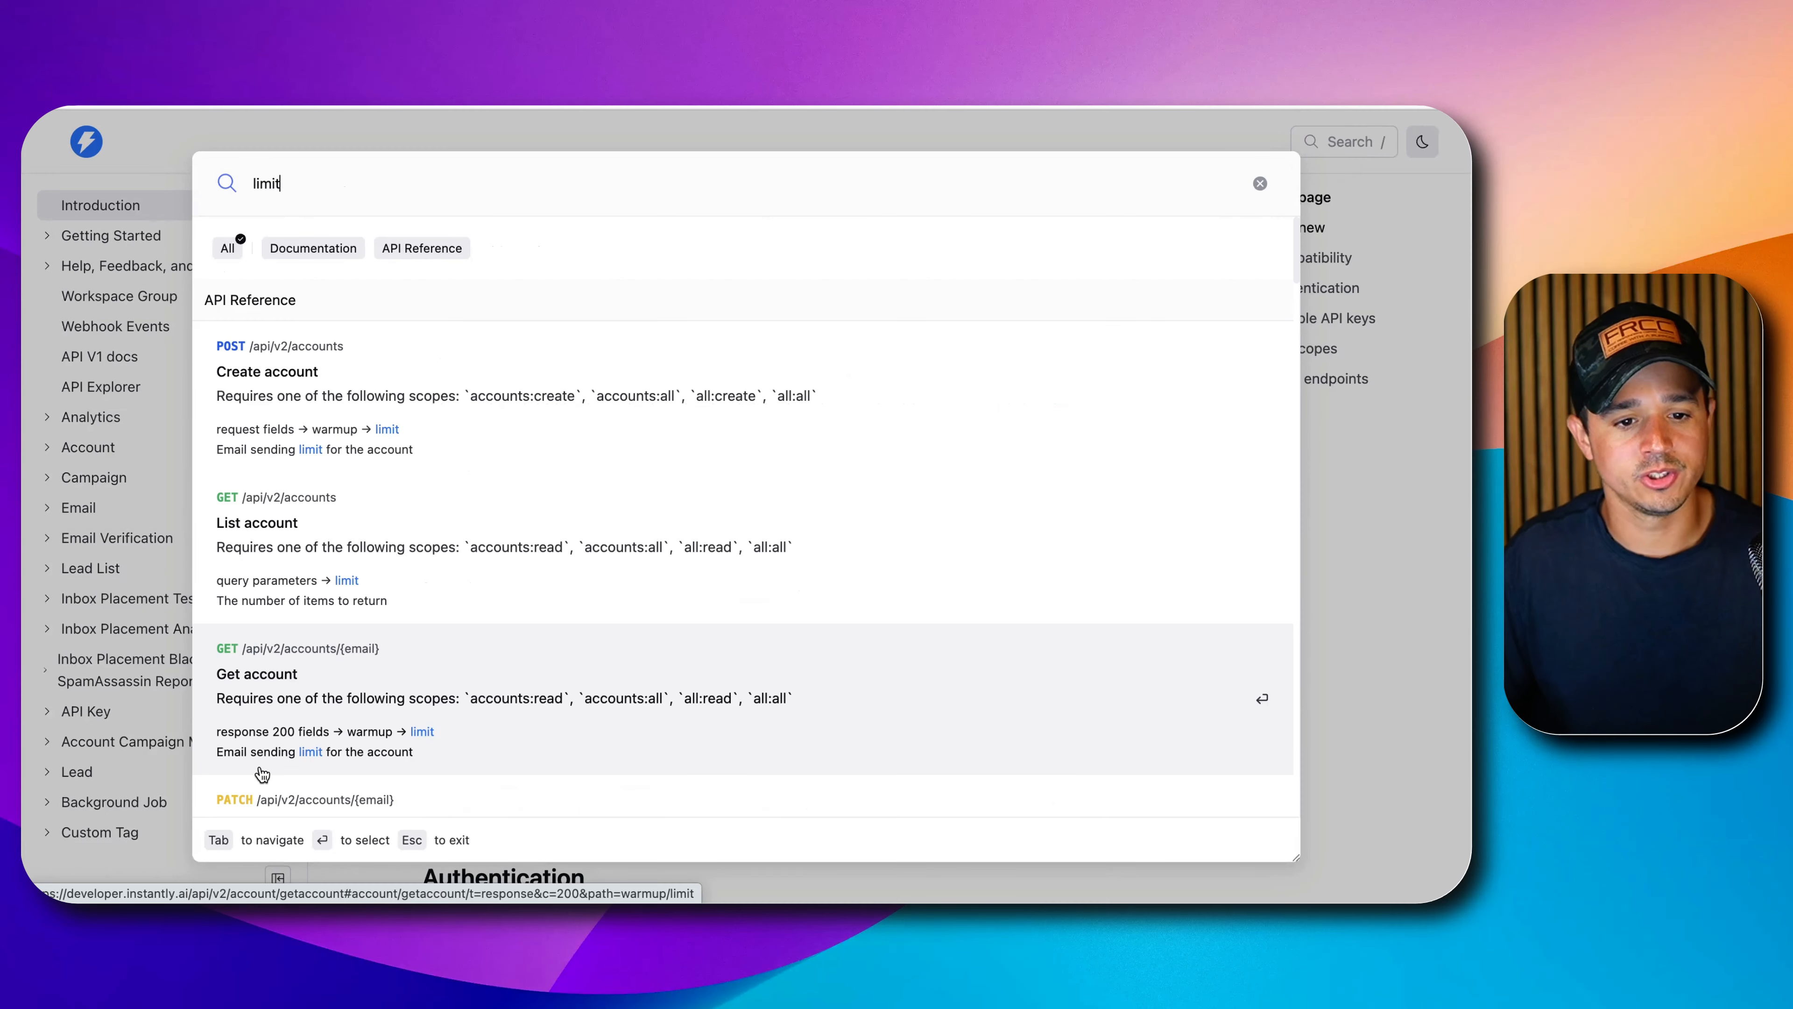
type("rate")
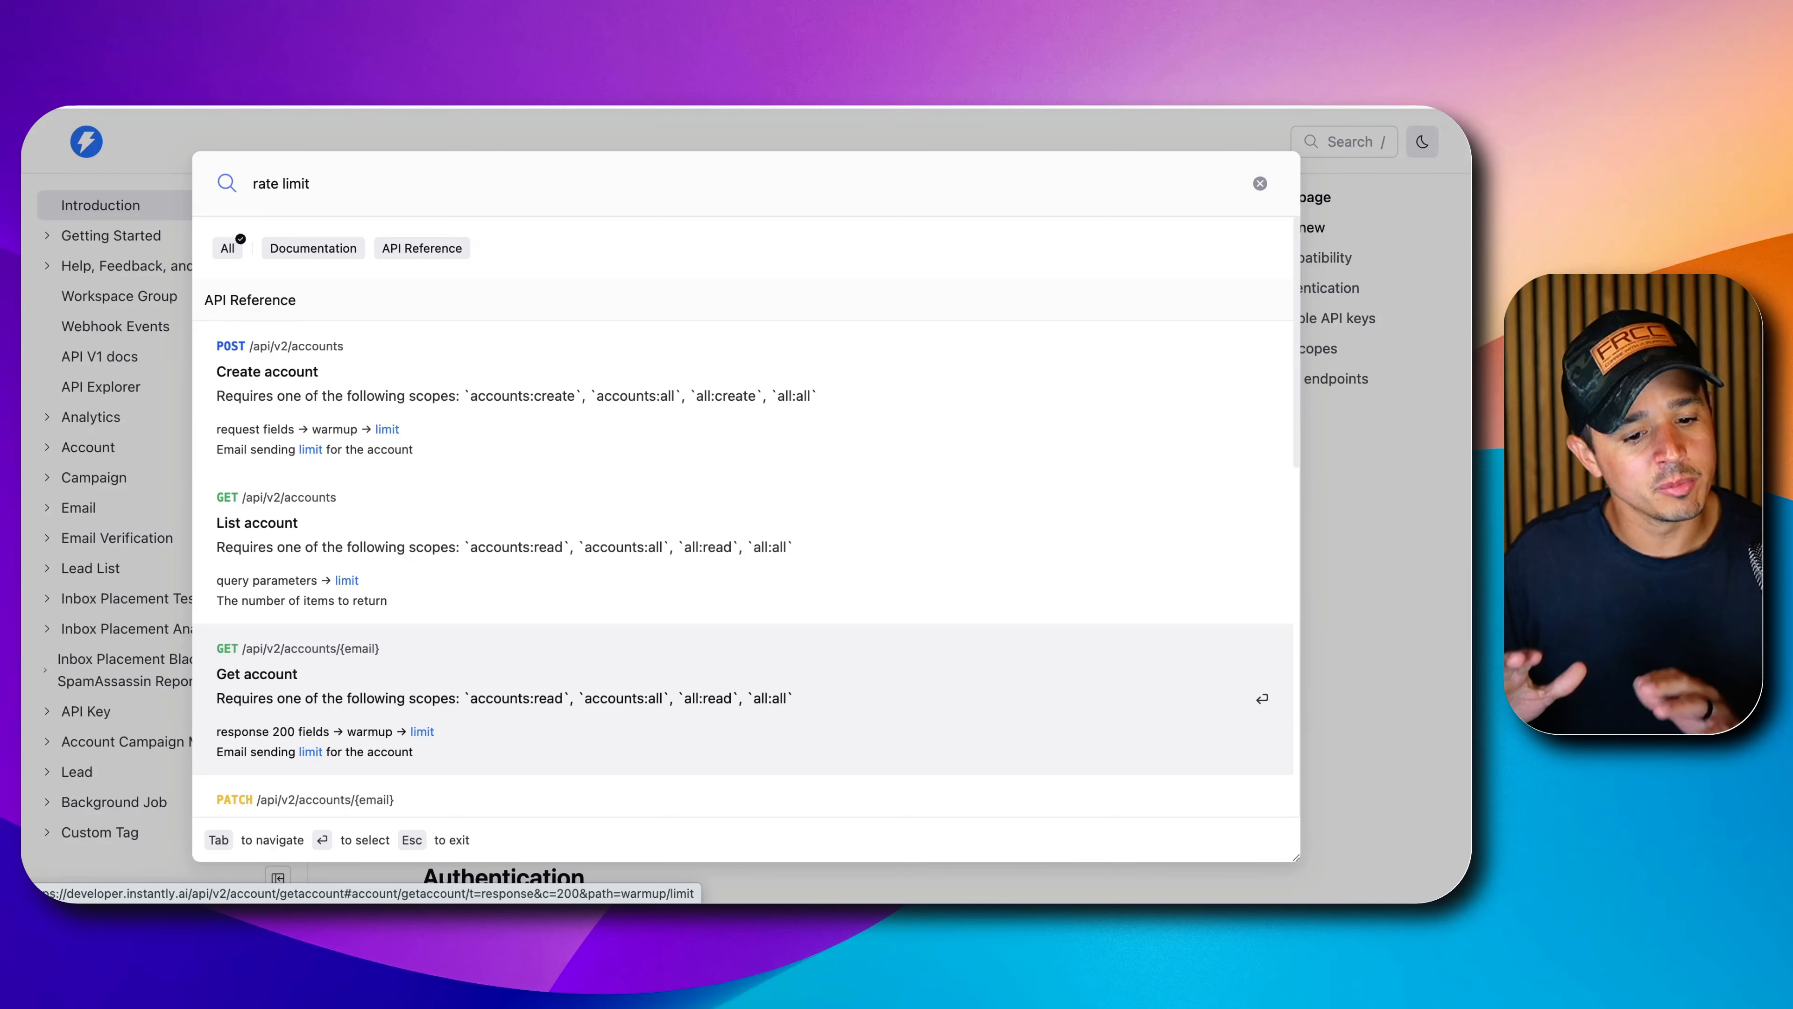
scroll(390, 675, "down", 10)
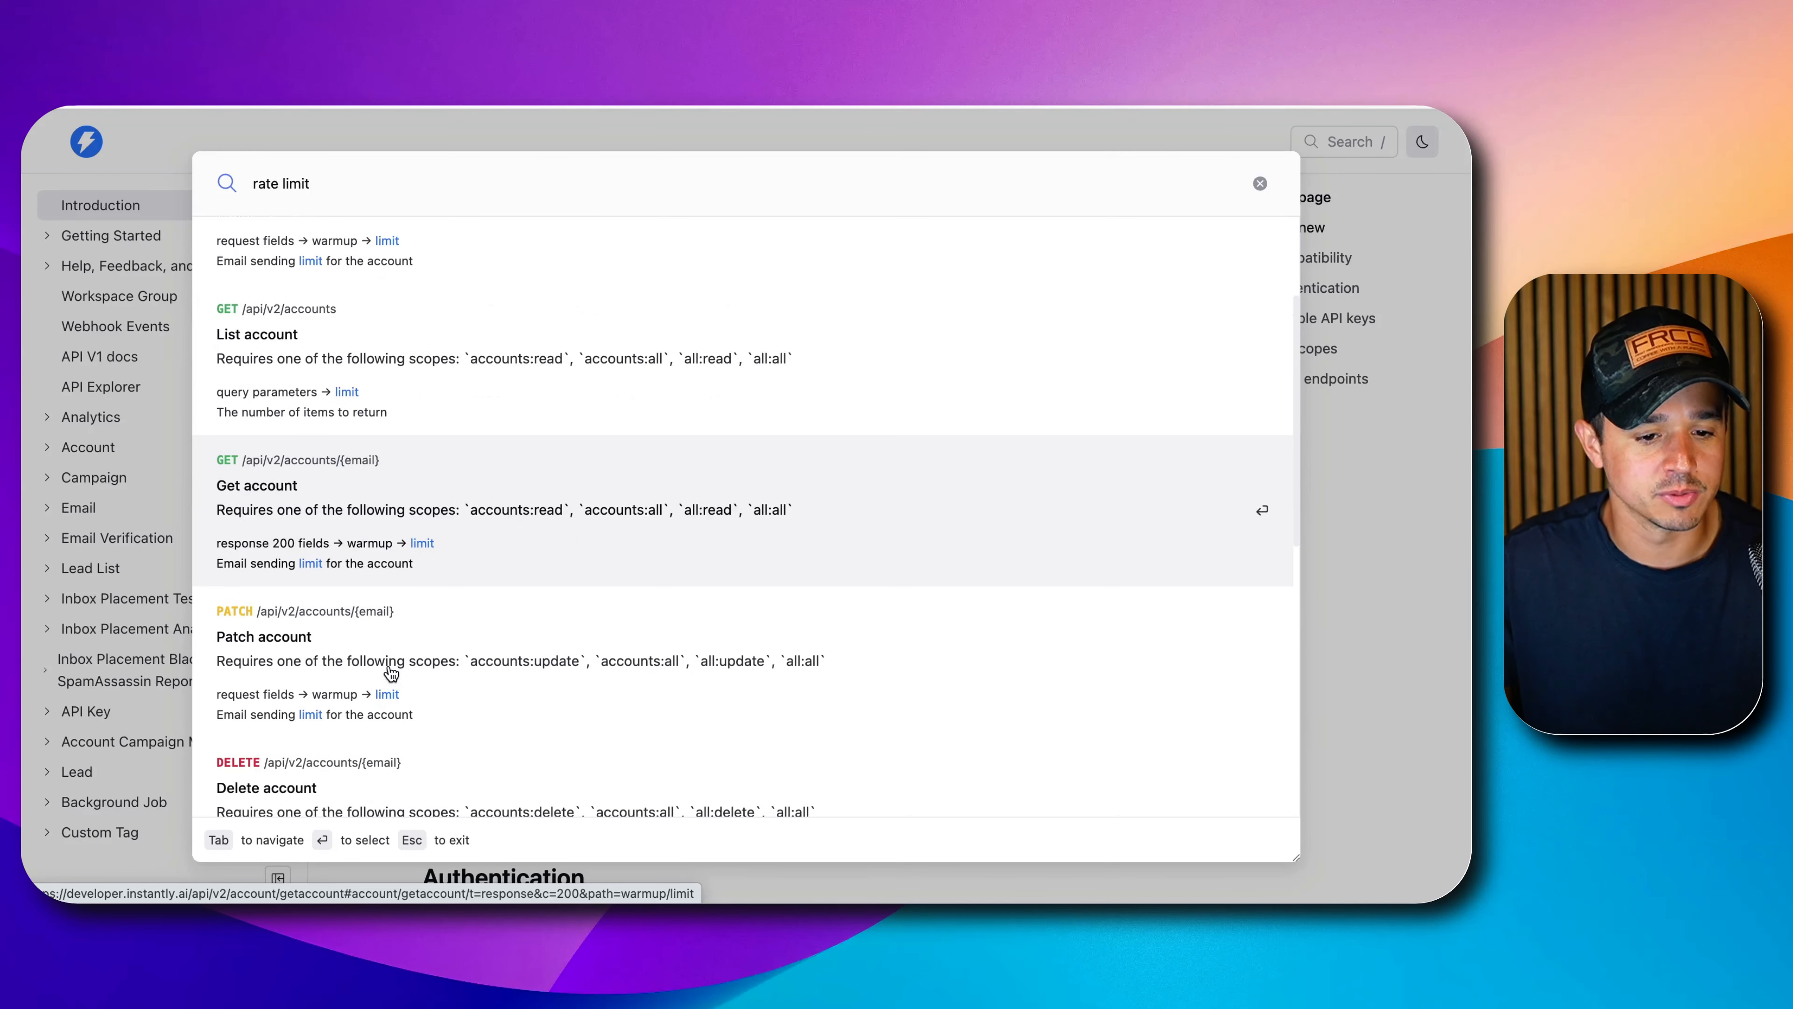
scroll(277, 734, "down", 2)
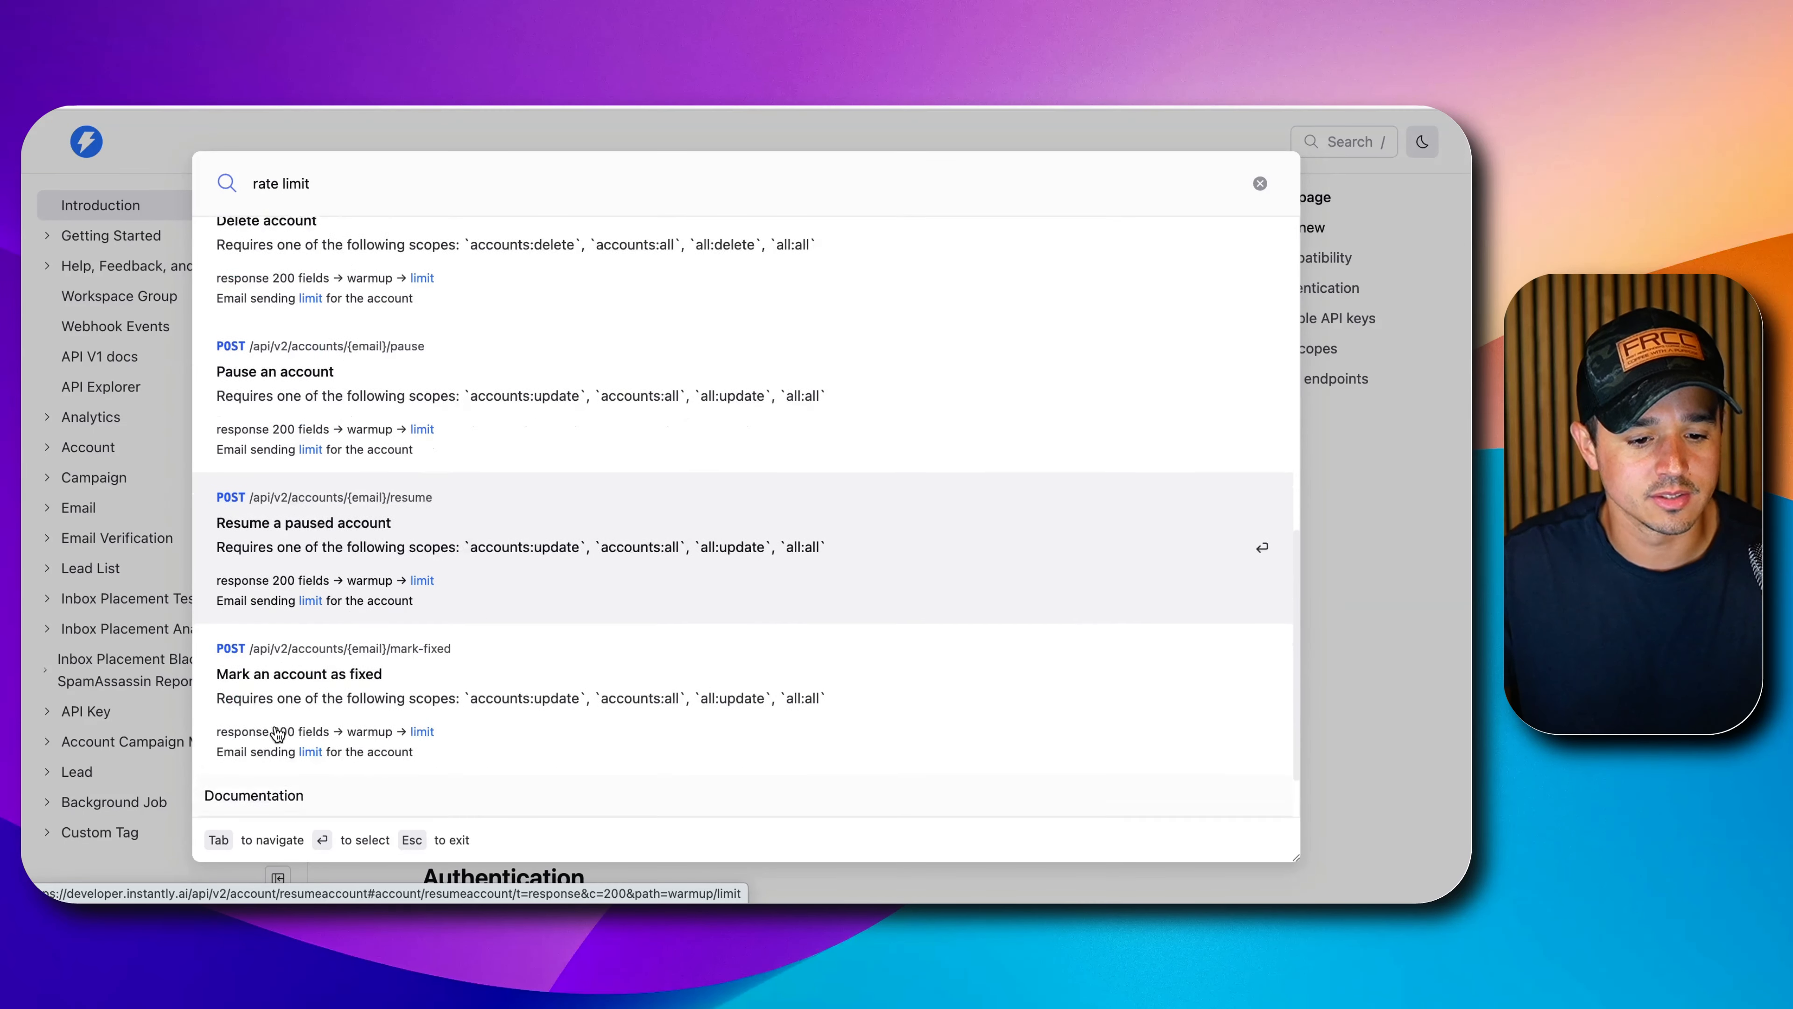
left_click(247, 784)
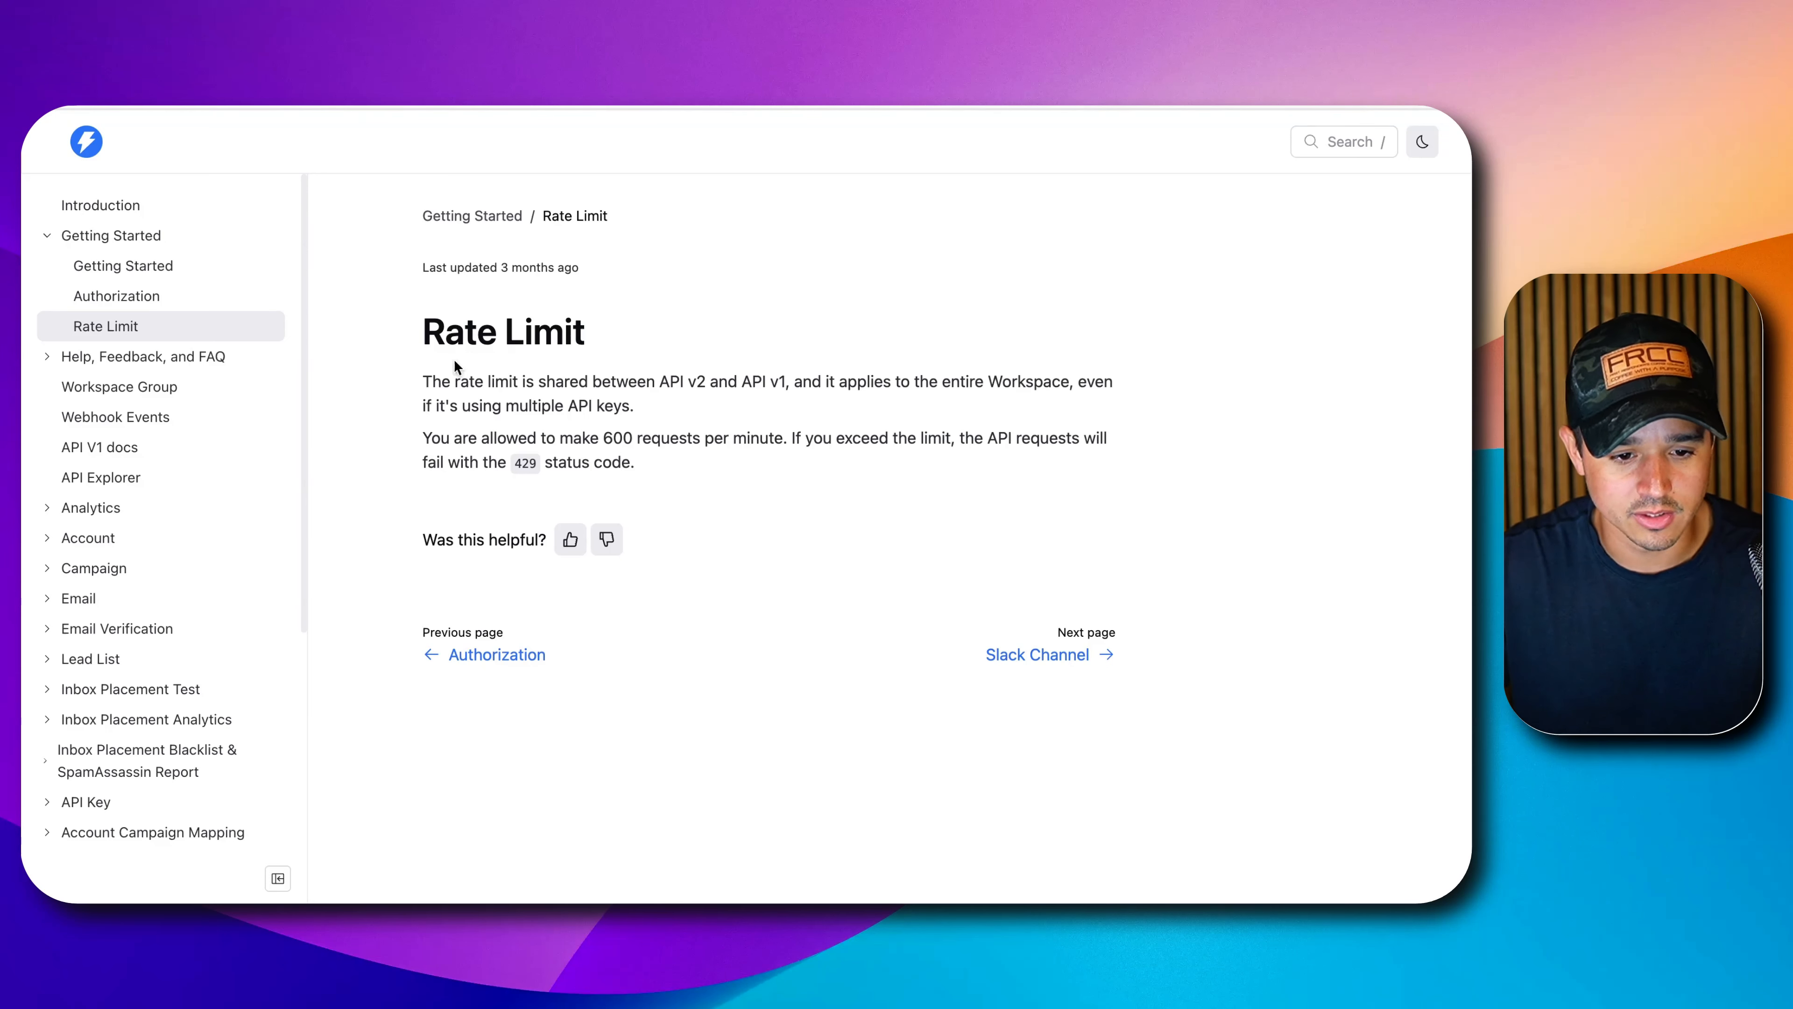
left_click_drag(451, 438, 782, 439)
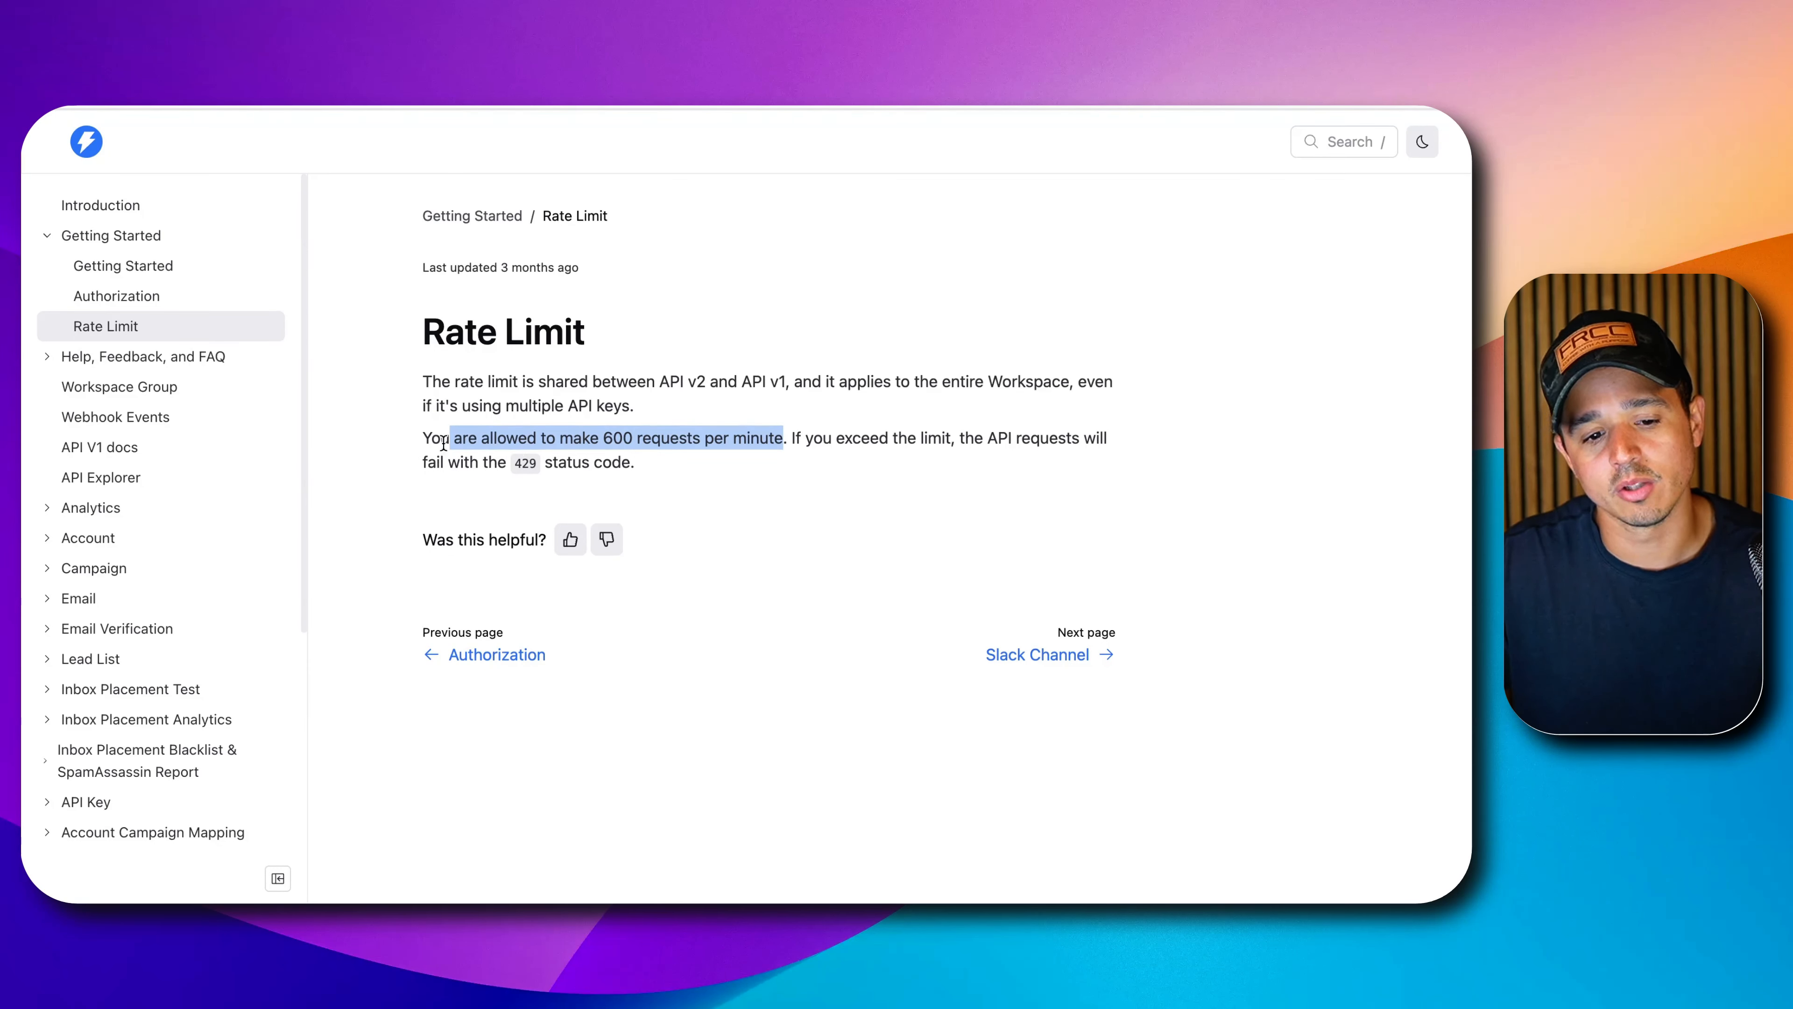
left_click_drag(423, 438, 741, 433)
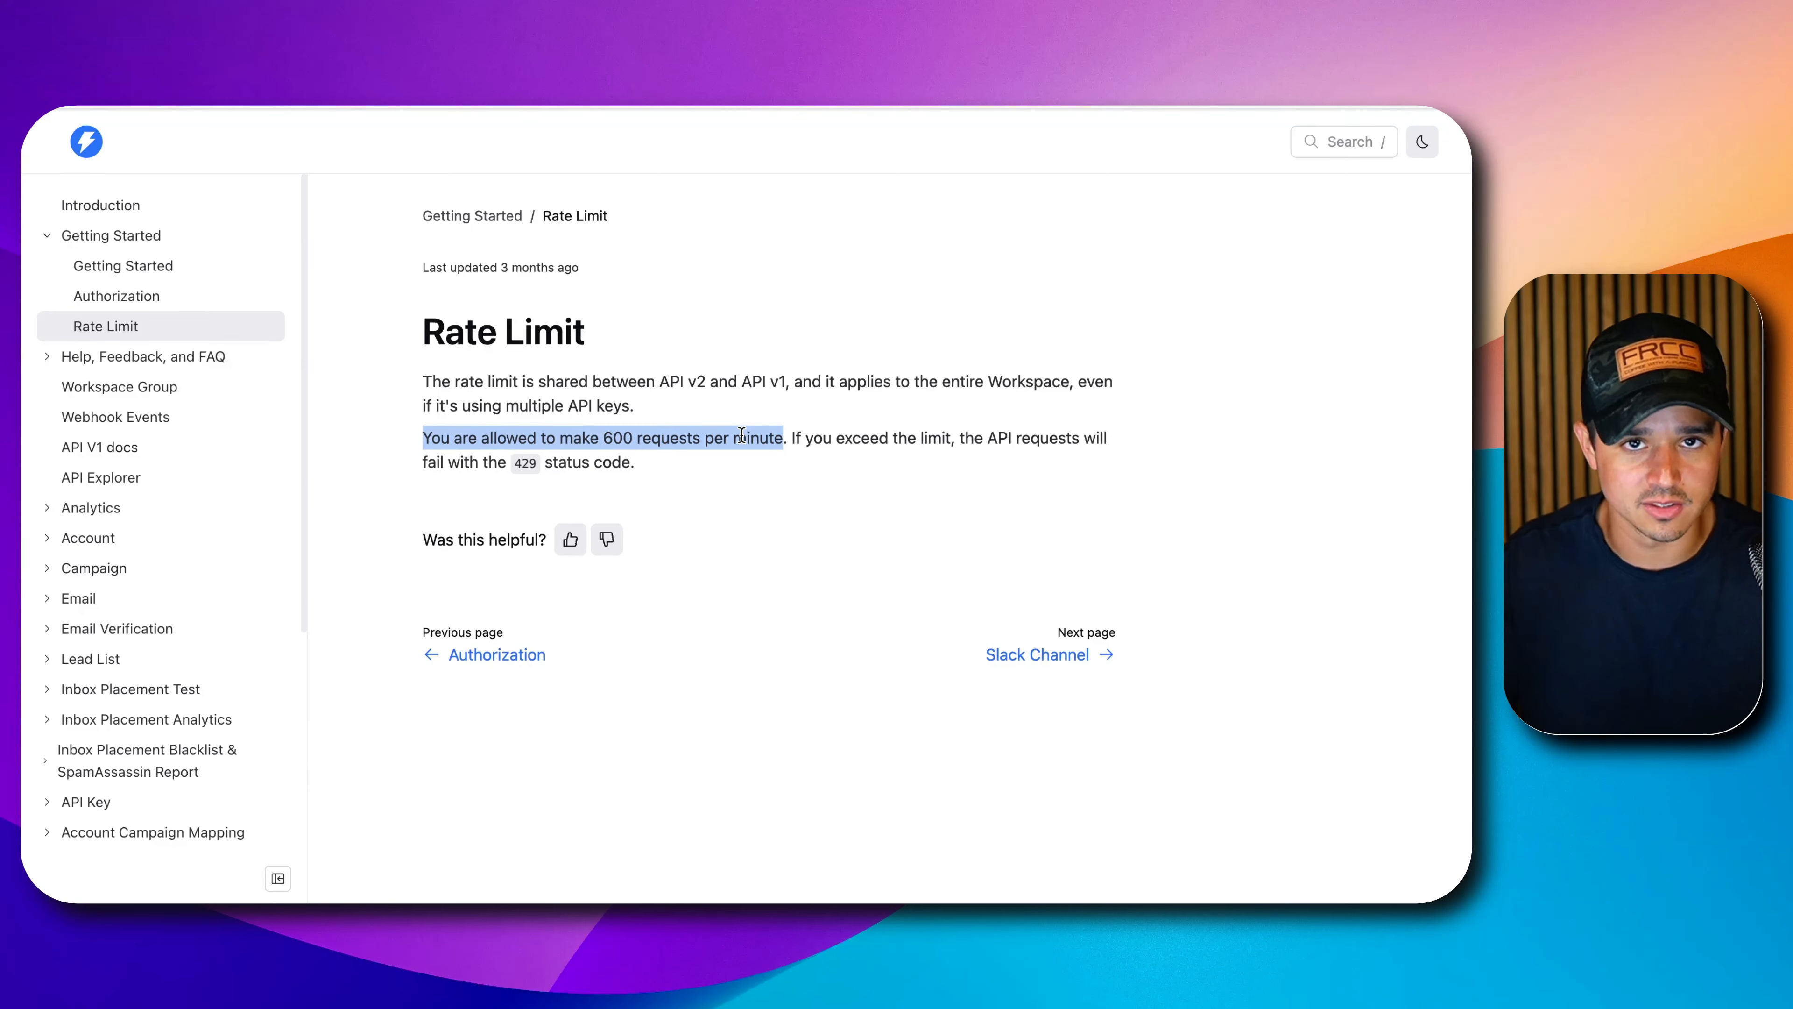
triple_click(520, 444)
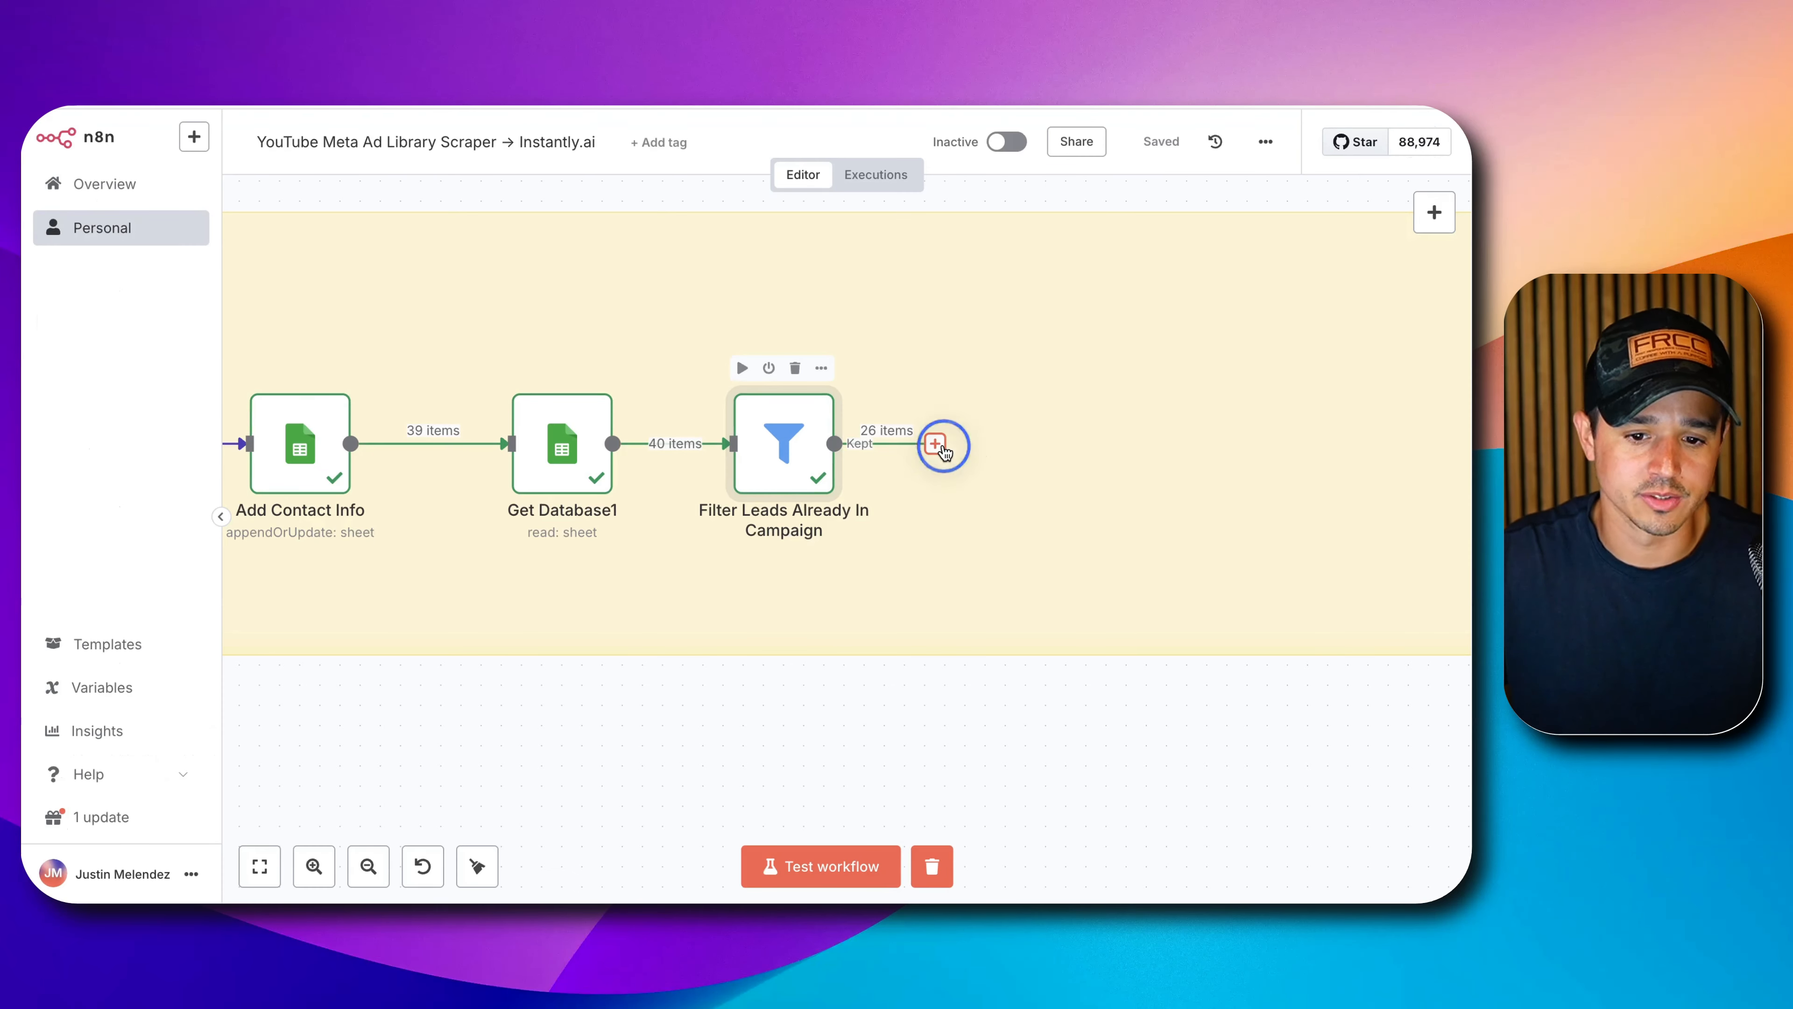
Add a Loop Over Items node after the filter with batch size 100.
left_click(938, 445)
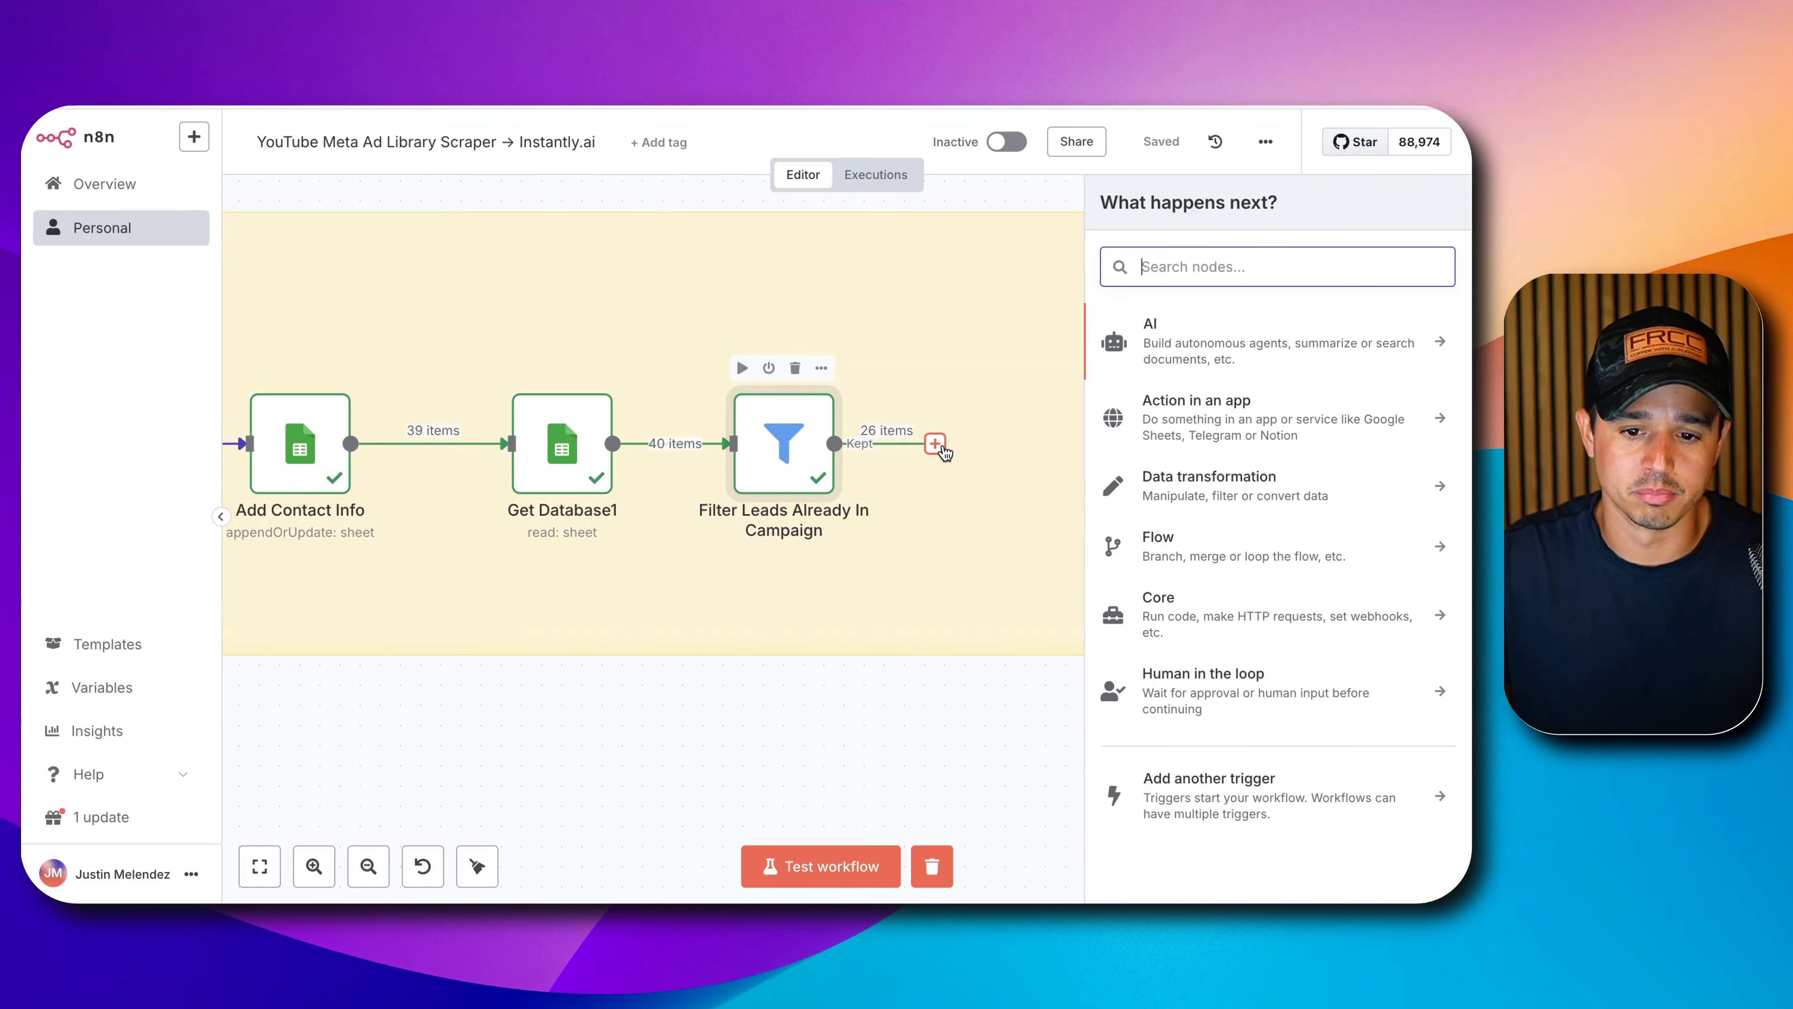
type("lop")
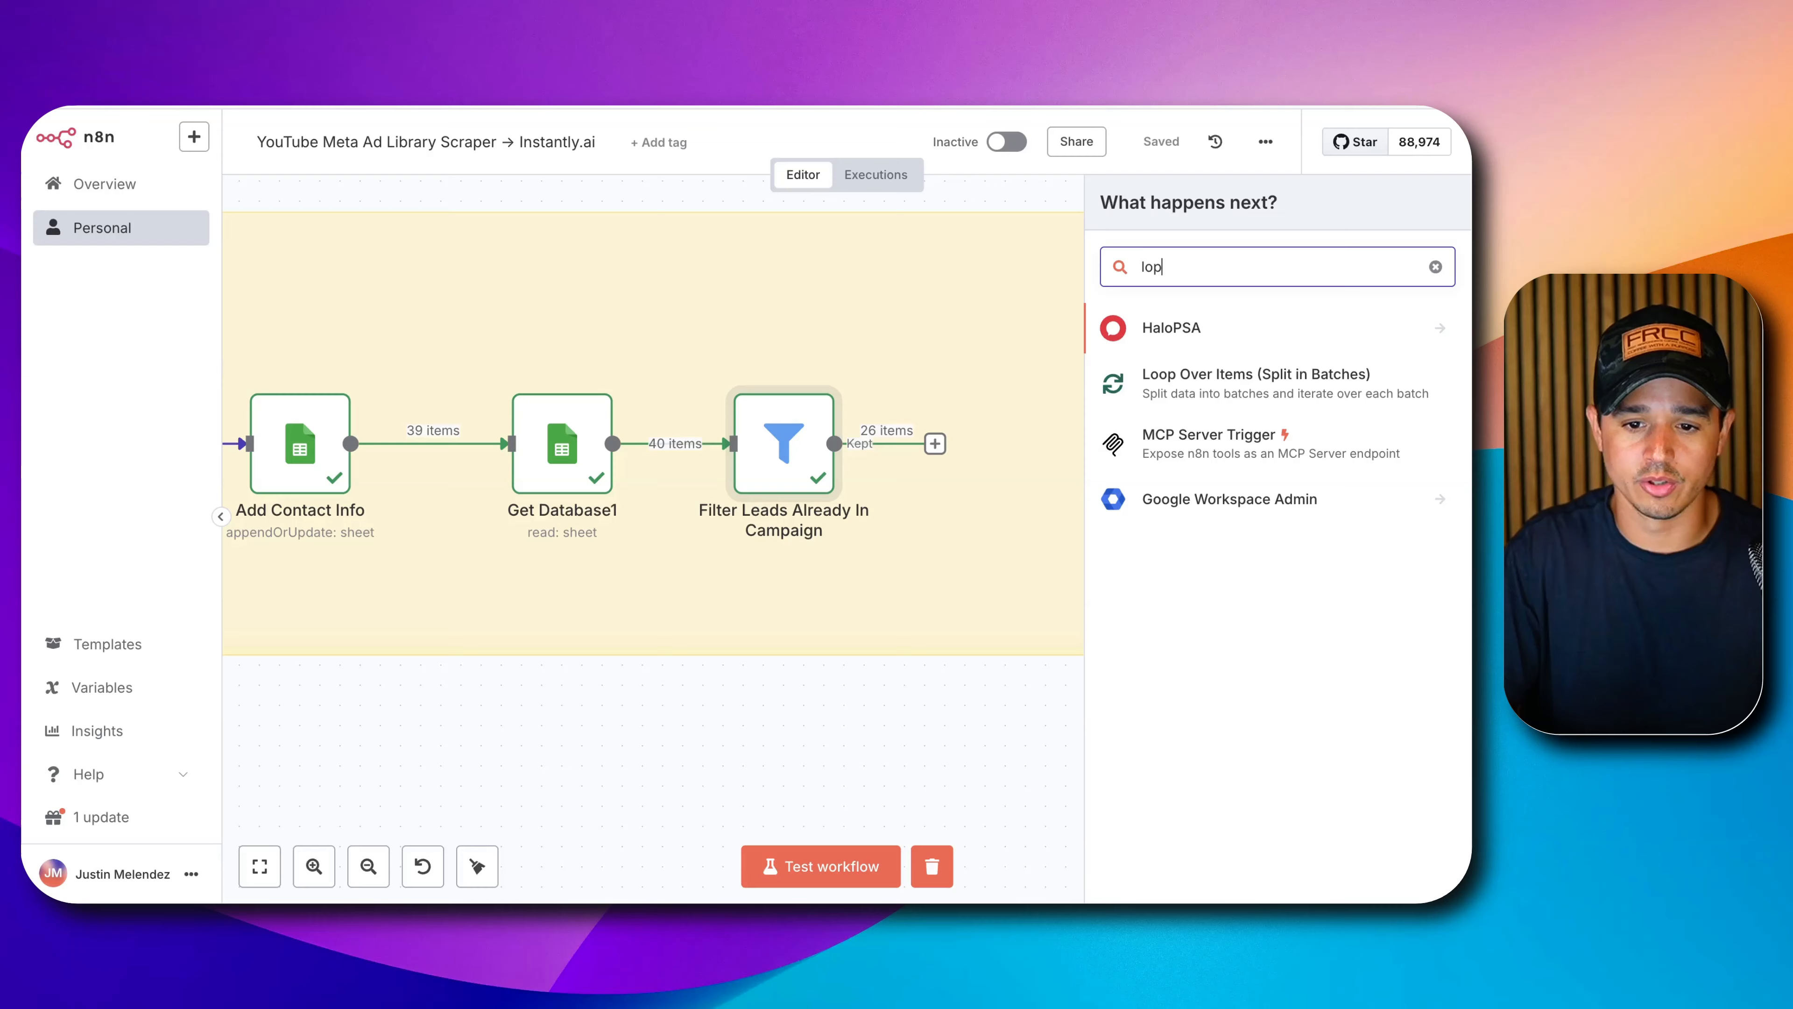
key("BackSpace")
type("op")
left_click(1185, 351)
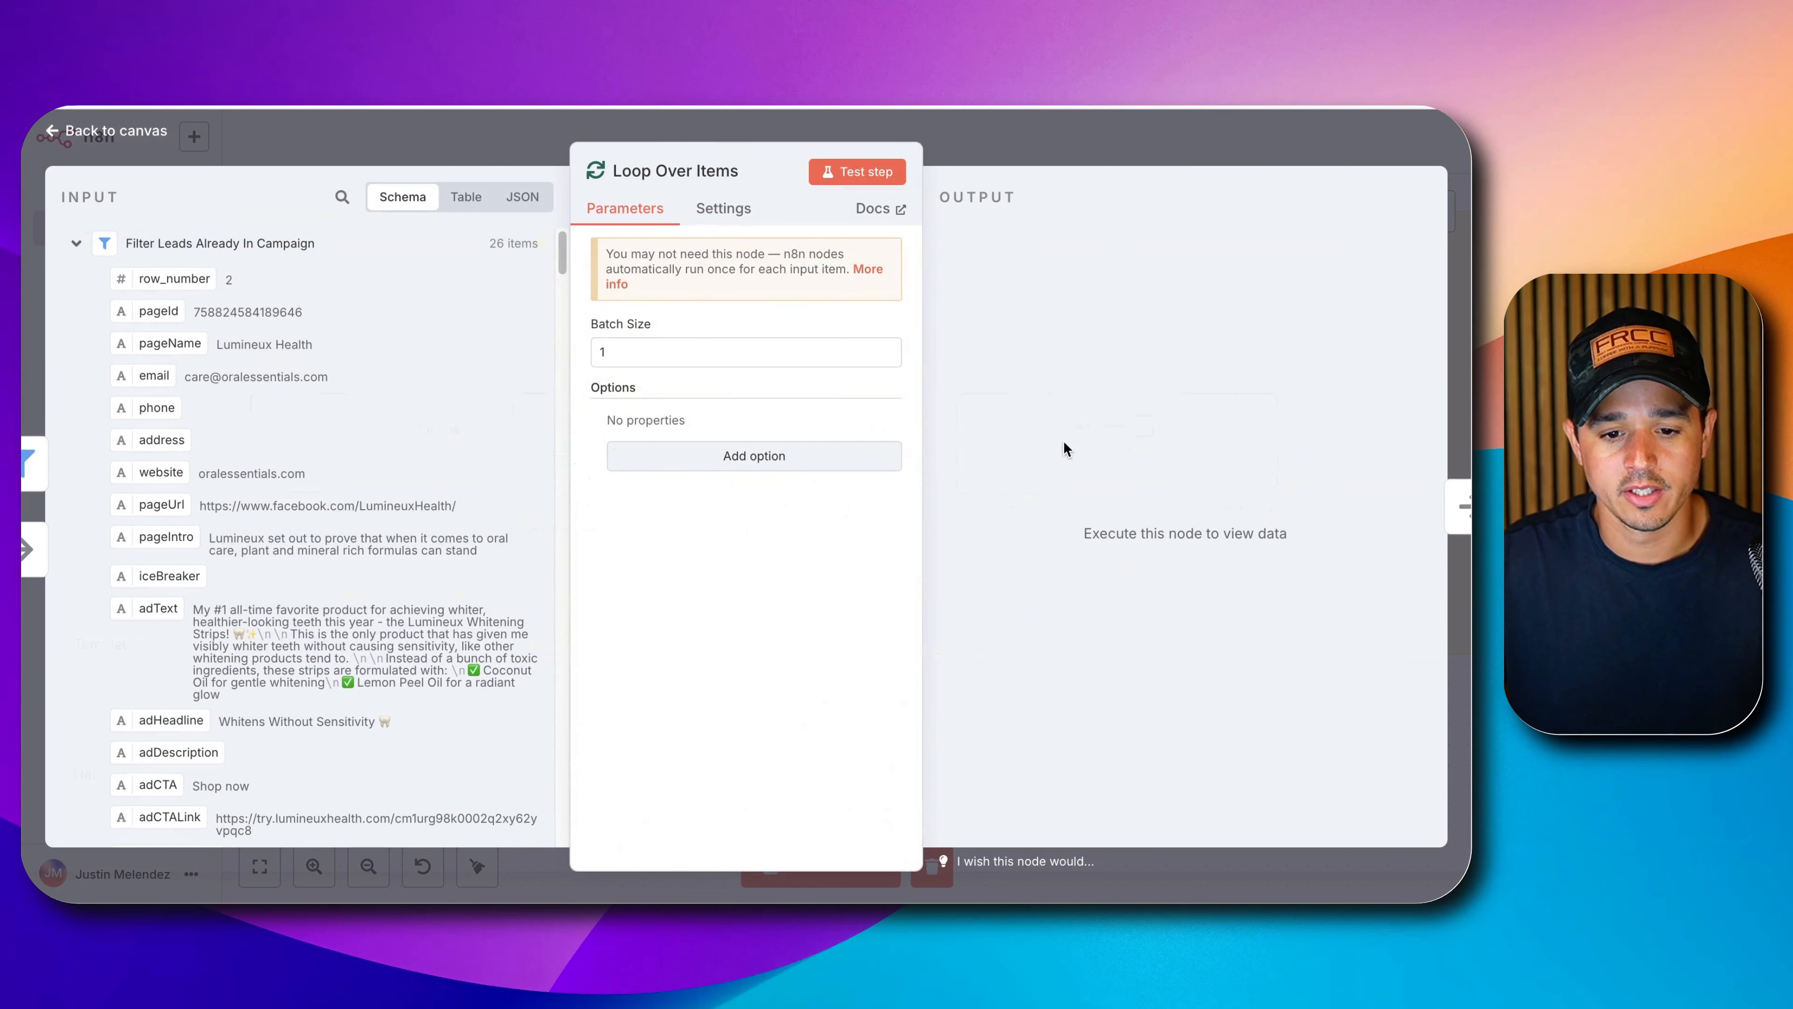
left_click(634, 359)
type("00")
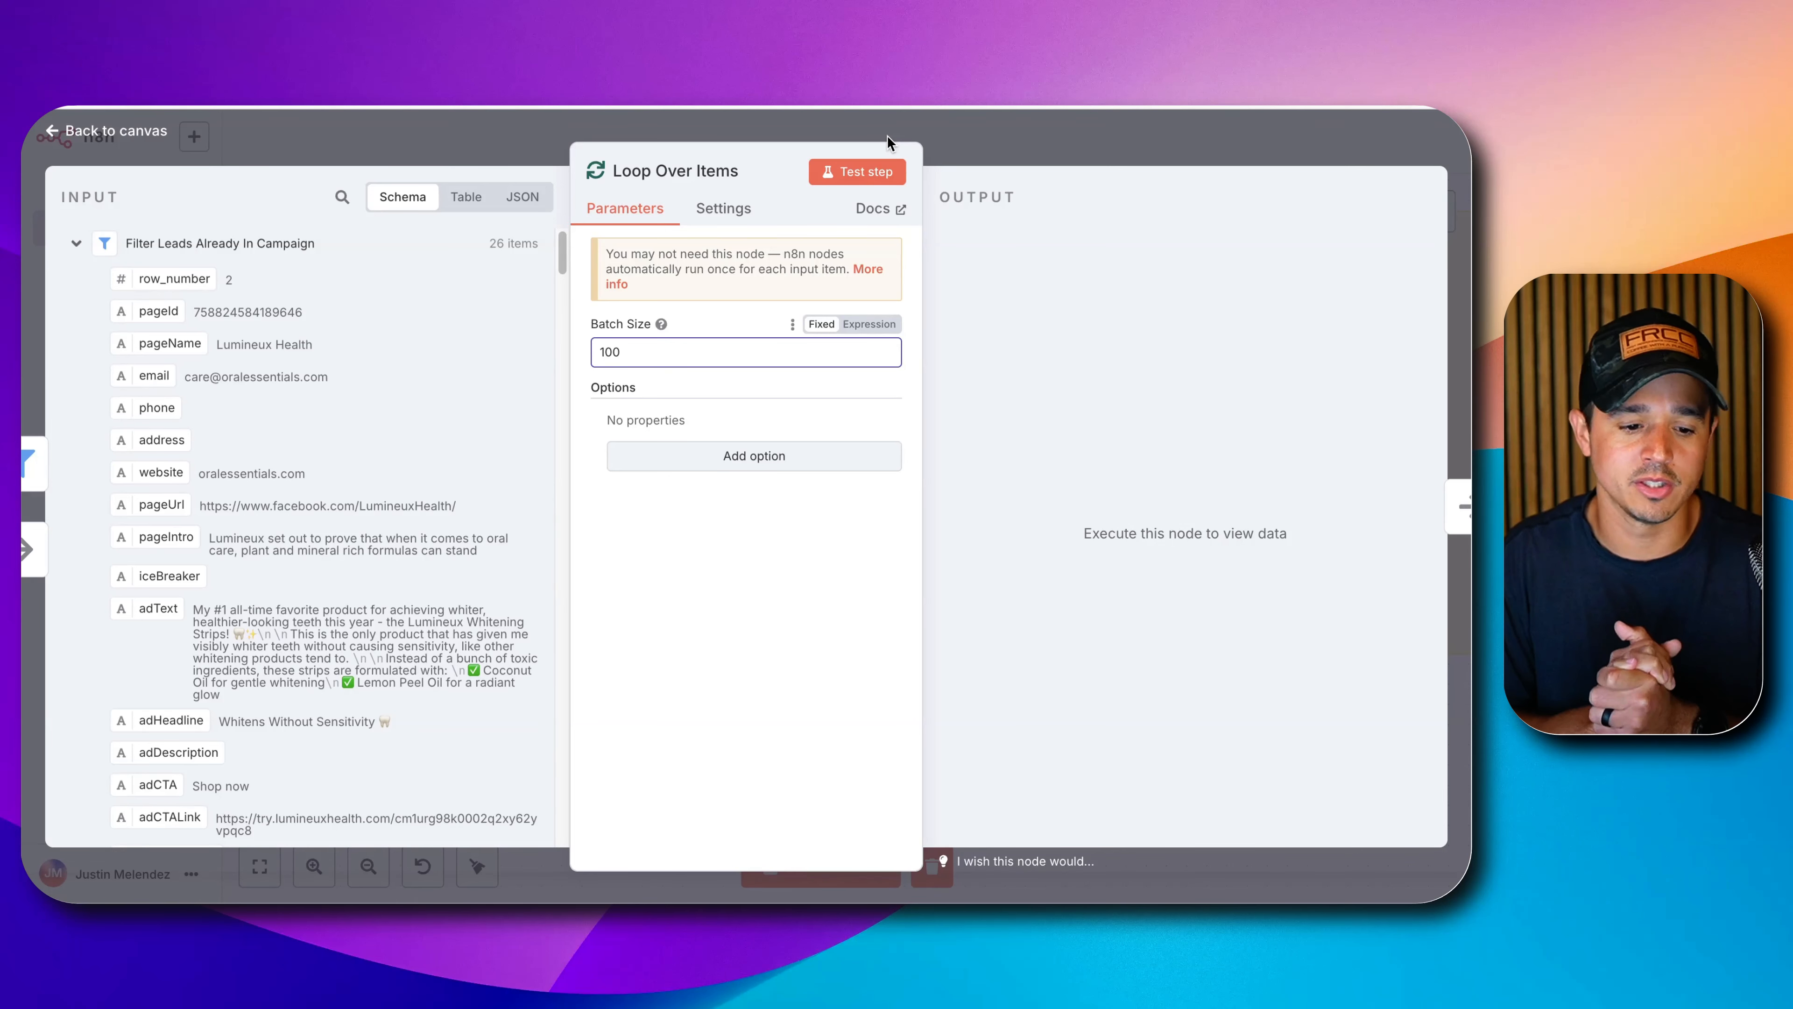
Rename the loop node to 'Loop 100 At A Time' and return to the canvas.
left_click(753, 175)
left_click_drag(805, 161, 964, 176)
type("100 ")
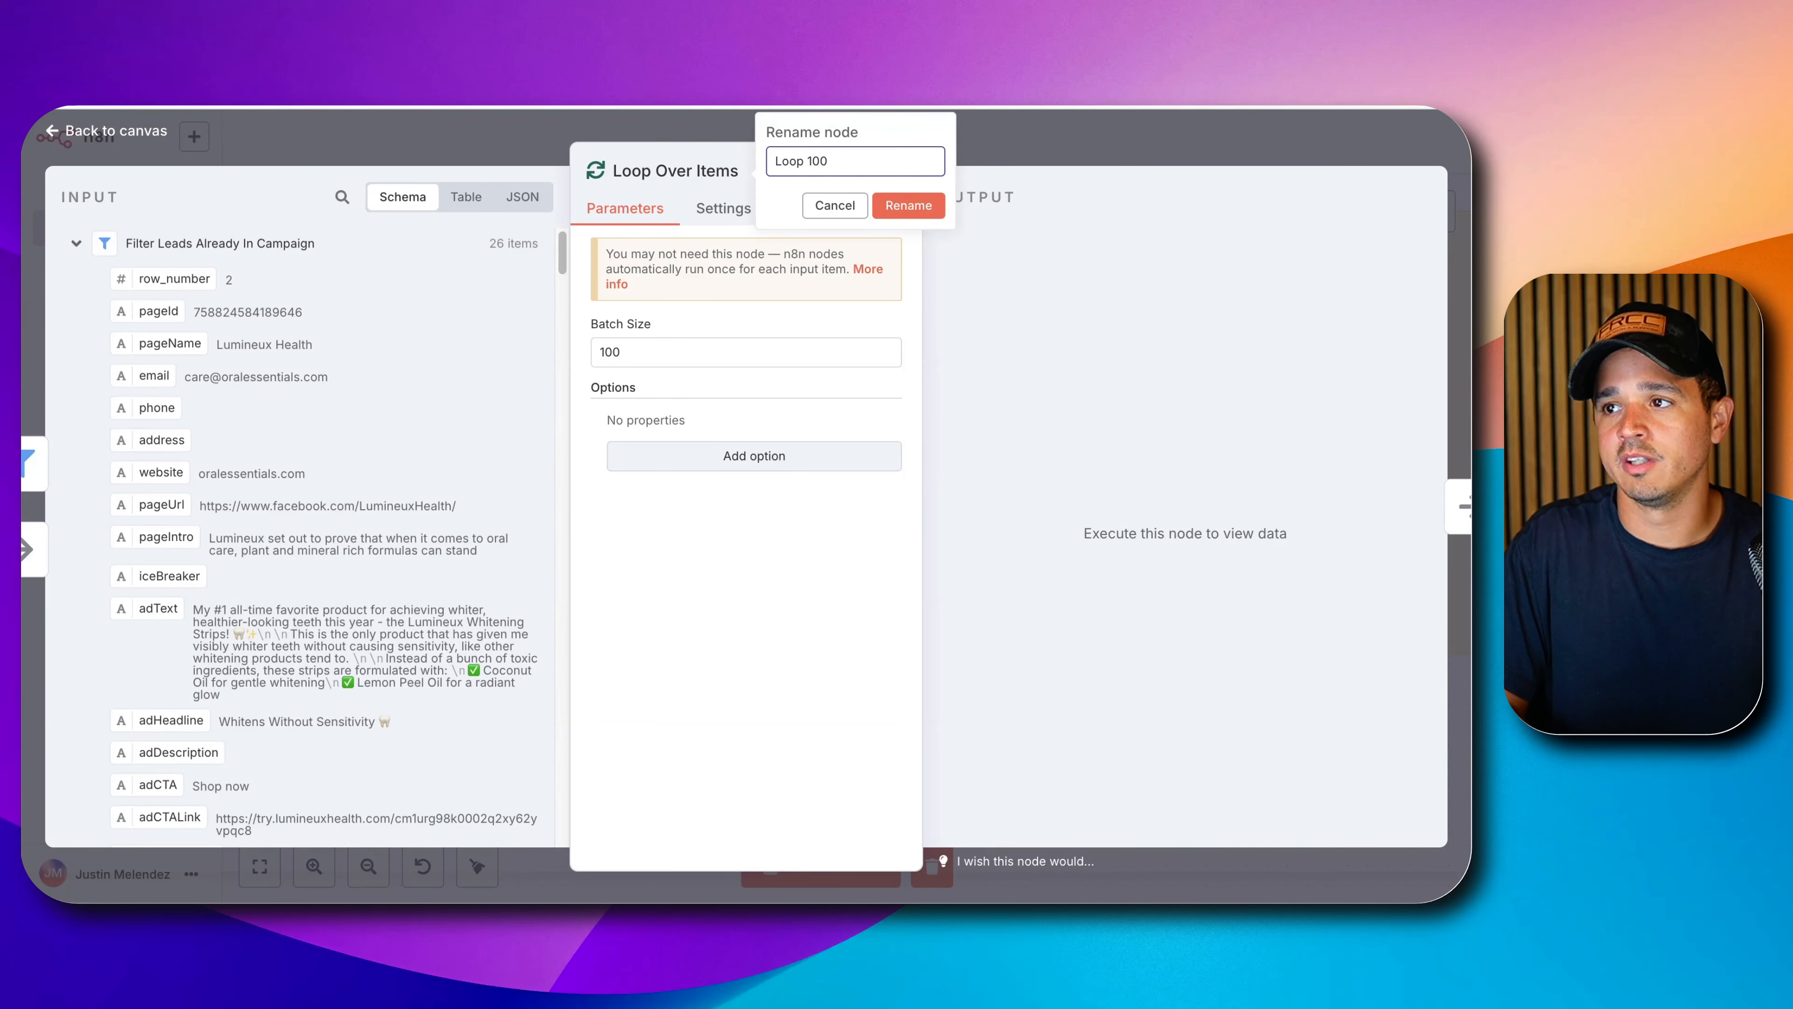
type("At A Ti")
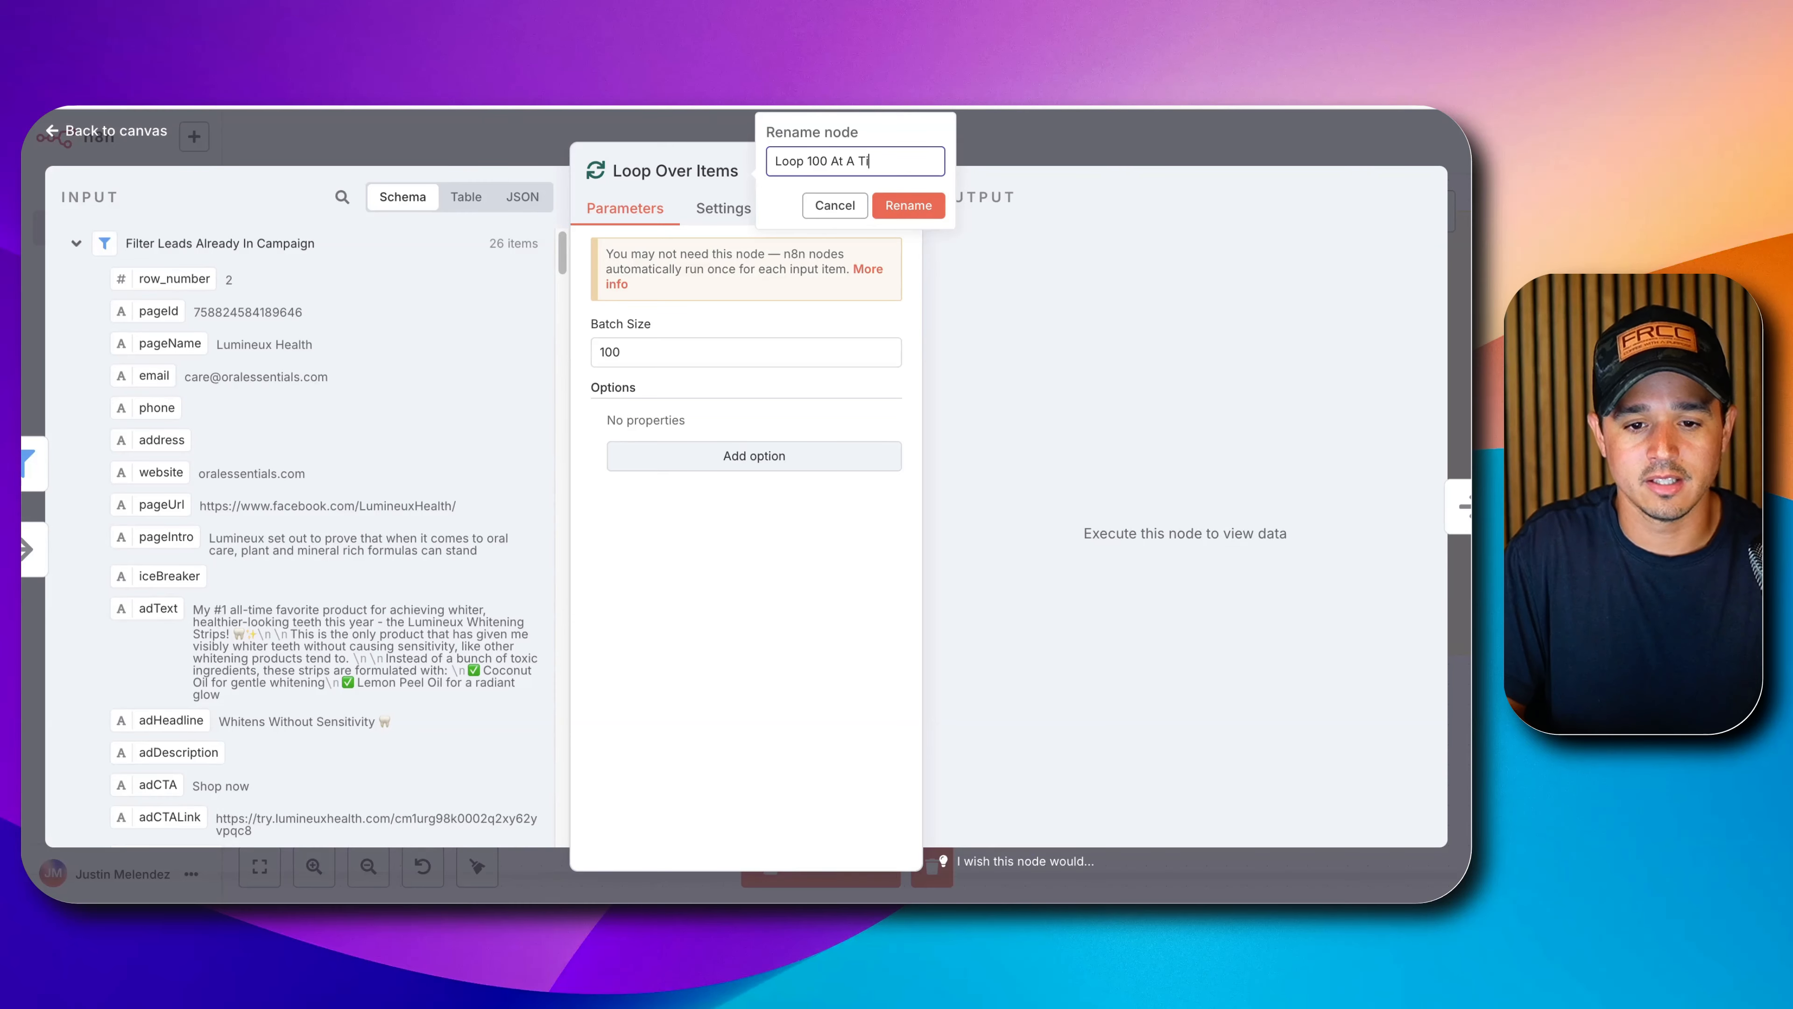
type("me")
key("Return")
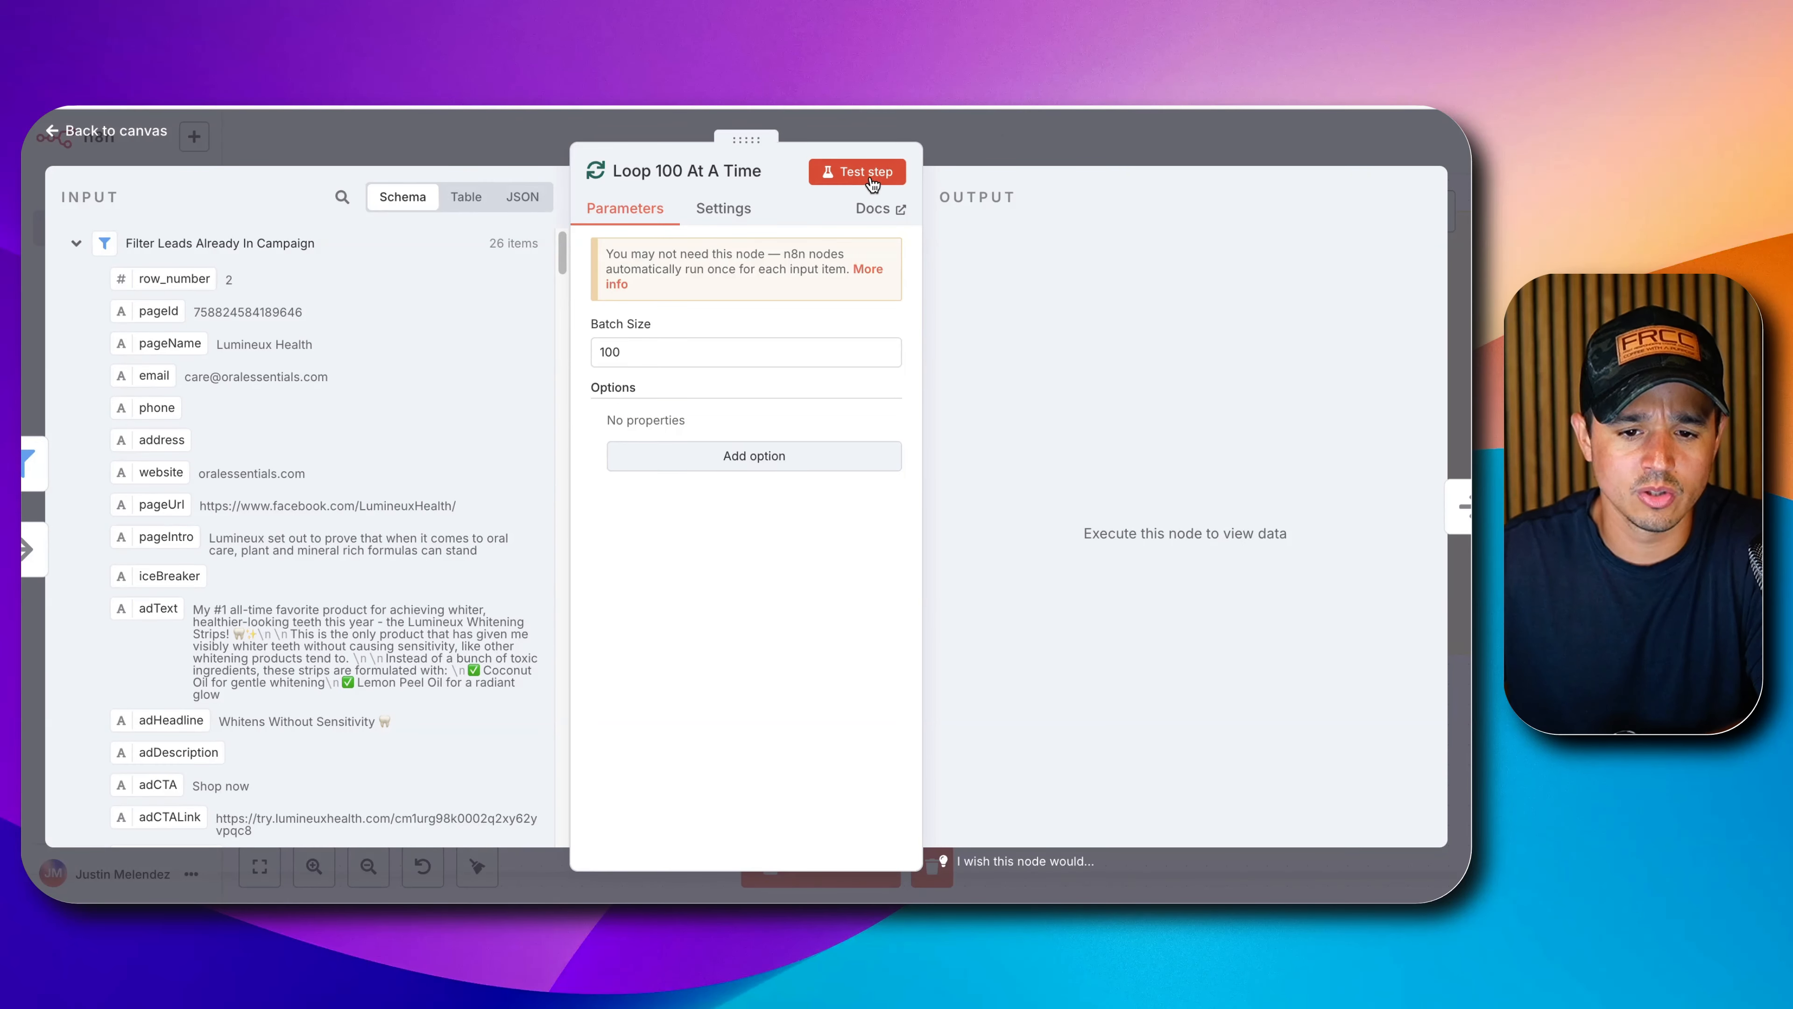
left_click(1002, 154)
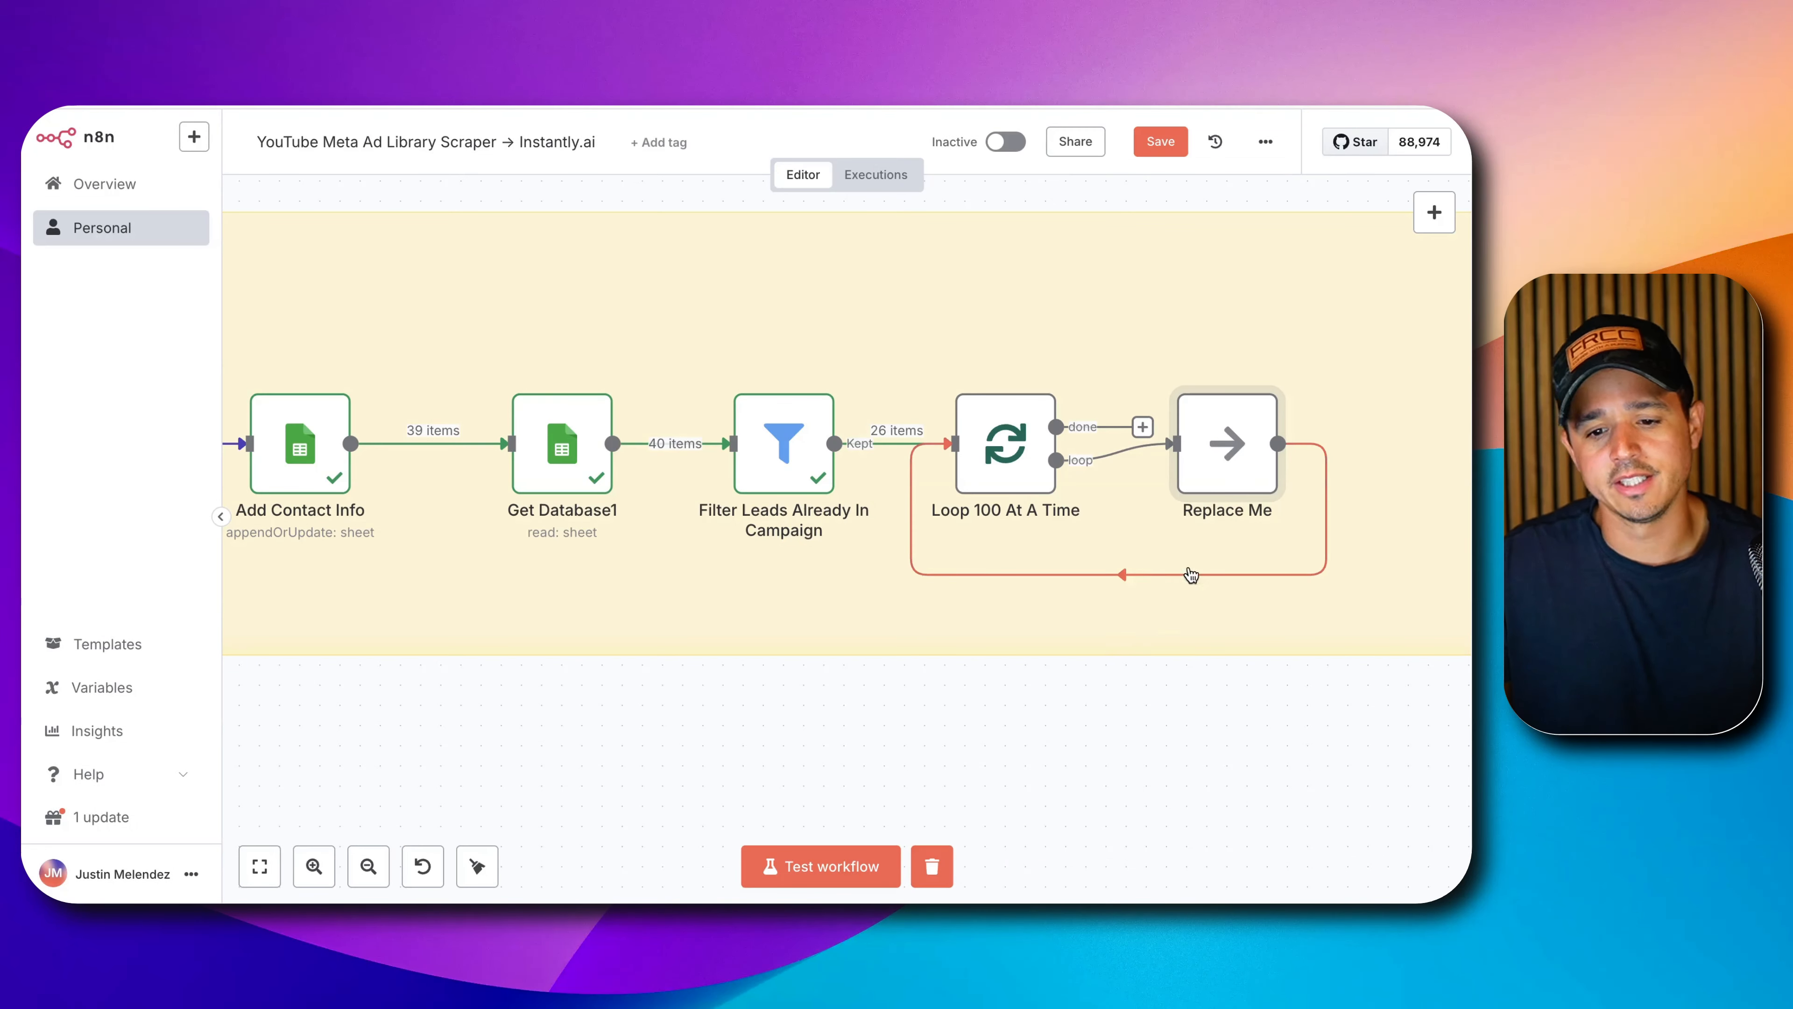
Delete the Replace Me placeholder node and the loop-back connection.
left_click_drag(1189, 732, 860, 632)
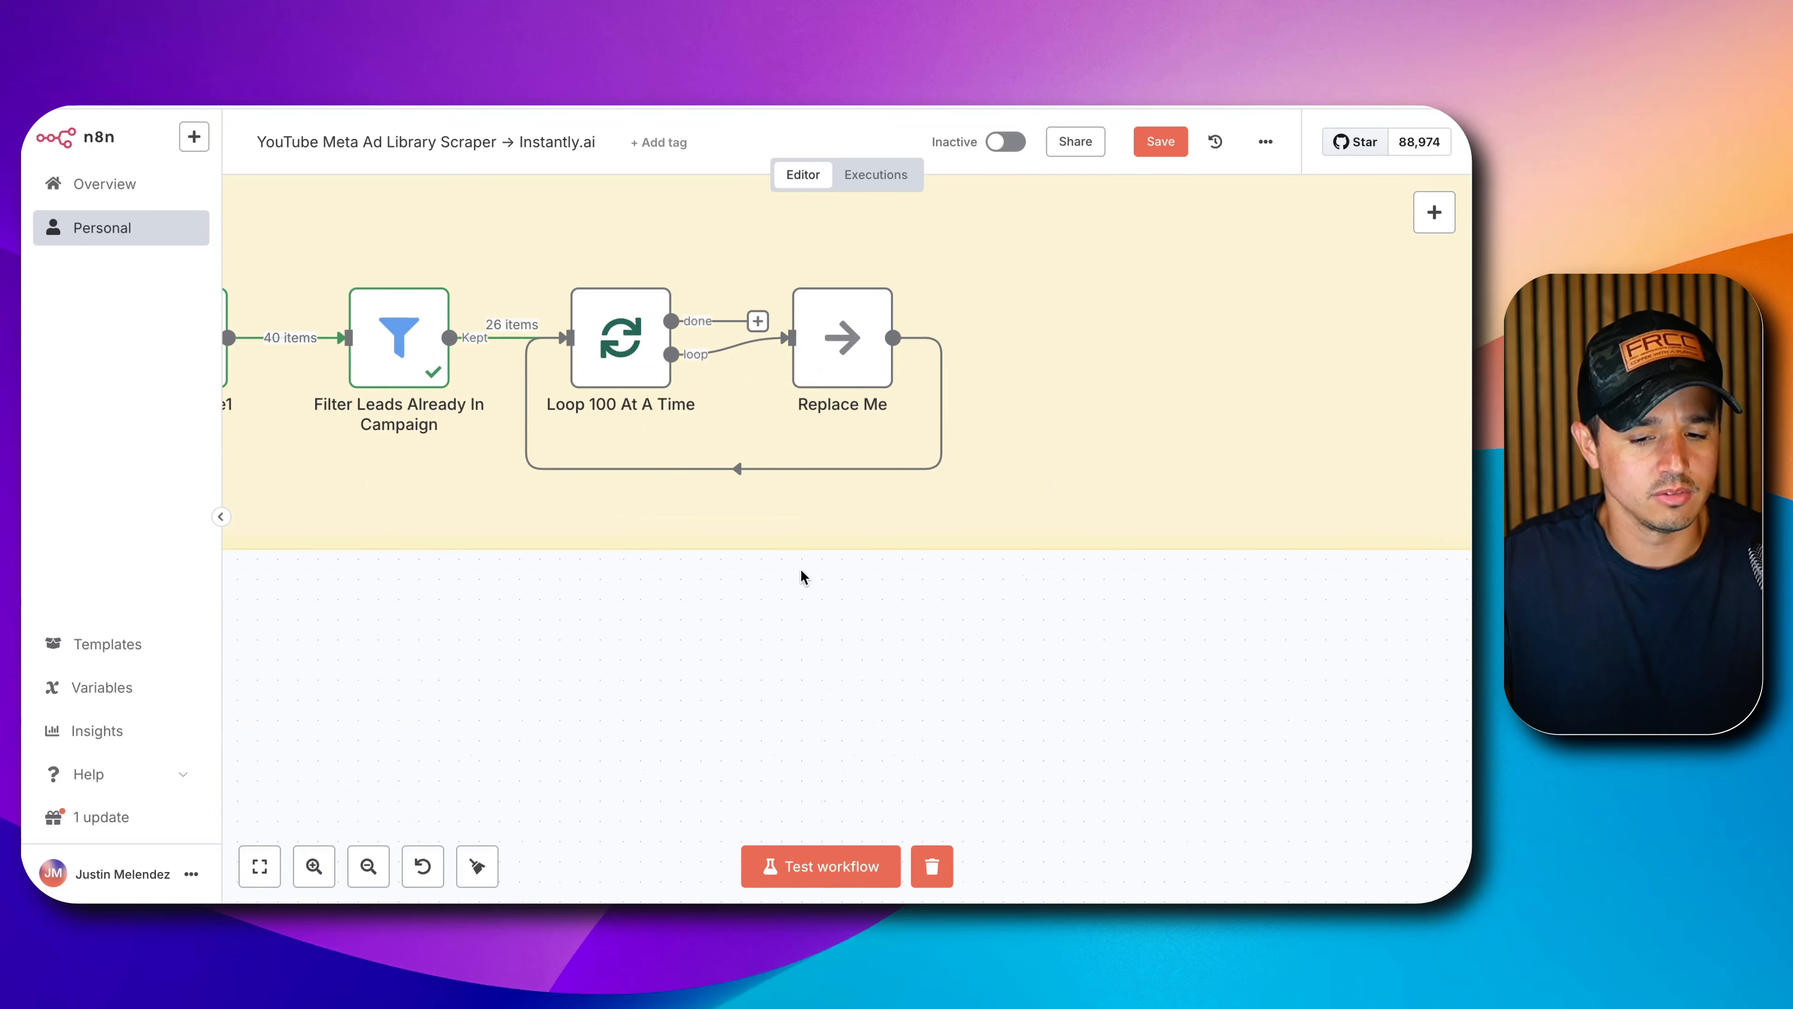
mouse_move(860, 272)
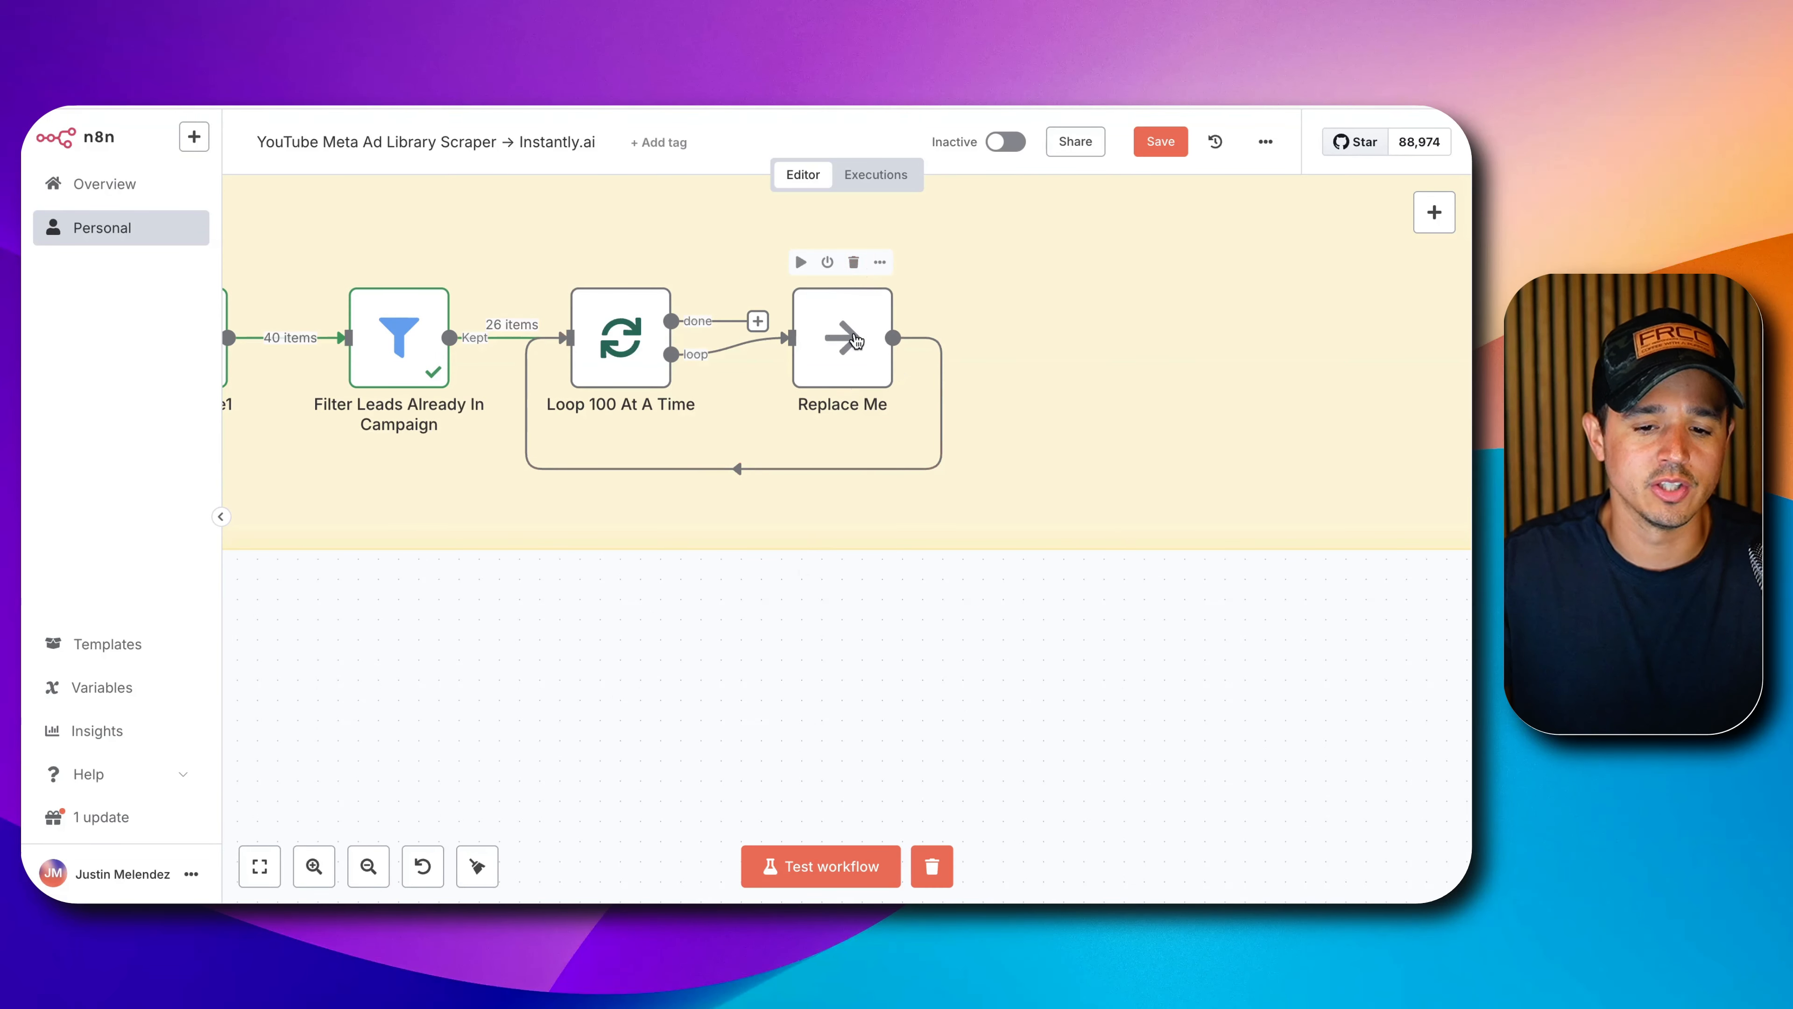
left_click(852, 262)
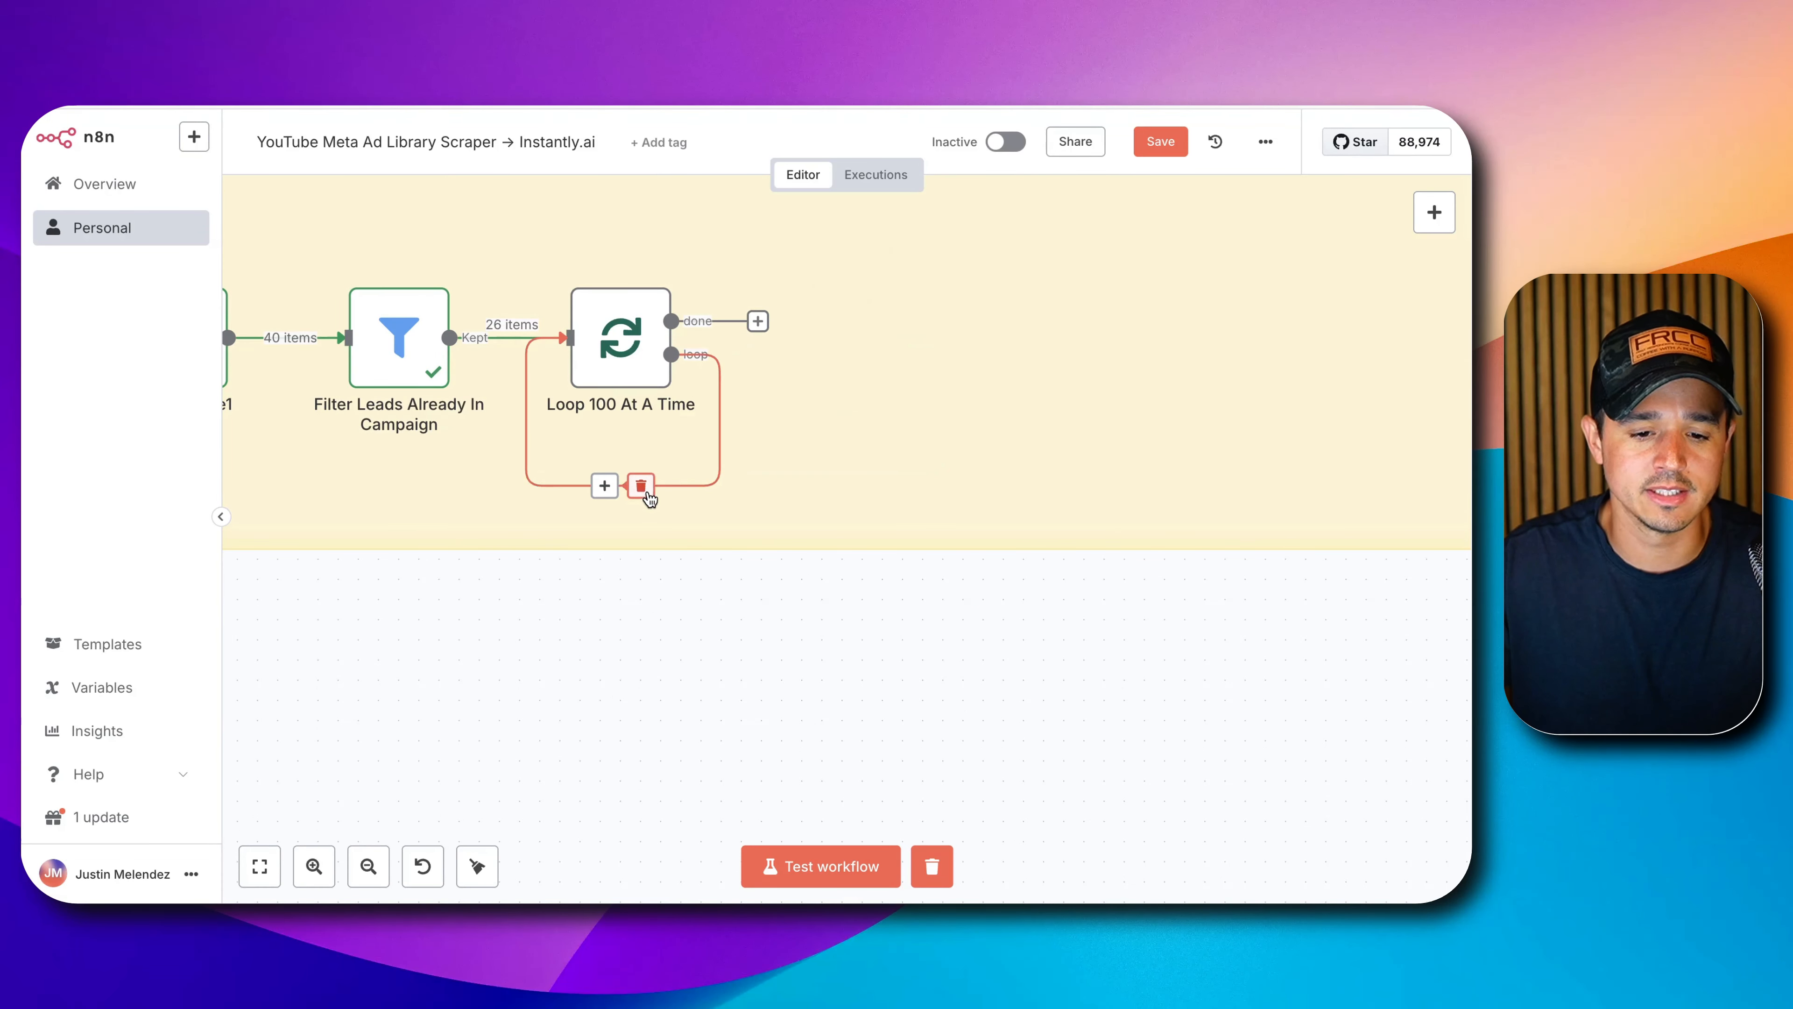
left_click(641, 486)
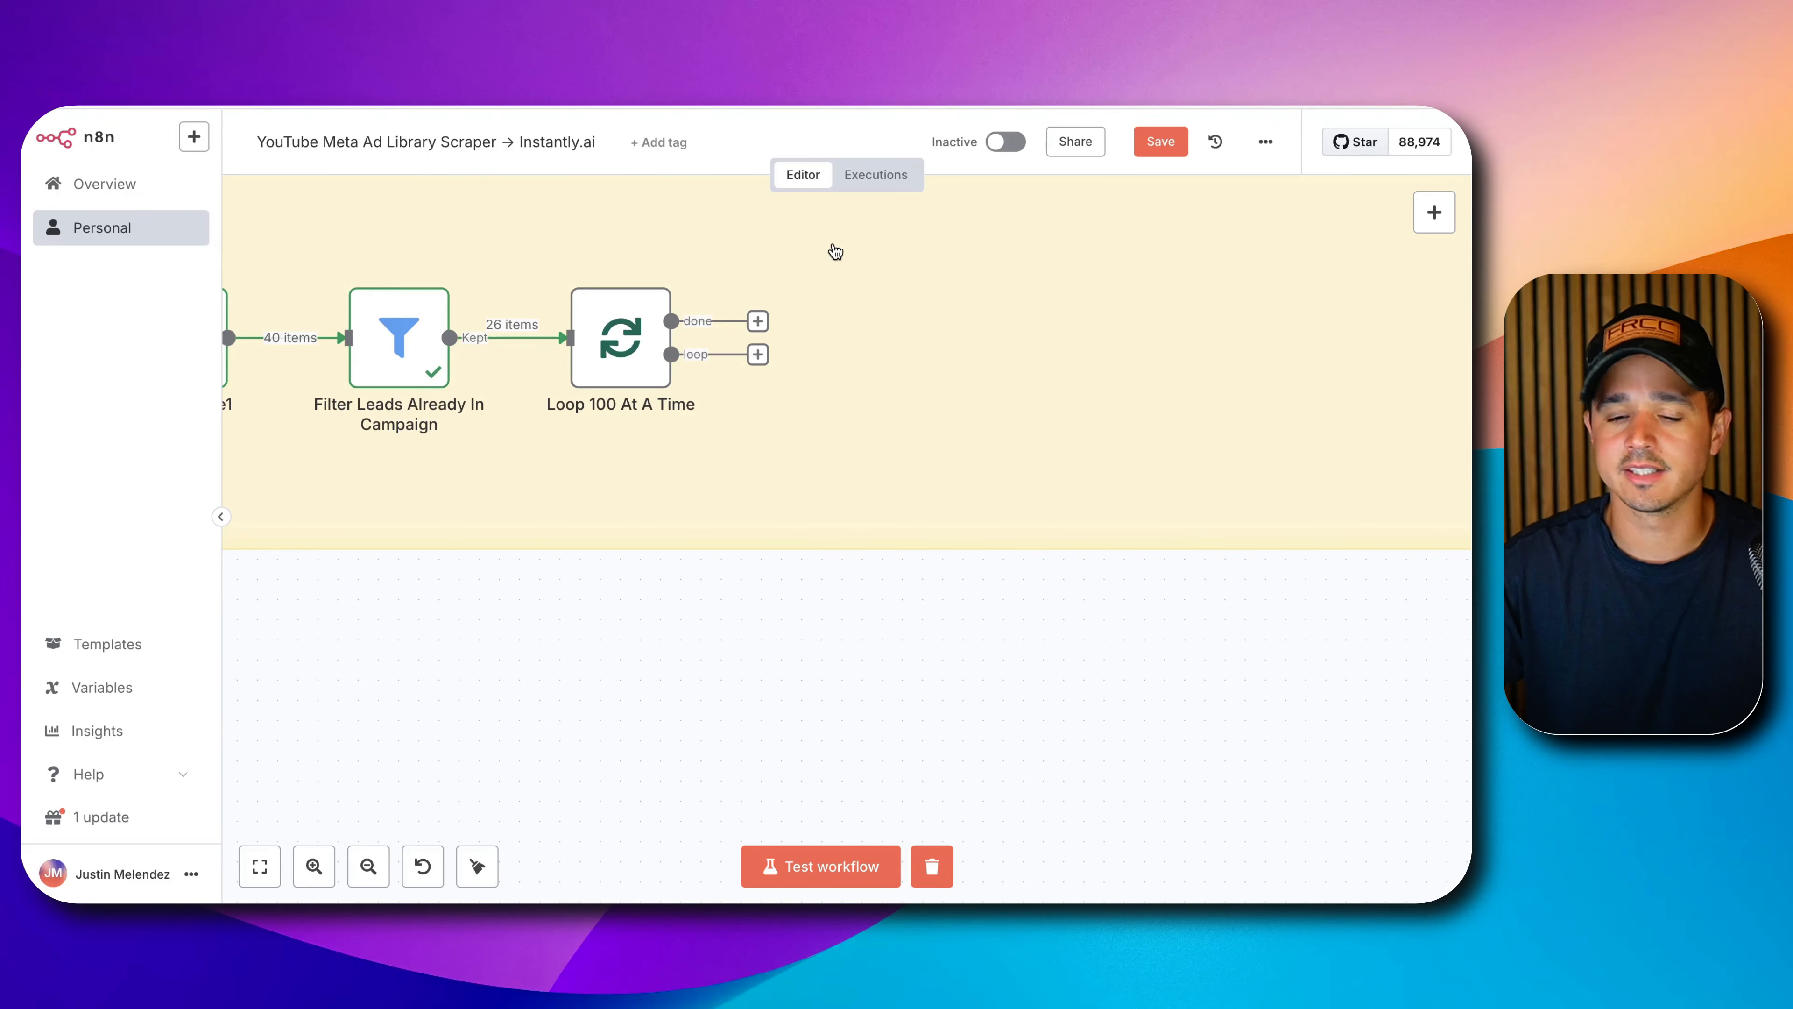
Add an HTTP Request node on the loop output and start renaming it 'Add To'.
left_click(758, 354)
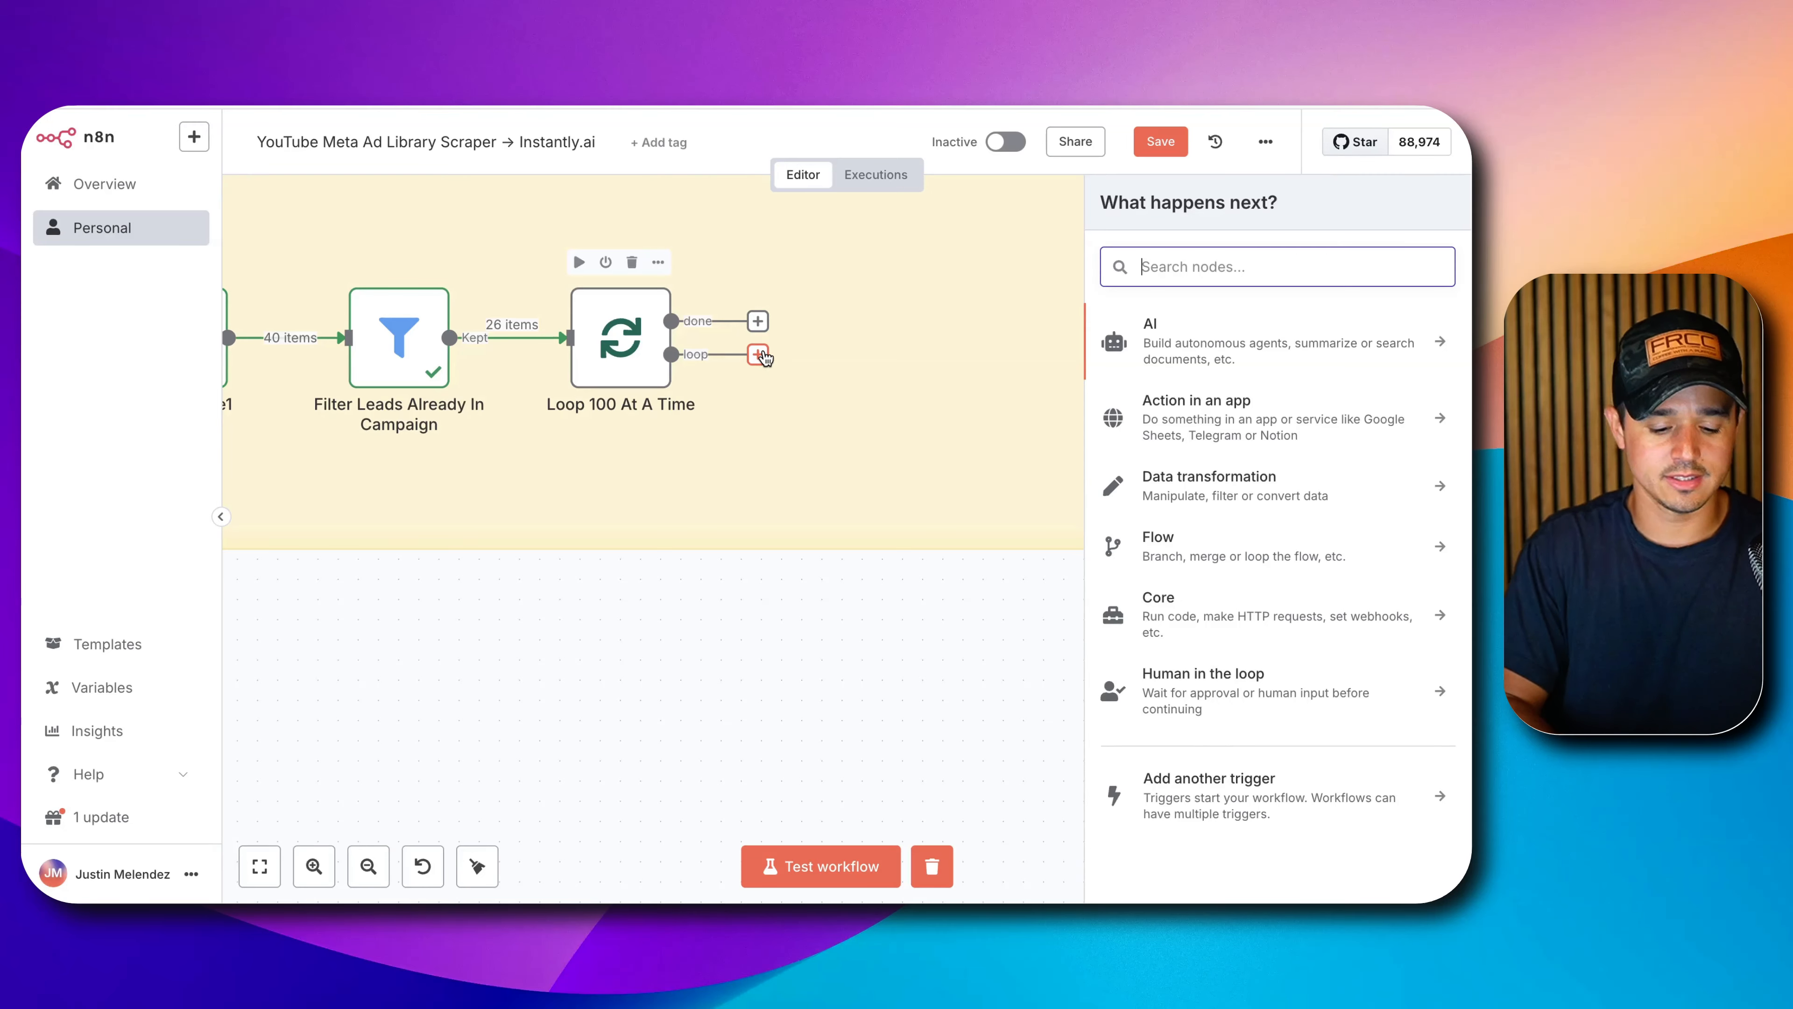
type("http")
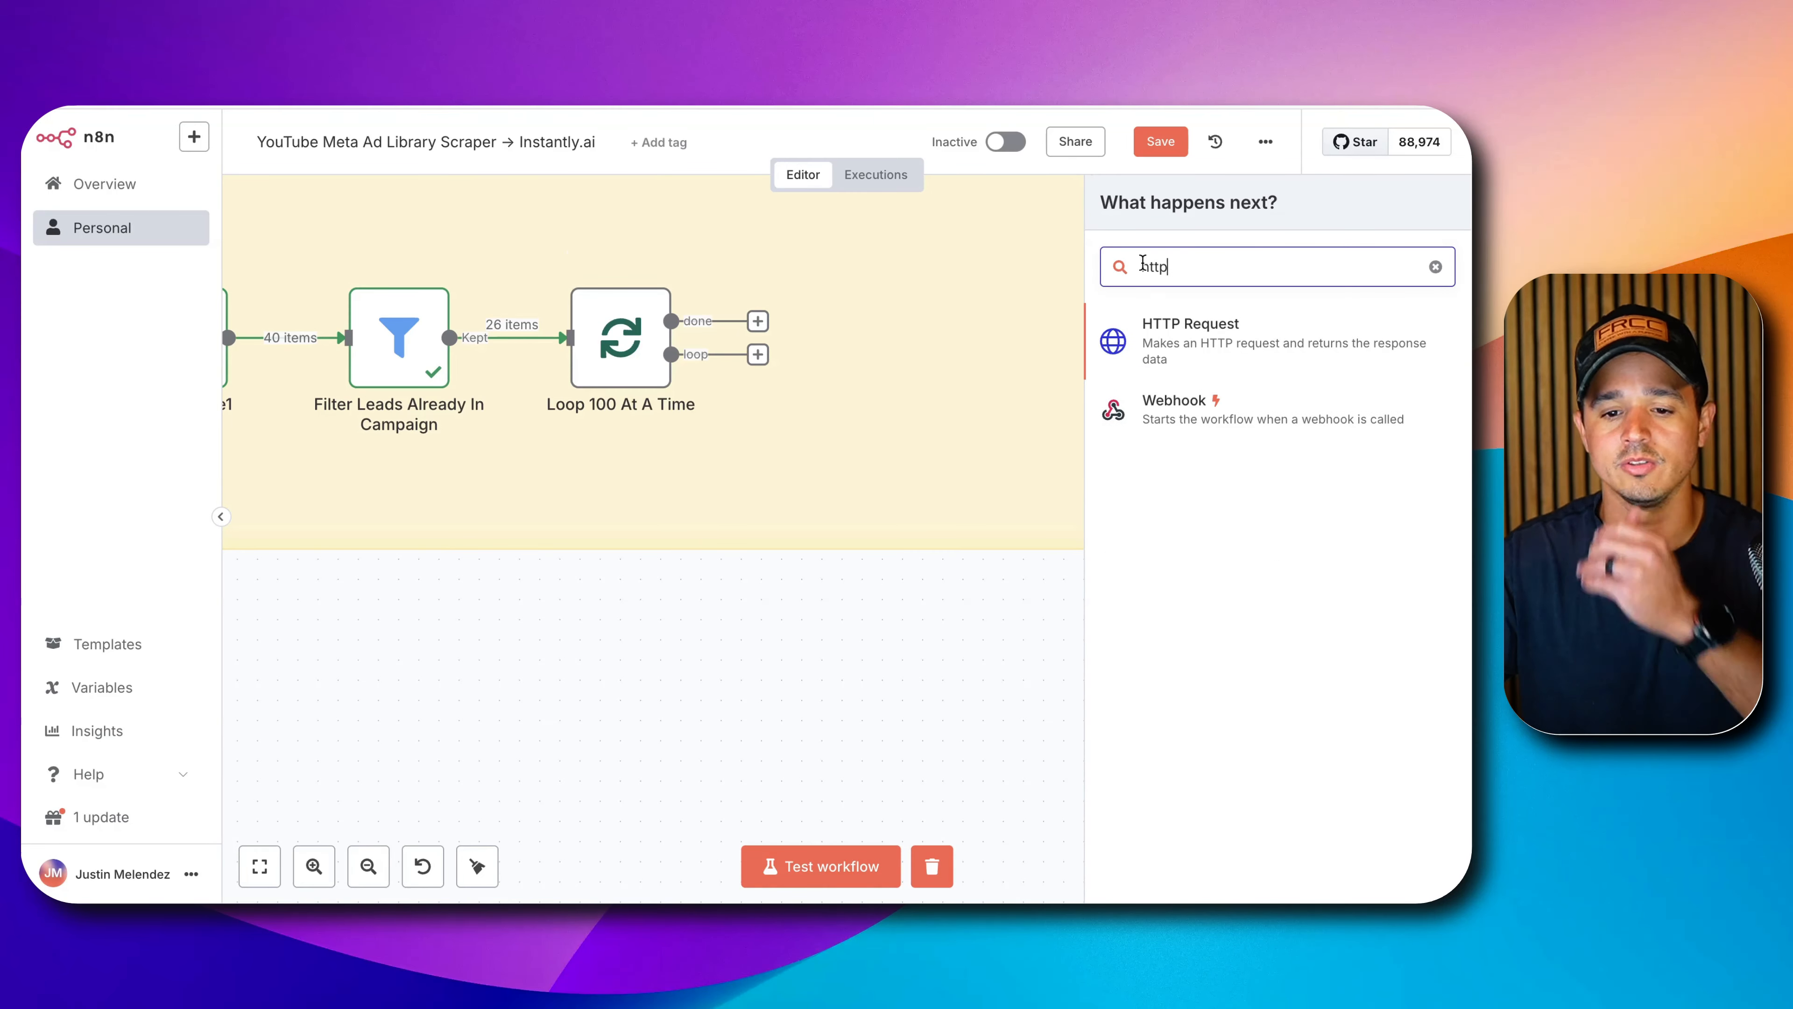
left_click(1195, 334)
left_click(735, 170)
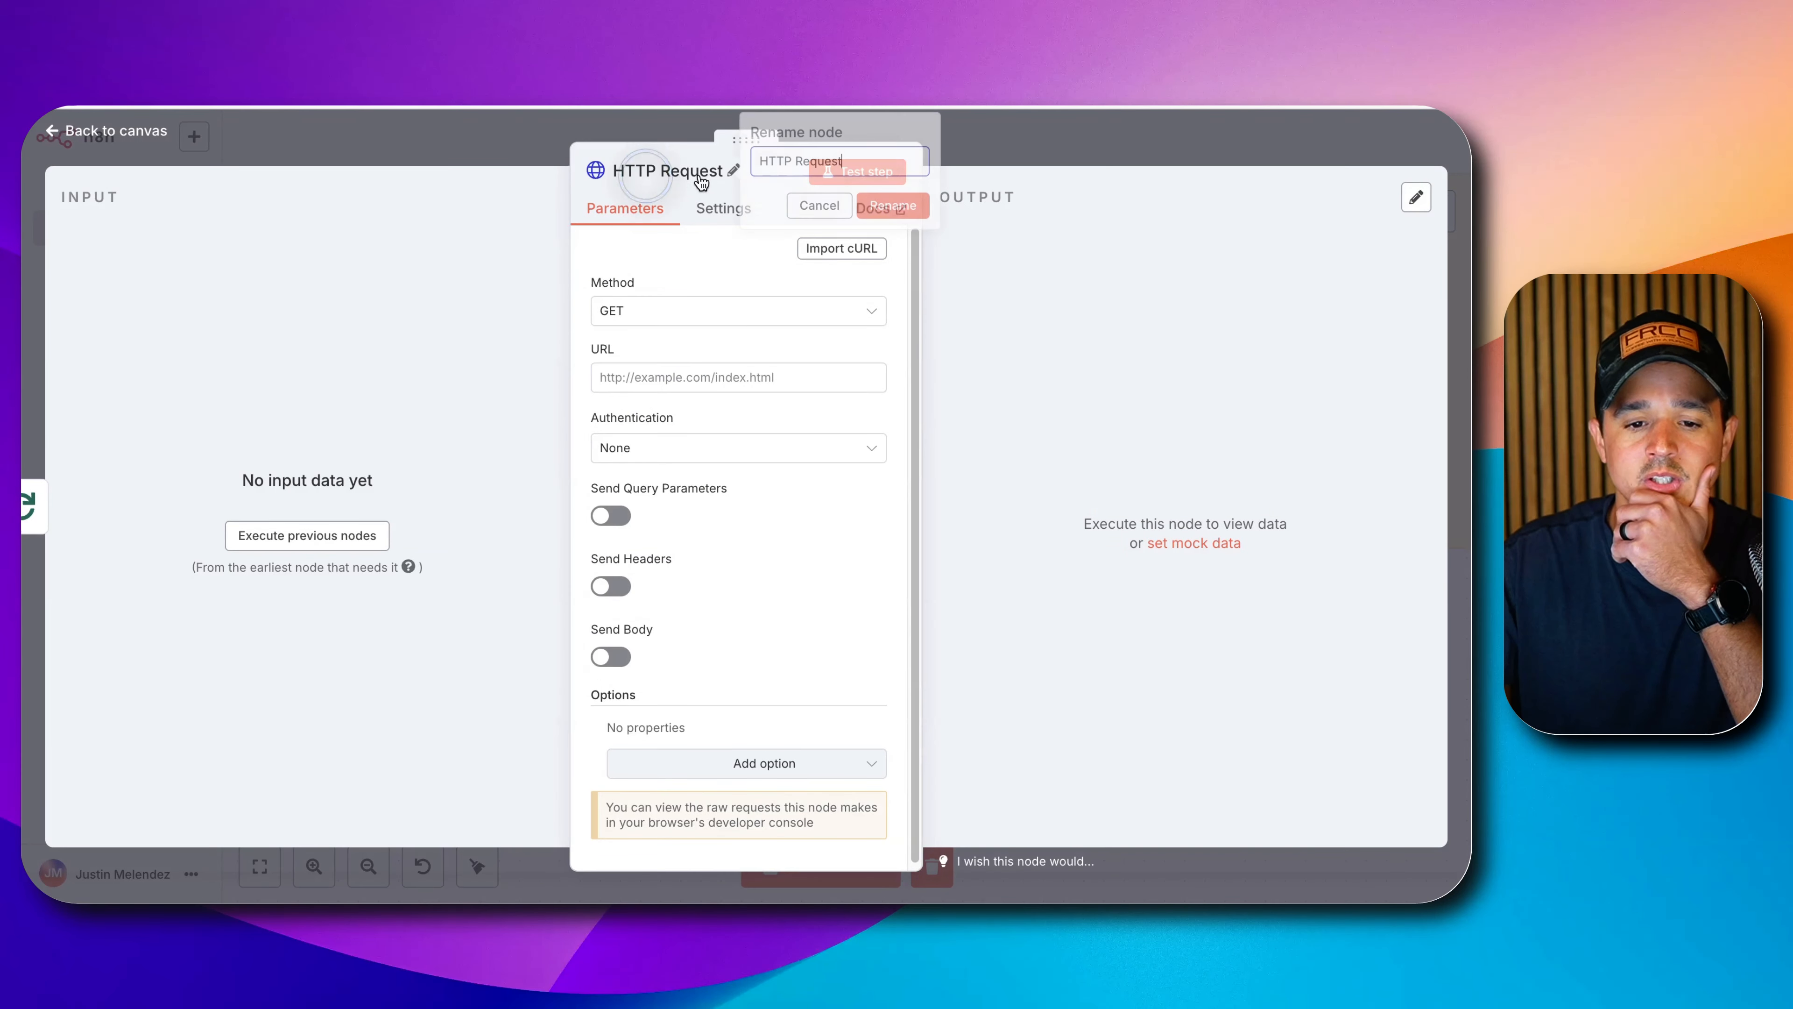
triple_click(800, 160)
type("Add ")
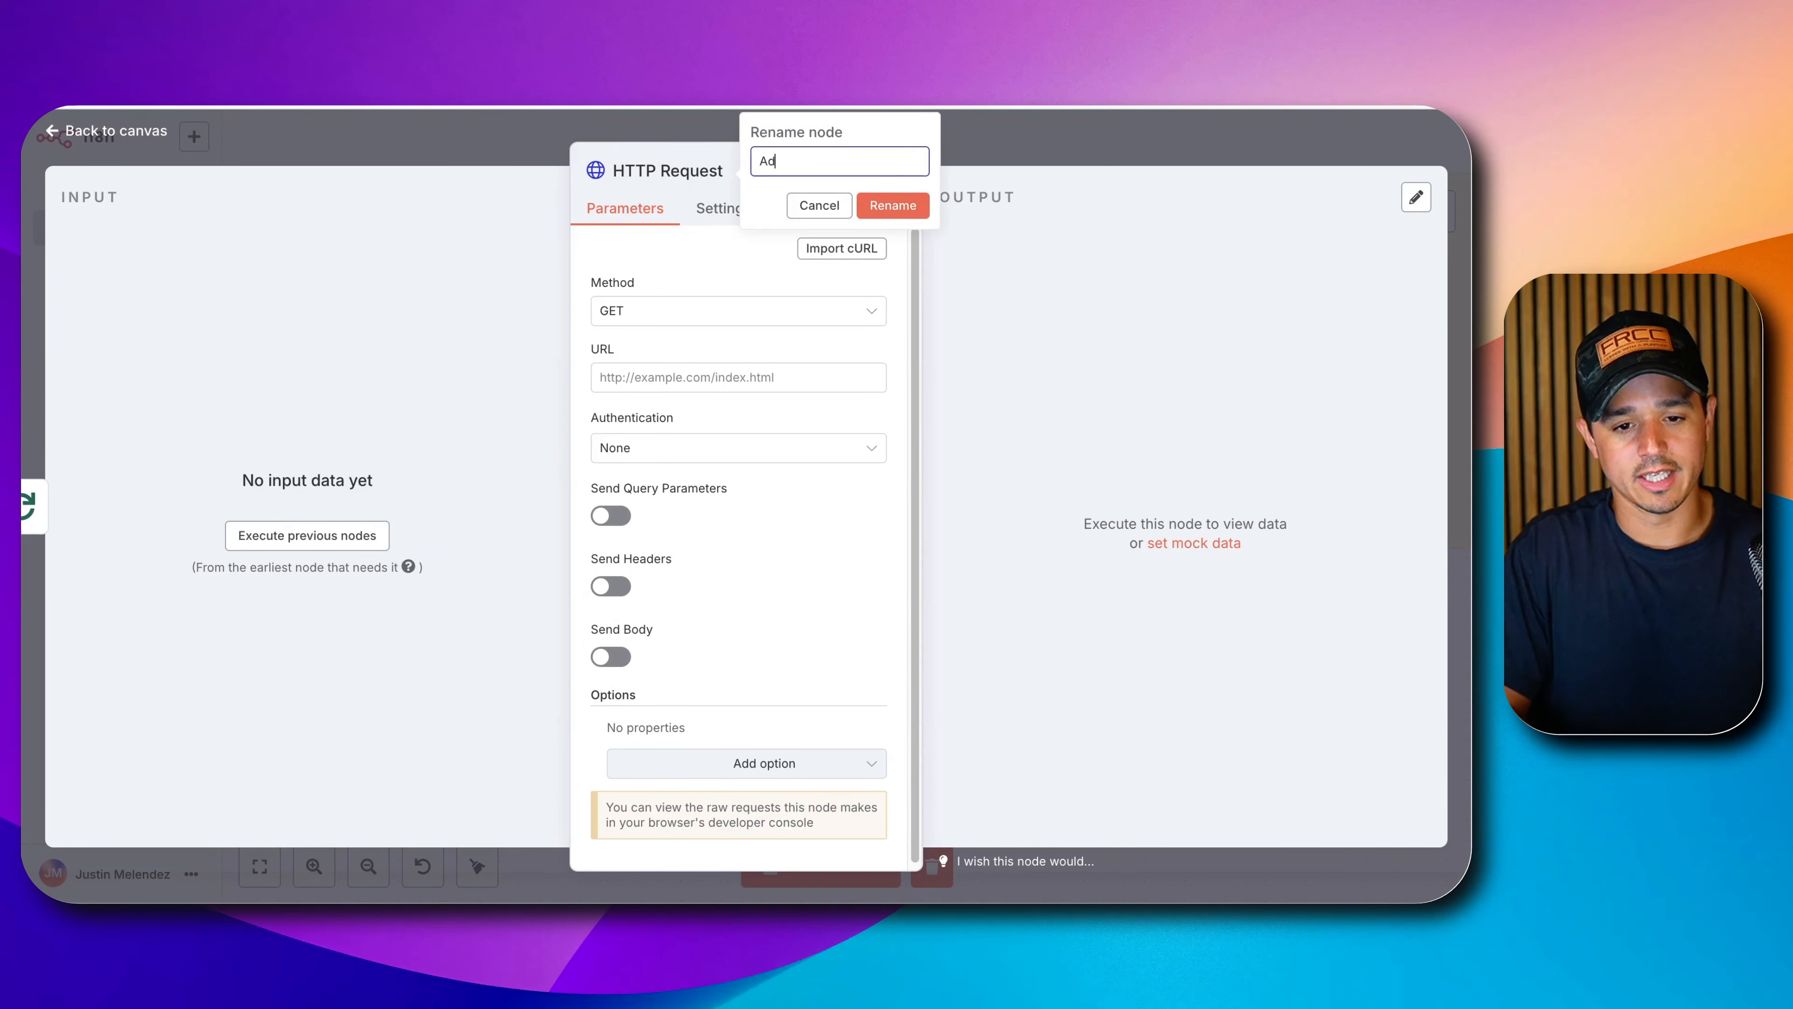
type("To")
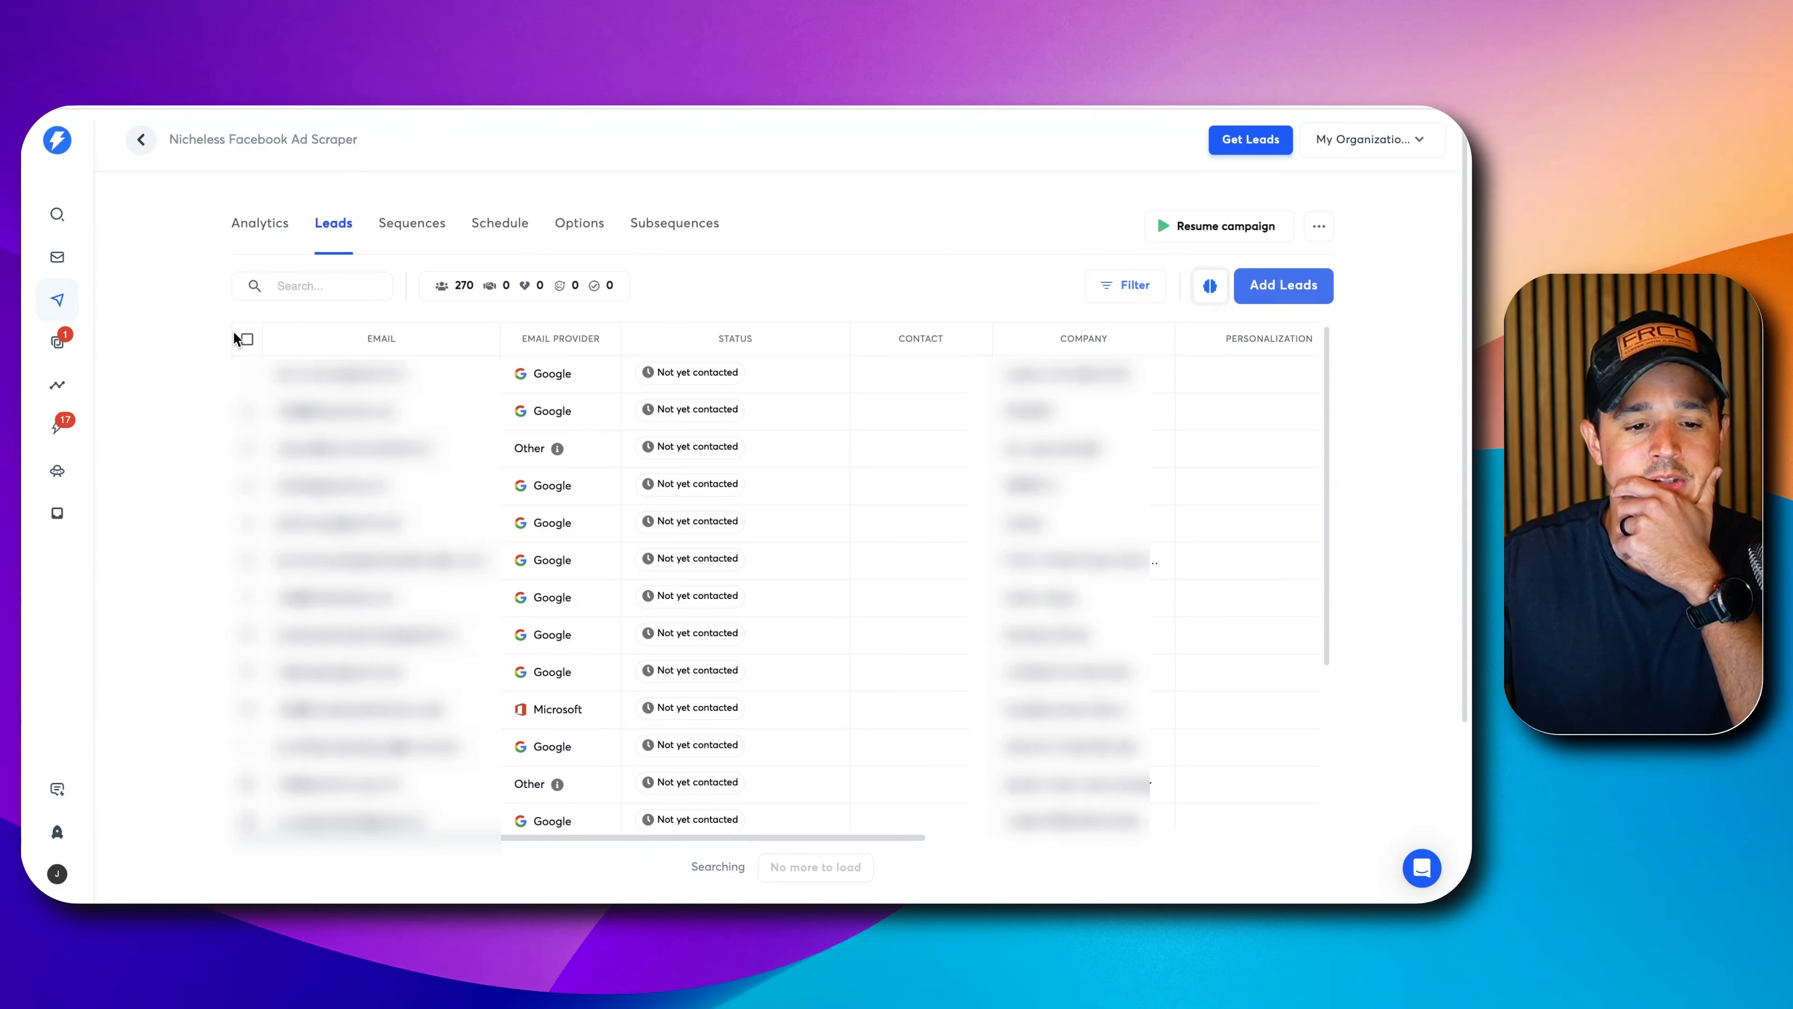
Select and clear all leads in the Nicheless Facebook Ad Scraper campaign, then return to Campaigns.
left_click(246, 340)
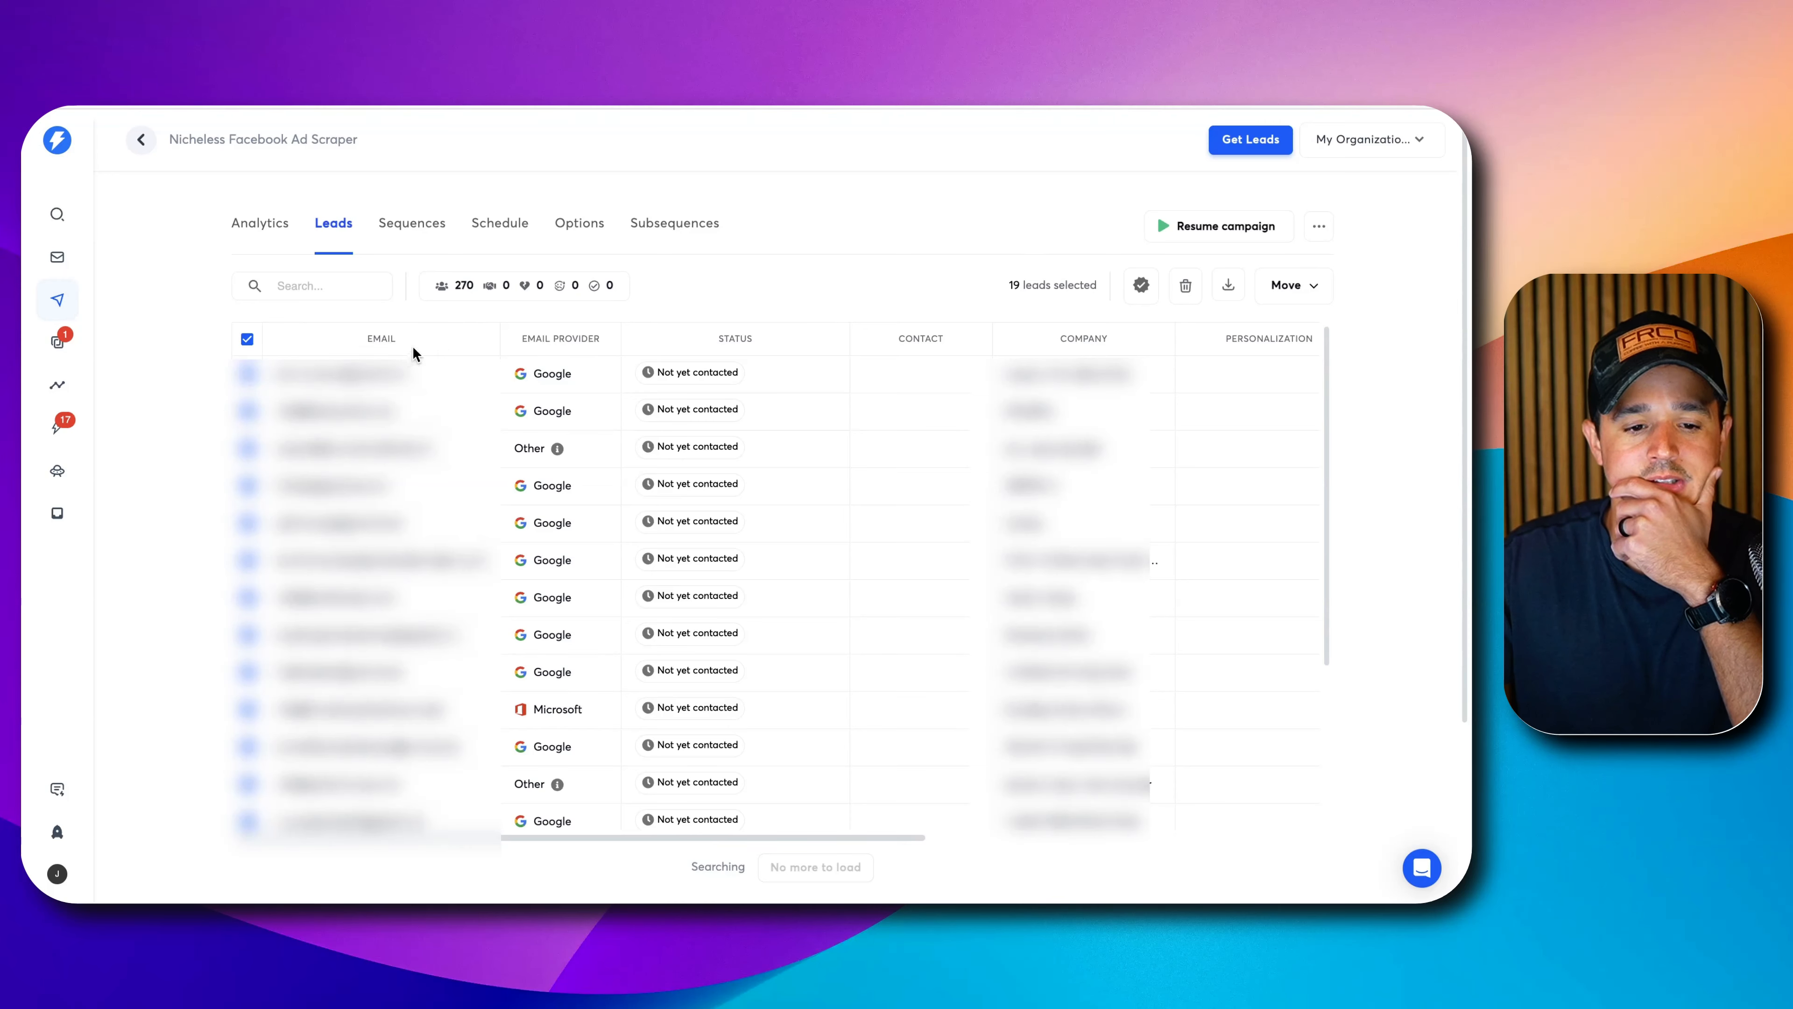
left_click(250, 343)
left_click(250, 343)
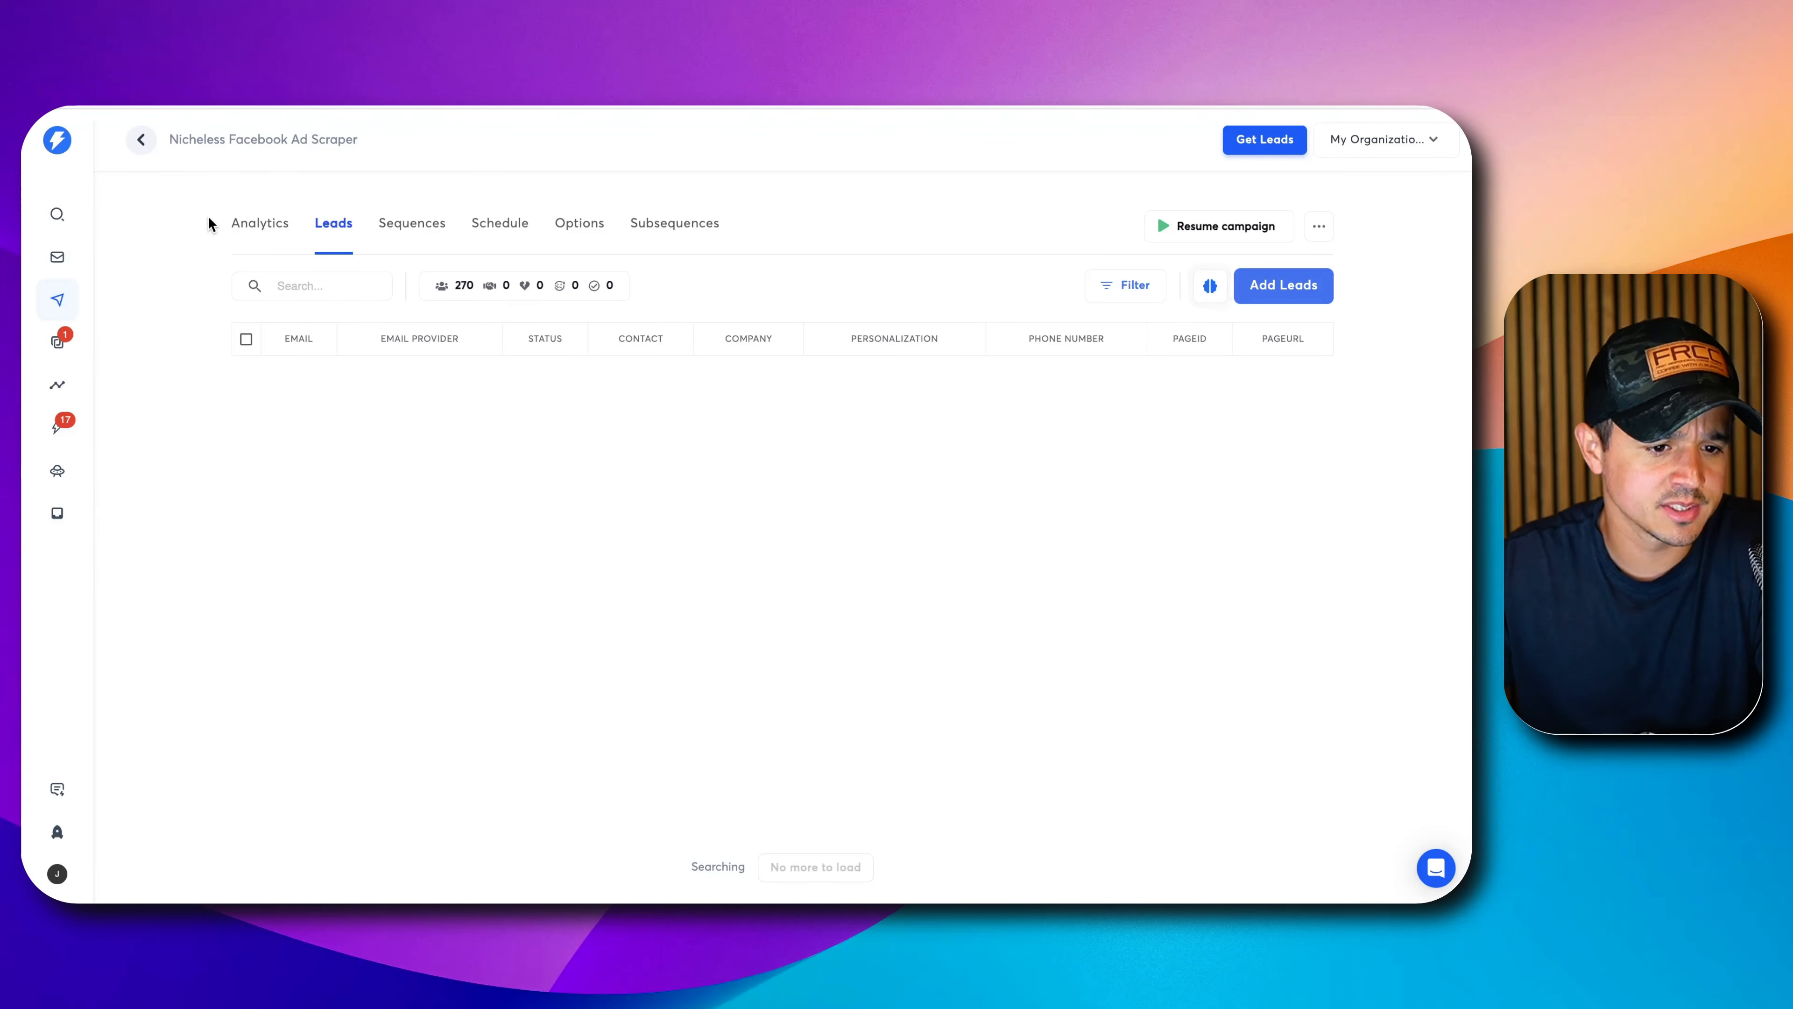
left_click(59, 299)
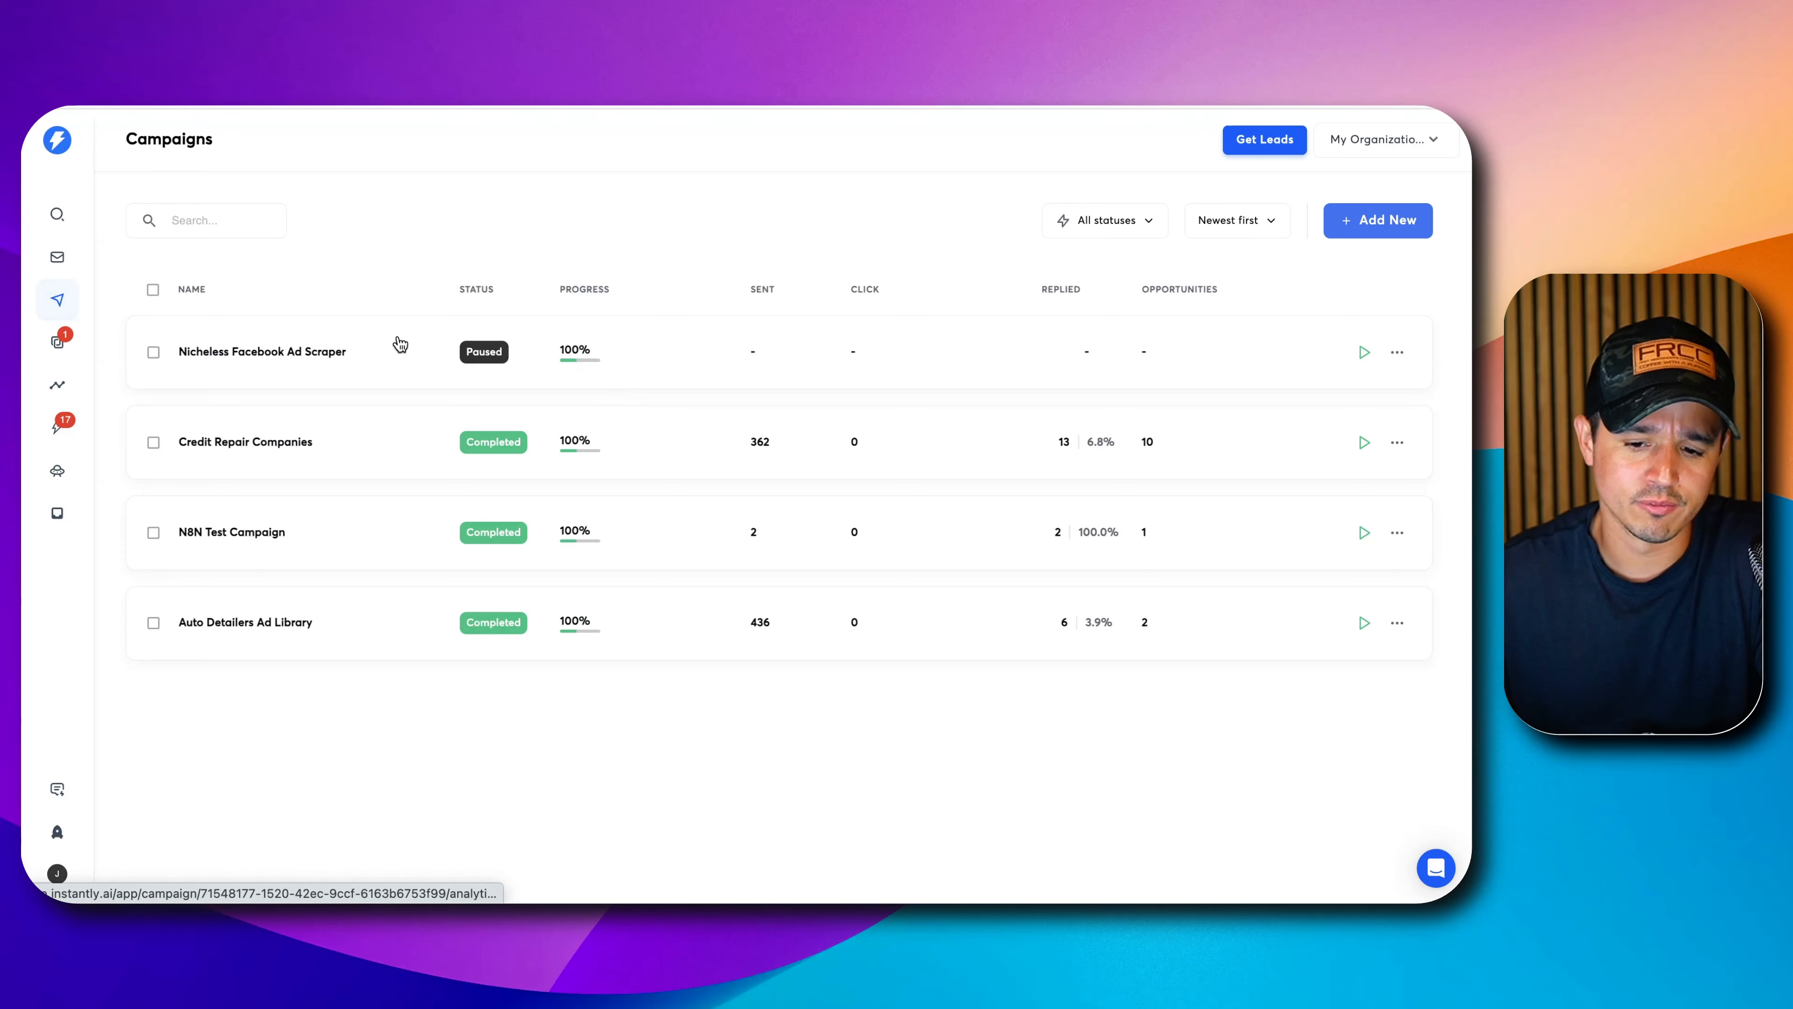
Open the Nicheless Facebook Ad Scraper campaign and review its sequence emails.
left_click(274, 366)
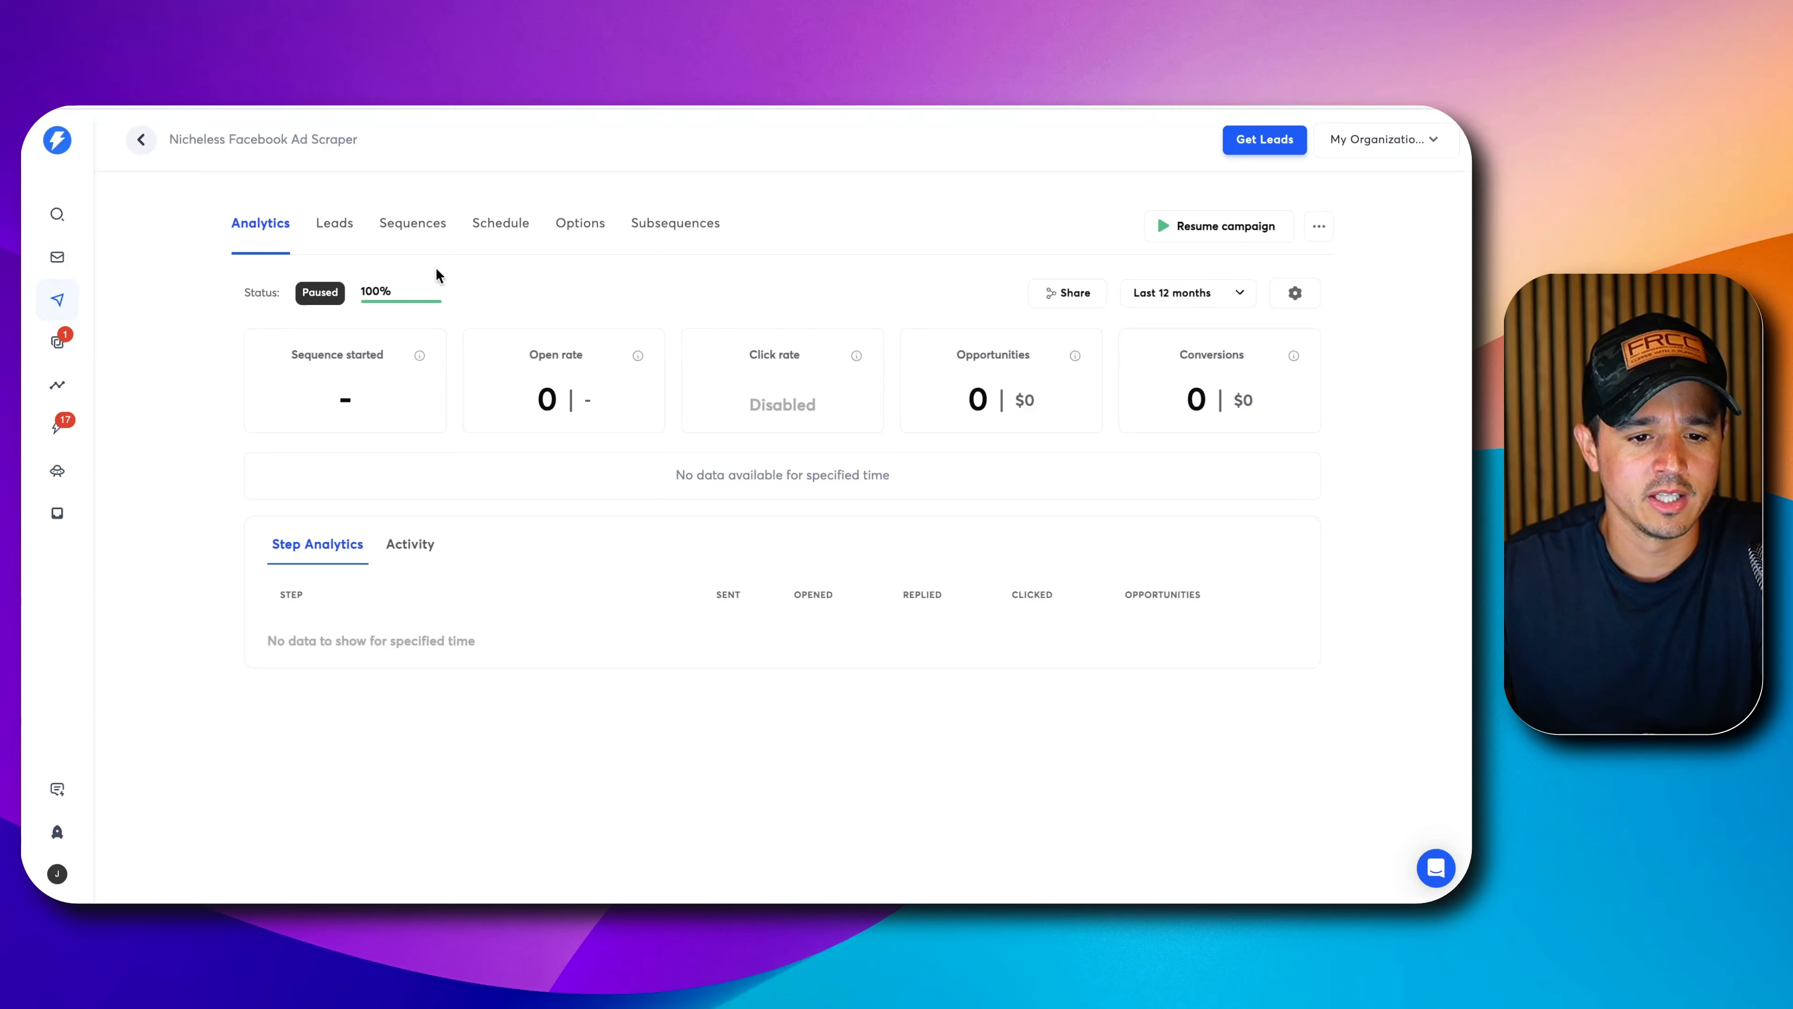
left_click(431, 237)
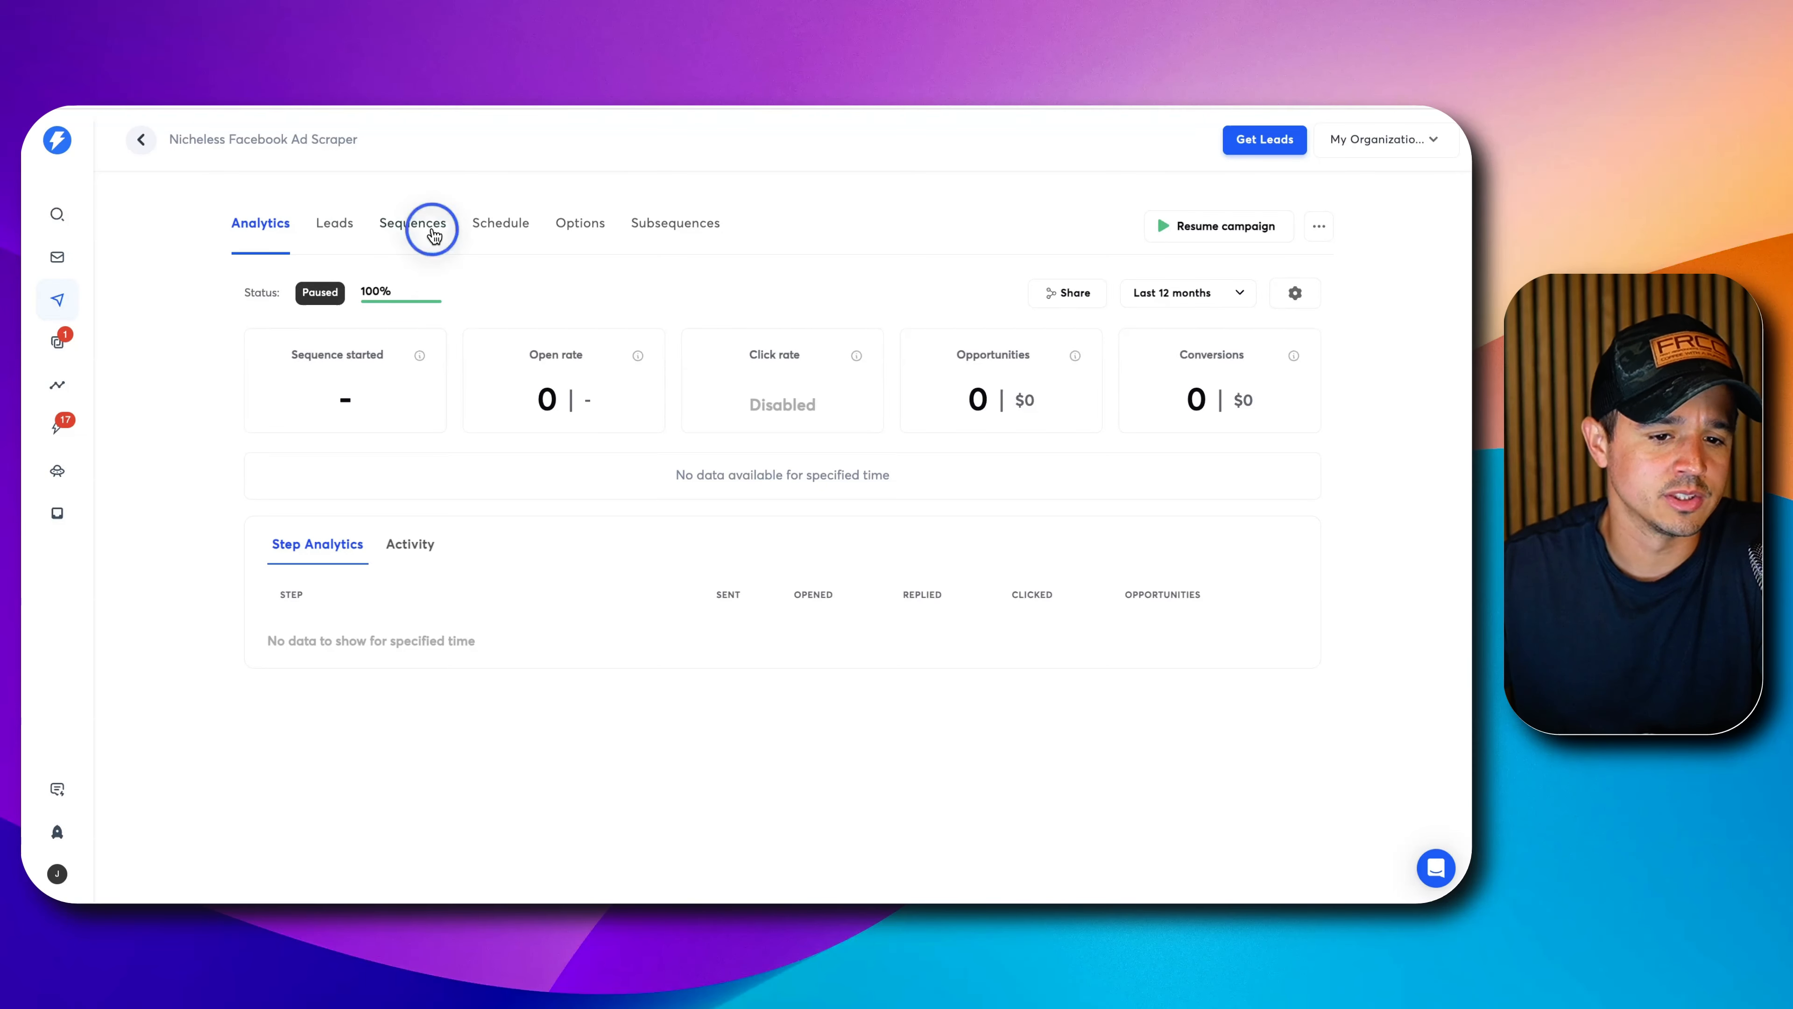
scroll(399, 509, "down", 5)
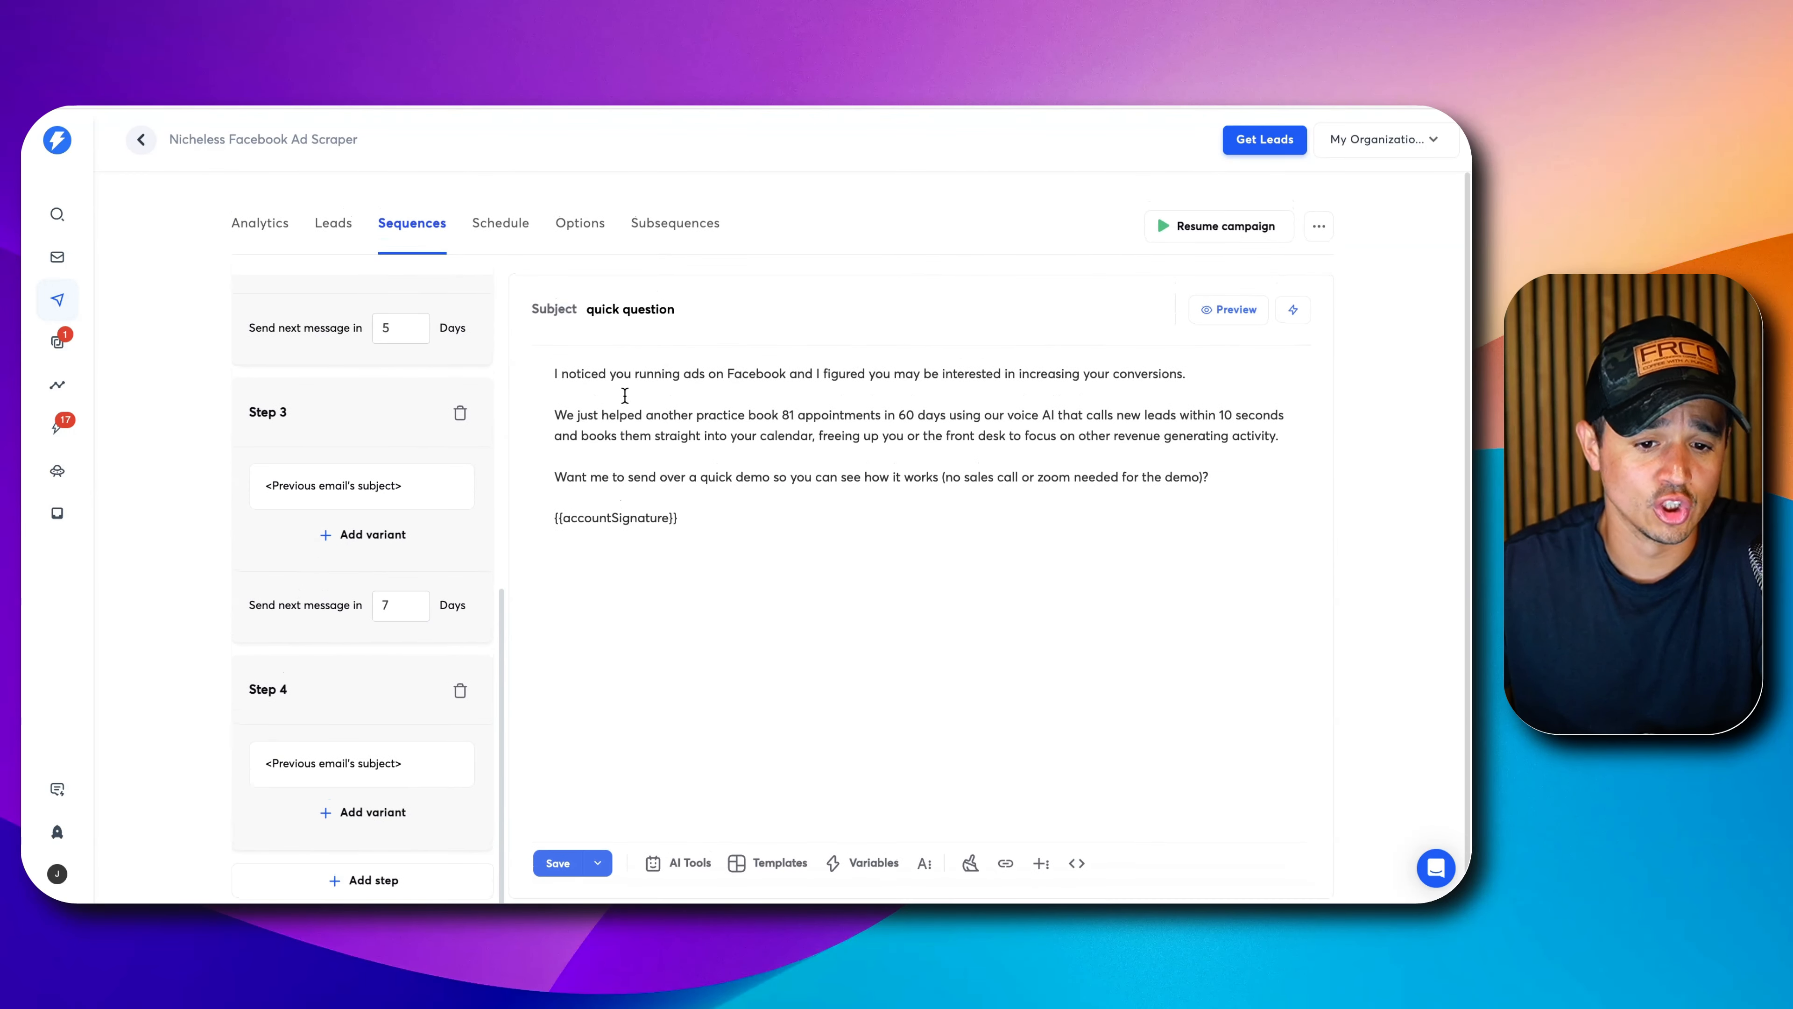
left_click_drag(613, 373, 679, 518)
scroll(400, 481, "up", 5)
scroll(400, 481, "up", 3)
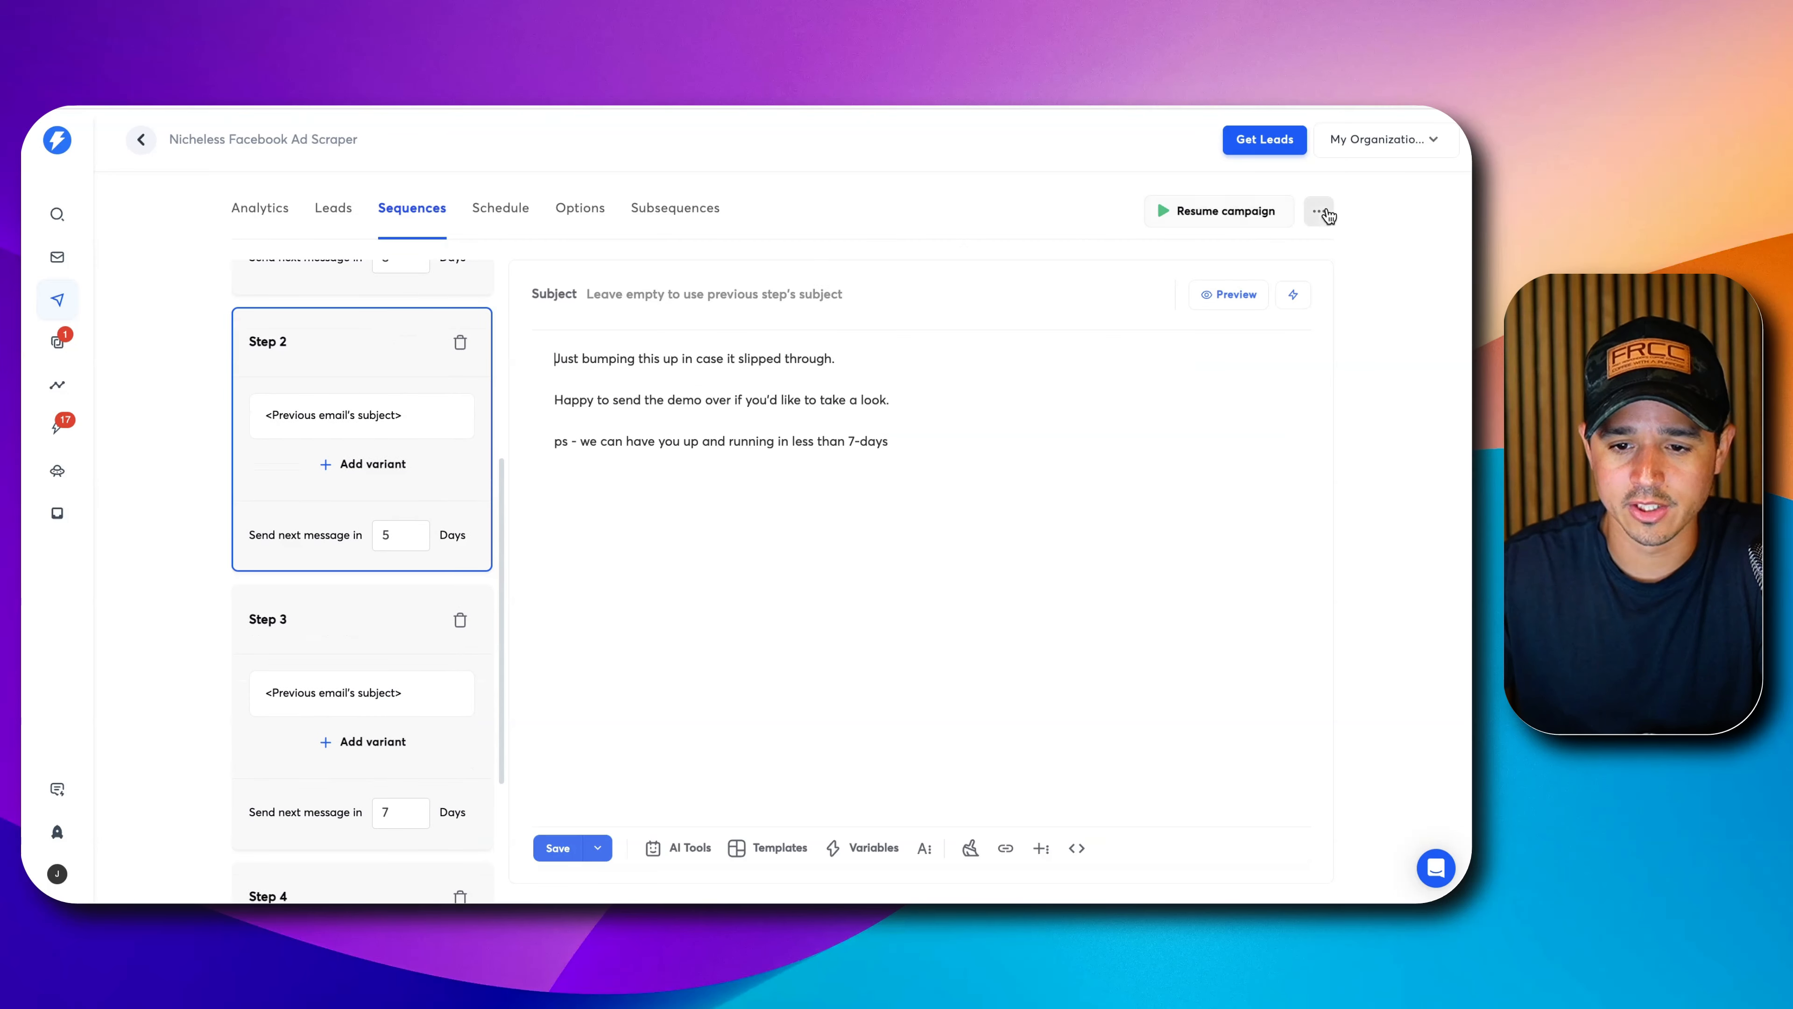
Check the Share Campaign option, then switch to the campaign's empty Leads tab.
left_click(1319, 211)
left_click(1256, 285)
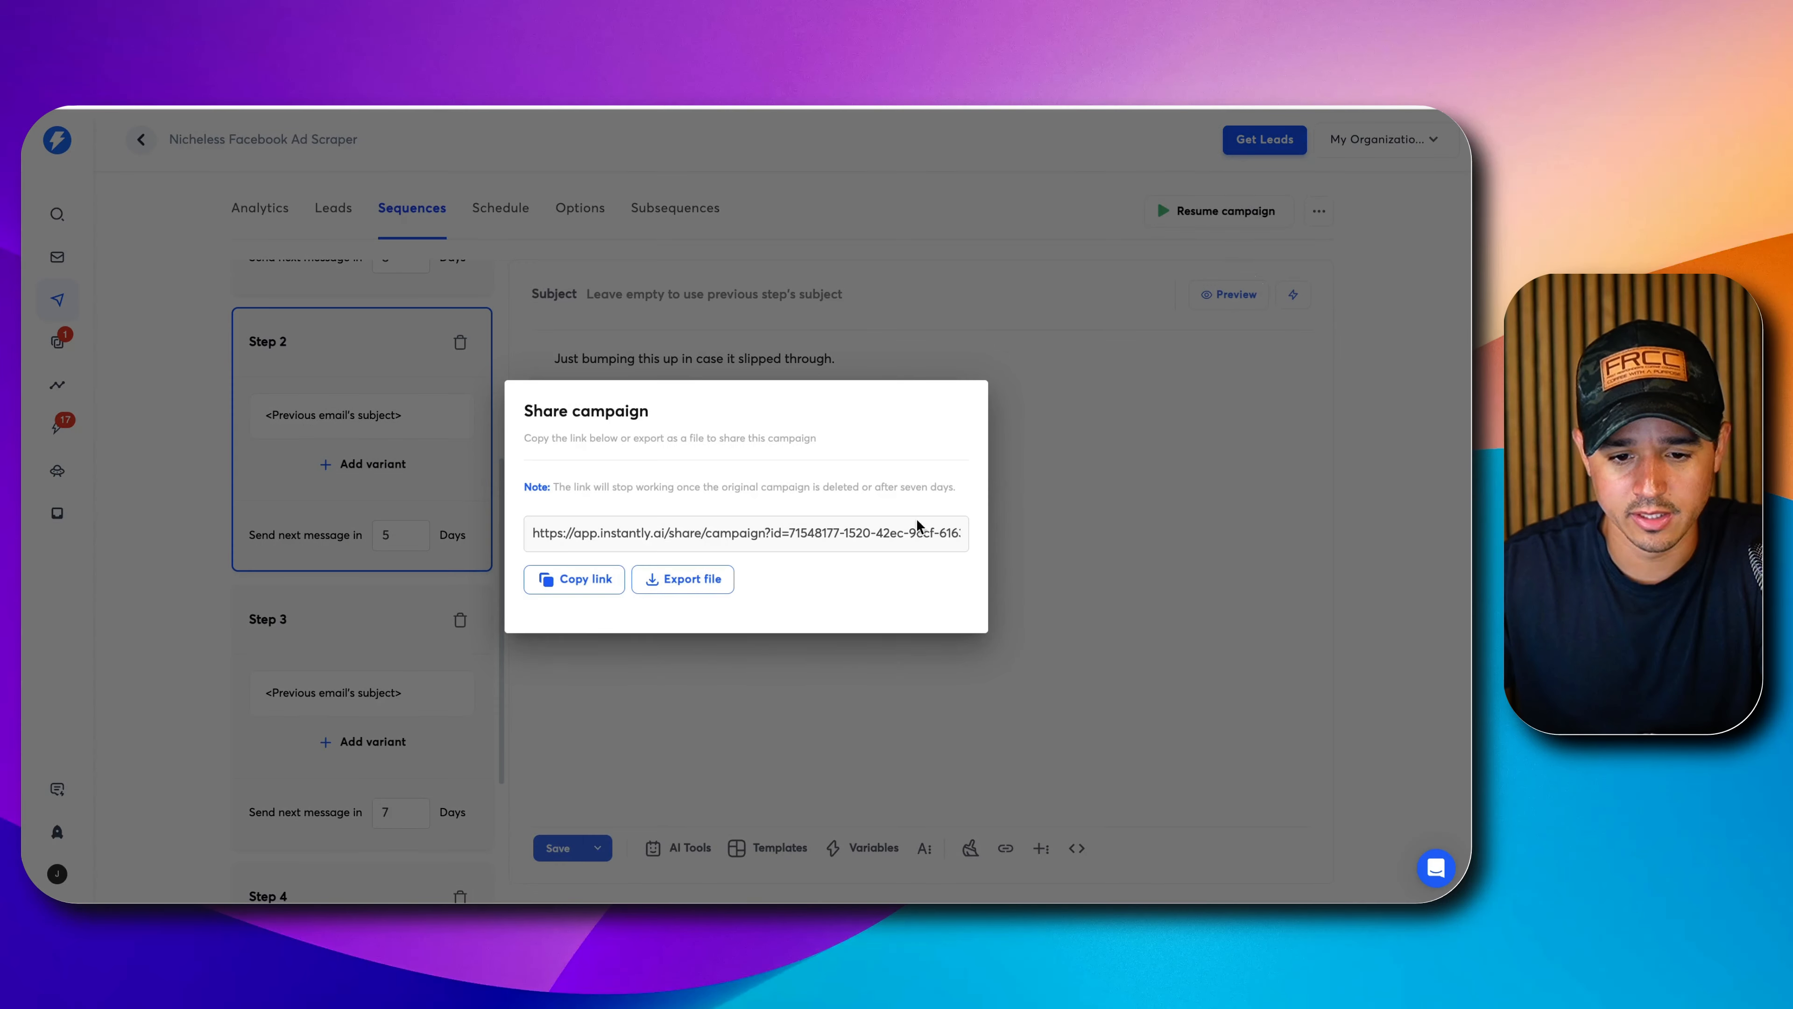
left_click(831, 712)
left_click(1383, 139)
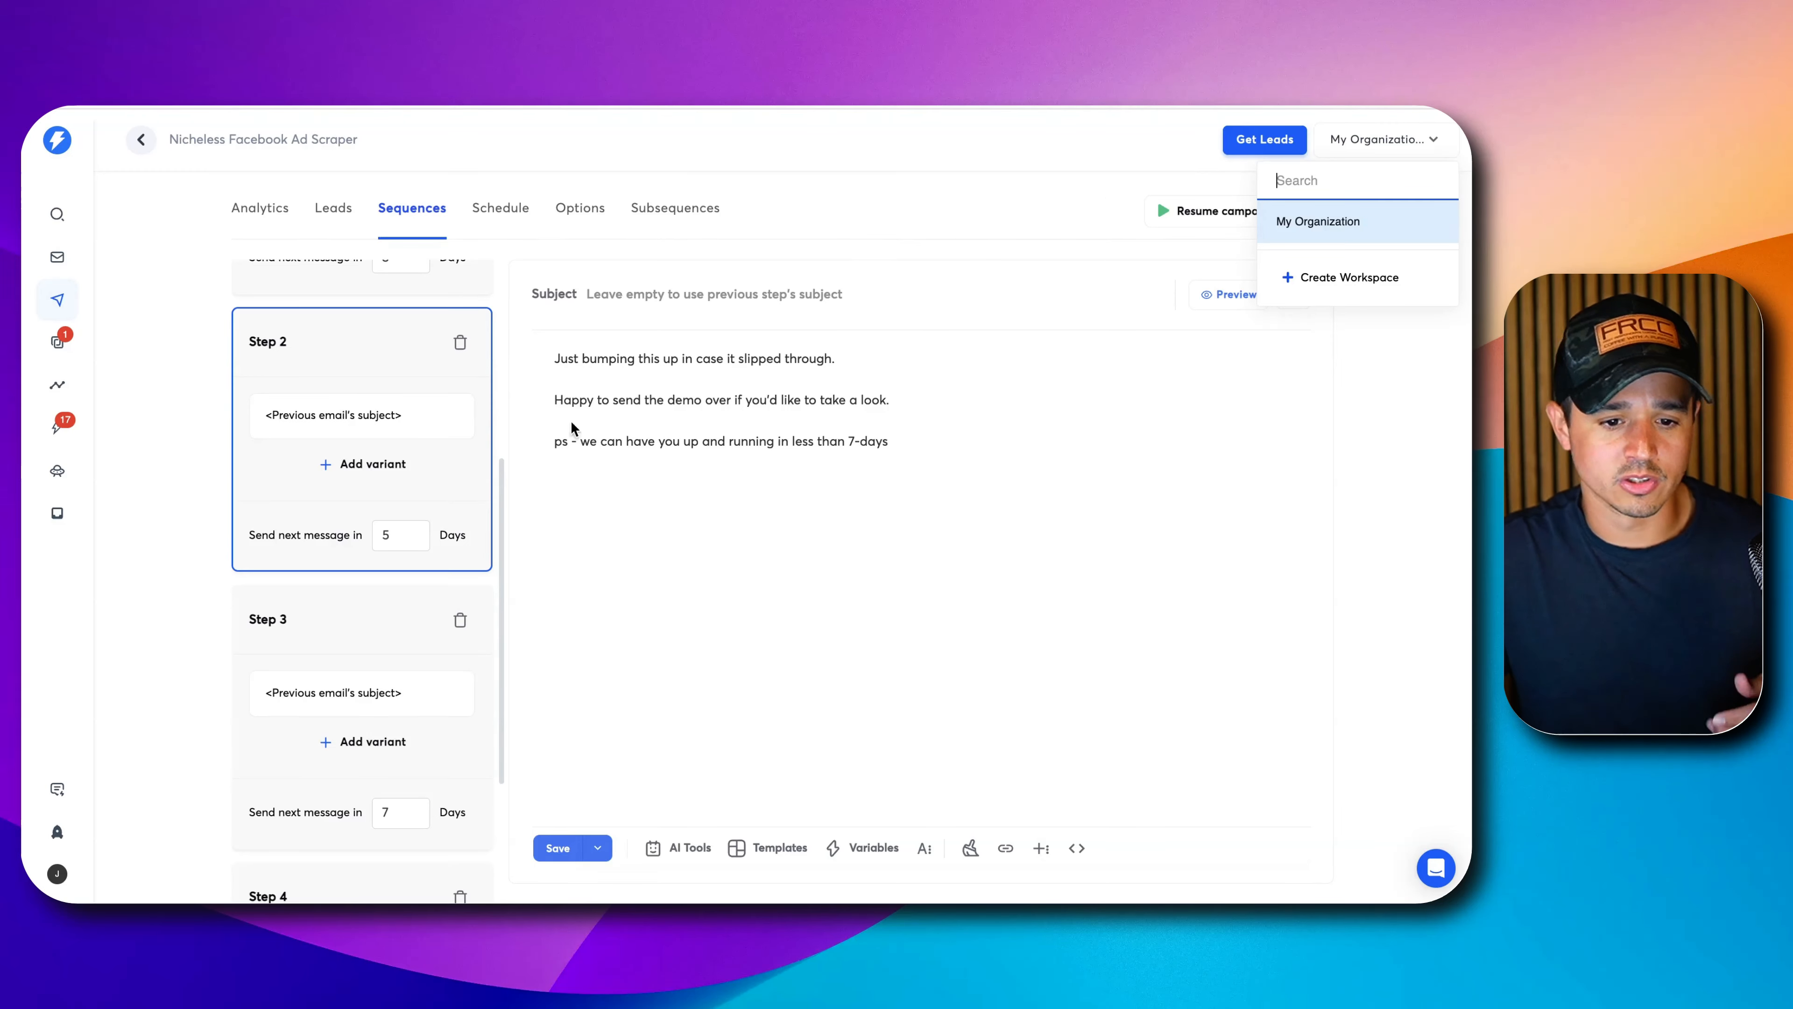
left_click(313, 292)
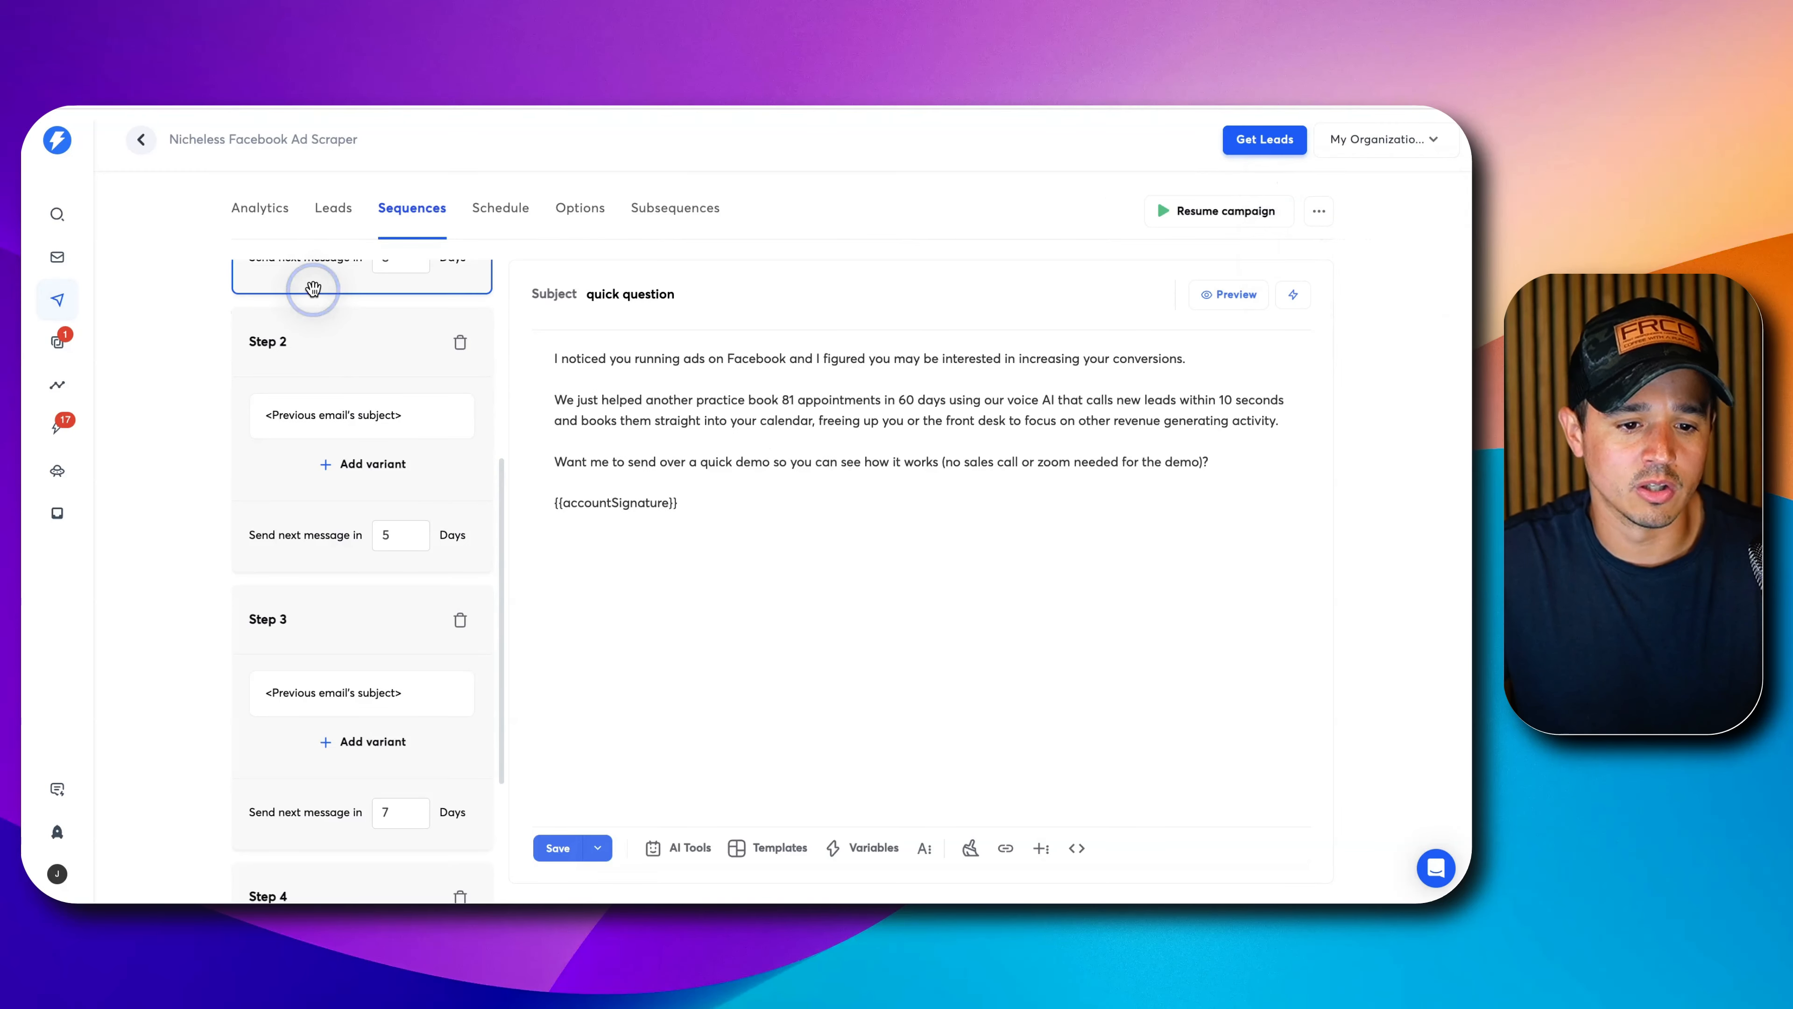
left_click(333, 208)
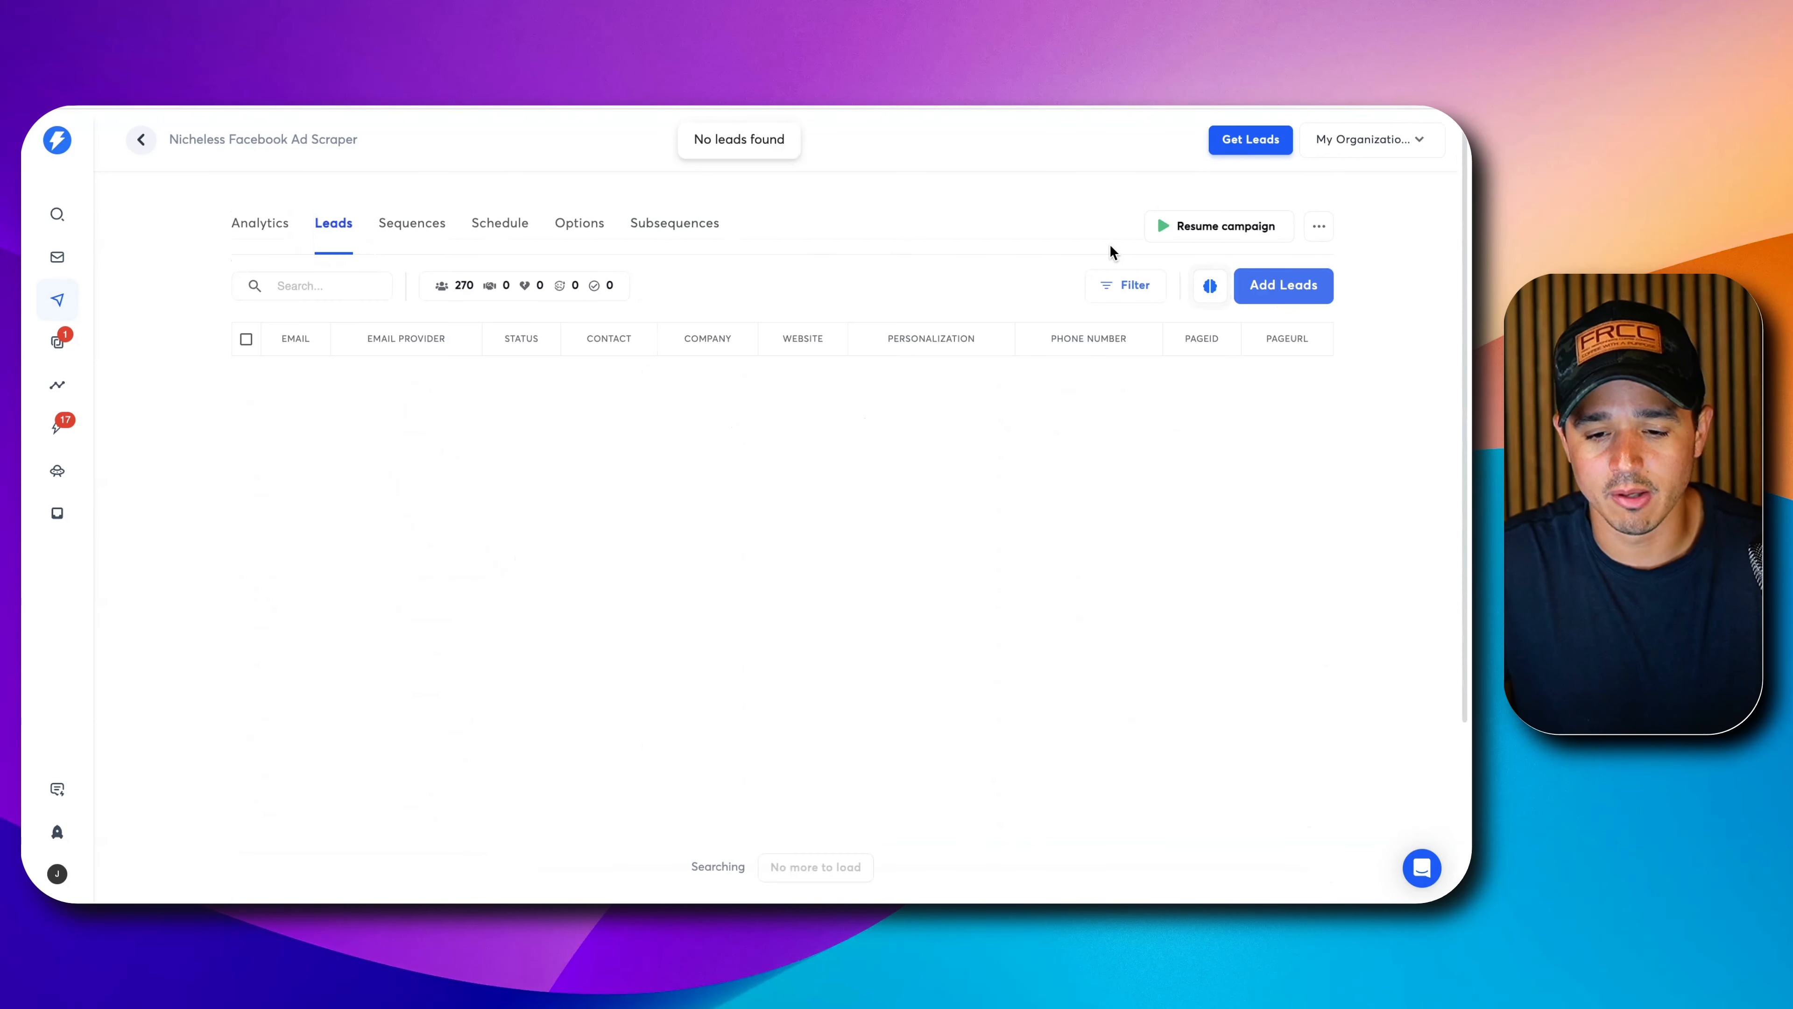
left_click(1318, 227)
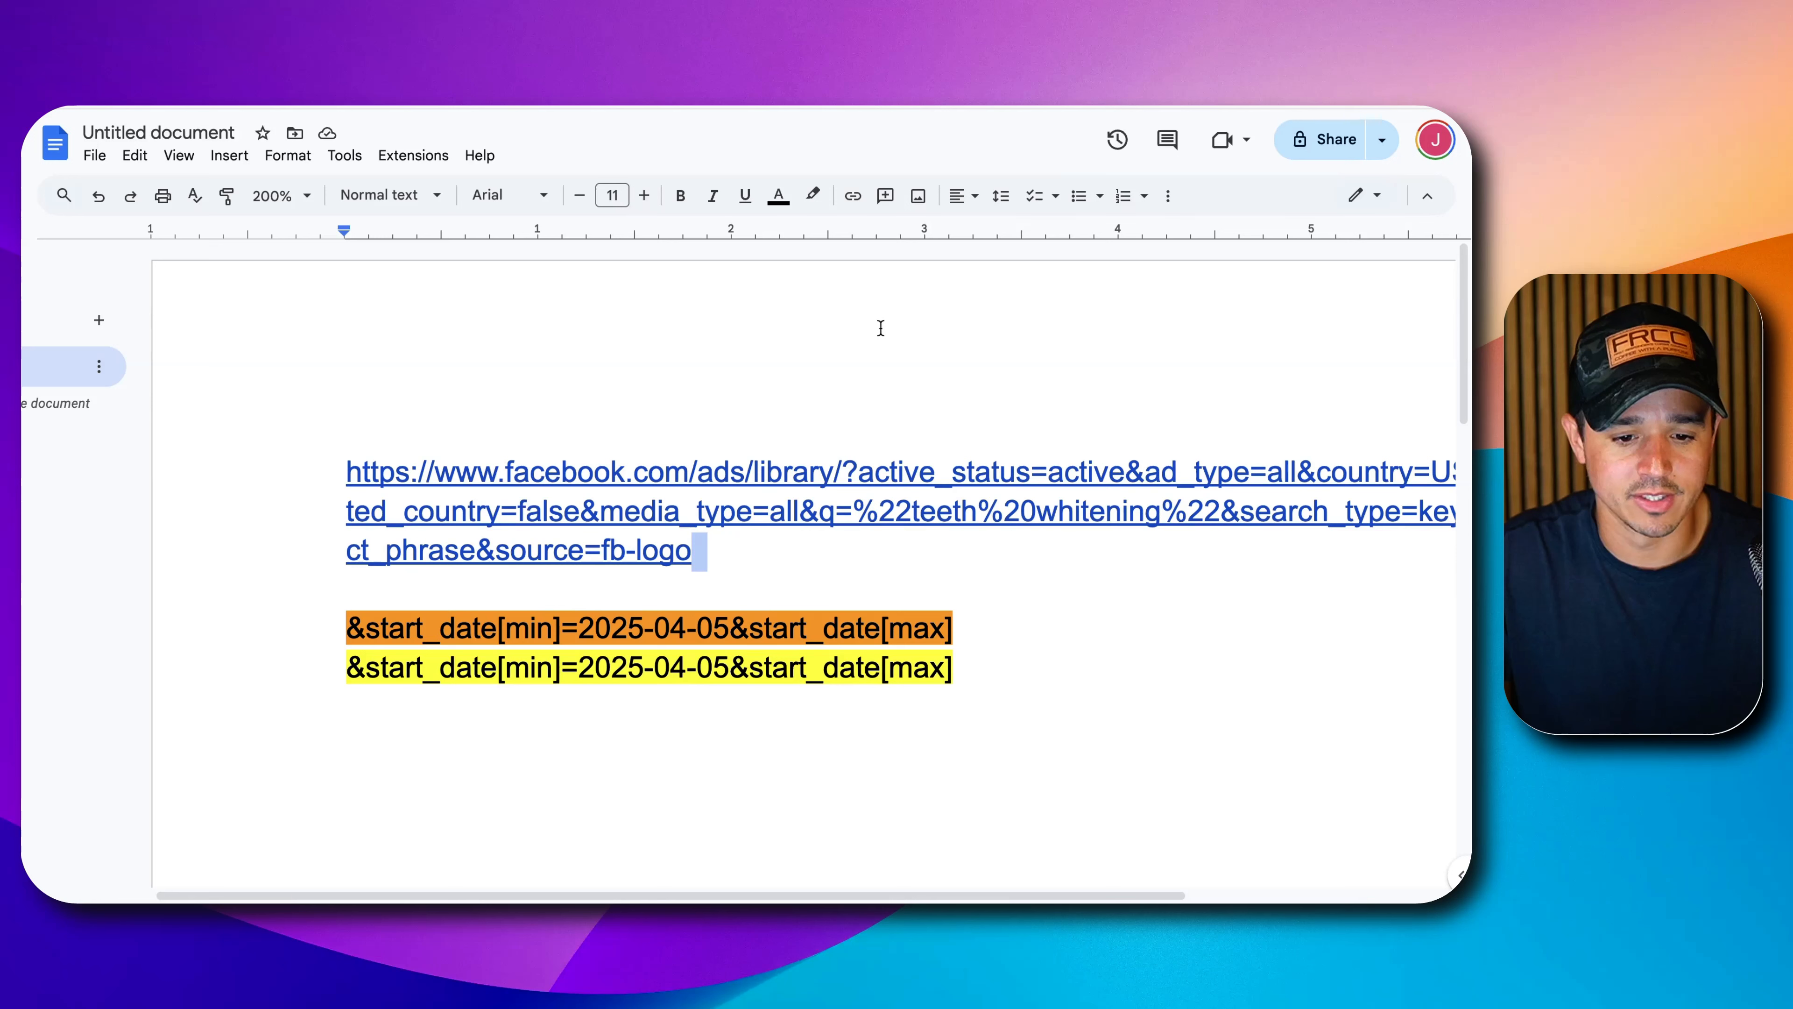
Paste the campaign UUID below the date snippets and label it 'Campaign ID'.
left_click(1023, 686)
key("Return")
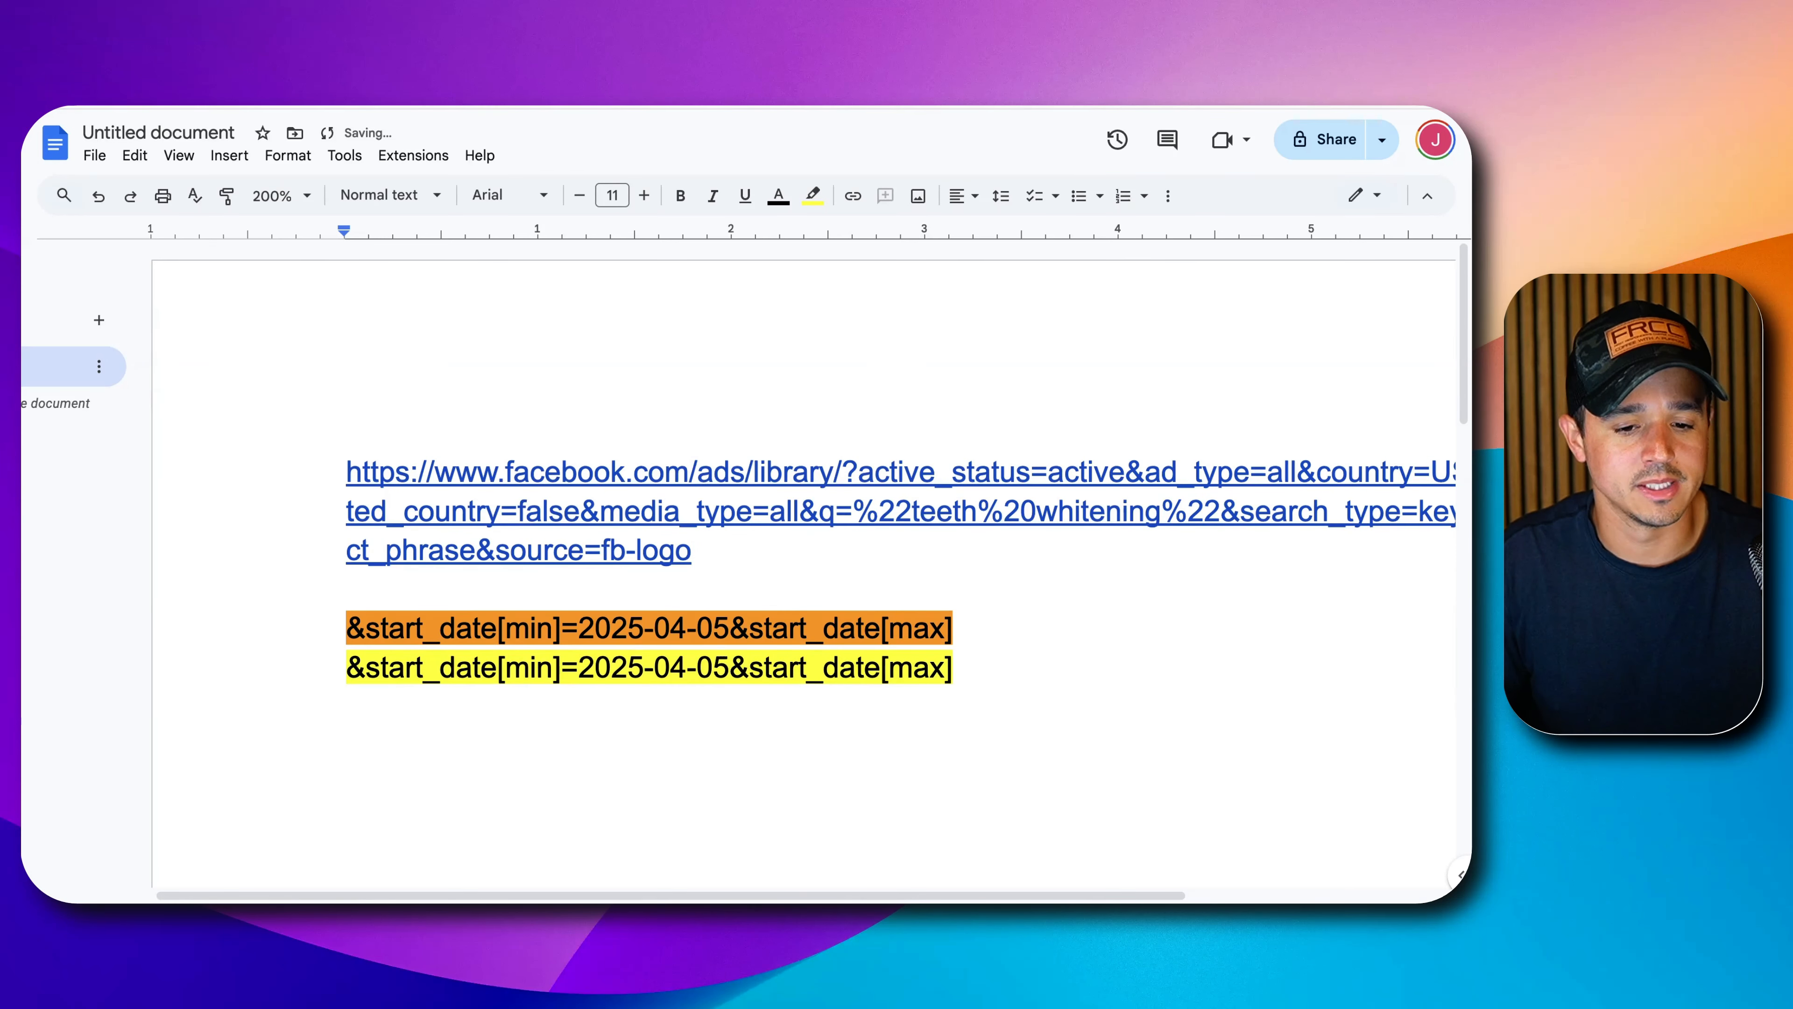
key("Return")
key("super+v")
scroll(388, 701, "down", 3)
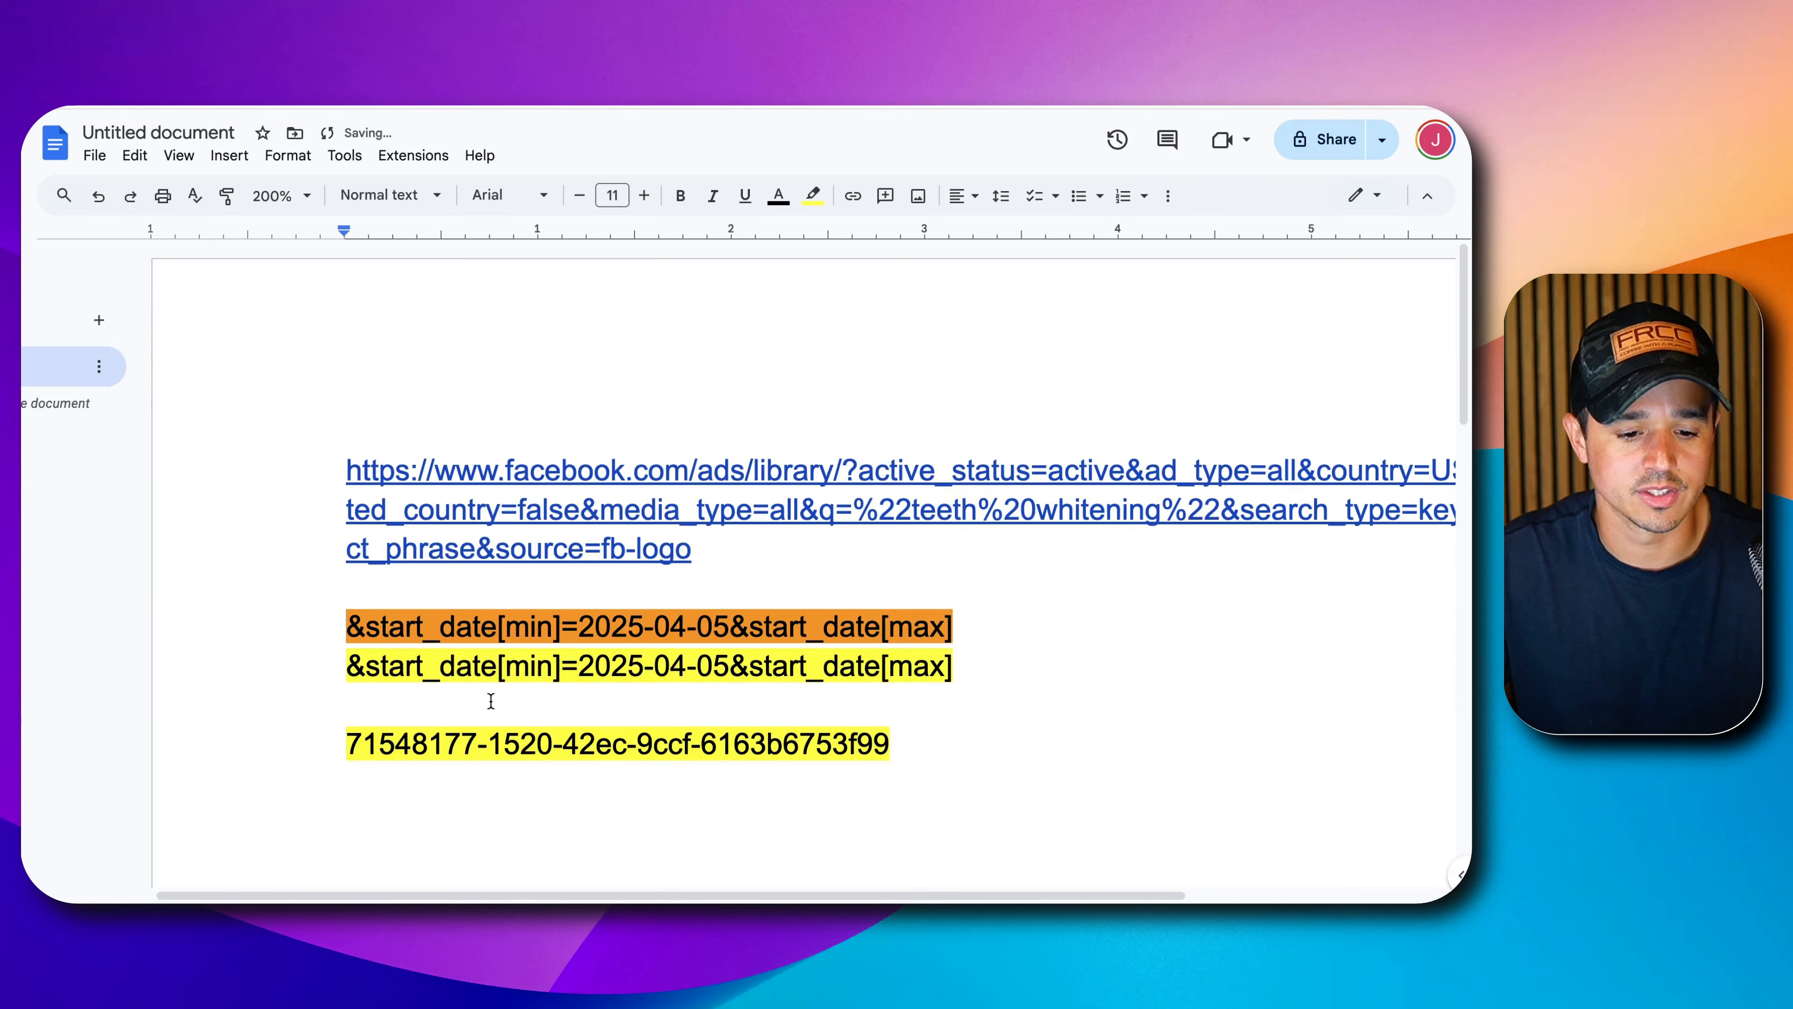
left_click(424, 529)
key("Return")
type("Campaign ID")
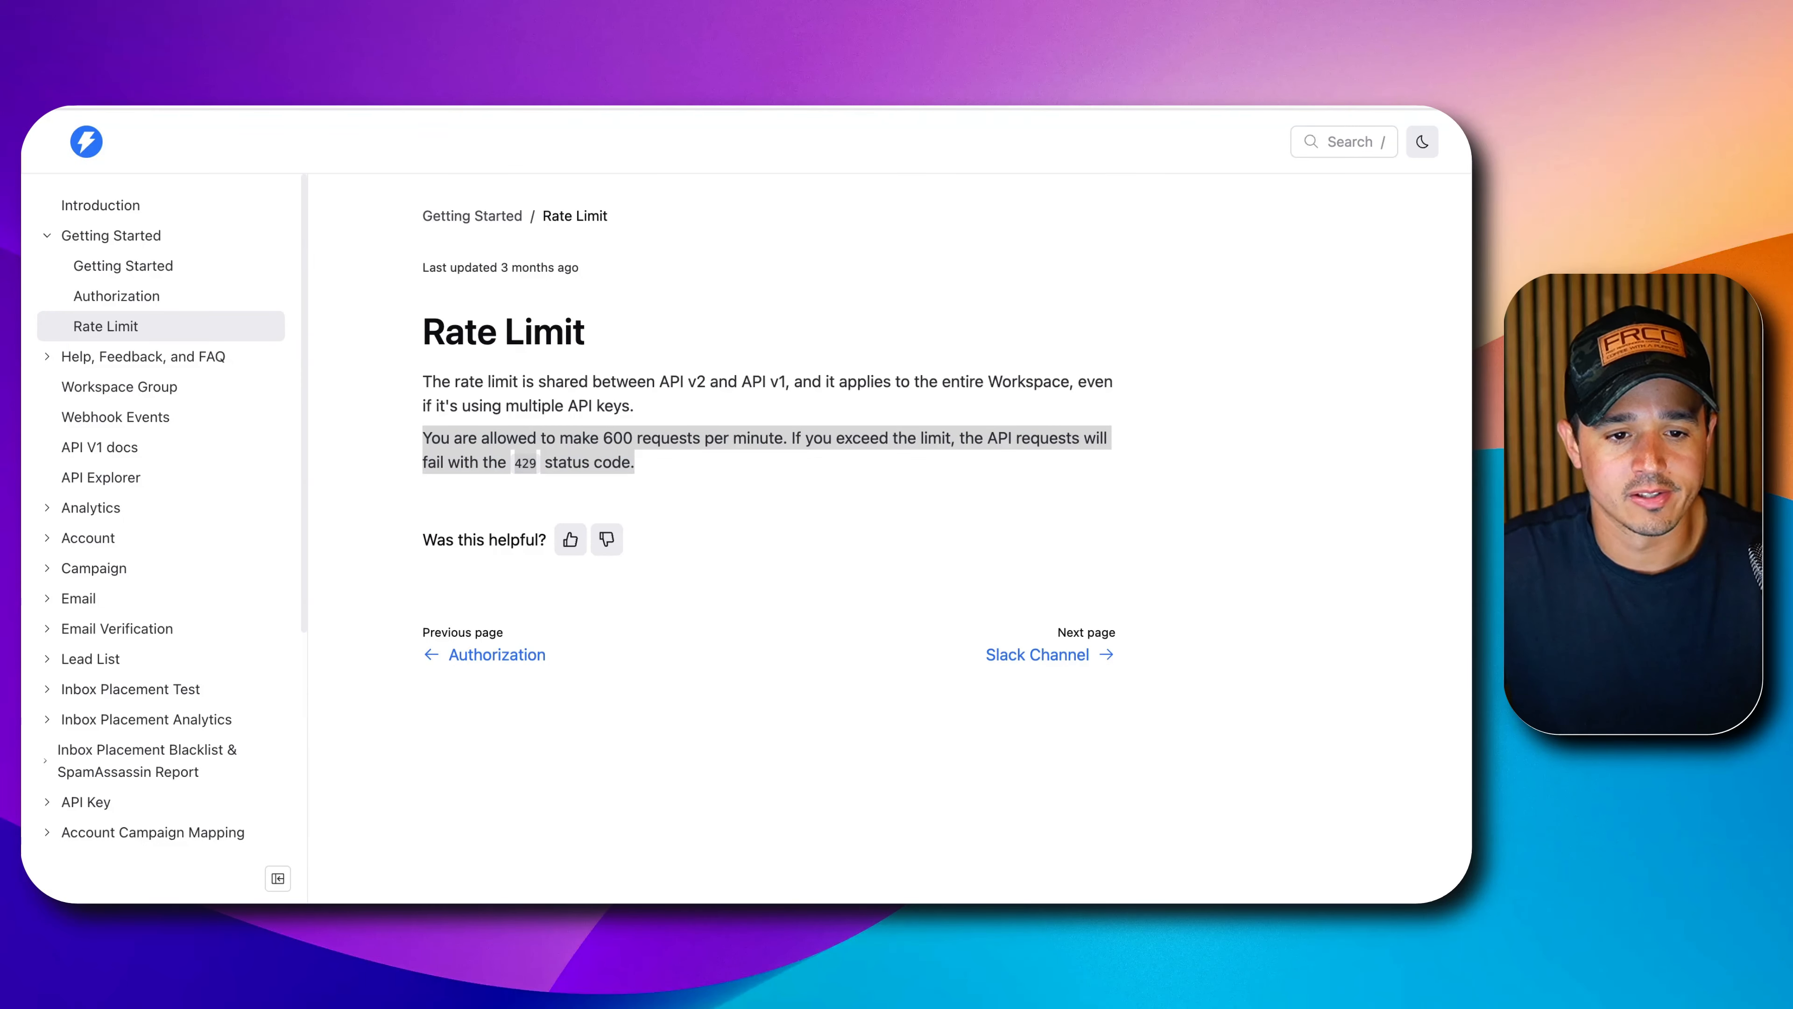
Expand Lead in the Instantly API docs and open the Create lead (POST /api/v2/leads) page.
scroll(134, 368, "down", 5)
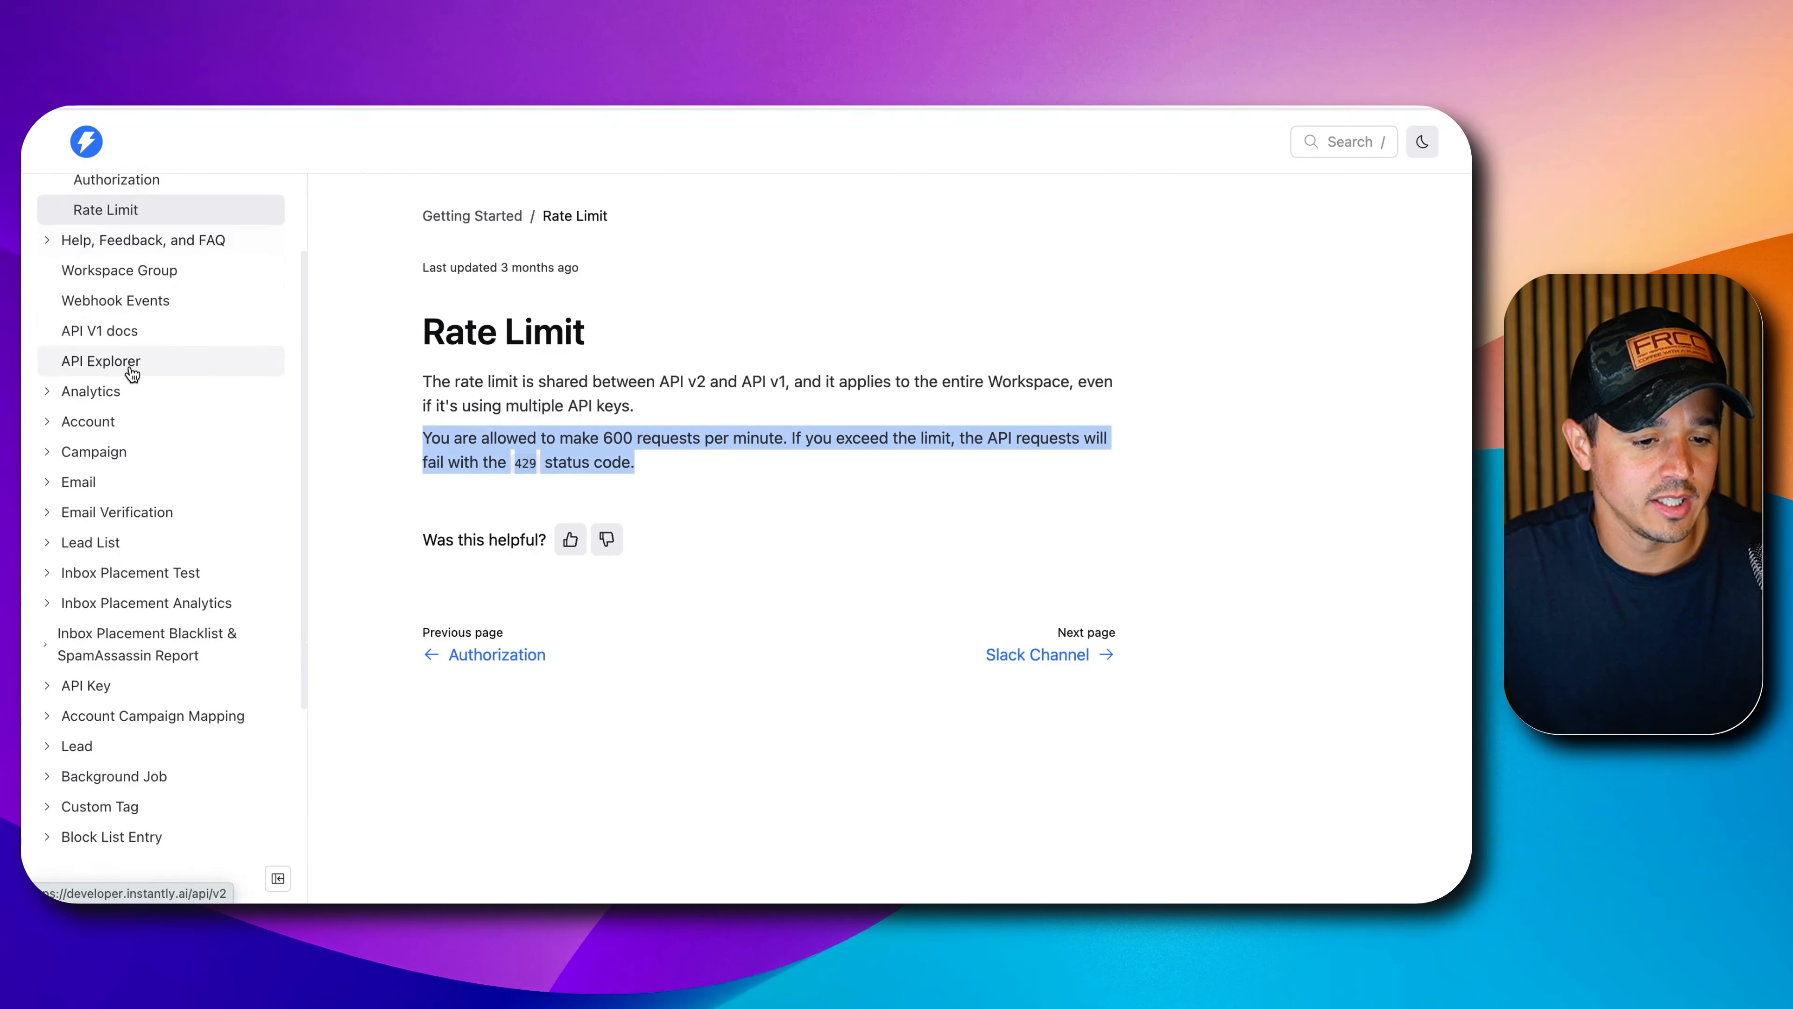
scroll(71, 330, "up", 3)
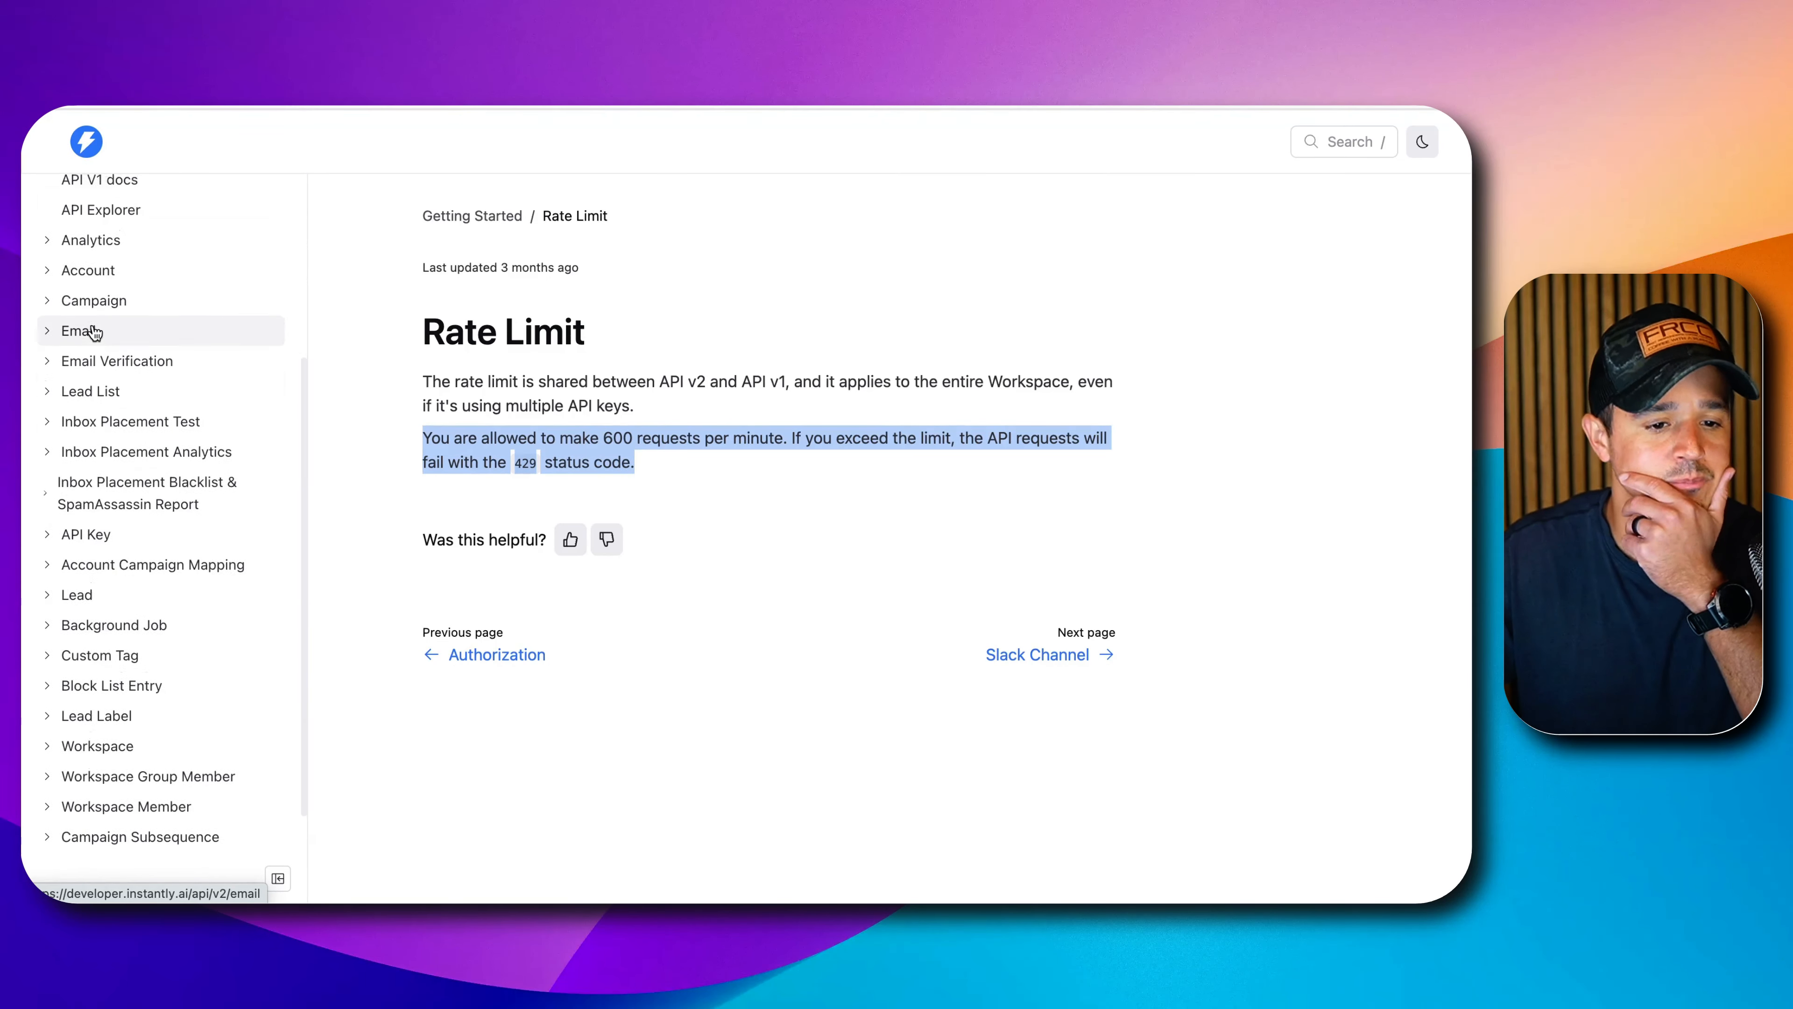
scroll(71, 353, "down", 4)
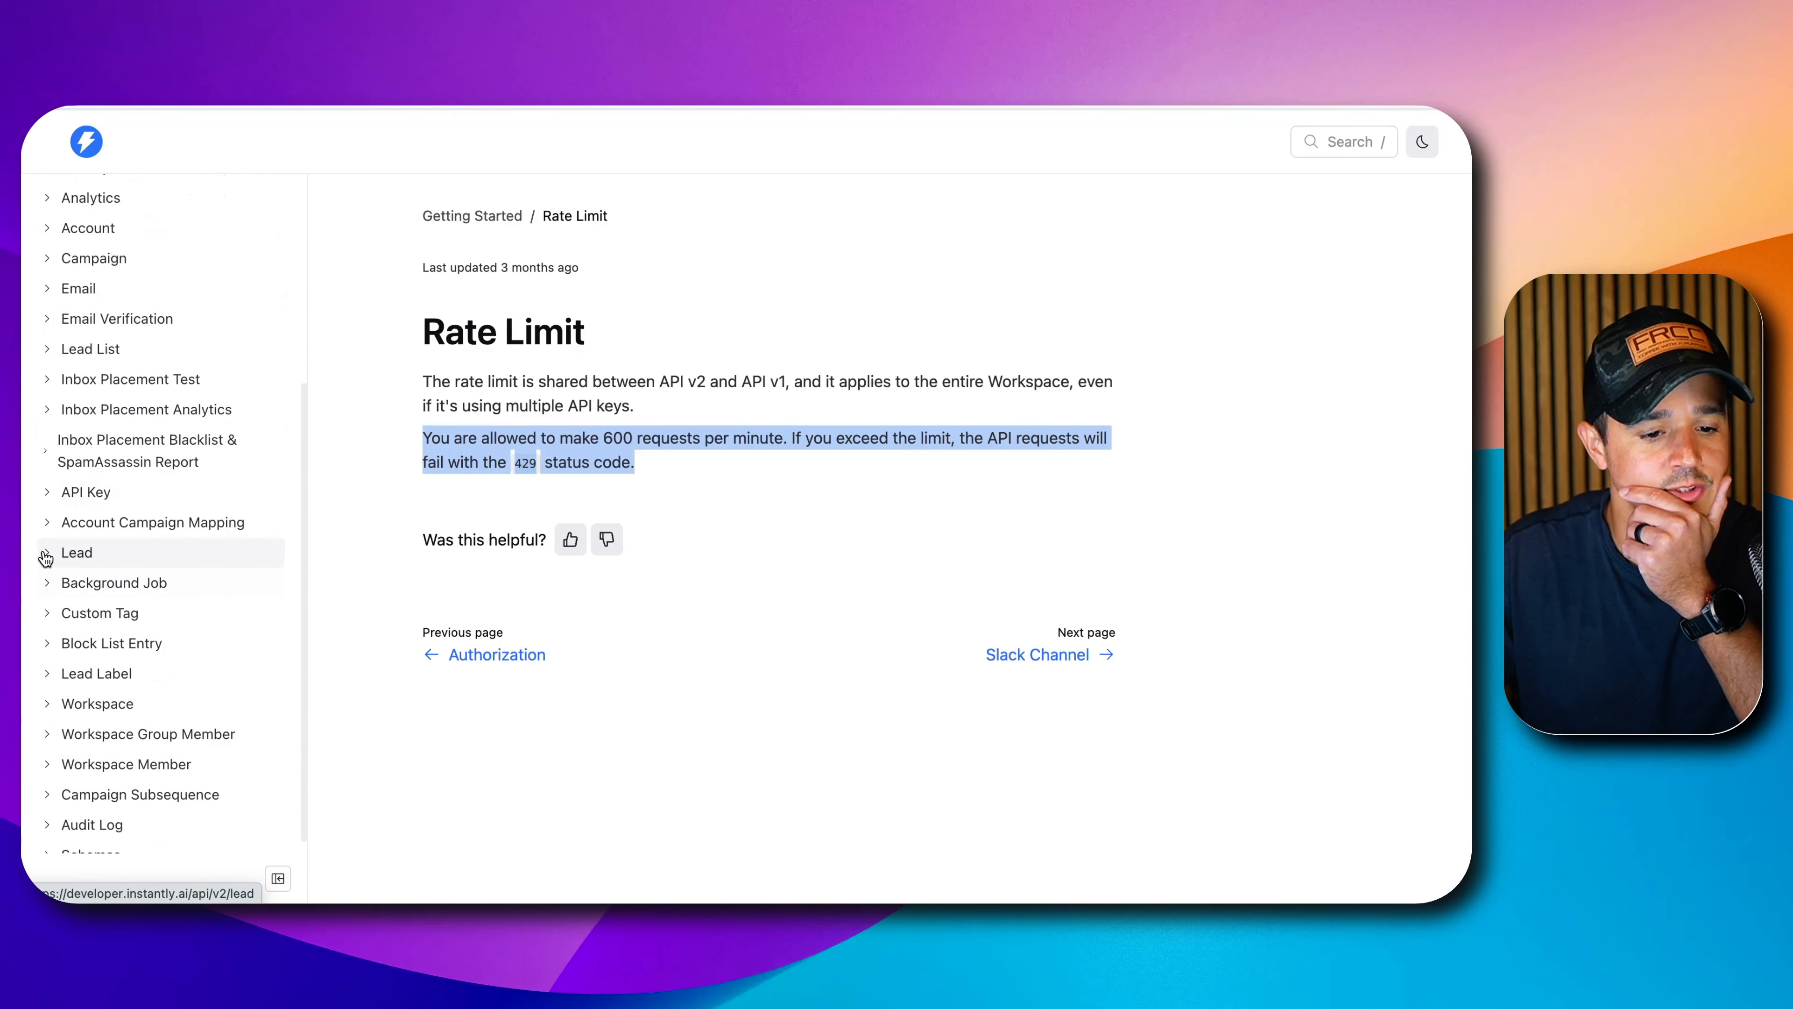
left_click(79, 550)
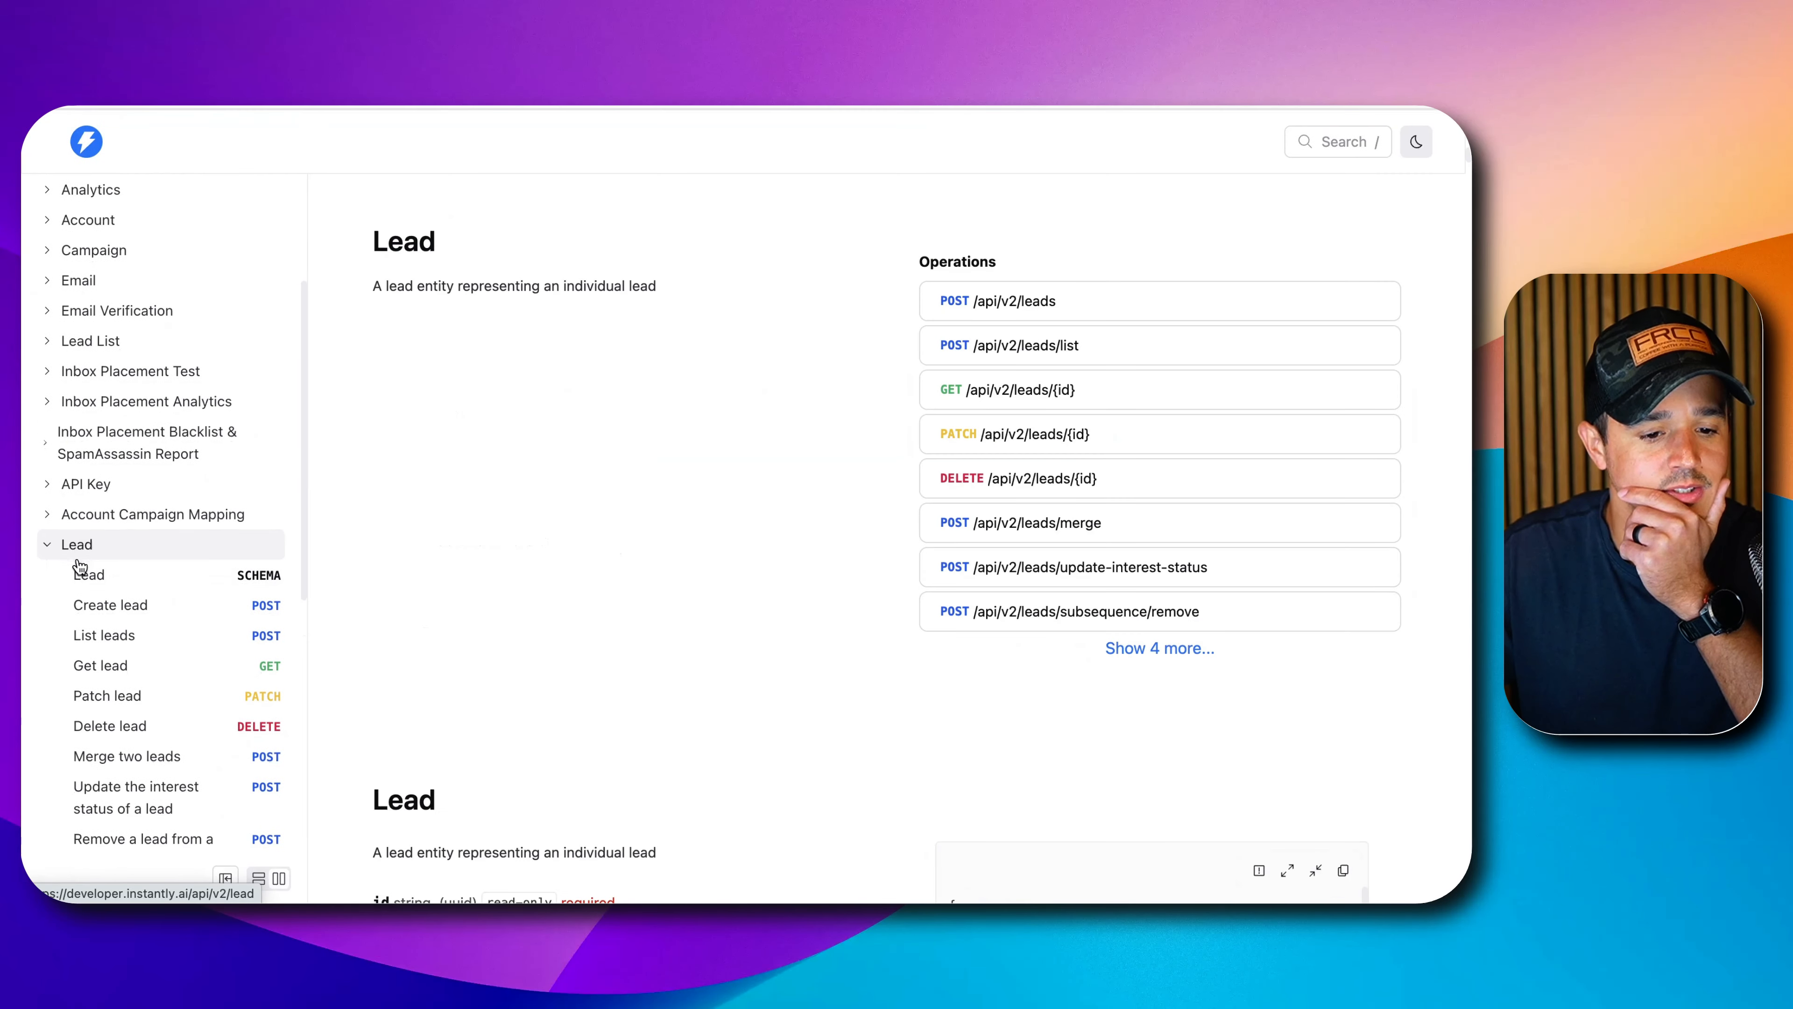
left_click(110, 609)
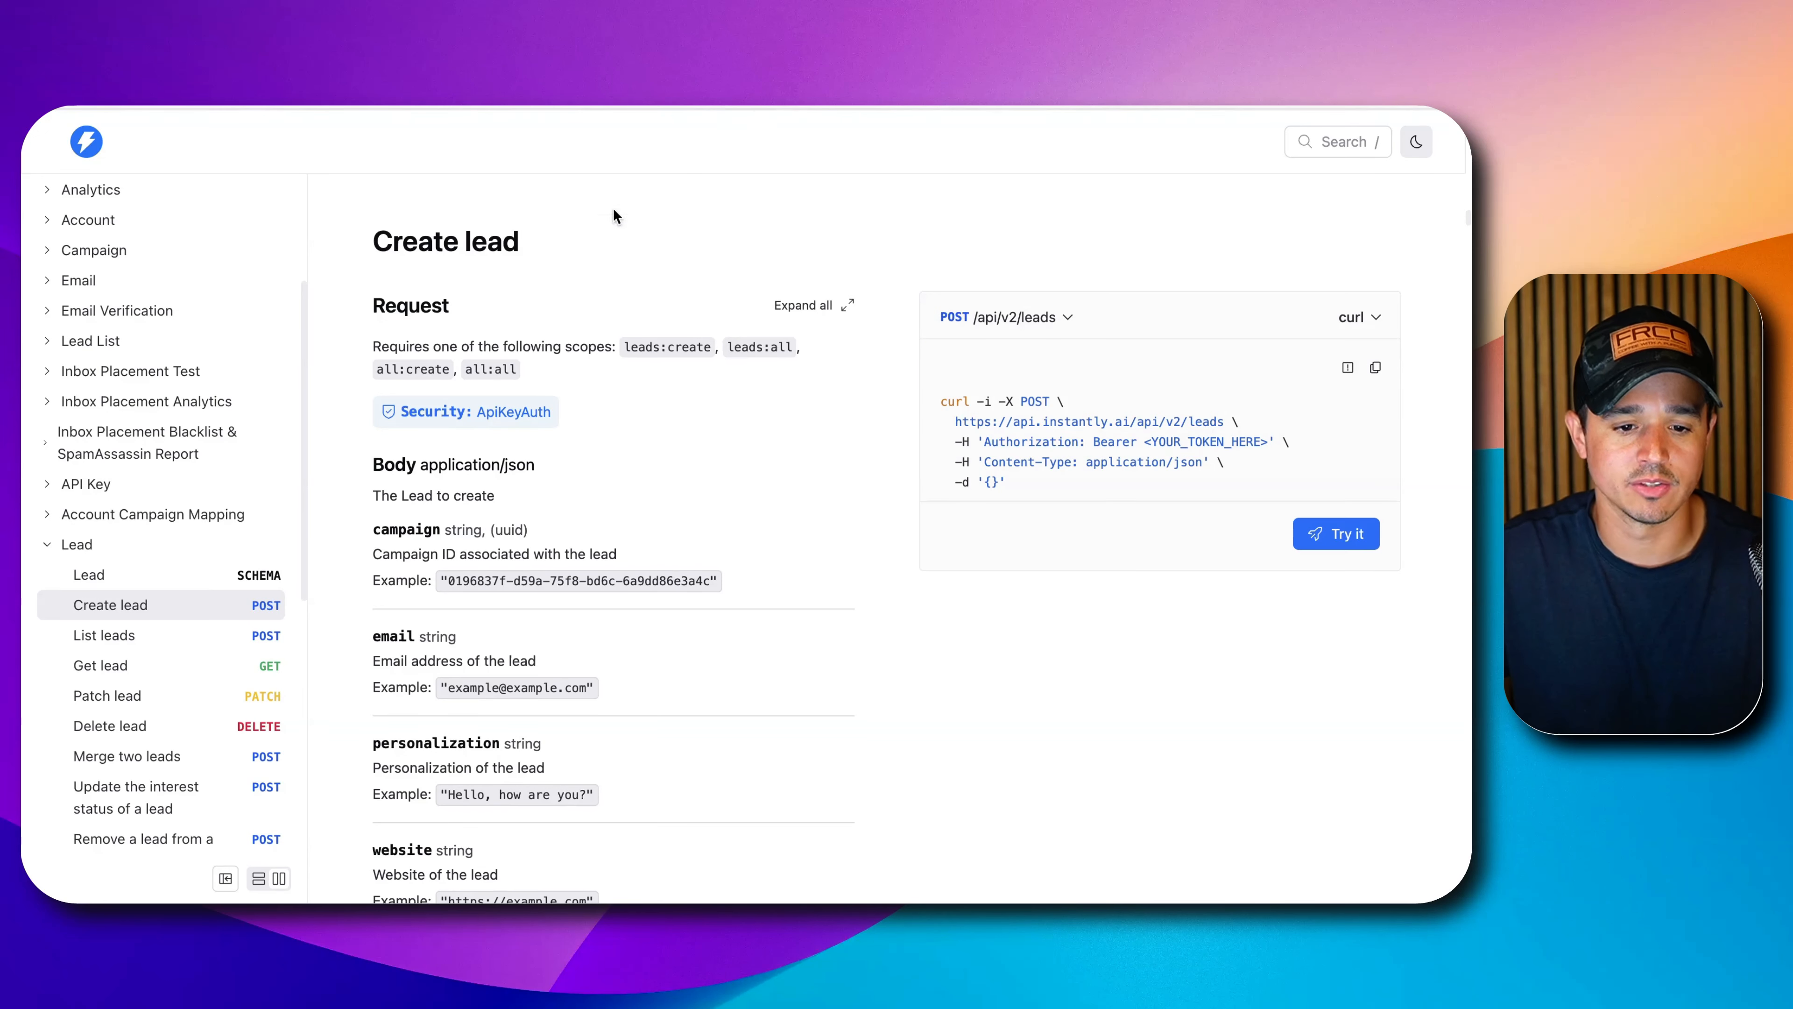
scroll(573, 390, "up", 2)
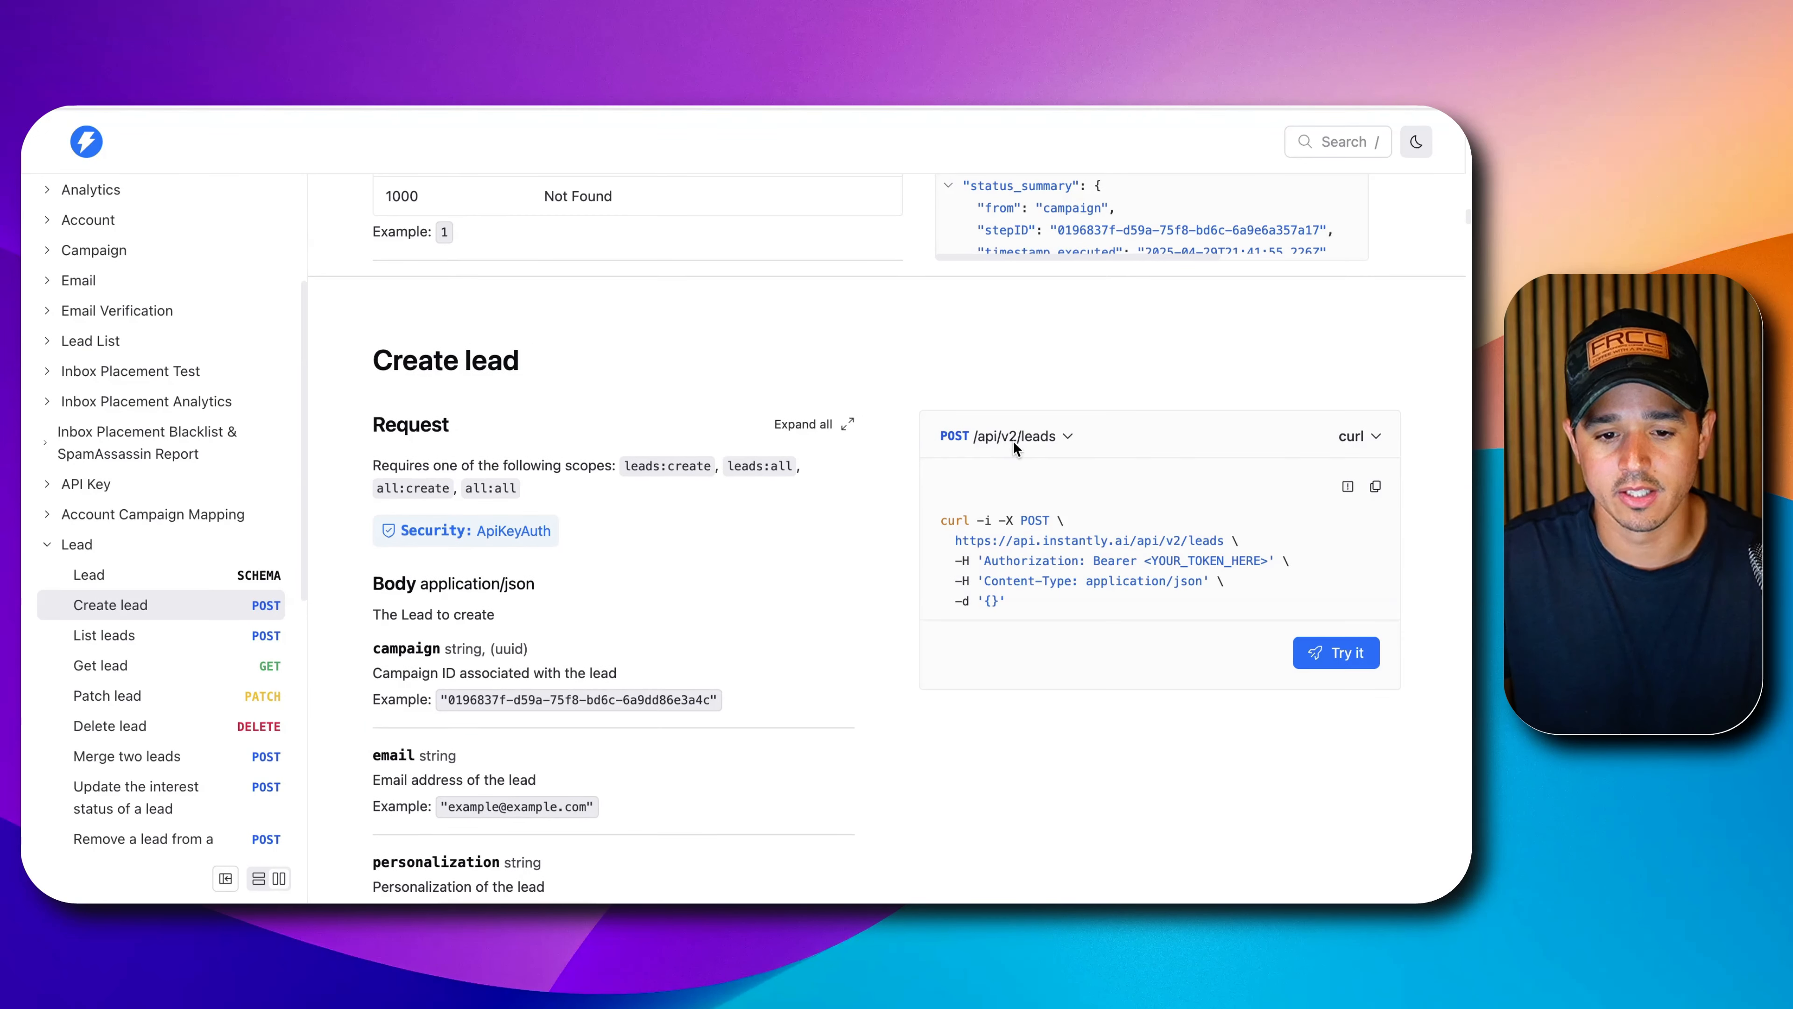
scroll(804, 493, "down", 1)
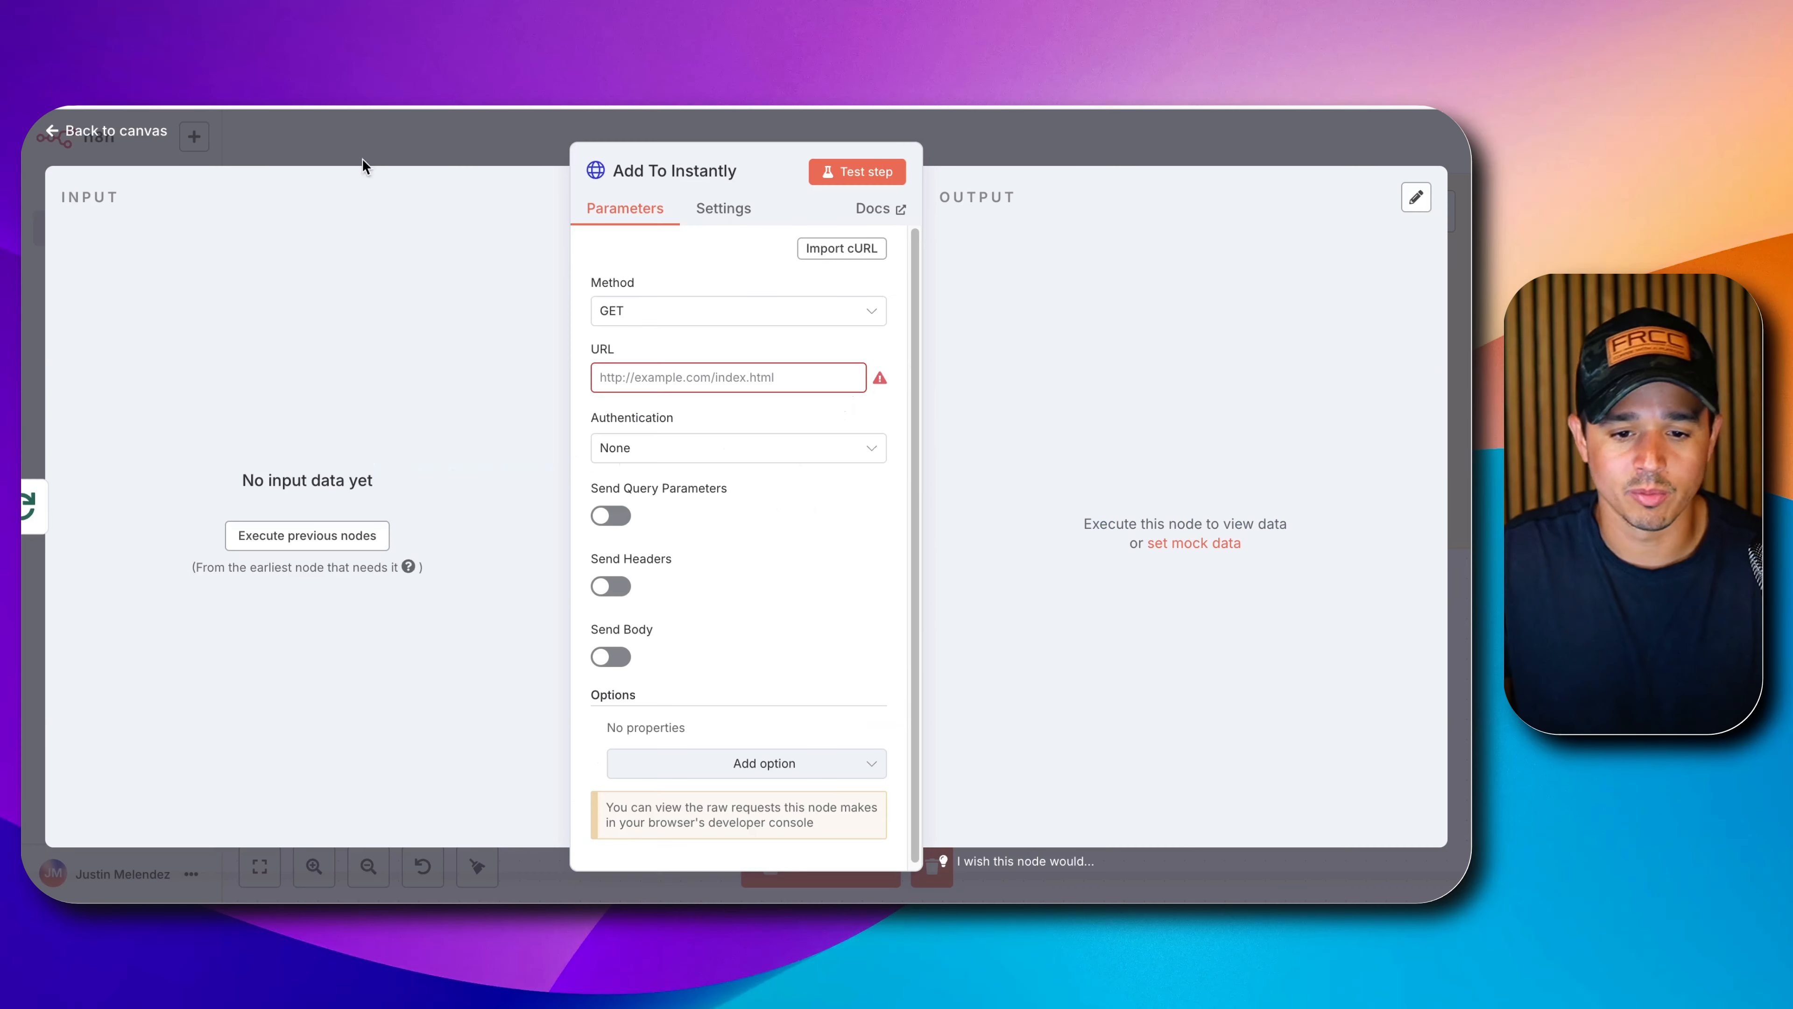
left_click(713, 293)
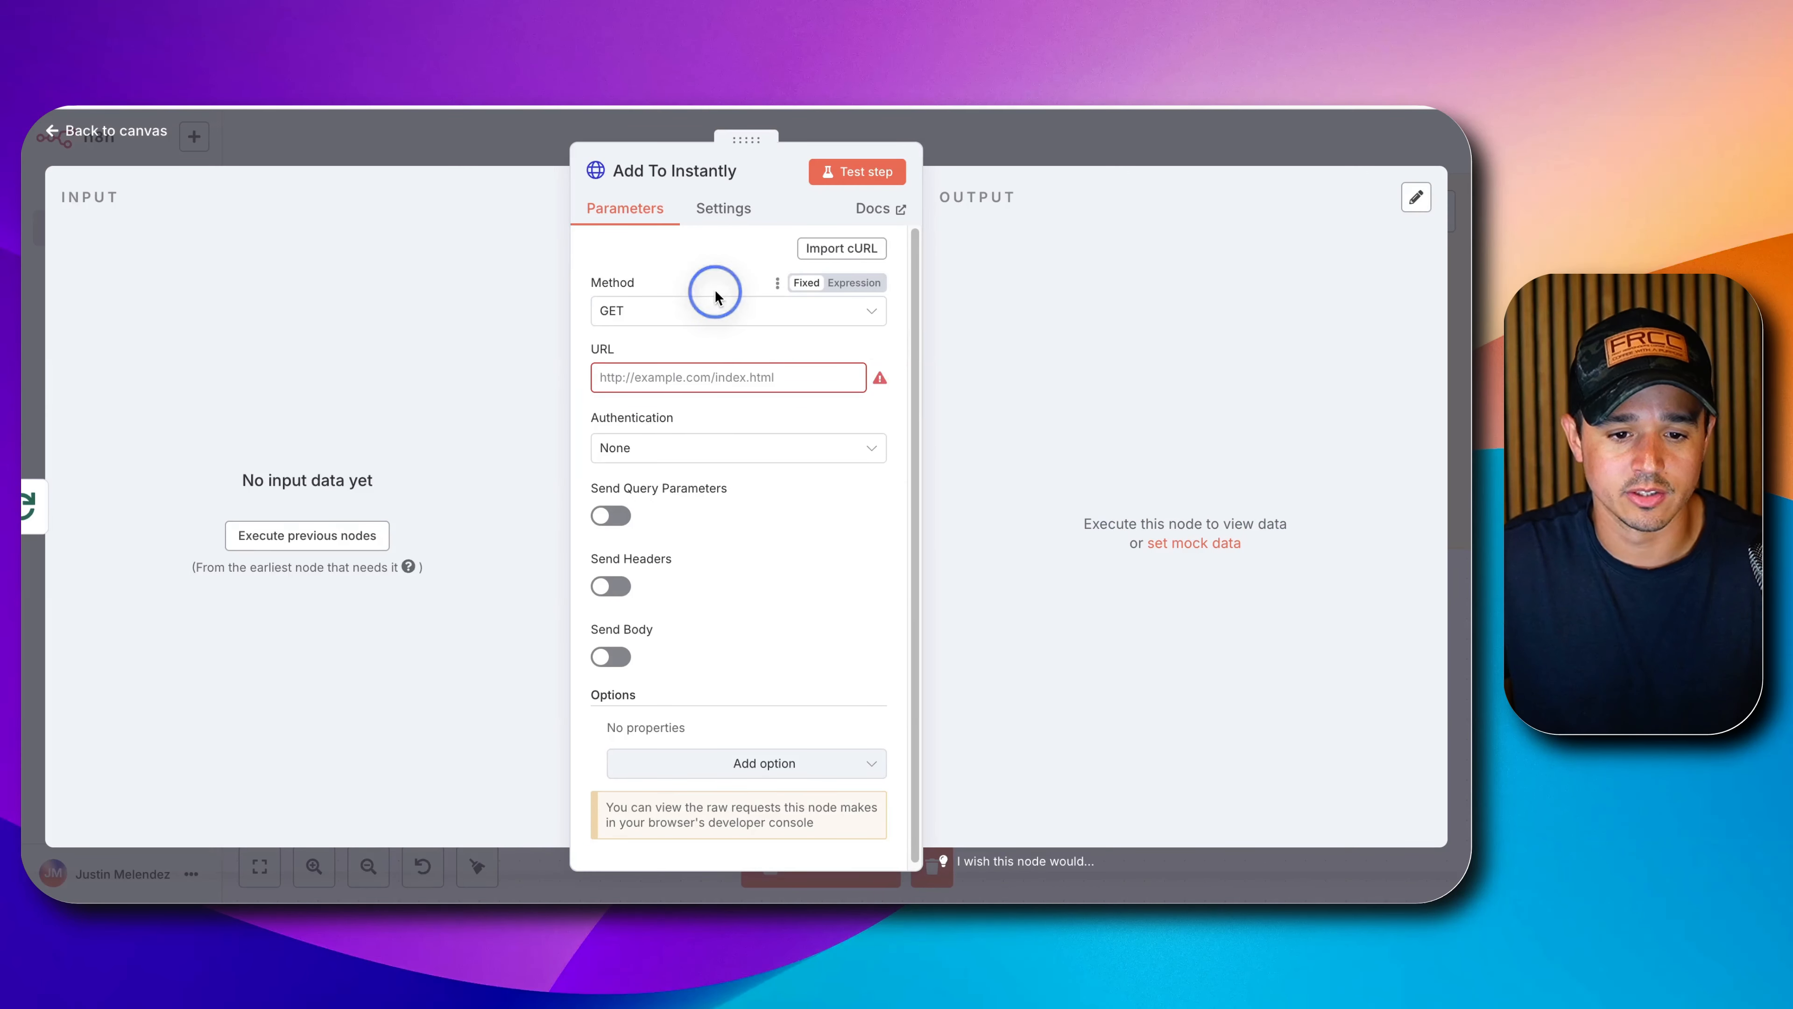
left_click(648, 531)
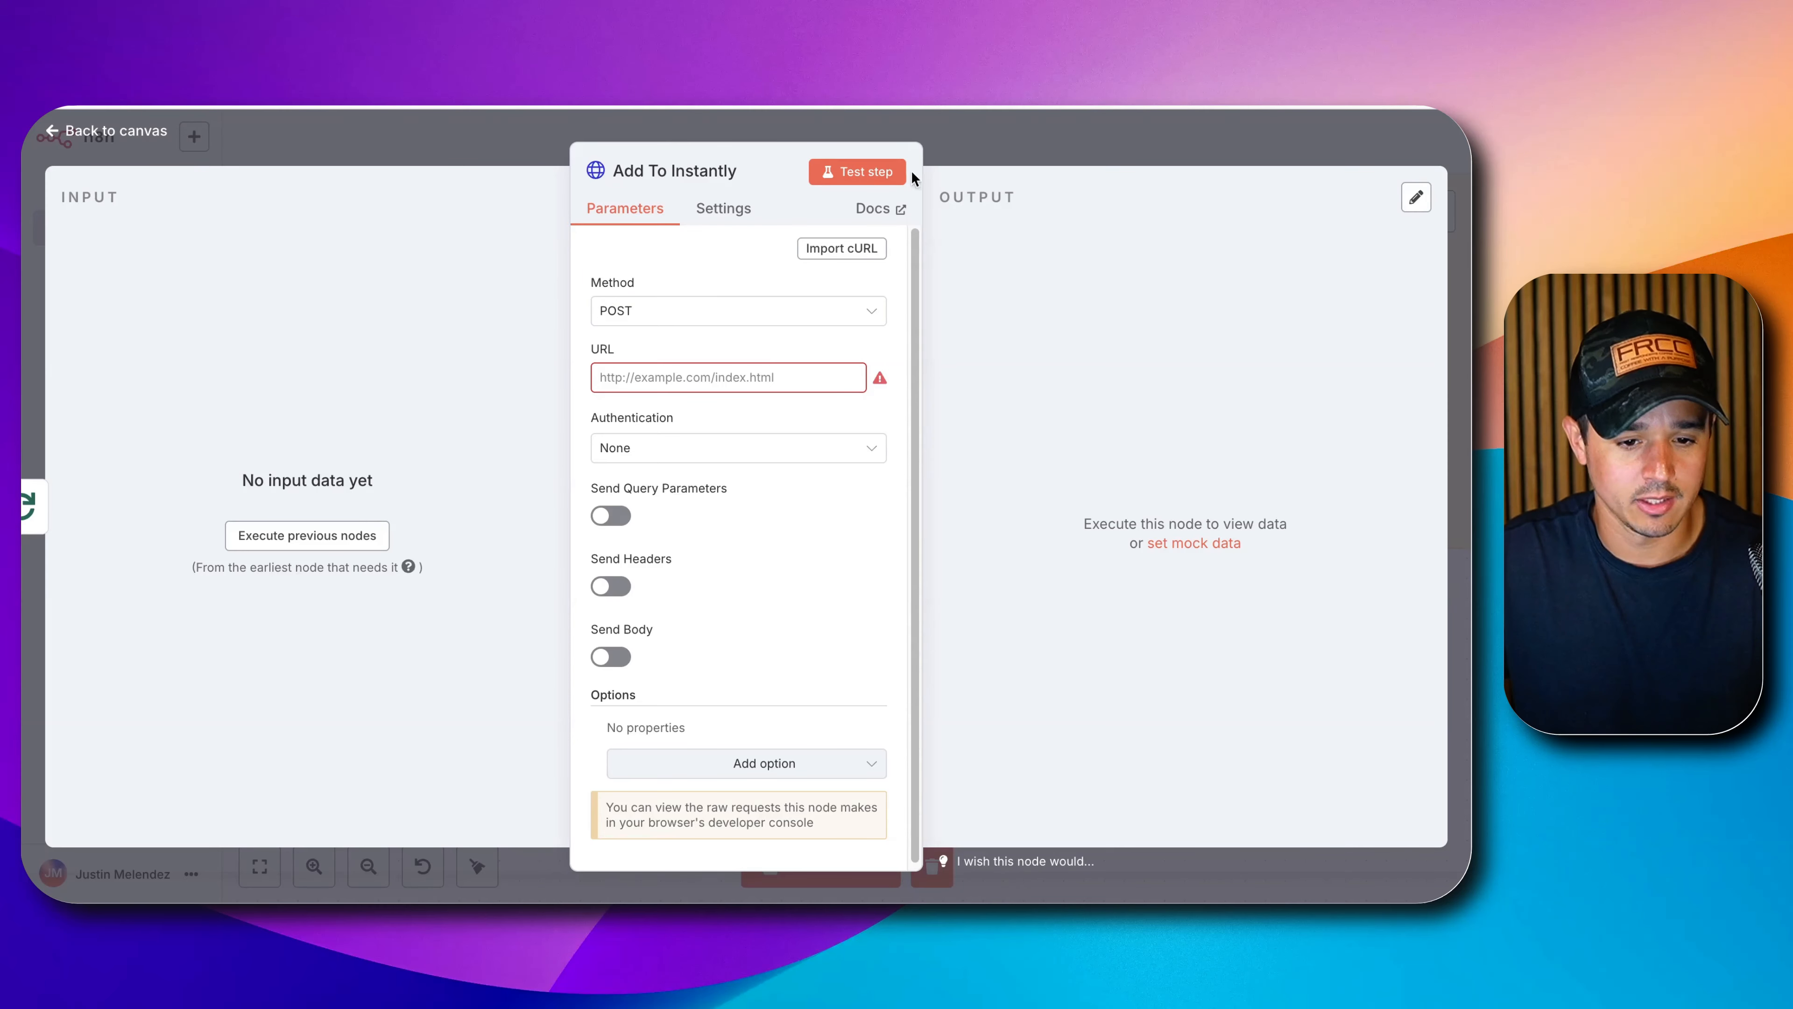
left_click(632, 315)
left_click(583, 341)
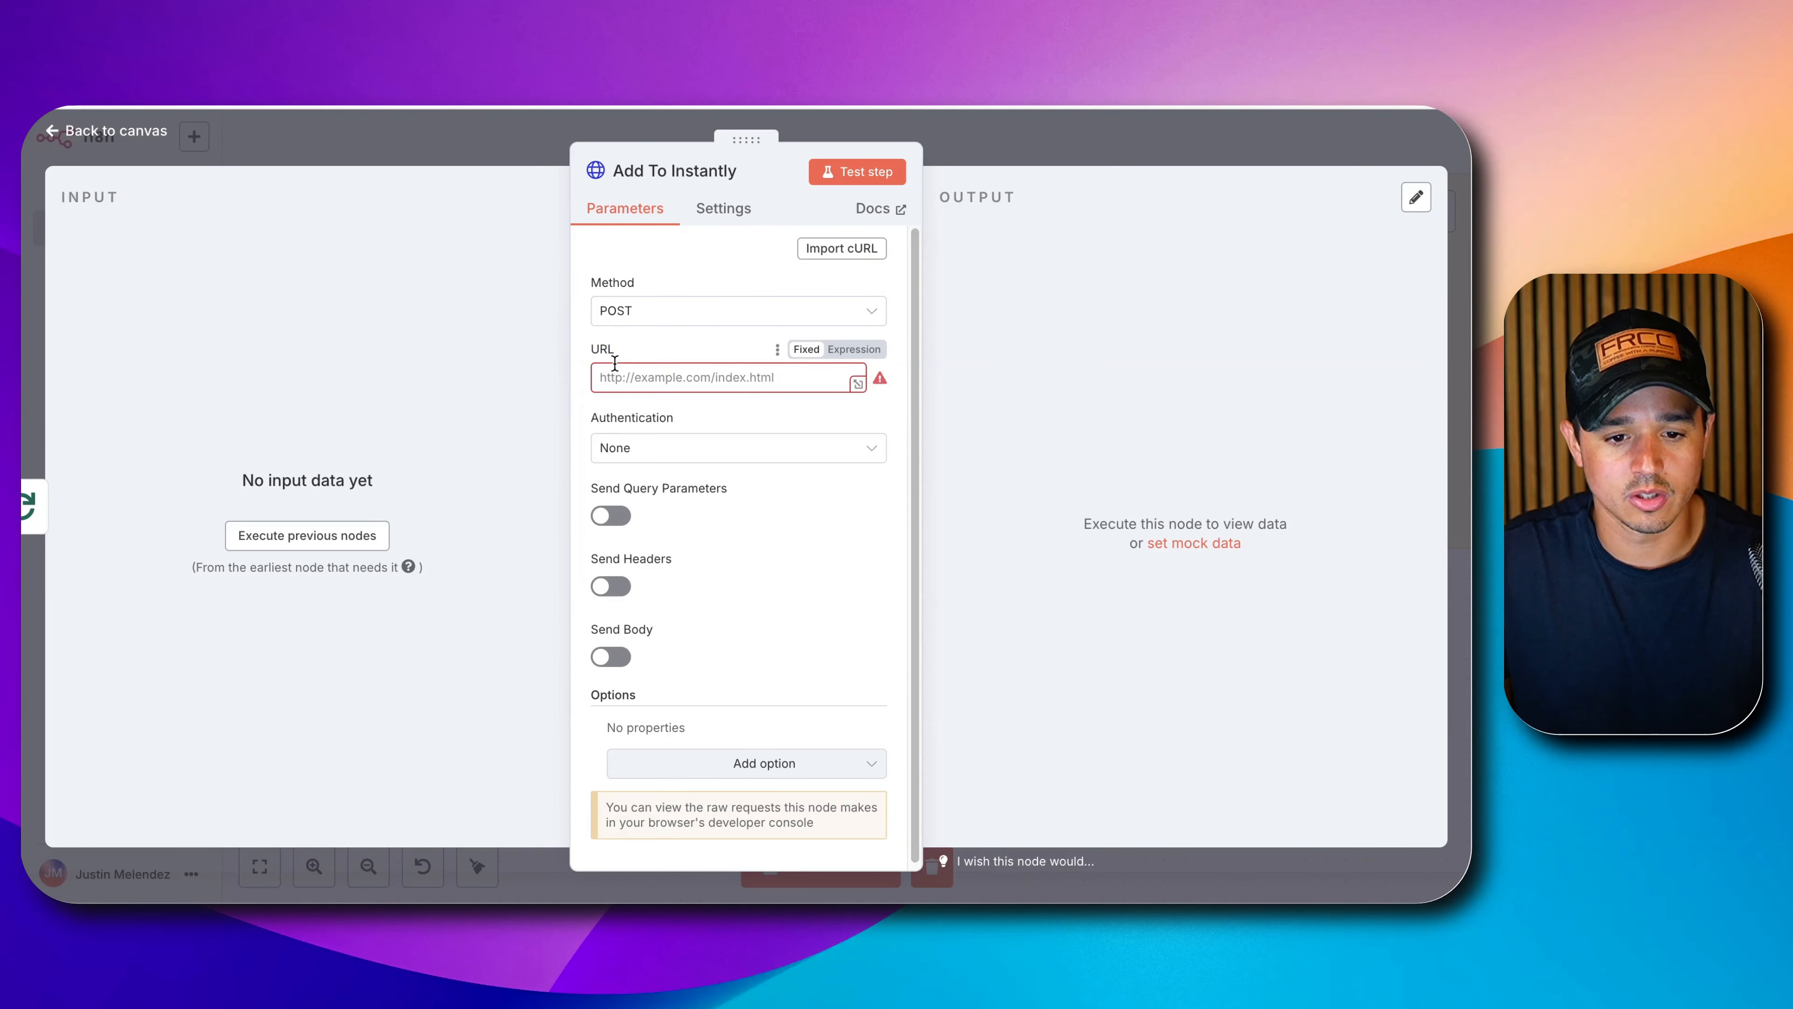
left_click(616, 371)
type("https://api.instantly.ai/api/v2/leads")
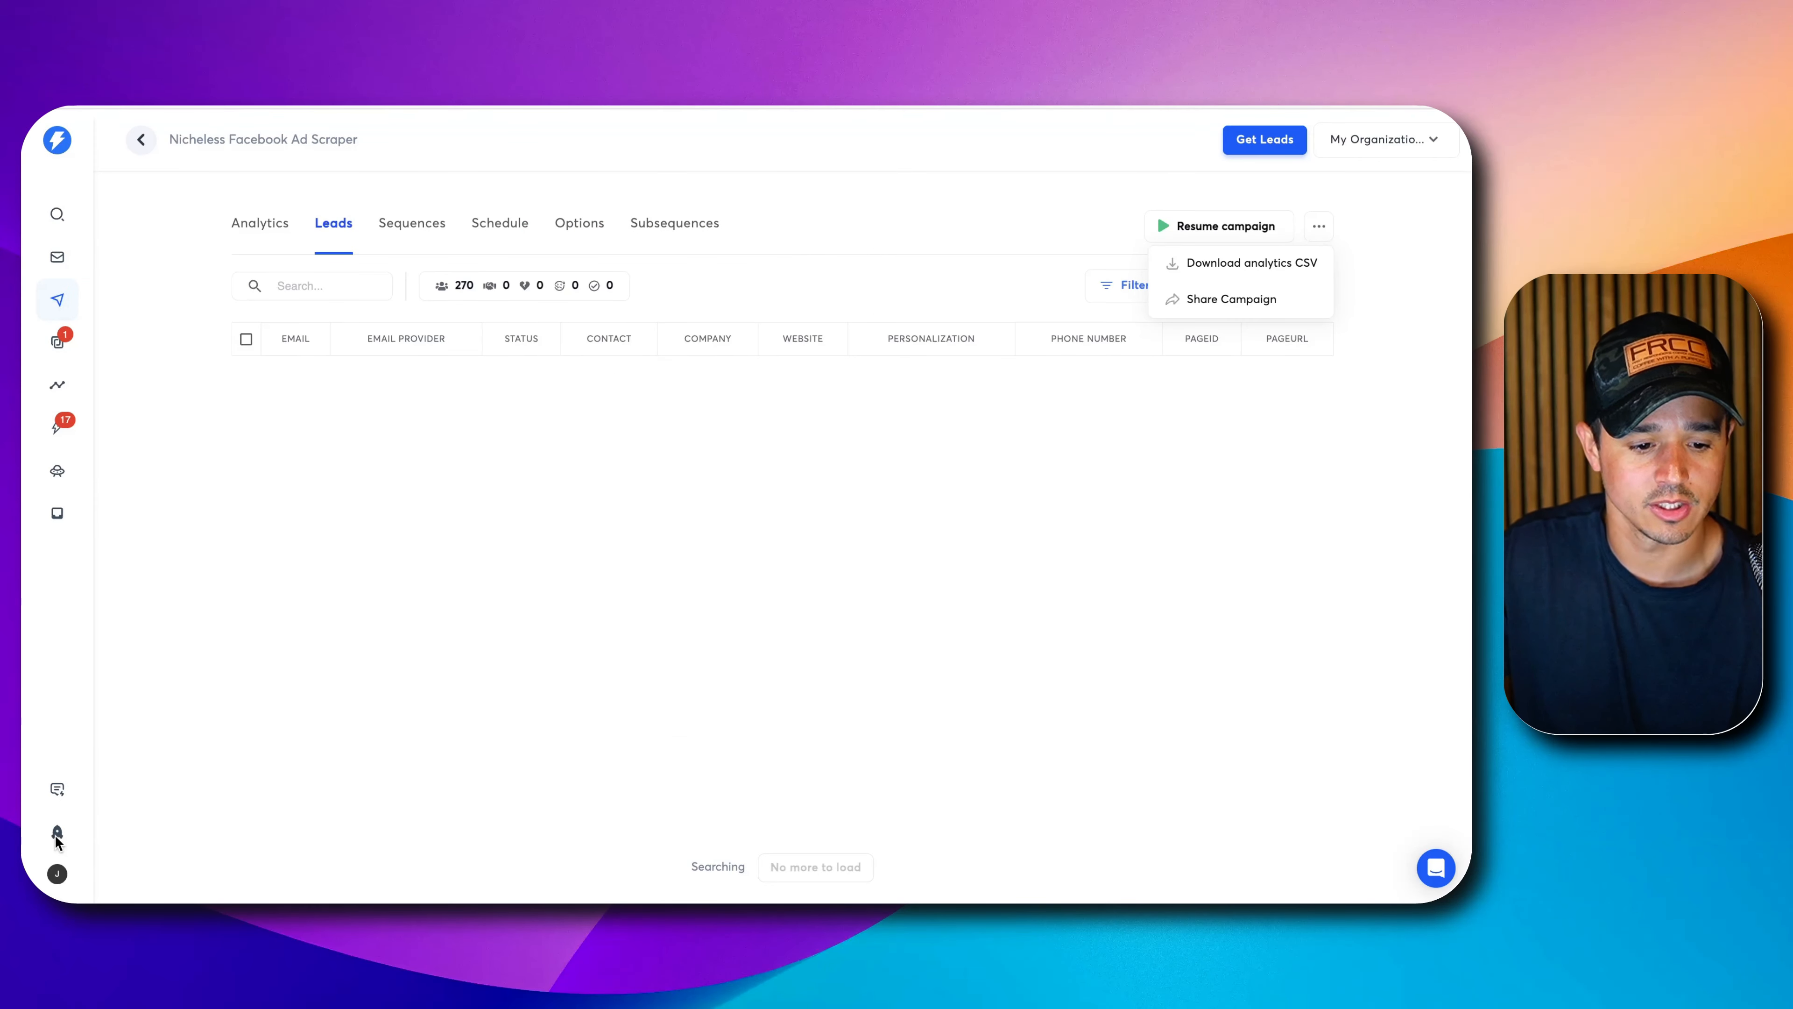
Go to Instantly's Settings > Integrations > API Keys page.
left_click(57, 874)
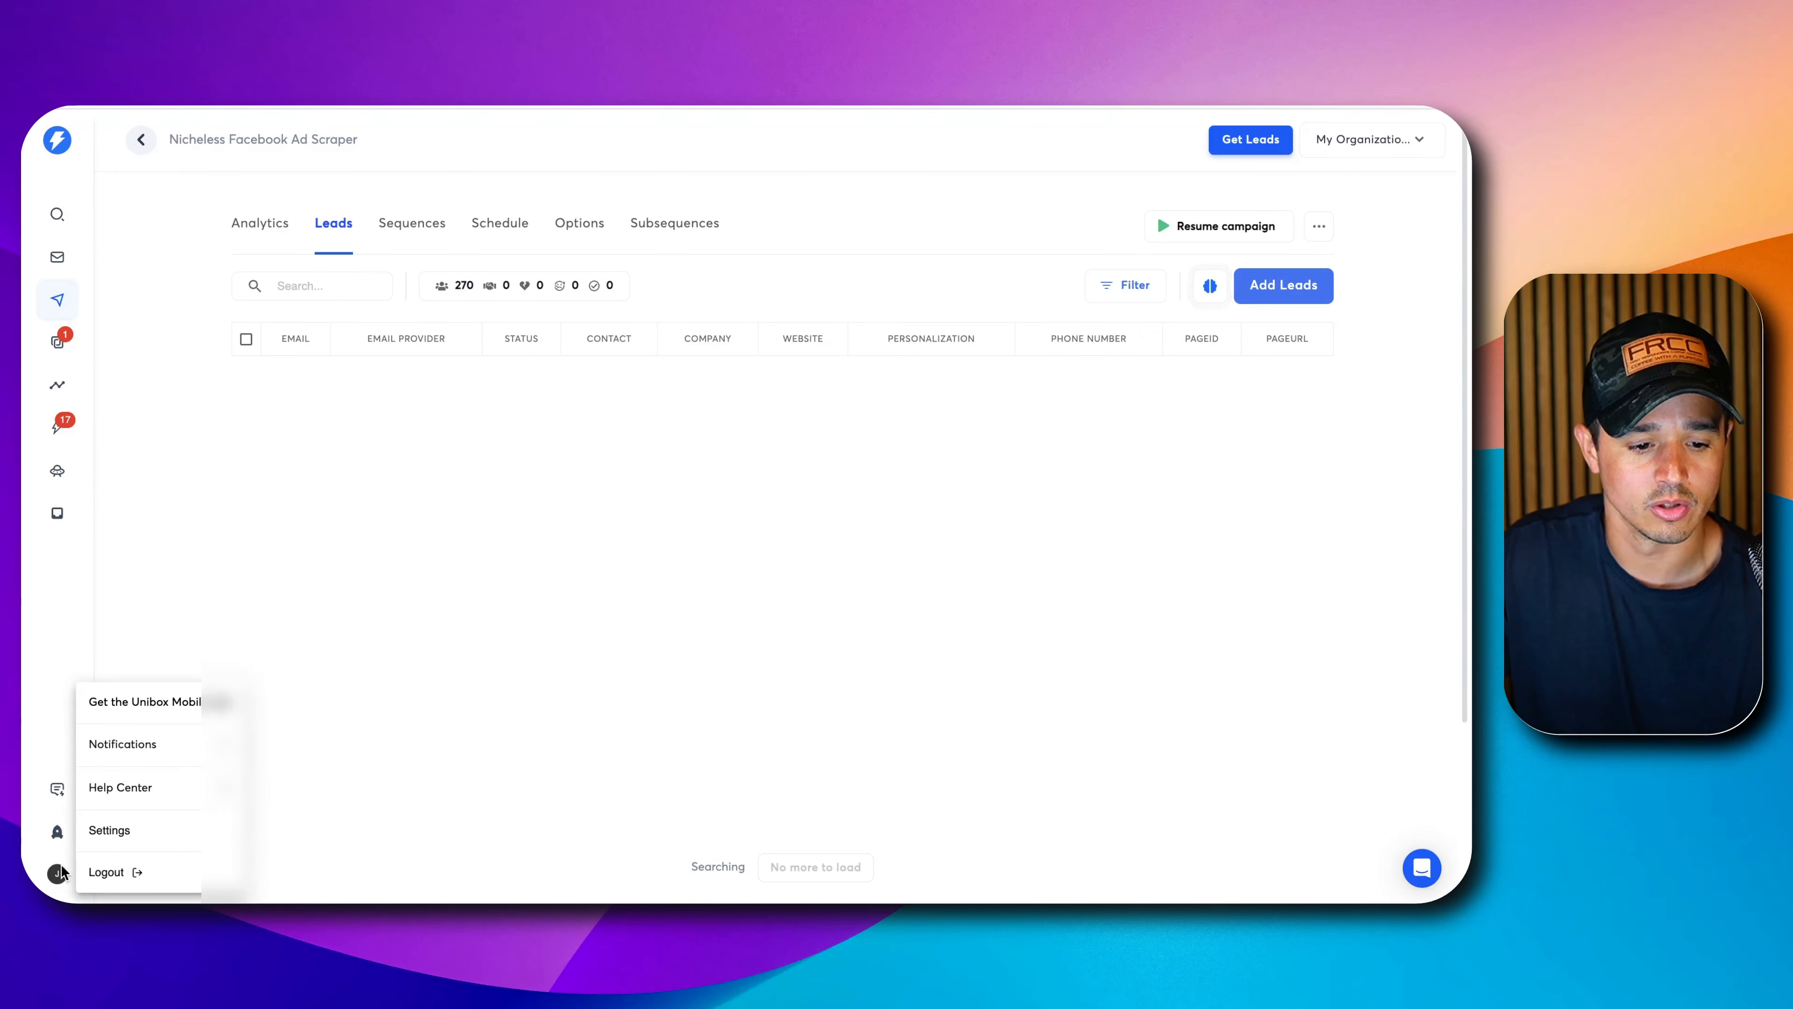
left_click(106, 832)
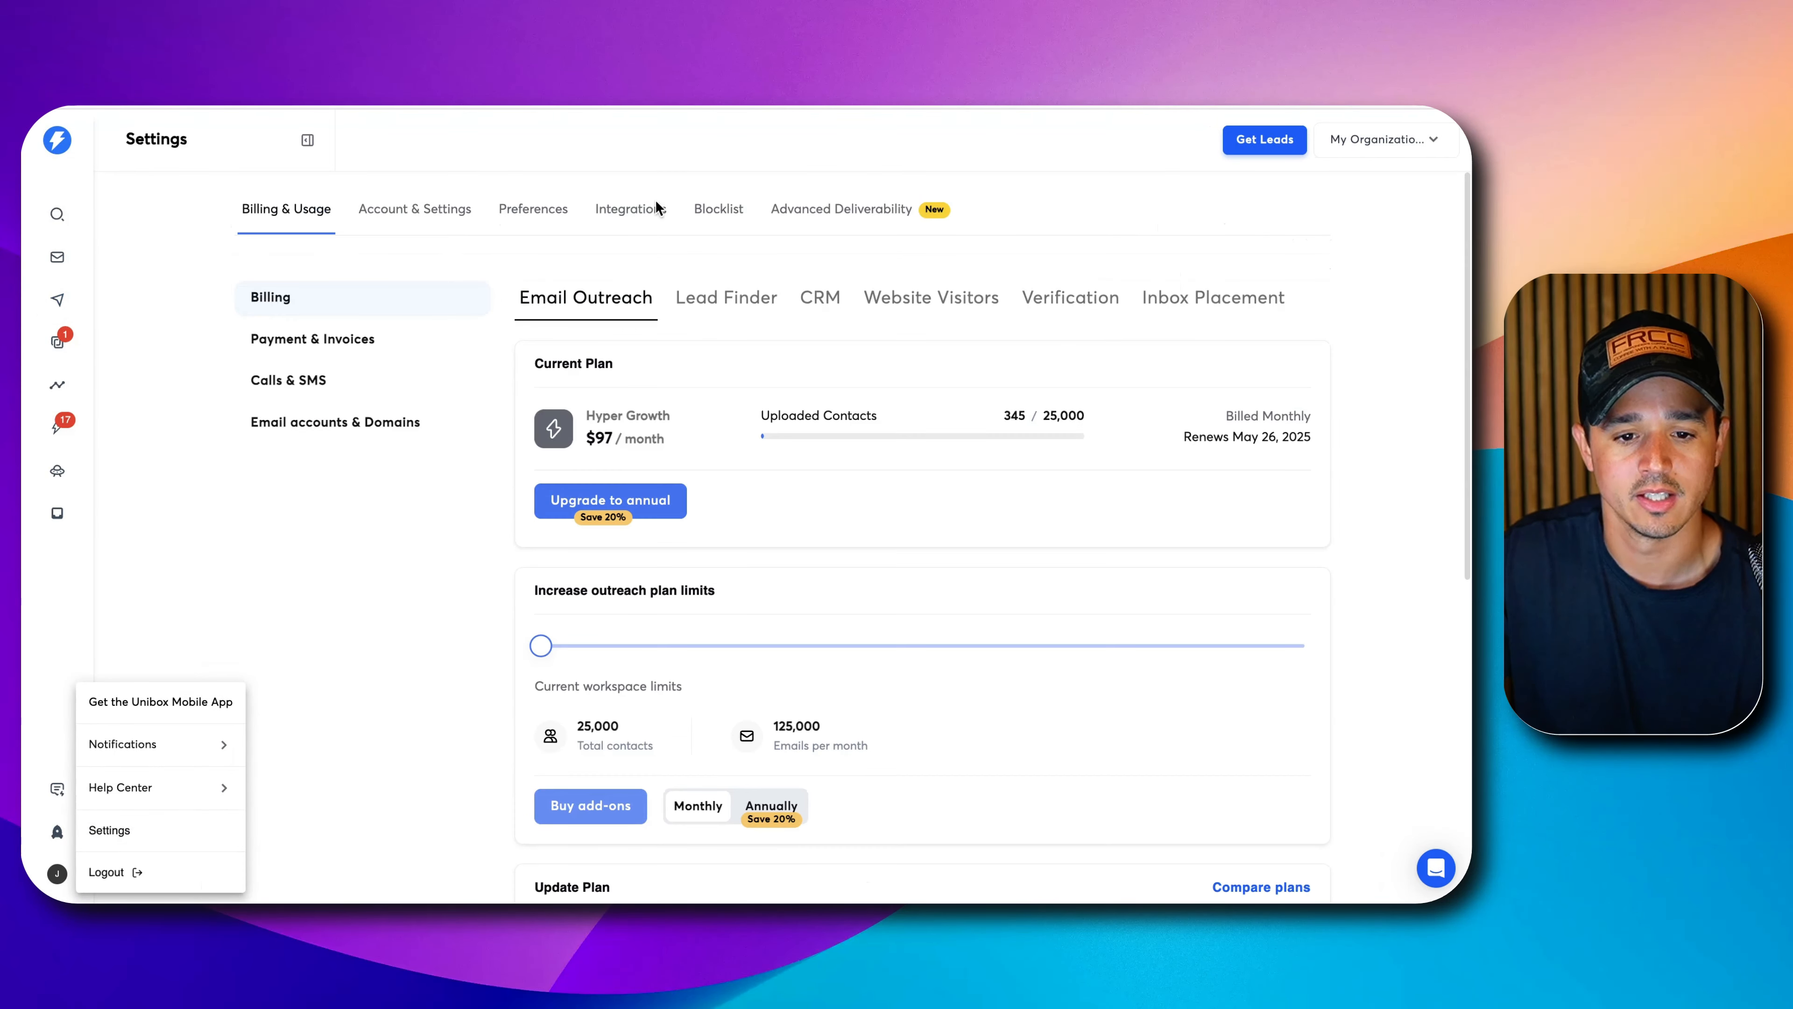
left_click(624, 206)
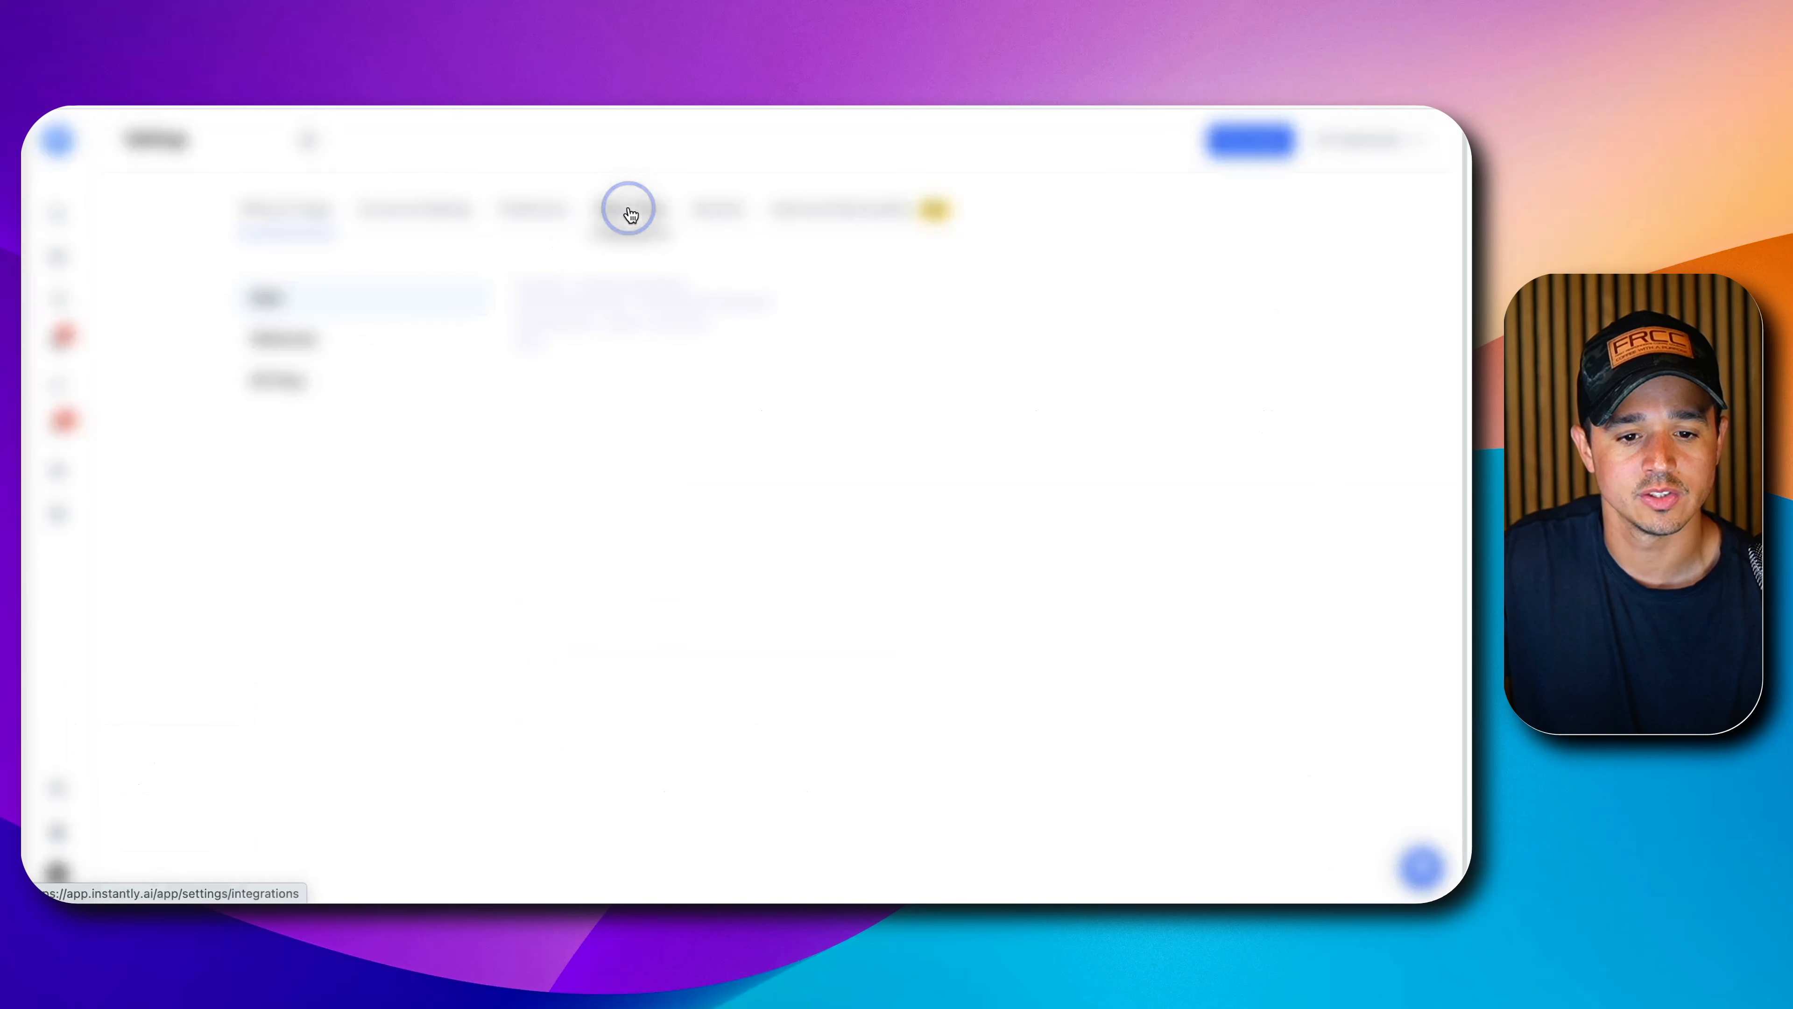
left_click(275, 394)
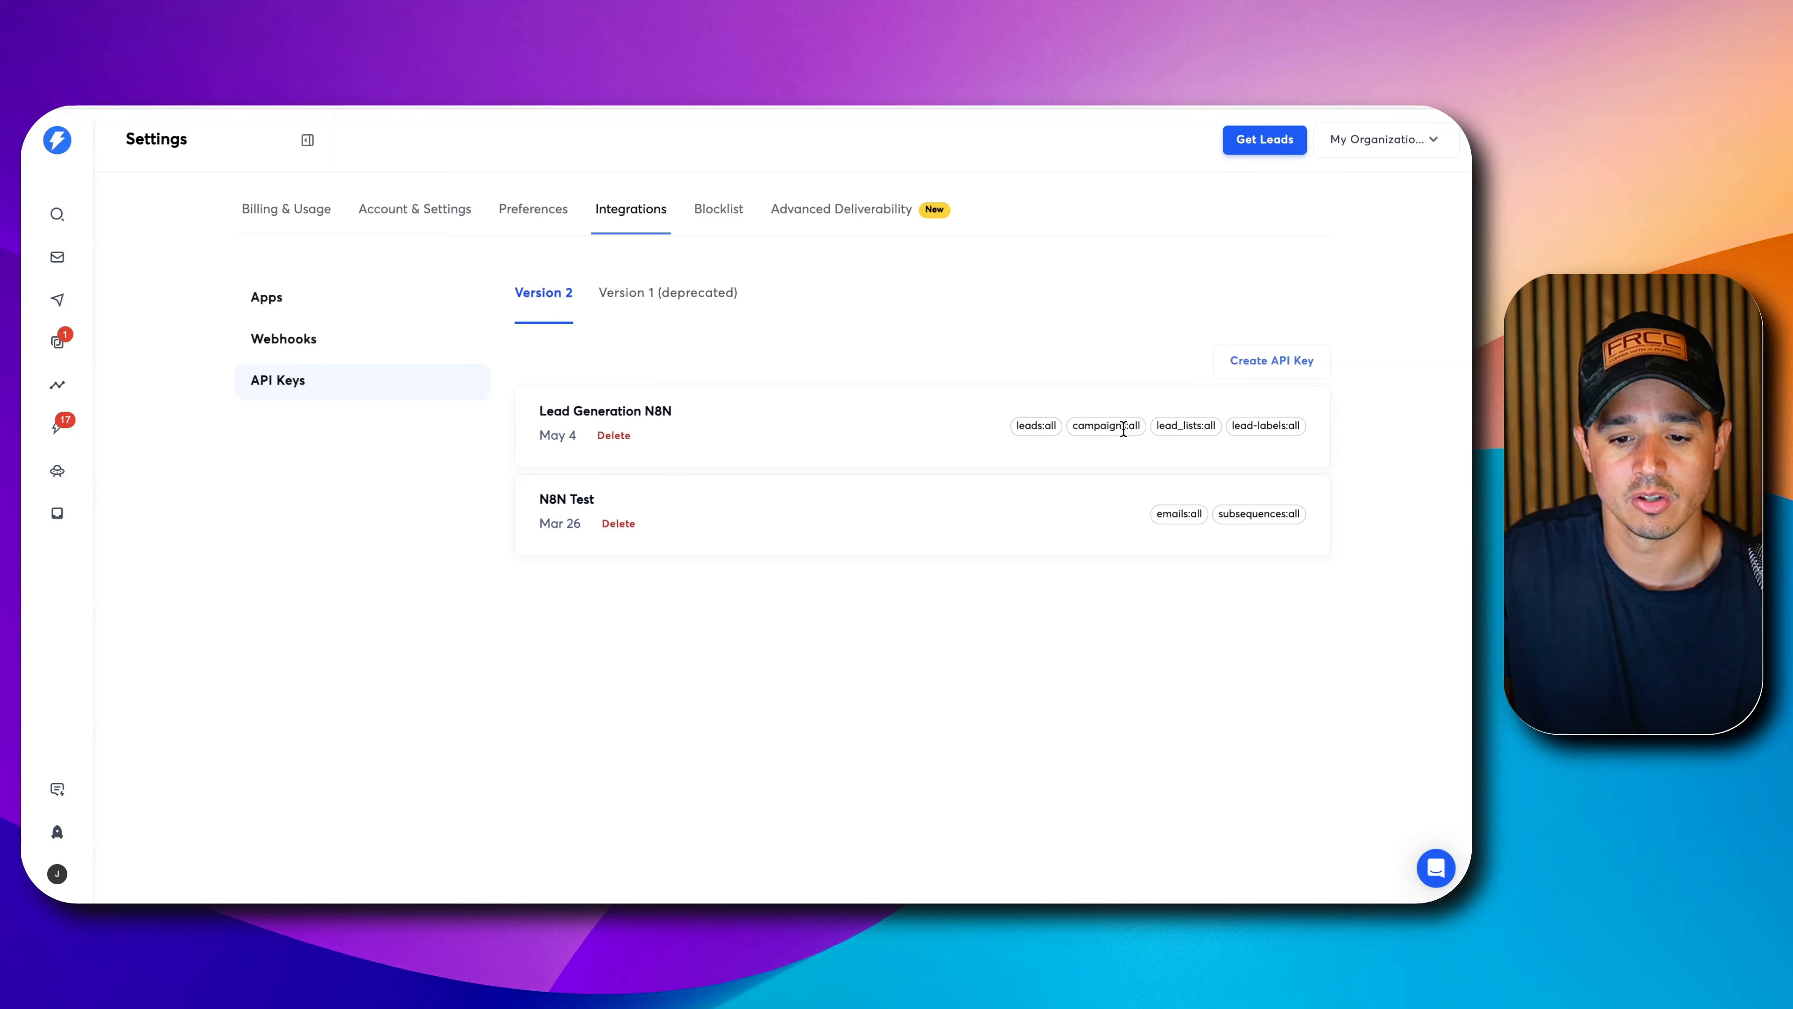
Review the Create API Key scopes without creating one, then inspect the Lead Generation N8N key.
left_click(1294, 363)
left_click(688, 470)
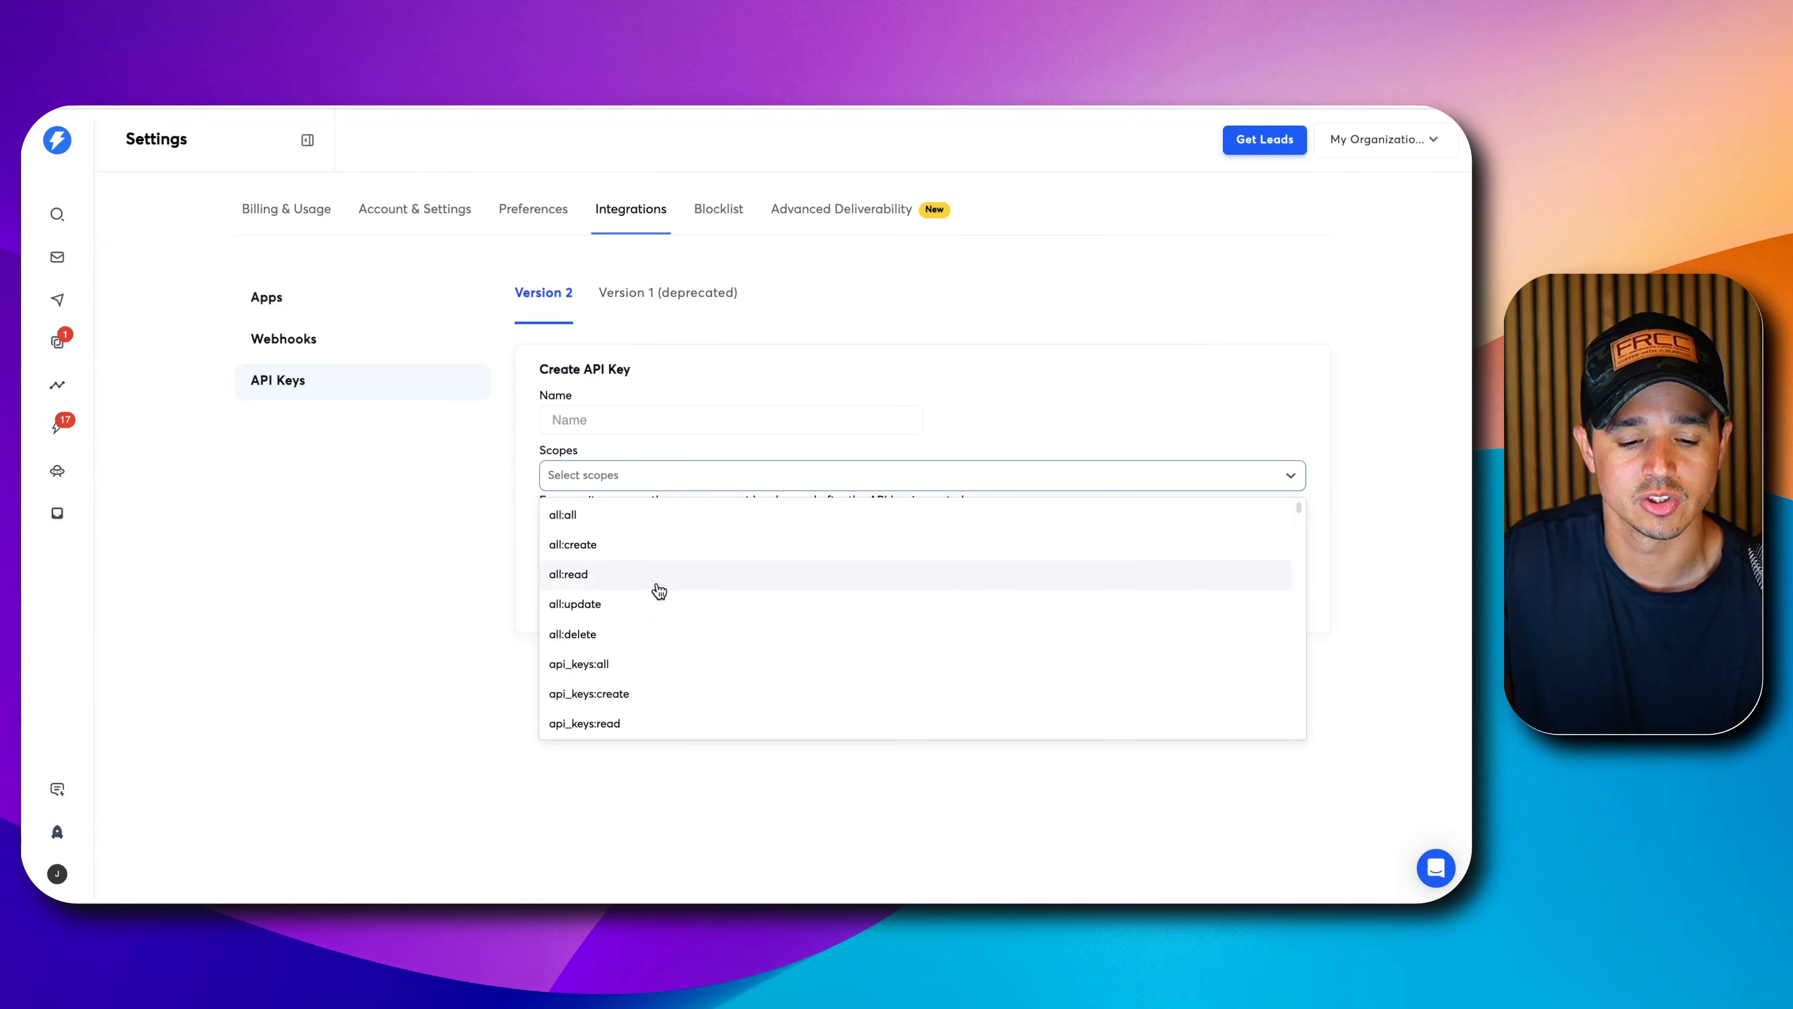
scroll(644, 640, "down", 10)
scroll(644, 635, "up", 10)
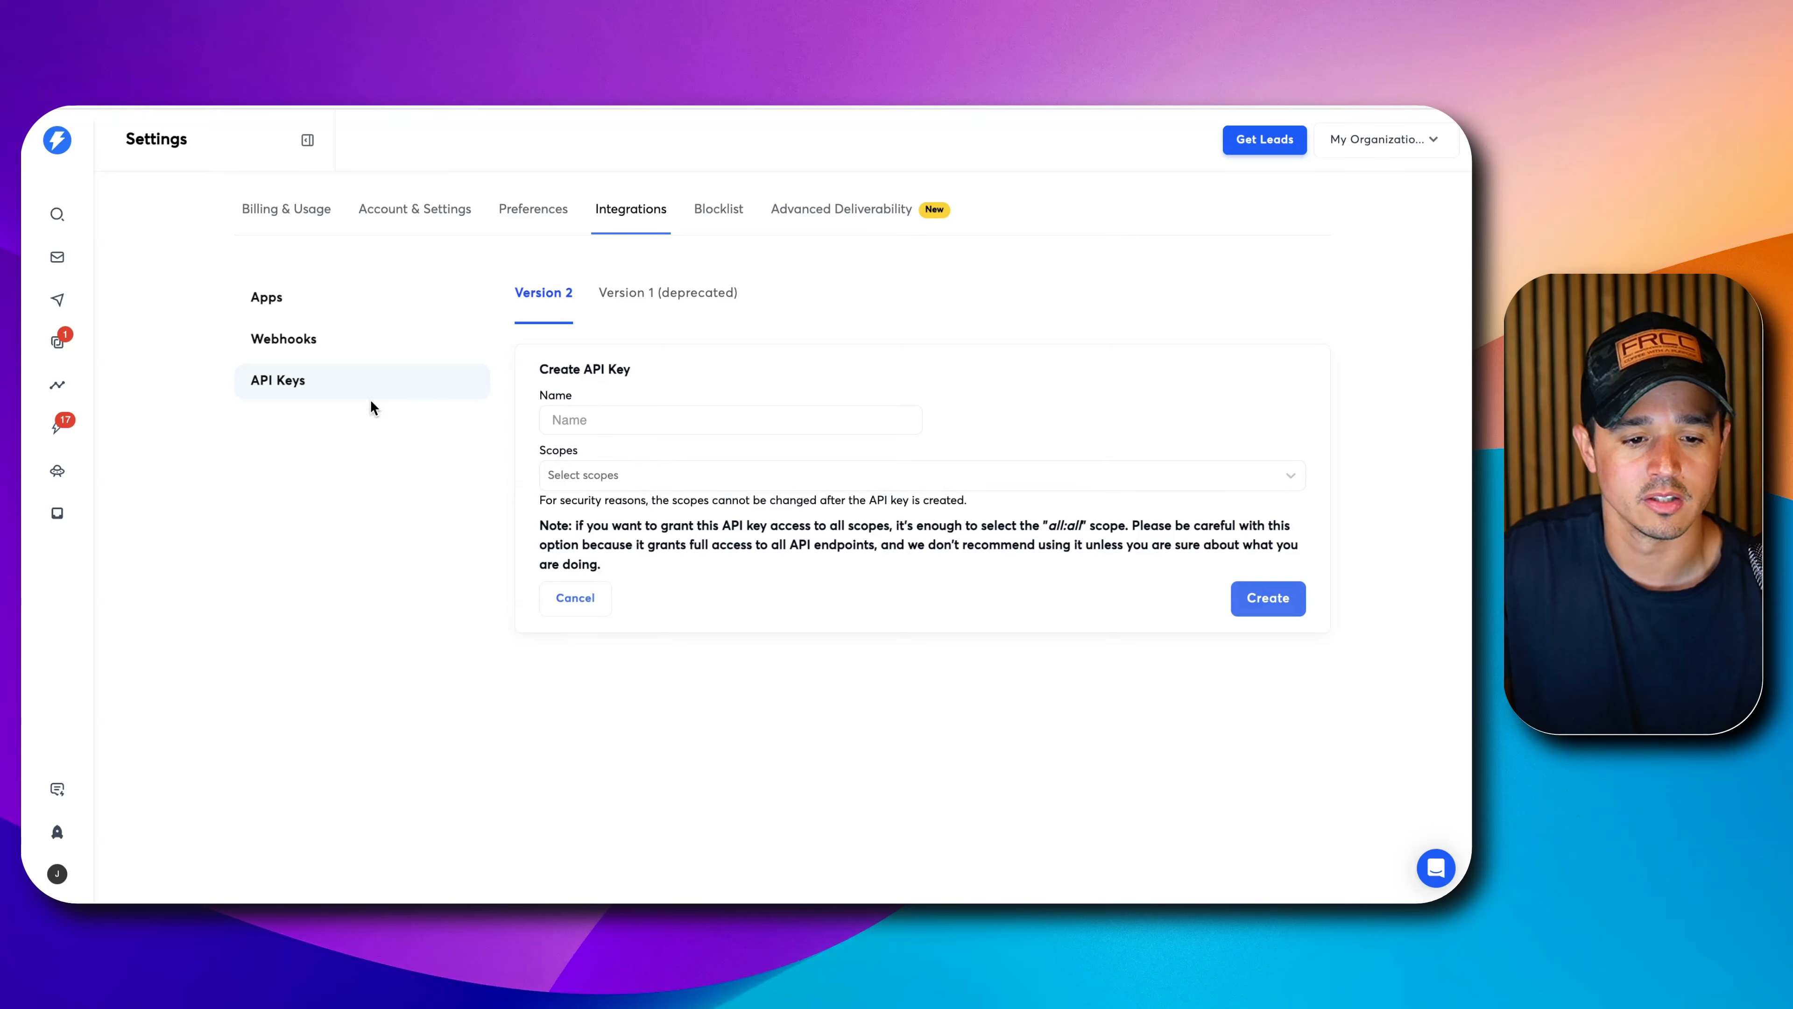
left_click(328, 387)
left_click(333, 390)
left_click(312, 343)
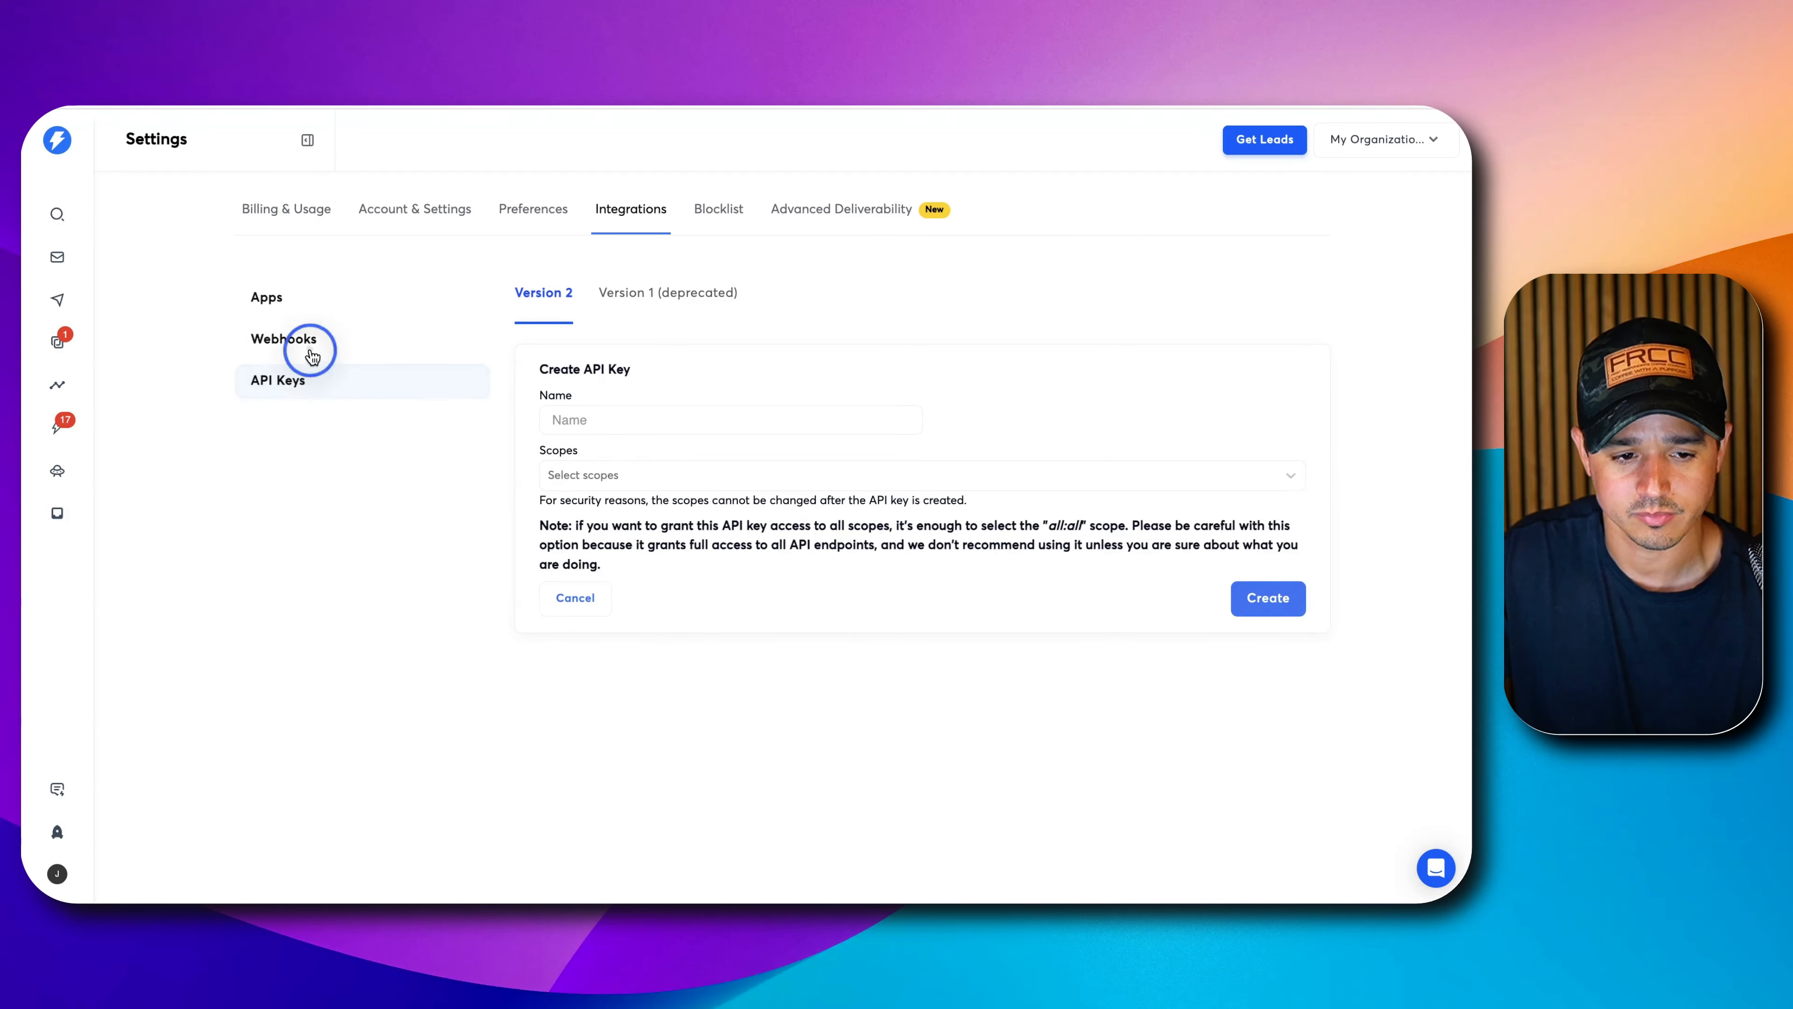
left_click(311, 394)
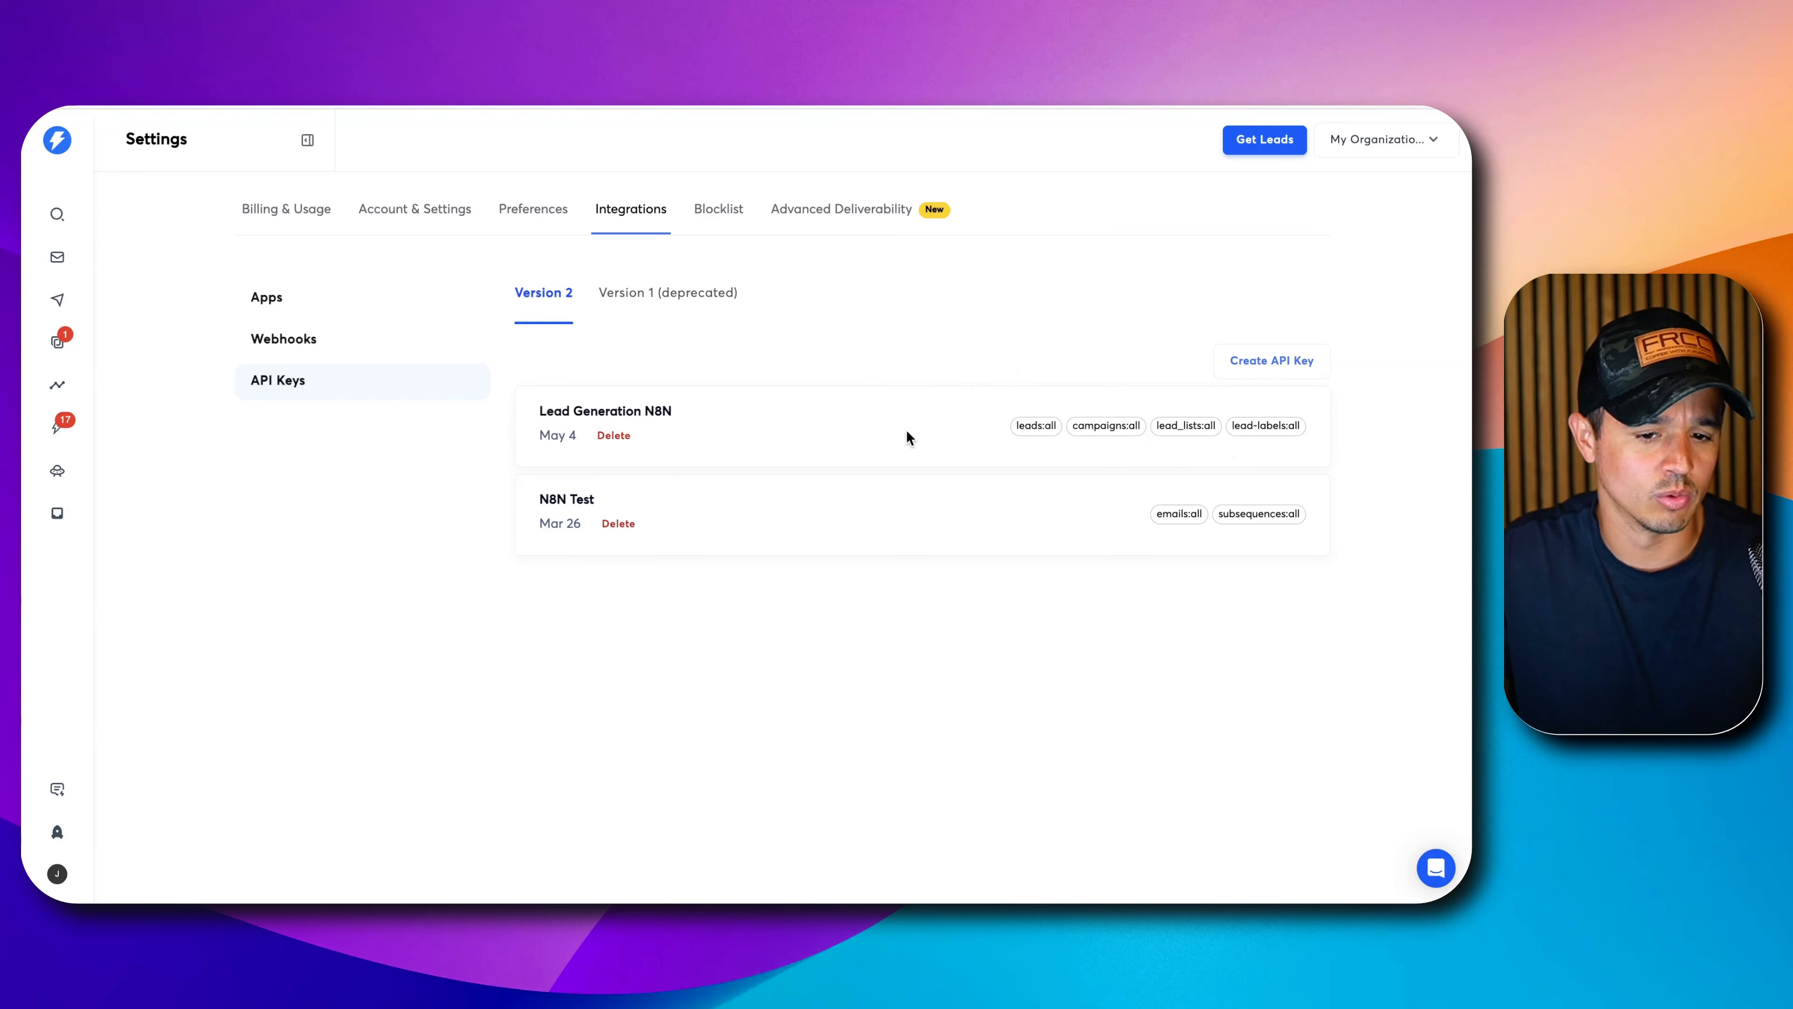
left_click_drag(623, 406, 1273, 429)
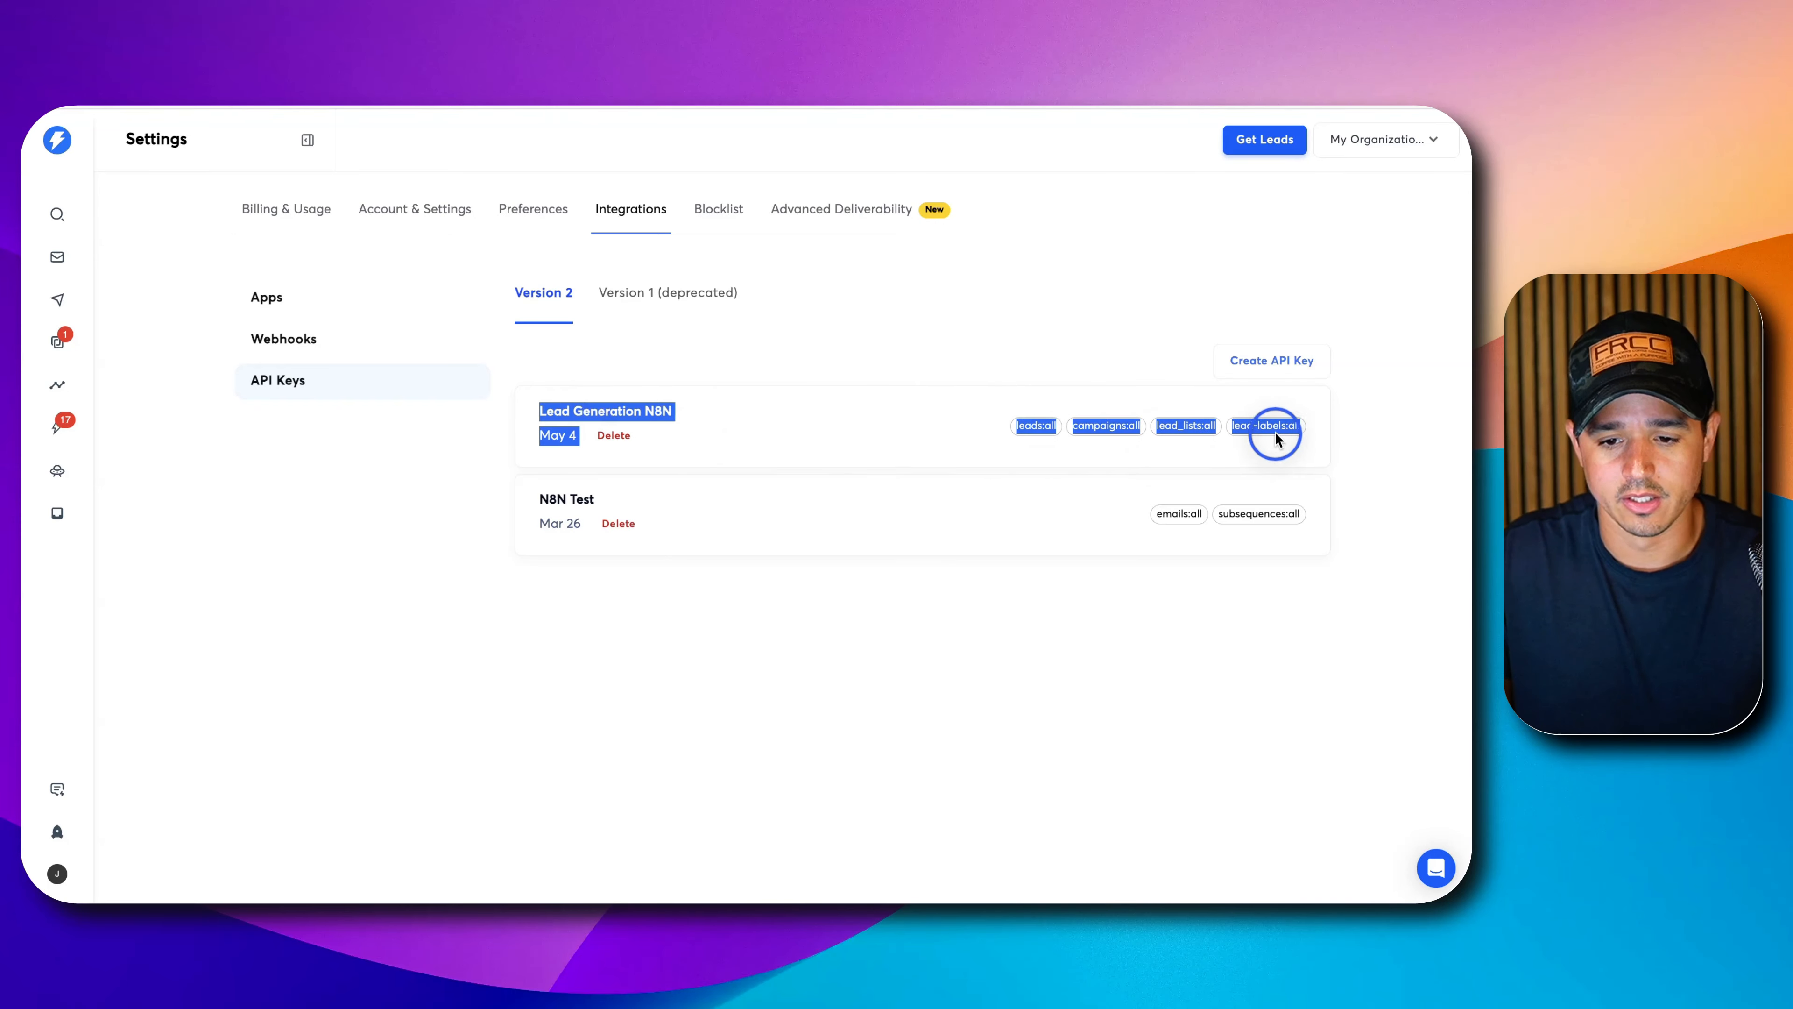
left_click(953, 393)
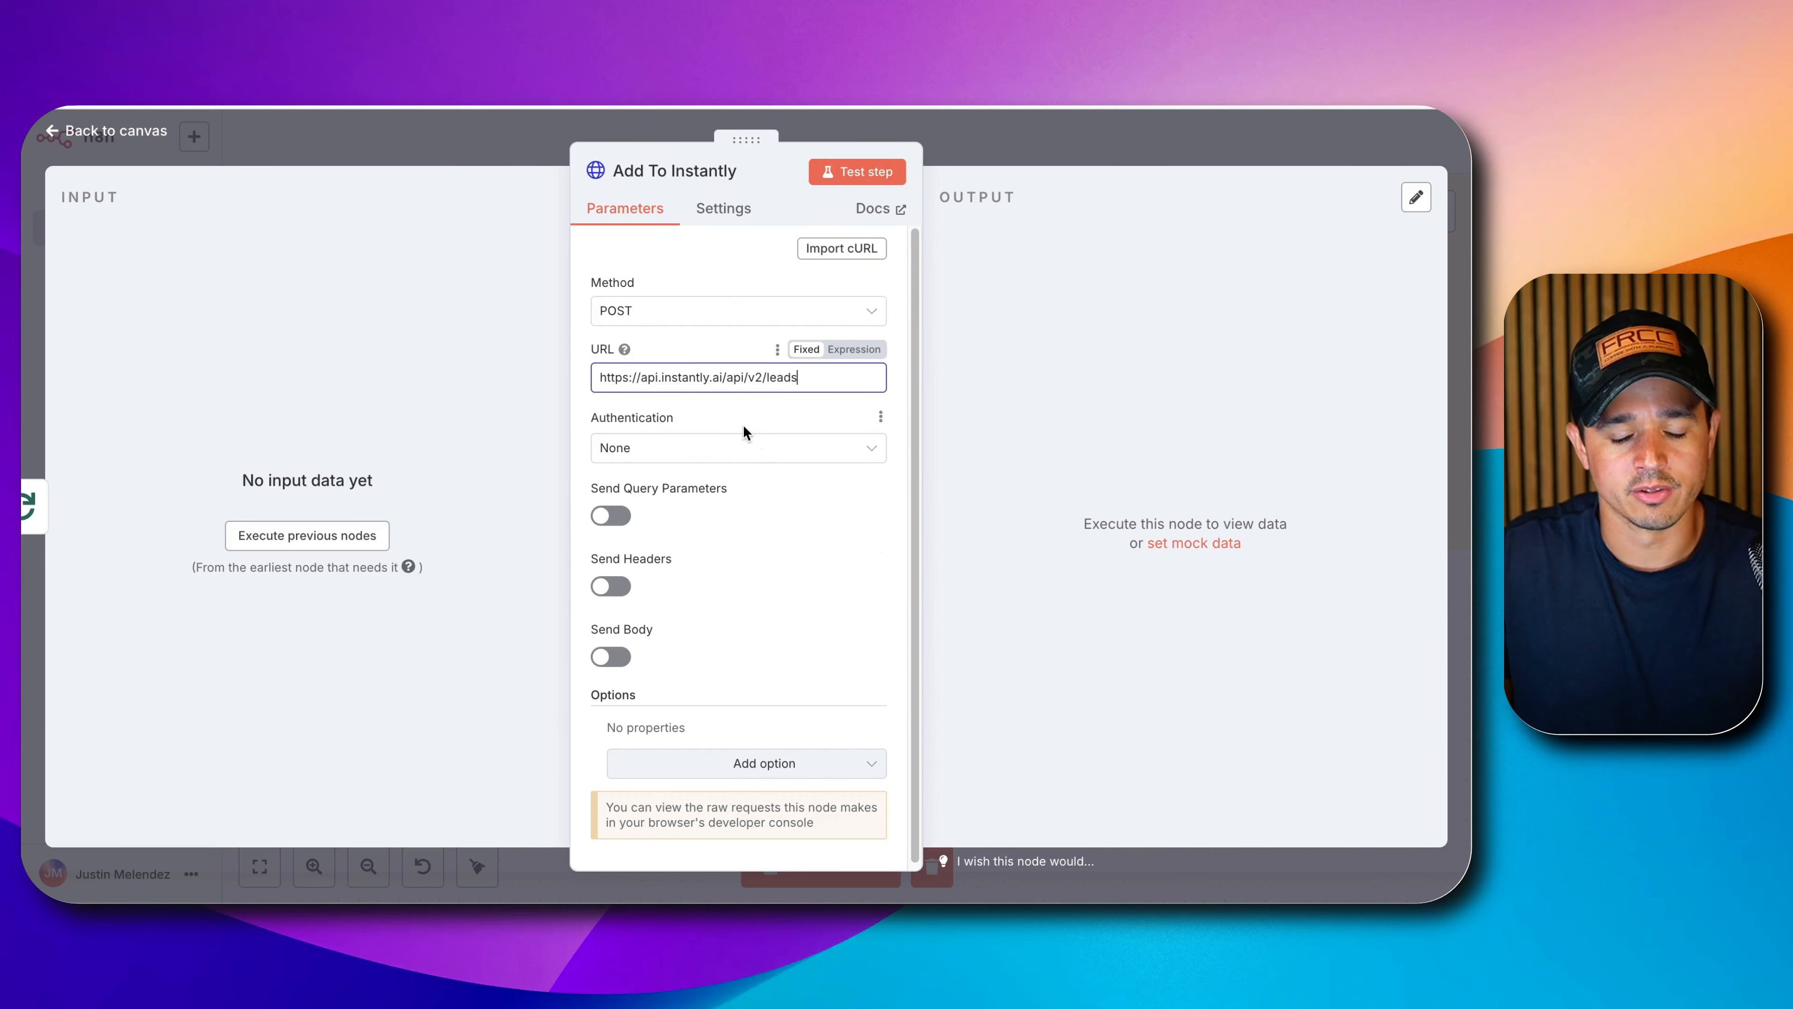
Set the node's authentication to generic Header Auth using the Instantly Lead Gen credential.
left_click(741, 445)
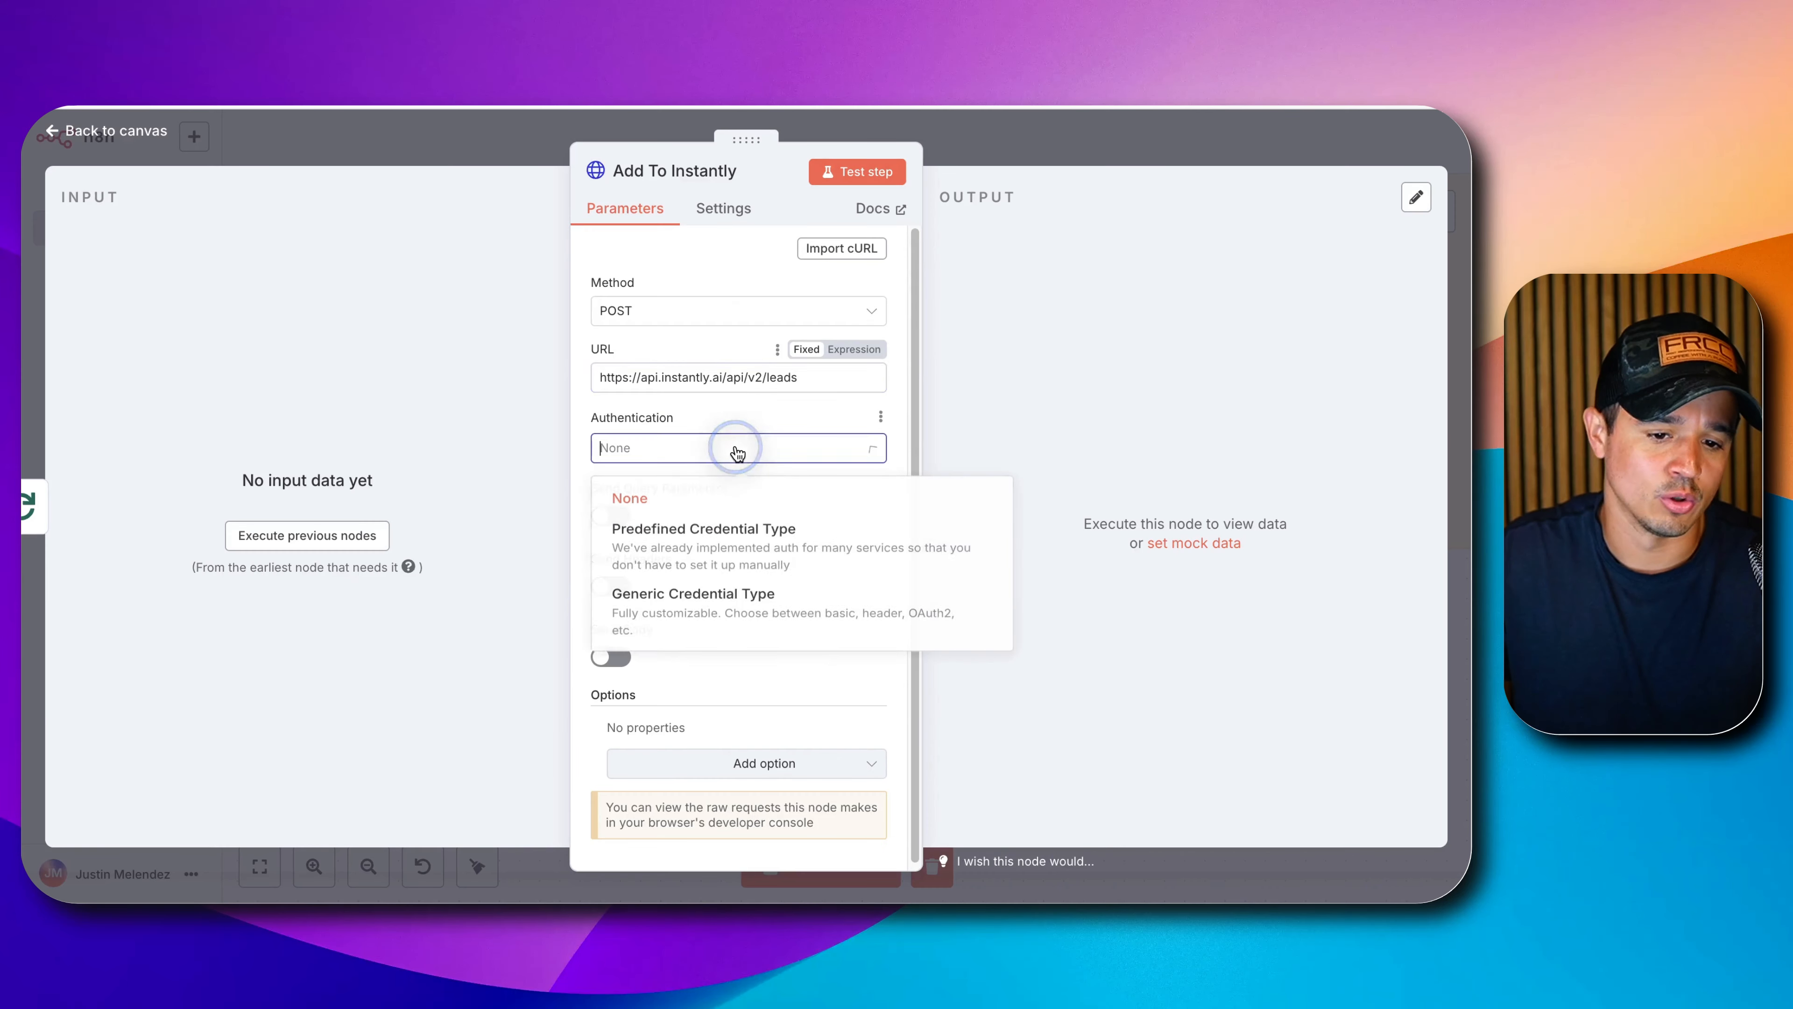
left_click(689, 616)
left_click(696, 514)
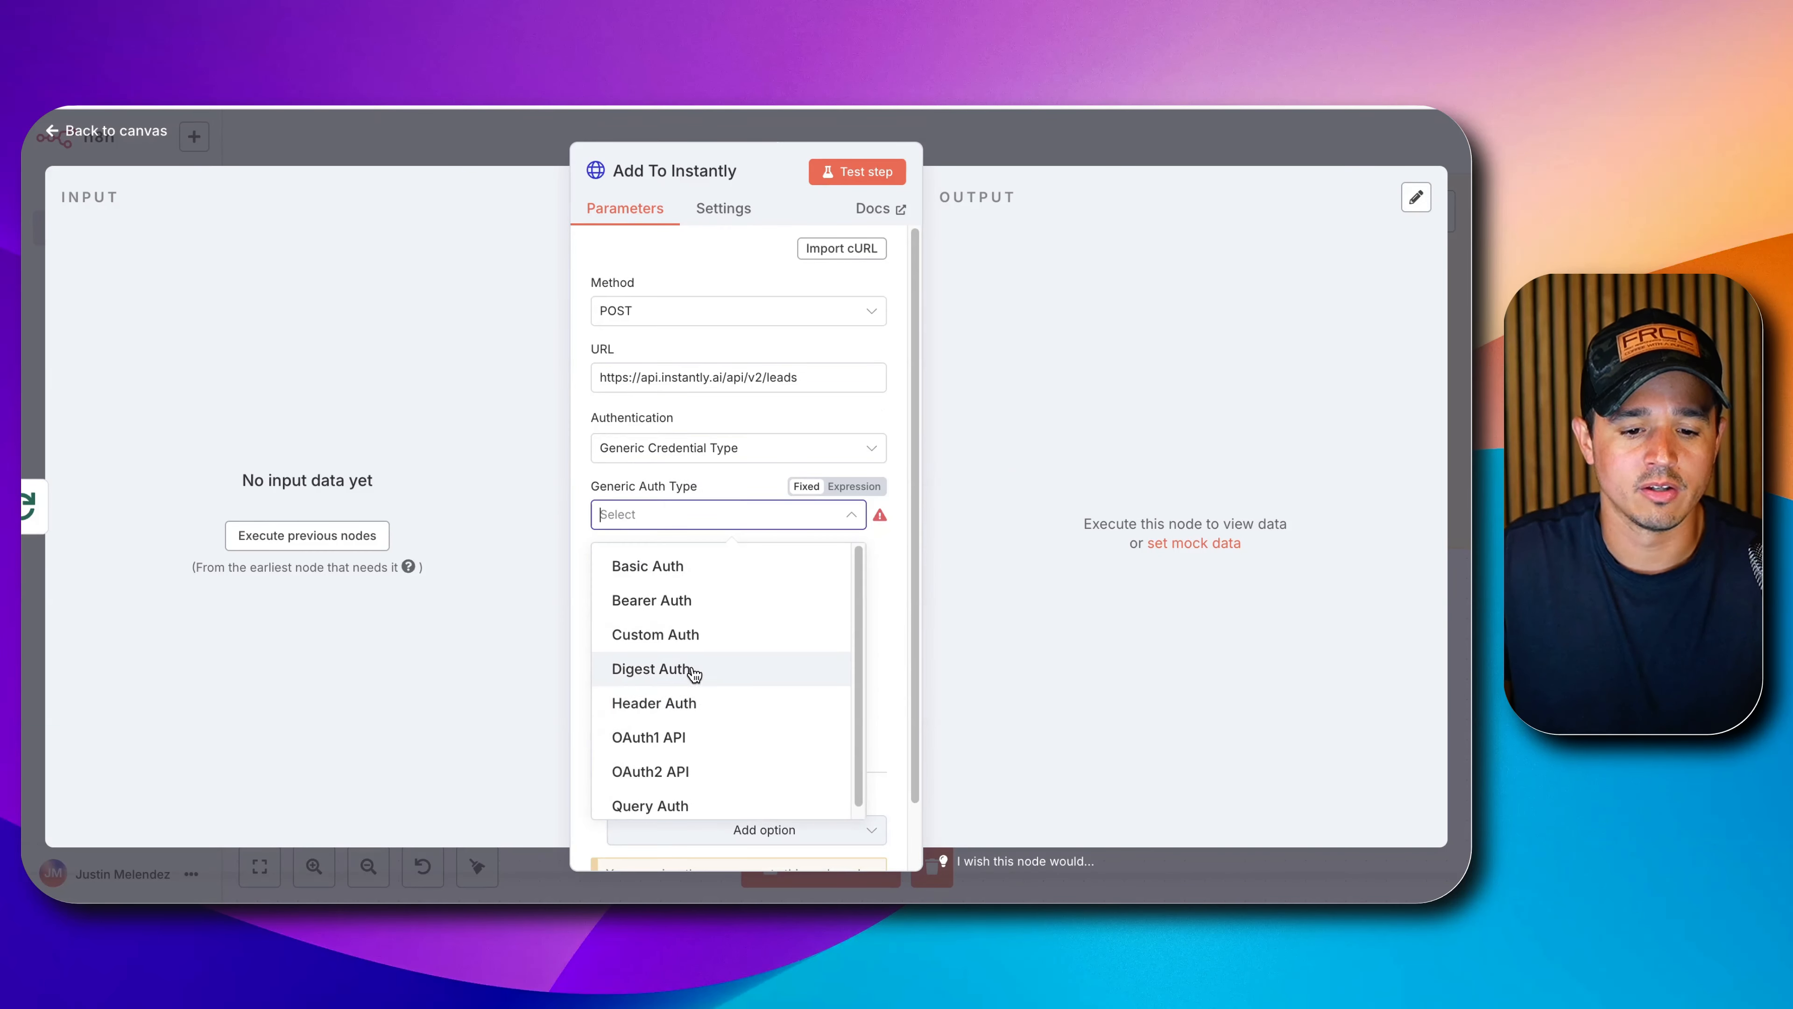
left_click(687, 703)
left_click(689, 574)
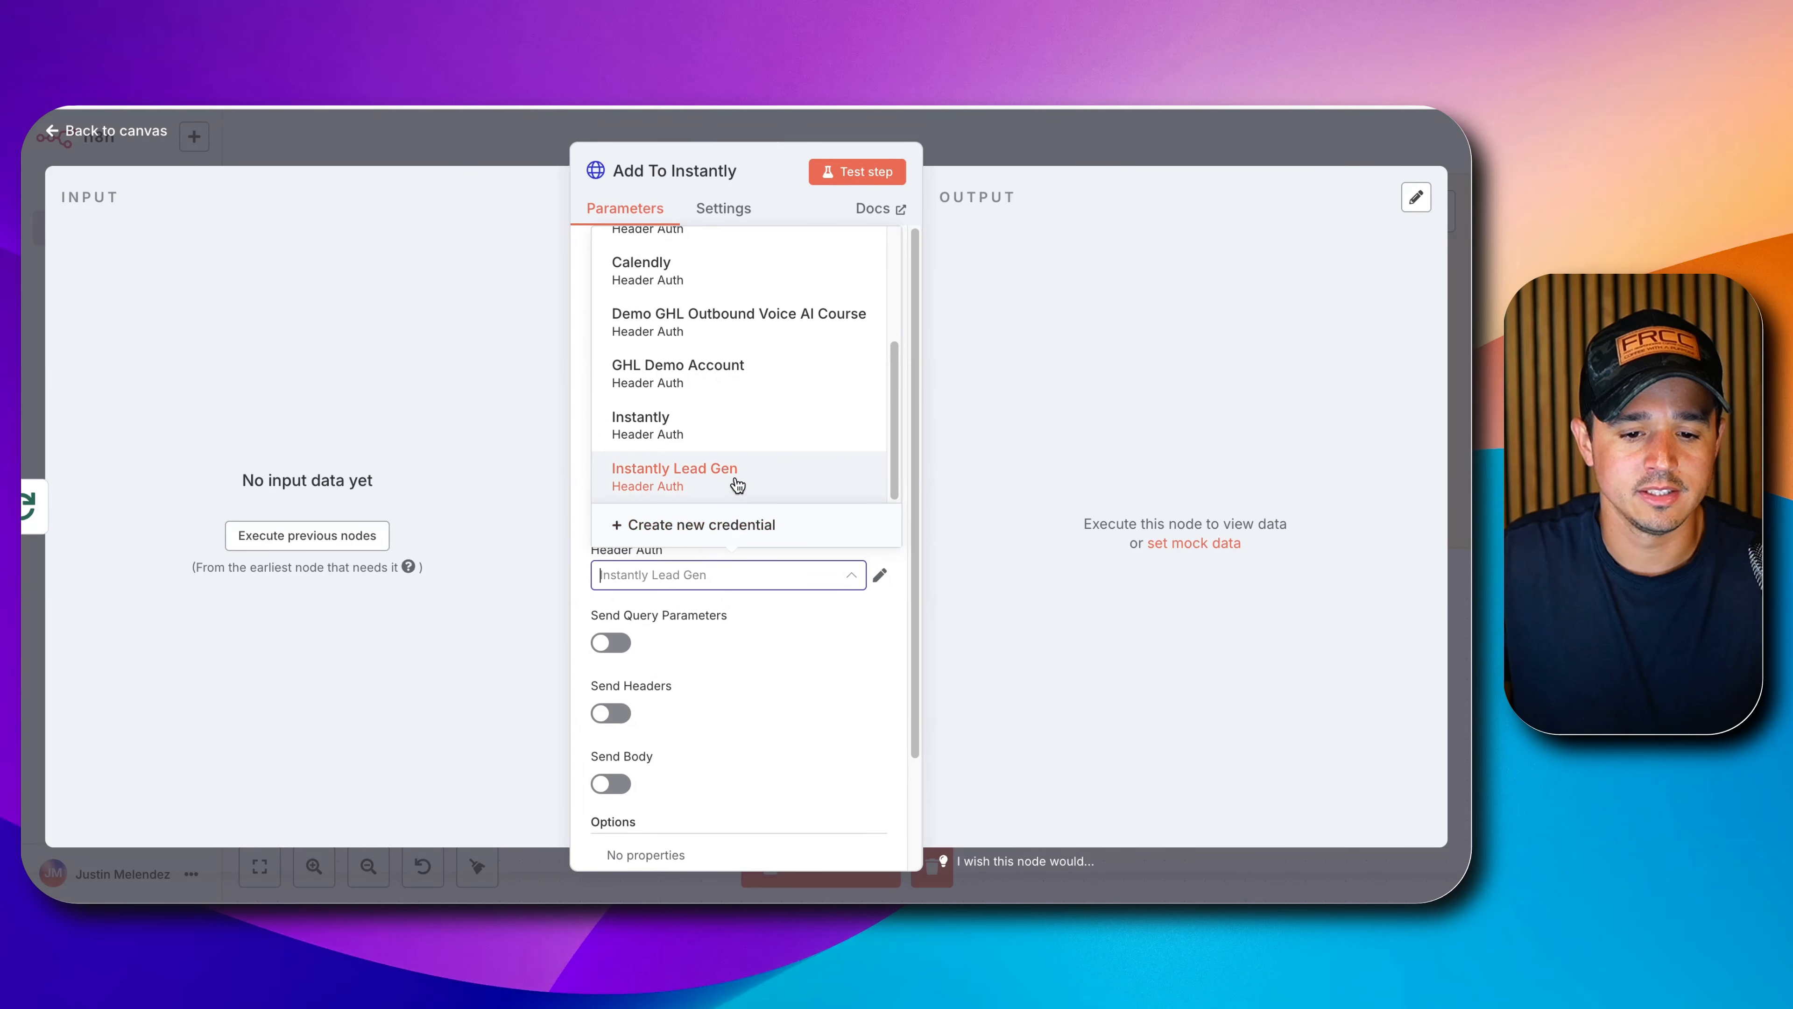
left_click(737, 479)
scroll(784, 606, "down", 3)
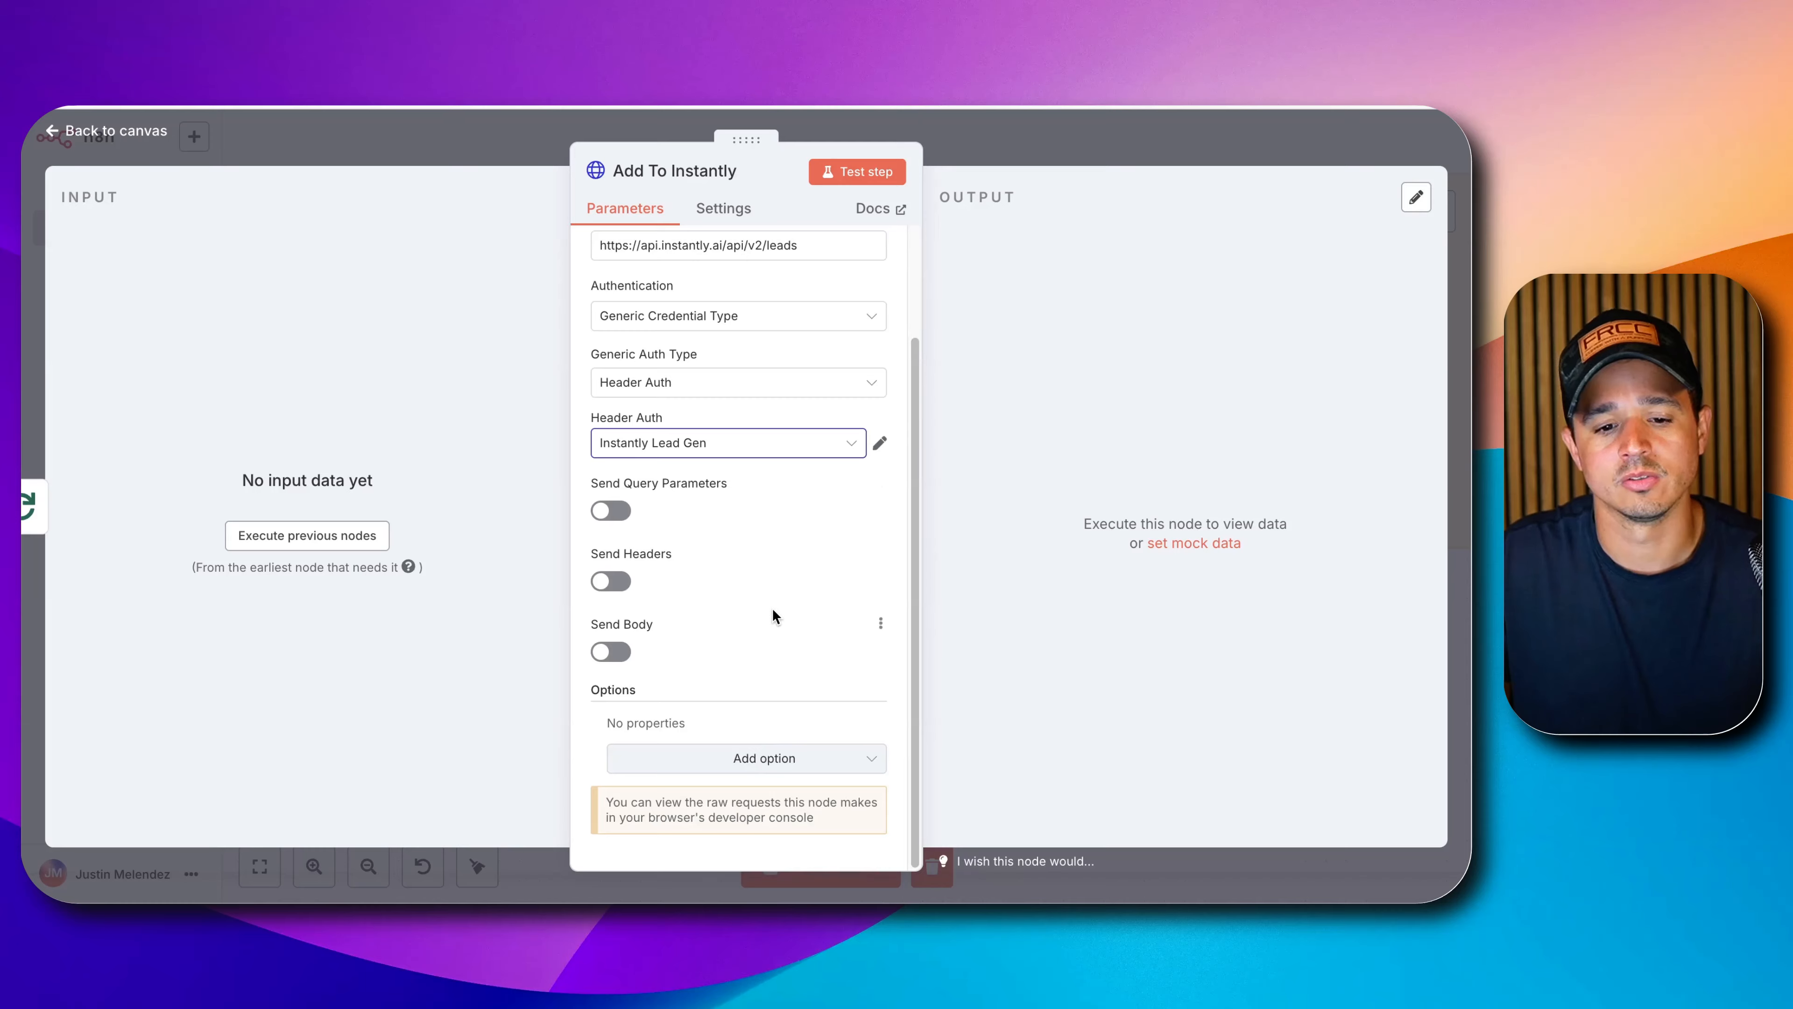
Draft a new Authorization header credential 'Bearer paste-api-key', then close it without saving.
left_click(819, 443)
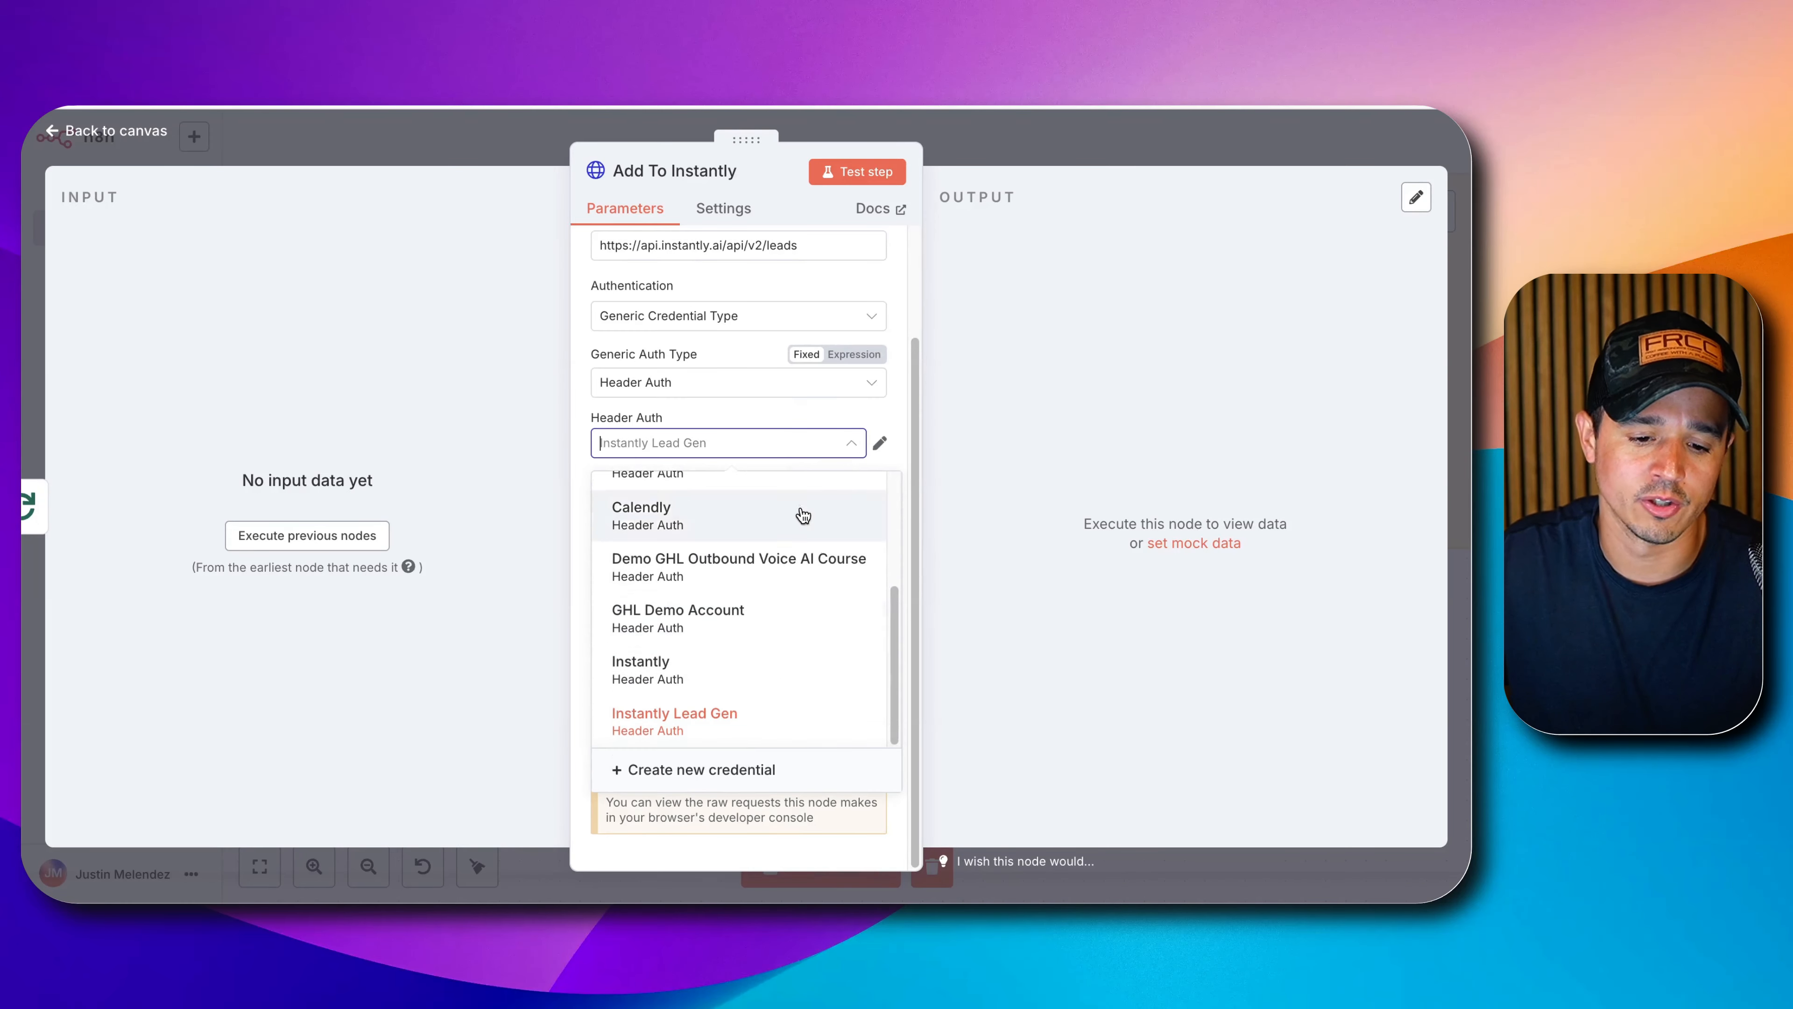
left_click(751, 767)
left_click(601, 383)
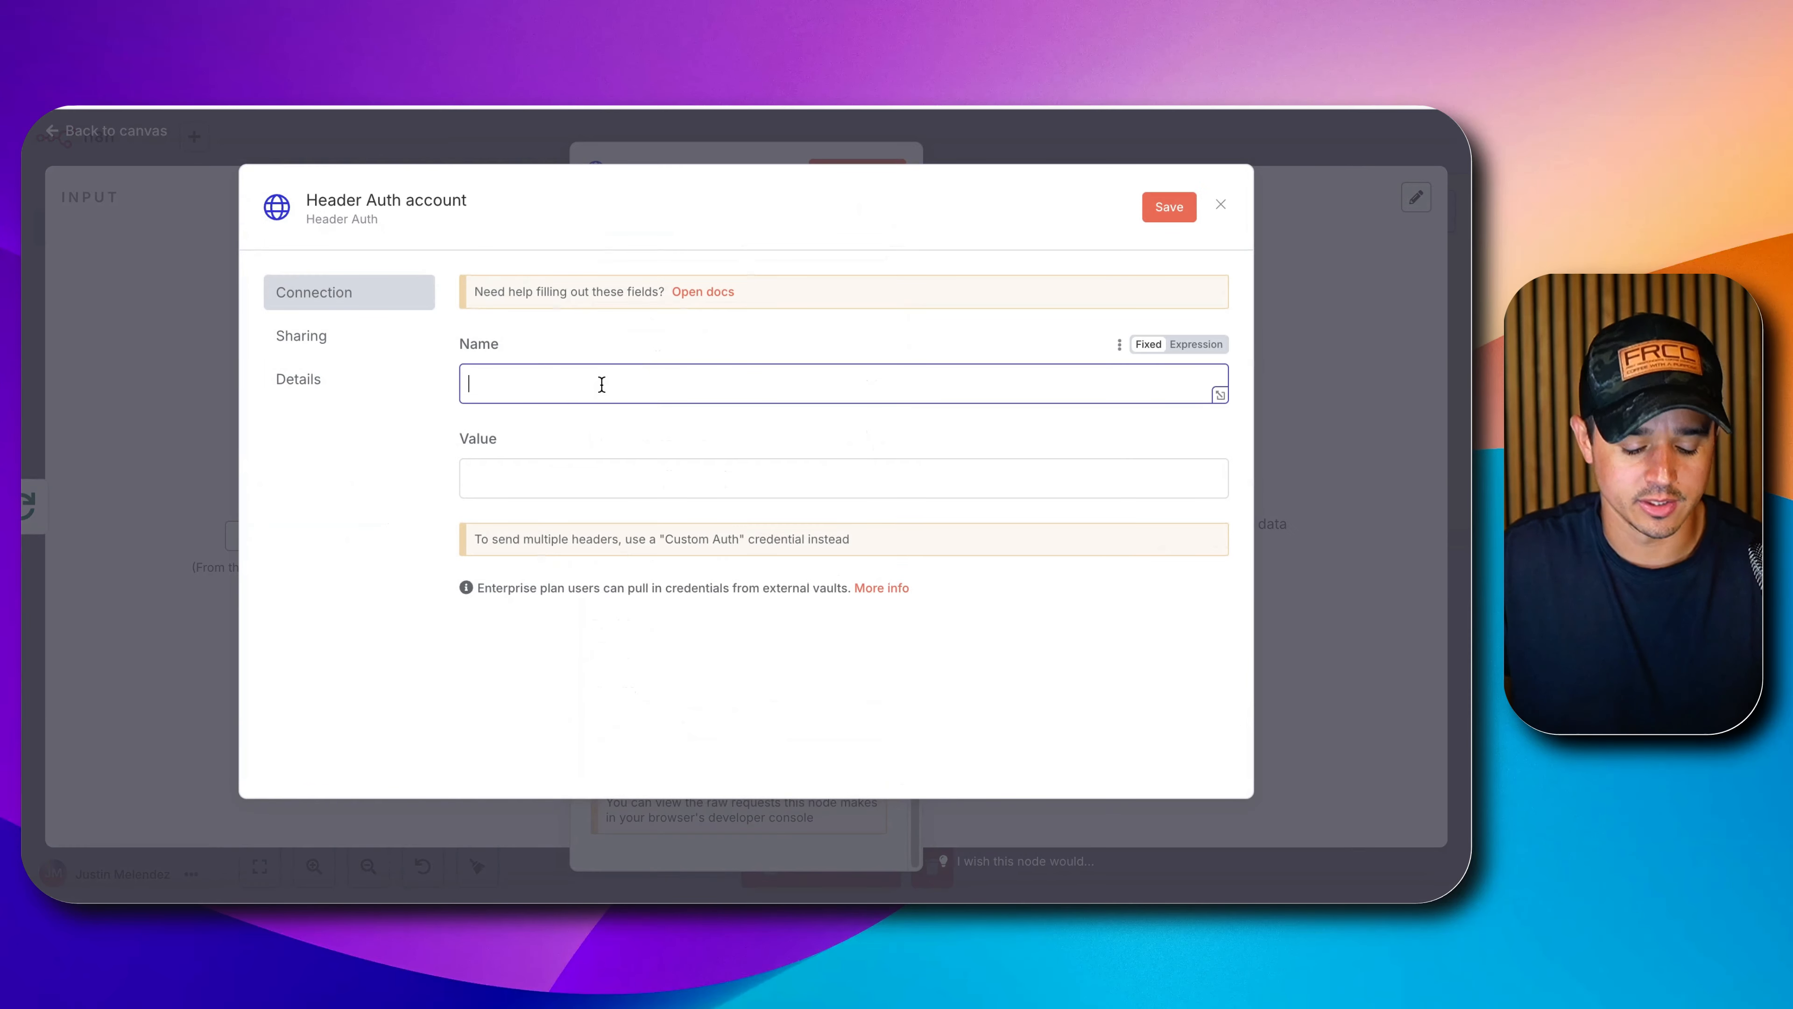
type("Authorization")
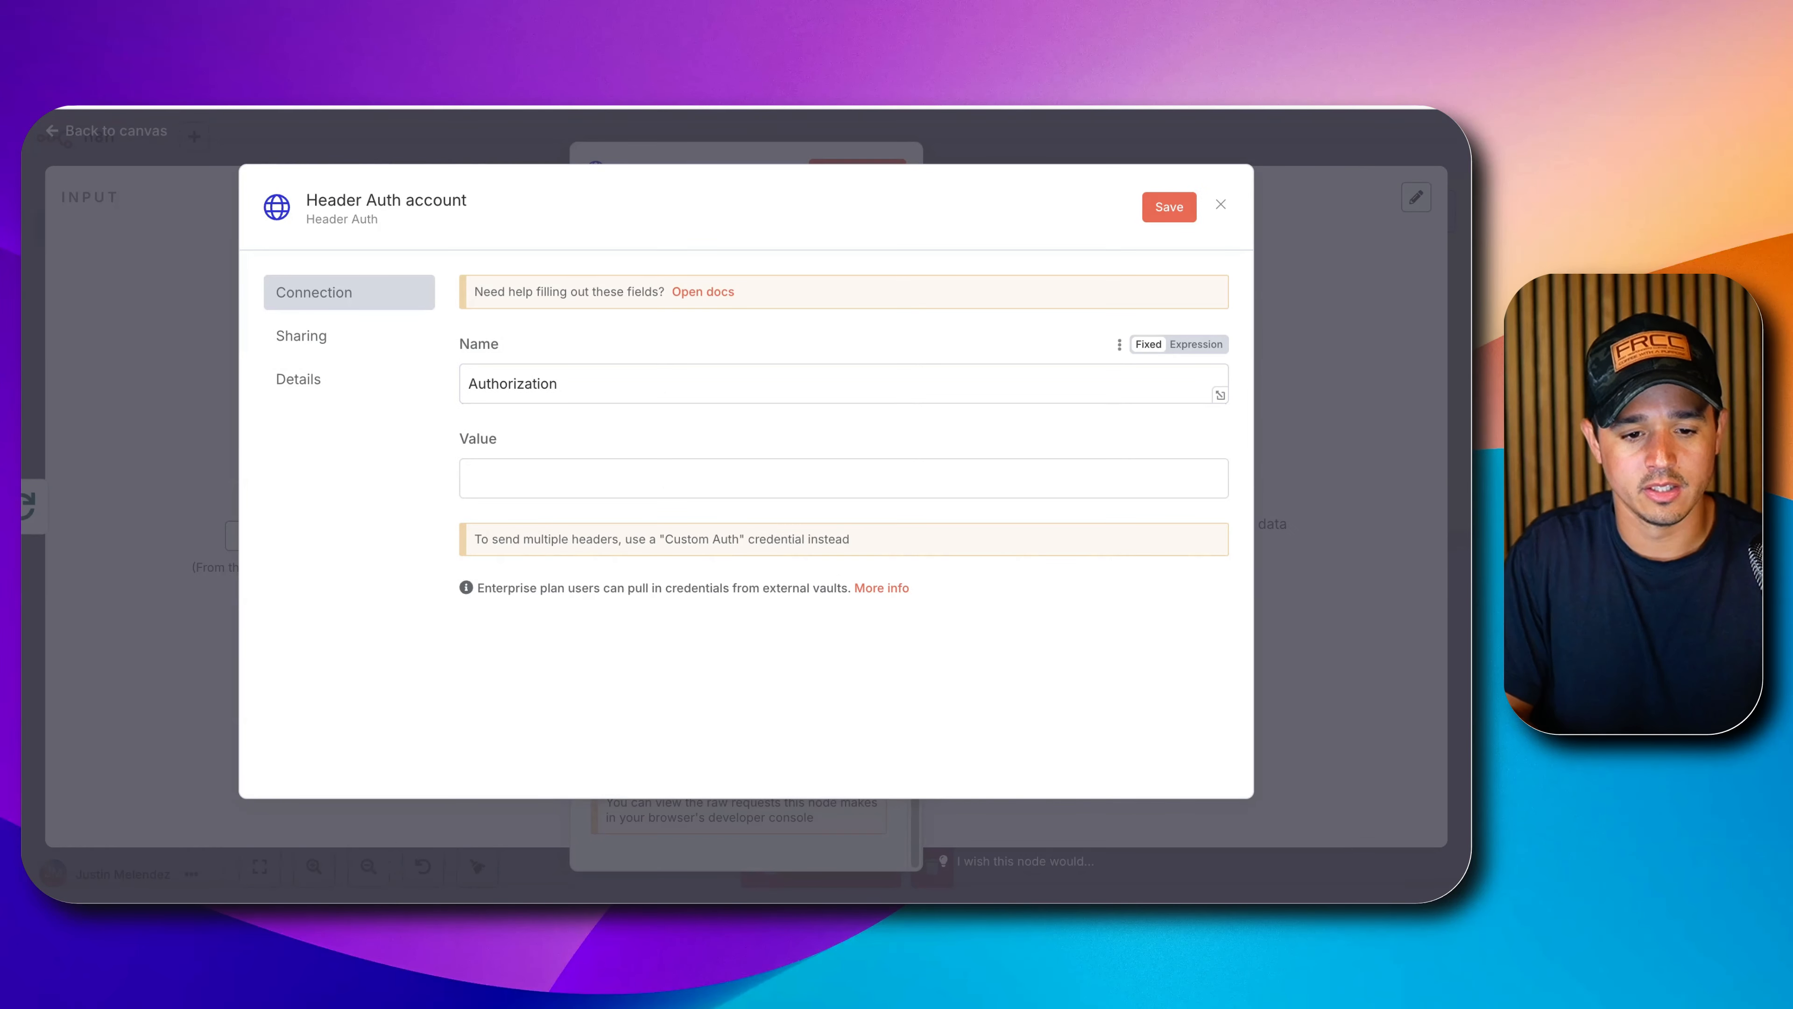
left_click(973, 484)
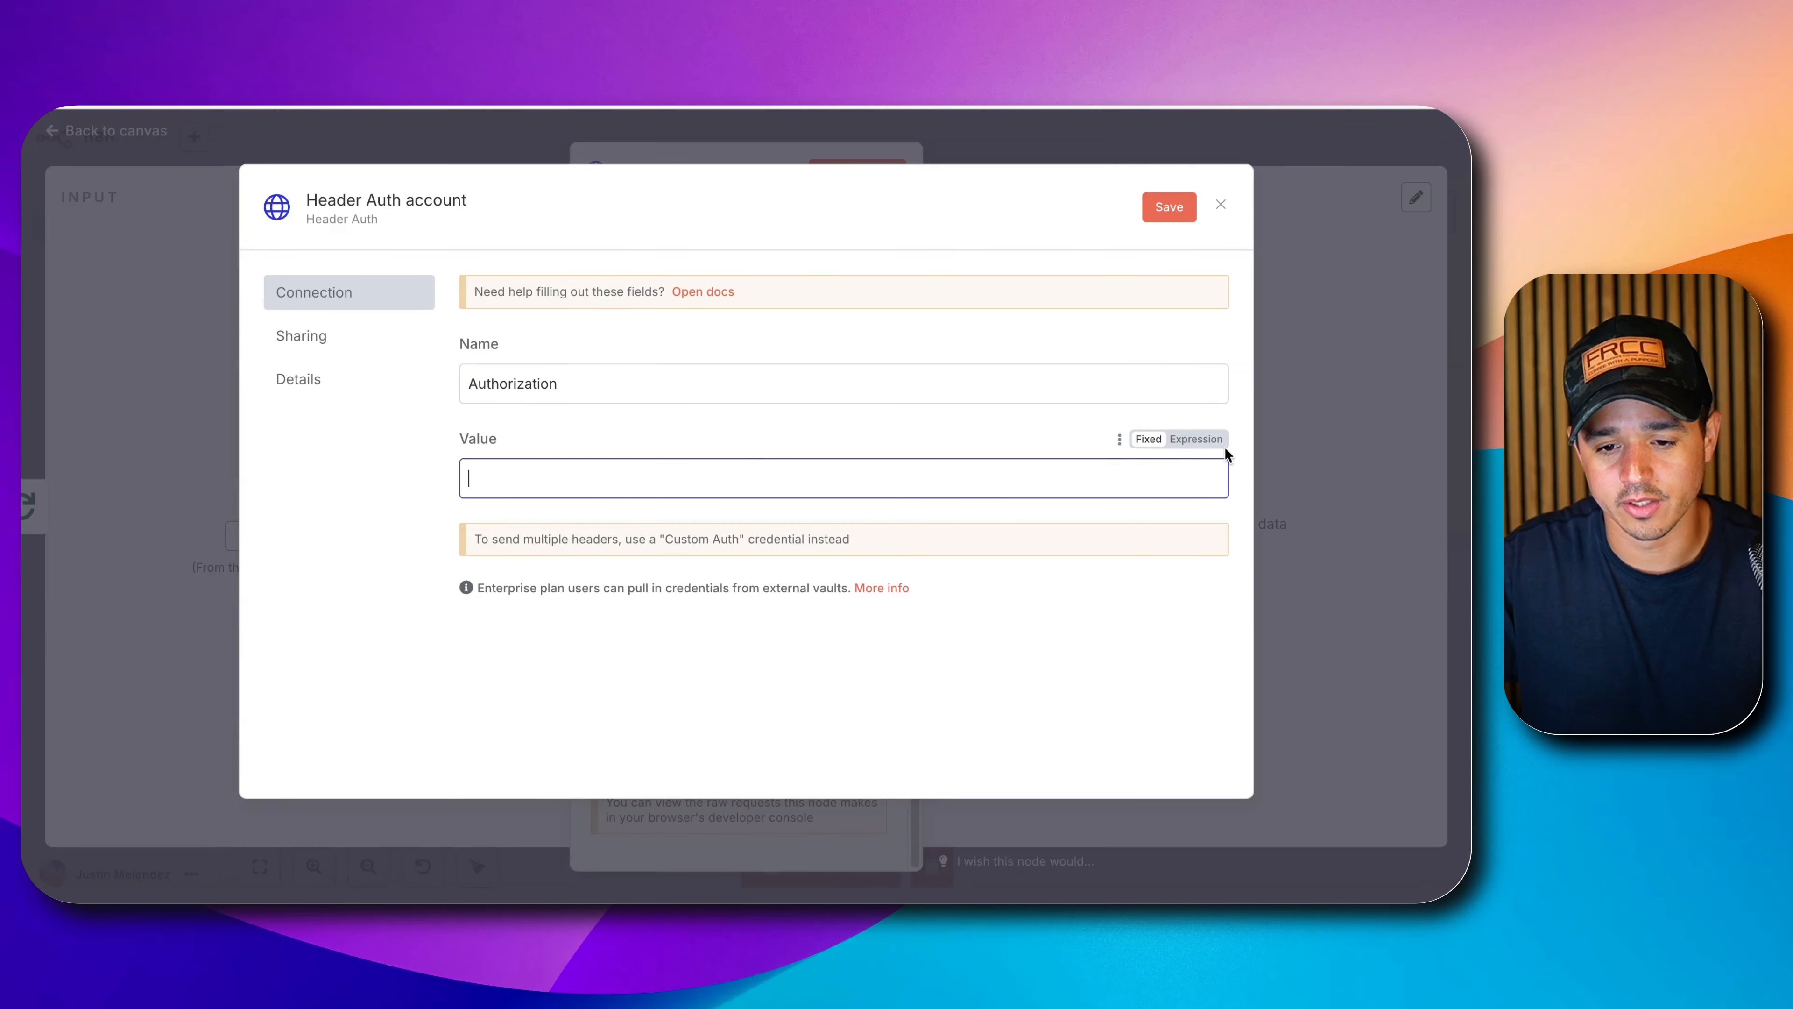
left_click(1215, 441)
type("Bear")
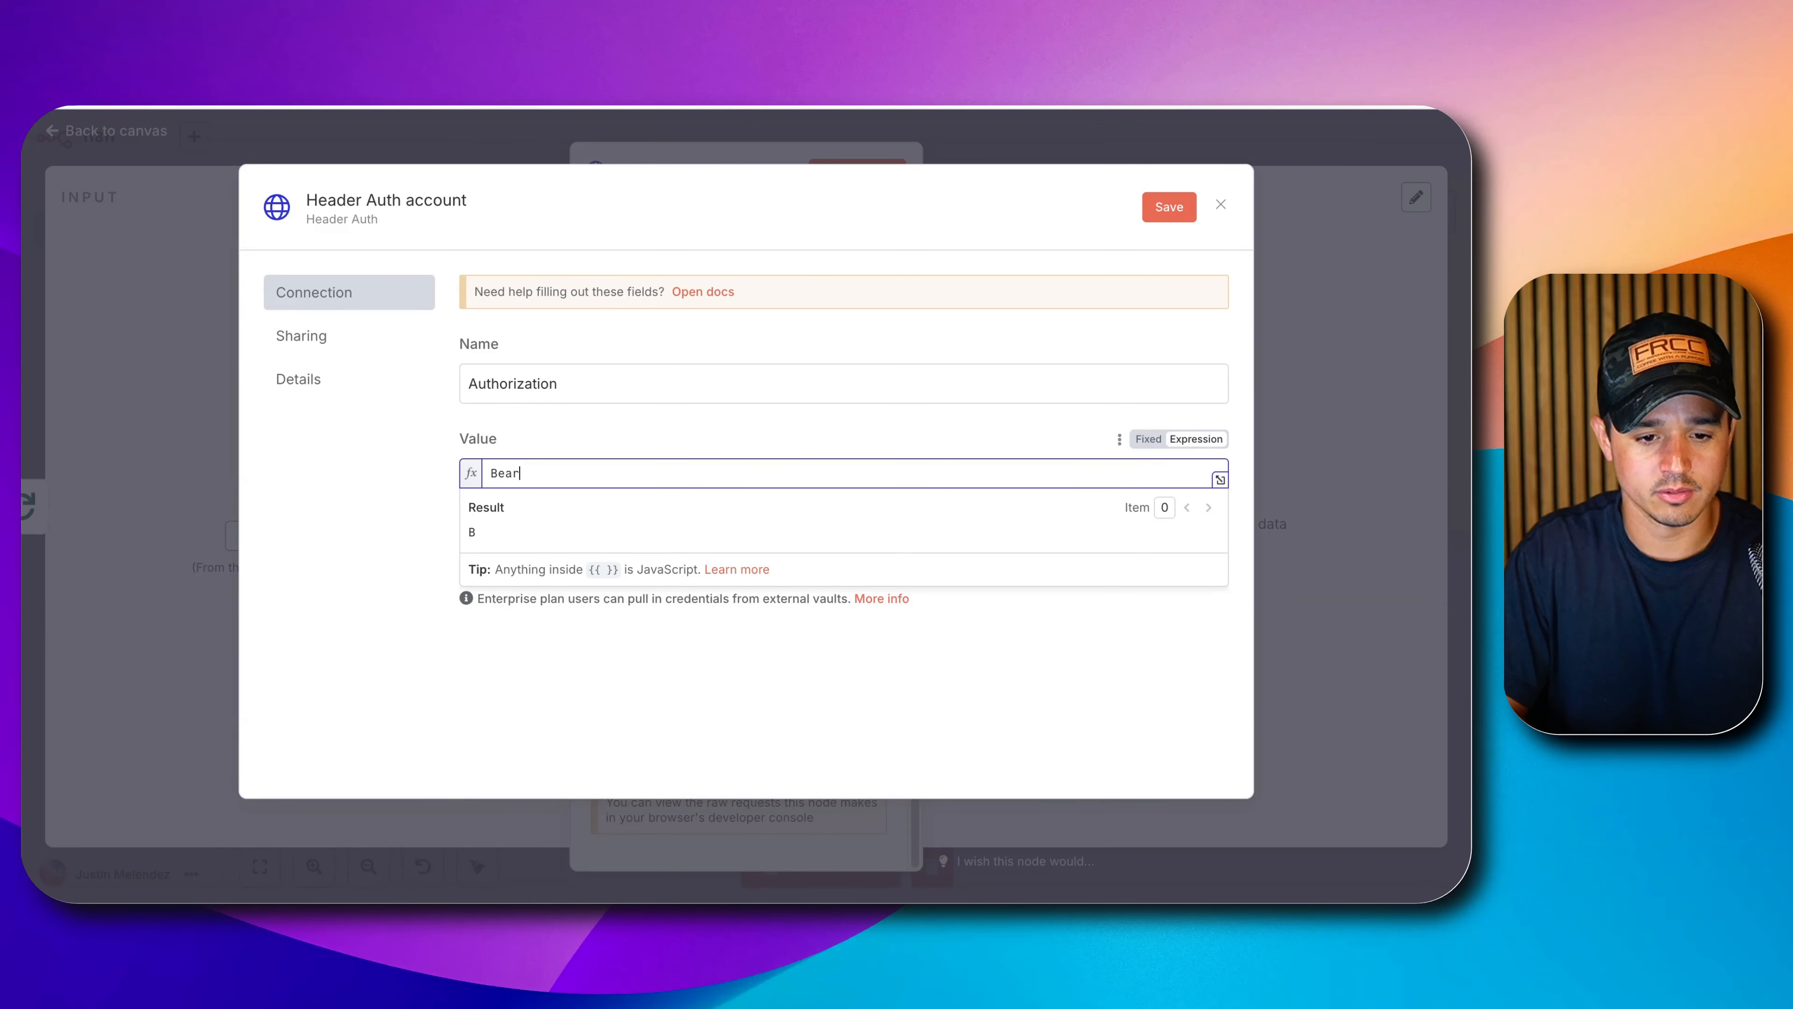
type("er")
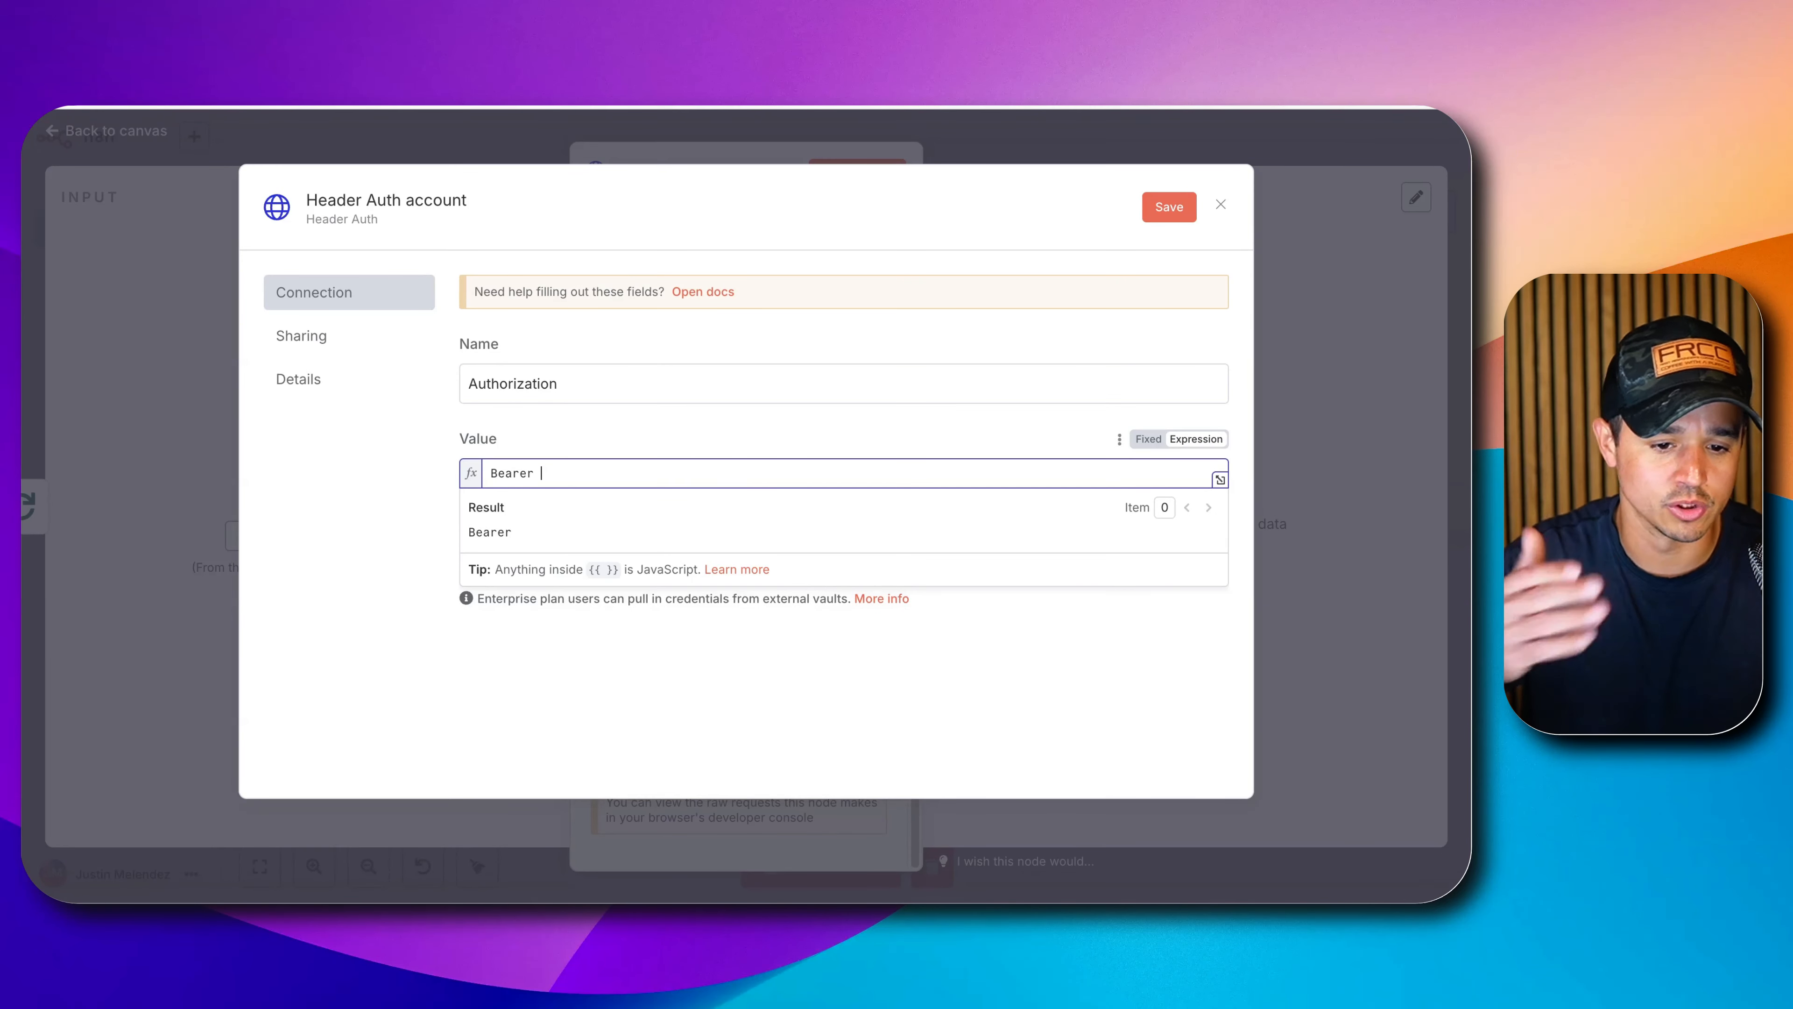
type(" paste-a")
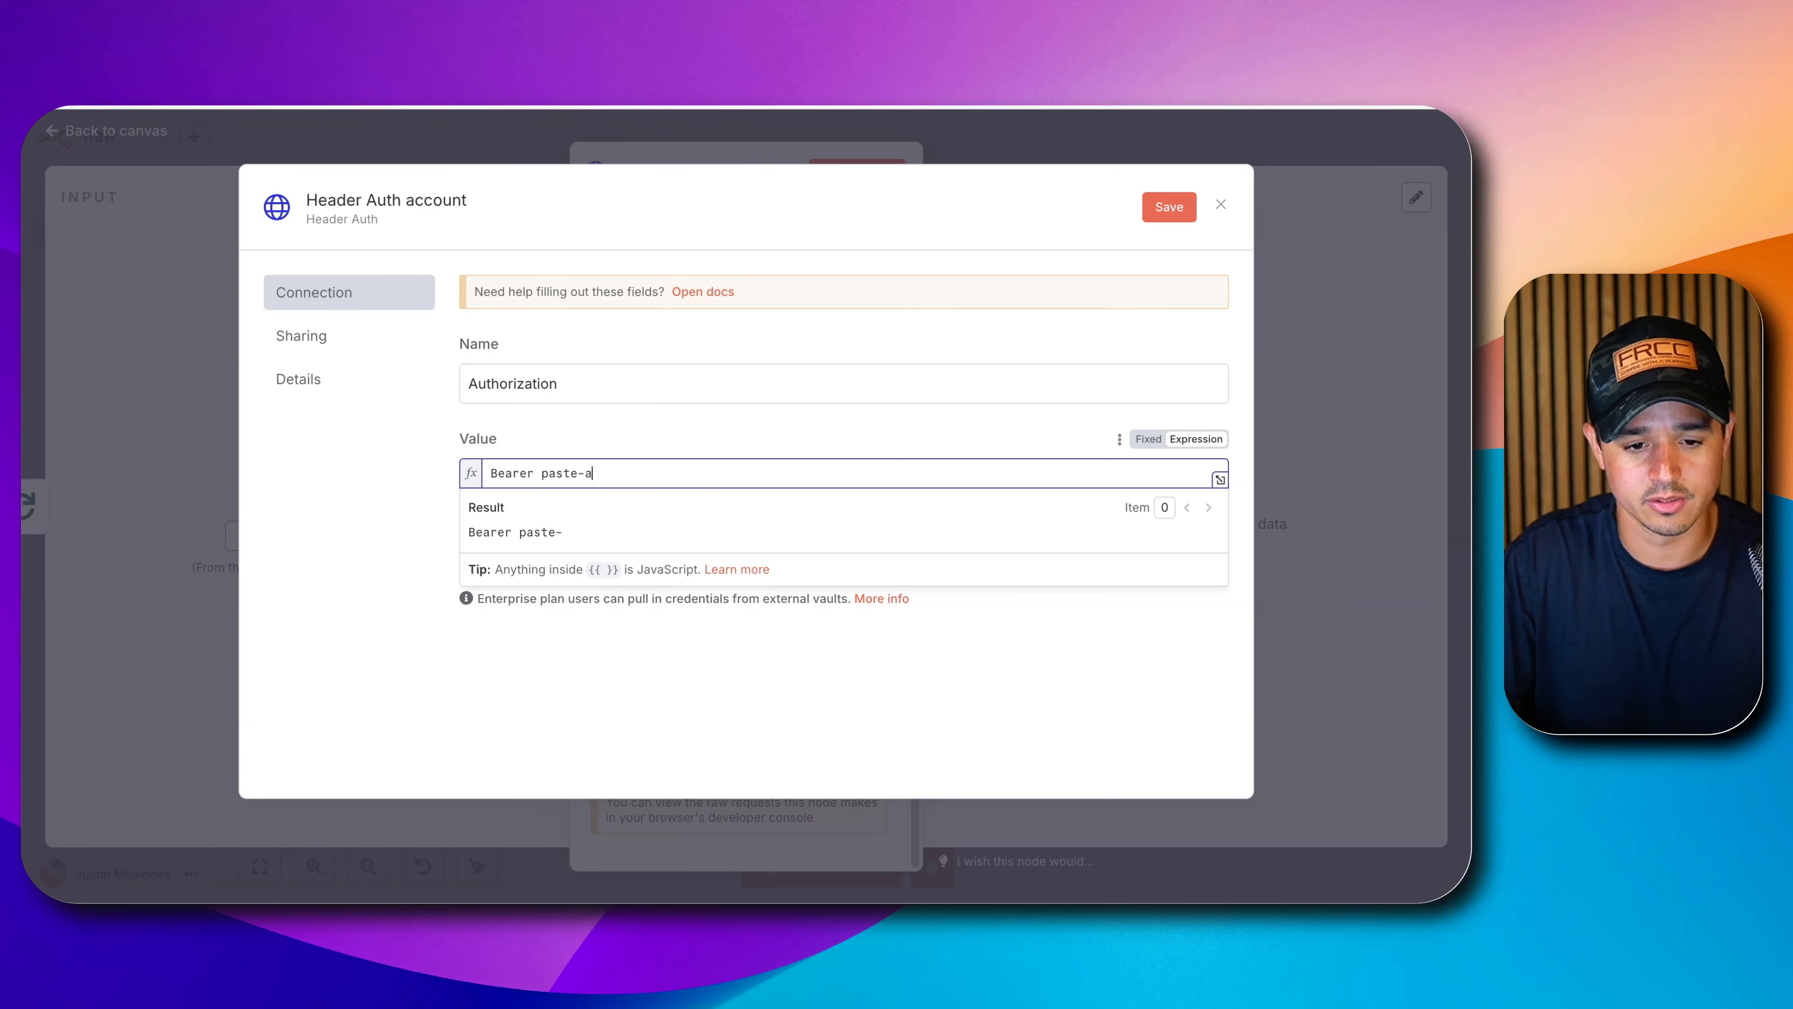
type("pi-key")
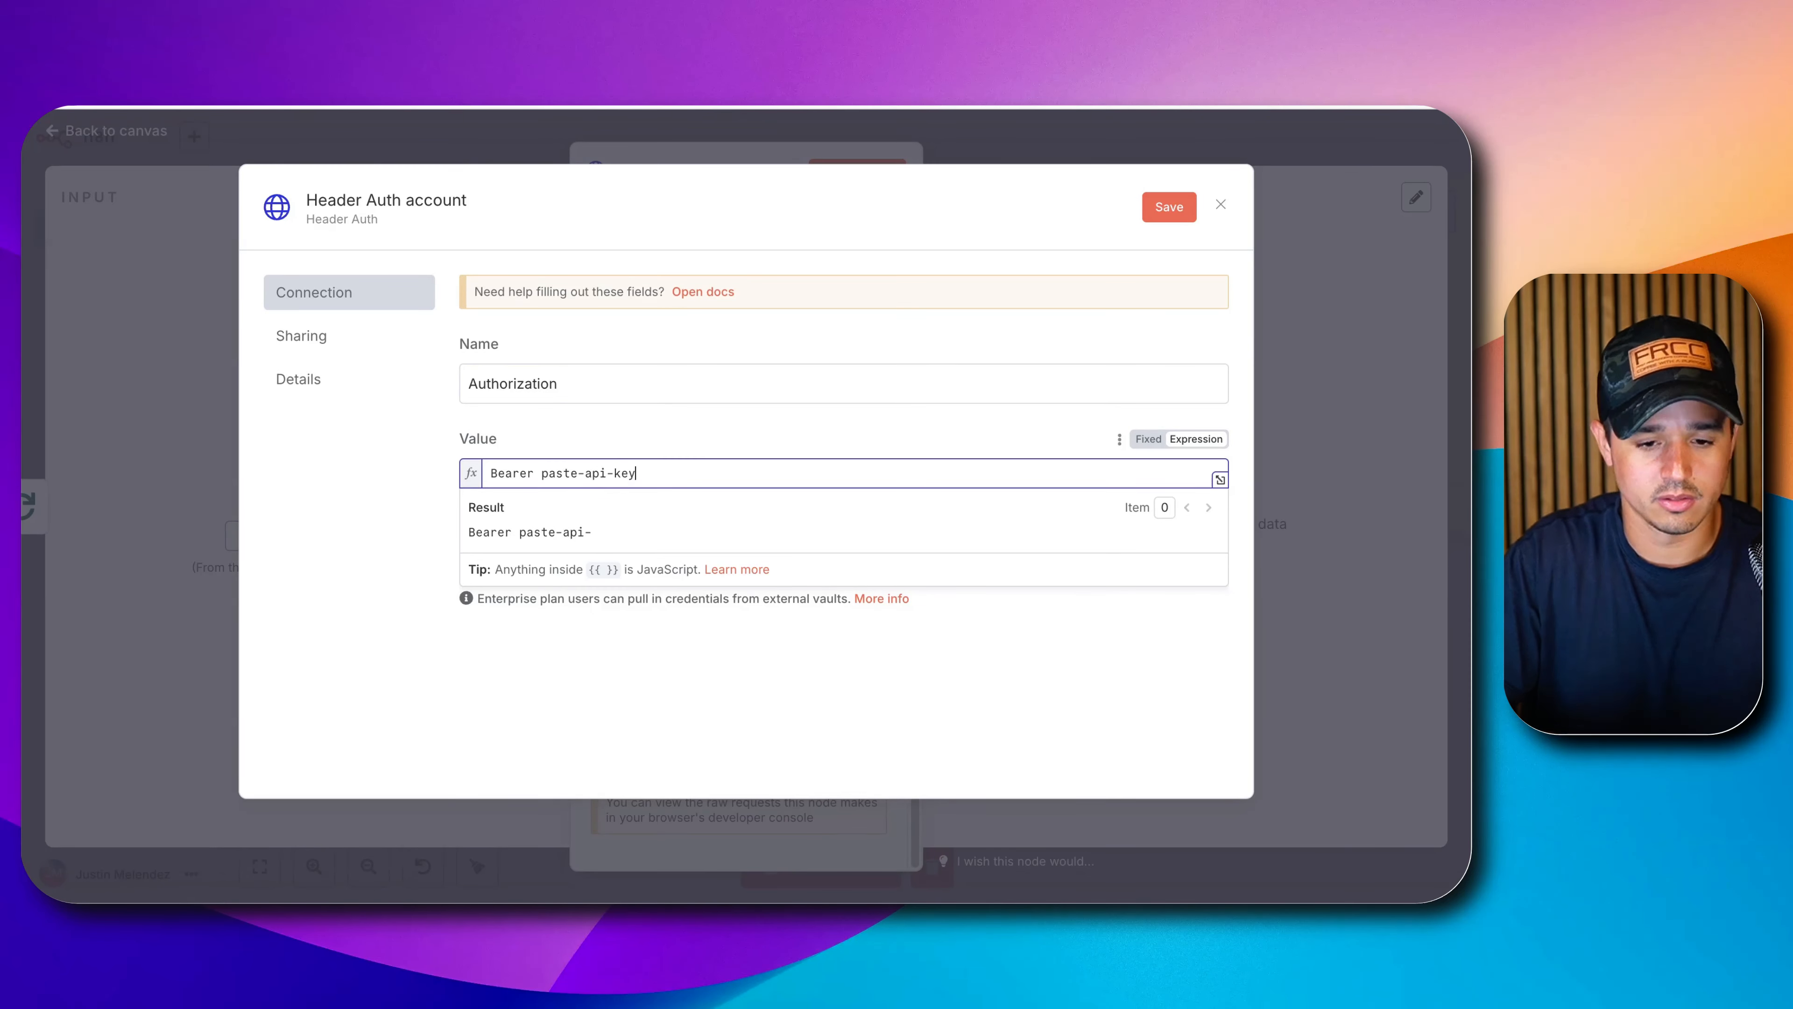
left_click(1222, 206)
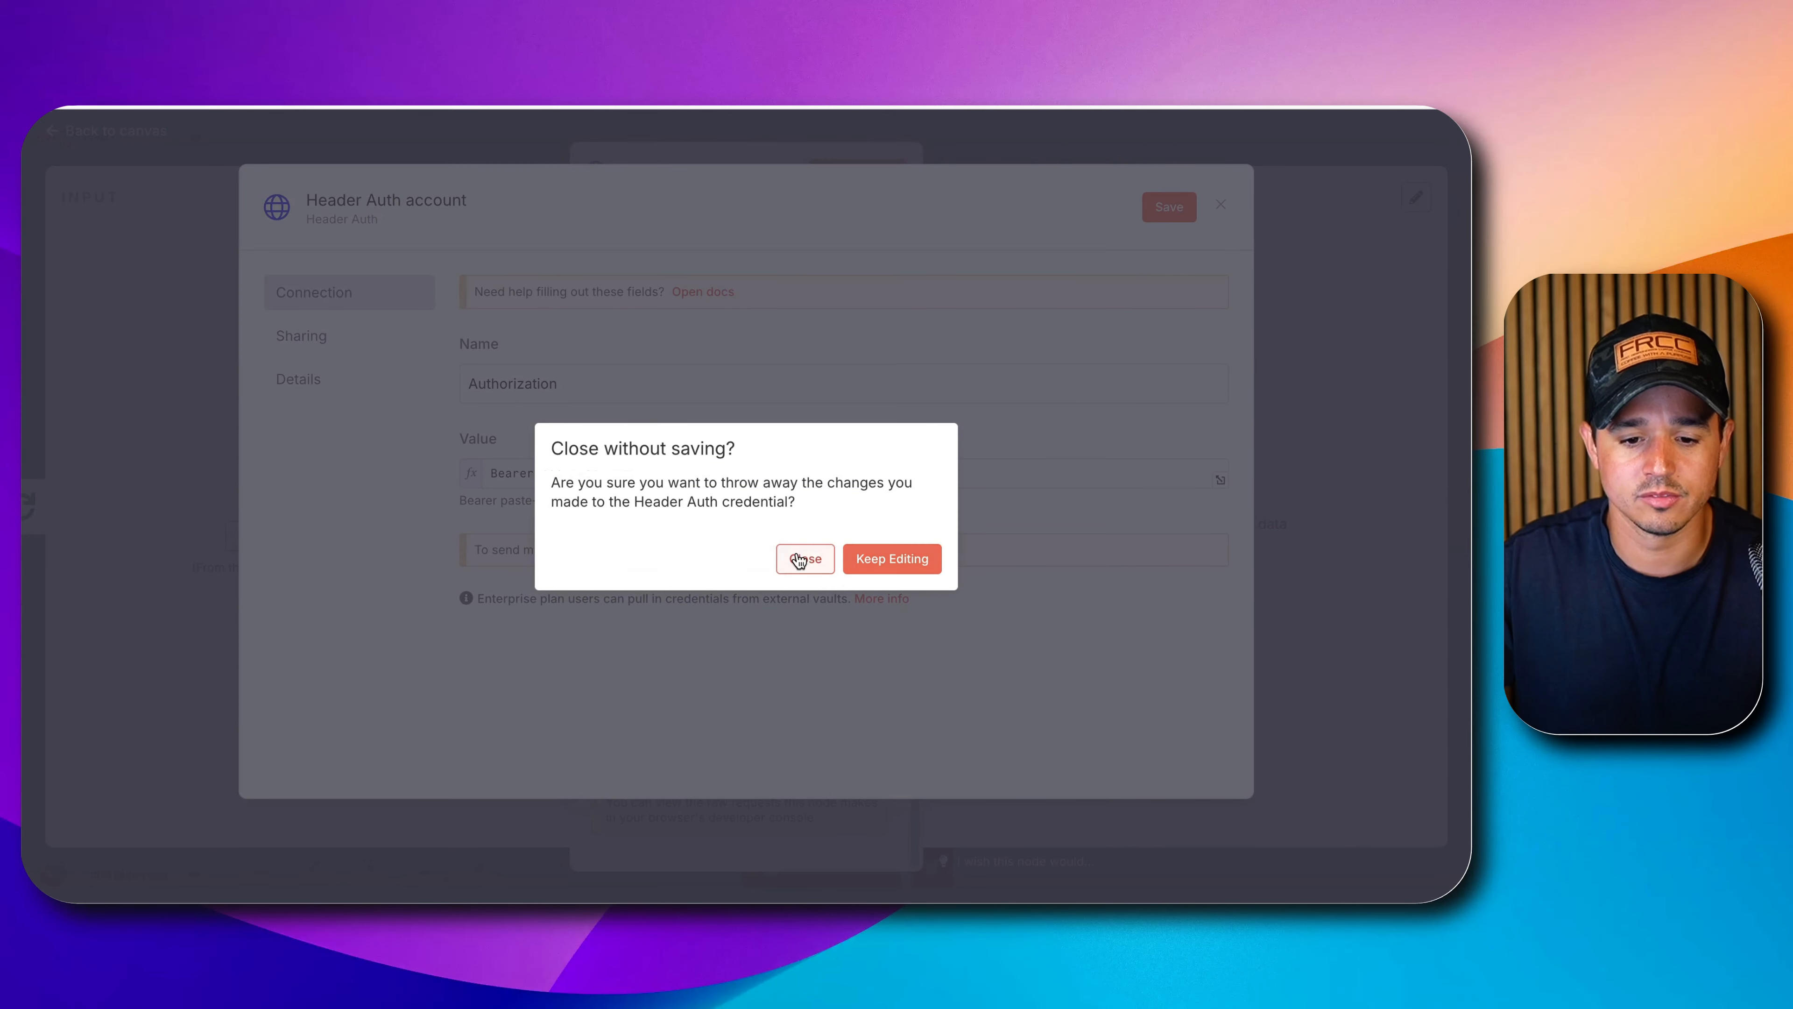
left_click(798, 560)
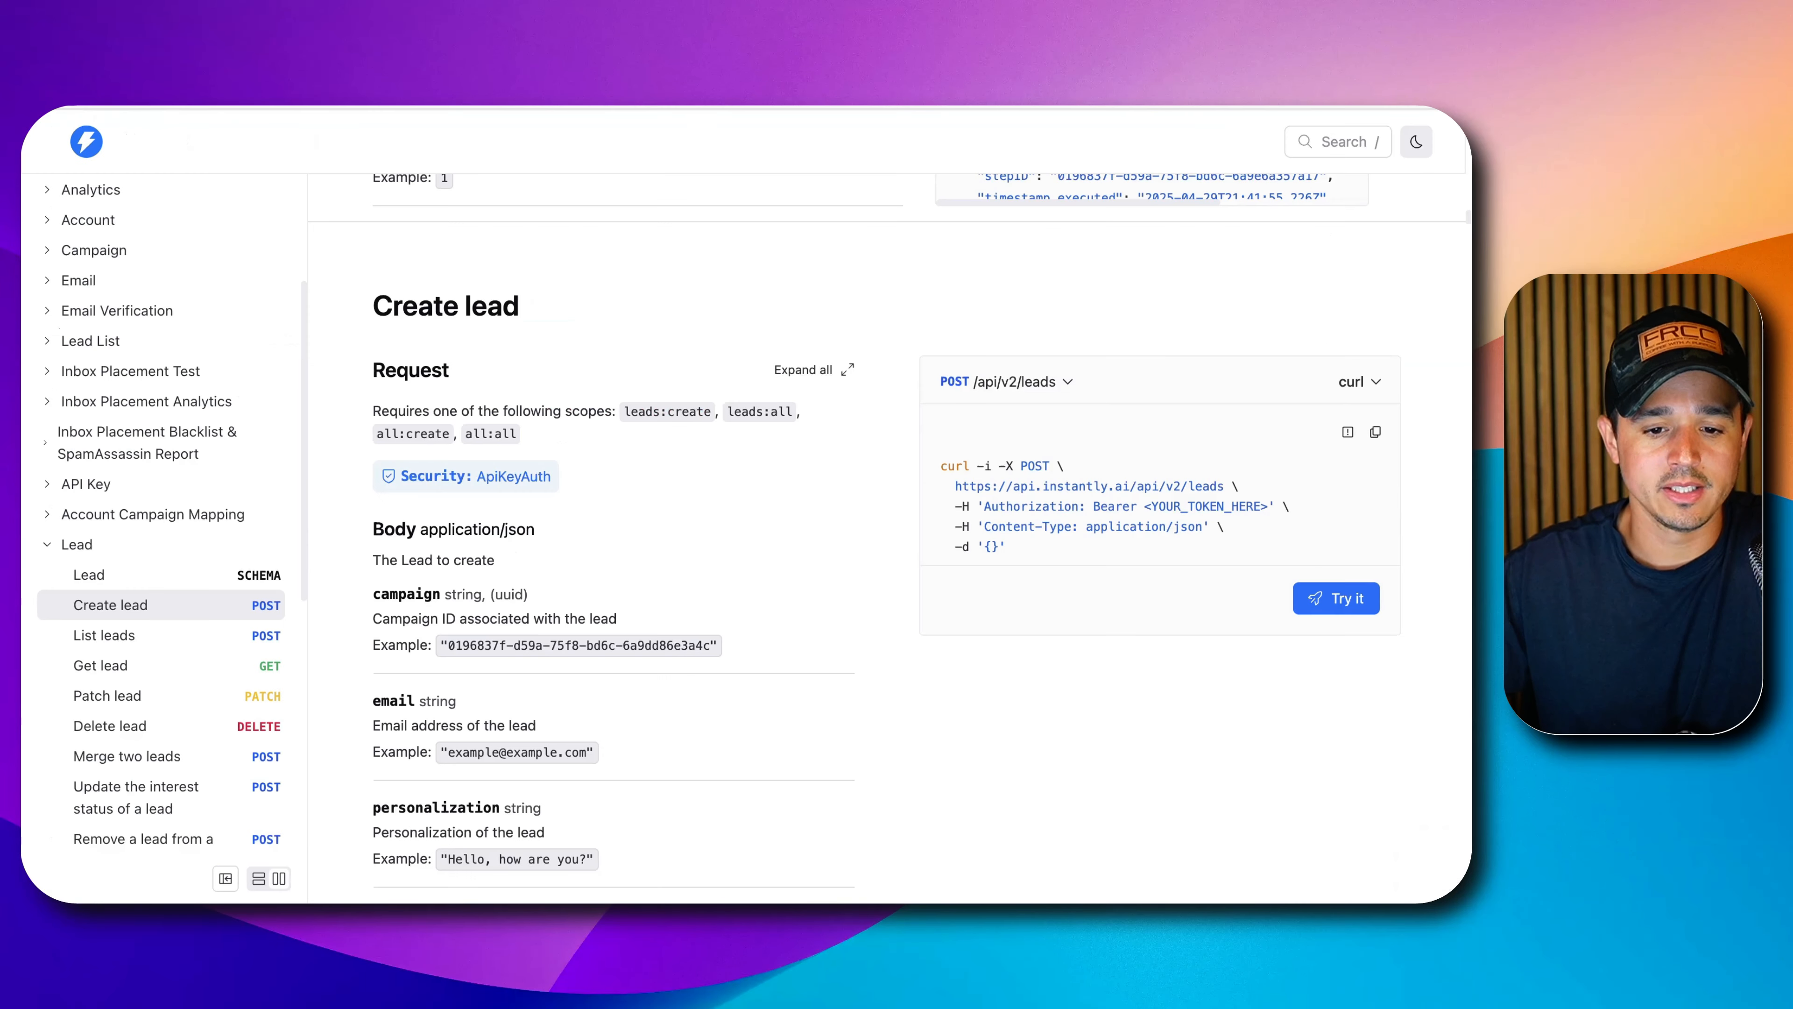
Open the Create lead Try it playground in the Instantly API docs.
scroll(770, 393, "down", 3)
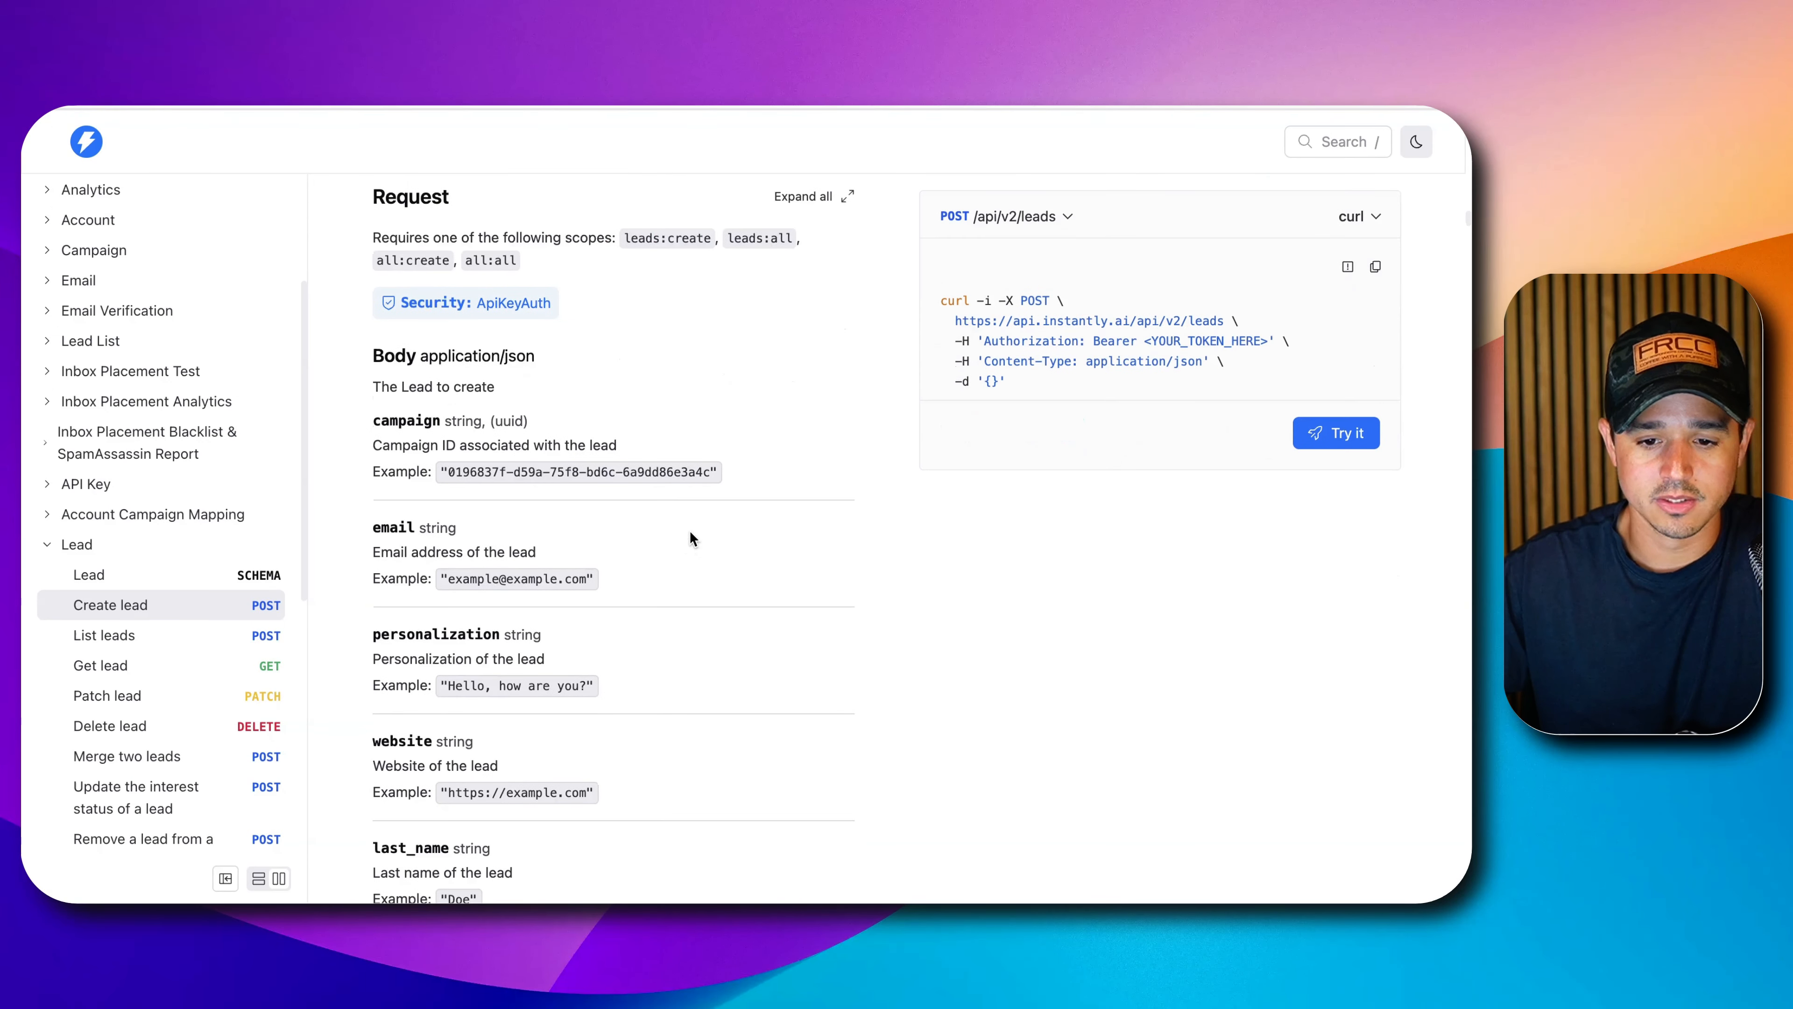
left_click(1298, 431)
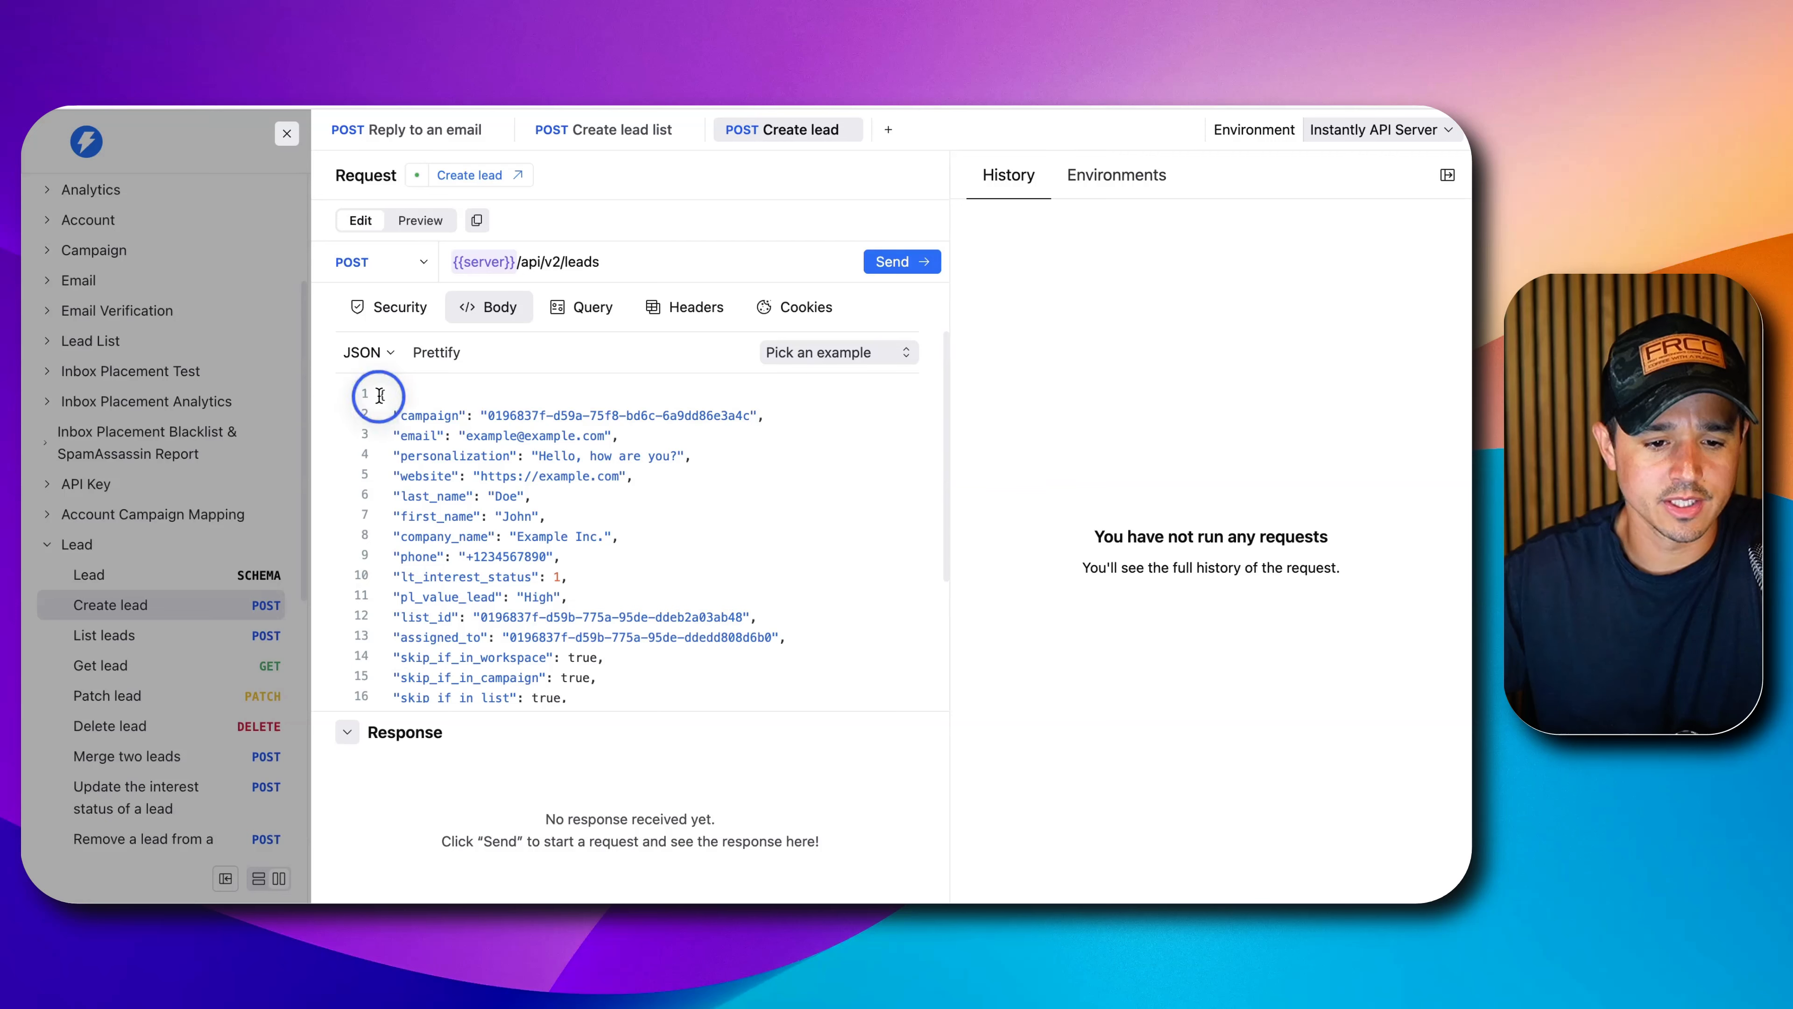
left_click_drag(385, 395, 495, 677)
scroll(523, 599, "up", 3)
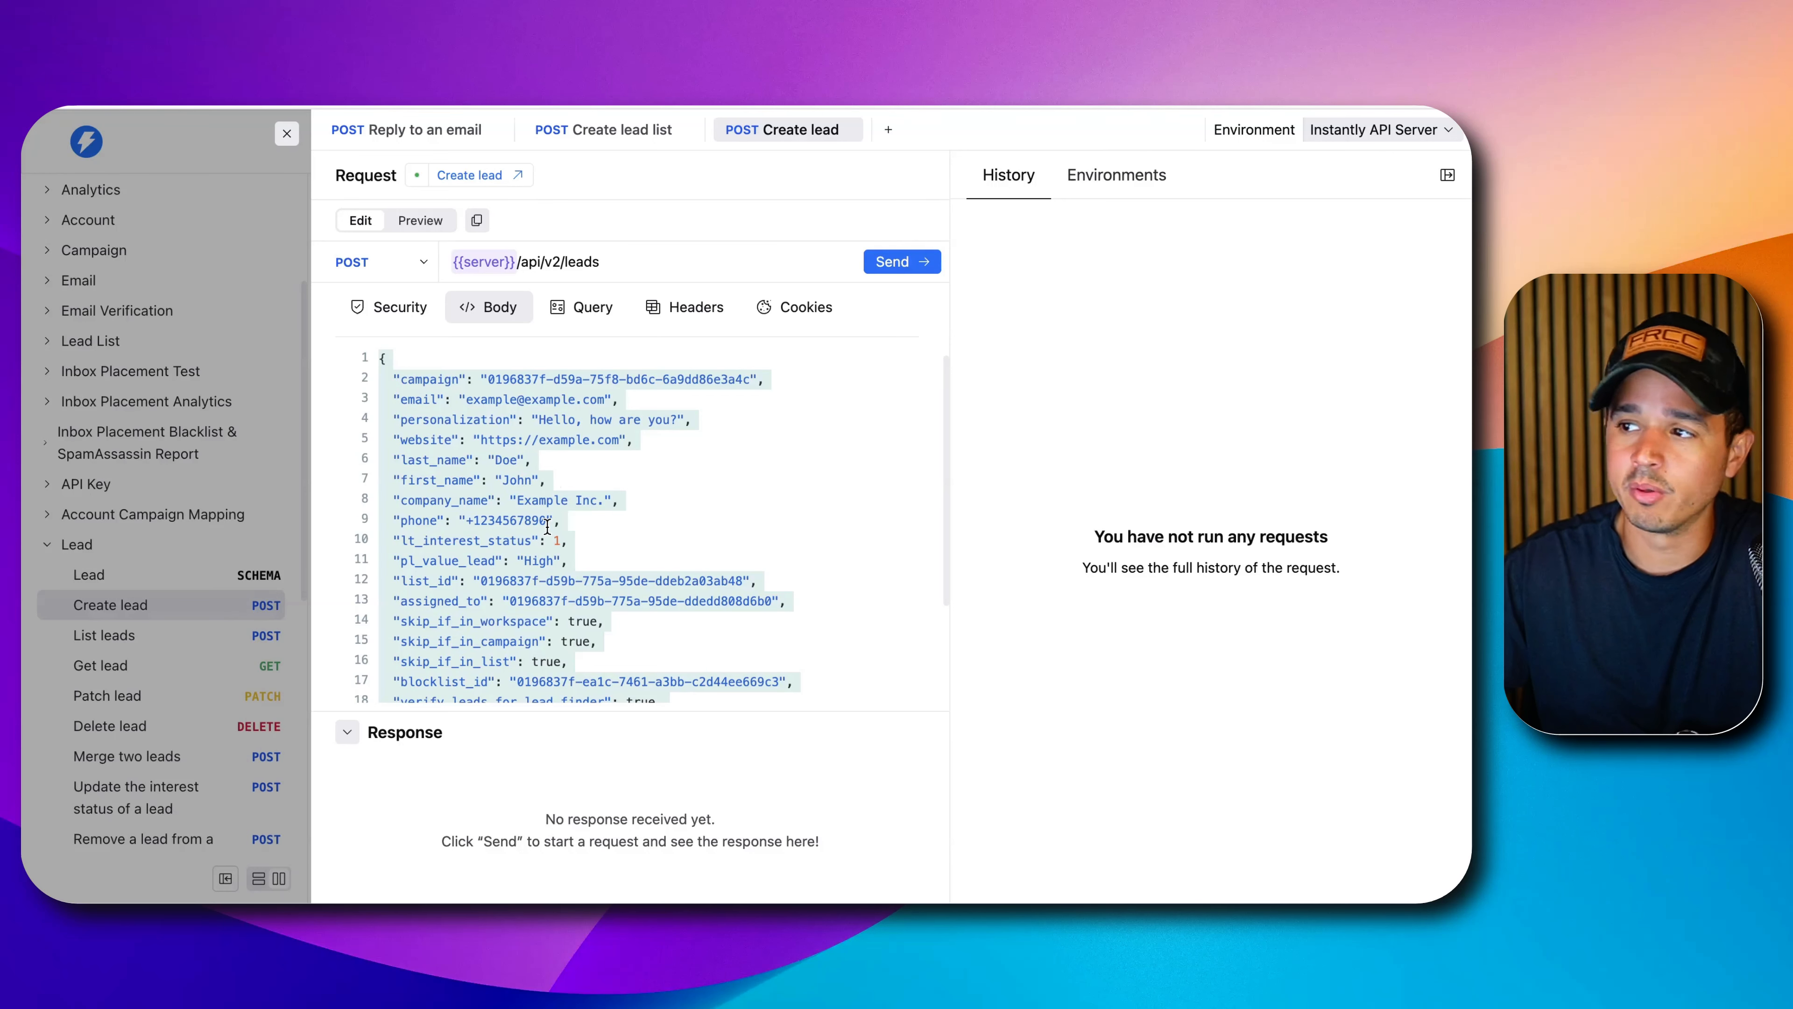
Review the body fields campaign, email, website, names, company_name, phone and skip_if_in_campaign.
triple_click(471, 375)
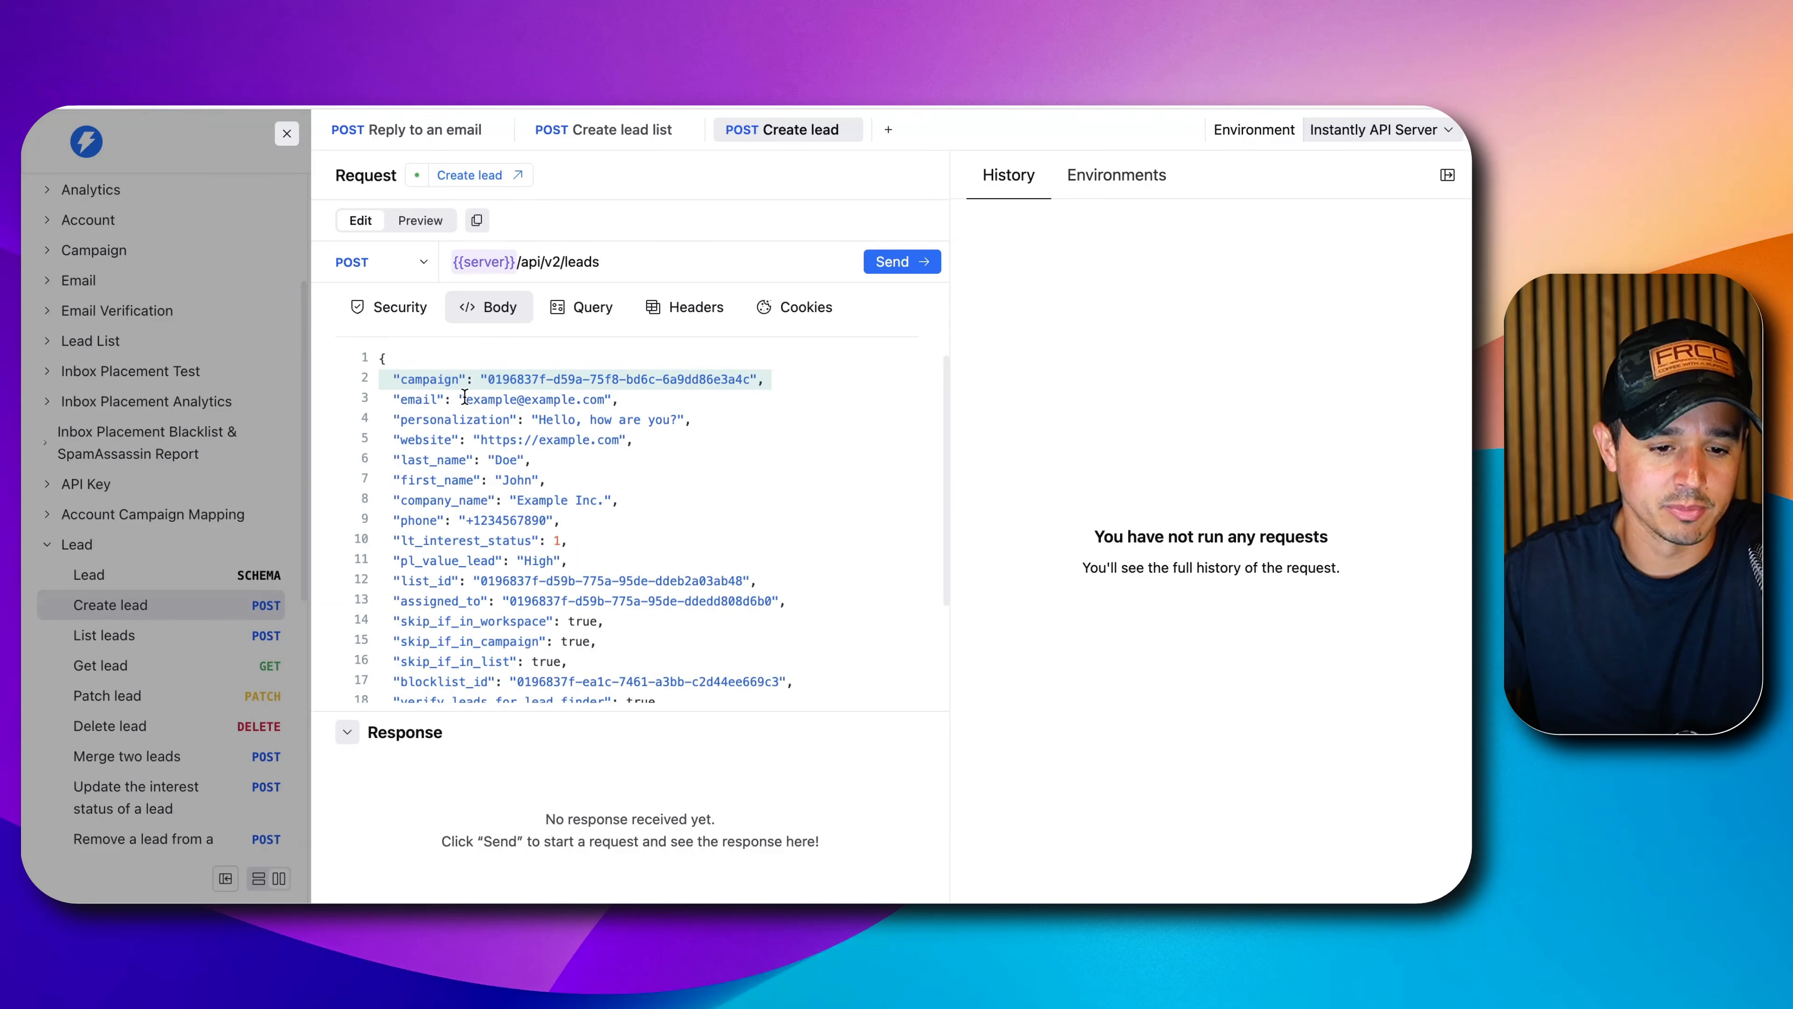
triple_click(465, 396)
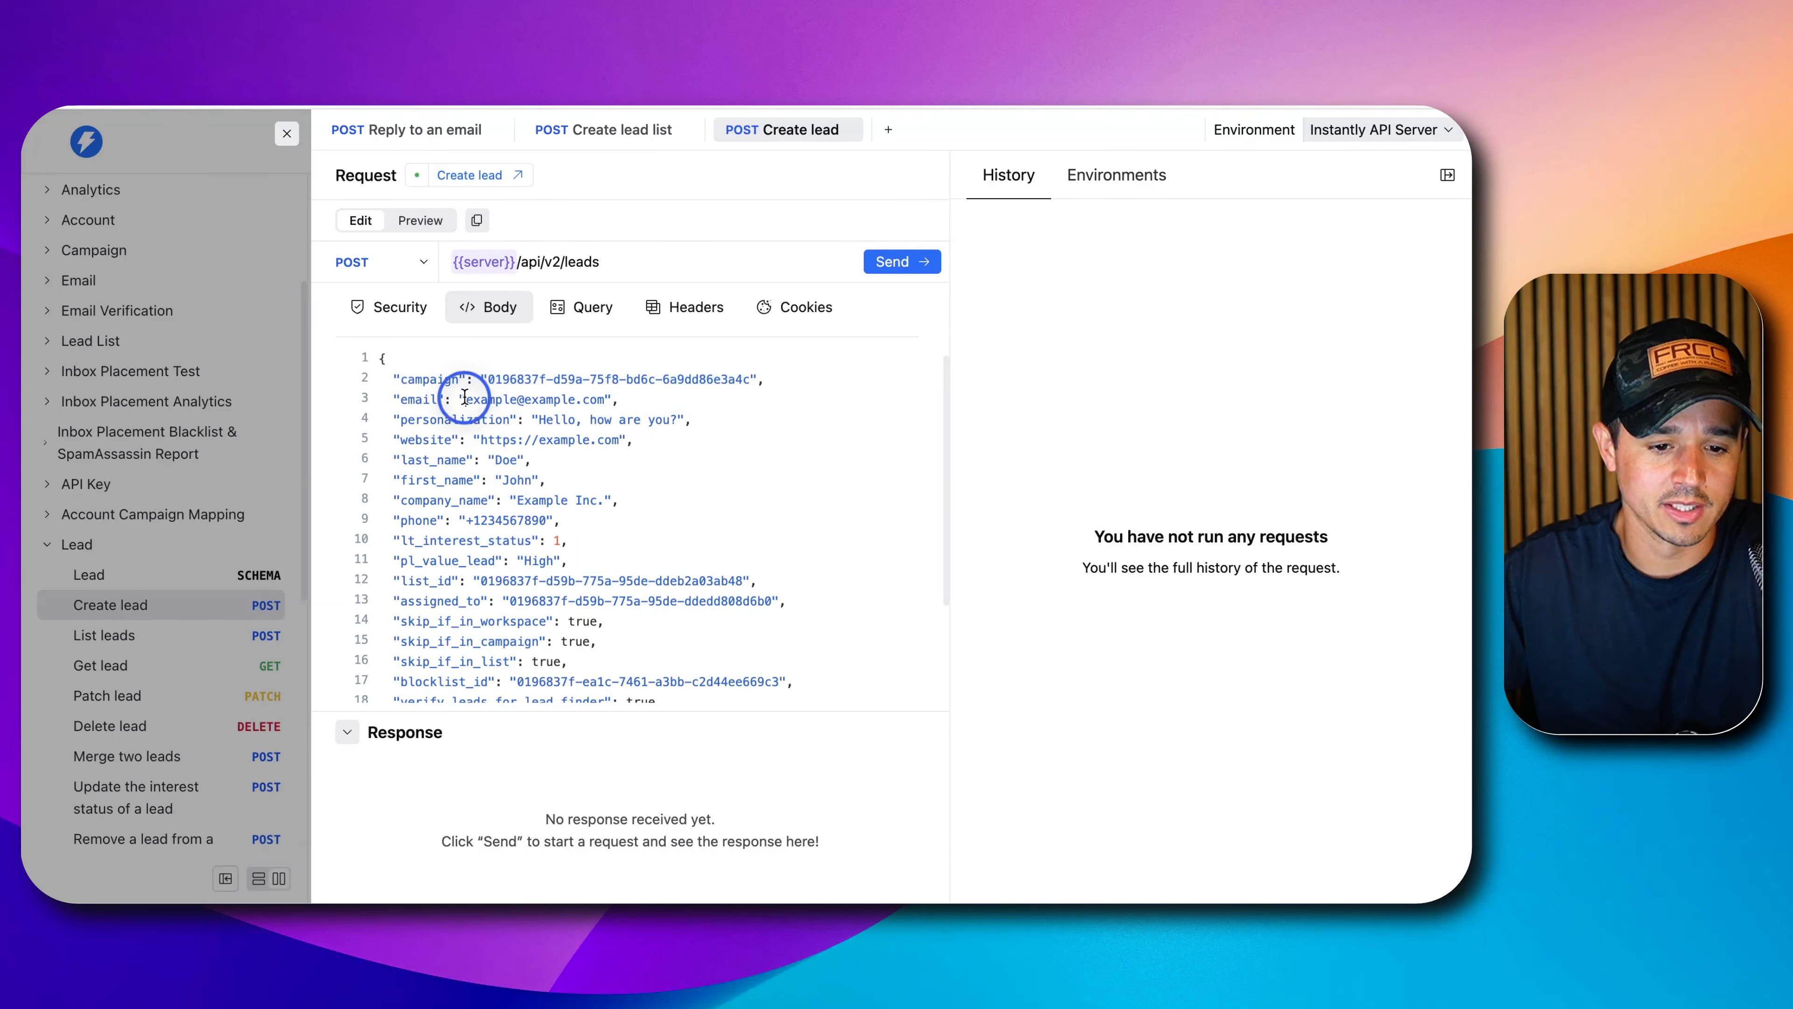
triple_click(471, 436)
triple_click(471, 460)
left_click_drag(471, 461, 471, 472)
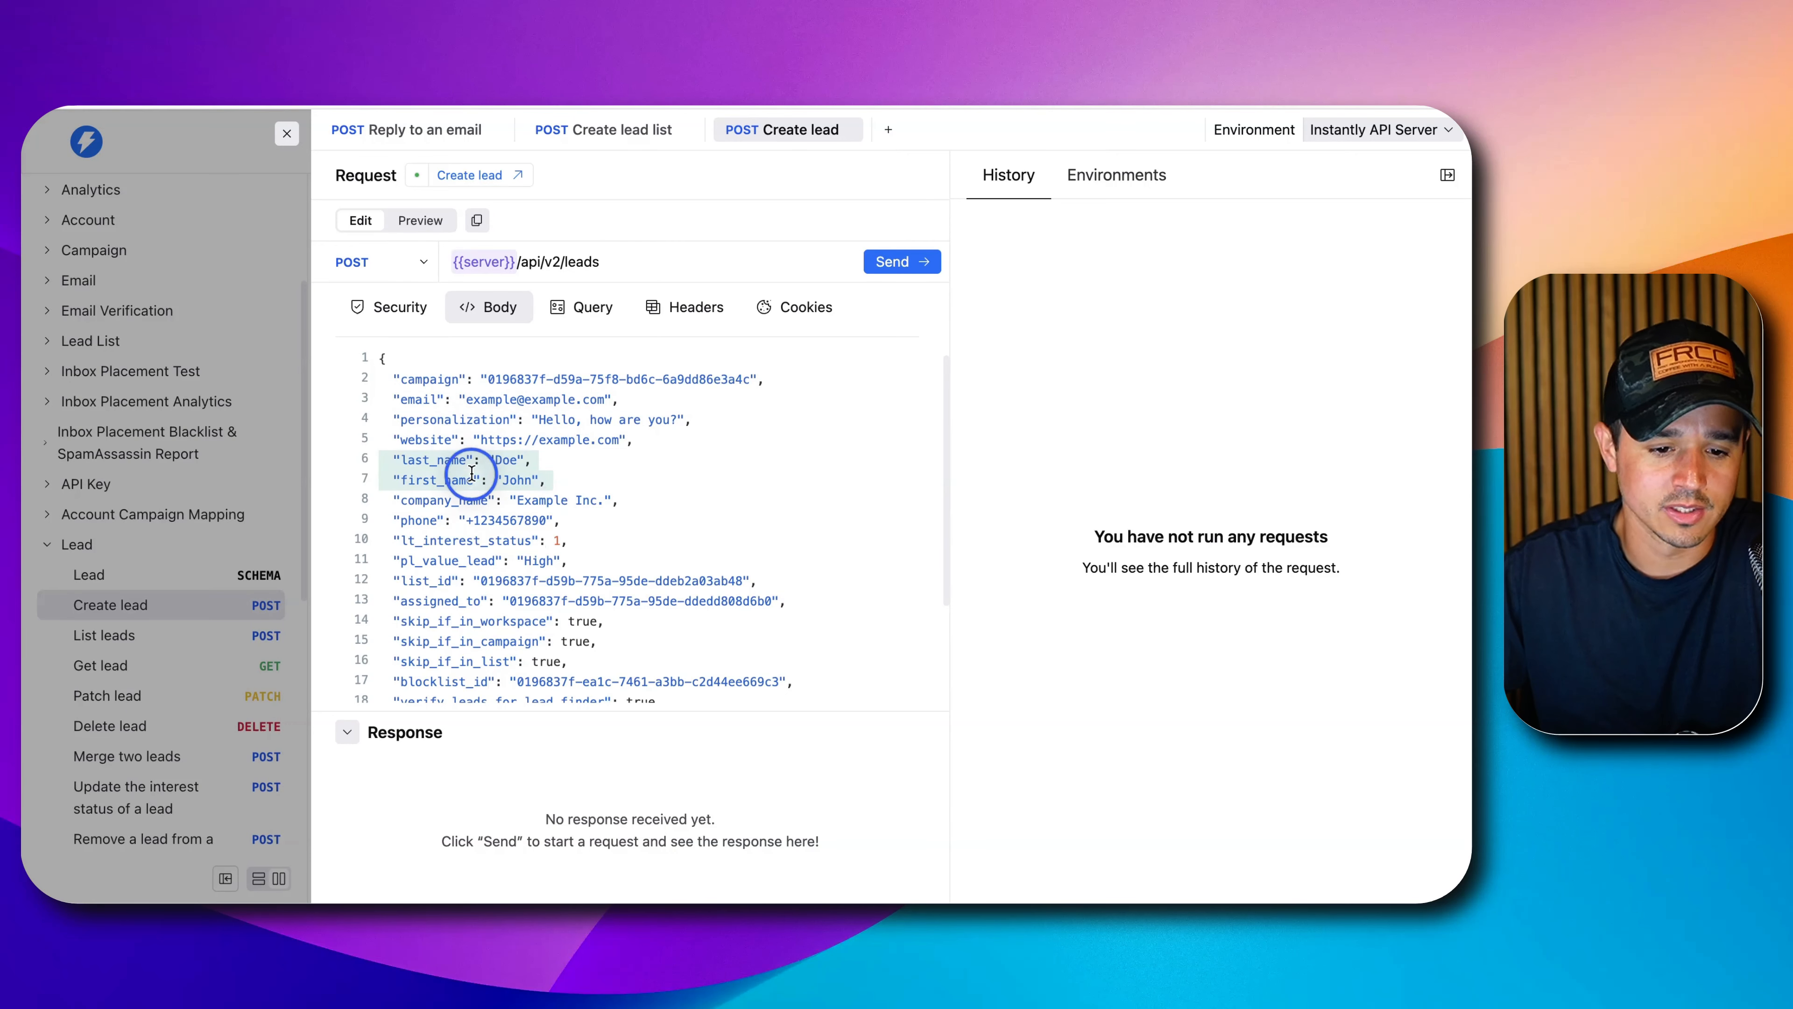
triple_click(470, 500)
left_click(471, 520)
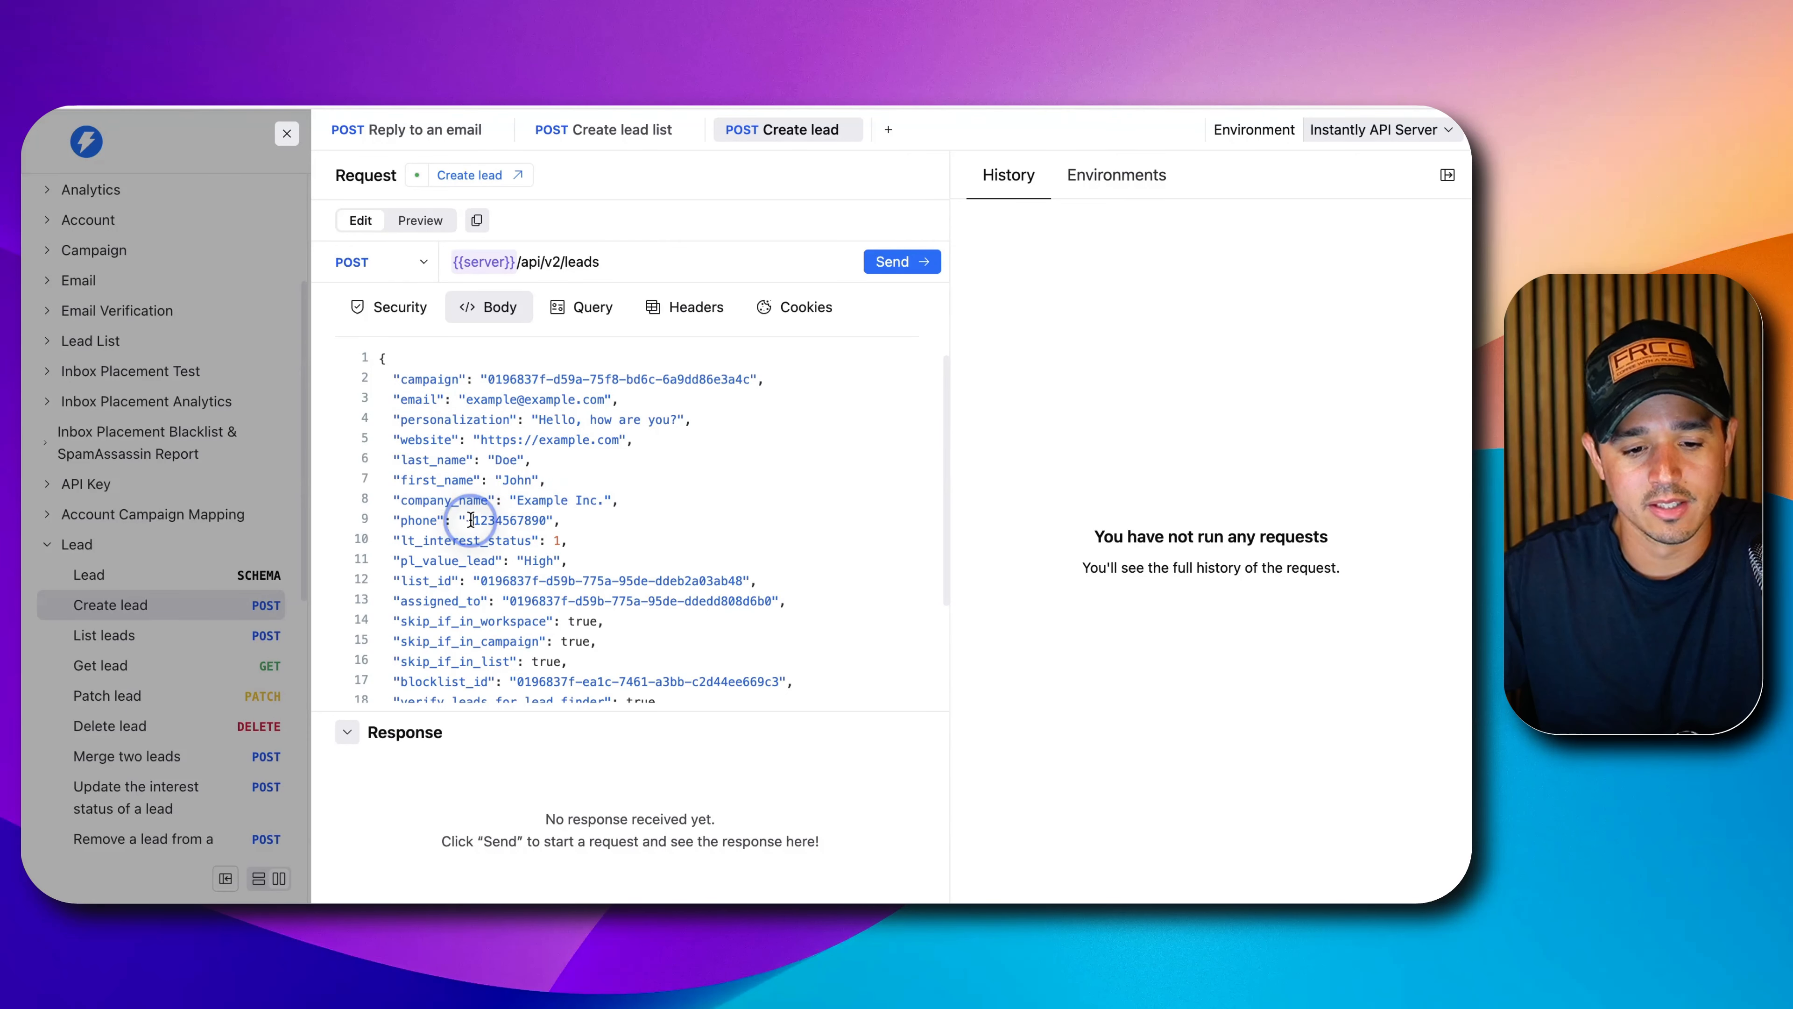
triple_click(471, 520)
scroll(471, 516, "down", 3)
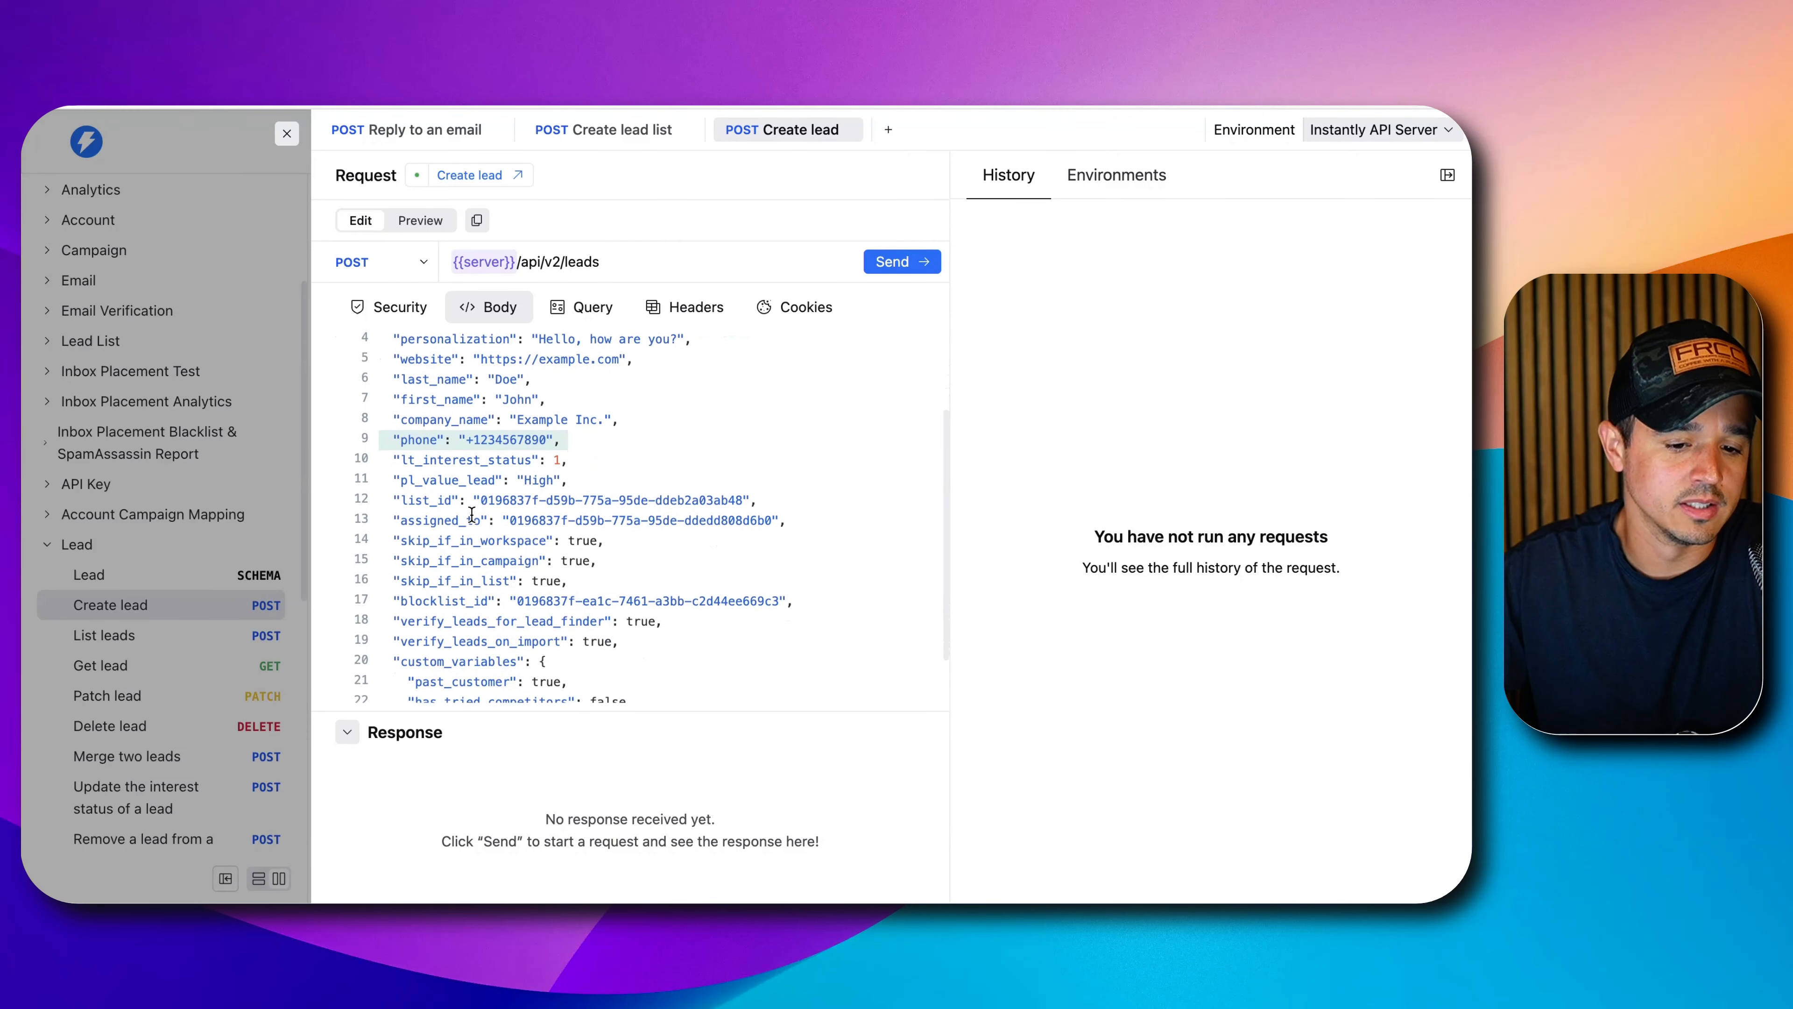
scroll(471, 513, "down", 2)
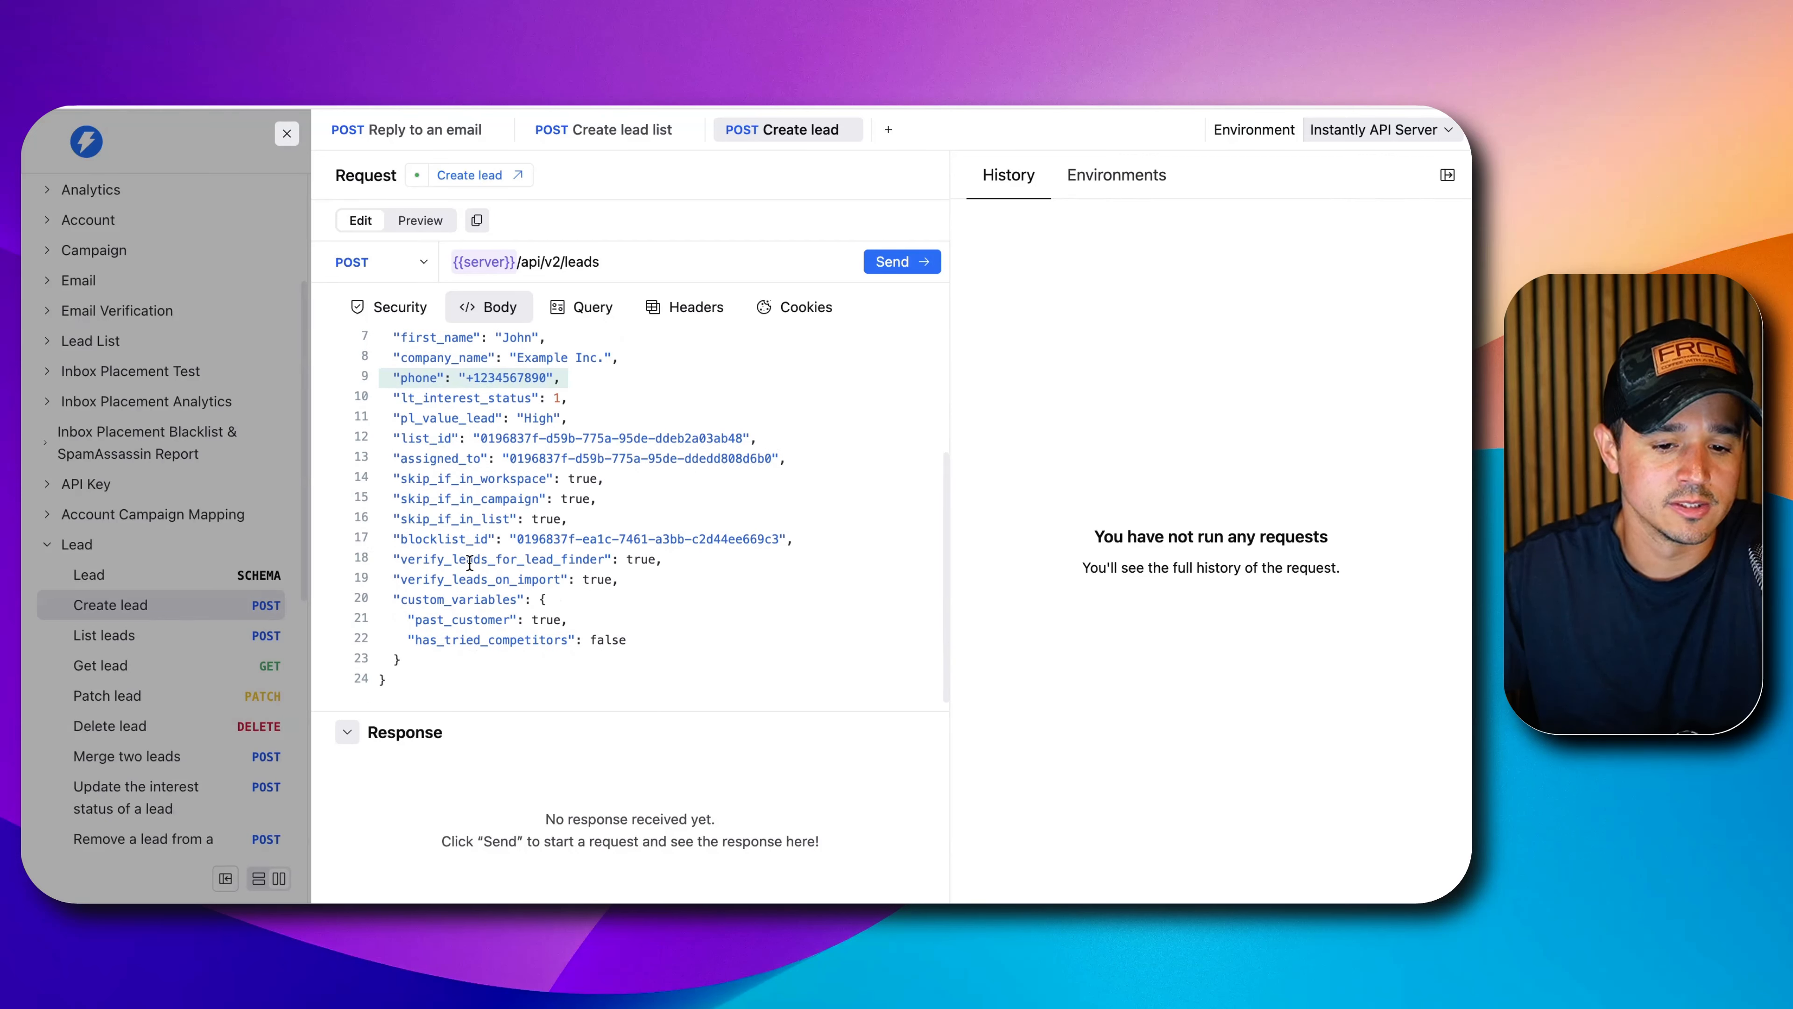
triple_click(487, 498)
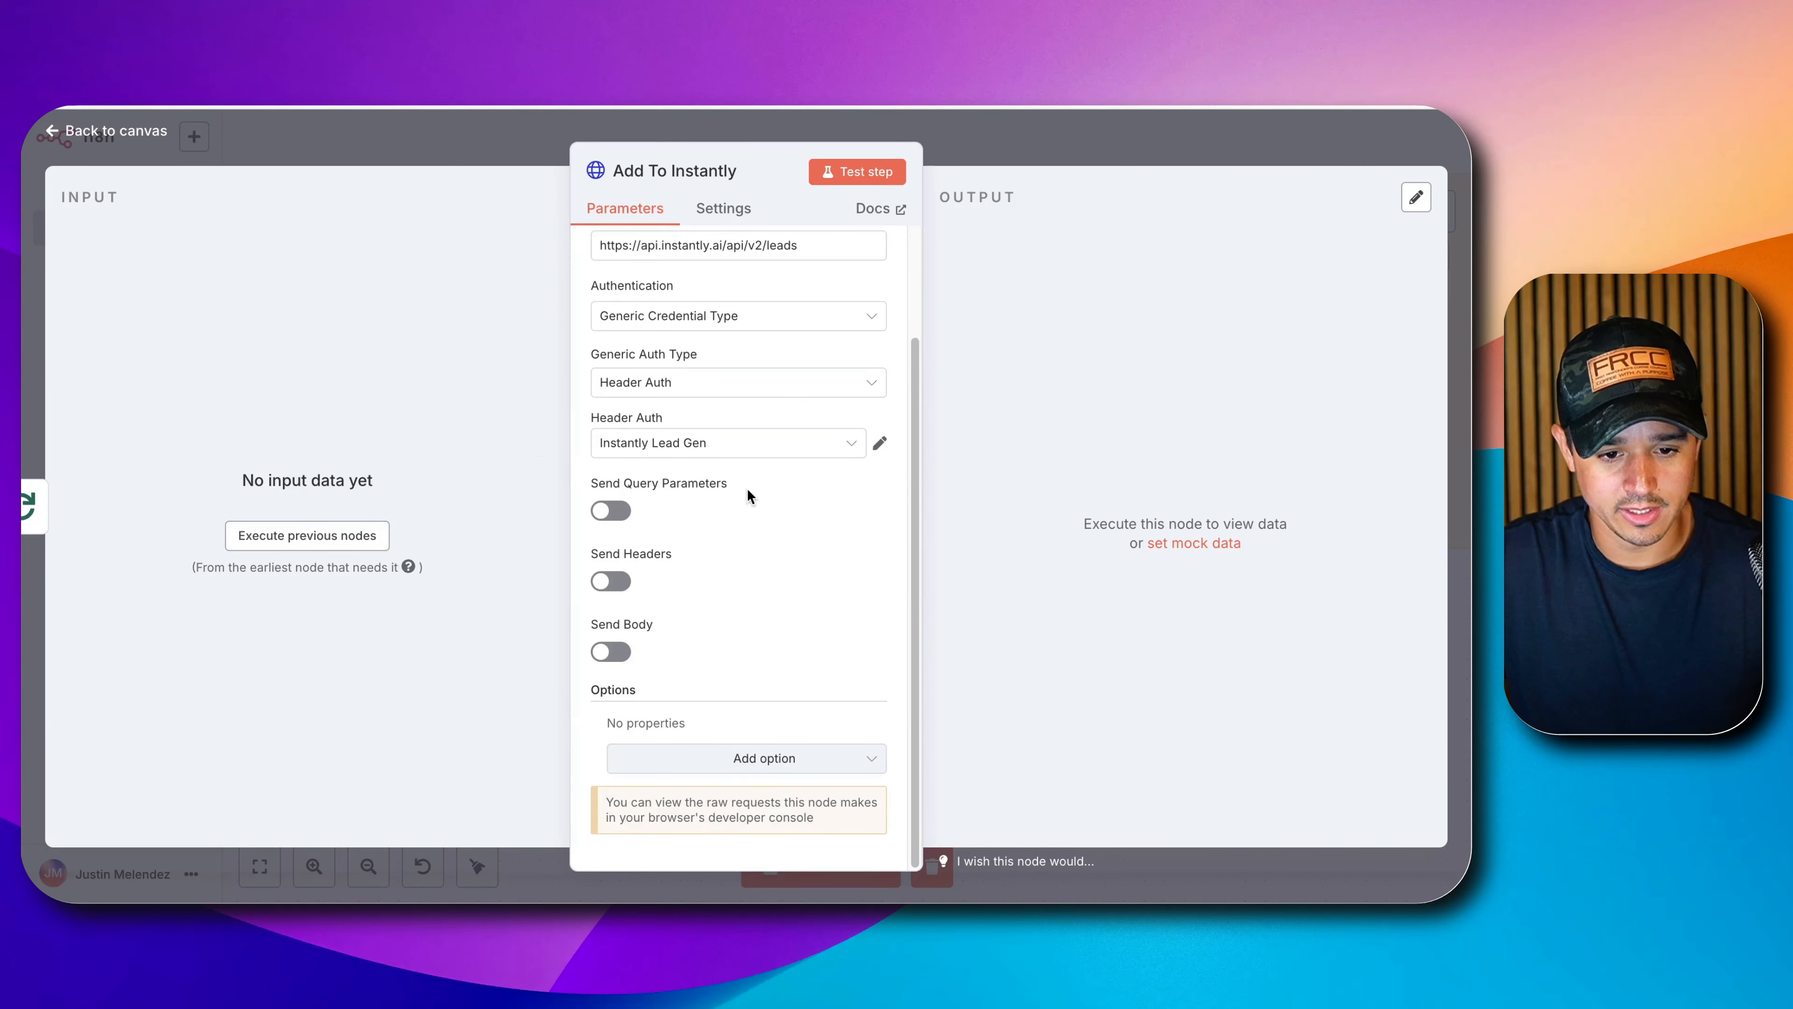
Enable Send Body using JSON as an expression in the expanded editor.
left_click(611, 651)
scroll(614, 647, "down", 4)
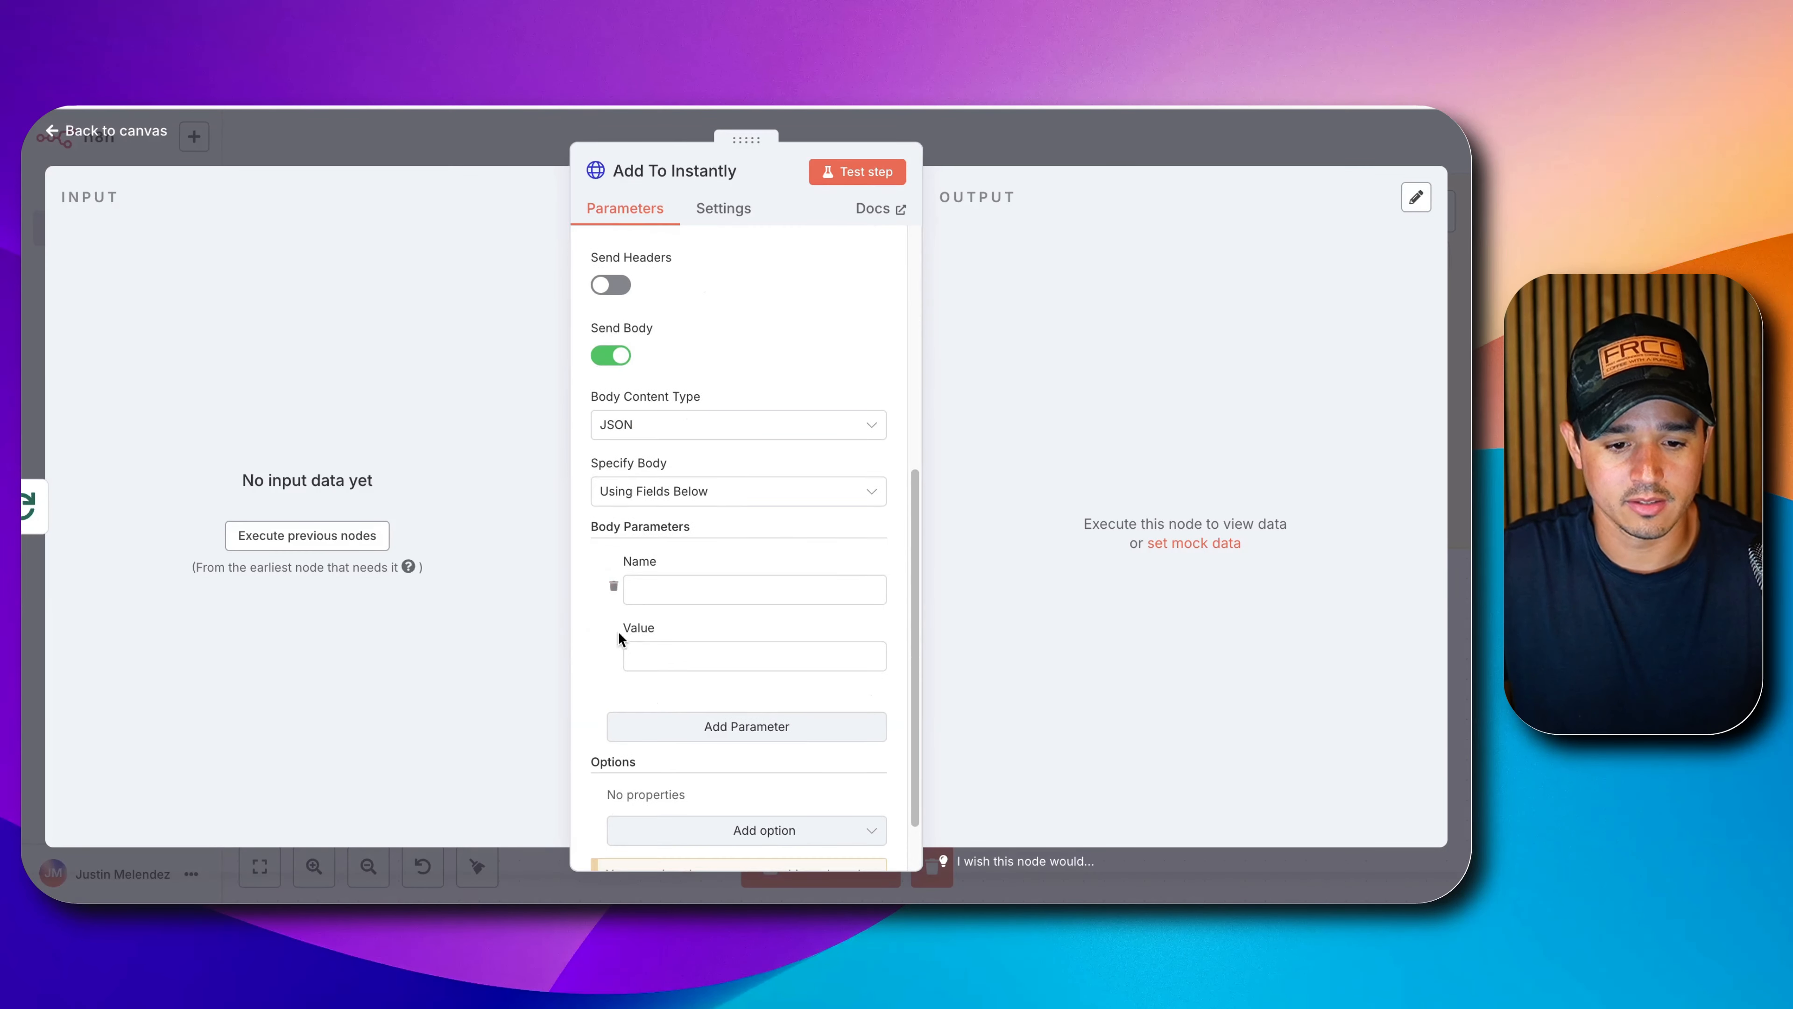
left_click(678, 490)
left_click(668, 576)
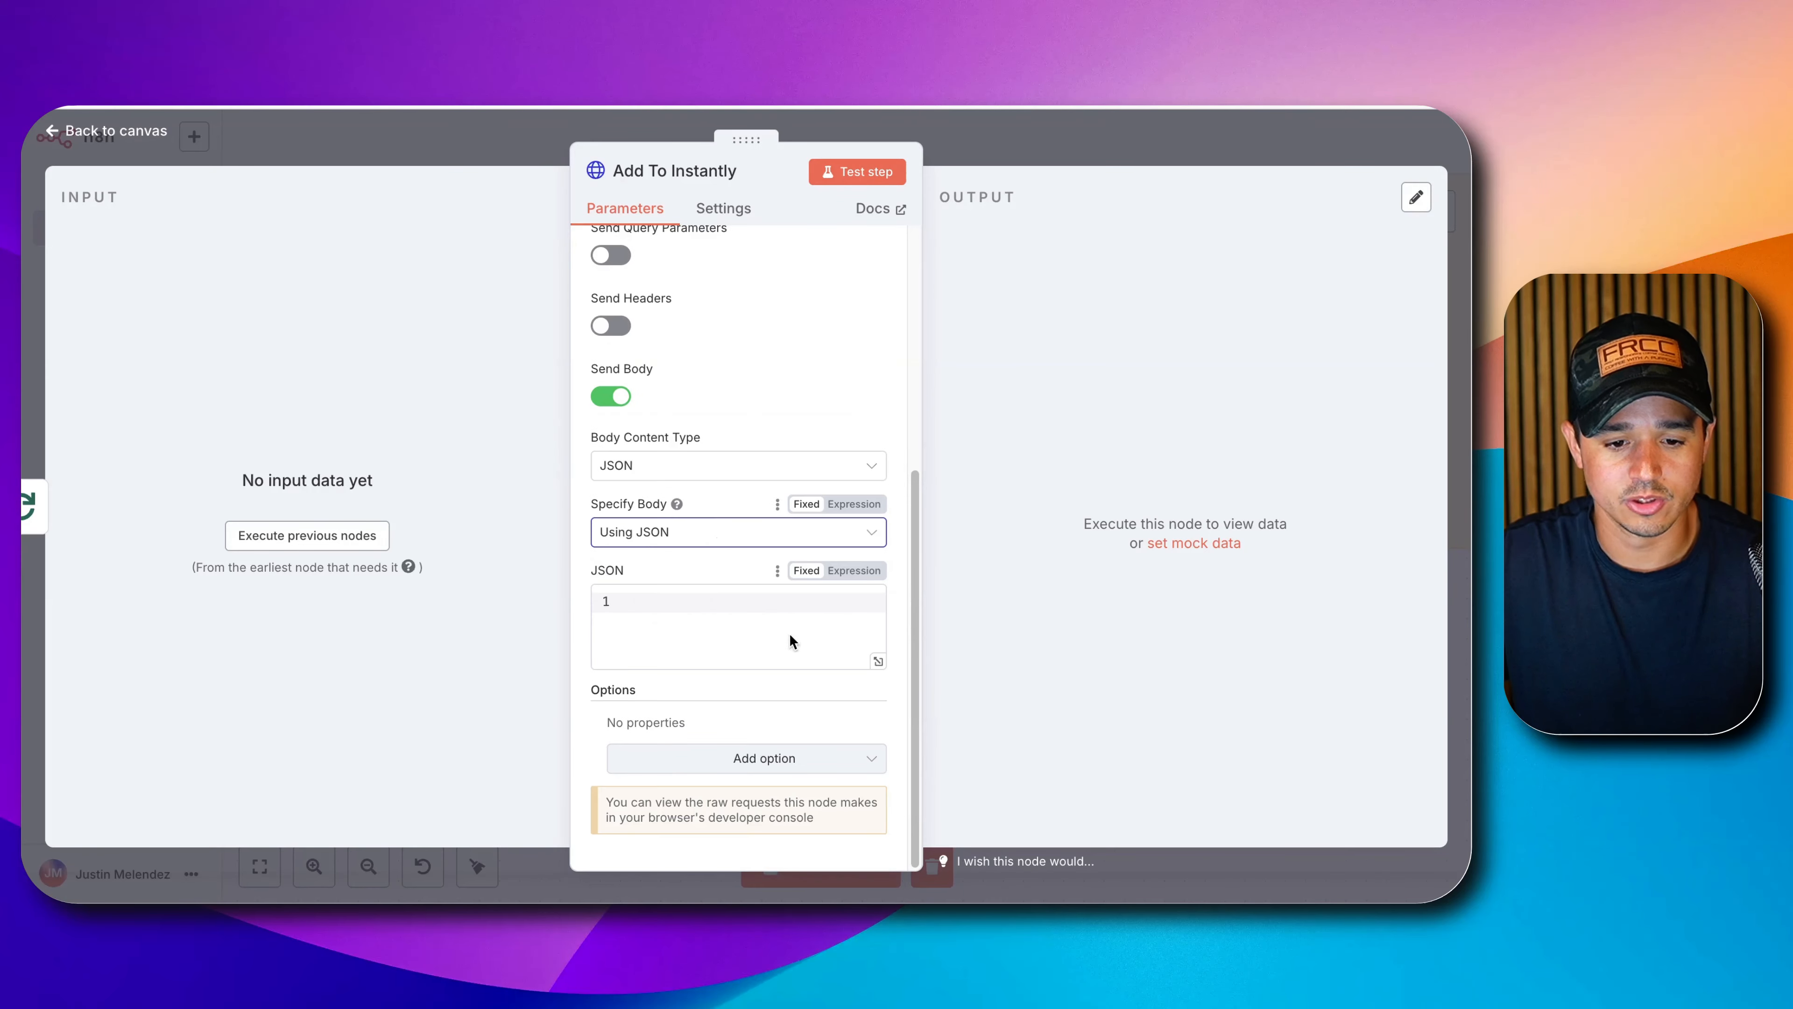
left_click(865, 570)
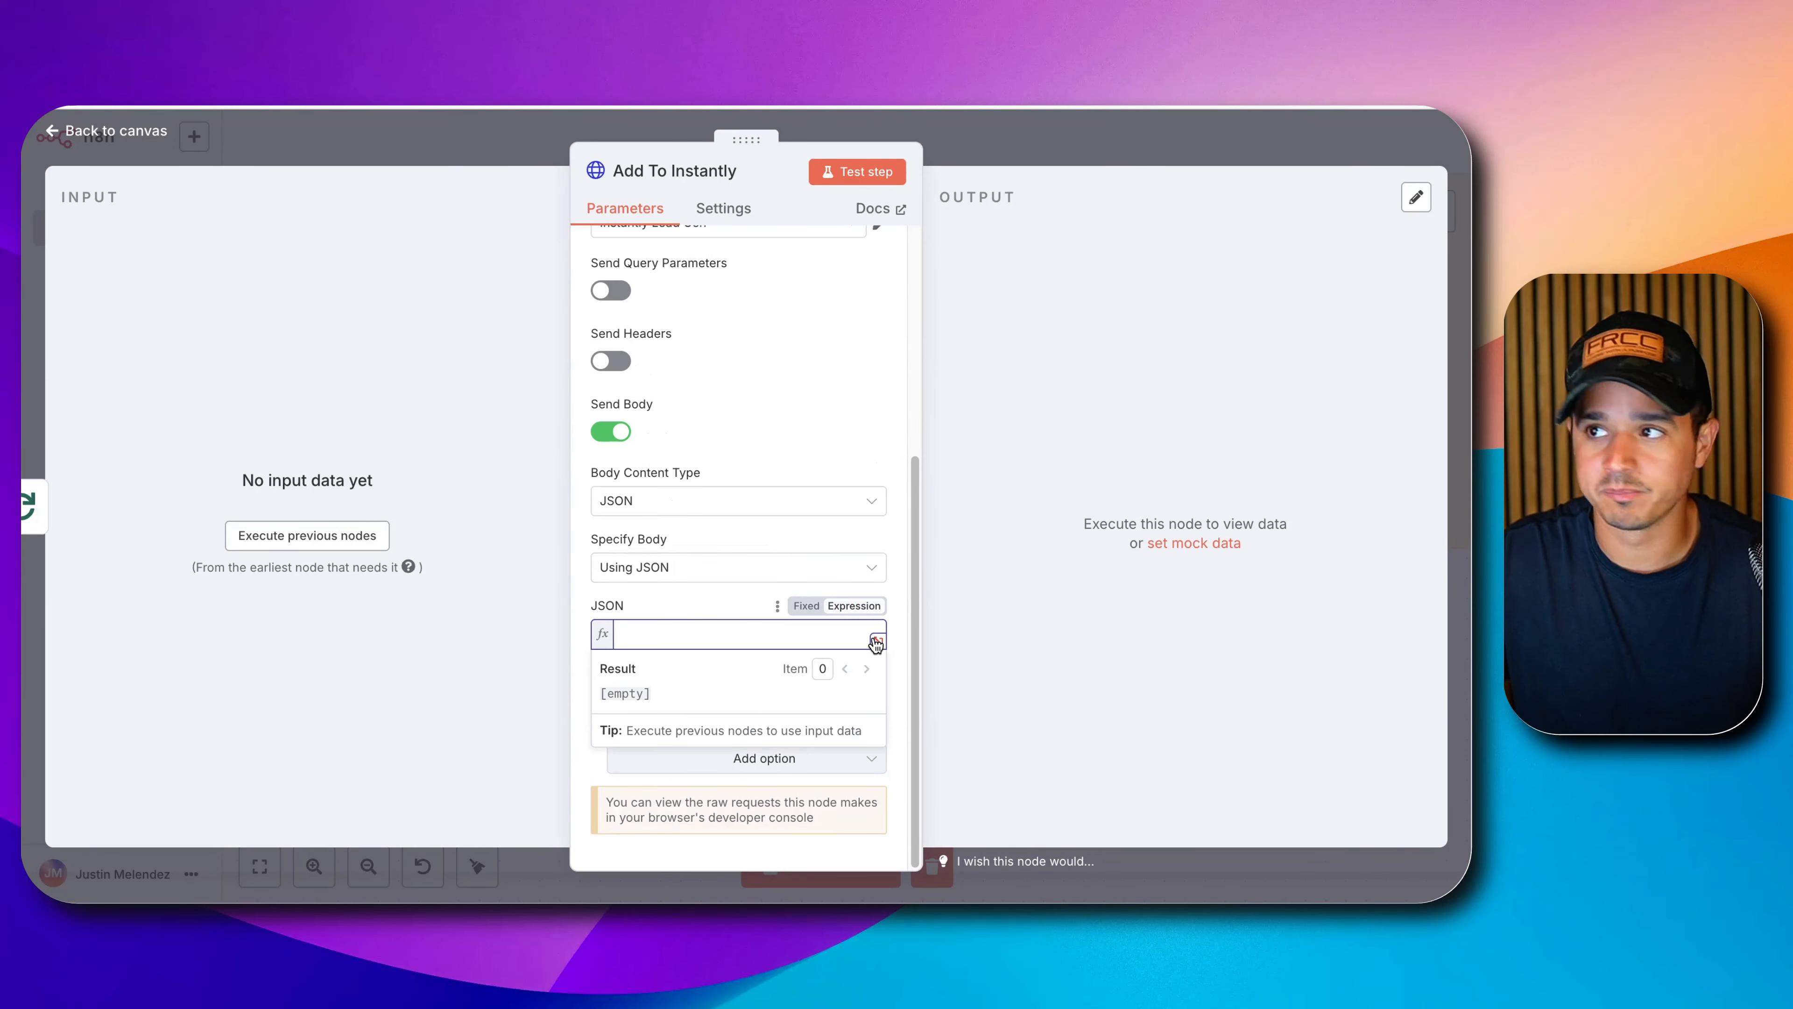
left_click(875, 641)
Paste the JSON body with campaign, email, website, company_name, phone and skip_if_in_campaign fields.
left_click(636, 509)
key("ctrl+v")
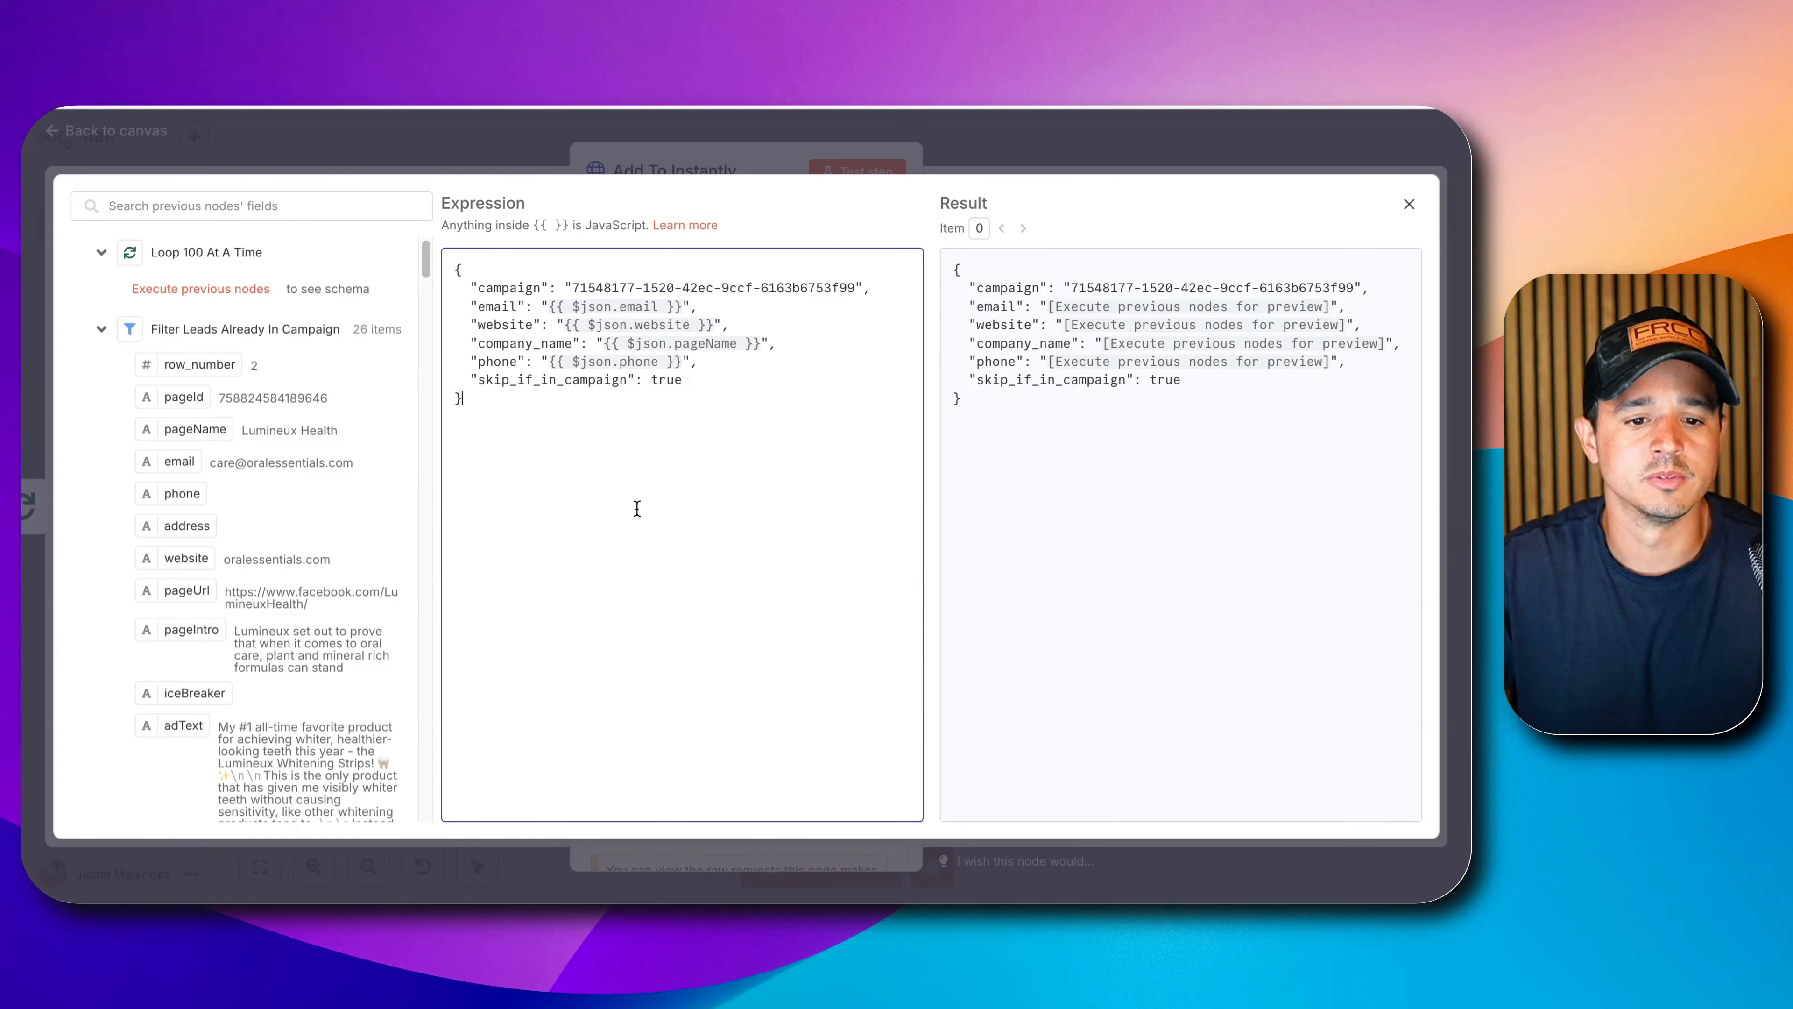
key("ctrl+Tab")
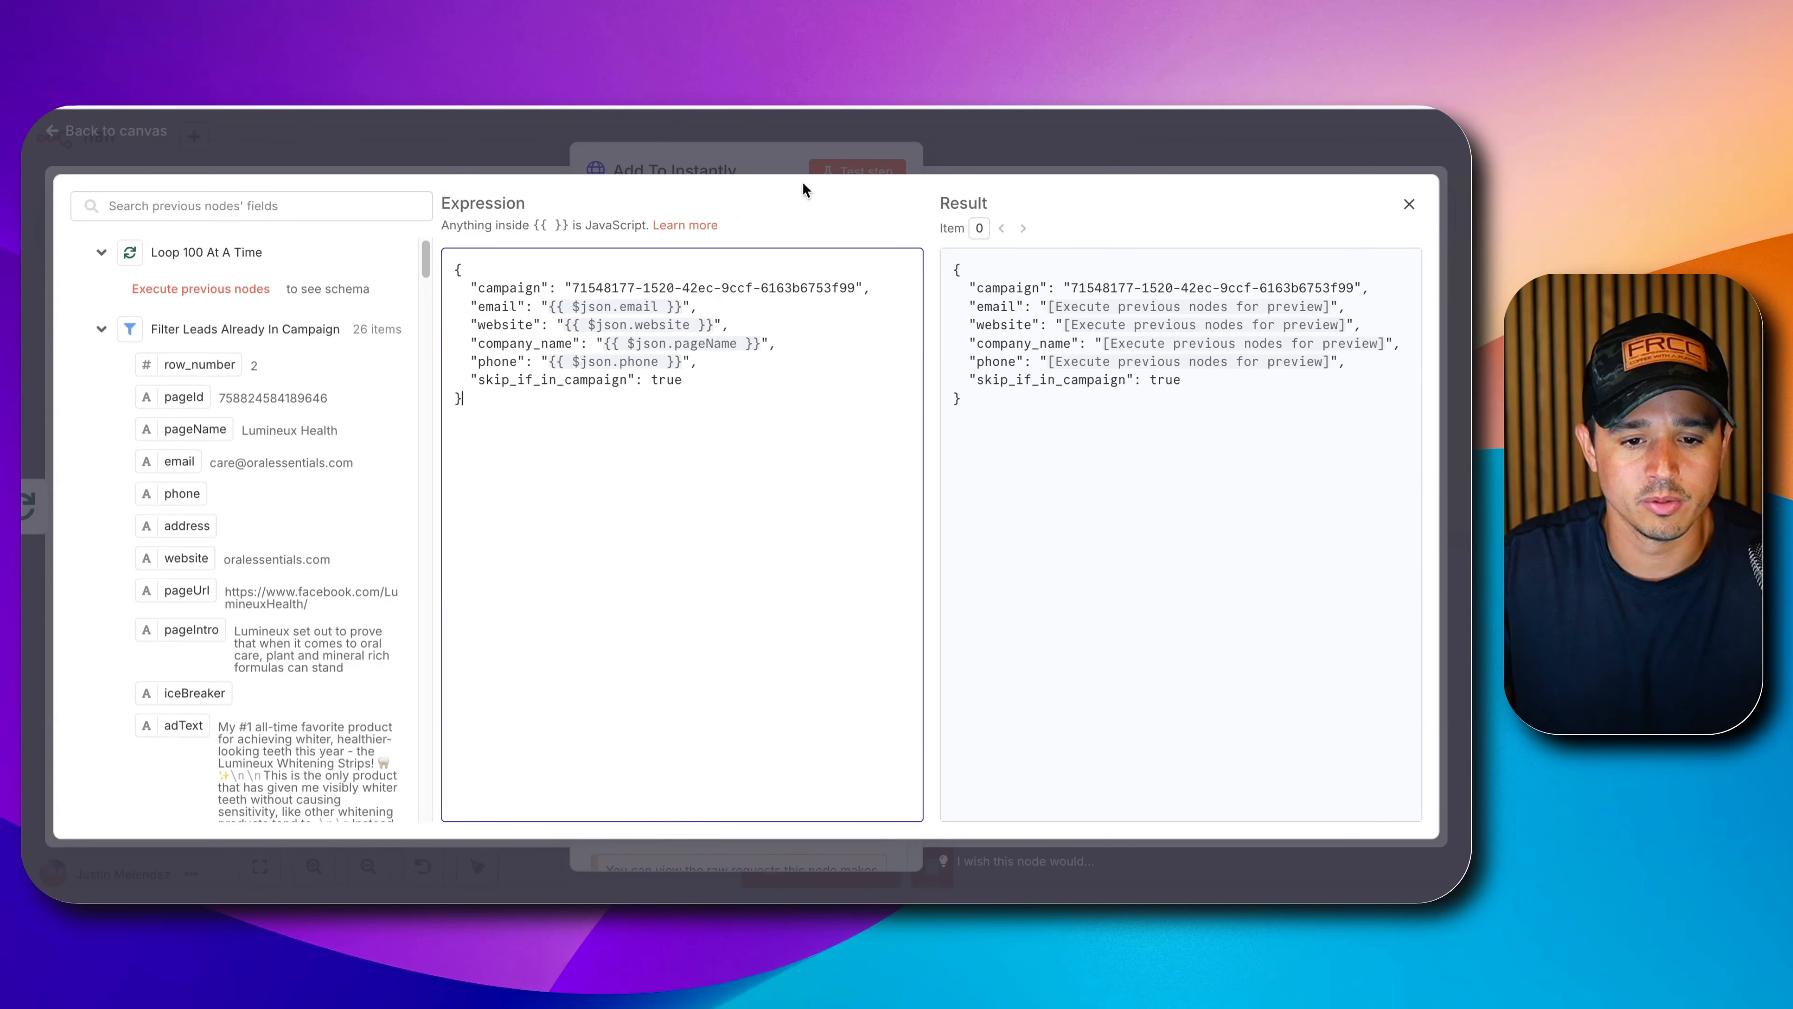
left_click(971, 147)
left_click(972, 145)
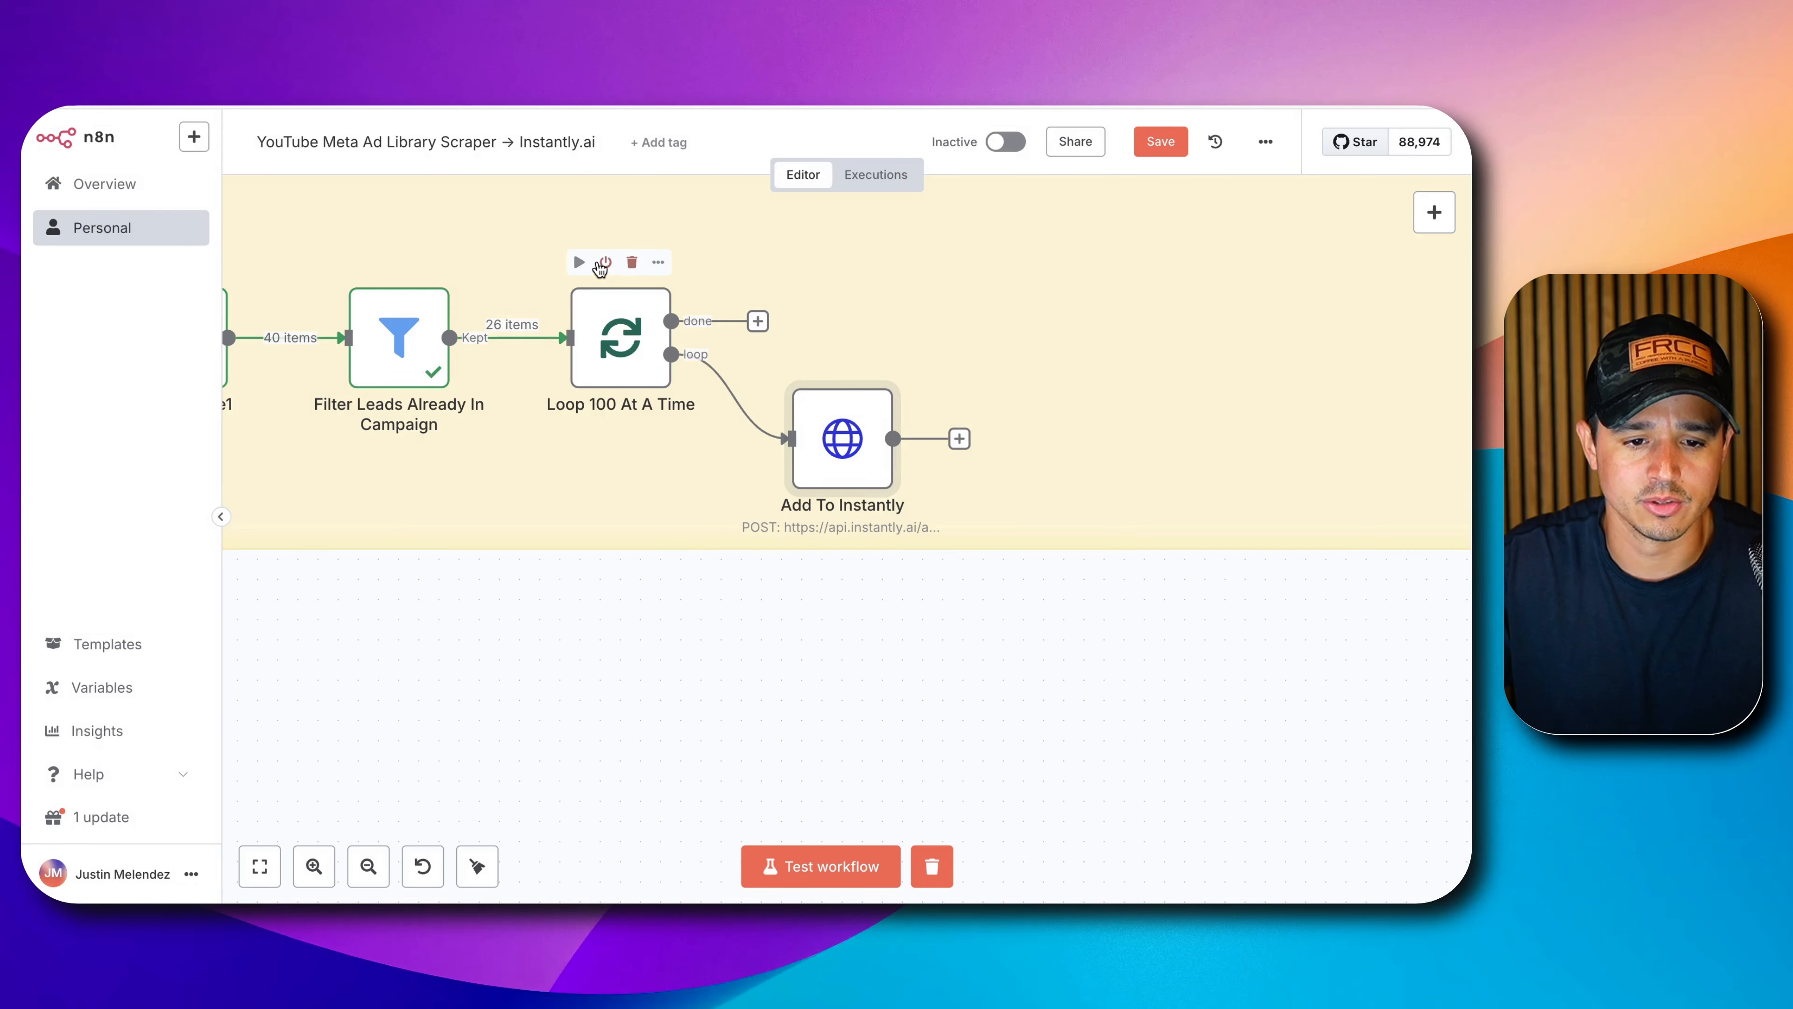
Run the workflow up to the loop and review Add To Instantly's JSON body in the full editor.
left_click(579, 262)
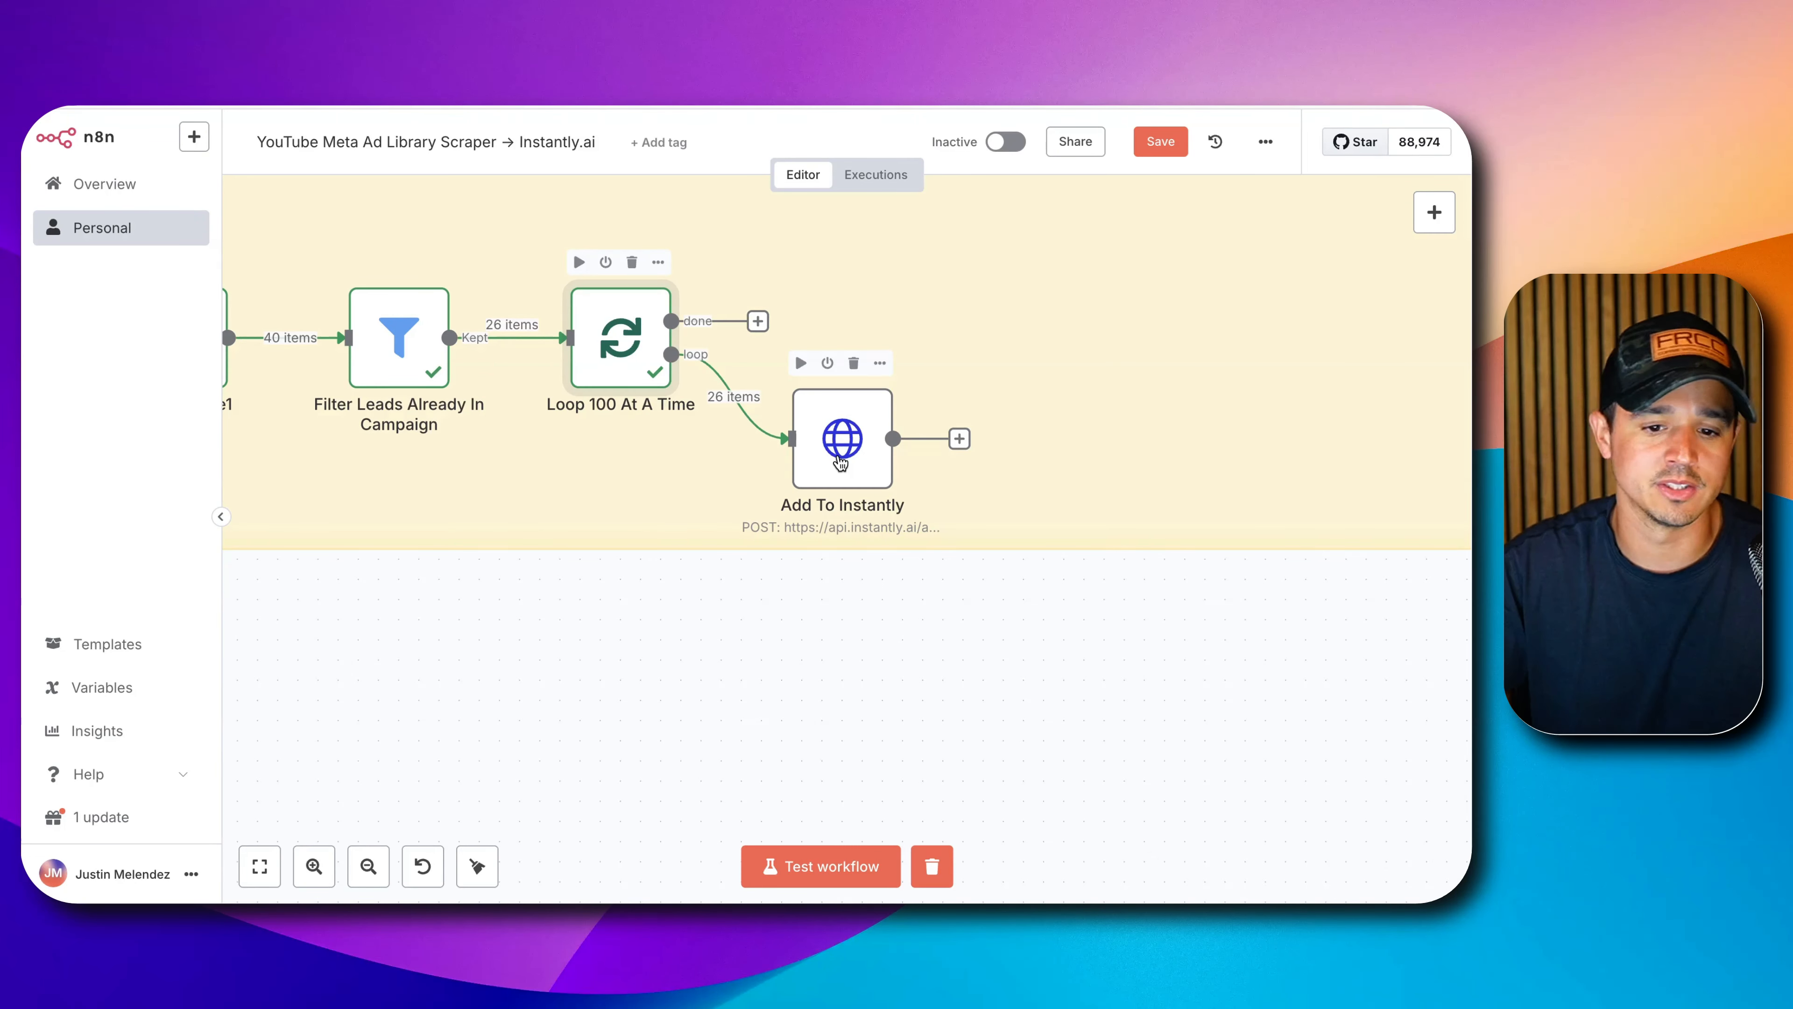
double_click(841, 459)
scroll(655, 487, "down", 6)
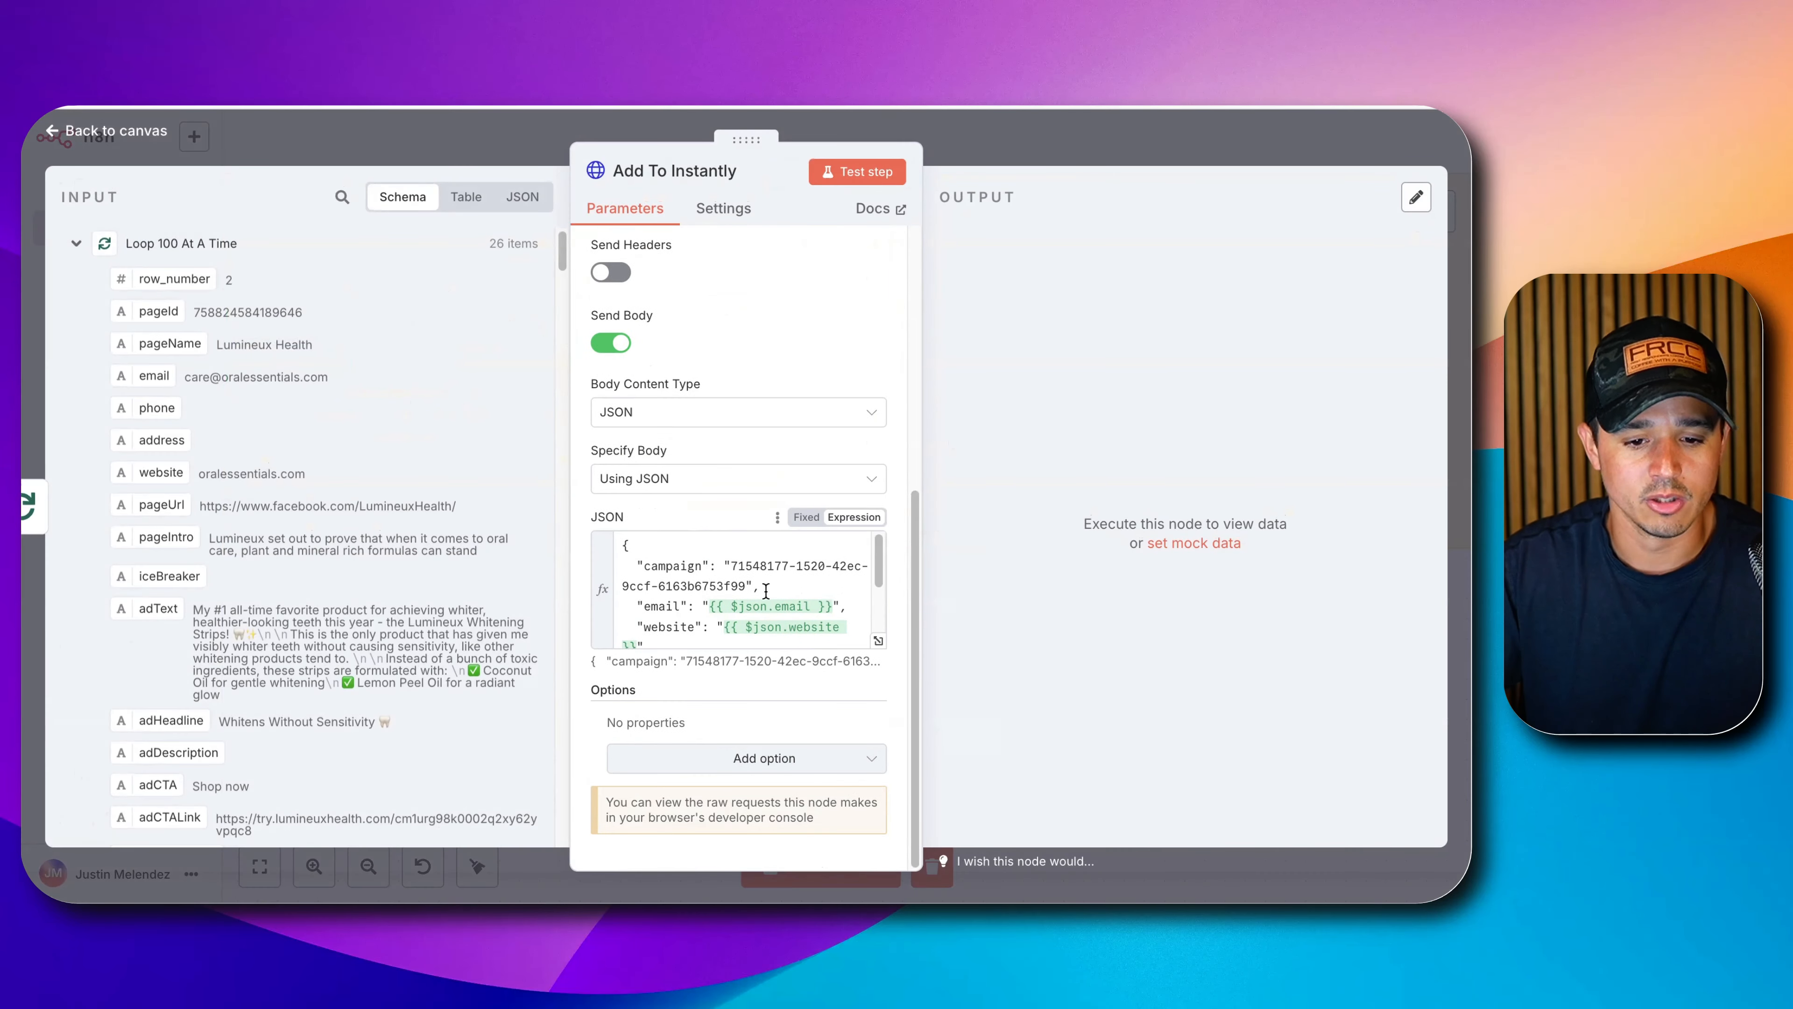
left_click(878, 641)
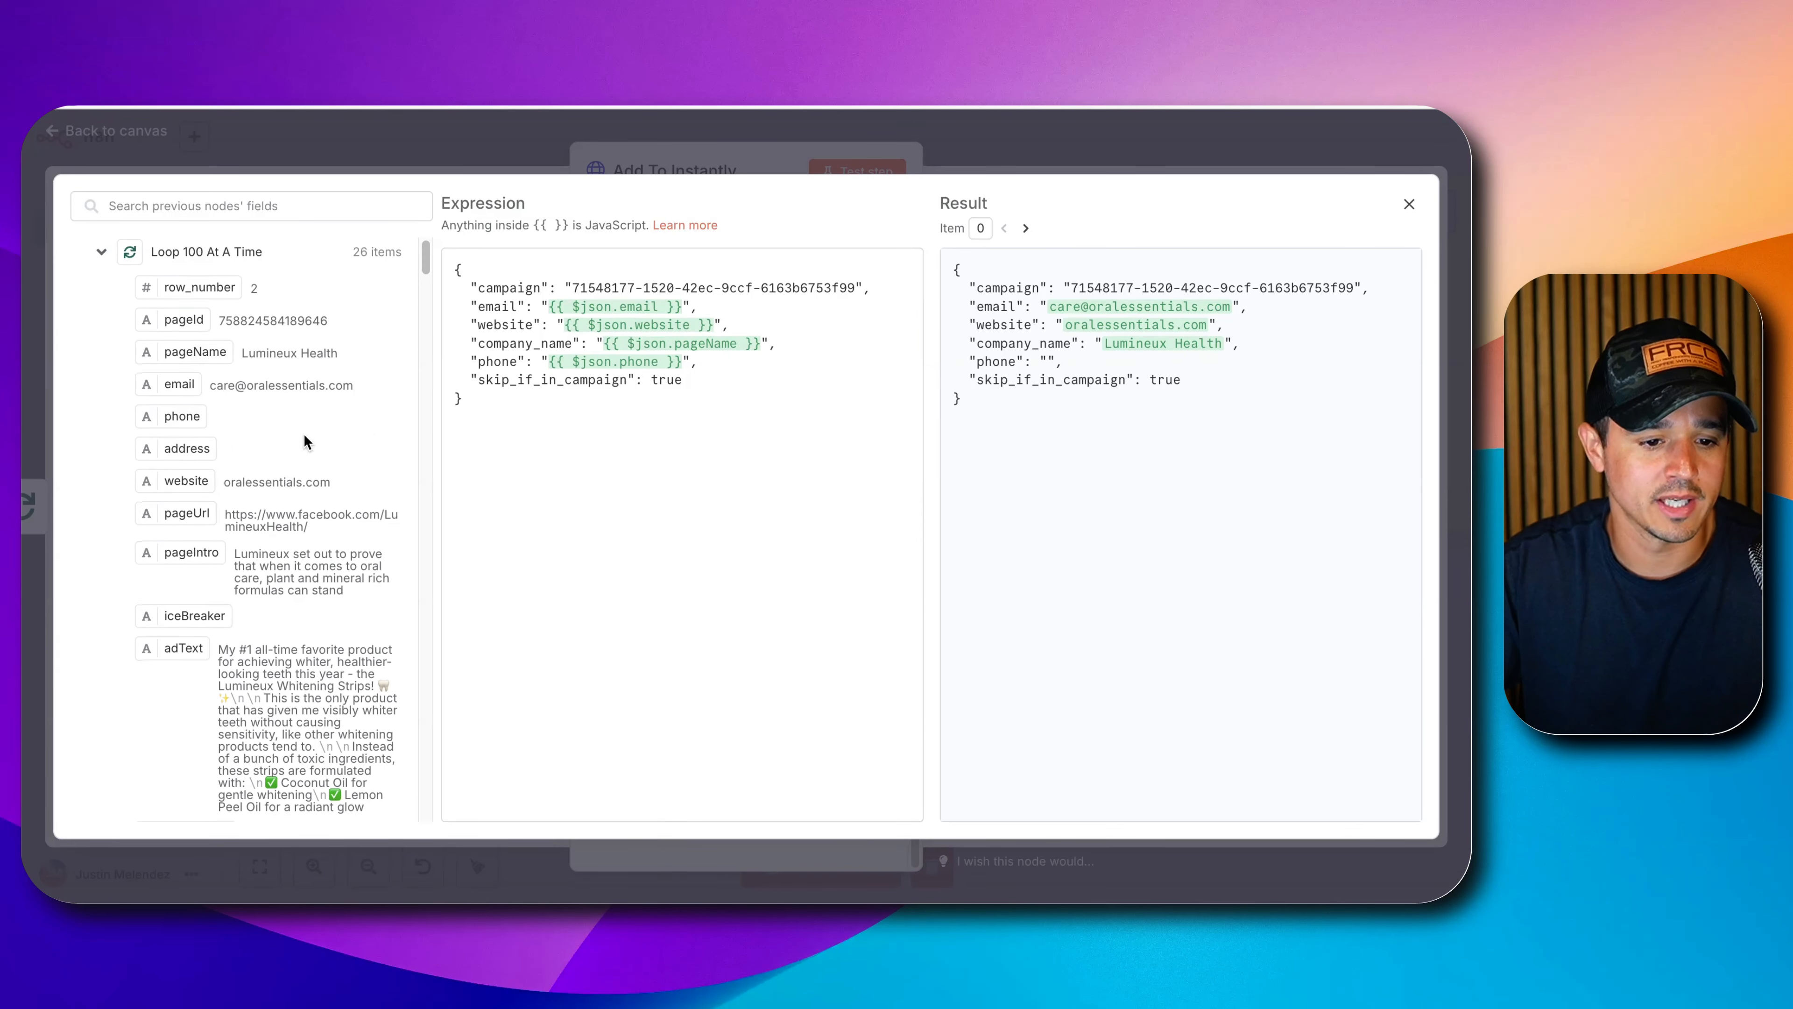
scroll(296, 445, "down", 1)
scroll(148, 416, "down", 6)
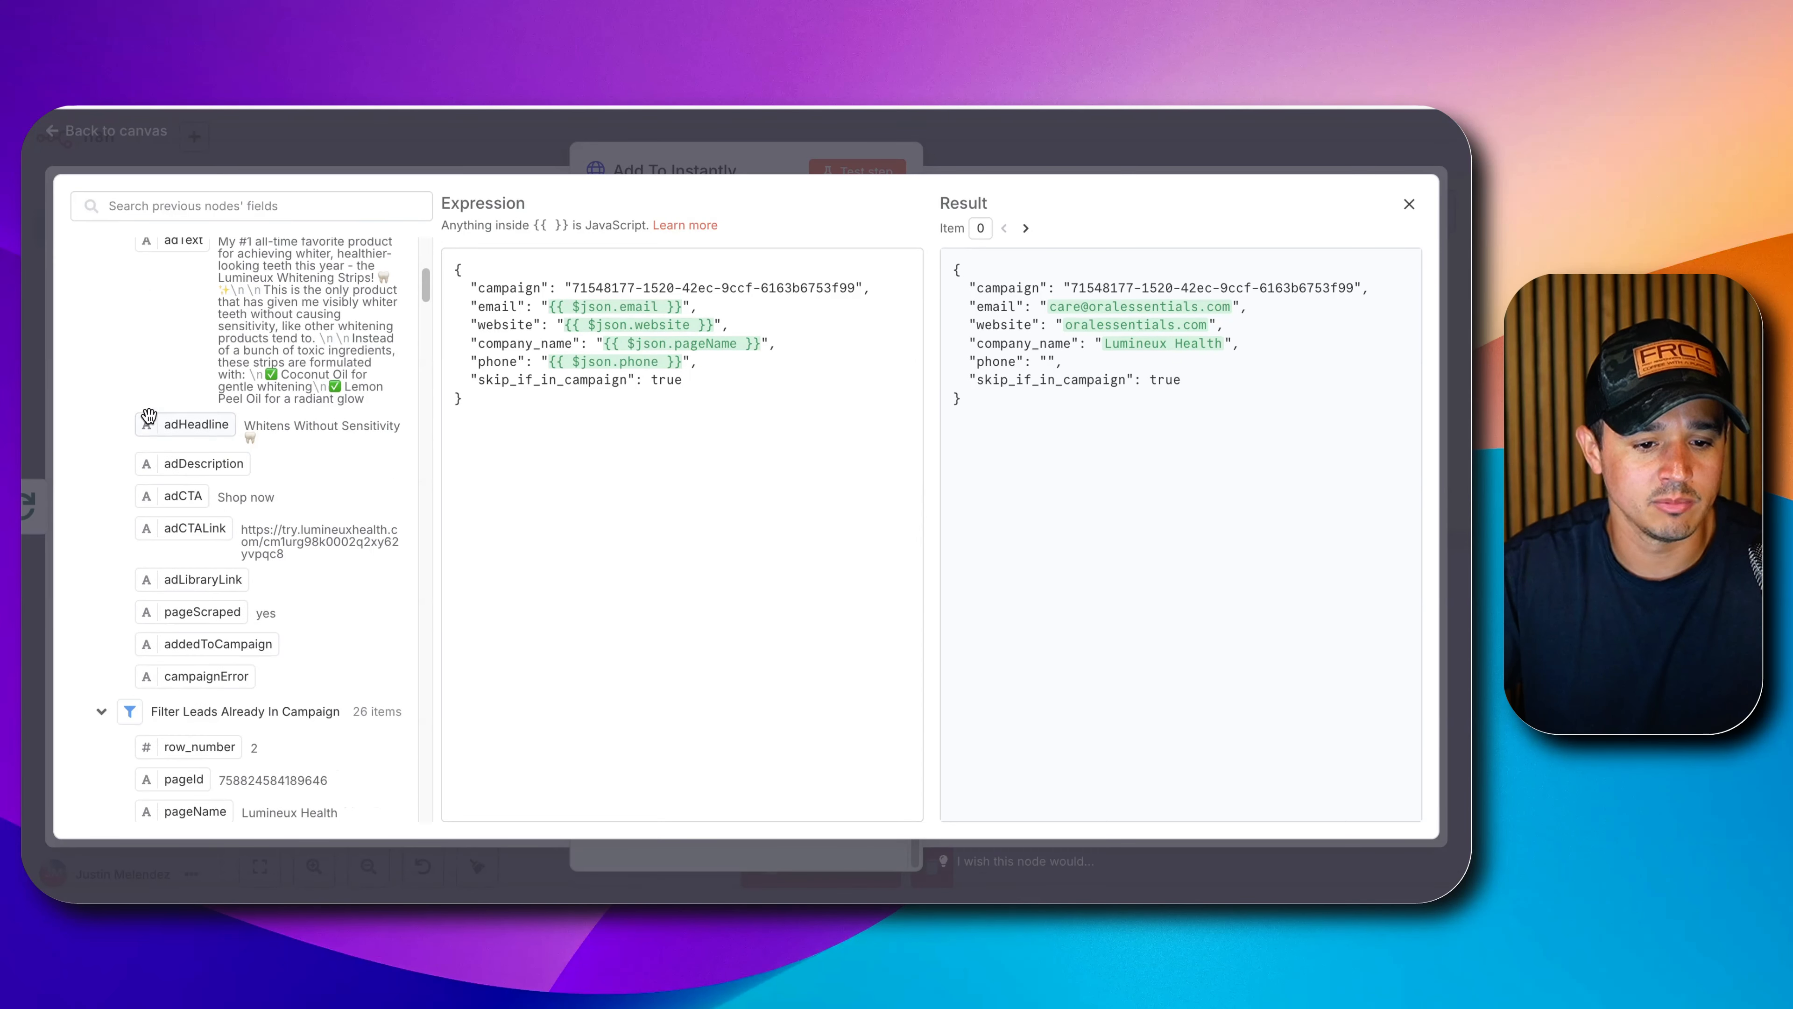
scroll(148, 420, "up", 4)
scroll(148, 416, "up", 4)
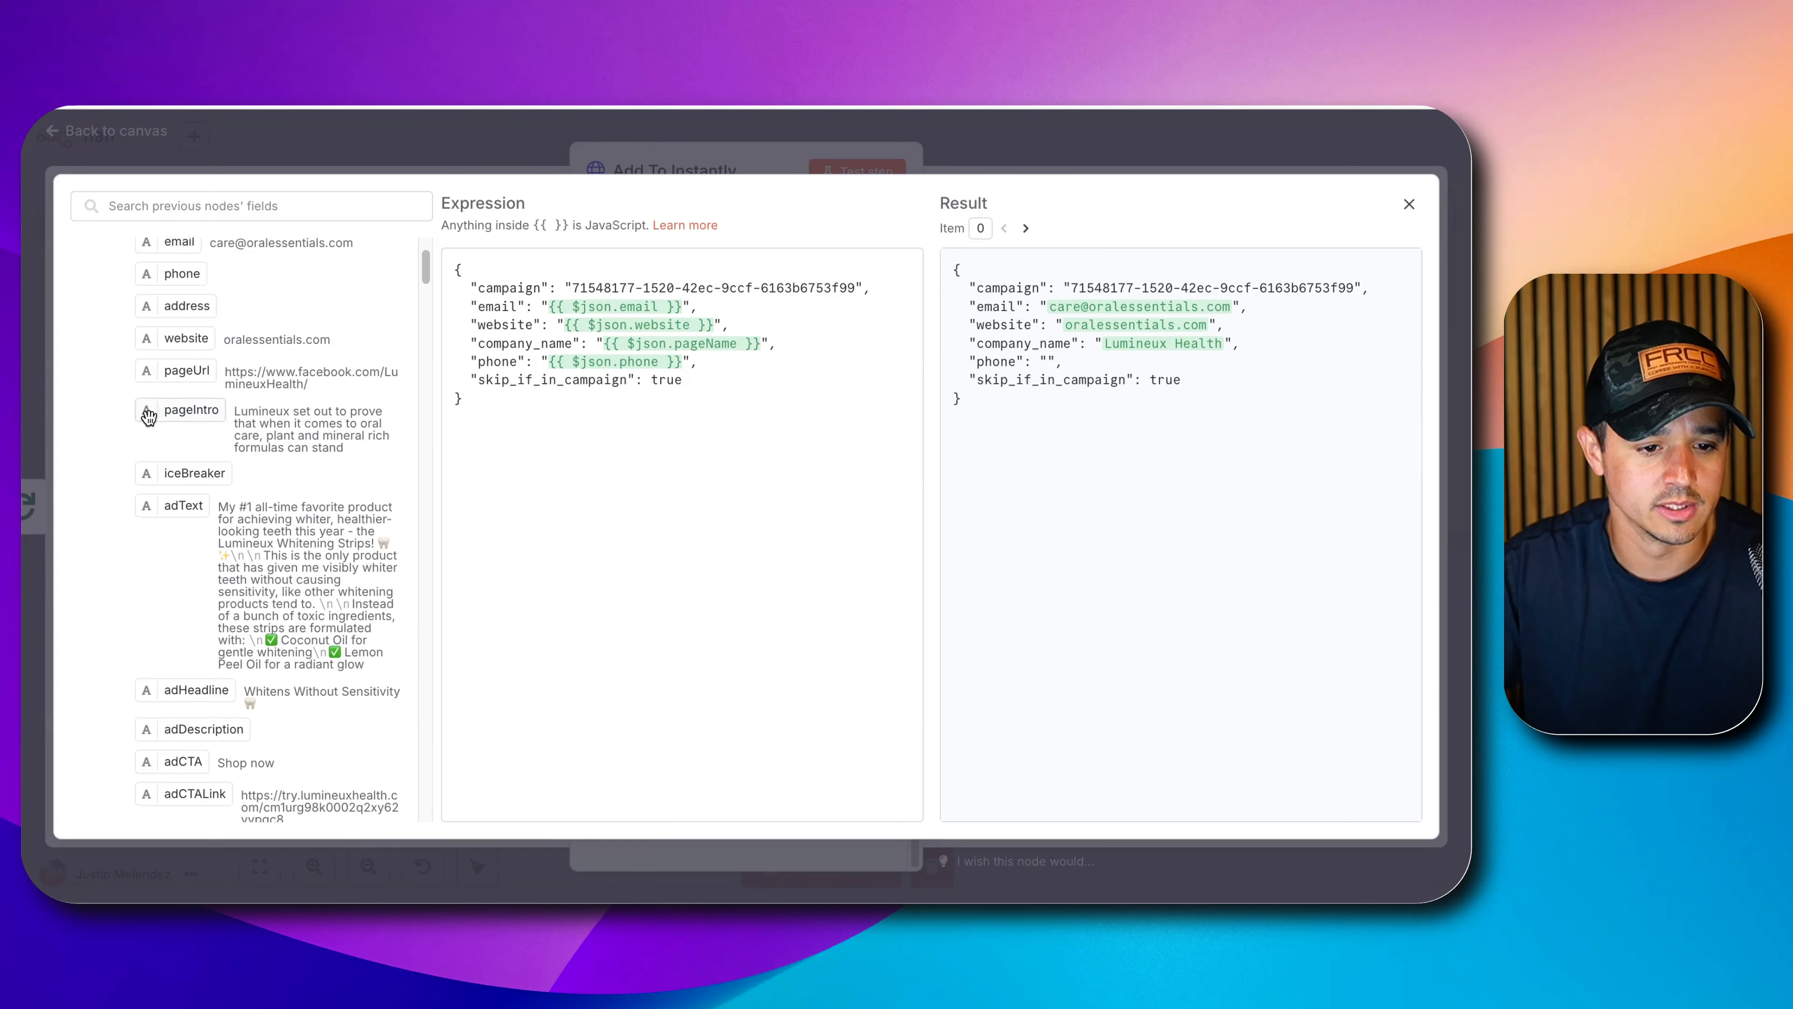
scroll(184, 311, "down", 6)
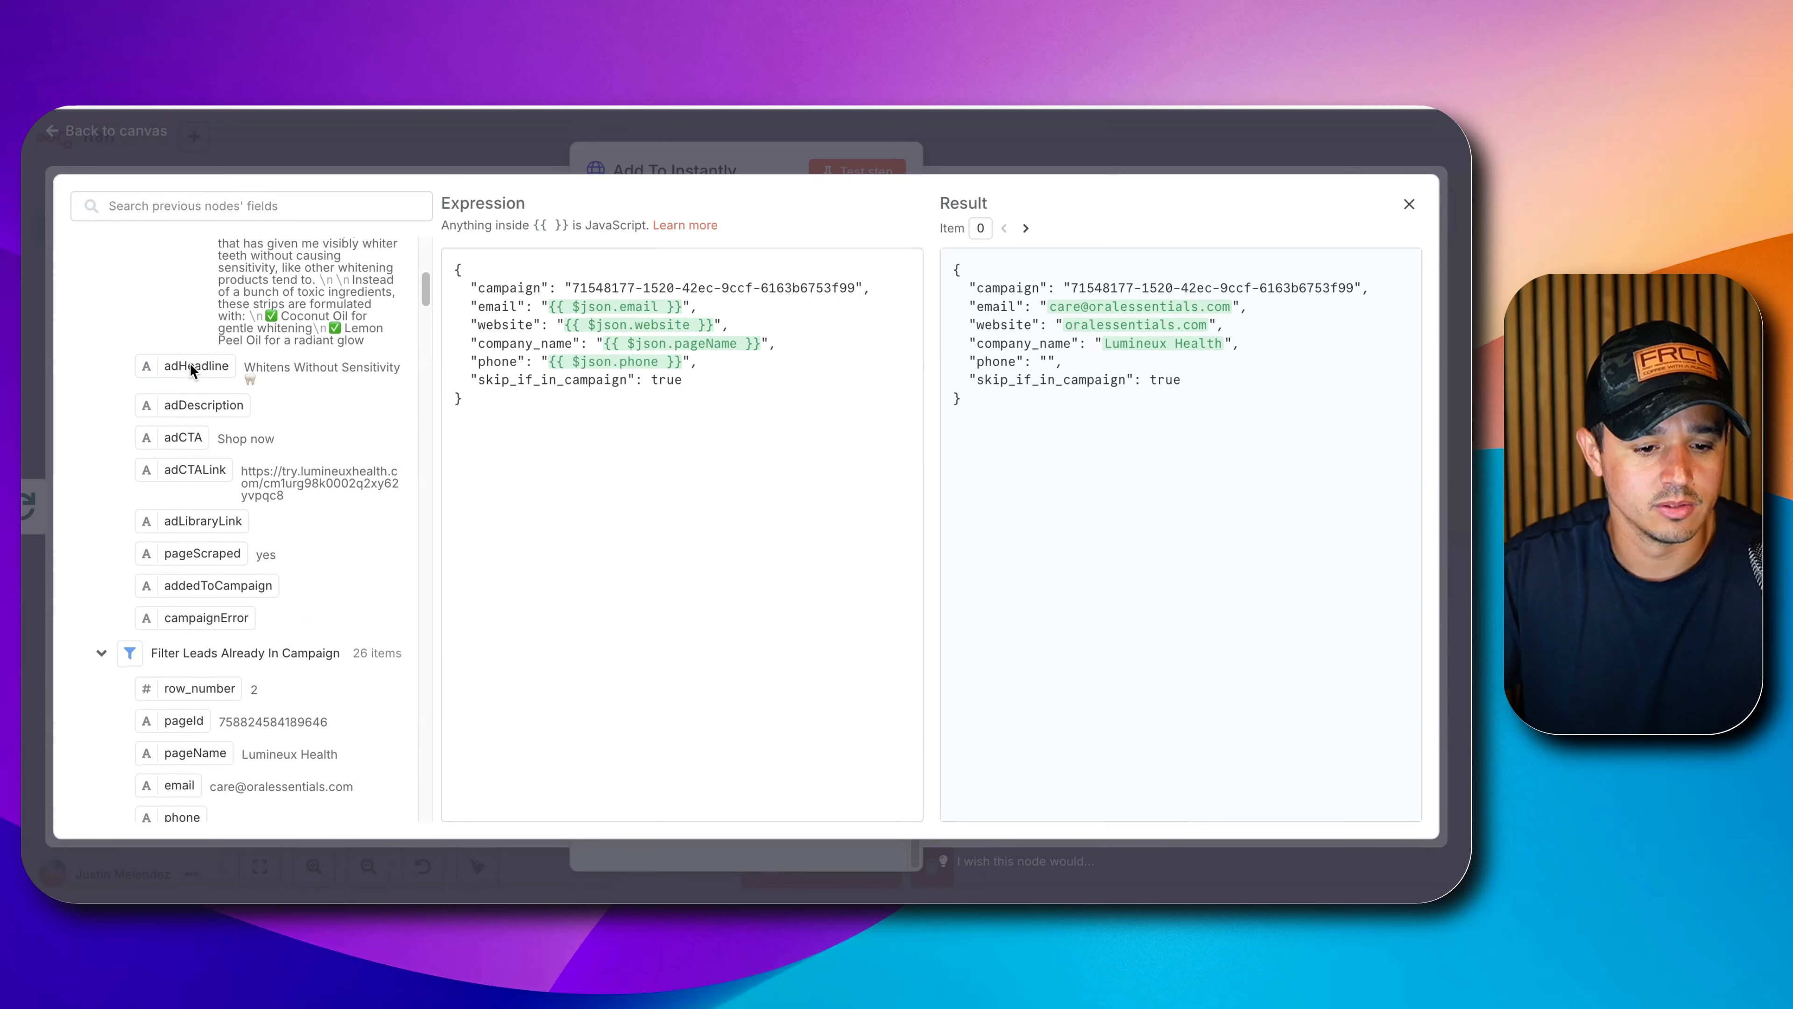
scroll(190, 346, "up", 7)
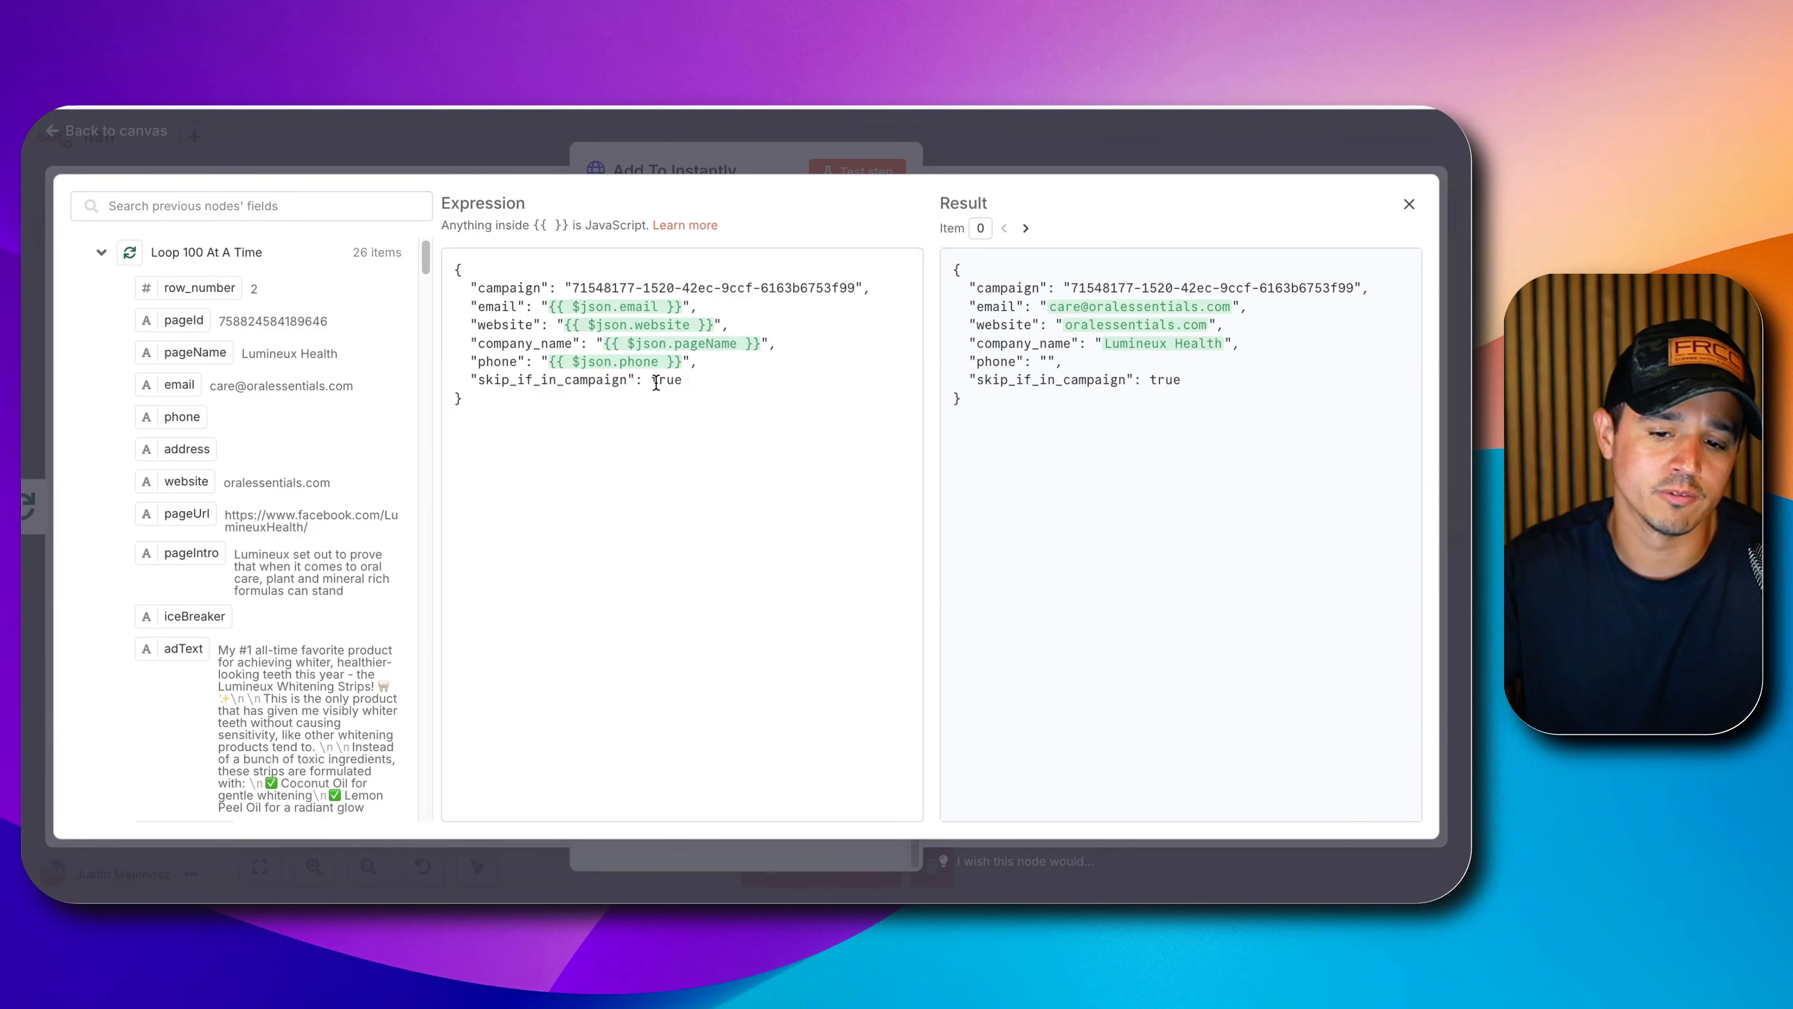
left_click(667, 149)
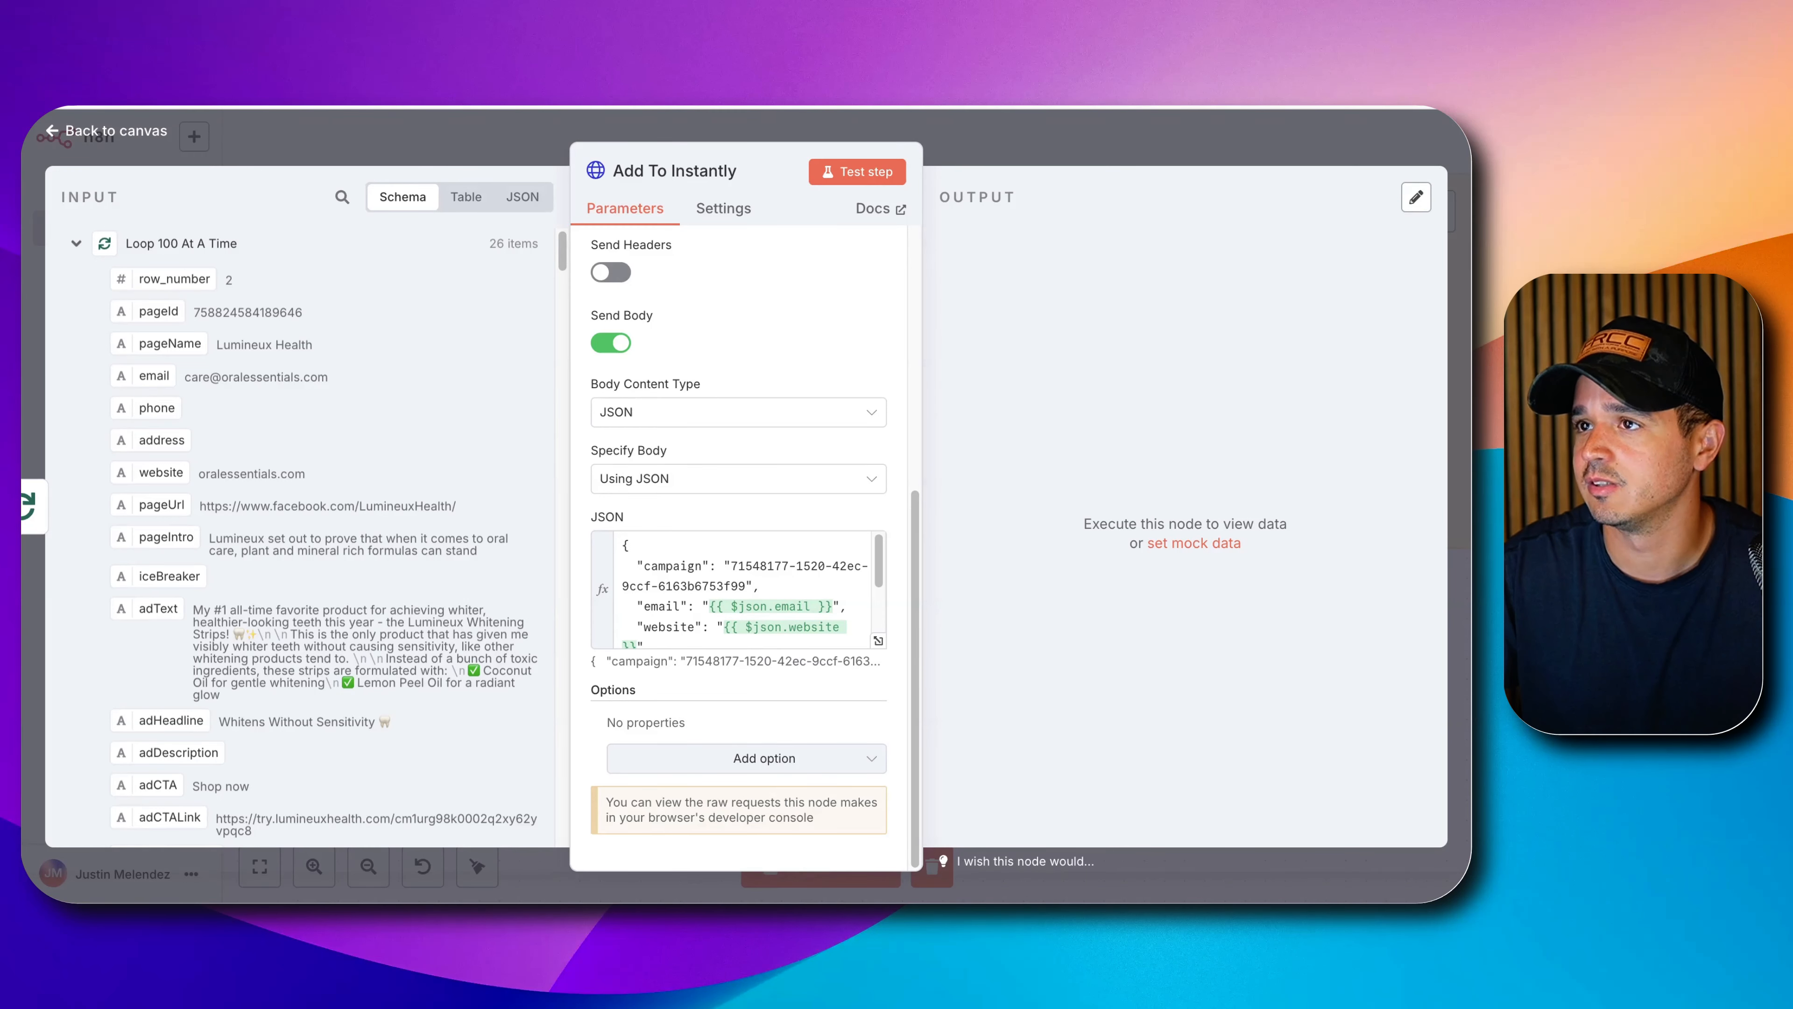
Test-run the Add To Instantly node and open it to see its 26 output items.
left_click(856, 172)
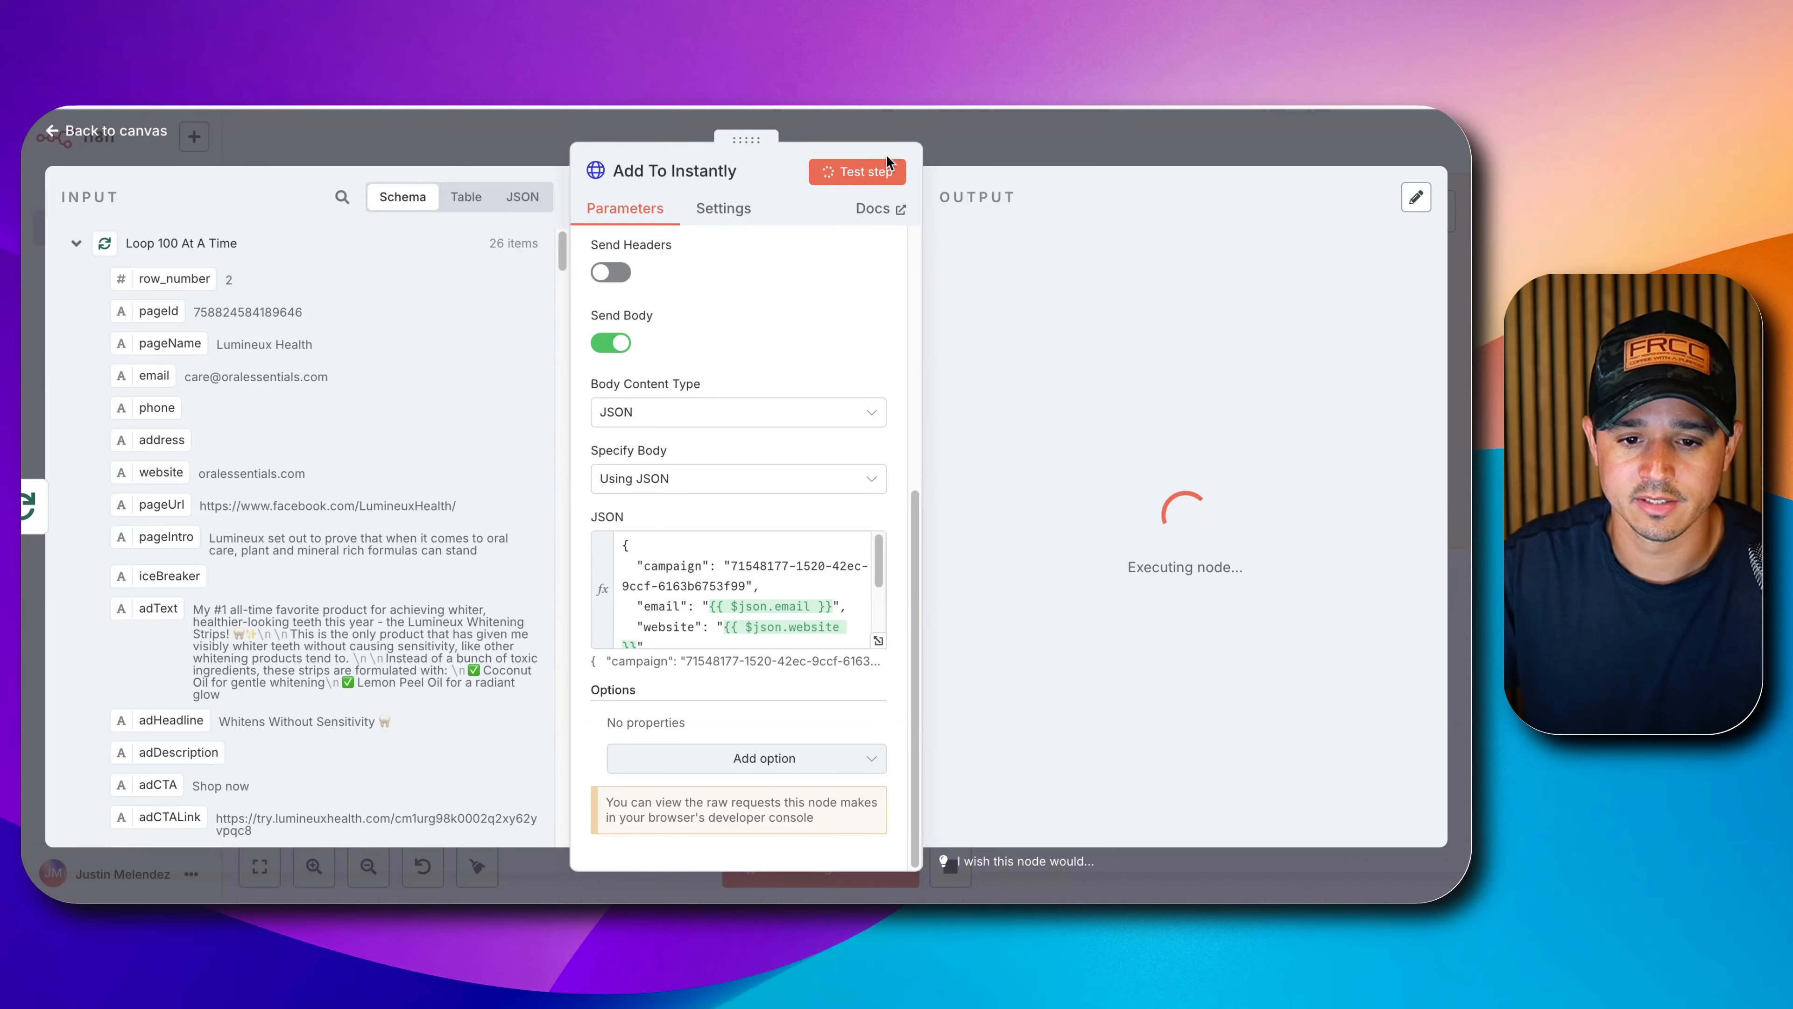
key("Escape")
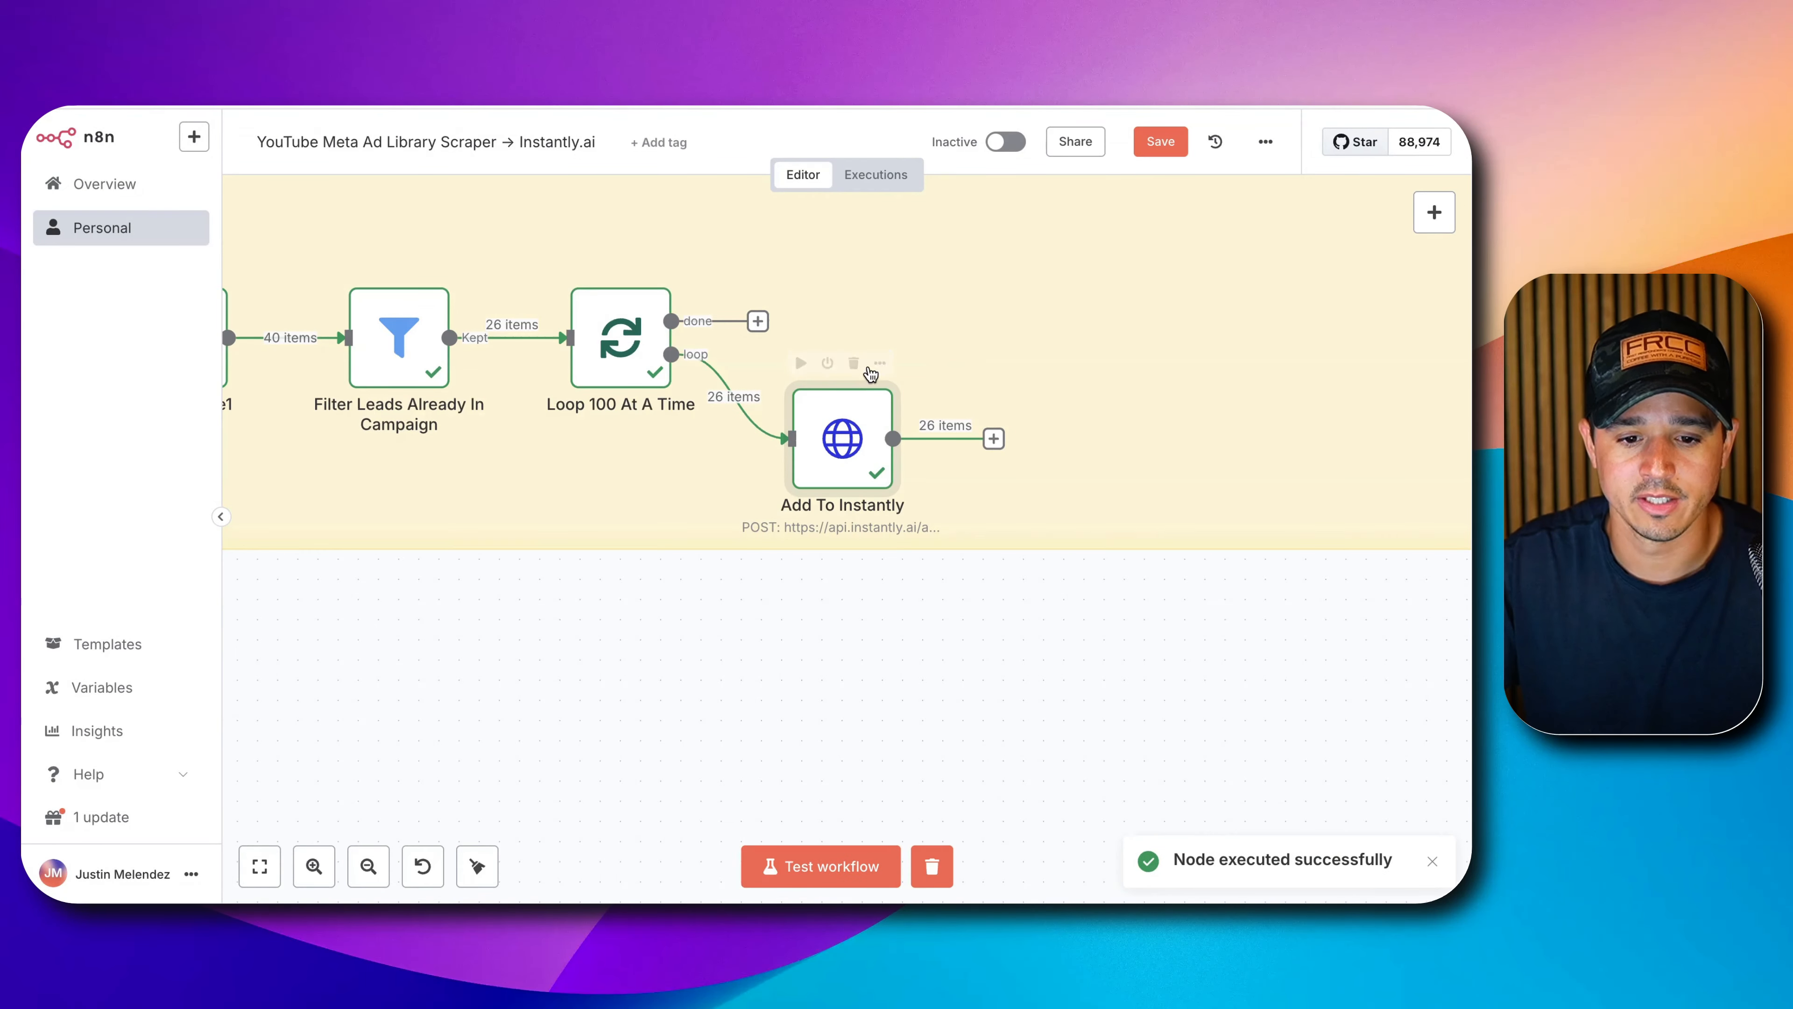
double_click(847, 452)
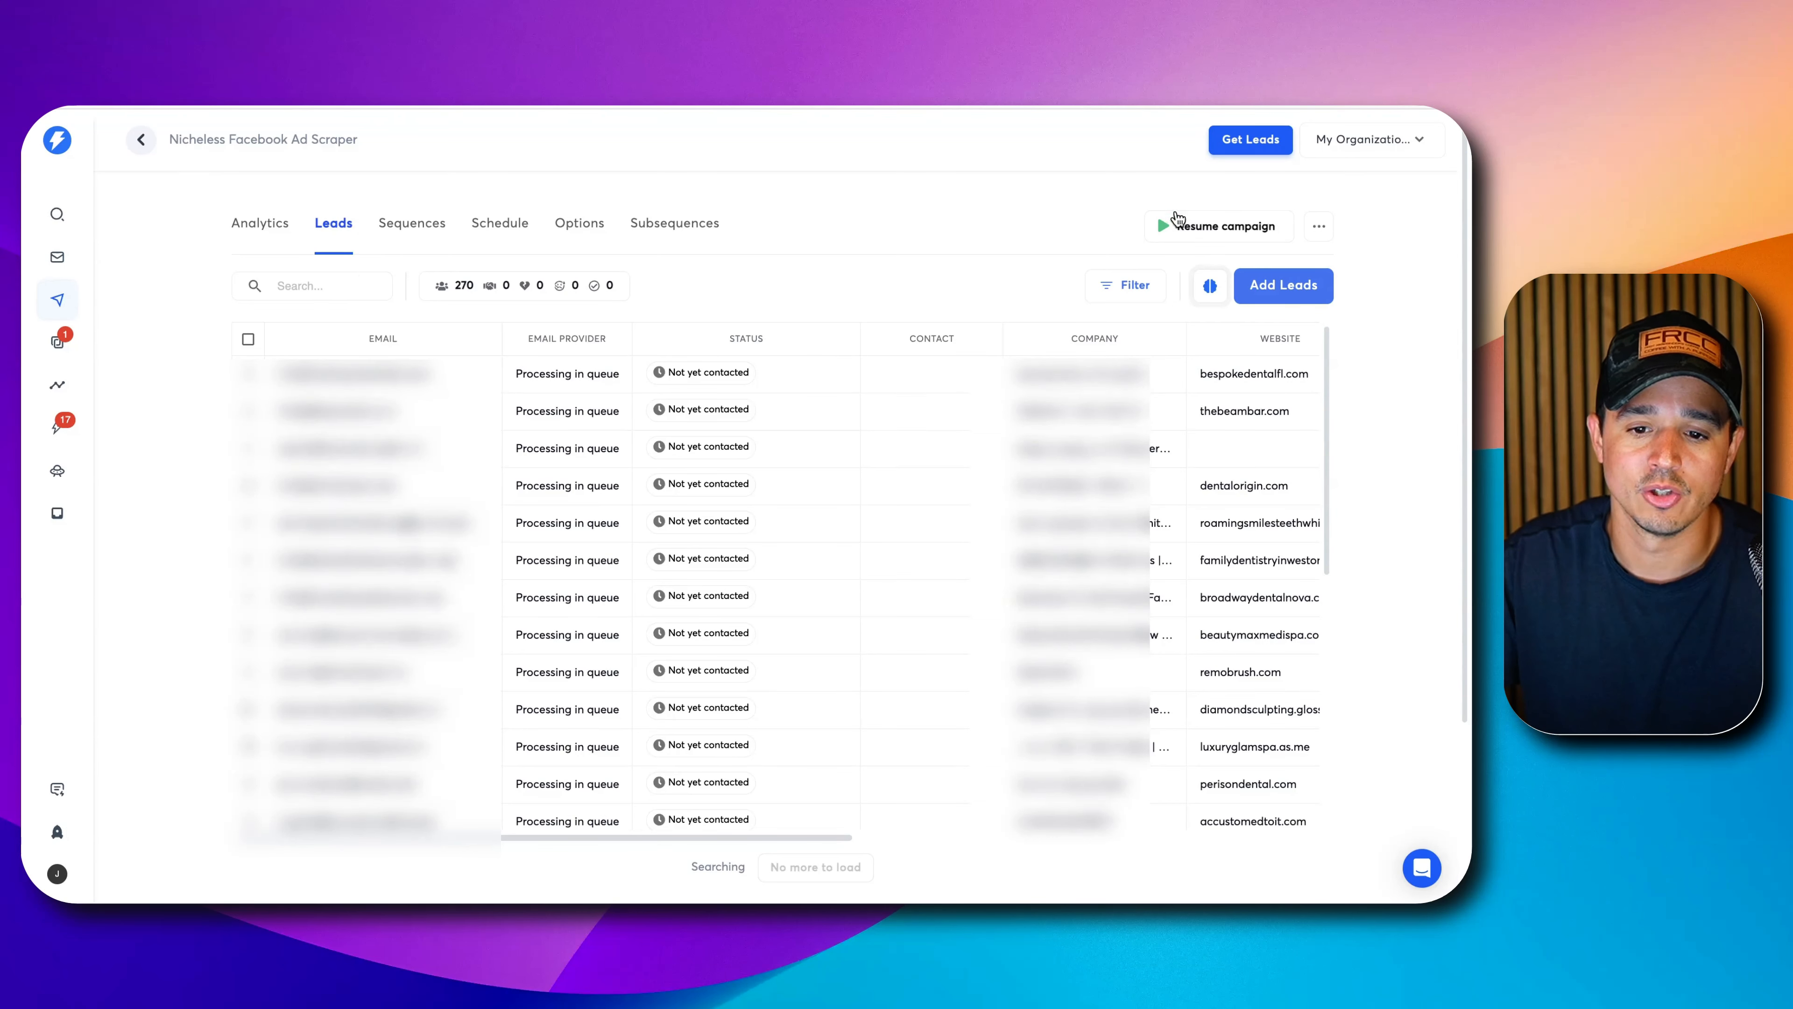
Review the campaign's Monday–Friday 9 AM–6 PM Eastern schedule, then its email sequences.
left_click(494, 224)
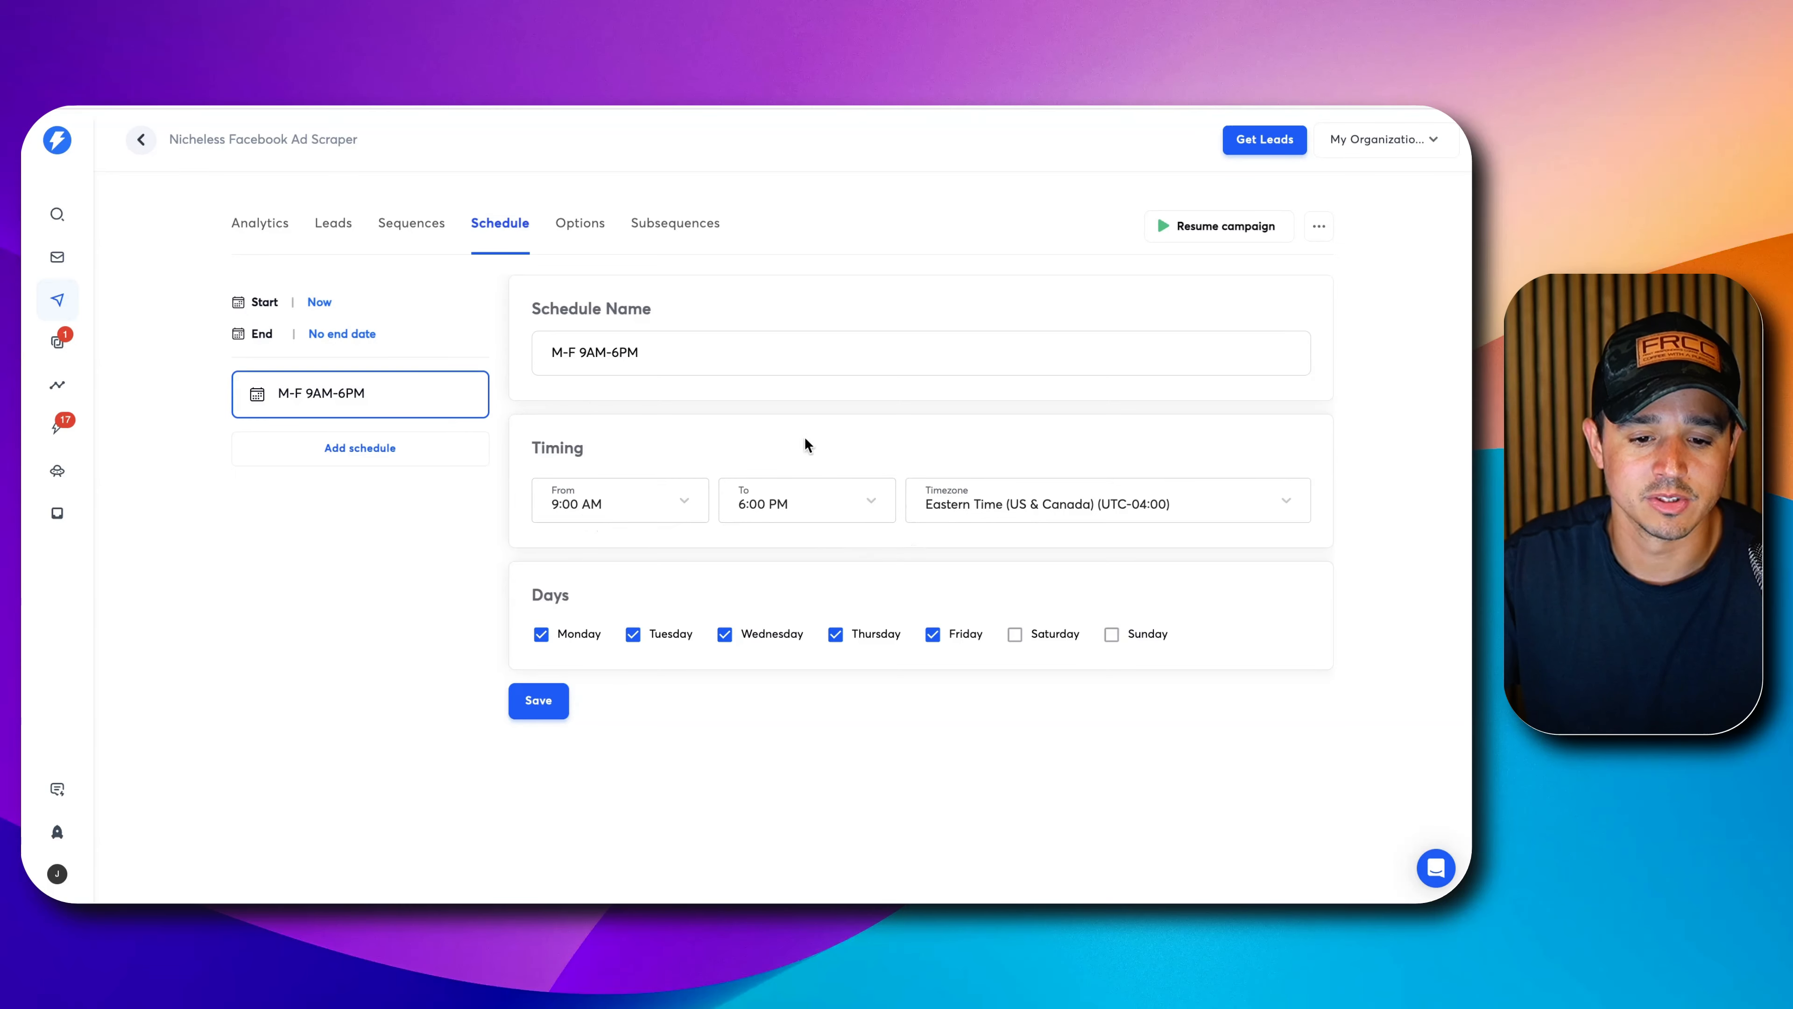
left_click(421, 225)
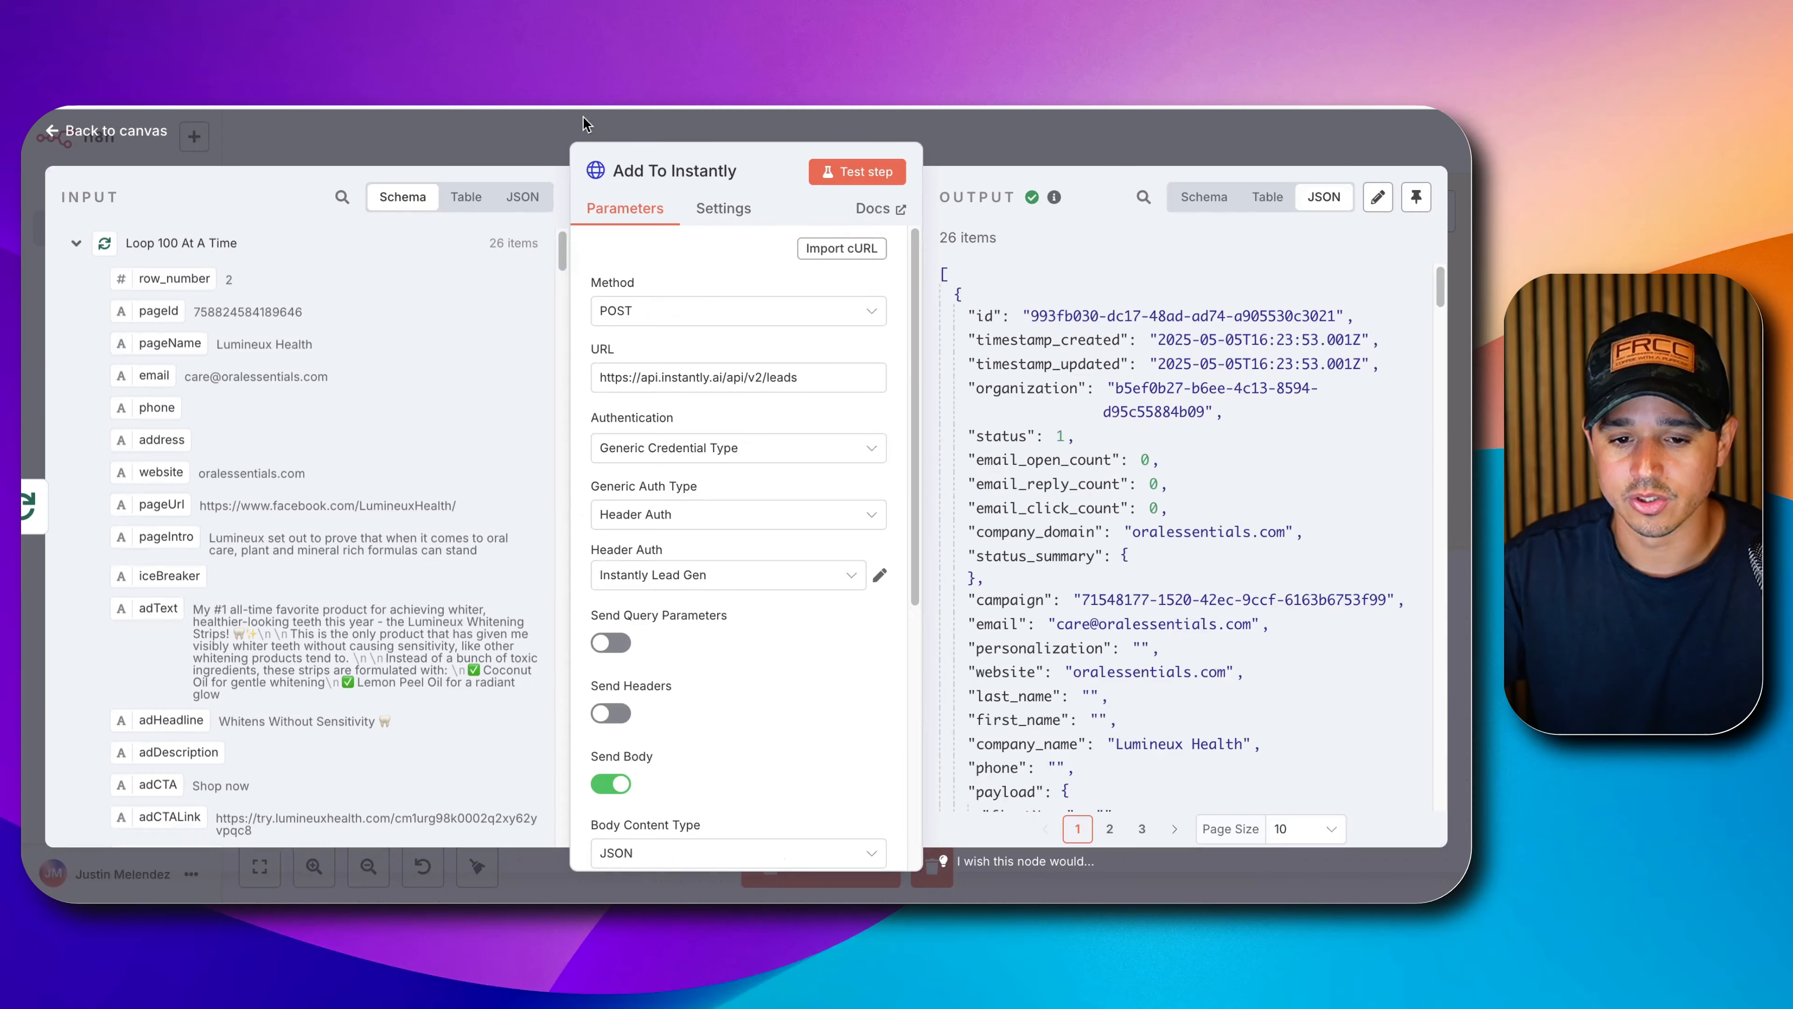
Set the Add To Instantly node's On Error setting to 'Continue (using error output)'.
left_click(1009, 153)
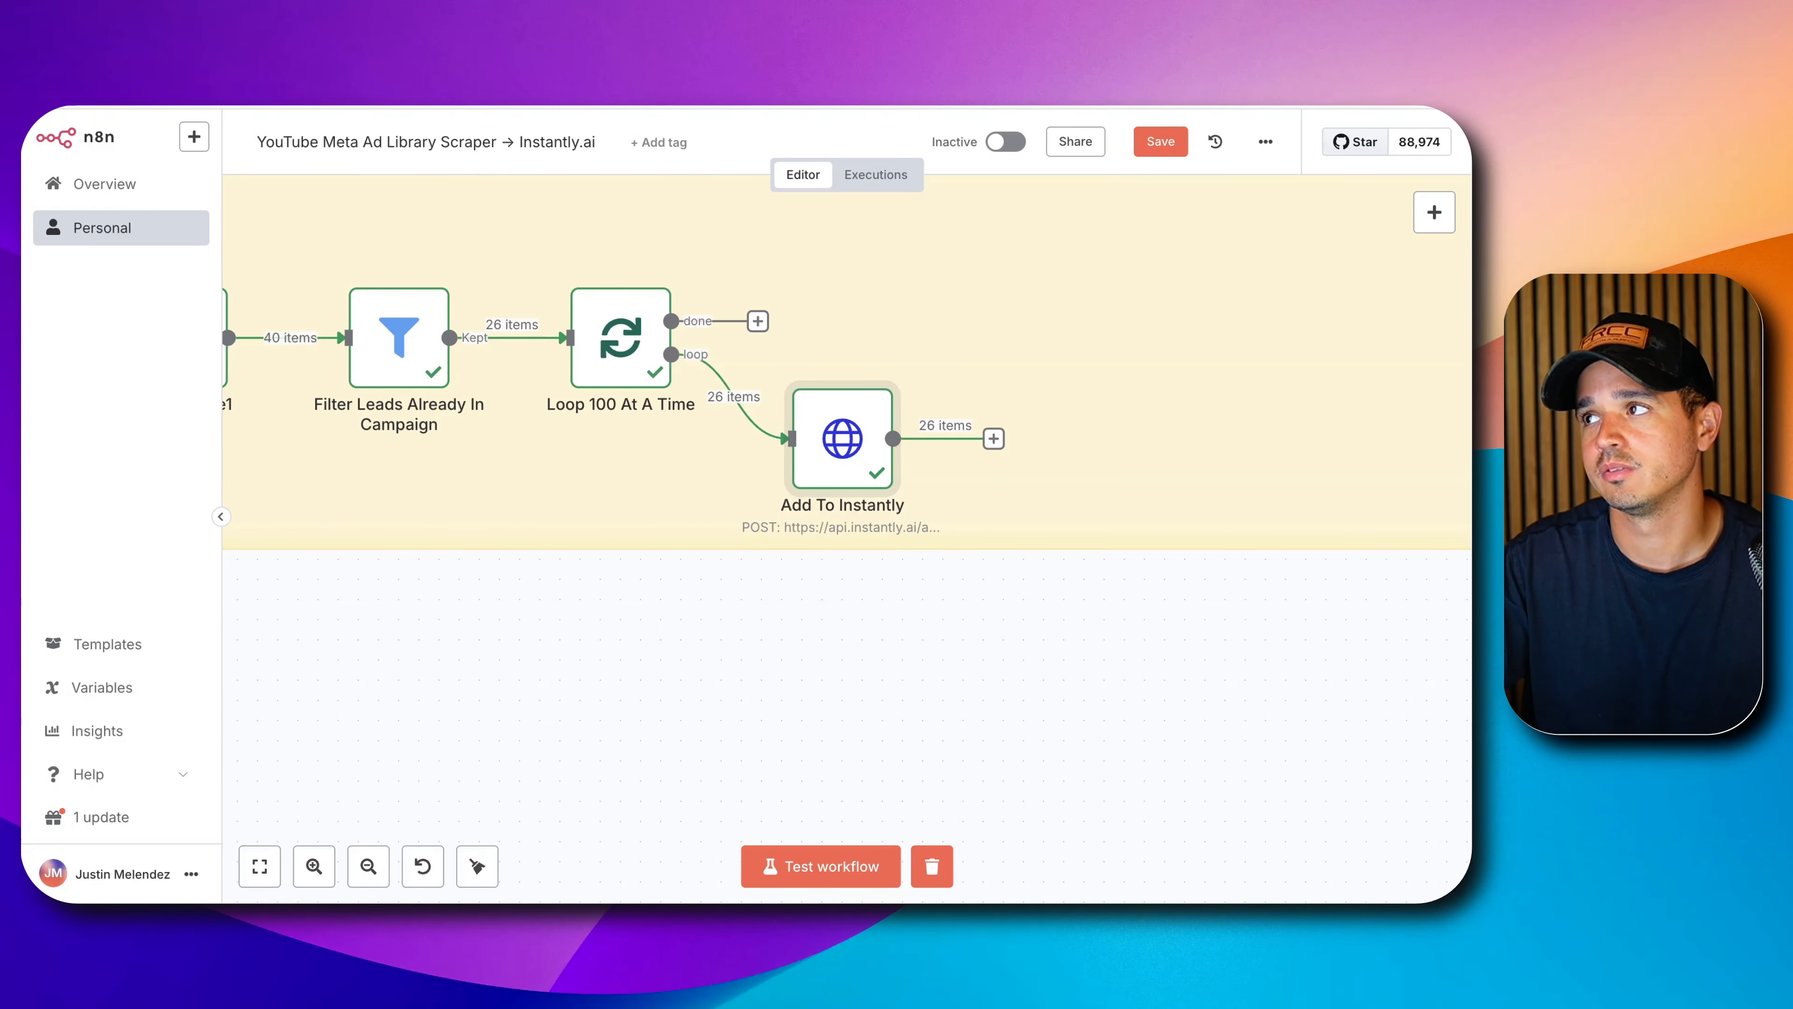
double_click(831, 433)
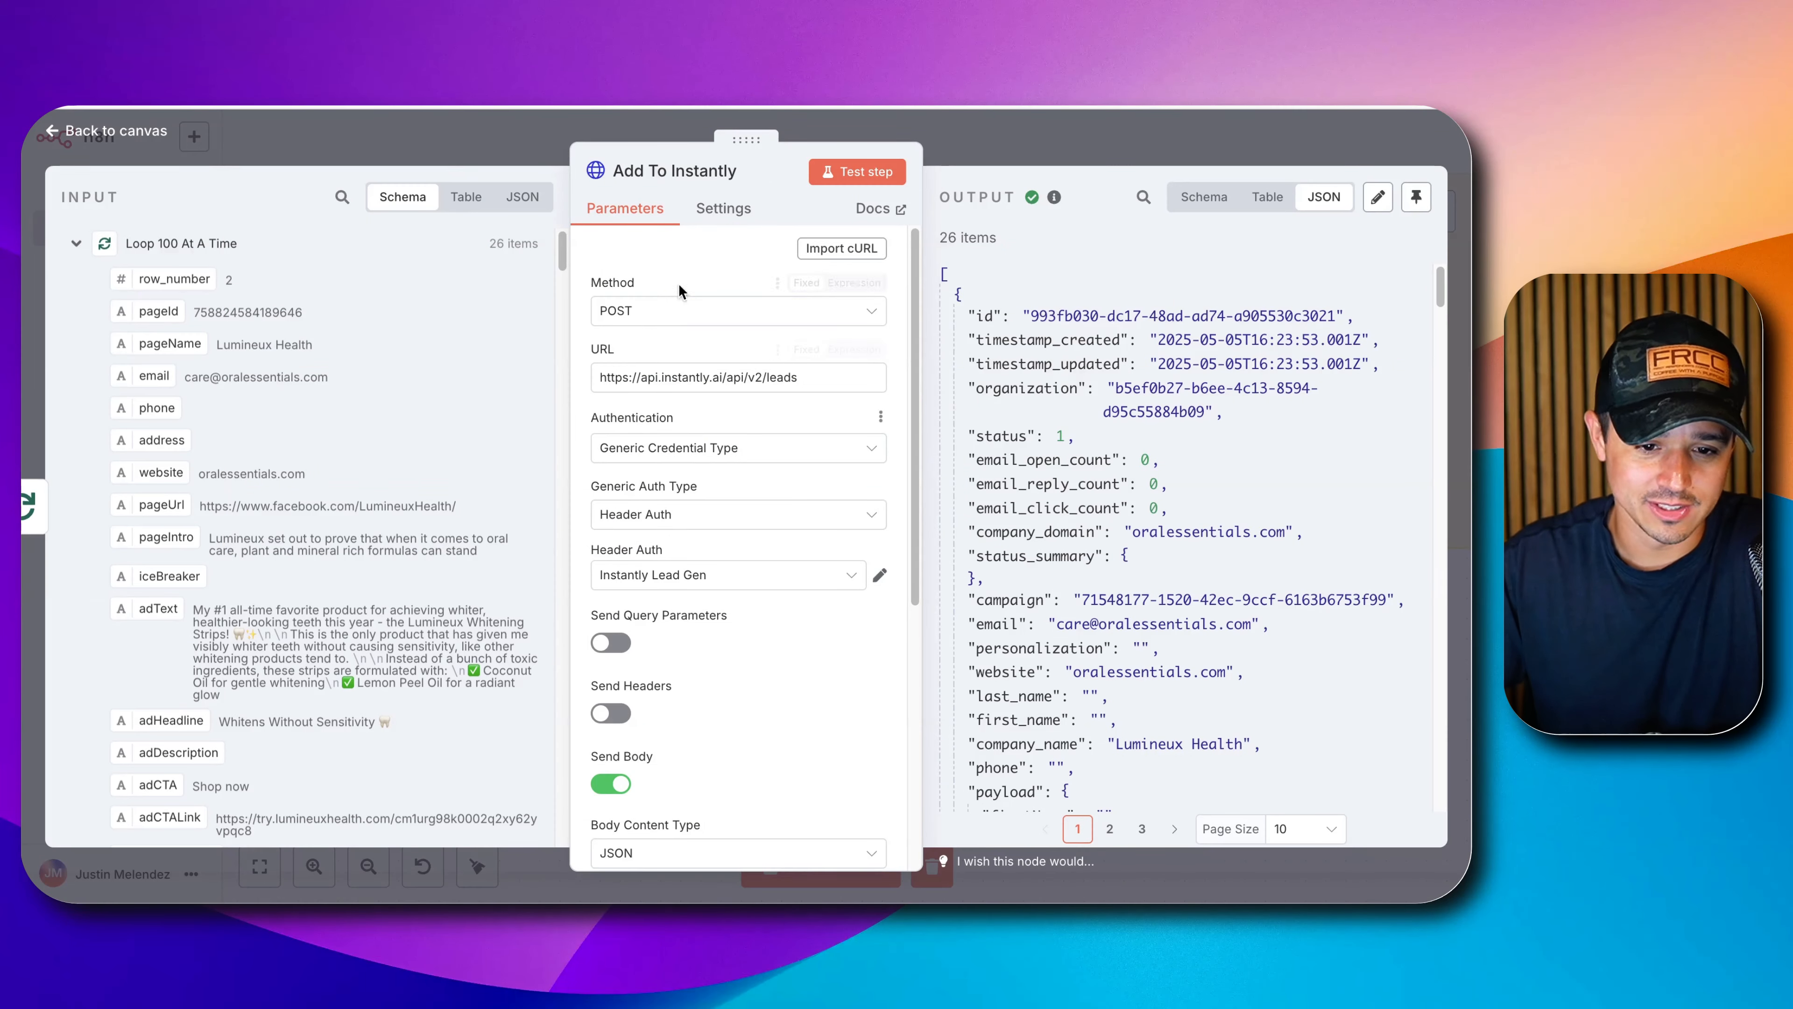
left_click(723, 208)
left_click(678, 559)
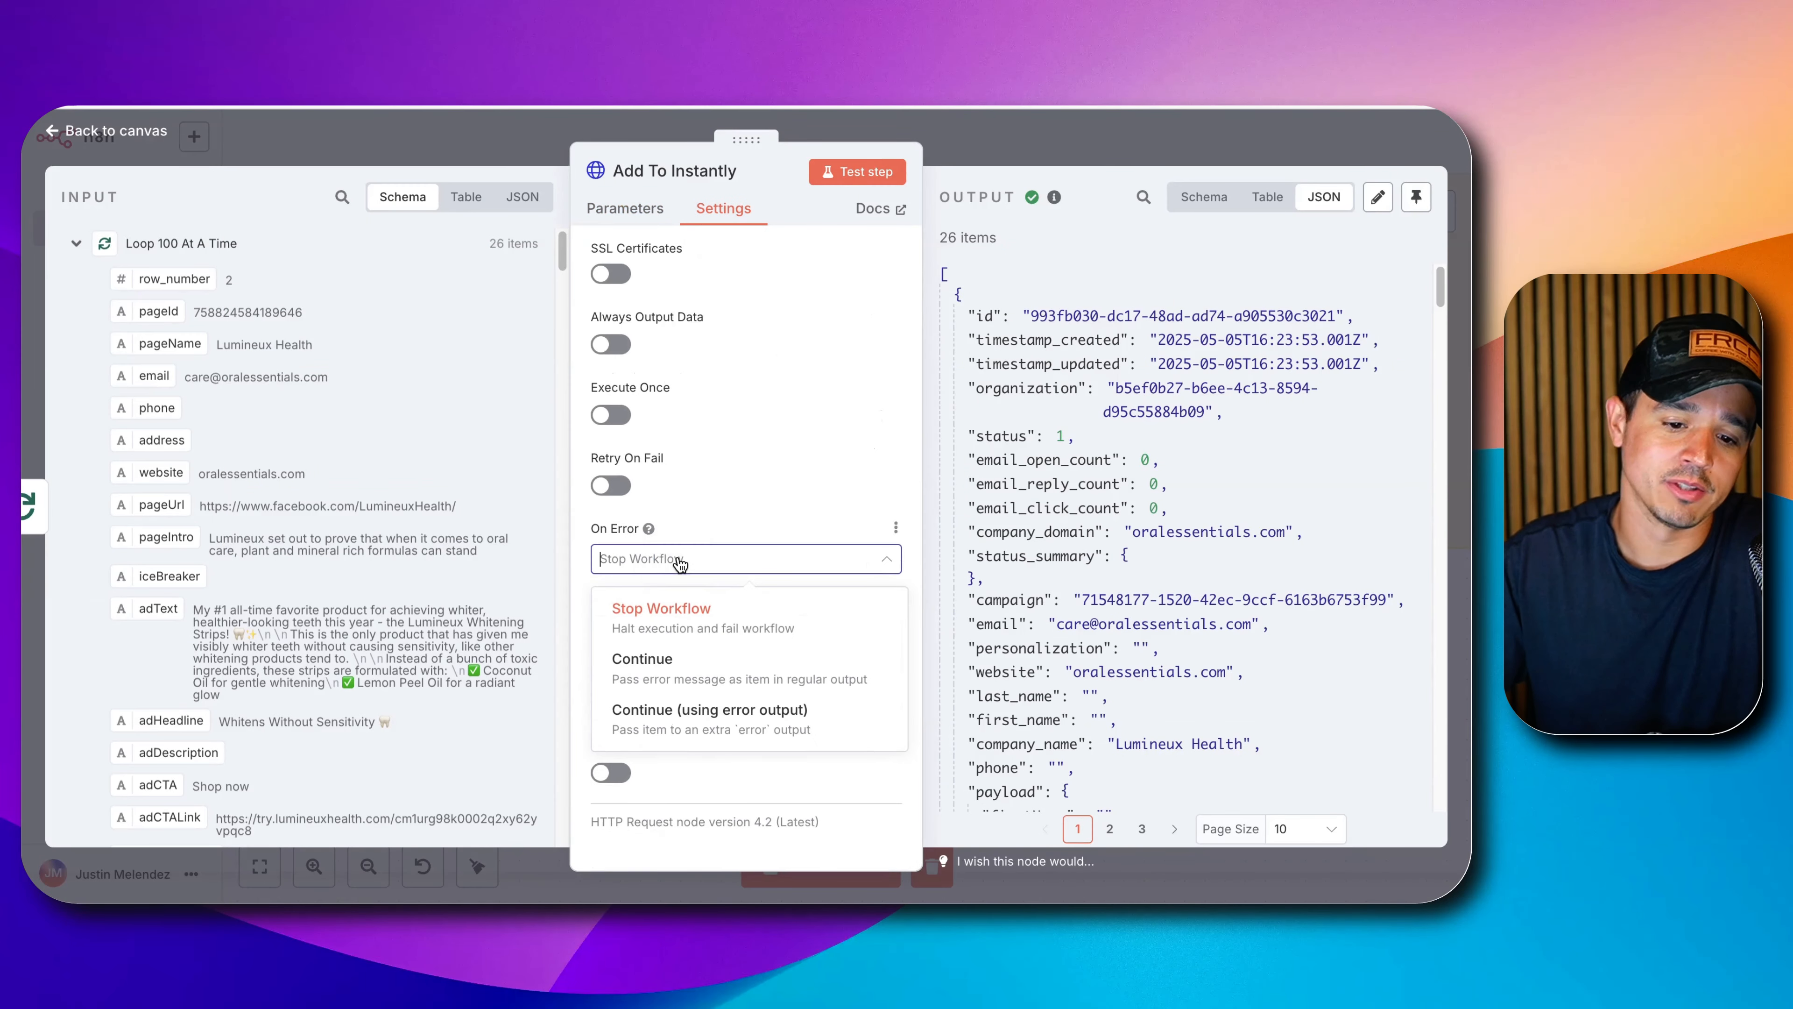
left_click(695, 721)
left_click(1082, 152)
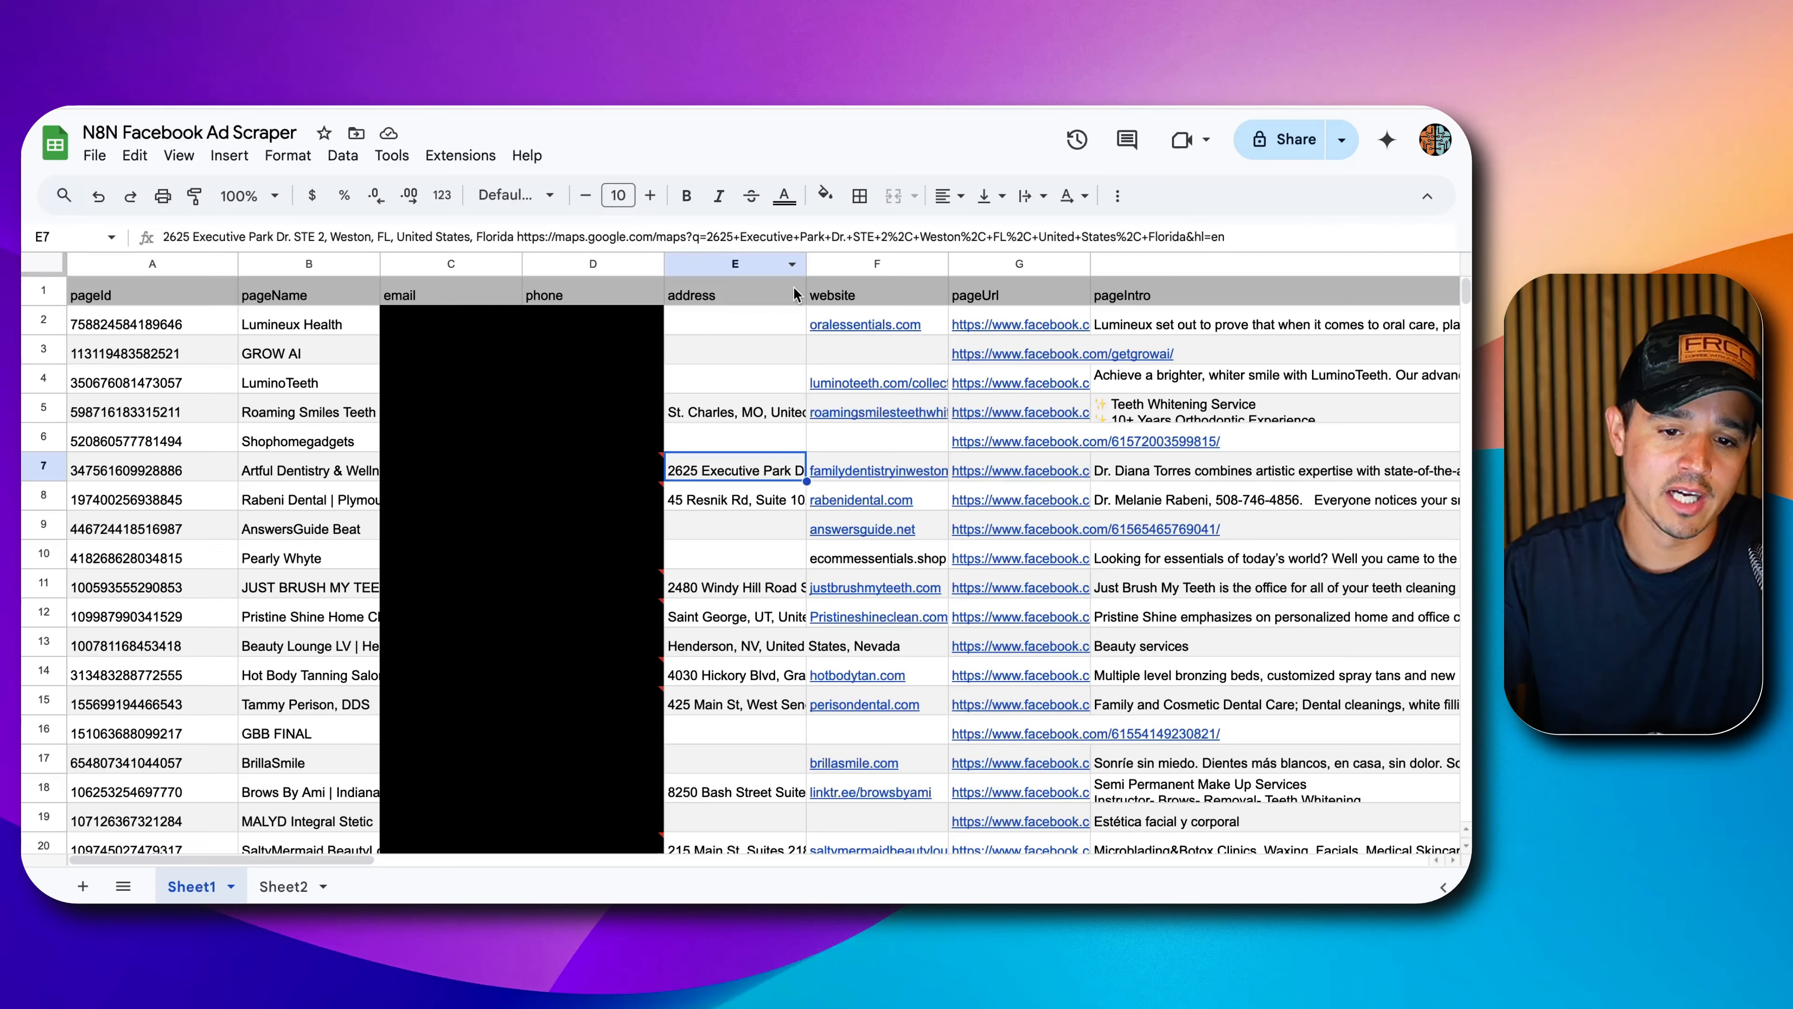
Scroll the lead sheet right and select the still-empty addedToCampaign column Q.
scroll(1073, 393, "right", 10)
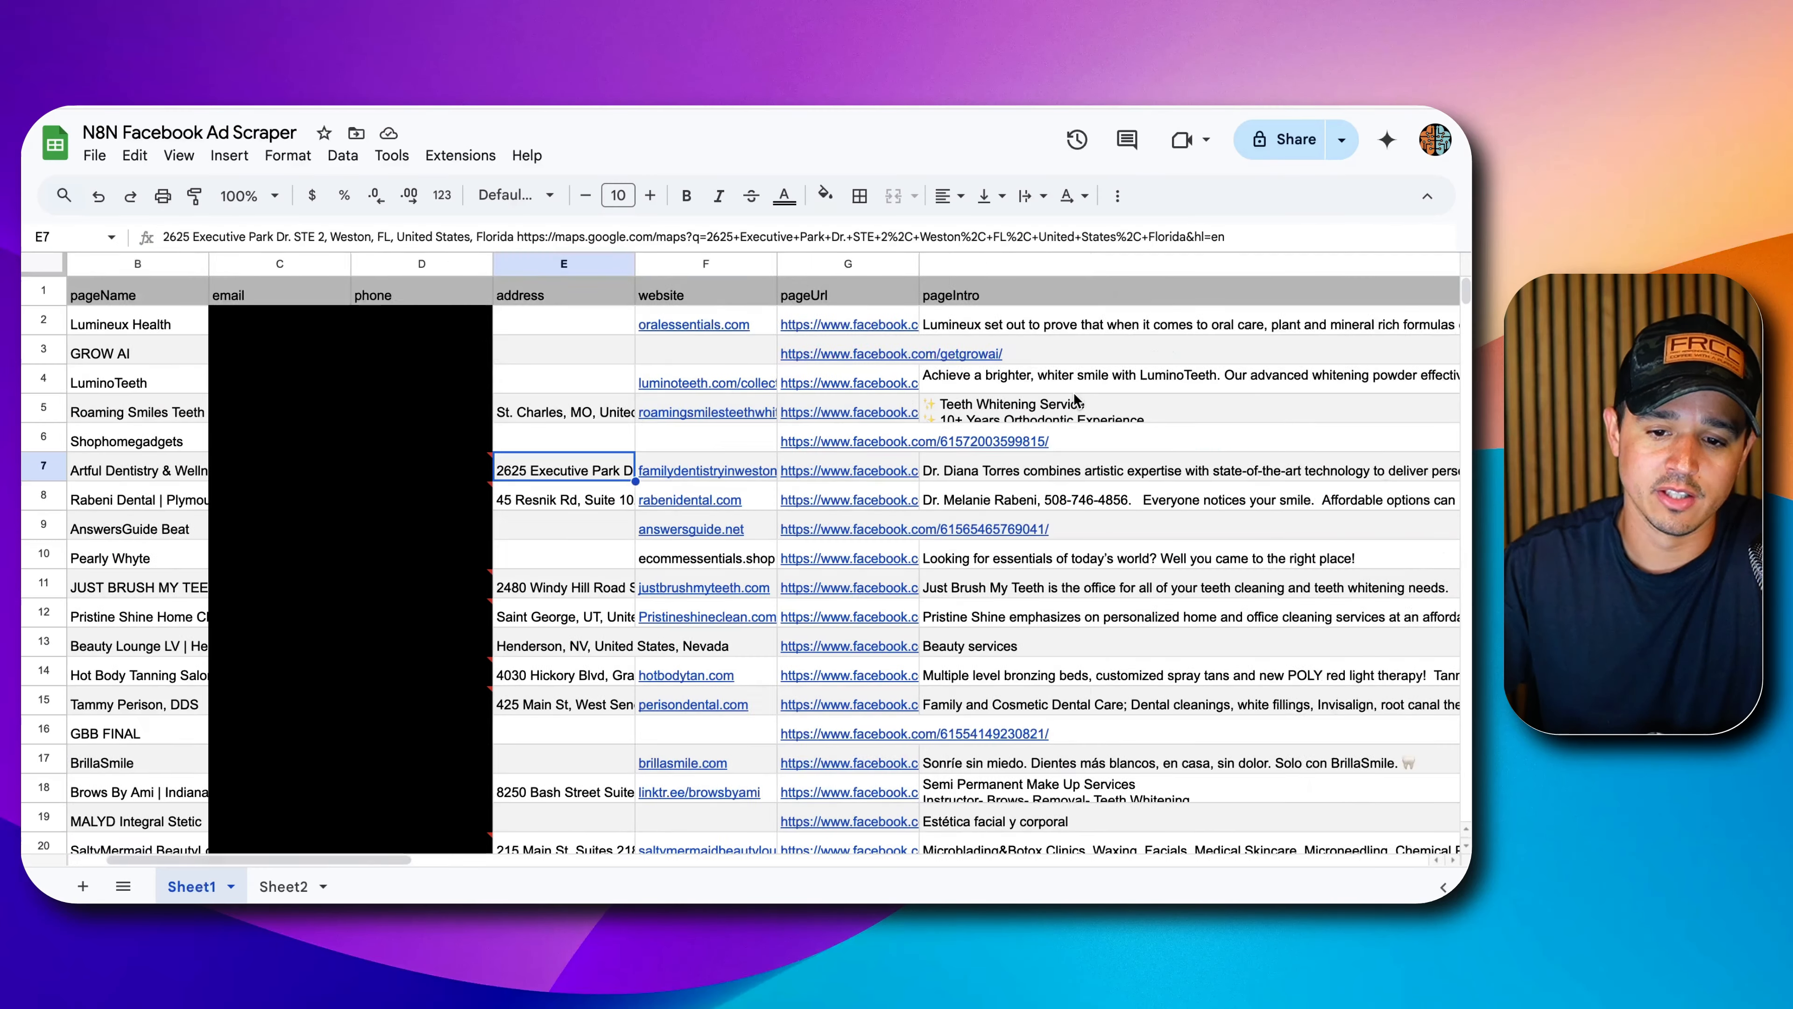
scroll(1074, 393, "right", 10)
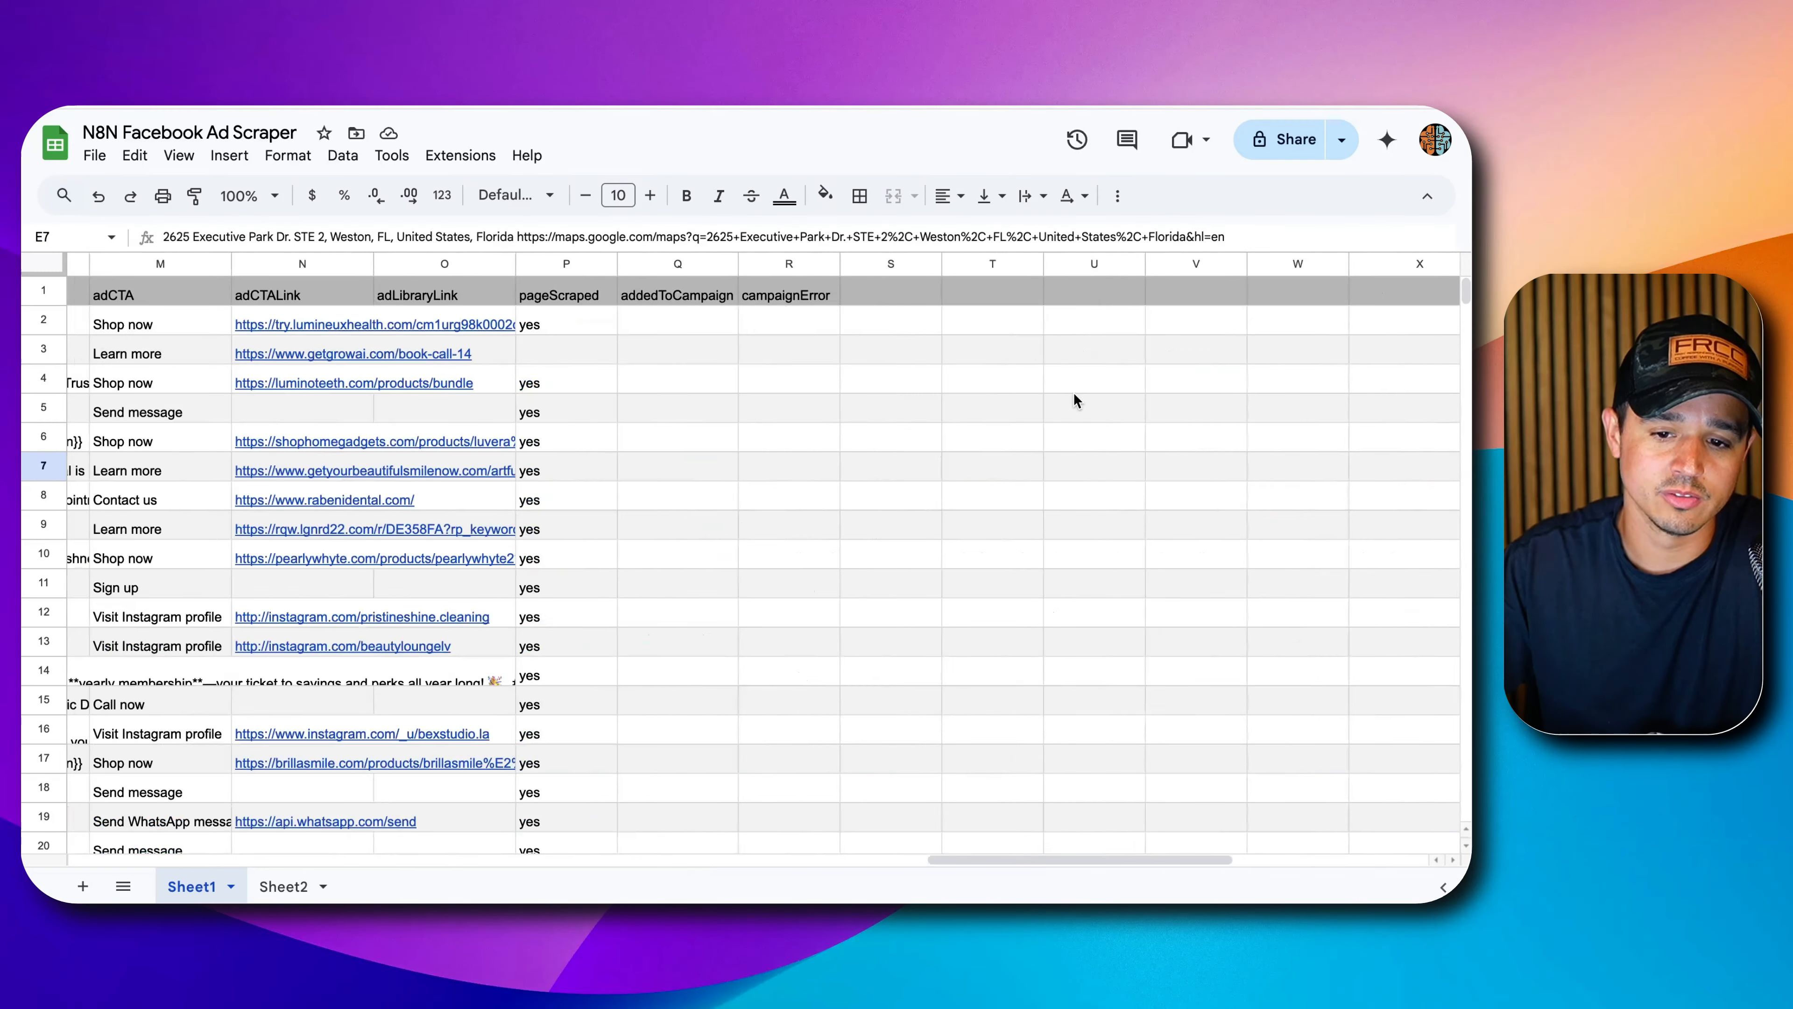
left_click(676, 265)
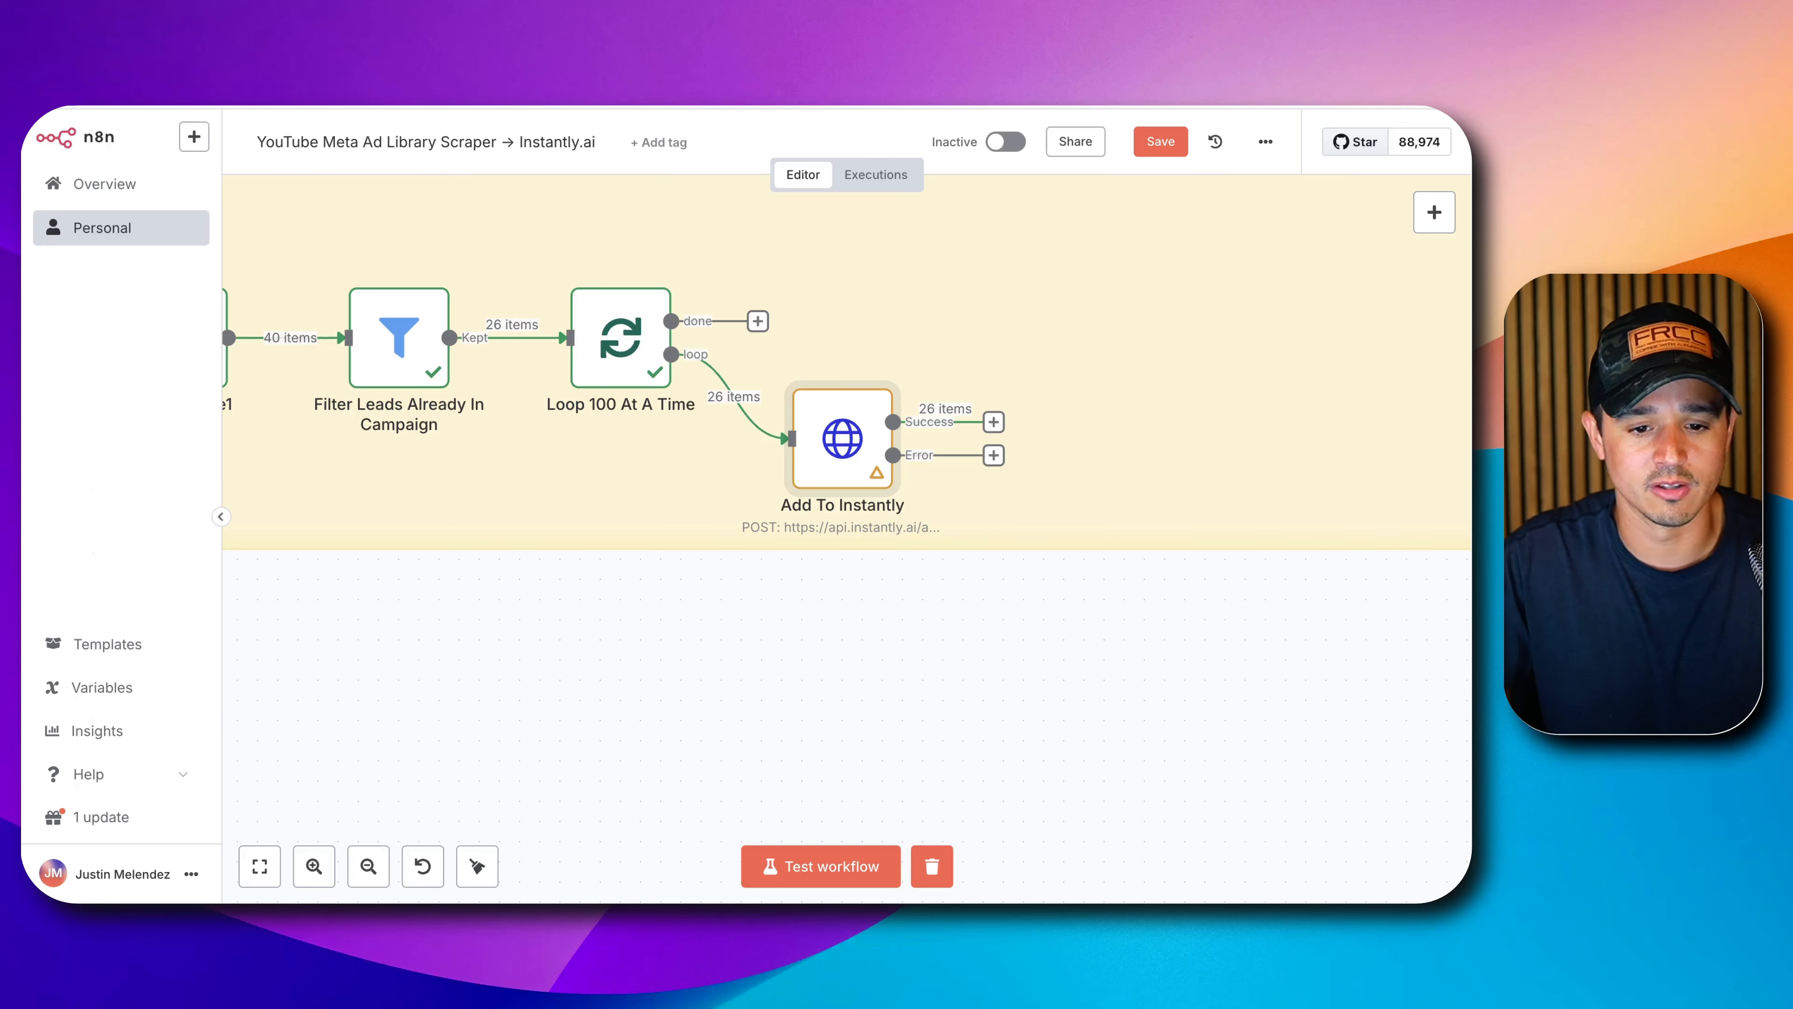
Add a Google Sheets update-row node named 'Update Added To Campaign' on the N8N Facebook Ad Scraper spreadsheet.
left_click(994, 423)
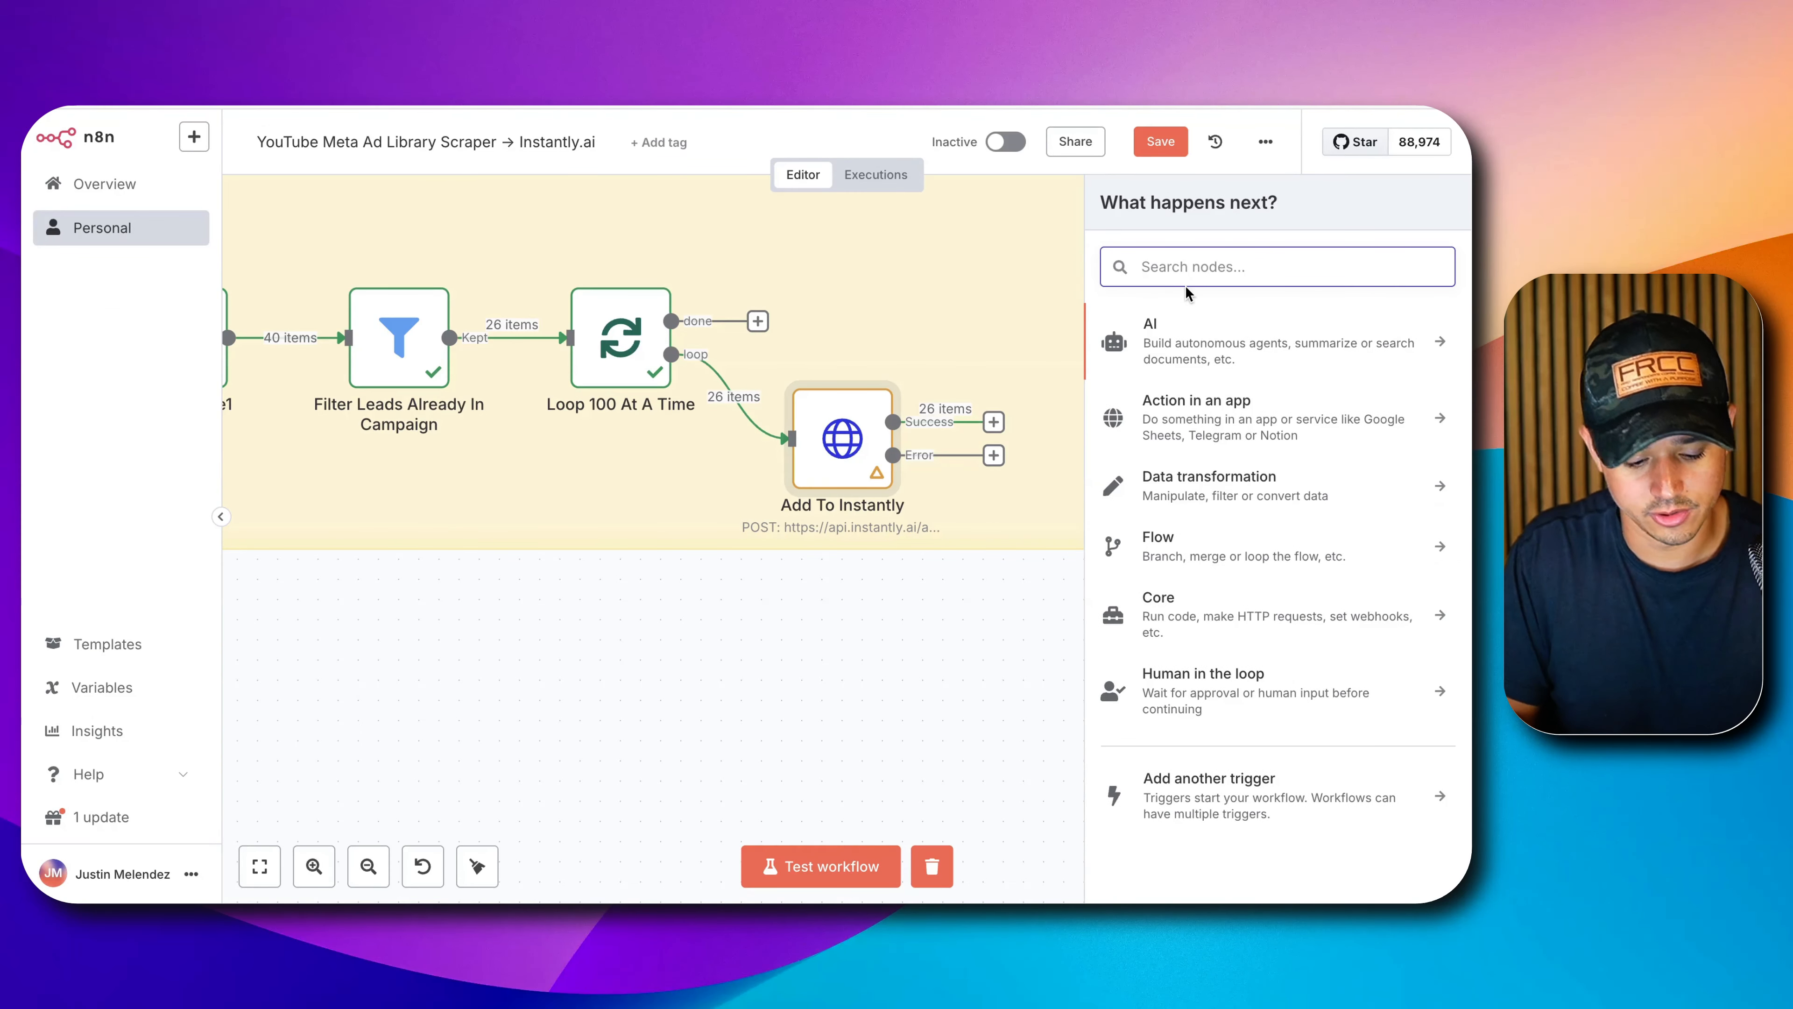
type("shee")
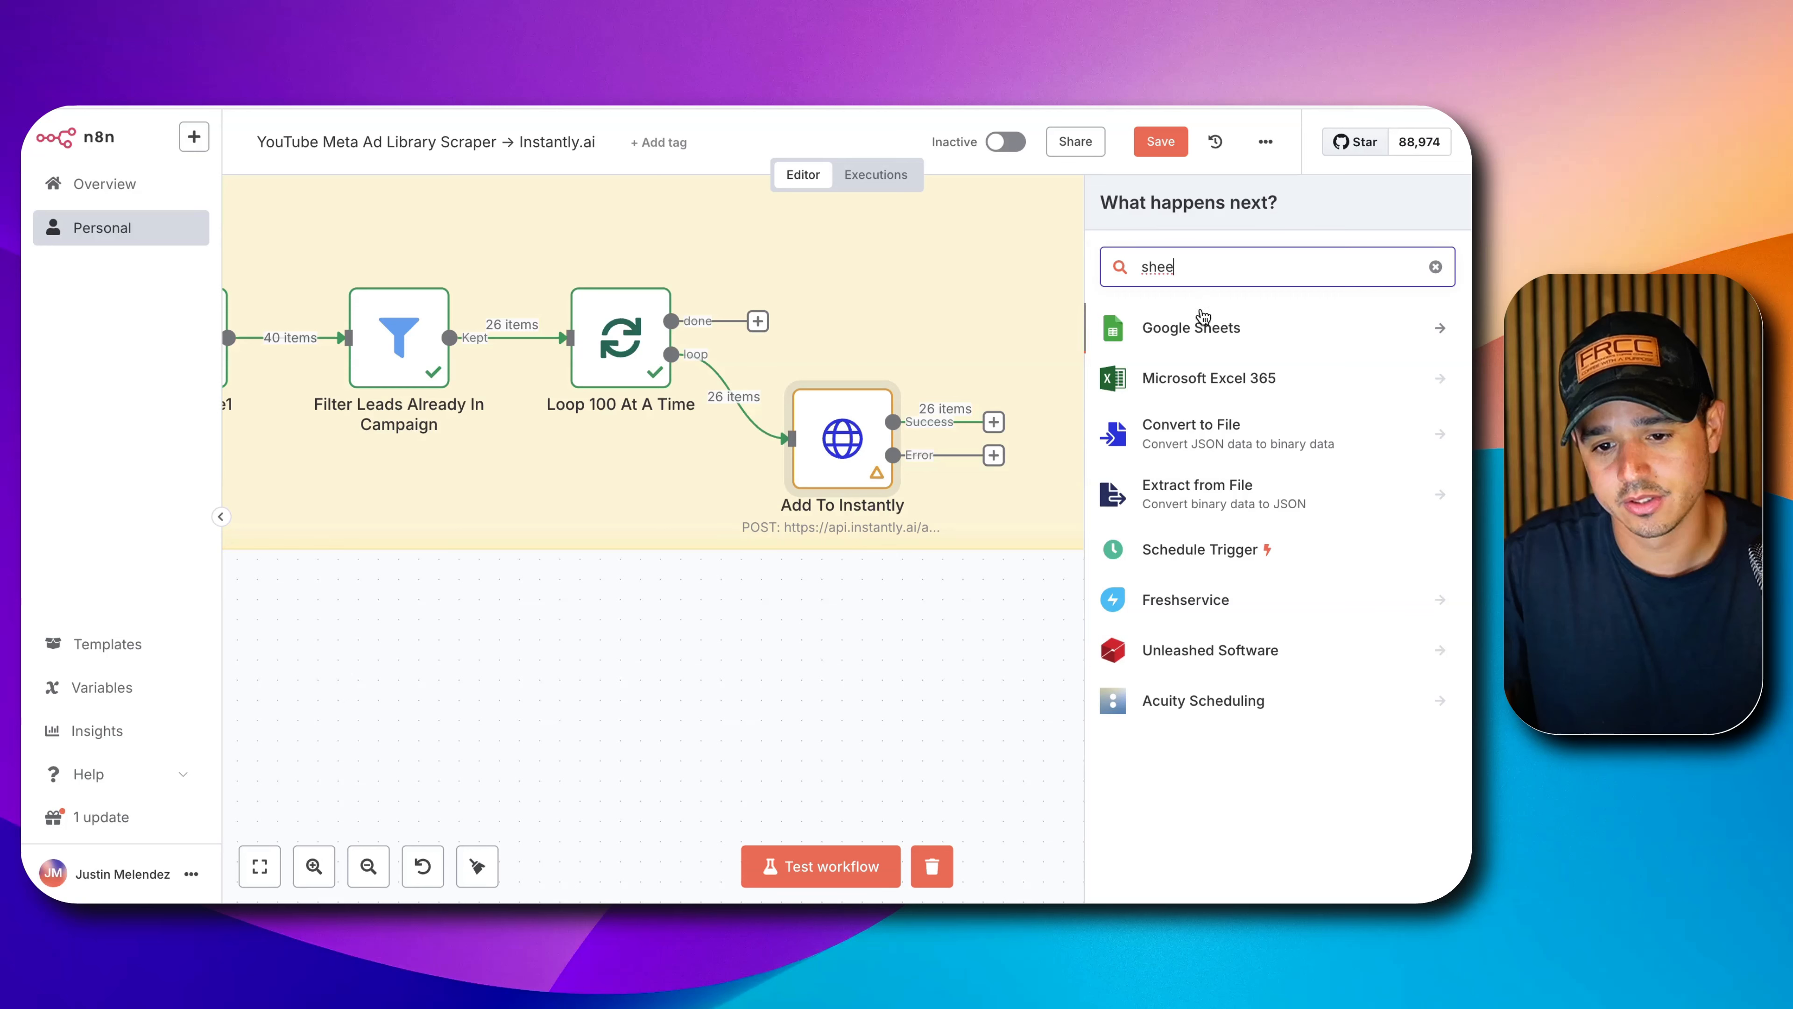
left_click(1200, 327)
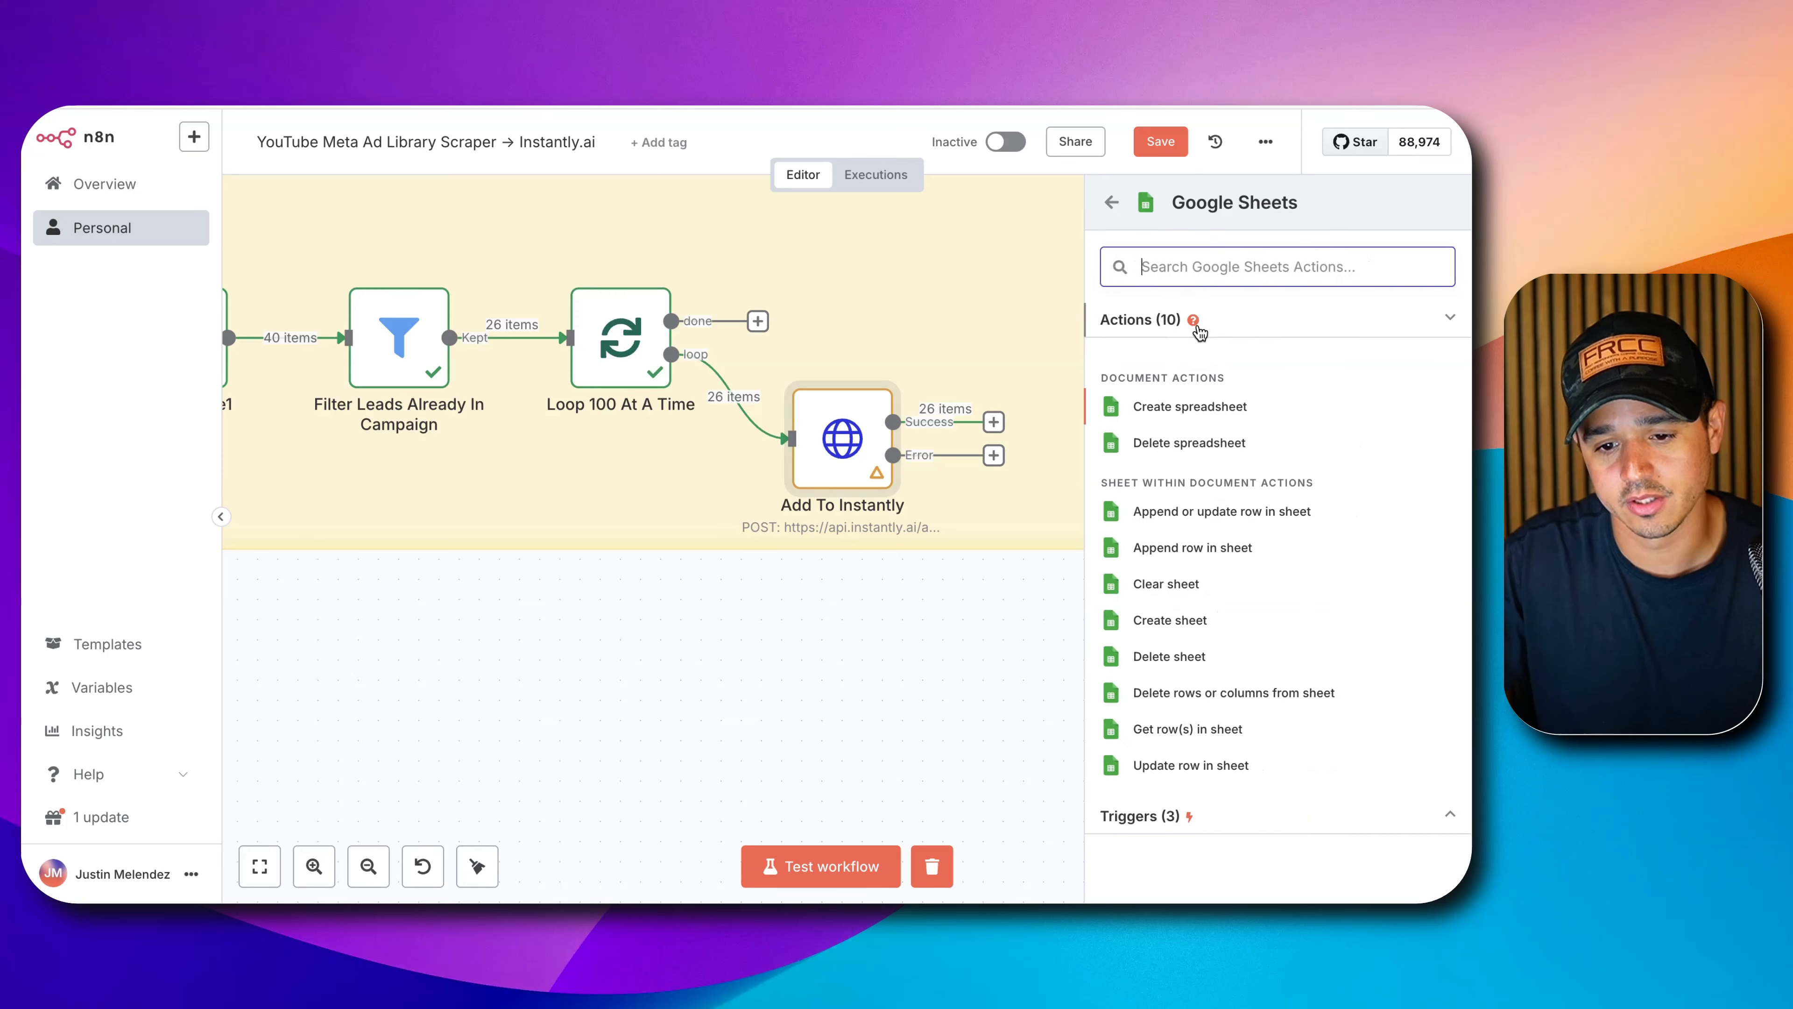
left_click(1205, 770)
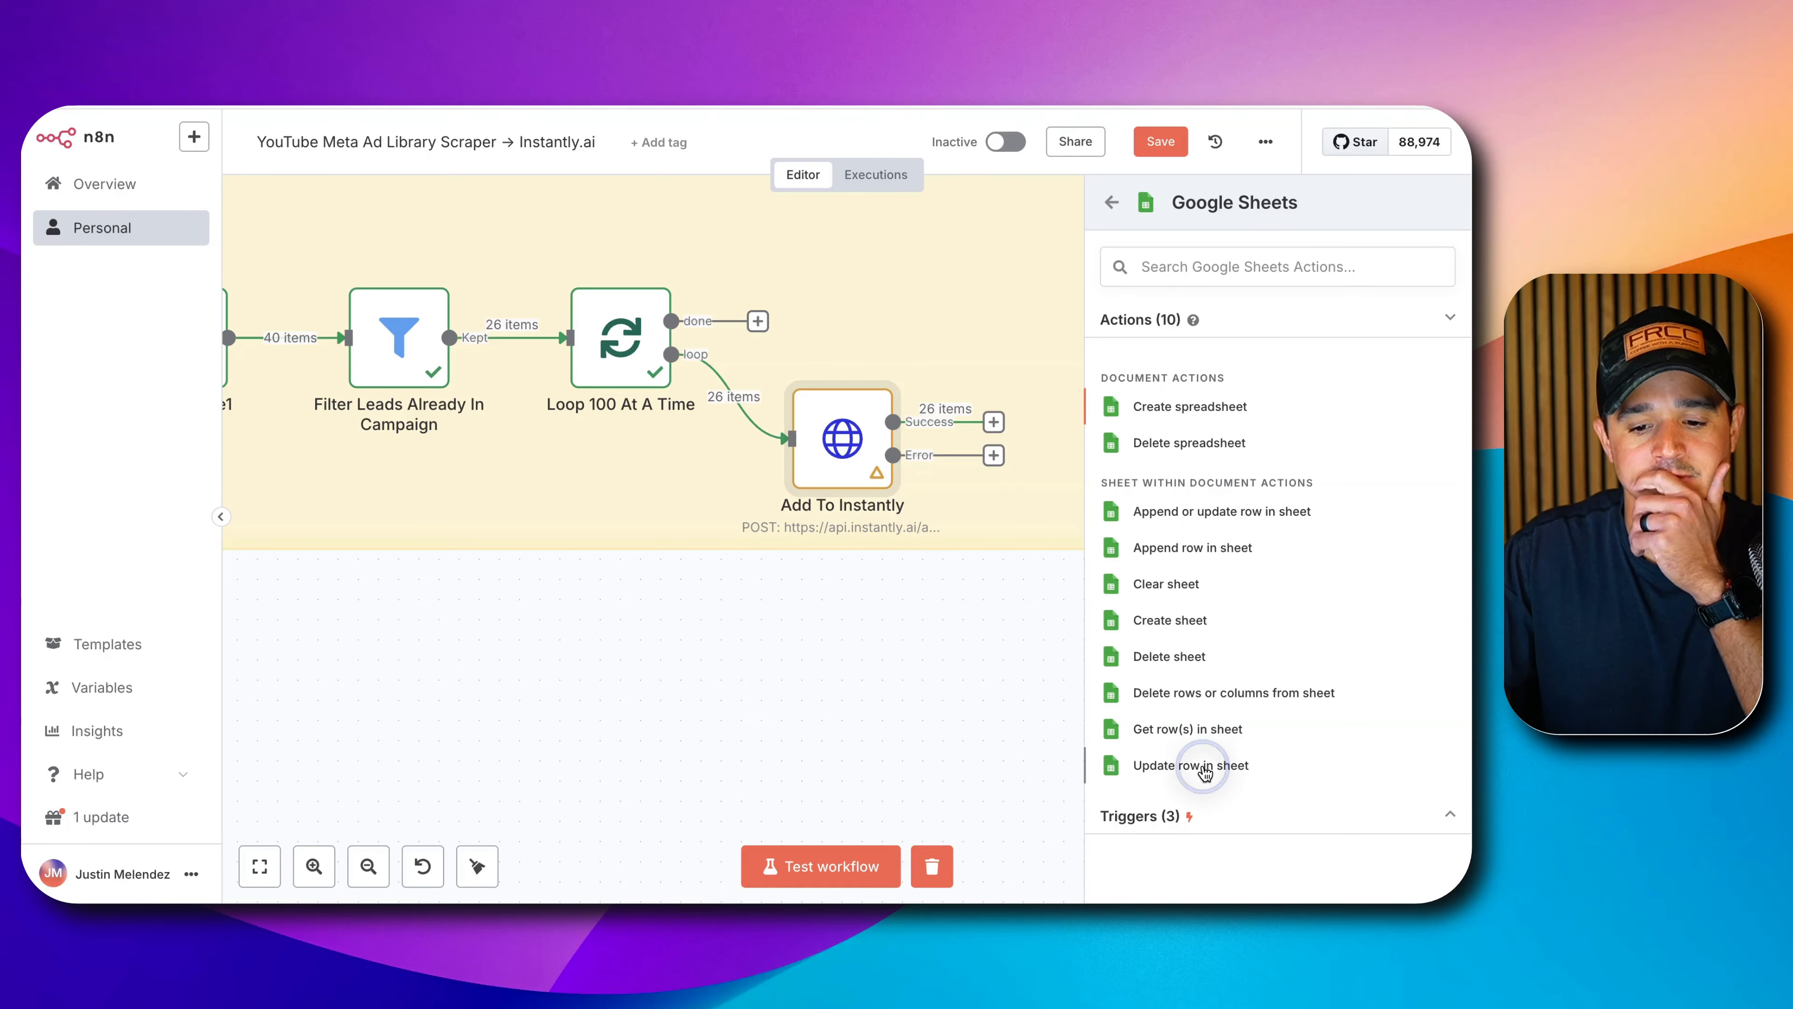
left_click(634, 171)
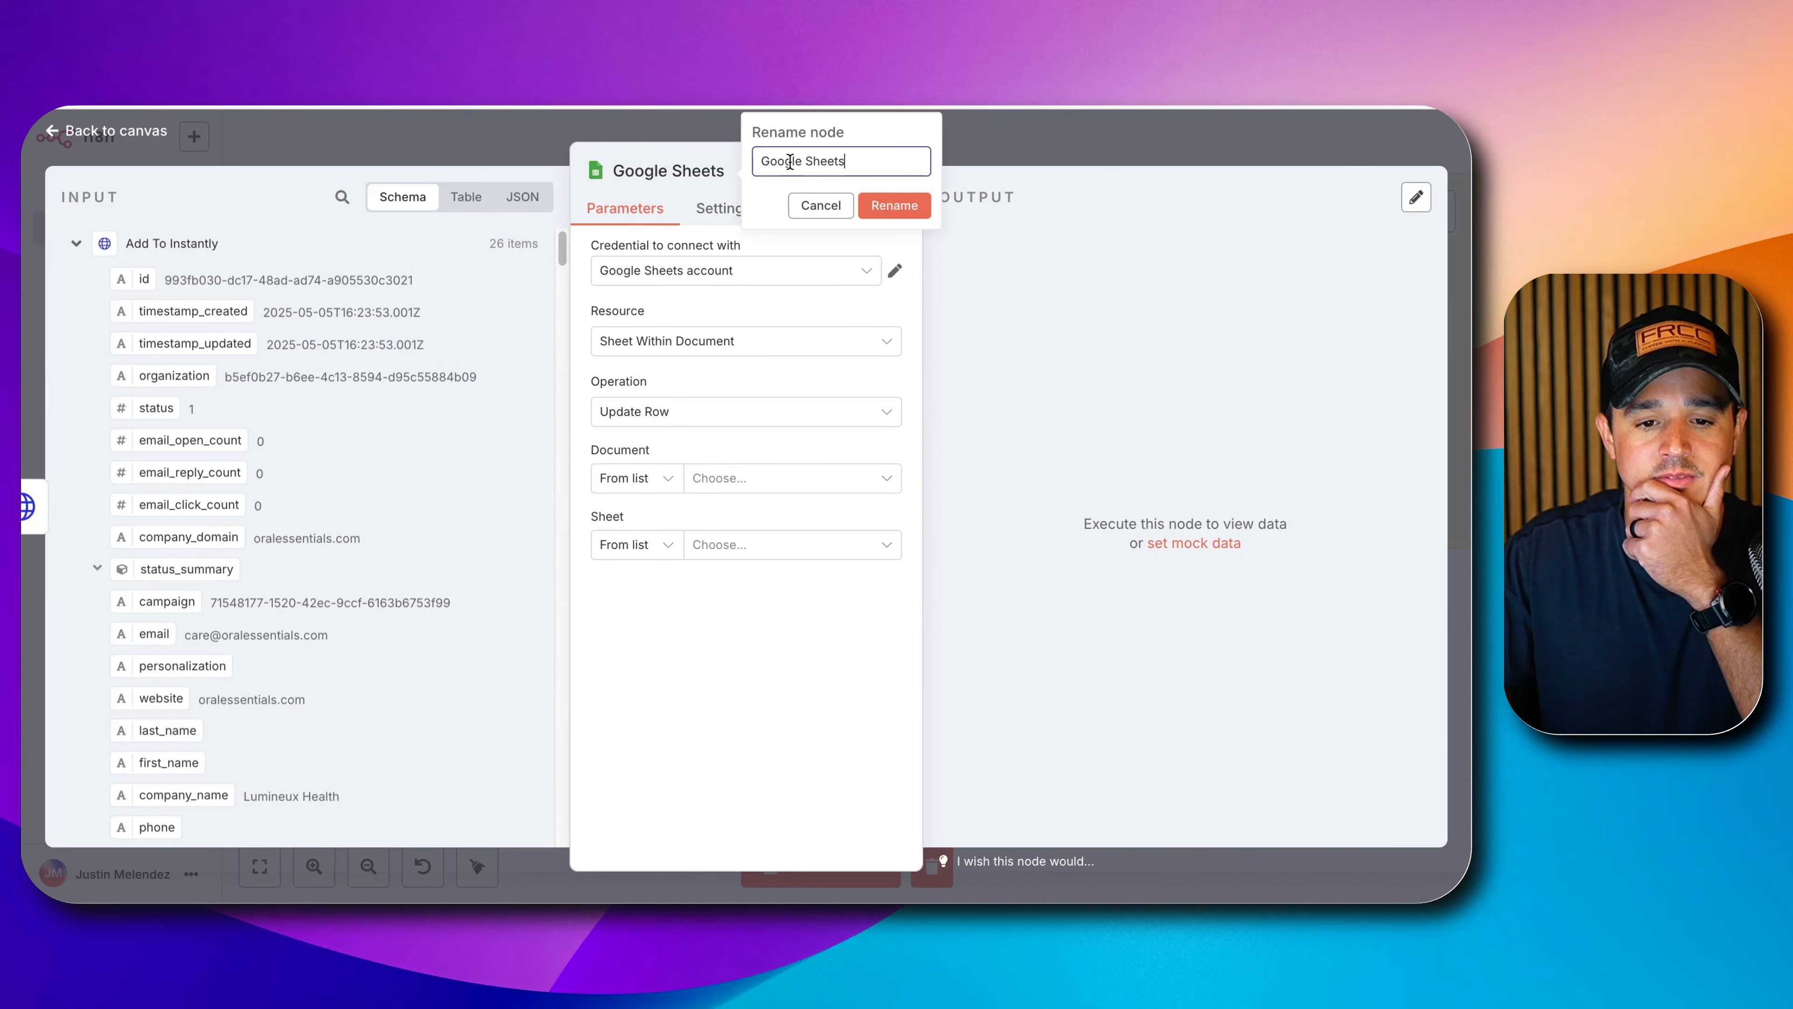
triple_click(823, 161)
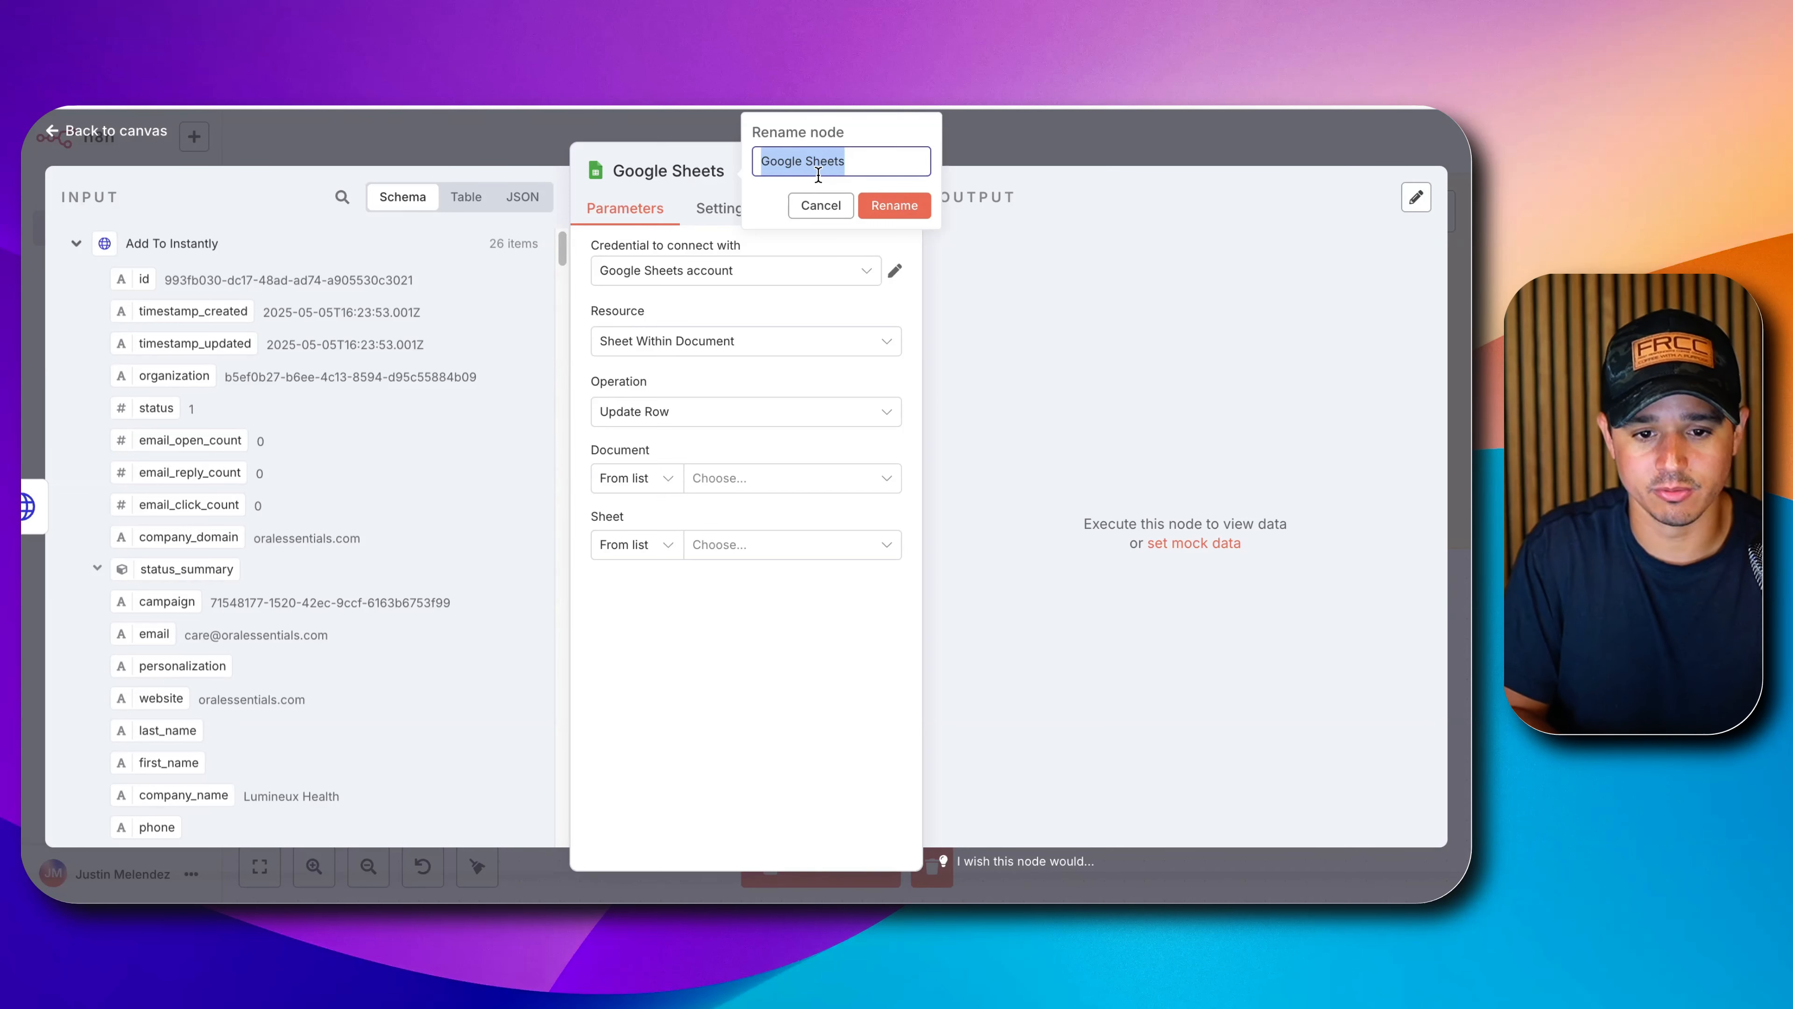
type("Update Added")
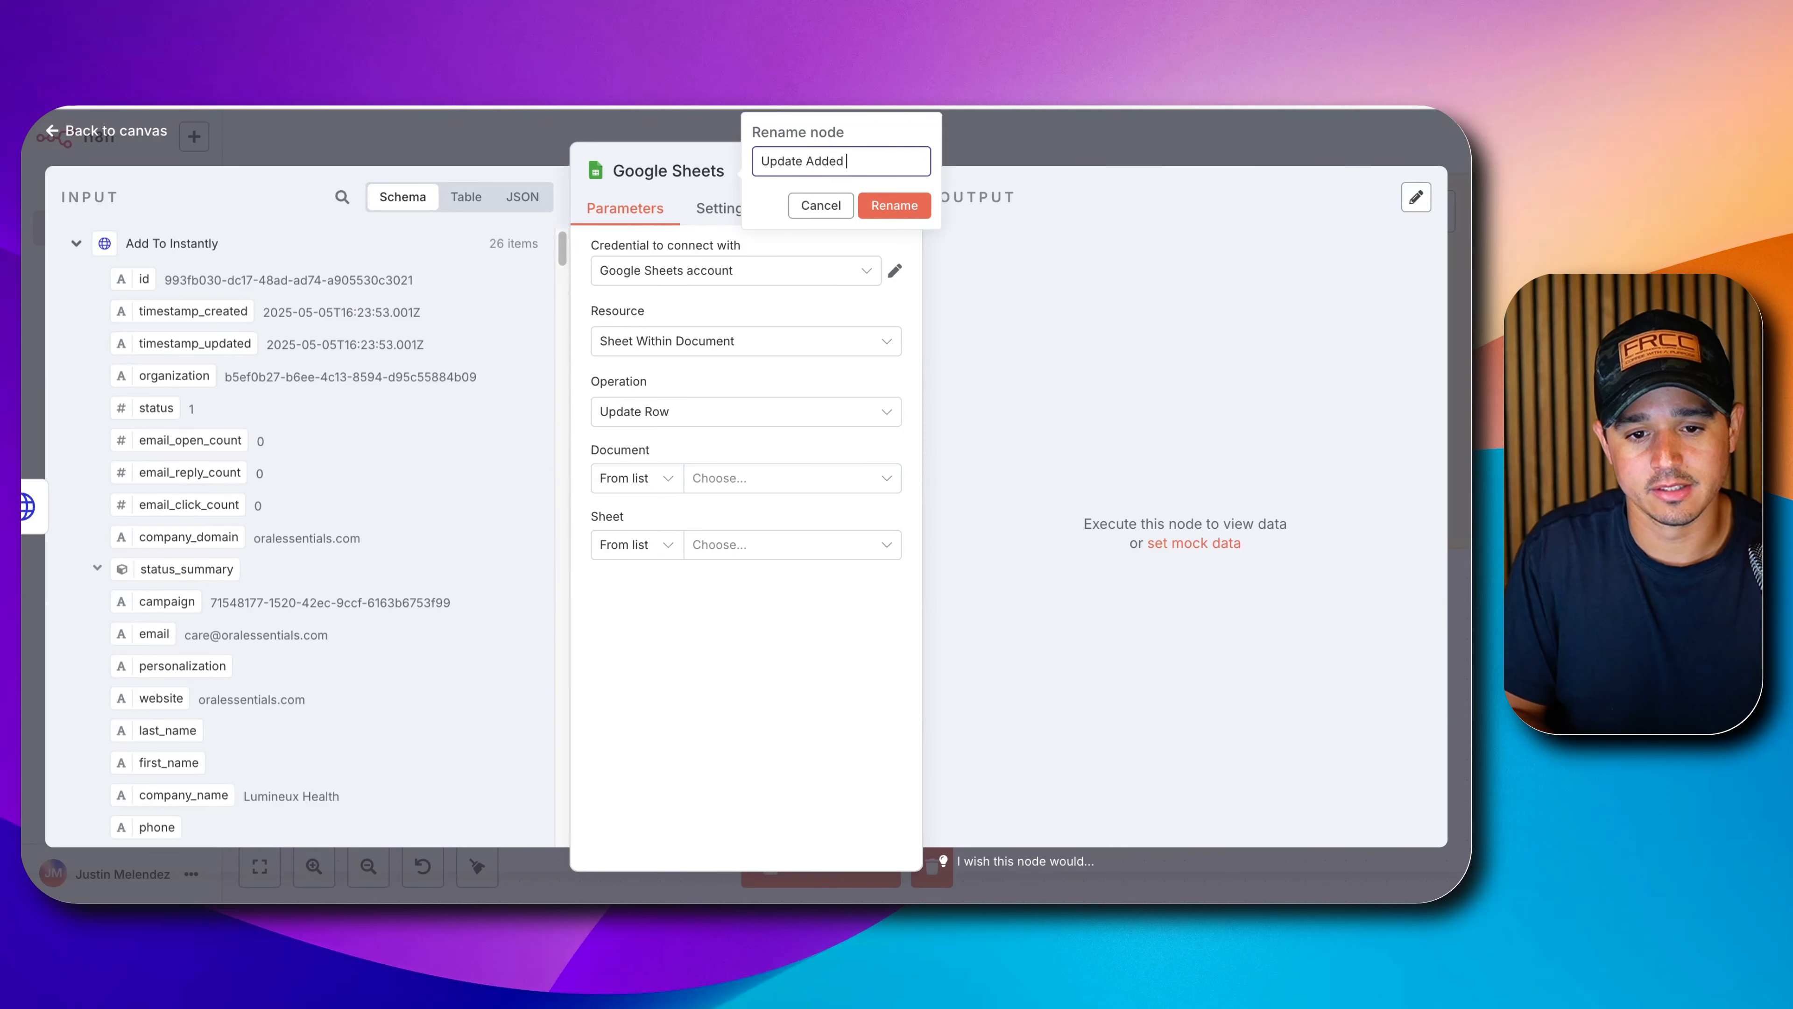
type(" To Cam")
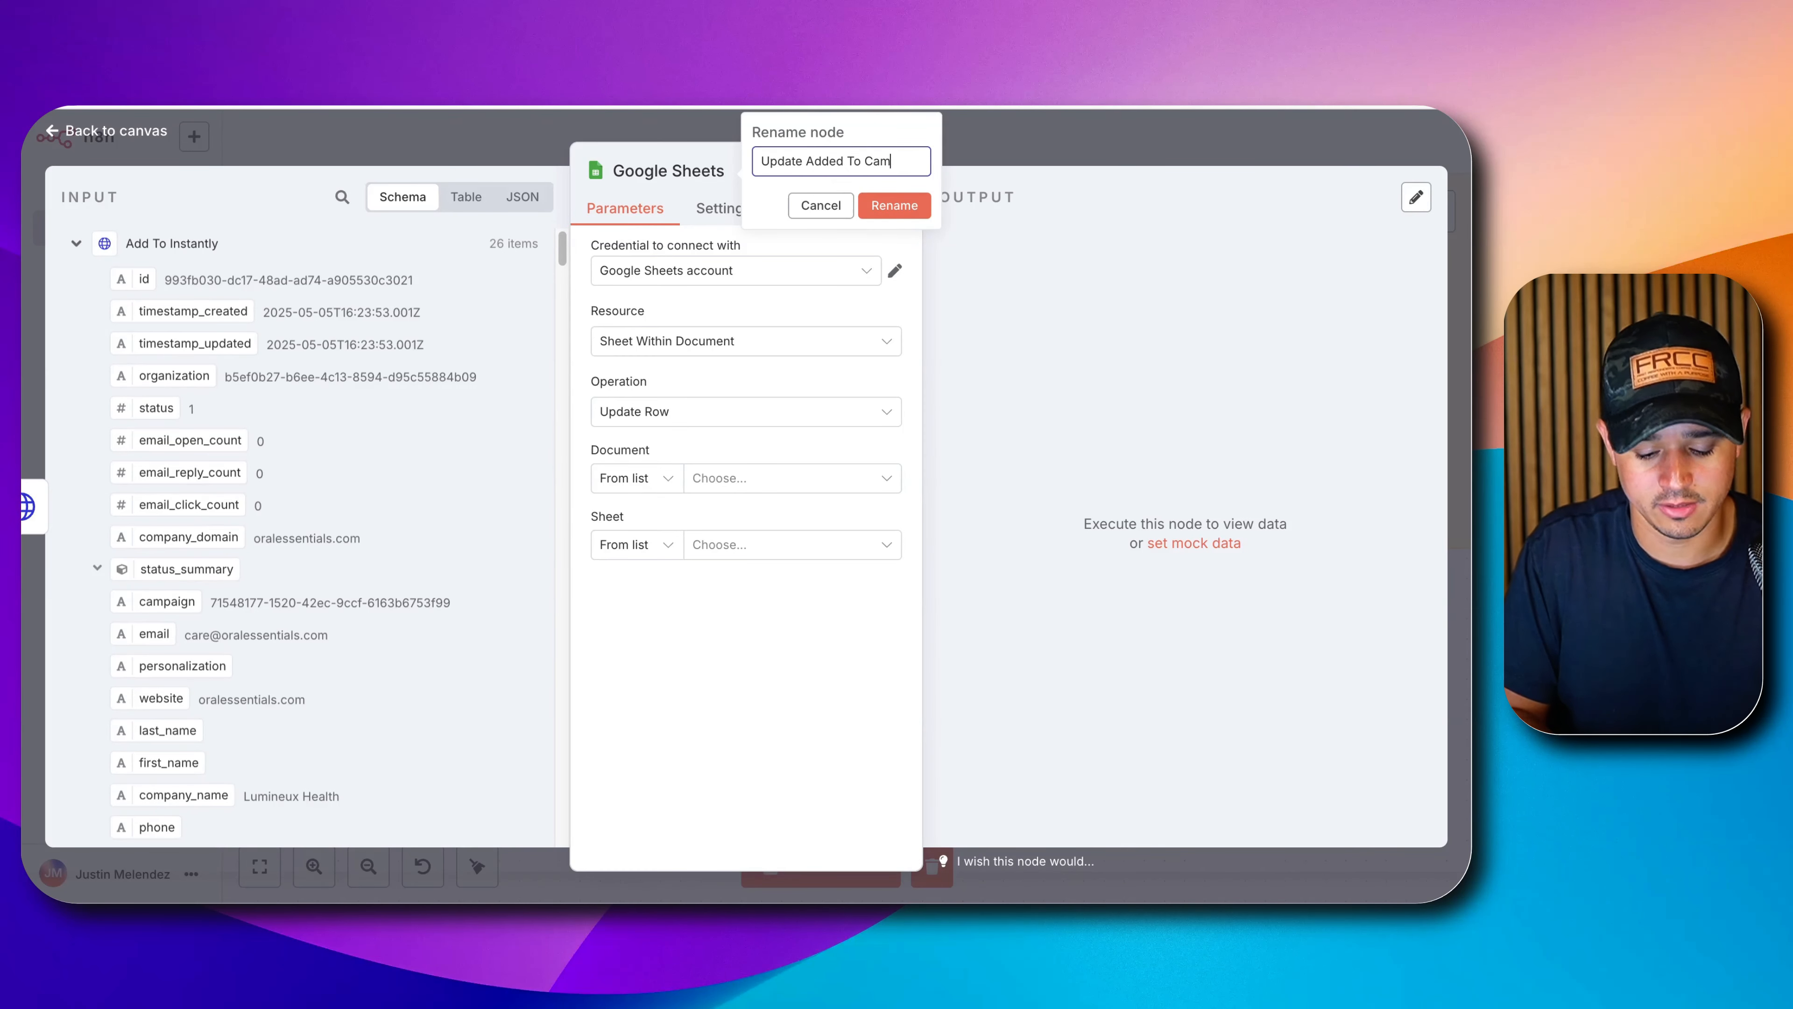
type("paign")
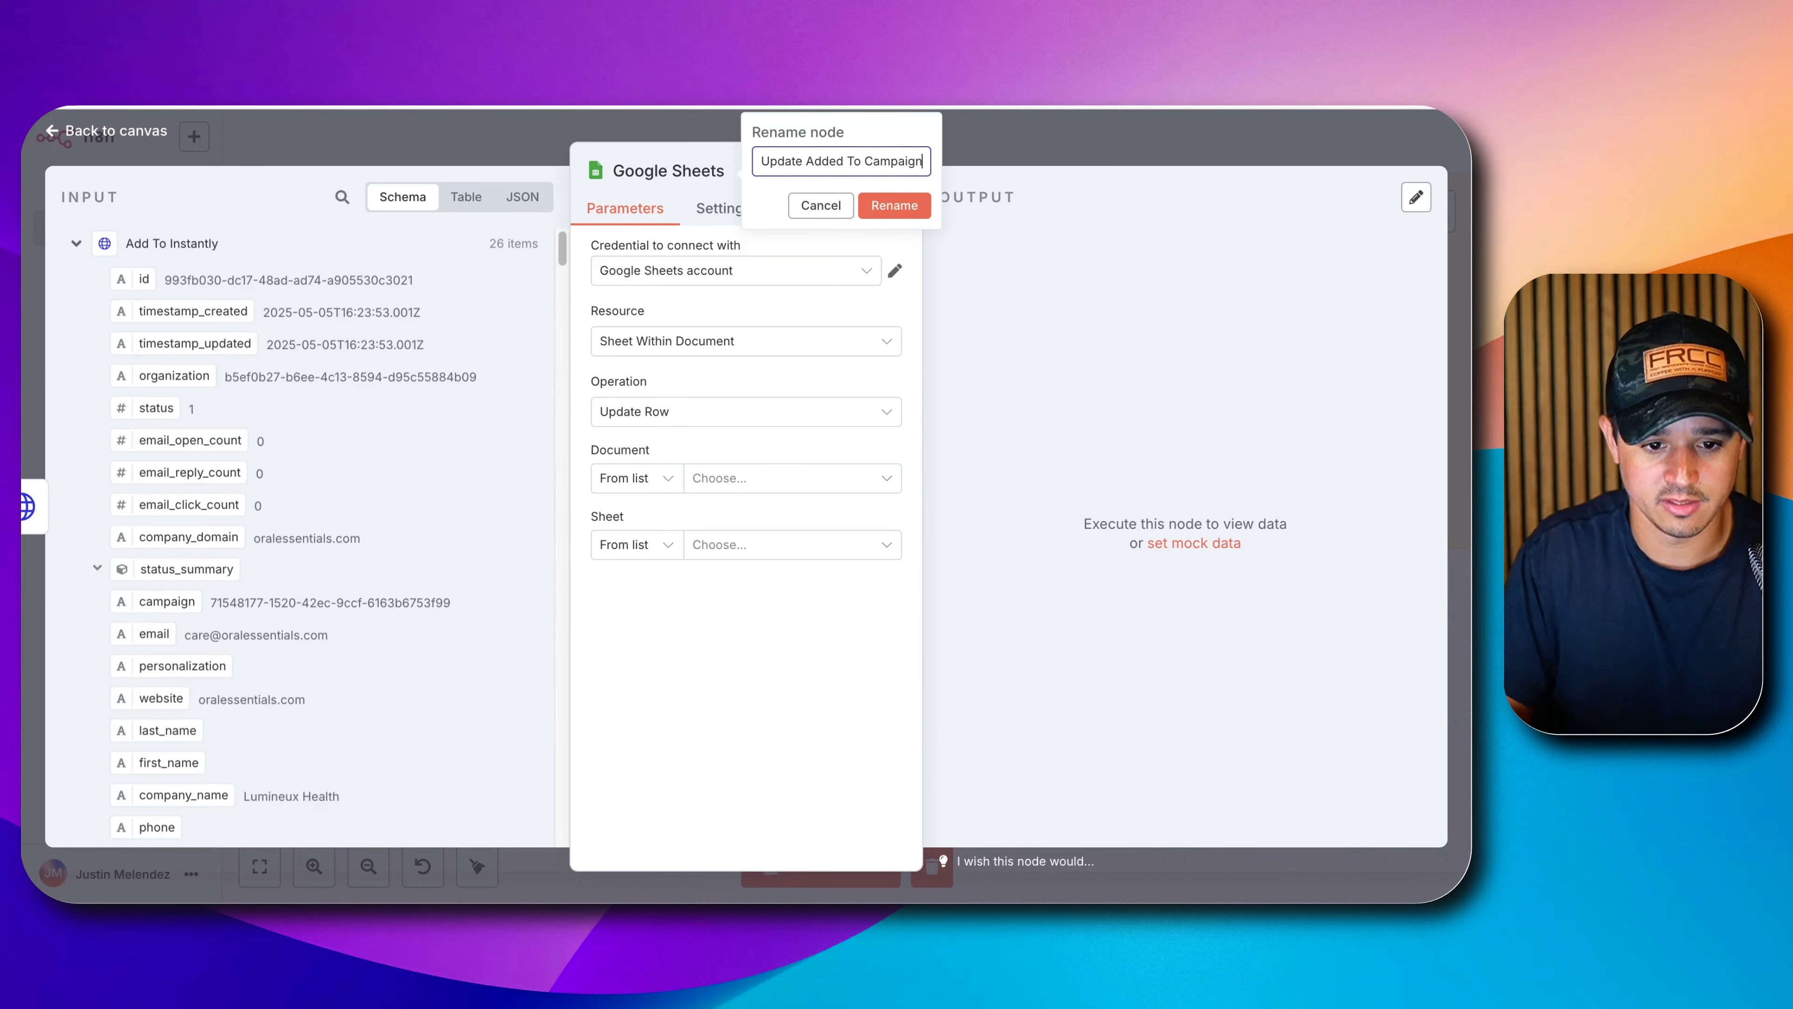
left_click(742, 479)
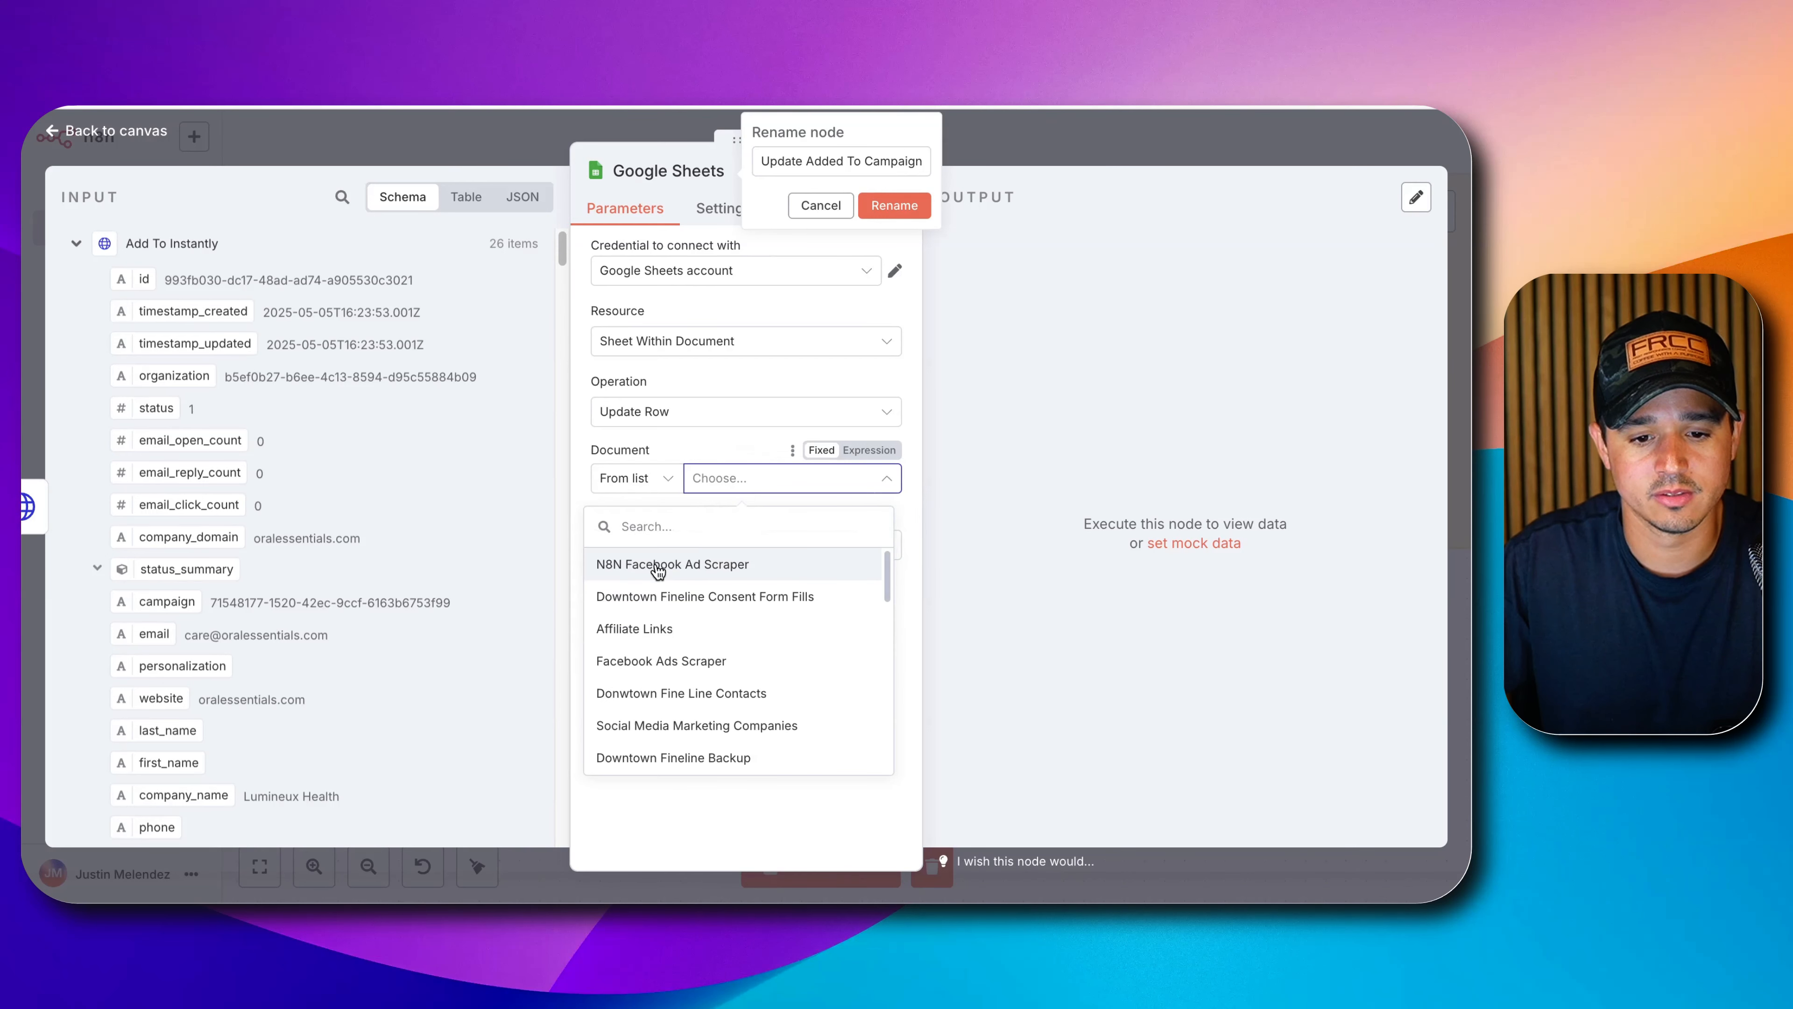
left_click(654, 565)
left_click(891, 206)
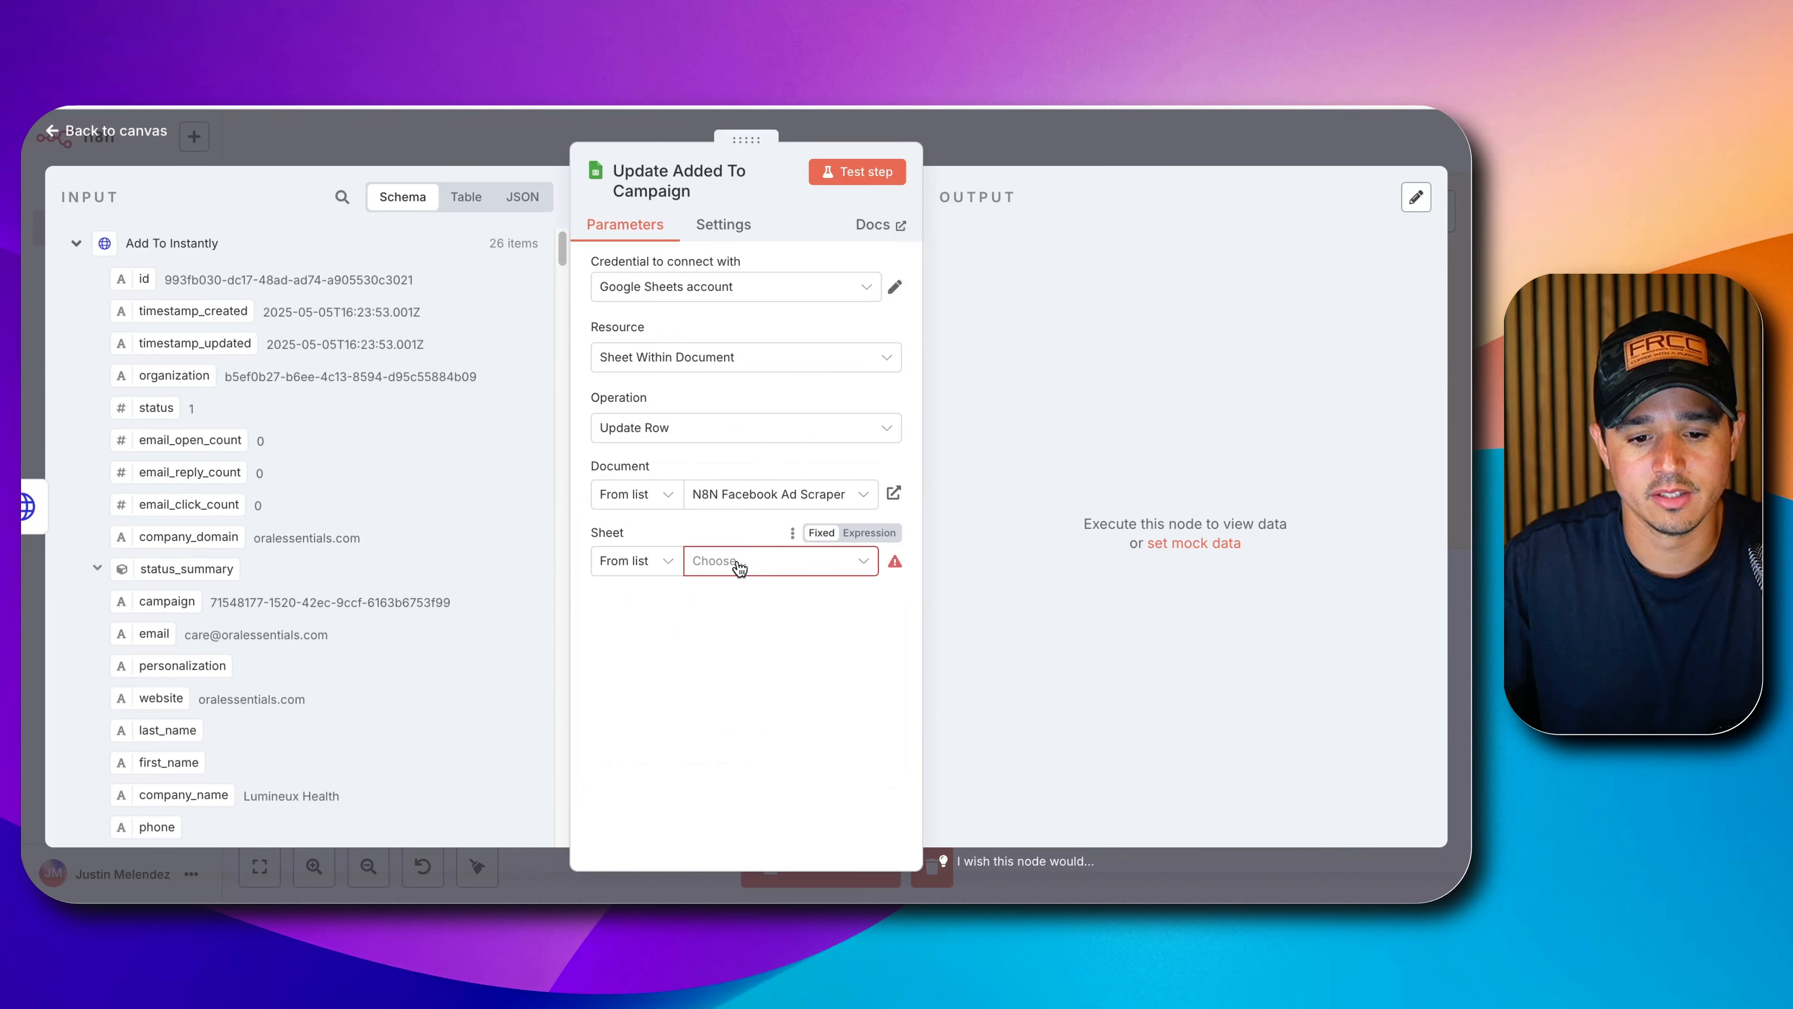
Target Sheet1 and match rows on the pageId column.
left_click(706, 561)
left_click(681, 616)
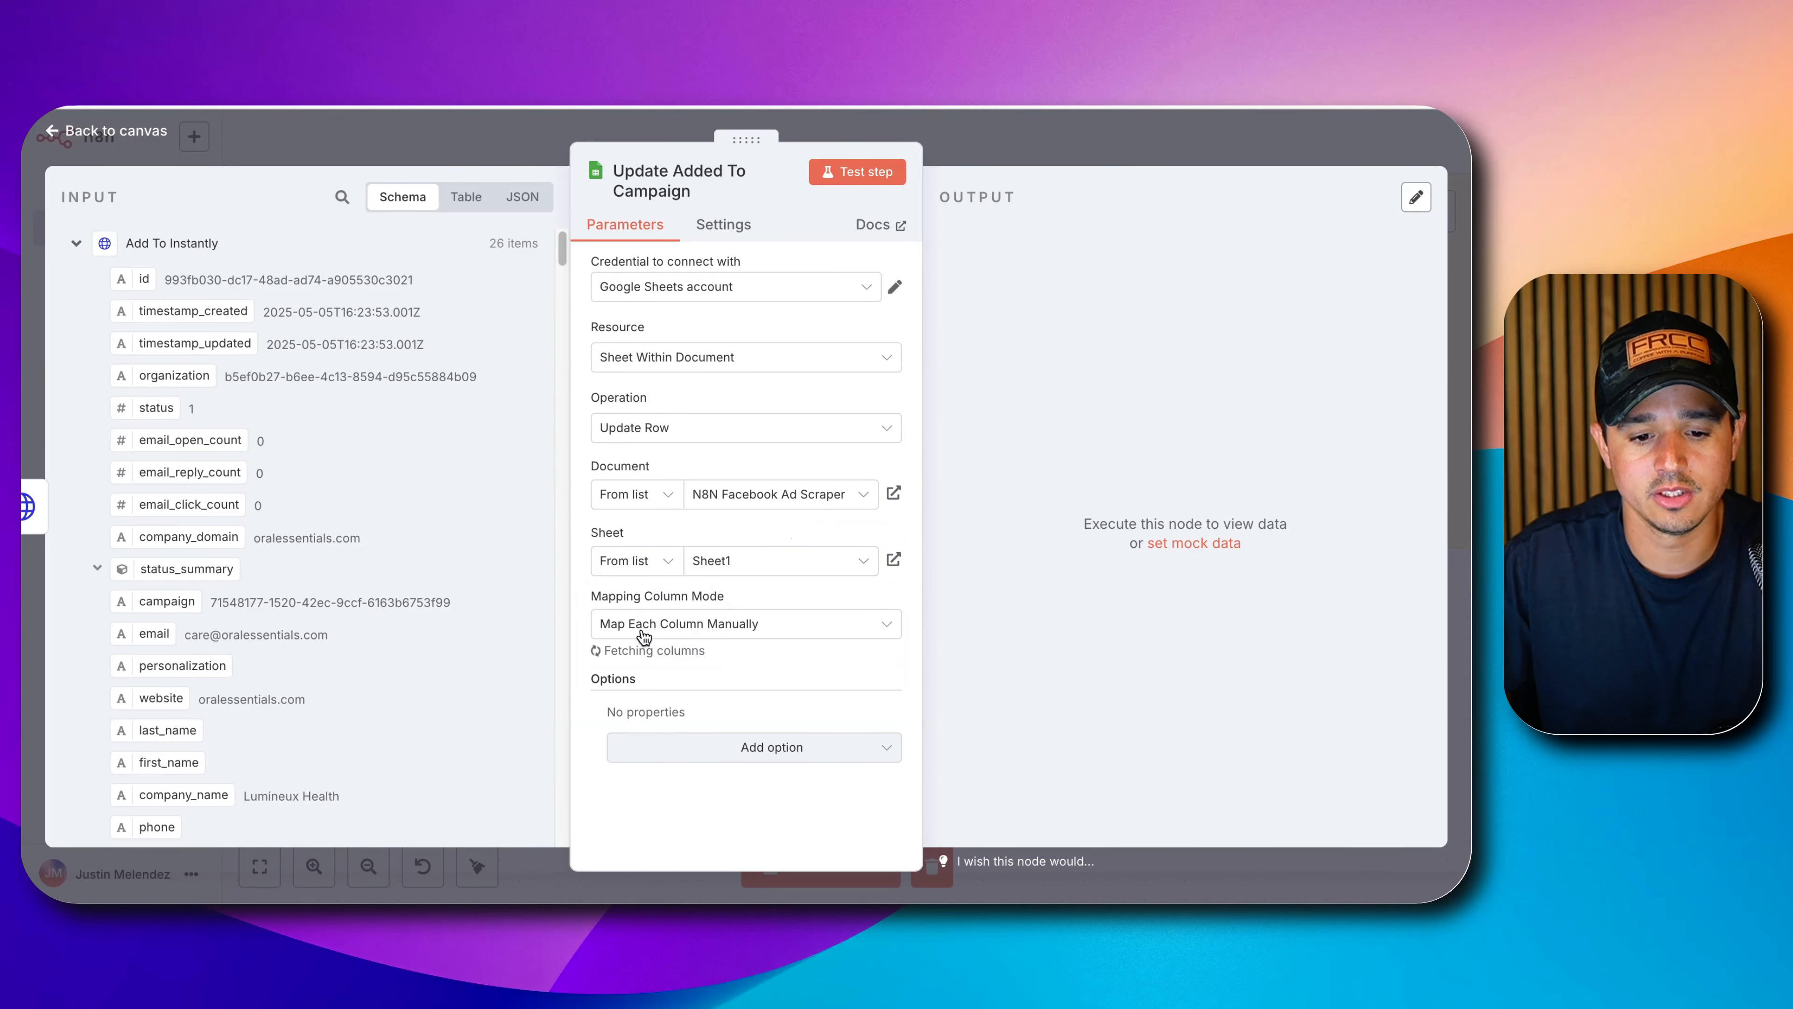
left_click(669, 690)
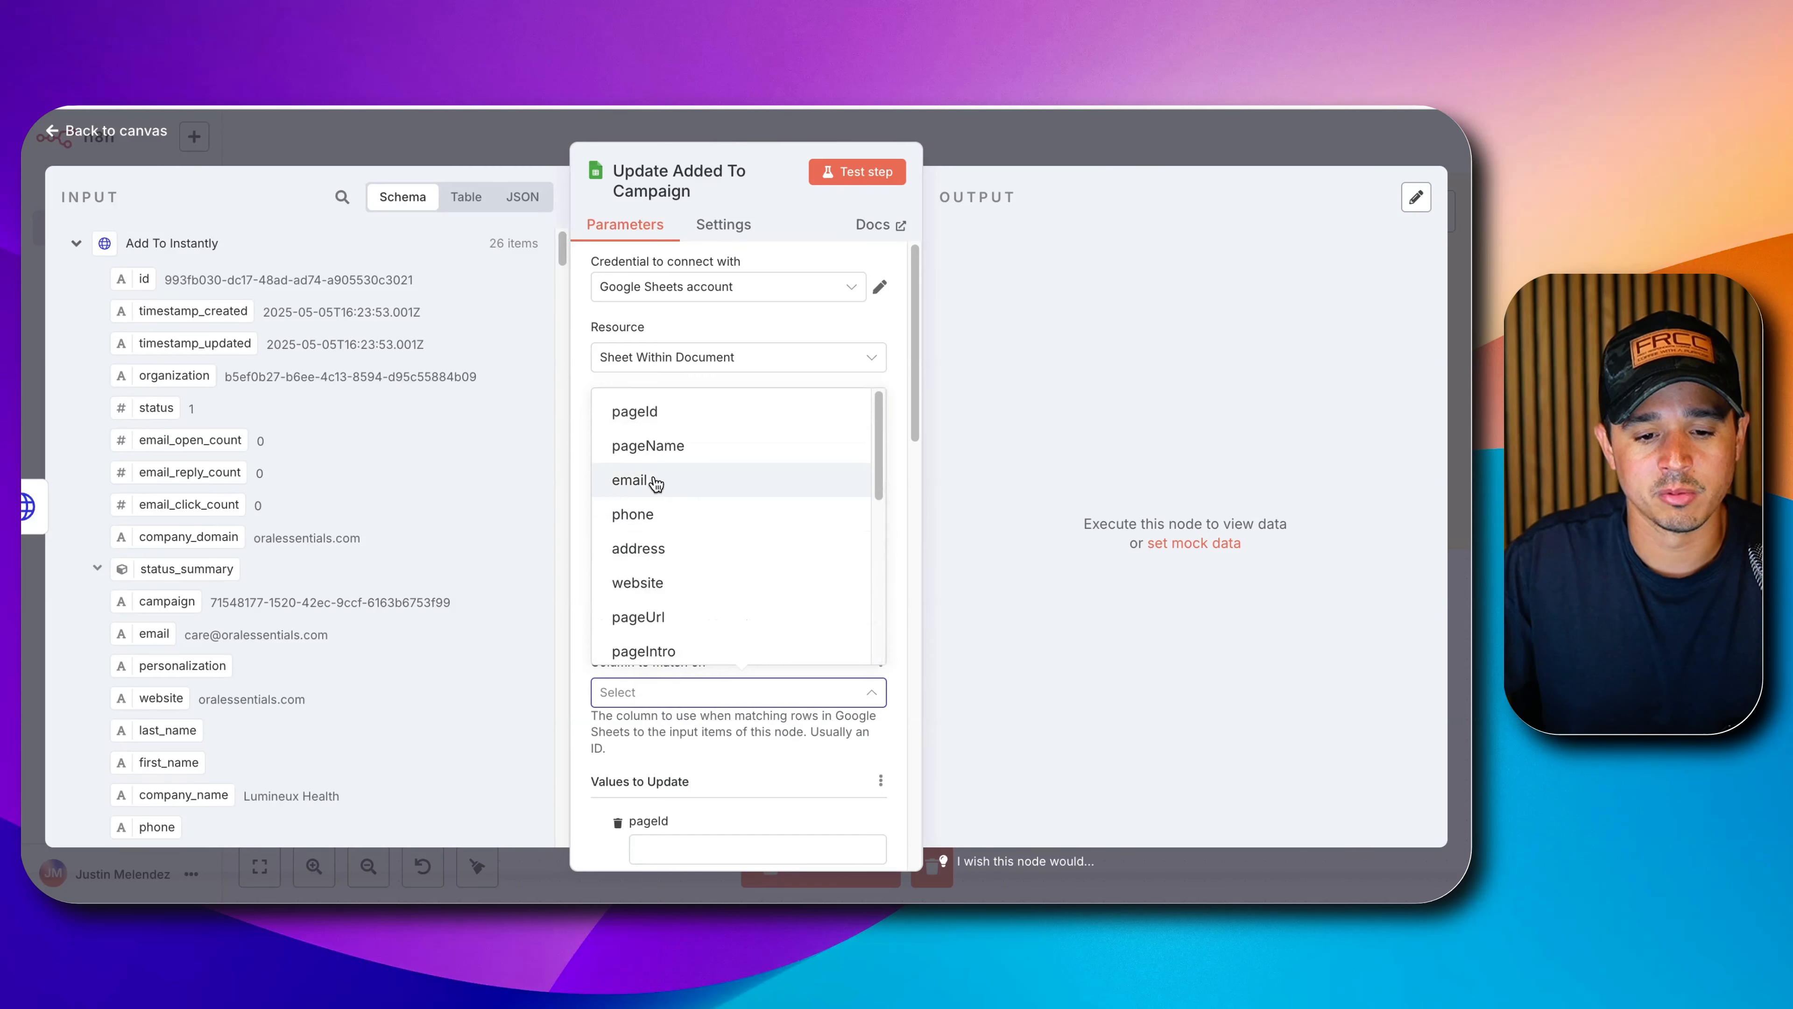
left_click(672, 413)
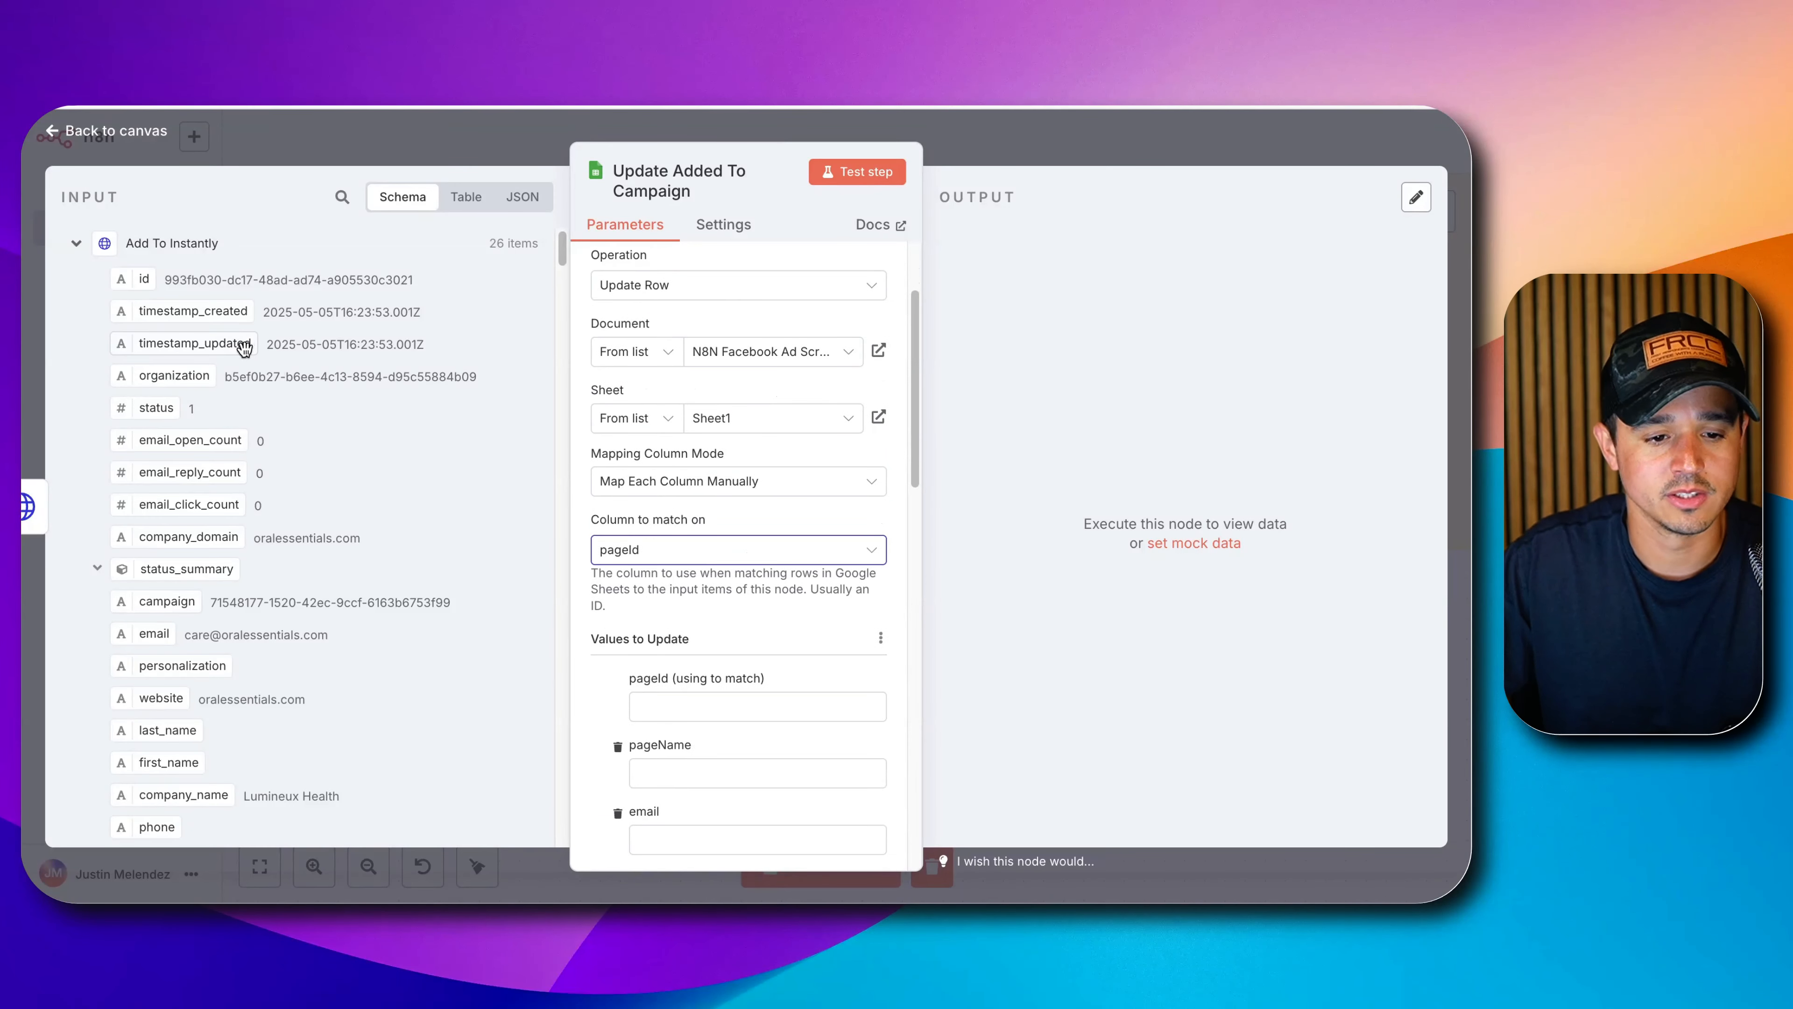
scroll(212, 374, "down", 5)
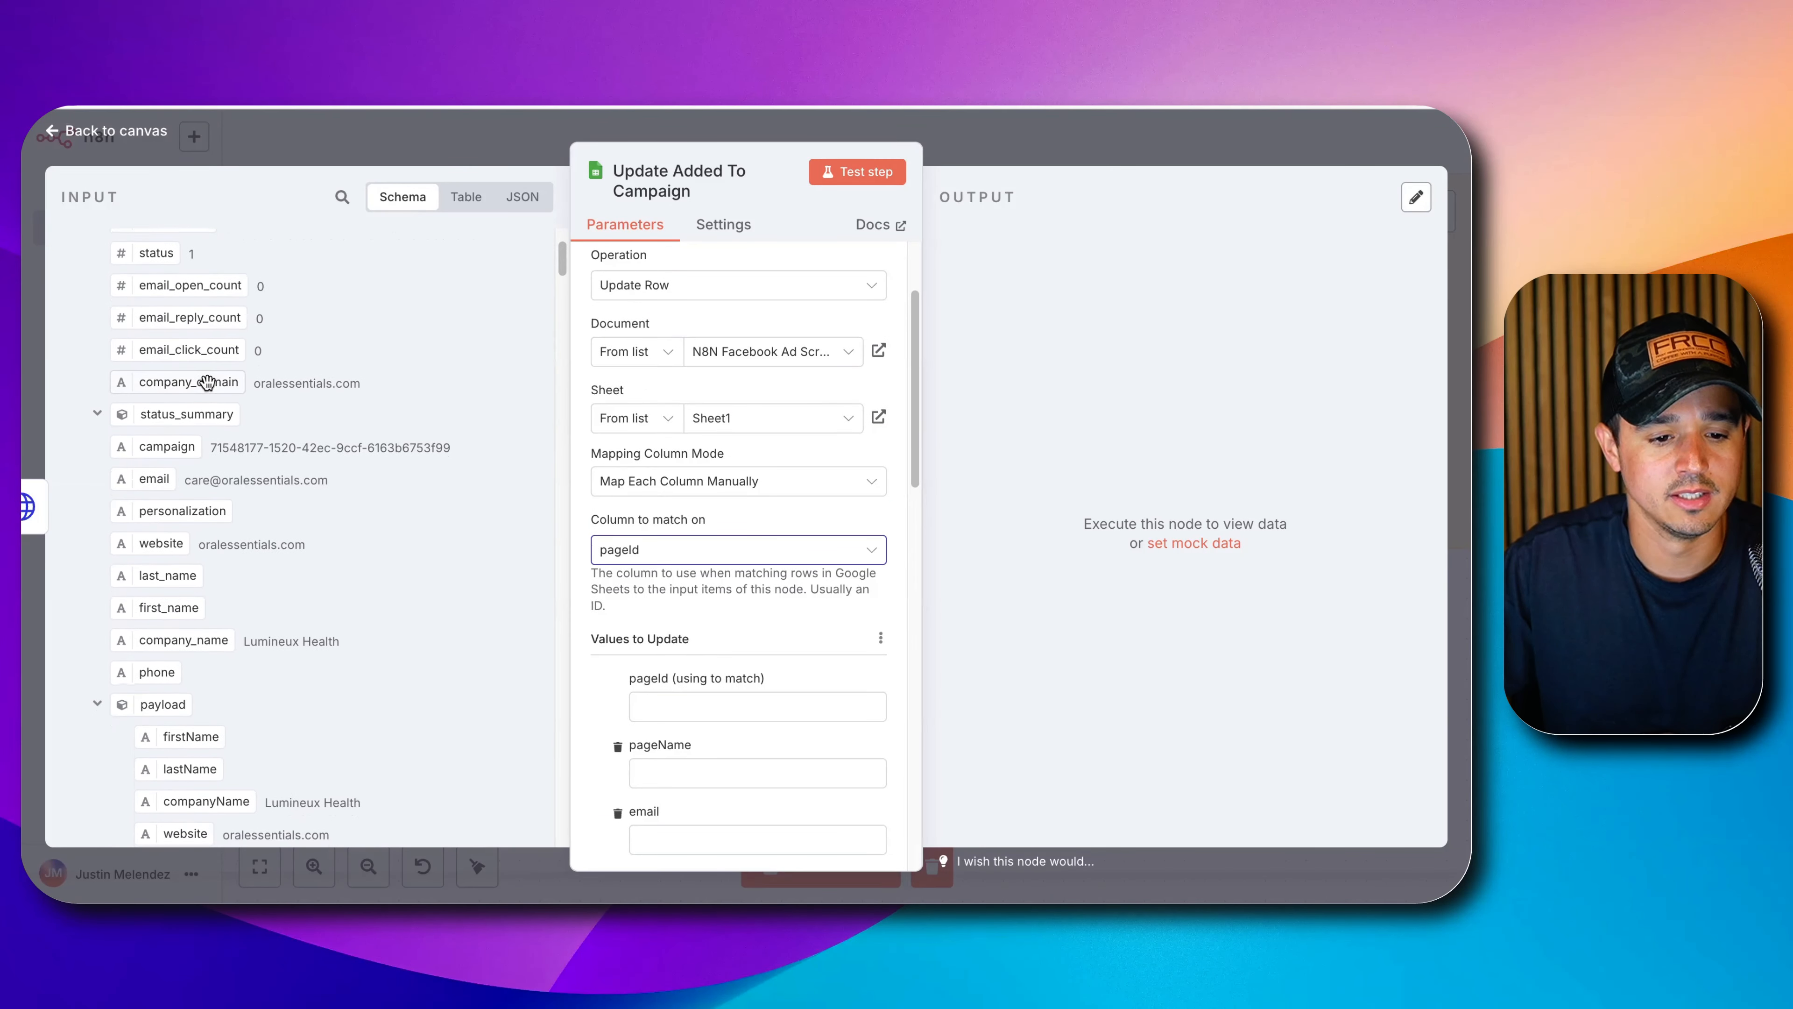
scroll(206, 382, "down", 5)
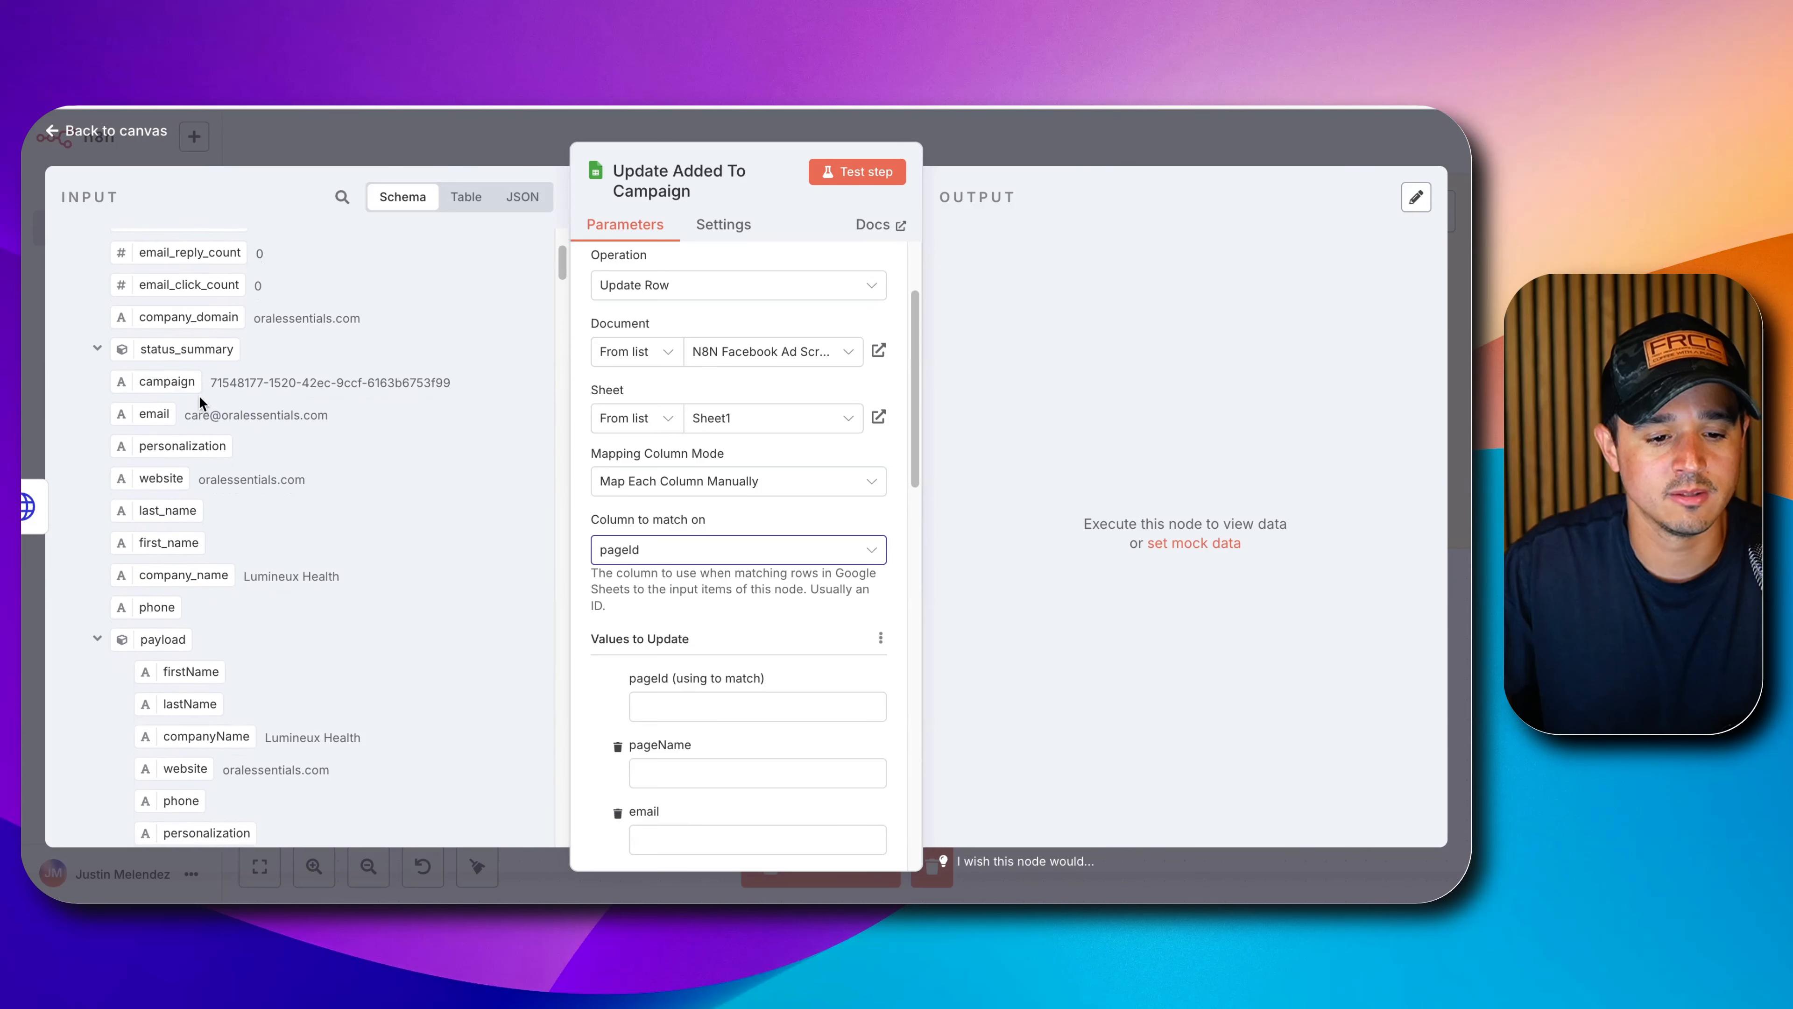
scroll(199, 403, "down", 10)
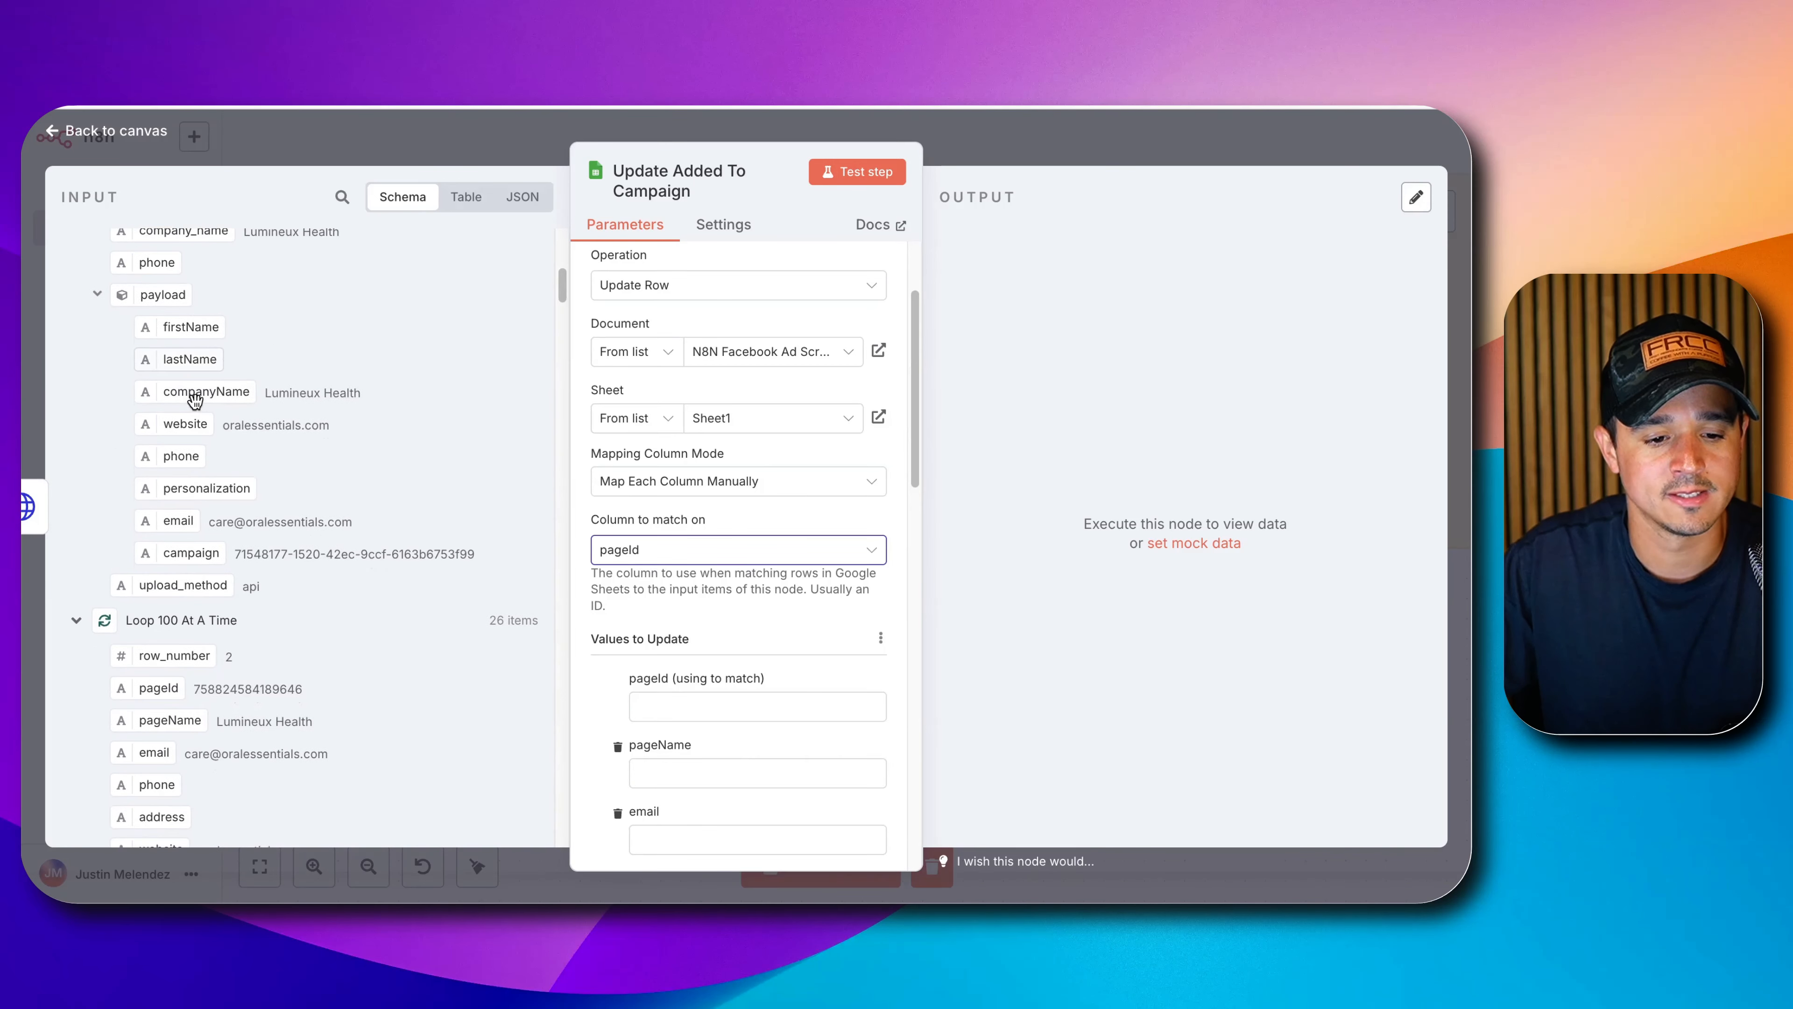
scroll(195, 401, "down", 3)
left_click_drag(160, 518, 729, 708)
scroll(633, 606, "down", 2)
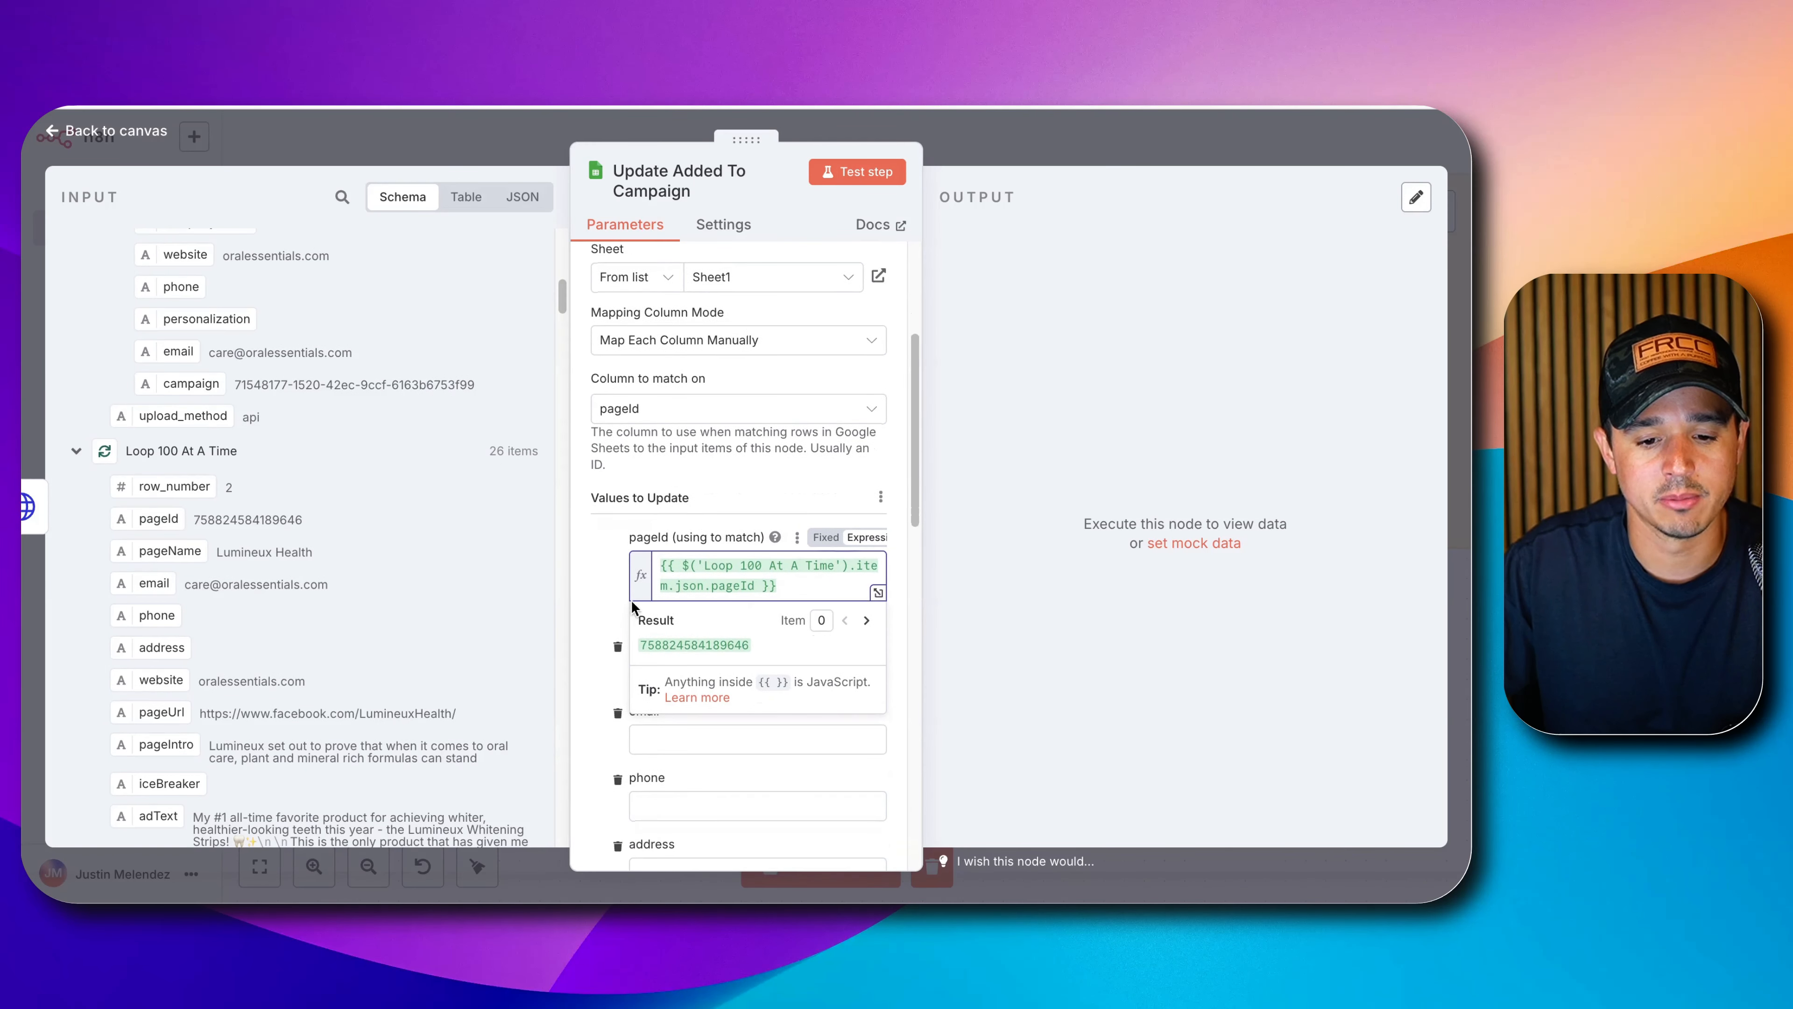
left_click(609, 583)
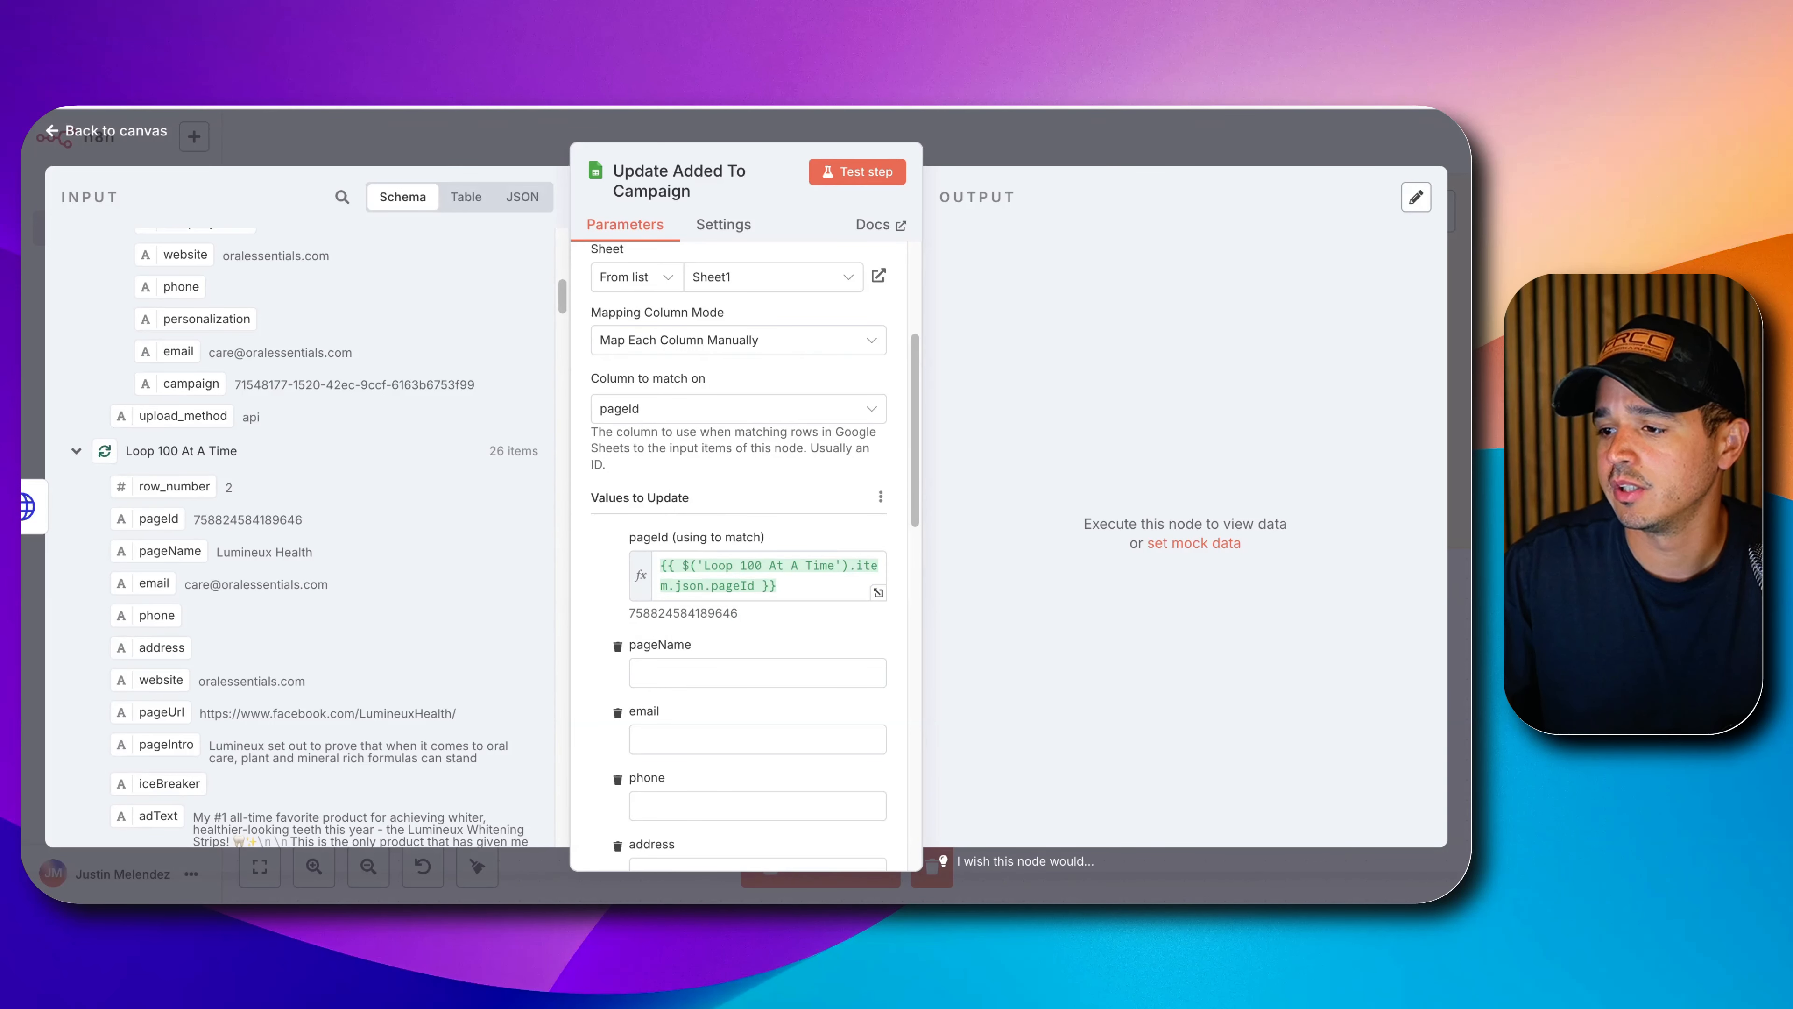
Set addedToCampaign to 'yes' and test-run the step.
scroll(725, 645, "down", 10)
left_click(716, 592)
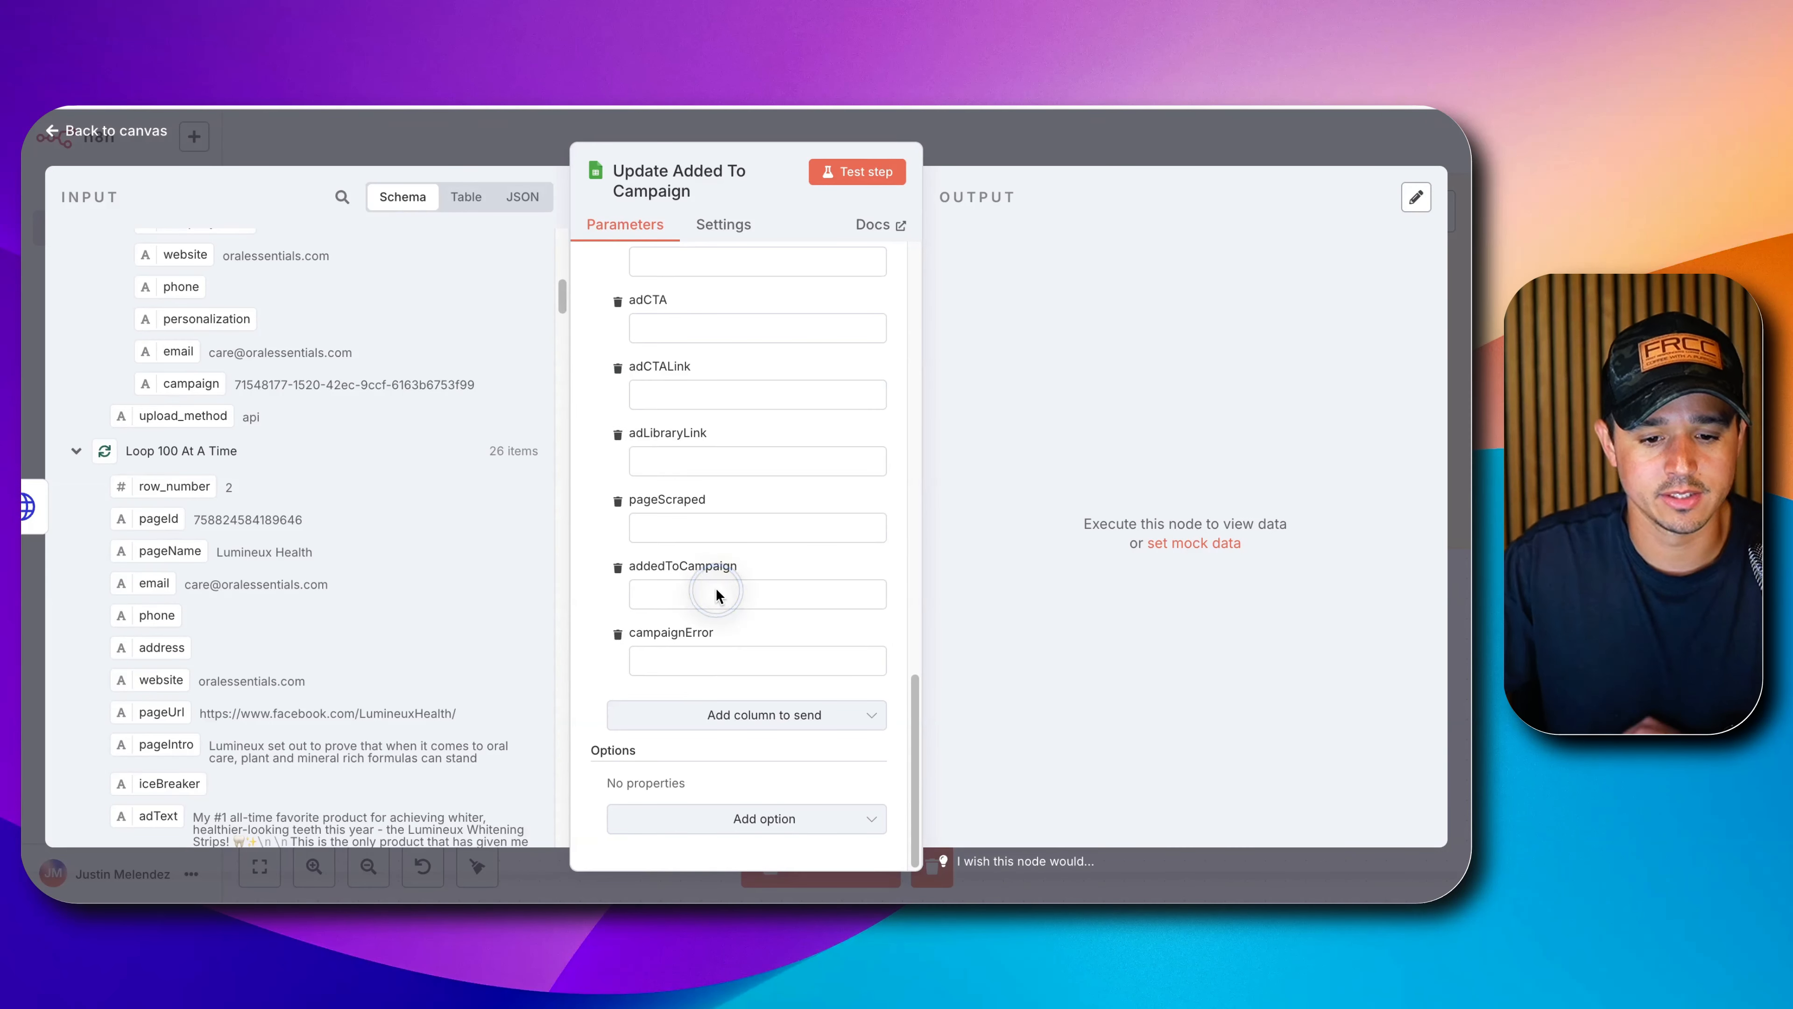
type("yes")
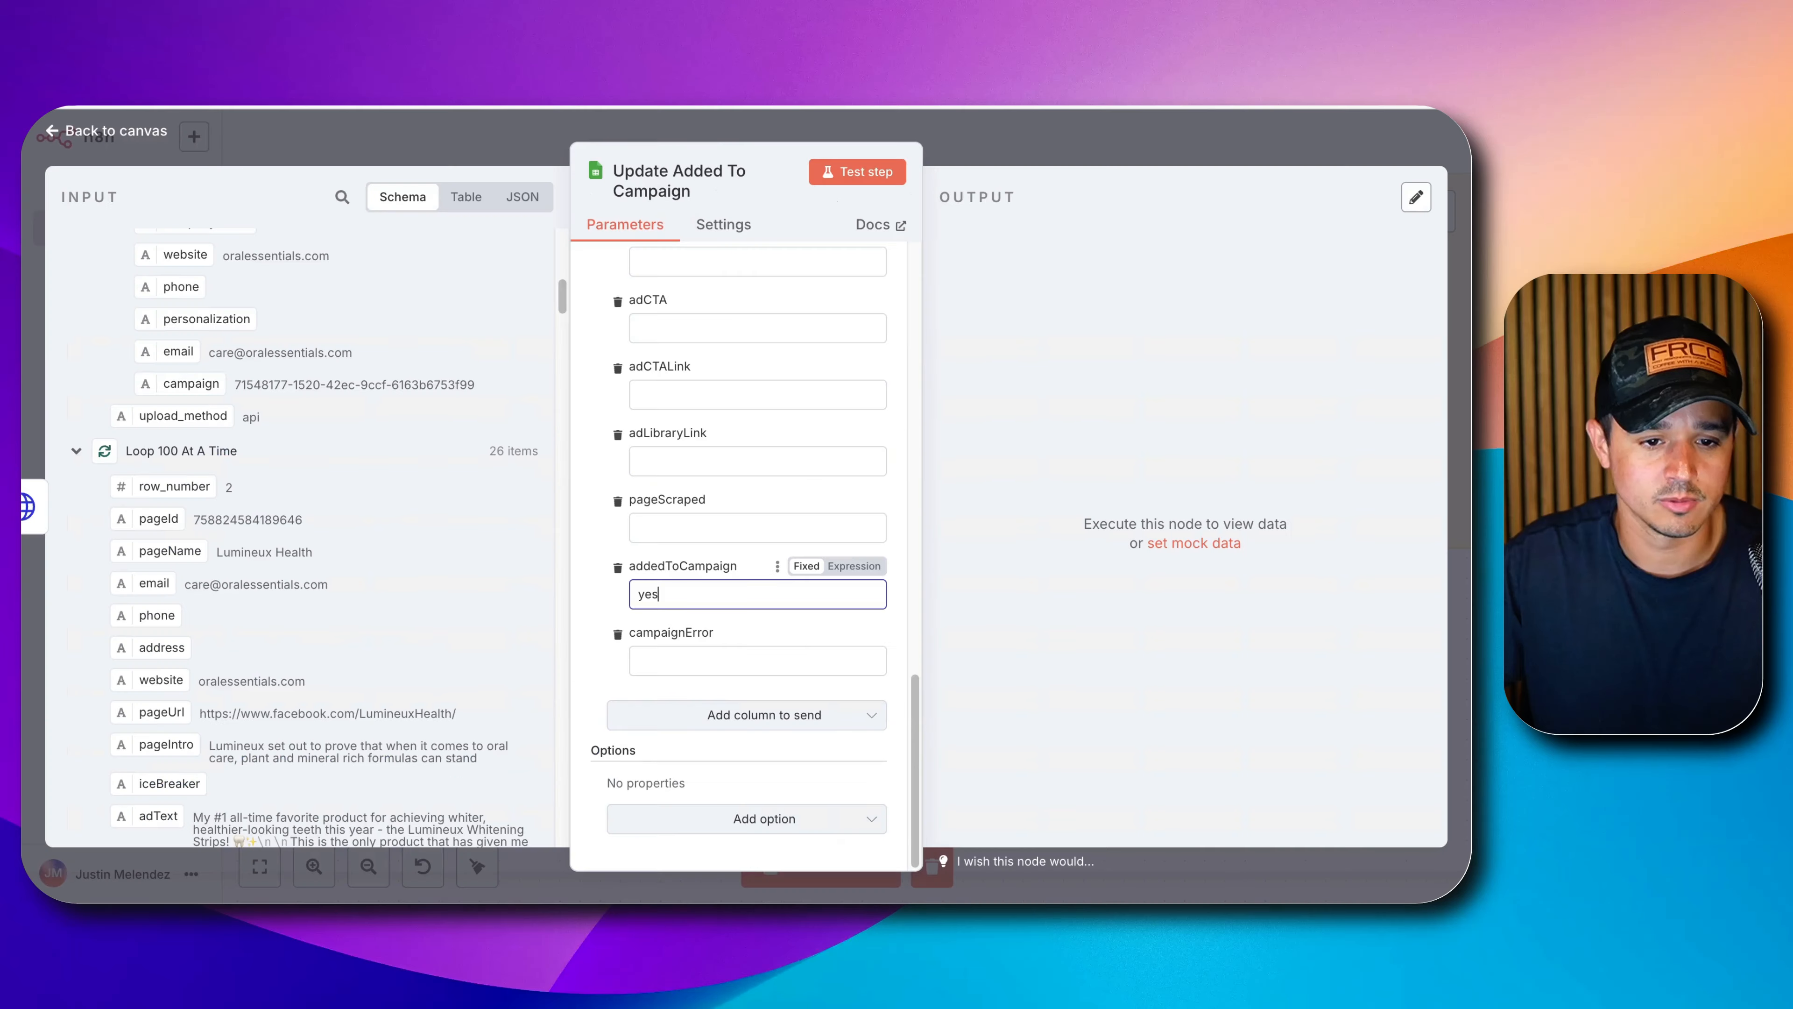
left_click(857, 172)
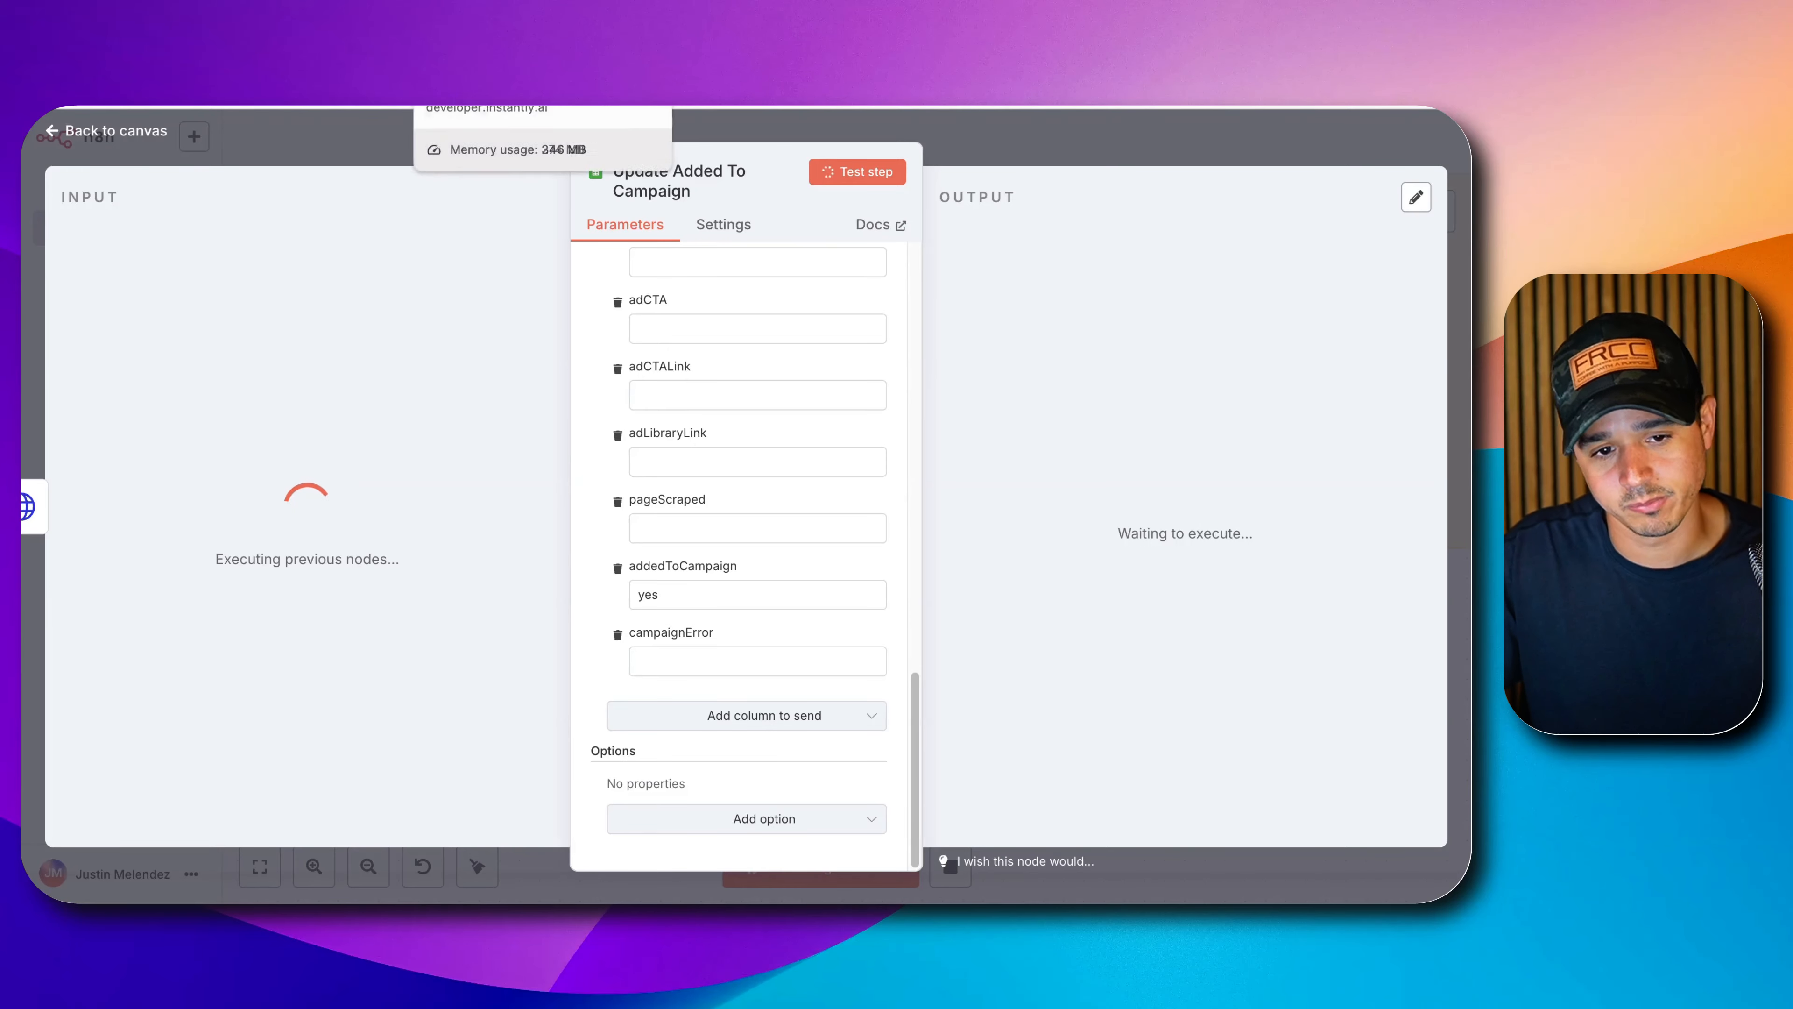
Check the lead sheet's addedToCampaign cells now reading yes and the empty campaignError column.
left_click(570, 52)
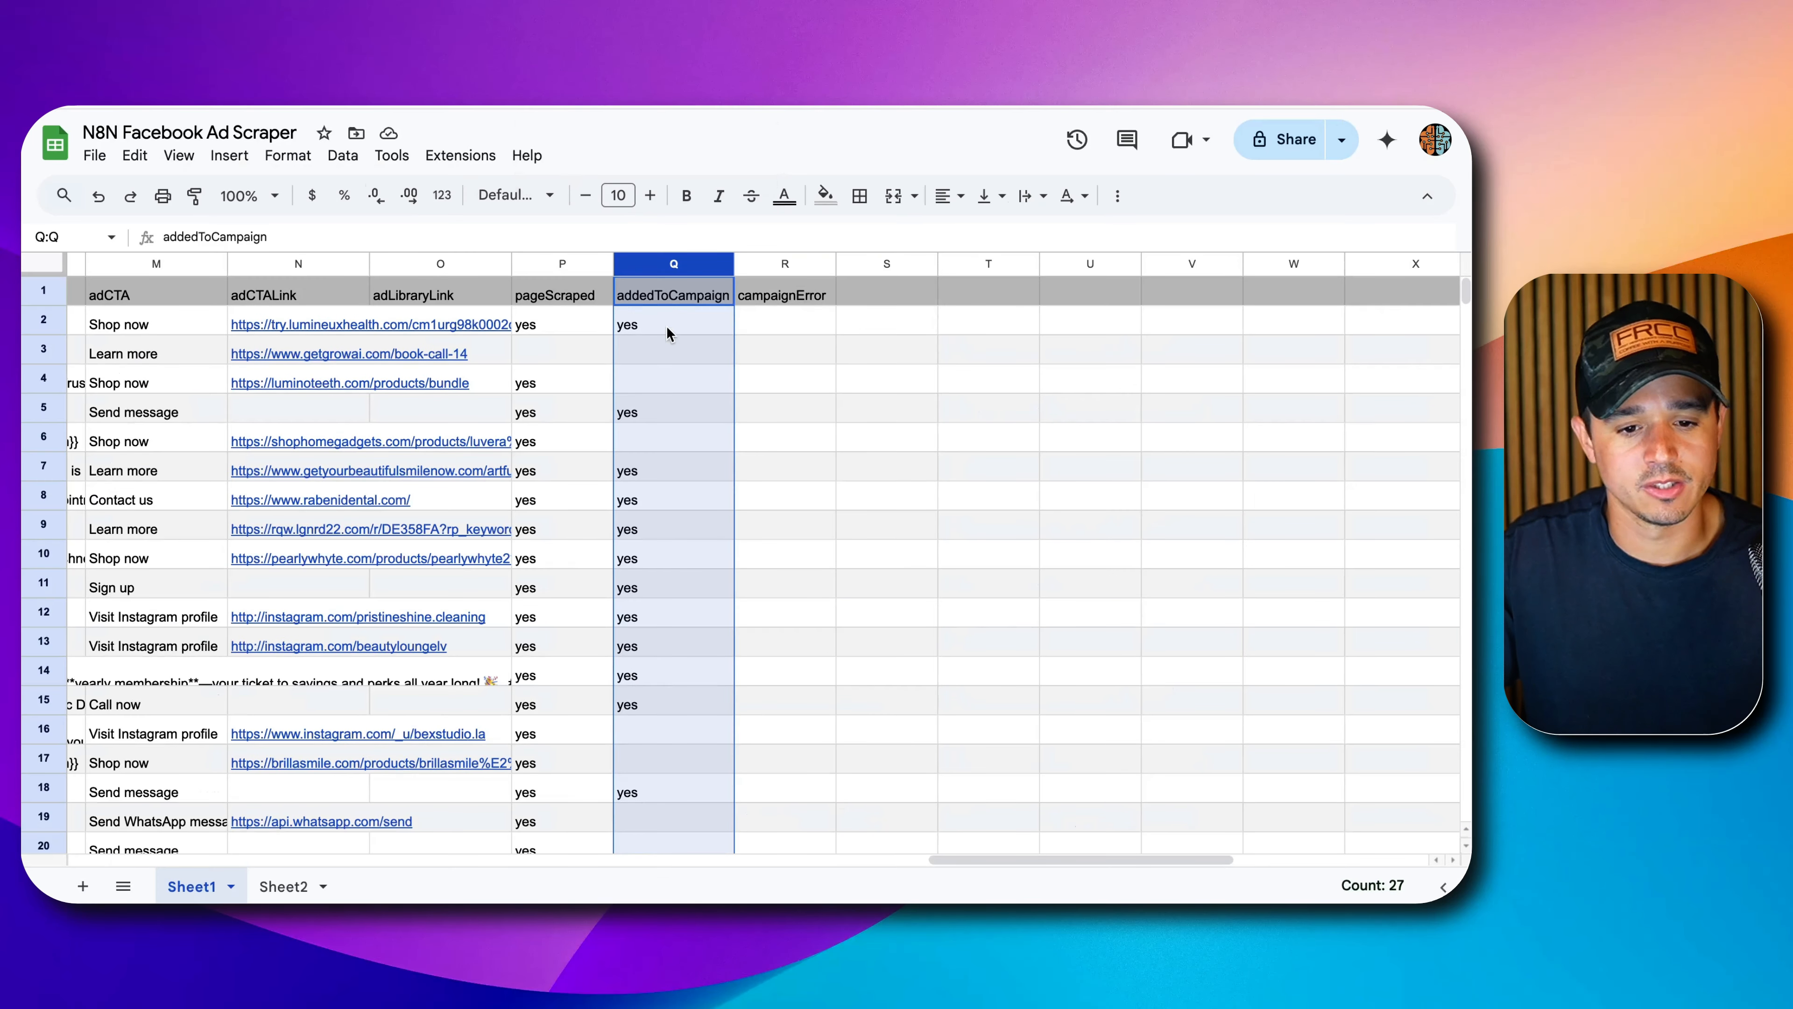
scroll(667, 334, "down", 10)
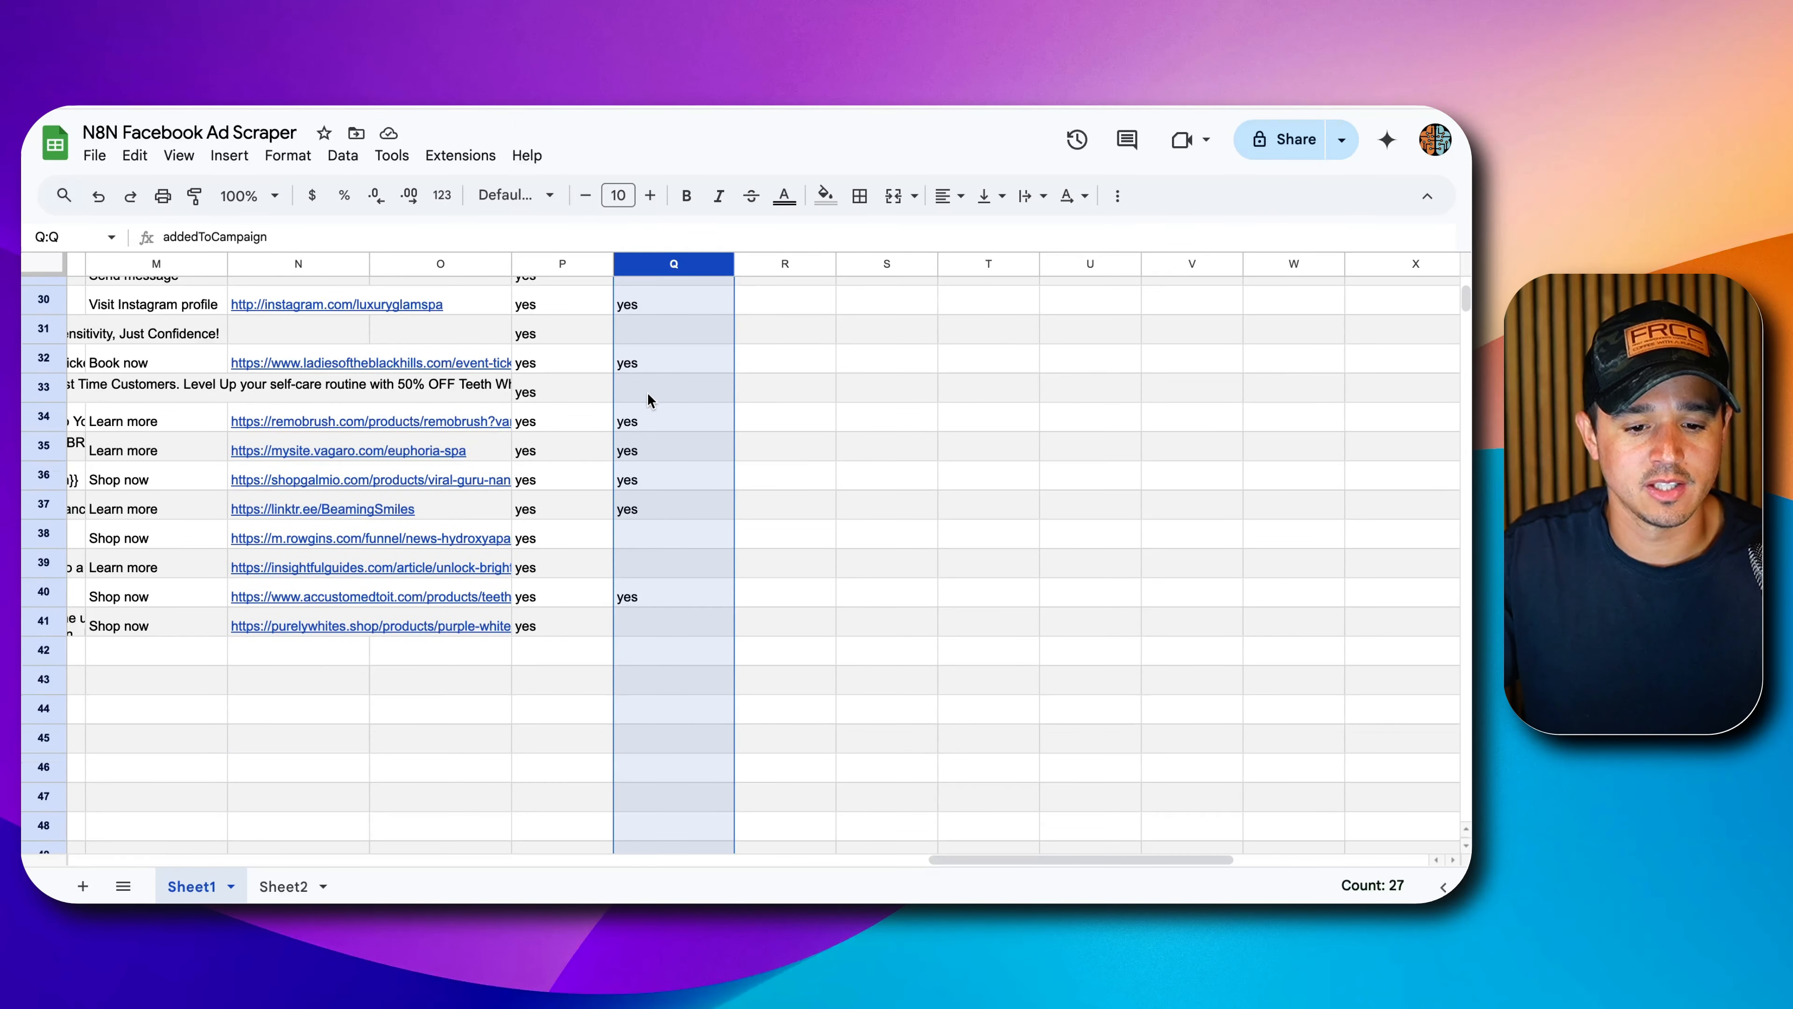
scroll(650, 399, "up", 10)
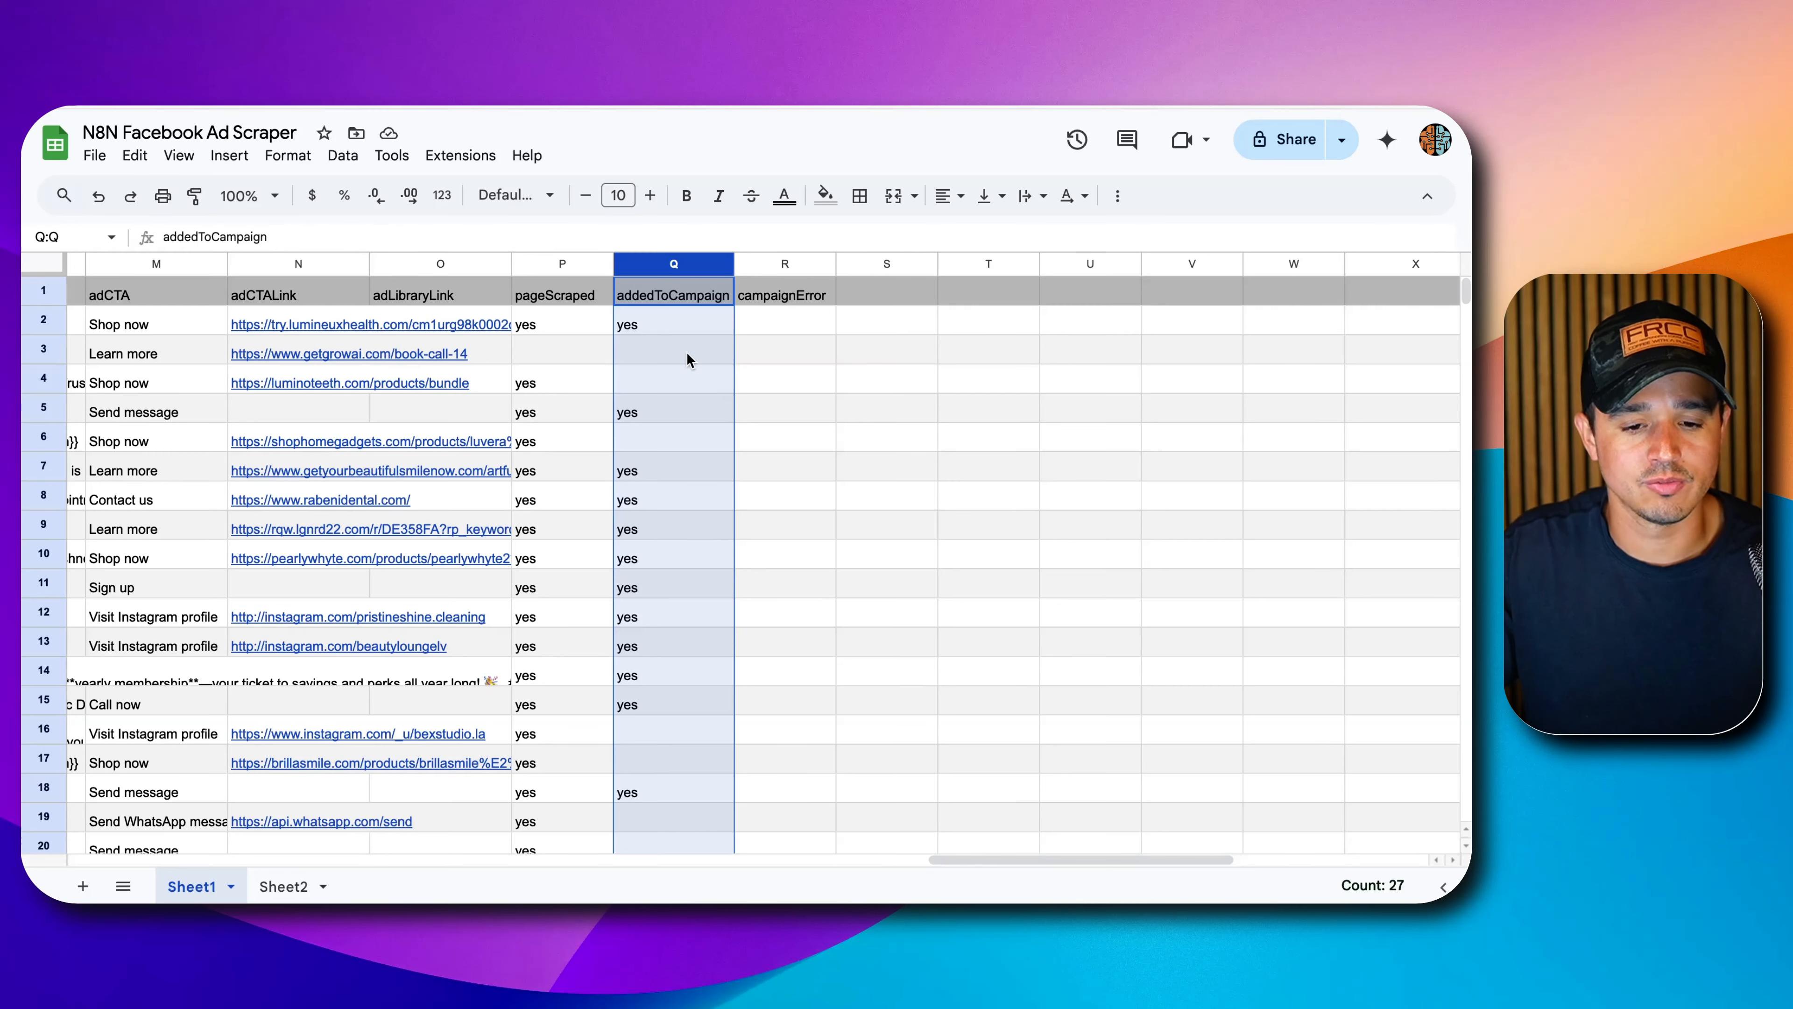
scroll(709, 417, "down", 3)
scroll(709, 416, "up", 3)
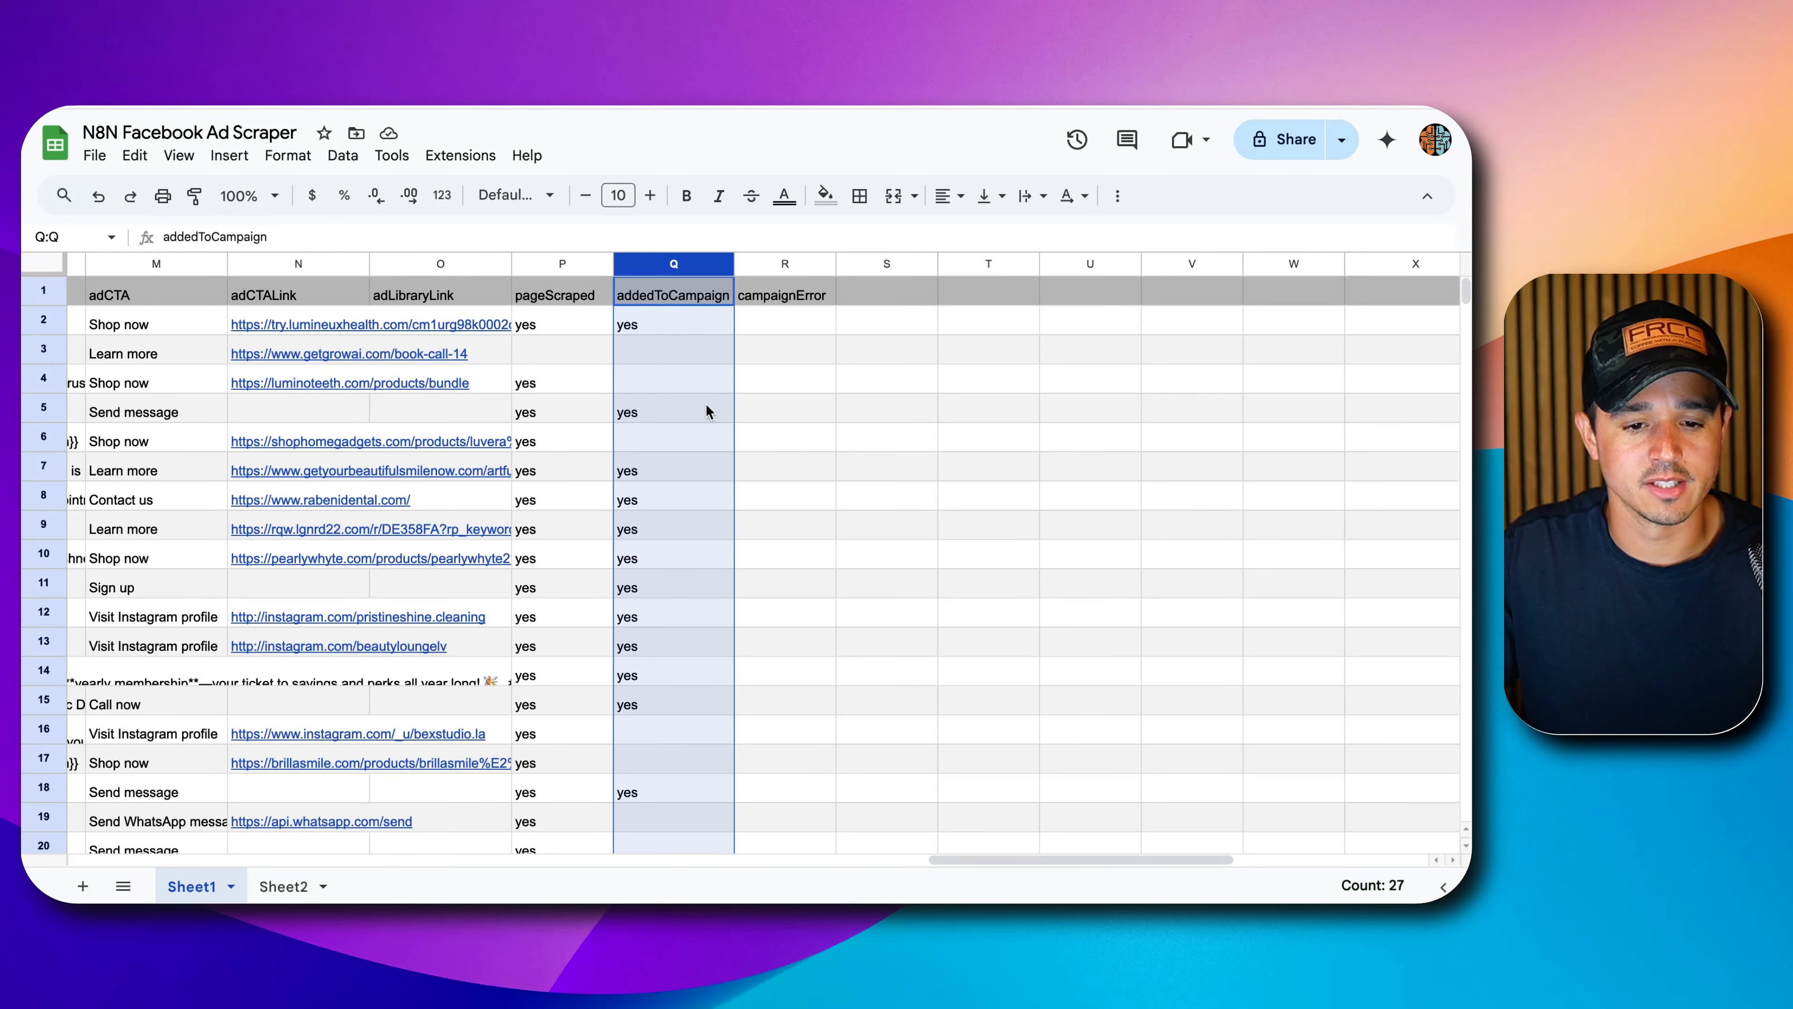
left_click(704, 339)
left_click(776, 311)
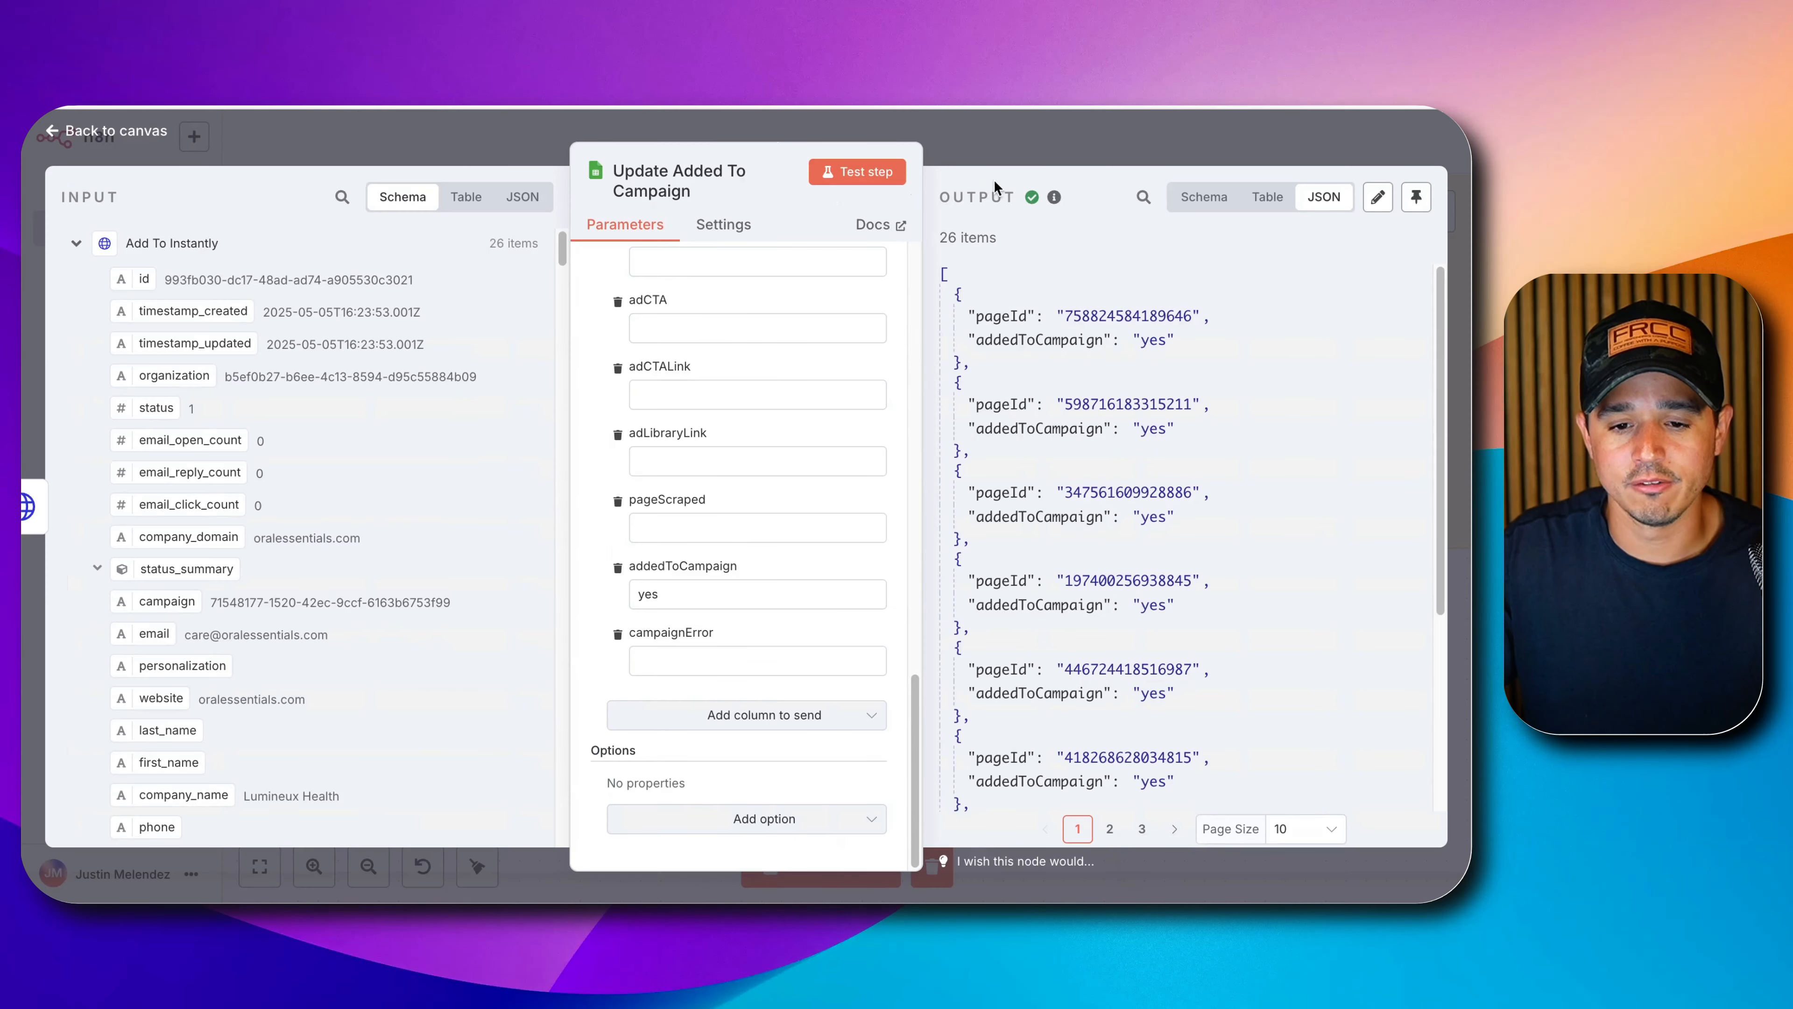
key("Escape")
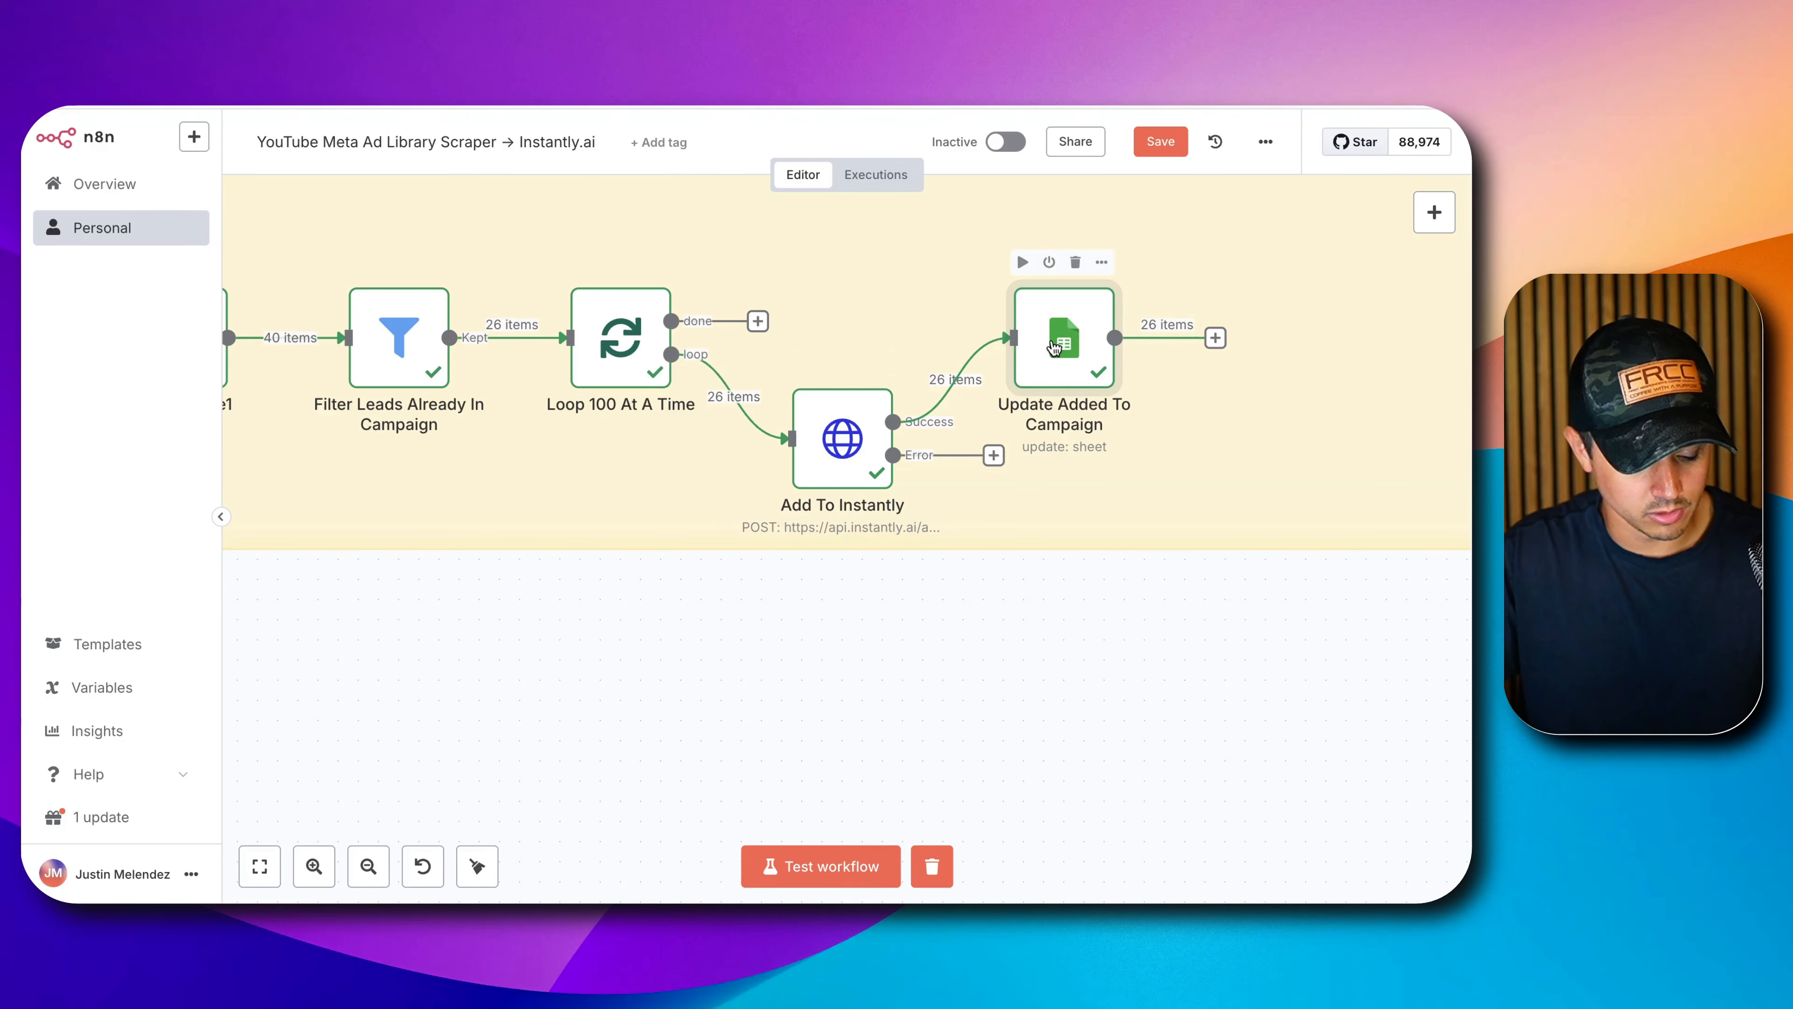
Duplicate the Update Added To Campaign node and connect Add To Instantly's Error output to the copy.
key("ctrl+c")
key("ctrl+v")
left_click_drag(883, 692, 1075, 518)
left_click_drag(1000, 458, 1024, 400)
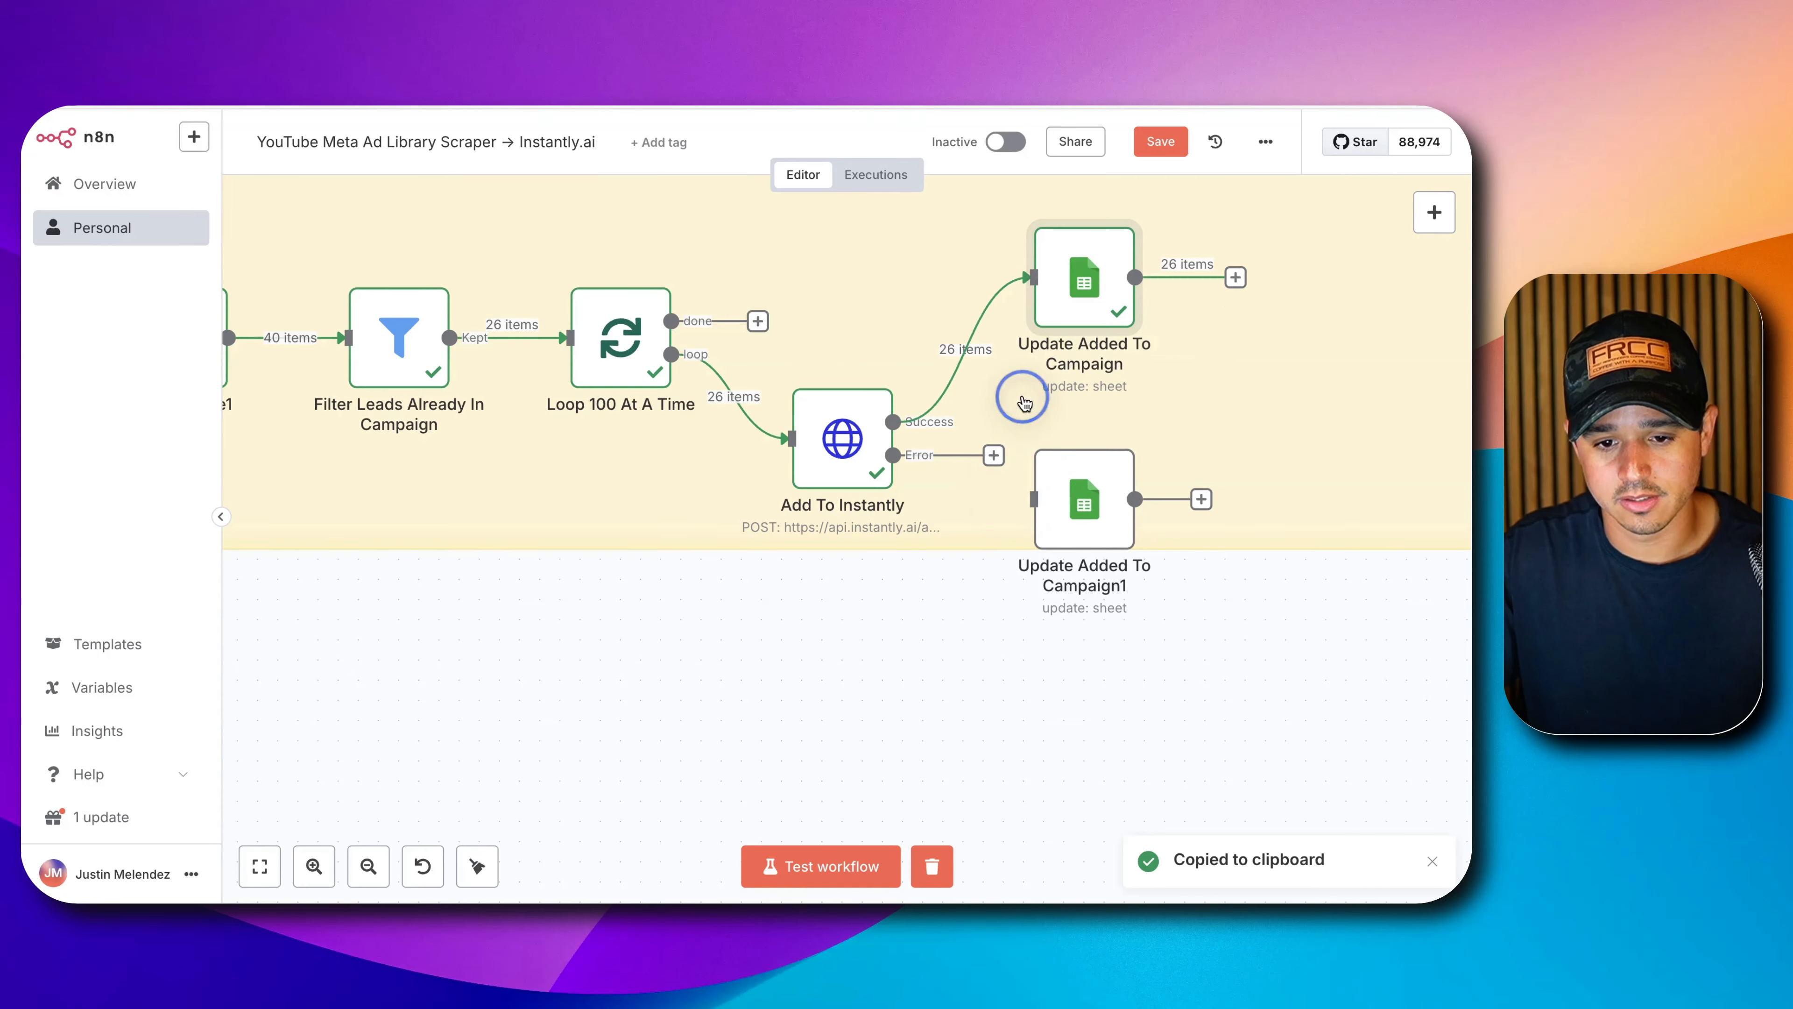
left_click_drag(992, 458, 1021, 500)
left_click_drag(1064, 497, 1068, 458)
Rename the copy to 'Log Error' and clear its addedToCampaign value.
double_click(1068, 458)
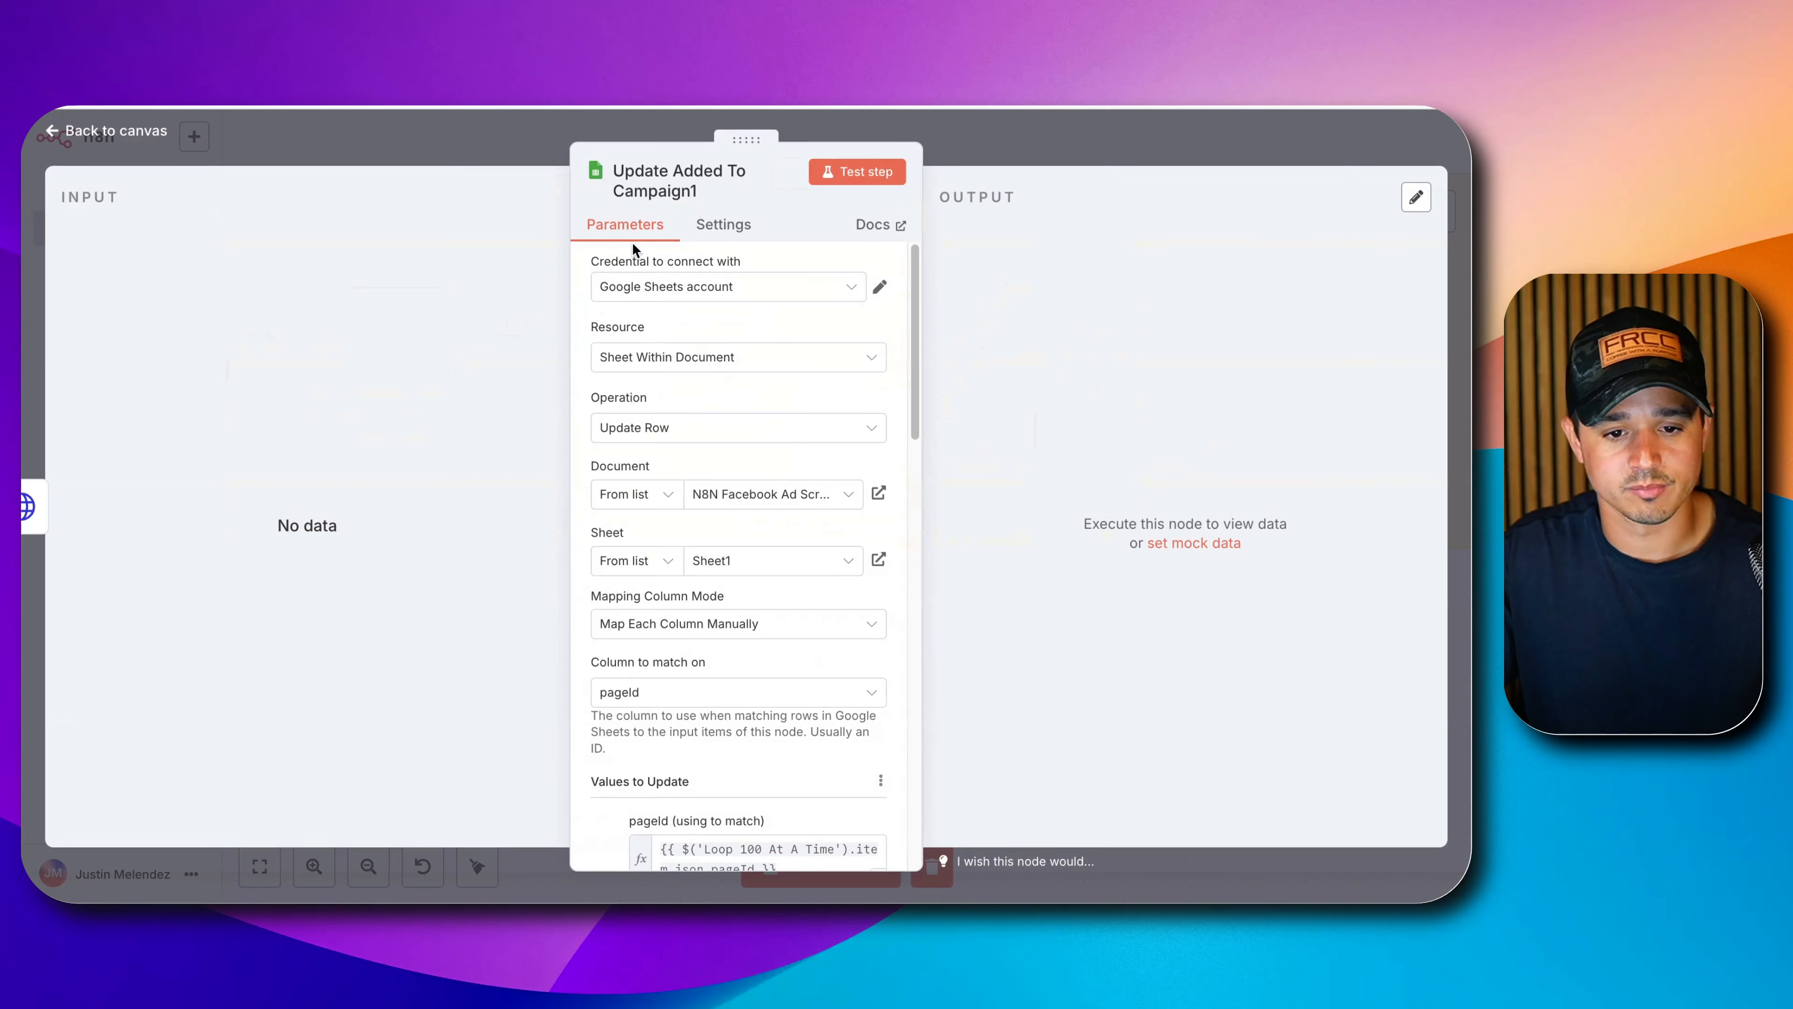
left_click(636, 180)
triple_click(883, 171)
type("Lo")
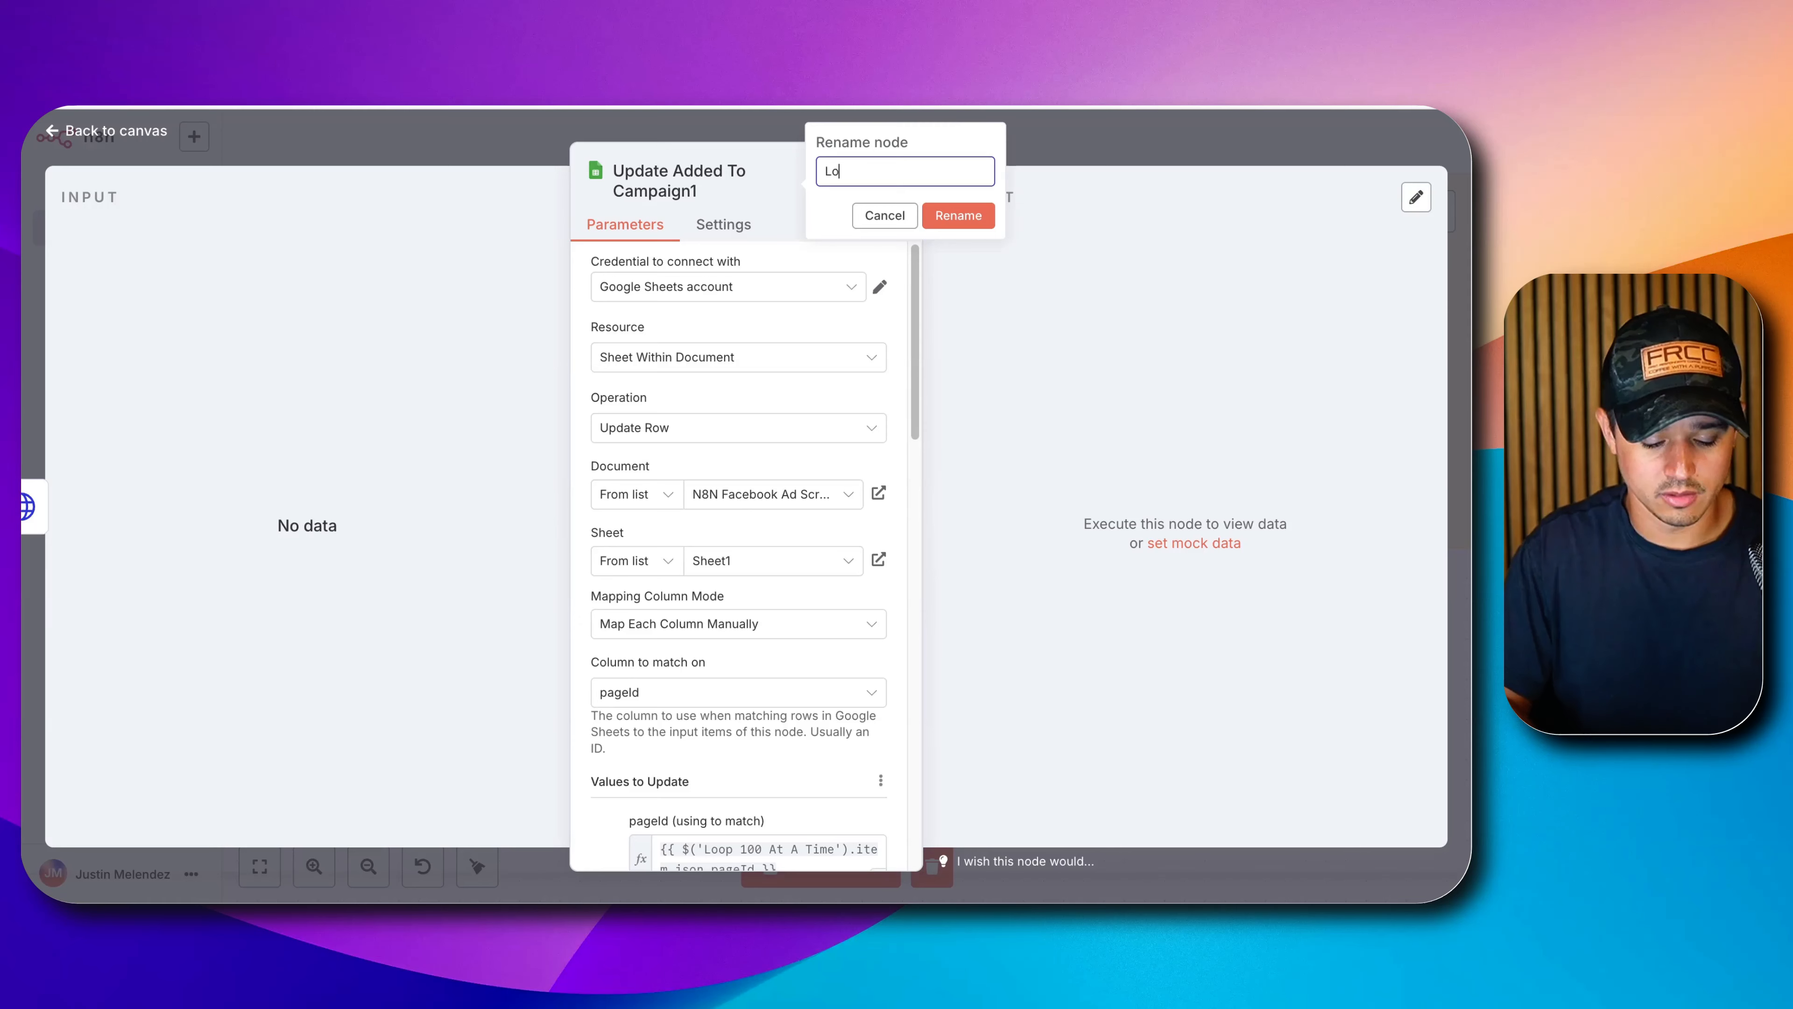
type("g Error")
key("Return")
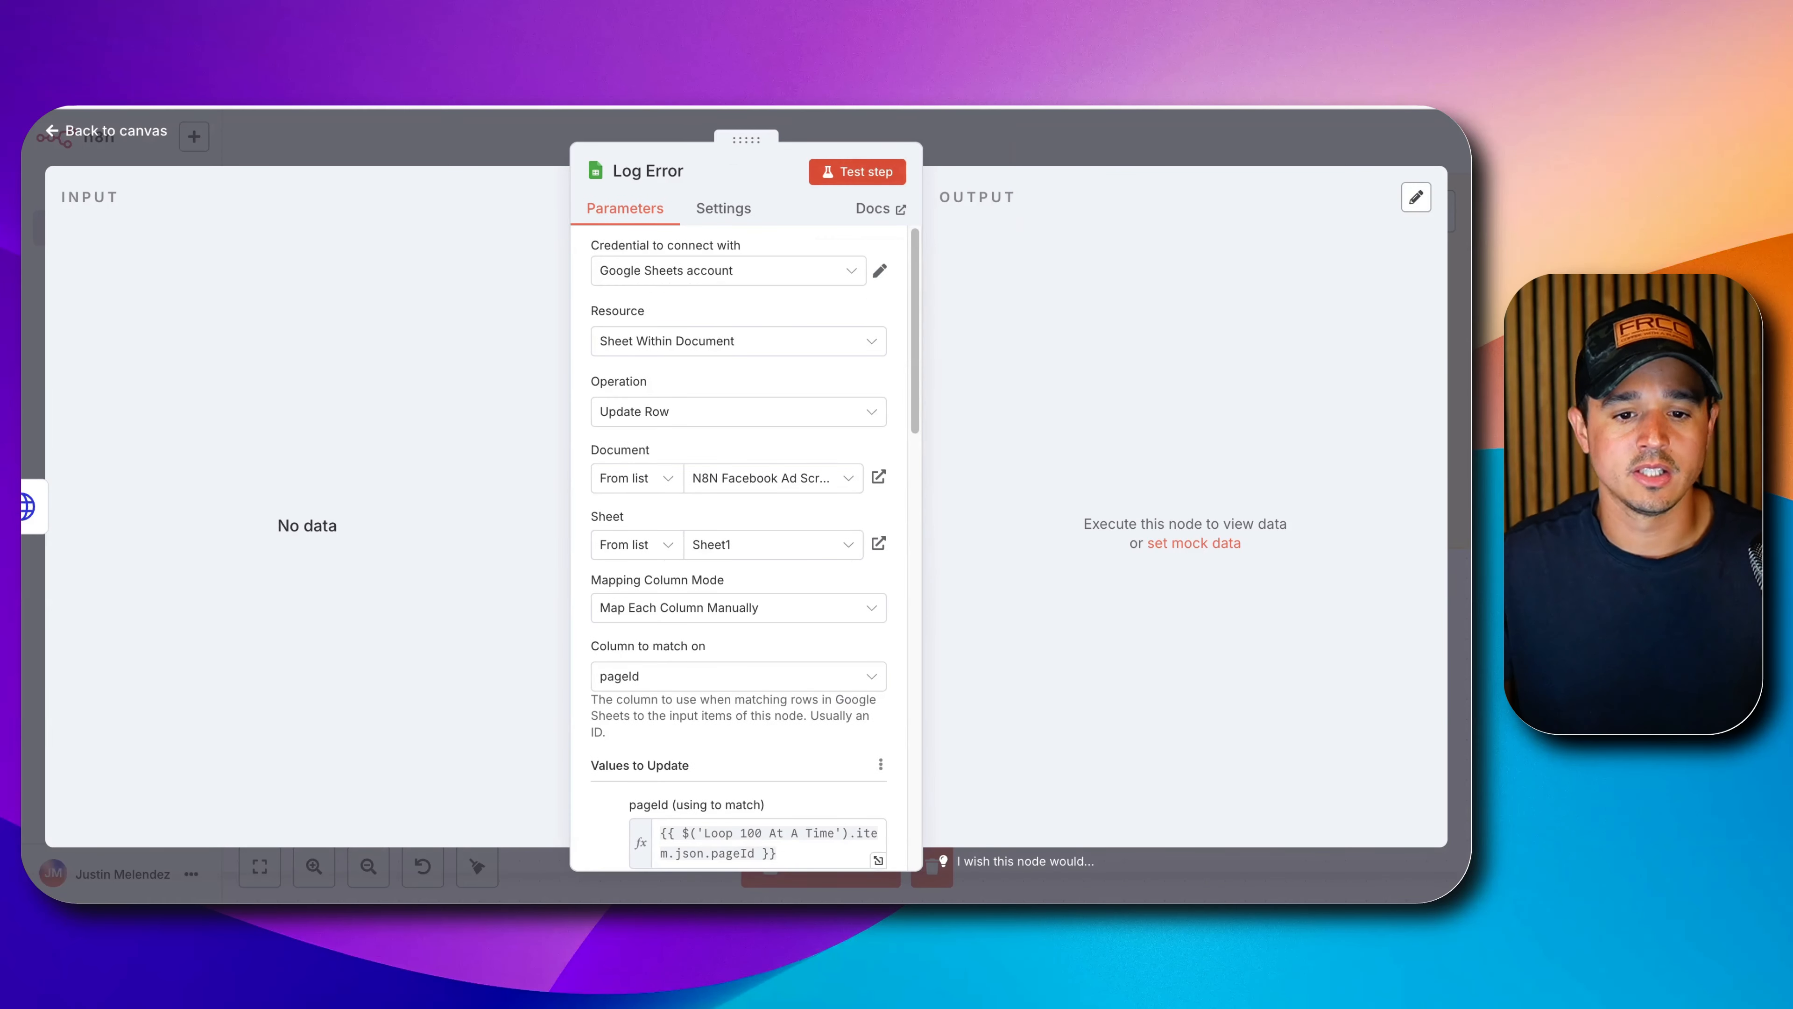
scroll(768, 399, "down", 10)
left_click(687, 602)
double_click(687, 602)
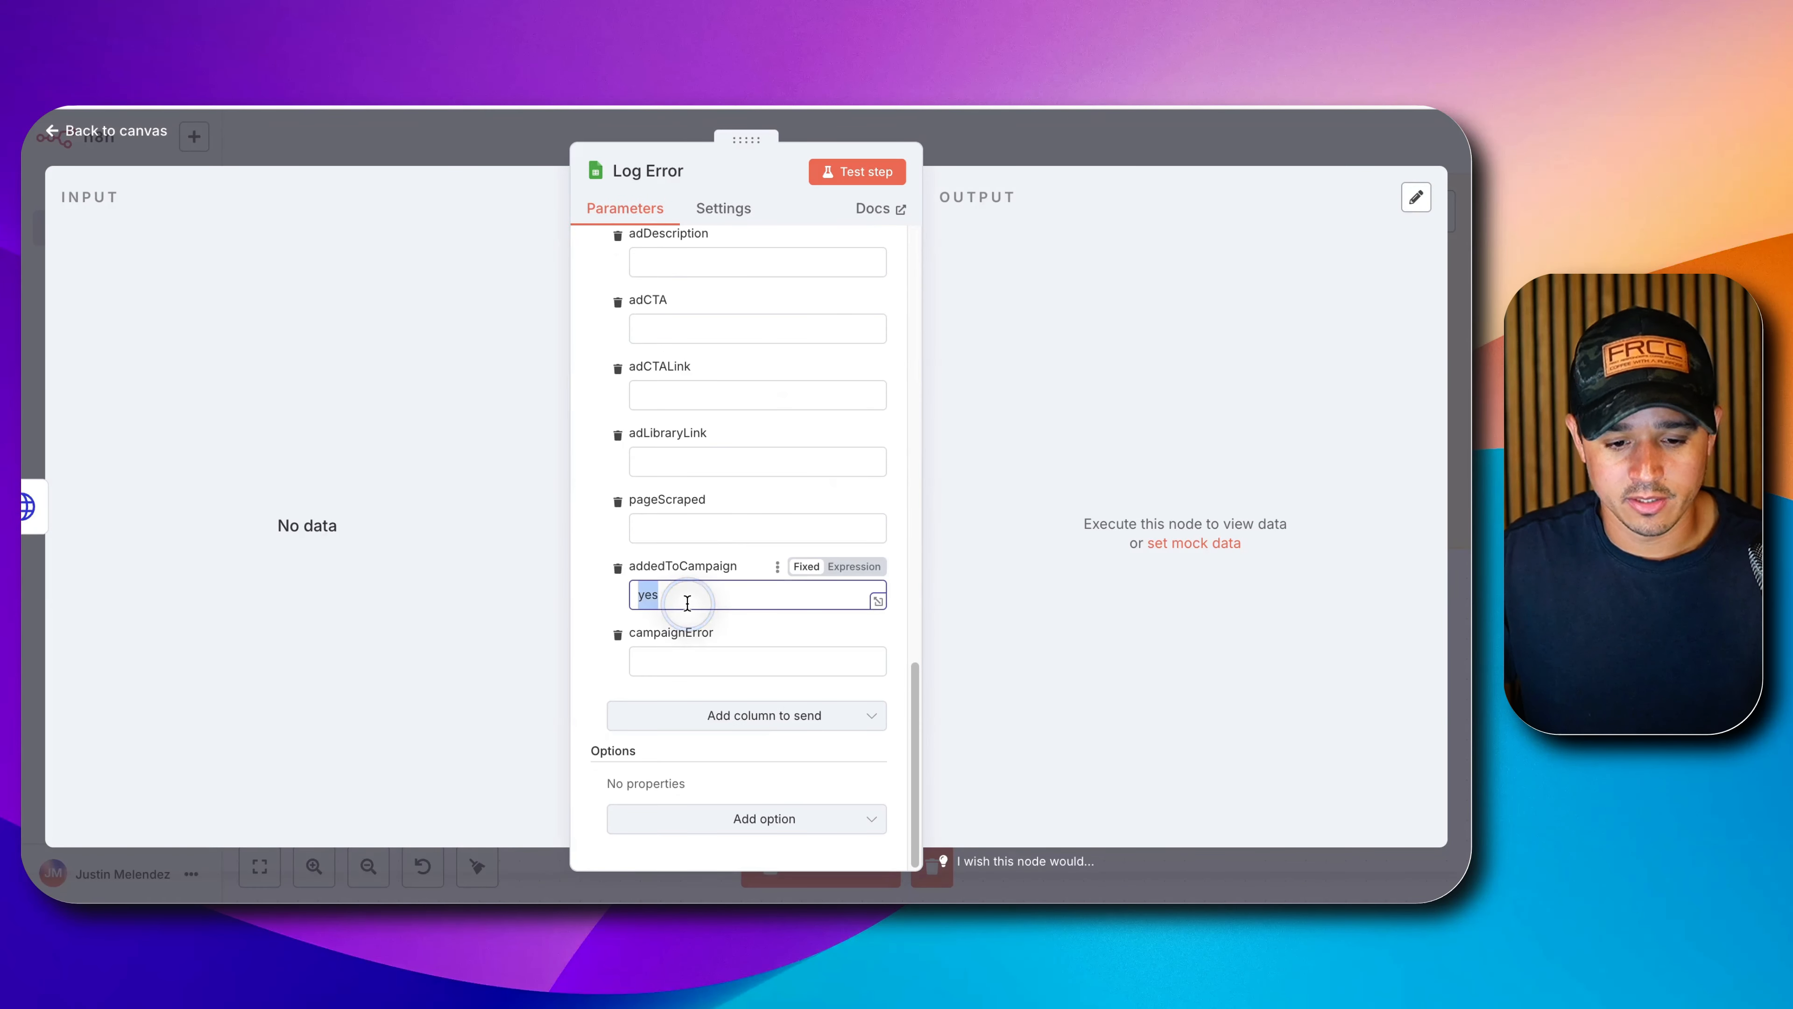
key("BackSpace")
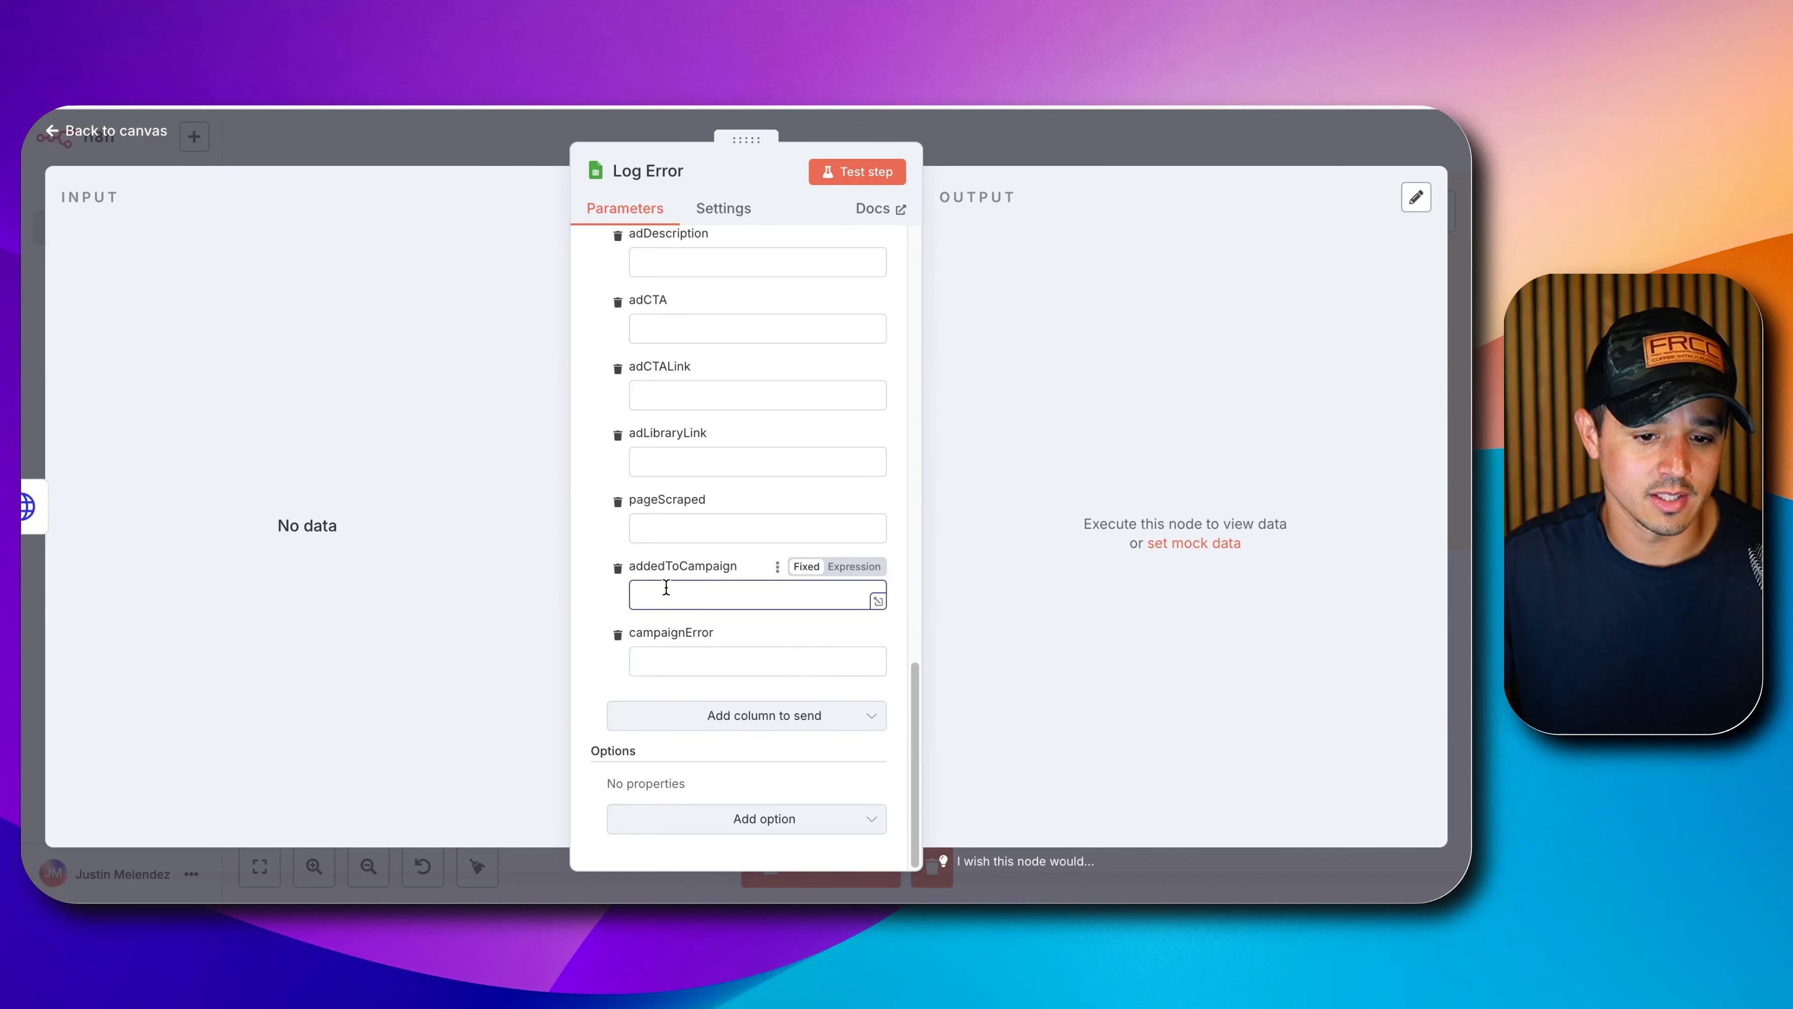
Set campaignError to the expression {{ $json.error }} and save the workflow.
left_click(660, 661)
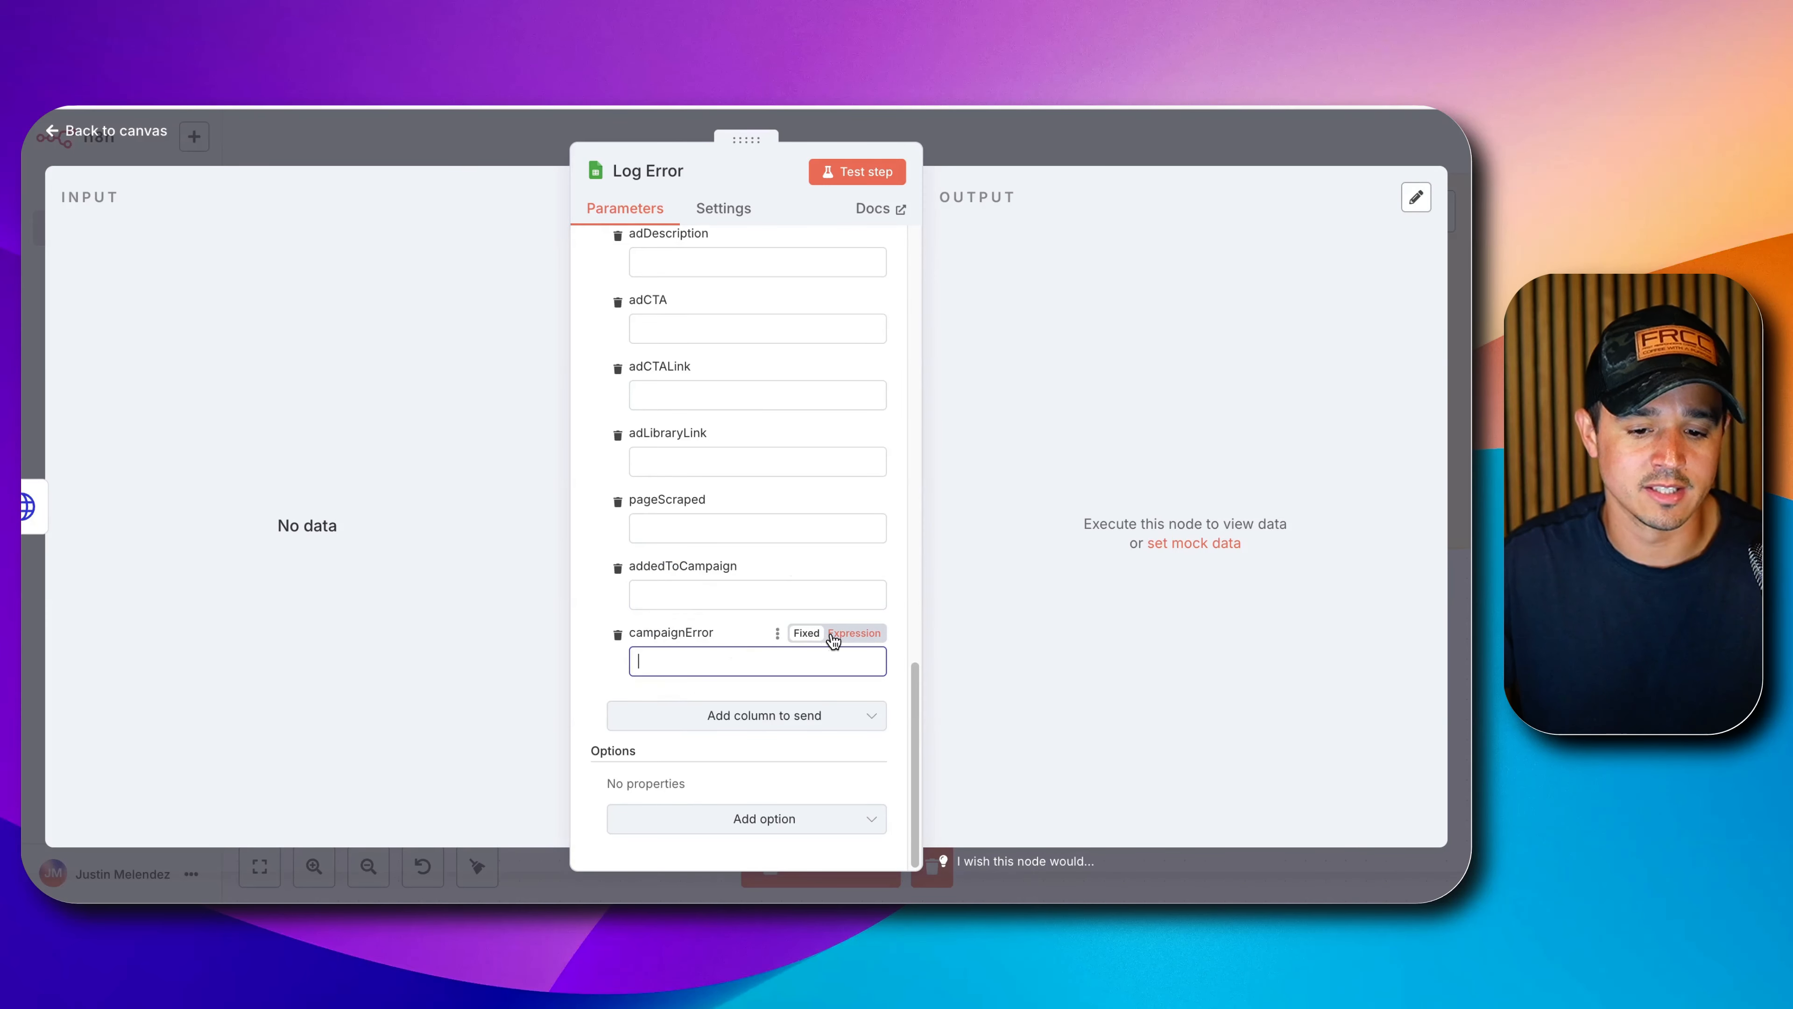
left_click(854, 633)
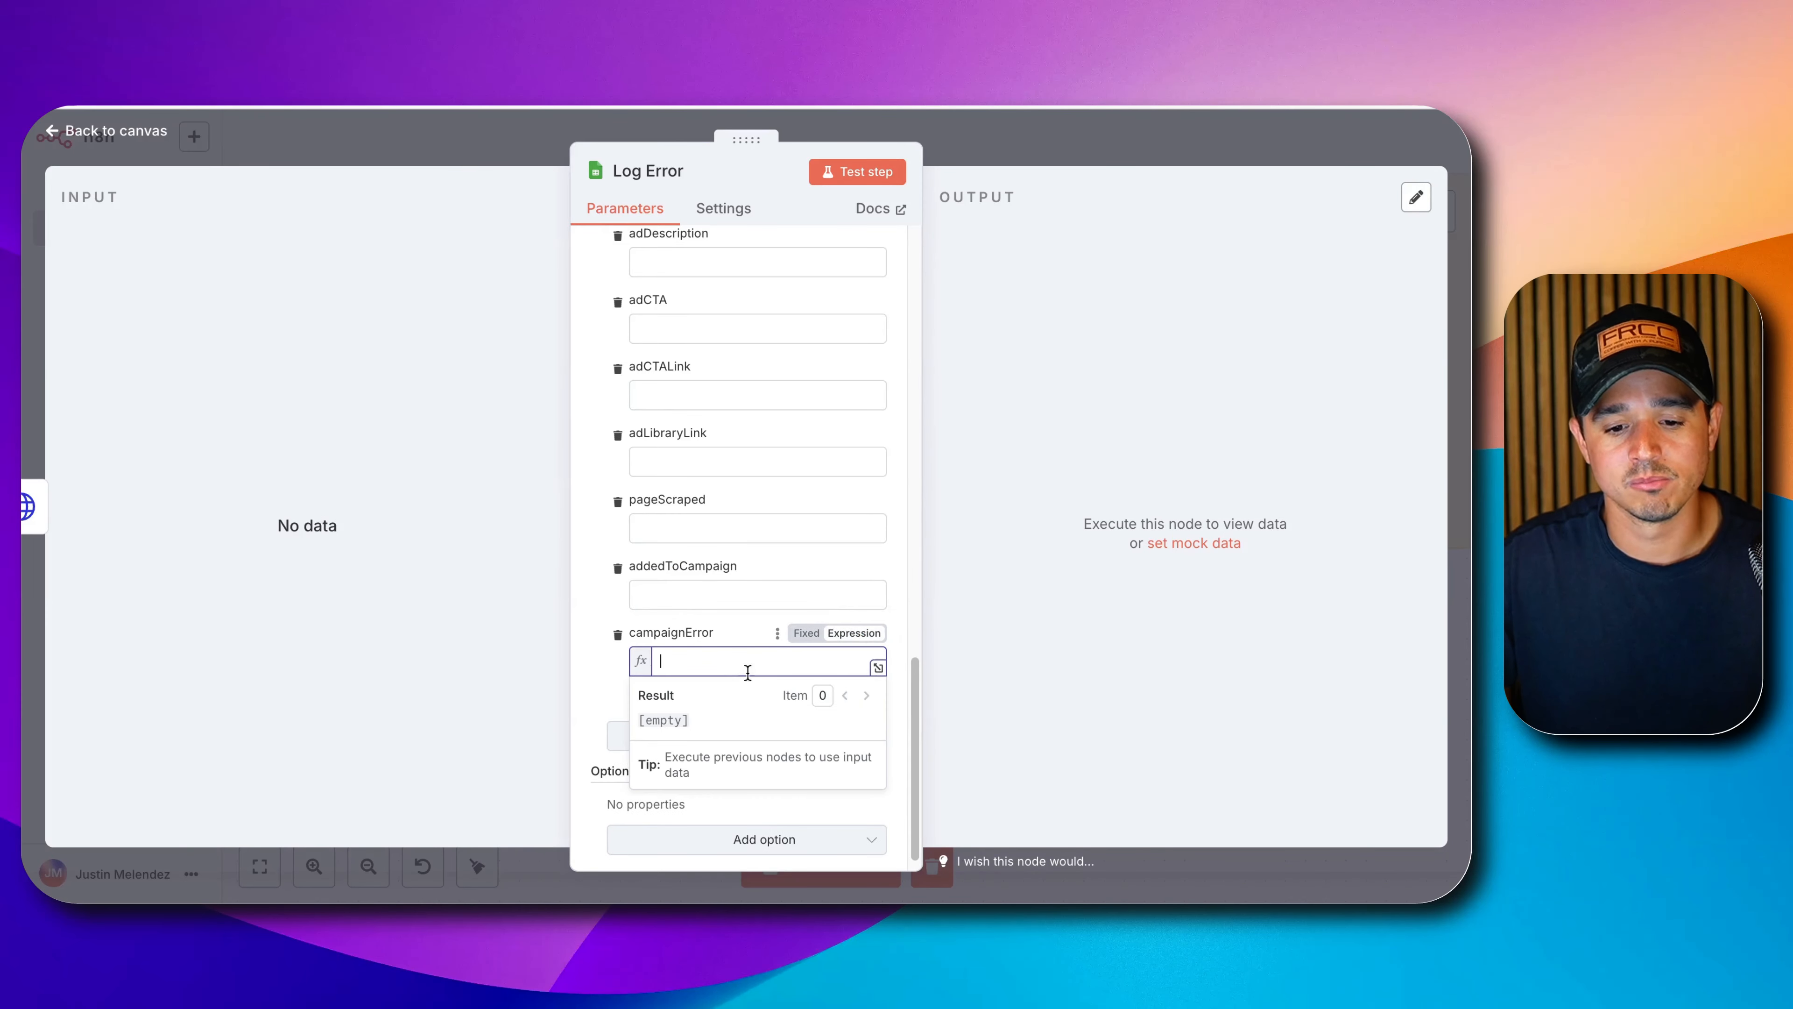
type("{{ ")
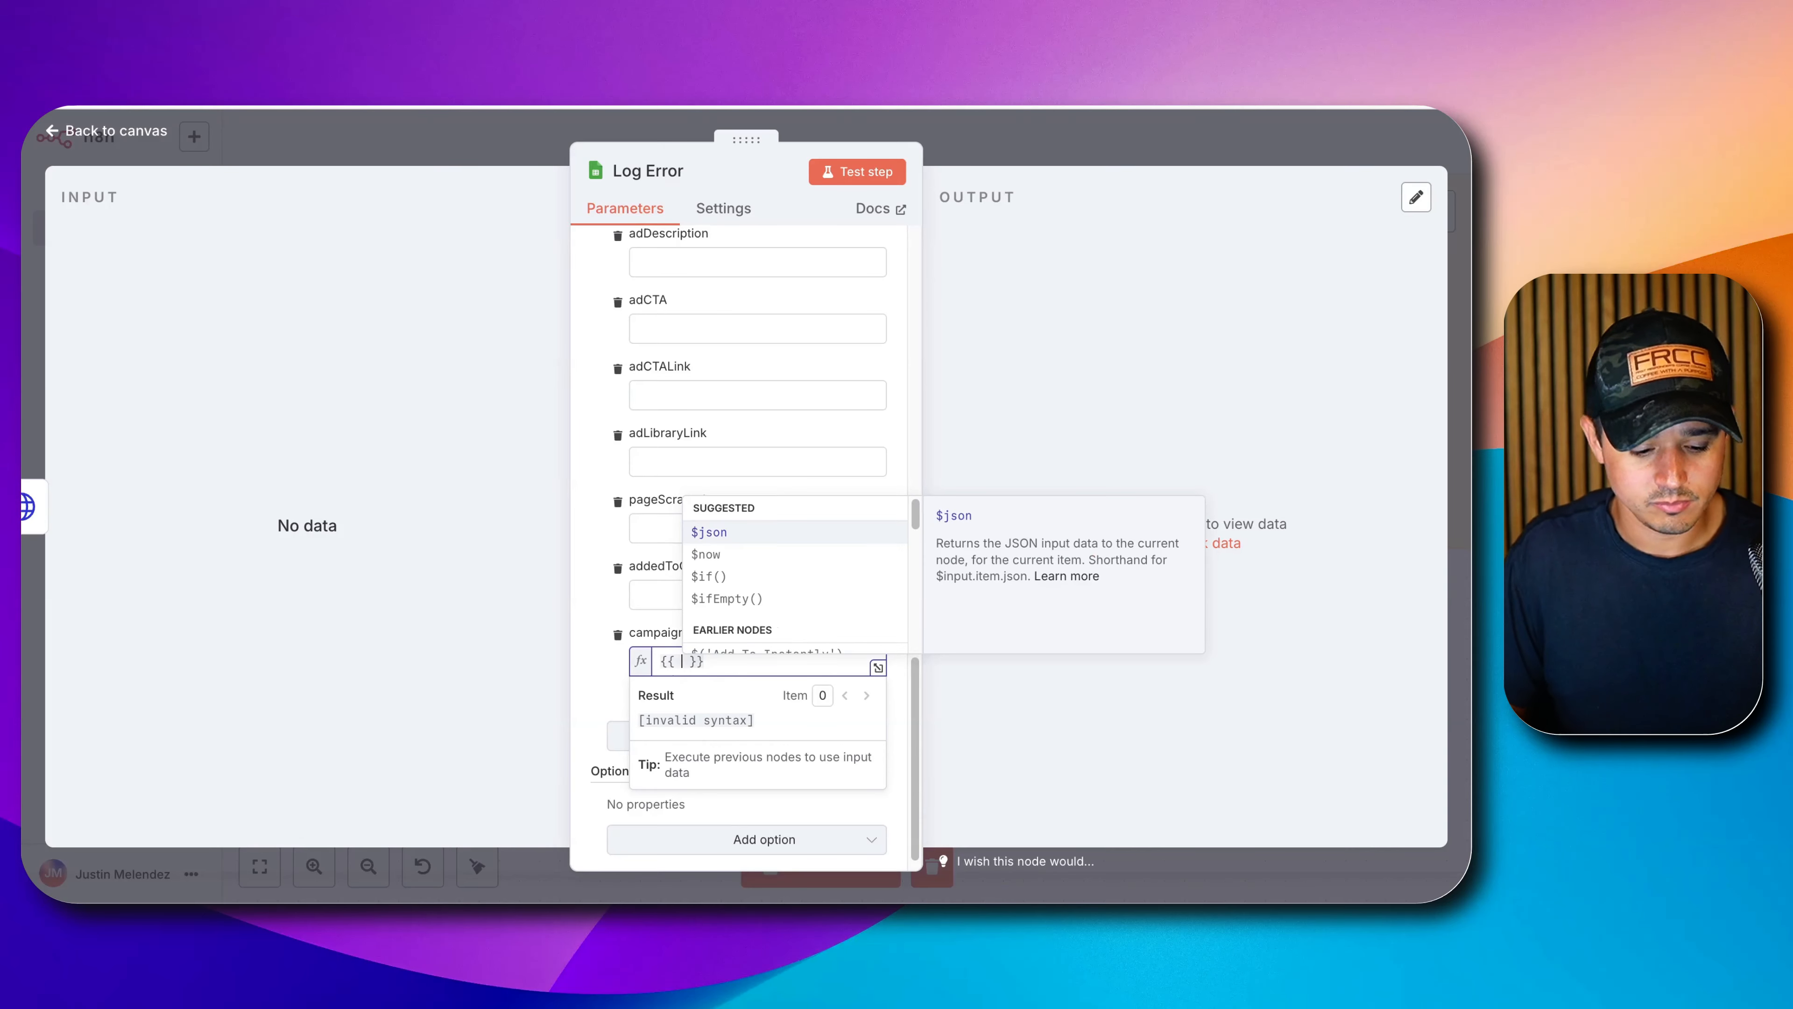
type("$")
key("Return")
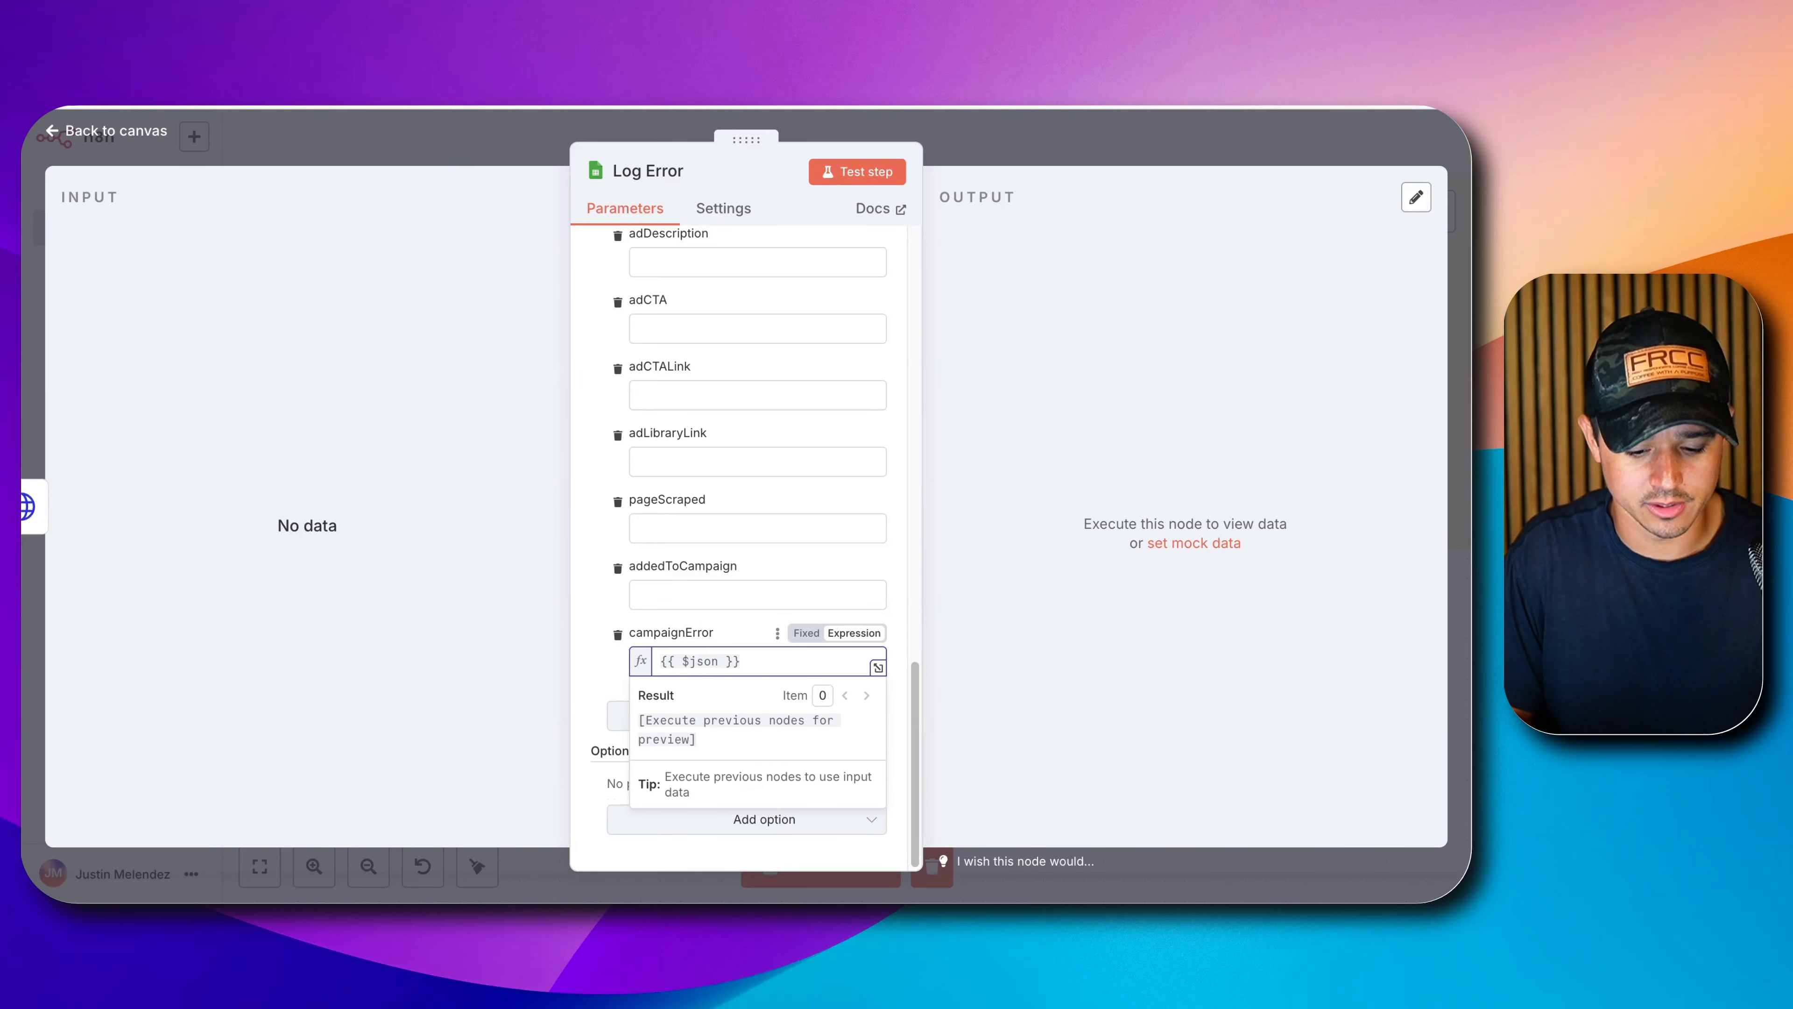
type(".error")
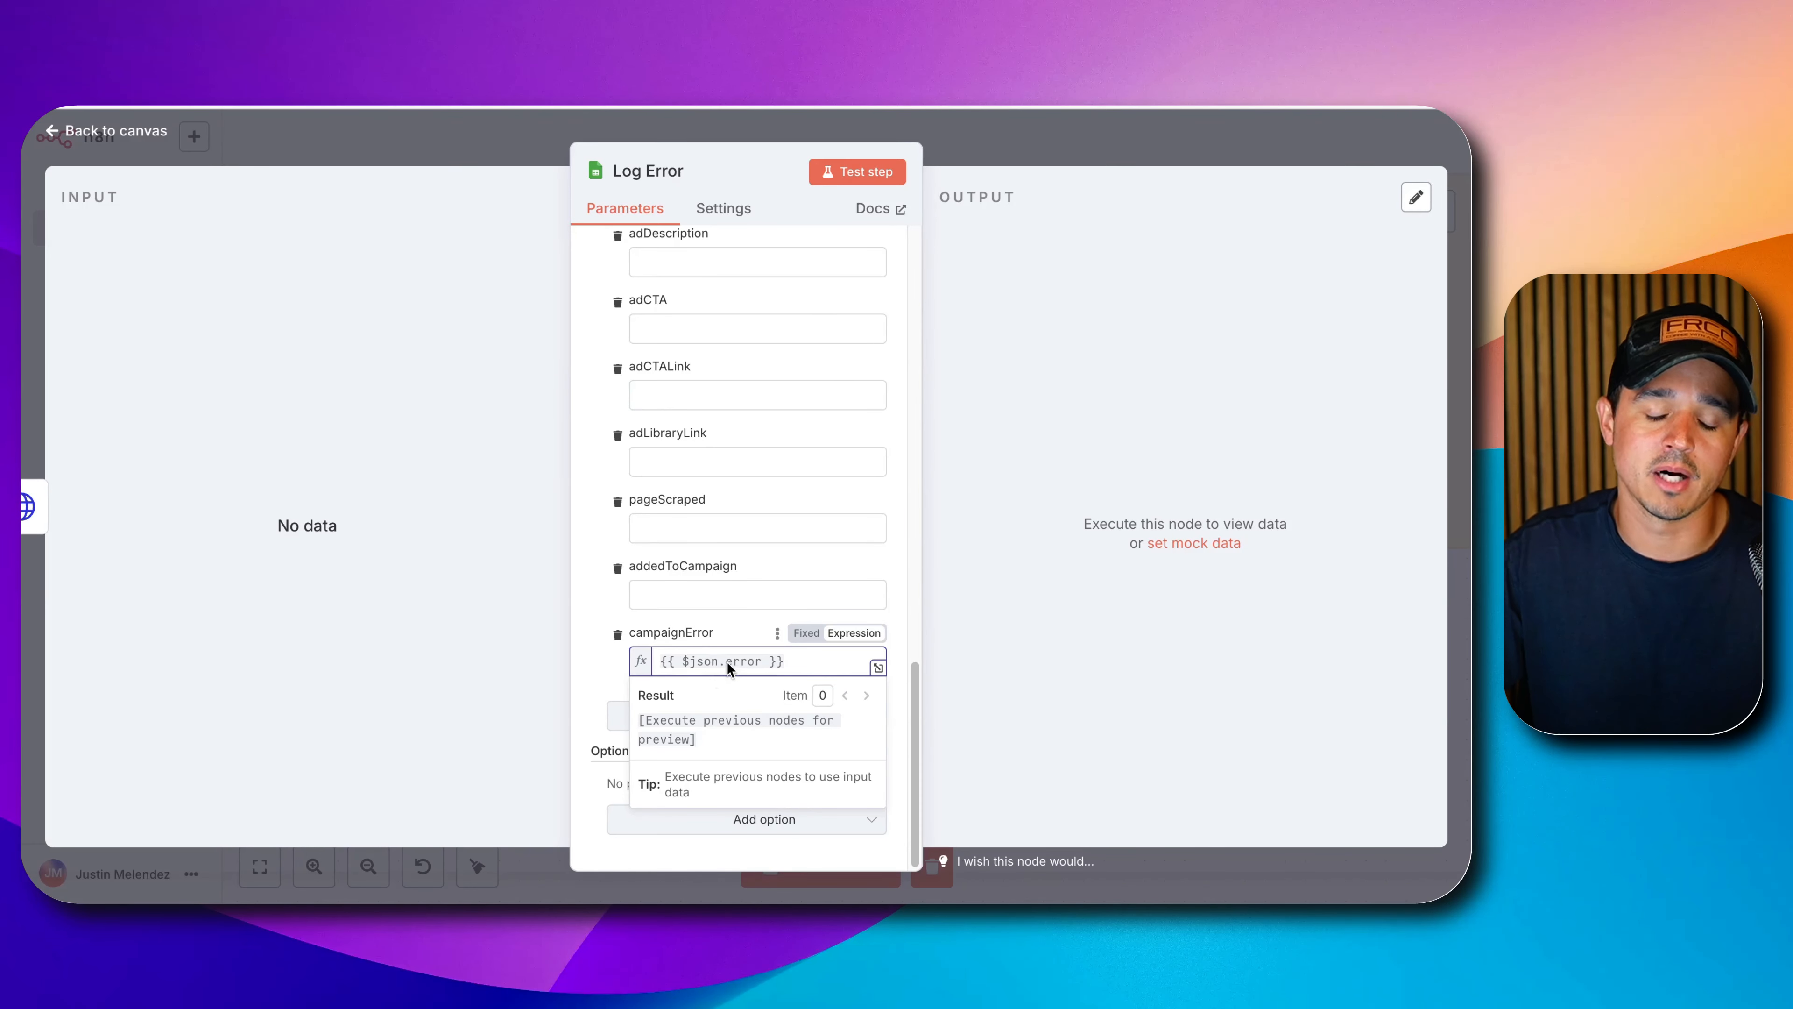
left_click(1063, 145)
left_click(1178, 147)
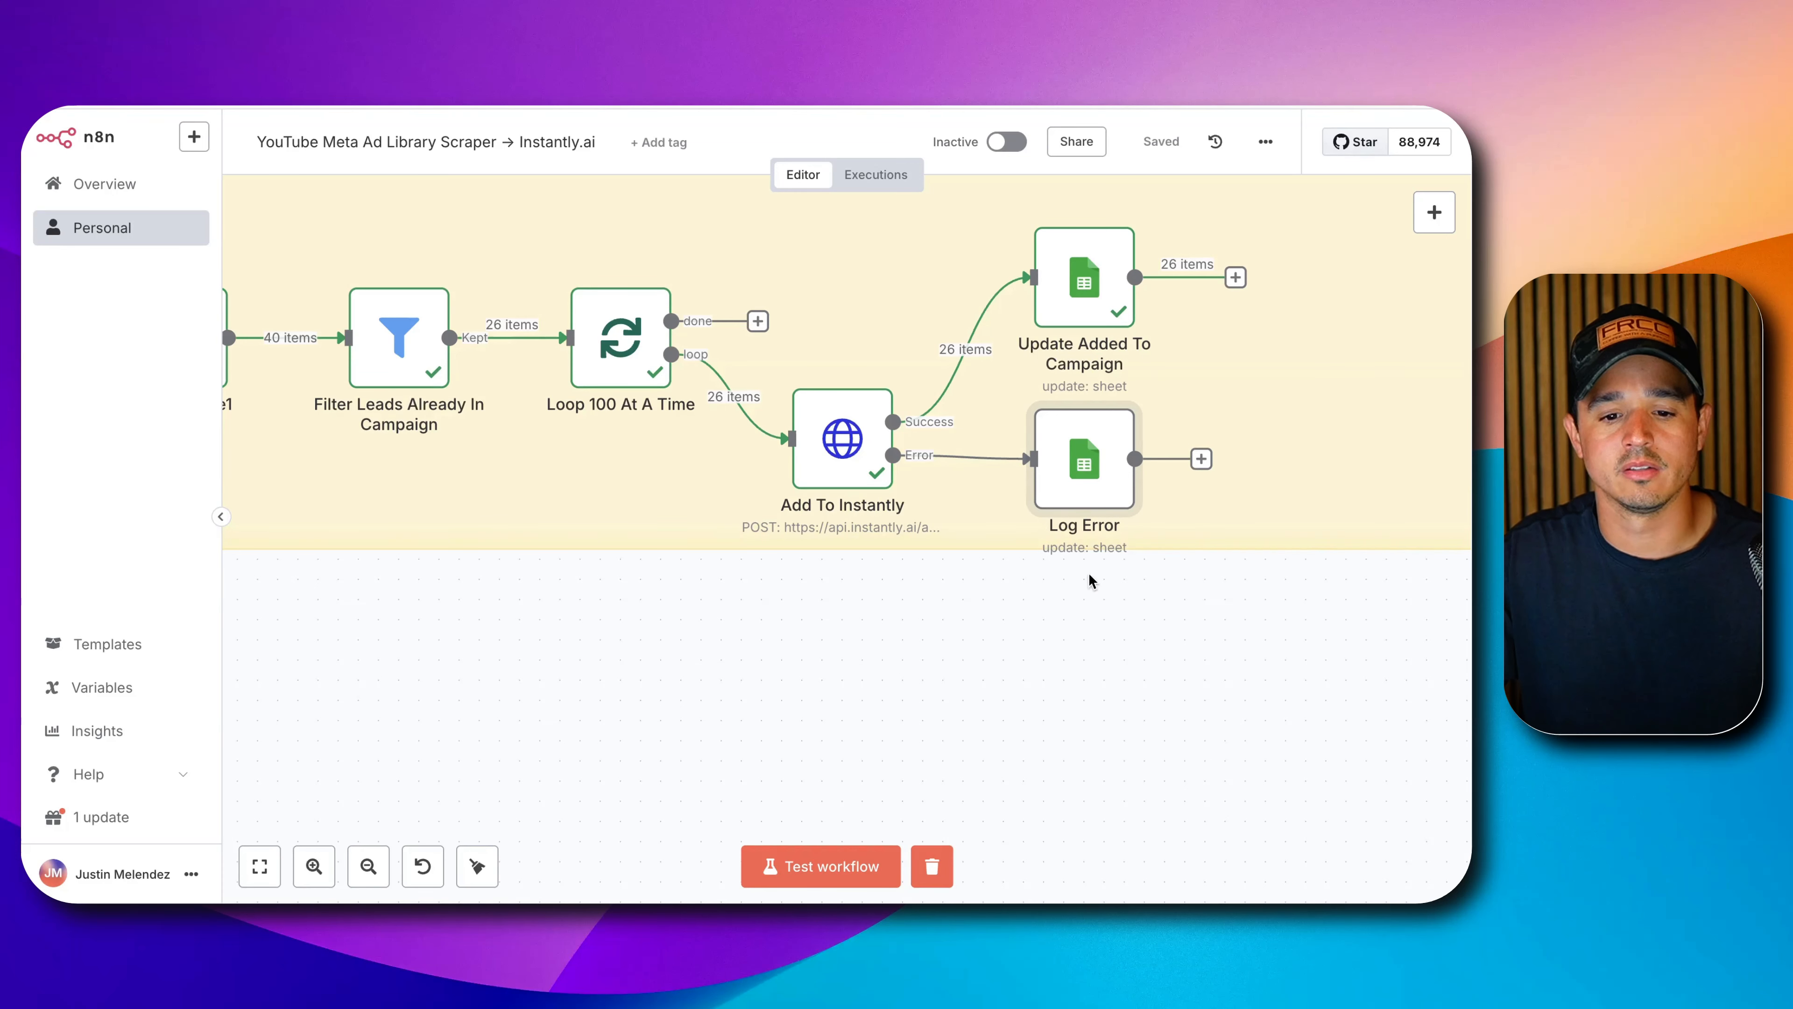
Connect Update Added To Campaign and Log Error back into Loop 100 At A Time and arrange them.
scroll(1144, 519, "down", 2)
scroll(1123, 543, "down", 5)
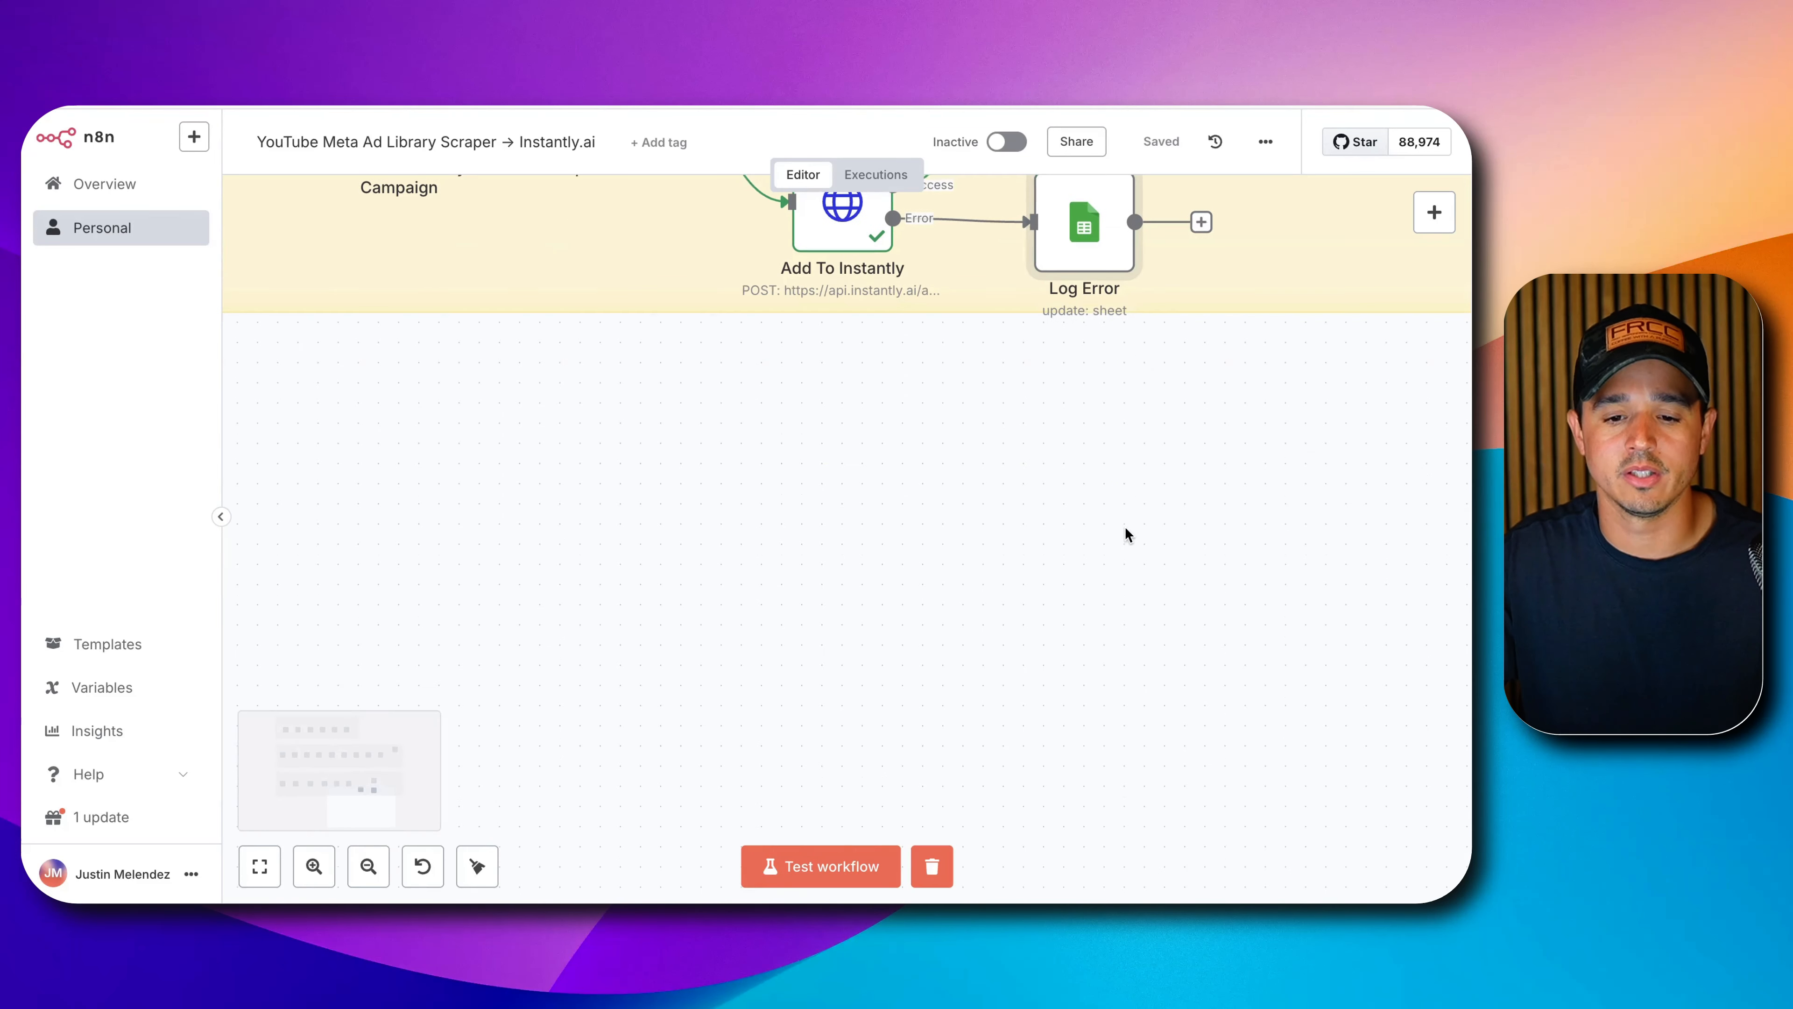
scroll(1125, 528, "up", 8)
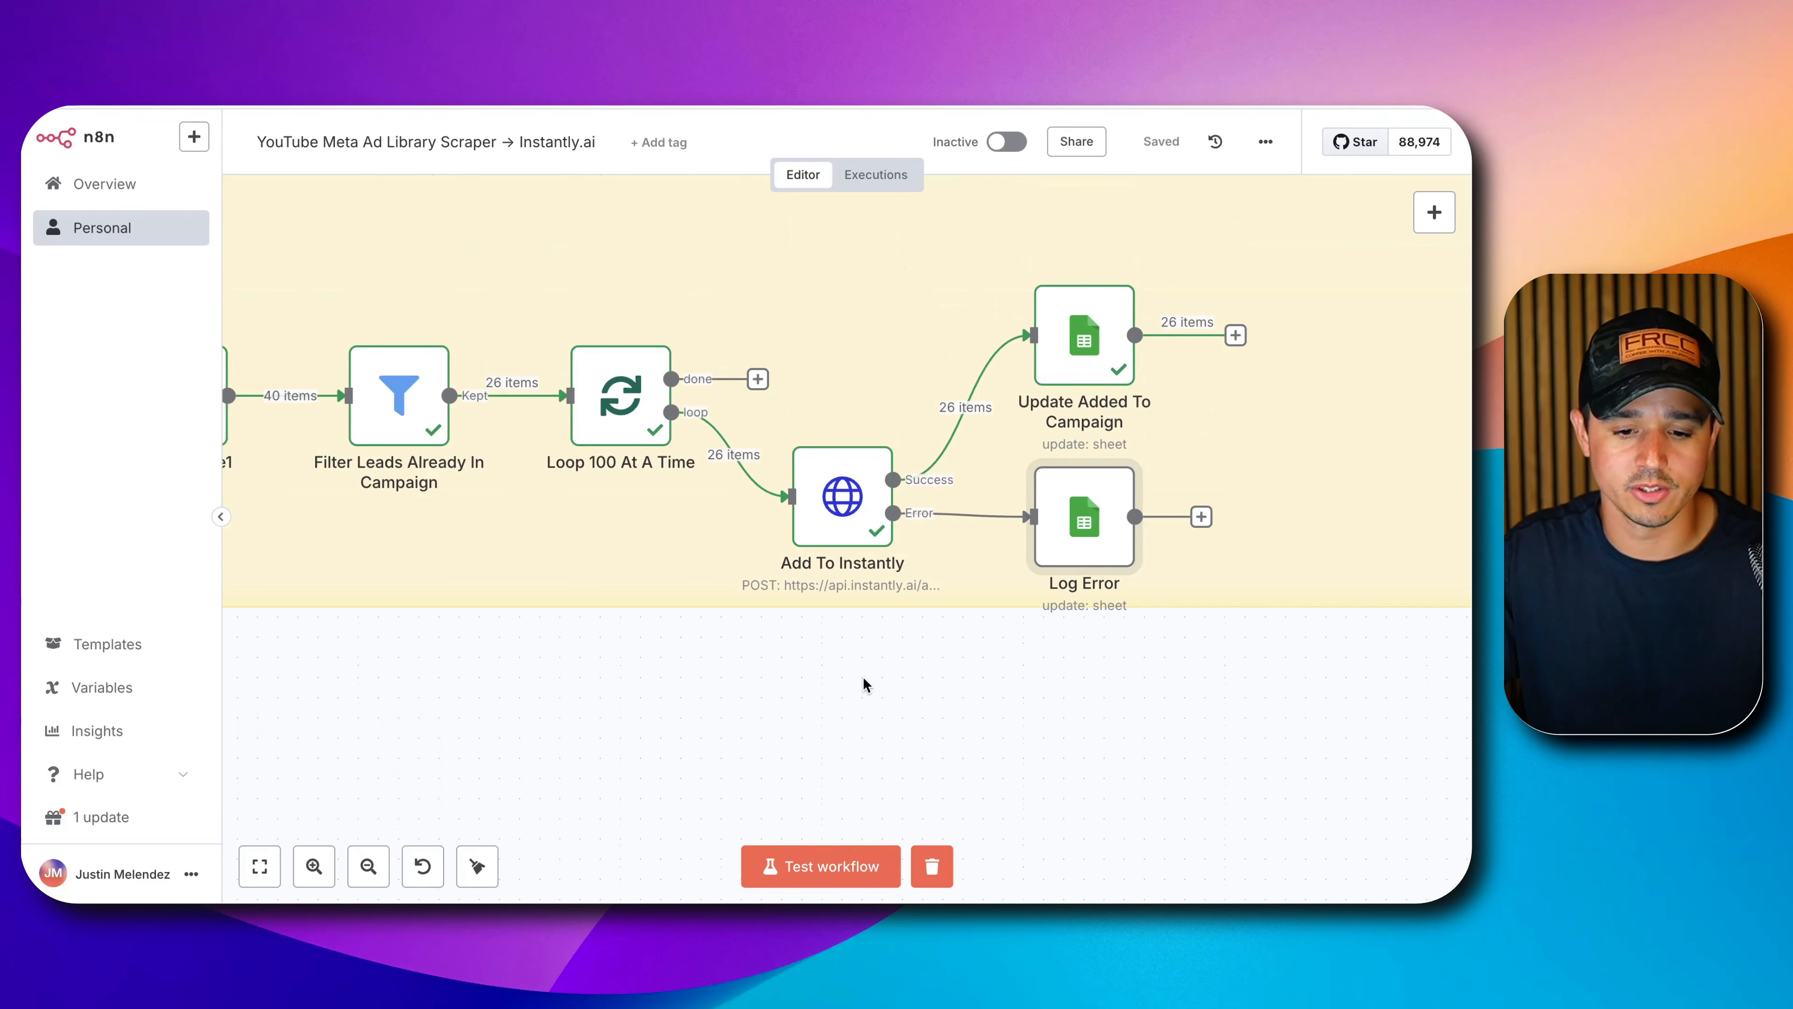
scroll(862, 681, "down", 5)
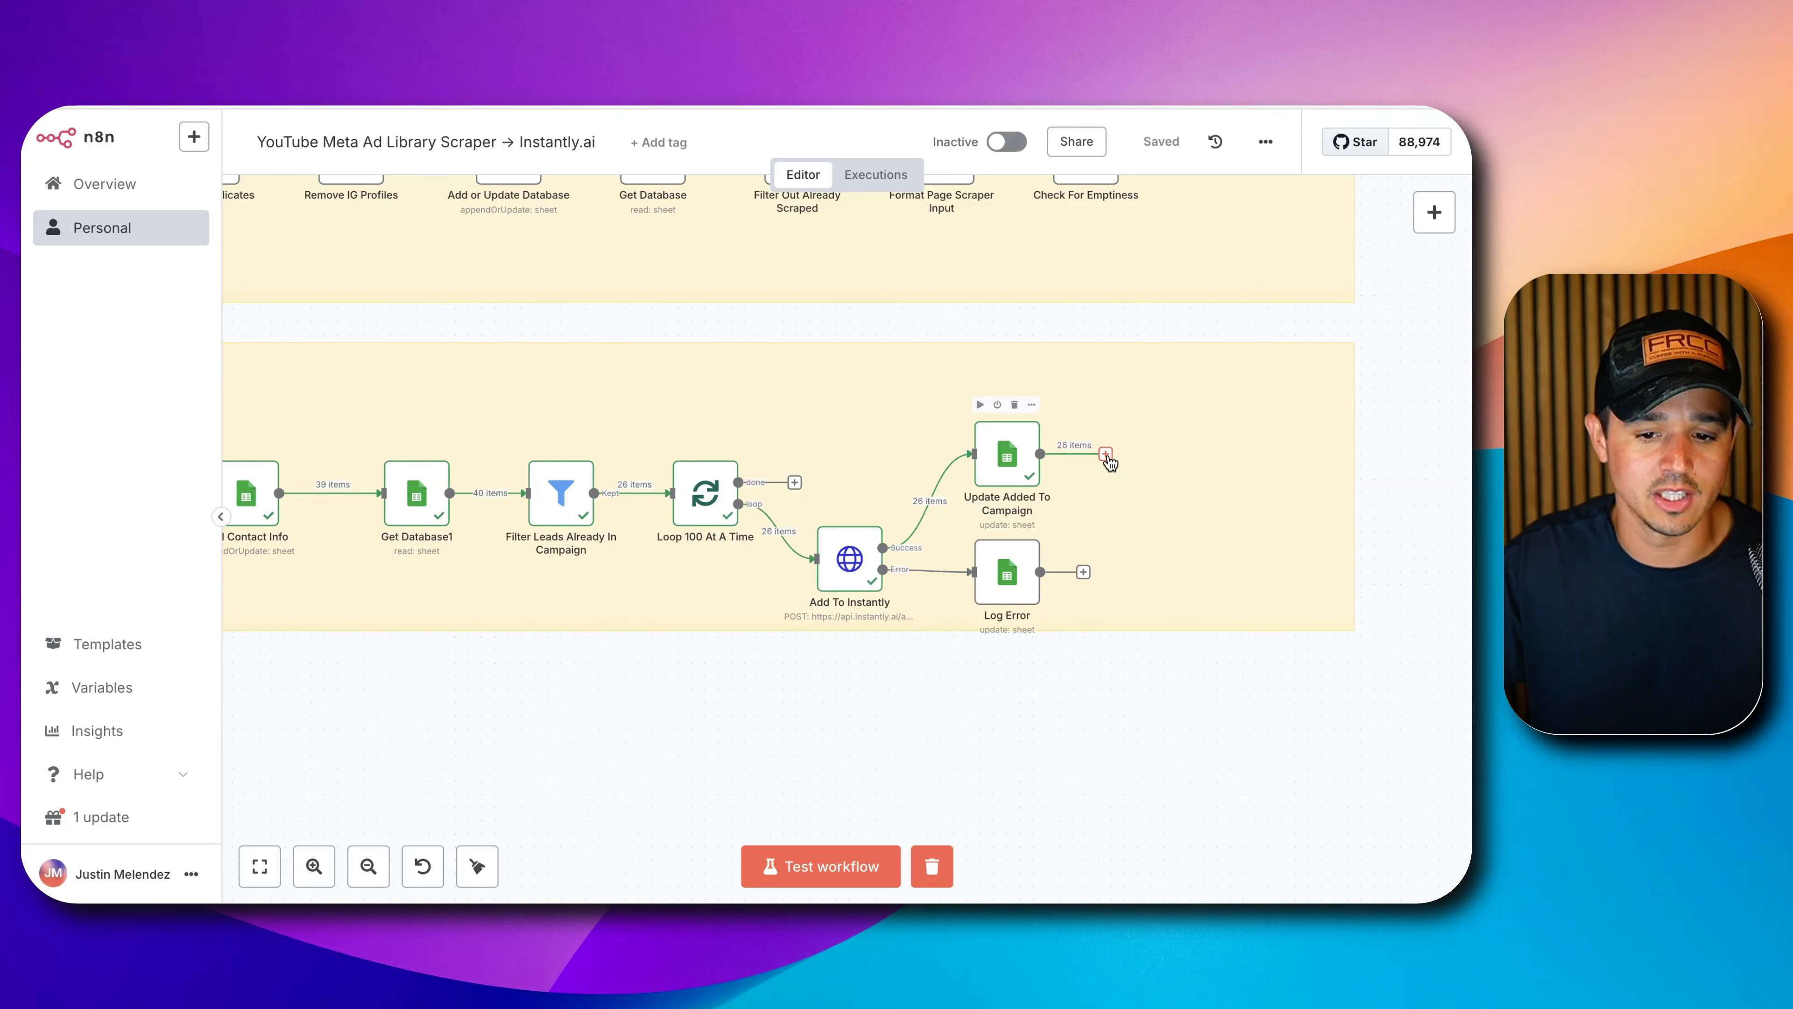
left_click_drag(1106, 455, 667, 503)
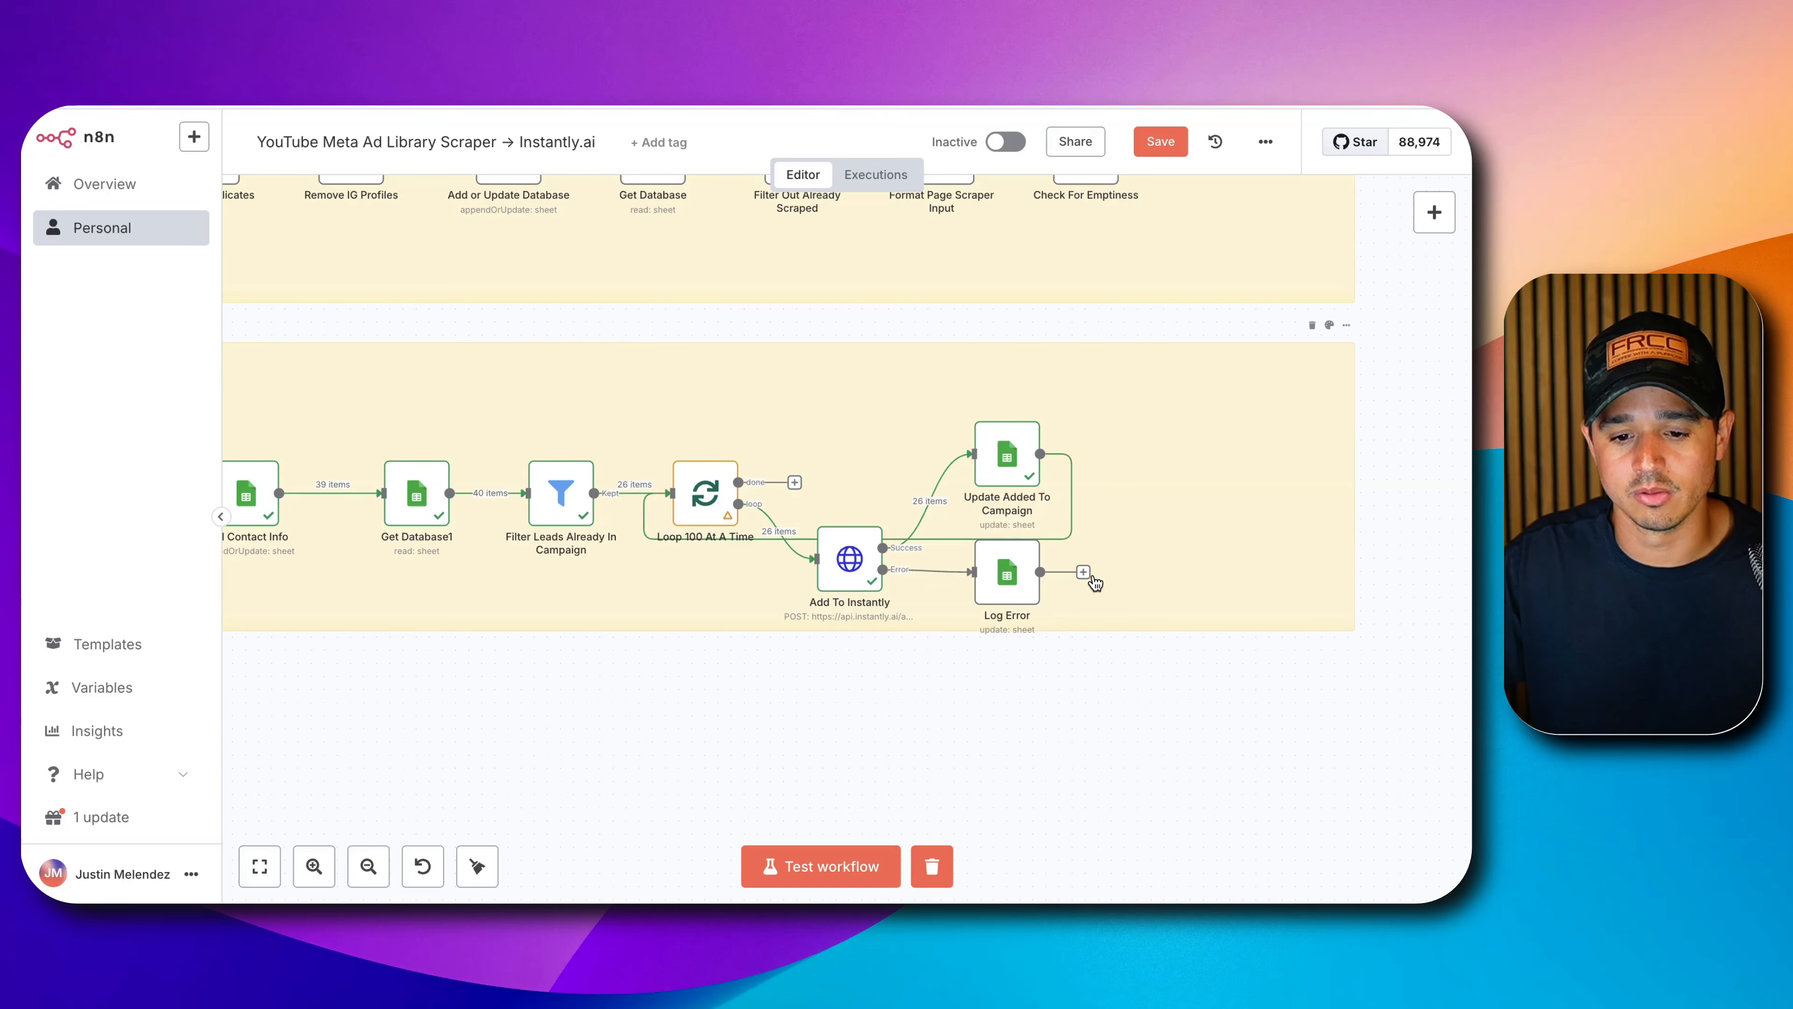
left_click_drag(1083, 572, 663, 506)
left_click_drag(1007, 572, 1112, 676)
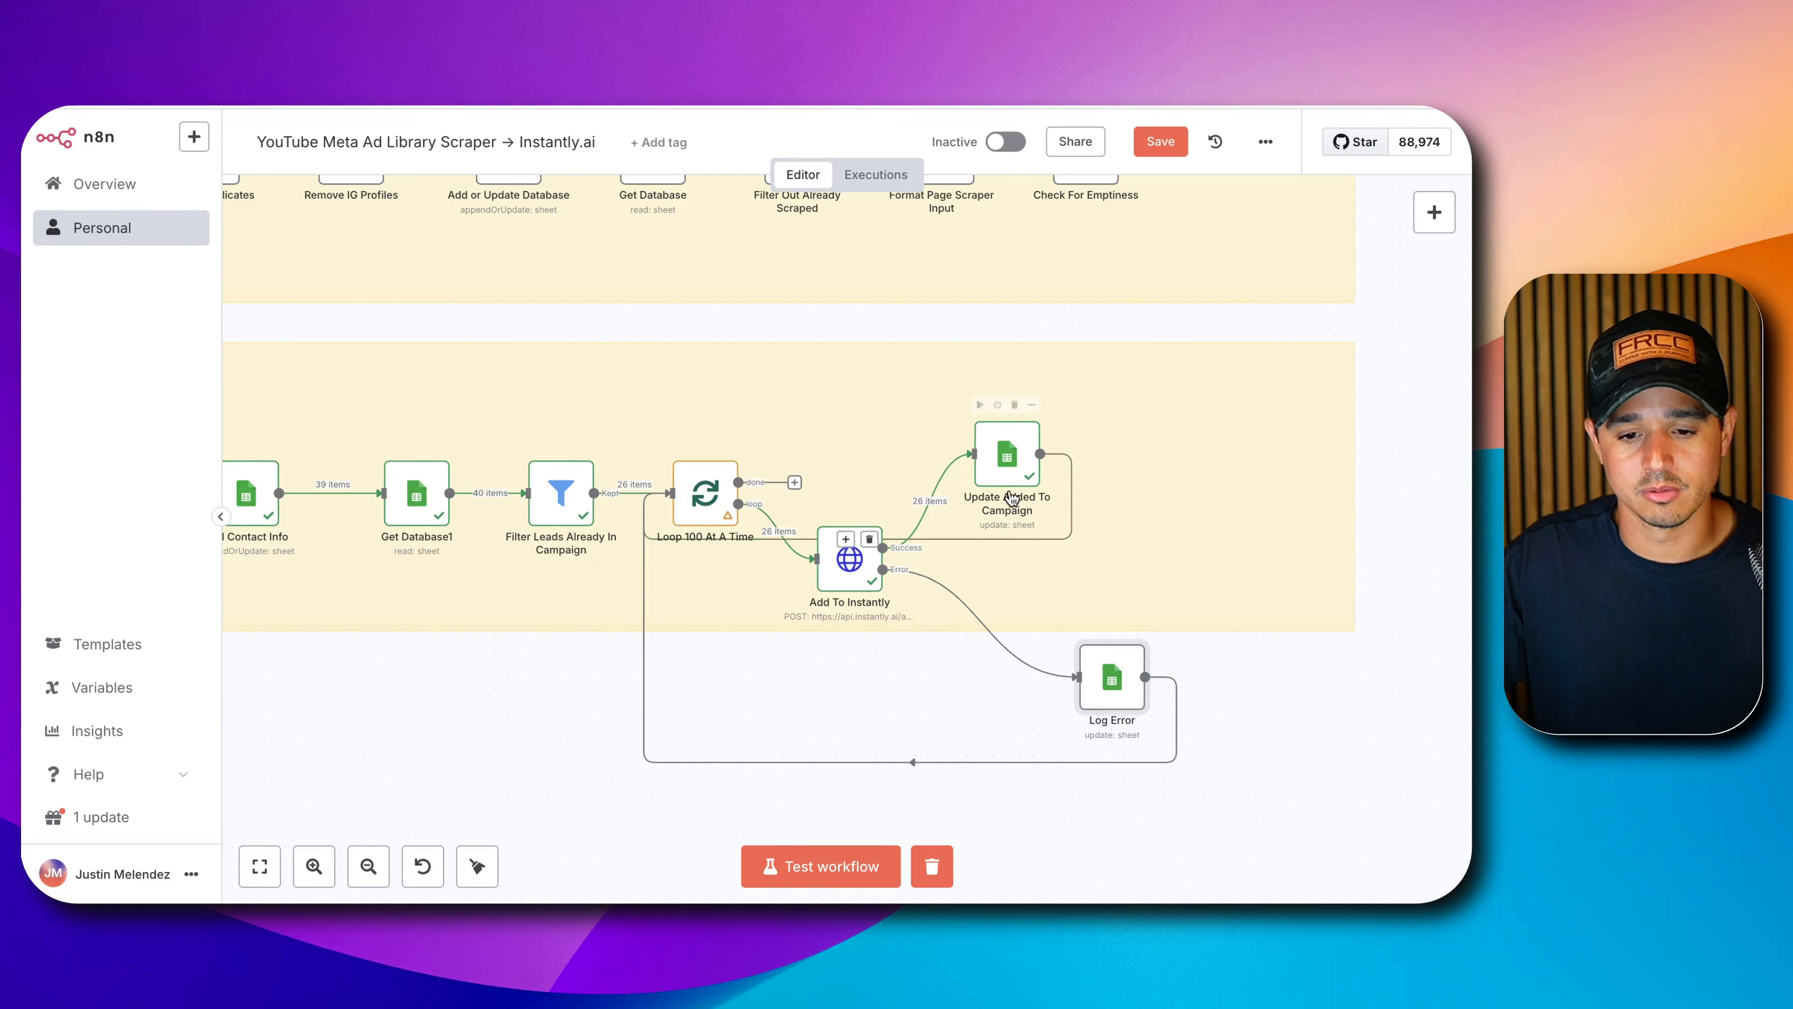
left_click_drag(1008, 473, 1110, 575)
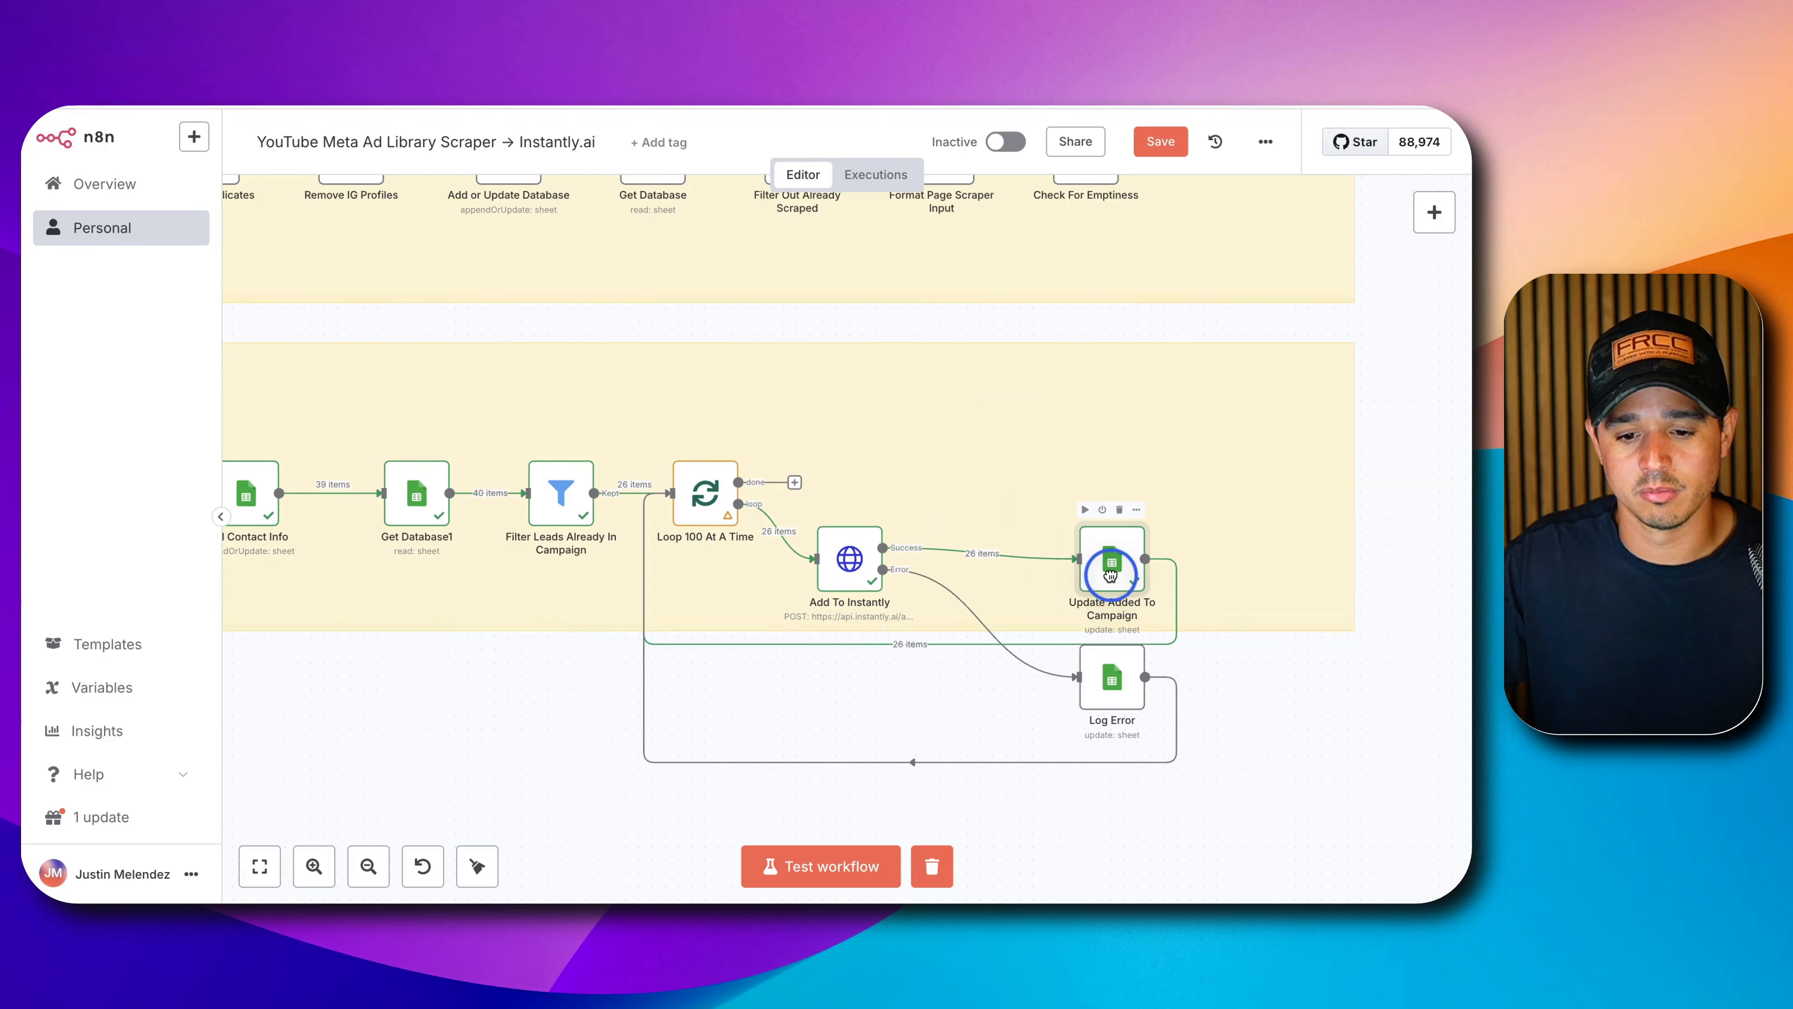
Enlarge the sticky note around the loop nodes and save the workflow.
left_click(1322, 611)
left_click_drag(1321, 626, 1333, 798)
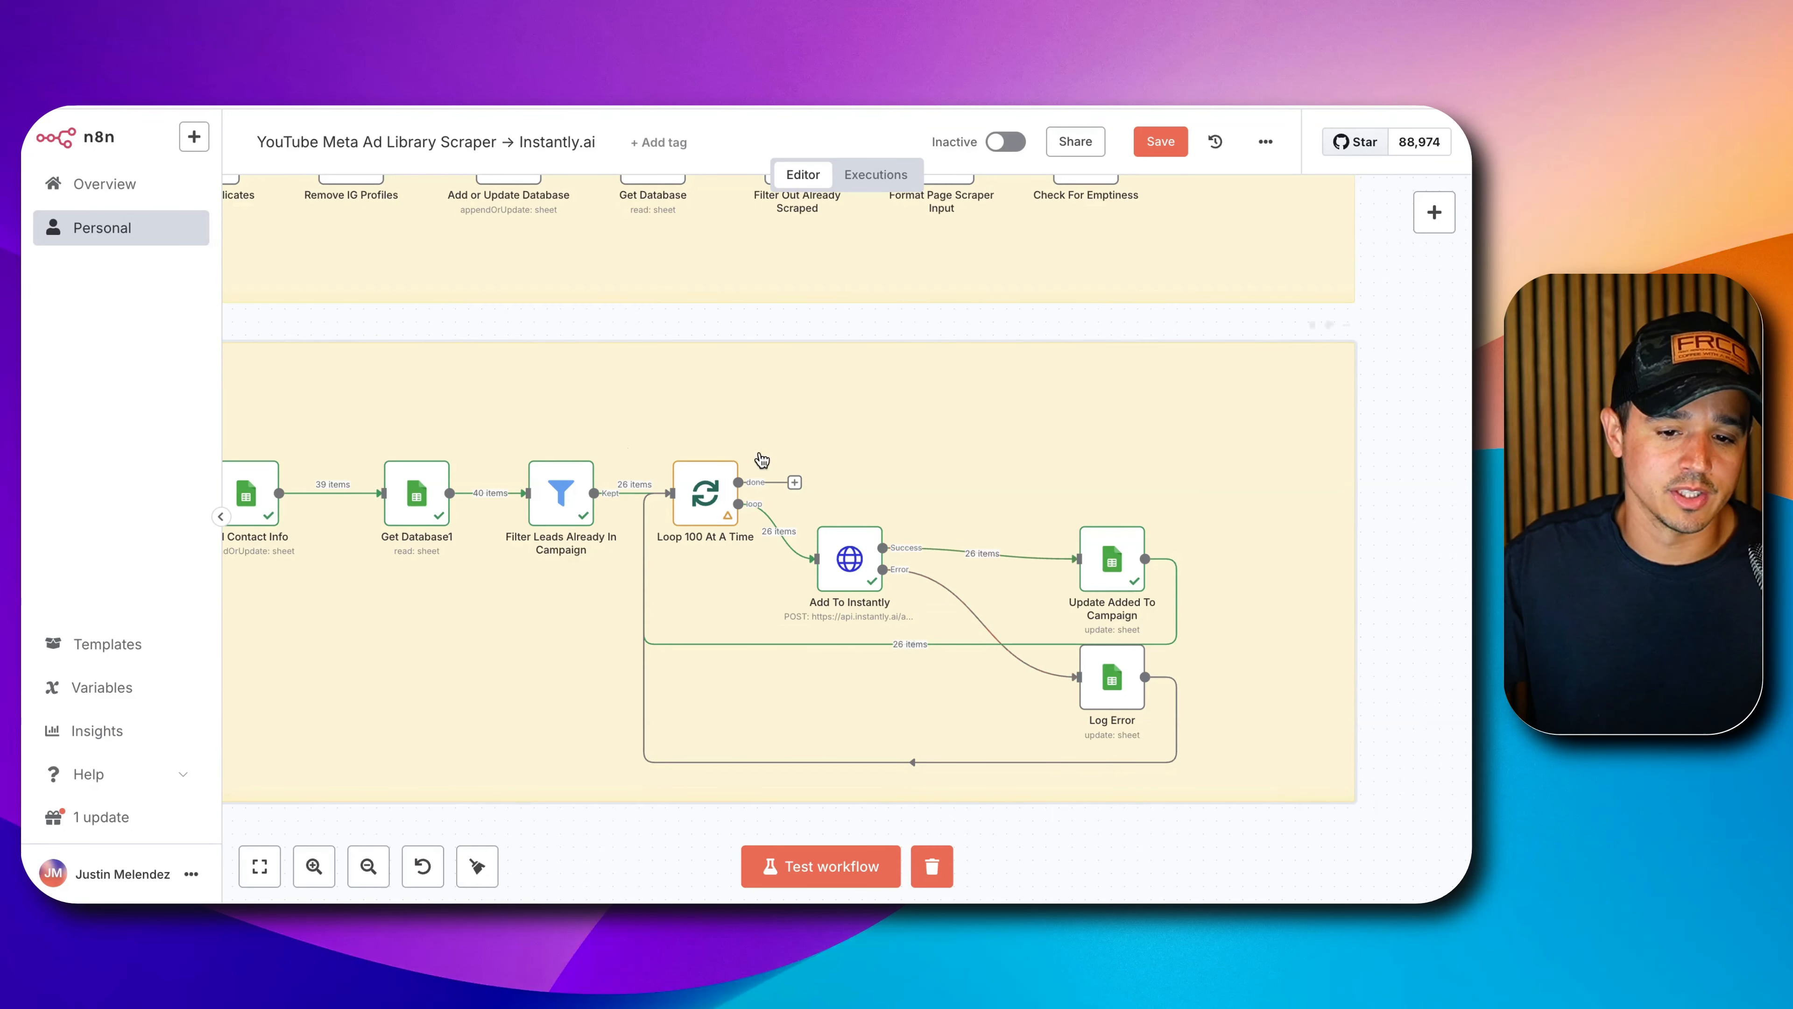
key("ctrl+s")
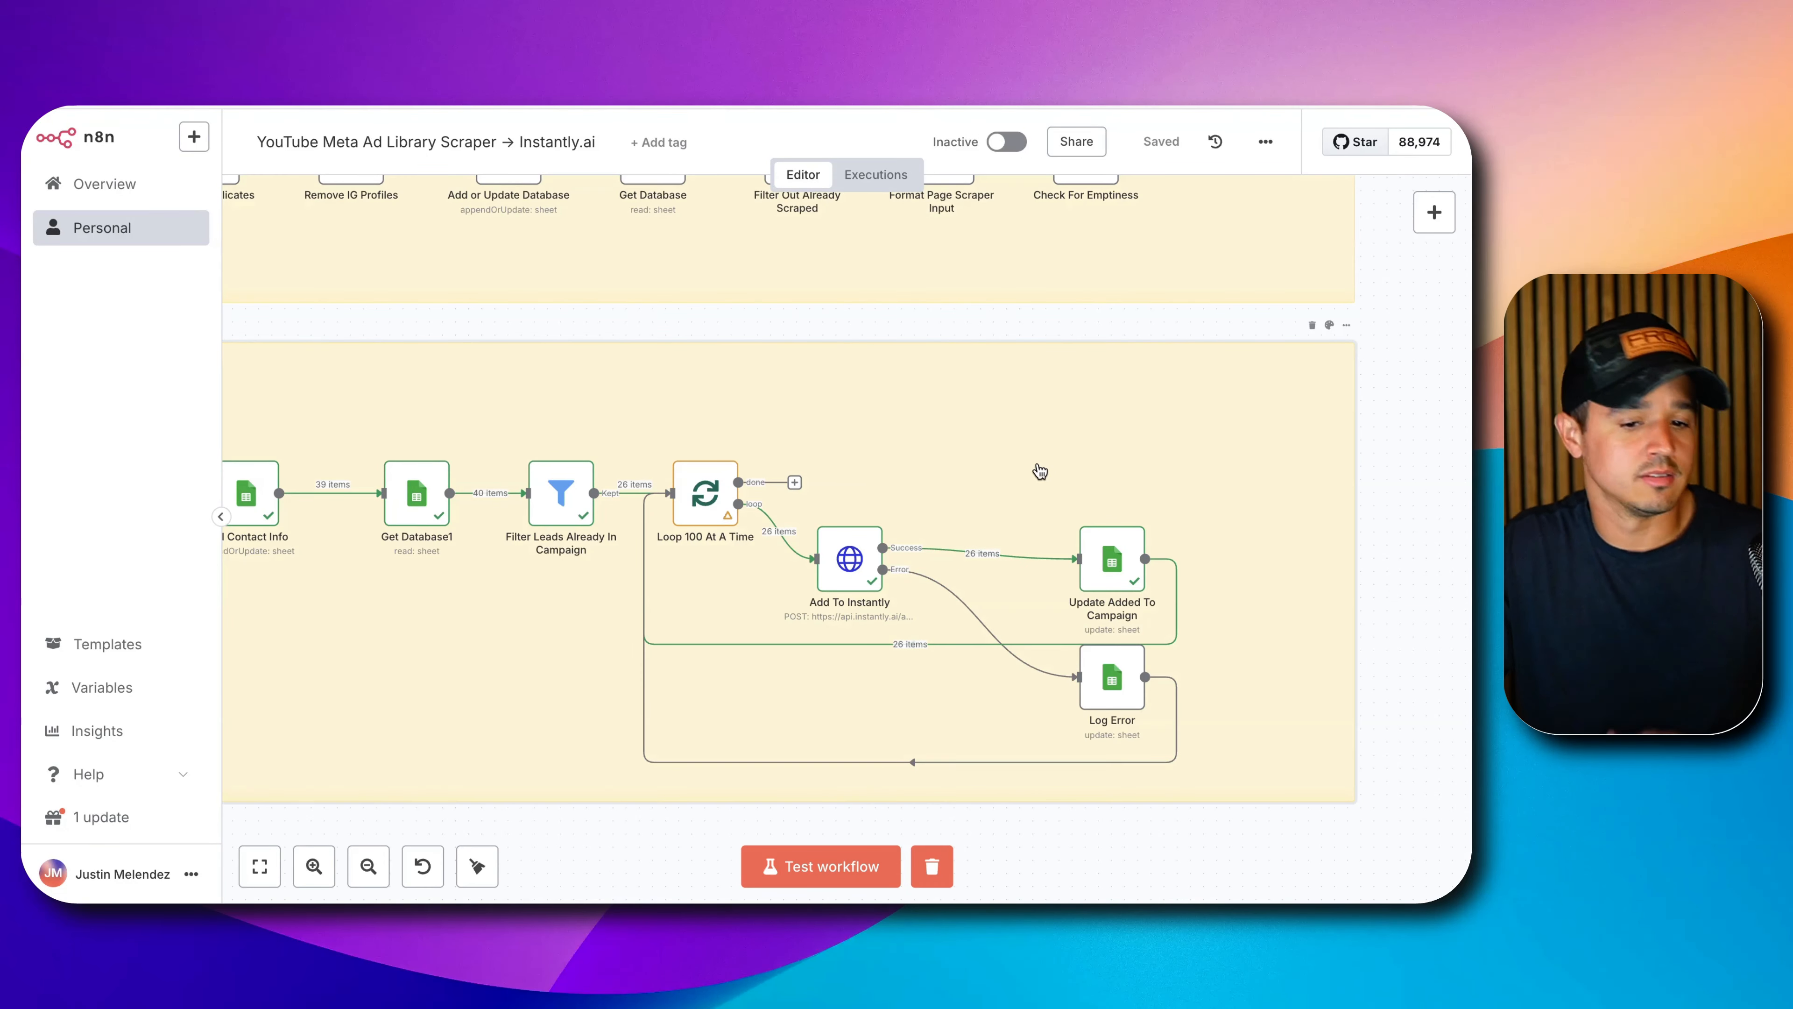
Delete the "When clicking 'Test workflow'" trigger node from the Step 1 group.
scroll(1152, 392, "down", 5)
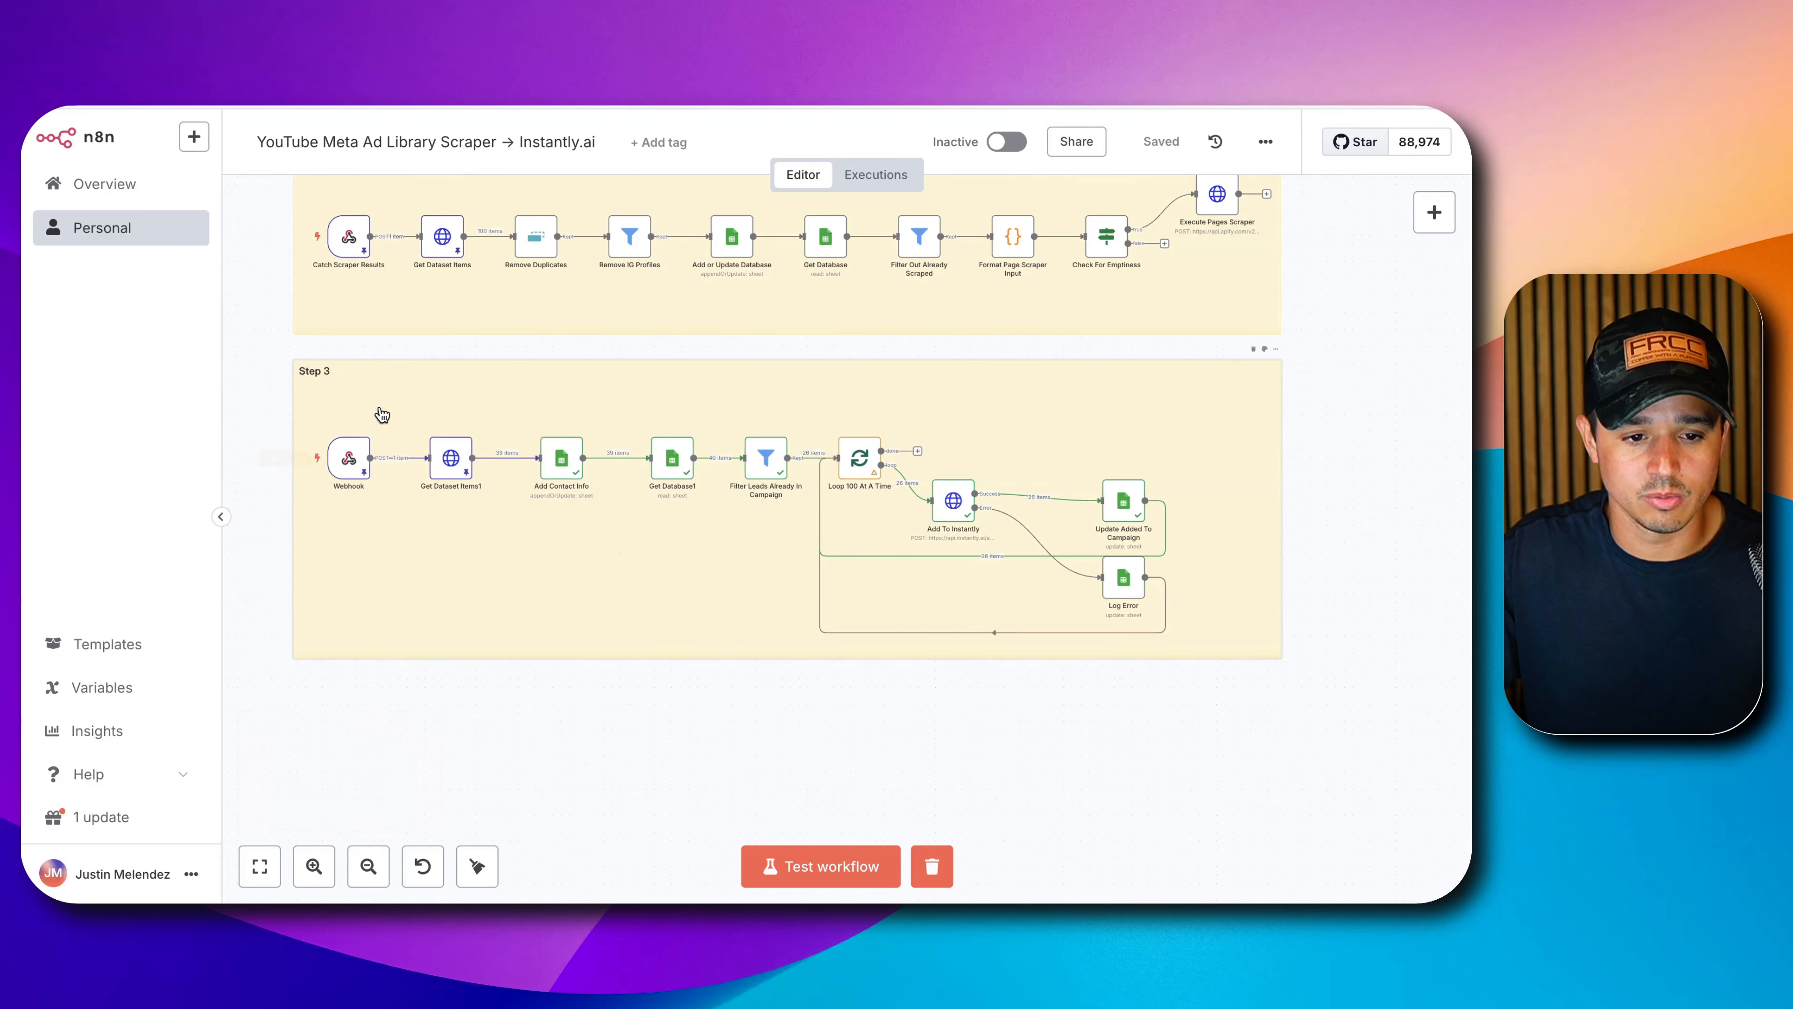
scroll(597, 459, "up", 5)
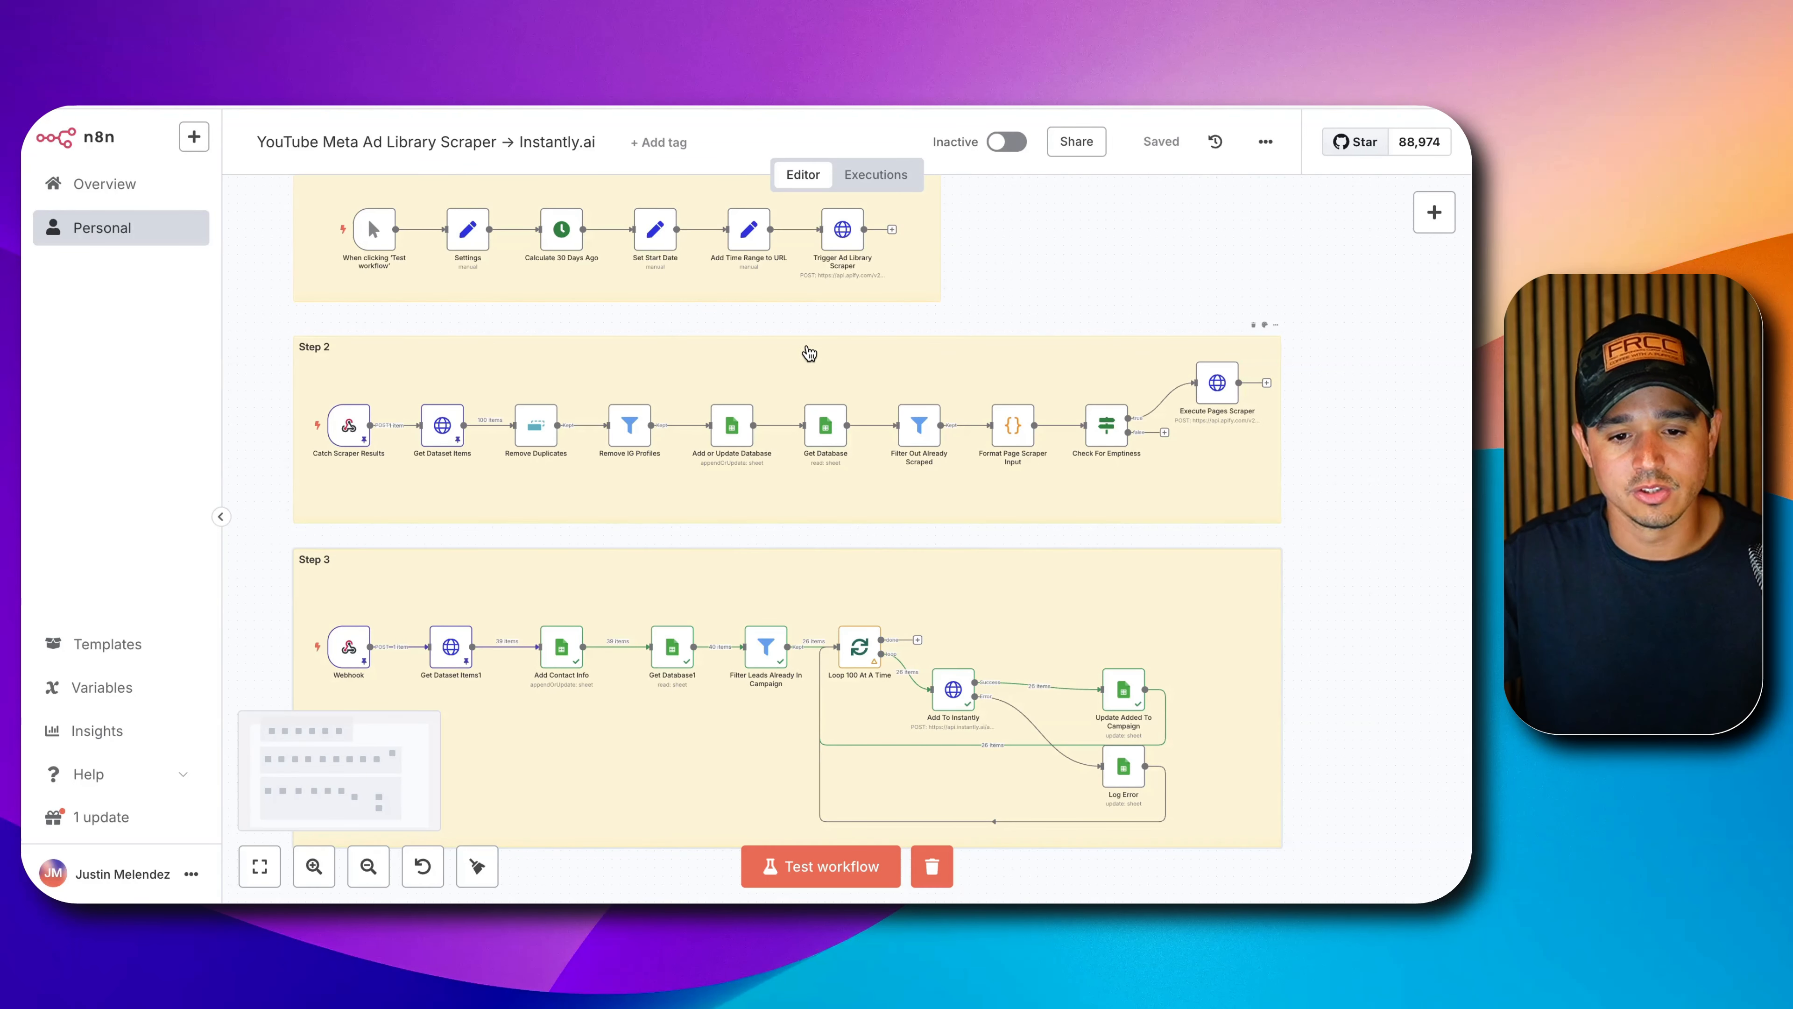
left_click_drag(996, 295, 1317, 420)
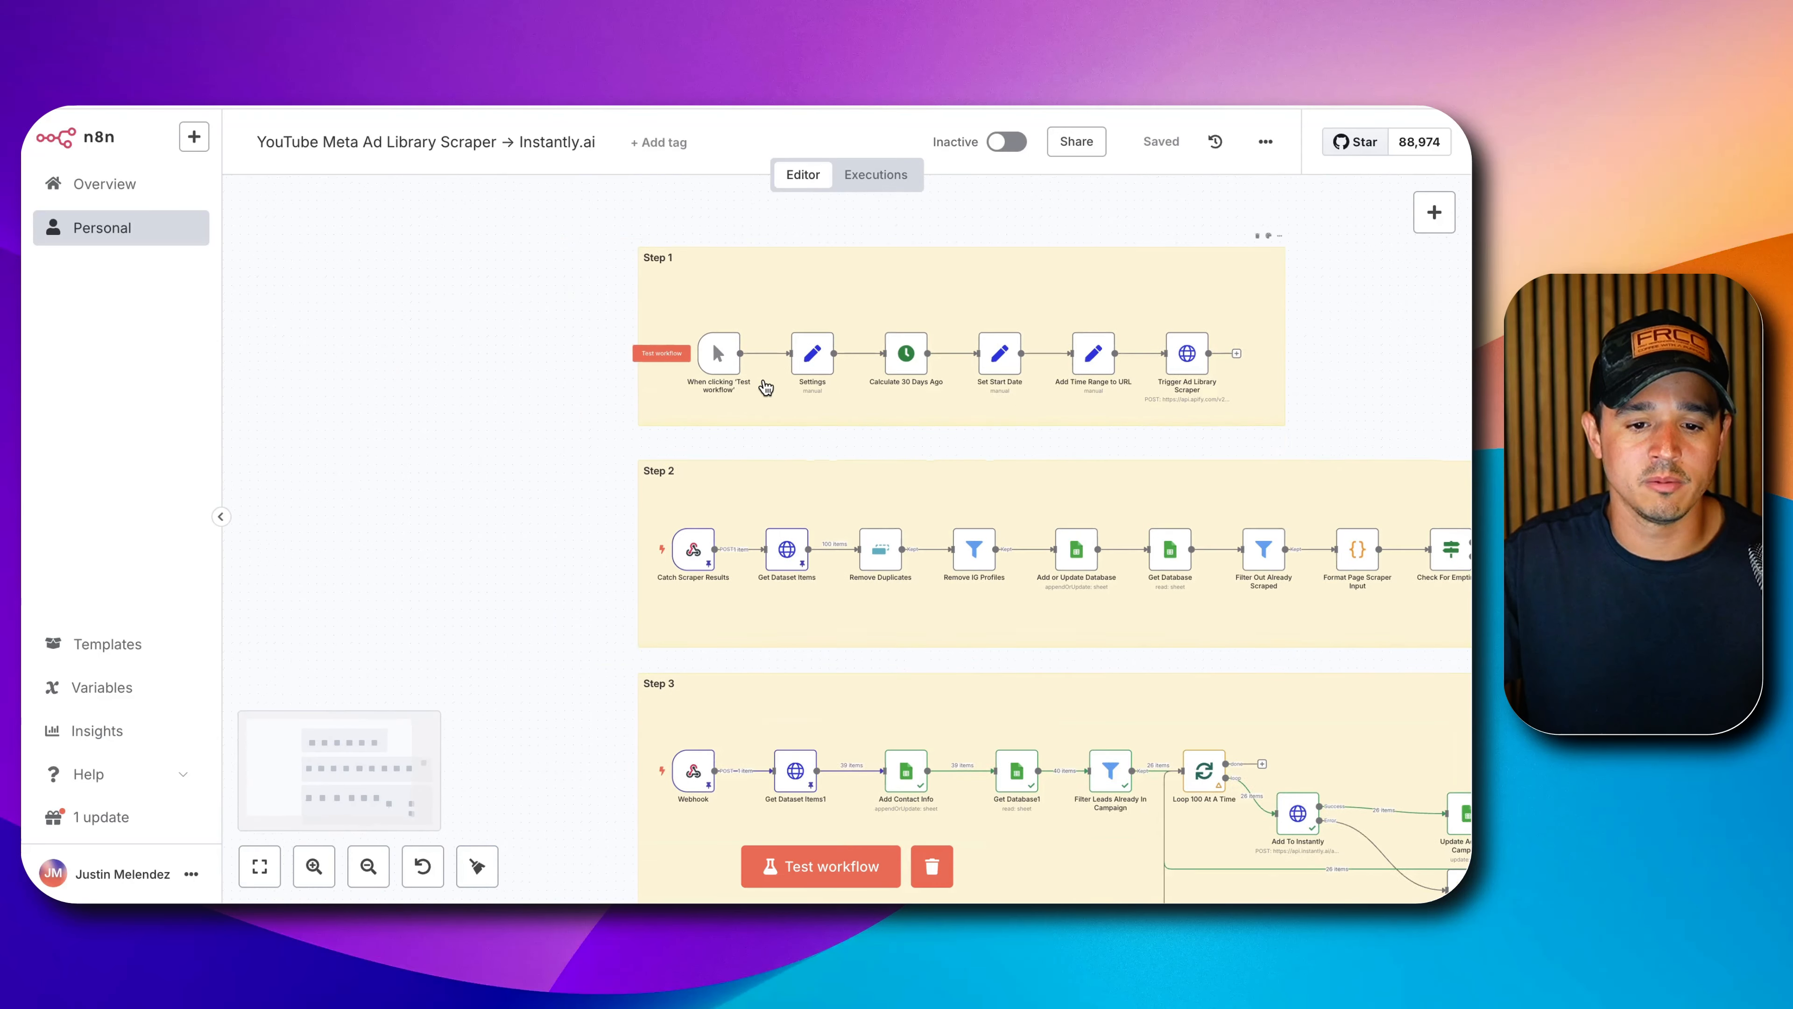
scroll(764, 389, "up", 3)
scroll(764, 392, "up", 2)
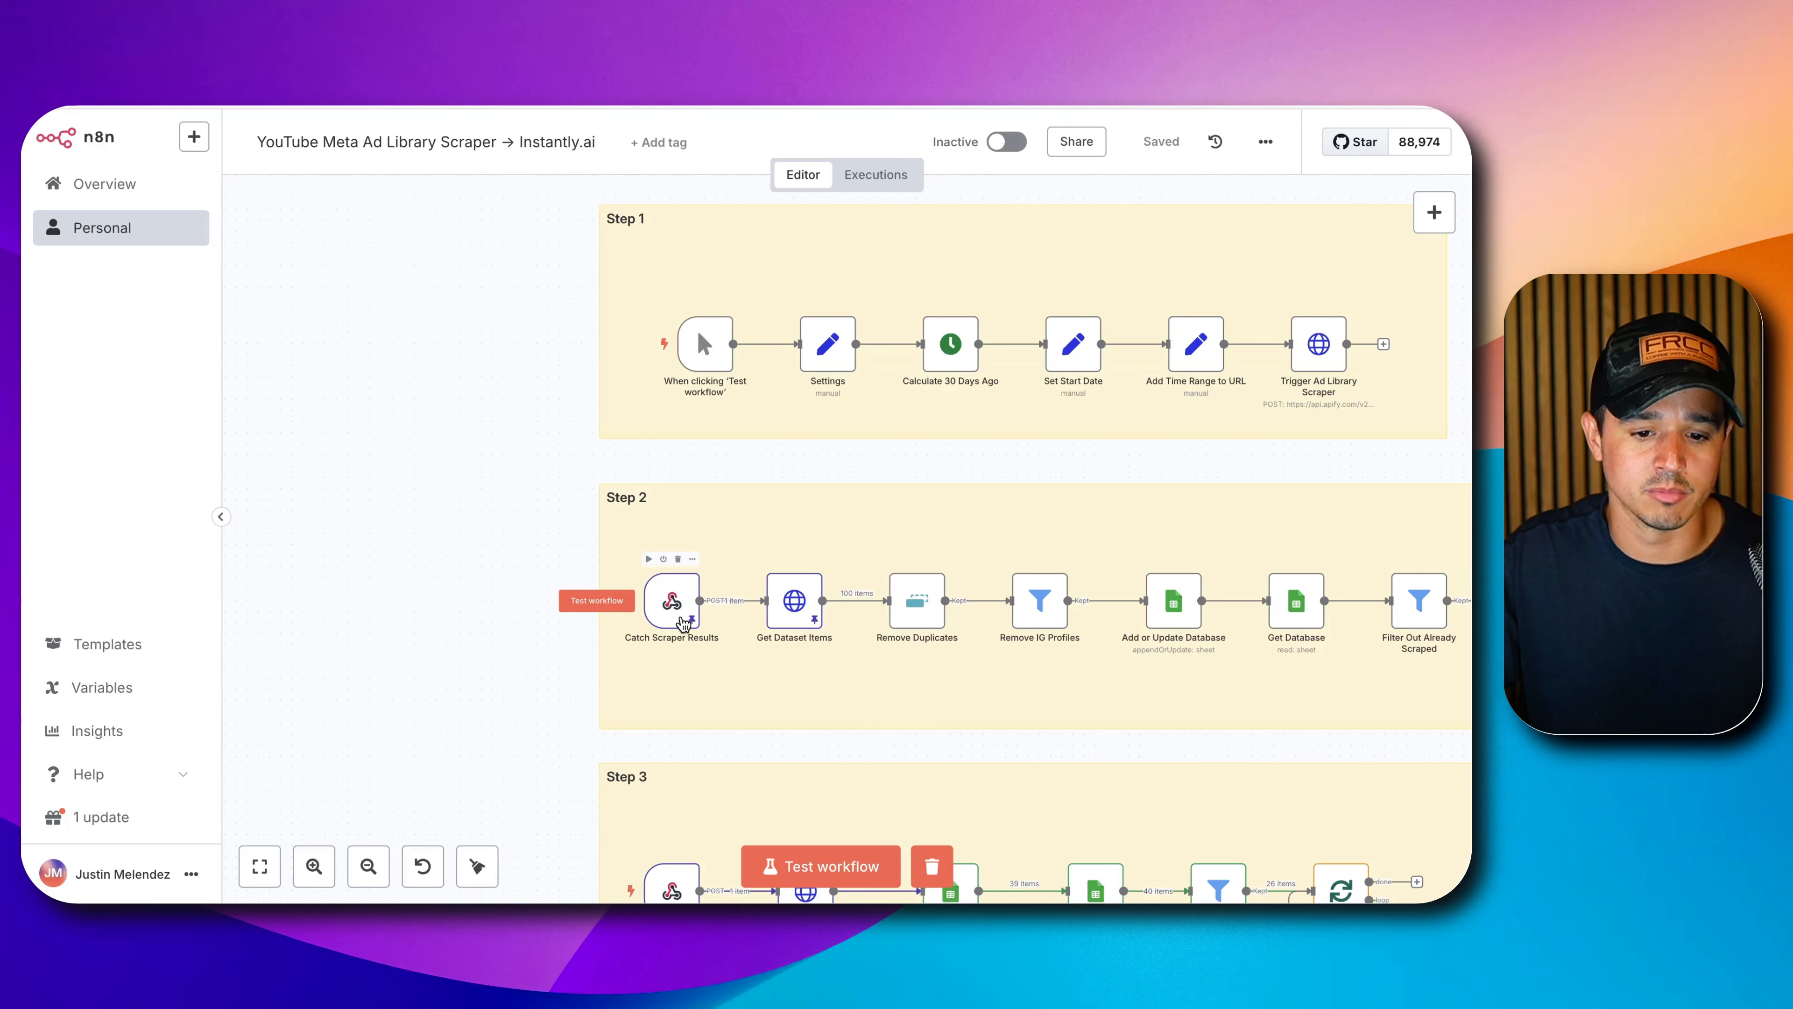
scroll(794, 693, "down", 2)
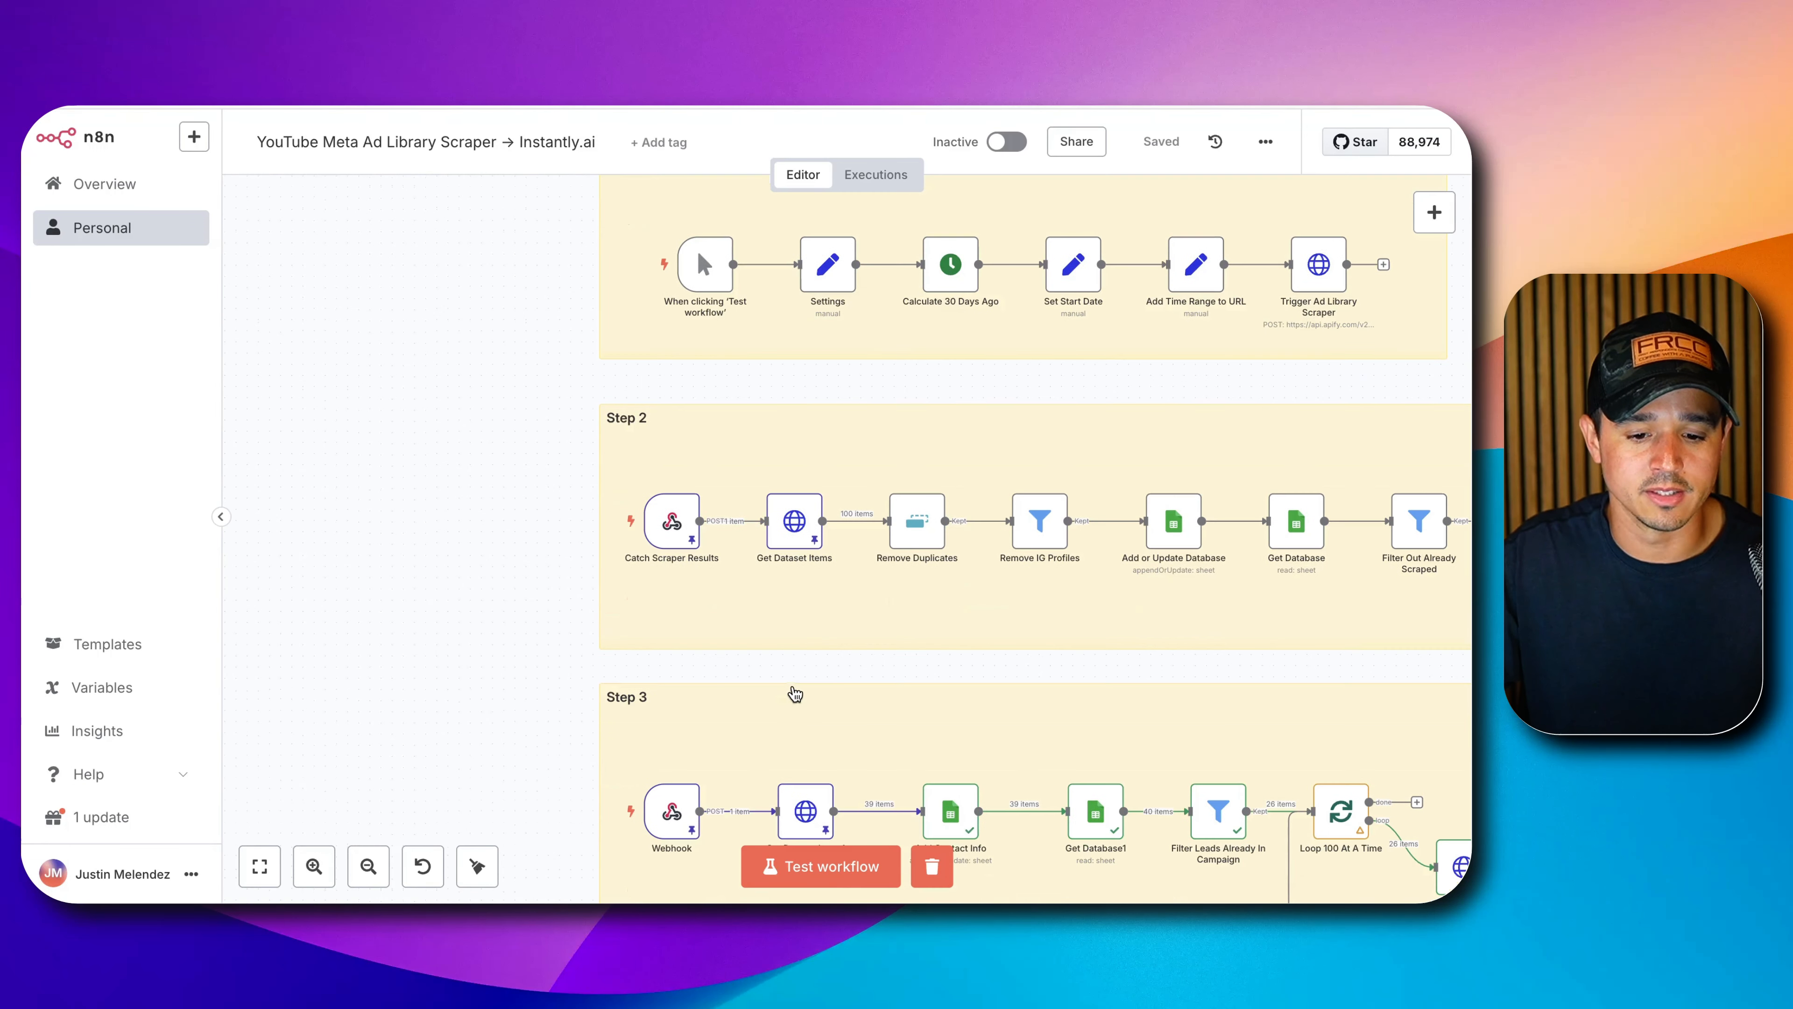
scroll(788, 820, "down", 2)
scroll(795, 786, "up", 5)
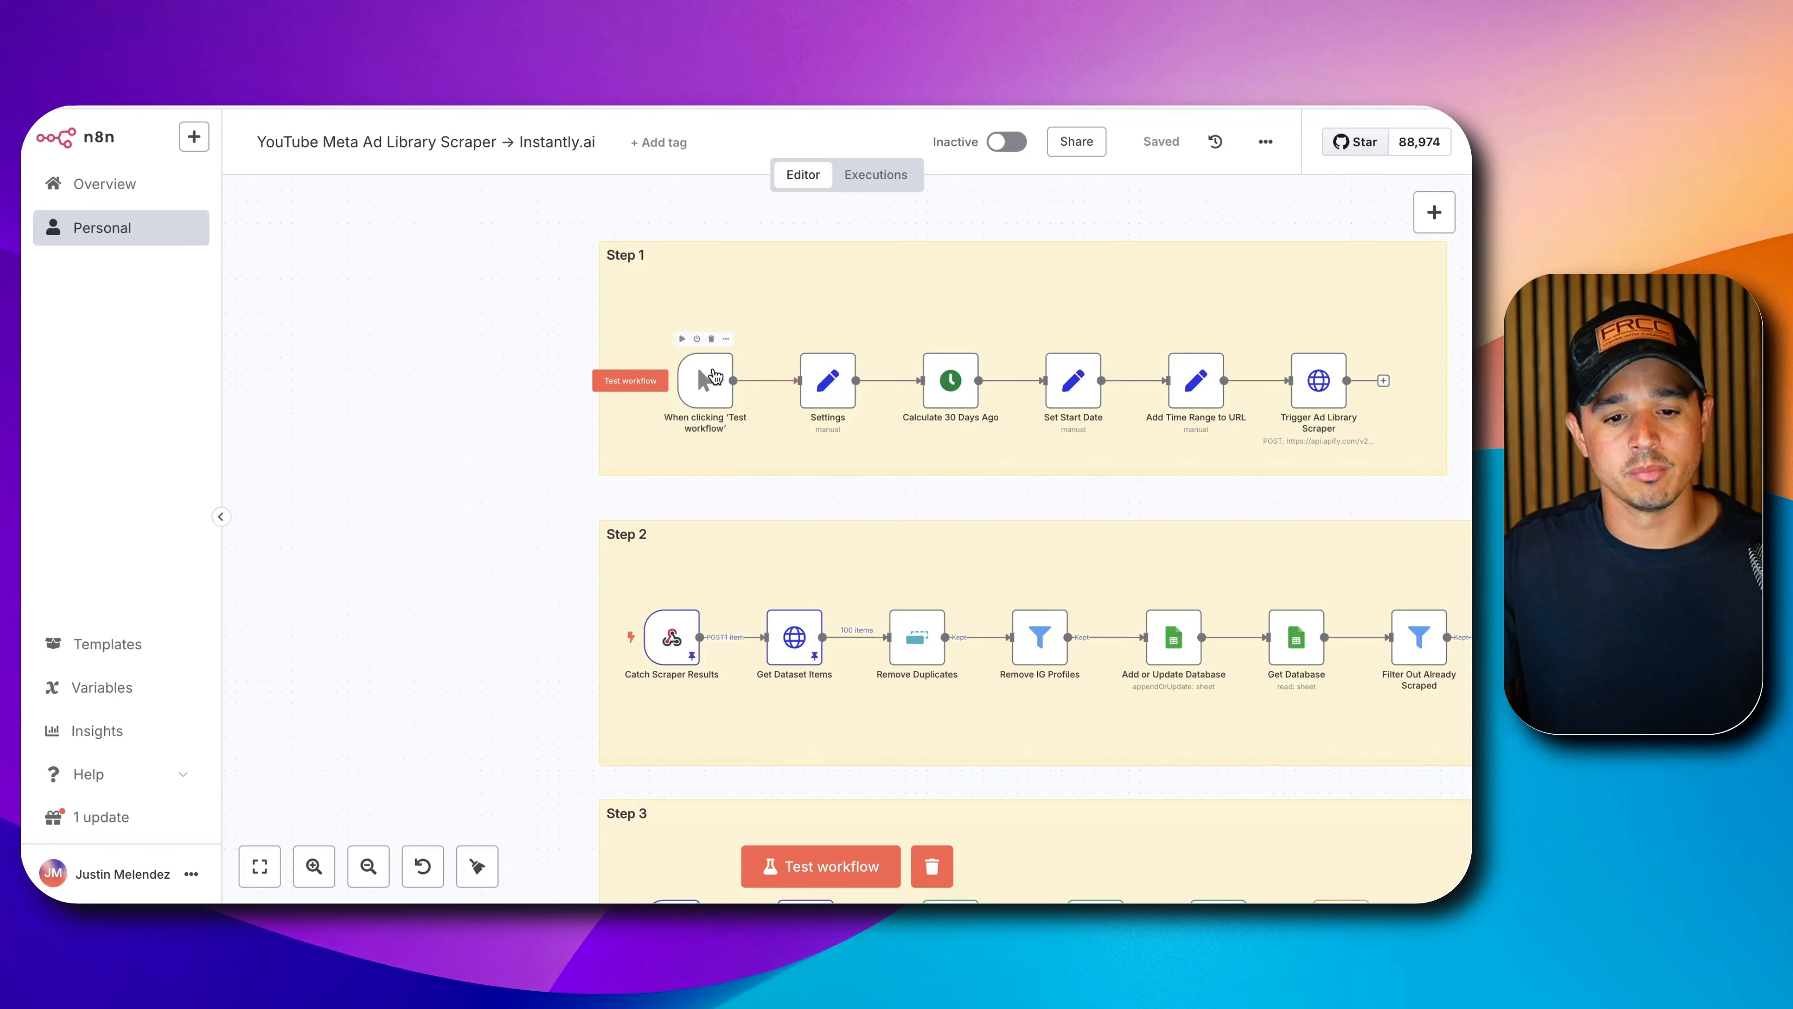
left_click(722, 398)
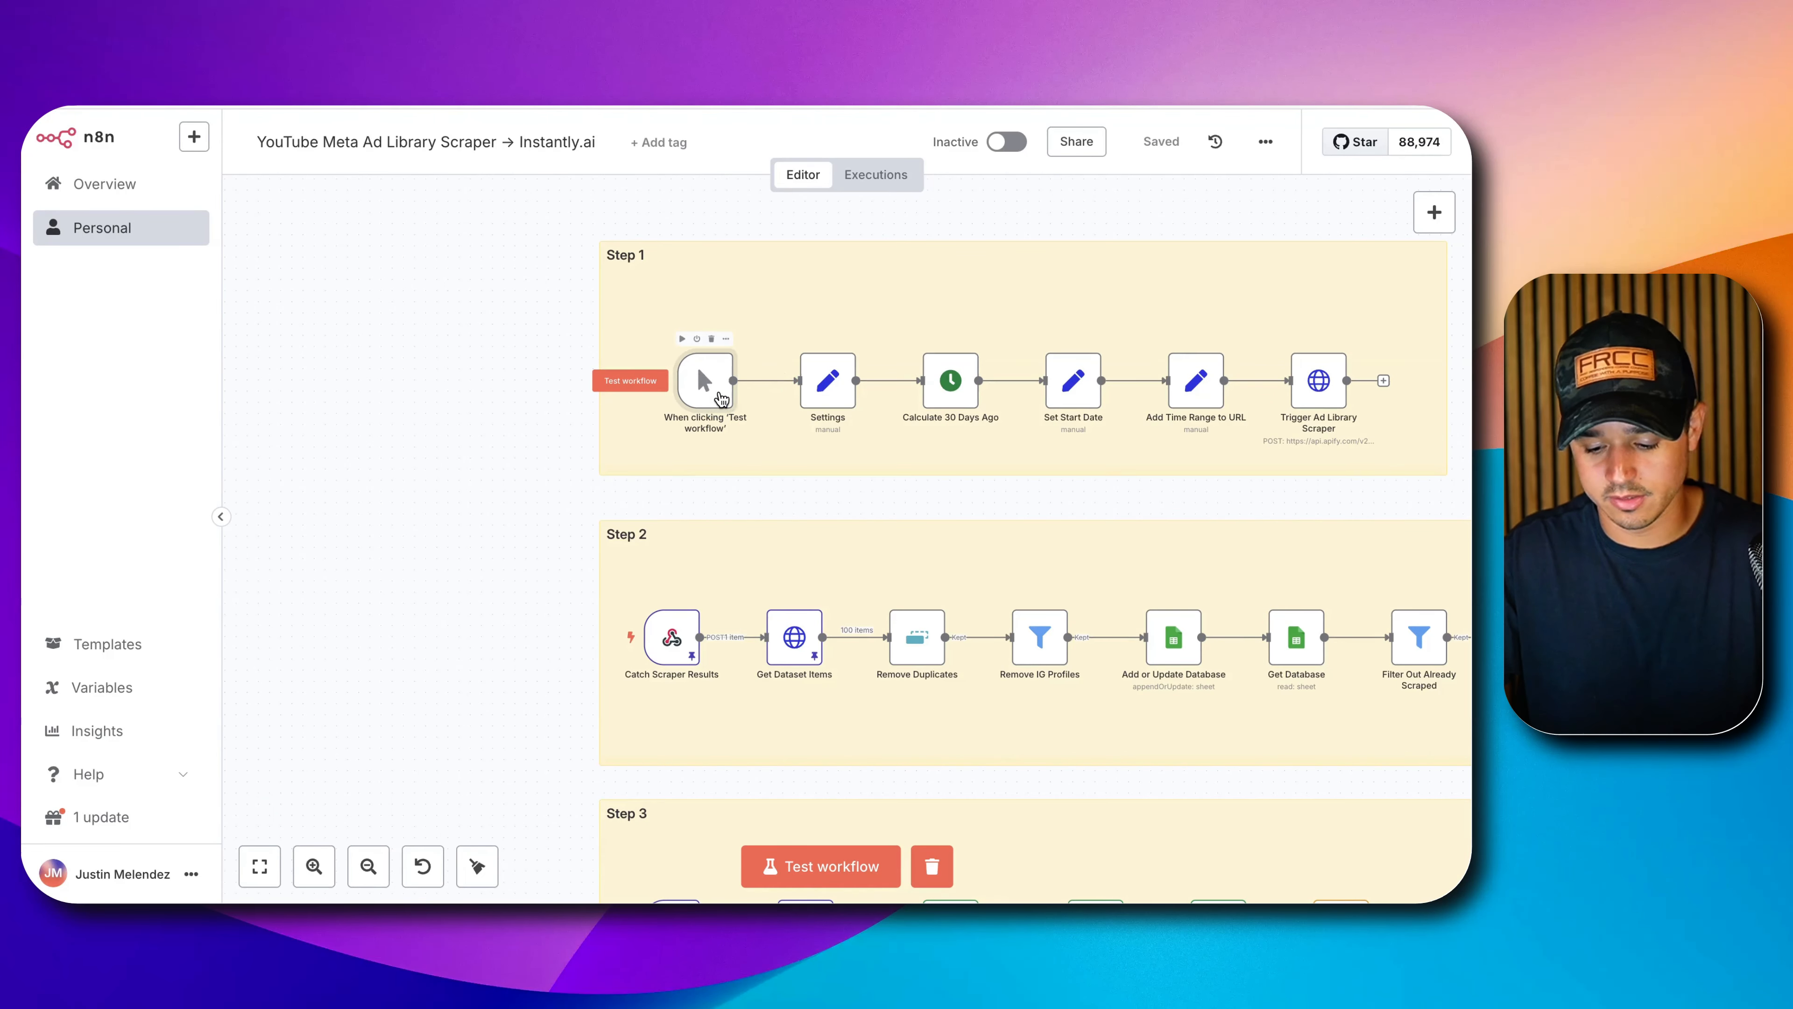
key("Delete")
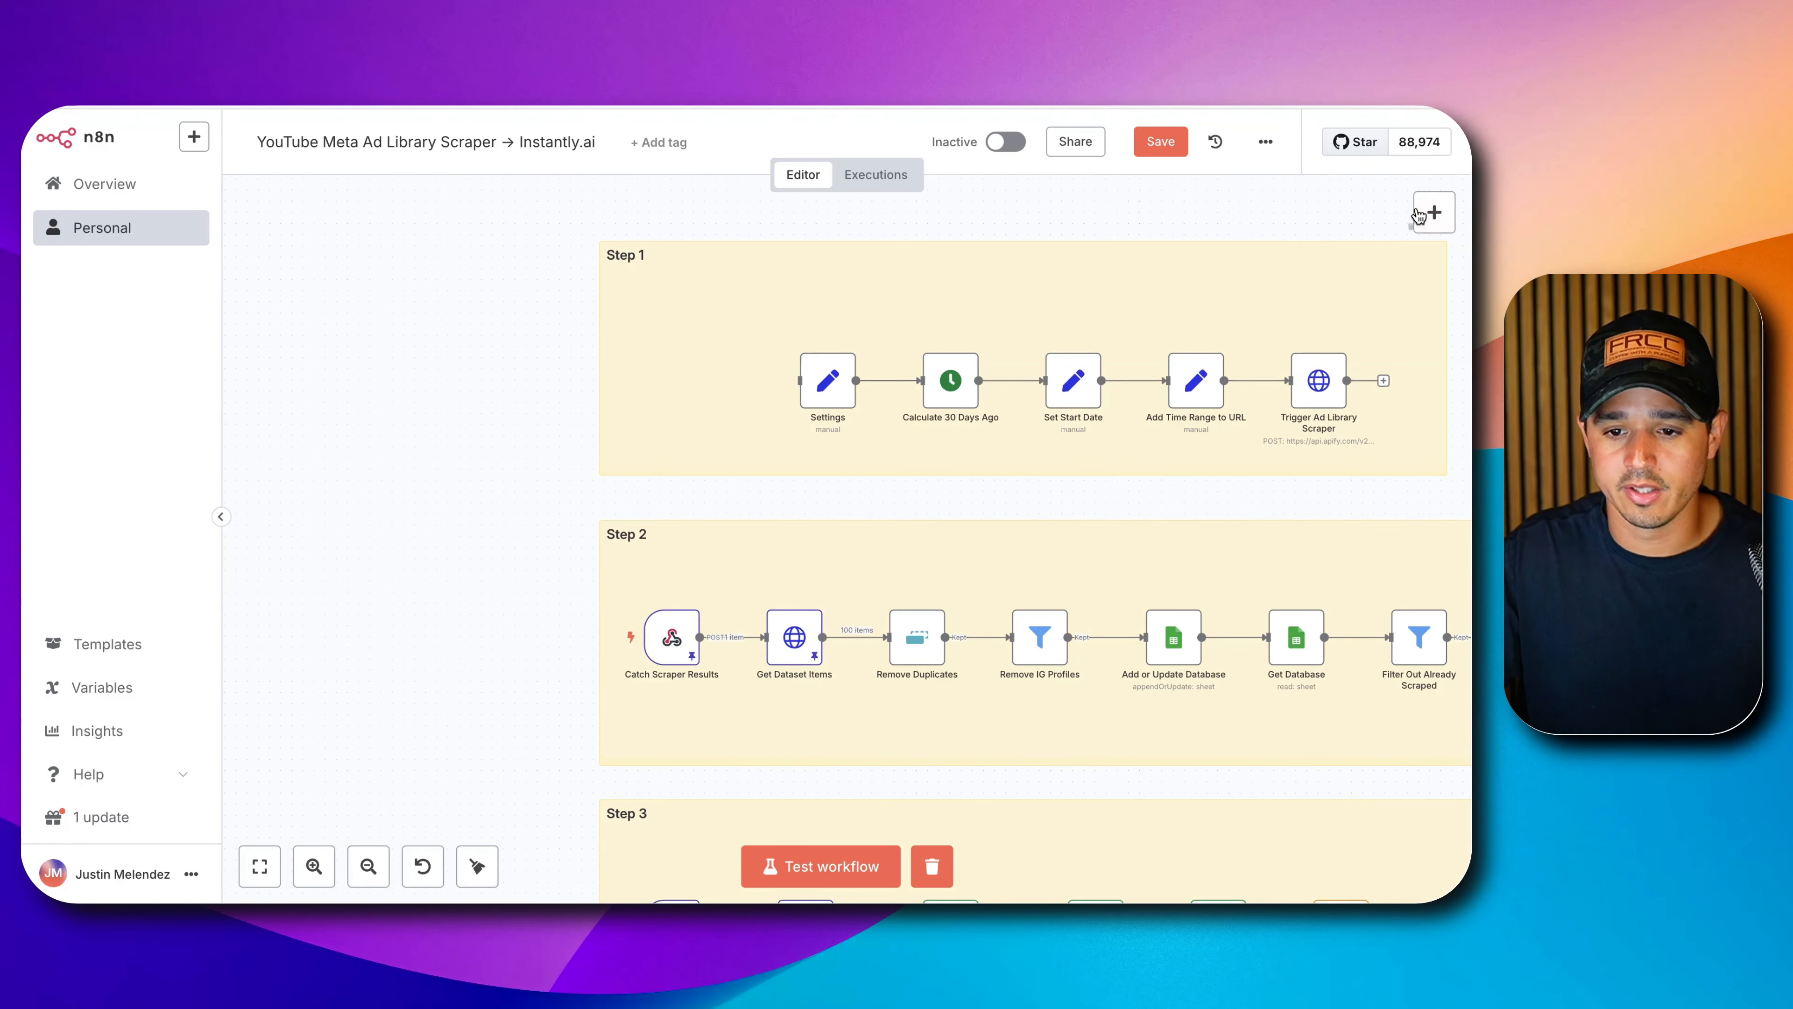
Add an On a schedule trigger named 'Execute Weekly On Mondays'.
left_click(1432, 212)
left_click(1230, 773)
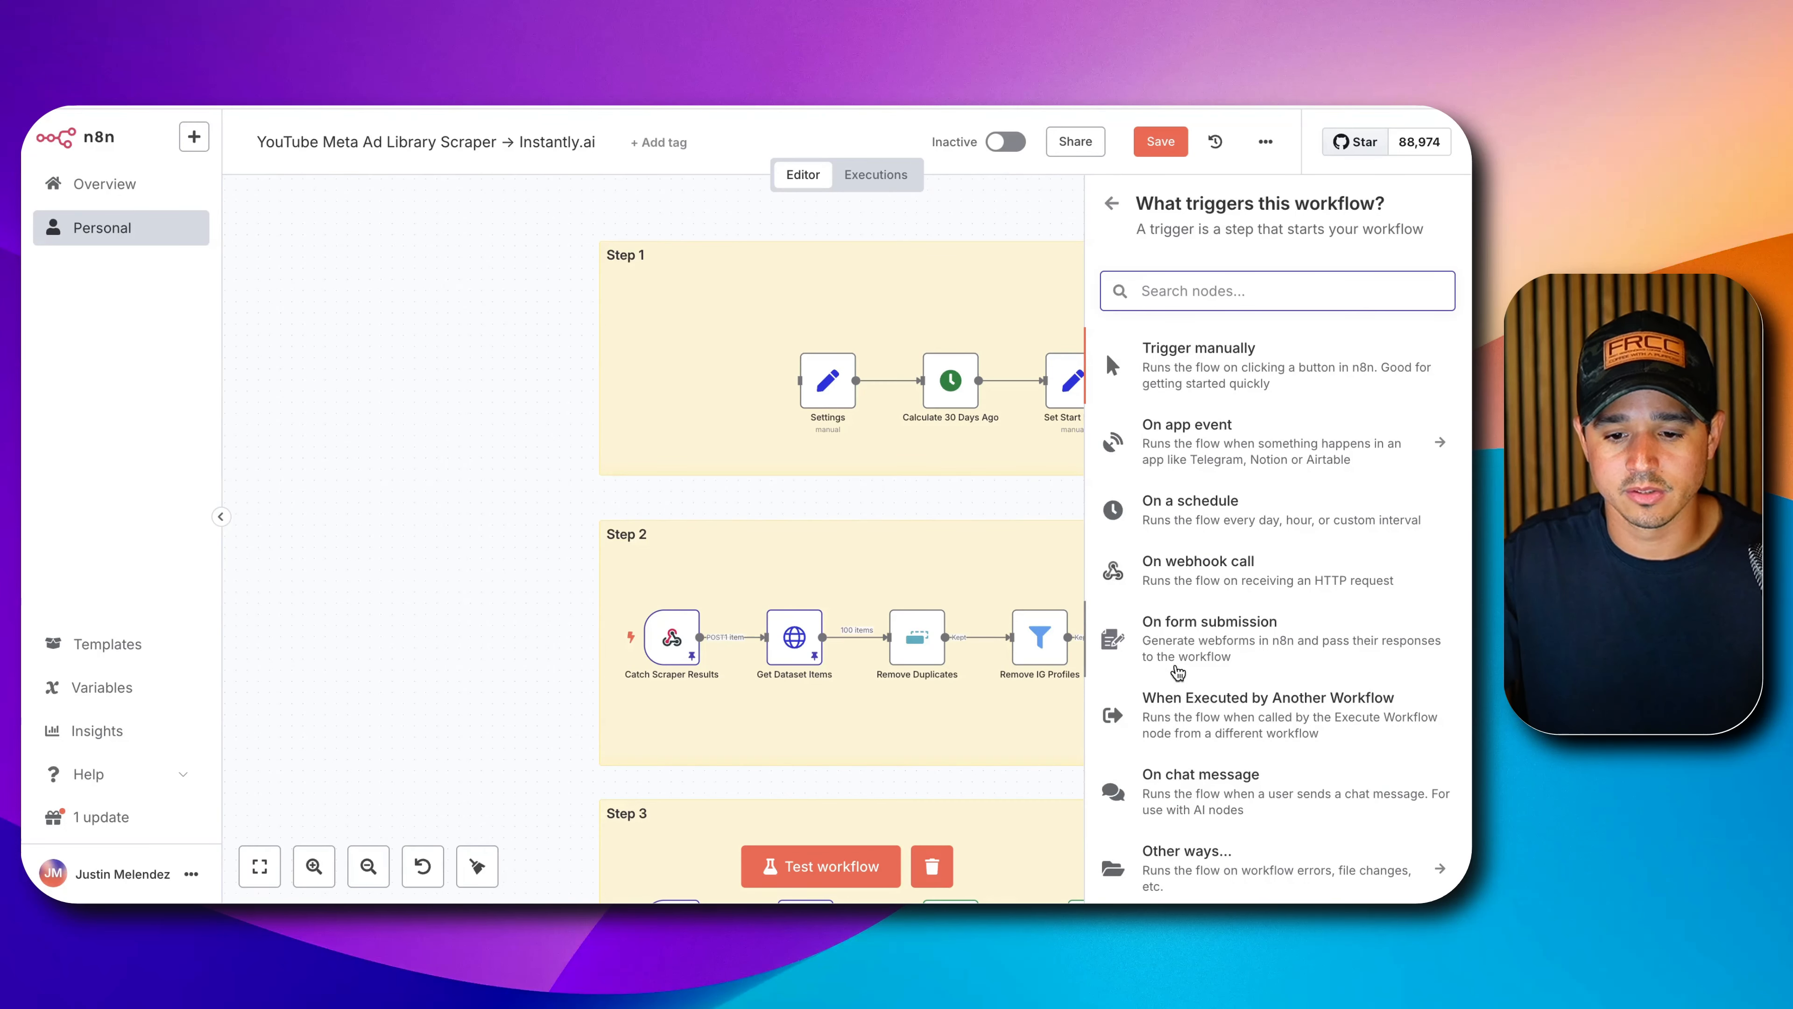
left_click(1191, 514)
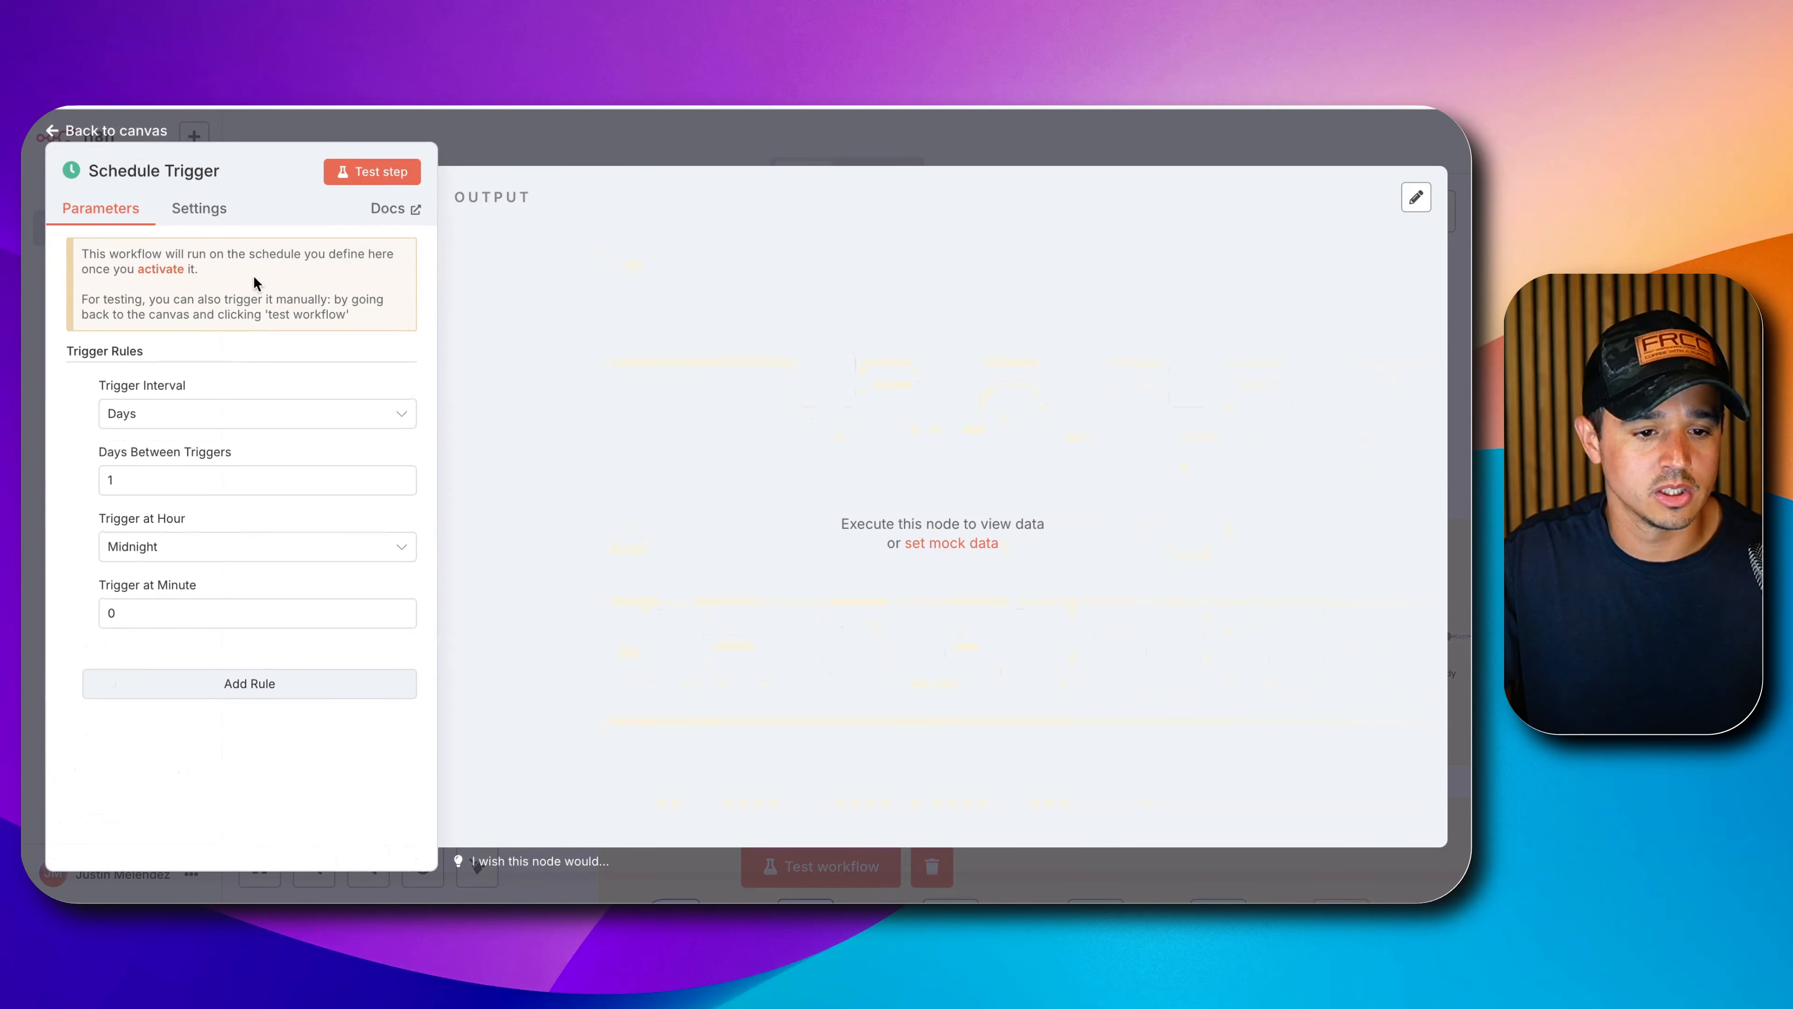
left_click(154, 171)
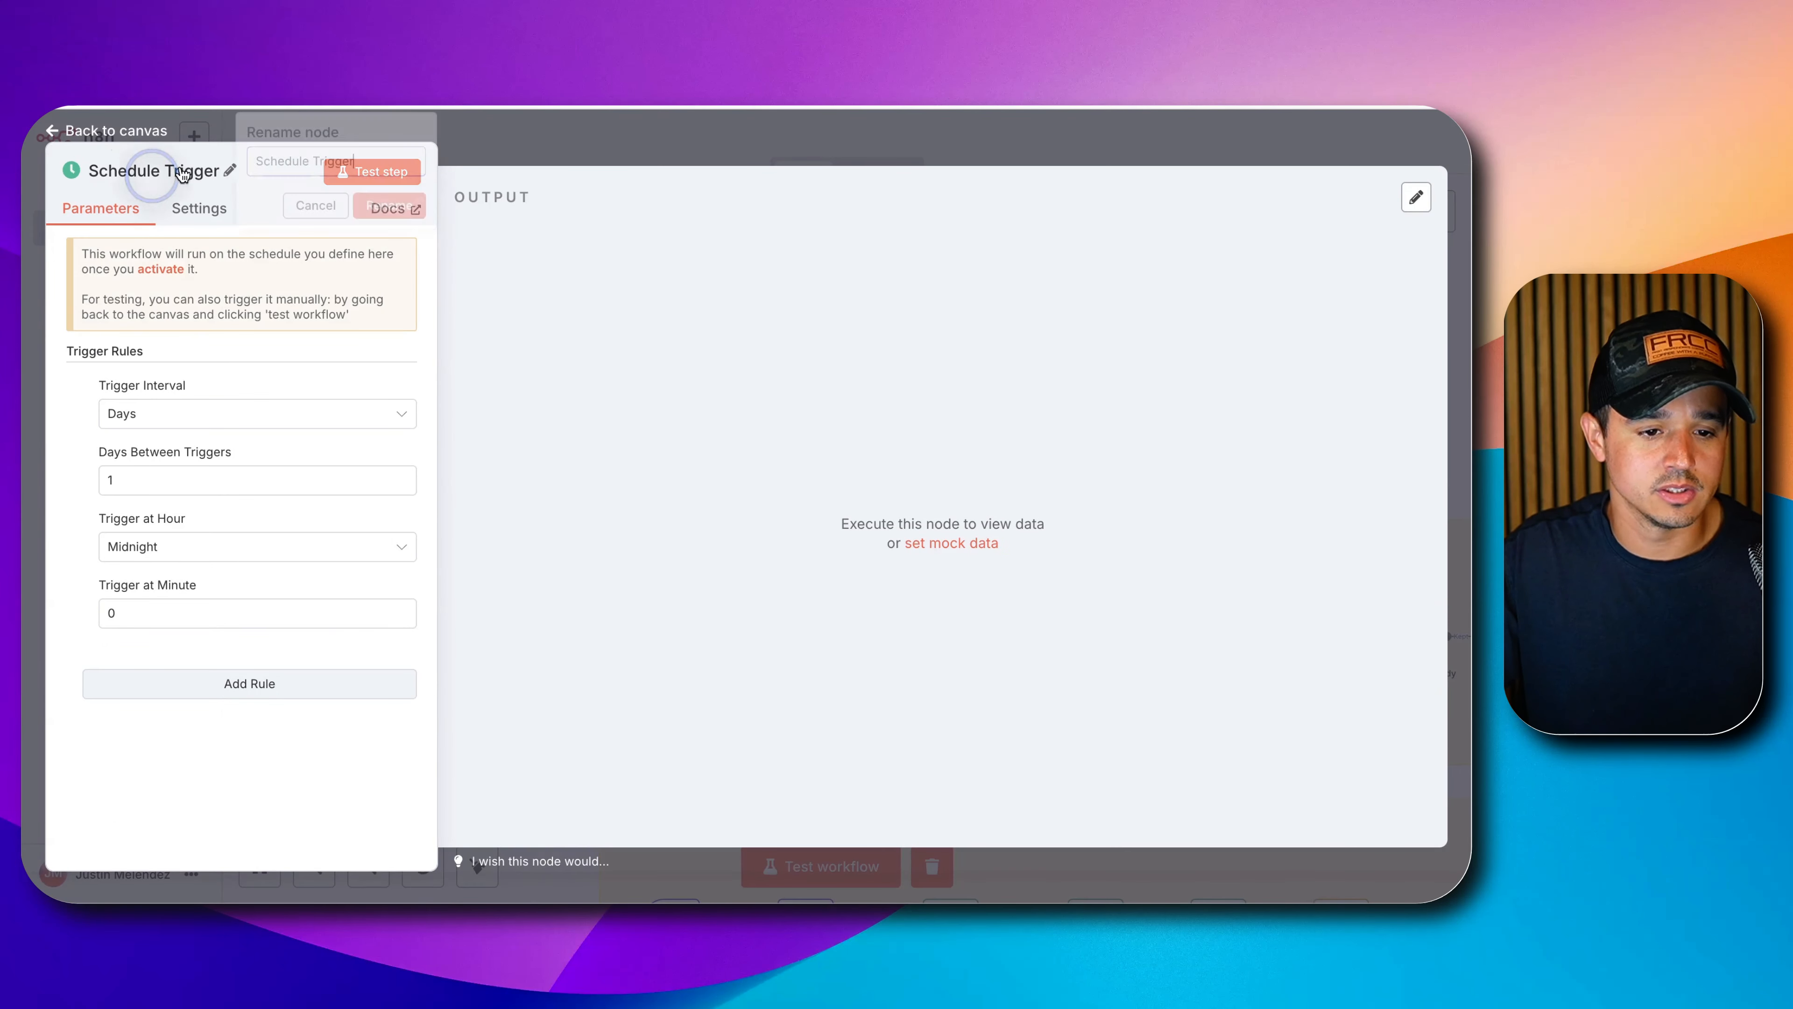
triple_click(327, 159)
type("Execute Weekly")
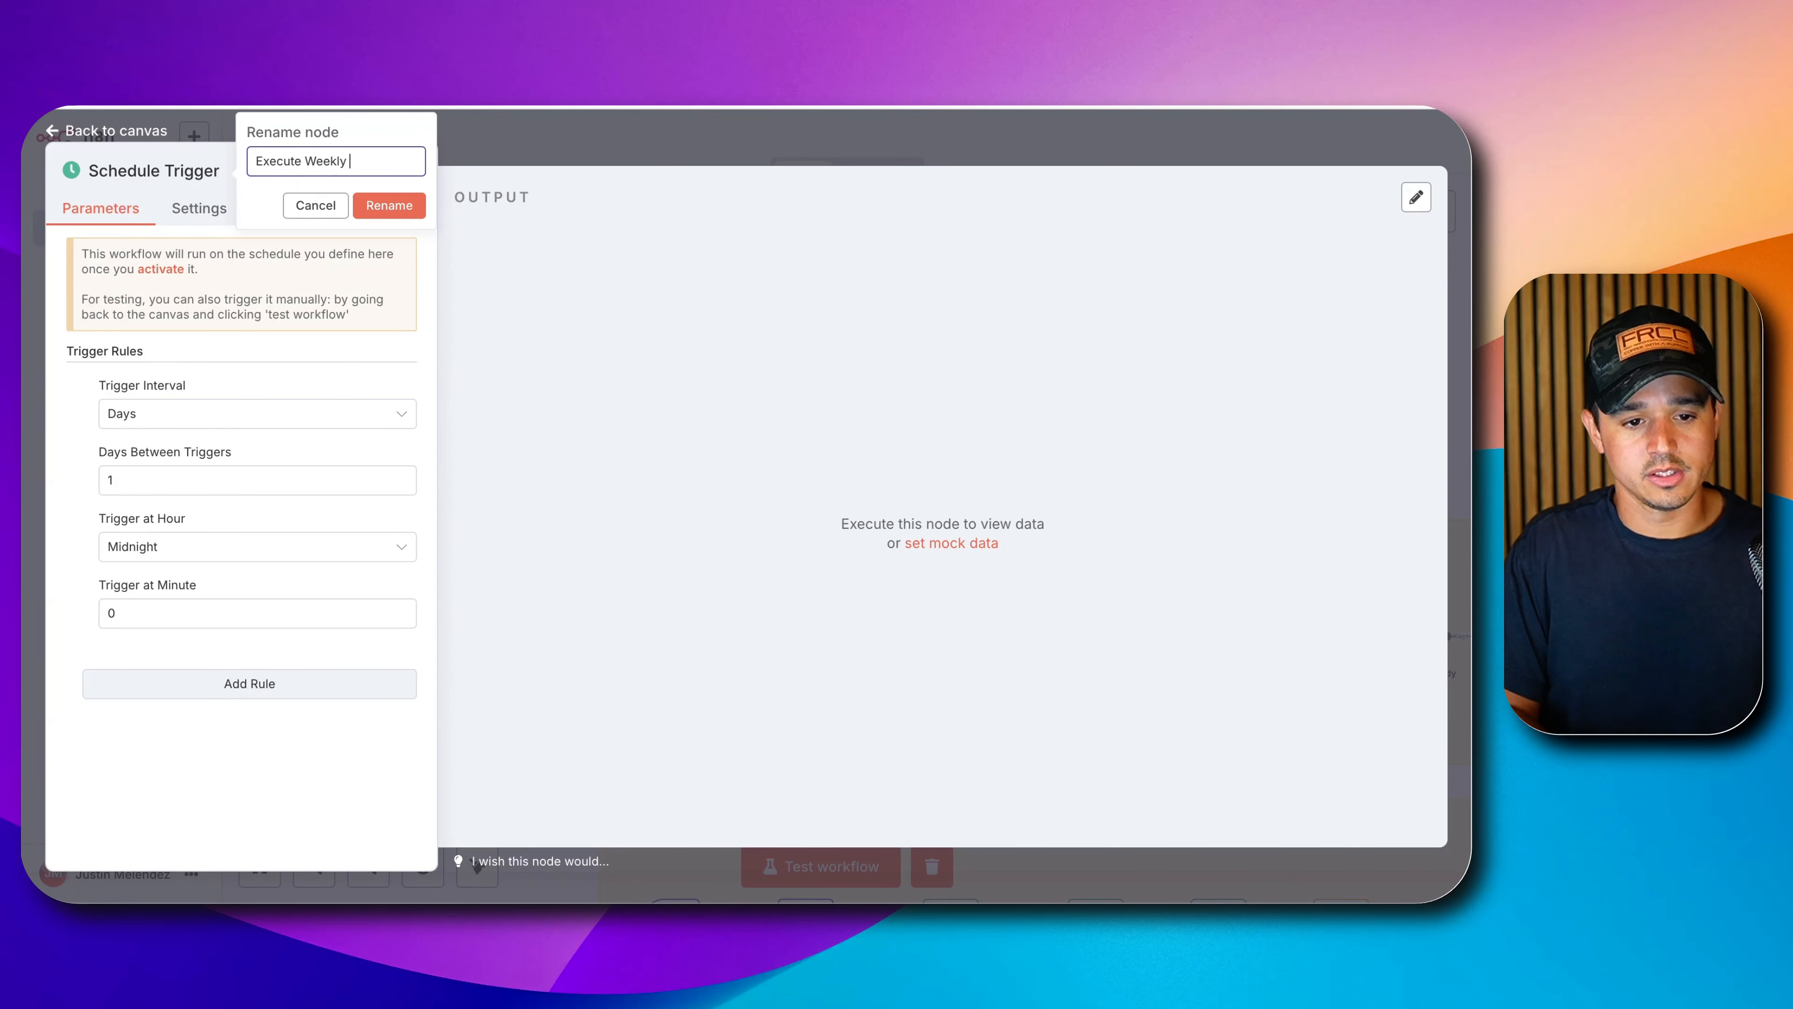
type(" On Mondays")
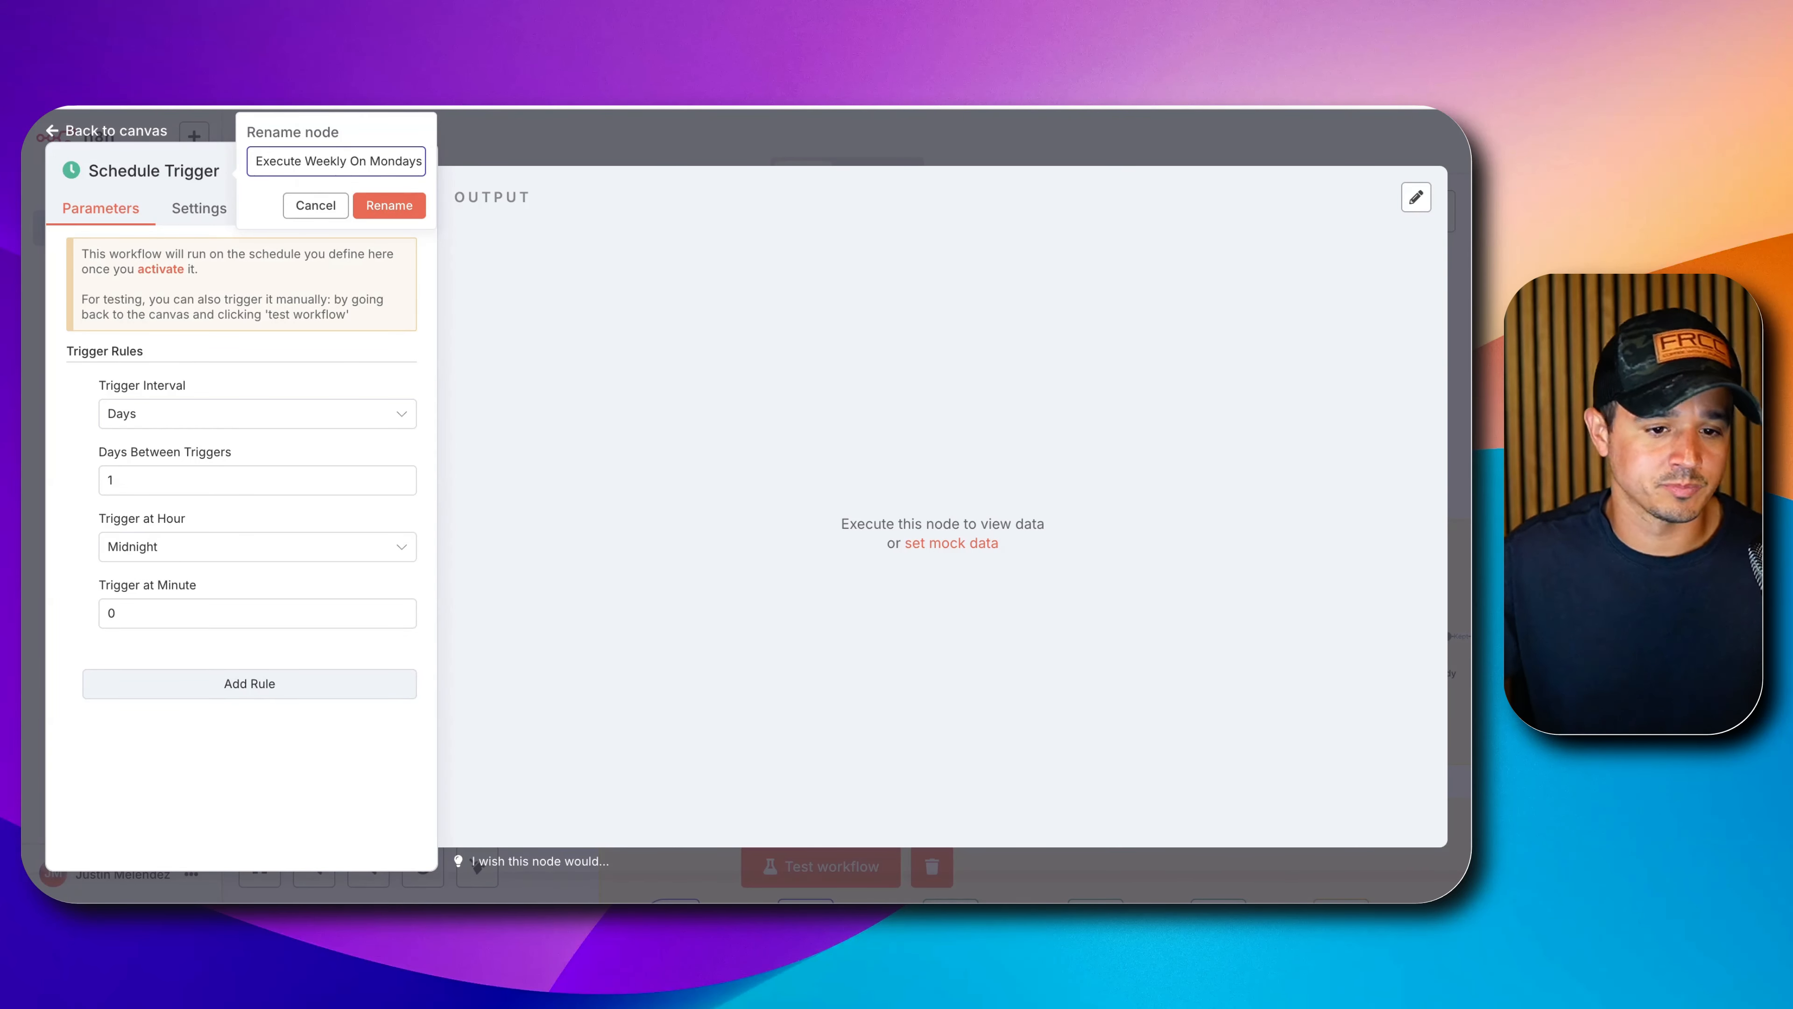
left_click(384, 204)
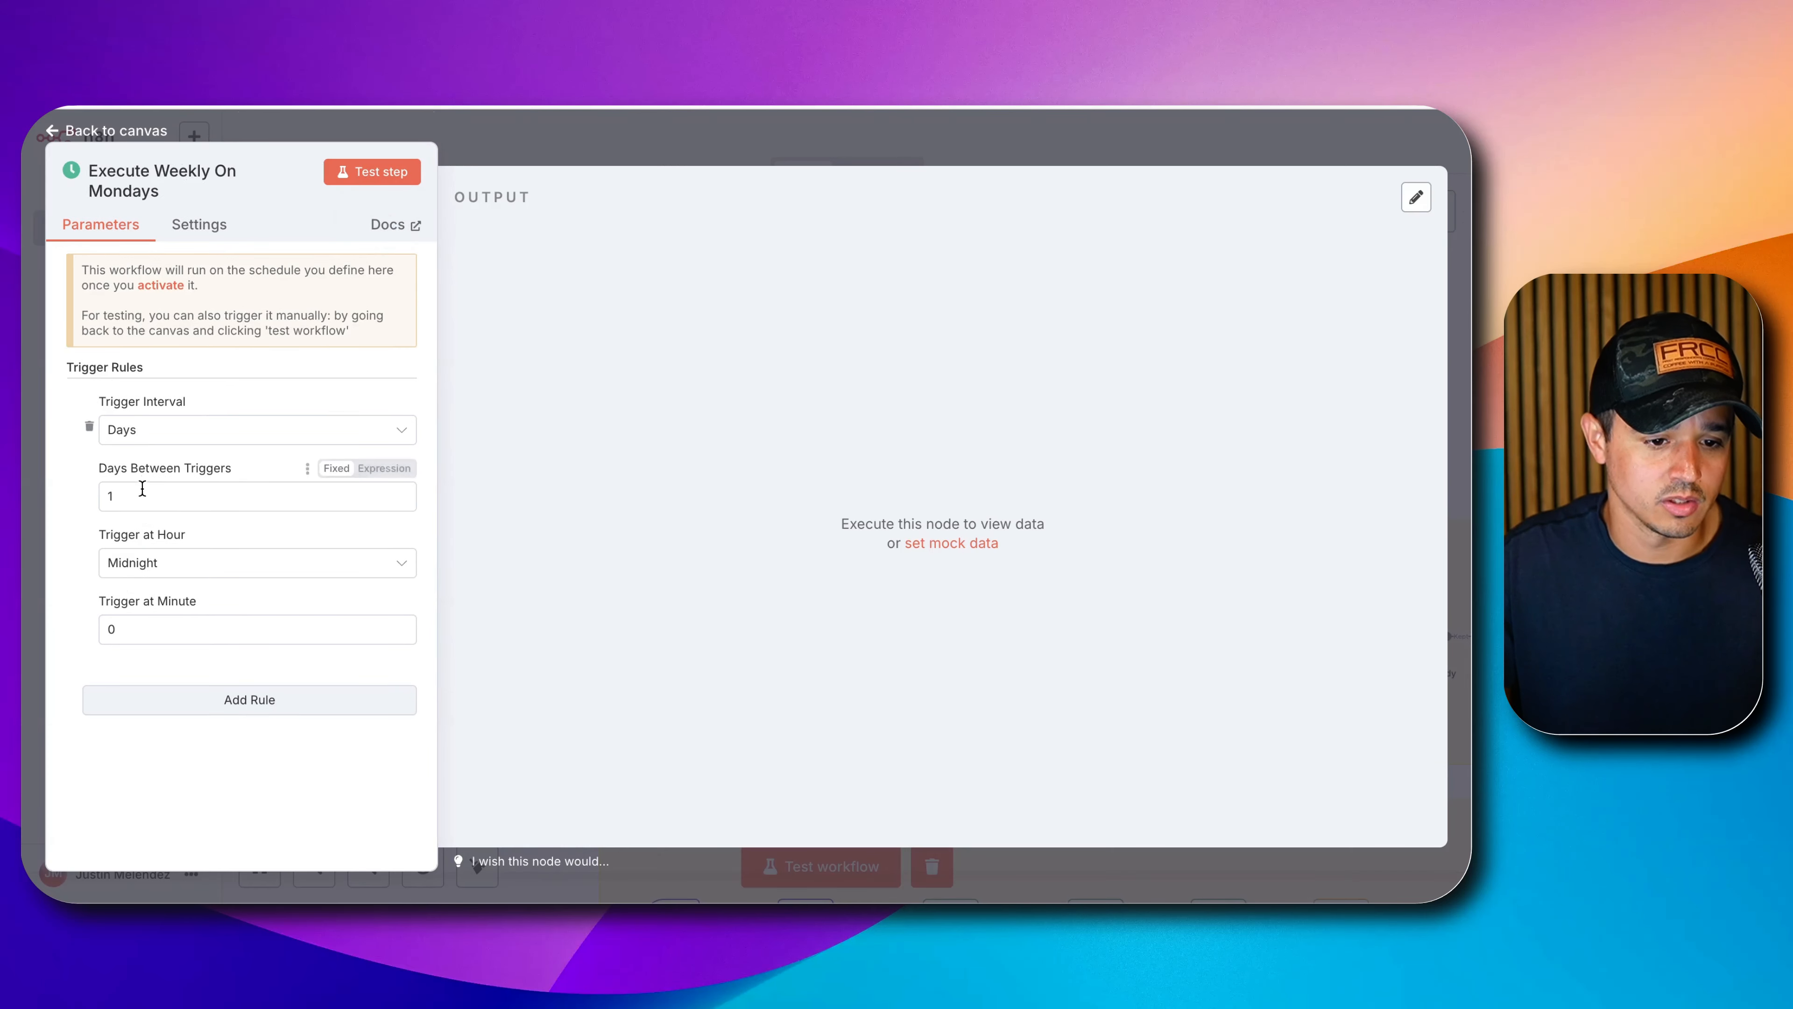
Set the trigger interval to every 1 week on Monday at midnight.
left_click(129, 437)
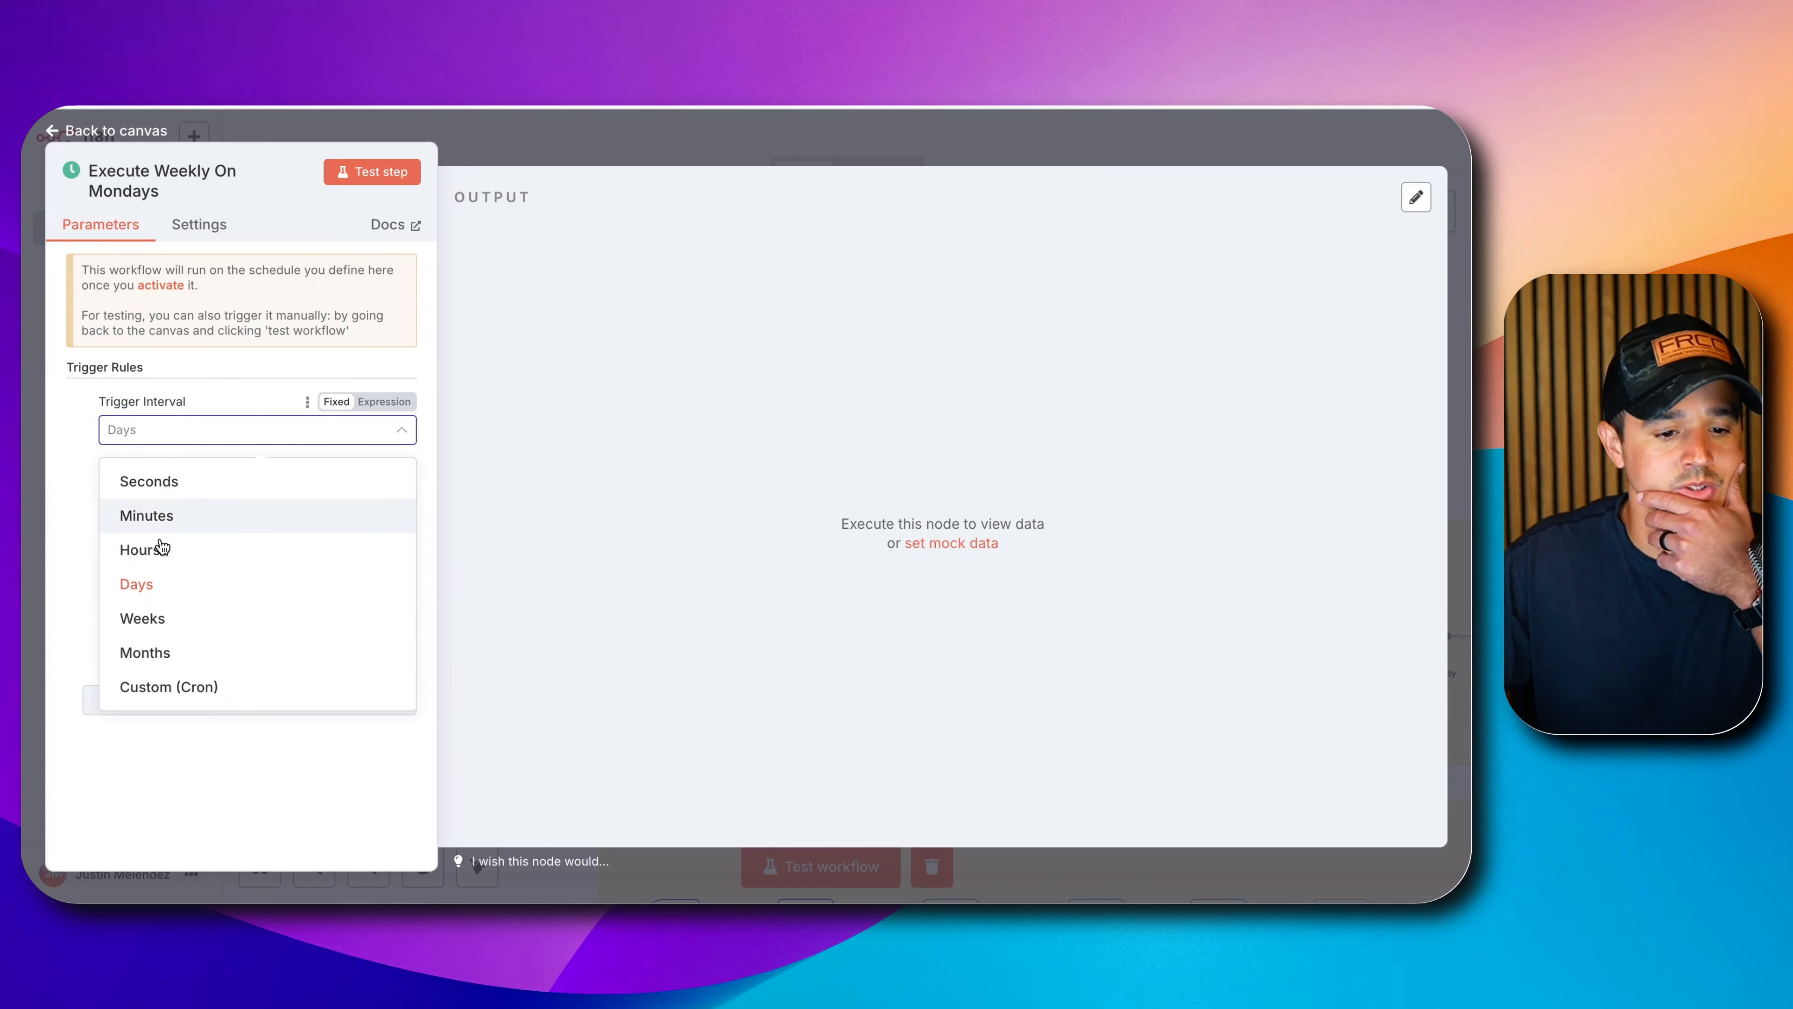
left_click(177, 615)
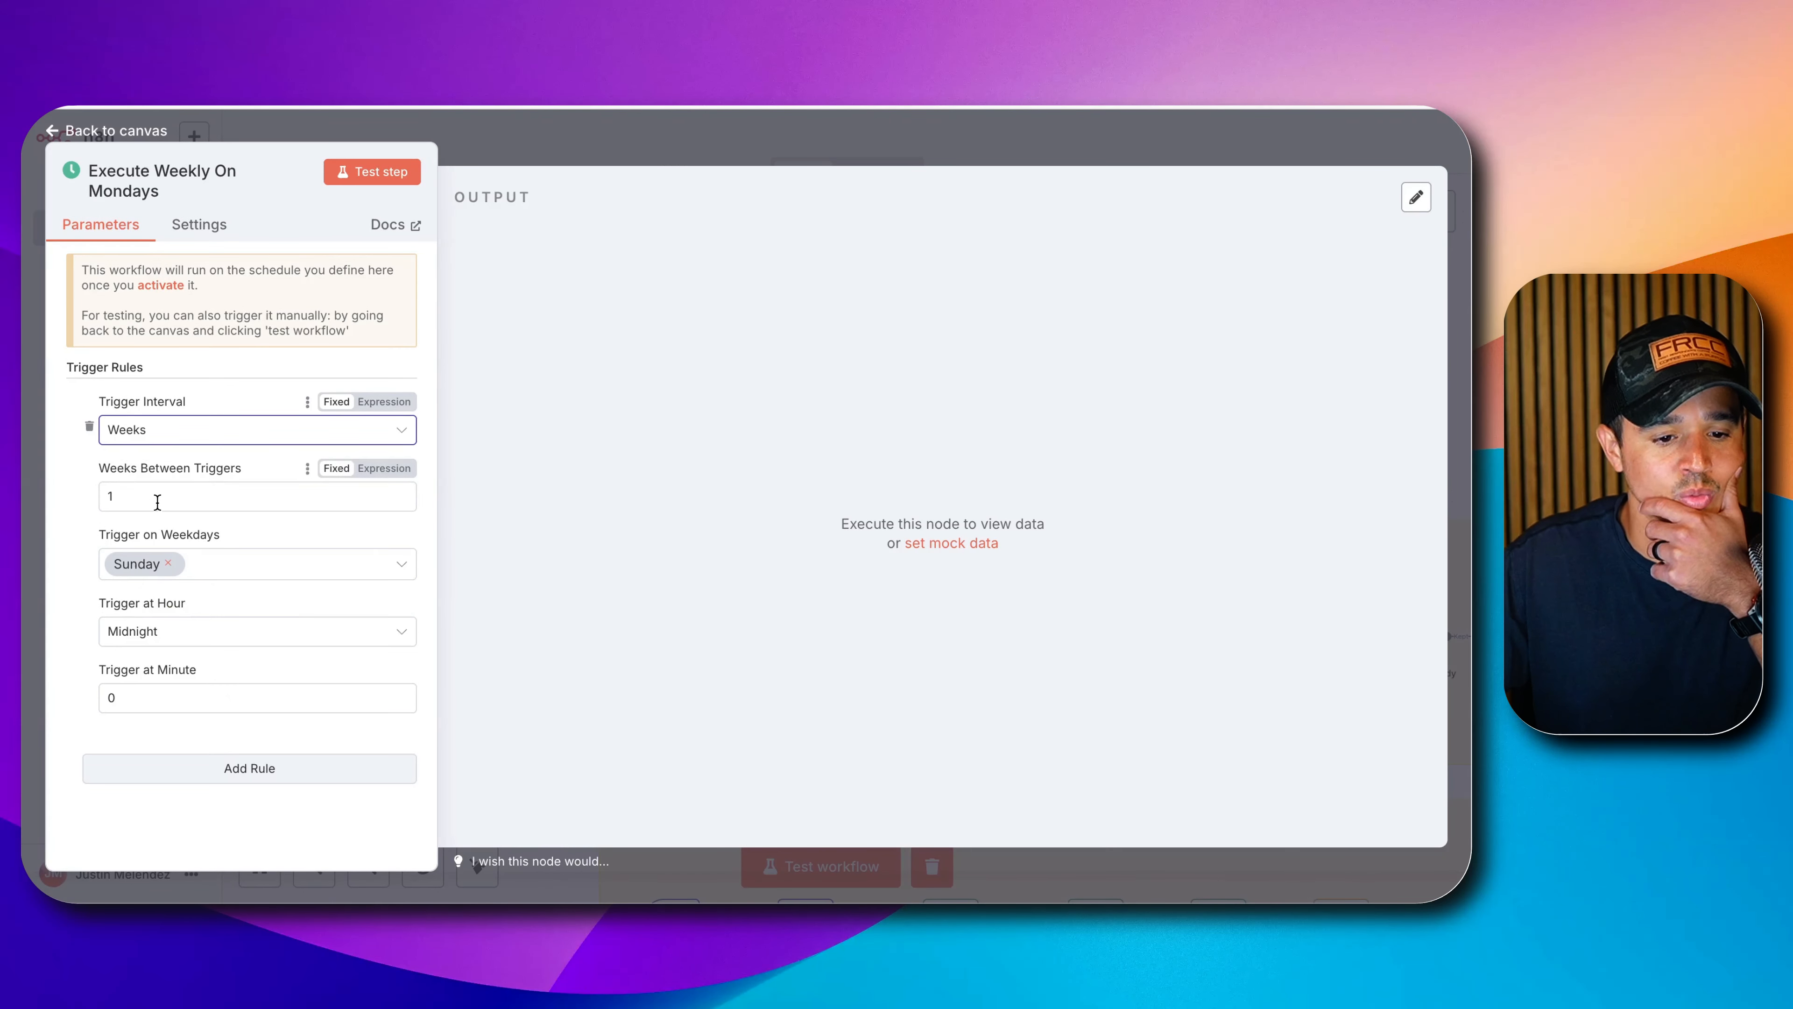
left_click(169, 564)
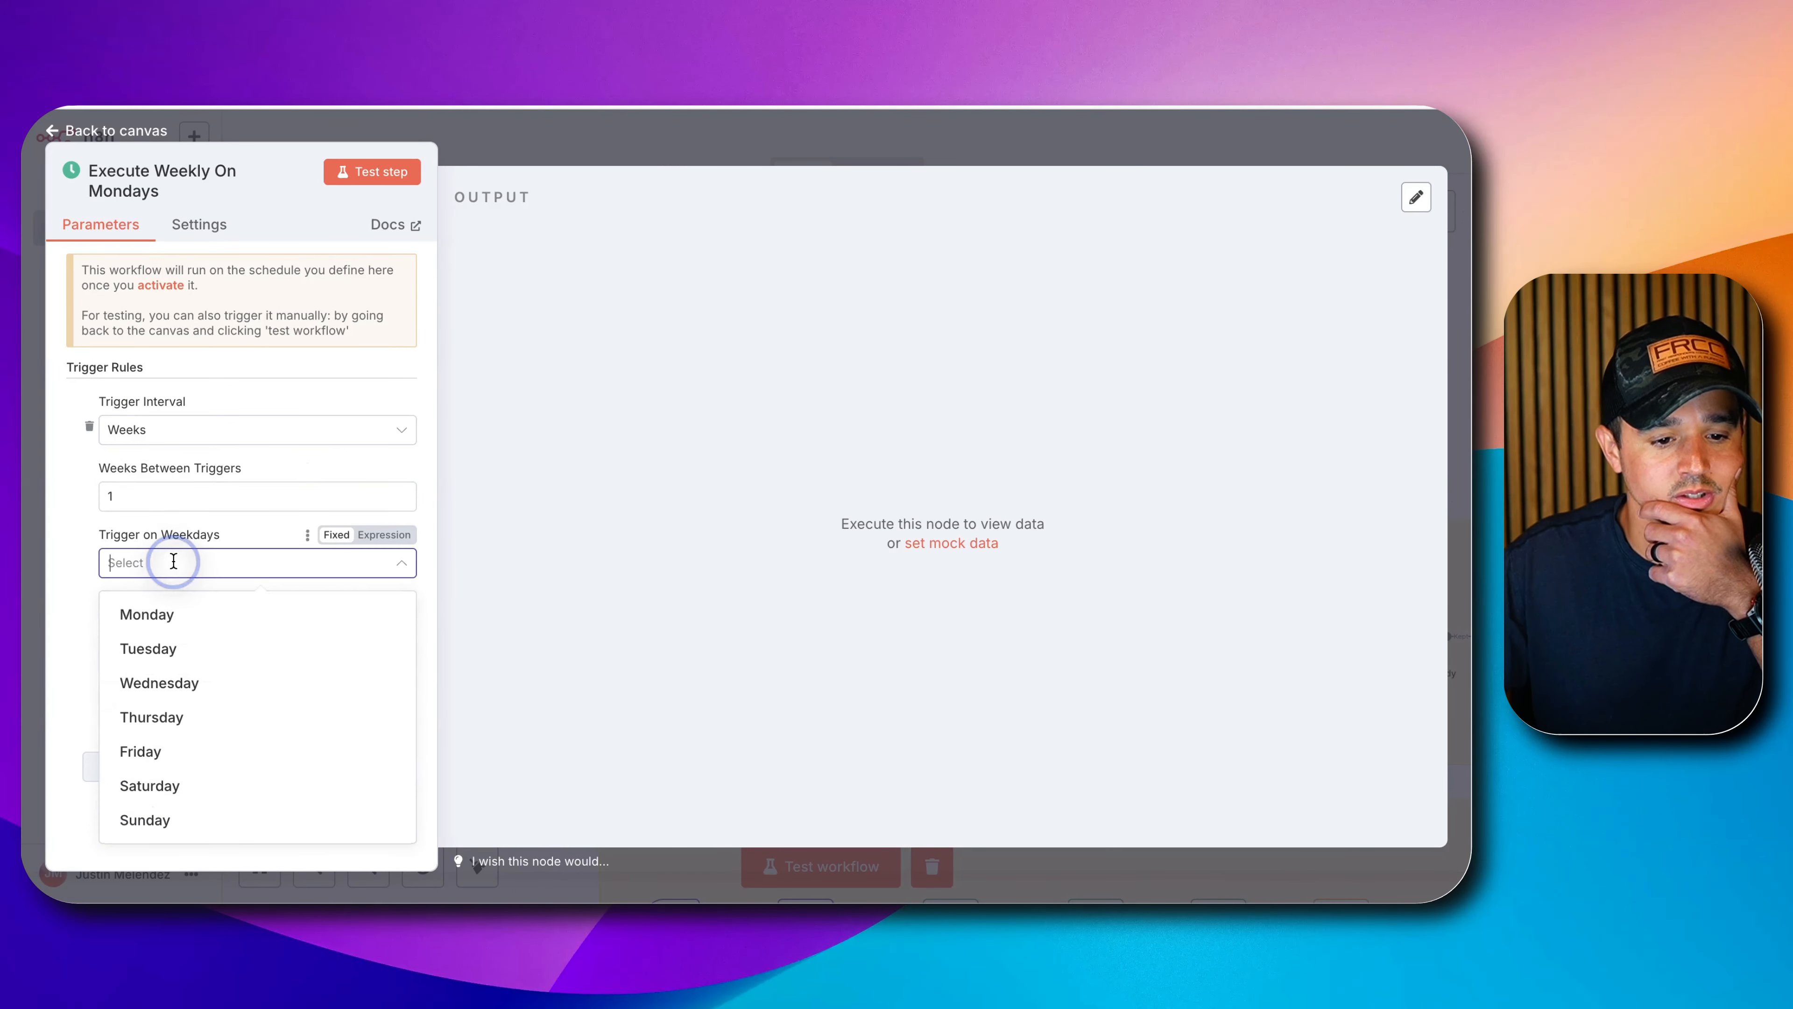
left_click(161, 614)
left_click(57, 549)
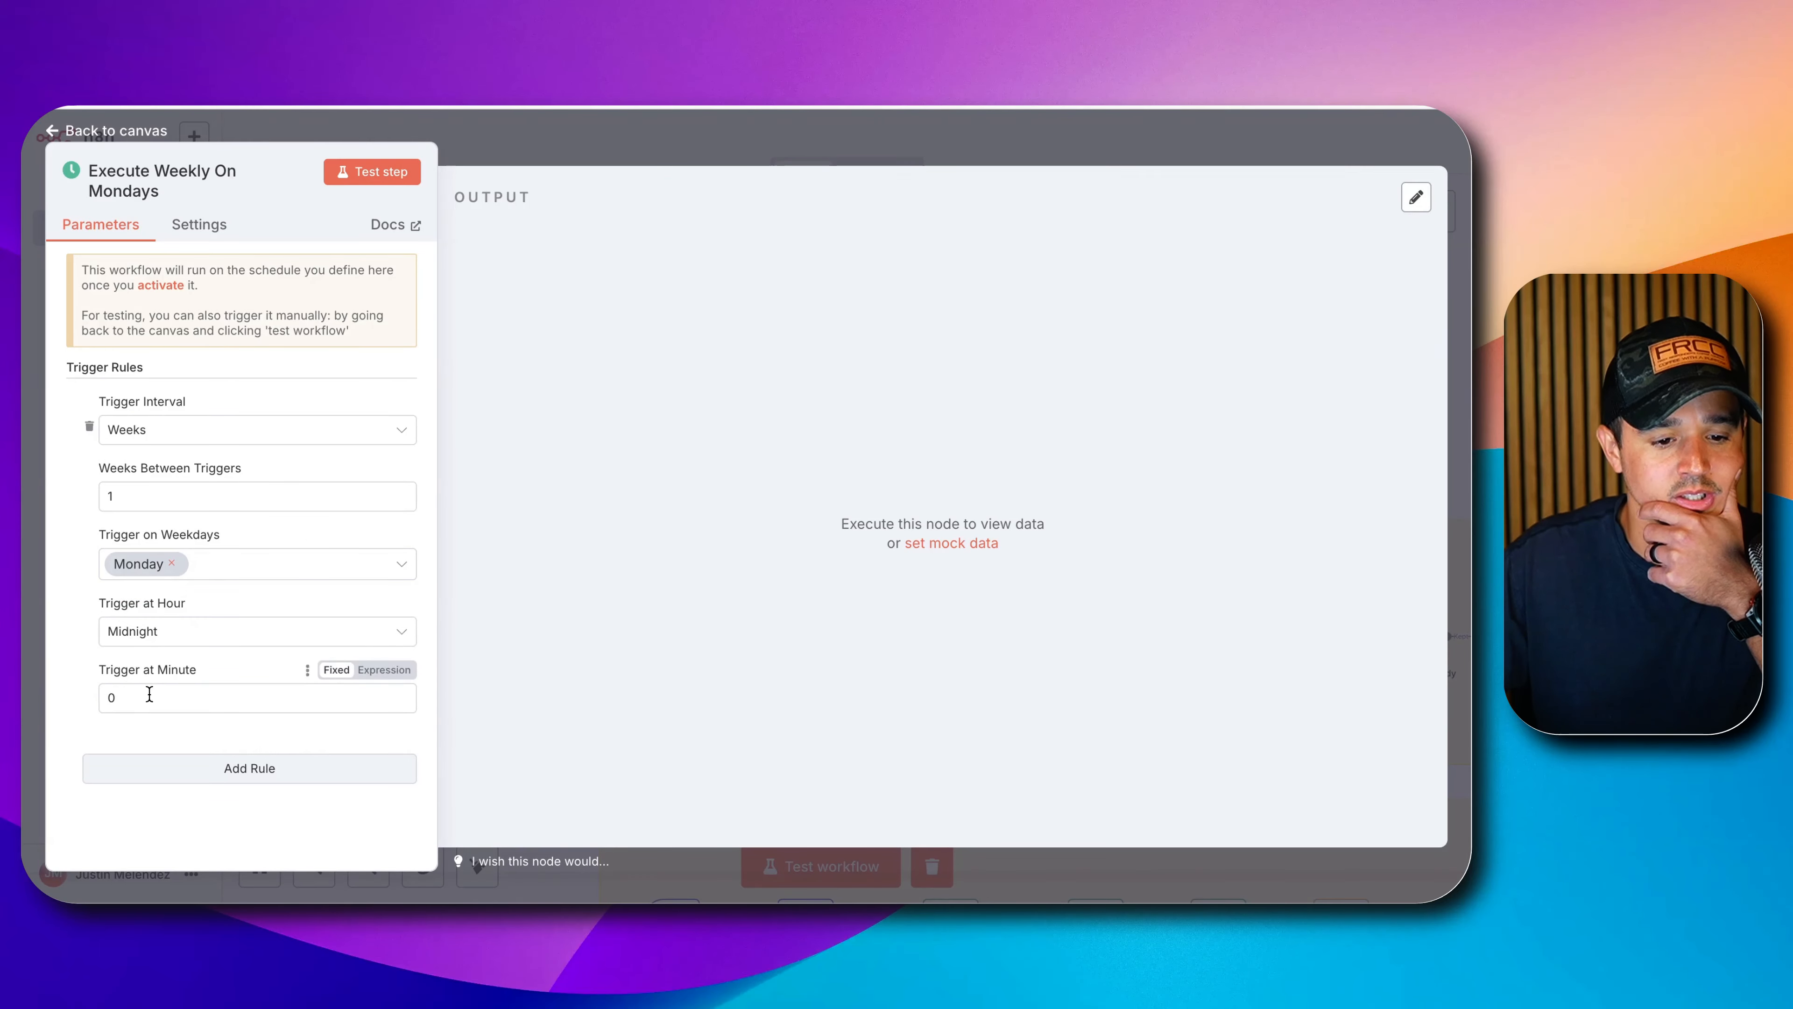
left_click(513, 148)
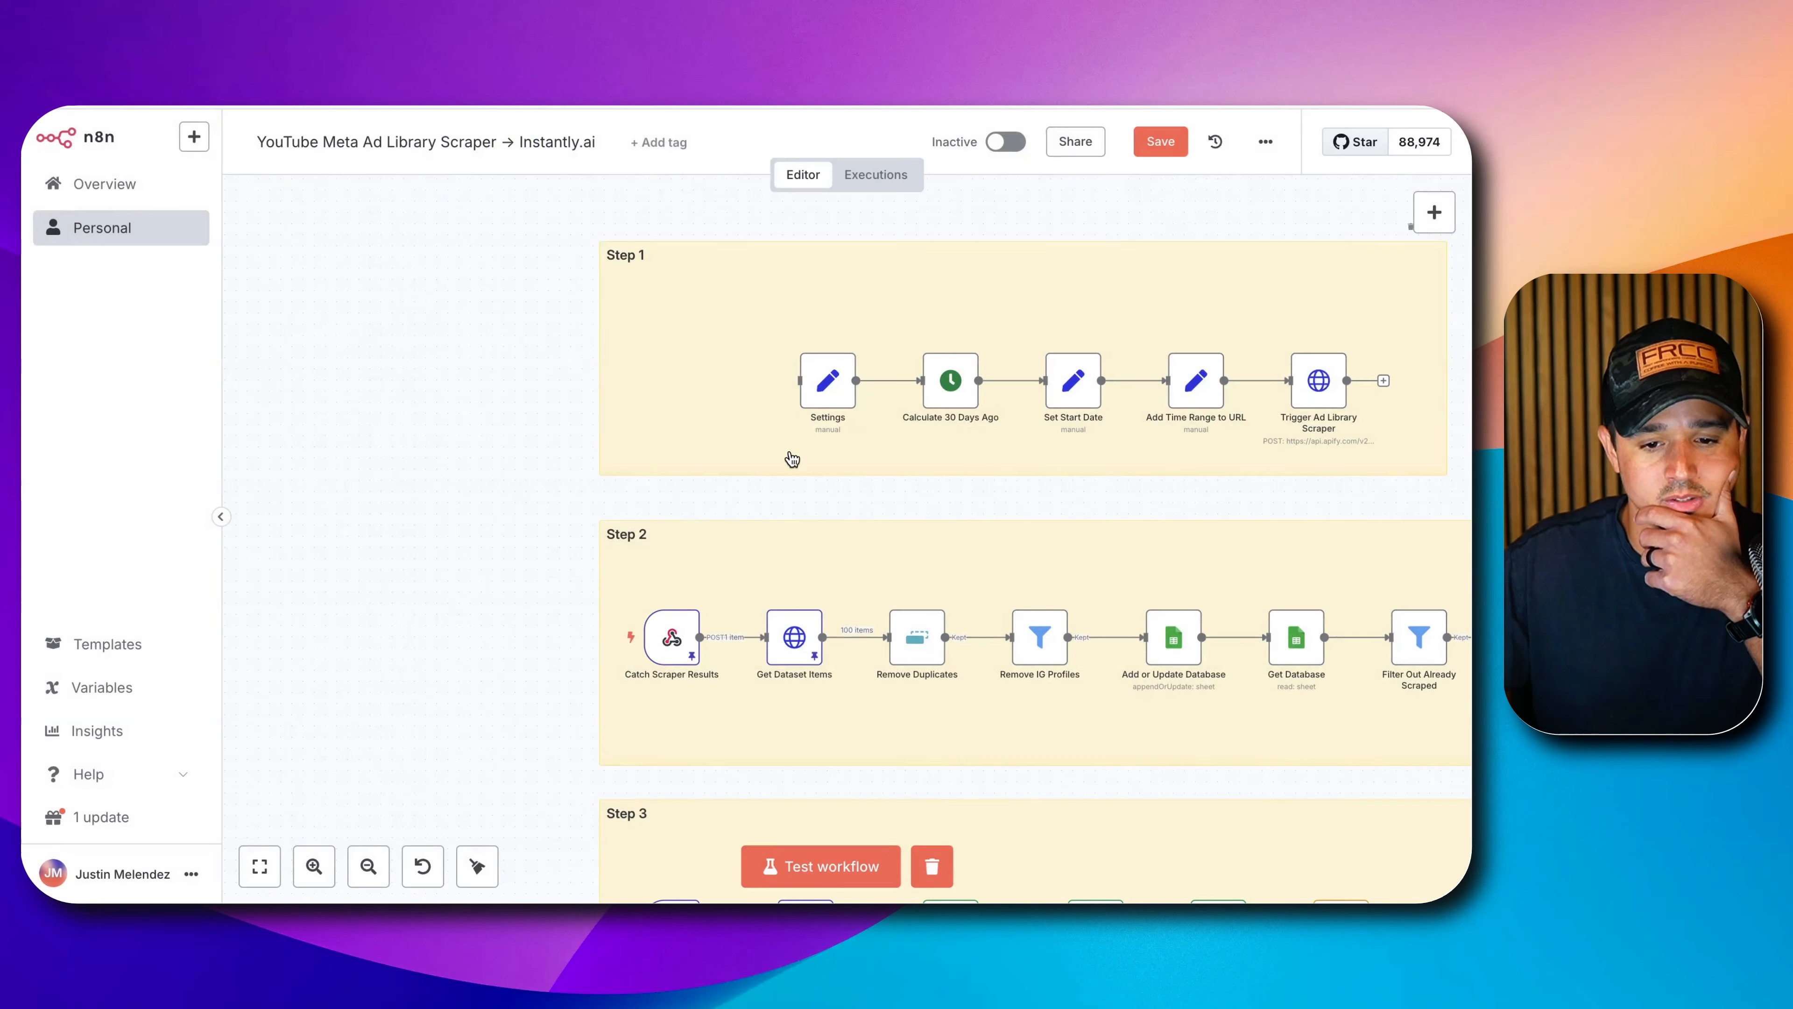
Place the Execute Weekly On Mondays trigger before Settings in Step 1, then review Steps 1–3.
scroll(798, 462, "down", 5)
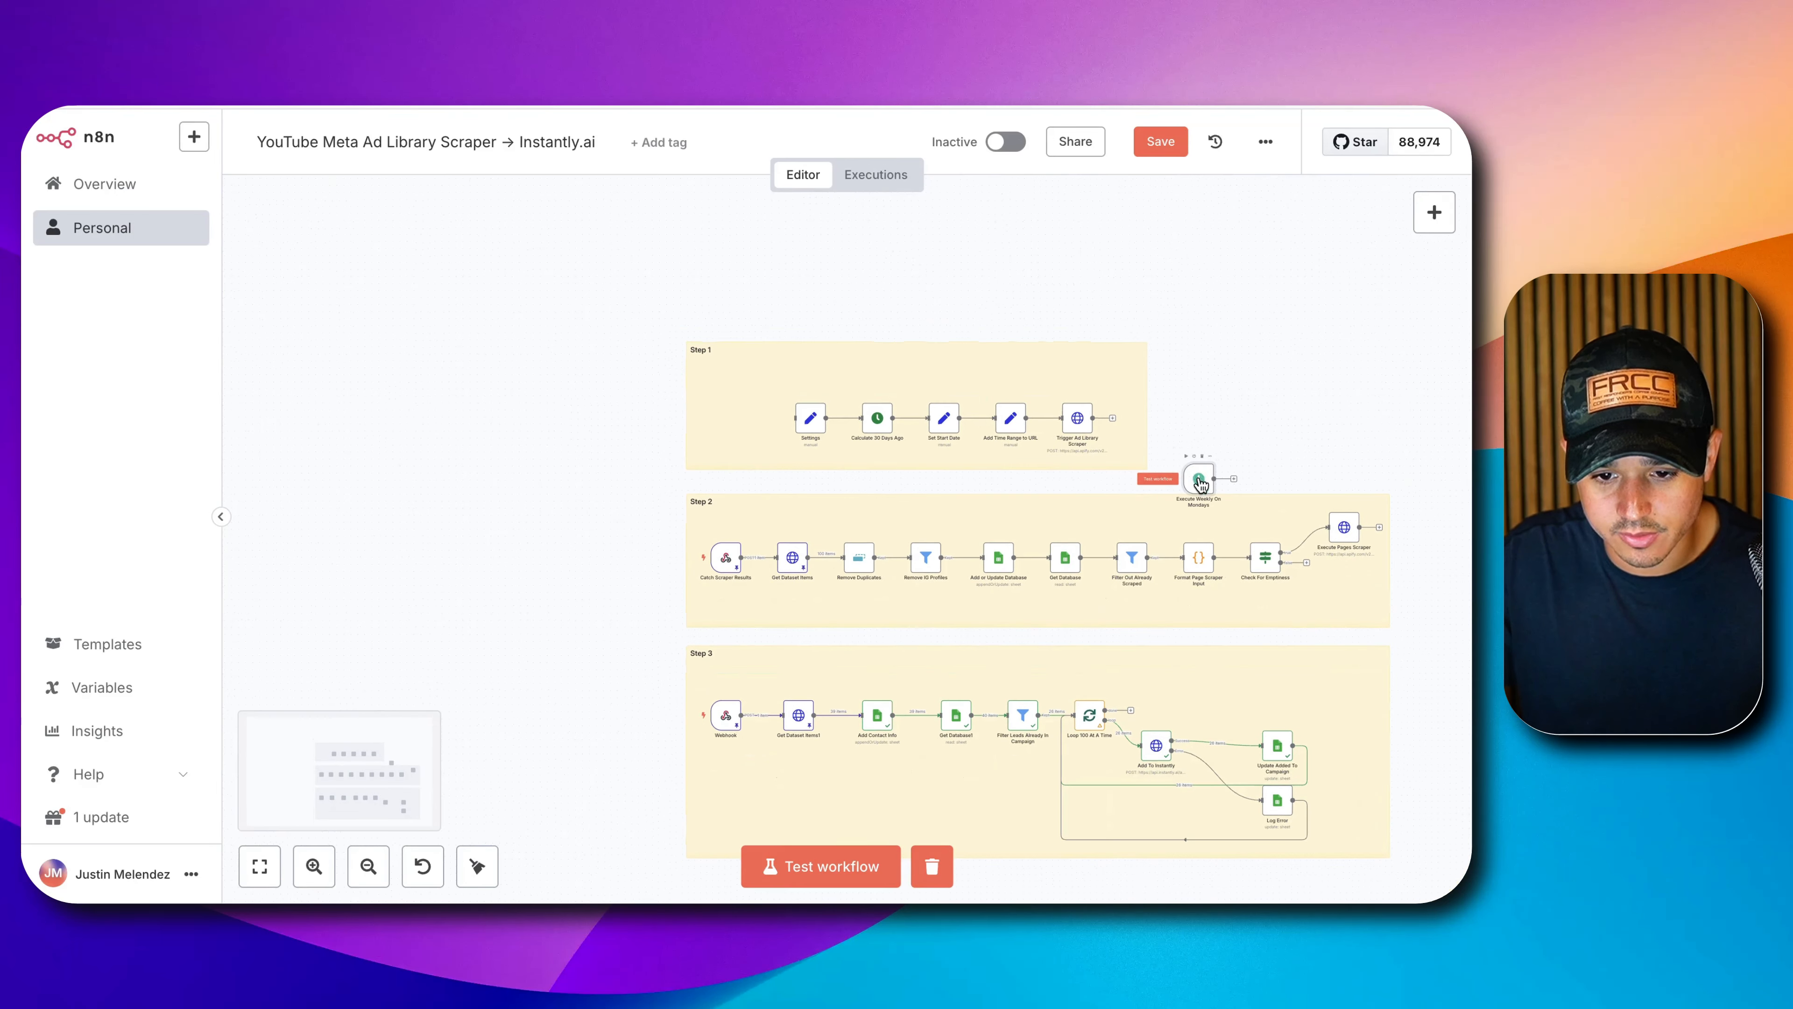
left_click_drag(1200, 483, 868, 421)
scroll(762, 424, "up", 5)
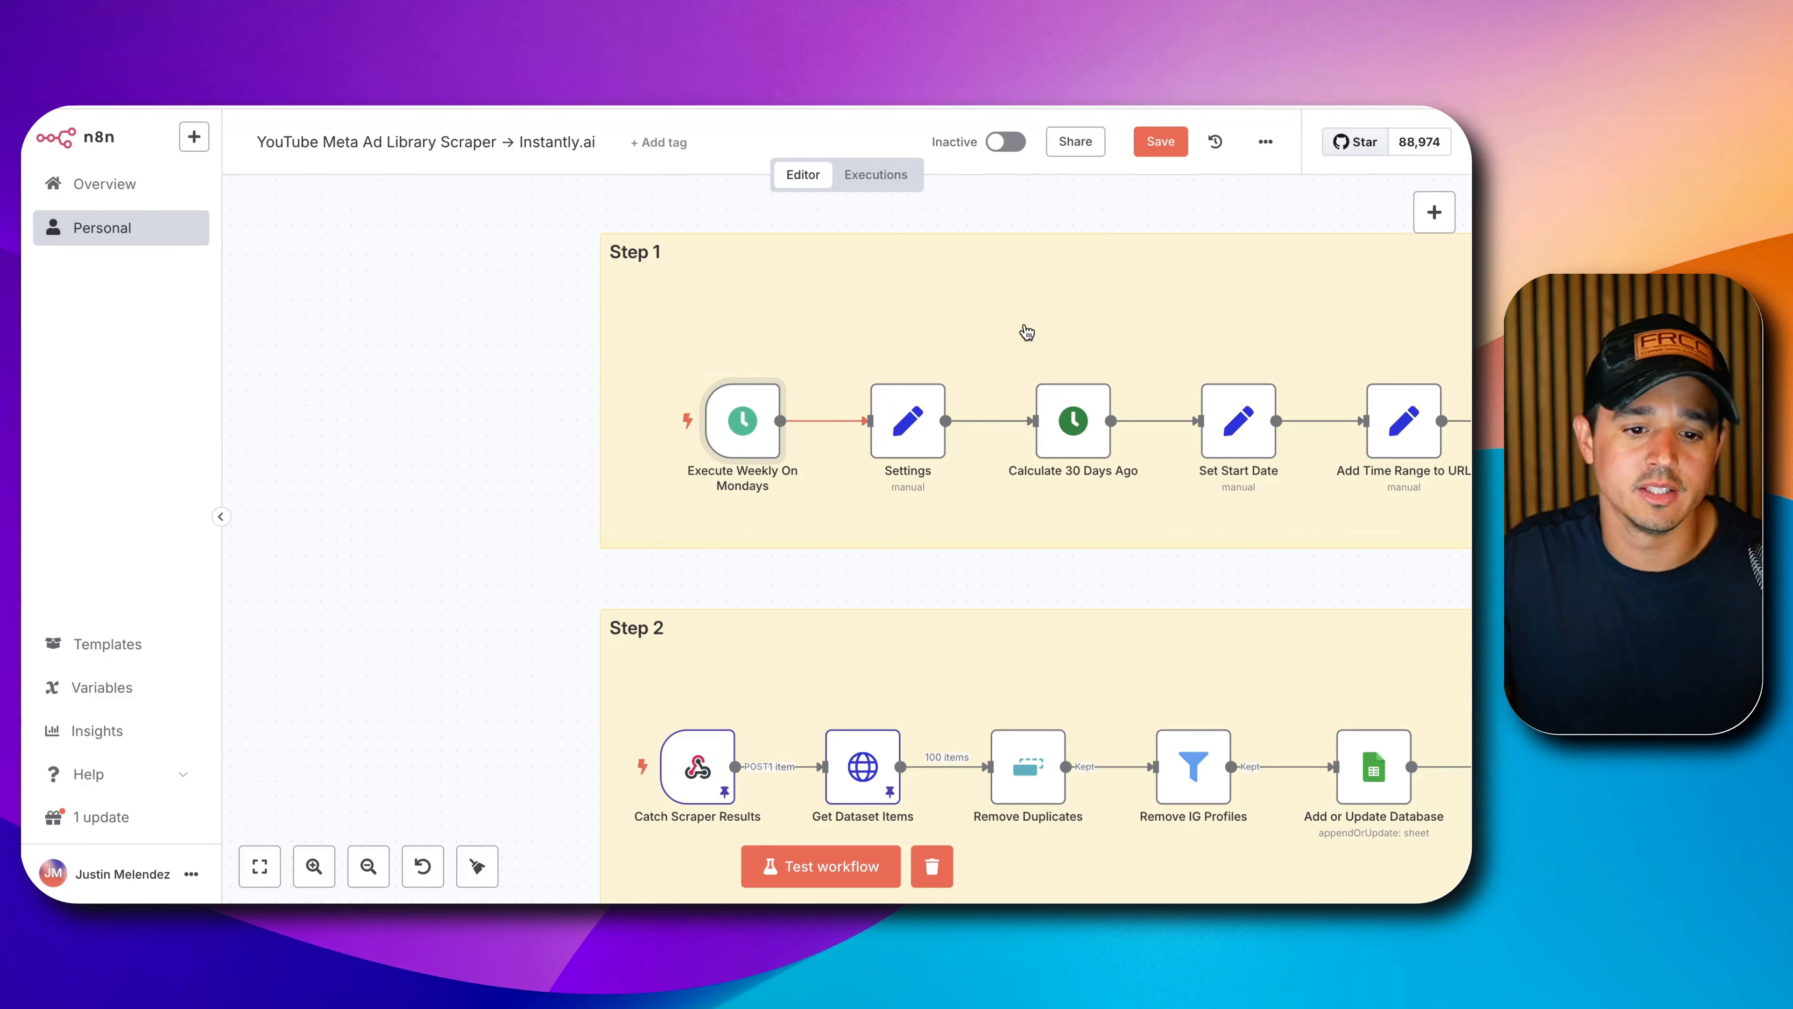
left_click(392, 390)
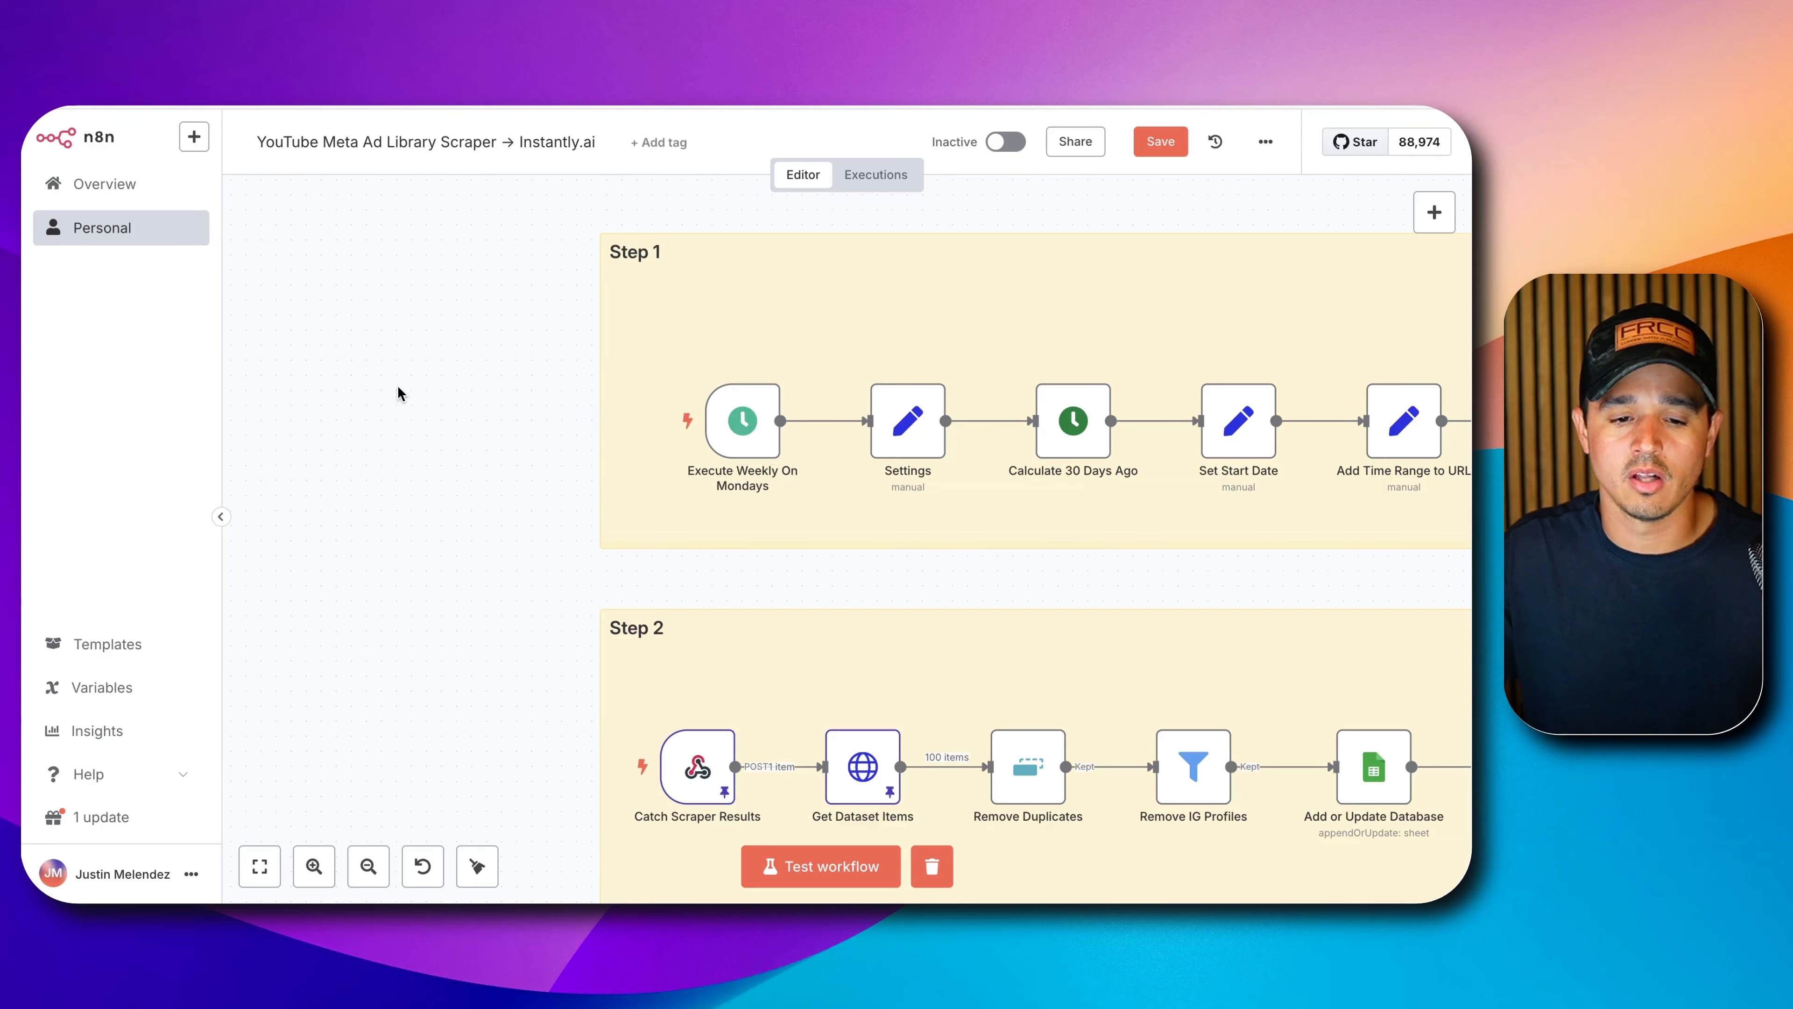
scroll(468, 416, "down", 1)
left_click_drag(460, 433, 137, 384)
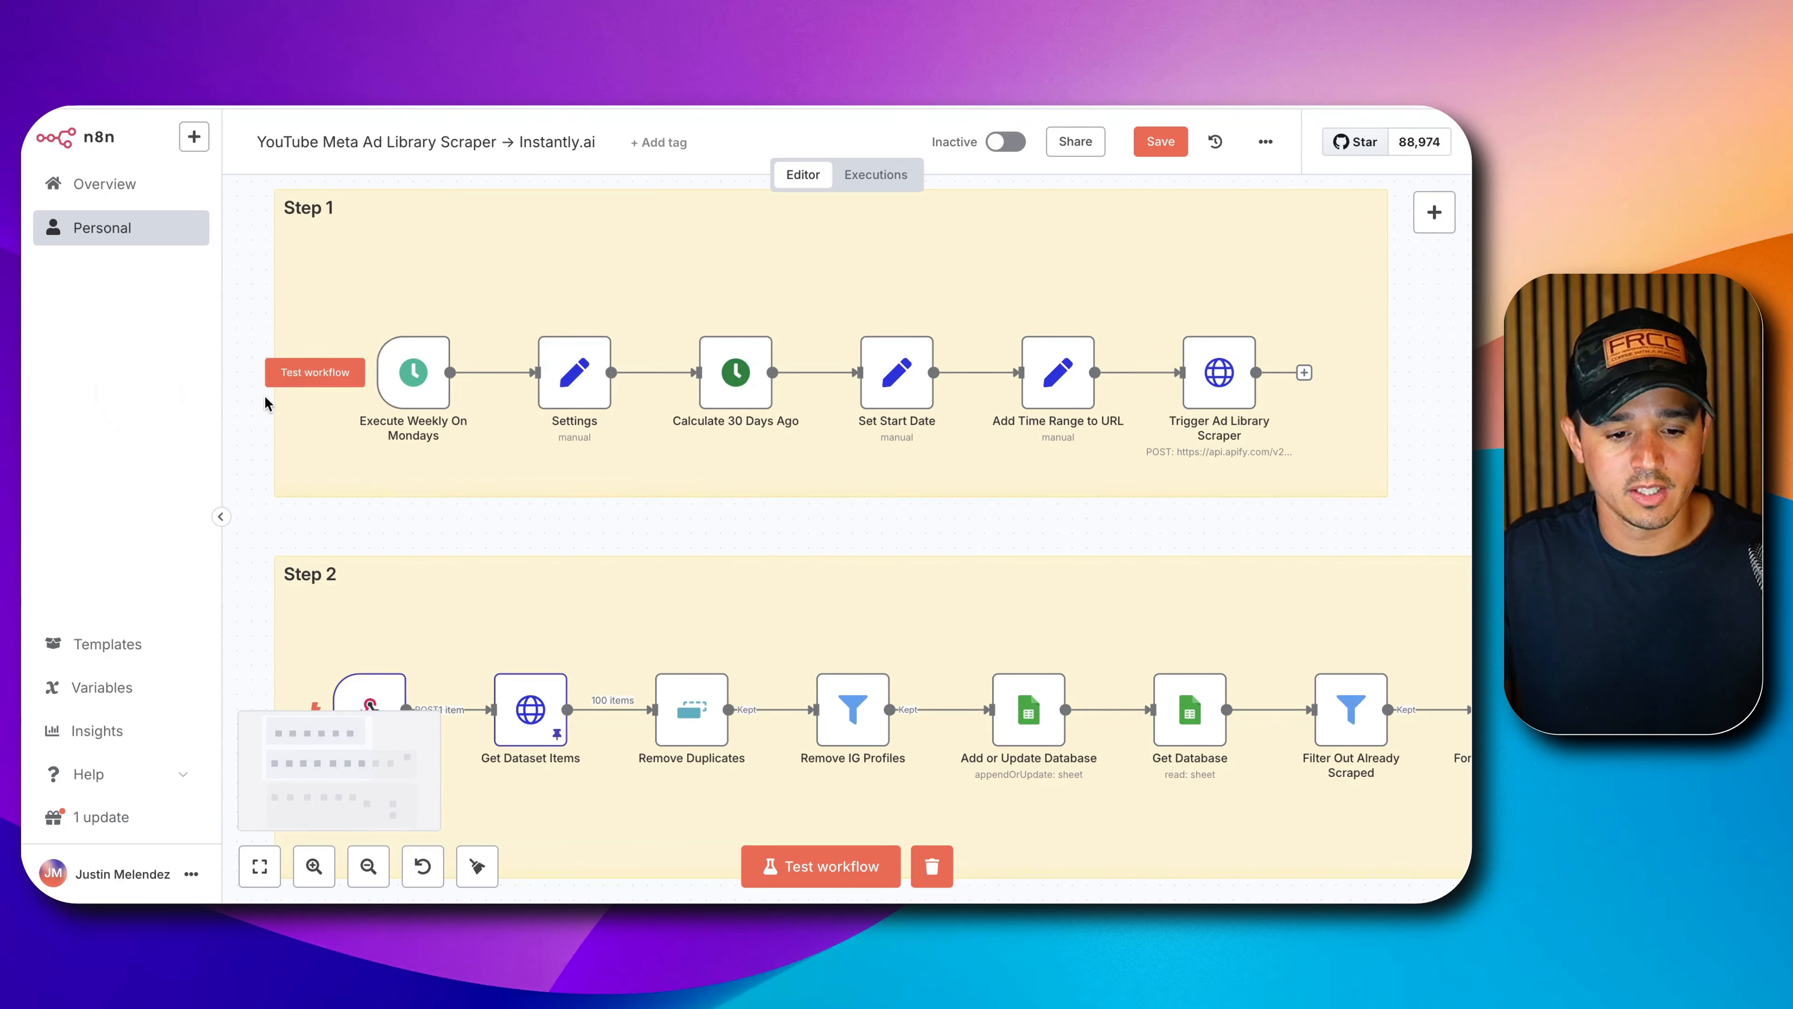
scroll(303, 416, "down", 2)
left_click_drag(1335, 347, 1381, 269)
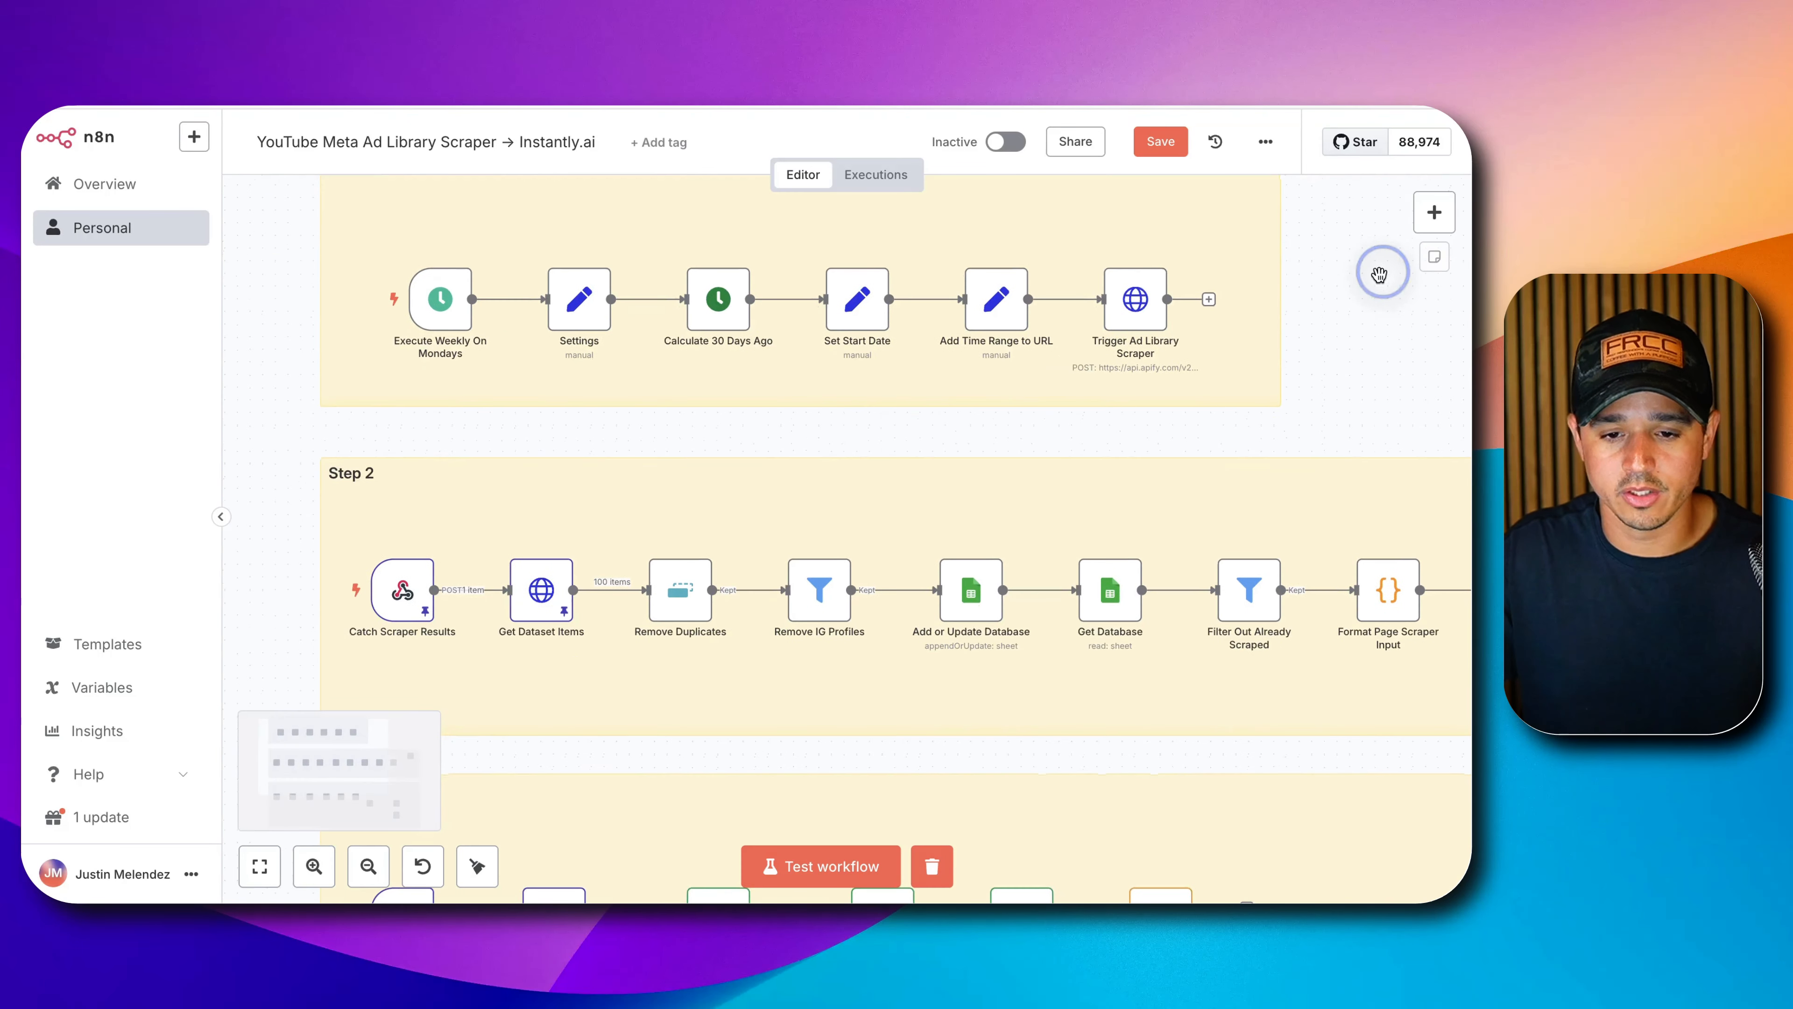
scroll(1069, 353, "down", 1)
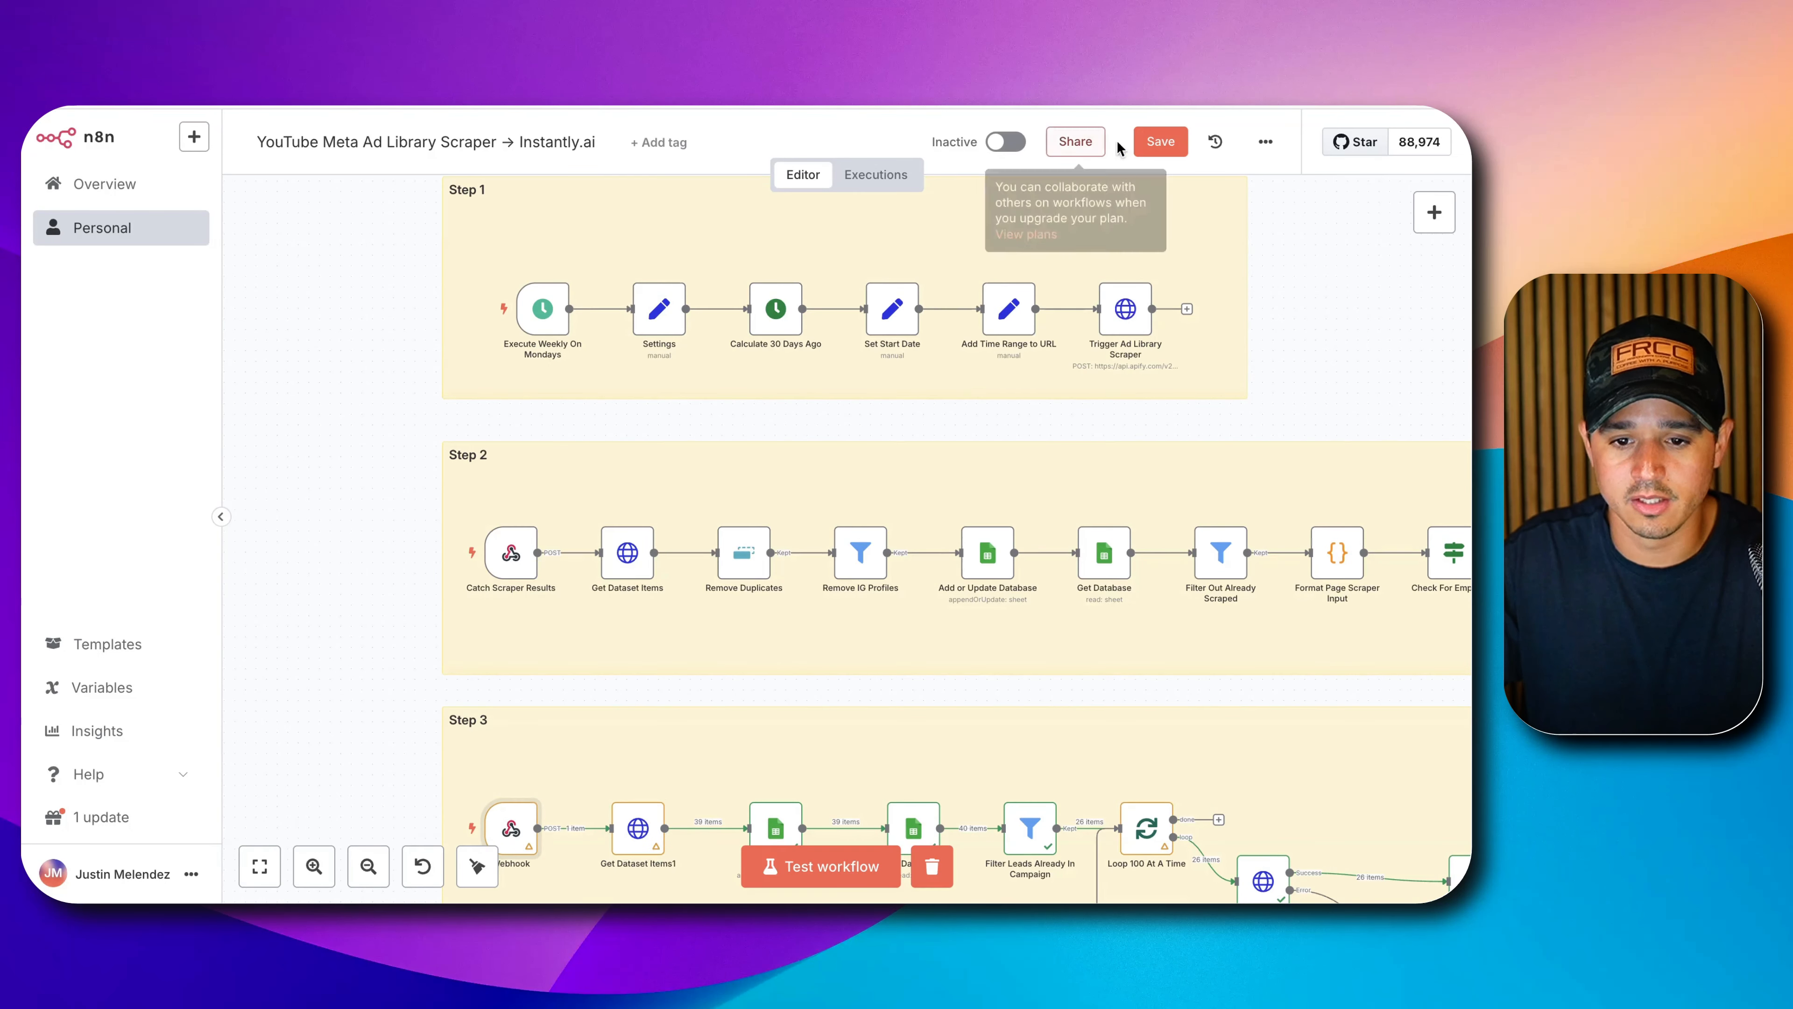
Save the workflow and copy the Catch Scraper Results production webhook URL.
left_click(1160, 141)
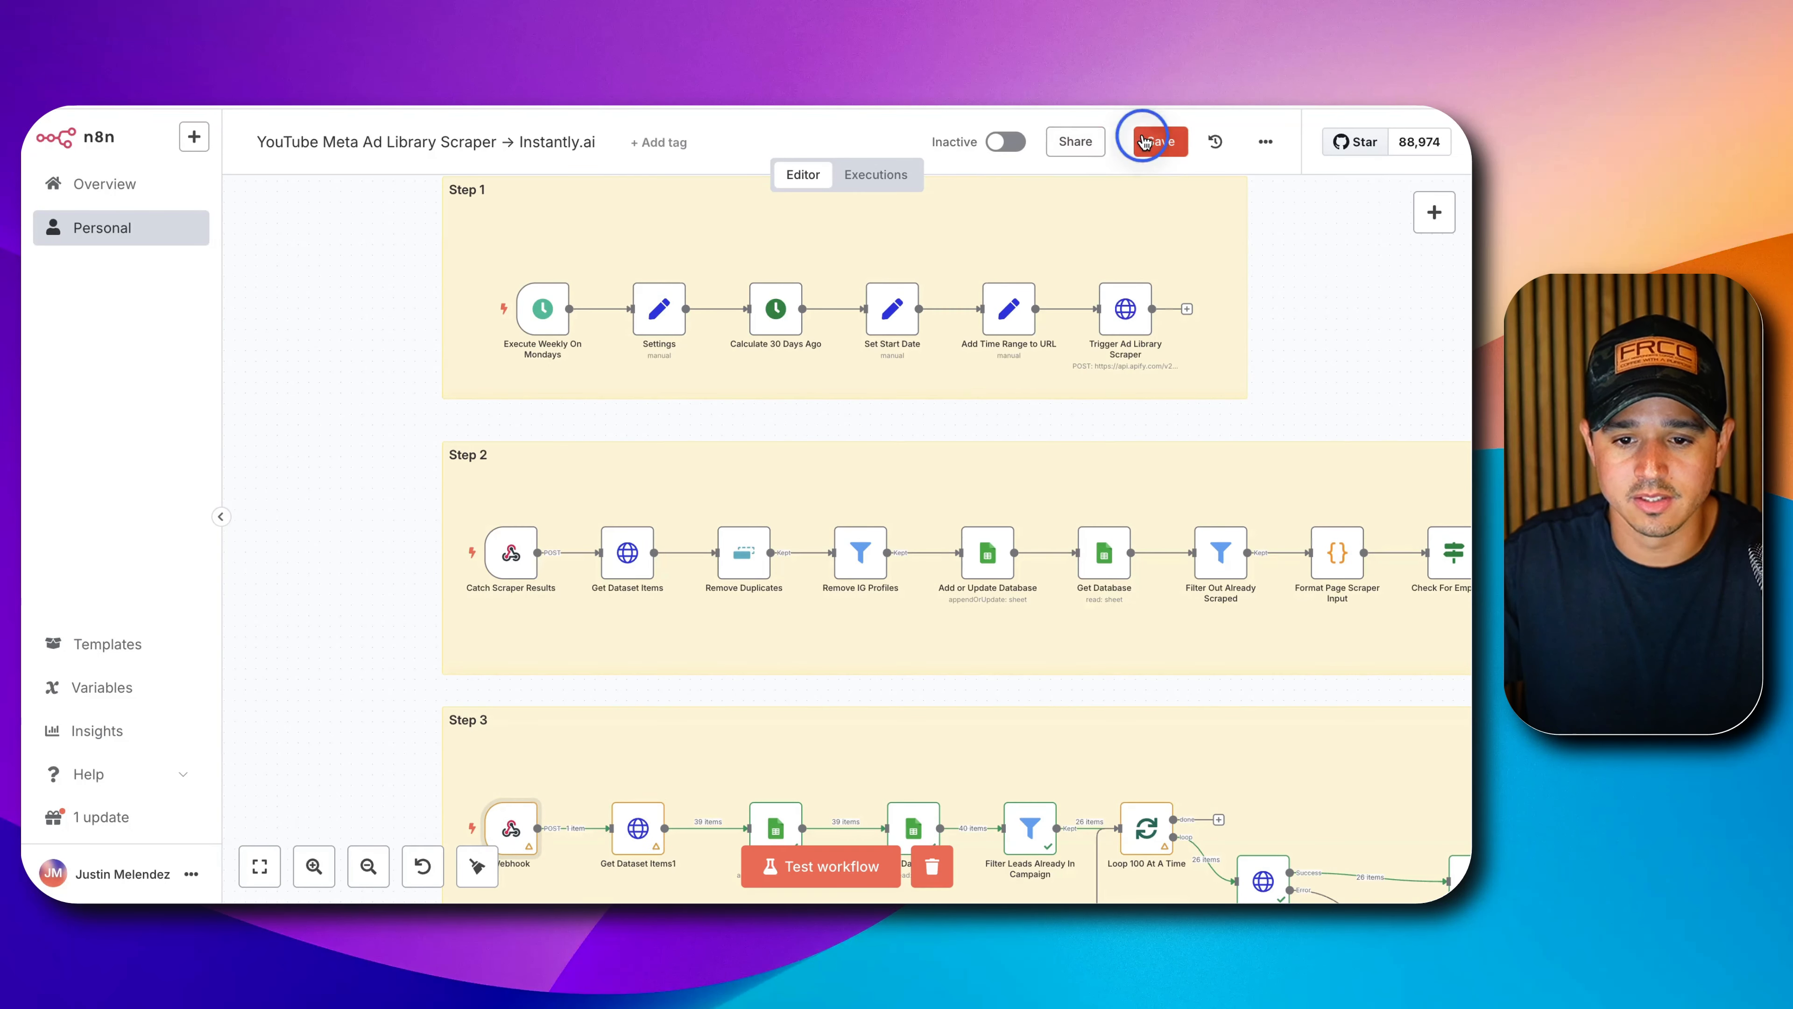
double_click(513, 558)
left_click(571, 296)
left_click(578, 359)
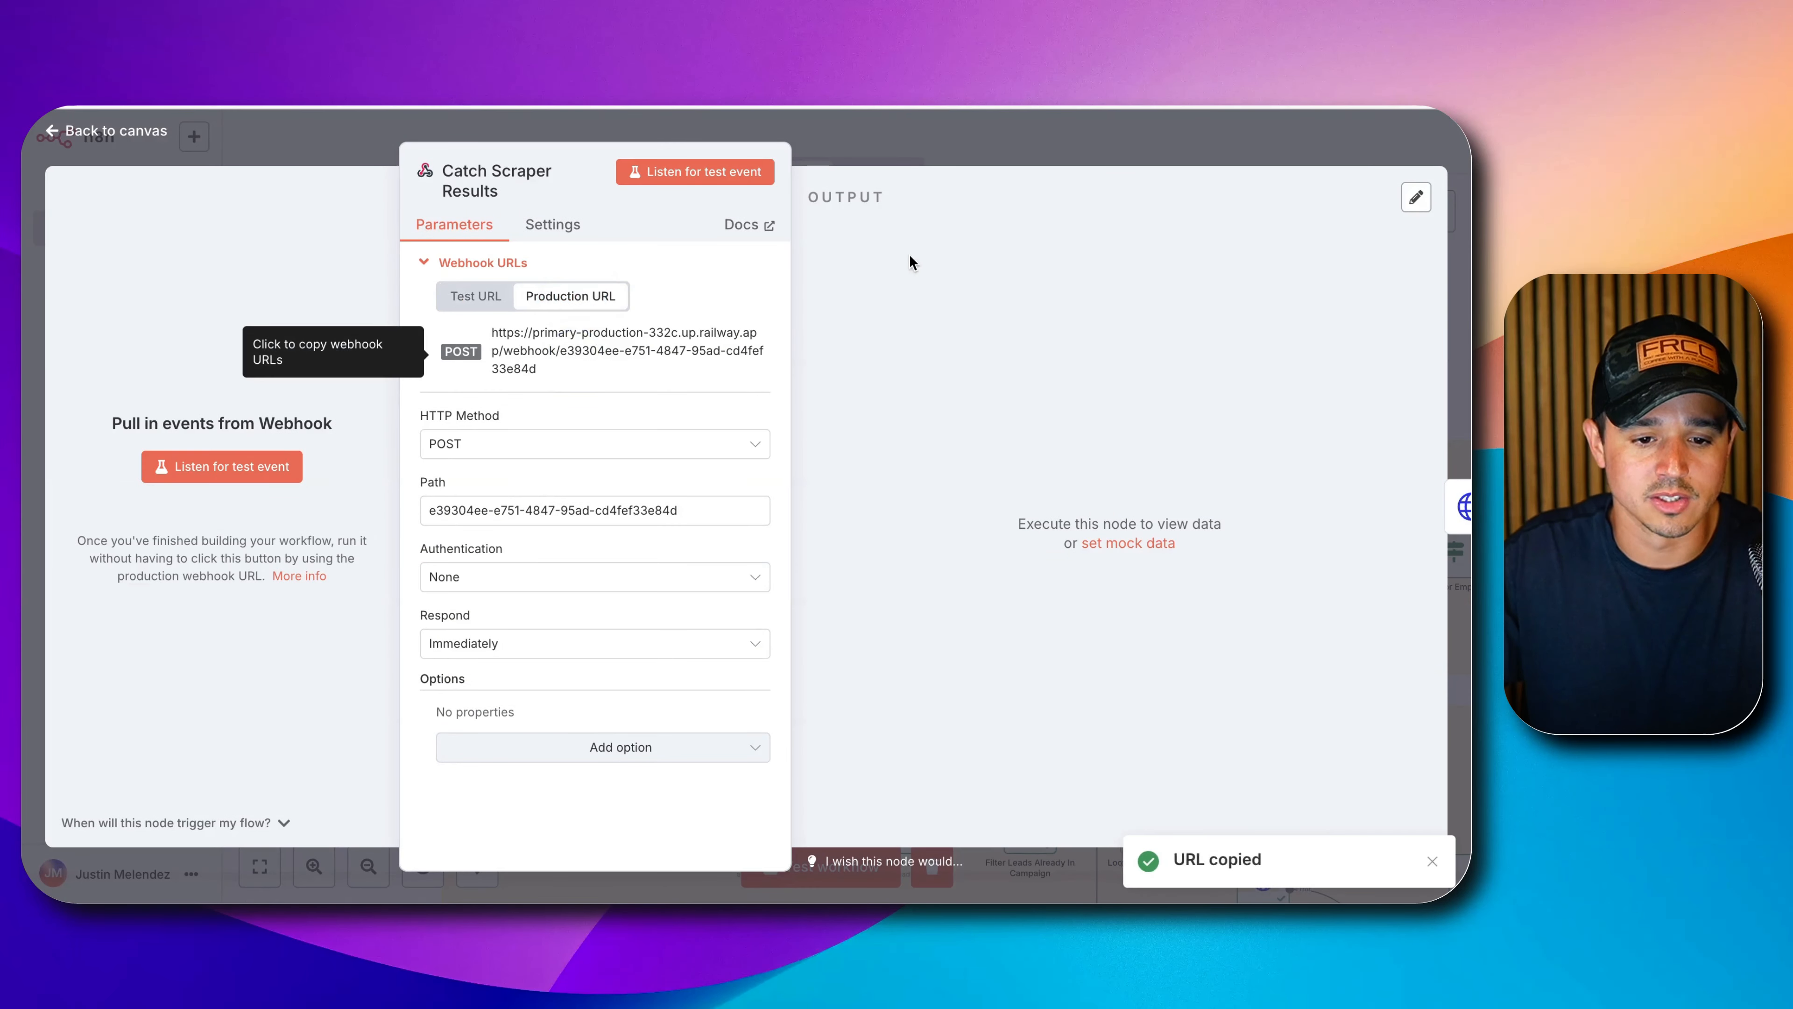
left_click(598, 351)
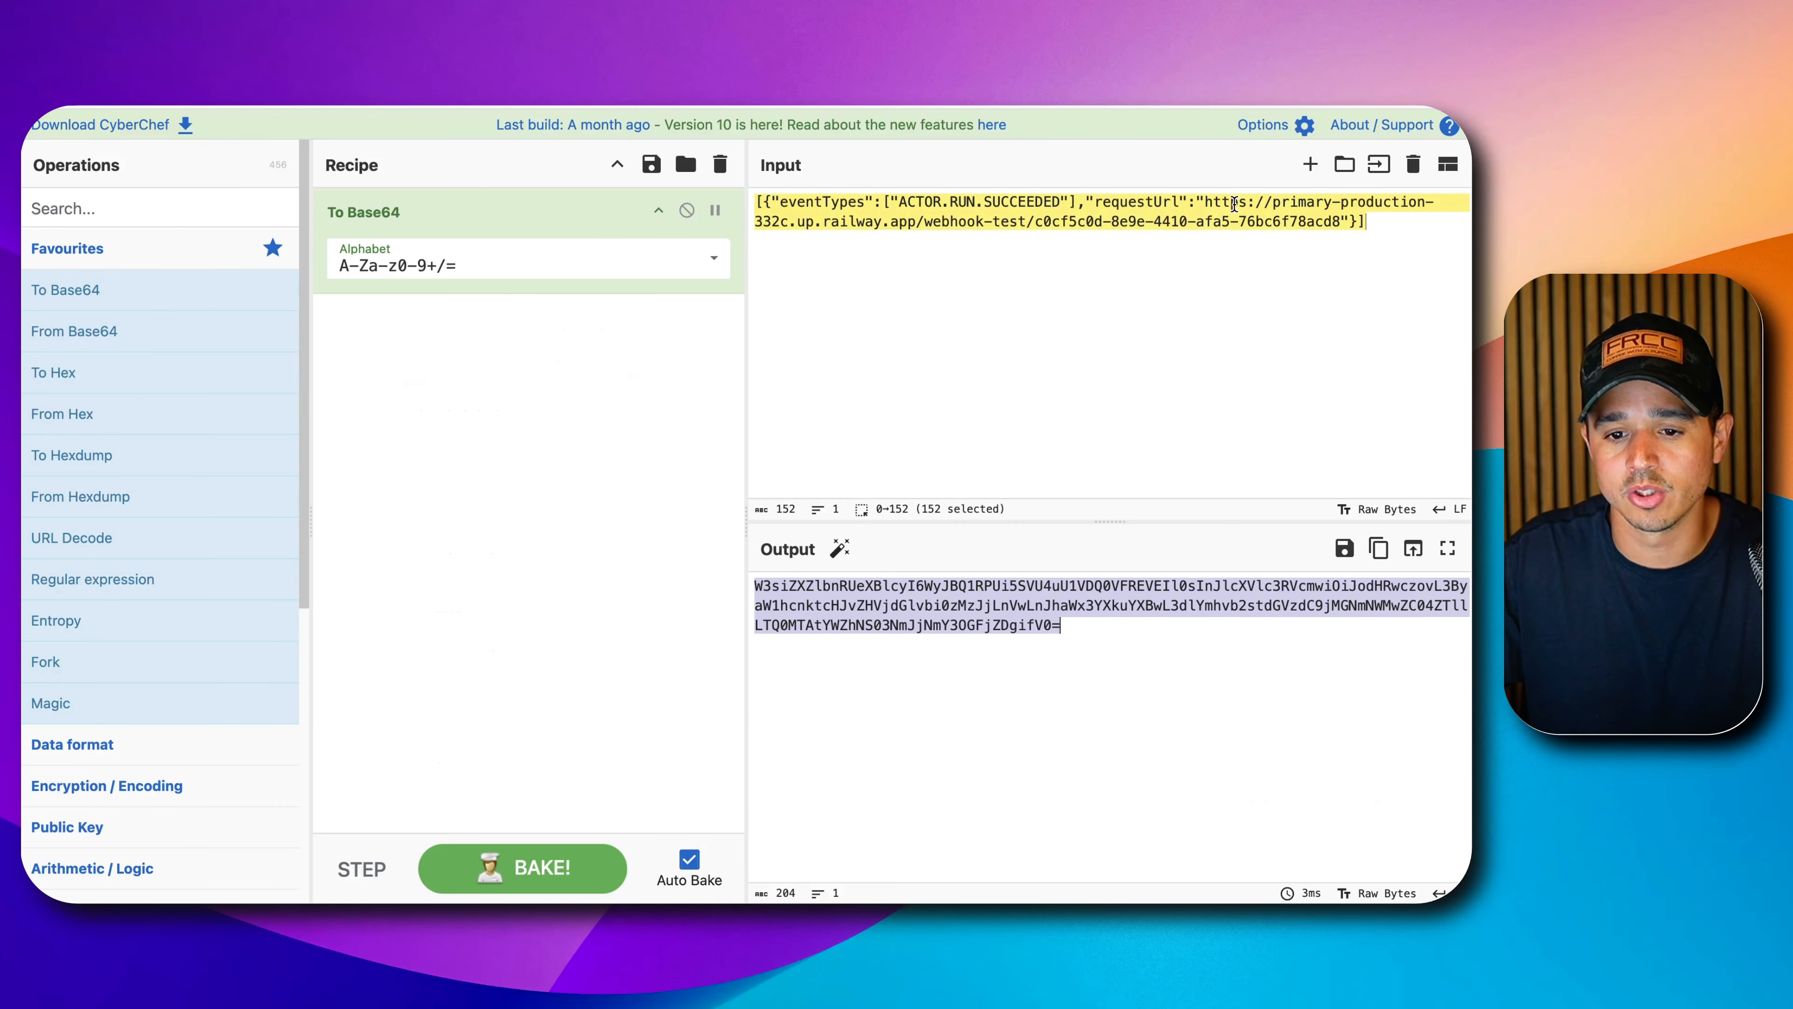
Swap the production URL into the Base64 encoder's input and copy the encoded output.
left_click_drag(1207, 204, 1340, 221)
key("super+v")
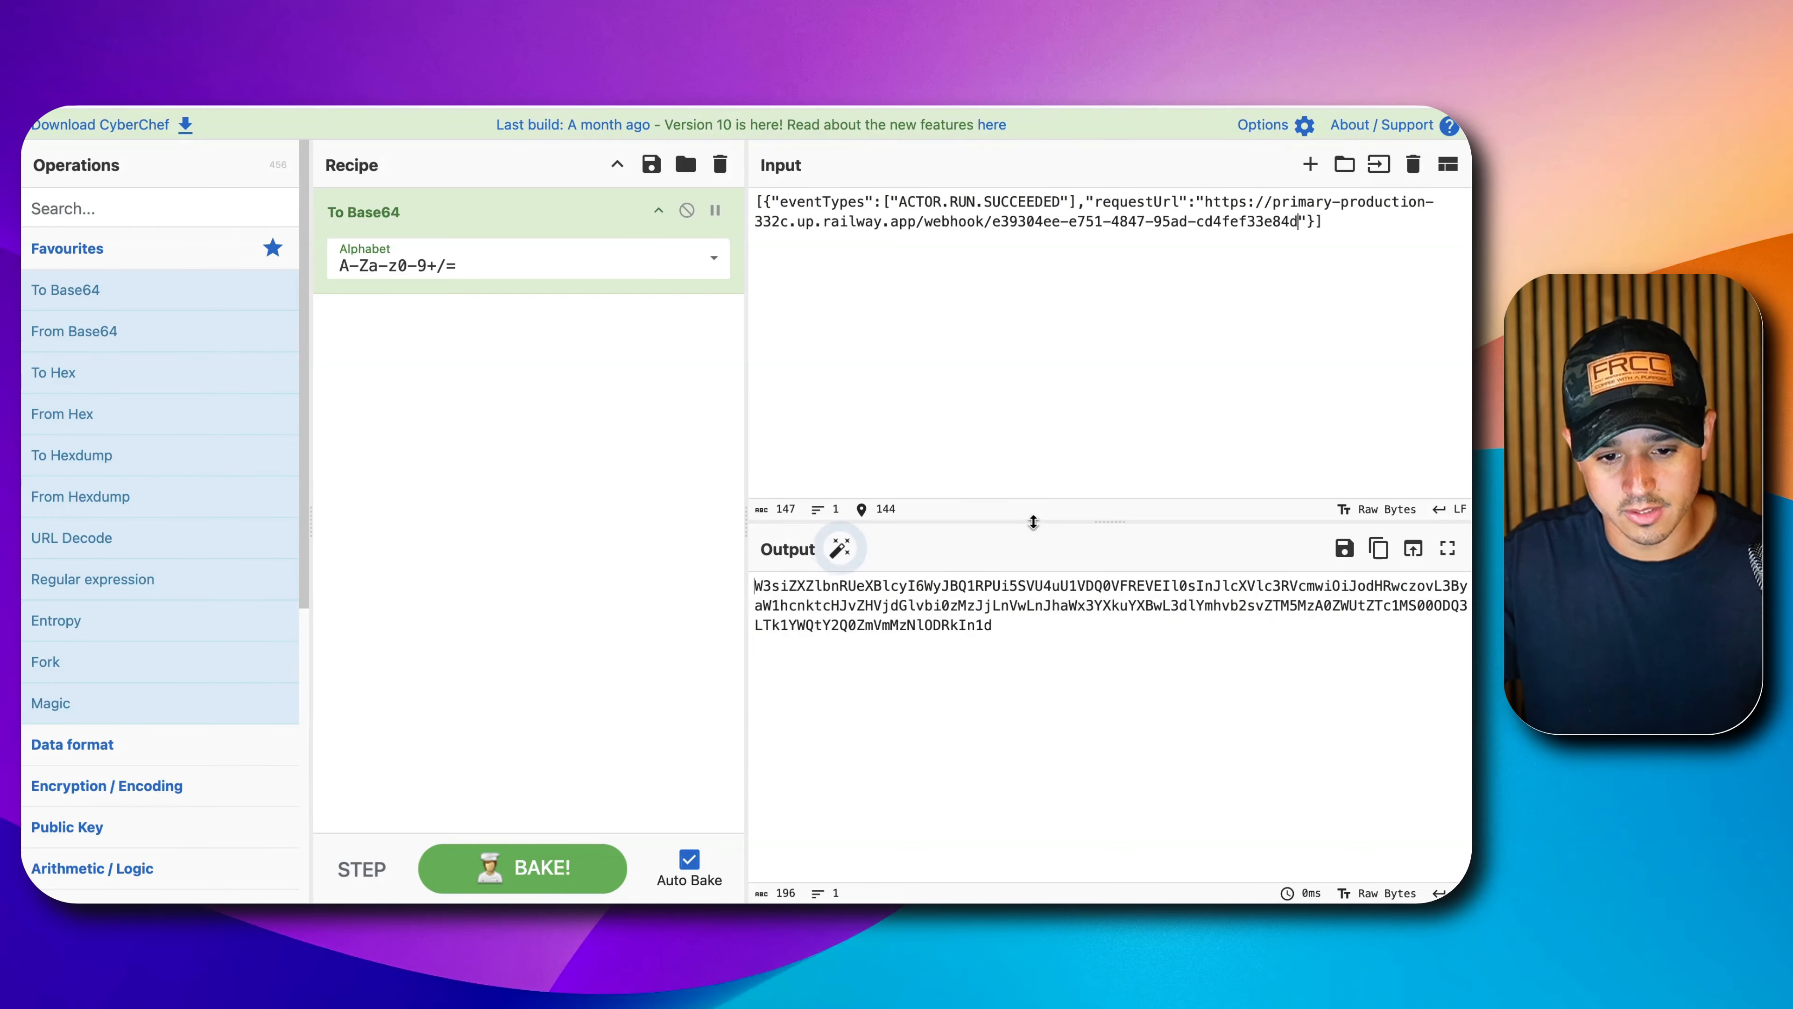
left_click(915, 608)
key("super+a")
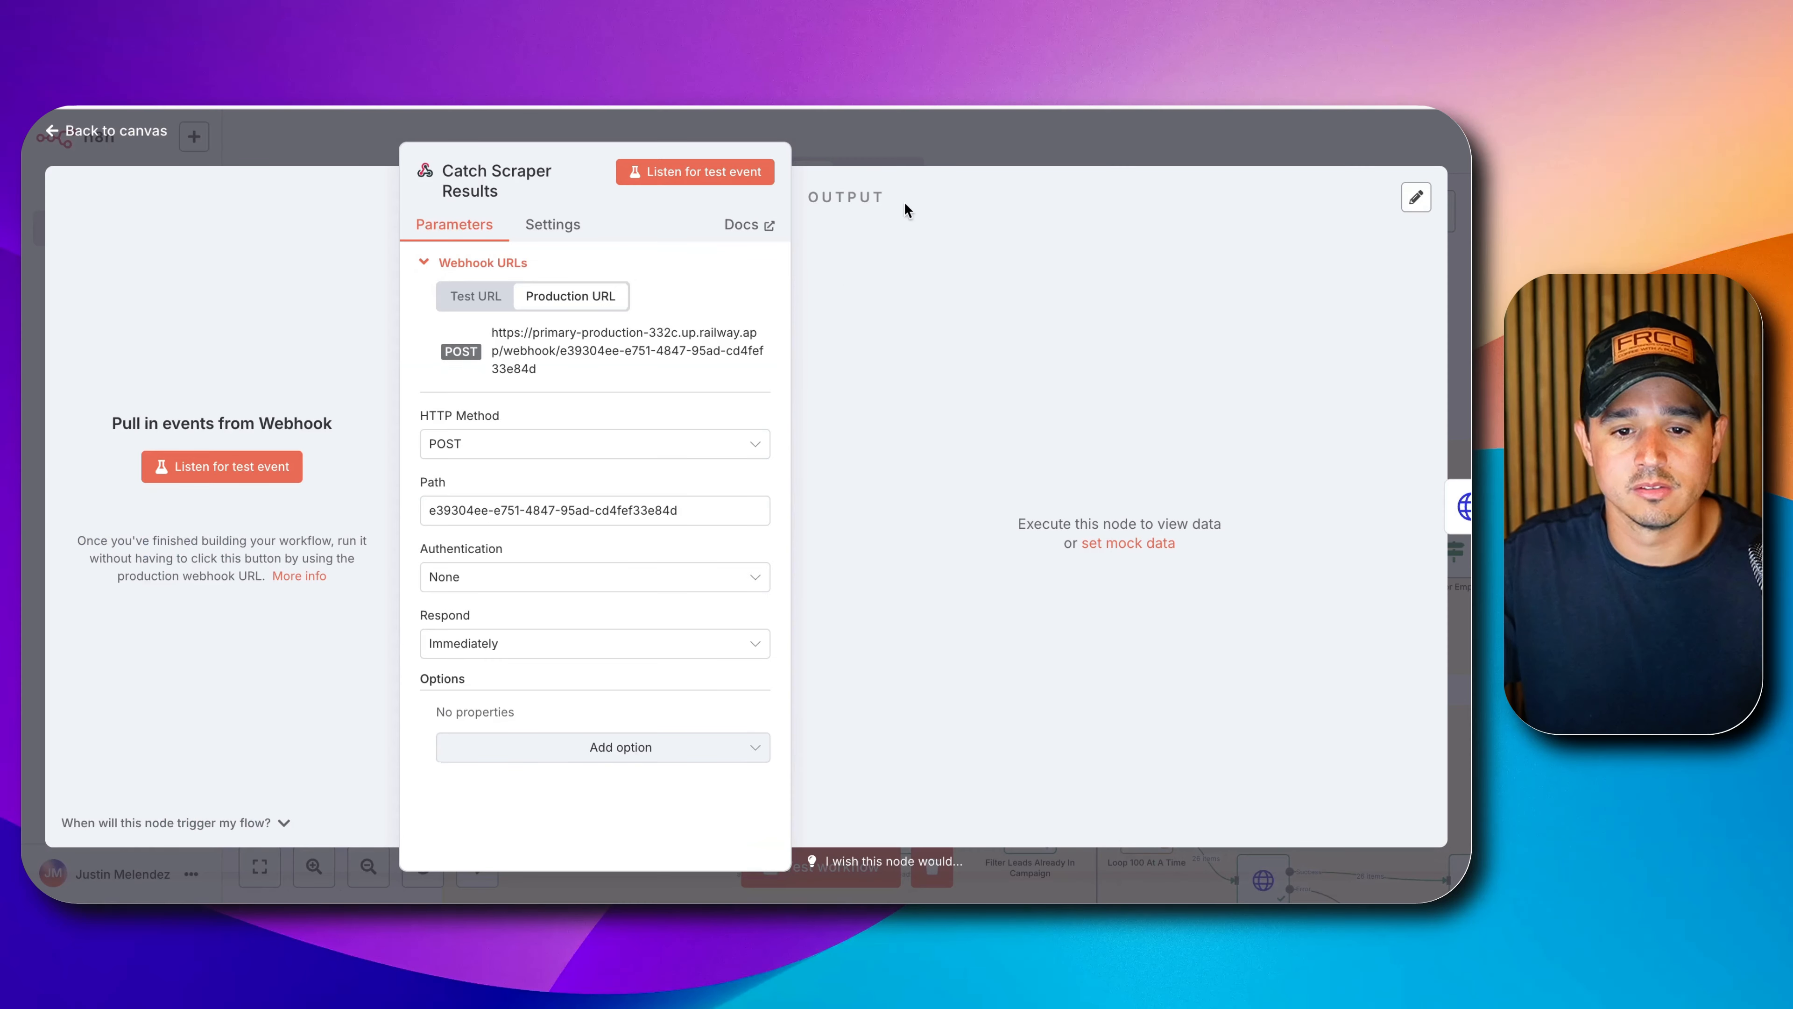
left_click(991, 151)
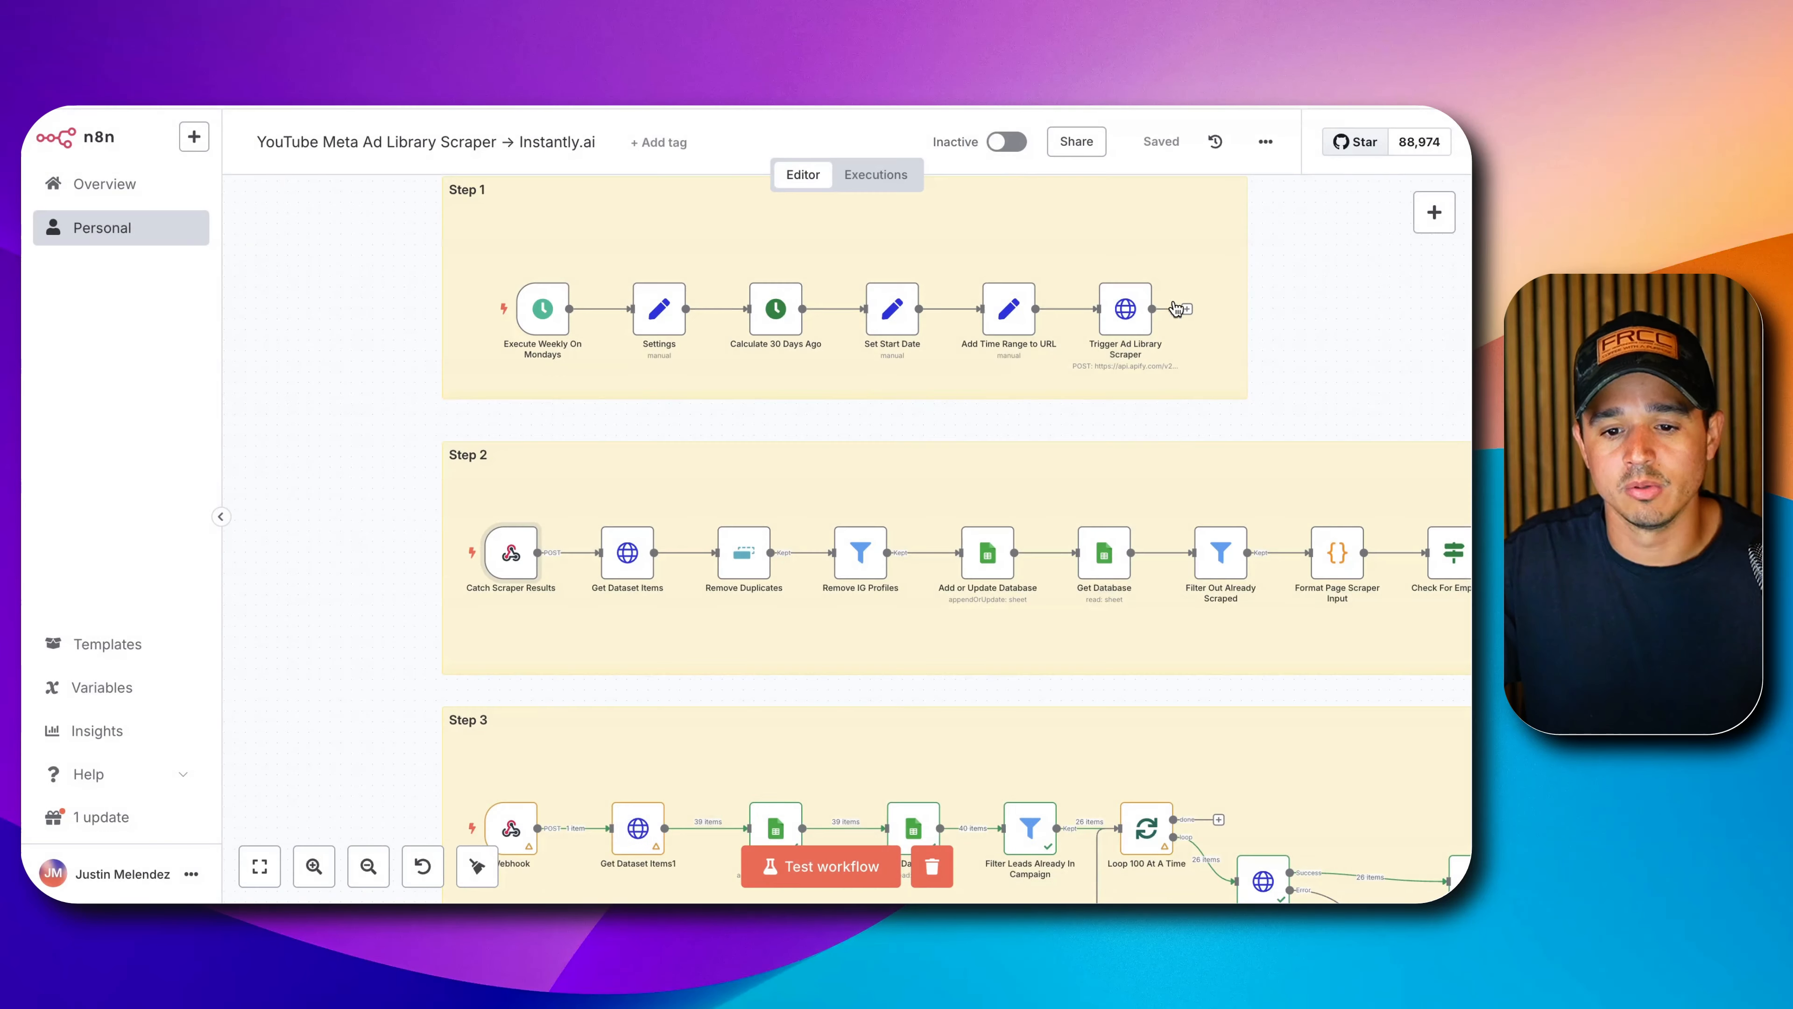
Replace Trigger Ad Library Scraper's webhooks query value with the new Base64 string and save.
double_click(1133, 312)
scroll(792, 508, "down", 5)
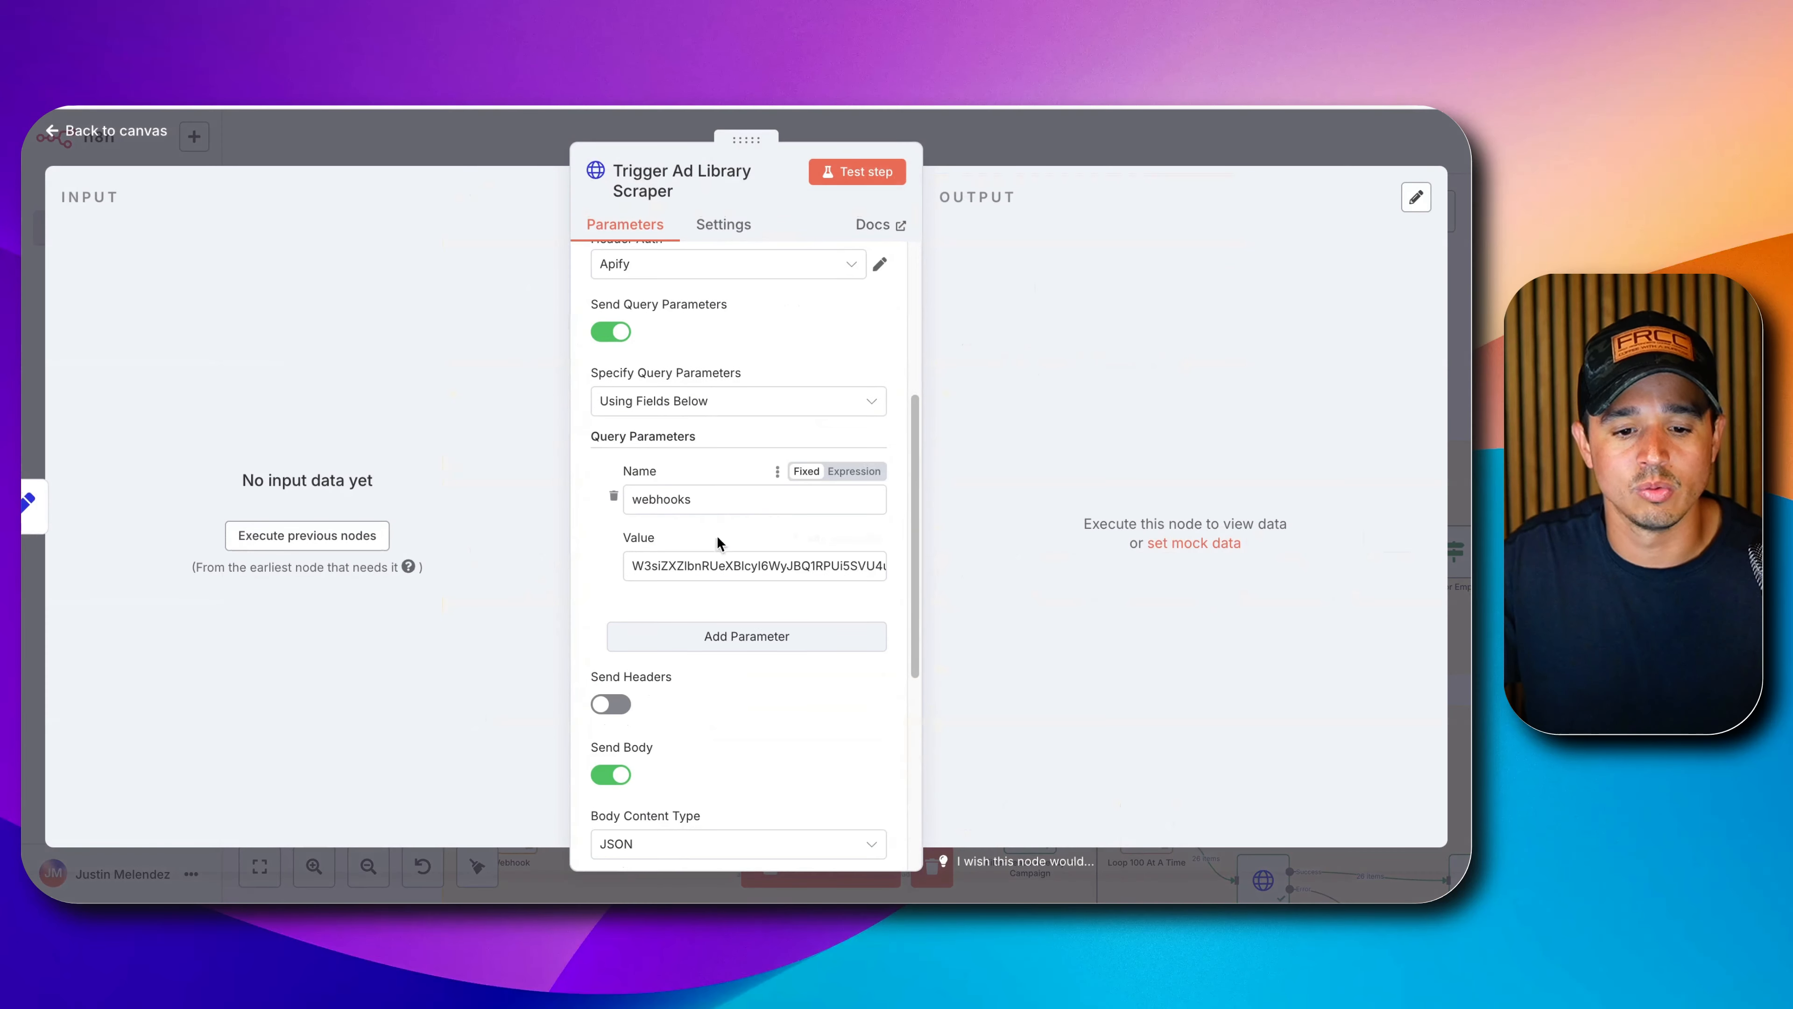
left_click(707, 555)
key("super+a")
key("BackSpace")
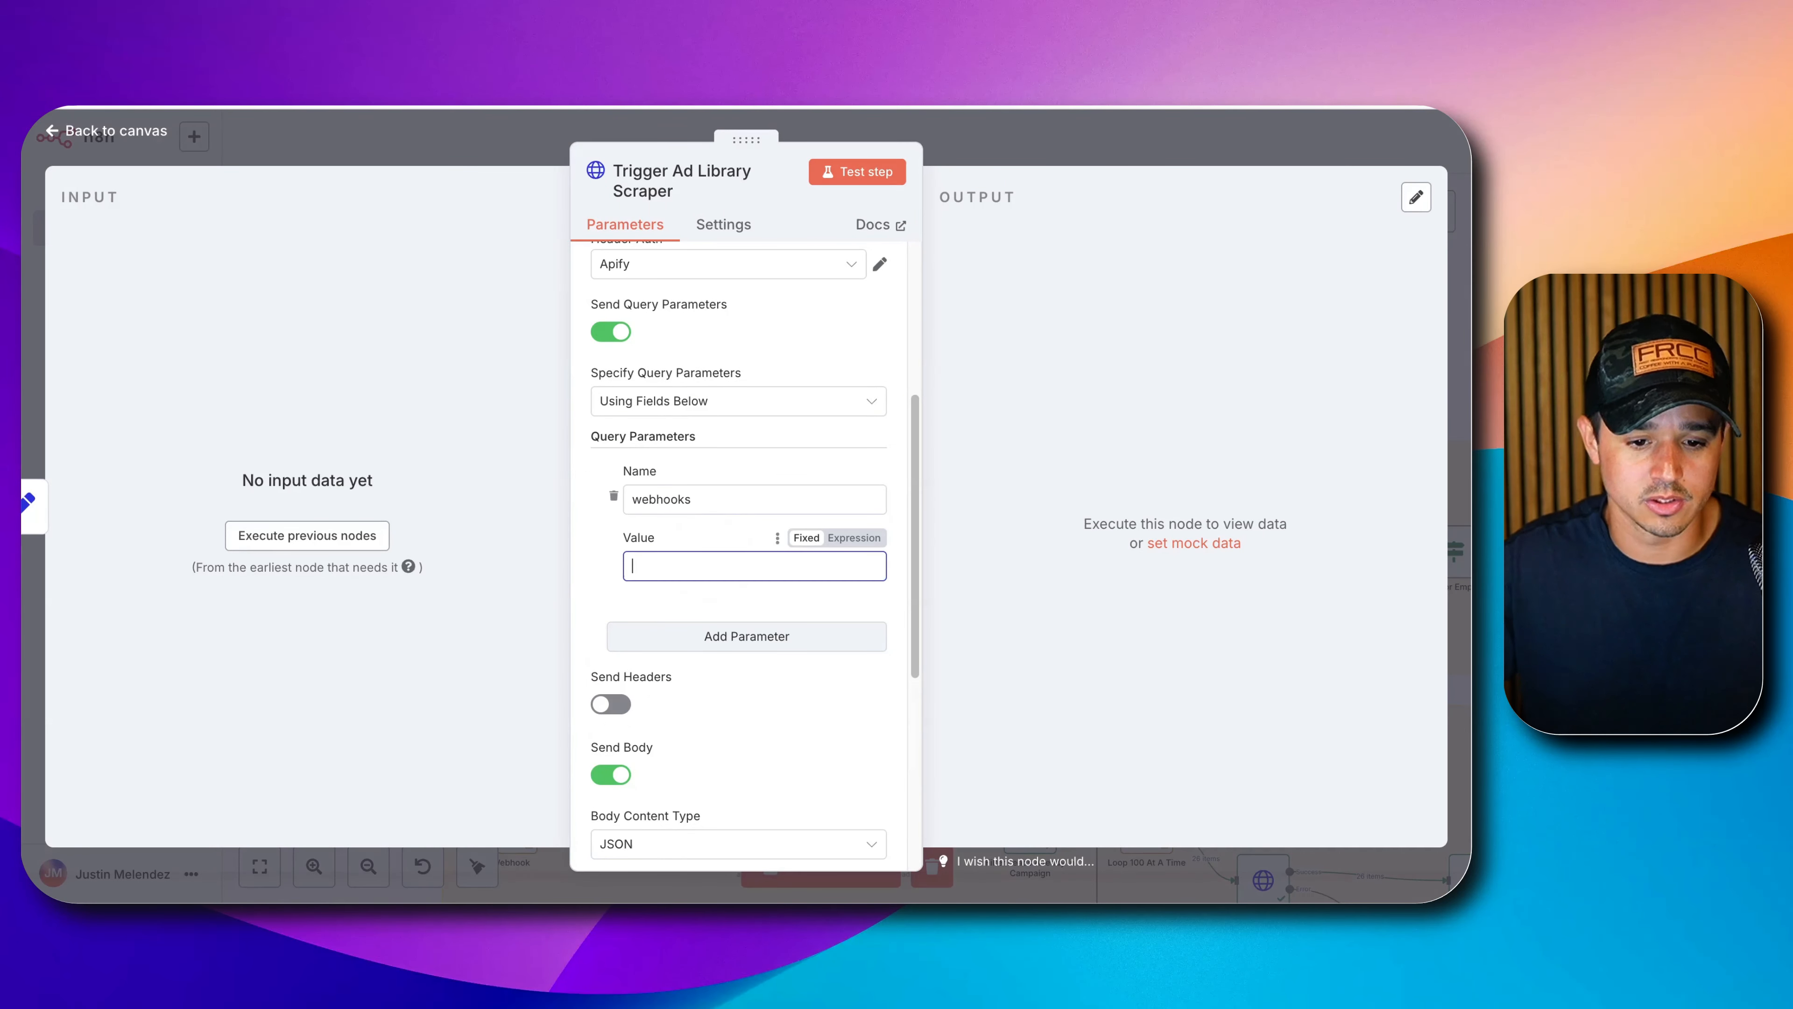
key("super+v")
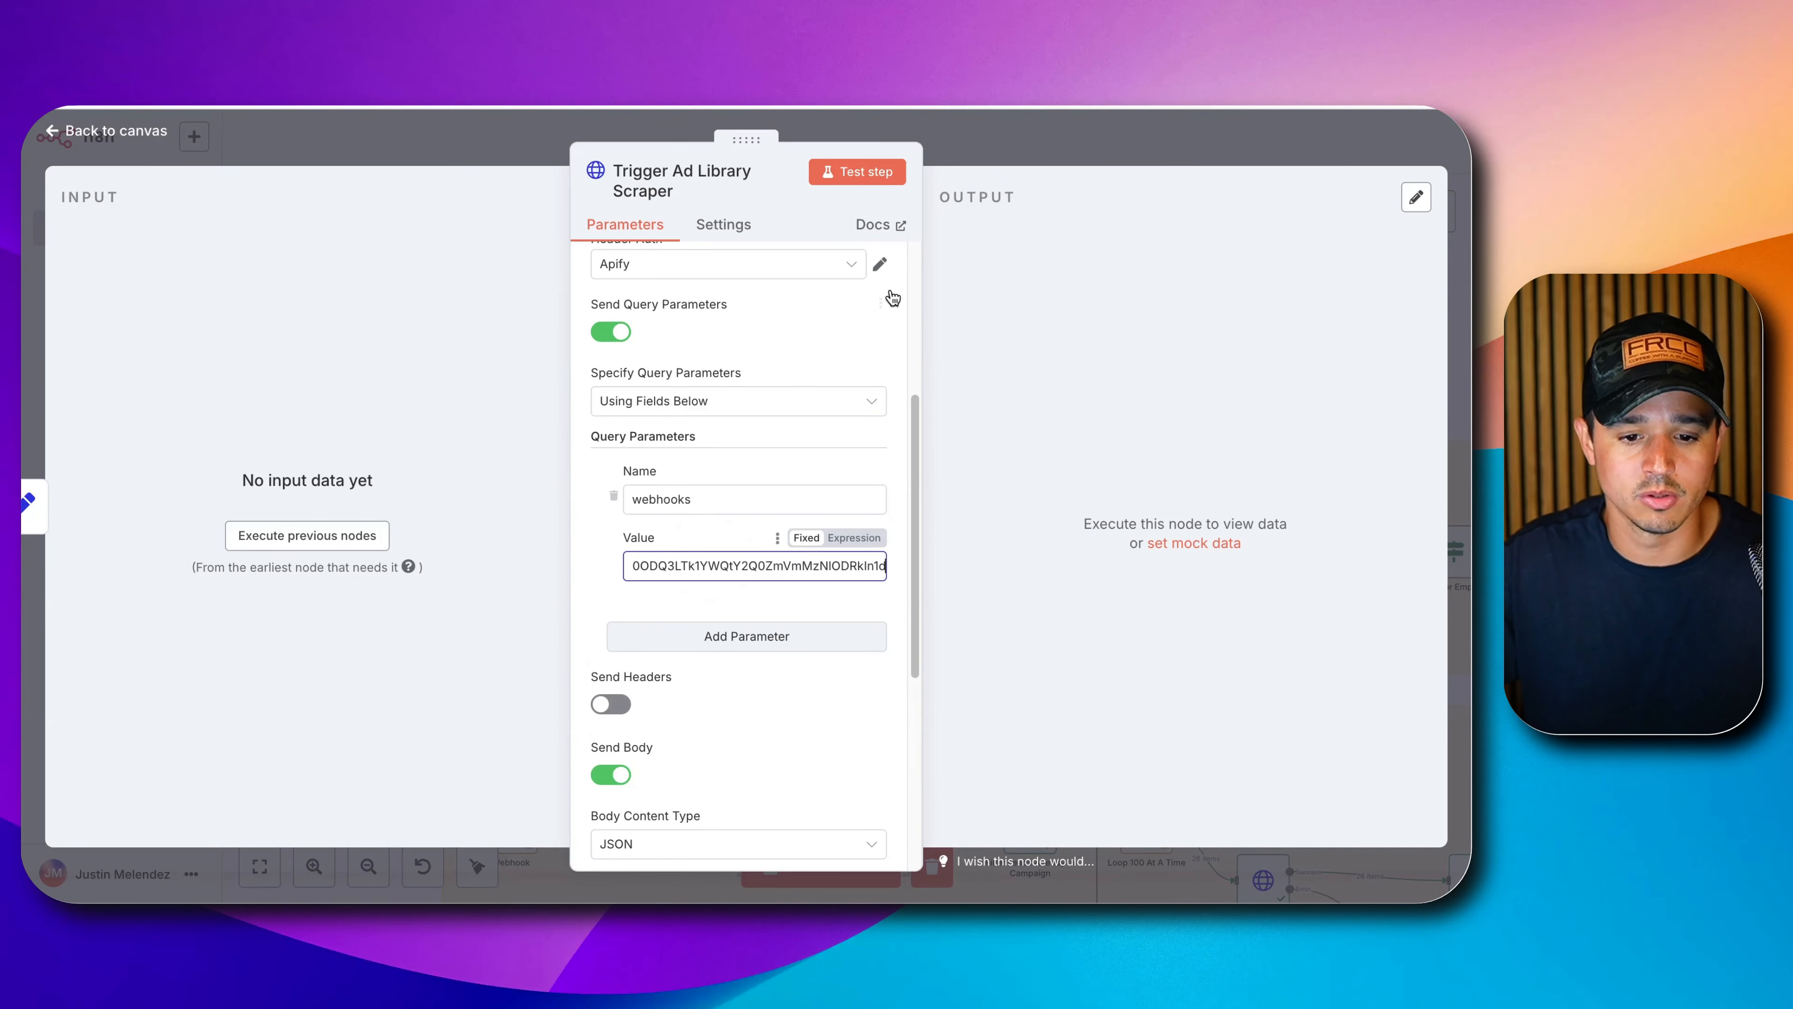
left_click(1059, 131)
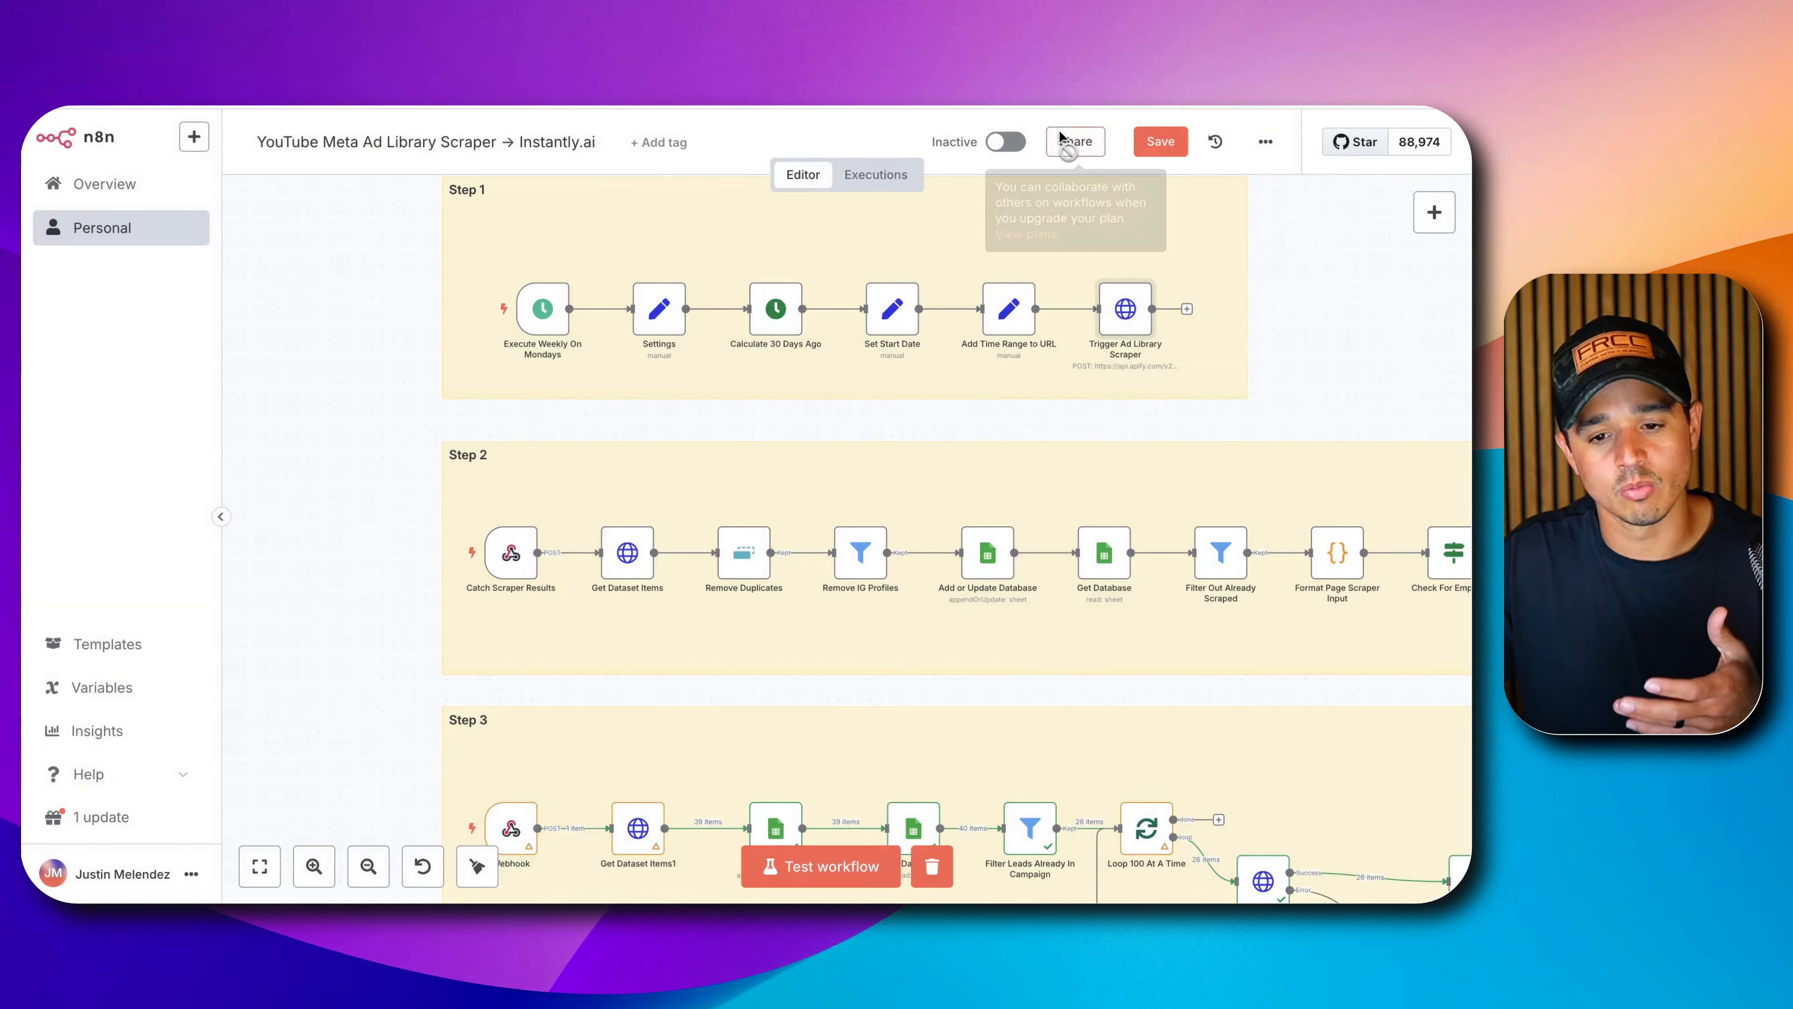
left_click(1142, 141)
scroll(873, 466, "down", 3)
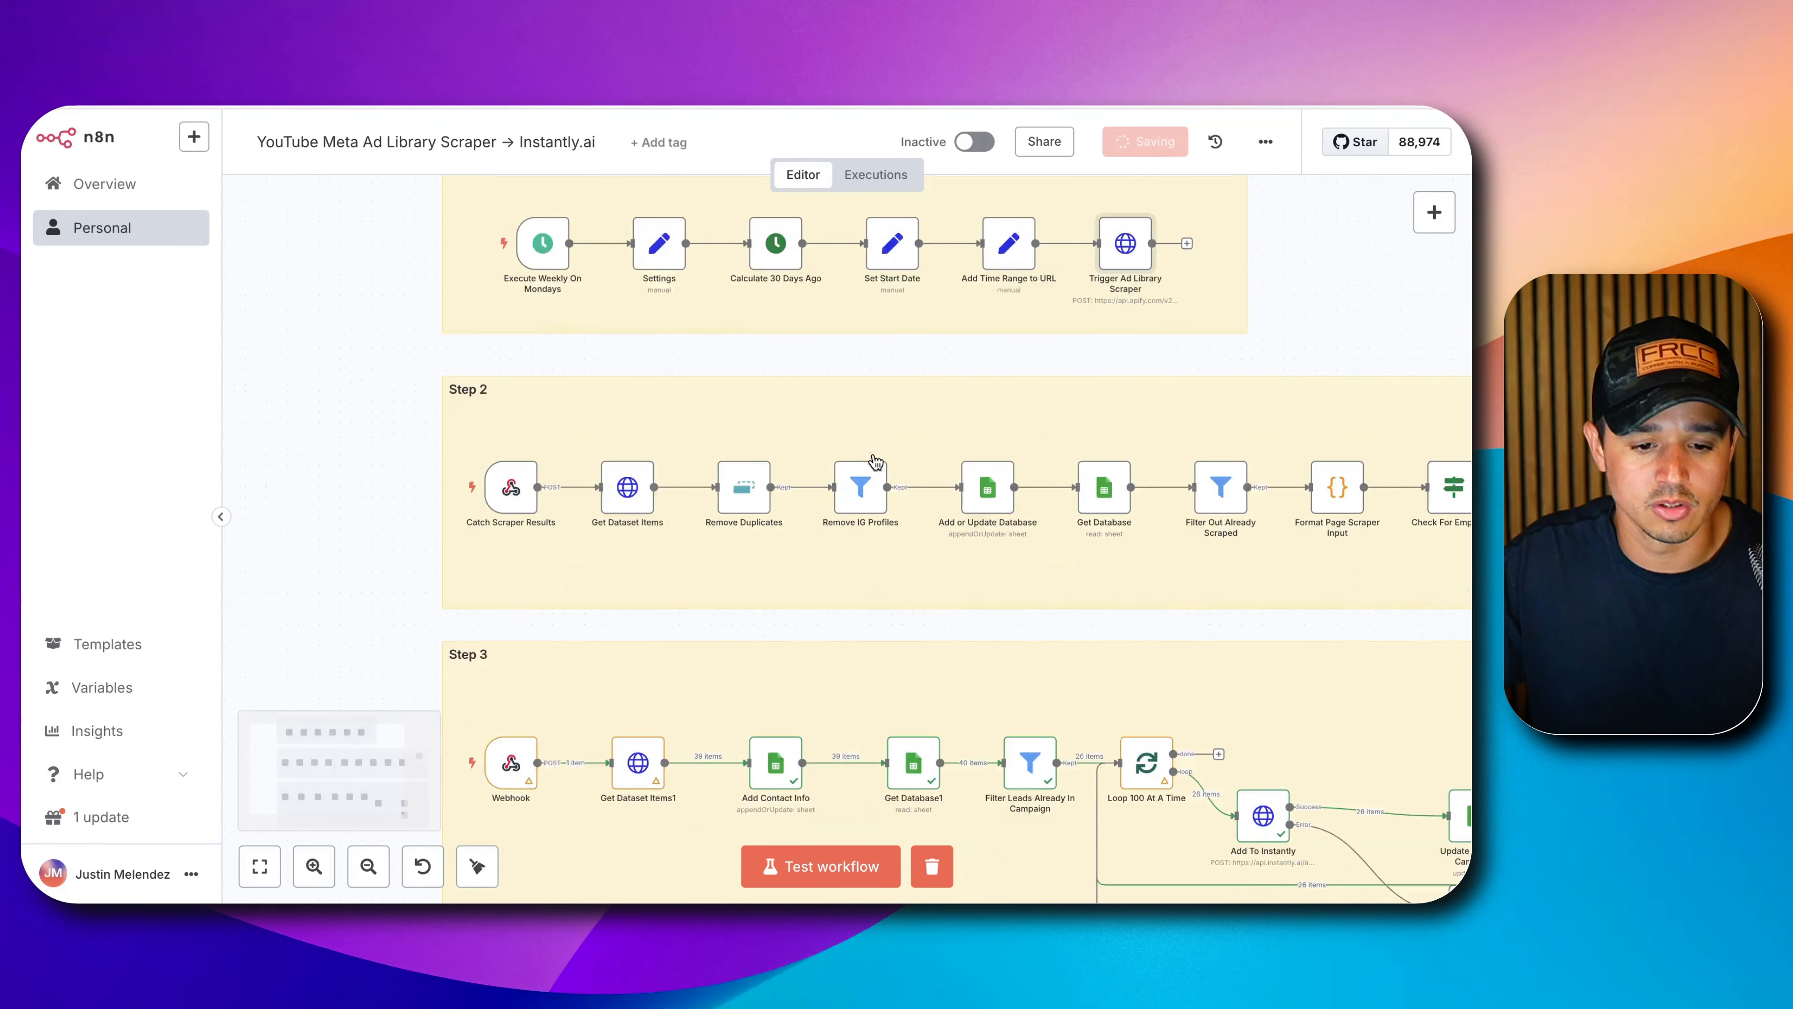
Copy the Step 3 Webhook production URL and Base64-encode it in CyberChef.
double_click(511, 687)
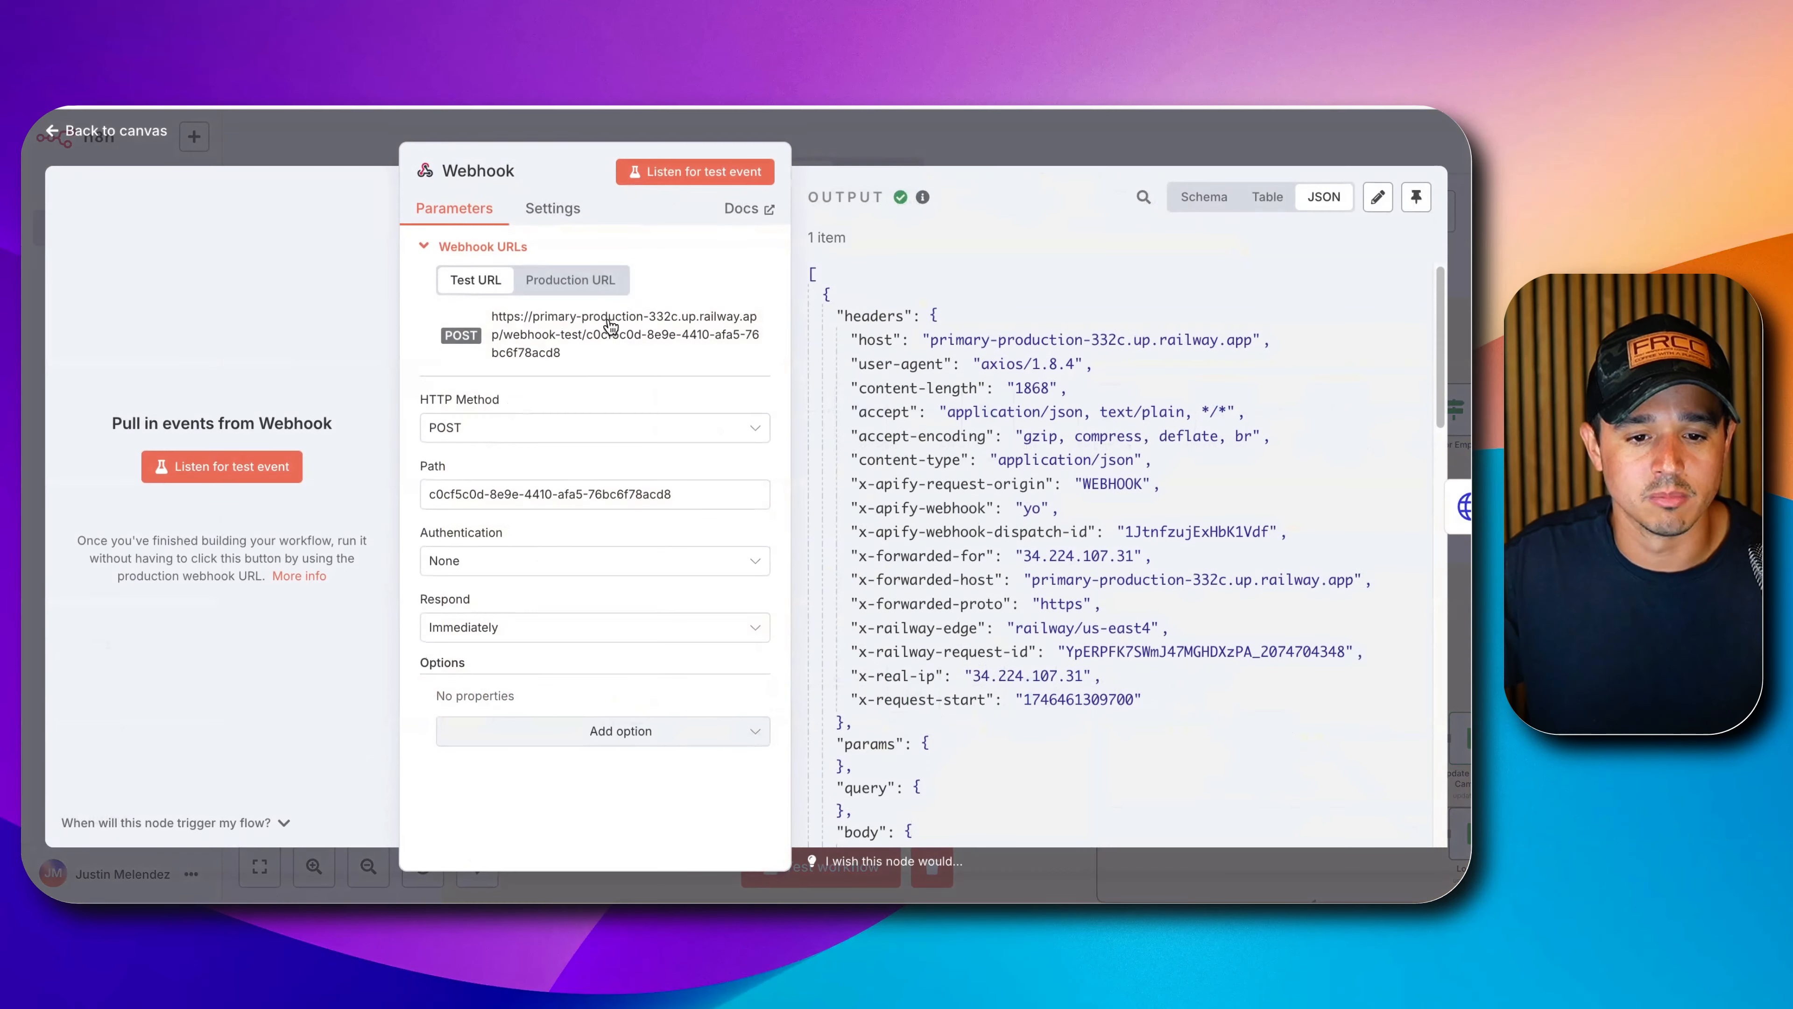
left_click(609, 298)
left_click(573, 336)
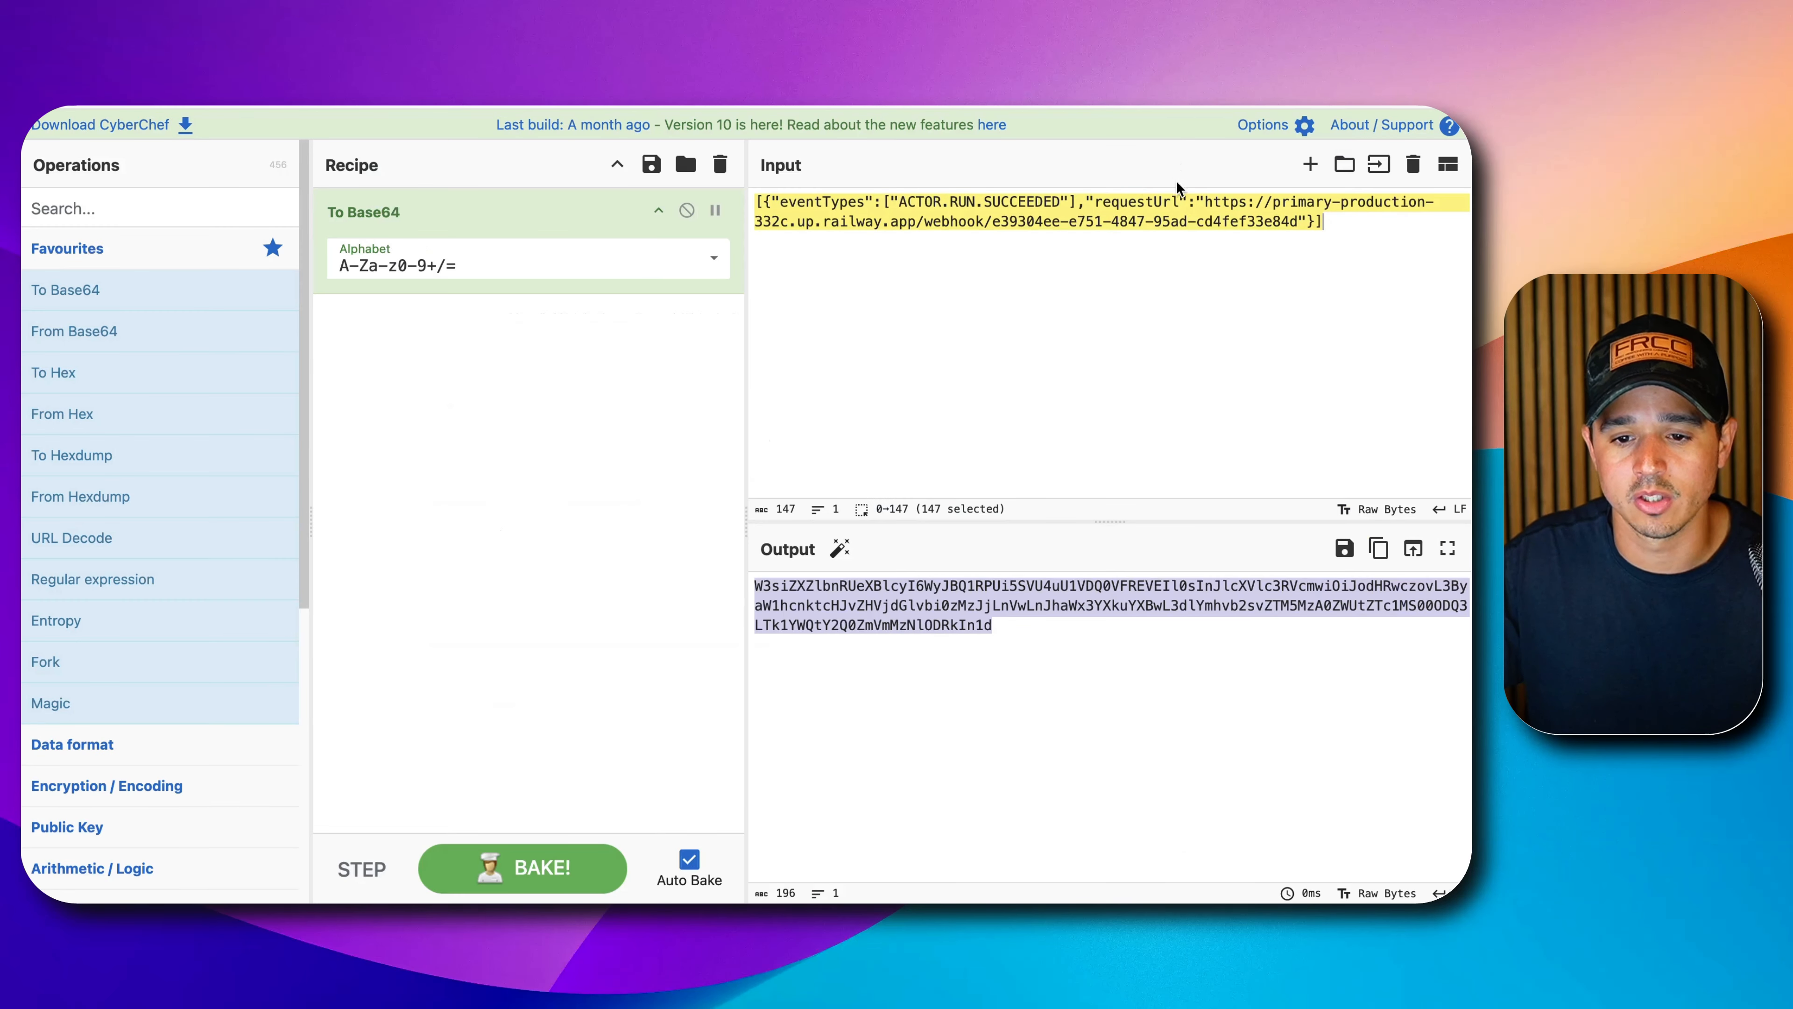
left_click_drag(1204, 202, 1301, 221)
key("super+v")
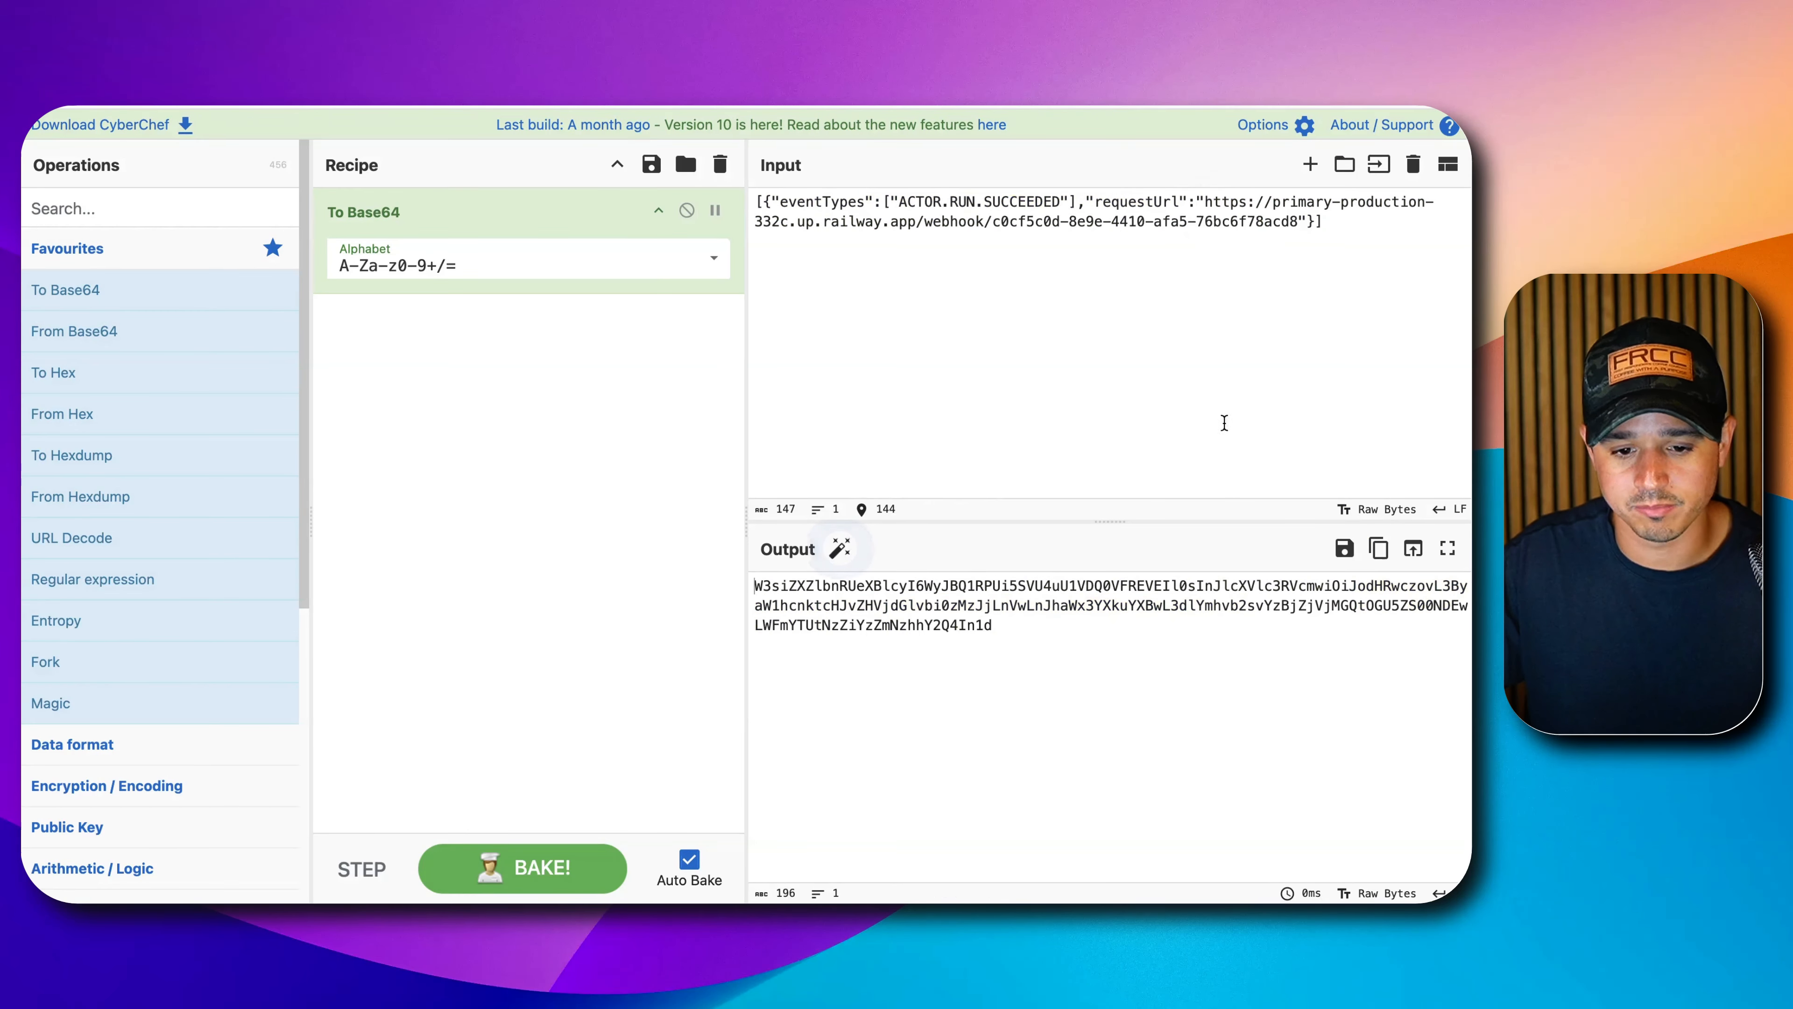
key("super+a")
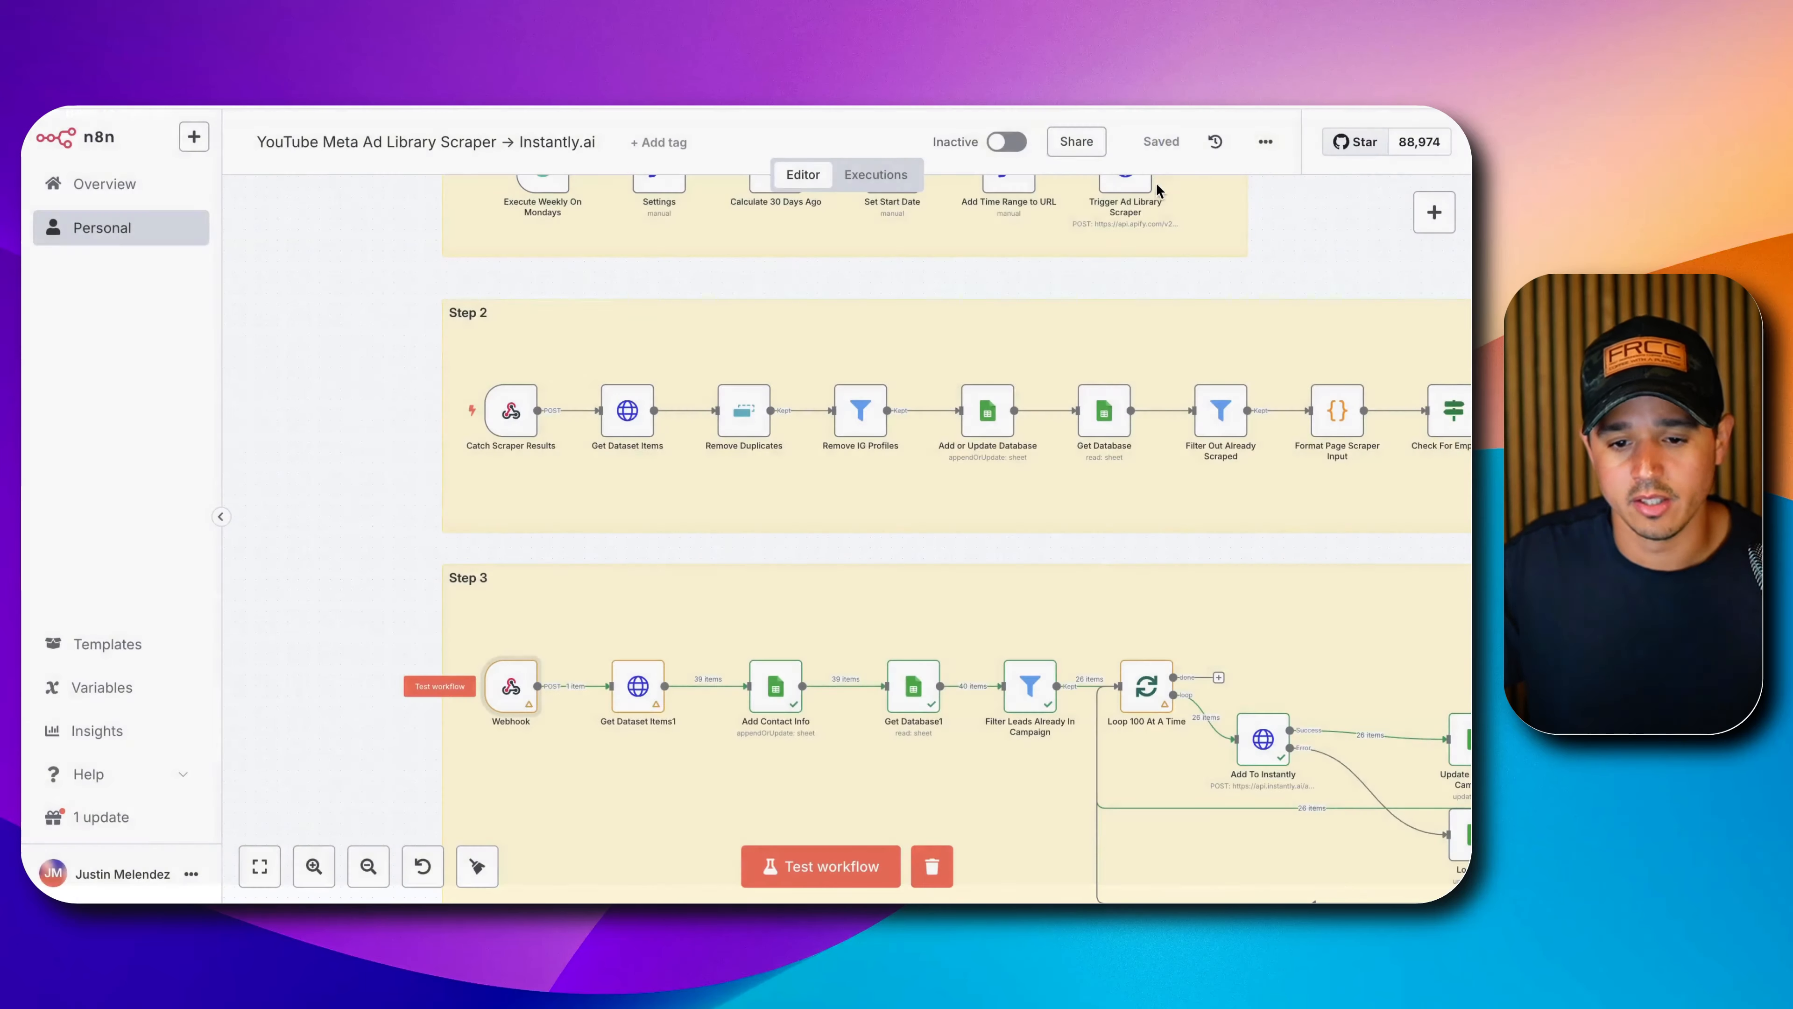
Paste the encoded string as an expression into Execute Pages Scraper's webhooks value and save.
left_click_drag(1370, 259, 835, 306)
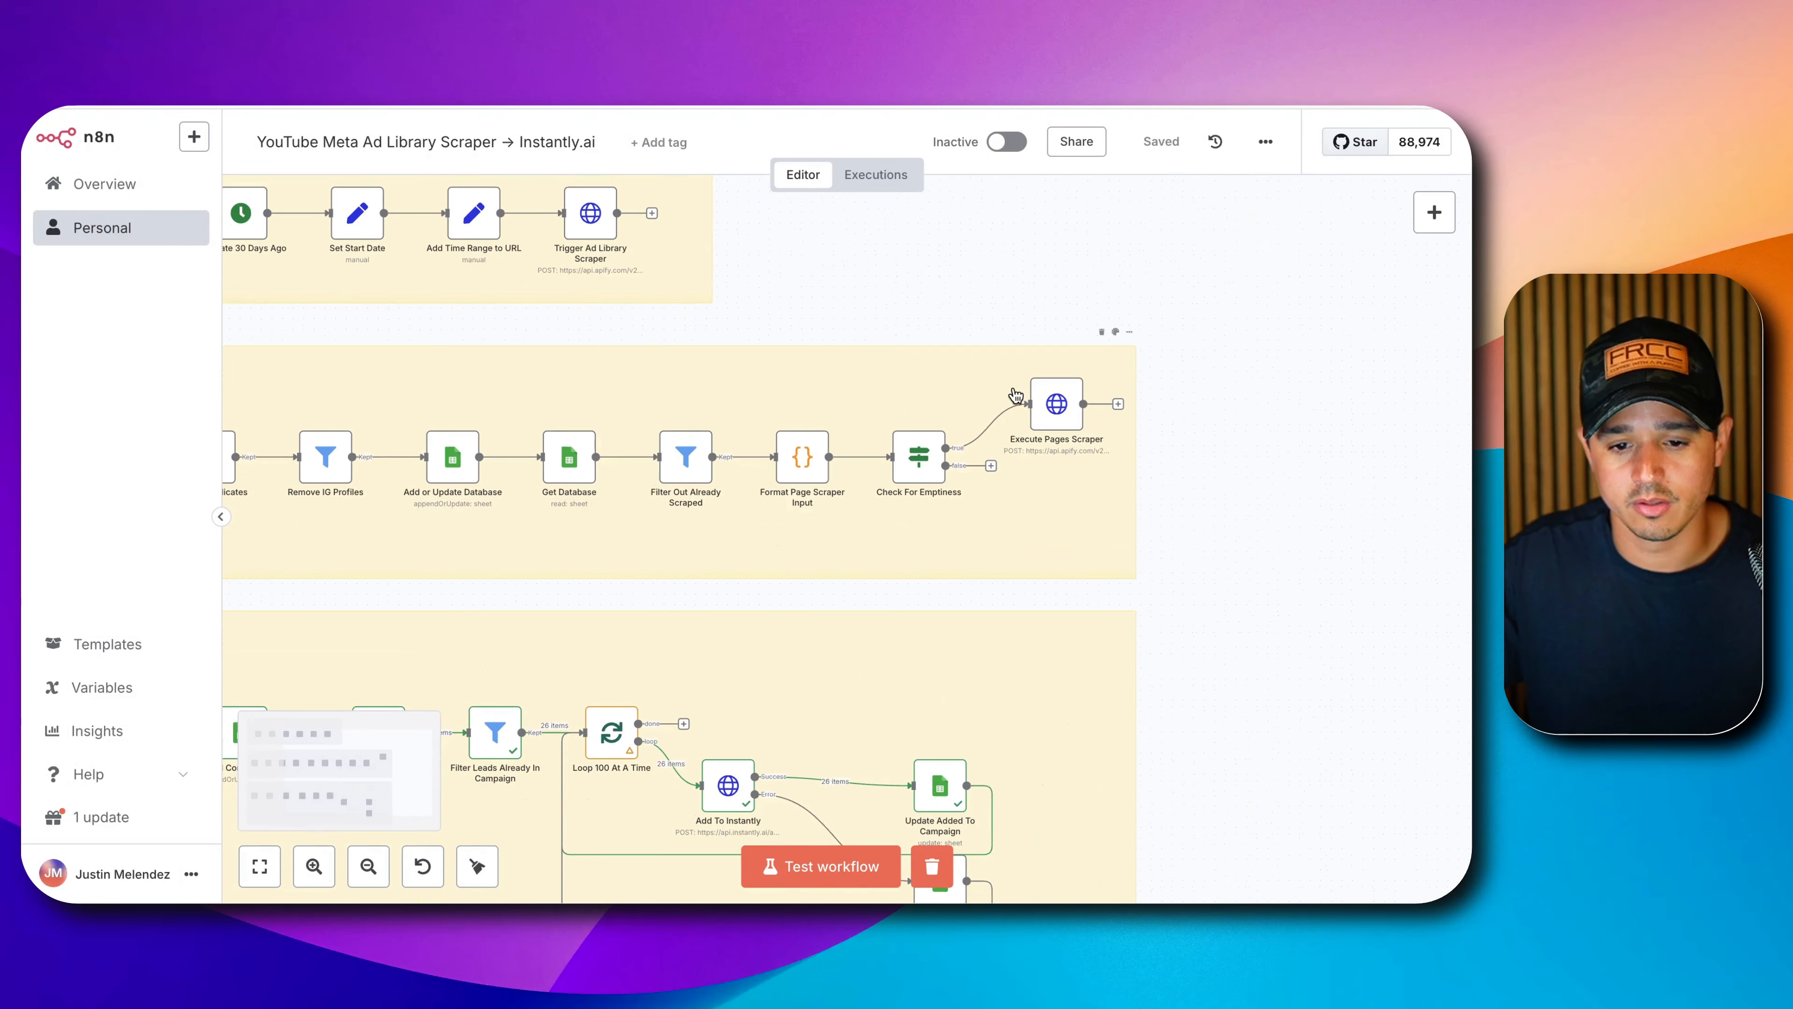
double_click(1056, 404)
scroll(720, 470, "down", 5)
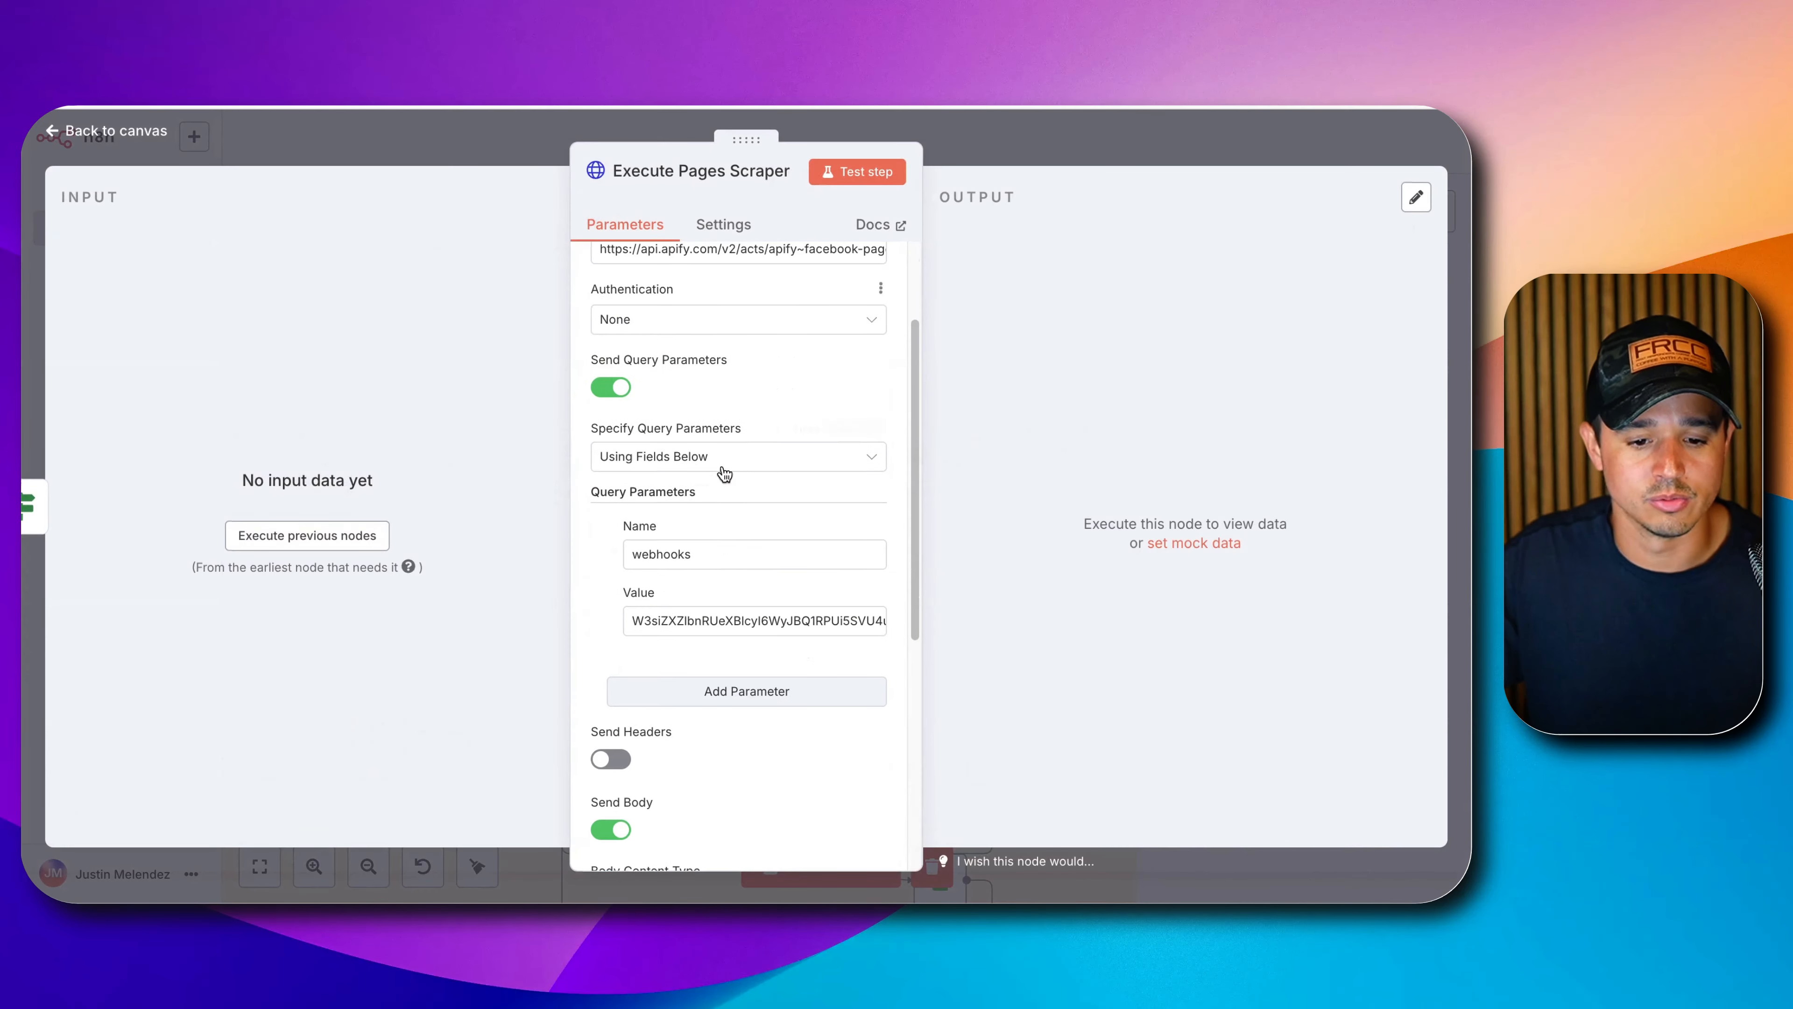
triple_click(723, 625)
type("=")
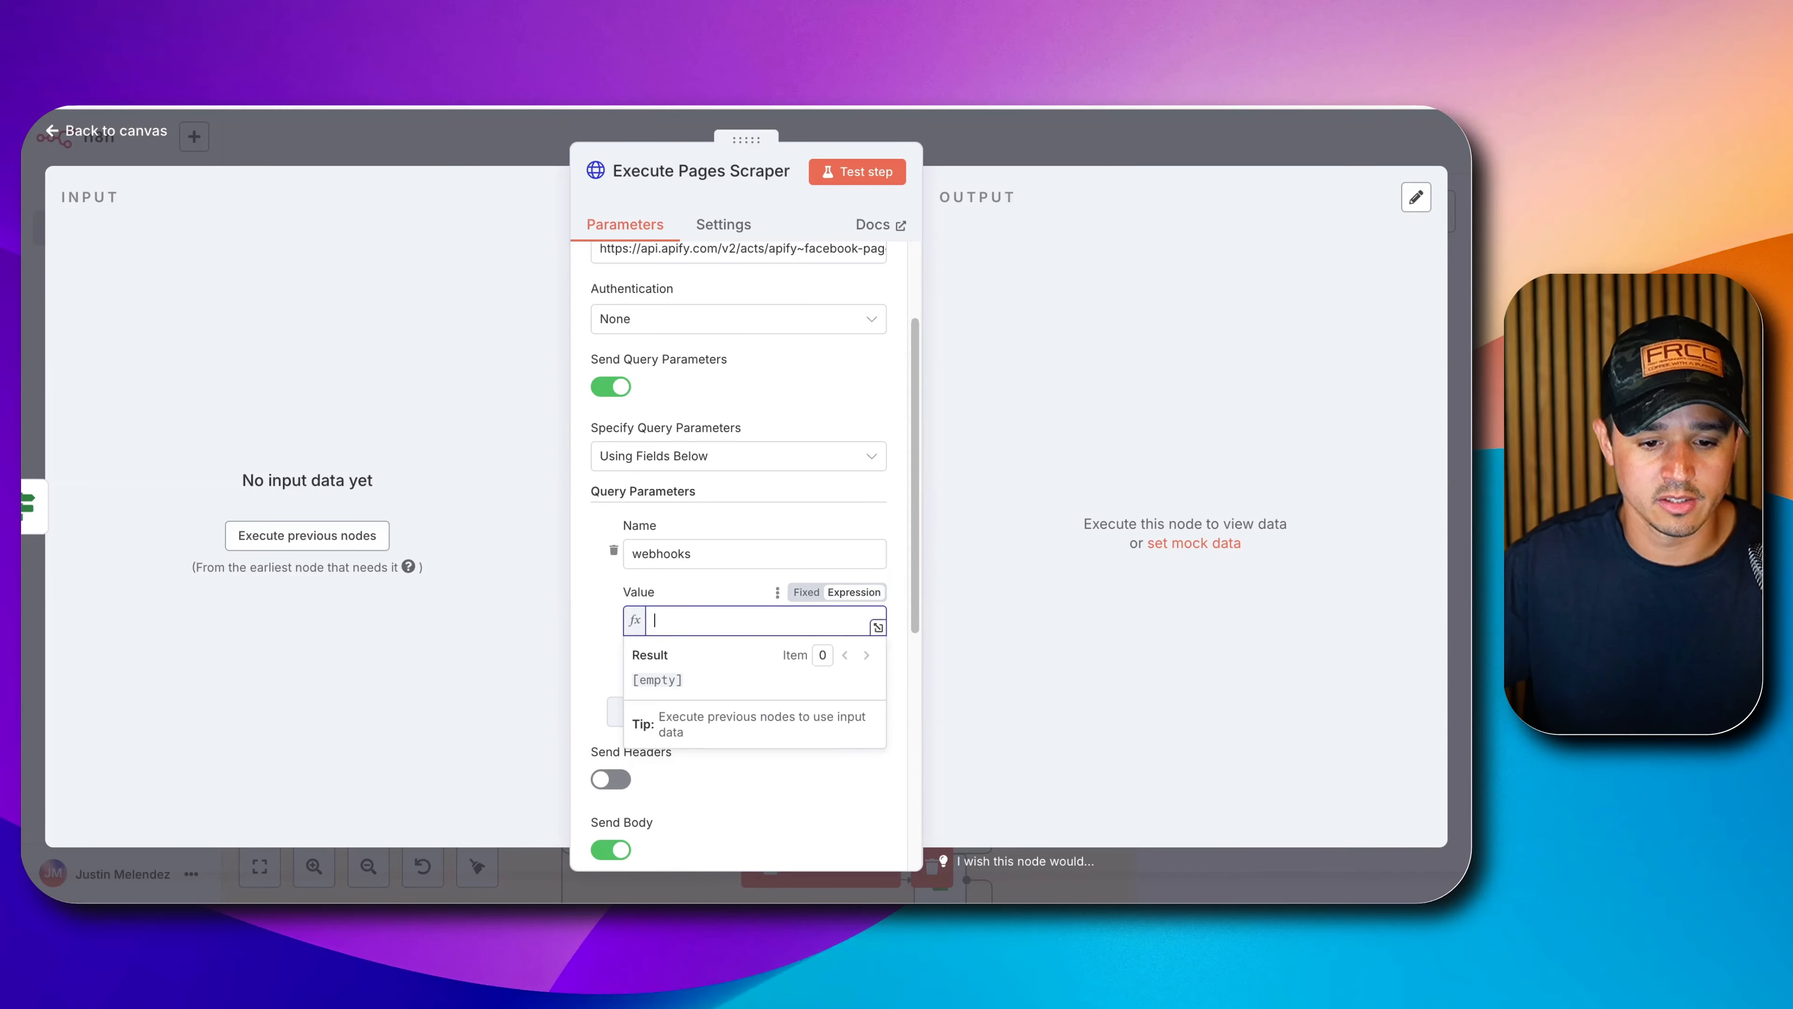
key("super+v")
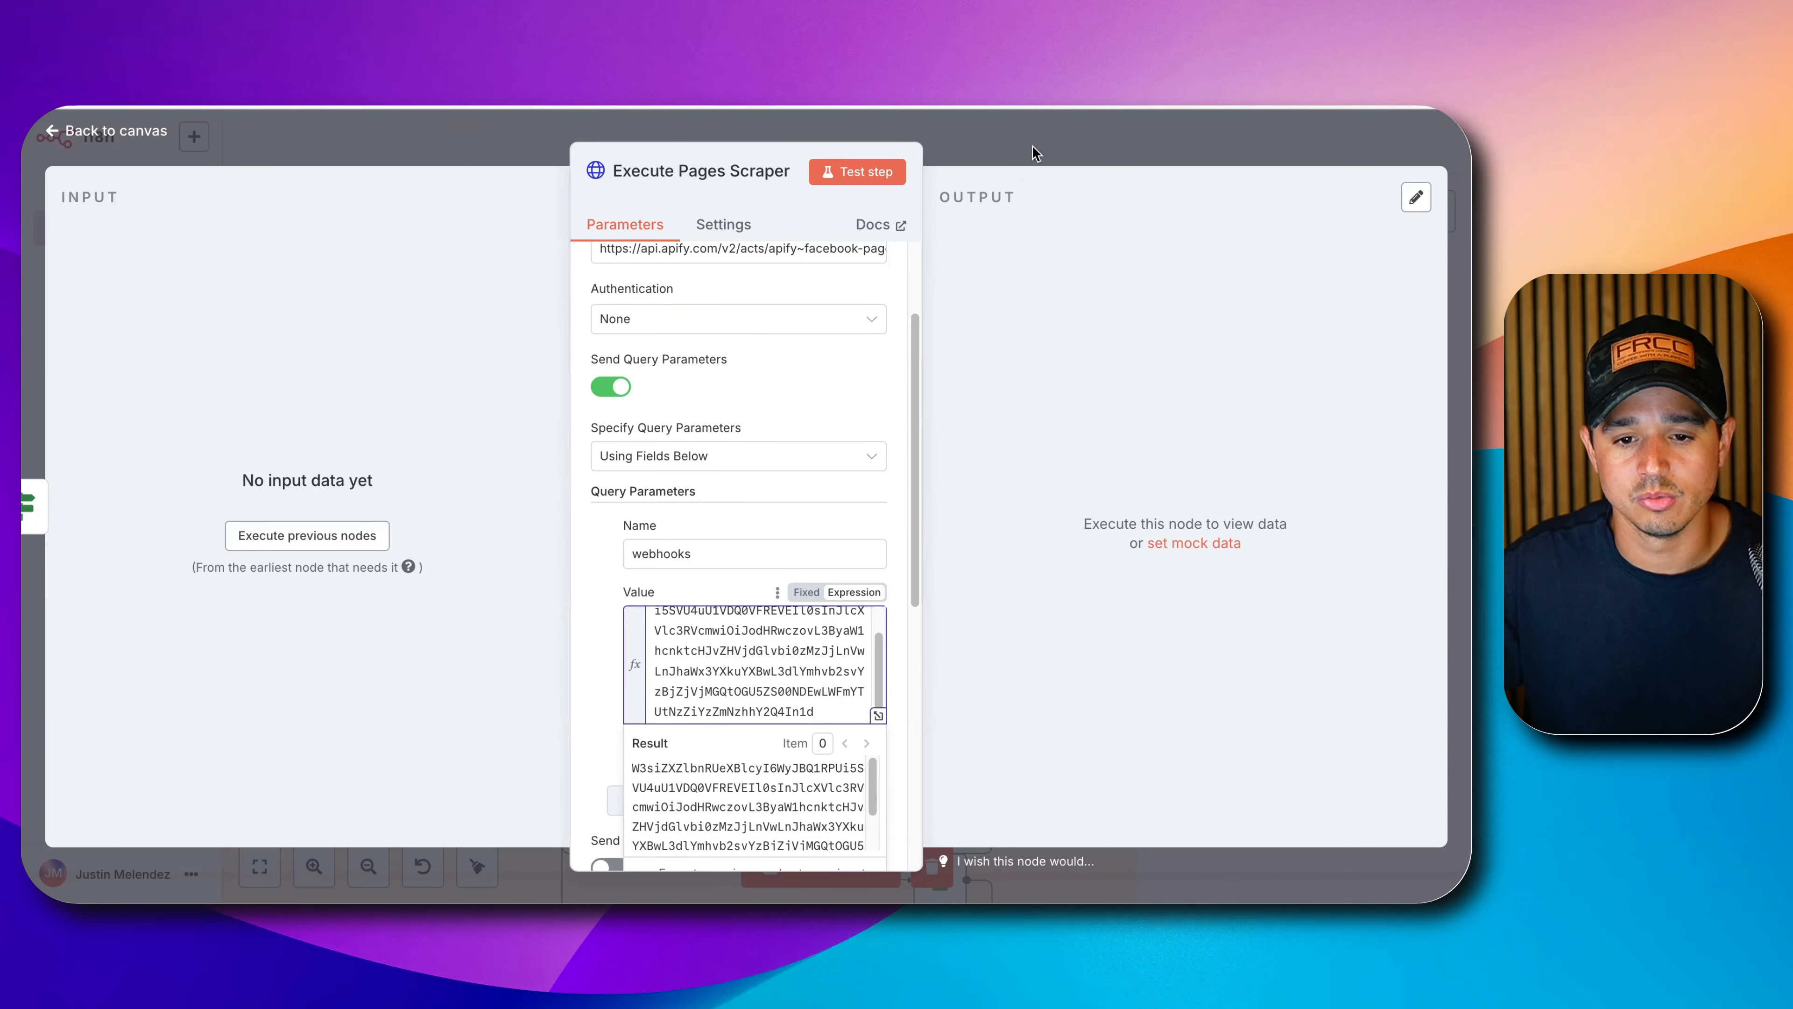
left_click(1032, 145)
left_click(1168, 145)
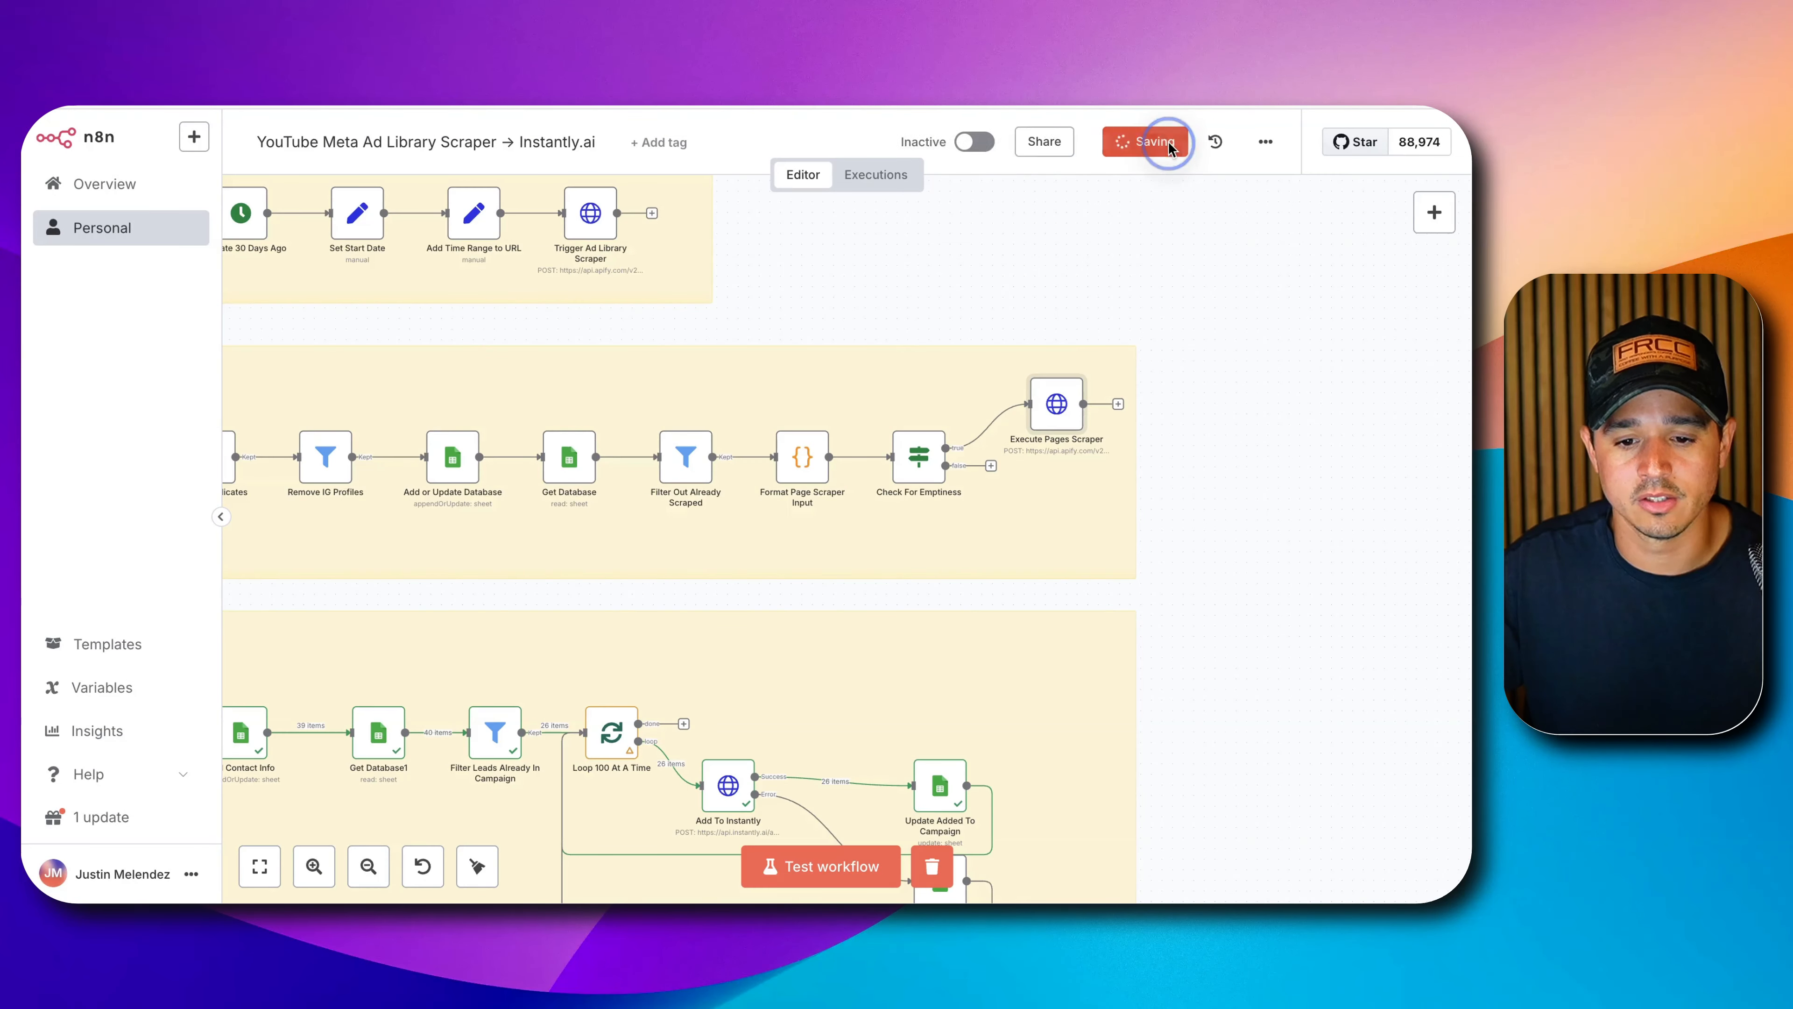
scroll(1113, 521, "down", 3)
left_click_drag(1003, 265, 1229, 263)
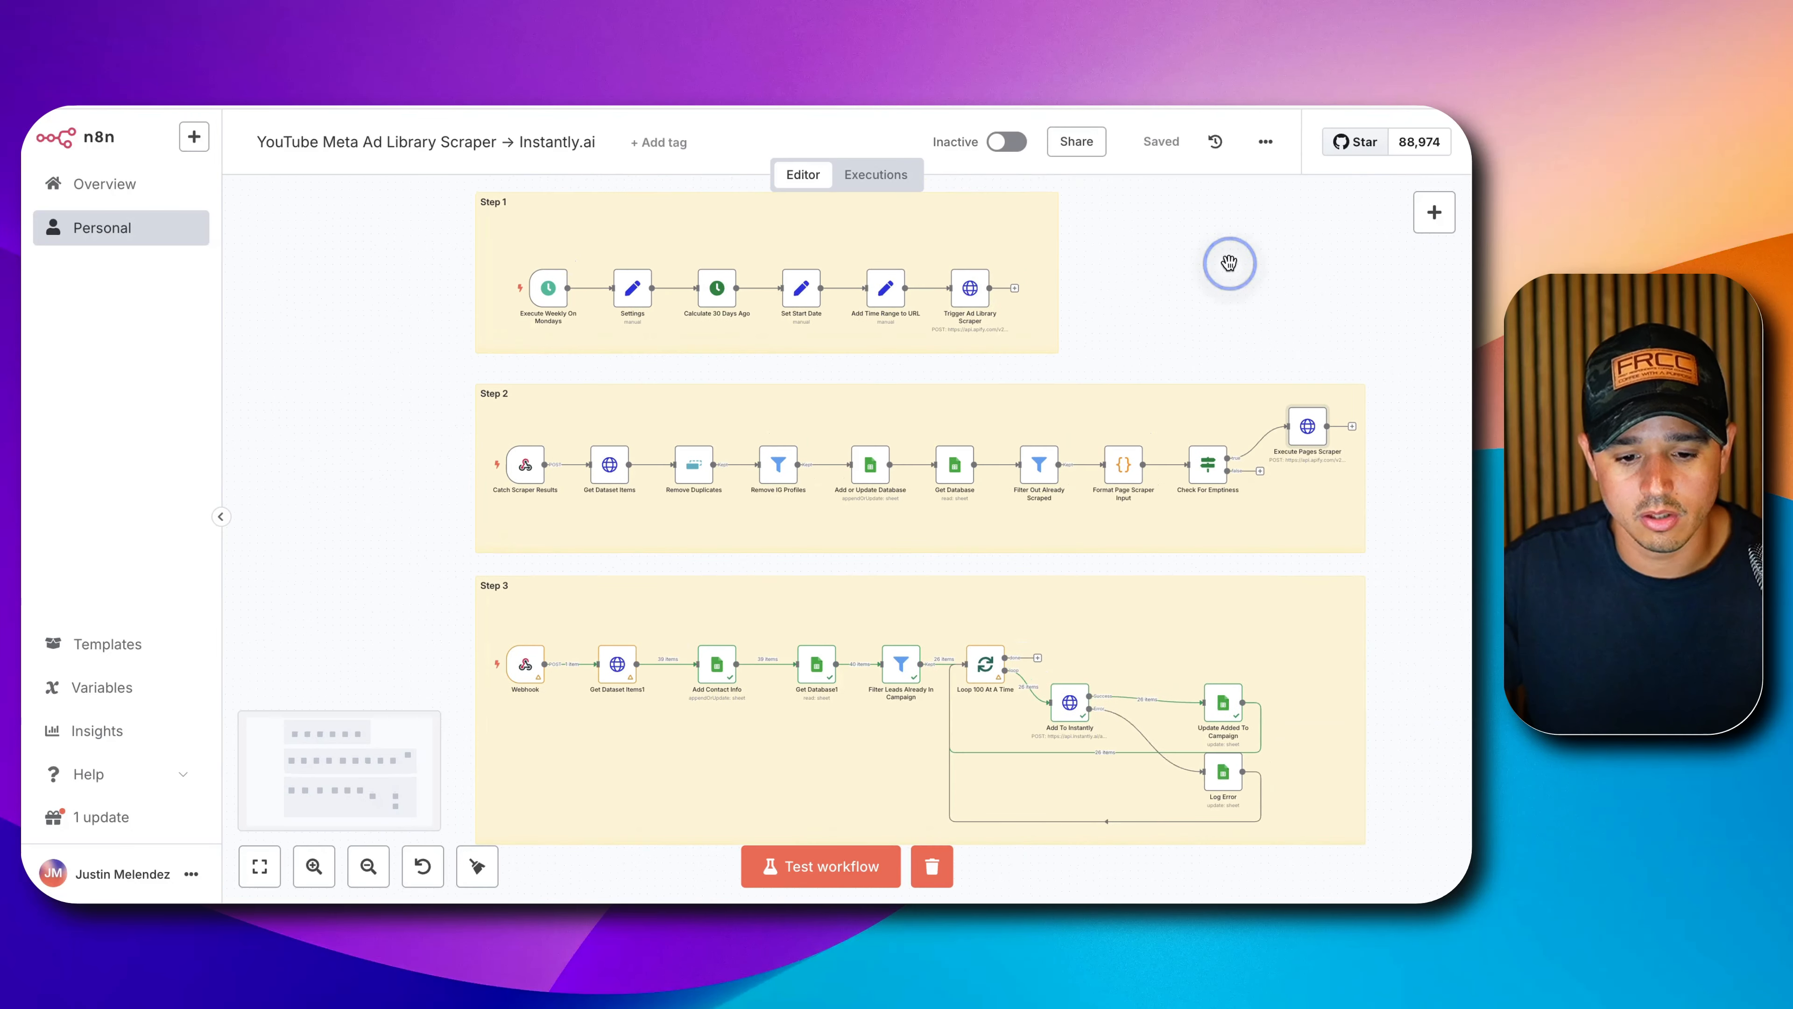
Switch the YouTube Meta Ad Library Scraper workflow from Inactive to Active.
left_click(1008, 142)
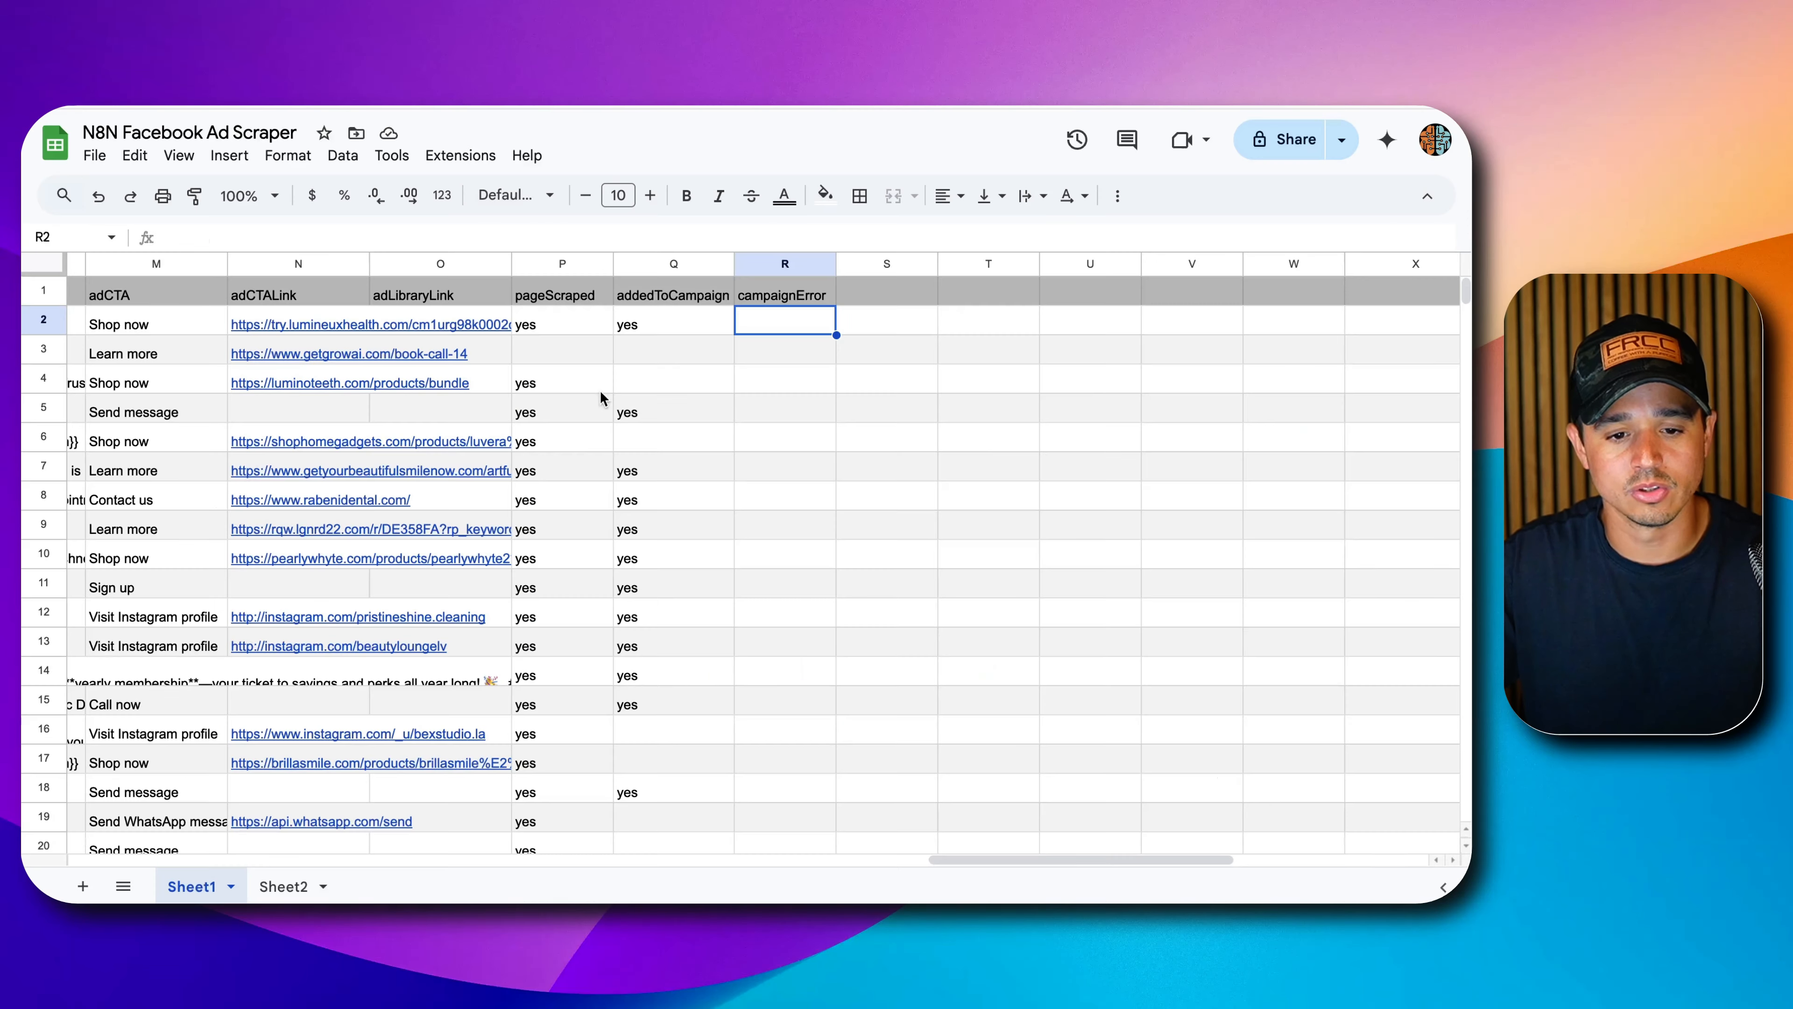
scroll(417, 457, "left", 15)
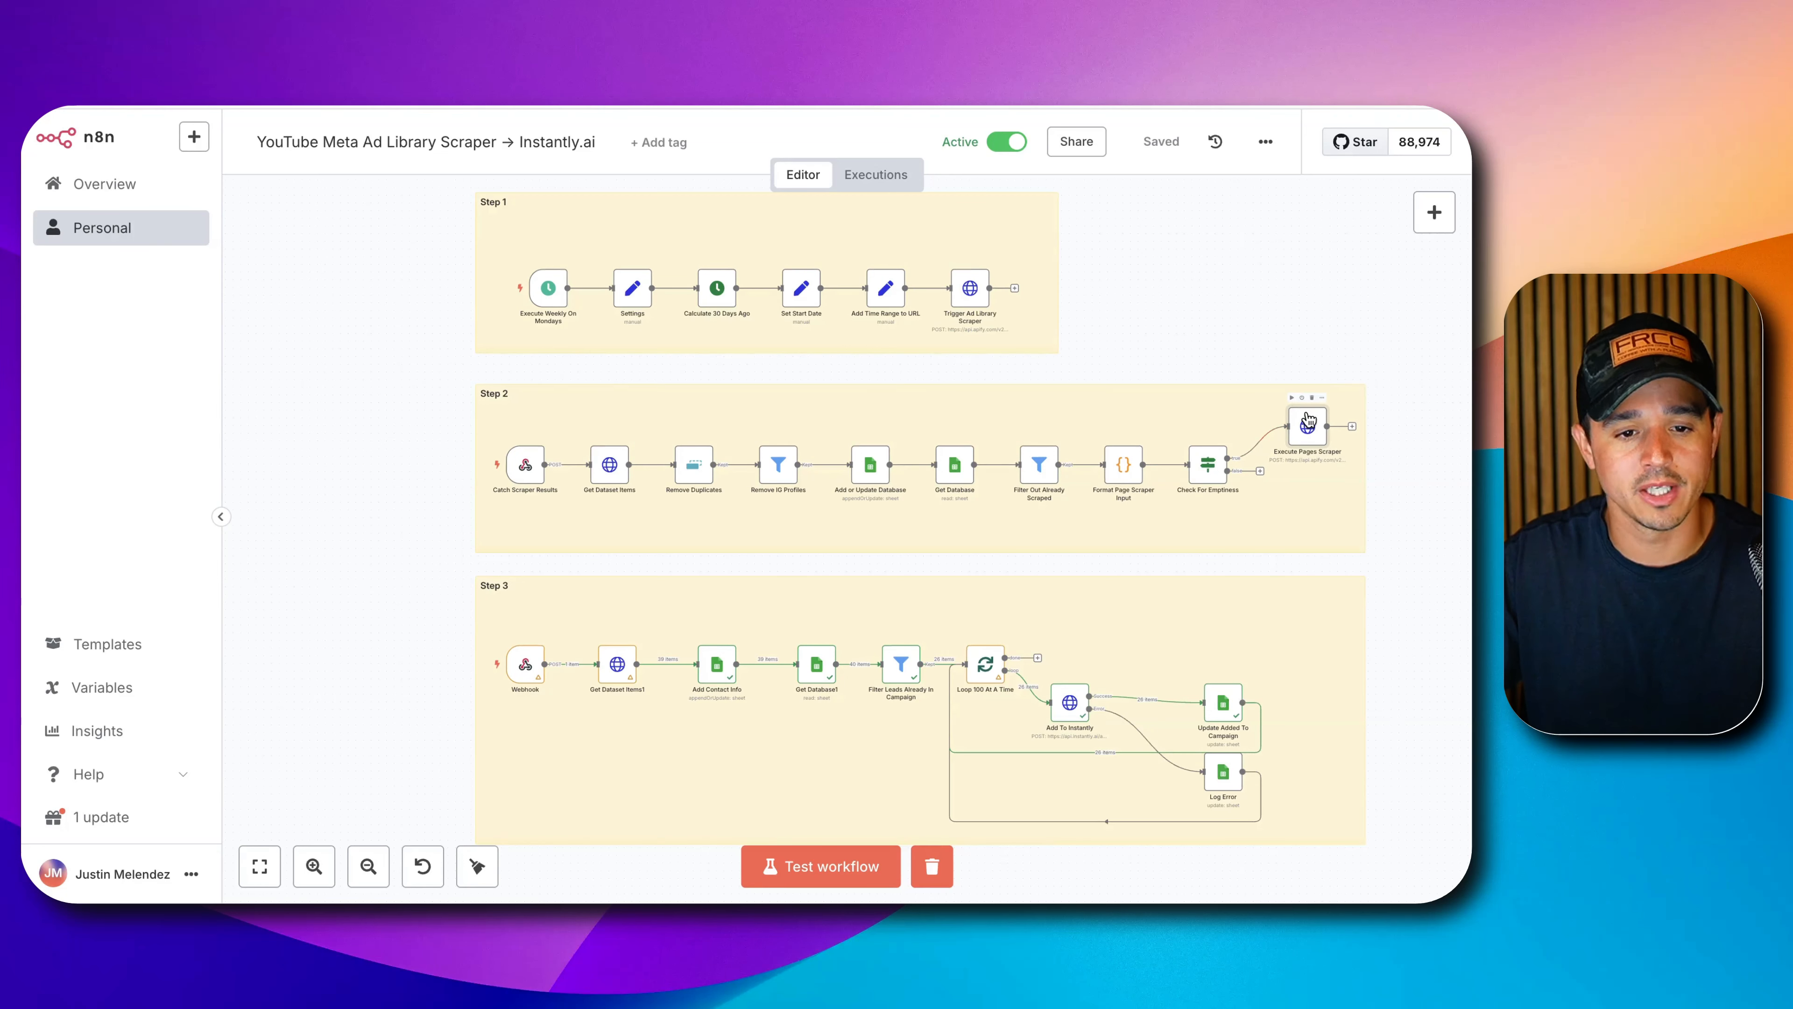
View Add Contact Info's Update Row on Sheet1, matched by pageId with email and phone mappings.
mouse_move(486, 678)
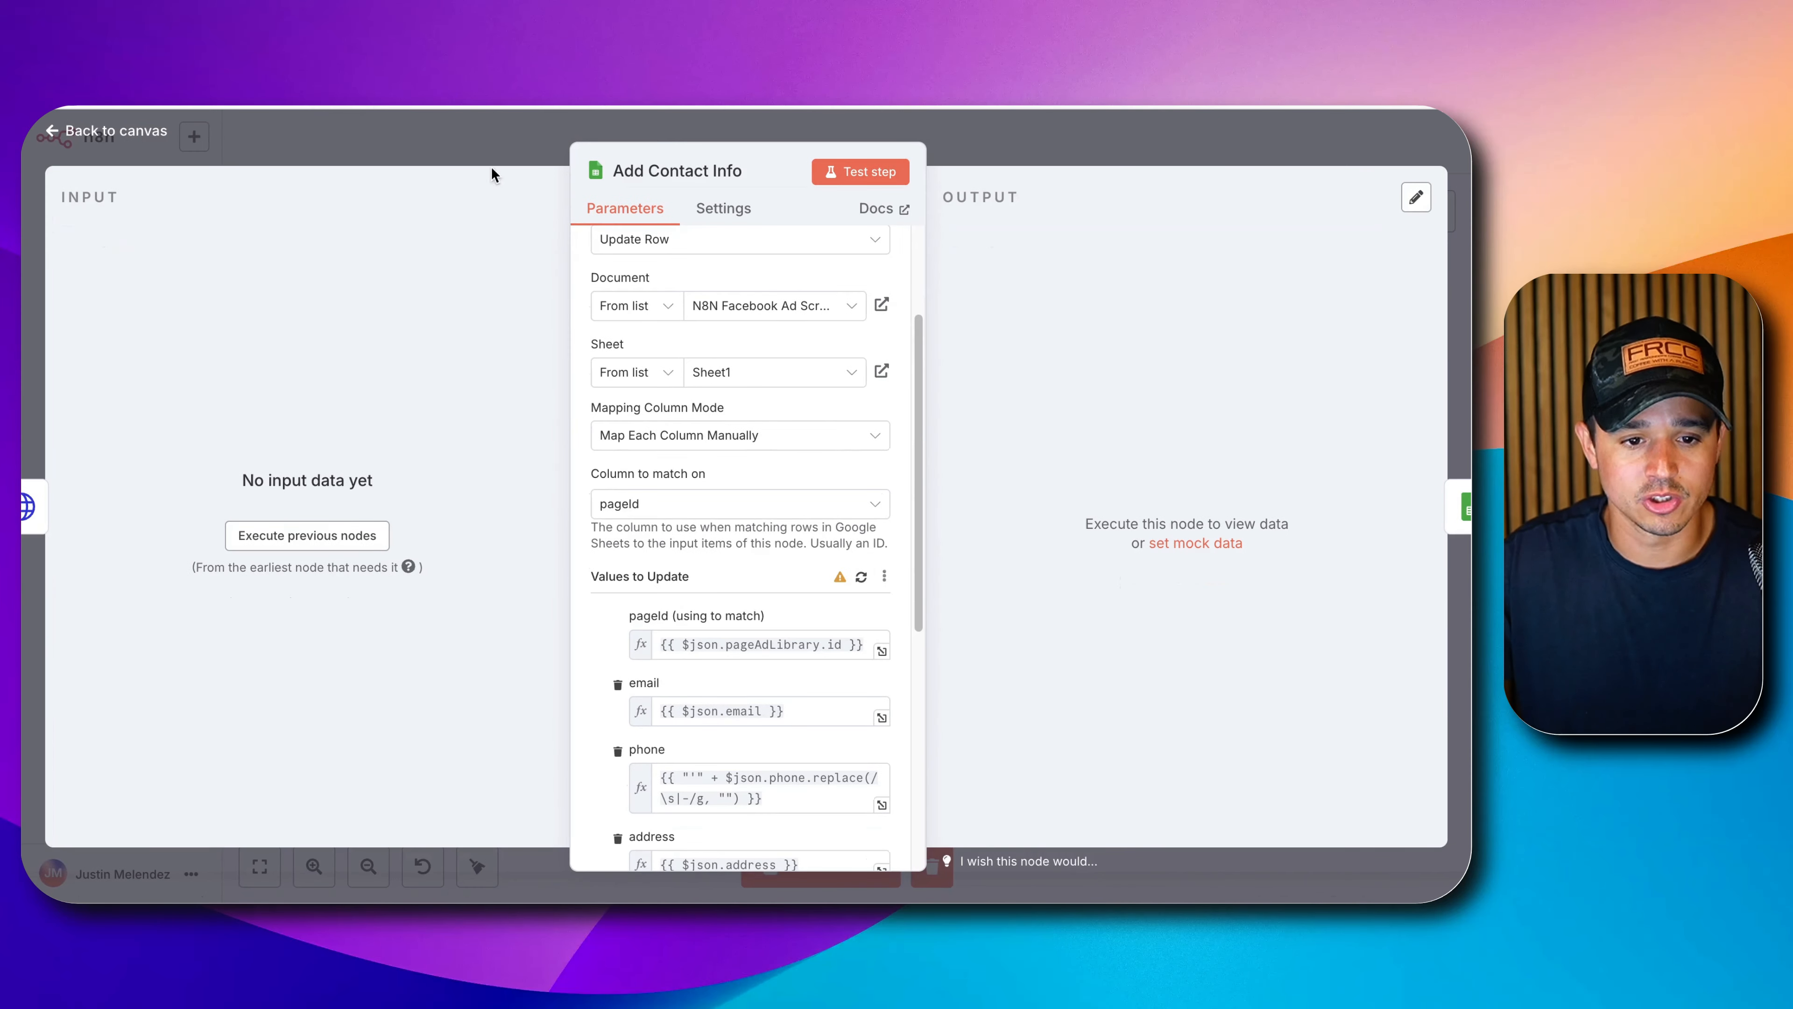
Close Add Contact Info, look over the CyberChef tab, then go to Skool's Premium course list.
left_click(499, 134)
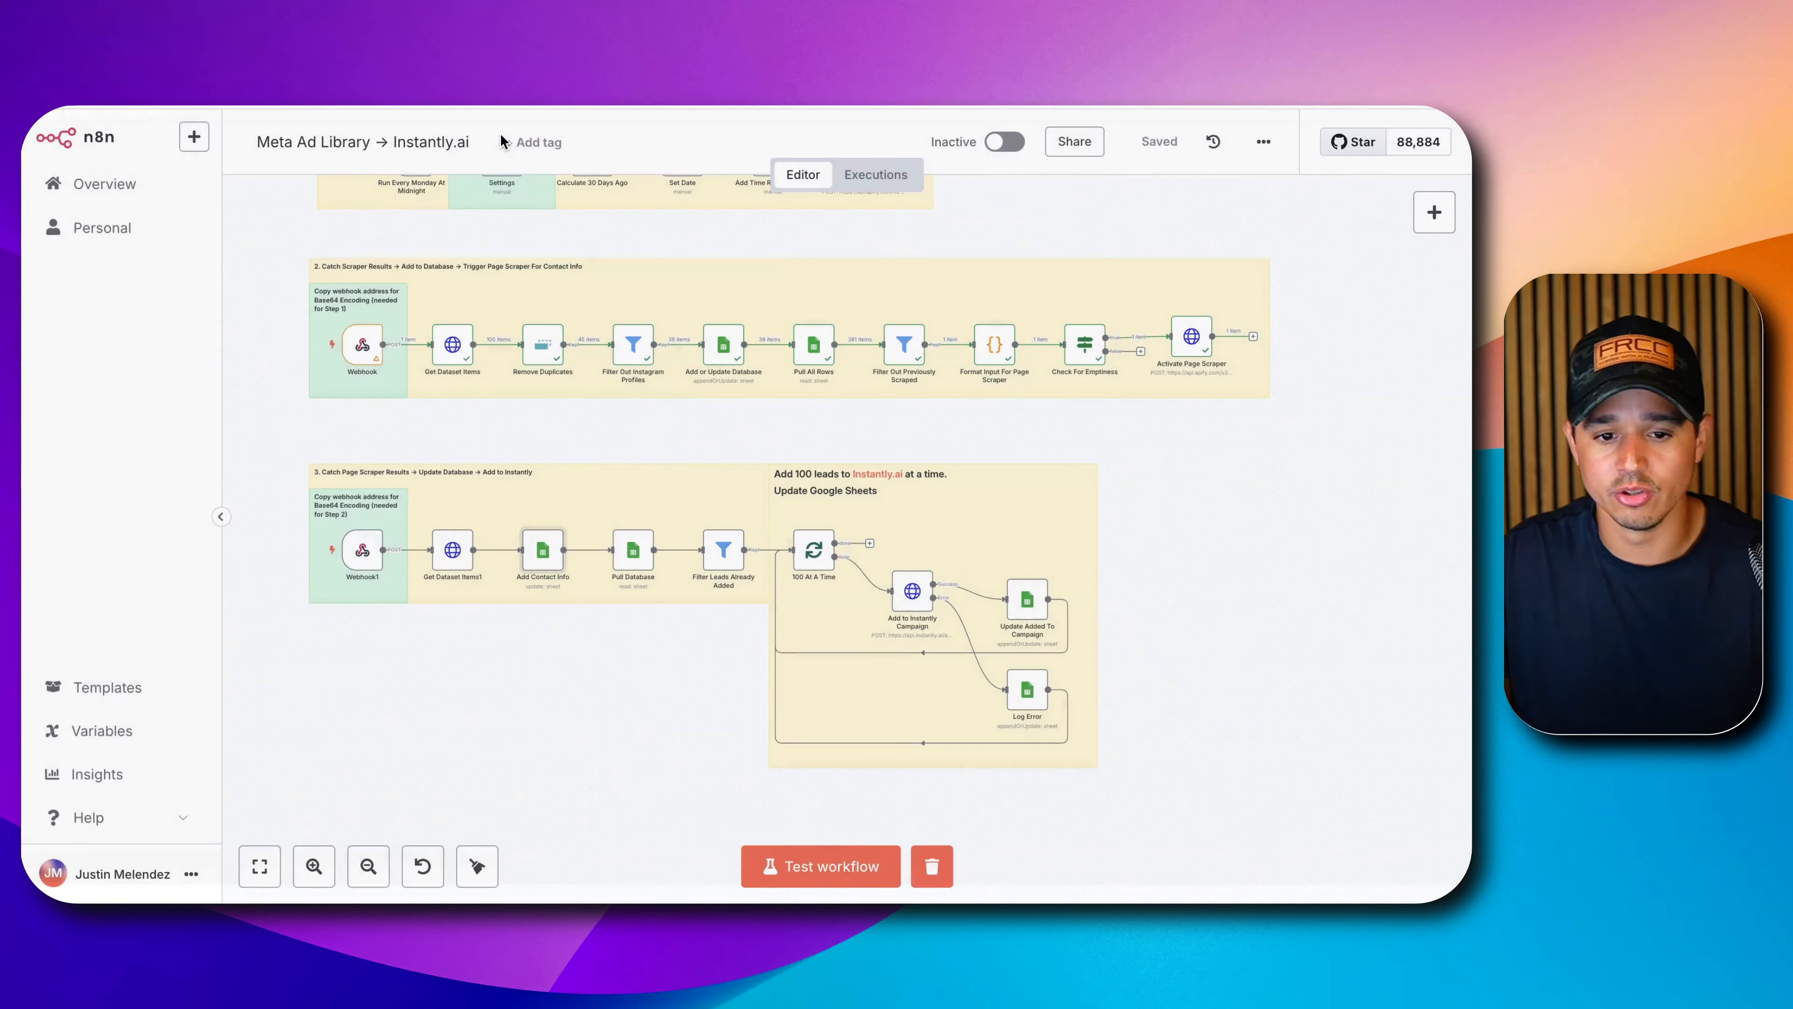
scroll(636, 474, "up", 2)
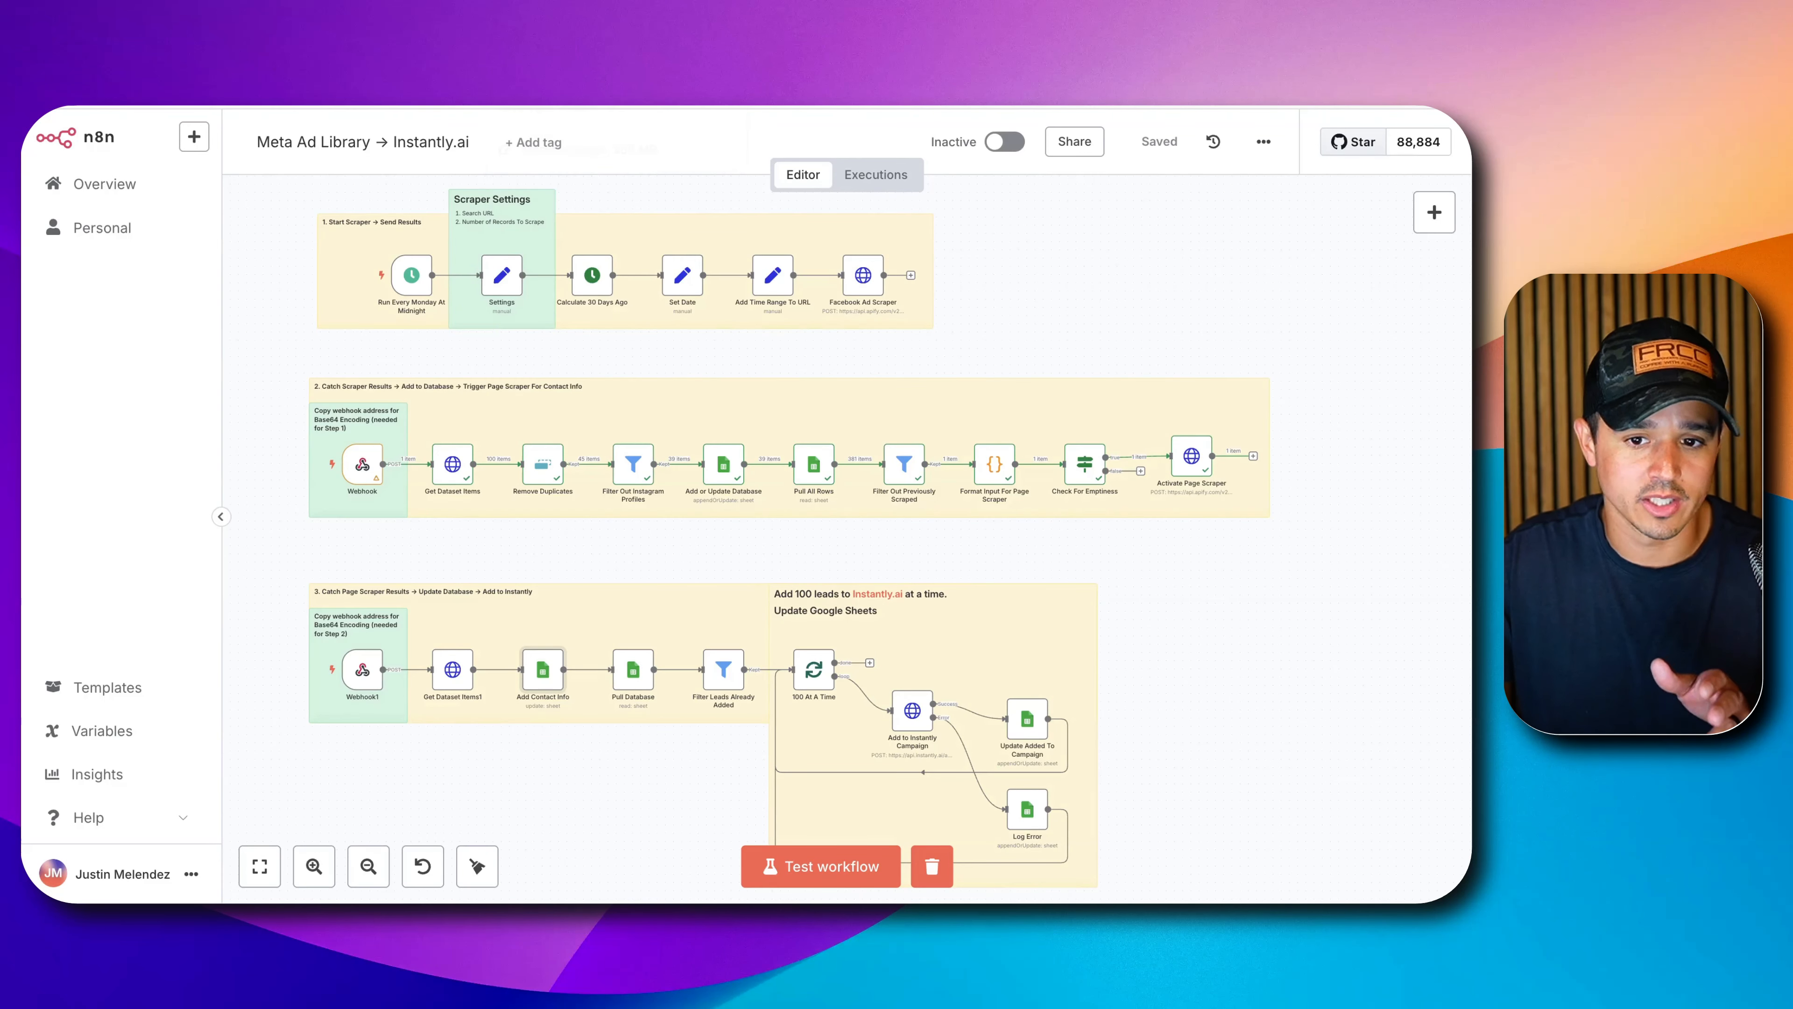
left_click(1181, 63)
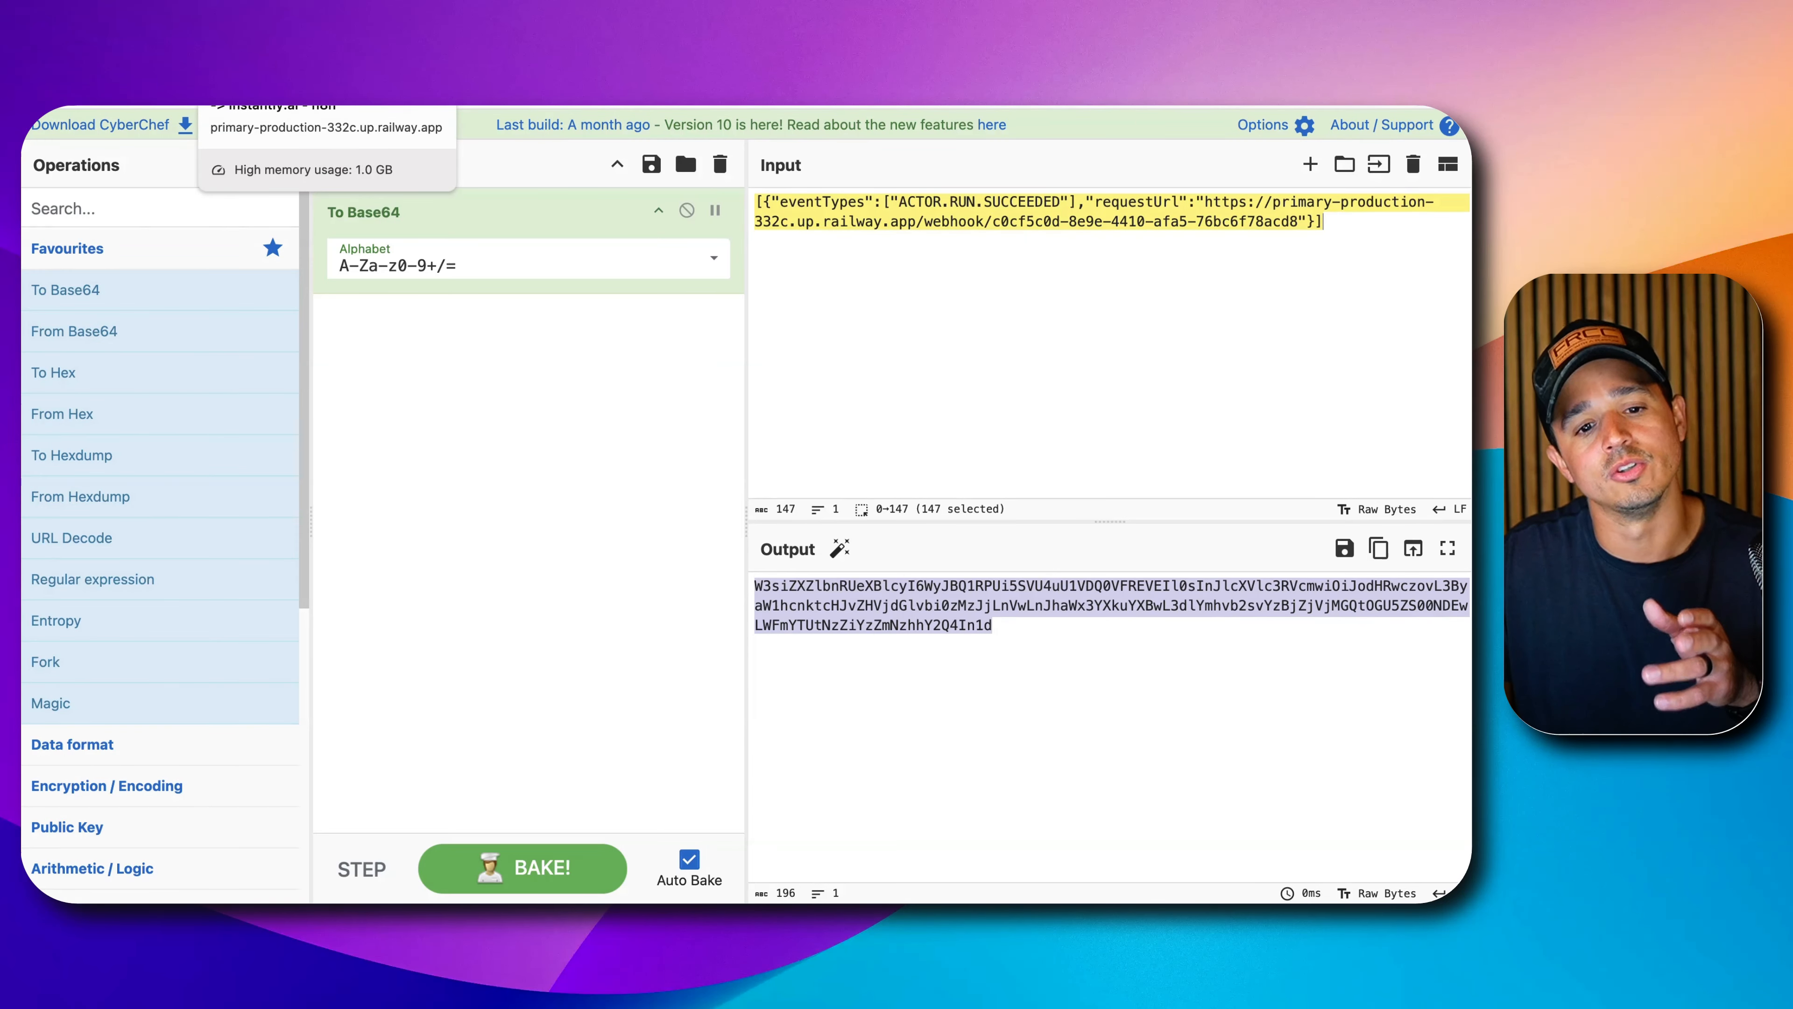
left_click(605, 68)
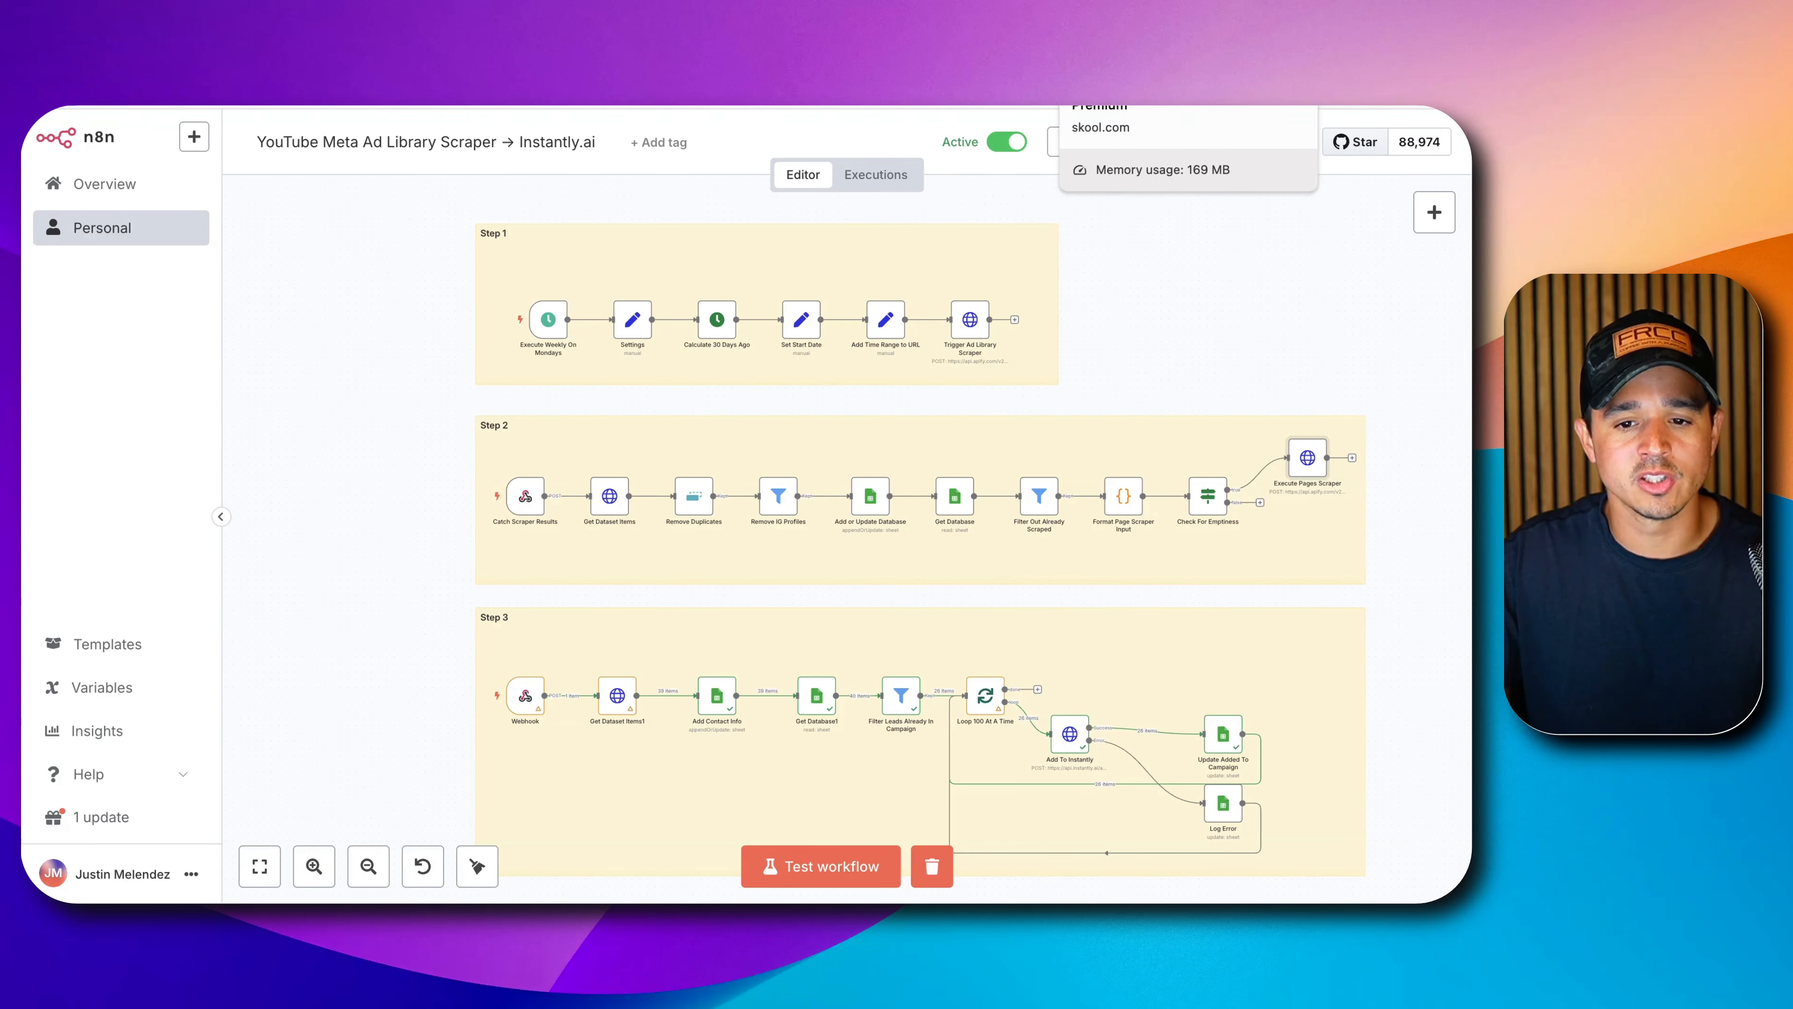
left_click(1115, 60)
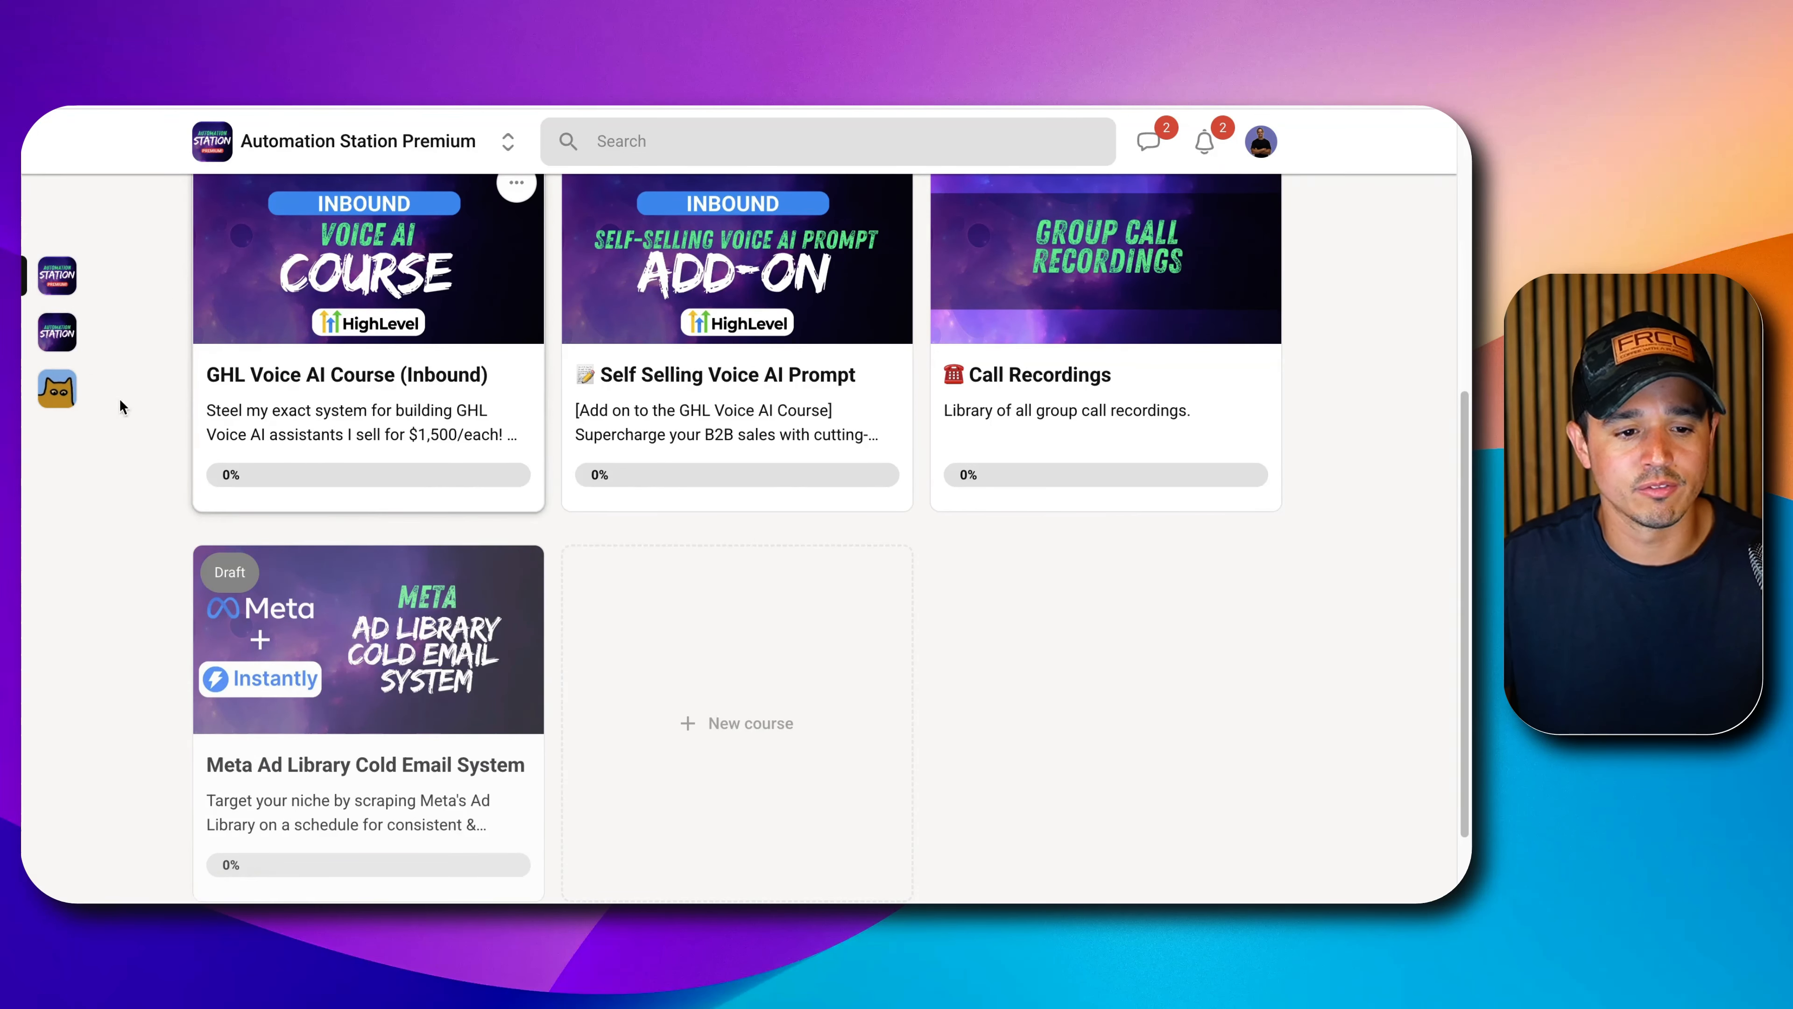
Open the free Automation Station community feed and scroll through its posts.
left_click(64, 332)
scroll(422, 407, "down", 2)
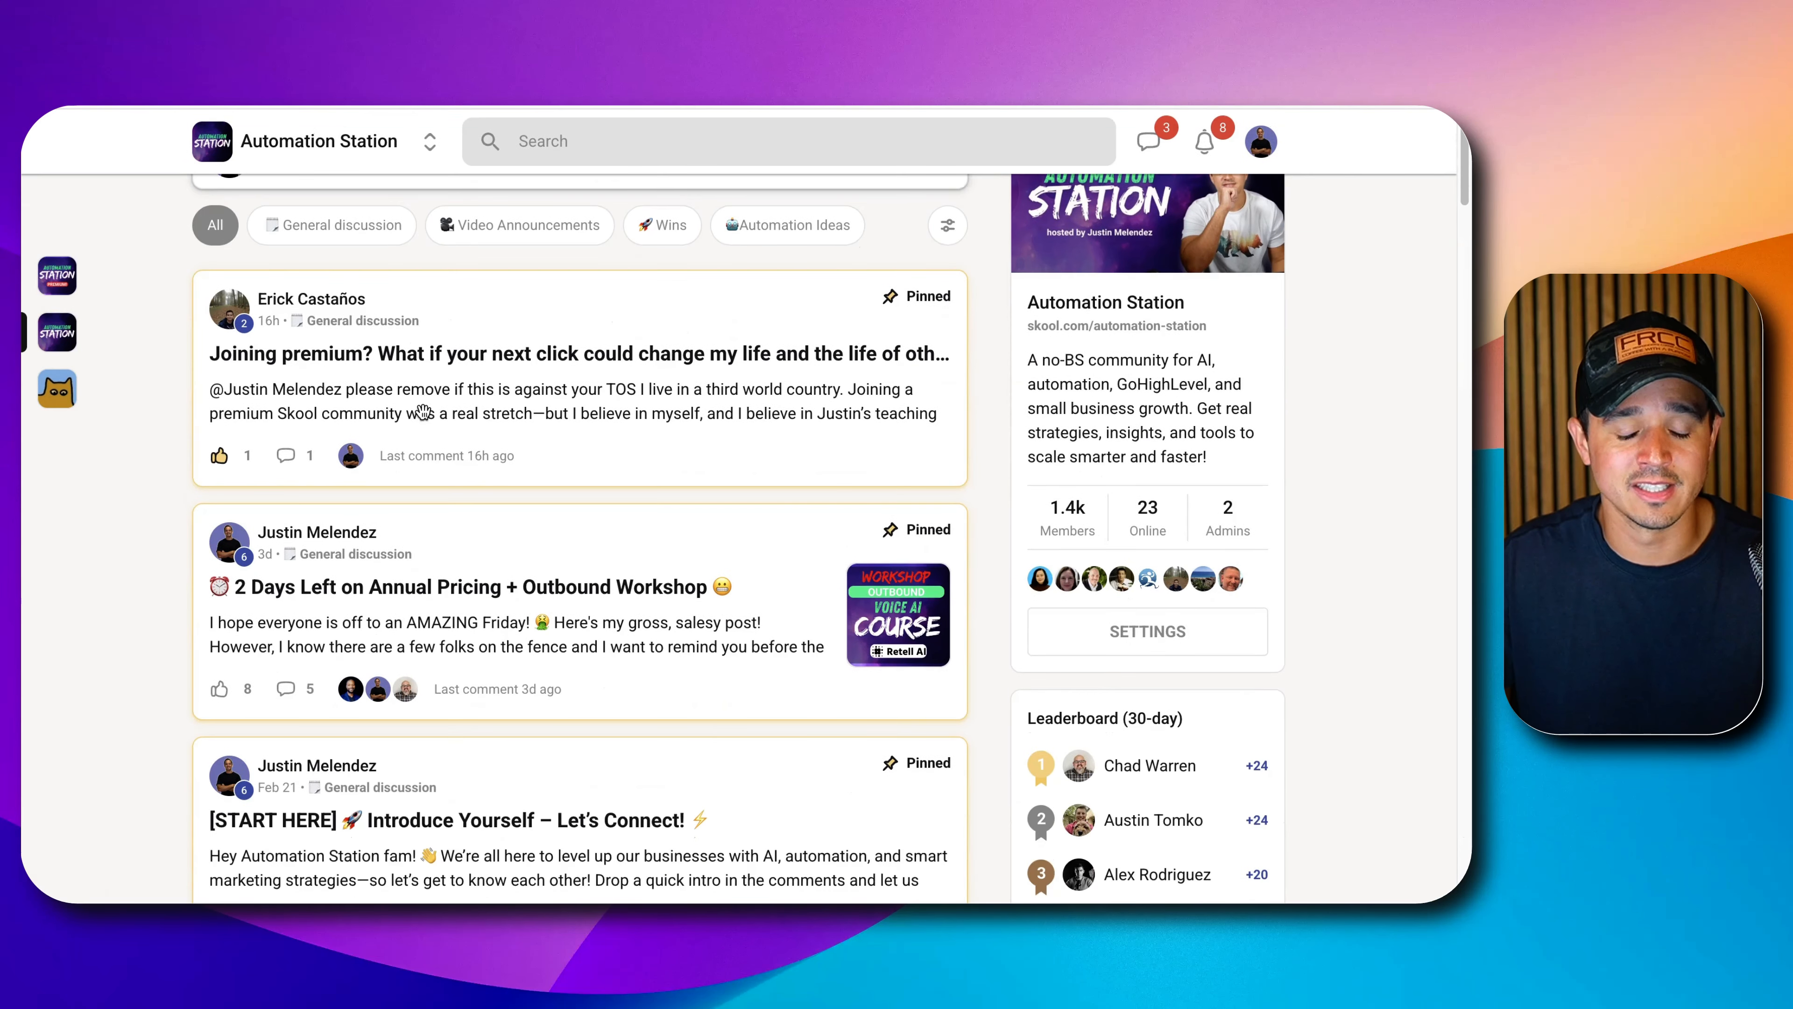
scroll(422, 407, "down", 4)
scroll(423, 411, "up", 6)
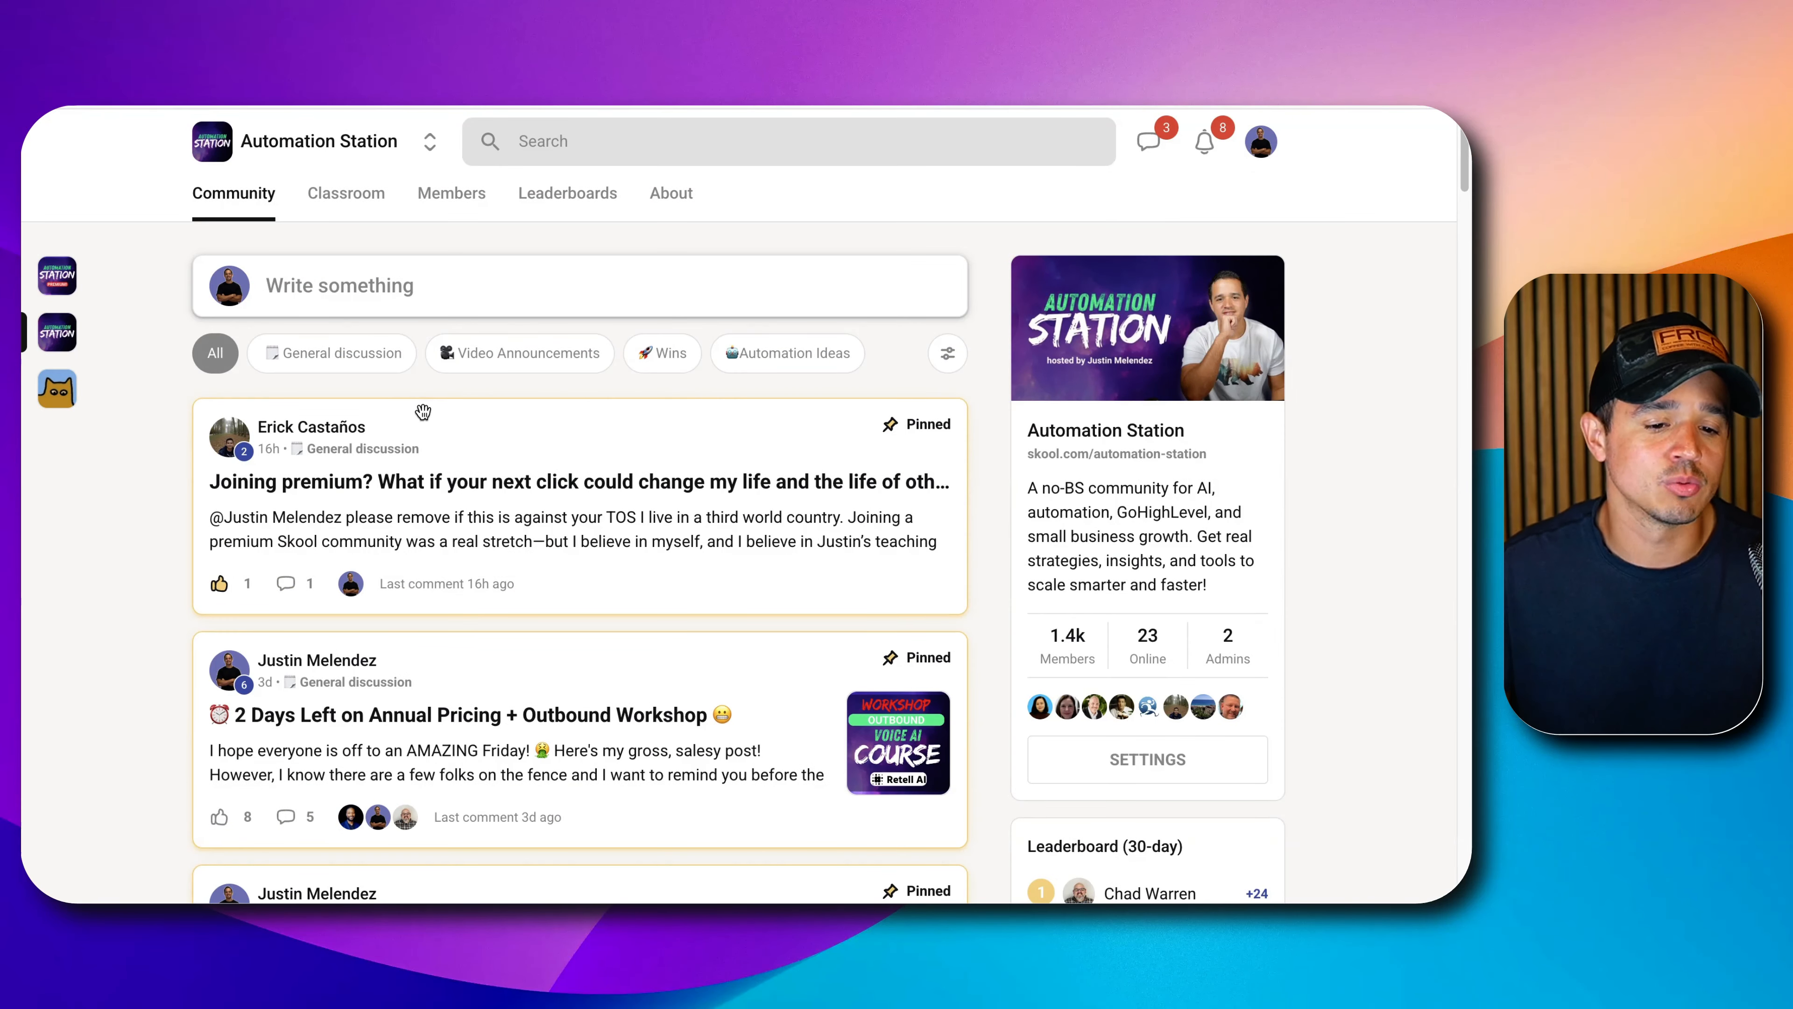
scroll(423, 410, "down", 10)
scroll(424, 417, "up", 4)
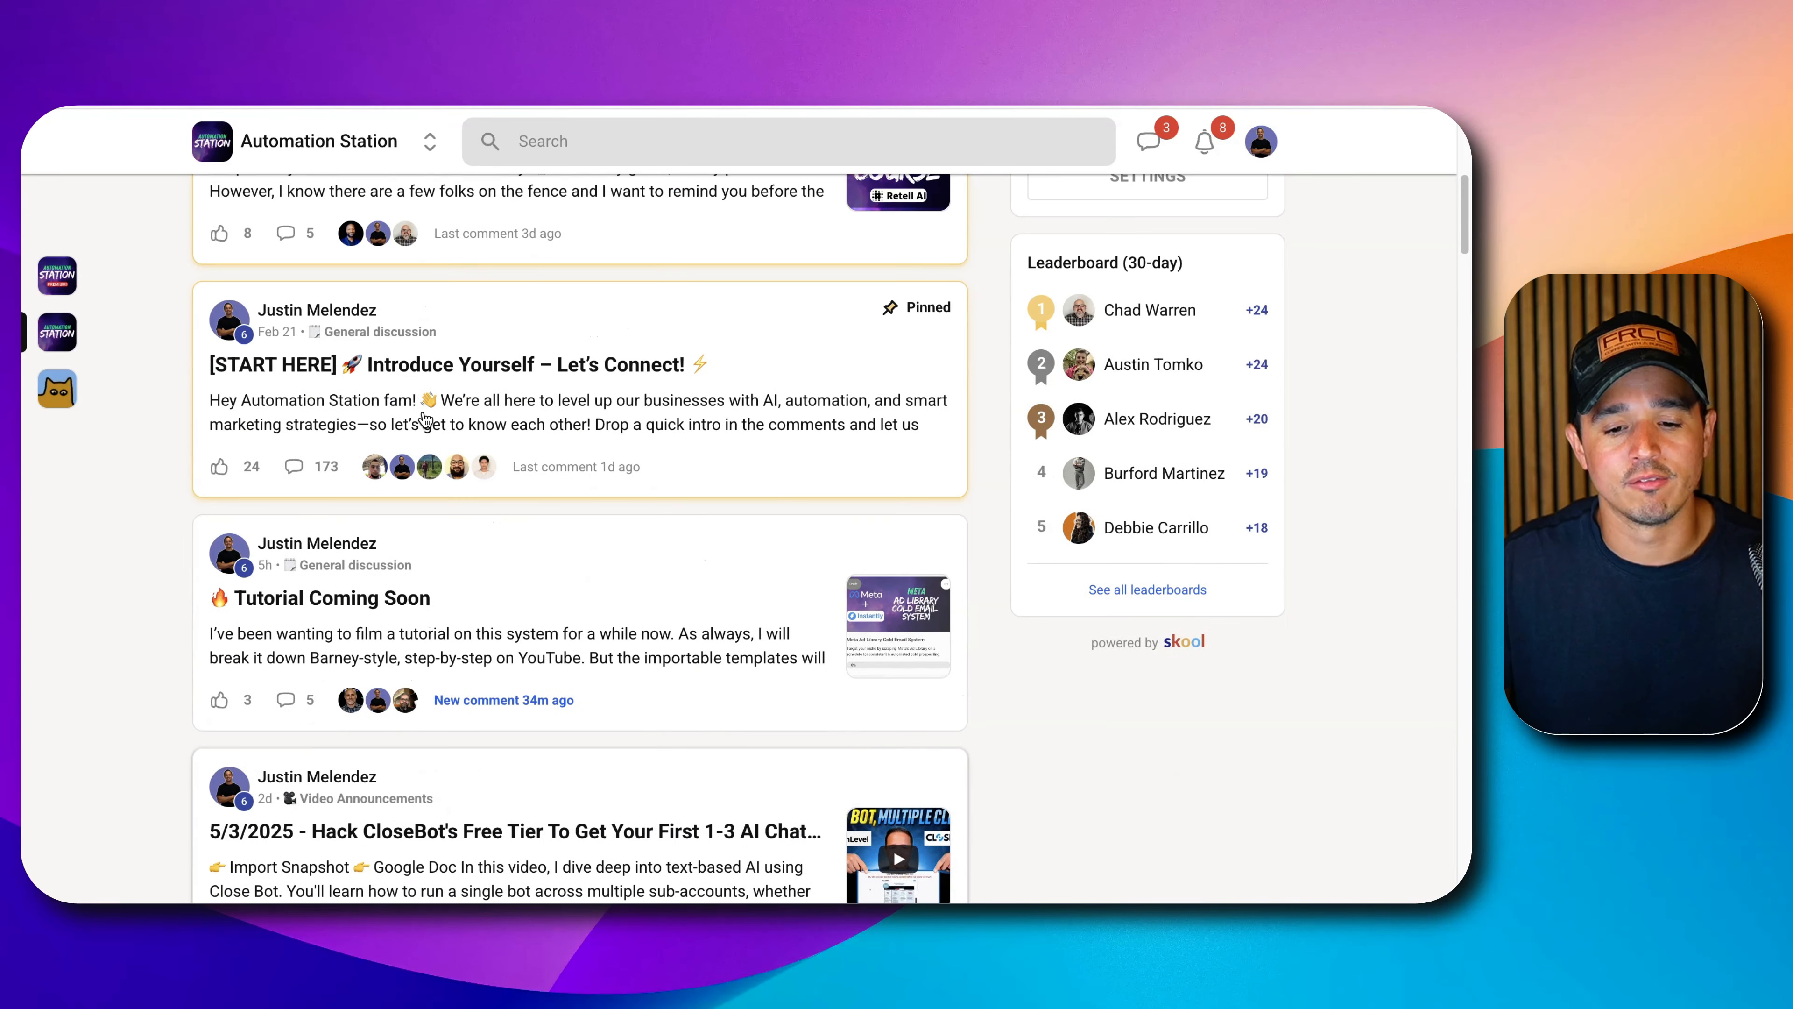
View the Tutorial Coming Soon post and its second image, then return to the feed.
left_click(537, 600)
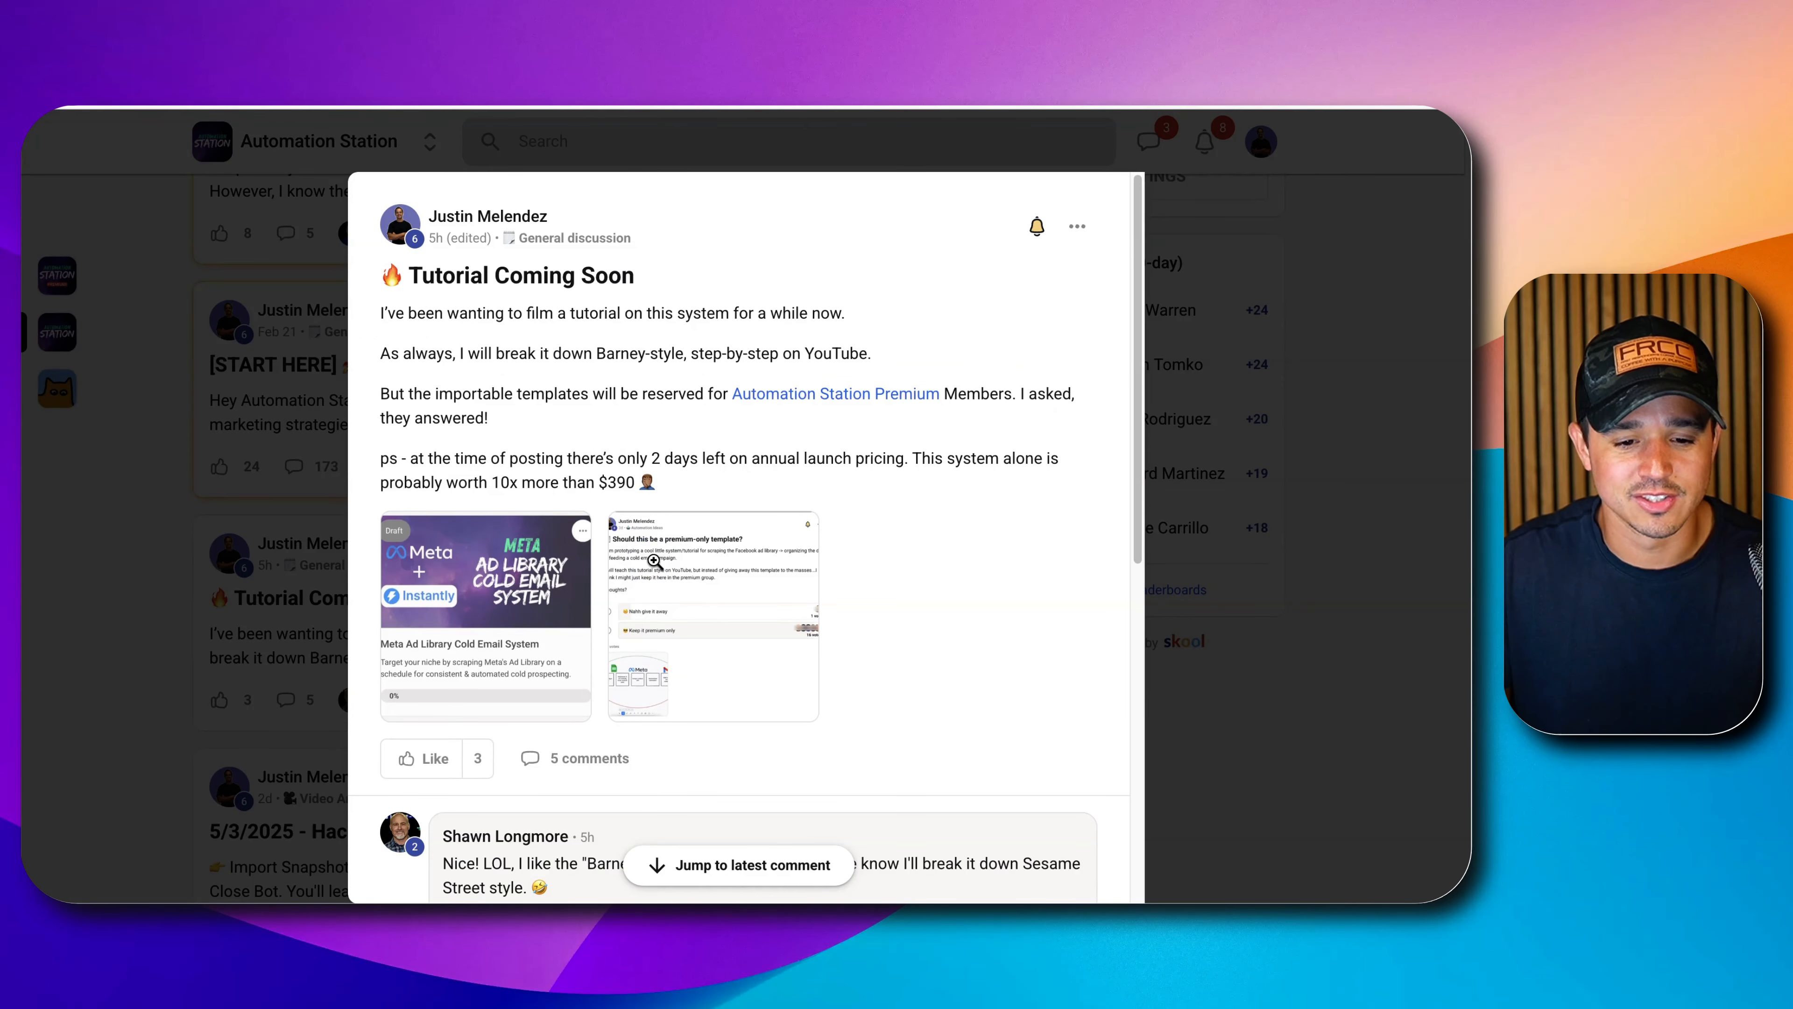
left_click(668, 553)
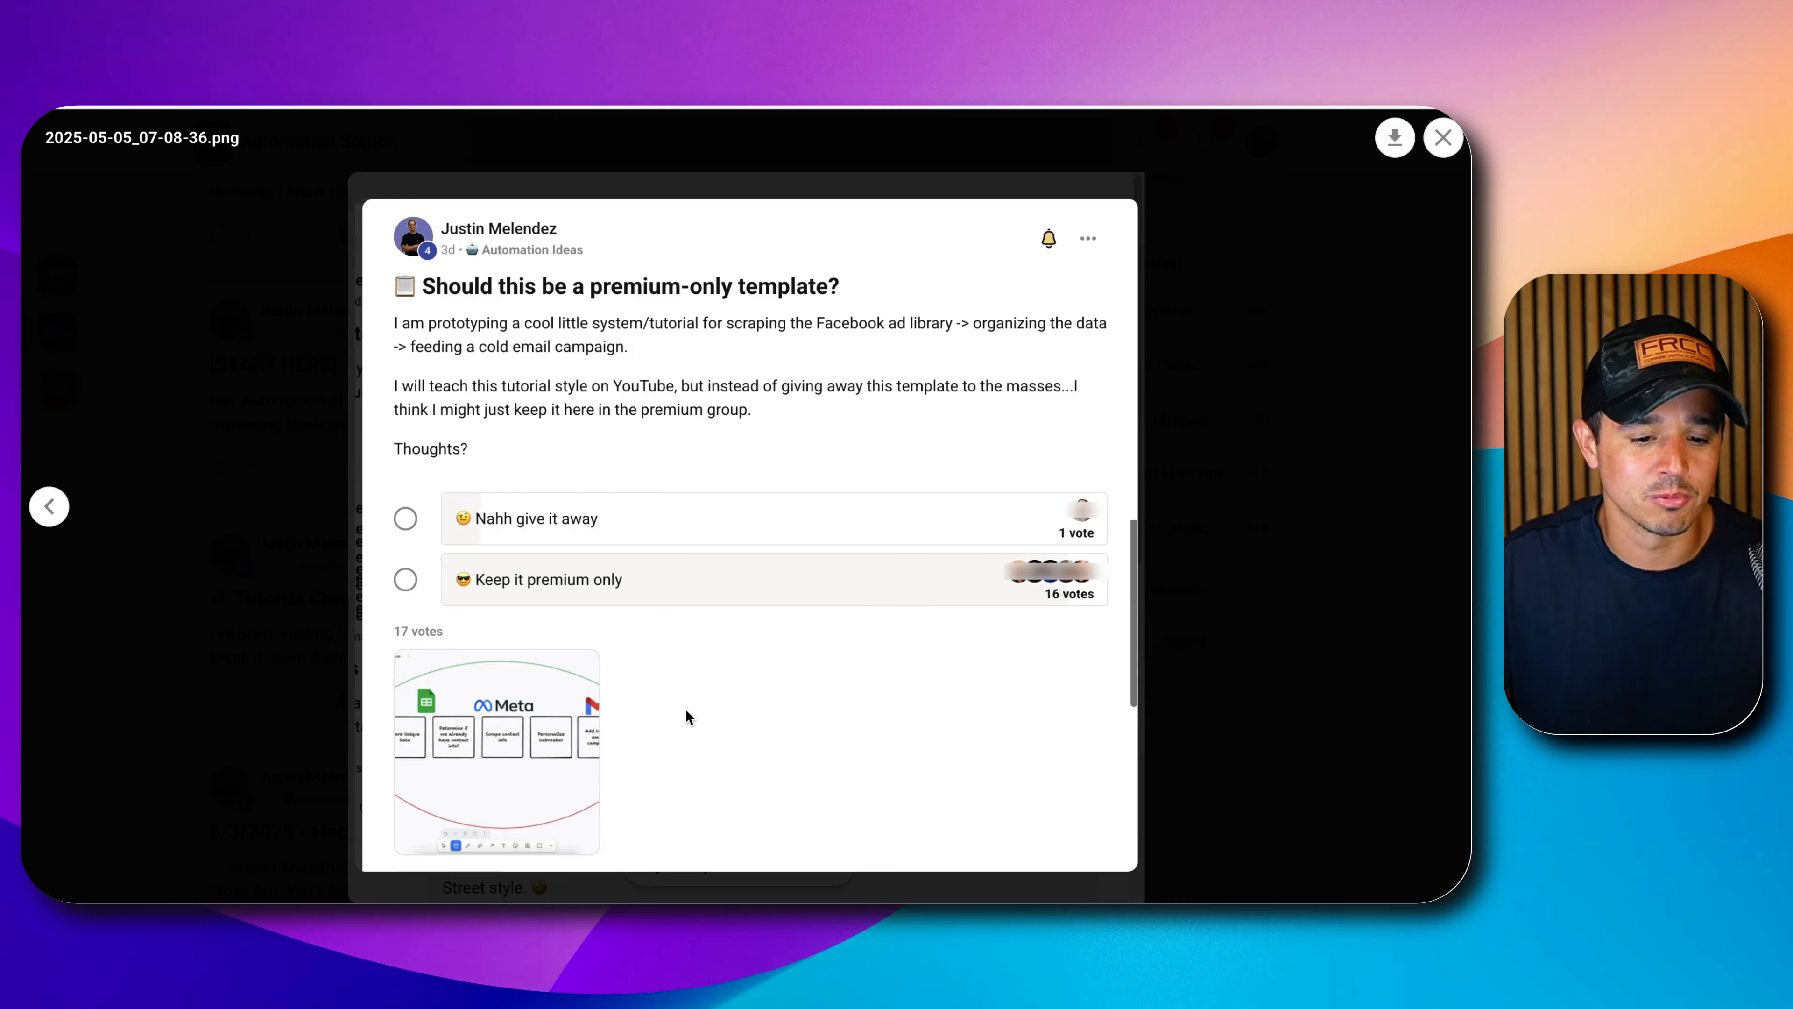
left_click(1193, 267)
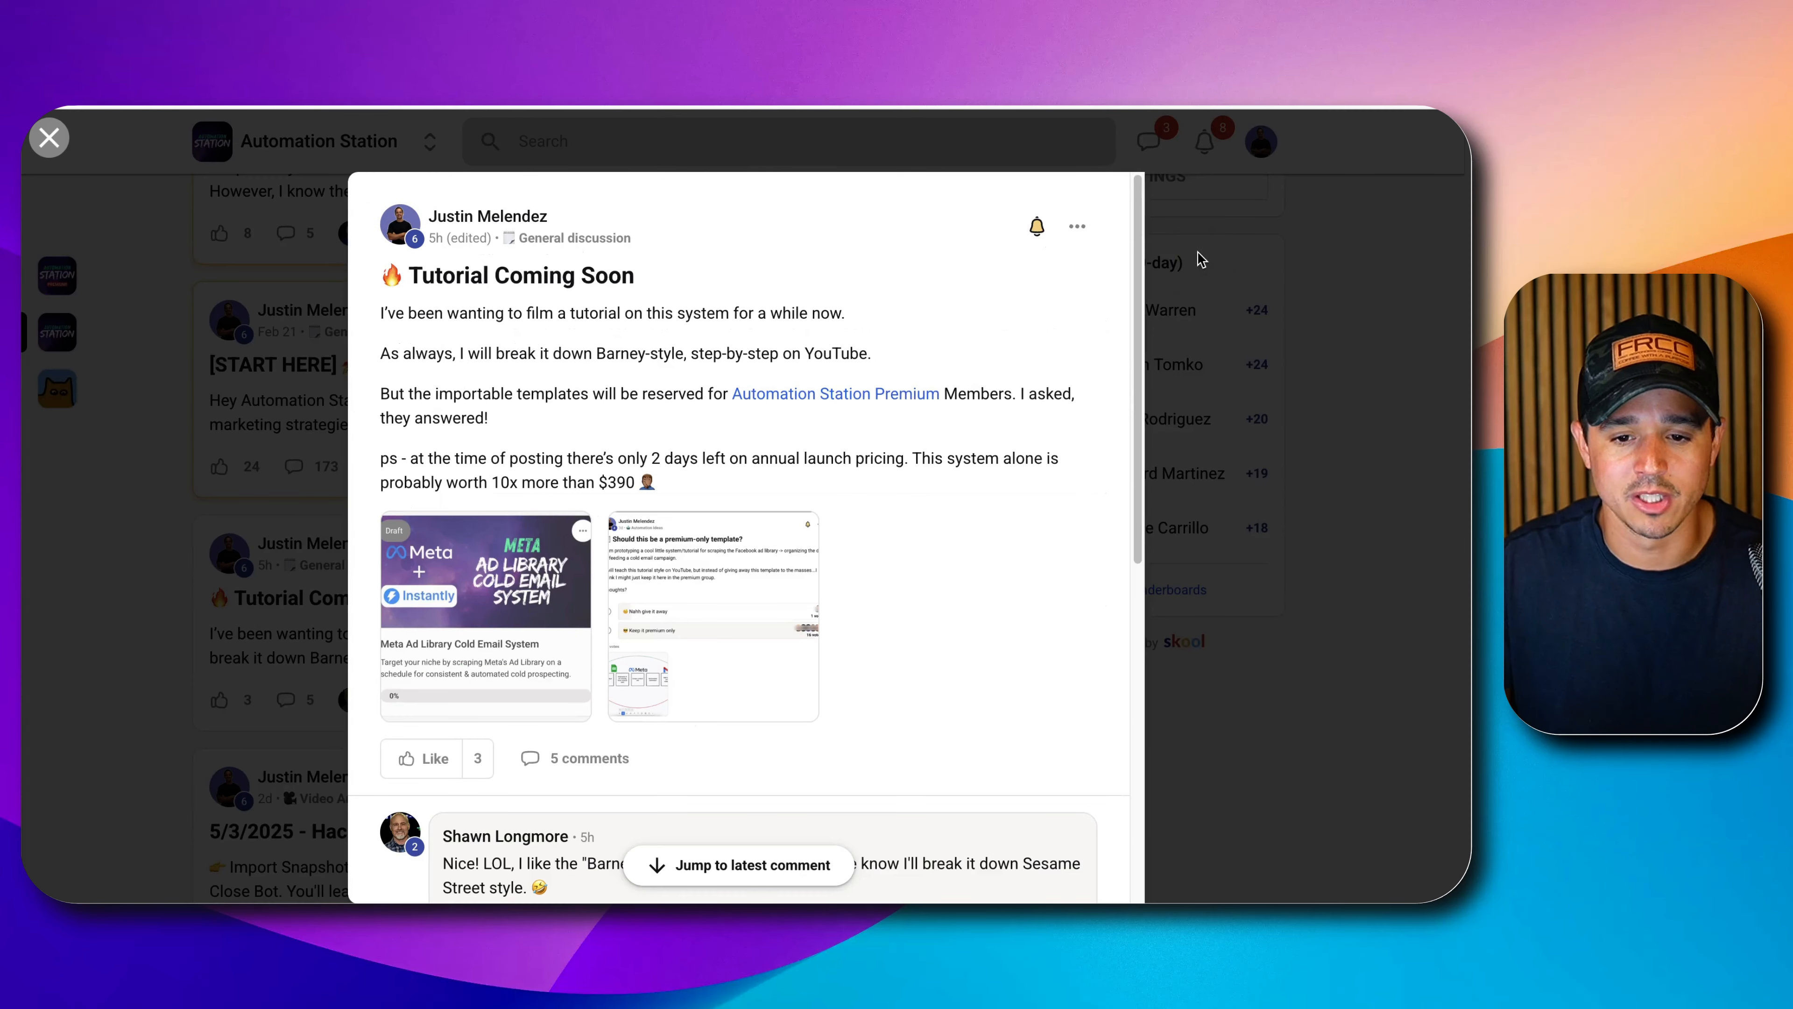
left_click(1199, 256)
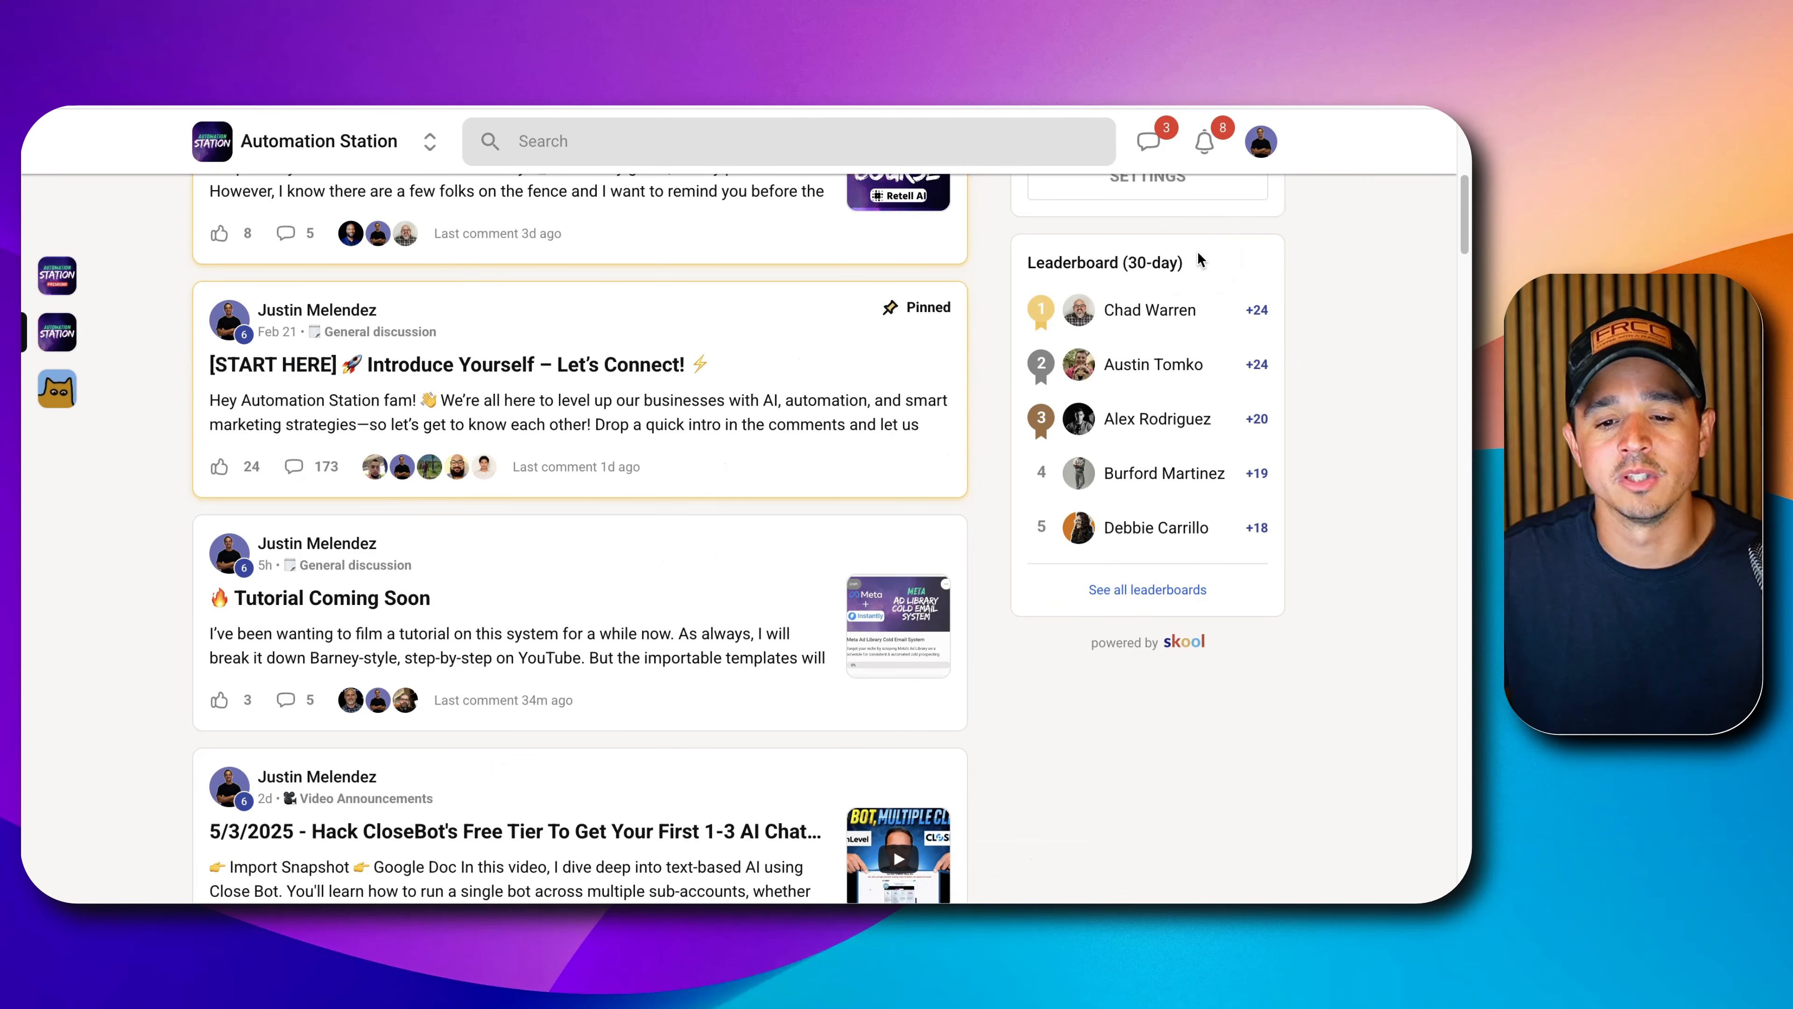